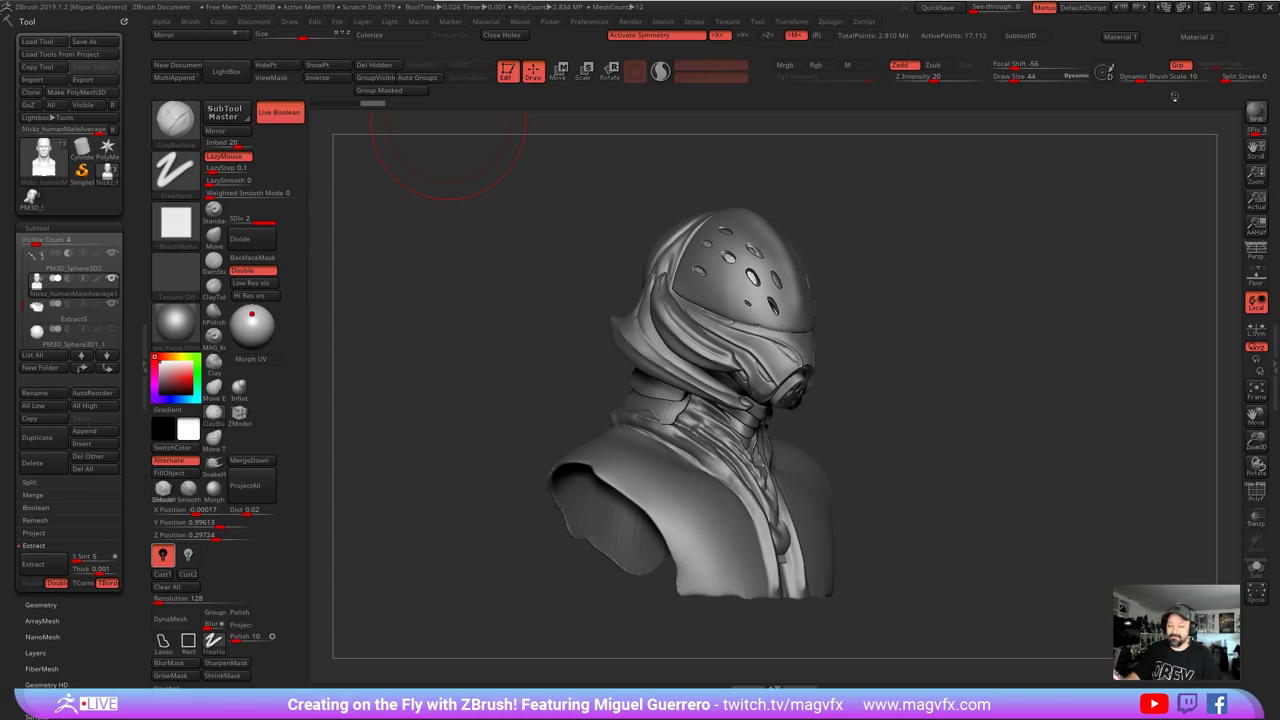
mouse_move(948, 314)
mouse_down()
mouse_move(938, 300)
mouse_move(882, 313)
mouse_move(972, 319)
mouse_move(907, 316)
mouse_up()
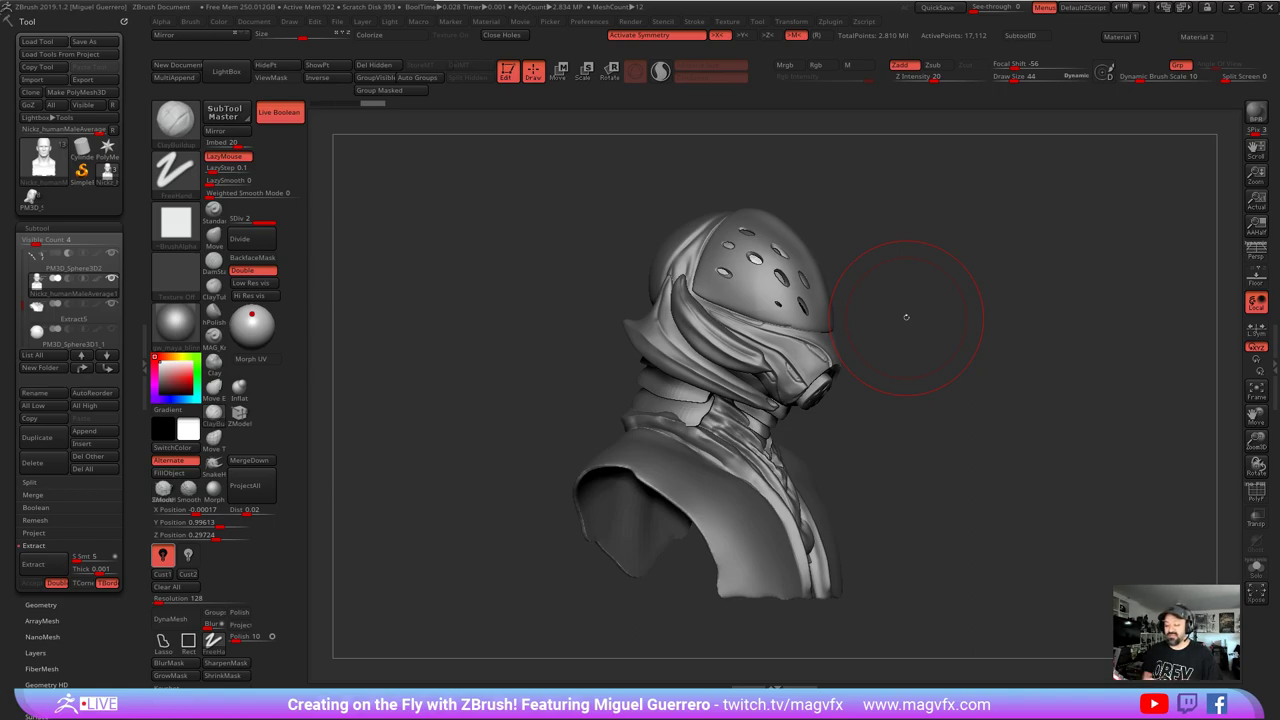
drag(947, 325, 690, 328)
mouse_move(946, 297)
mouse_down()
mouse_move(916, 297)
mouse_move(968, 296)
mouse_up()
mouse_move(868, 297)
mouse_down()
mouse_move(1050, 306)
mouse_move(986, 286)
mouse_move(818, 145)
mouse_up()
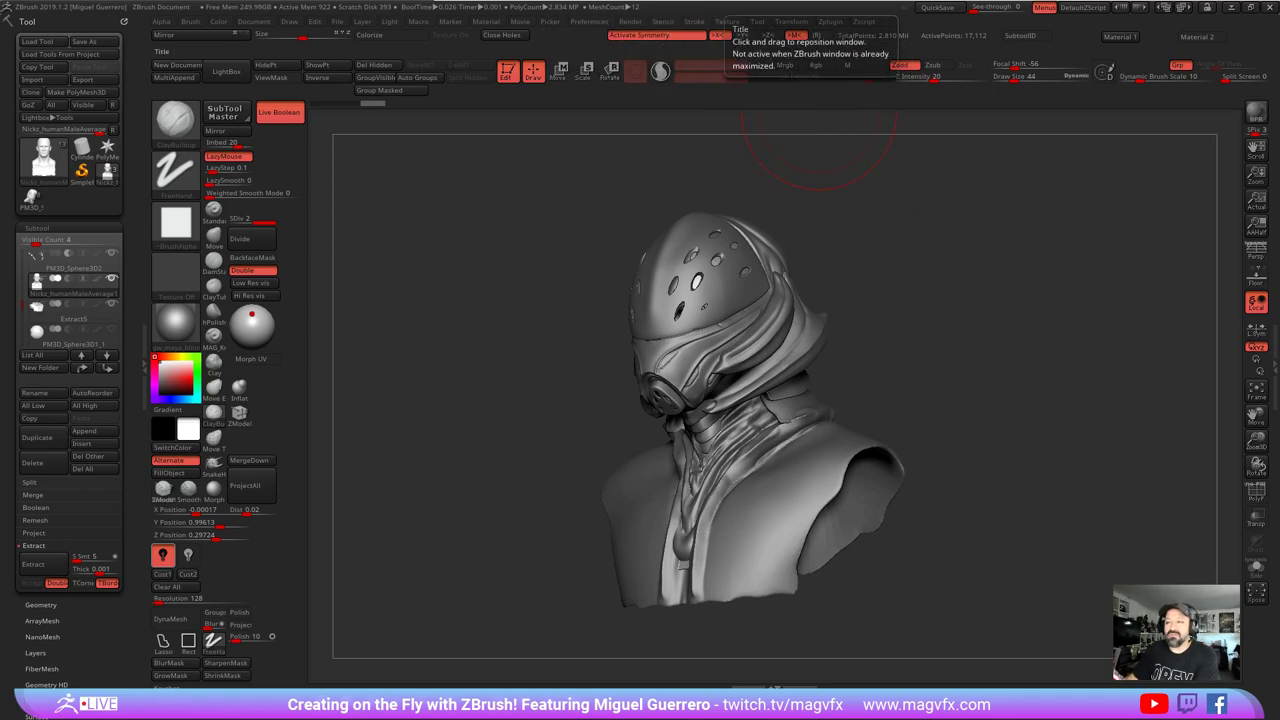
- Switch to the web browser and look through the products on the La Bestia Studio store's home page
key(alt+Tab)
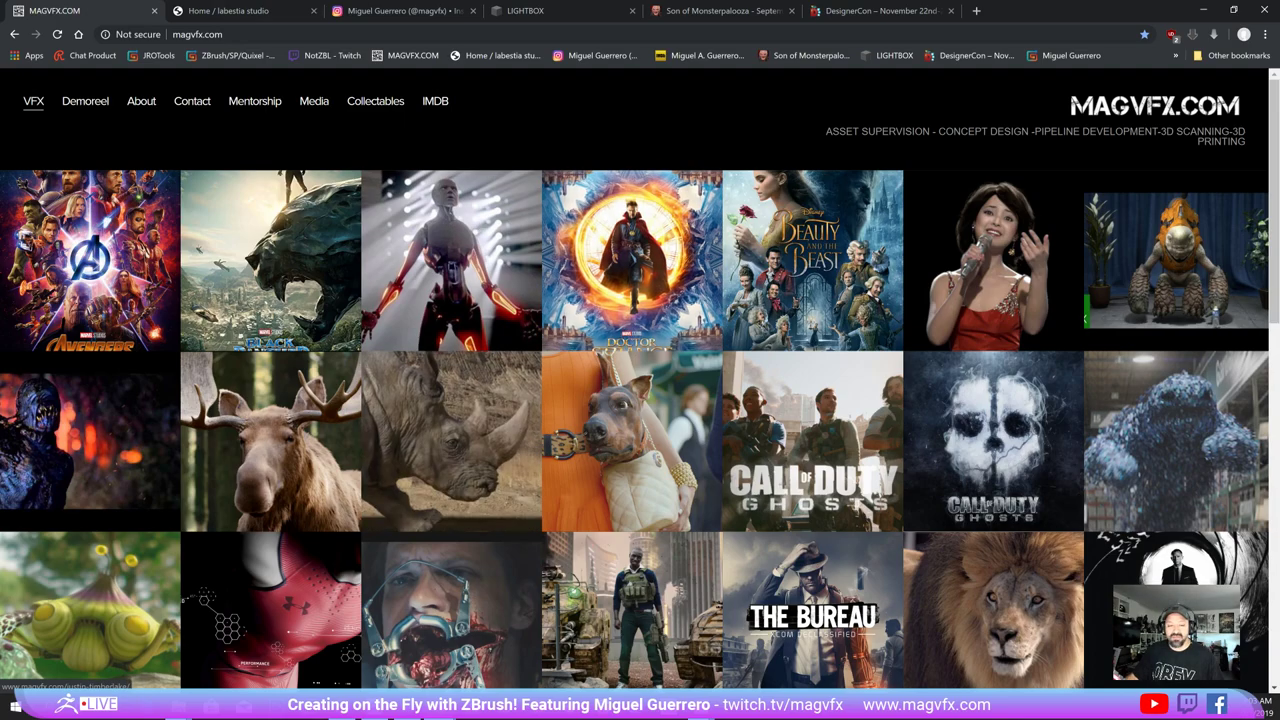
click(248, 12)
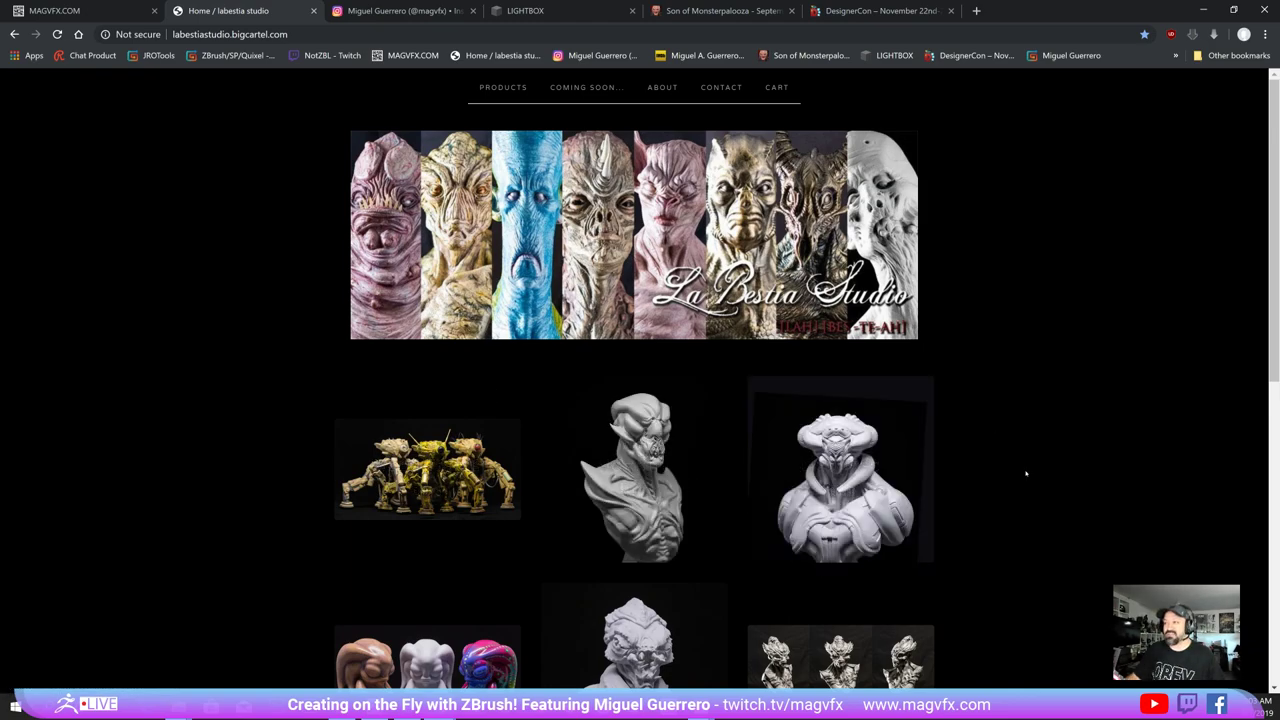
scroll(1025, 473, down, 6)
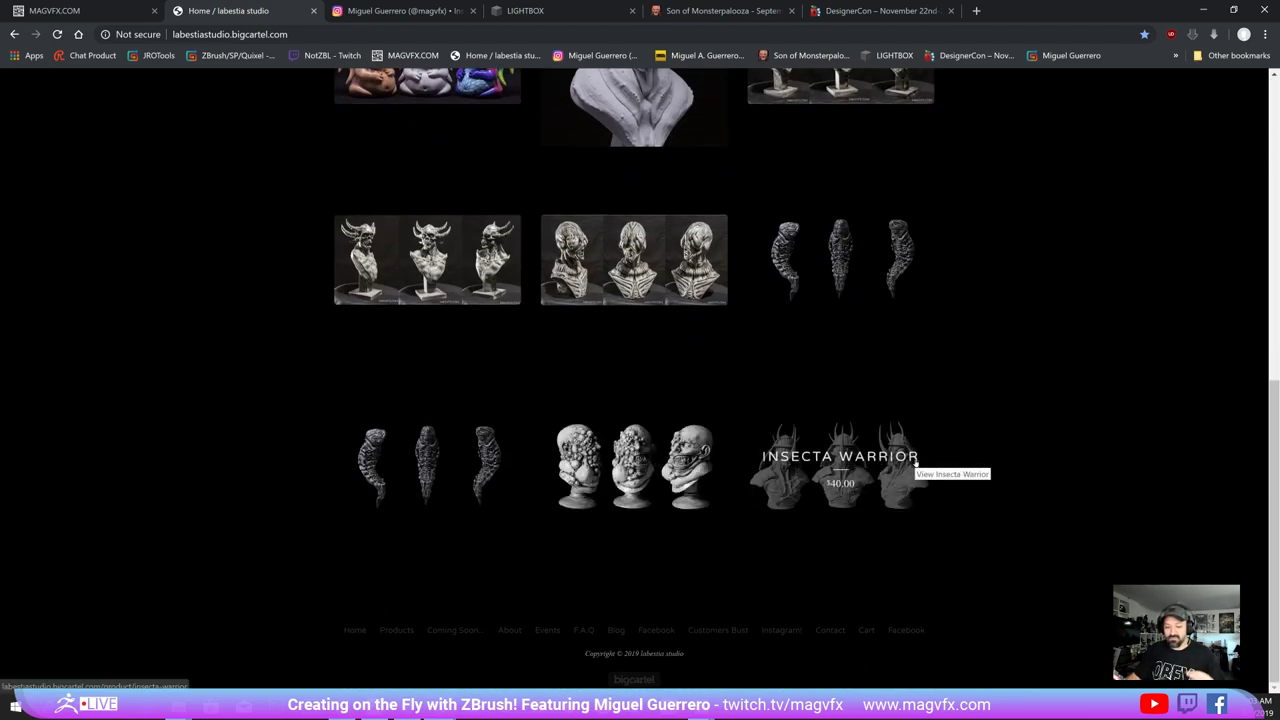
scroll(913, 464, up, 7)
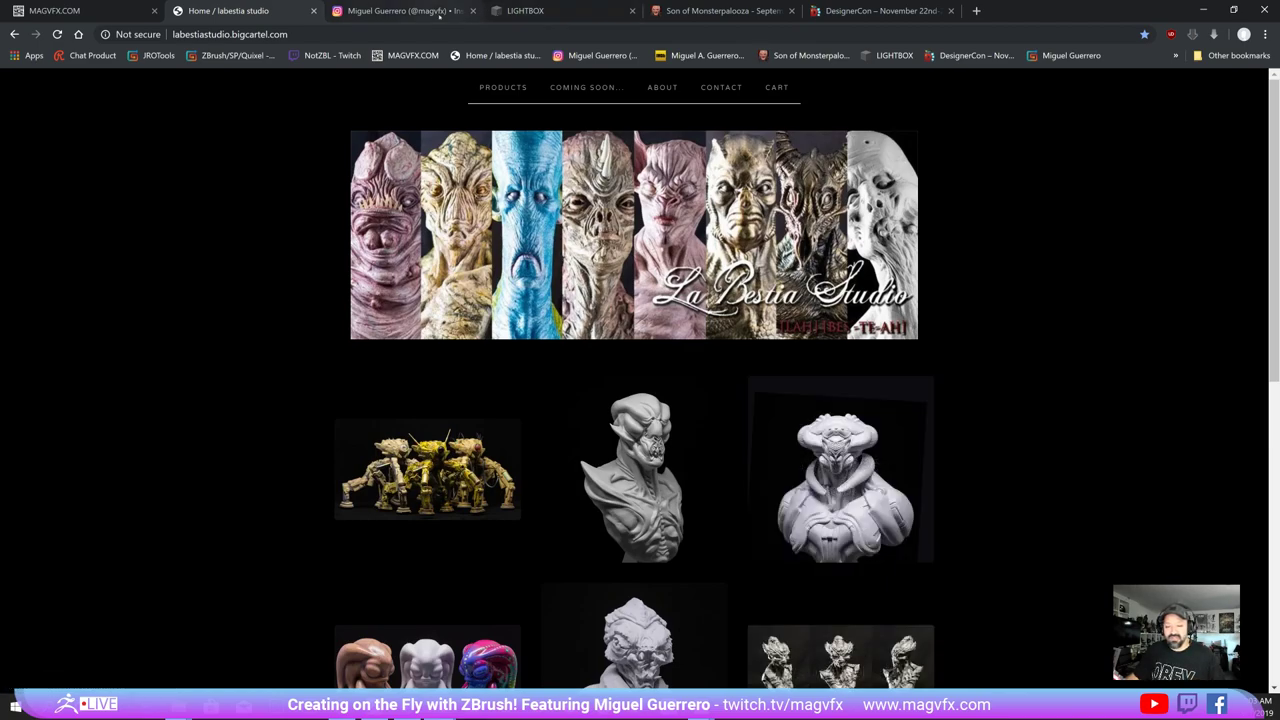
- Look through the posts on the artist's Instagram profile
click(400, 10)
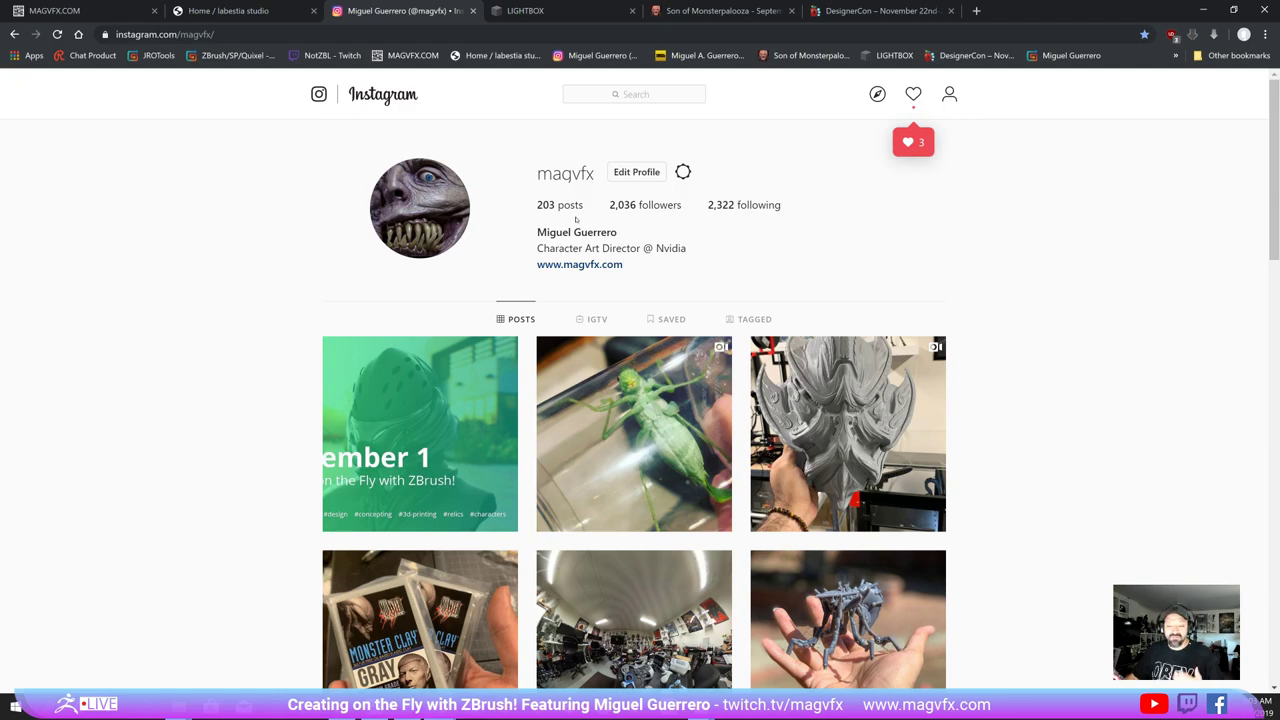
scroll(592, 300, down, 4)
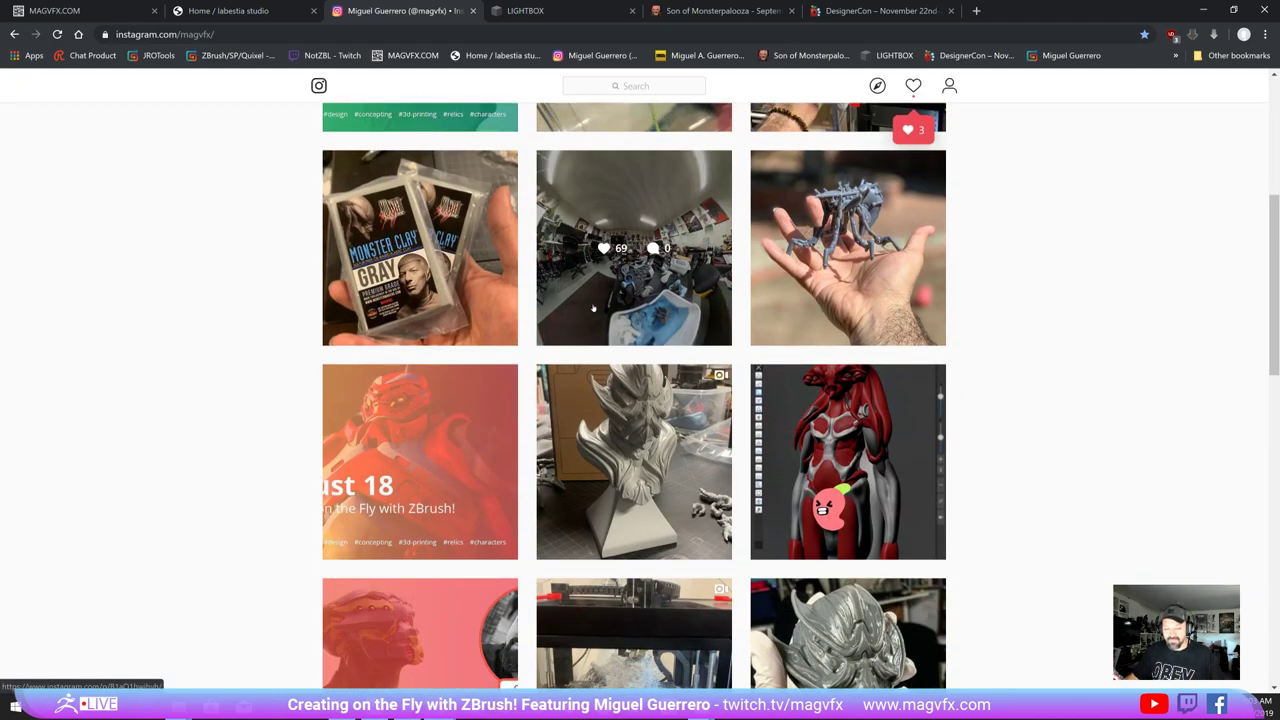
scroll(593, 308, up, 5)
- View the LightBox Expo website's home page with its header and trailer
click(525, 10)
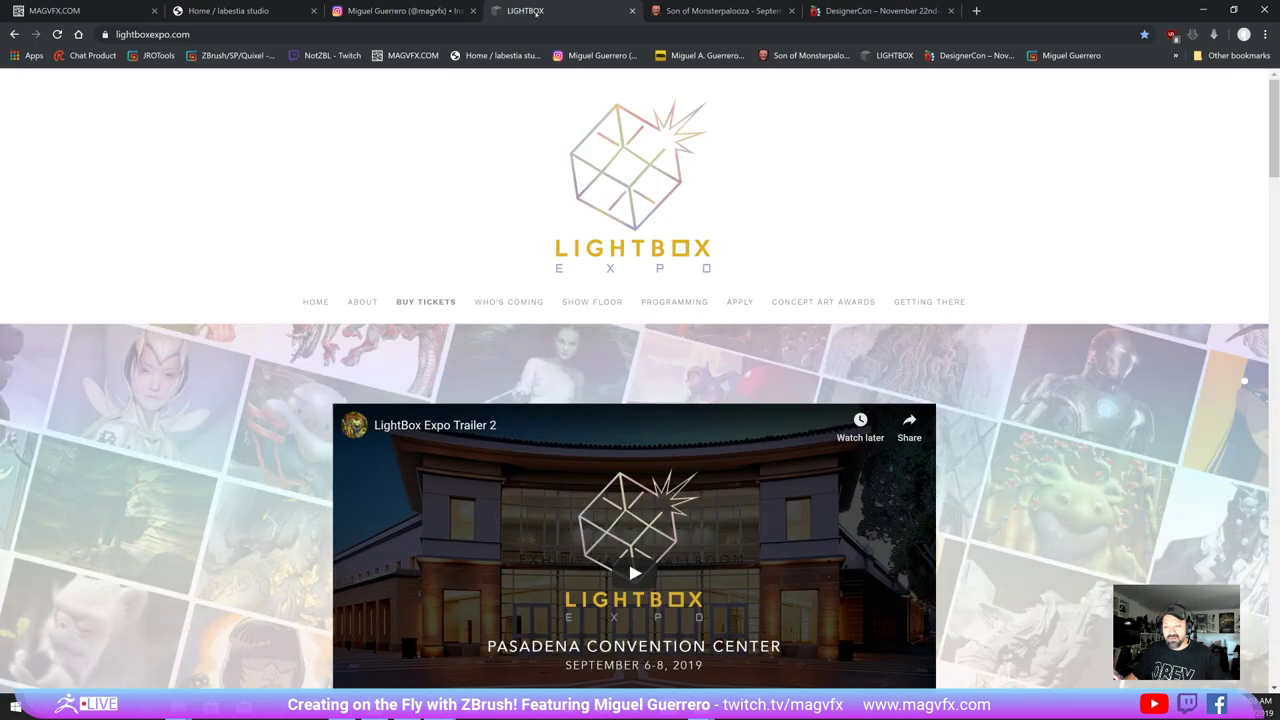
scroll(1014, 414, down, 1)
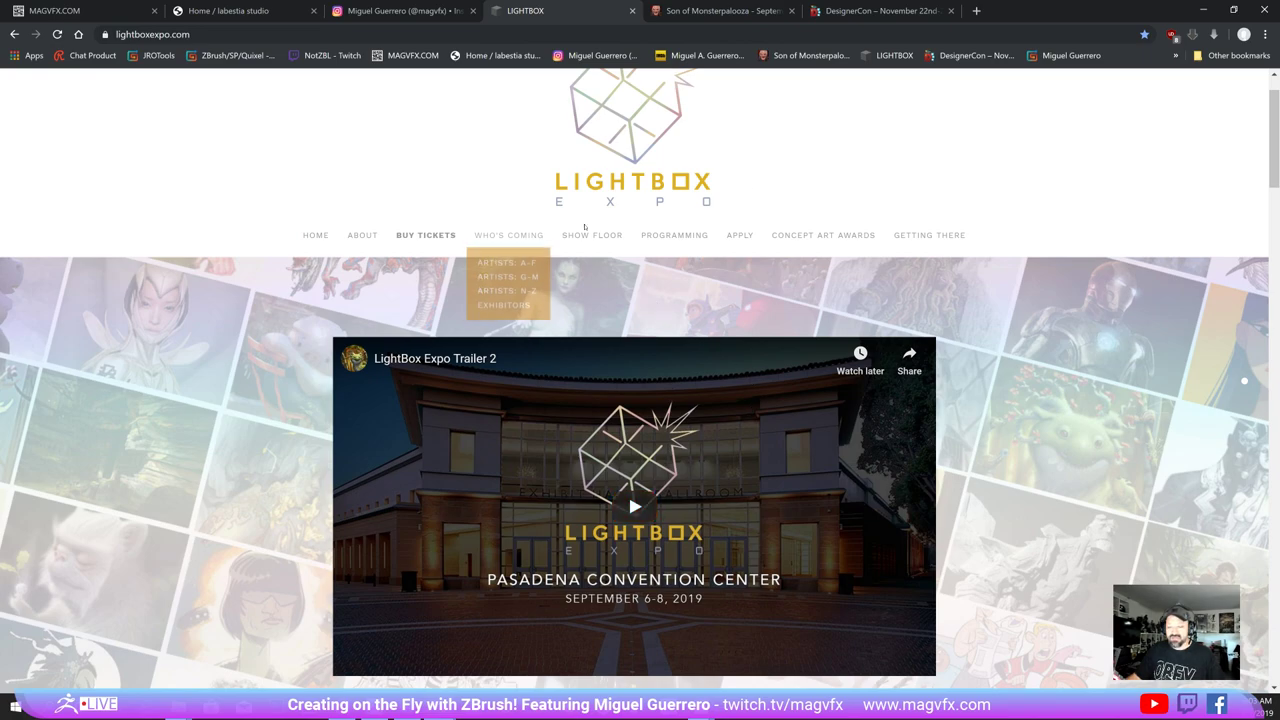
scroll(584, 272, up, 1)
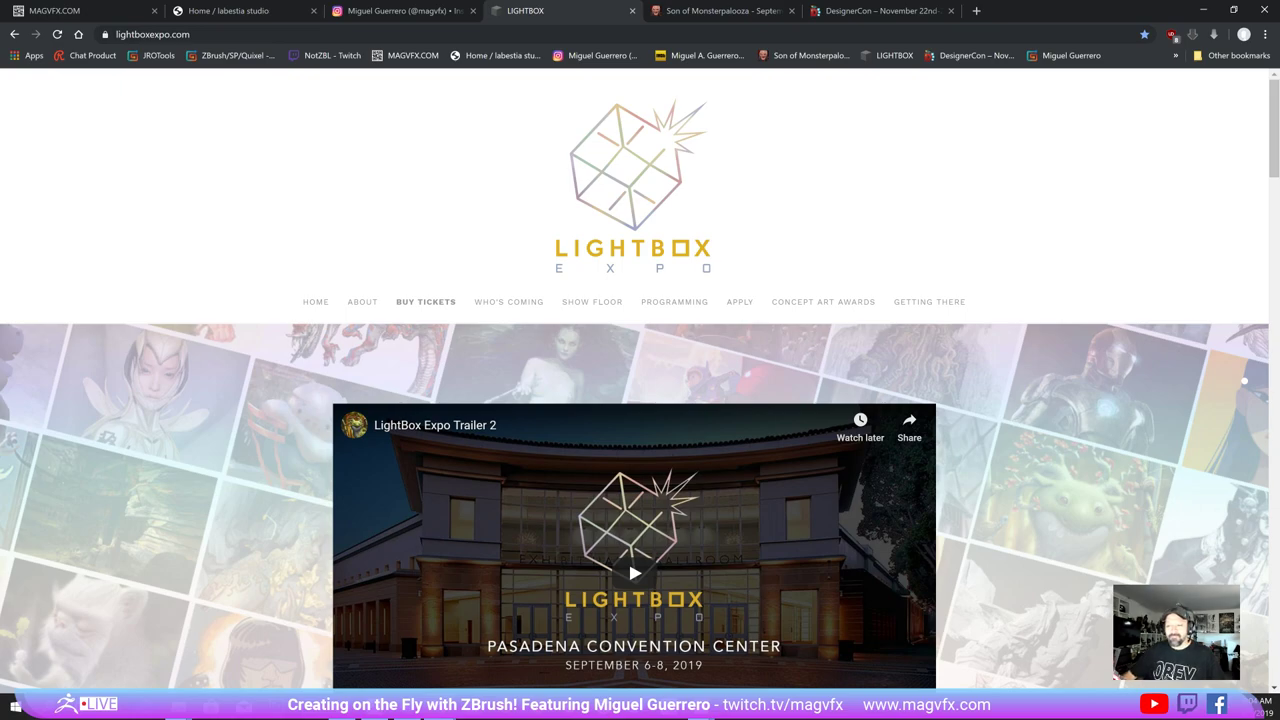
- View the Son of Monsterpalooza home page's event poster and the DesignerCon 2019 home page
click(721, 12)
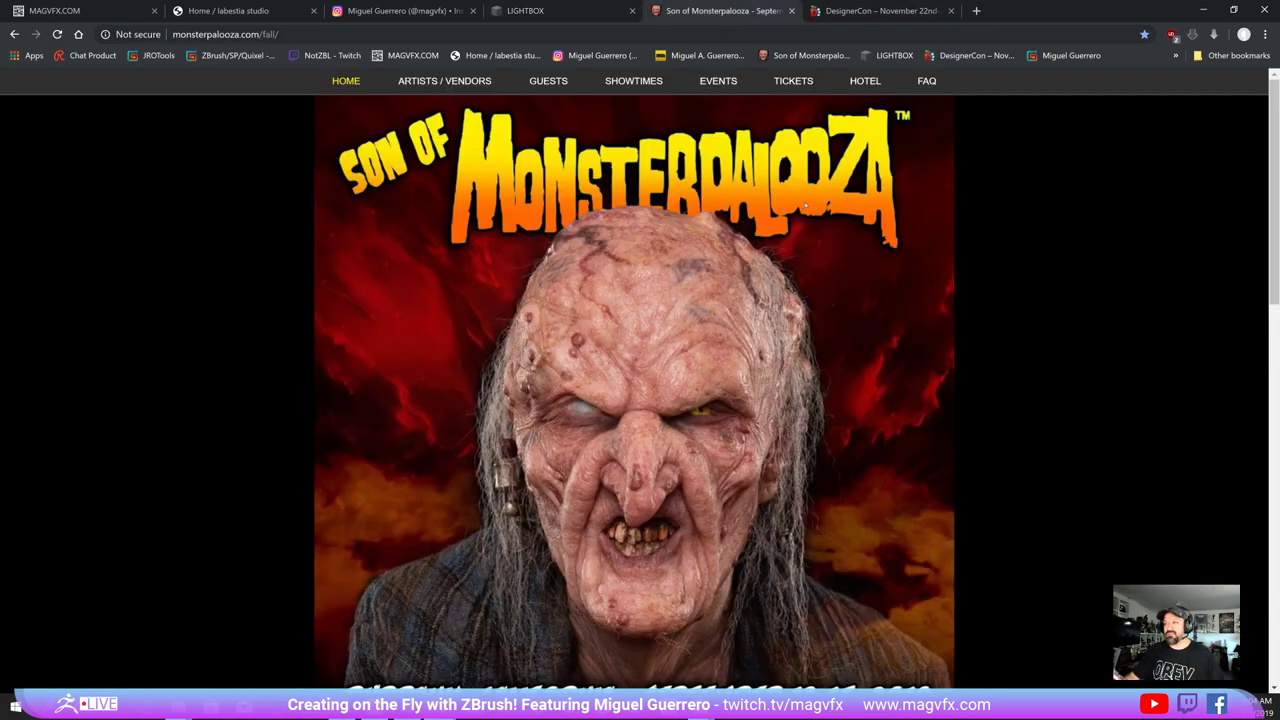
scroll(804, 201, down, 2)
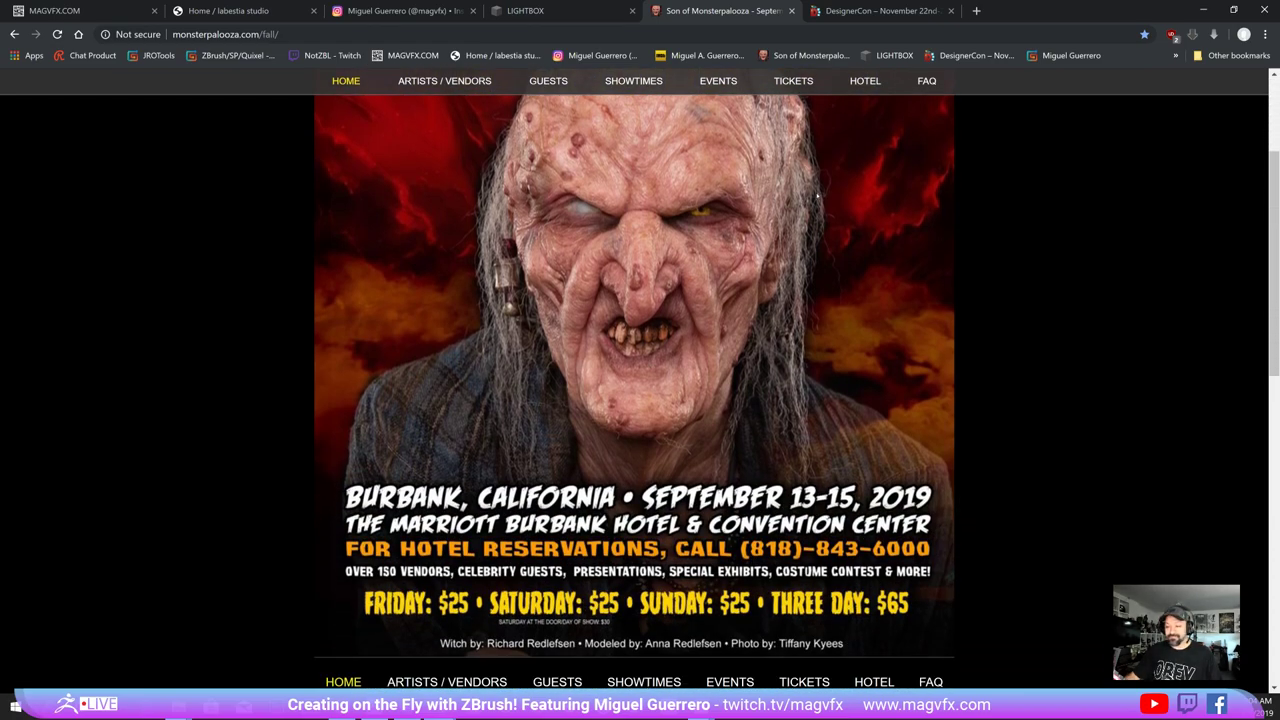
scroll(818, 187, up, 2)
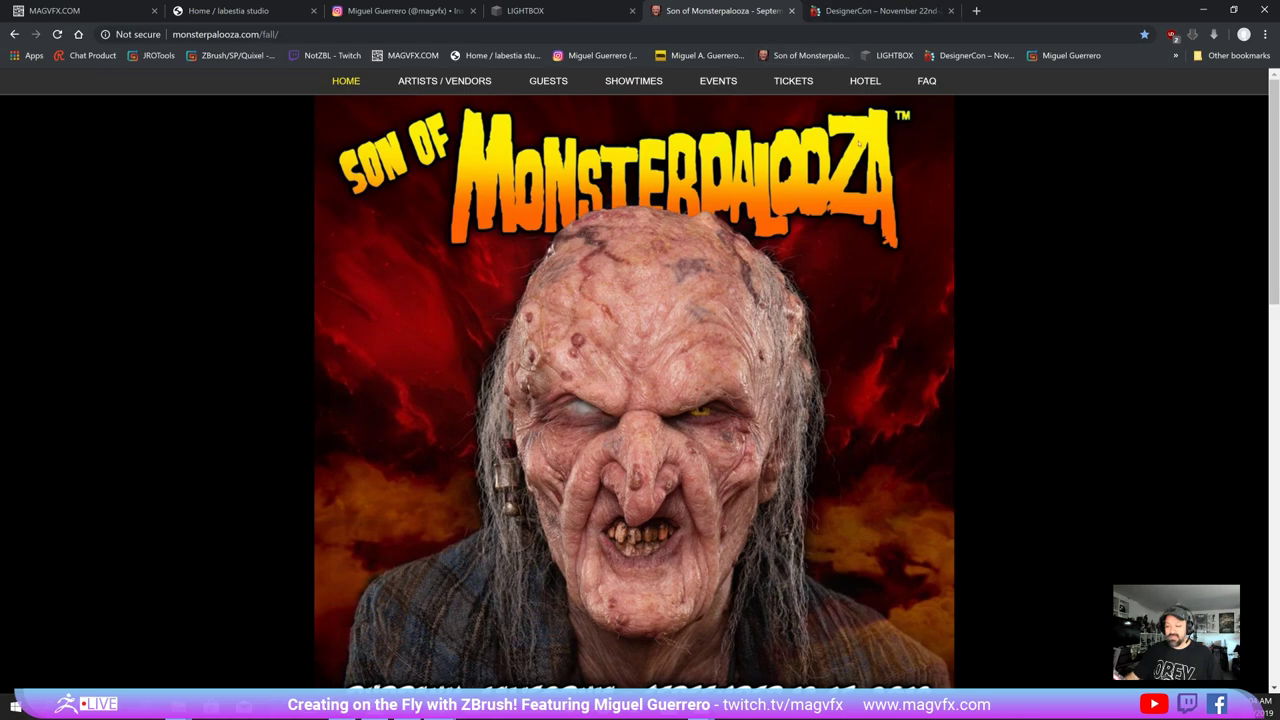
click(870, 10)
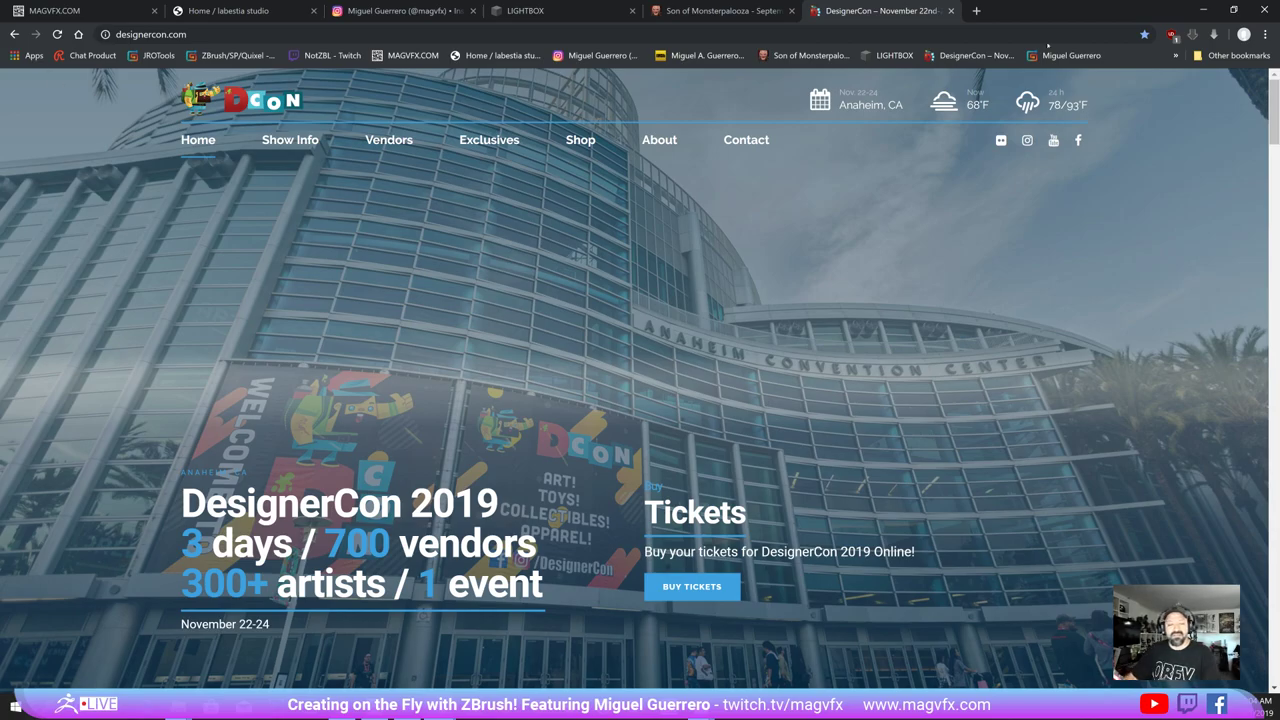
- Return to ZBrush and turn off Live Boolean to inspect the uncut pieces on the helmeted bust
click(1202, 12)
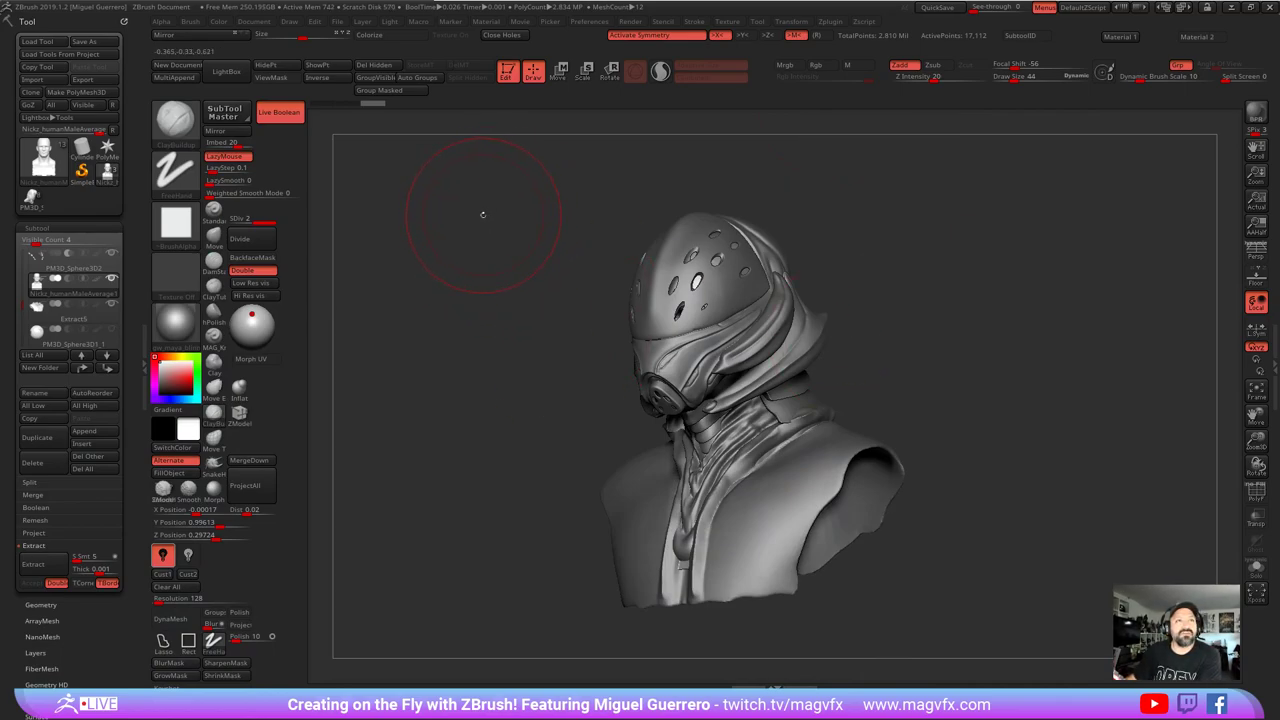
drag(508, 214, 557, 219)
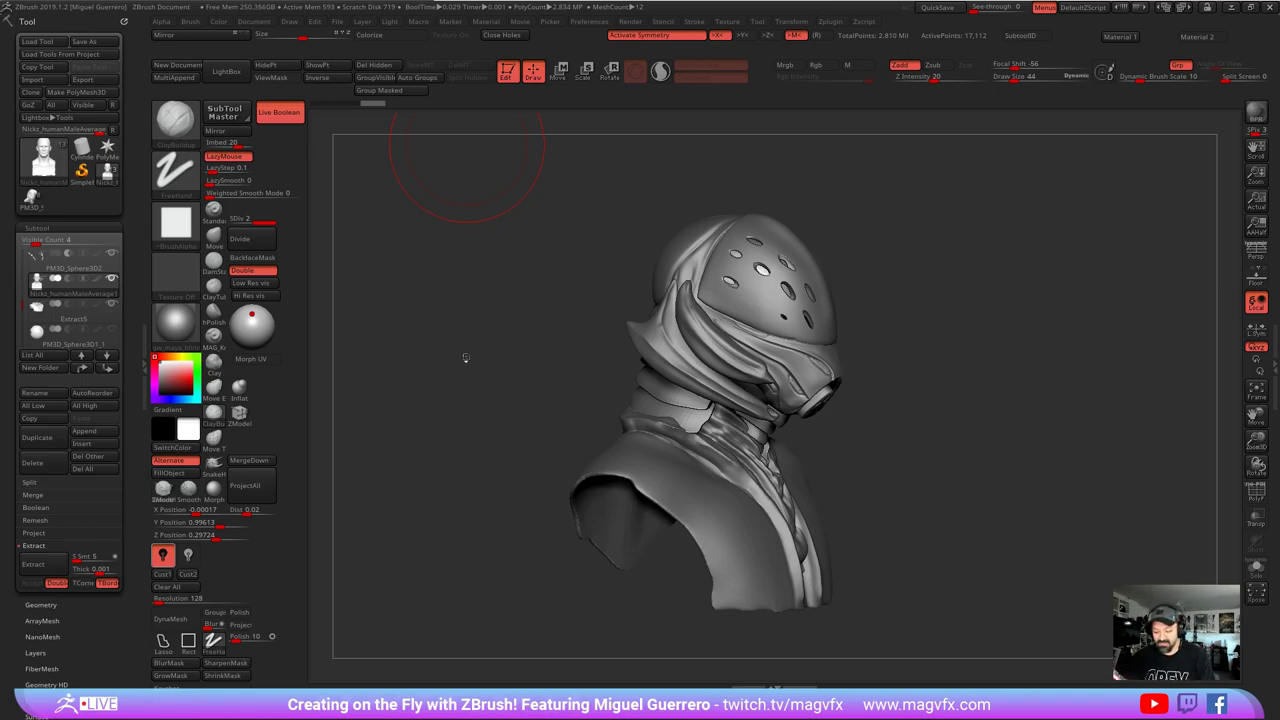
drag(465, 357, 476, 342)
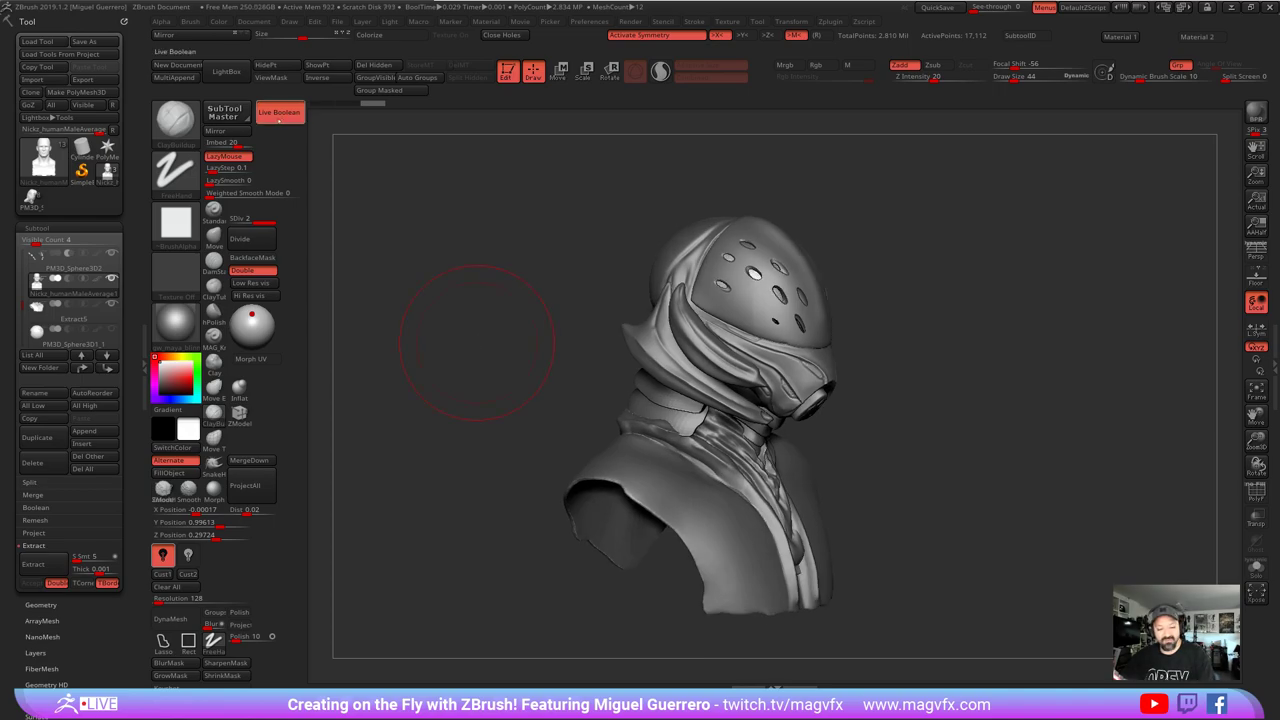
click(279, 114)
drag(536, 402, 446, 330)
drag(446, 330, 518, 430)
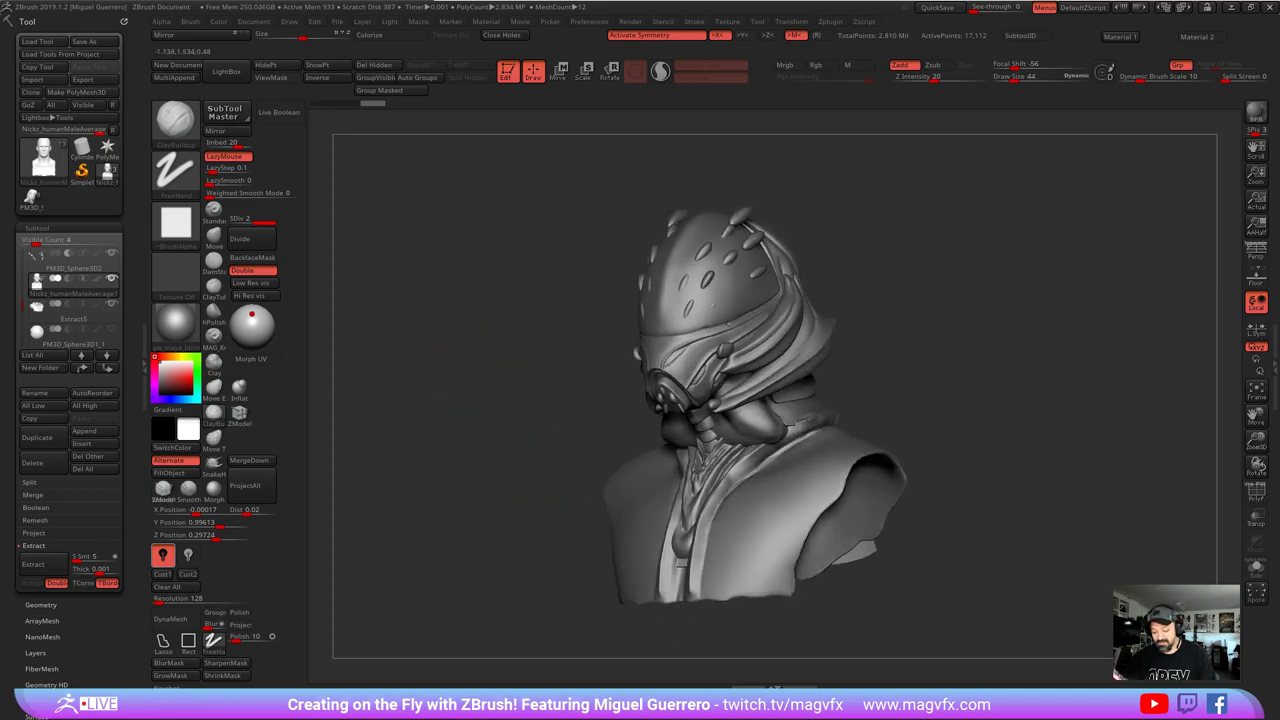
- Hide the draped neck-cloth subtool (PM3D_Sphere3D1_2) at the front of the collar and select the jacket pieces beneath it
alt+click(728, 500)
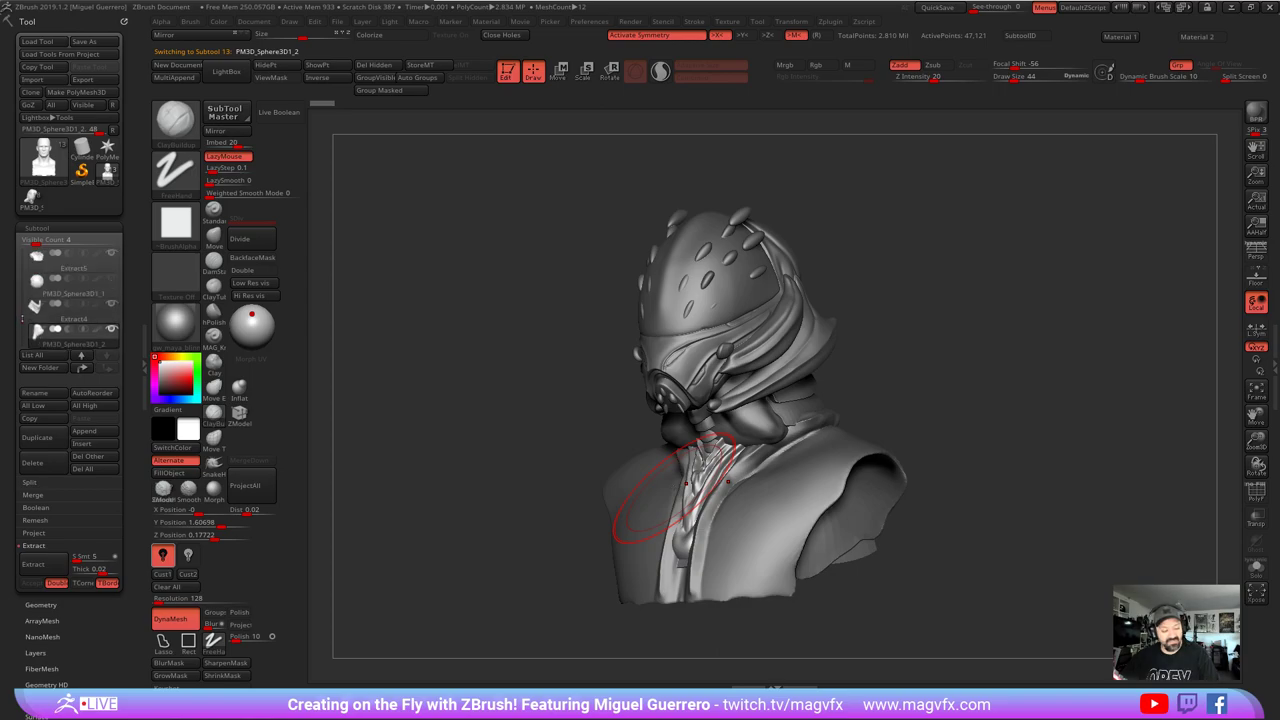
alt+click(686, 482)
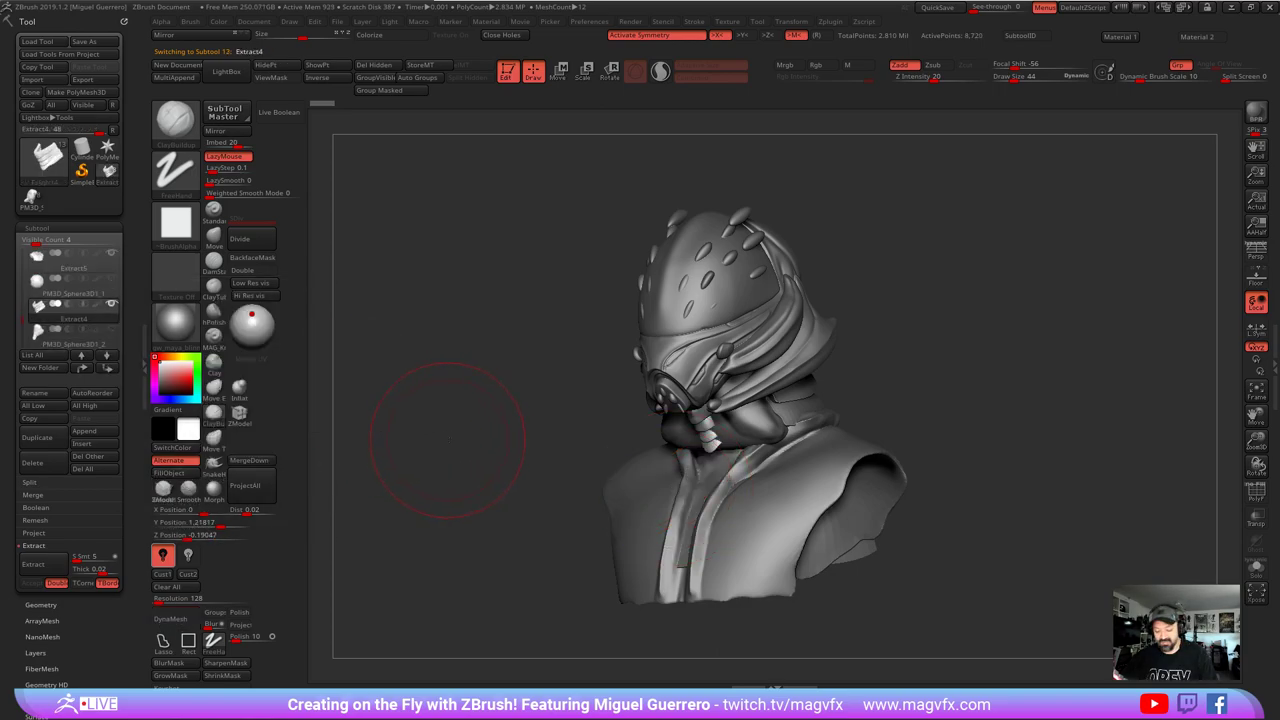
mouse_move(434, 423)
mouse_down()
mouse_move(489, 428)
mouse_move(419, 409)
mouse_move(474, 378)
mouse_move(425, 382)
mouse_move(491, 374)
mouse_move(470, 365)
mouse_up()
alt+click(582, 479)
drag(597, 251, 562, 376)
- Select the subtractive PM3D_Sphere3D1 subtool beneath the helmet and inspect it with polyframe display and Solo mode
alt+click(860, 506)
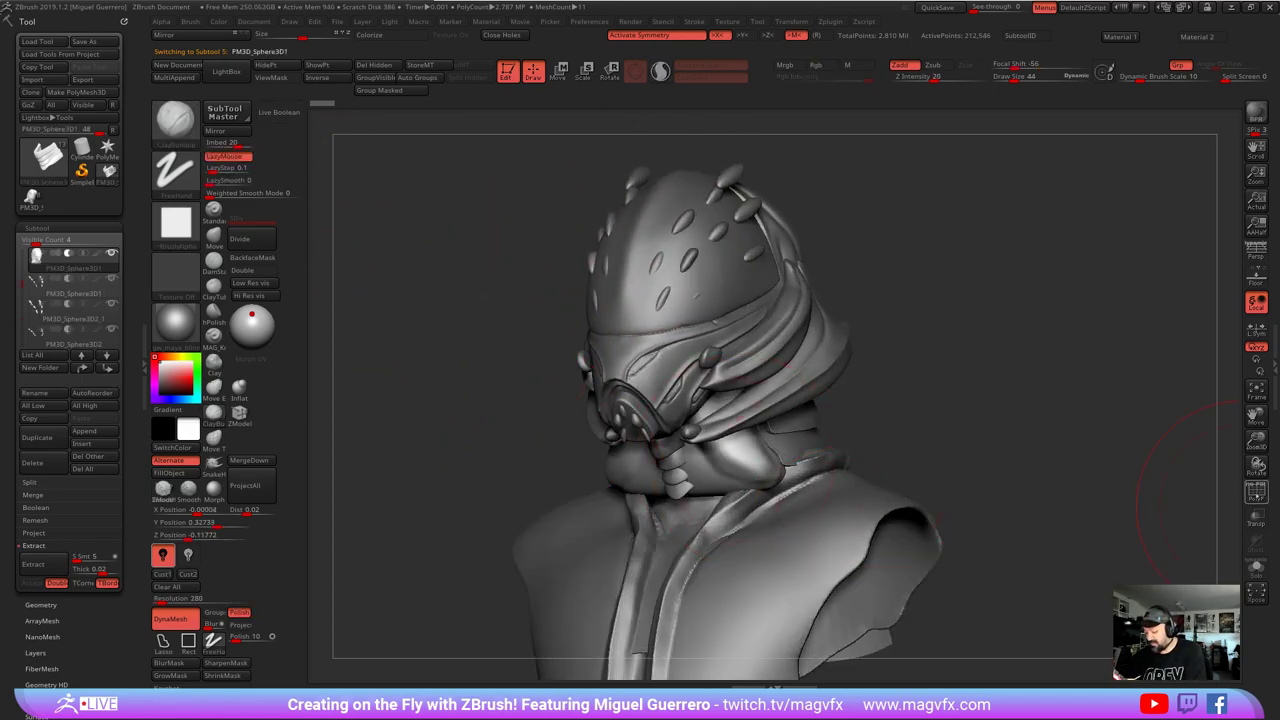
click(1256, 491)
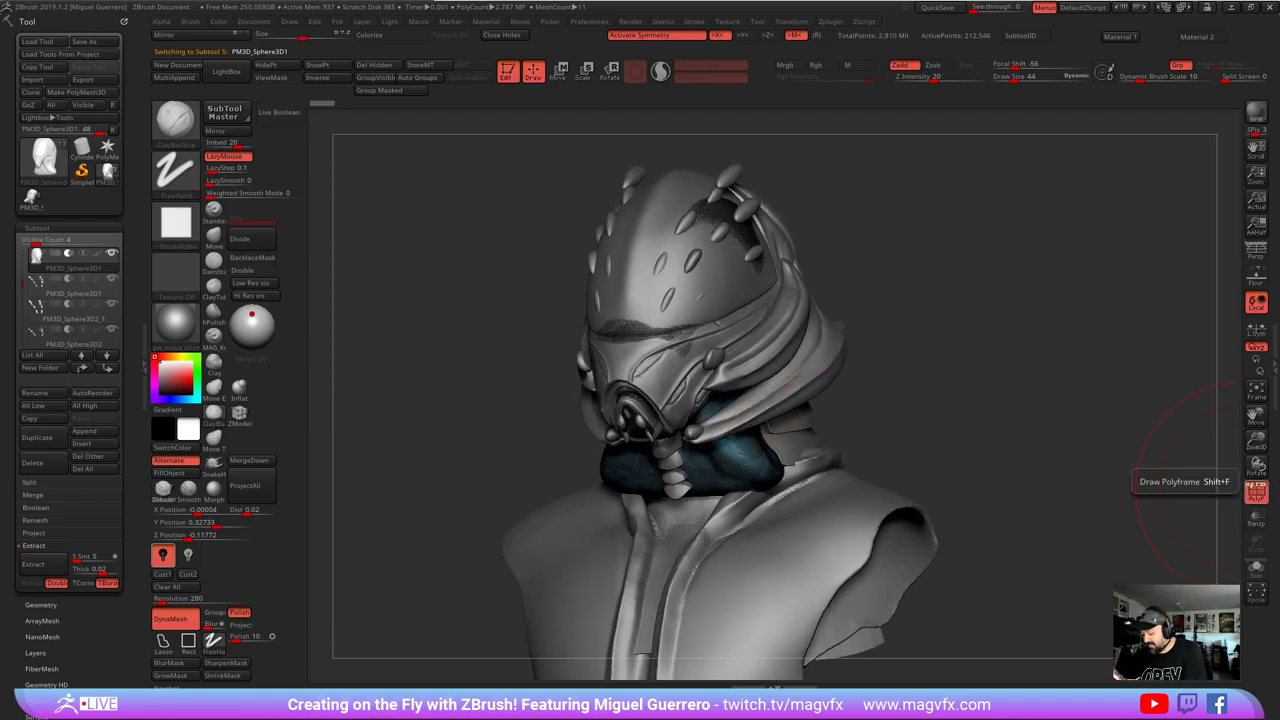
mouse_move(443, 406)
mouse_down()
mouse_move(640, 406)
mouse_move(432, 372)
mouse_move(426, 330)
mouse_up()
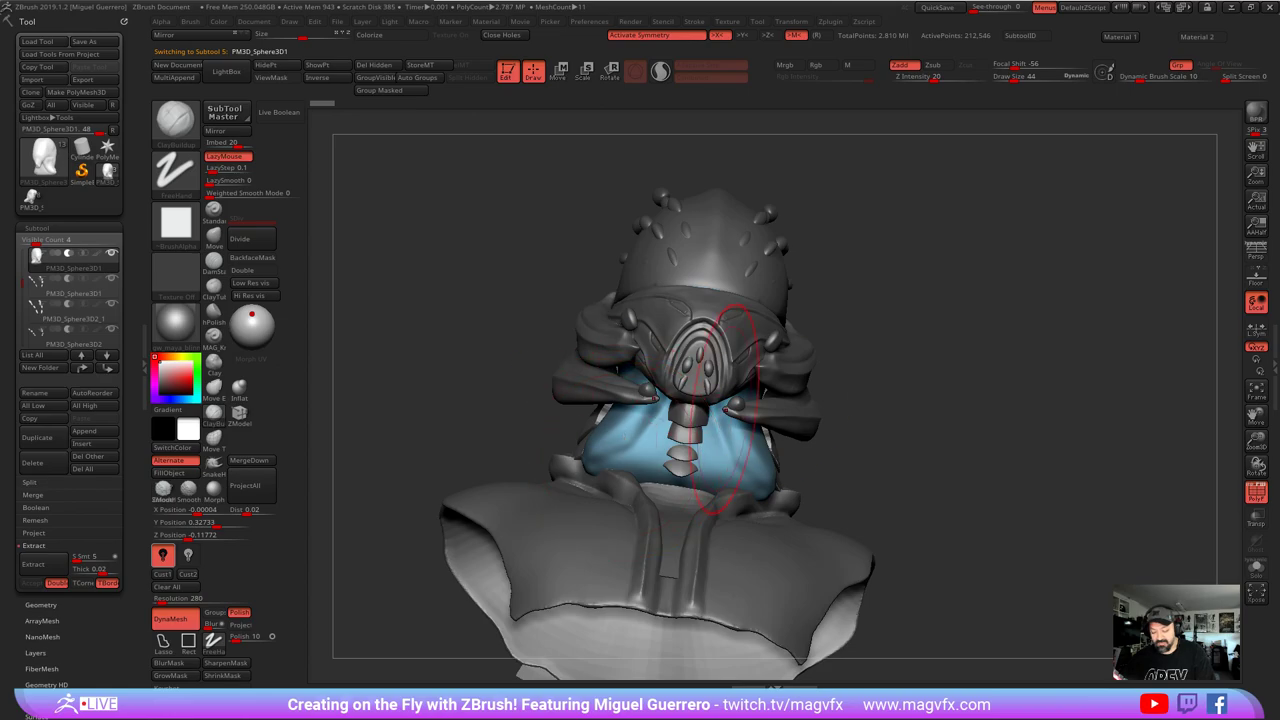
click(1256, 568)
mouse_move(1040, 500)
mouse_down()
mouse_move(930, 465)
mouse_move(1025, 495)
mouse_move(1008, 500)
mouse_up()
click(1256, 568)
drag(428, 300, 486, 304)
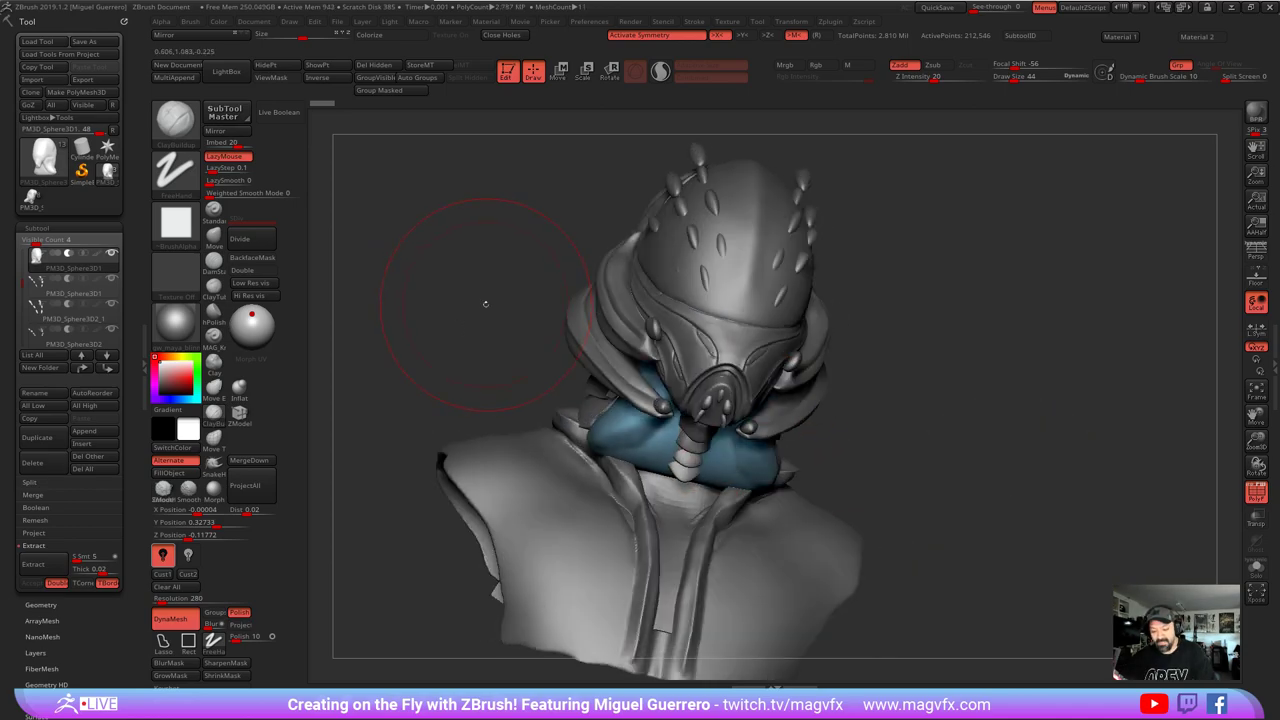
- Select the PM3D_Sphere3D2_1 subtool holding the capsule-shaped cutters on the helmet dome
alt+click(711, 208)
mouse_move(535, 258)
mouse_down()
mouse_move(497, 251)
mouse_move(474, 314)
mouse_move(494, 312)
mouse_move(443, 322)
mouse_move(489, 320)
mouse_move(583, 267)
mouse_move(545, 280)
mouse_up()
alt+drag(508, 322, 480, 324)
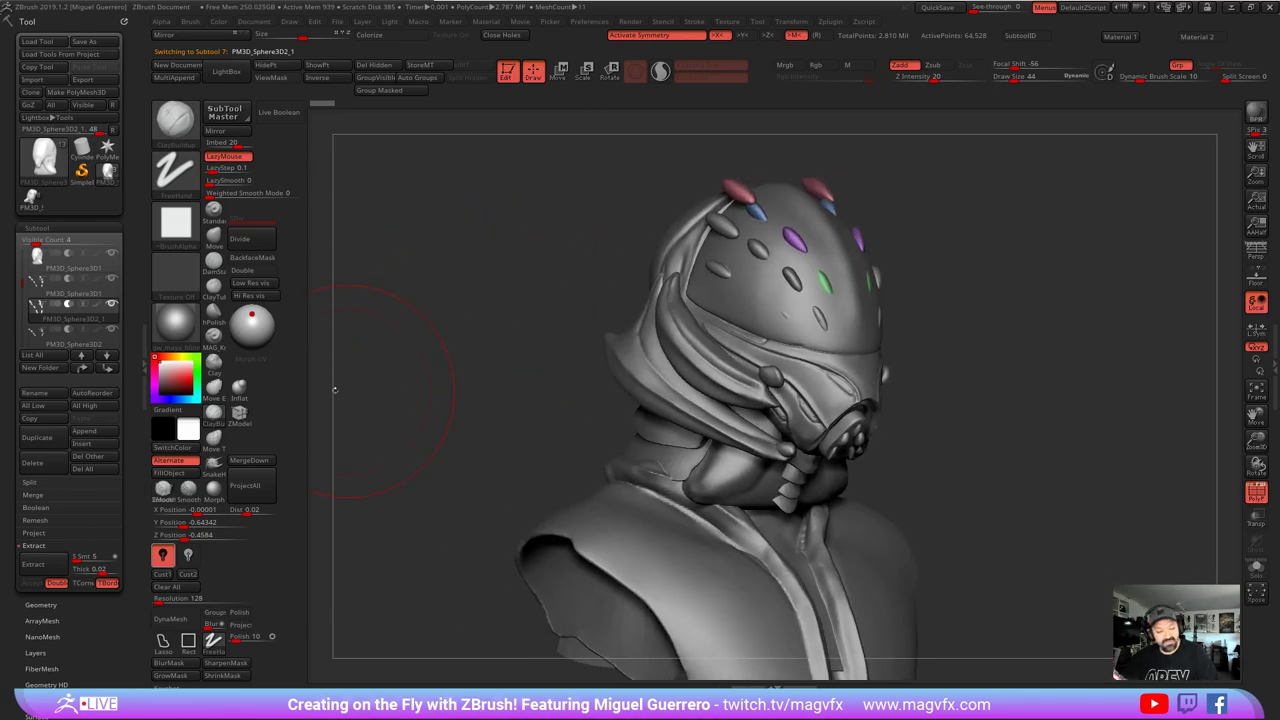
- Turn Live Boolean on, turn off polyframe display and inspect the helmet's cut vent holes
click(277, 112)
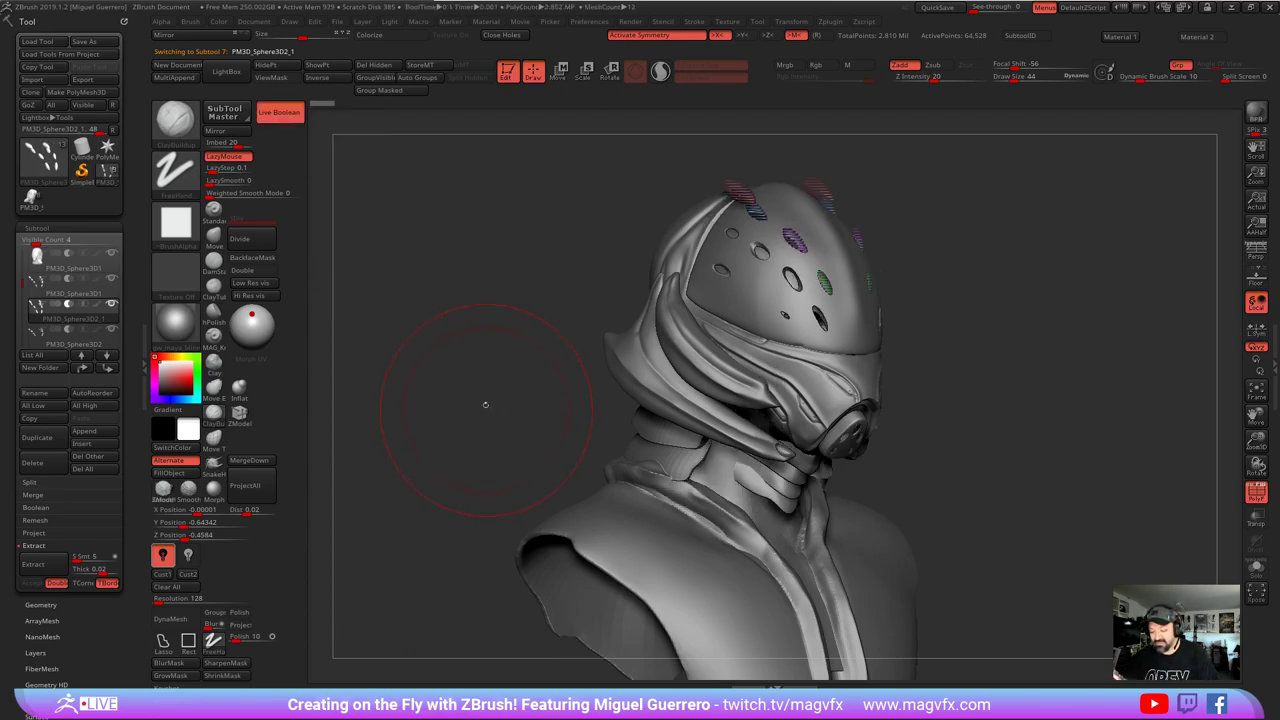
drag(486, 402, 487, 396)
click(1256, 497)
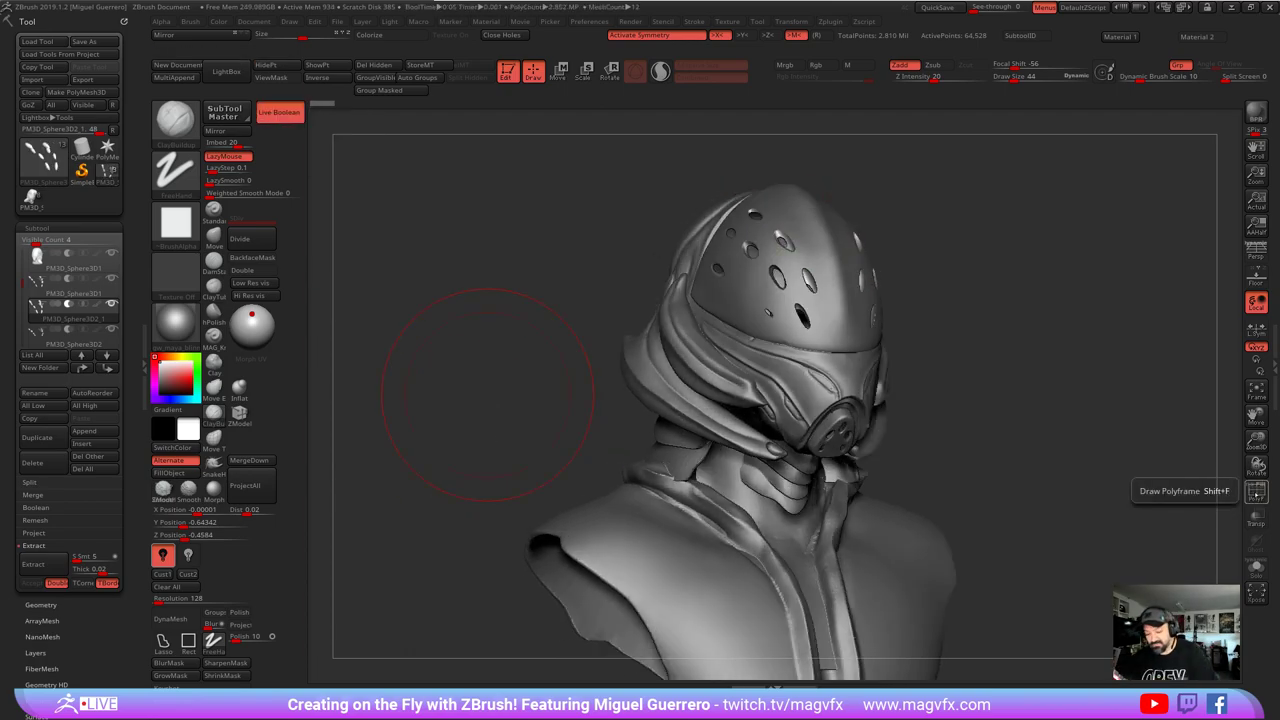
drag(1110, 440, 1075, 440)
mouse_move(588, 322)
alt+mouse_down()
mouse_move(544, 298)
mouse_move(425, 328)
mouse_move(432, 345)
mouse_move(505, 344)
mouse_move(523, 302)
mouse_move(517, 338)
mouse_move(566, 385)
mouse_move(727, 355)
alt+mouse_up()
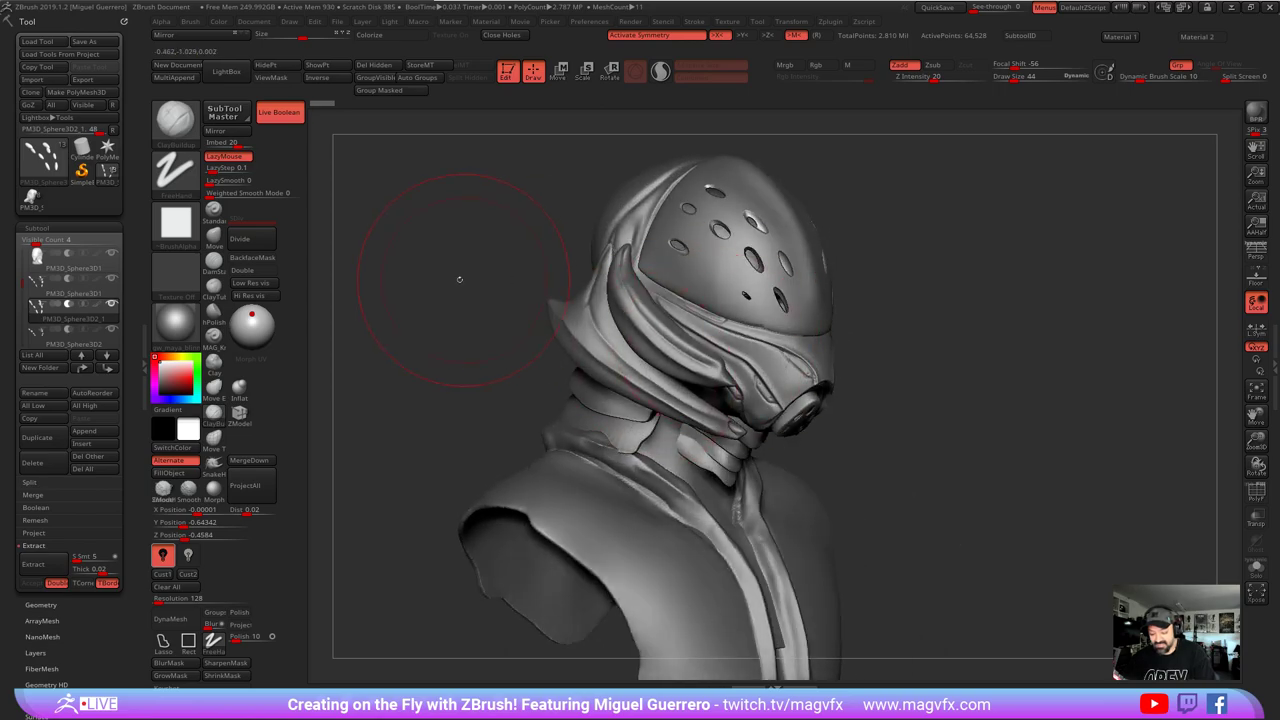
drag(459, 279, 703, 295)
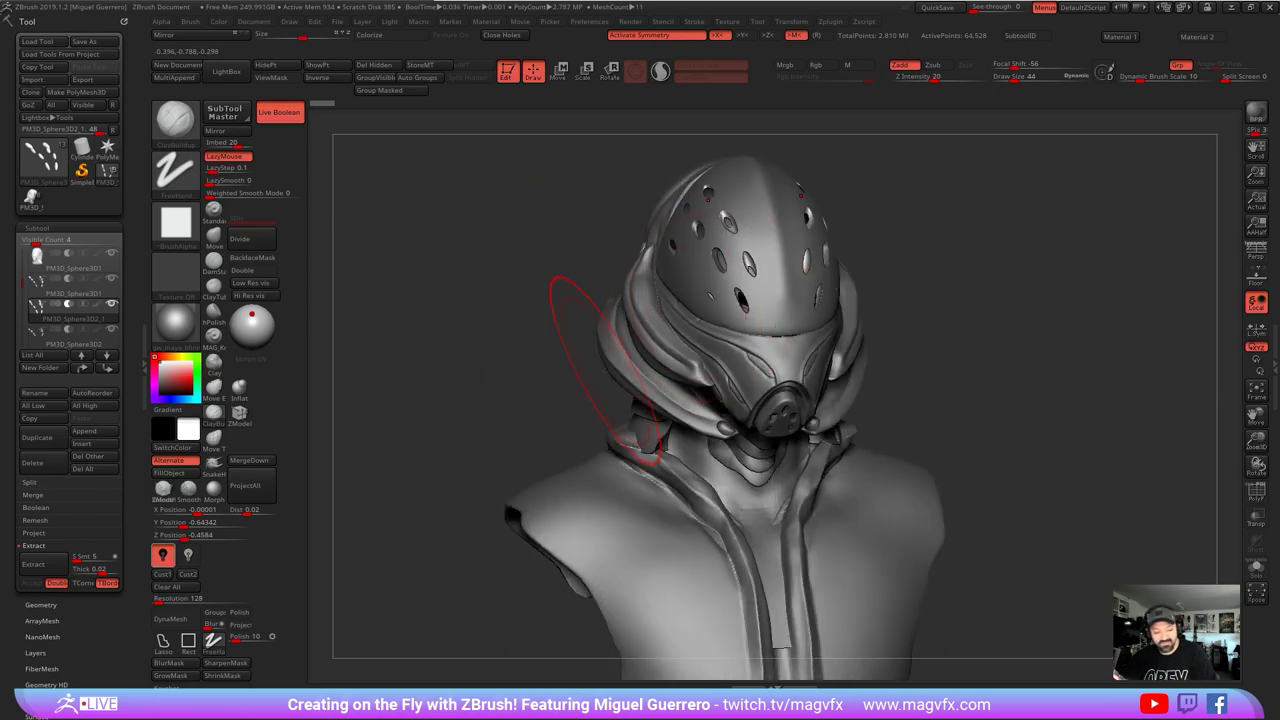
- Select the human male base-mesh subtool and inspect it alone in Solo mode before showing the whole bust again
mouse_move(17, 290)
mouse_down()
mouse_move(23, 315)
mouse_move(24, 300)
mouse_up()
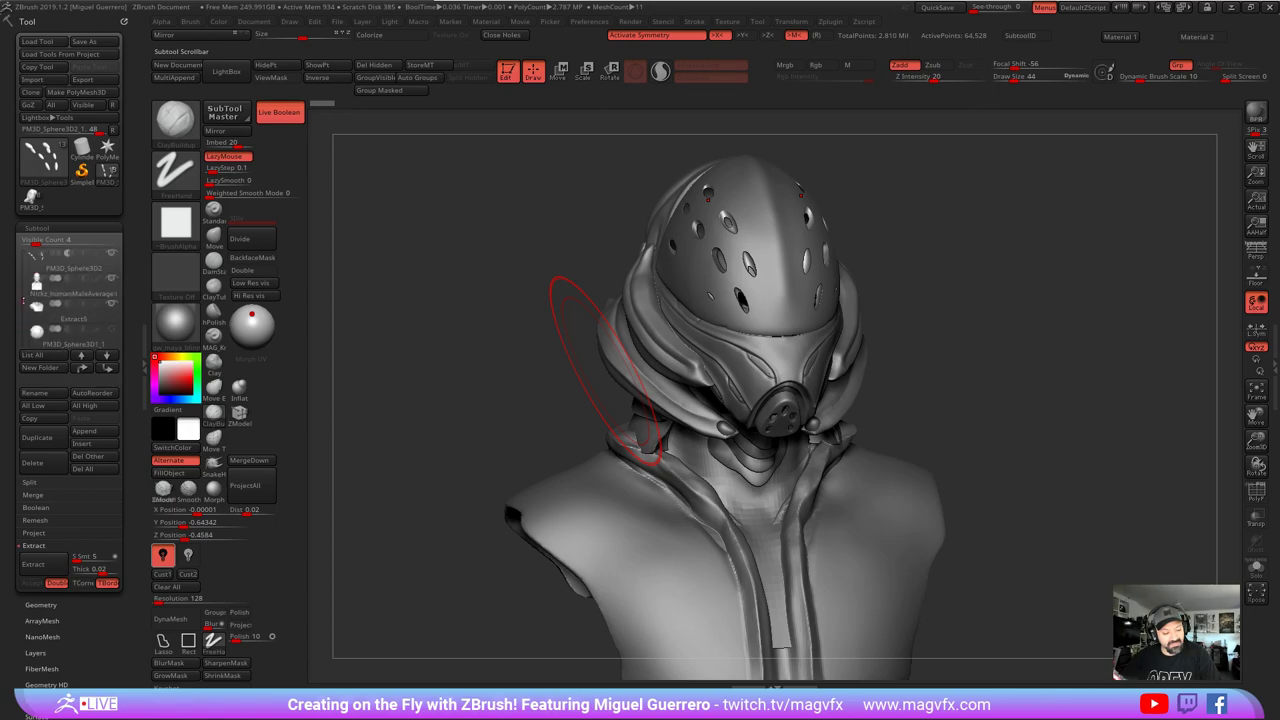
click(39, 292)
drag(552, 384, 506, 364)
key(alt+s)
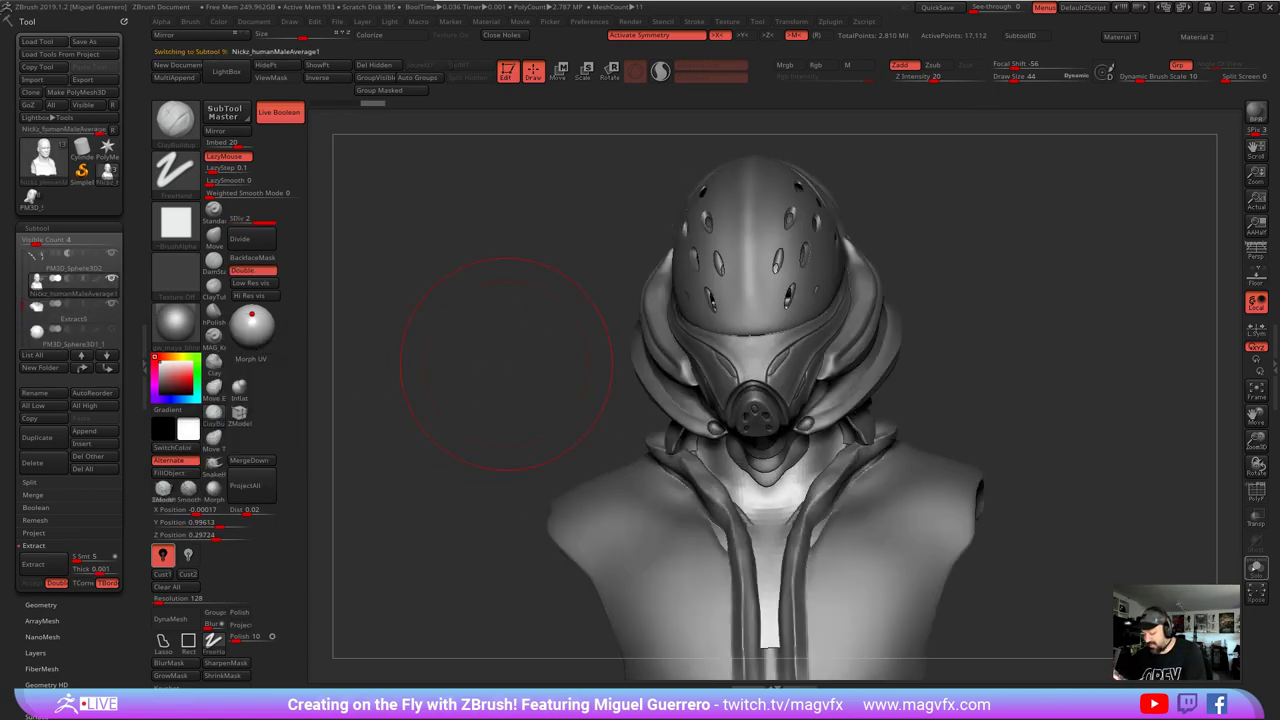
click(1254, 571)
drag(1163, 509, 1065, 509)
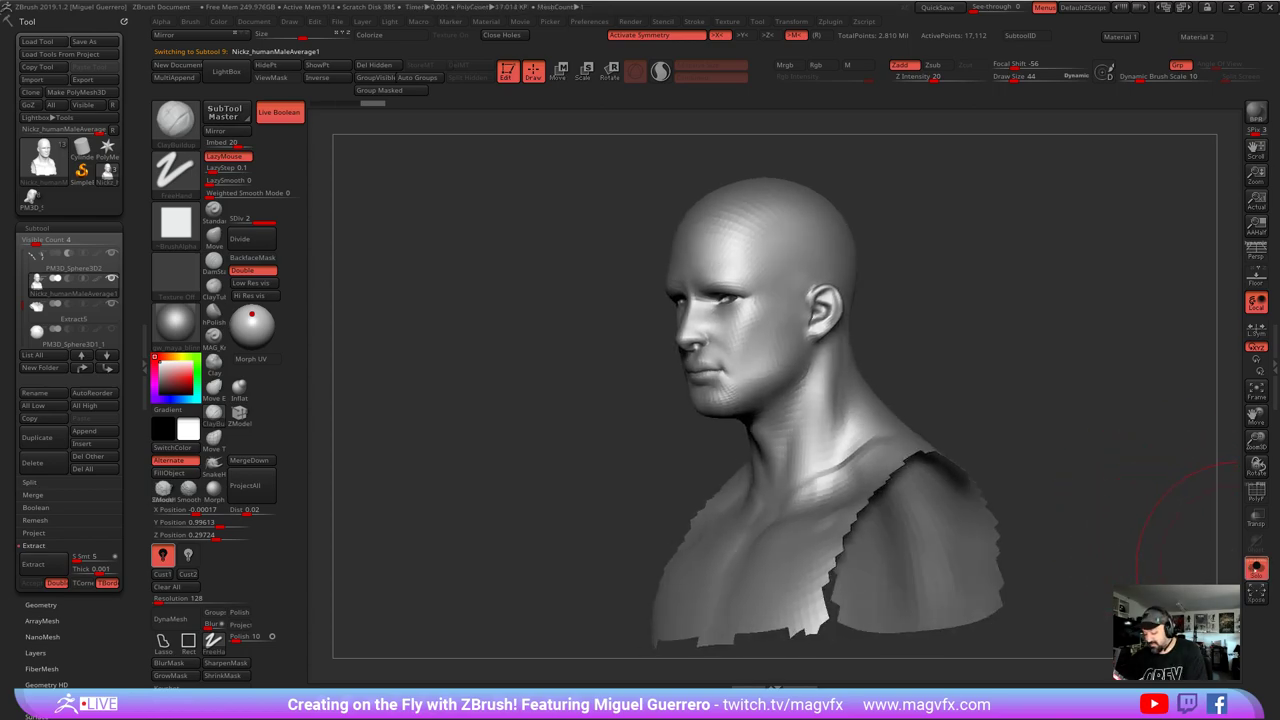
click(1254, 575)
- Turn on ghosted transparency to examine how the human head fits inside the helmet from front and side
drag(485, 429, 626, 395)
click(1256, 518)
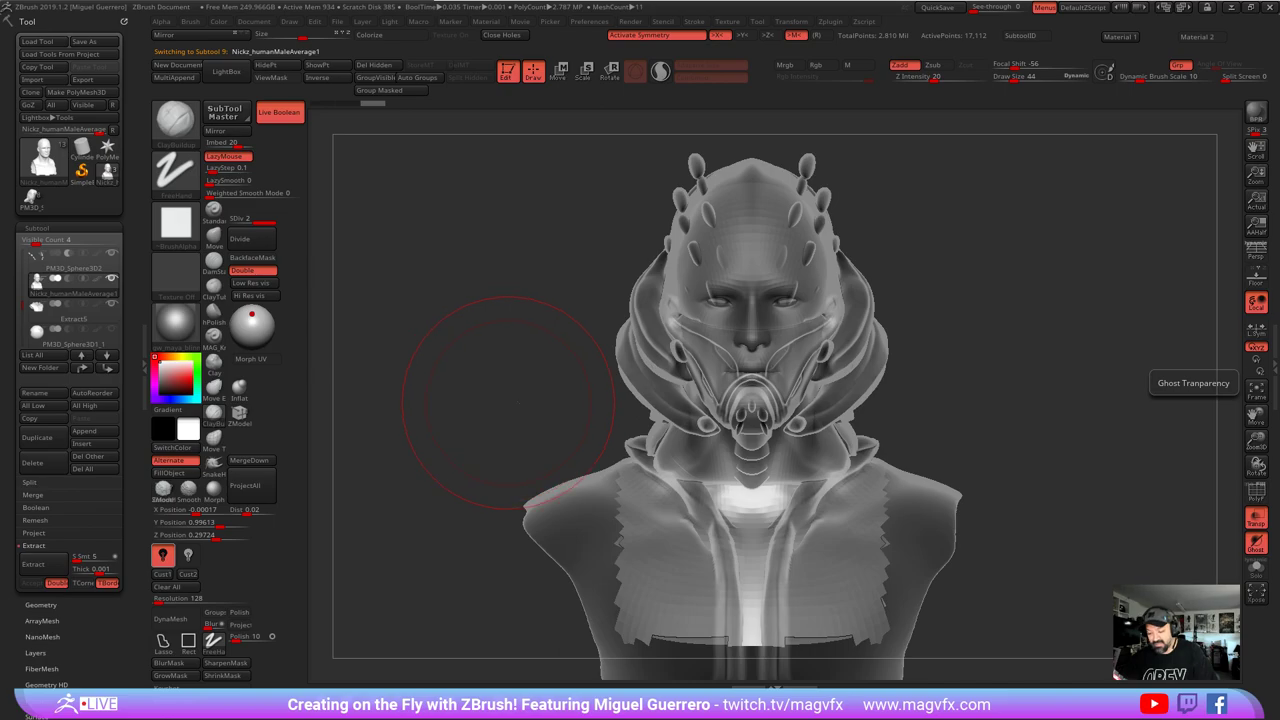
drag(414, 386, 540, 450)
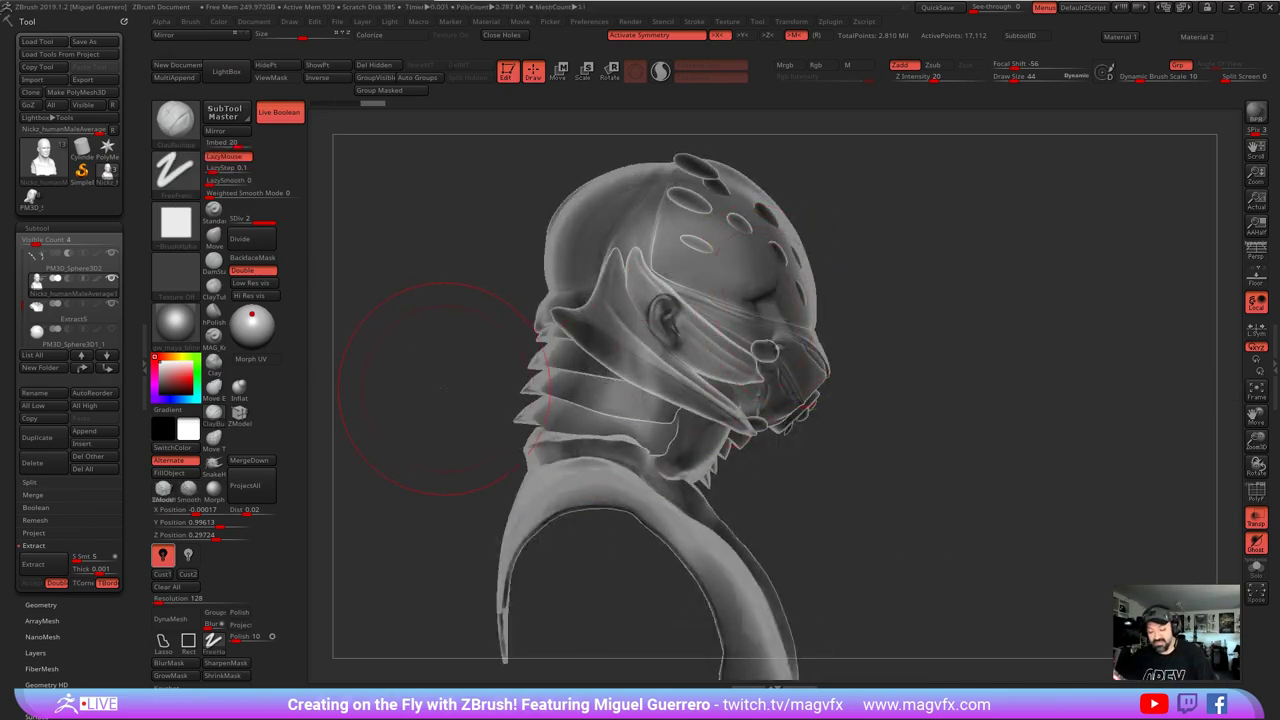
- Compare the ghosted head and helmet from front and side, turn transparency off and inspect the solid helmeted bust
mouse_move(440, 388)
mouse_down()
mouse_move(394, 386)
mouse_move(427, 411)
mouse_up()
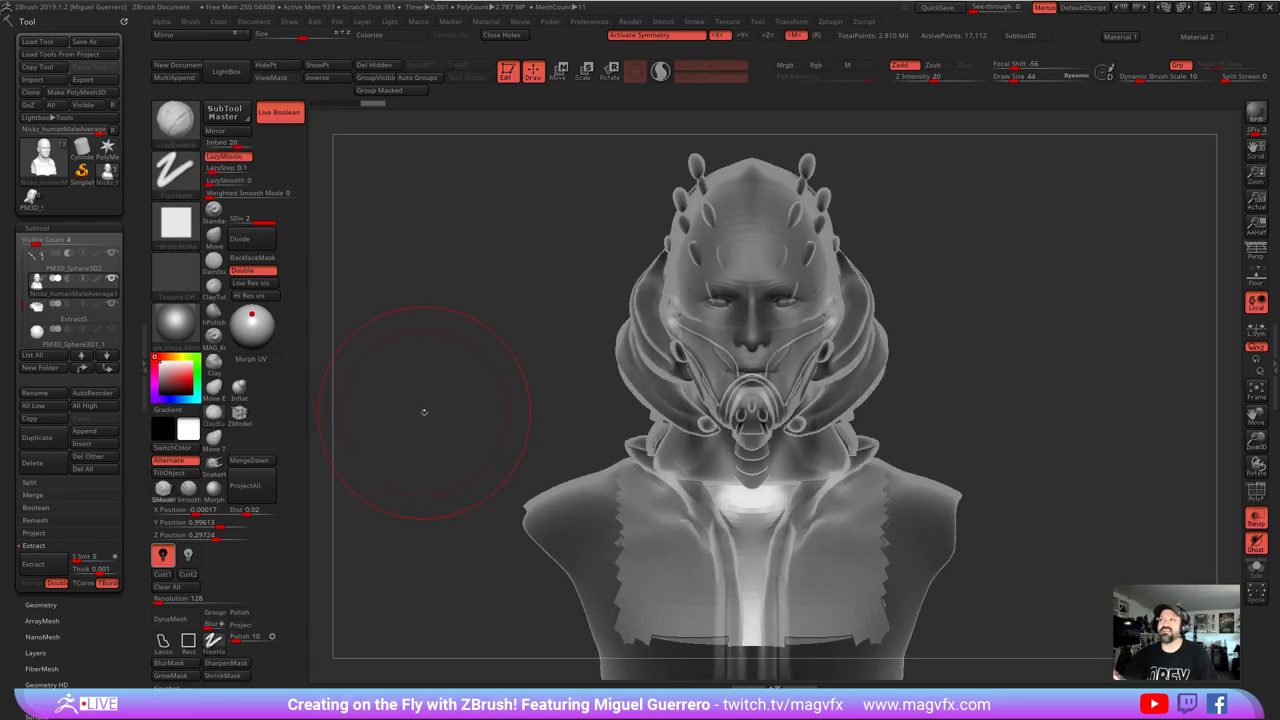
drag(424, 406, 441, 406)
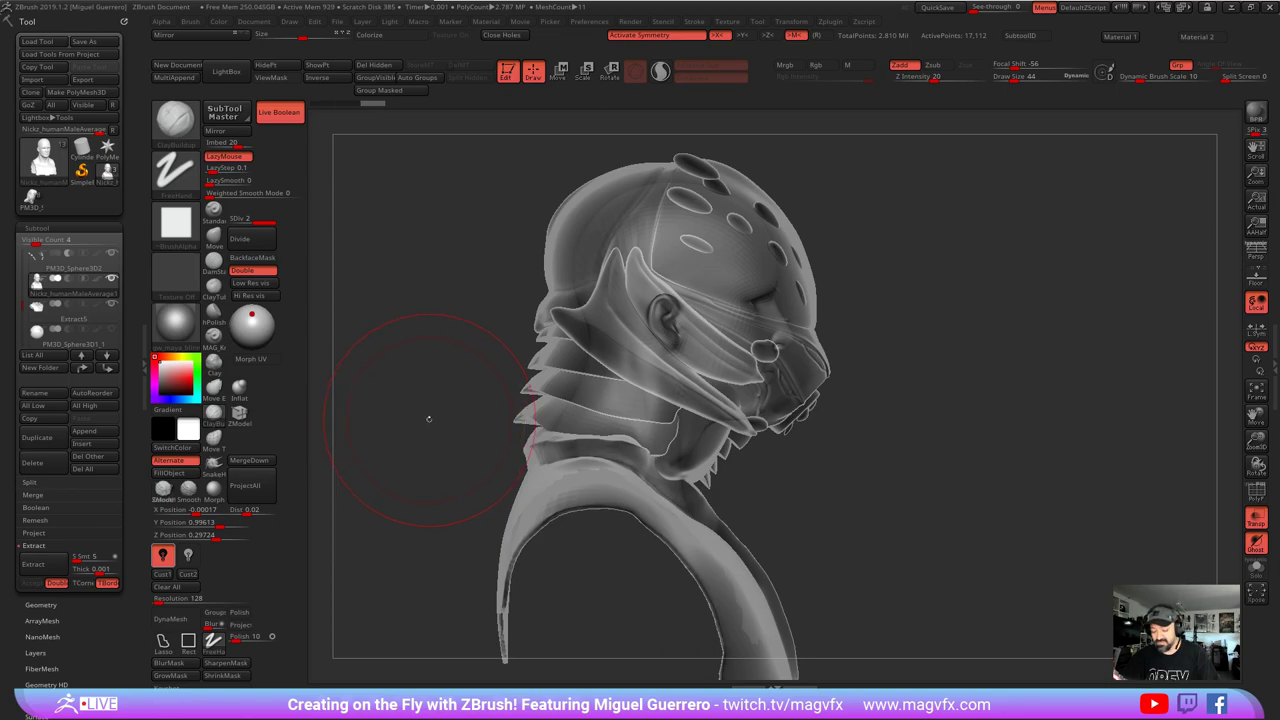
mouse_move(417, 404)
mouse_down()
mouse_move(399, 400)
mouse_move(1037, 497)
mouse_up()
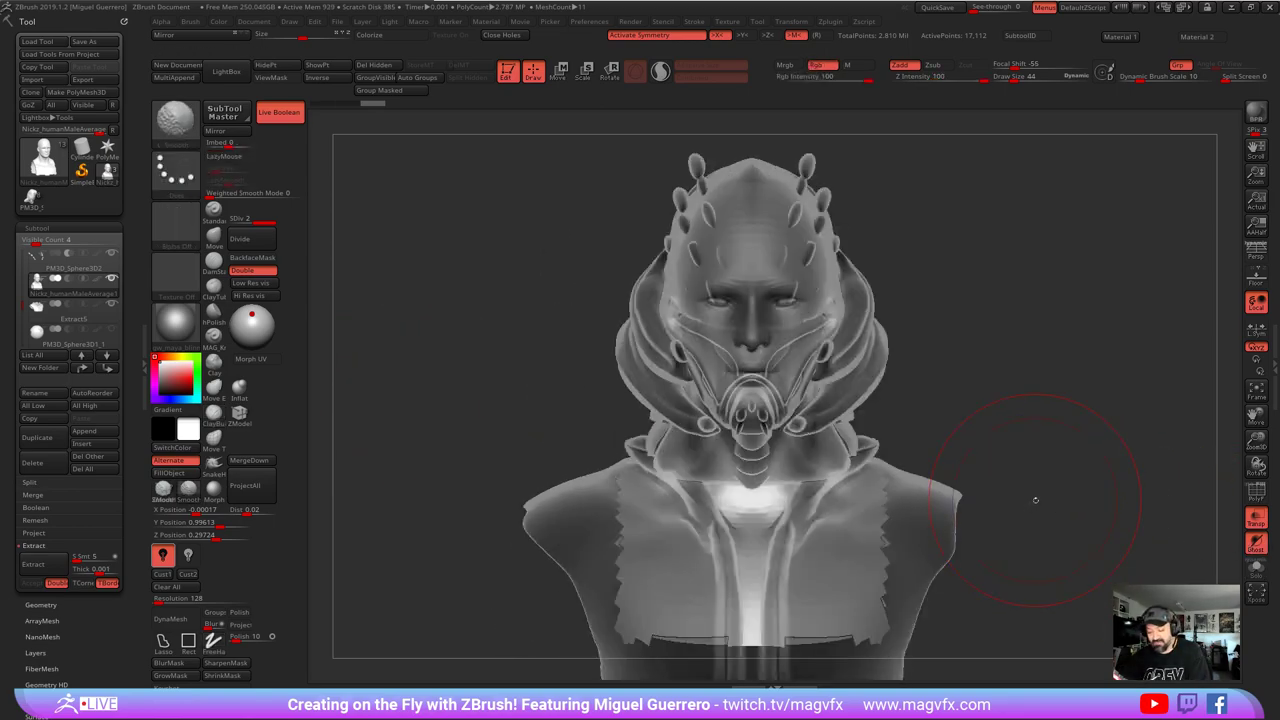
click(1256, 517)
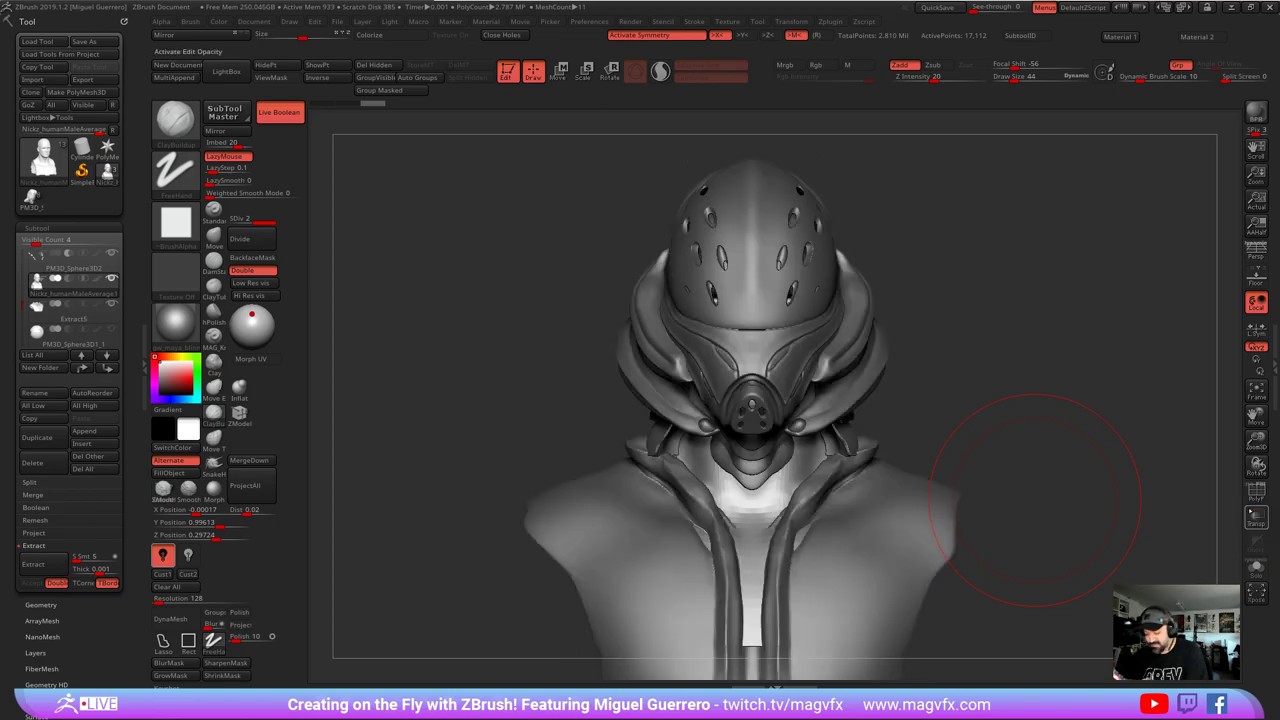
drag(461, 381, 503, 378)
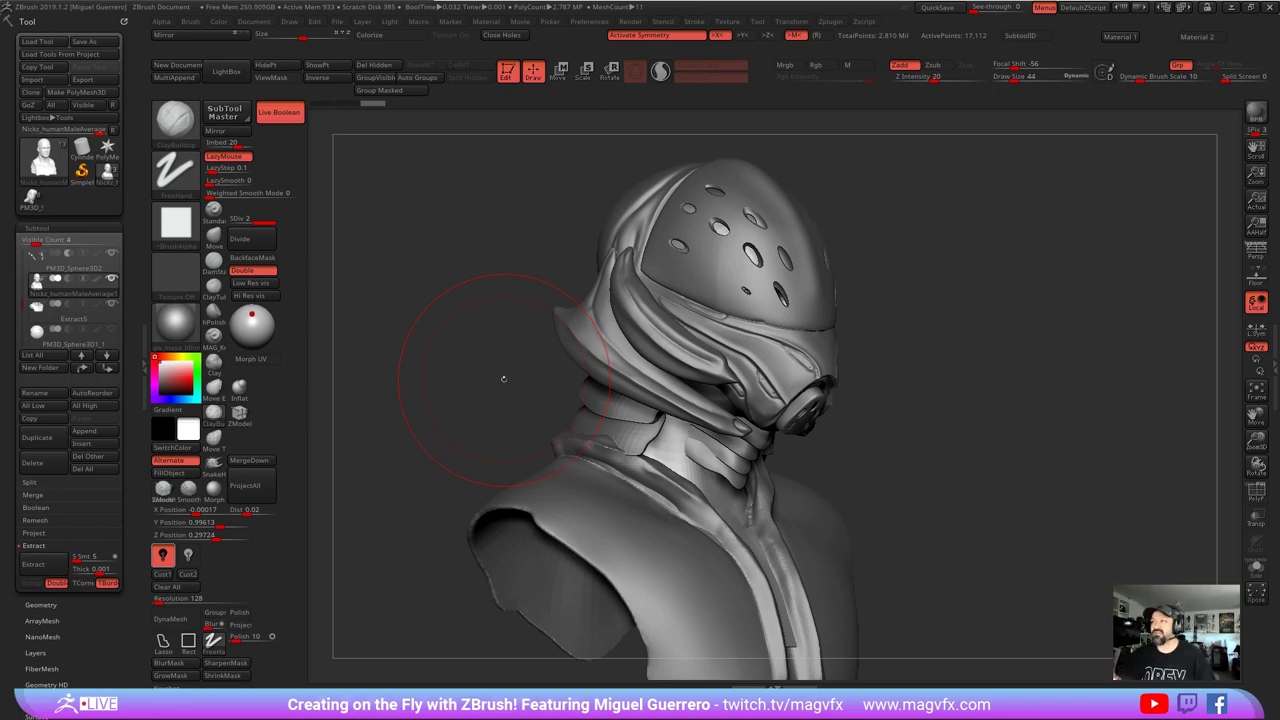
mouse_move(431, 393)
mouse_down()
mouse_move(420, 394)
mouse_move(493, 380)
mouse_up()
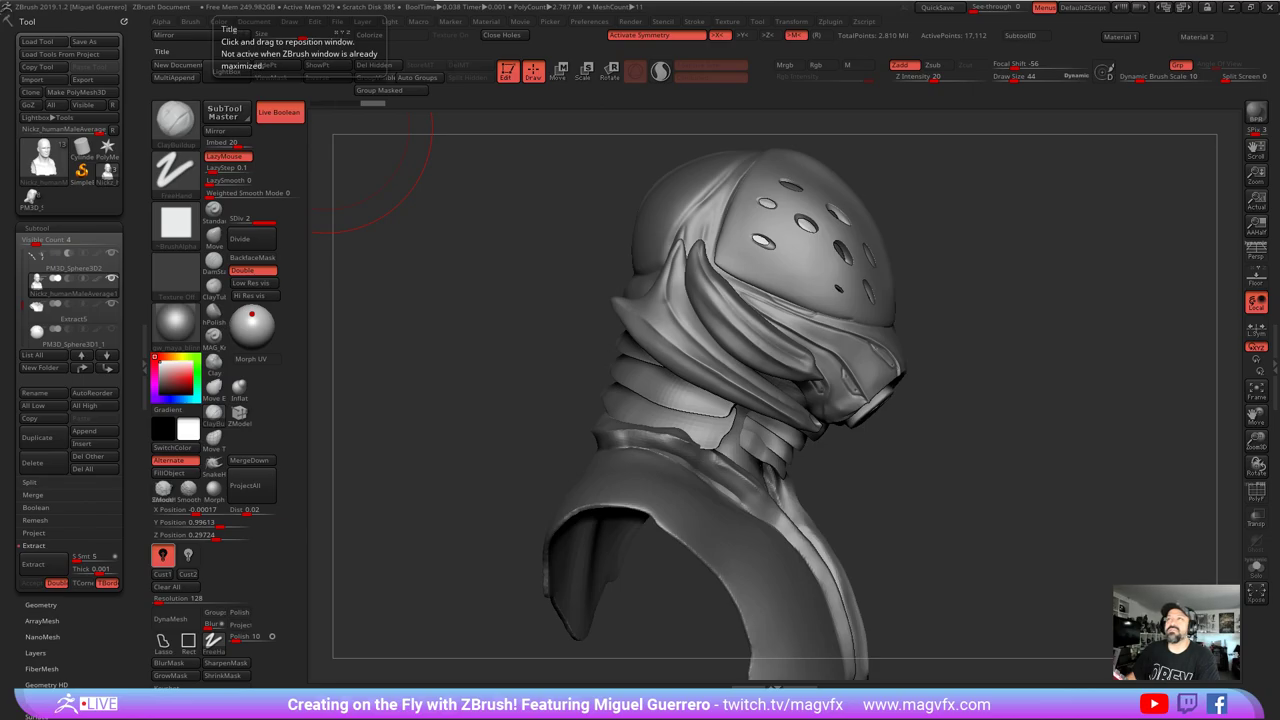
- Switch to the helmetRef folder in File Explorer, show the helmet reference images, and move the window off the sculpting view
key(alt+Tab)
drag(433, 518, 364, 277)
double_click(364, 277)
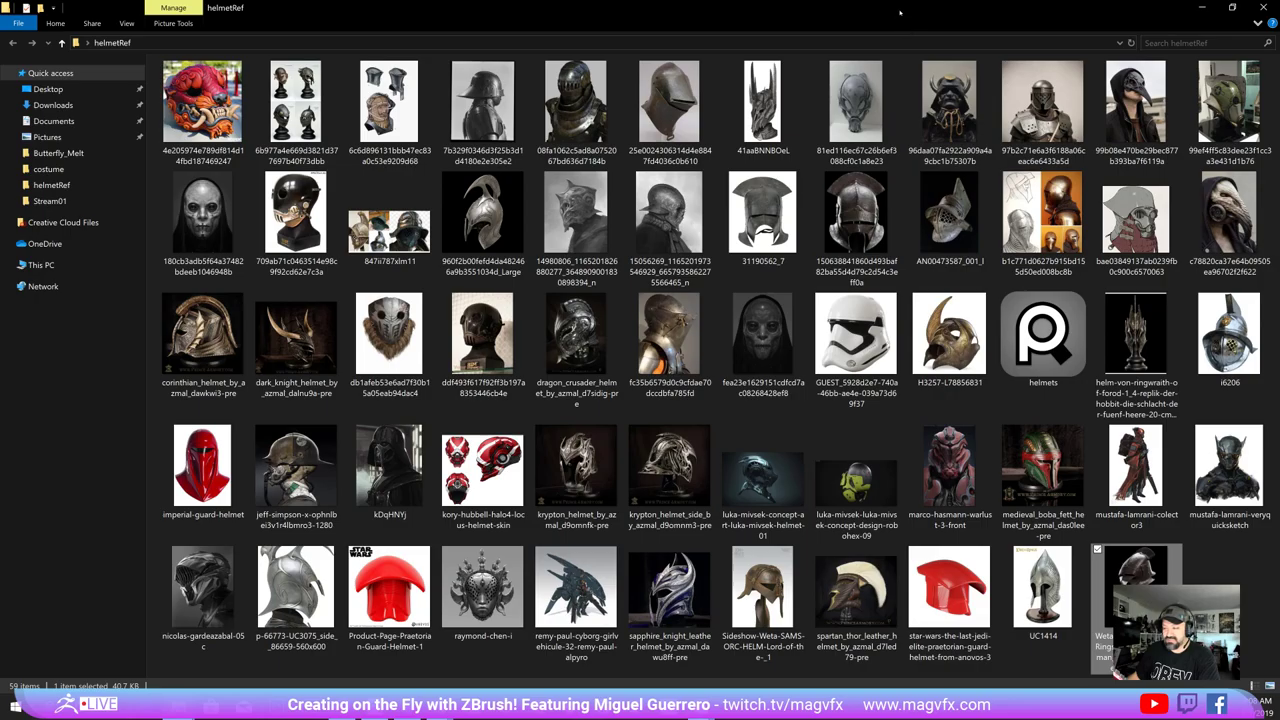
drag(900, 12, 951, 0)
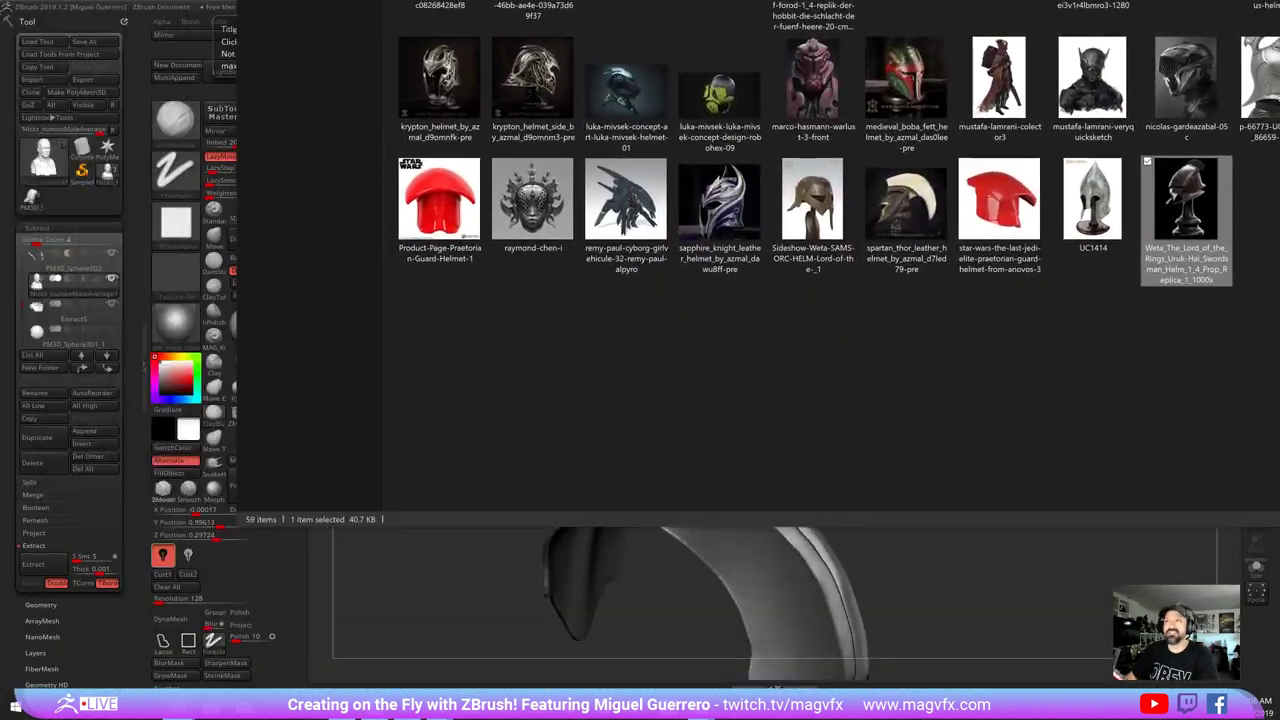
drag(820, 5, 1250, 11)
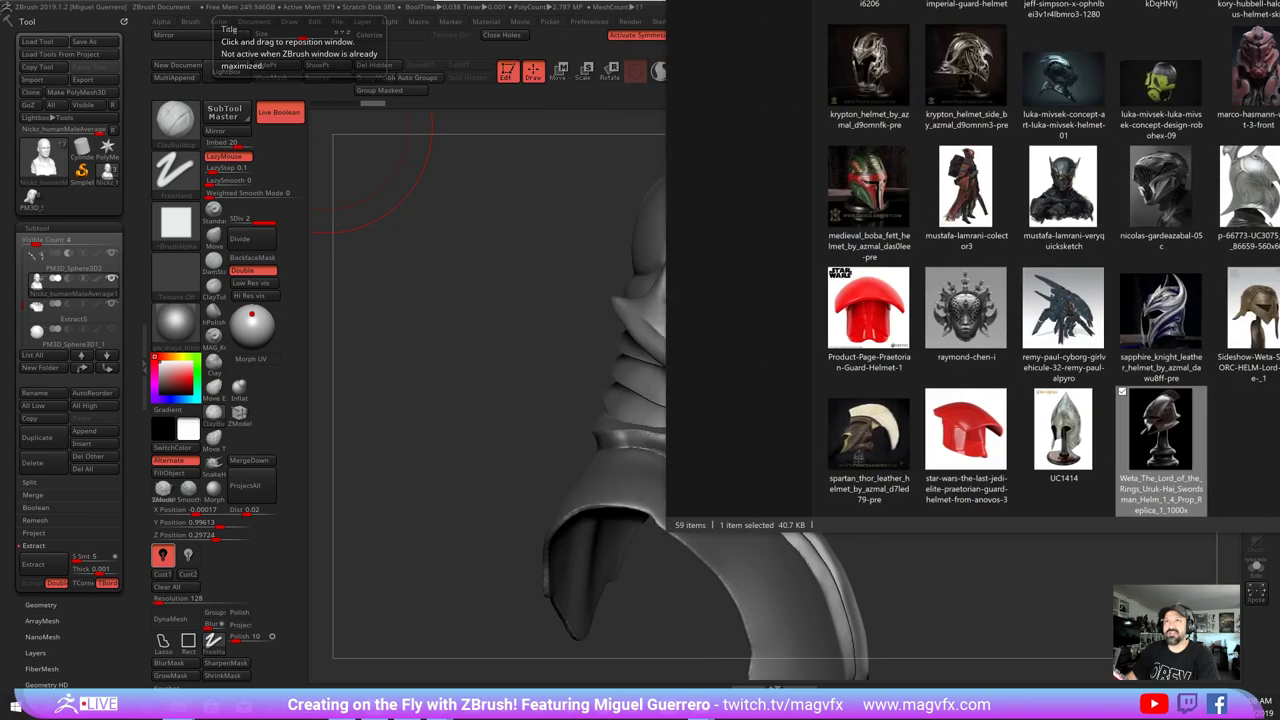
drag(666, 290, 865, 290)
drag(1090, 2, 640, 2)
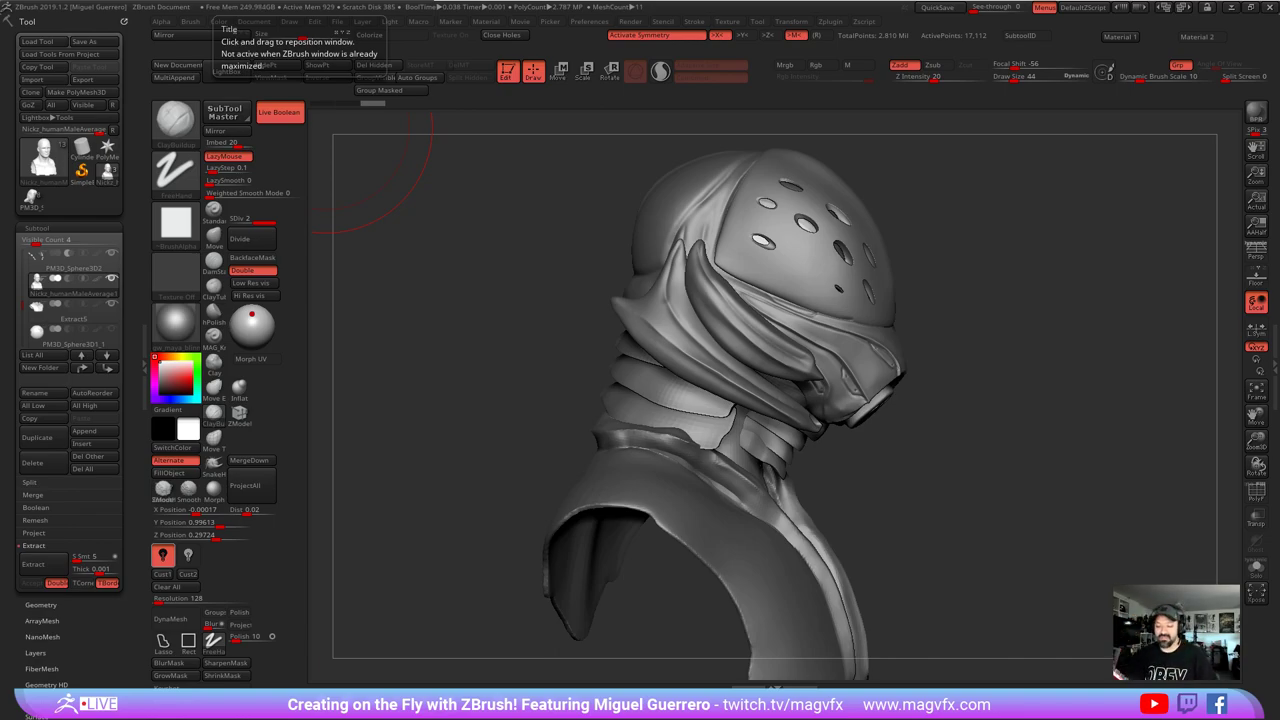
- Select the helmetStreamA_05 subtool and hide the PM3D_Sphere3D1, PM3D_Sphere3D2_1 and PM3D_Sphere3D2 cutter subtools that make the vent holes
drag(486, 353, 474, 335)
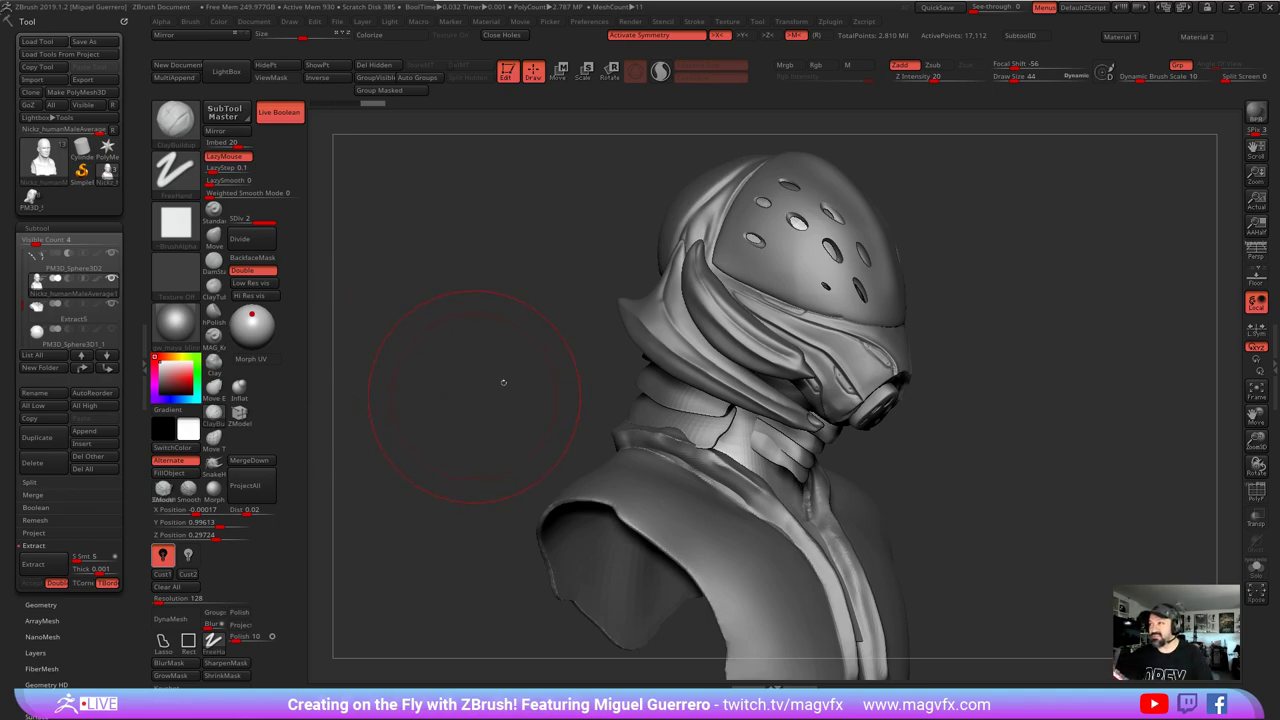
mouse_move(491, 388)
mouse_down()
mouse_move(540, 380)
mouse_move(520, 371)
mouse_move(457, 394)
mouse_move(485, 400)
mouse_up()
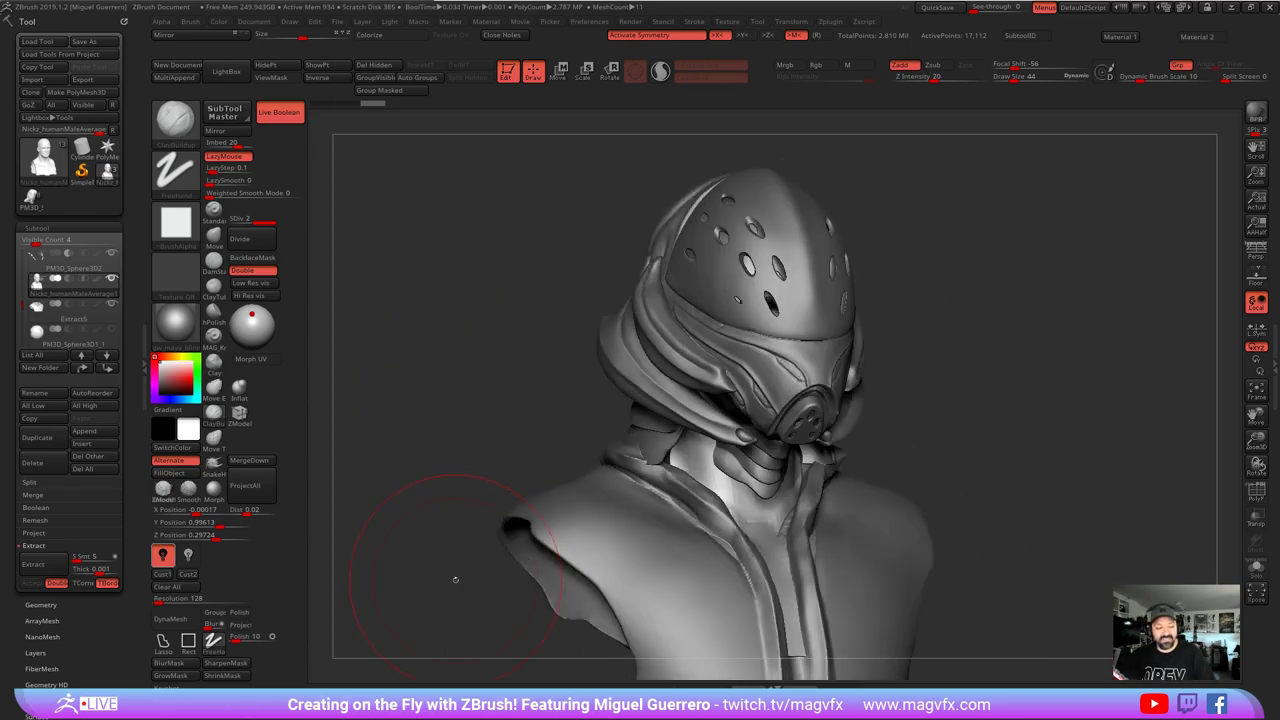
alt+click(727, 285)
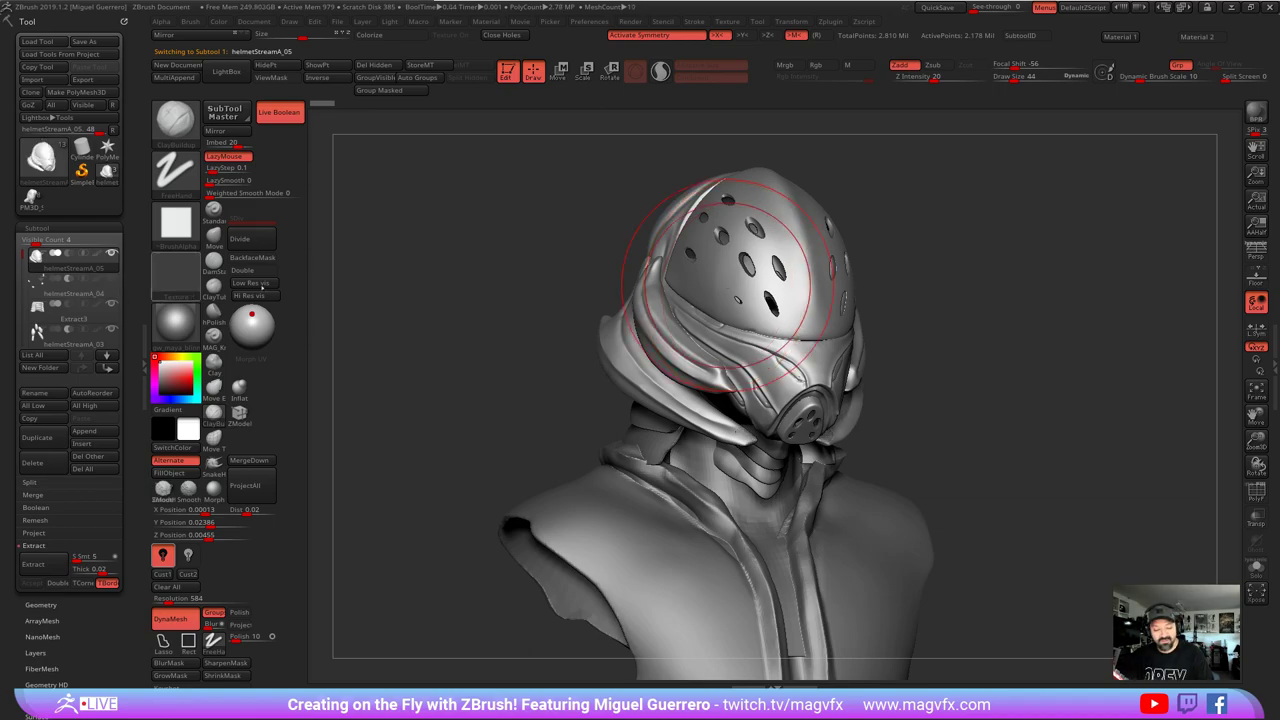
drag(22, 256, 22, 272)
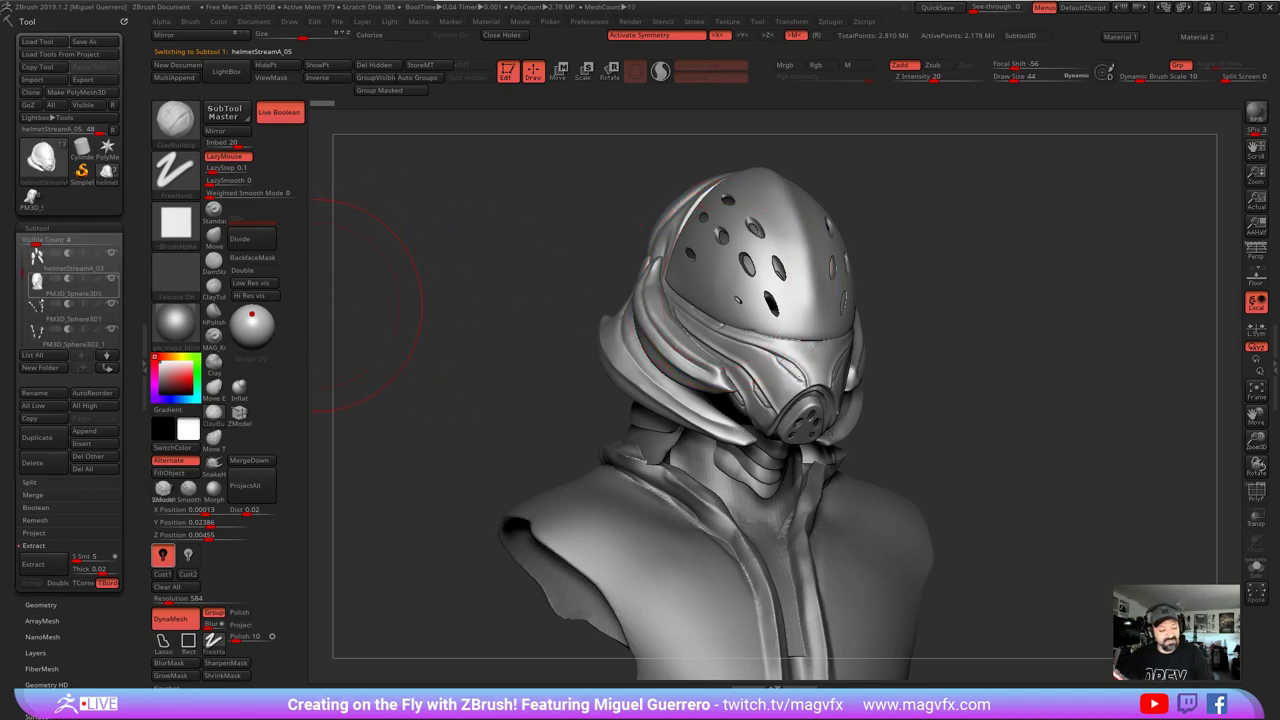
drag(111, 304, 111, 329)
drag(457, 394, 429, 377)
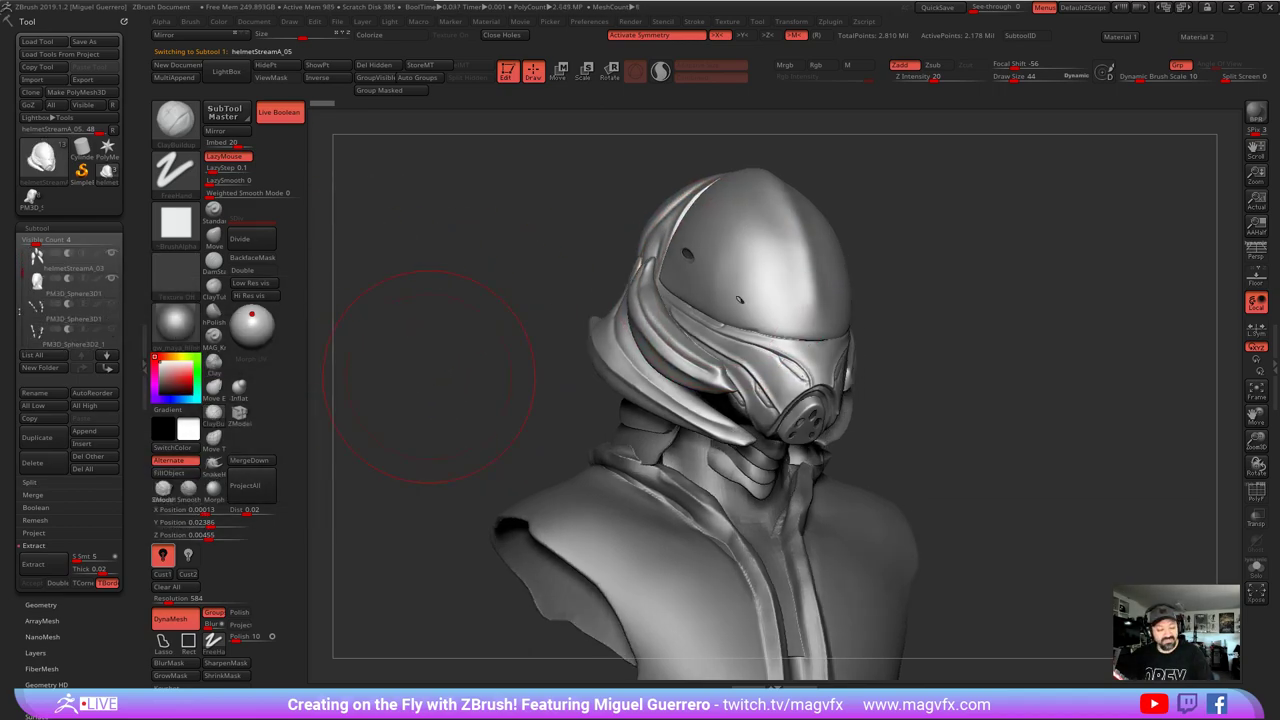
drag(22, 272, 22, 287)
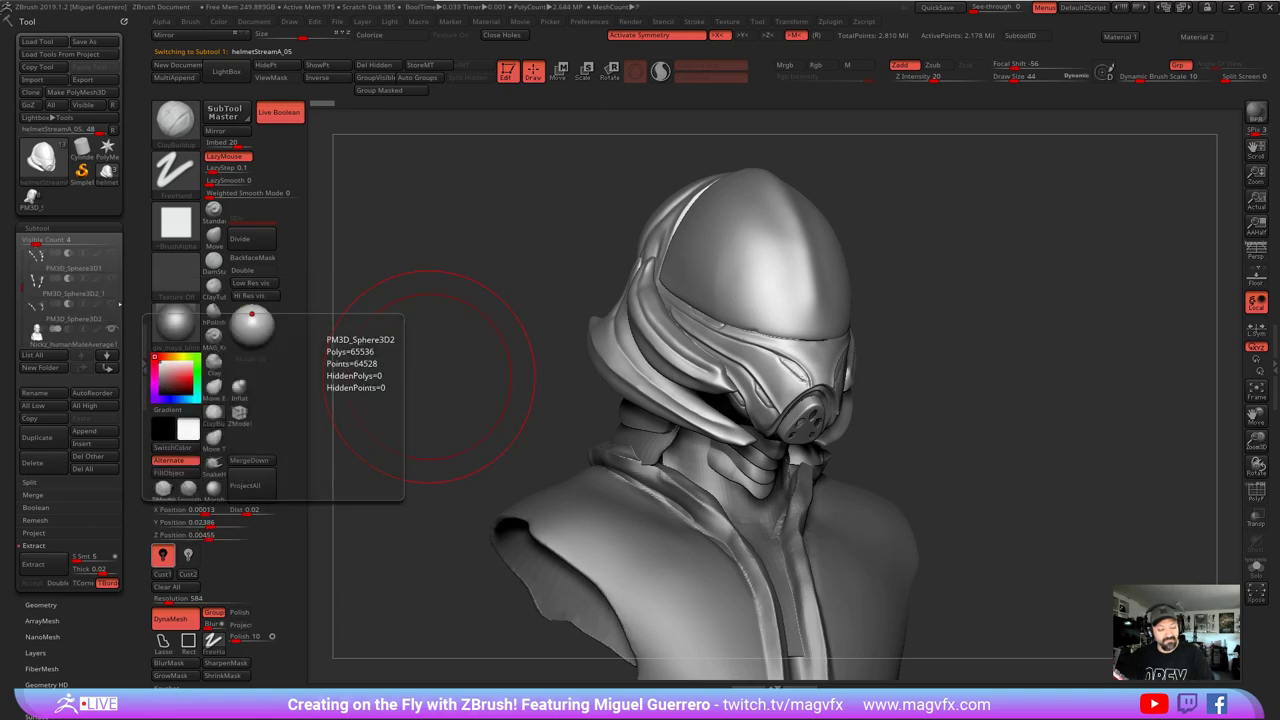
click(111, 304)
- Choose the Move brush for the helmet and set its draw size to 36
drag(380, 325, 557, 351)
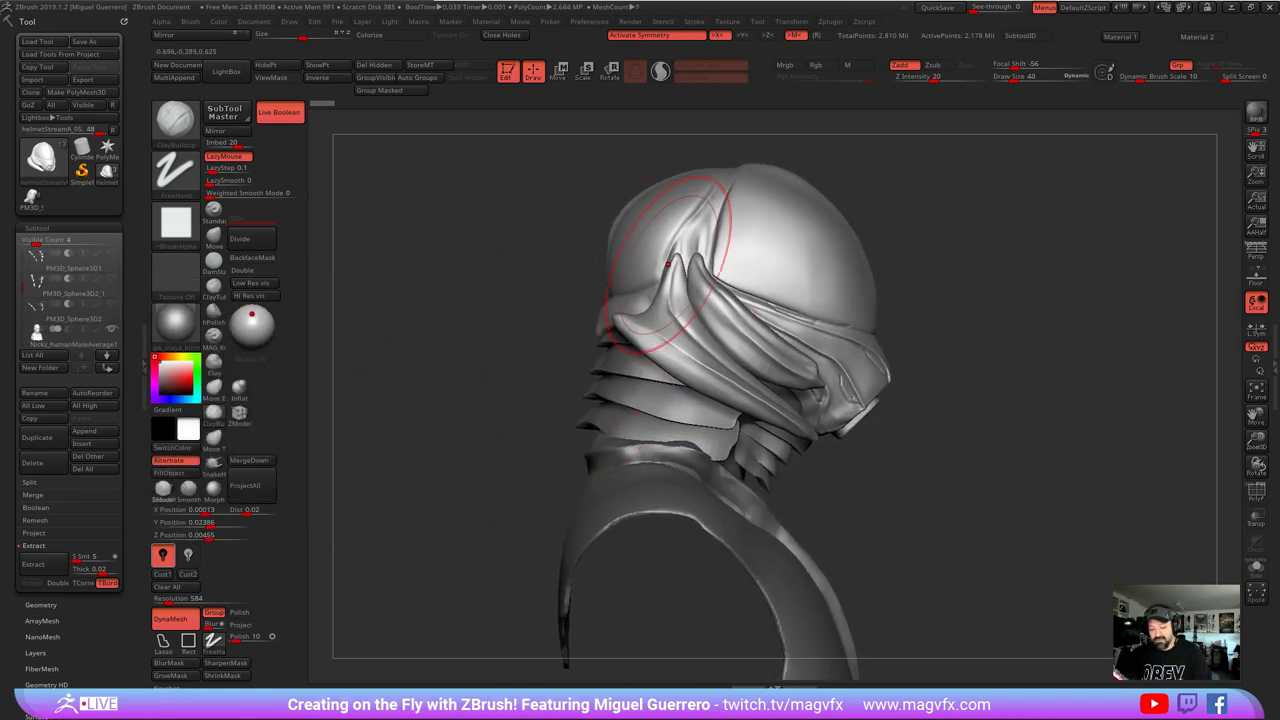
alt+drag(500, 258, 507, 320)
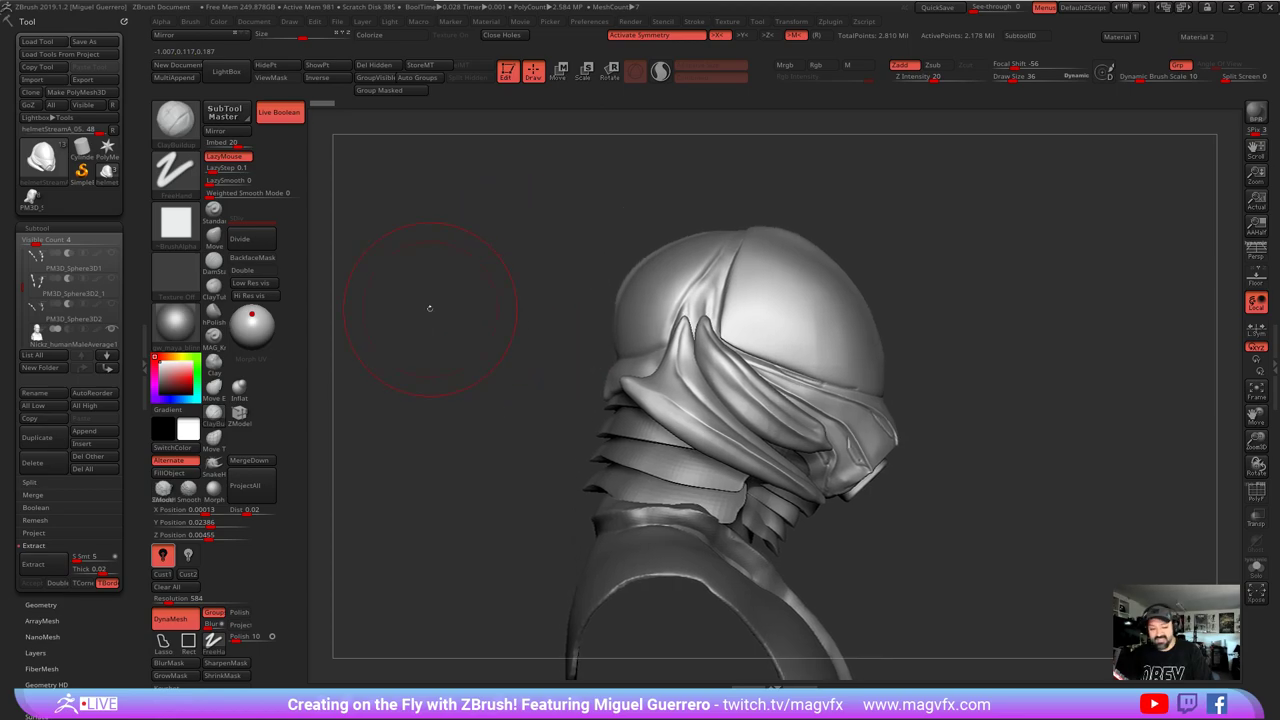
click(215, 239)
key(bracketright)
key(bracketright)
key(bracketright)
key(bracketright)
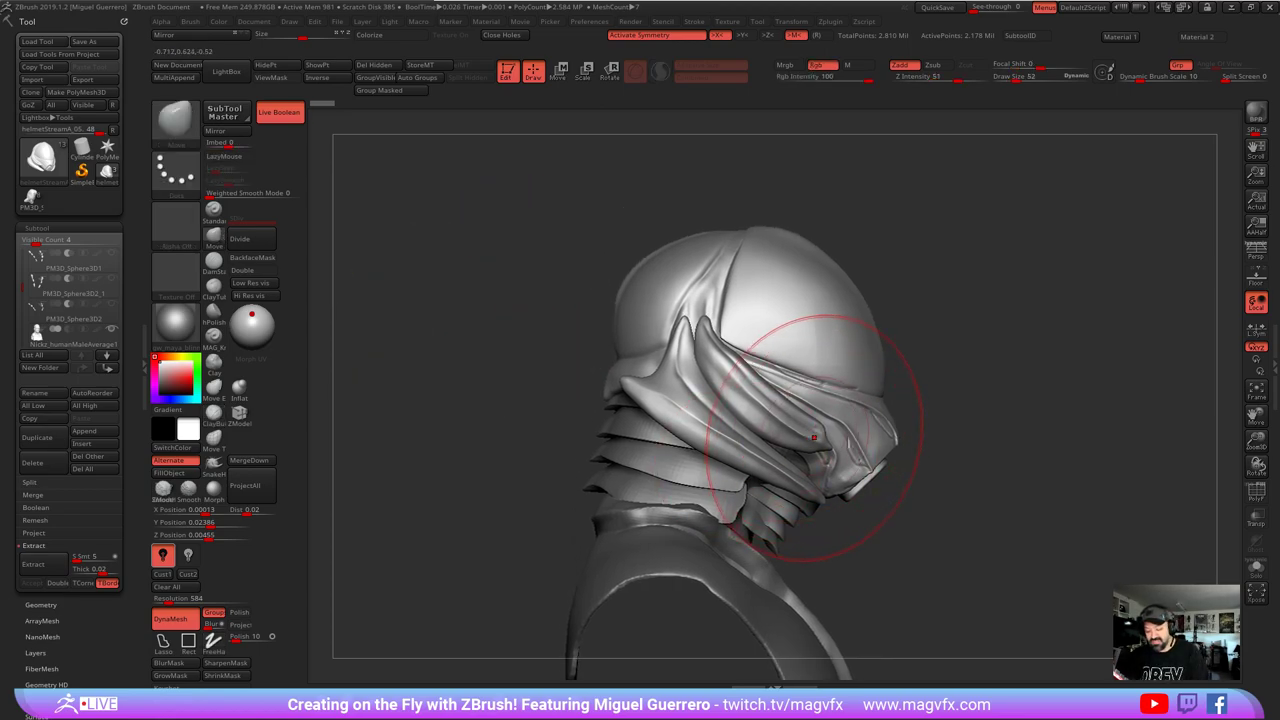
key(bracketleft)
key(bracketleft)
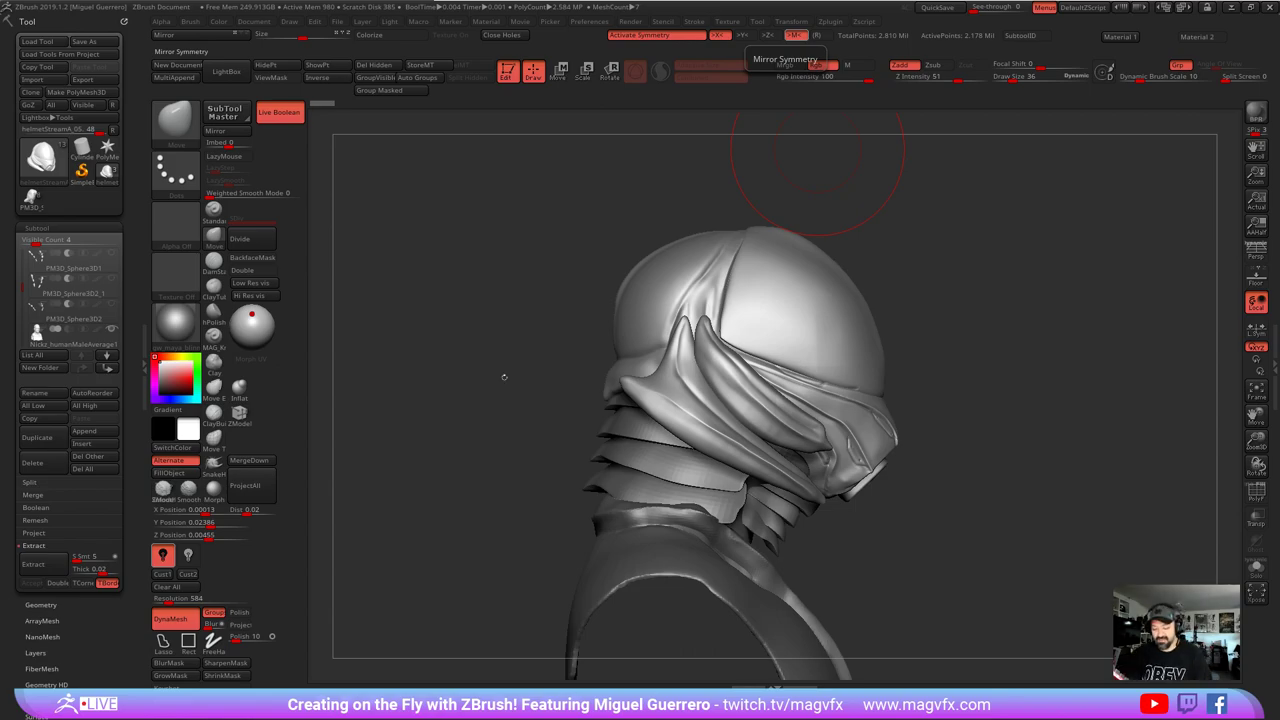
- Turn on polyframe display, turn off Live Boolean and inspect the helmet's coloured polygroups from both sides
drag(503, 371, 587, 339)
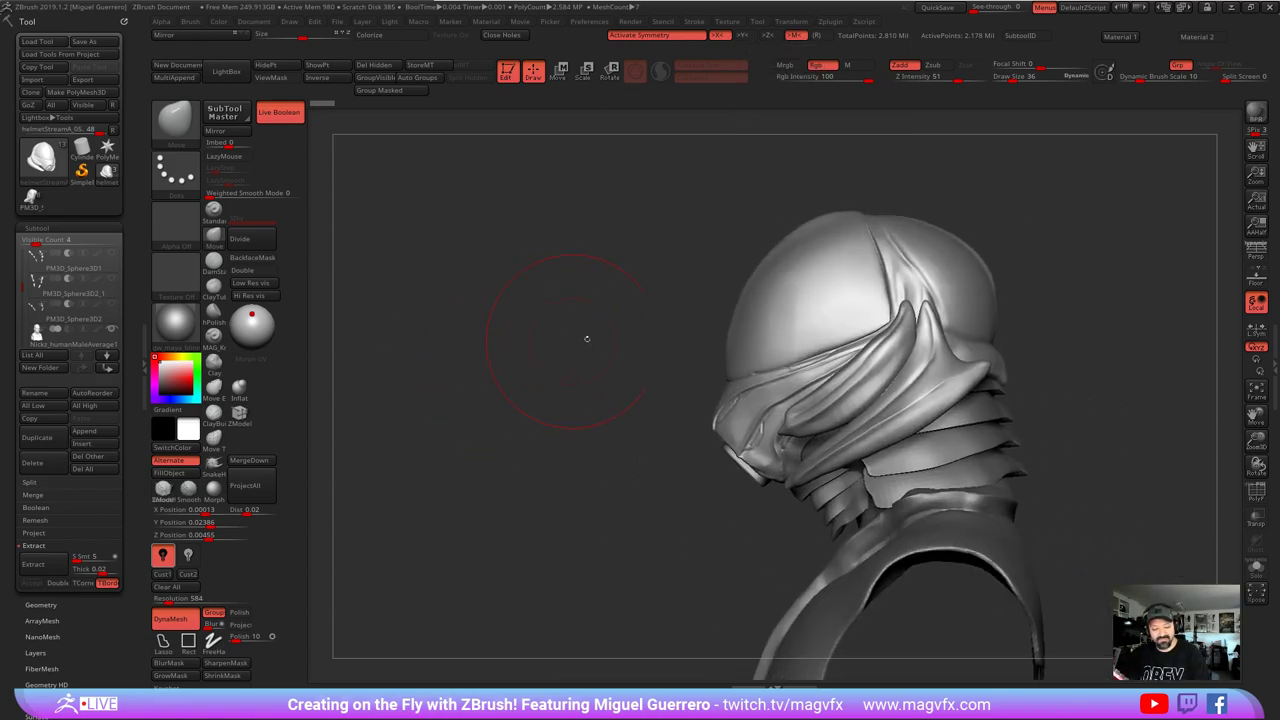
click(1256, 492)
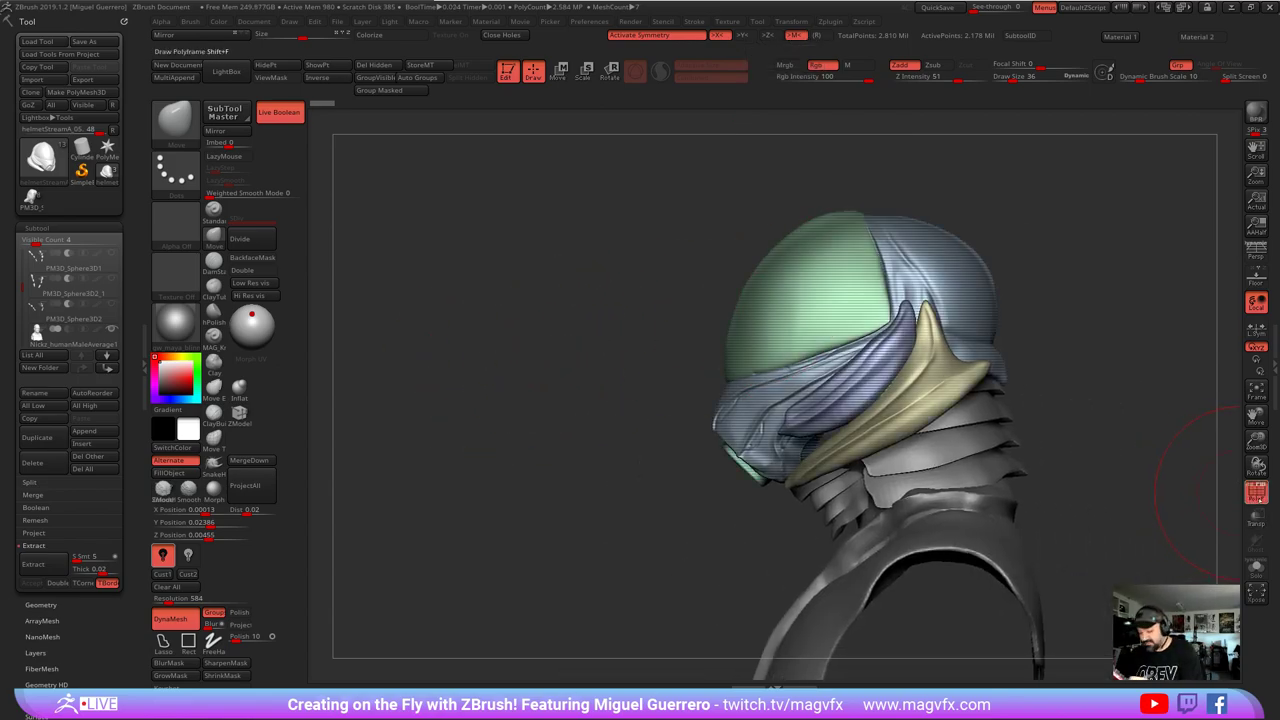
drag(575, 441, 601, 443)
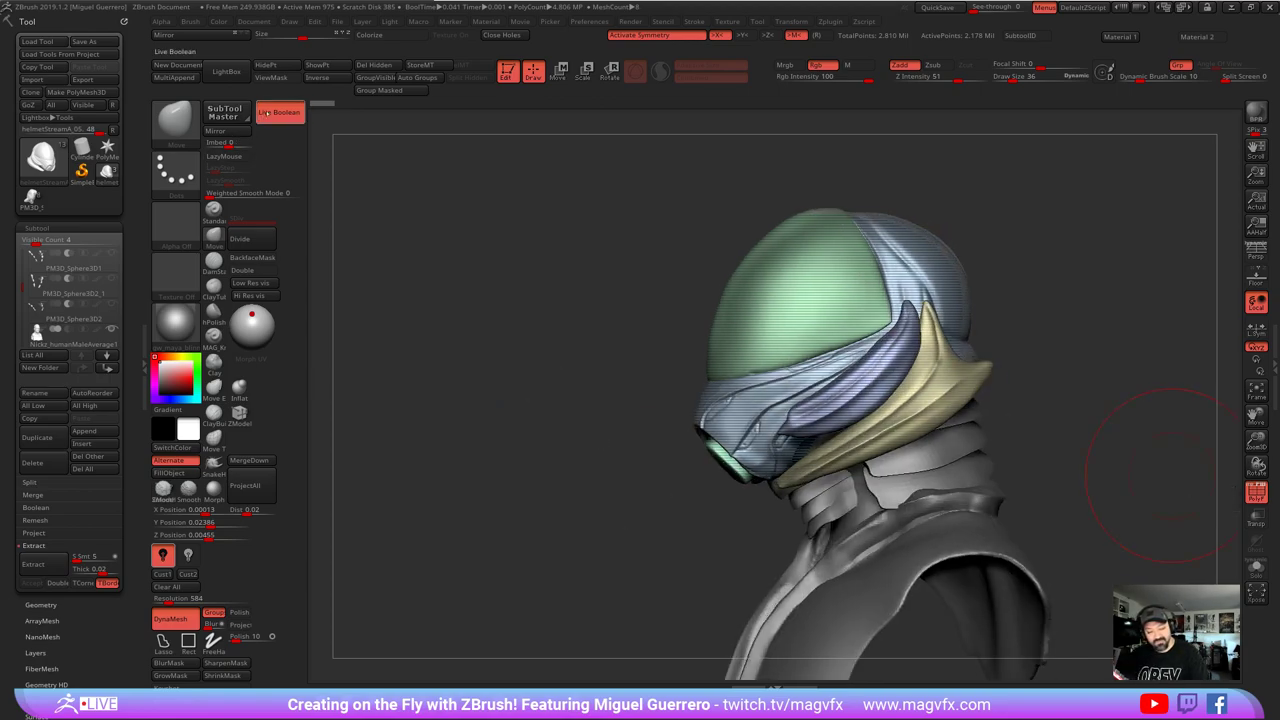
click(279, 112)
drag(472, 408, 622, 410)
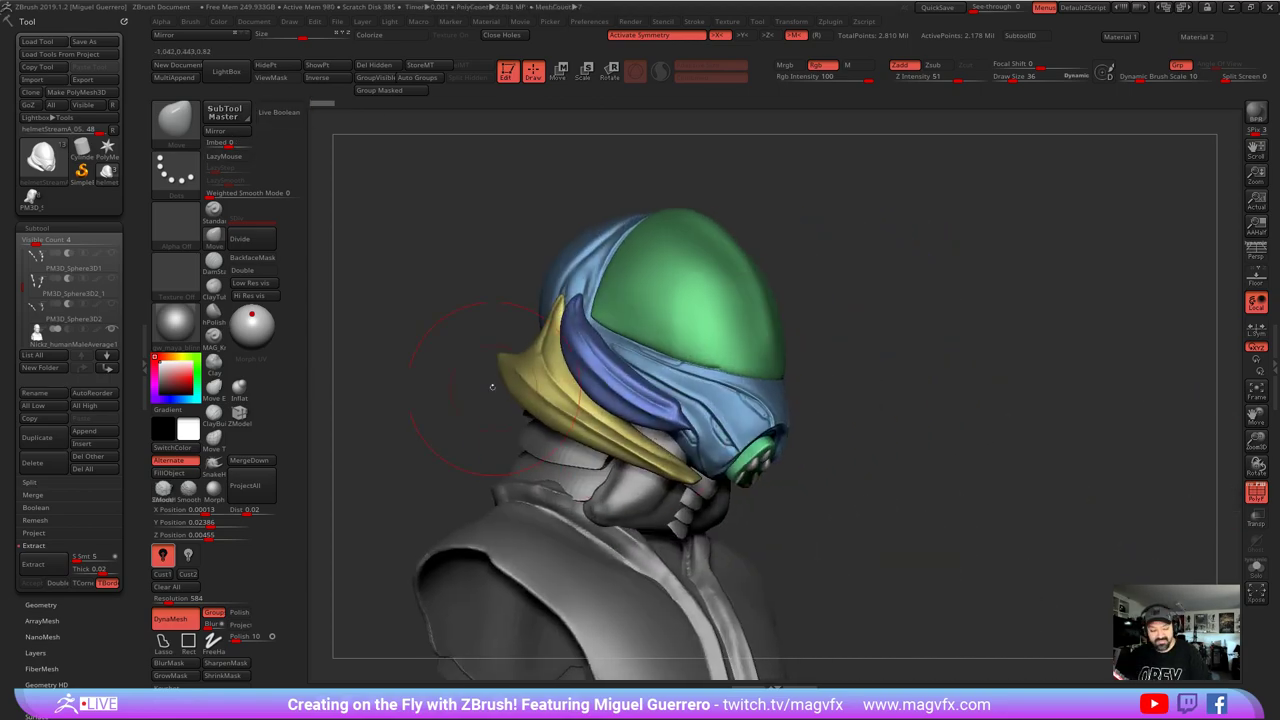
alt+drag(486, 357, 600, 371)
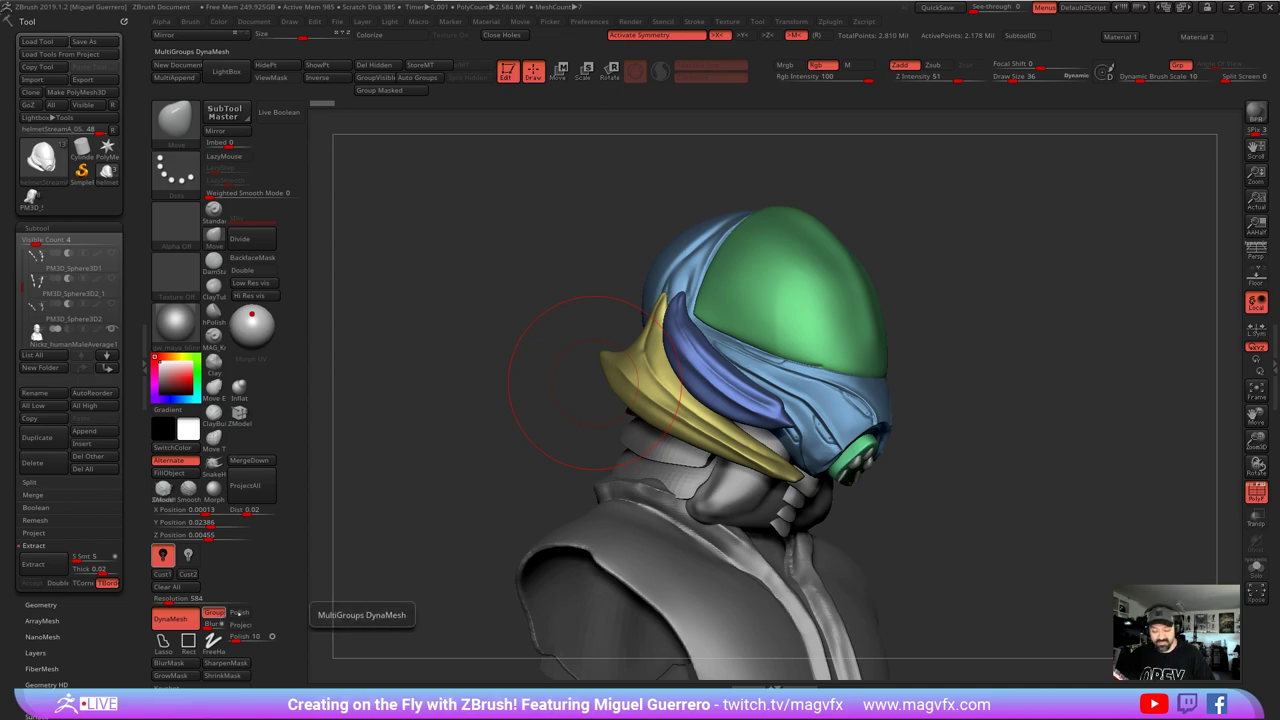
- Isolate the green dome polygroup, examine it in Solo mode, and restore the full helmet and bust
key(ctrl+shift)
ctrl+shift+click(804, 310)
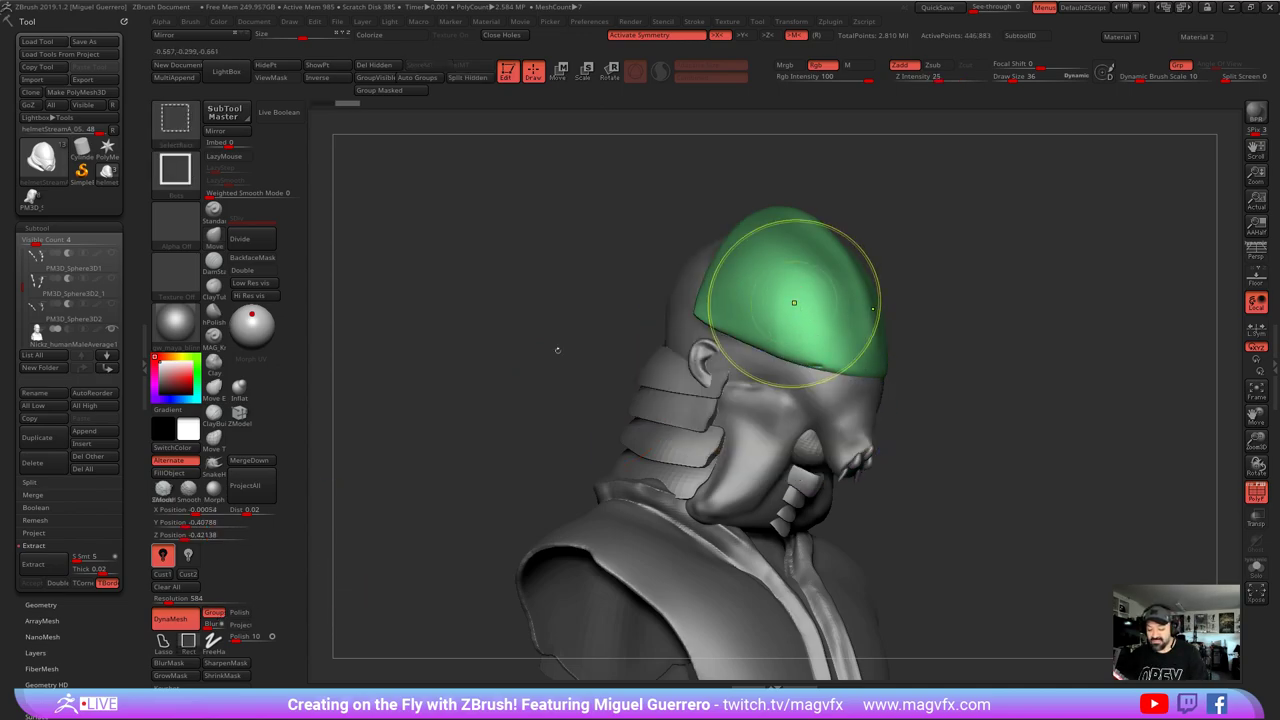
drag(557, 351, 543, 337)
click(1249, 573)
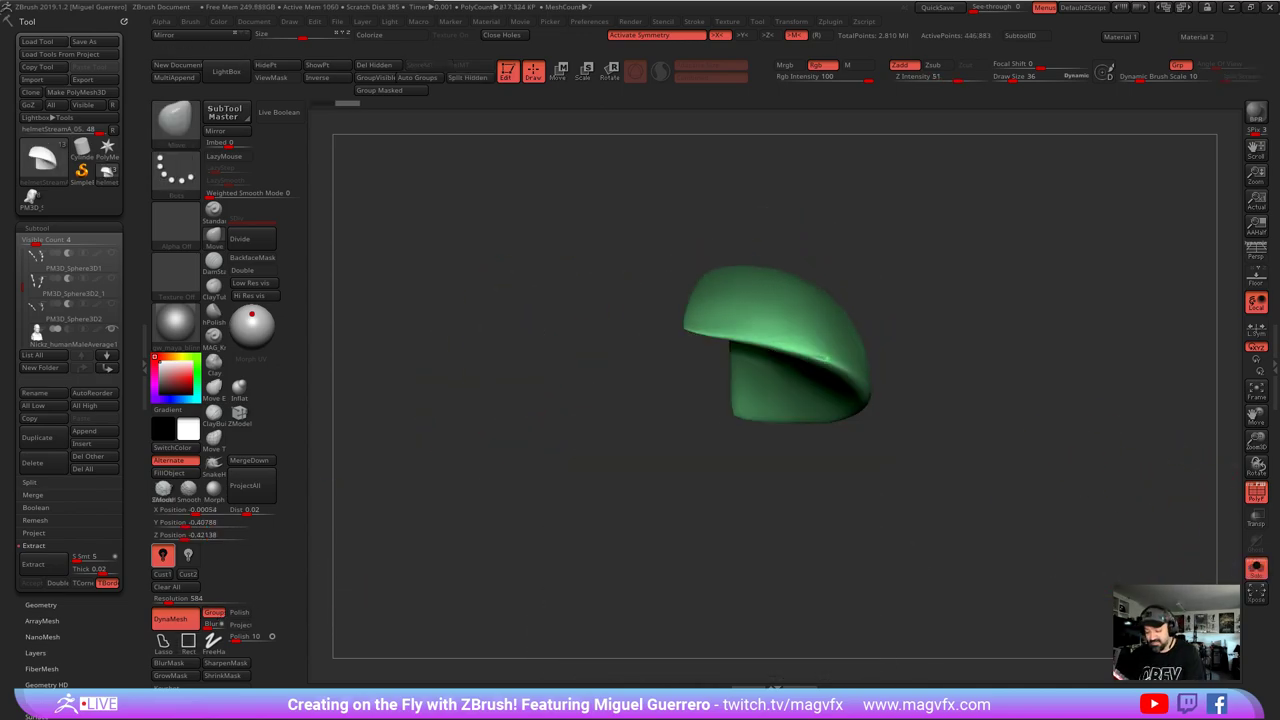
mouse_move(1130, 570)
mouse_down()
mouse_move(1120, 500)
mouse_move(1040, 549)
mouse_up()
ctrl+shift+click(555, 368)
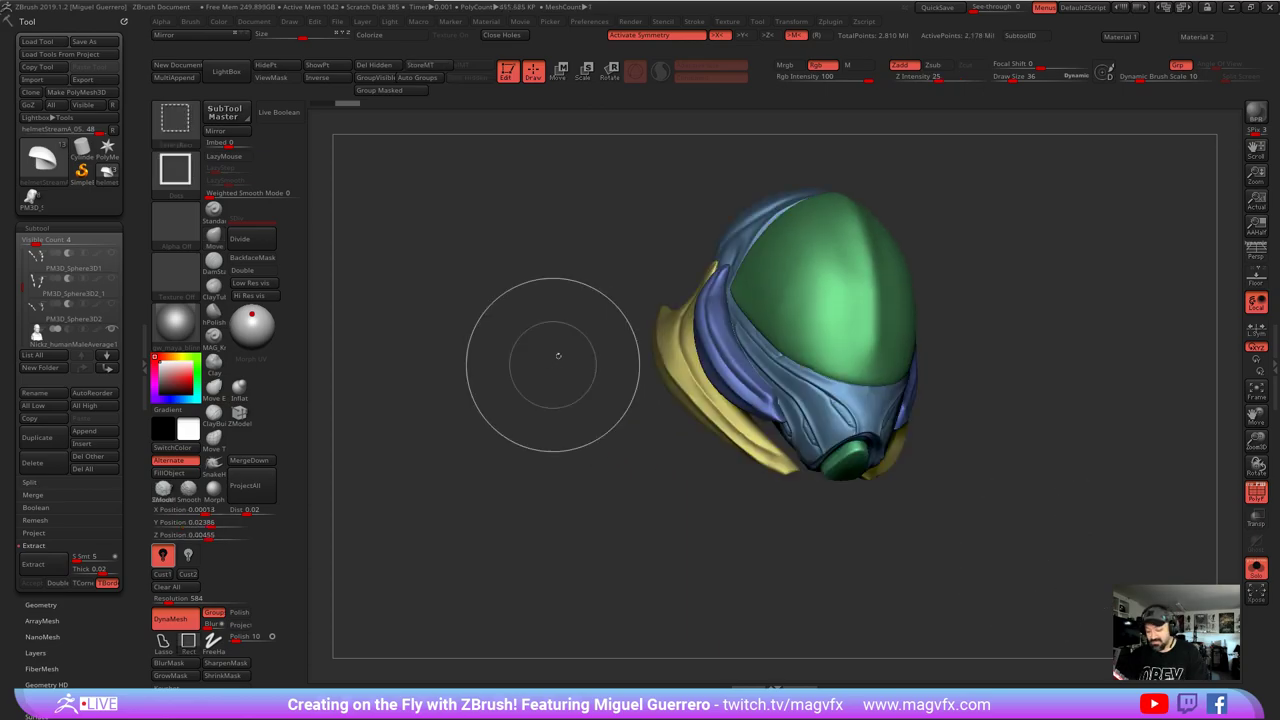
click(1256, 567)
drag(528, 423, 502, 405)
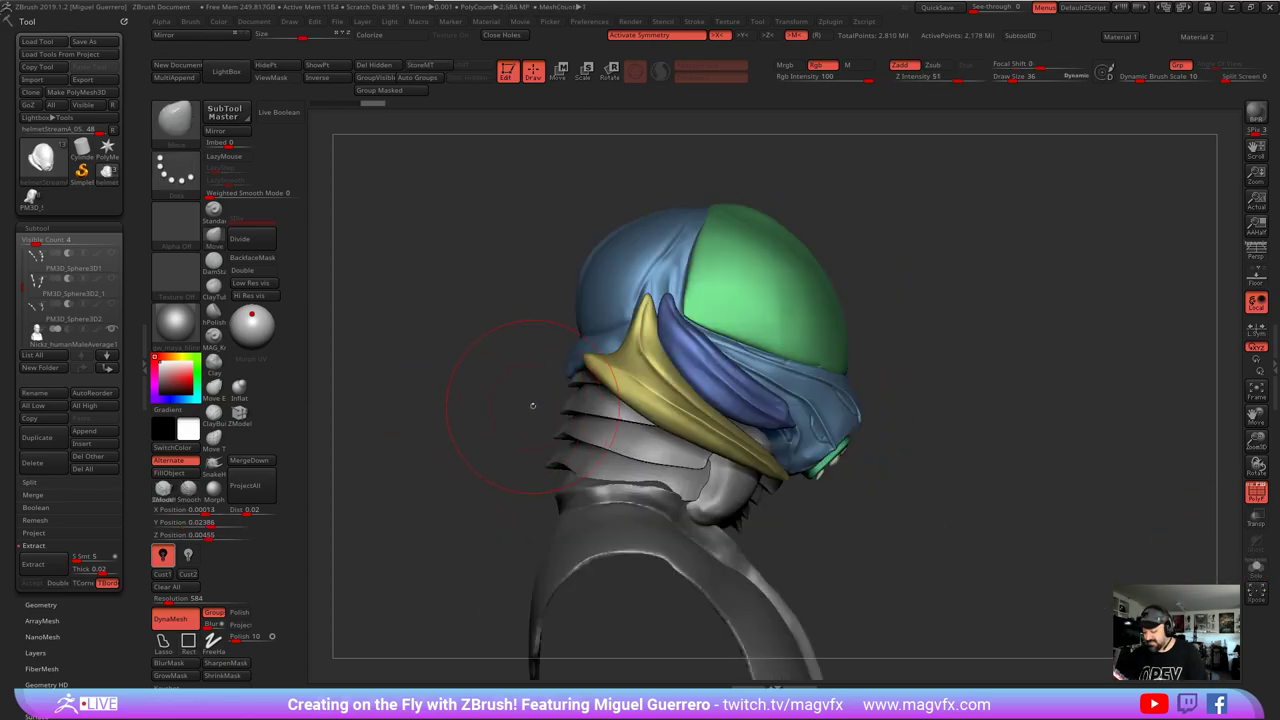
- Turn off polyframe display and pull the front of the helmet dome outward over the mask with the Move Topological brush
click(1256, 492)
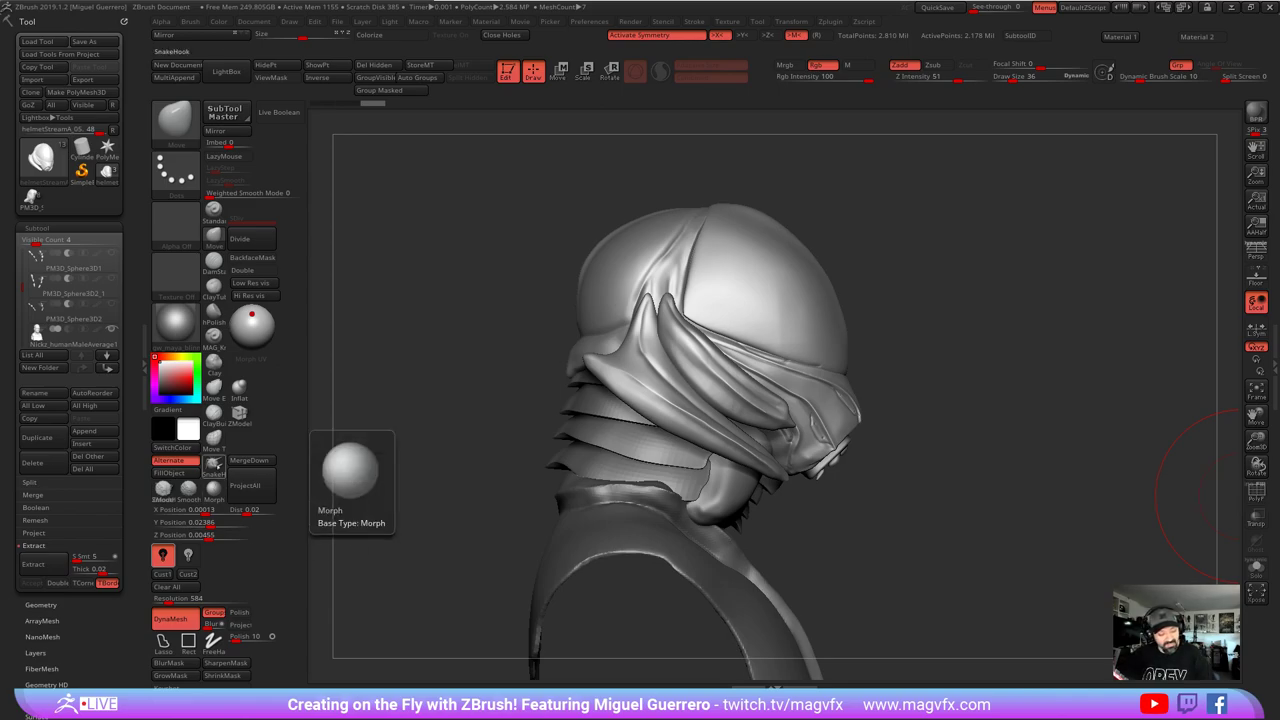
click(213, 437)
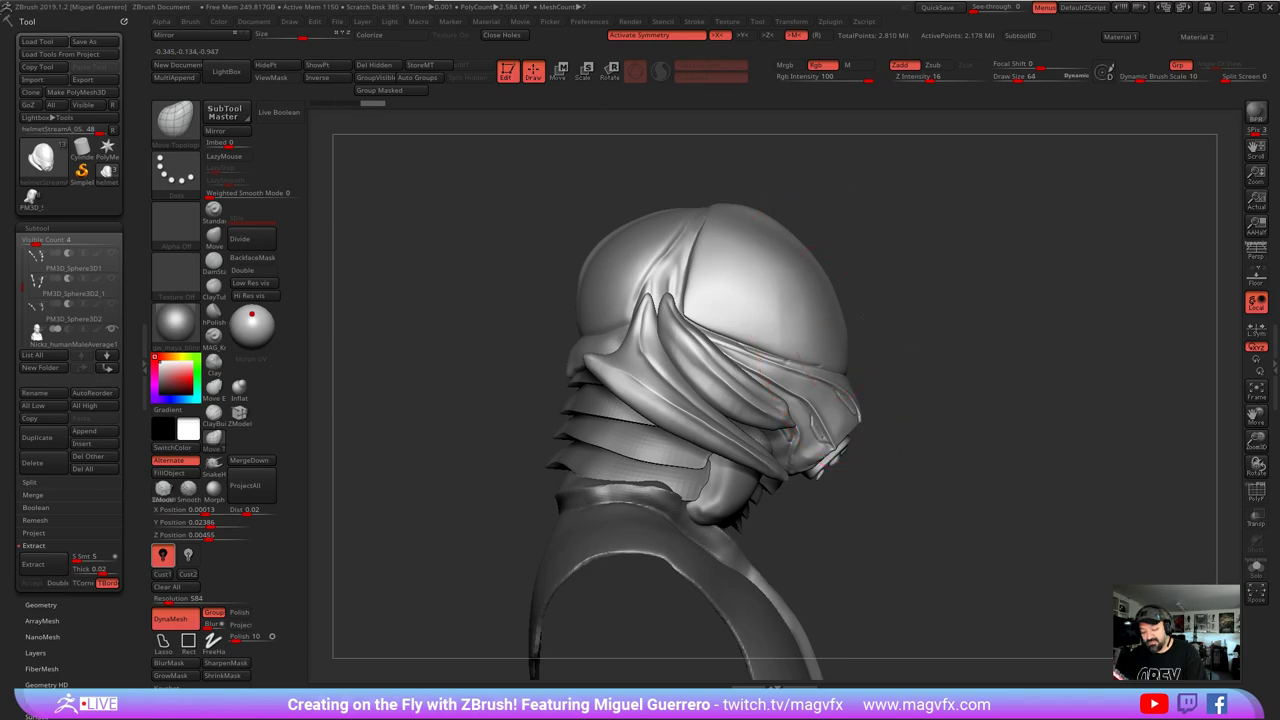
drag(847, 324, 873, 333)
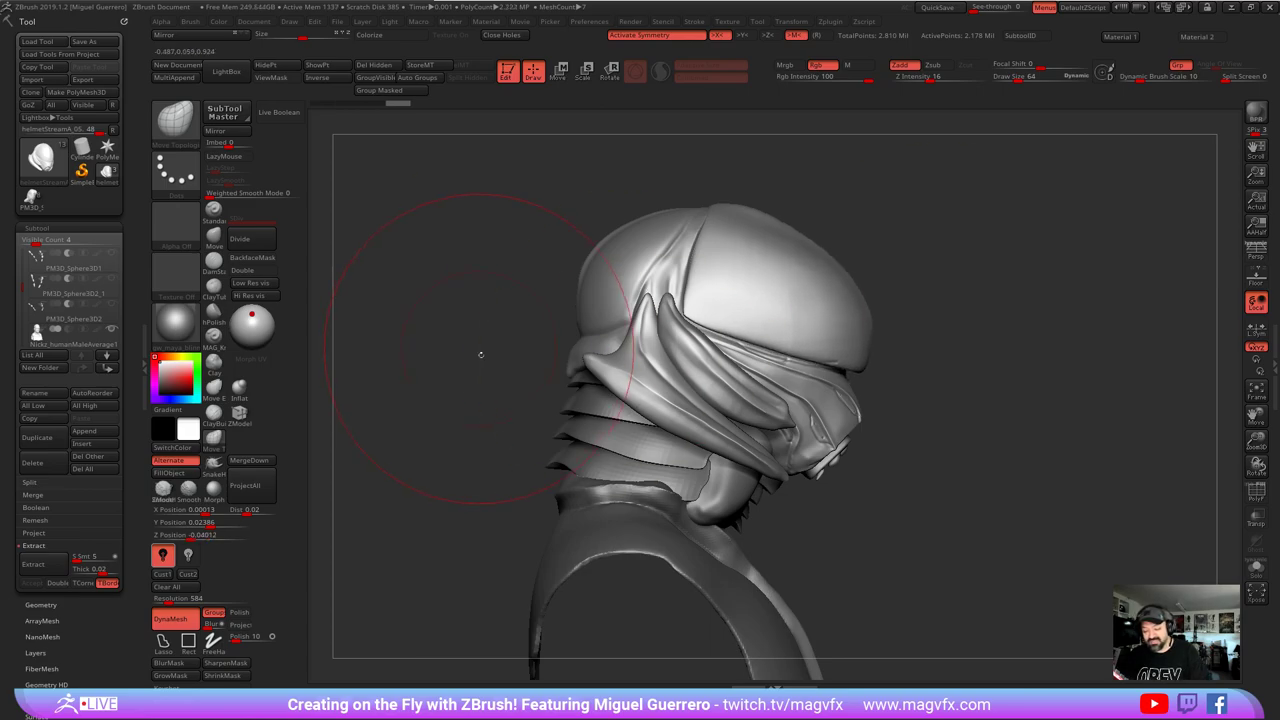
drag(481, 354, 370, 370)
drag(471, 383, 600, 368)
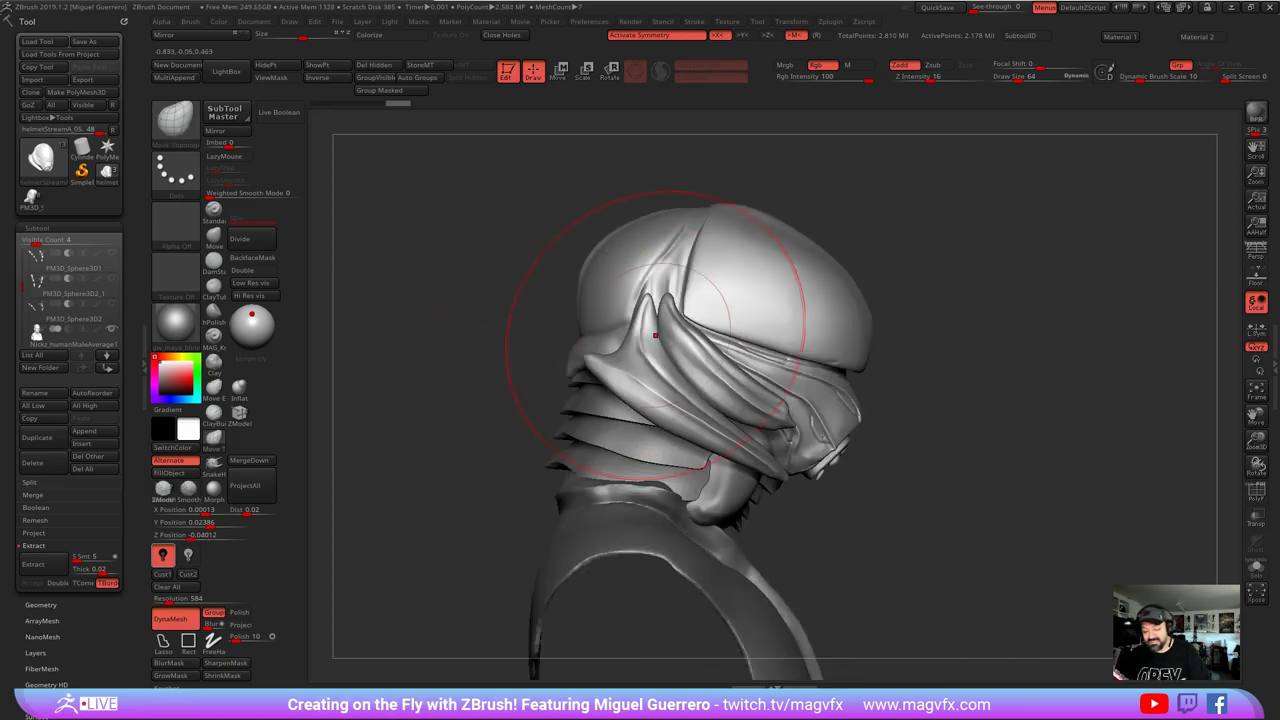
alt+drag(540, 436, 610, 413)
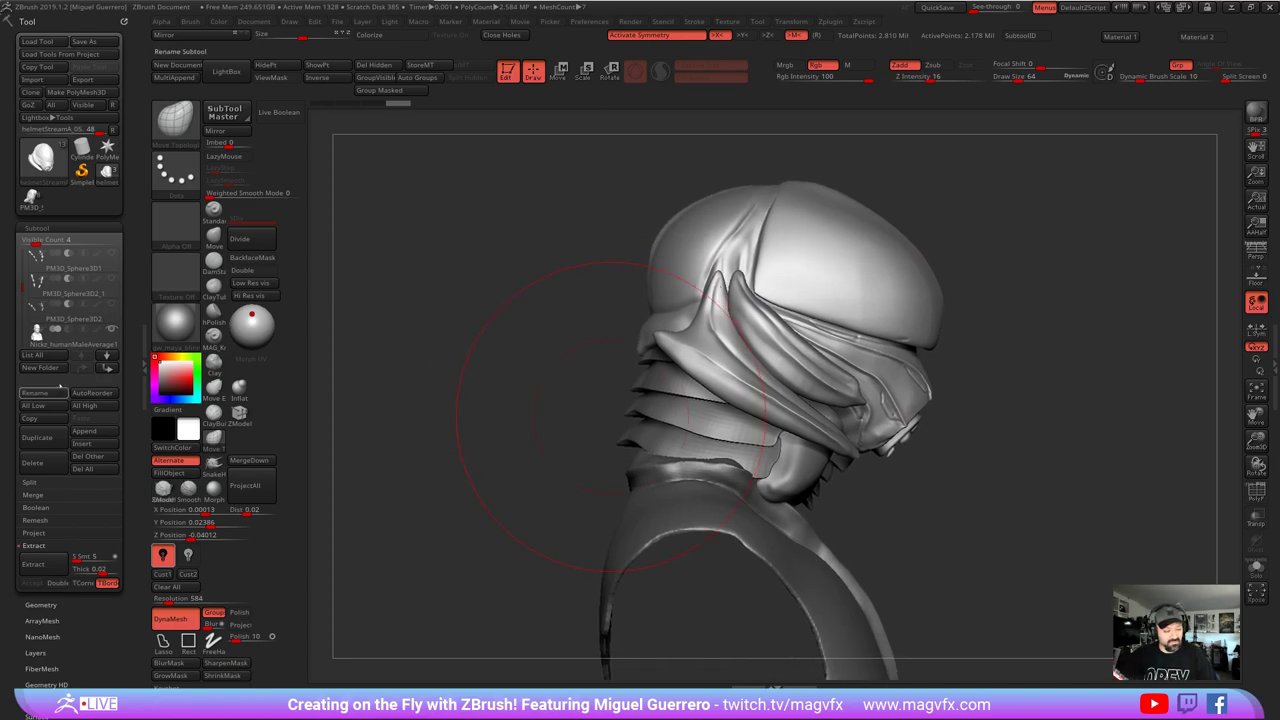
drag(23, 286, 22, 252)
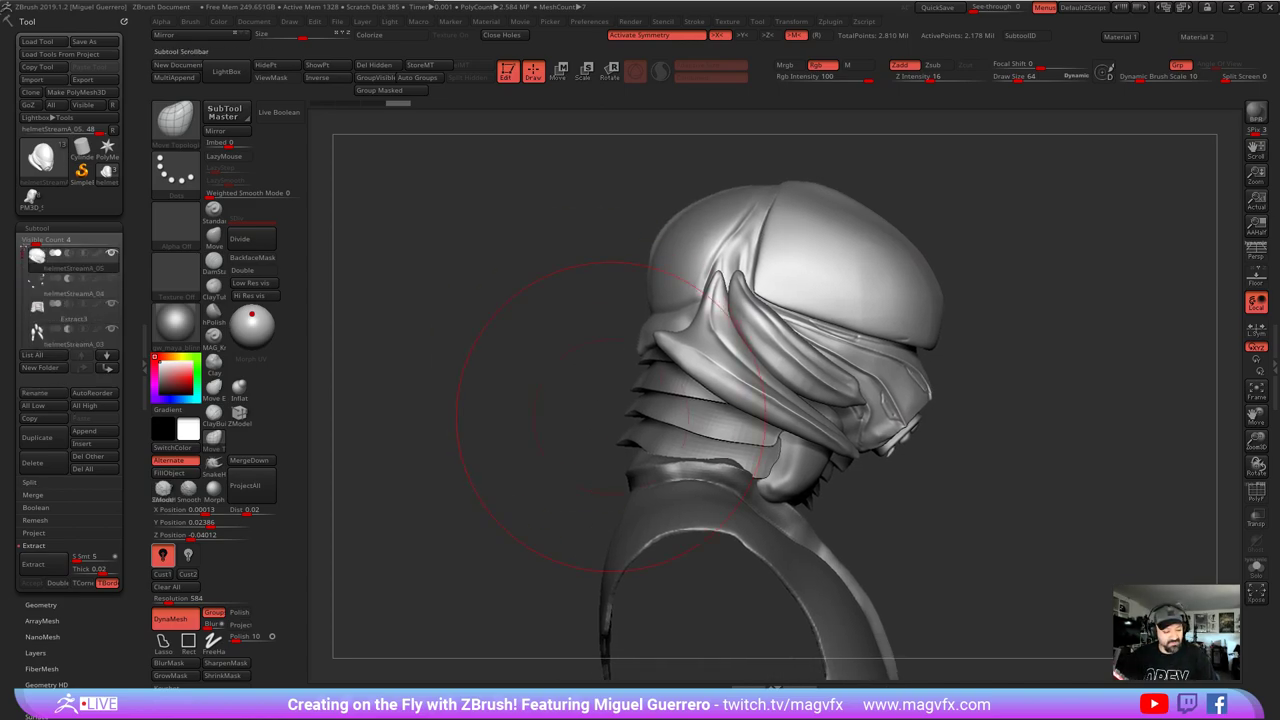
- Split the helmet into separate subtools by polygroup and turn on polyframe display
click(30, 482)
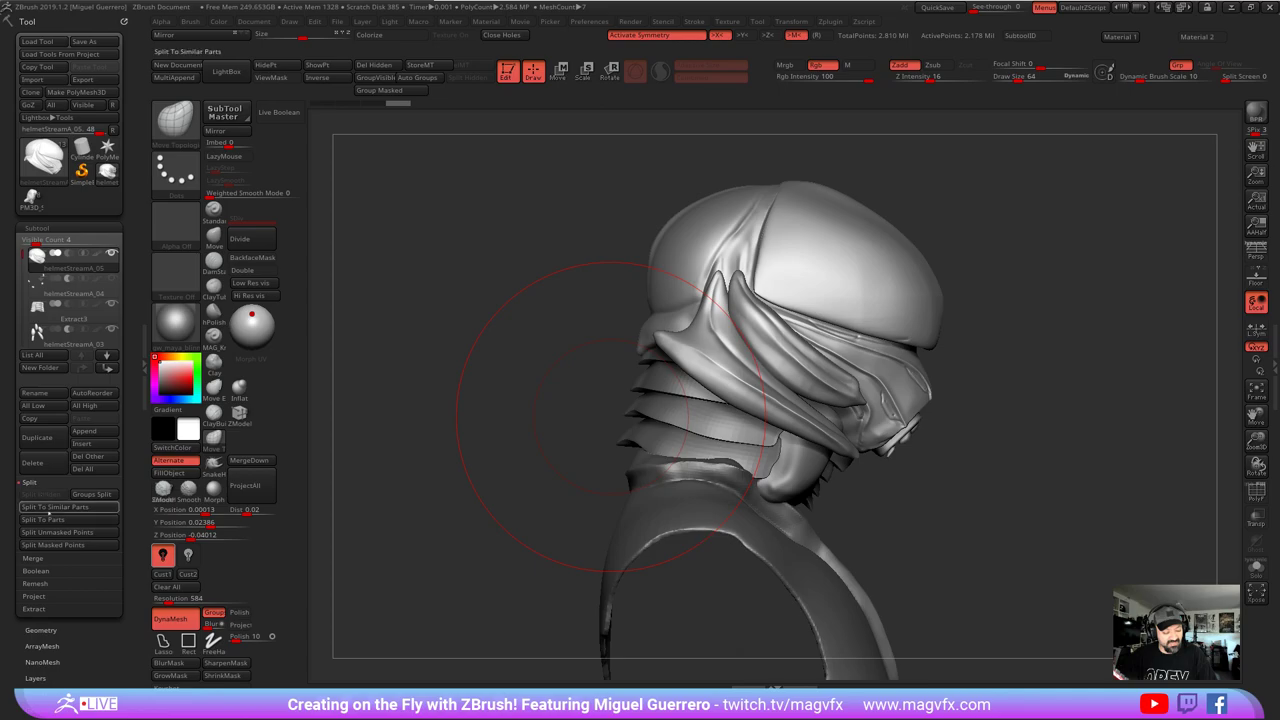
click(91, 494)
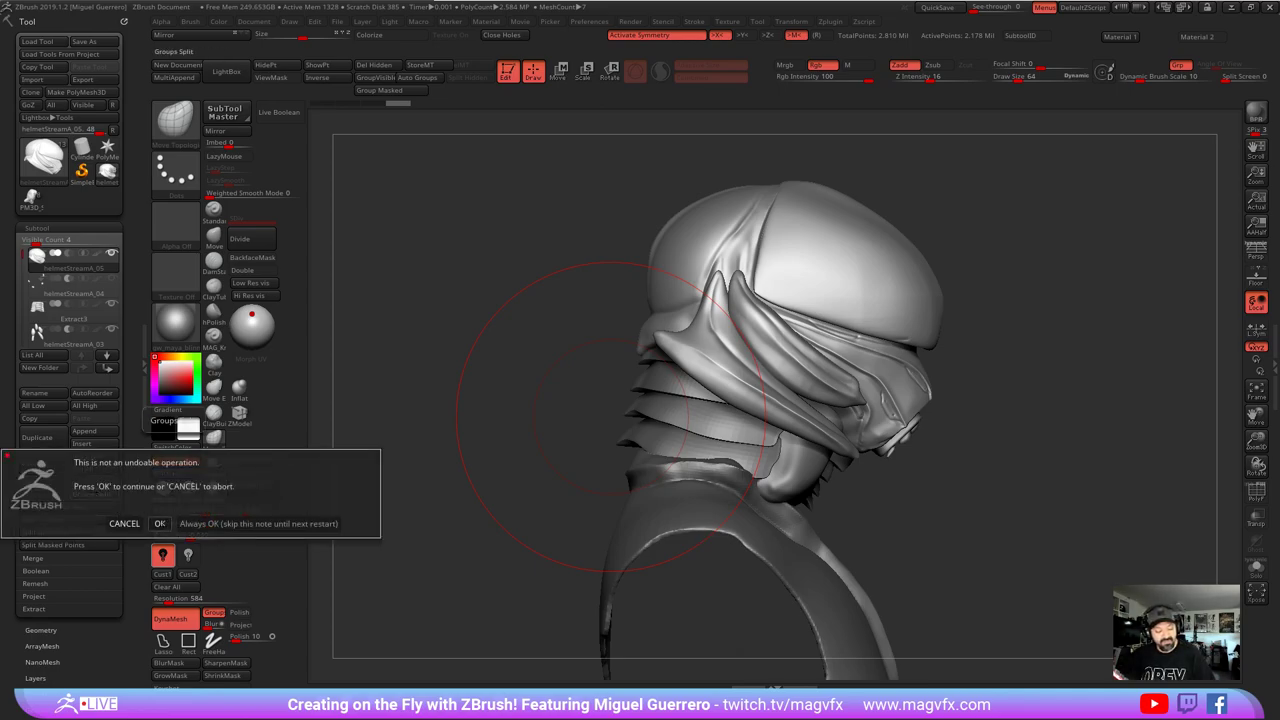
click(160, 523)
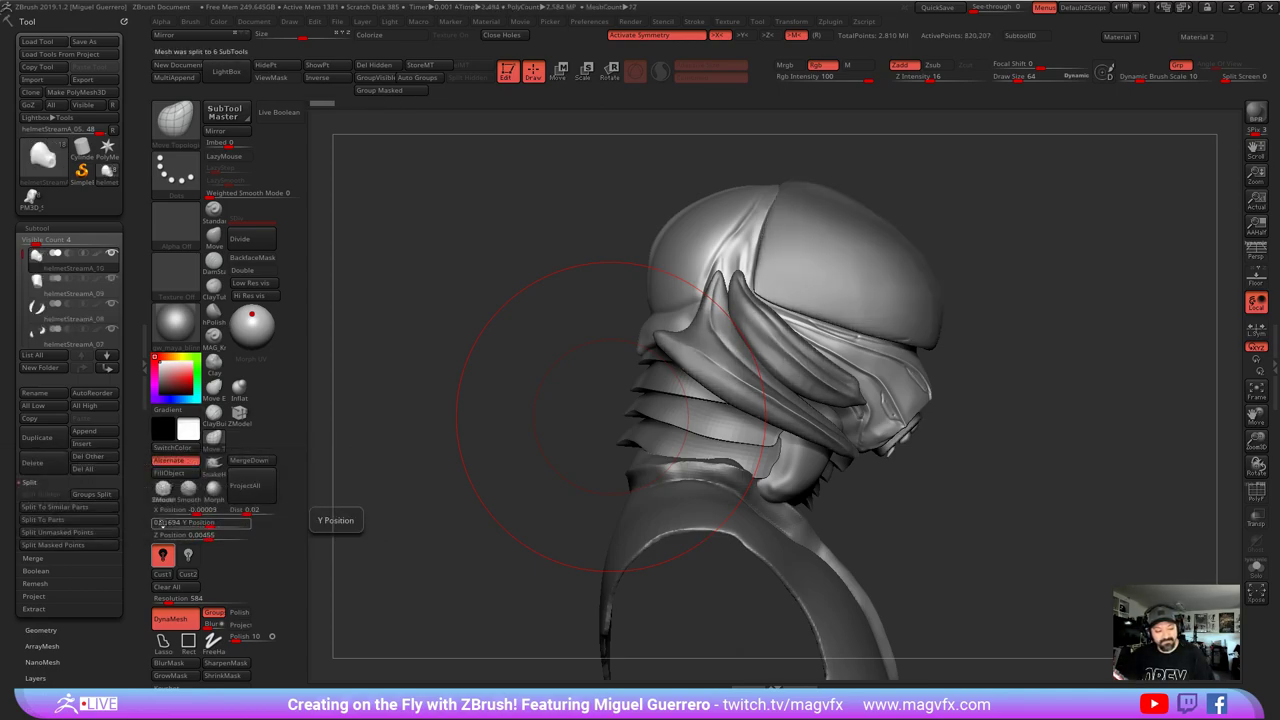
drag(611, 417, 510, 408)
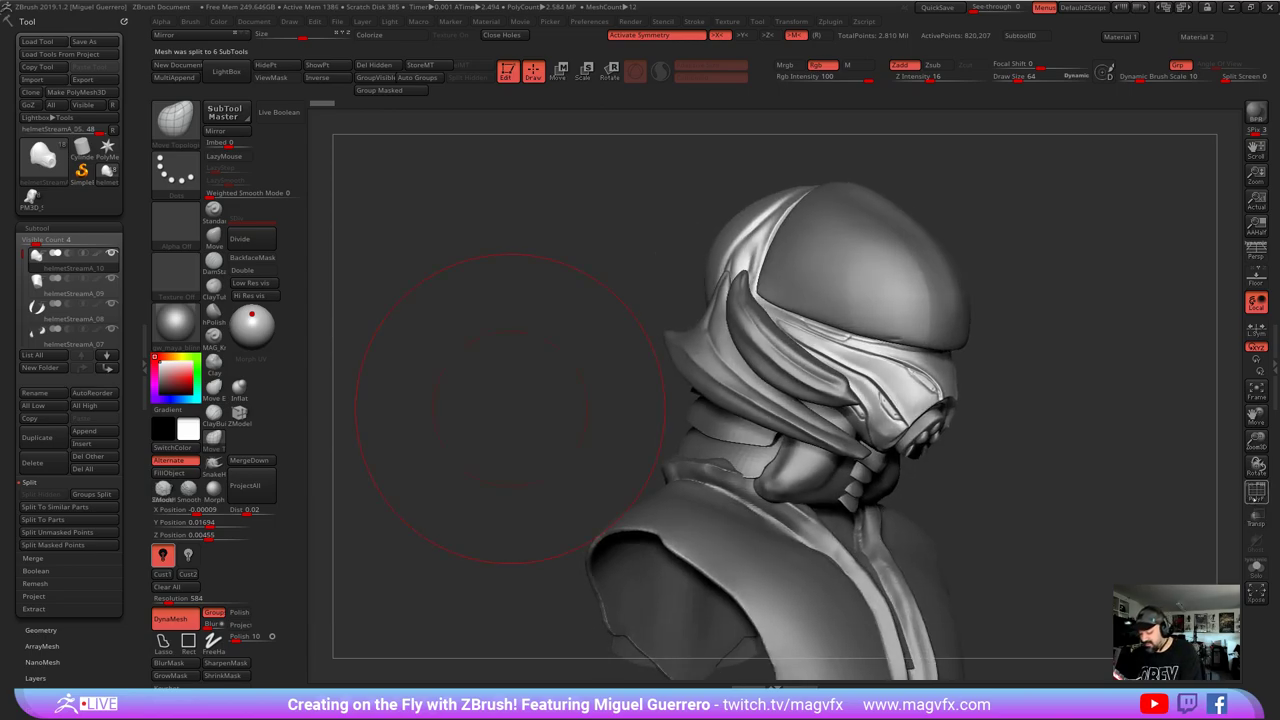
click(1254, 498)
drag(571, 294, 640, 308)
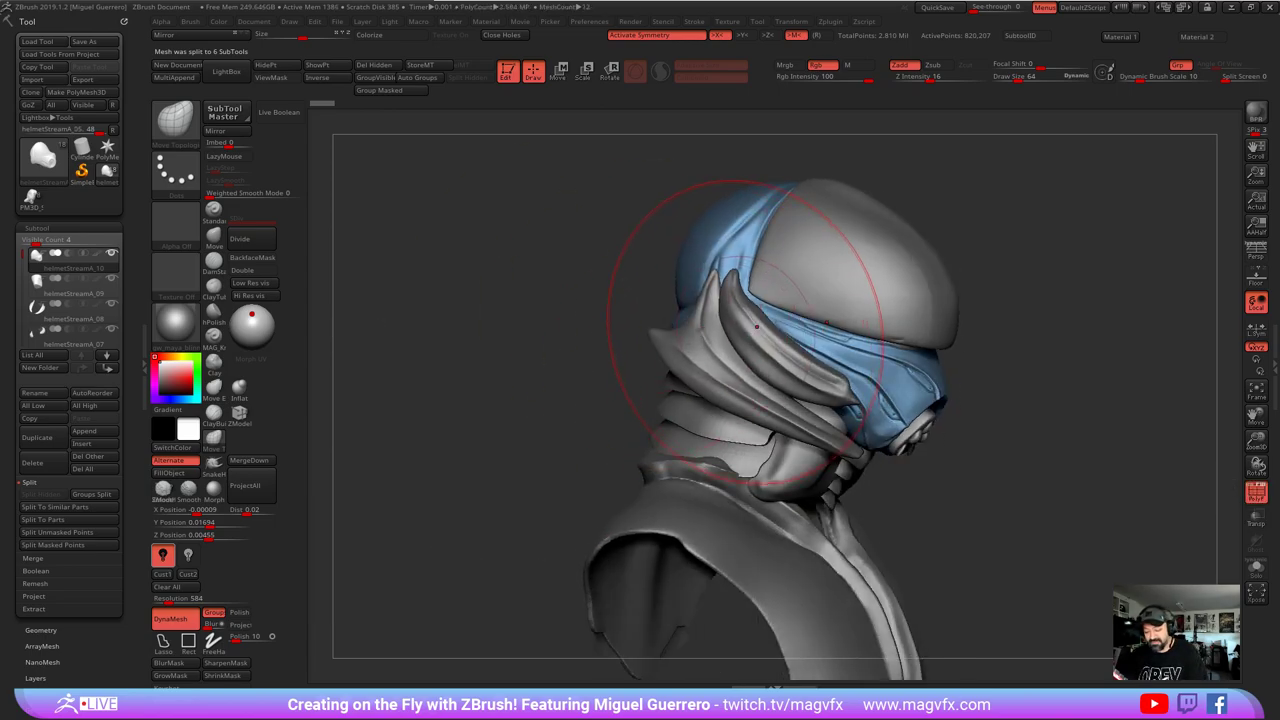
- Check the split blue mask part from the side and reduce the brush's draw size to 40
drag(543, 294, 870, 275)
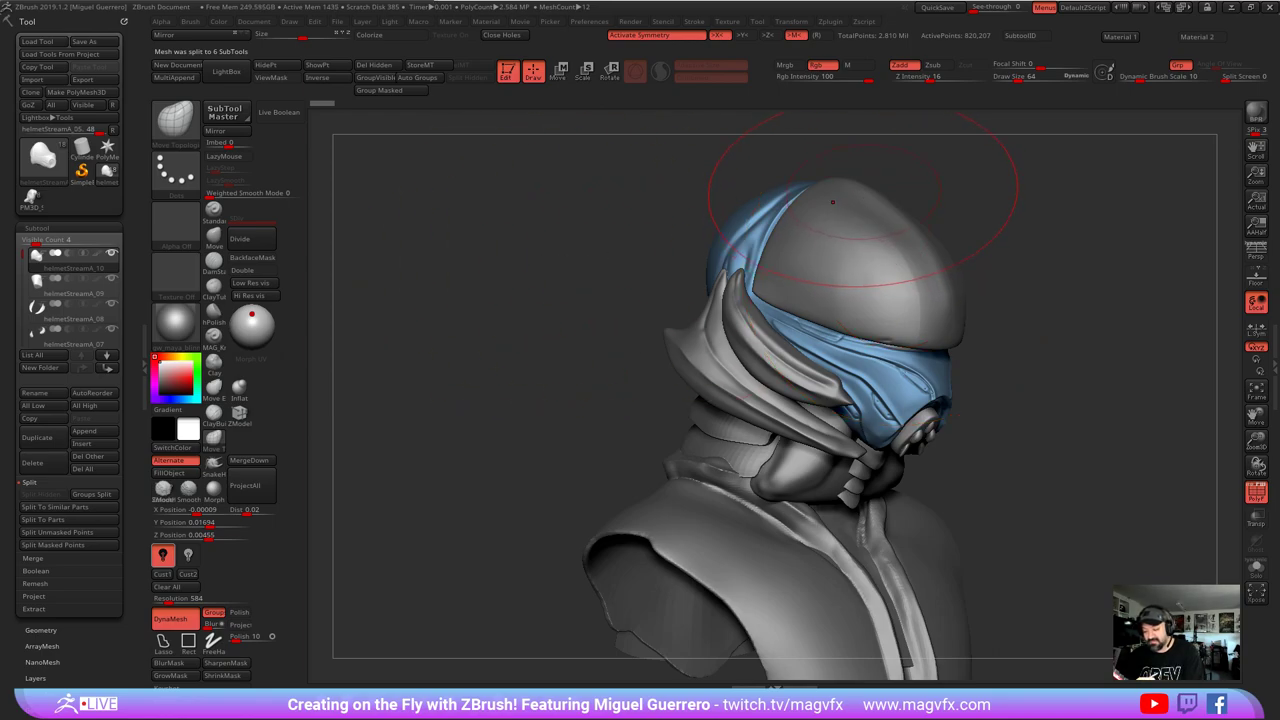
drag(590, 270, 645, 268)
key(bracketleft)
key(bracketleft)
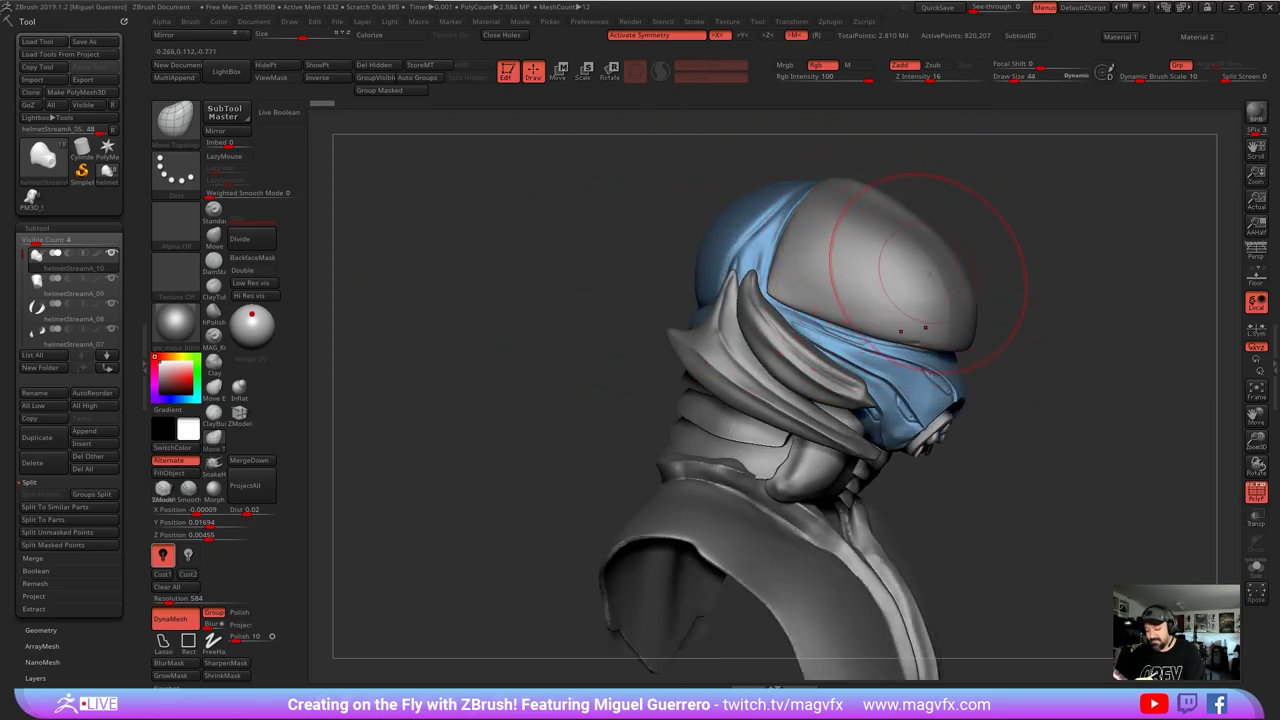
key(bracketleft)
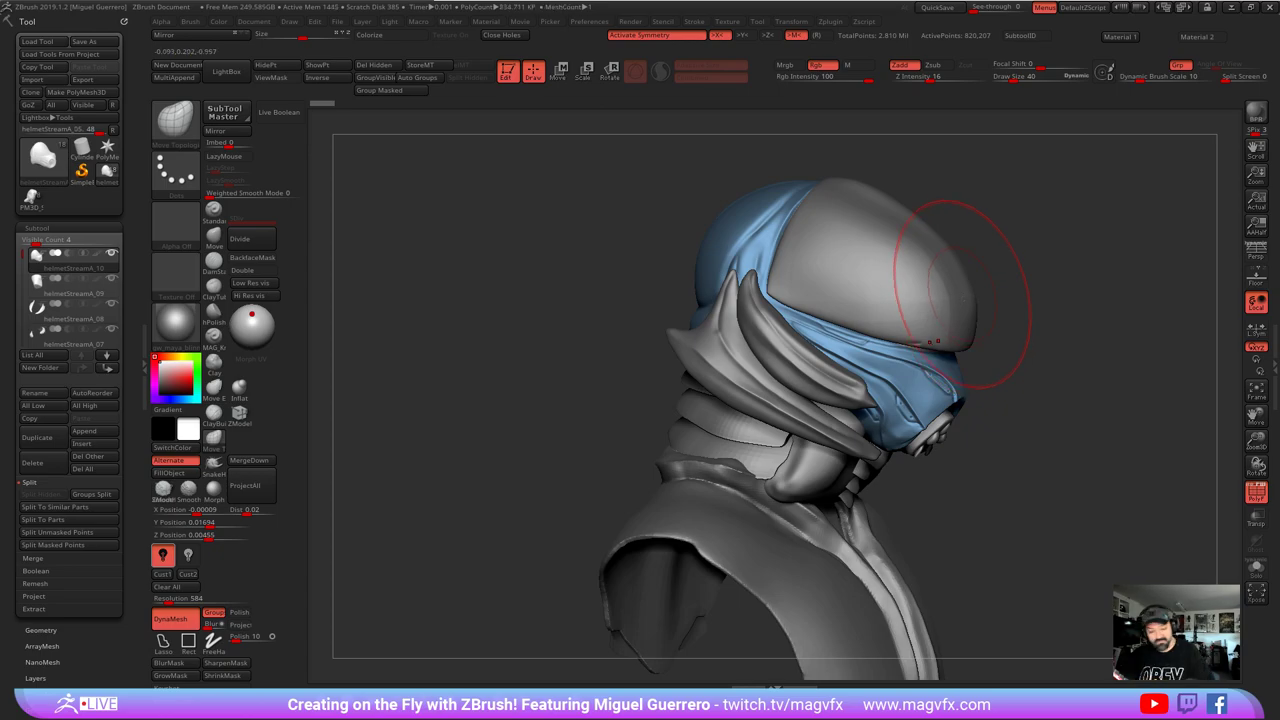
- Look through the subtool list and select the side fin, dome and mask parts in turn to examine the split
drag(25, 255, 25, 325)
scroll(60, 295, down, 5)
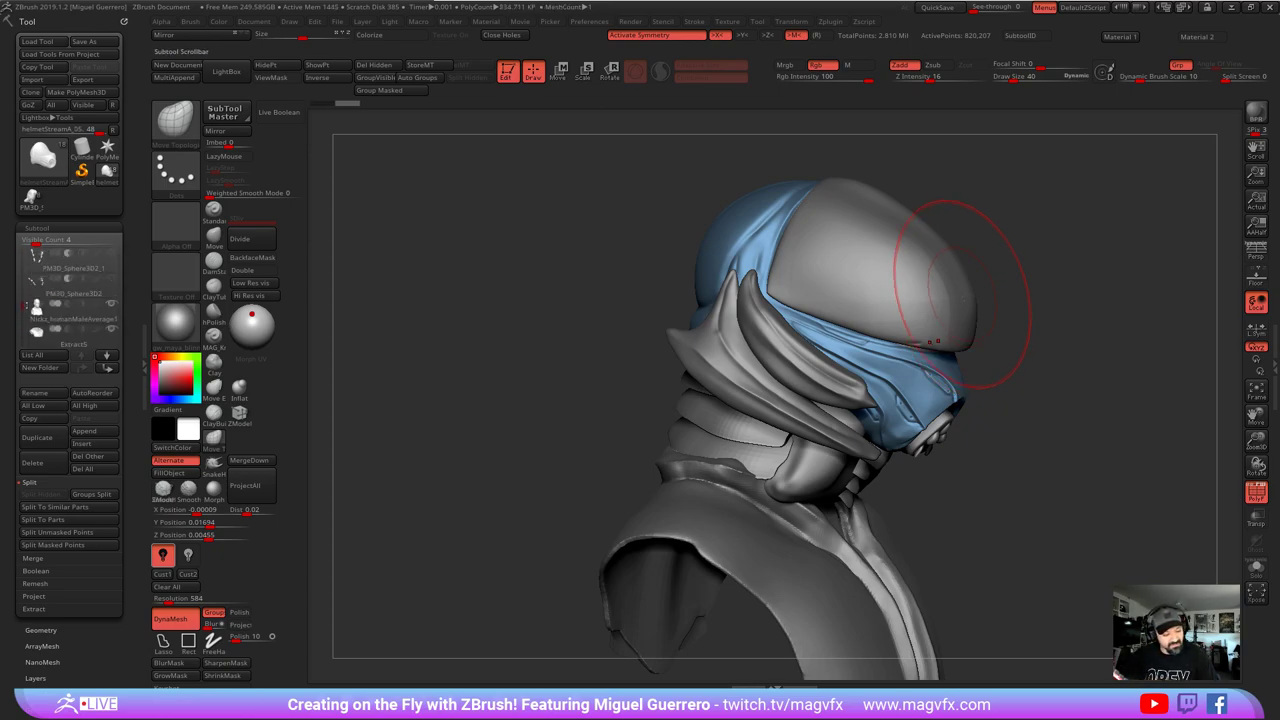
scroll(60, 290, up, 10)
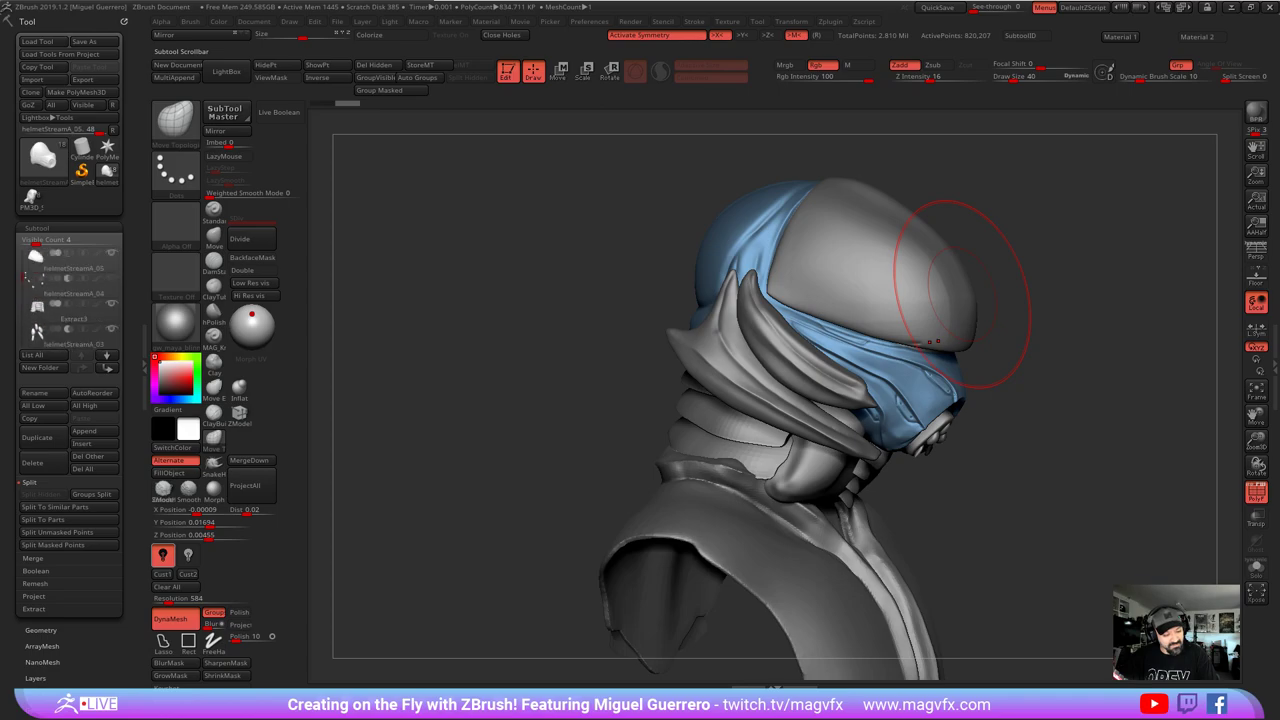
click(40, 285)
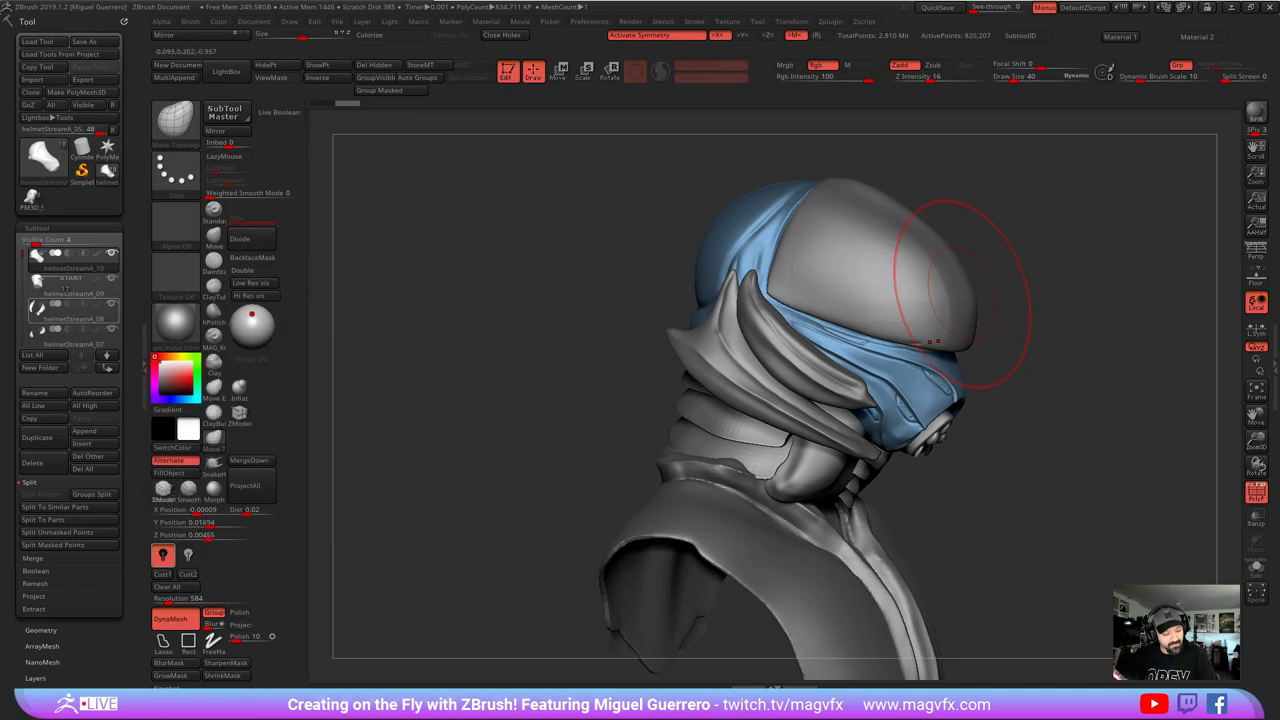
click(38, 330)
scroll(38, 330, down, 4)
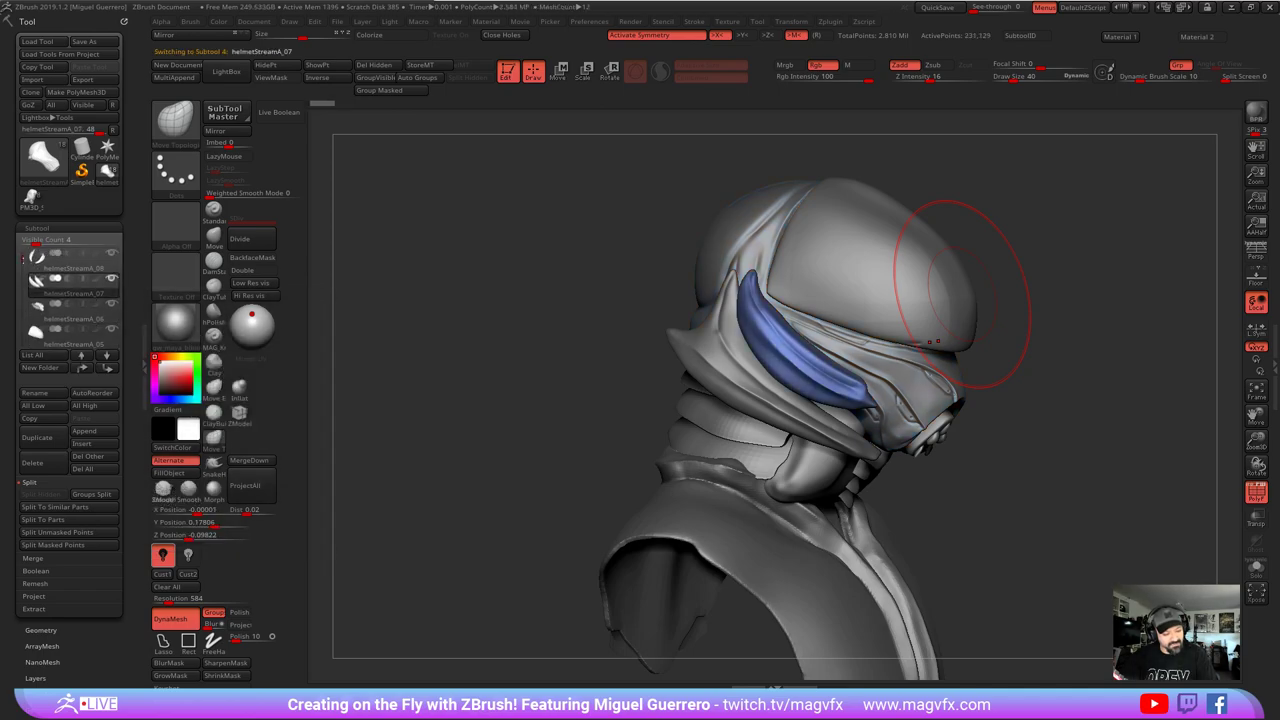
click(40, 305)
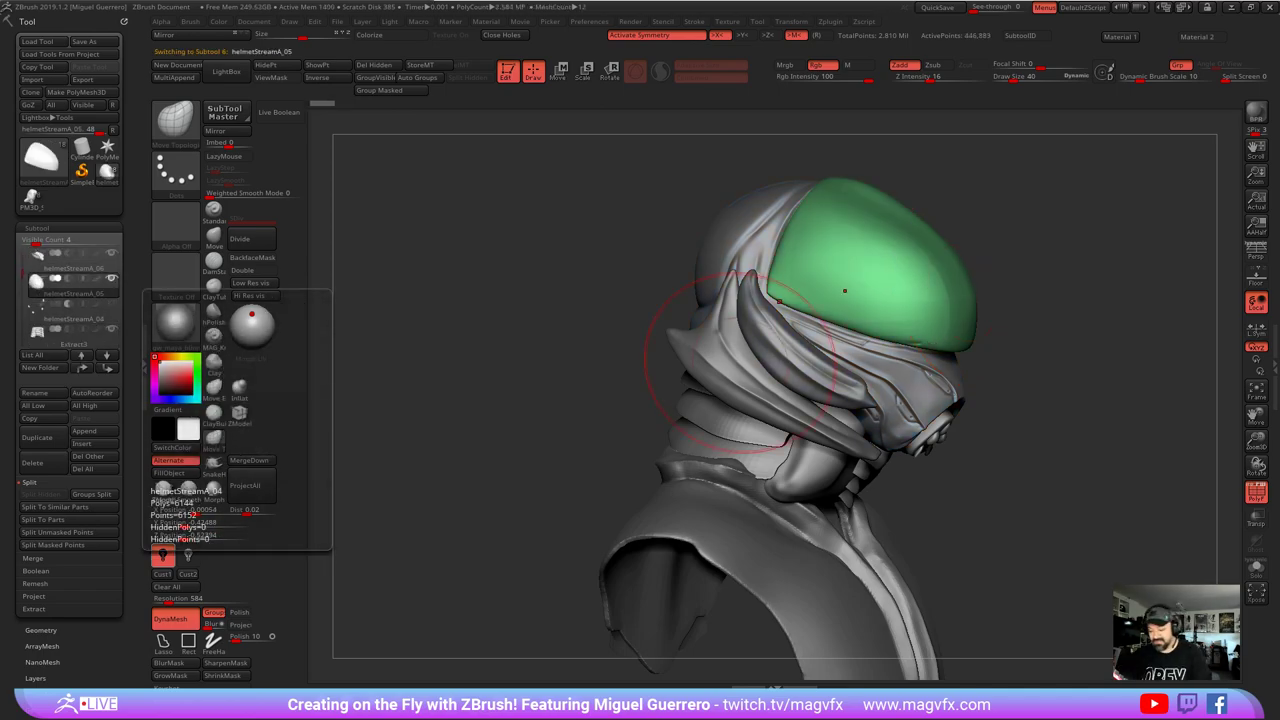
drag(1069, 477, 1010, 472)
alt+click(890, 430)
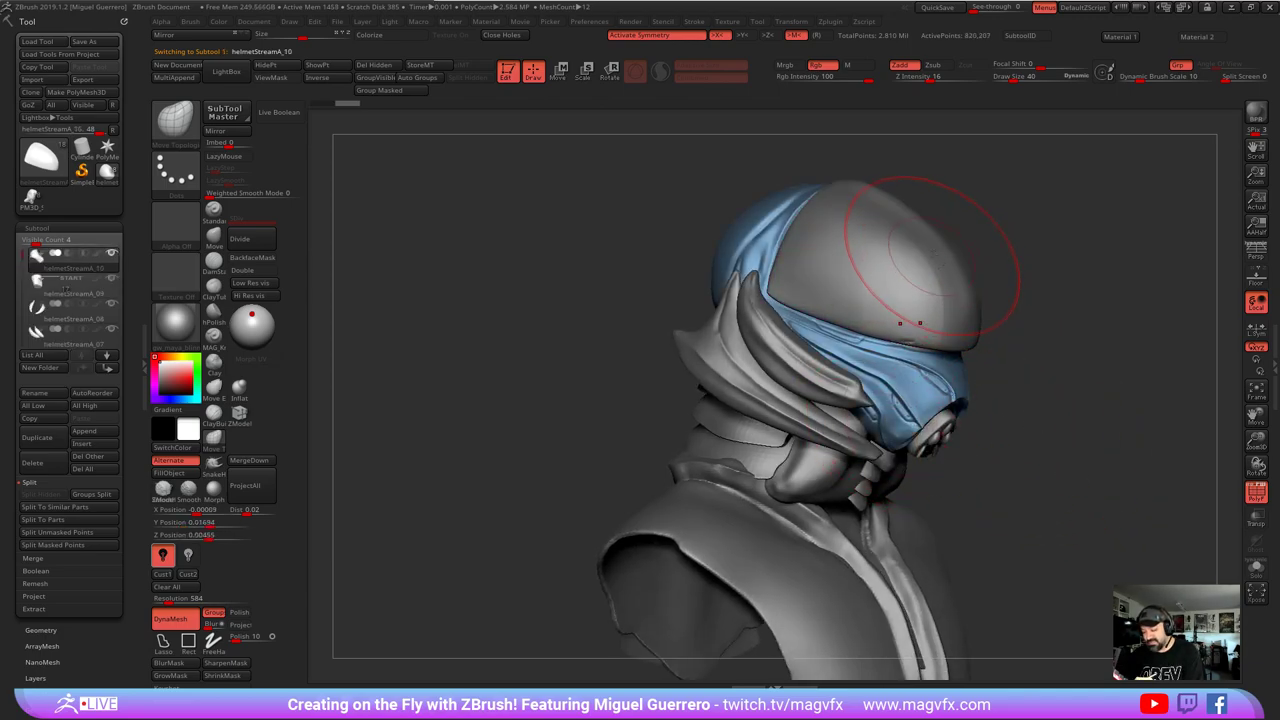
- Reduce the brush's draw size to 8 and inspect the mask and side fins from several angles
drag(1055, 500, 1105, 470)
key([)
key([)
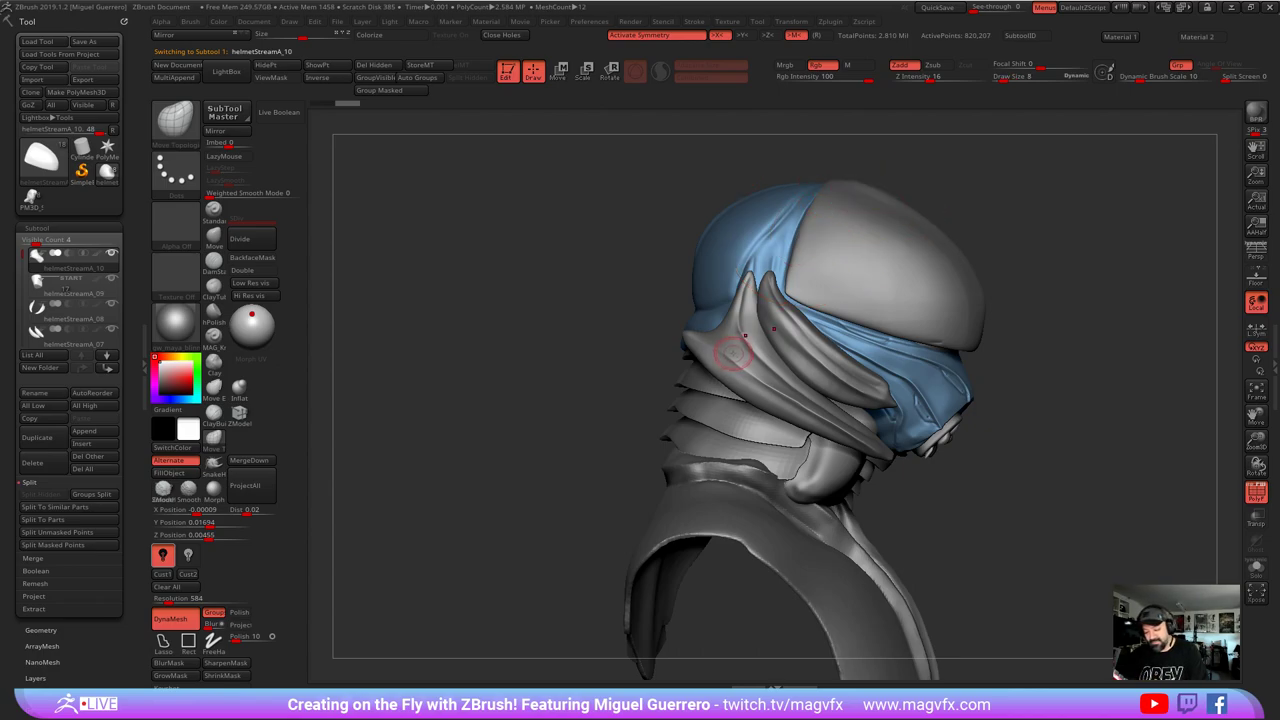
right_drag(732, 352, 552, 337)
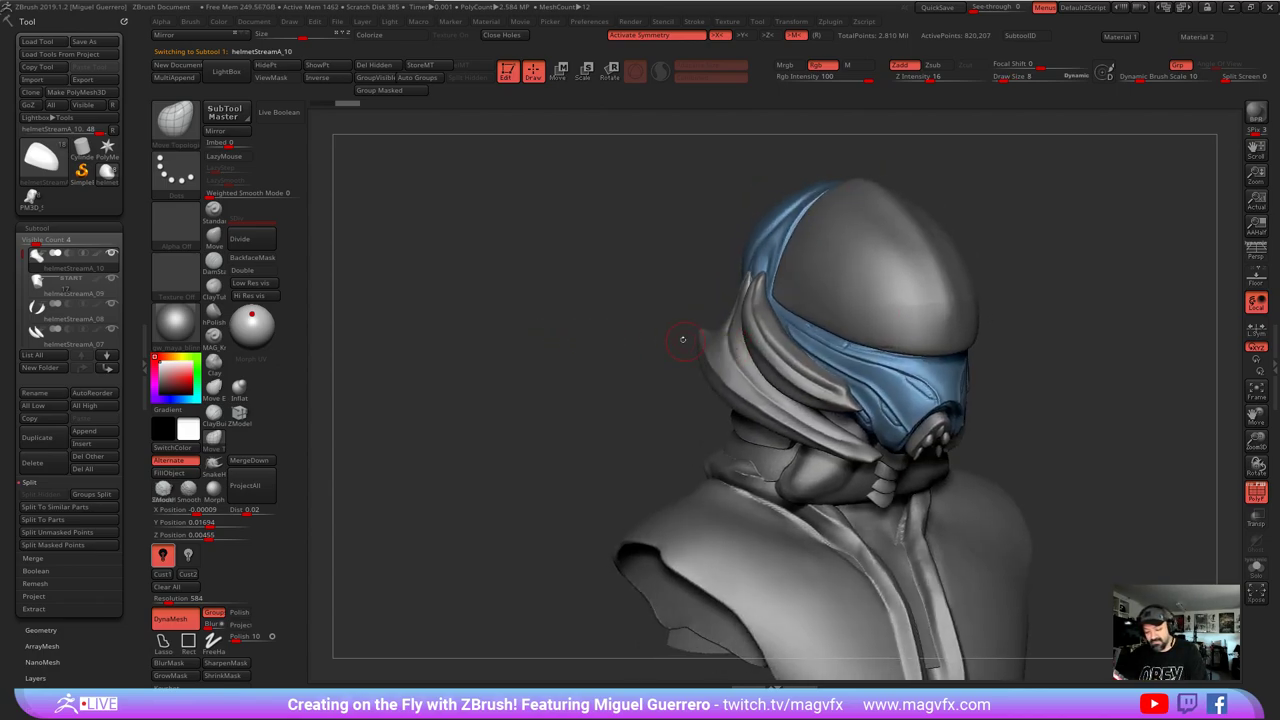
drag(620, 345, 500, 326)
- Select the green dome, set the draw size to 30, and smooth and adjust its surface, checking it from the front
alt+click(711, 292)
mouse_move(336, 333)
alt+mouse_down()
mouse_move(452, 343)
mouse_move(452, 368)
mouse_move(537, 340)
alt+mouse_up()
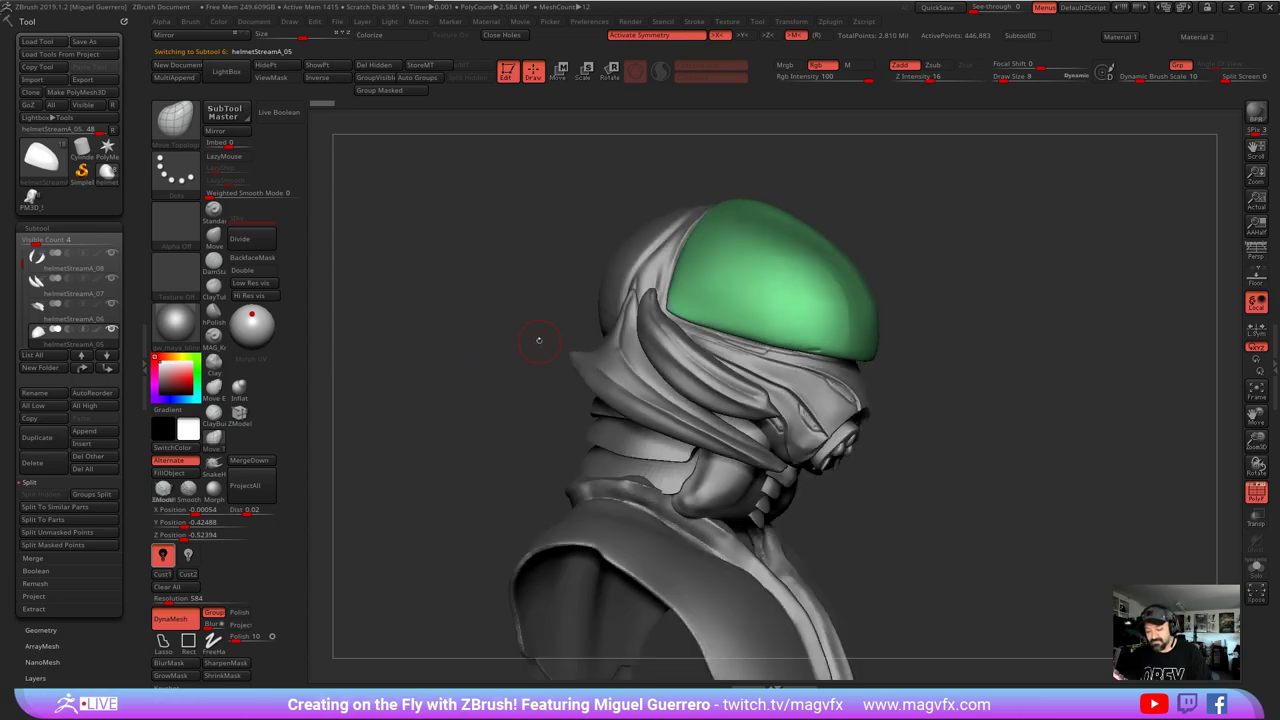
key(bracketright)
key(bracketright)
key(bracketright)
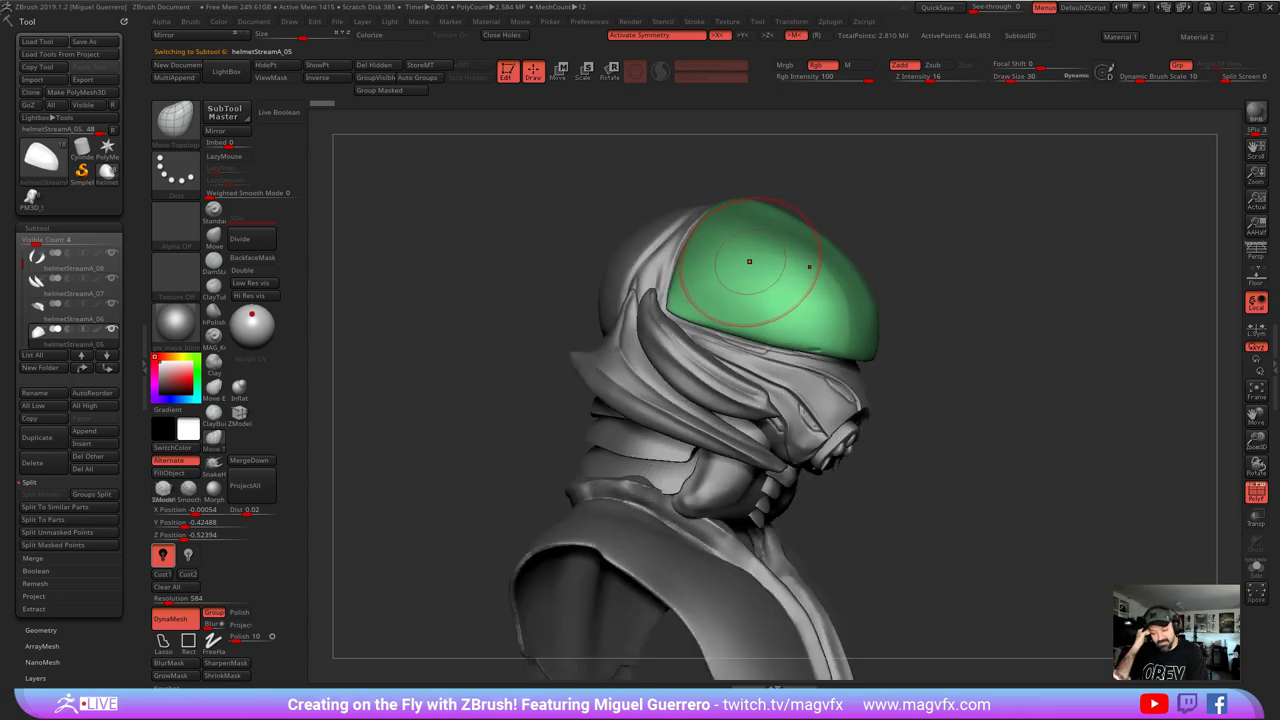
shift+drag(789, 271, 826, 305)
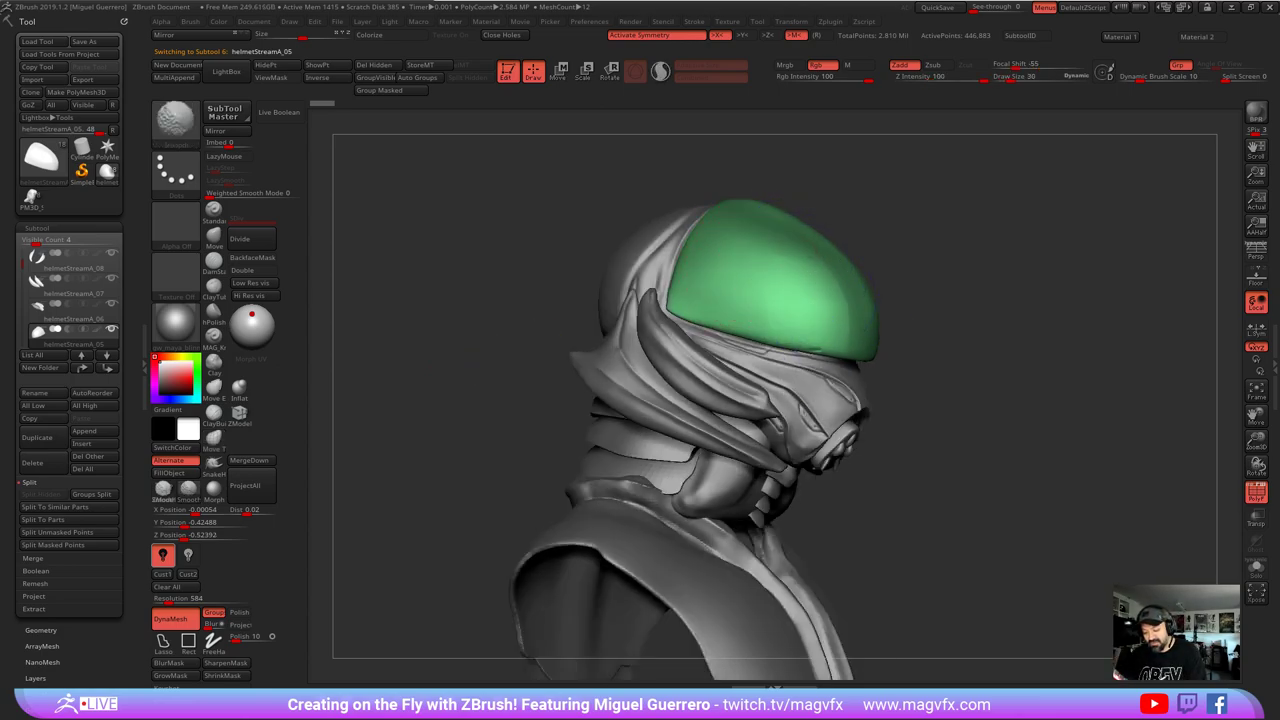
right_drag(826, 304, 846, 316)
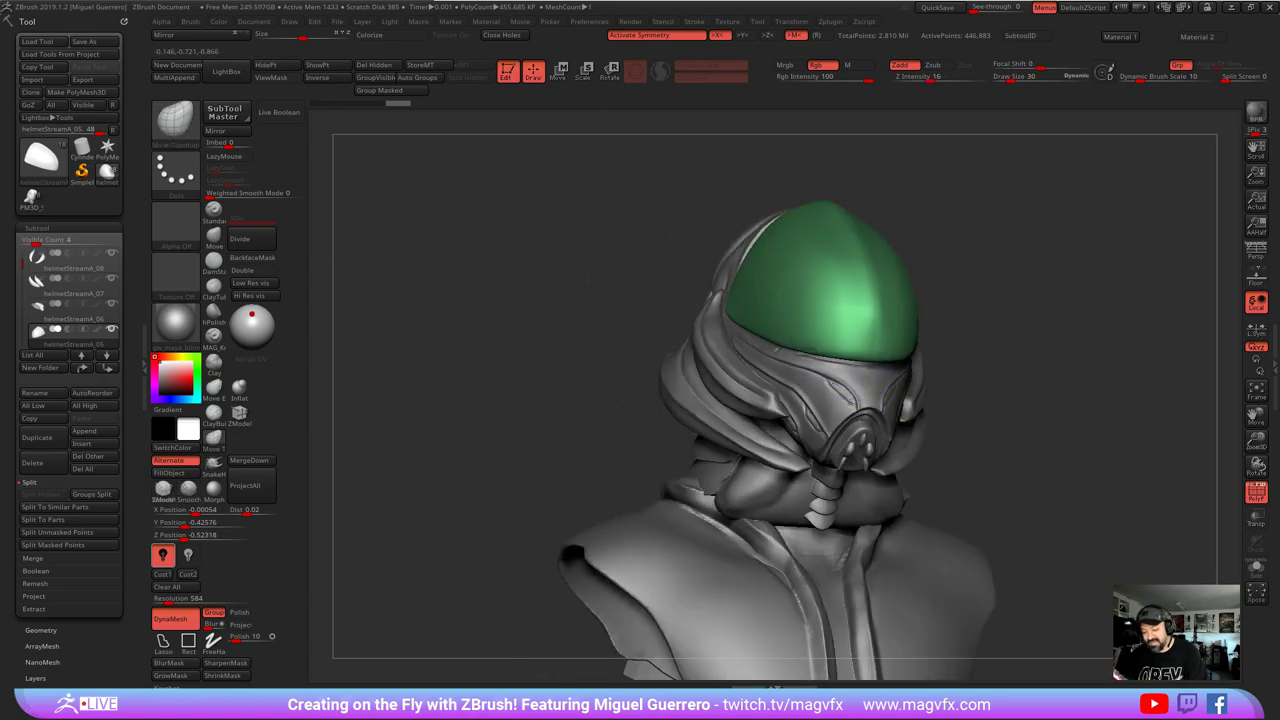
mouse_move(645, 320)
shift+mouse_down()
mouse_move(600, 318)
mouse_move(605, 307)
shift+mouse_up()
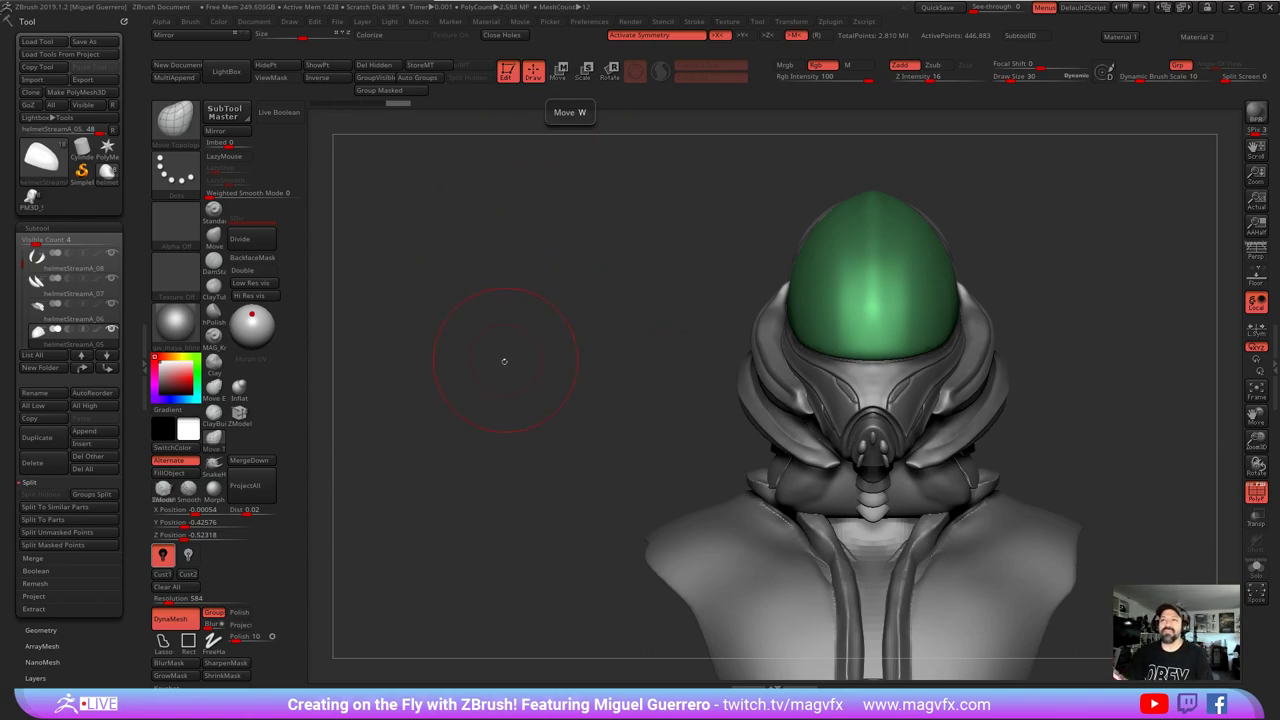
drag(514, 363, 567, 343)
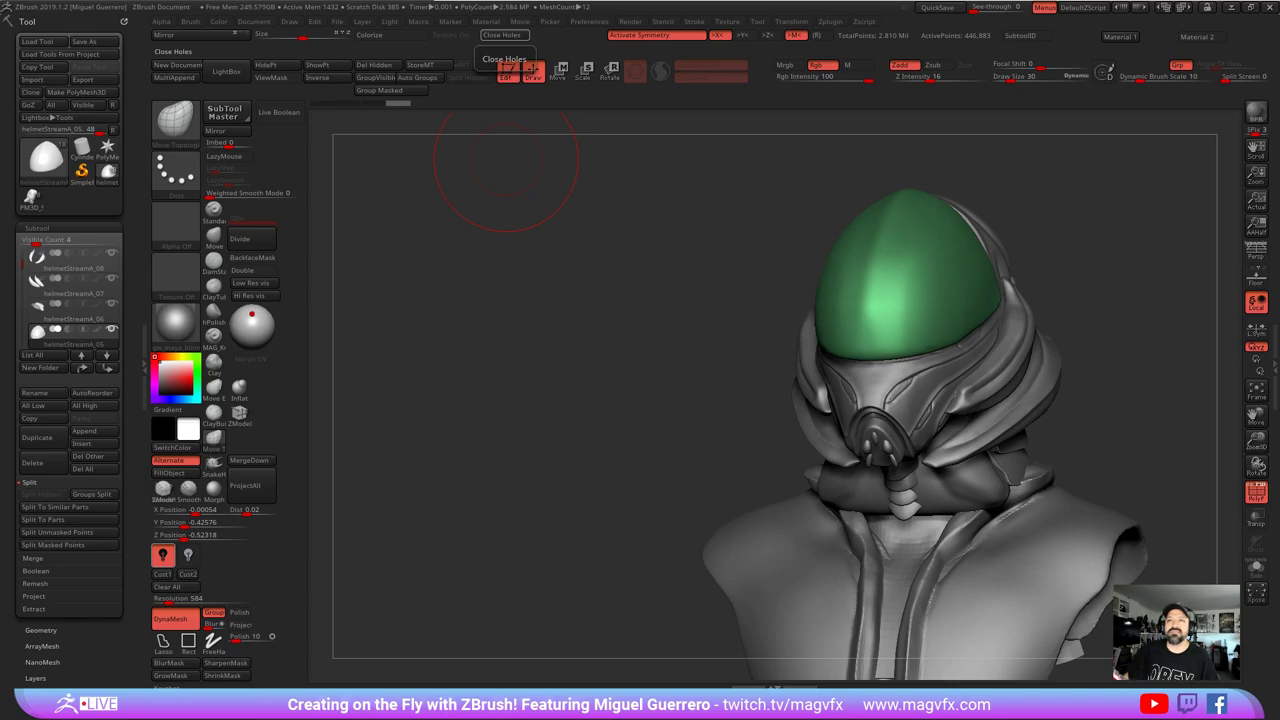
- Raise the dome's front lower edge into a brim above the visor area with Move Topological at Z Intensity 10 and draw size 50
drag(529, 157, 797, 350)
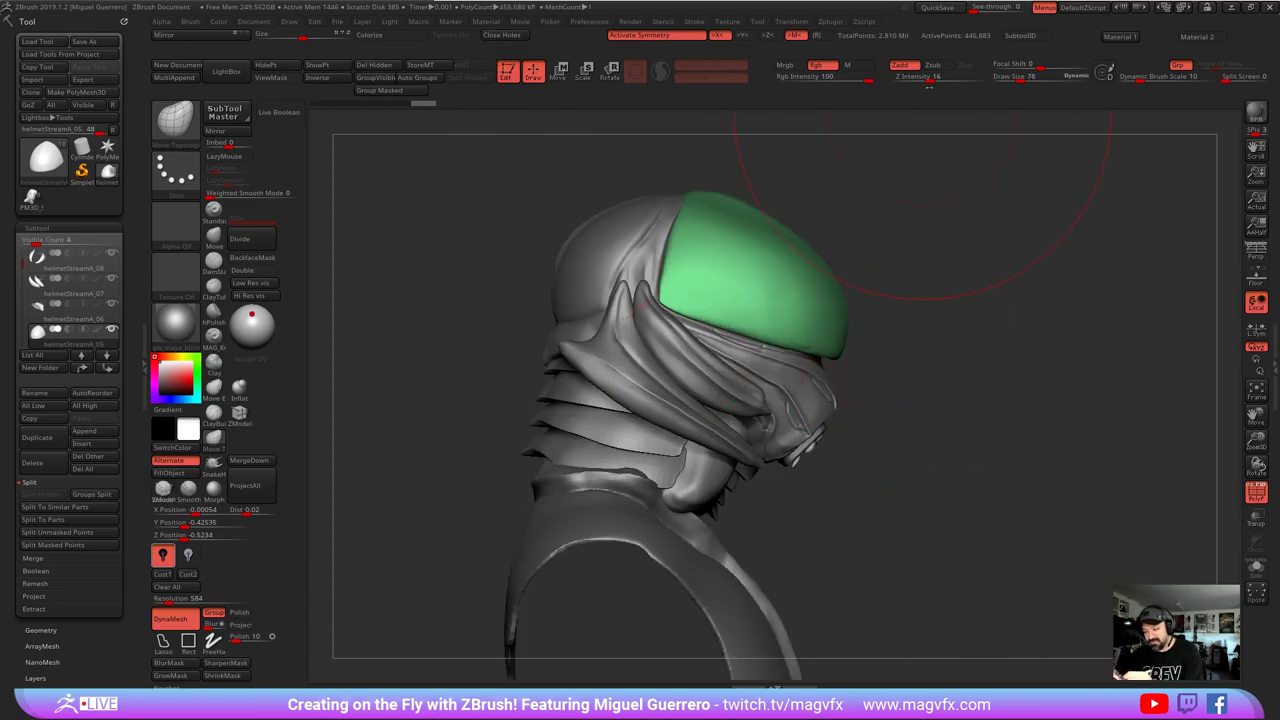
click(922, 77)
mouse_move(837, 349)
mouse_down()
mouse_move(814, 306)
mouse_move(777, 312)
mouse_up()
key(bracketleft)
key(bracketleft)
drag(930, 330, 700, 326)
drag(827, 310, 827, 298)
drag(636, 290, 745, 270)
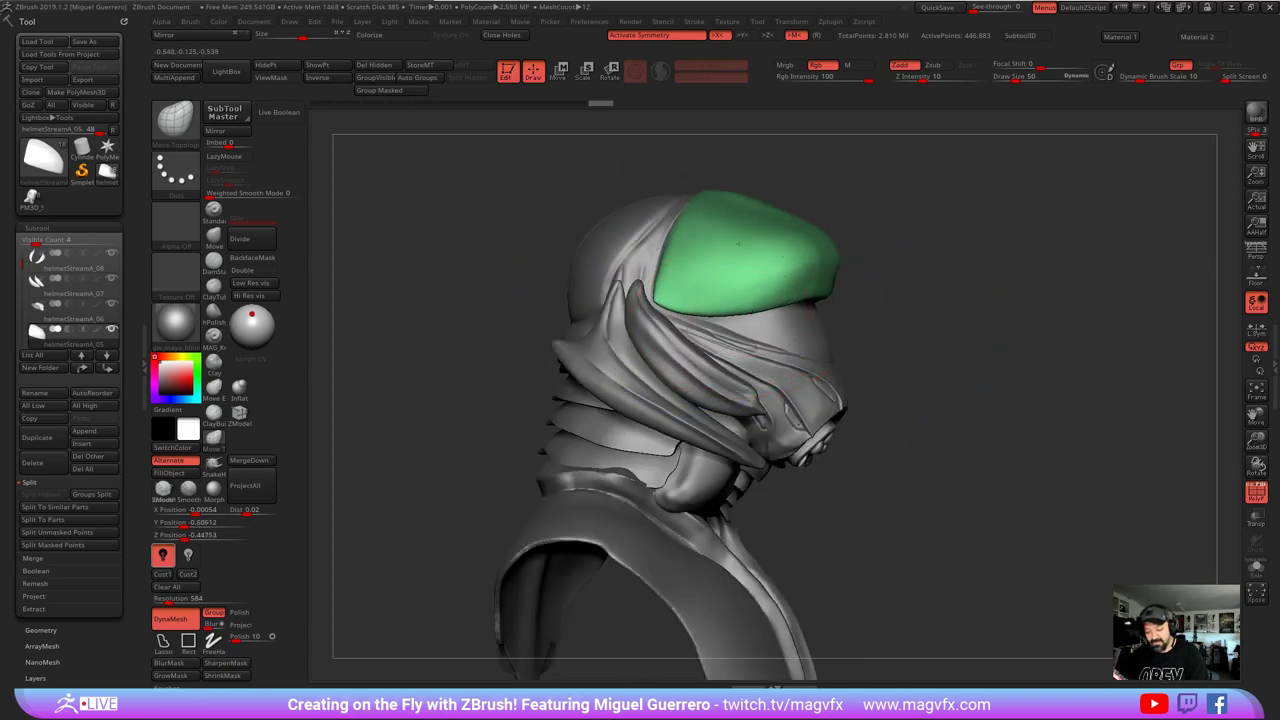
- Select the inner head subtool PM3D_Sphere3D1 beneath the dome, toggle Live Boolean on and off, and inspect the visor area
alt+click(803, 333)
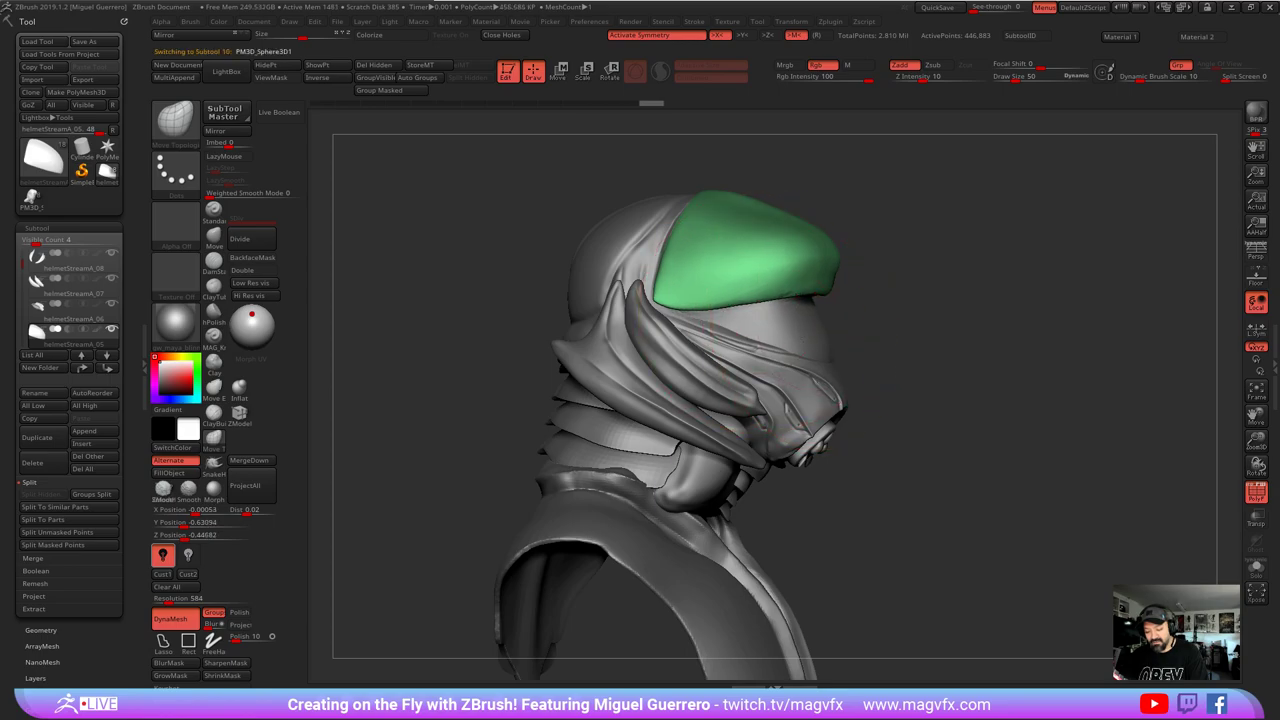
drag(960, 370, 745, 374)
drag(495, 427, 598, 422)
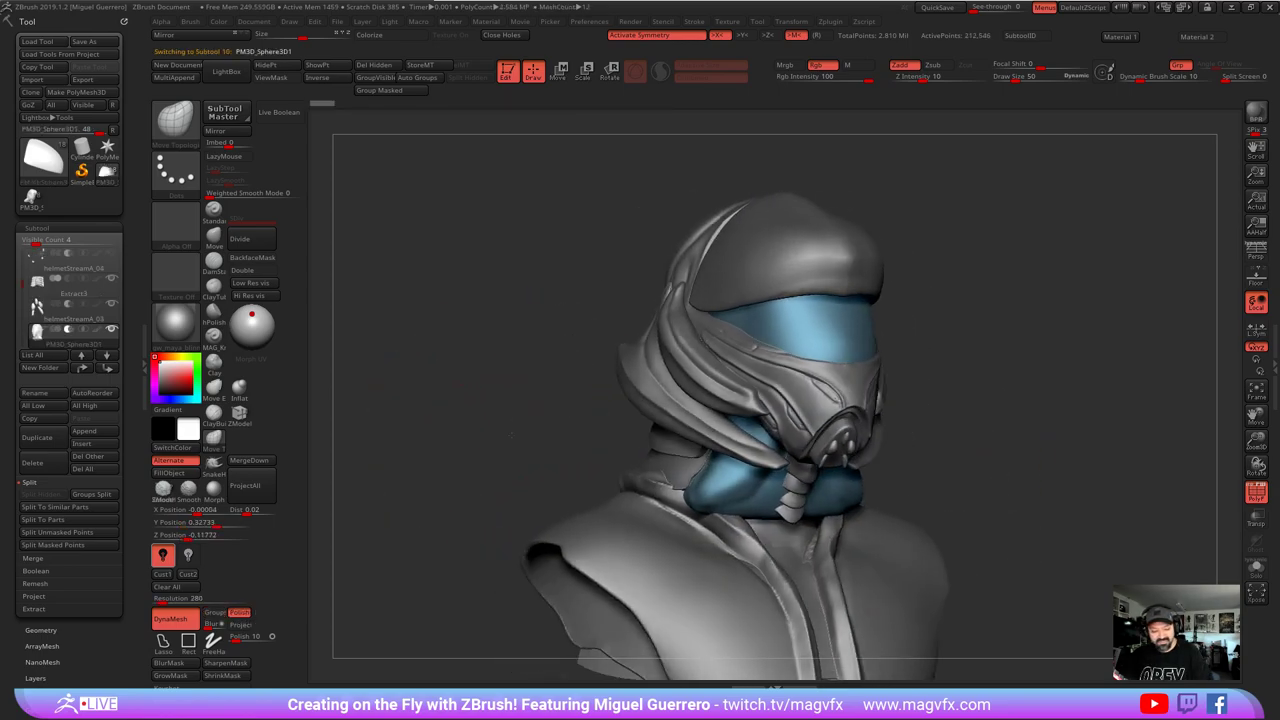
click(270, 118)
click(270, 118)
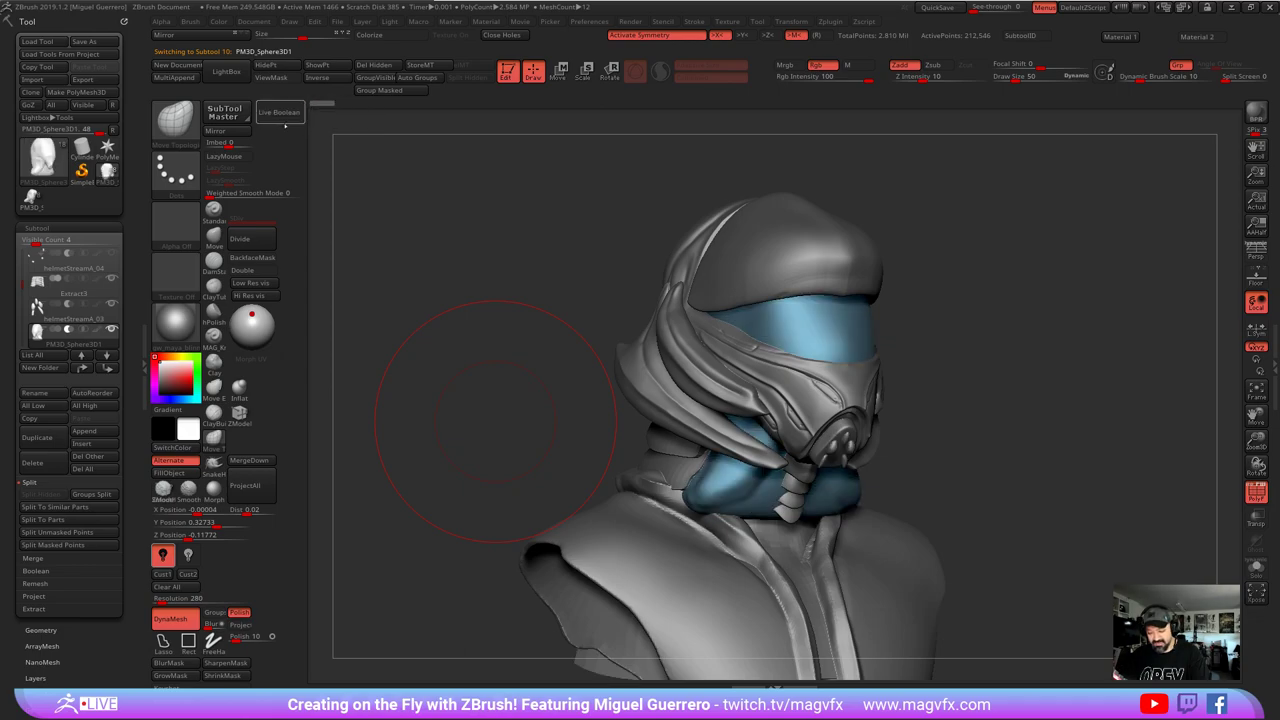
drag(430, 335, 570, 328)
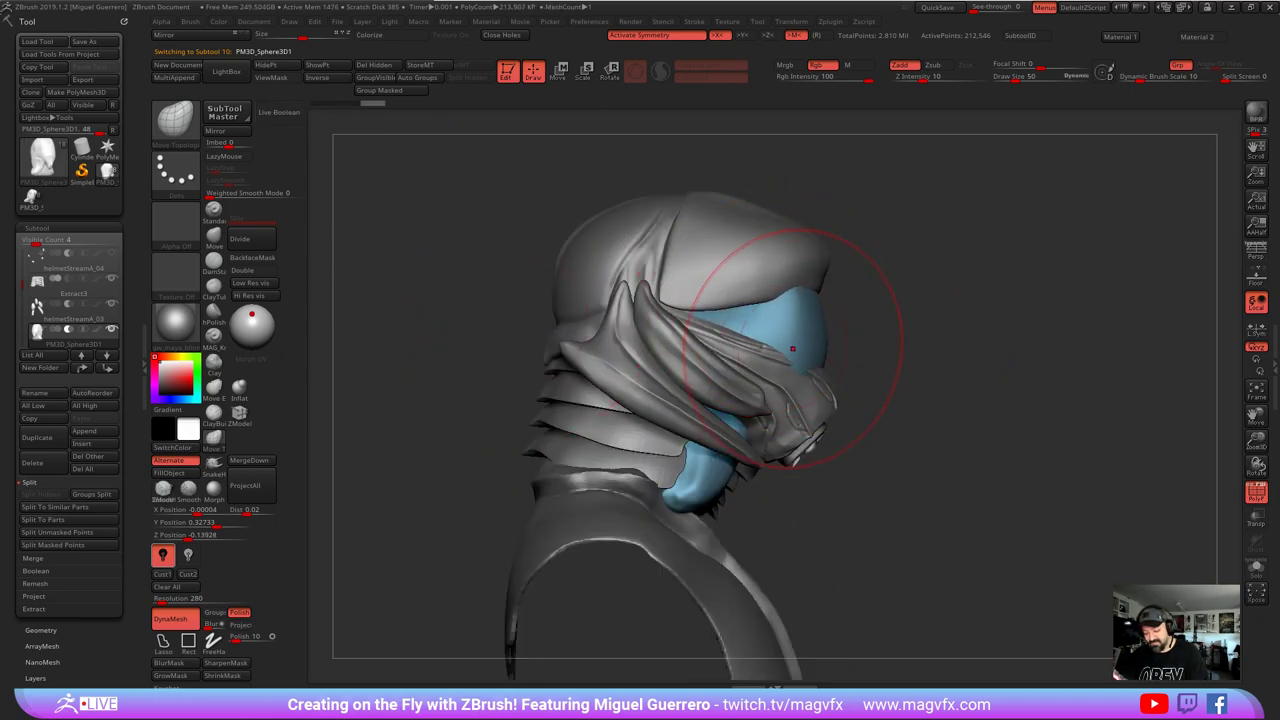
- Reshape the blue visor's front surface with Move Topological and check its fit behind the mask from the front and side
drag(805, 371, 788, 367)
shift+drag(925, 485, 700, 450)
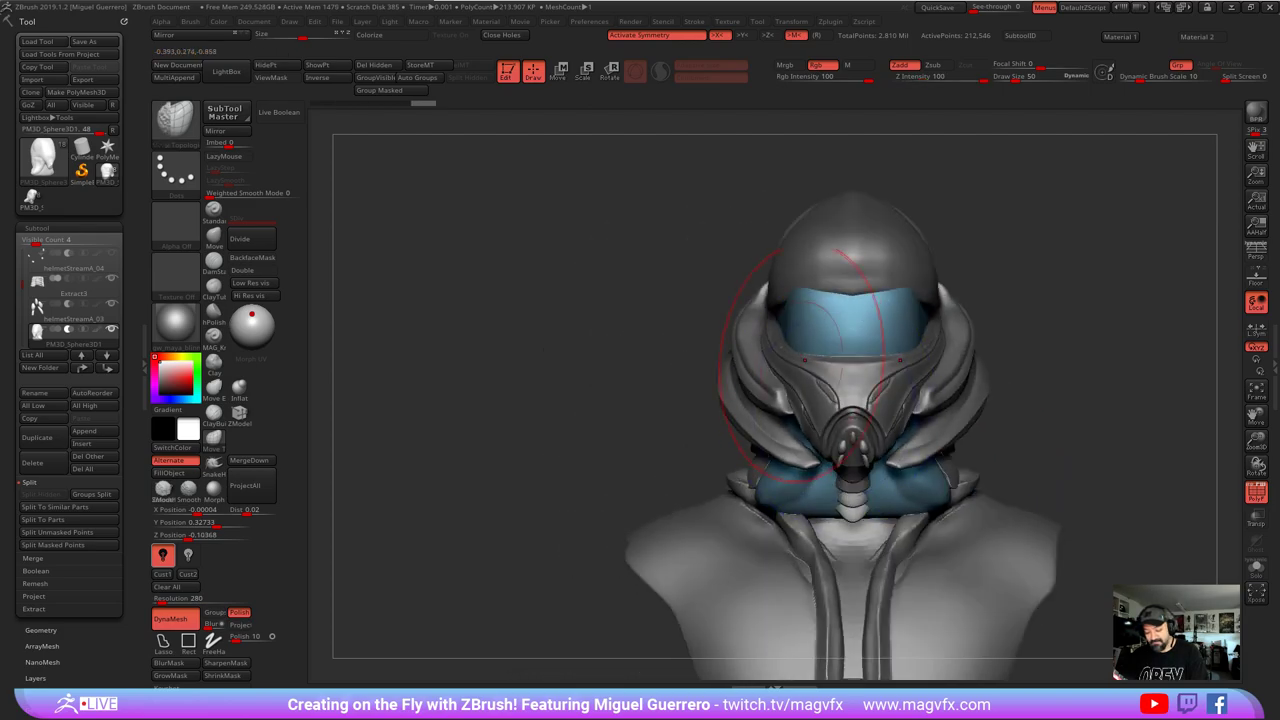
drag(590, 420, 745, 410)
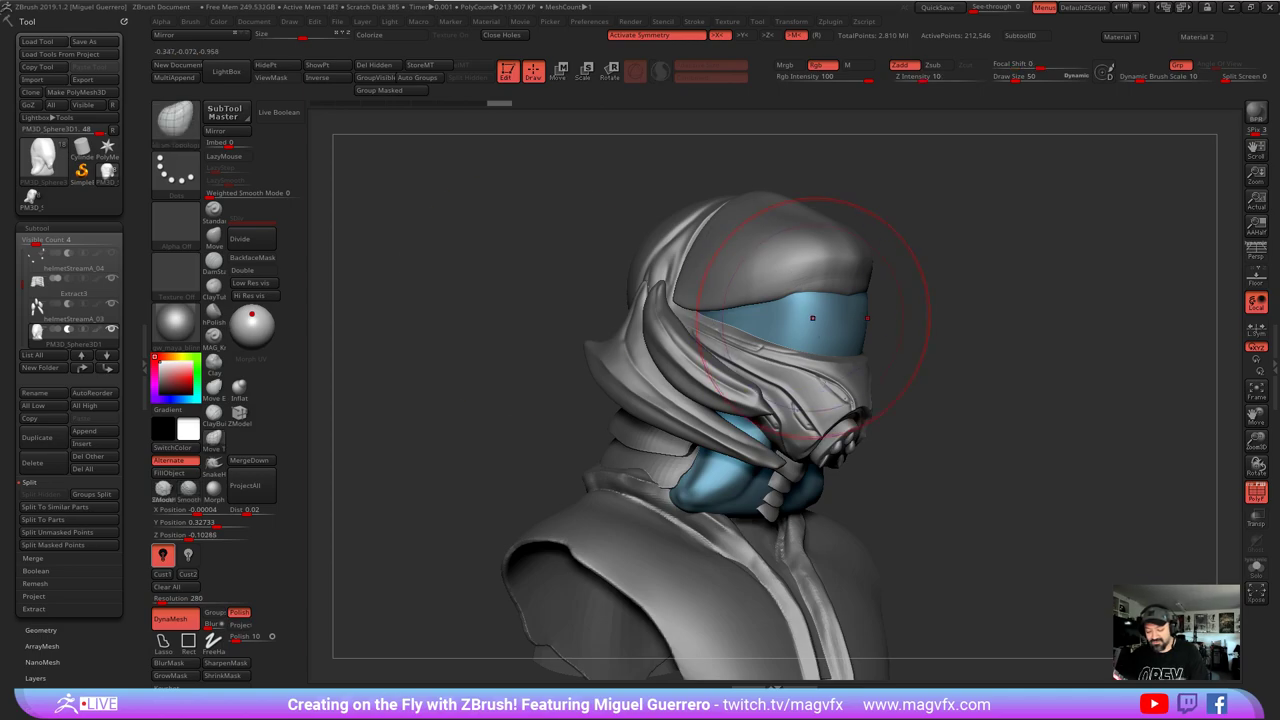
mouse_move(503, 340)
alt+mouse_down()
mouse_move(529, 378)
mouse_move(395, 352)
mouse_move(300, 355)
alt+mouse_up()
shift+drag(953, 387, 957, 384)
- Push the visor's front back beneath the dome's brim with the Move brush, smooth it, and reselect the green dome
drag(563, 334, 755, 336)
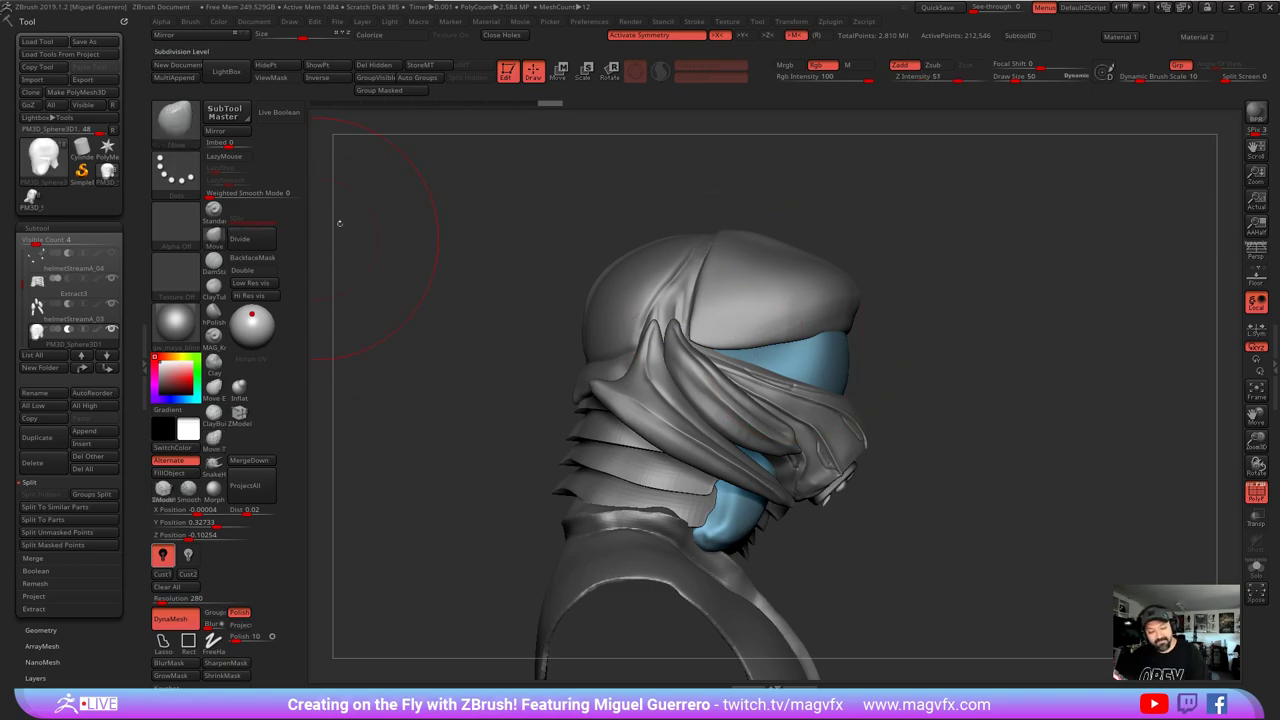
mouse_move(835, 351)
mouse_down()
mouse_move(820, 349)
mouse_move(836, 370)
mouse_move(810, 358)
mouse_move(825, 398)
mouse_up()
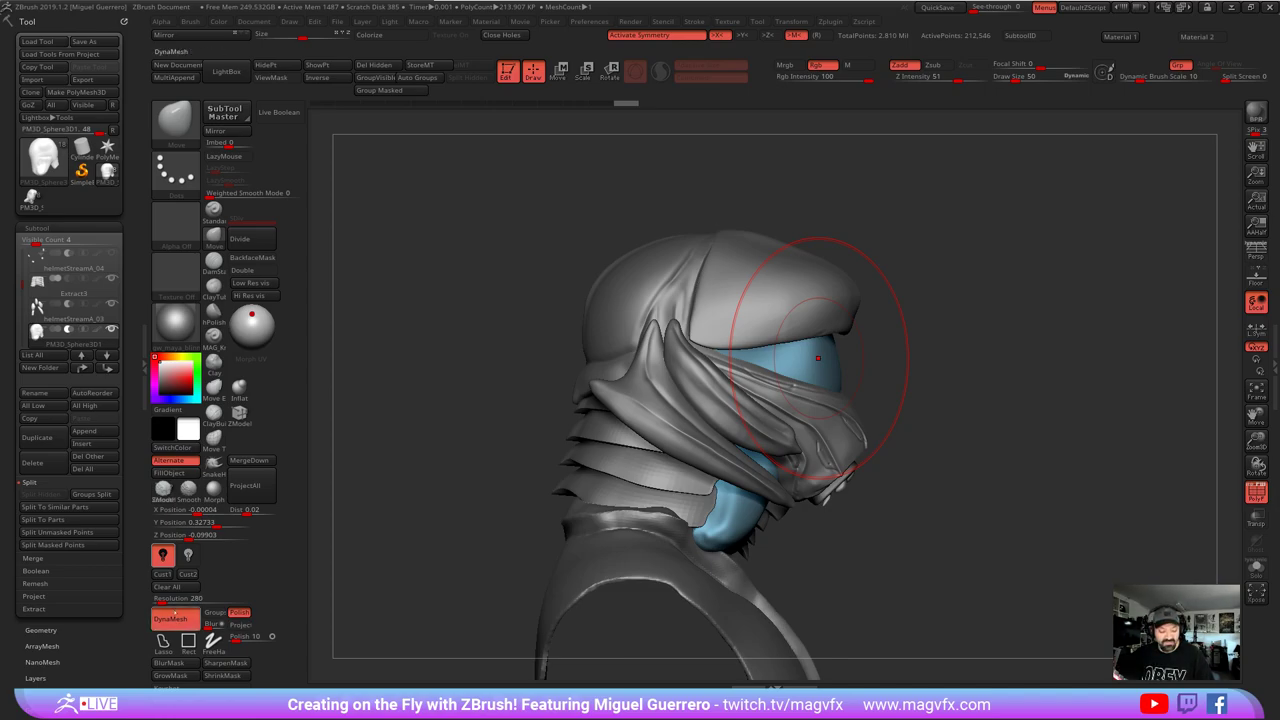
drag(826, 345, 814, 350)
drag(920, 380, 895, 382)
mouse_move(860, 360)
right_down()
mouse_move(760, 272)
mouse_move(784, 306)
mouse_move(772, 385)
mouse_move(700, 350)
mouse_move(762, 295)
right_up()
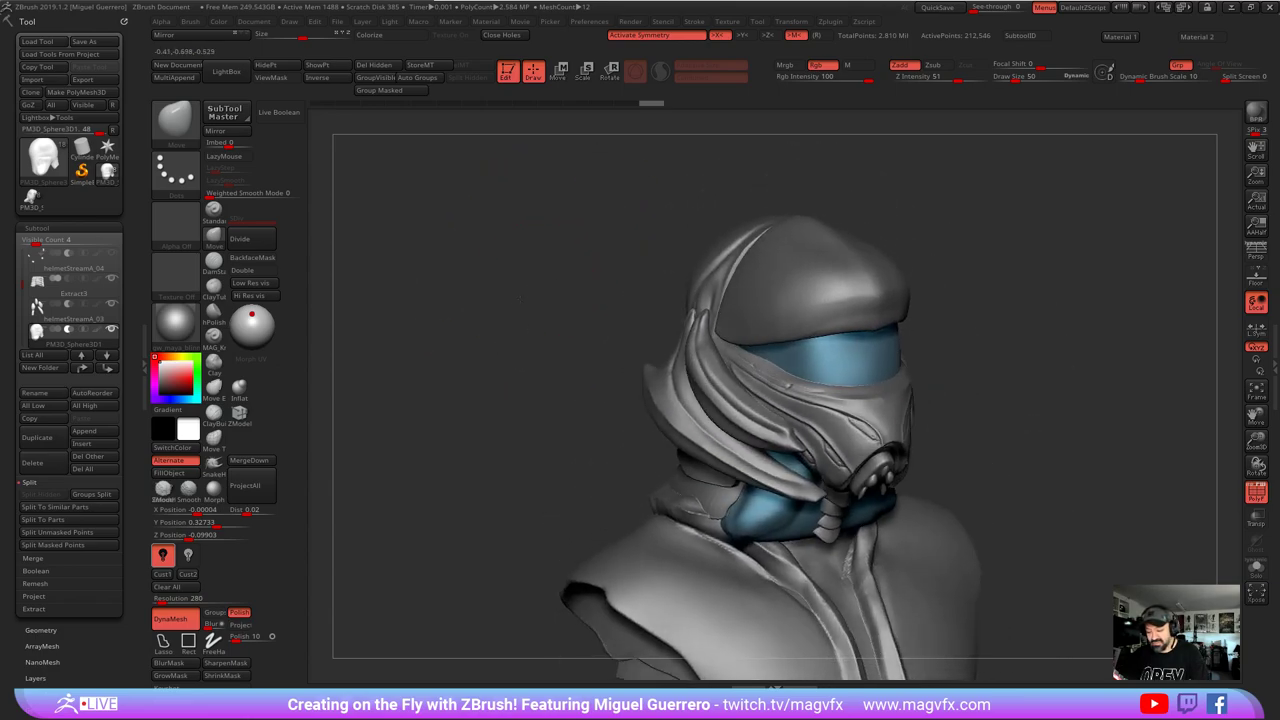
right_drag(860, 320, 776, 302)
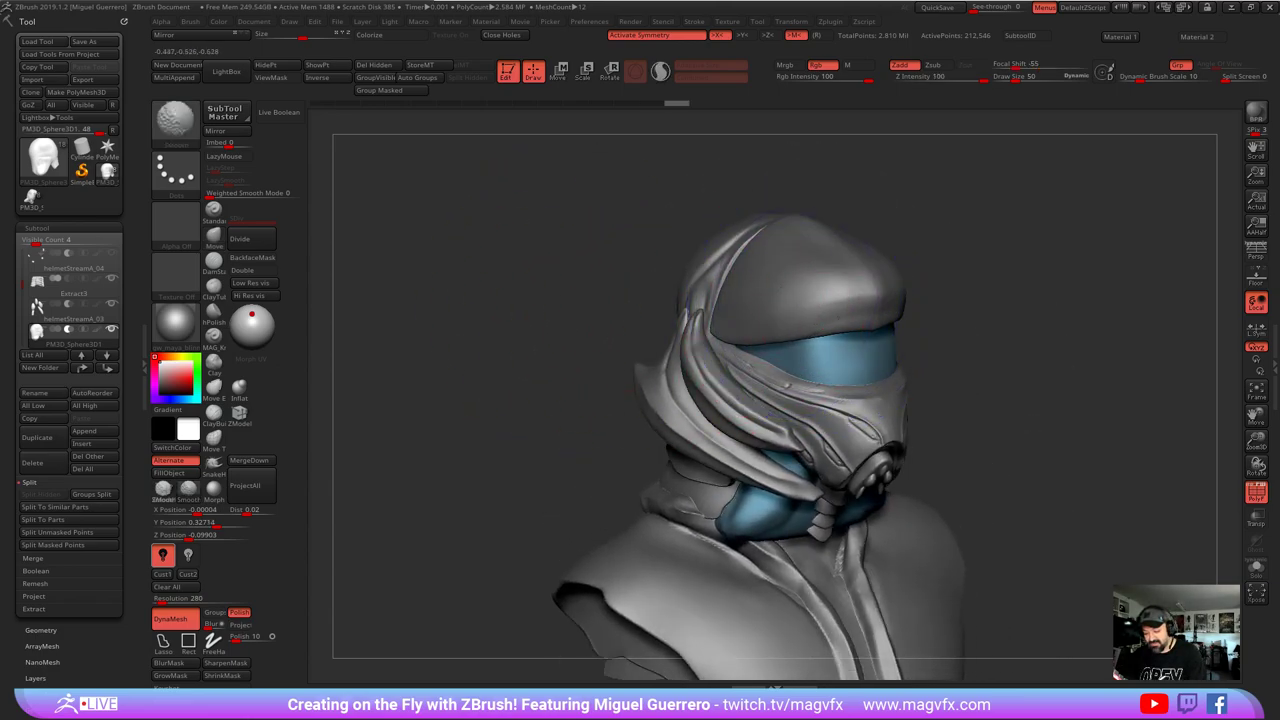
alt+click(858, 276)
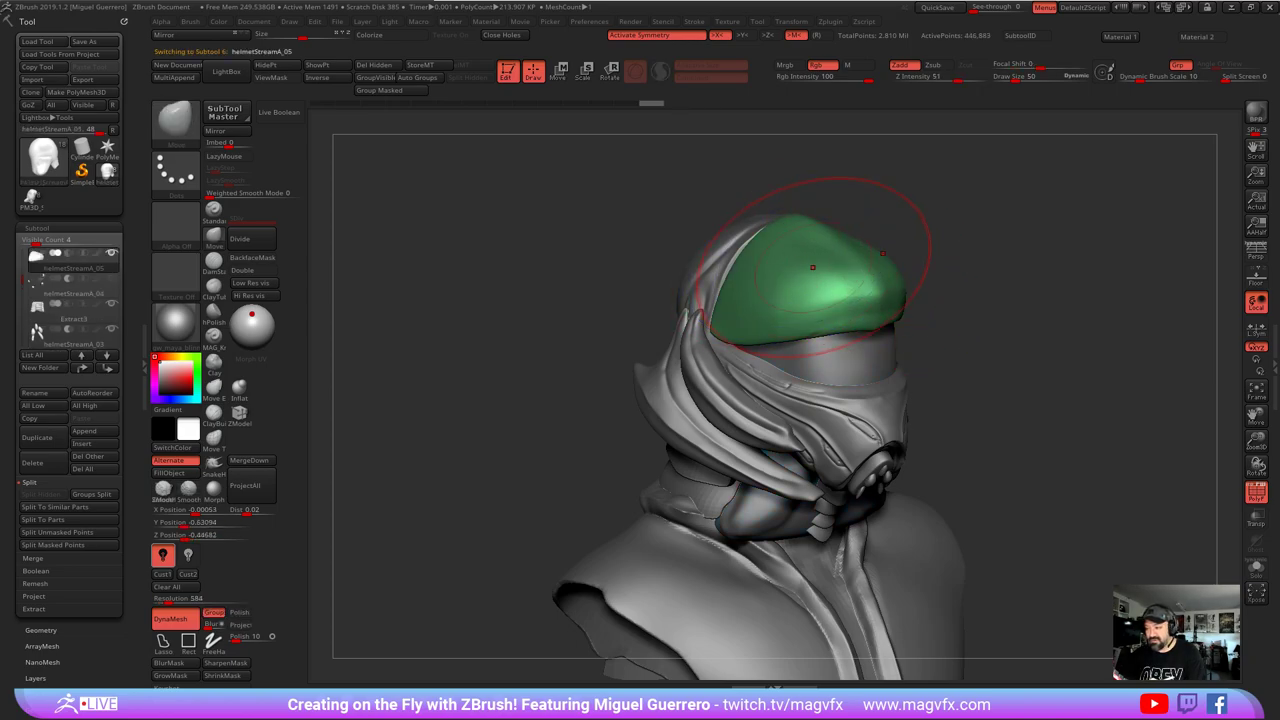
- Step forward and back through the dome's undo history to compare its front shapes from the side
key(ctrl+shift+z)
key(ctrl+shift+z)
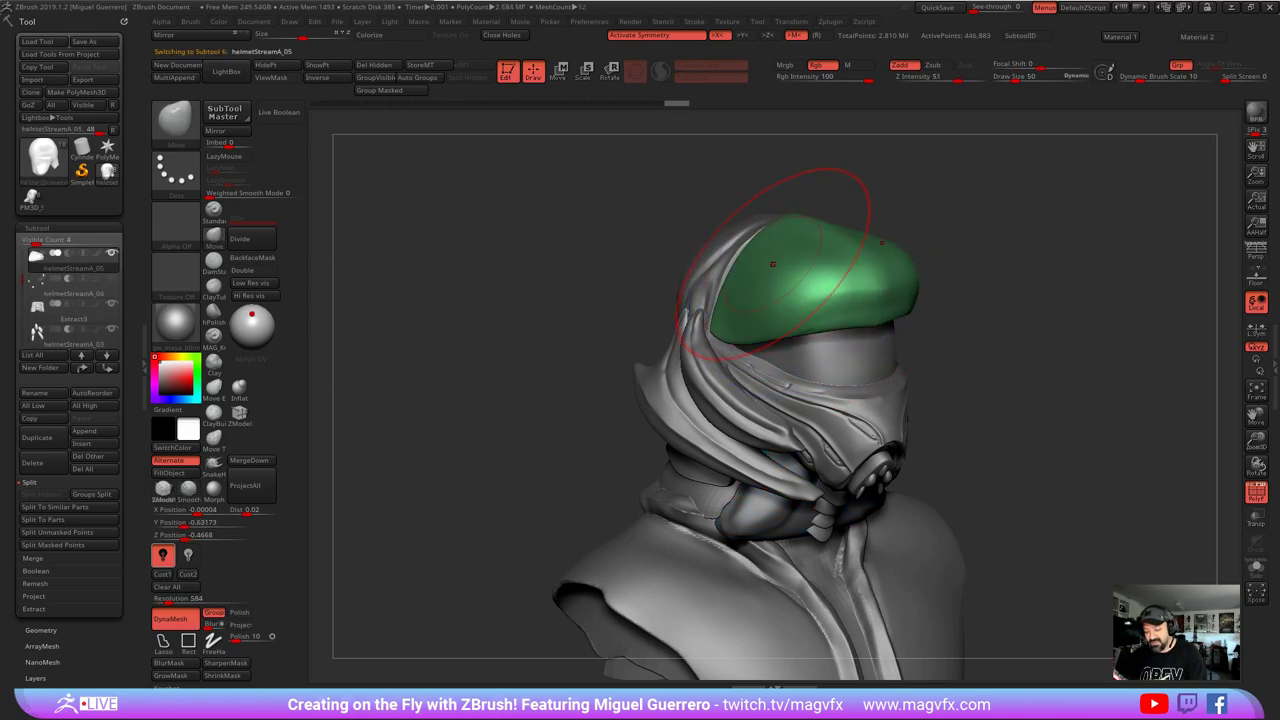
key(ctrl+z)
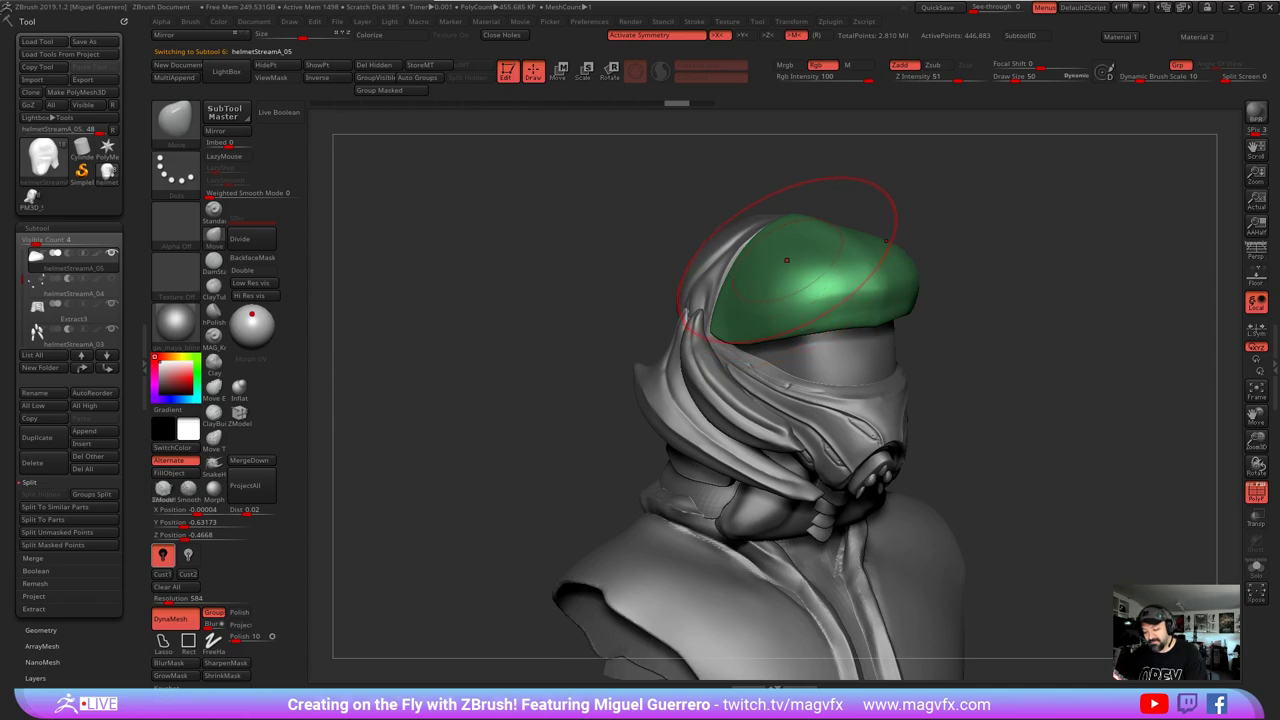
drag(549, 262, 592, 260)
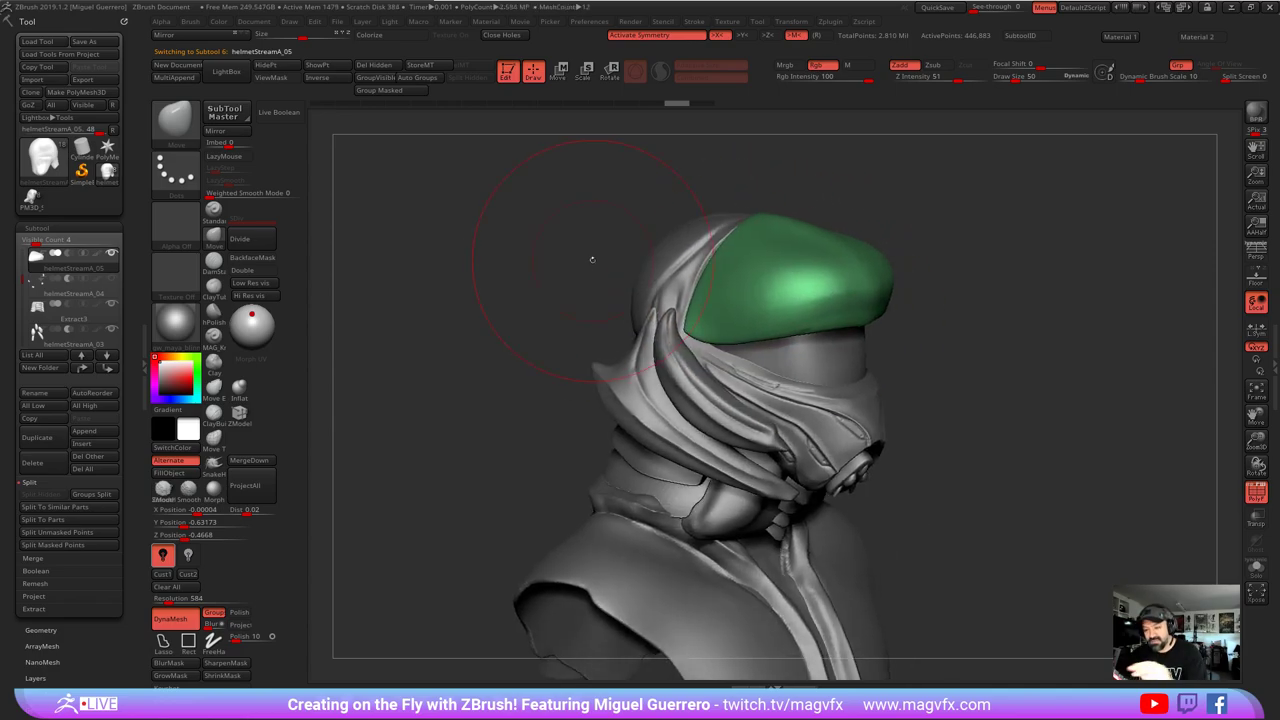
key(ctrl+z)
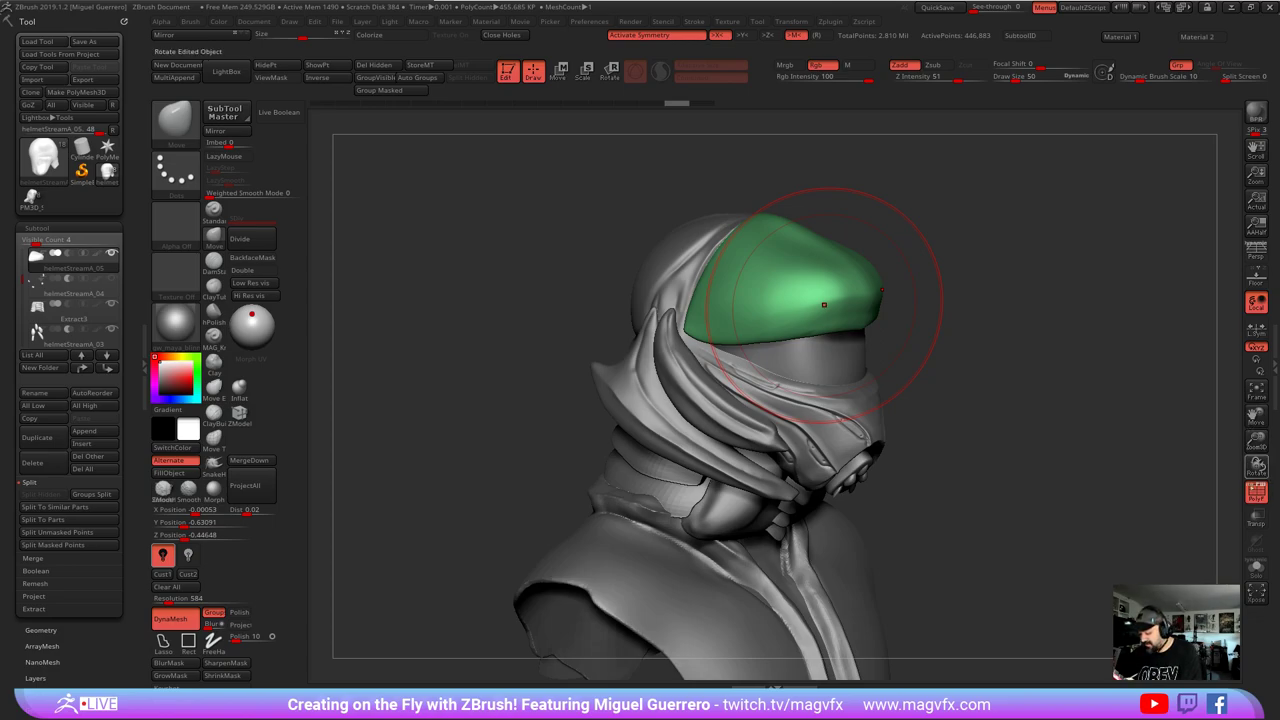
- Remesh the dome with DynaMesh at resolution 256 and turn off the polyframe display
click(1254, 488)
ctrl+right_drag(728, 286, 790, 407)
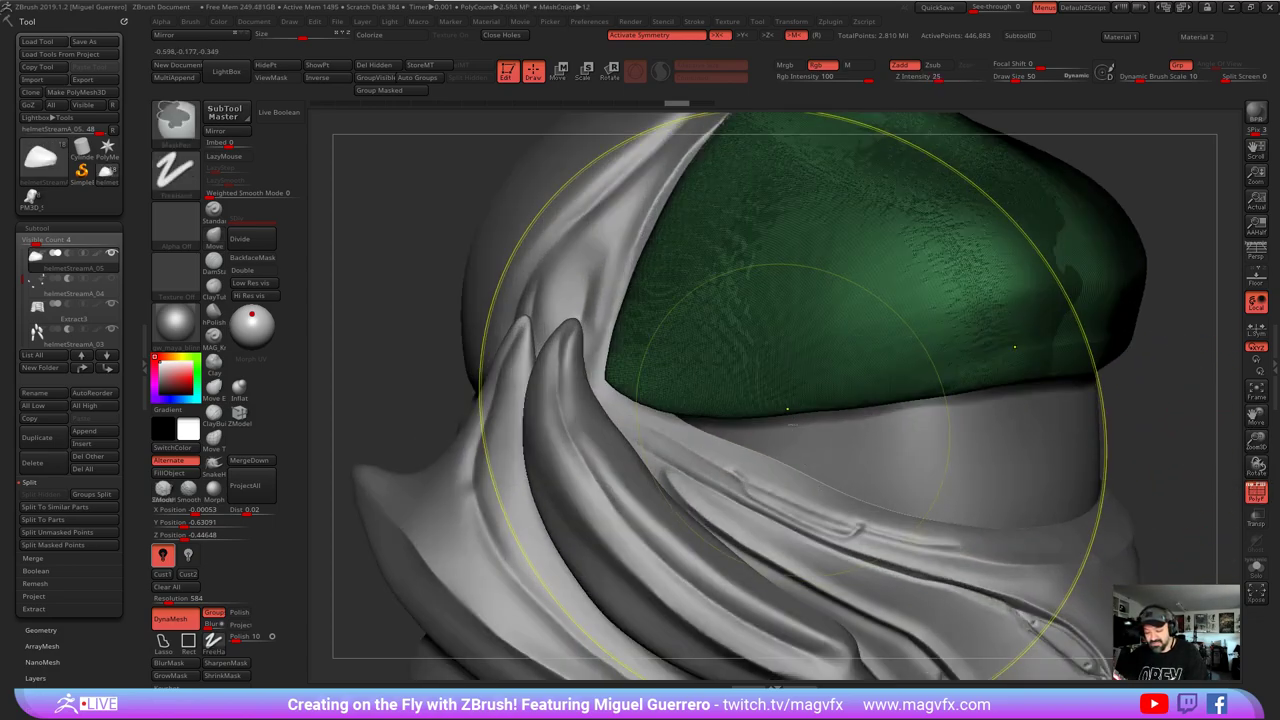
drag(169, 600, 162, 602)
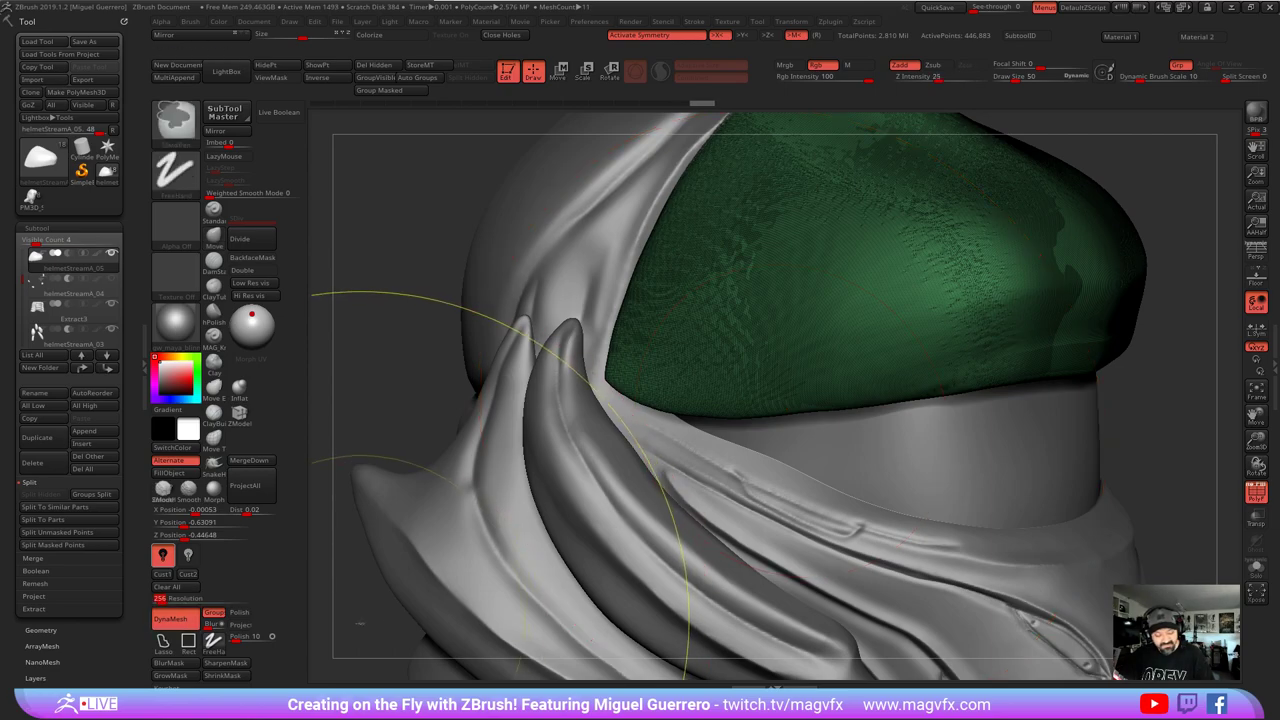
ctrl+drag(355, 617, 389, 649)
ctrl+right_drag(405, 662, 800, 450)
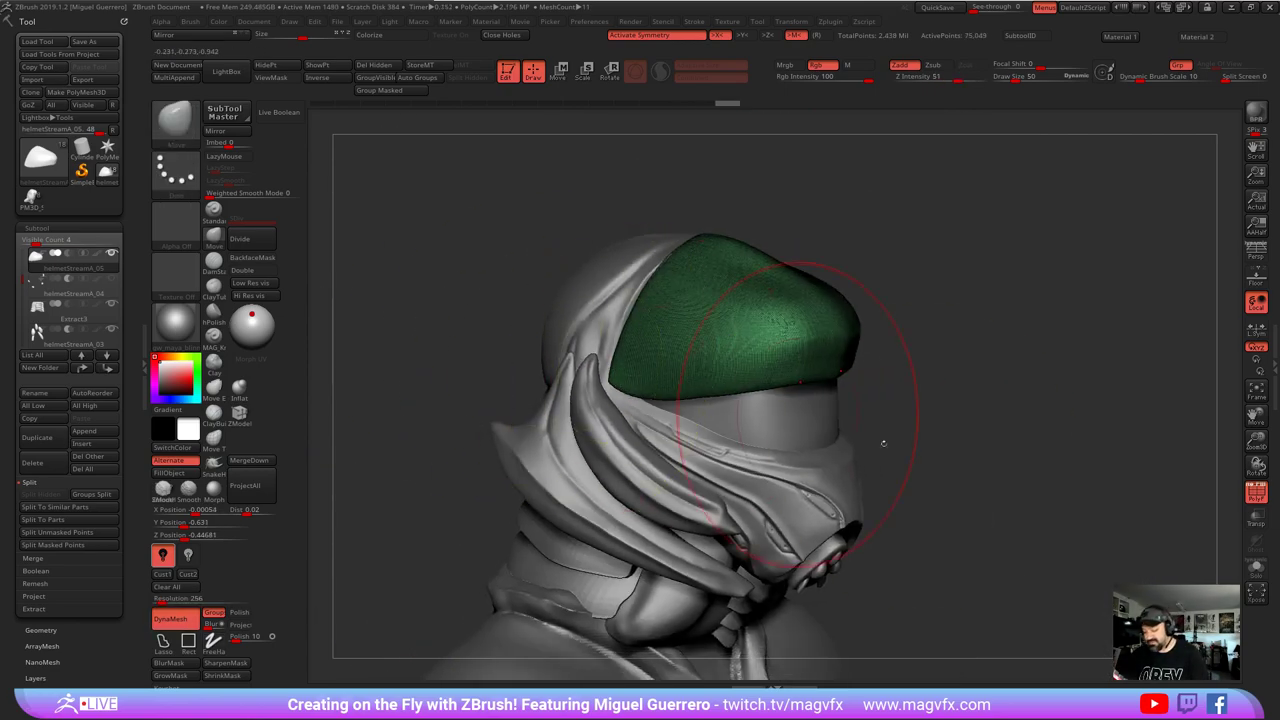
click(1254, 490)
- Push the dome's protruding front back and down toward the mask with the Move brush and smooth its forehead
right_drag(558, 311, 740, 330)
mouse_move(778, 336)
mouse_down()
mouse_move(742, 342)
mouse_move(805, 333)
mouse_up()
key(ctrl+z)
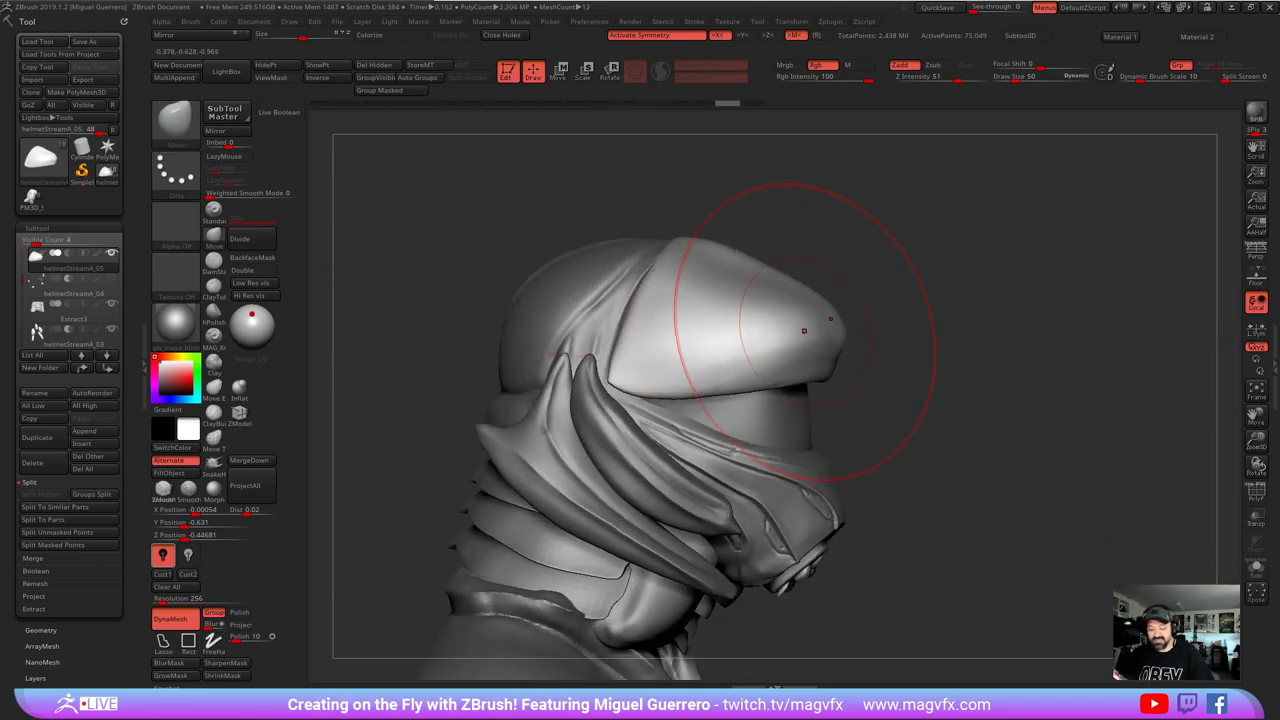
alt+right_drag(503, 424, 592, 391)
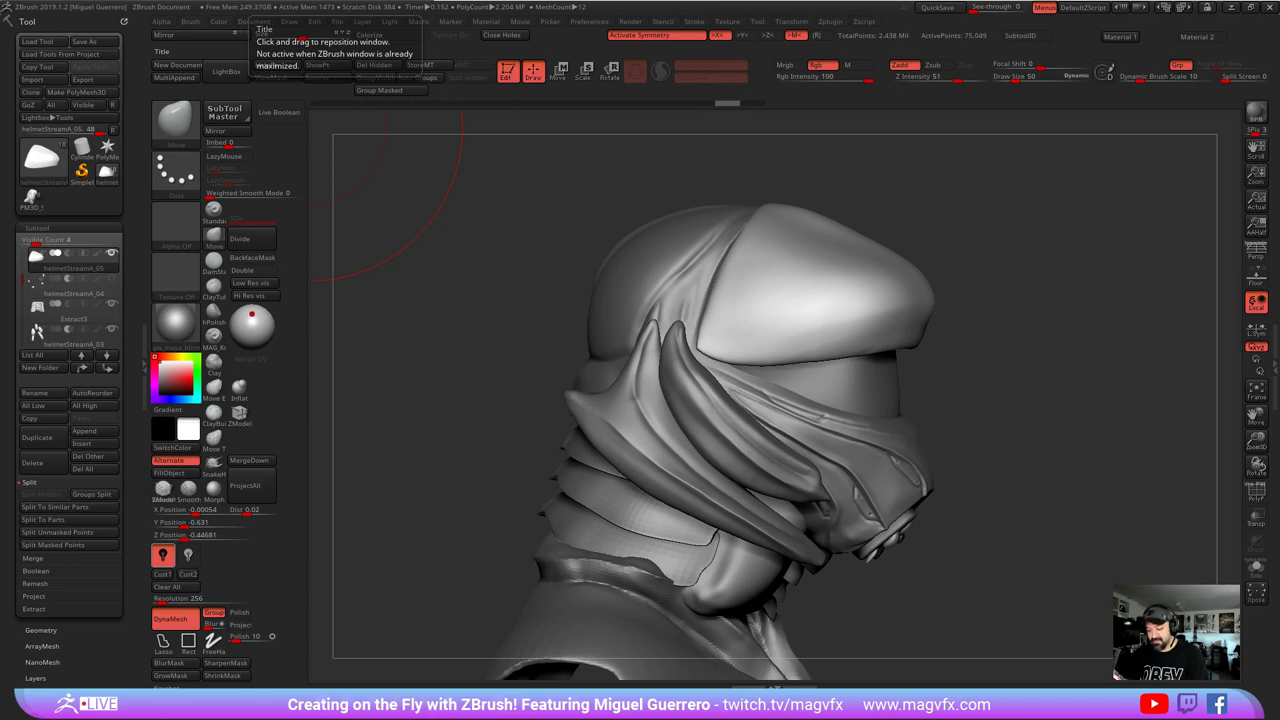
drag(511, 297, 548, 298)
drag(801, 298, 762, 323)
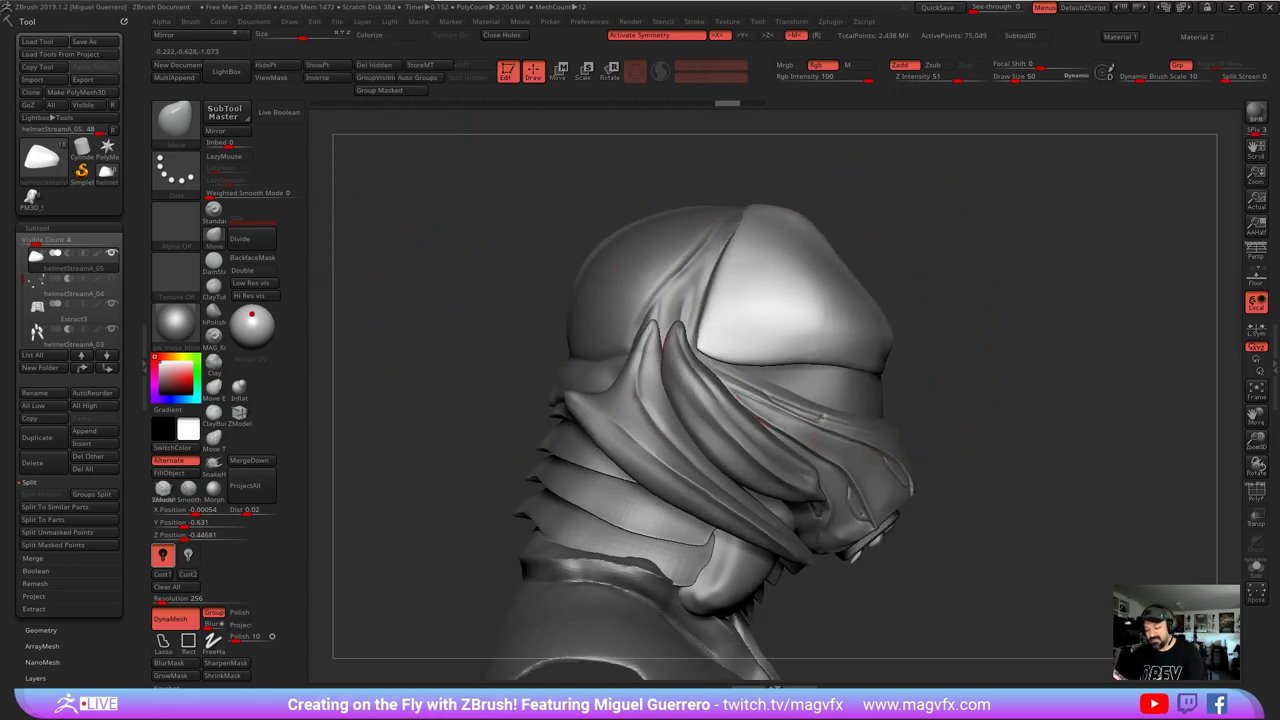
drag(874, 358, 872, 362)
shift+drag(834, 269, 784, 288)
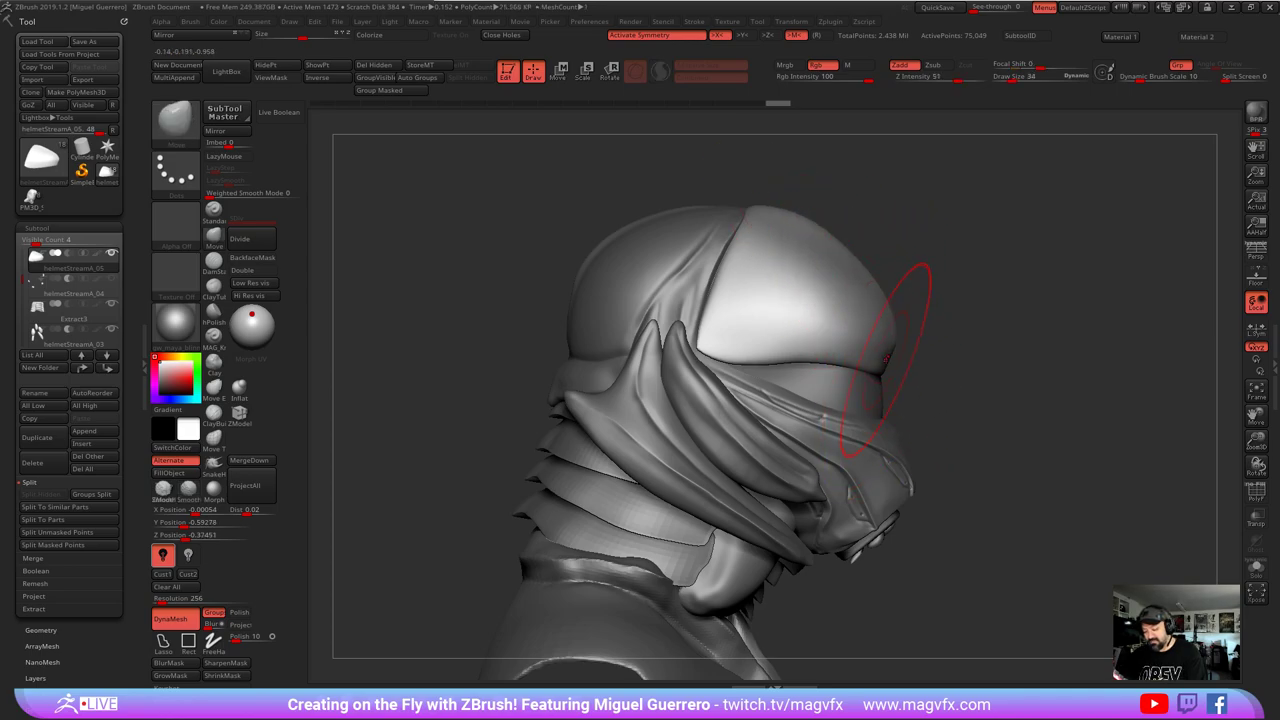
- Pull the centre of the dome's front lower edge down over the mask into a point with Move at draw size 30
mouse_move(886, 358)
mouse_down()
mouse_move(872, 364)
mouse_move(887, 401)
mouse_move(856, 375)
mouse_up()
key(bracketright)
key(bracketright)
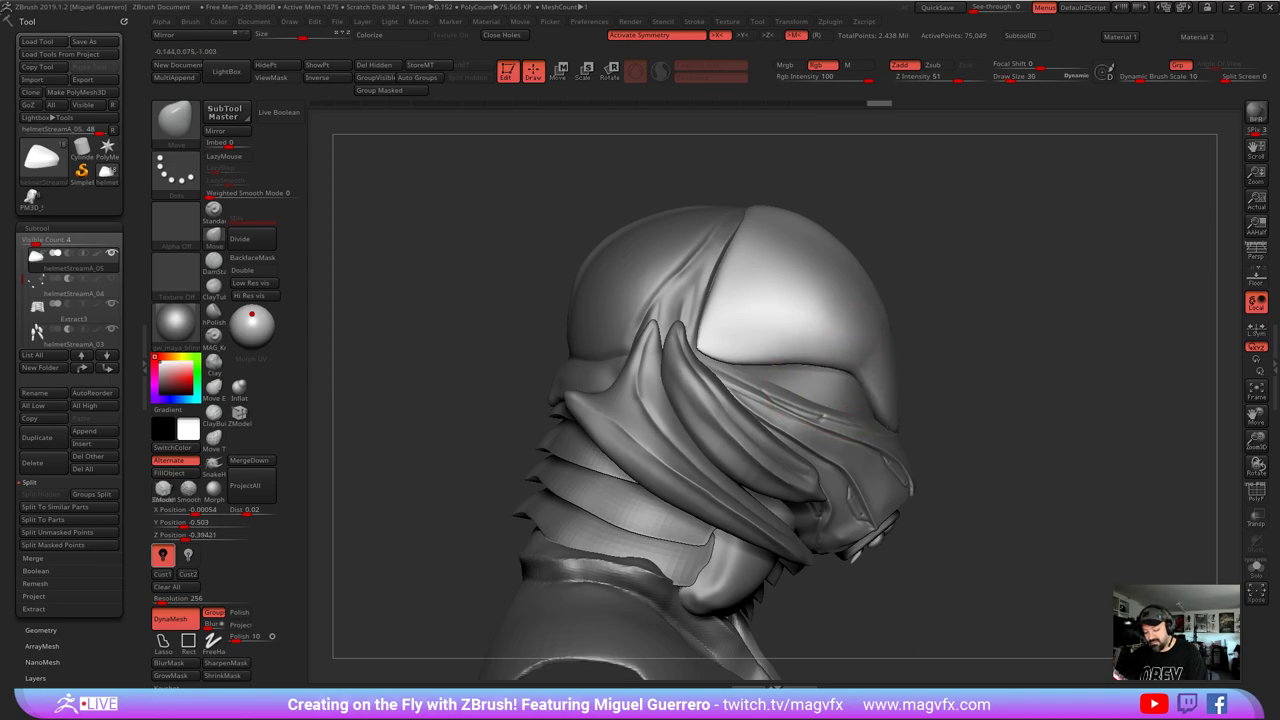
mouse_move(919, 447)
mouse_down()
mouse_move(800, 420)
mouse_move(760, 330)
mouse_up()
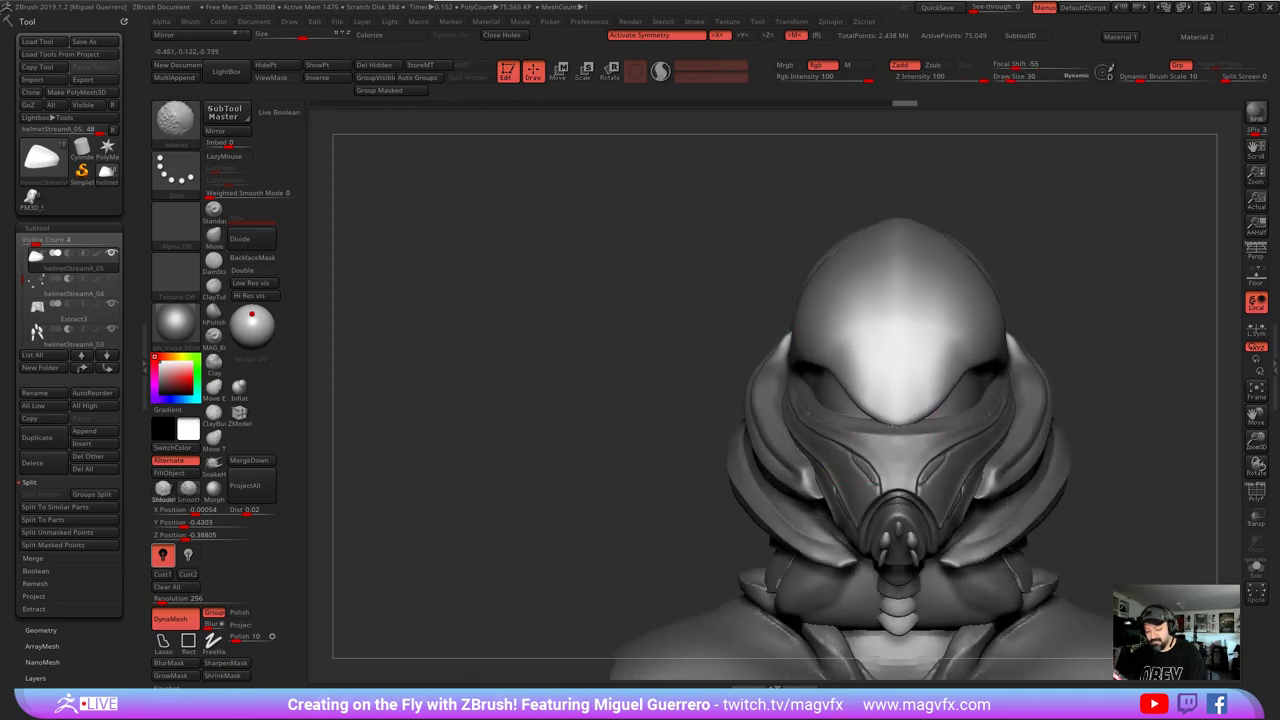
drag(651, 332, 745, 345)
- Select the mask subtool helmetStreamA_10 and raise its upper front edge over the dome's point with the Move brush
alt+click(858, 434)
drag(964, 512, 1015, 515)
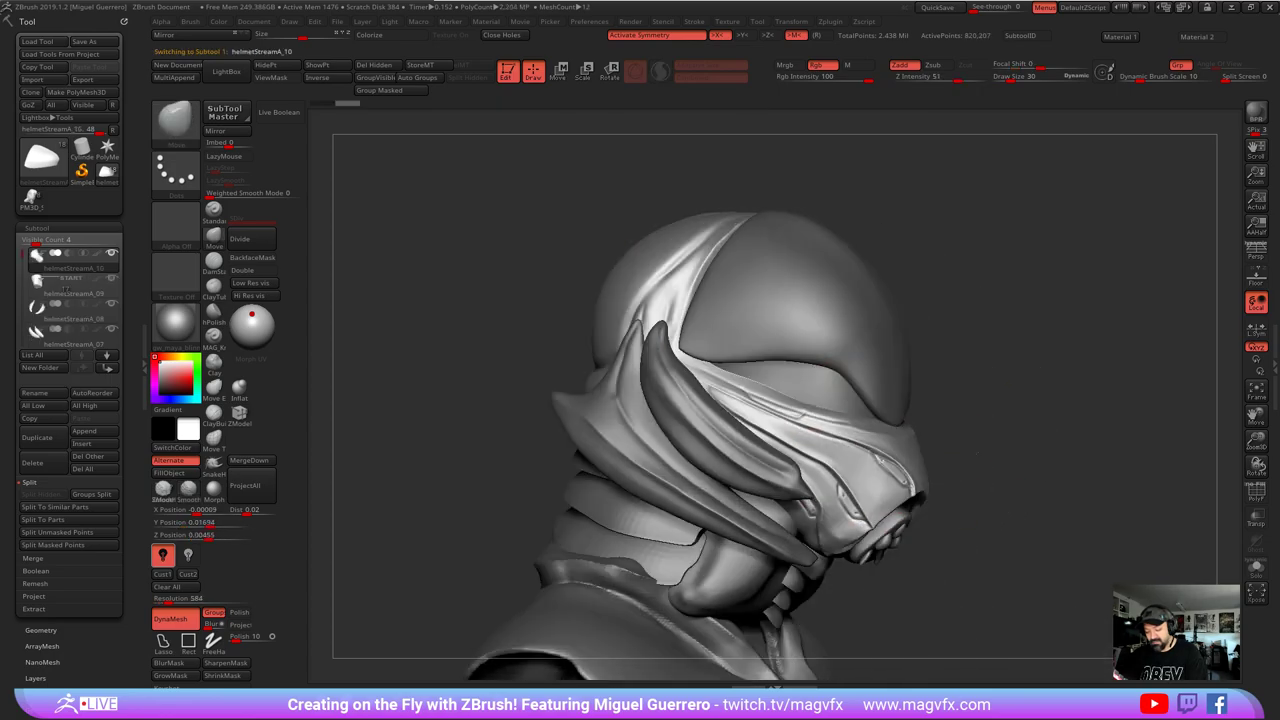
drag(872, 417, 862, 400)
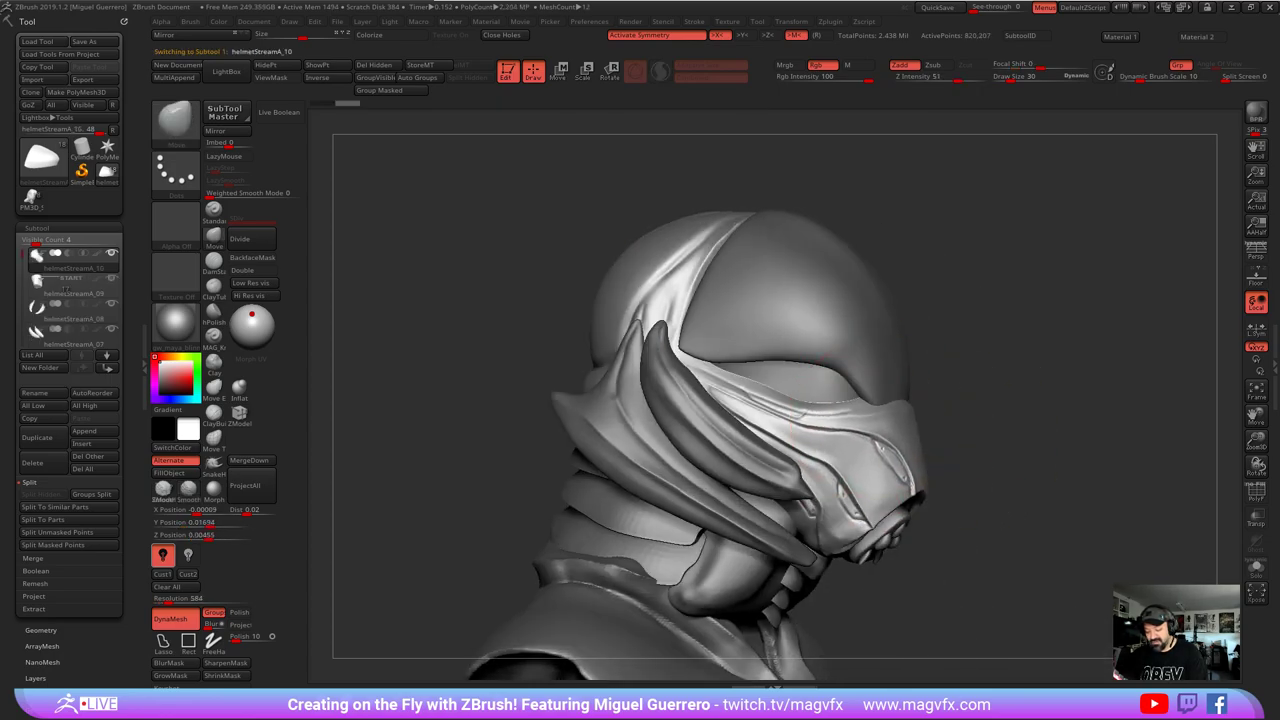
drag(958, 466, 1008, 470)
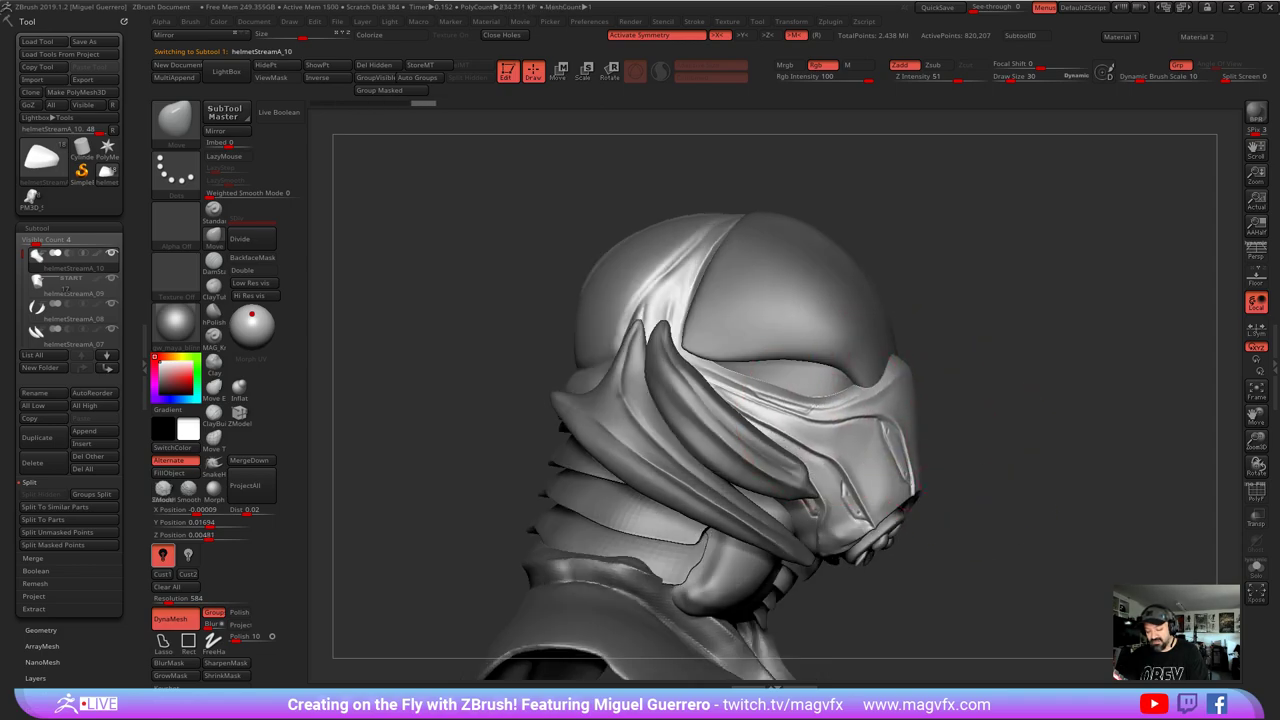
drag(985, 440, 915, 425)
- Inspect the eye openings from several angles and select the inner head subtool PM3D_Sphere3D1
alt+drag(700, 440, 690, 350)
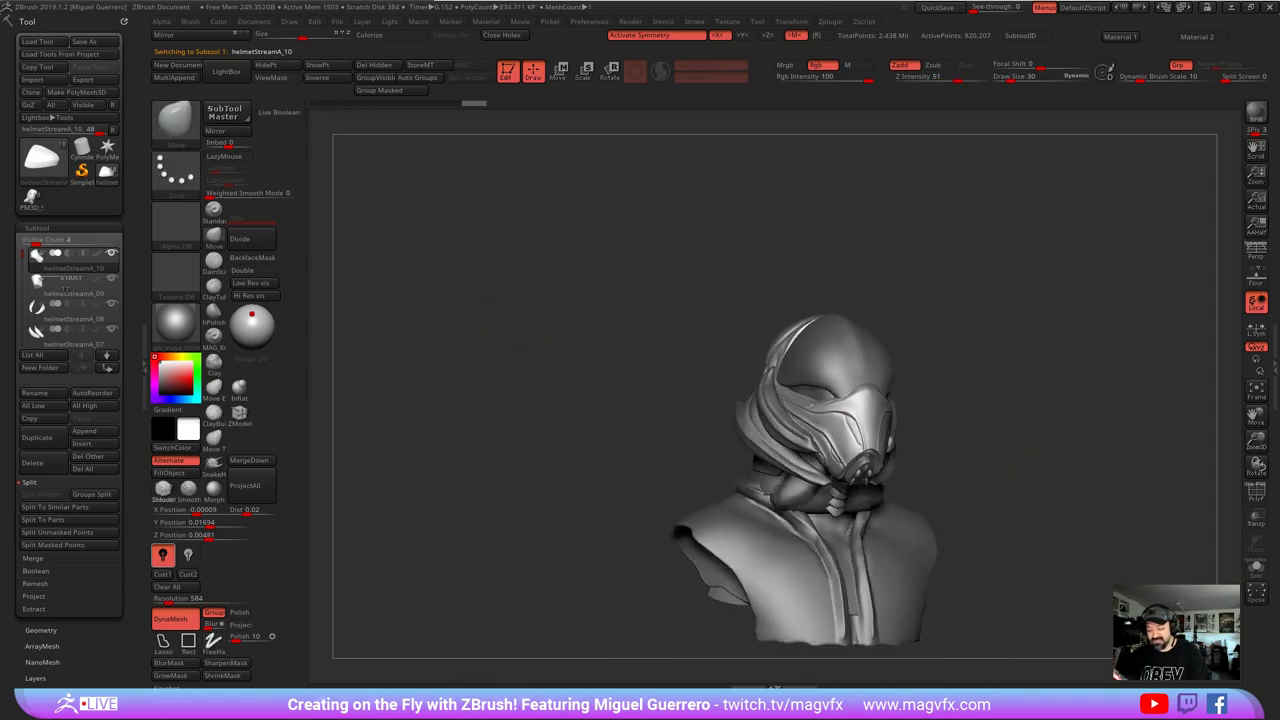
shift+drag(745, 392, 770, 410)
drag(662, 355, 690, 300)
alt+click(790, 545)
mouse_move(840, 365)
mouse_down()
mouse_move(797, 380)
mouse_move(808, 368)
mouse_up()
drag(667, 318, 798, 378)
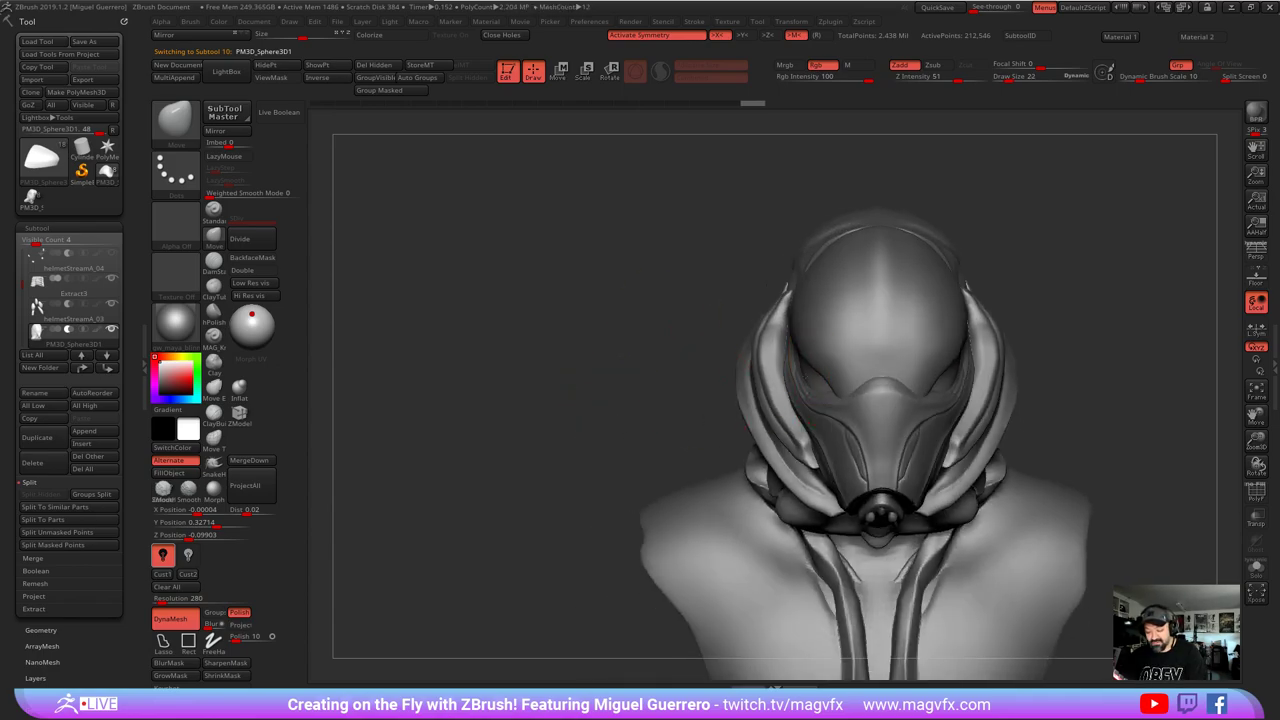
mouse_move(643, 361)
mouse_down()
mouse_move(650, 460)
mouse_move(655, 345)
mouse_up()
- Reselect the dome helmetStreamA_05 and refine its lower edge around the eye openings with small Move strokes
alt+click(836, 384)
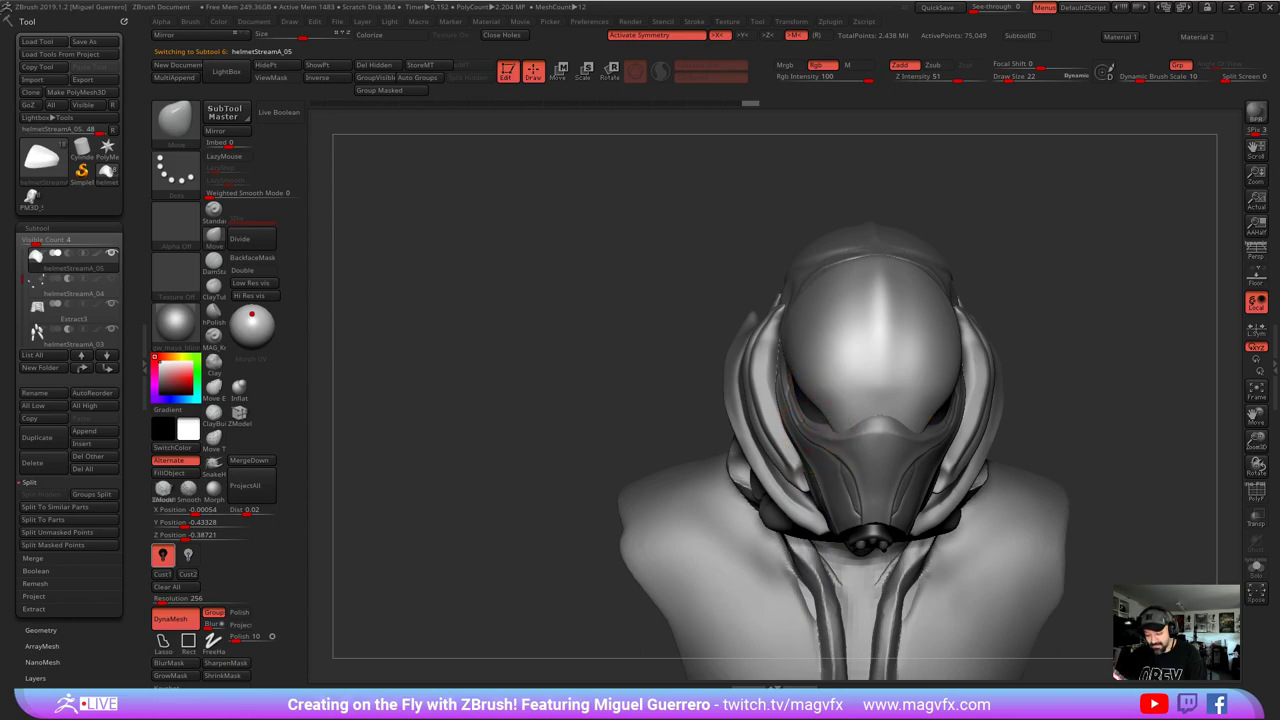
drag(820, 408, 821, 398)
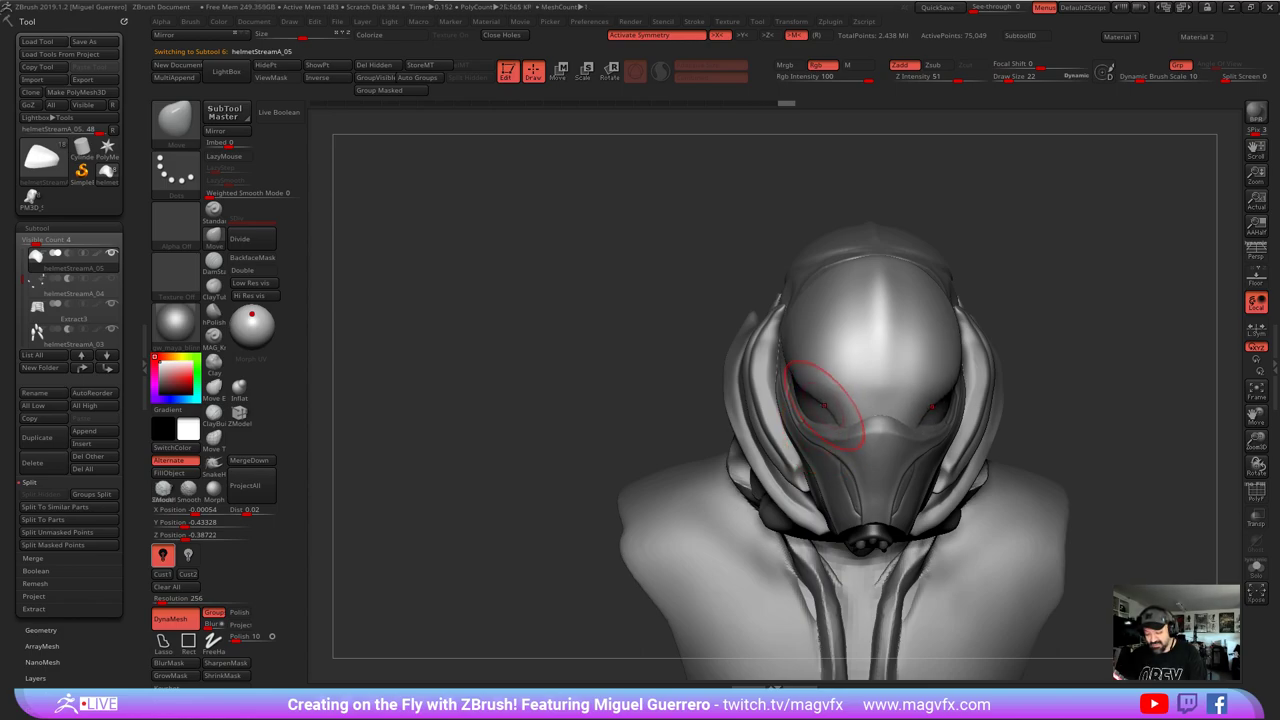
mouse_move(631, 340)
mouse_down()
mouse_move(634, 278)
mouse_move(606, 323)
mouse_move(748, 372)
mouse_up()
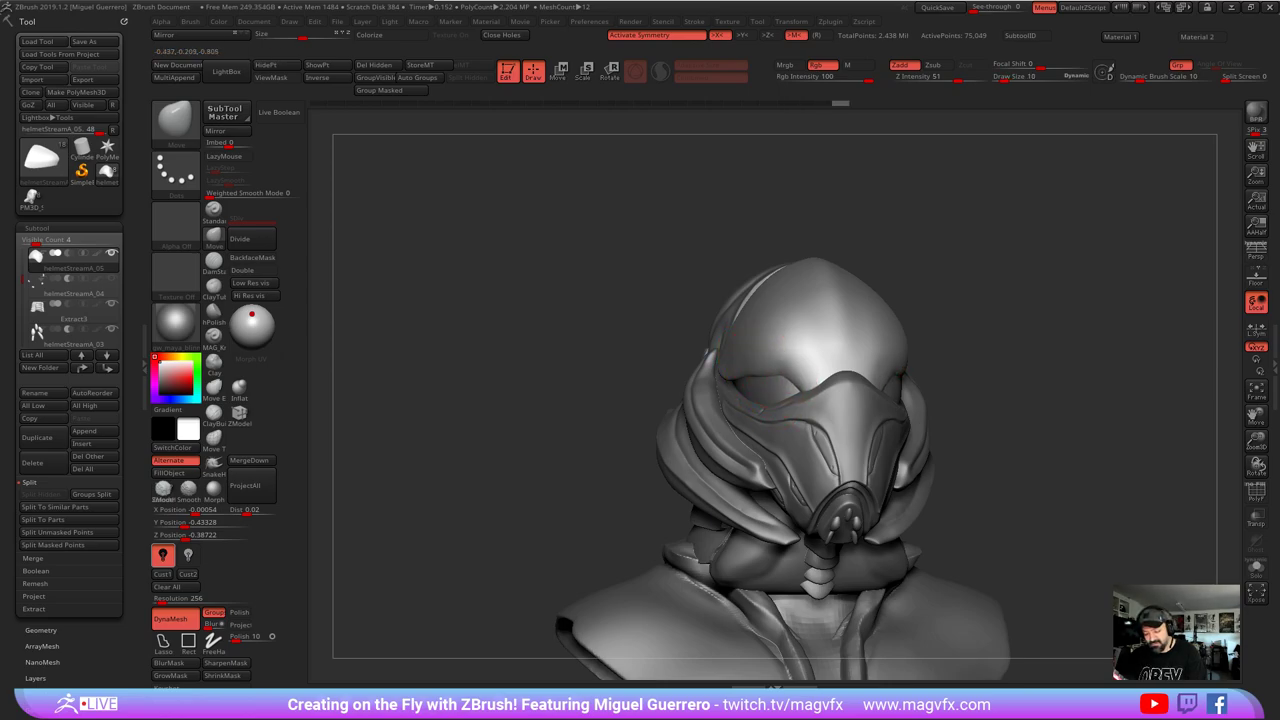
mouse_move(659, 346)
mouse_down()
mouse_move(606, 343)
mouse_move(663, 357)
mouse_up()
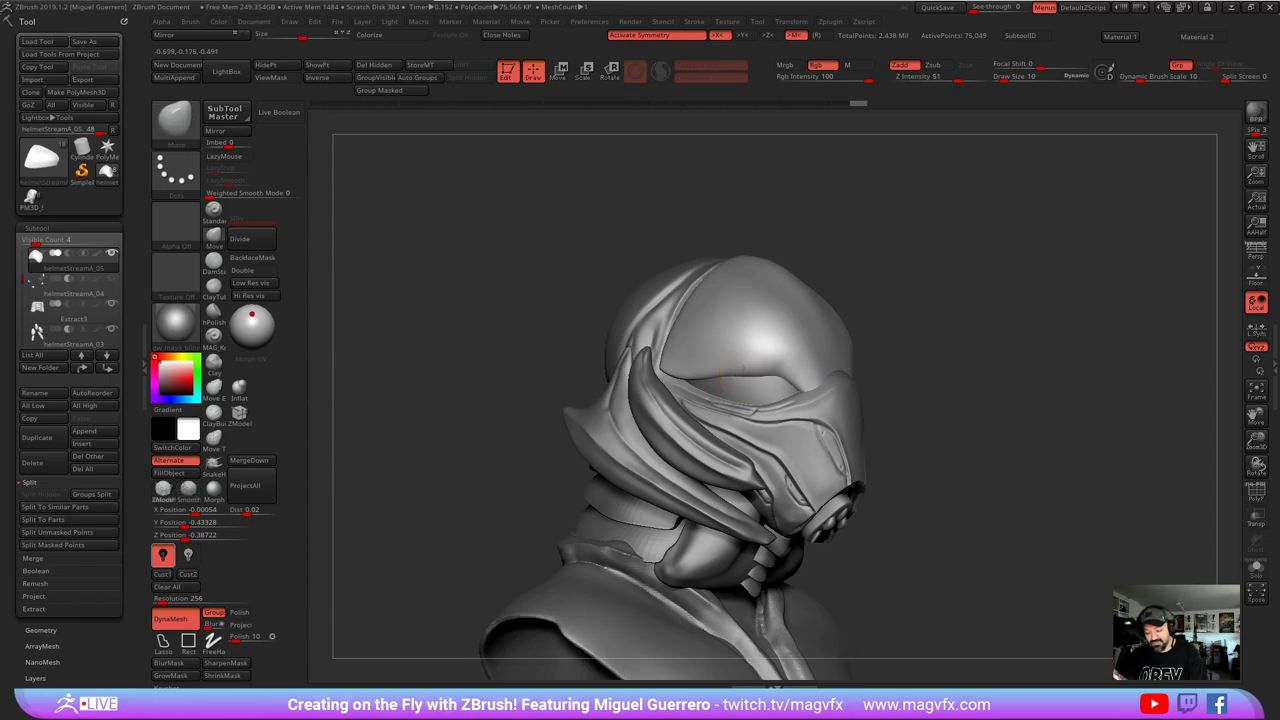
key(bracketright)
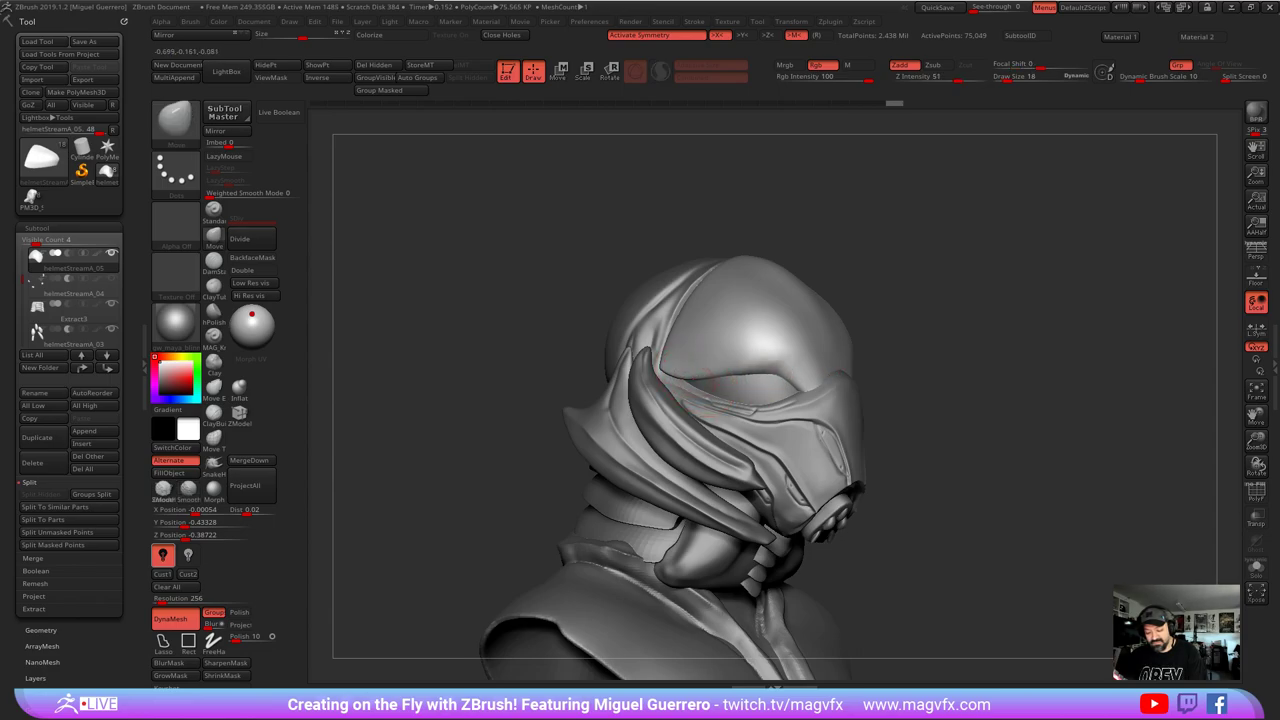
drag(579, 331, 506, 323)
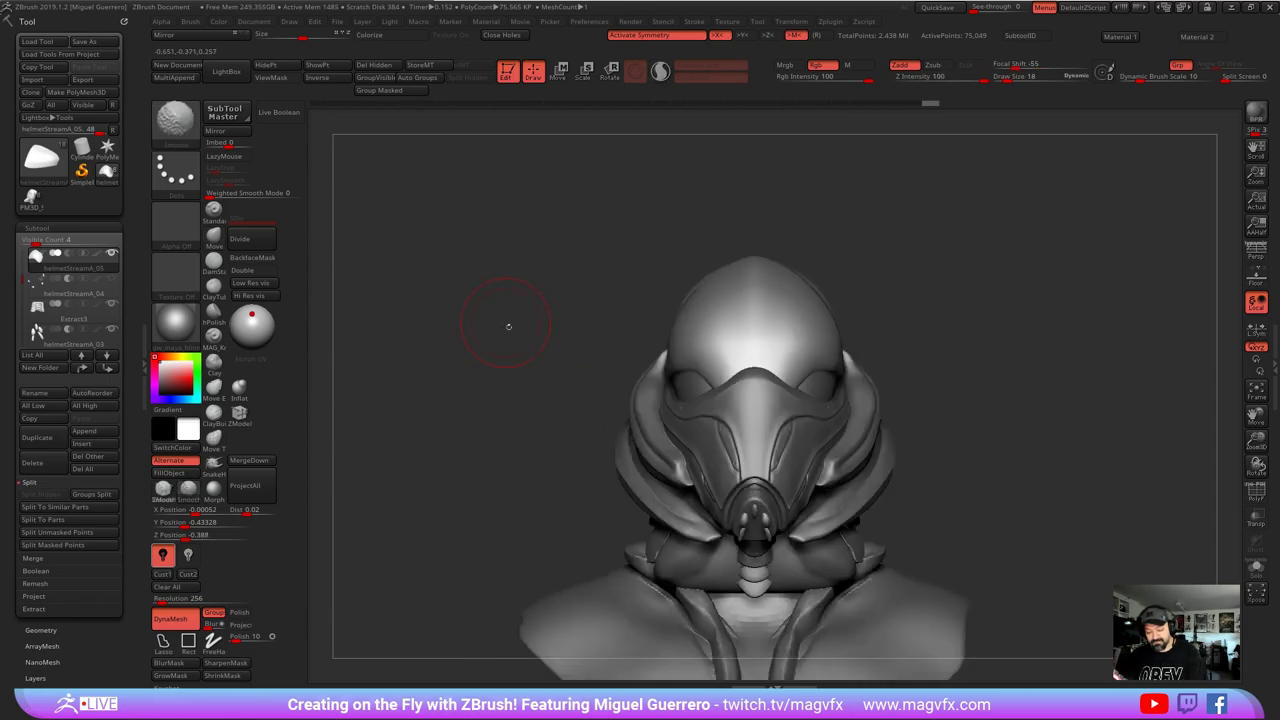
mouse_move(574, 420)
mouse_down()
mouse_move(614, 406)
mouse_move(663, 413)
mouse_move(610, 408)
mouse_move(660, 399)
mouse_up()
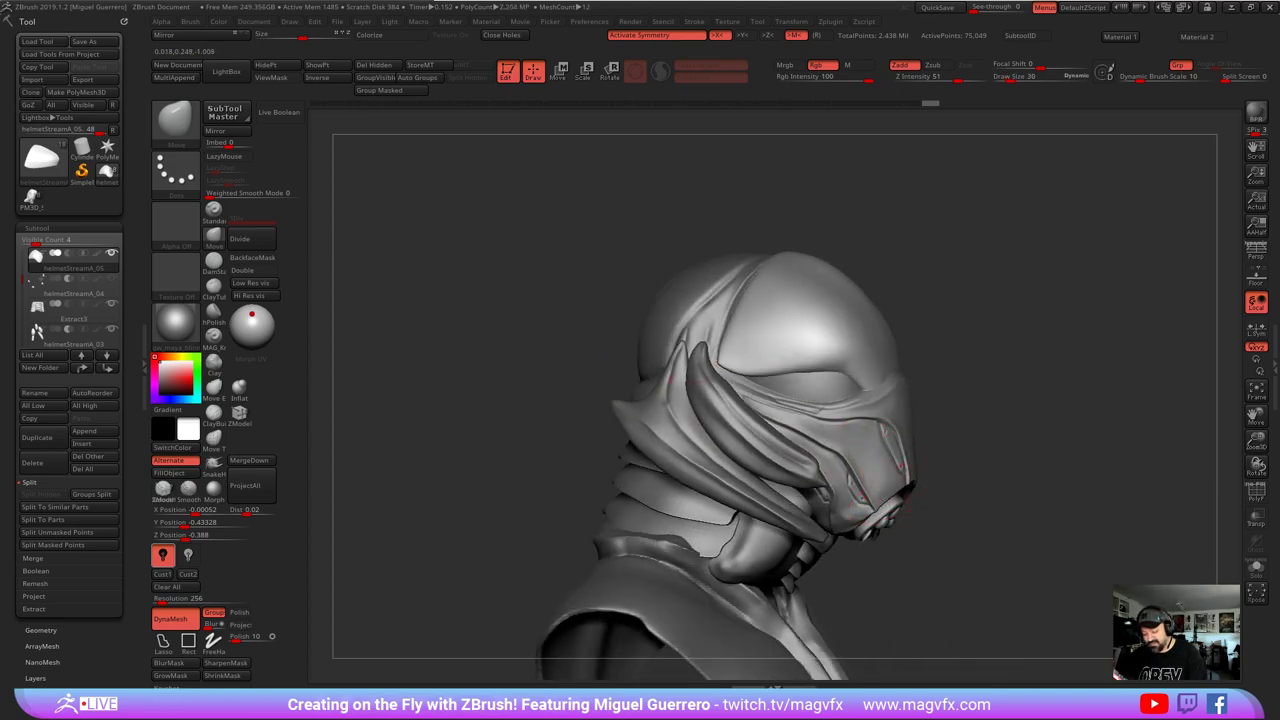
- Select the mask helmetStreamA_10 and reshape its front into a raised opening around the mouthpiece with Move at draw size 30
alt+click(909, 484)
key(ctrl+z)
key(ctrl+z)
key(ctrl+z)
key(ctrl+z)
key(ctrl+z)
key(ctrl+z)
key(ctrl+z)
key(ctrl+z)
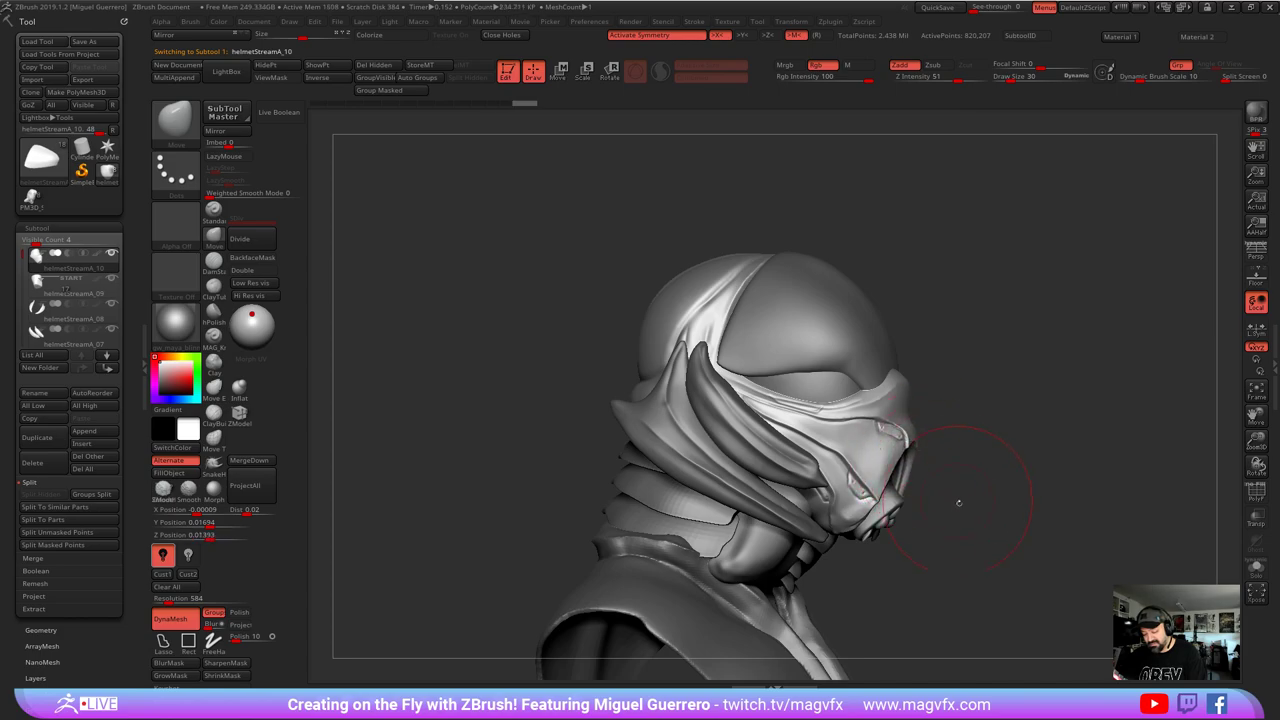
- Examine the side straps beside the mask and select the inner pair, helmetStreamA_07
drag(957, 508, 910, 498)
drag(579, 457, 530, 462)
alt+click(724, 503)
drag(711, 489, 696, 455)
shift+drag(544, 466, 676, 467)
alt+click(672, 431)
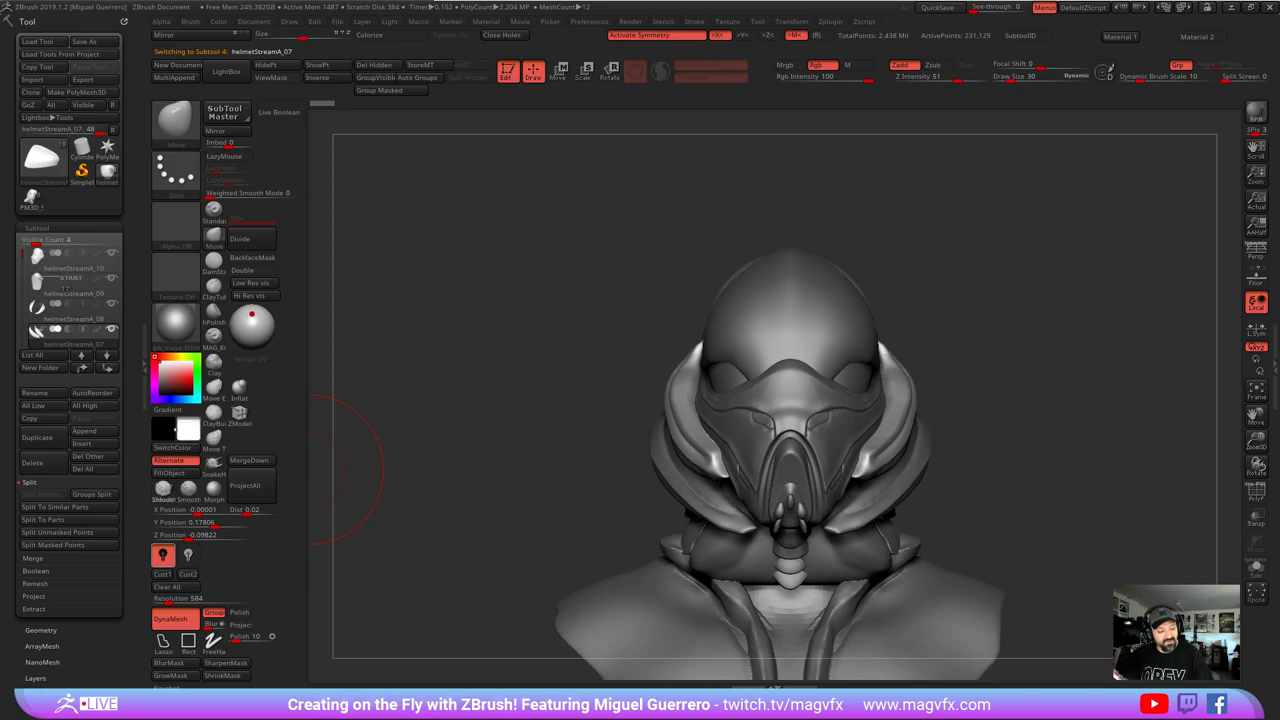
- Locate the inner side straps among the subtools, hide them, and select the outer side straps helmetStreamA_08
drag(22, 254, 24, 268)
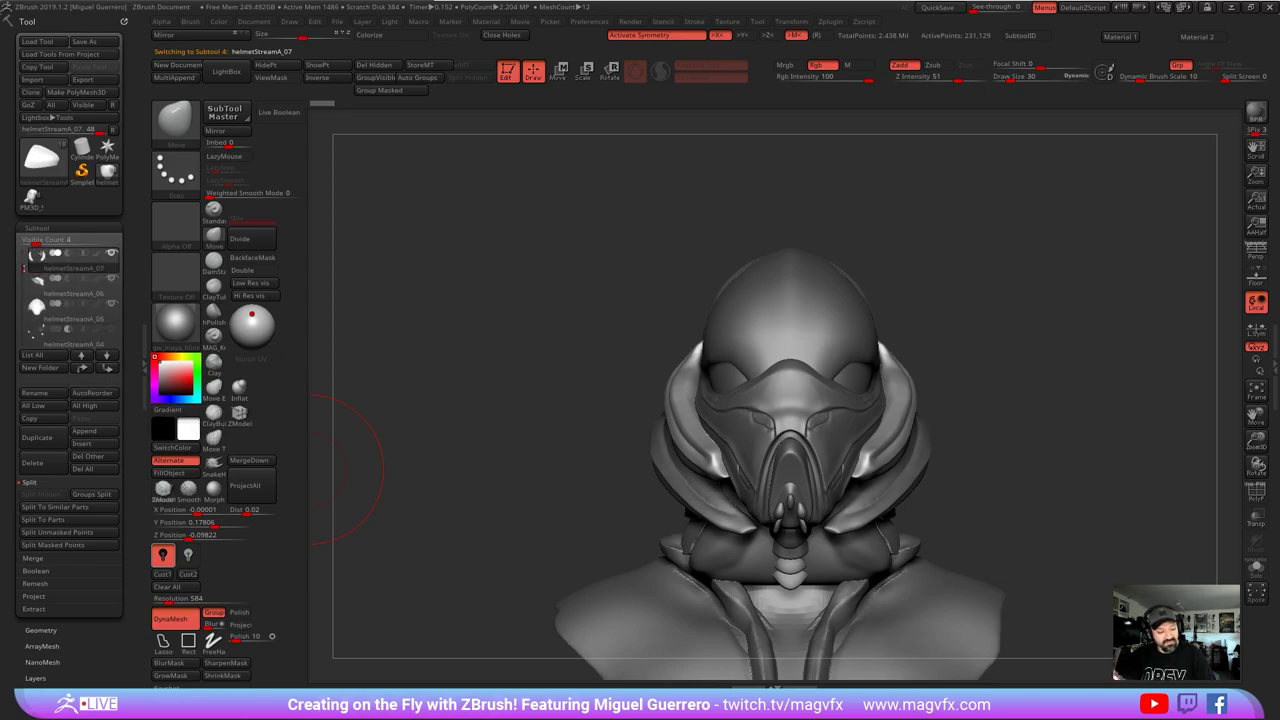
mouse_move(30, 268)
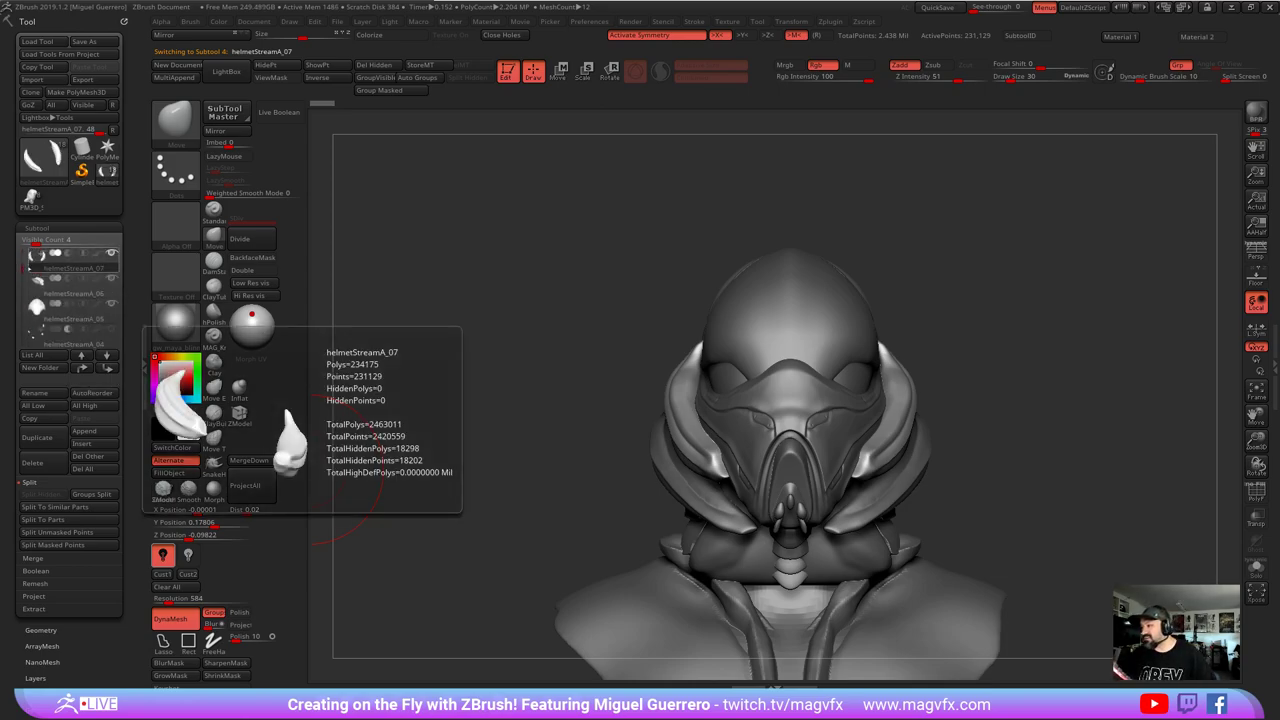
drag(463, 466, 504, 472)
mouse_move(60, 290)
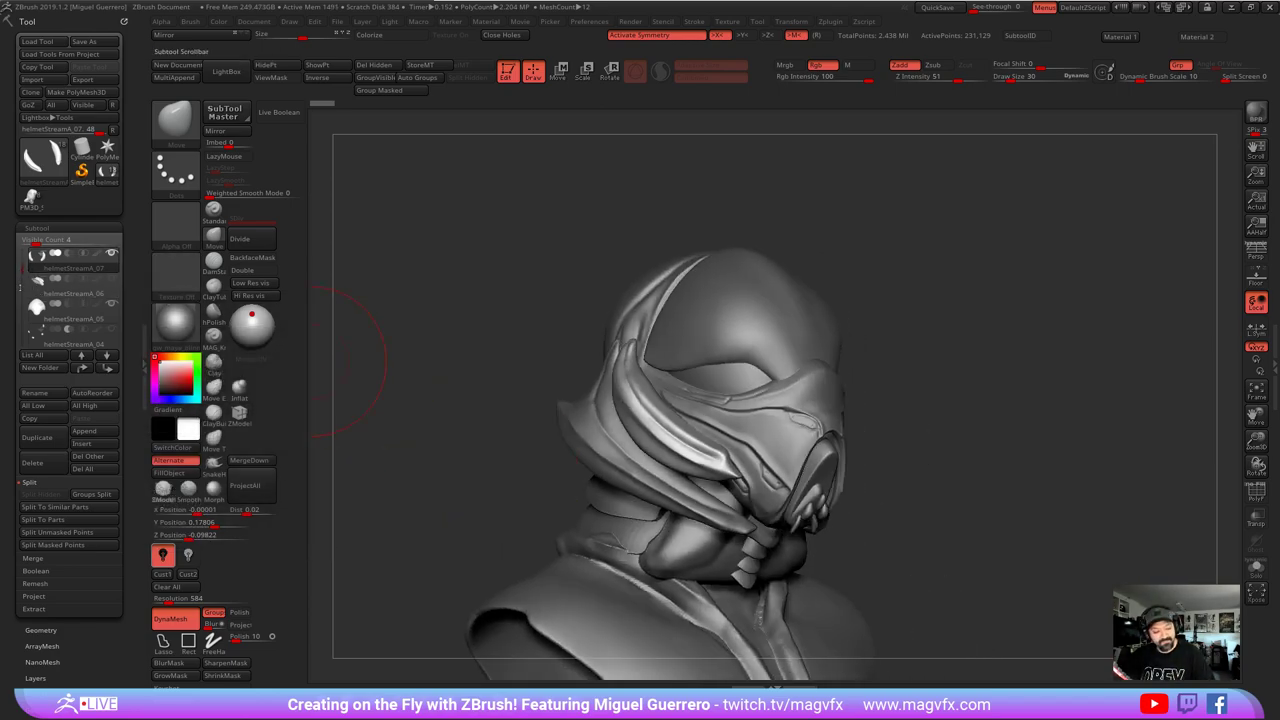
click(60, 305)
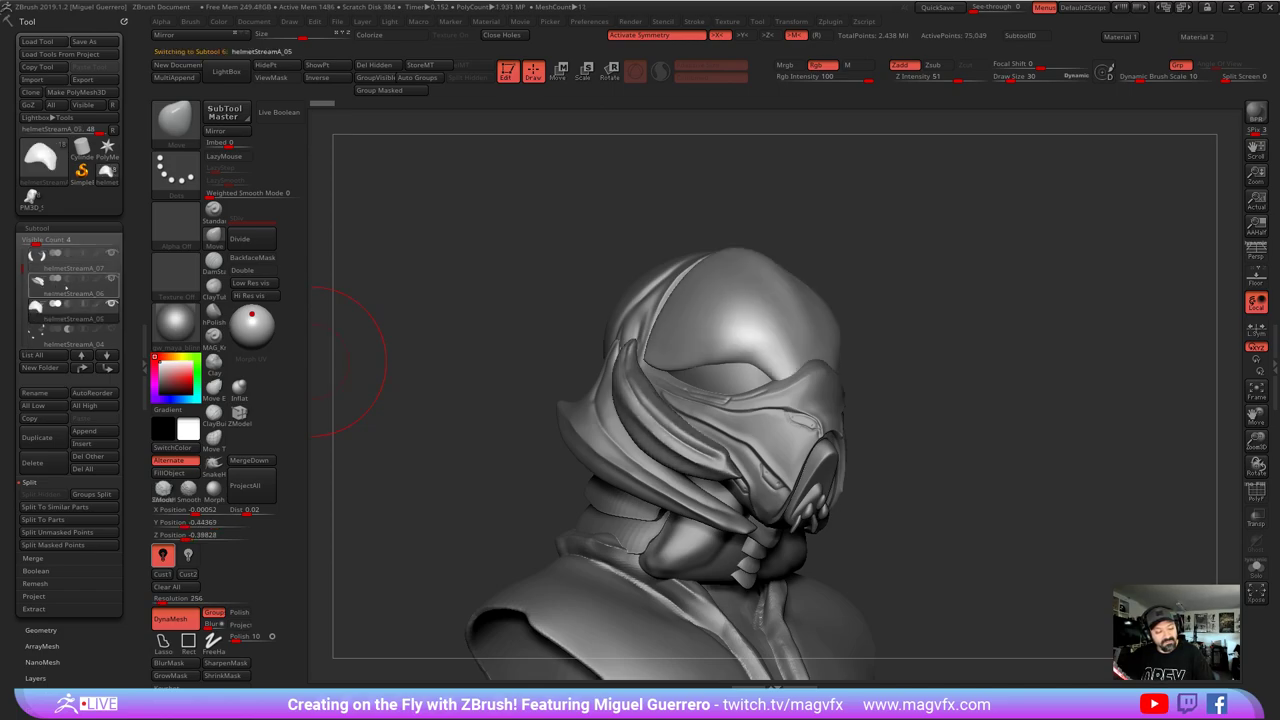
drag(460, 403, 587, 403)
alt+click(637, 386)
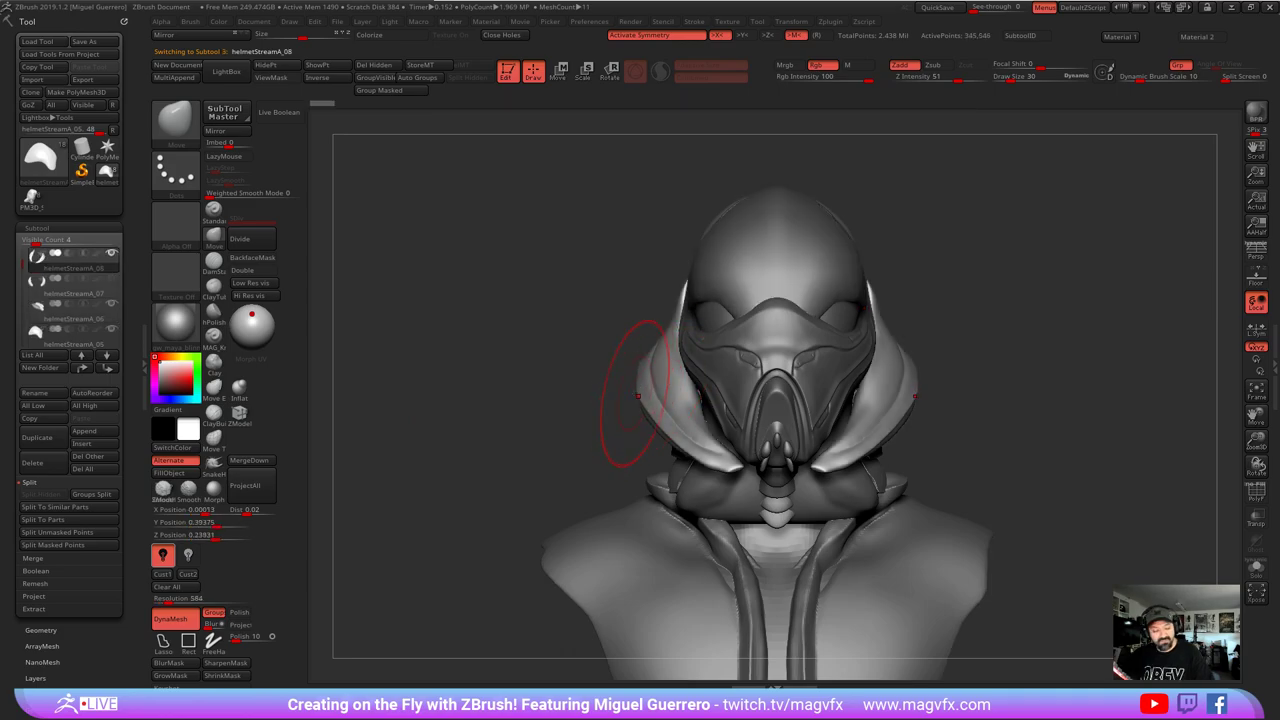
- Duplicate the outer side straps, leave the original hidden, and turn on the polyframe display for the copy
click(33, 462)
key(Return)
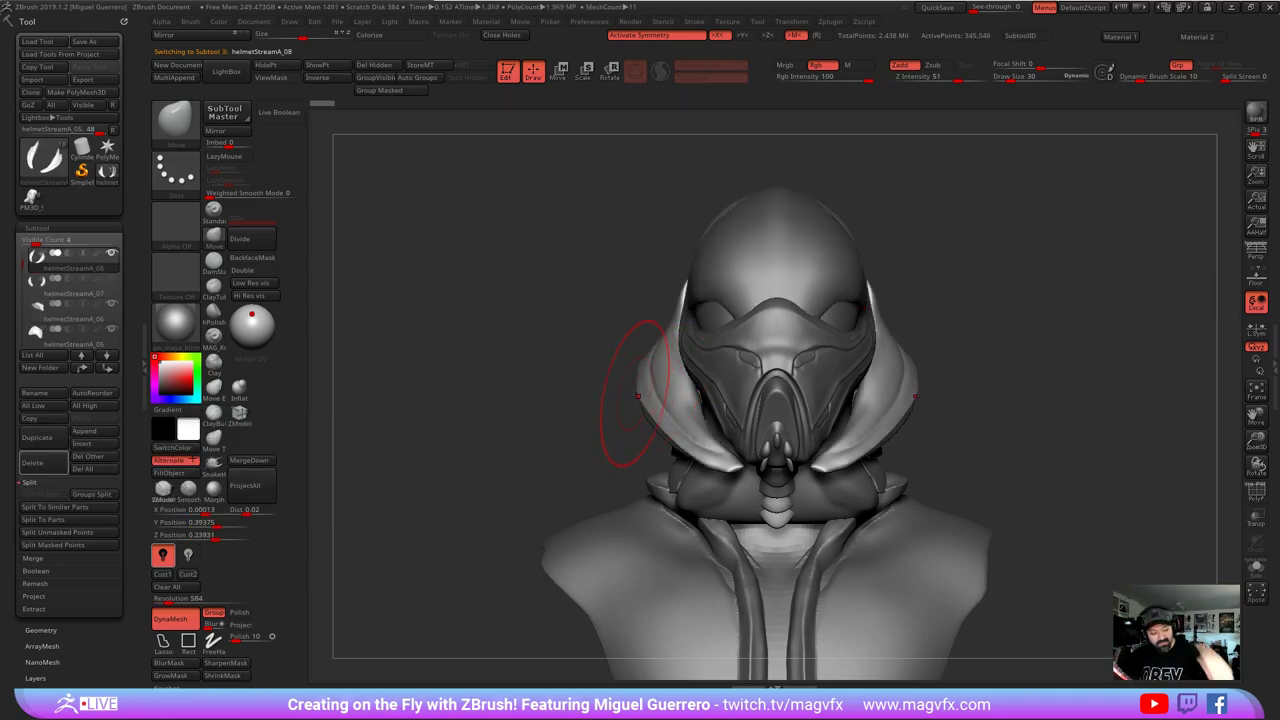
click(37, 437)
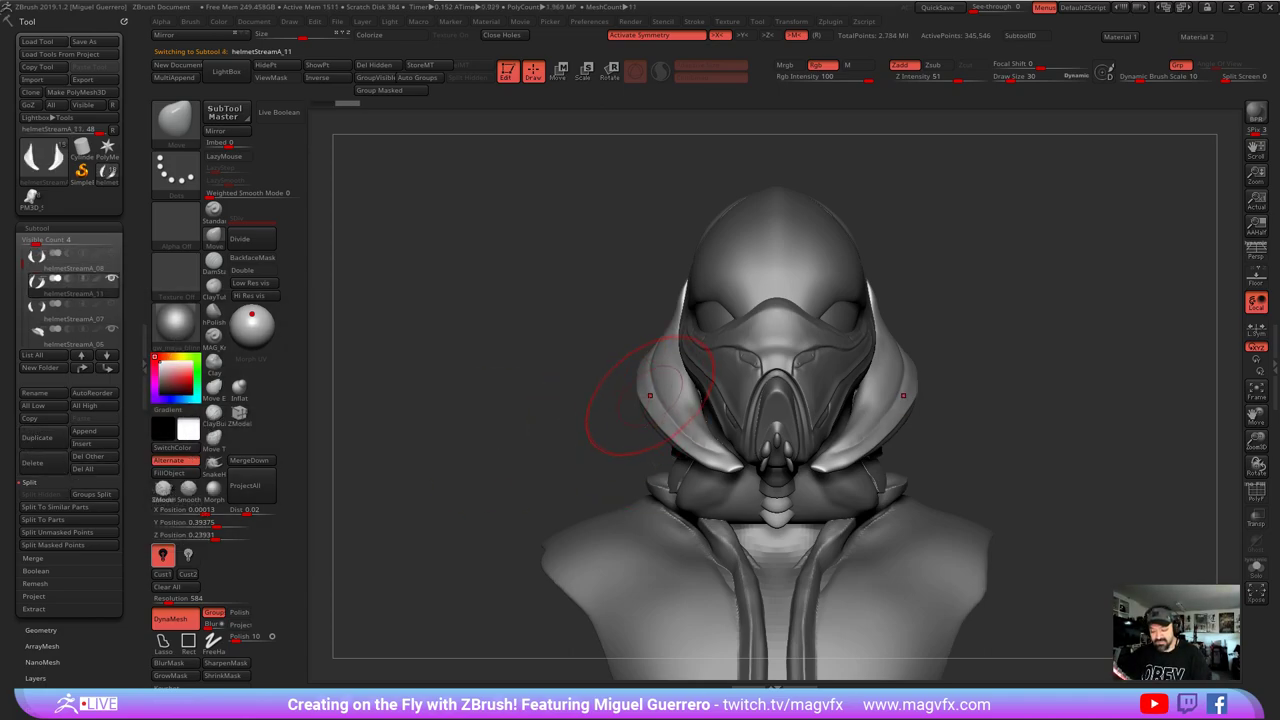
click(1256, 491)
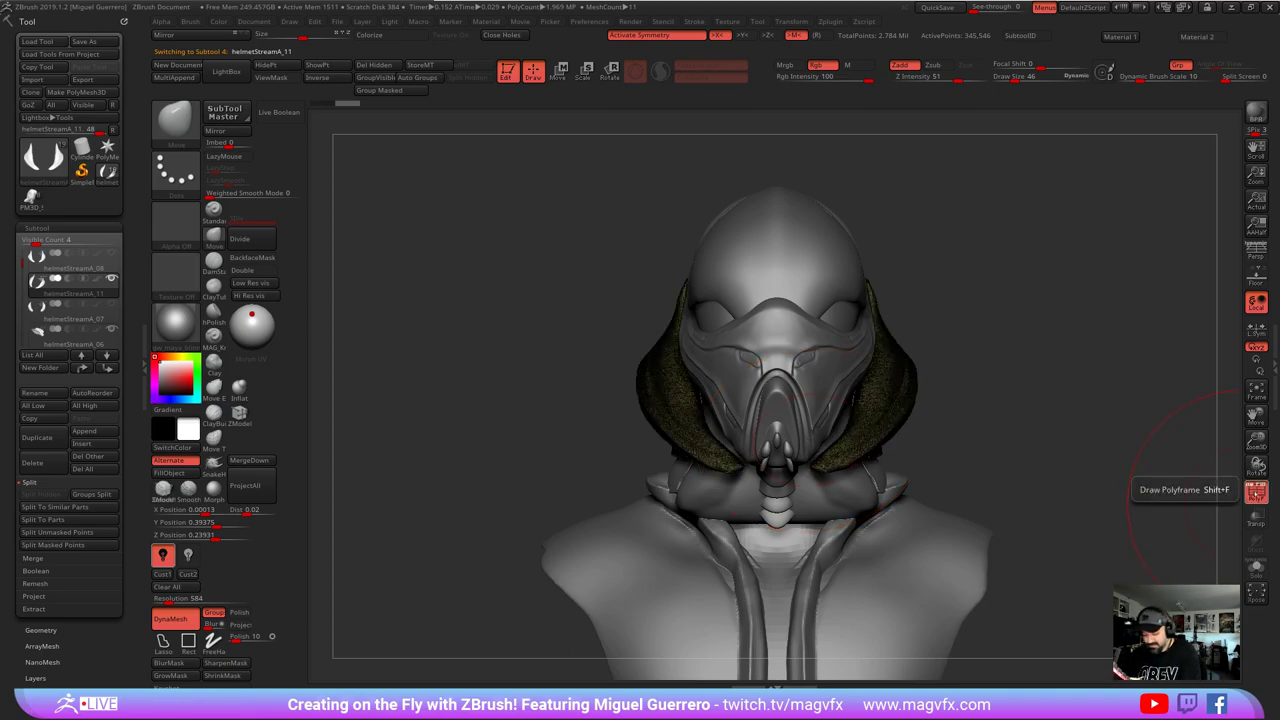
- Rebuild the duplicated outer straps with DynaMesh at resolution 312 and turn off the polyframe display
right_drag(630, 370, 727, 345)
ctrl+right_drag(727, 345, 727, 377)
ctrl+right_drag(622, 410, 604, 474)
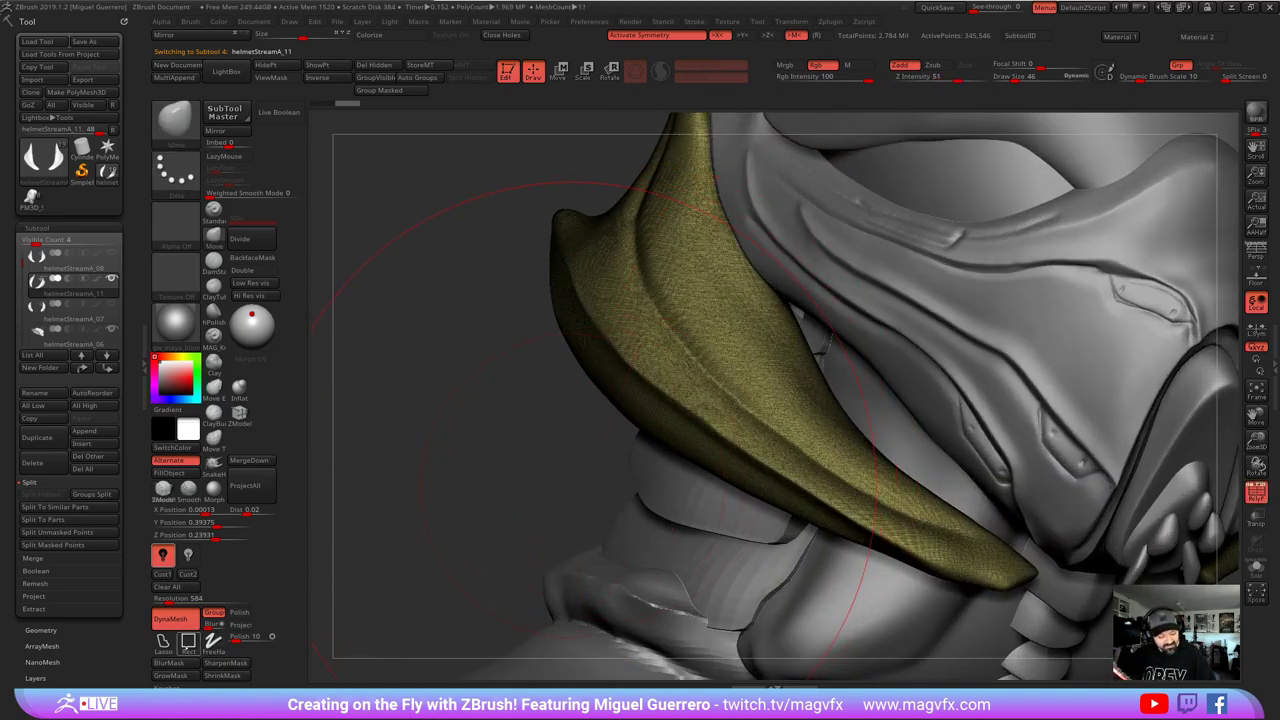
drag(168, 602, 160, 600)
ctrl+drag(436, 445, 455, 482)
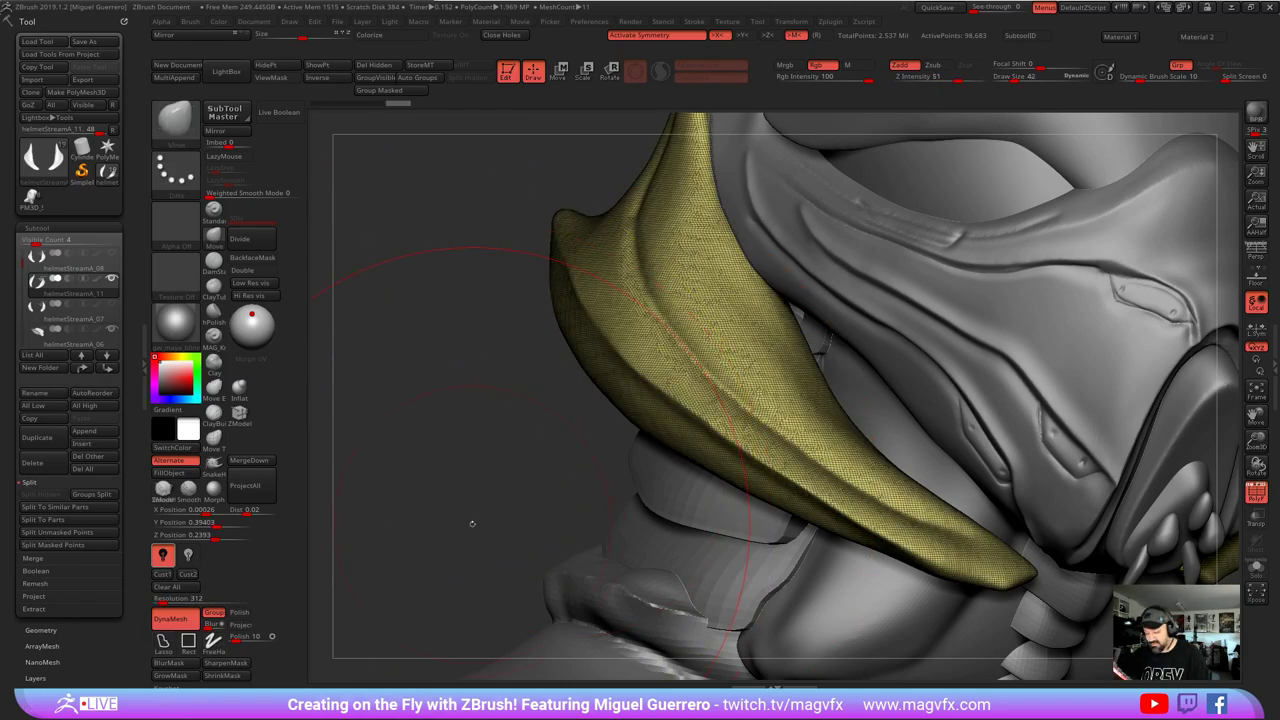
key(shift+f)
key(f)
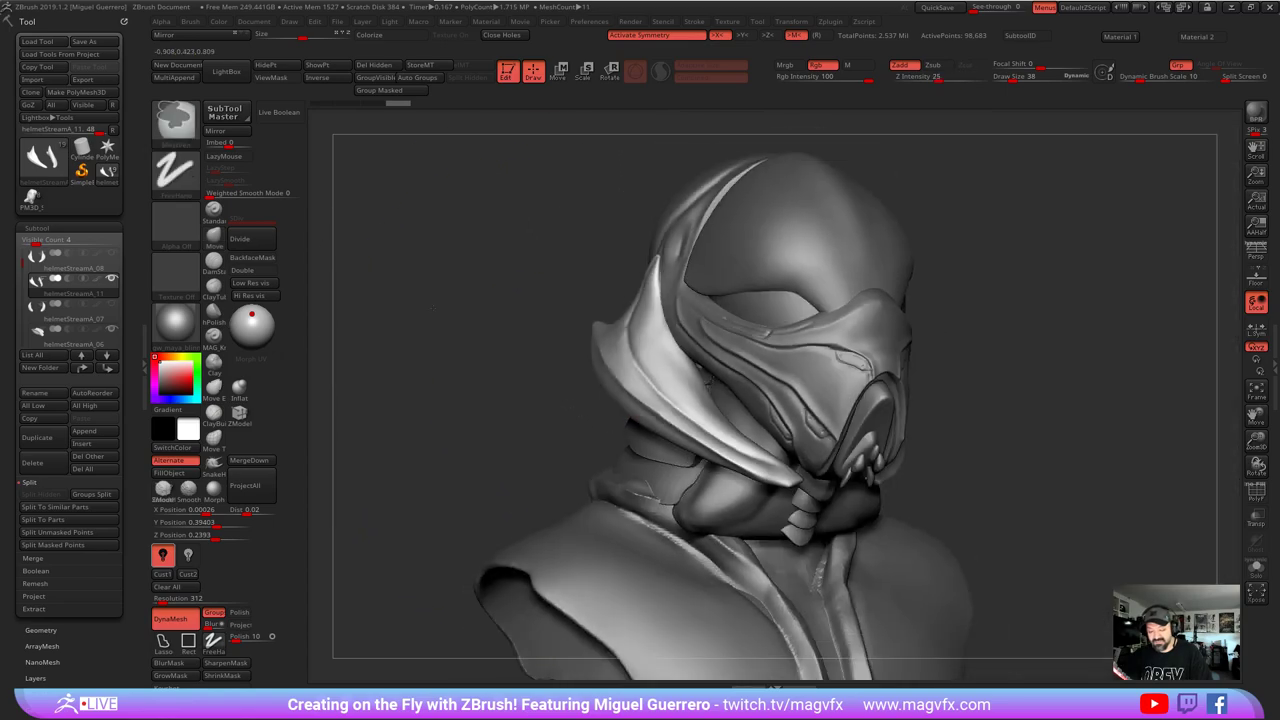
key(f)
key(f)
- Pull the middle of the straps outward into wide pointed flares with Move and adjust their lower tips at draw size 30
drag(457, 309, 385, 312)
mouse_move(585, 371)
alt+mouse_down()
mouse_move(681, 393)
mouse_move(667, 414)
mouse_move(719, 353)
alt+mouse_up()
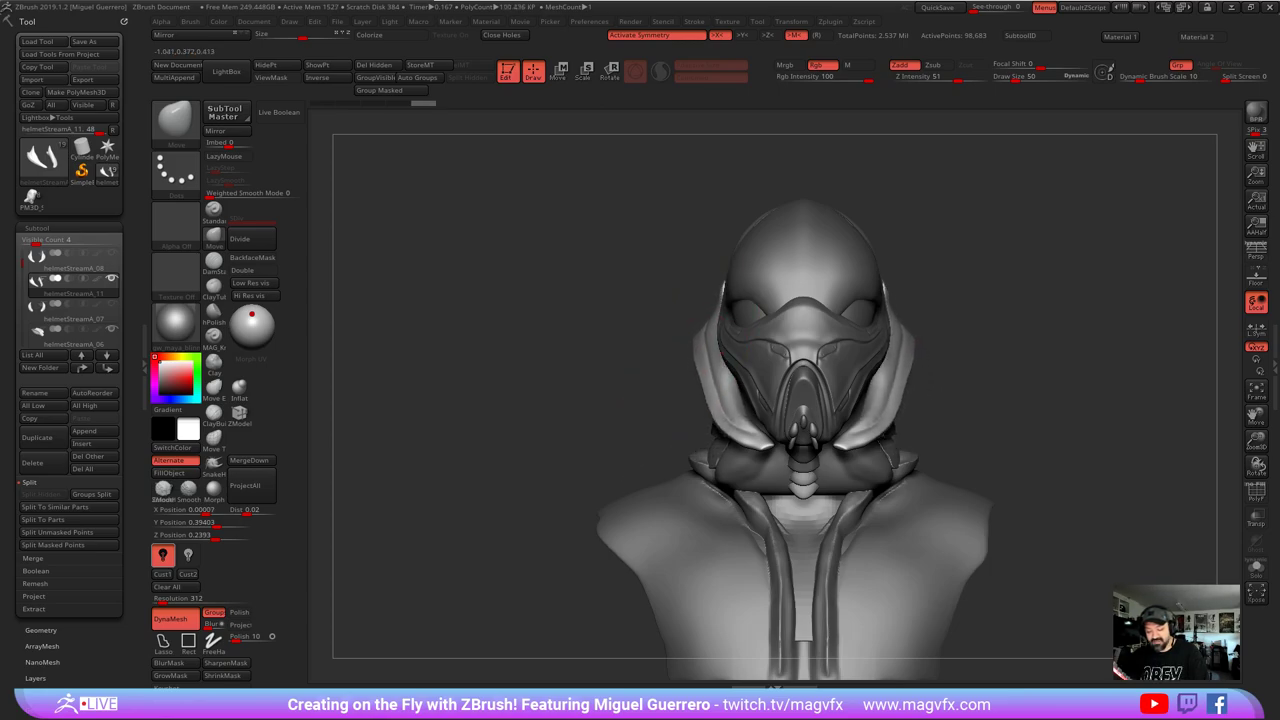
mouse_move(722, 290)
mouse_down()
mouse_move(682, 333)
mouse_move(697, 332)
mouse_move(662, 348)
mouse_move(692, 362)
mouse_up()
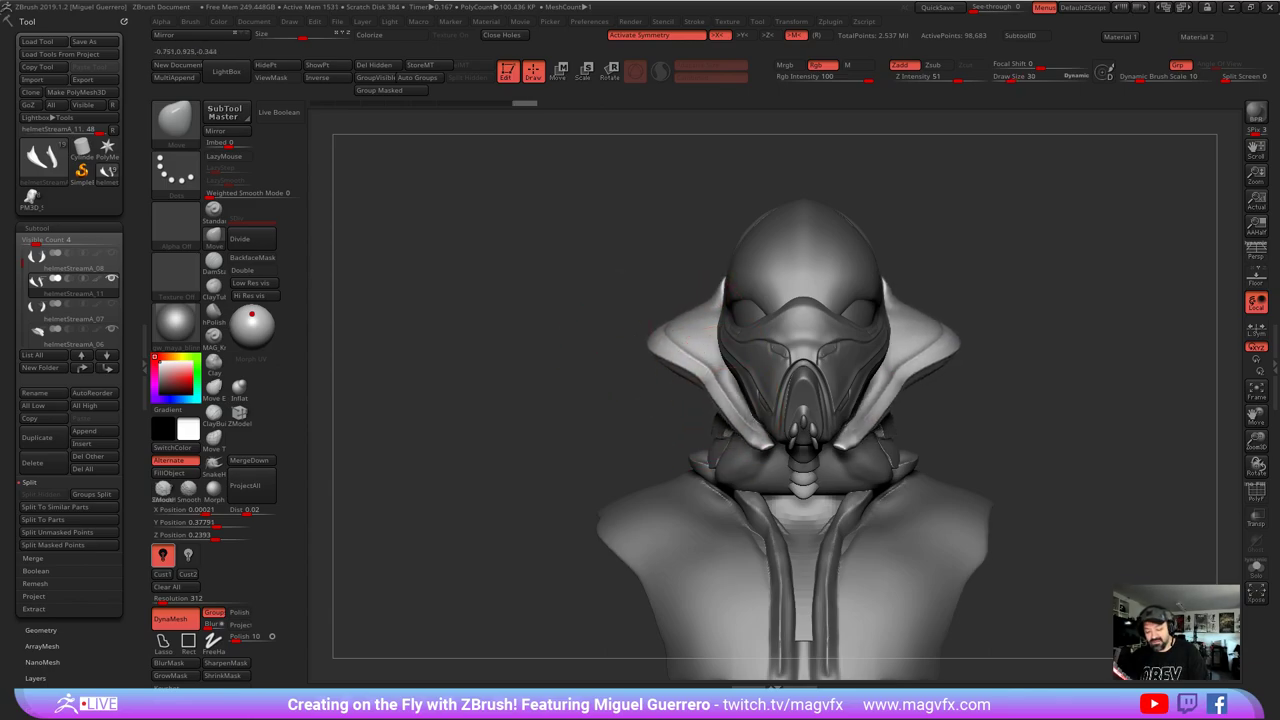
right_drag(758, 434, 768, 438)
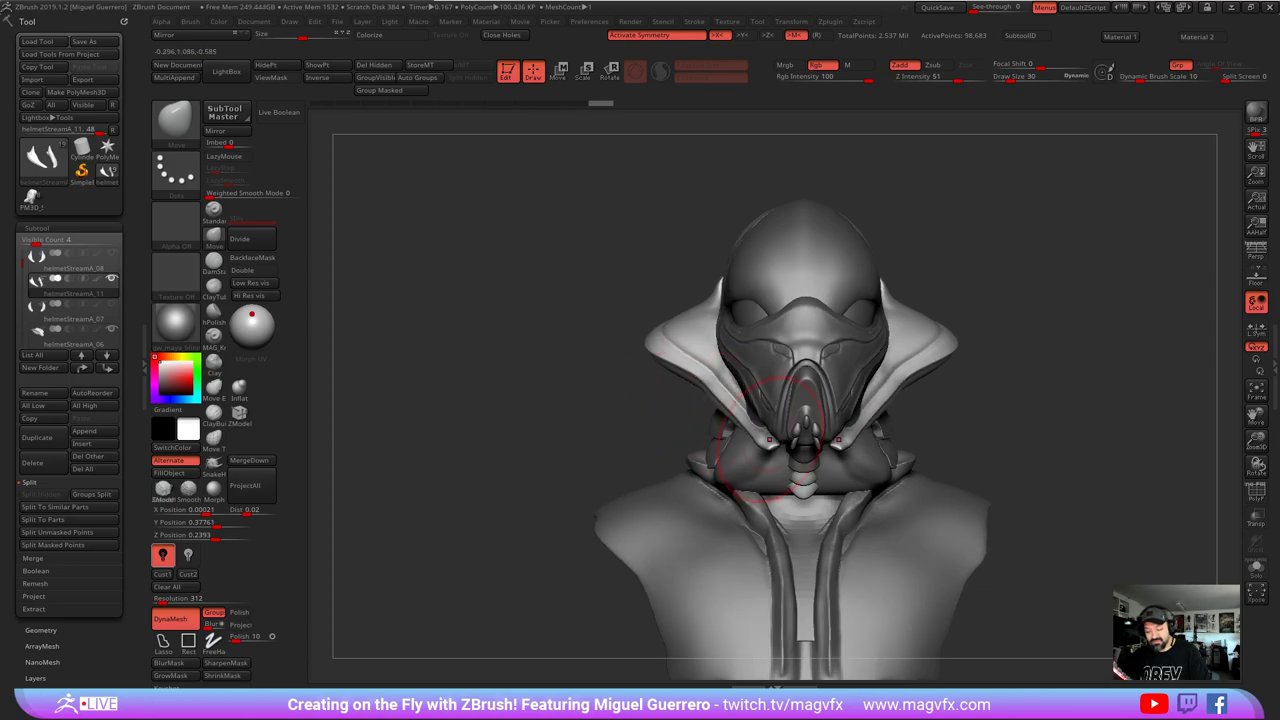
drag(770, 440, 760, 441)
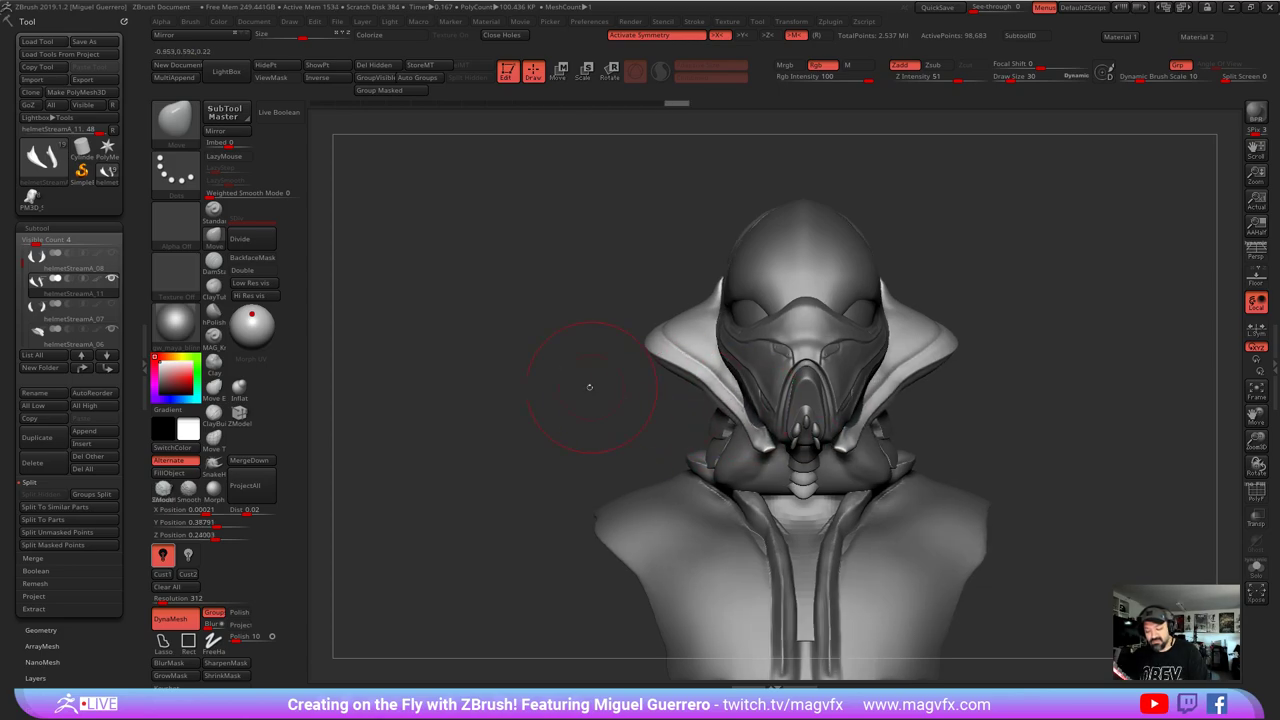
- Shift the front run of the straps closer to the mask in side view with Move at draw size 46
drag(589, 387, 656, 388)
key(bracketright)
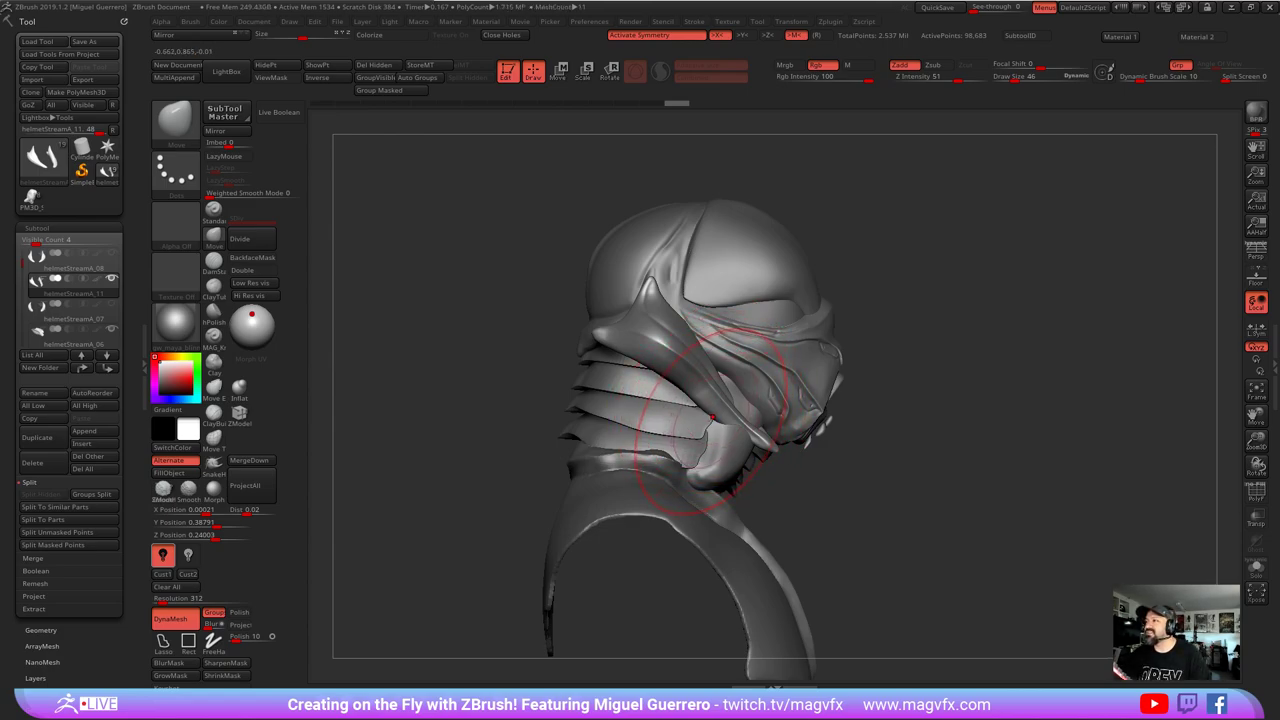
mouse_move(714, 408)
mouse_down()
mouse_move(738, 390)
mouse_move(748, 405)
mouse_up()
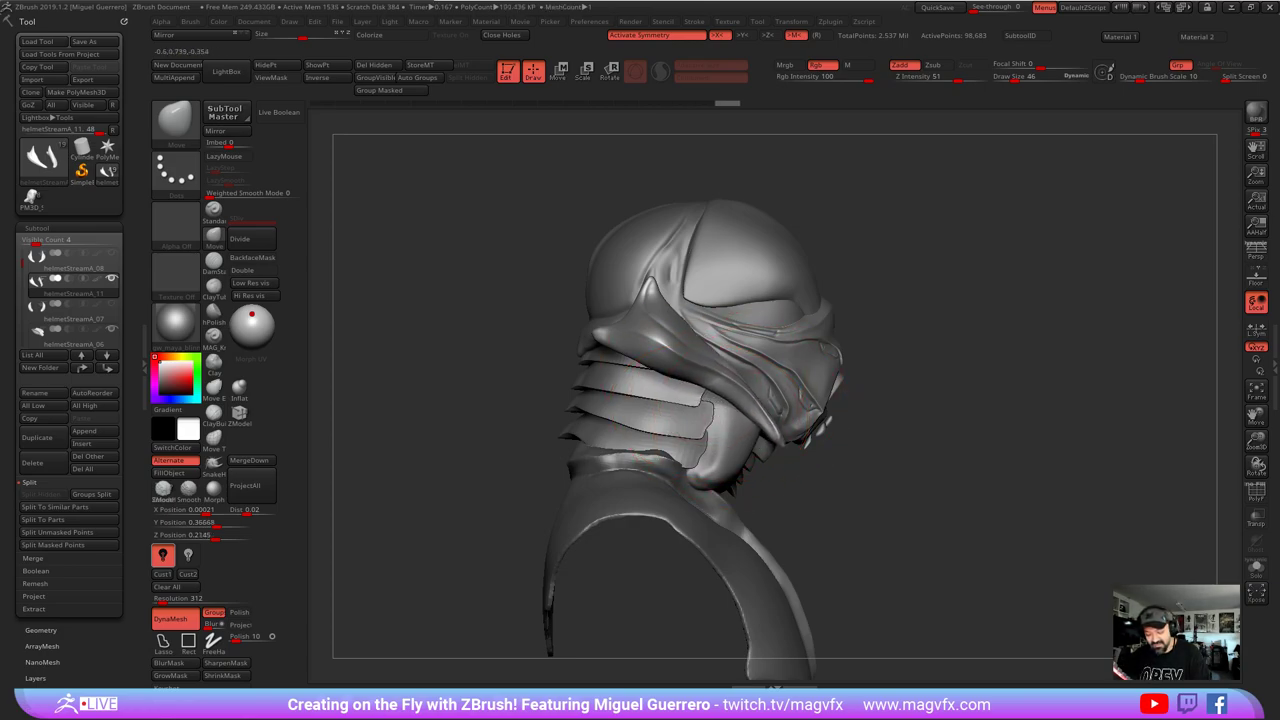
drag(900, 450, 886, 451)
right_drag(730, 408, 695, 452)
right_drag(602, 226, 608, 285)
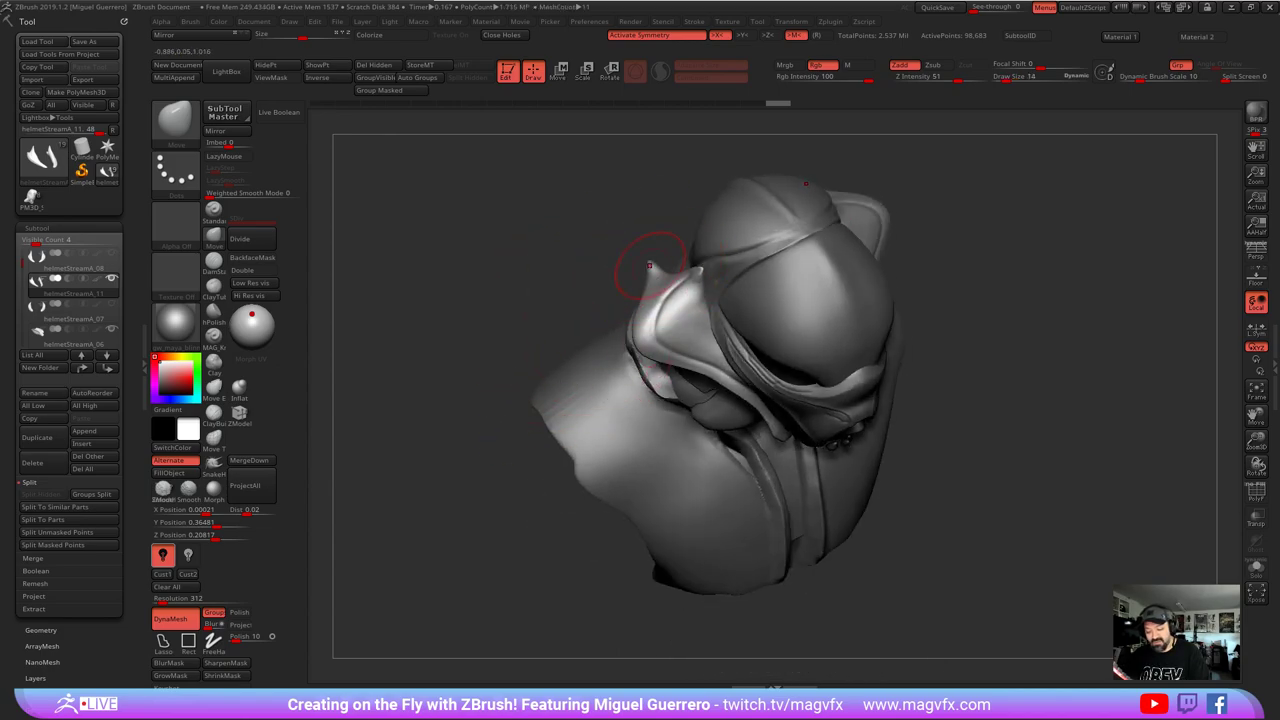
- Set Weighted Smooth Mode to 1 and smooth the outer tips and edges of the strap flares
key(shift)
right_drag(630, 285, 700, 270)
click(276, 198)
text(1)
key(Return)
right_drag(576, 248, 632, 268)
key(shift)
shift+drag(643, 268, 660, 315)
right_drag(660, 315, 720, 292)
key(shift)
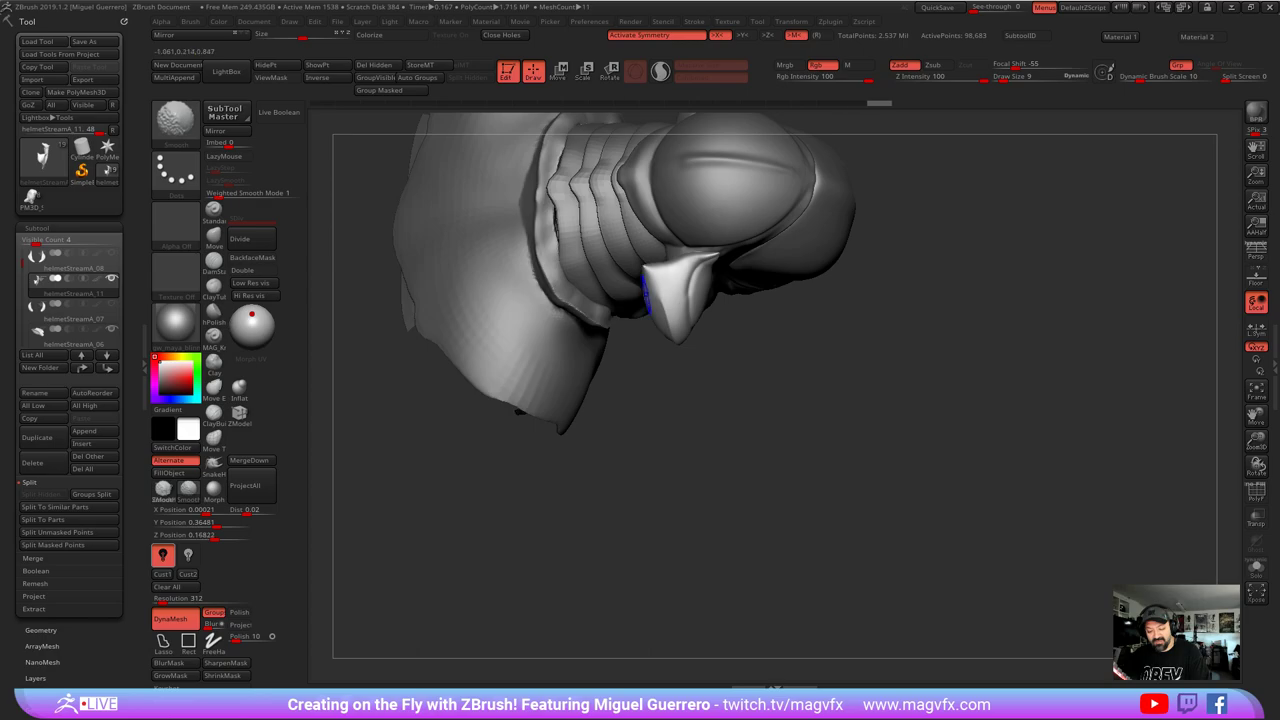
- Flatten the rear edge of the strap flares with hPolish at draw size 18
right_drag(688, 412, 603, 454)
click(219, 312)
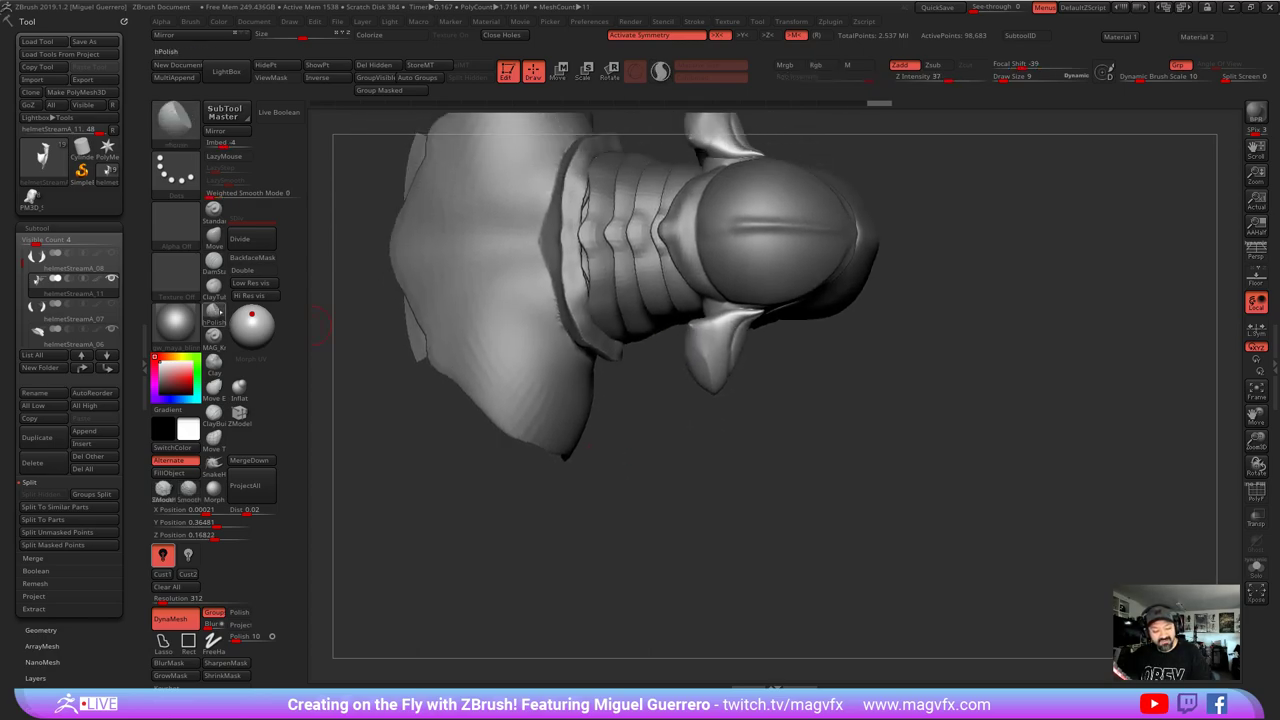
right_drag(668, 352, 672, 330)
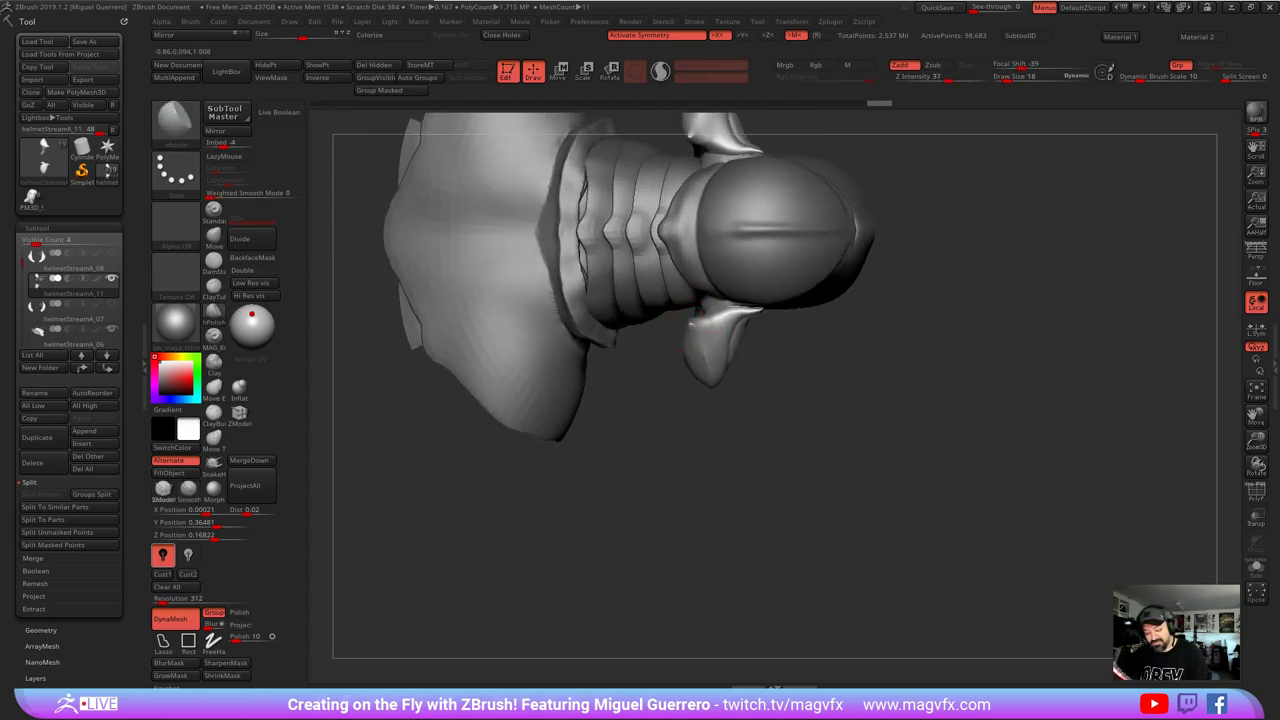
drag(693, 322, 692, 344)
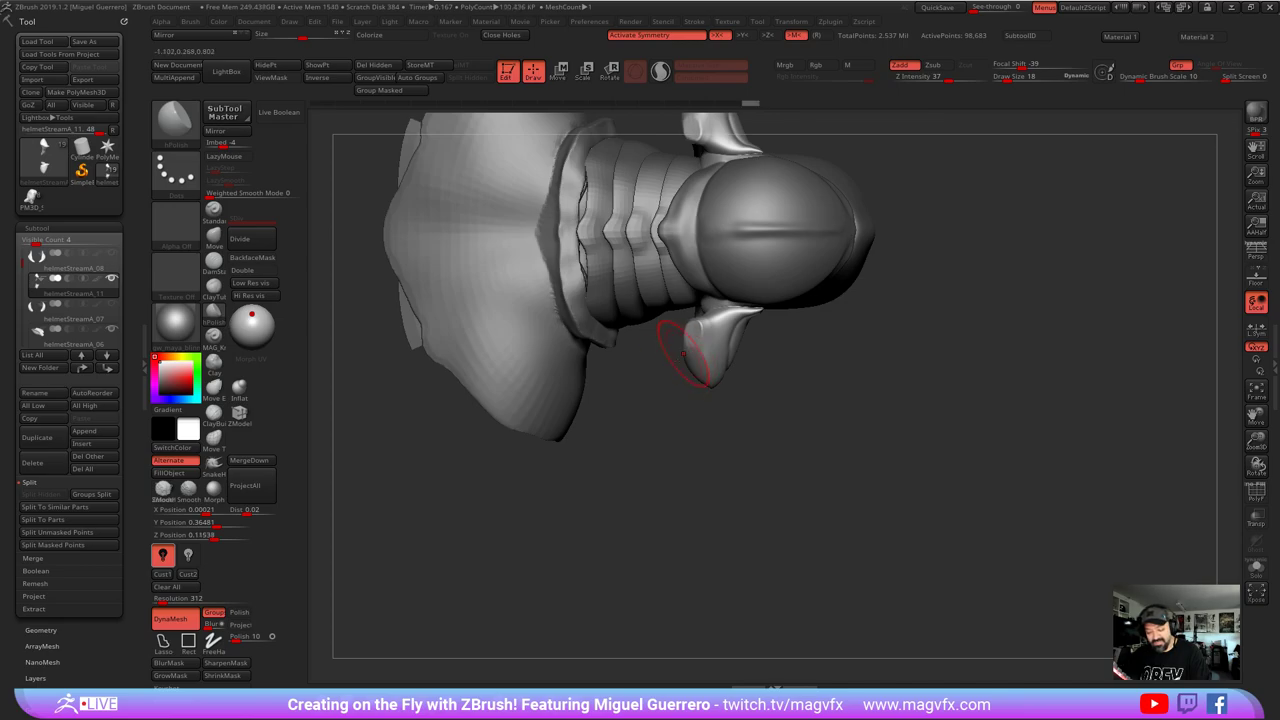
right_drag(680, 349, 692, 338)
key(shift)
- Raise the backs of the strap flares behind the helmet's side with Move, using draw size 26
mouse_move(734, 491)
mouse_down()
mouse_move(592, 434)
mouse_move(515, 320)
mouse_move(491, 349)
mouse_move(440, 360)
mouse_up()
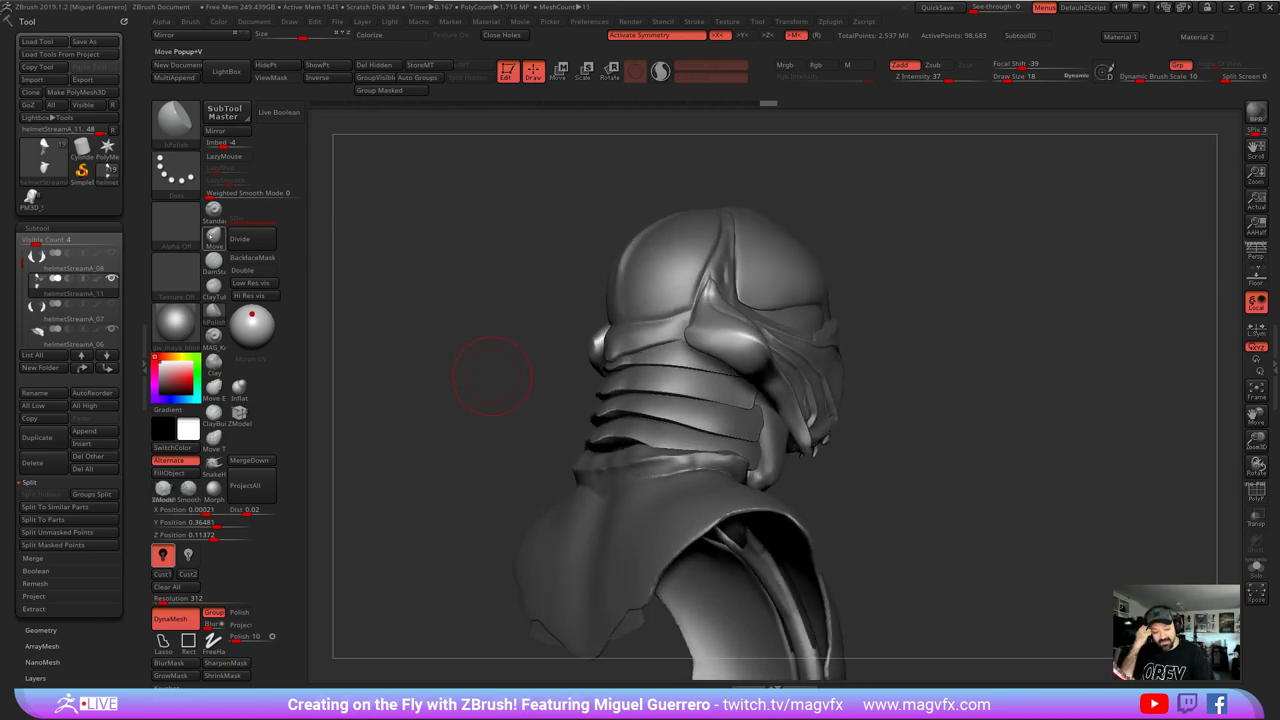
click(214, 238)
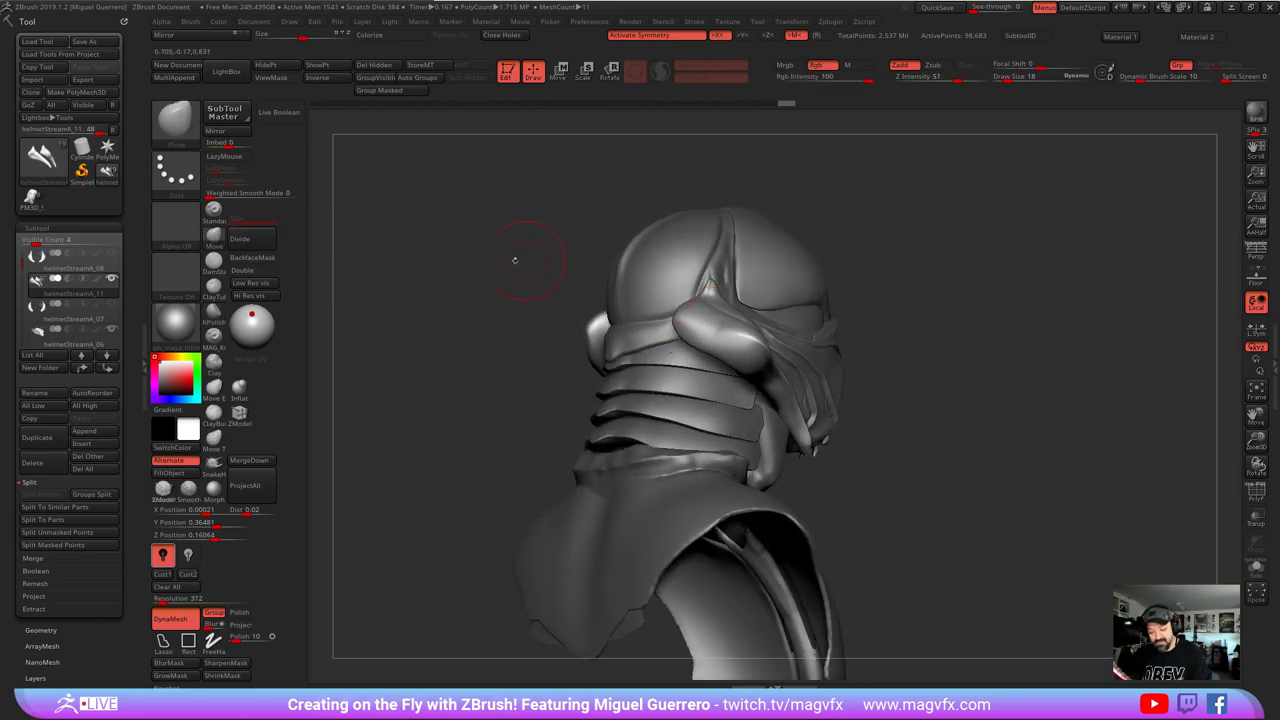
mouse_move(514, 263)
mouse_down()
mouse_move(686, 310)
mouse_move(637, 275)
mouse_move(676, 266)
mouse_move(702, 296)
mouse_move(636, 274)
mouse_up()
key(bracketright)
mouse_move(655, 280)
right_down()
mouse_move(415, 284)
mouse_move(486, 286)
right_up()
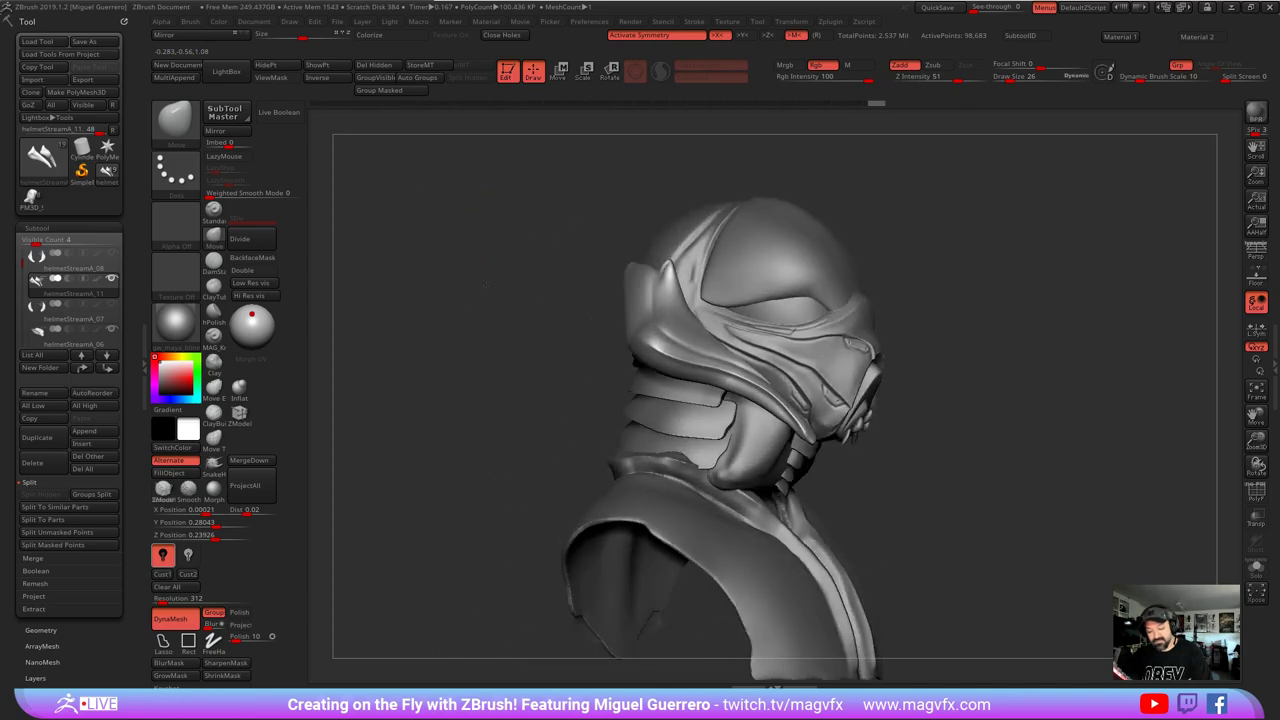
drag(658, 260, 654, 257)
right_drag(512, 264, 551, 264)
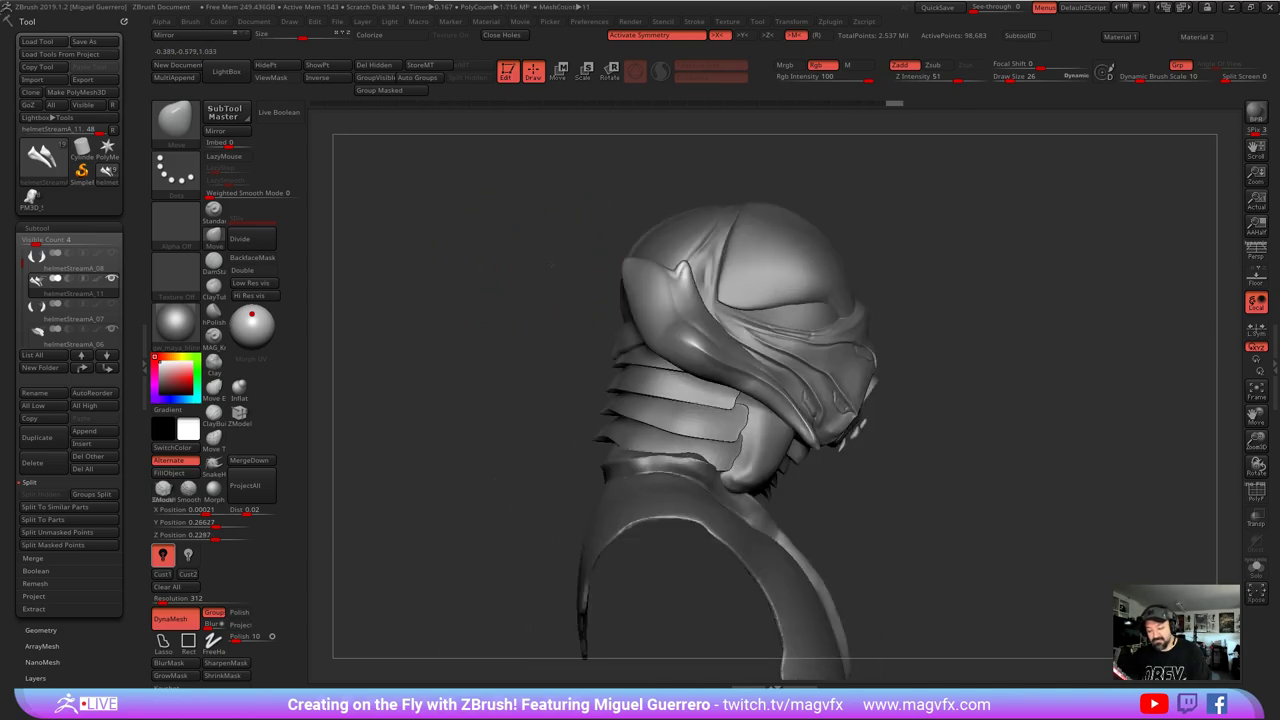
- Select the dome helmetStreamA_05 and push its forehead and brow inward with Move at draw sizes 42 and 18
alt+click(780, 252)
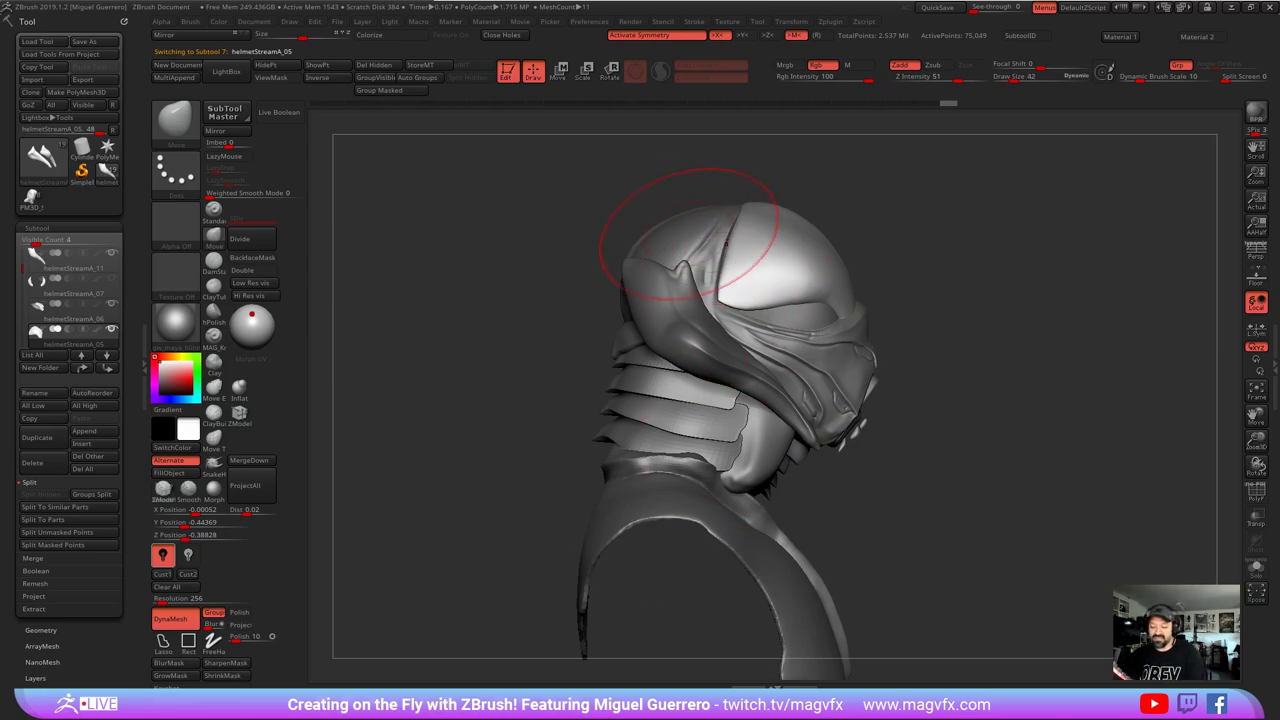
mouse_move(806, 226)
mouse_down()
mouse_move(797, 236)
mouse_move(821, 267)
mouse_up()
drag(777, 215, 771, 222)
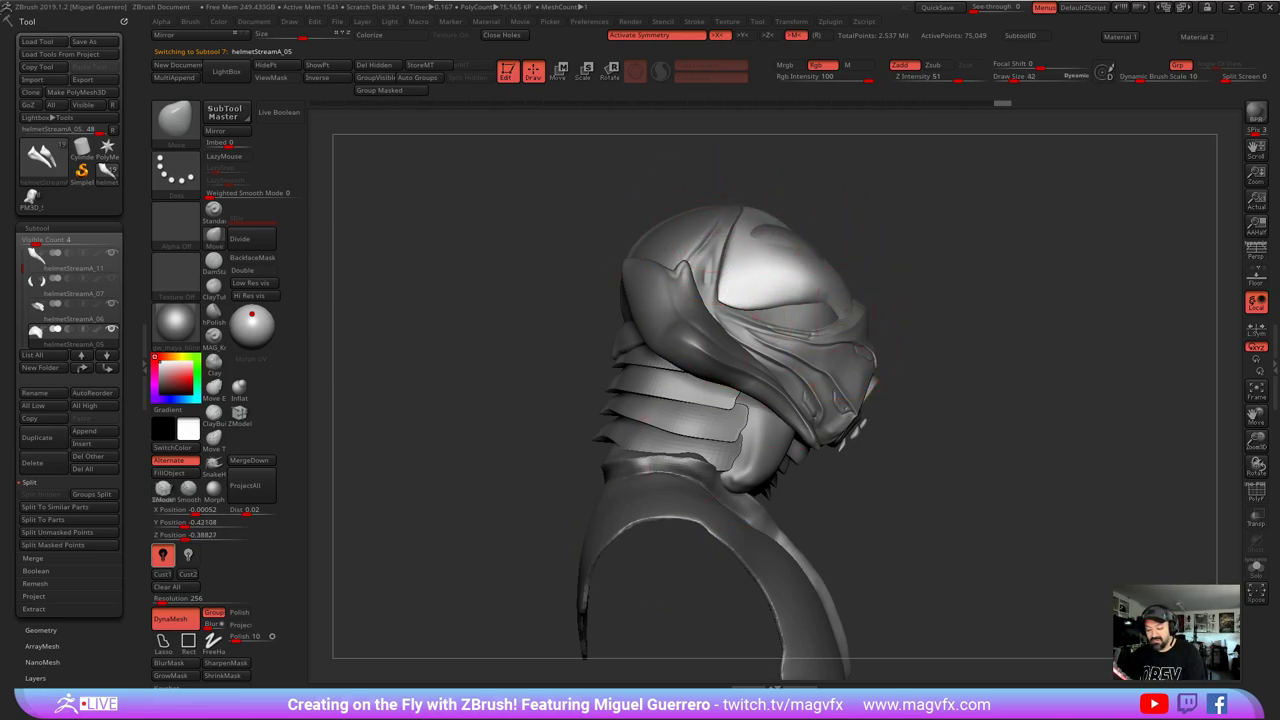
drag(851, 291, 851, 309)
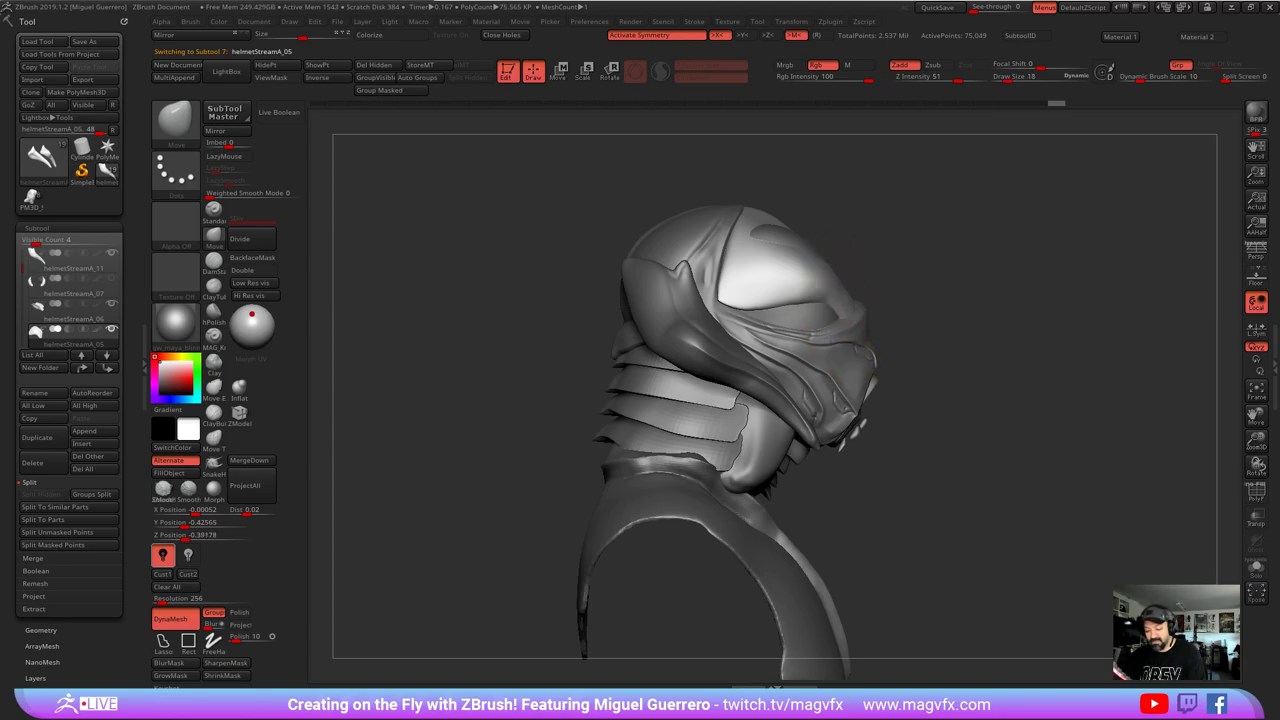
drag(925, 268, 800, 248)
- Select the inner head PM3D_Sphere1 and push its forehead back beneath the dome with Move at draw size 26
alt+click(803, 316)
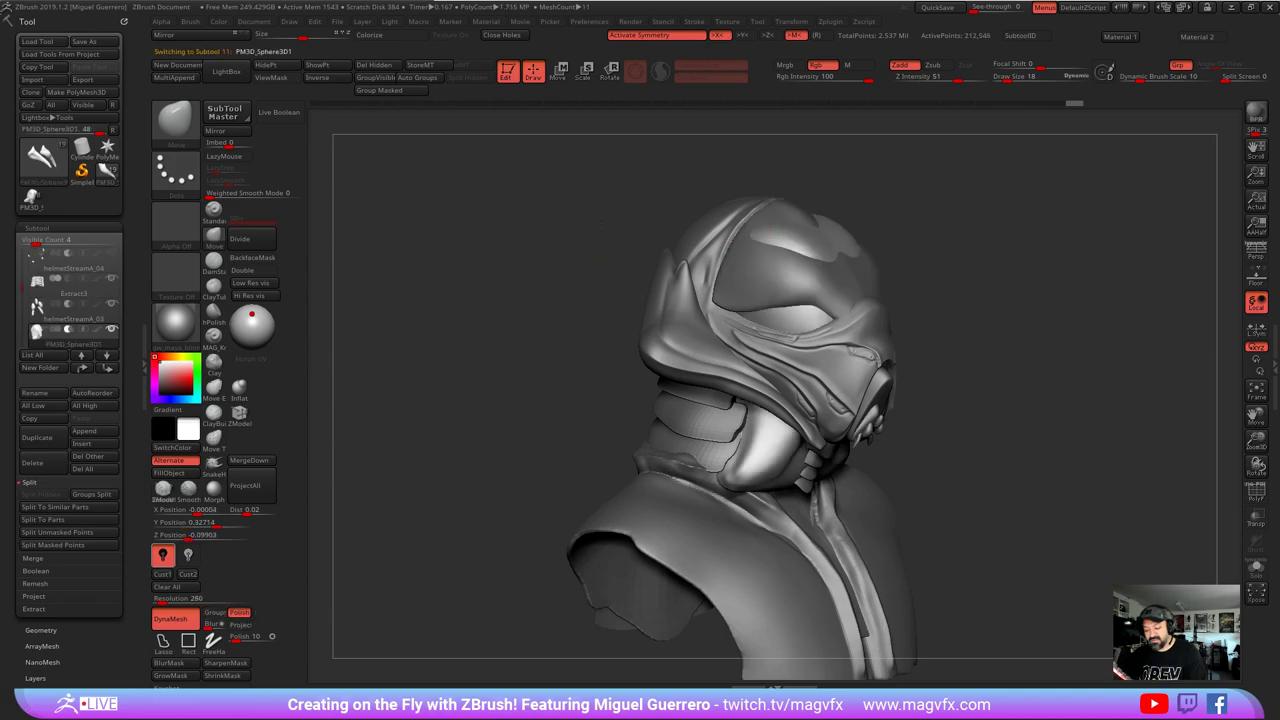
key(shift)
drag(540, 228, 629, 221)
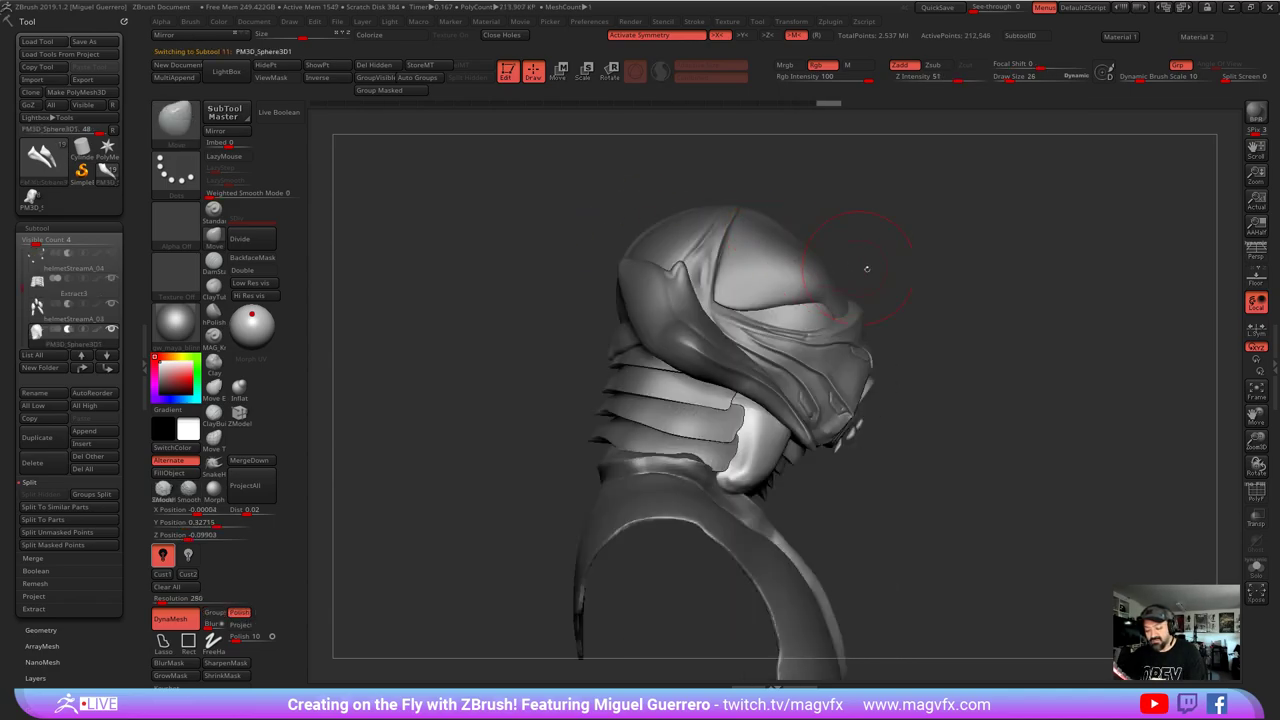
shift+drag(867, 268, 601, 264)
drag(530, 372, 646, 376)
- Select the flared straps helmetStreamA_11 and pull their lower front tips into shape beside the mouthpiece at draw size 26
alt+click(748, 411)
drag(529, 371, 470, 395)
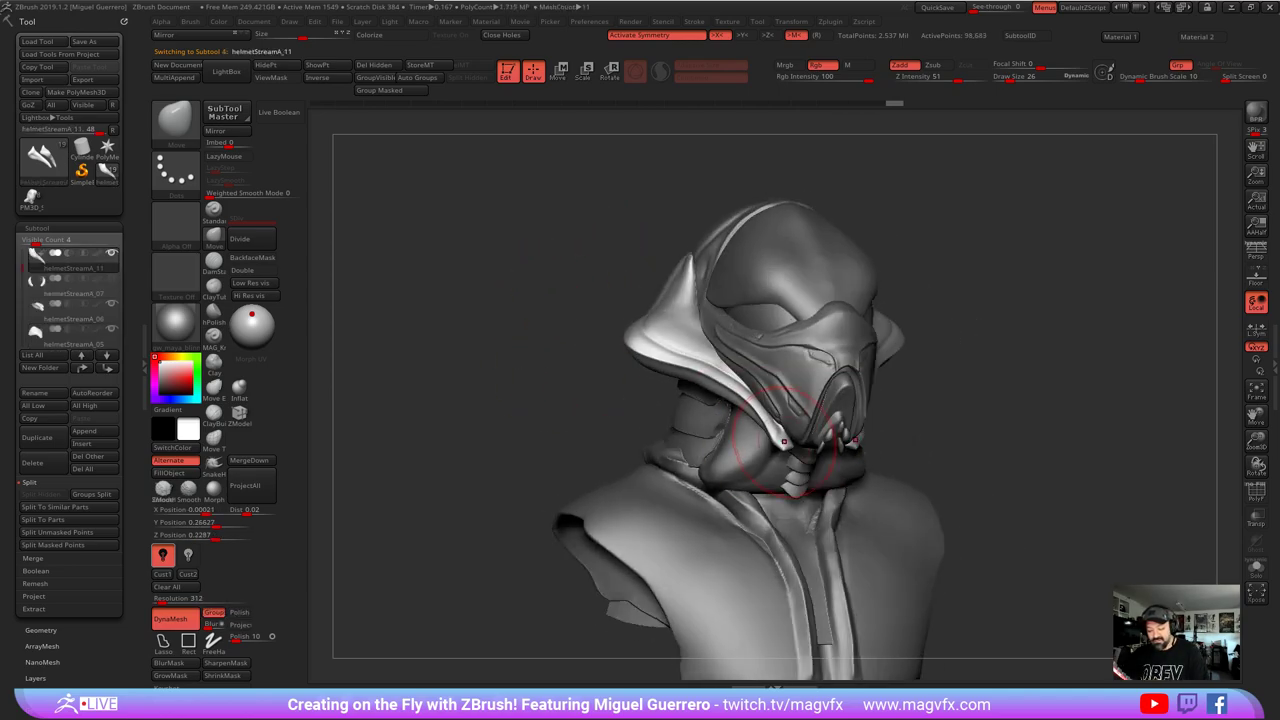
drag(766, 446, 786, 453)
shift+drag(655, 388, 614, 390)
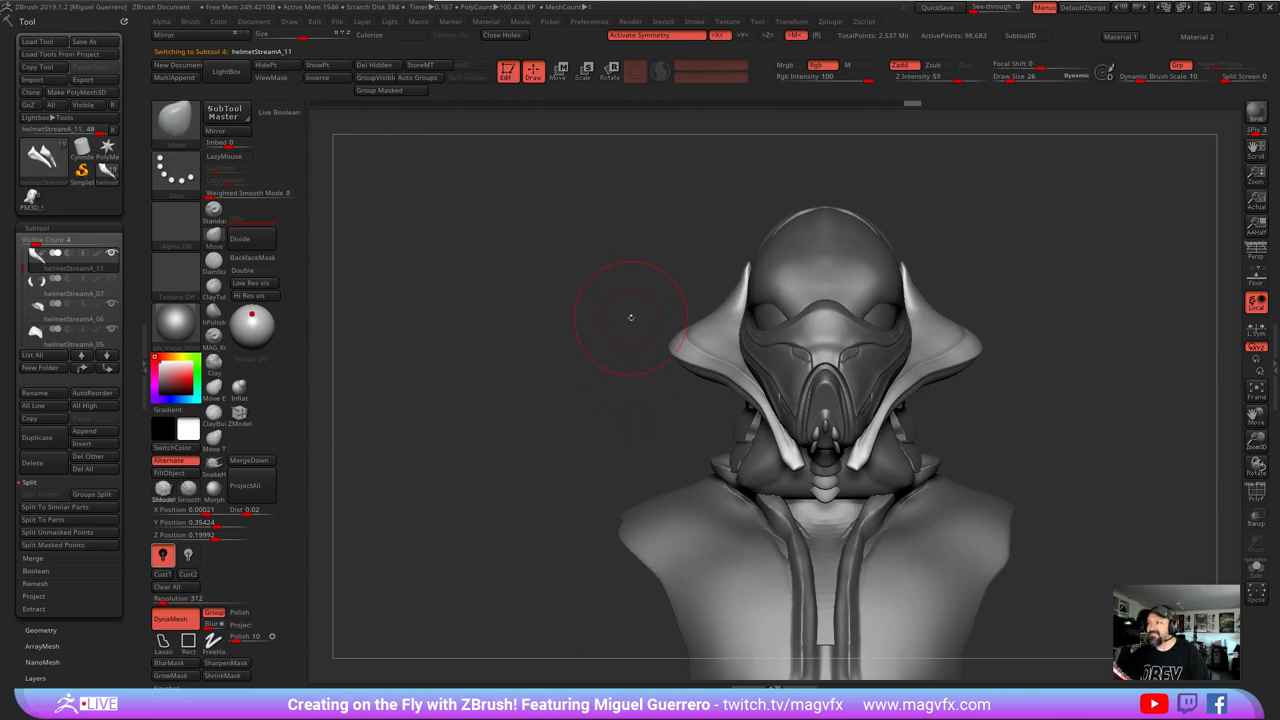
- Reshape the upper edges of the strap flares outward from above with Move at draw size 34
mouse_move(609, 283)
mouse_down()
mouse_move(621, 317)
mouse_move(648, 279)
mouse_move(609, 283)
mouse_move(558, 368)
mouse_move(602, 379)
mouse_up()
key(bracketright)
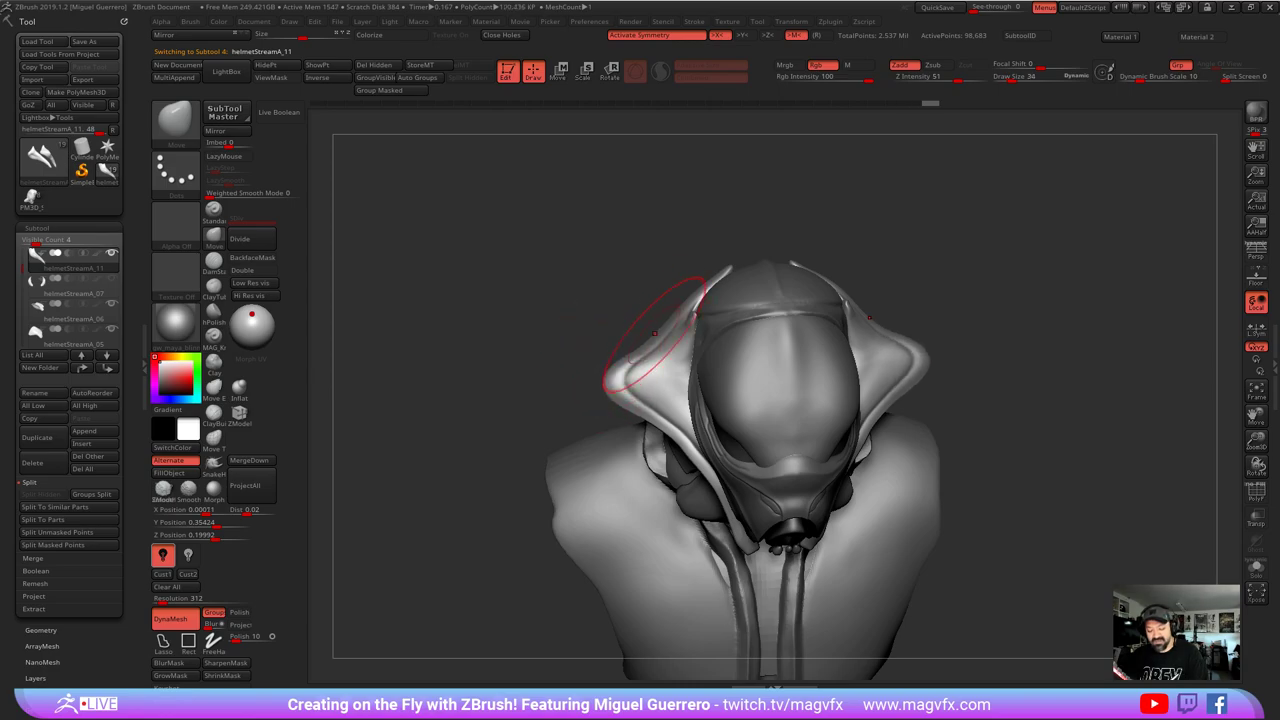
drag(656, 334, 649, 327)
drag(706, 294, 700, 287)
mouse_move(570, 352)
mouse_down()
mouse_move(612, 330)
mouse_move(622, 285)
mouse_move(687, 268)
mouse_up()
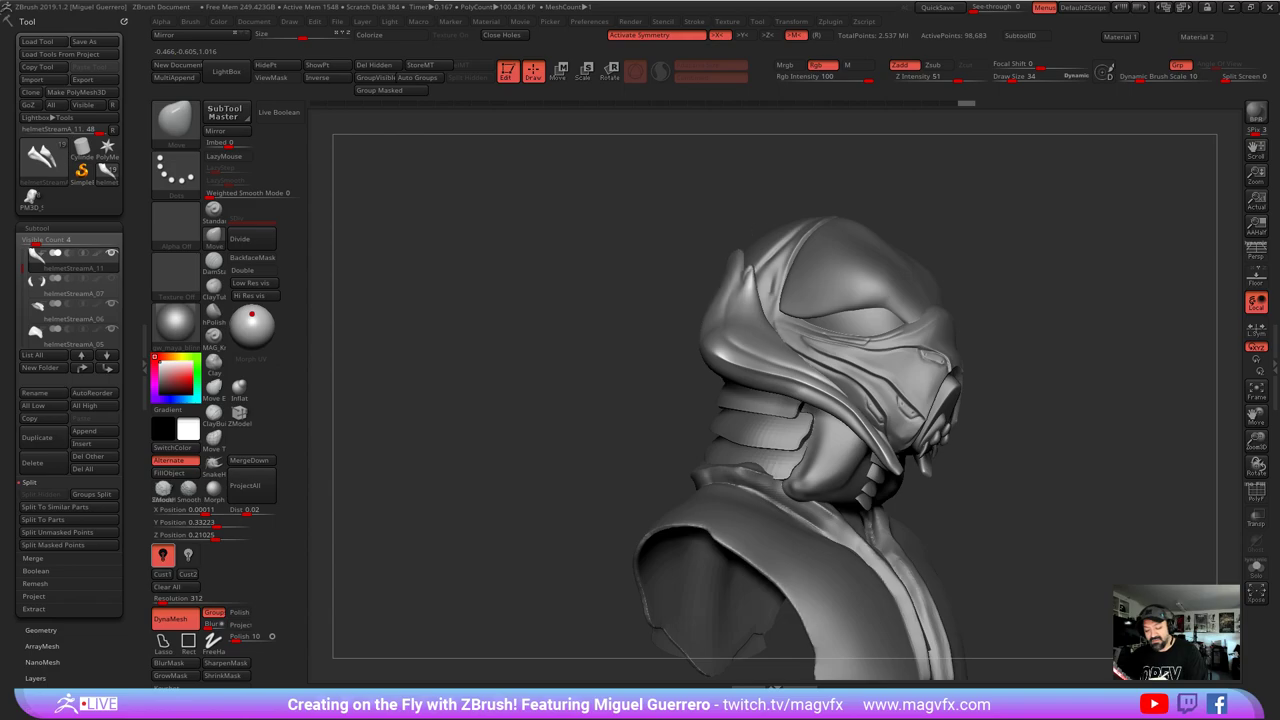
- Extend the rear upper points of the strap flares into tall horns and curve their tips with Move at draw size 22
drag(651, 214, 694, 256)
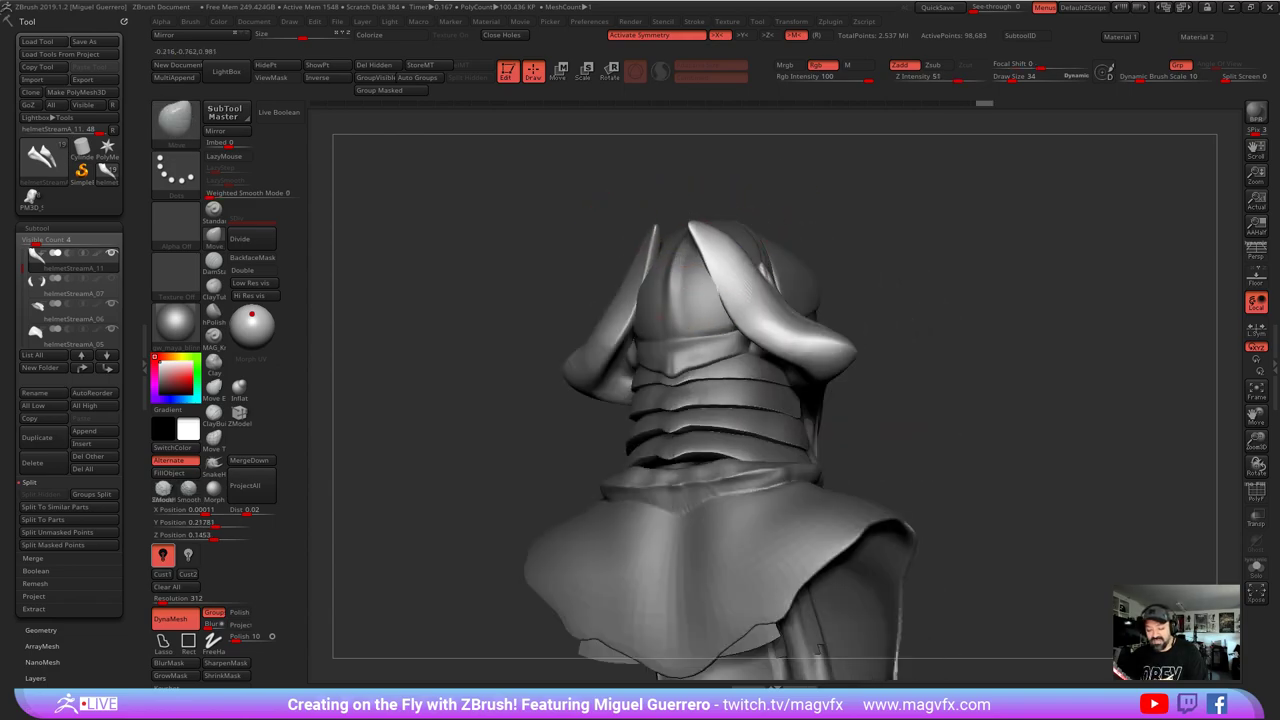
drag(586, 243, 706, 290)
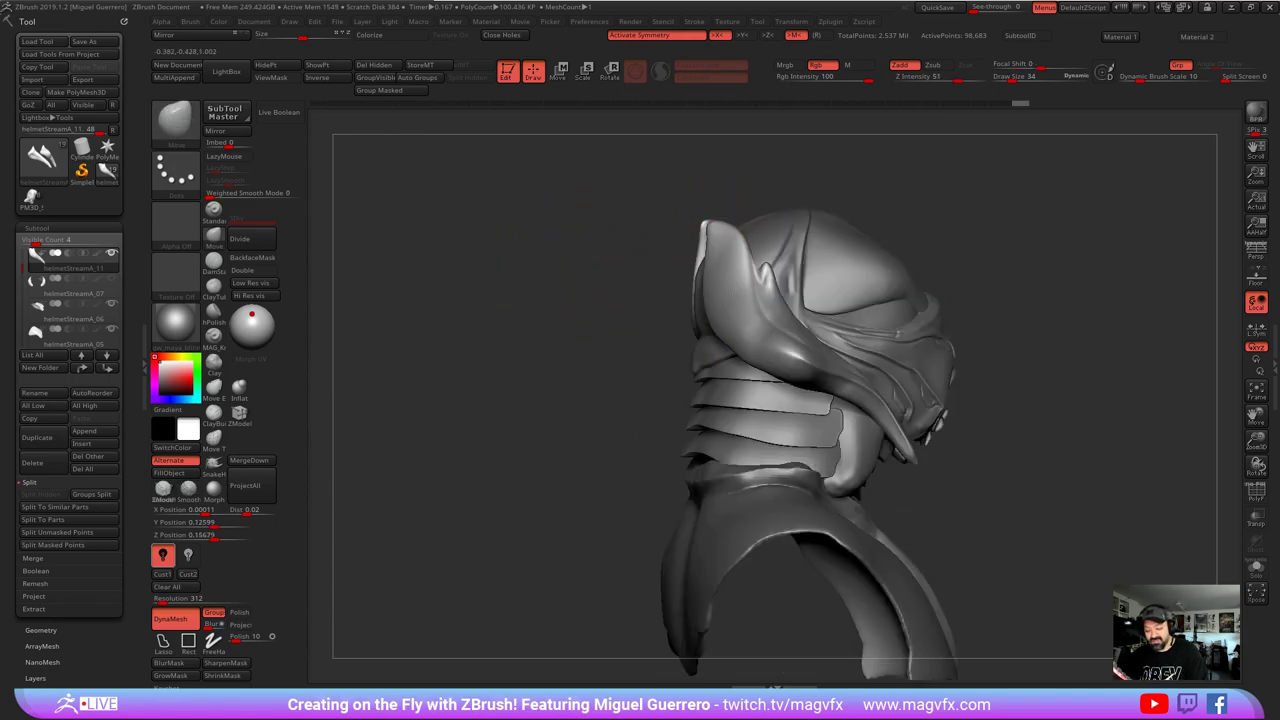
mouse_move(668, 240)
mouse_down()
mouse_move(622, 224)
mouse_move(716, 258)
mouse_up()
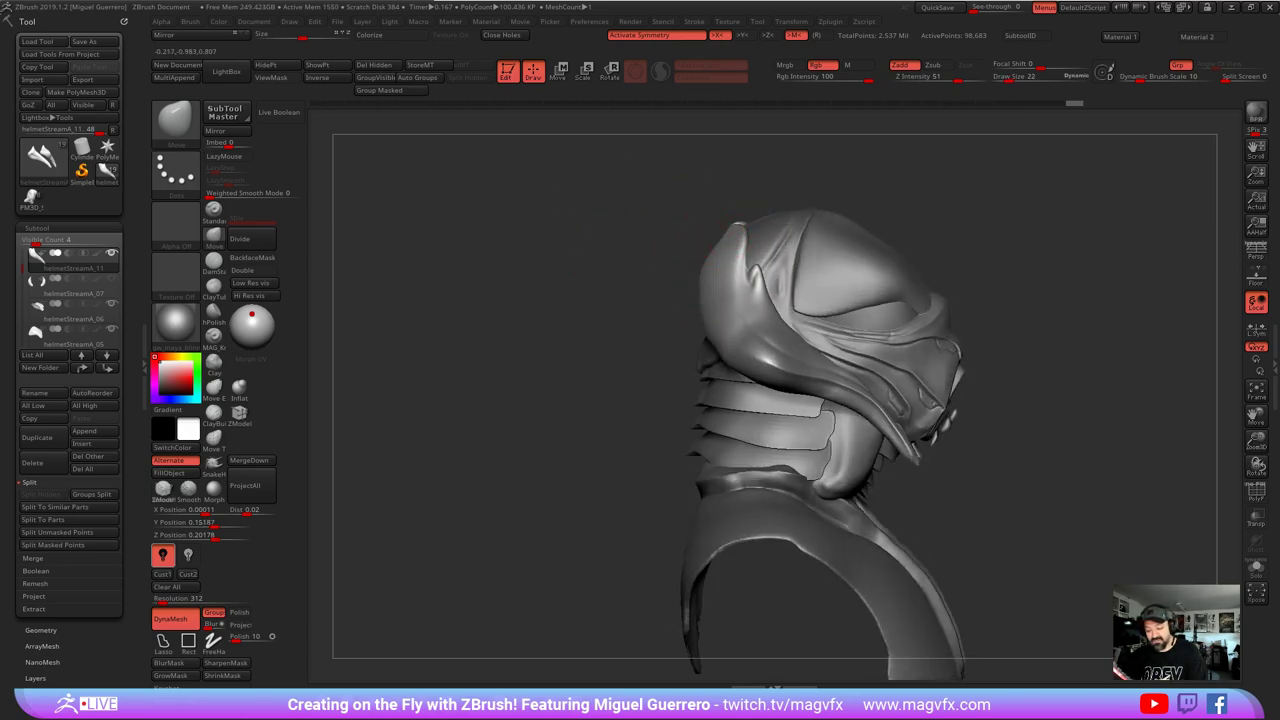
drag(673, 231, 713, 236)
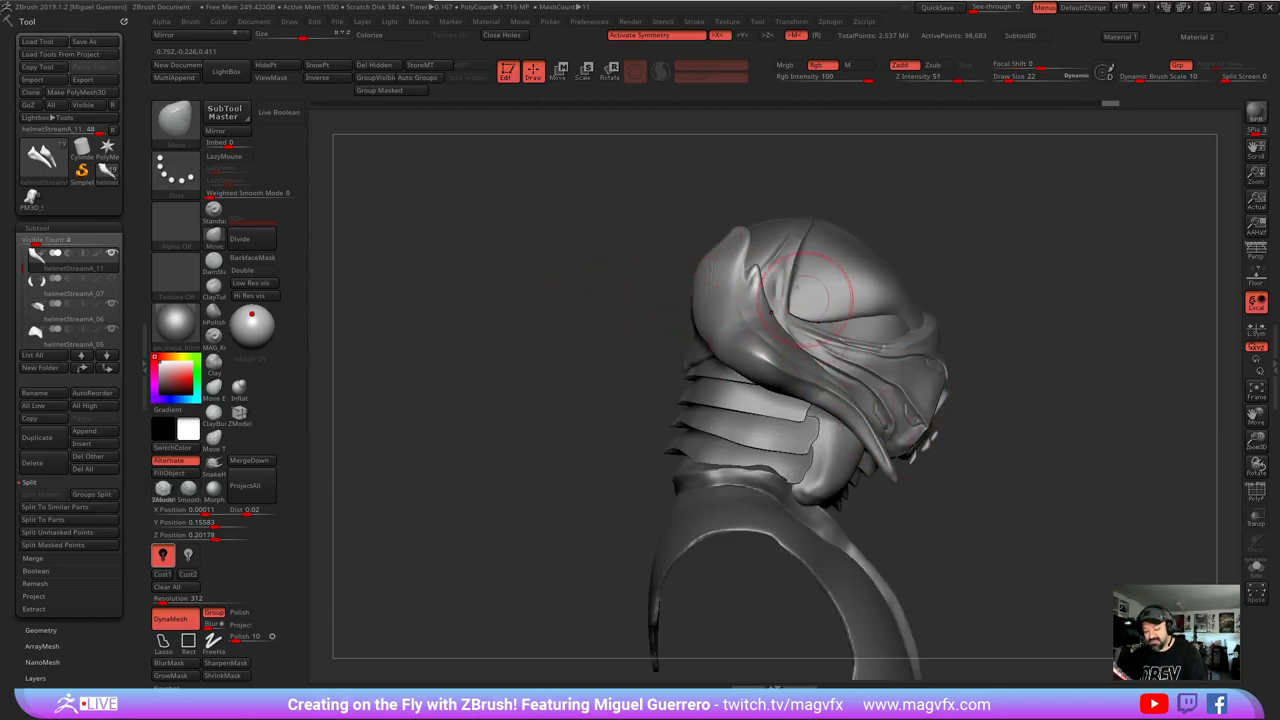
- Select the dome helmetStreamA_05 and raise its lower side edge above the eye opening with Move at draw size 22
alt+click(886, 310)
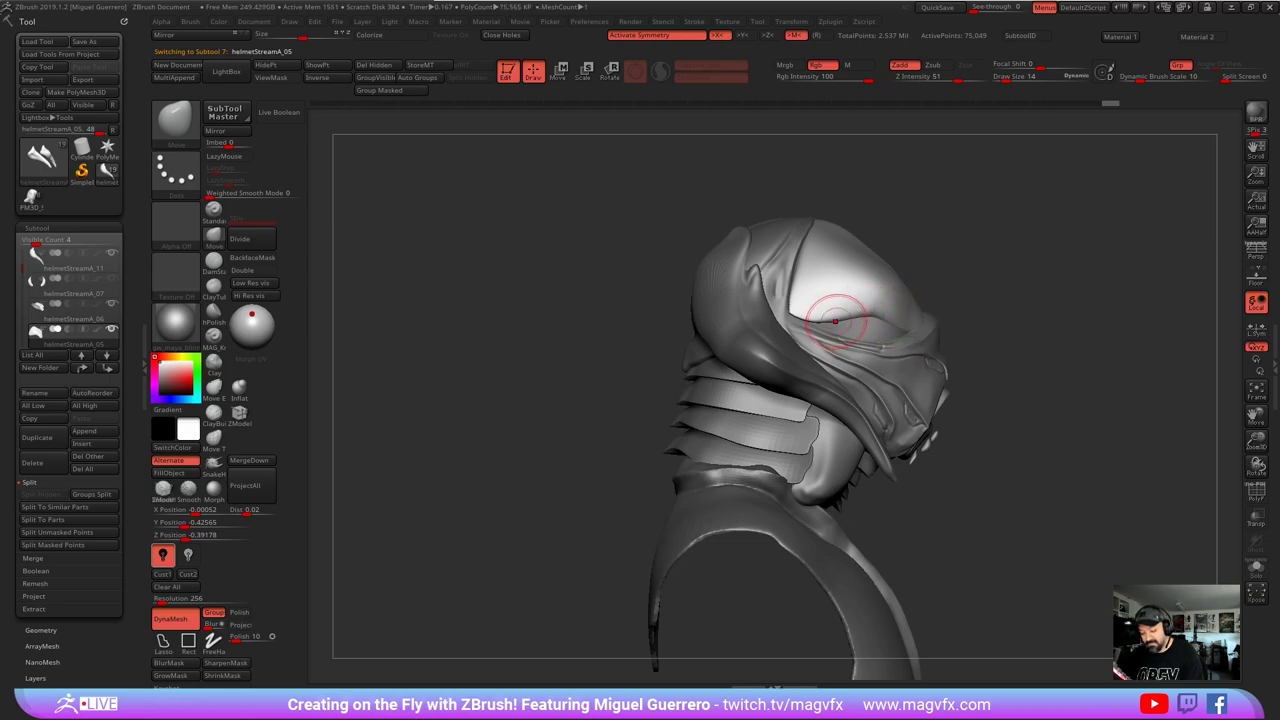
mouse_move(829, 305)
mouse_down()
mouse_move(799, 297)
mouse_move(840, 310)
mouse_move(802, 295)
mouse_up()
key(shift)
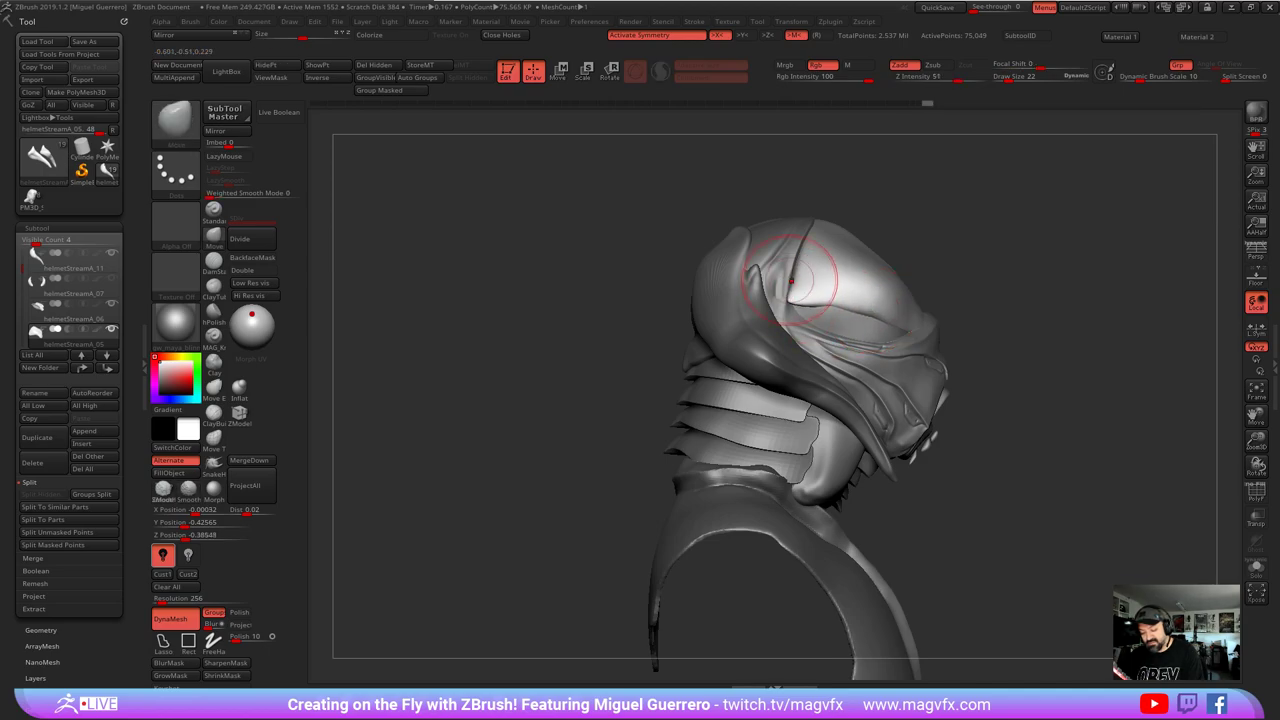
drag(1060, 360, 970, 368)
drag(784, 301, 779, 303)
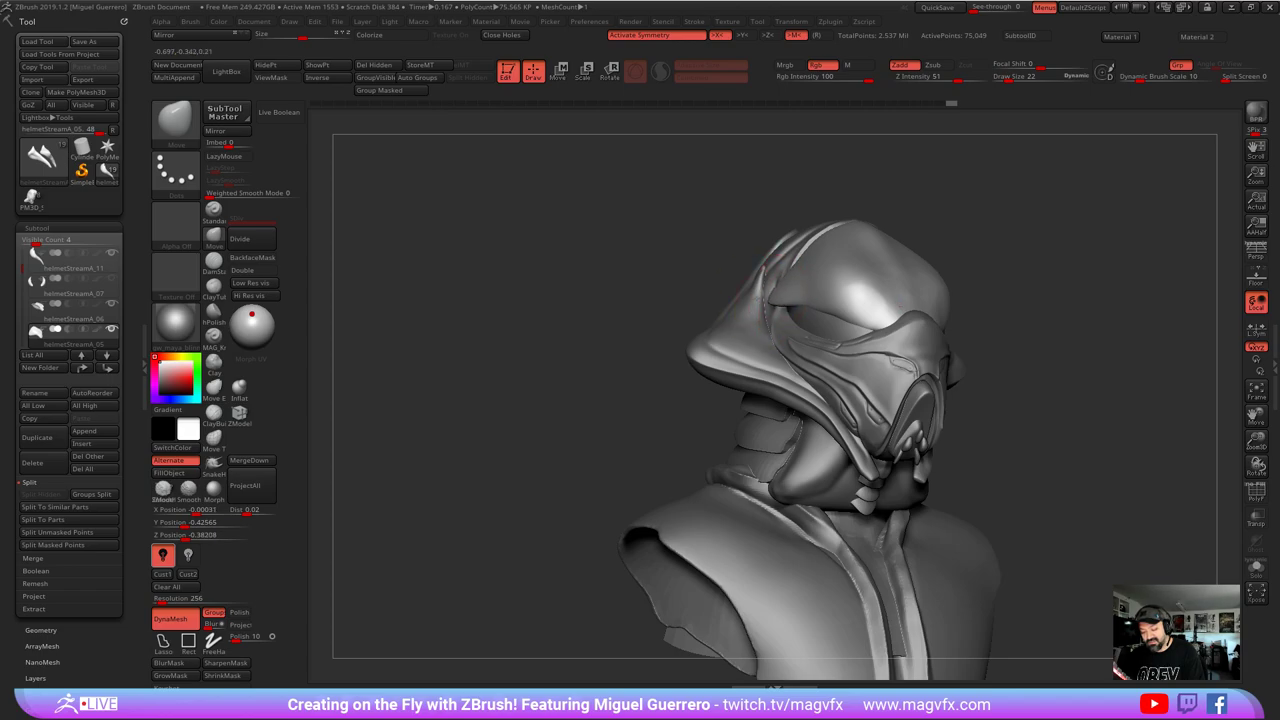
- Pull the dome's side corners outward into points and adjust its lower rim over the eyes with Move
mouse_move(635, 280)
right_down()
mouse_move(760, 310)
mouse_move(790, 303)
mouse_move(778, 305)
right_up()
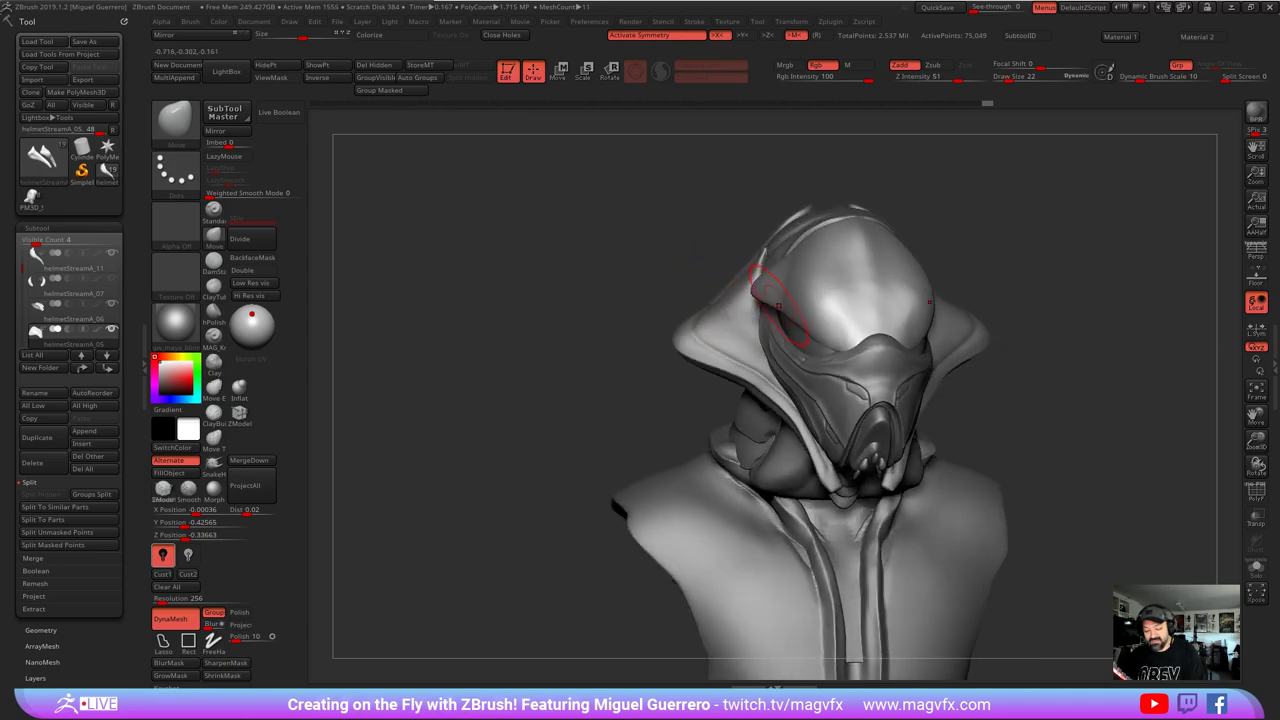
right_drag(664, 280, 655, 354)
right_drag(692, 430, 763, 330)
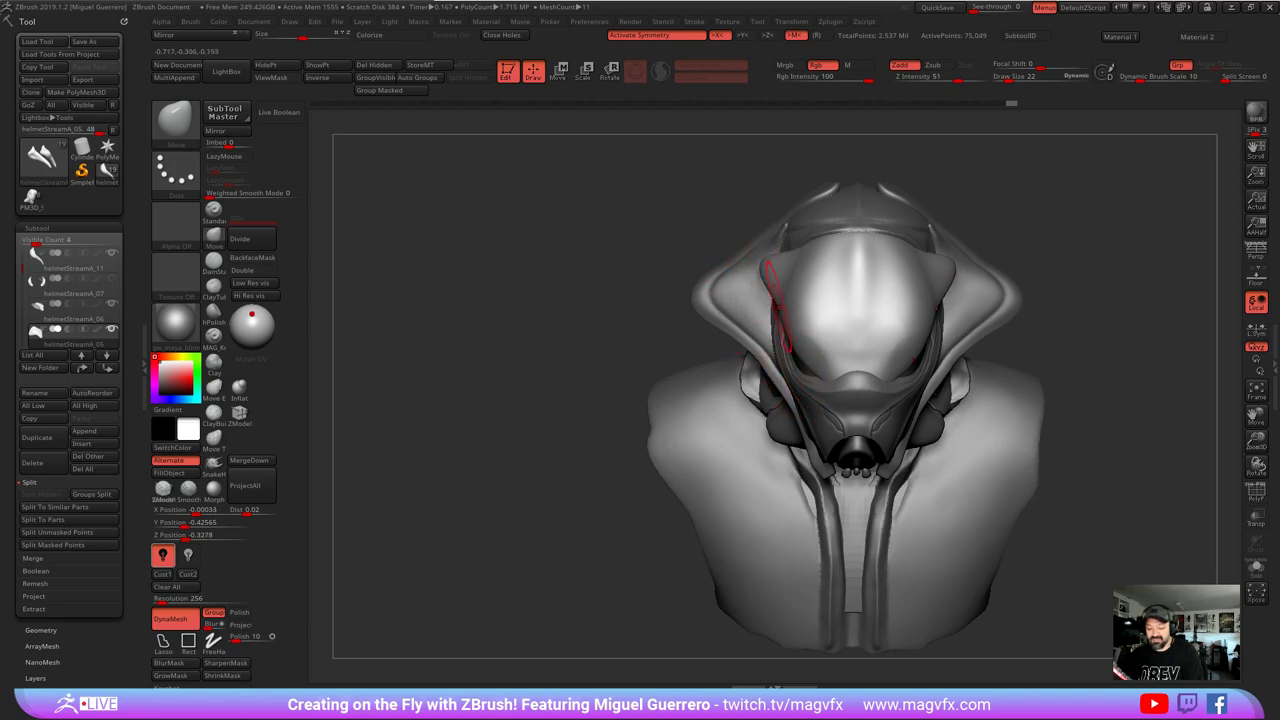
mouse_move(801, 353)
mouse_down()
mouse_move(791, 360)
mouse_move(823, 365)
mouse_up()
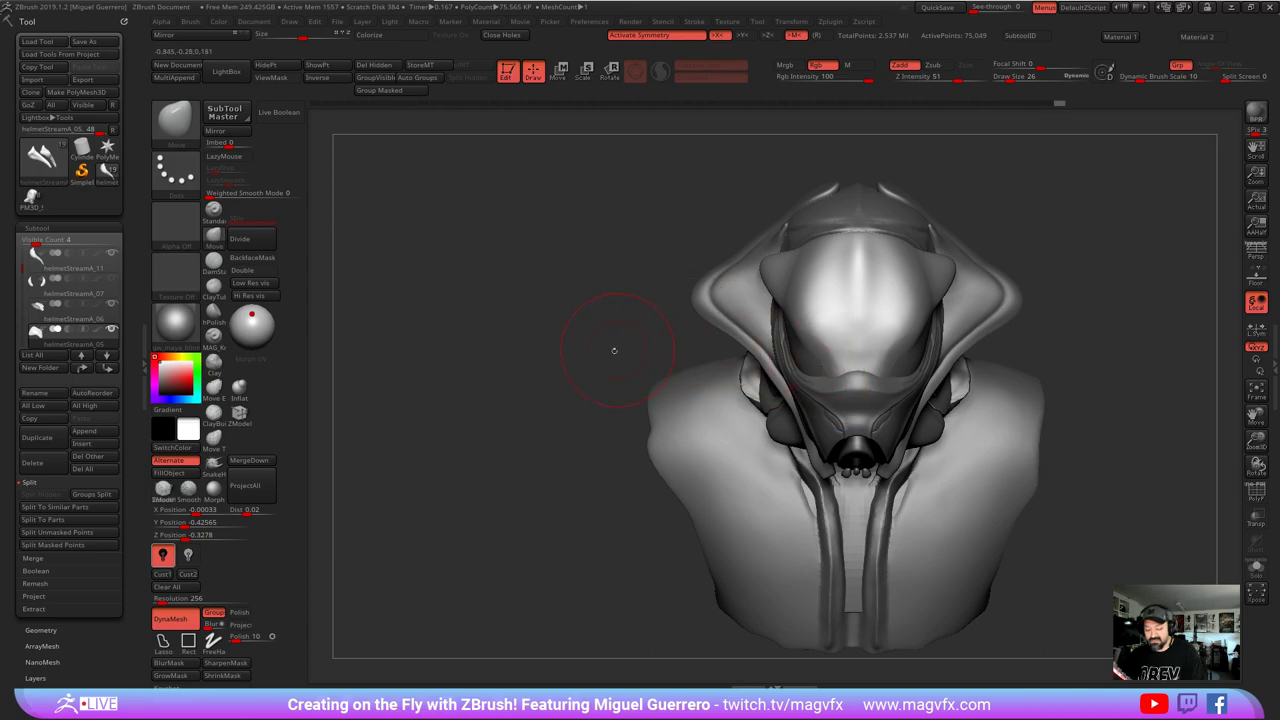
drag(600, 352, 583, 286)
mouse_move(515, 408)
mouse_down()
mouse_move(535, 380)
mouse_move(514, 343)
mouse_move(526, 360)
mouse_move(526, 349)
mouse_move(493, 370)
mouse_move(524, 394)
mouse_move(520, 380)
mouse_up()
- Sculpt a brow contour across the dome above the eye with DamStandard and a FreeHand stroke at draw size 14, smoothing the surface
click(213, 288)
click(213, 263)
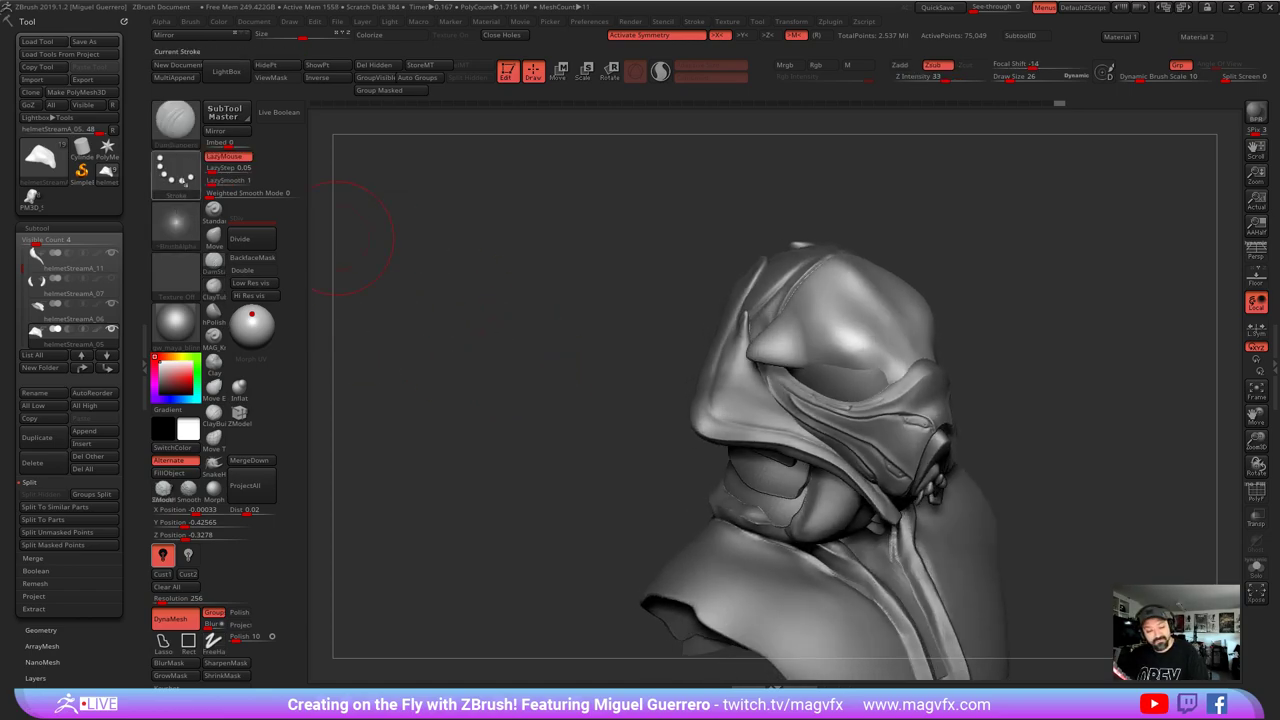
click(175, 170)
click(345, 186)
drag(538, 291, 680, 300)
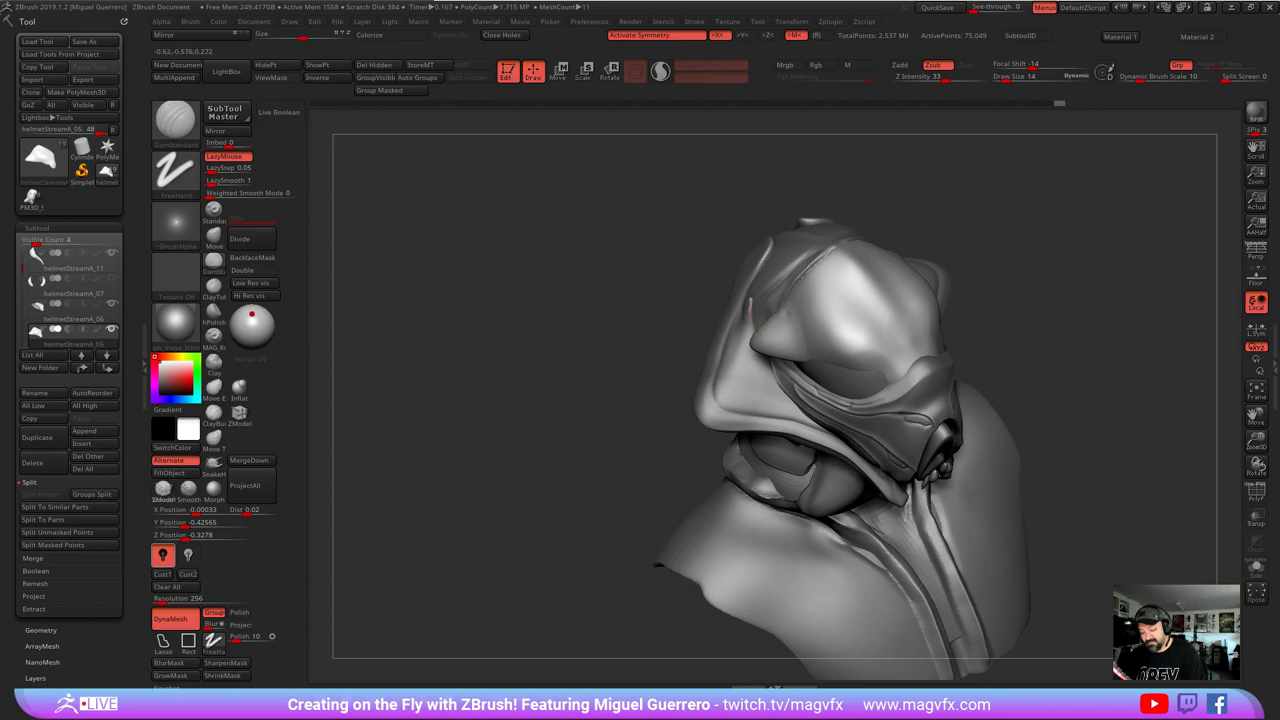
mouse_move(782, 318)
mouse_down()
mouse_move(854, 328)
mouse_move(912, 386)
mouse_up()
drag(620, 298, 622, 285)
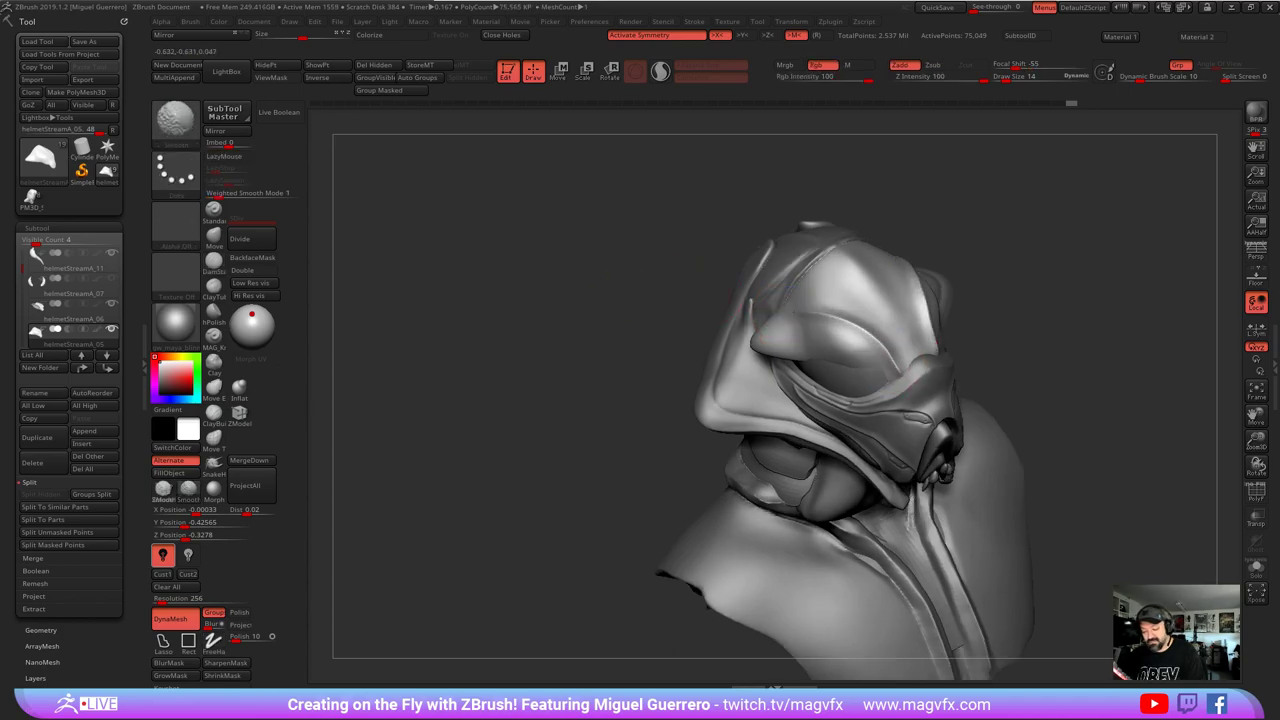
shift+drag(812, 315, 892, 362)
drag(572, 360, 568, 312)
key(1)
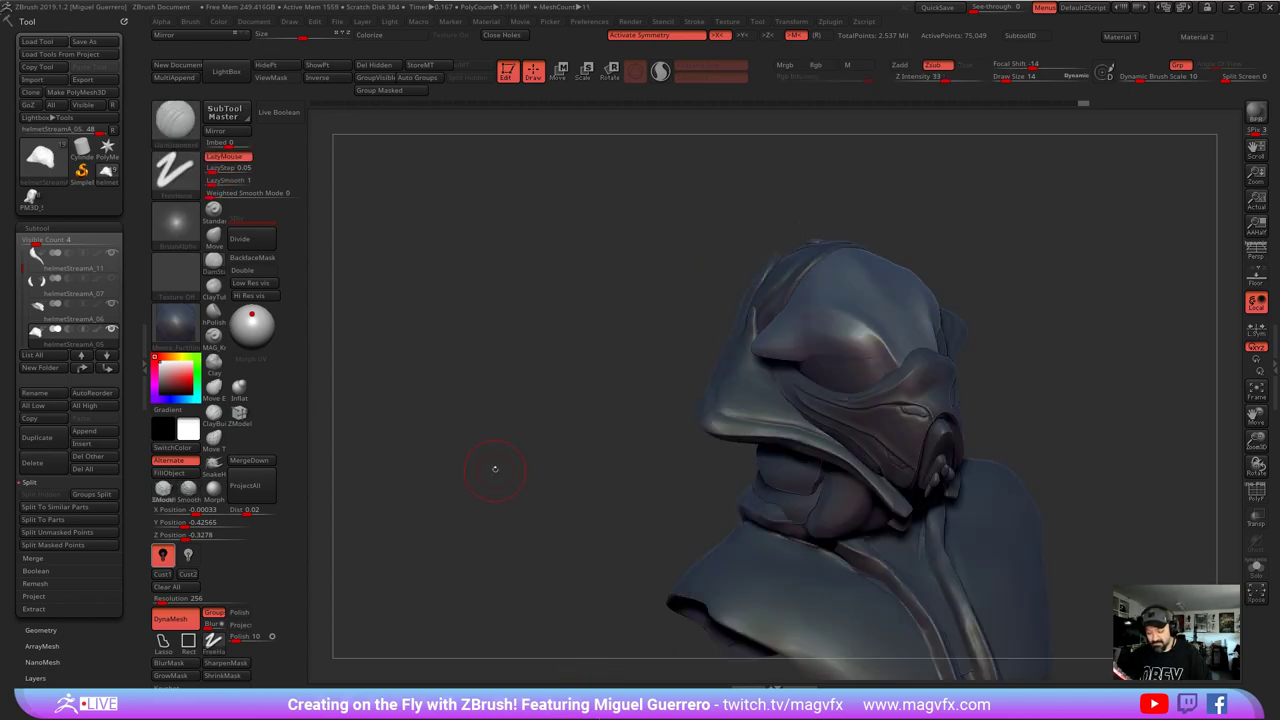
- Compare several materials on the bust and apply the dark blue Monte_Fuctifino_Foo material
drag(494, 468, 534, 388)
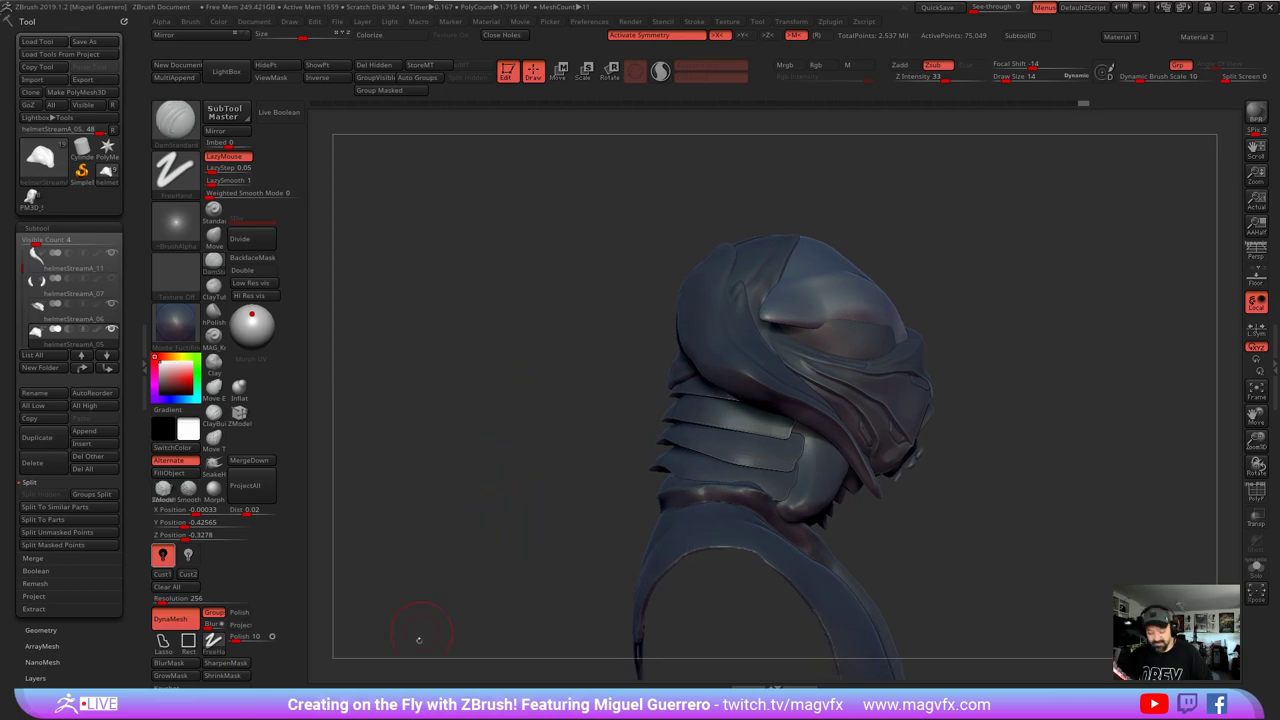
click(369, 712)
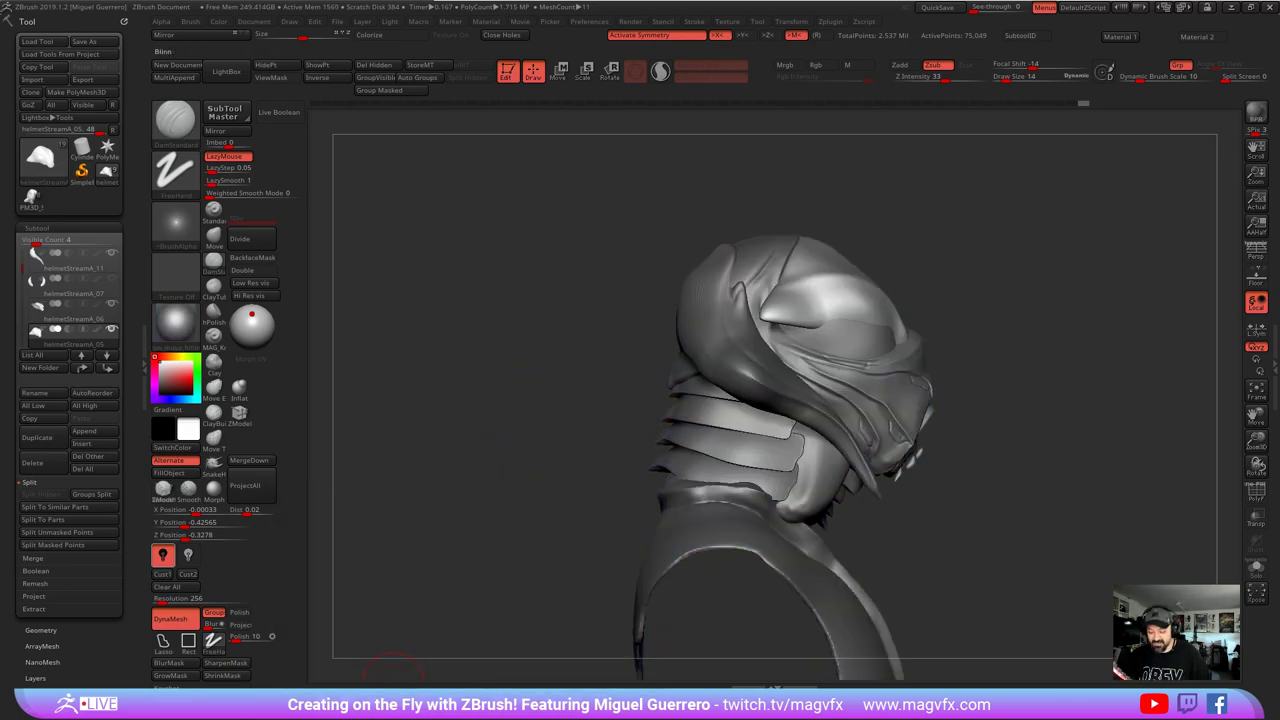
click(330, 712)
click(441, 712)
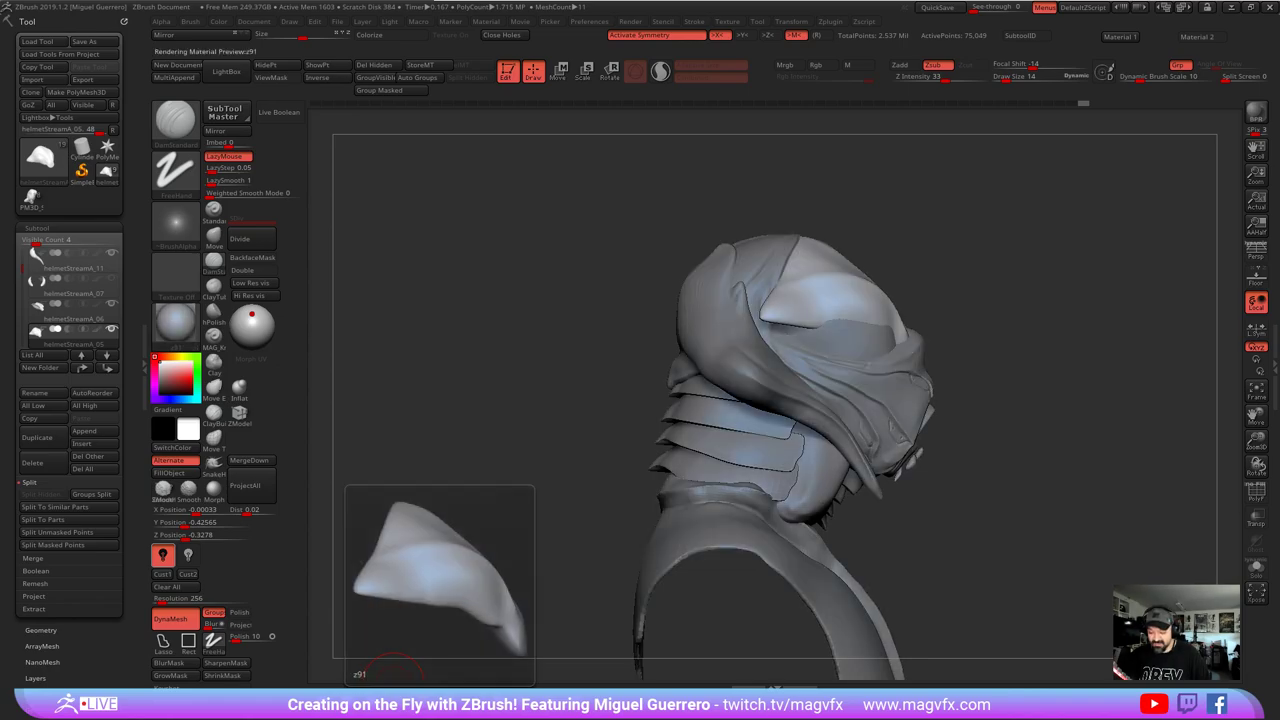
drag(482, 650, 461, 569)
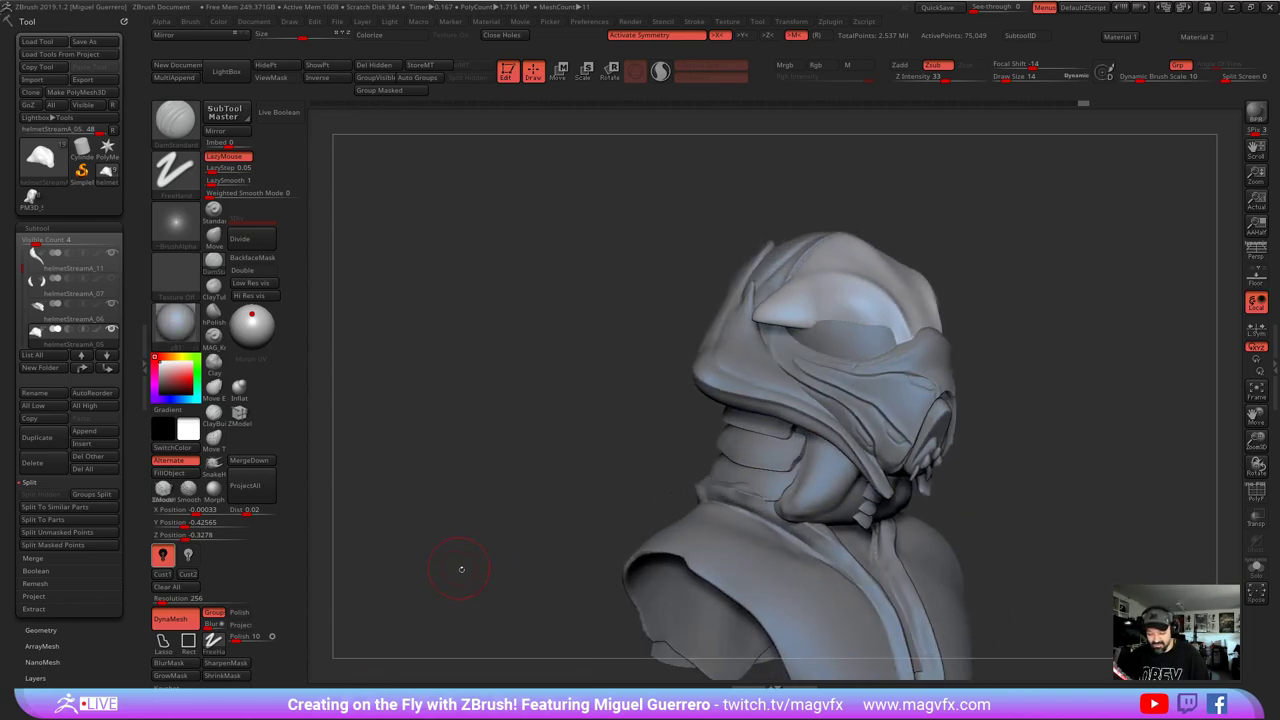
click(515, 708)
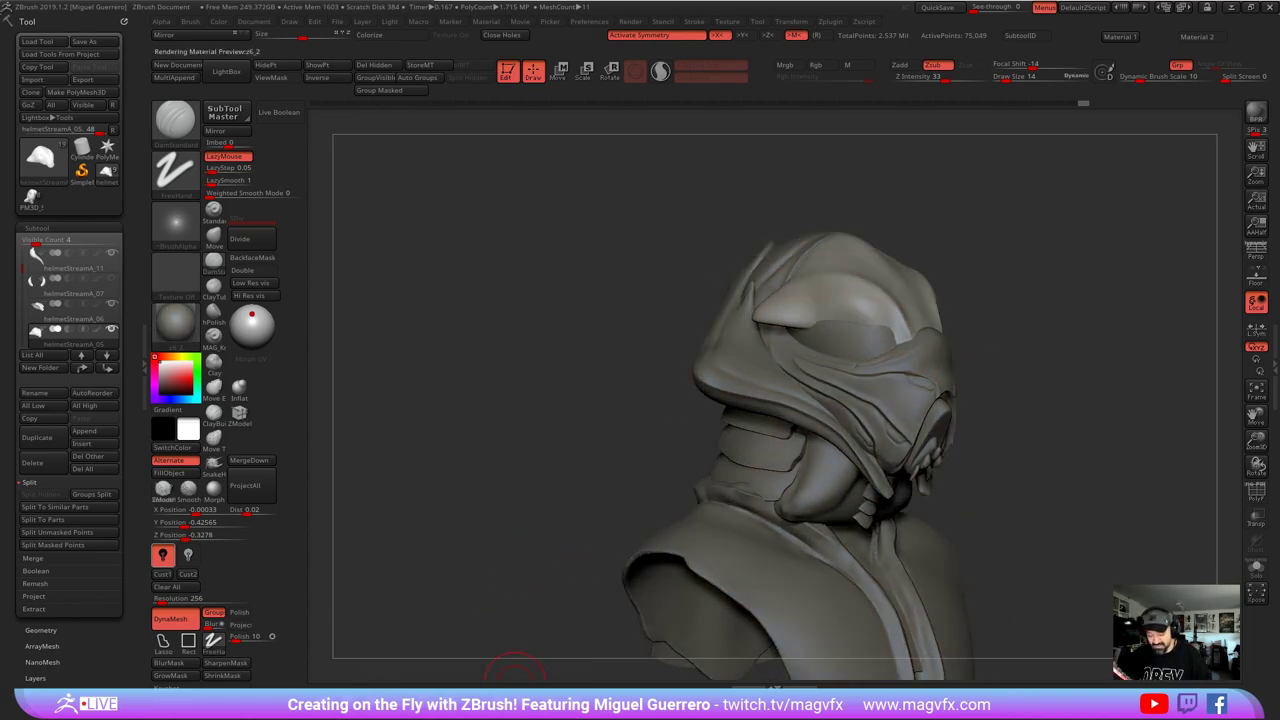
click(553, 708)
click(553, 708)
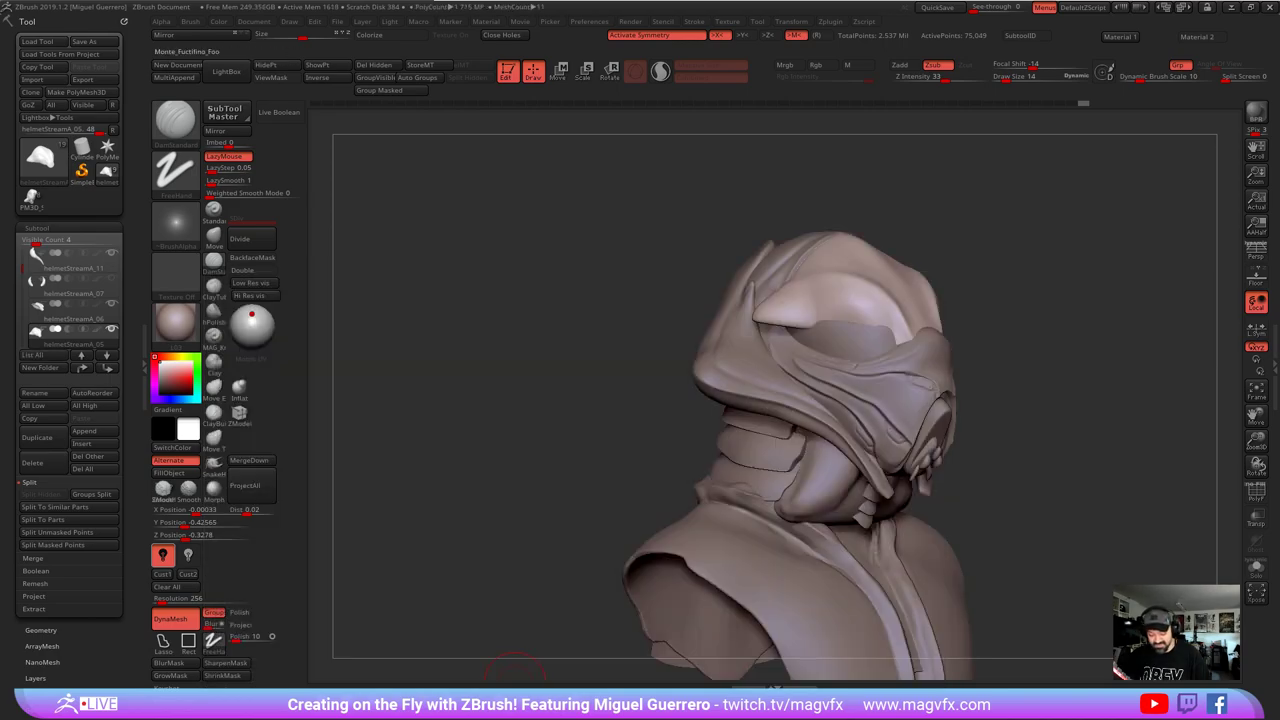
click(590, 708)
mouse_move(471, 514)
mouse_down()
mouse_move(458, 484)
mouse_move(470, 482)
mouse_up()
drag(600, 320, 750, 325)
drag(516, 352, 418, 346)
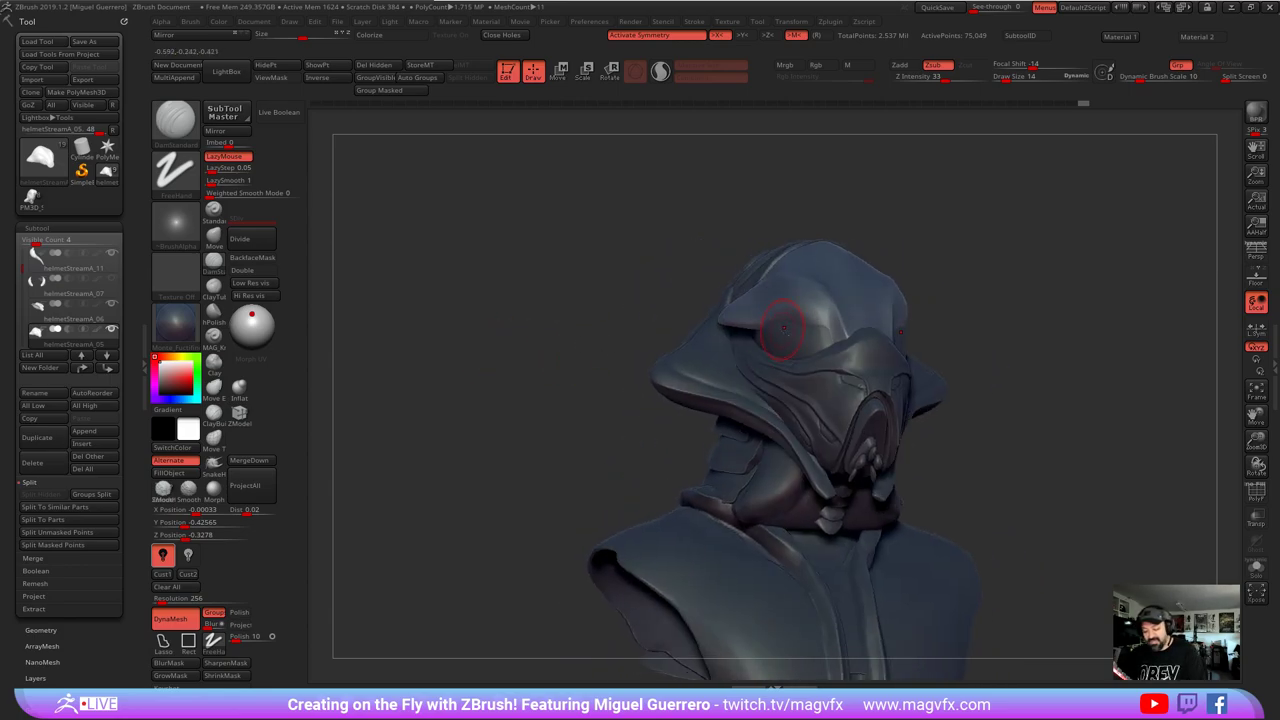
- Select the inner head PM3D_Sphere3D1 and reshape its surface inside the eye opening with Move at draw size 26
alt+click(786, 322)
drag(523, 314, 430, 316)
drag(639, 293, 827, 326)
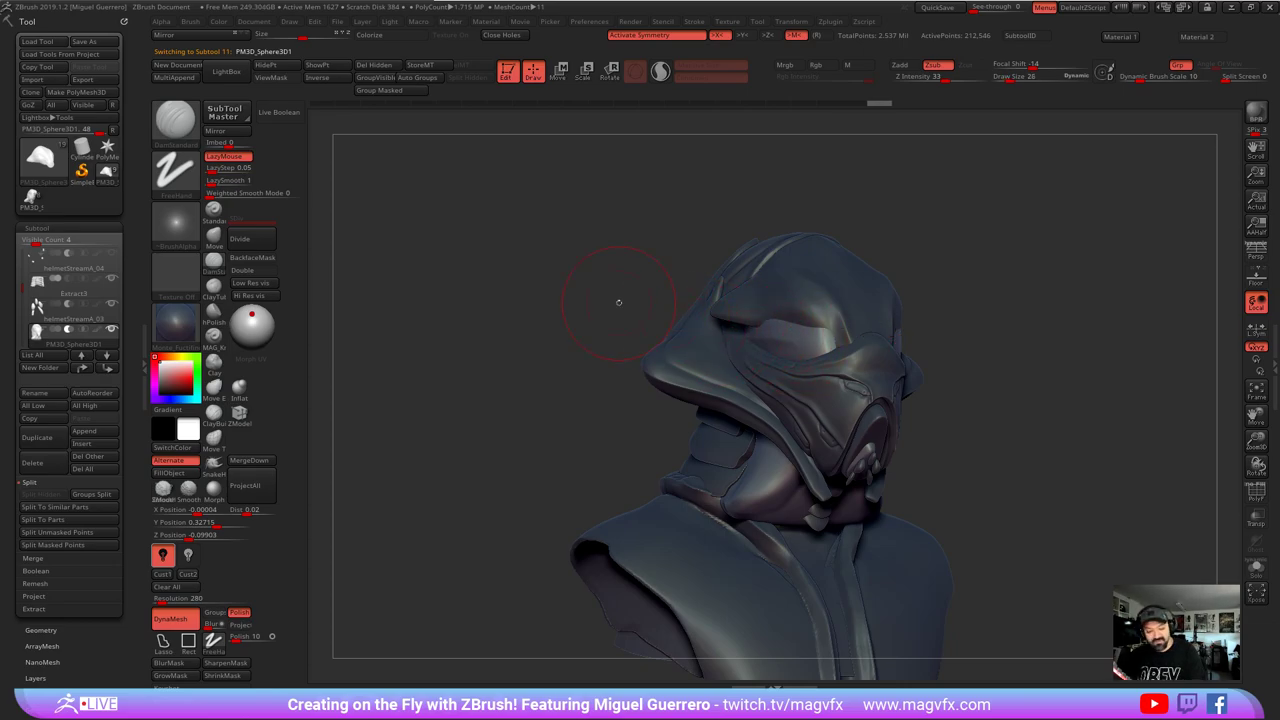
key(b)
key(m)
key(v)
drag(803, 328, 812, 346)
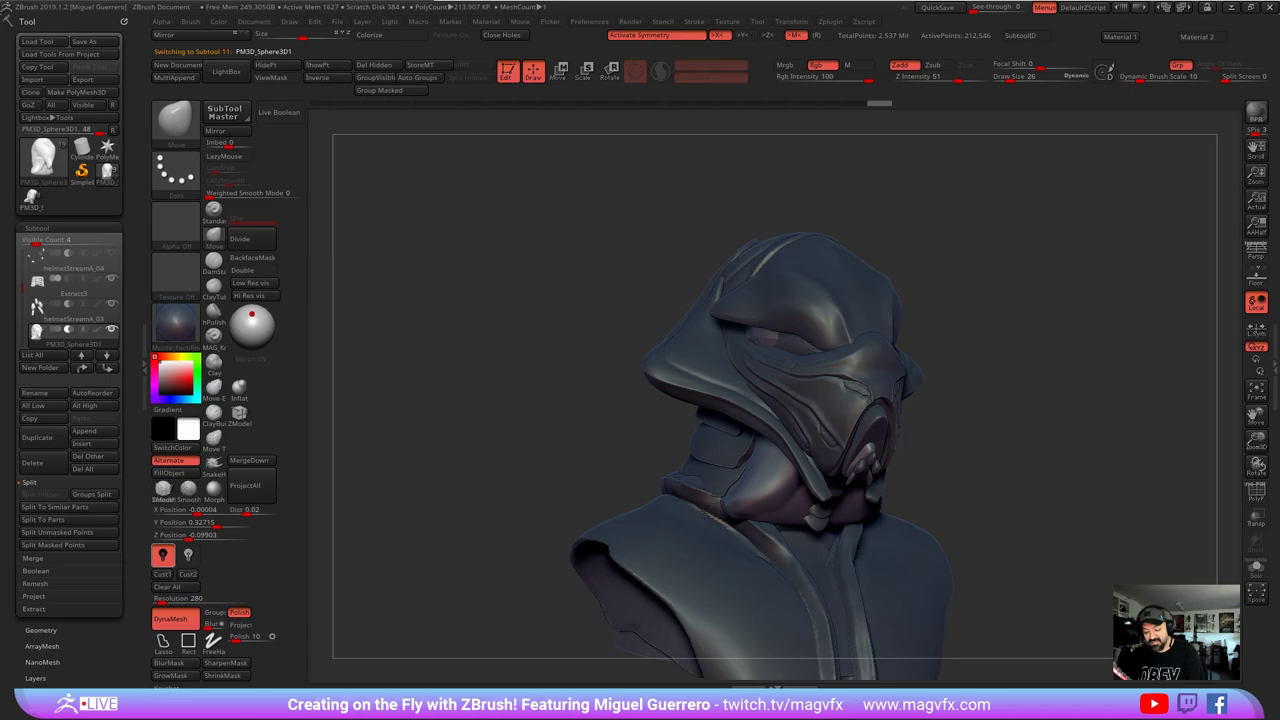
- Select the base body Nickz_humanMaleAverage1 beneath the helmet and examine how it sits in the eye openings from several angles
drag(1000, 380, 1130, 380)
alt+click(784, 336)
drag(1070, 470, 1000, 485)
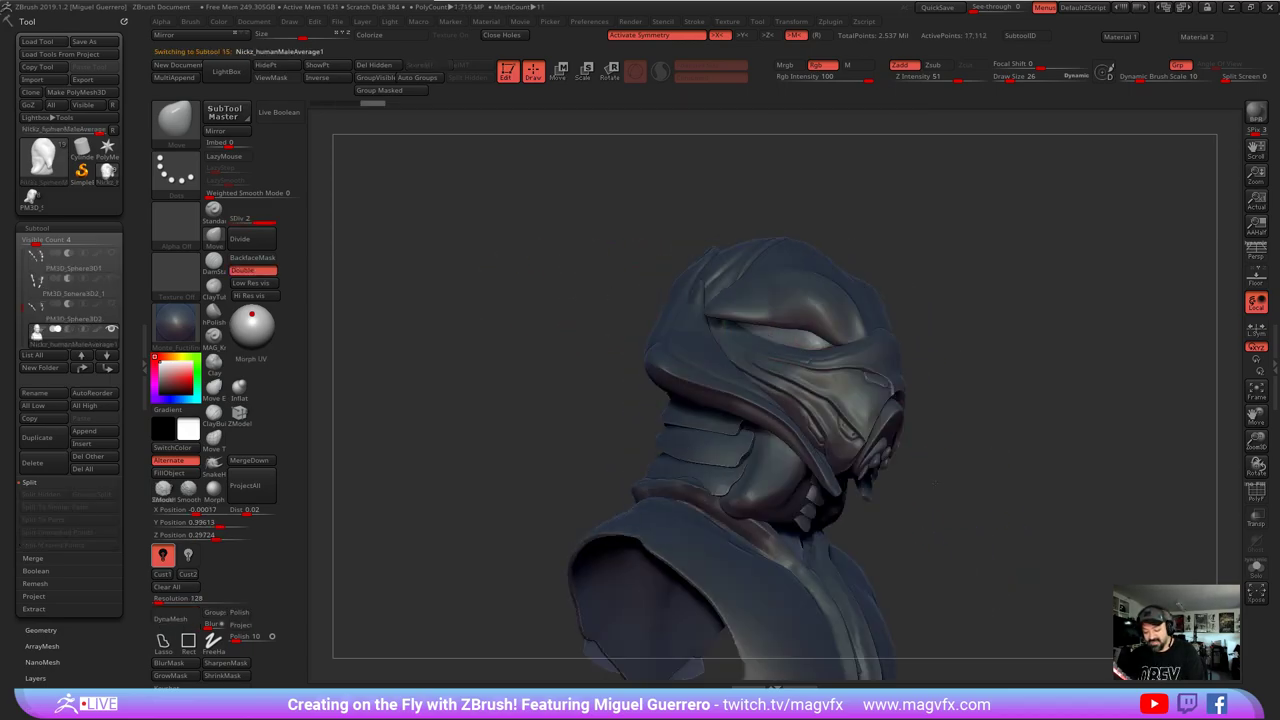
click(1256, 568)
click(1256, 568)
right_drag(1199, 538, 1043, 492)
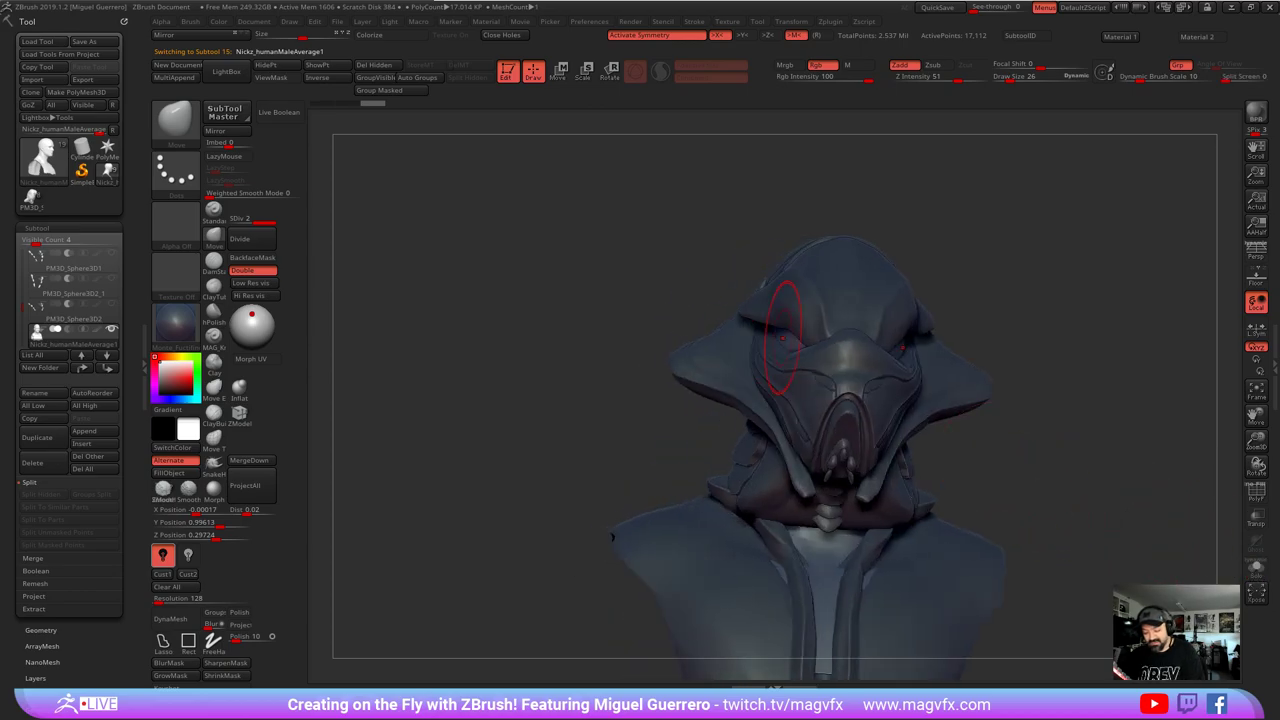
mouse_move(543, 286)
right_down()
mouse_move(757, 325)
mouse_move(457, 443)
mouse_move(481, 430)
mouse_move(478, 446)
right_up()
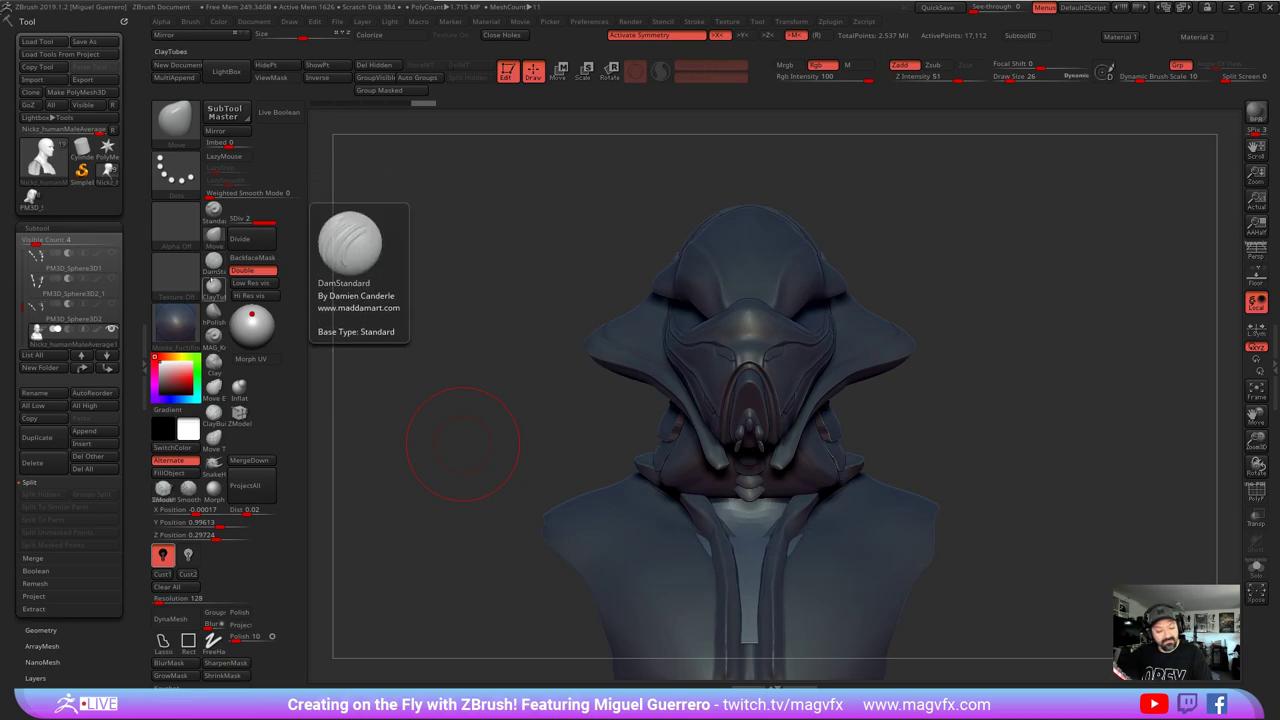
- Select helmetStreamA_10 and insert a mirrored pair of spheres in the eye openings with the IMM Primitives brush
click(213, 260)
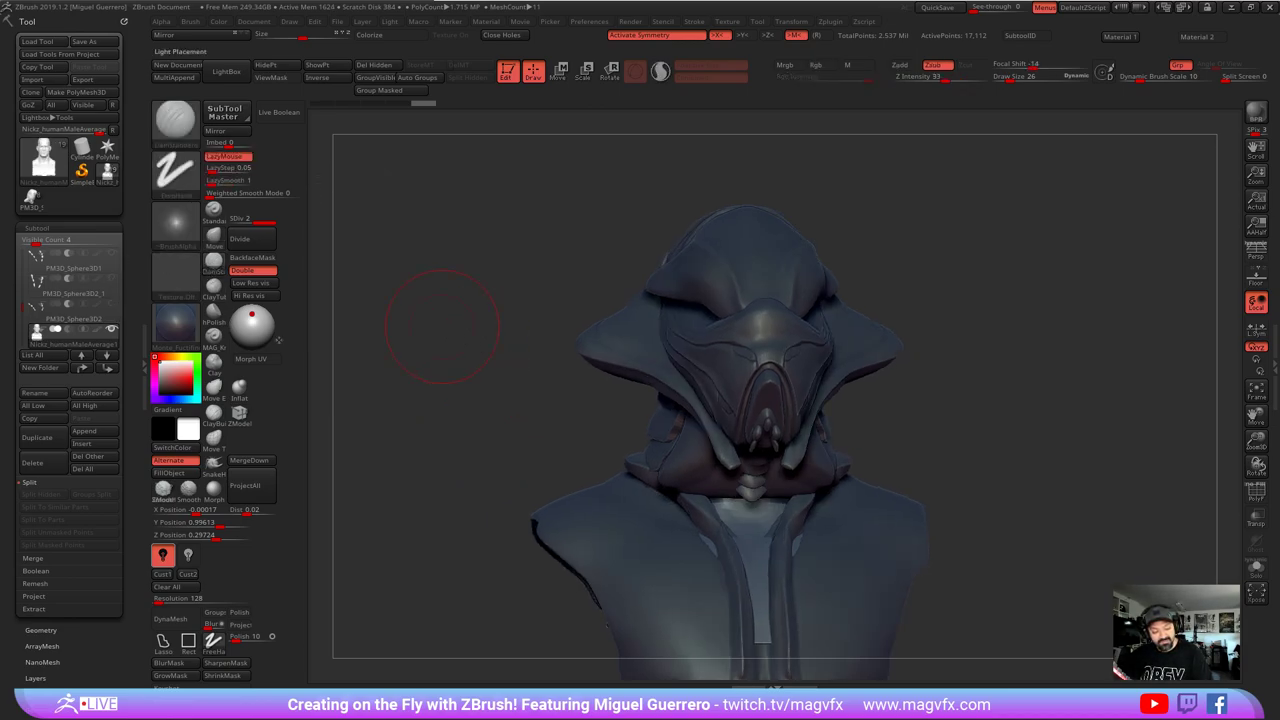
drag(443, 325, 544, 340)
alt+click(705, 319)
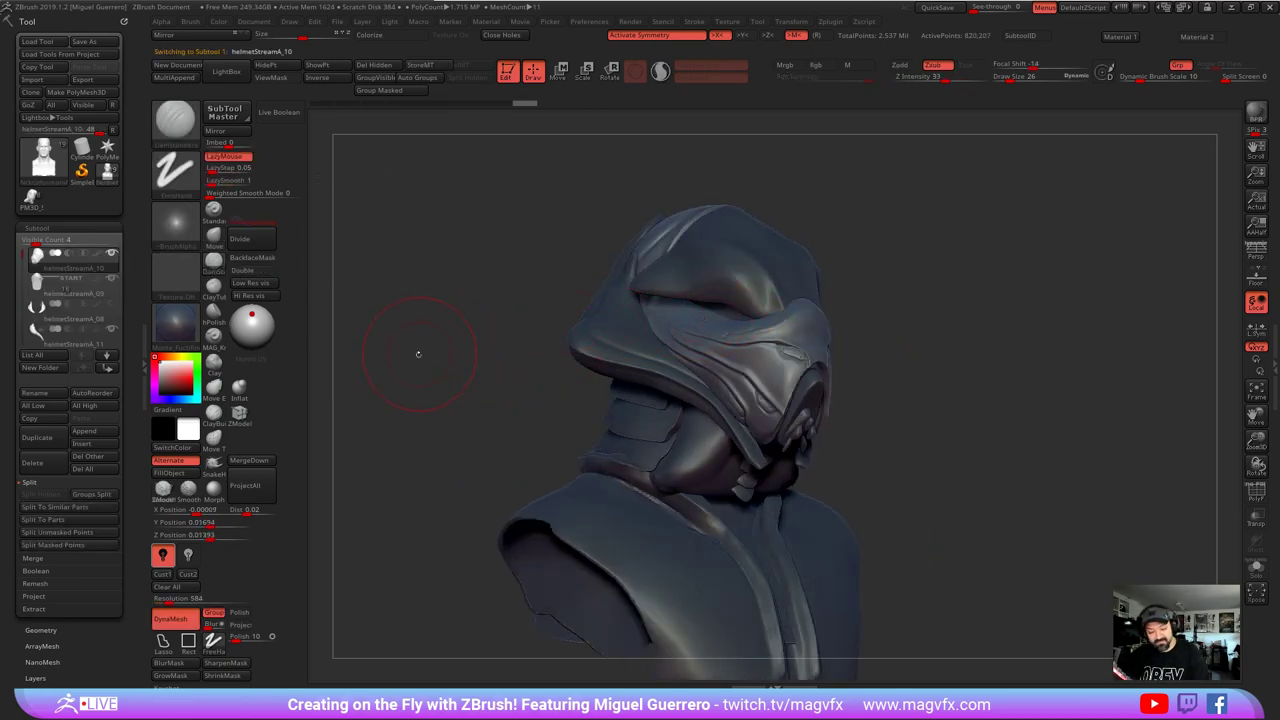
click(176, 118)
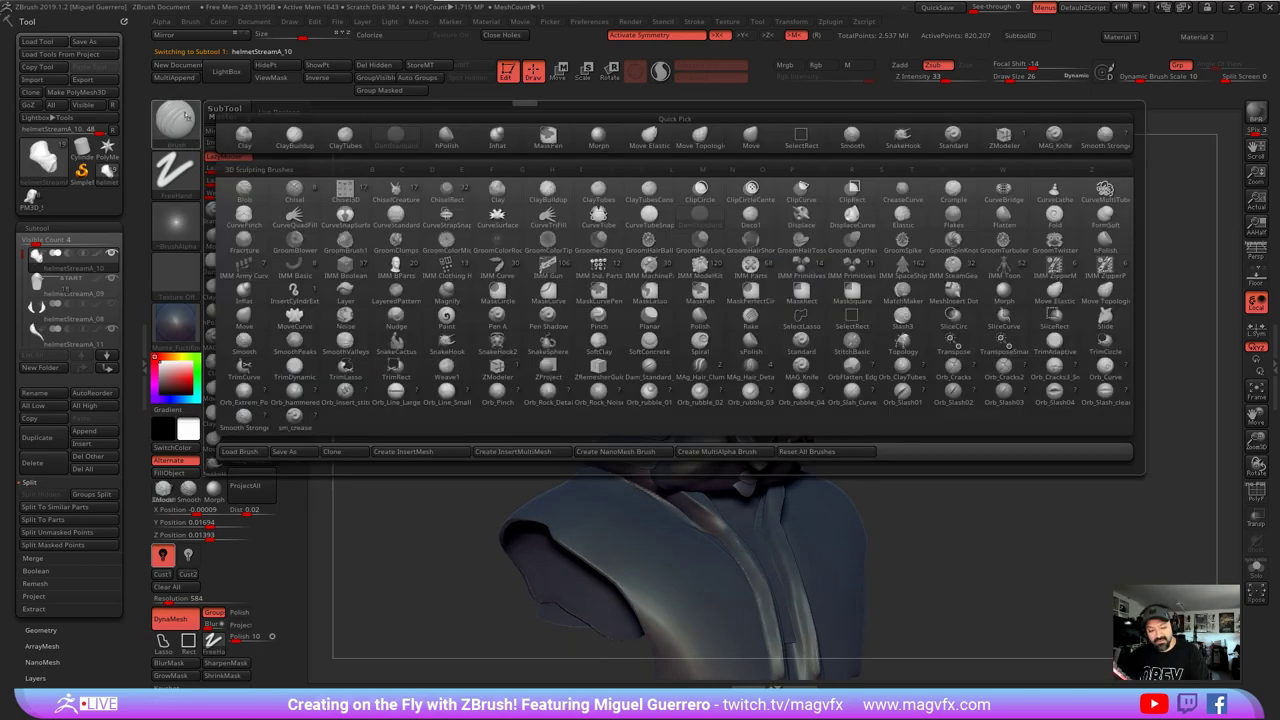
key(i)
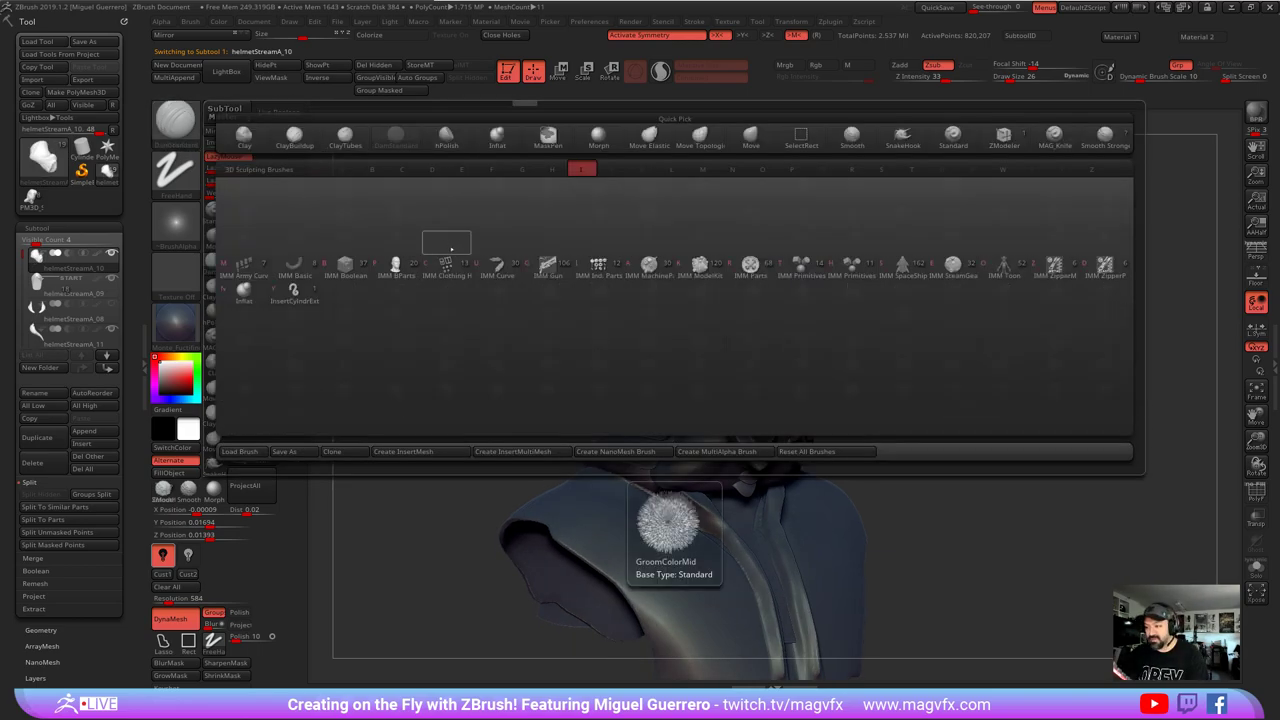
click(800, 265)
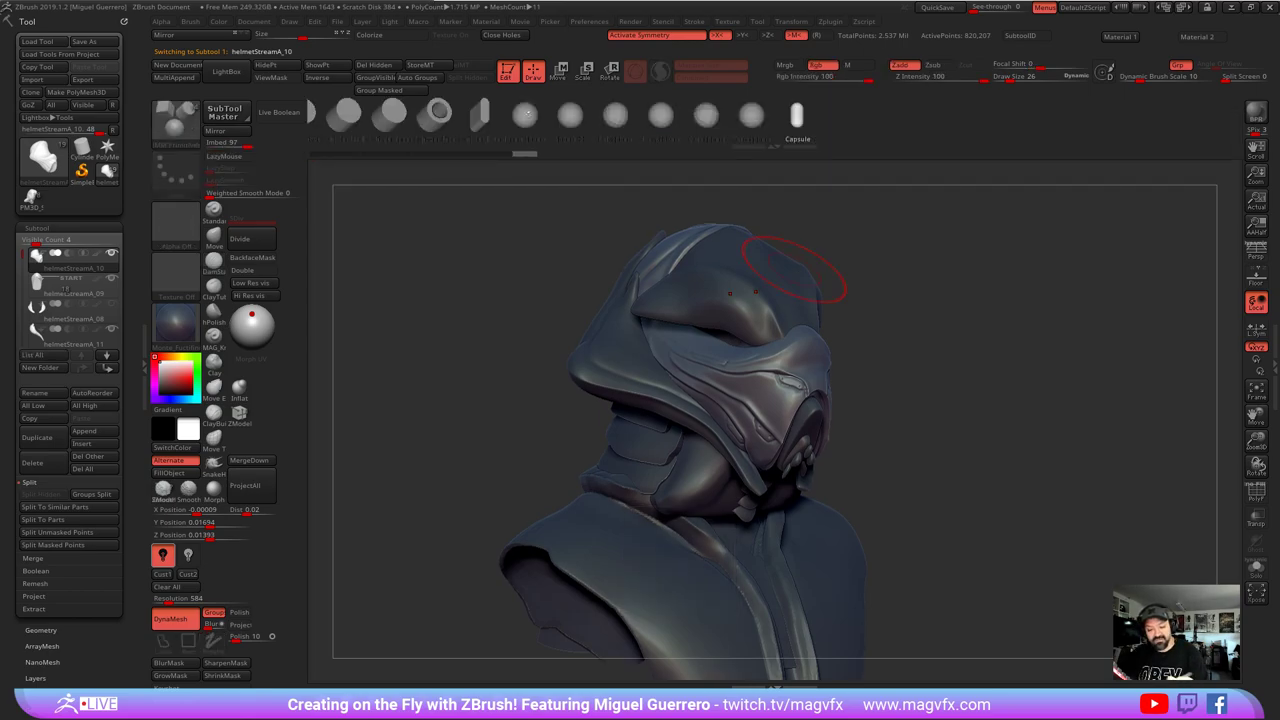
click(528, 115)
drag(508, 371, 547, 386)
drag(702, 348, 690, 361)
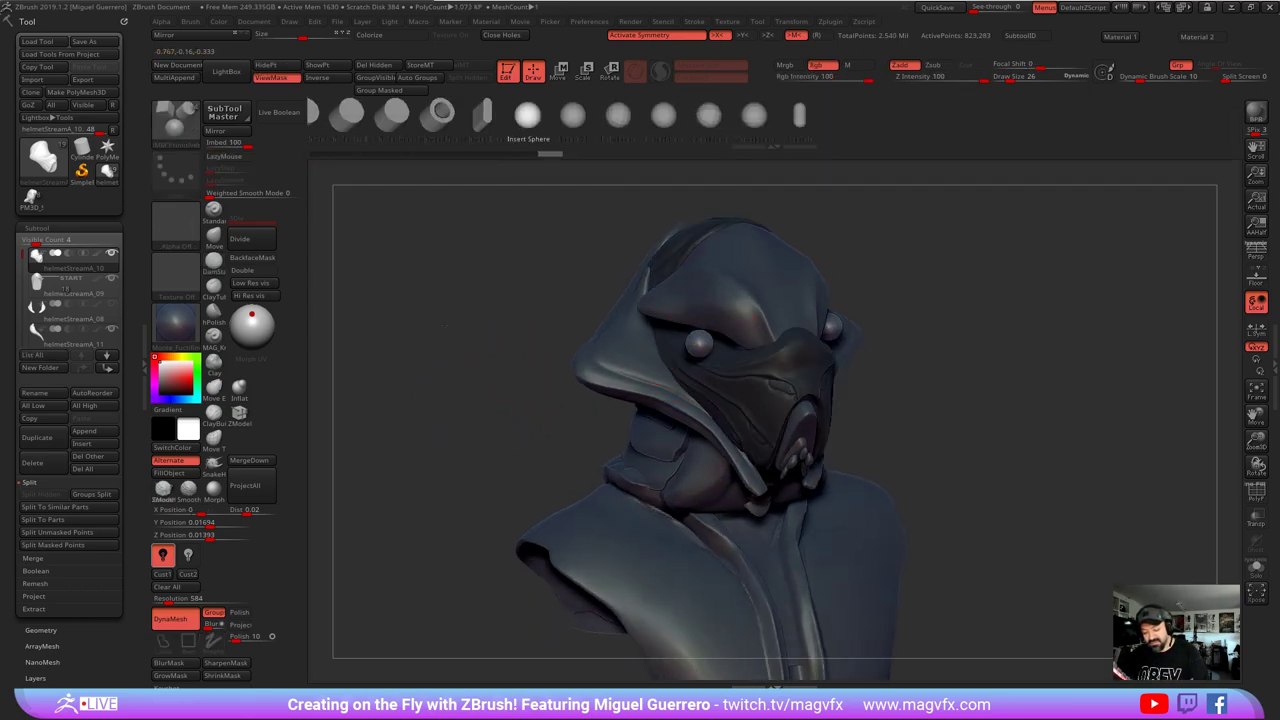
- Push the inserted eye spheres under the brow and stretch them into slanted almond shapes with Move
shift+drag(480, 308, 425, 305)
click(213, 237)
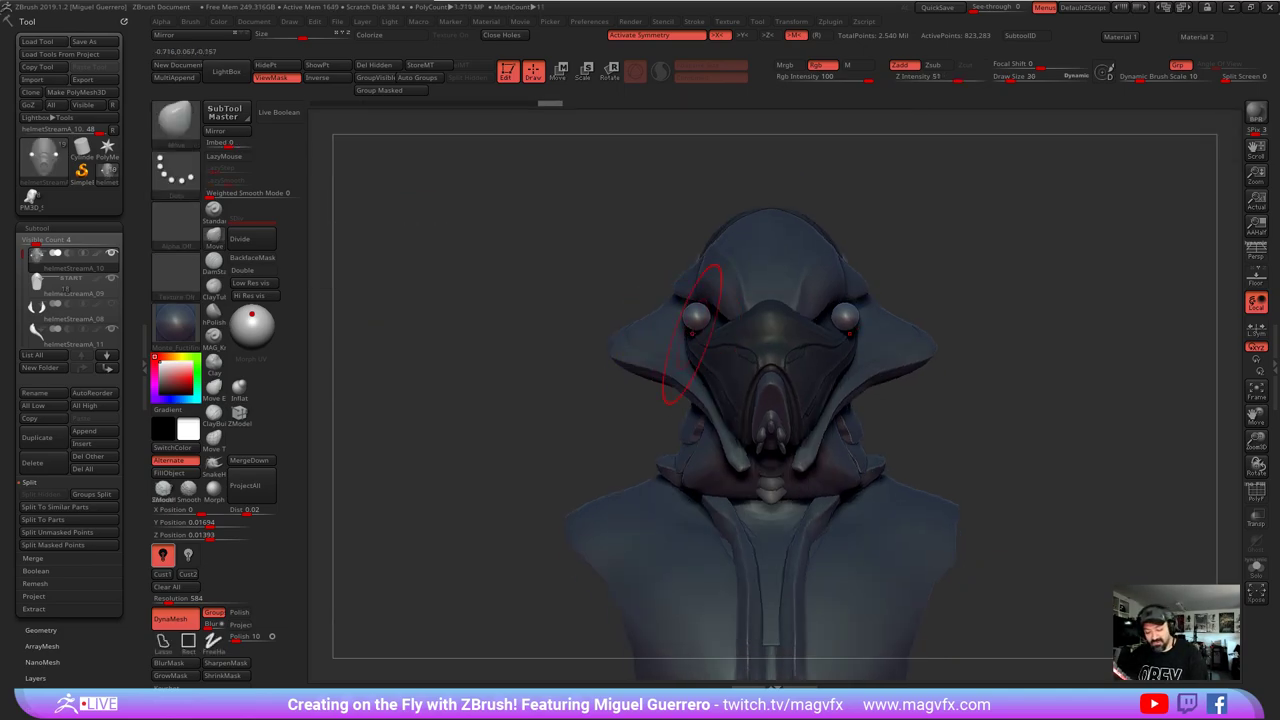
drag(690, 319, 710, 319)
mouse_move(545, 312)
mouse_down()
mouse_move(694, 313)
mouse_move(400, 308)
mouse_up()
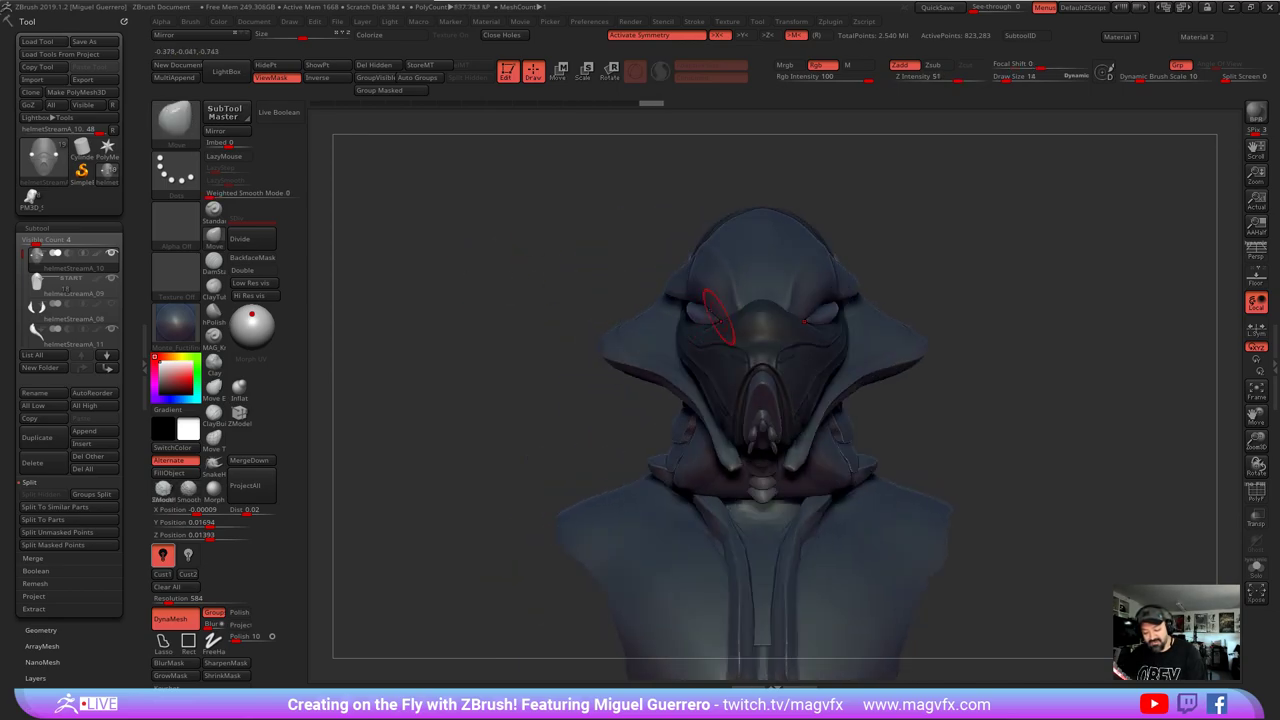
right_drag(718, 318, 665, 370)
right_drag(590, 310, 668, 292)
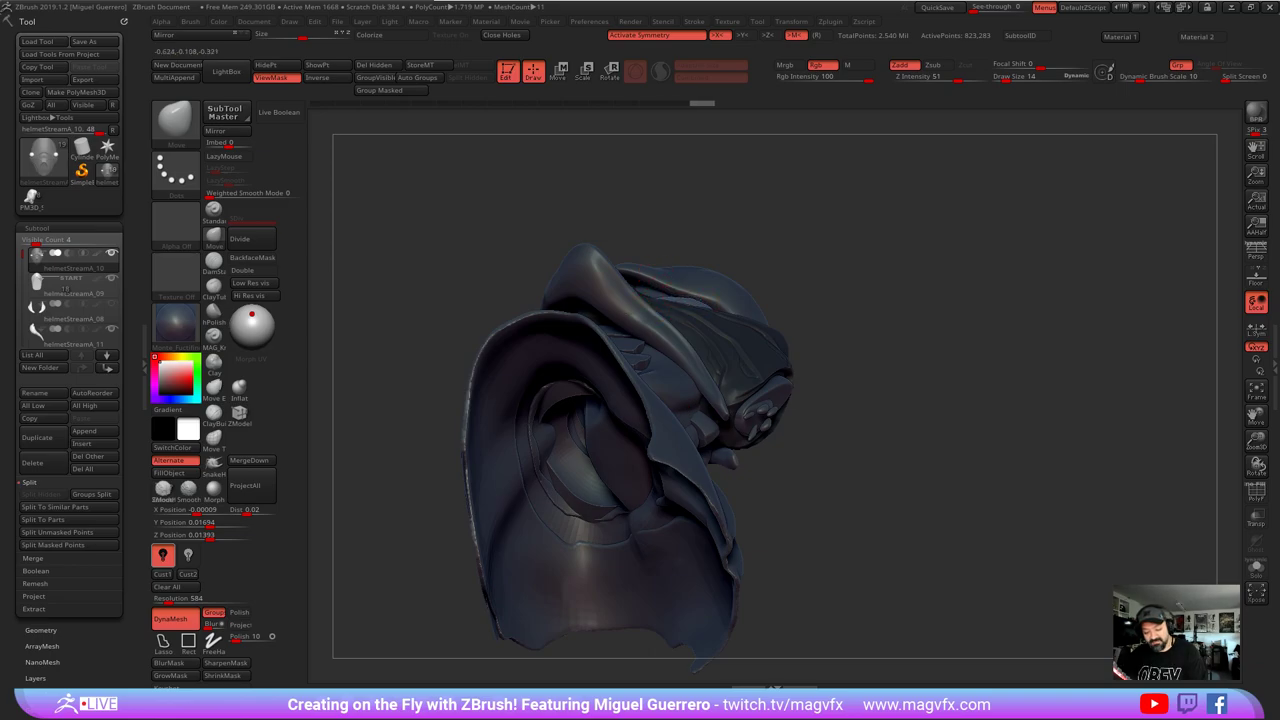
- Refine the eye shapes and their inner corners against the mask with Move at draw size 14
shift+drag(560, 325, 585, 322)
mouse_move(620, 205)
right_down()
mouse_move(523, 286)
mouse_move(460, 275)
right_up()
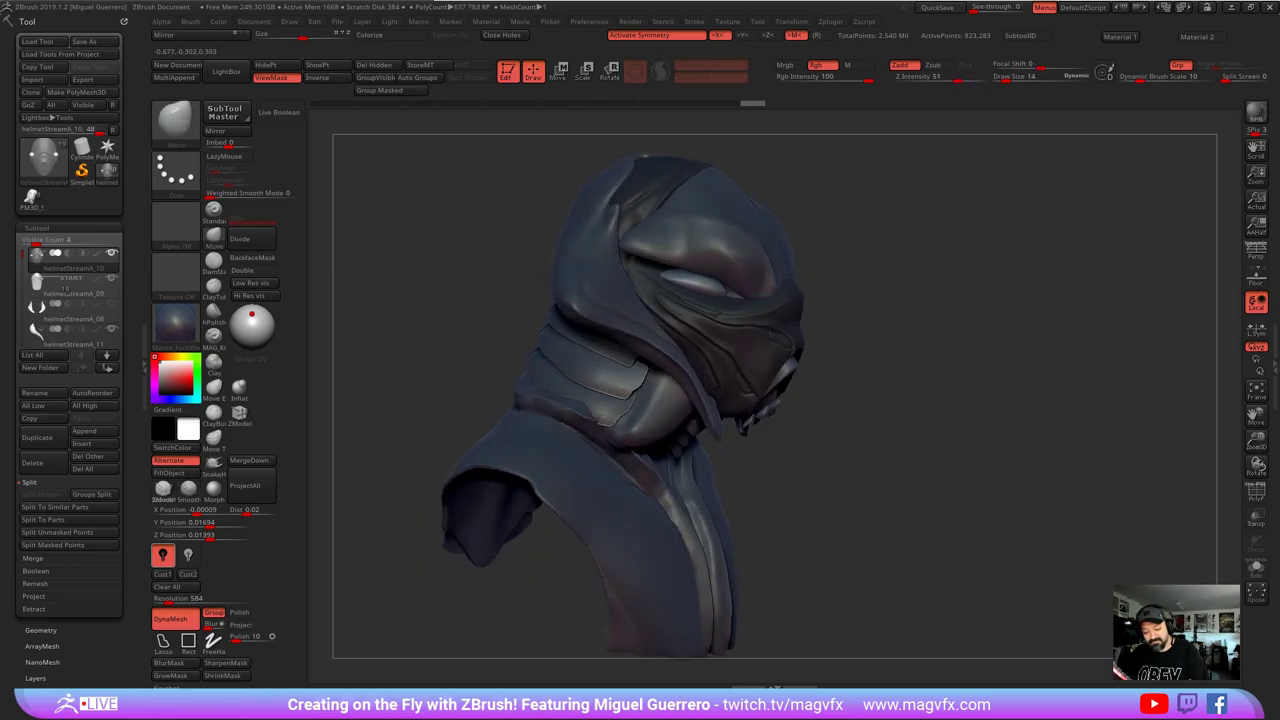
mouse_move(480, 290)
mouse_down()
mouse_move(665, 275)
mouse_move(660, 290)
mouse_move(698, 290)
mouse_up()
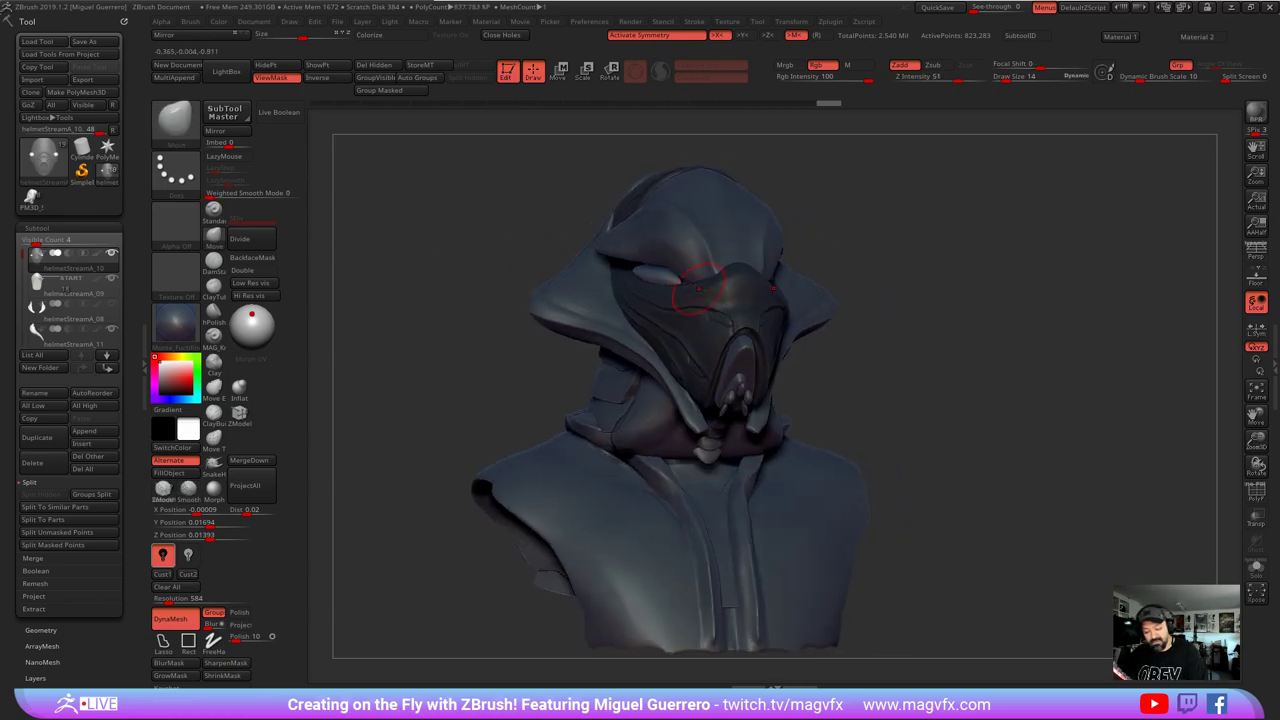
drag(531, 246, 676, 283)
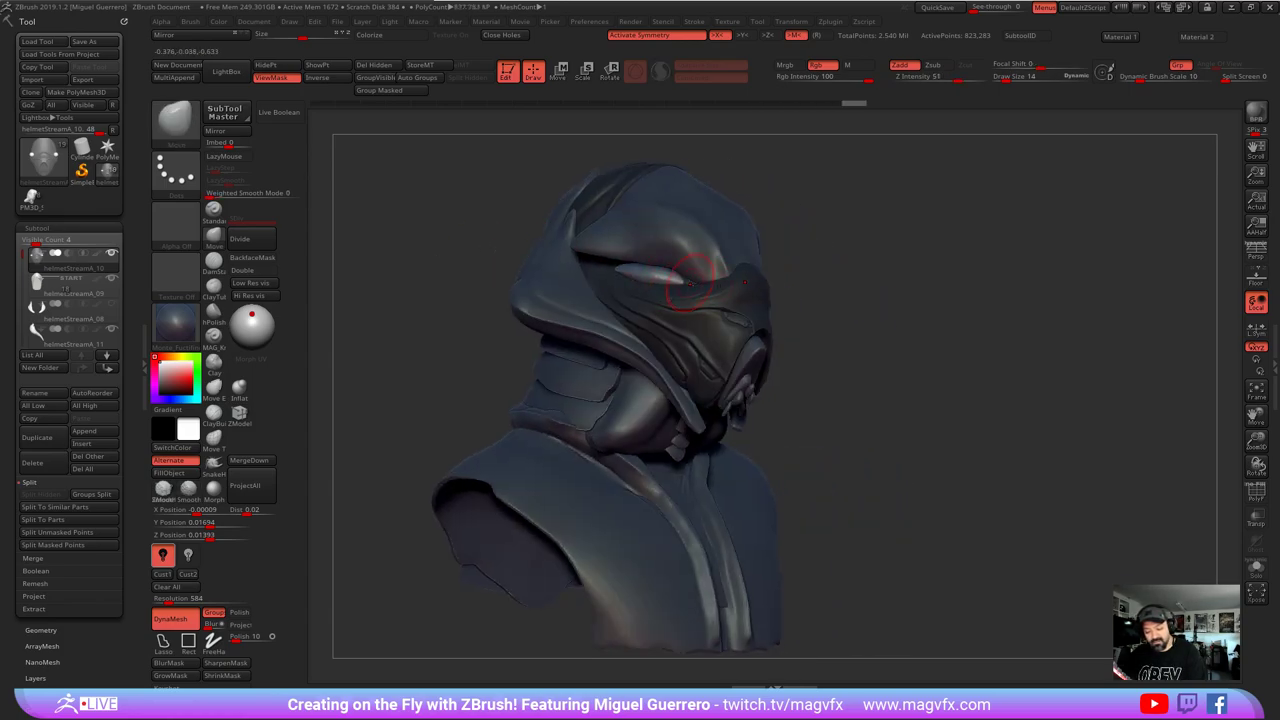
alt+click(687, 284)
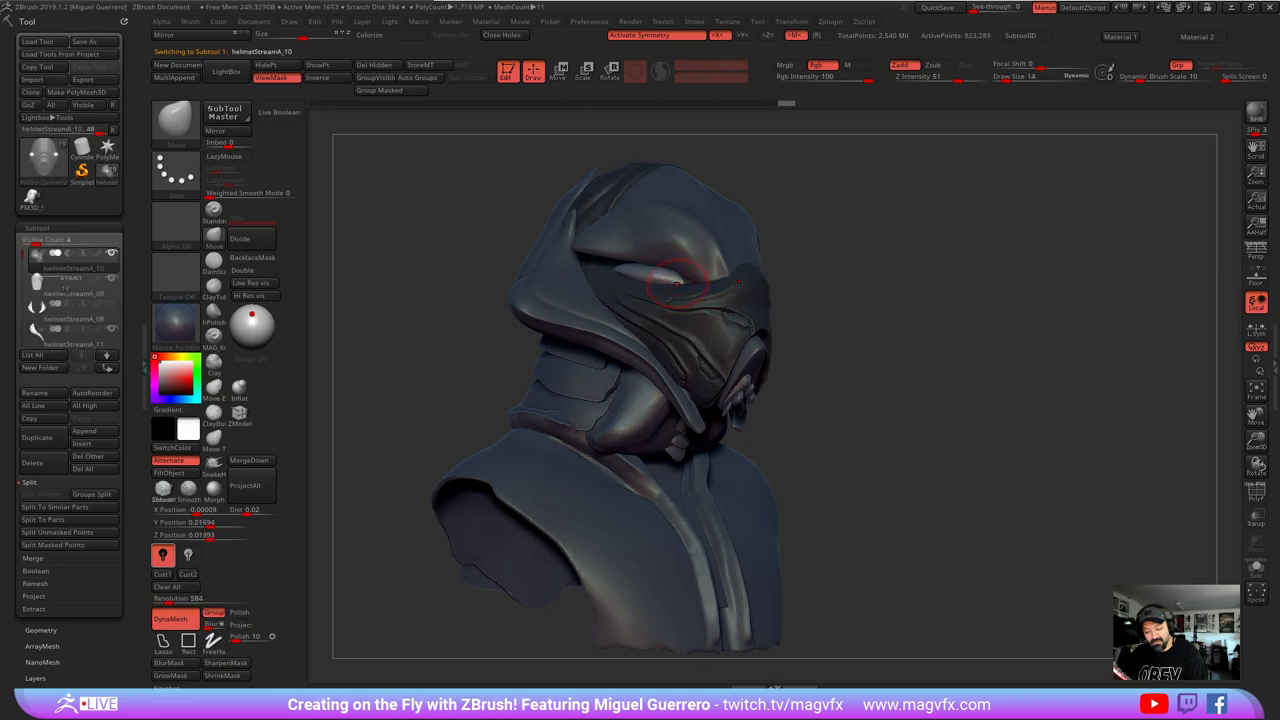
- Clear the mask and re-mesh helmetStreamA_10 with DynaMesh at resolution 584 to fuse the eyes into the mask
mouse_move(680, 279)
right_down()
mouse_move(575, 284)
mouse_move(684, 285)
right_up()
drag(680, 272, 560, 265)
click(213, 208)
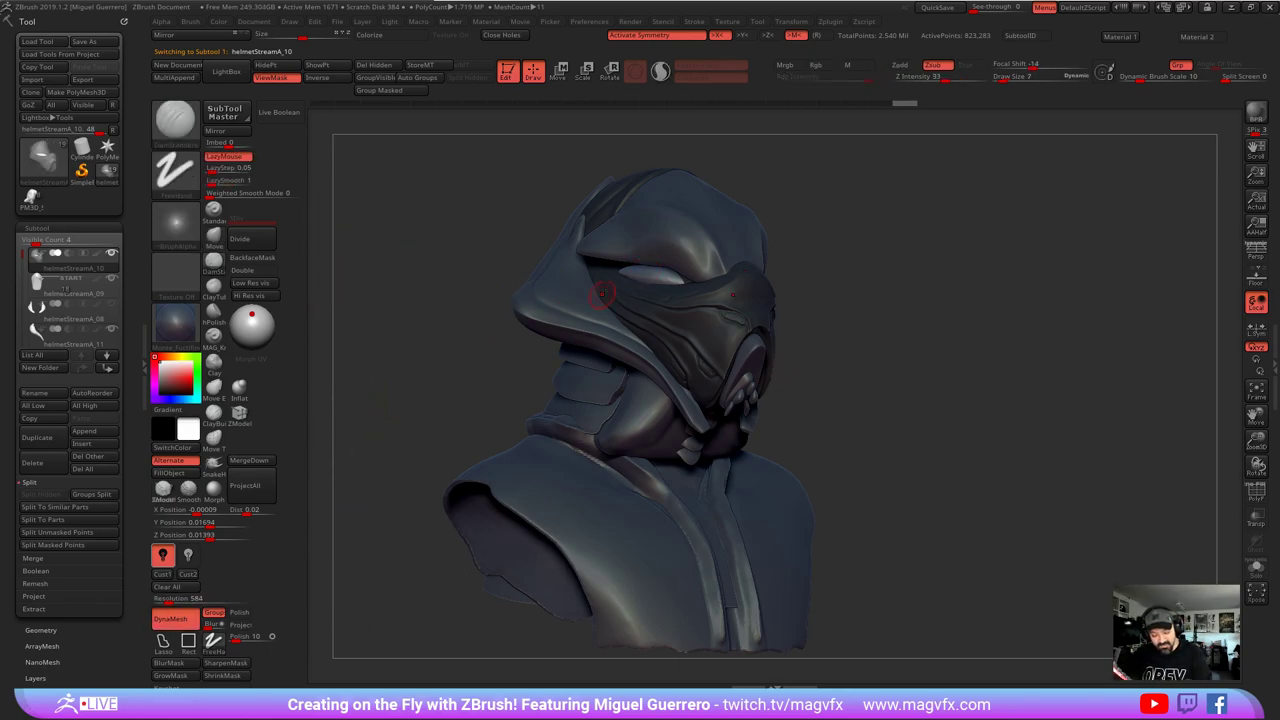
mouse_move(396, 372)
ctrl+mouse_down()
mouse_move(414, 391)
mouse_move(420, 366)
ctrl+mouse_up()
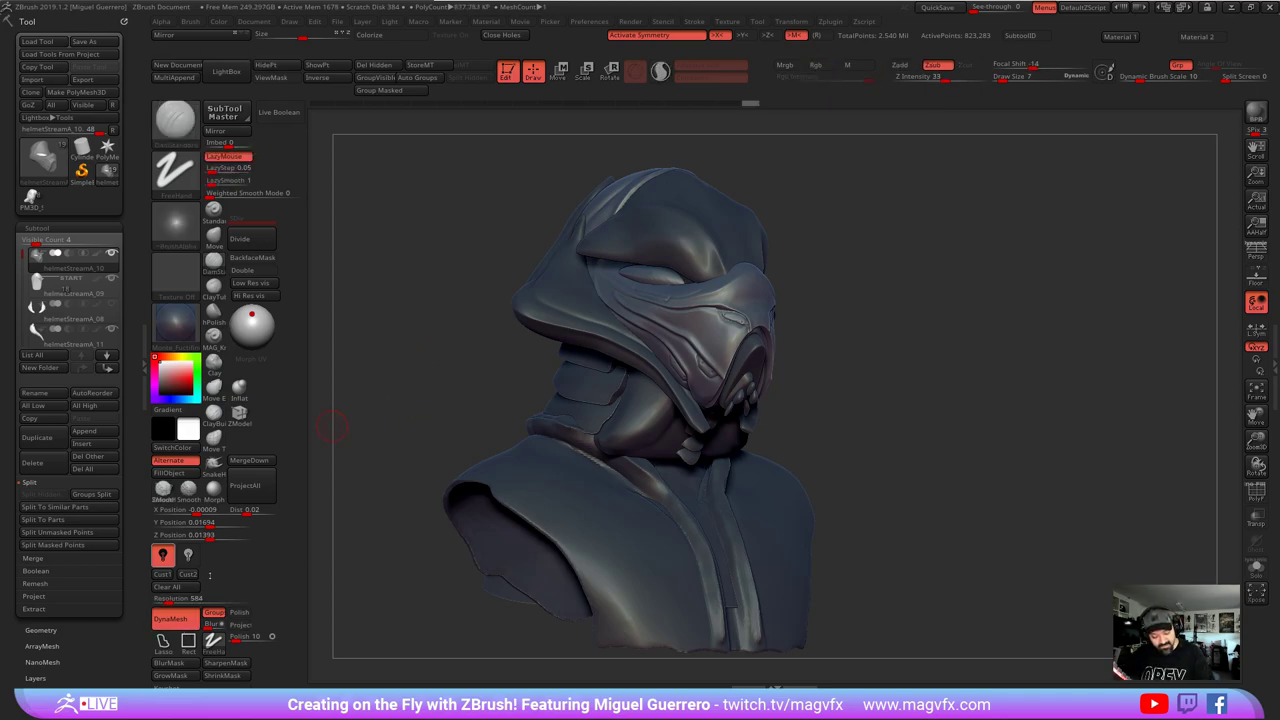
key(ctrl)
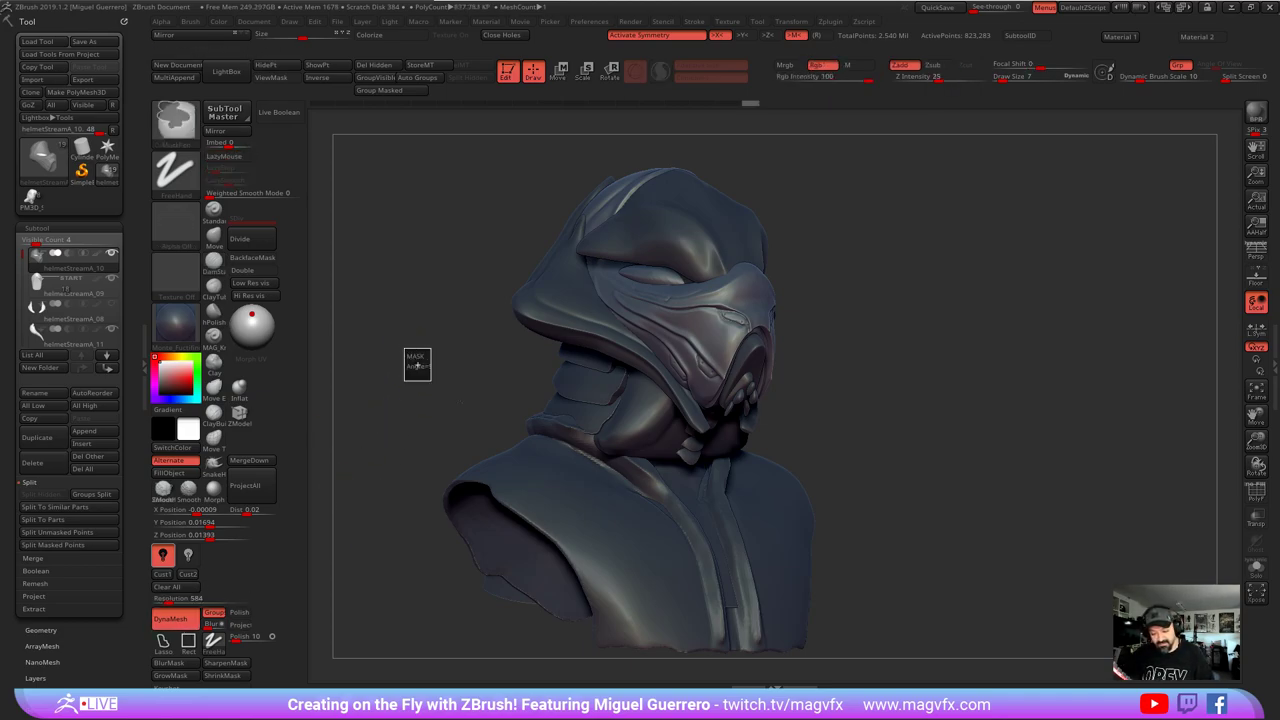
ctrl+drag(404, 348, 431, 381)
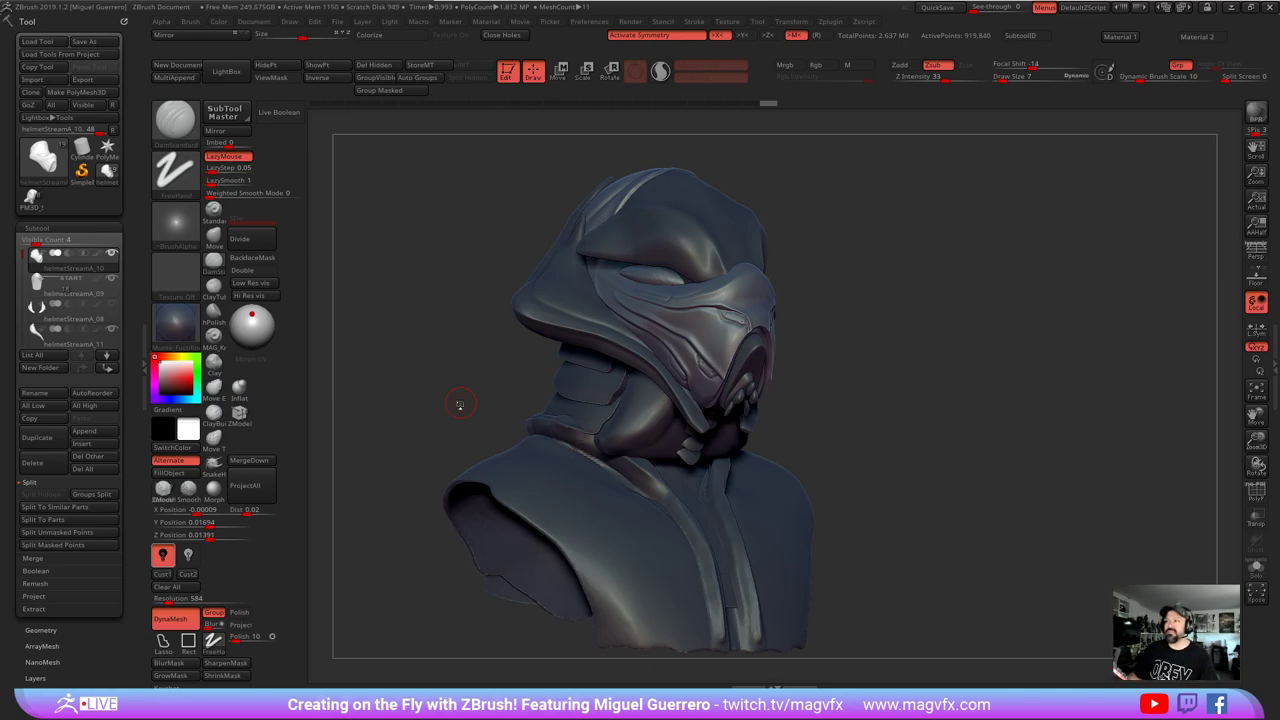
- Examine the small-scale silhouette of the whole bust in a neutral grey material from the front, side and back
drag(434, 336, 486, 371)
ctrl+right_drag(486, 371, 556, 714)
key(2)
ctrl+right_drag(556, 600, 558, 640)
mouse_move(540, 400)
mouse_down()
mouse_move(450, 380)
mouse_move(430, 460)
mouse_up()
drag(492, 488, 484, 490)
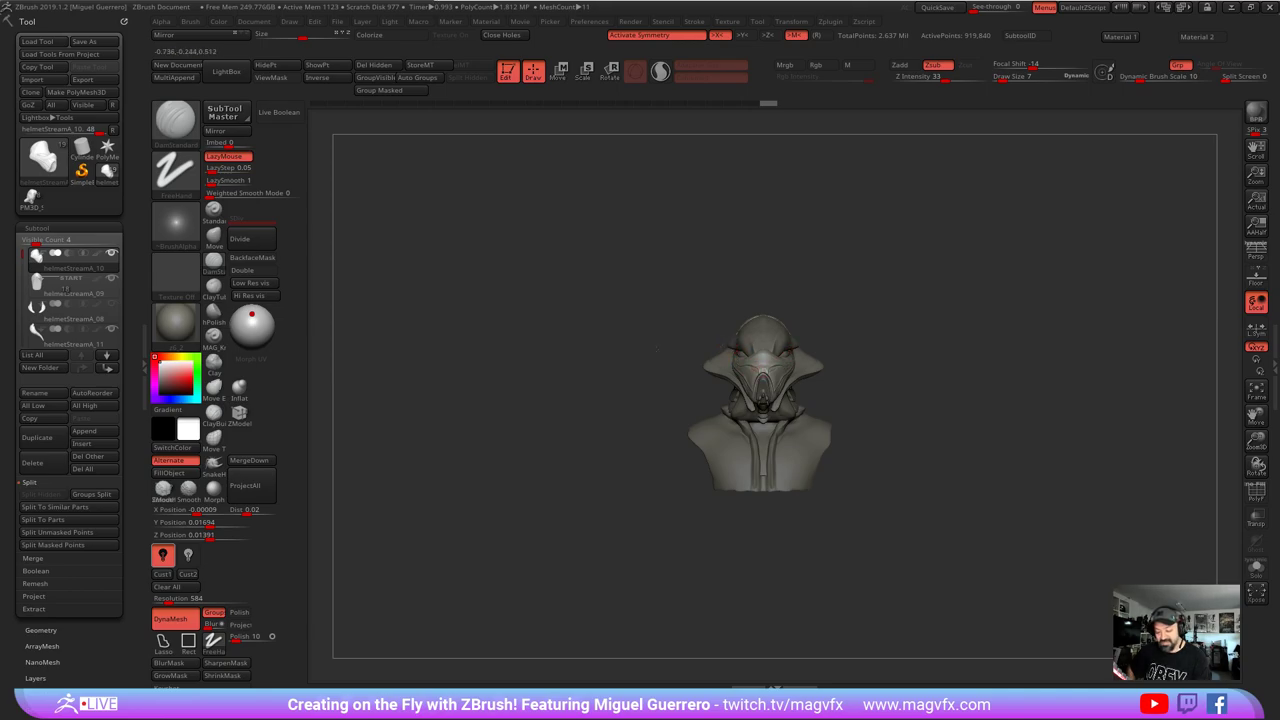
mouse_move(713, 346)
mouse_down()
mouse_move(614, 371)
mouse_move(688, 382)
mouse_up()
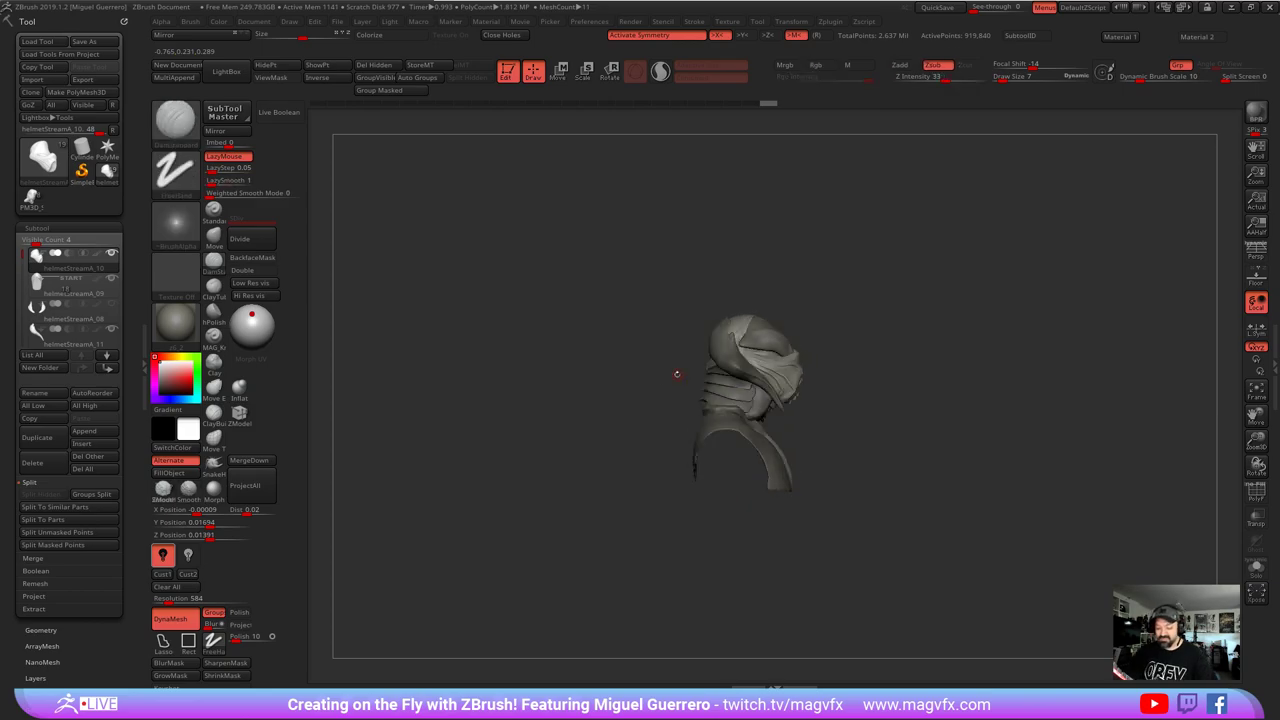
drag(544, 431, 540, 457)
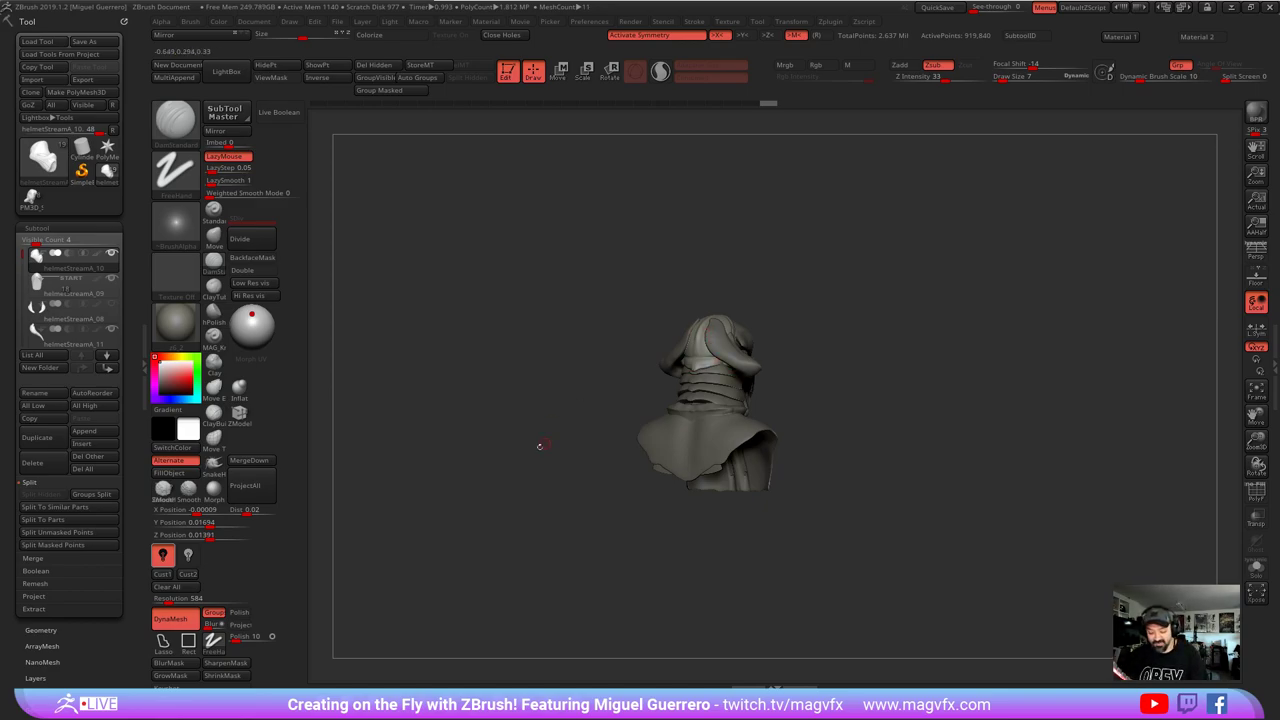
mouse_move(532, 457)
mouse_down()
mouse_move(554, 480)
mouse_move(506, 479)
mouse_up()
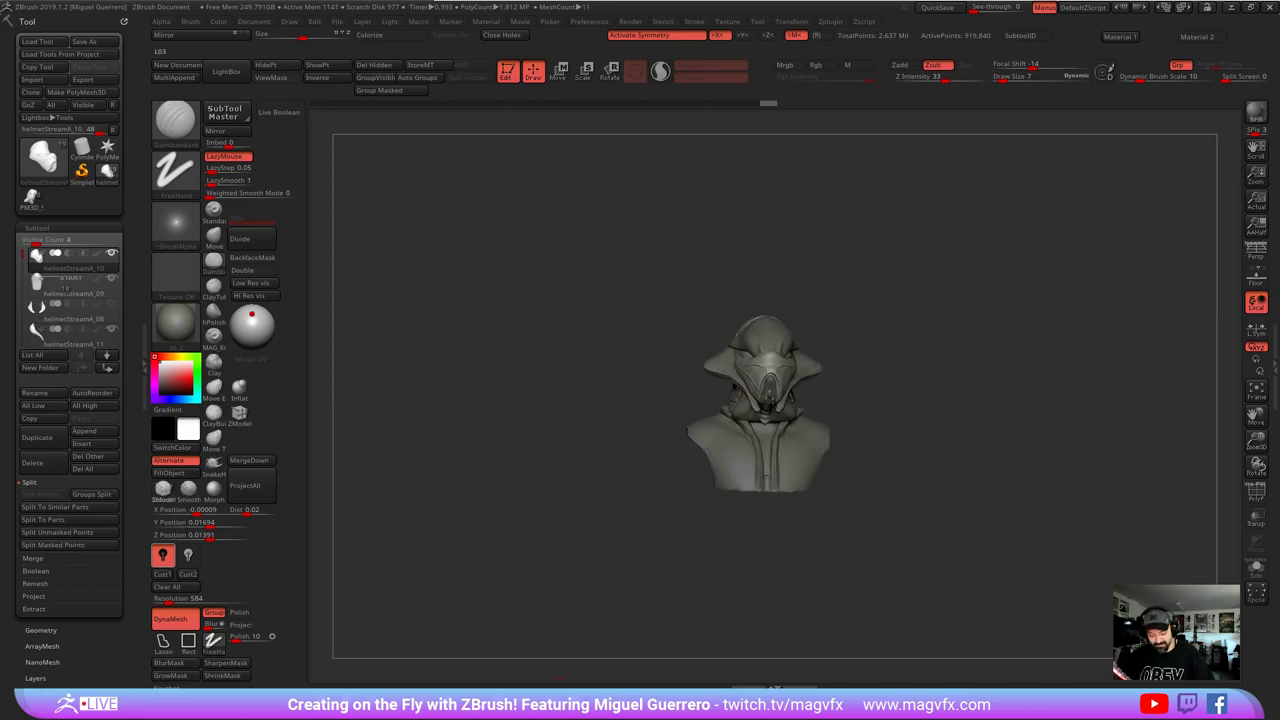
- Try different materials on the bust and apply MAG_Red
click(559, 692)
drag(560, 535, 542, 533)
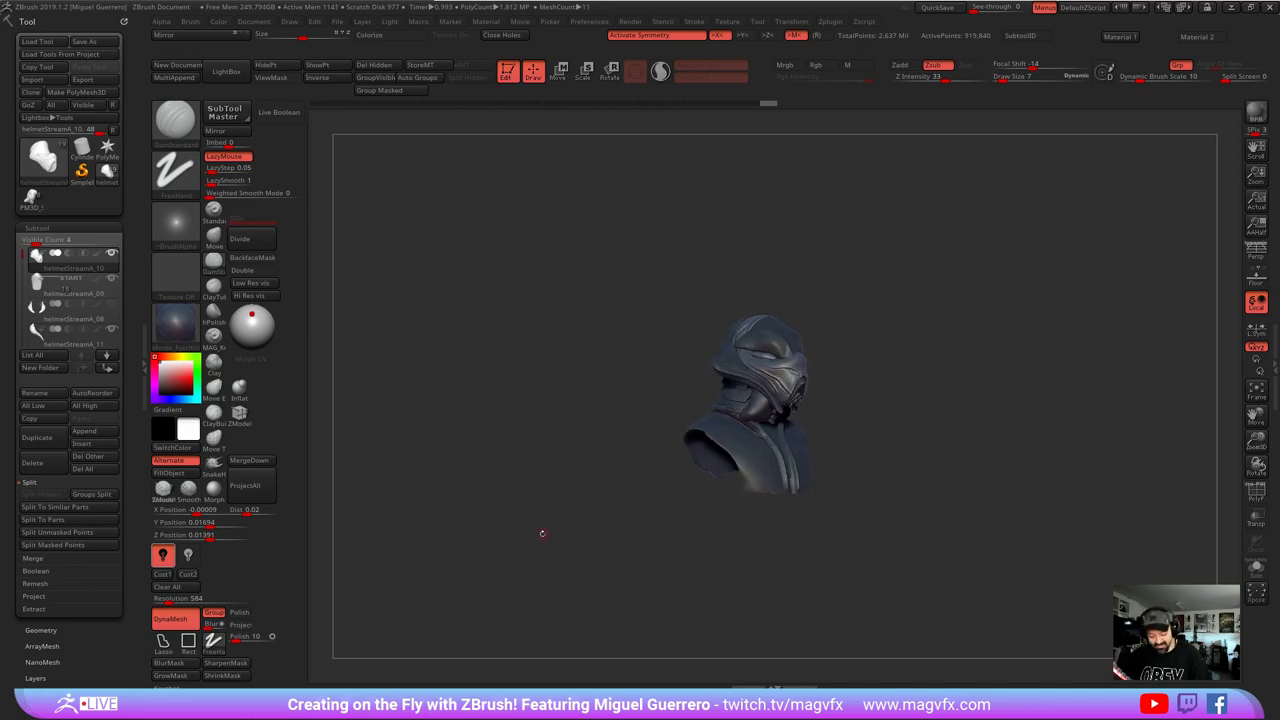
click(462, 692)
click(409, 692)
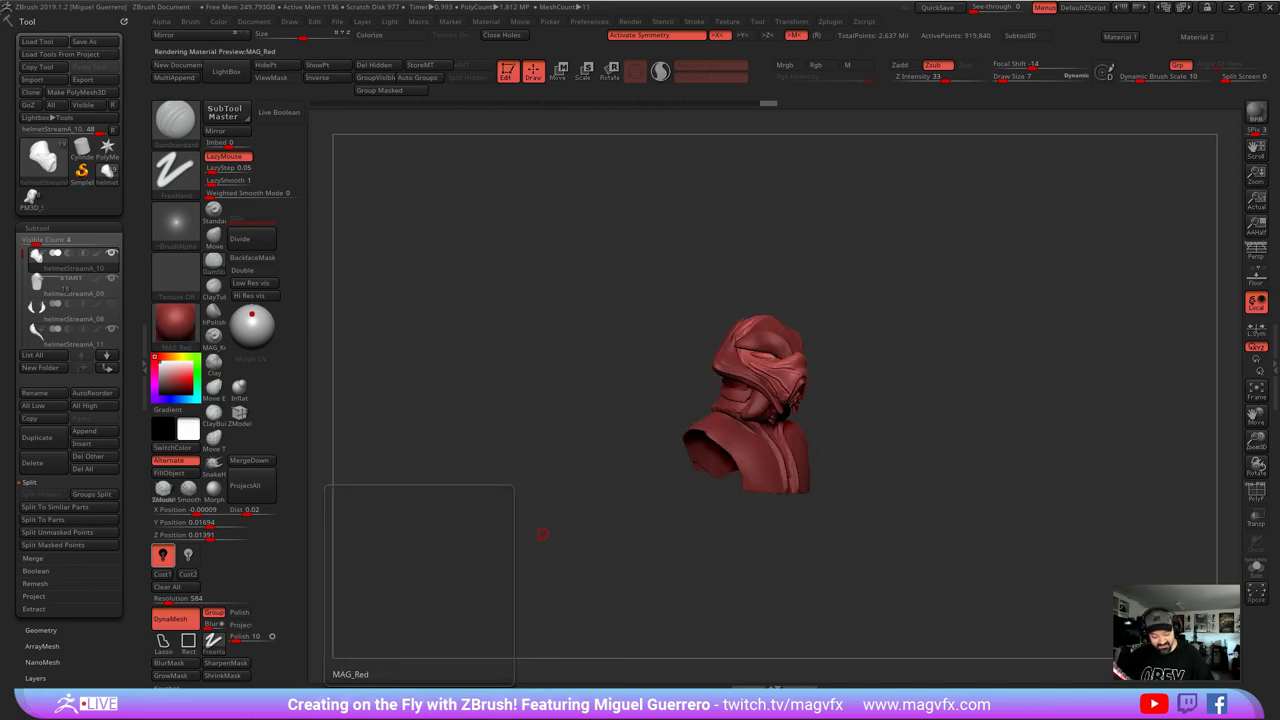
drag(541, 543, 537, 543)
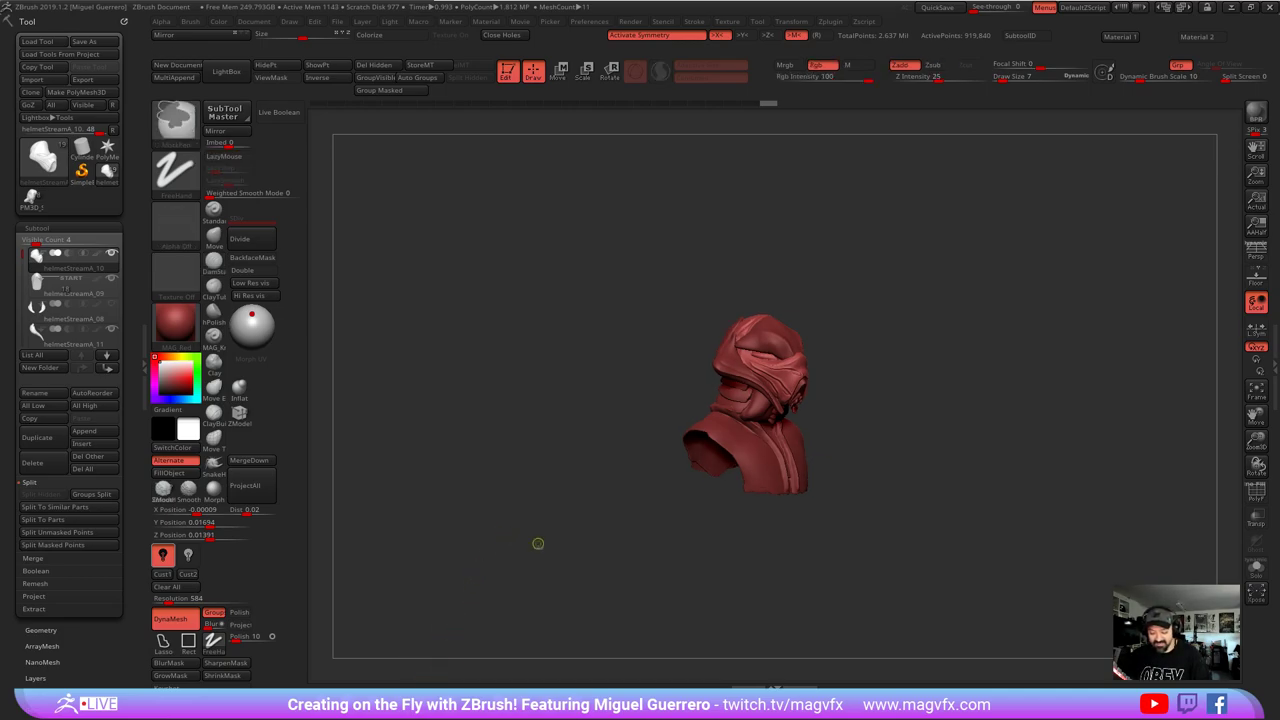
click(175, 322)
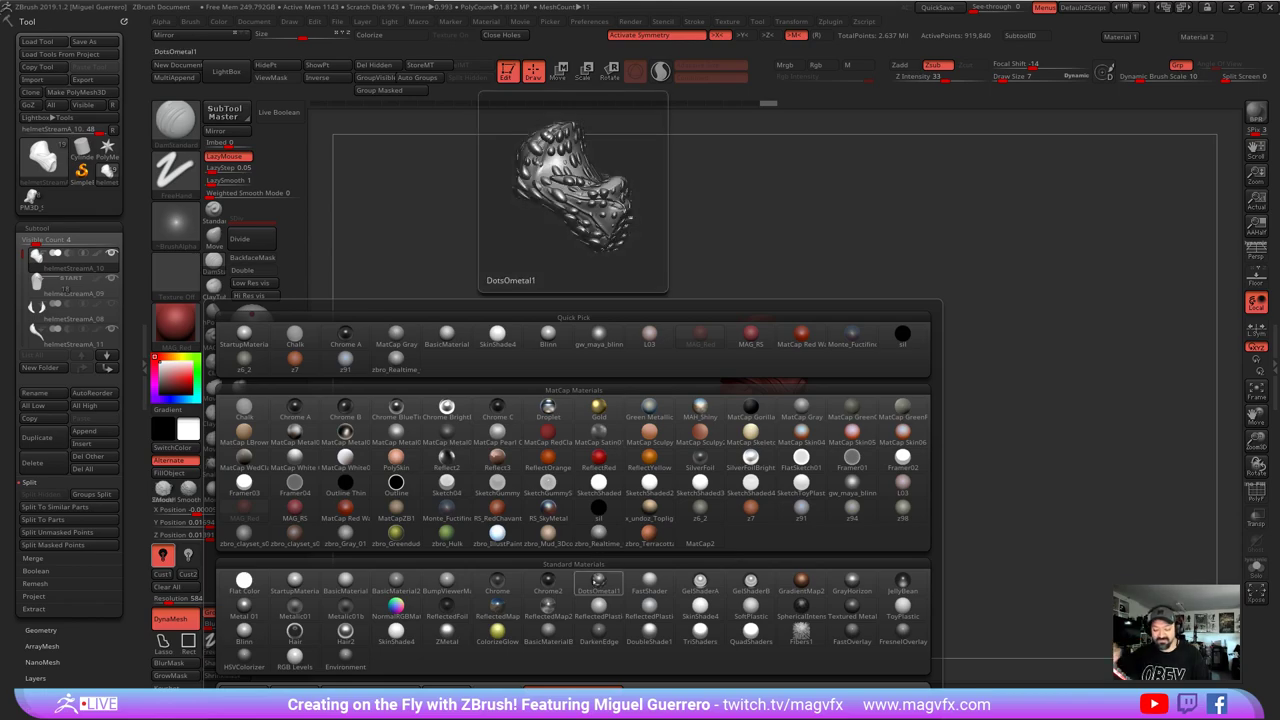
alt+drag(537, 443, 548, 476)
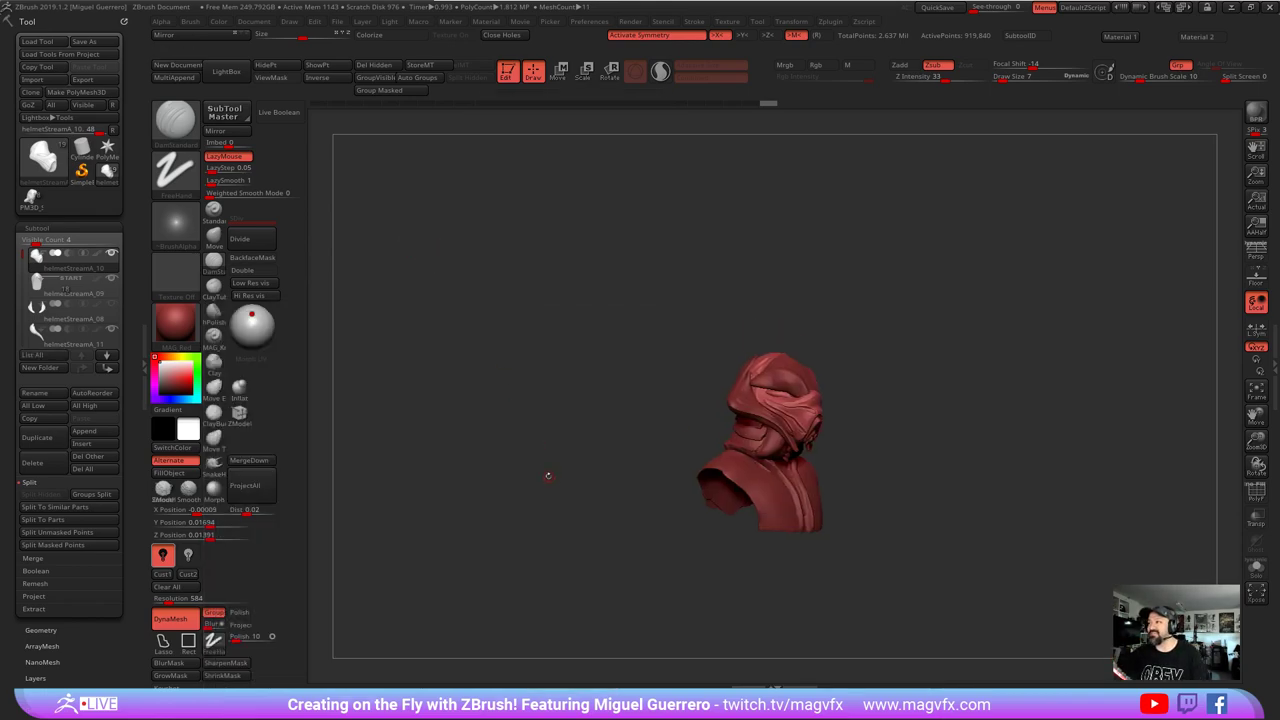
- Turn on Live Boolean for the bust
right_drag(547, 489, 528, 486)
ctrl+right_drag(528, 486, 534, 522)
alt+right_drag(534, 522, 551, 433)
mouse_move(550, 433)
mouse_down()
mouse_move(503, 417)
mouse_move(560, 412)
mouse_up()
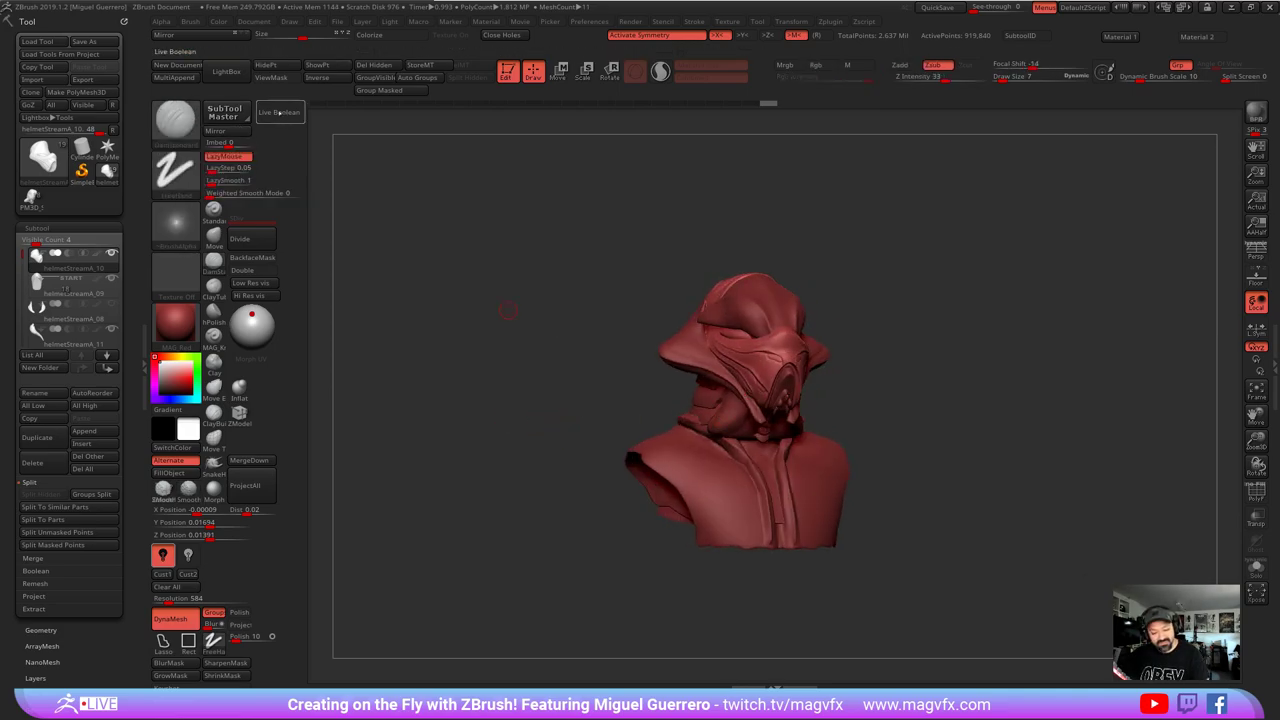
click(279, 112)
right_drag(514, 428, 492, 480)
right_drag(492, 480, 530, 478)
- Select the Extract5 garment and smooth away its collar and front folds at draw size 26
alt+click(732, 514)
alt+right_drag(625, 415, 580, 331)
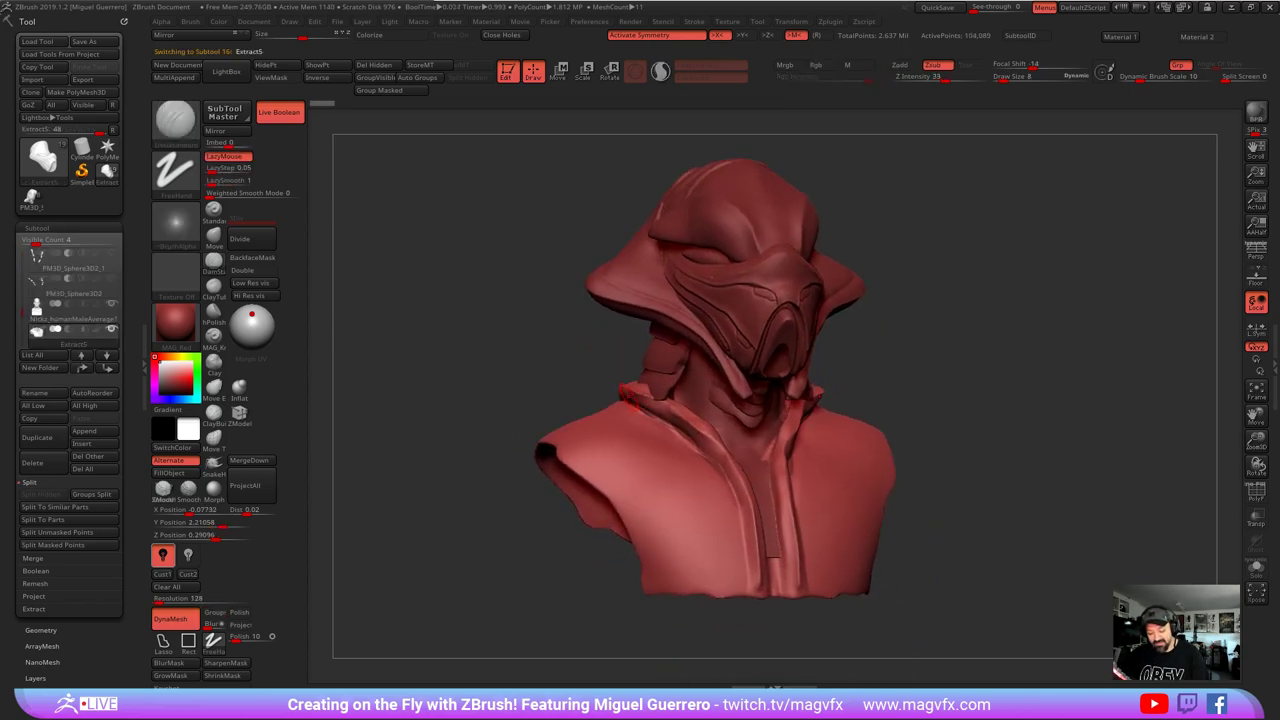
mouse_move(624, 394)
shift+mouse_down()
mouse_move(682, 426)
mouse_move(732, 494)
mouse_move(748, 576)
shift+mouse_up()
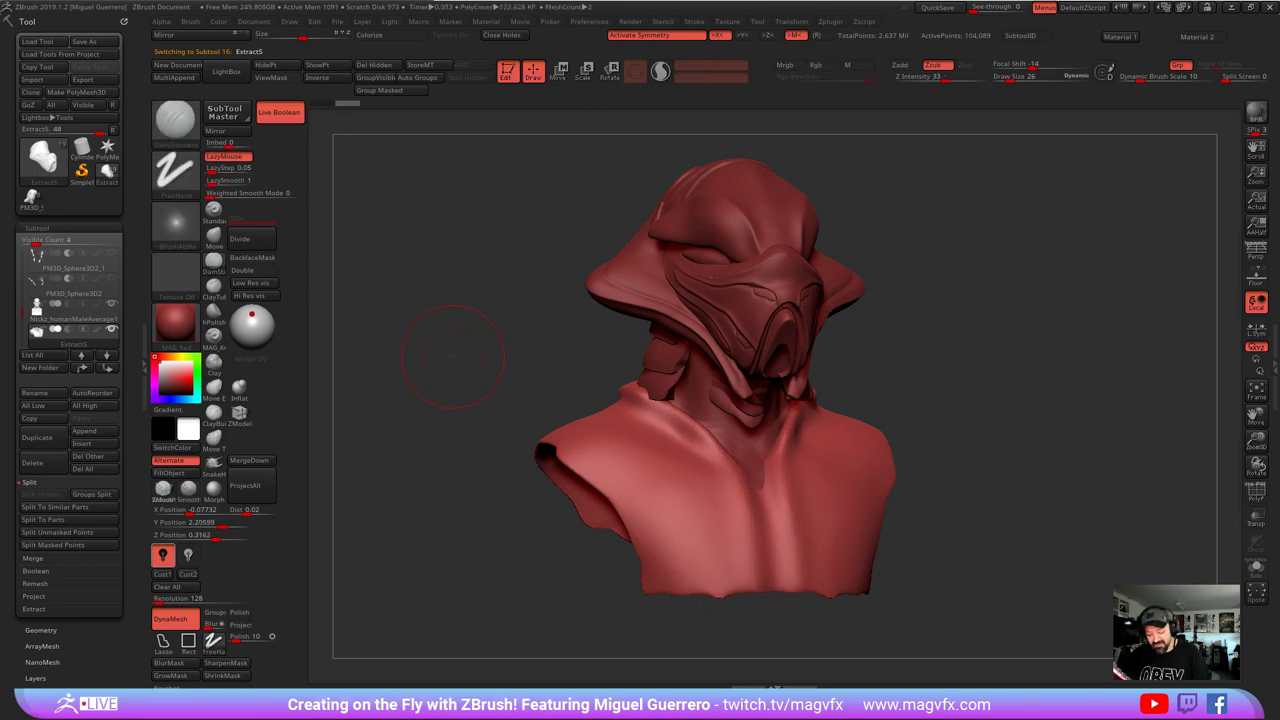
right_drag(432, 362, 540, 398)
shift+drag(609, 406, 556, 344)
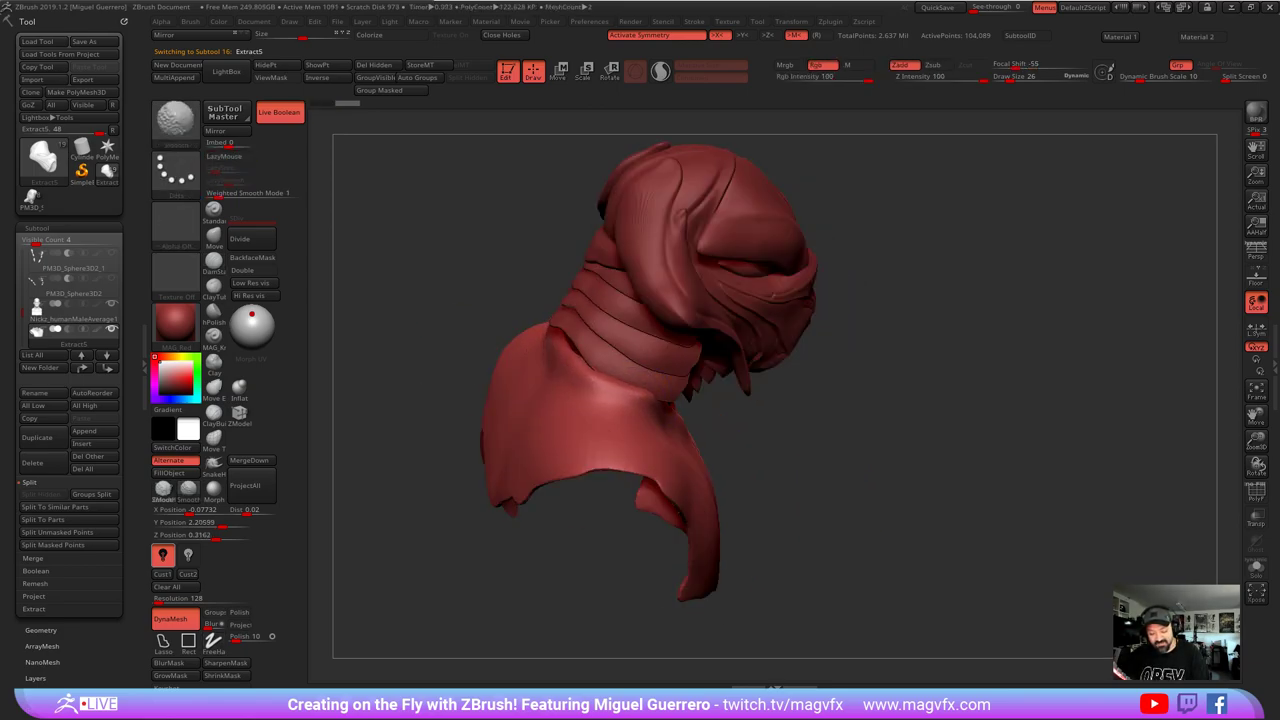
mouse_move(811, 489)
mouse_down()
mouse_move(708, 432)
mouse_move(662, 384)
mouse_up()
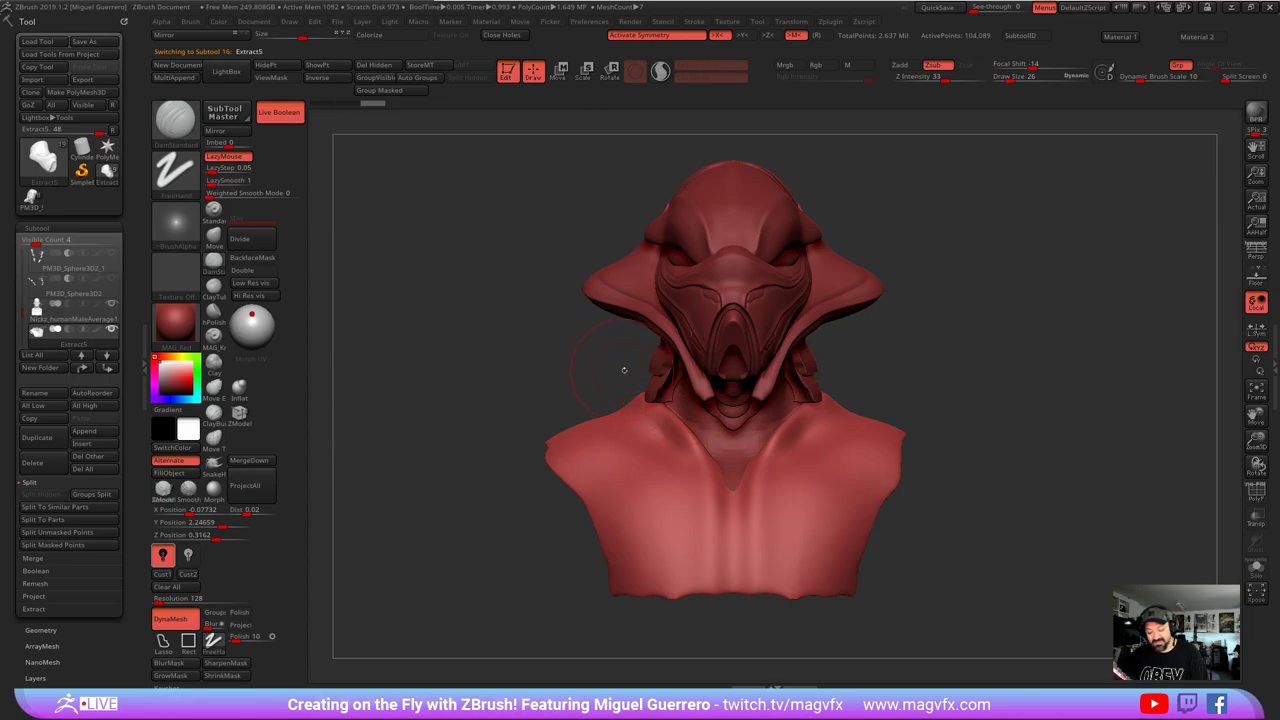
mouse_move(584, 350)
mouse_down()
mouse_move(624, 362)
mouse_move(589, 334)
mouse_move(586, 346)
mouse_up()
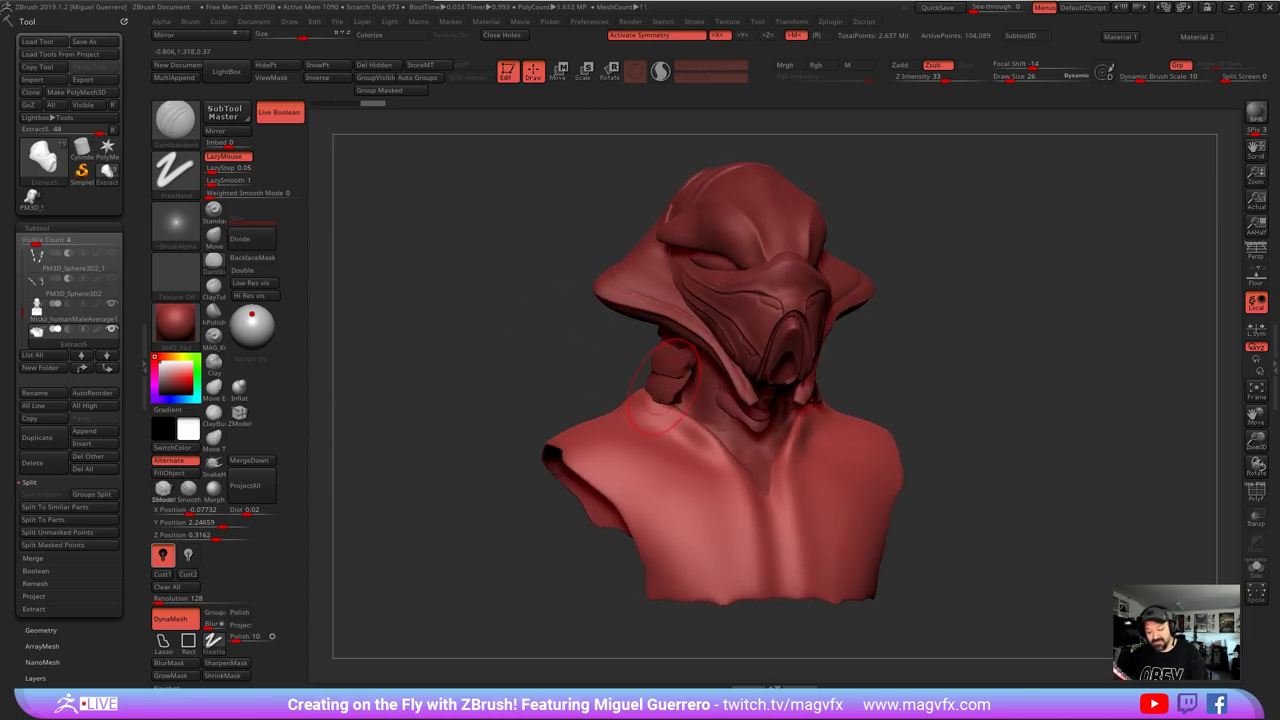
- Select the Extract3 neck plates and pull the lowest plate's front corner down and forward with Move
alt+click(661, 393)
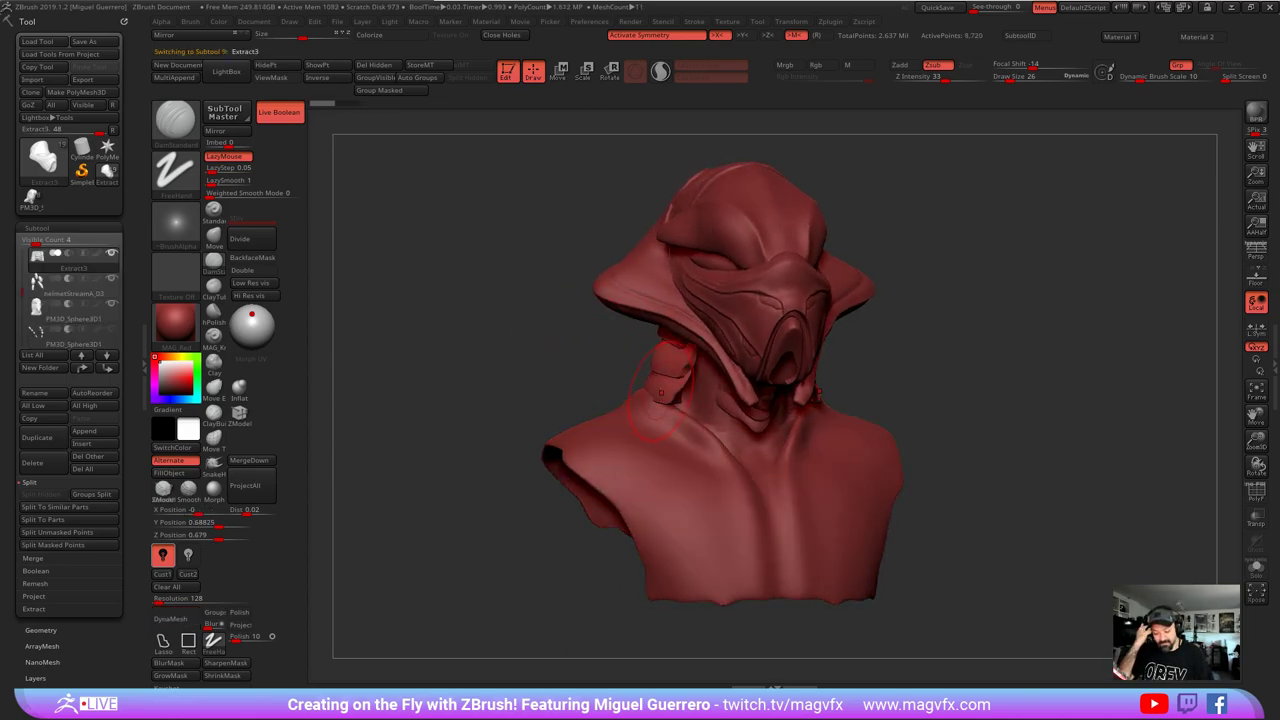
mouse_move(510, 376)
mouse_down()
mouse_move(537, 369)
mouse_move(518, 366)
mouse_move(508, 386)
mouse_up()
click(214, 238)
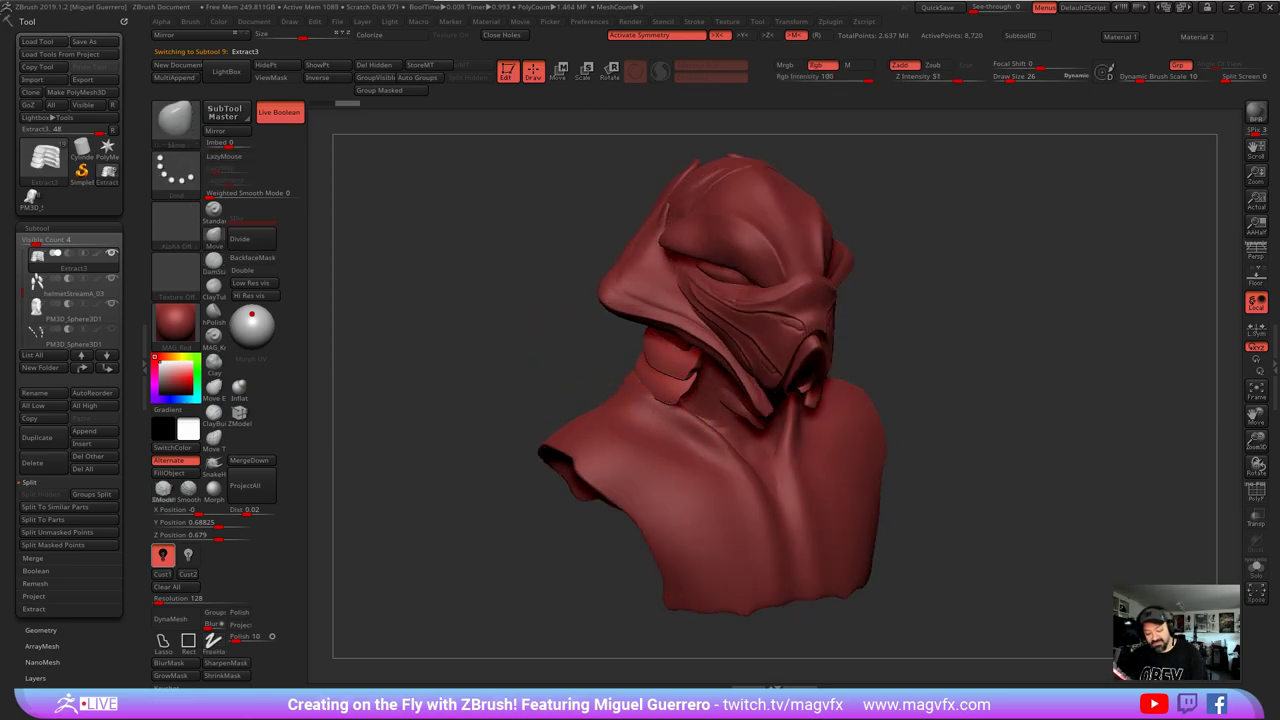
drag(676, 390, 671, 399)
drag(551, 366, 632, 368)
drag(692, 401, 685, 396)
drag(789, 454, 763, 452)
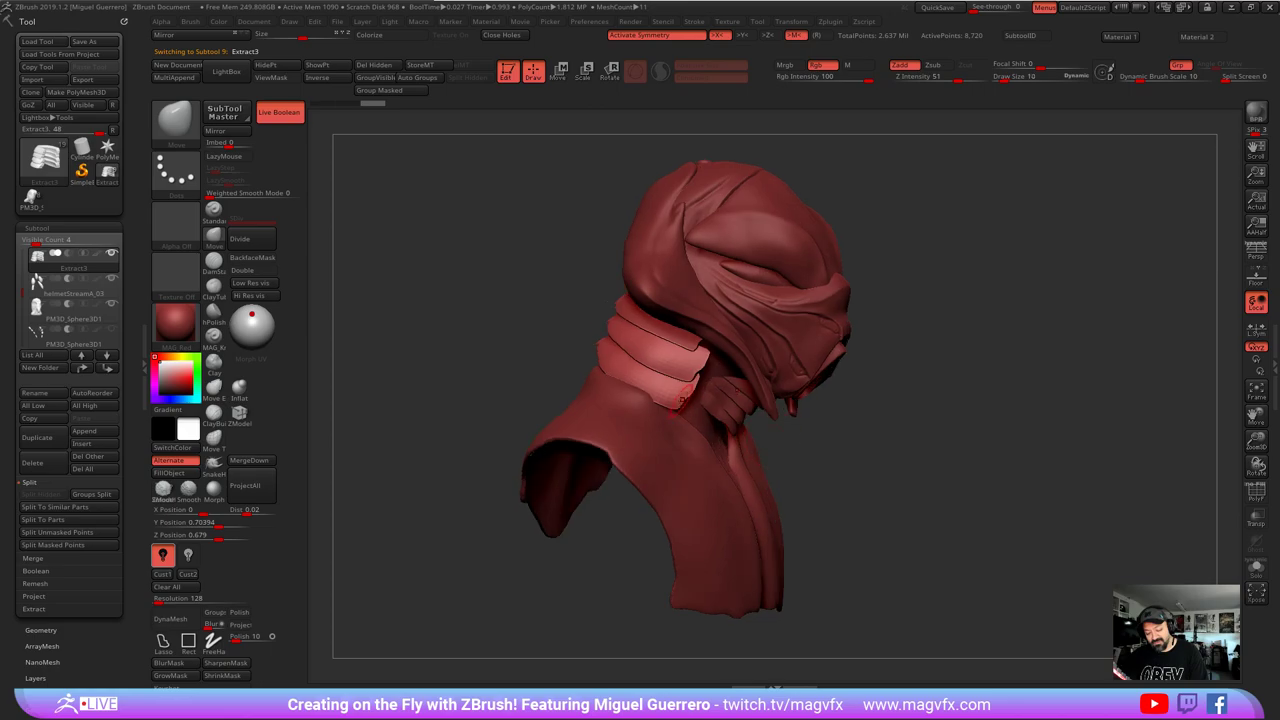
drag(676, 406, 700, 429)
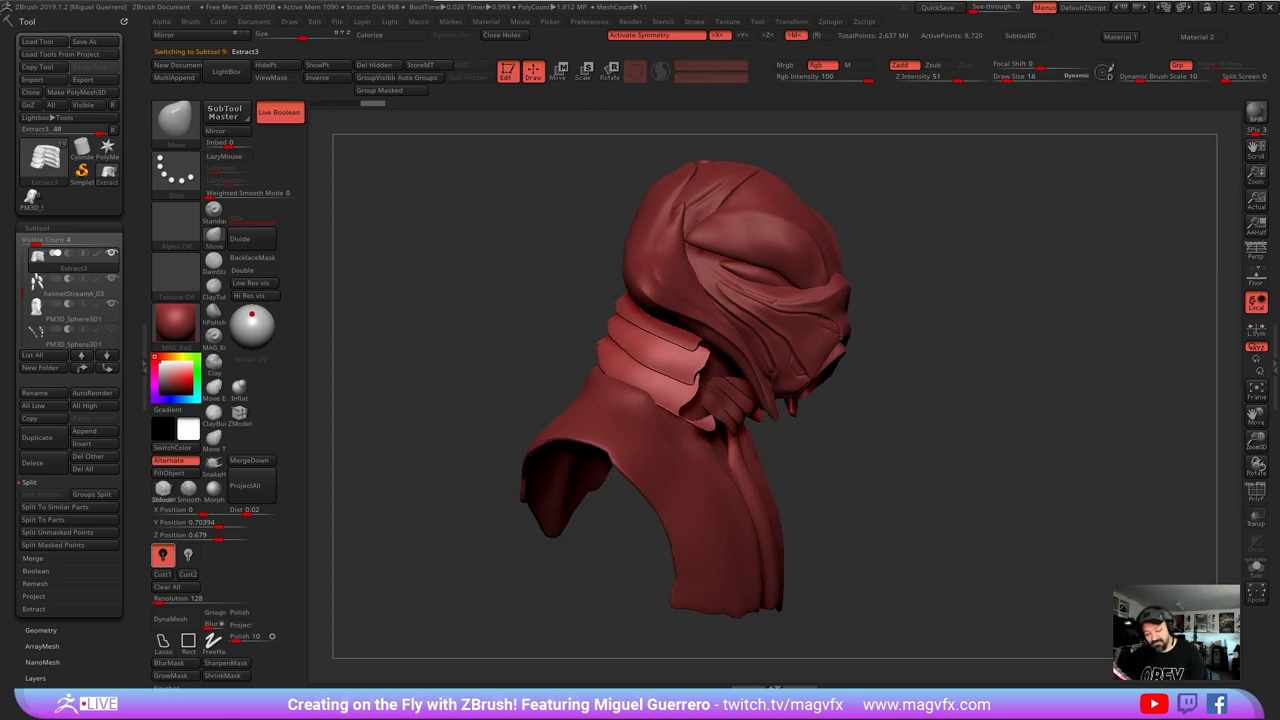
drag(812, 452, 738, 448)
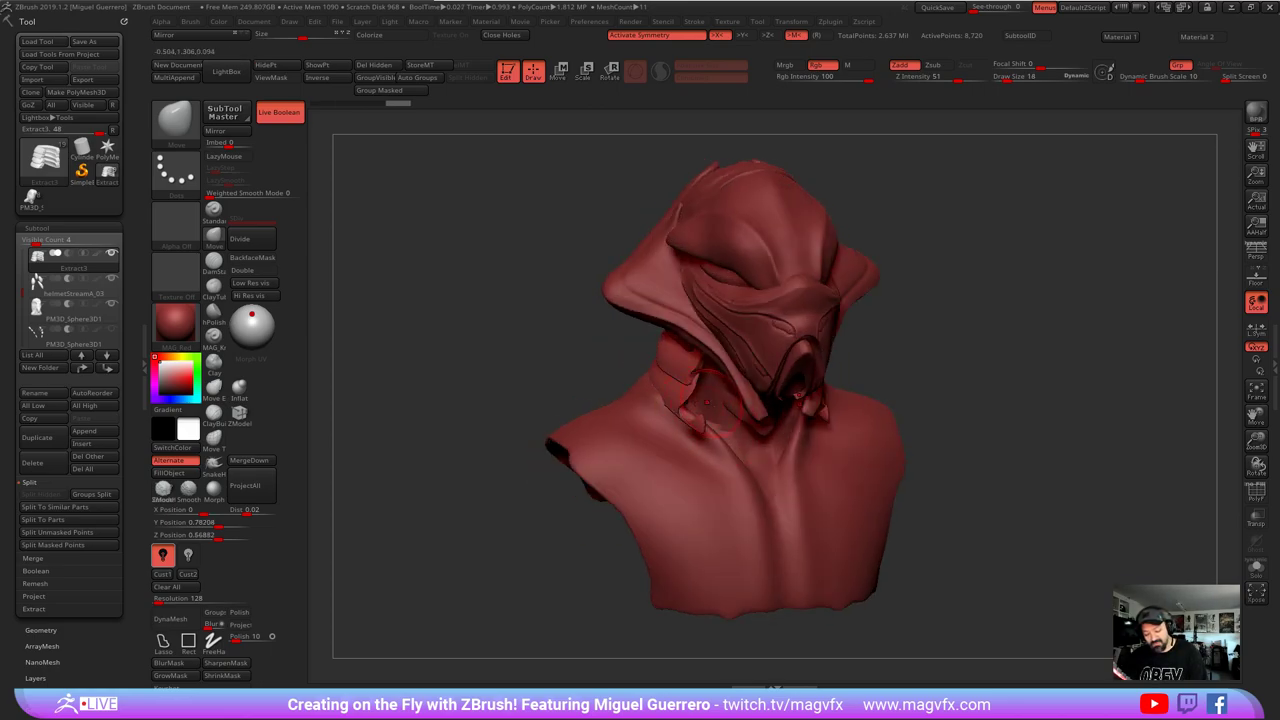
- Check the Nickz_humanMaleAverage1 body, the Extract3 neck plates and helmetStreamA_10, toggling the polyframe on and off
alt+click(709, 402)
drag(670, 413, 616, 410)
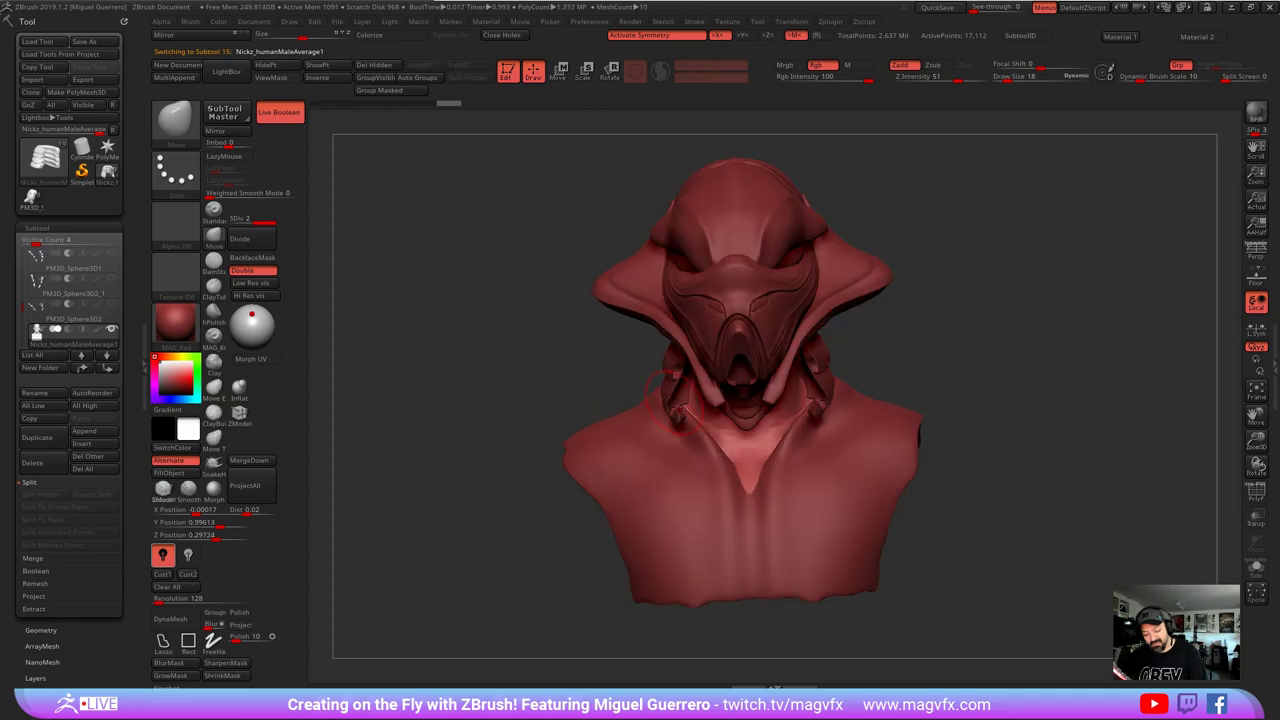
mouse_move(630, 377)
right_down()
mouse_move(645, 403)
mouse_move(588, 380)
right_up()
click(1256, 493)
click(1256, 493)
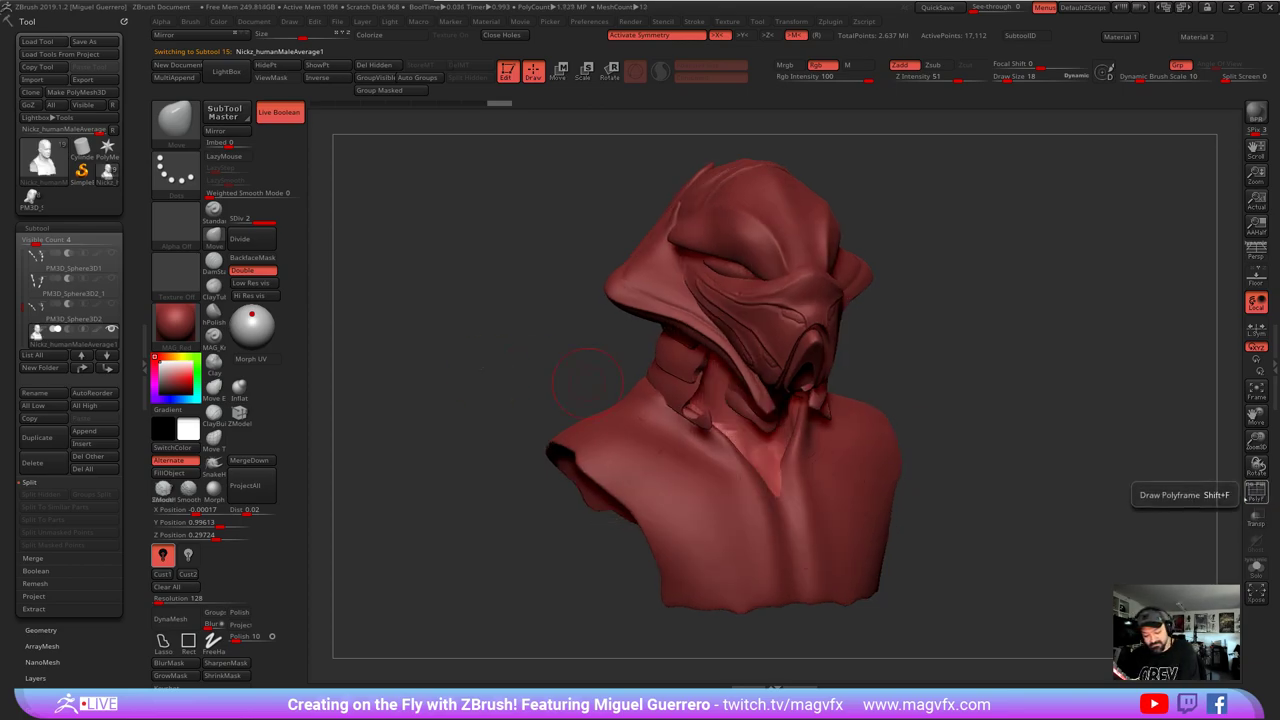
alt+click(668, 391)
drag(520, 377, 541, 375)
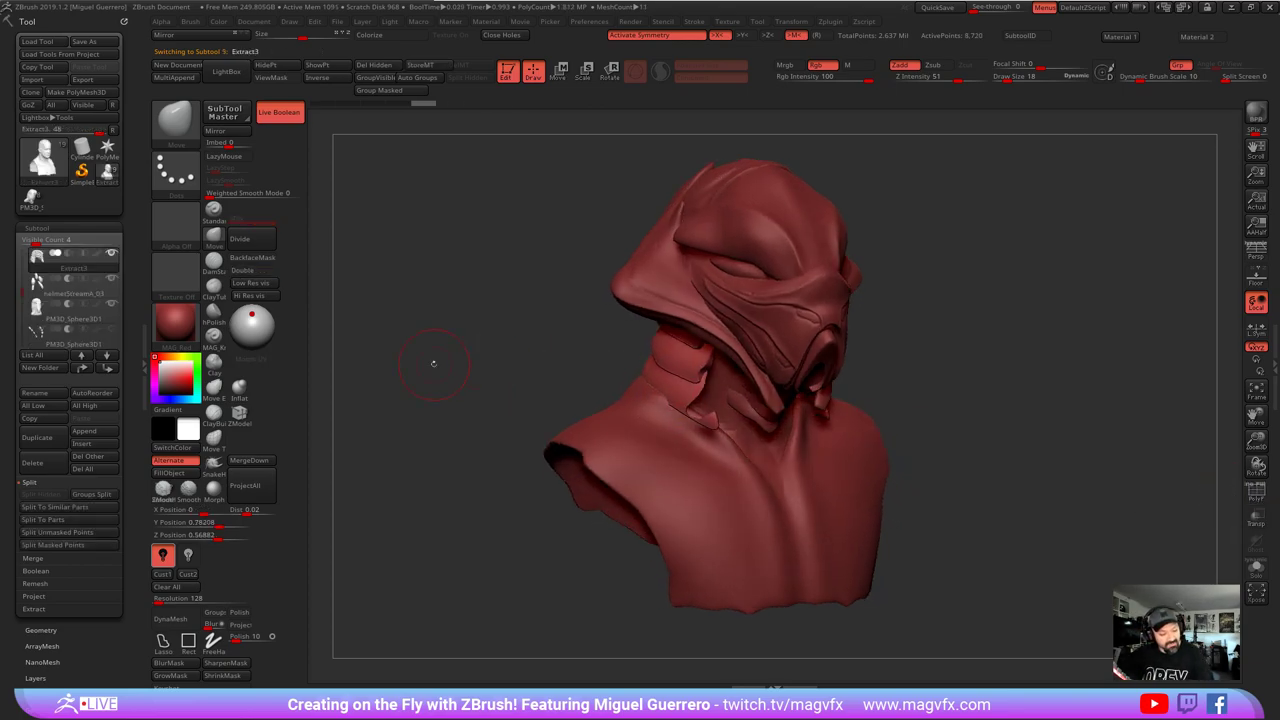
click(110, 282)
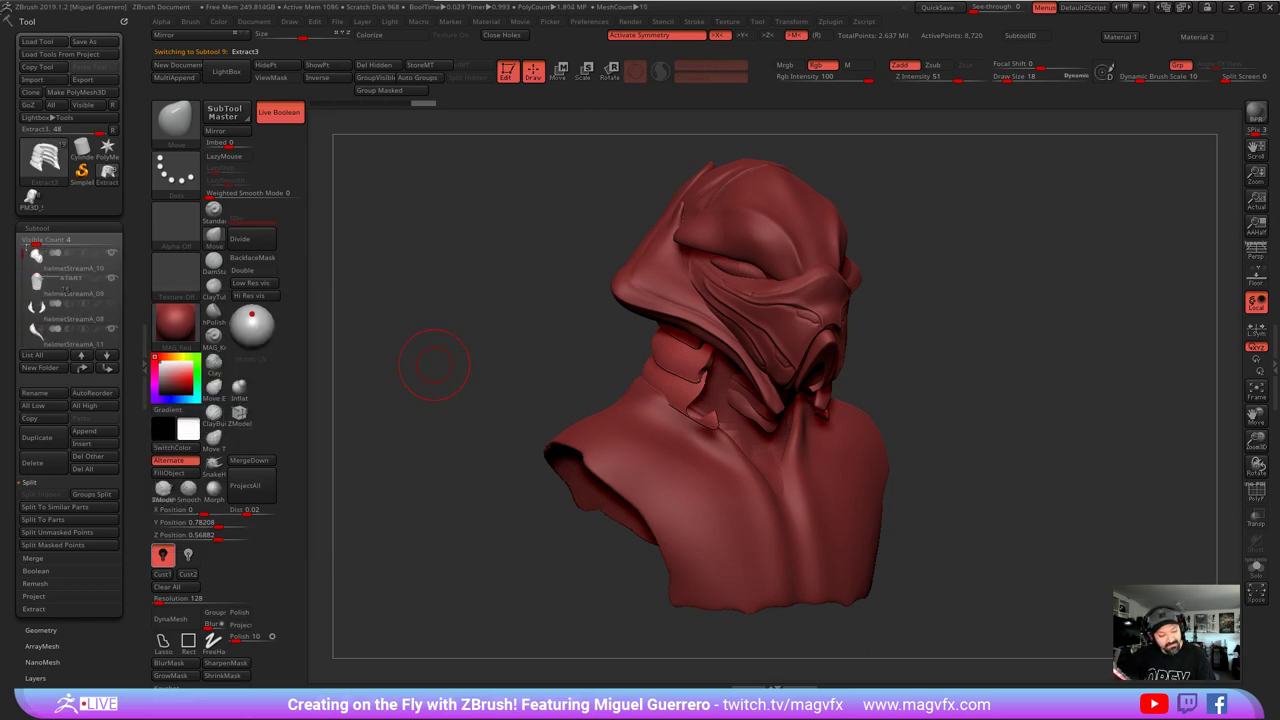
right_drag(434, 365, 505, 387)
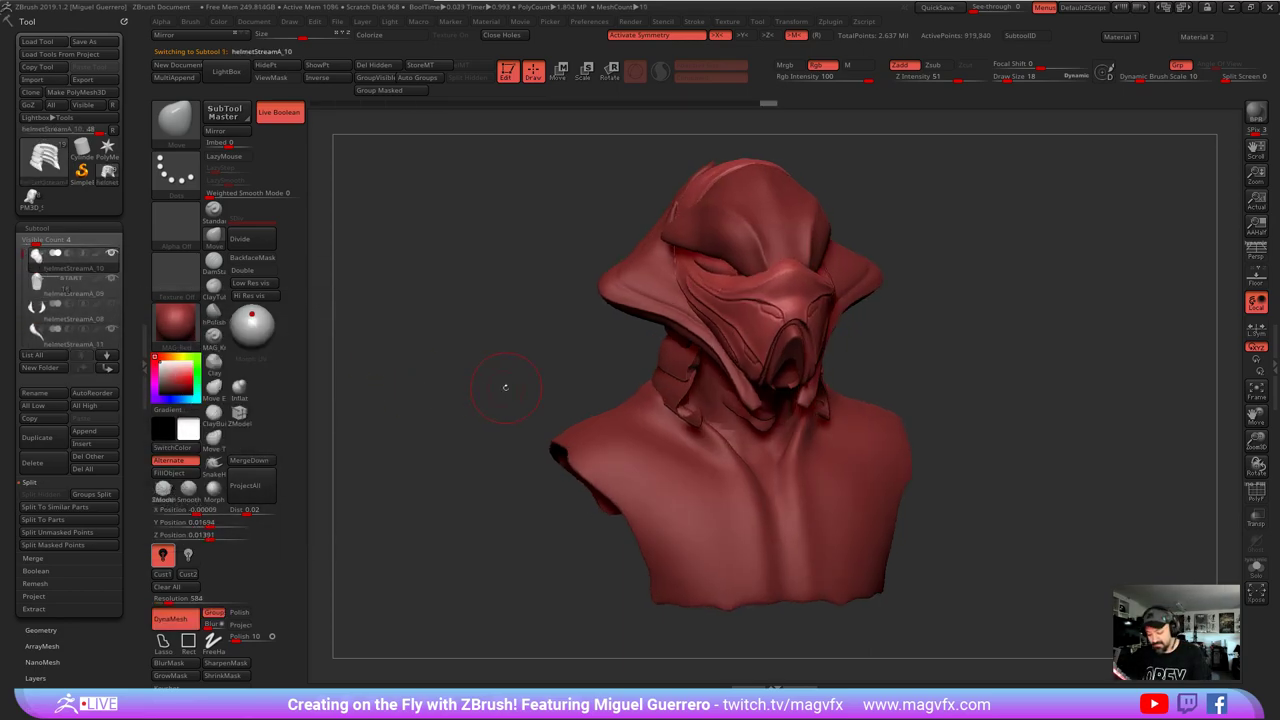
click(1256, 490)
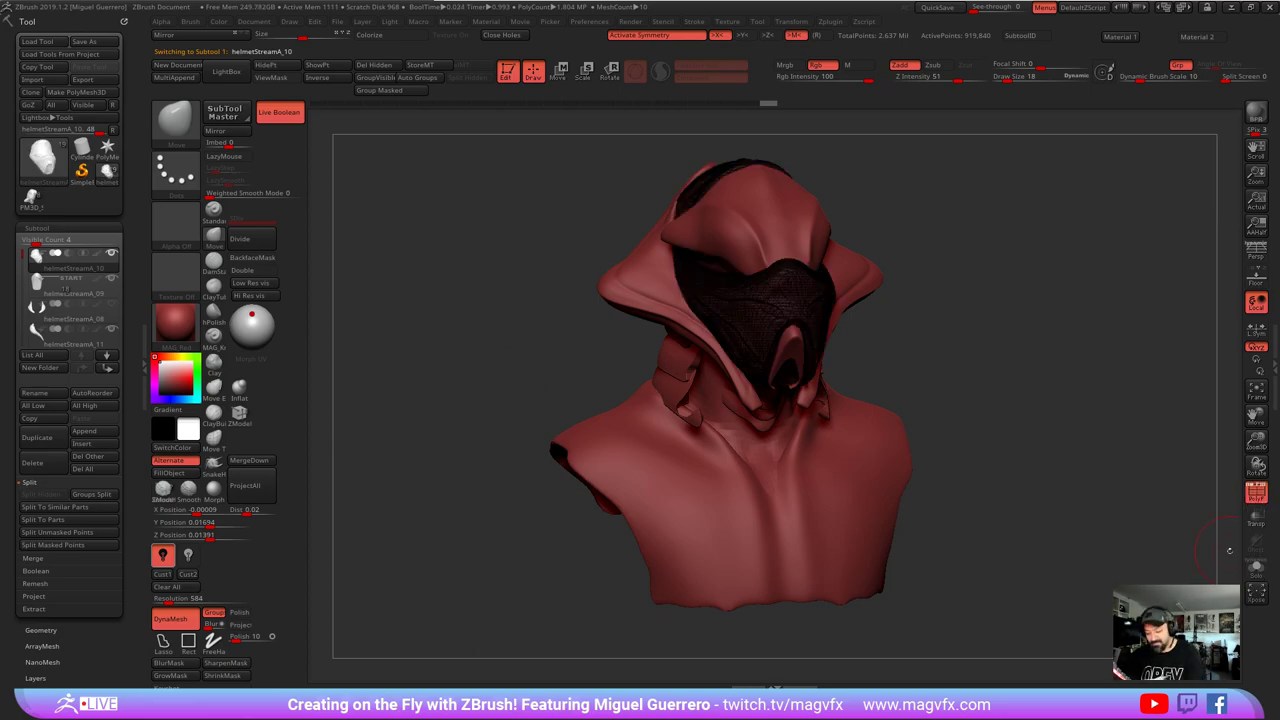
click(1253, 490)
- Select PM3D_Sphere3D1 with Live Boolean off, turn Live Boolean back on and reshape the piece around the neck plates with Move
click(264, 115)
drag(560, 346, 535, 365)
alt+click(676, 368)
click(282, 115)
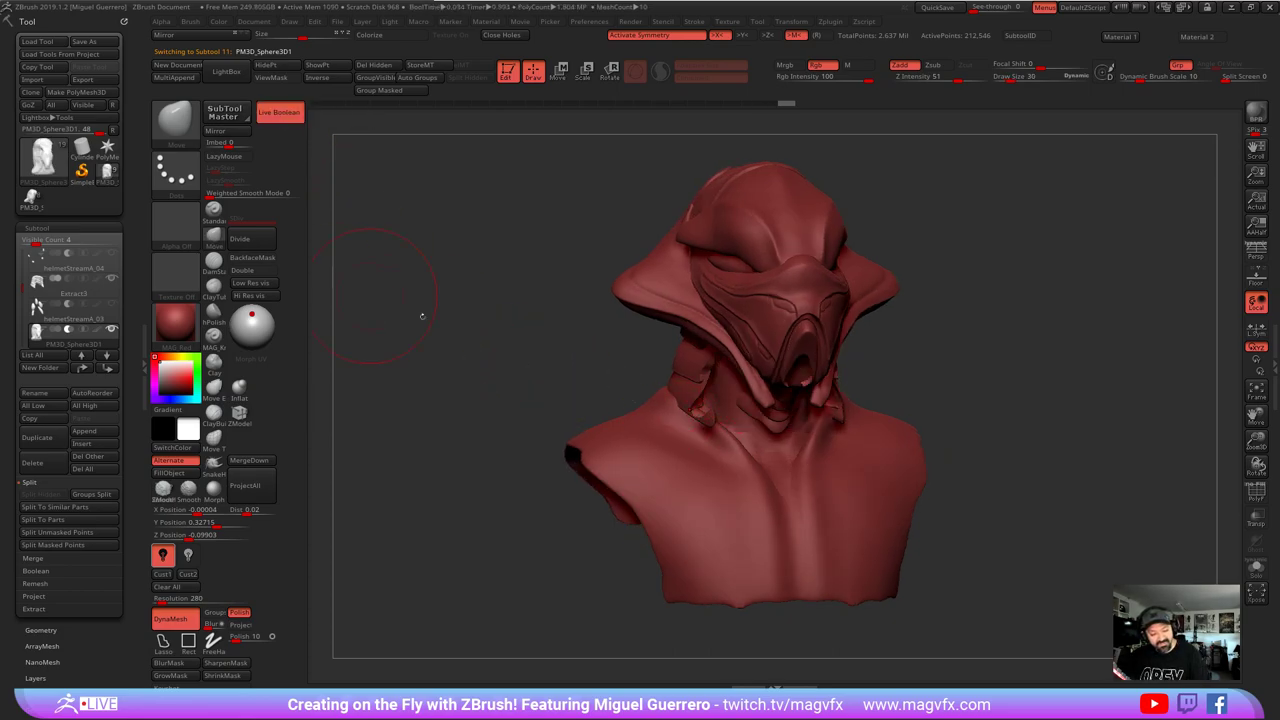
drag(698, 402, 724, 395)
drag(500, 354, 568, 356)
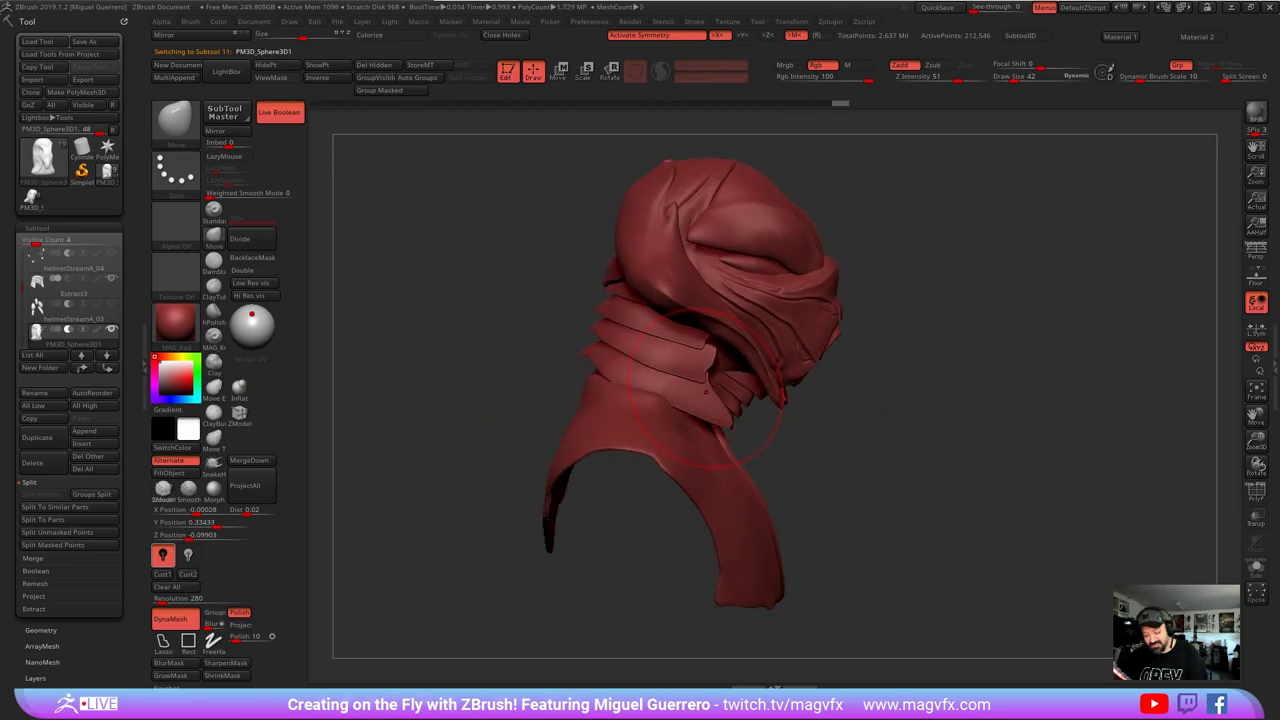
right_drag(709, 383, 735, 368)
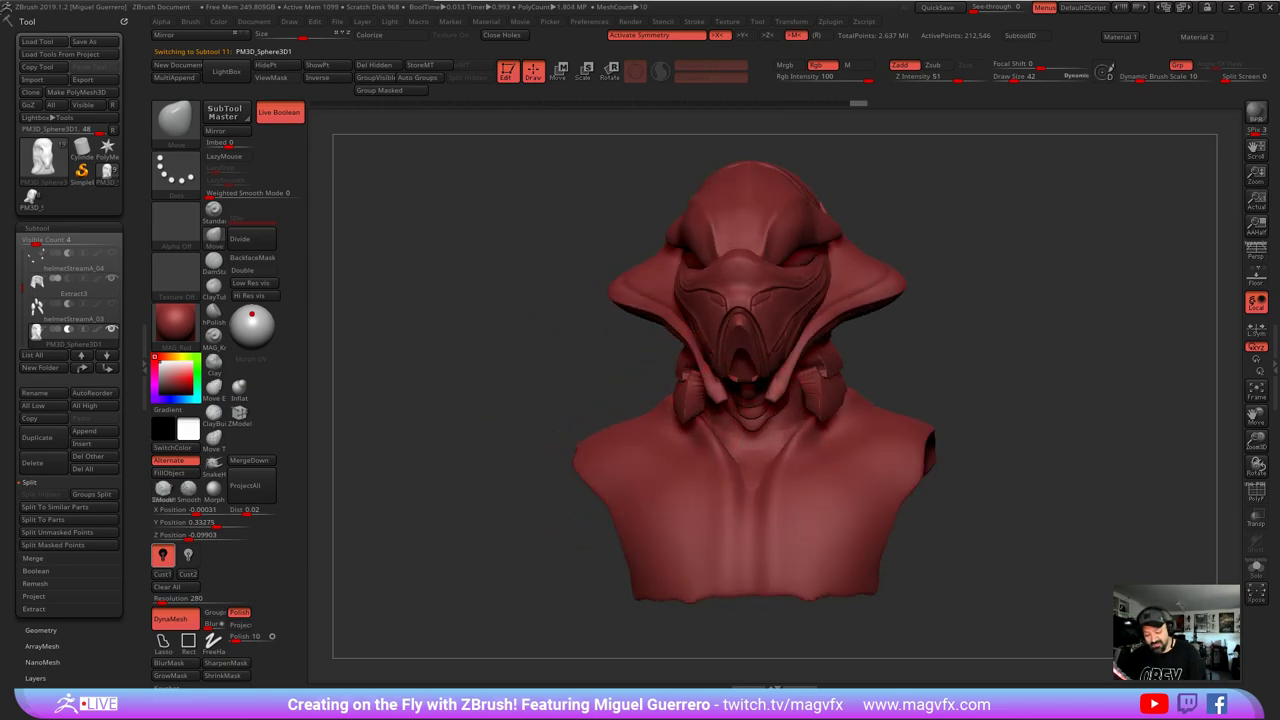
drag(692, 388, 706, 380)
drag(583, 380, 577, 341)
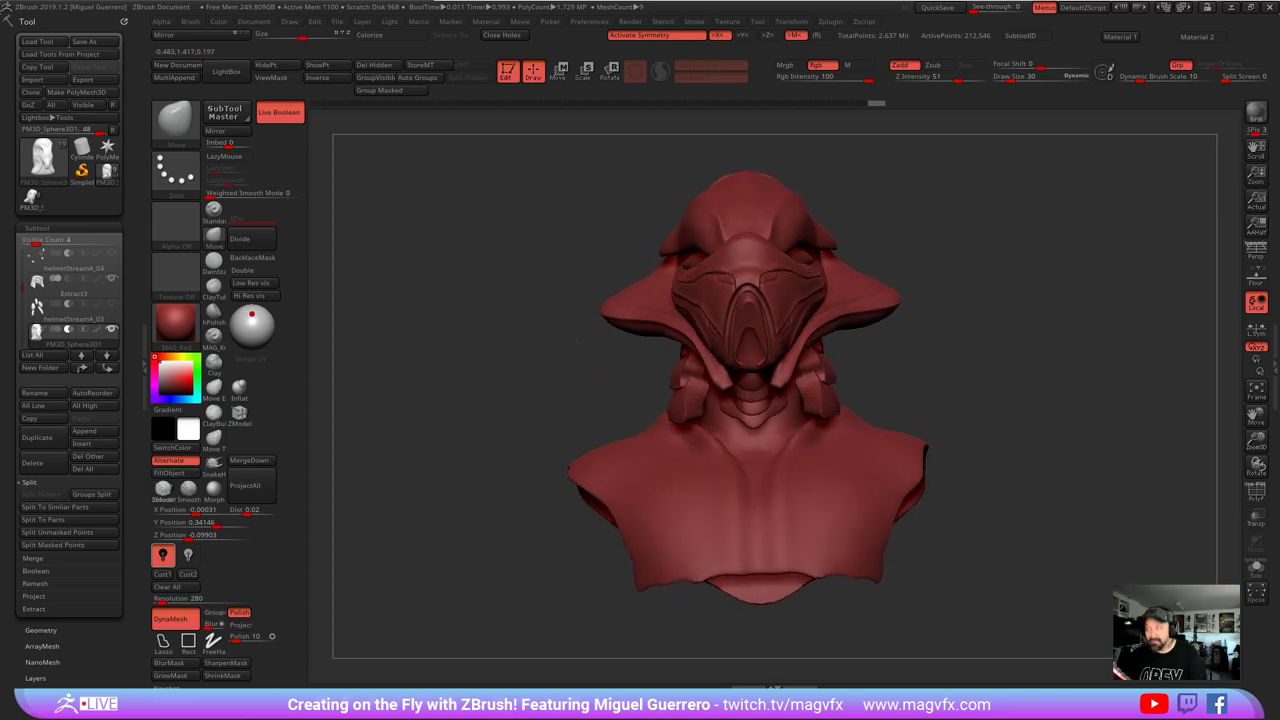
right_drag(745, 372, 680, 370)
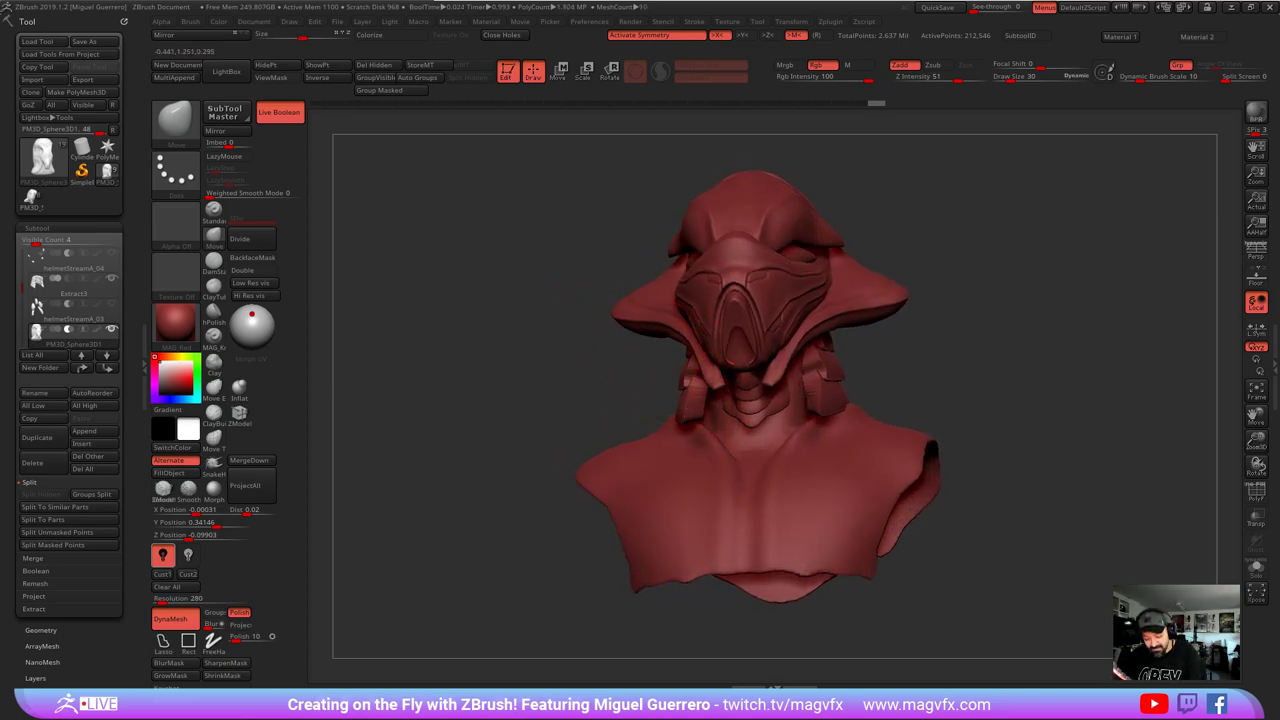
- Nudge the PM3D_Sphere3D1 piece around the lower front corners of the neck plates with Move and smooth those spots
drag(713, 404, 704, 407)
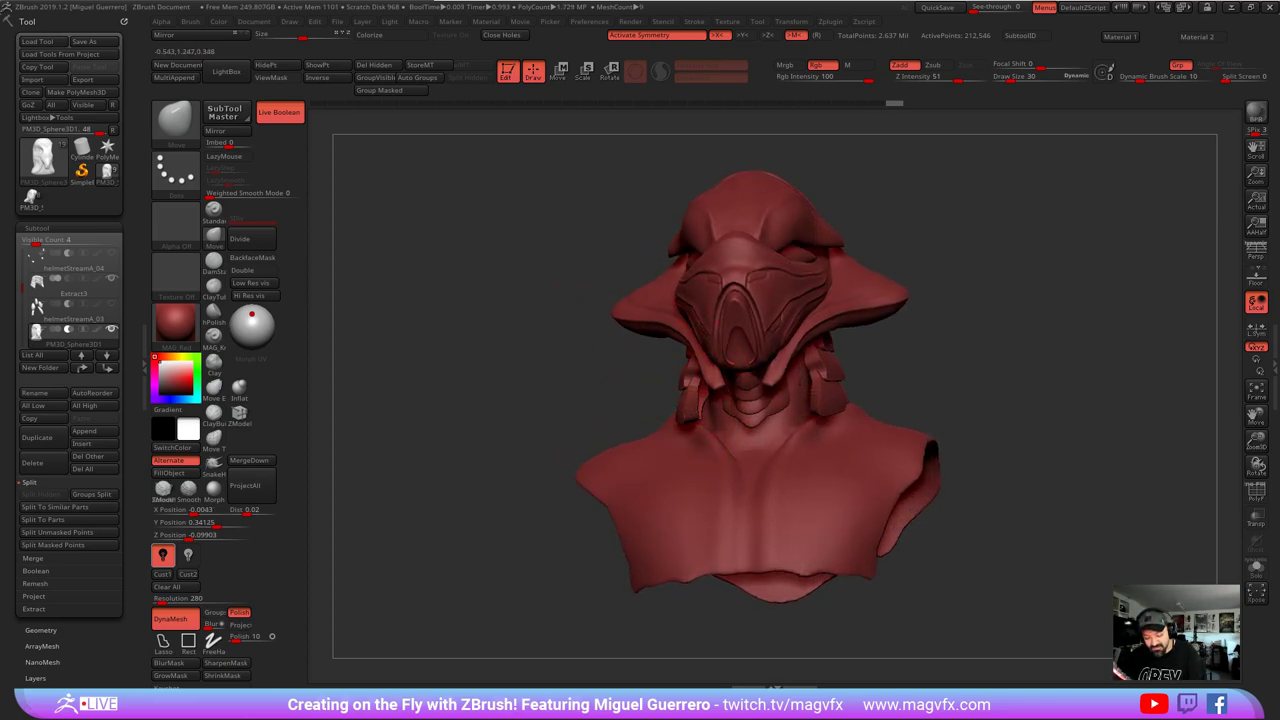
drag(703, 403, 696, 396)
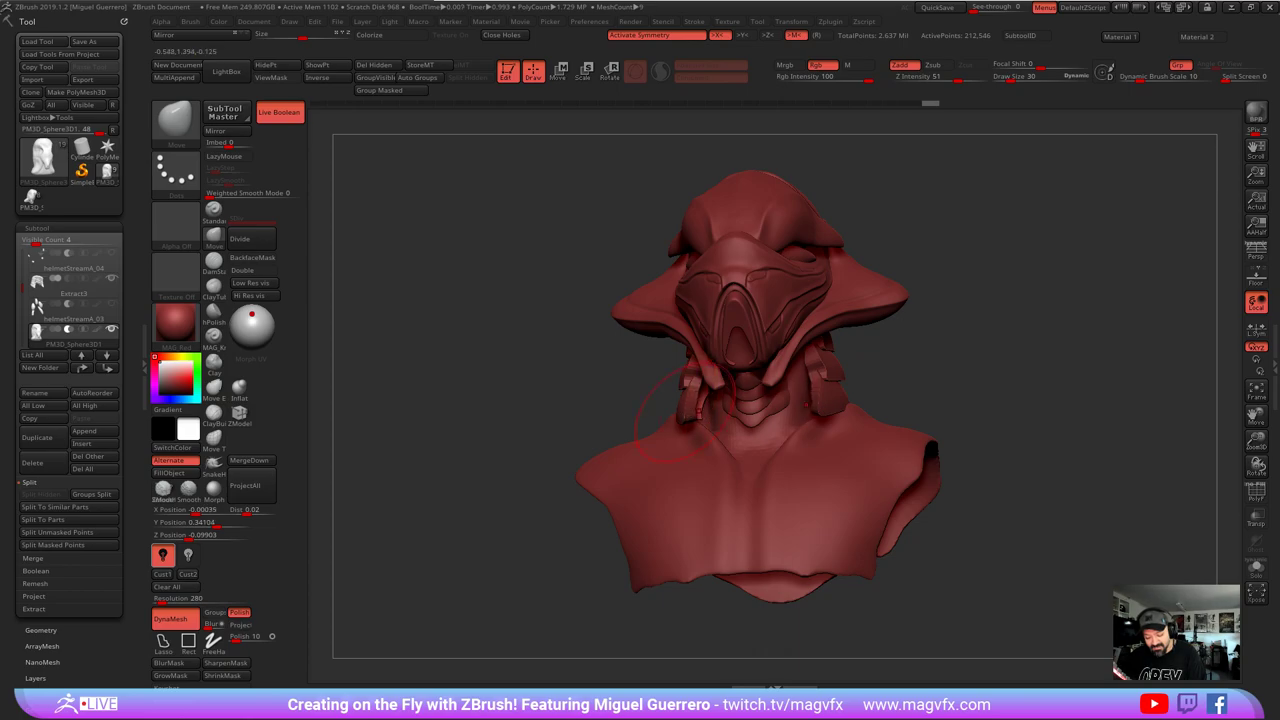
right_drag(696, 396, 738, 405)
shift+drag(699, 410, 697, 392)
right_drag(642, 392, 620, 394)
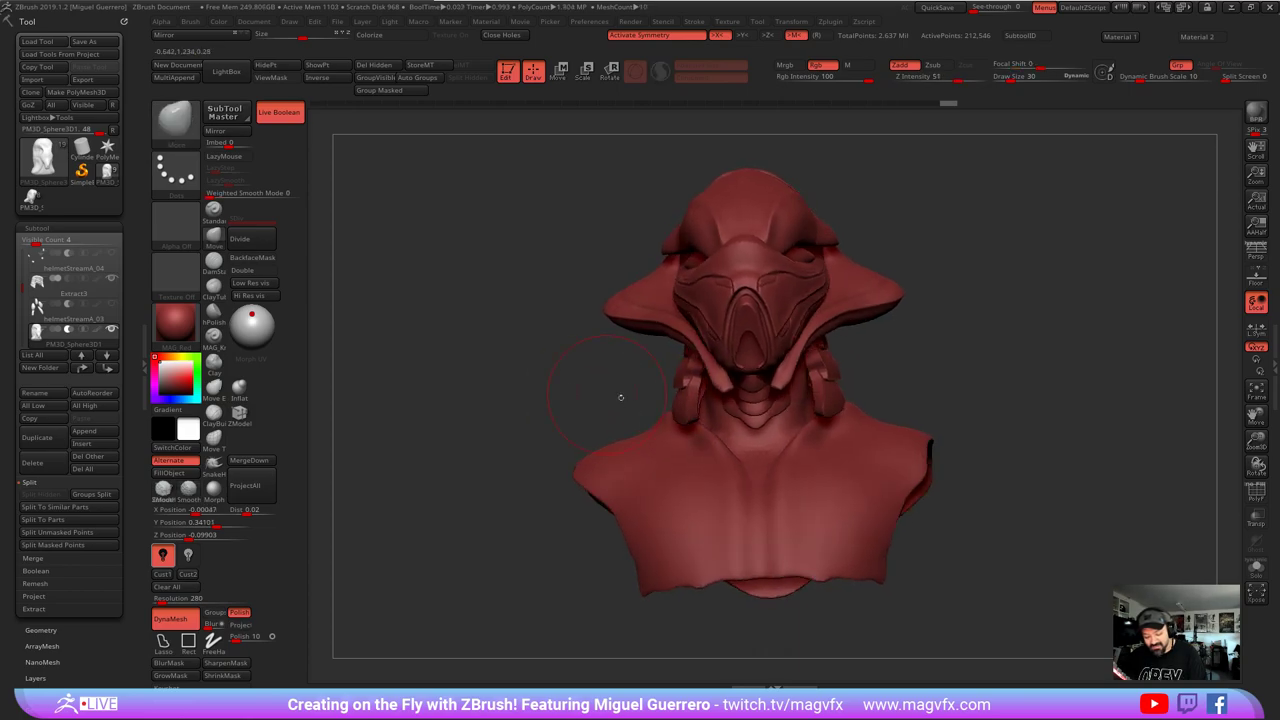
shift+drag(686, 404, 684, 398)
right_drag(552, 388, 632, 392)
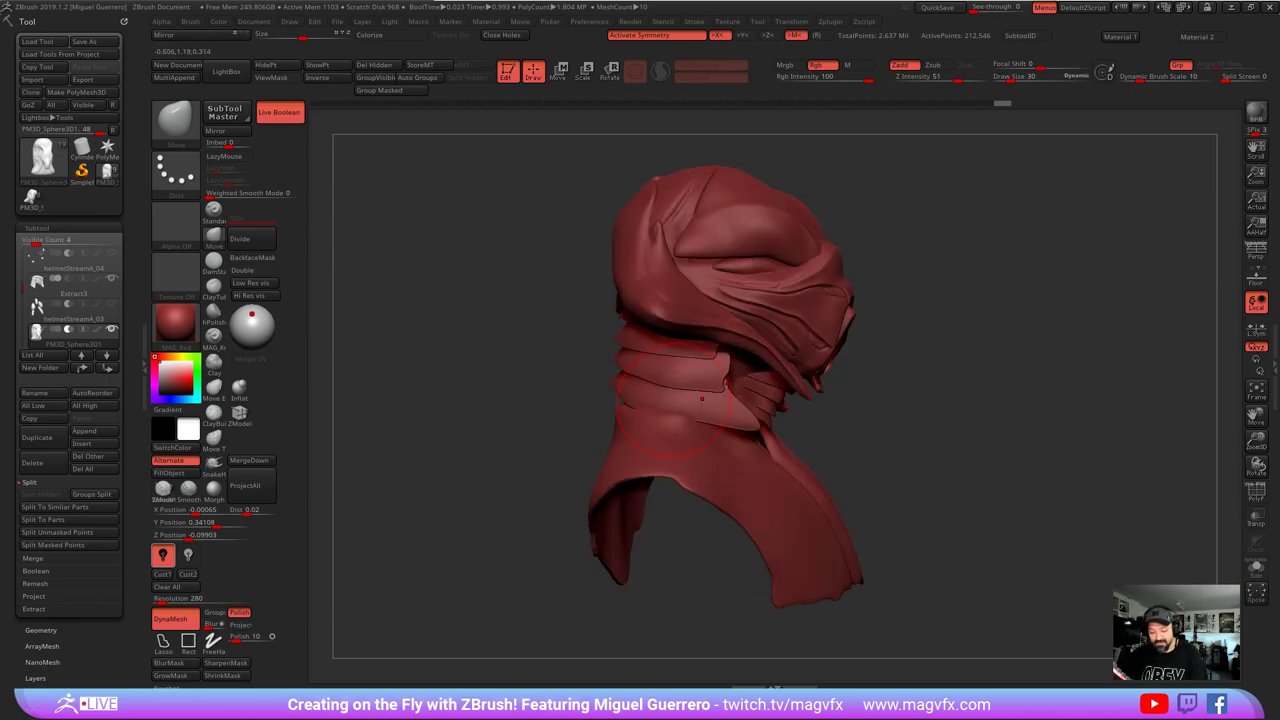
- Select the Extract3 neck plates and pull the lowest plate's front corner down into a long tip with SnakeHook
alt+click(703, 397)
right_drag(480, 415, 551, 400)
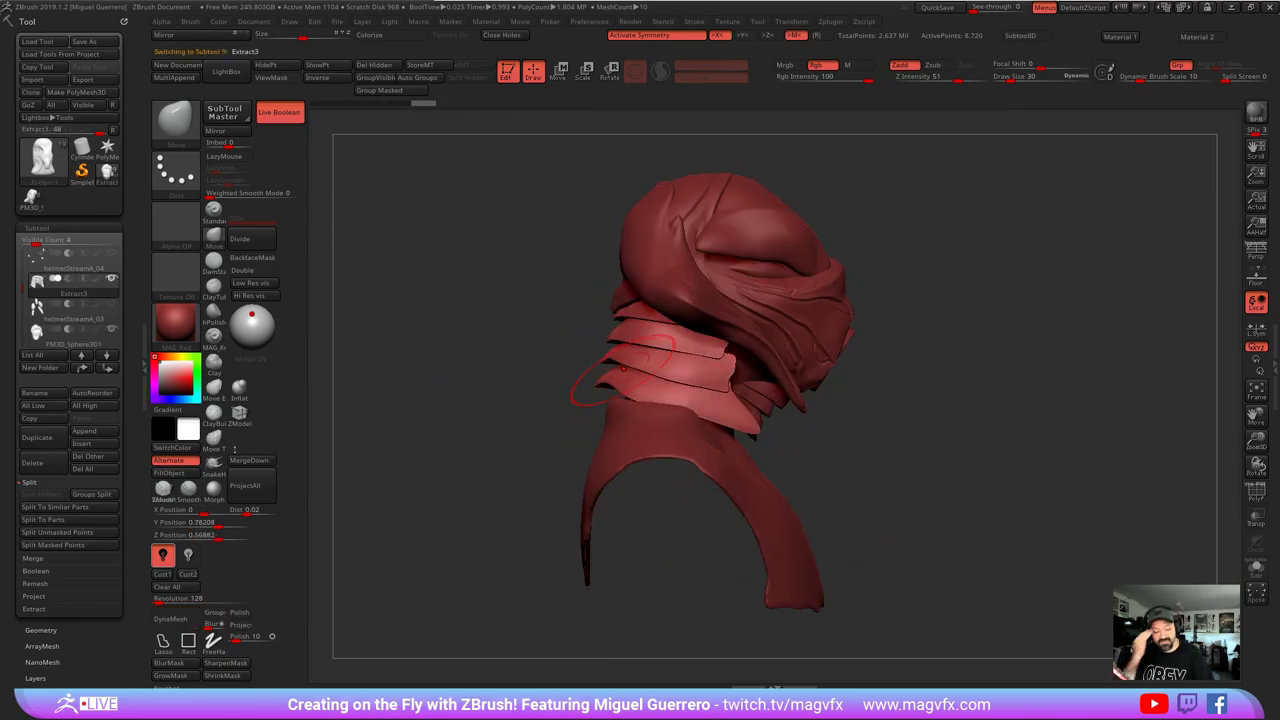
click(214, 464)
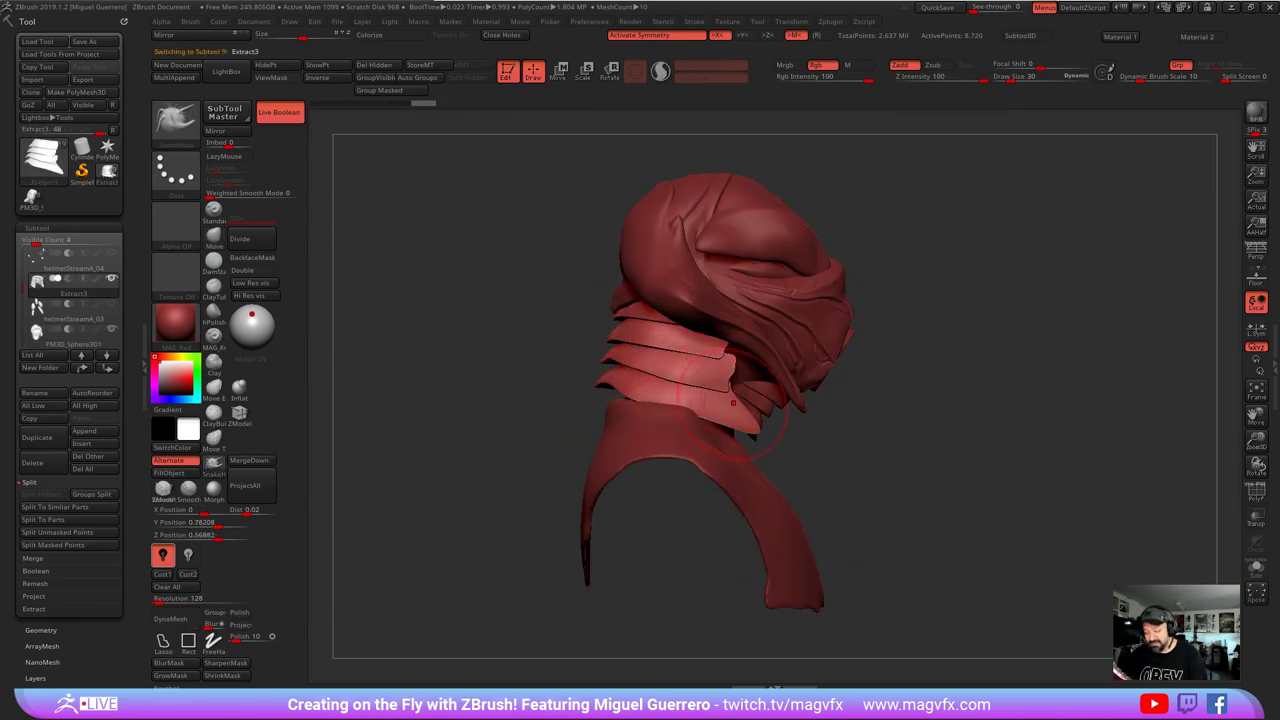
key(bracketright)
drag(755, 425, 755, 465)
key([)
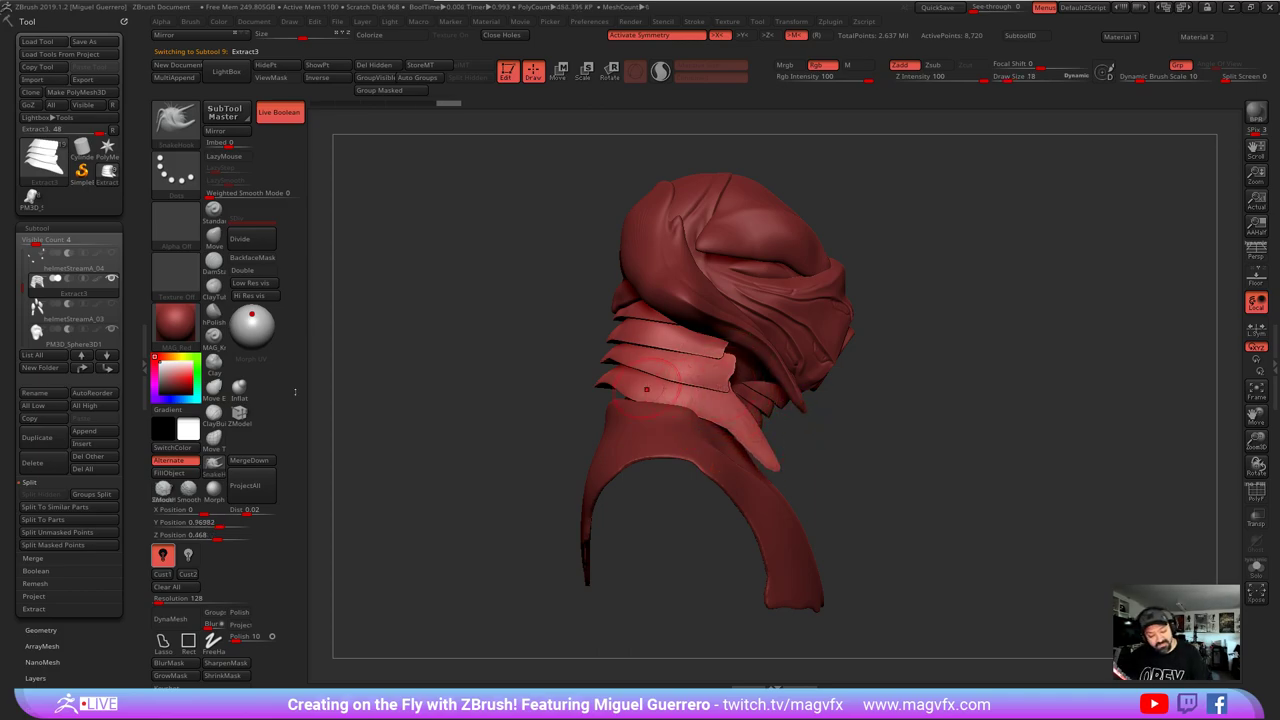
- Isolate the neck plate directly above the lowest one by hiding the other Extract3 plates
ctrl+shift+click(709, 406)
ctrl+shift+click(709, 402)
ctrl+shift+click(706, 373)
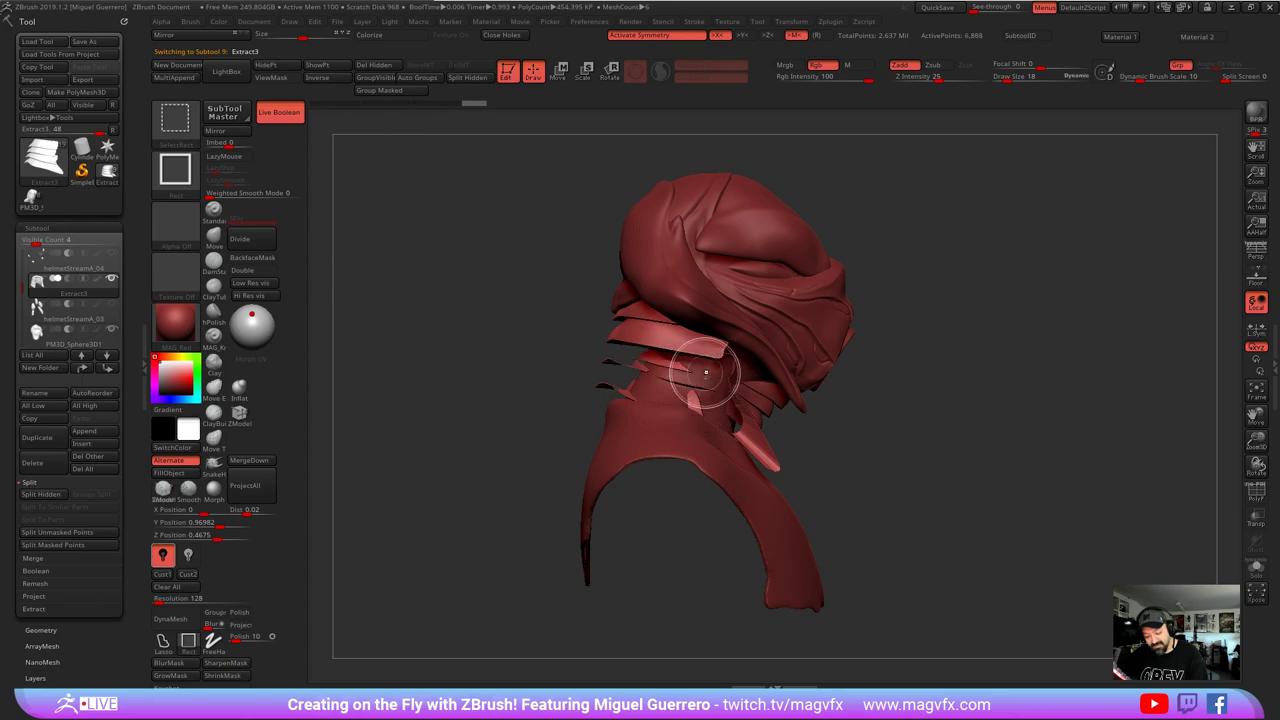
ctrl+shift+click(500, 337)
ctrl+shift+click(634, 371)
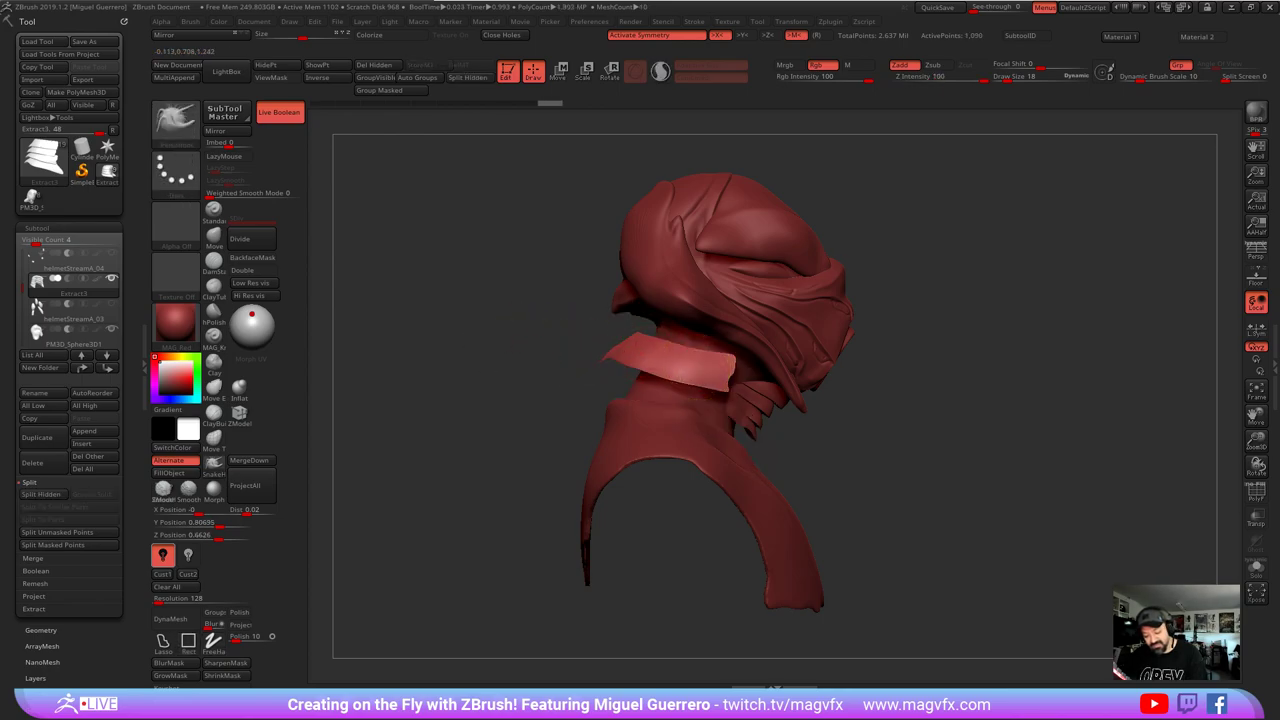
drag(590, 337, 515, 342)
ctrl+shift+click(701, 361)
drag(614, 350, 653, 357)
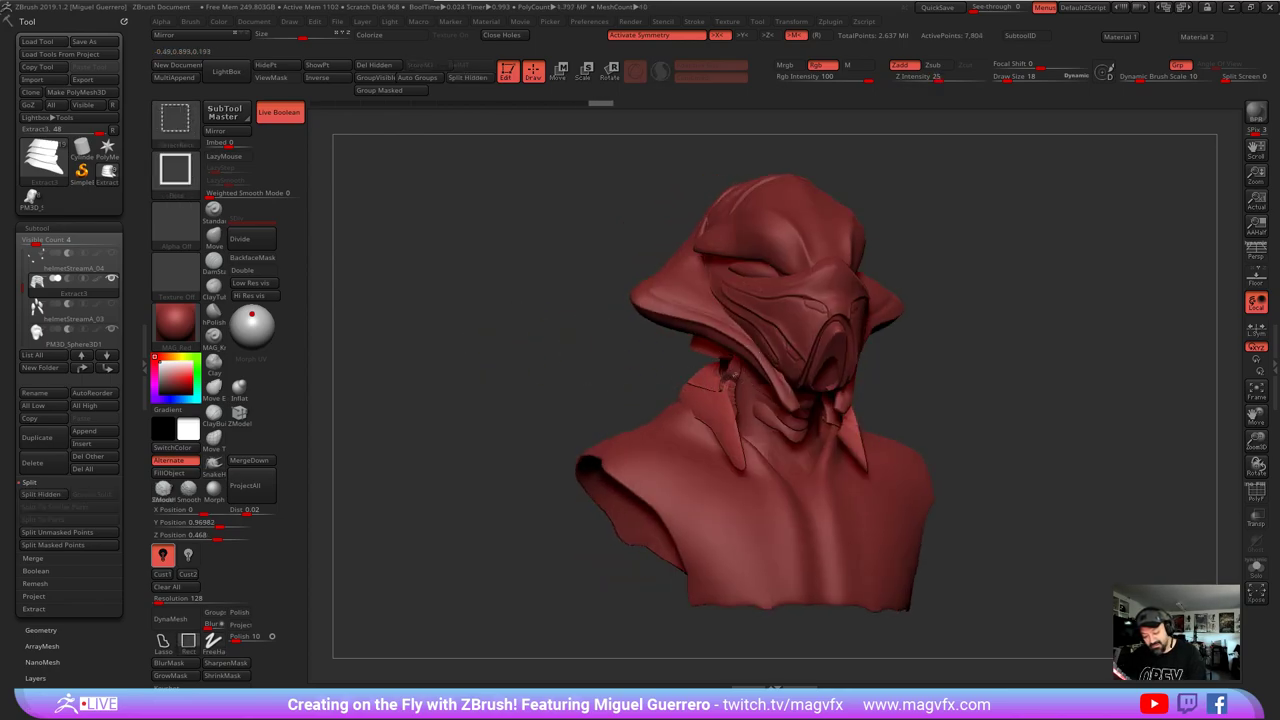
drag(446, 338, 539, 345)
ctrl+shift+drag(465, 331, 545, 360)
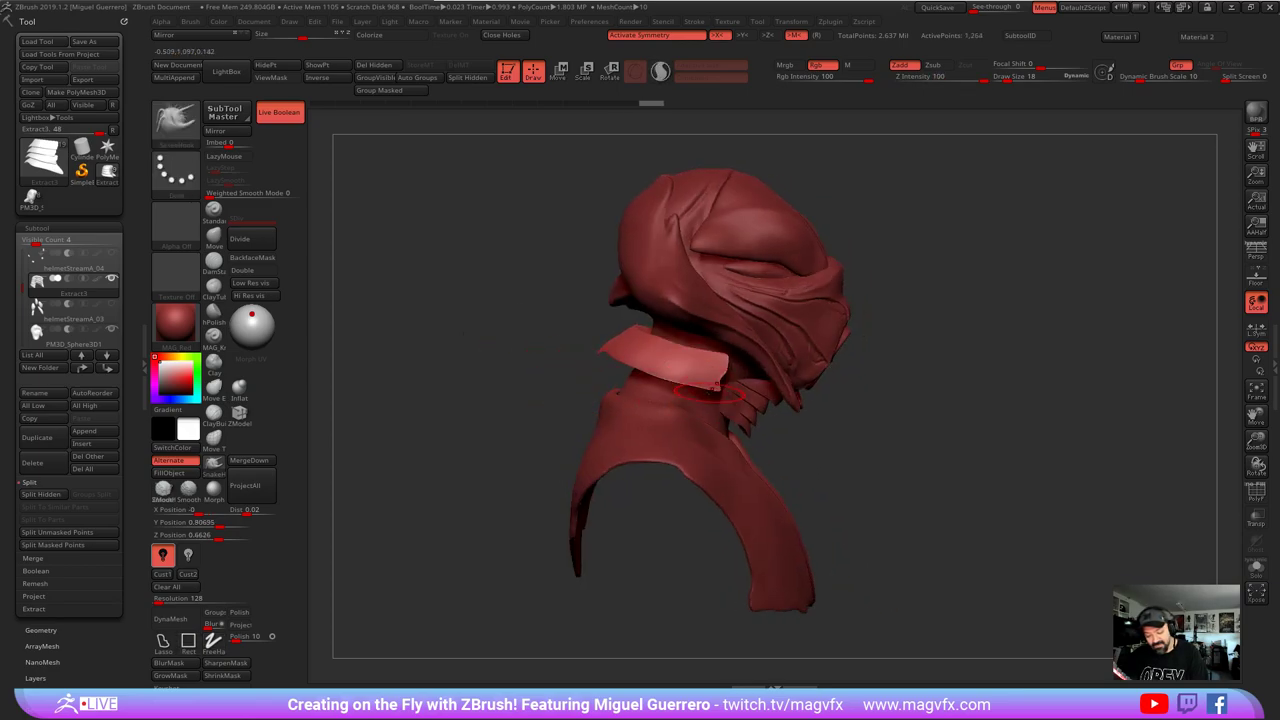
- Mask every neck plate except the isolated one, unhide them all and pull the unmasked plate's front corner downward with SnakeHook
ctrl+shift+drag(538, 280, 856, 478)
ctrl+shift+click(500, 365)
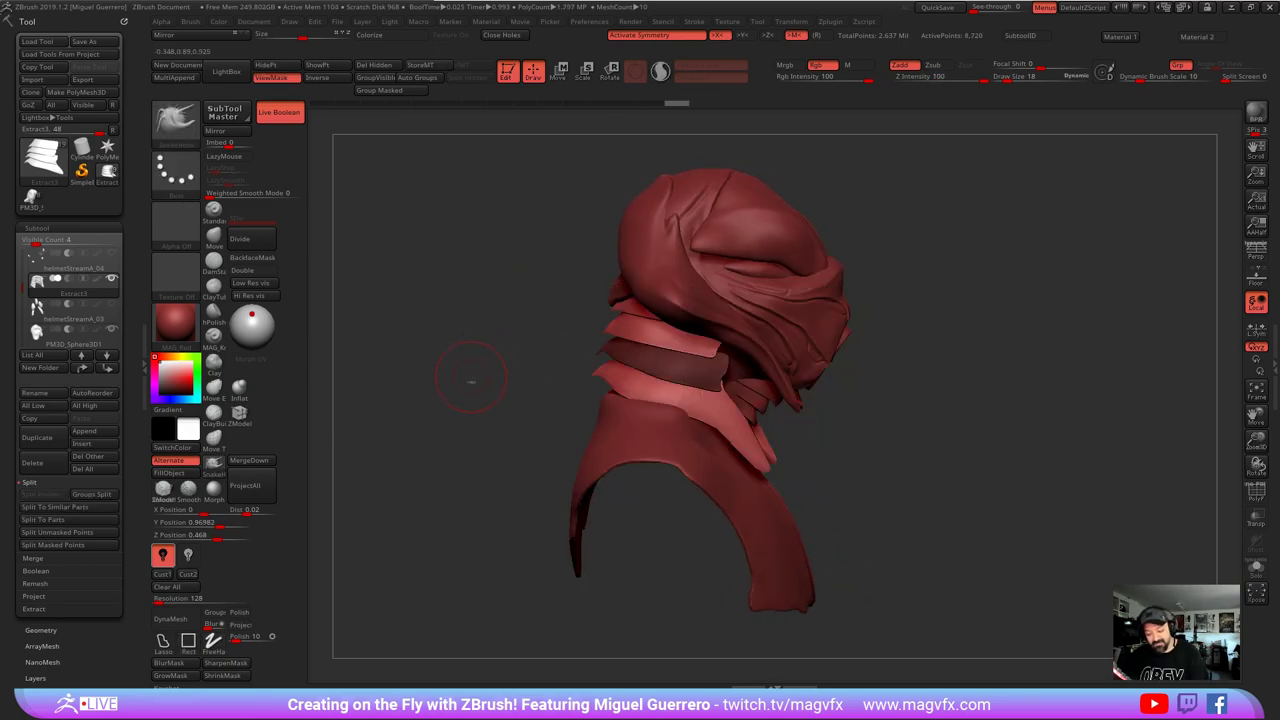
ctrl+click(473, 369)
drag(473, 367, 500, 338)
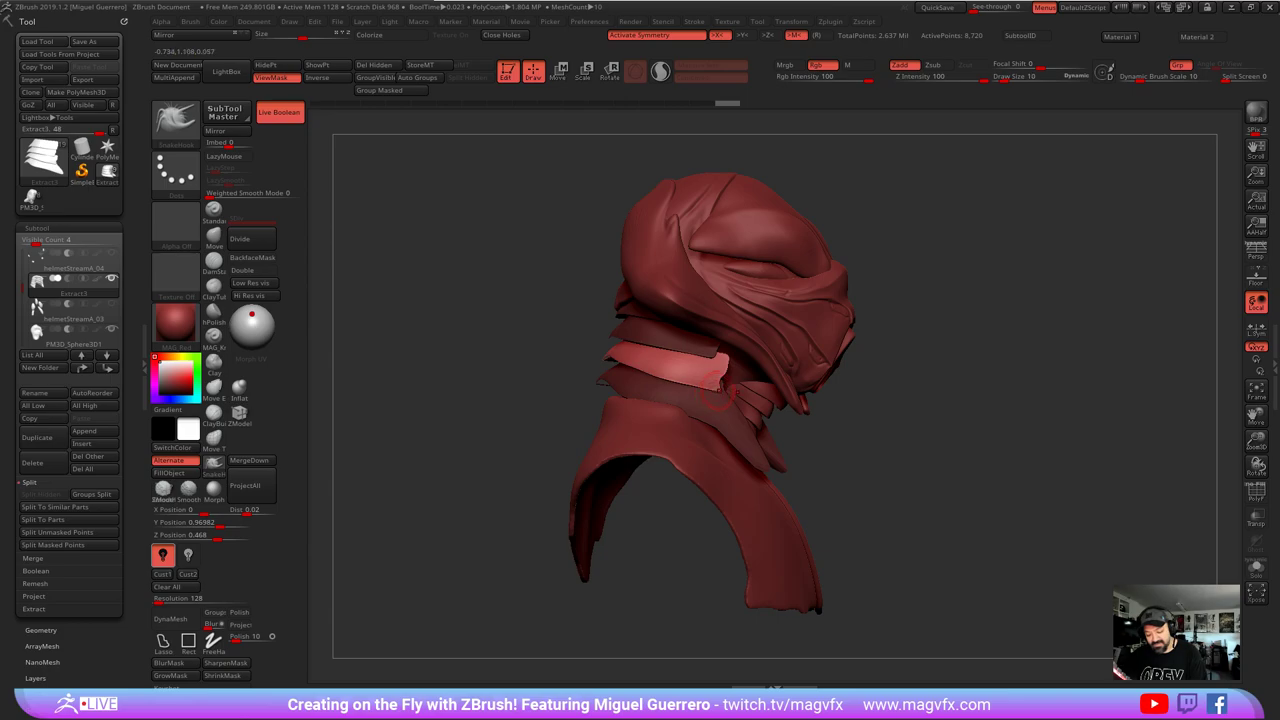
drag(735, 390, 746, 408)
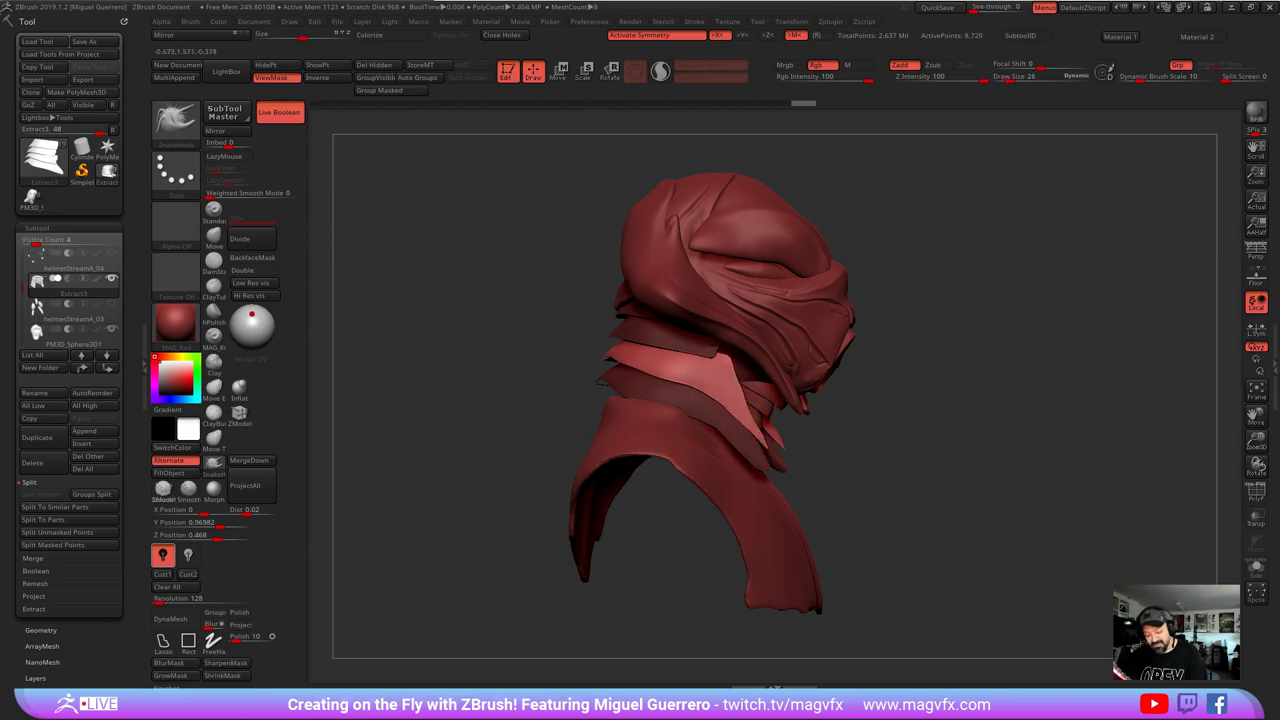
mouse_move(857, 474)
mouse_down()
mouse_move(620, 462)
mouse_move(545, 430)
mouse_move(577, 456)
mouse_move(728, 460)
mouse_up()
drag(749, 414, 757, 460)
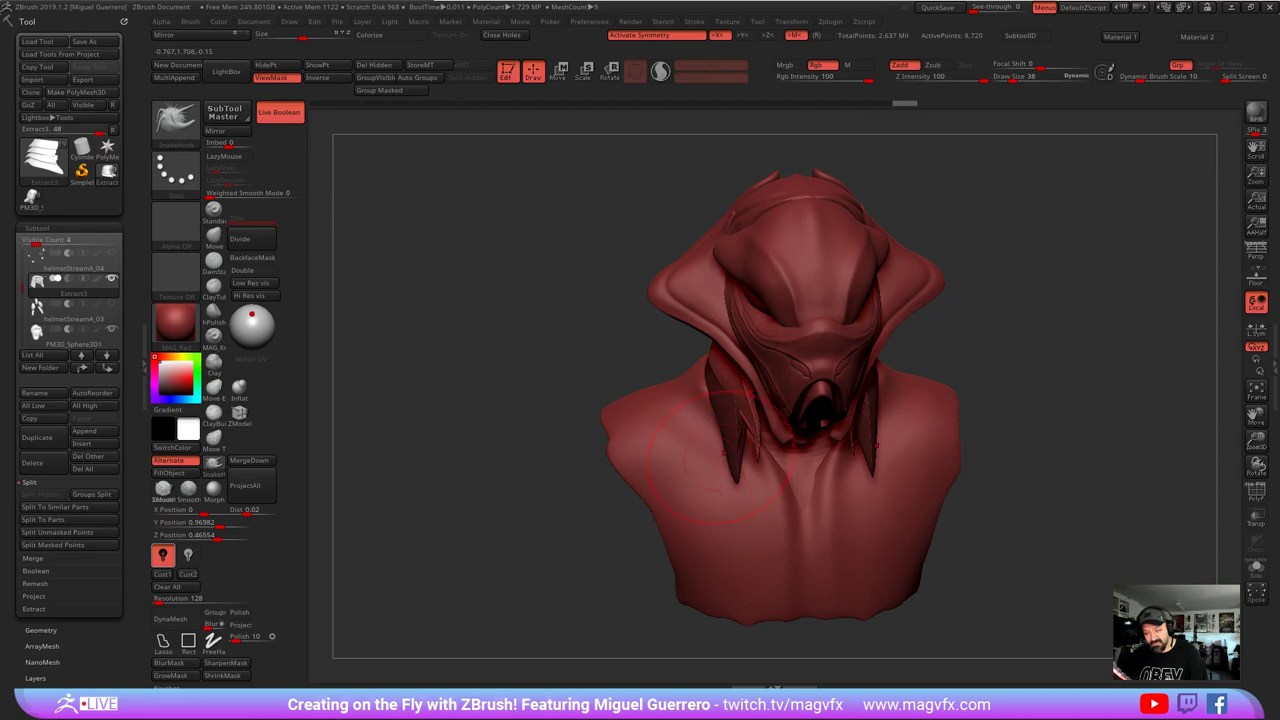
key(ctrl+z)
key(ctrl+z)
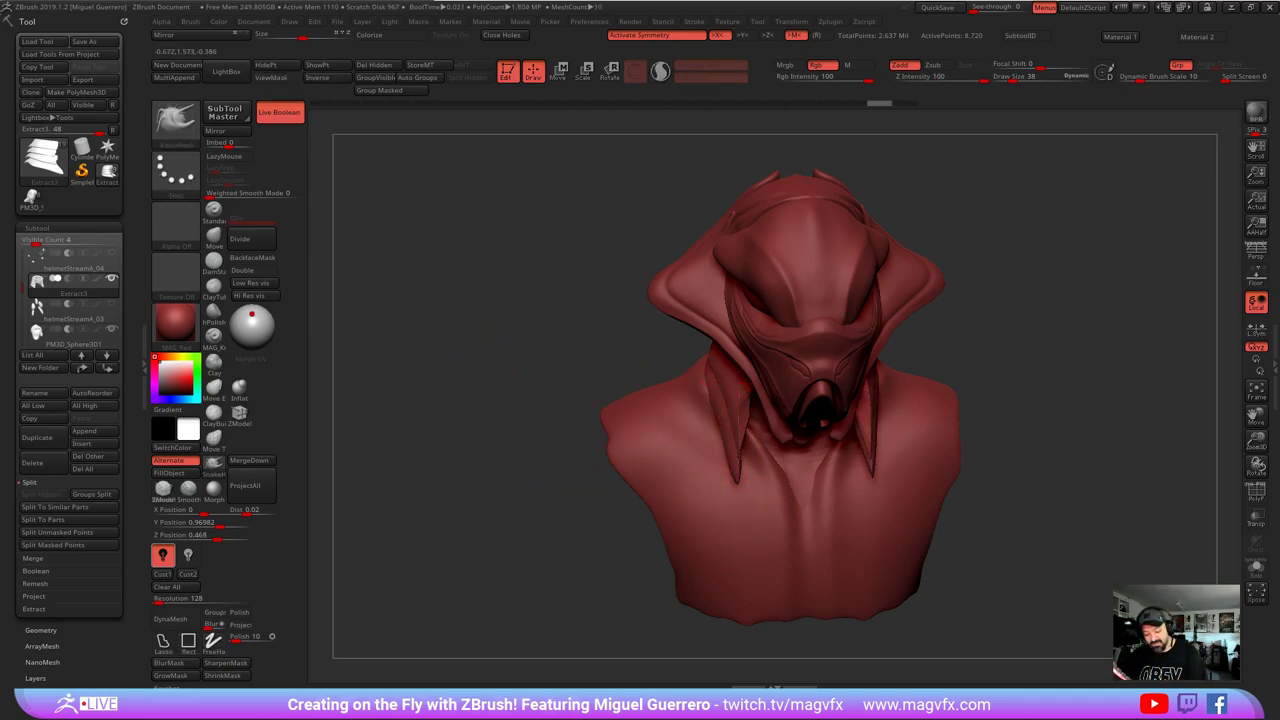
- Shape the front tip of the second-lowest plate along the lowest one with SnakeHook at draw size 38 and clear the mask
drag(720, 440, 754, 456)
mouse_move(420, 378)
mouse_down()
mouse_move(580, 353)
mouse_move(450, 368)
mouse_up()
drag(742, 430, 754, 442)
drag(578, 368, 638, 407)
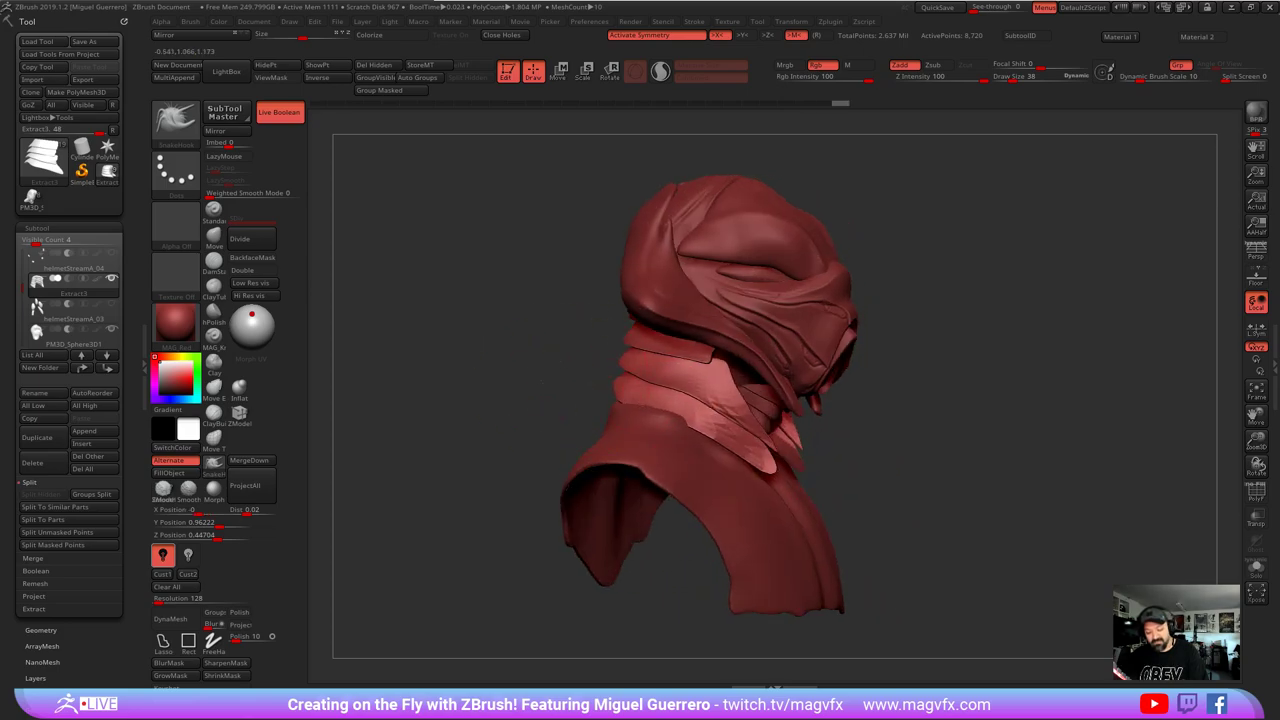
drag(575, 396, 490, 425)
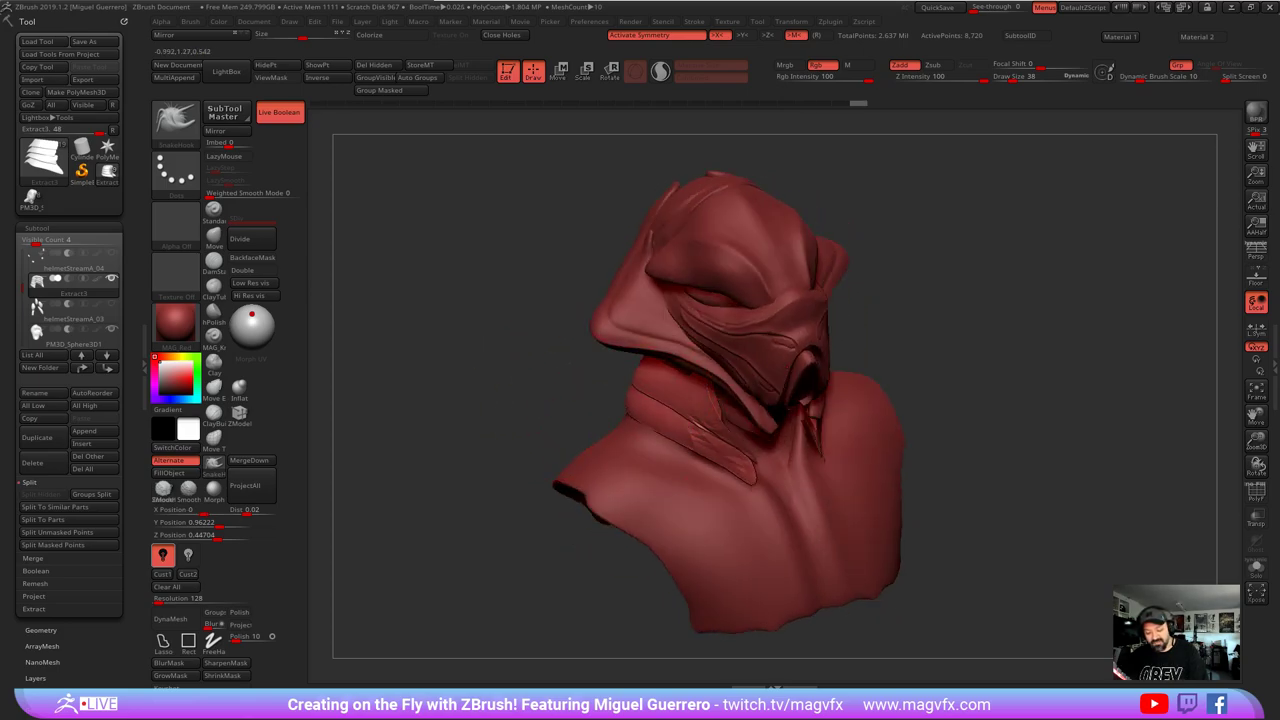
drag(598, 408, 536, 421)
drag(570, 362, 603, 349)
drag(449, 354, 412, 352)
- Isolate the lower Extract3 neck plates, mask the lowest one and bring the hidden plates back
ctrl+shift+click(609, 348)
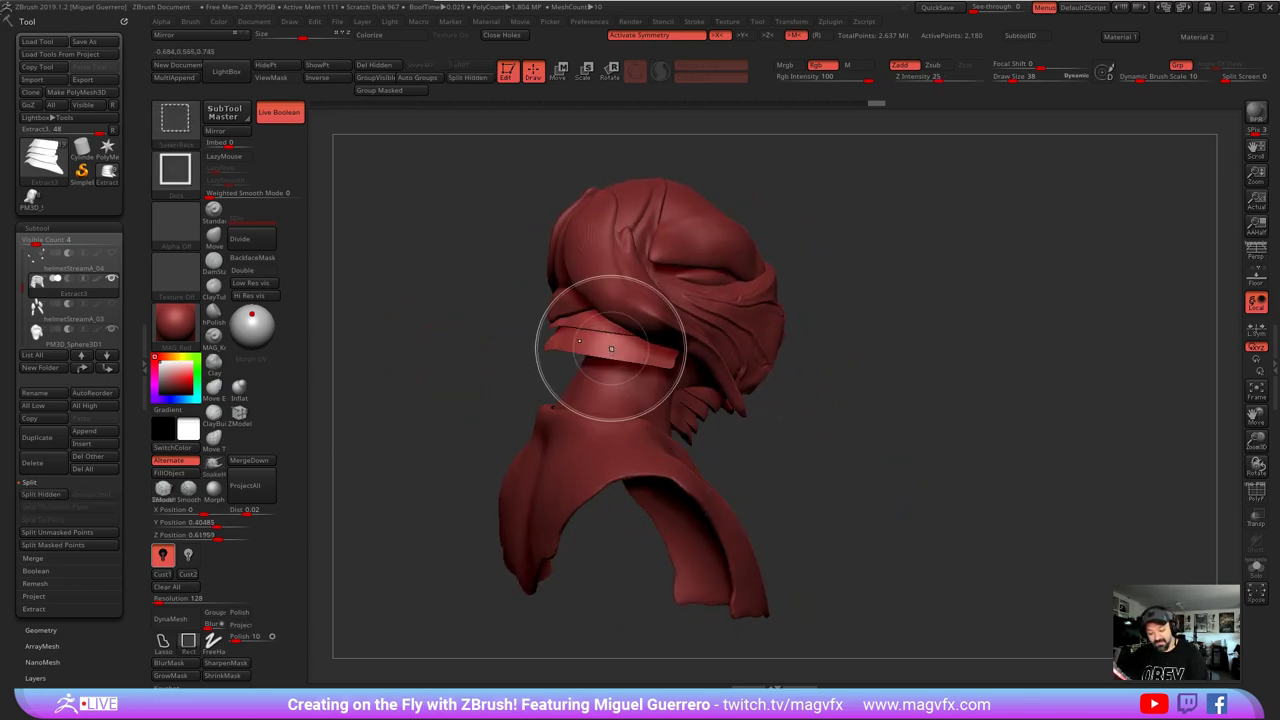
ctrl+shift+click(611, 344)
right_drag(611, 344, 671, 359)
ctrl+shift+click(671, 359)
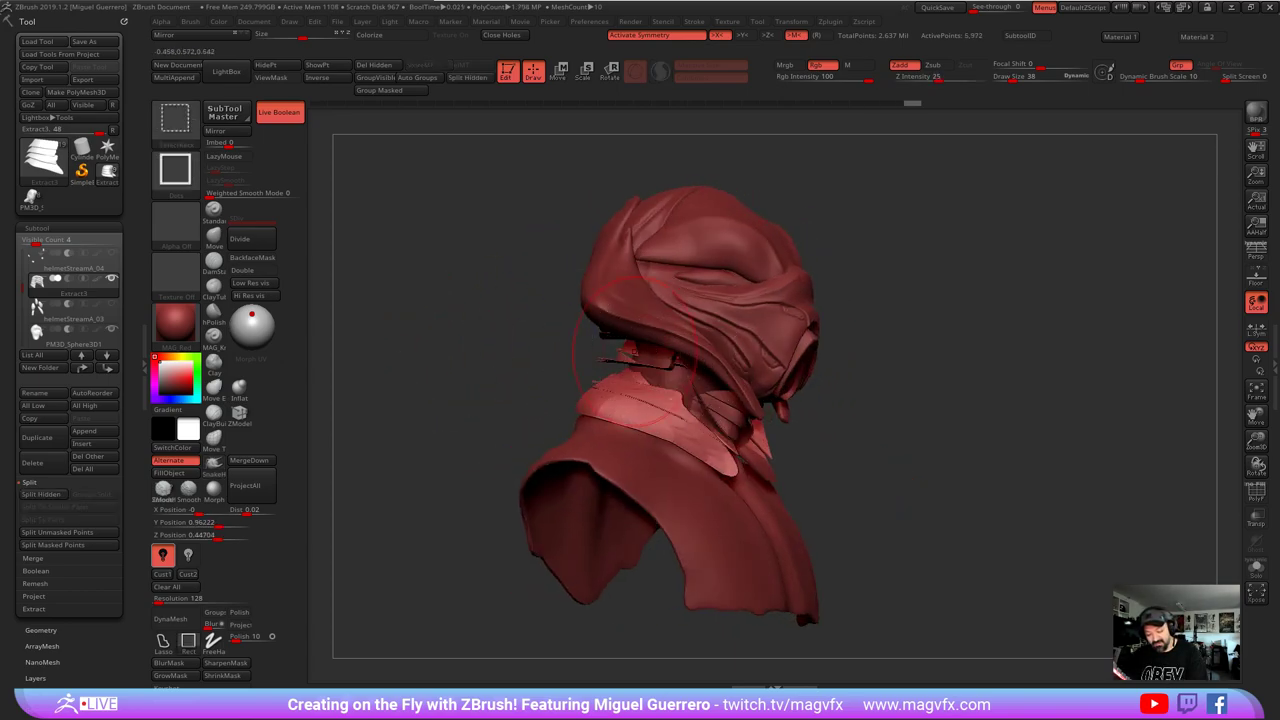
mouse_move(497, 337)
right_down()
mouse_move(480, 320)
mouse_move(488, 350)
right_up()
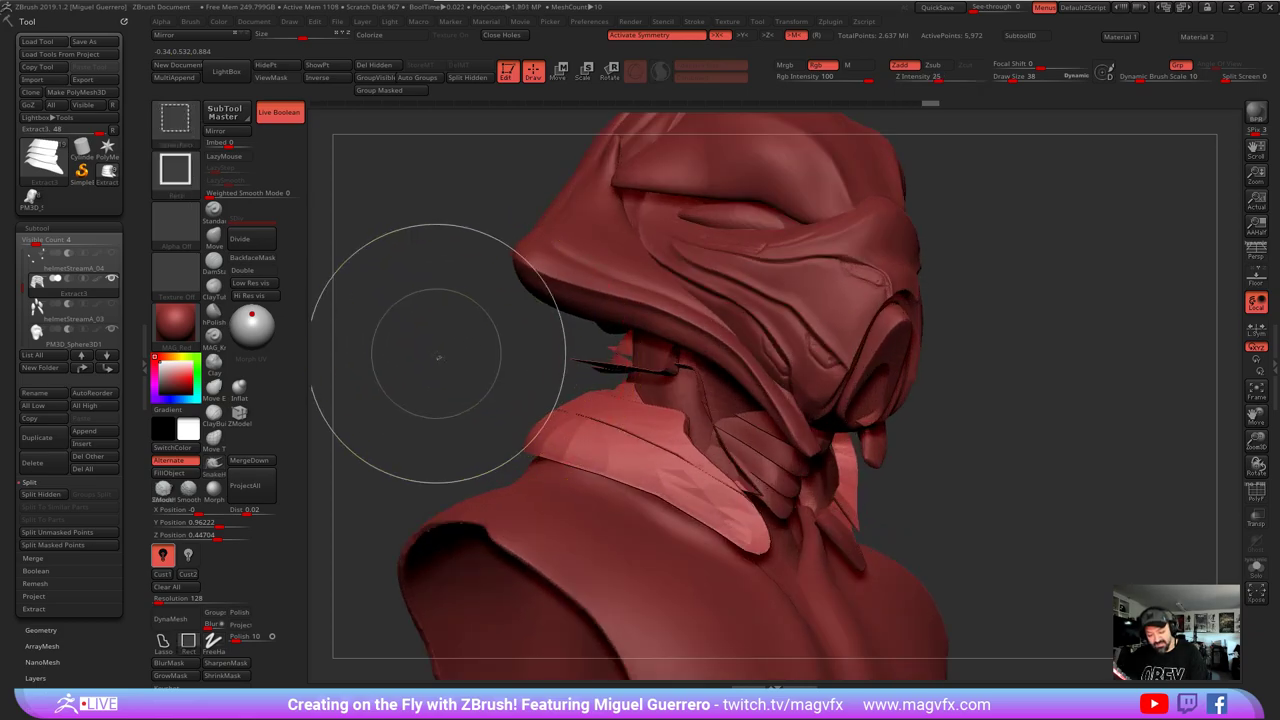
ctrl+click(480, 350)
ctrl+shift+click(481, 368)
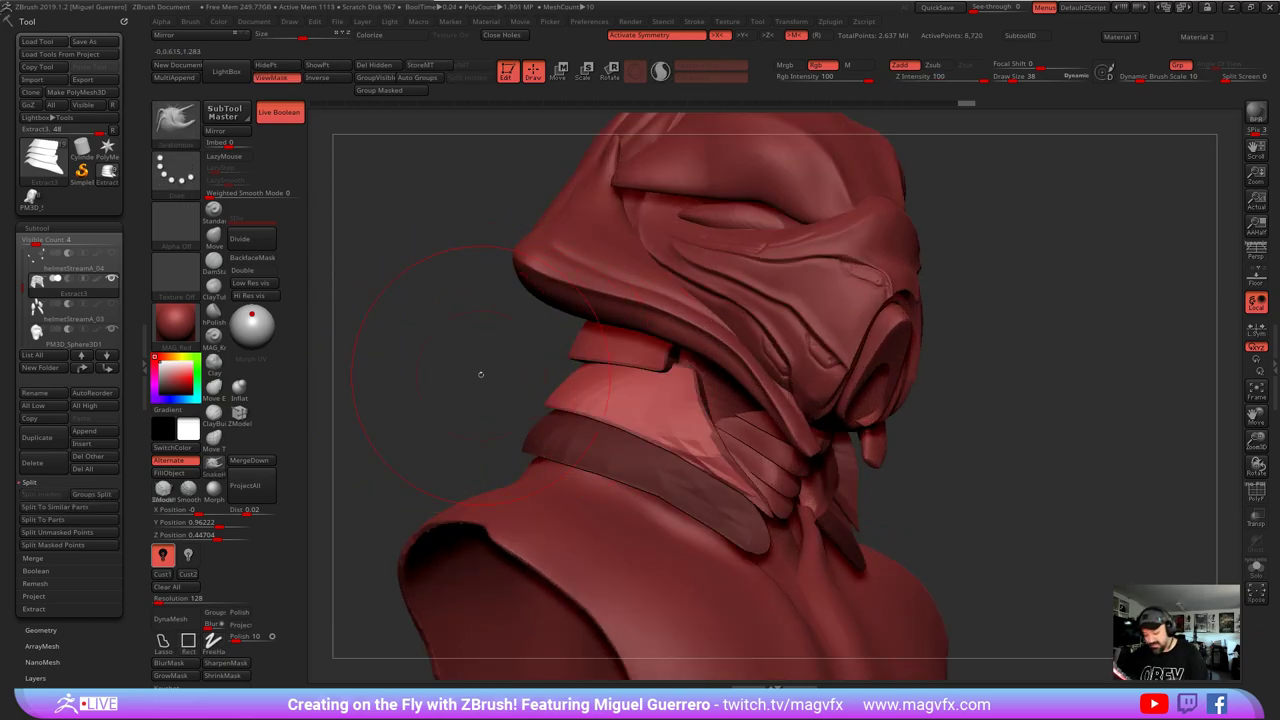
- Inspect the plates' polyframe, hide the upper plate, mask the remaining ones, turn the polyframe off and unhide all plates
click(1256, 490)
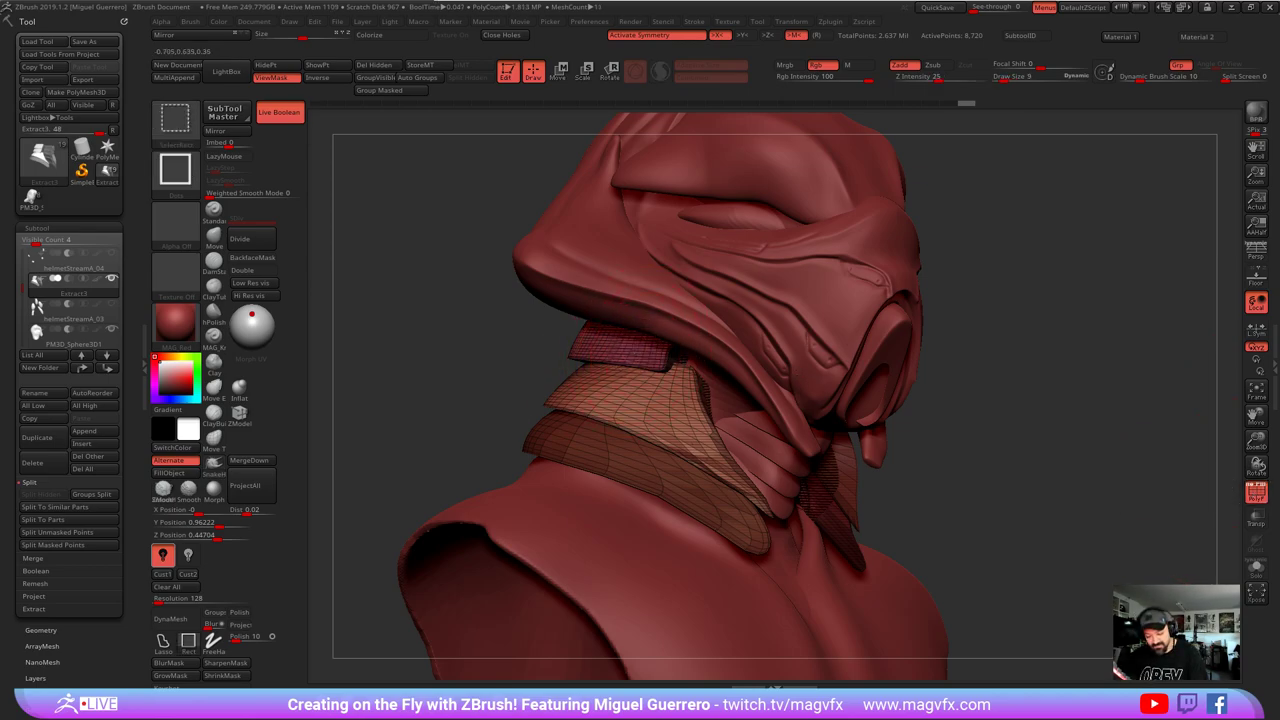
ctrl+shift+click(634, 344)
ctrl+shift+click(640, 348)
ctrl+shift+click(661, 357)
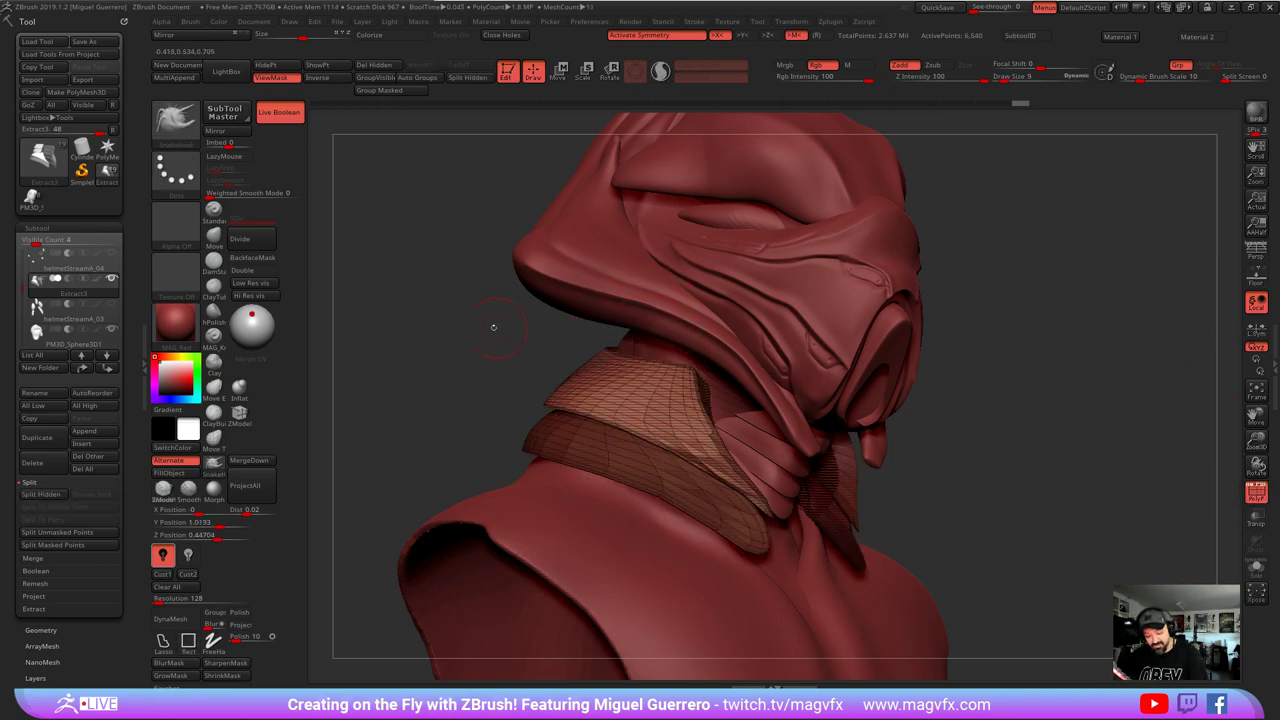
mouse_move(493, 326)
mouse_down()
mouse_move(430, 328)
mouse_move(498, 332)
mouse_up()
ctrl+right_drag(498, 332, 452, 268)
ctrl+drag(452, 268, 808, 593)
click(1256, 491)
ctrl+right_drag(486, 306, 480, 372)
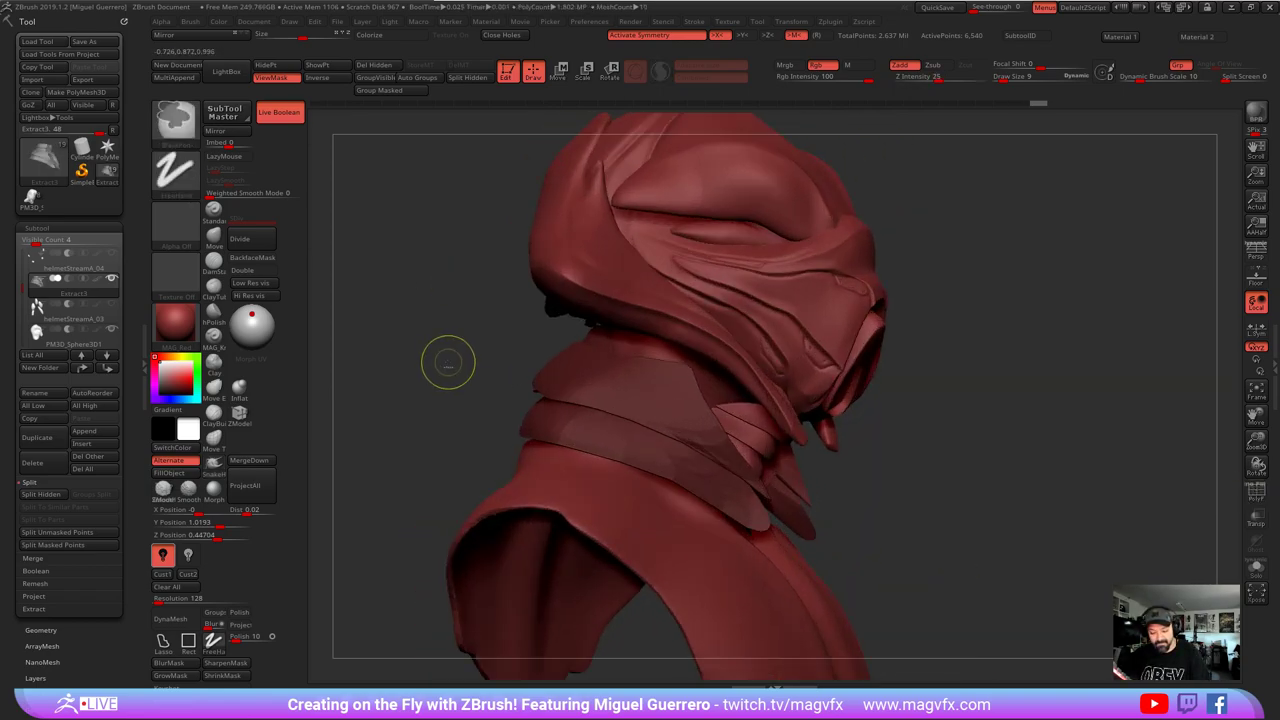
ctrl+shift+click(443, 365)
mouse_move(441, 369)
mouse_down()
mouse_move(422, 376)
mouse_move(414, 363)
mouse_move(391, 389)
mouse_move(409, 330)
mouse_up()
- Pull the upper neck plate's lower front corner forward and down with the Move Topological brush, starting at draw size 10
key(b)
key(m)
key(t)
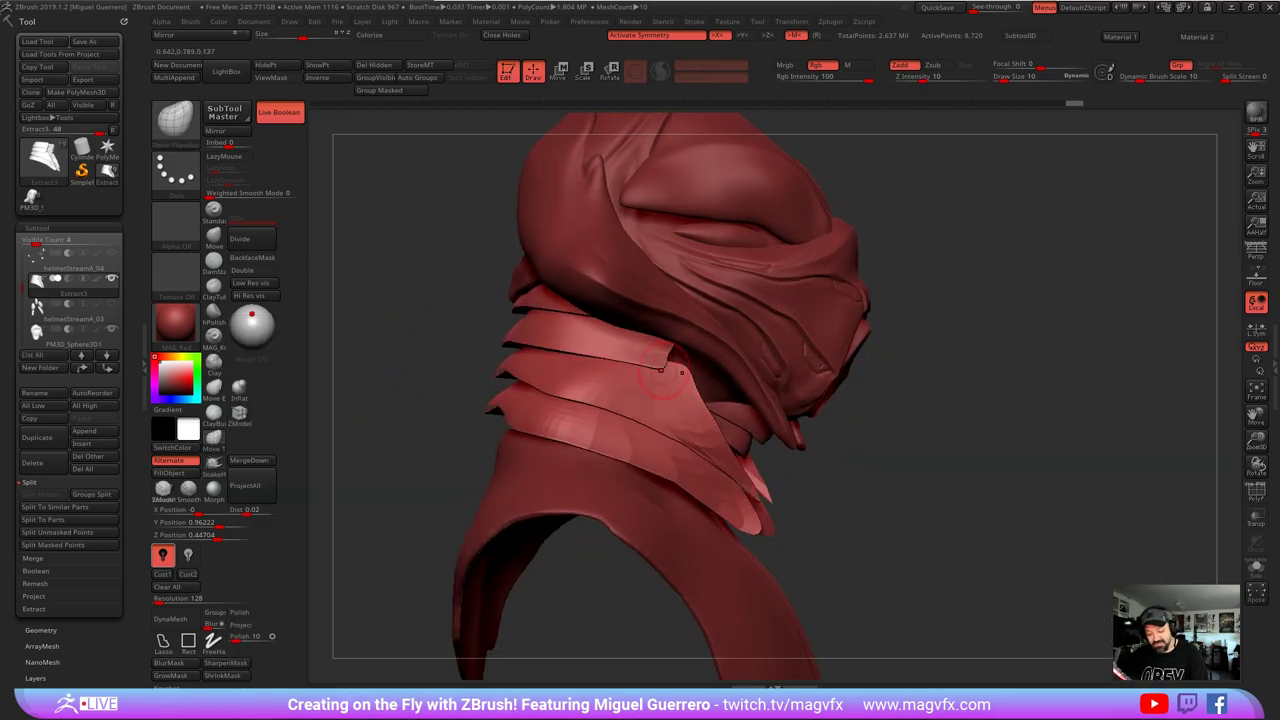
drag(664, 363, 693, 379)
key(bracketright)
right_drag(692, 378, 590, 388)
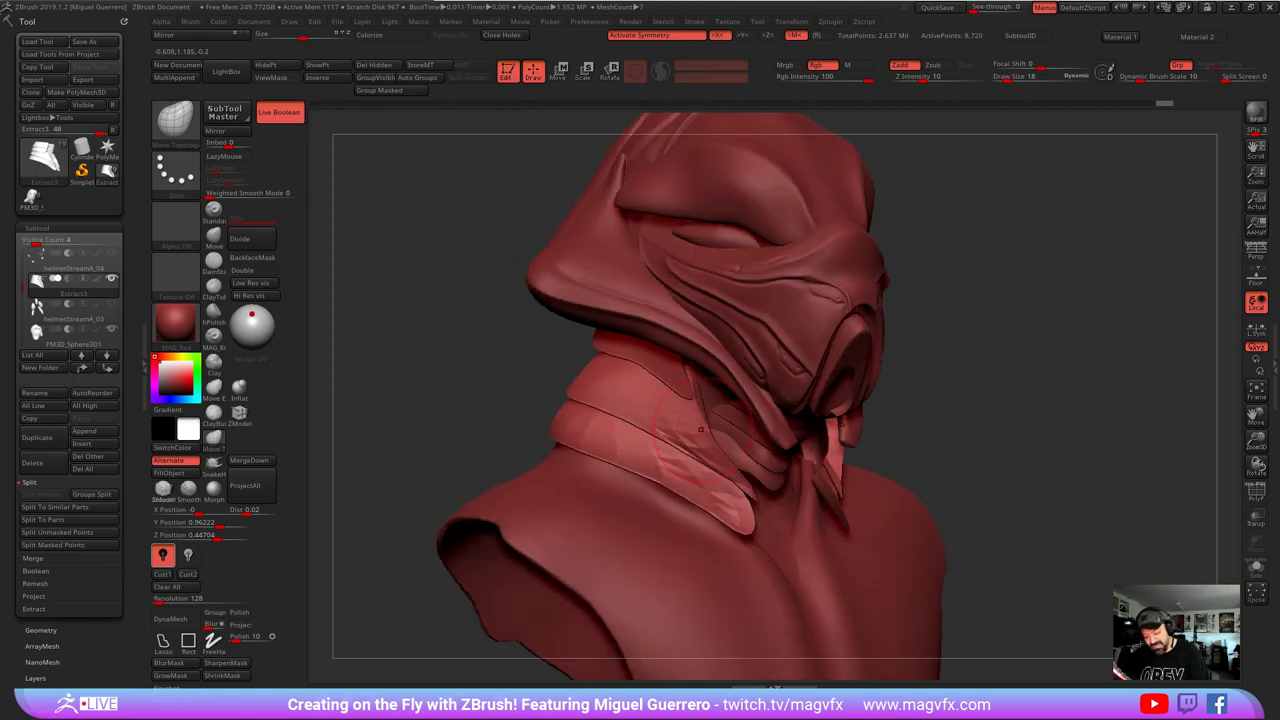
right_drag(692, 400, 740, 375)
ctrl+right_drag(581, 356, 578, 318)
ctrl+right_drag(512, 348, 510, 340)
alt+right_drag(510, 340, 576, 354)
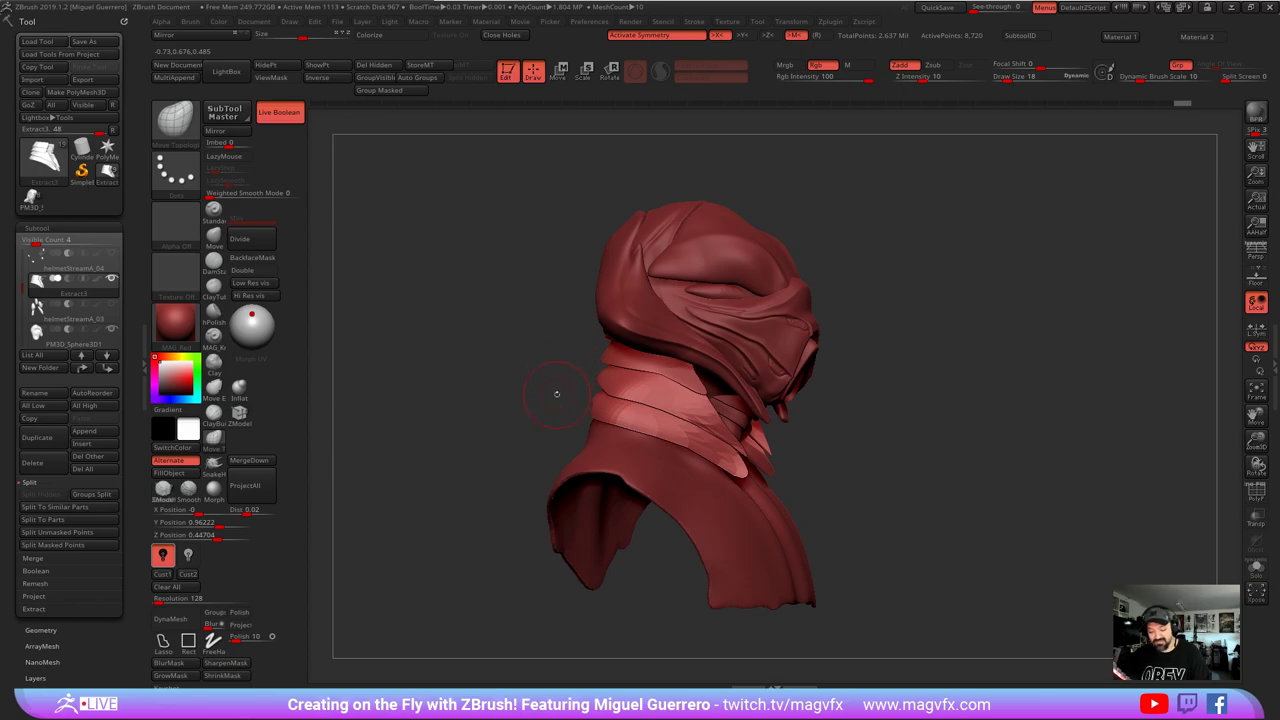
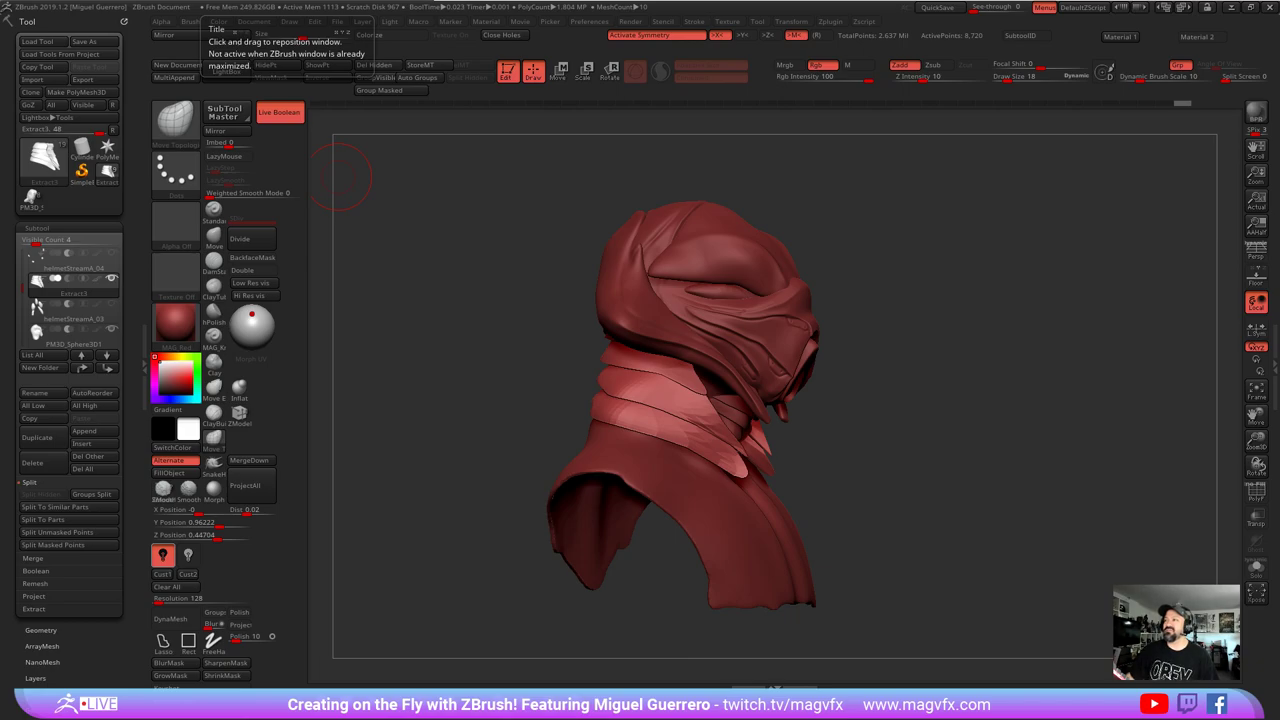
mouse_move(470, 372)
mouse_down()
mouse_move(437, 366)
mouse_move(446, 374)
mouse_up()
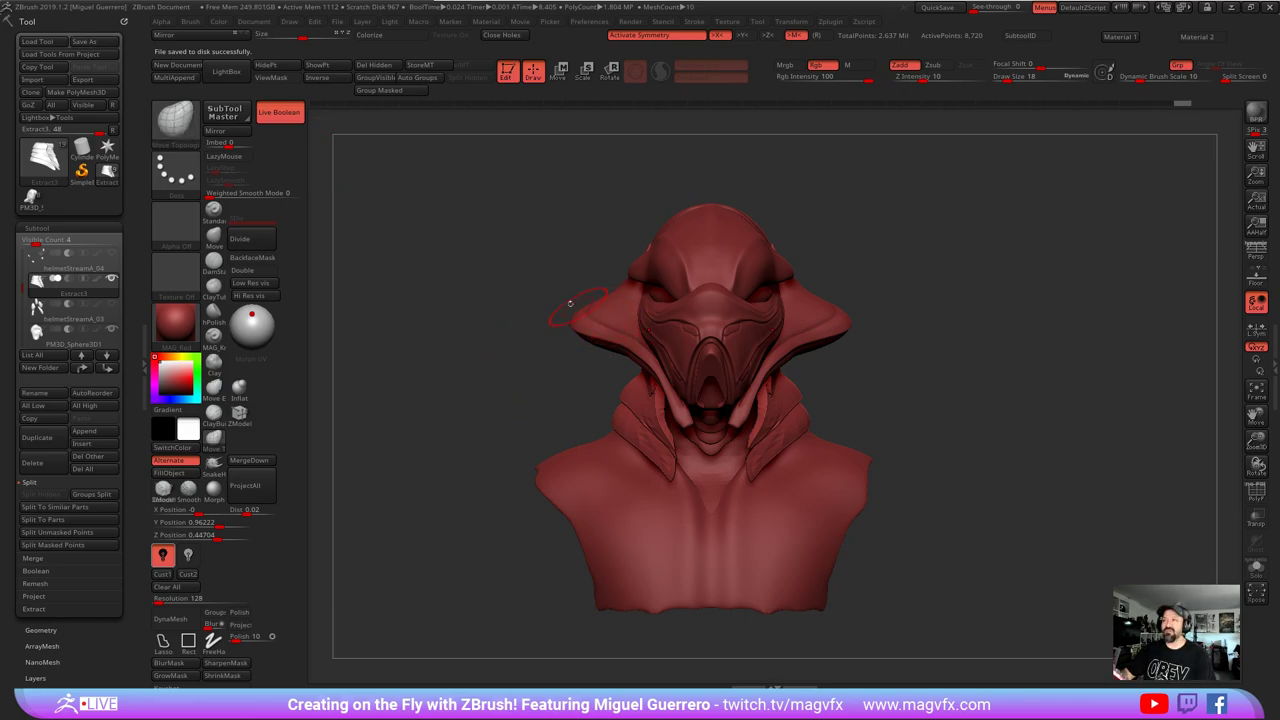
- Select the helmetStreamA_05c face mask and reshape its cheeks and brow area with Move at draw sizes 22 and 10
click(213, 233)
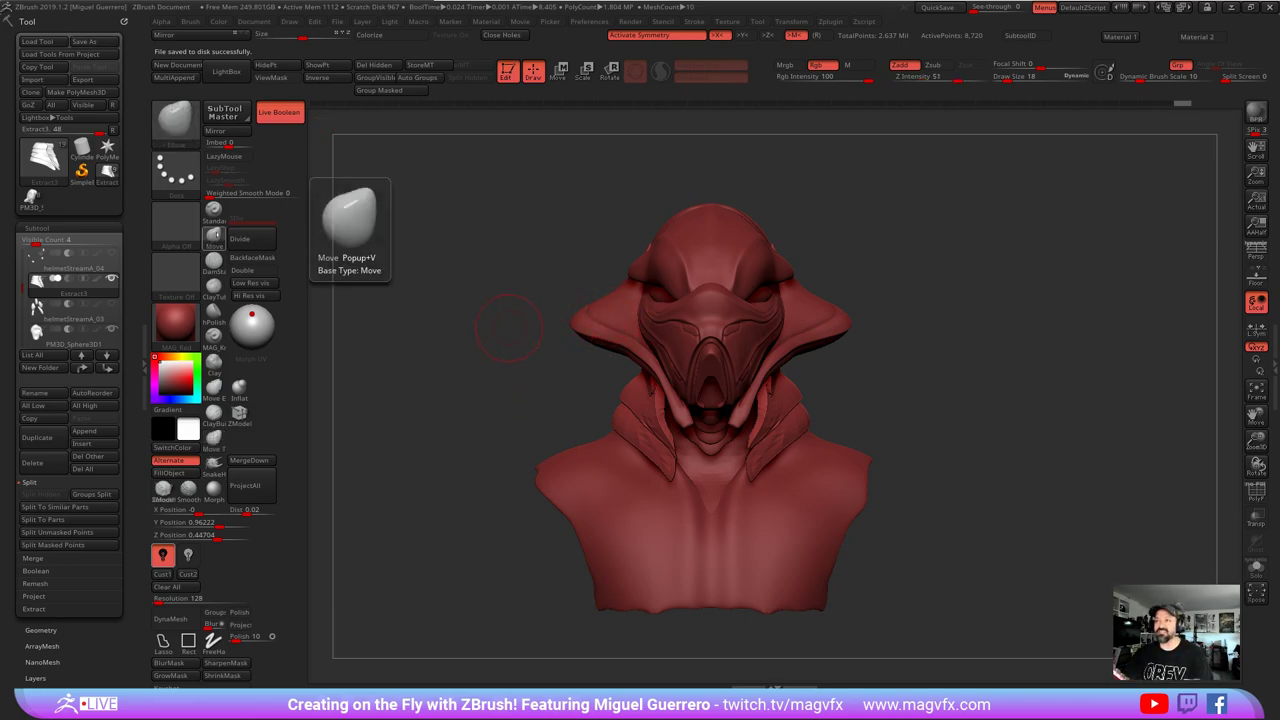
alt+click(645, 290)
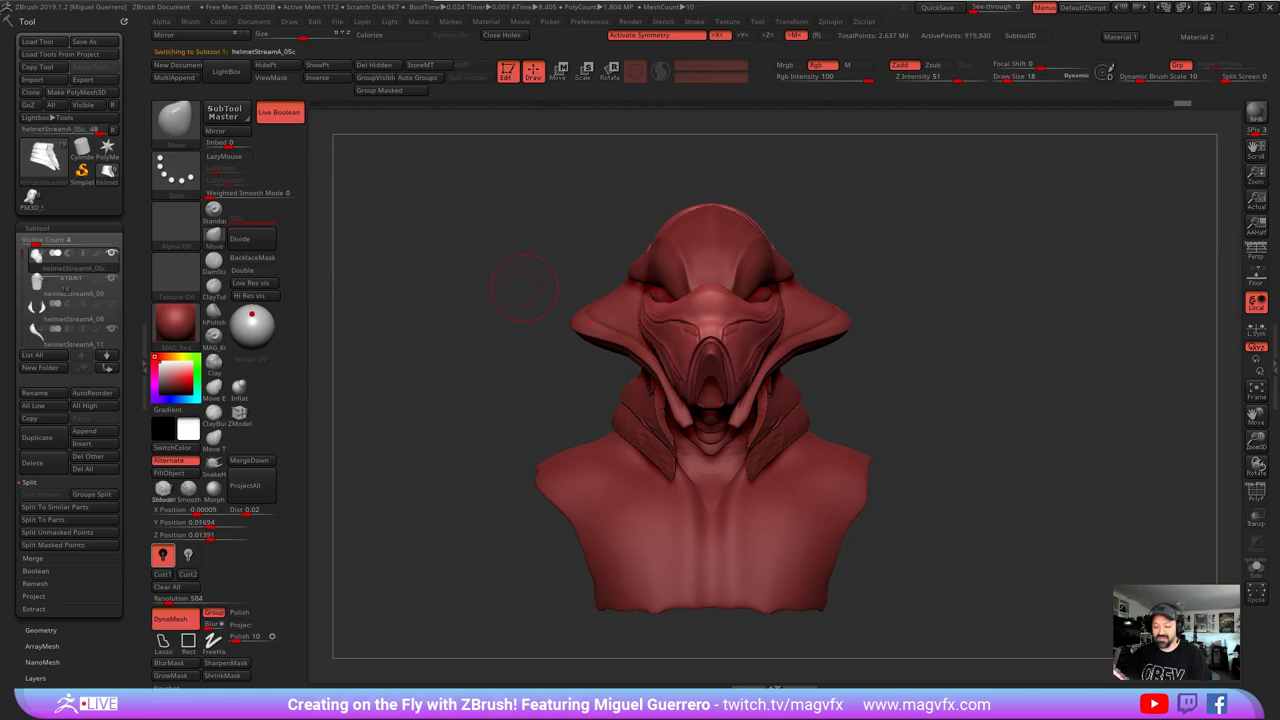
drag(532, 284, 630, 307)
shift+drag(575, 385, 540, 385)
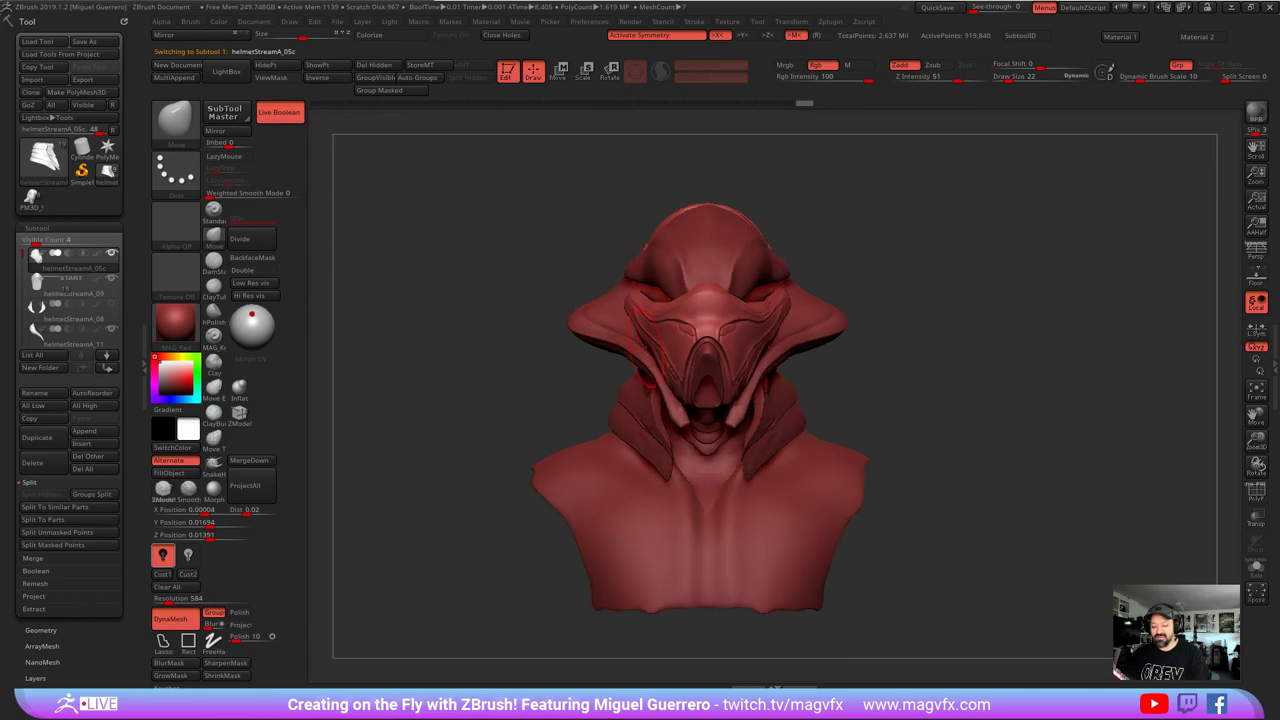
mouse_move(645, 346)
mouse_down()
mouse_move(646, 331)
mouse_move(672, 372)
mouse_up()
key(bracketright)
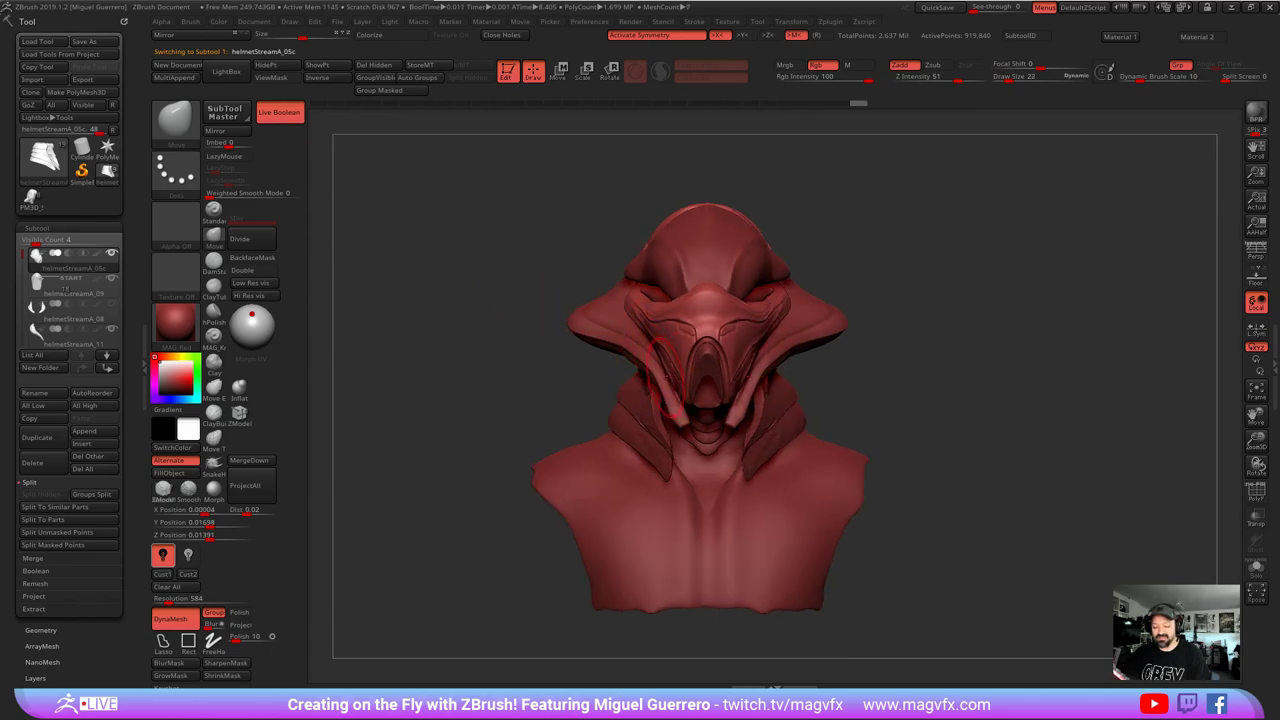
key(bracketleft)
mouse_move(638, 308)
mouse_down()
mouse_move(668, 386)
mouse_move(661, 348)
mouse_move(677, 322)
mouse_move(687, 346)
mouse_move(691, 322)
mouse_up()
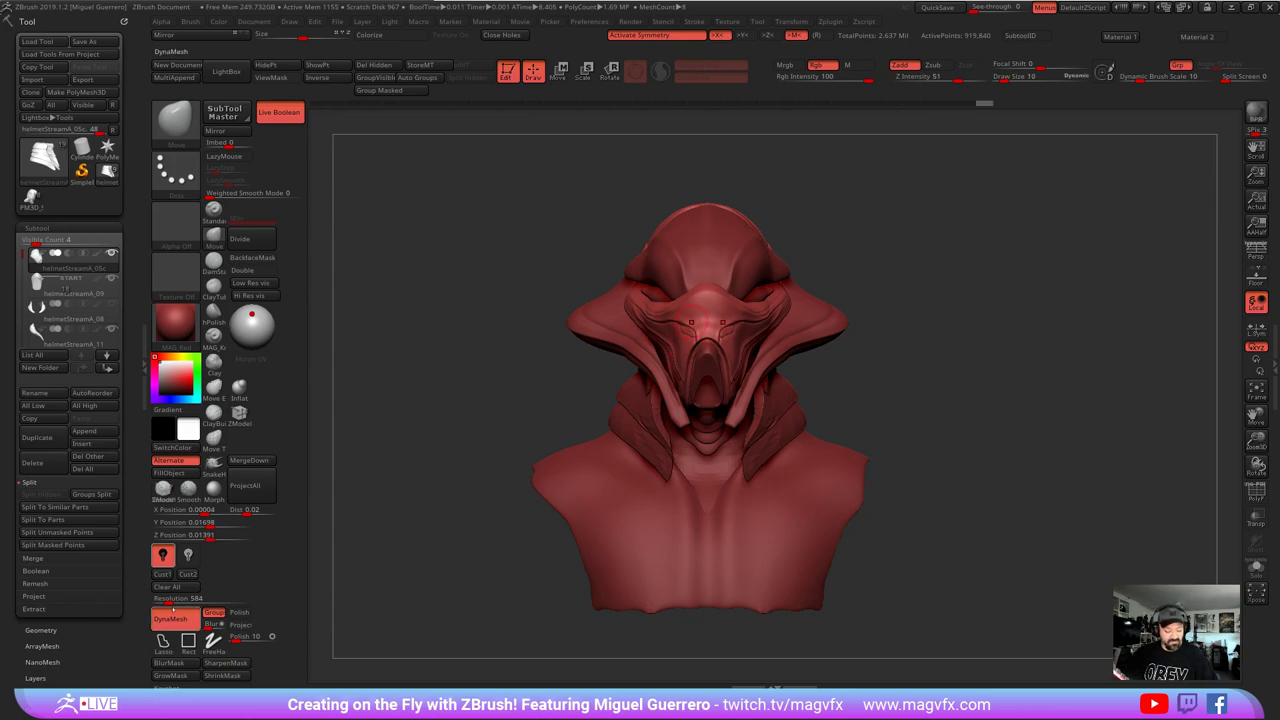
- Remesh the face mask with DynaMesh at resolution 408 and nudge its outer eye area with Move at draw size 14
click(165, 601)
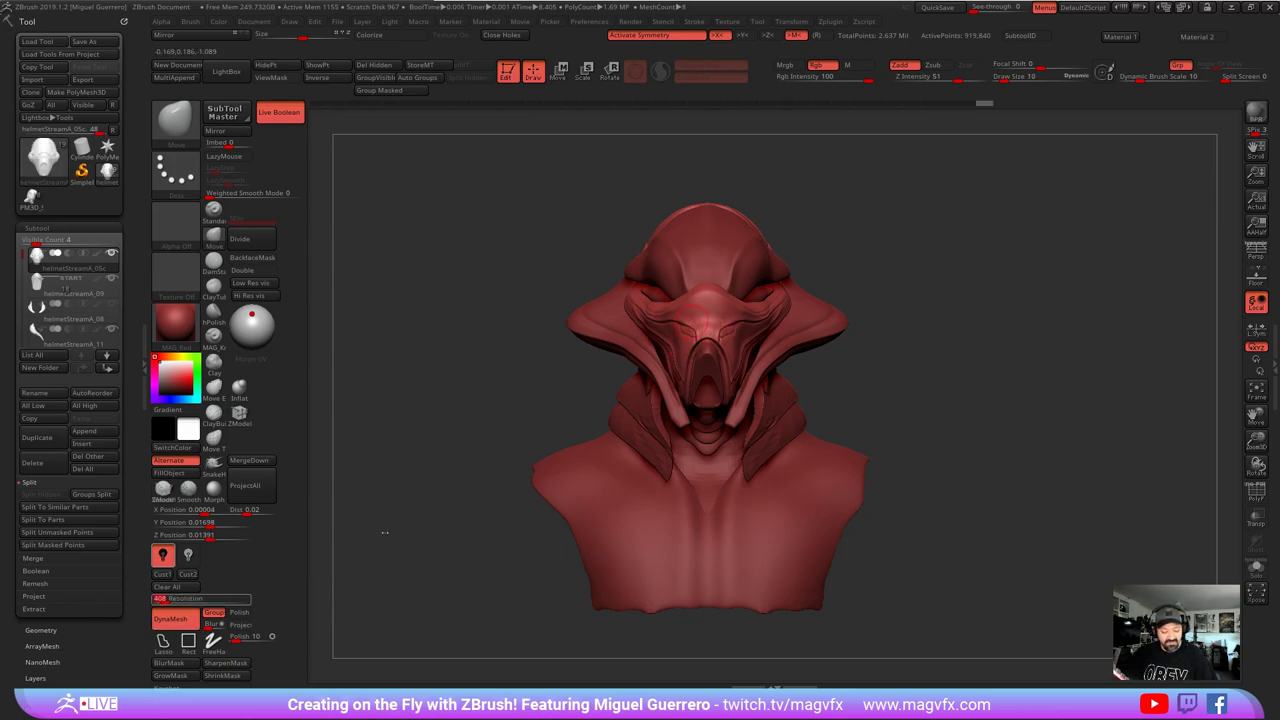
ctrl+drag(410, 450, 462, 518)
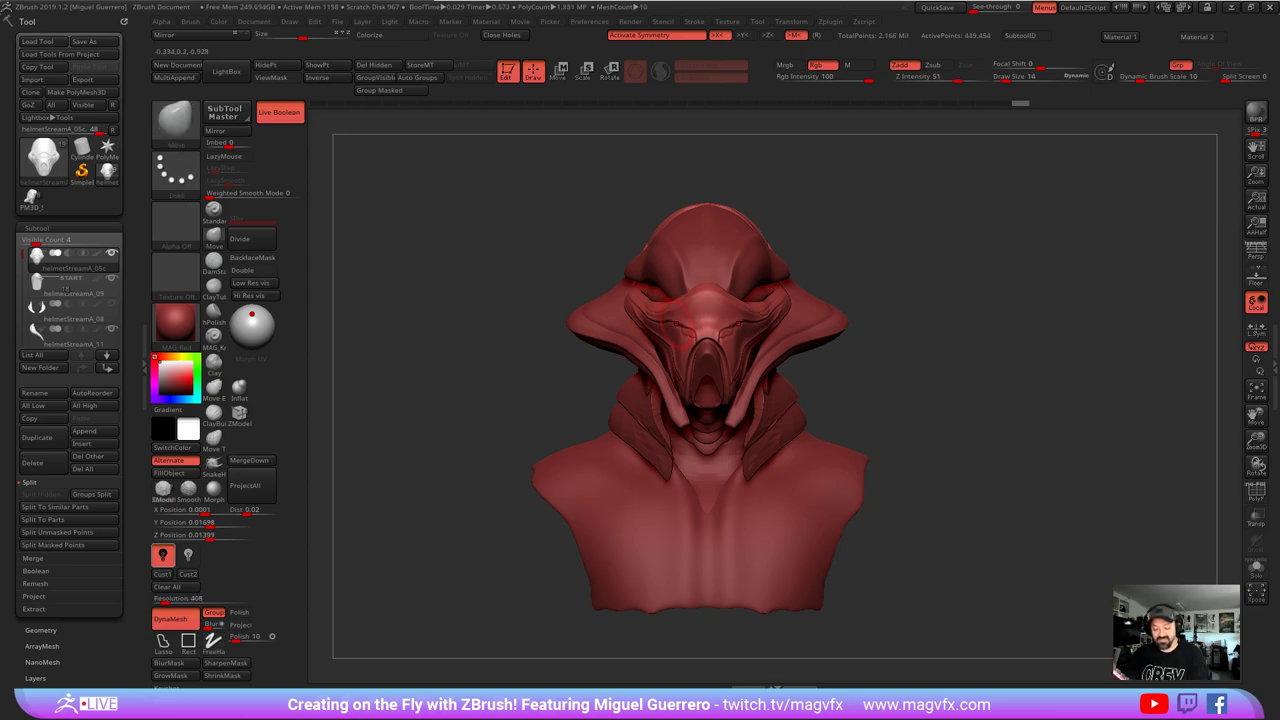
drag(643, 288, 650, 292)
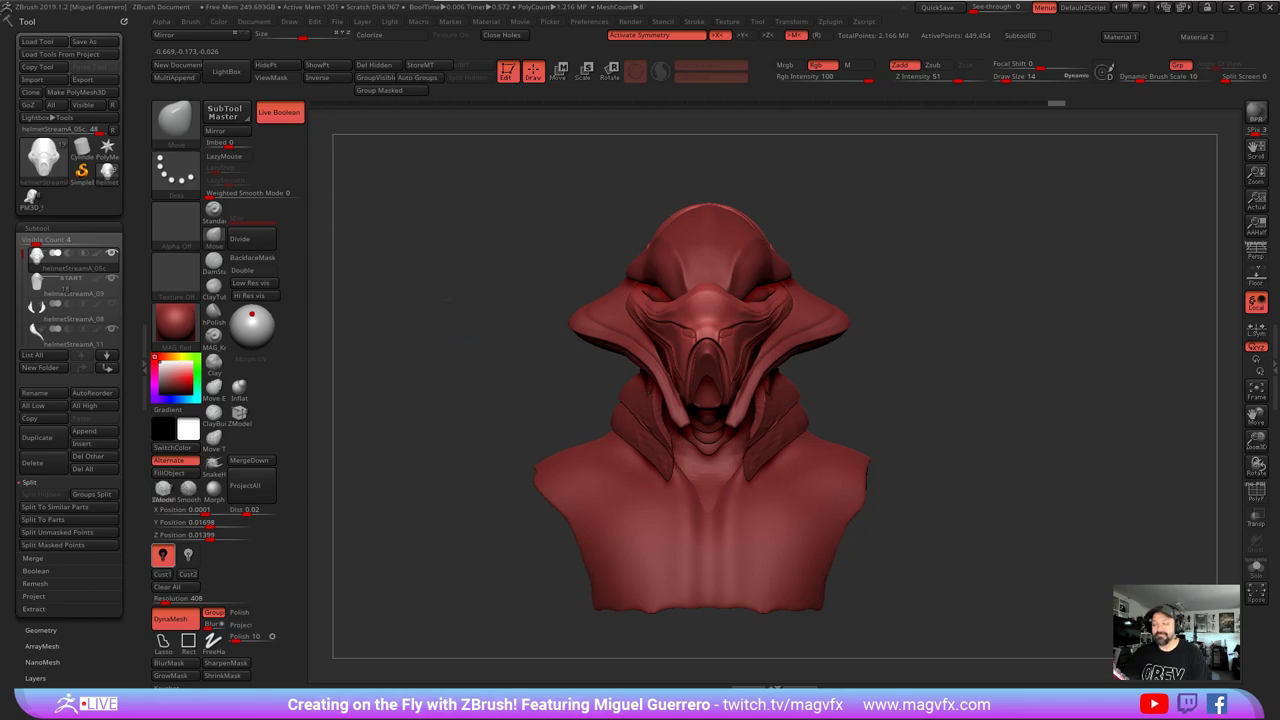
- Select the helmetStreamA_05 dome and smooth its forehead surface
drag(476, 304, 457, 269)
drag(791, 489, 700, 465)
drag(550, 362, 578, 375)
alt+click(702, 264)
drag(560, 281, 587, 303)
mouse_move(735, 269)
shift+mouse_down()
mouse_move(658, 277)
mouse_move(709, 254)
shift+mouse_up()
drag(560, 264, 492, 268)
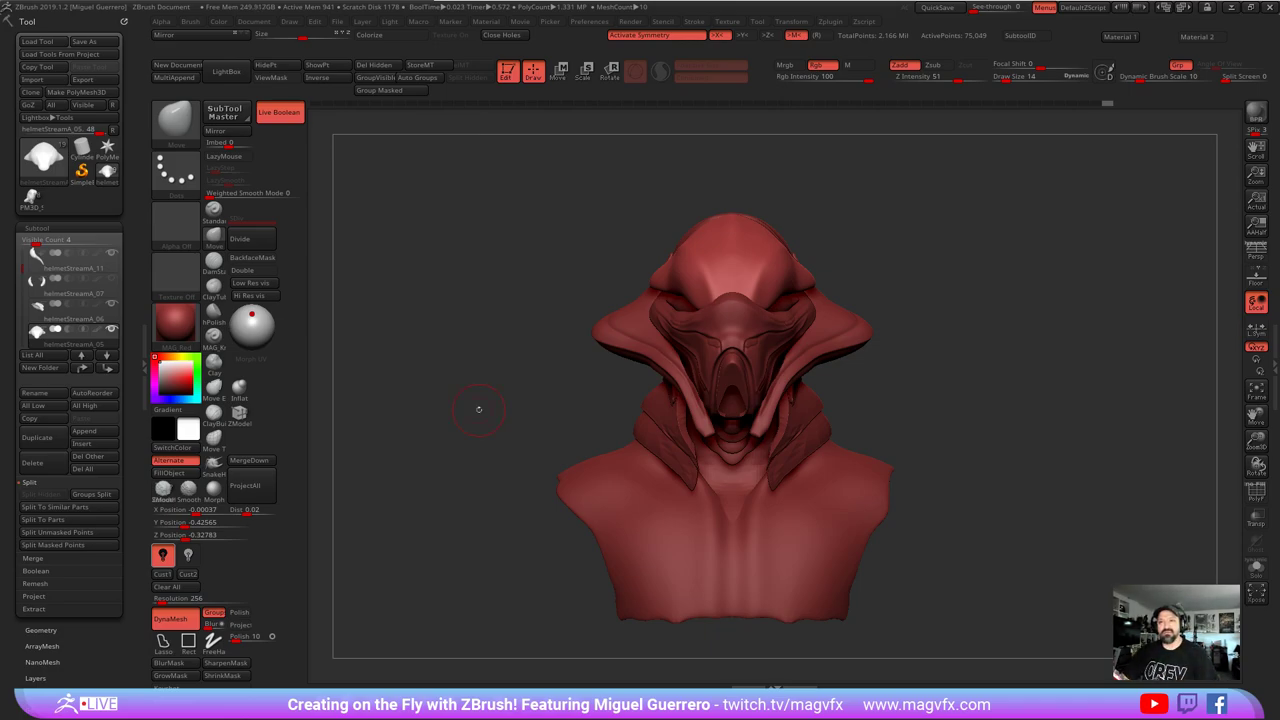
- Push the helmetStreamA_05c mask's nose bridge up and back with Move at draw size 22, adjusting the adjoining dome front
alt+click(735, 332)
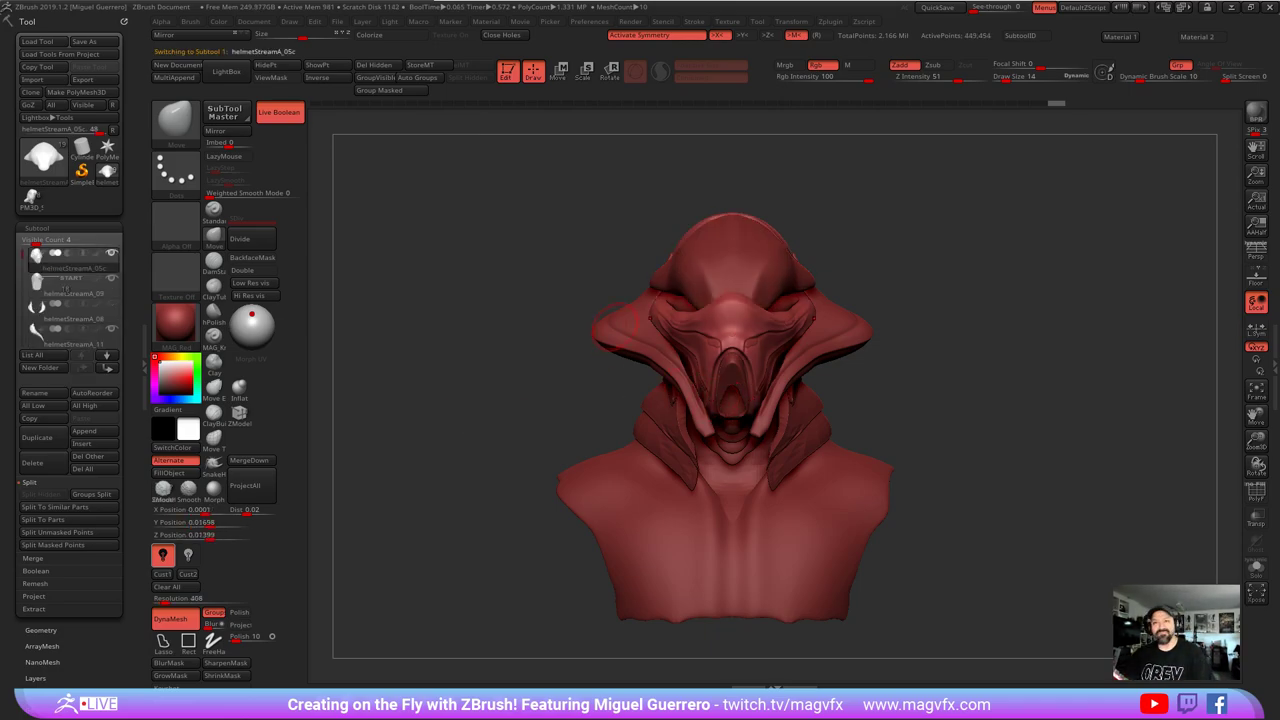
drag(550, 342, 397, 326)
key(bracketright)
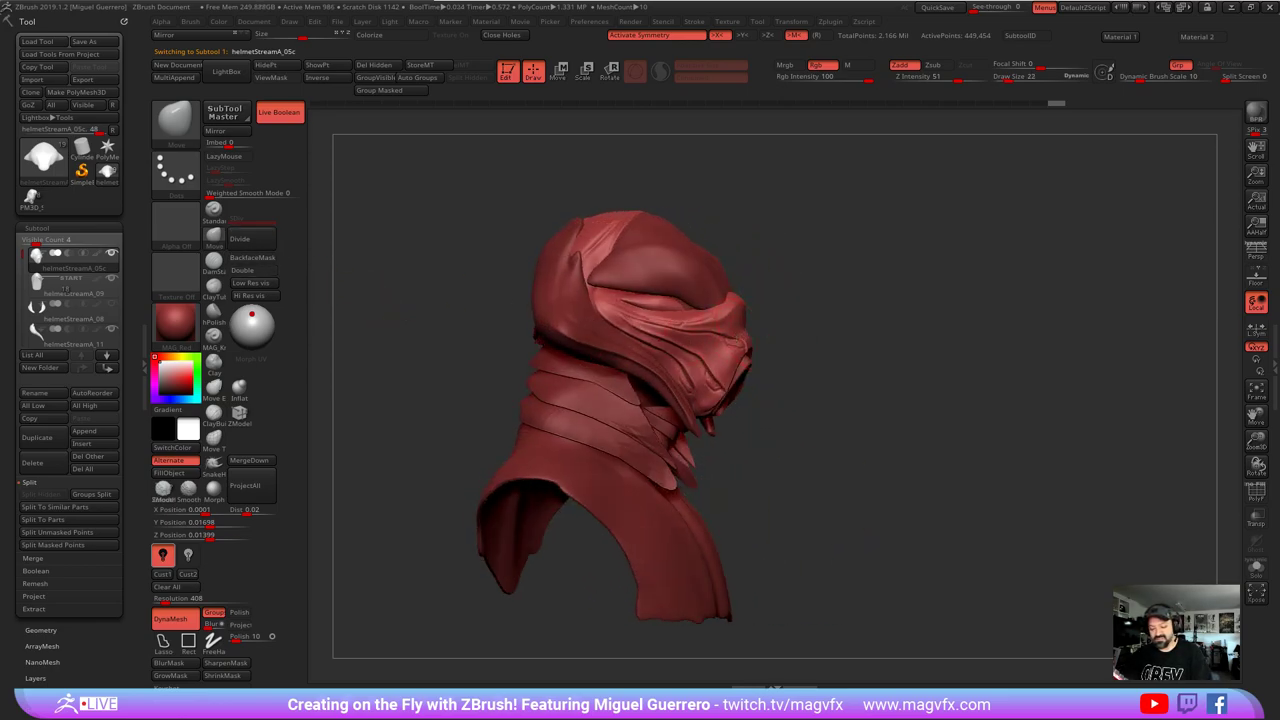
drag(745, 345, 730, 314)
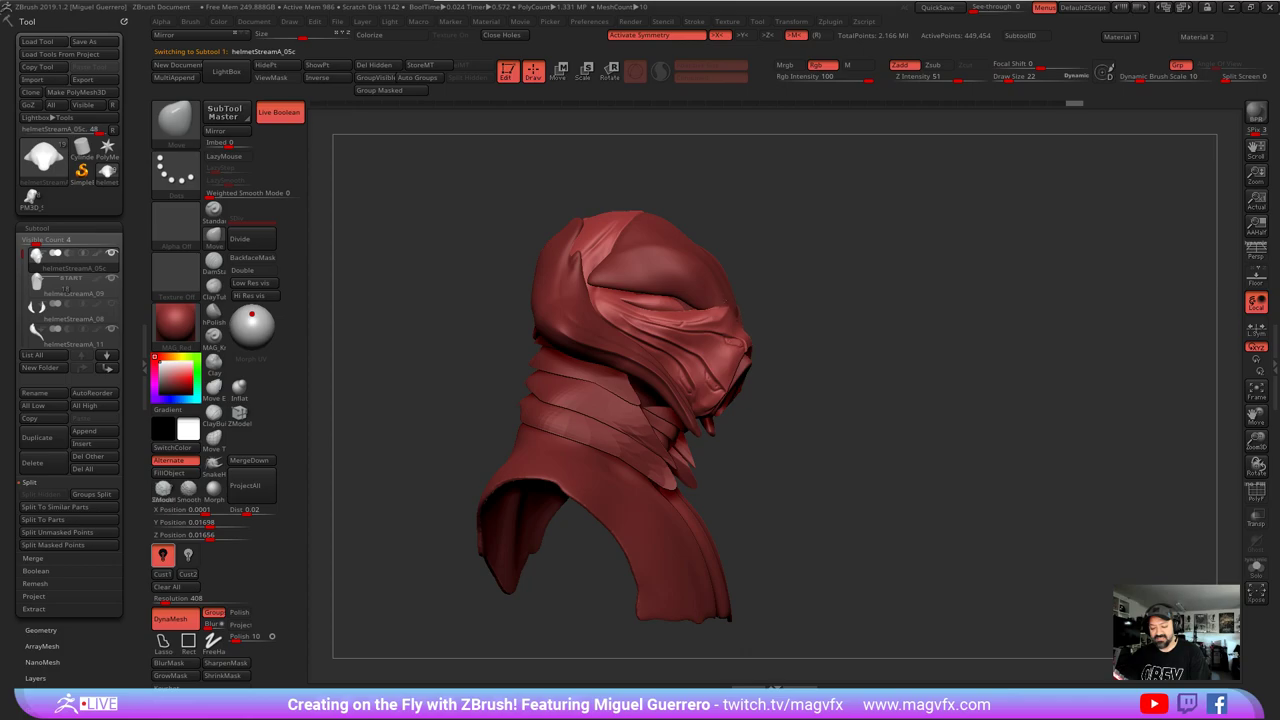
alt+click(697, 280)
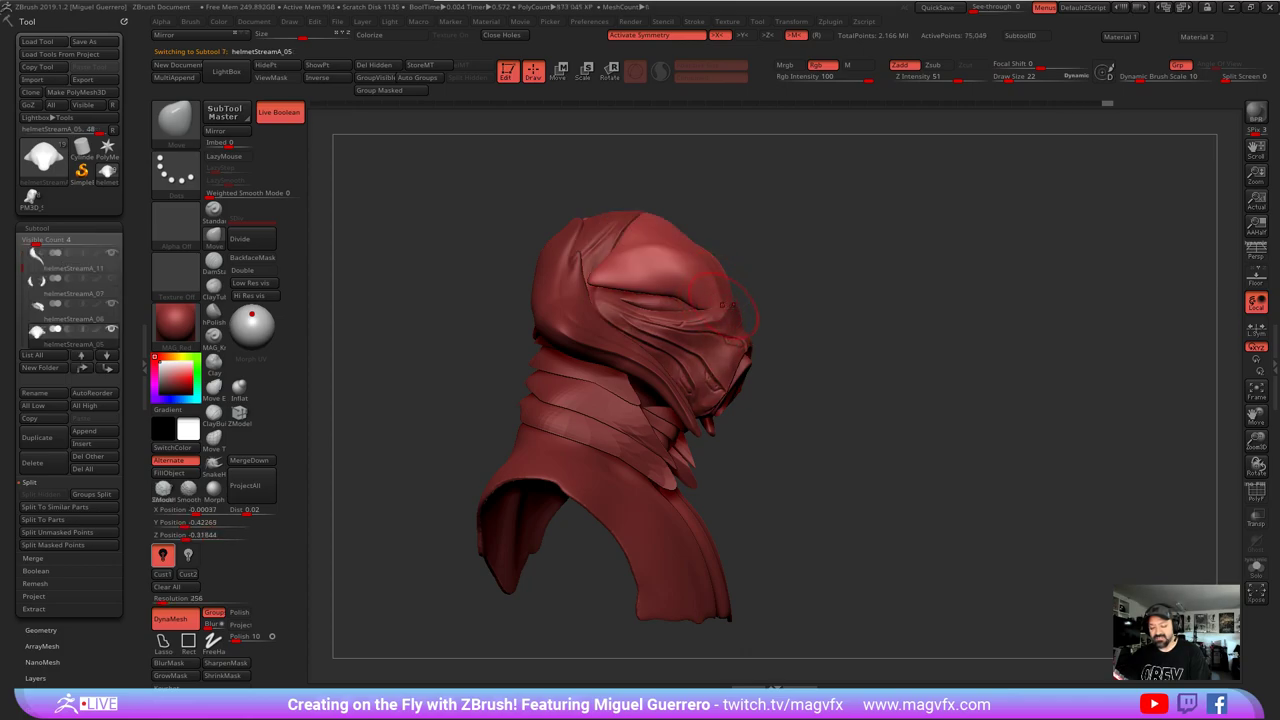
alt+click(722, 304)
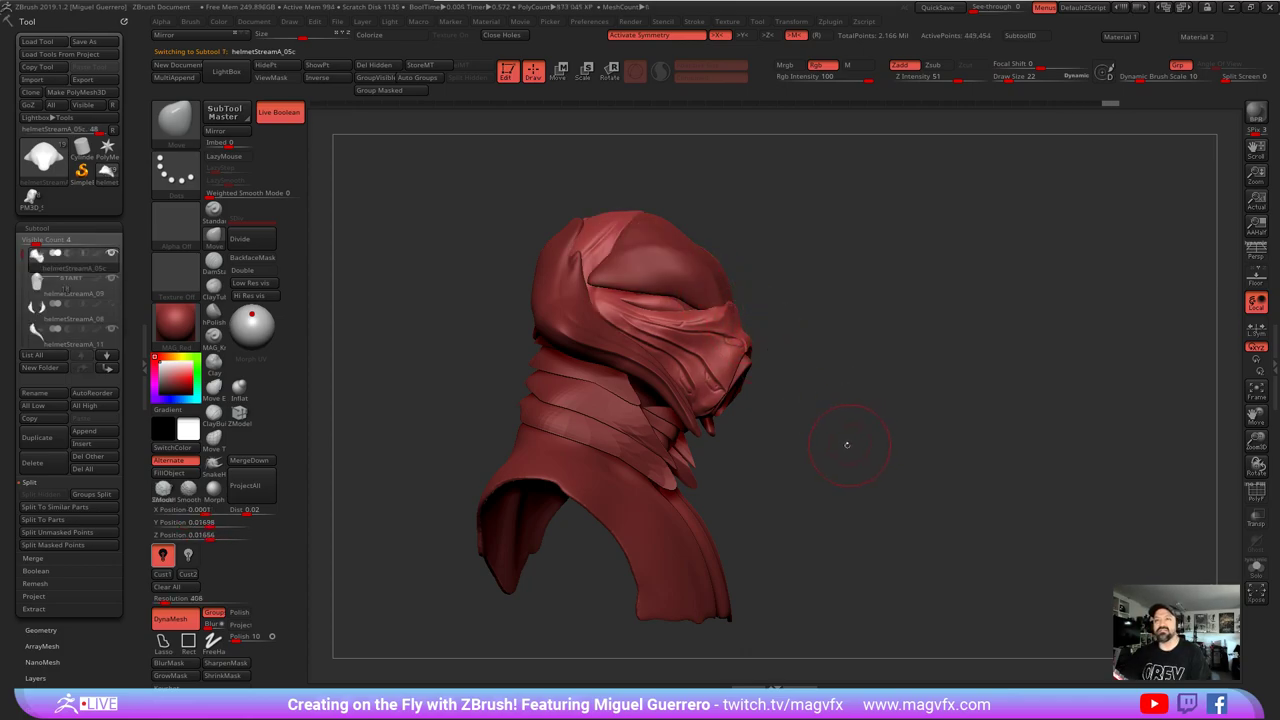
- Reshape the face mask's chin and muzzle in profile with Move at draw sizes 14 and 18
drag(846, 444, 823, 437)
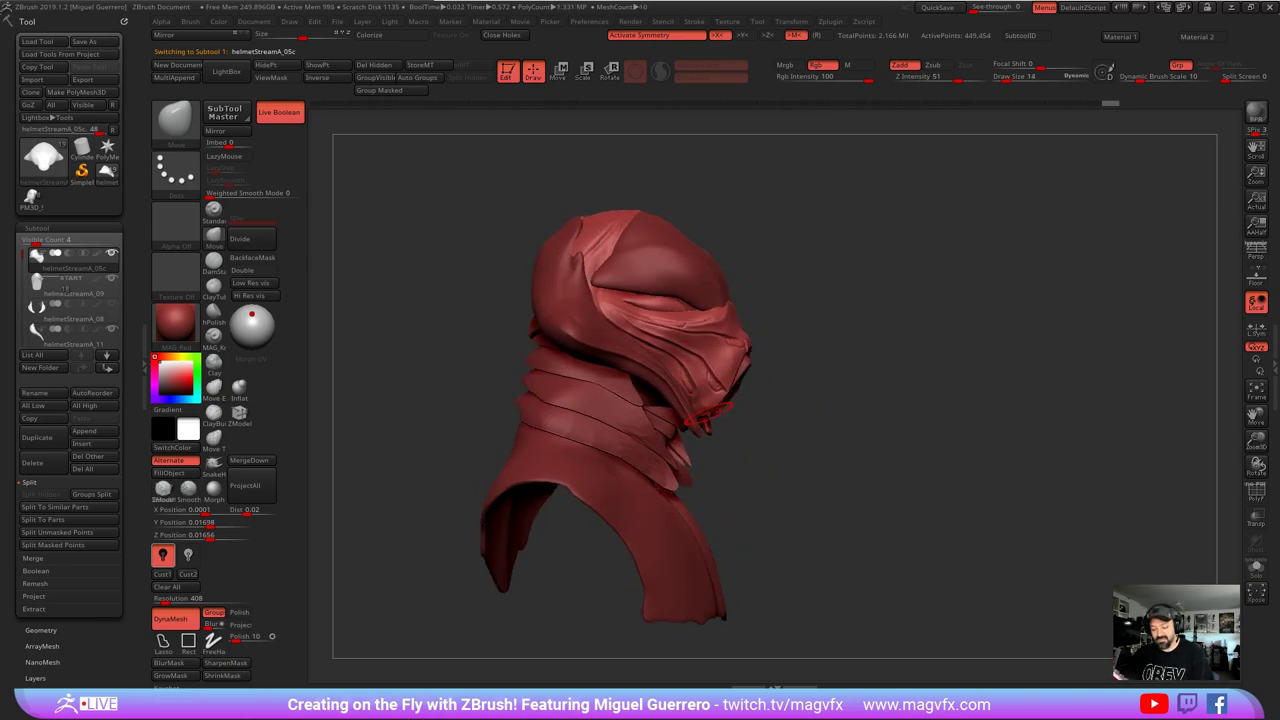
mouse_move(711, 413)
mouse_down()
mouse_move(722, 420)
mouse_move(725, 380)
mouse_up()
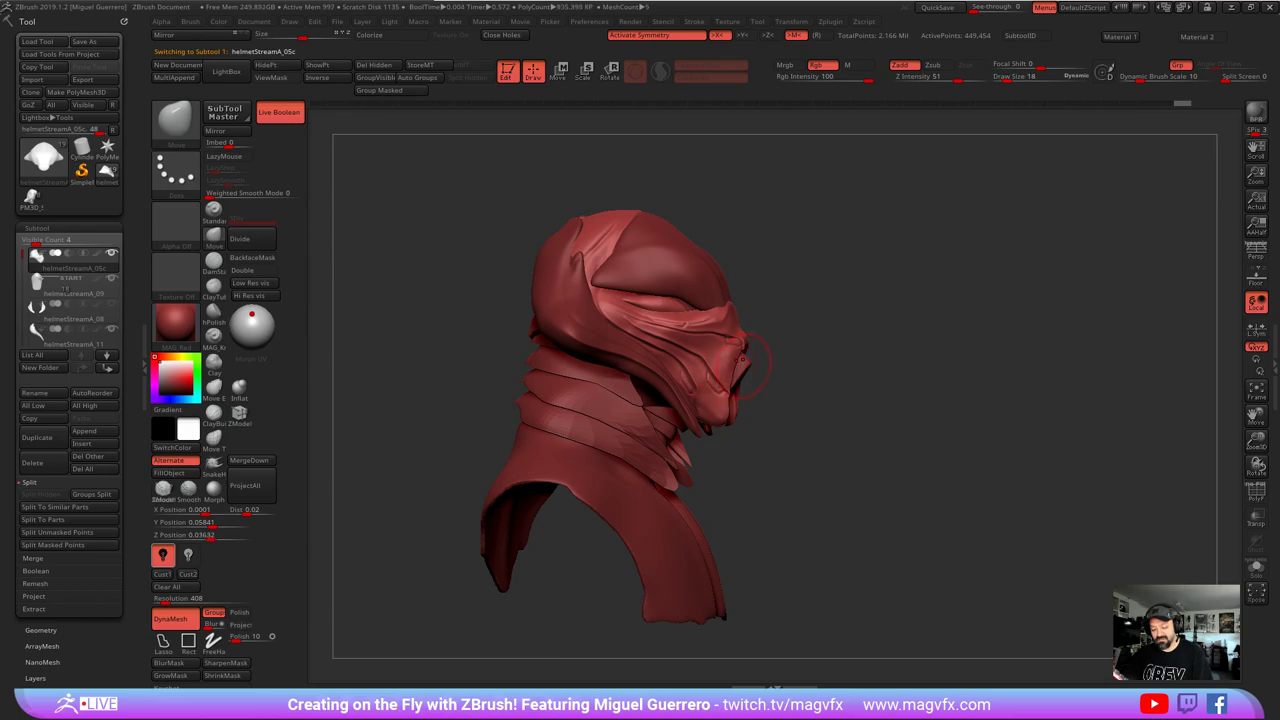
alt+click(744, 363)
drag(746, 367, 742, 366)
- Carve symmetrical nostril grooves and an arched crease across the mask's nose bridge with DamStandard, refining at draw size 8
mouse_move(850, 395)
shift+mouse_down()
mouse_move(455, 398)
mouse_move(455, 370)
mouse_move(538, 415)
shift+mouse_up()
alt+click(607, 368)
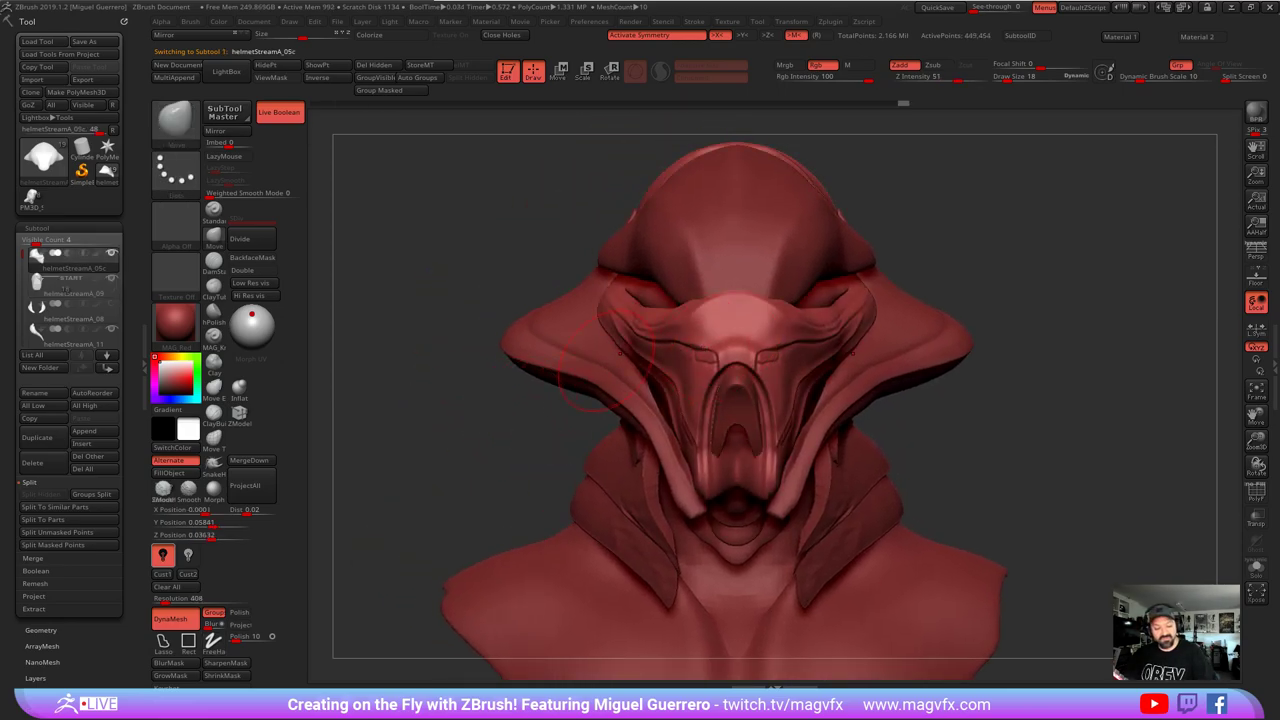
click(213, 208)
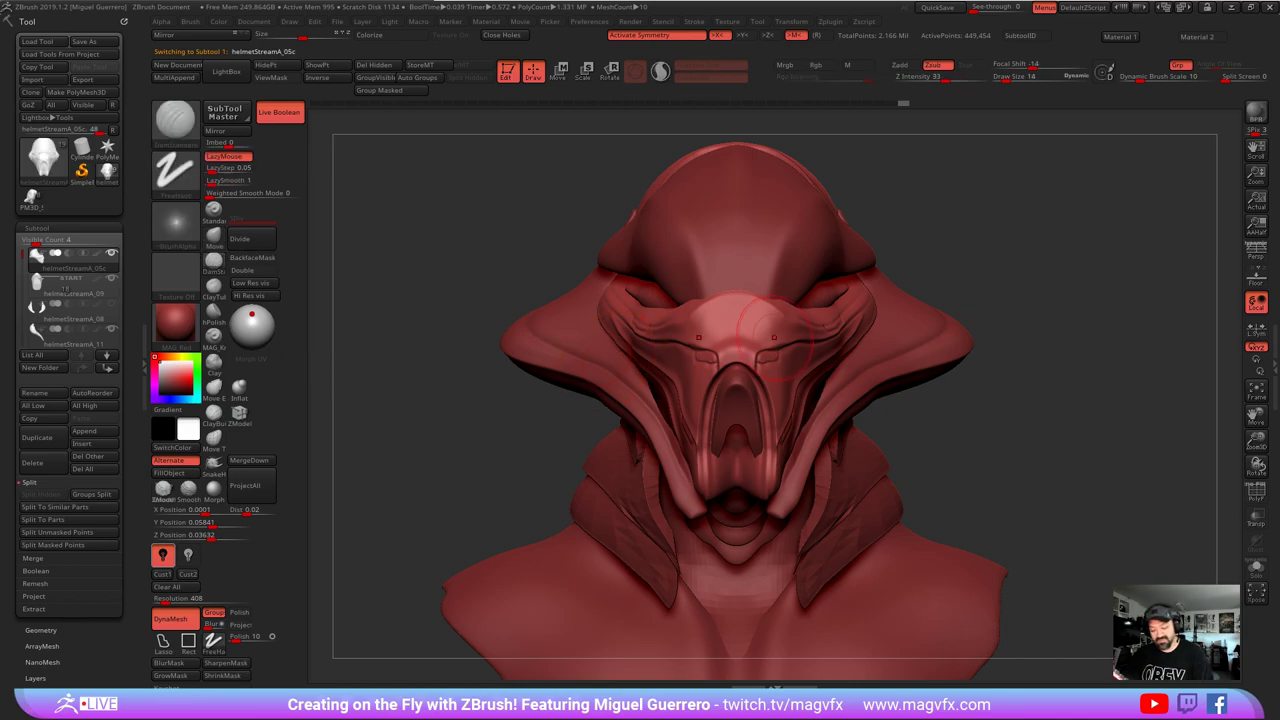
drag(760, 348, 752, 317)
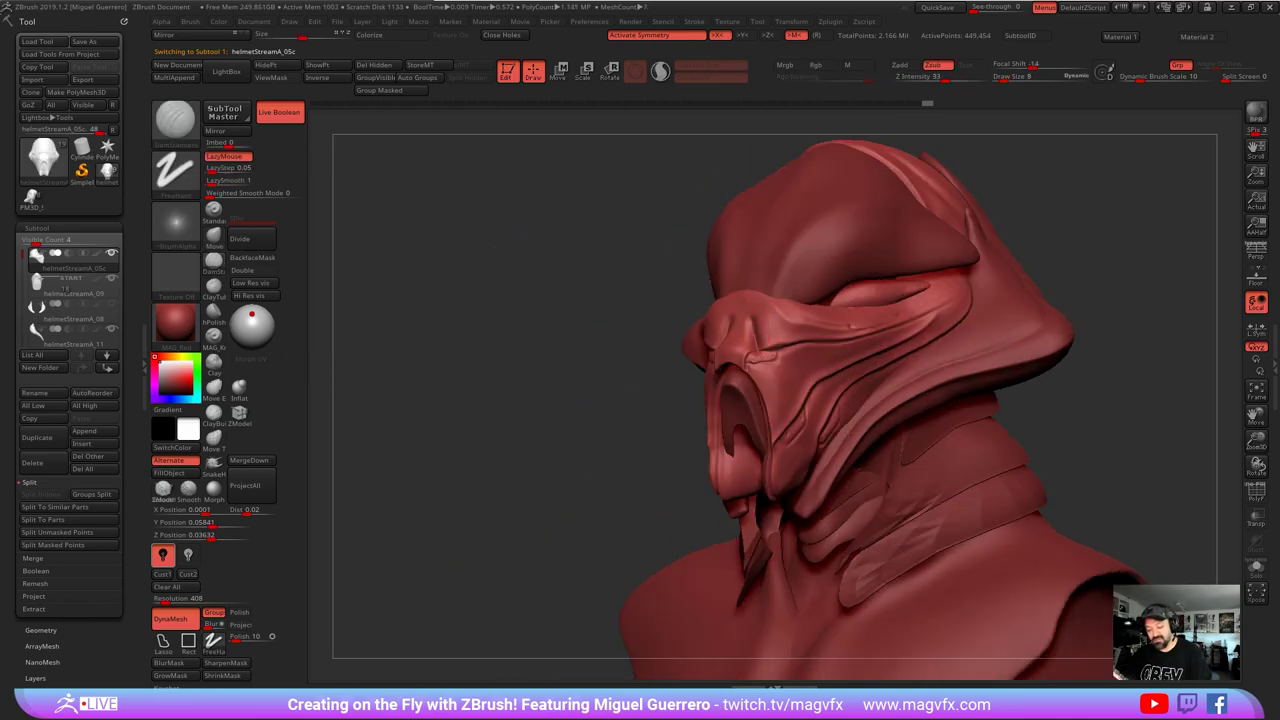
drag(768, 350, 760, 344)
drag(560, 400, 690, 400)
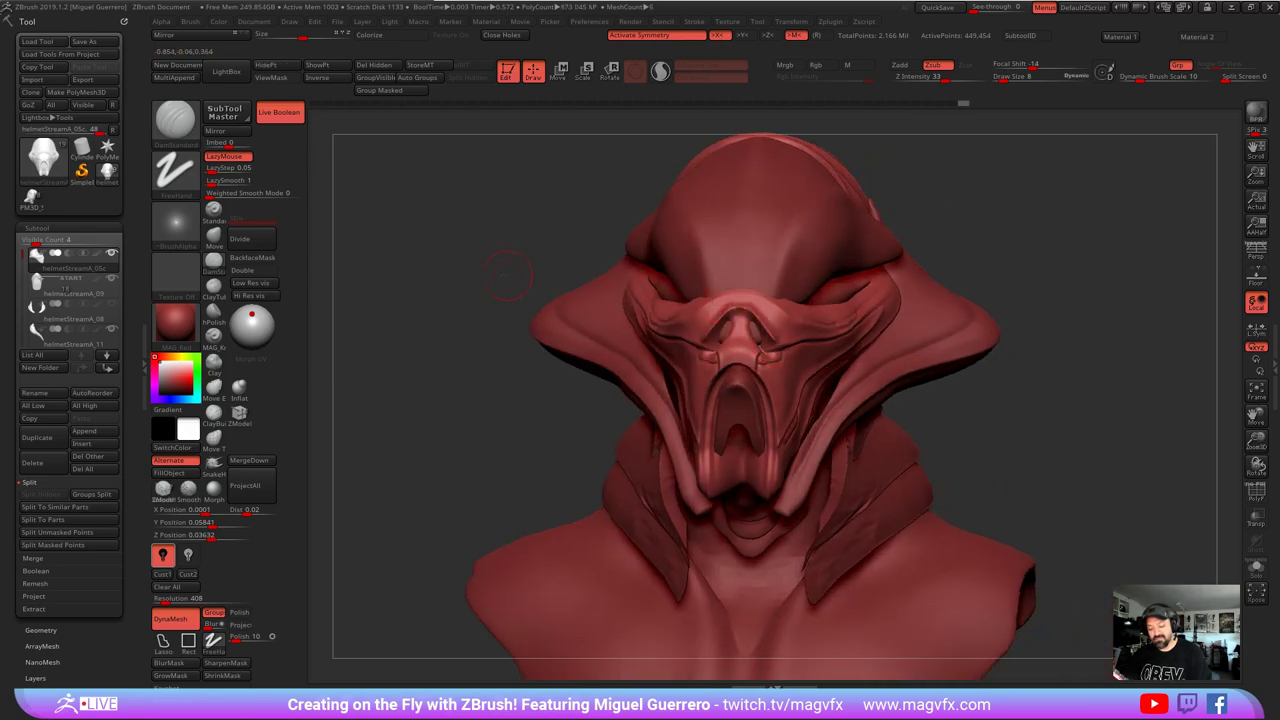
mouse_move(775, 342)
right_down()
mouse_move(750, 325)
mouse_move(778, 341)
right_up()
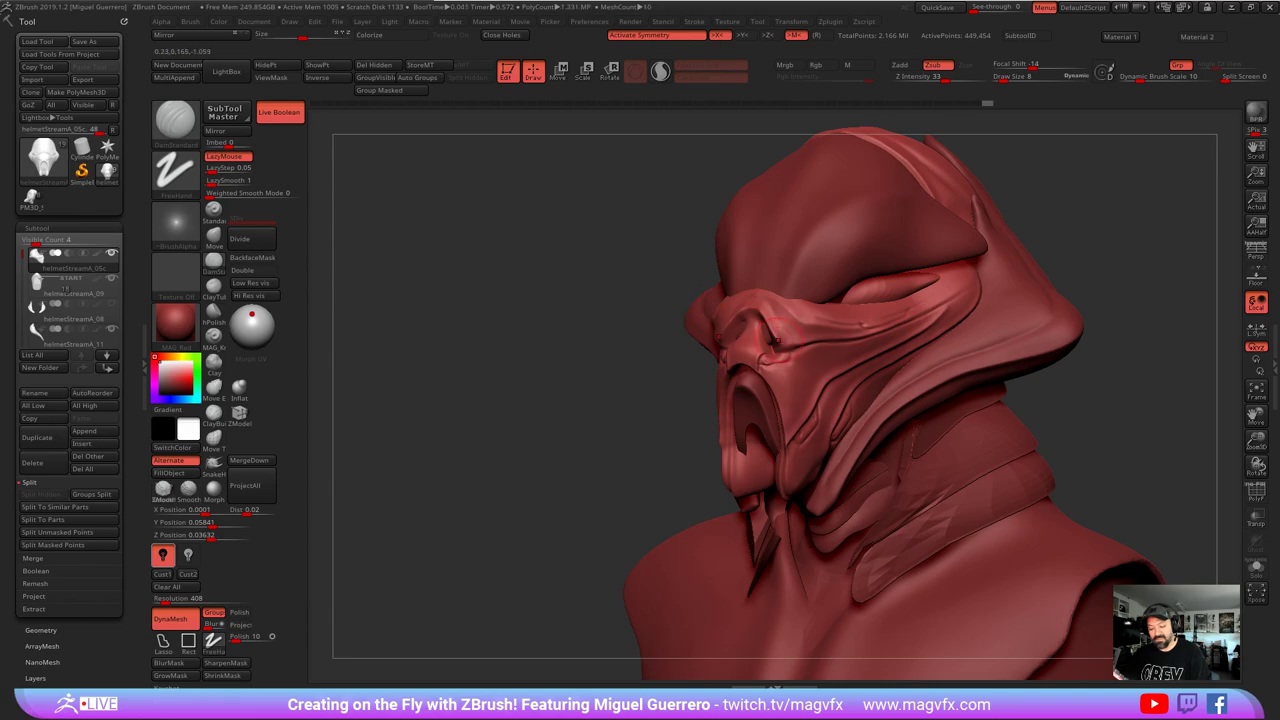
drag(750, 308, 778, 338)
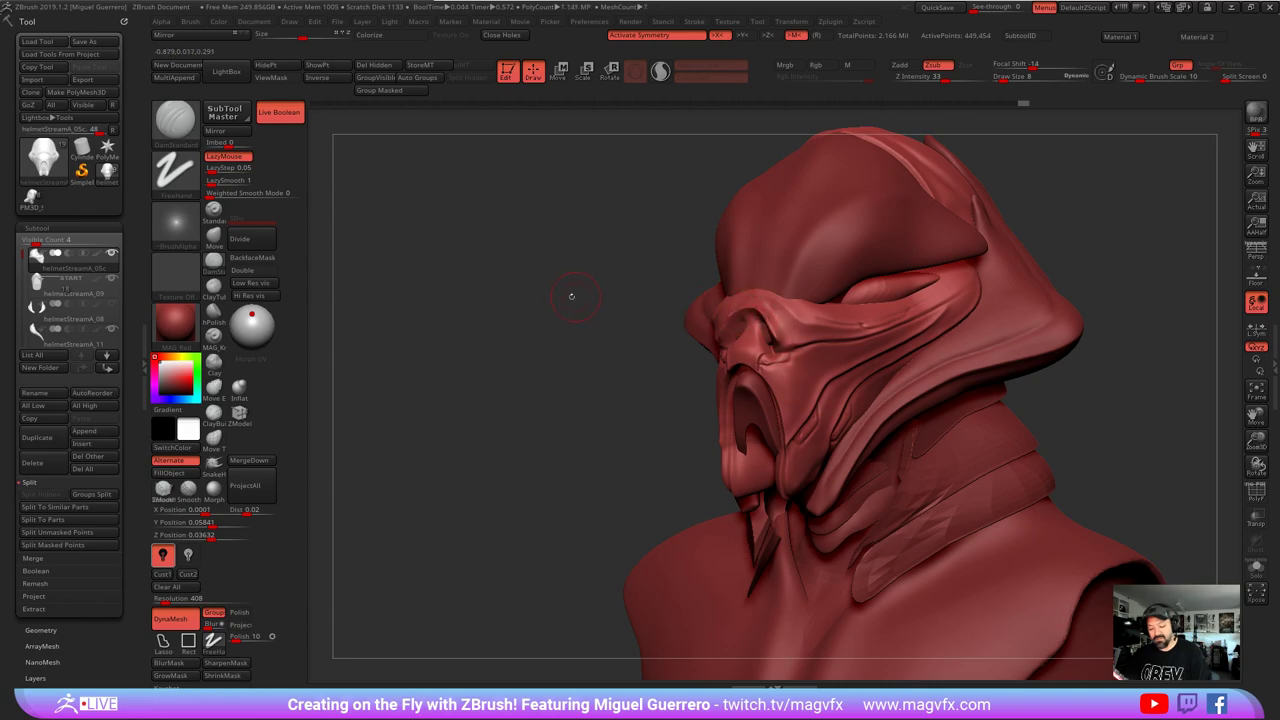
mouse_move(571, 296)
mouse_down()
mouse_move(700, 300)
mouse_move(717, 313)
mouse_up()
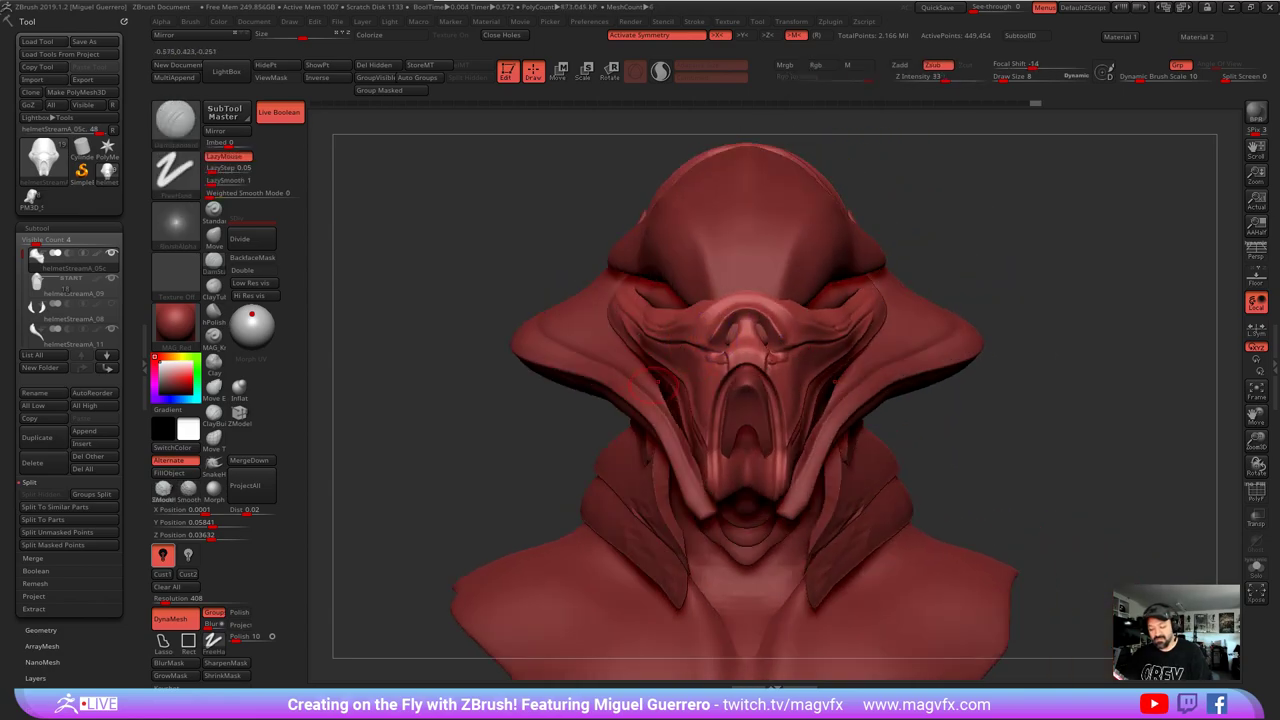
mouse_move(344, 283)
mouse_down()
mouse_move(388, 284)
mouse_move(364, 280)
mouse_up()
- Reshape the mask's mouth edges and lower cheeks with the Move brush at draw sizes 10 and 18
click(214, 237)
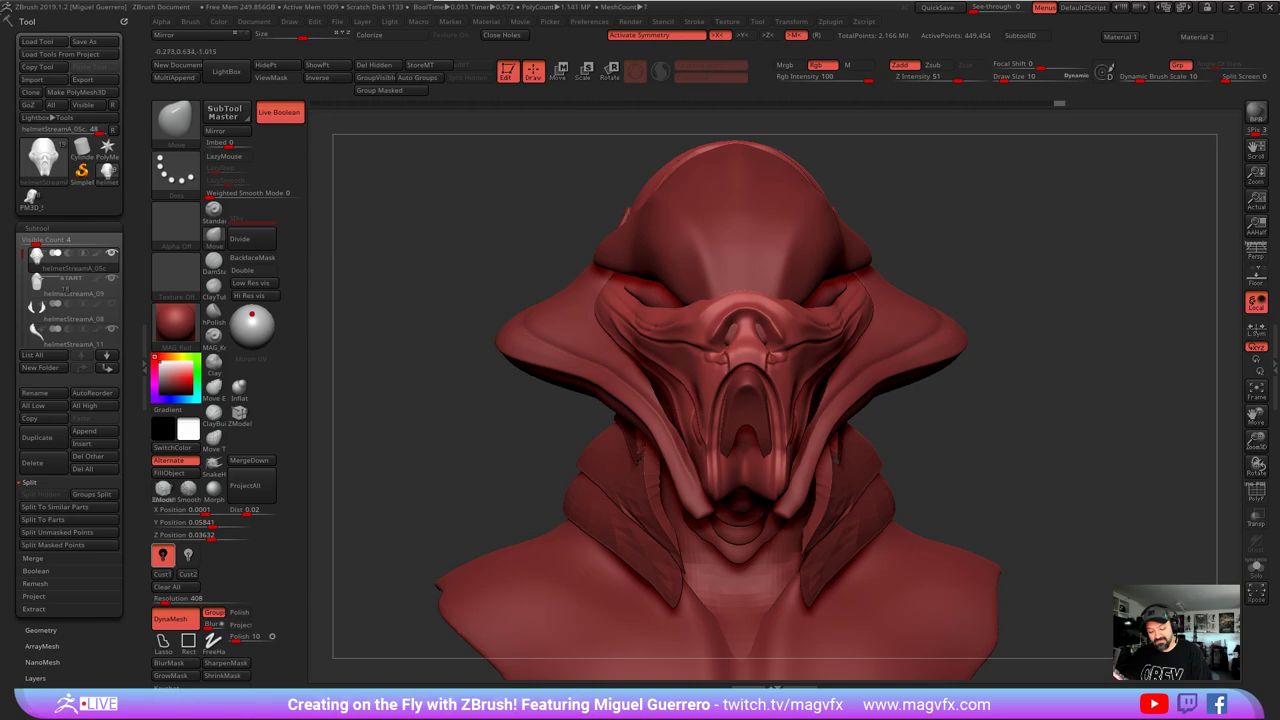
drag(715, 416, 718, 408)
mouse_move(503, 431)
mouse_down()
mouse_move(471, 434)
mouse_move(503, 434)
mouse_up()
drag(777, 482, 790, 475)
drag(815, 400, 819, 404)
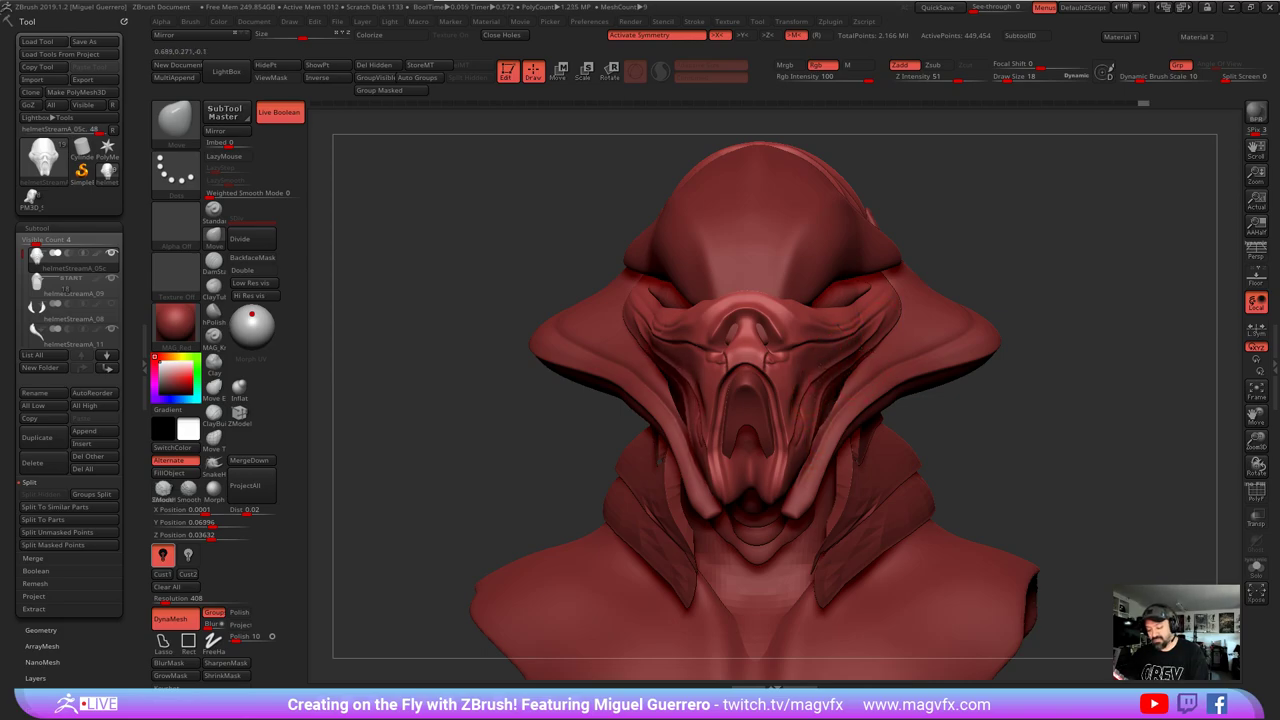
drag(864, 344, 868, 349)
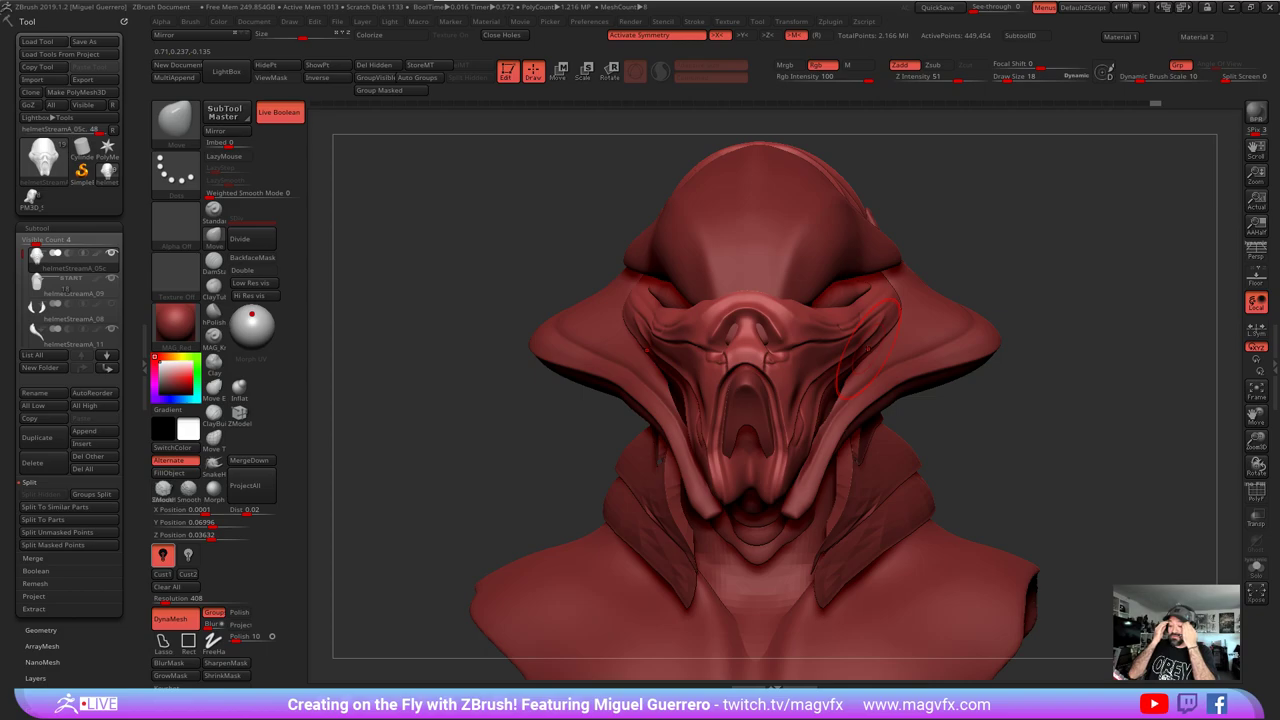
- Adjust the mask's outer cheek and eye contours from above with Move at draw size 18
mouse_move(457, 429)
mouse_down()
mouse_move(455, 590)
mouse_move(505, 418)
mouse_move(477, 400)
mouse_move(498, 410)
mouse_move(478, 530)
mouse_up()
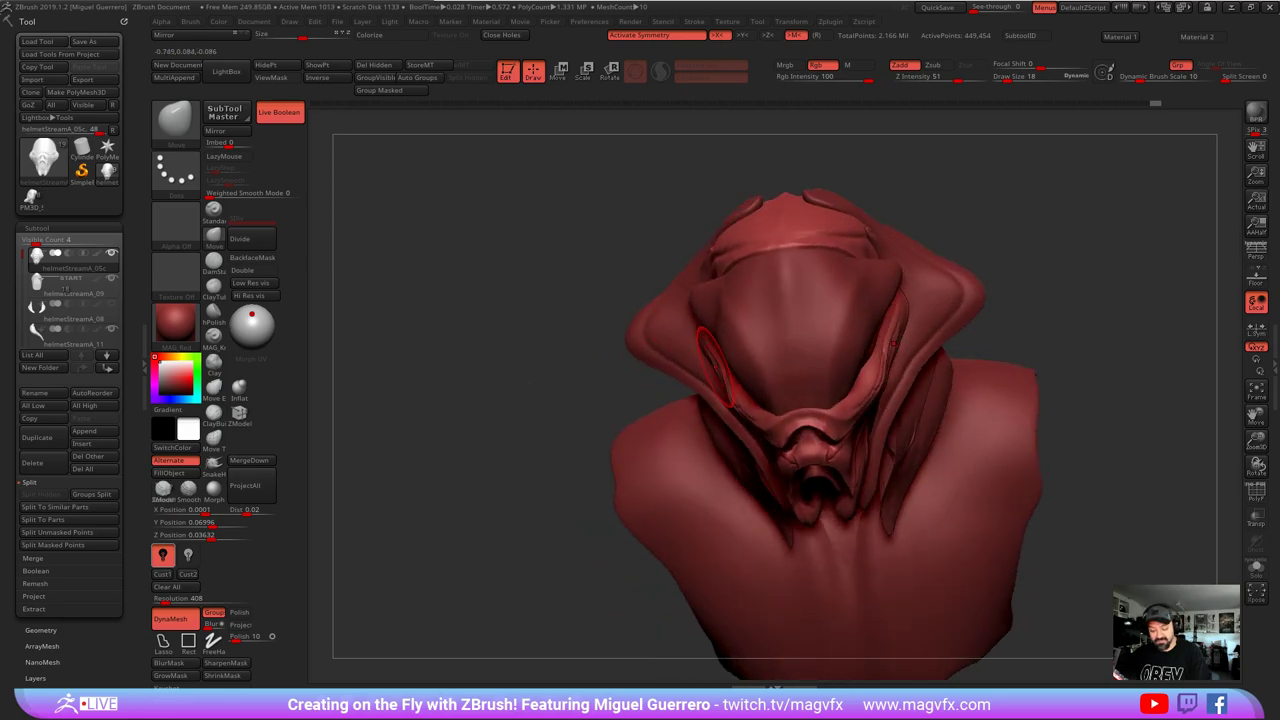
drag(717, 367, 707, 363)
drag(740, 411, 755, 419)
shift+drag(560, 525, 558, 425)
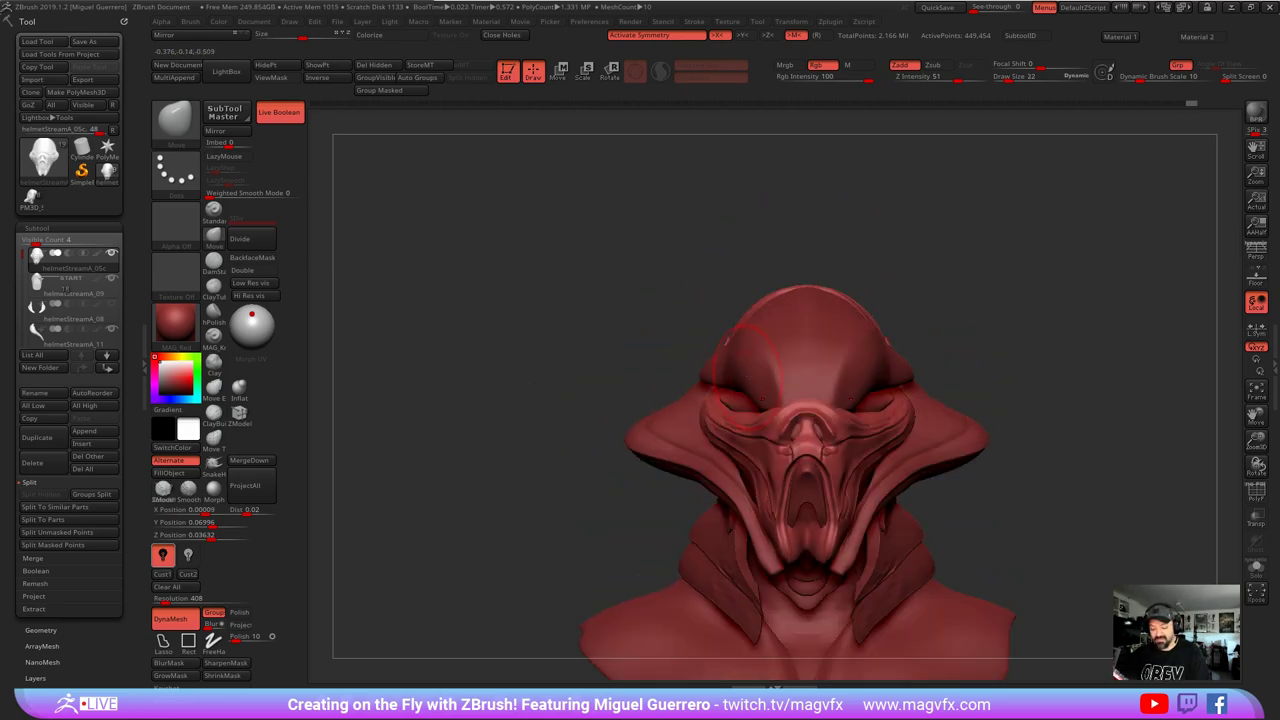
- Select the helmetStreamA_05 dome and nudge its brow edge above the eye with Move
alt+click(750, 390)
drag(748, 392, 756, 398)
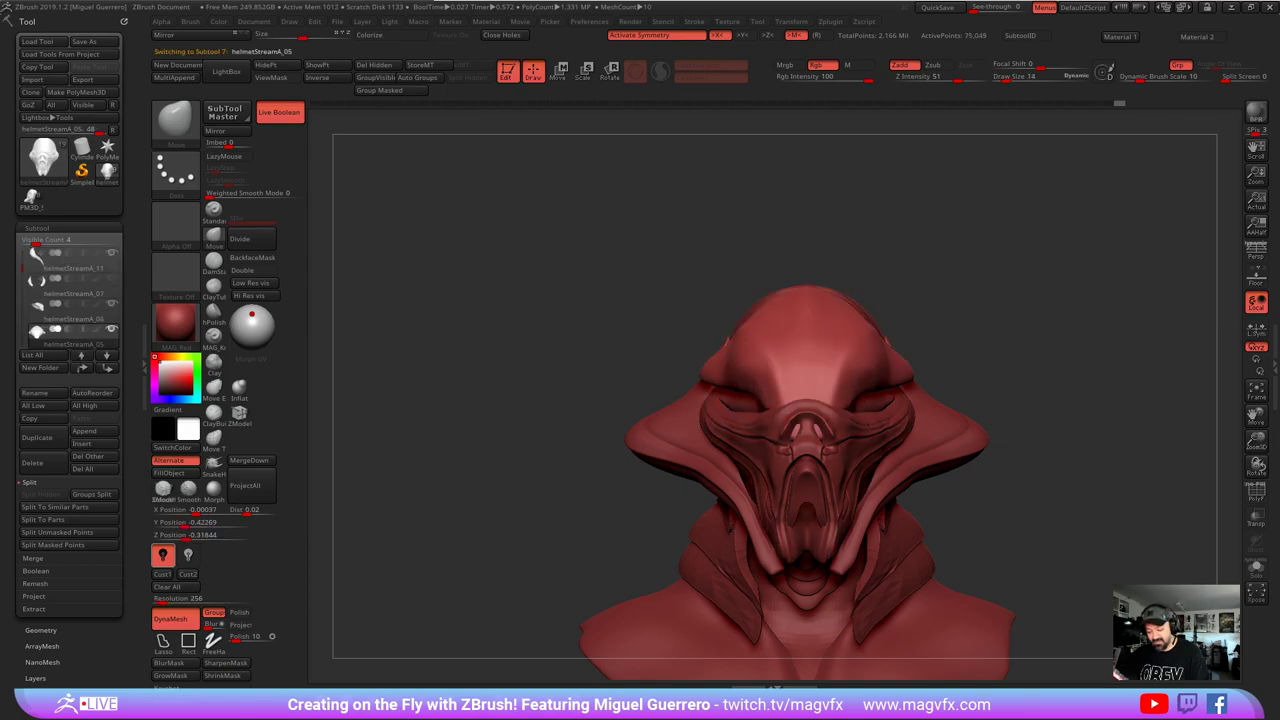
drag(594, 343, 697, 368)
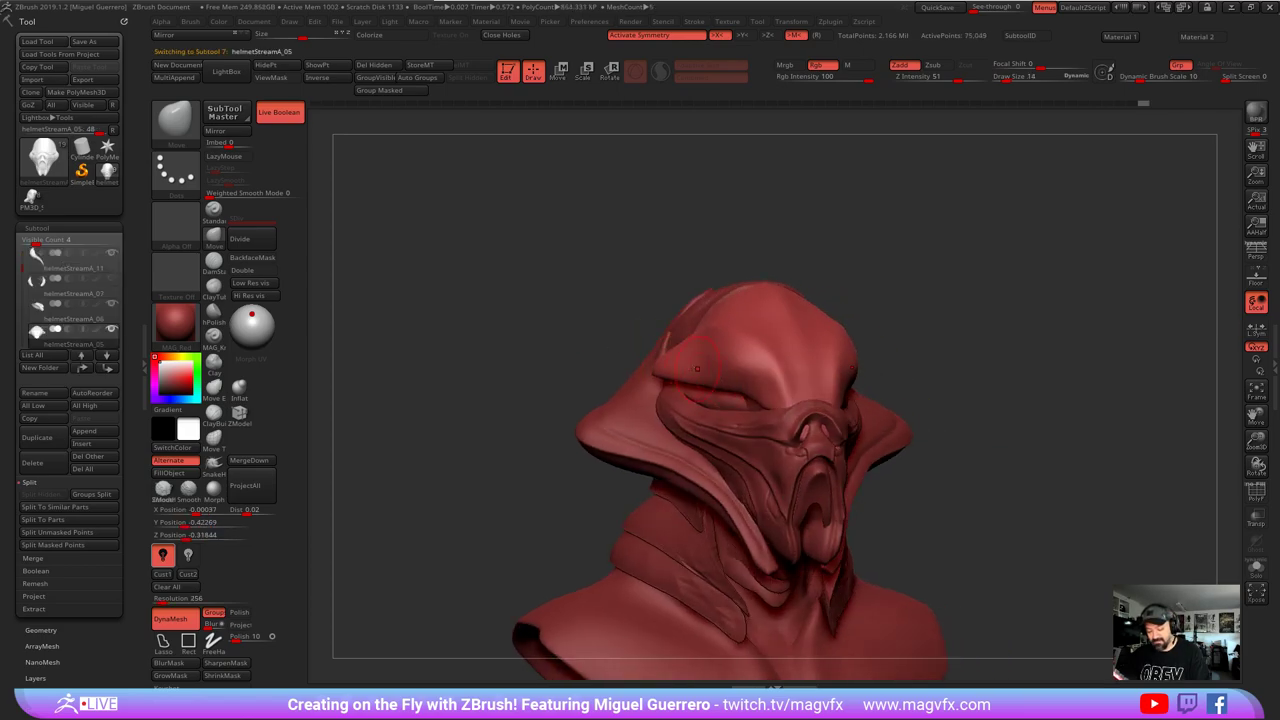
- Select the face mask, isolate its eye pieces, flatten them with hPolish at draw size 9 and unhide the rest
alt+click(754, 406)
alt+click(738, 427)
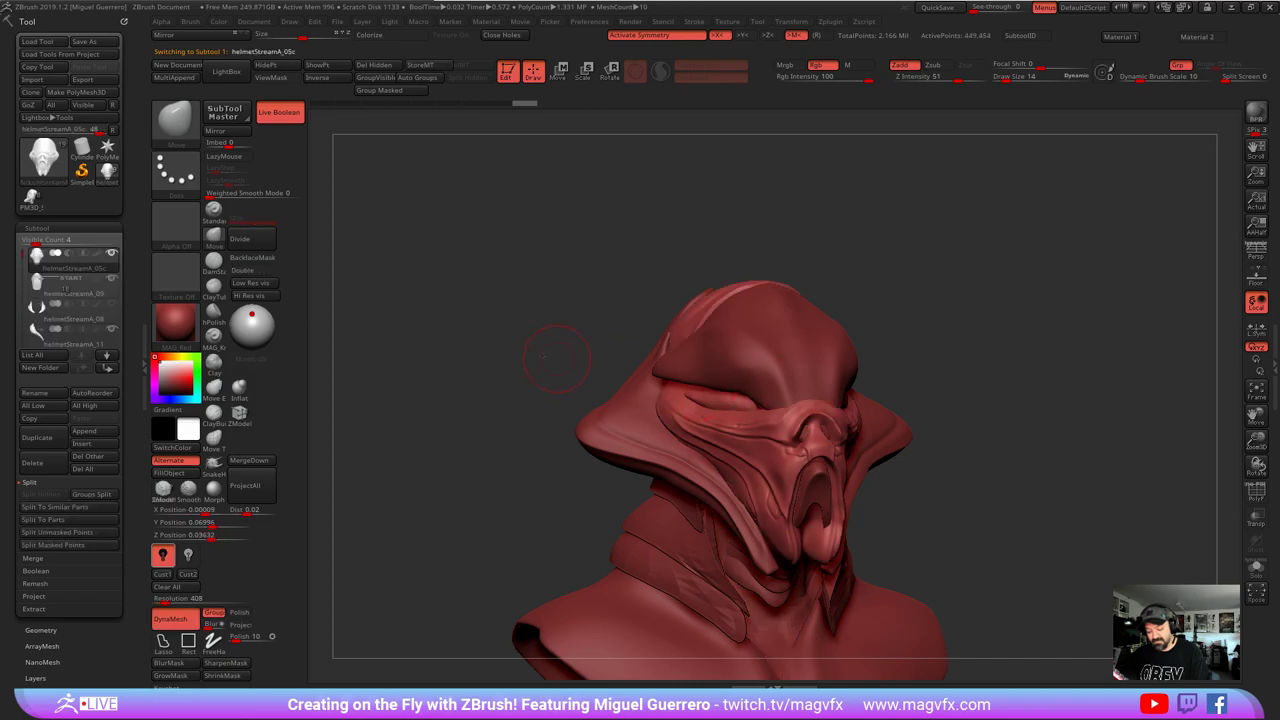
drag(574, 332, 672, 350)
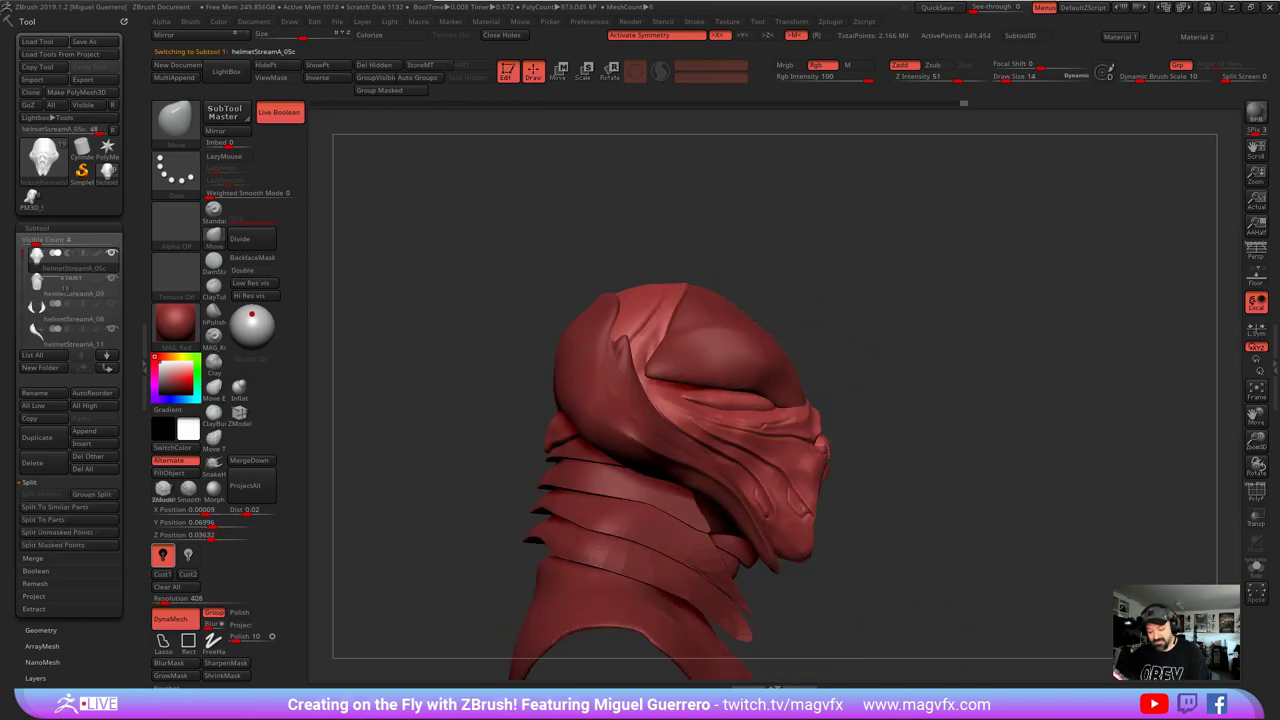
click(213, 440)
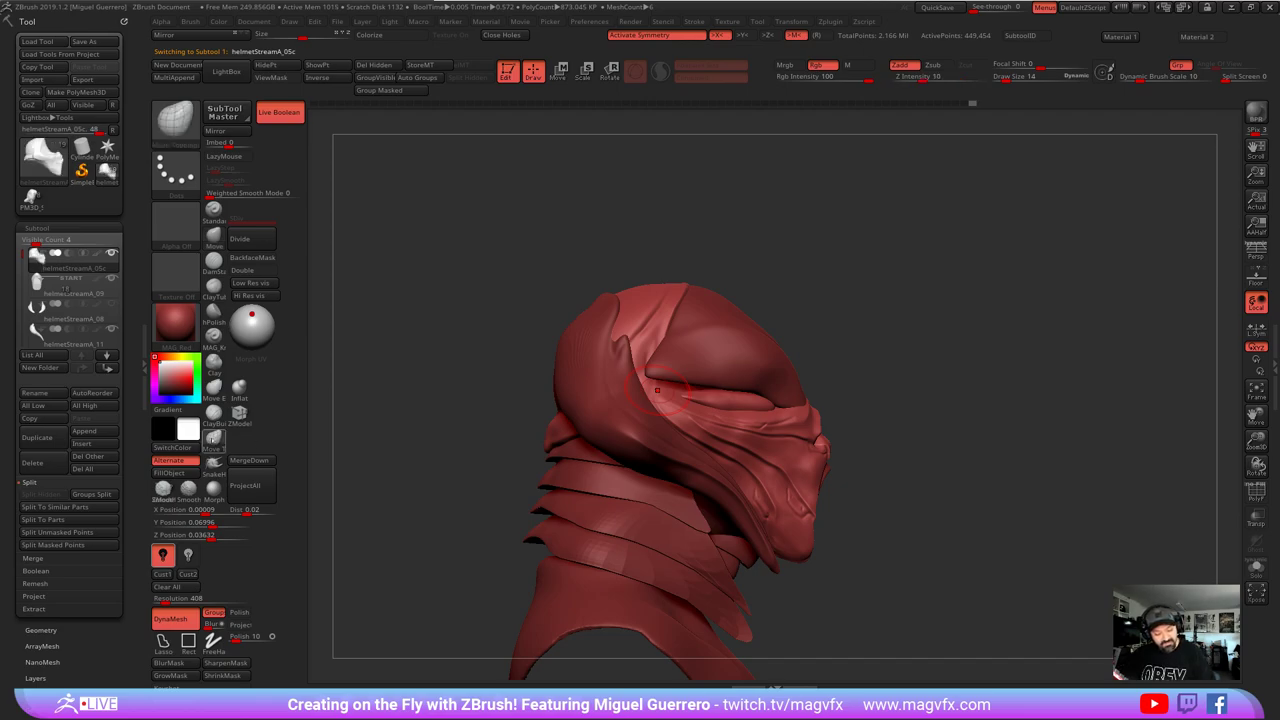
ctrl+shift+click(741, 402)
right_drag(777, 426, 746, 449)
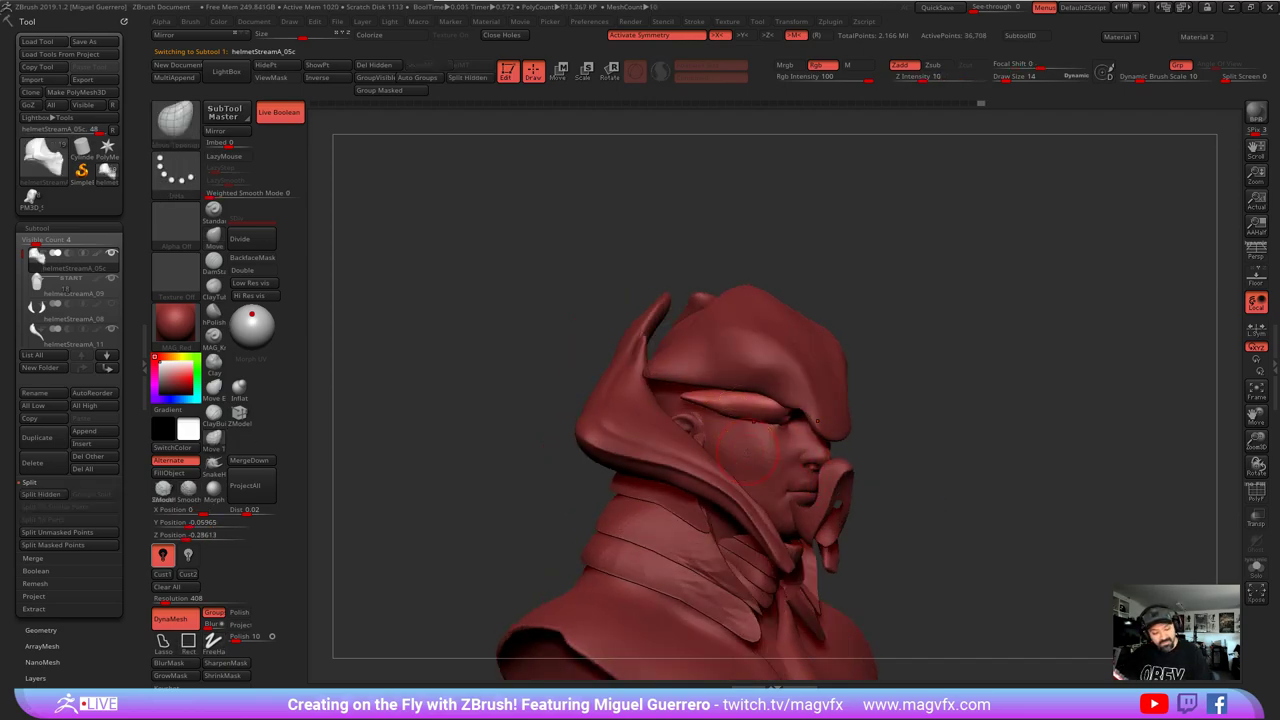
click(213, 310)
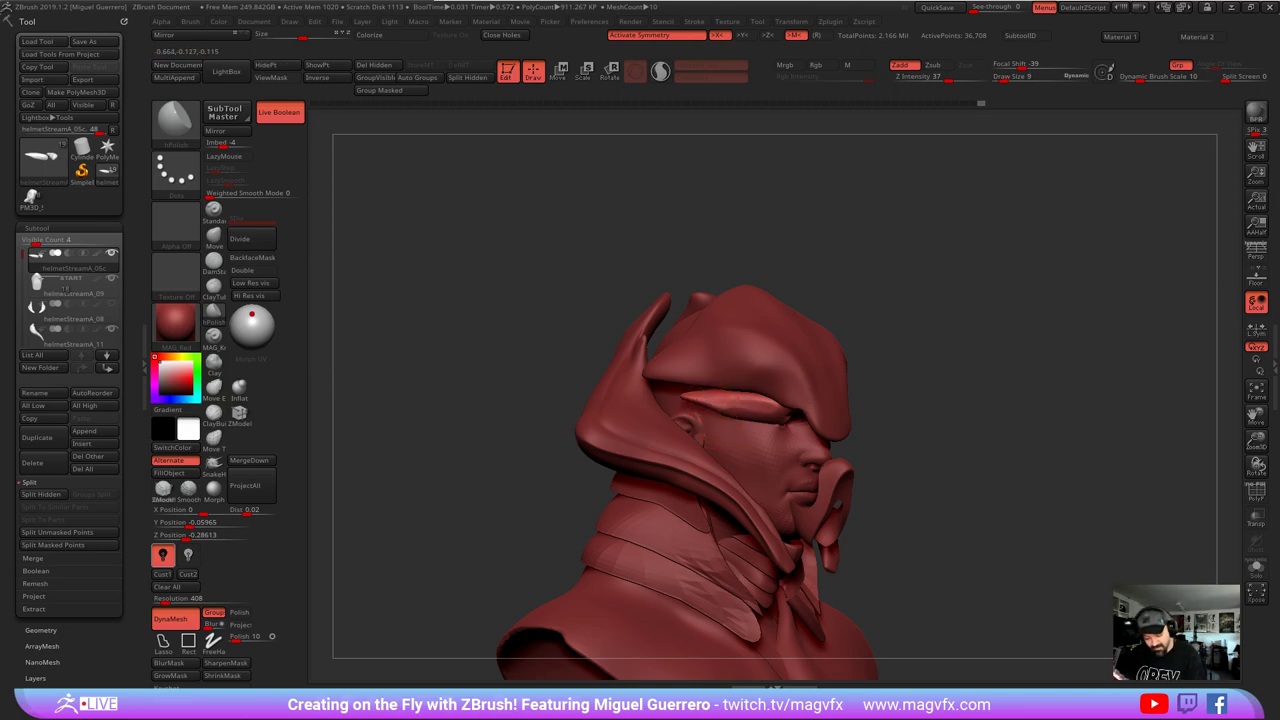
ctrl+shift+click(942, 472)
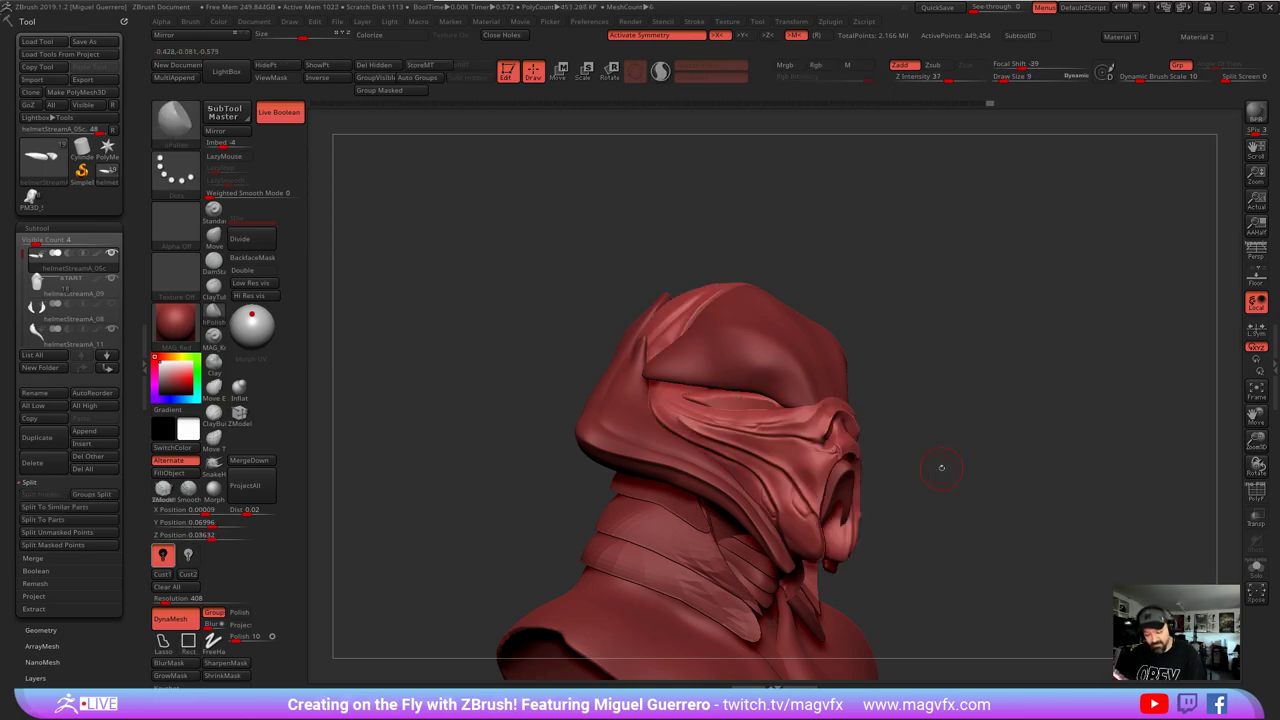
- Carve slit lines along the mask's eye openings with DamStandard at draw sizes 6 and 4
drag(937, 463, 490, 432)
ctrl+right_drag(490, 432, 389, 440)
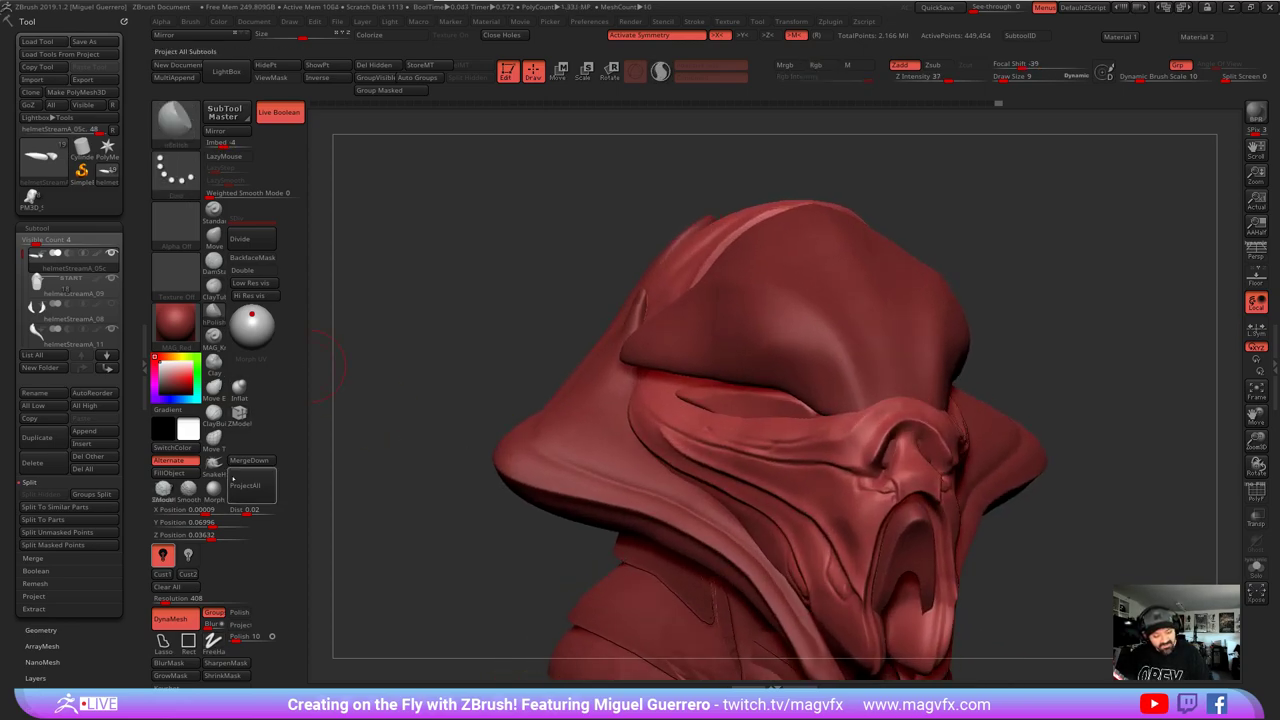
click(213, 260)
key(bracketleft)
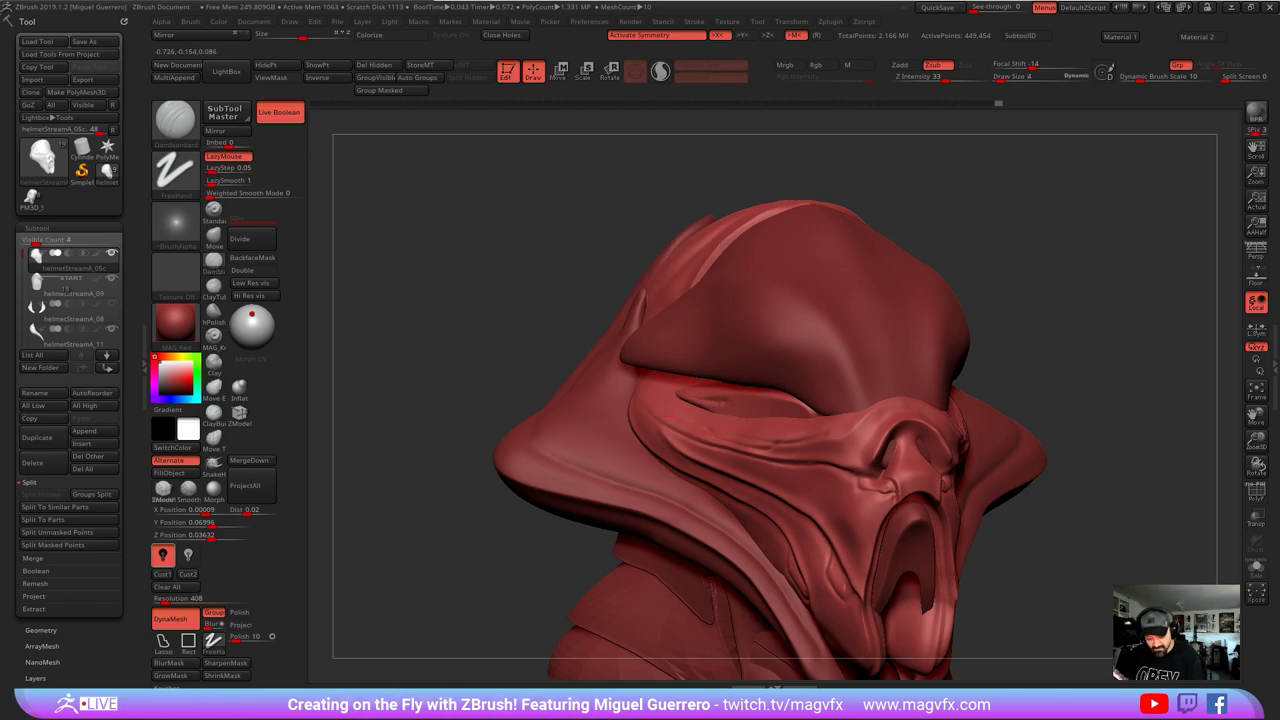
drag(728, 401, 818, 413)
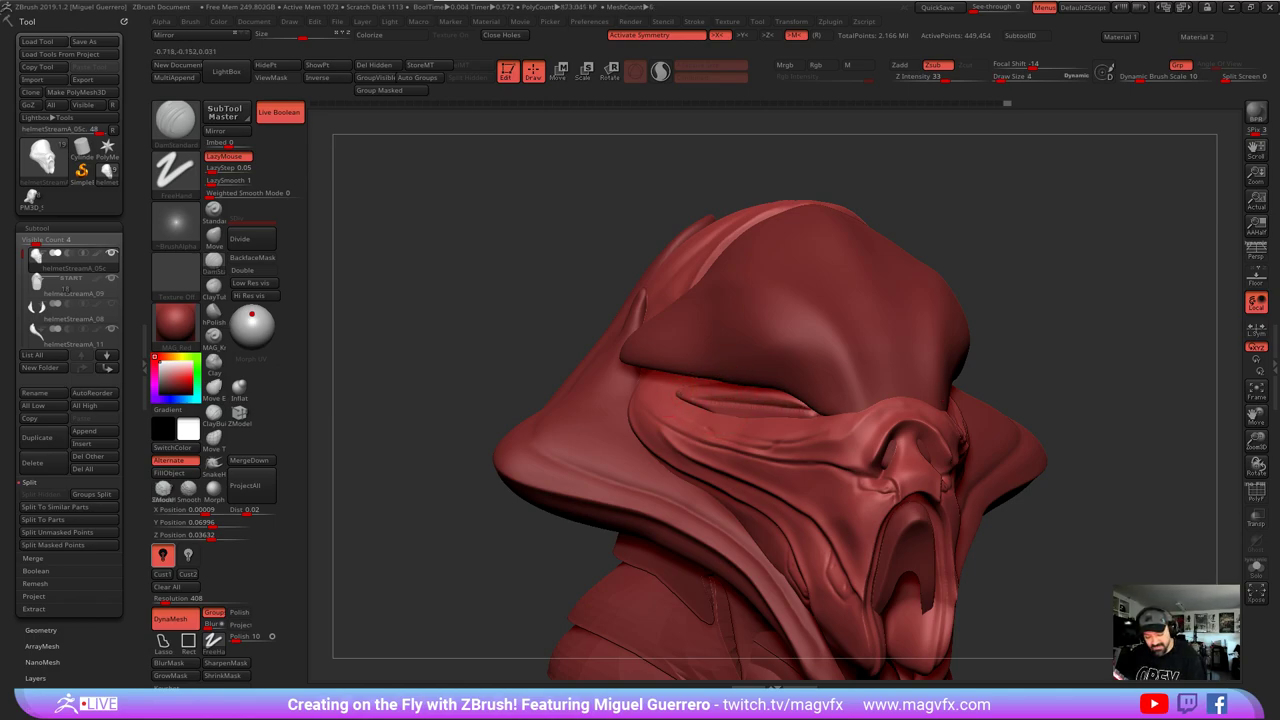
drag(720, 397, 818, 413)
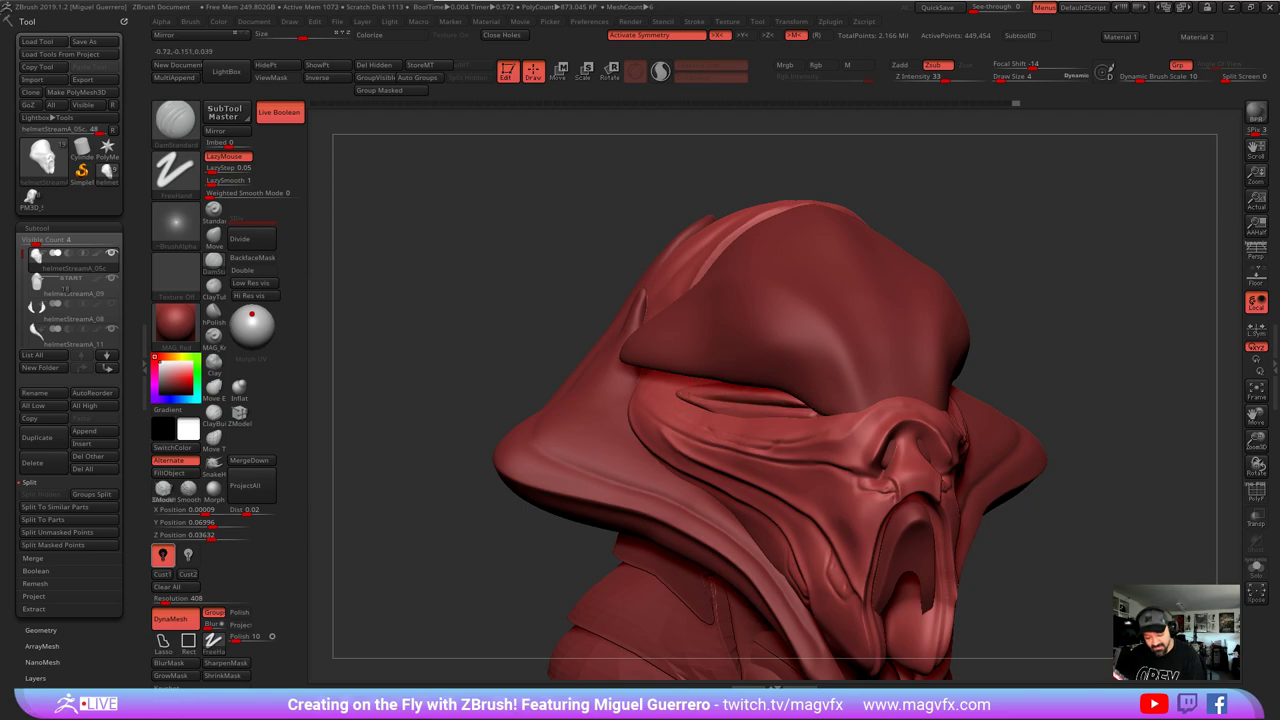
drag(690, 394, 810, 407)
- Select the helmetStreamA_05 dome and open the brush selection
drag(480, 349, 400, 345)
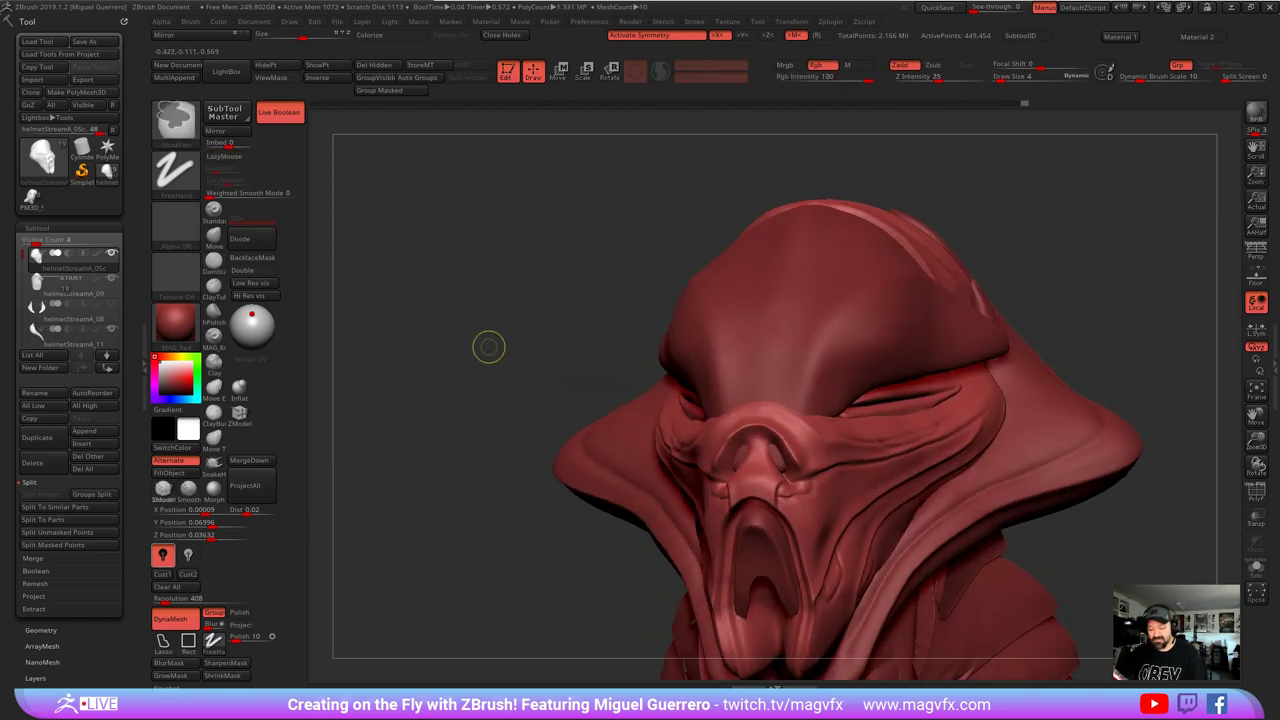
ctrl+right_drag(489, 346, 442, 326)
mouse_move(442, 325)
mouse_down()
mouse_move(469, 326)
mouse_move(478, 352)
mouse_move(457, 323)
mouse_move(432, 318)
mouse_up()
alt+click(720, 338)
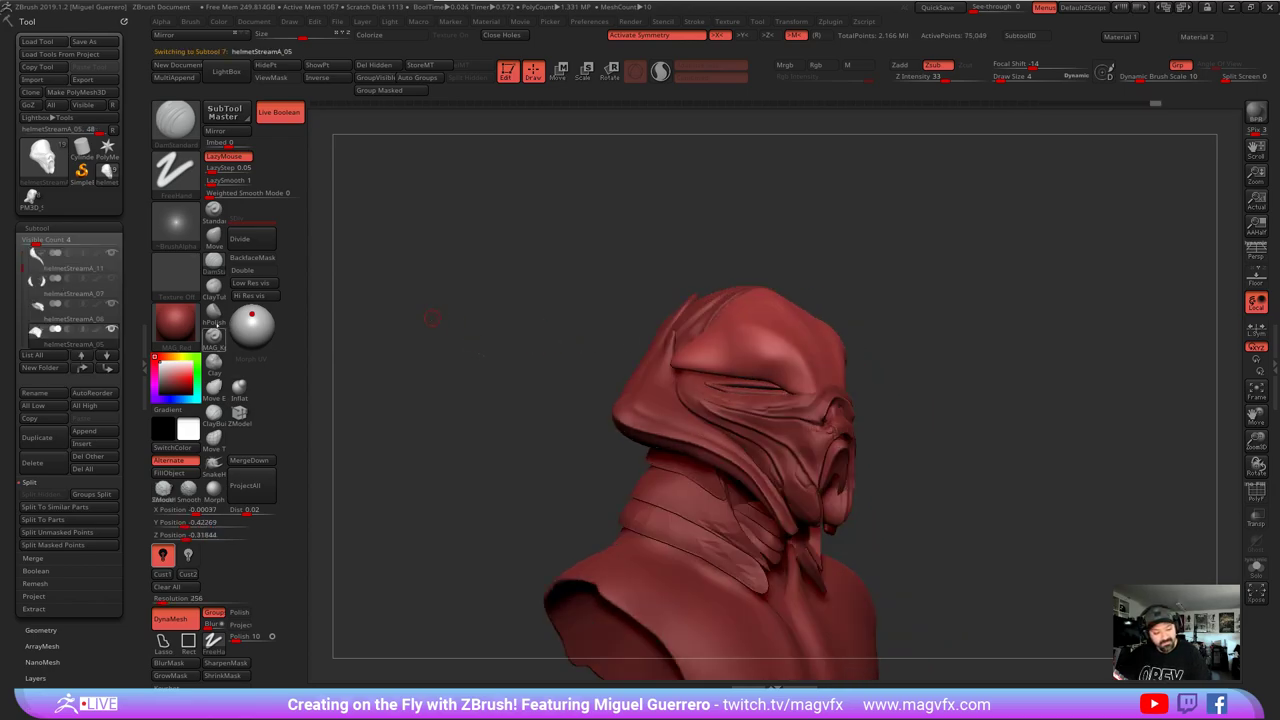
key(b)
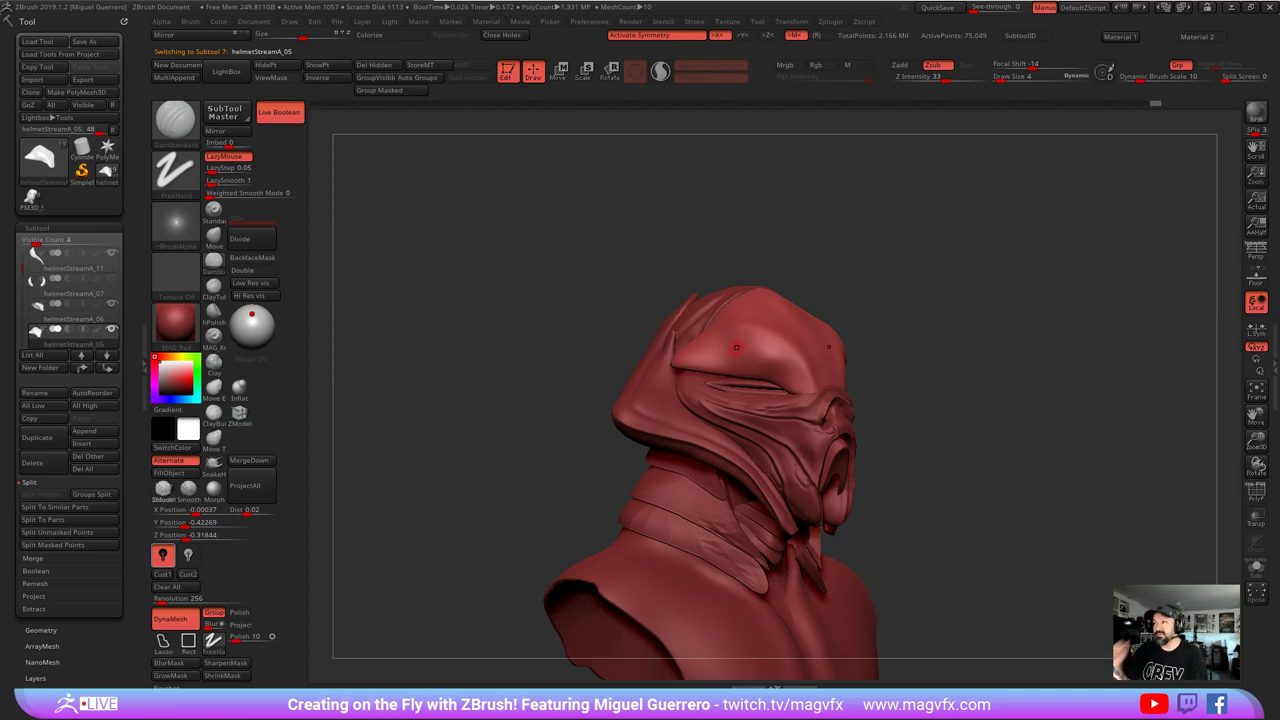
- Carve a crease over the eye along the brow of helmetStreamA_05 with the DamStandard brush at draw size 10
key(bracketright)
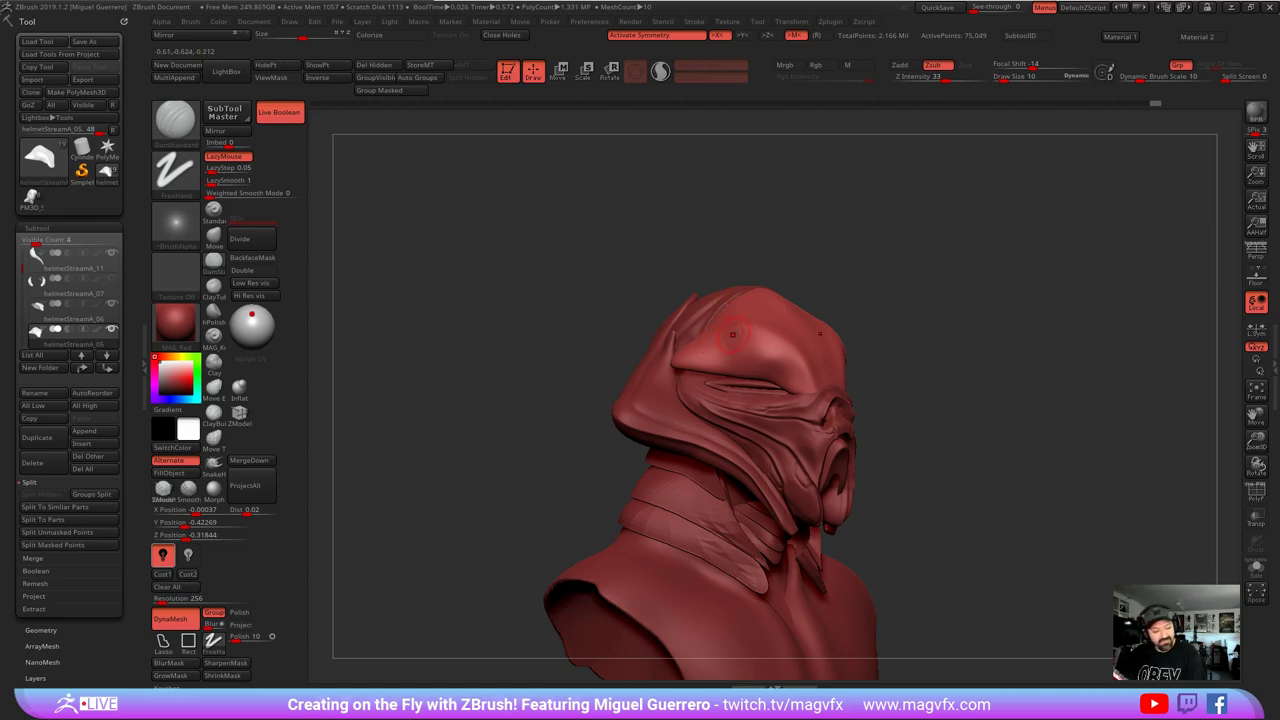
mouse_move(715, 337)
mouse_down()
mouse_move(768, 334)
mouse_move(801, 358)
mouse_move(812, 391)
mouse_up()
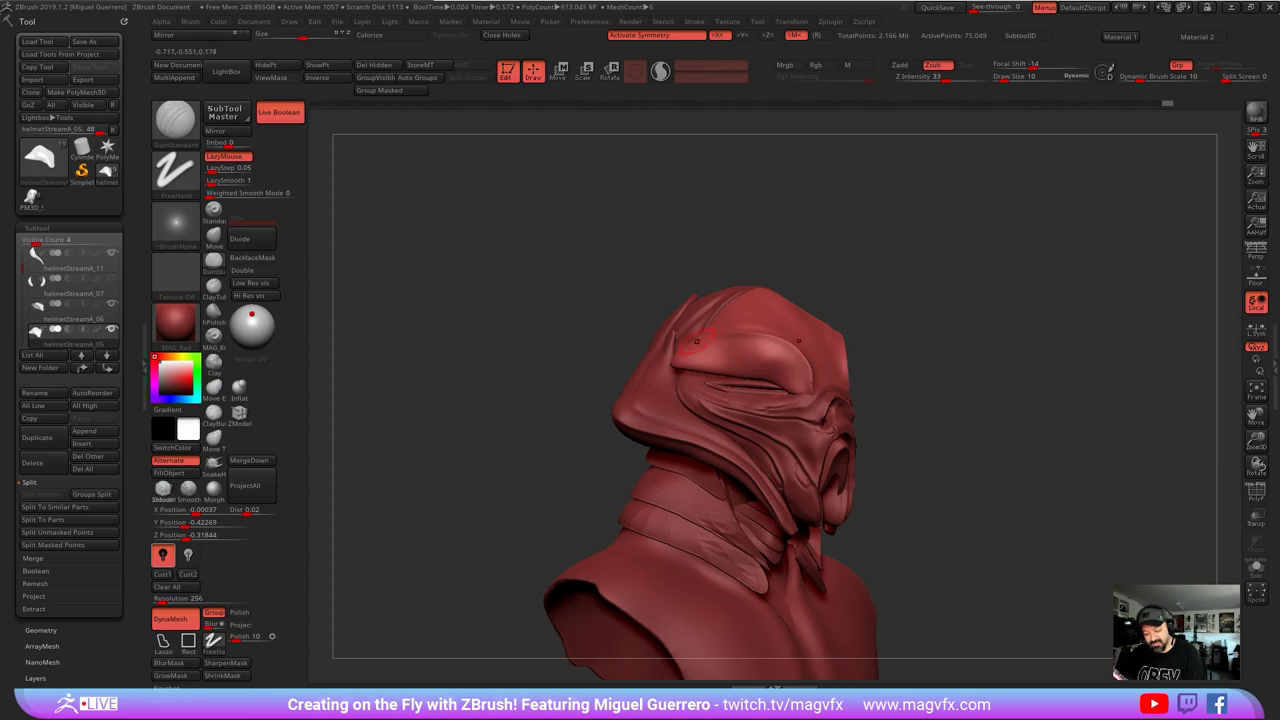
mouse_move(738, 348)
mouse_down()
mouse_move(793, 370)
mouse_move(801, 393)
mouse_move(811, 374)
mouse_move(748, 334)
mouse_up()
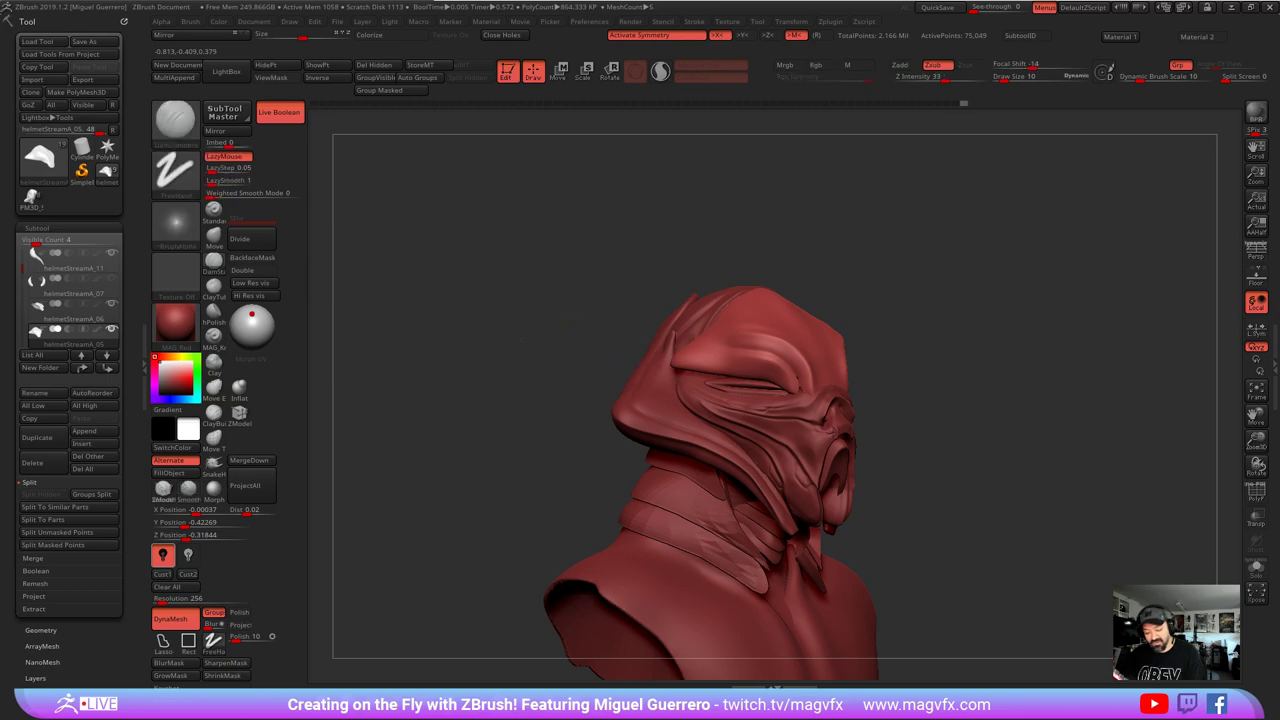
- Cut symmetrical creases up the centre and sides of the forehead on the brow piece with DamStandard
shift+drag(585, 330, 500, 337)
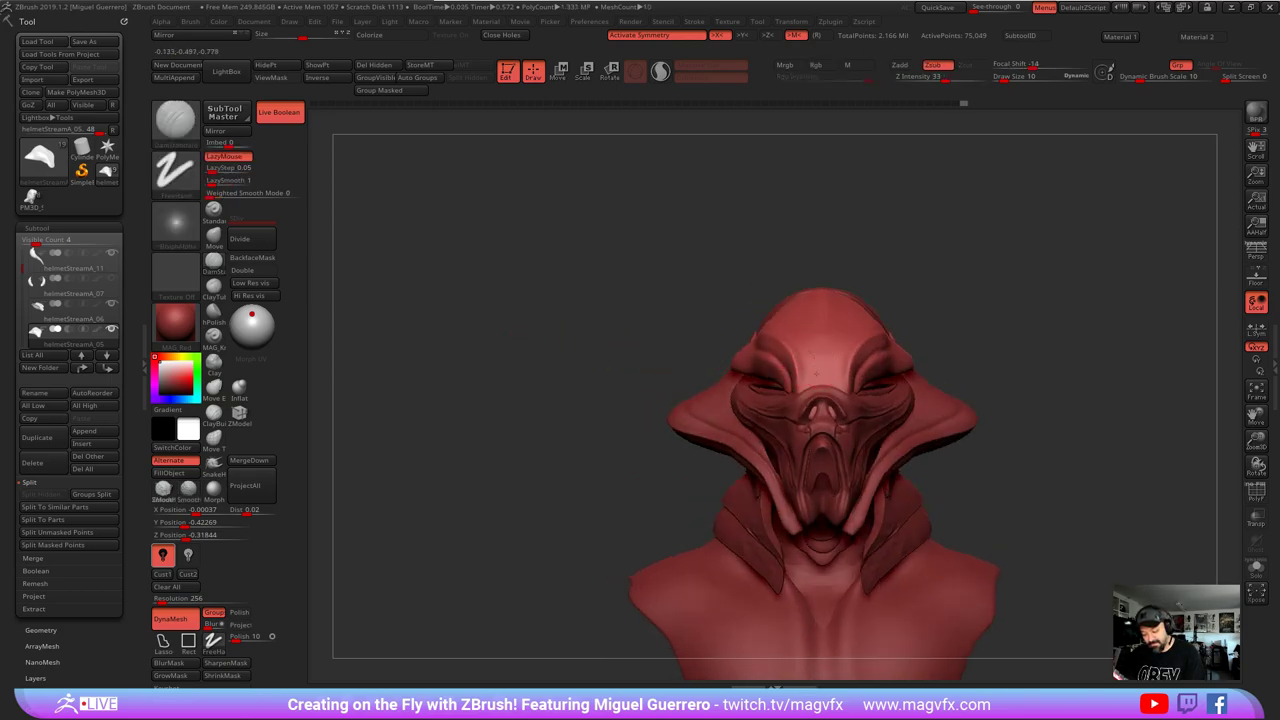
drag(814, 386, 818, 355)
mouse_move(600, 330)
mouse_down()
mouse_move(640, 385)
mouse_move(688, 410)
mouse_up()
drag(806, 343, 796, 329)
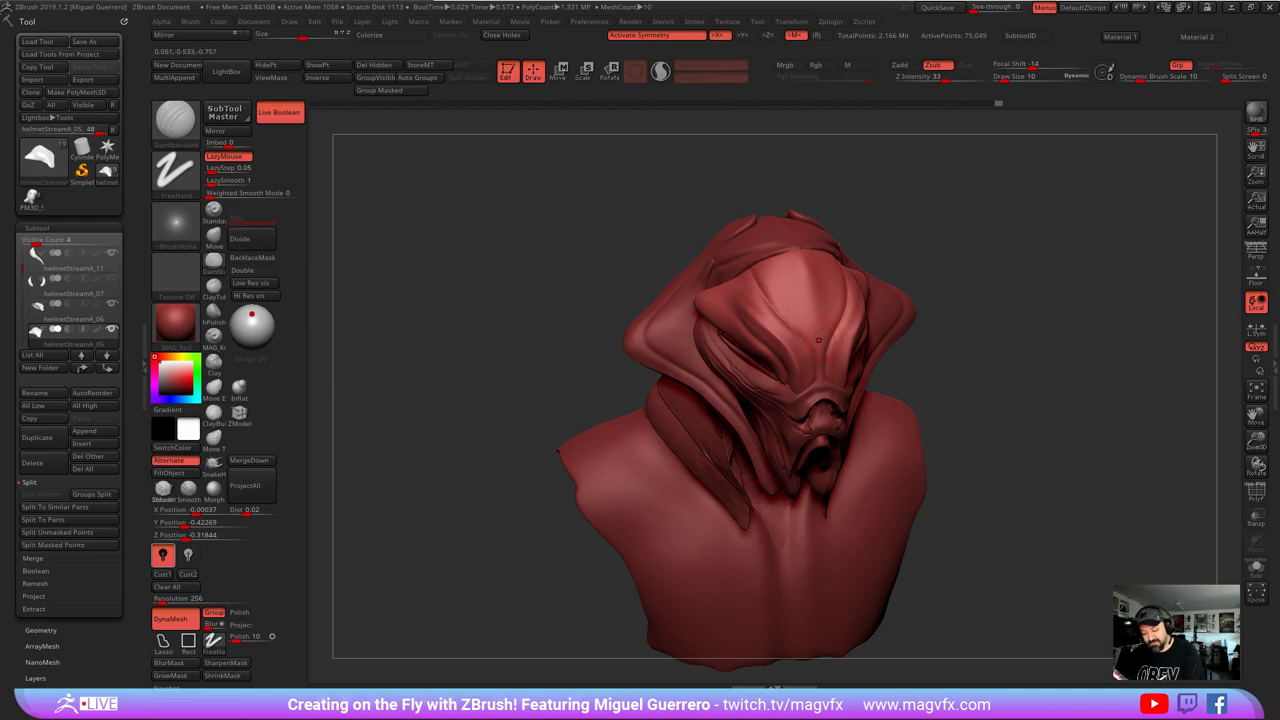
drag(650, 272, 607, 204)
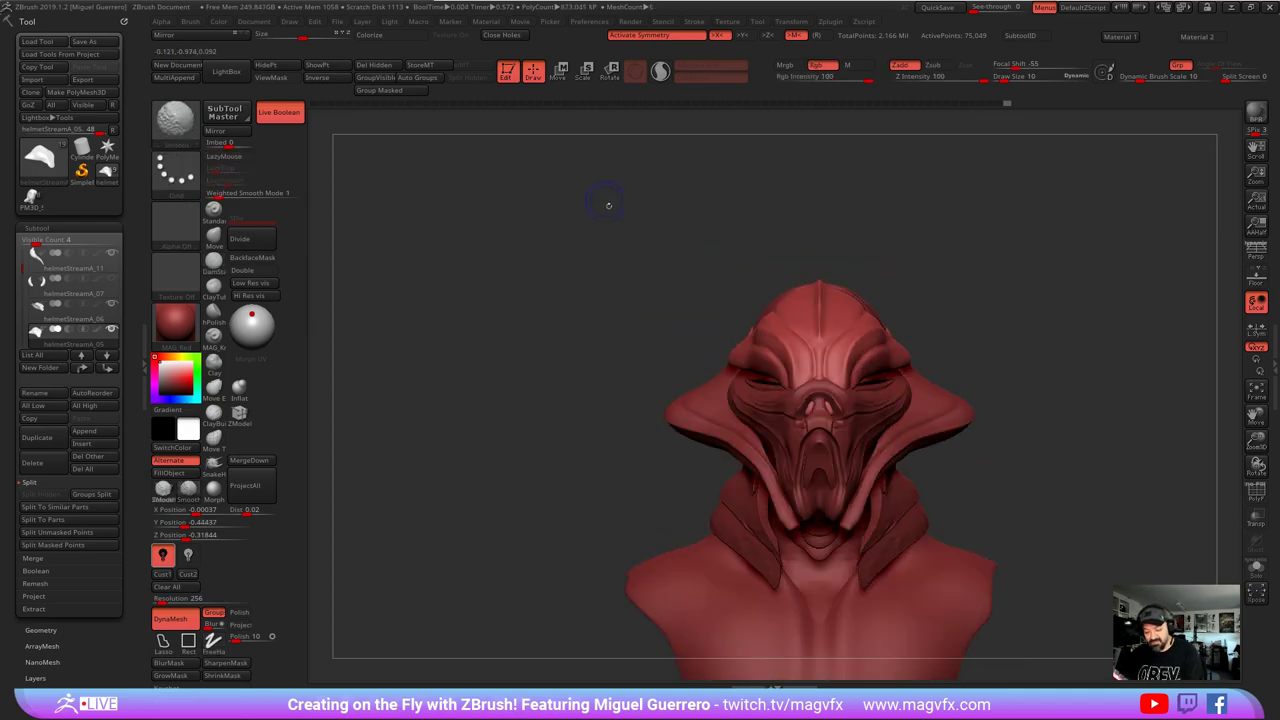
- Make helmetStreamA_05c the active subtool and reshape the outer eye area with the Move brush at draw size 22
mouse_move(556, 353)
mouse_down()
mouse_move(630, 356)
mouse_move(488, 340)
mouse_move(453, 392)
mouse_up()
alt+click(780, 370)
click(212, 233)
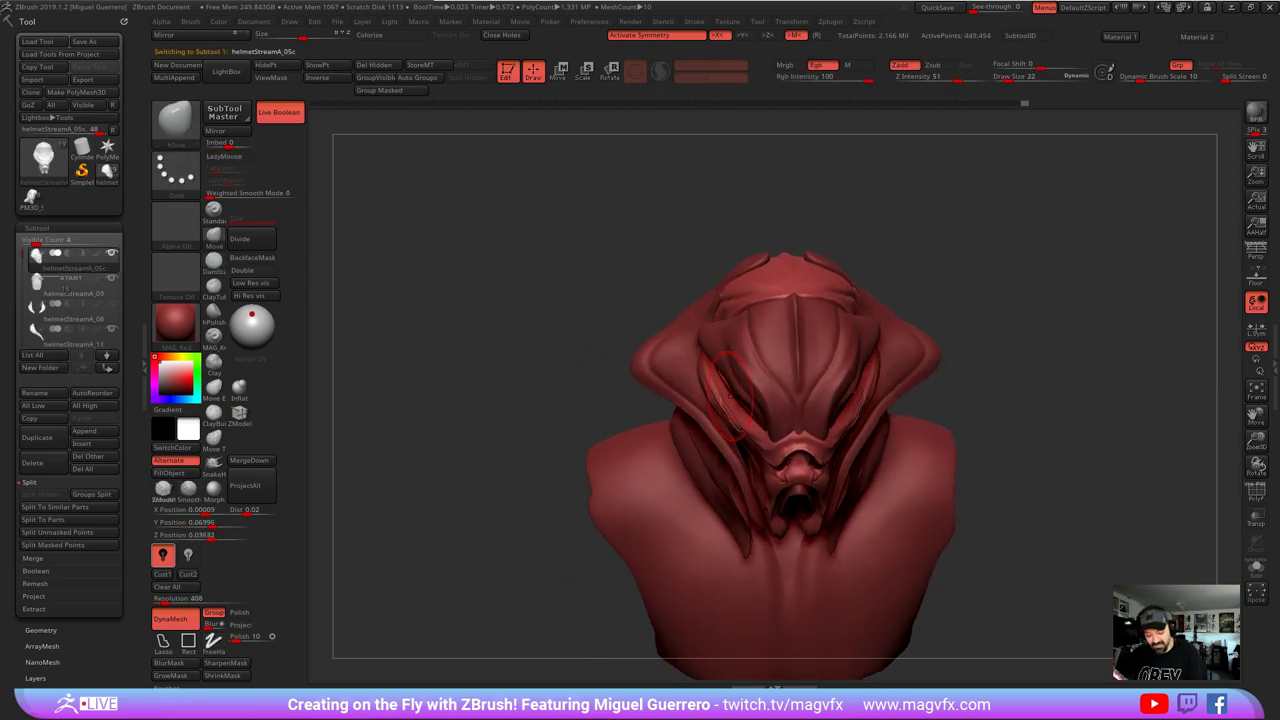
drag(731, 391, 722, 381)
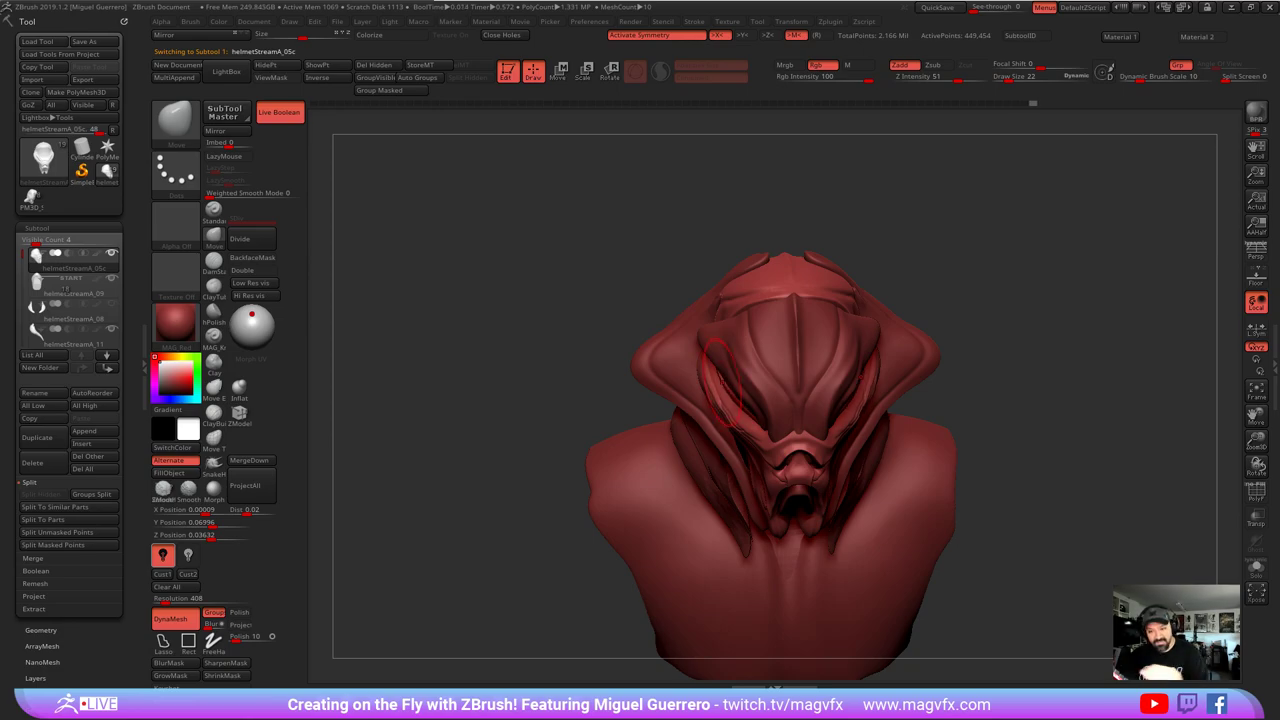
- Refine the folds beside the eye on helmetStreamA_05c with the Move Topological brush at draw size 14
click(213, 436)
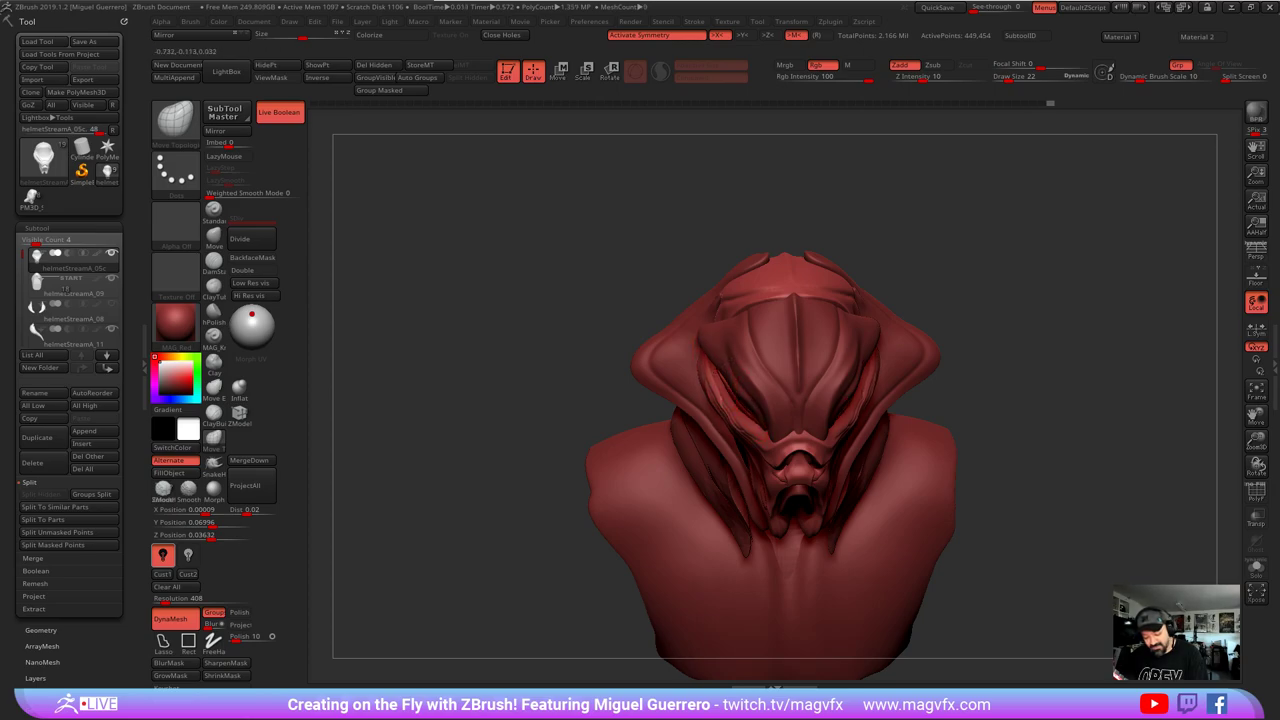
key(bracketleft)
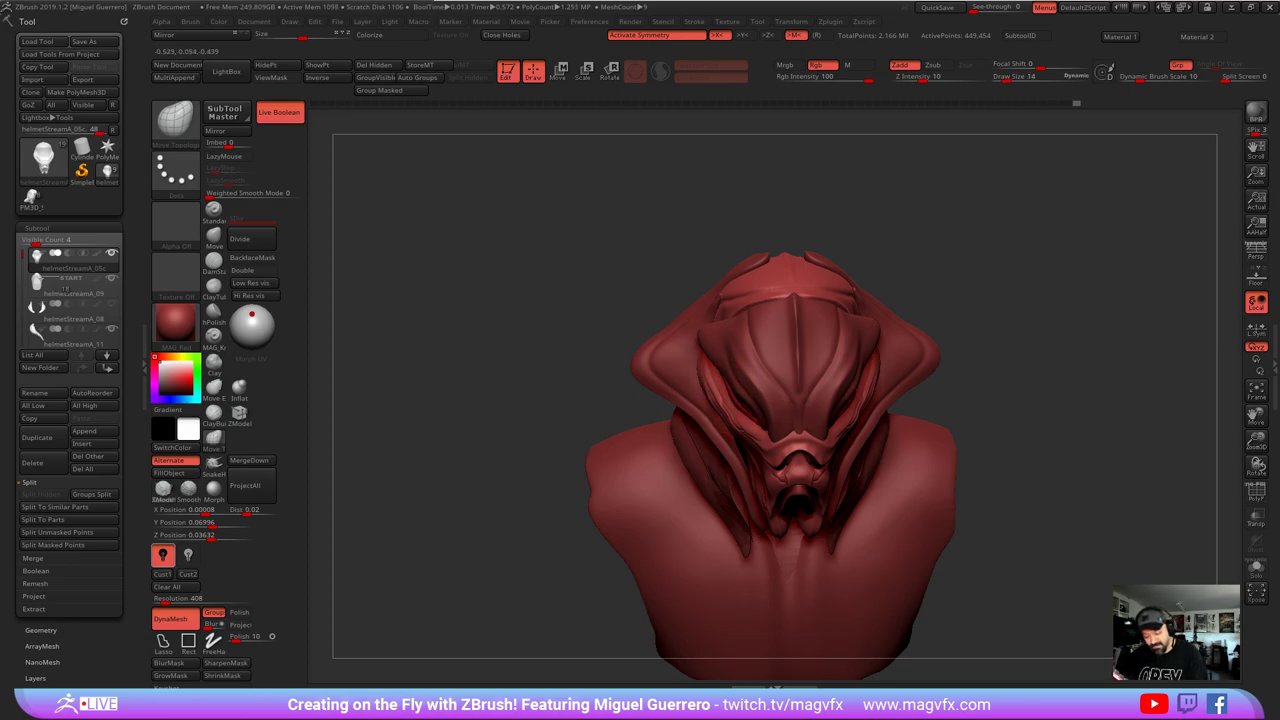
drag(580, 400, 553, 342)
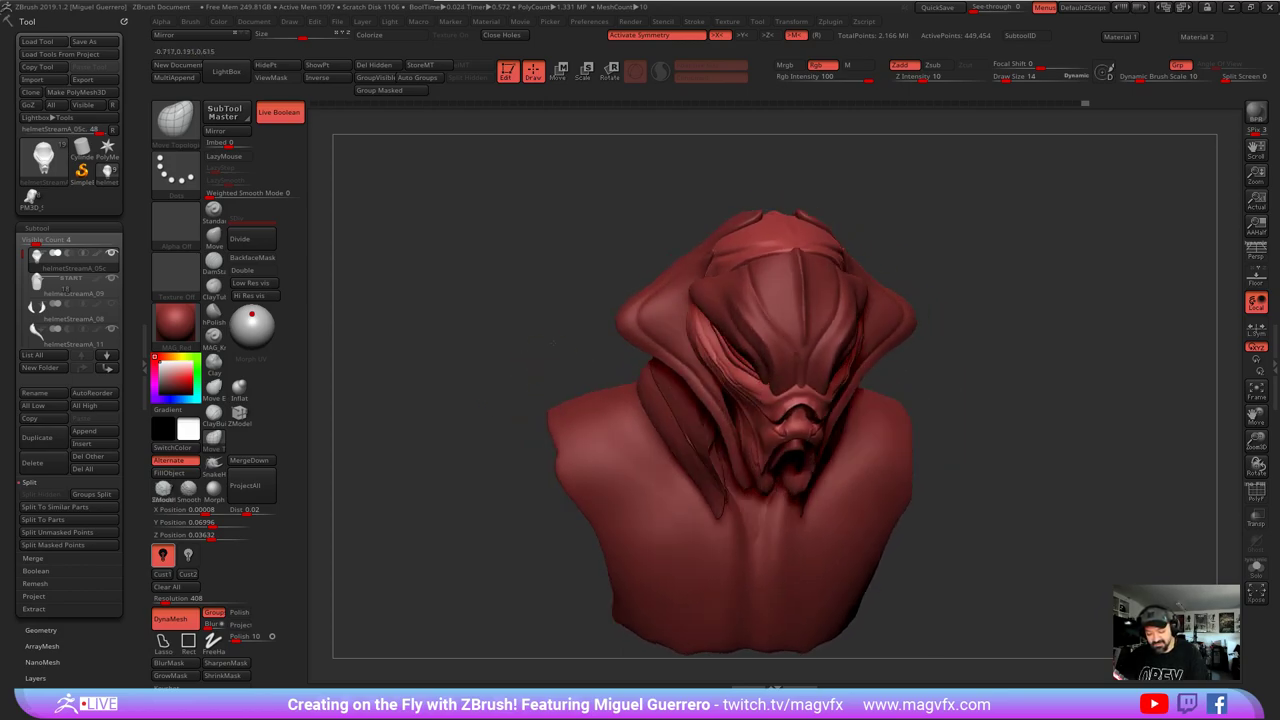
right_drag(722, 400, 736, 389)
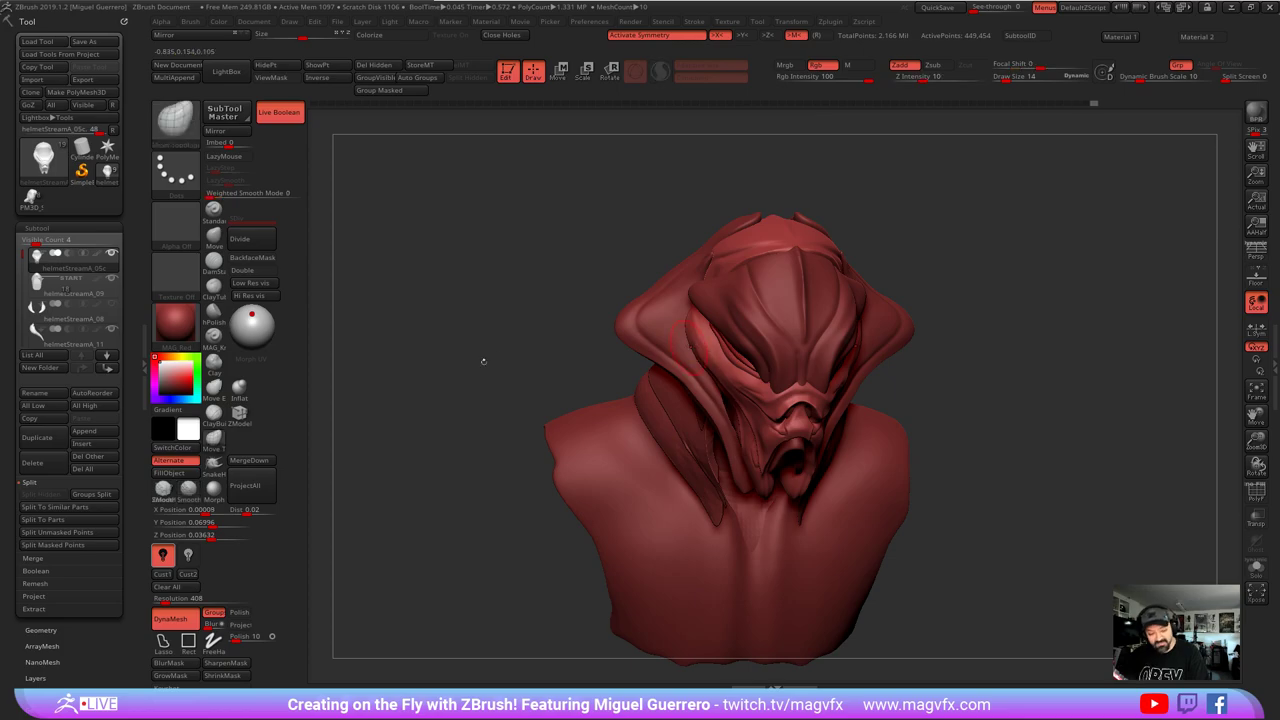
drag(480, 360, 423, 337)
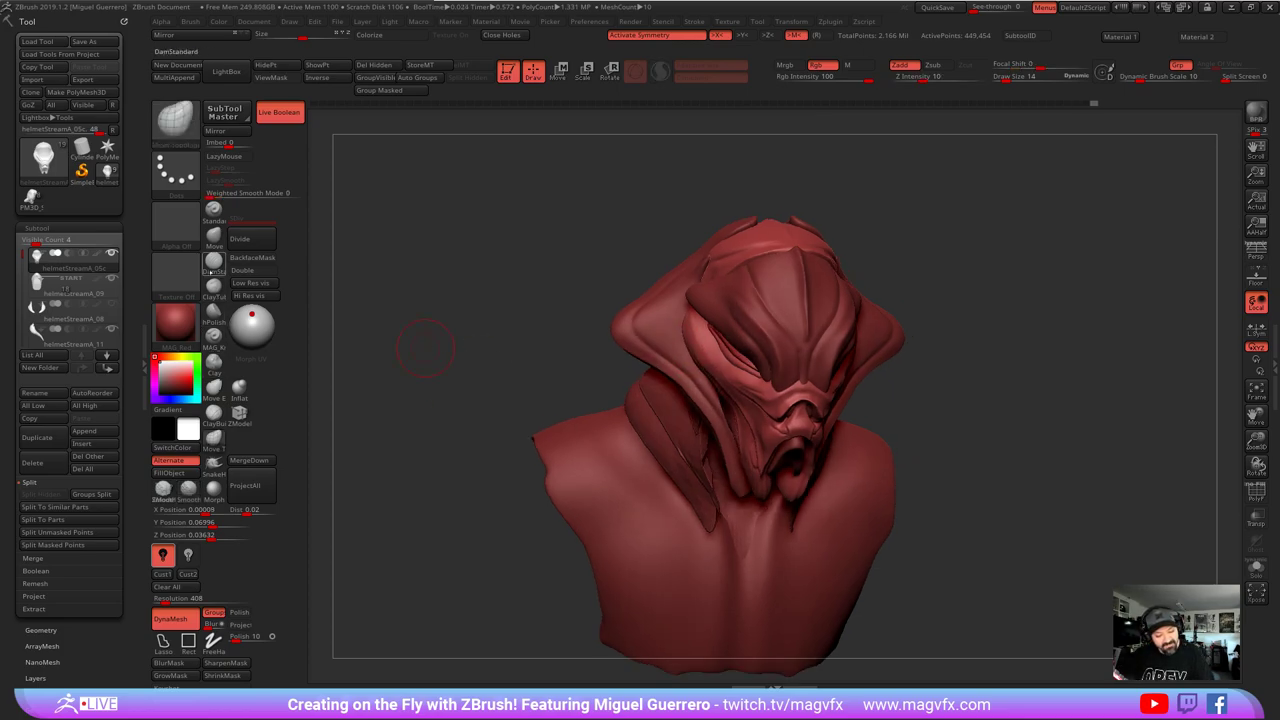
- Flatten the surface around the eye on helmetStreamA_05c with the hPolish brush at draw size 9
click(213, 335)
drag(354, 343, 440, 340)
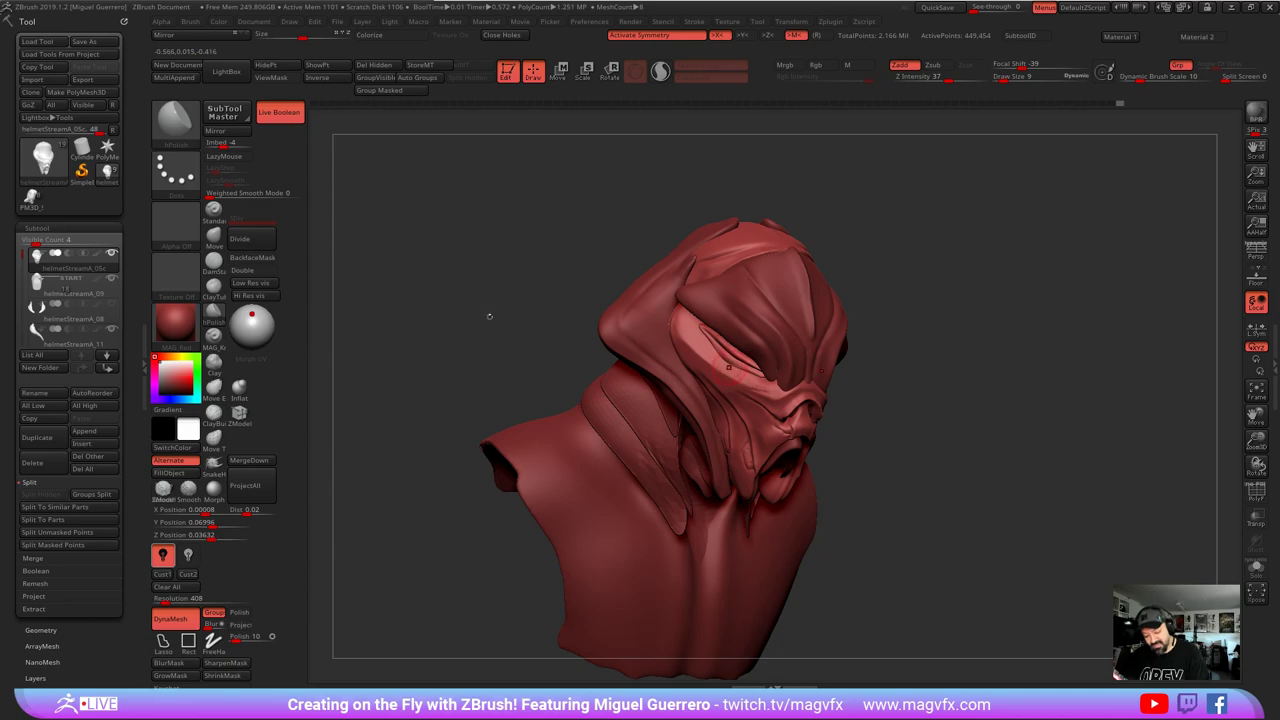
shift+drag(490, 316, 428, 326)
- Make helmetStreamA_05 the active subtool and flatten its brow ridge with hPolish at draw size 14
mouse_move(500, 394)
alt+mouse_down()
mouse_move(532, 410)
mouse_move(649, 372)
mouse_move(620, 384)
mouse_move(612, 474)
alt+mouse_up()
alt+click(764, 364)
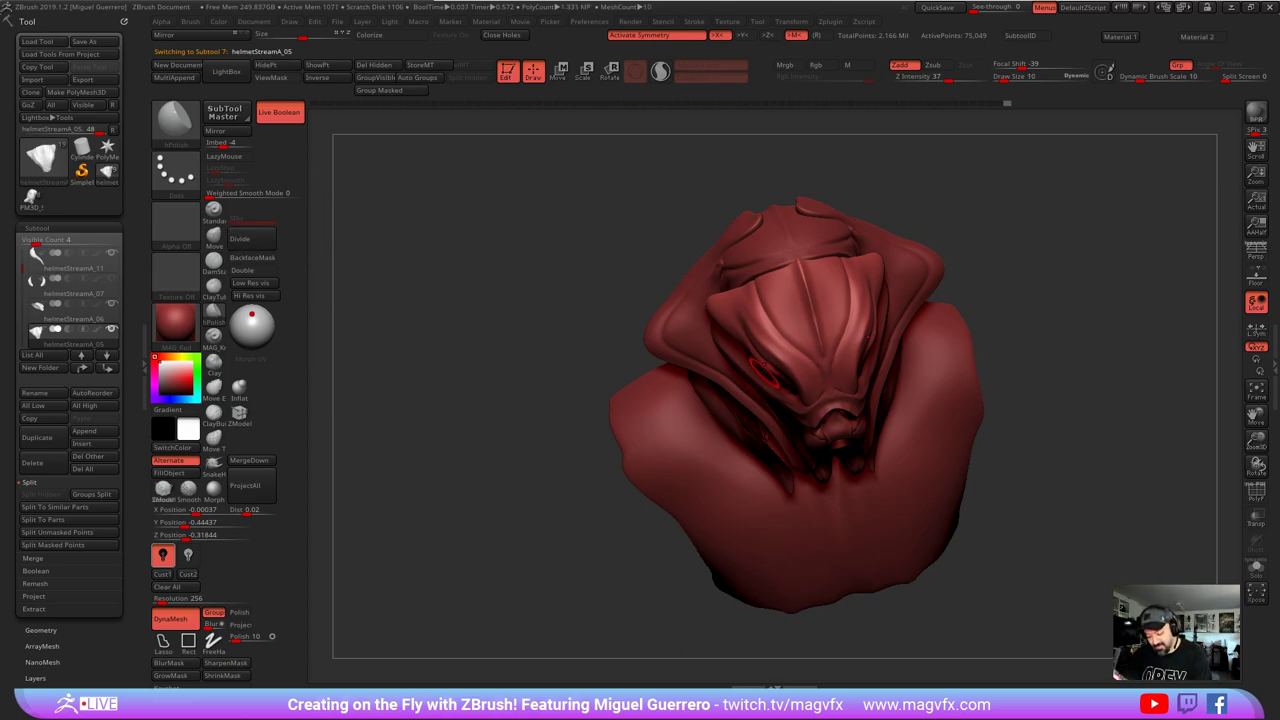
key(bracketright)
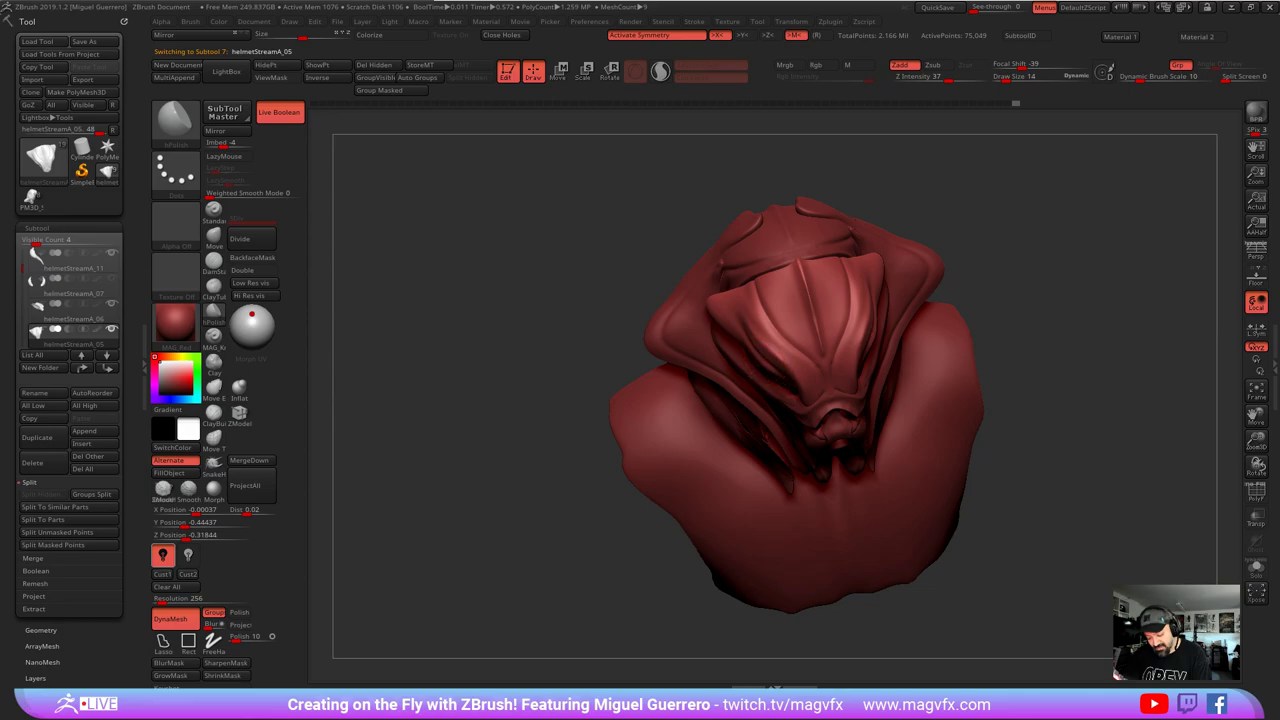
drag(750, 368, 733, 350)
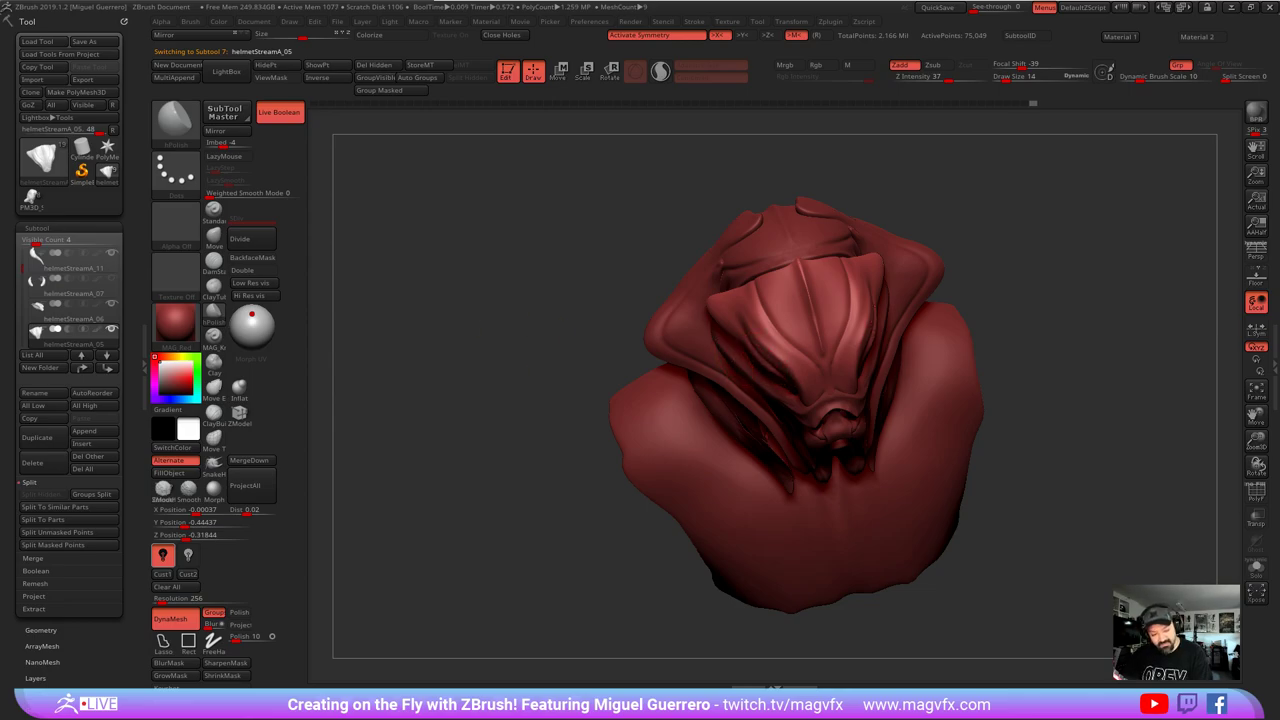
- Re-DynaMesh the brow piece at resolution 256 and polish the brow surface above the eye
drag(490, 390, 482, 325)
mouse_move(478, 320)
ctrl+mouse_down()
mouse_move(506, 349)
mouse_move(590, 310)
mouse_move(592, 375)
ctrl+mouse_up()
click(1256, 566)
click(1256, 566)
mouse_move(776, 386)
mouse_down()
mouse_move(744, 360)
mouse_move(774, 374)
mouse_up()
- Adjust the lower brow edge of helmetStreamA_05 above the eye with the Move brush at draw size 18
click(213, 235)
drag(560, 370, 510, 310)
drag(764, 390, 784, 396)
drag(520, 342, 529, 356)
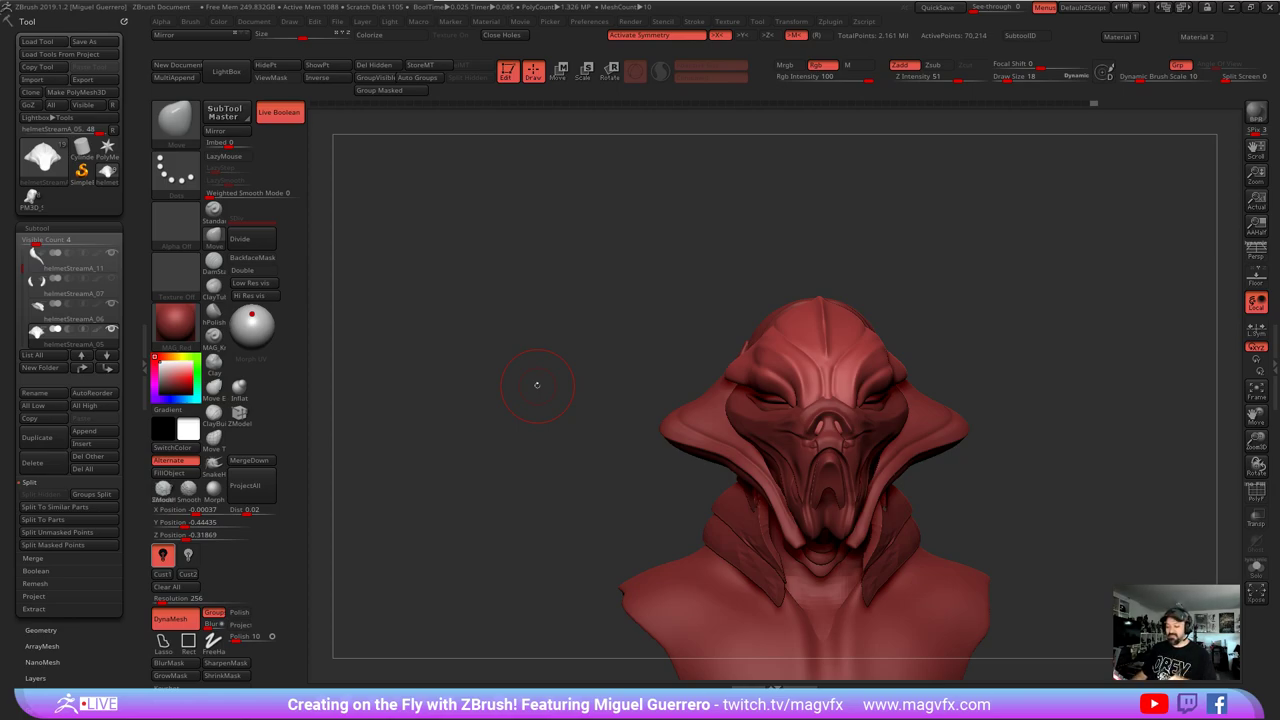
- Examine the head's silhouette from profile and three-quarter angles, including with Live Boolean switched off
drag(537, 384, 559, 490)
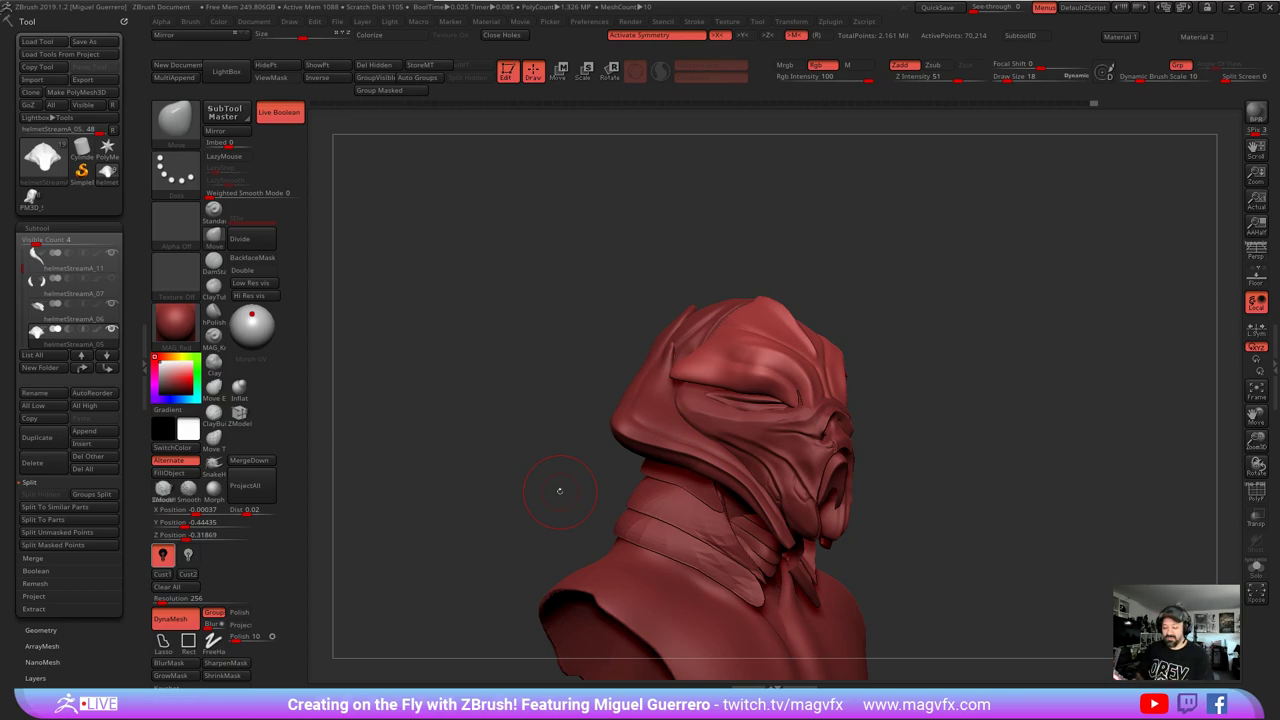
right_drag(696, 308, 700, 368)
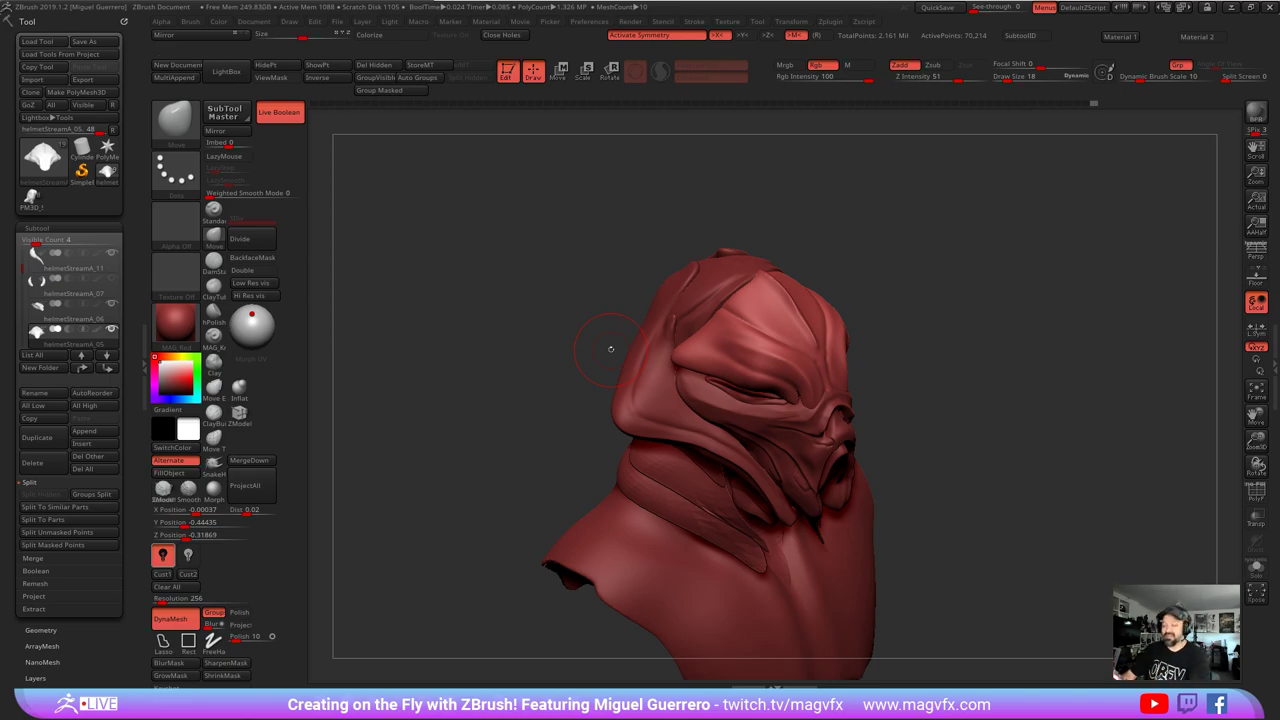
drag(501, 360, 564, 322)
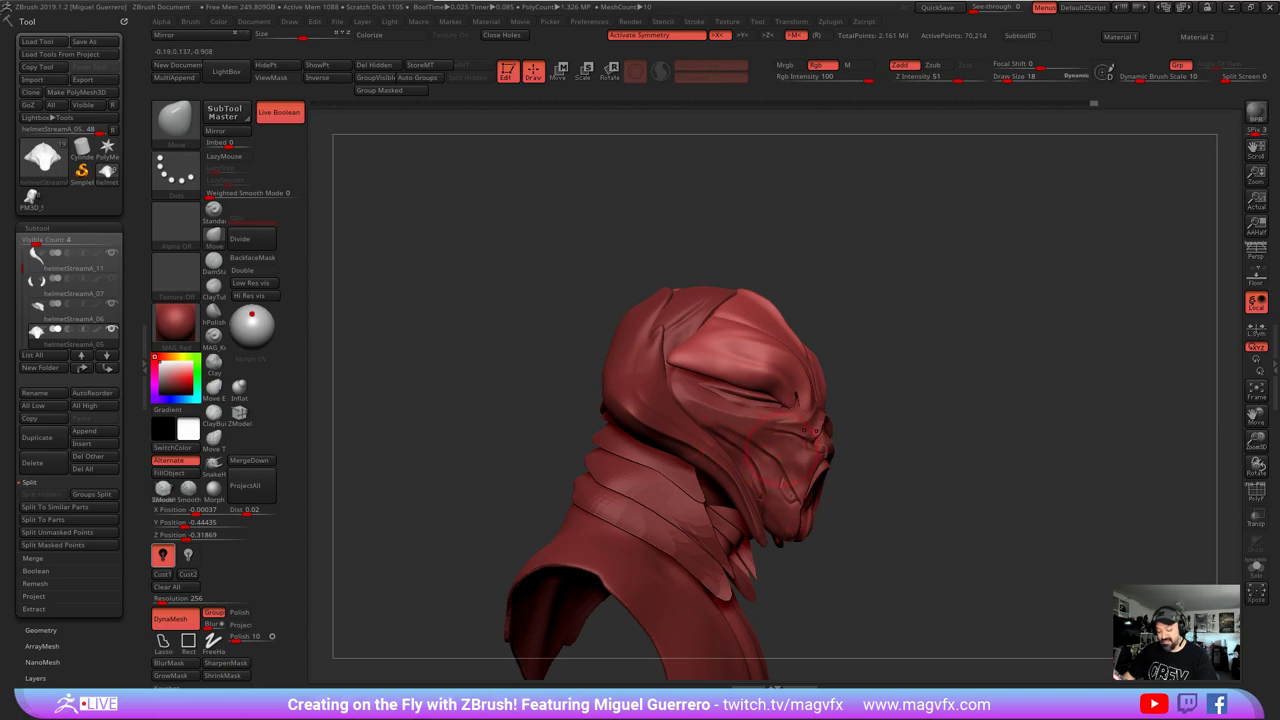
drag(929, 551, 910, 547)
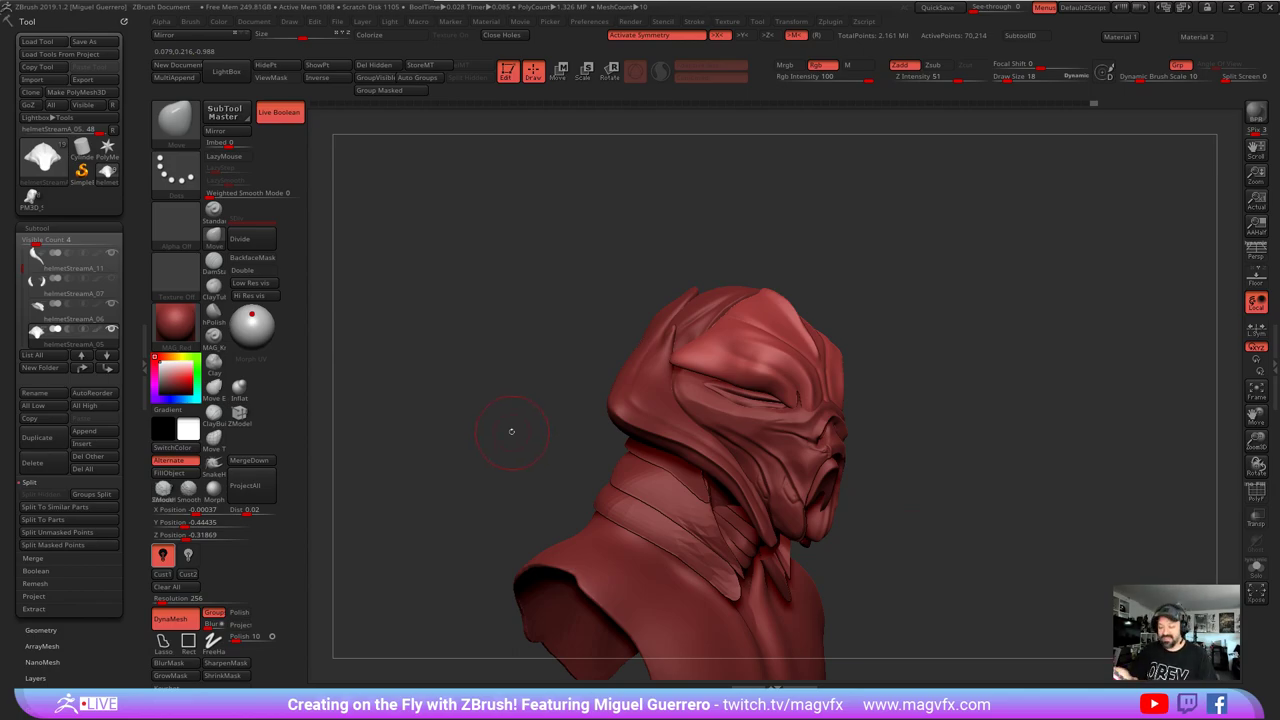
drag(511, 431, 503, 420)
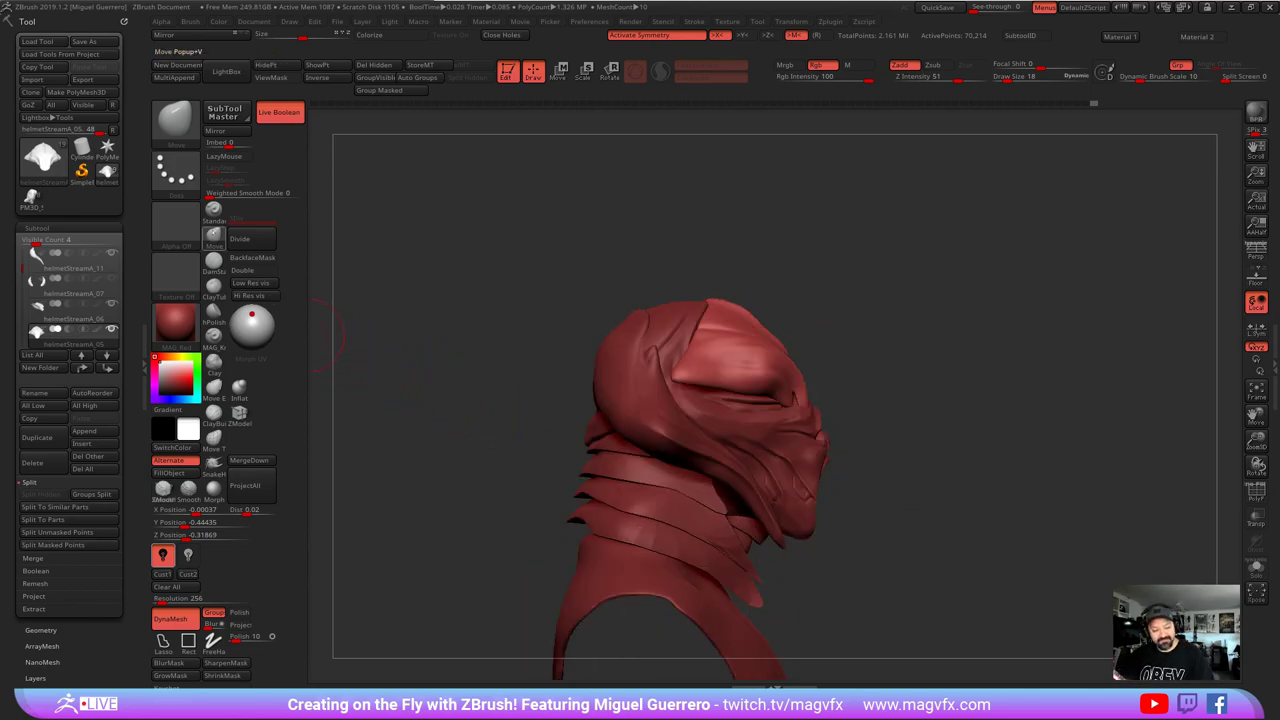
click(214, 238)
click(280, 112)
drag(940, 432, 888, 428)
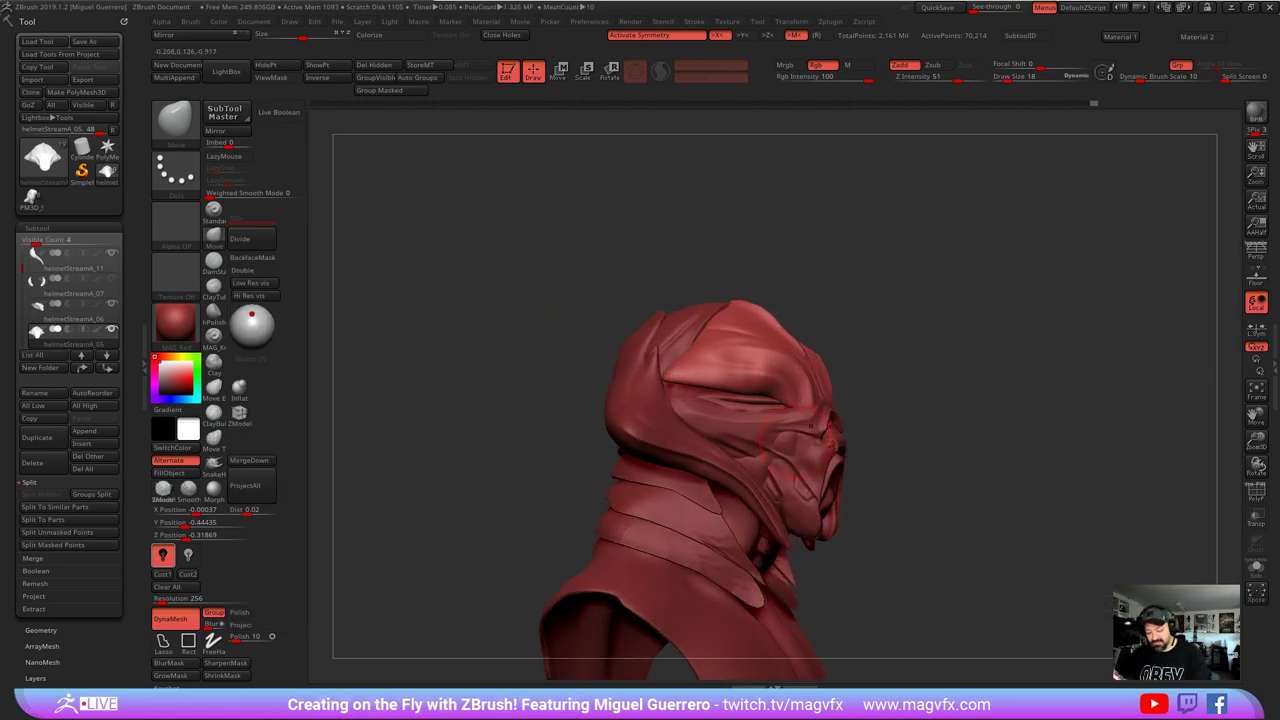
- Make PM3D_Sphere3D1 the active subtool with Live Boolean on and reshape the lower face using an enlarged Move brush
drag(520, 432, 590, 436)
alt+click(741, 510)
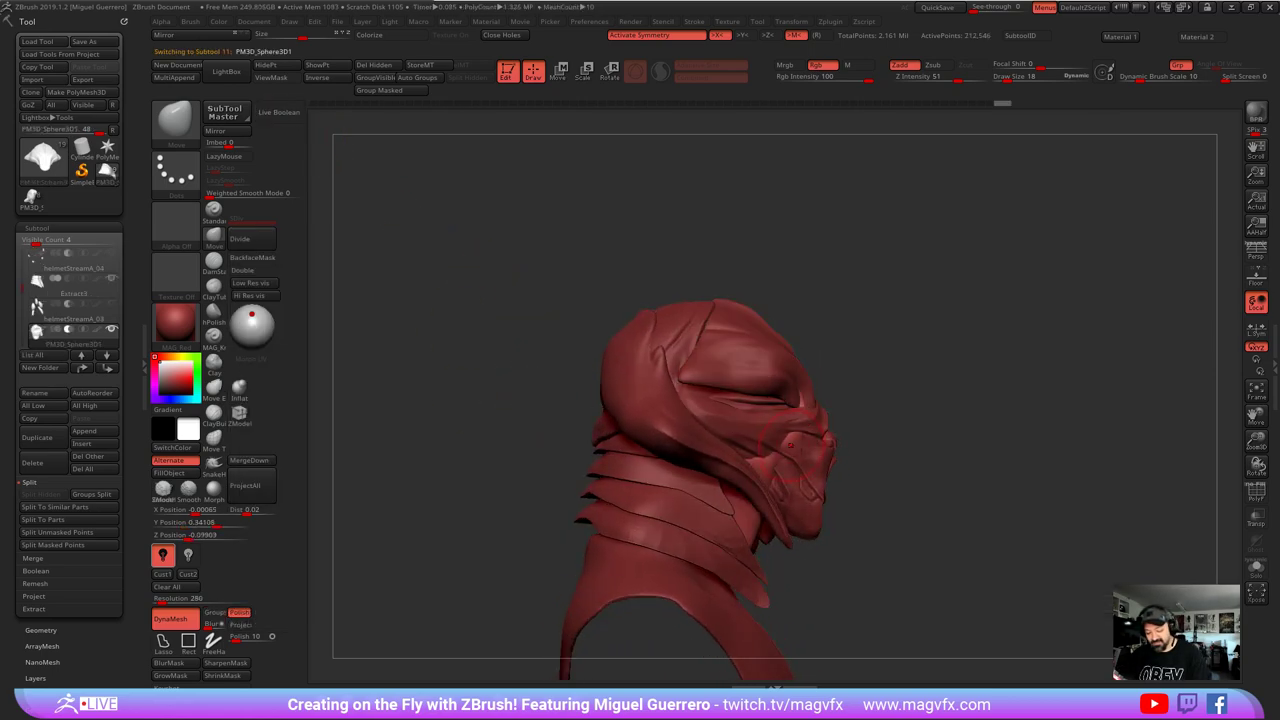
click(280, 112)
key(])
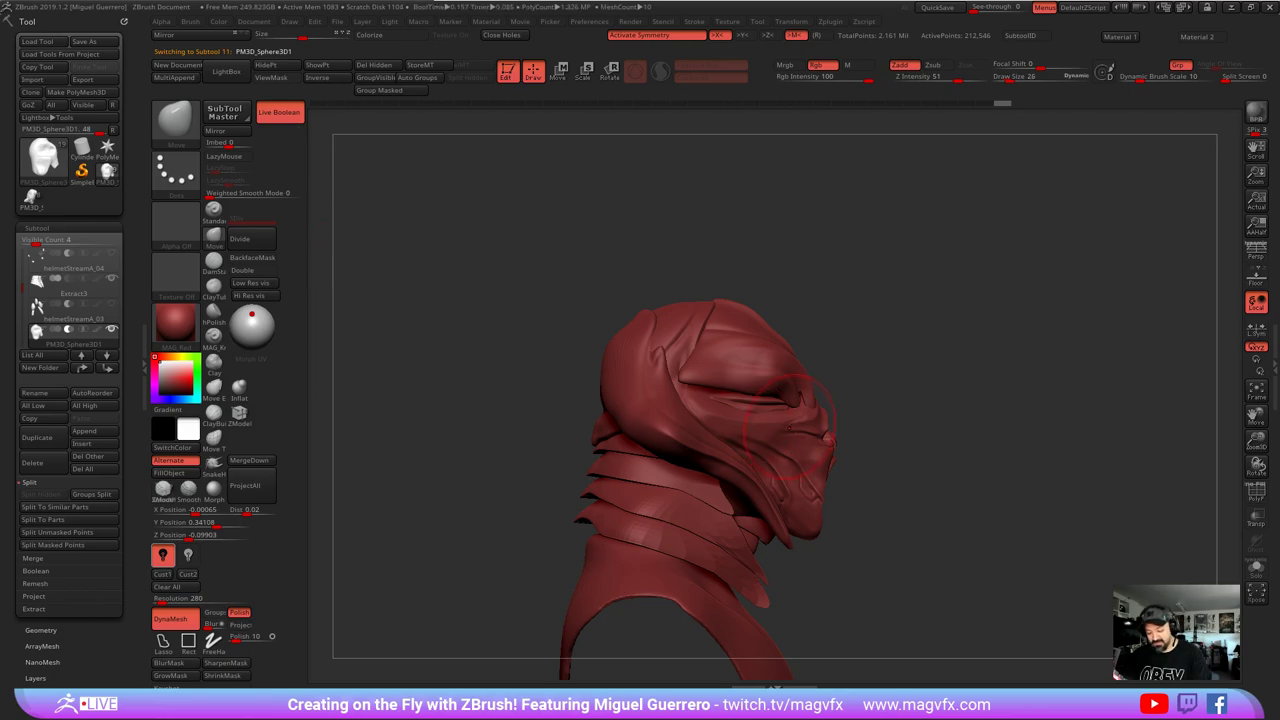
drag(922, 462, 852, 462)
drag(775, 470, 780, 480)
drag(905, 470, 945, 472)
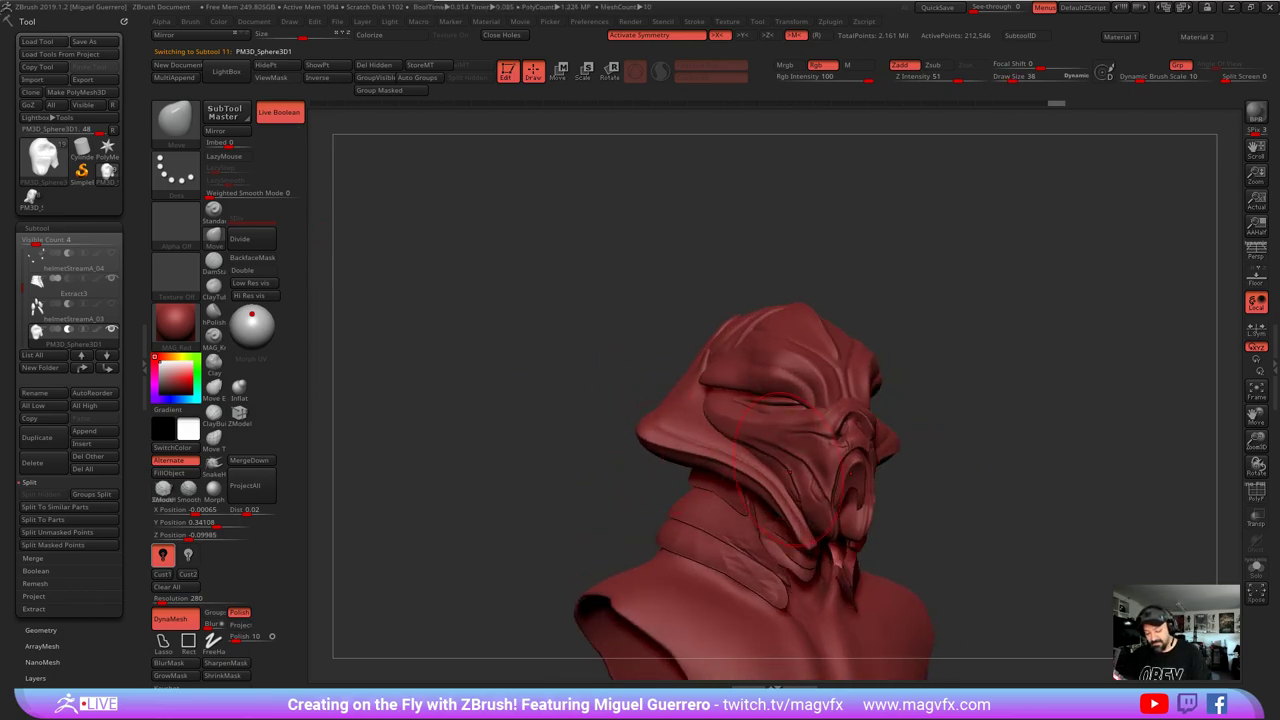
- Check the bust in profile and three-quarter view and switch to the other tool containing the visored helmet sculpt
right_drag(770, 470, 529, 323)
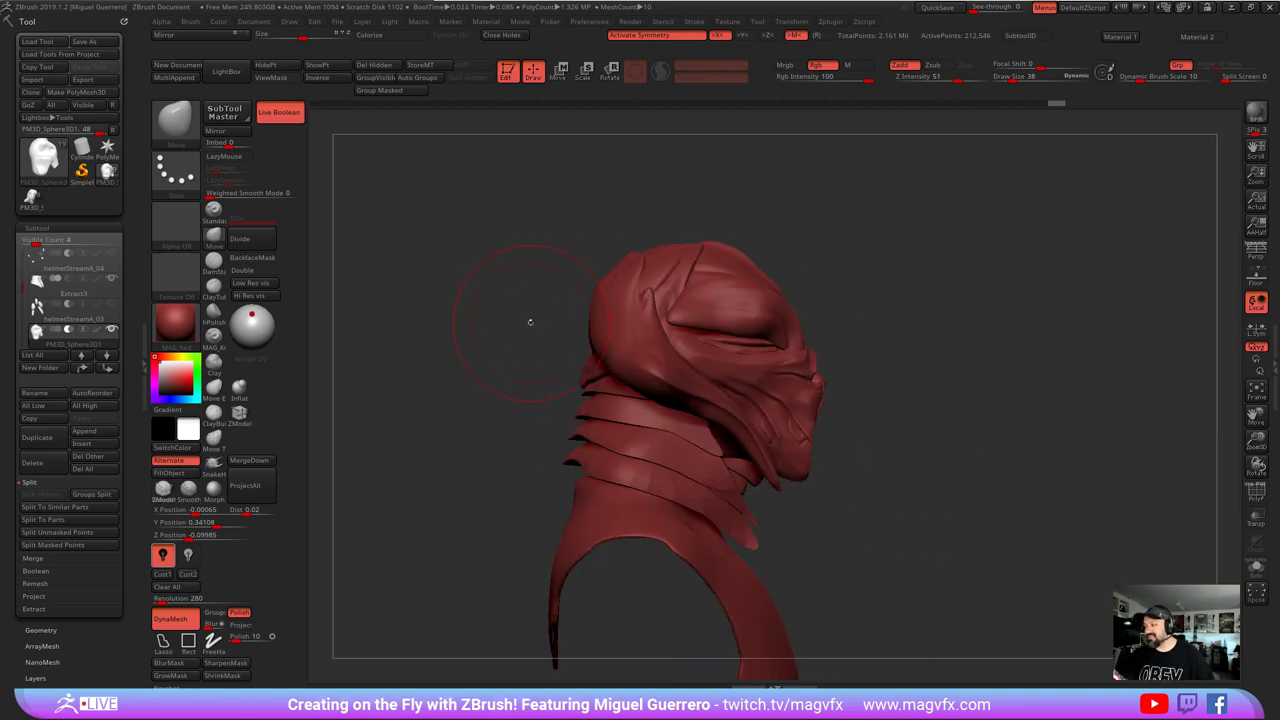
right_drag(885, 388, 489, 433)
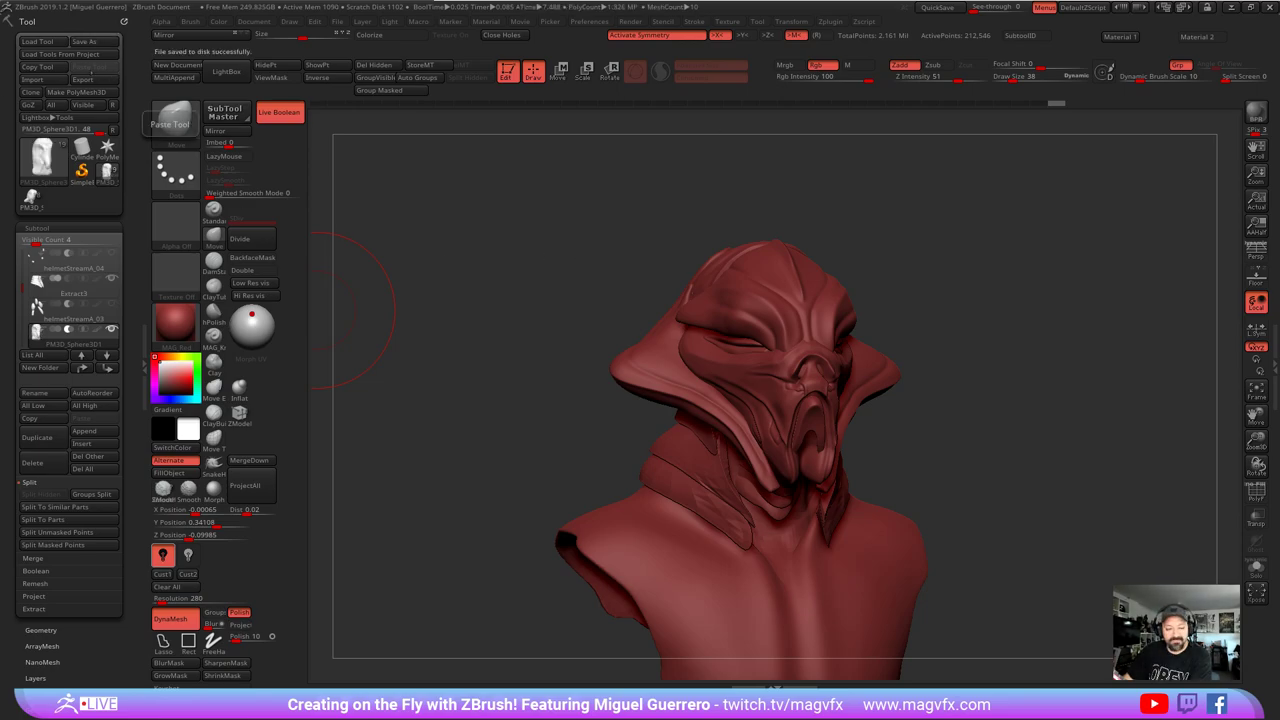
click(82, 148)
click(82, 148)
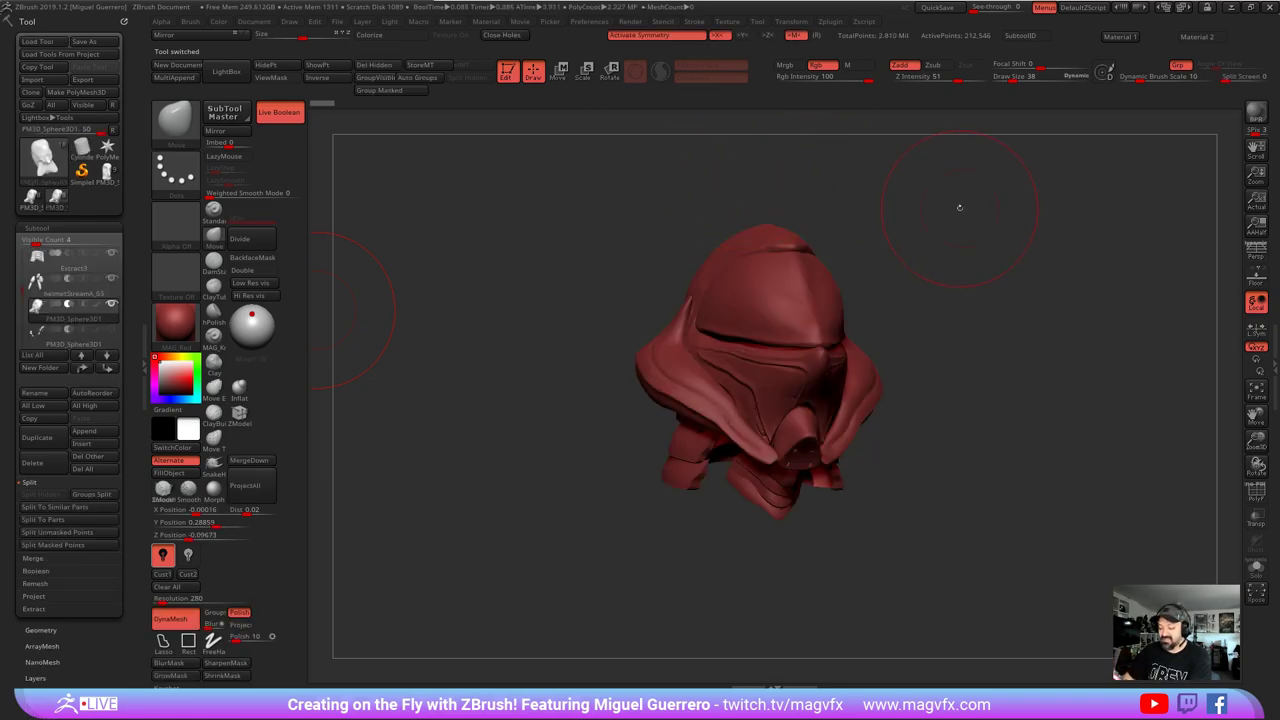
- Inspect the visored helmet from the side, above and front, and apply a grey-brown material to it
mouse_move(959, 207)
mouse_down()
mouse_move(1040, 206)
mouse_move(940, 201)
mouse_move(988, 192)
mouse_up()
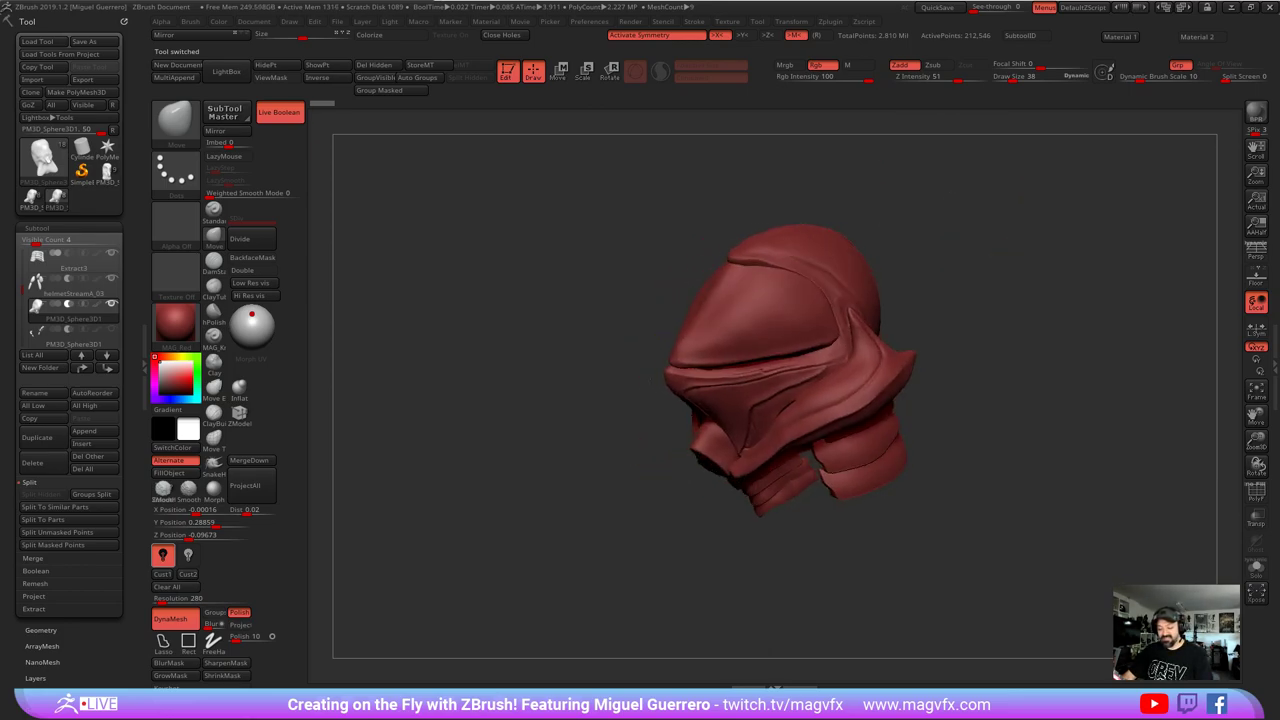
drag(988, 240, 1000, 345)
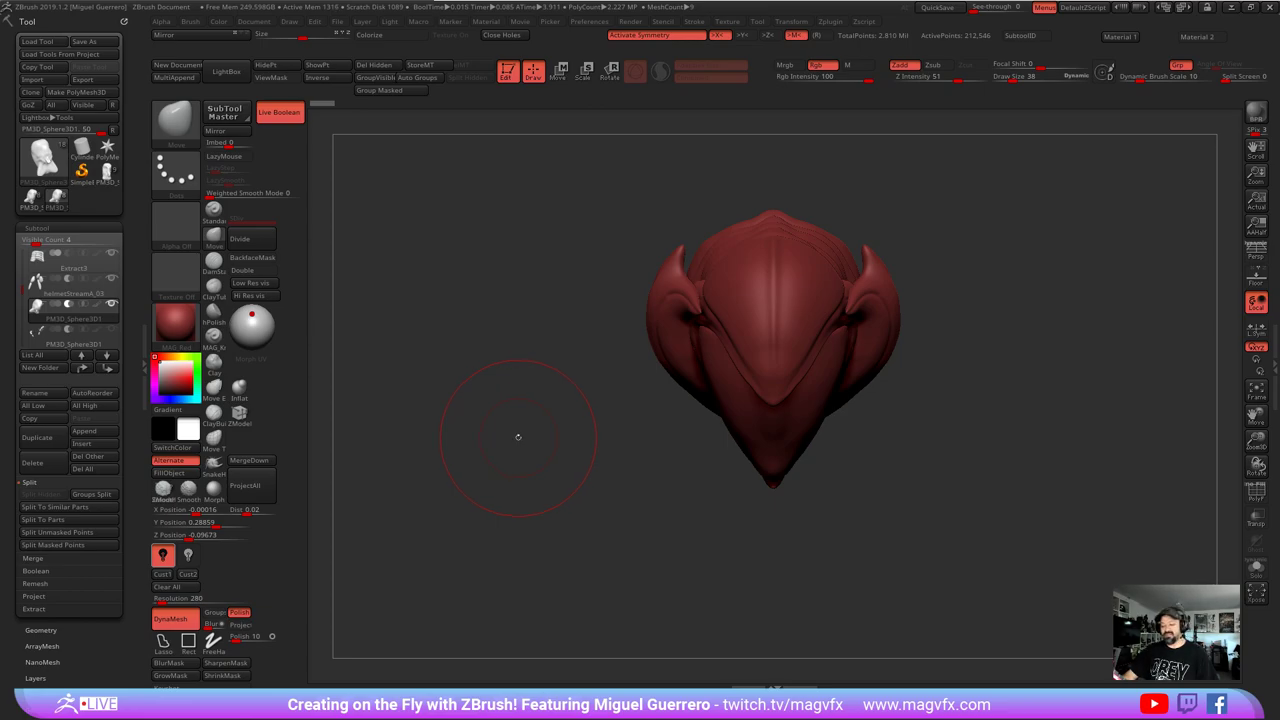
drag(527, 428, 534, 386)
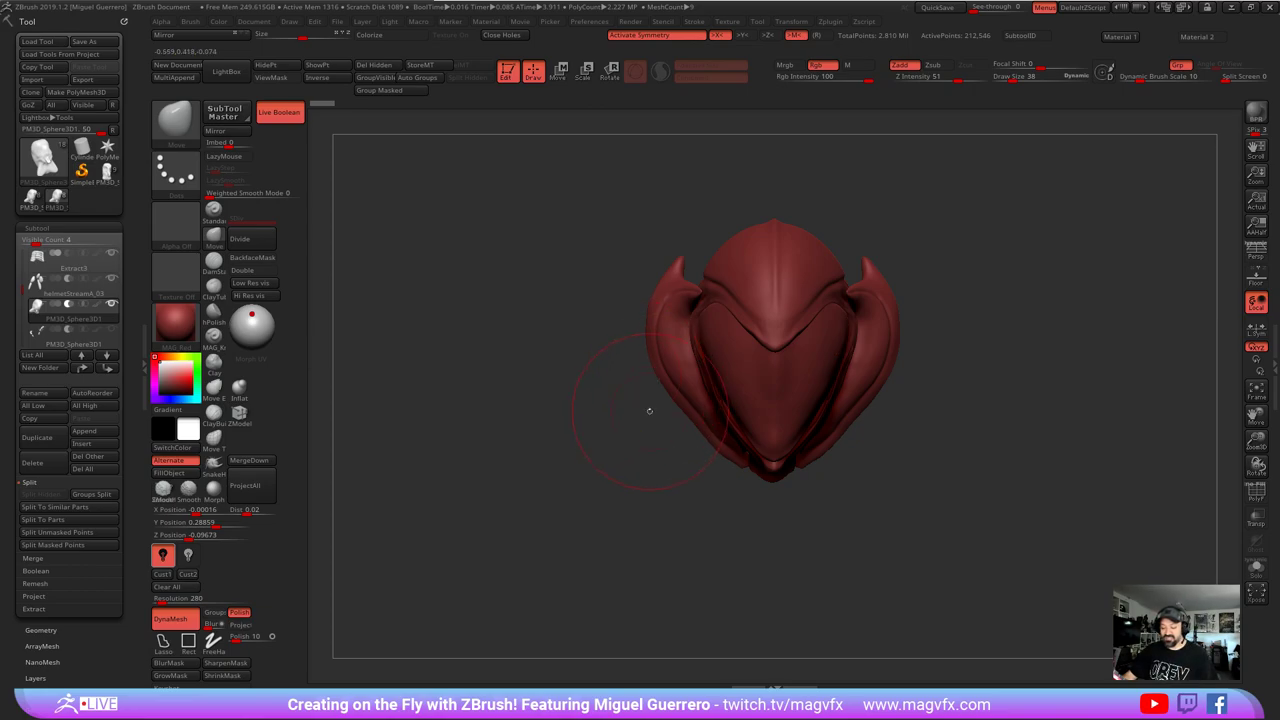
drag(635, 422, 625, 308)
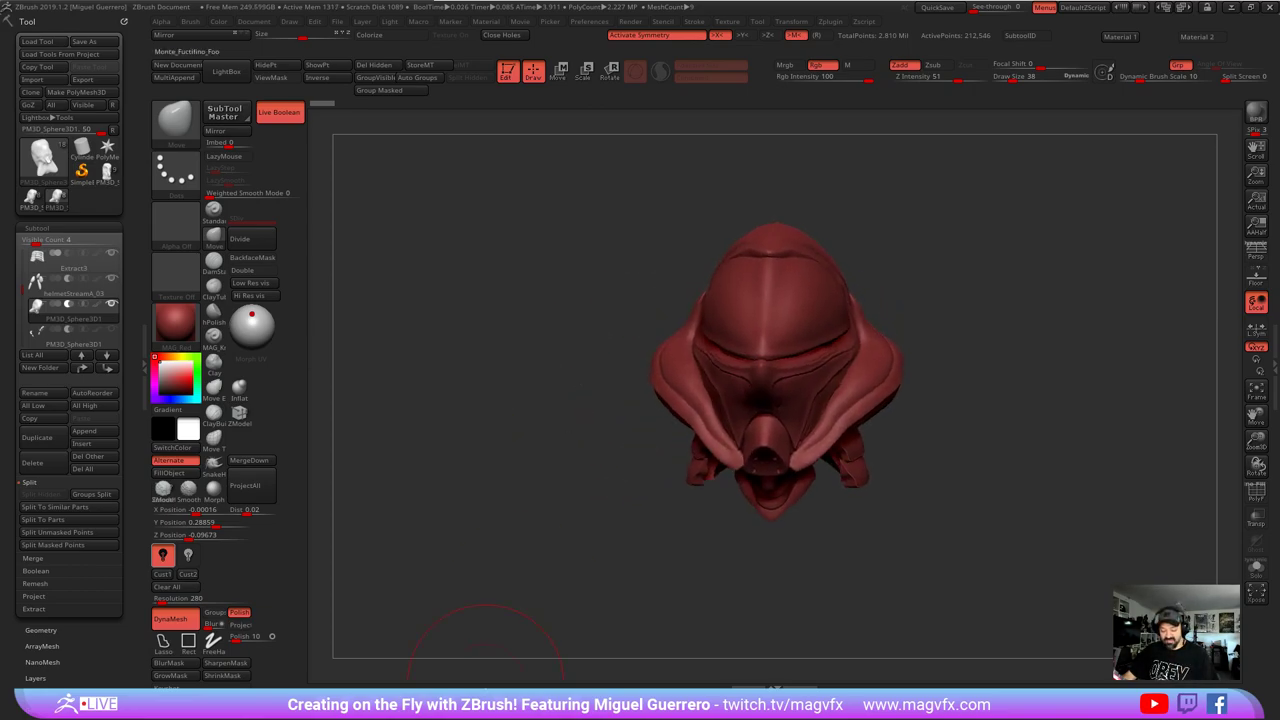
click(488, 695)
click(632, 692)
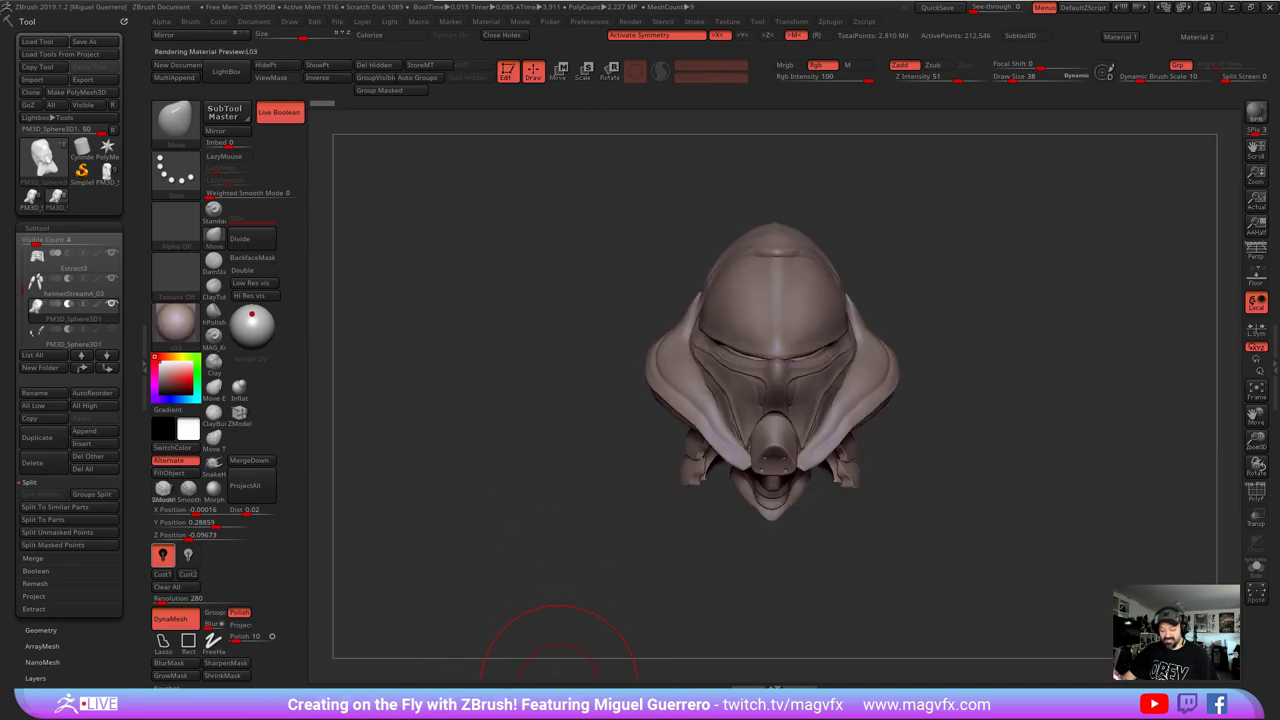
- Apply the zbro_Realtime_Gray material to the helmet and inspect it from the front and in profile
drag(557, 476, 558, 462)
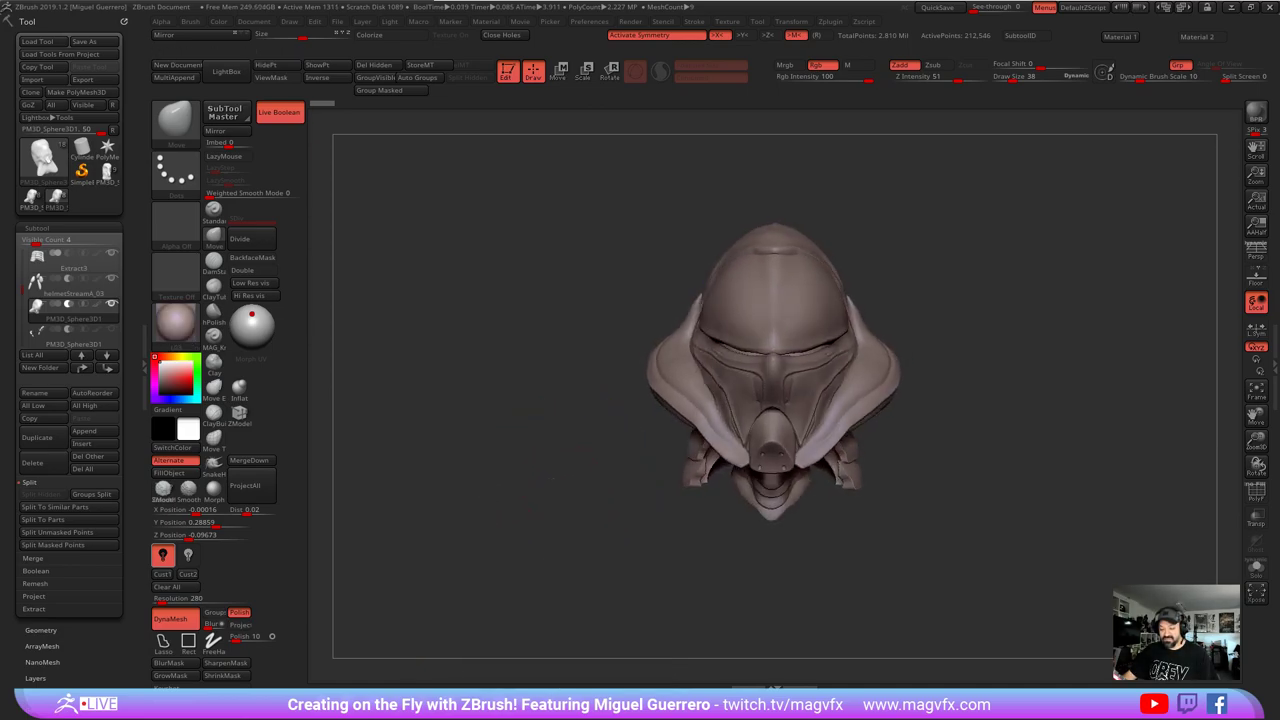
click(518, 688)
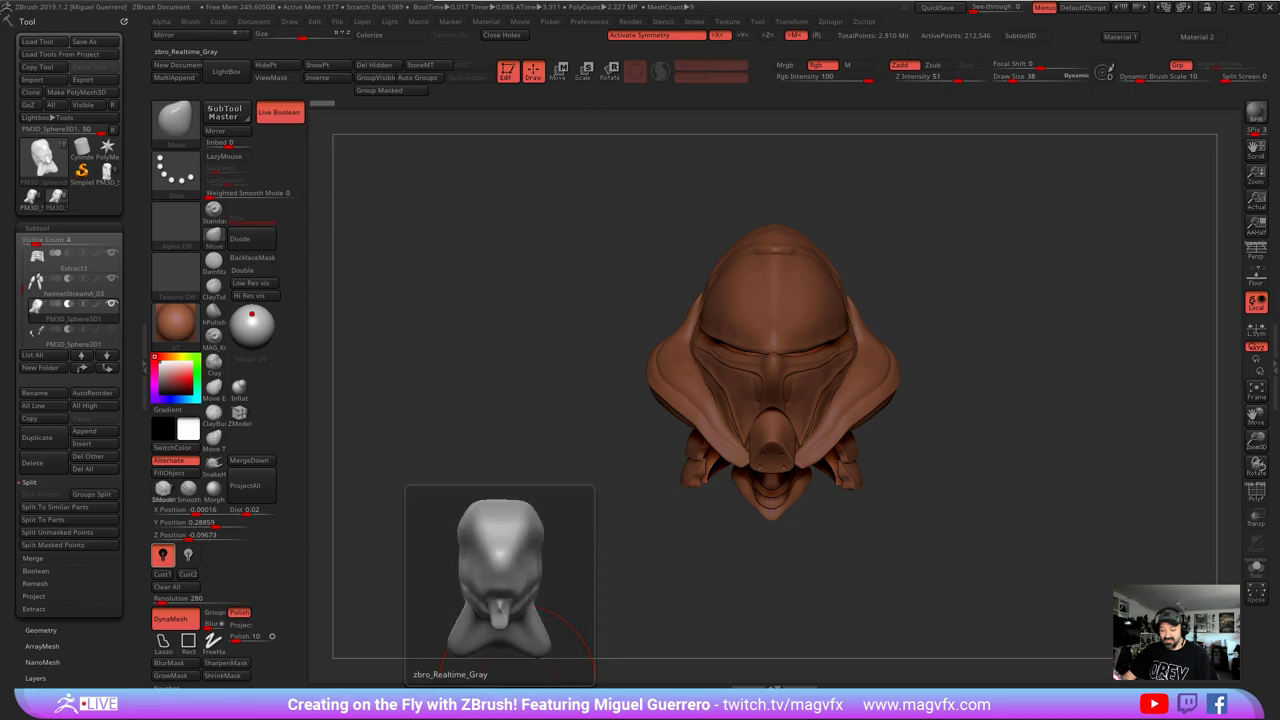
click(529, 690)
mouse_move(582, 330)
mouse_down()
mouse_move(583, 347)
mouse_move(583, 336)
mouse_up()
drag(785, 452, 850, 440)
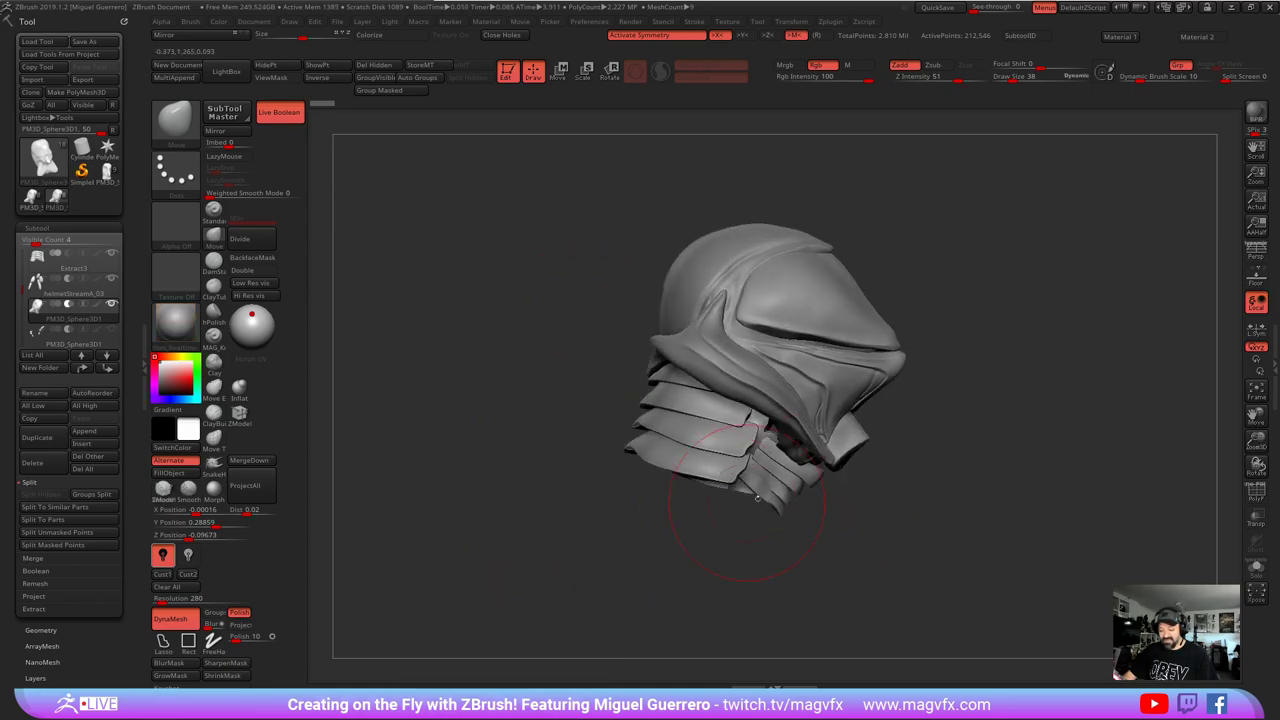
mouse_move(927, 460)
mouse_down()
mouse_move(971, 363)
mouse_move(978, 420)
mouse_move(880, 455)
mouse_up()
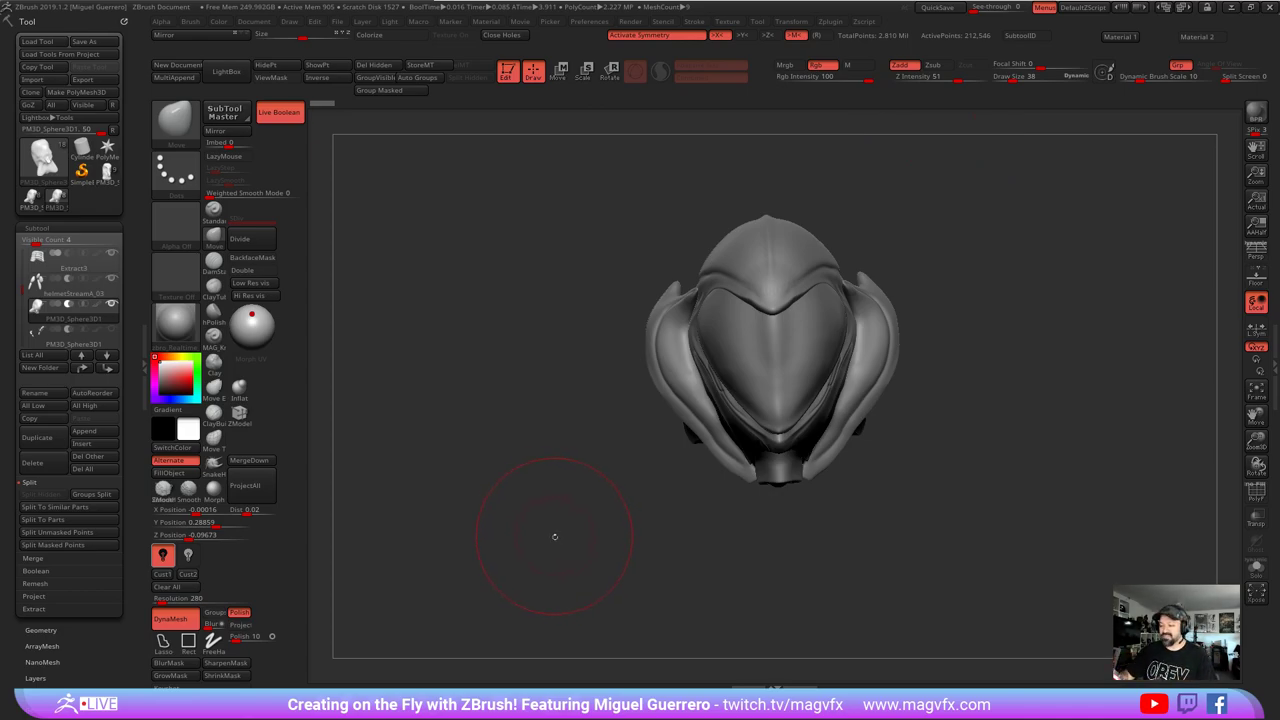
- Apply the red material to the helmet, make helmetStreamA_05B the active subtool and move forward through its edit history
key(2)
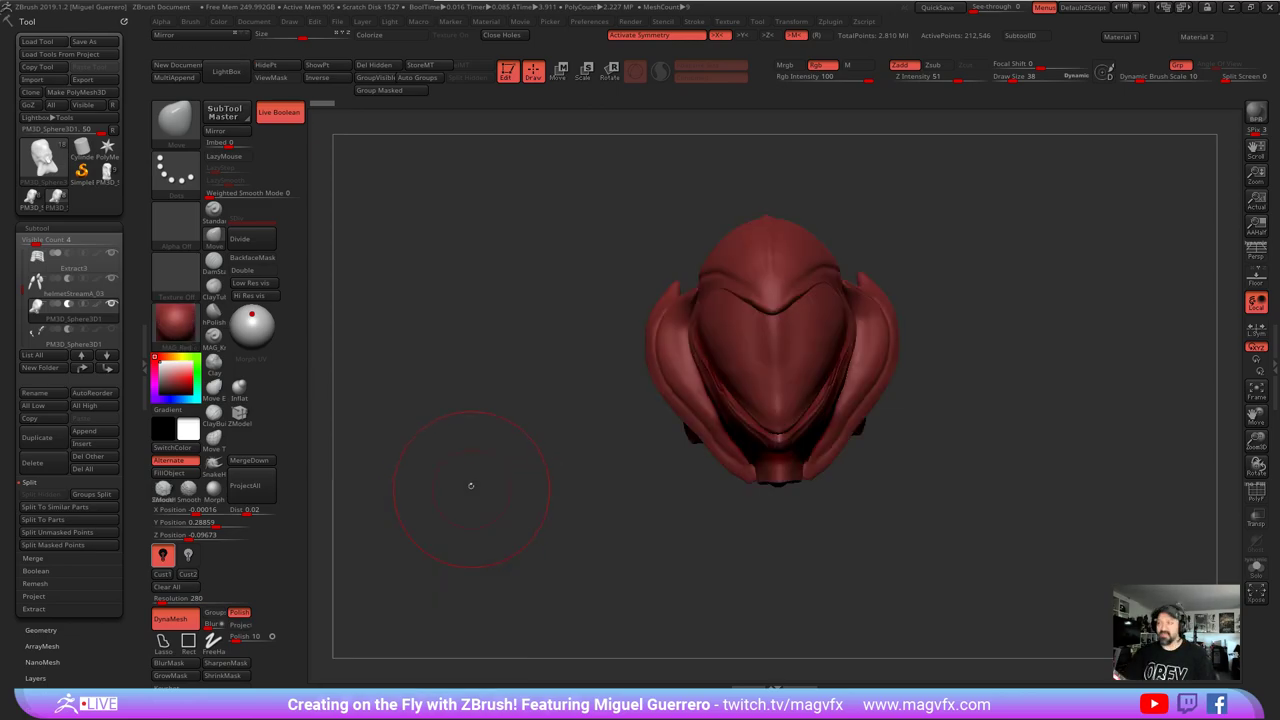
mouse_move(463, 489)
mouse_down()
mouse_move(444, 483)
mouse_move(466, 491)
mouse_up()
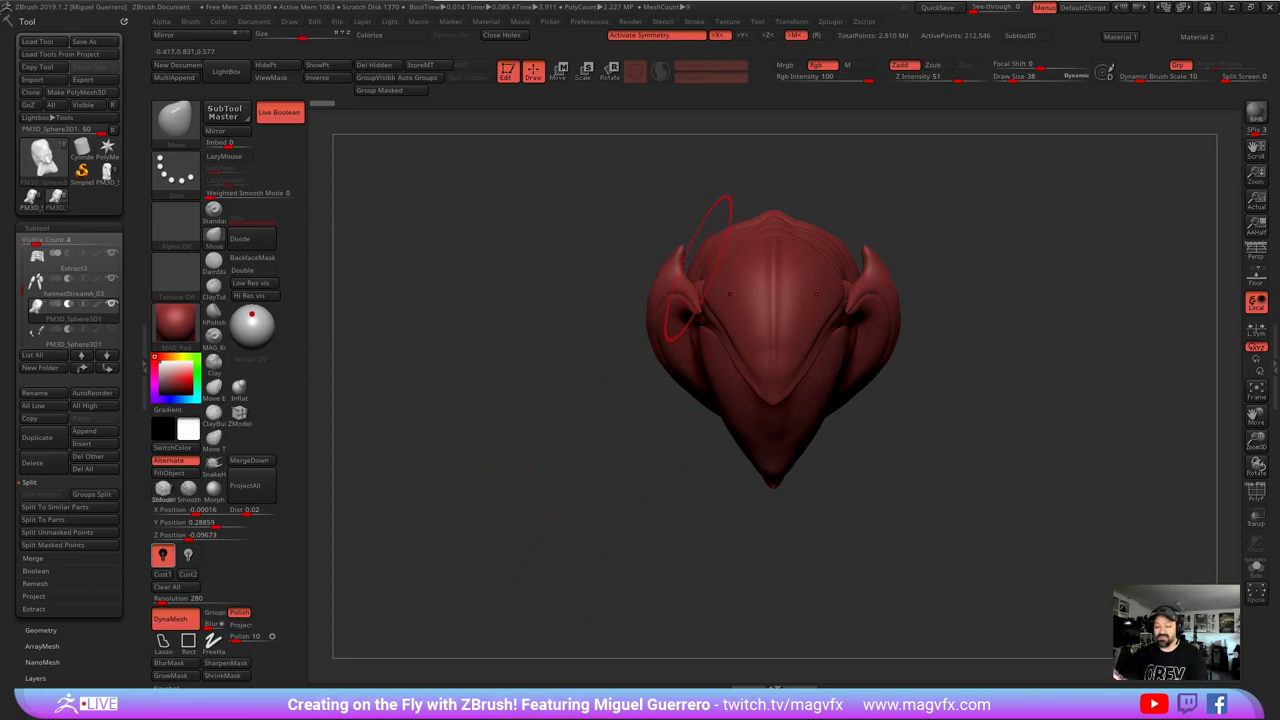
alt+click(718, 280)
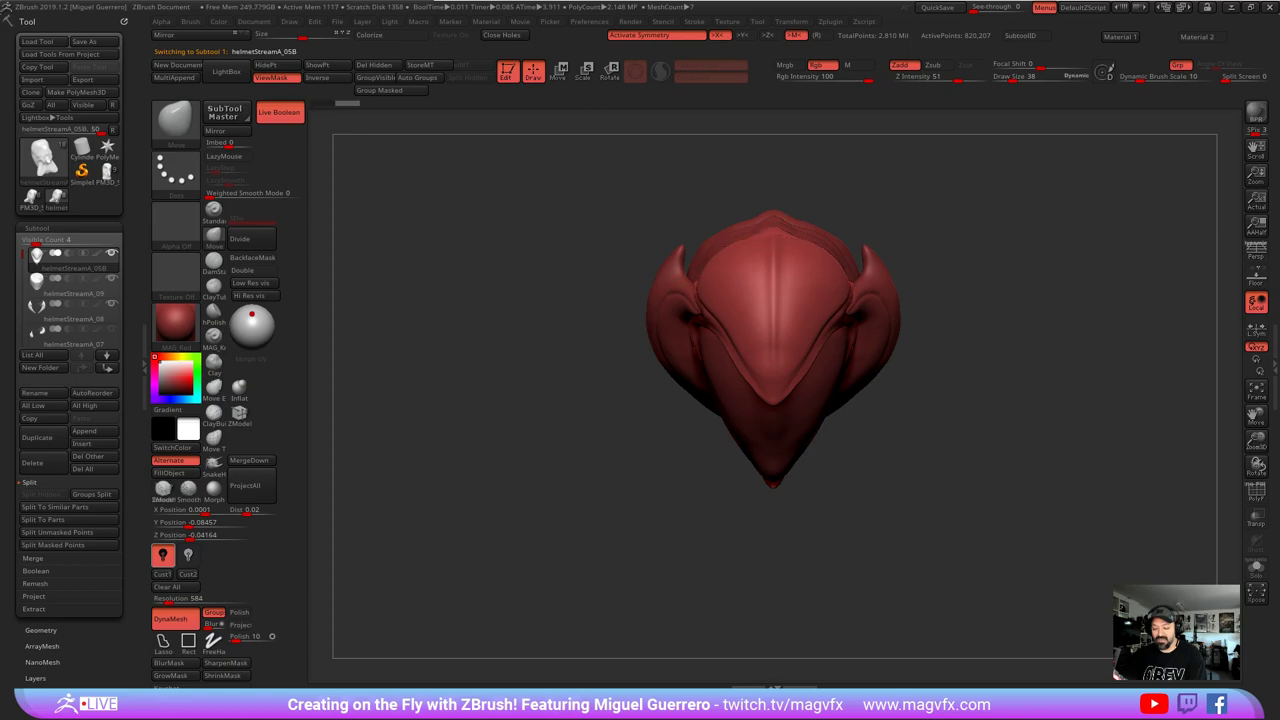
drag(792, 238, 797, 225)
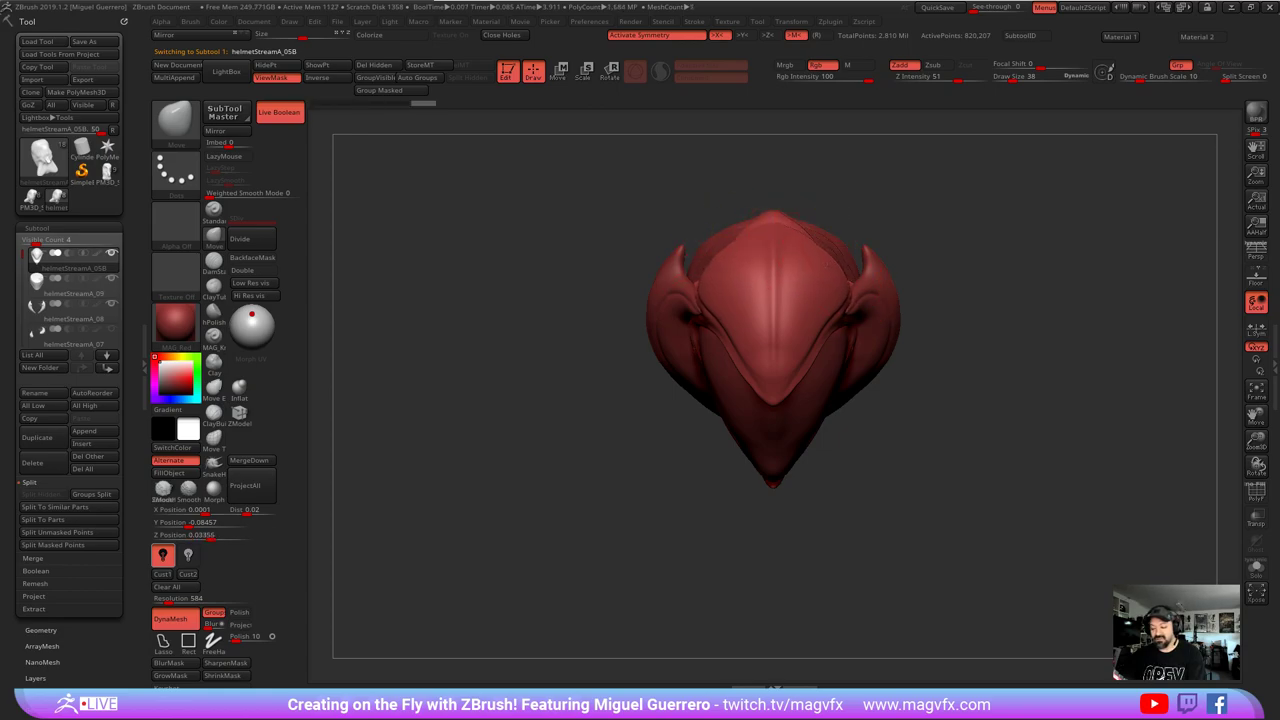
key(ctrl+shift+z)
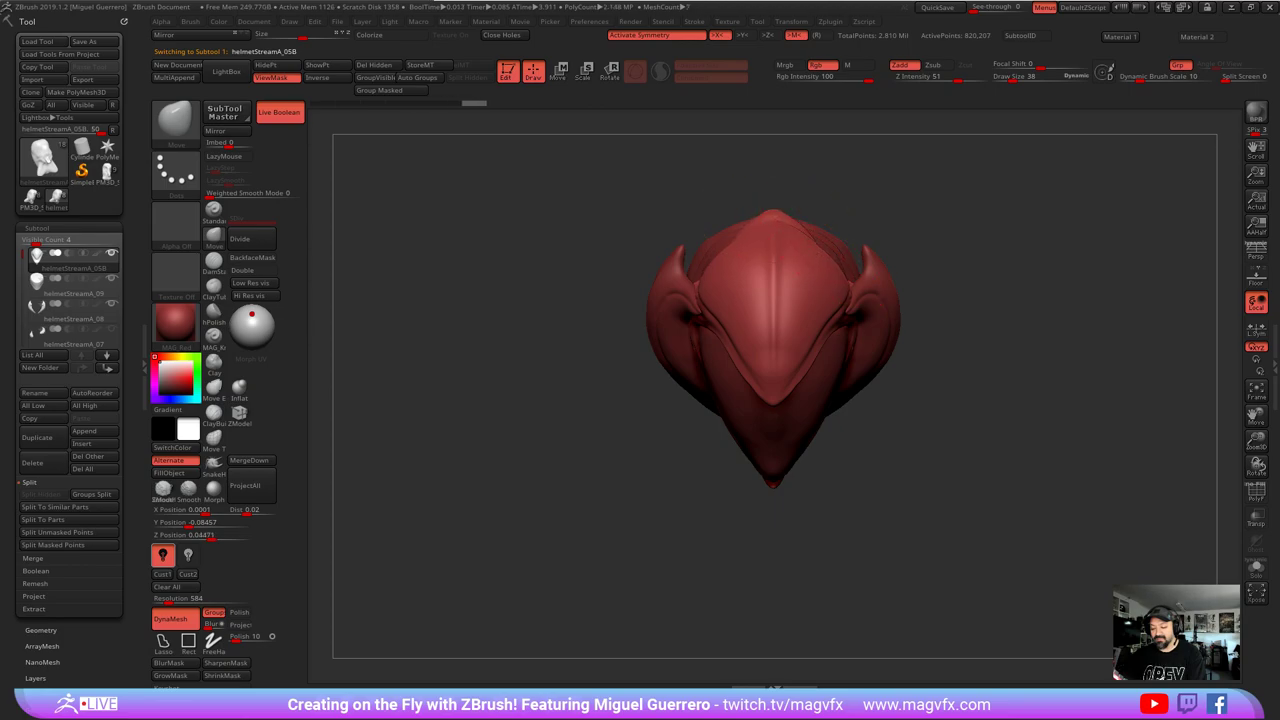
- Make the side cheek guards, helmetStreamA_08, the active subtool and view them from three-quarter and side angles
alt+click(880, 288)
mouse_move(531, 334)
mouse_down()
mouse_move(603, 332)
mouse_move(588, 330)
mouse_up()
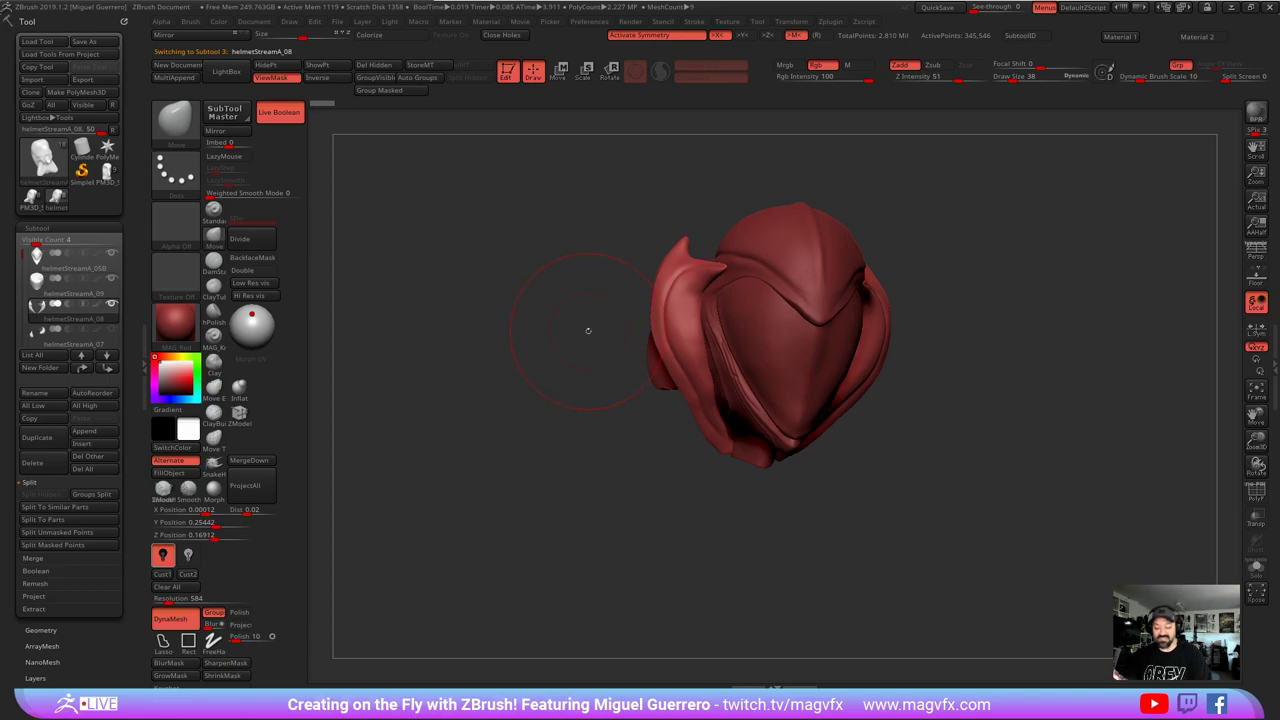
drag(620, 477, 762, 411)
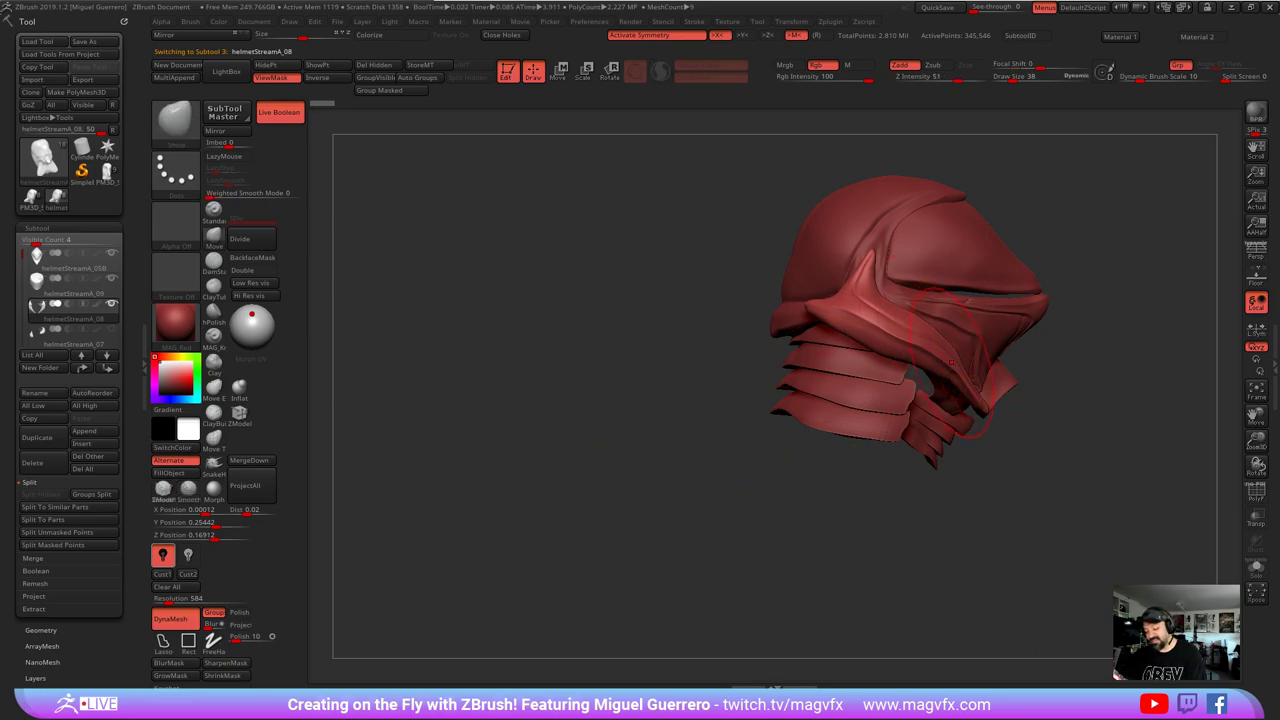
mouse_move(921, 520)
mouse_down()
mouse_move(700, 408)
mouse_move(648, 346)
mouse_up()
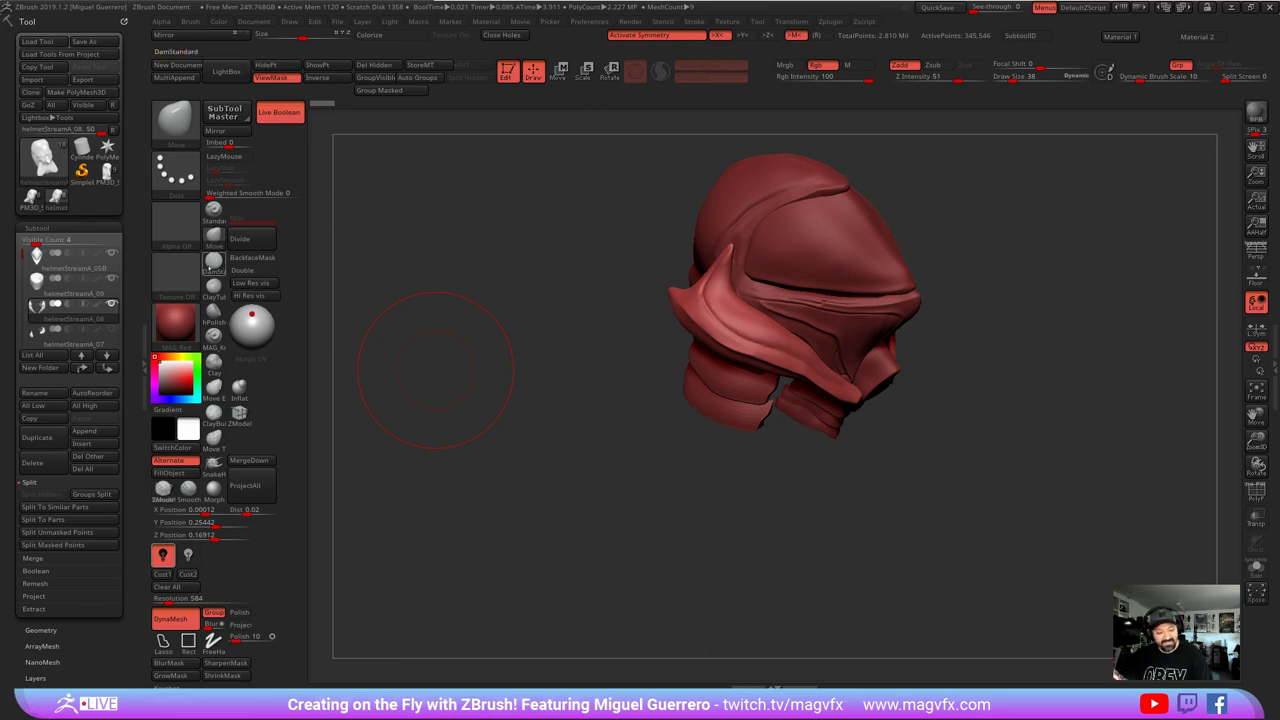
- Set the DynaMesh resolution to 408 and remesh the side cheek guards
key(shift)
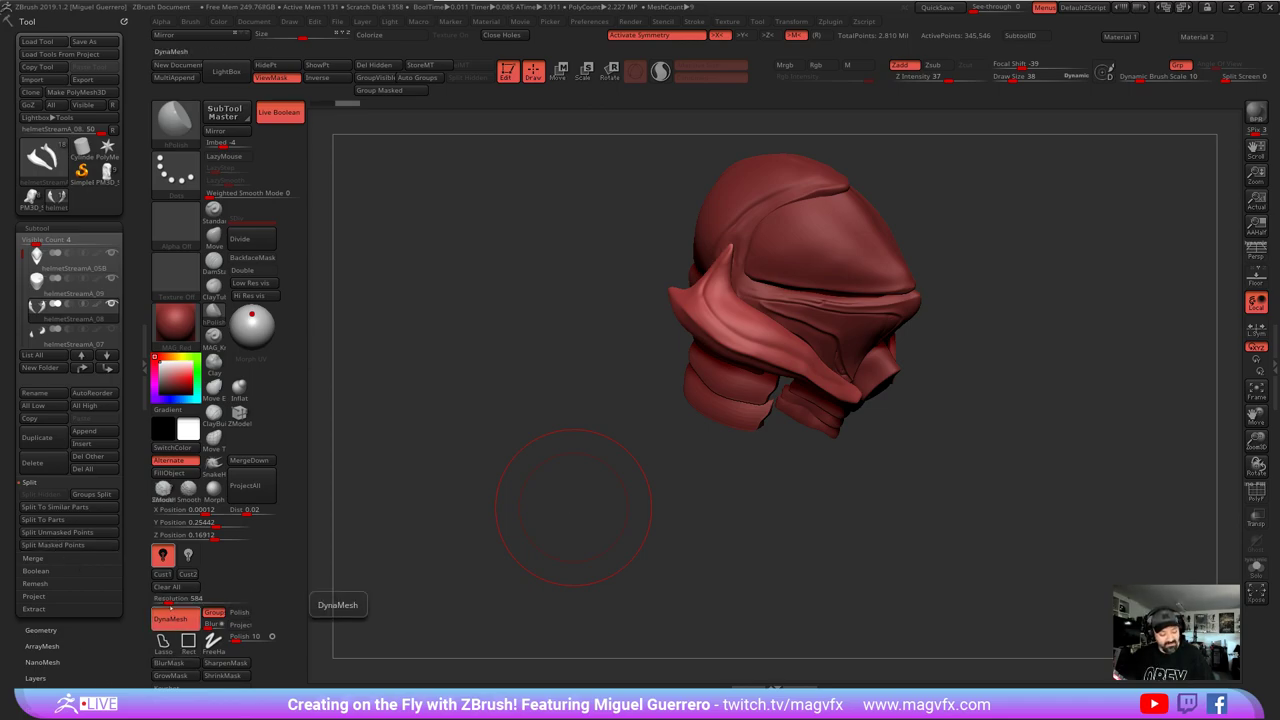
click(168, 601)
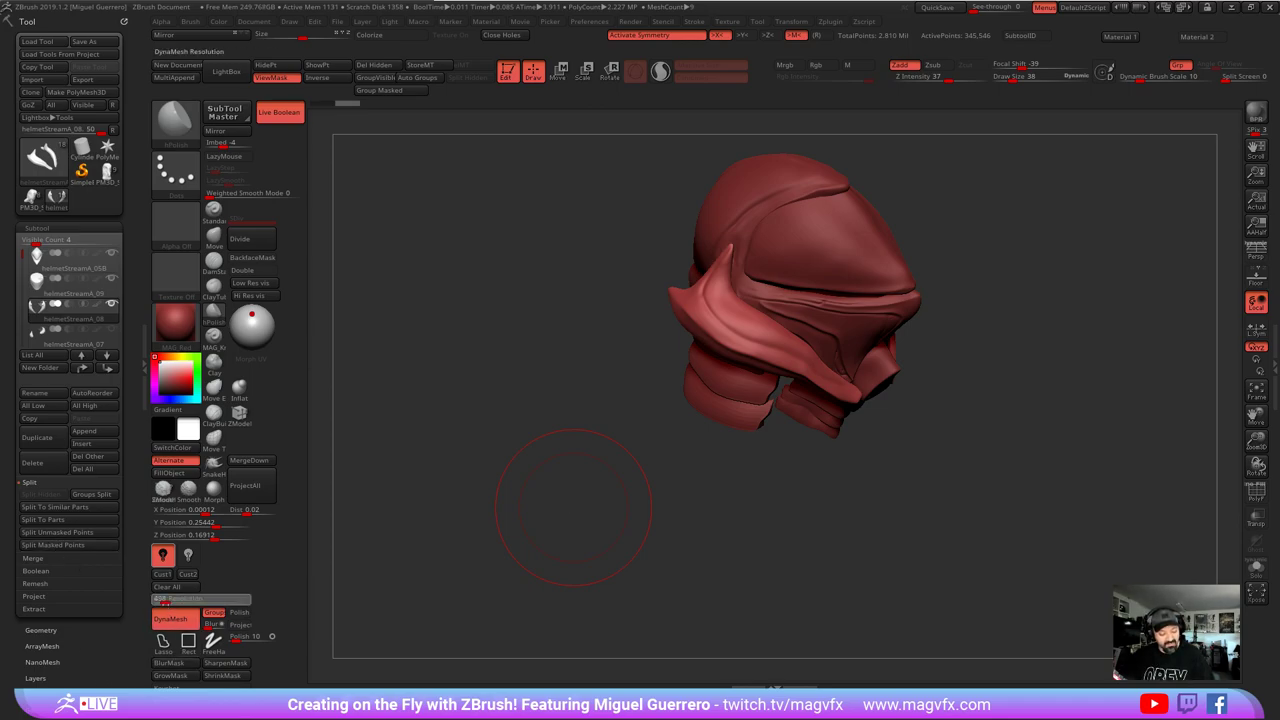
ctrl+drag(435, 465, 485, 527)
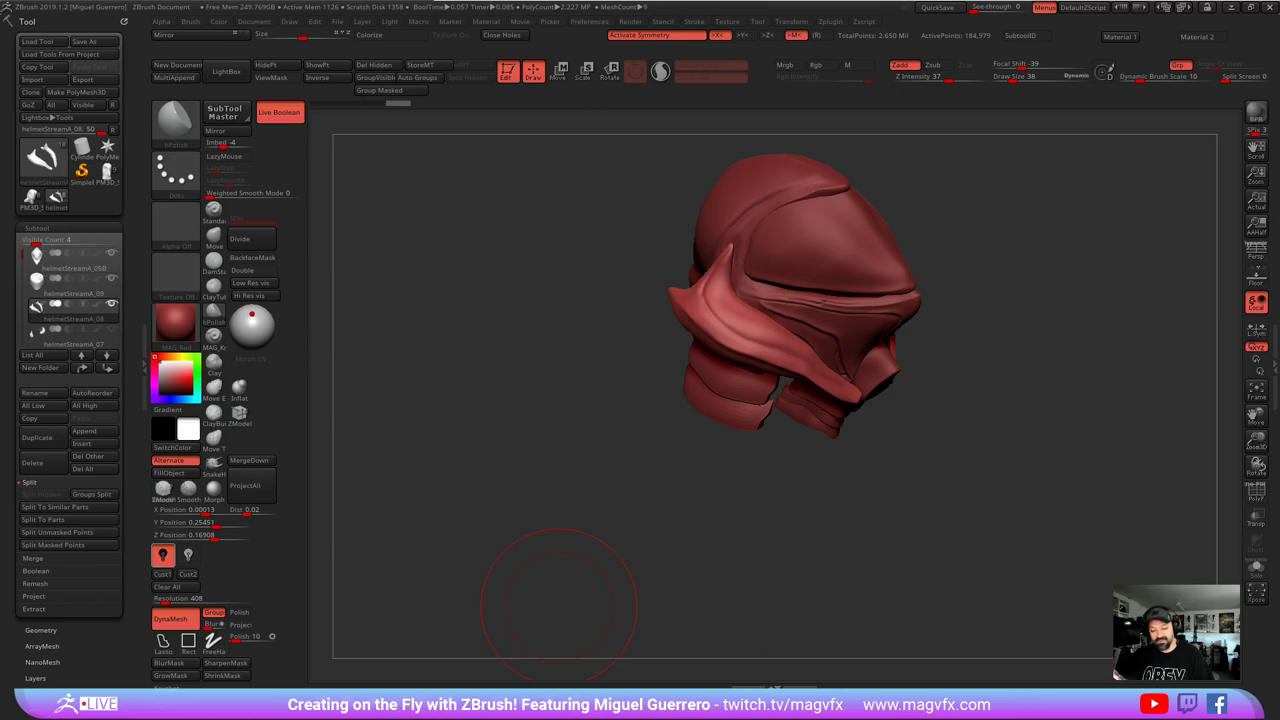
- Show the polyframe on the cheek guards and retopologize them with ZRemesher at a target polygon count of 5
drag(741, 493, 735, 486)
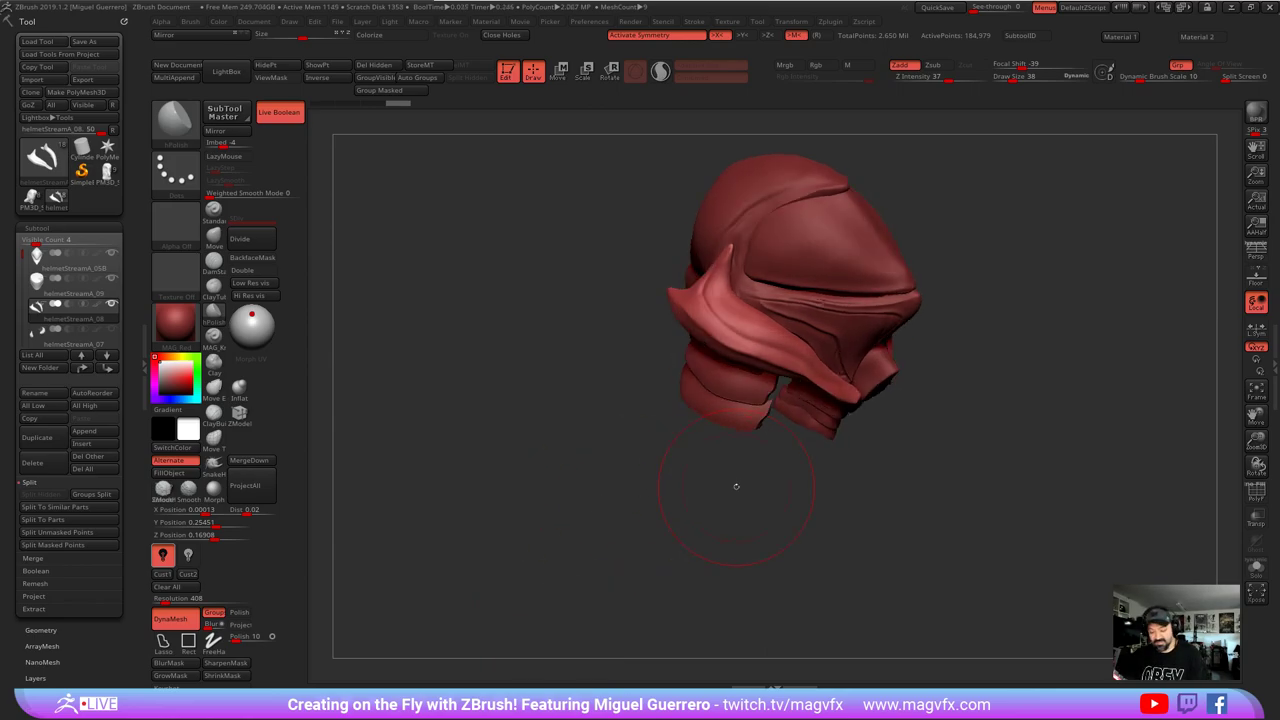
key(shift+f)
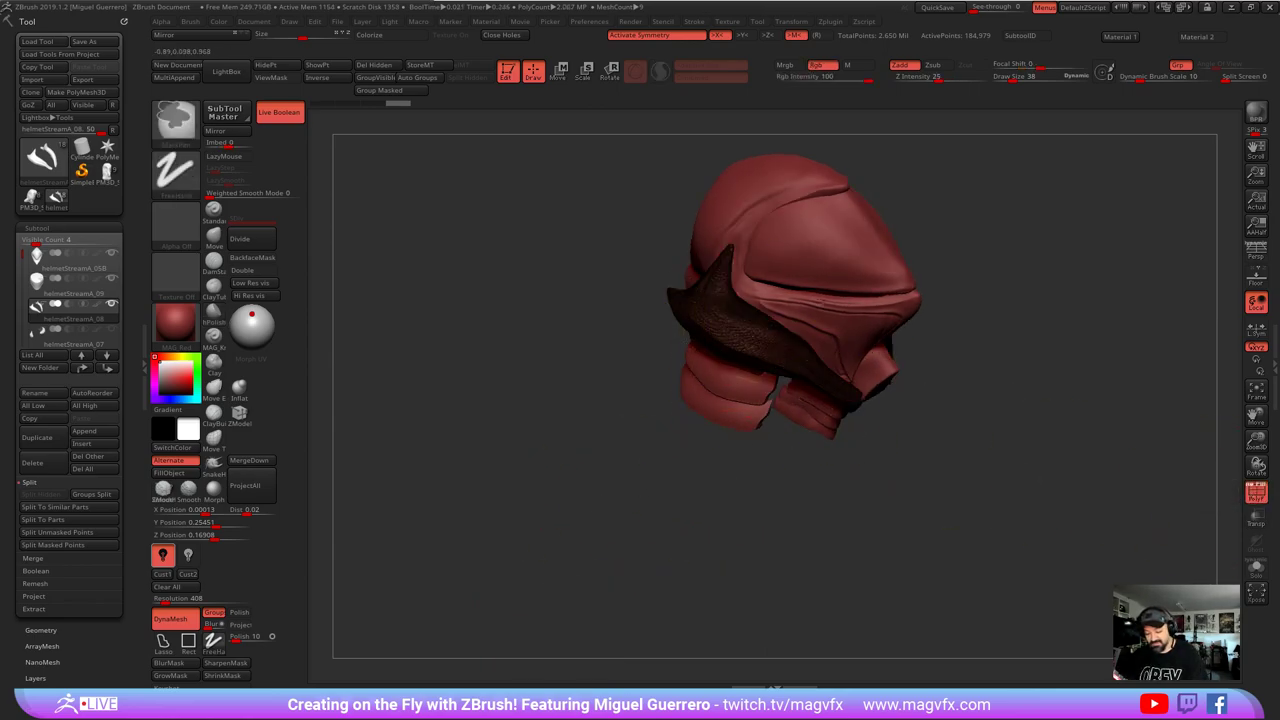
ctrl+right_drag(736, 489, 571, 397)
ctrl+drag(479, 407, 523, 467)
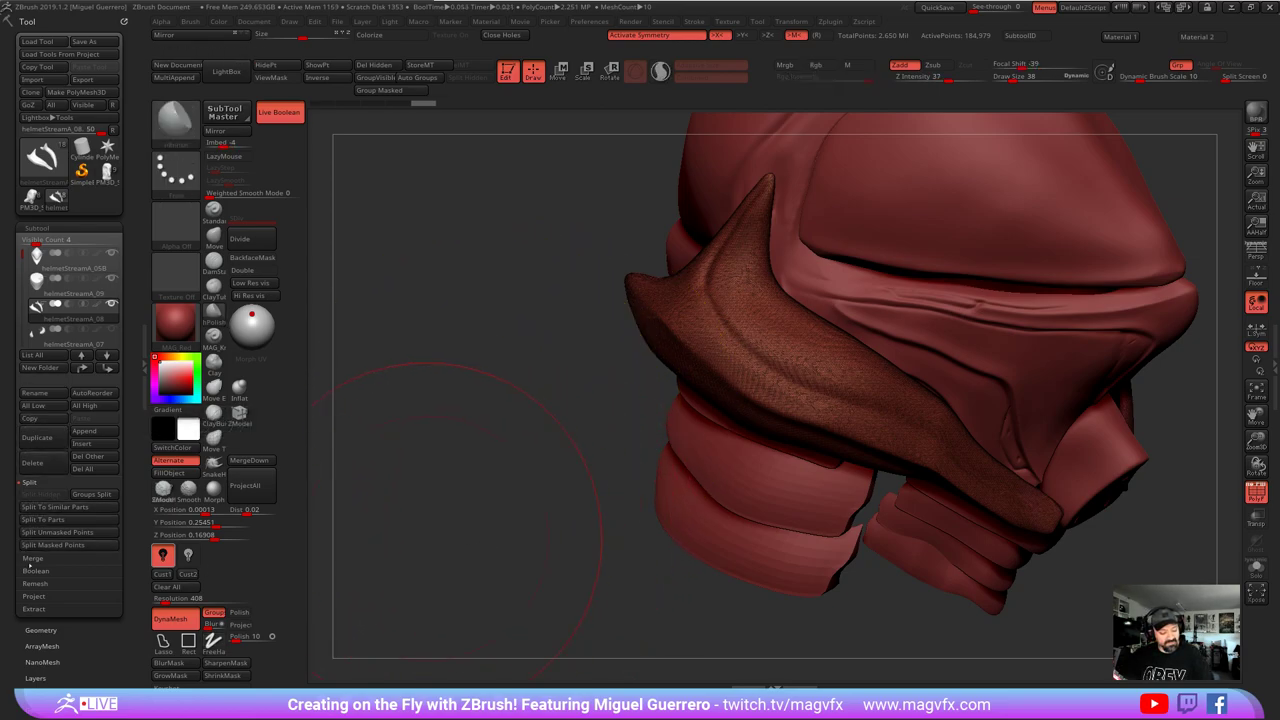
click(38, 630)
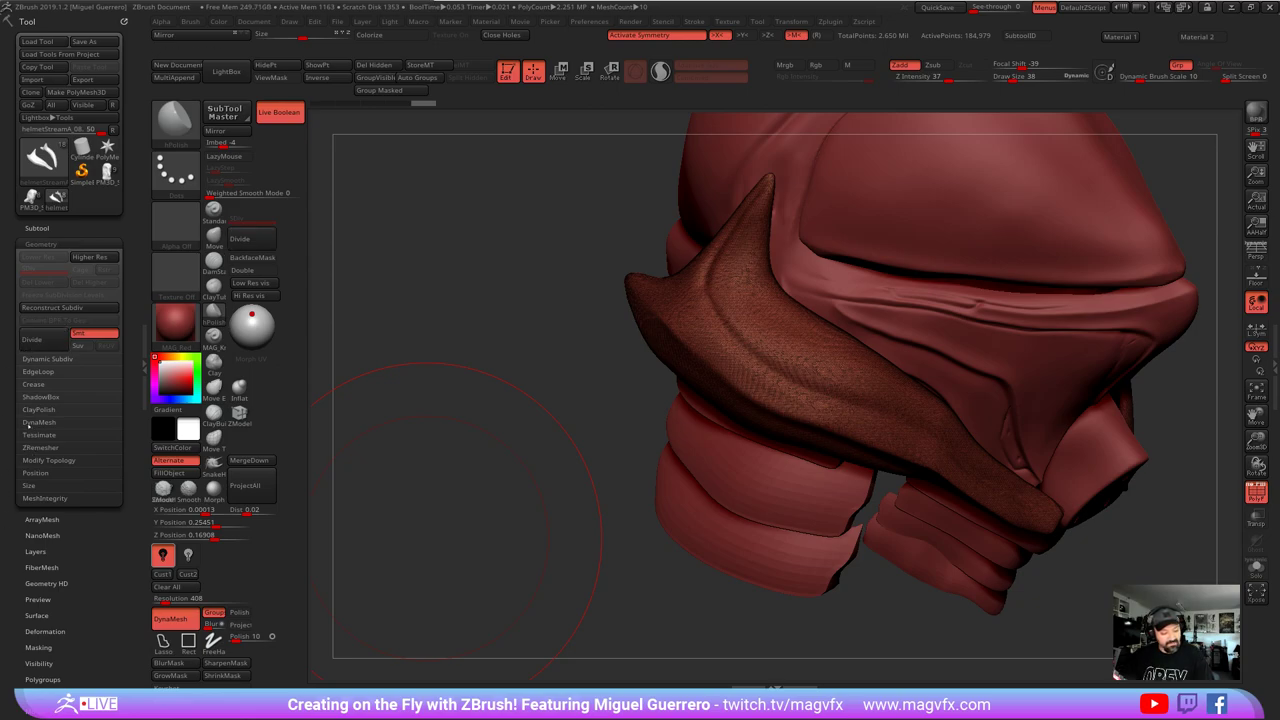
click(25, 448)
click(48, 469)
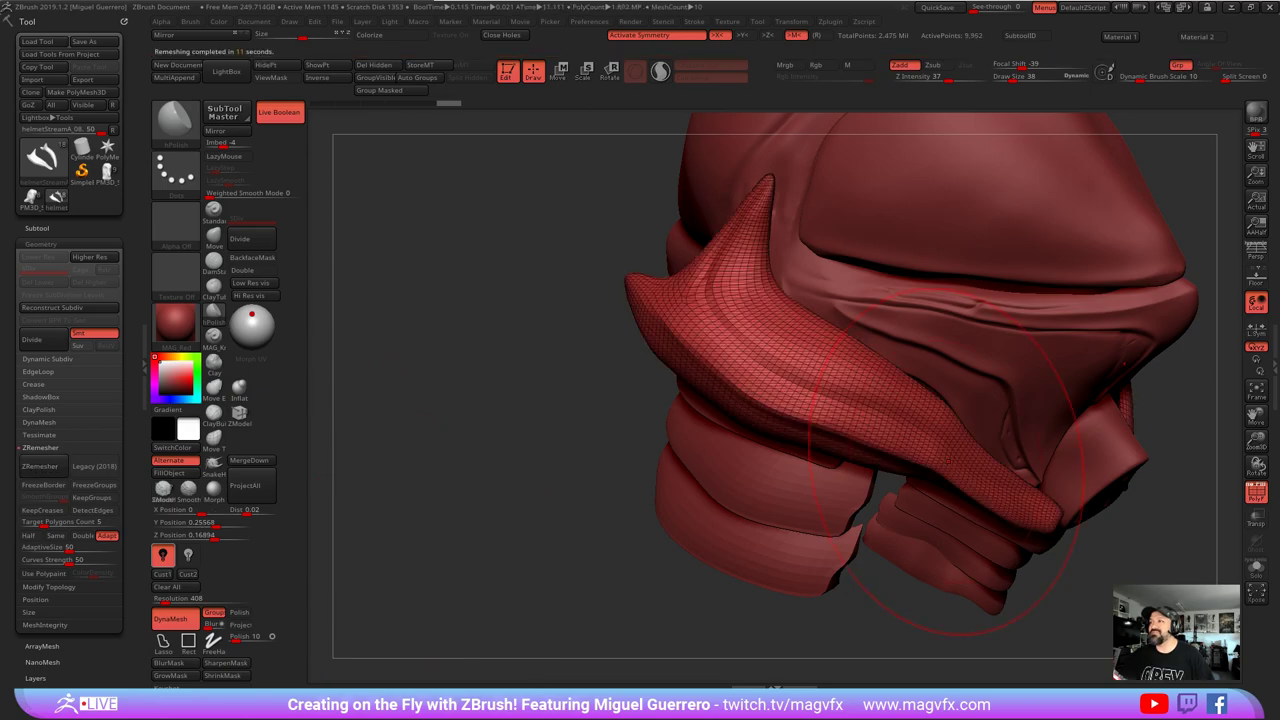
- Hide the polyframe, divide the cheek guards once and return to subdivision level 1
mouse_move(598, 482)
ctrl+right_down()
mouse_move(591, 443)
mouse_move(619, 424)
mouse_move(528, 403)
ctrl+right_up()
click(1256, 492)
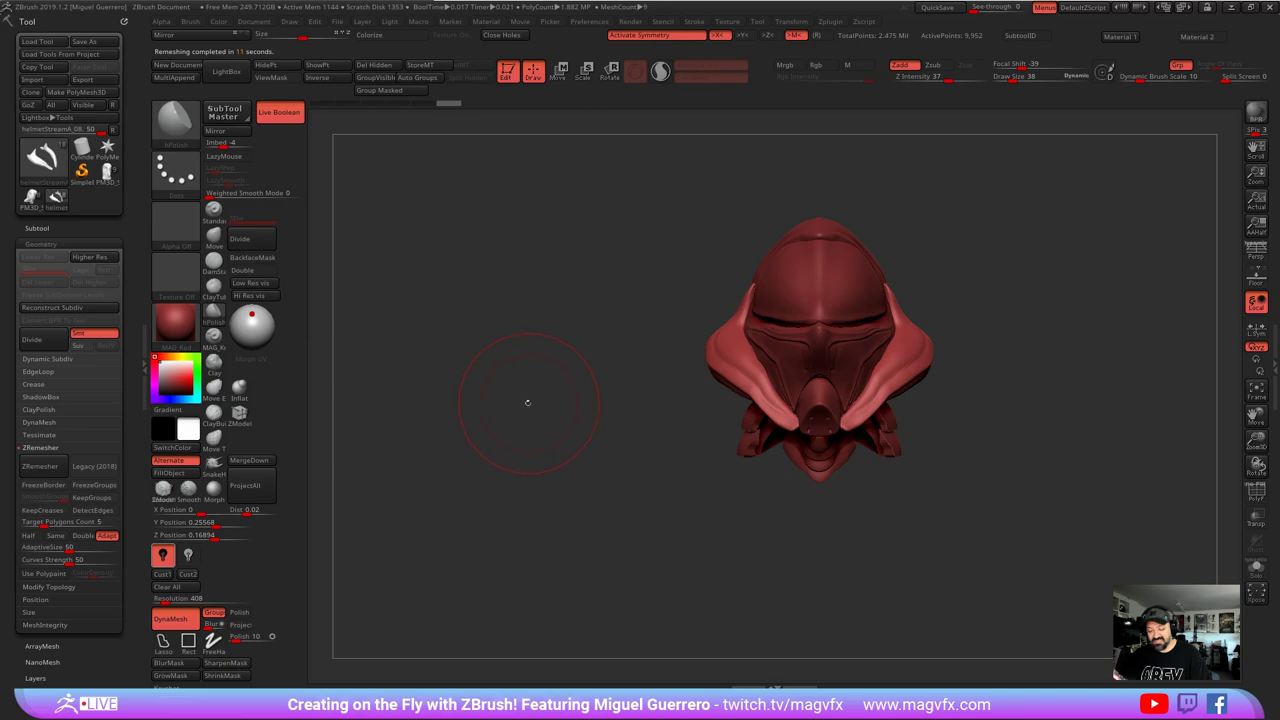
right_drag(415, 345, 477, 329)
click(263, 238)
right_drag(452, 380, 582, 468)
key(shift+d)
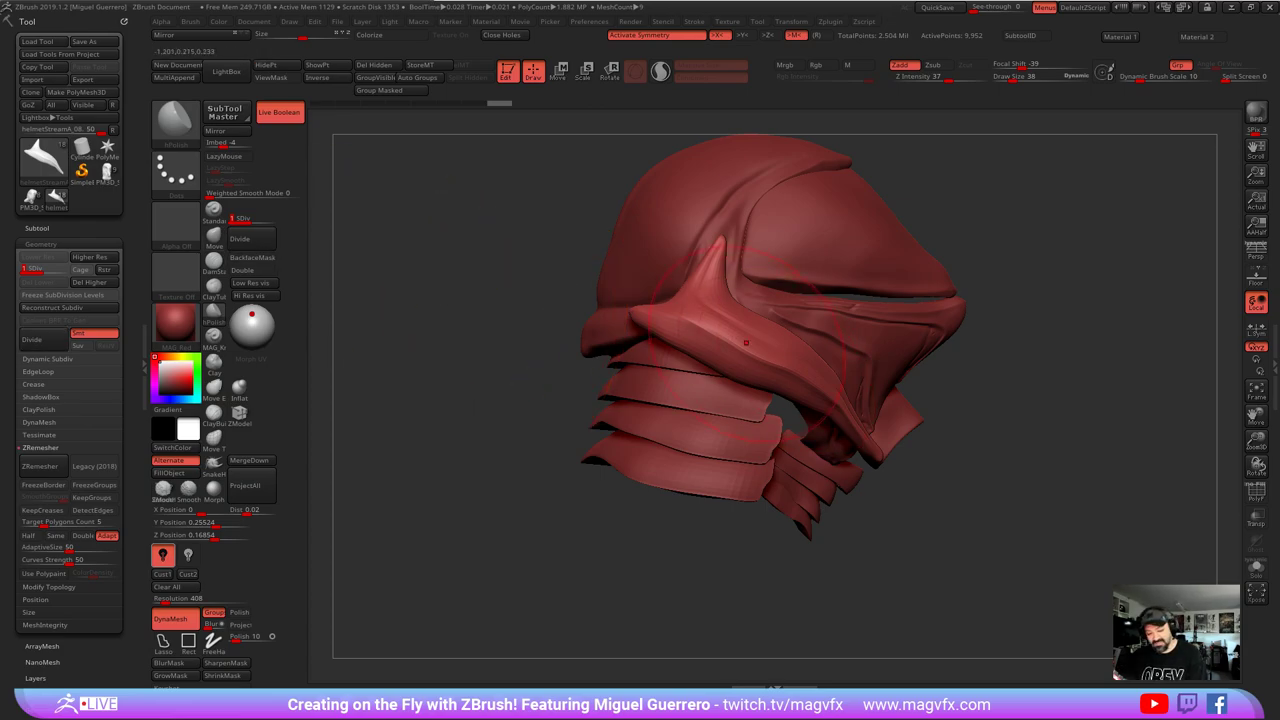
- Reshape the cheek guard's ridge and lower edge with the Move brush, varying the draw size between 22 and 14
click(214, 237)
mouse_move(739, 341)
mouse_down()
mouse_move(732, 353)
mouse_move(876, 450)
mouse_move(868, 443)
mouse_up()
drag(839, 387, 819, 383)
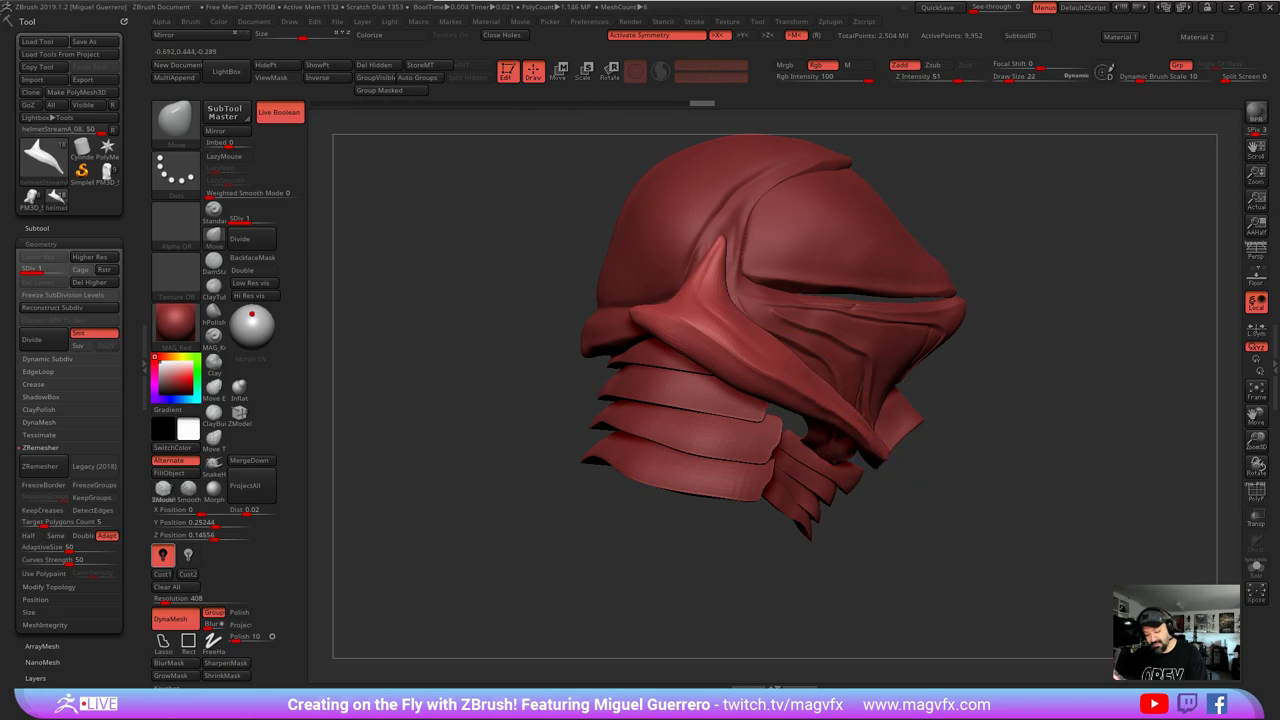
drag(782, 340, 777, 347)
mouse_move(782, 399)
mouse_down()
mouse_move(796, 417)
mouse_move(842, 422)
mouse_move(860, 462)
mouse_up()
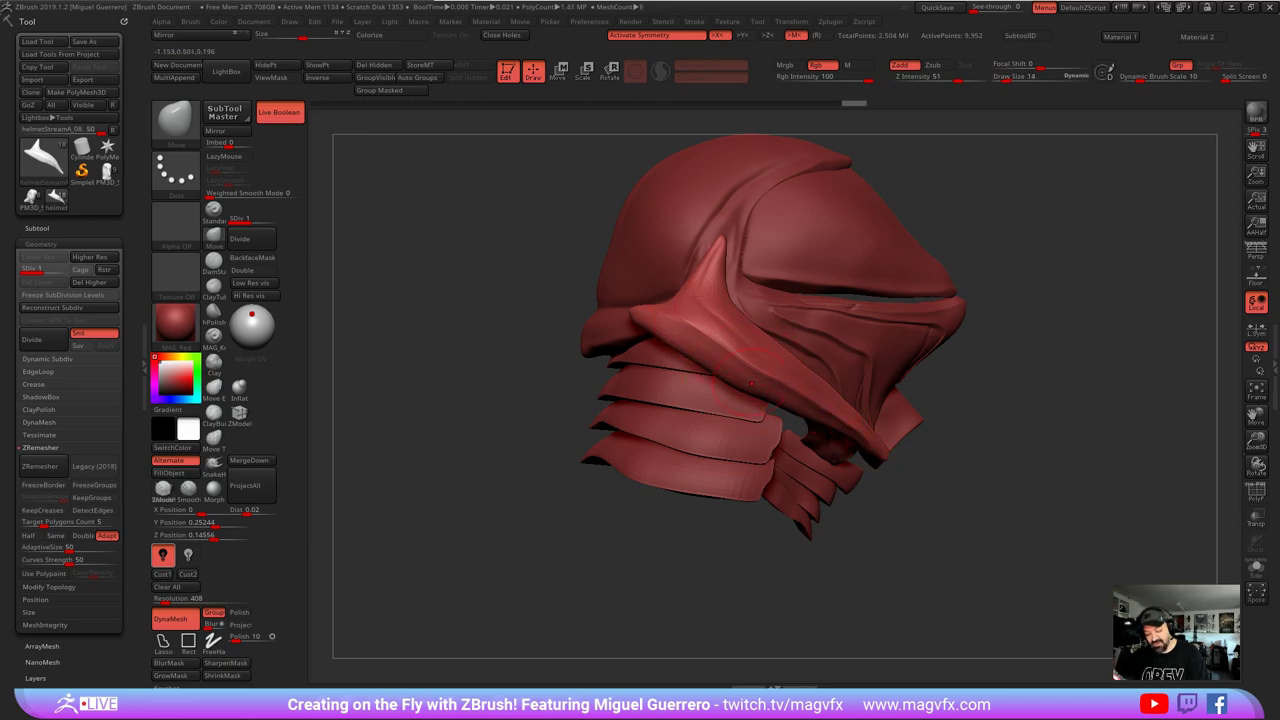
drag(789, 411, 763, 406)
key(])
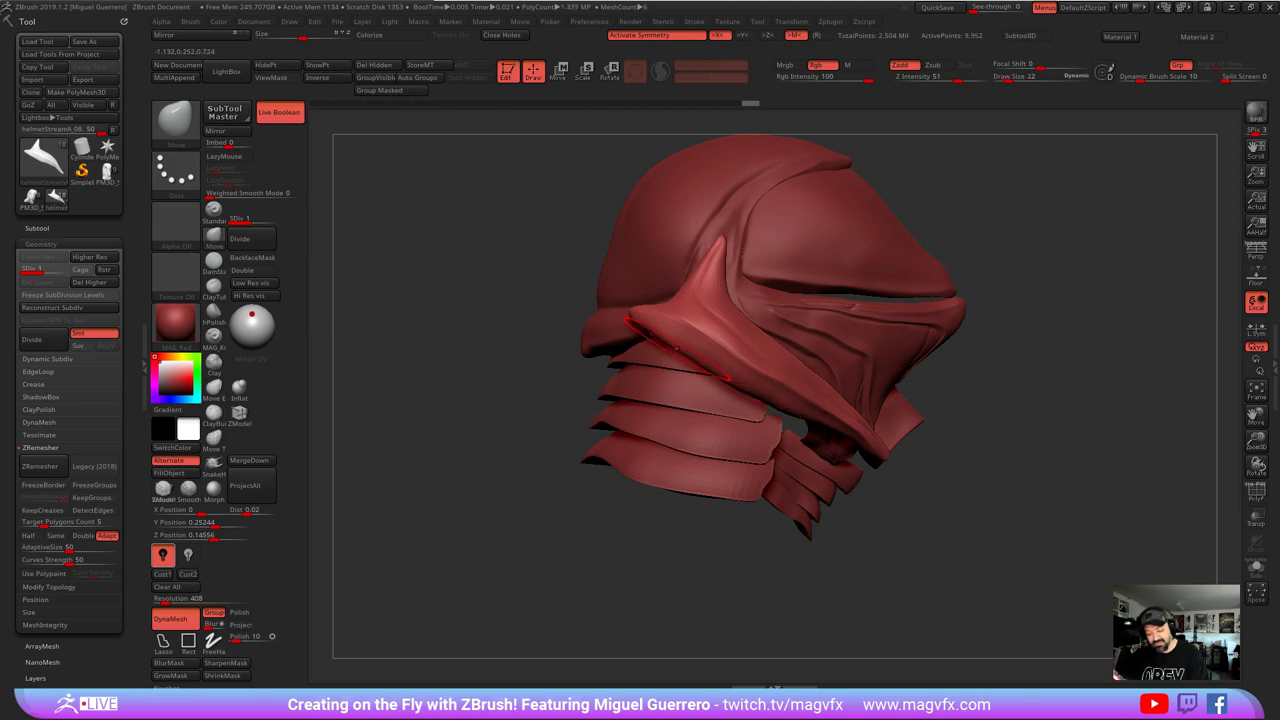
mouse_move(677, 349)
mouse_down()
mouse_move(644, 339)
mouse_move(818, 429)
mouse_up()
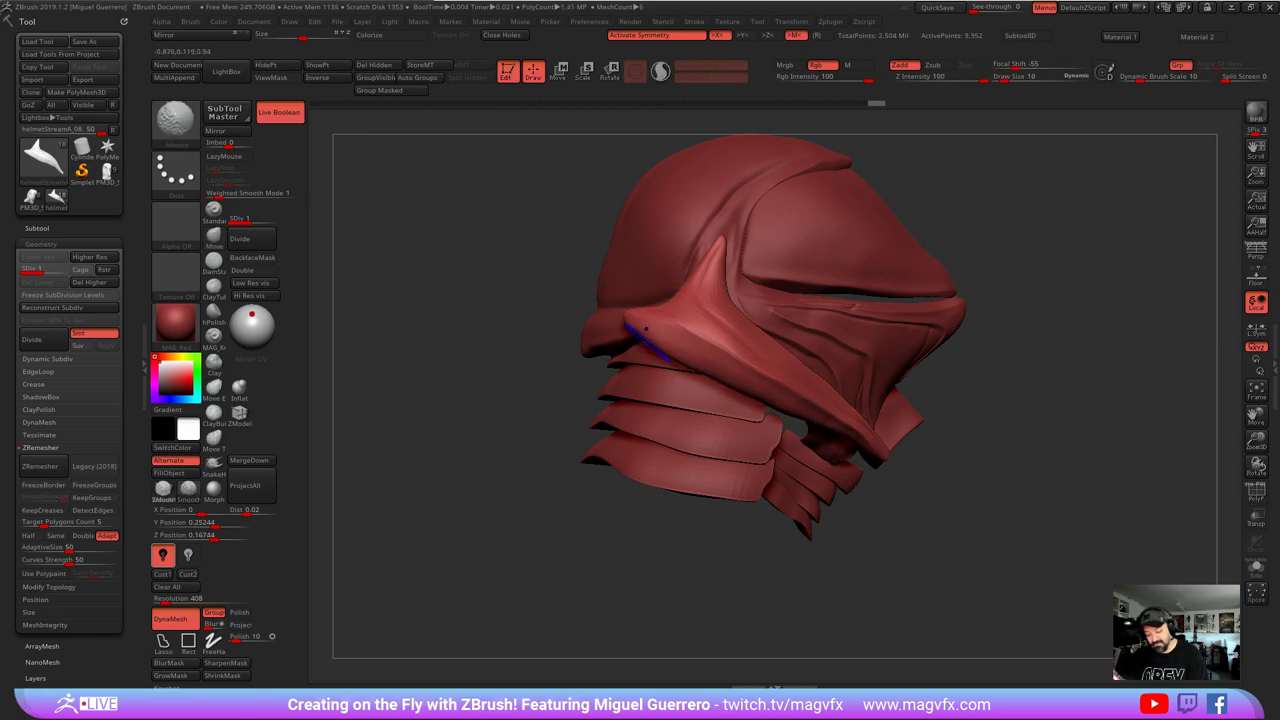
- Smooth the cheek guard's lower rear edge and adjust its front tip with the Move brush
shift+drag(646, 328, 700, 366)
shift+drag(788, 416, 728, 382)
shift+drag(652, 335, 694, 364)
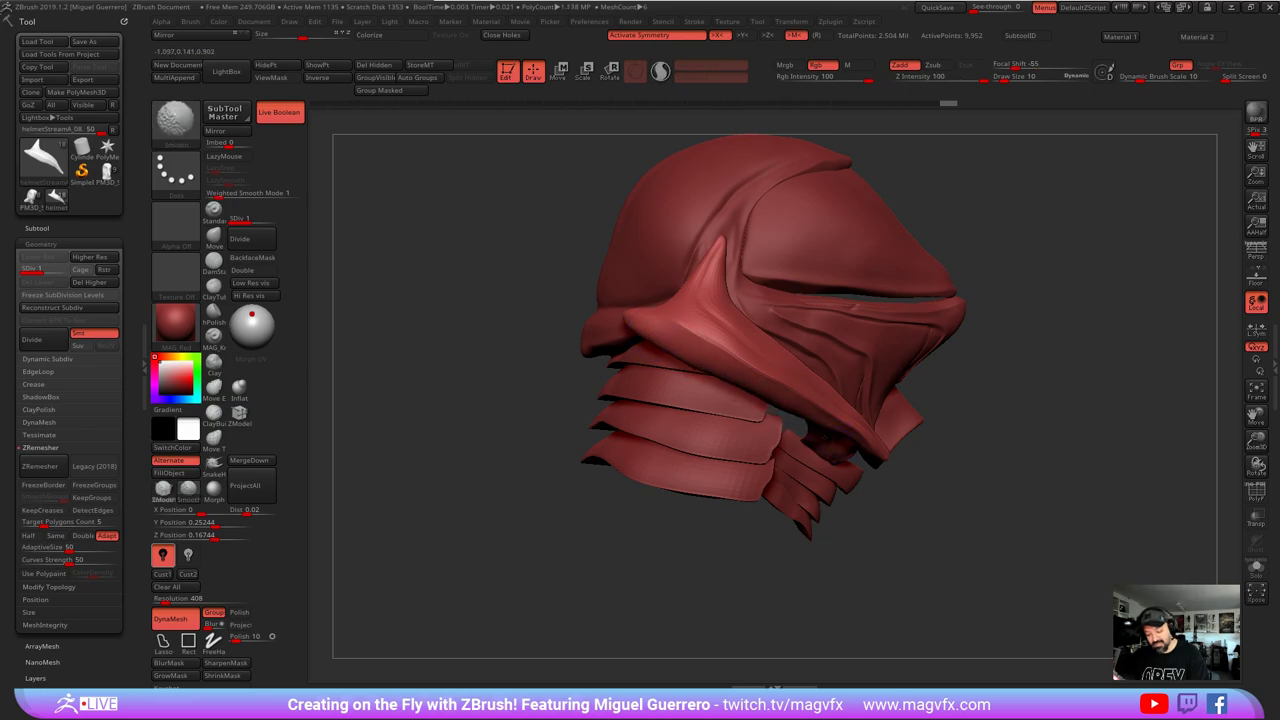
drag(874, 455, 870, 462)
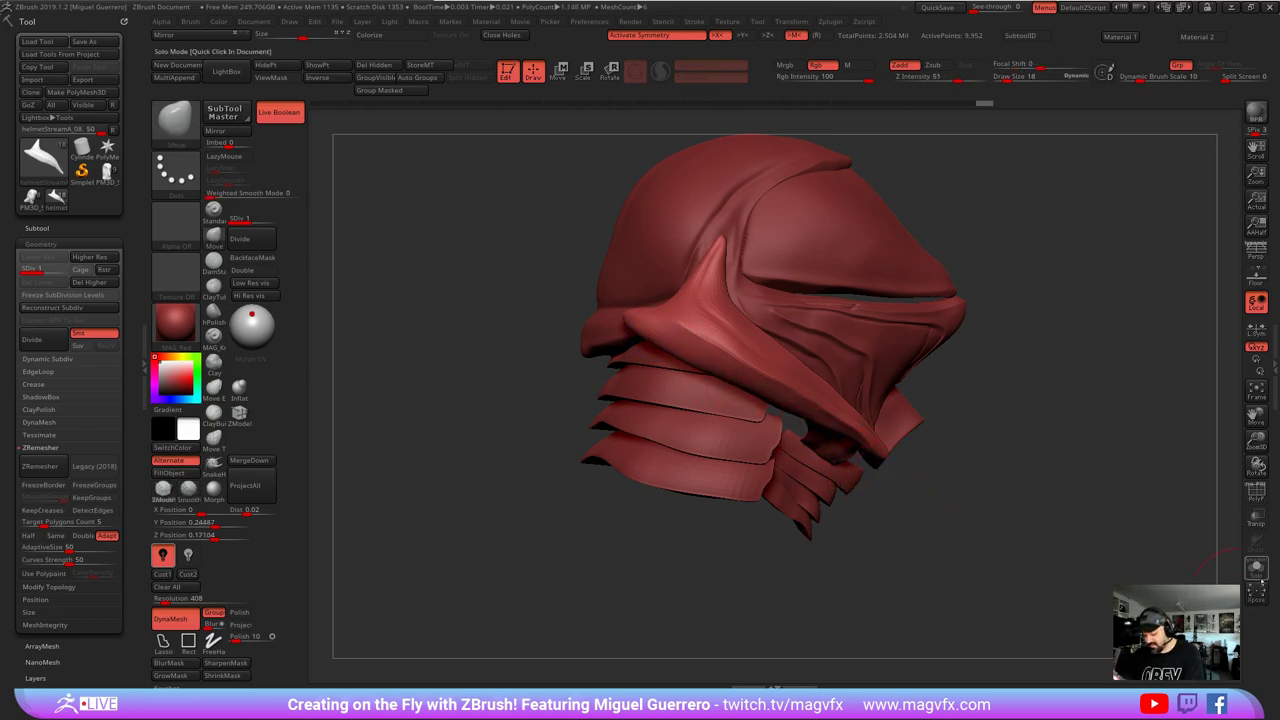
- Isolate the cheek guards in Solo mode and undo the most recent sculpting edits
click(1257, 567)
drag(903, 531, 830, 426)
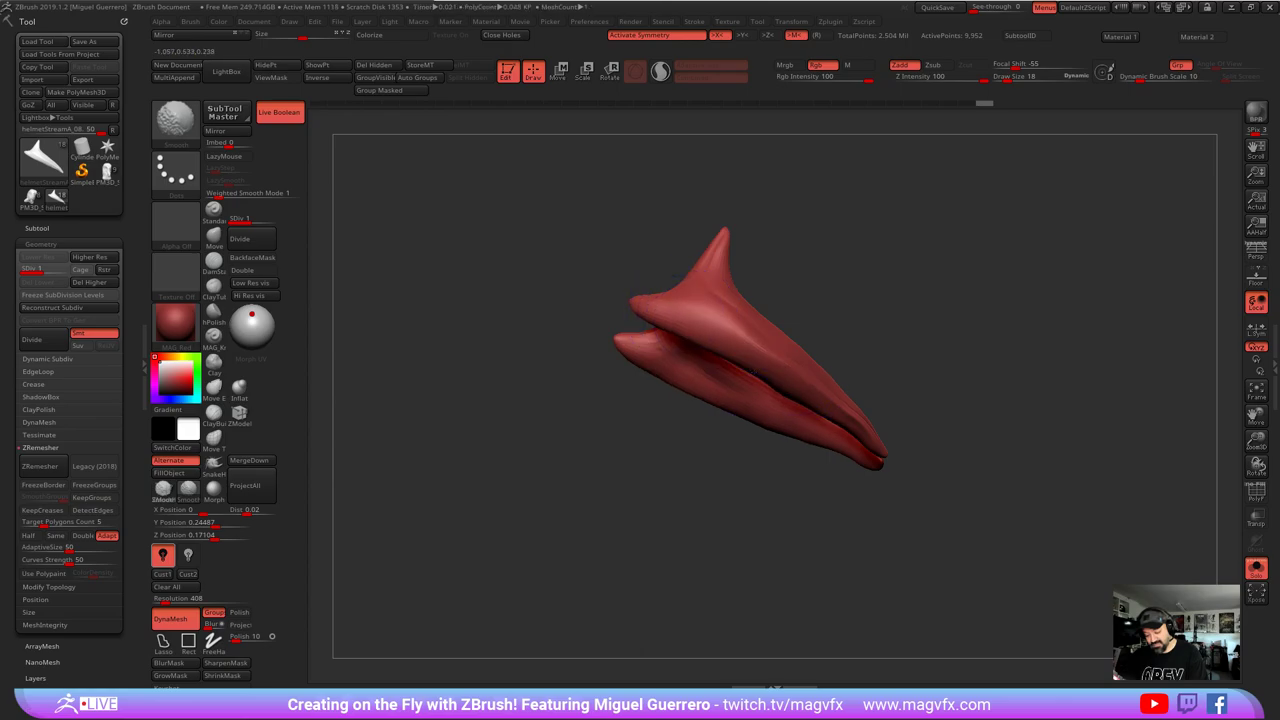
drag(851, 477, 880, 549)
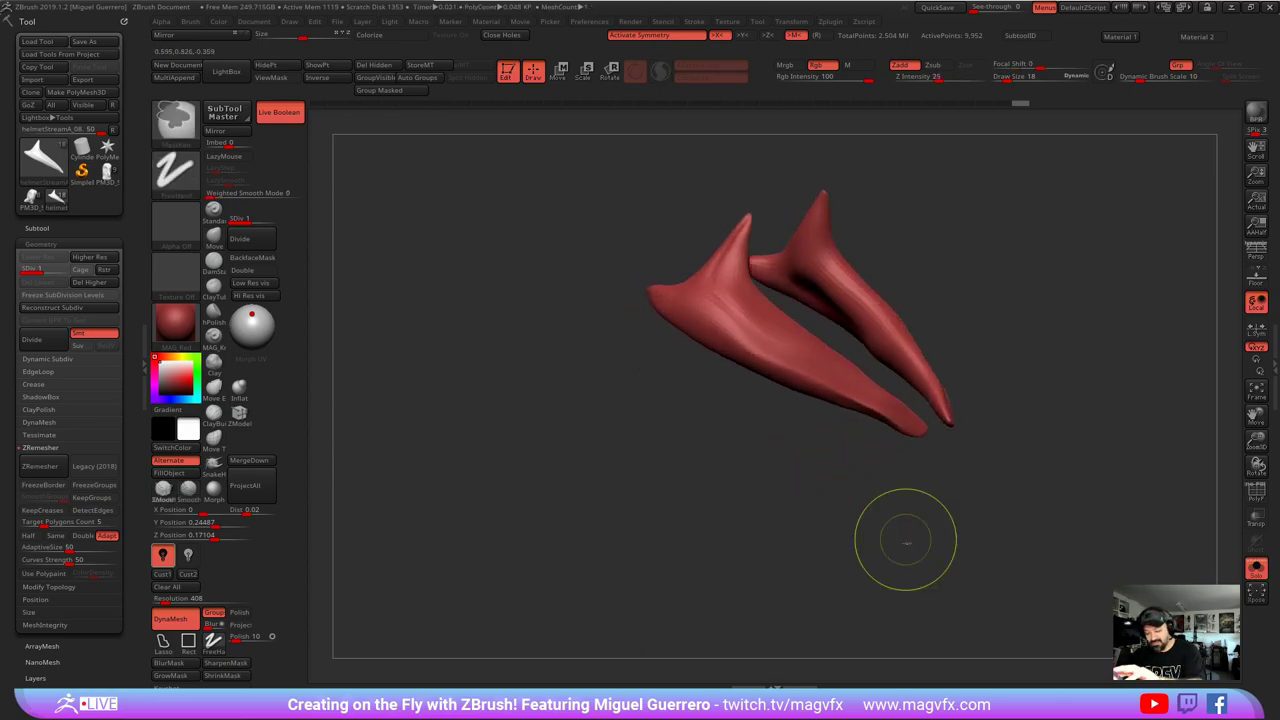
key(ctrl+z)
key(ctrl+z)
key(ctrl+z)
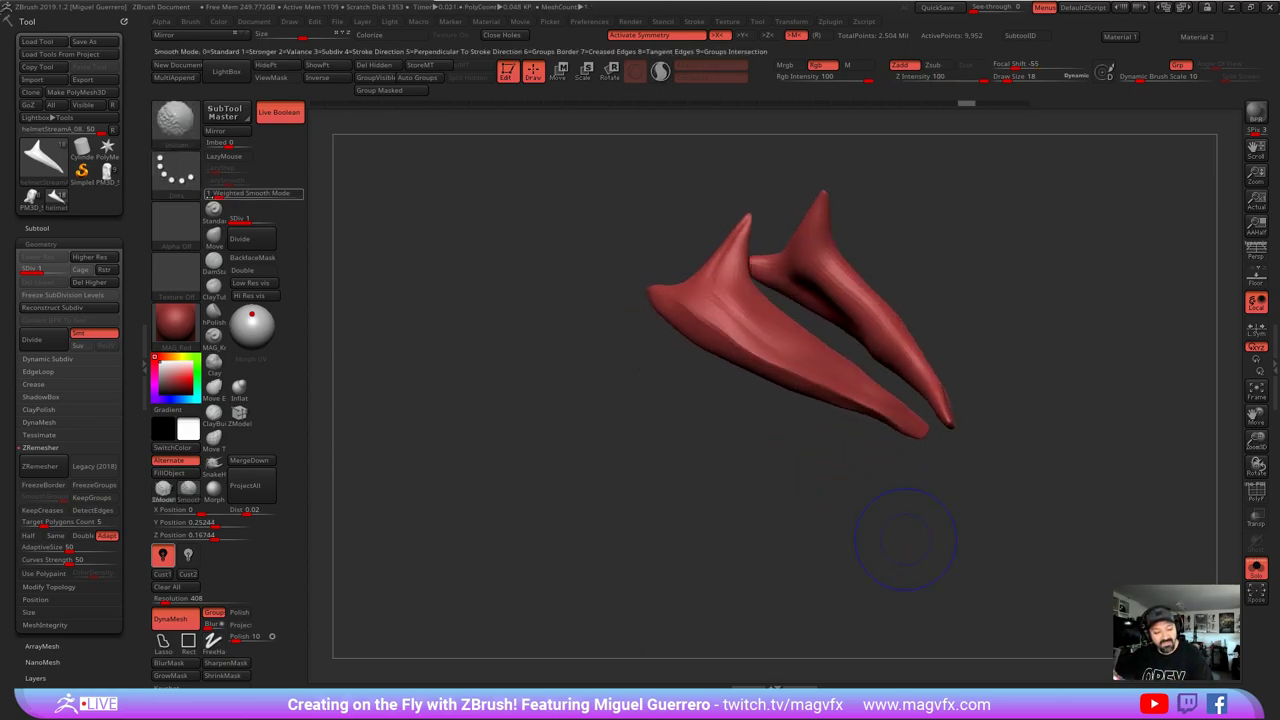
- Set Weighted Smooth Mode to 0 and smooth the outer surface of the cheek guards
drag(546, 437, 614, 371)
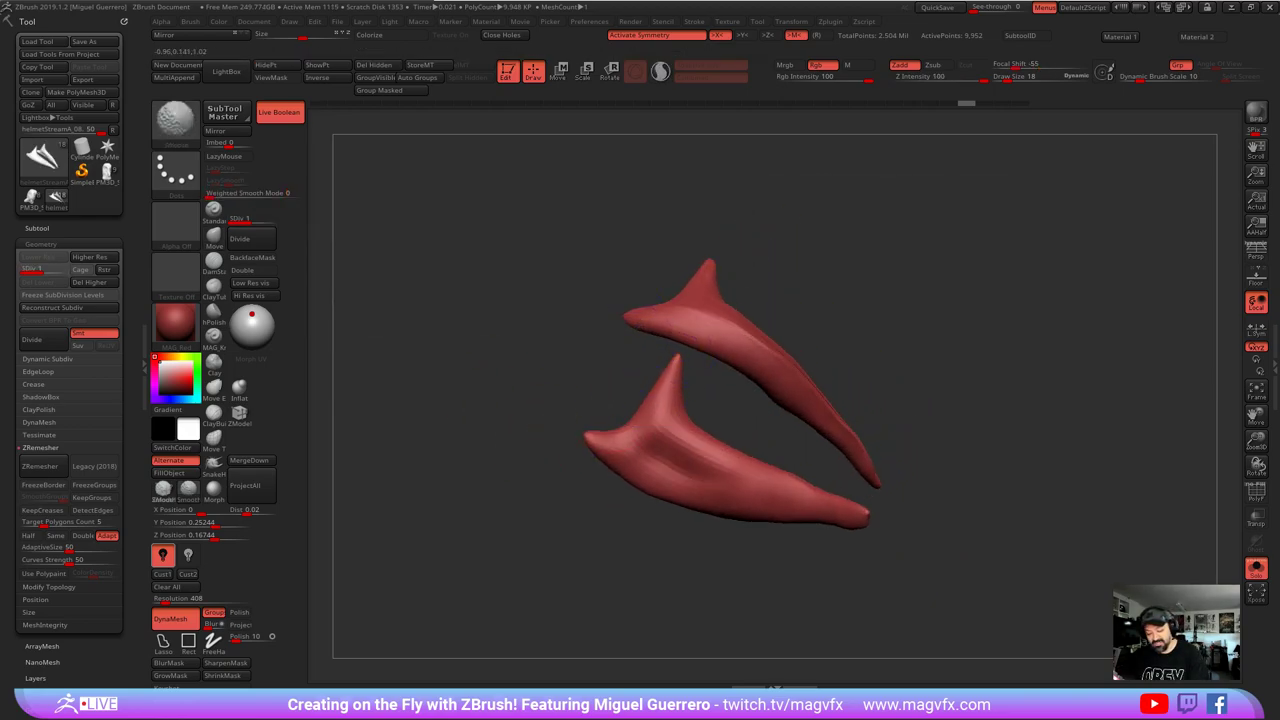
shift+drag(678, 484, 800, 486)
mouse_move(906, 480)
mouse_down()
mouse_move(800, 490)
mouse_move(774, 515)
mouse_up()
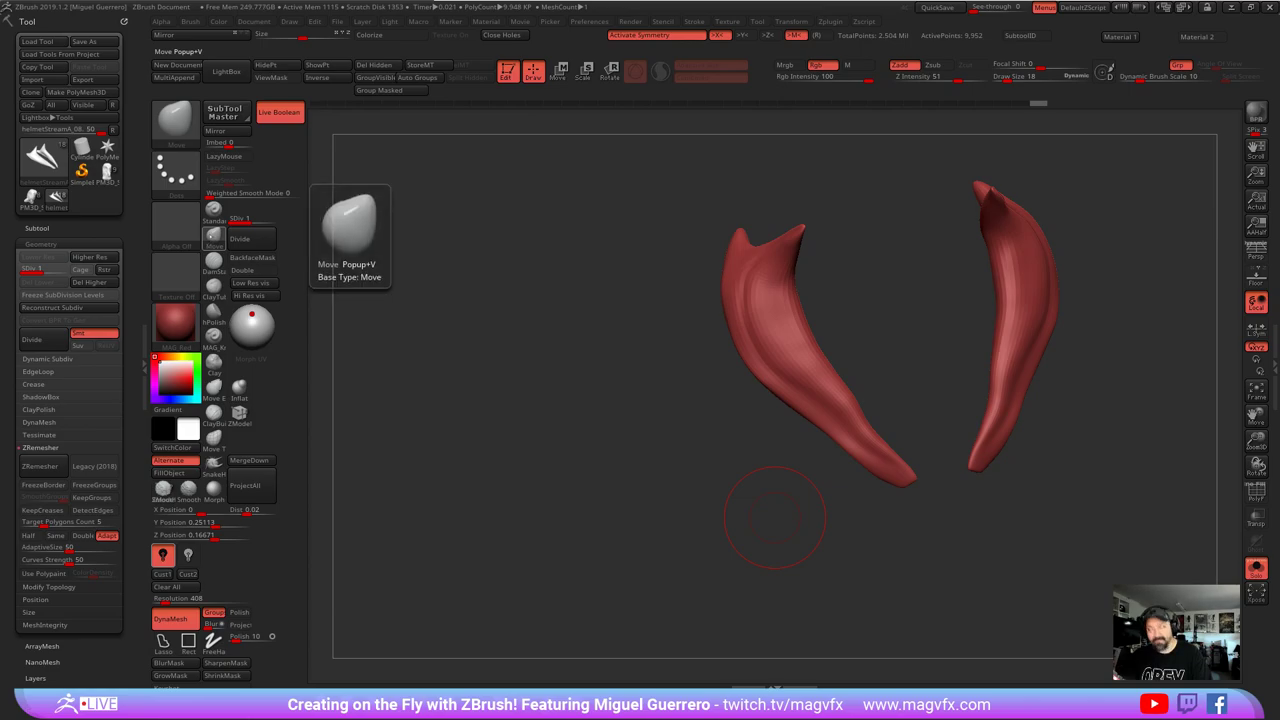
- Reshape the cheek guards' inner and lower edges with the Move brush, using draw sizes 18 and 14
click(214, 238)
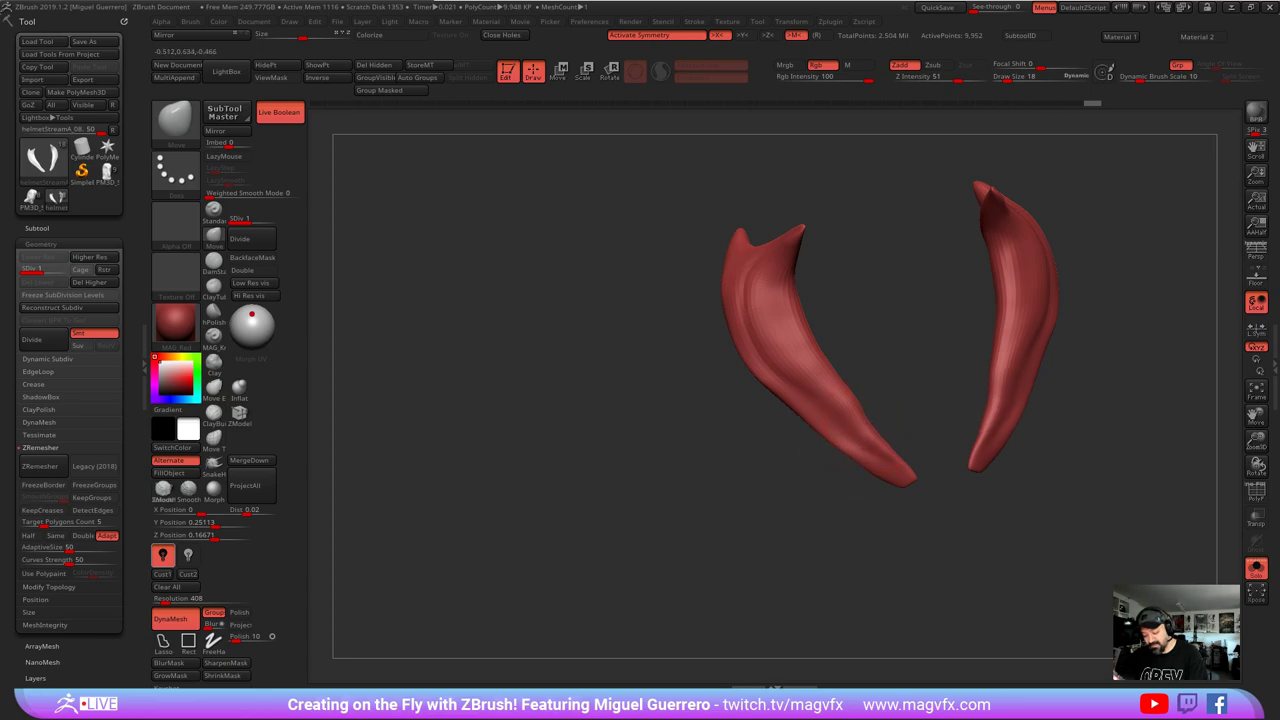
drag(840, 392, 813, 329)
key([)
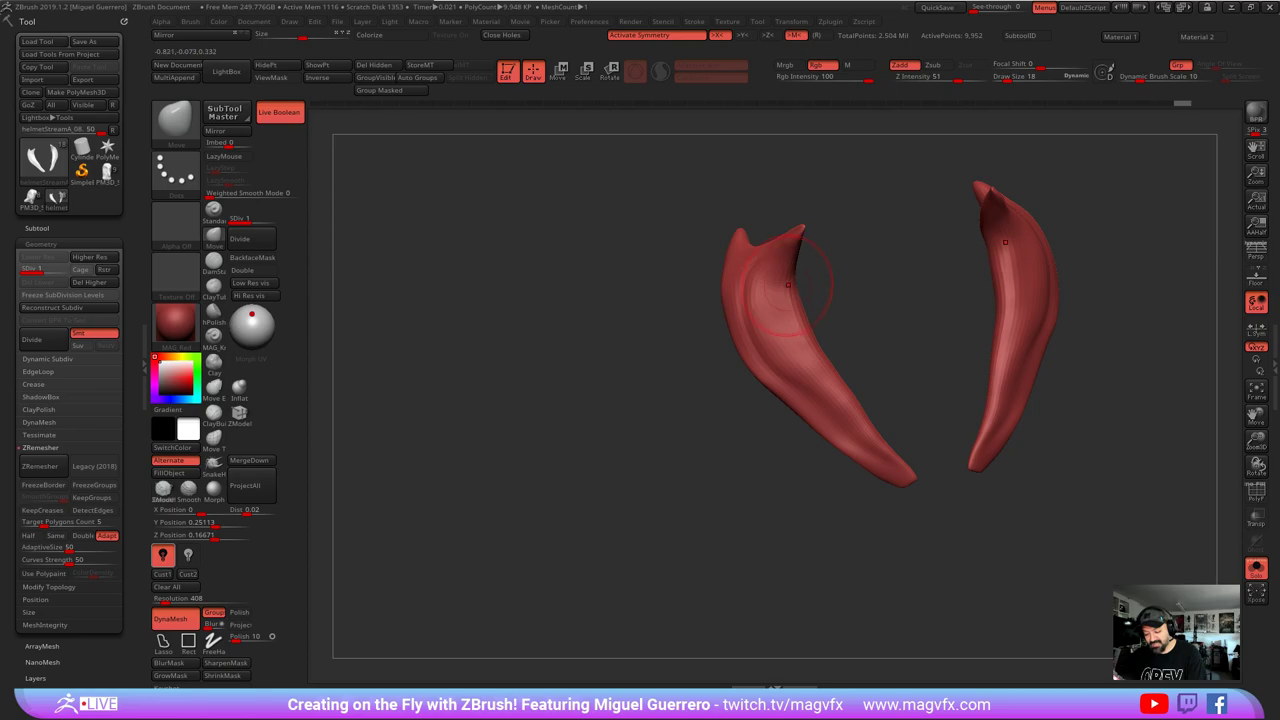
drag(877, 433, 872, 436)
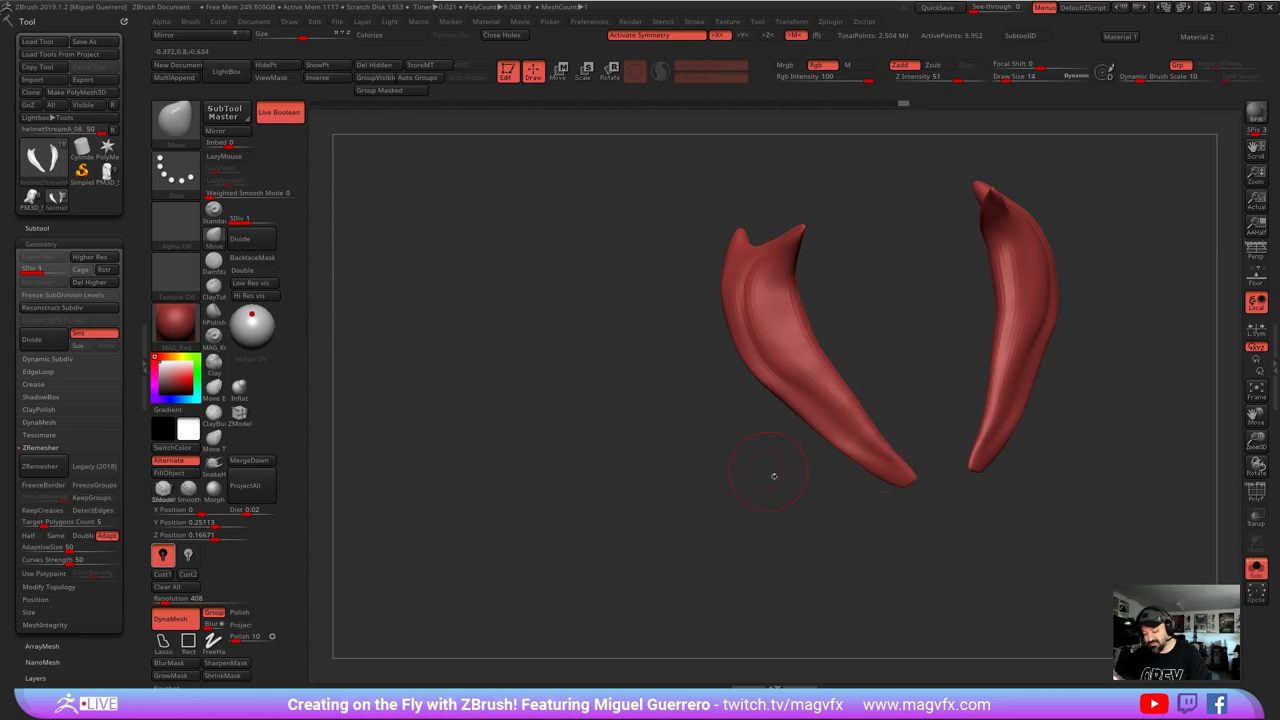
drag(727, 390, 735, 436)
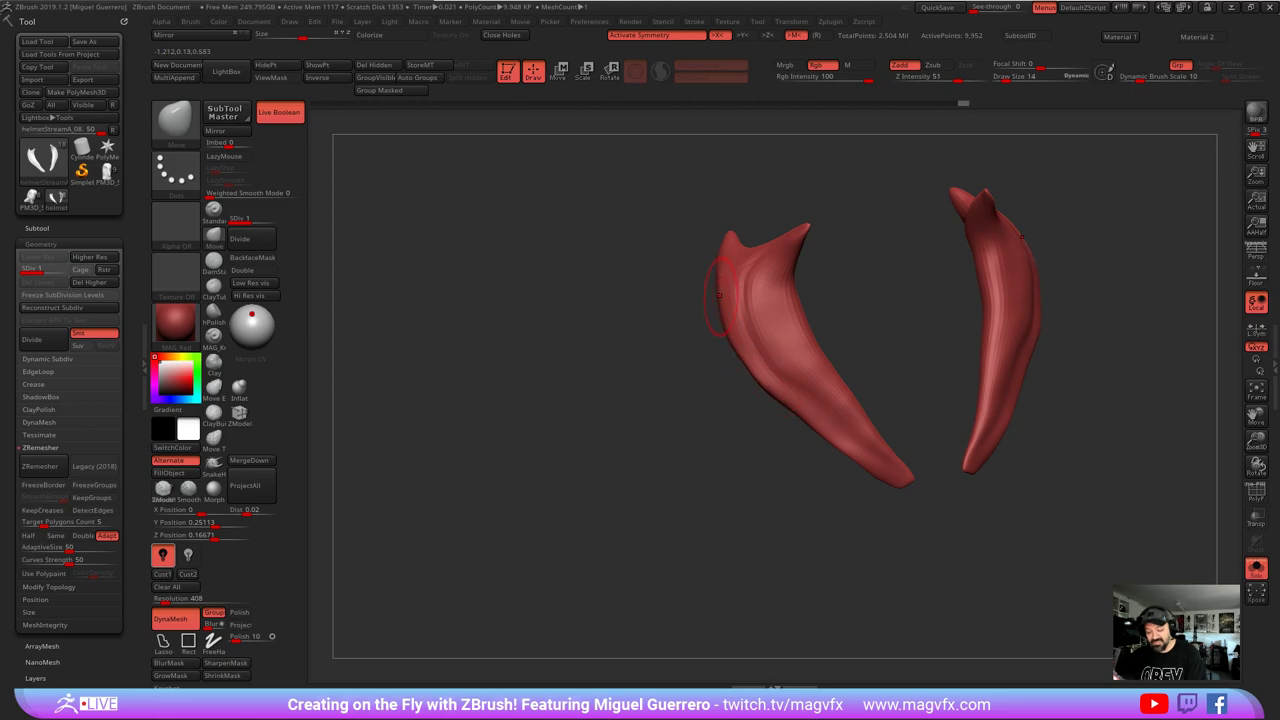
drag(594, 486, 589, 452)
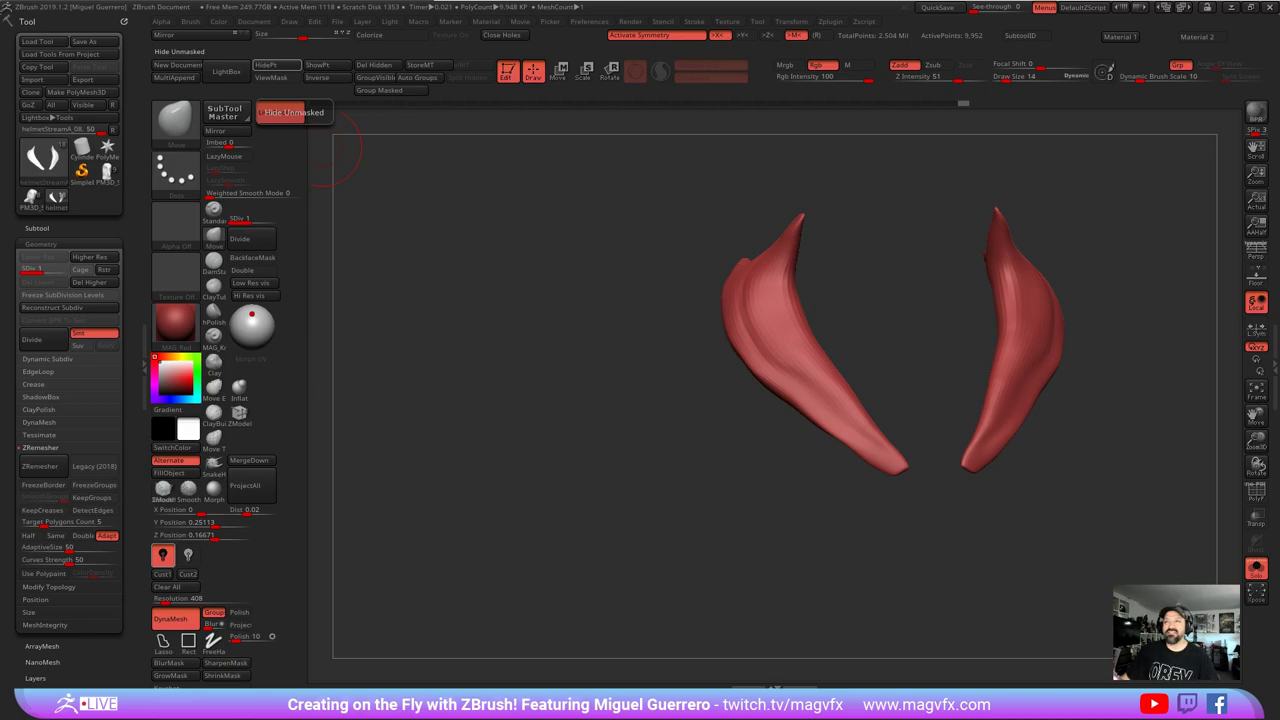
- Switch to Photos and look through the helmet bust renders from stream1.jpg to untitled.10.jpg
drag(803, 2, 805, 55)
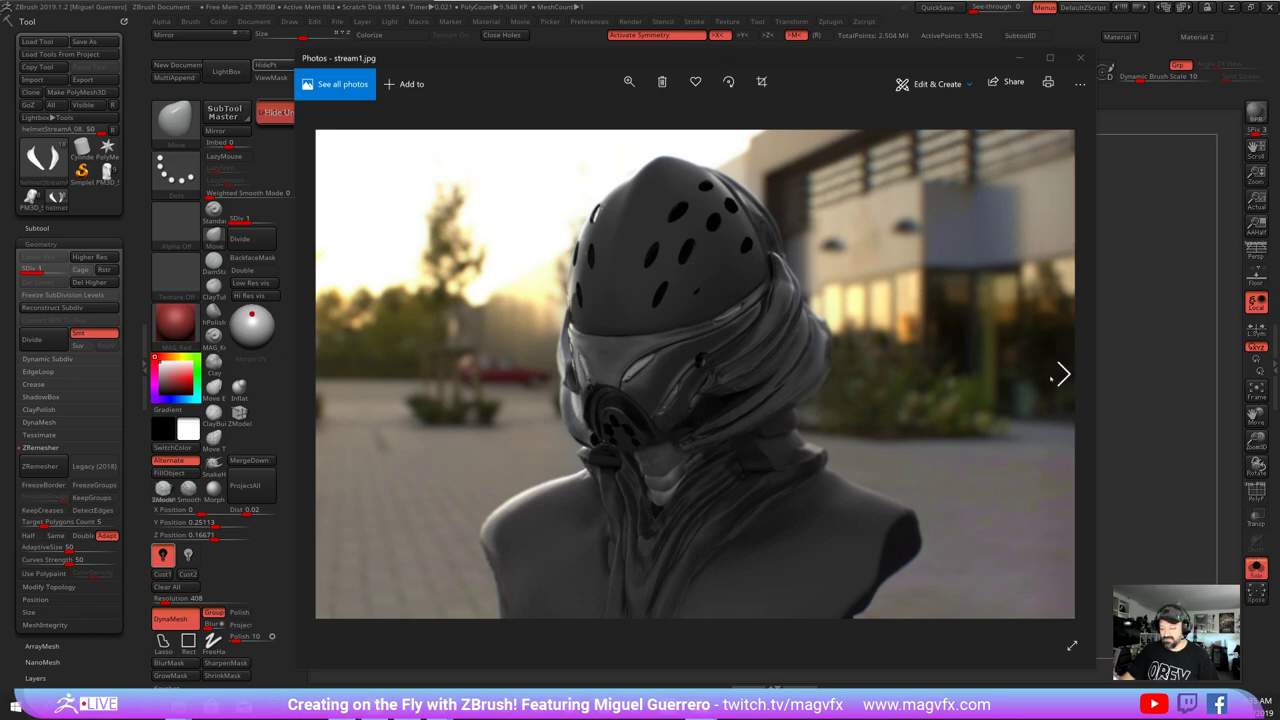
click(1063, 373)
click(1063, 373)
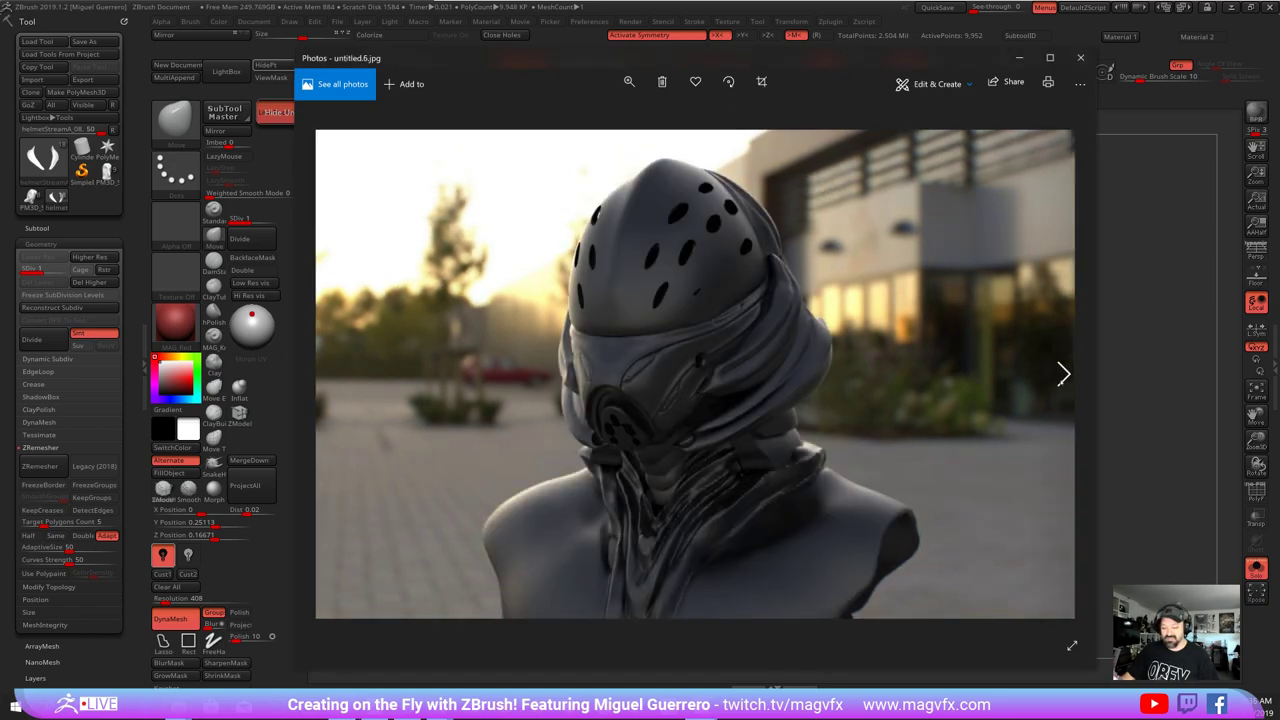
click(1063, 373)
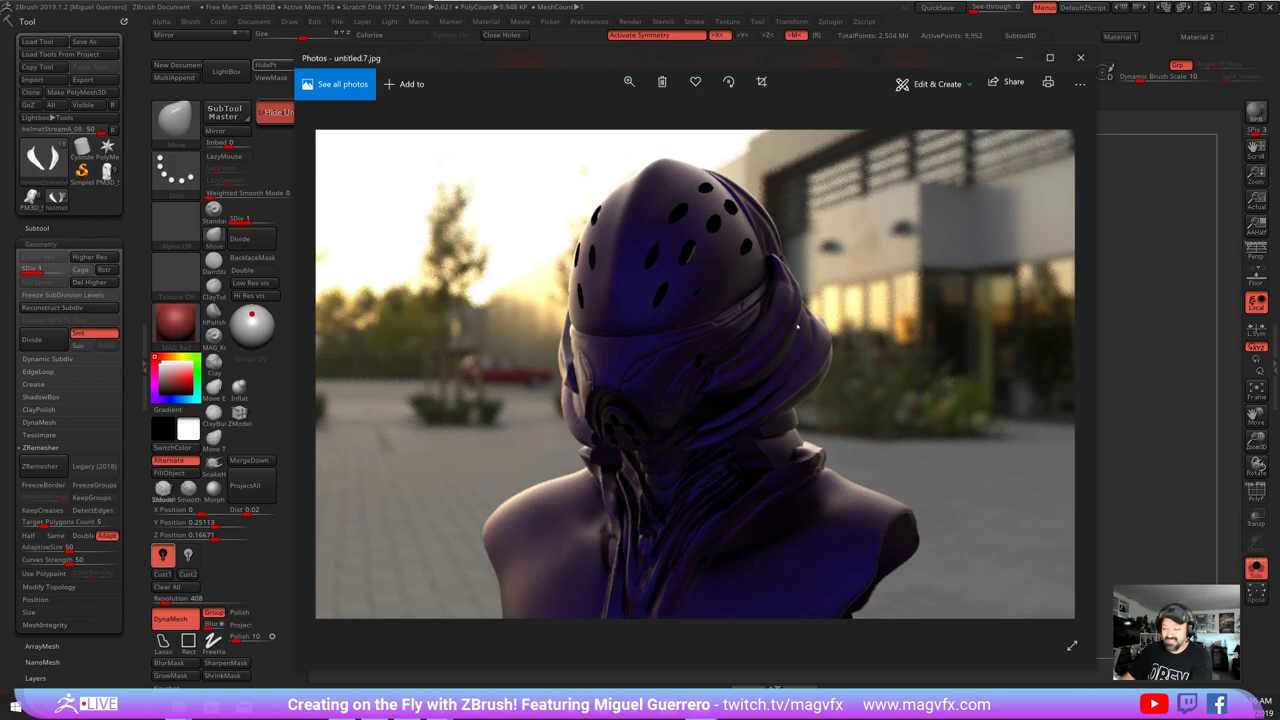
click(1063, 374)
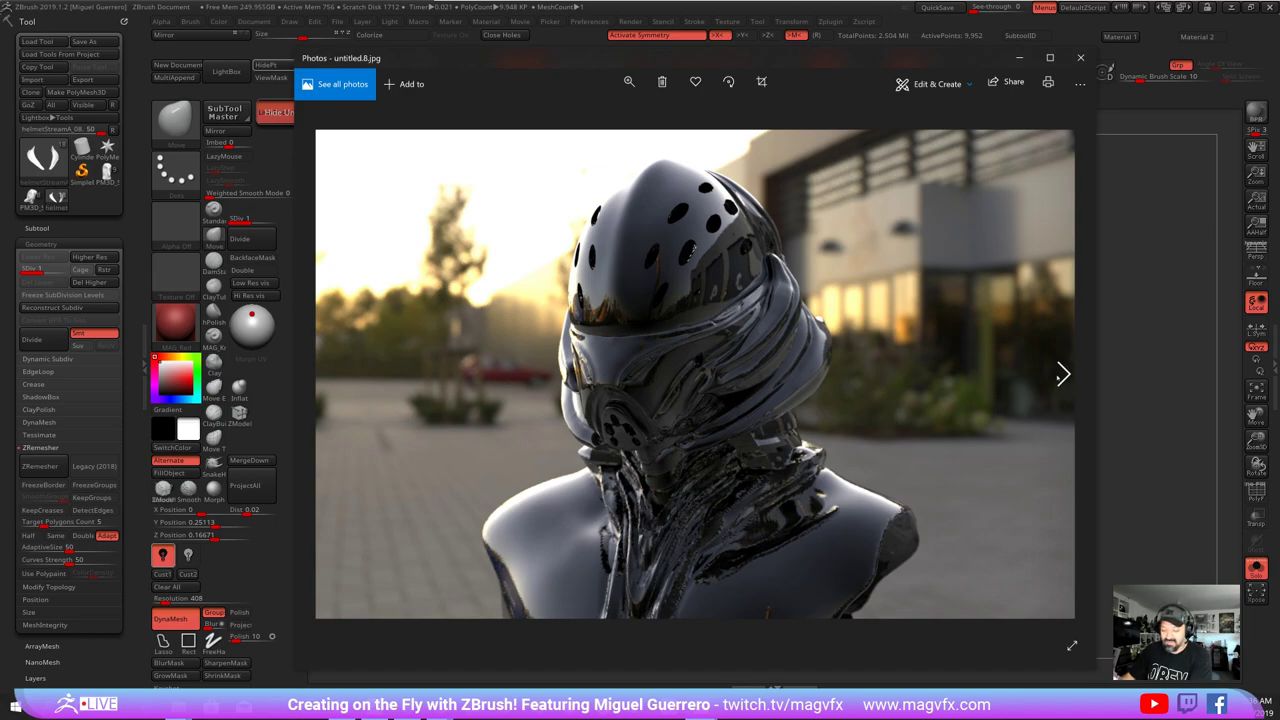
click(1063, 374)
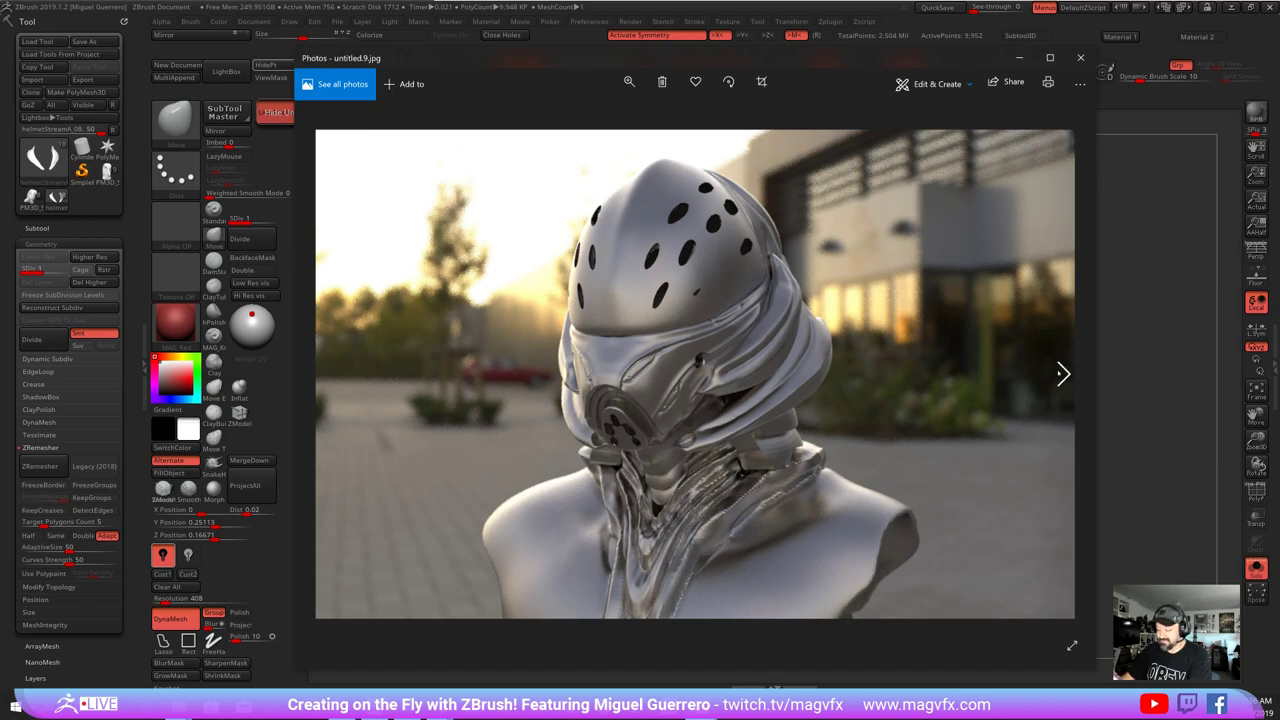
click(1062, 373)
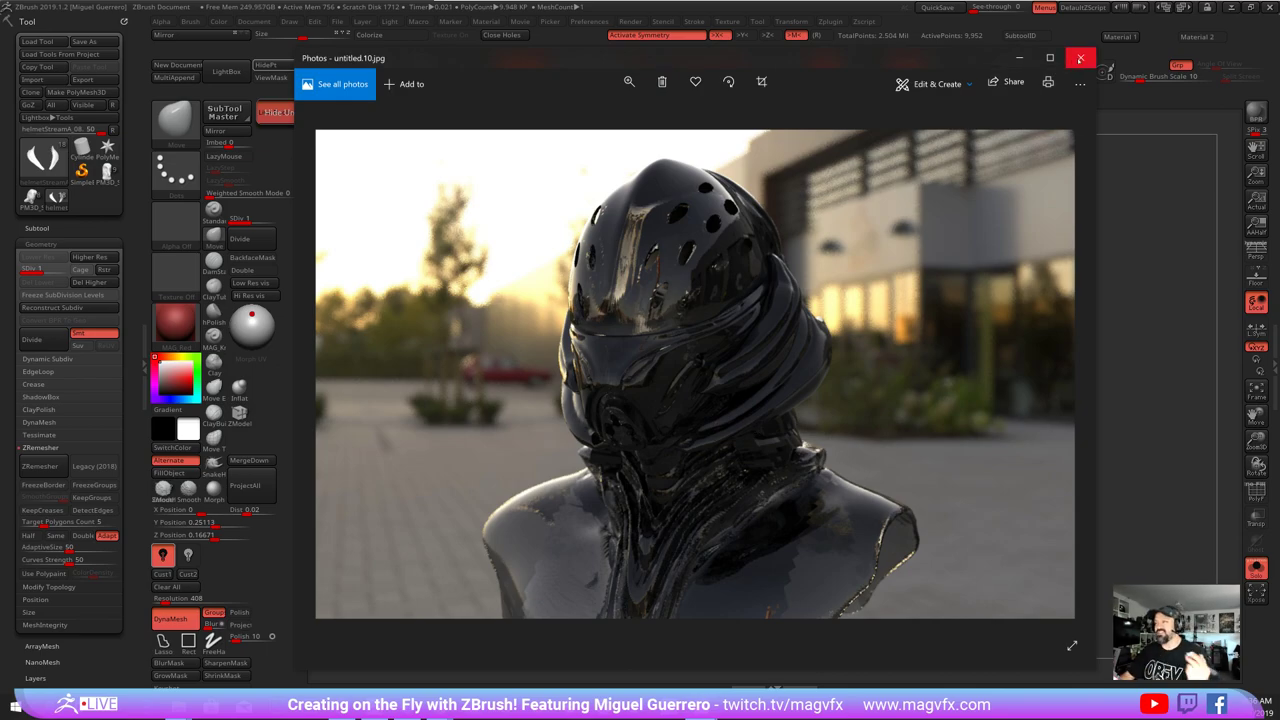
click(1080, 58)
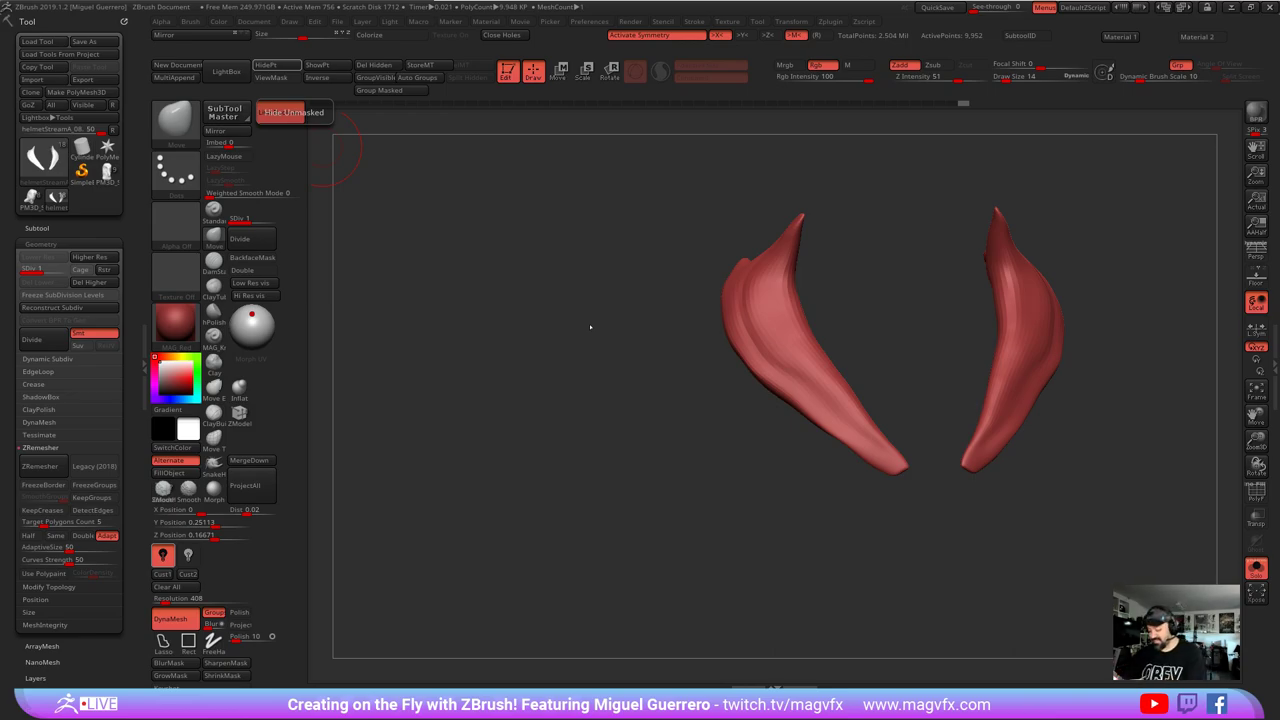
- Show the whole helmet again and flatten the cheek guard's outer surface with the hPolish brush at draw size 22
click(1256, 567)
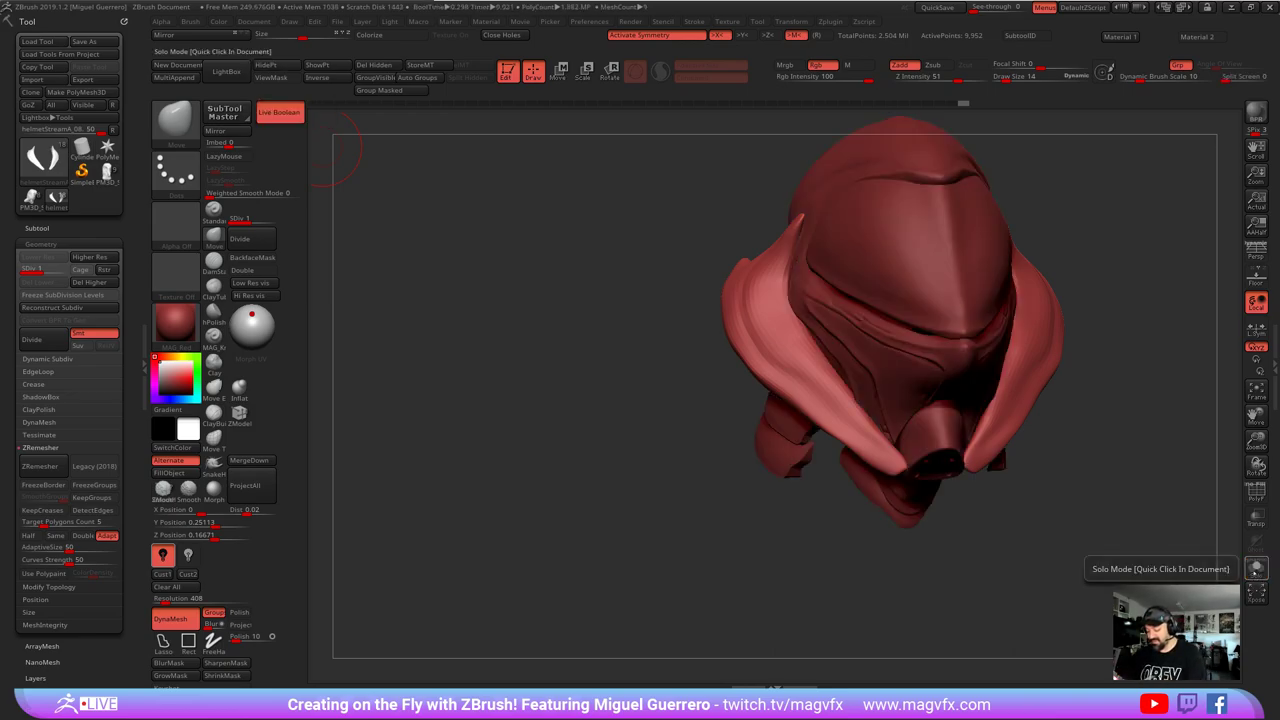
drag(1076, 478, 1165, 470)
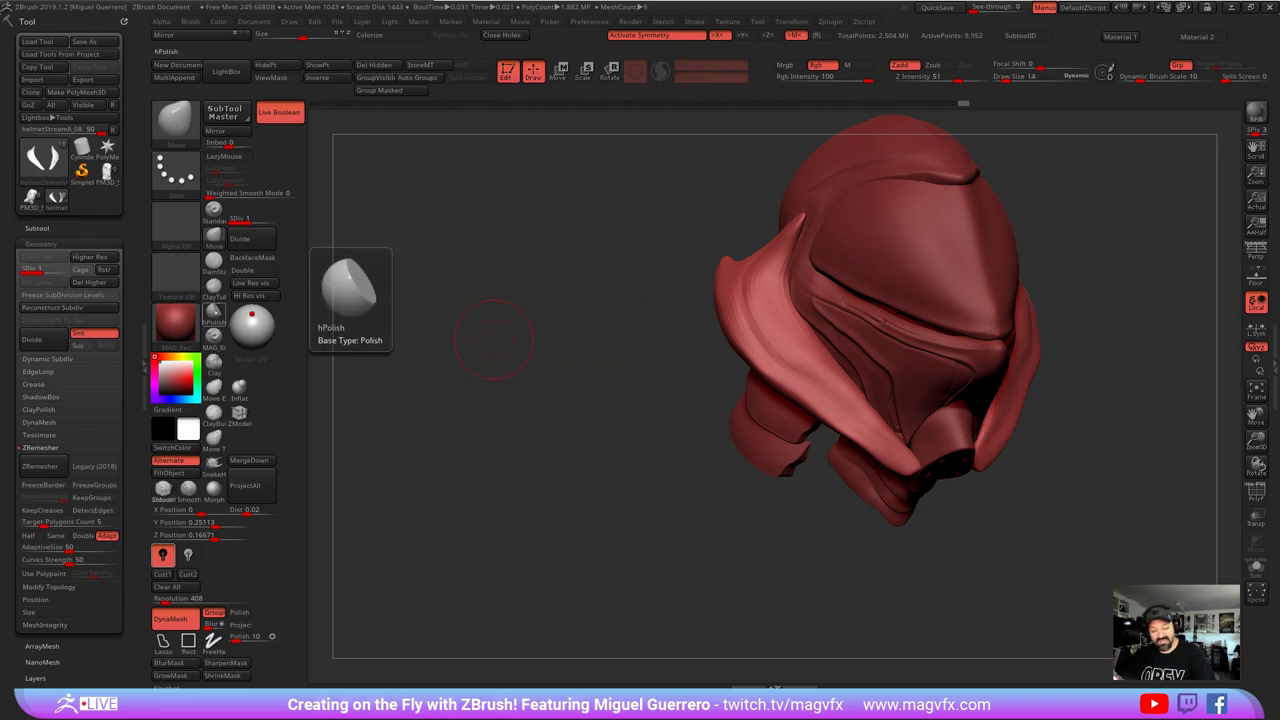
click(213, 313)
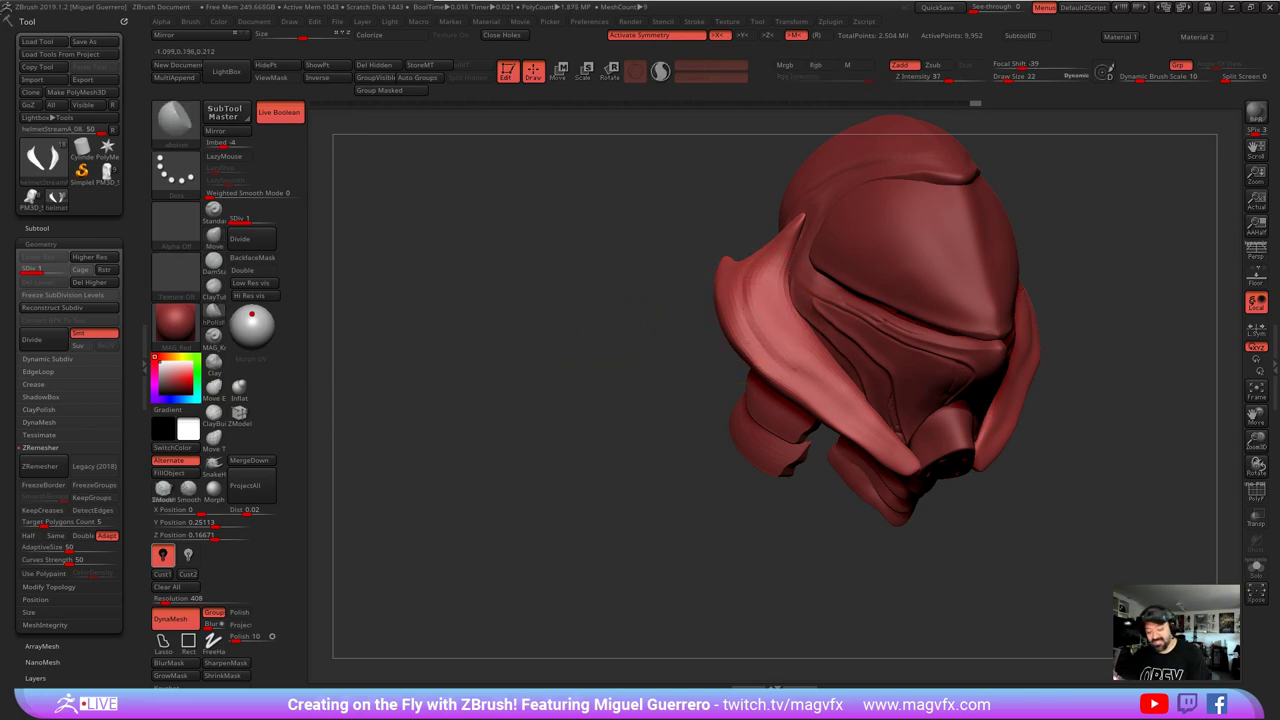
mouse_move(765, 275)
mouse_down()
mouse_move(760, 330)
mouse_move(788, 368)
mouse_move(762, 315)
mouse_move(782, 308)
mouse_up()
drag(820, 389, 843, 405)
drag(610, 385, 675, 395)
drag(740, 314, 835, 398)
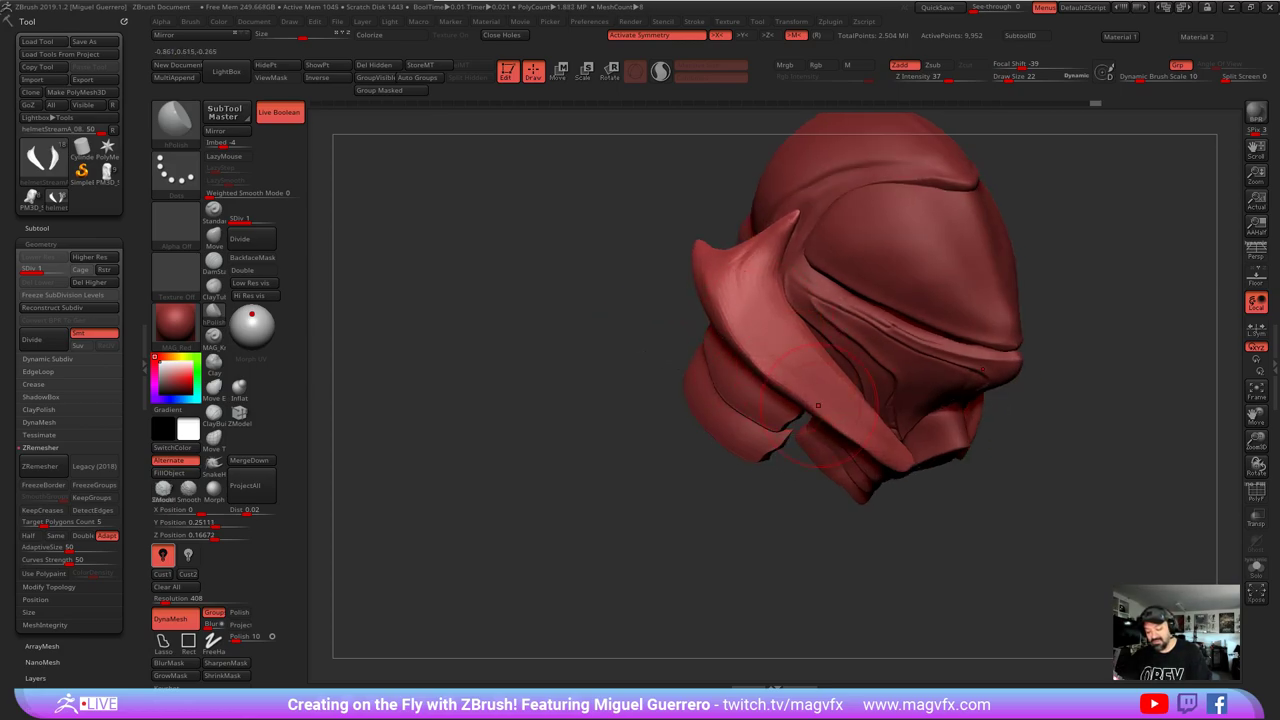
- Polish the cheek guard's lower edge from its rear point to the front tip with the hPolish brush
drag(600, 450, 645, 345)
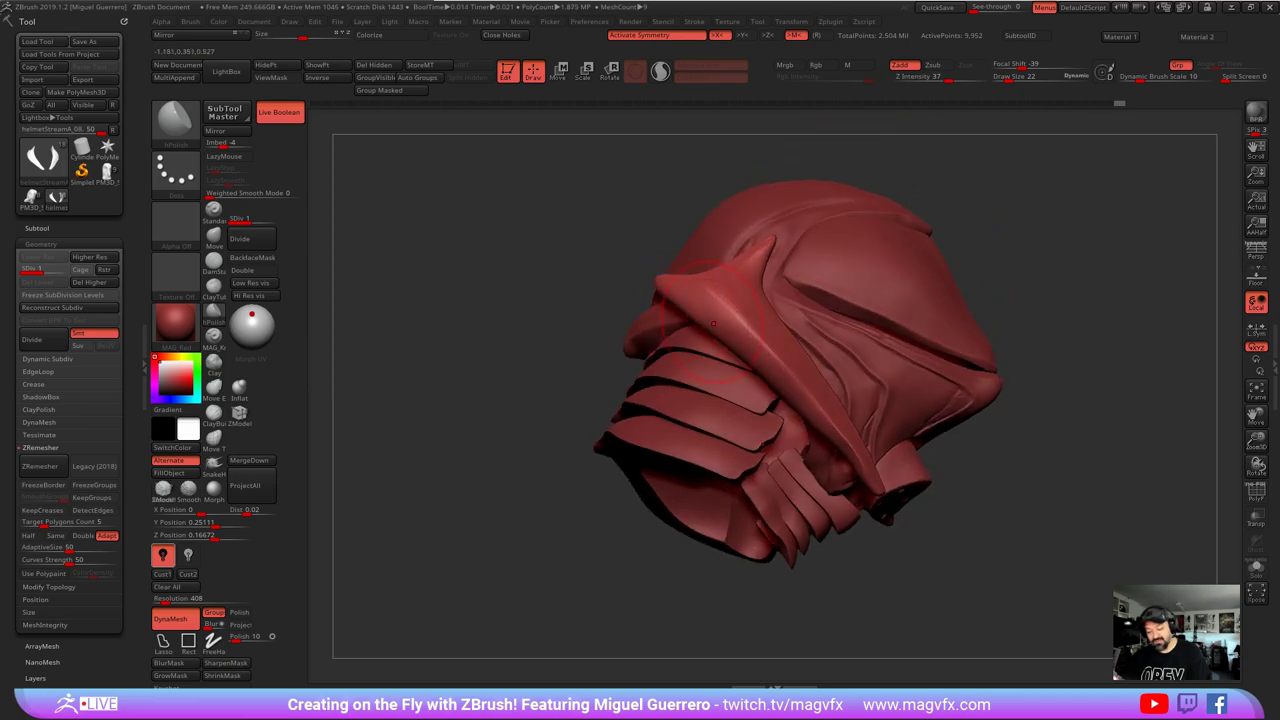
drag(691, 306, 702, 299)
drag(832, 485, 862, 494)
drag(828, 484, 860, 493)
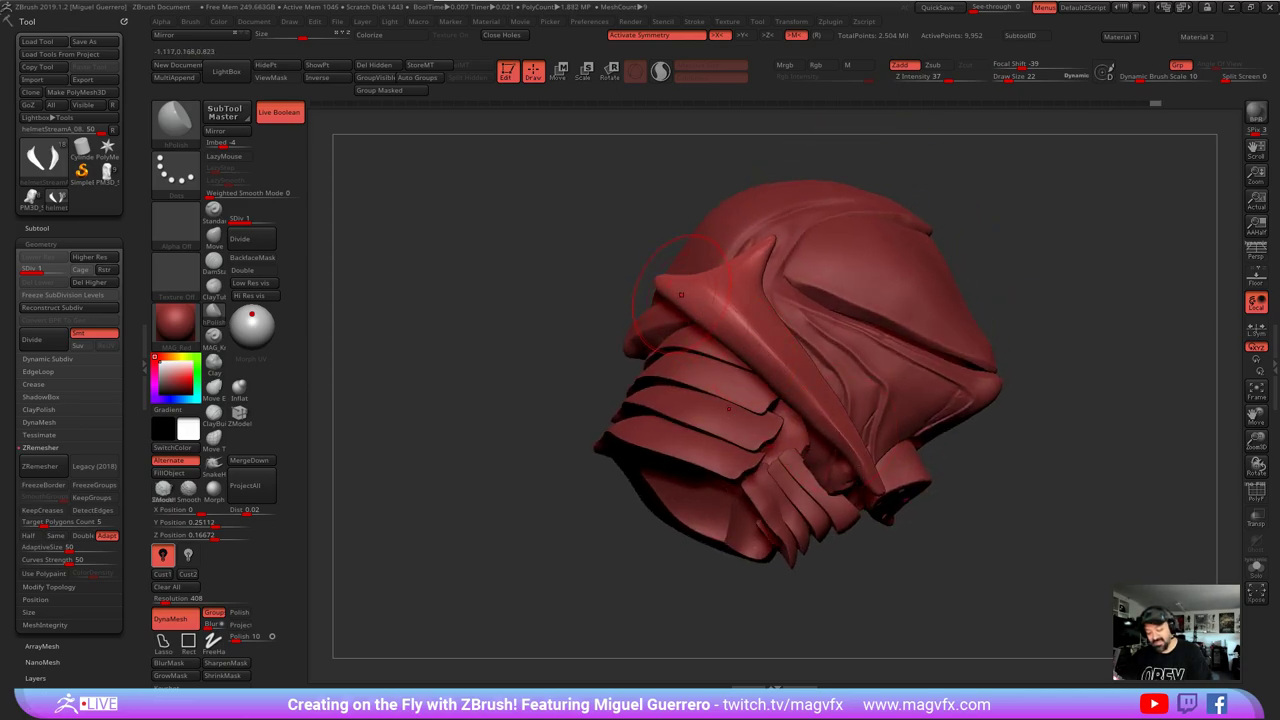
drag(785, 404, 805, 413)
drag(602, 255, 570, 310)
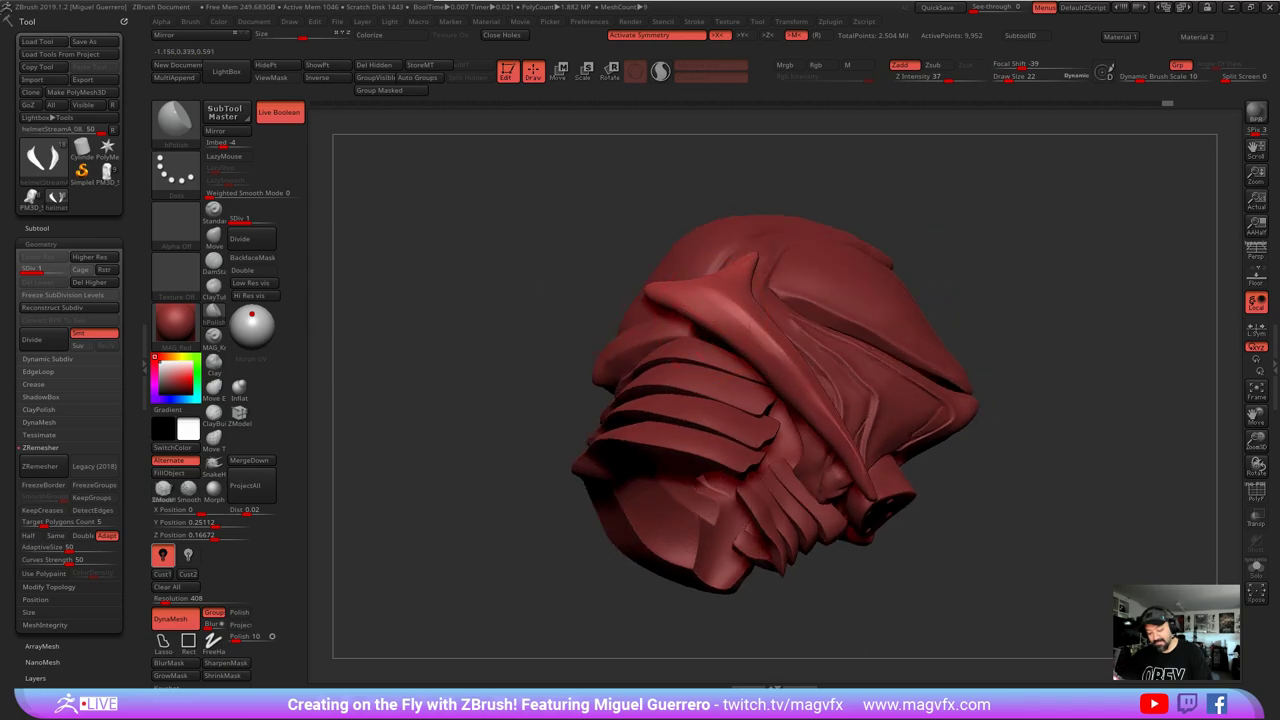
drag(697, 298, 718, 311)
drag(520, 287, 672, 236)
- Isolate the cheek guards in Solo mode and polish along their lower ridge with the hPolish brush
click(1256, 568)
drag(1057, 551, 1039, 497)
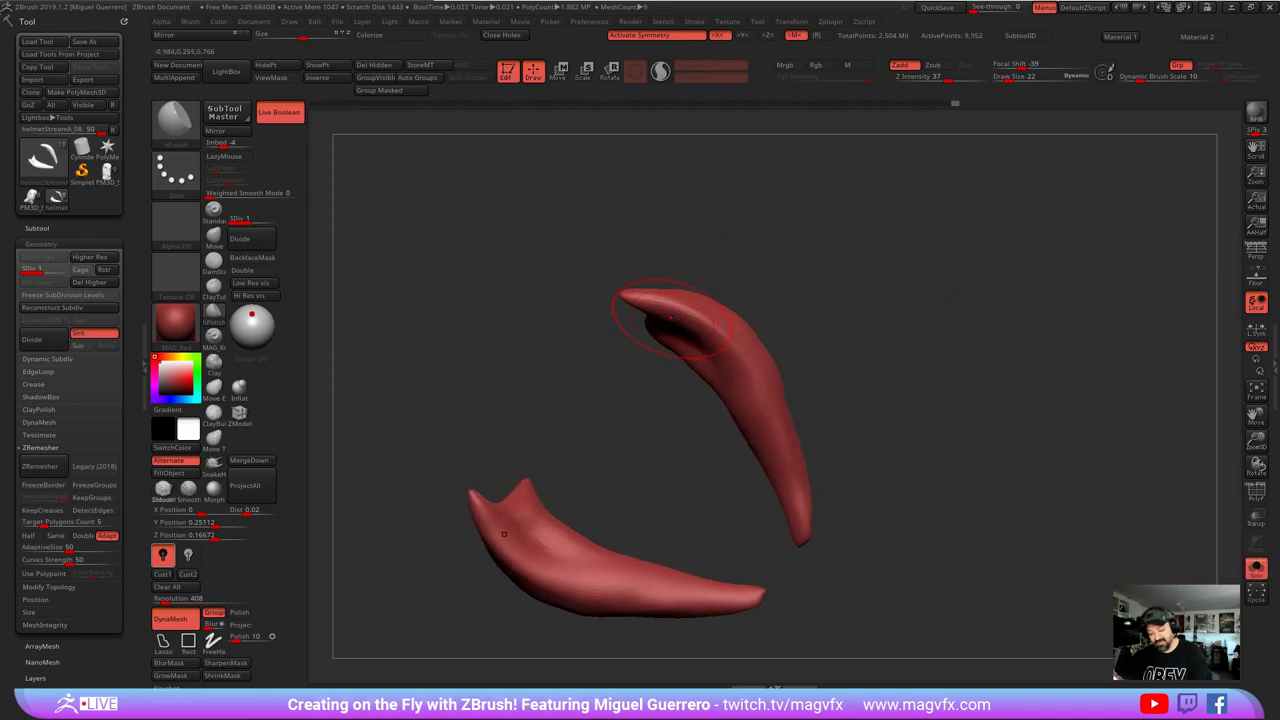
mouse_move(638, 303)
mouse_down()
mouse_move(708, 325)
mouse_move(758, 396)
mouse_move(773, 455)
mouse_up()
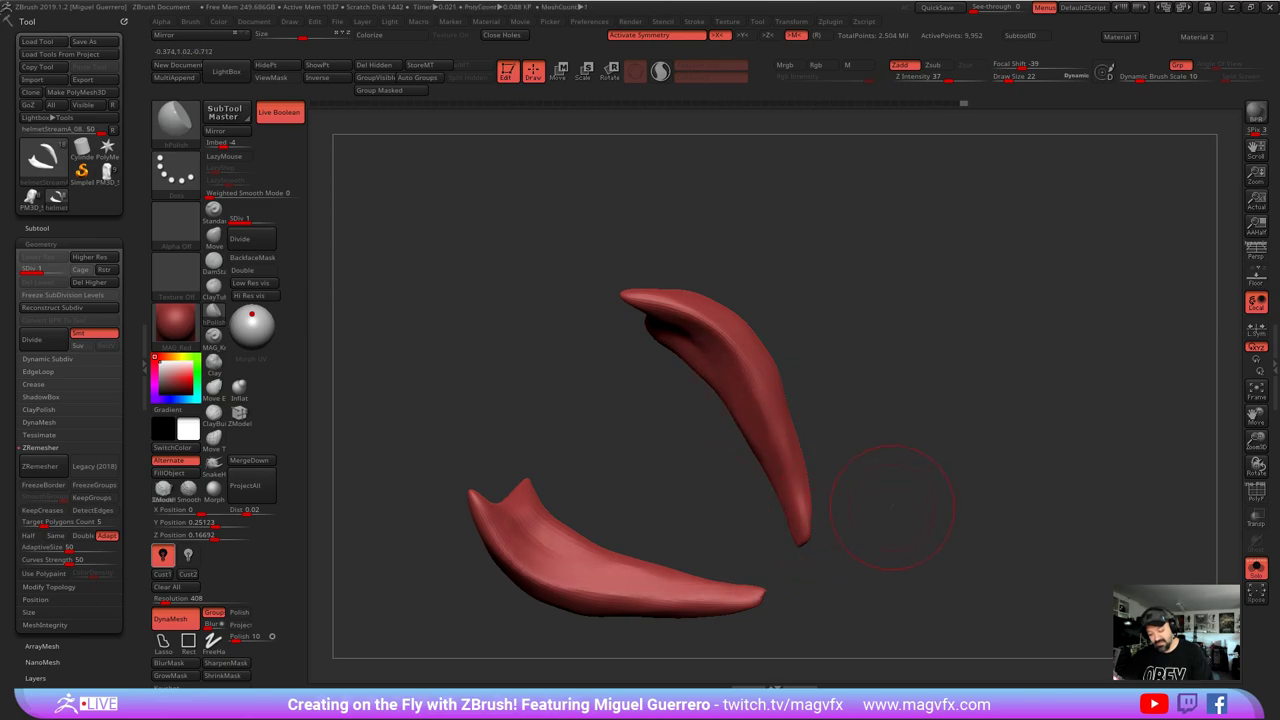
drag(1043, 471, 702, 330)
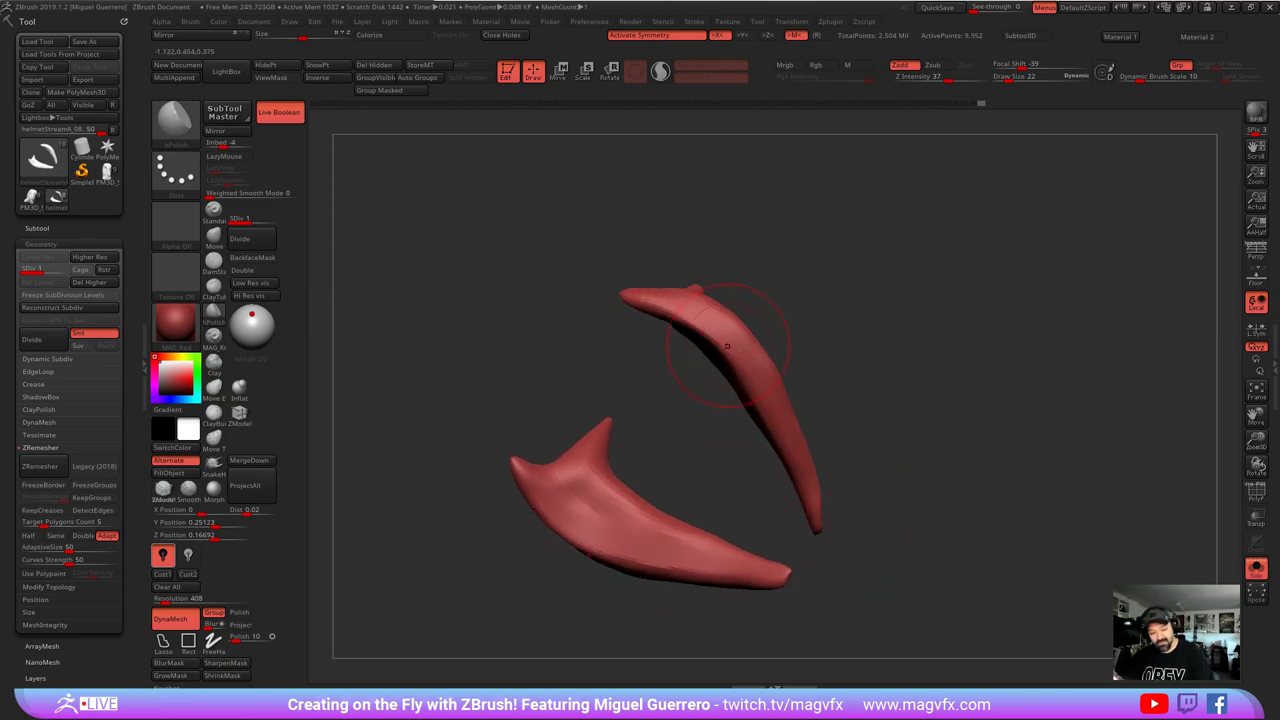
- Refine the curved outline of the isolated cheek guards with the Move brush, reducing the draw size from 14 to 10
click(214, 238)
drag(748, 334, 758, 326)
drag(871, 443, 869, 449)
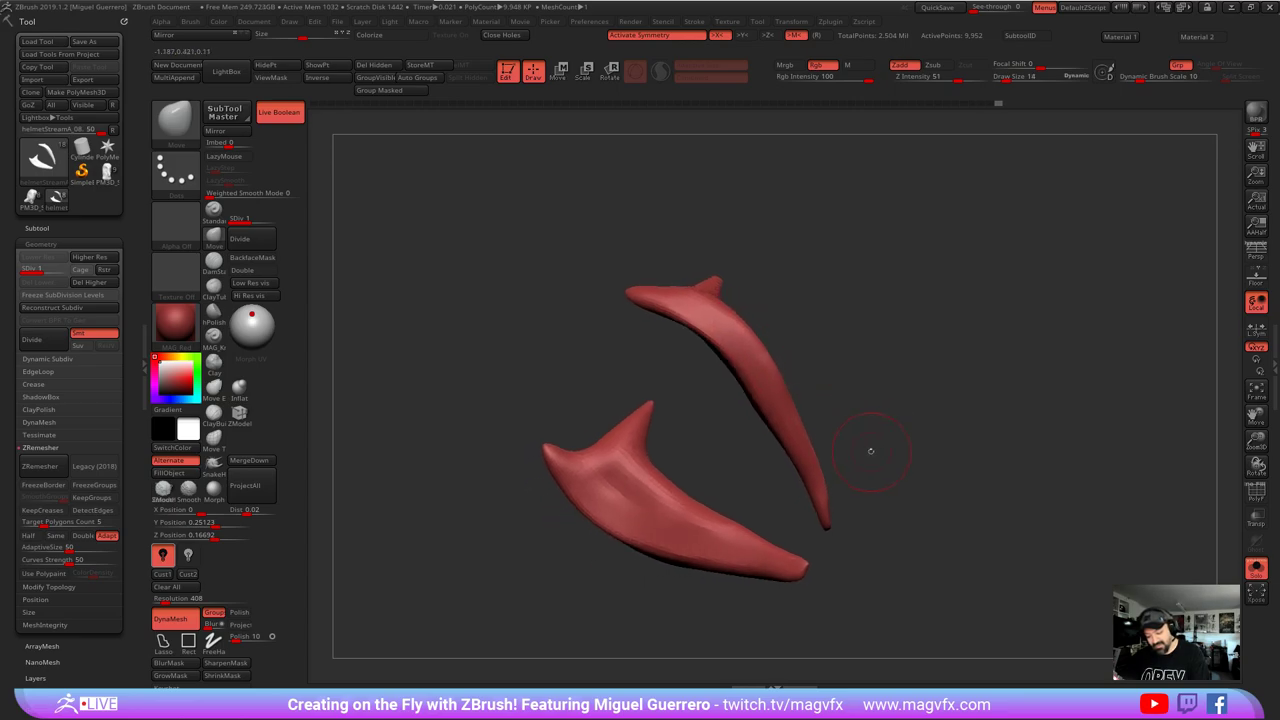
mouse_move(795, 411)
mouse_down()
mouse_move(826, 502)
mouse_move(878, 467)
mouse_move(429, 400)
mouse_move(581, 393)
mouse_move(597, 417)
mouse_up()
drag(789, 404, 799, 427)
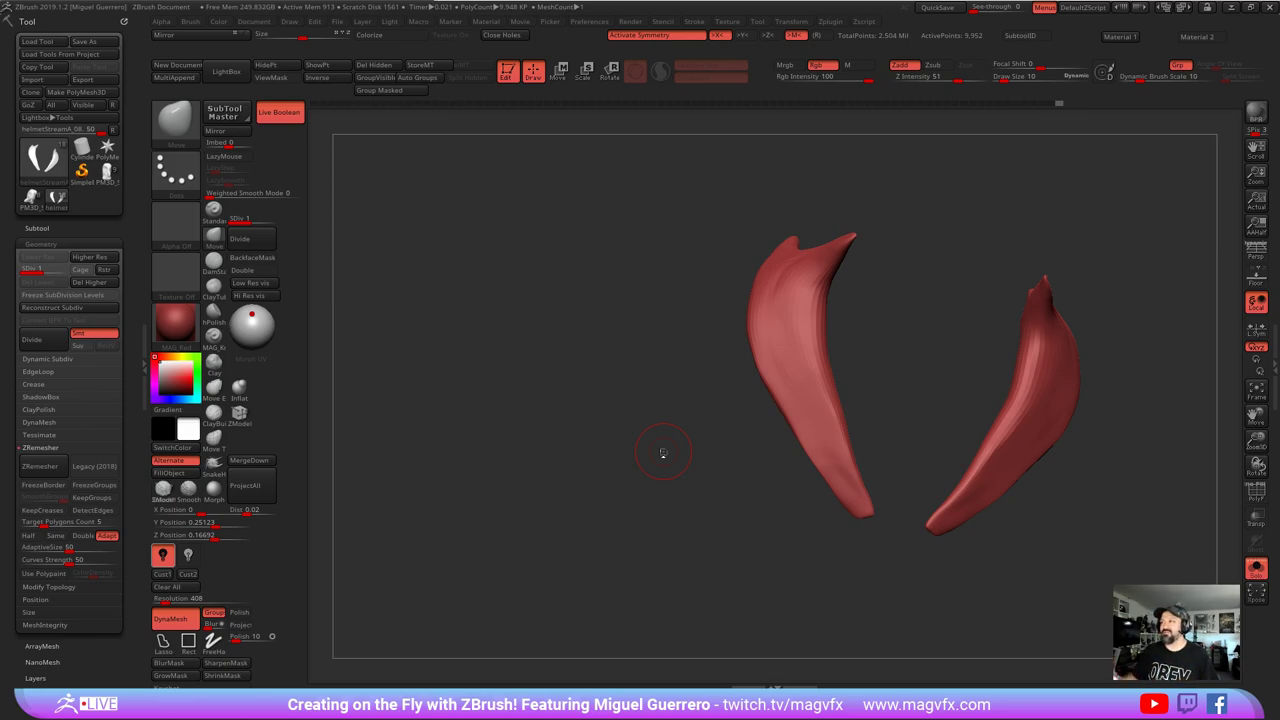
- Switch to the costume folder and view the reference images of the hooded mask, the white-armoured rifleman and the caped red-lightsaber figure
drag(865, 0, 602, 73)
double_click(598, 82)
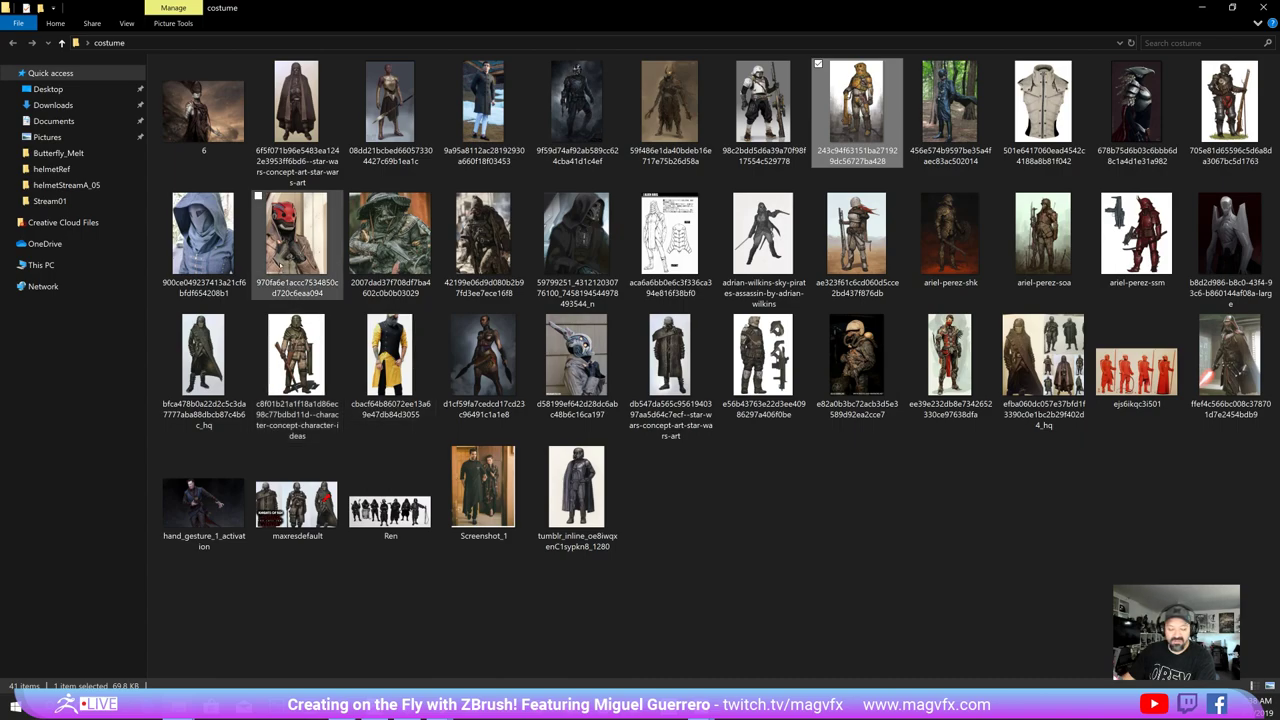
click(212, 233)
double_click(212, 233)
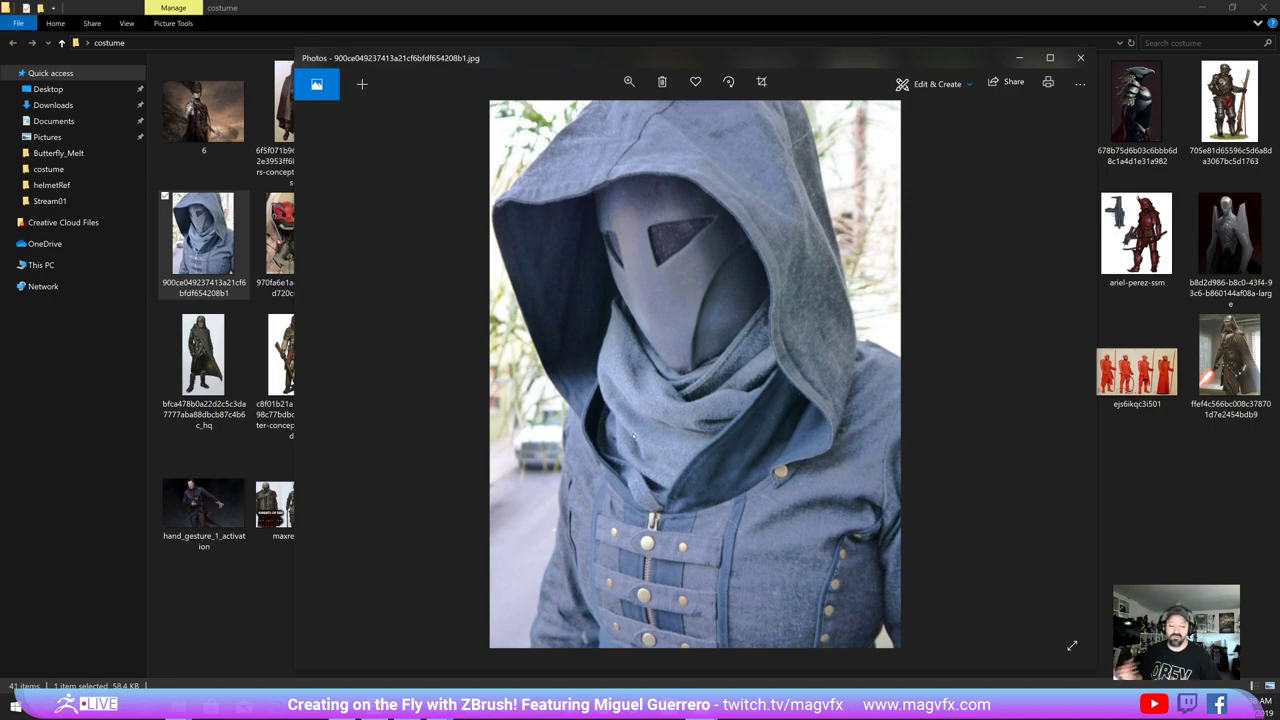
click(1080, 57)
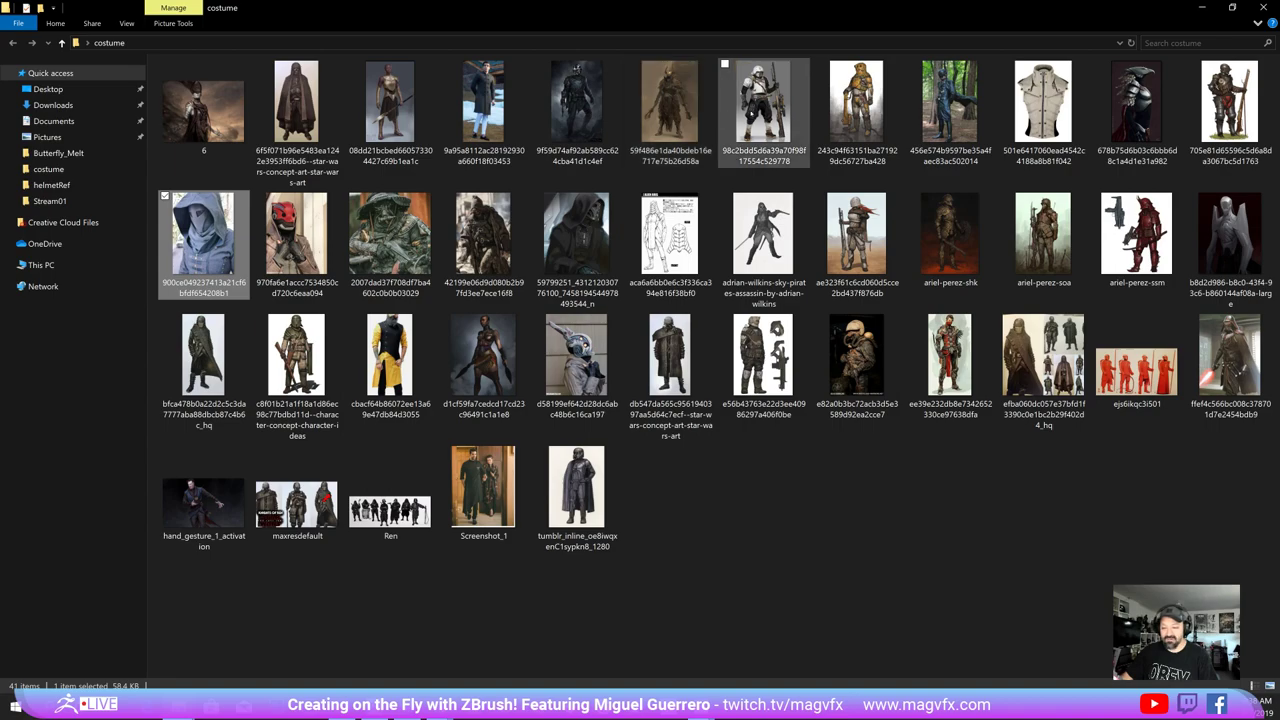
double_click(760, 105)
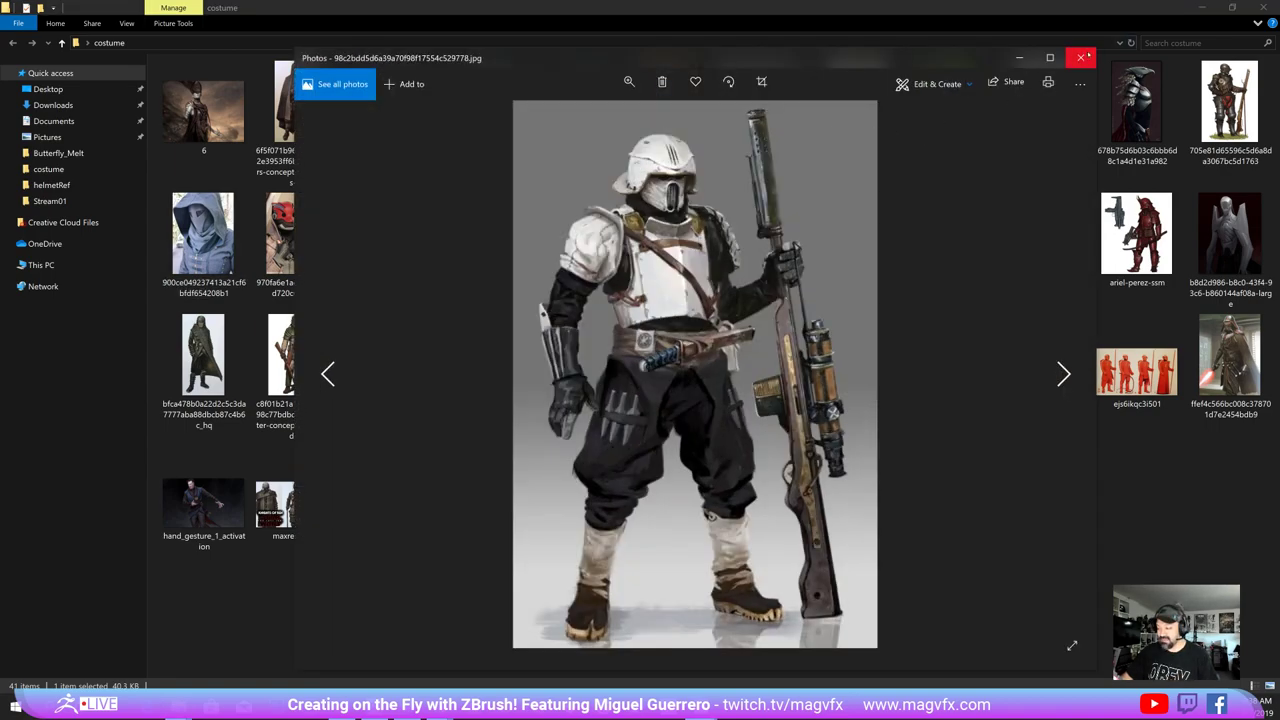
click(1082, 57)
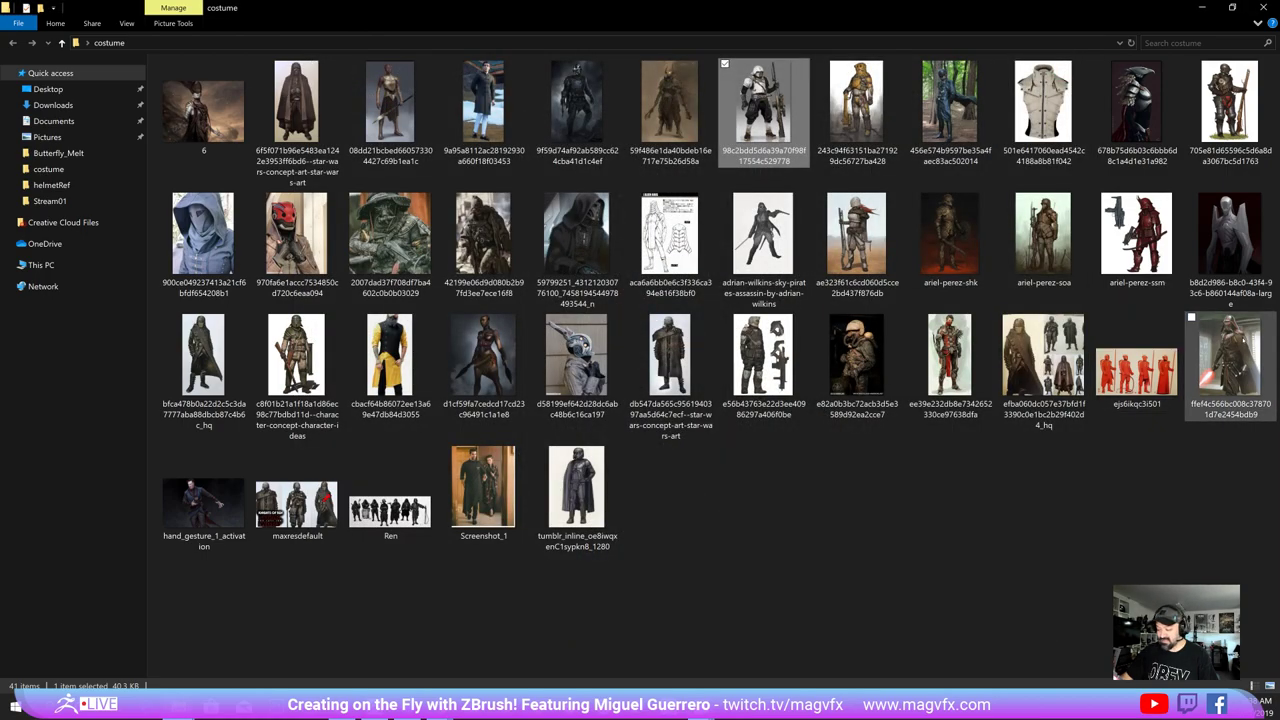
double_click(1229, 355)
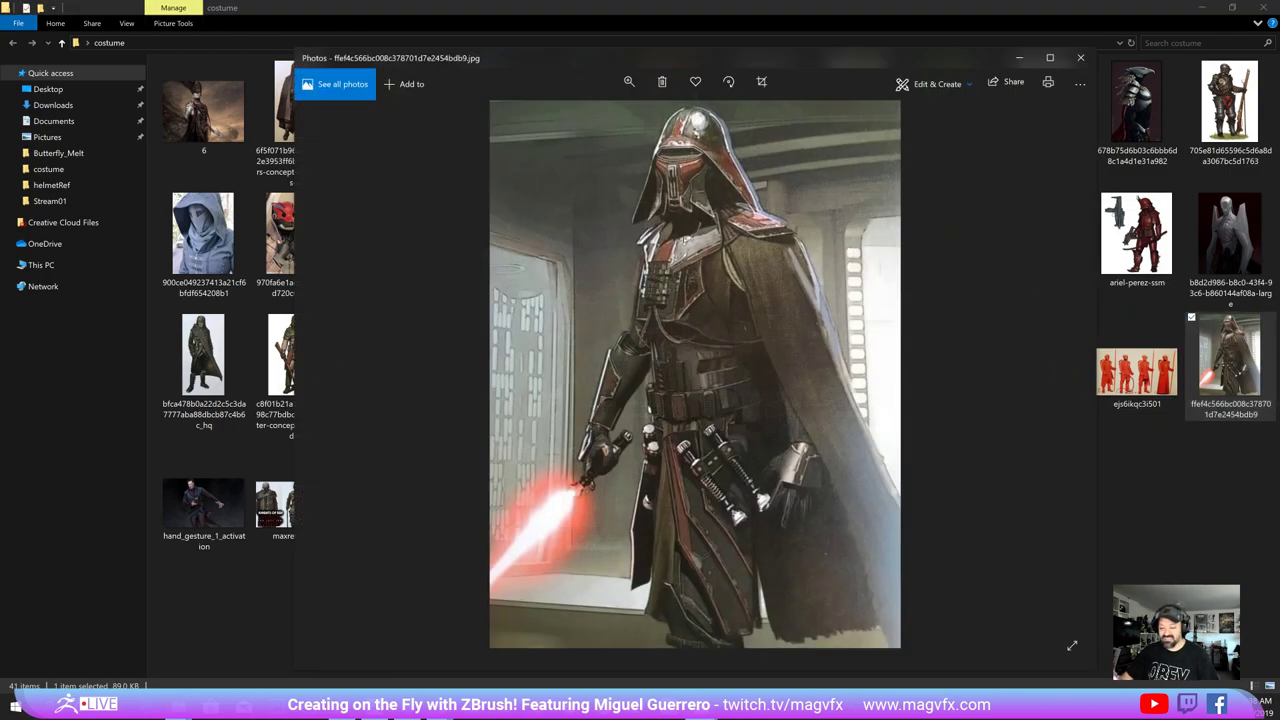
click(1081, 58)
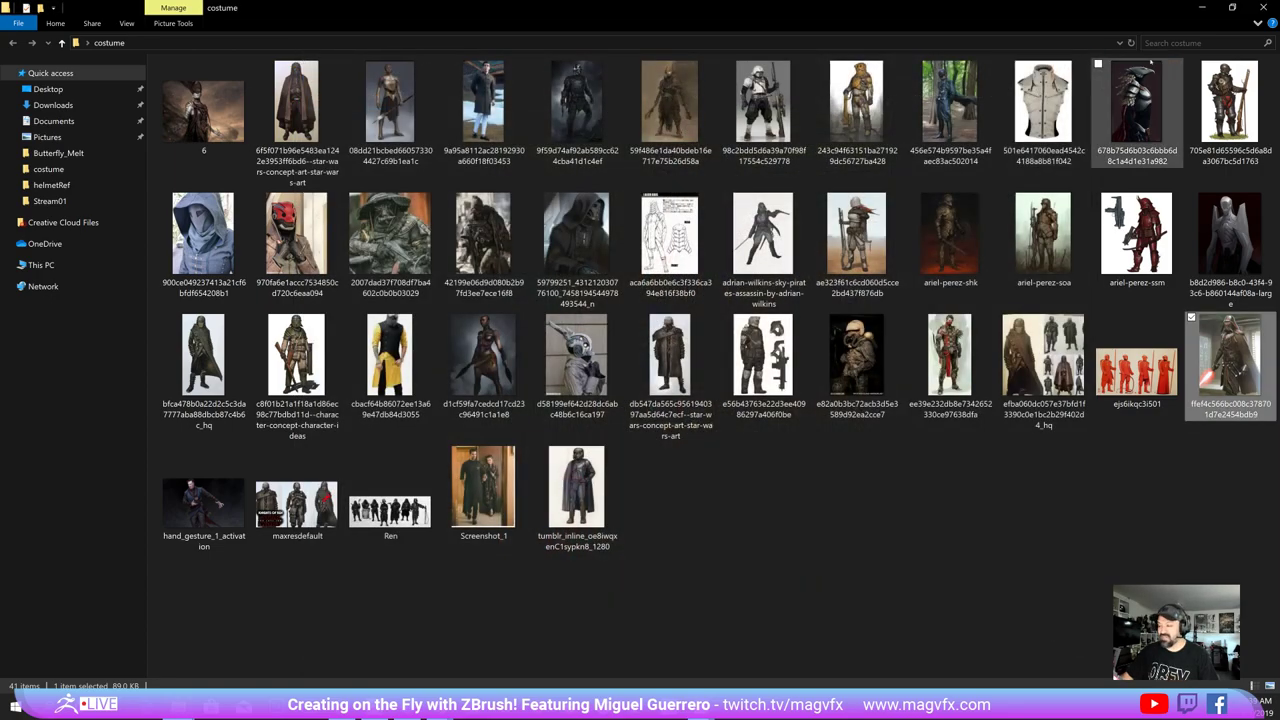
click(1201, 8)
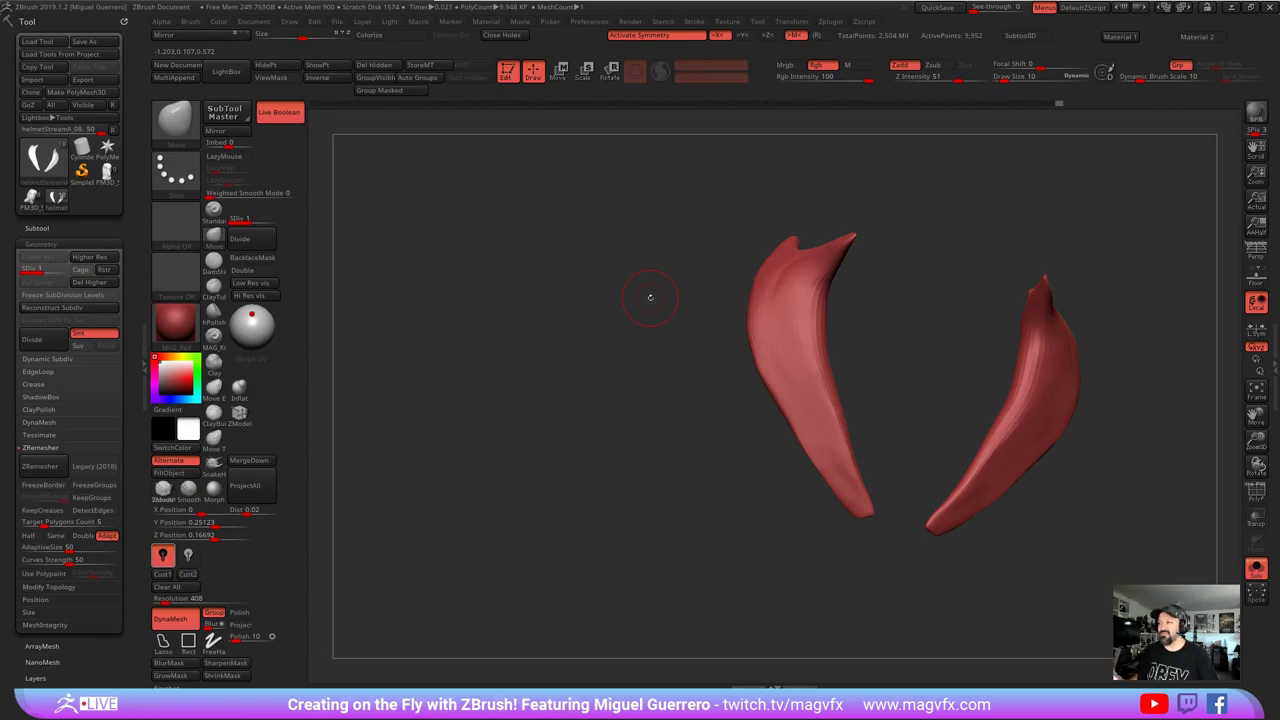
- Exit Solo mode and polish the upper rear area of the cheek guard with the hPolish brush
click(650, 297)
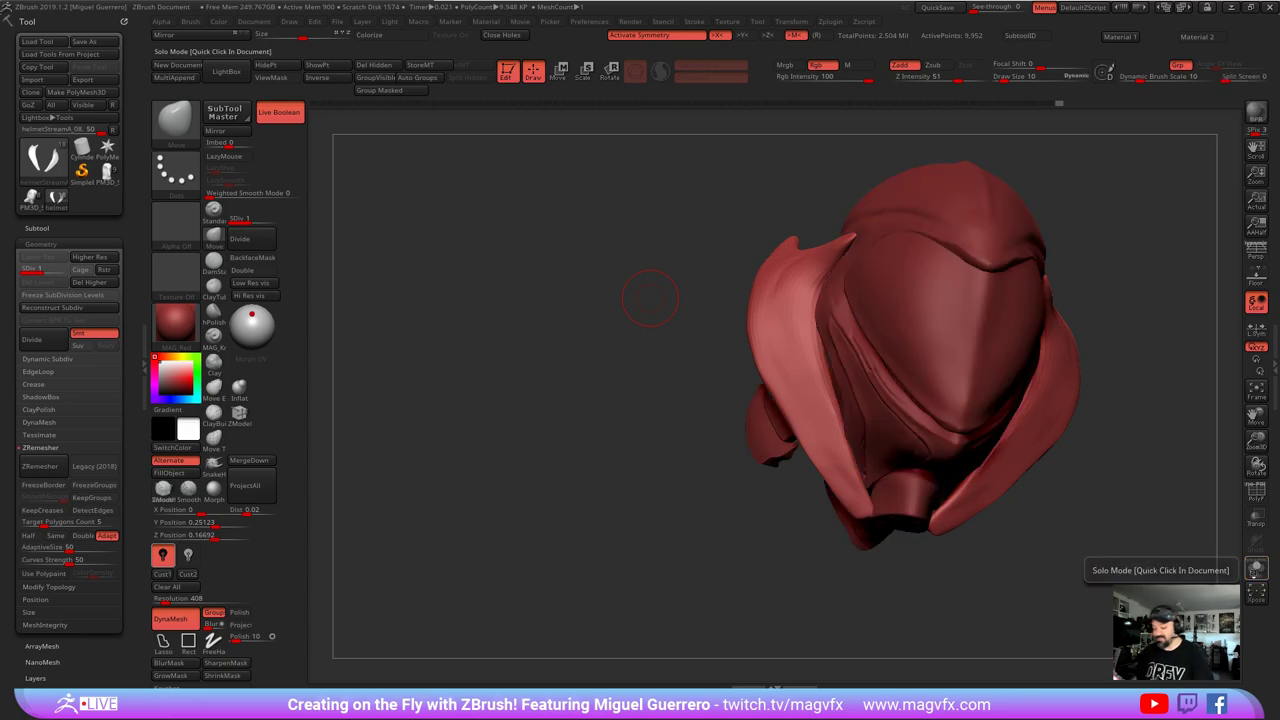
mouse_move(530, 497)
mouse_down()
mouse_move(565, 501)
mouse_move(480, 452)
mouse_move(470, 430)
mouse_move(472, 442)
mouse_move(411, 406)
mouse_up()
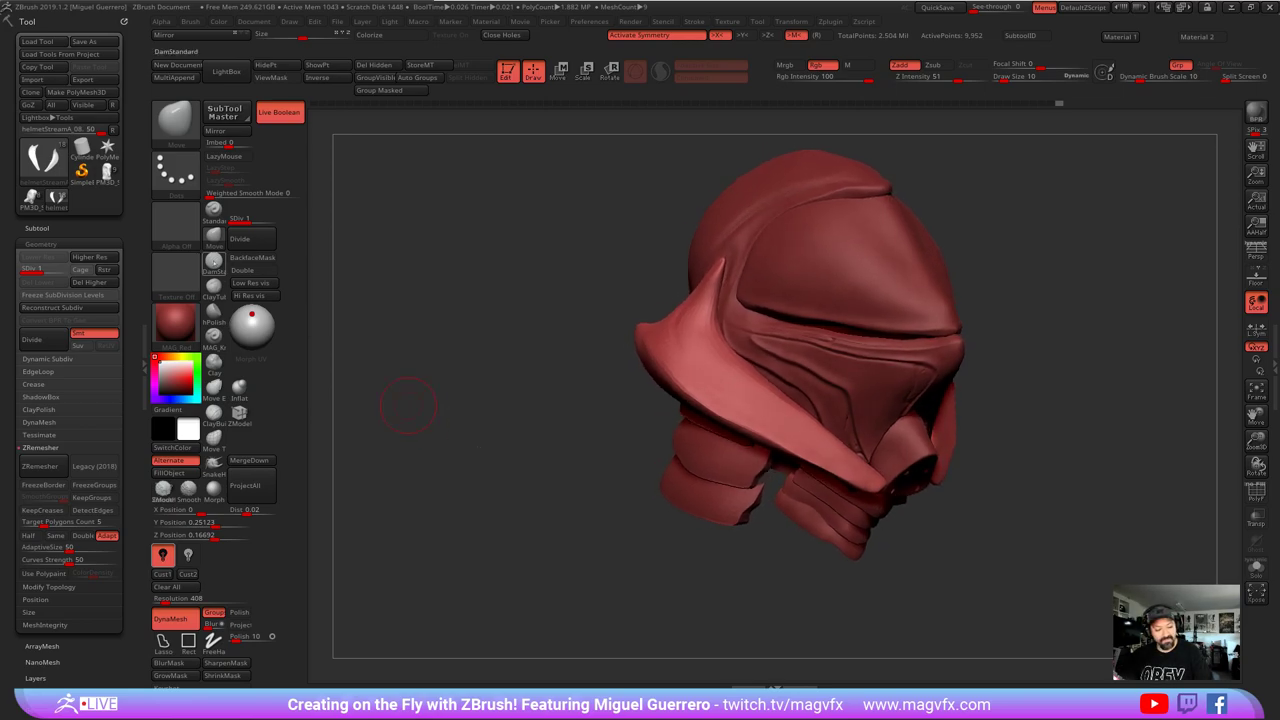
click(212, 306)
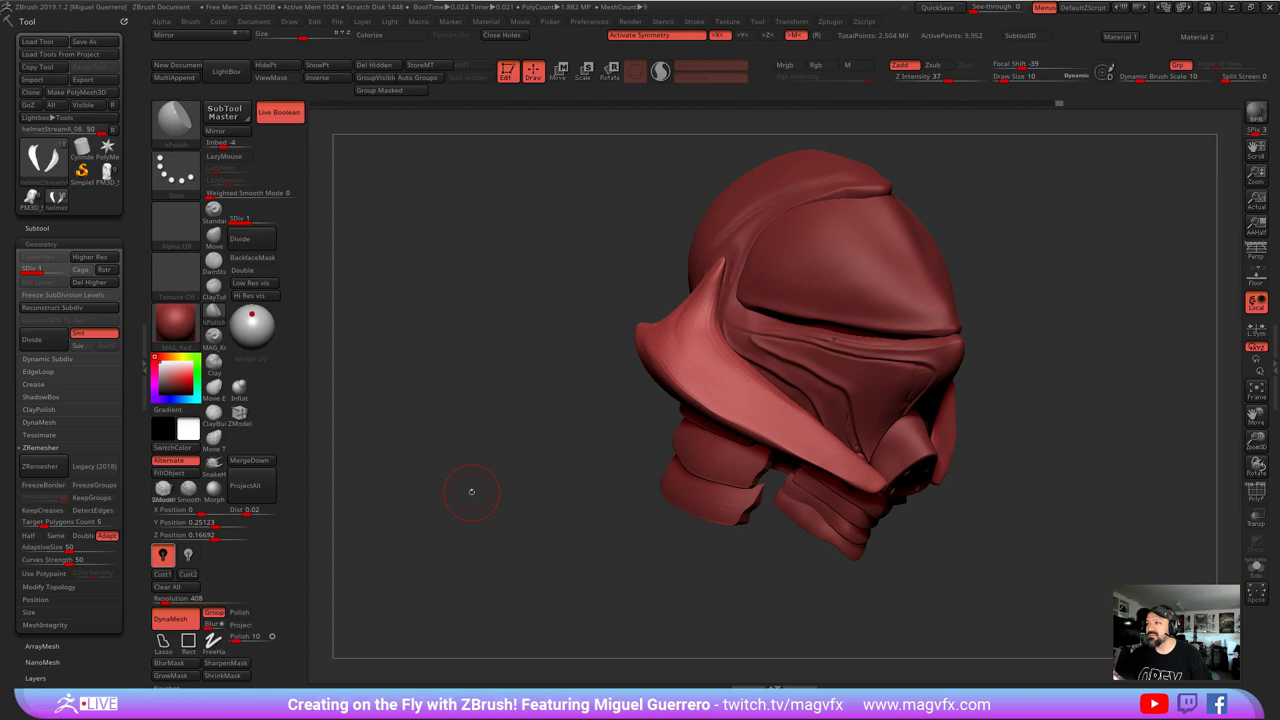
drag(474, 487, 498, 456)
drag(677, 330, 698, 356)
drag(610, 385, 537, 380)
mouse_move(537, 380)
ctrl+right_down()
mouse_move(525, 335)
mouse_move(522, 379)
ctrl+right_up()
alt+right_drag(522, 379, 470, 395)
drag(500, 390, 522, 410)
- Select the visor and polish its lower rear edge and side face with the hPolish brush at draw size 20
alt+click(718, 256)
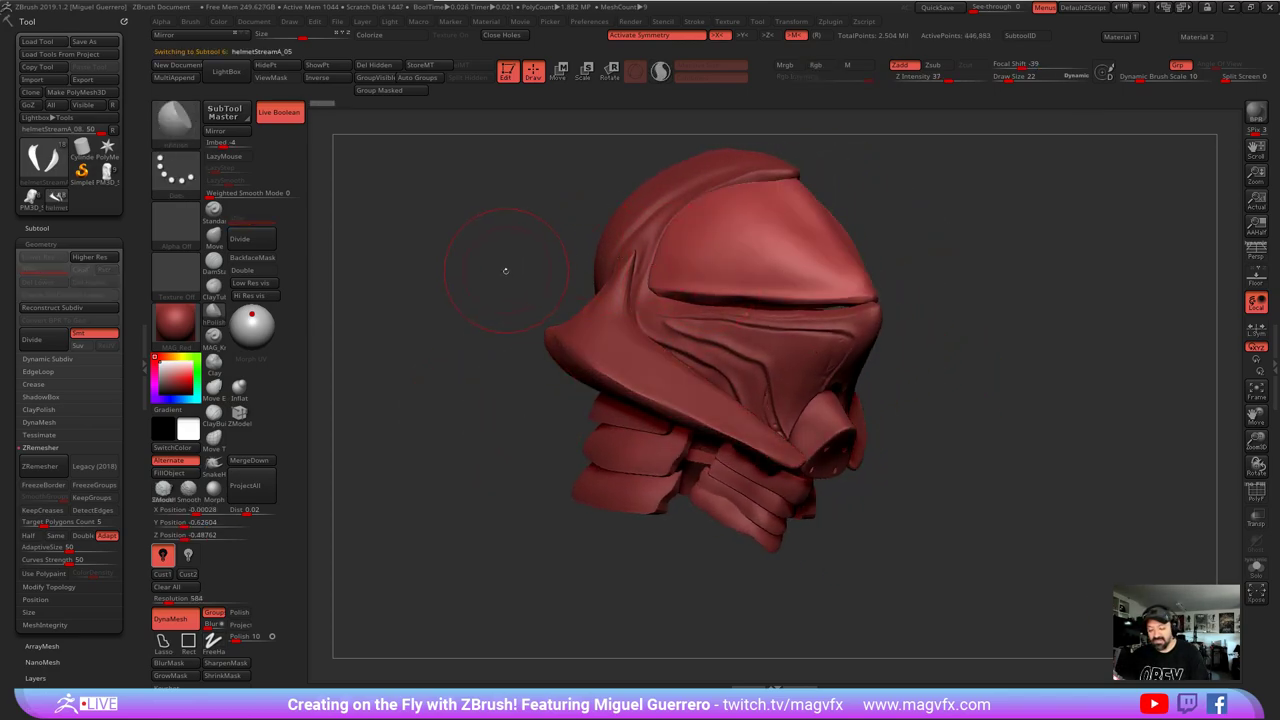
alt+right_drag(467, 293, 531, 369)
drag(478, 376, 490, 380)
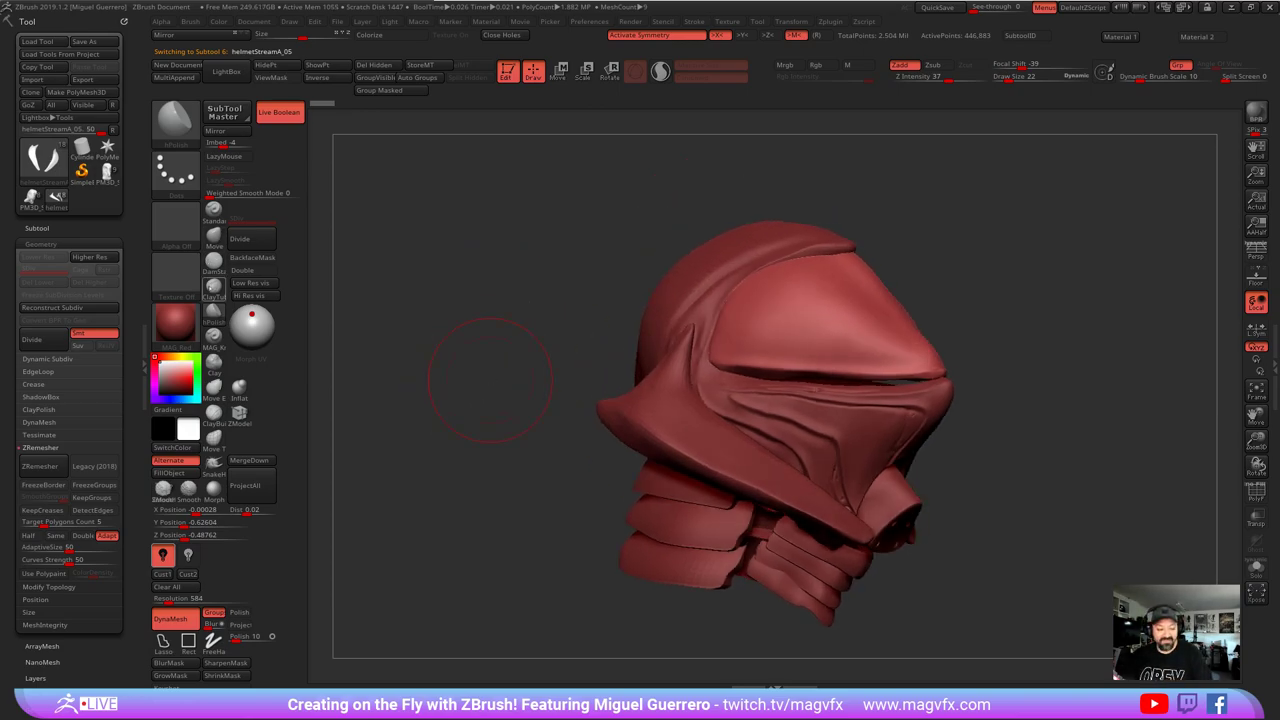
click(213, 312)
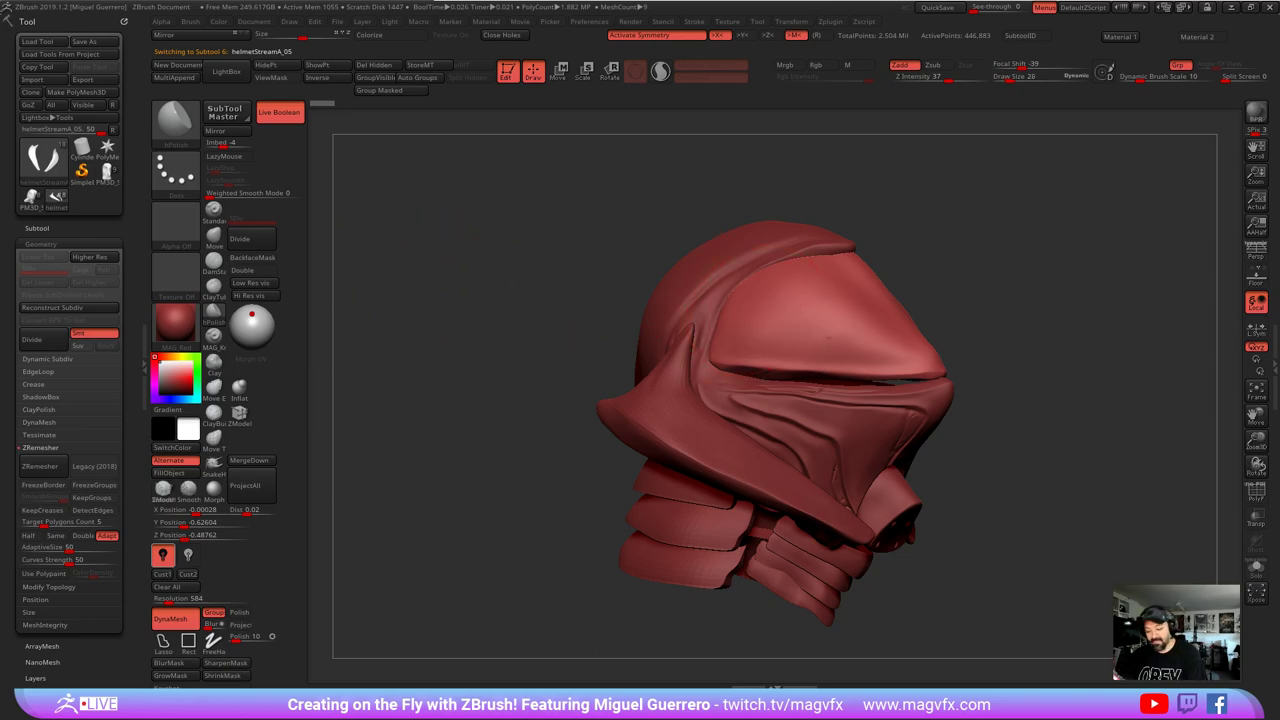
drag(731, 369, 756, 371)
drag(780, 300, 835, 328)
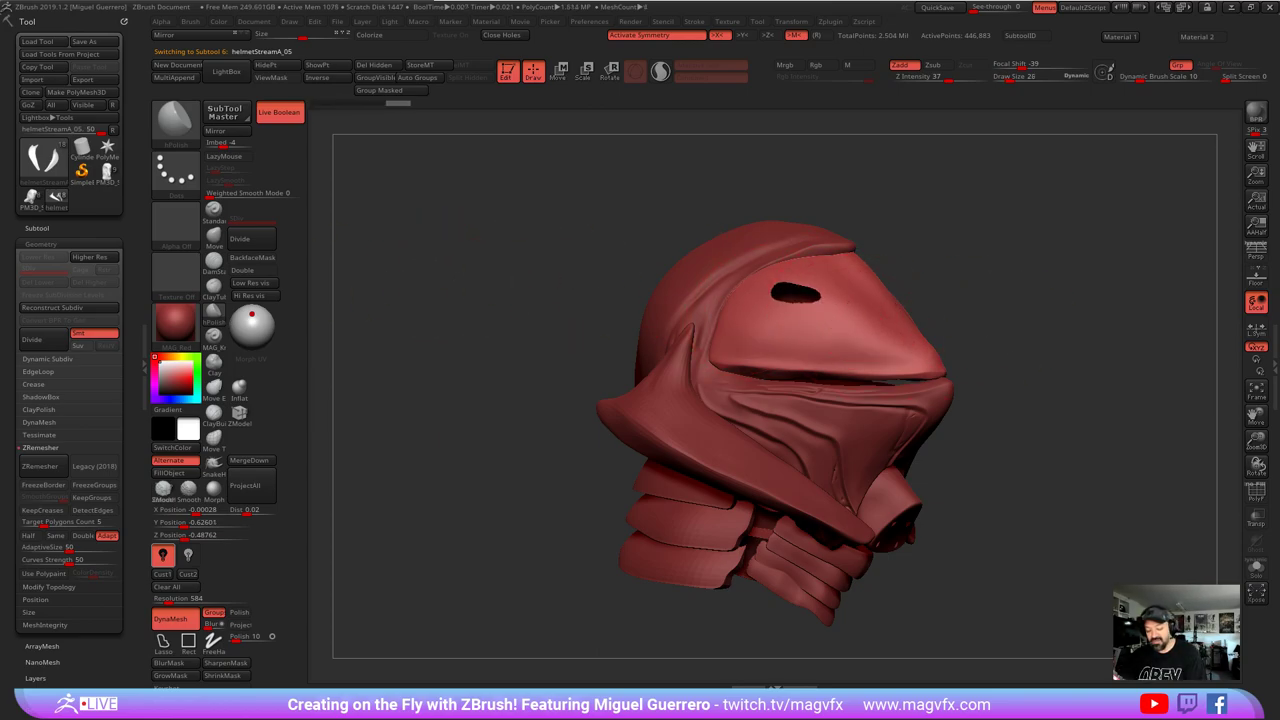
- Continue polishing the visor's upper side near the brow with the hPolish brush, varying the draw size between 26 and 18
drag(1015, 335, 941, 377)
drag(519, 320, 571, 343)
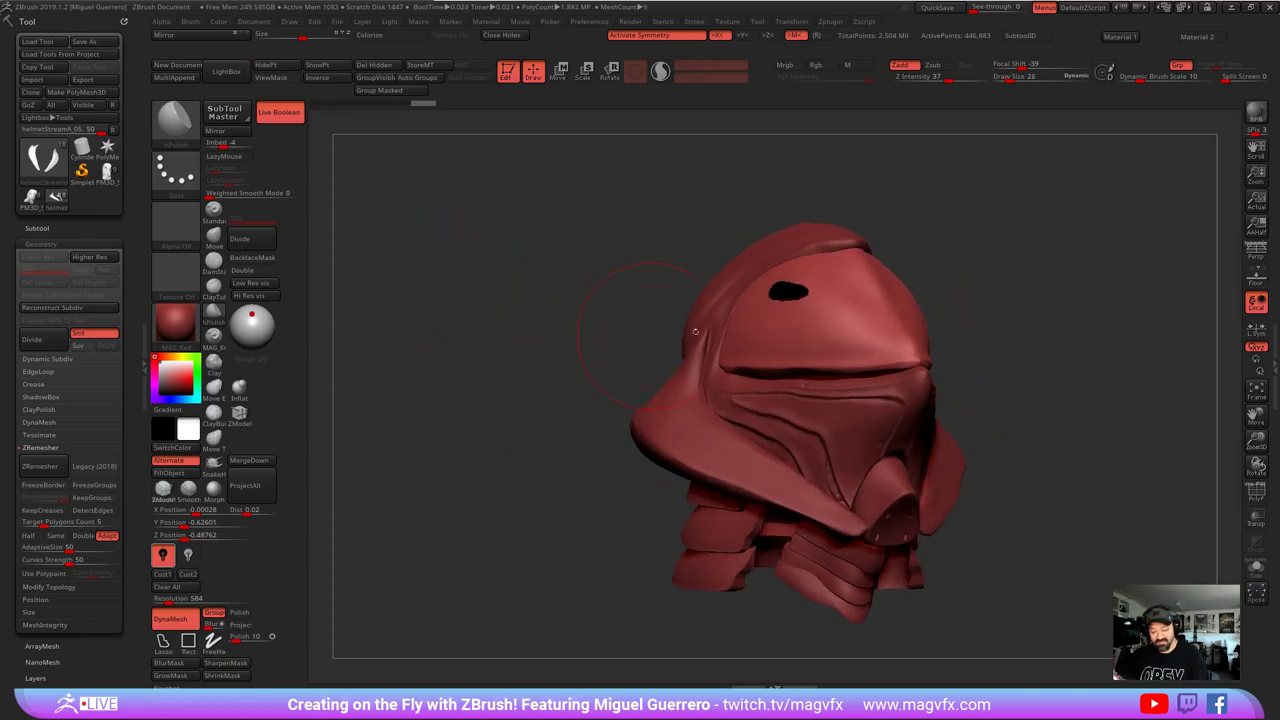
drag(696, 332, 704, 375)
drag(594, 254, 655, 232)
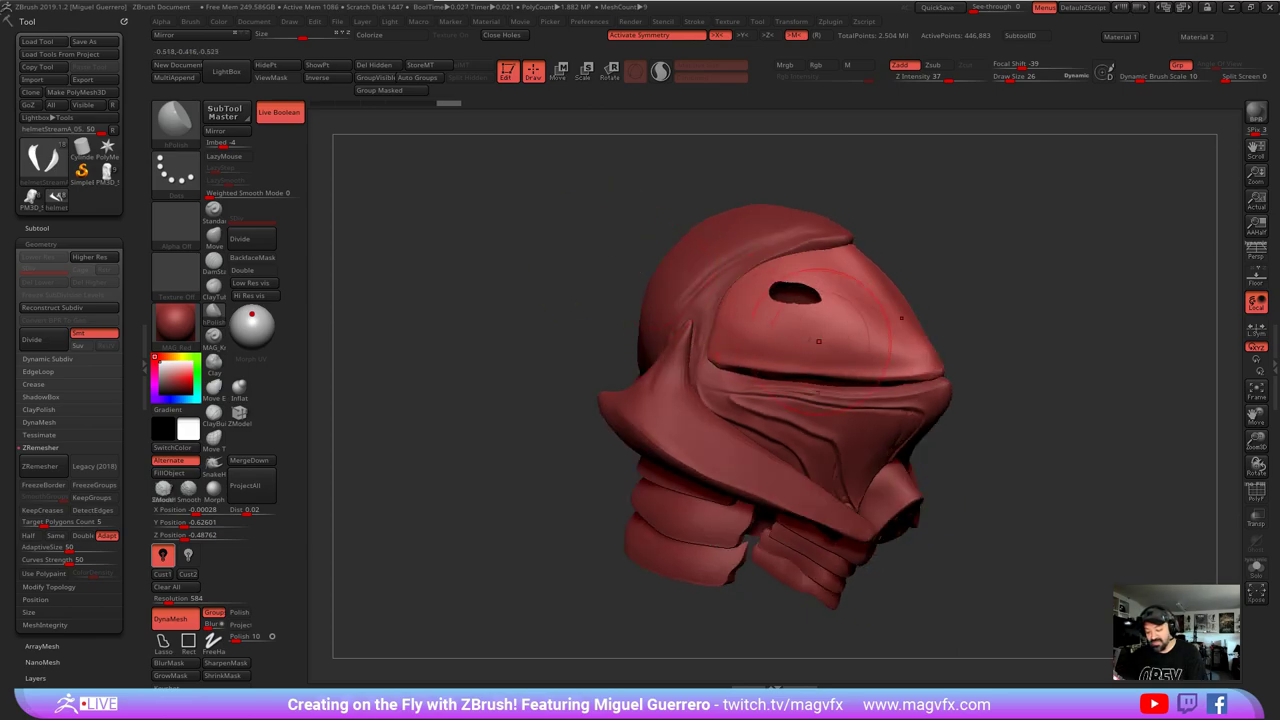
drag(724, 323, 696, 368)
drag(1010, 318, 962, 330)
drag(782, 287, 815, 296)
- Select the inner head, inspect it in Solo mode, and push its temples inward beneath the visor with the Move brush
shift+drag(632, 246, 569, 250)
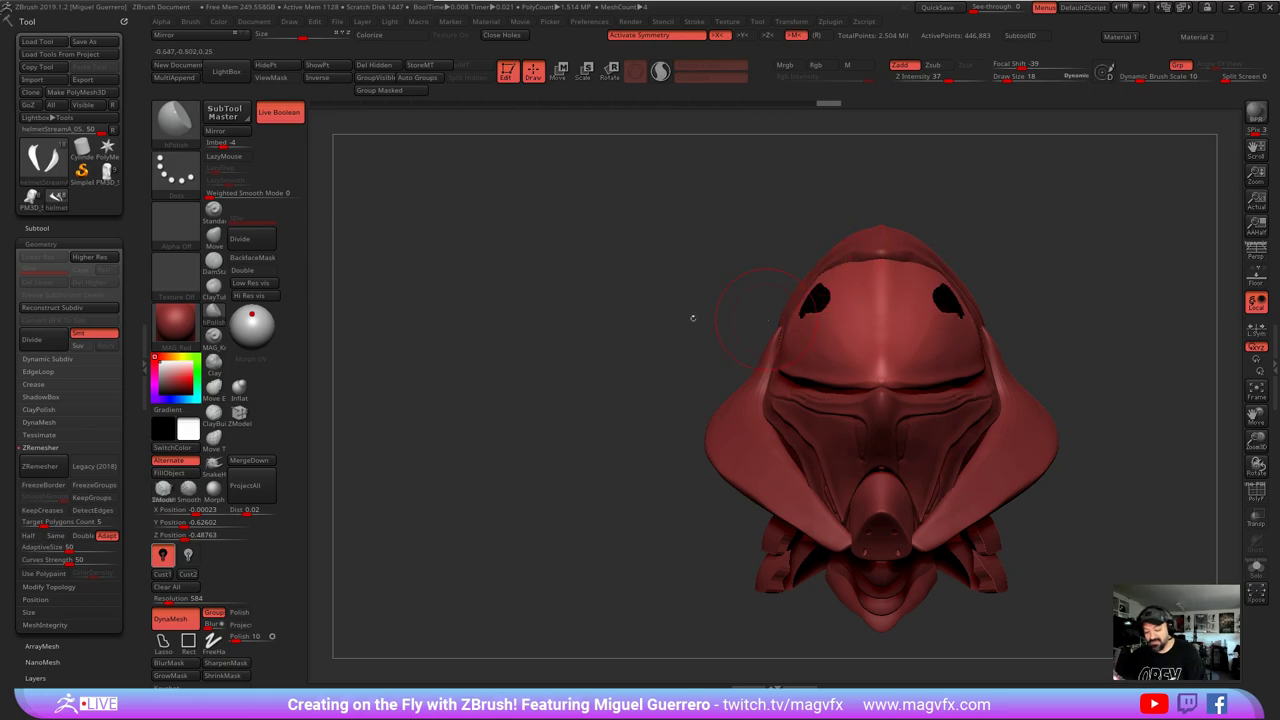
click(213, 238)
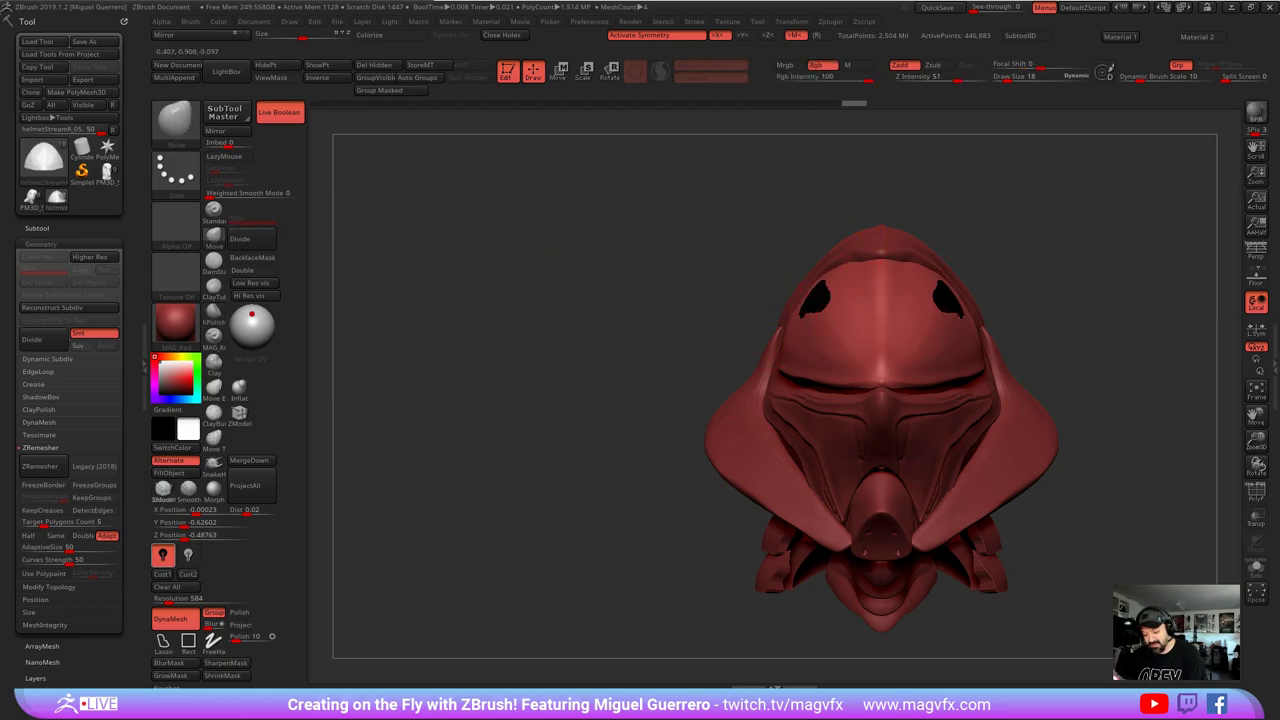
alt+click(880, 568)
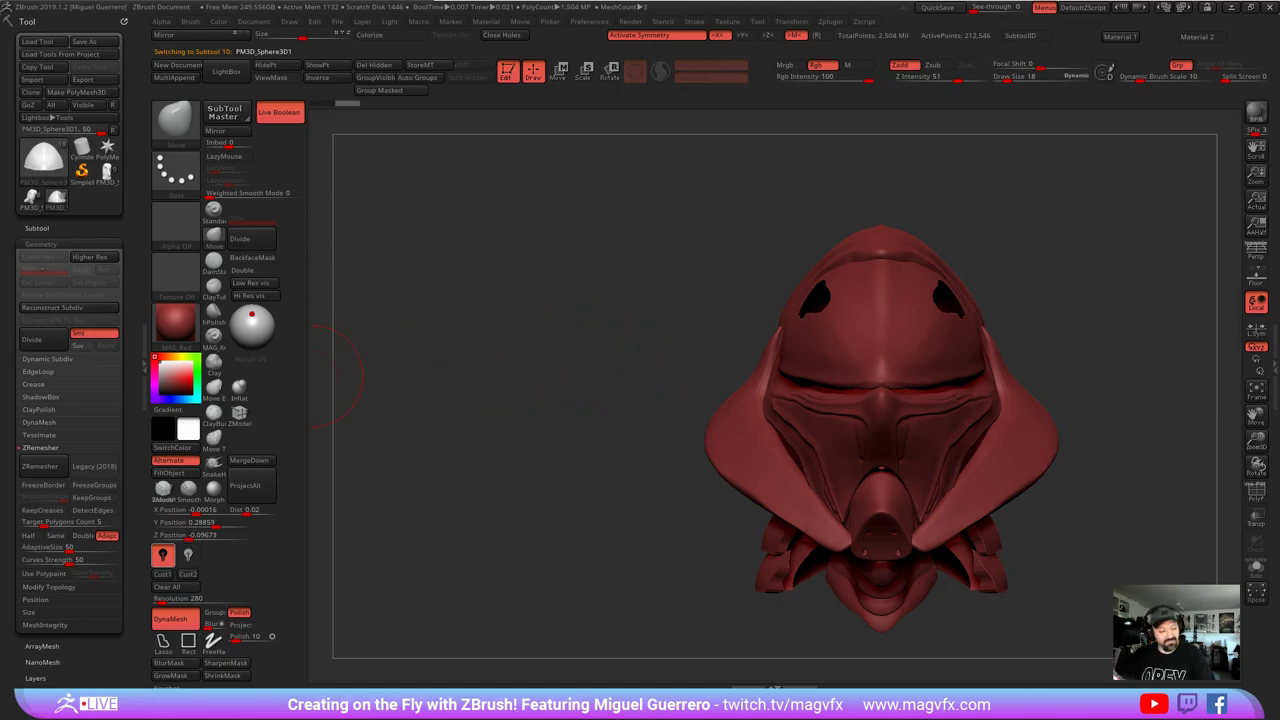
click(1256, 568)
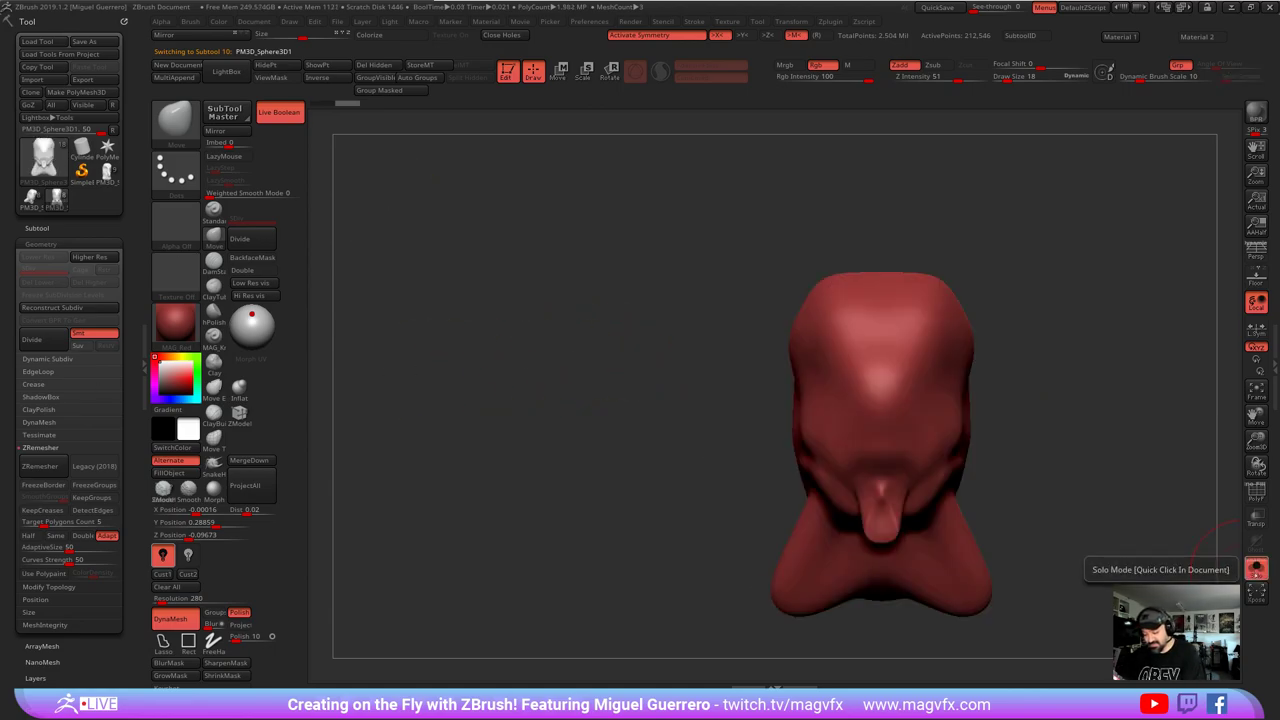
click(1256, 568)
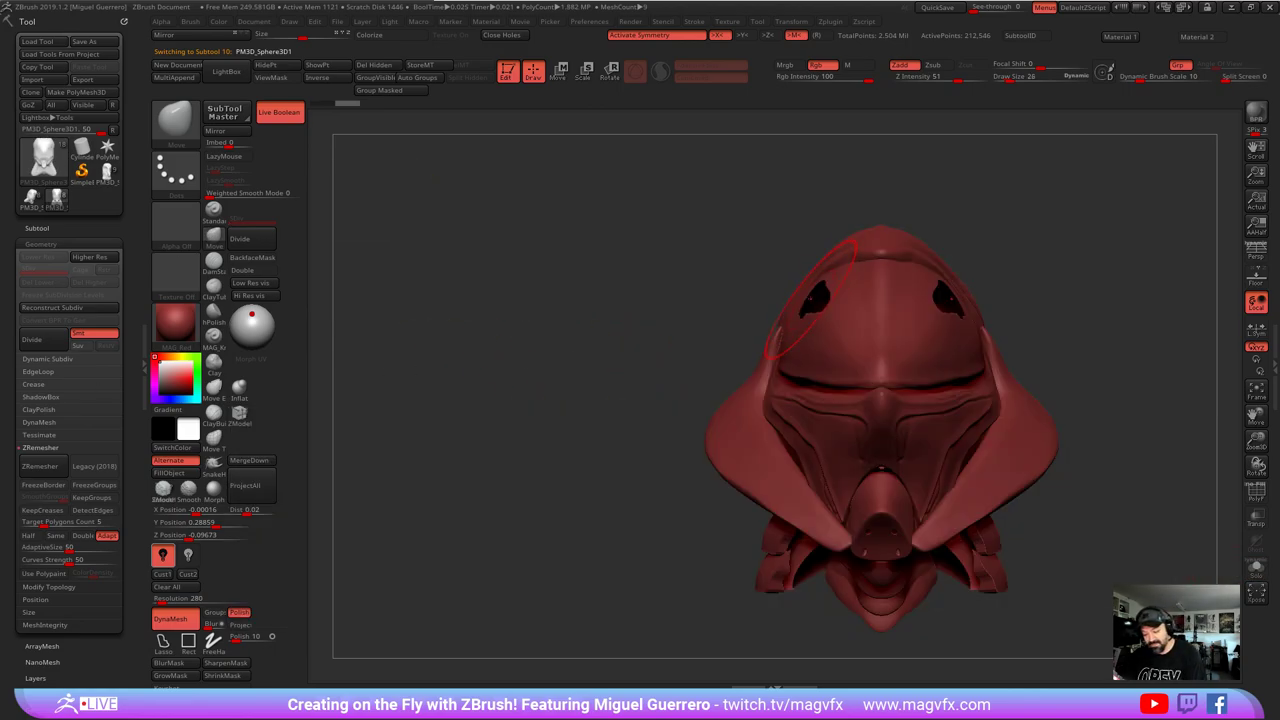
drag(808, 308, 820, 302)
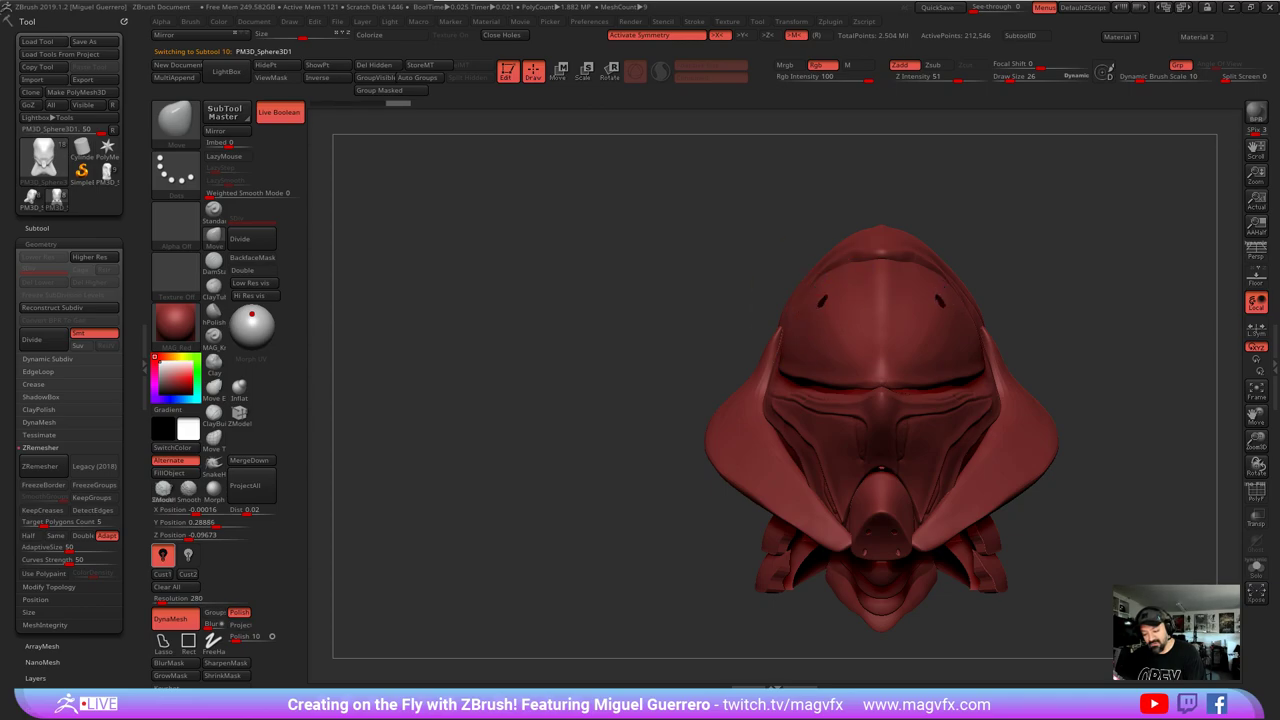
- Reselect the visor and switch the material to gw_maya_blinn
drag(570, 365, 768, 350)
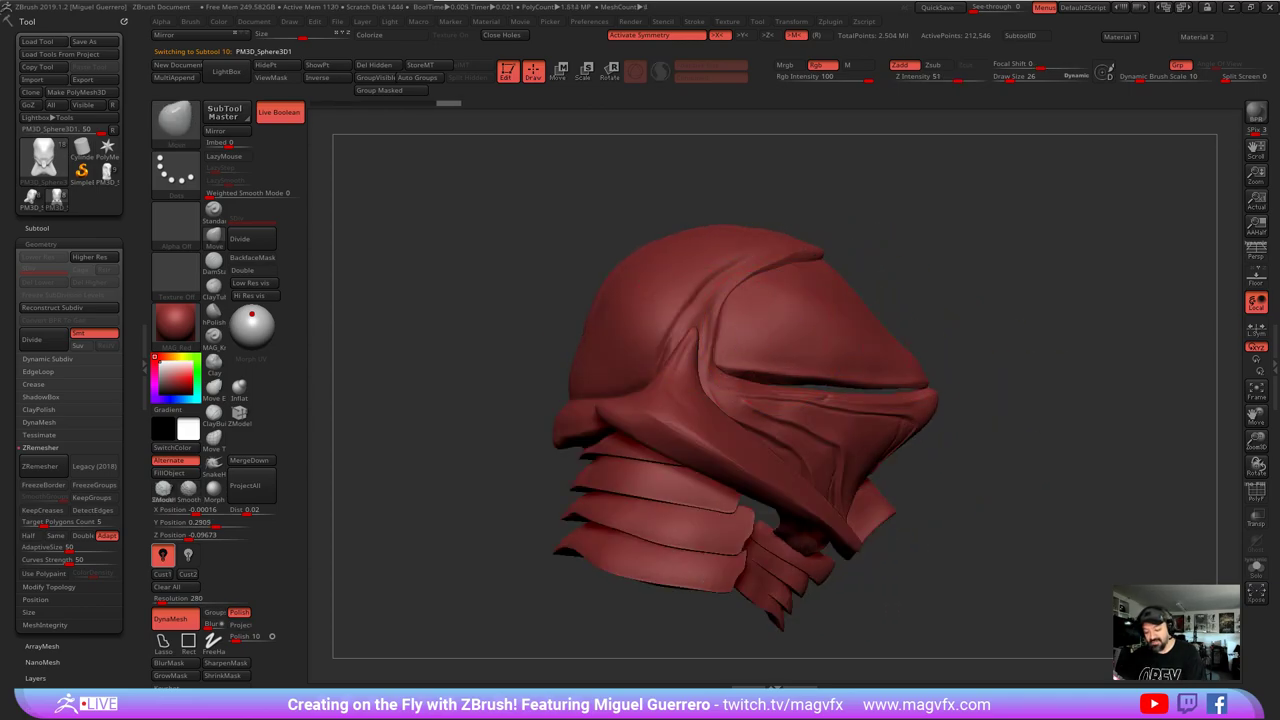
drag(890, 368, 829, 354)
alt+click(817, 349)
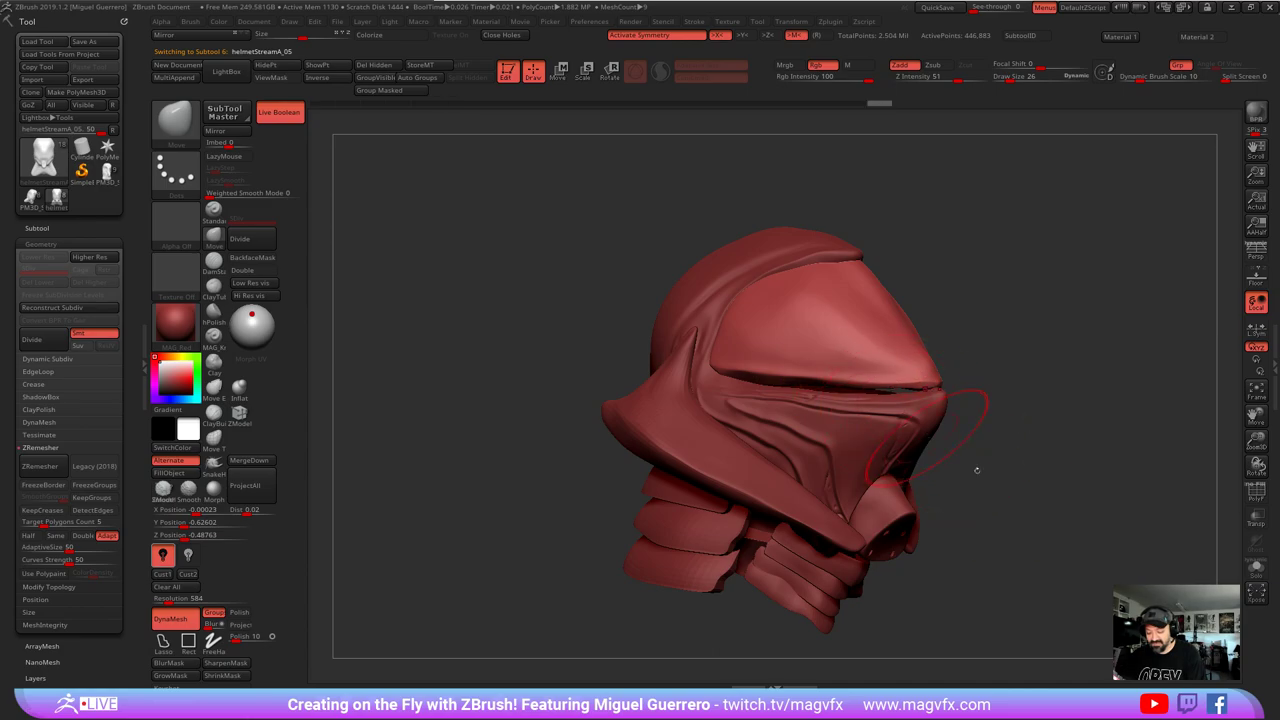
mouse_move(977, 470)
mouse_down()
mouse_move(972, 512)
mouse_move(975, 478)
mouse_up()
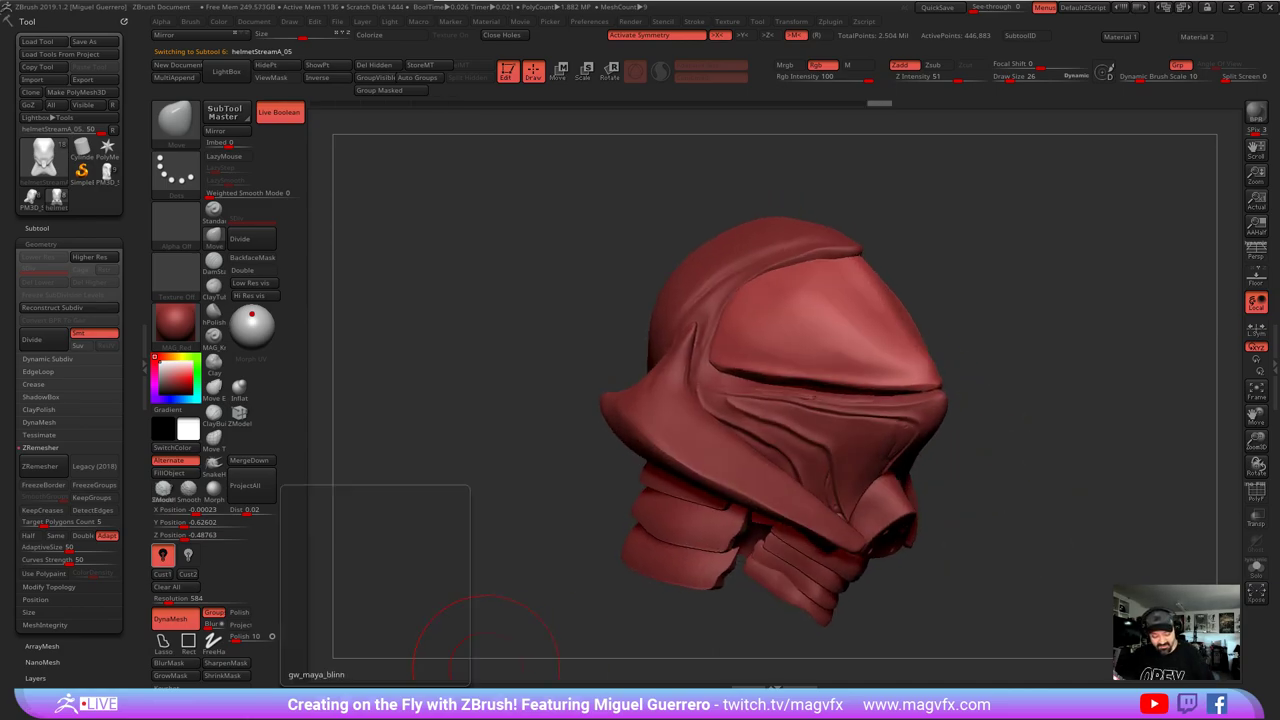
click(487, 668)
- Adjust the visor's lower rear corner with the Move brush at a reduced draw size of 14
drag(480, 498, 477, 526)
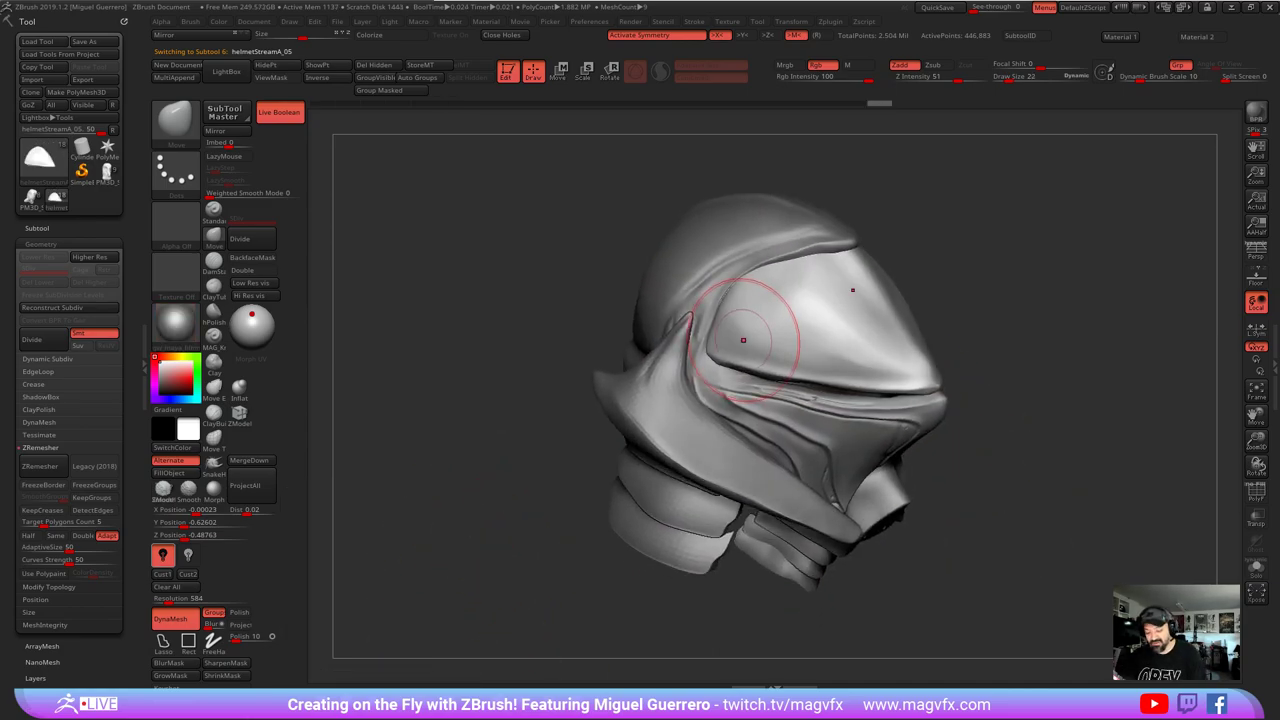
key([)
drag(720, 351, 734, 358)
- Define the visor's centre ridge from brow to lower edge with the DamStandard brush, and smooth parts of the line
mouse_move(549, 391)
mouse_down()
mouse_move(446, 409)
mouse_move(463, 417)
mouse_up()
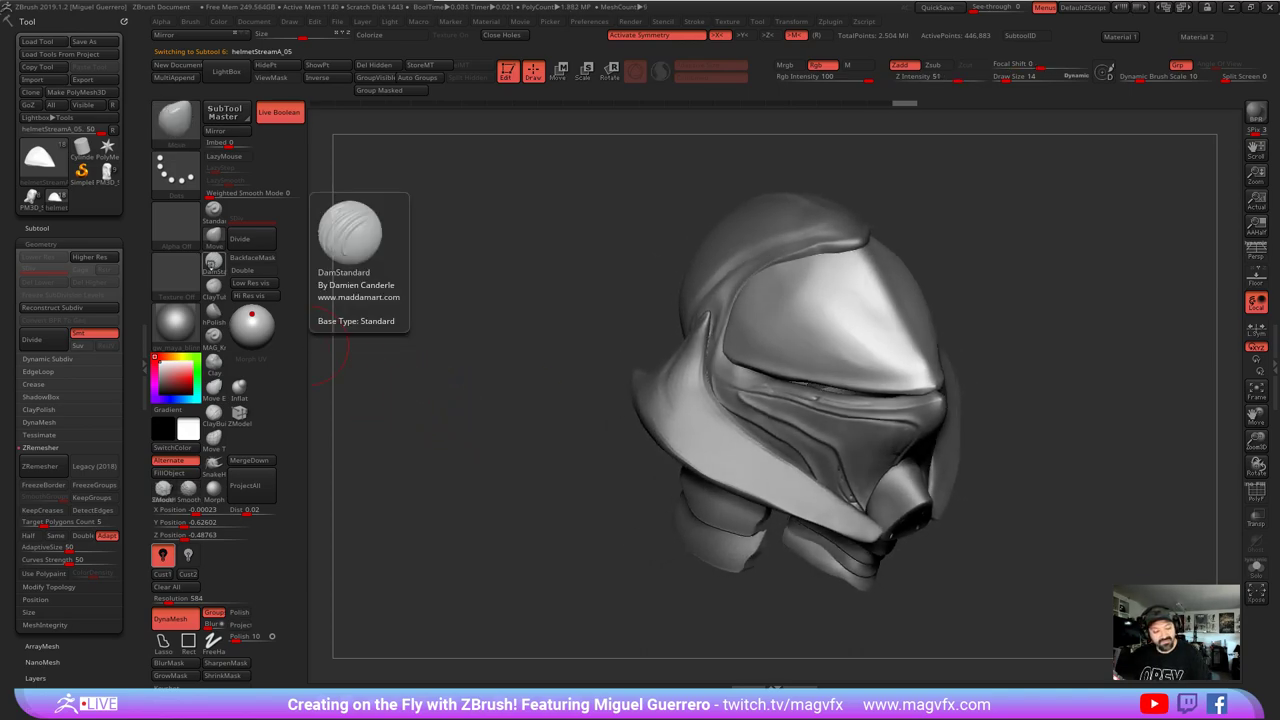
click(213, 262)
mouse_move(514, 369)
mouse_down()
mouse_move(577, 363)
mouse_move(857, 277)
mouse_up()
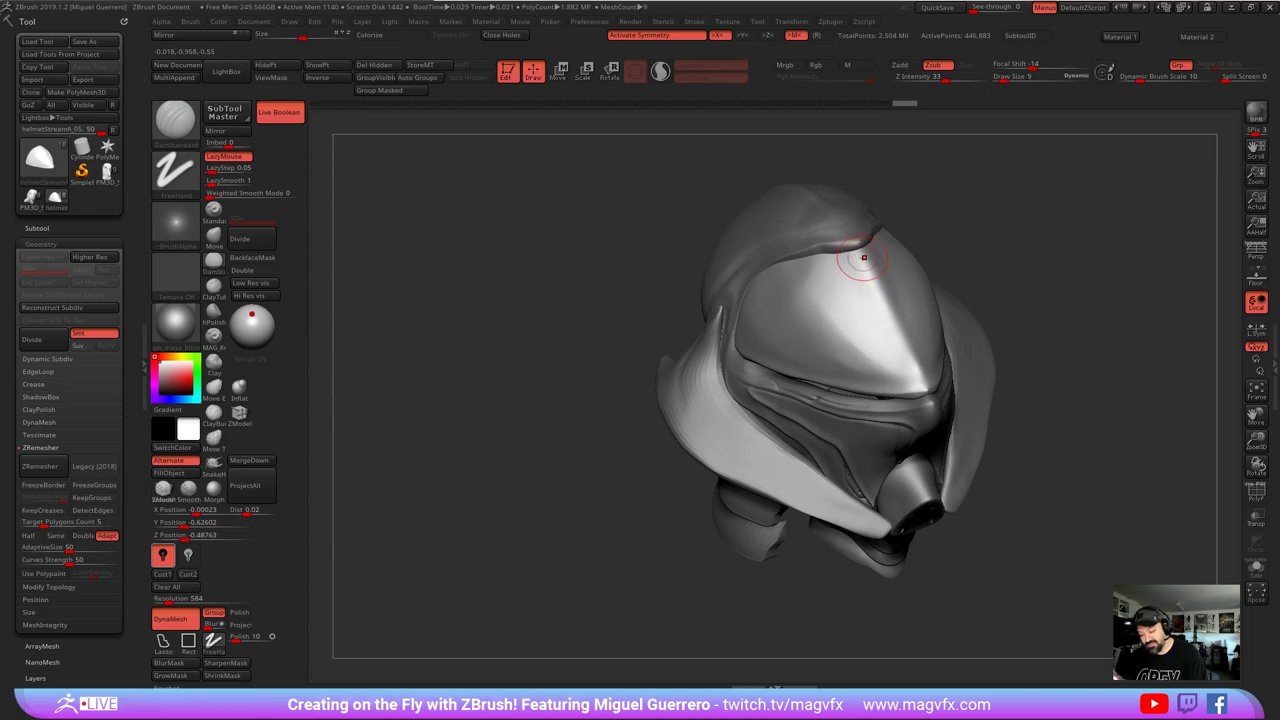
drag(589, 214, 609, 226)
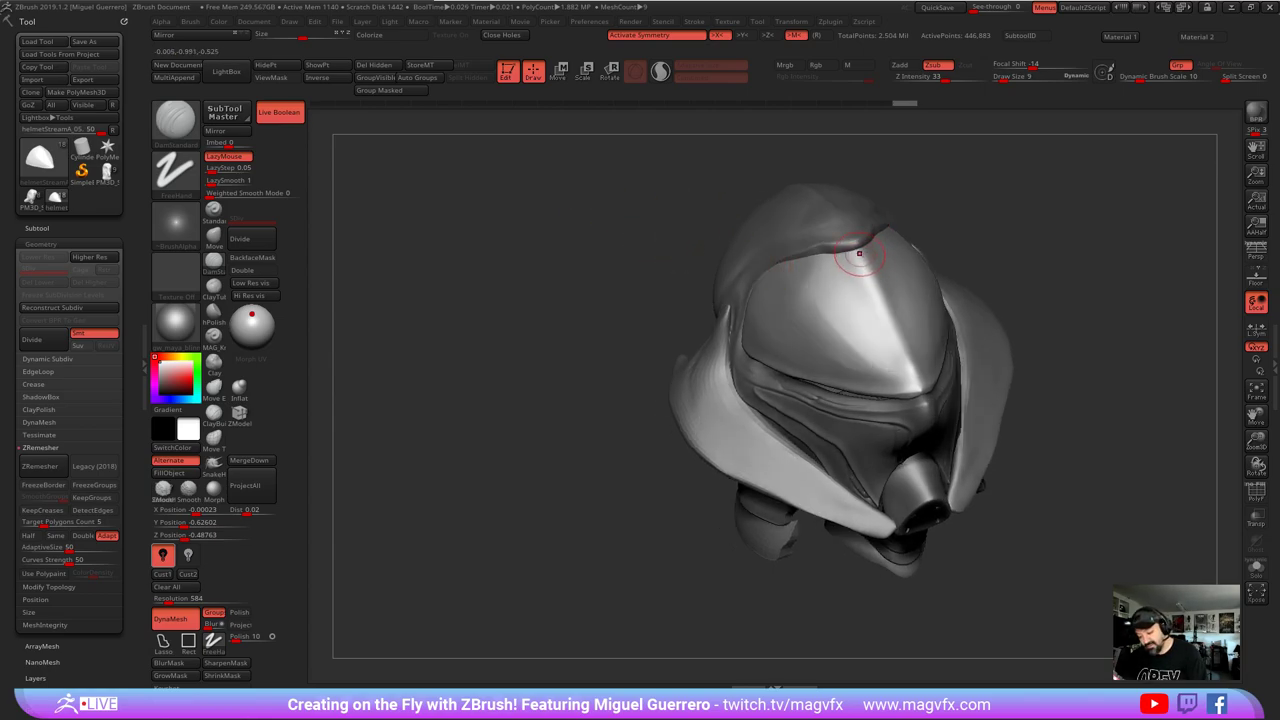
drag(858, 253, 920, 395)
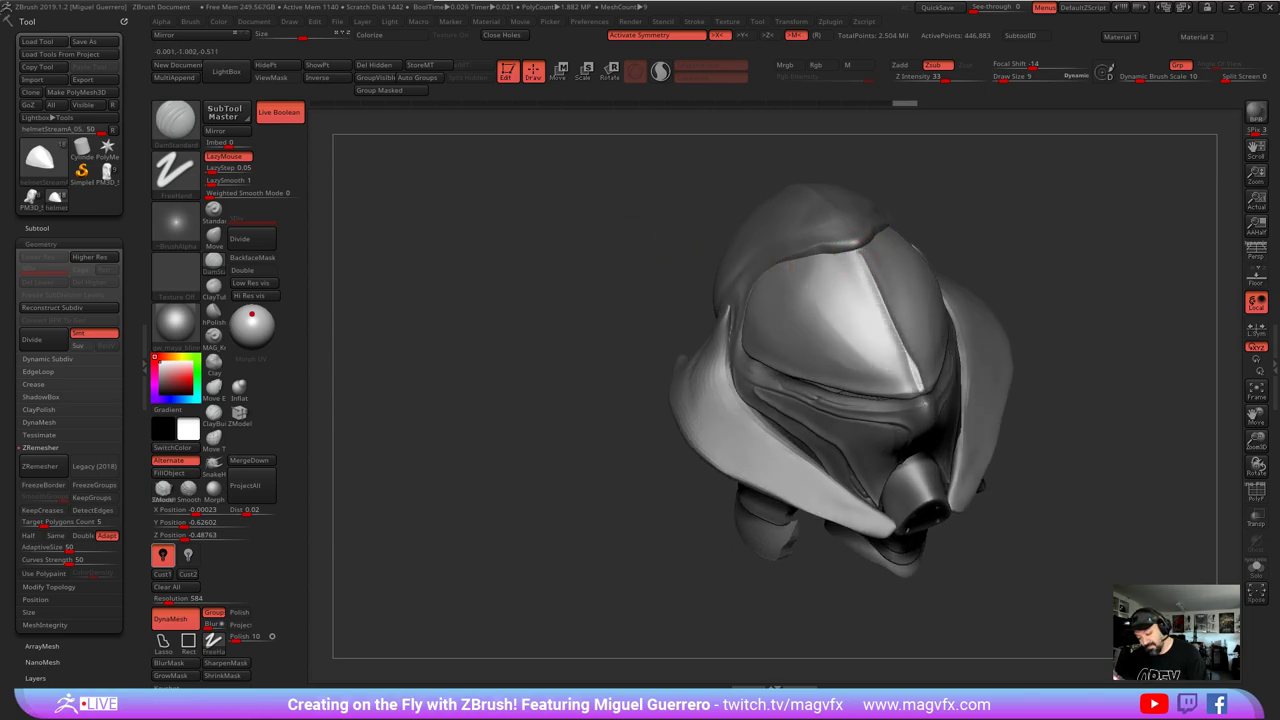
shift+drag(847, 236, 864, 262)
mouse_move(900, 342)
shift+mouse_down()
mouse_move(906, 371)
mouse_move(896, 355)
shift+mouse_up()
- Refine the visor's front profile from the side with the Move brush at draw size 22
drag(420, 360, 530, 309)
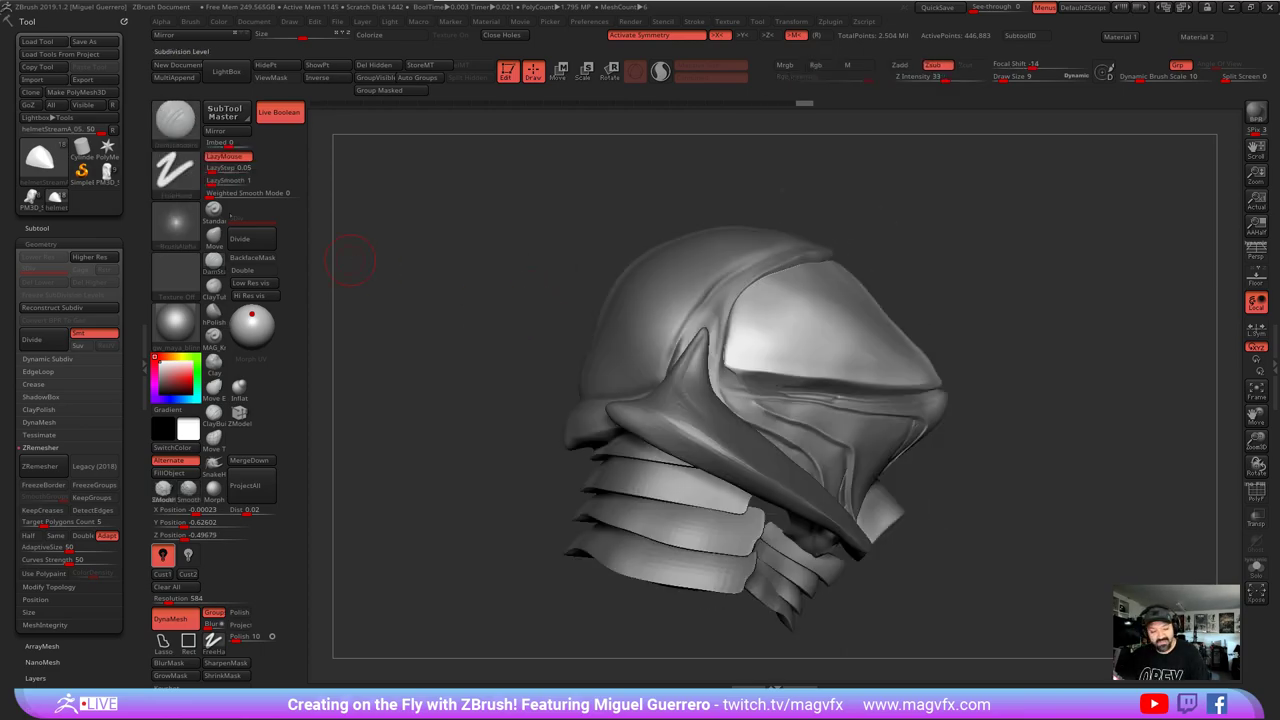
key(shift)
shift+drag(885, 315, 908, 333)
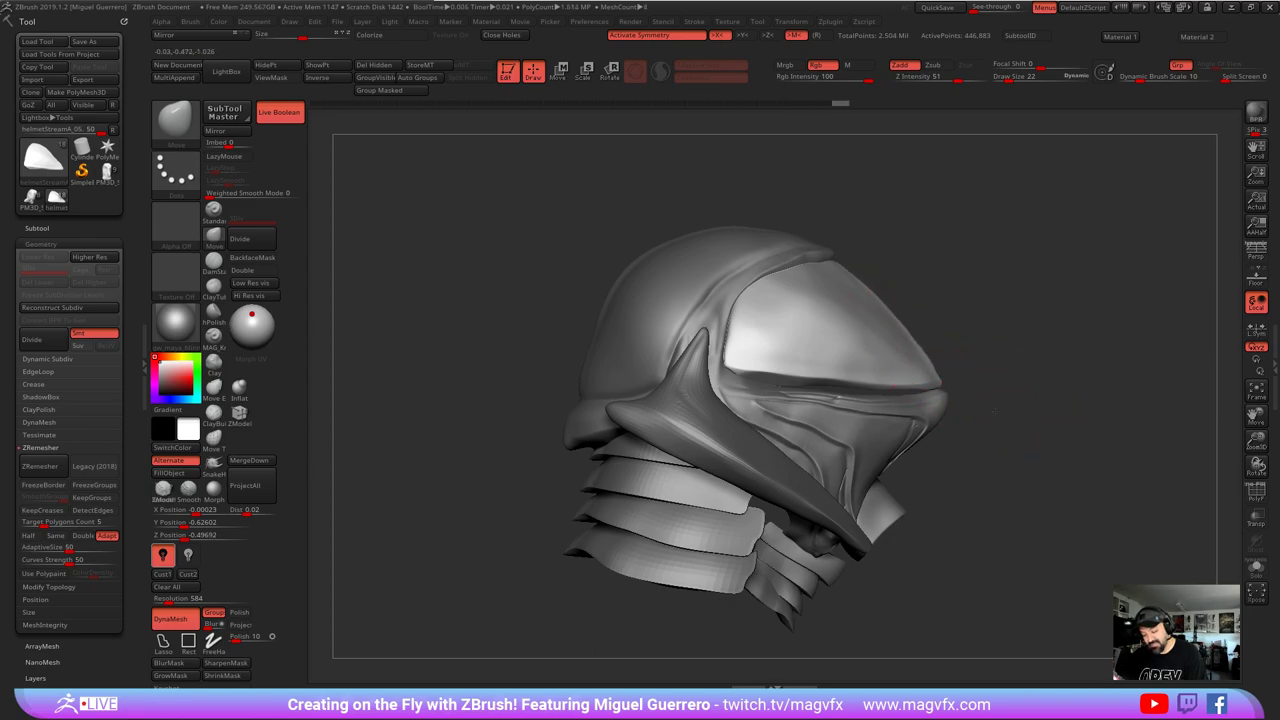
- Apply the Polish By Features deformation to the visor repeatedly, raising the strength to 100
mouse_move(1040, 345)
mouse_down()
mouse_move(965, 375)
mouse_move(491, 391)
mouse_up()
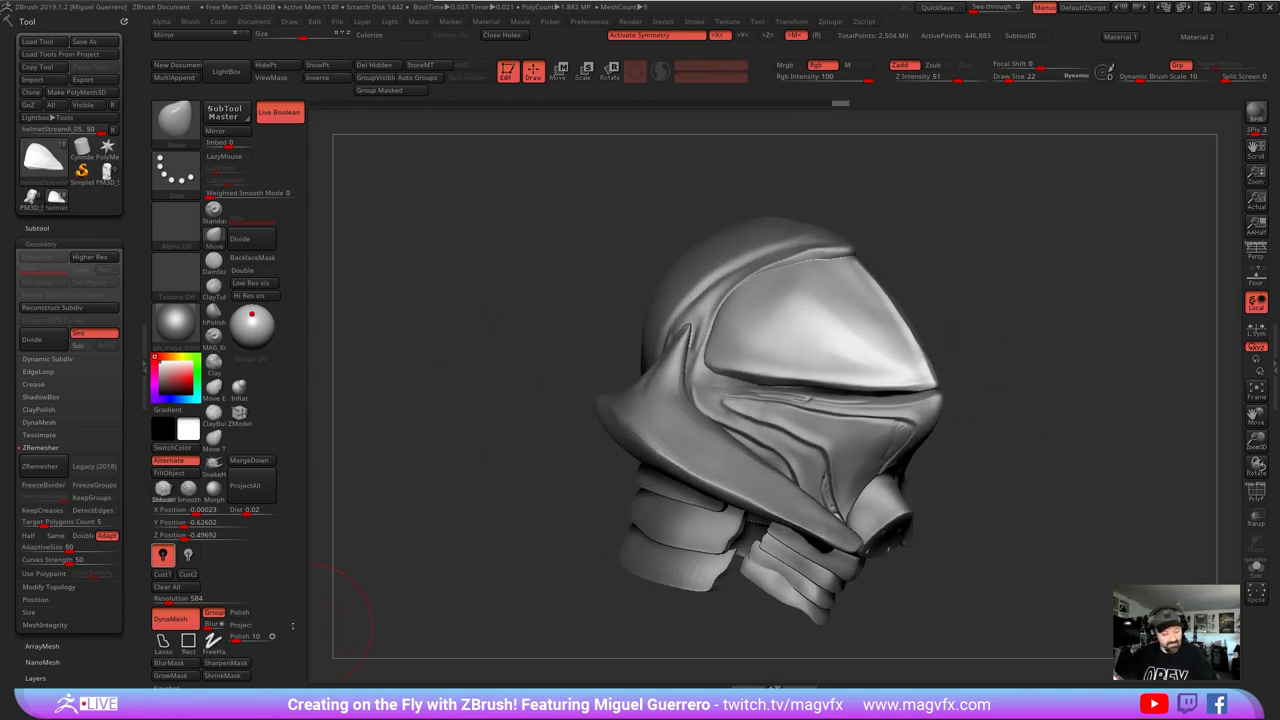
scroll(9, 662, down, 4)
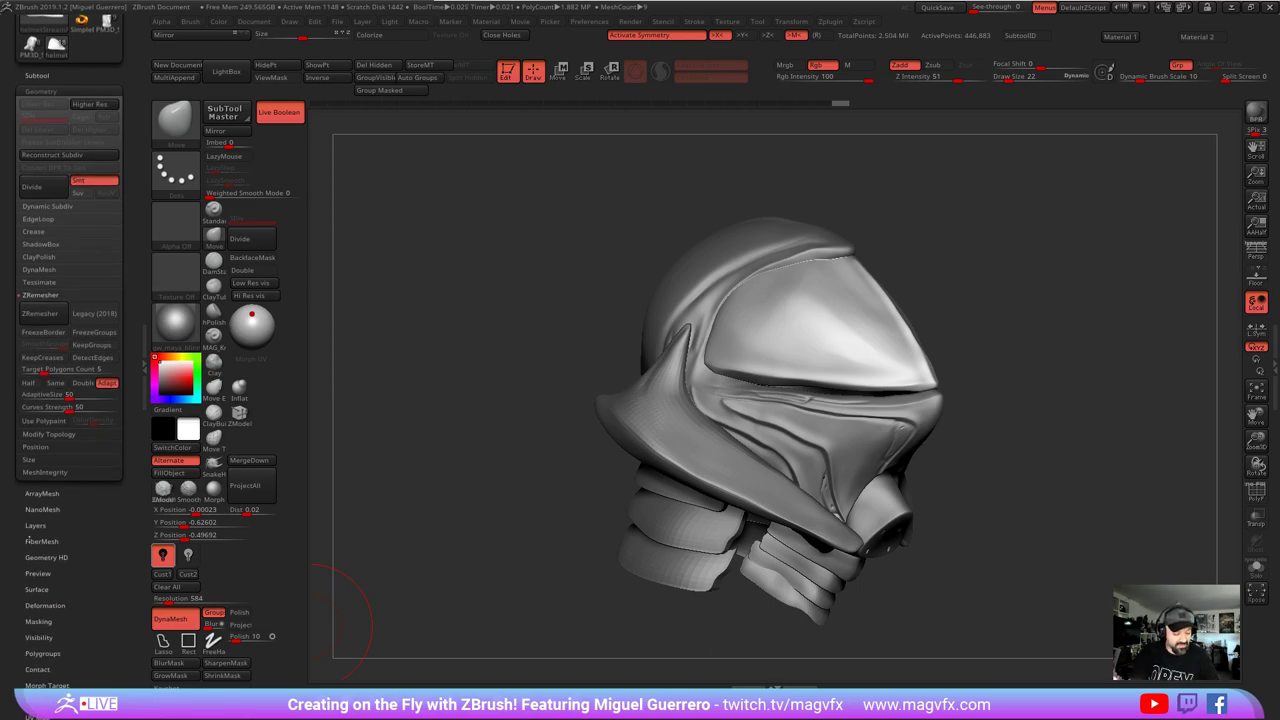
click(30, 605)
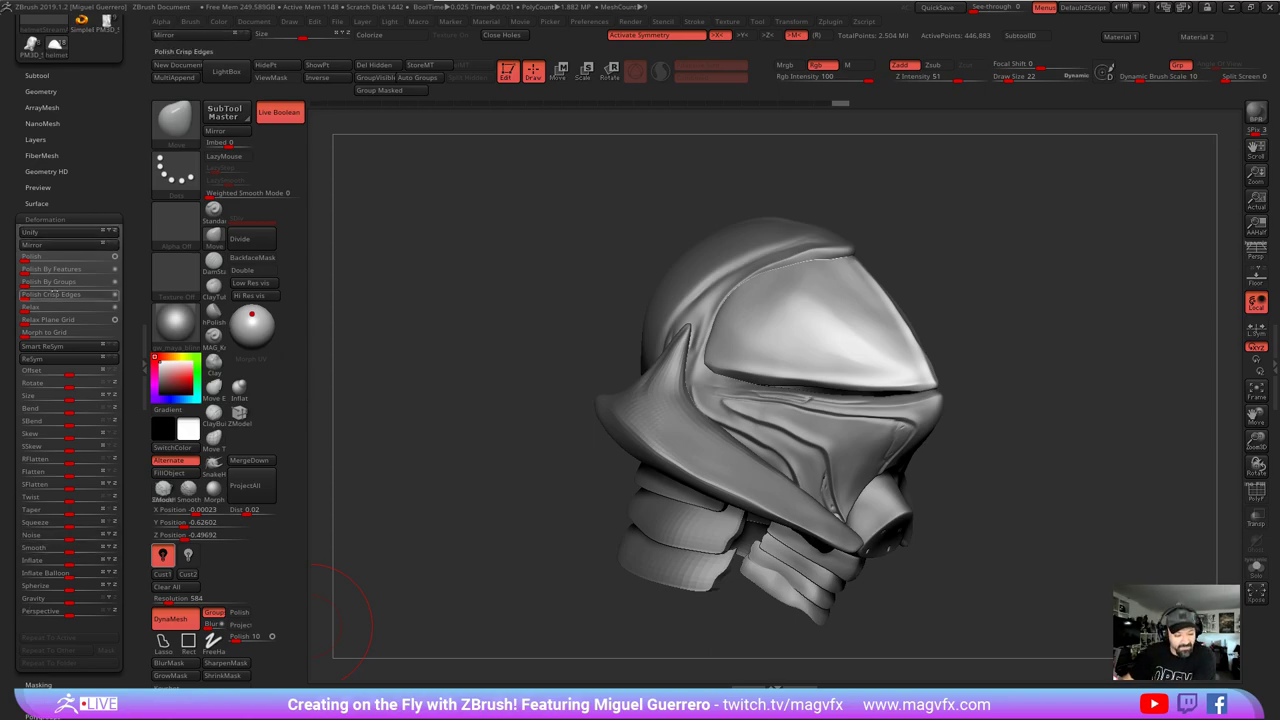
click(85, 270)
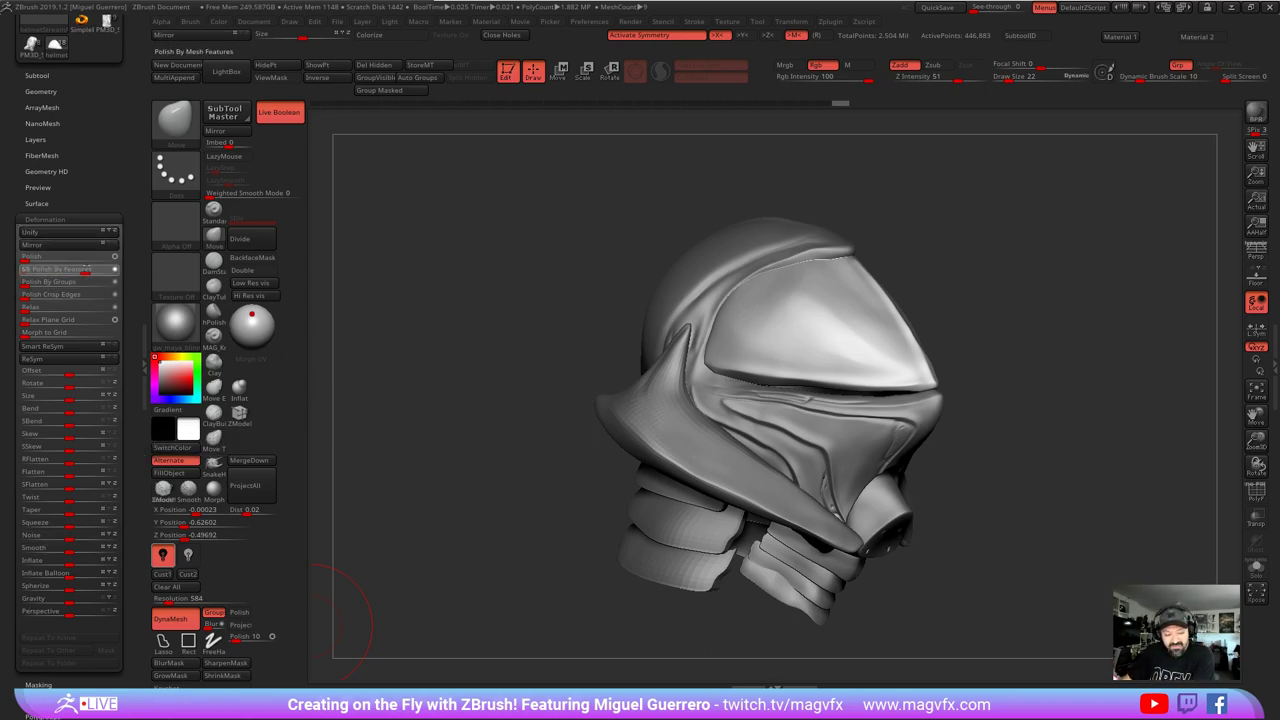
drag(120, 264, 498, 268)
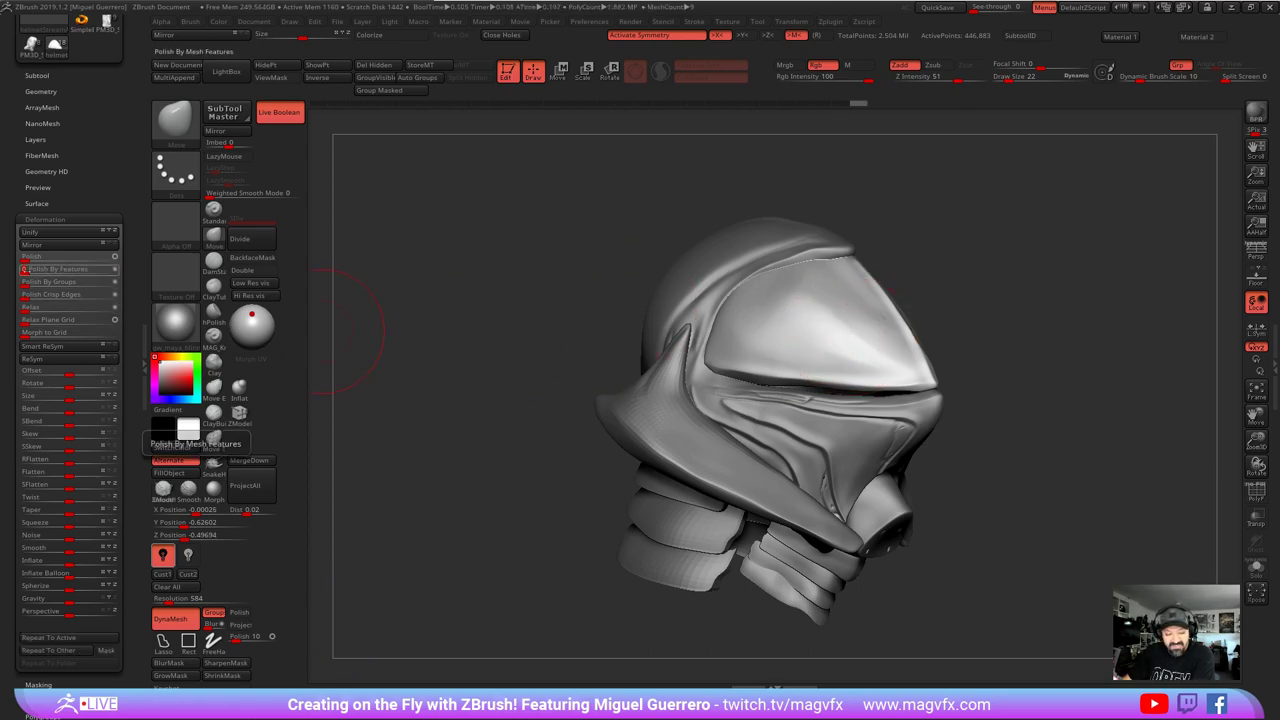
drag(22, 269, 115, 270)
drag(22, 269, 117, 273)
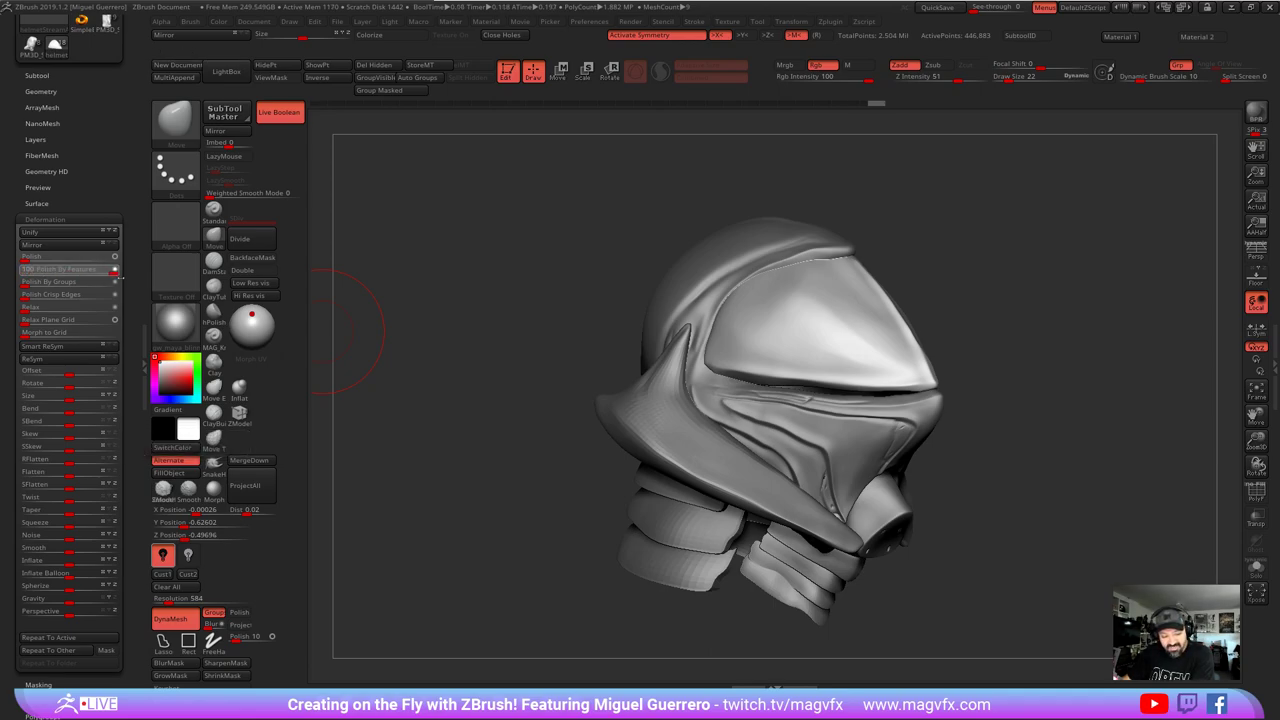
- Apply the Polish Crisp Edges deformation to the visor and display its polyframe
drag(426, 283, 452, 284)
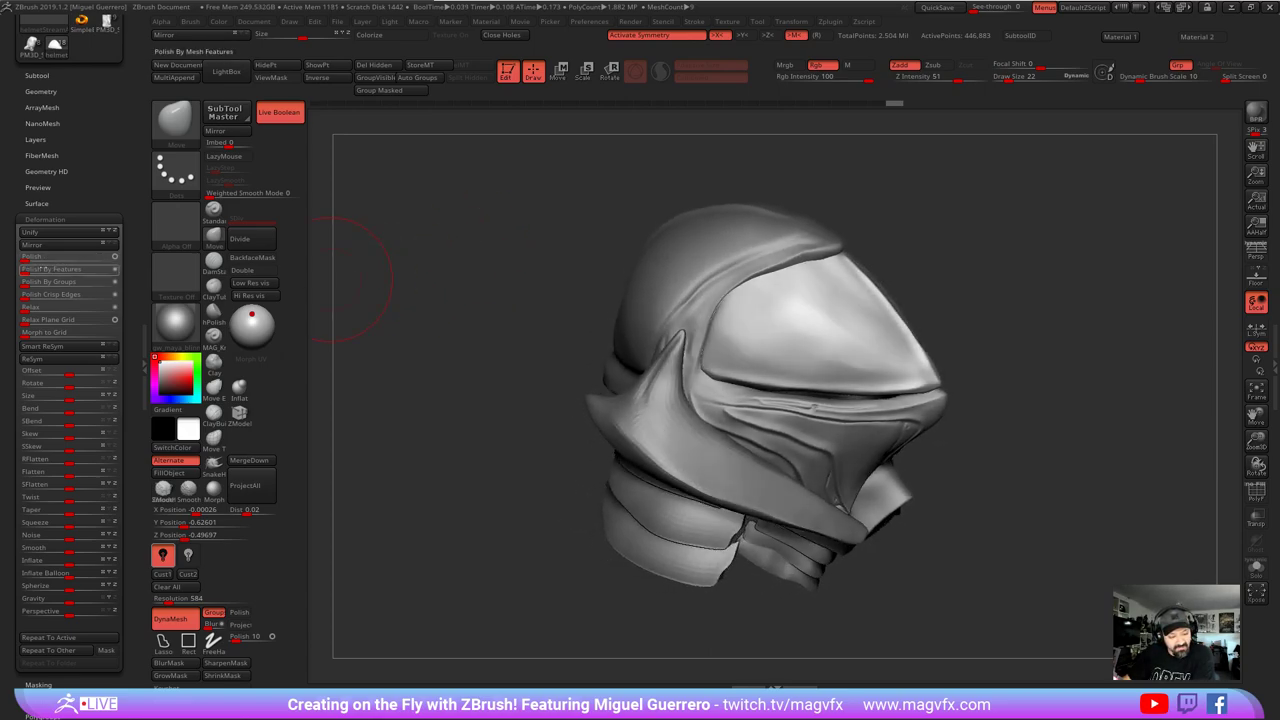
drag(28, 297, 117, 297)
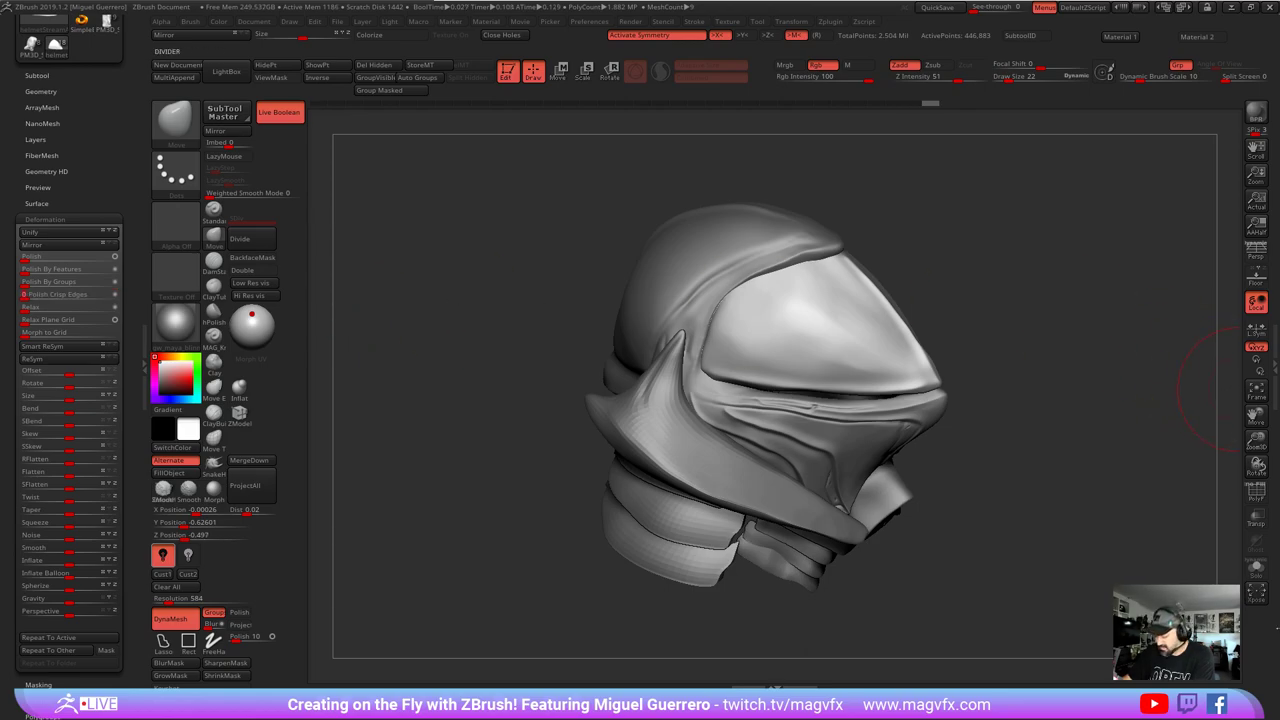
click(1256, 568)
click(1256, 568)
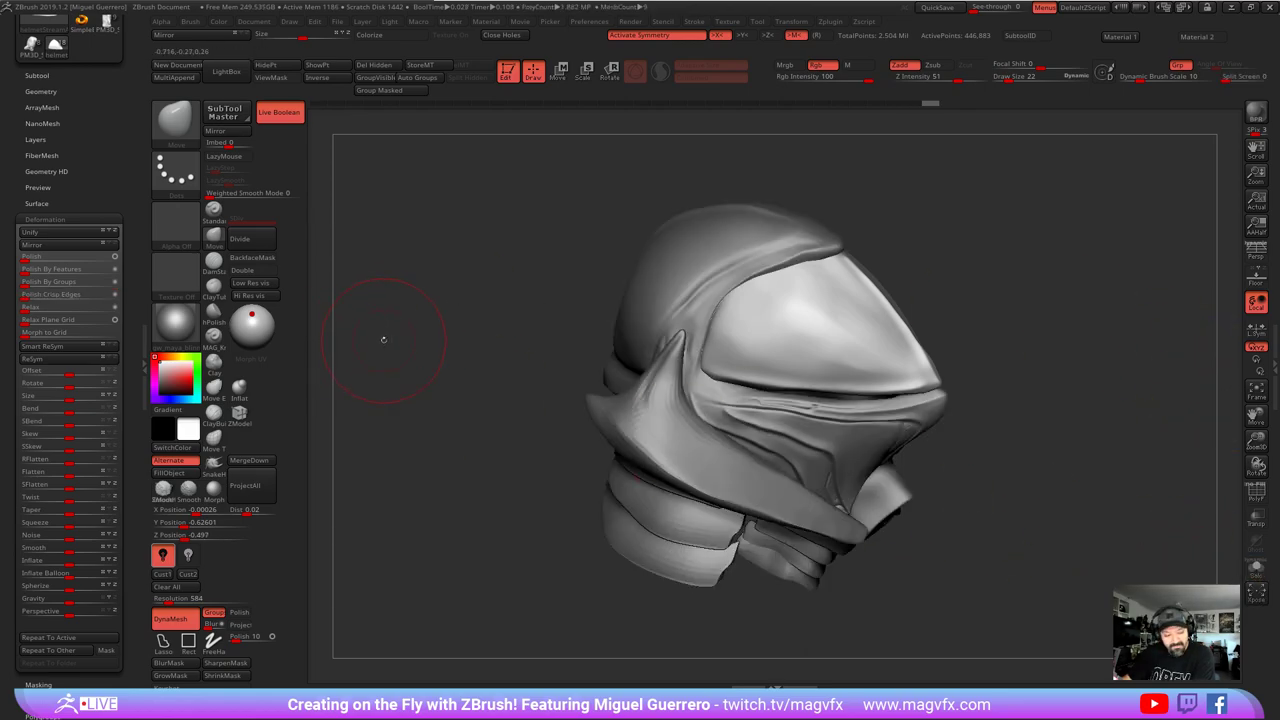
click(1256, 493)
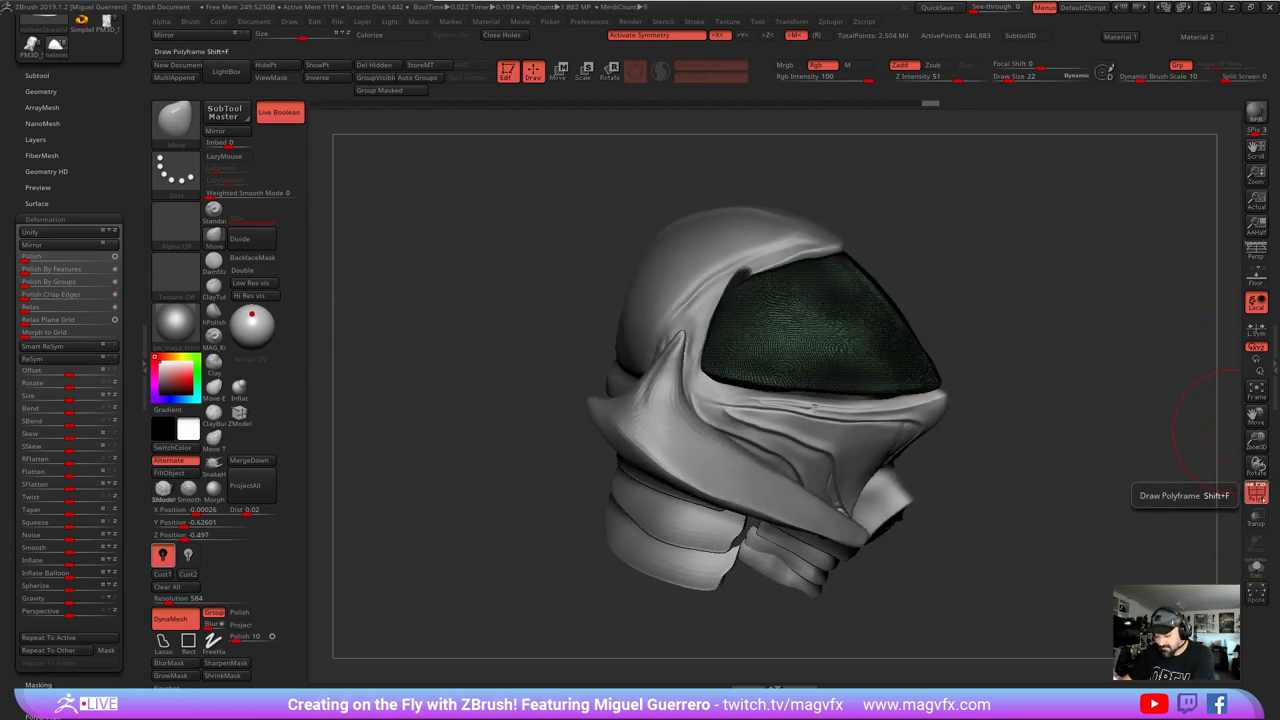
- Hide the polyframe and re-DynaMesh the visor at resolution 344, checking the new mesh density
click(1256, 493)
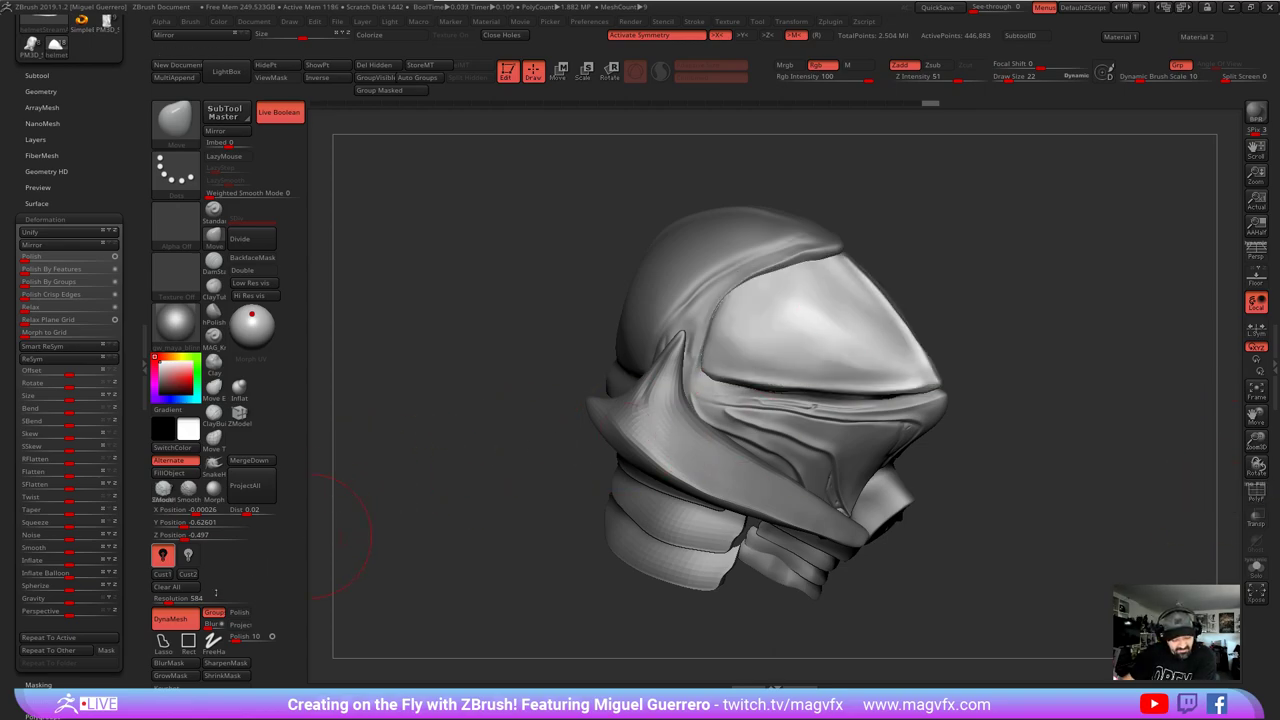
drag(170, 600, 162, 601)
ctrl+drag(443, 499, 475, 551)
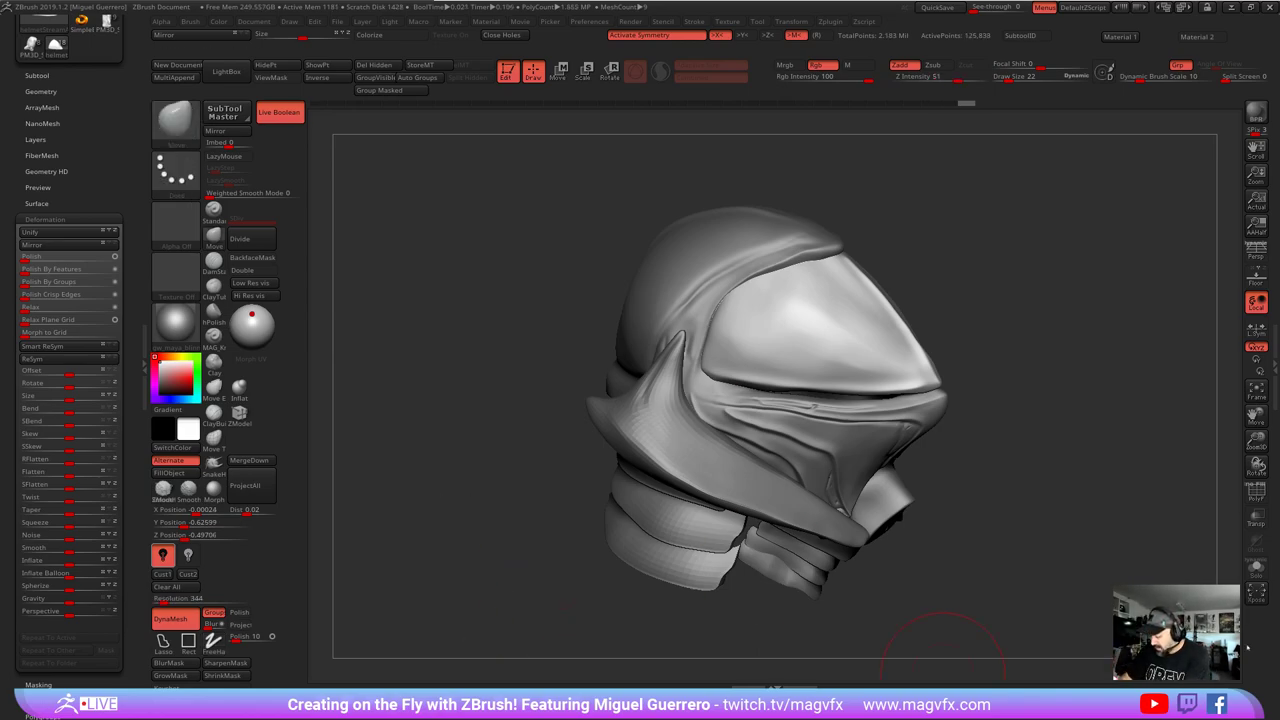
click(1256, 492)
click(1256, 492)
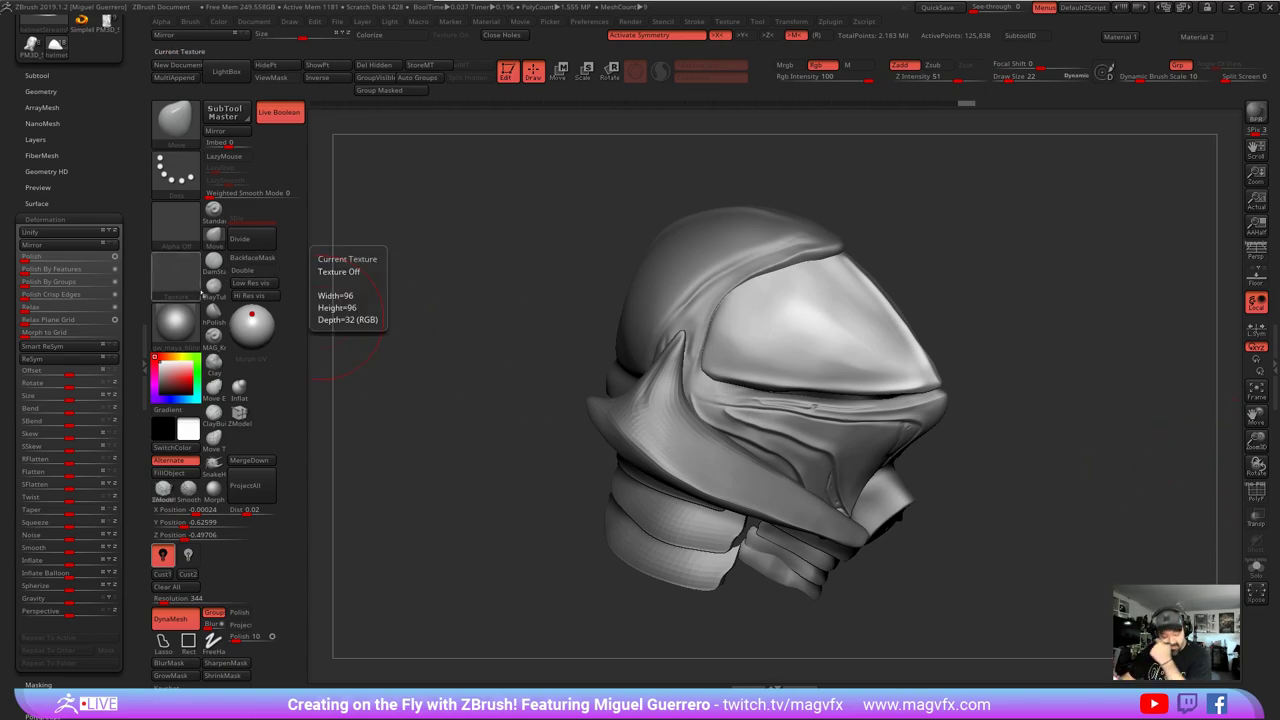
- With Live Boolean off, apply the Polish Crisp Edges deformation to the visor and smooth its centre ridge
click(289, 114)
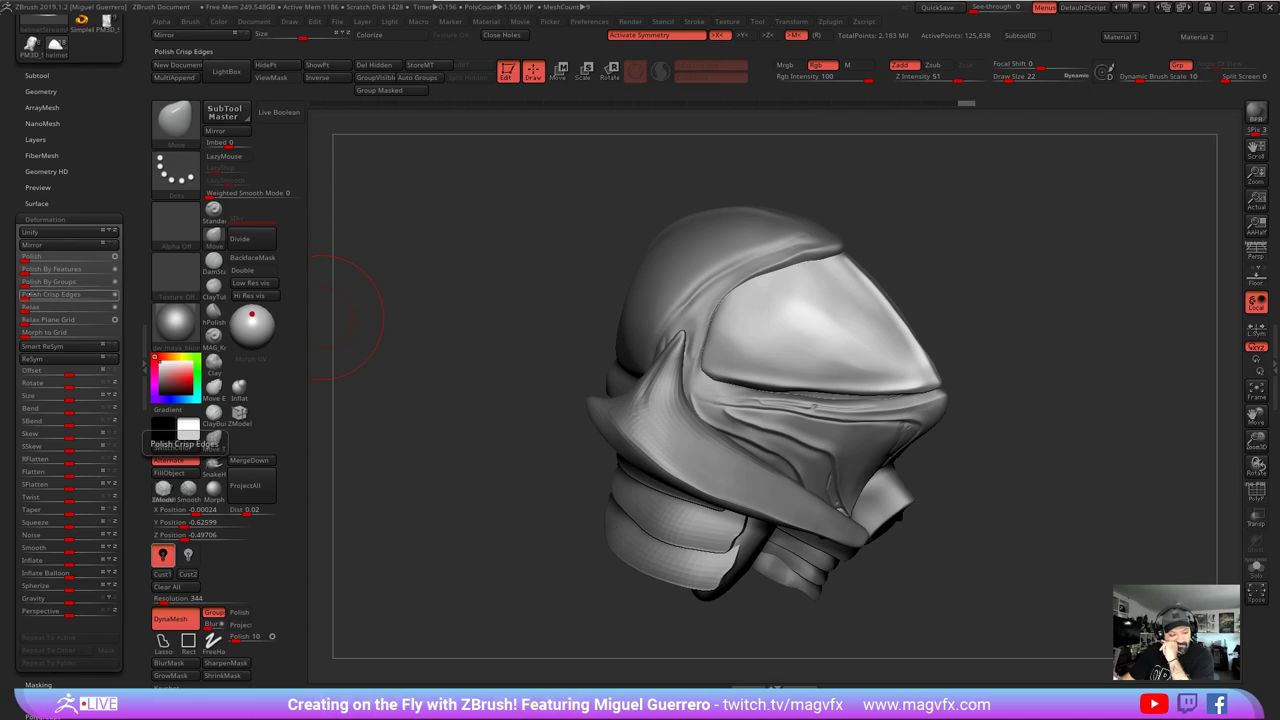
drag(34, 296, 116, 295)
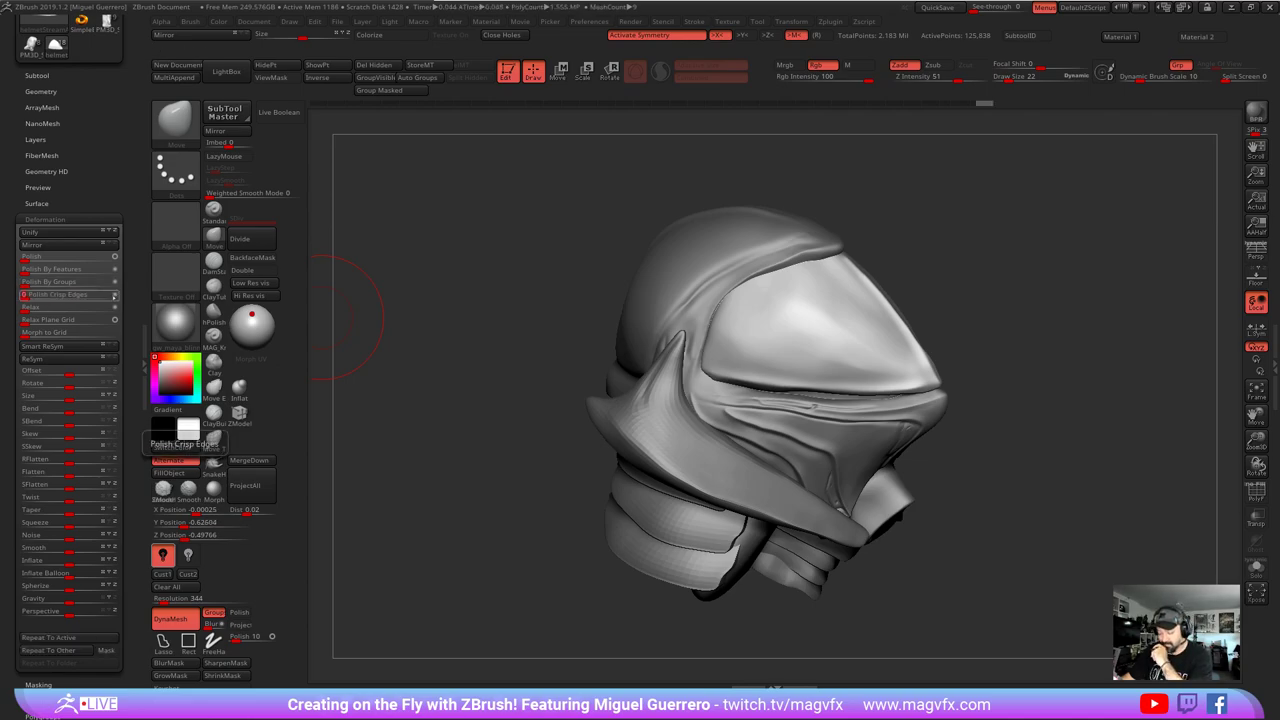
mouse_move(560, 320)
mouse_down()
mouse_move(440, 385)
mouse_move(395, 388)
mouse_up()
drag(666, 383, 712, 378)
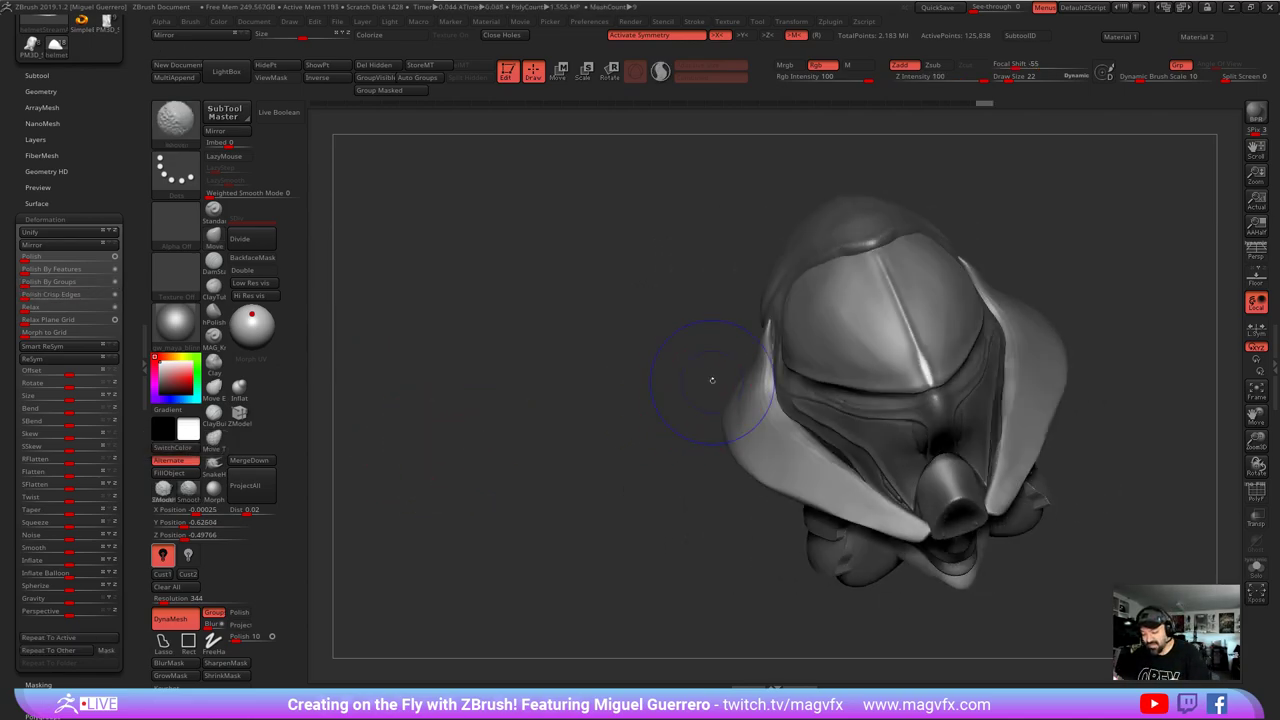
alt+click(918, 350)
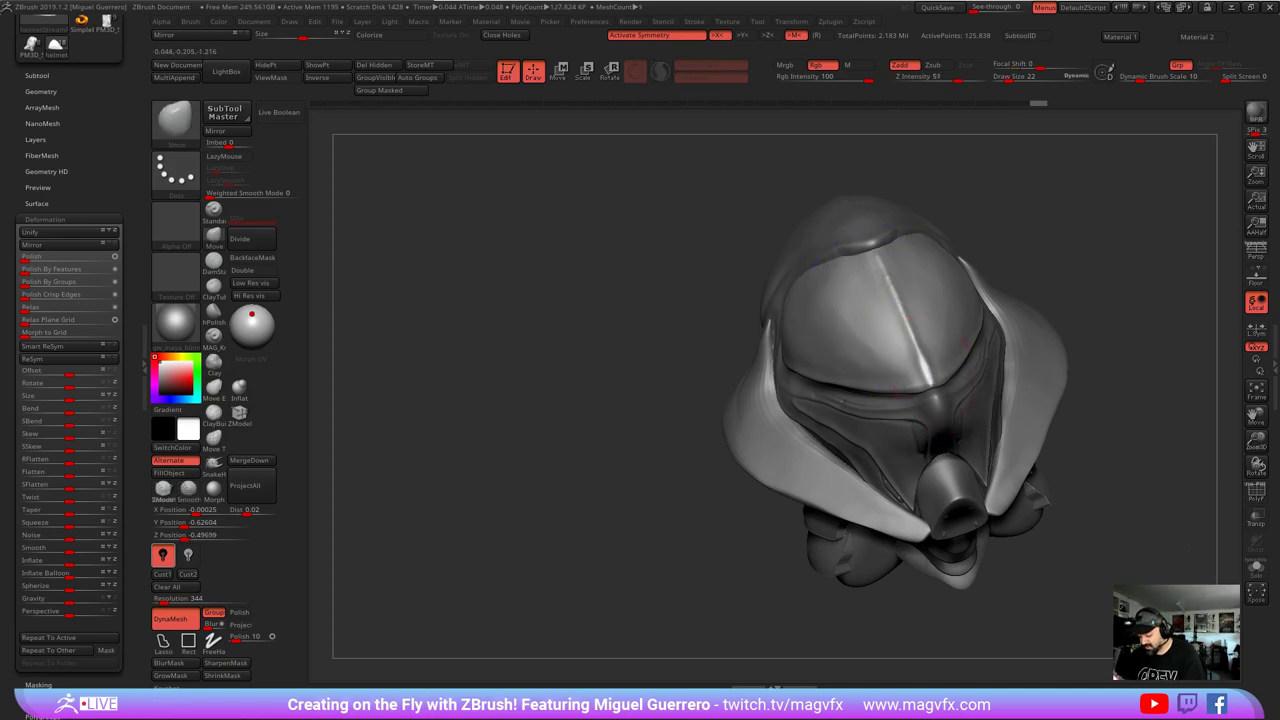
- Isolate the visor in Solo mode and mask along the side face's lower edge
click(1256, 567)
drag(510, 410, 644, 400)
key(ctrl)
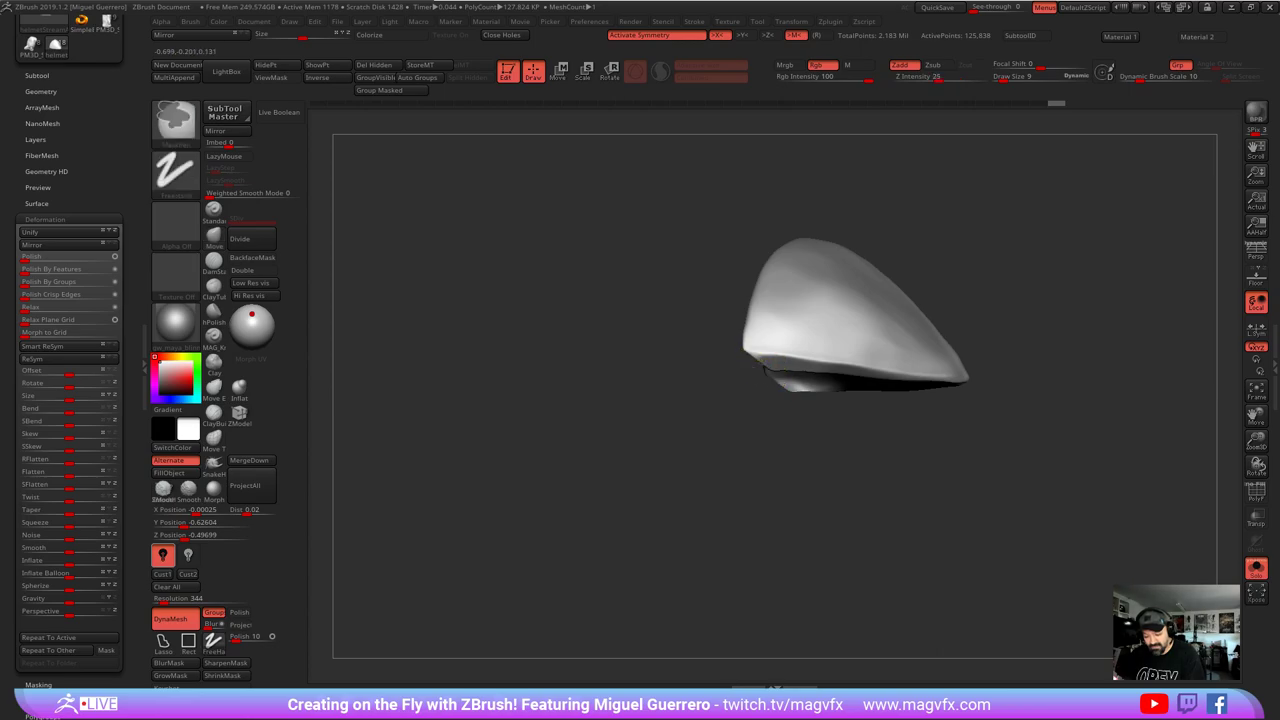
ctrl+drag(748, 351, 972, 381)
mouse_move(1000, 420)
mouse_down()
mouse_move(979, 401)
mouse_move(752, 352)
mouse_move(699, 376)
mouse_up()
drag(678, 390, 698, 435)
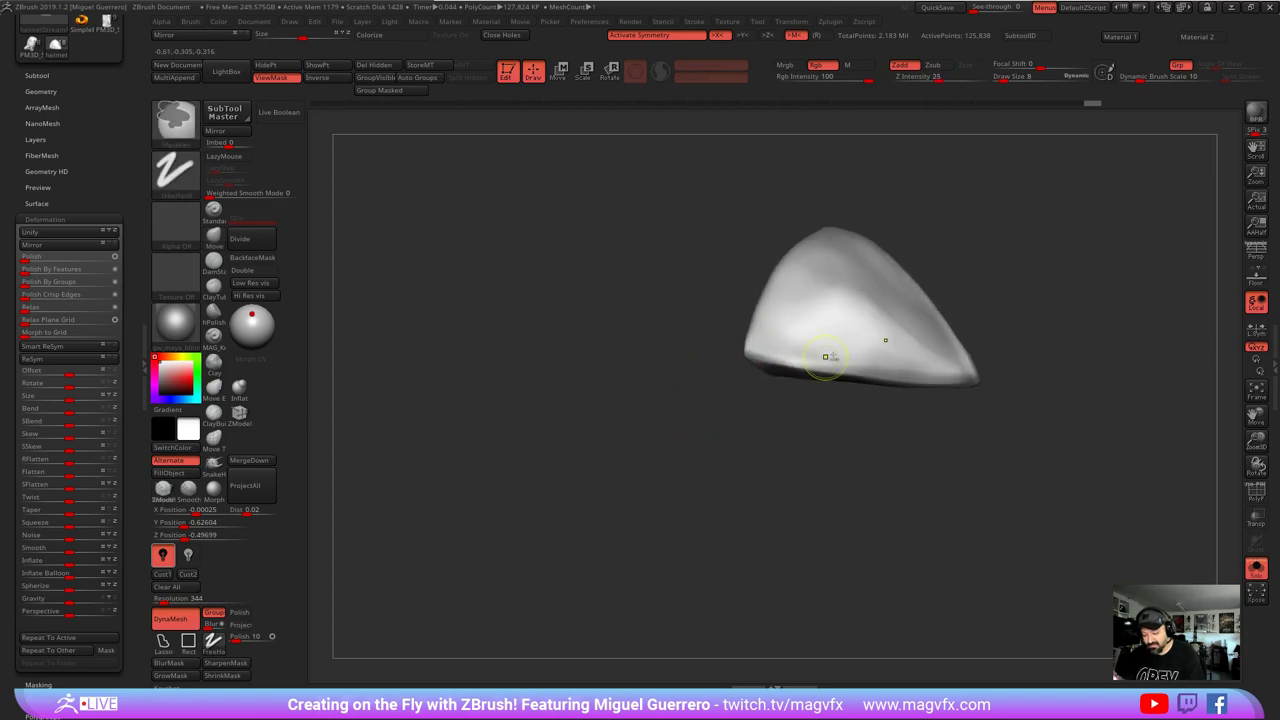
mouse_move(826, 358)
ctrl+mouse_down()
mouse_move(950, 374)
mouse_move(843, 361)
ctrl+mouse_up()
mouse_move(712, 431)
mouse_down()
mouse_move(688, 382)
mouse_move(662, 392)
mouse_up()
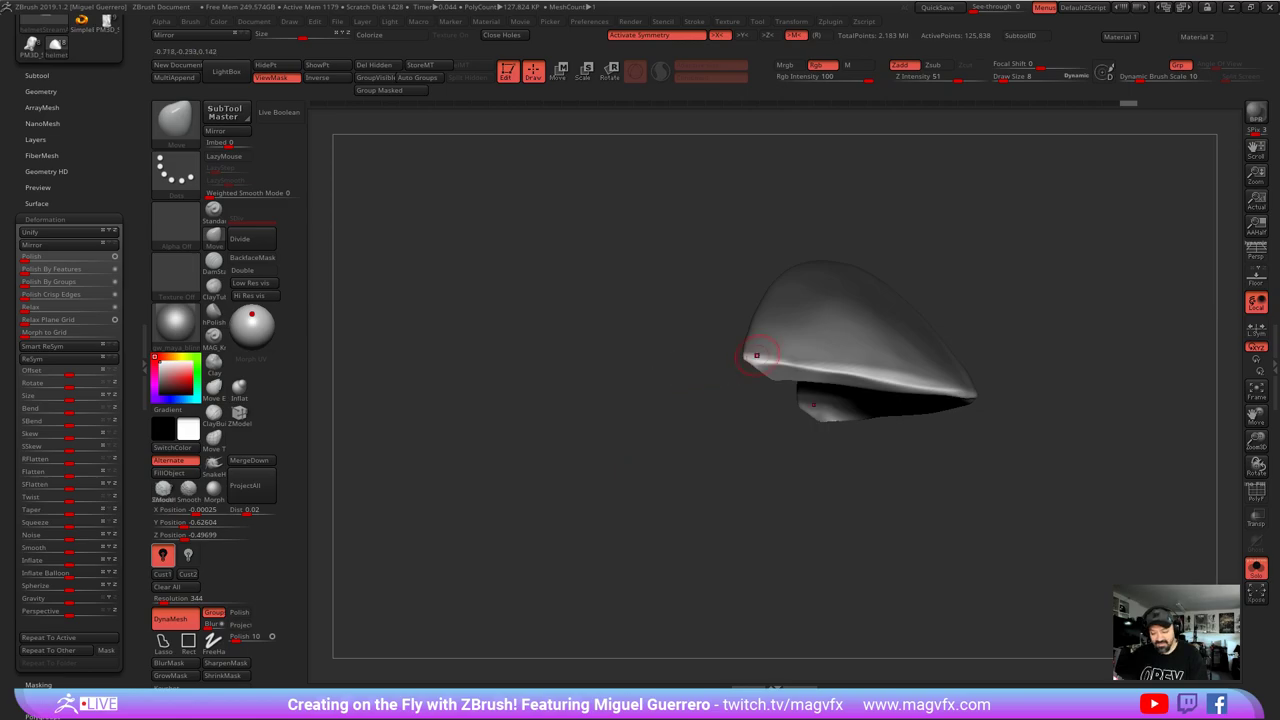
- Flatten the visor's lower rim with the hPolish brush at draw size 22 and Z intensity 37
drag(568, 402, 549, 393)
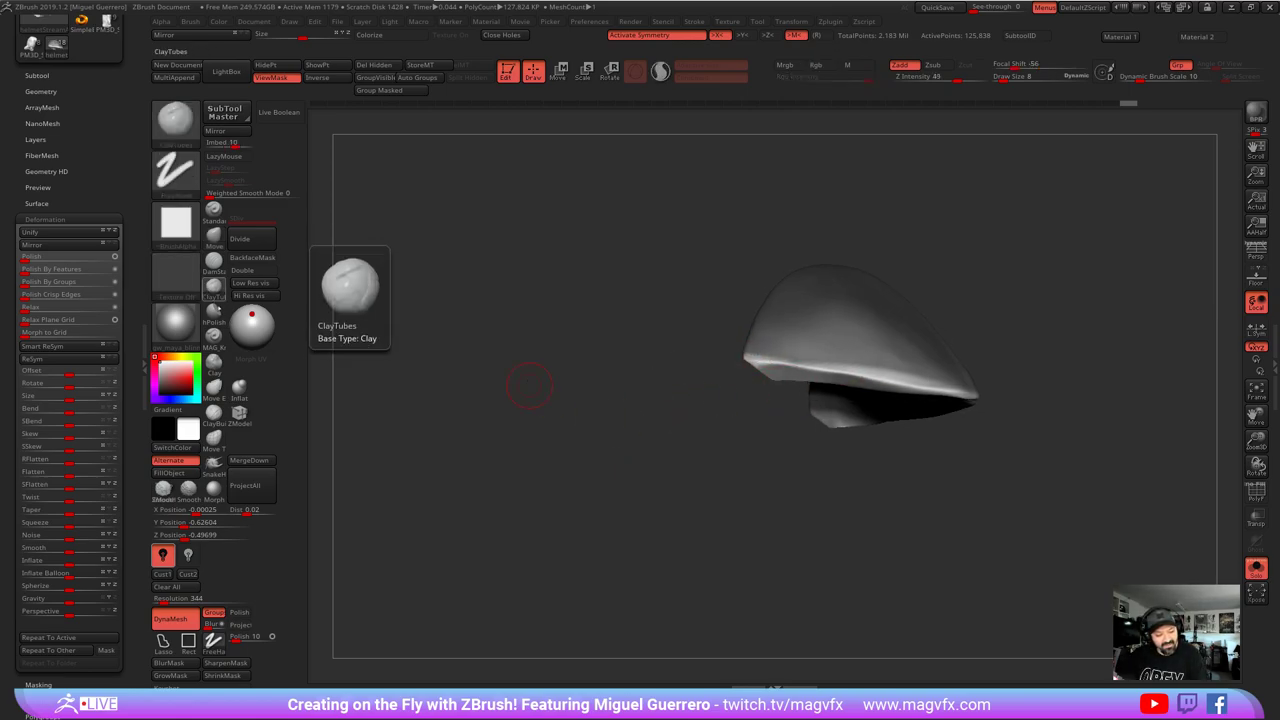
click(213, 311)
drag(534, 394, 535, 388)
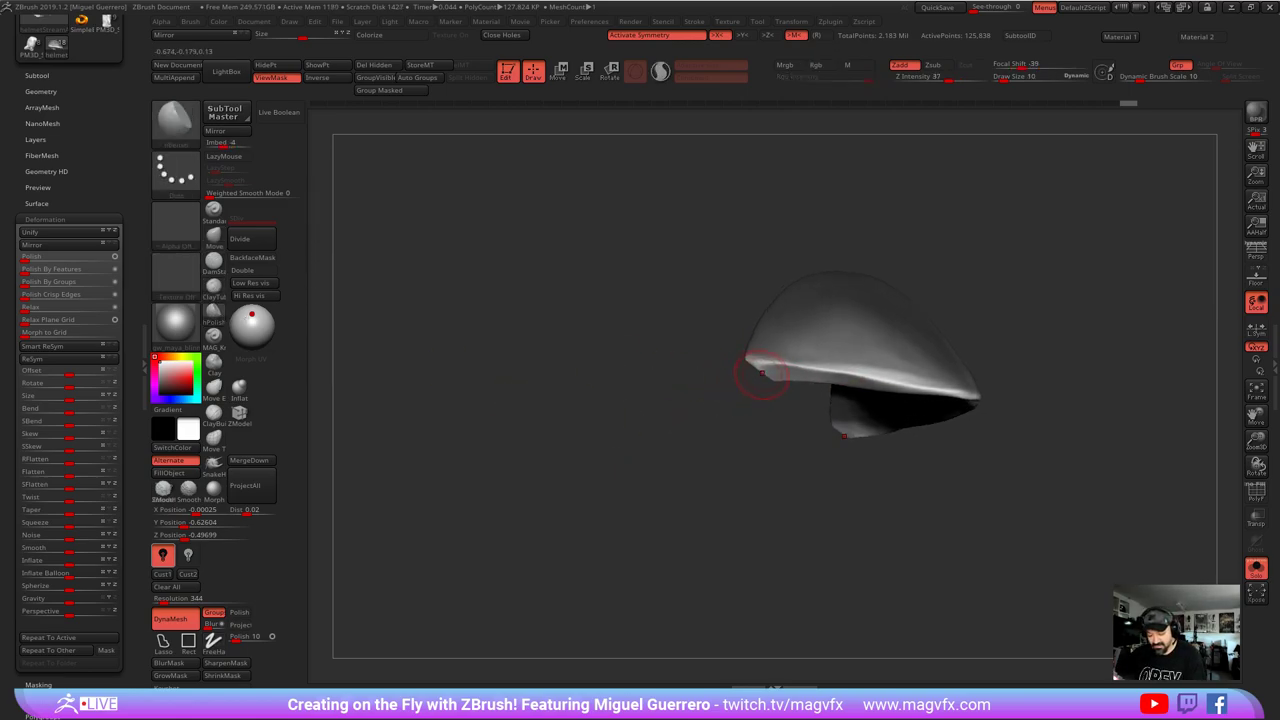
drag(836, 372, 930, 387)
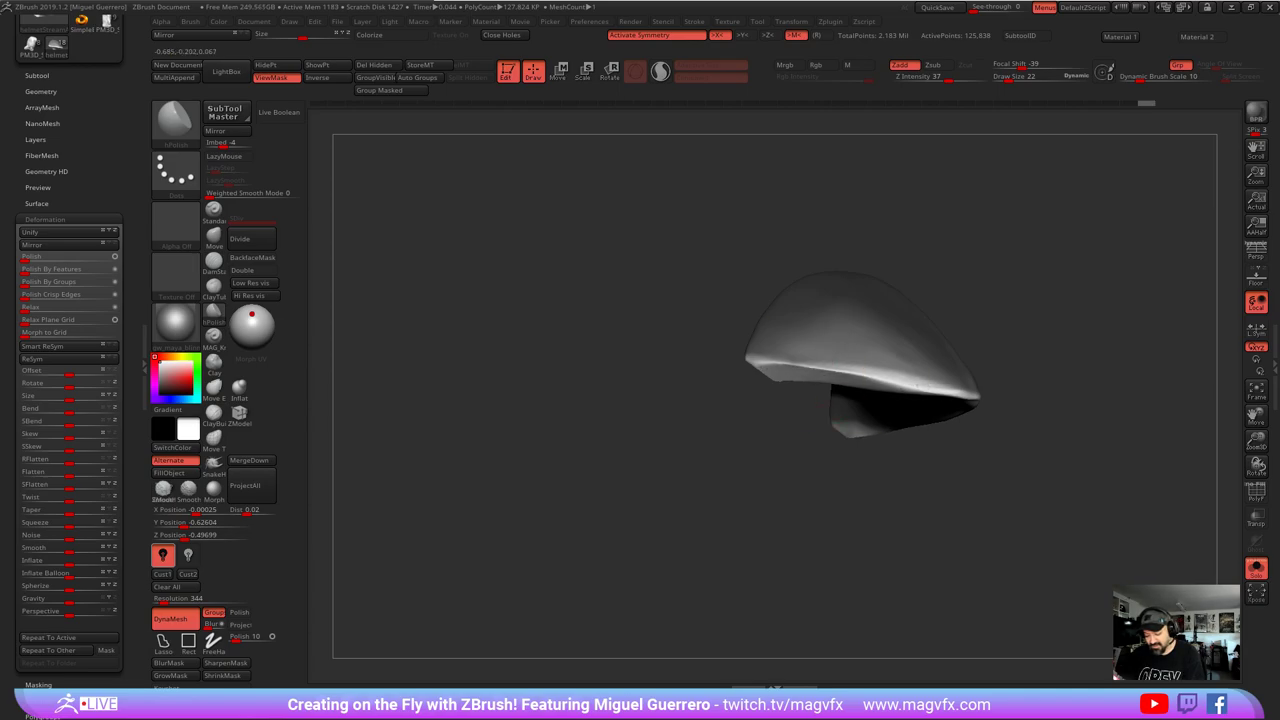
mouse_move(842, 375)
mouse_down()
mouse_move(926, 387)
mouse_move(900, 405)
mouse_move(943, 386)
mouse_move(968, 395)
mouse_up()
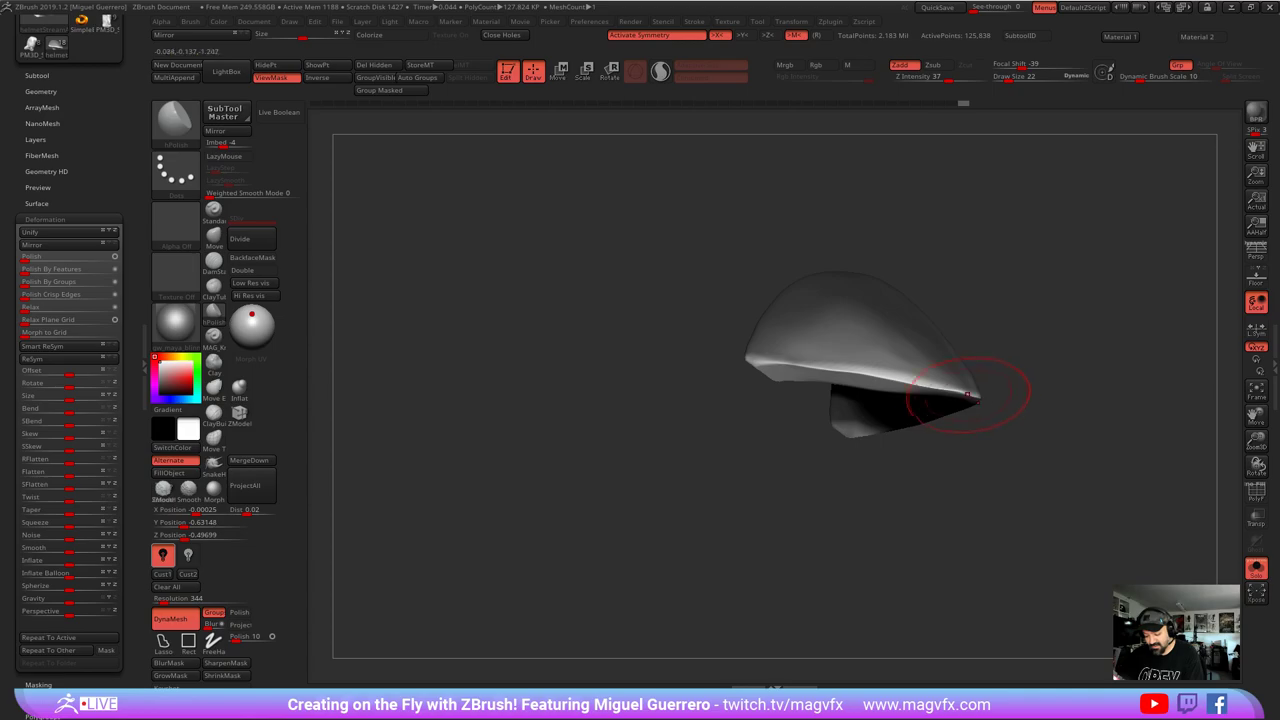
drag(828, 378, 780, 368)
drag(702, 430, 702, 388)
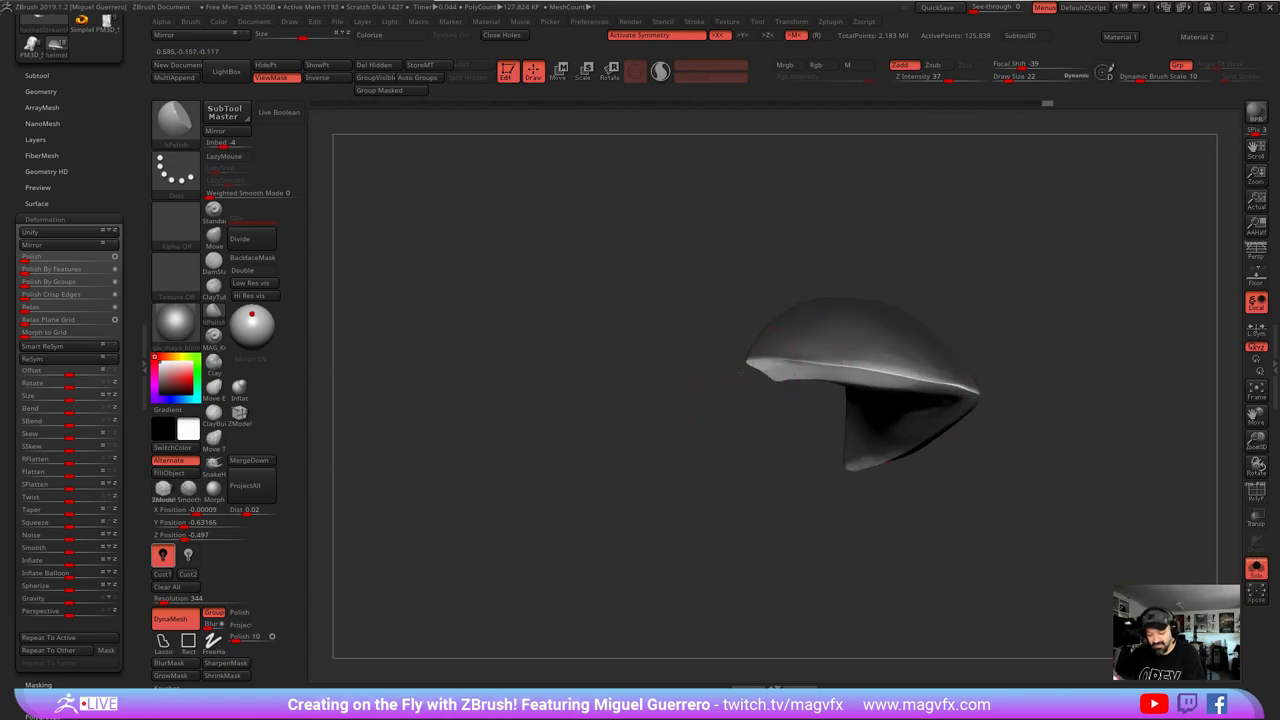
mouse_move(788, 384)
mouse_down()
mouse_move(834, 386)
mouse_move(846, 340)
mouse_move(828, 388)
mouse_move(900, 403)
mouse_move(800, 366)
mouse_up()
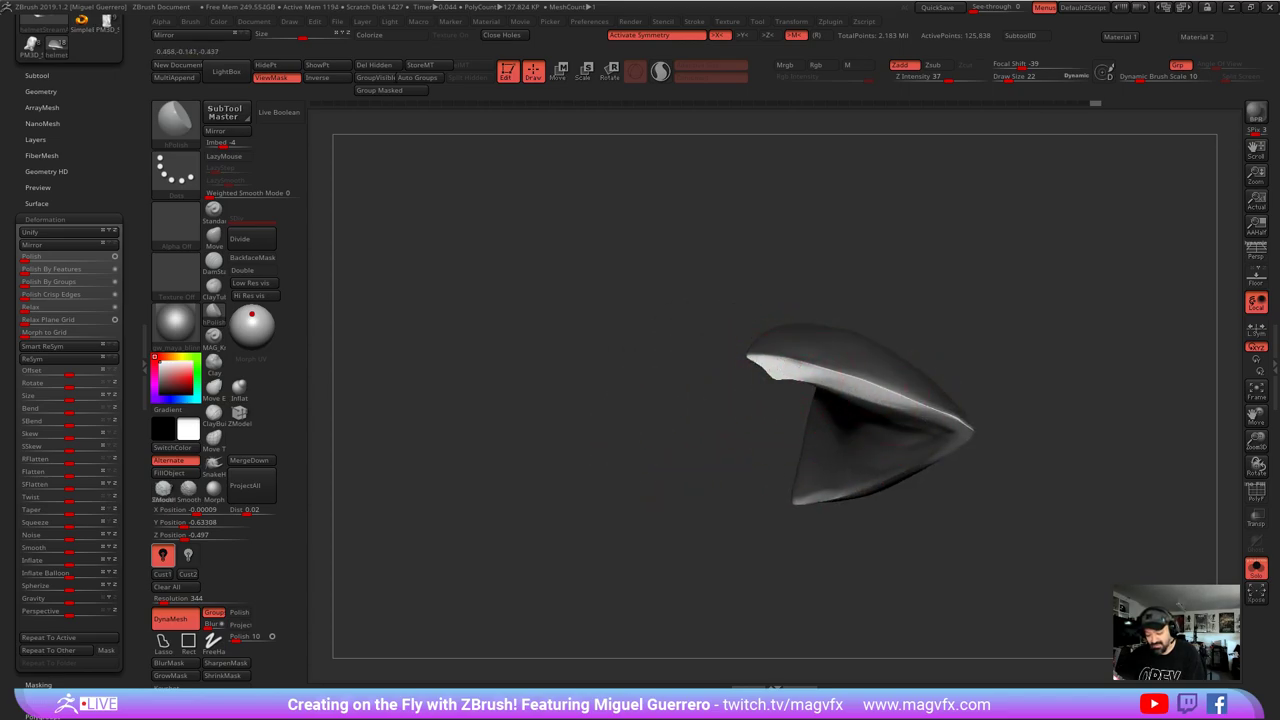
- Polish the visor's side surface just above the lower edge with the hPolish brush
right_drag(700, 353, 729, 366)
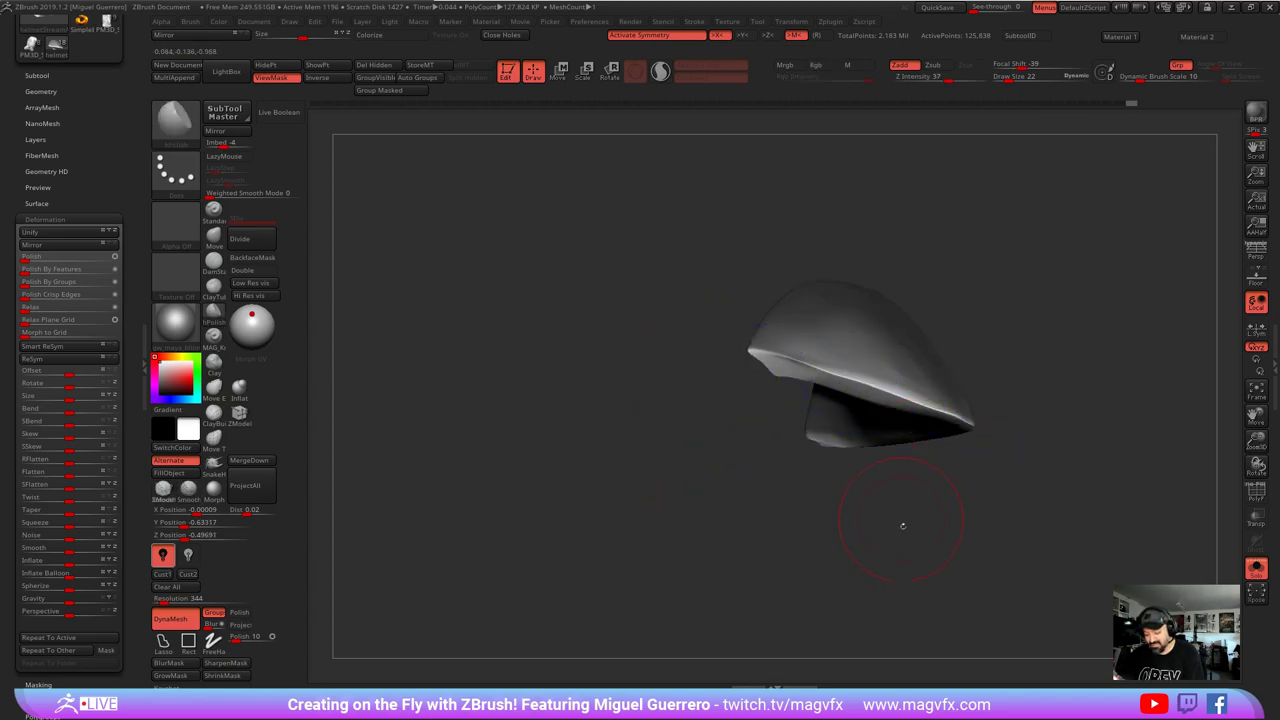
right_drag(900, 523, 759, 374)
drag(751, 357, 976, 364)
drag(763, 331, 852, 350)
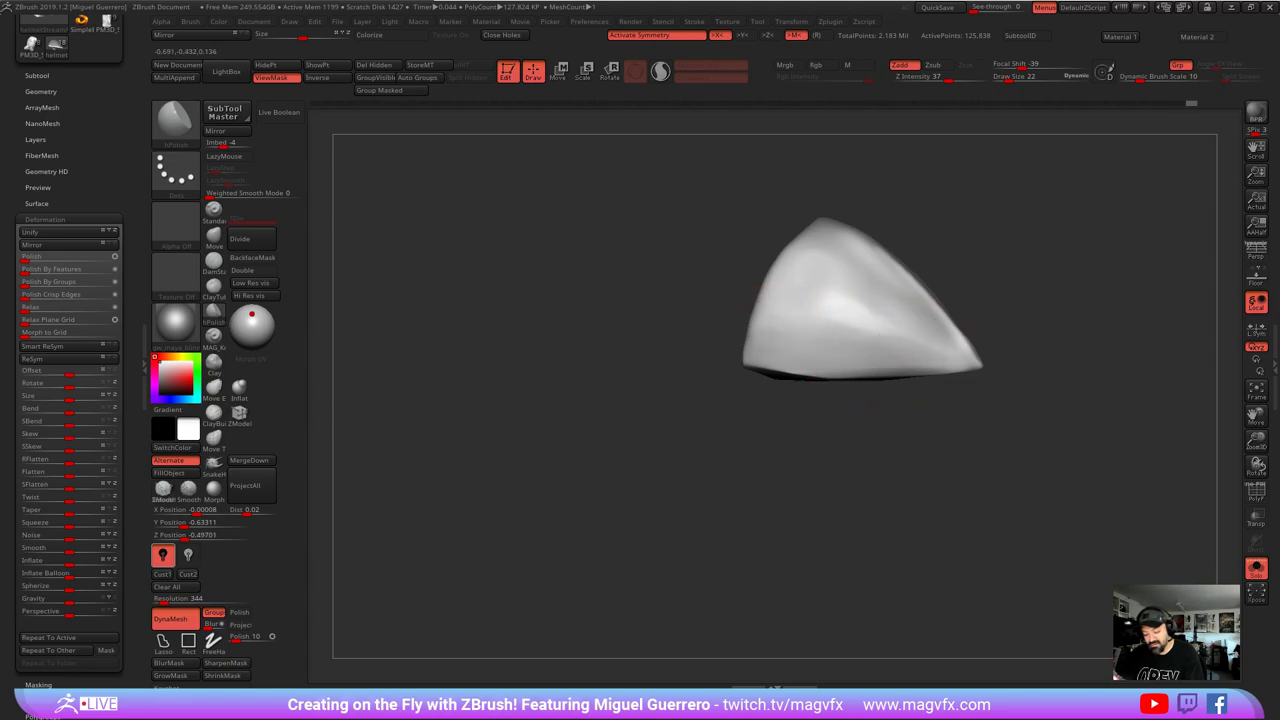
- Clear the mask and lasso-mask a diagonal band across the visor's side, narrowing towards the front tip
mouse_move(700, 346)
shift+mouse_down()
mouse_move(631, 346)
mouse_move(685, 377)
shift+mouse_up()
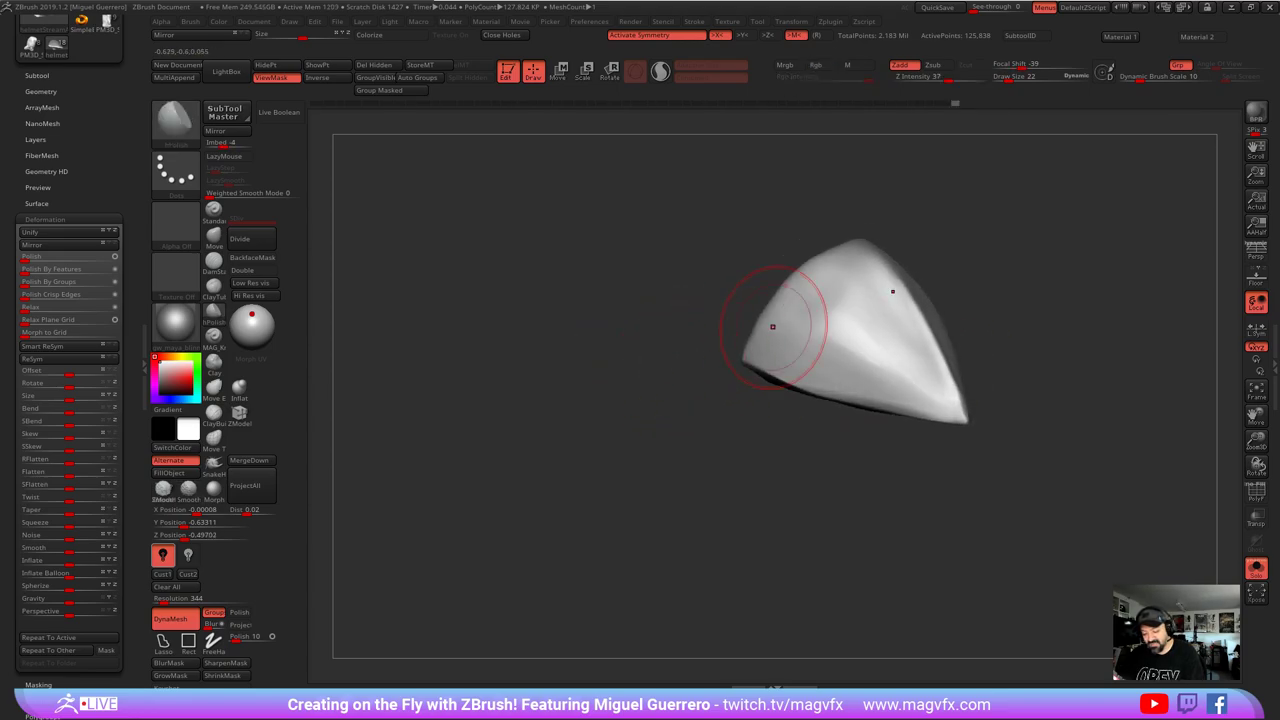
ctrl+drag(720, 291, 775, 307)
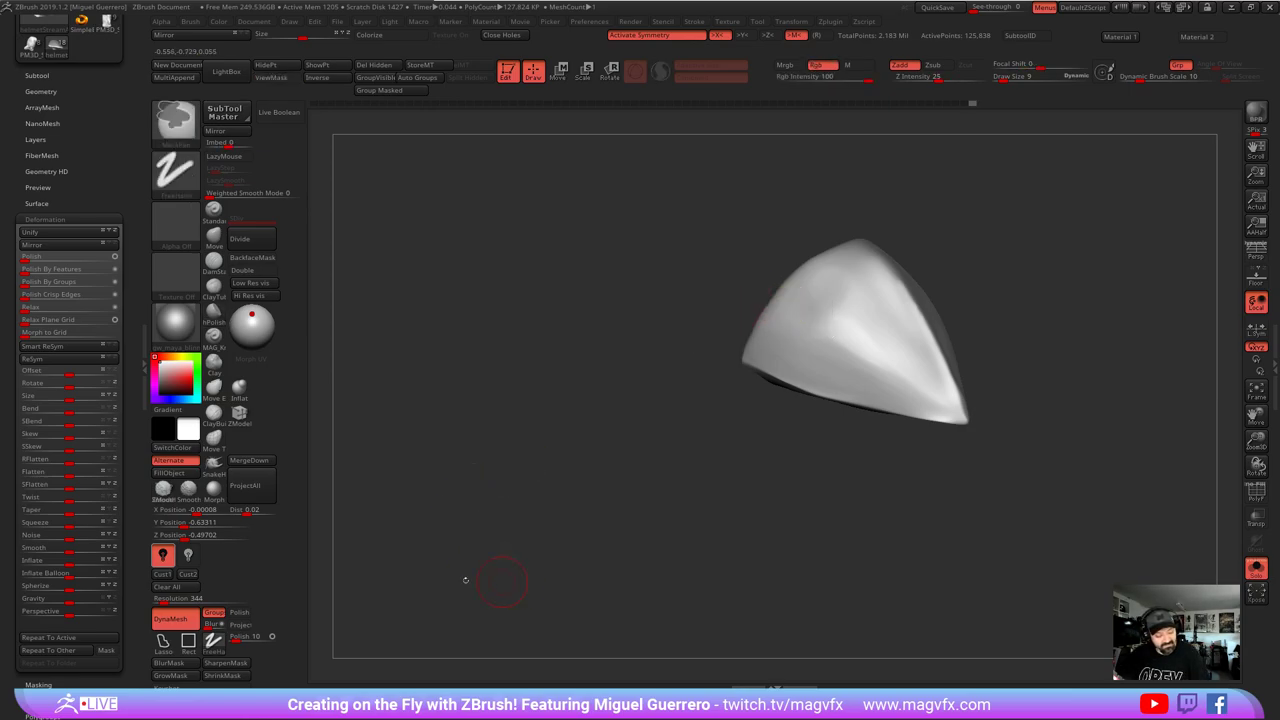
click(163, 641)
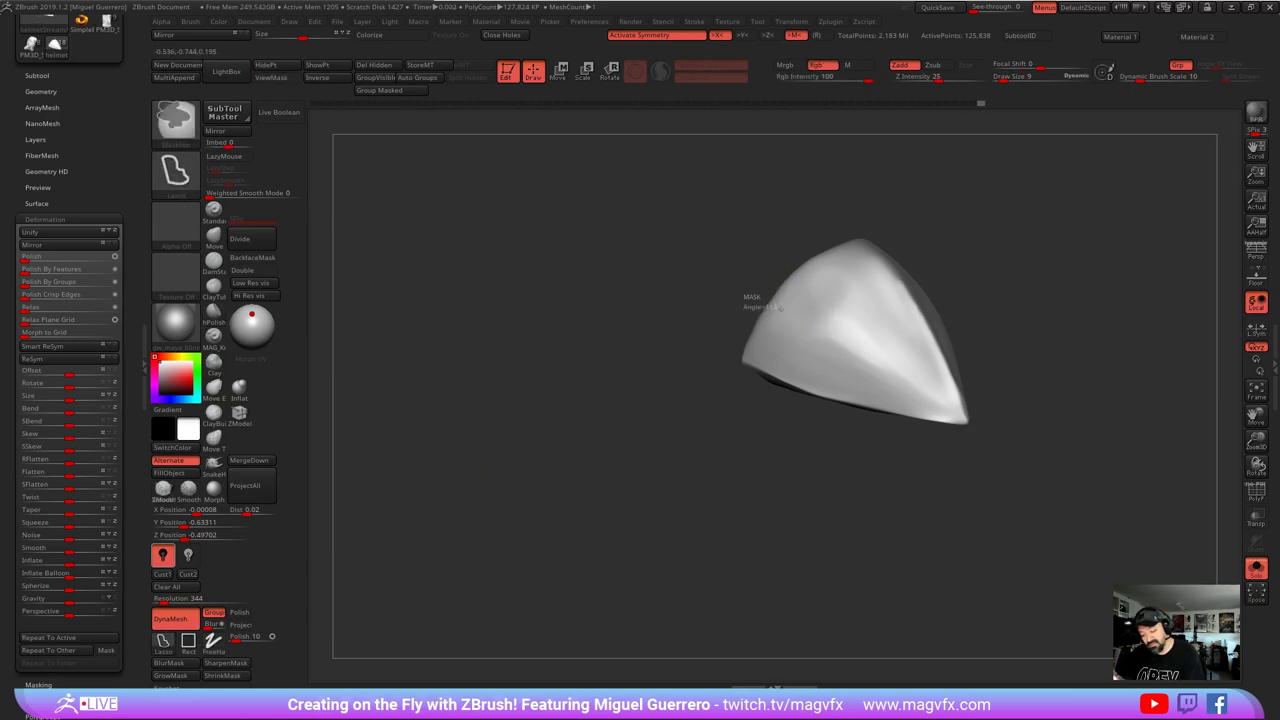
mouse_move(760, 303)
ctrl+mouse_down()
mouse_move(933, 410)
mouse_move(755, 250)
ctrl+mouse_up()
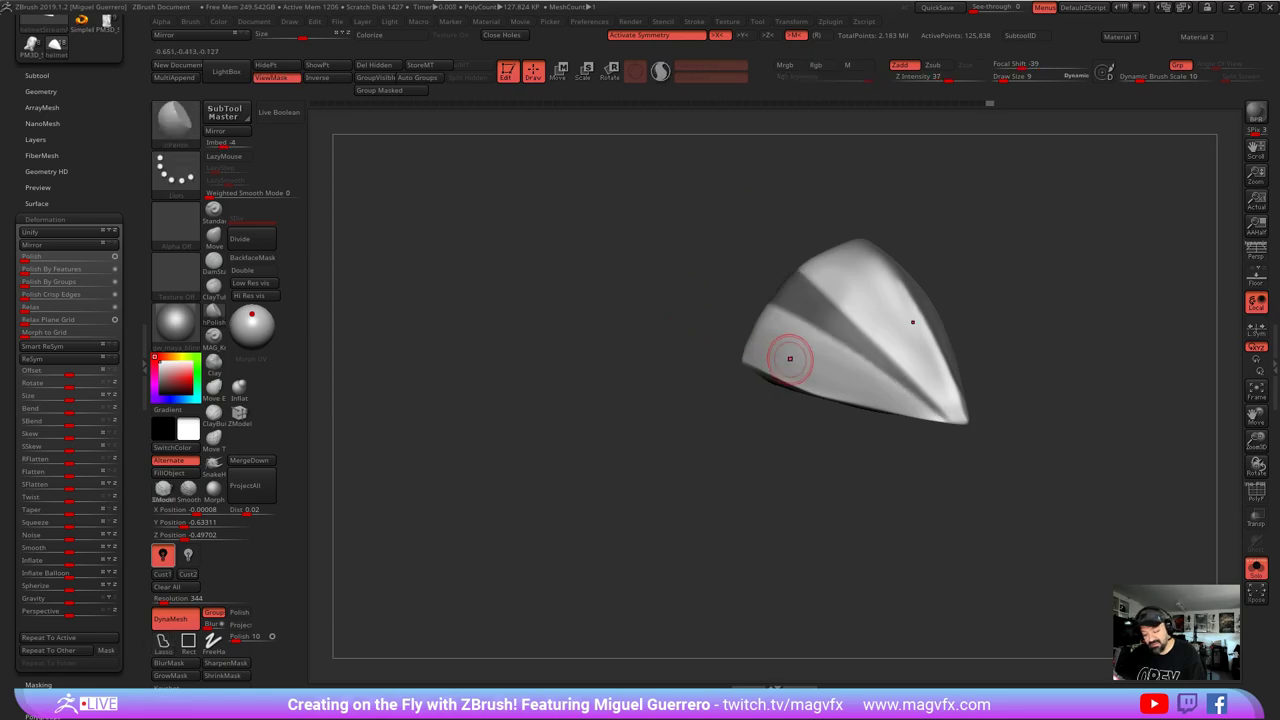
mouse_move(713, 325)
mouse_down()
mouse_move(671, 337)
mouse_move(700, 351)
mouse_up()
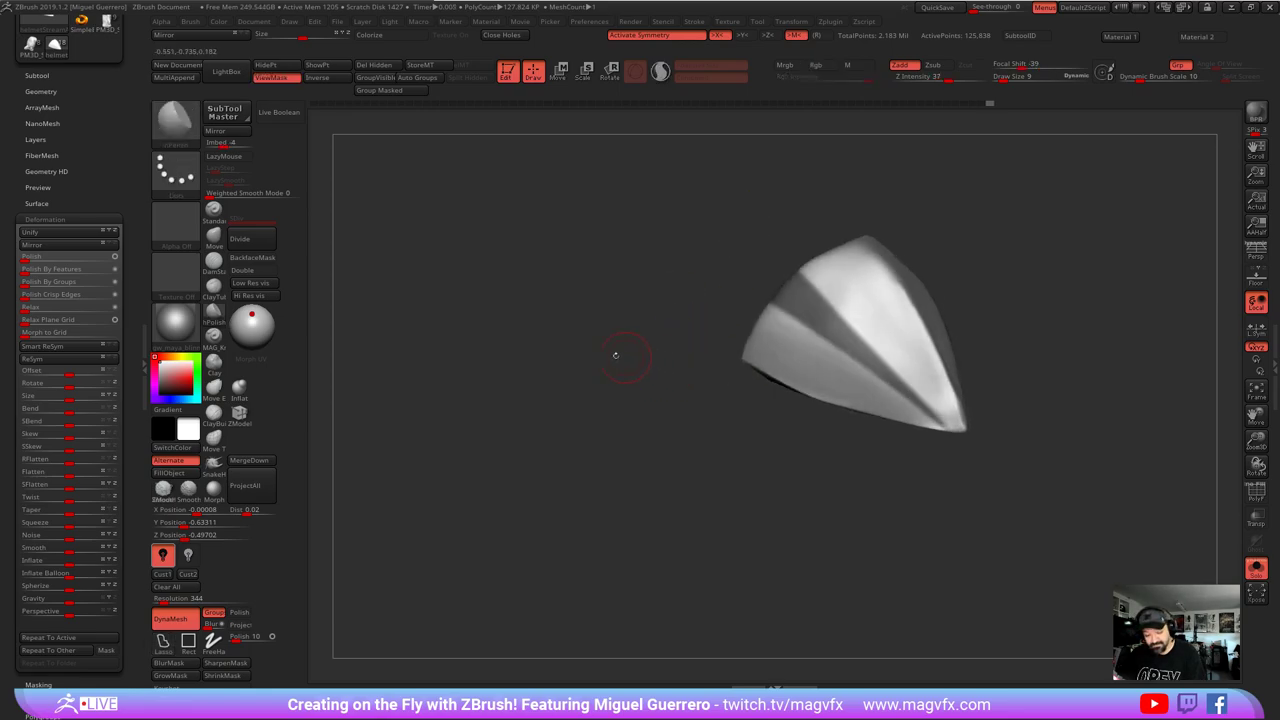
- Flatten the visor surfaces above and below the masked band with hPolish at draw size 18, and polish the band under the inverted mask
drag(832, 272, 928, 392)
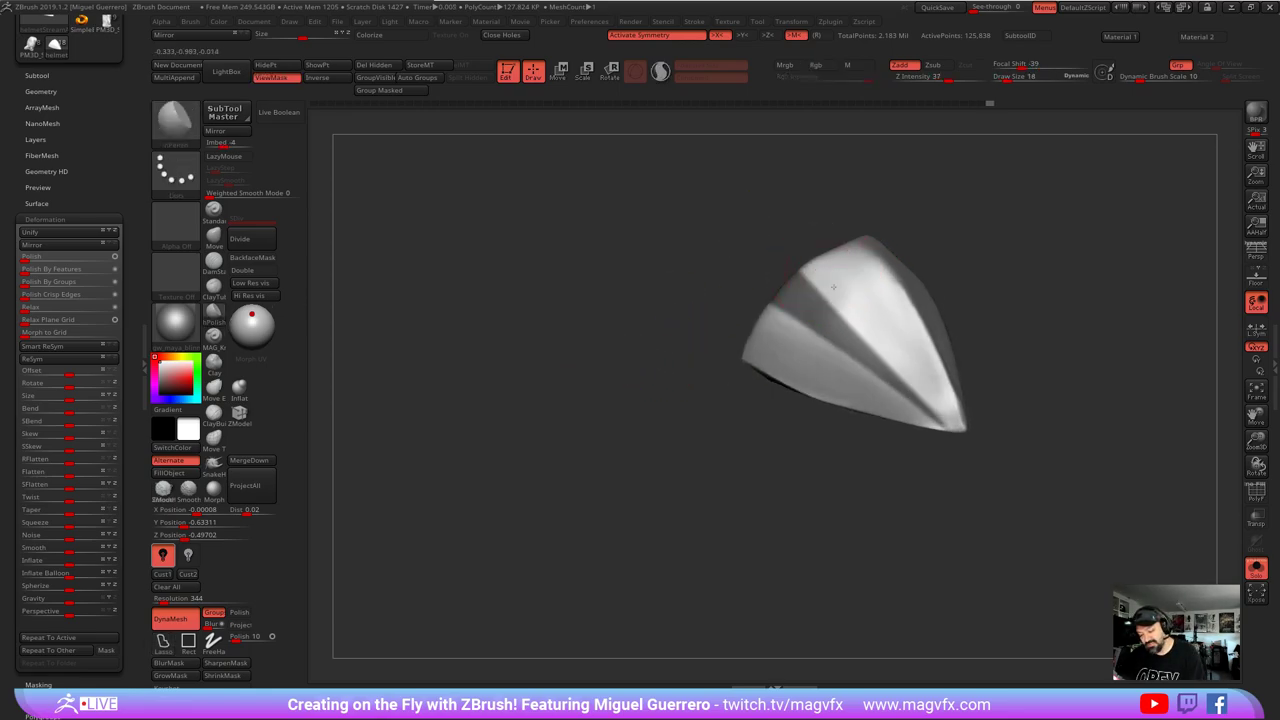
drag(826, 258, 935, 398)
drag(718, 328, 674, 308)
ctrl+drag(674, 308, 668, 320)
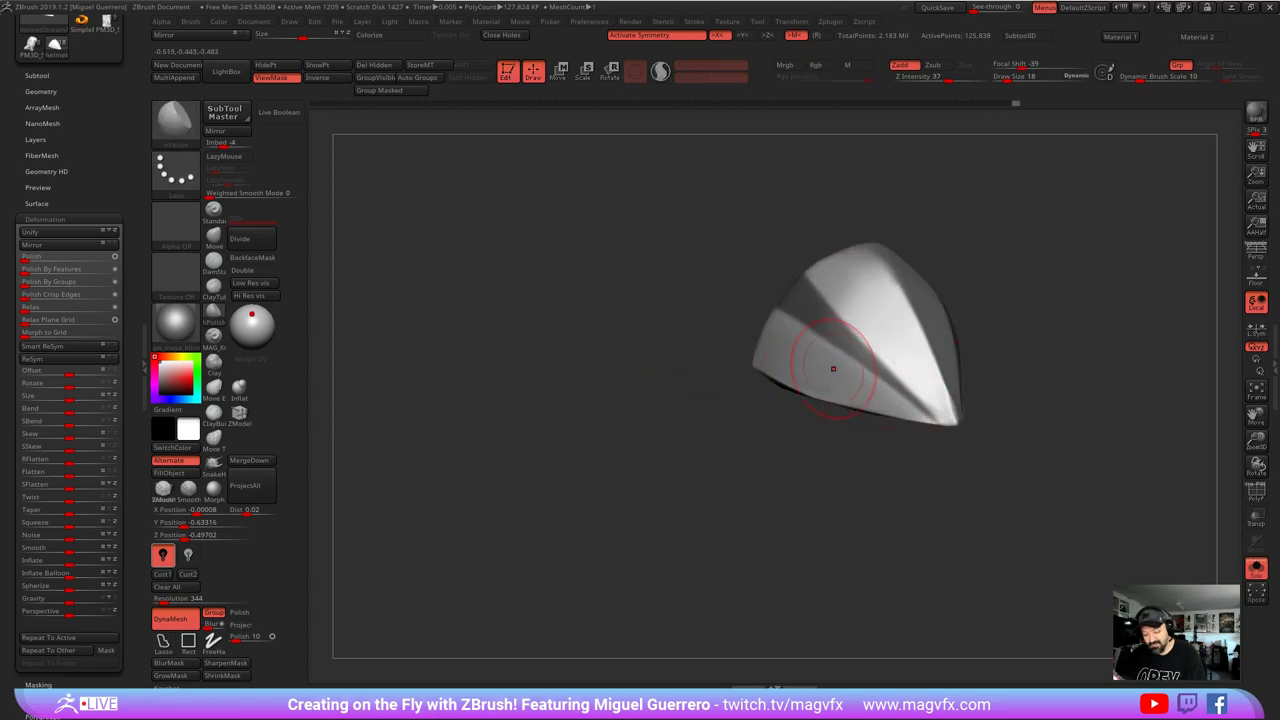
mouse_move(674, 343)
mouse_down()
mouse_move(783, 296)
mouse_move(912, 390)
mouse_up()
drag(794, 306, 874, 363)
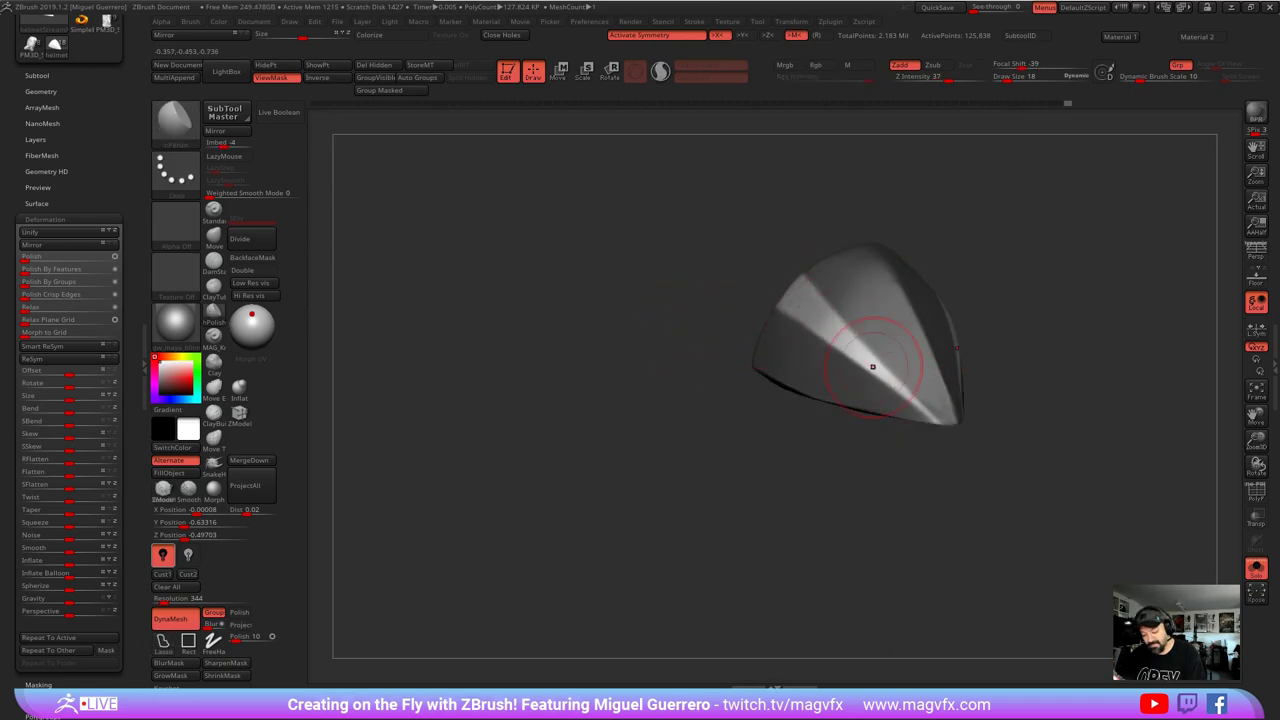
- Clear the mask and smooth the borders of the diagonal band on the visor
mouse_move(604, 323)
ctrl+mouse_down()
mouse_move(600, 366)
mouse_move(611, 368)
ctrl+mouse_up()
mouse_move(855, 364)
shift+mouse_down()
mouse_move(883, 363)
mouse_move(856, 322)
shift+mouse_up()
drag(674, 304, 666, 312)
mouse_move(838, 298)
shift+mouse_down()
mouse_move(854, 280)
mouse_move(862, 292)
shift+mouse_up()
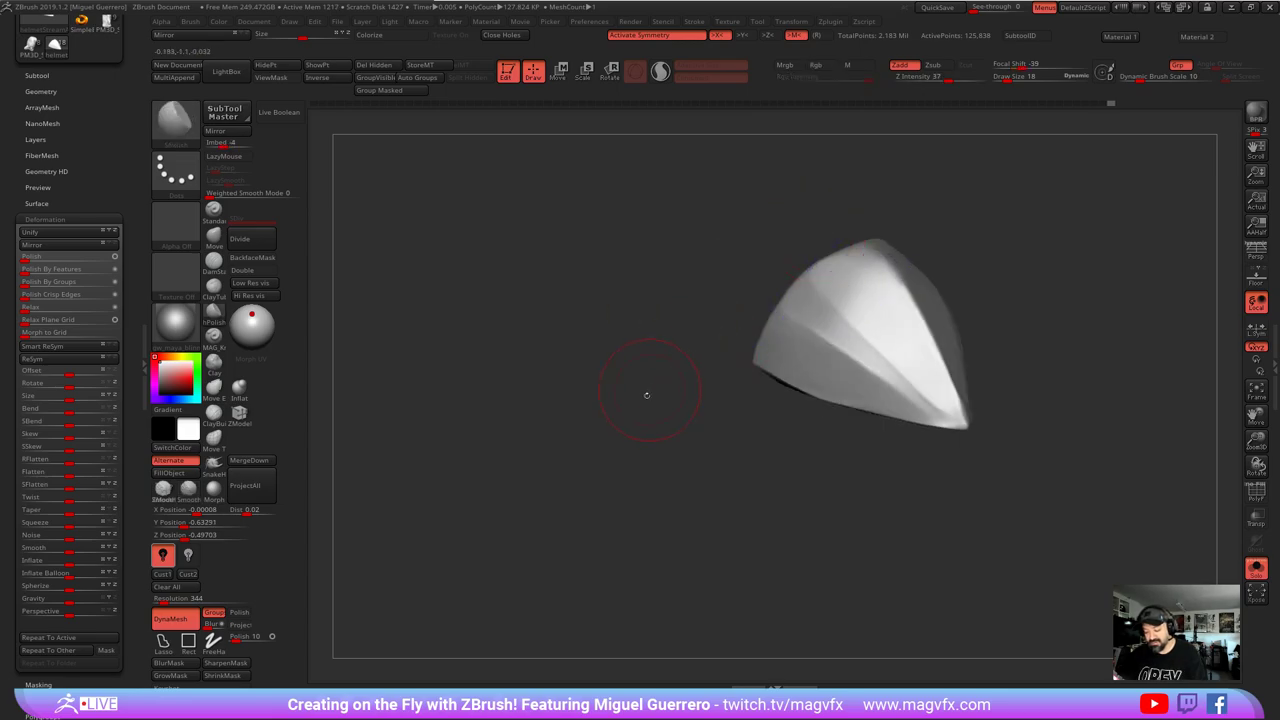
- Sharpen the upper part of the visor's centre ridge with the DamStandard brush and smooth the ridge
mouse_move(648, 394)
mouse_down()
mouse_move(648, 371)
mouse_move(607, 426)
mouse_move(641, 377)
mouse_up()
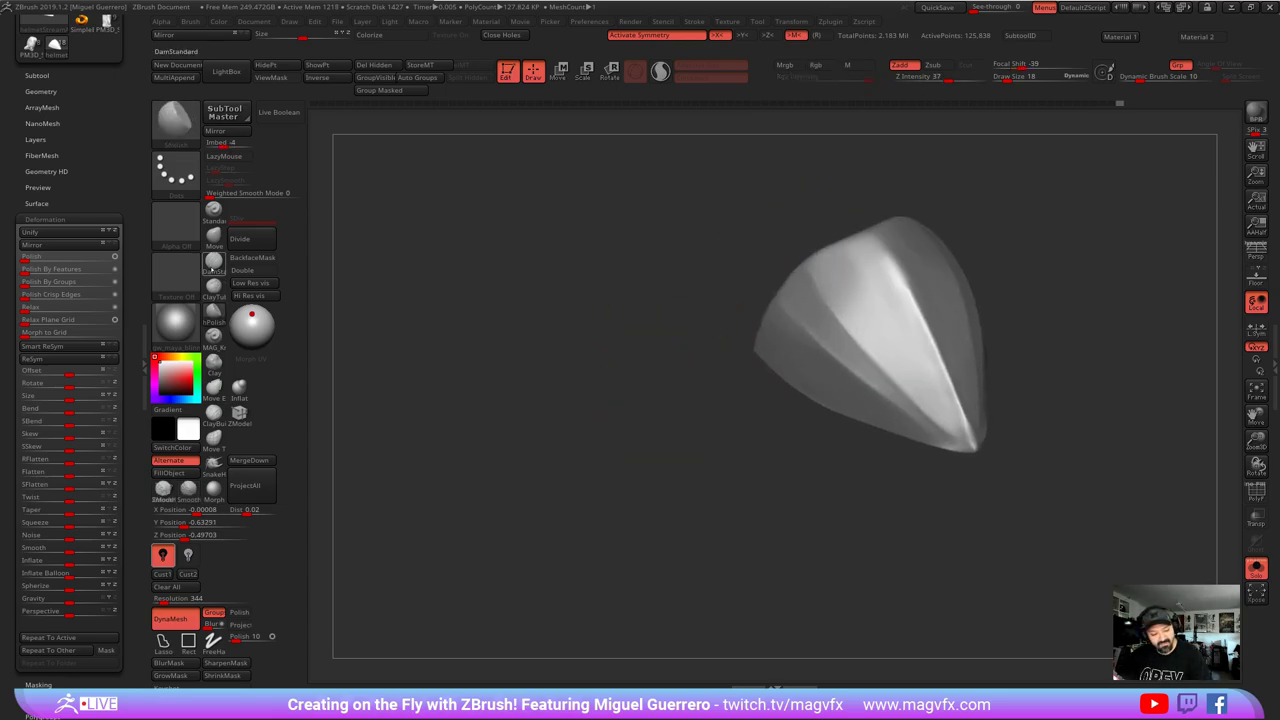
click(213, 262)
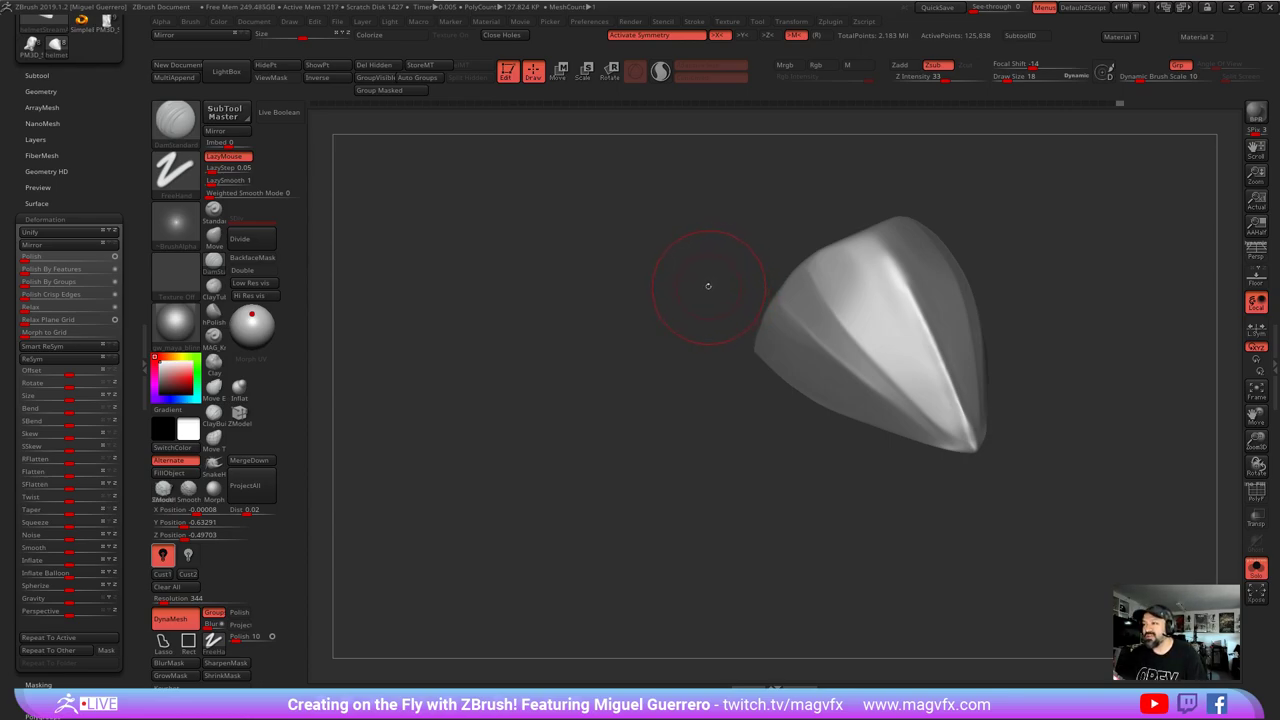
drag(647, 318, 705, 330)
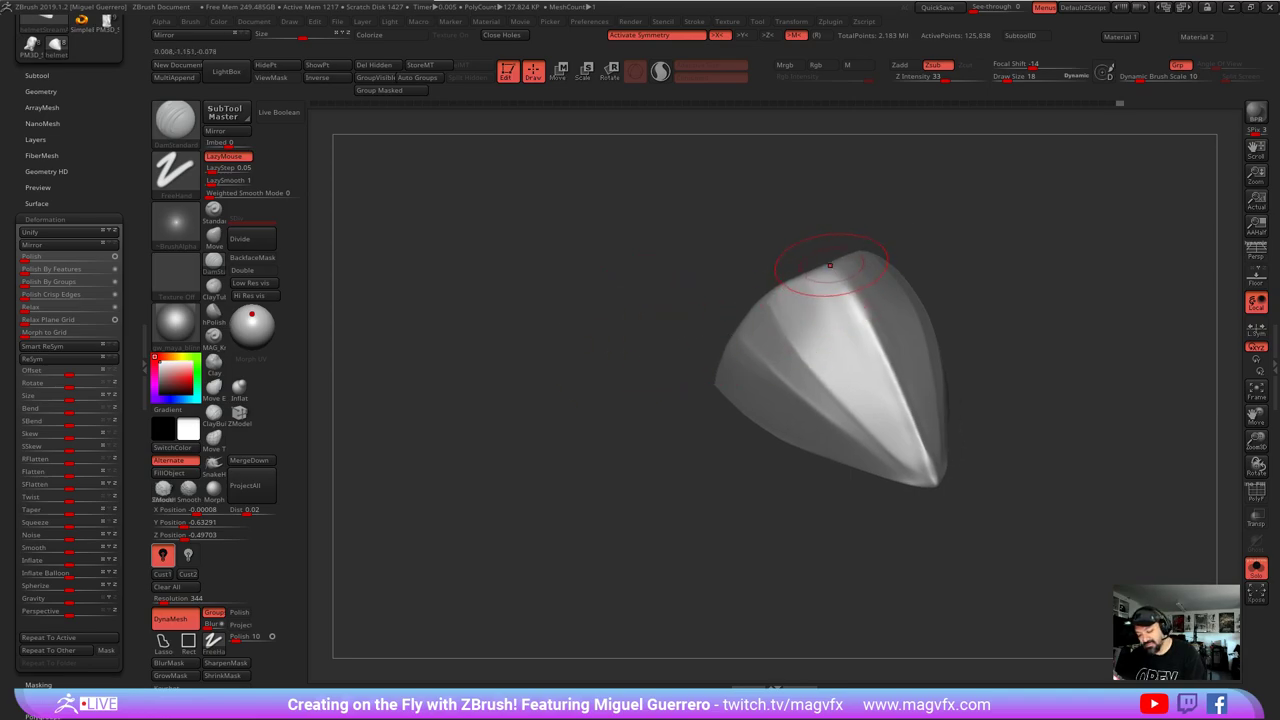
drag(832, 267, 865, 330)
mouse_move(604, 350)
mouse_down()
mouse_move(614, 286)
mouse_move(628, 296)
mouse_up()
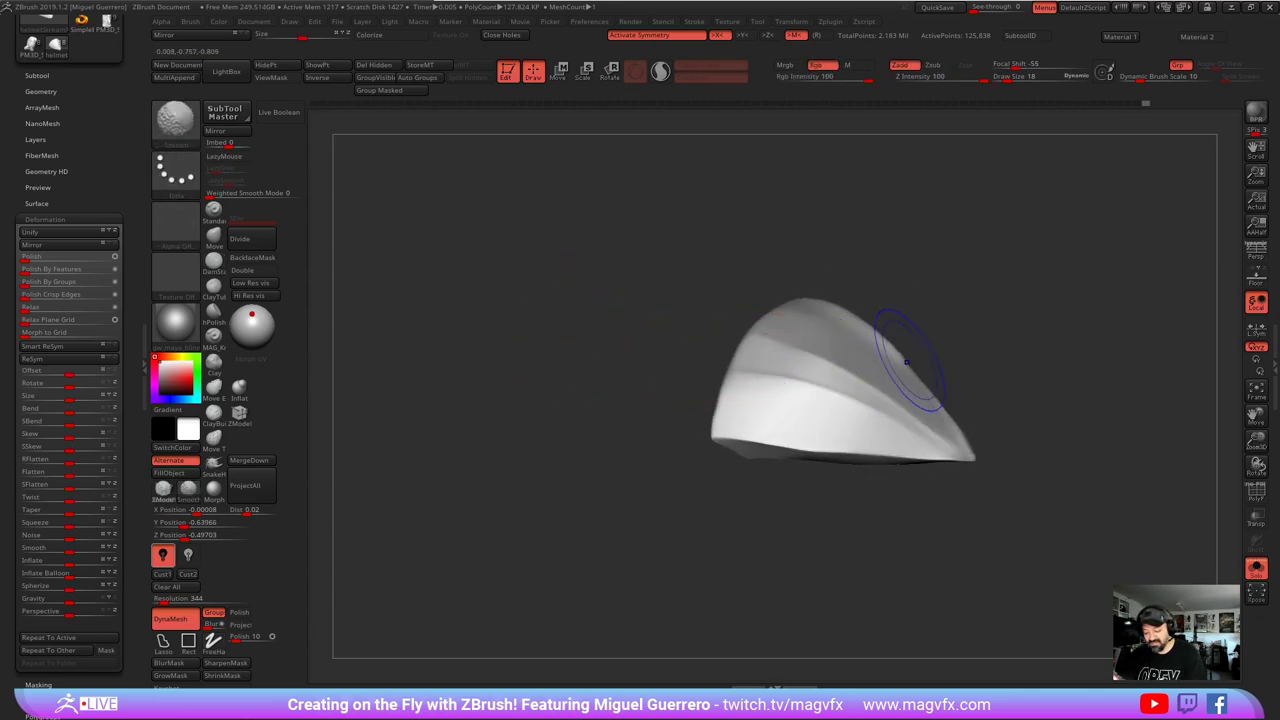
shift+drag(903, 350, 890, 344)
- Divide the visor mesh once and apply the Polish By Features and Polish Crisp Edges deformations
drag(606, 322, 566, 384)
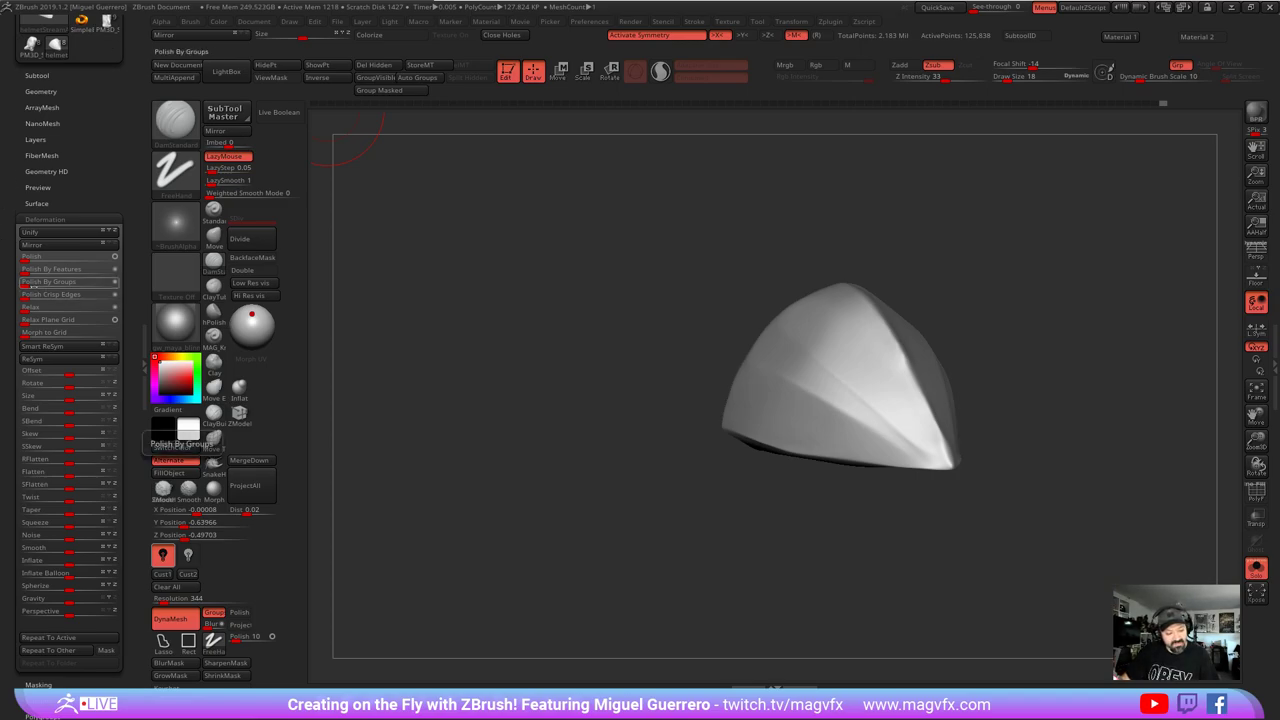
click(256, 233)
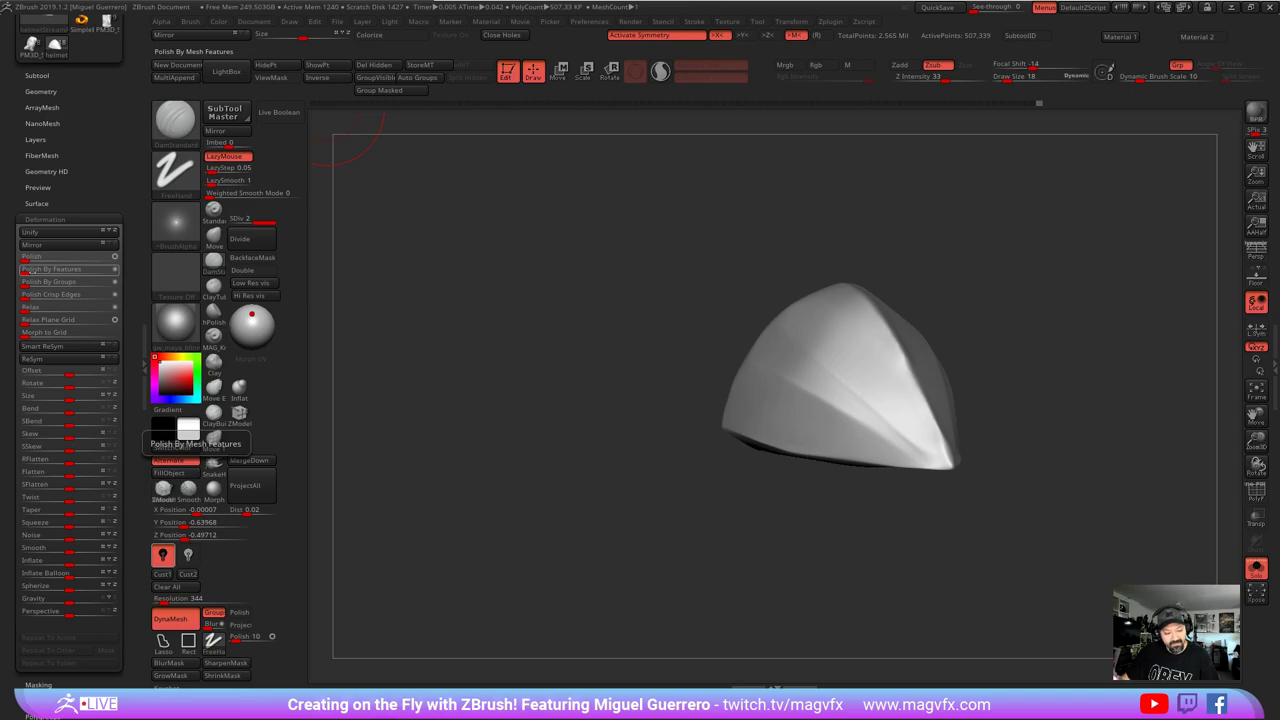
click(30, 269)
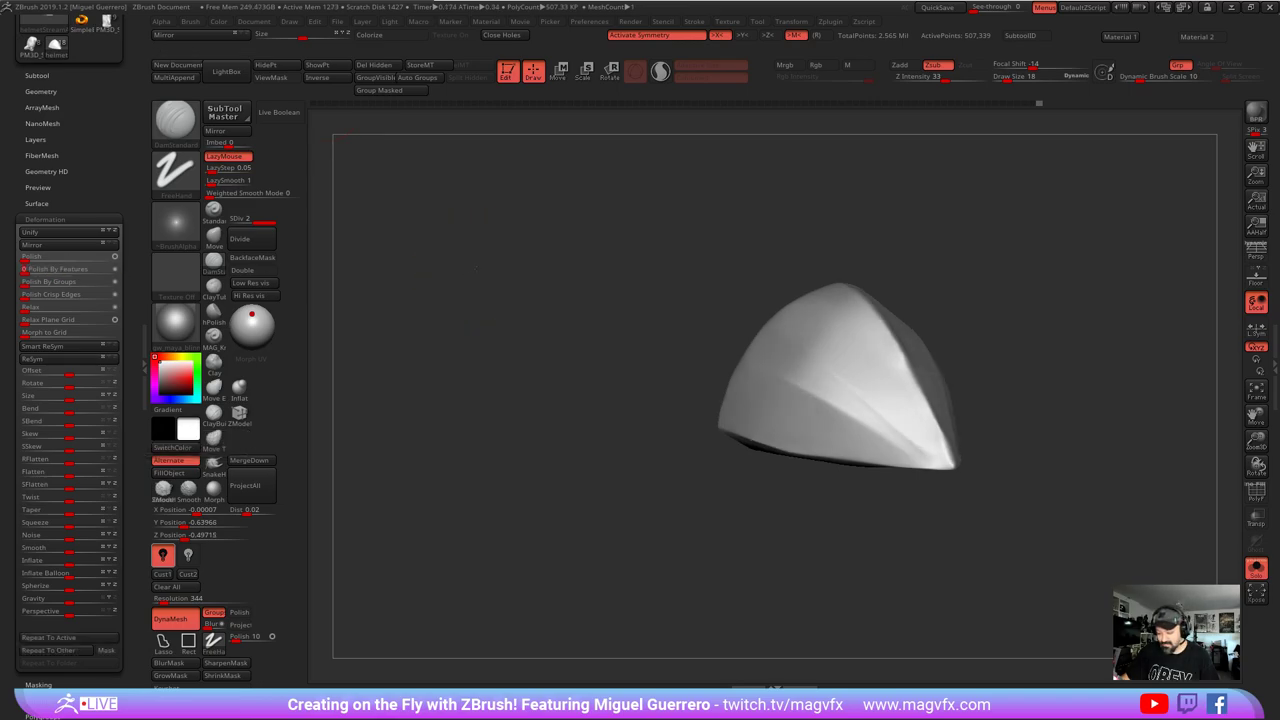
click(24, 269)
drag(24, 296, 117, 297)
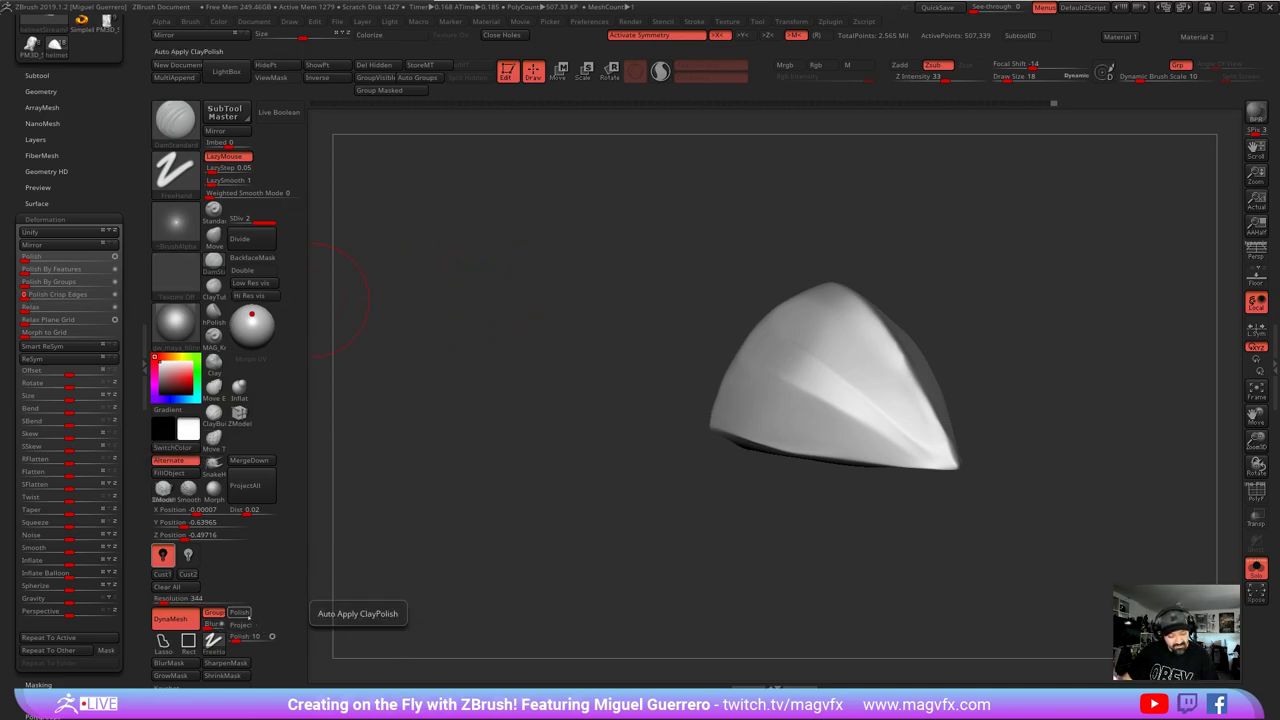
- Enable the DynaMesh Polish option, remesh the visor at resolution 344, and inspect its polygon wireframe
click(239, 612)
key(ctrl)
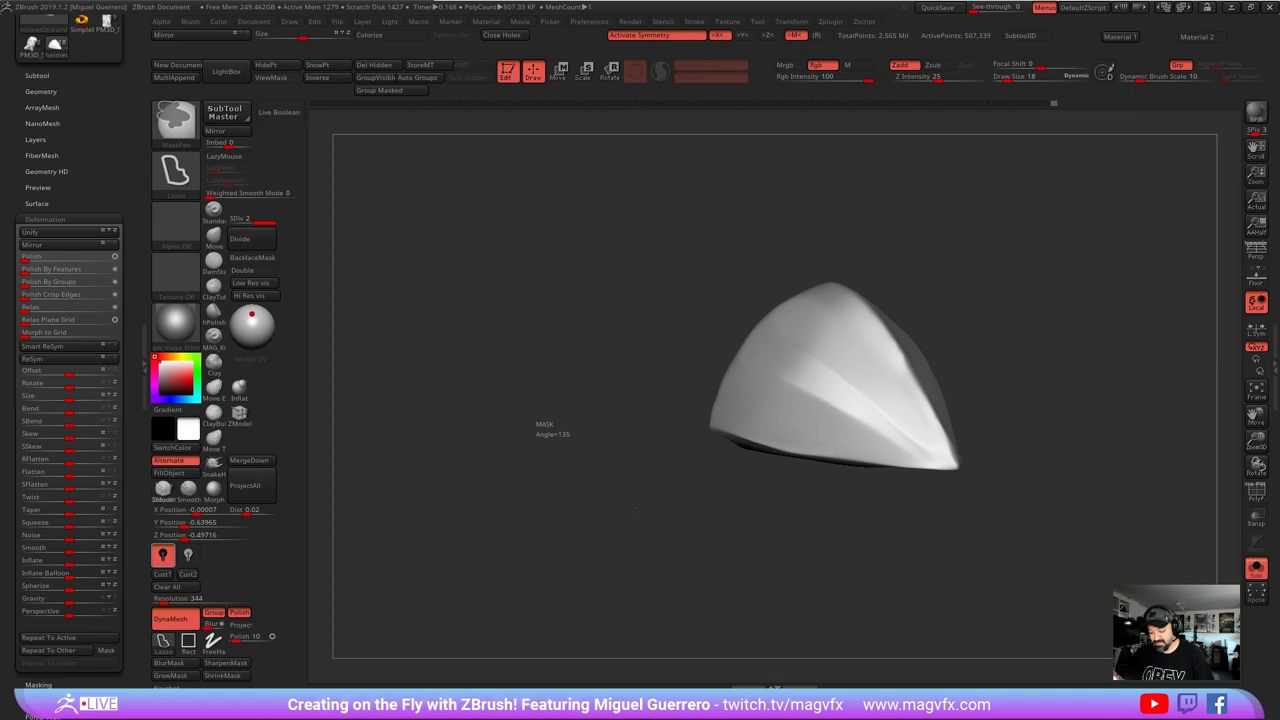
mouse_move(575, 519)
mouse_down()
mouse_move(543, 531)
mouse_move(538, 507)
mouse_move(440, 488)
mouse_move(526, 449)
mouse_up()
ctrl+right_drag(512, 432, 543, 466)
mouse_move(543, 466)
mouse_down()
mouse_move(540, 445)
mouse_move(571, 491)
mouse_up()
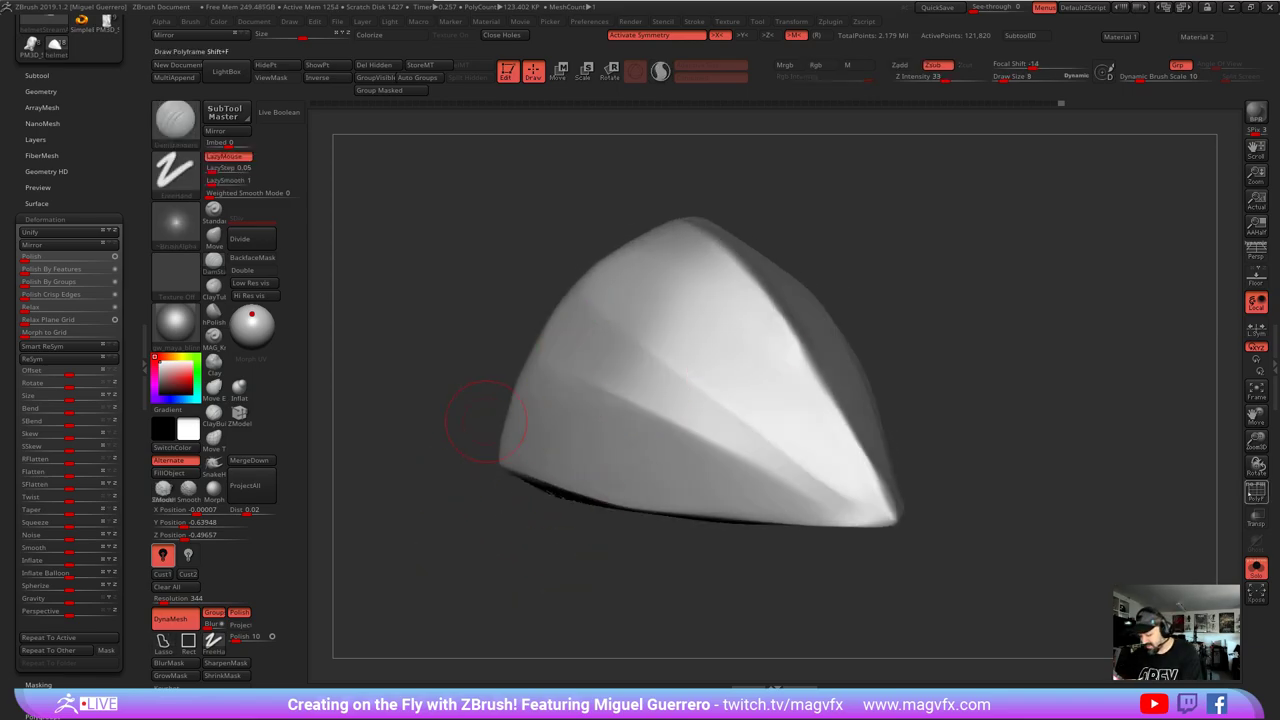
click(1256, 491)
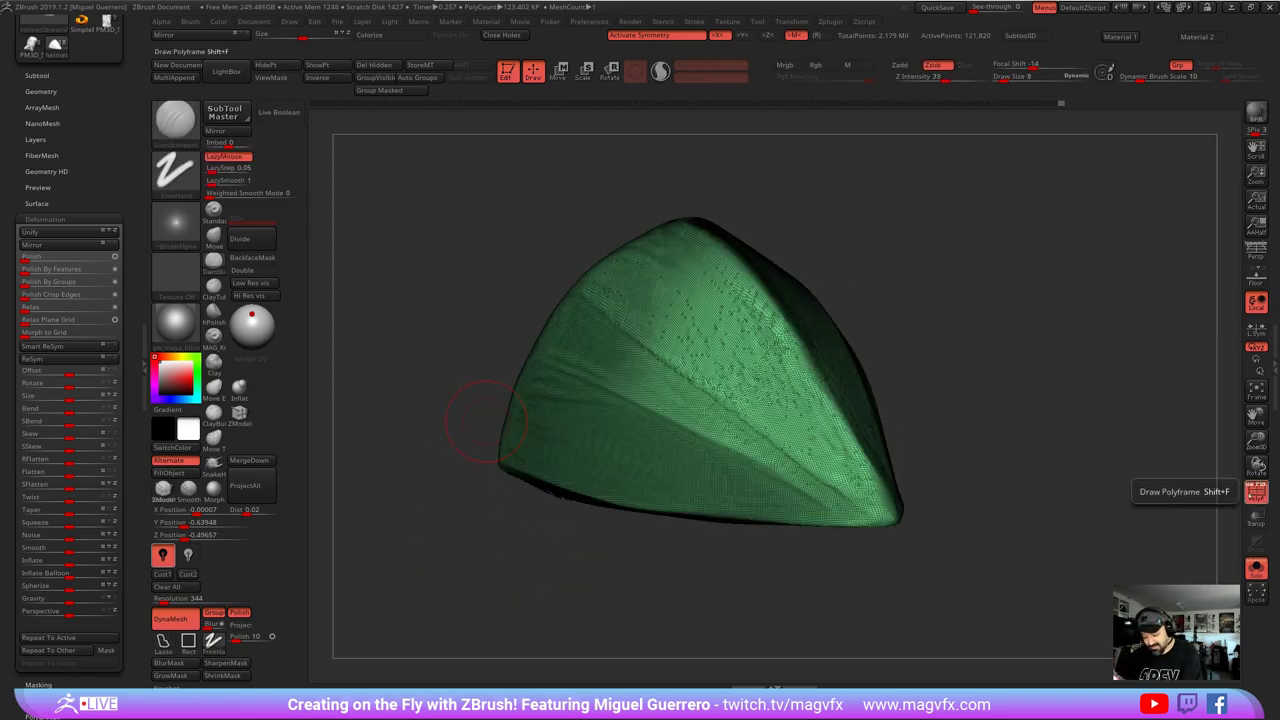
click(1256, 491)
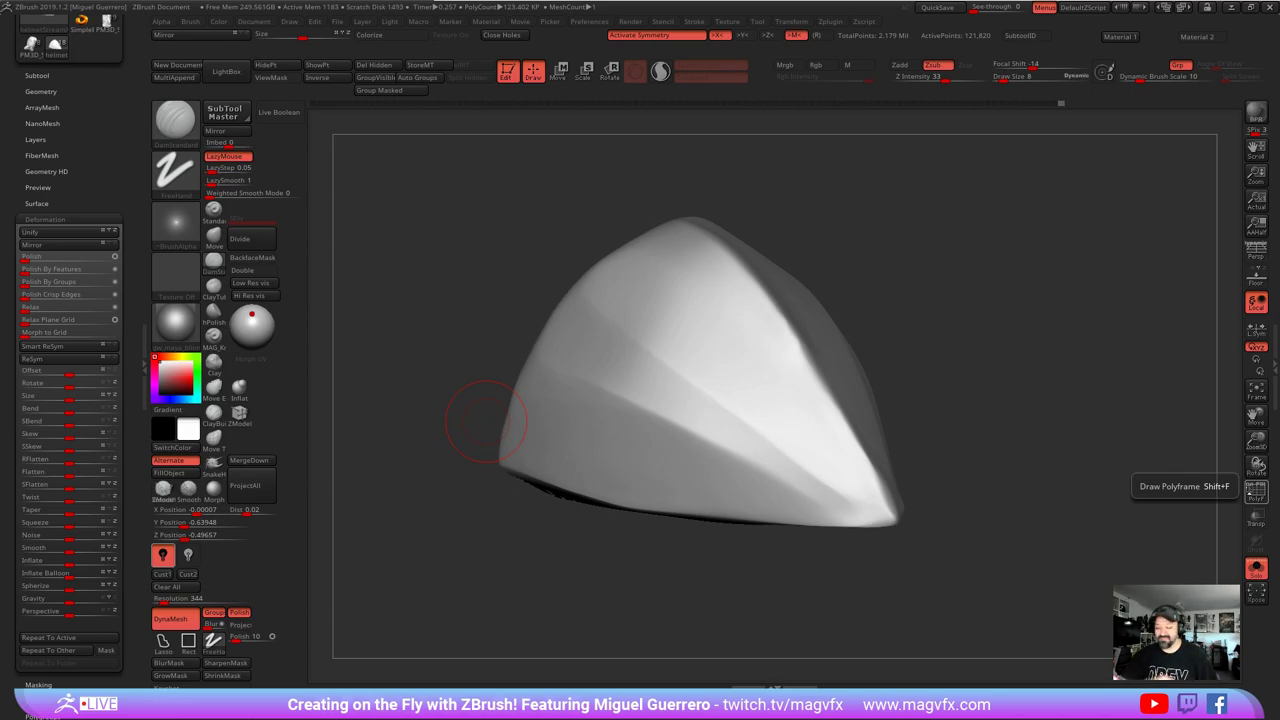
- Bring back all helmet parts, apply the MAG_Red material, and review the whole helmet from the front and side
click(1256, 567)
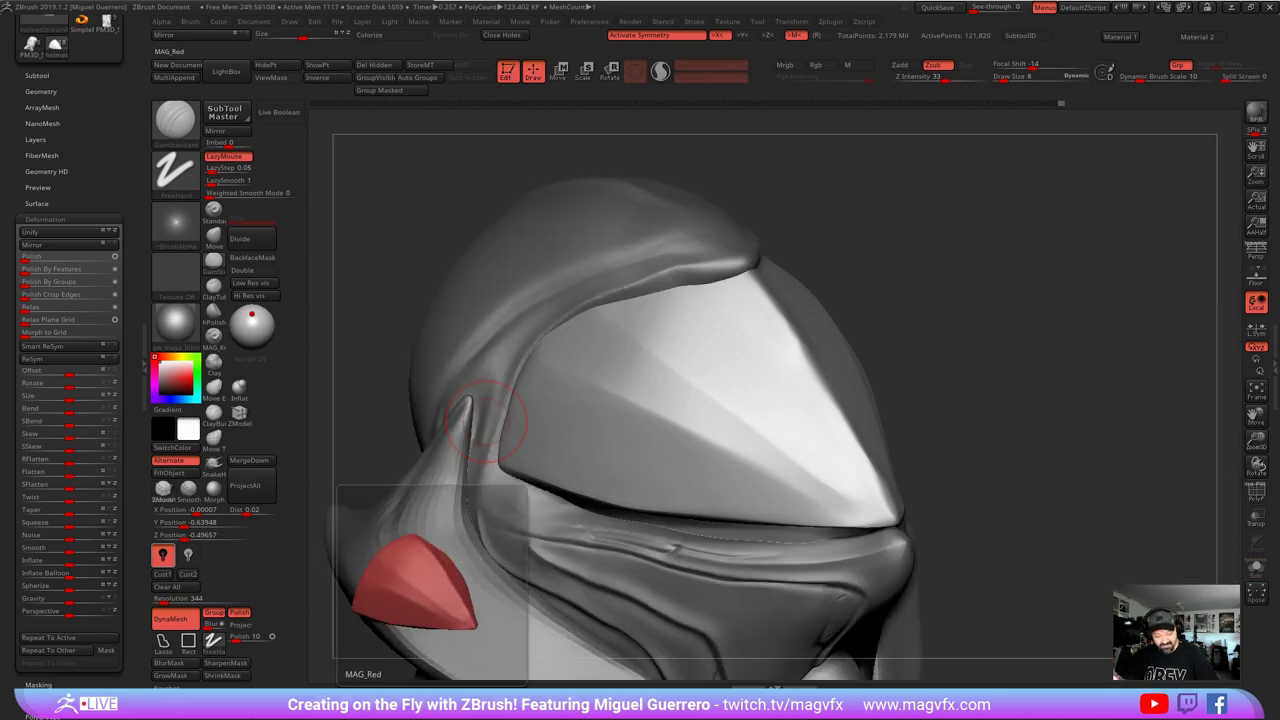
click(425, 465)
ctrl+right_drag(554, 548, 441, 433)
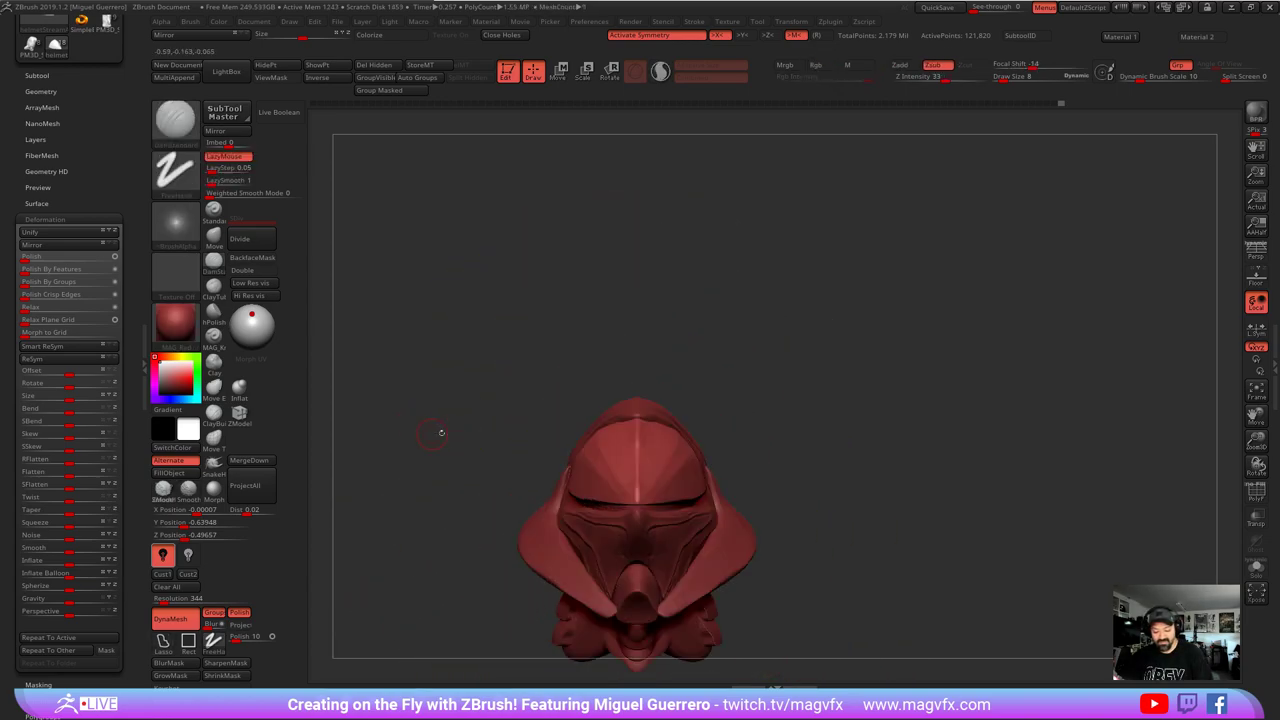
mouse_move(440, 432)
mouse_down()
mouse_move(620, 410)
mouse_move(438, 454)
mouse_move(540, 465)
mouse_move(486, 471)
mouse_move(507, 438)
mouse_move(515, 456)
mouse_move(580, 458)
mouse_up()
mouse_move(491, 460)
mouse_down()
mouse_move(544, 466)
mouse_move(436, 474)
mouse_move(514, 478)
mouse_up()
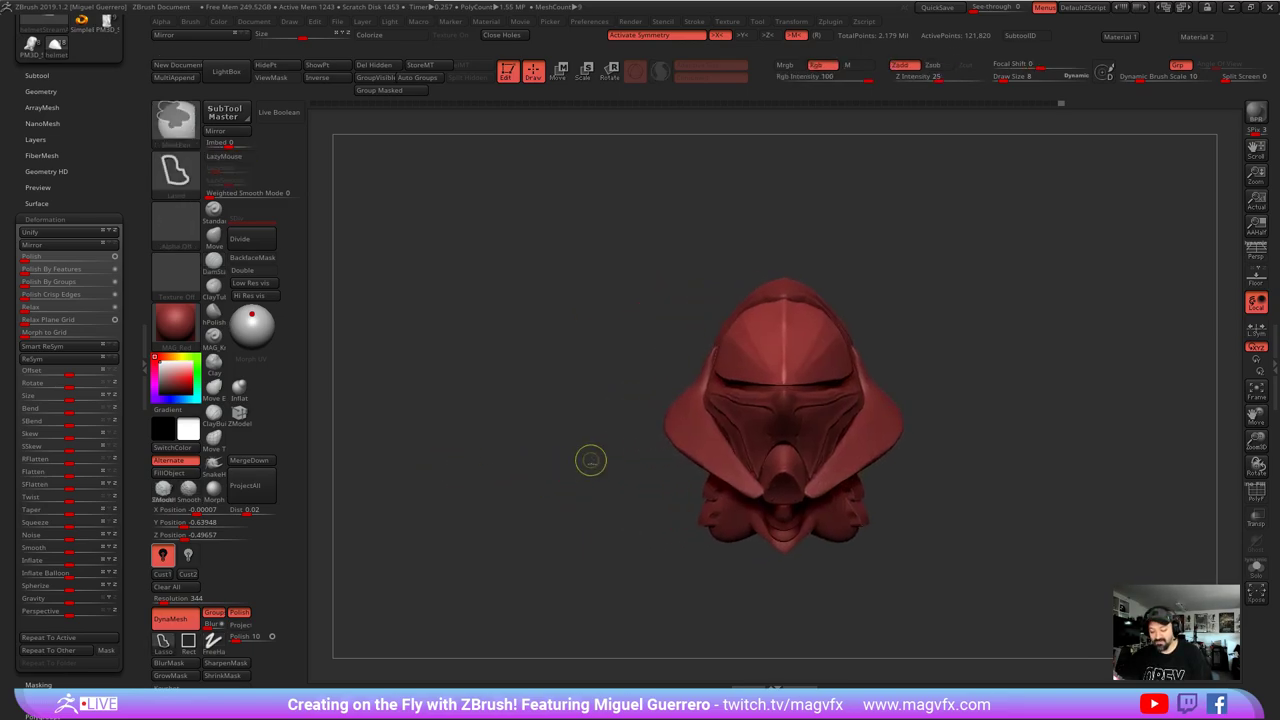
drag(530, 470, 618, 462)
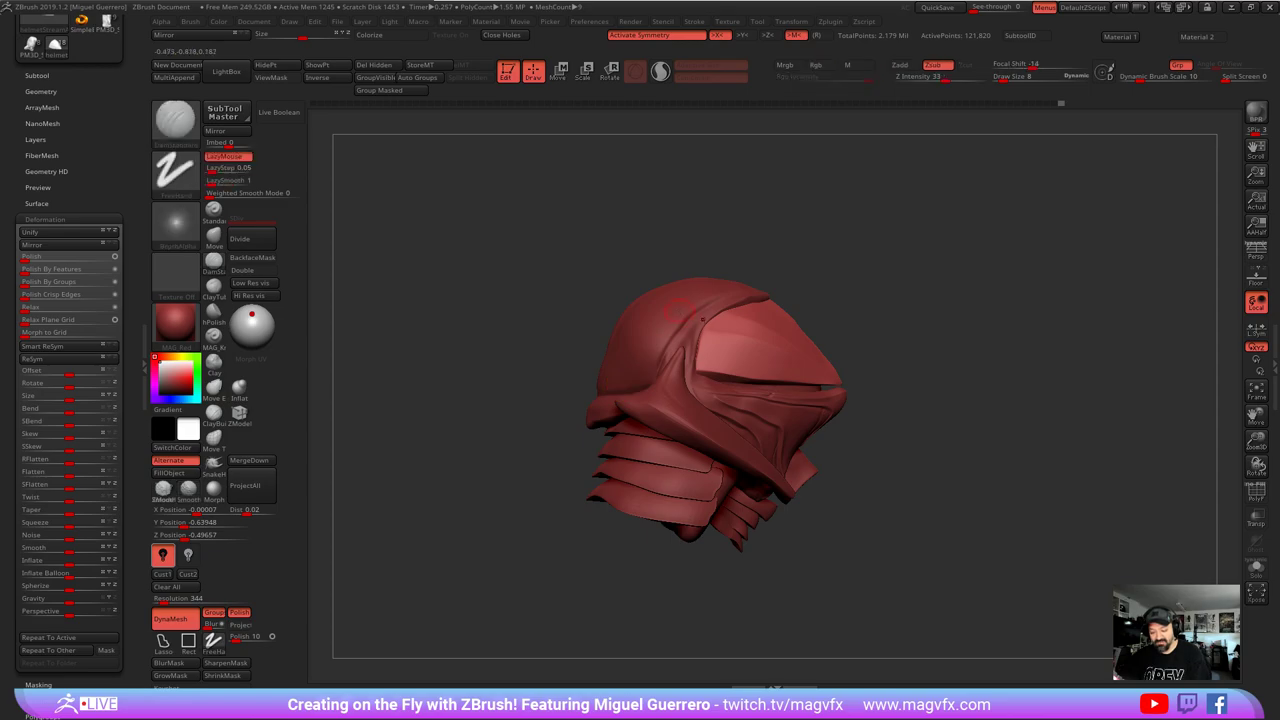
- Select the helmet shell and pull its brow tip forward and down over the visor with the Move brush at draw size 18
alt+click(645, 350)
mouse_move(574, 341)
alt+right_down()
mouse_move(560, 411)
mouse_move(487, 401)
alt+right_up()
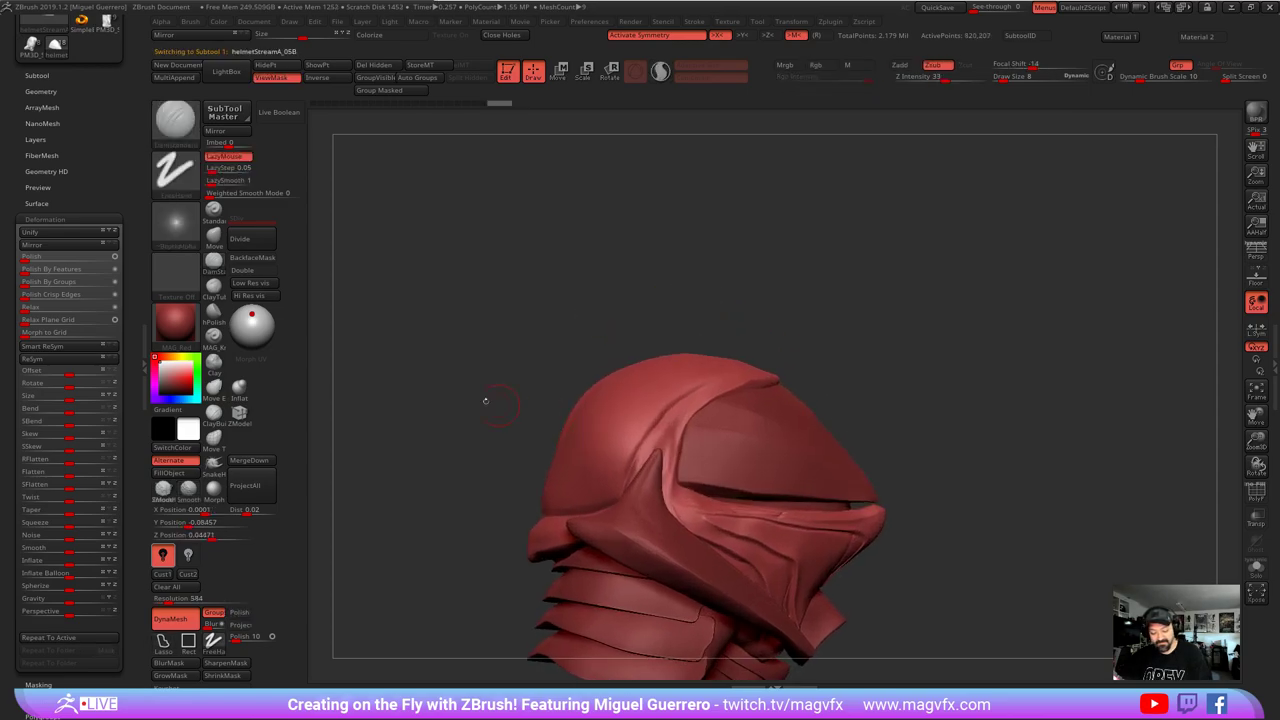
click(214, 238)
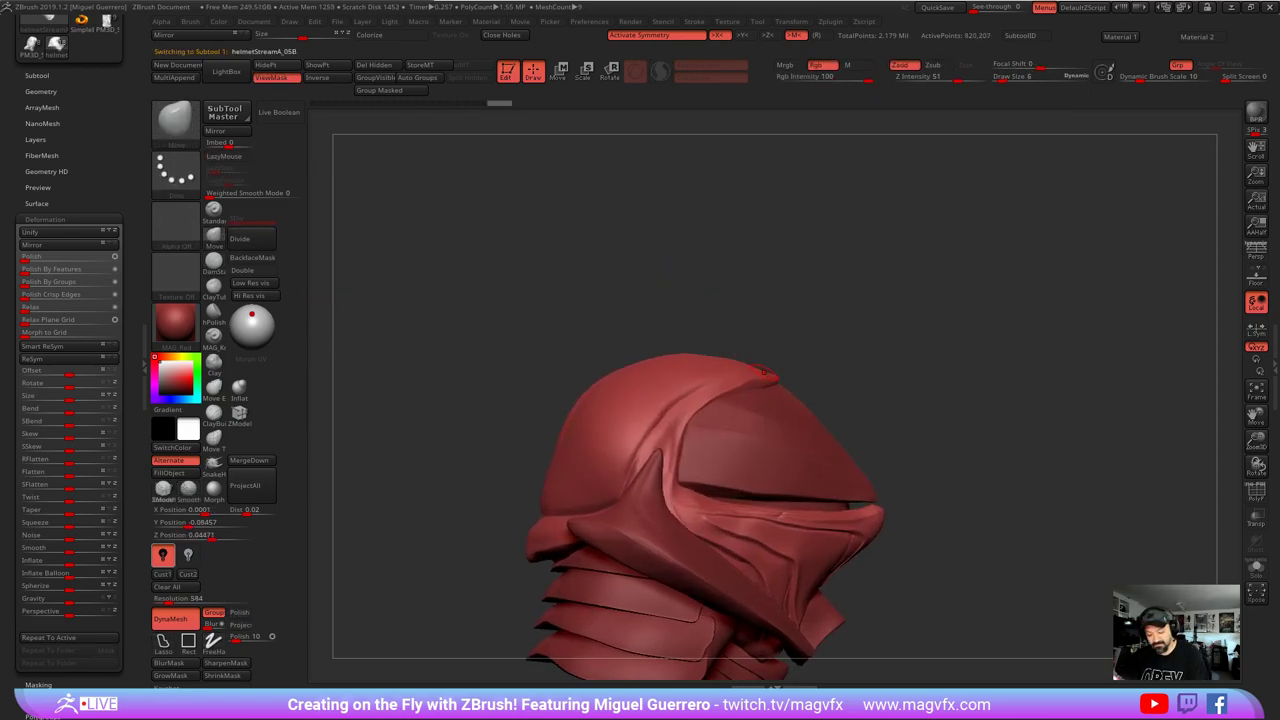
key(bracketright)
mouse_move(779, 382)
mouse_down()
mouse_move(818, 401)
mouse_move(775, 368)
mouse_up()
key(bracketright)
key(bracketright)
key(bracketleft)
drag(804, 389, 798, 405)
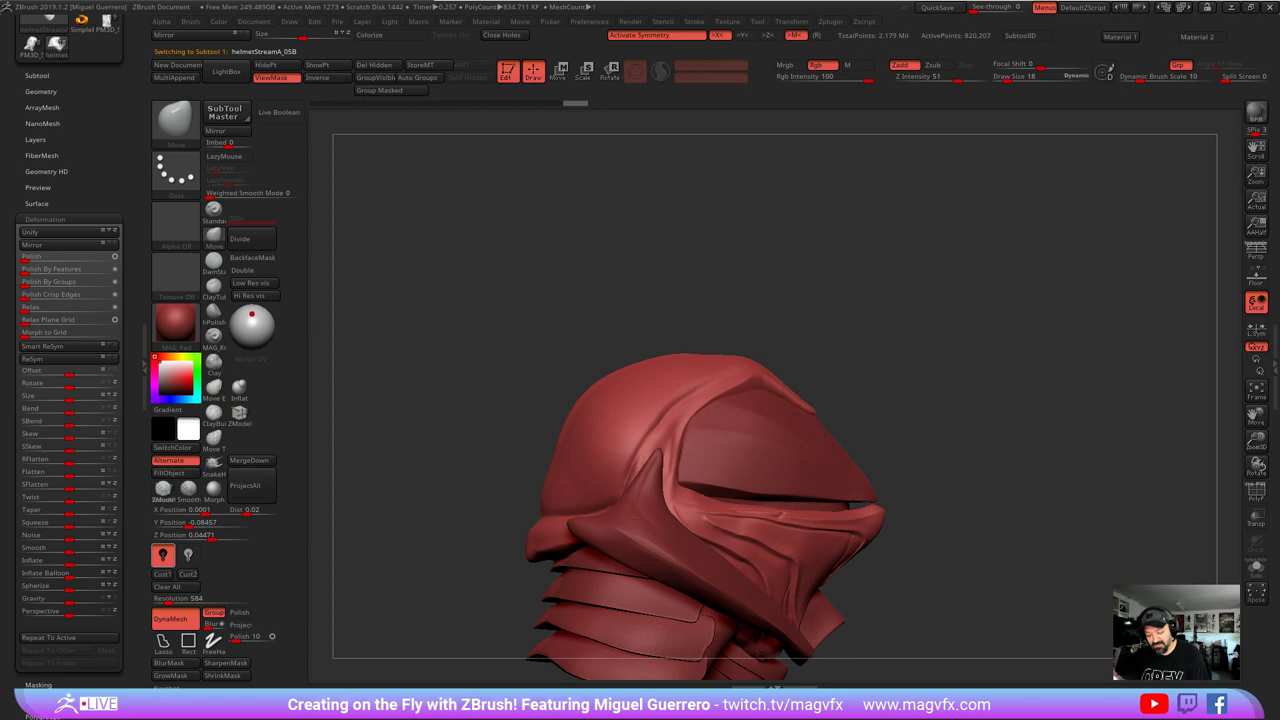
- Reshape the crown and back of the helmet shell with the Move brush, raising the draw size to 42
click(703, 353)
mouse_move(703, 350)
mouse_down()
mouse_move(620, 365)
mouse_move(683, 349)
mouse_up()
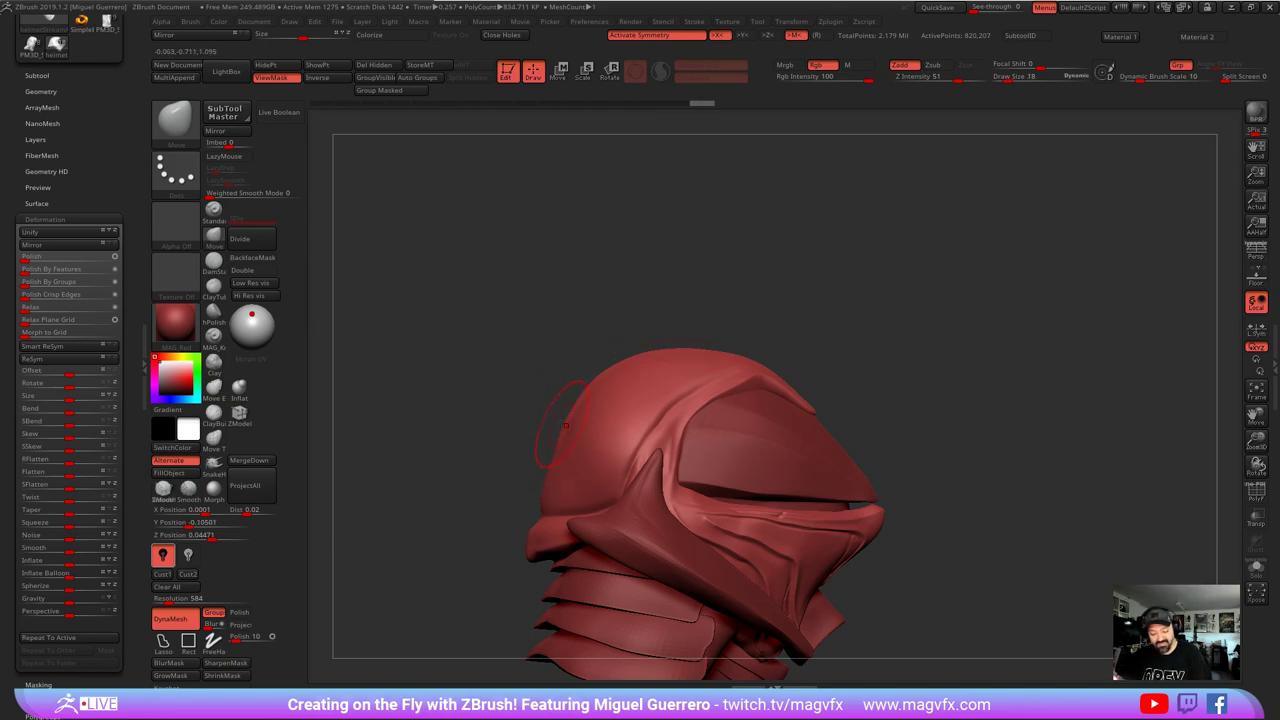
key(bracketright)
mouse_move(569, 405)
mouse_down()
mouse_move(556, 398)
mouse_move(577, 394)
mouse_up()
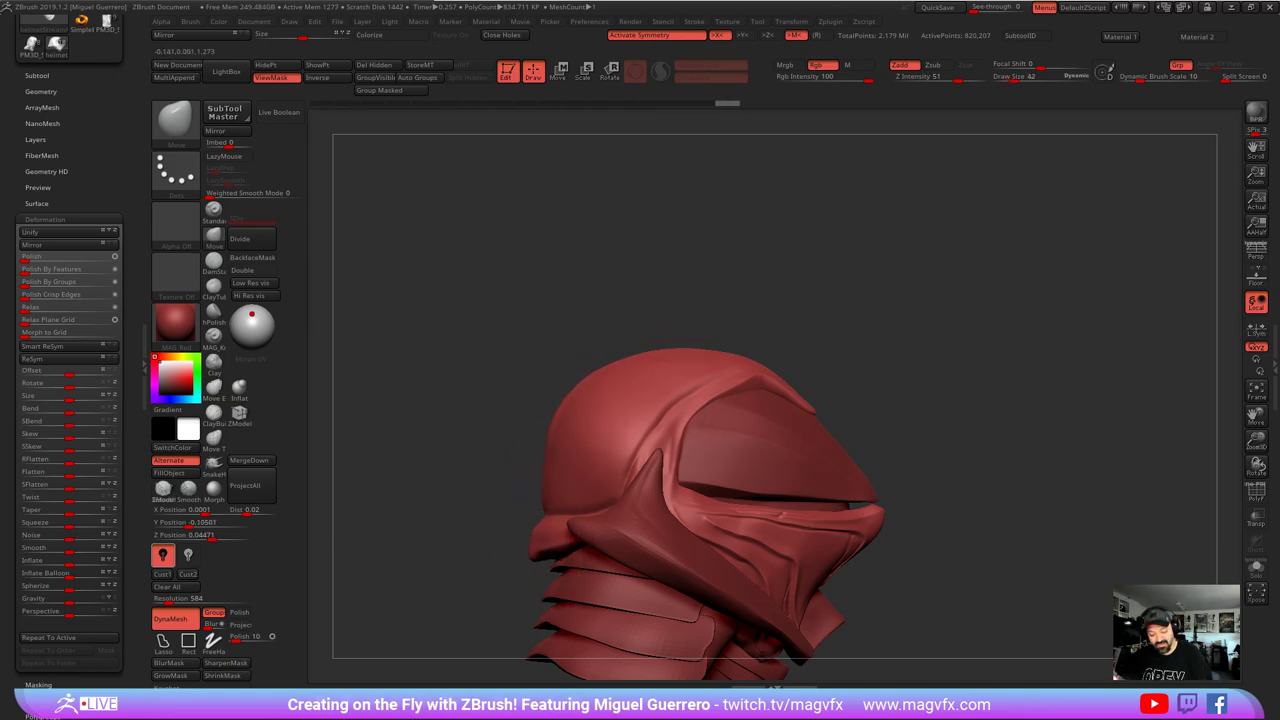
drag(545, 455, 565, 436)
key(bracketright)
drag(646, 427, 658, 431)
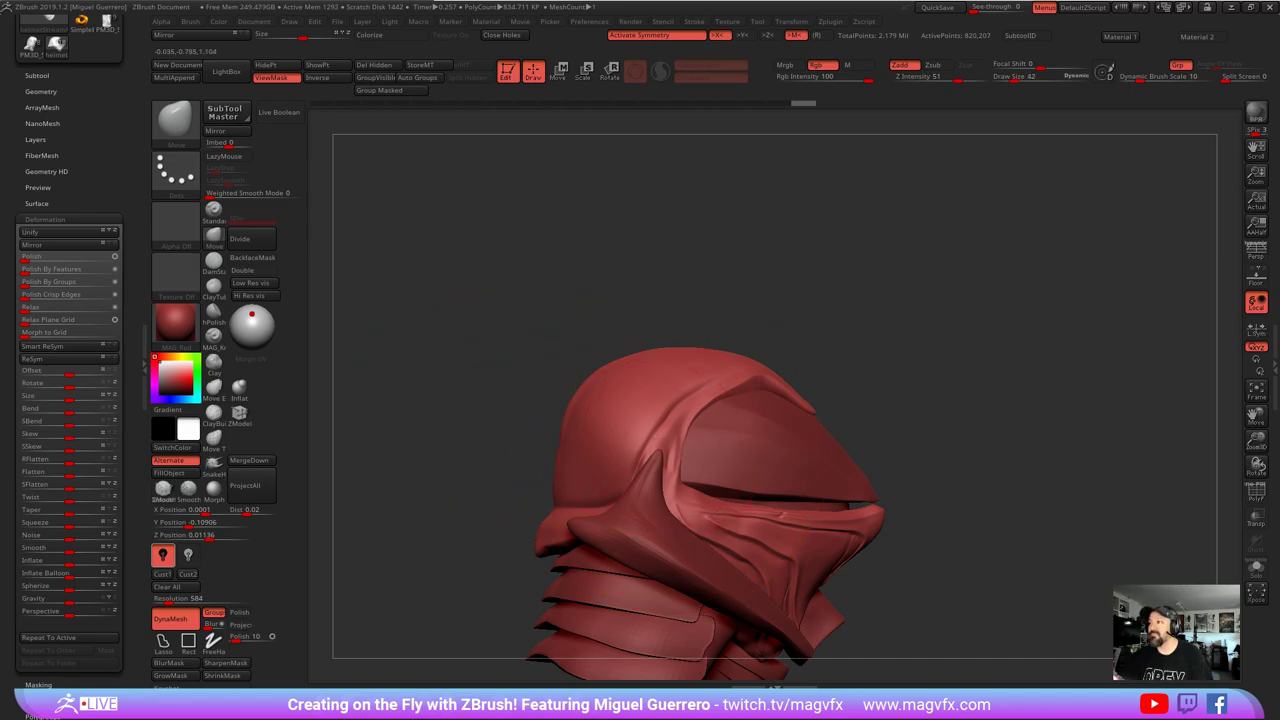
- Select the visor and pull the top of its centre ridge upward with the Move brush at draw size 30
mouse_move(472, 420)
mouse_down()
mouse_move(451, 421)
mouse_move(451, 434)
mouse_move(489, 448)
mouse_up()
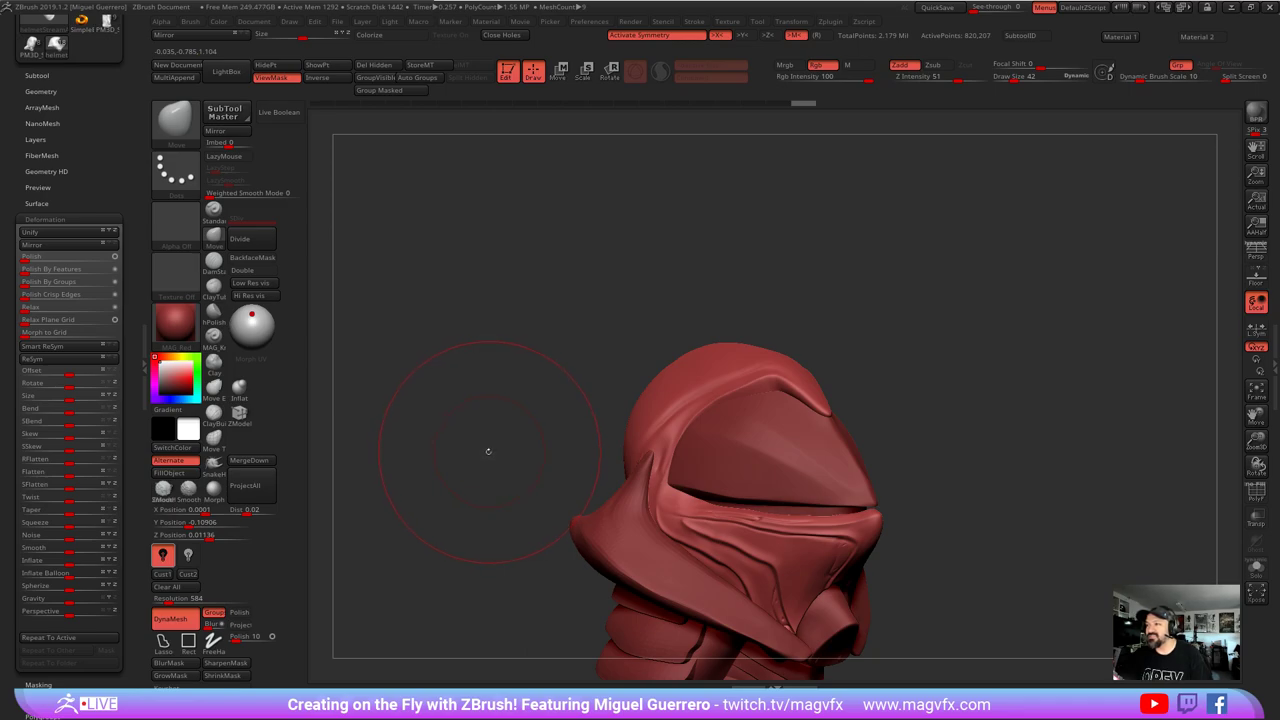
drag(488, 451, 480, 425)
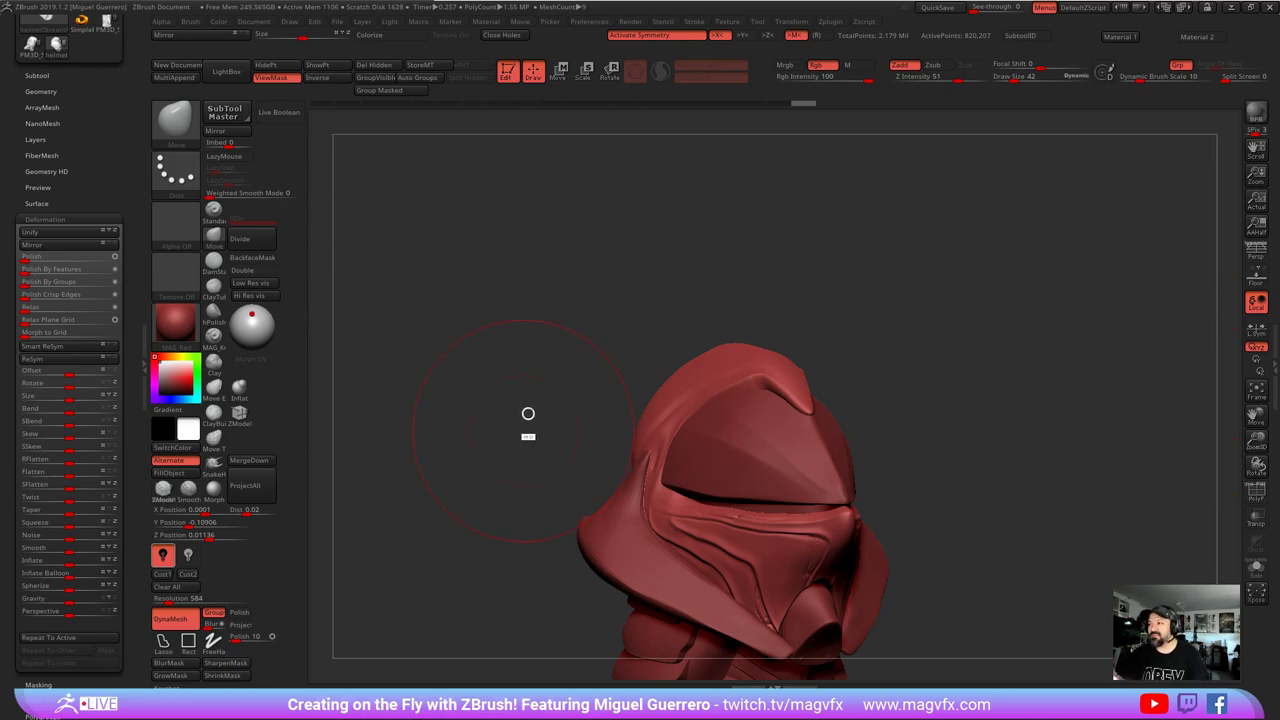
mouse_move(526, 414)
mouse_down()
mouse_move(534, 352)
mouse_move(500, 430)
mouse_move(520, 306)
mouse_move(467, 393)
mouse_move(505, 330)
mouse_up()
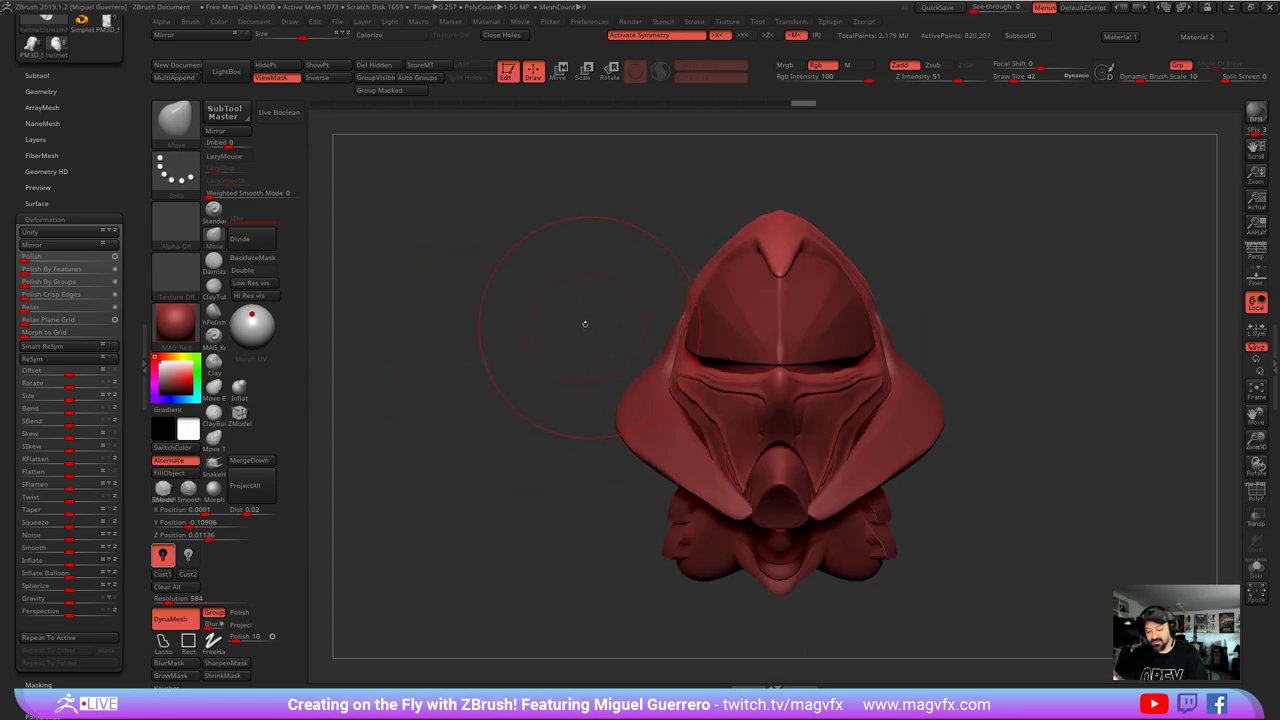
alt+click(755, 297)
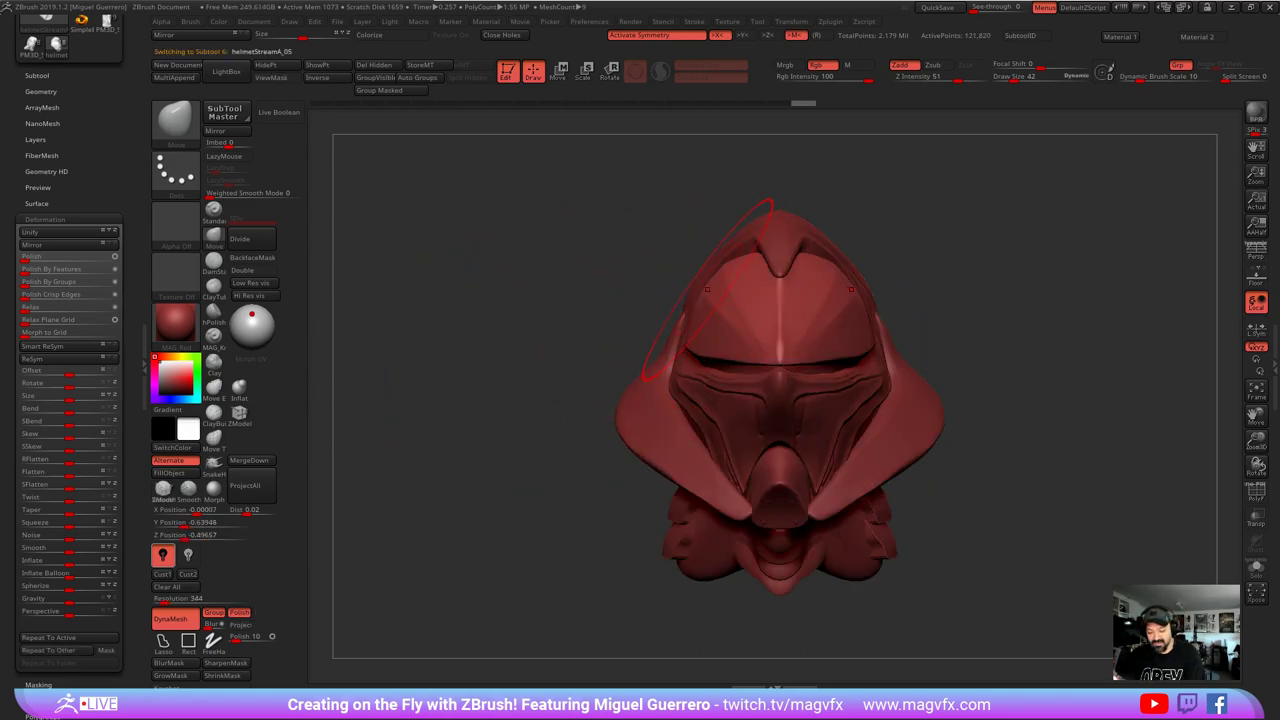
key([)
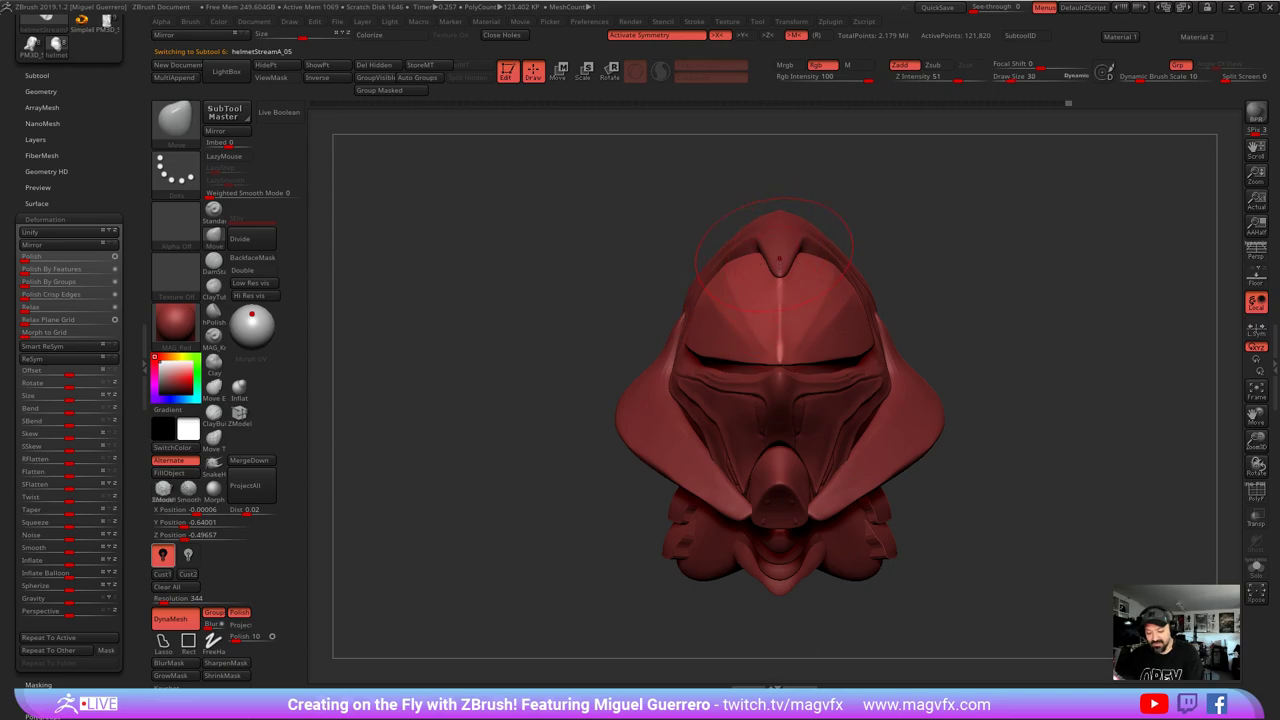
drag(779, 272, 779, 241)
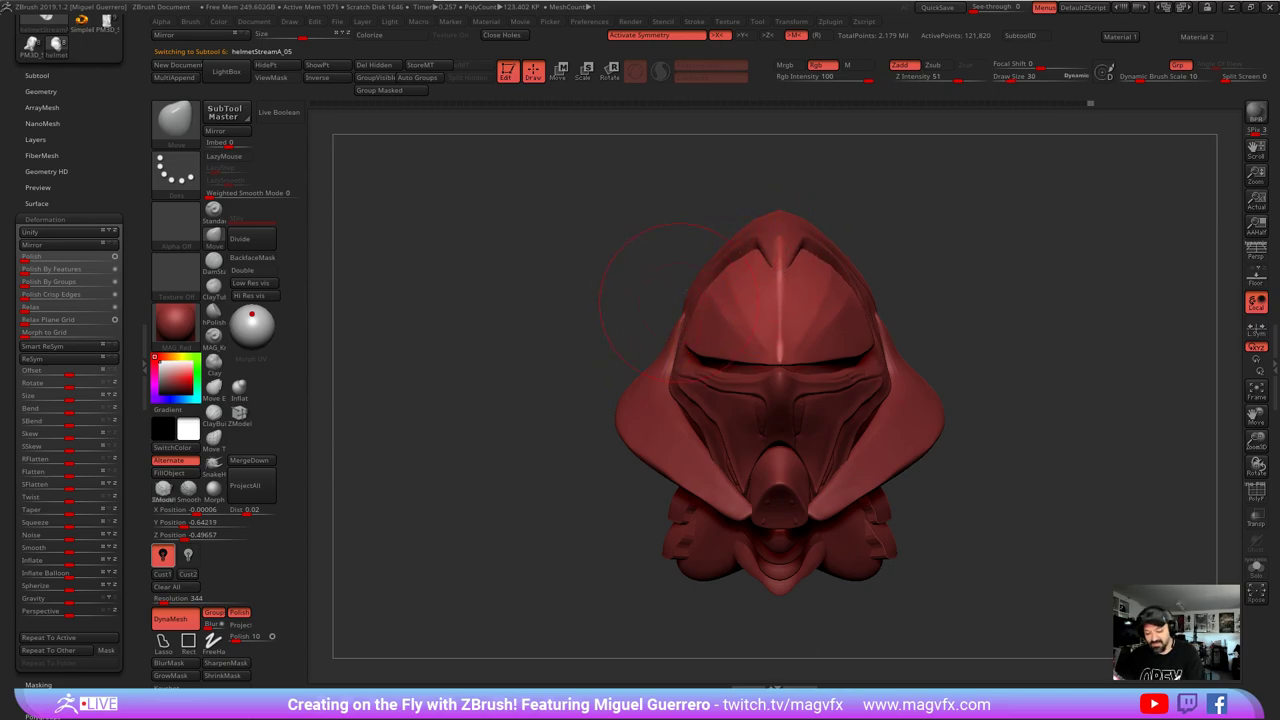
- Select the flared side guards and pull their outer edges inward with the Move brush, then undo the last small adjustment
alt+click(640, 408)
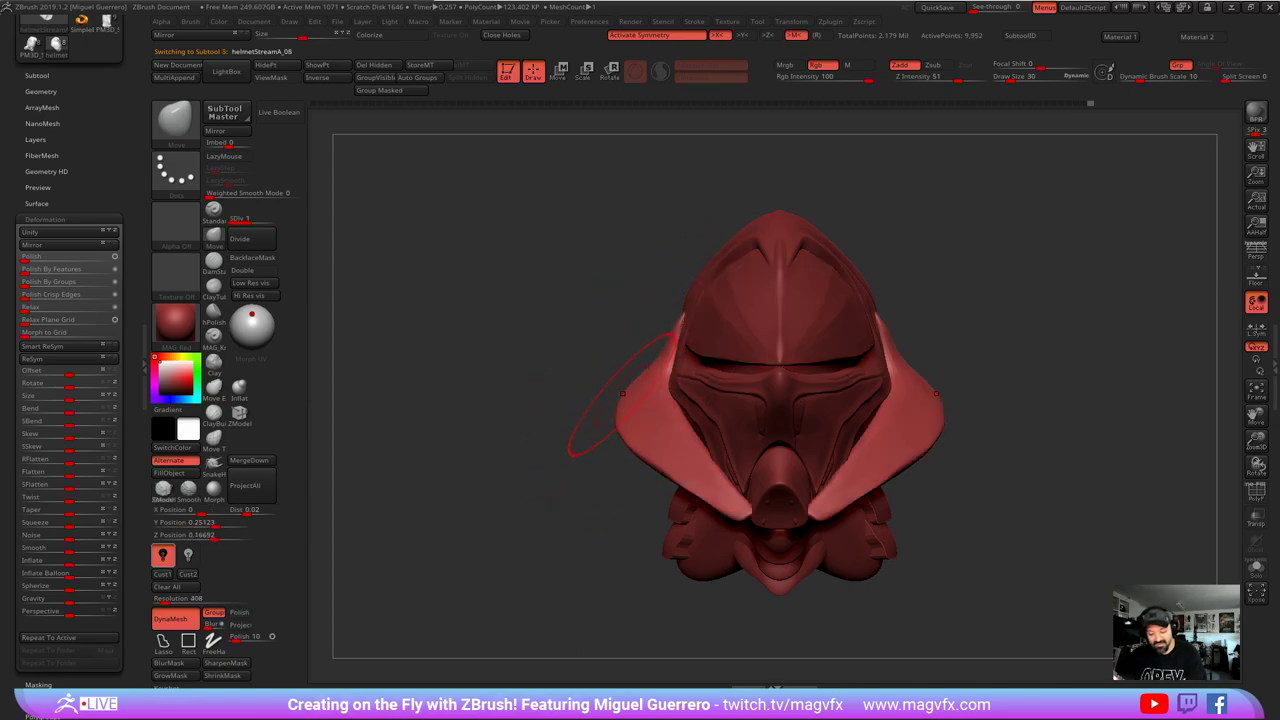
drag(623, 403, 635, 401)
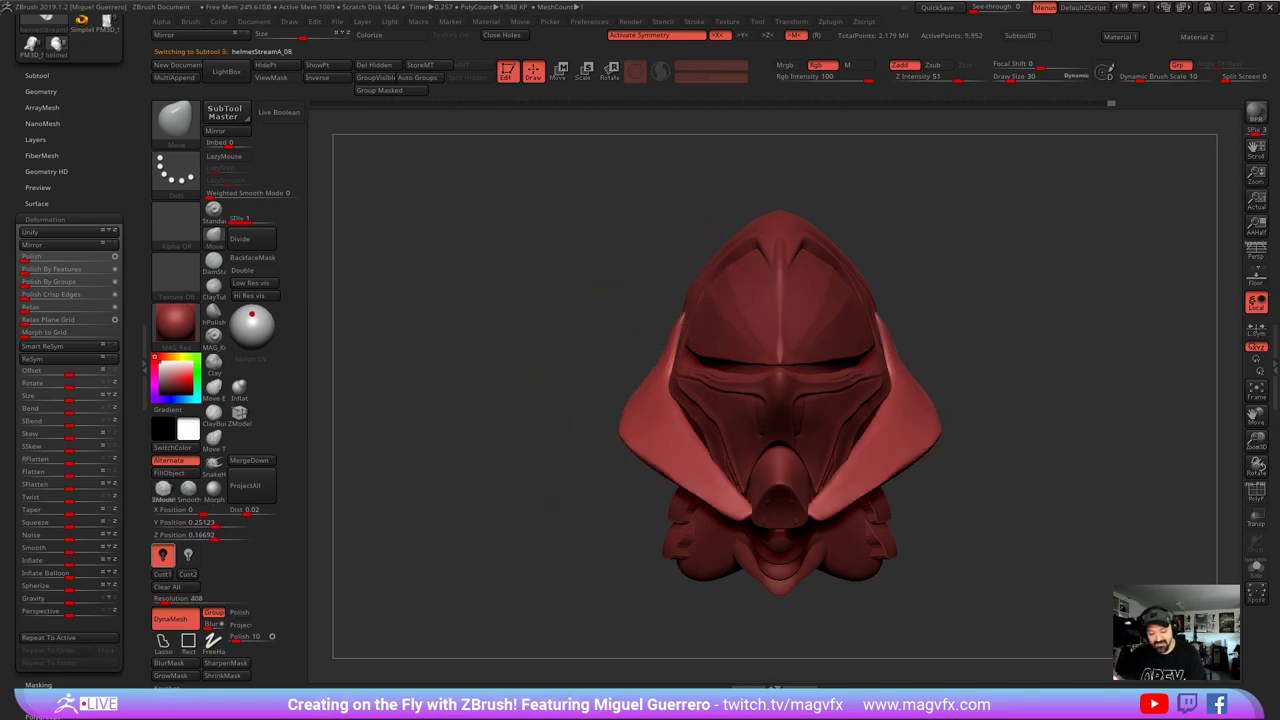
key(bracketleft)
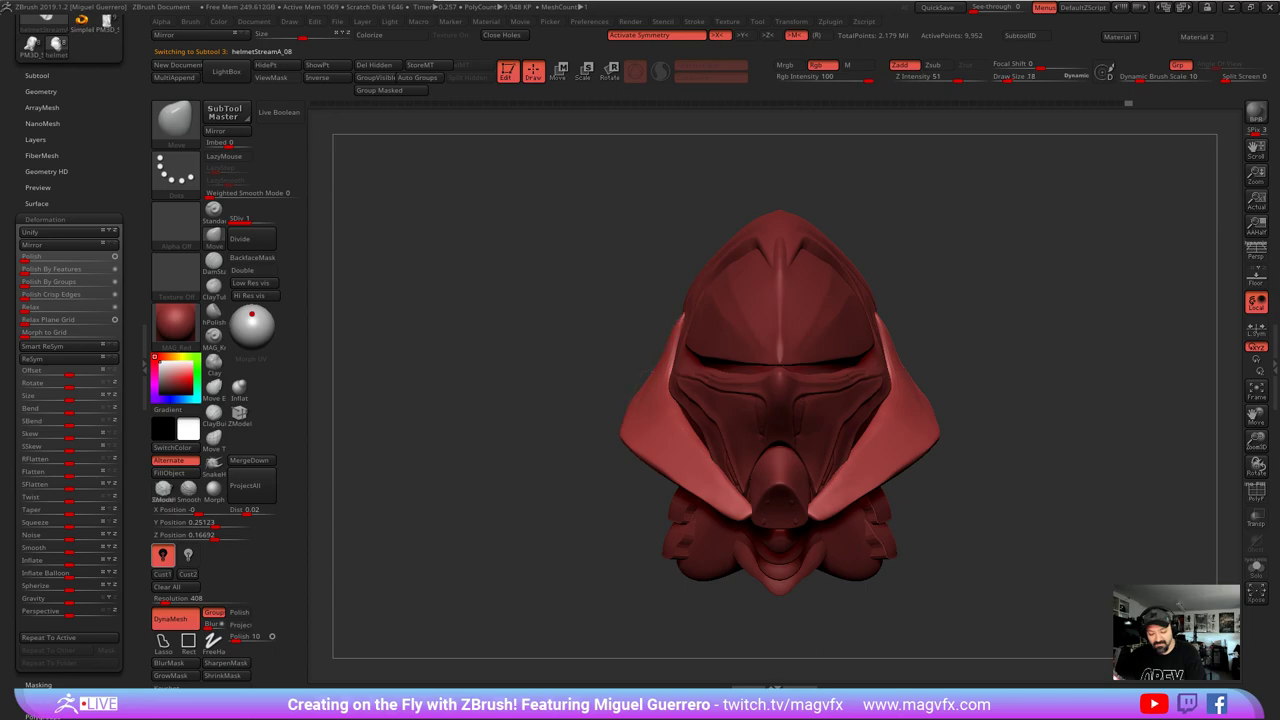
drag(662, 368, 658, 364)
key(ctrl+z)
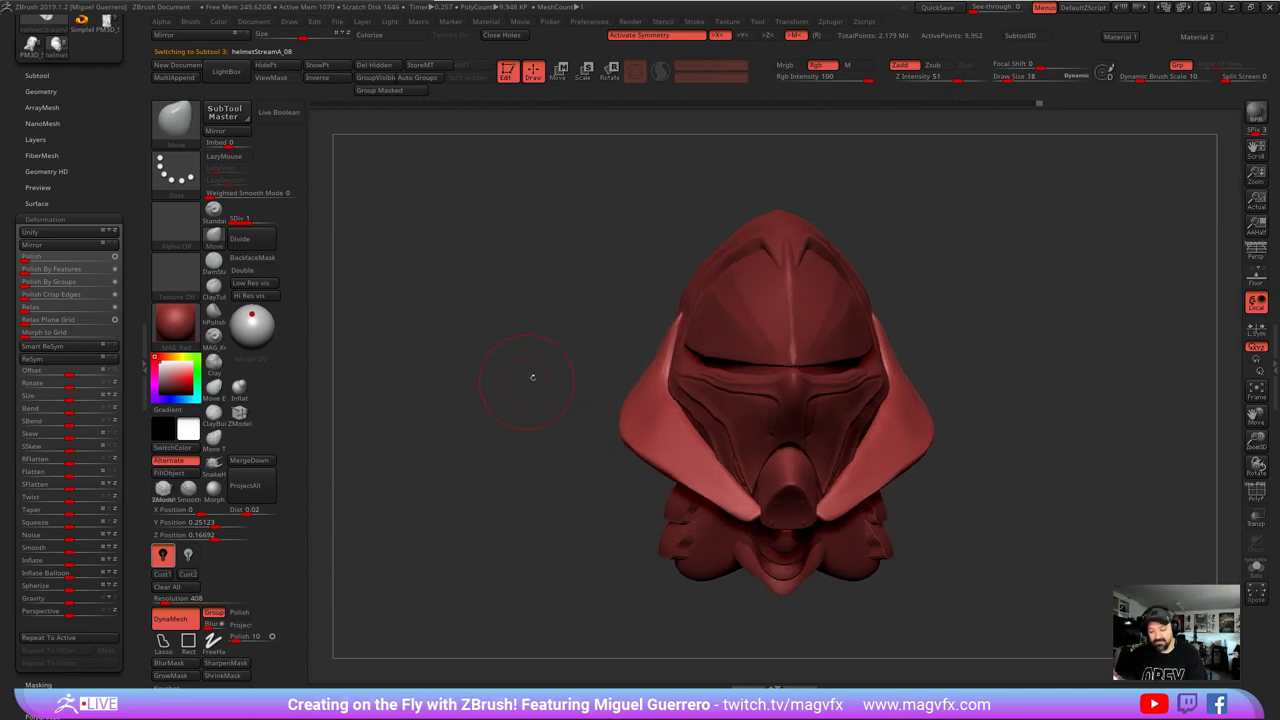
- Select the helmet shell again and nudge its side contours with the Move brush, reducing the draw size to 10
alt+click(695, 297)
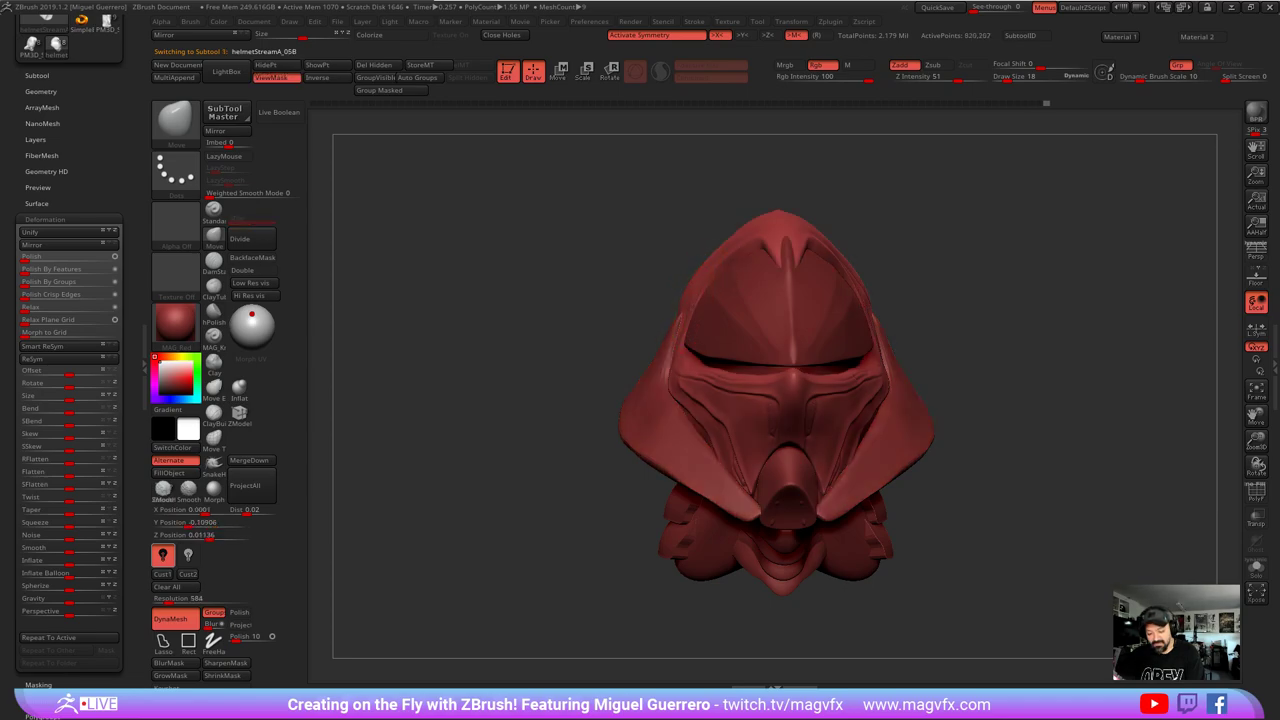
key(ctrl+shift+z)
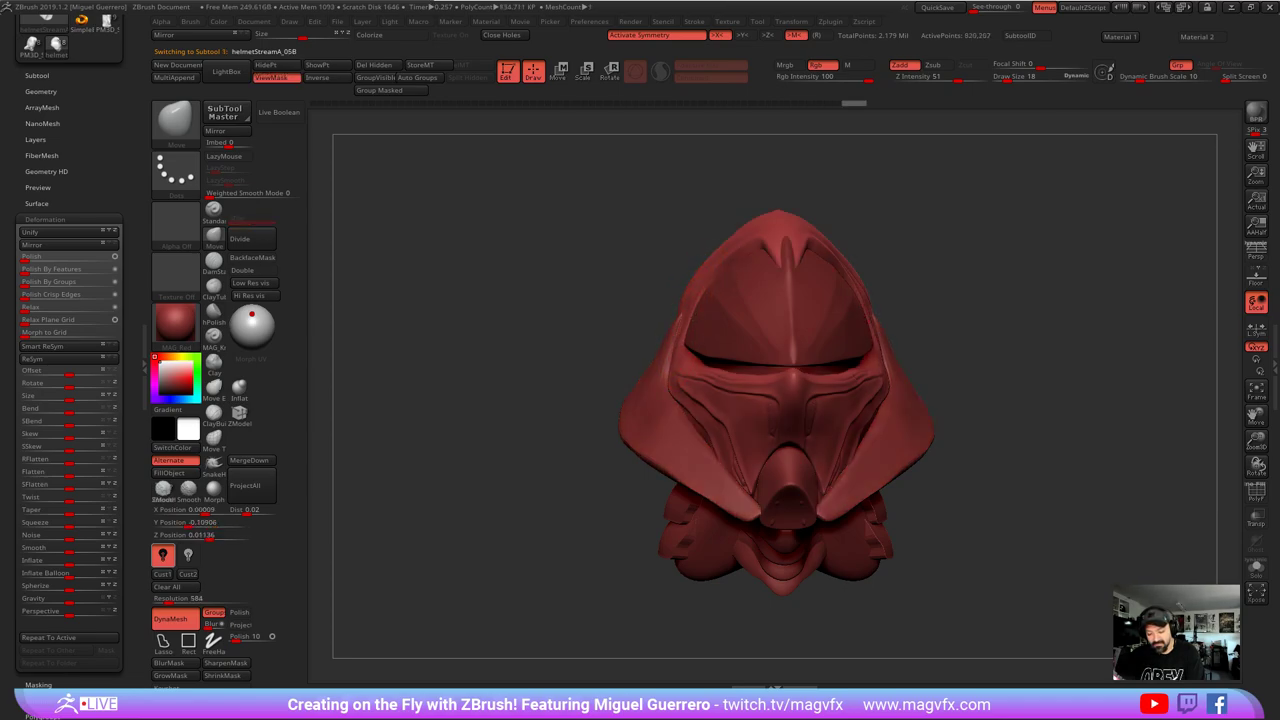
key(ctrl+shift+z)
mouse_move(503, 257)
mouse_down()
mouse_move(555, 257)
mouse_move(565, 290)
mouse_move(527, 302)
mouse_move(607, 291)
mouse_up()
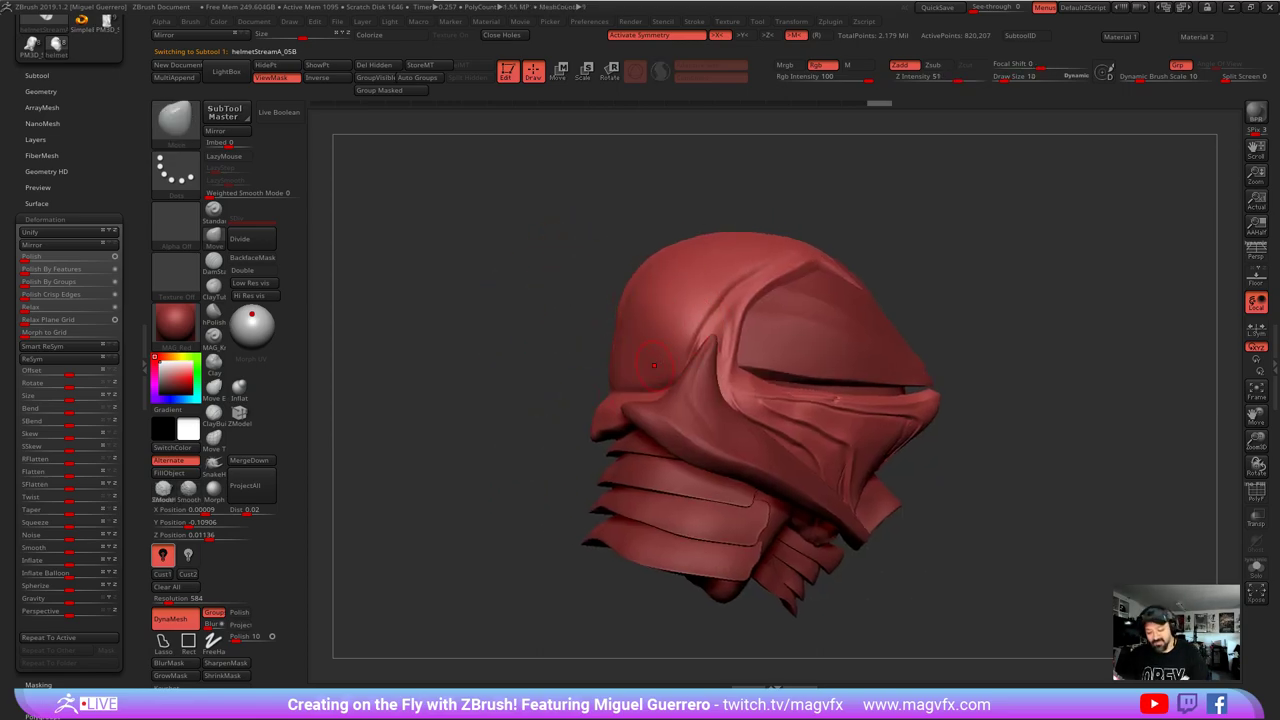
key(bracketleft)
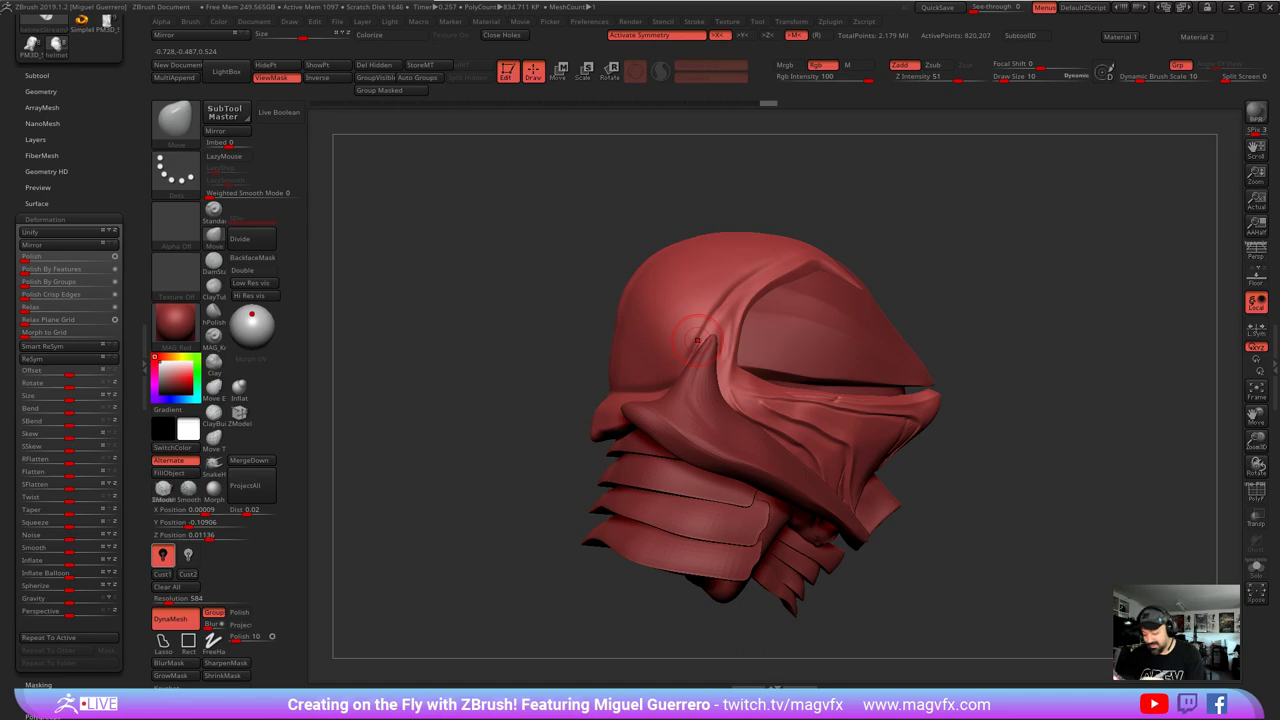
- Isolate the helmet shell and flatten the band around the visor opening, from temple to brow, with hPolish at draw size 8
click(1256, 567)
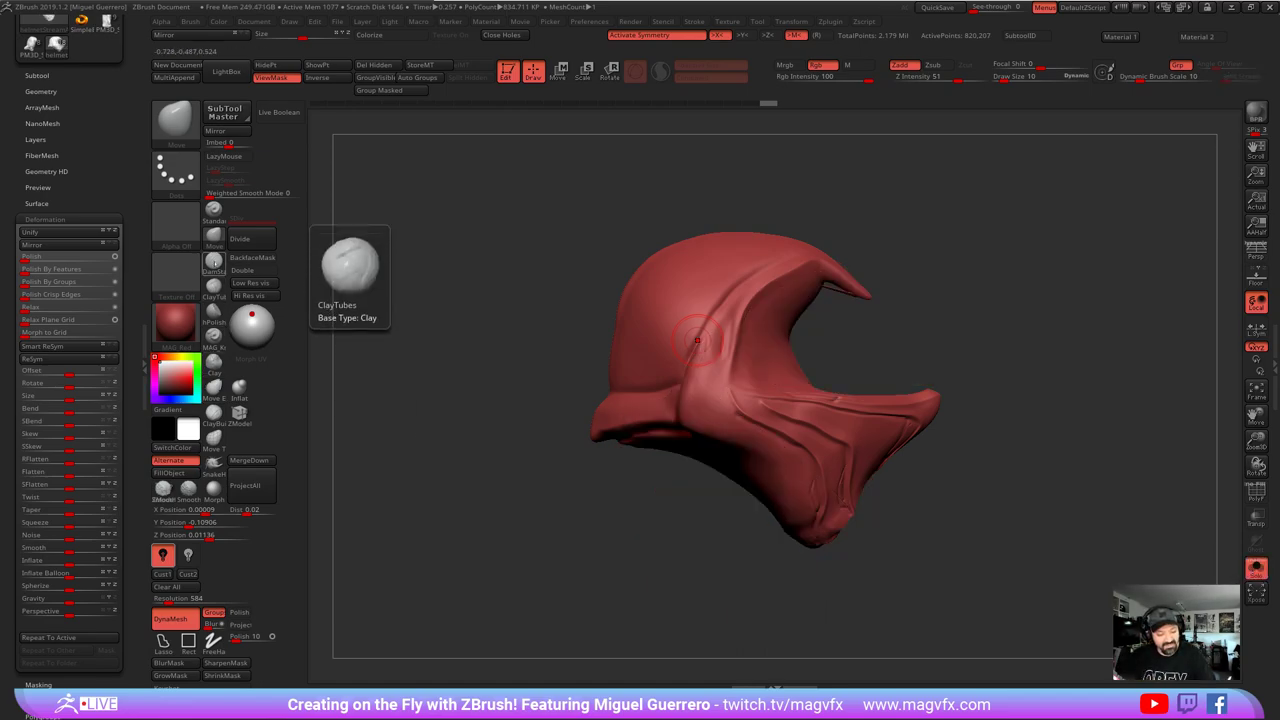
click(214, 313)
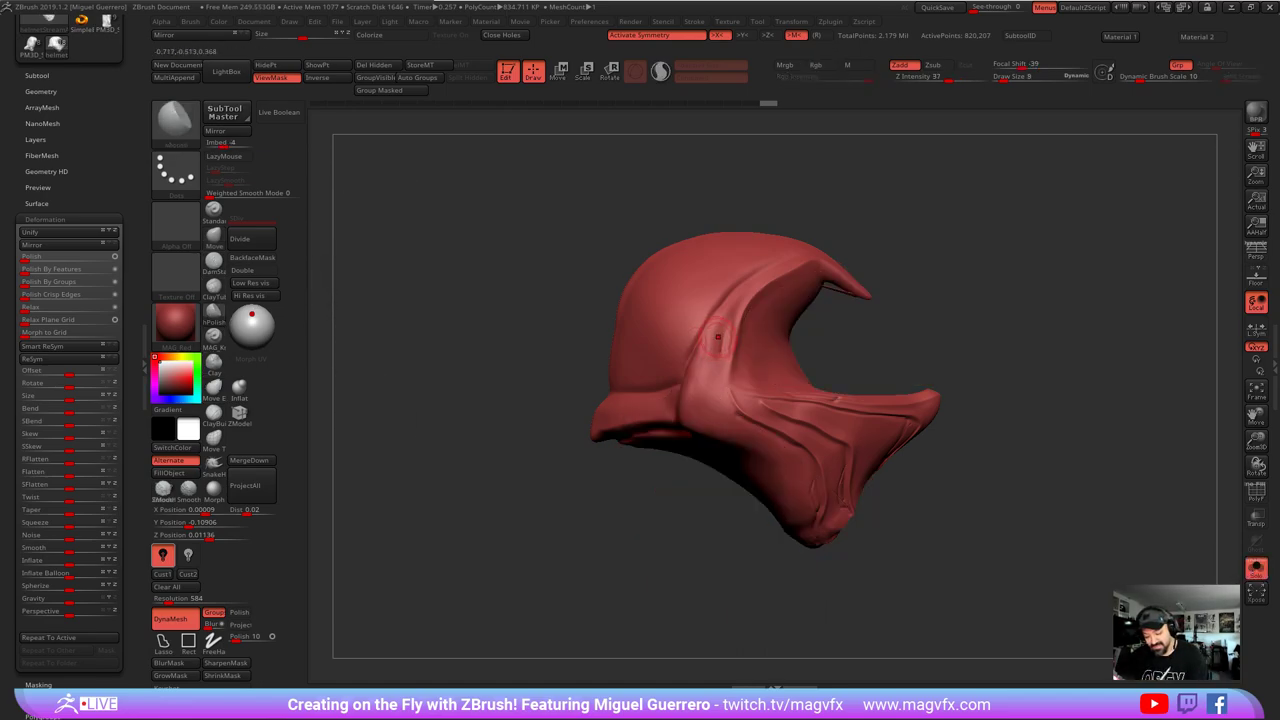
mouse_move(714, 350)
mouse_down()
mouse_move(692, 392)
mouse_move(708, 354)
mouse_up()
drag(794, 250, 806, 245)
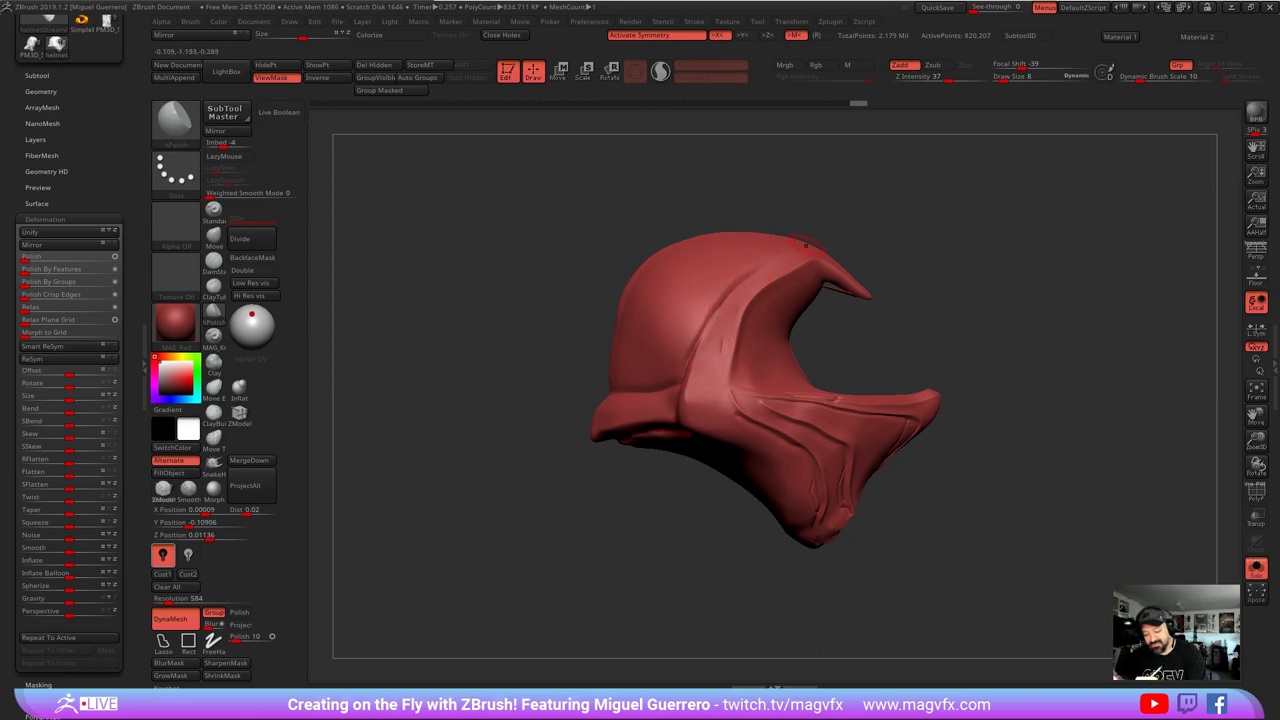
mouse_move(743, 273)
mouse_down()
mouse_move(729, 285)
mouse_move(751, 256)
mouse_move(768, 266)
mouse_up()
key(bracketright)
mouse_move(707, 300)
mouse_down()
mouse_move(714, 286)
mouse_move(685, 316)
mouse_up()
key(bracketright)
click(739, 252)
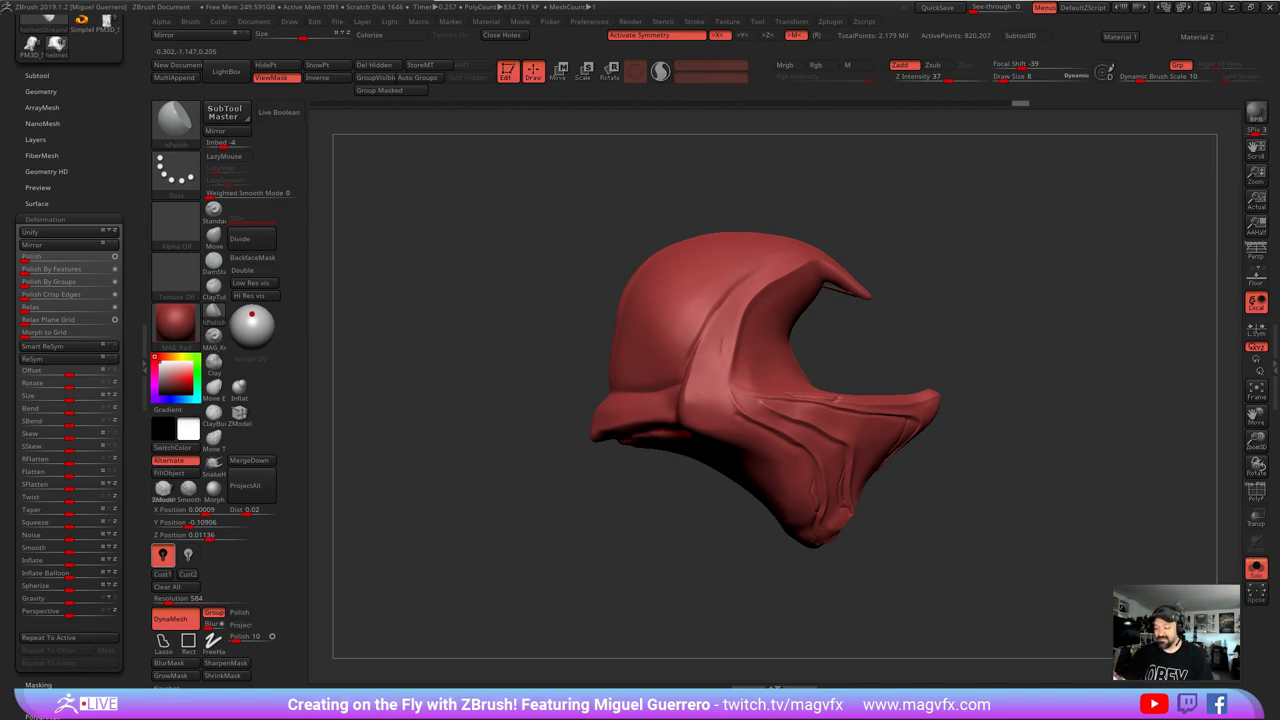
- Show all helmet parts again and polish the shell surface above the brow with hPolish
drag(430, 505, 580, 460)
alt+drag(474, 377, 549, 376)
drag(841, 265, 822, 268)
drag(690, 250, 730, 245)
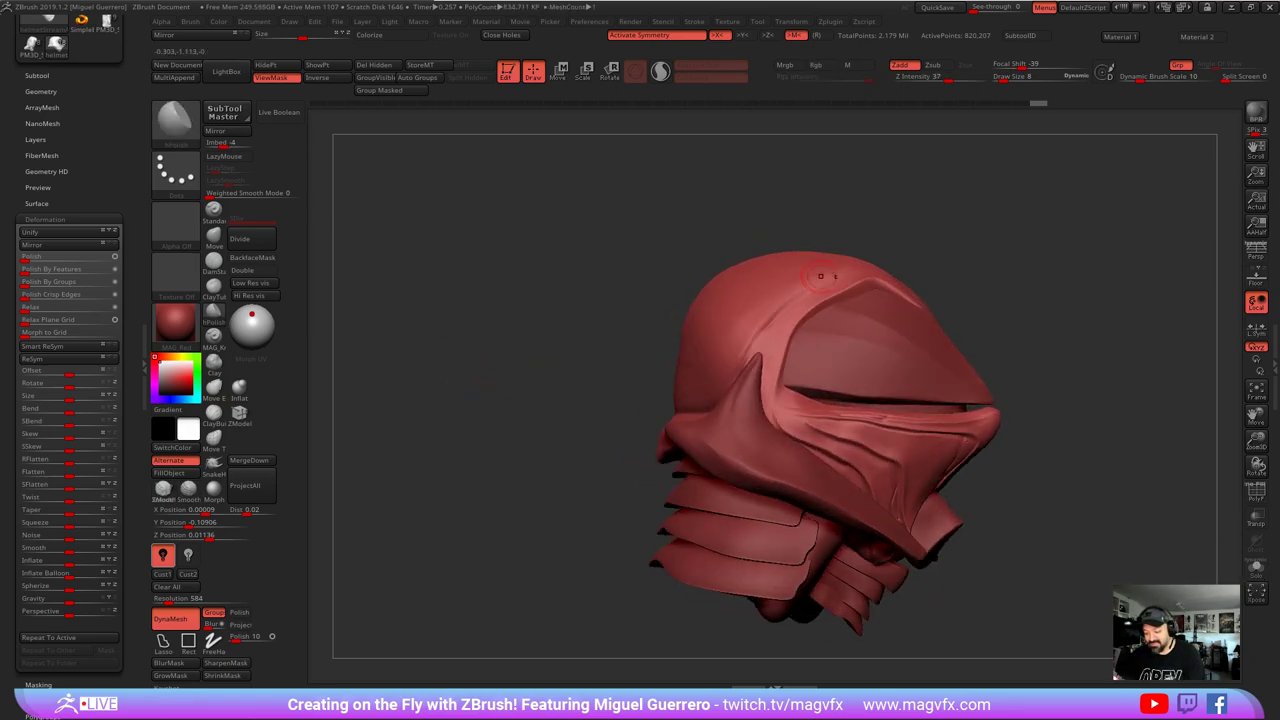
- Nudge the helmet shell's contours around the brow with the Move brush at draw size 18, reducing the size to 10
drag(498, 326, 511, 325)
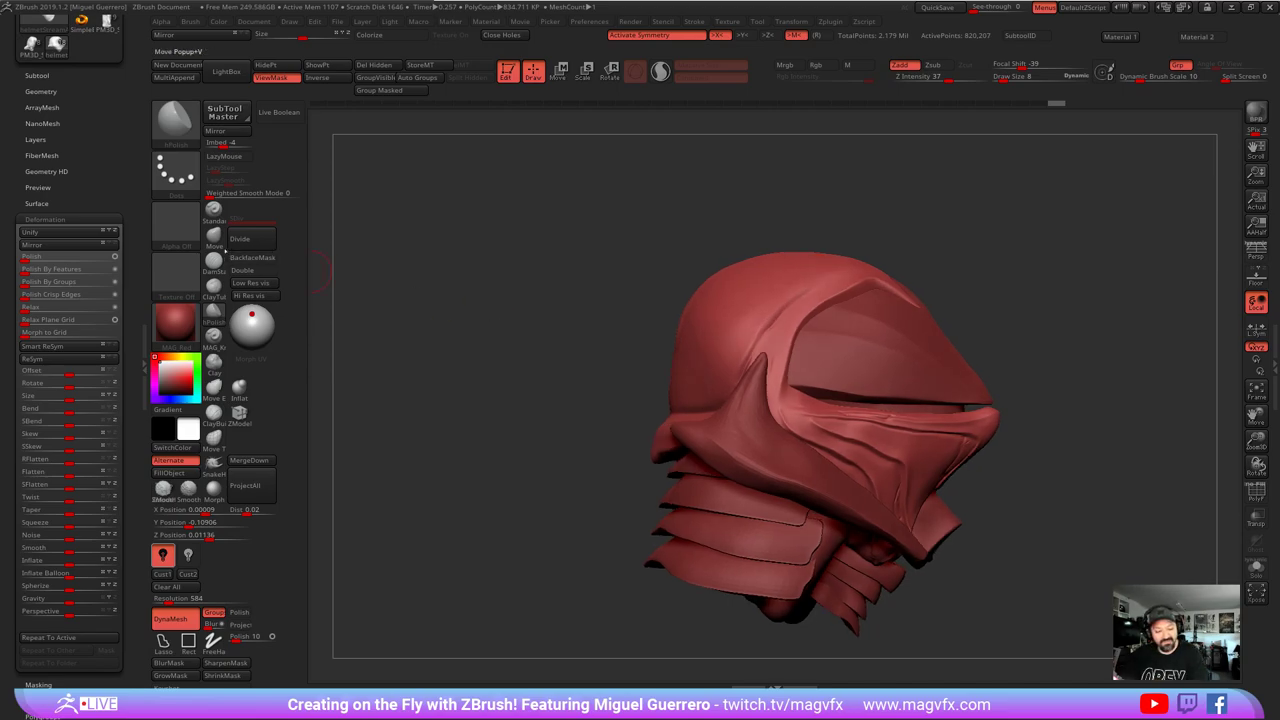
click(214, 237)
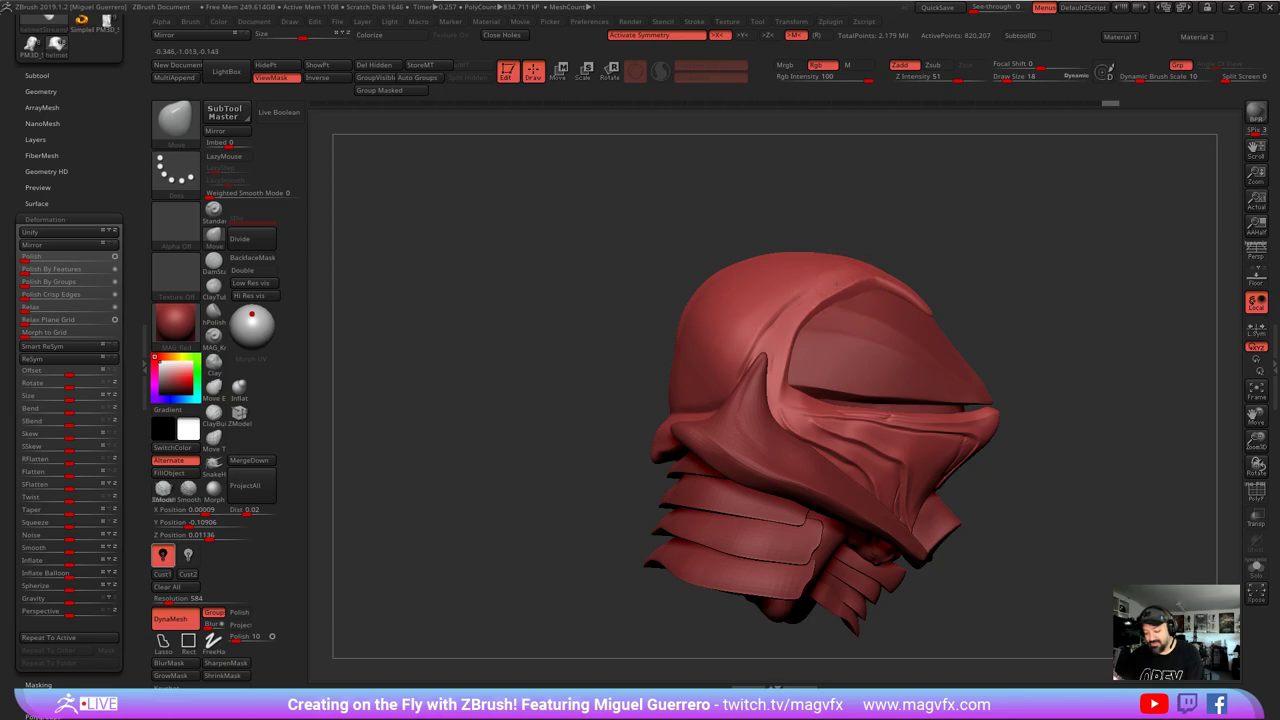
drag(636, 262, 572, 419)
right_drag(560, 260, 609, 409)
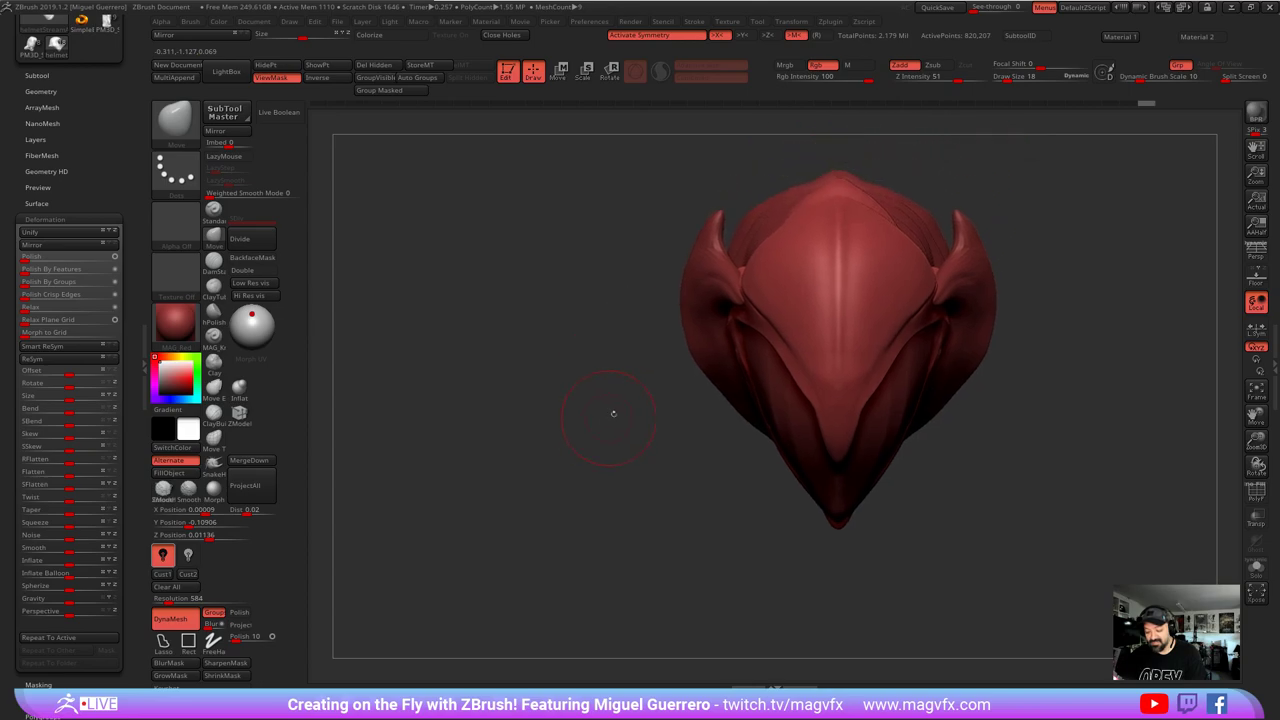
right_drag(593, 343, 574, 340)
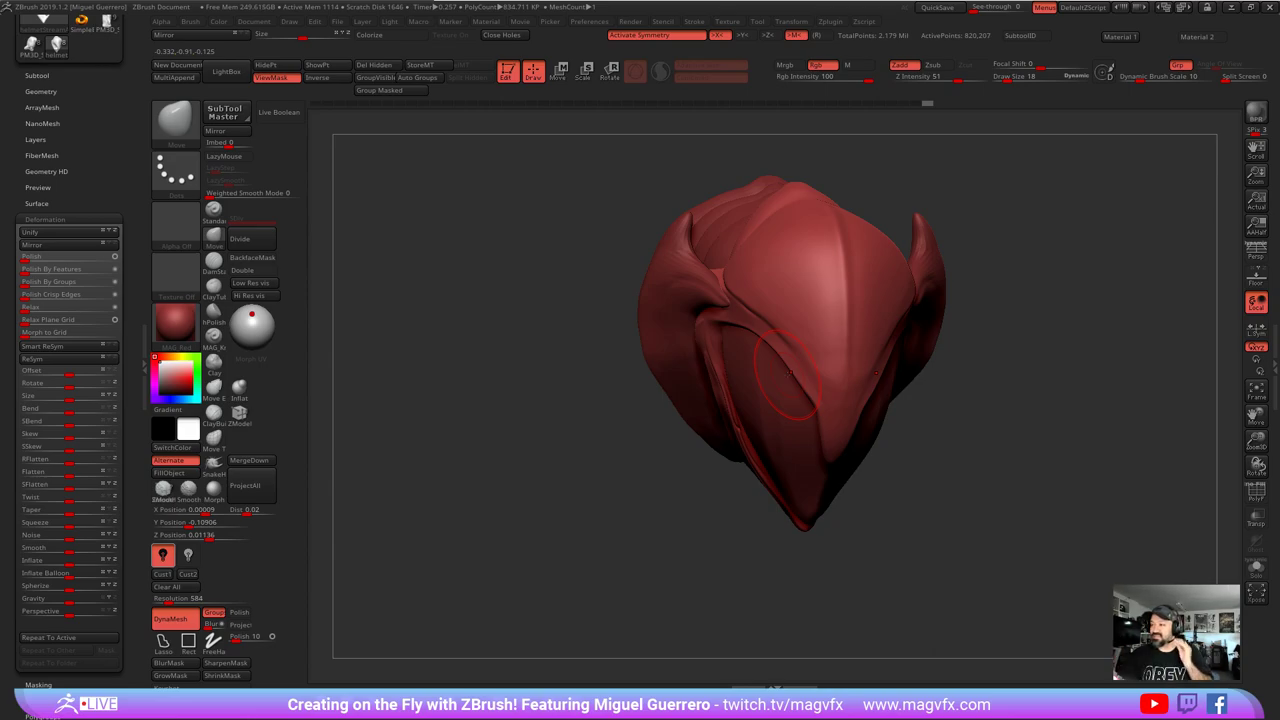
shift+drag(562, 460, 548, 460)
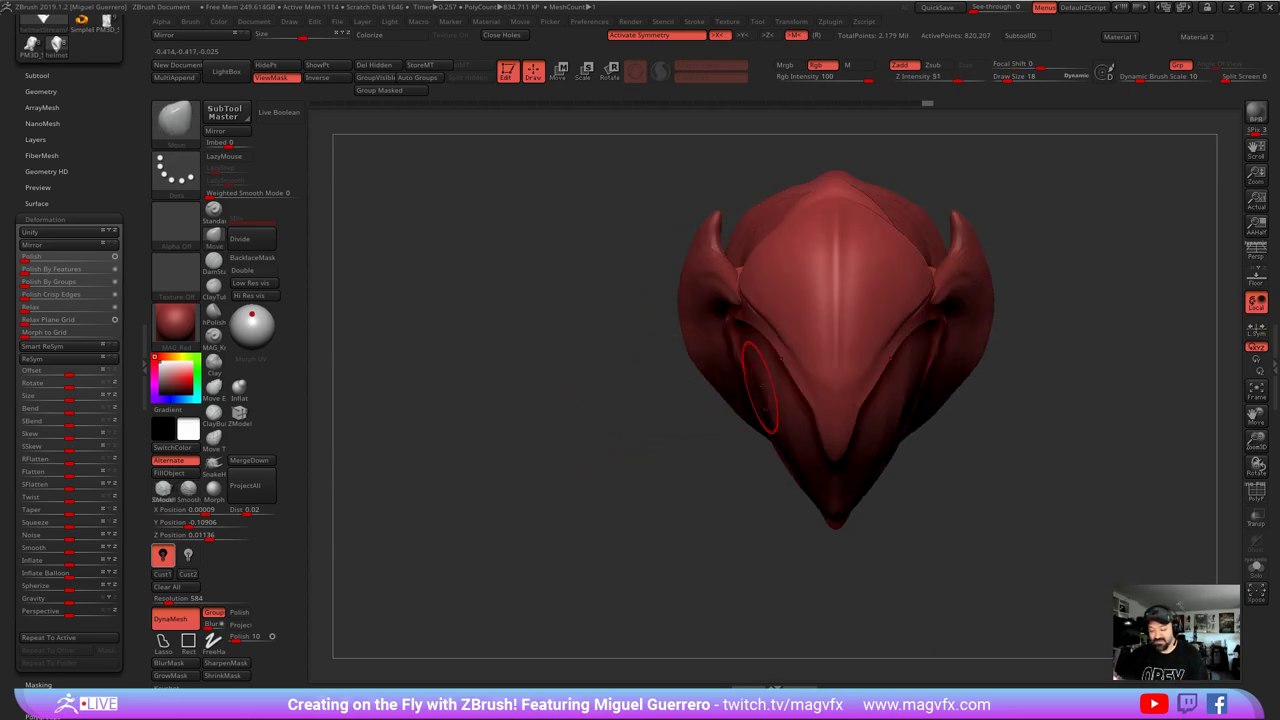
key(bracketleft)
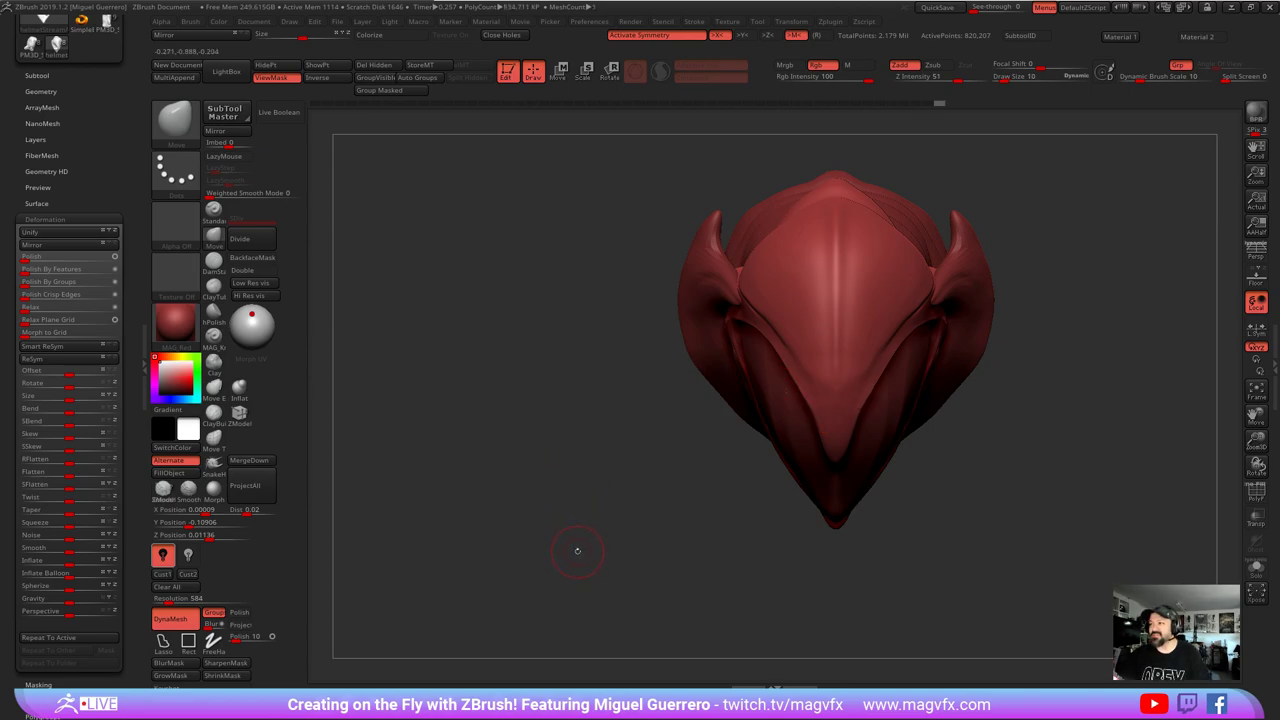
- Isolate the helmet shell, carve the crease above its visor band with DamStandard at draw size 8, and show all parts again
mouse_move(585, 513)
mouse_down()
mouse_move(563, 371)
mouse_move(530, 330)
mouse_move(412, 402)
mouse_up()
click(213, 262)
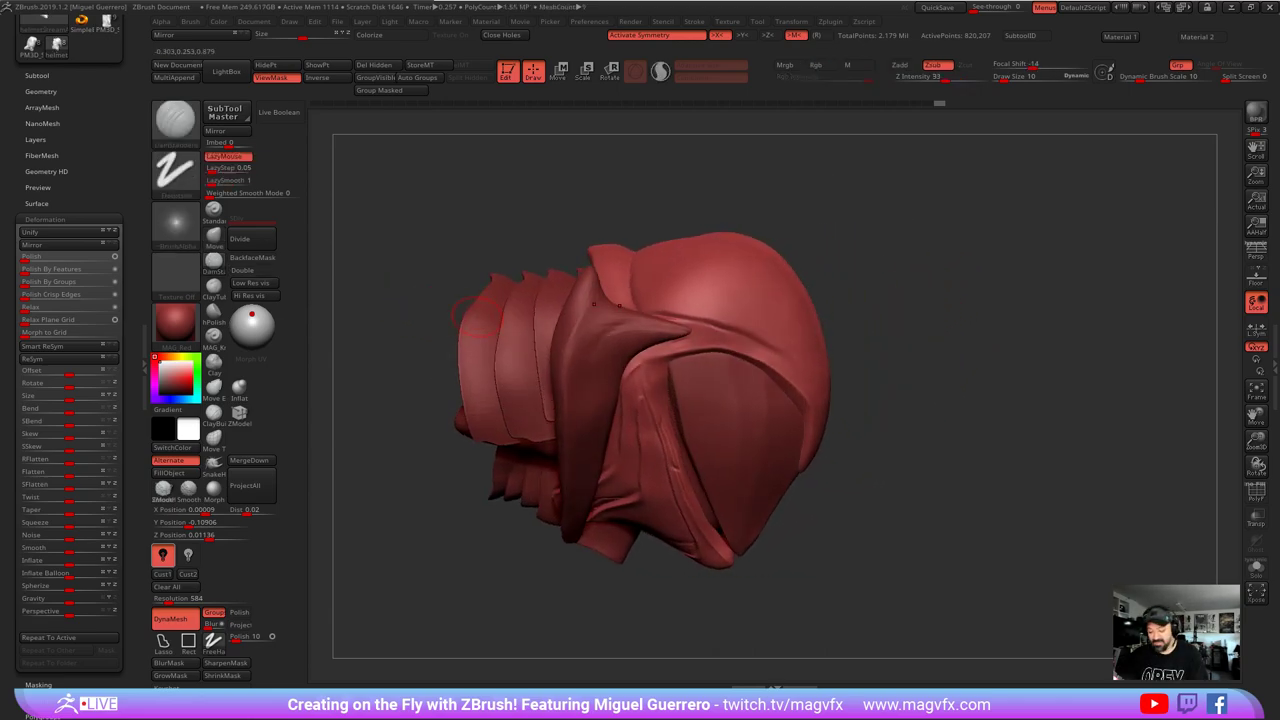
click(1256, 568)
key(bracketleft)
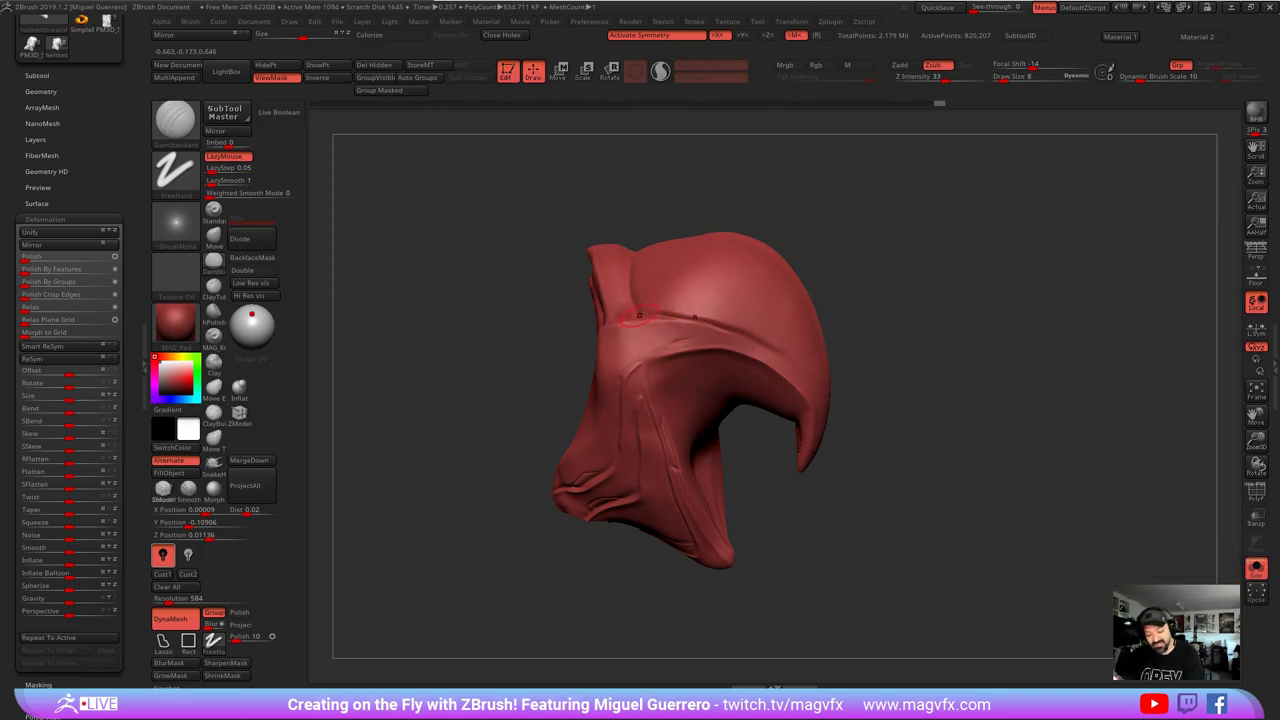
mouse_move(690, 322)
mouse_down()
mouse_move(805, 372)
mouse_move(846, 430)
mouse_move(870, 530)
mouse_up()
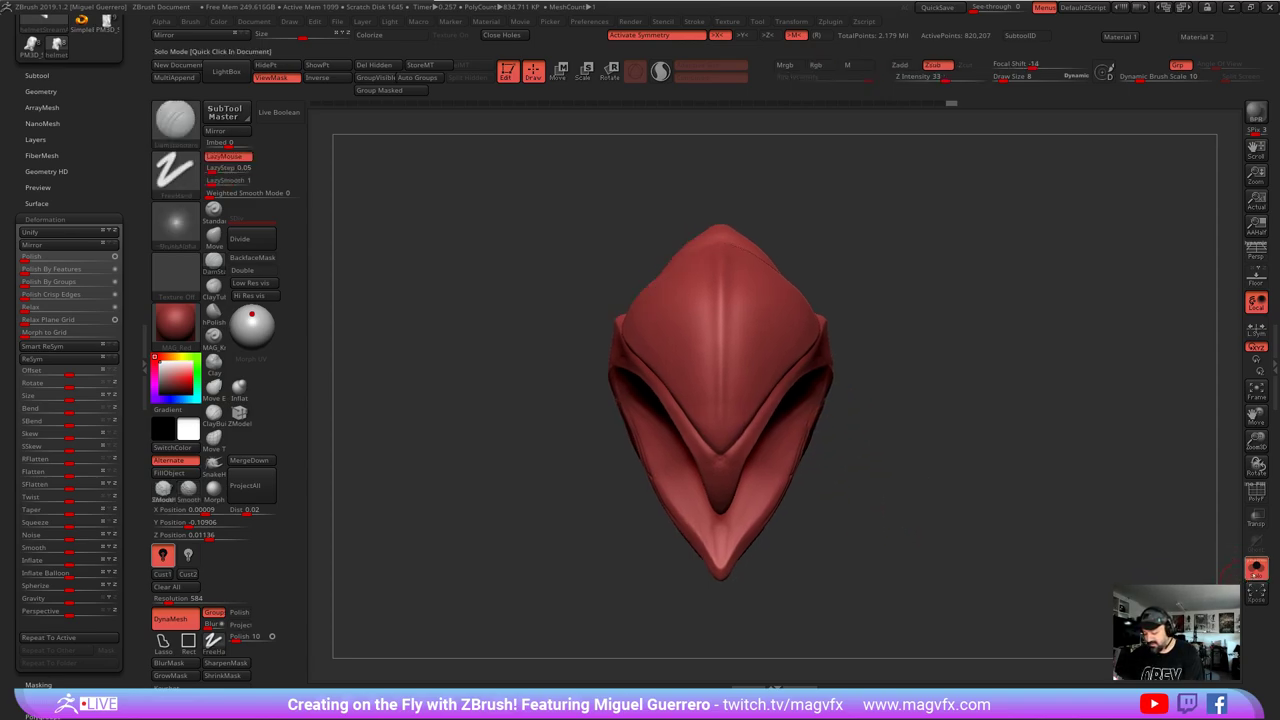
click(1256, 567)
- Deepen the shell crease from the brow to the side guard's tip with DamStandard, reducing the draw size to 7
drag(509, 451, 547, 363)
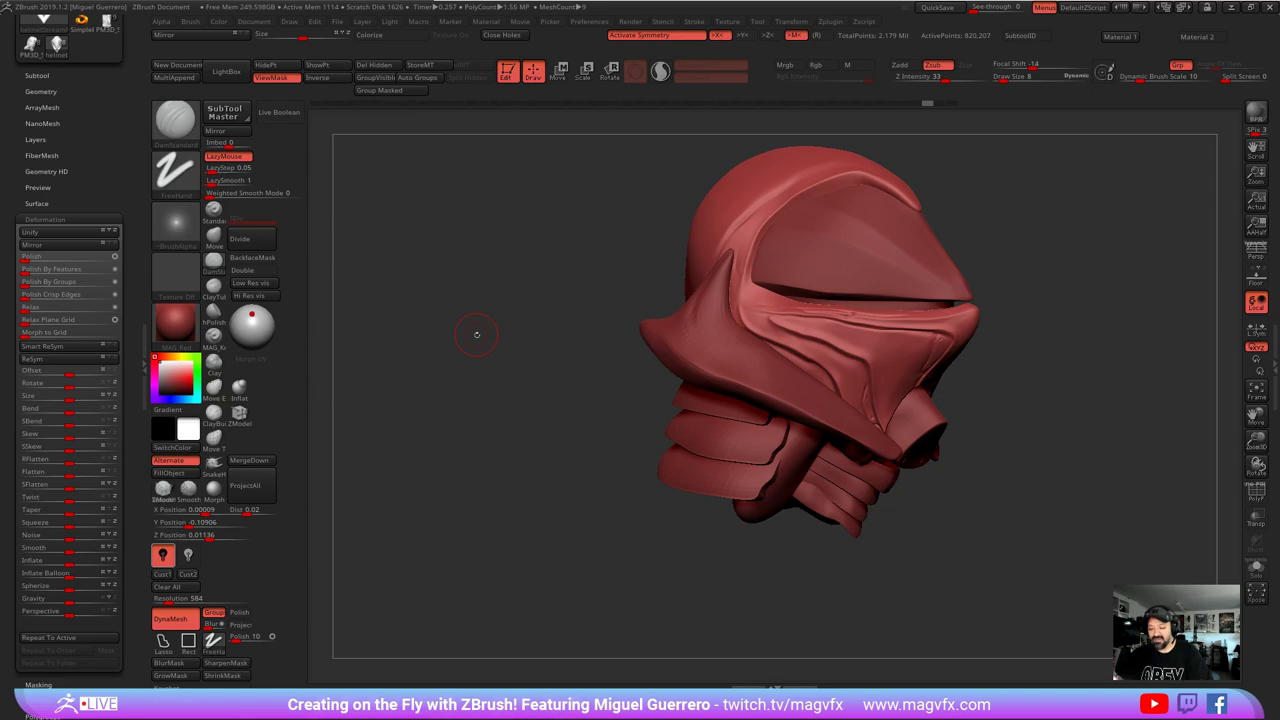
drag(556, 342, 473, 374)
click(213, 312)
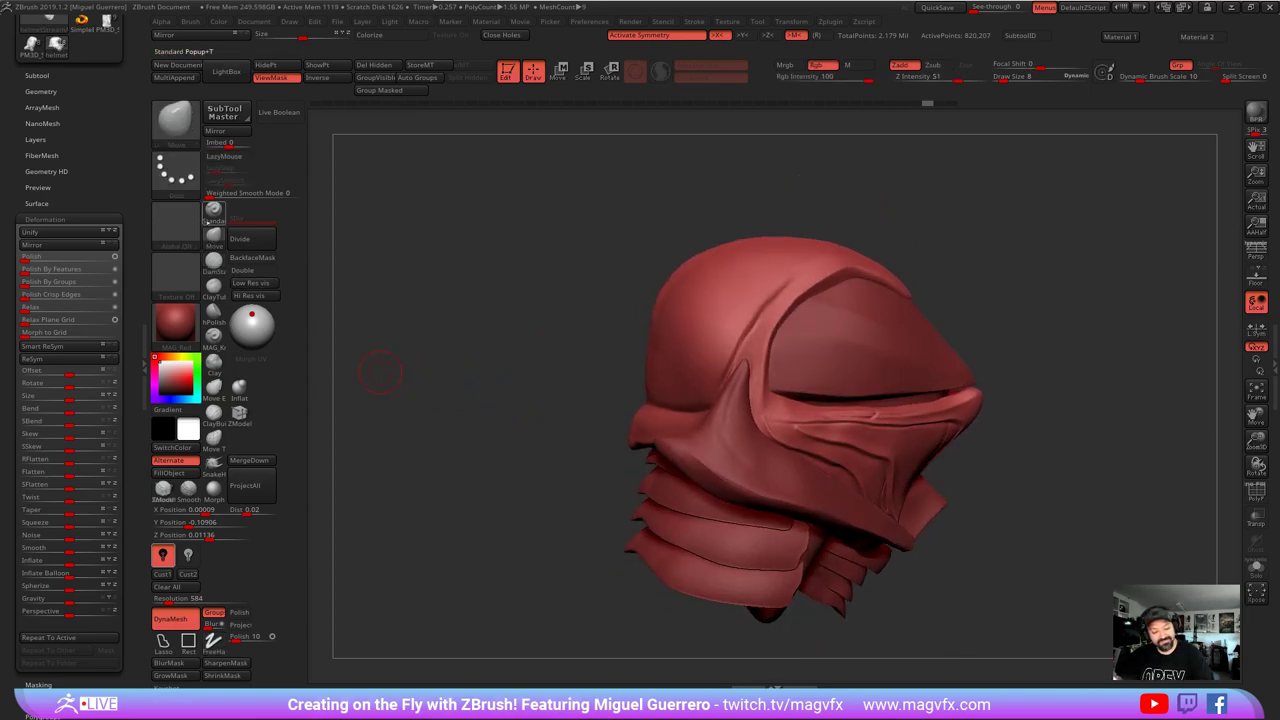
click(214, 287)
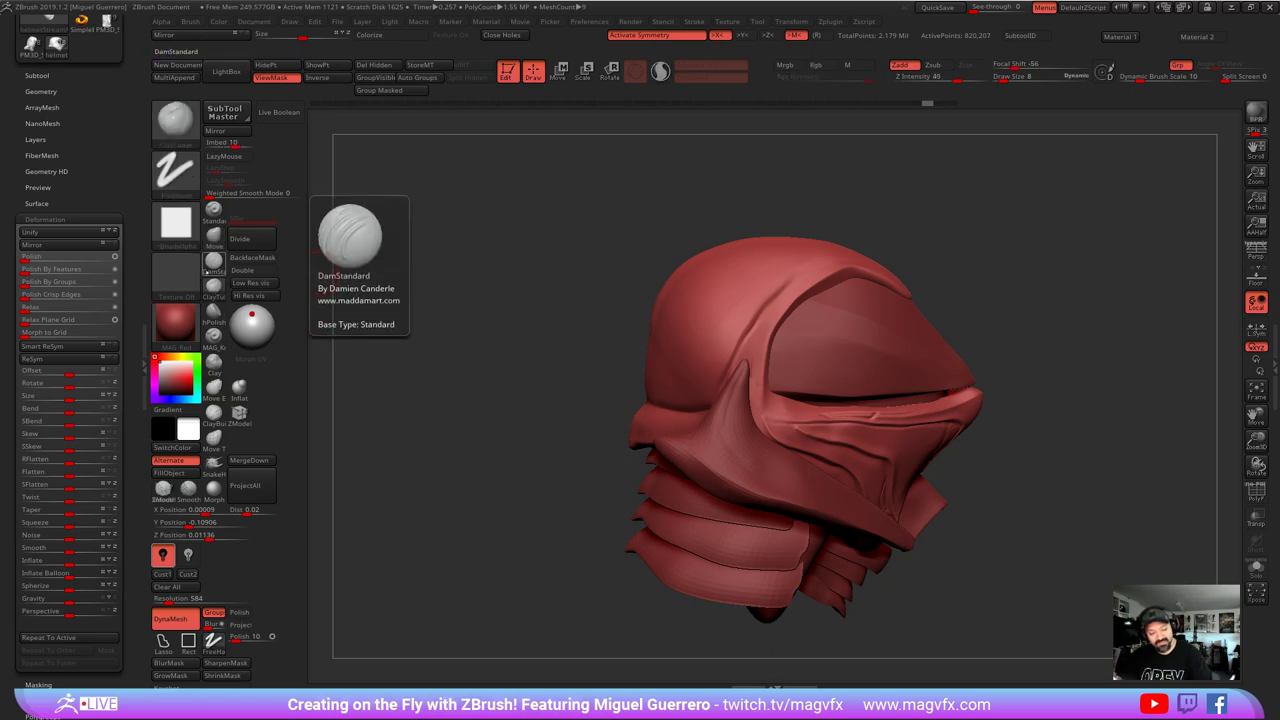
click(214, 263)
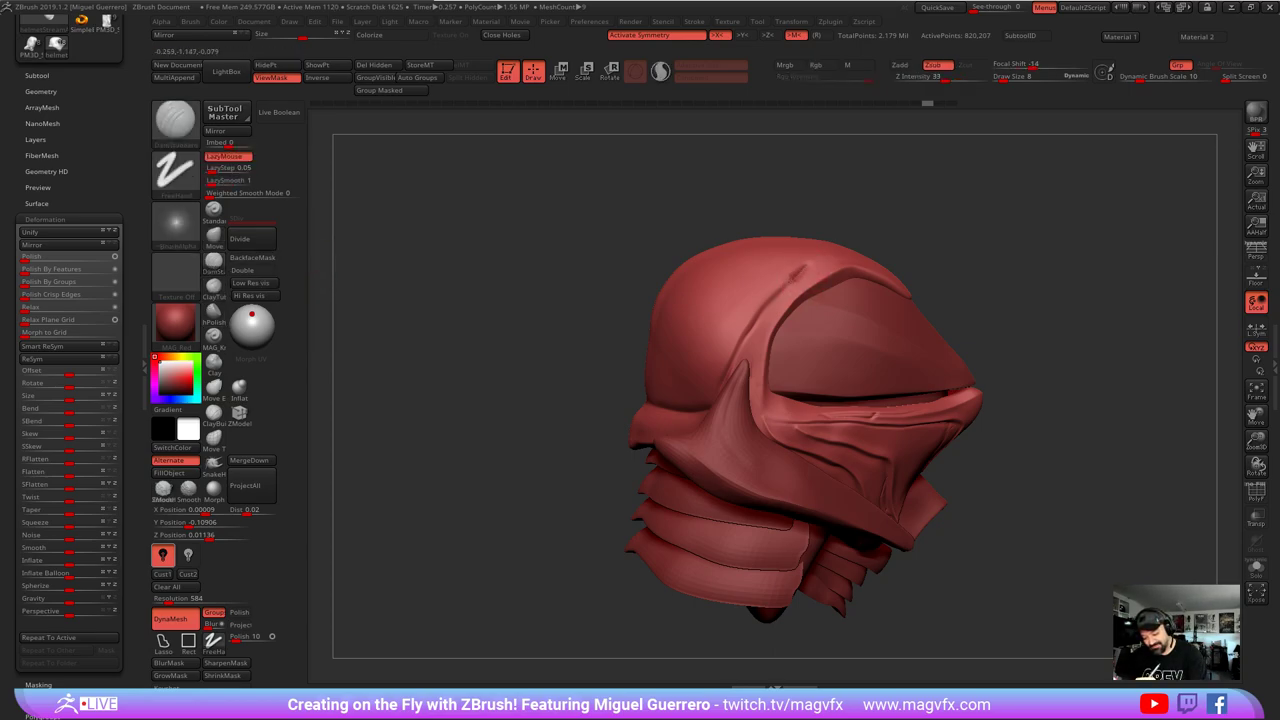
drag(790, 278, 730, 378)
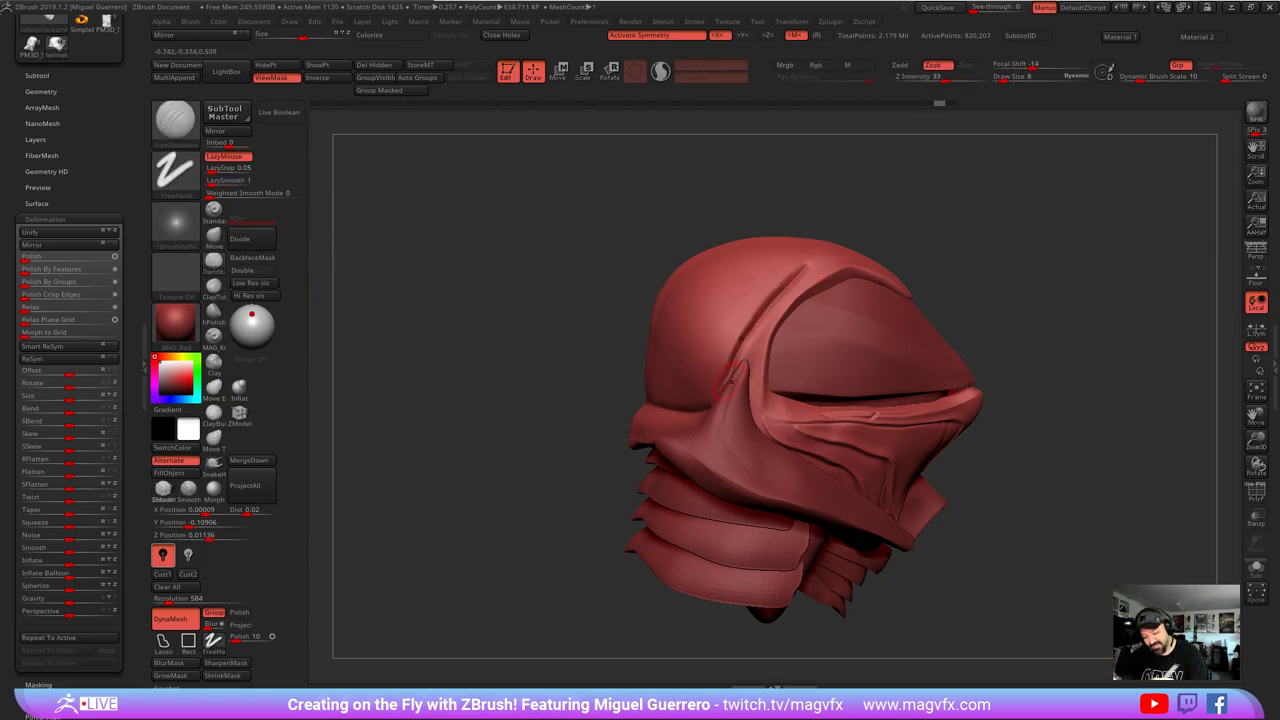
drag(606, 262, 583, 260)
shift+drag(716, 326, 710, 352)
shift+drag(1081, 377, 1064, 450)
mouse_move(566, 434)
mouse_down()
mouse_move(580, 422)
mouse_move(811, 438)
mouse_up()
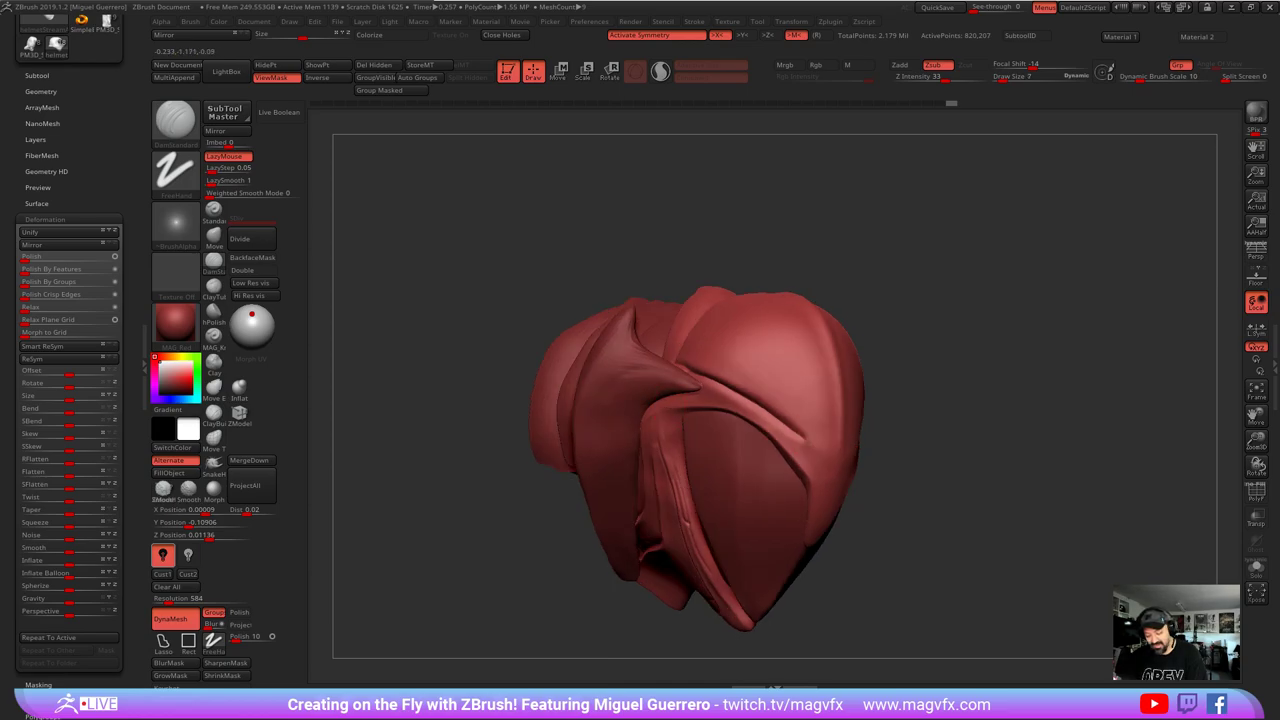
- Adjust the band above the visor opening with the Move brush at draw size 7 and smooth its crease
click(214, 237)
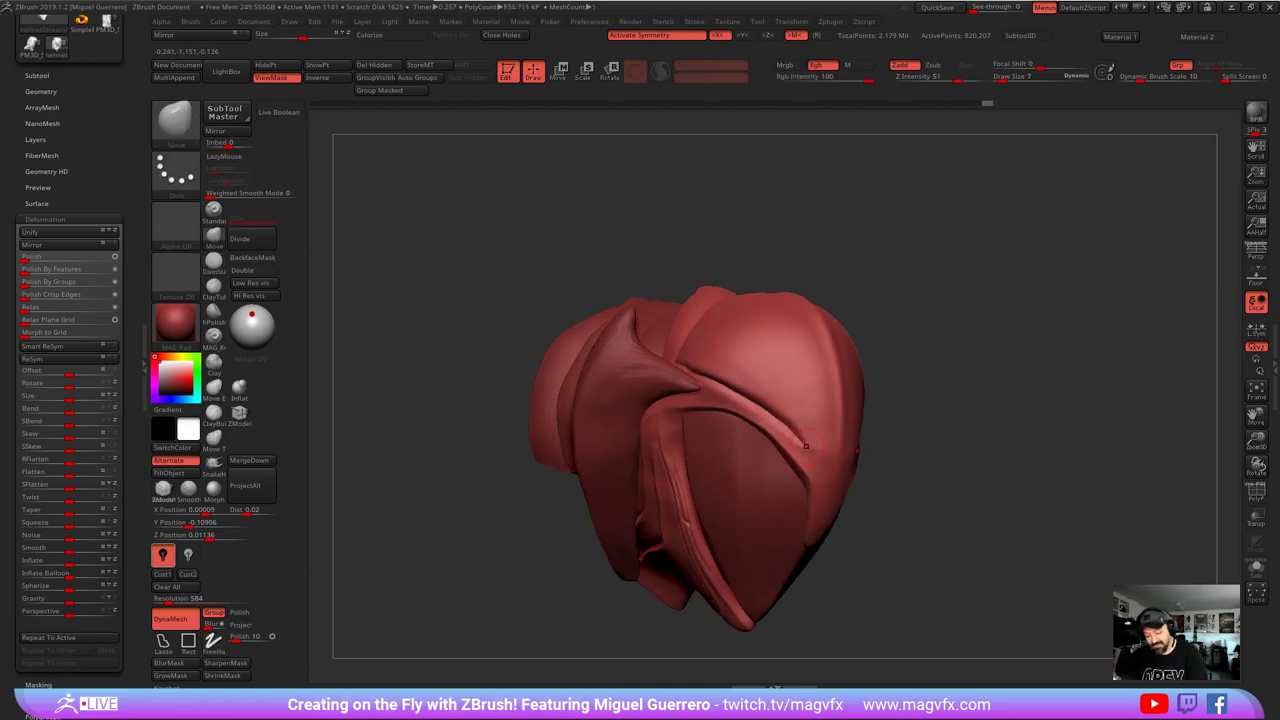
shift+drag(806, 446, 785, 417)
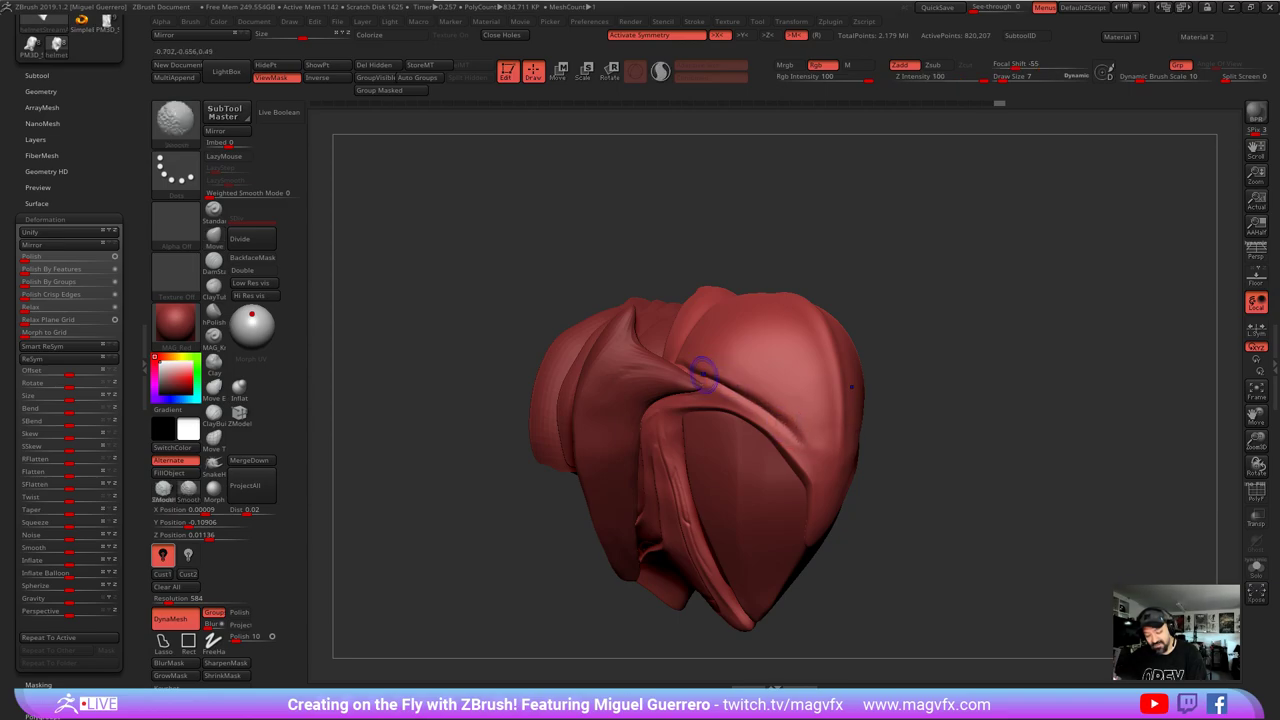
drag(420, 386, 519, 336)
alt+drag(521, 427, 513, 411)
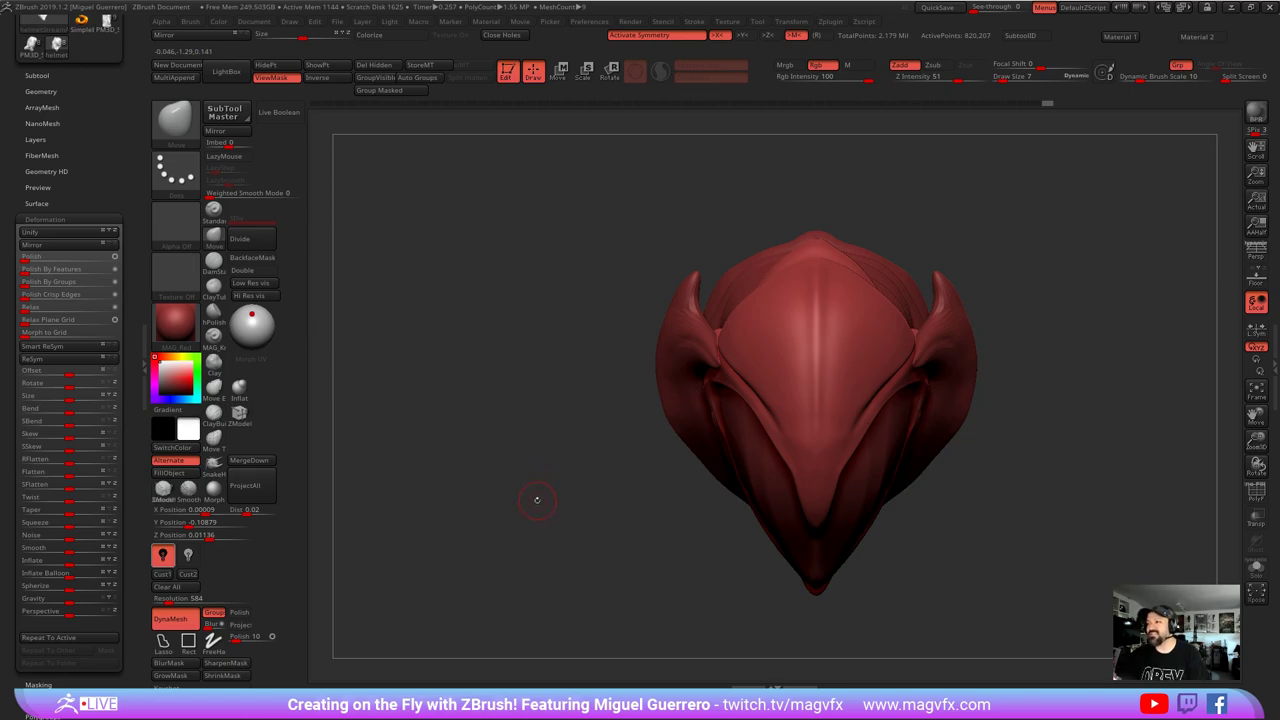
- Reshape the shell's side and brow rim with the Move brush, enlarging the draw size to 26
mouse_move(547, 521)
mouse_down()
mouse_move(537, 380)
mouse_move(551, 283)
mouse_move(630, 300)
mouse_up()
drag(567, 379, 491, 371)
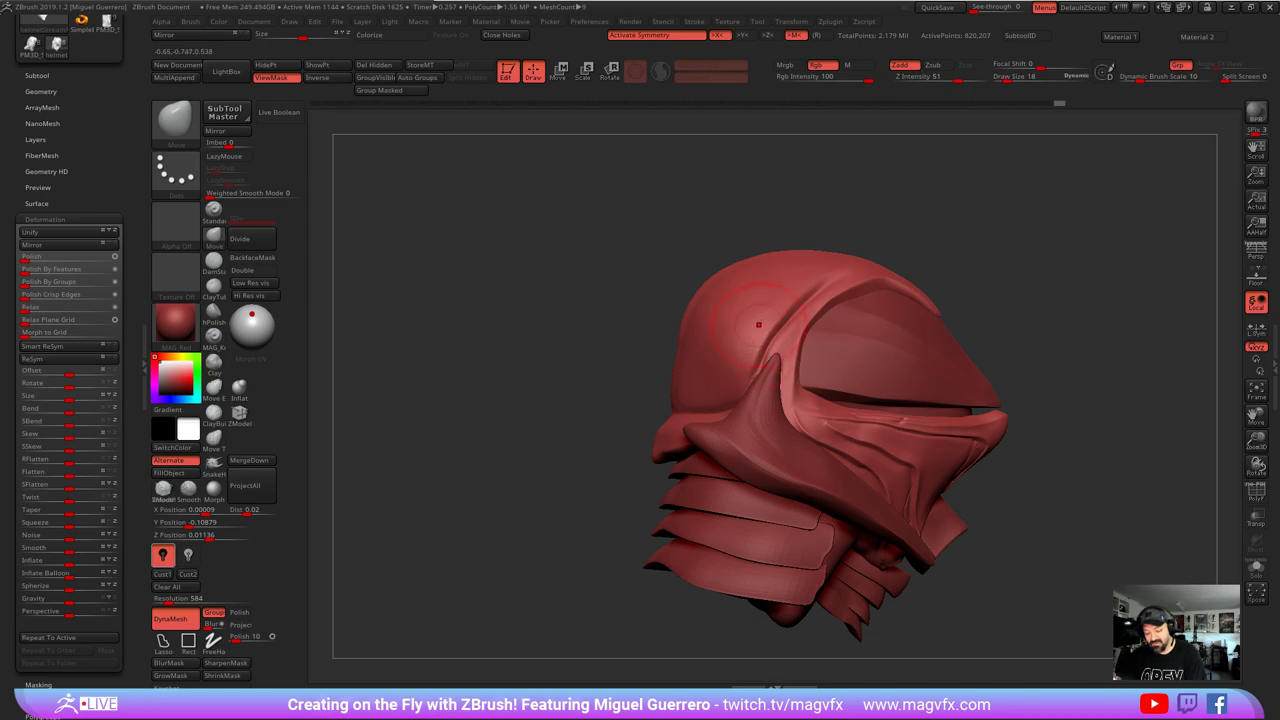
key(bracketright)
mouse_move(783, 320)
mouse_down()
mouse_move(773, 311)
mouse_move(820, 315)
mouse_up()
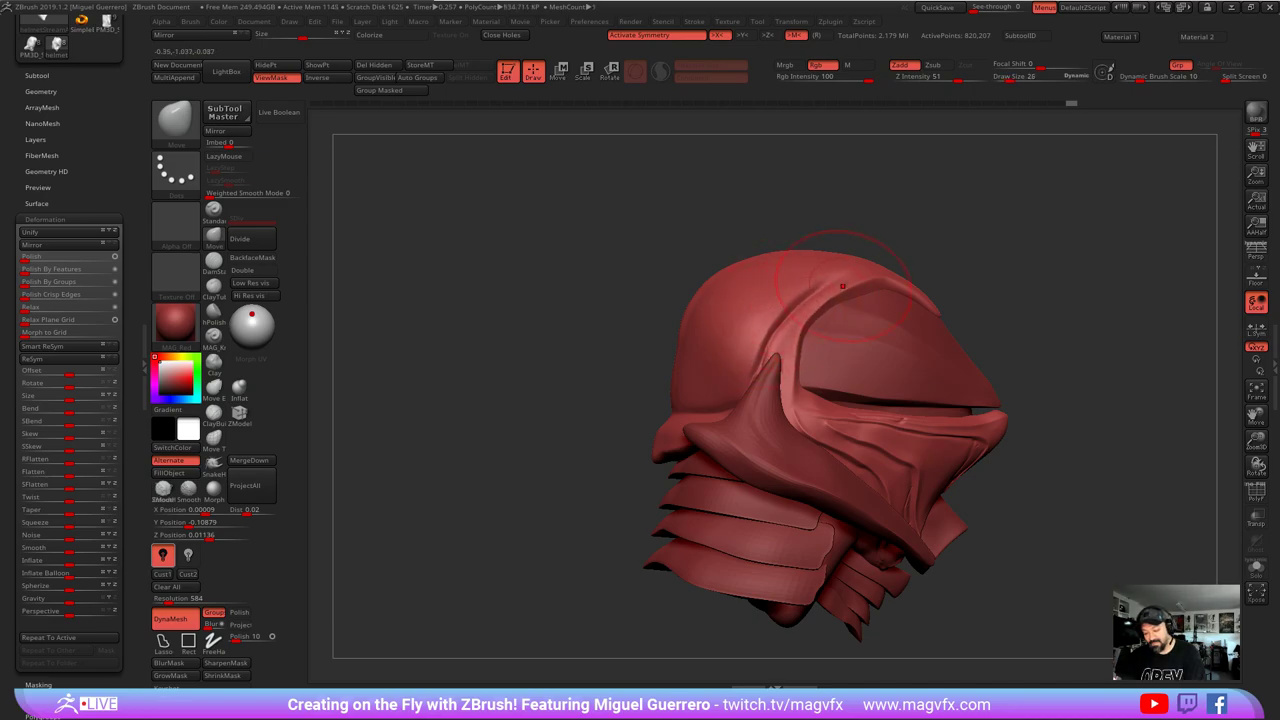
drag(868, 270, 870, 278)
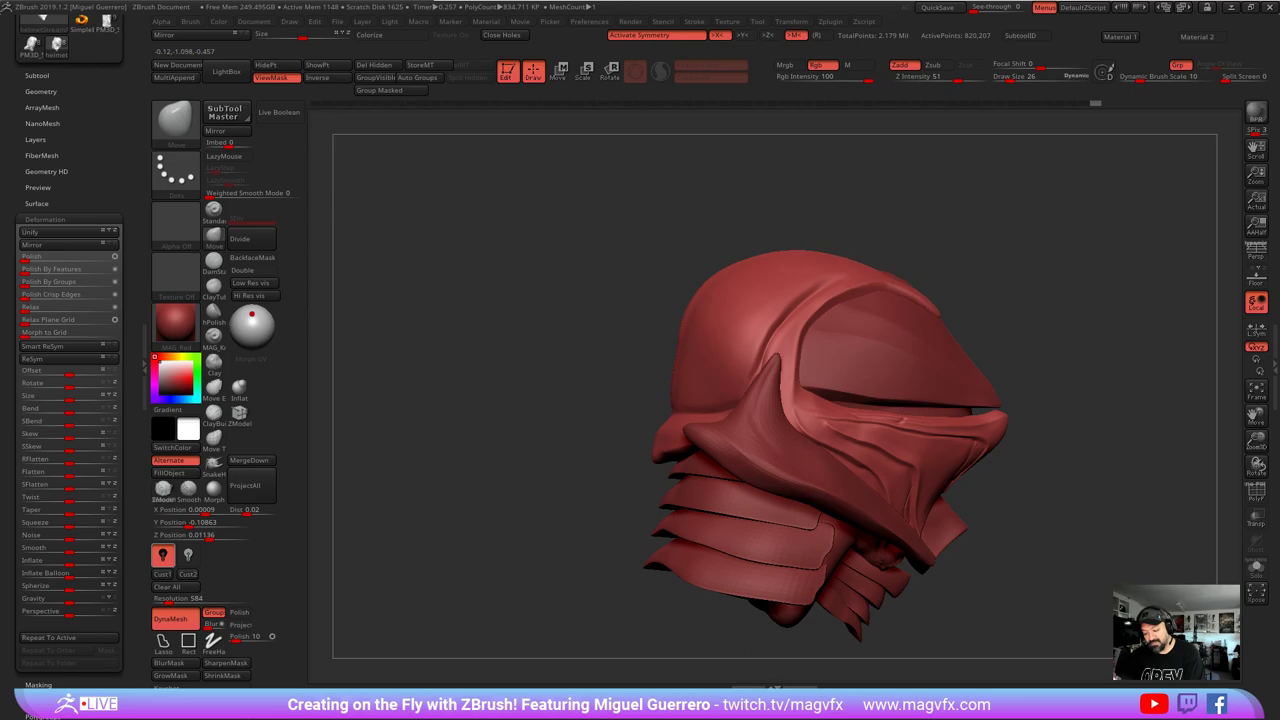
- Select the visor and push its upper edge to fit under the brow with the Move brush at draw size 26
alt+click(900, 284)
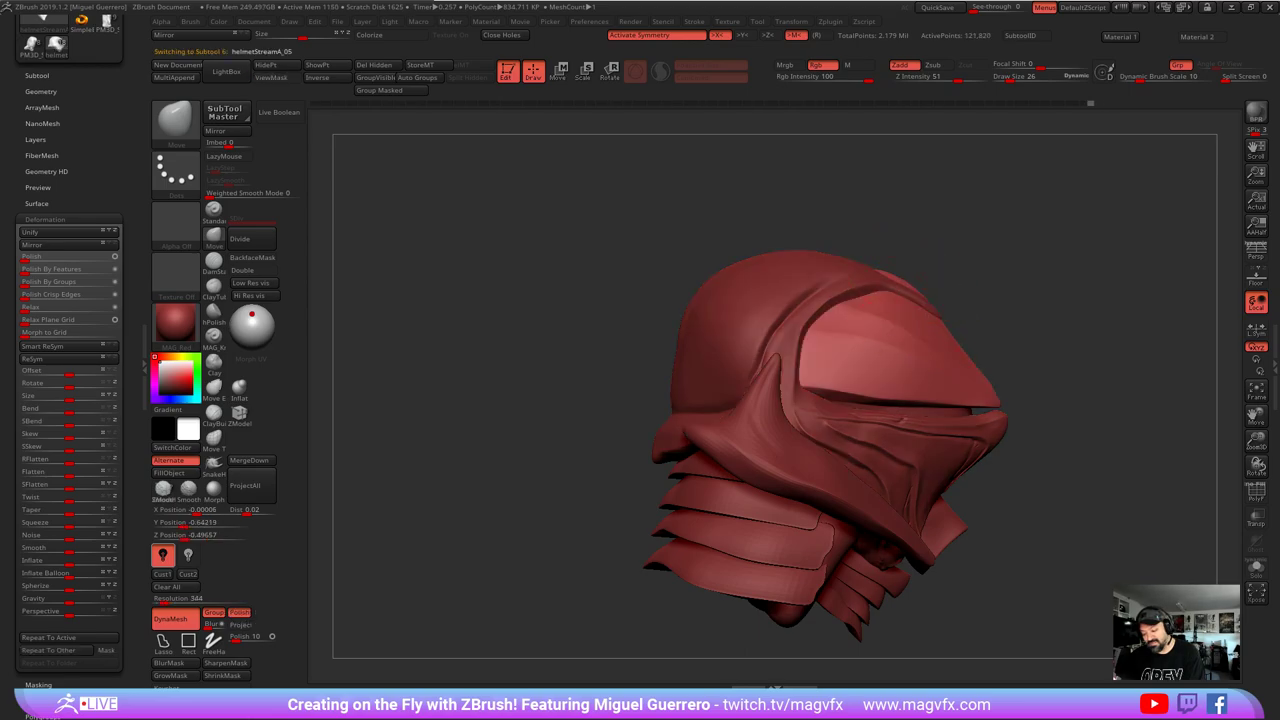
drag(900, 282, 893, 291)
shift+drag(884, 245, 818, 229)
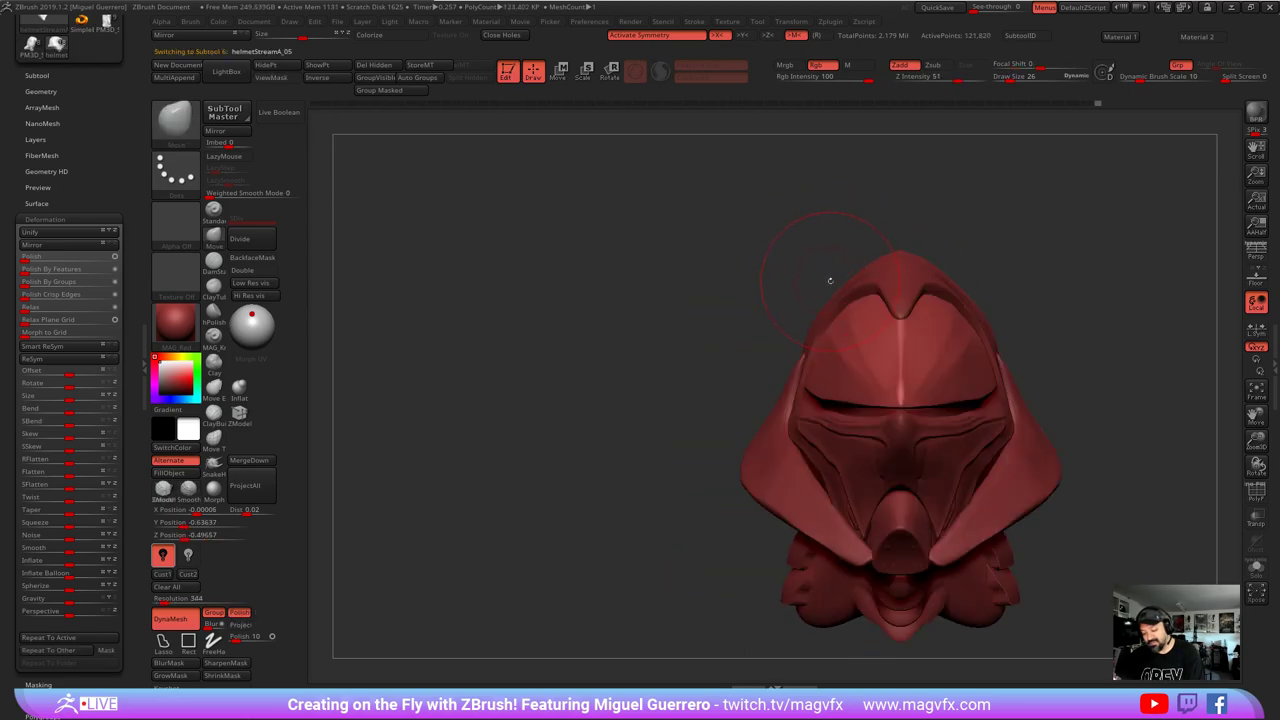
drag(589, 449, 690, 370)
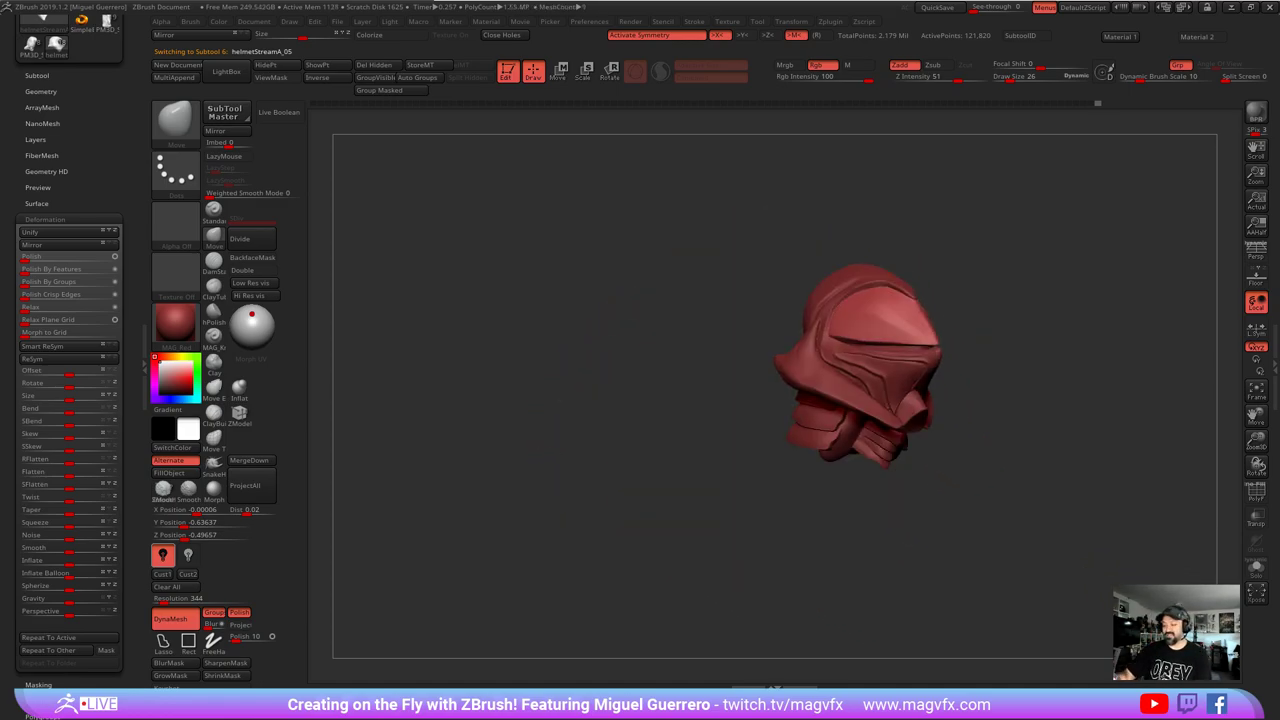
- Select the flared side guards and raise their subdivision level to 2
alt+drag(603, 474, 505, 467)
ctrl+right_drag(505, 467, 466, 432)
ctrl+right_drag(546, 436, 645, 521)
ctrl+right_drag(580, 465, 617, 475)
alt+click(603, 472)
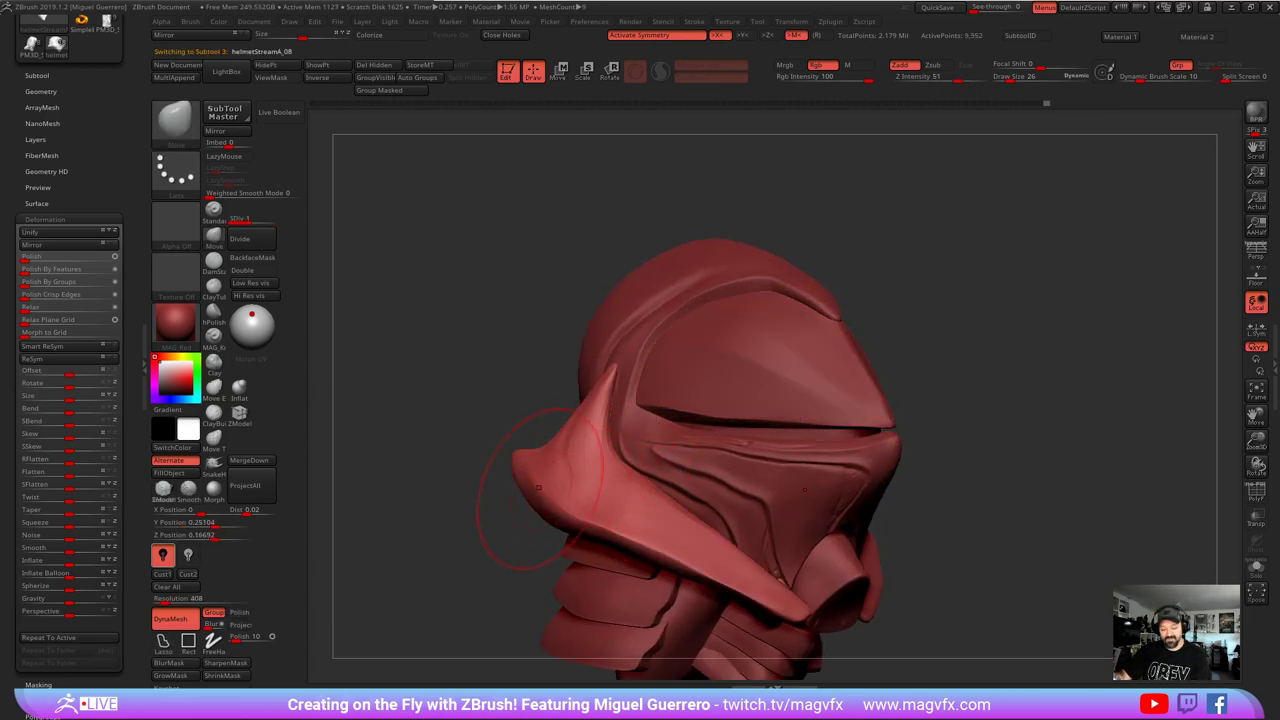
alt+drag(498, 466, 532, 383)
click(239, 238)
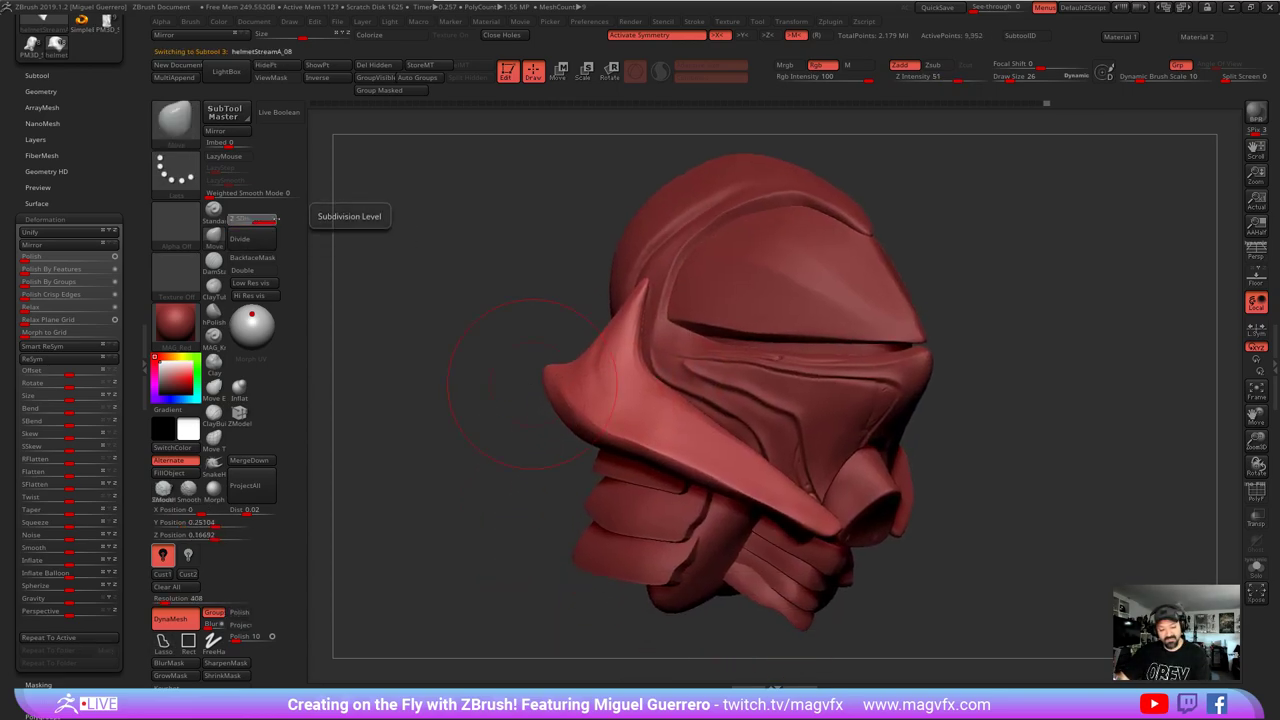
- Smooth the side guards' surface and nudge their outer corners with the Move brush, reducing the draw size to 18
drag(427, 437, 529, 357)
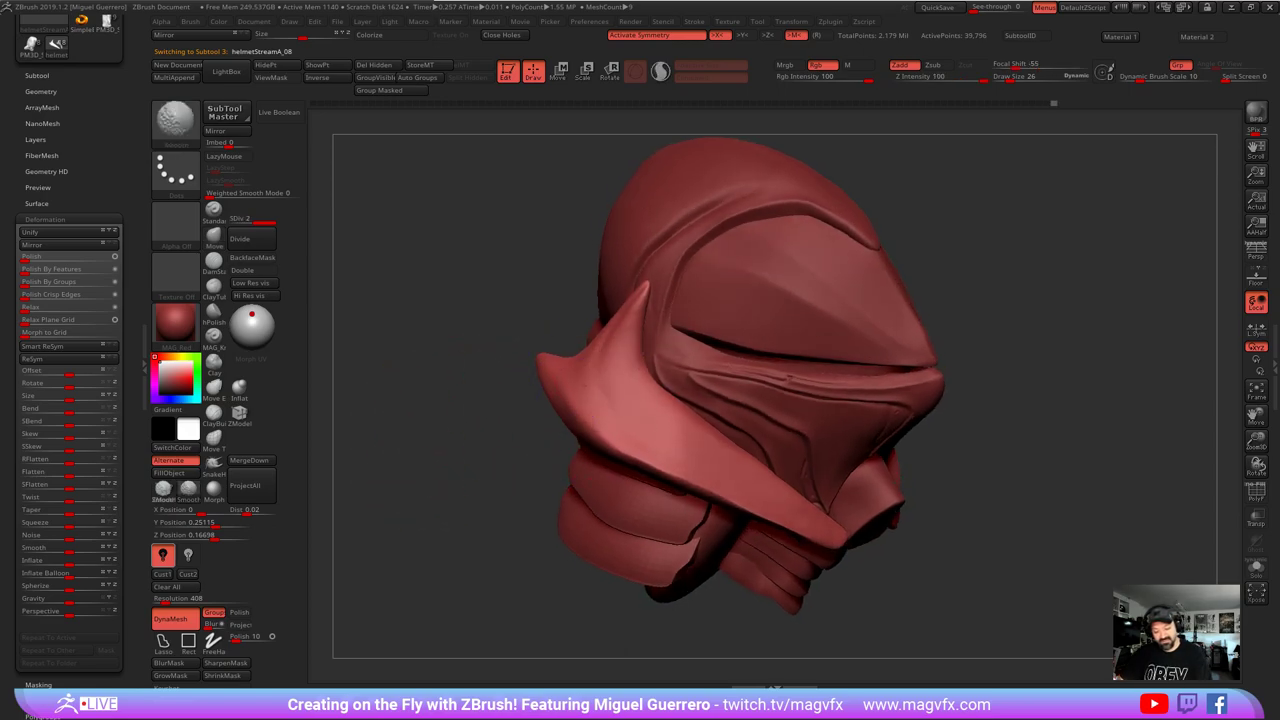
mouse_move(604, 376)
shift+mouse_down()
mouse_move(572, 420)
mouse_move(517, 426)
shift+mouse_up()
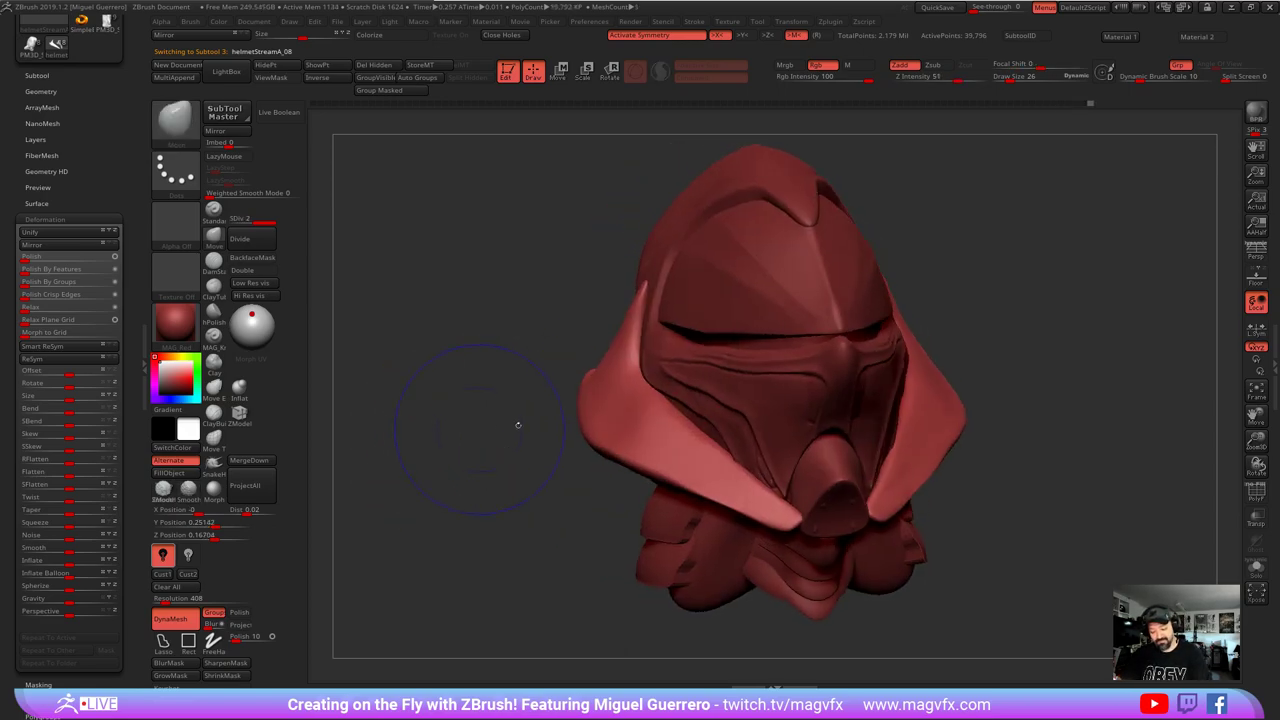
shift+drag(652, 454, 690, 474)
drag(448, 437, 545, 376)
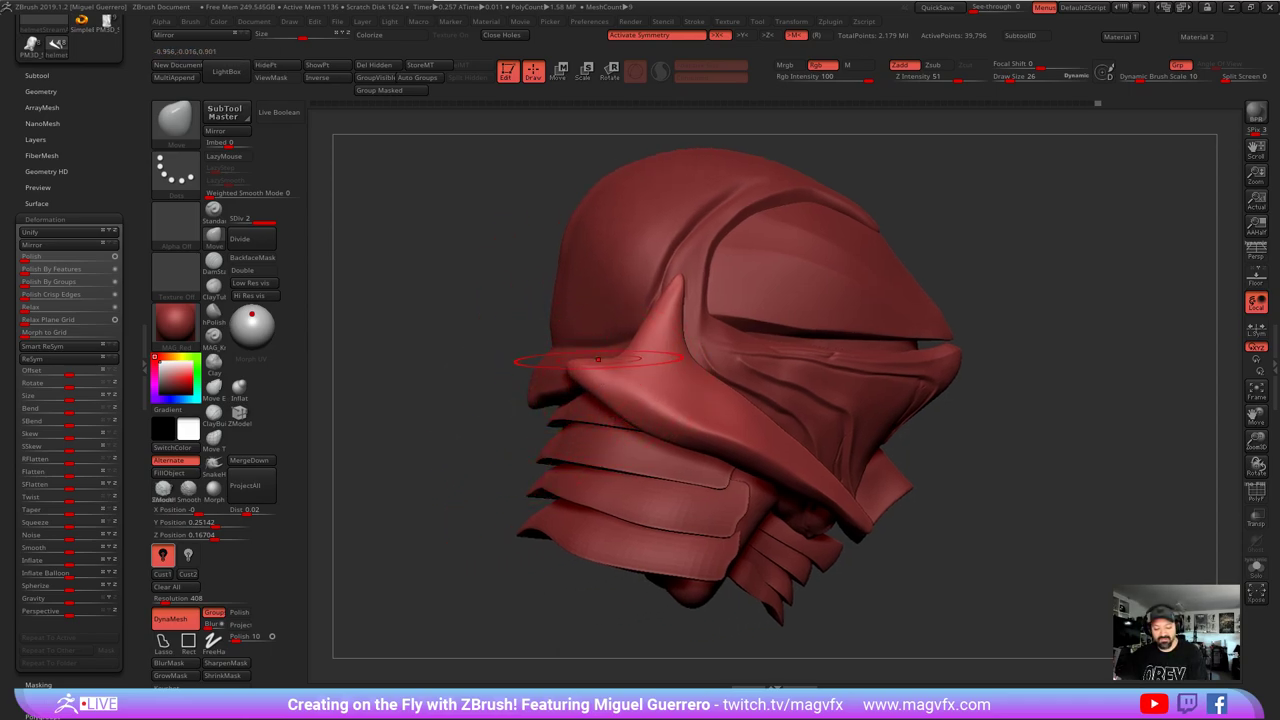
drag(594, 372, 594, 384)
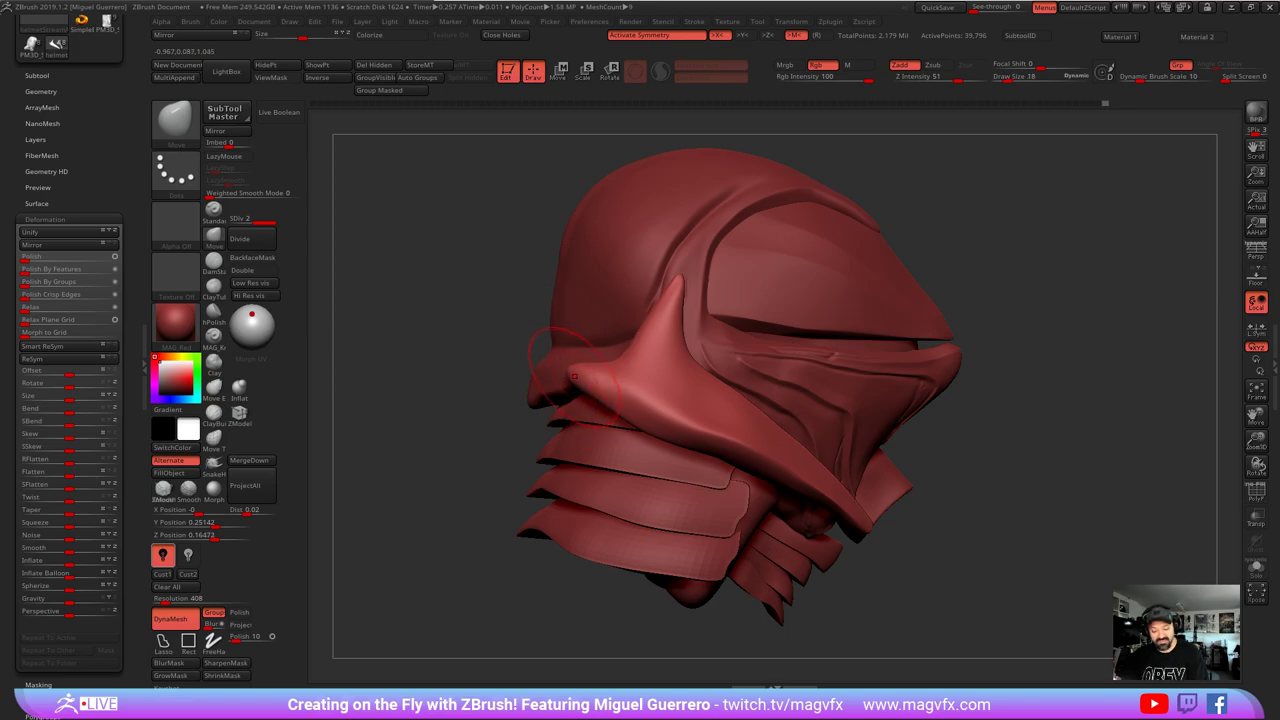
- Delete the side guards' lower subdivision level and remesh them with DynaMesh at resolution 408
key(ctrl)
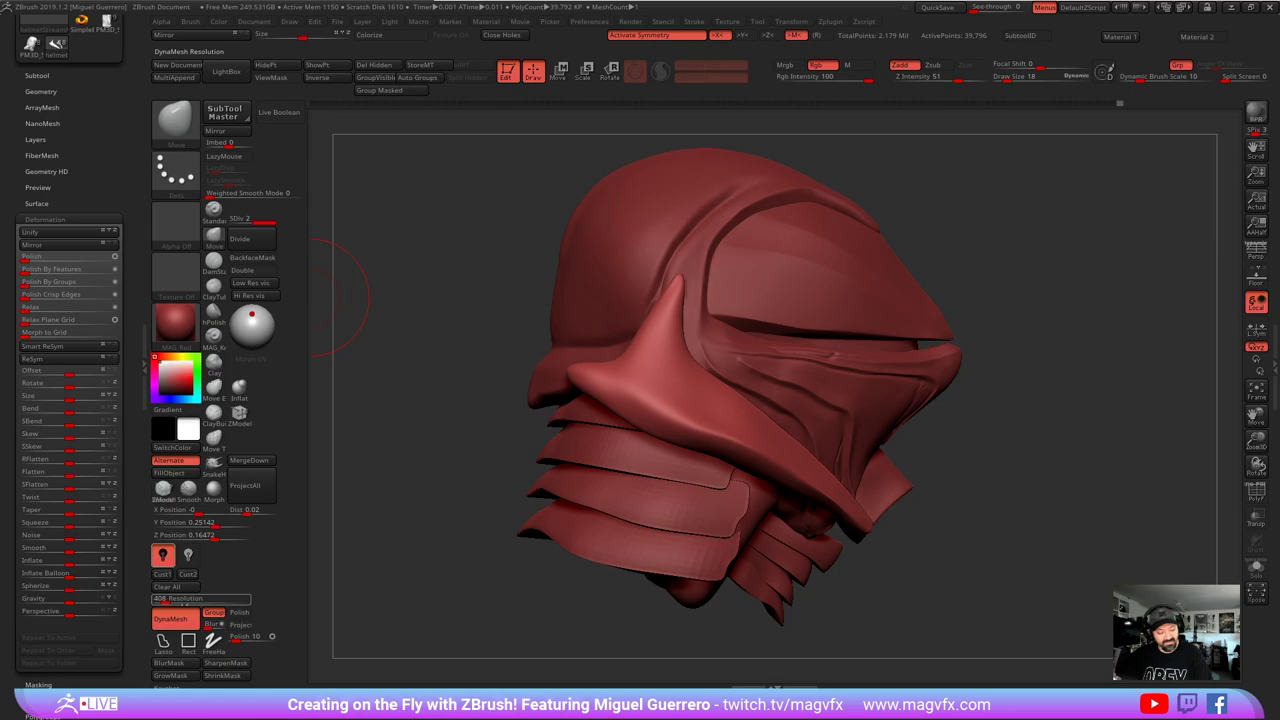
scroll(16, 148, up, 1)
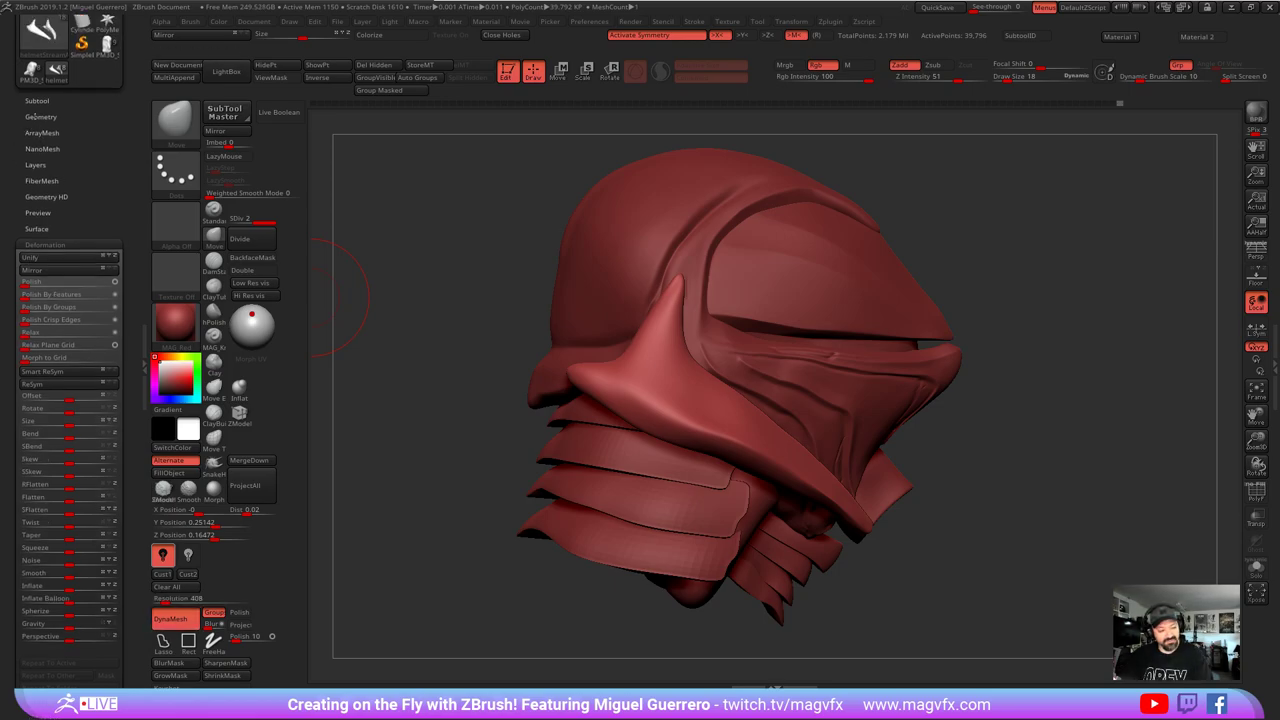
click(38, 117)
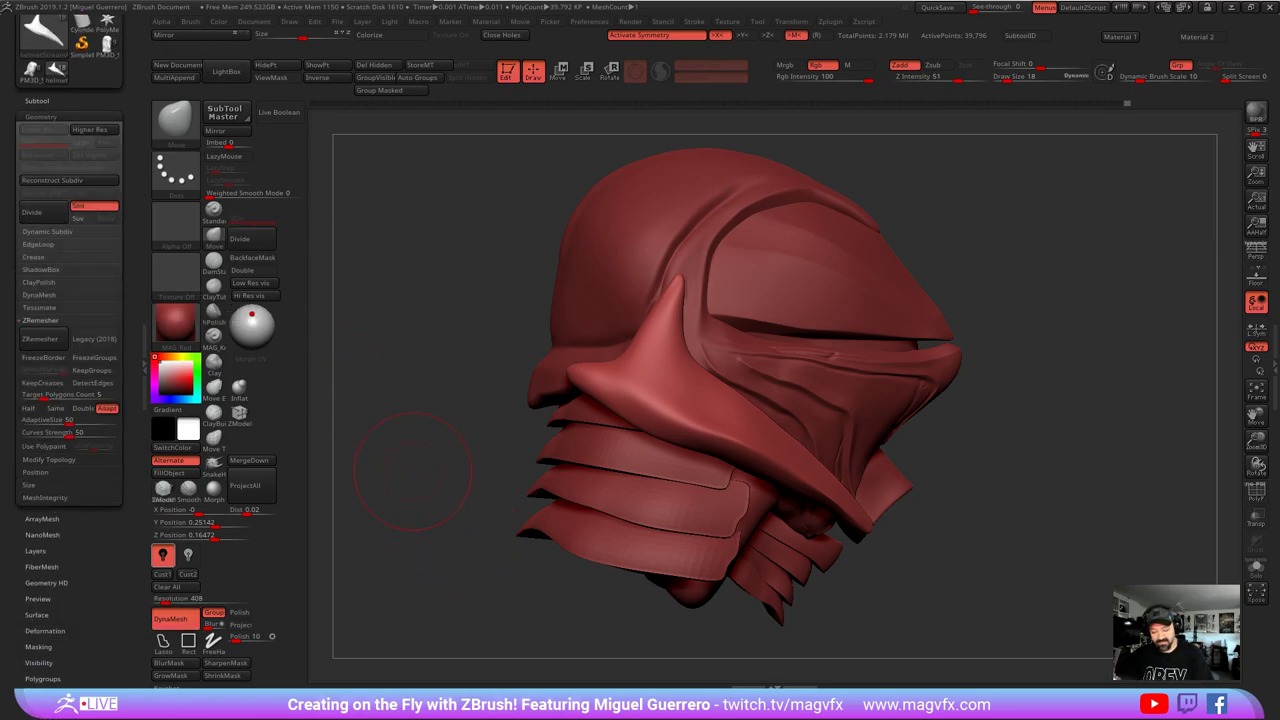
click(1256, 493)
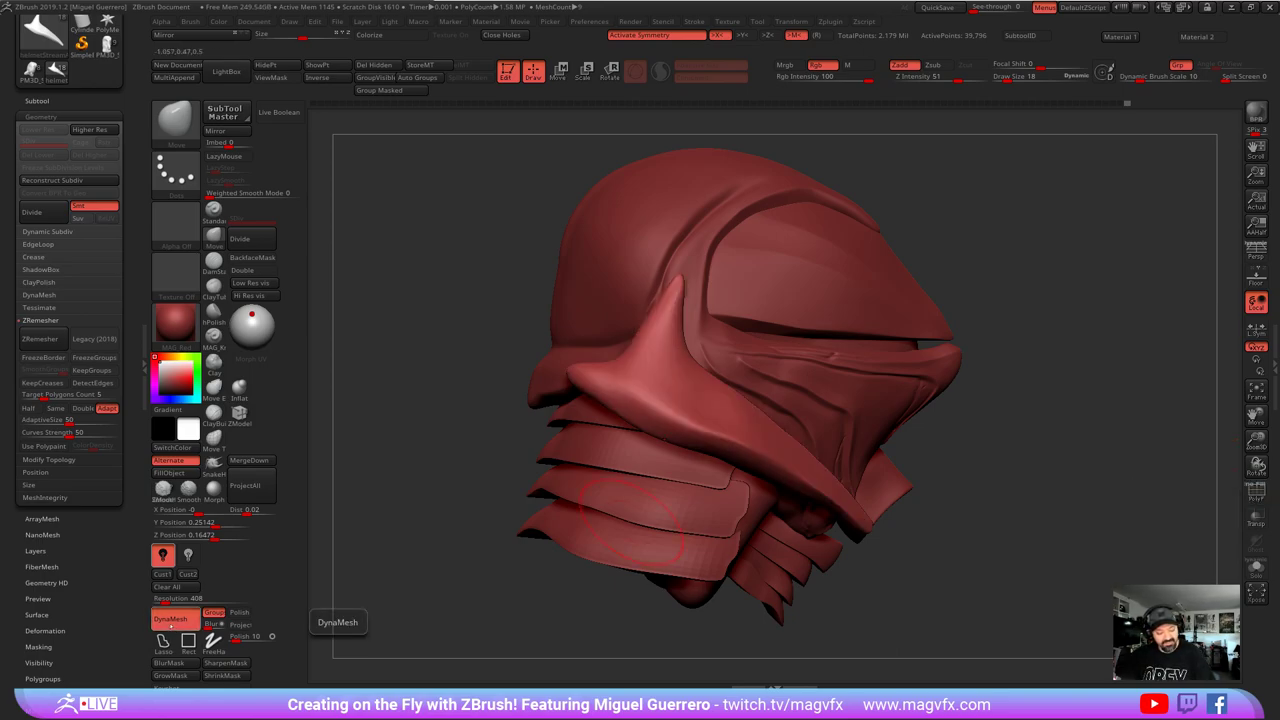
ctrl+drag(397, 472, 461, 579)
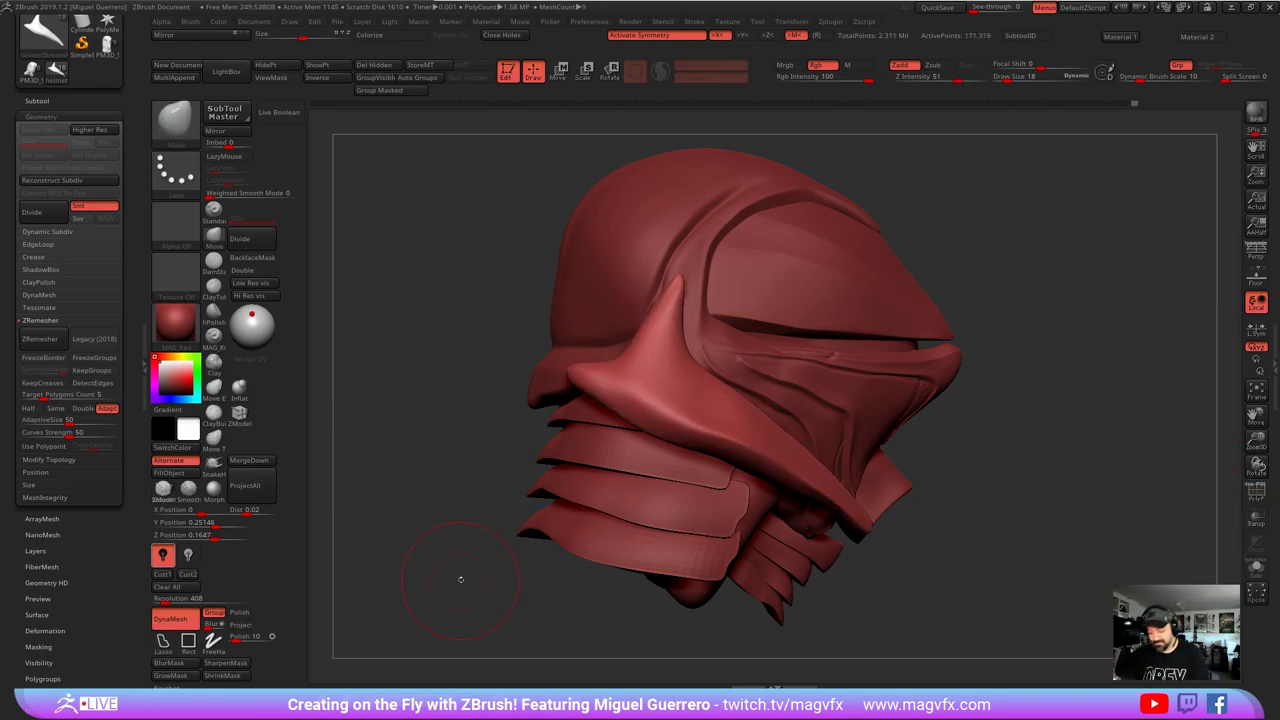
- Trim the rear corners off the side guards by masking the remaining area, then hiding and deleting the unmasked tips
click(1255, 492)
click(1255, 492)
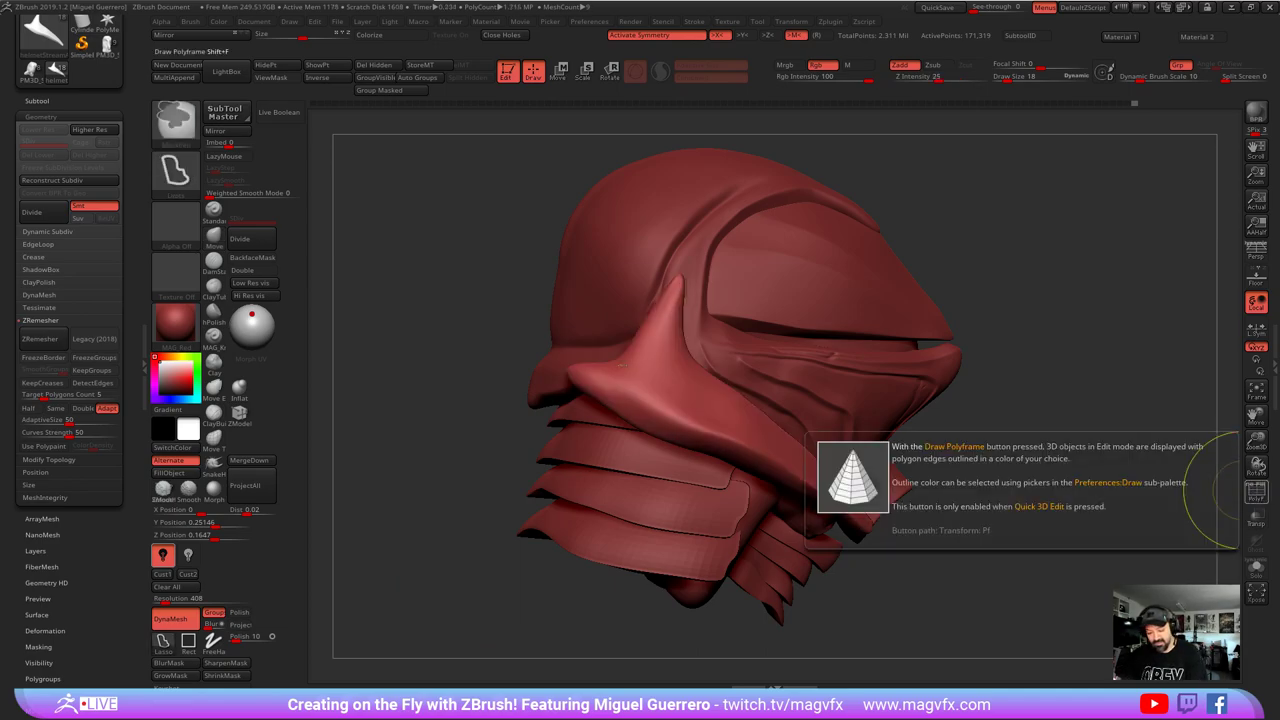
ctrl+drag(606, 342, 500, 314)
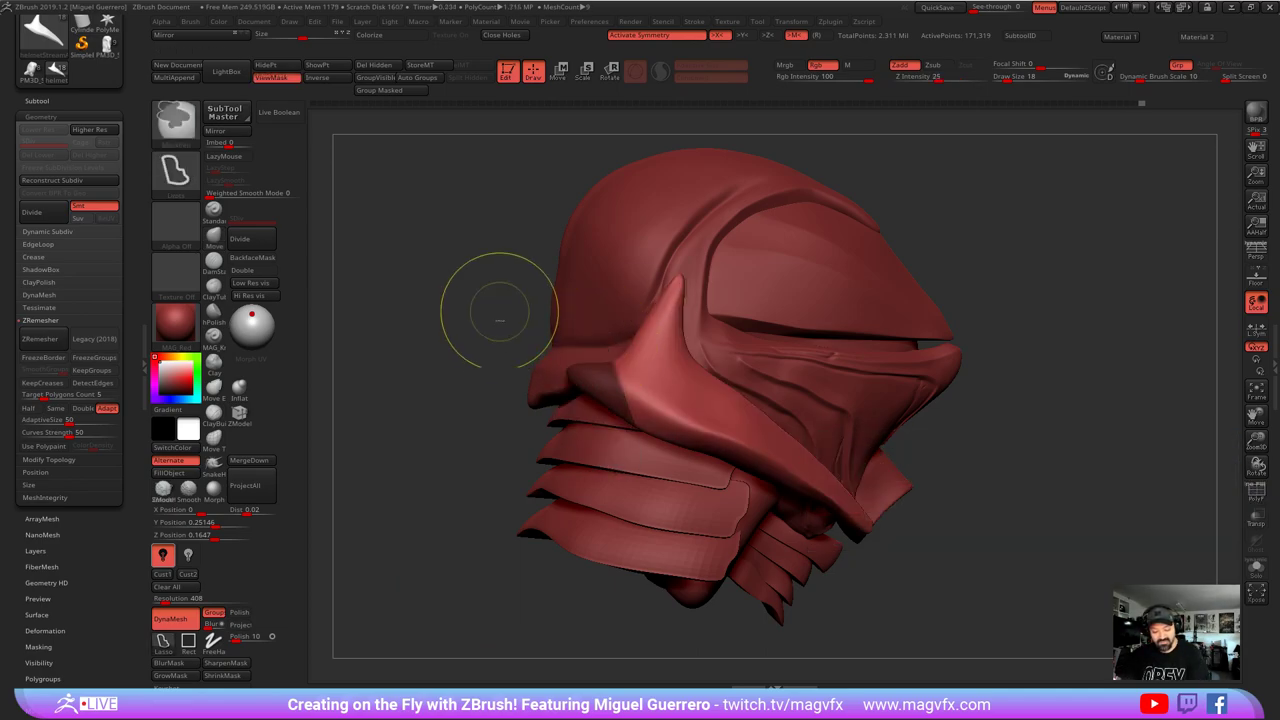
ctrl+click(484, 292)
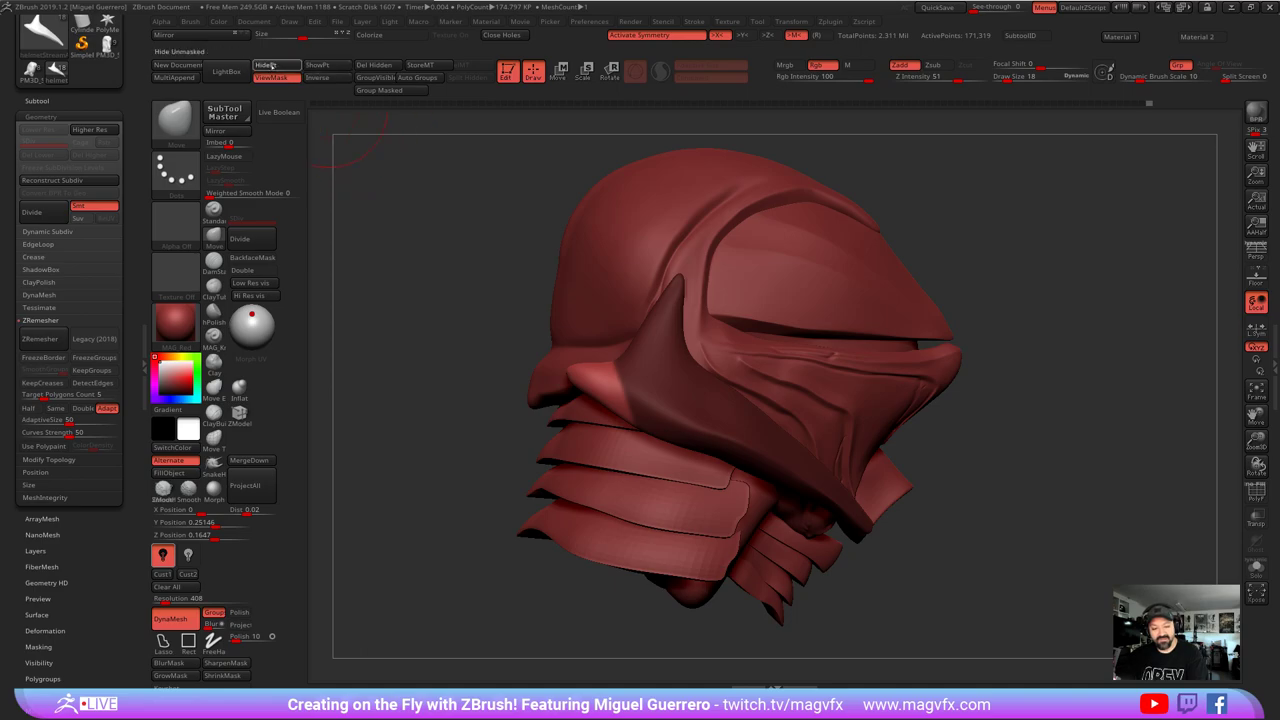
click(271, 66)
click(376, 66)
mouse_move(426, 364)
mouse_down()
mouse_move(550, 345)
mouse_move(430, 345)
mouse_up()
- Smooth the side guards' trimmed rear edge and reshape their rear and upper contours with the Move brush
mouse_move(645, 340)
shift+mouse_down()
mouse_move(623, 383)
mouse_move(640, 420)
shift+mouse_up()
click(214, 238)
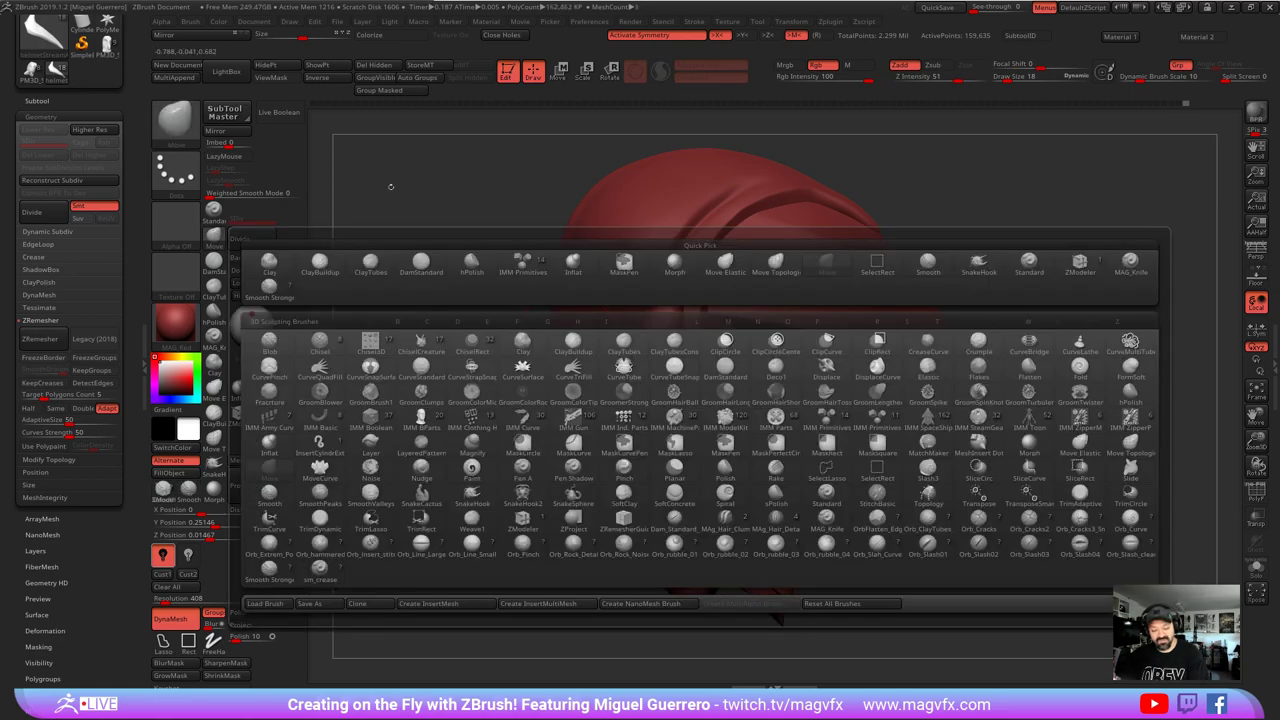
drag(621, 366, 610, 382)
key(])
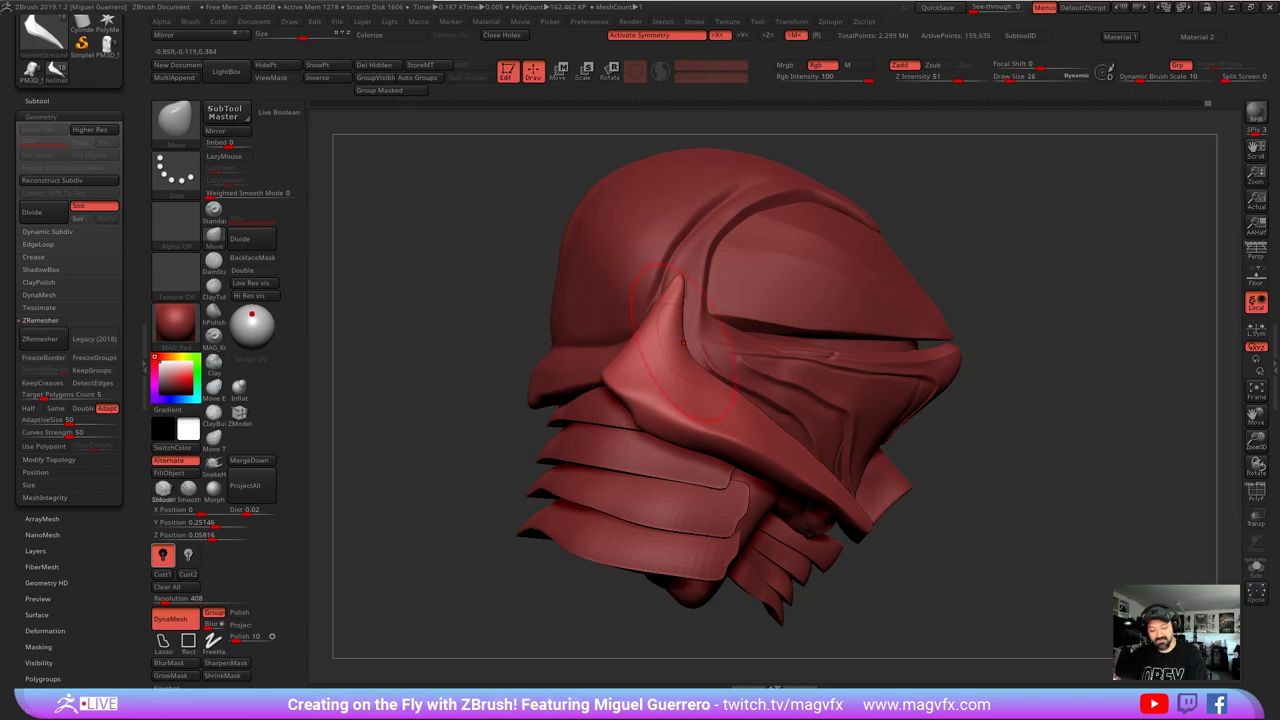
mouse_move(674, 331)
mouse_down()
mouse_move(690, 332)
mouse_move(694, 292)
mouse_move(659, 284)
mouse_move(689, 287)
mouse_move(680, 295)
mouse_move(695, 281)
mouse_move(690, 310)
mouse_move(660, 330)
mouse_up()
key([)
key([)
mouse_move(664, 286)
mouse_down()
mouse_move(646, 349)
mouse_move(676, 284)
mouse_move(640, 345)
mouse_move(664, 318)
mouse_move(690, 330)
mouse_move(677, 343)
mouse_move(698, 336)
mouse_move(690, 285)
mouse_move(680, 318)
mouse_up()
right_drag(680, 318, 590, 330)
shift+right_drag(523, 266, 586, 317)
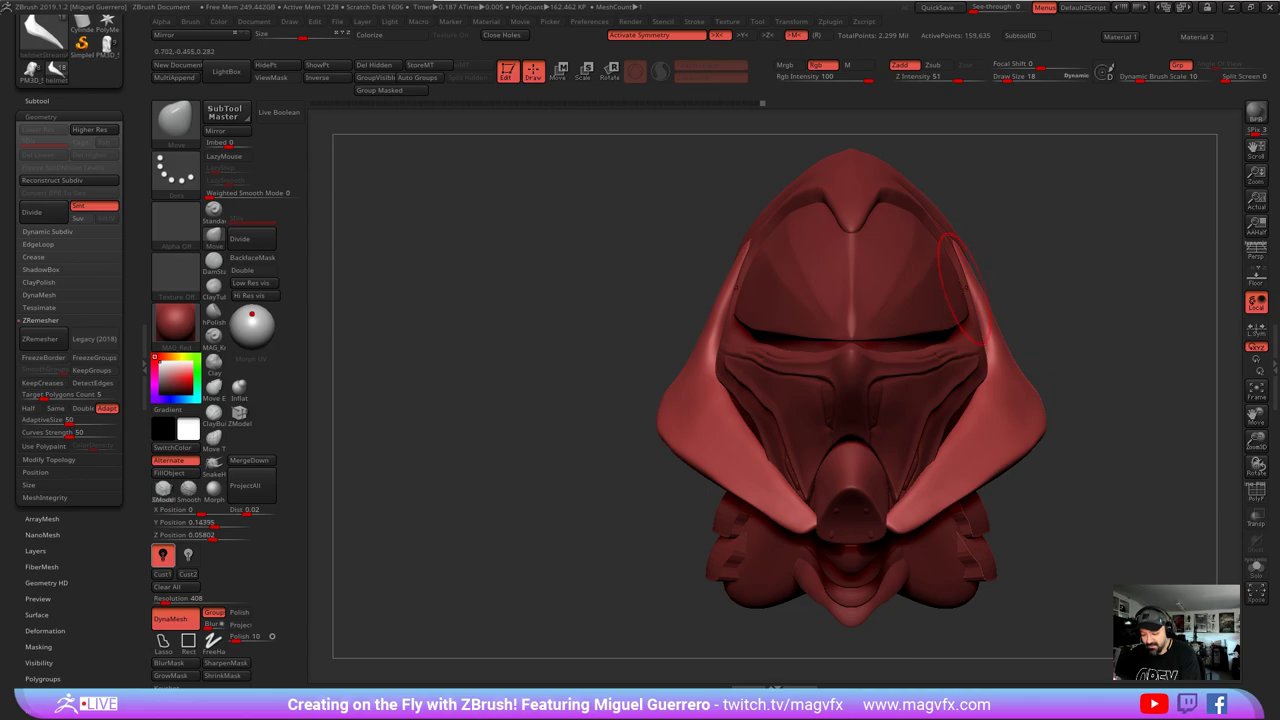
- Flatten the side guards' upper arms near their tips with the hPolish brush at draw size 18
mouse_move(548, 366)
mouse_down()
mouse_move(480, 466)
mouse_move(550, 420)
mouse_move(520, 417)
mouse_up()
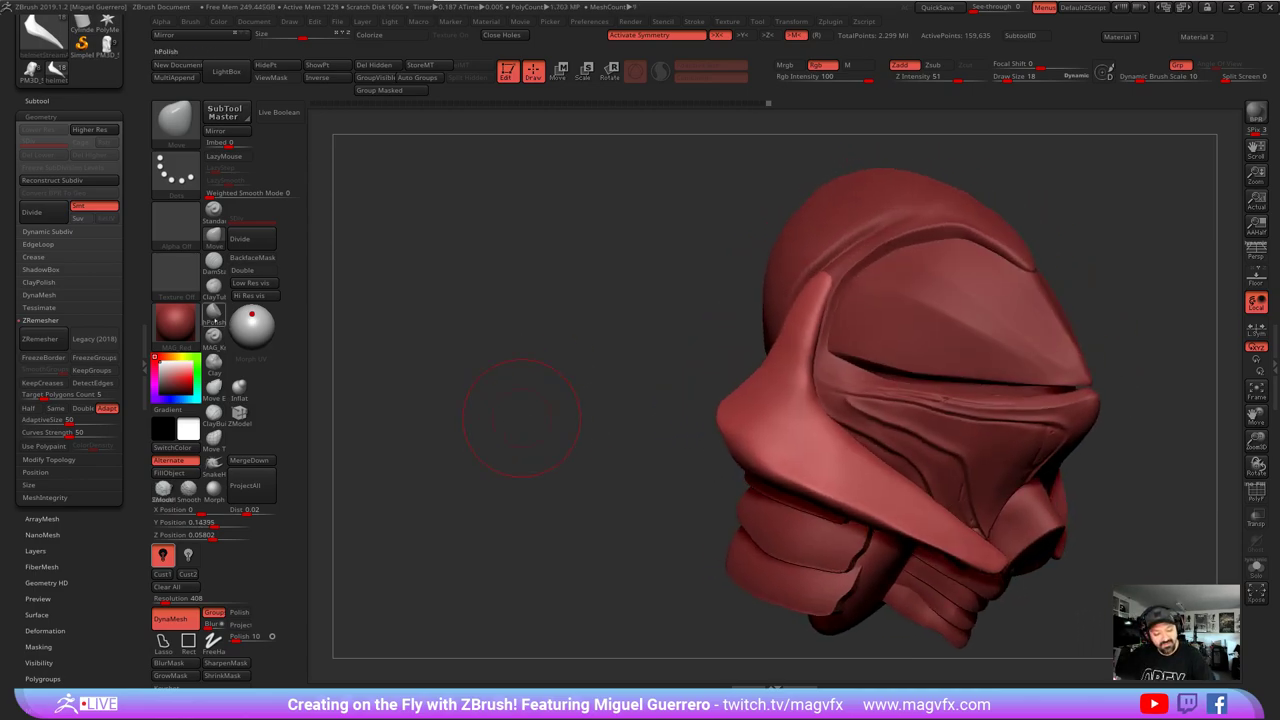
click(214, 314)
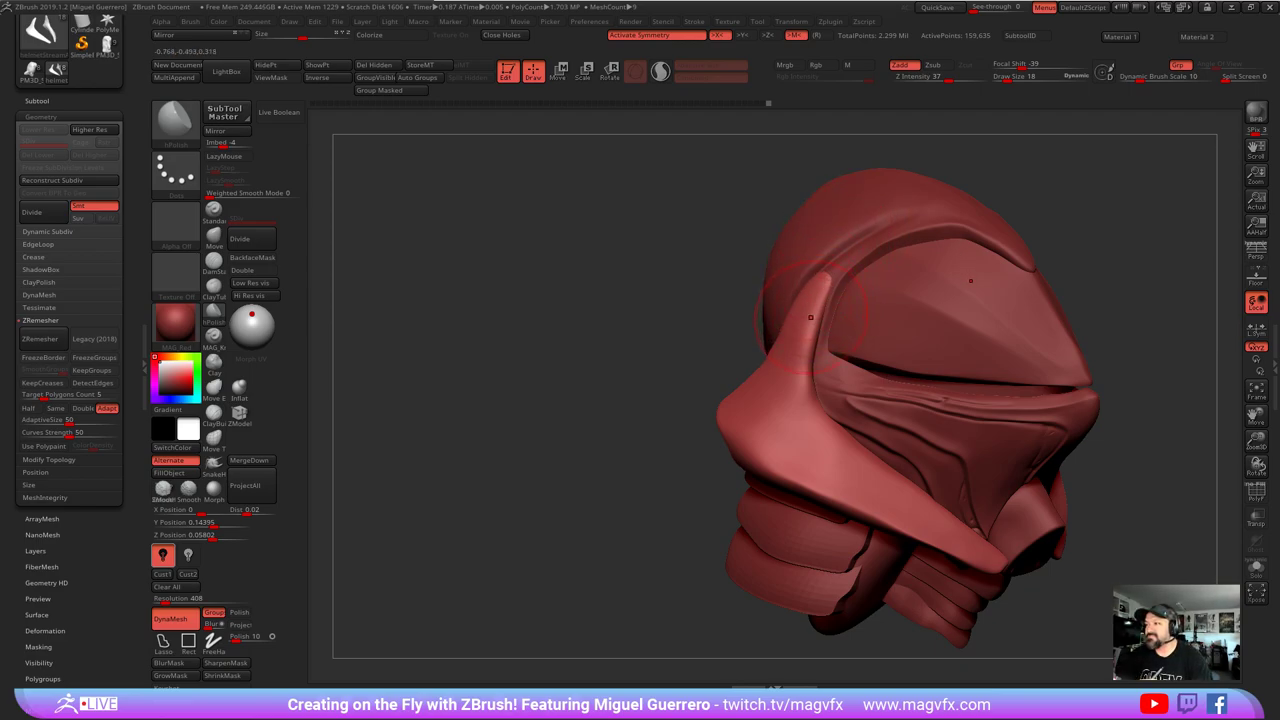
drag(677, 274, 793, 304)
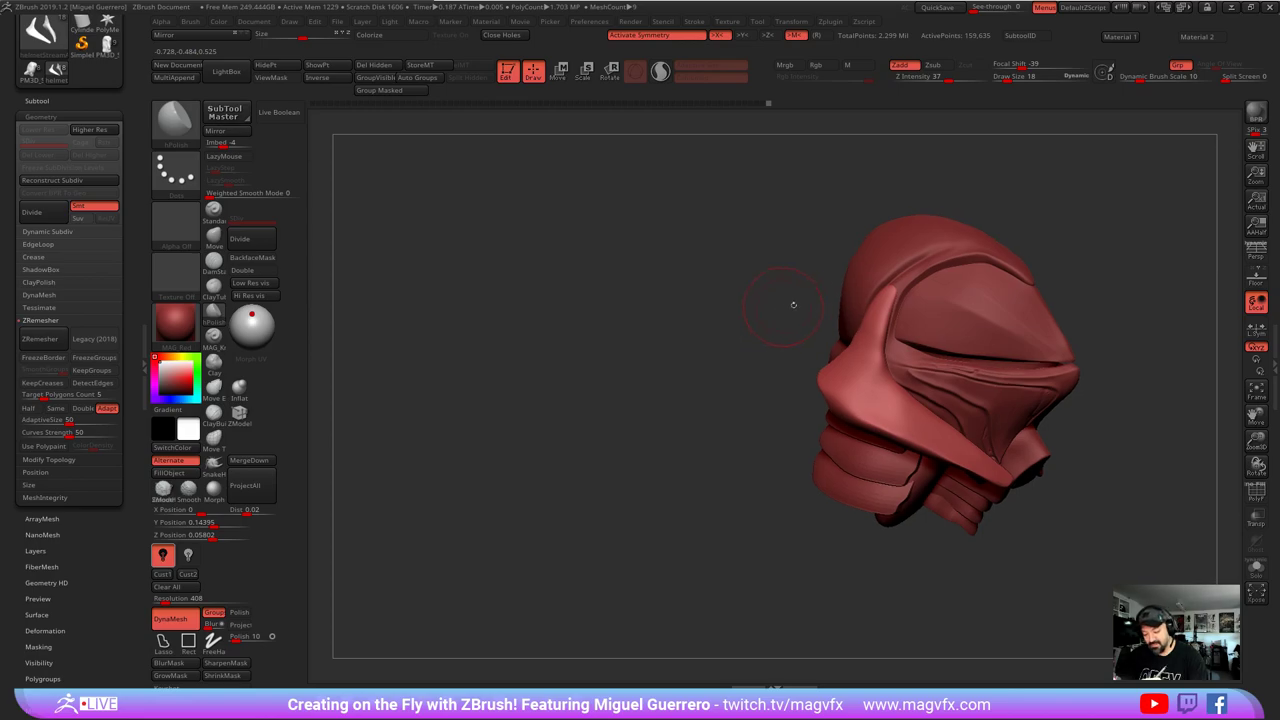
drag(888, 296, 850, 330)
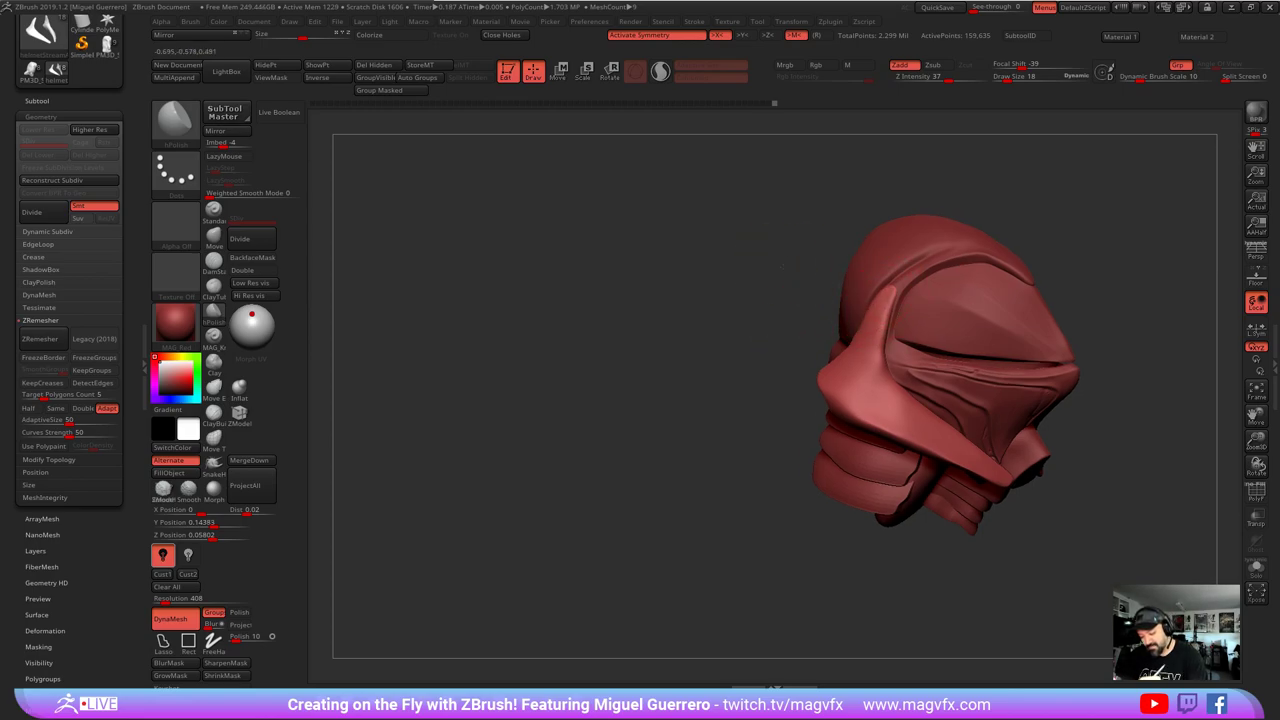
drag(768, 300, 790, 303)
drag(888, 294, 856, 332)
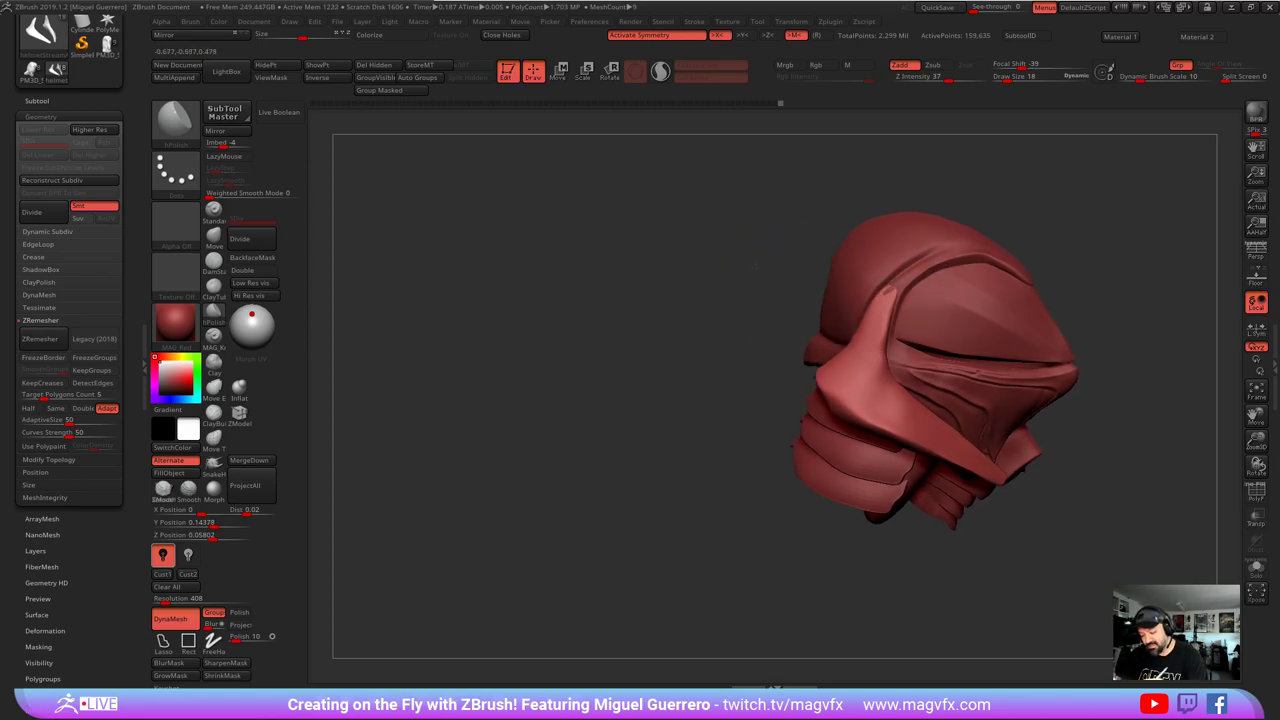
mouse_move(790, 300)
shift+mouse_down()
mouse_move(712, 266)
mouse_move(745, 284)
shift+mouse_up()
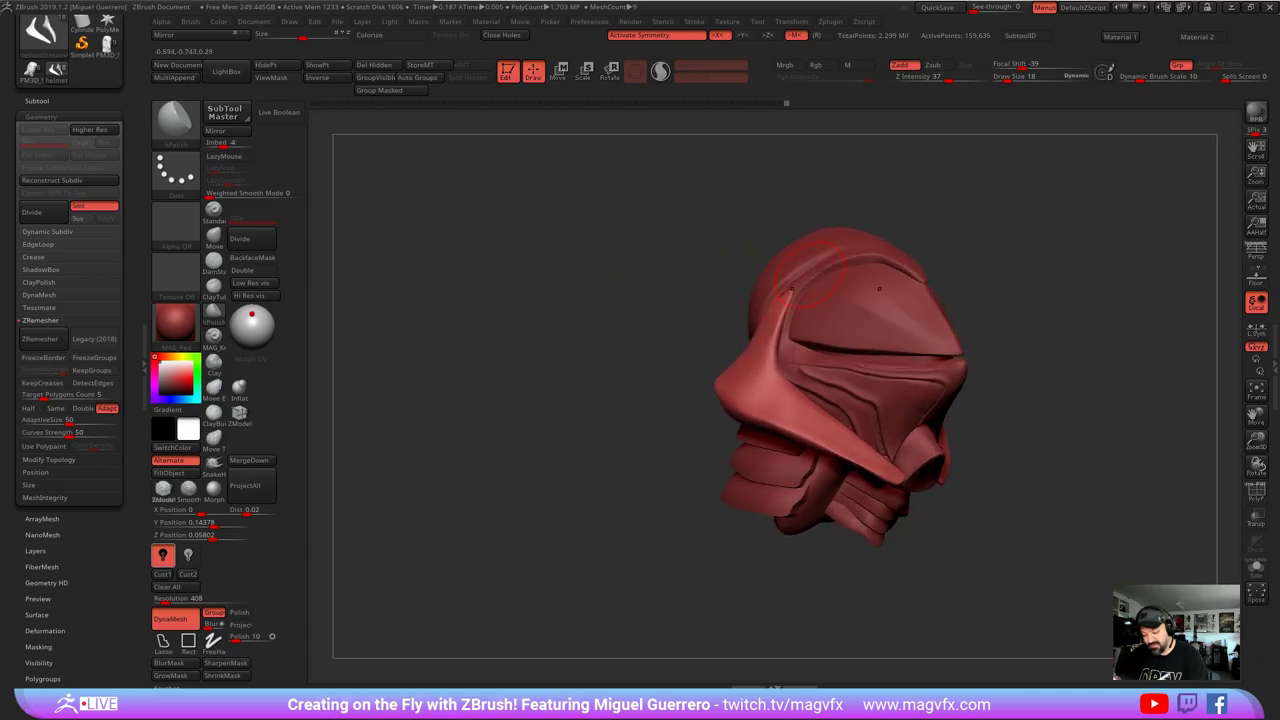
- Reselect the side guards and adjust their rear lower corners with the Move brush at draw size 14
alt+click(805, 288)
drag(652, 284, 600, 281)
alt+right_drag(545, 325, 537, 434)
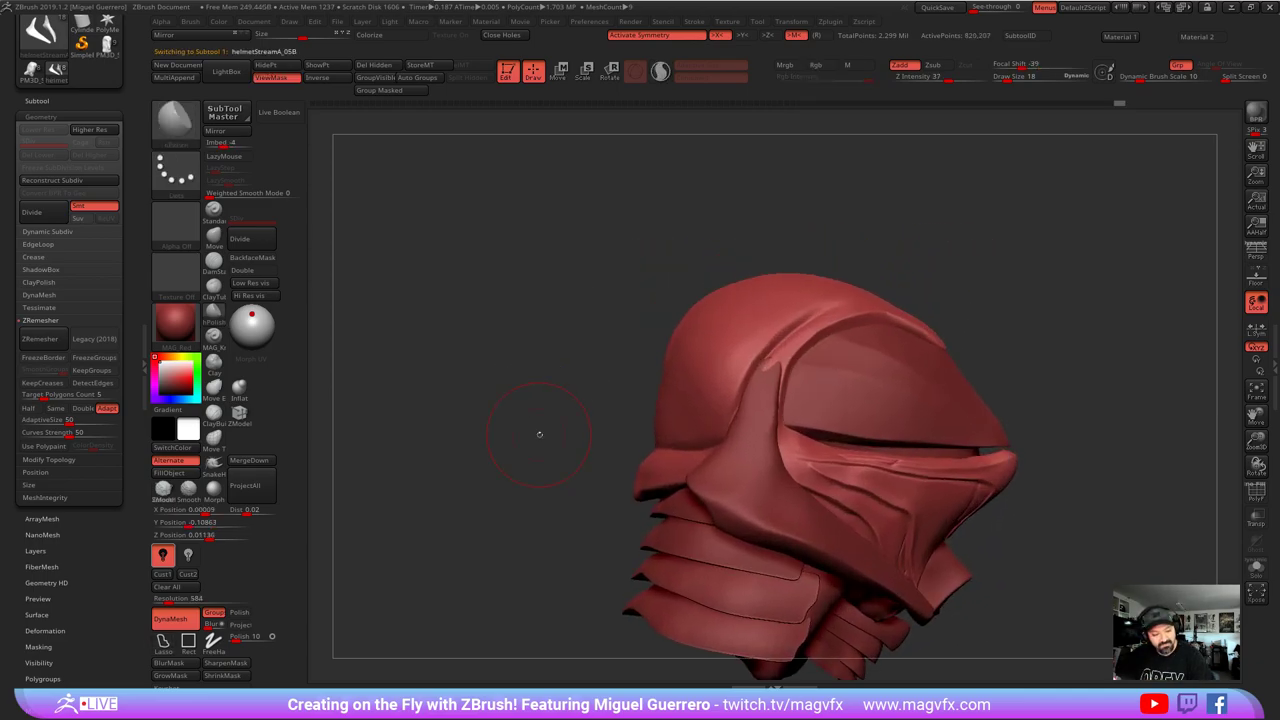
click(204, 248)
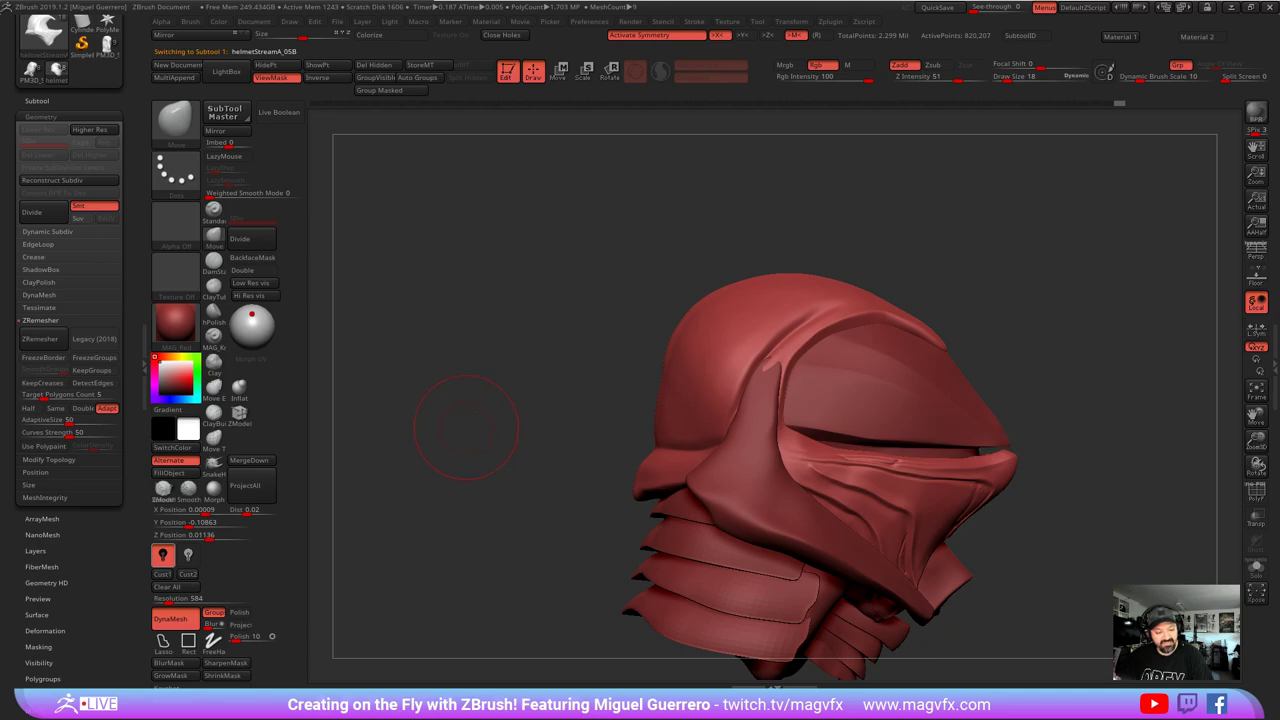
alt+drag(471, 434, 491, 390)
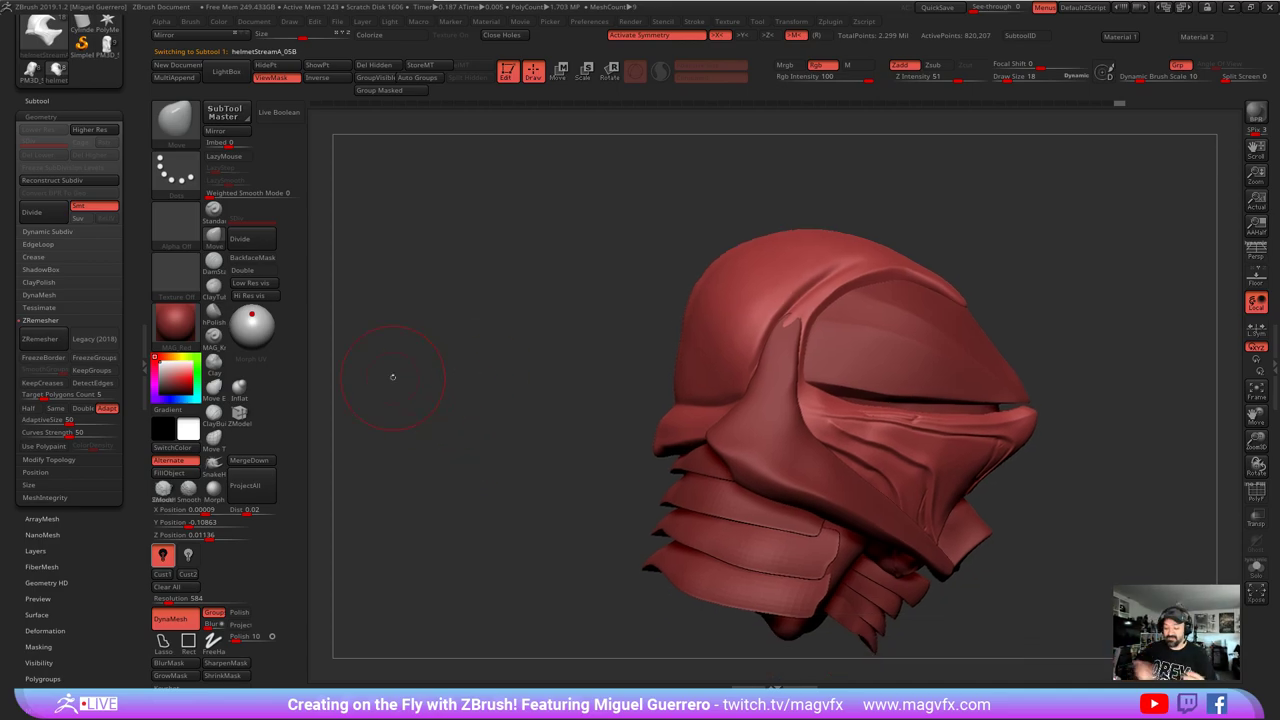
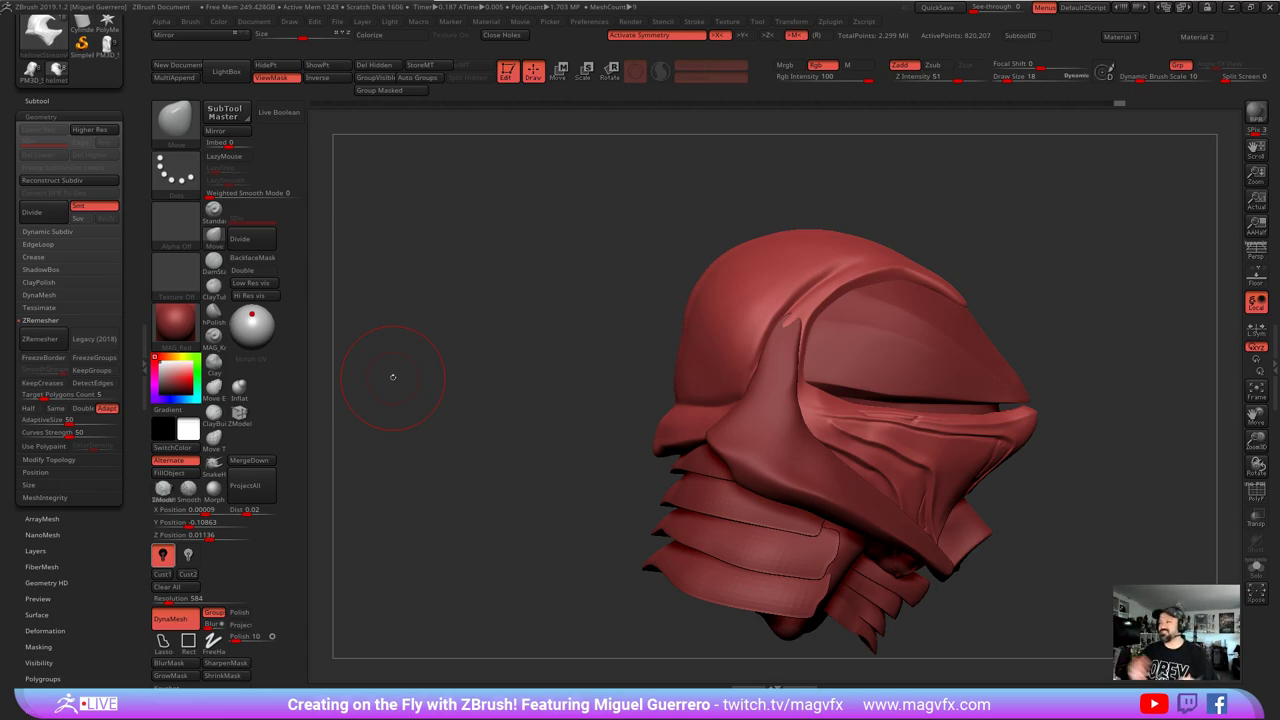
drag(506, 476, 700, 462)
alt+click(704, 458)
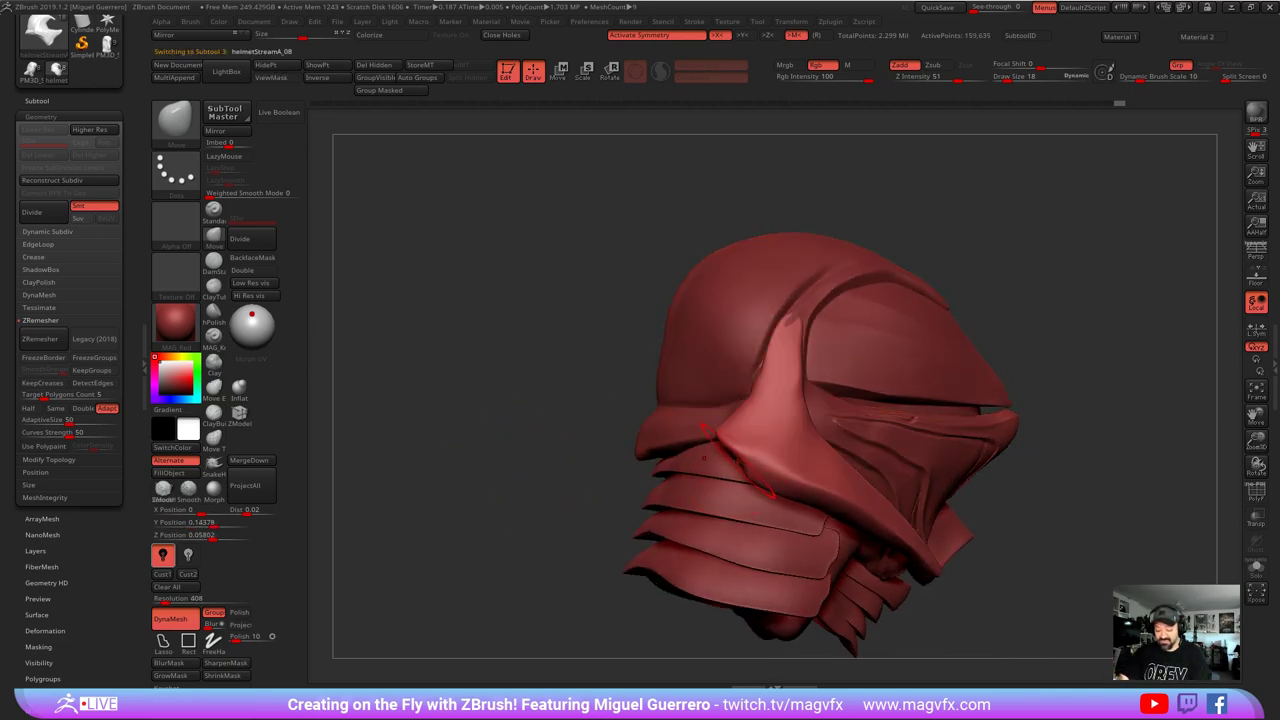
key([)
drag(738, 456, 725, 460)
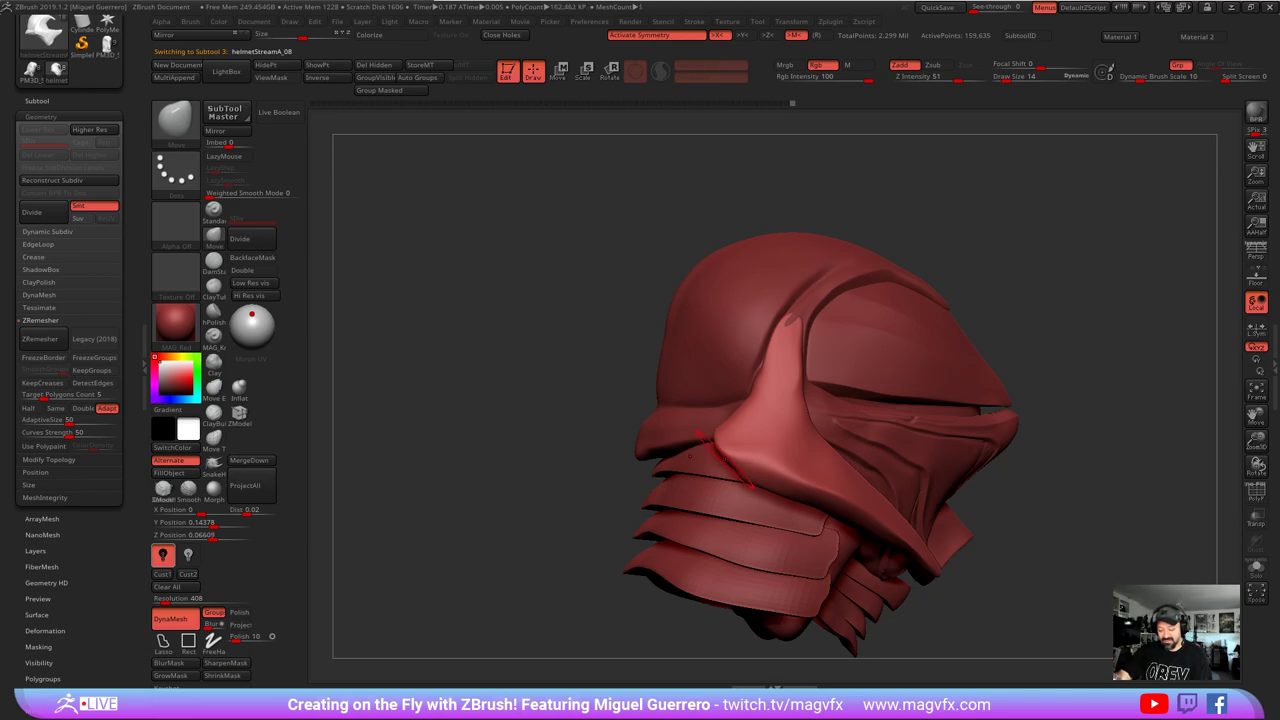
mouse_move(491, 447)
mouse_down()
mouse_move(453, 415)
mouse_move(581, 383)
mouse_move(563, 443)
mouse_up()
- Polish the side guards' outer faces and rear edges with the hPolish brush, reducing the draw size to 9
click(213, 312)
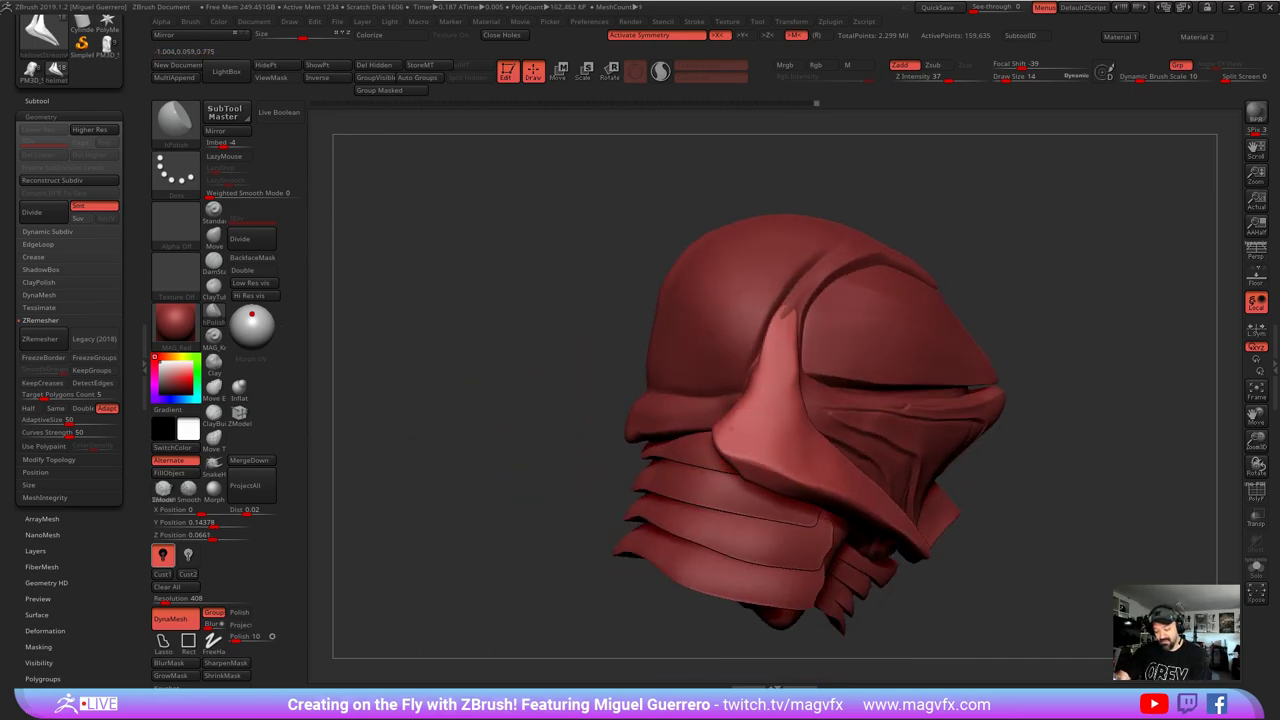
drag(768, 438, 787, 340)
drag(768, 394, 782, 368)
drag(590, 395, 470, 392)
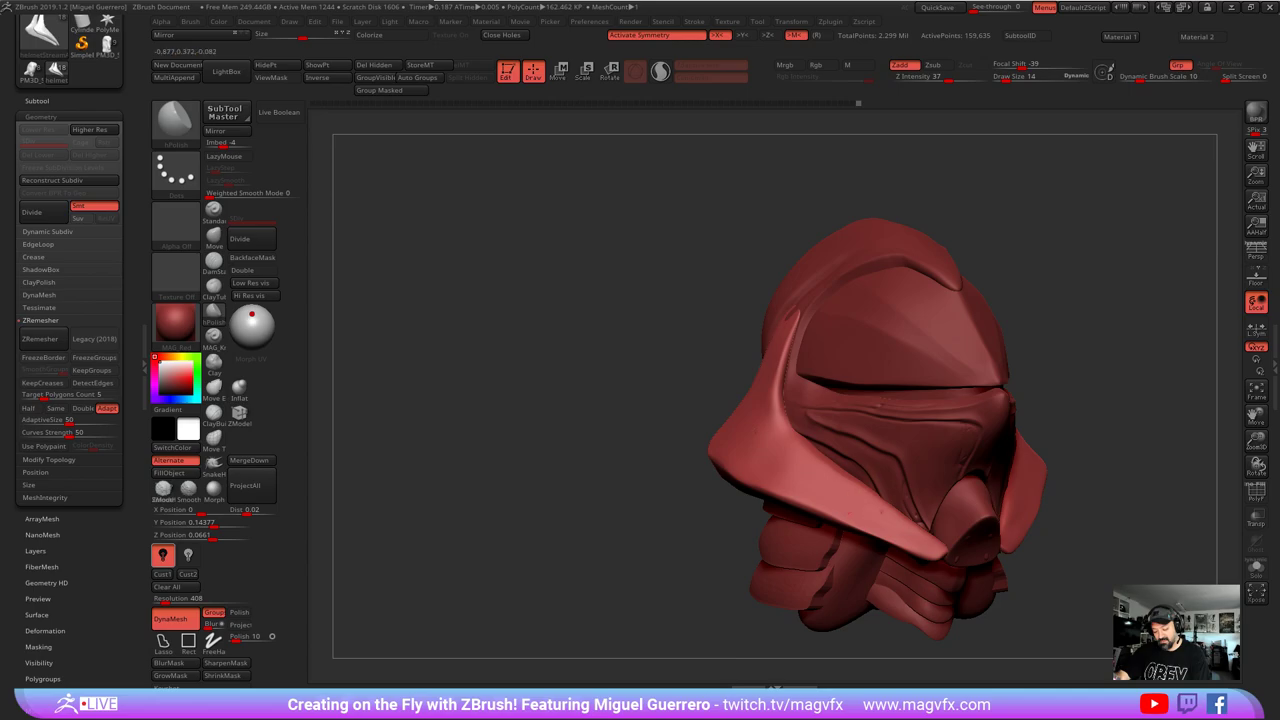
drag(480, 455, 660, 424)
drag(520, 426, 785, 310)
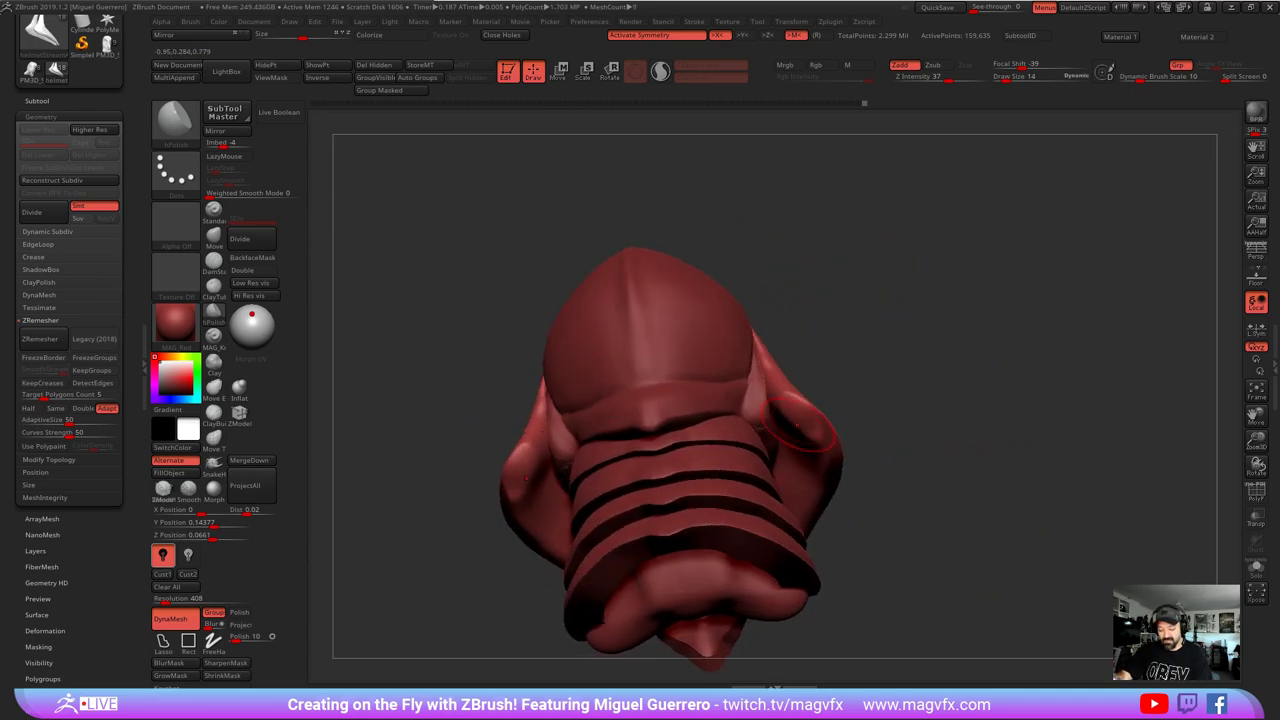
drag(851, 437, 782, 335)
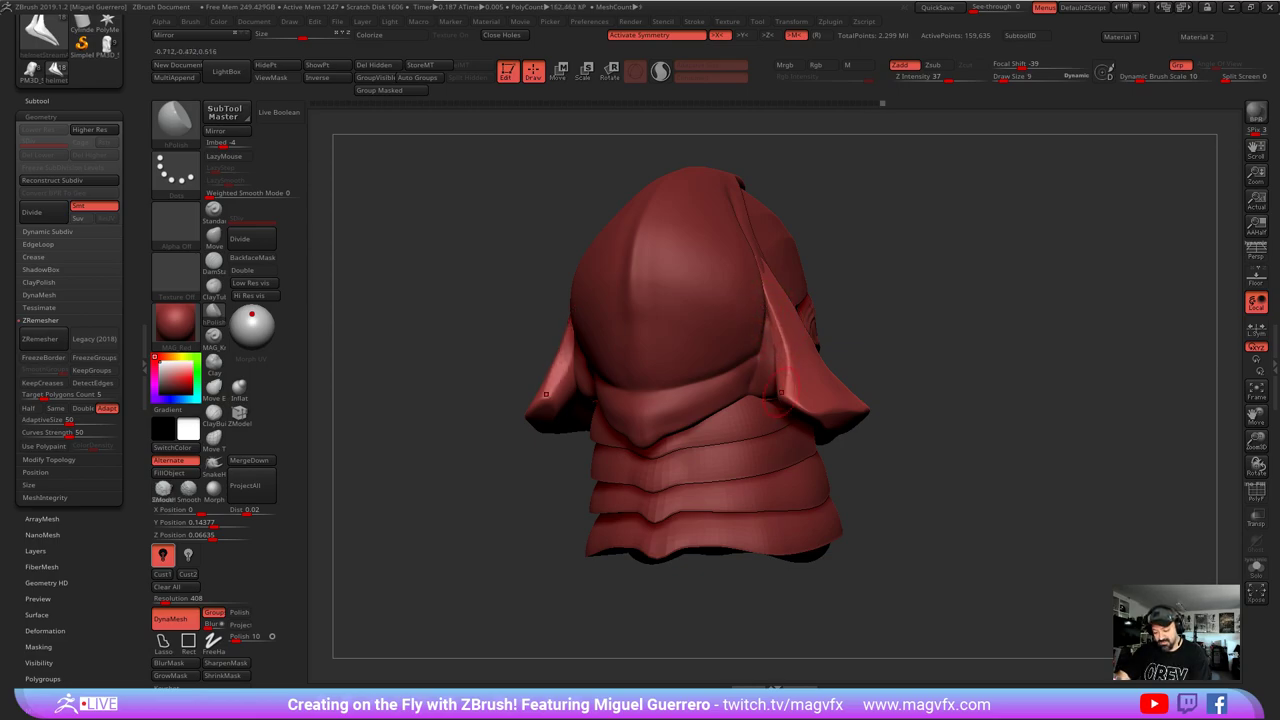
drag(865, 442, 591, 391)
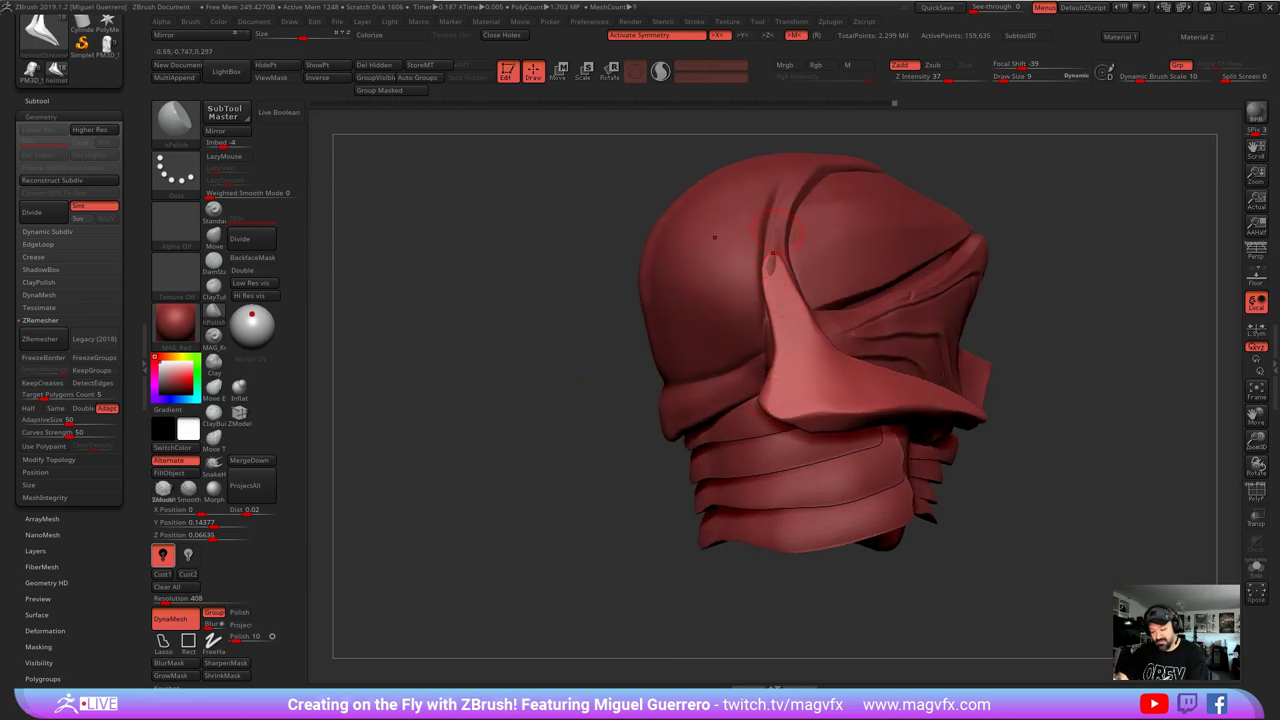
- Isolate the helmet shell, smooth its side seam, and remesh it with DynaMesh at resolution 584 with Polish enabled
alt+click(716, 235)
click(1256, 568)
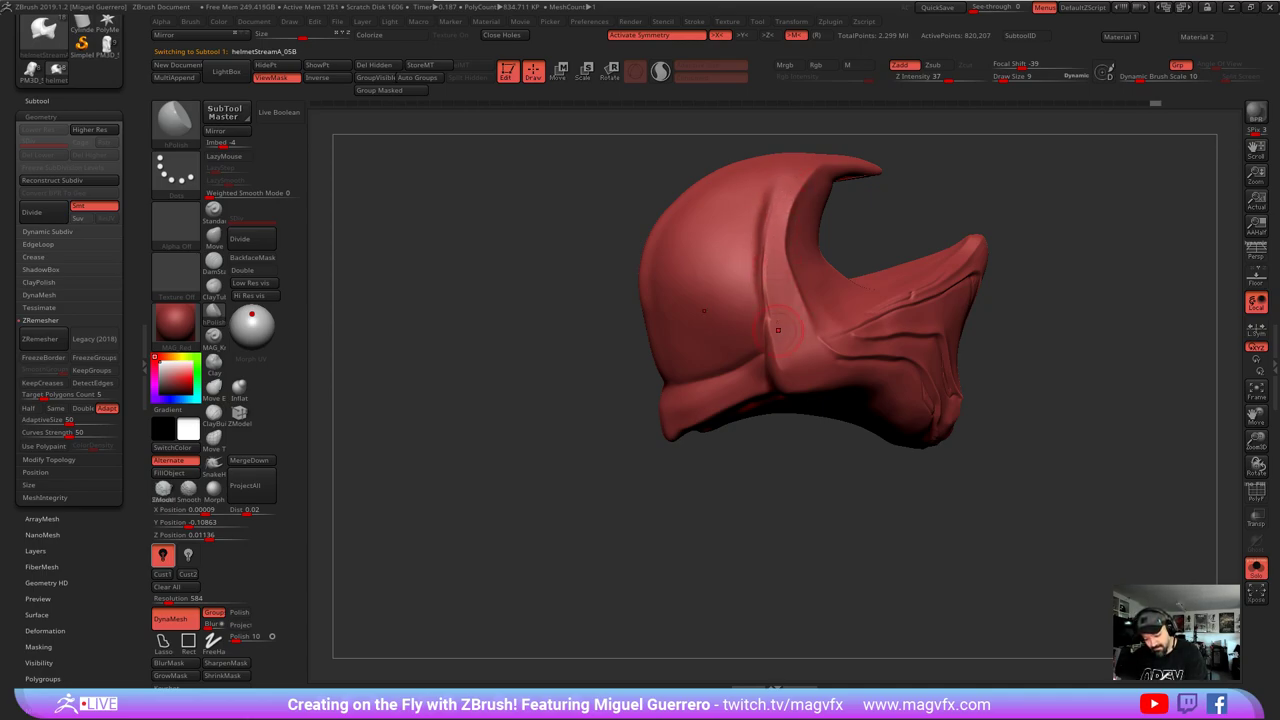
drag(602, 296, 562, 360)
mouse_move(562, 360)
mouse_down()
mouse_move(532, 338)
mouse_move(566, 334)
mouse_up()
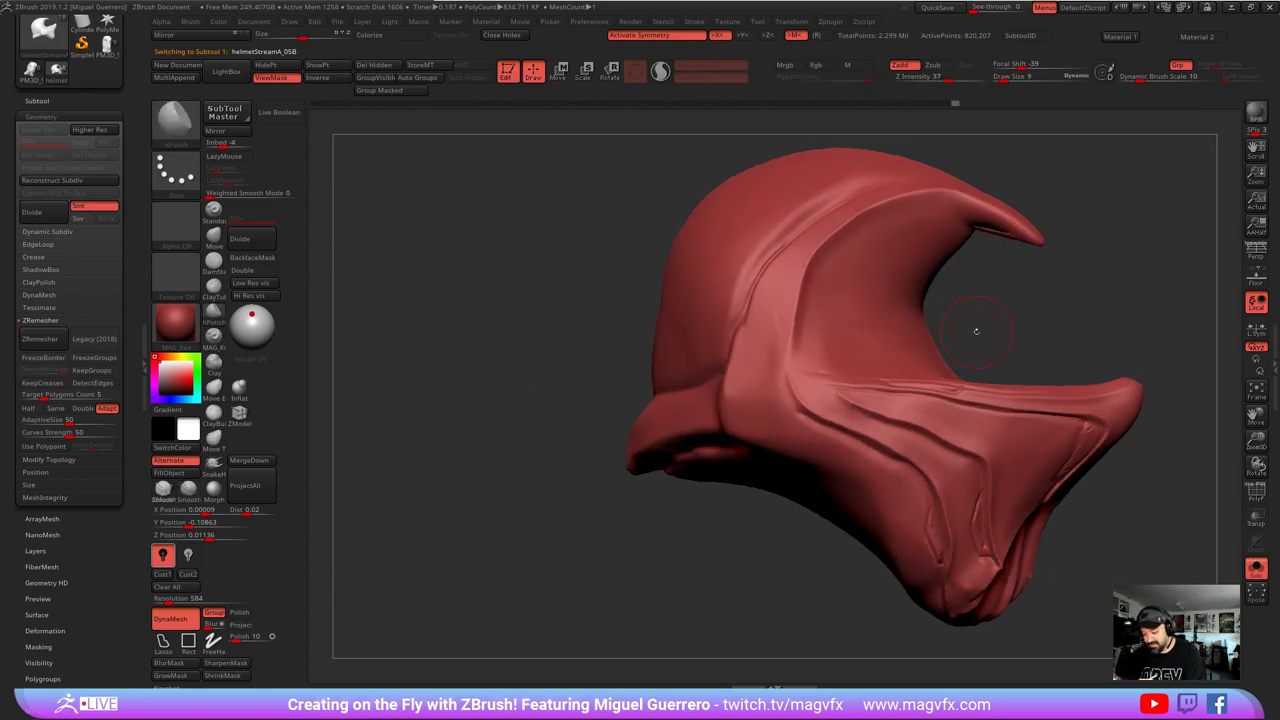
drag(480, 443, 445, 500)
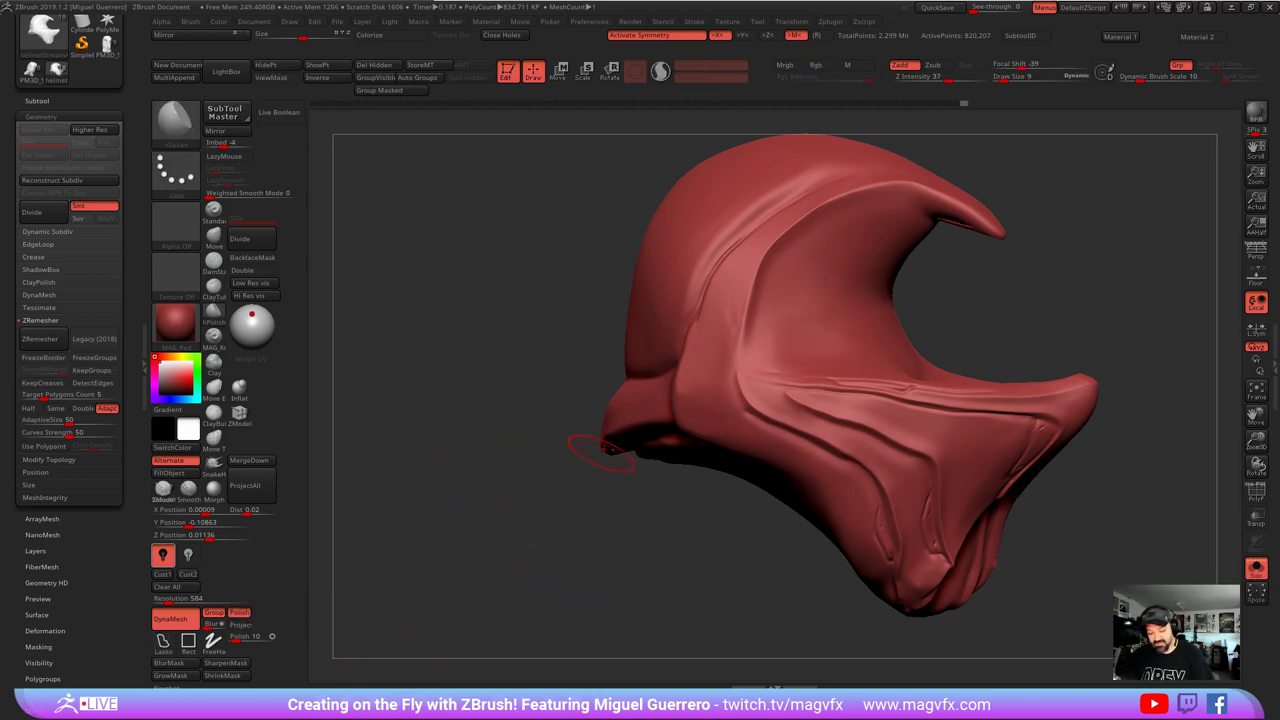
shift+drag(704, 342, 683, 386)
mouse_move(520, 449)
ctrl+mouse_down()
mouse_move(517, 488)
mouse_move(541, 514)
ctrl+mouse_up()
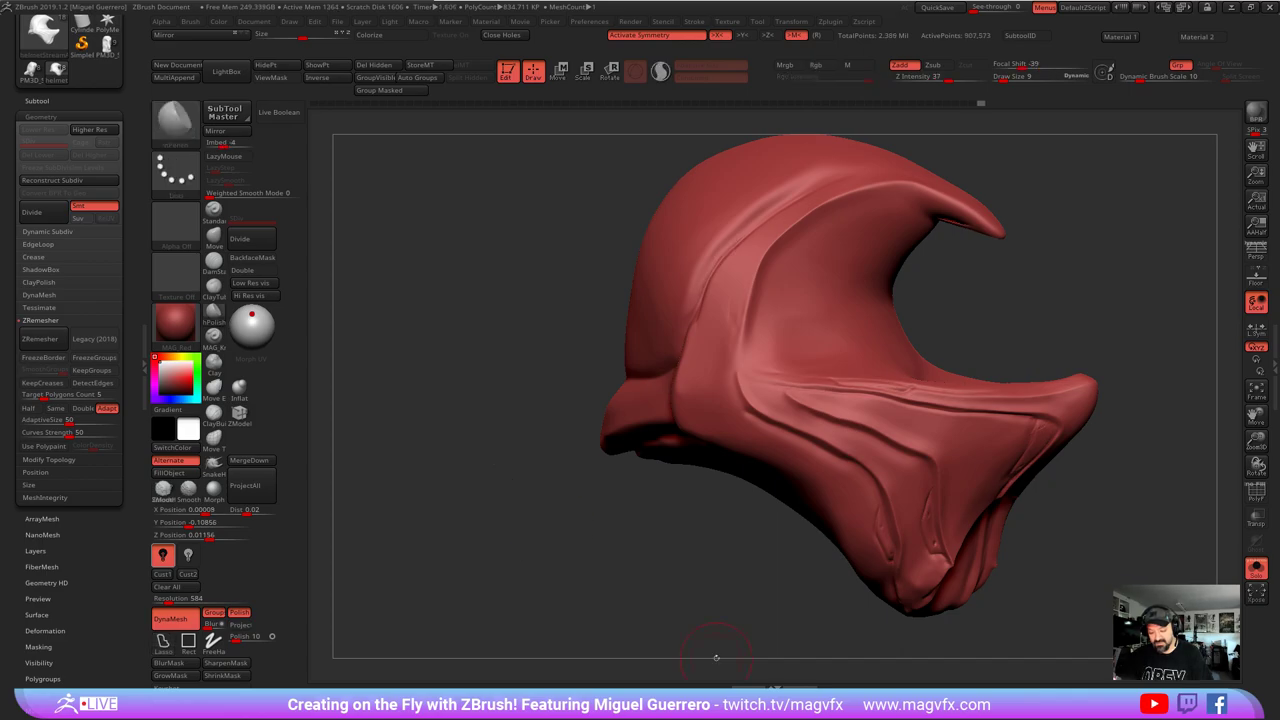
- Polish and smooth the shell's side crease behind the visor opening, then show all helmet parts again
drag(615, 537, 744, 262)
shift+drag(702, 318, 684, 373)
drag(560, 530, 640, 450)
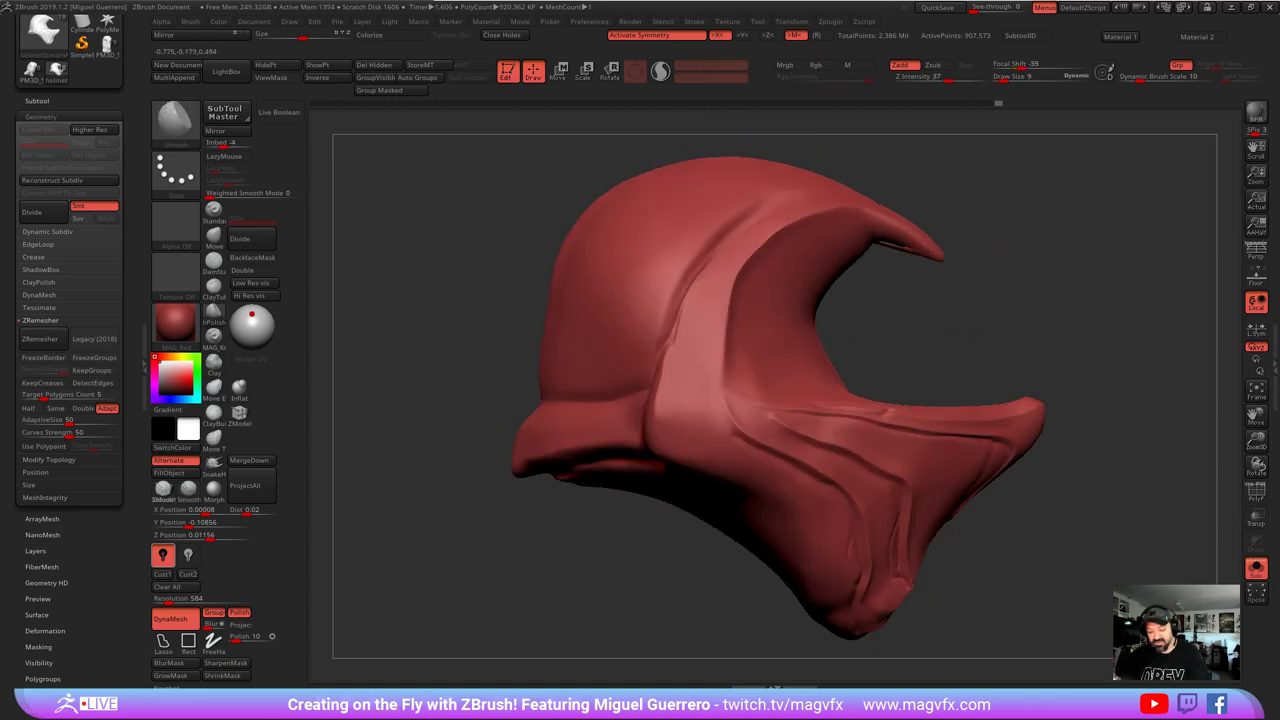
drag(567, 330, 695, 291)
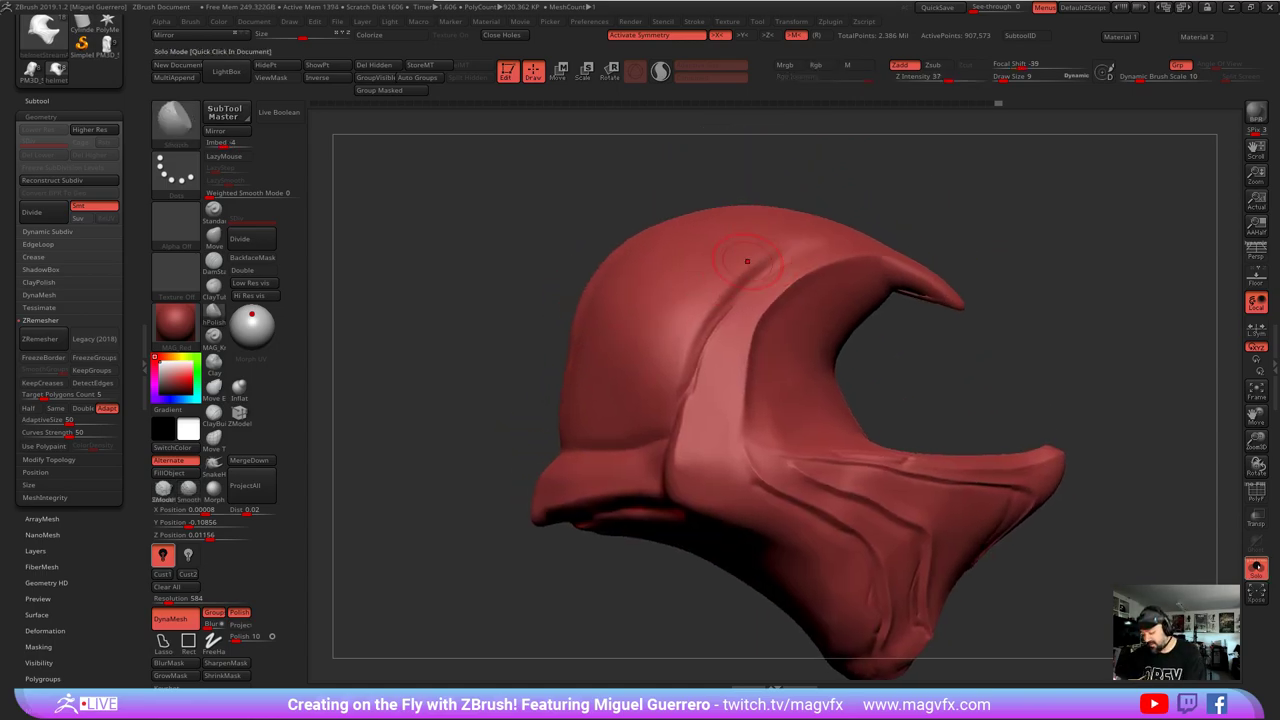
click(1256, 568)
- Select the side guards and reshape their upper tips with the Move brush at draw size 14
mouse_move(470, 265)
mouse_down()
mouse_move(492, 332)
mouse_move(757, 389)
mouse_up()
alt+click(752, 336)
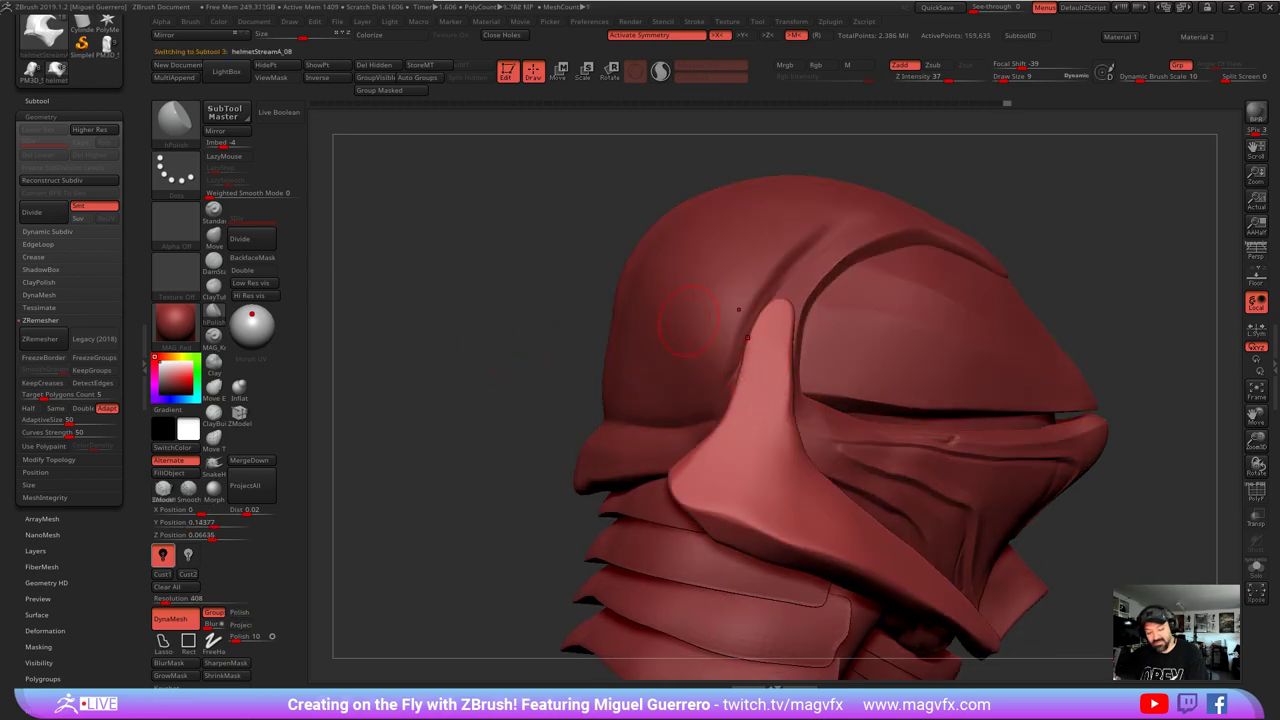
drag(514, 286, 525, 232)
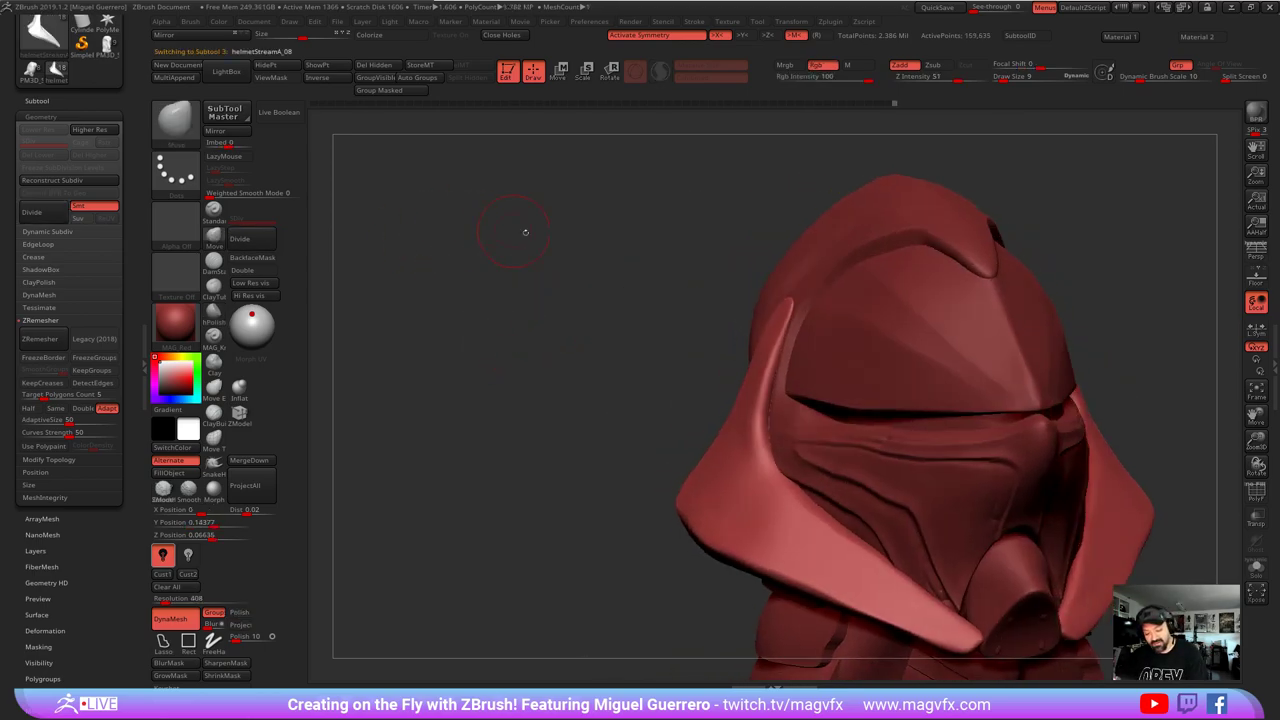
drag(575, 305, 549, 286)
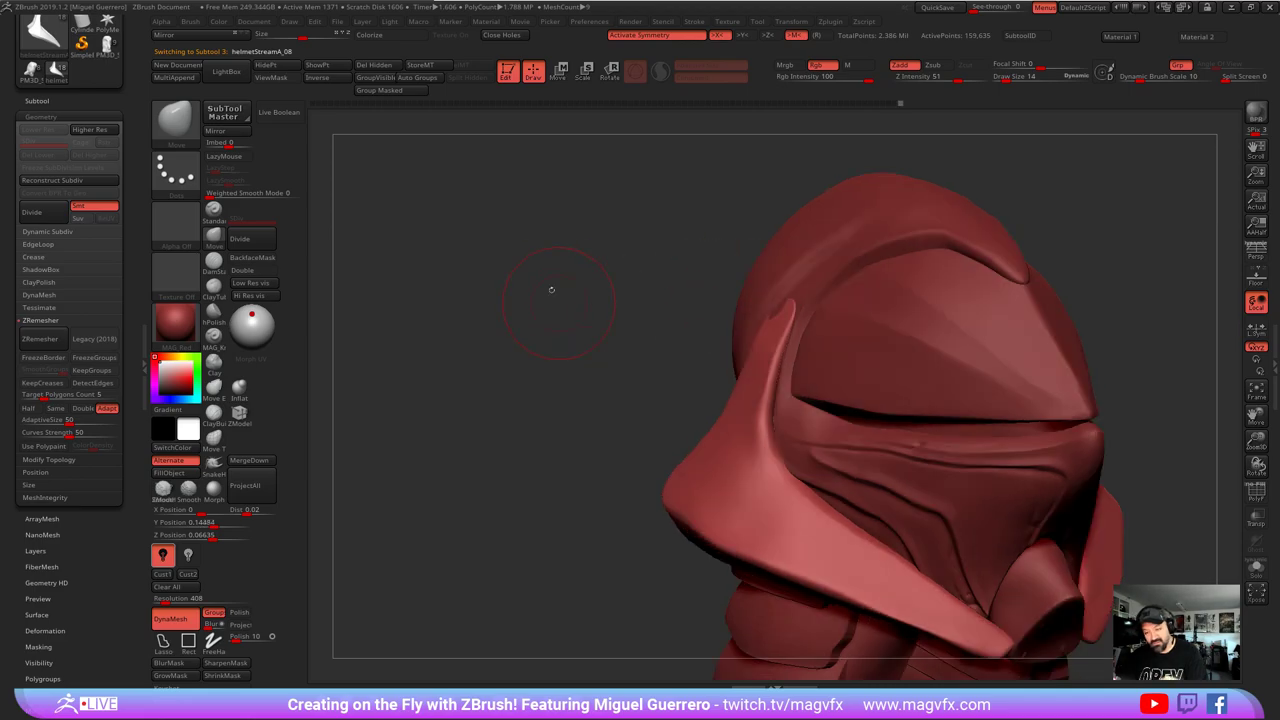
mouse_move(554, 371)
mouse_down()
mouse_move(529, 345)
mouse_move(572, 334)
mouse_up()
- Switch to the DamStandard brush and remesh the side guards with DynaMesh at resolution 680
click(213, 262)
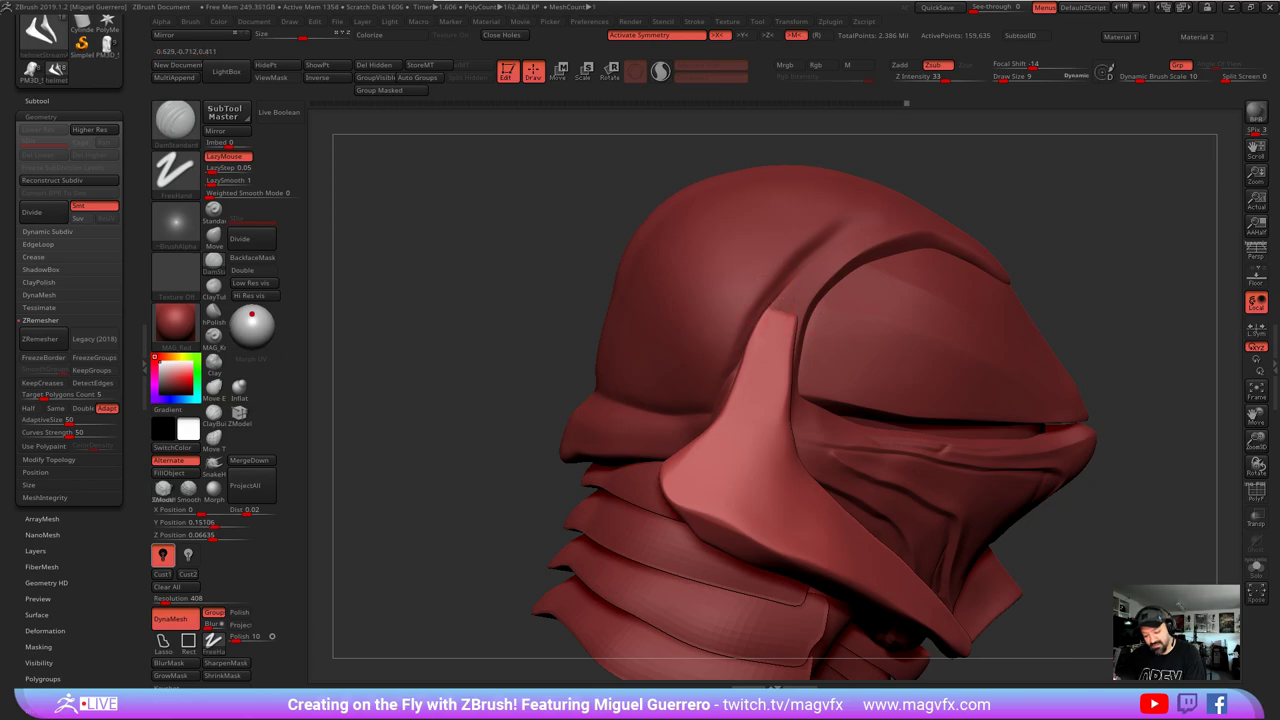
drag(575, 345, 517, 363)
ctrl+right_drag(517, 363, 508, 395)
drag(508, 370, 533, 321)
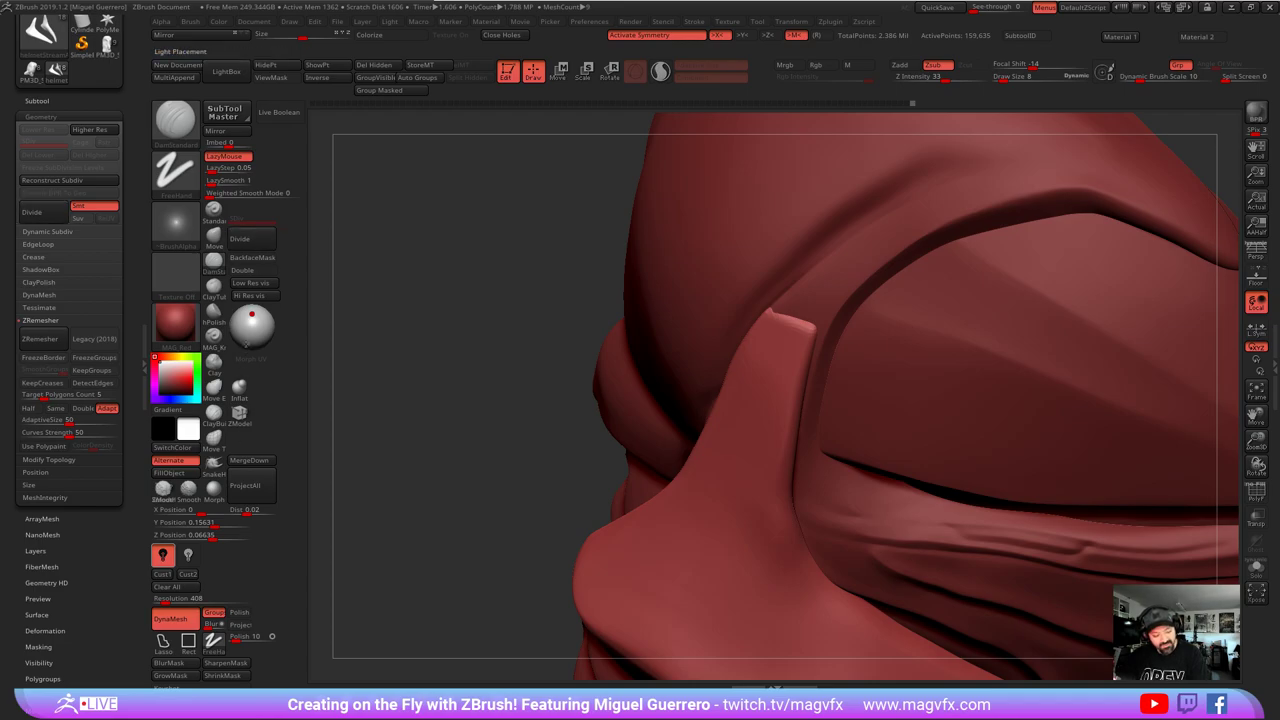
drag(165, 601, 168, 602)
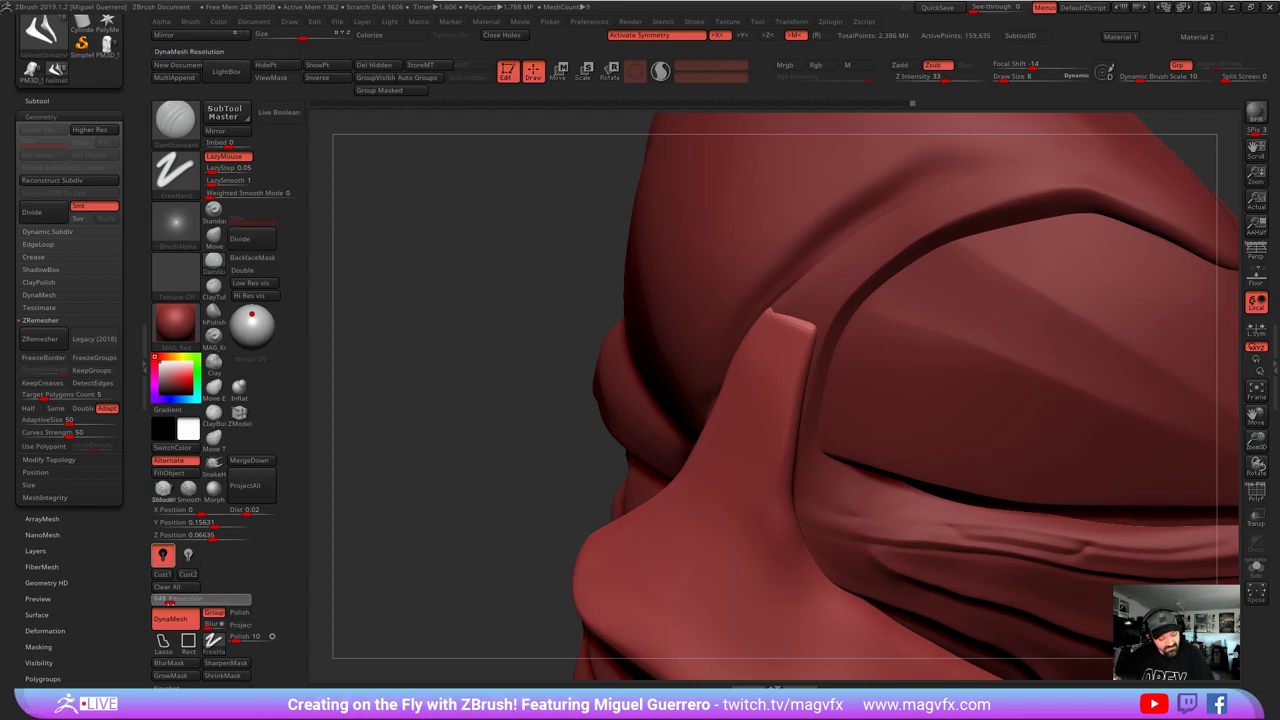
ctrl+drag(400, 549, 395, 519)
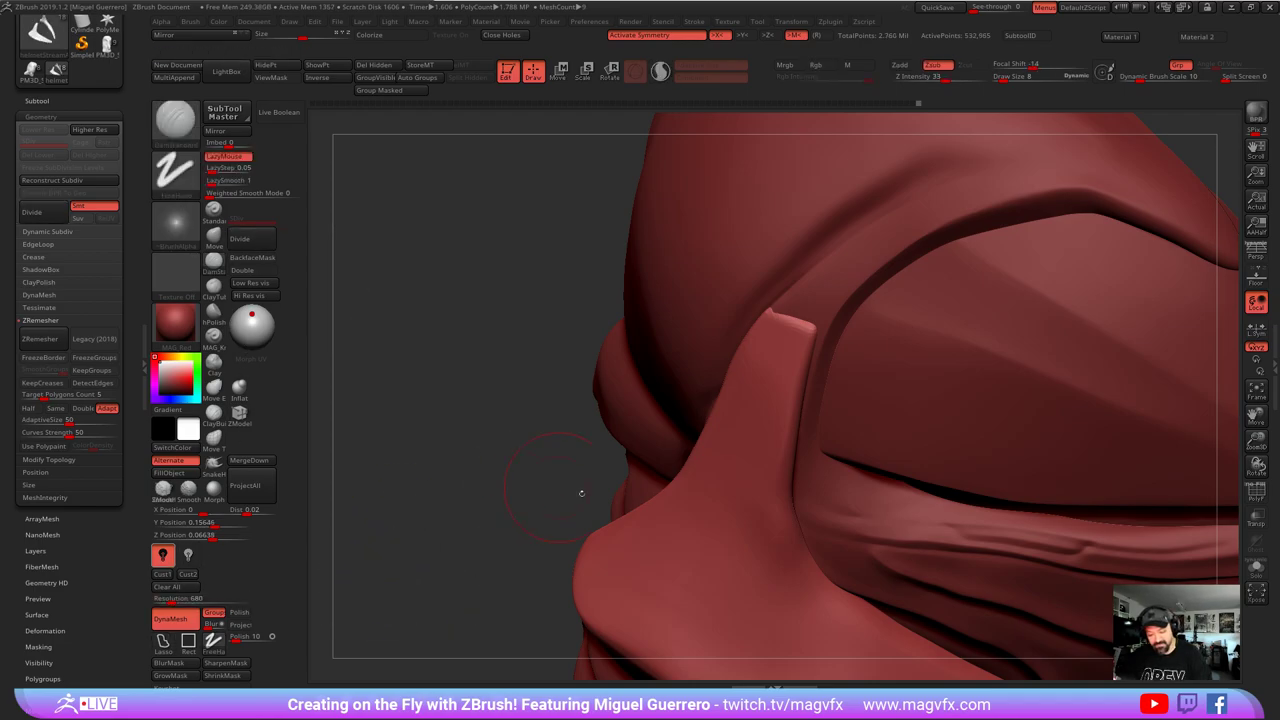
key(ctrl)
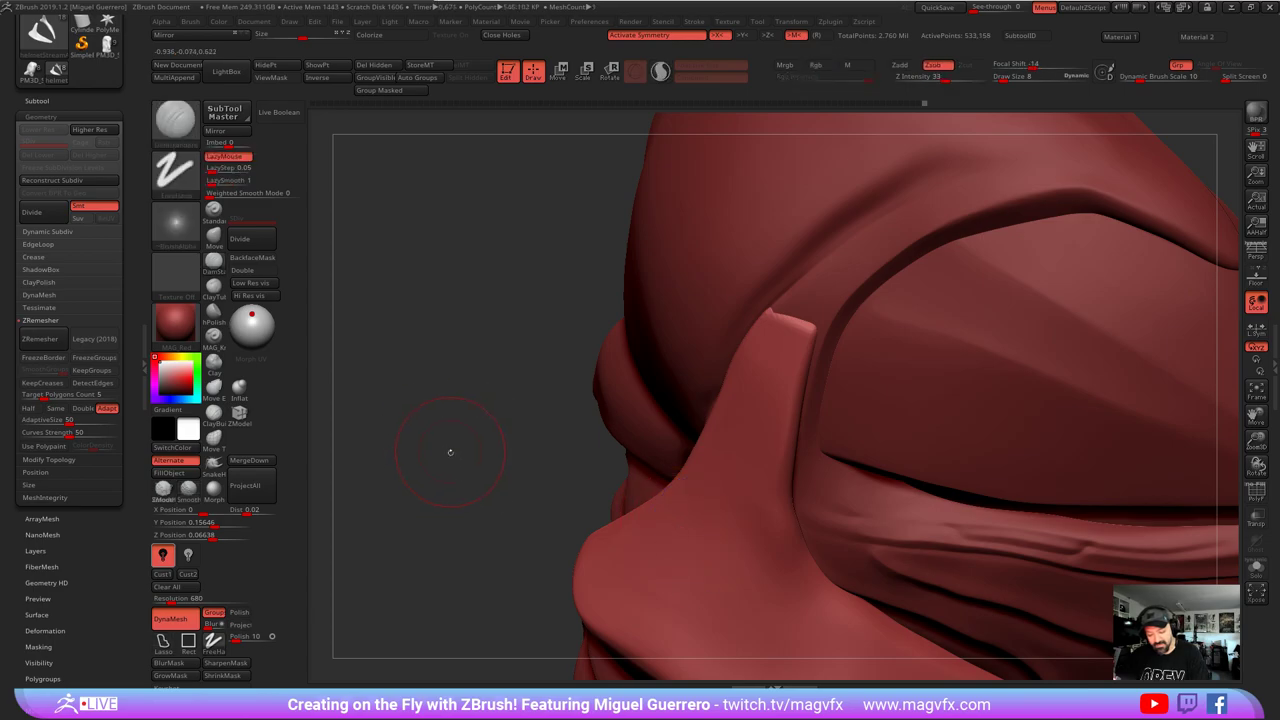
- Smooth the side guards' upper tips and flatten their edges with the hPolish brush at draw size 4
drag(448, 450, 478, 453)
shift+drag(777, 334, 742, 328)
drag(412, 310, 394, 311)
key(4)
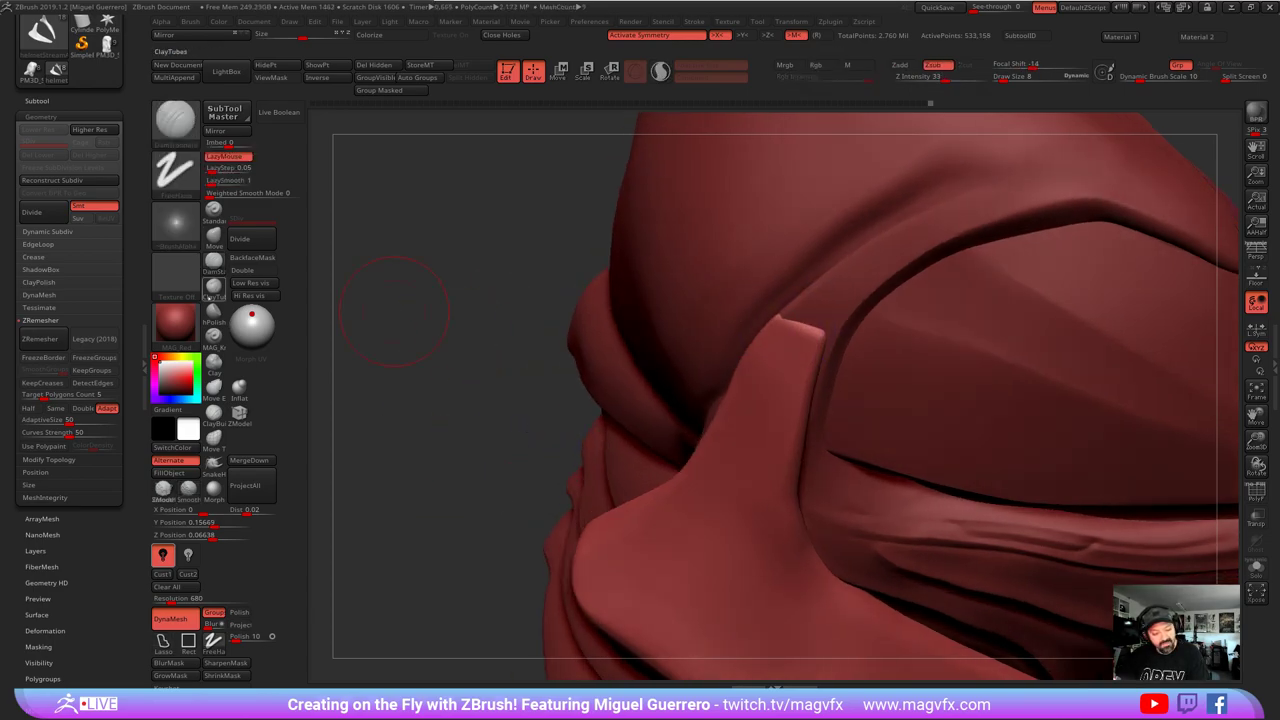
drag(455, 389, 447, 390)
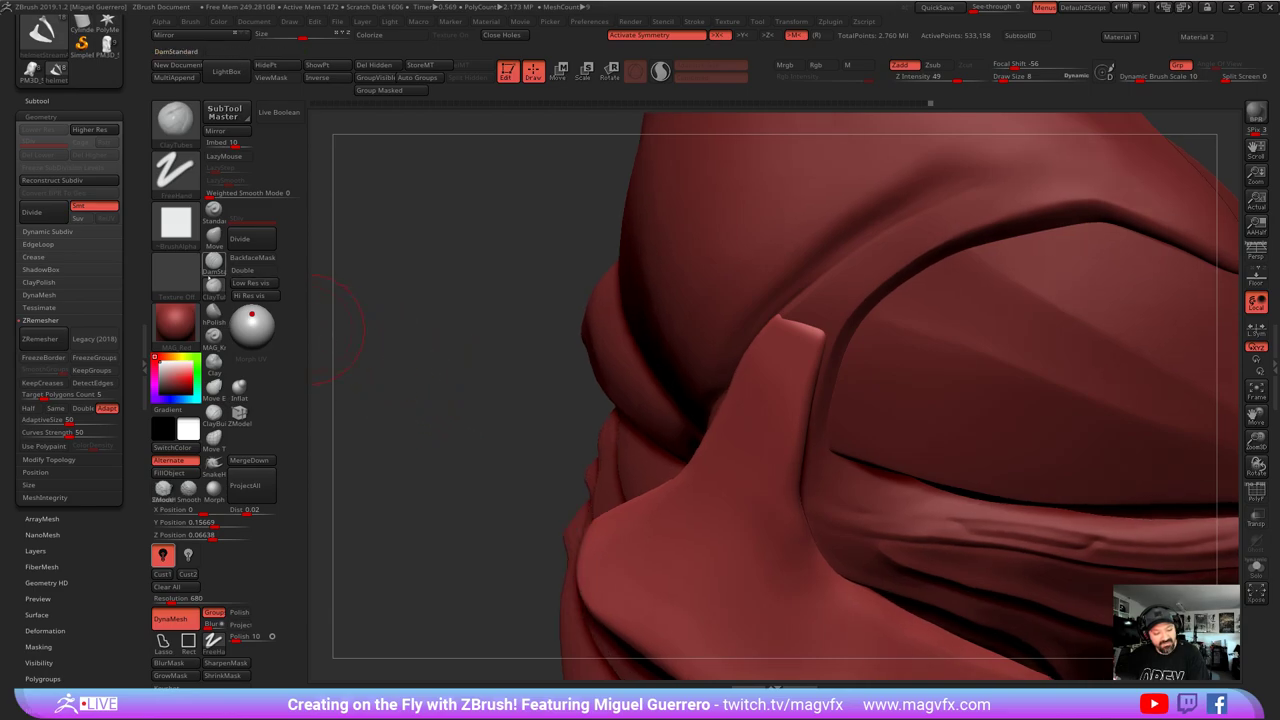
click(214, 313)
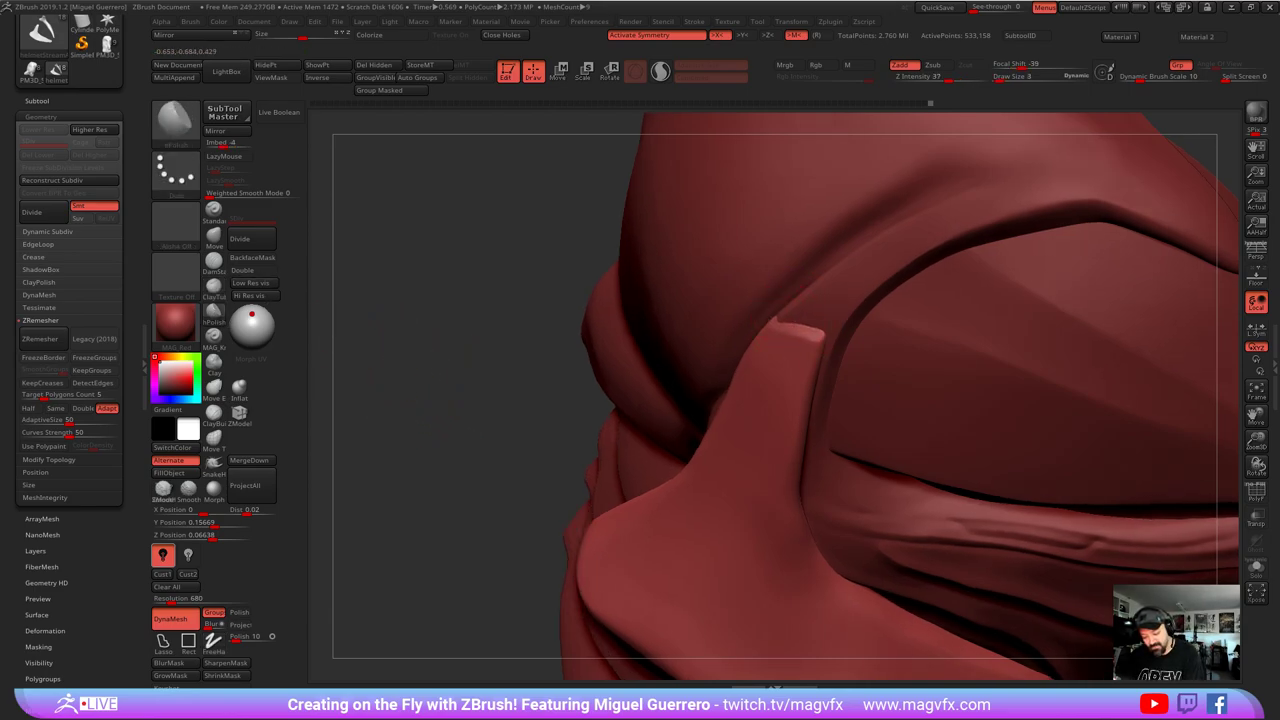
drag(470, 380, 404, 376)
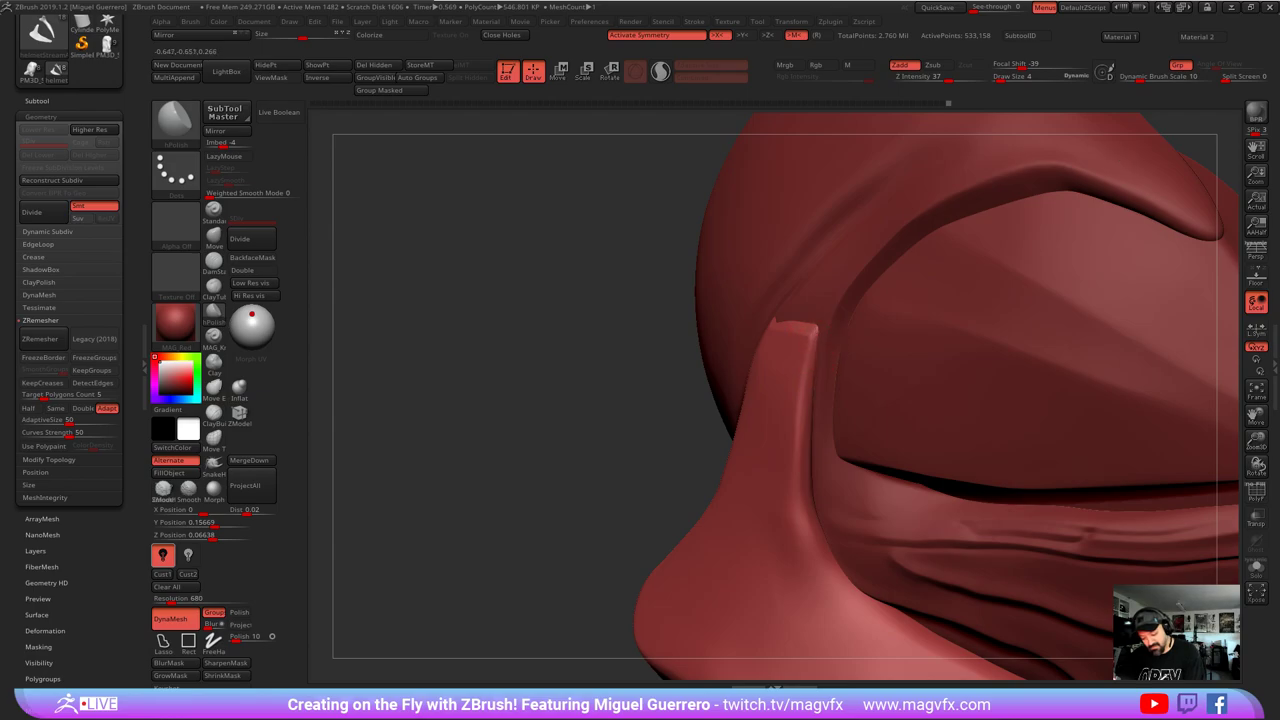
drag(622, 400, 571, 397)
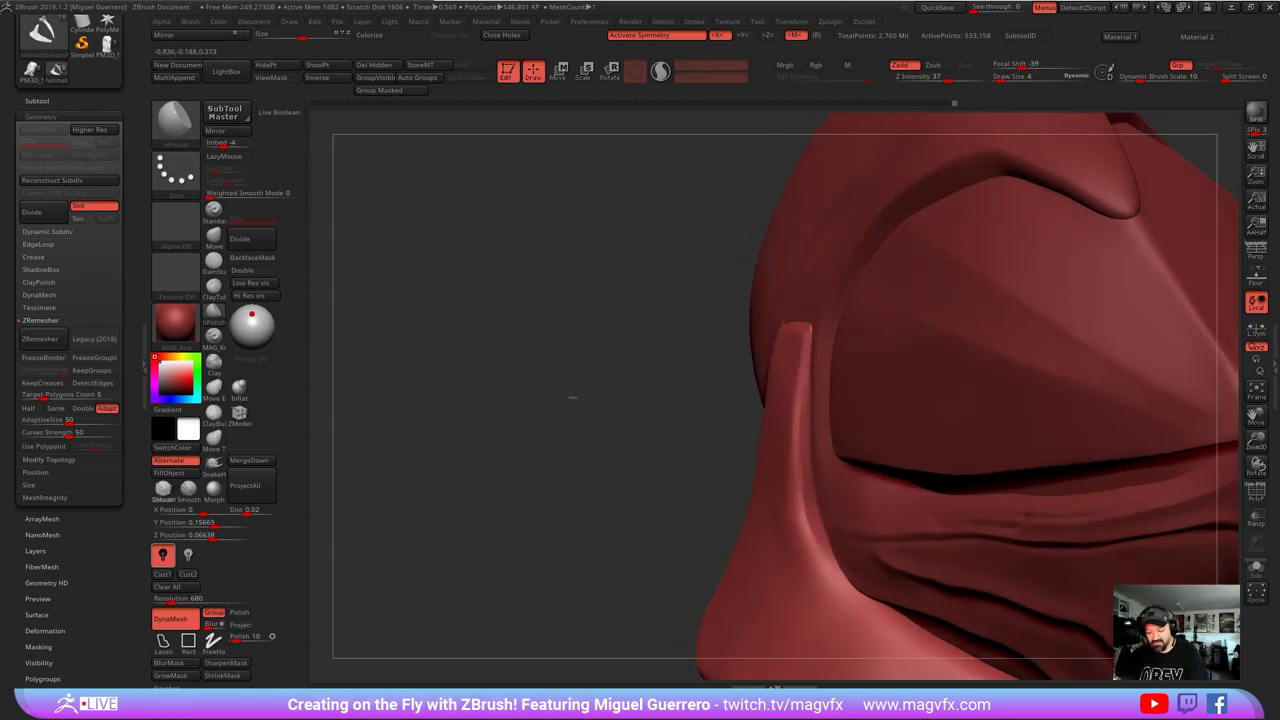
- Select the helmet shell and lasso-mask its visor rim and face plate, leaving the rear dome unmasked
ctrl+right_drag(571, 397, 571, 330)
drag(571, 380, 490, 378)
alt+drag(617, 524, 533, 450)
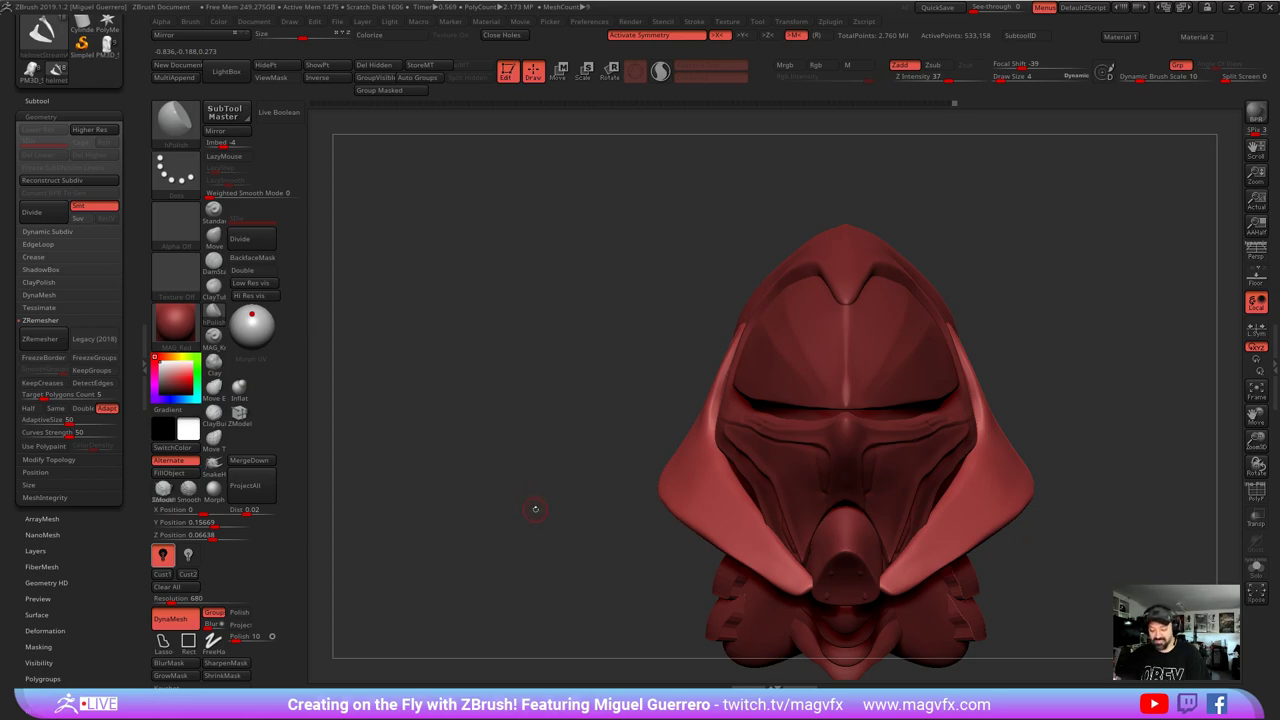
mouse_move(535, 509)
mouse_down()
mouse_move(548, 514)
mouse_move(543, 426)
mouse_move(531, 430)
mouse_move(503, 286)
mouse_move(531, 294)
mouse_move(531, 277)
mouse_up()
key(ctrl)
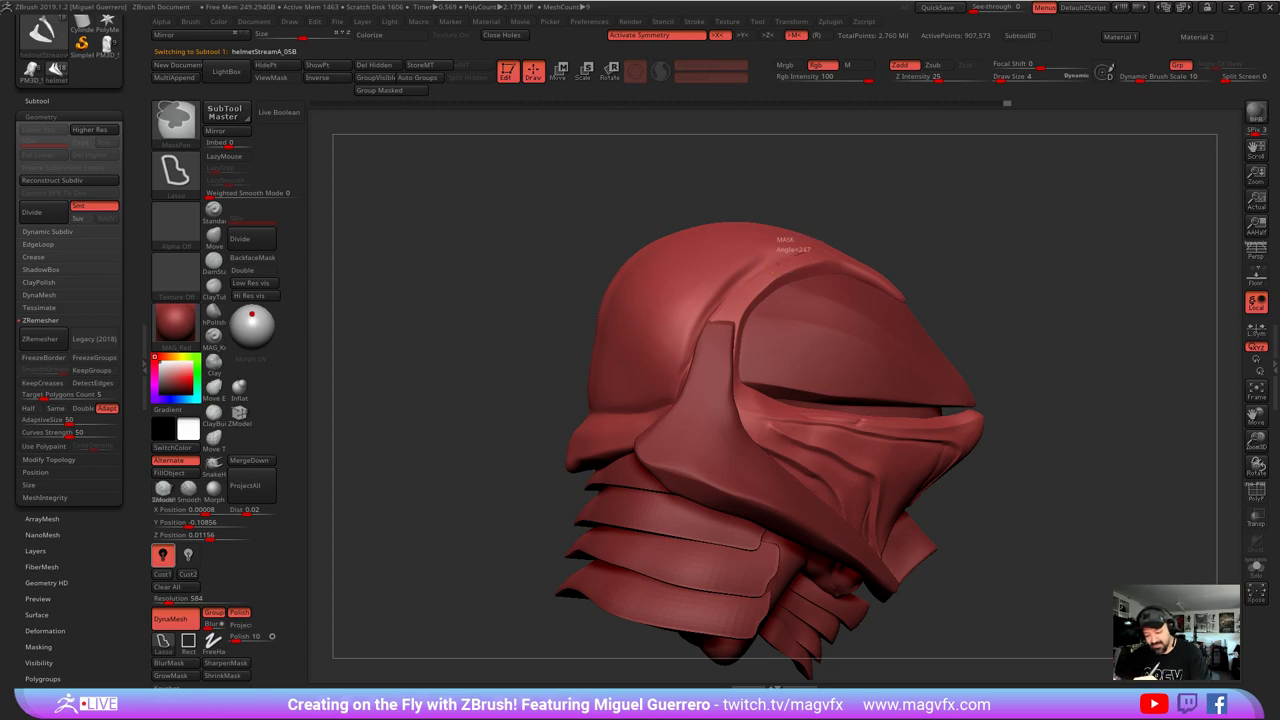
ctrl+drag(776, 242, 672, 242)
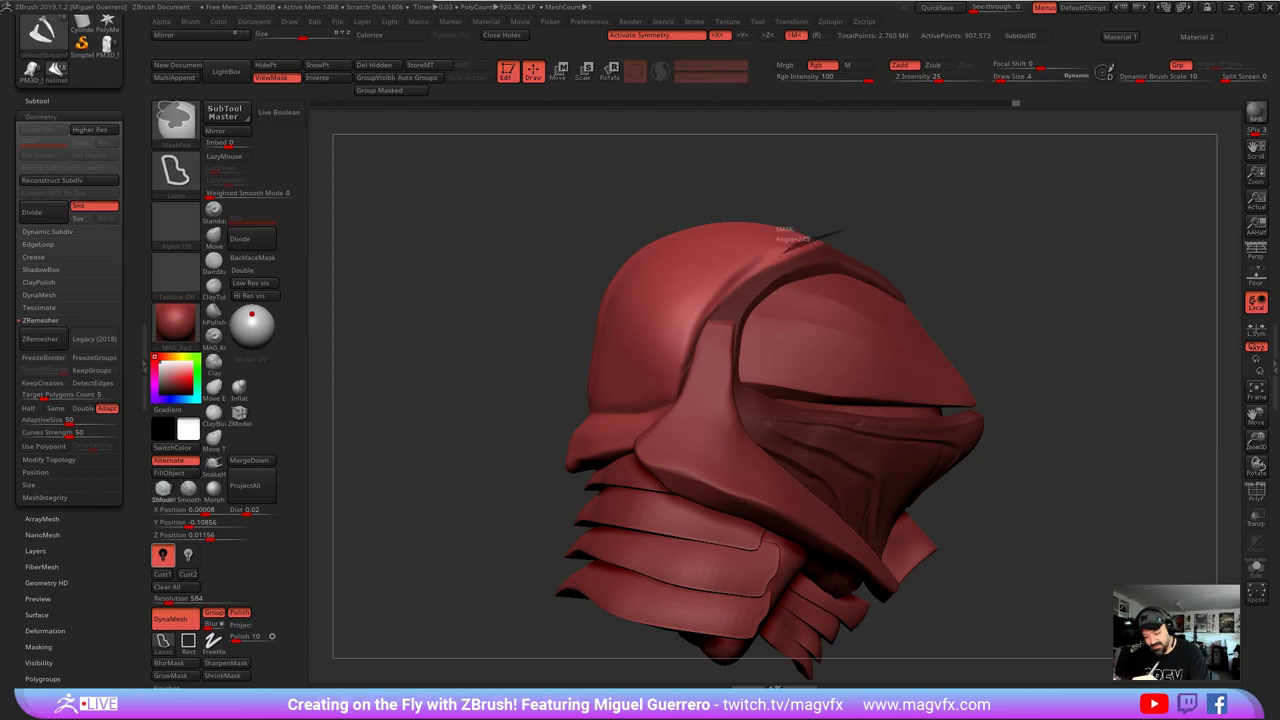
ctrl+drag(780, 255, 716, 338)
mouse_move(839, 228)
ctrl+mouse_down()
mouse_move(702, 305)
mouse_move(824, 226)
ctrl+mouse_up()
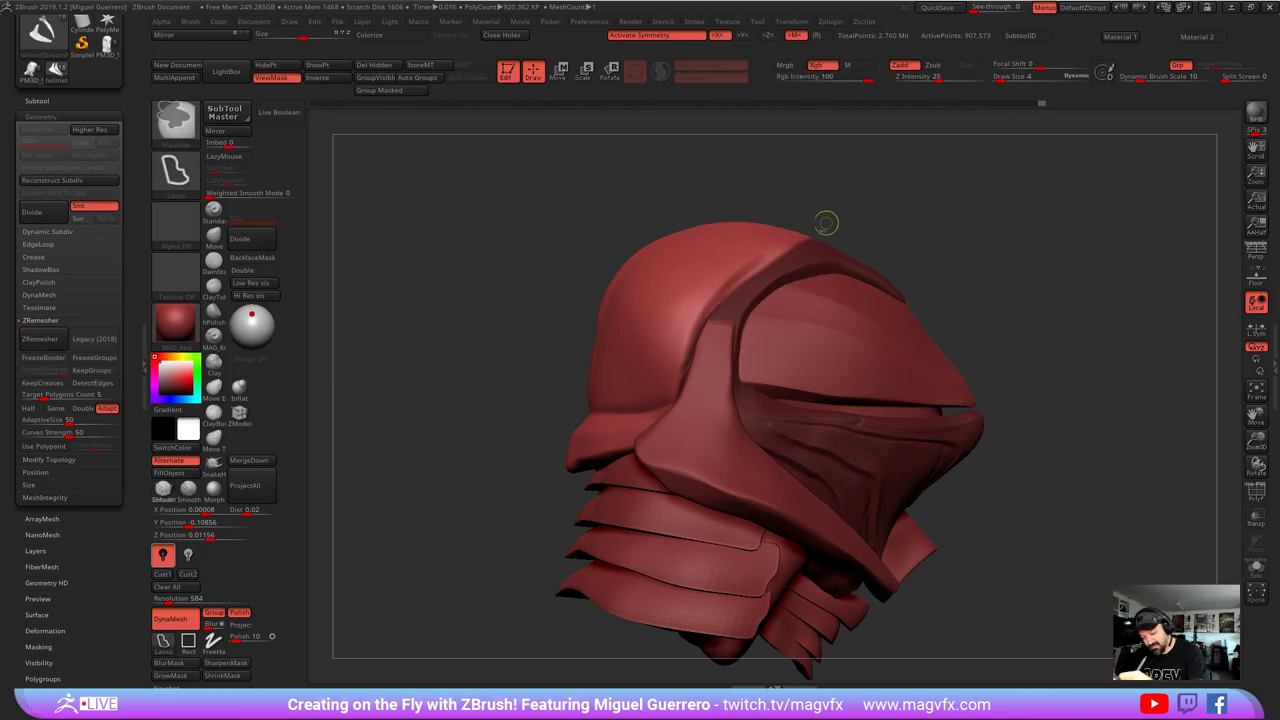
mouse_move(762, 267)
ctrl+mouse_down()
mouse_move(853, 197)
mouse_move(745, 155)
ctrl+mouse_up()
- Smooth the unmasked dome behind the visor rim with Weighted Smooth Mode 1 and draw size 18
drag(475, 300, 580, 342)
key(shift)
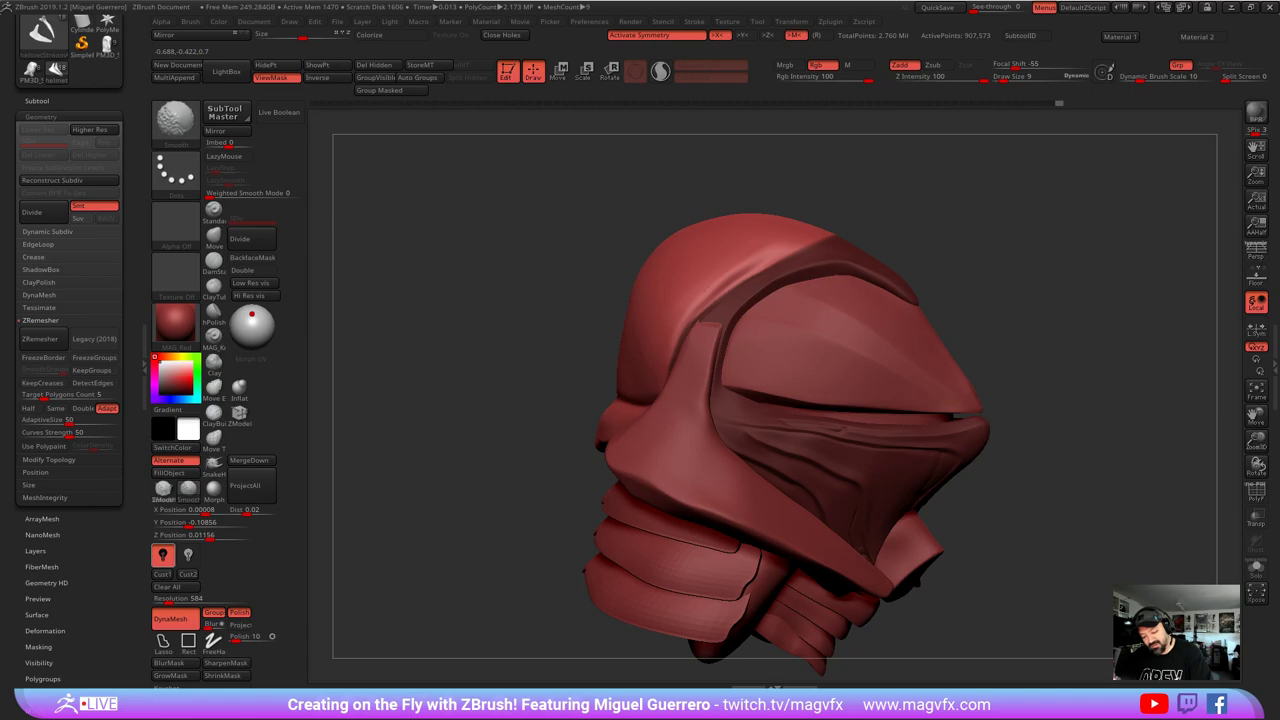
shift+click(218, 194)
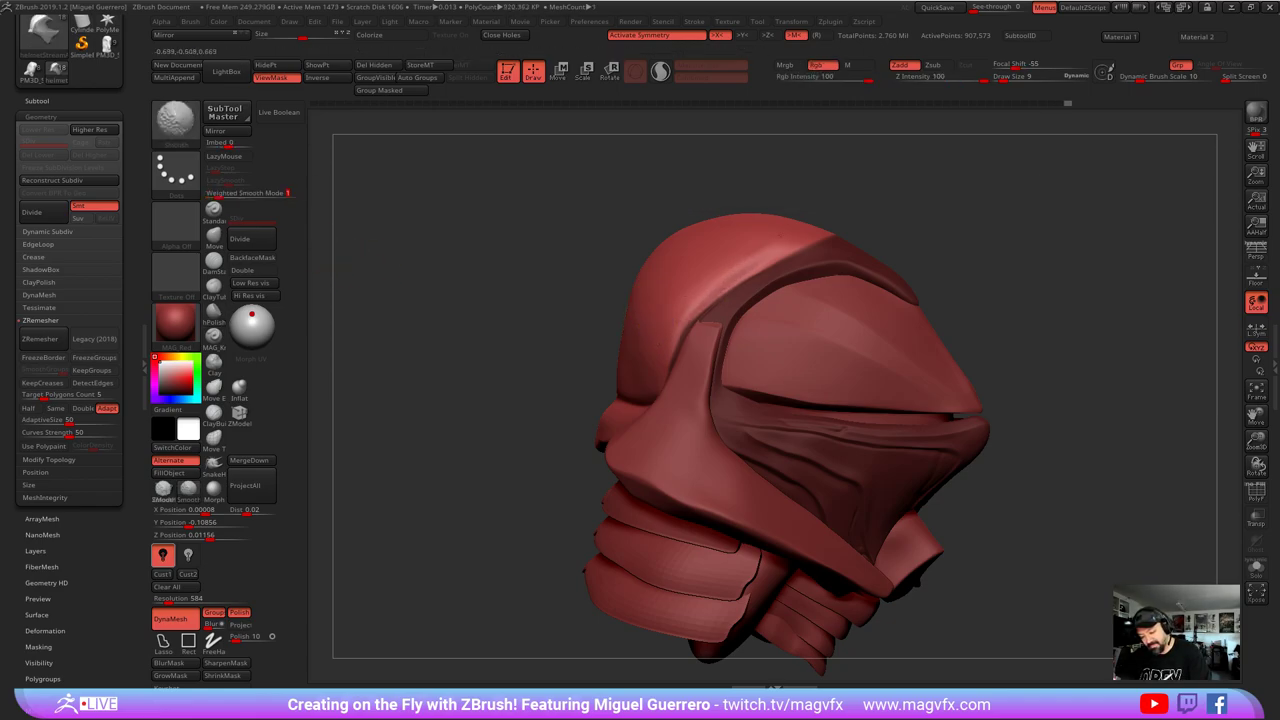
drag(502, 346, 541, 336)
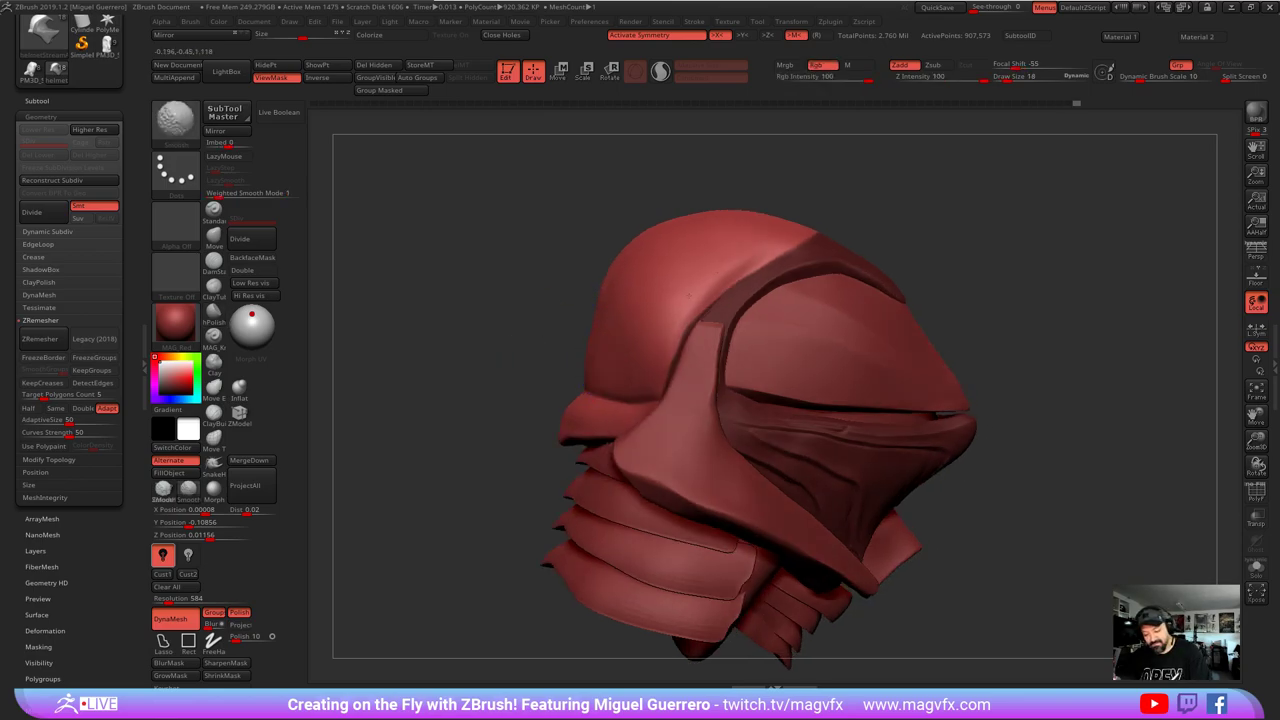
key(shift)
shift+drag(537, 223, 480, 228)
mouse_move(464, 280)
alt+mouse_down()
mouse_move(590, 279)
mouse_move(471, 311)
mouse_move(566, 338)
alt+mouse_up()
- Reshape the dome's side and rear contour with the Move brush at draw size 22
click(214, 237)
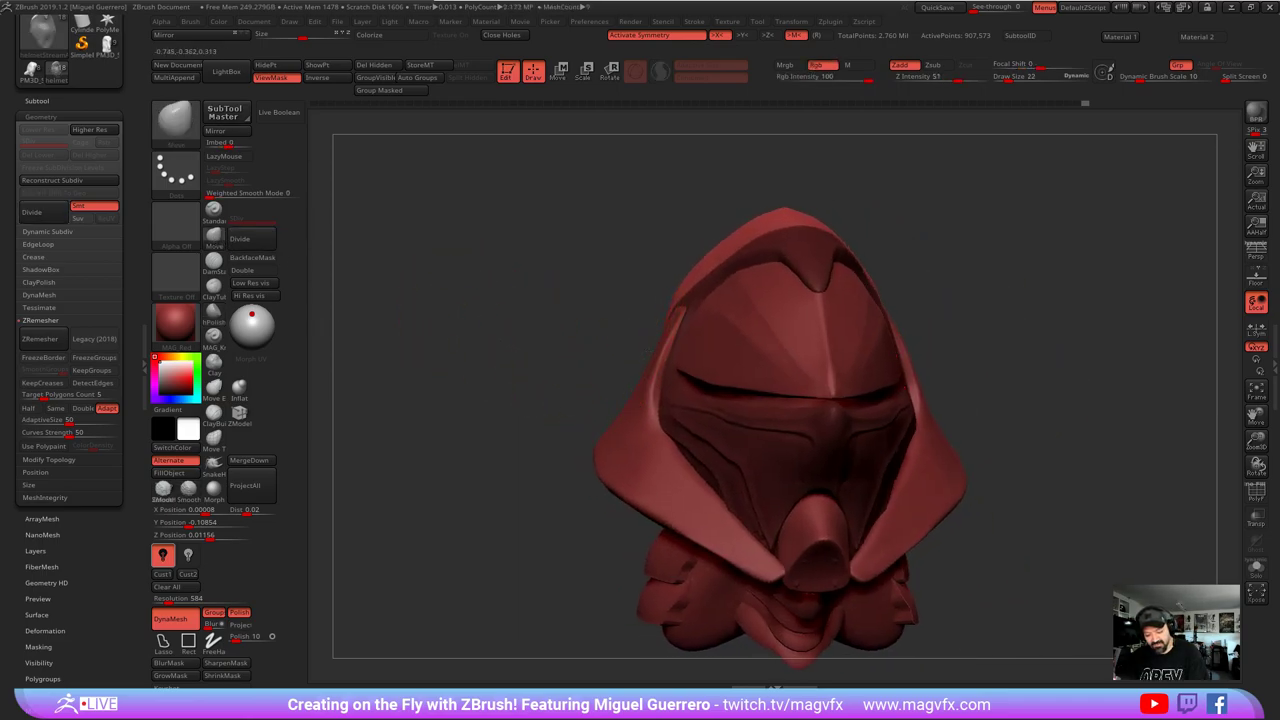
mouse_move(636, 330)
mouse_down()
mouse_move(700, 334)
mouse_move(658, 328)
mouse_up()
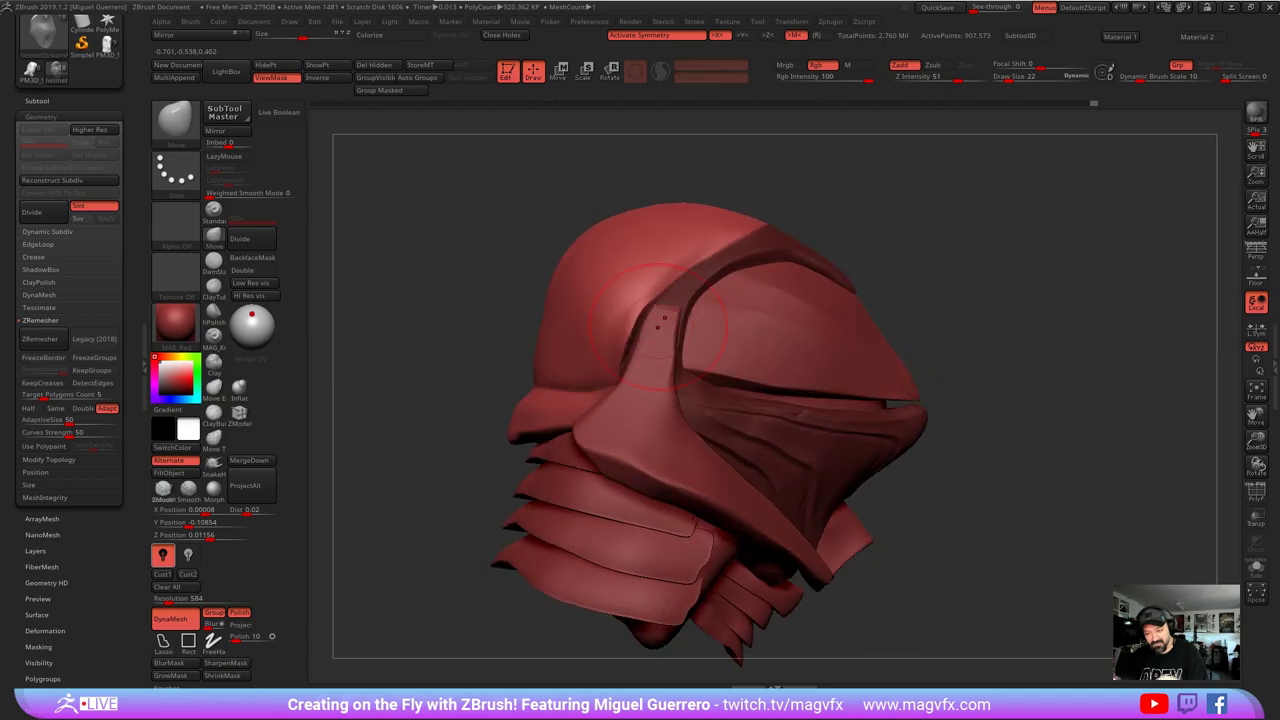
drag(407, 352, 635, 333)
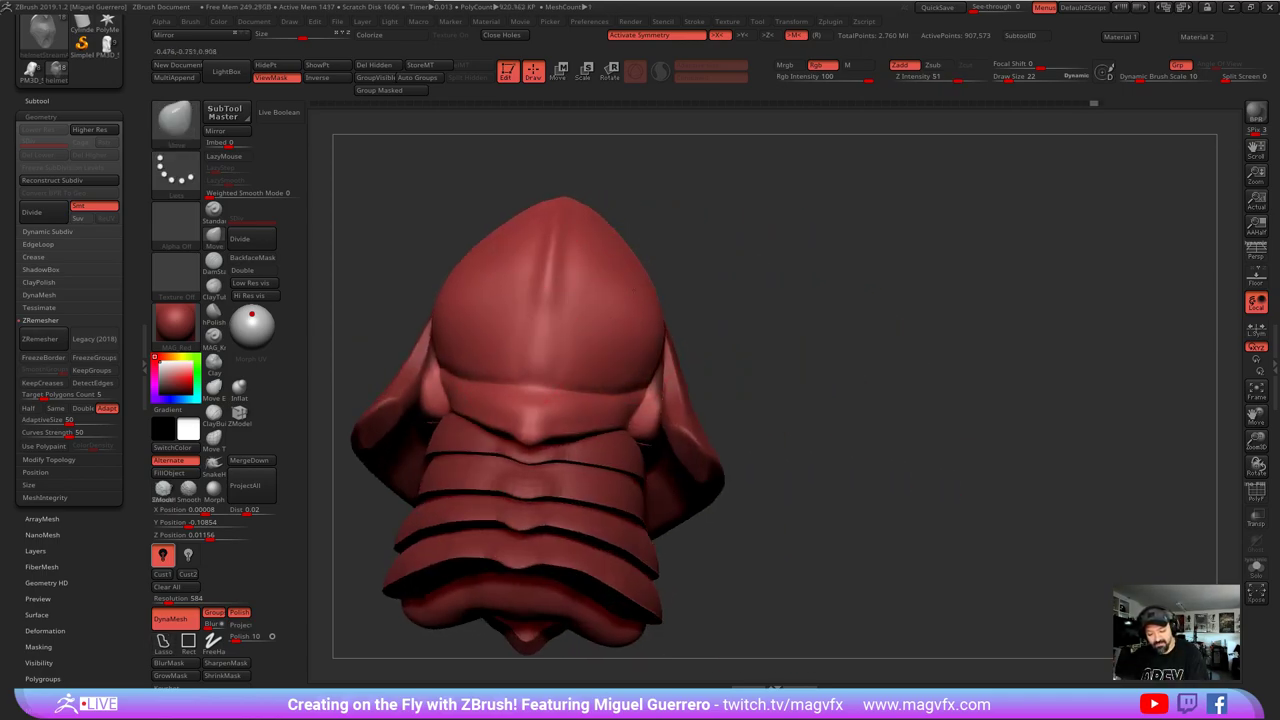
drag(776, 375, 529, 343)
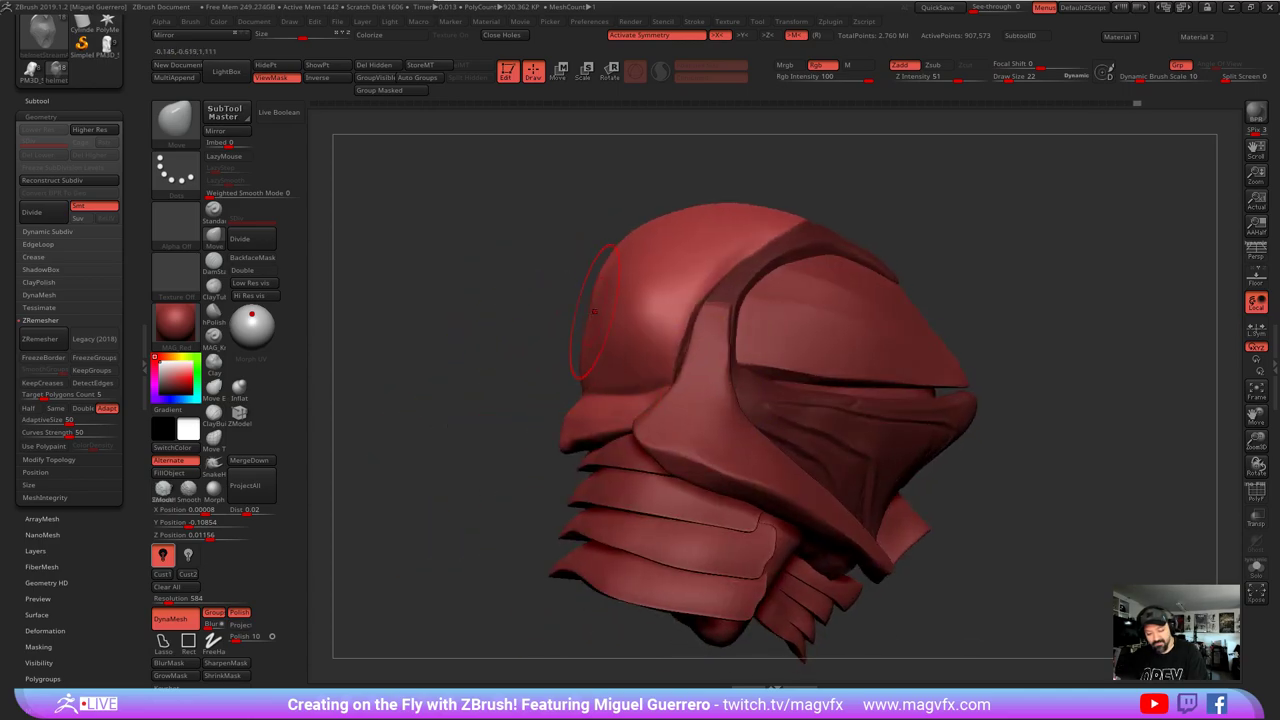
drag(602, 280, 582, 270)
- Refine the dome's overall volume from front, rear and side with the Move brush enlarged to draw size 30
drag(468, 298, 335, 296)
alt+drag(408, 325, 590, 333)
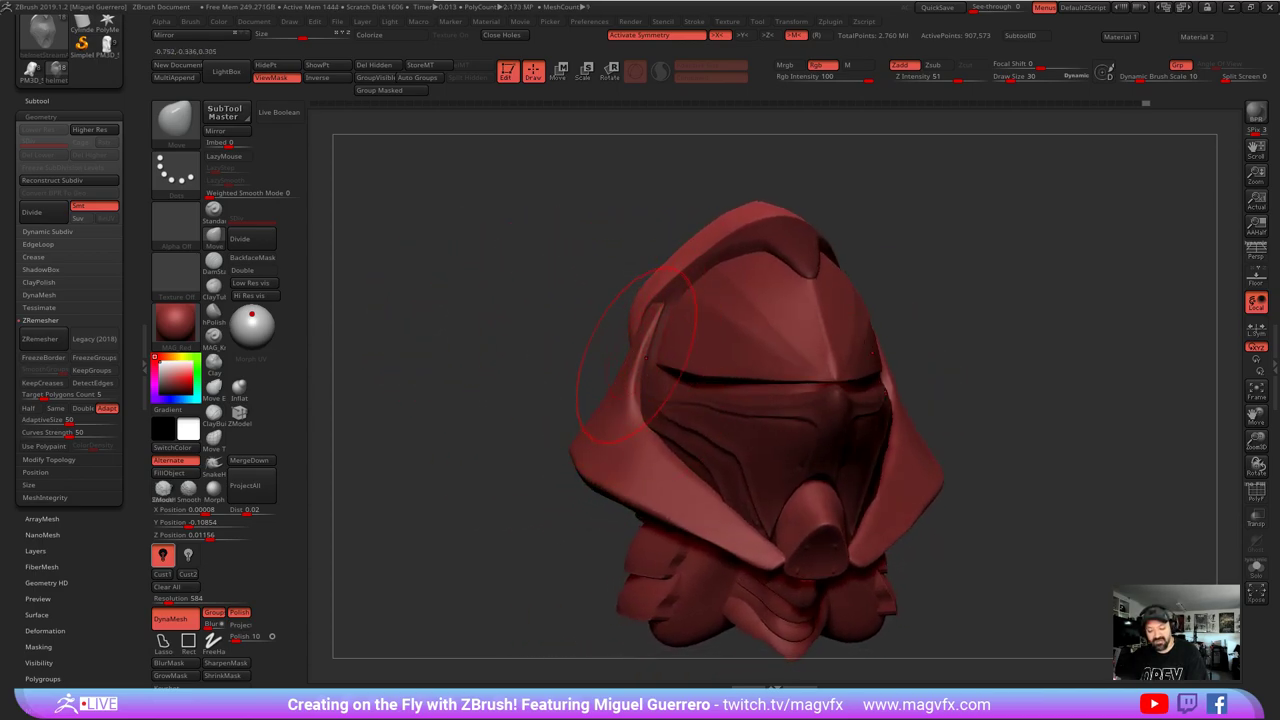
mouse_move(540, 345)
mouse_down()
mouse_move(624, 394)
mouse_move(606, 366)
mouse_move(646, 374)
mouse_move(576, 361)
mouse_move(608, 355)
mouse_move(554, 363)
mouse_move(632, 385)
mouse_move(580, 400)
mouse_up()
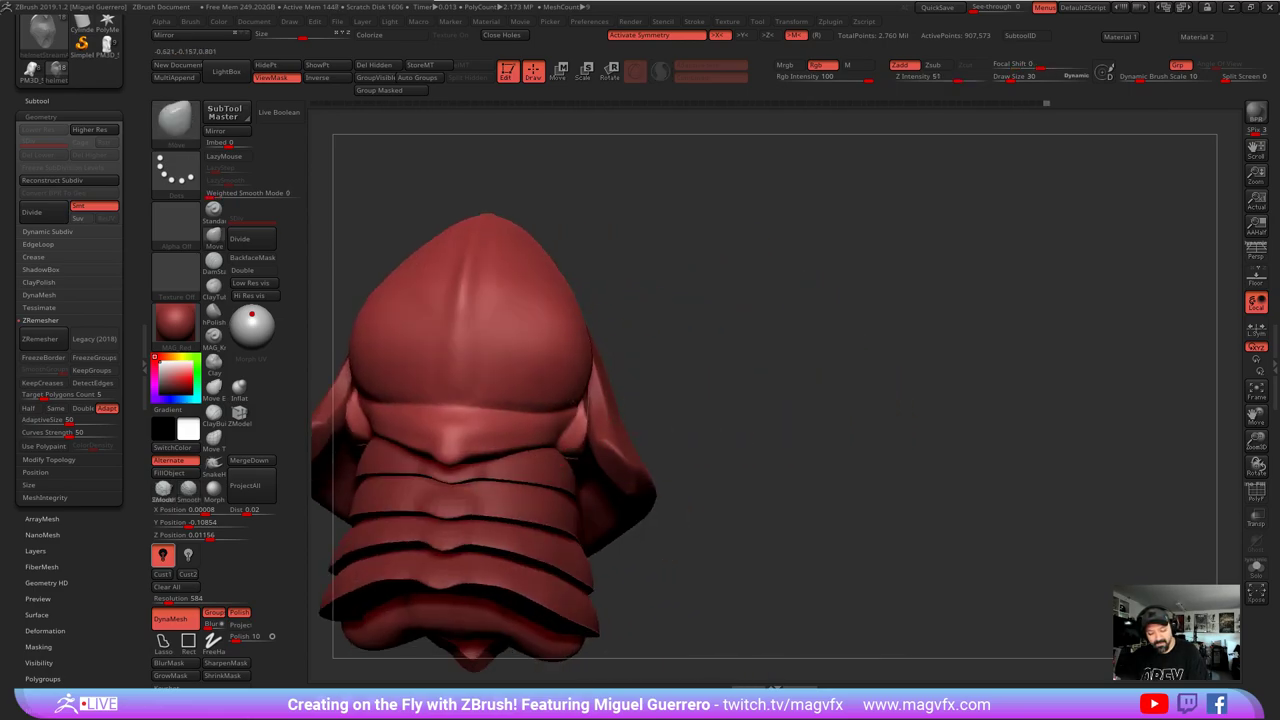
drag(690, 386, 668, 388)
right_drag(668, 388, 636, 384)
ctrl+right_drag(636, 384, 626, 410)
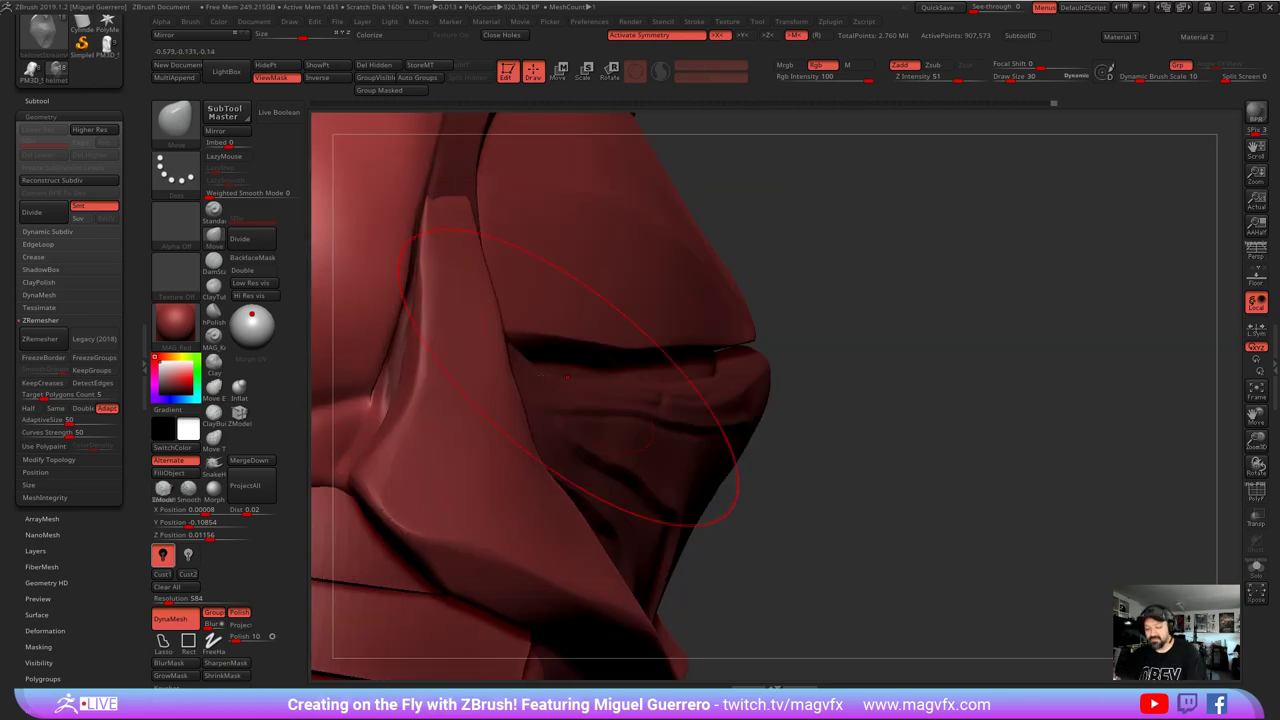
ctrl+right_drag(820, 428, 806, 345)
alt+right_drag(806, 345, 944, 325)
ctrl+right_drag(944, 325, 950, 400)
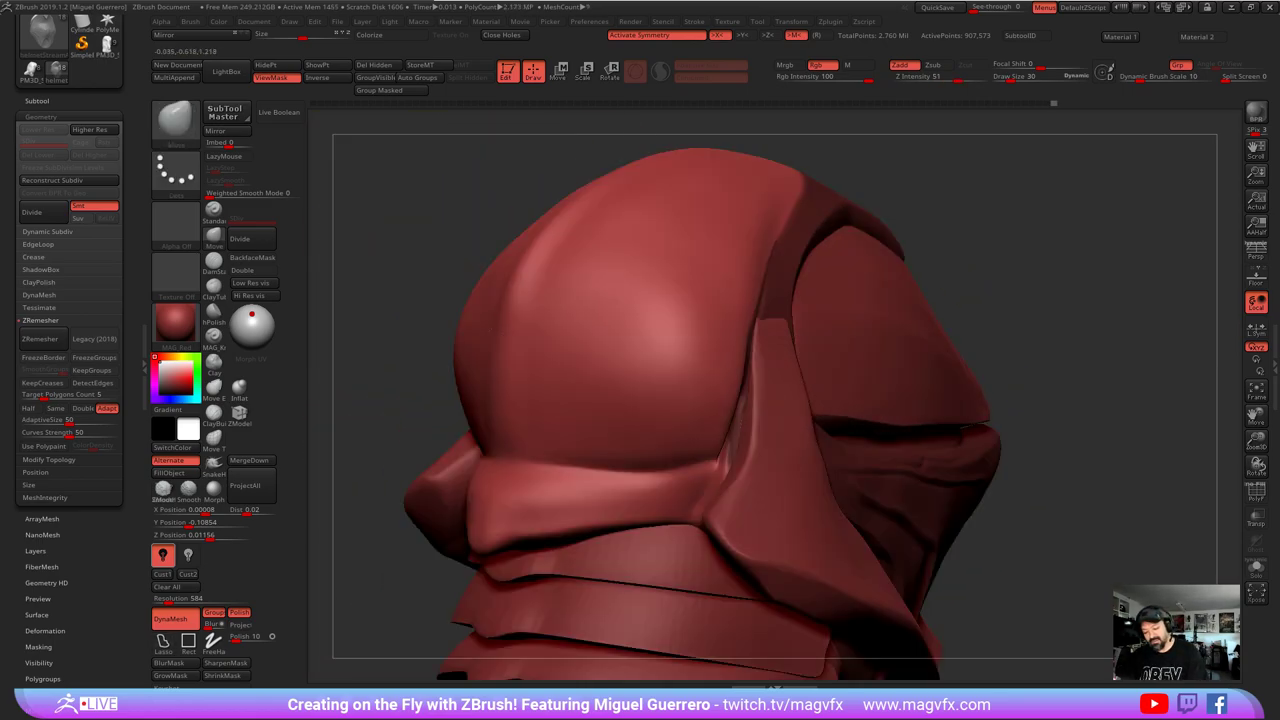
drag(545, 325, 530, 328)
mouse_move(535, 341)
ctrl+right_down()
mouse_move(449, 303)
mouse_move(625, 305)
mouse_move(446, 300)
mouse_move(400, 350)
mouse_move(437, 323)
mouse_move(440, 343)
ctrl+right_up()
mouse_move(439, 342)
mouse_down()
mouse_move(471, 358)
mouse_move(614, 234)
mouse_move(621, 243)
mouse_move(486, 271)
mouse_move(509, 349)
mouse_up()
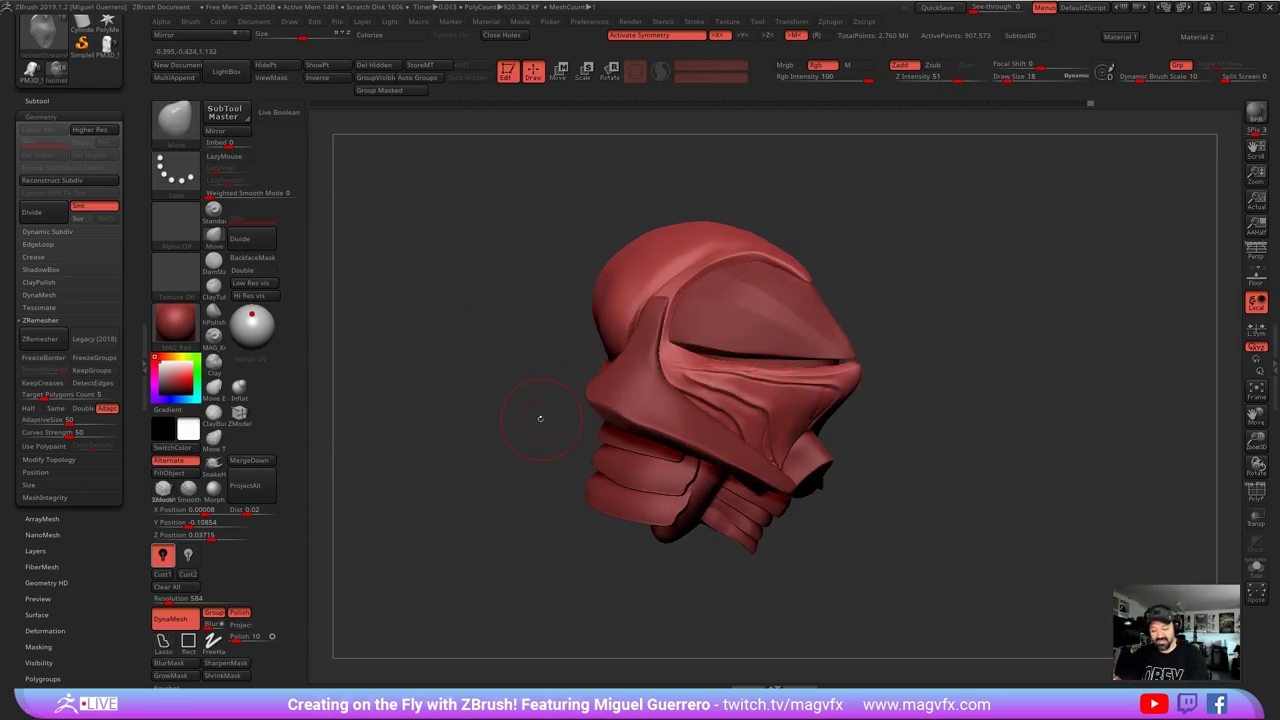
- Select the side guards, then smooth and polish their flared lower corners with the hPolish brush, reducing the draw size to 14
drag(540, 418, 538, 423)
alt+click(632, 395)
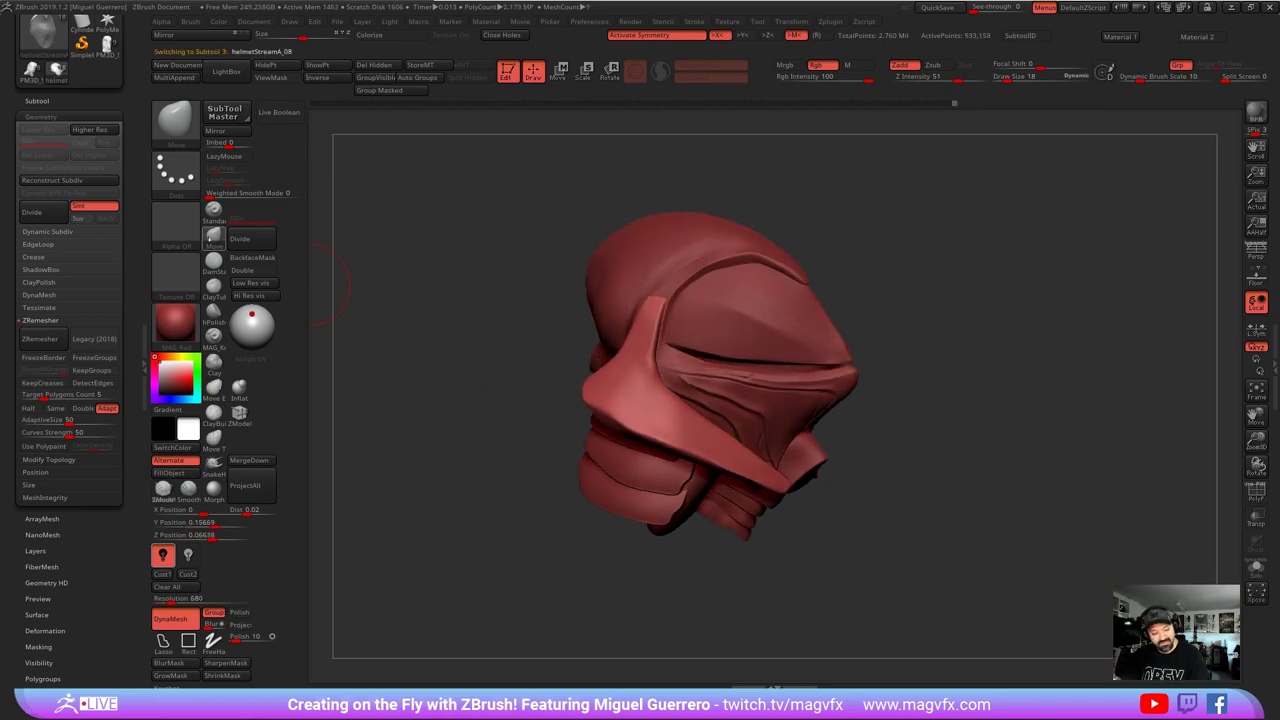
shift+drag(608, 413, 617, 421)
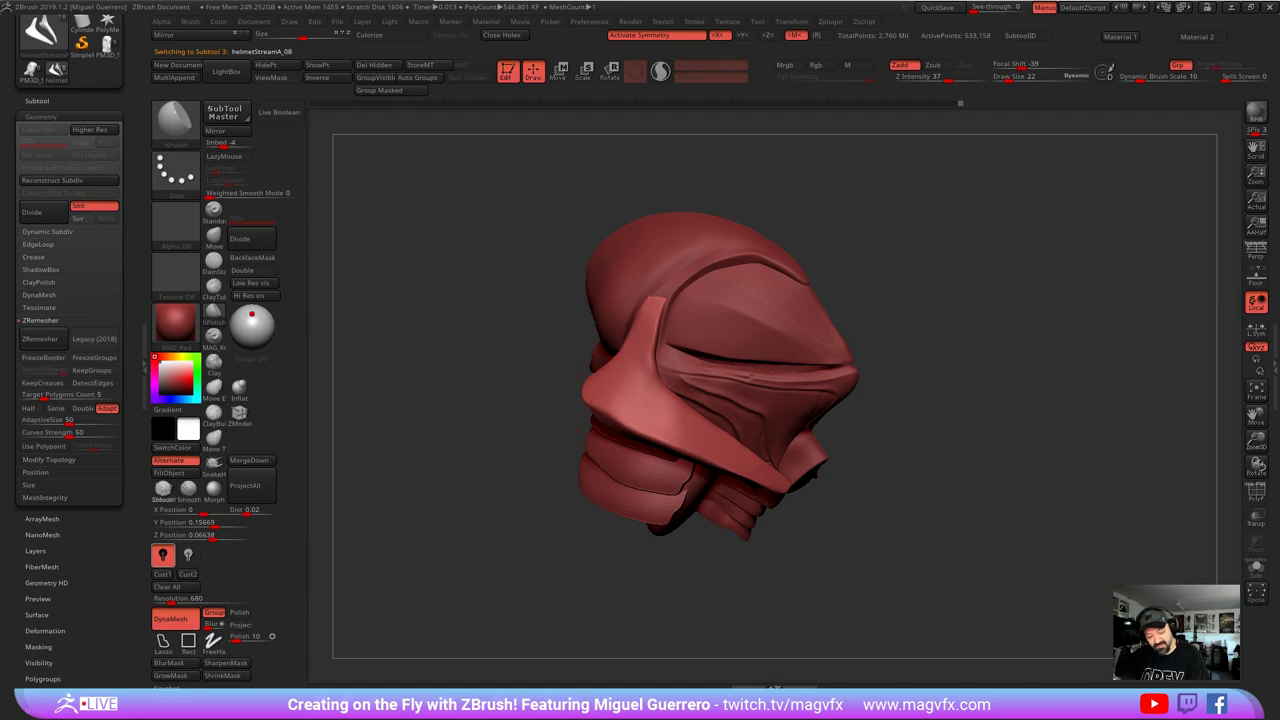
drag(686, 442, 672, 416)
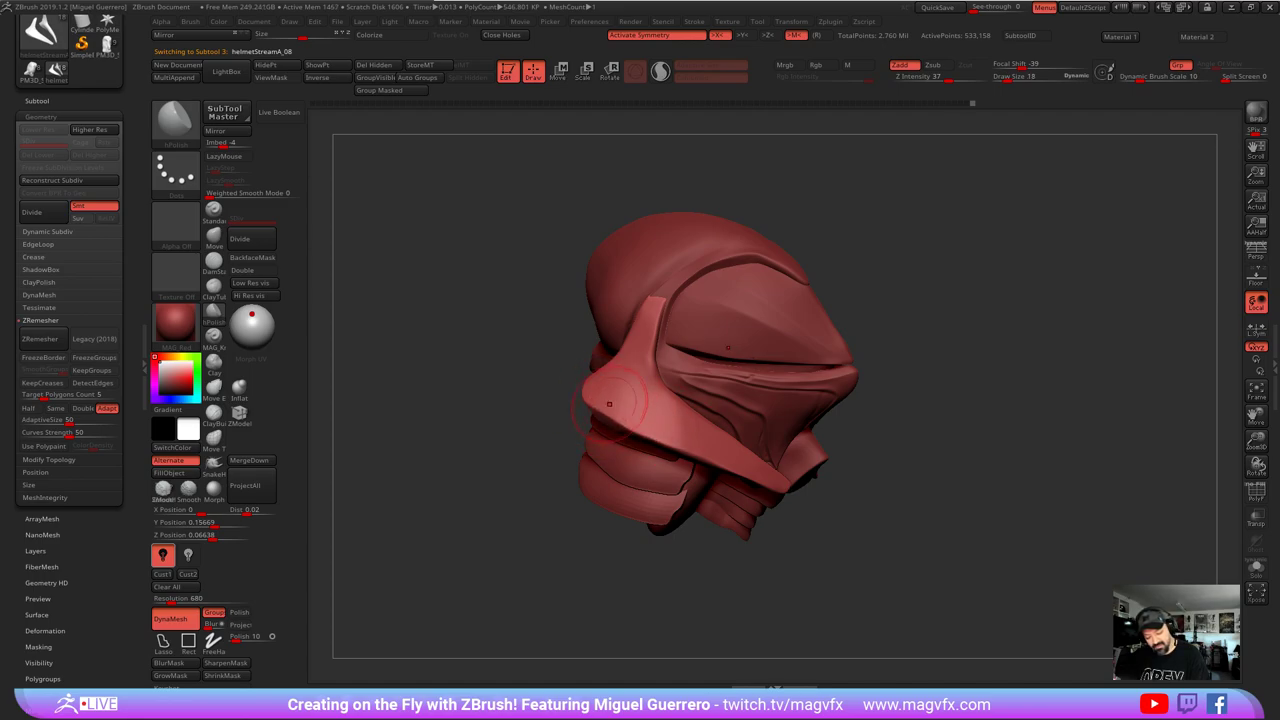
drag(487, 416, 400, 398)
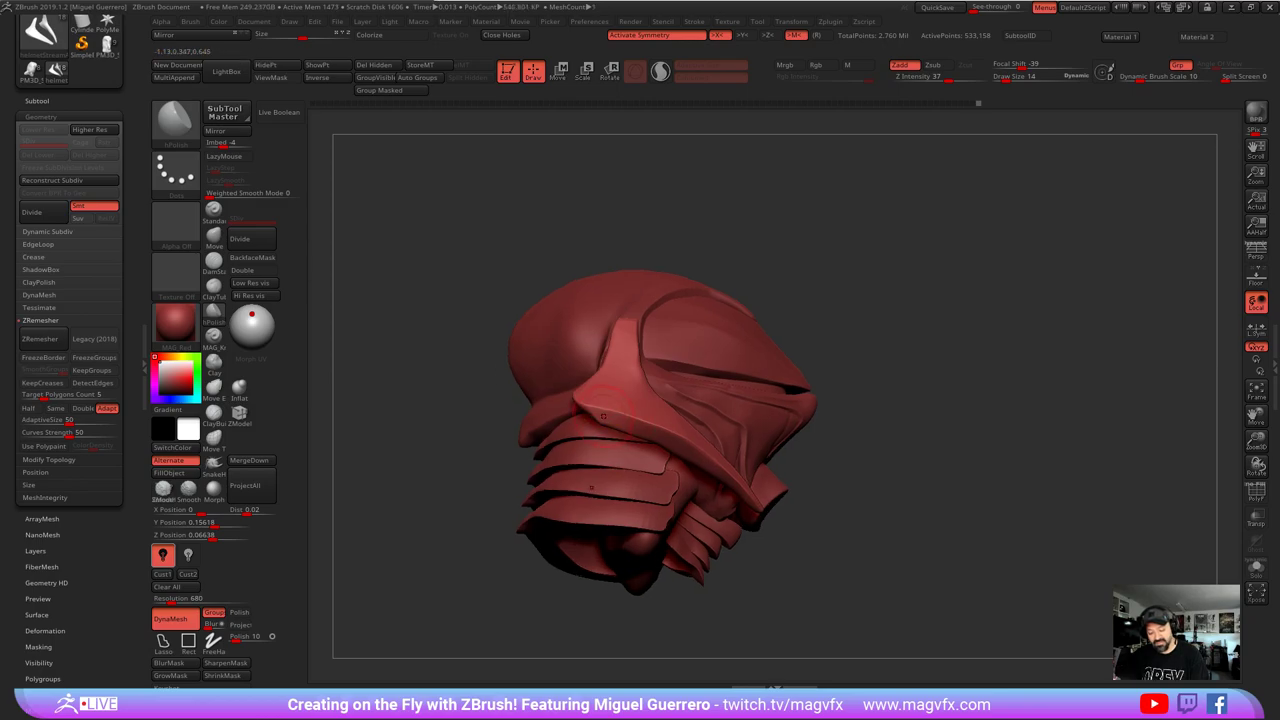
drag(849, 529, 846, 576)
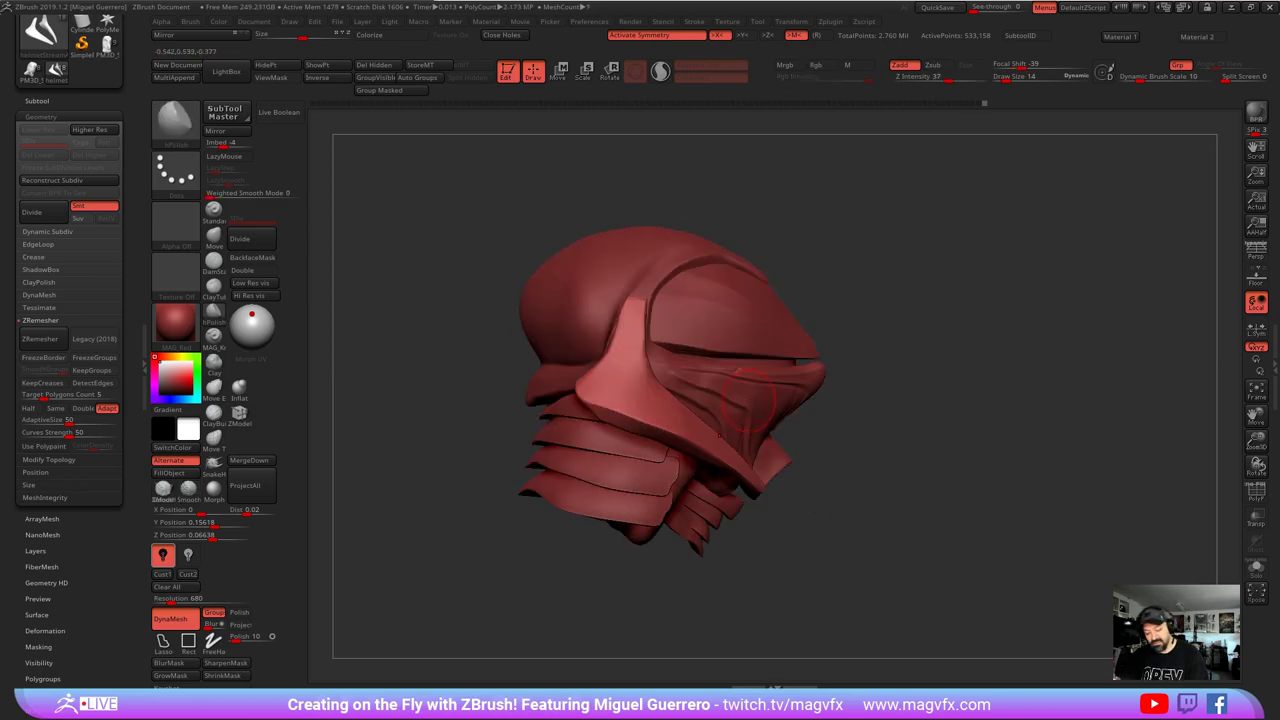
- Select the helmet shell again and save the helmet tool to disk
alt+click(737, 371)
drag(845, 478, 817, 462)
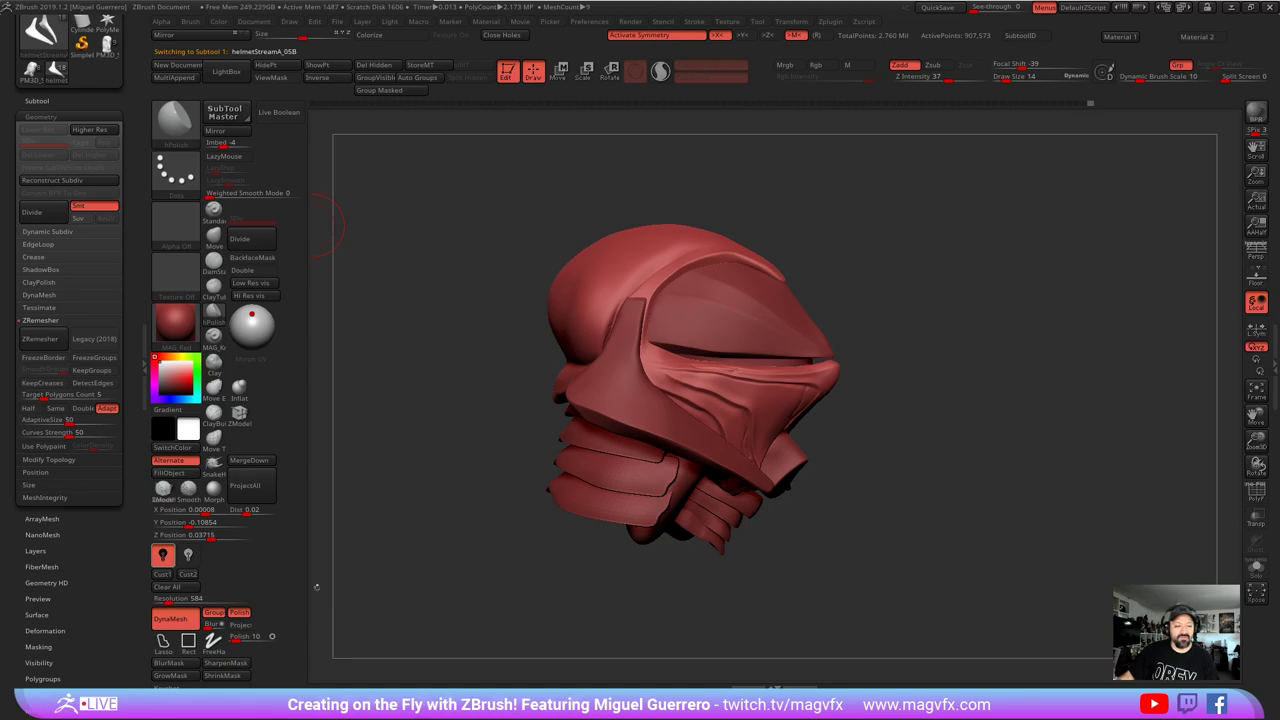
drag(141, 104, 135, 232)
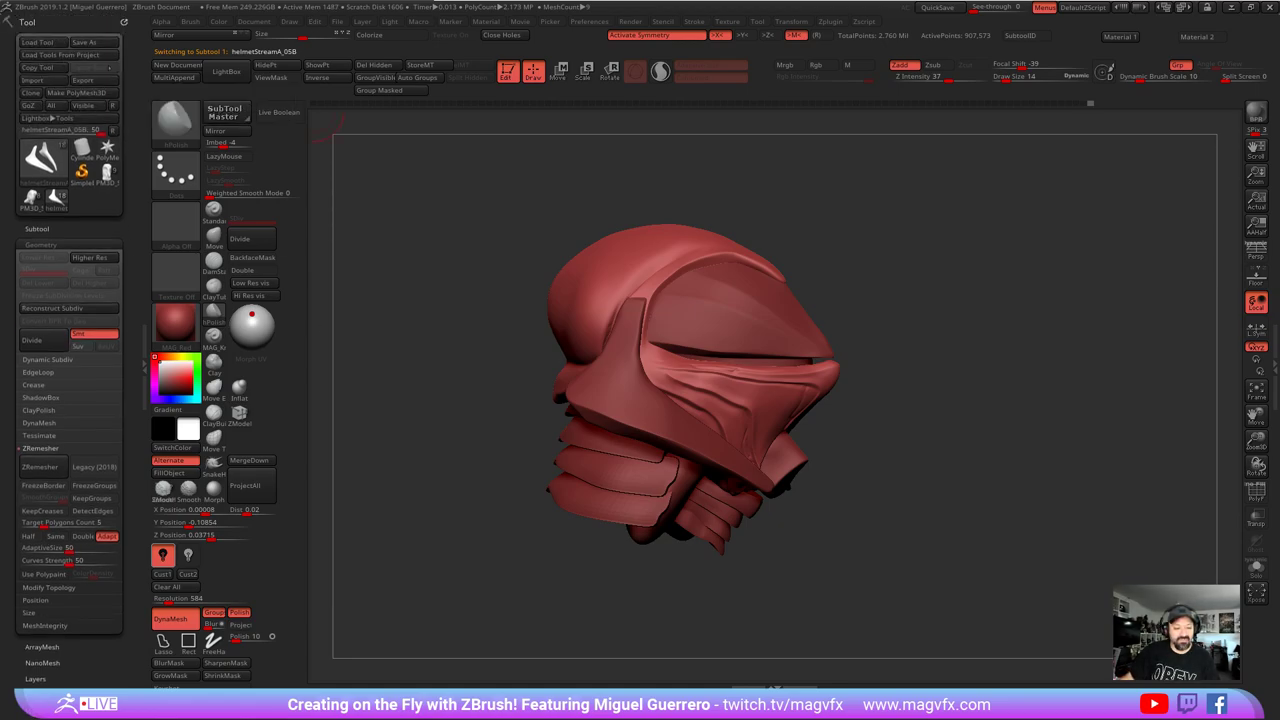
click(96, 23)
click(96, 26)
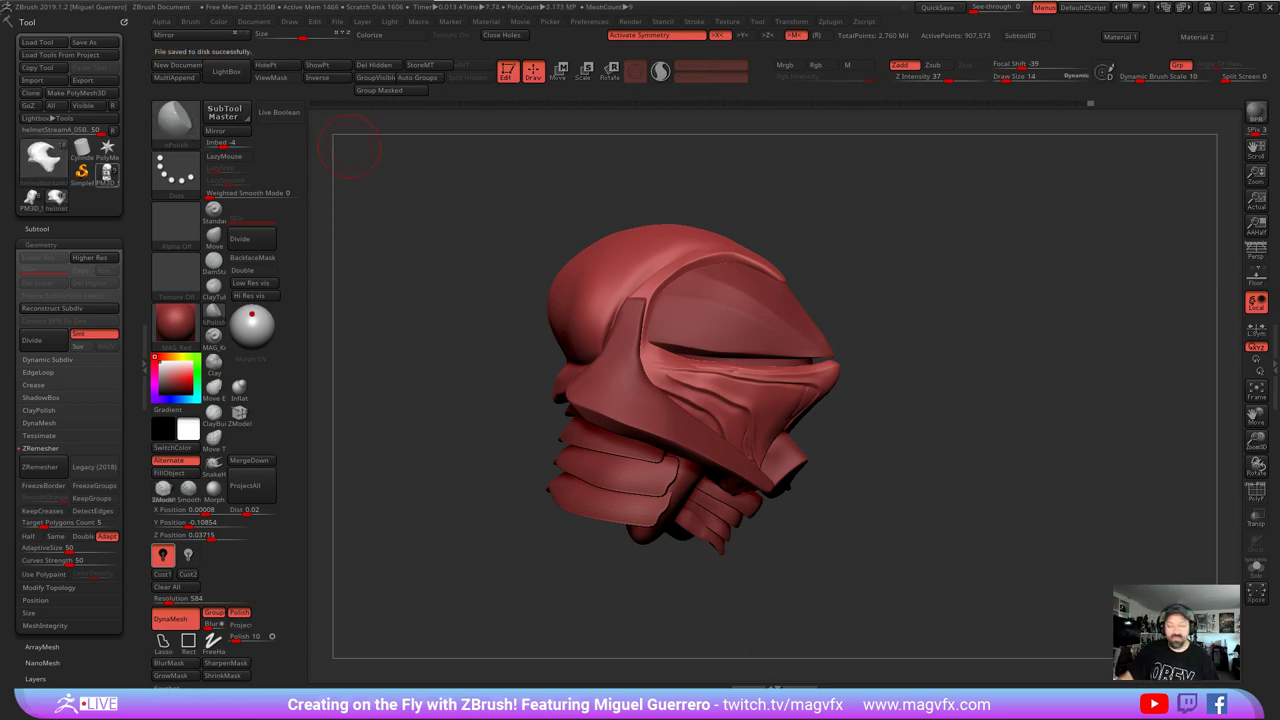
mouse_move(107, 174)
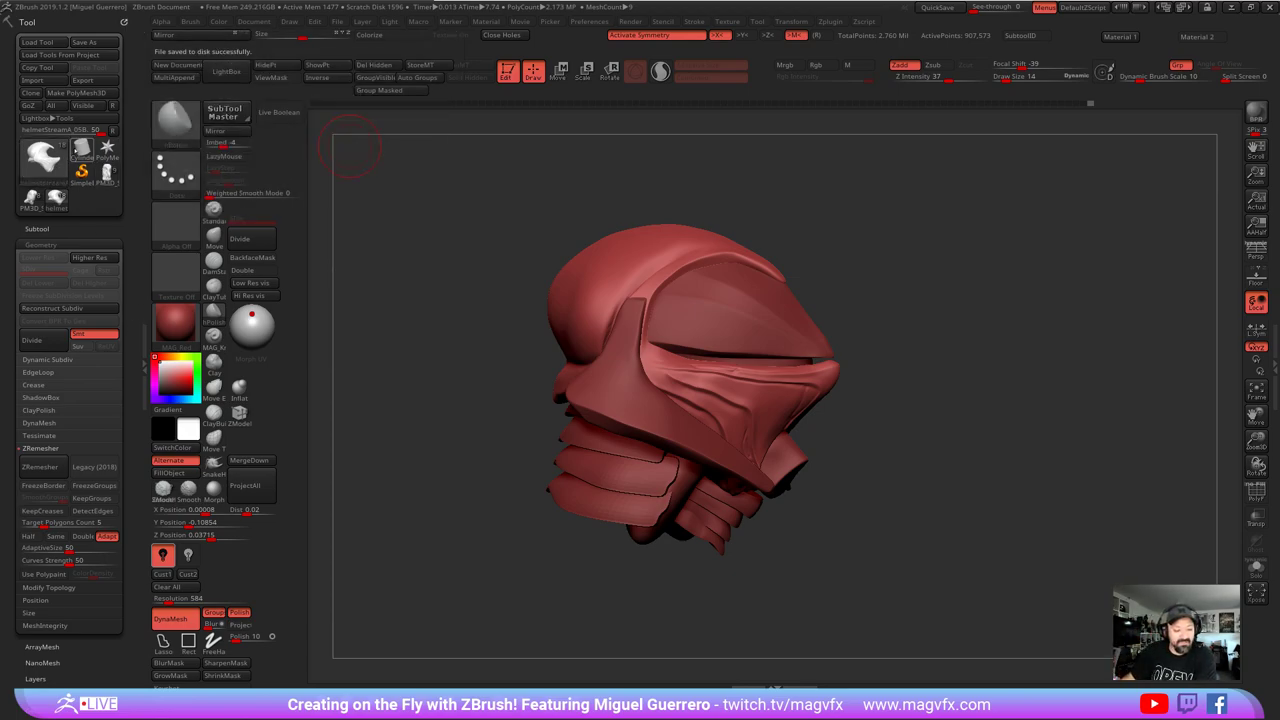
- Switch through the other loaded tools to review the cylinder, the earlier helmet version and the alien head bust
mouse_move(82, 150)
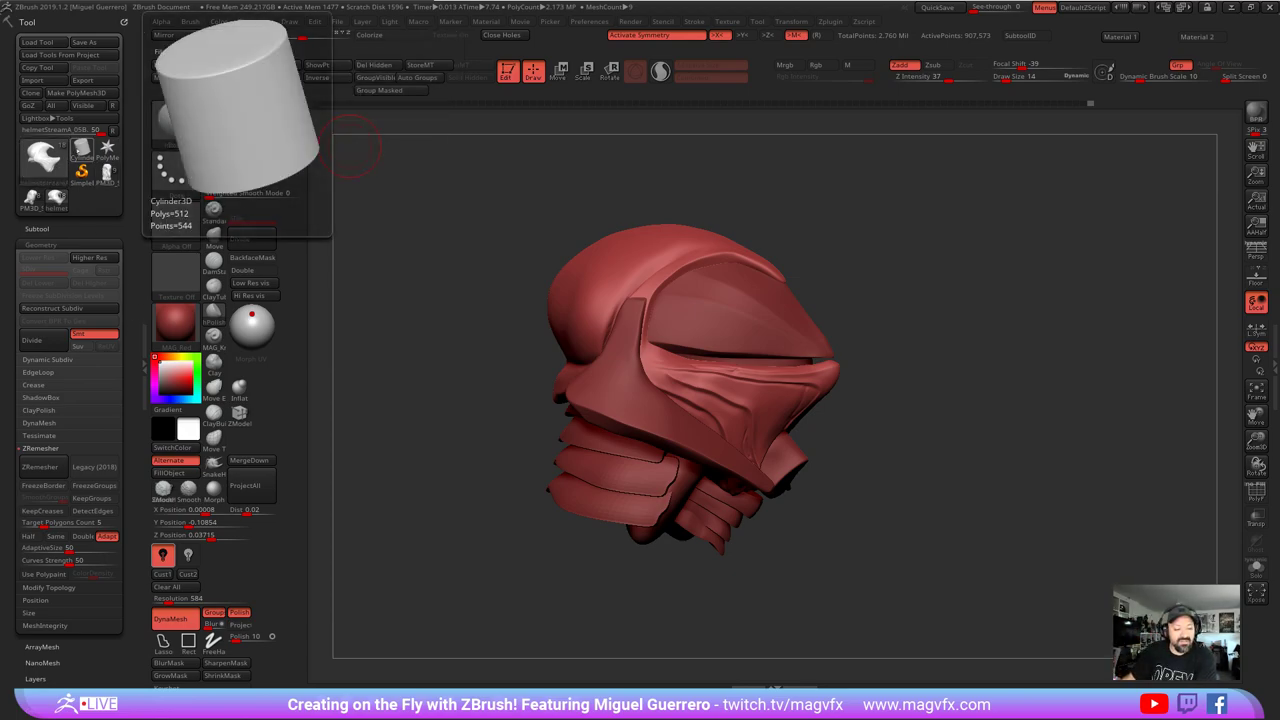
click(82, 150)
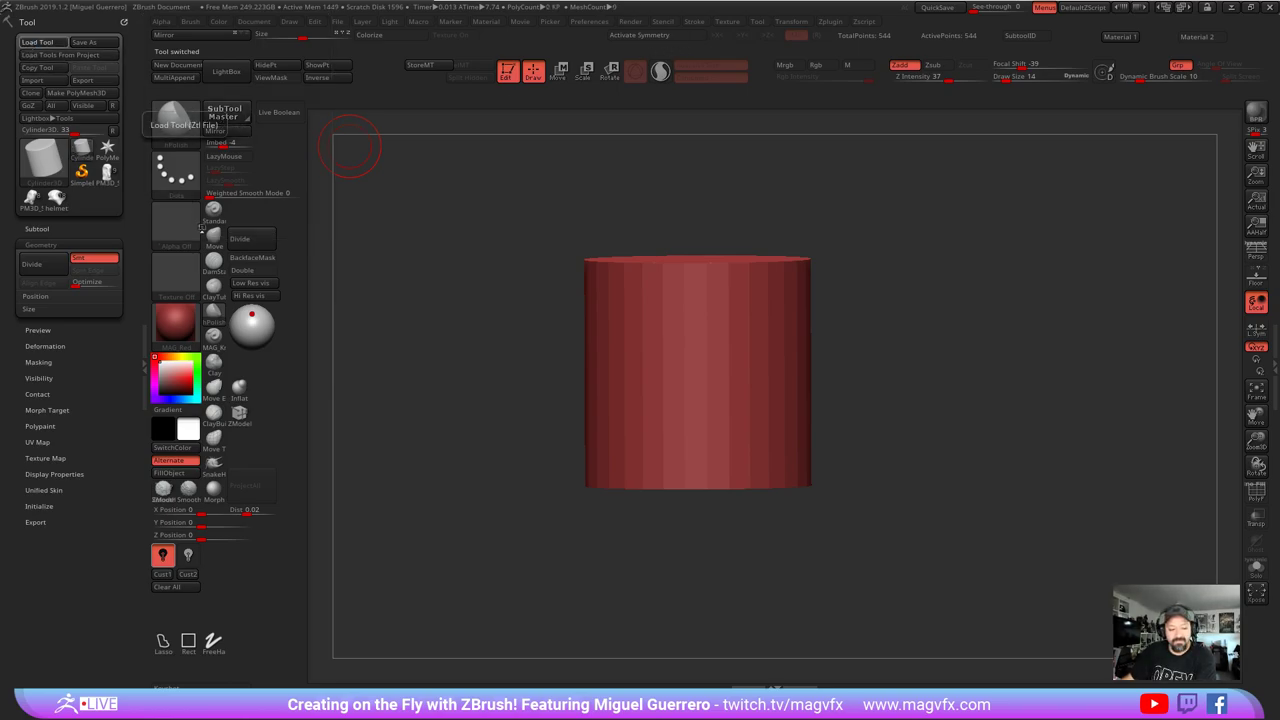
click(46, 200)
mouse_move(46, 200)
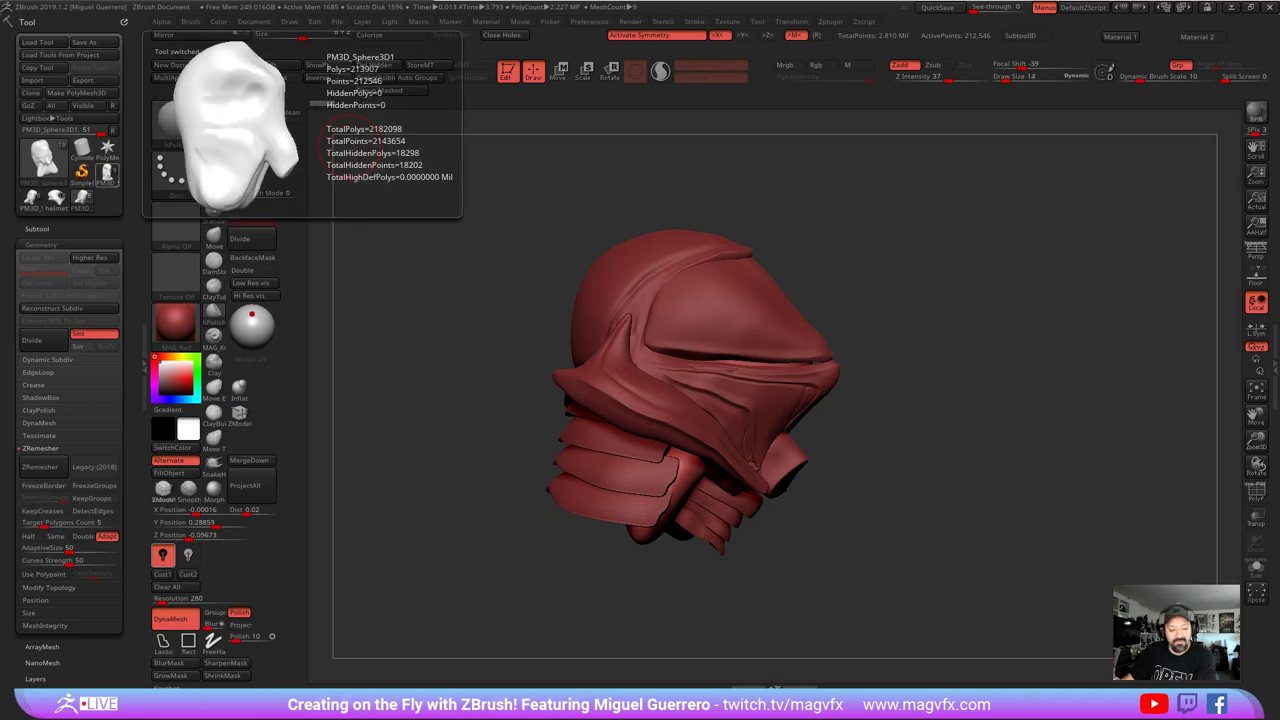
click(107, 176)
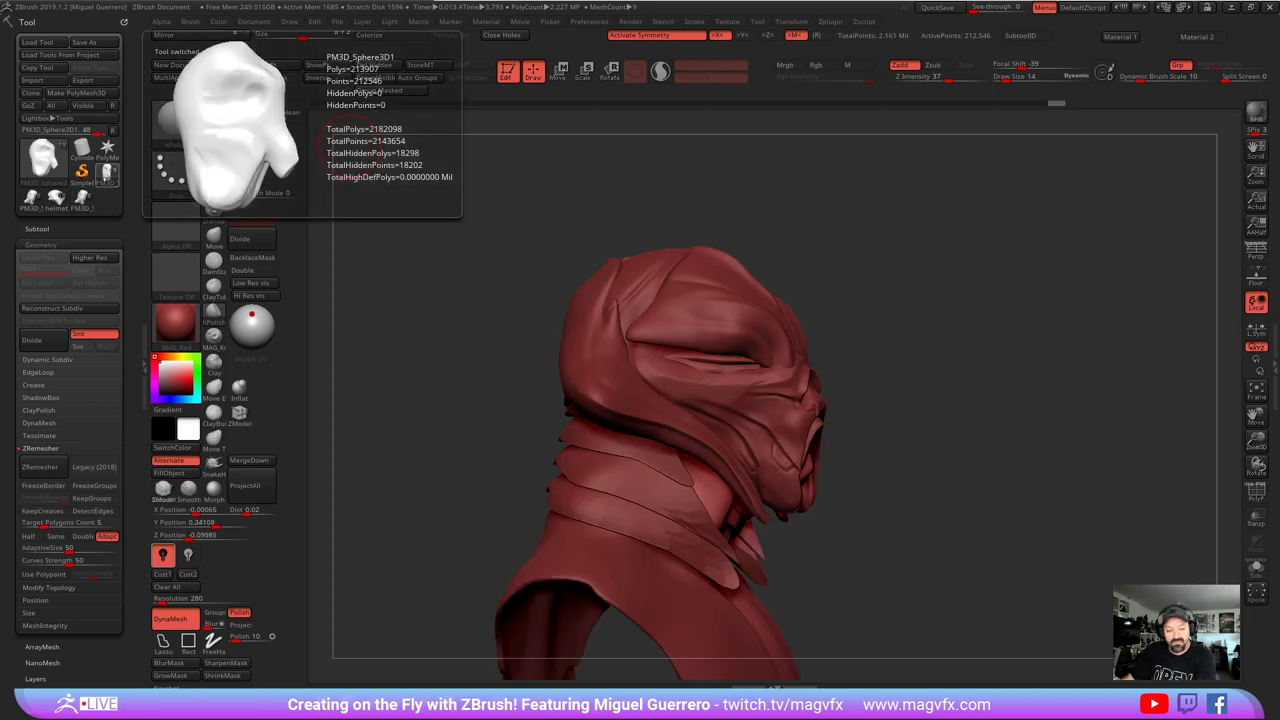
click(44, 167)
- Alternate between the earlier helmet version and the helmetStreamA_05B01 tool to compare their dome and side guard shapes
click(32, 200)
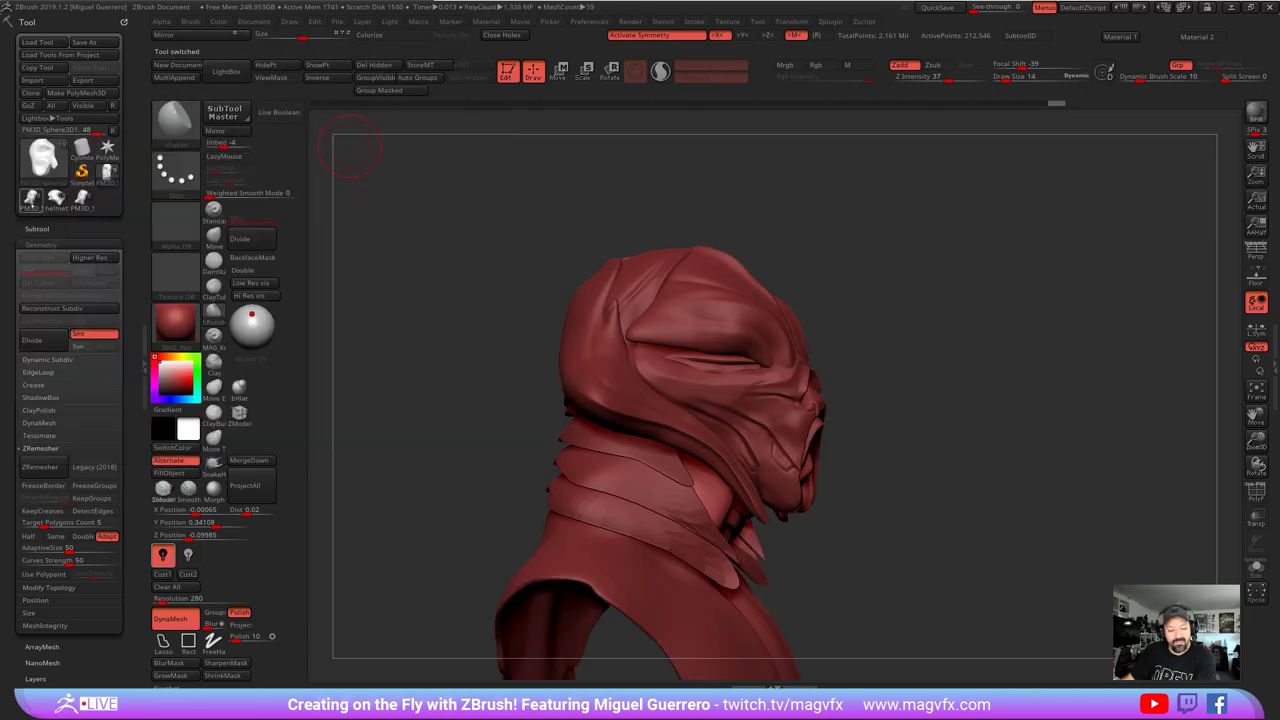
mouse_move(32, 200)
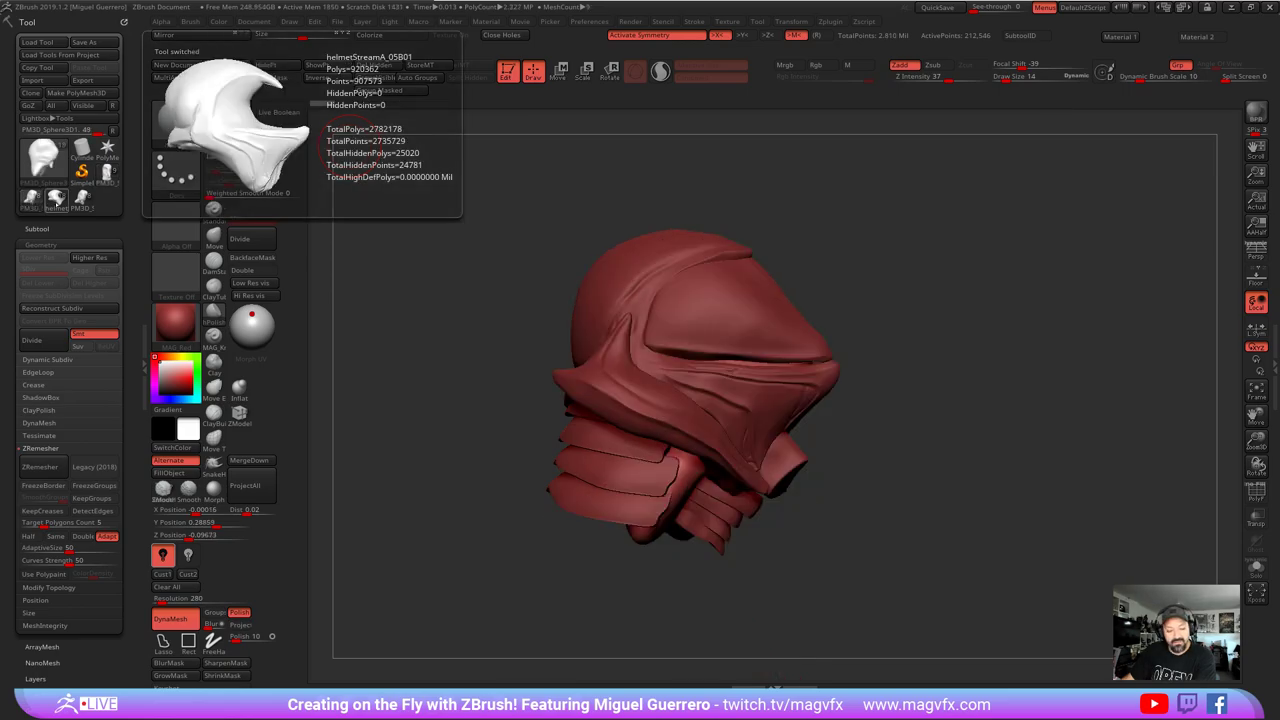
click(56, 200)
click(32, 200)
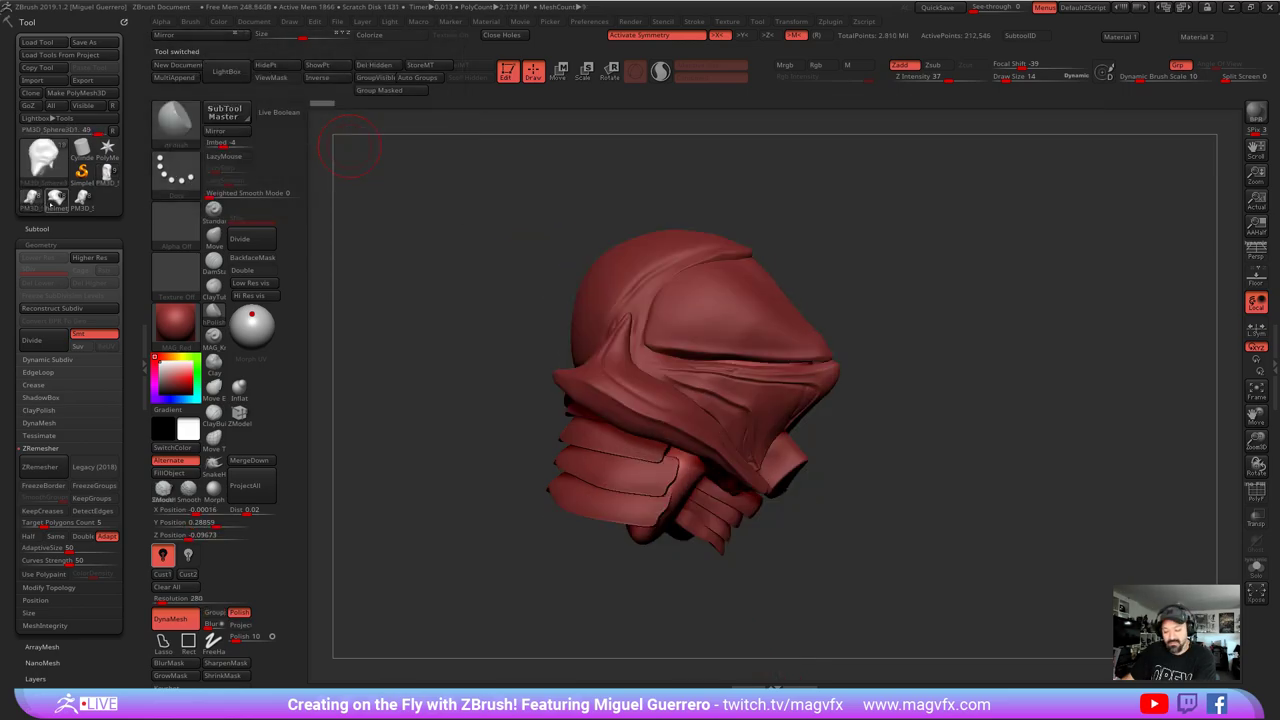
click(56, 200)
click(38, 204)
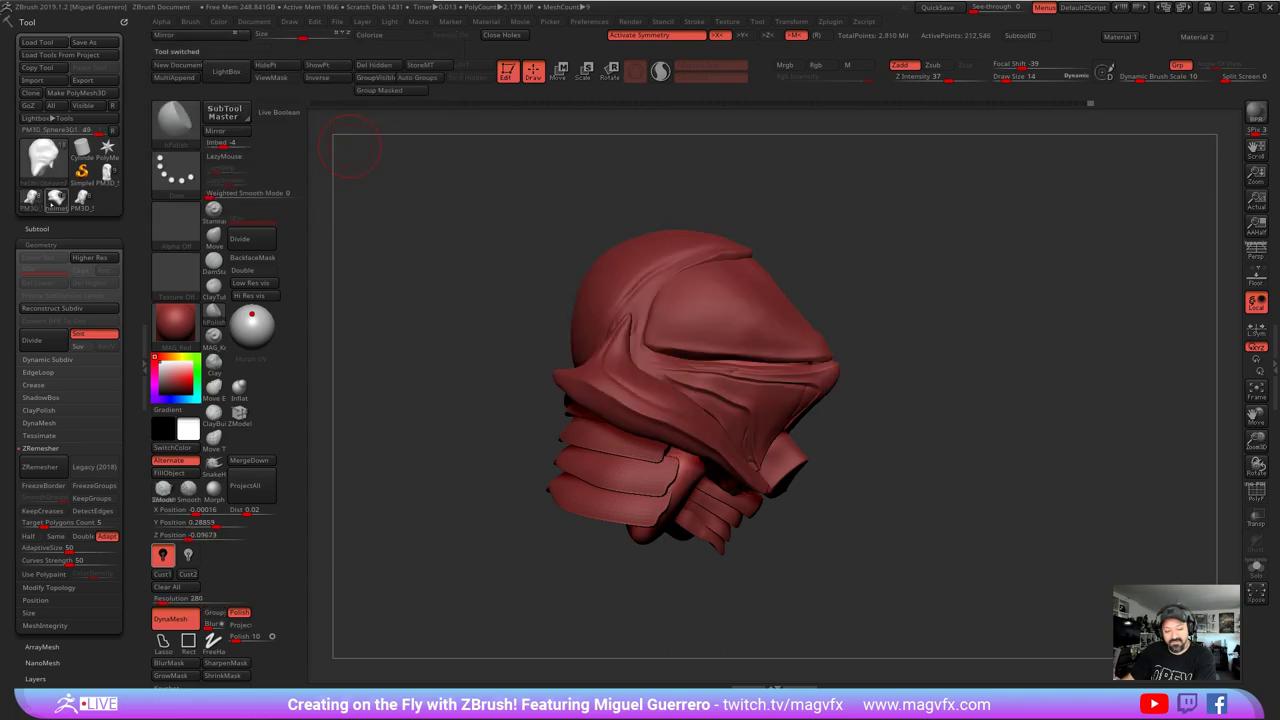
click(53, 203)
click(39, 204)
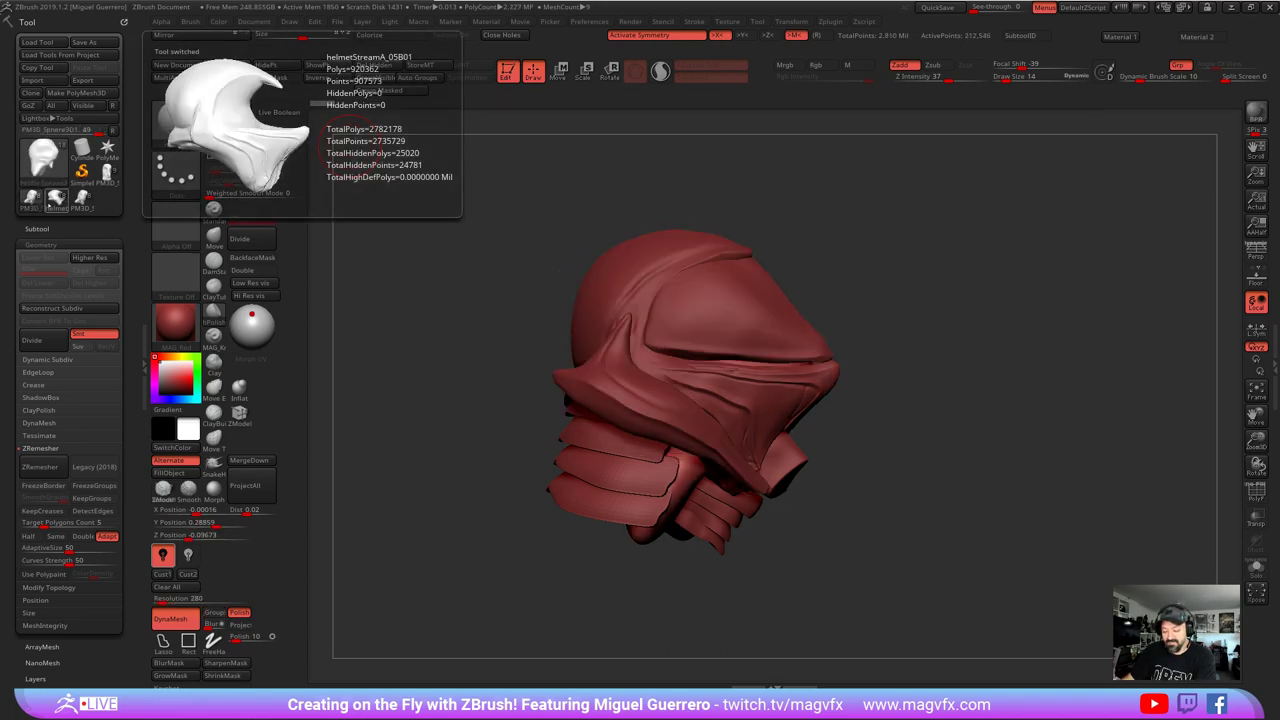
- Select the helmetStreamA_05B01 shell and check its shape both isolated and together with the other helmet parts
click(55, 201)
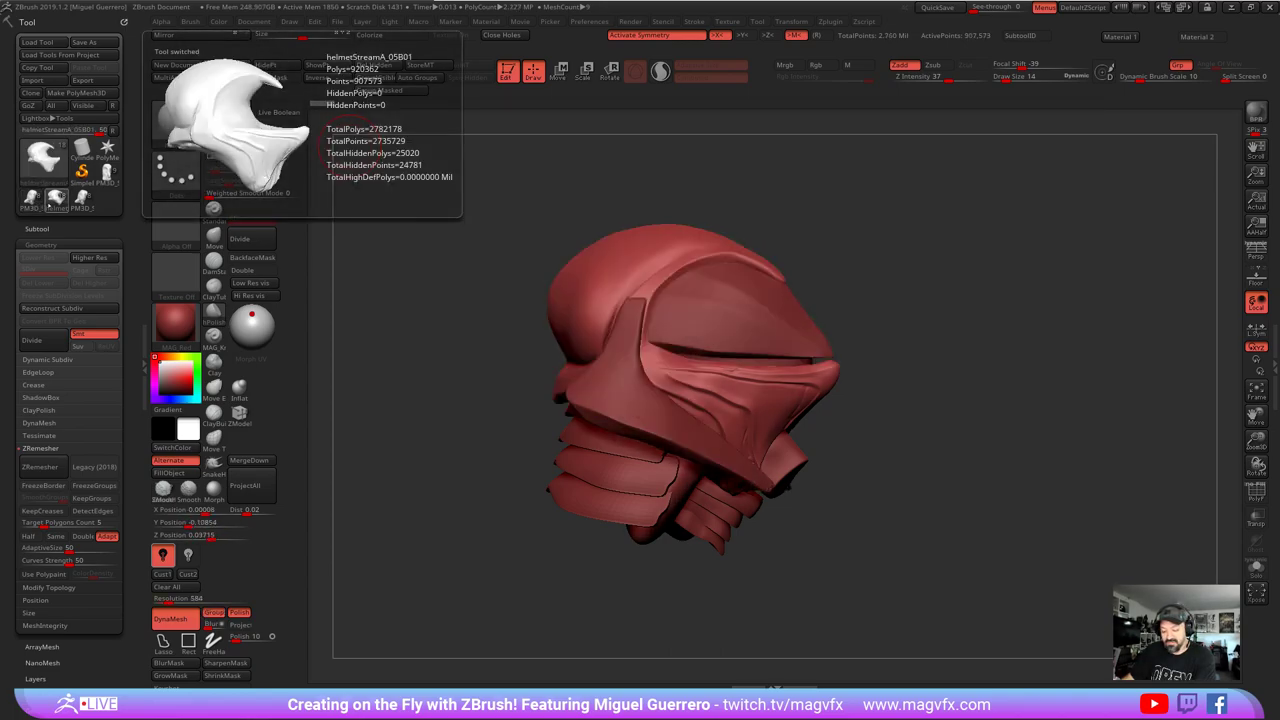
mouse_move(31, 200)
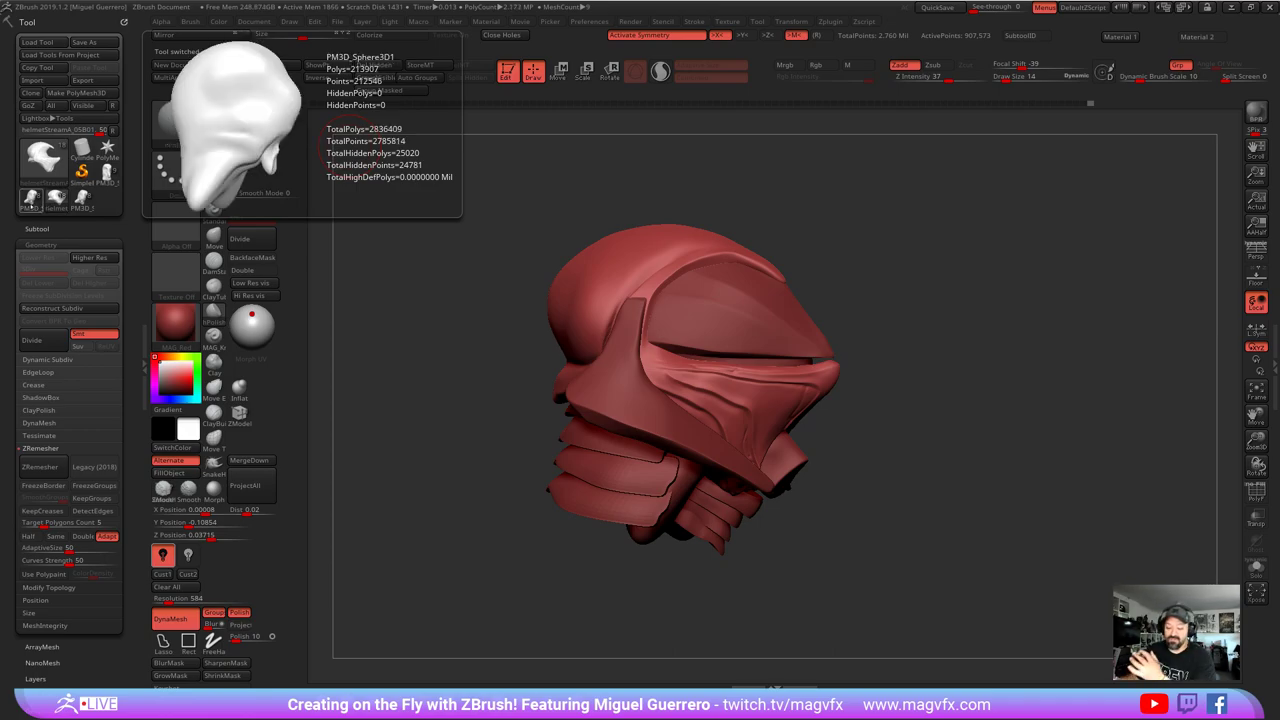
click(31, 200)
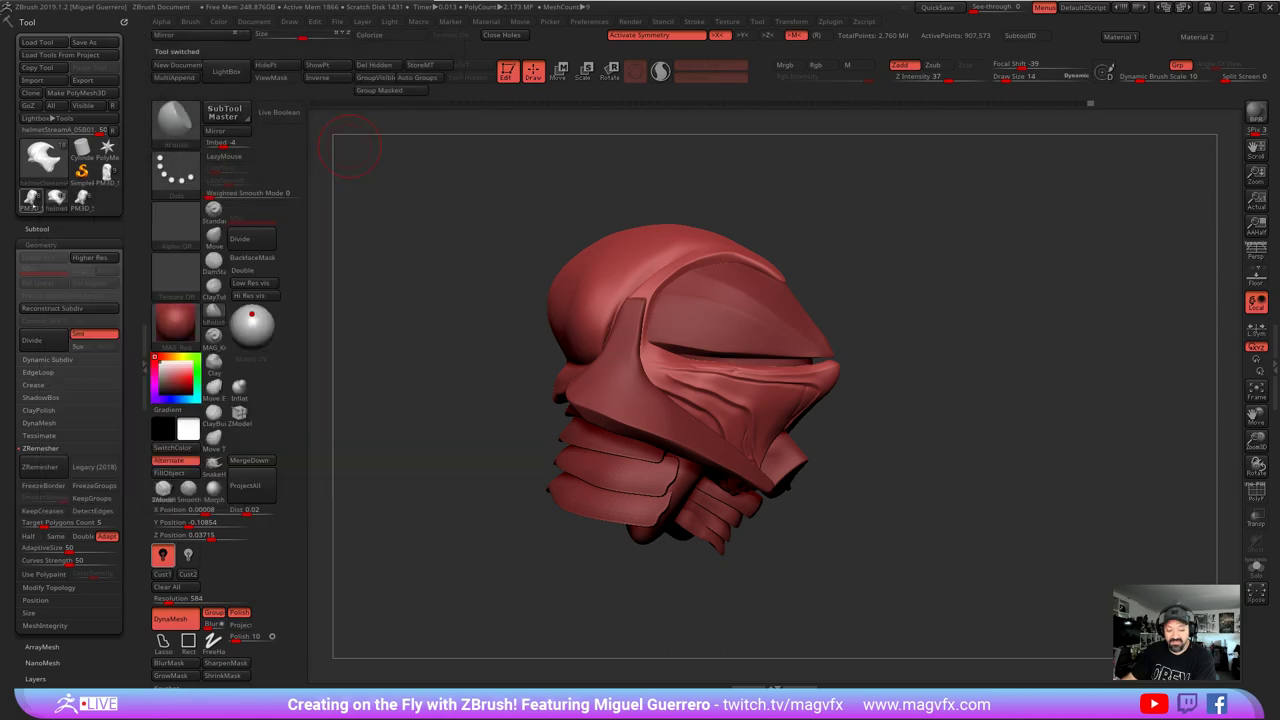
click(57, 200)
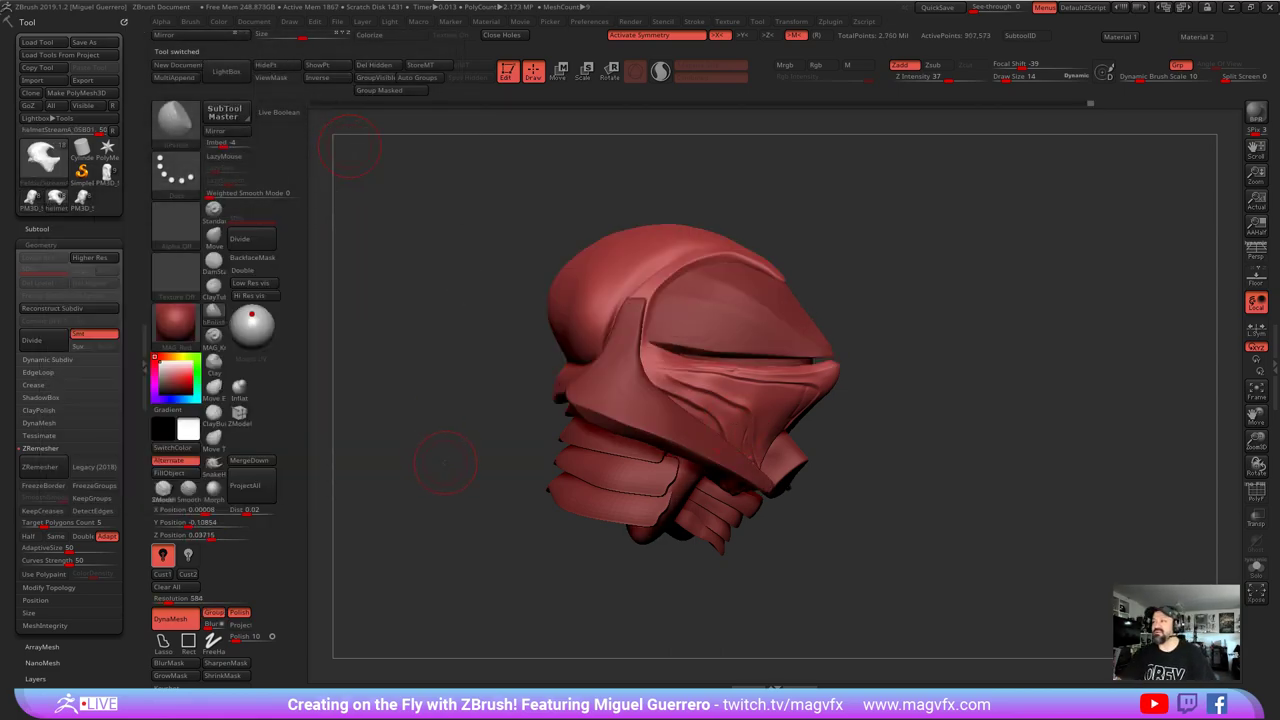
mouse_move(445, 463)
right_down()
mouse_move(425, 453)
mouse_move(600, 440)
right_up()
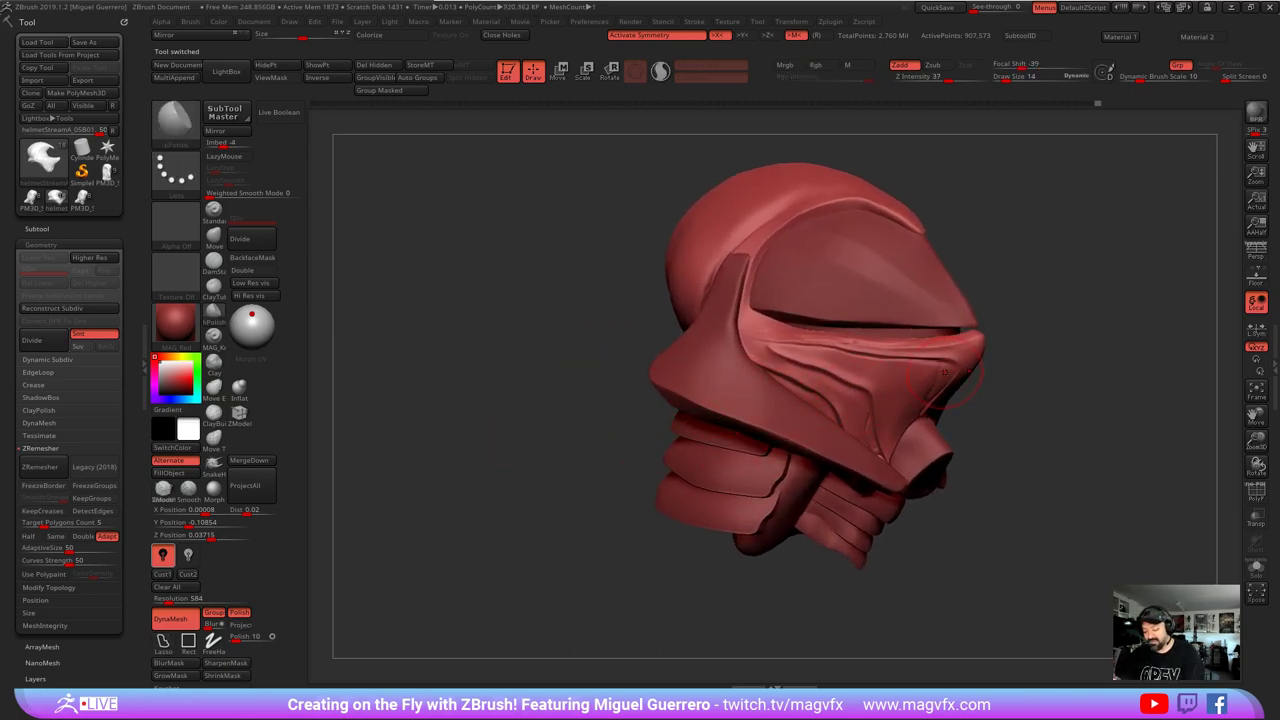
drag(519, 393, 580, 380)
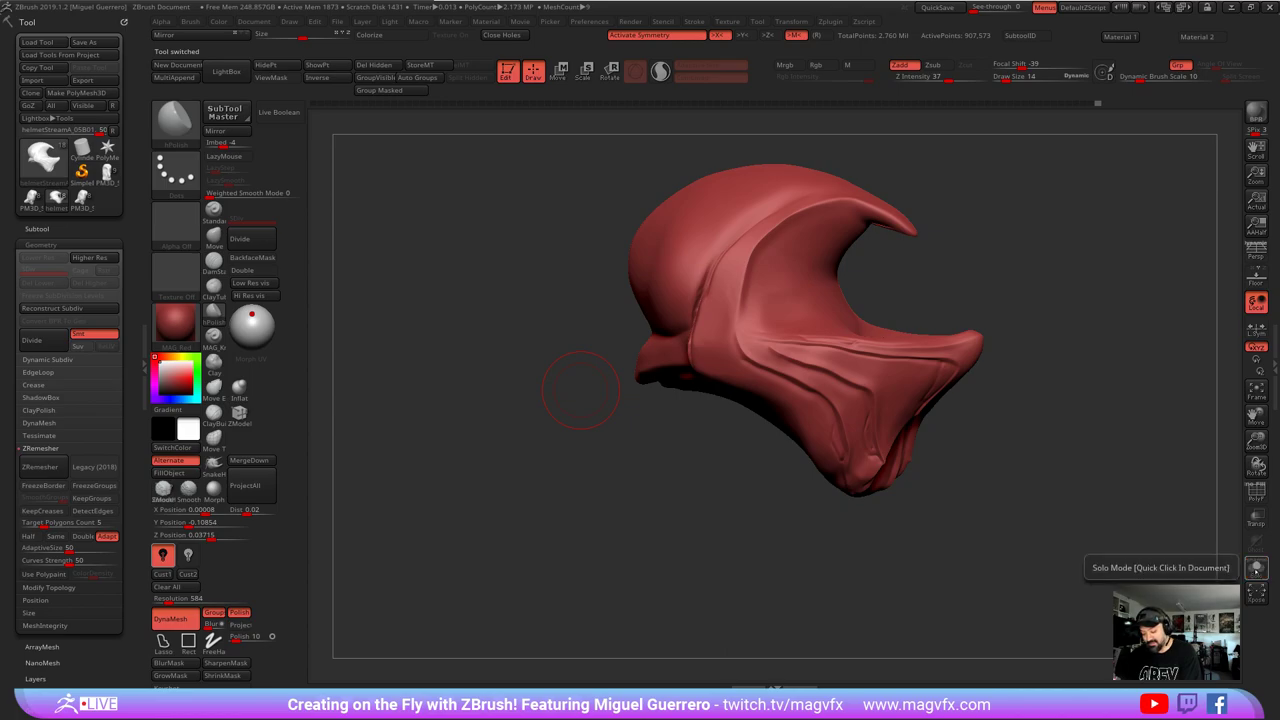
alt+right_drag(849, 448, 785, 432)
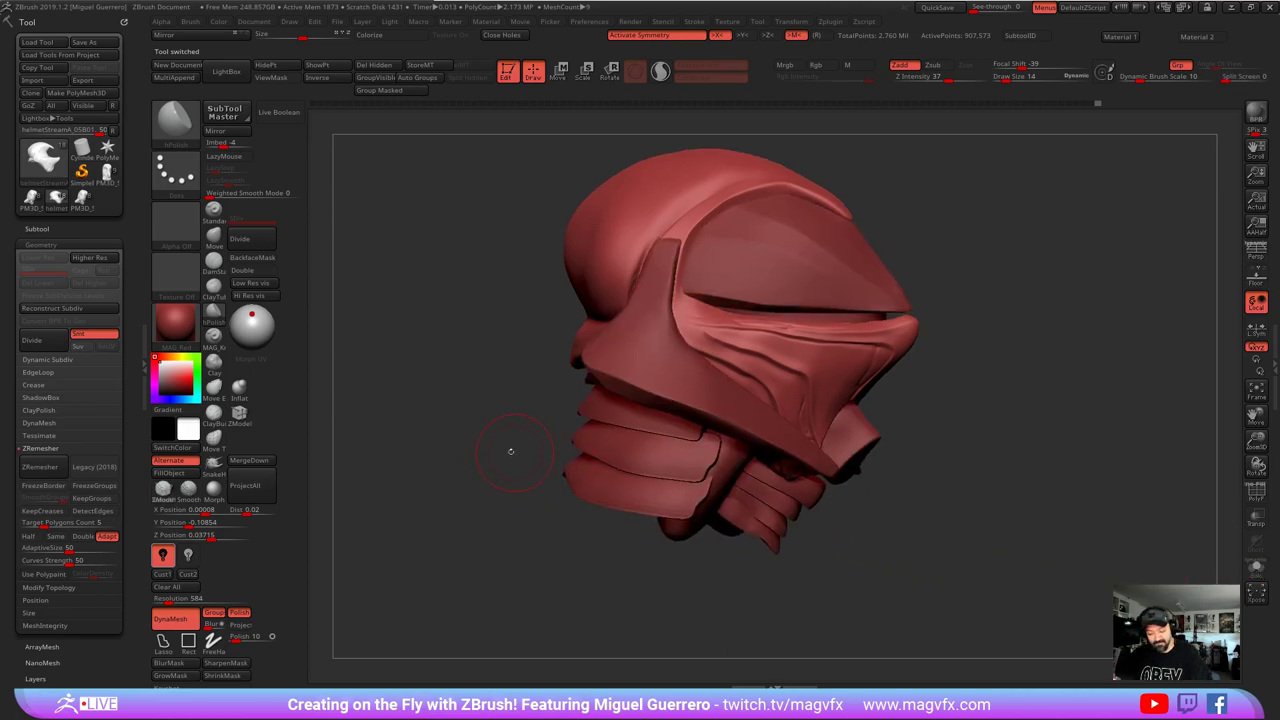
- Adjust the cheek area below the visor with the Move brush and smooth away its crease lines at draw size 10
click(214, 238)
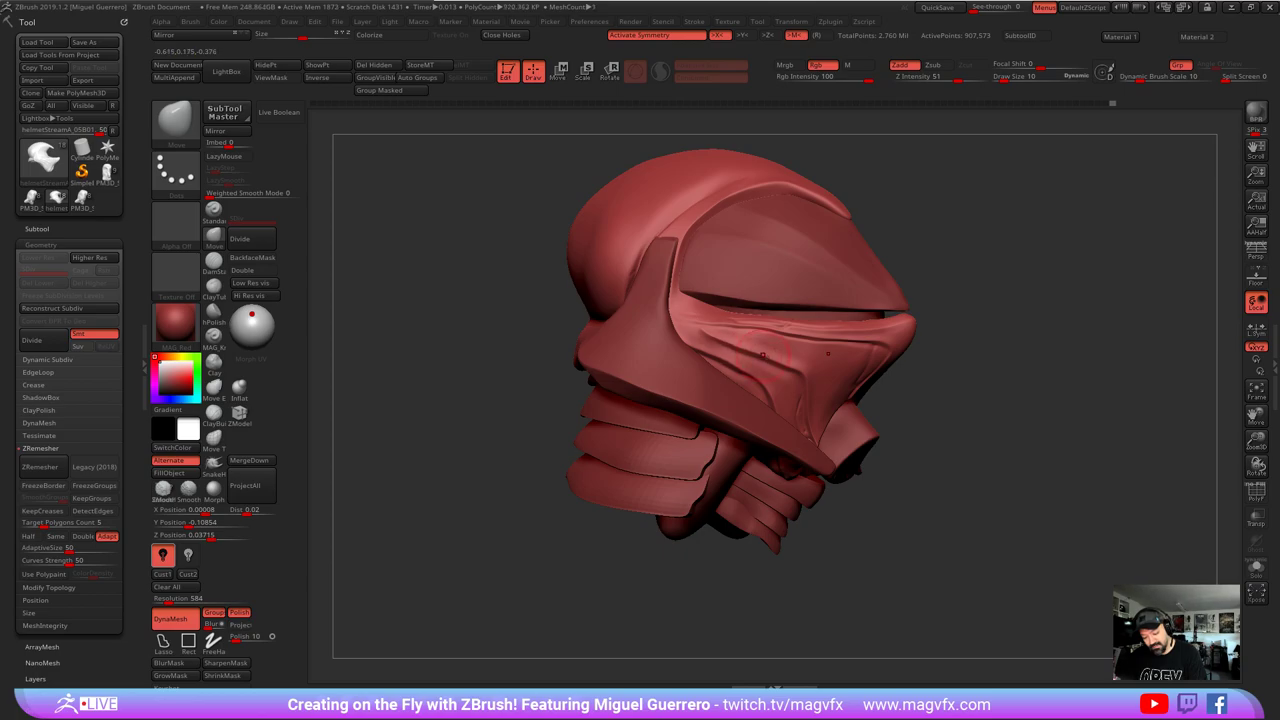
drag(476, 421, 458, 434)
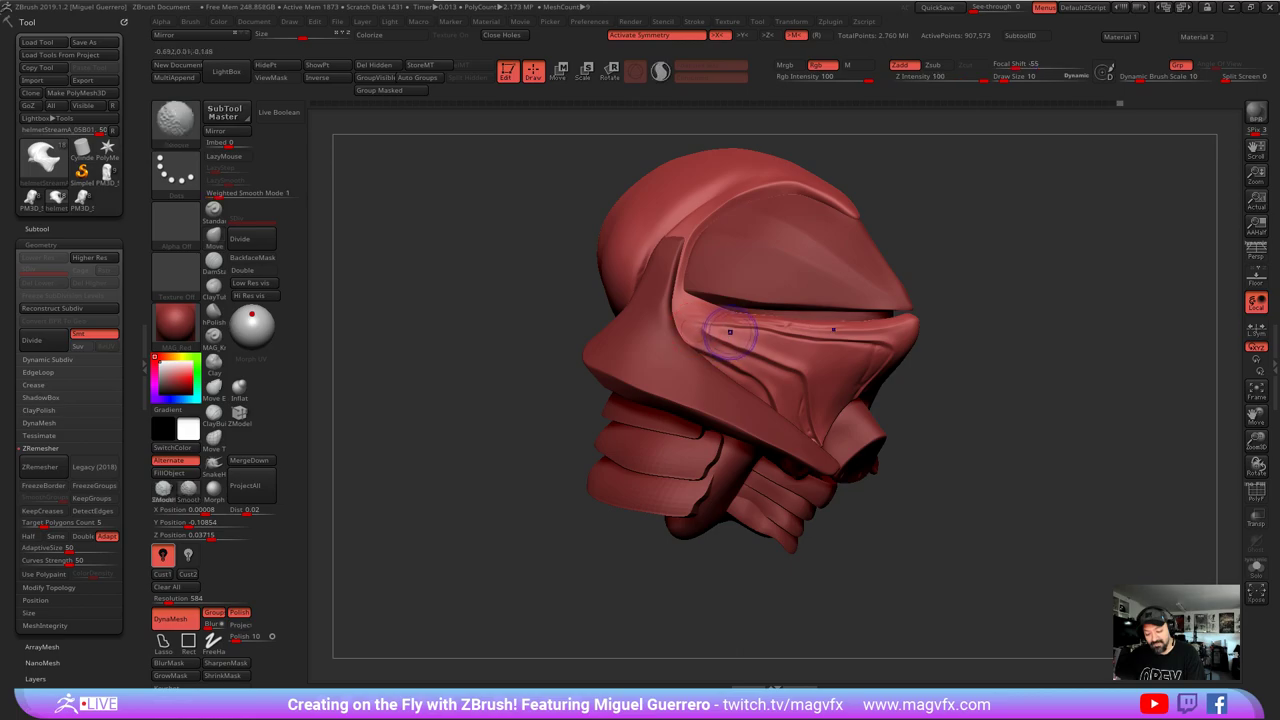
shift+drag(704, 328, 692, 314)
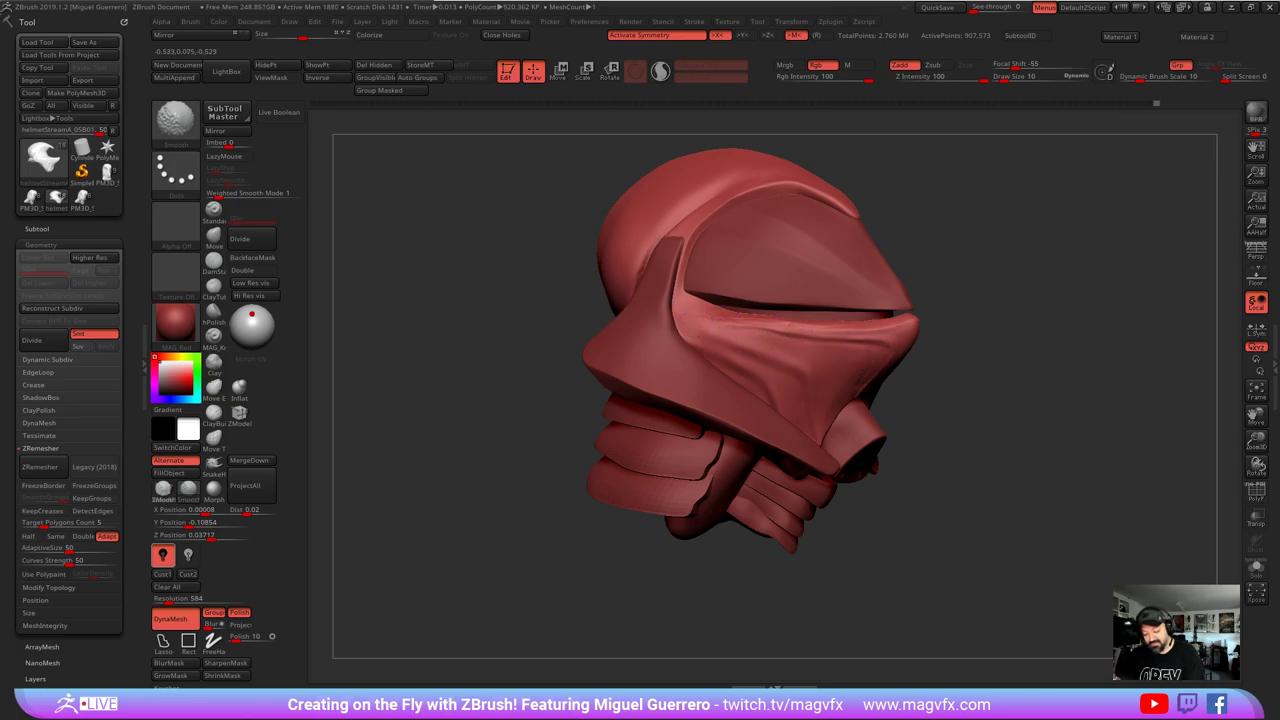
- Carve new angled crease lines across the cheek below the visor with the DamStandard brush at draw size 10
mouse_move(490, 440)
mouse_down()
mouse_move(394, 389)
mouse_move(410, 382)
mouse_up()
click(214, 263)
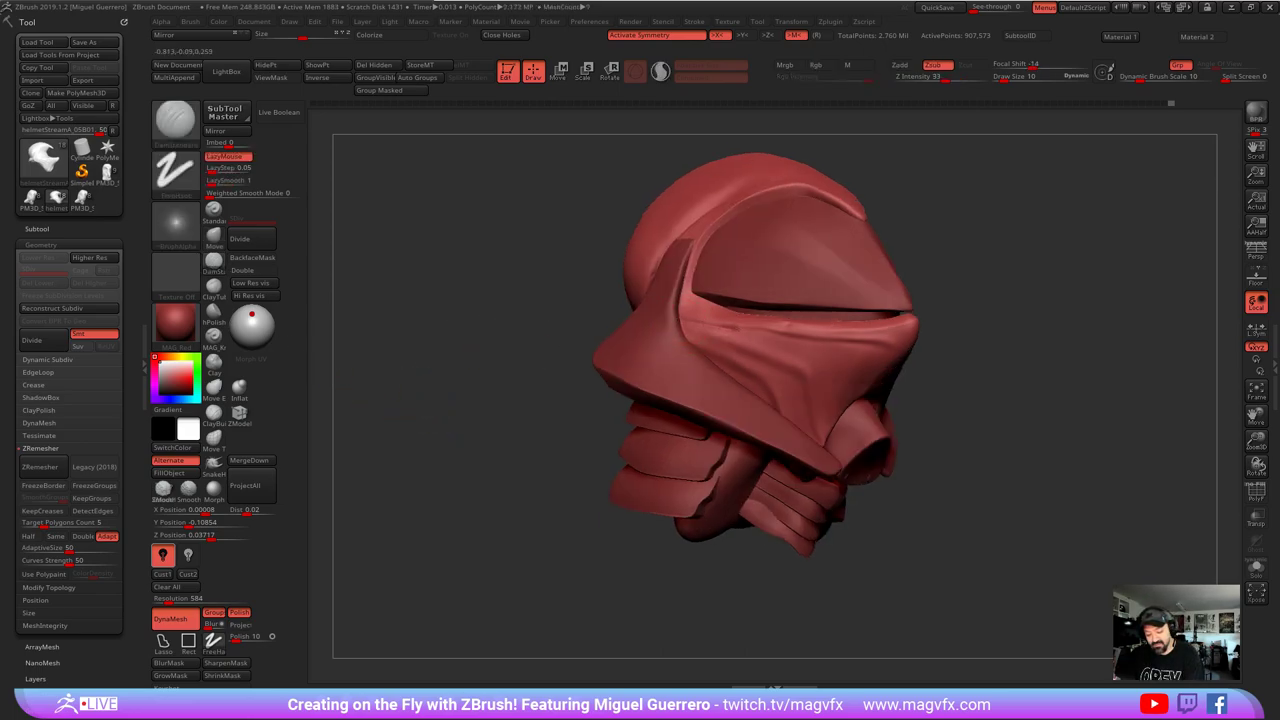
mouse_move(732, 328)
mouse_down()
mouse_move(890, 345)
mouse_move(872, 372)
mouse_up()
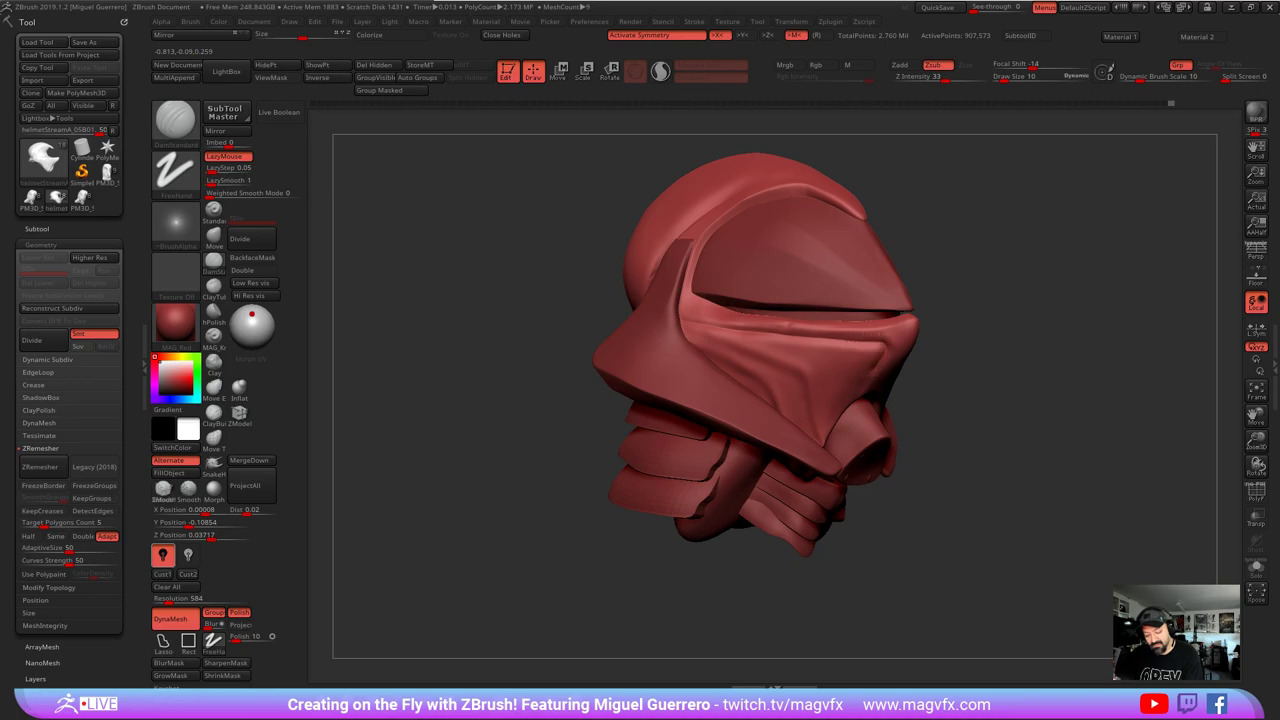
drag(486, 363, 537, 363)
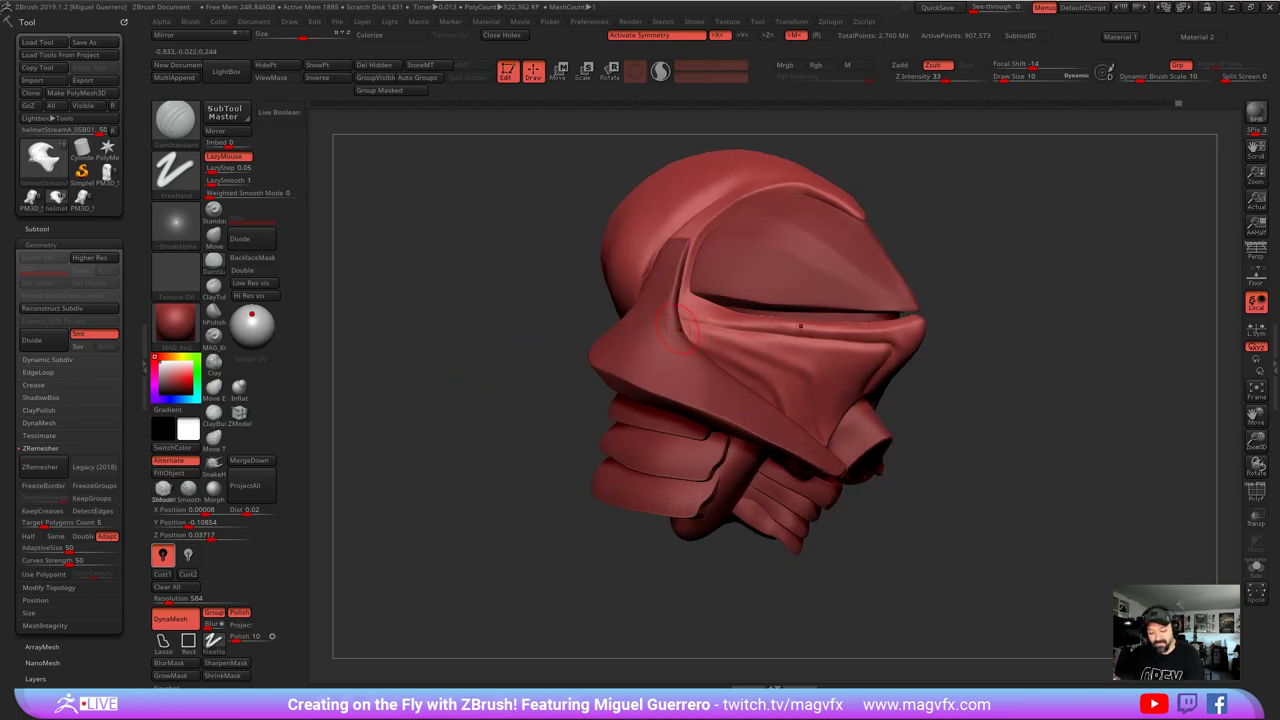
mouse_move(688, 330)
mouse_down()
mouse_move(777, 368)
mouse_move(811, 409)
mouse_up()
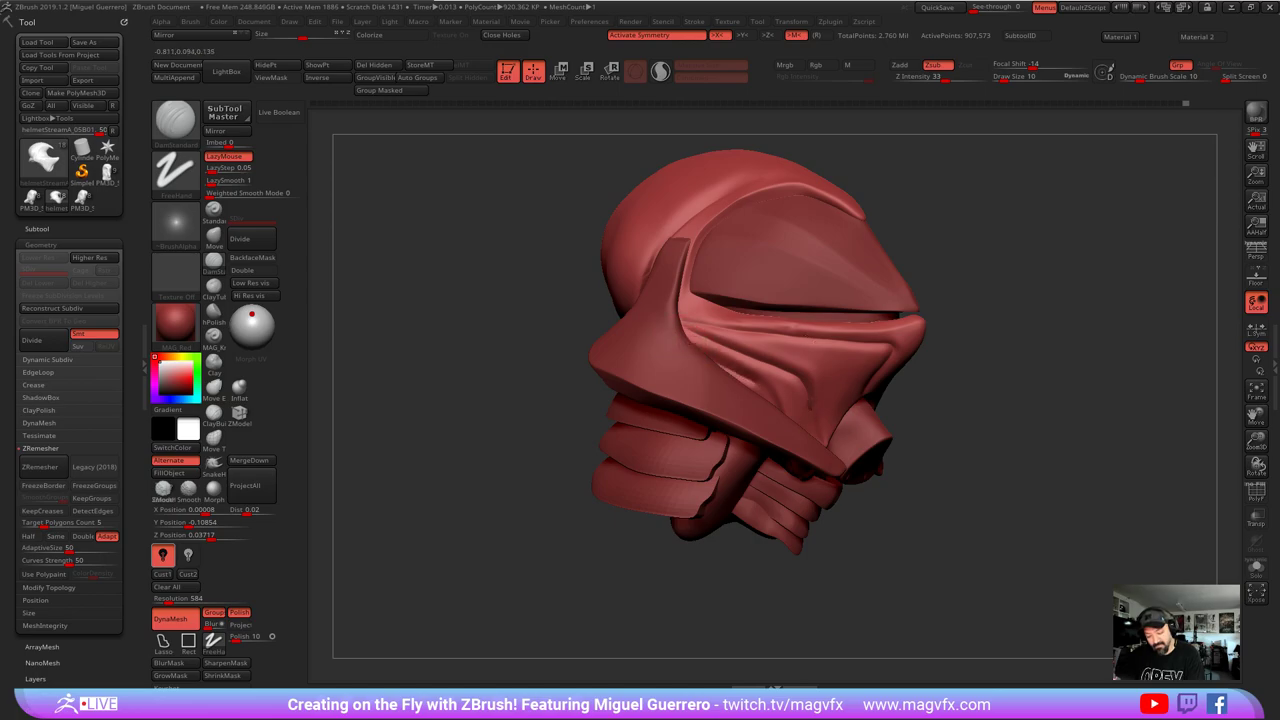
drag(470, 377, 520, 377)
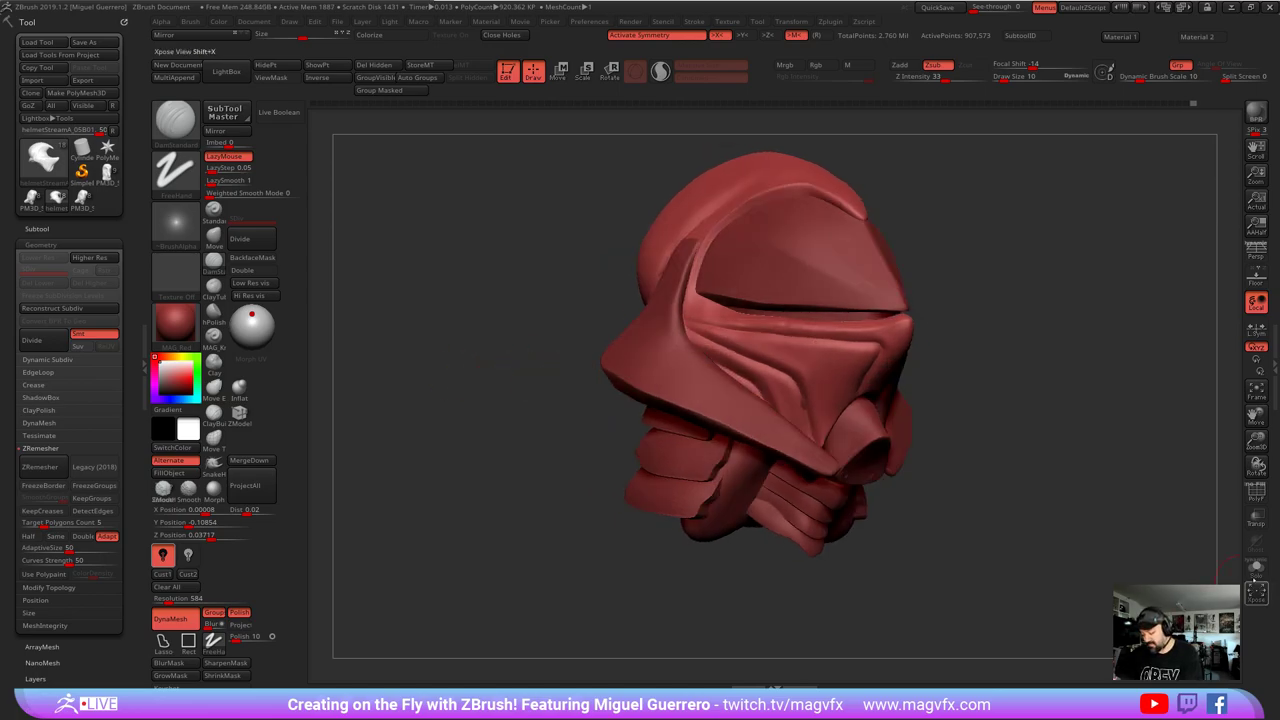
- Sharpen and extend the cheek creases towards the chin with DamStandard at draw size 9 on the isolated shell, and show all parts again
click(1256, 567)
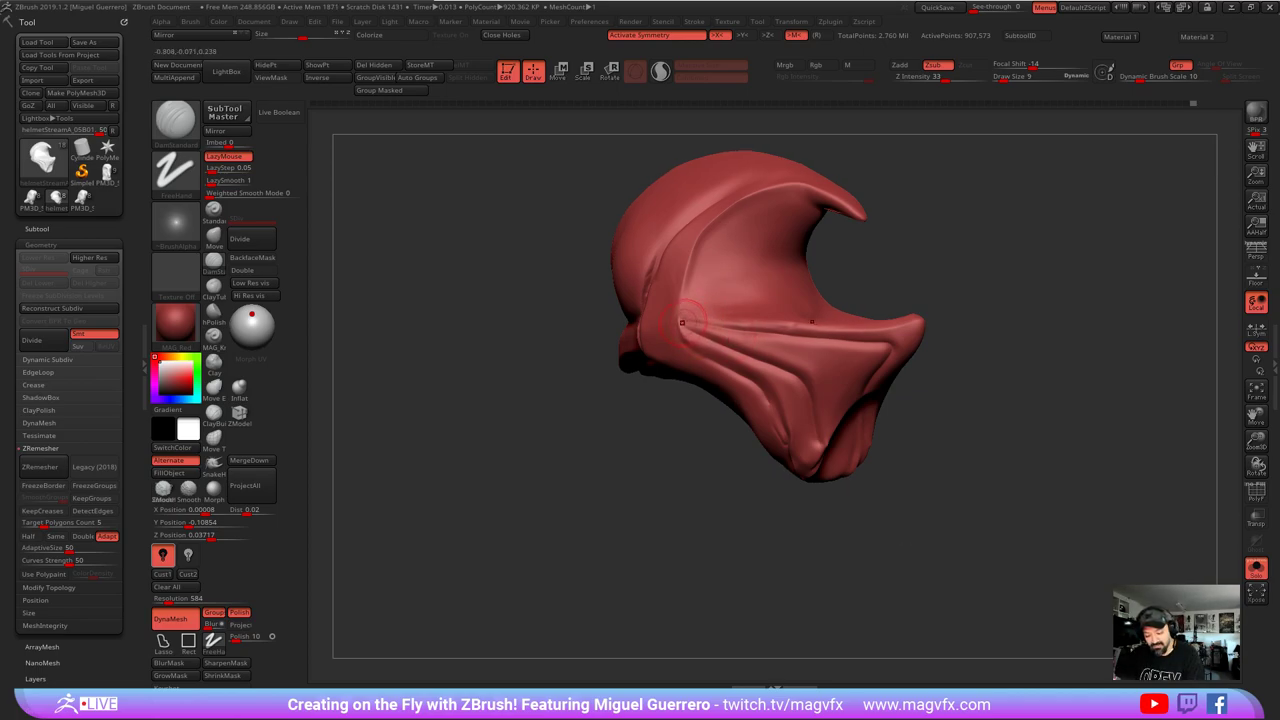
mouse_move(740, 334)
mouse_down()
mouse_move(866, 348)
mouse_move(861, 398)
mouse_up()
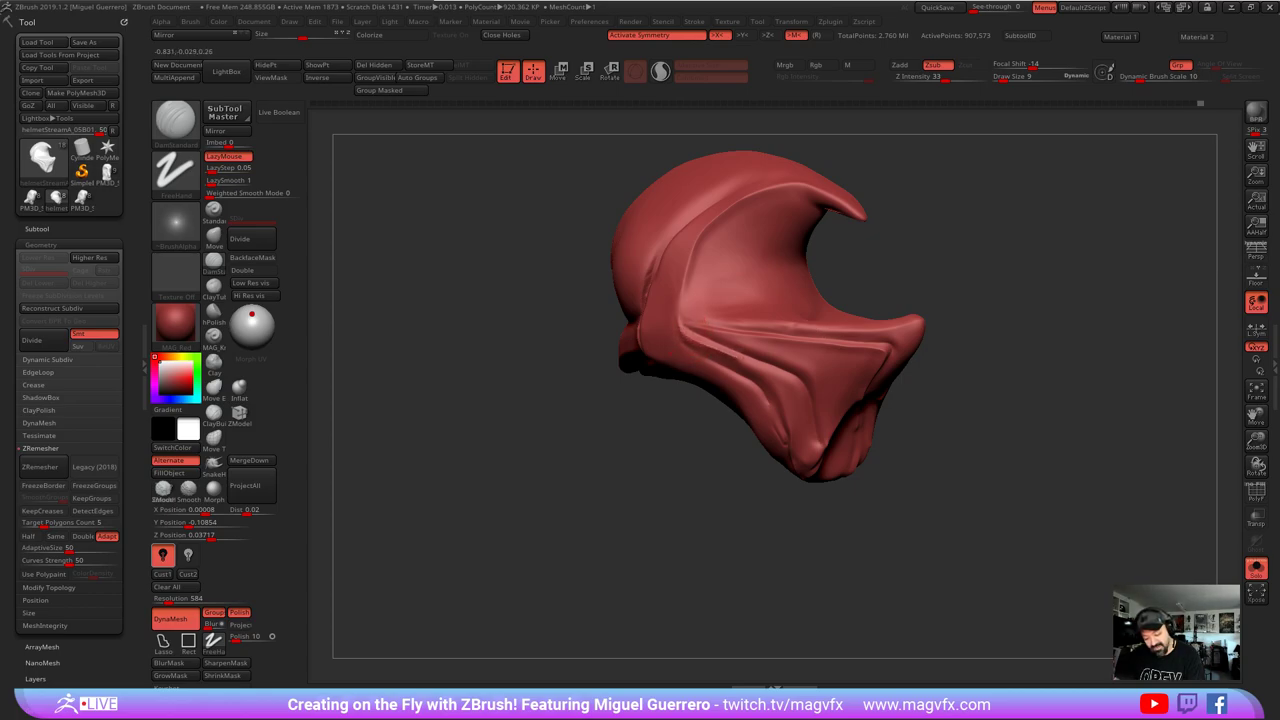
drag(740, 362, 798, 388)
drag(812, 435, 817, 452)
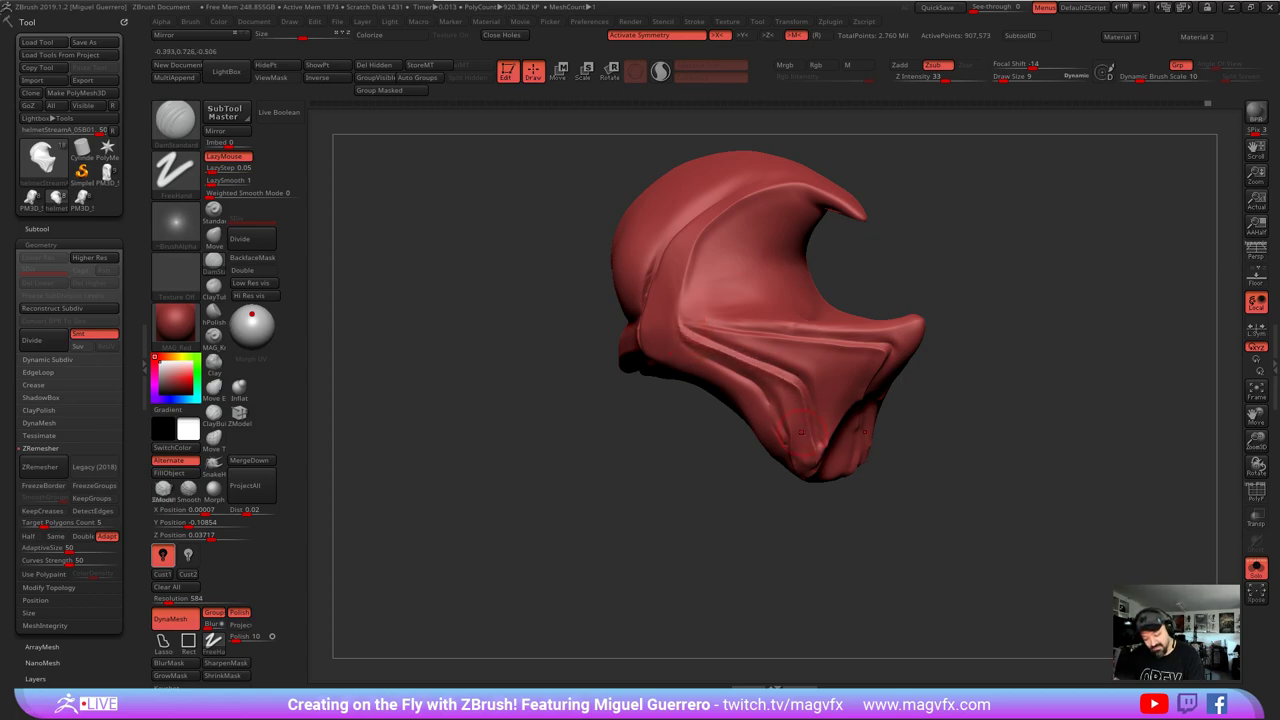
drag(597, 431, 615, 430)
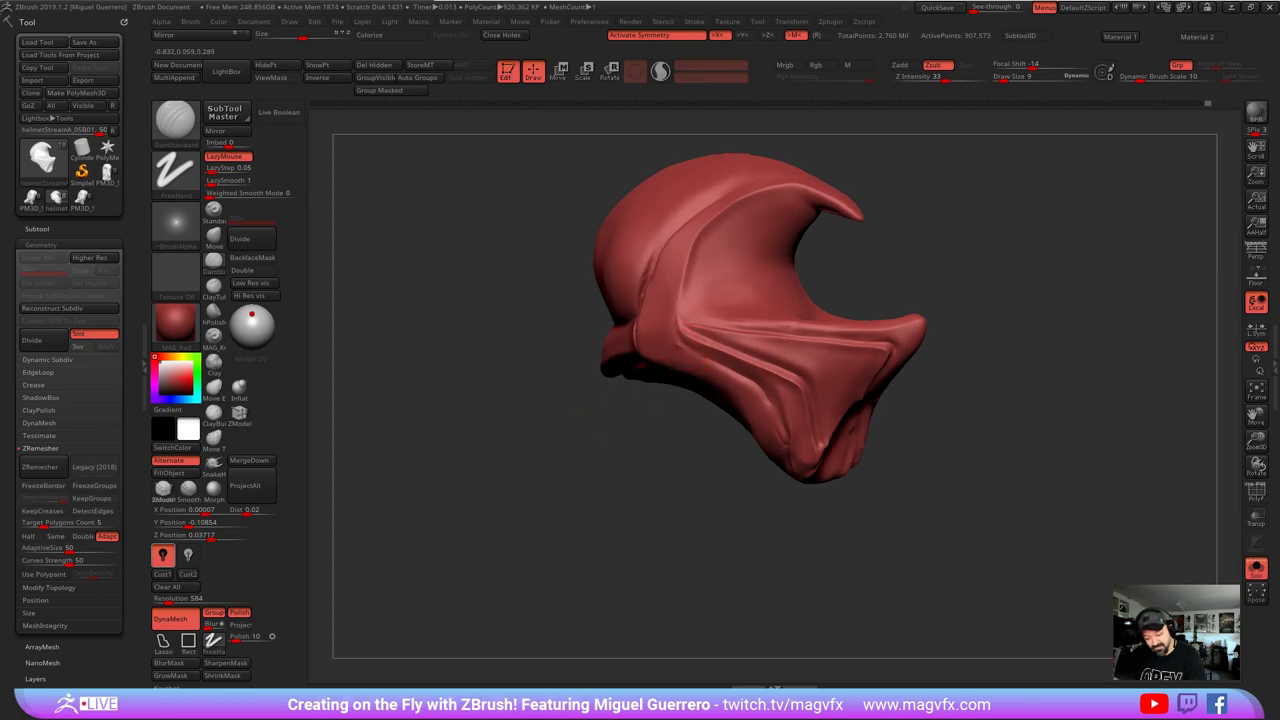
mouse_move(688, 352)
mouse_down()
mouse_move(762, 404)
mouse_move(786, 457)
mouse_up()
mouse_move(695, 455)
mouse_down()
mouse_move(619, 451)
mouse_move(600, 414)
mouse_move(582, 414)
mouse_move(678, 416)
mouse_up()
ctrl+right_drag(676, 412, 671, 449)
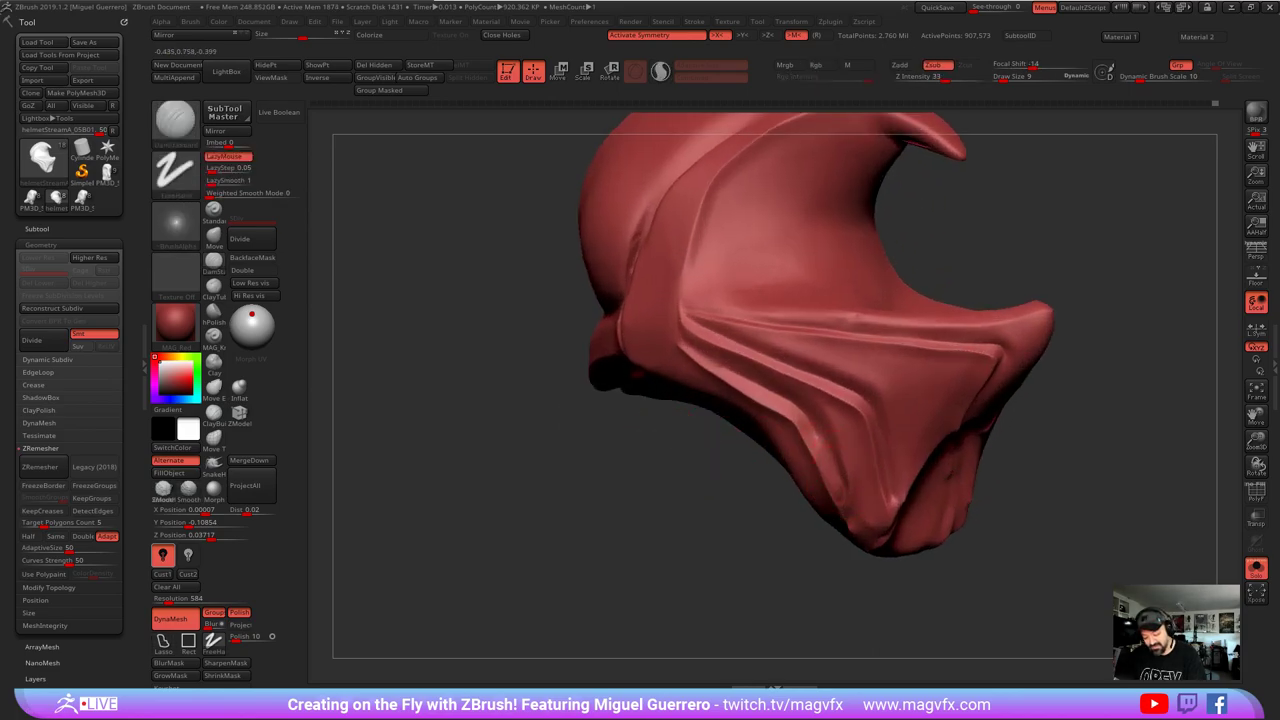
click(1256, 569)
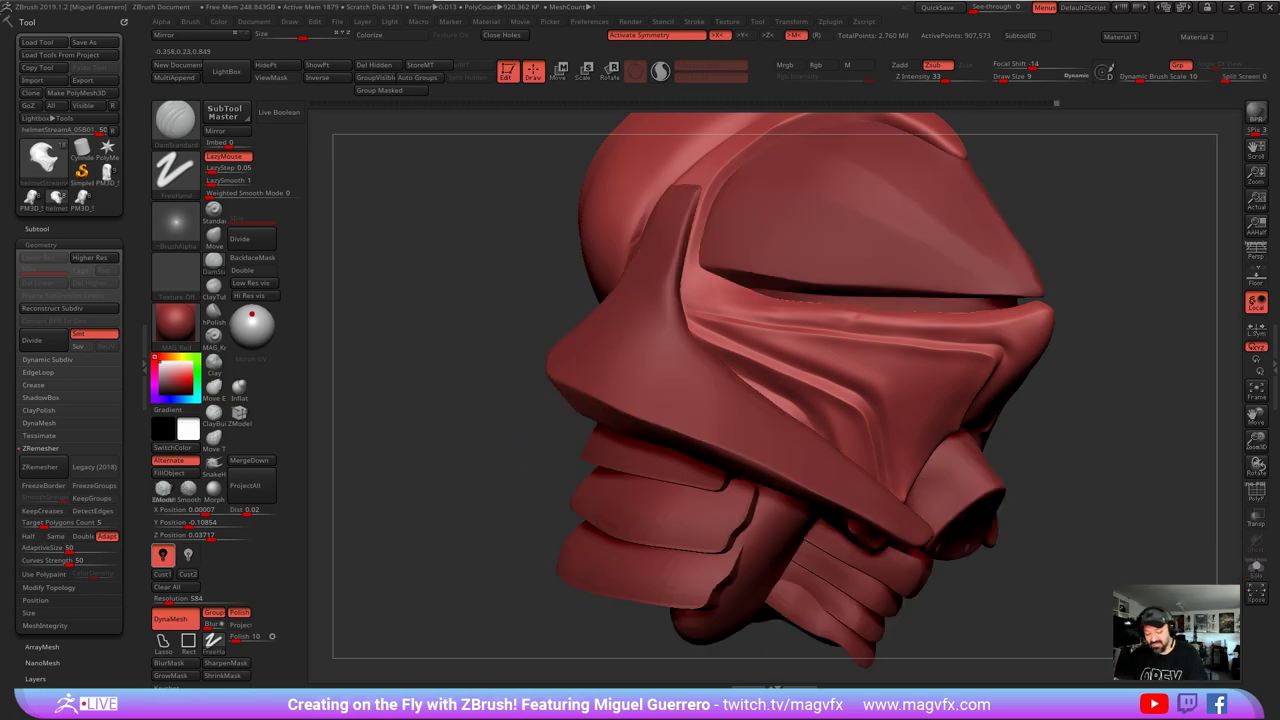
- Lasso-mask the cheek band just below the visor and invert the mask so only that band stays editable
mouse_move(568, 440)
mouse_down()
mouse_move(494, 446)
mouse_move(562, 442)
mouse_up()
ctrl+right_drag(556, 440, 540, 414)
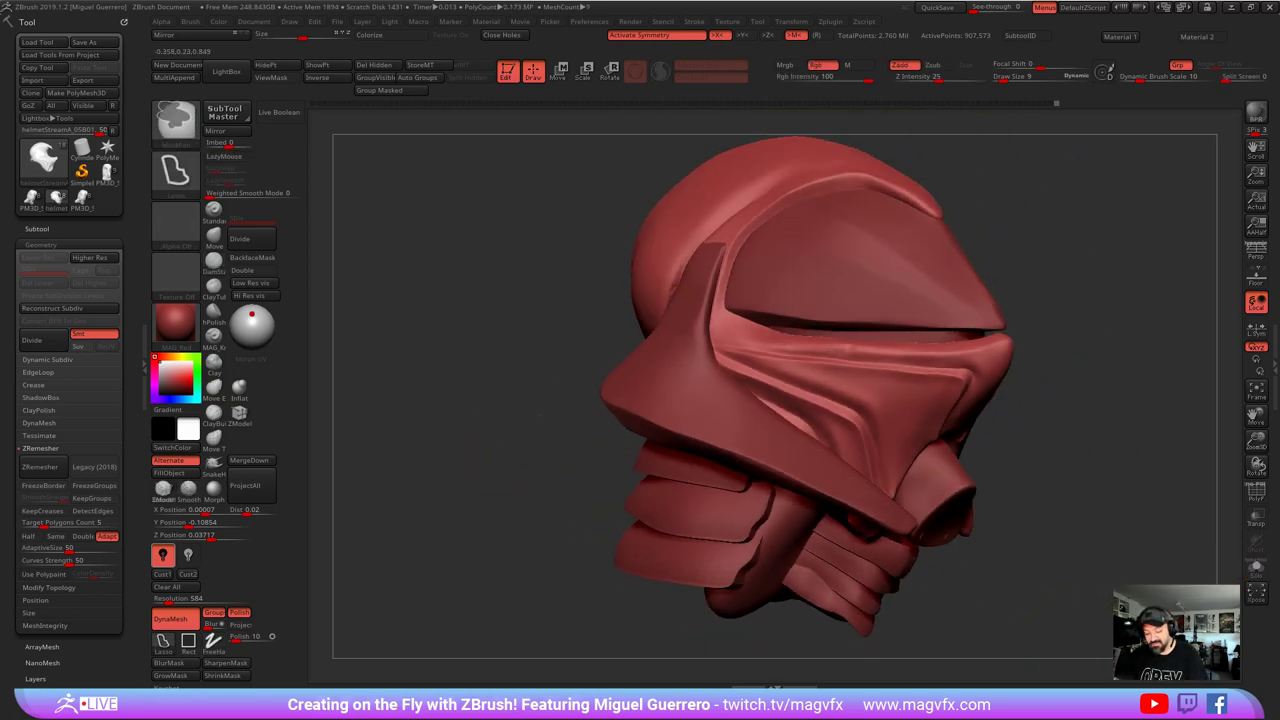
drag(540, 415, 514, 423)
drag(490, 350, 533, 347)
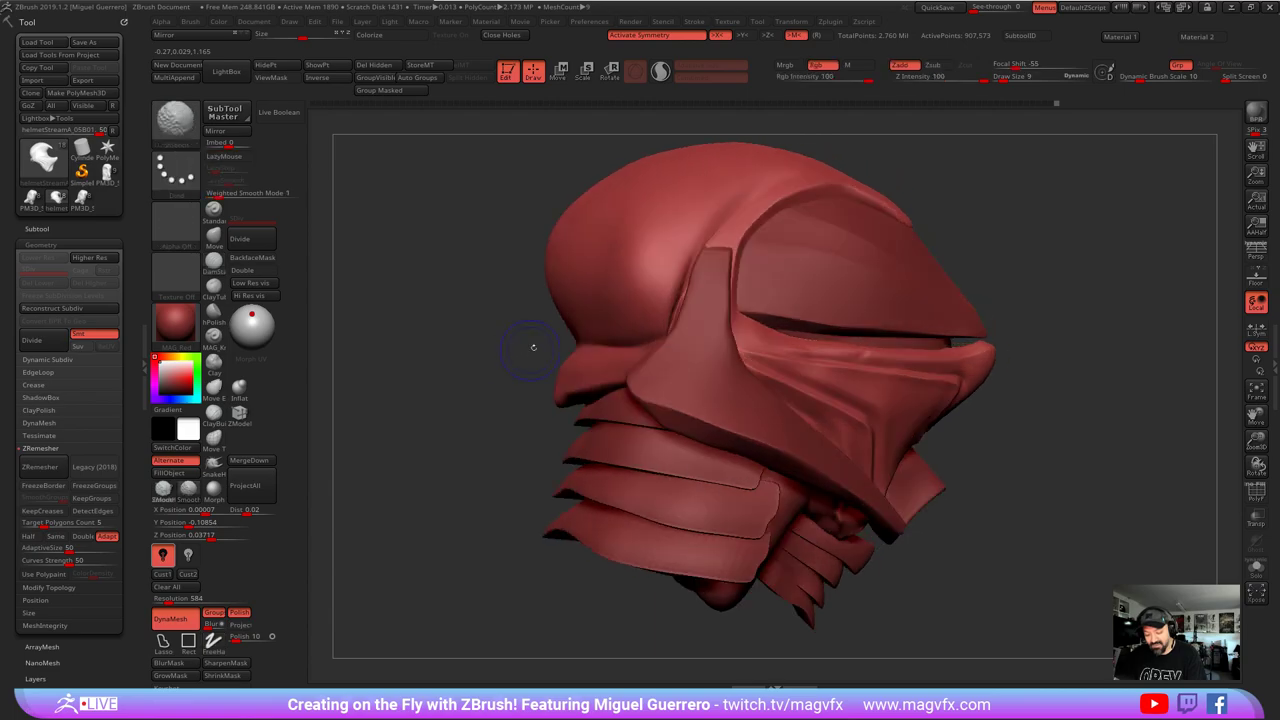
ctrl+drag(721, 342, 730, 350)
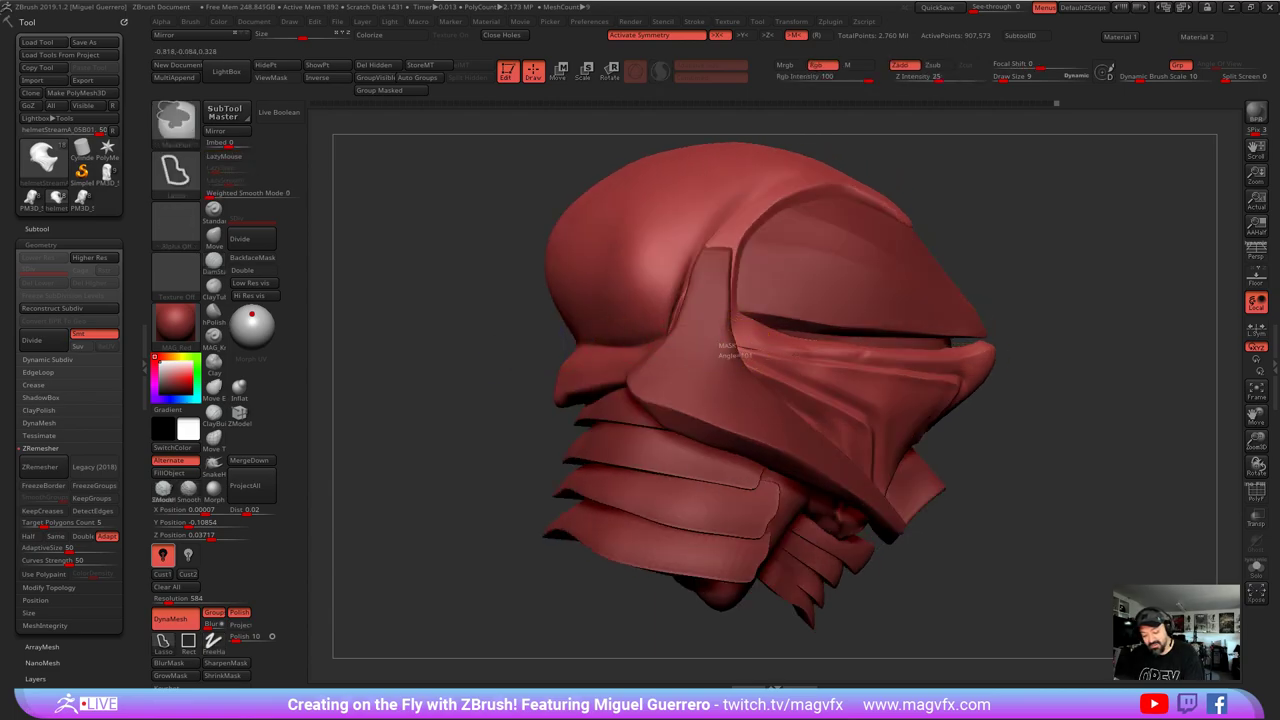
mouse_move(938, 374)
ctrl+mouse_down()
mouse_move(963, 379)
mouse_move(951, 422)
mouse_move(1042, 303)
mouse_move(718, 298)
ctrl+mouse_up()
ctrl+click(498, 361)
mouse_move(497, 362)
mouse_down()
mouse_move(446, 414)
mouse_move(444, 434)
mouse_up()
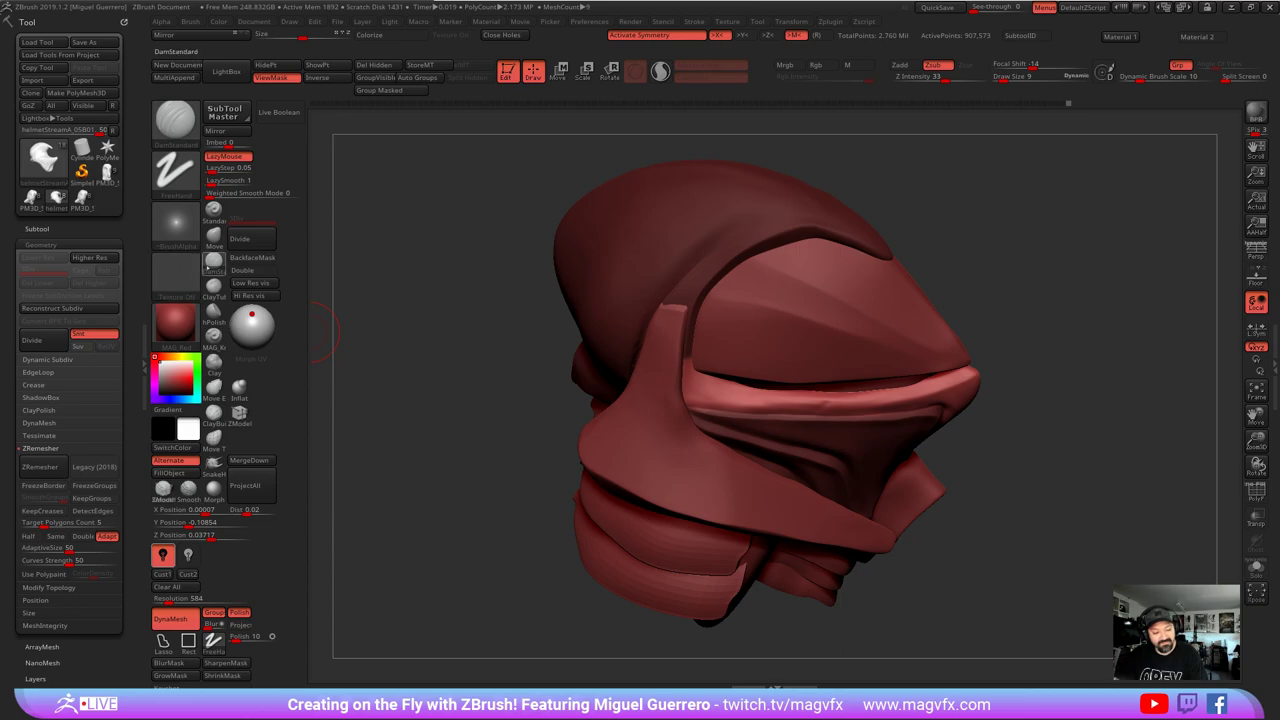
click(213, 311)
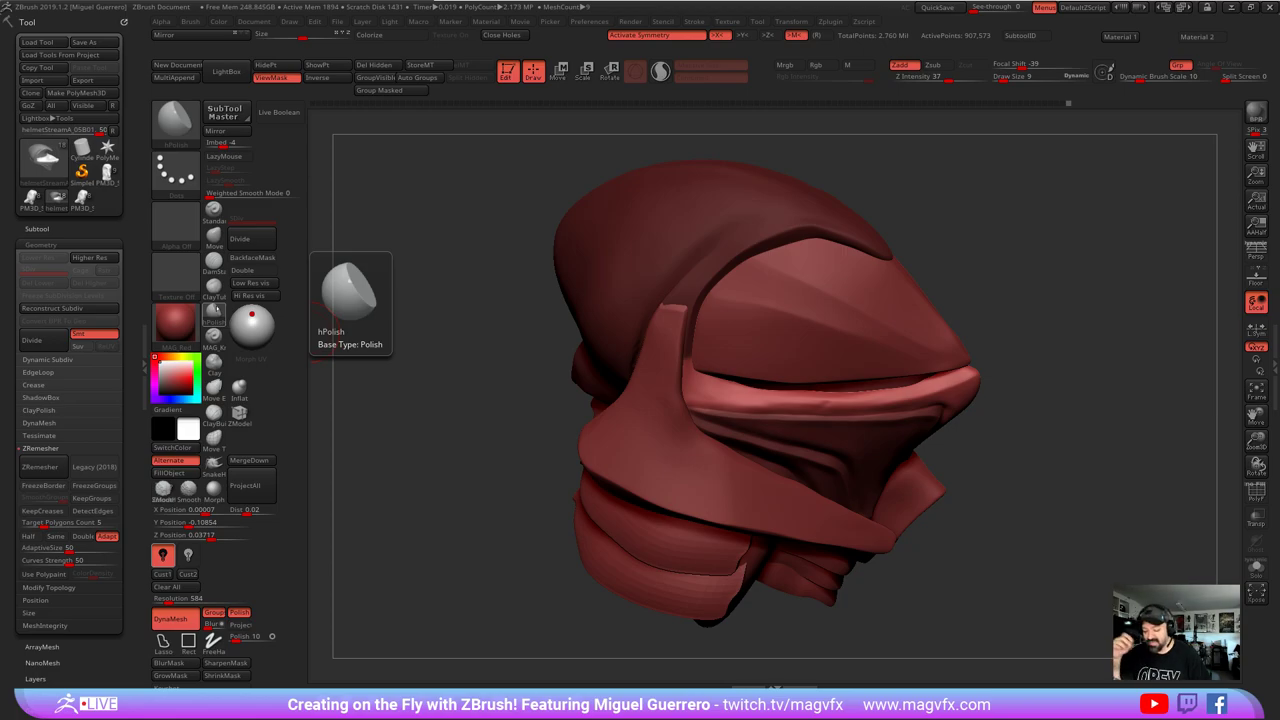
mouse_move(556, 432)
mouse_down()
mouse_move(488, 468)
mouse_move(552, 452)
mouse_move(556, 440)
mouse_move(481, 475)
mouse_up()
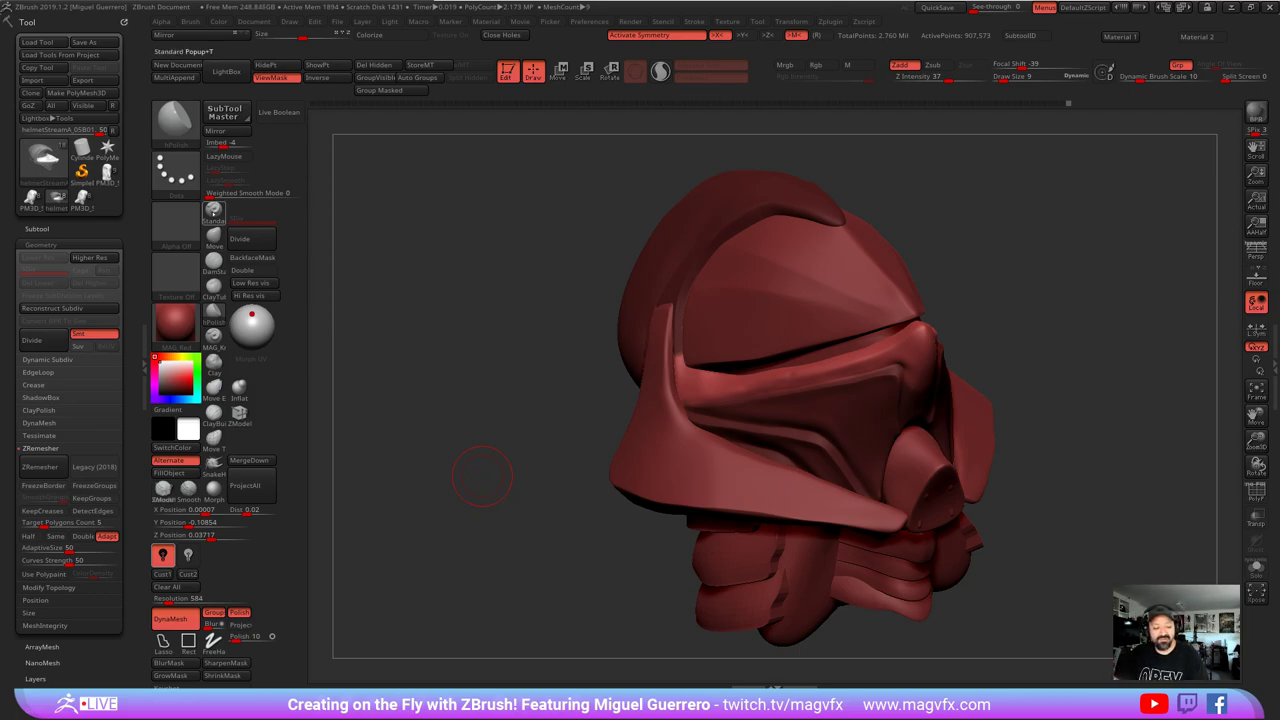
mouse_move(214, 260)
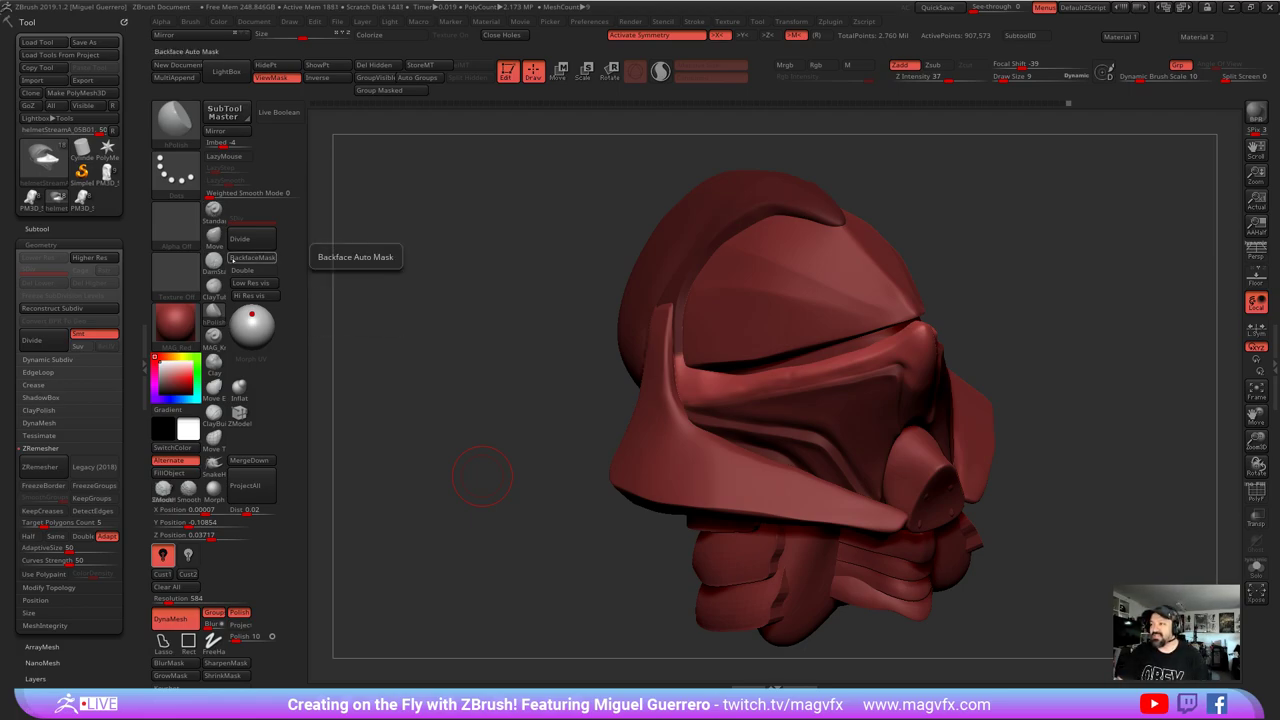
drag(420, 430, 497, 435)
click(214, 364)
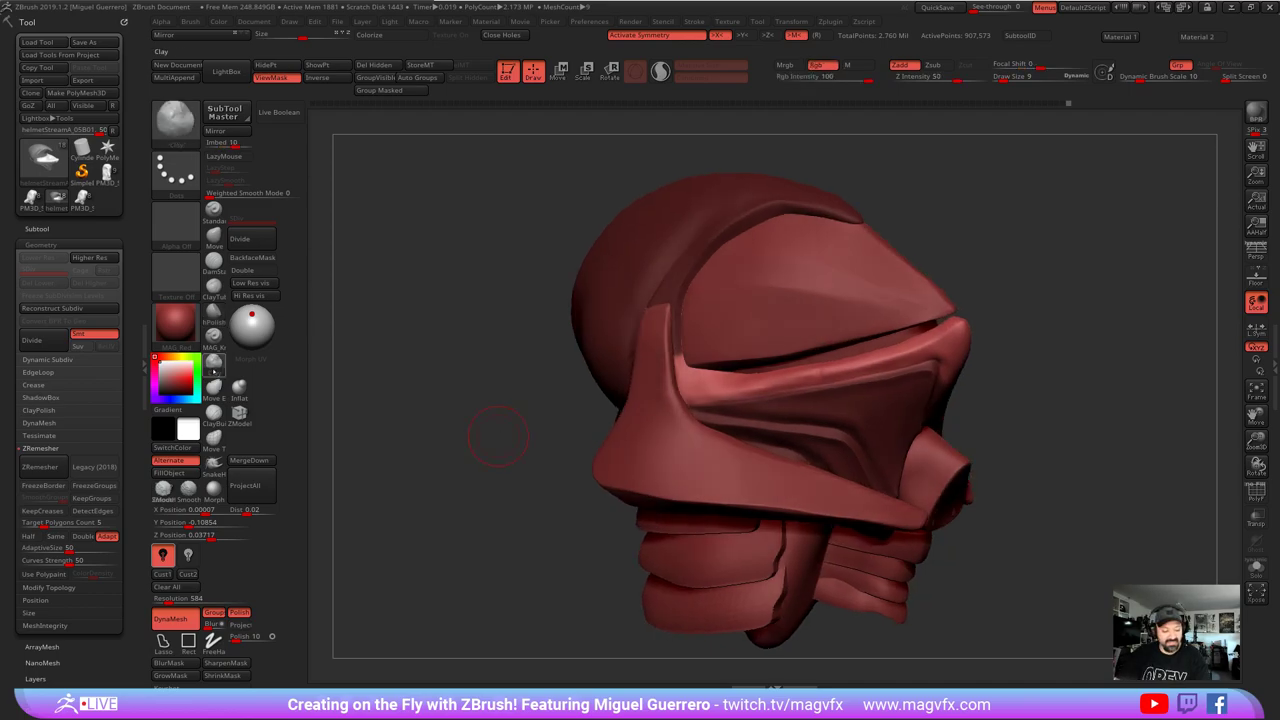
click(213, 343)
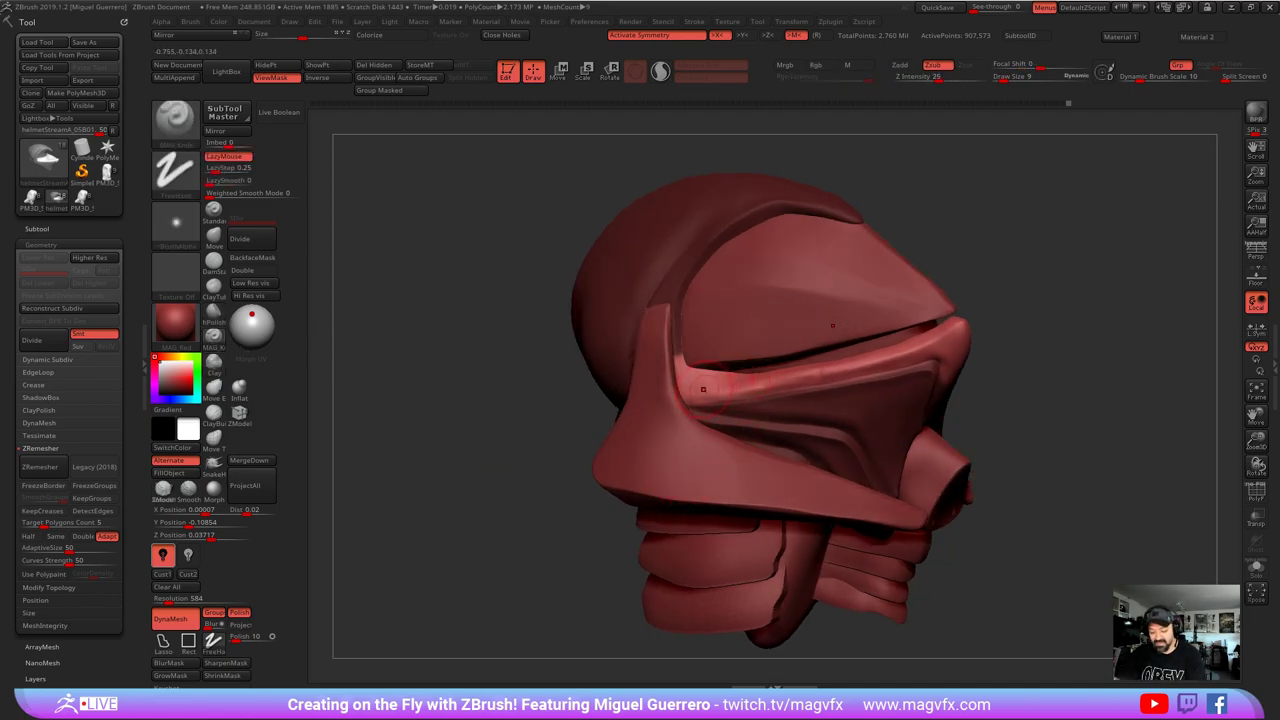
- Switch to the helmetStreamA_08 cheek guard and carve a diagonal crease across its side with DamStandard at draw size 7
alt+click(684, 460)
drag(477, 466, 530, 464)
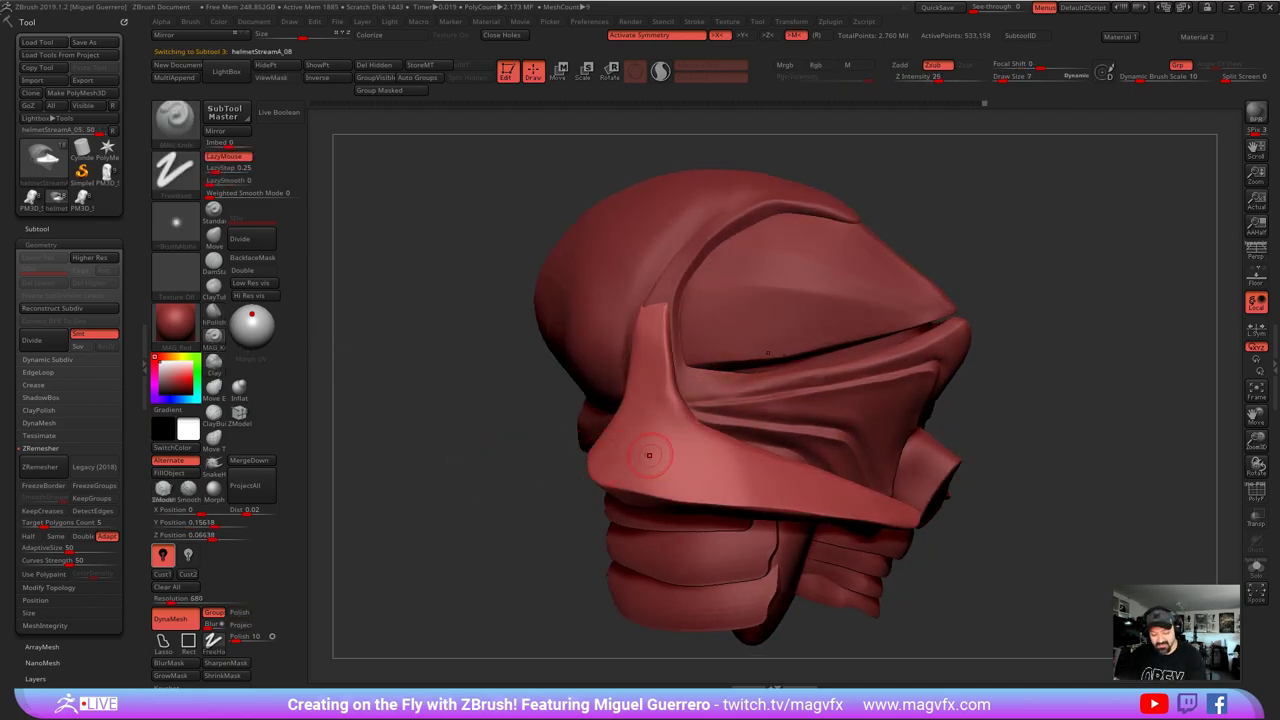
ctrl+right_drag(379, 372, 383, 351)
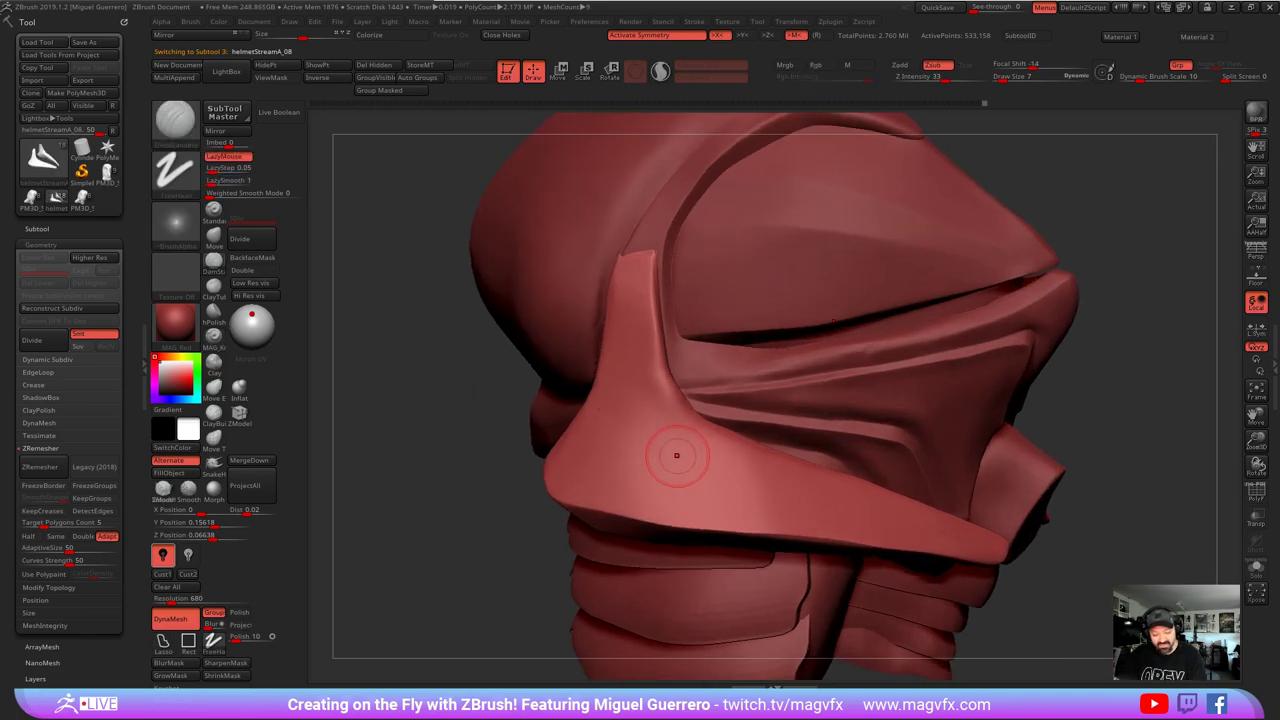
drag(634, 431, 764, 476)
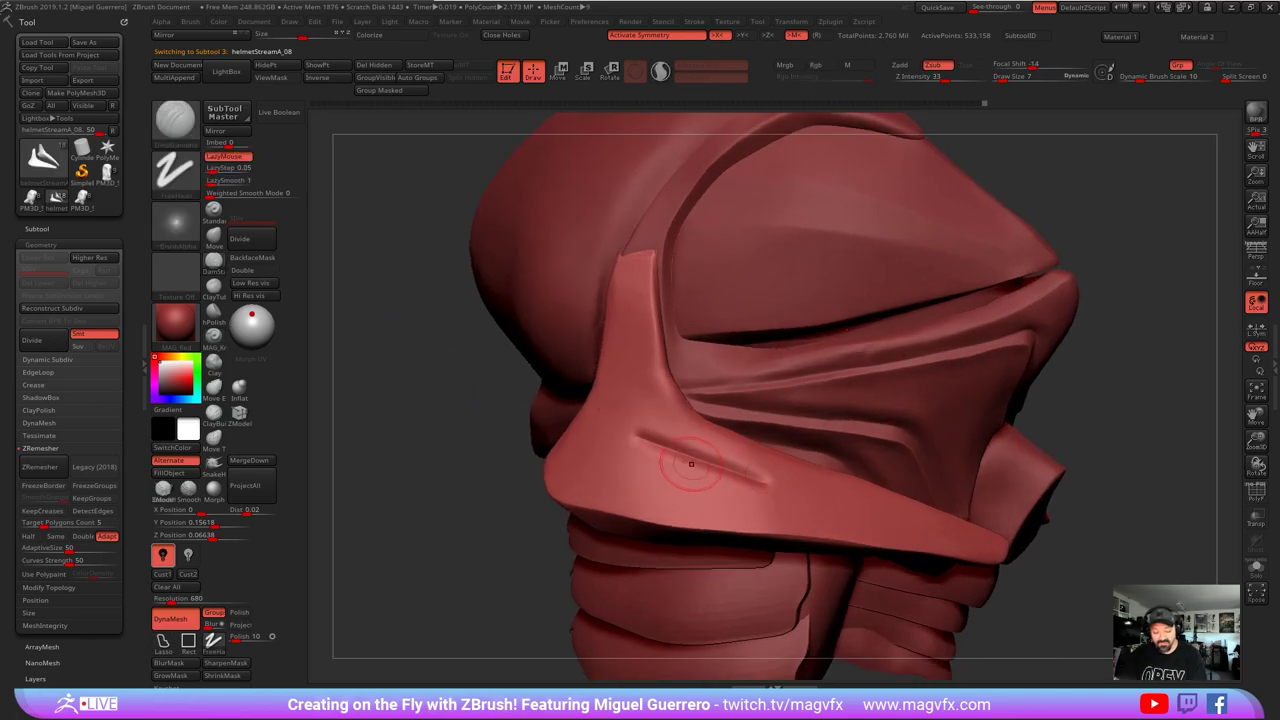
mouse_move(532, 490)
mouse_down()
mouse_move(471, 446)
mouse_move(432, 440)
mouse_move(548, 461)
mouse_up()
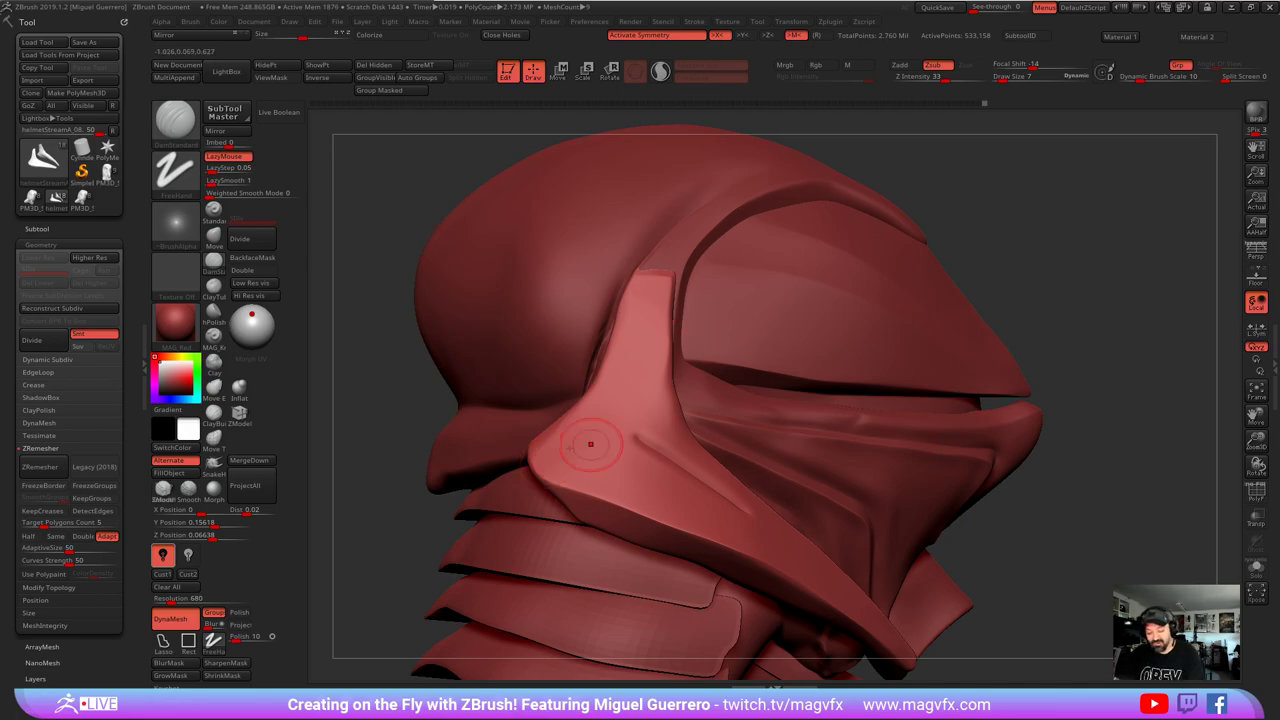
drag(380, 530, 351, 506)
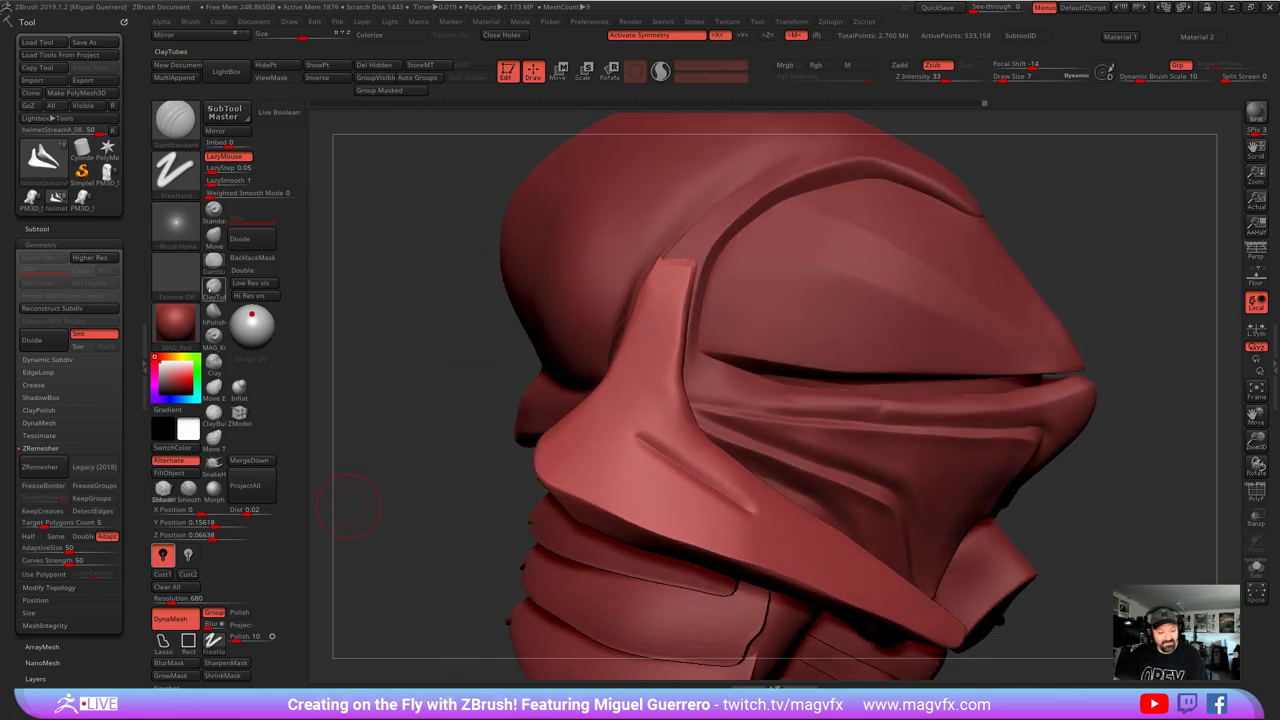
- Try to cut a diagonal crease across the cheek guard's side with the MAG_Knife brush at draw size 6
click(212, 339)
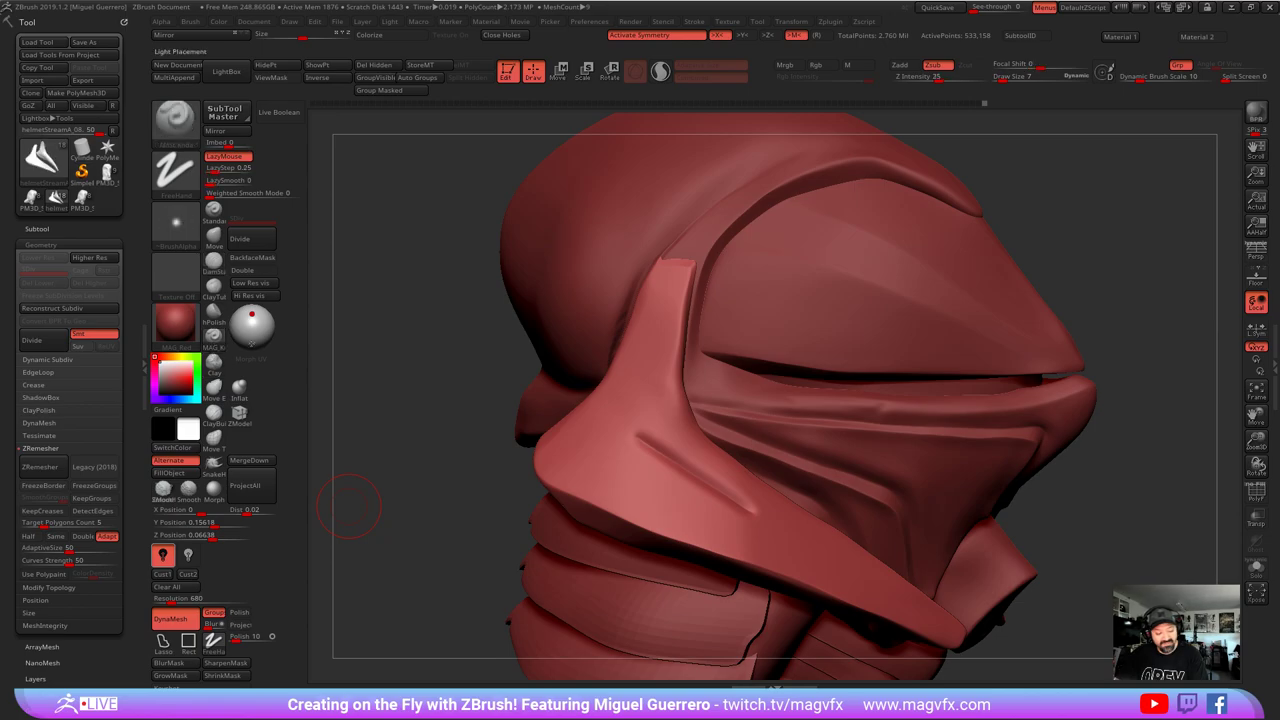
drag(400, 470, 384, 476)
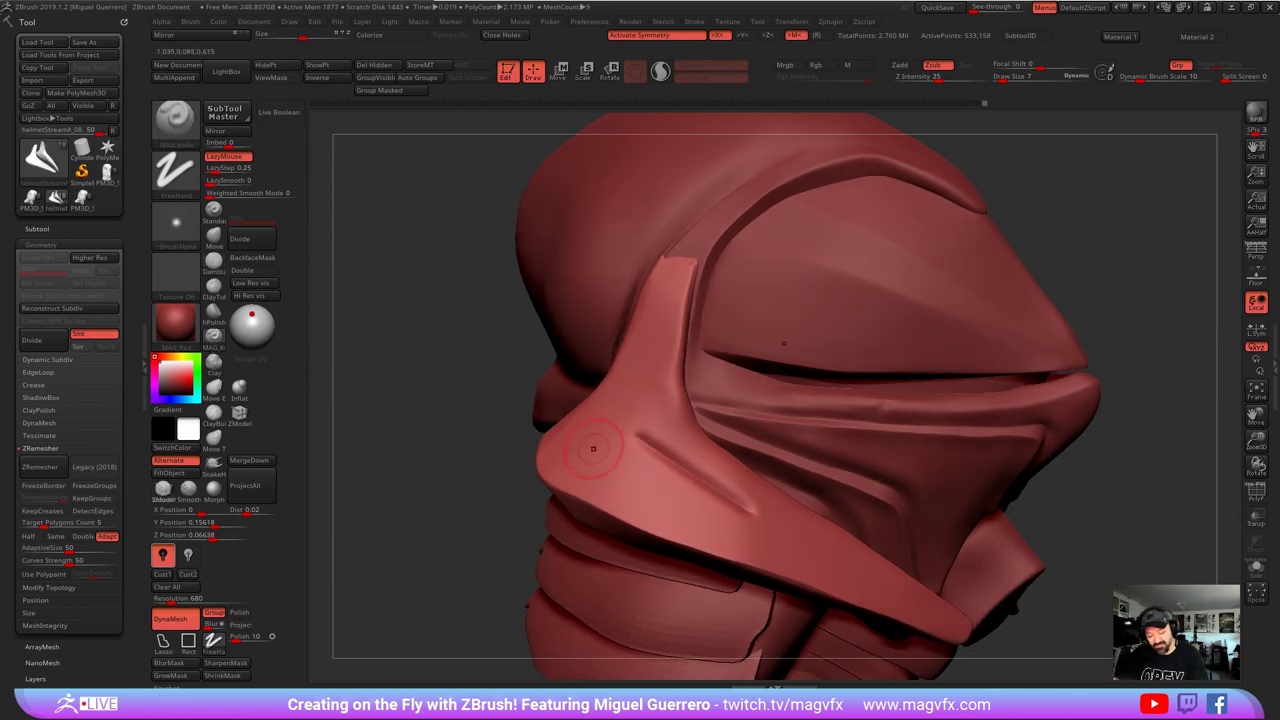
key(bracketleft)
drag(612, 459, 742, 543)
drag(417, 440, 374, 442)
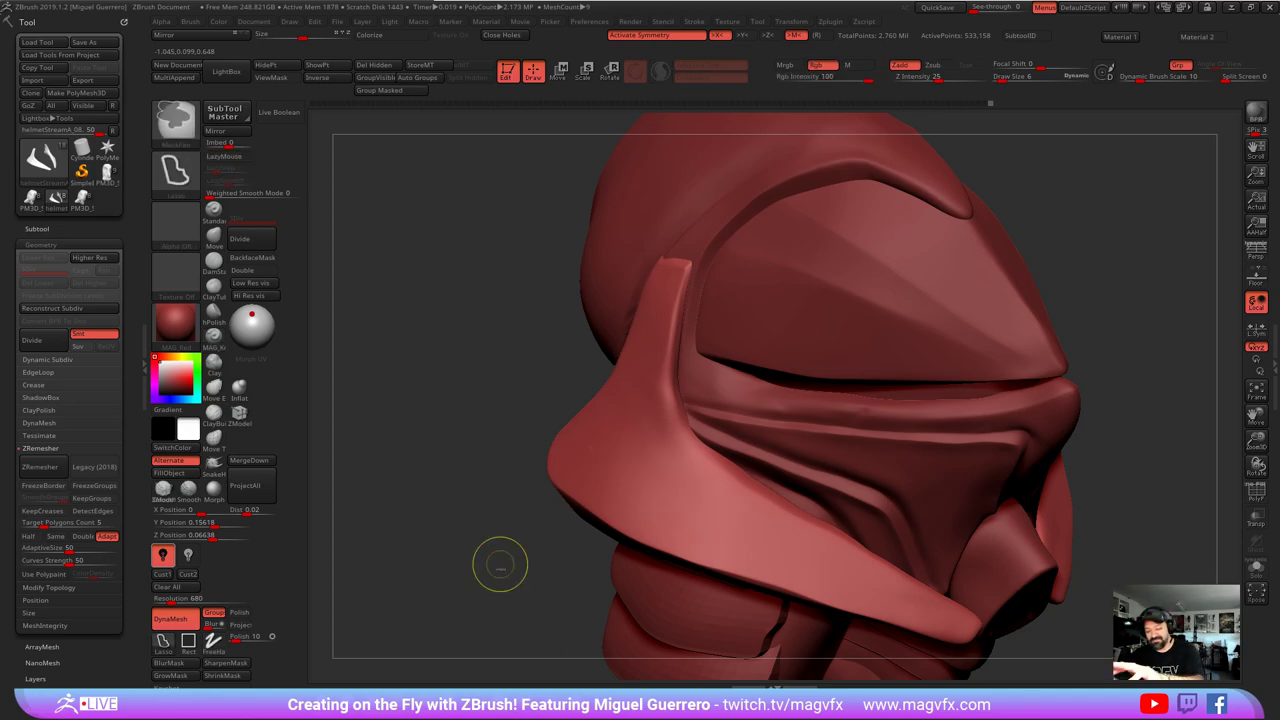
- Switch to the helmetStreamA_05B01 shell and isolate it from the other parts
alt+click(821, 402)
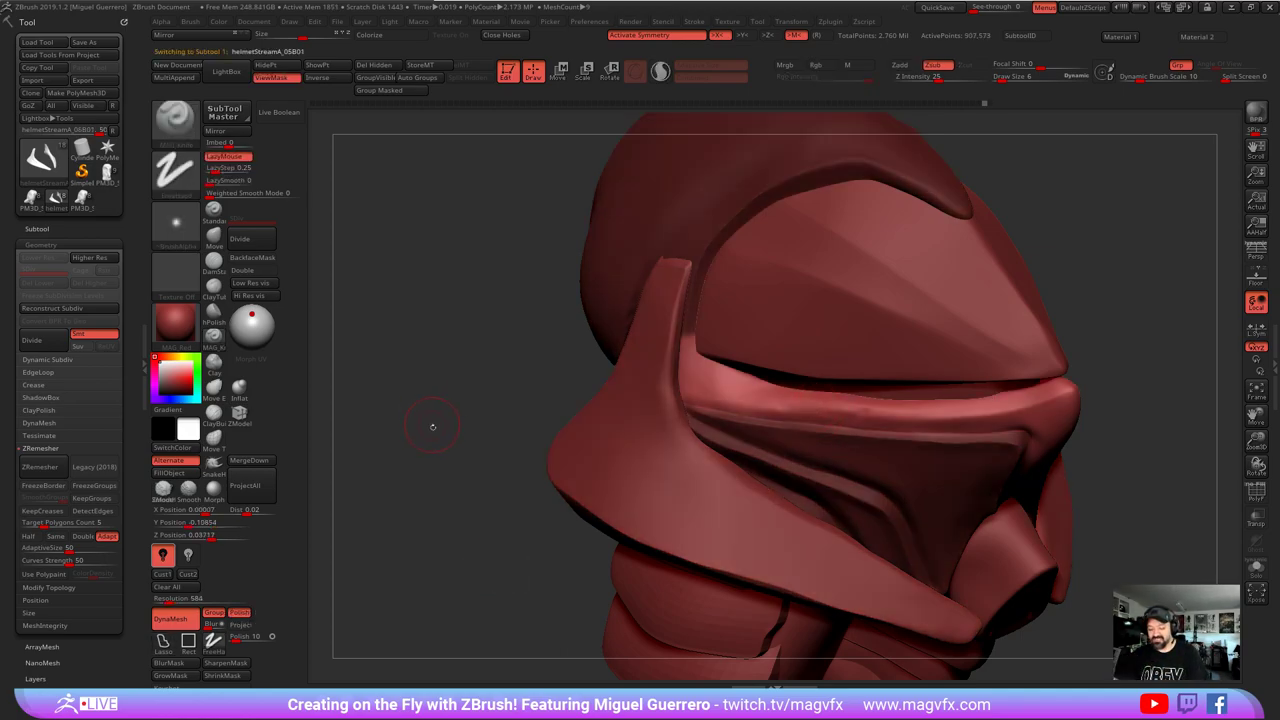
drag(433, 428, 500, 443)
click(1254, 570)
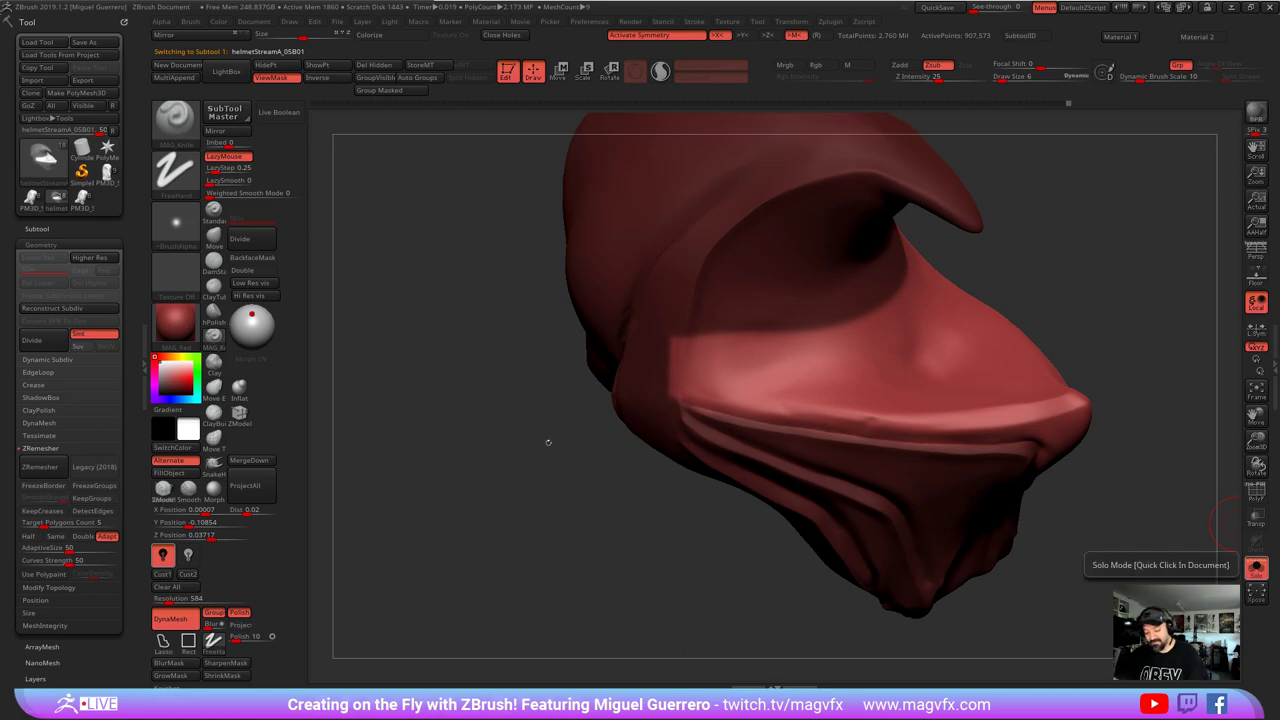
- Flatten the upper edge of the unmasked cheek band with hPolish at draw size 4 and show all parts again
click(213, 312)
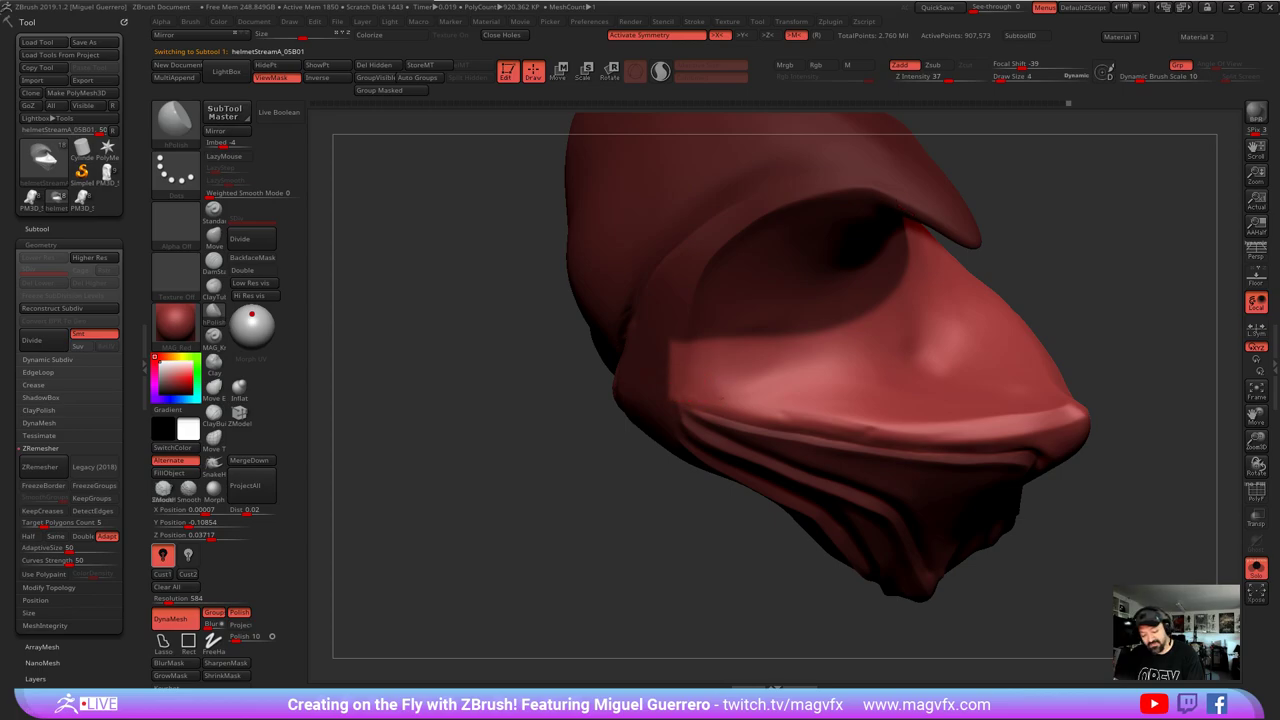
drag(836, 428, 1017, 423)
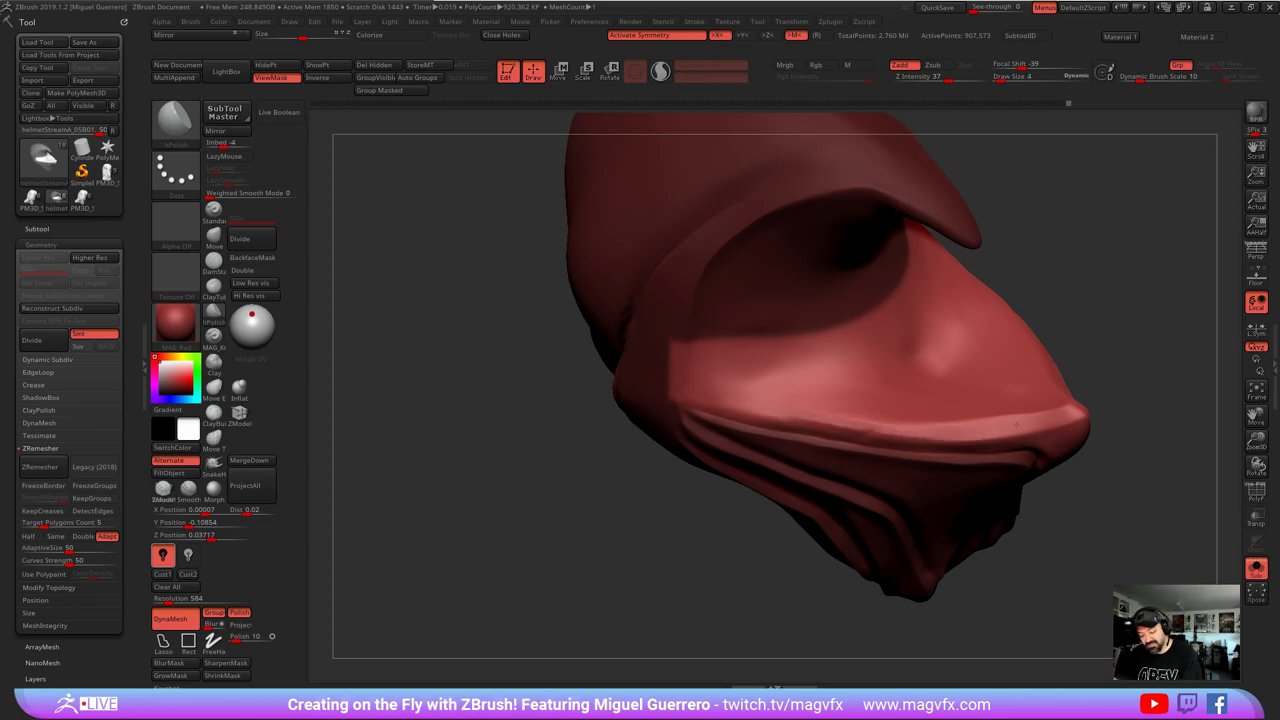
mouse_move(938, 422)
mouse_down()
mouse_move(797, 408)
mouse_move(937, 432)
mouse_move(1058, 432)
mouse_up()
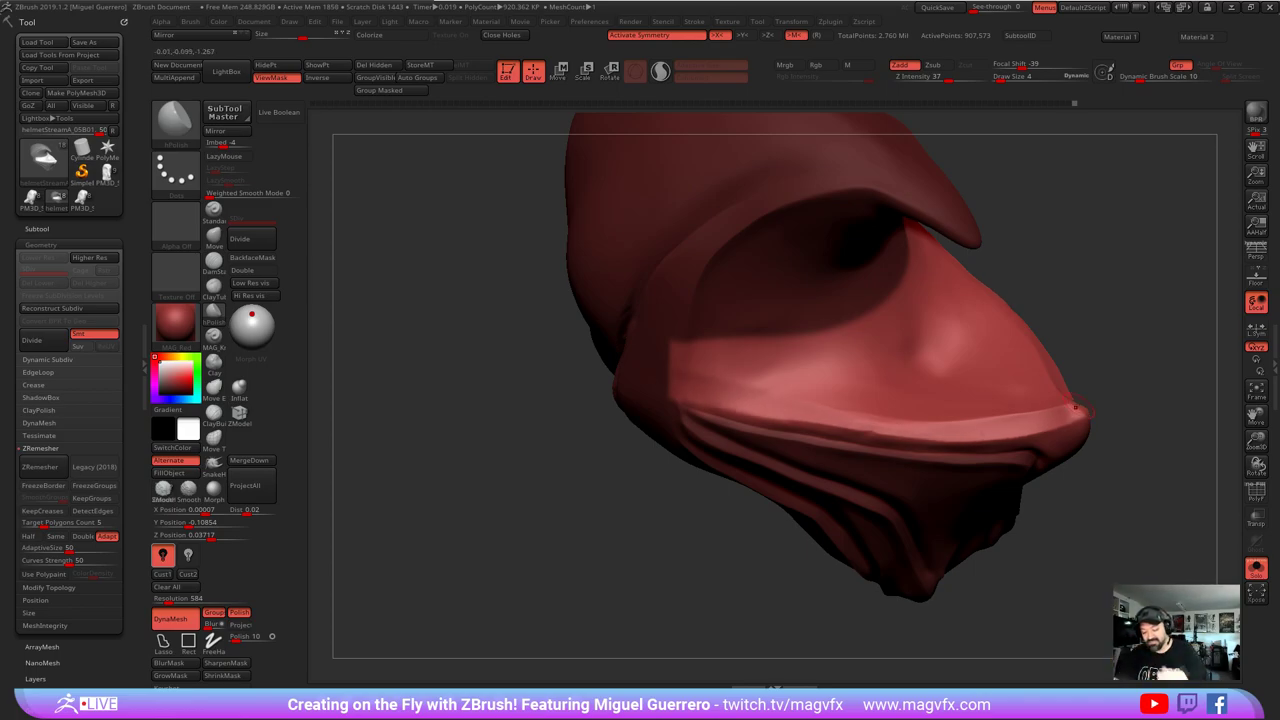
drag(1122, 462, 1118, 386)
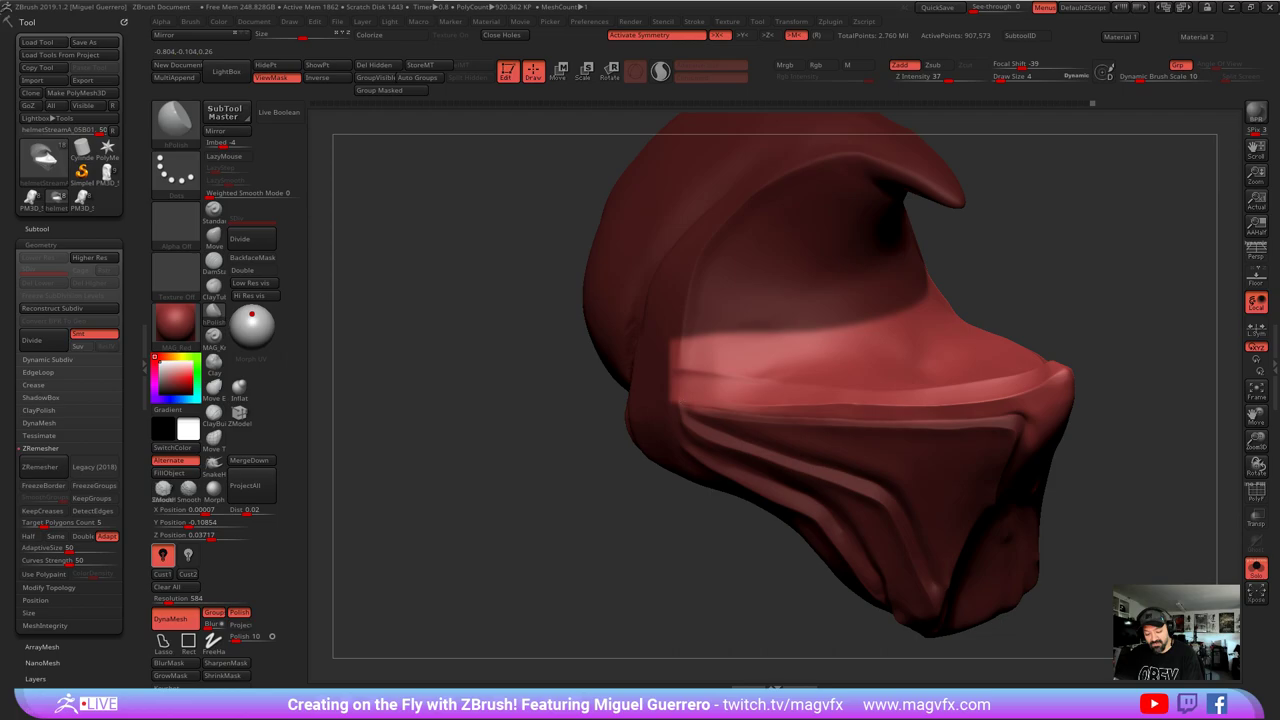
mouse_move(500, 460)
mouse_down()
mouse_move(760, 450)
mouse_move(700, 485)
mouse_move(520, 475)
mouse_move(487, 451)
mouse_up()
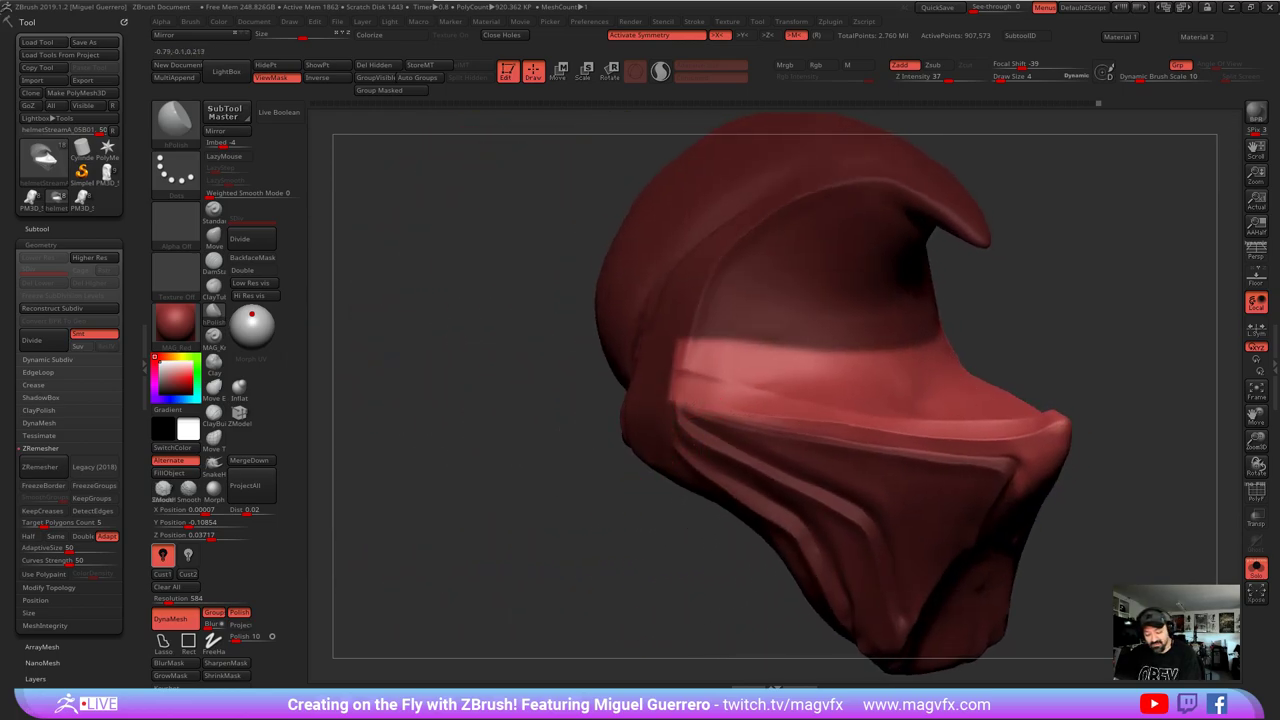
drag(600, 405, 664, 466)
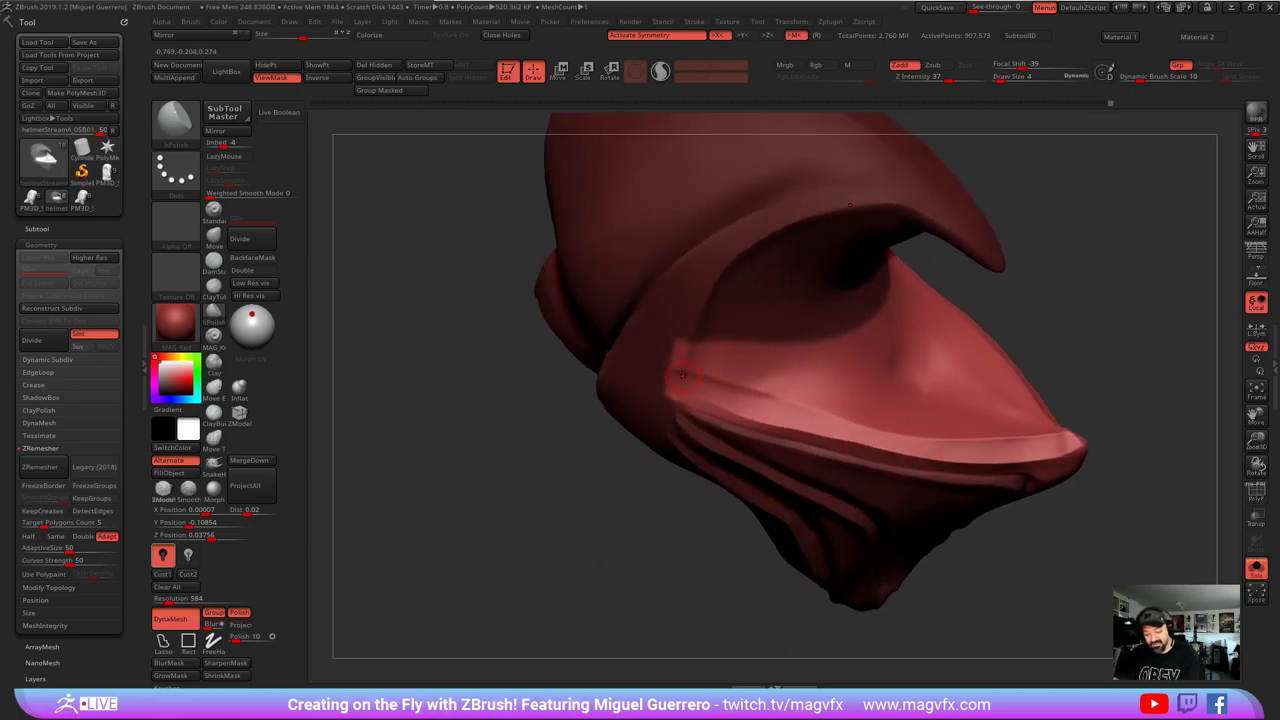
click(1256, 570)
mouse_move(394, 471)
mouse_down()
mouse_move(402, 436)
mouse_move(414, 466)
mouse_up()
drag(1051, 551, 1022, 545)
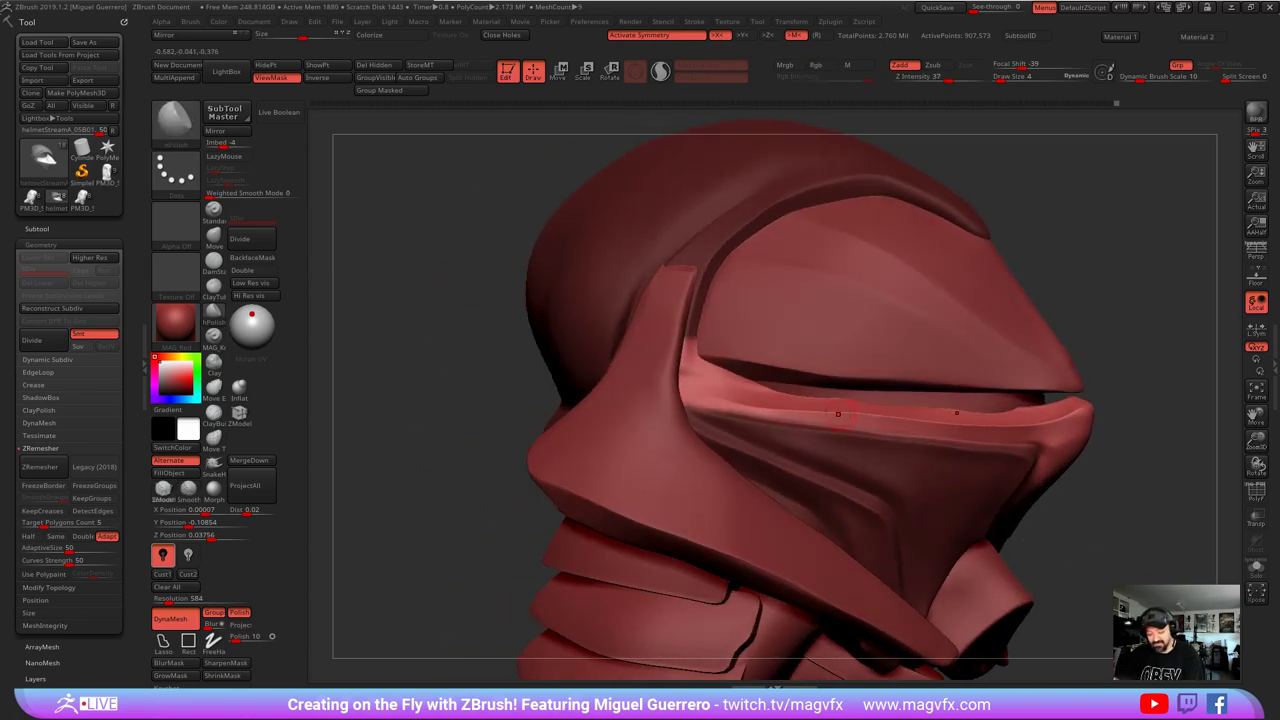
- Reshape the middle of the cheek band's upper edge below the visor with the Move brush at draw size 10
click(213, 235)
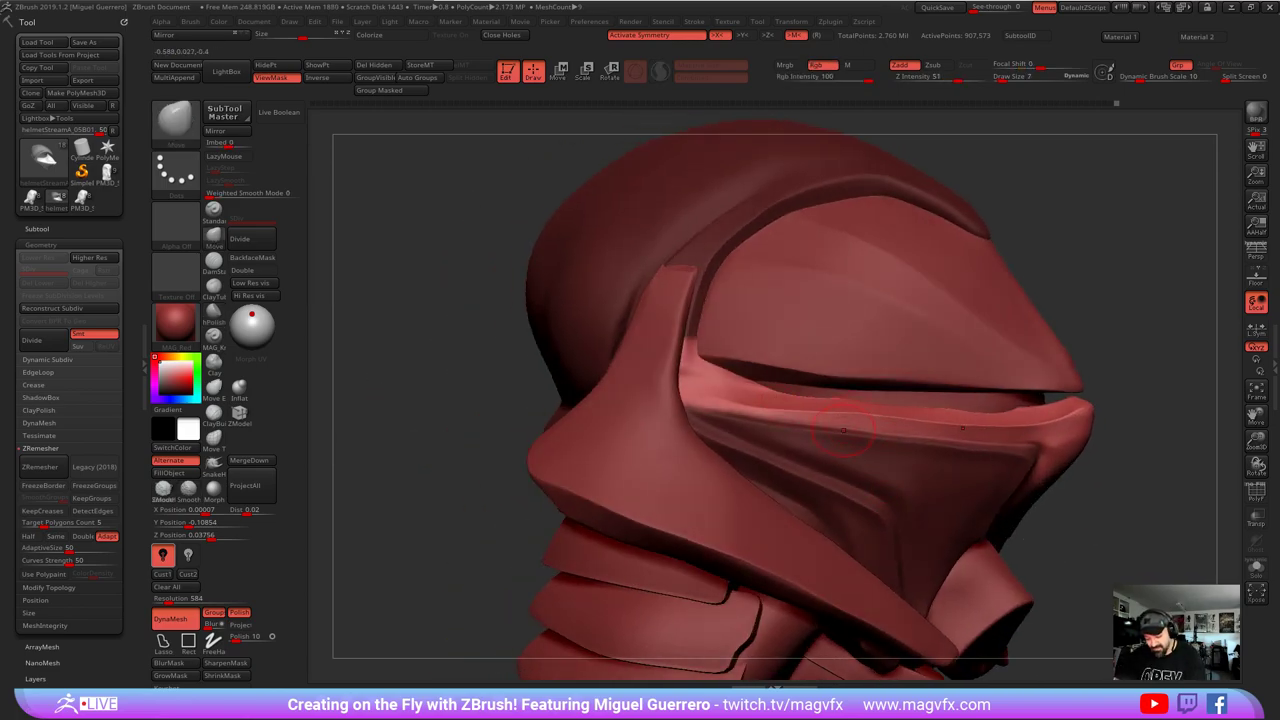
mouse_move(402, 448)
mouse_down()
mouse_move(406, 423)
mouse_move(424, 440)
mouse_up()
key(ctrl+h)
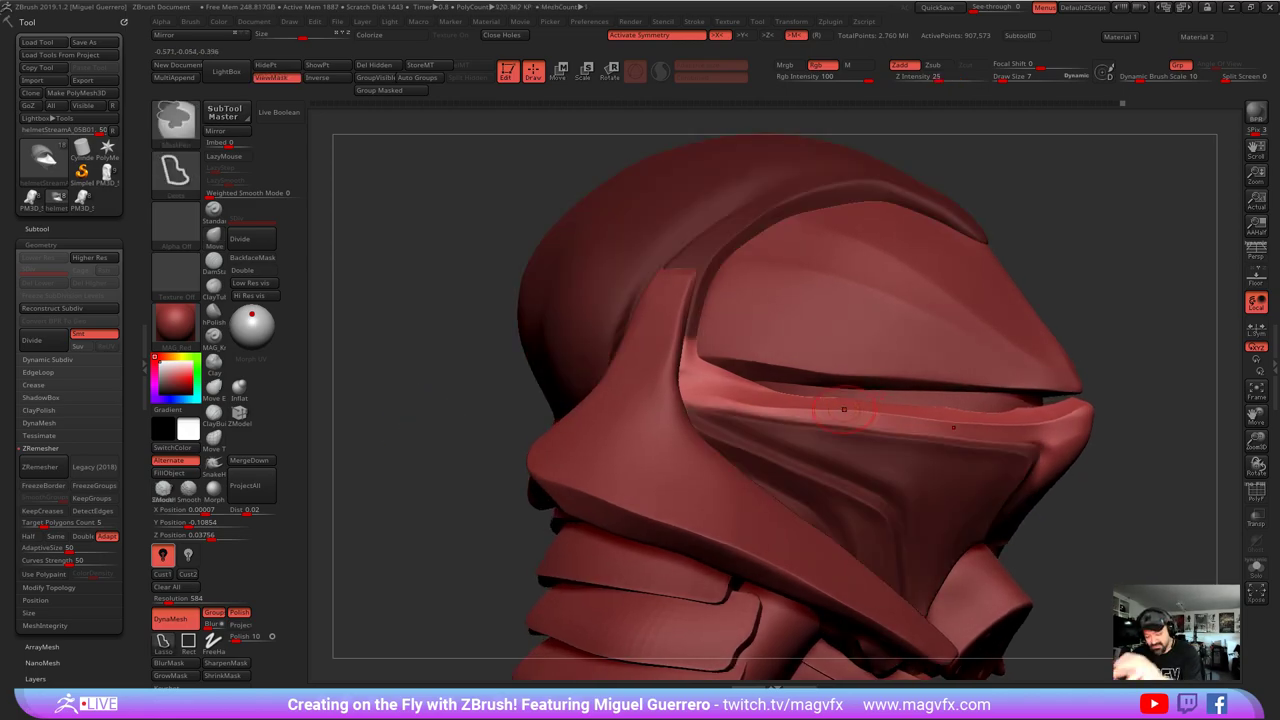
drag(852, 407, 873, 405)
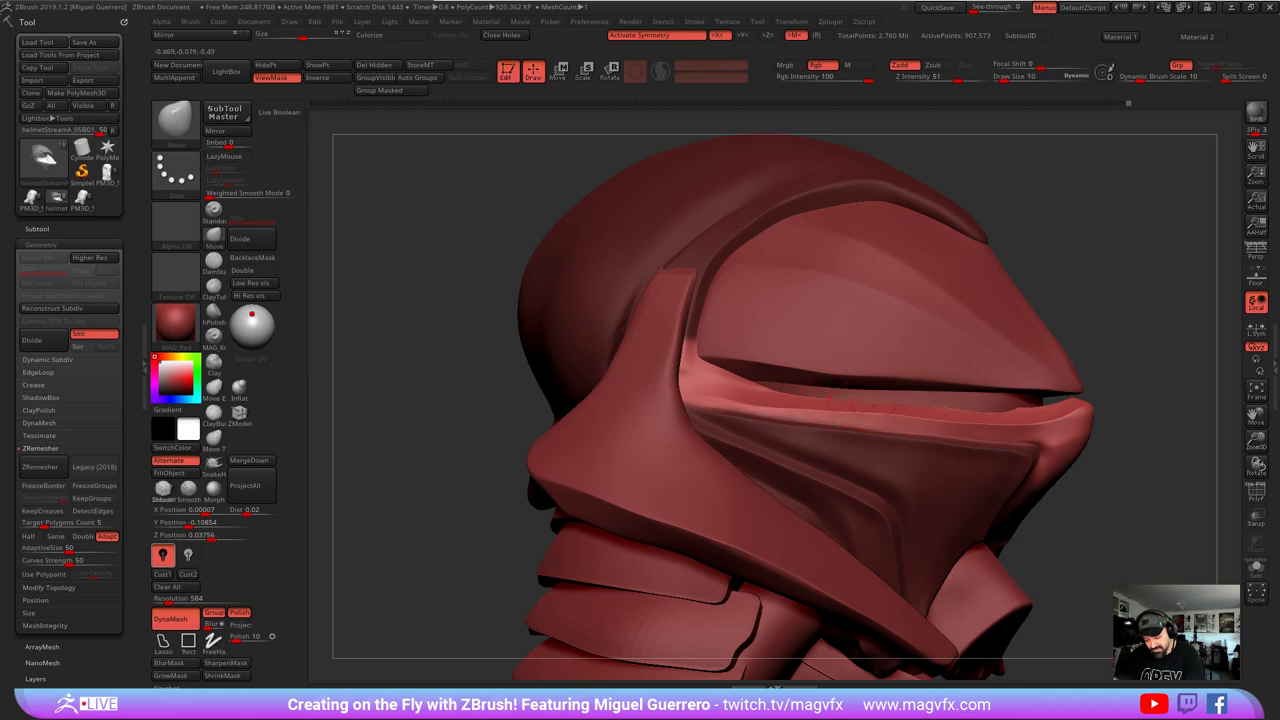
drag(951, 414, 946, 398)
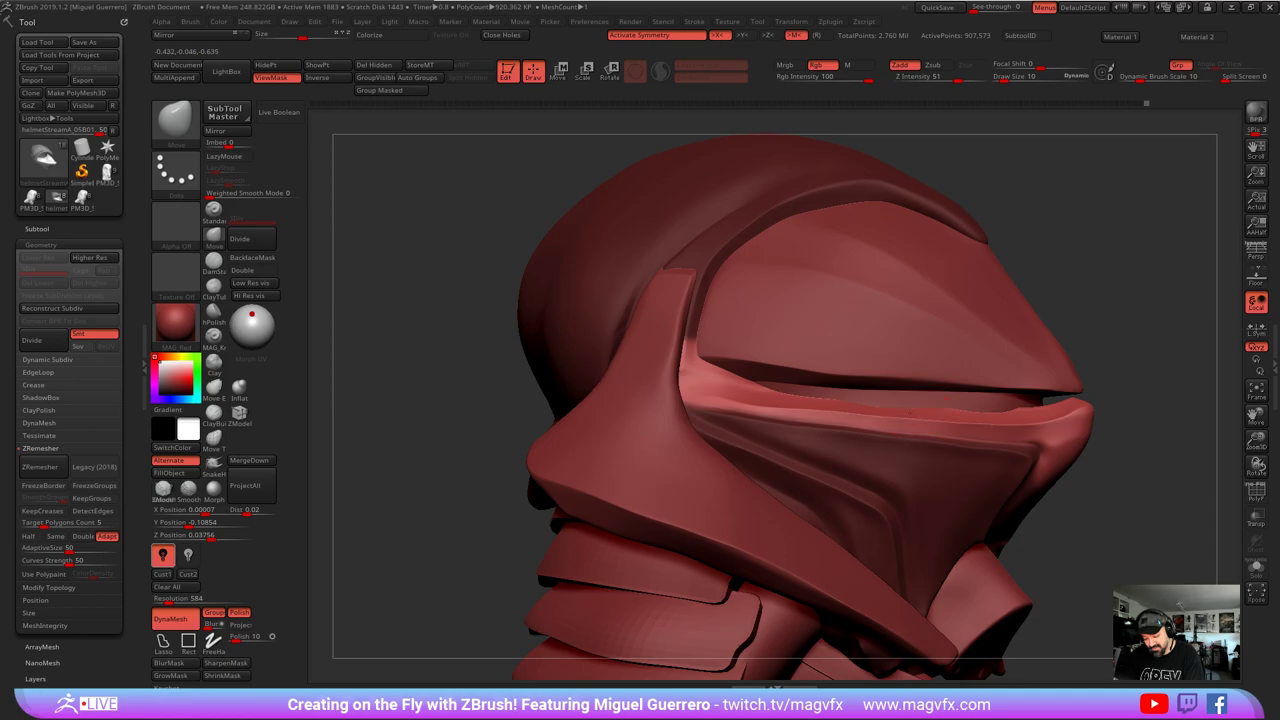
- Refine the cheek band's rim from its rear corner forward with the Move brush at draw size 8, checking it without mask shading
key([)
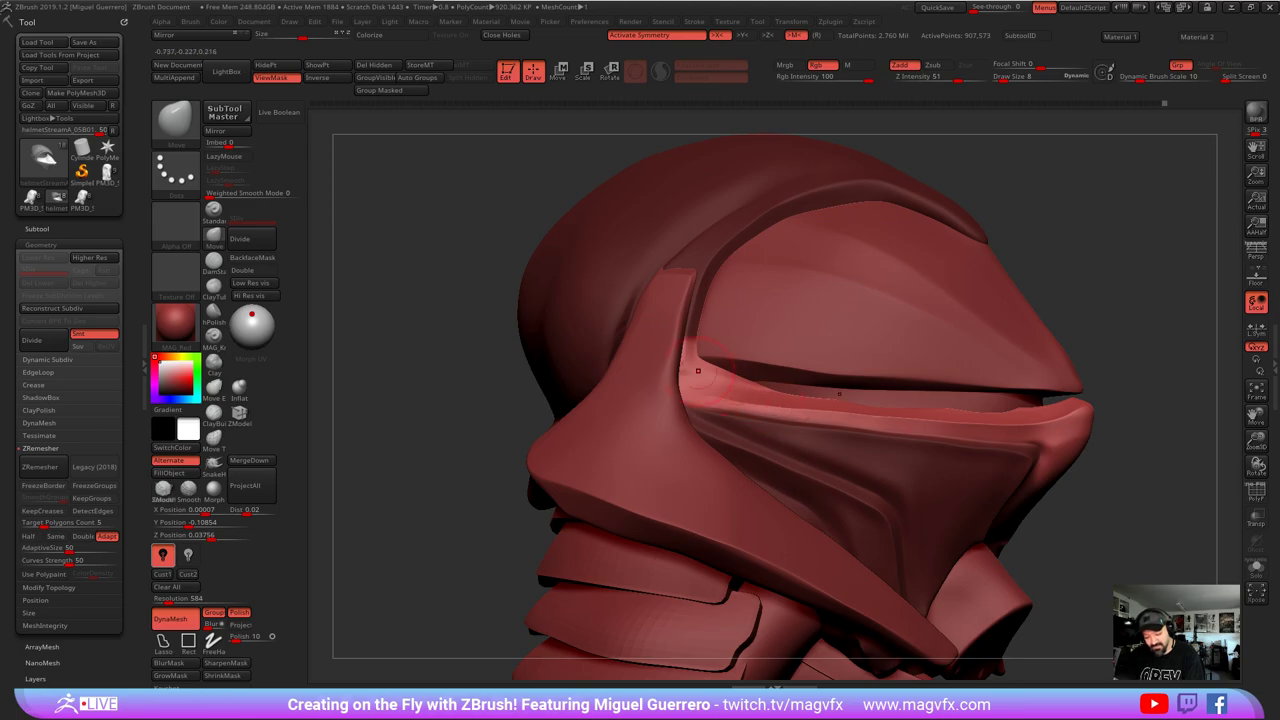
right_drag(694, 368, 738, 374)
key(ctrl+z)
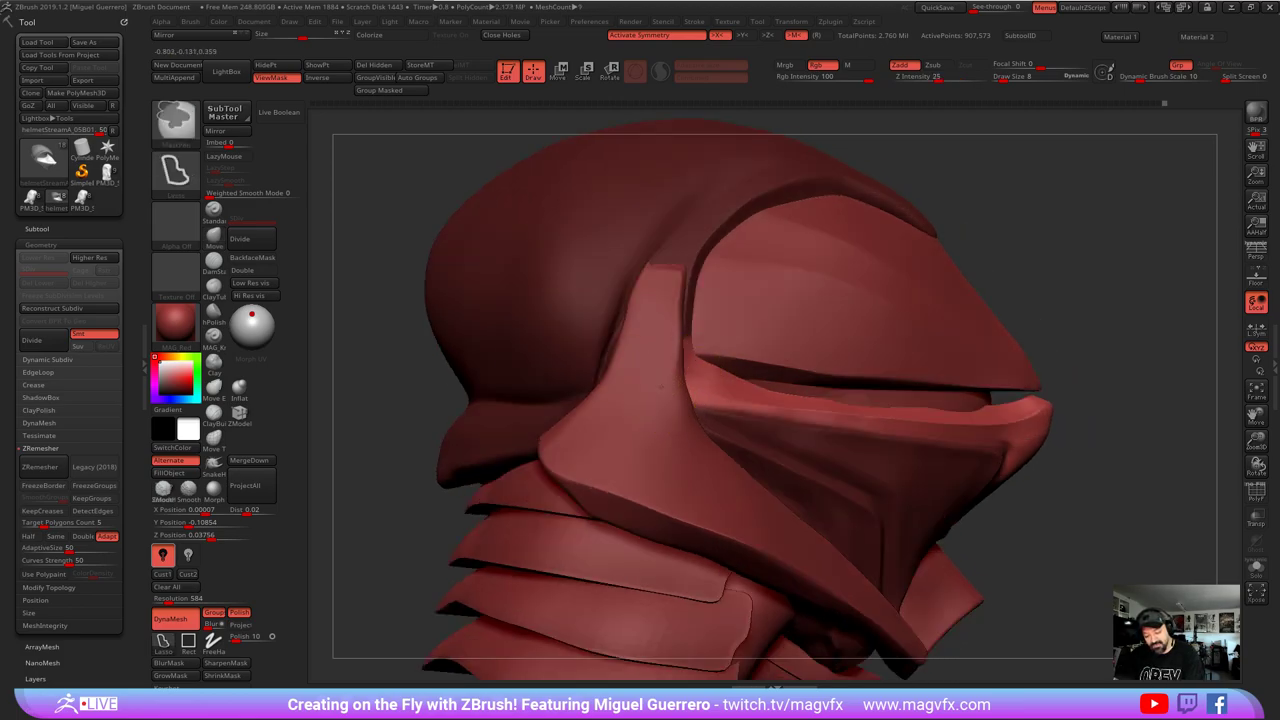
mouse_move(692, 394)
mouse_down()
mouse_move(938, 418)
mouse_move(1072, 396)
mouse_move(1074, 420)
mouse_up()
ctrl+right_drag(1074, 428, 1020, 520)
ctrl+right_drag(859, 515, 865, 365)
alt+right_drag(975, 530, 966, 505)
key(ctrl+h)
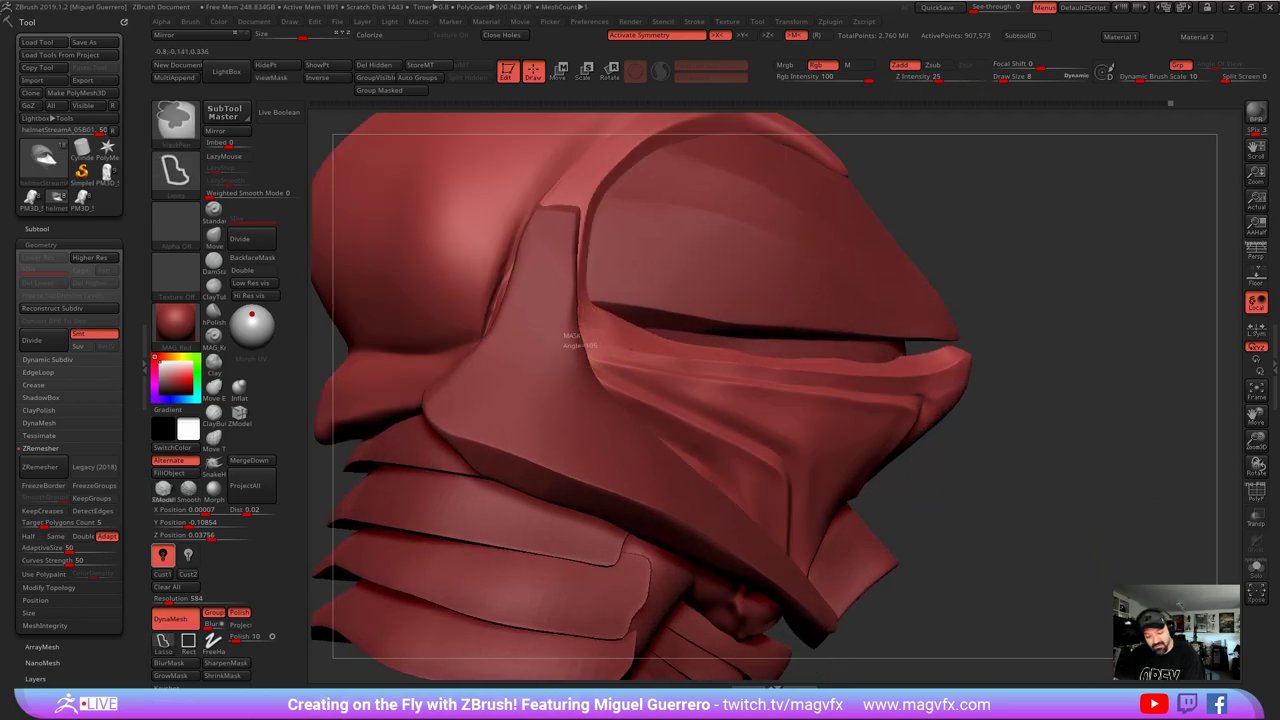
mouse_move(568, 338)
ctrl+mouse_down()
mouse_move(840, 370)
mouse_move(972, 345)
mouse_move(692, 333)
mouse_move(580, 312)
ctrl+mouse_up()
ctrl+click(1047, 518)
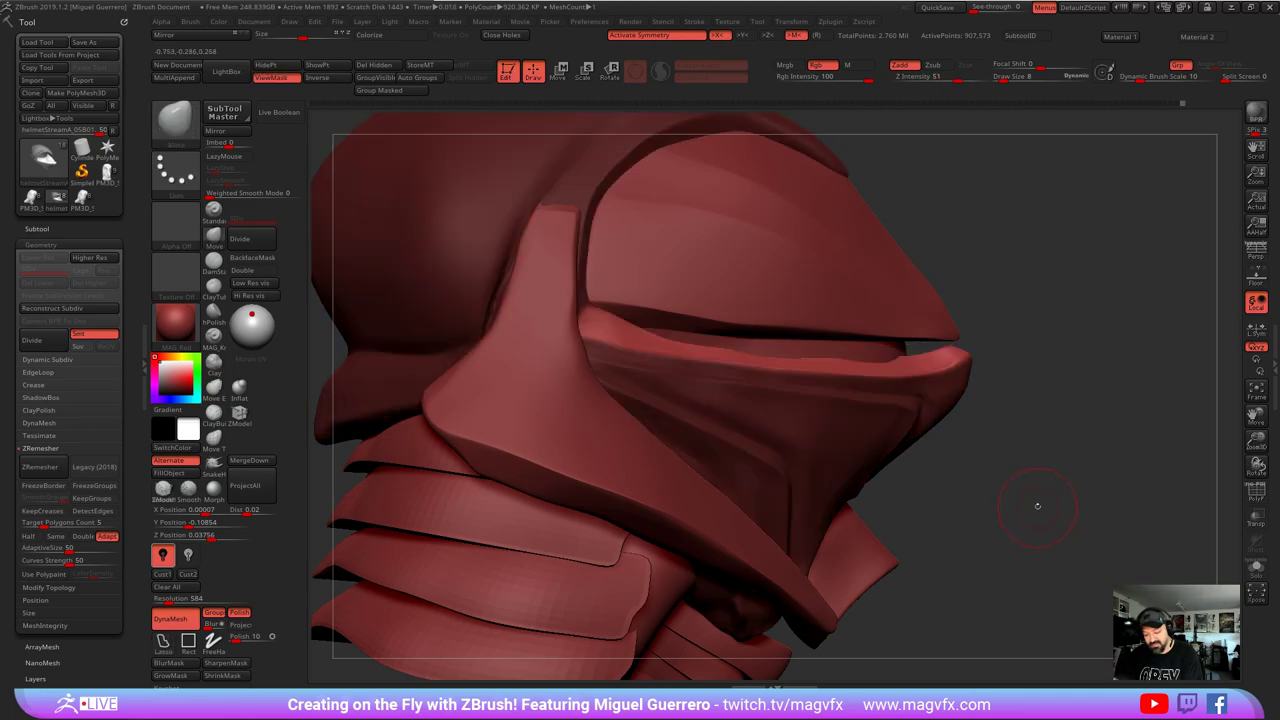
- Flatten and smooth the isolated shell's ledge below the visor opening with hPolish at draw size 14
drag(1037, 506, 1044, 578)
click(1256, 567)
drag(1072, 520, 1058, 596)
click(213, 313)
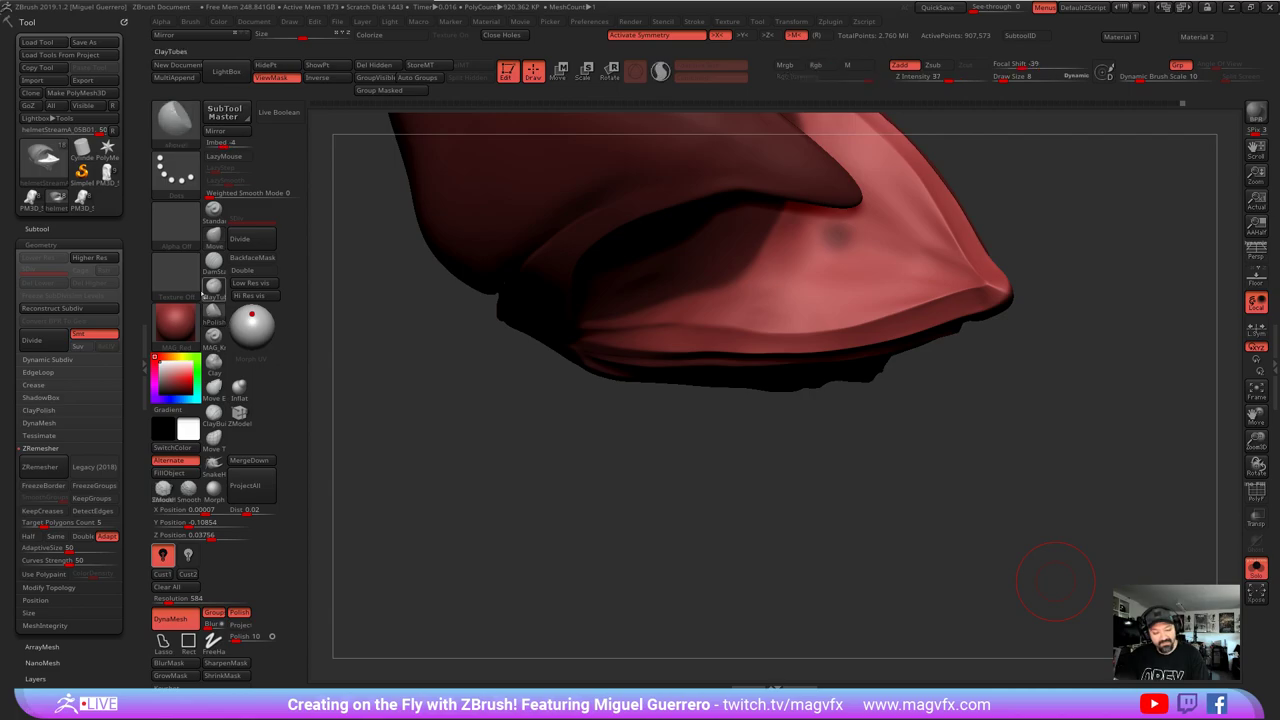
key(])
mouse_move(602, 314)
mouse_down()
mouse_move(757, 345)
mouse_move(800, 322)
mouse_move(915, 308)
mouse_move(909, 289)
mouse_move(969, 292)
mouse_move(943, 271)
mouse_move(943, 286)
mouse_move(804, 320)
mouse_up()
drag(682, 348, 952, 322)
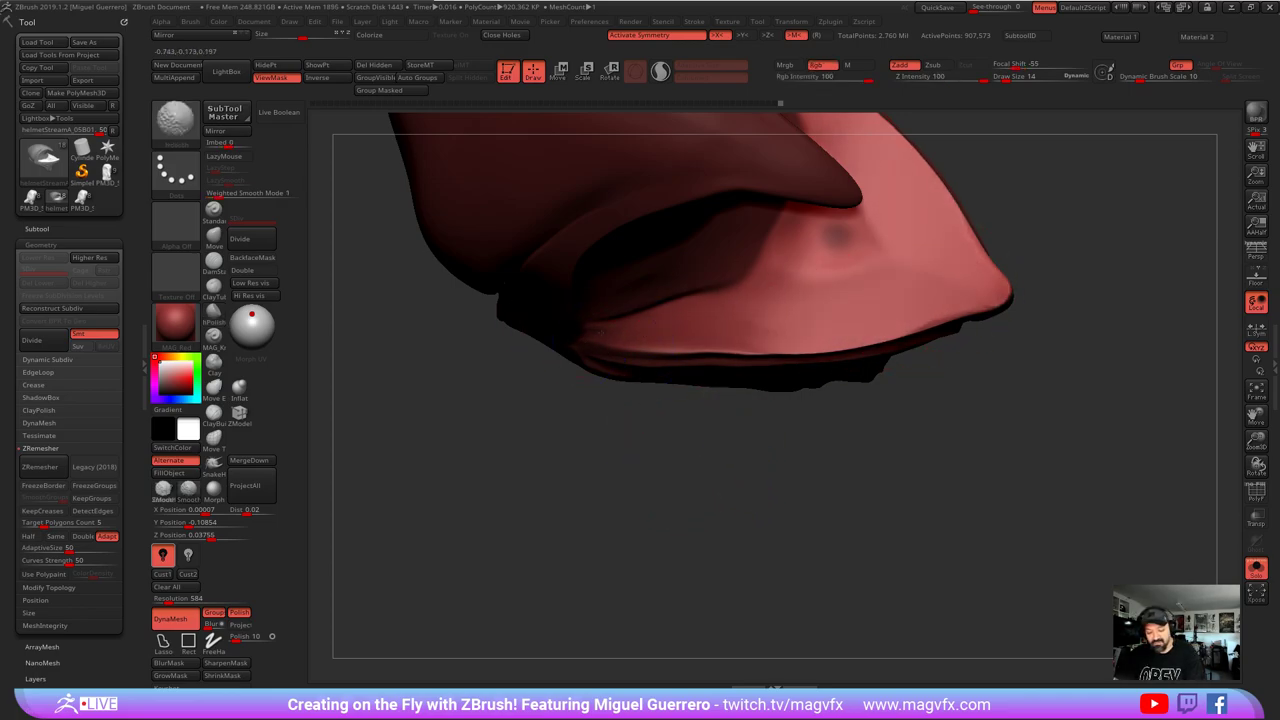
mouse_move(634, 350)
shift+mouse_down()
mouse_move(808, 350)
mouse_move(926, 326)
shift+mouse_up()
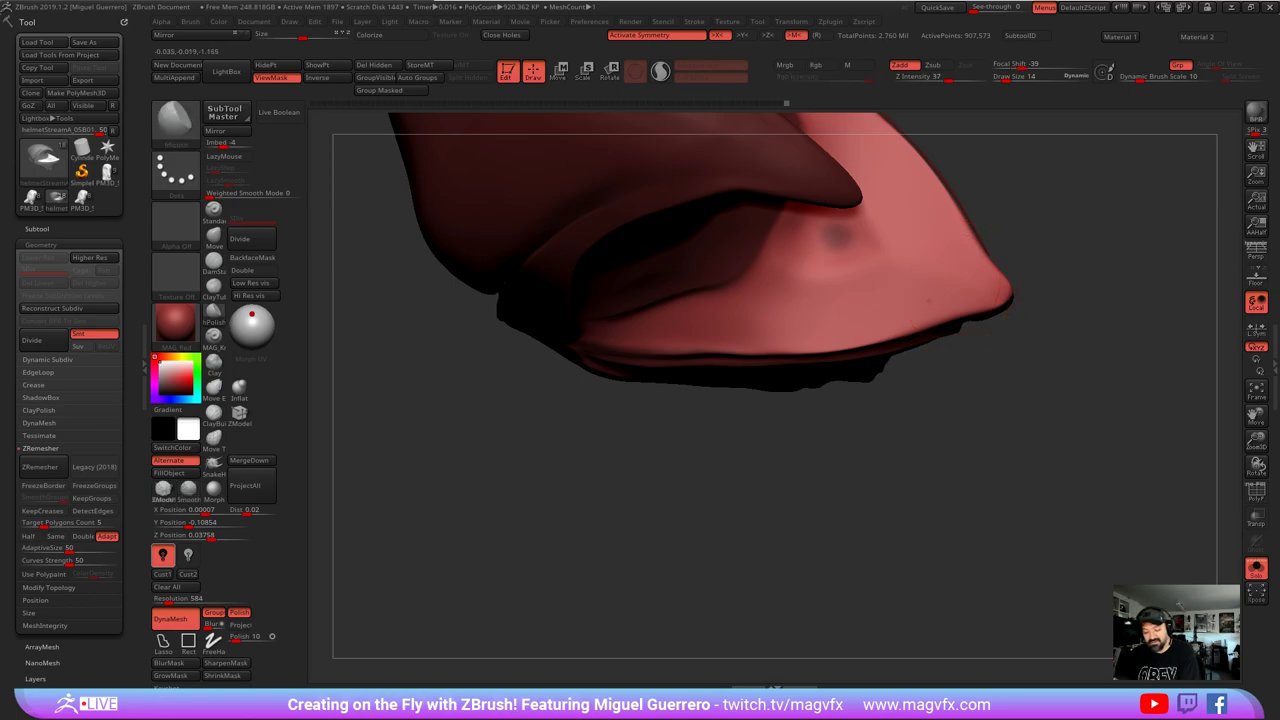
- Show all helmet parts again and clear the mask from the shell
drag(730, 502, 828, 463)
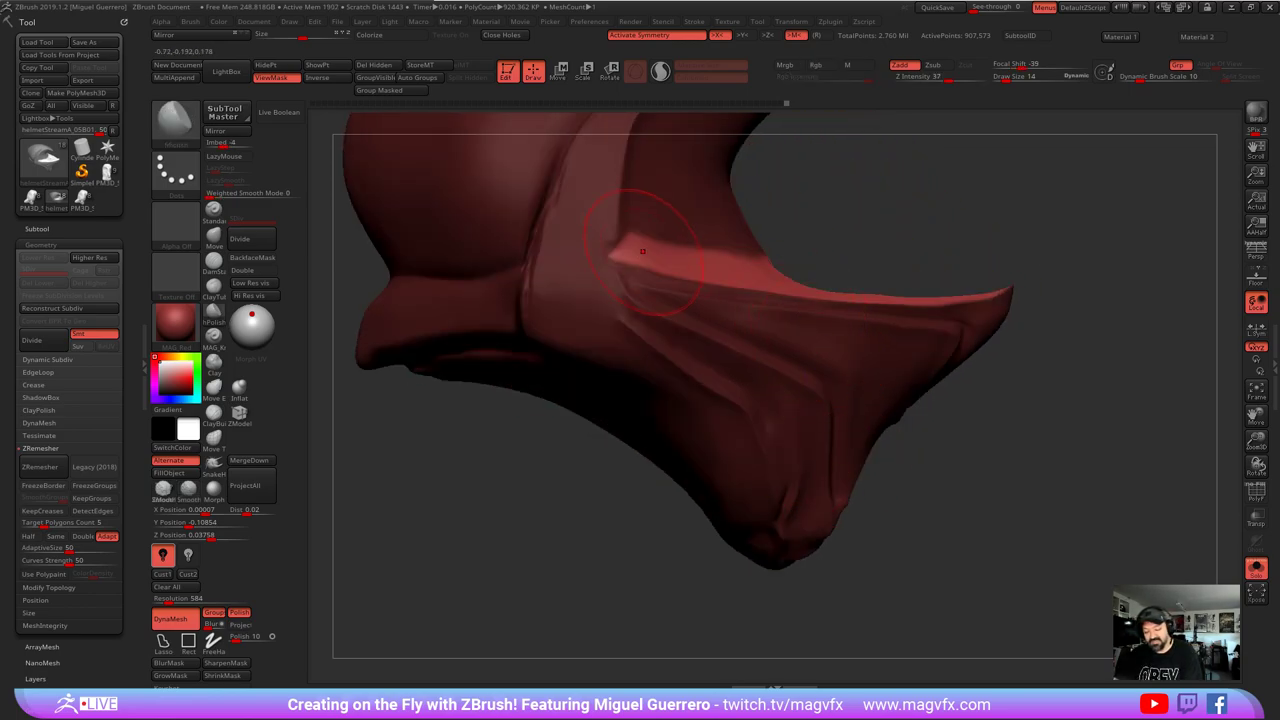
click(1256, 567)
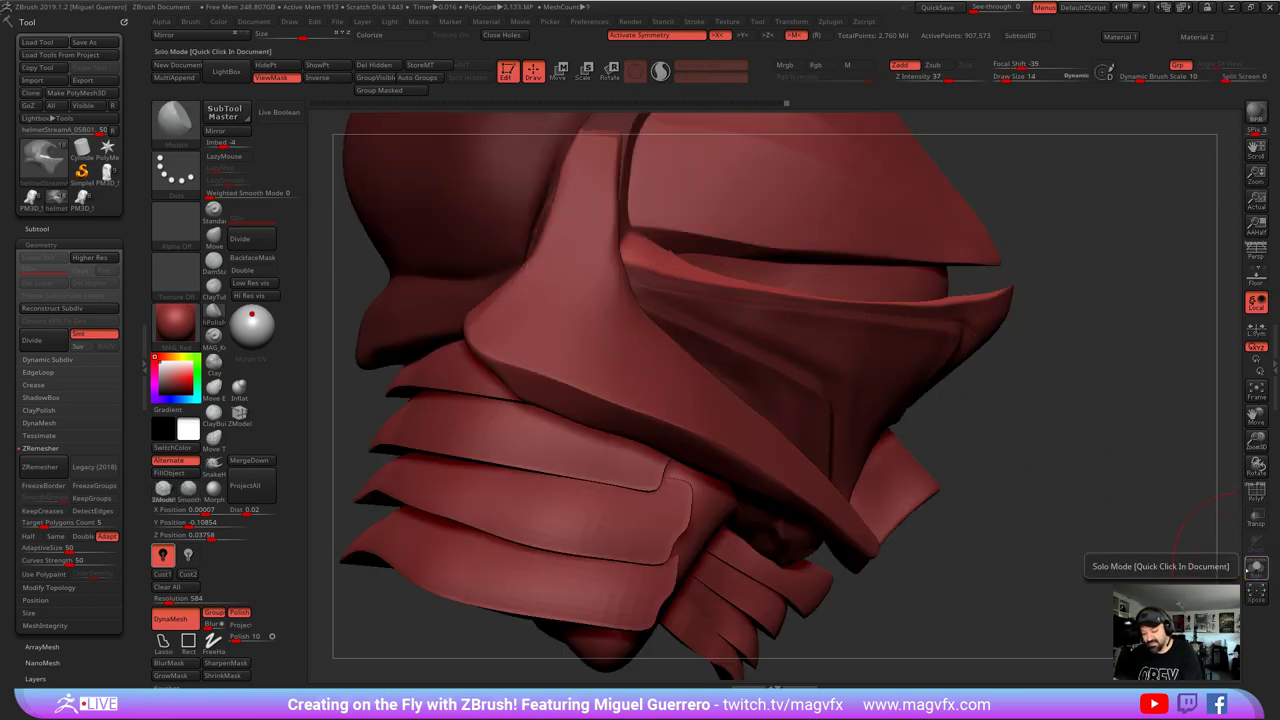
ctrl+drag(977, 665, 1080, 589)
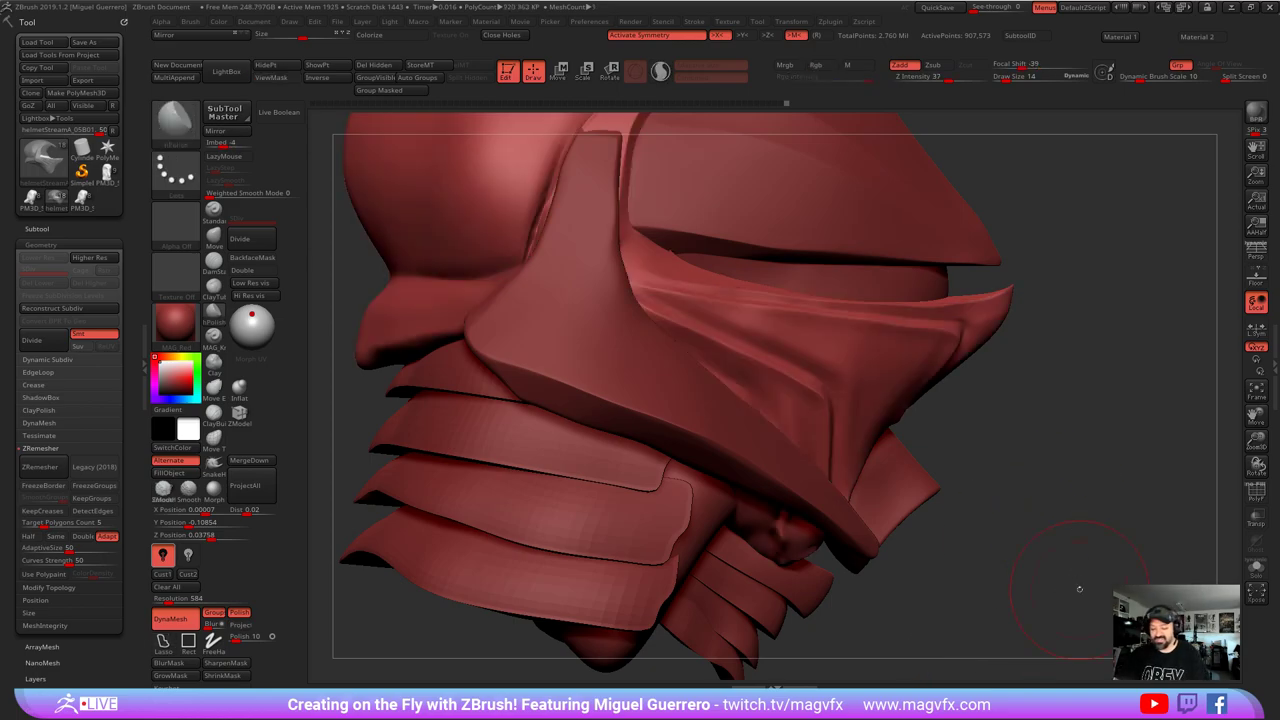
mouse_move(1028, 539)
mouse_down()
mouse_move(965, 541)
mouse_move(1050, 535)
mouse_up()
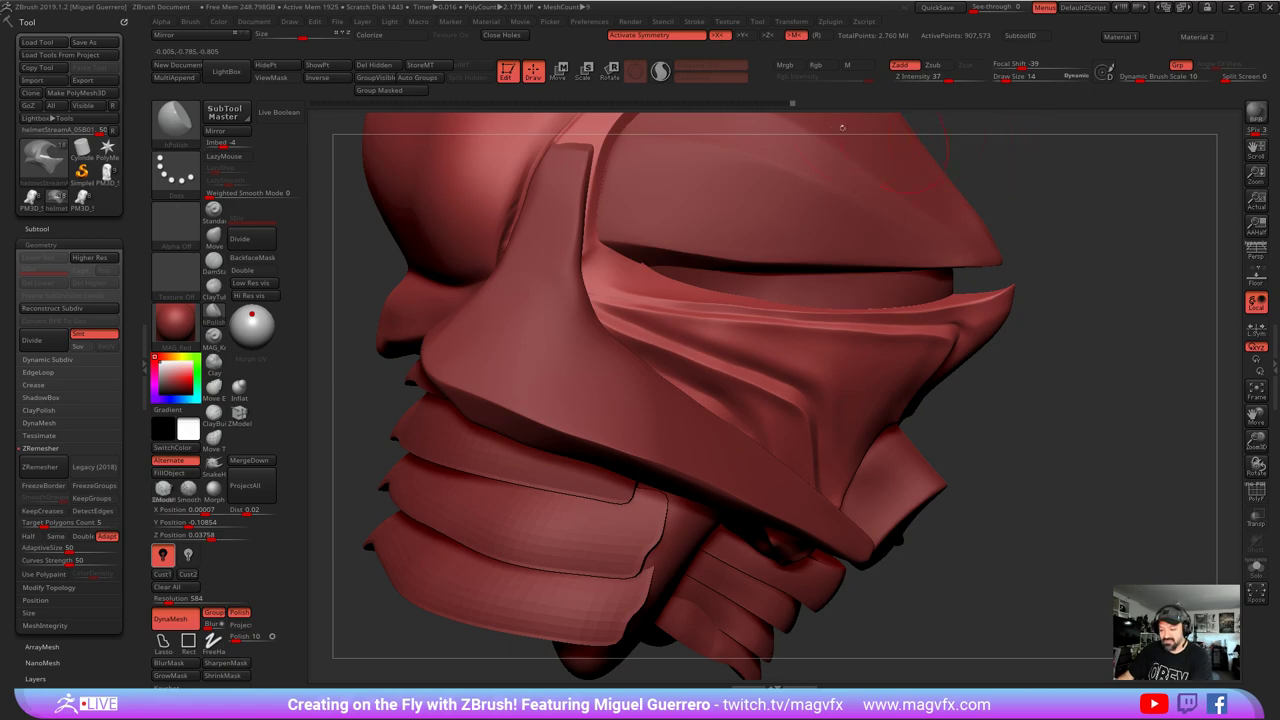
- Compare the reshaped cheek rim with earlier undo history states back to 136, and return to state 161
click(786, 104)
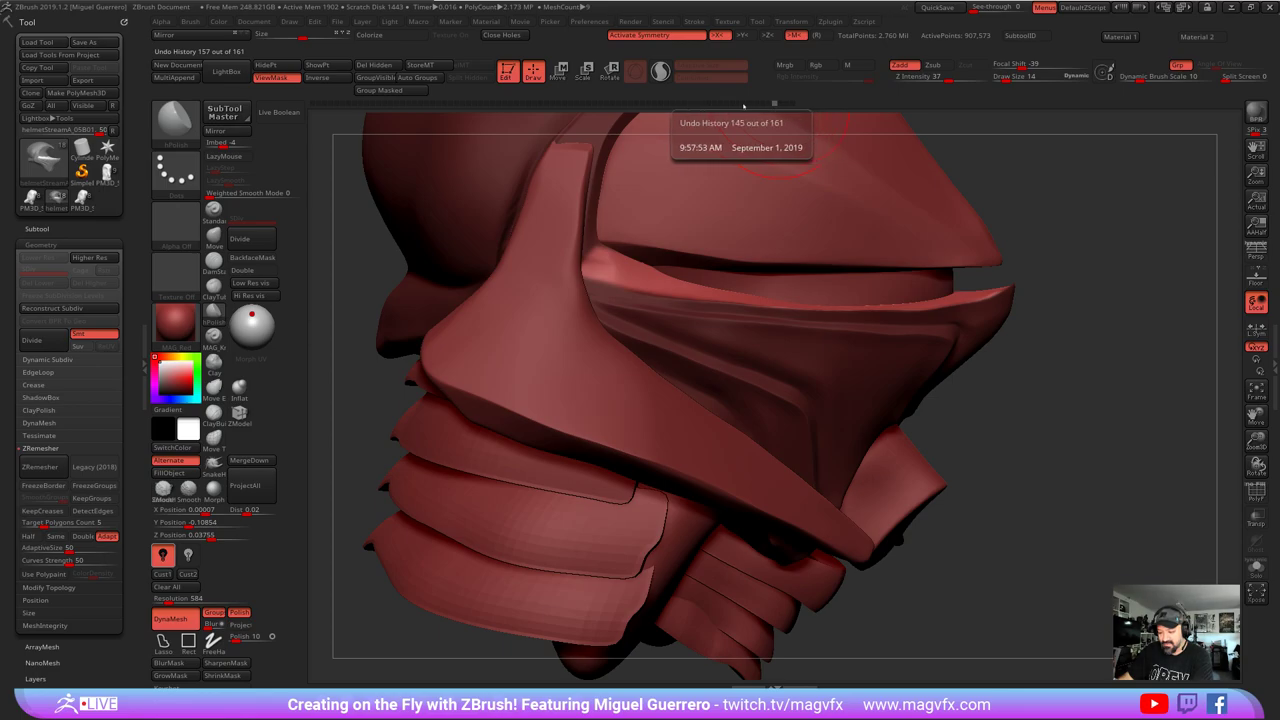
click(744, 104)
click(700, 104)
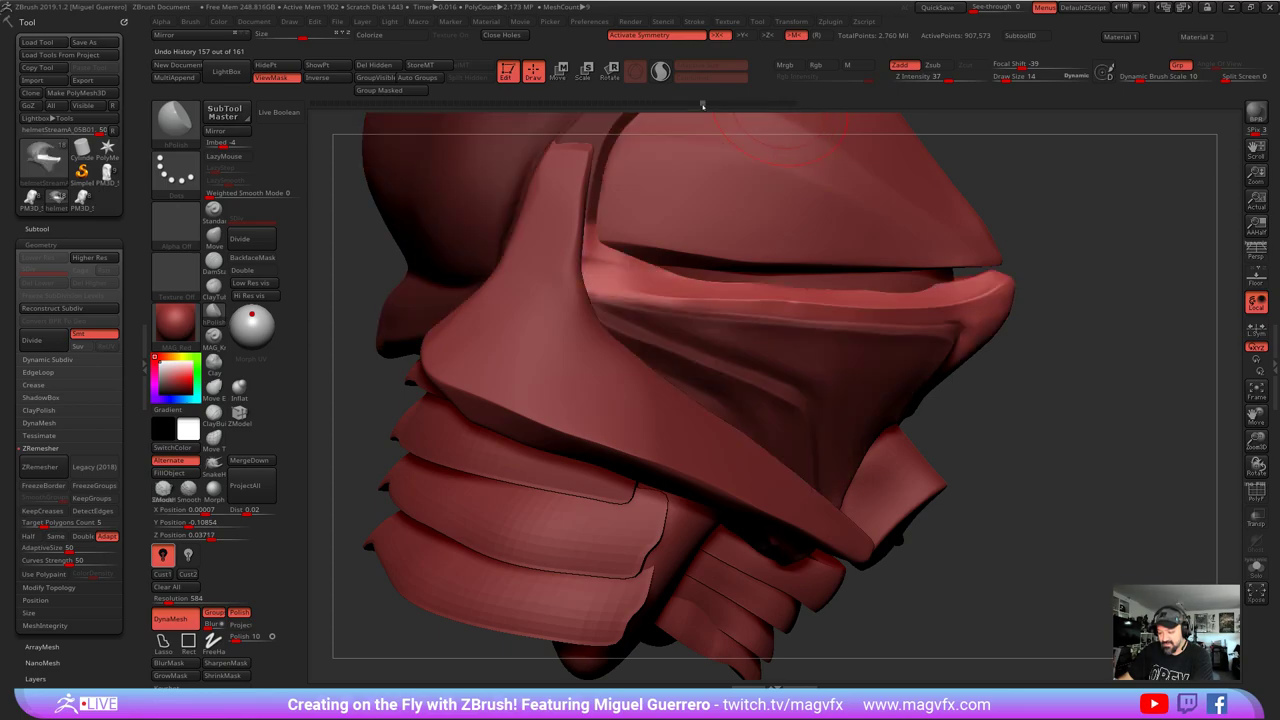
click(672, 105)
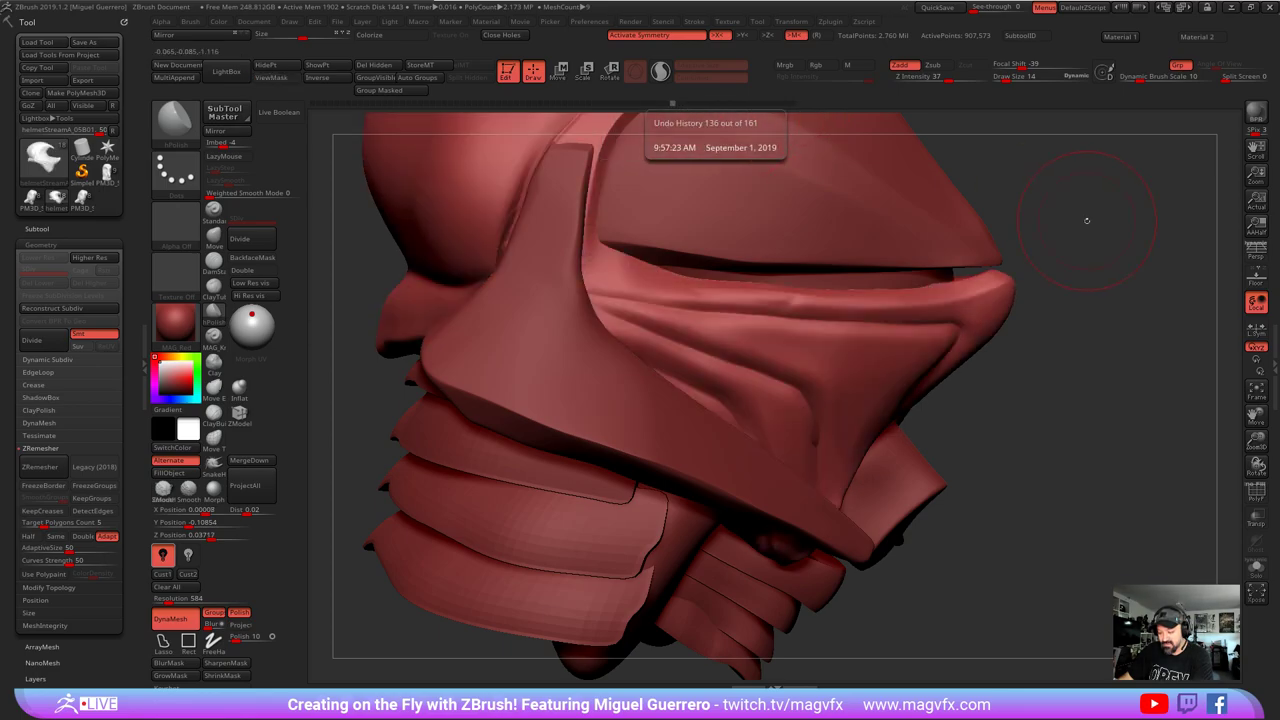
drag(1087, 220, 1135, 235)
click(790, 104)
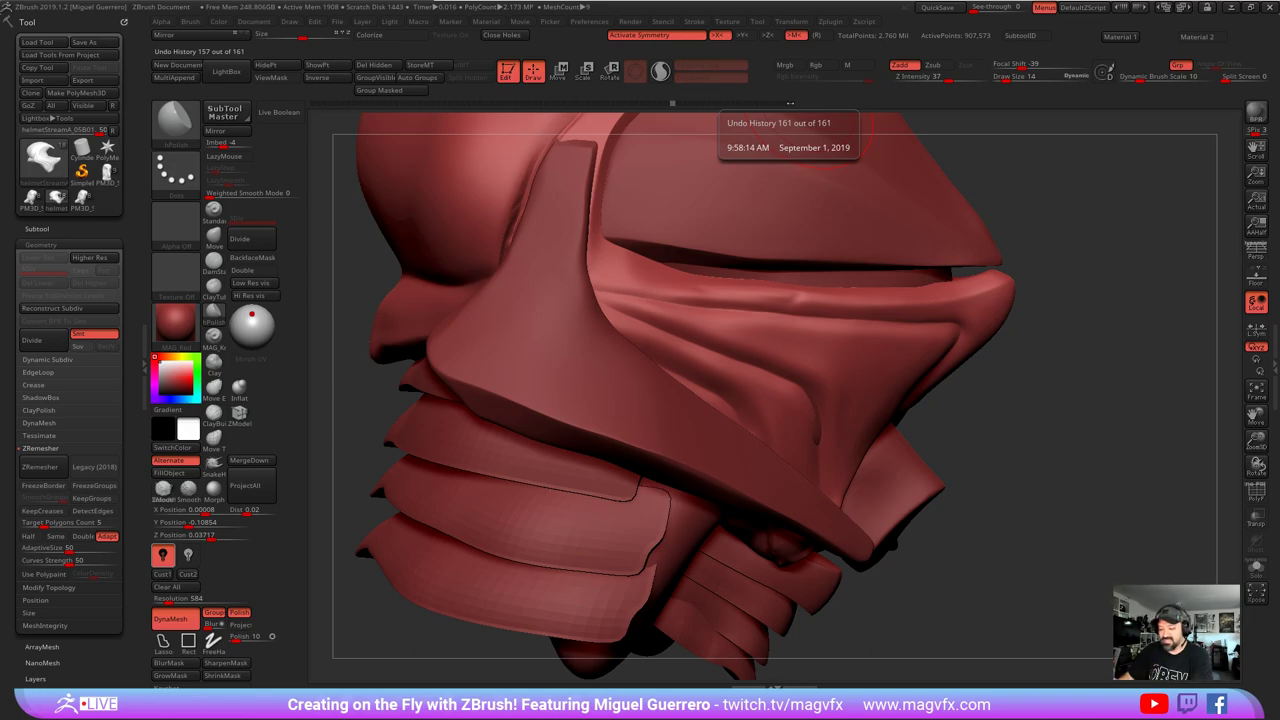
click(790, 104)
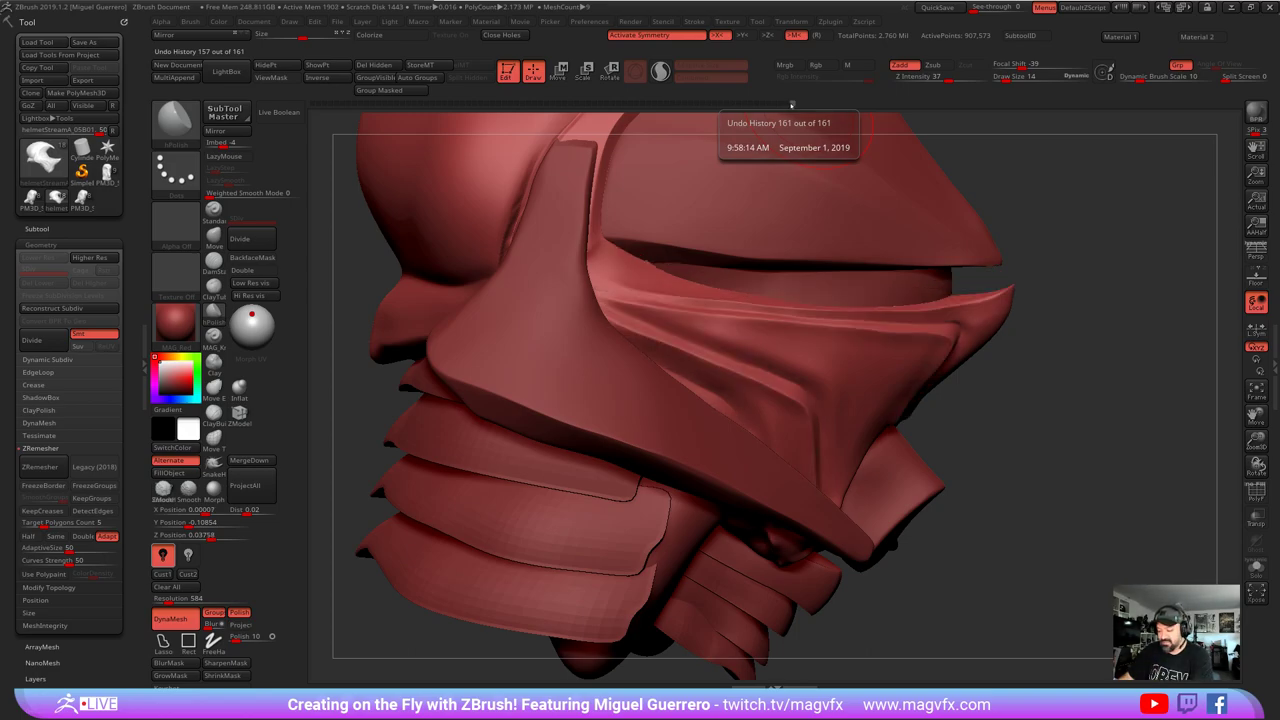
drag(1088, 432, 1066, 476)
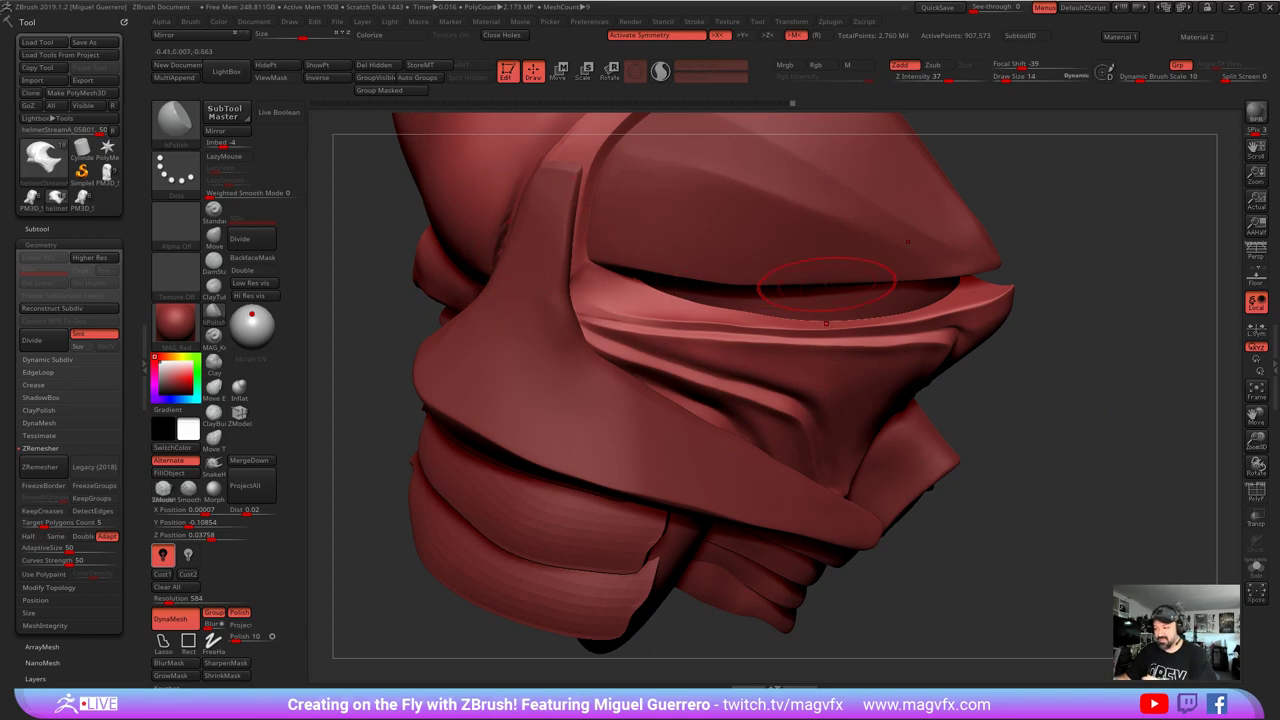
key(ctrl+z)
- Switch to the PM3D_Sphere3D1 part behind the visor gap, turn on Live Boolean, and check the gap from below
alt+click(832, 306)
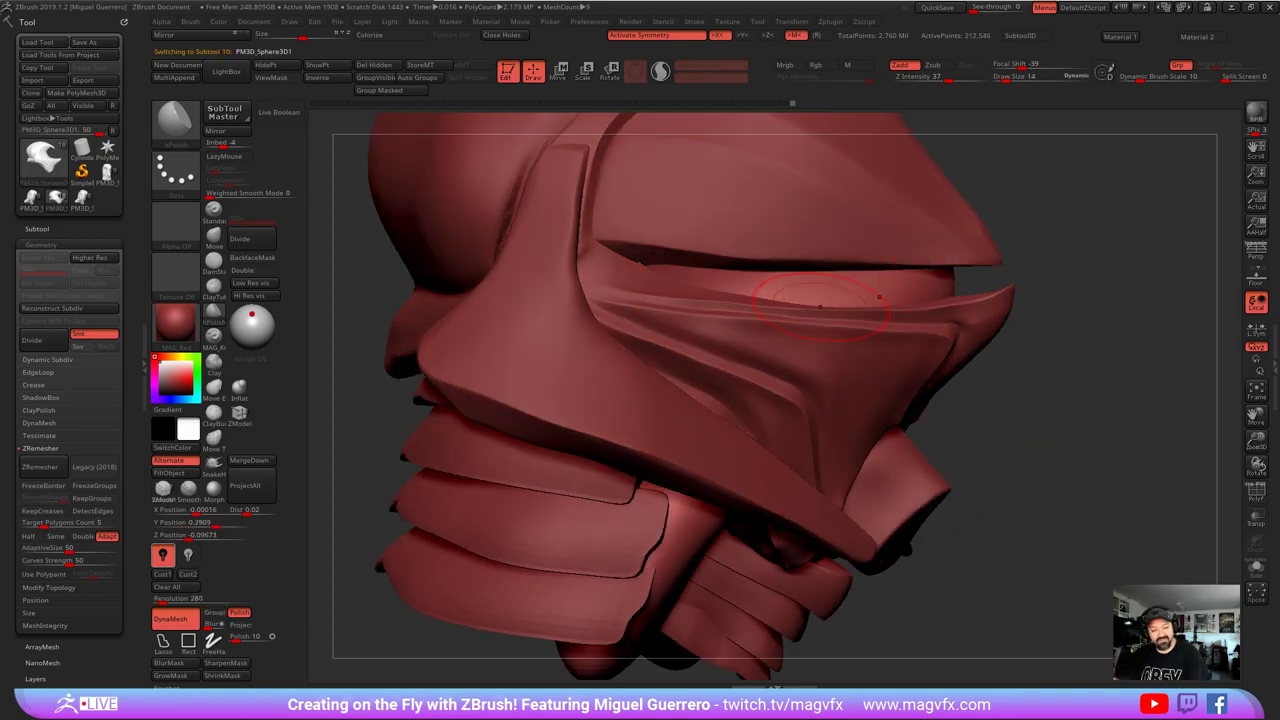
click(284, 116)
mouse_move(1090, 440)
mouse_down()
mouse_move(935, 432)
mouse_move(890, 450)
mouse_move(985, 440)
mouse_up()
mouse_move(509, 476)
mouse_down()
mouse_move(550, 508)
mouse_move(545, 545)
mouse_move(504, 538)
mouse_move(571, 486)
mouse_up()
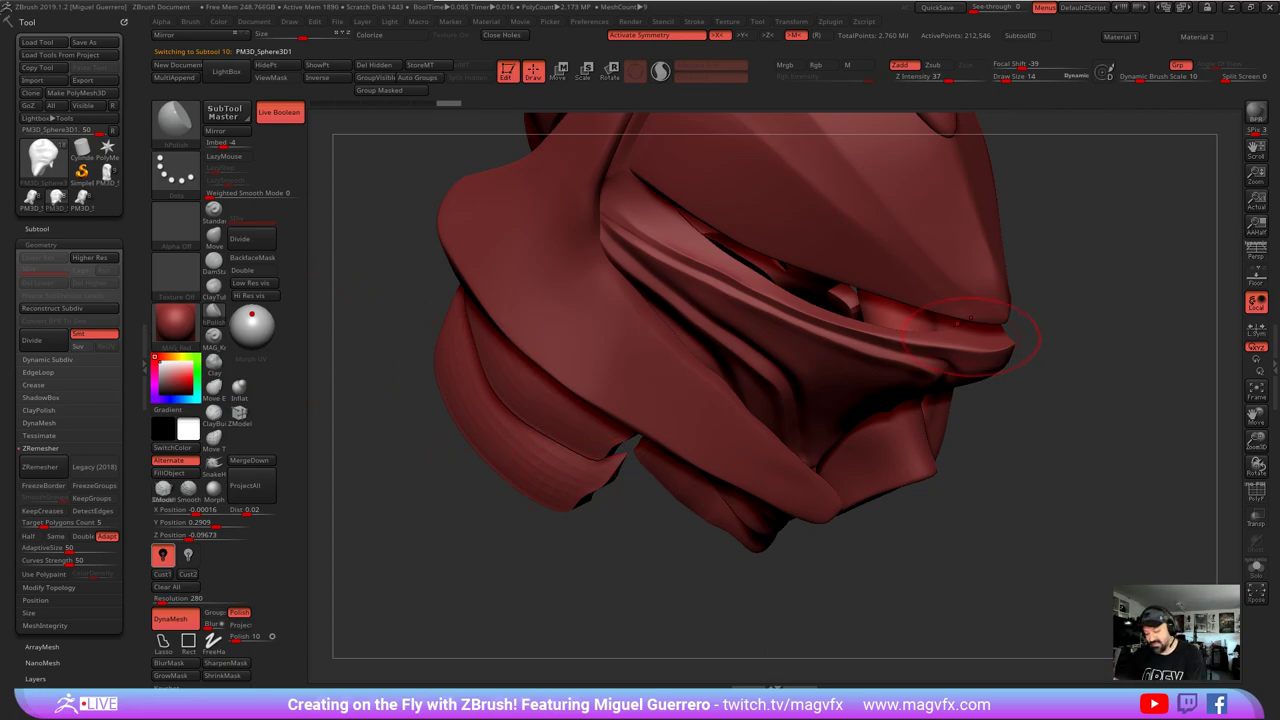
- Check the visor gap with Live Boolean turned off, briefly isolating the selected part for comparison
key([)
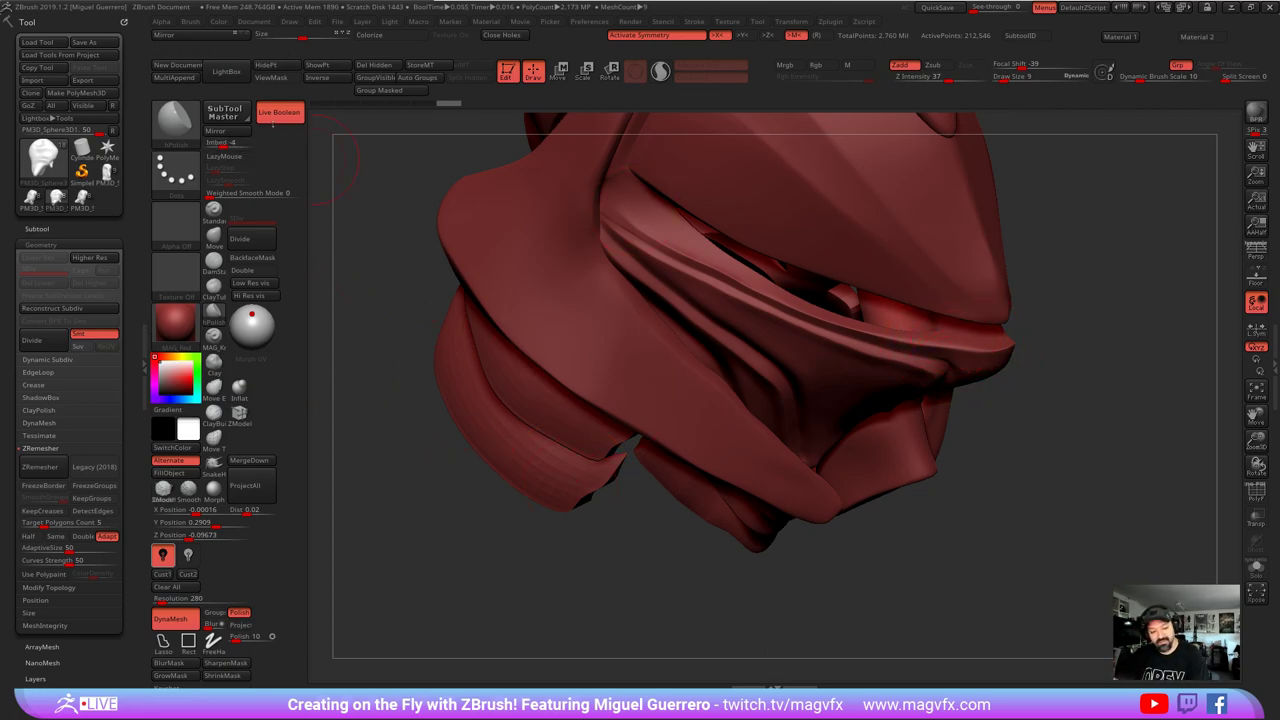
click(273, 115)
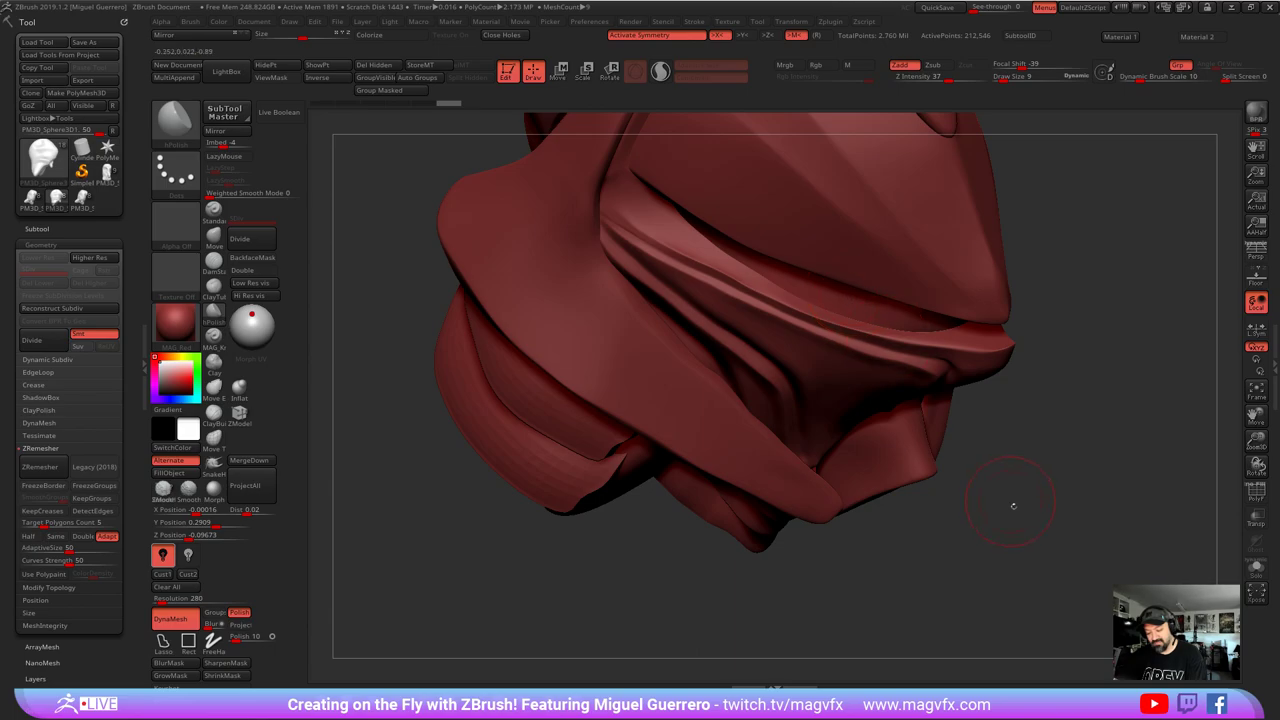
right_drag(1013, 506, 904, 317)
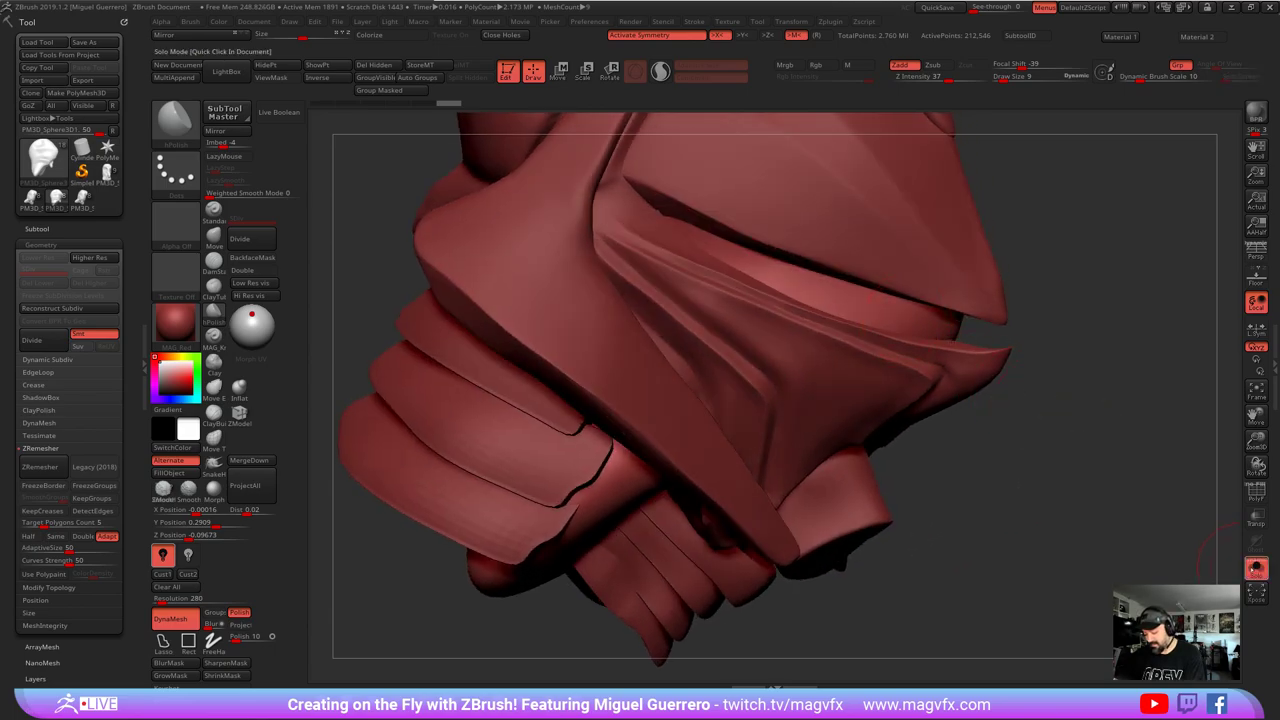
click(1256, 568)
click(1256, 568)
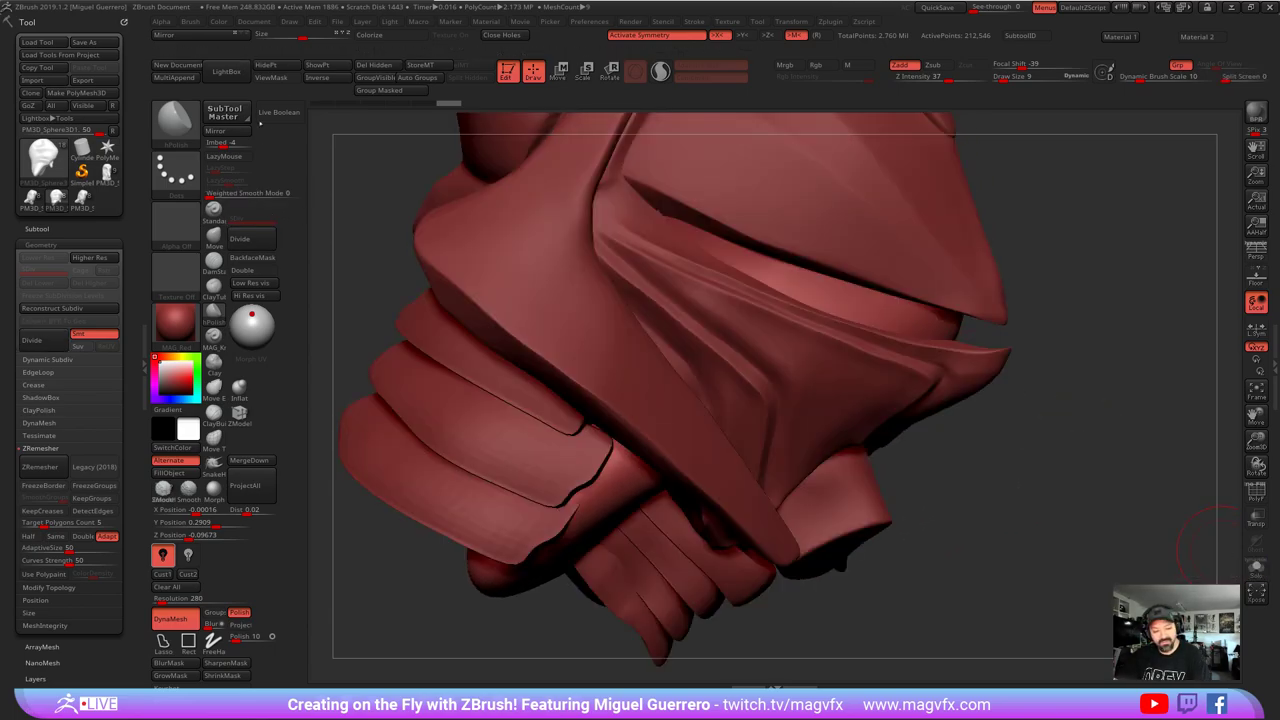
- Turn Live Boolean back on and push the PM3D_Sphere3D1 surface behind the visor gap with the Move brush
click(280, 113)
drag(994, 514, 980, 556)
right_drag(825, 308, 974, 537)
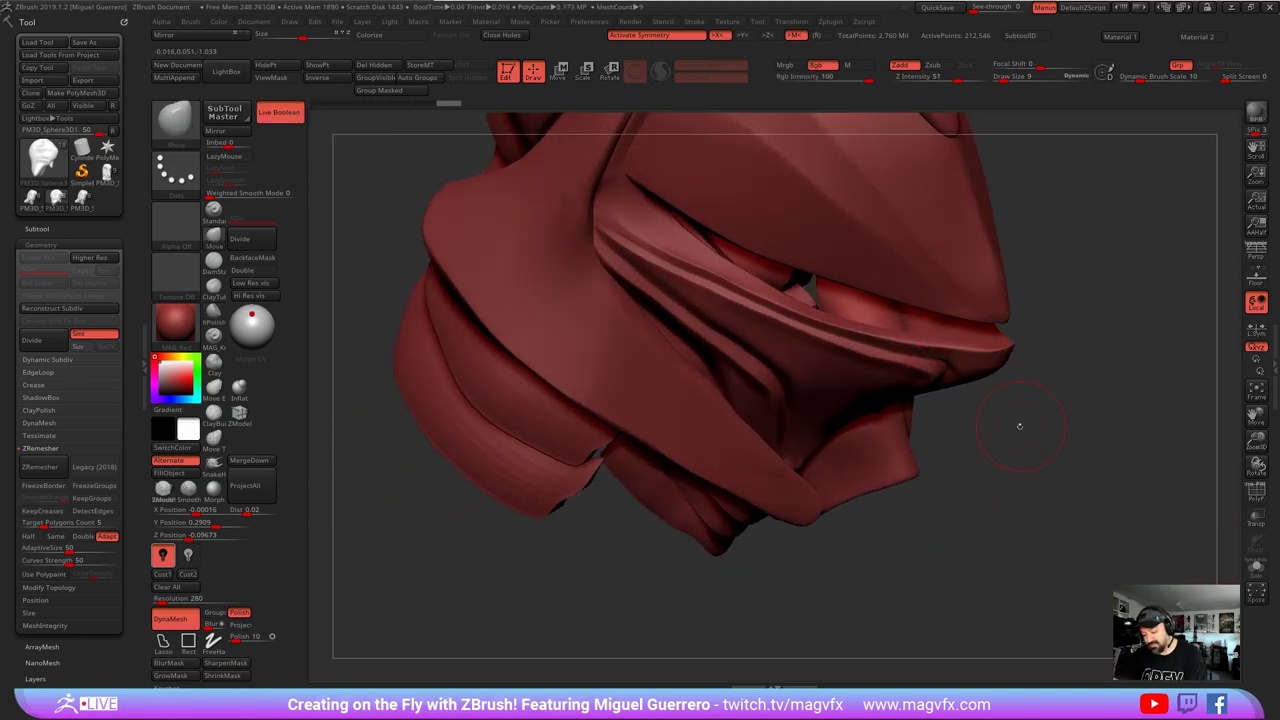
right_drag(1014, 429, 958, 325)
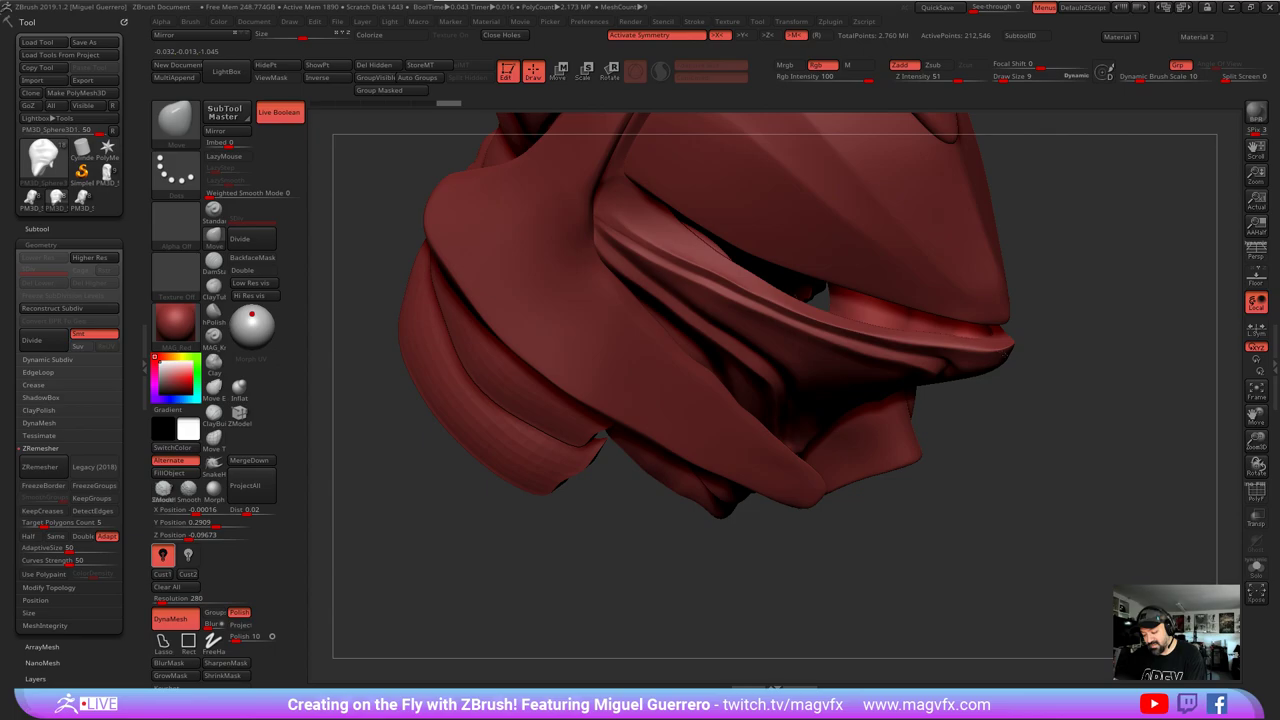
mouse_move(968, 335)
right_down()
mouse_move(1030, 385)
mouse_move(975, 370)
mouse_move(935, 330)
mouse_move(643, 391)
mouse_move(720, 400)
mouse_move(1108, 551)
right_up()
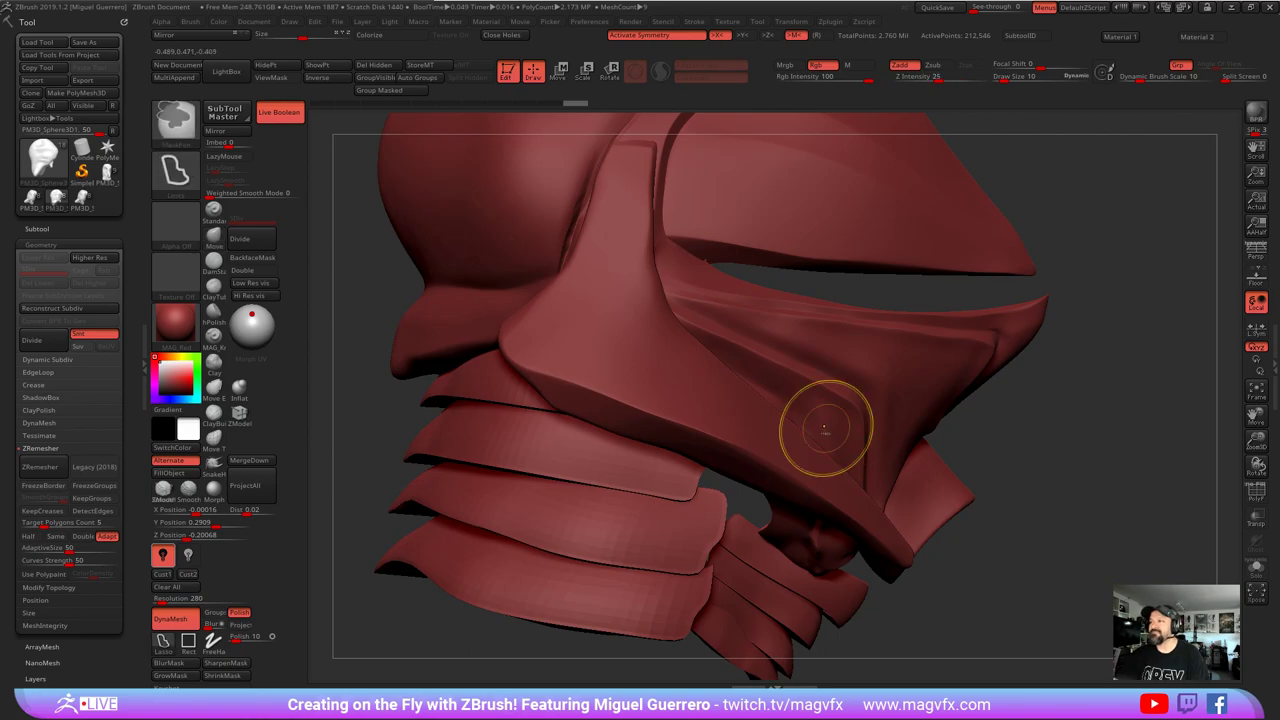
- Examine the visor gap and overall helmet silhouette from the side, above and a three-quarter view at several distances
mouse_move(770, 424)
ctrl+right_down()
mouse_move(755, 385)
mouse_move(740, 432)
ctrl+right_up()
alt+right_drag(647, 436, 728, 345)
right_drag(780, 420, 788, 417)
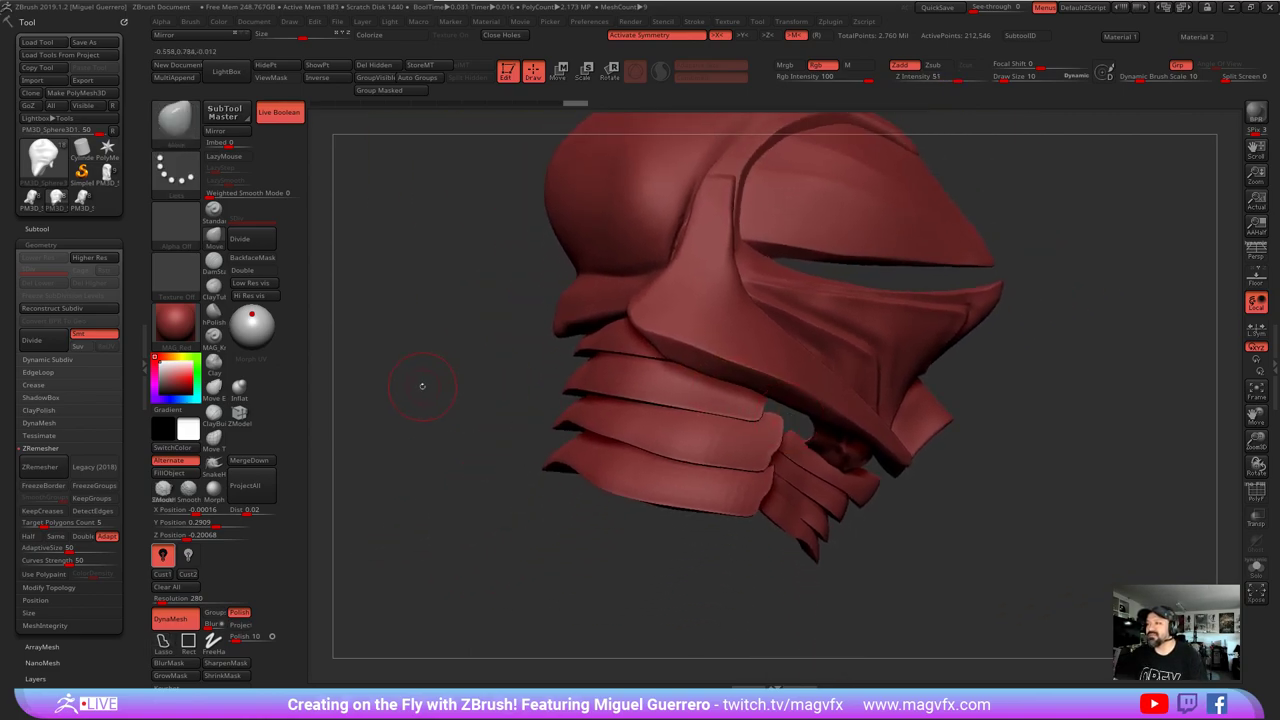
right_drag(422, 386, 439, 399)
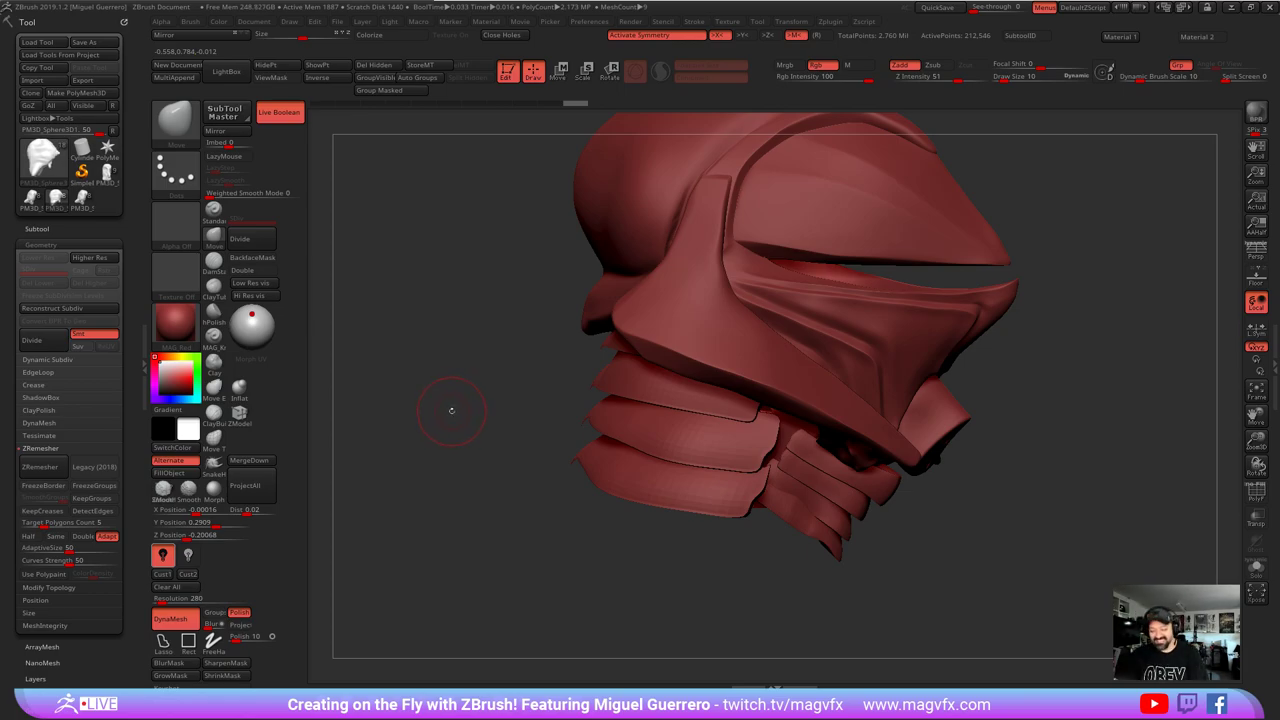
mouse_move(463, 470)
mouse_down()
mouse_move(443, 474)
mouse_move(490, 480)
mouse_move(540, 422)
mouse_move(484, 462)
mouse_up()
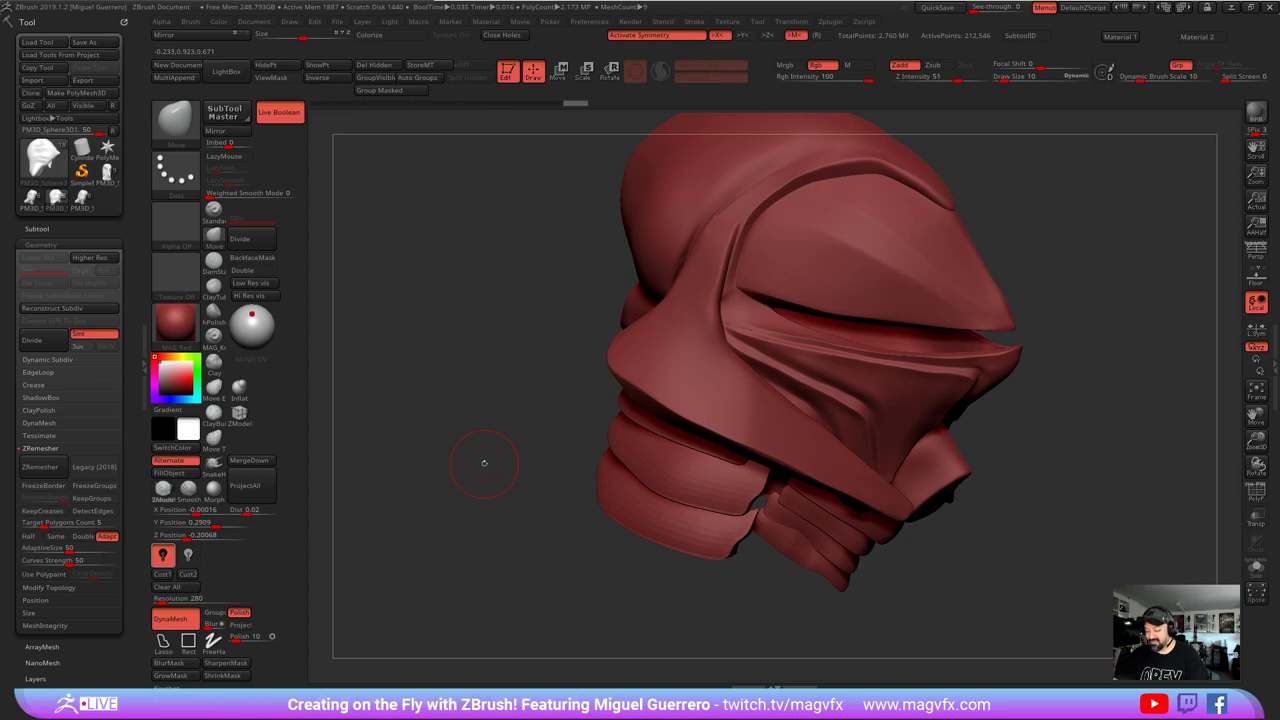
mouse_move(484, 424)
ctrl+right_down()
mouse_move(468, 400)
mouse_move(438, 426)
ctrl+right_up()
drag(496, 329, 483, 314)
drag(1076, 452, 1146, 467)
ctrl+right_drag(550, 318, 540, 406)
mouse_move(540, 406)
mouse_down()
mouse_move(484, 414)
mouse_move(488, 392)
mouse_move(429, 380)
mouse_up()
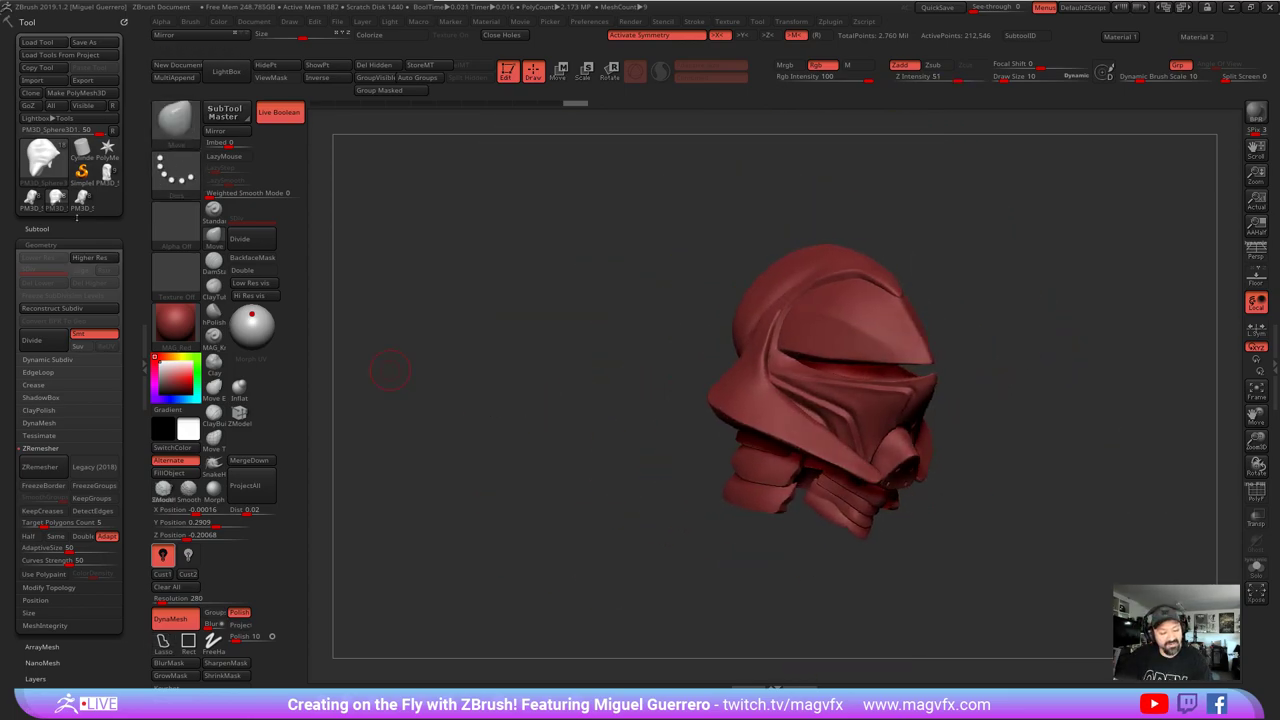
- Turn off Live Boolean and review the closed visor gap from the side and three-quarter view
click(279, 111)
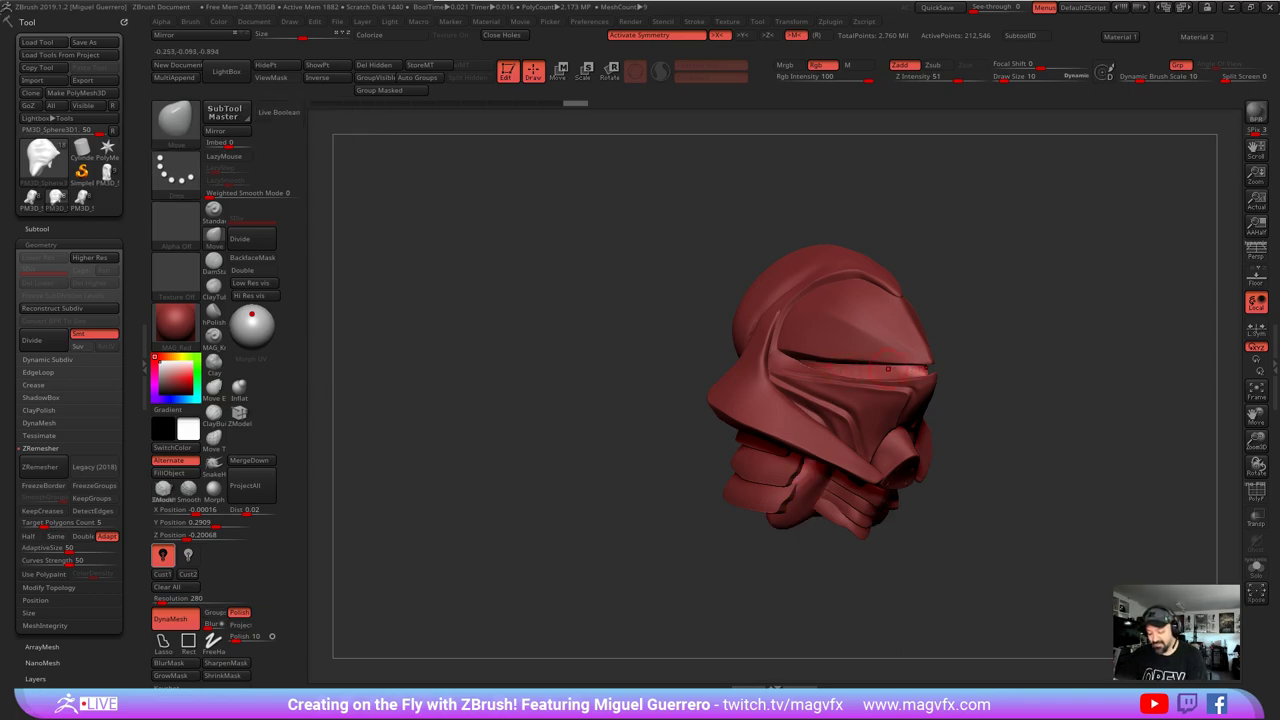
drag(590, 362, 643, 363)
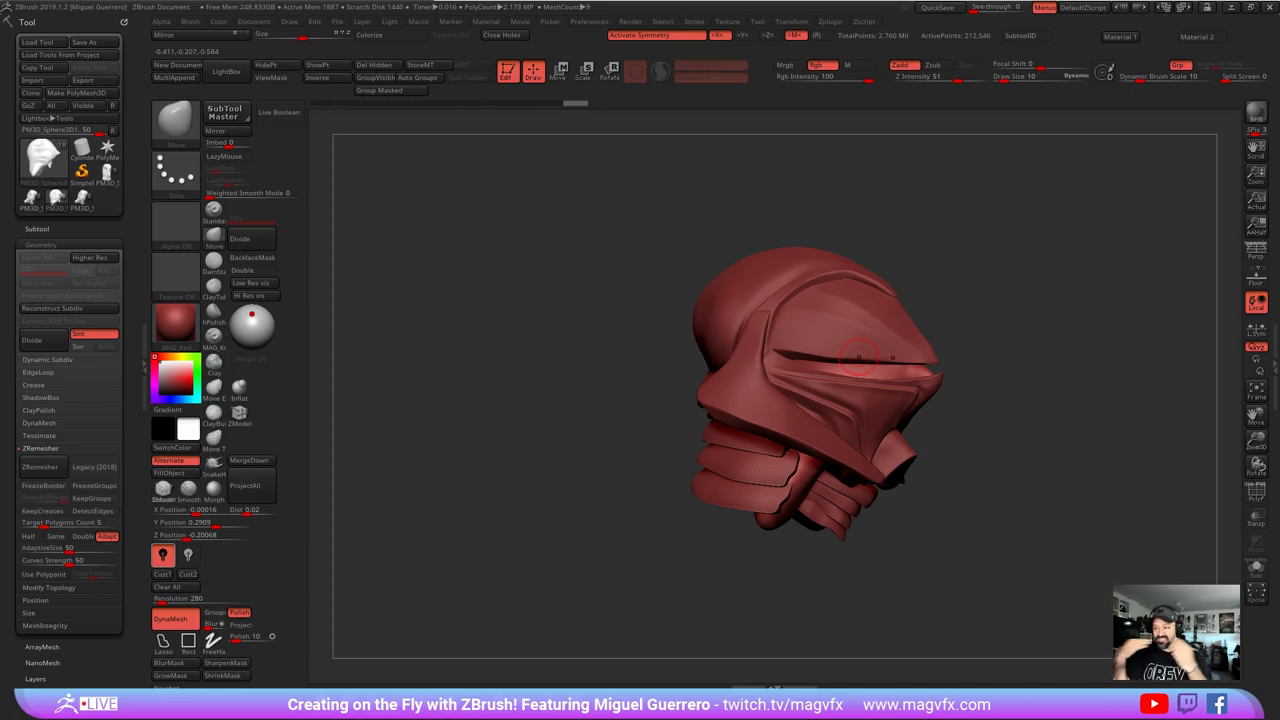
mouse_move(548, 440)
mouse_down()
mouse_move(533, 442)
mouse_move(562, 438)
mouse_move(531, 441)
mouse_up()
mouse_move(531, 441)
right_down()
mouse_move(569, 414)
mouse_move(483, 414)
mouse_move(487, 438)
right_up()
drag(466, 463, 470, 459)
- Switch to the helmetStreamA_05B01 shell and flatten its cheek creases with small hPolish strokes
alt+click(877, 390)
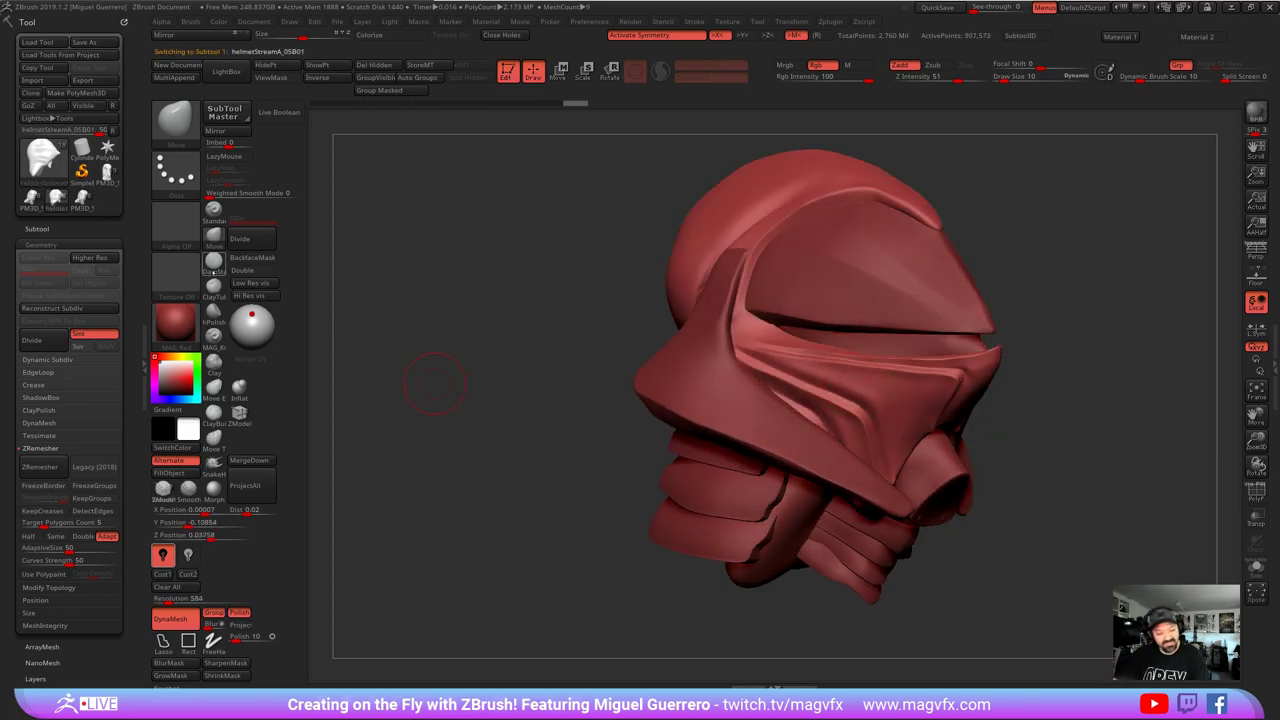
key(bracketleft)
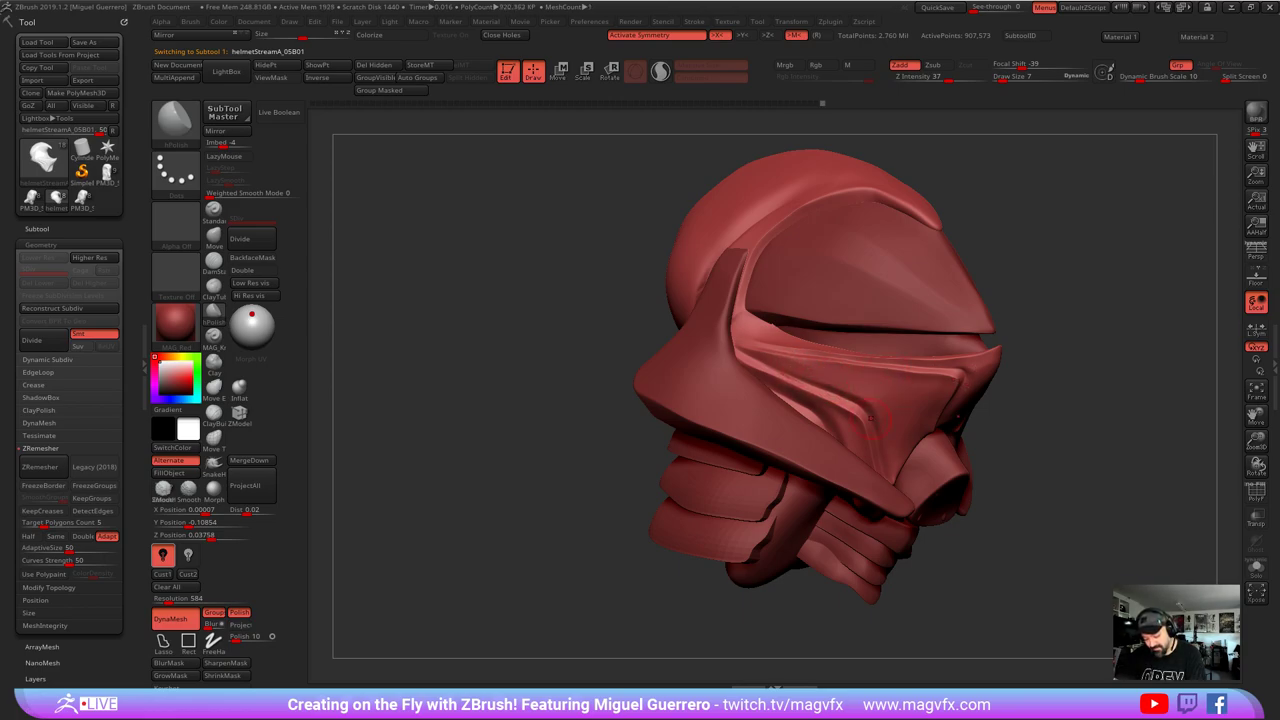
right_drag(871, 418, 739, 384)
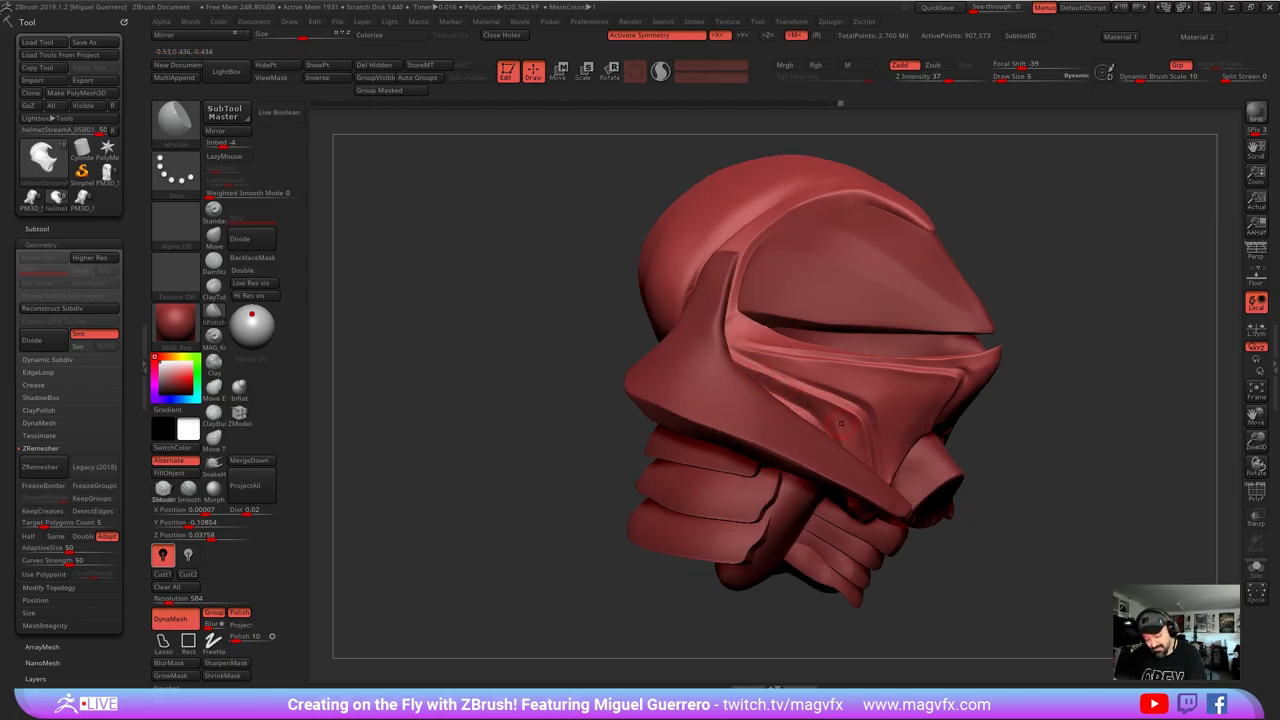
right_drag(718, 396, 628, 428)
alt+drag(628, 428, 631, 442)
- Select the helmetStreamA_09 mouthpiece and pull its front tip inward from the side with the Move brush at draw size 8
alt+click(938, 478)
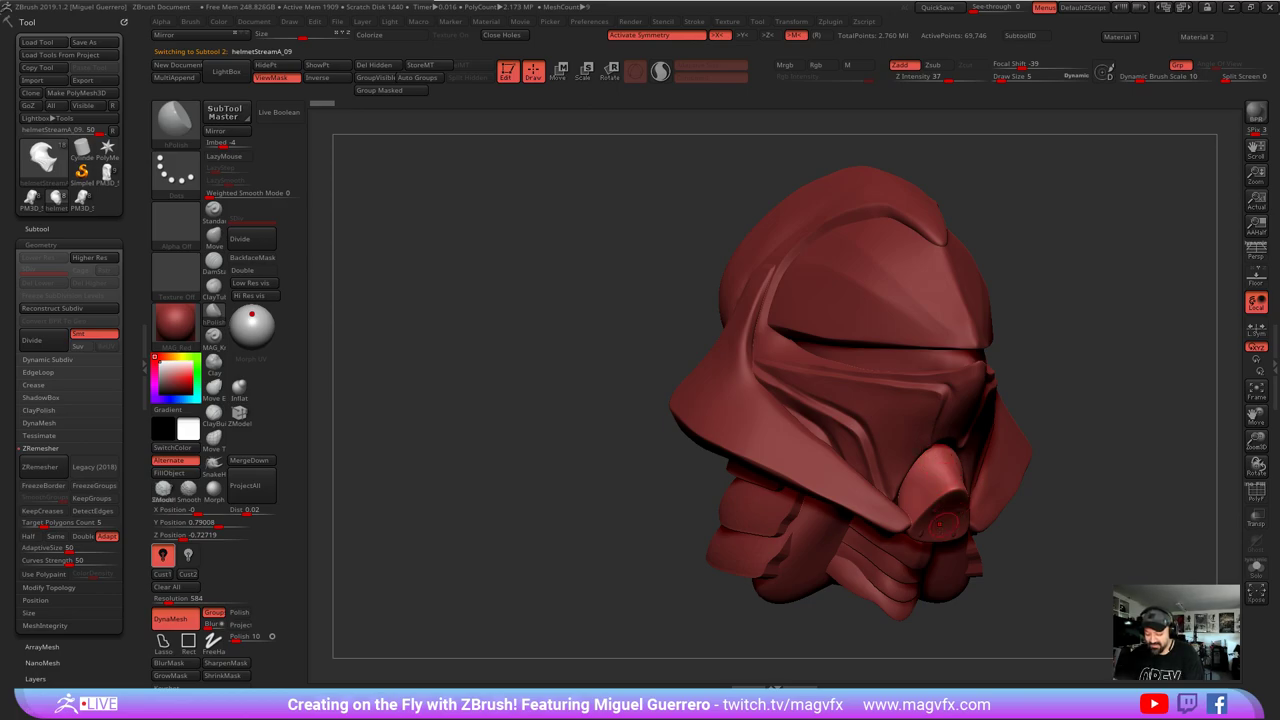
right_drag(1031, 537, 1096, 558)
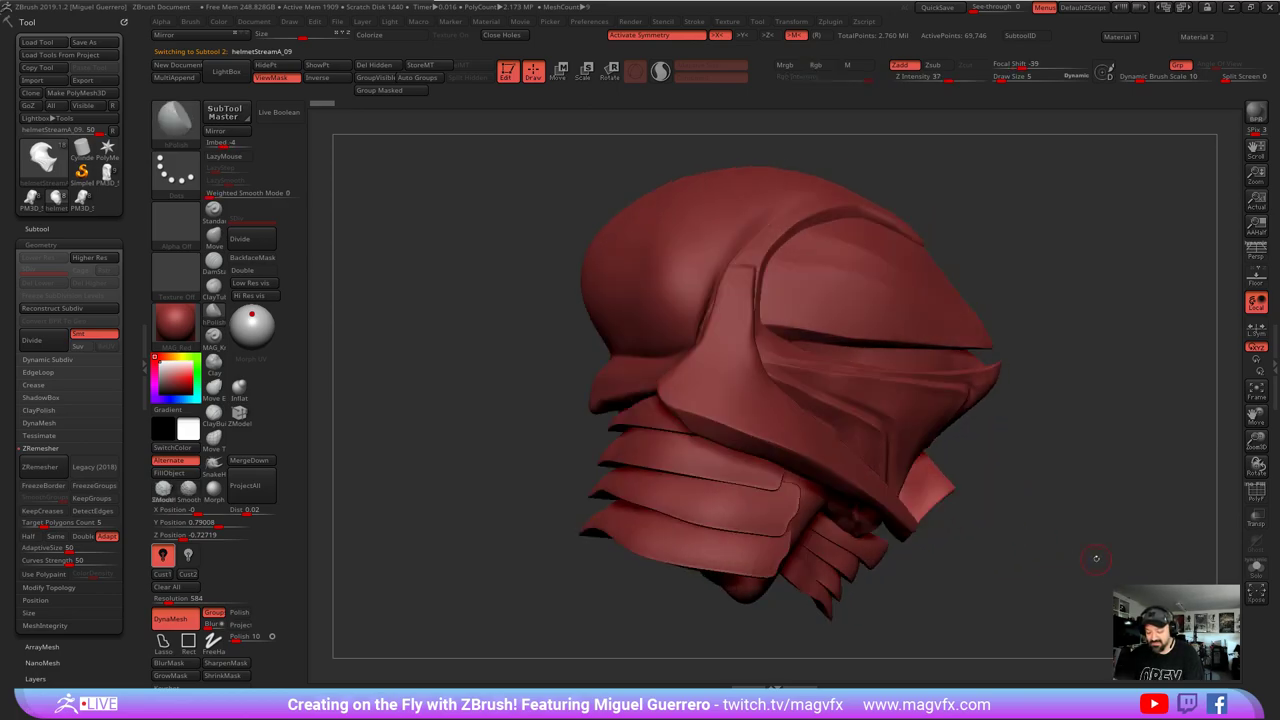
click(212, 237)
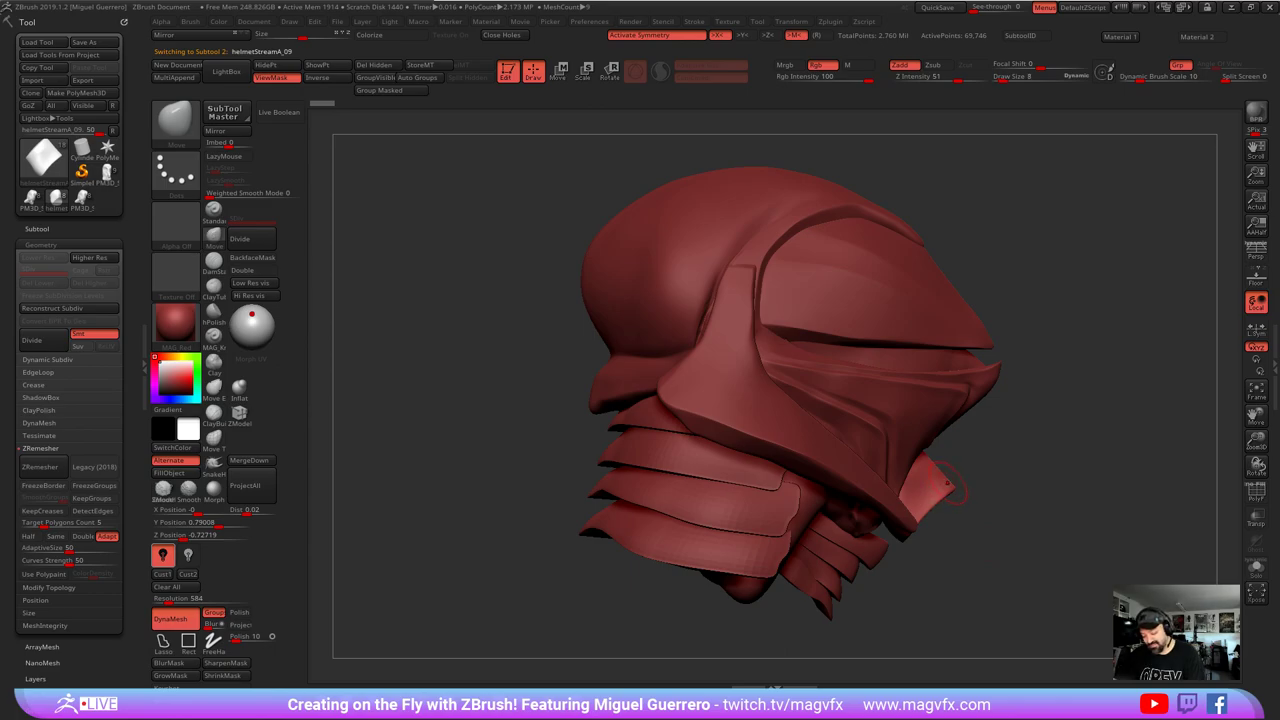
mouse_move(952, 489)
mouse_down()
mouse_move(934, 476)
mouse_move(928, 512)
mouse_up()
drag(1010, 538, 850, 541)
- Hide the helmetStreamA_03 inserts inside the mouthpiece and reselect the helmetStreamA_09 part
alt+click(954, 506)
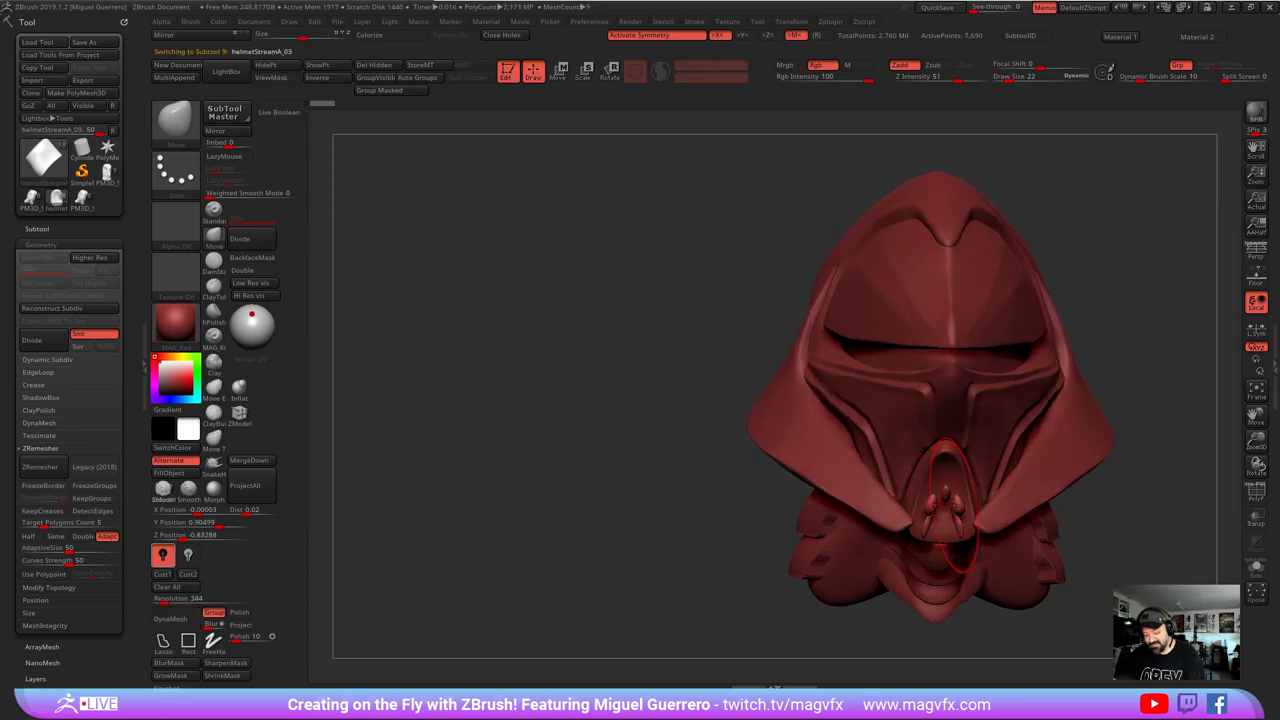
click(28, 229)
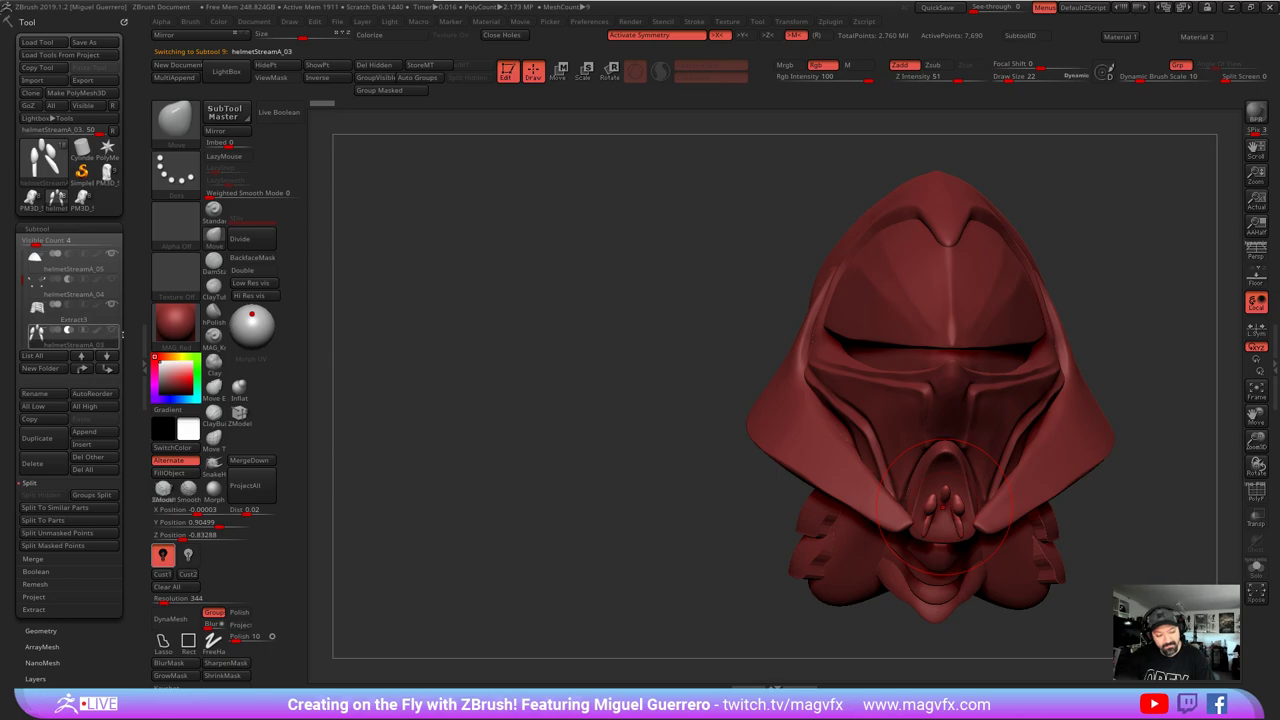
alt+click(931, 473)
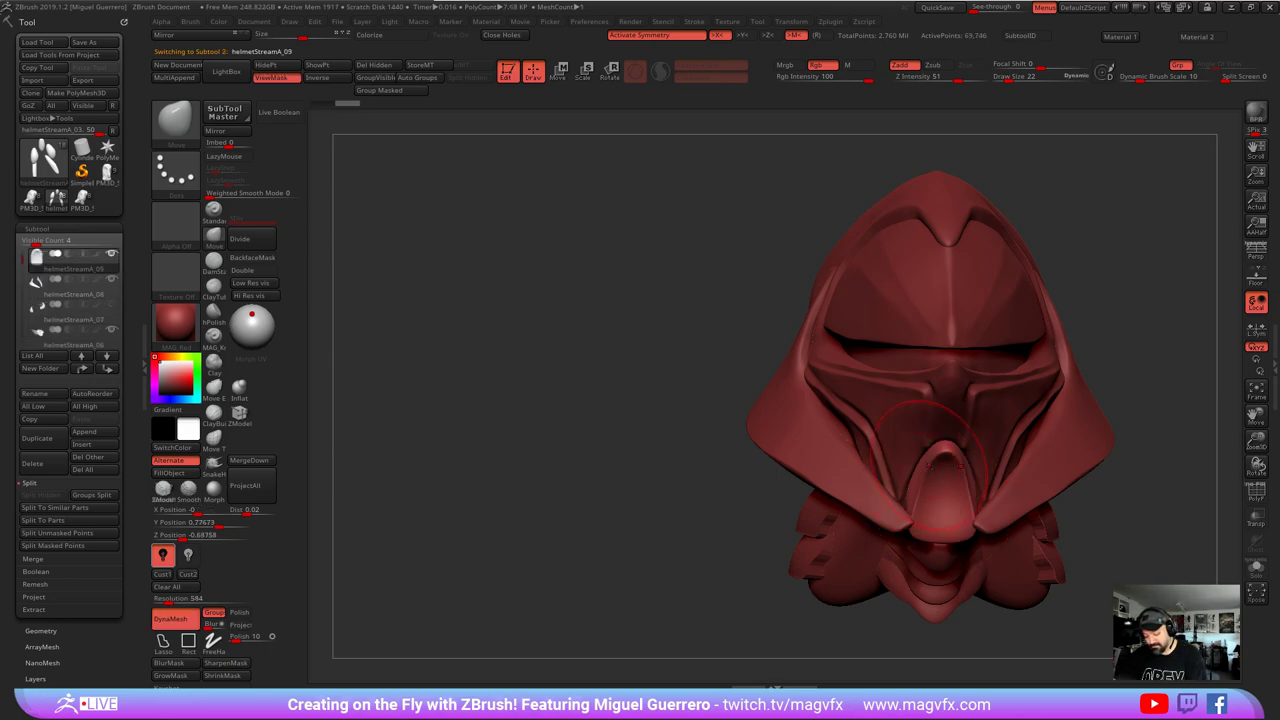
- Reshape the mouthpiece's side profile with the Move brush at draw size 22, pulling its front edge back under the cheeks
drag(626, 414, 856, 518)
shift+drag(1003, 549, 924, 554)
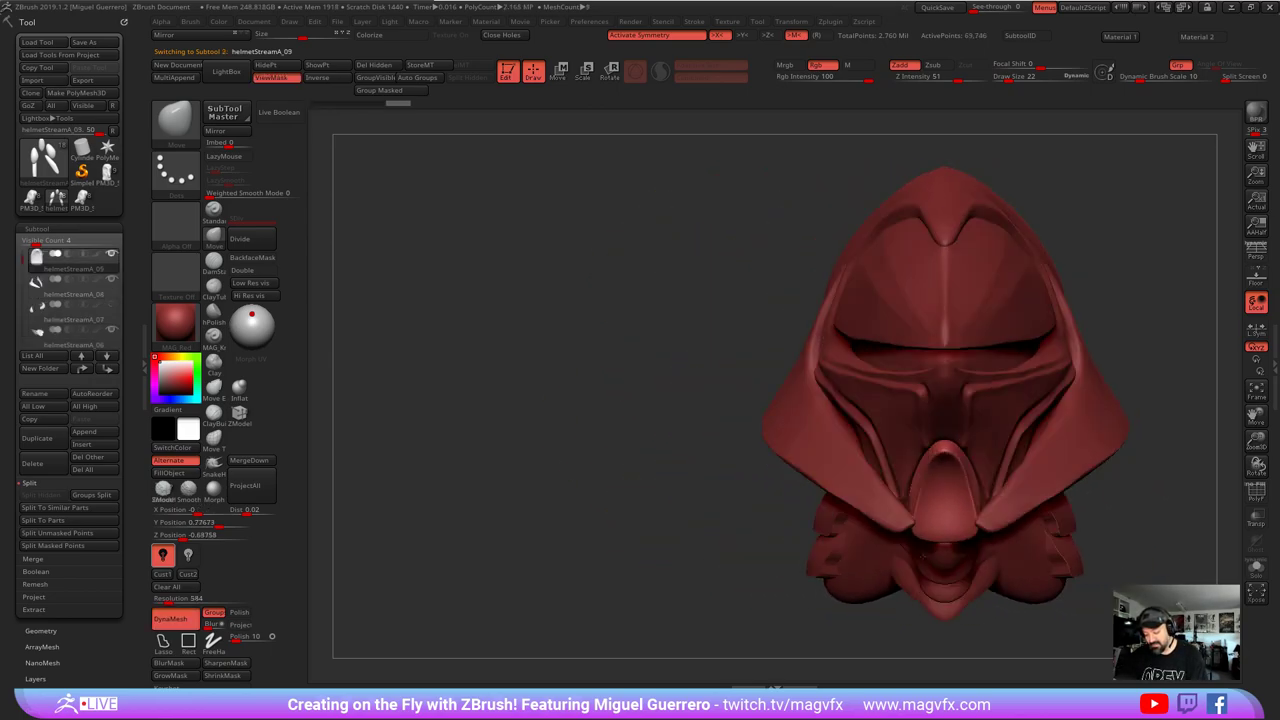
drag(586, 480, 689, 475)
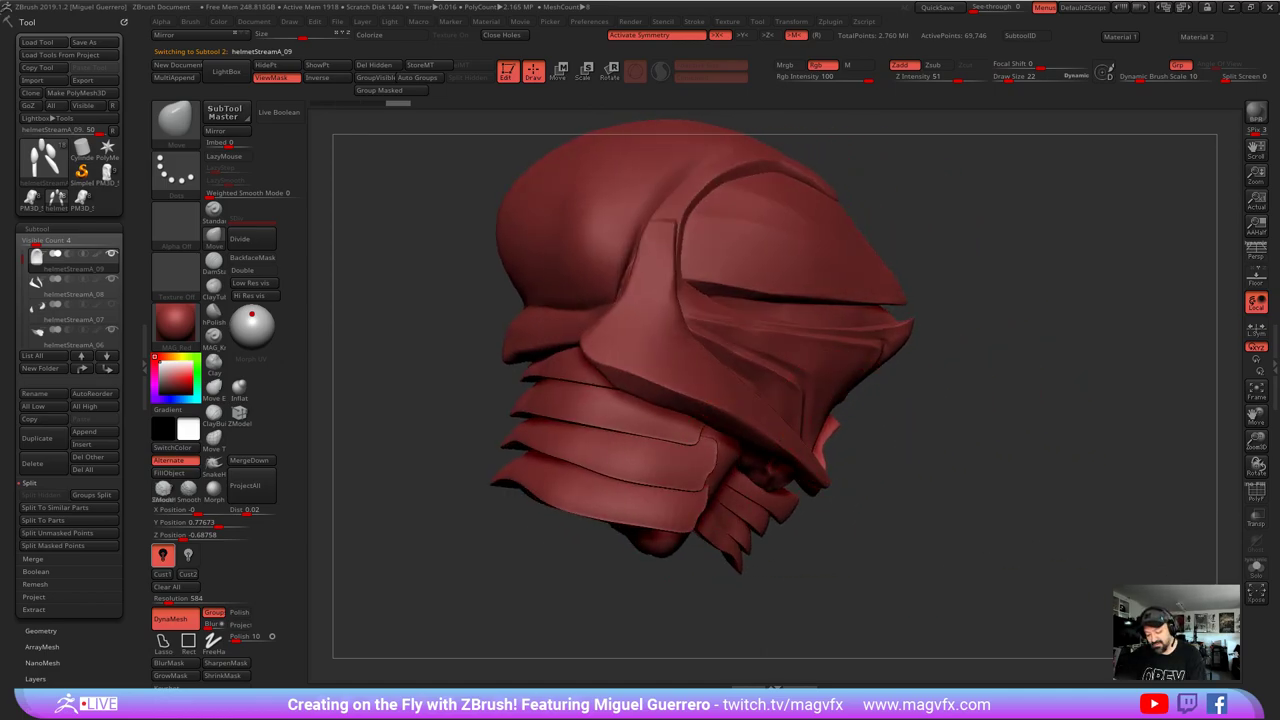
mouse_move(838, 455)
mouse_down()
mouse_move(824, 458)
mouse_move(818, 440)
mouse_up()
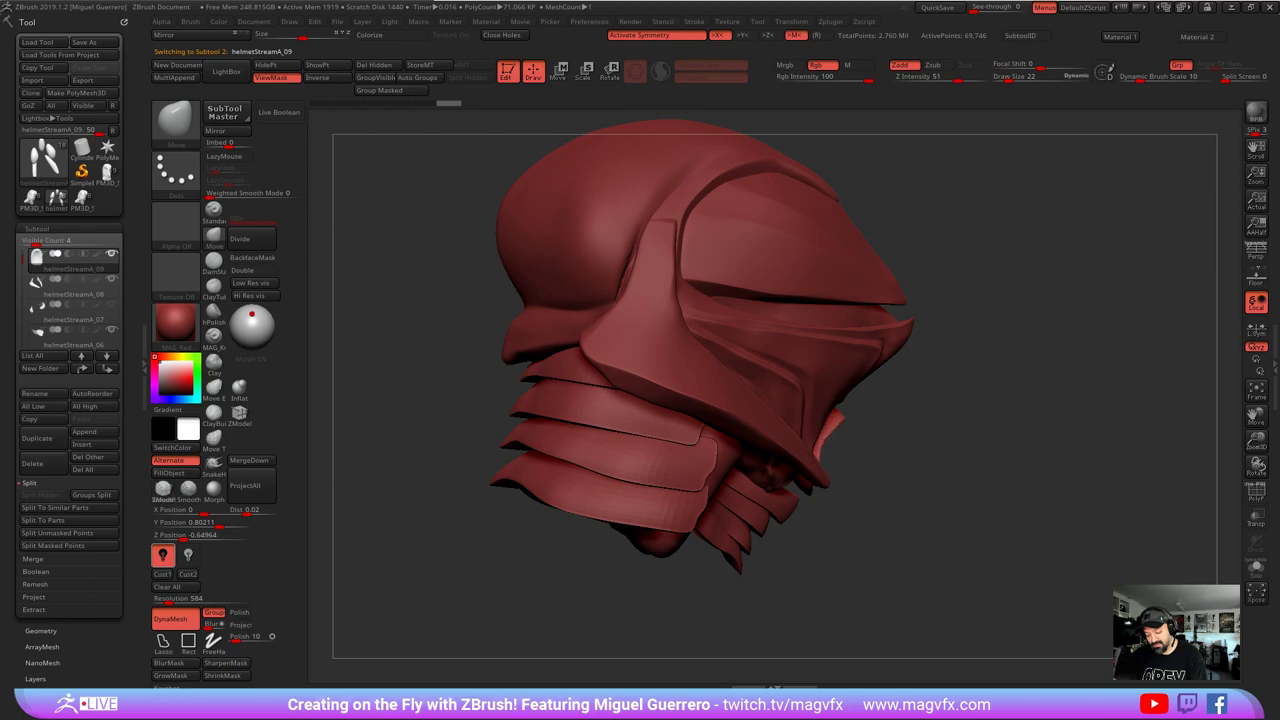
shift+drag(894, 466, 635, 508)
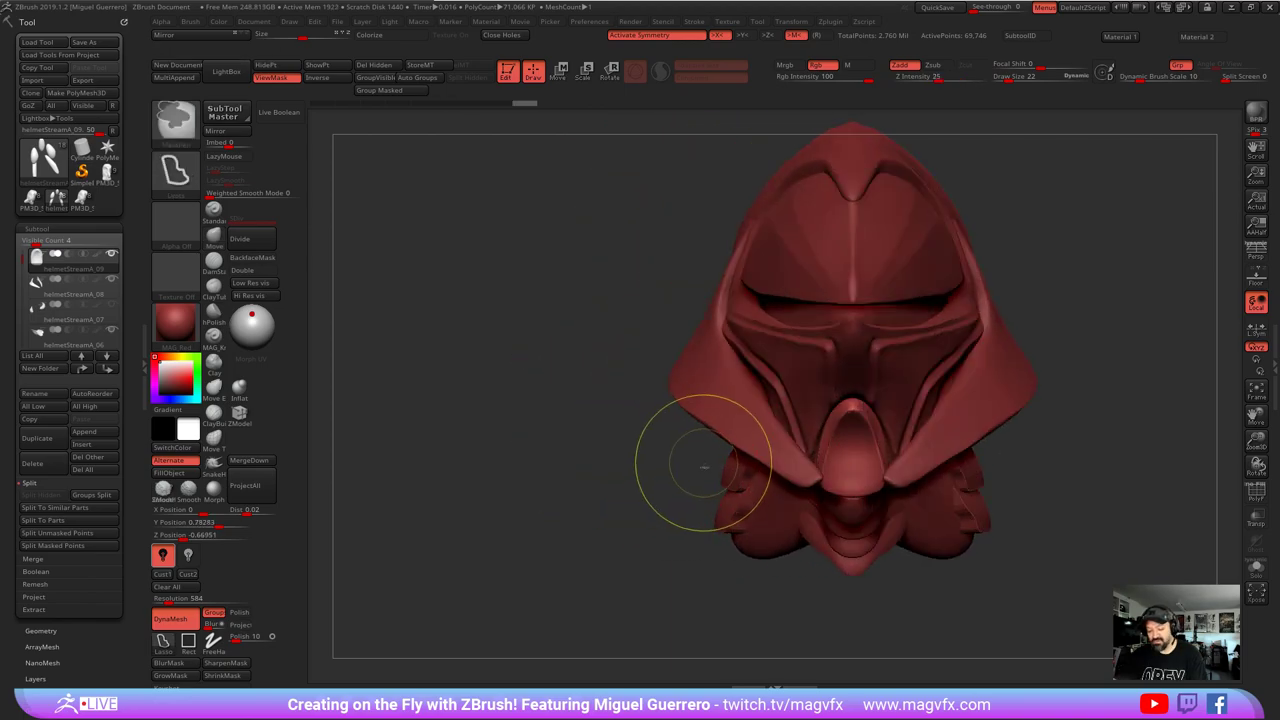
- Adjust the mouthpiece's upper rim and inner surface with the Move brush at draw size 22, working from a zoomed-out view
ctrl+right_drag(701, 463, 633, 415)
mouse_move(735, 428)
mouse_down()
mouse_move(617, 437)
mouse_move(635, 445)
mouse_up()
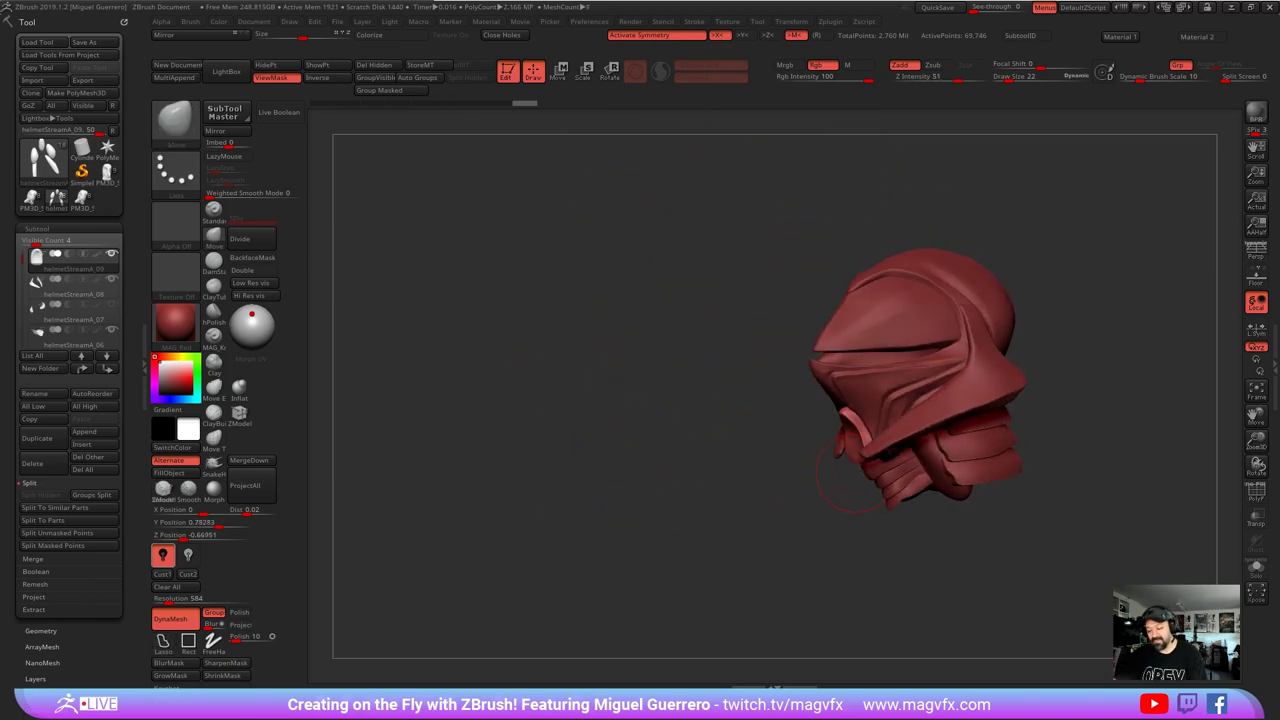
drag(846, 448, 840, 442)
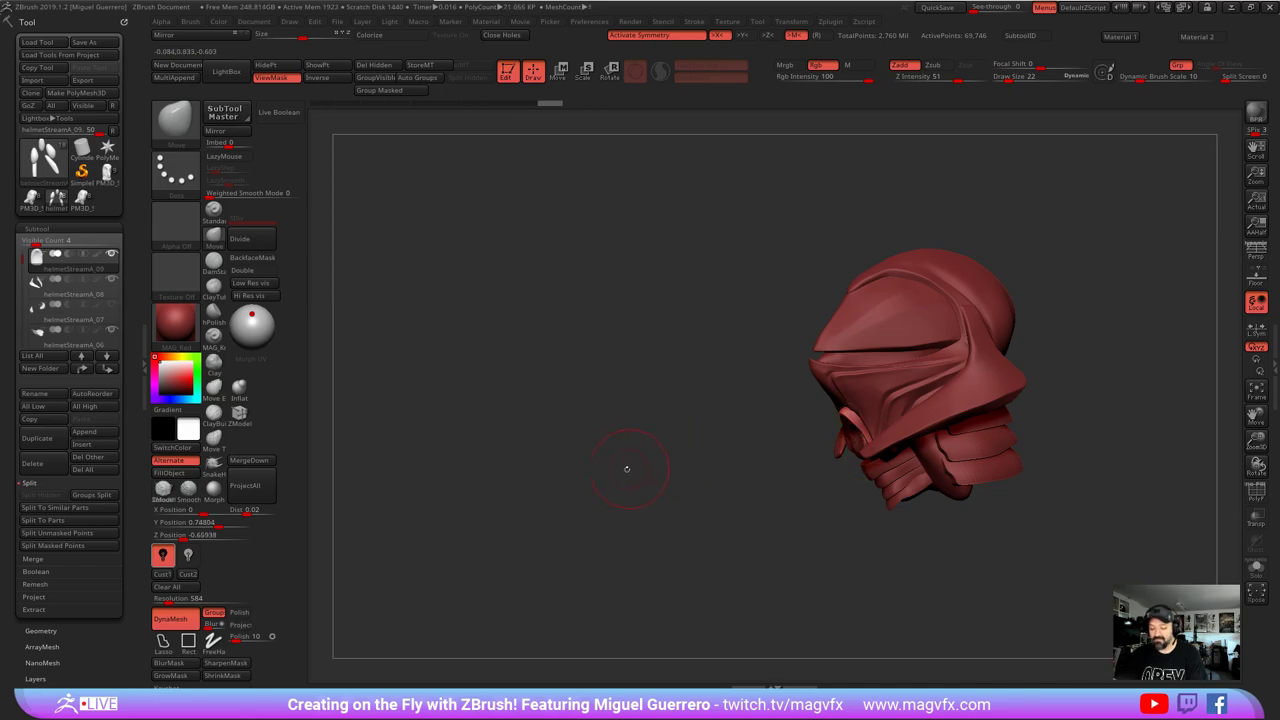
drag(627, 466, 1005, 436)
right_drag(830, 458, 858, 440)
drag(865, 437, 858, 444)
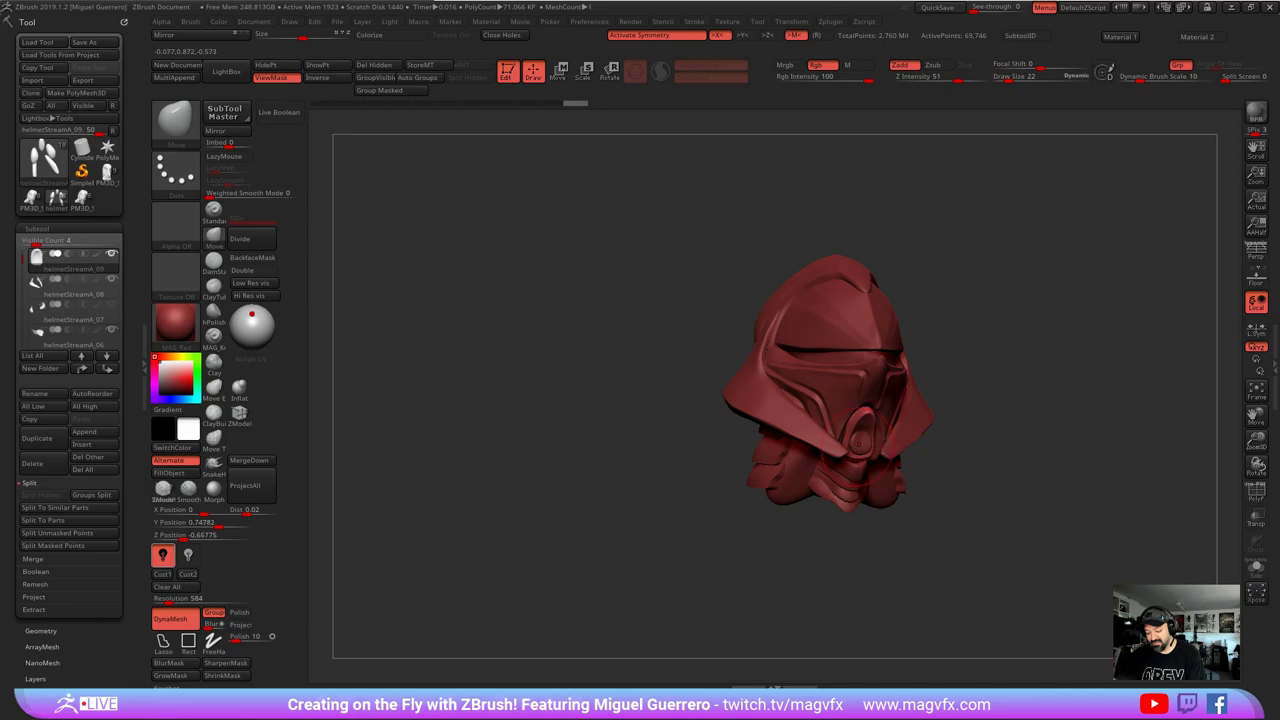
- Nudge the mouthpiece from the front with the Move brush, keeping helmetStreamA_09 as the selected part
alt+click(860, 445)
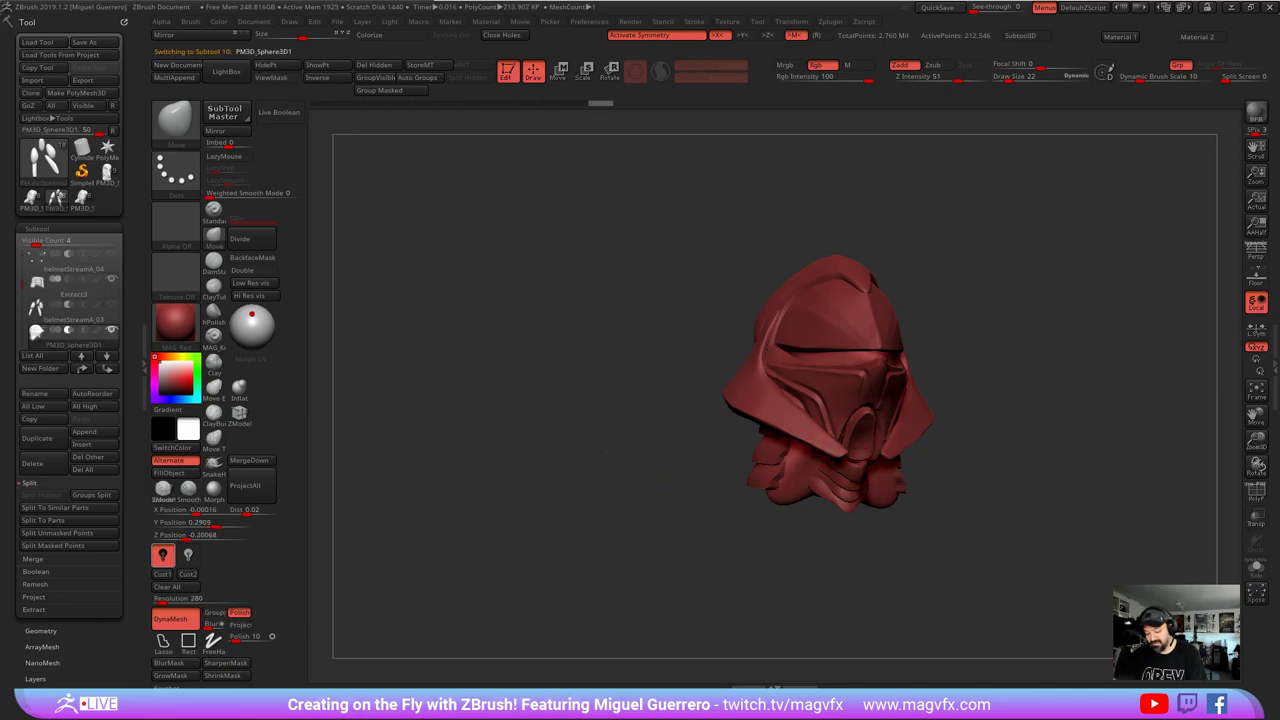
shift+drag(640, 455, 612, 428)
mouse_move(850, 436)
mouse_down()
mouse_move(837, 454)
mouse_move(819, 443)
mouse_up()
alt+click(858, 450)
mouse_move(790, 445)
ctrl+right_down()
mouse_move(723, 437)
mouse_move(643, 466)
mouse_move(650, 450)
mouse_move(607, 506)
ctrl+right_up()
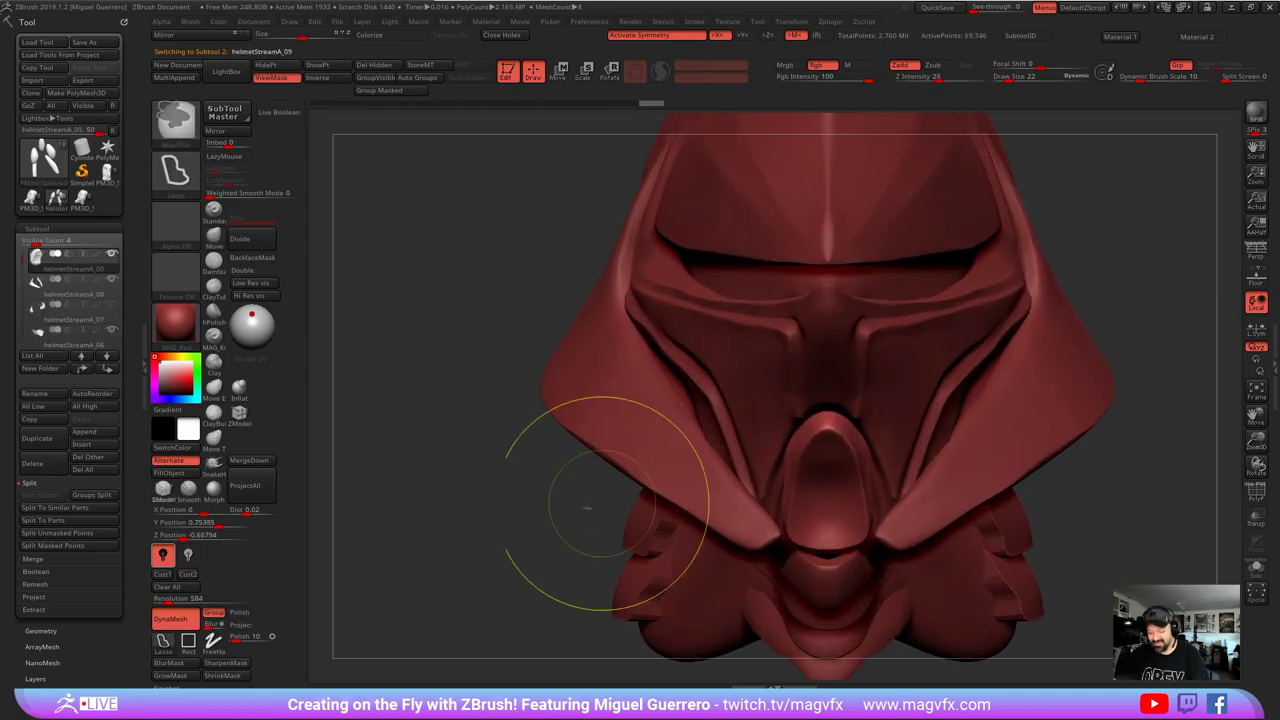
- Narrow the mouthpiece's lower sides symmetrically and round its top with the Move brush, reducing the draw size to 9
key([)
drag(796, 452, 809, 449)
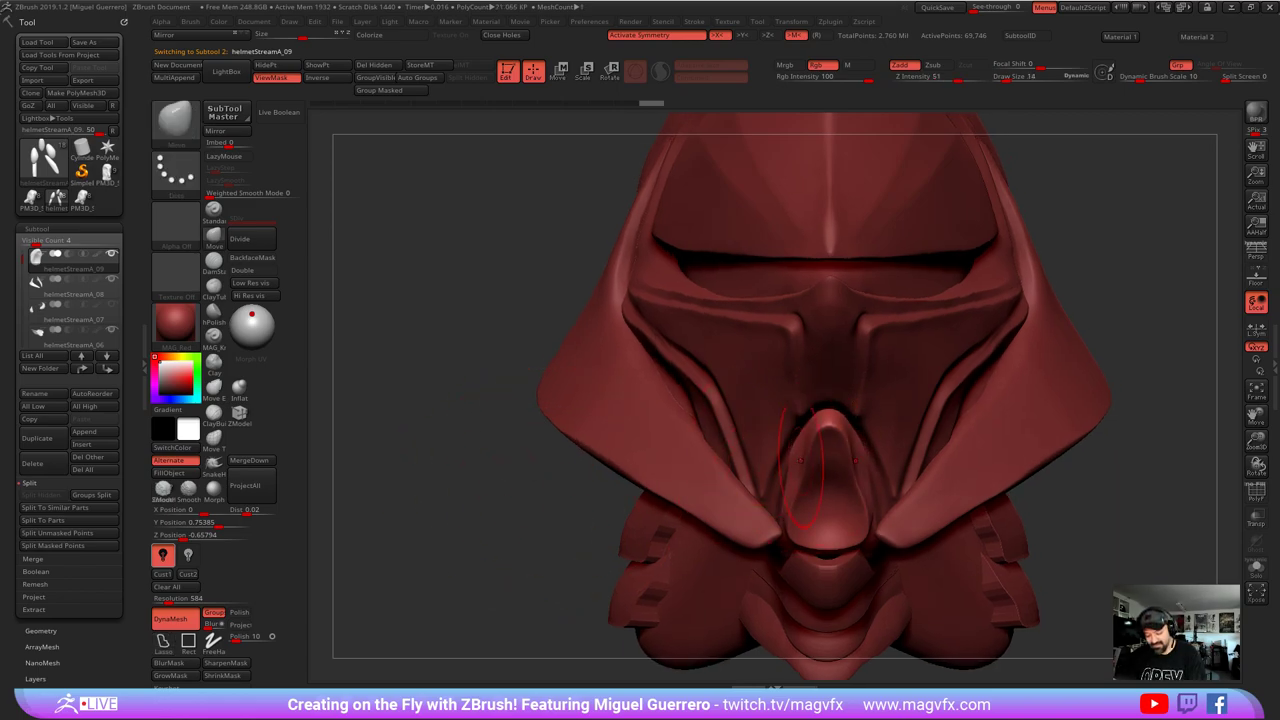
right_drag(507, 498, 504, 506)
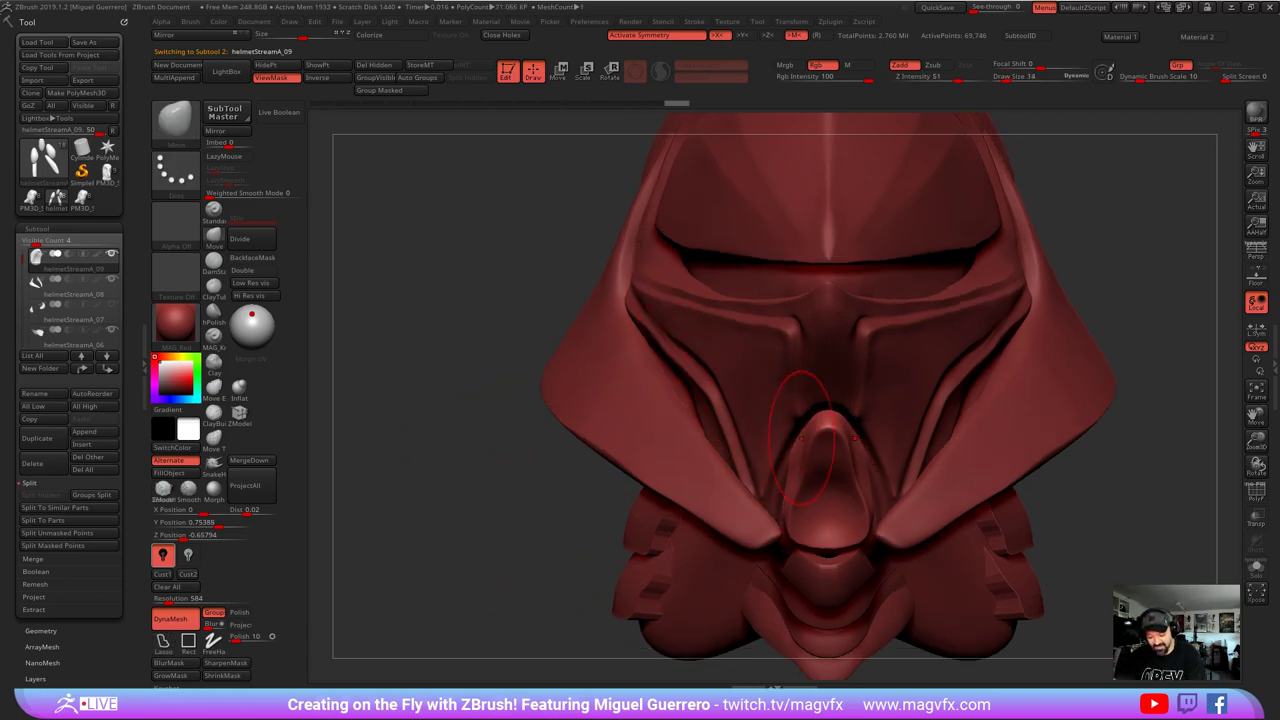
drag(806, 422, 802, 415)
mouse_move(787, 509)
mouse_down()
mouse_move(802, 509)
mouse_move(799, 470)
mouse_up()
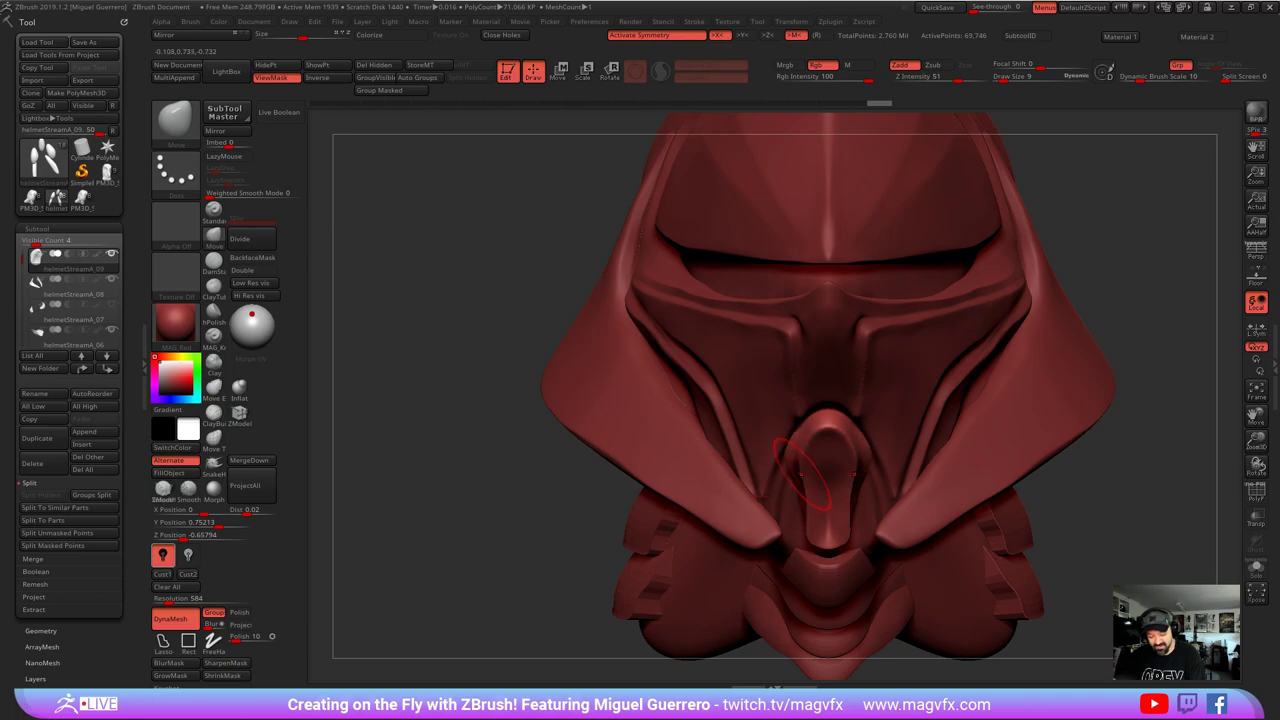
drag(807, 520, 813, 520)
mouse_move(735, 490)
ctrl+right_down()
mouse_move(654, 430)
mouse_move(537, 487)
ctrl+right_up()
mouse_move(538, 487)
mouse_down()
mouse_move(610, 474)
mouse_move(735, 485)
mouse_up()
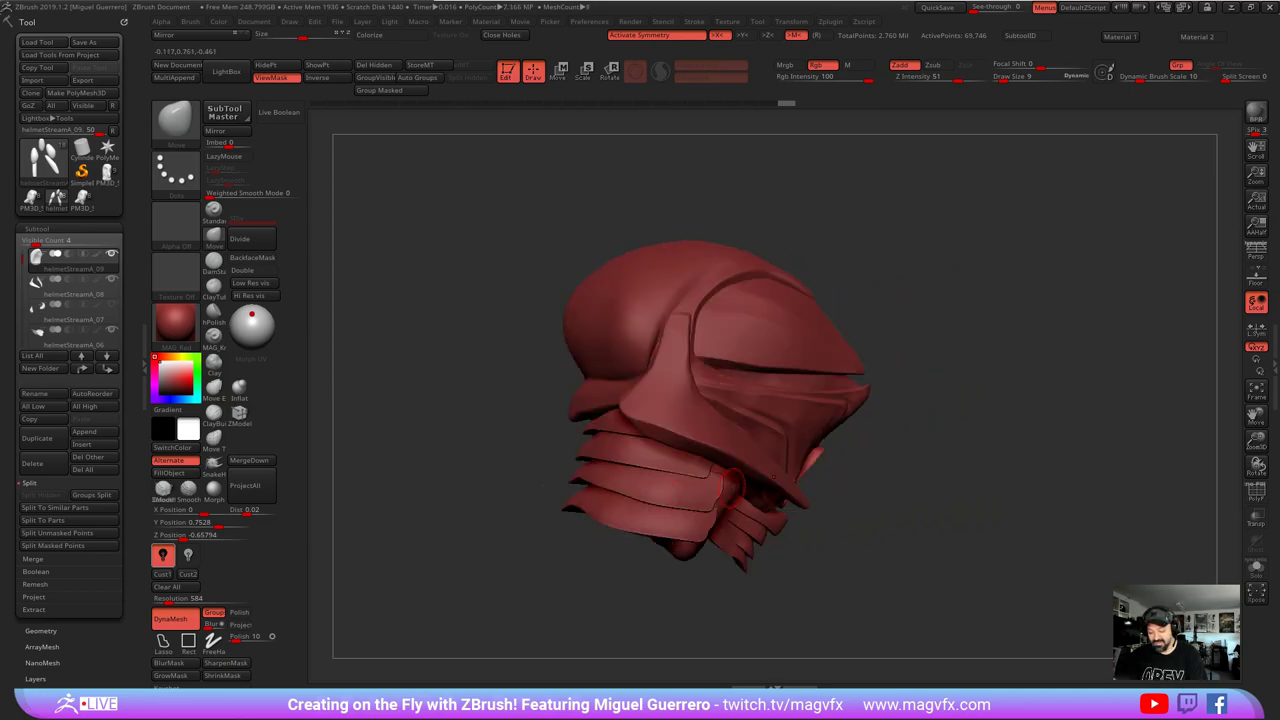
- Nudge the mouthpiece's front from the side with the Move brush at draw size 22
key(bracketright)
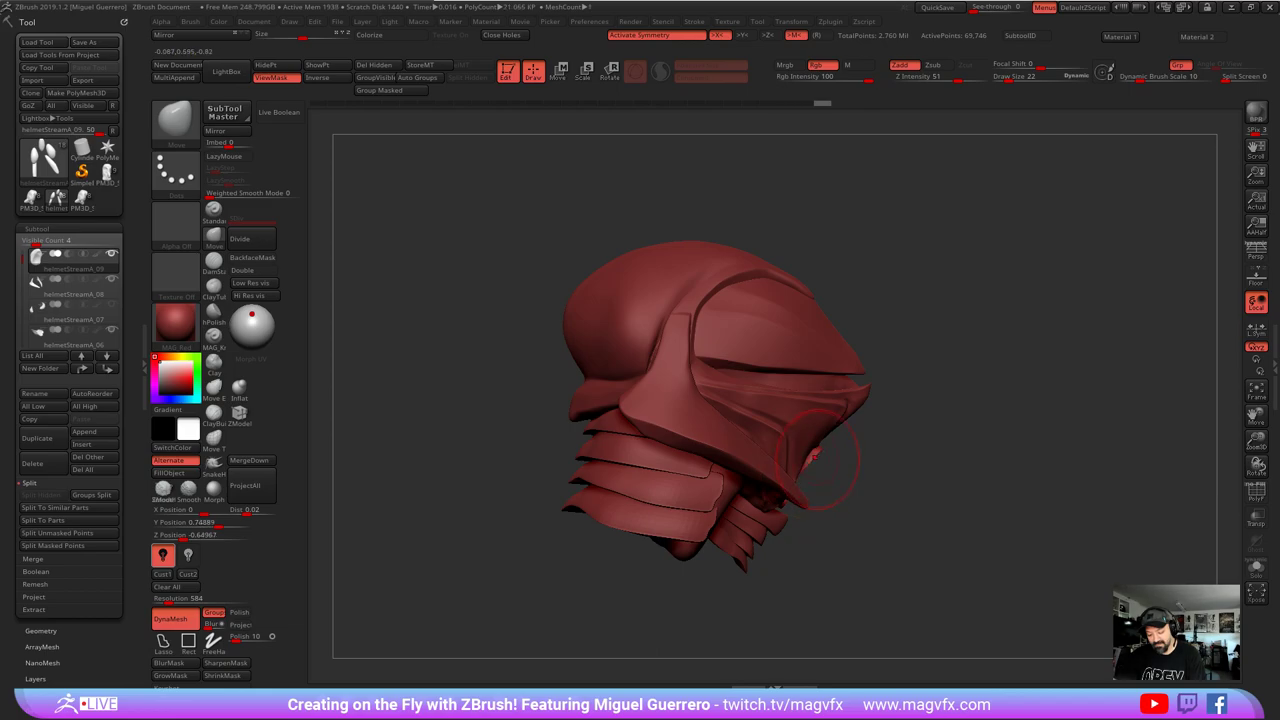
mouse_move(820, 456)
mouse_down()
mouse_move(850, 470)
mouse_move(827, 458)
mouse_up()
key(ctrl)
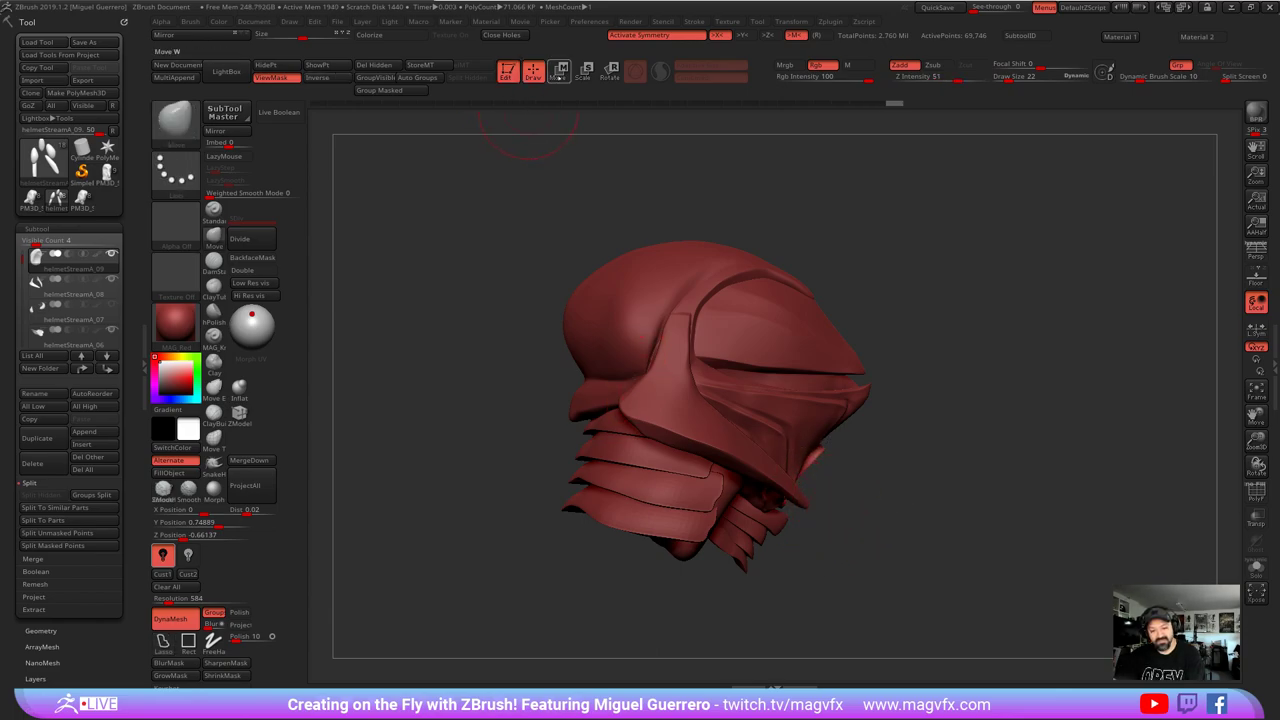
- Try to shift the mouthpiece forward and down with the Move gizmo, and undo the repositioning
click(559, 71)
drag(520, 260, 440, 265)
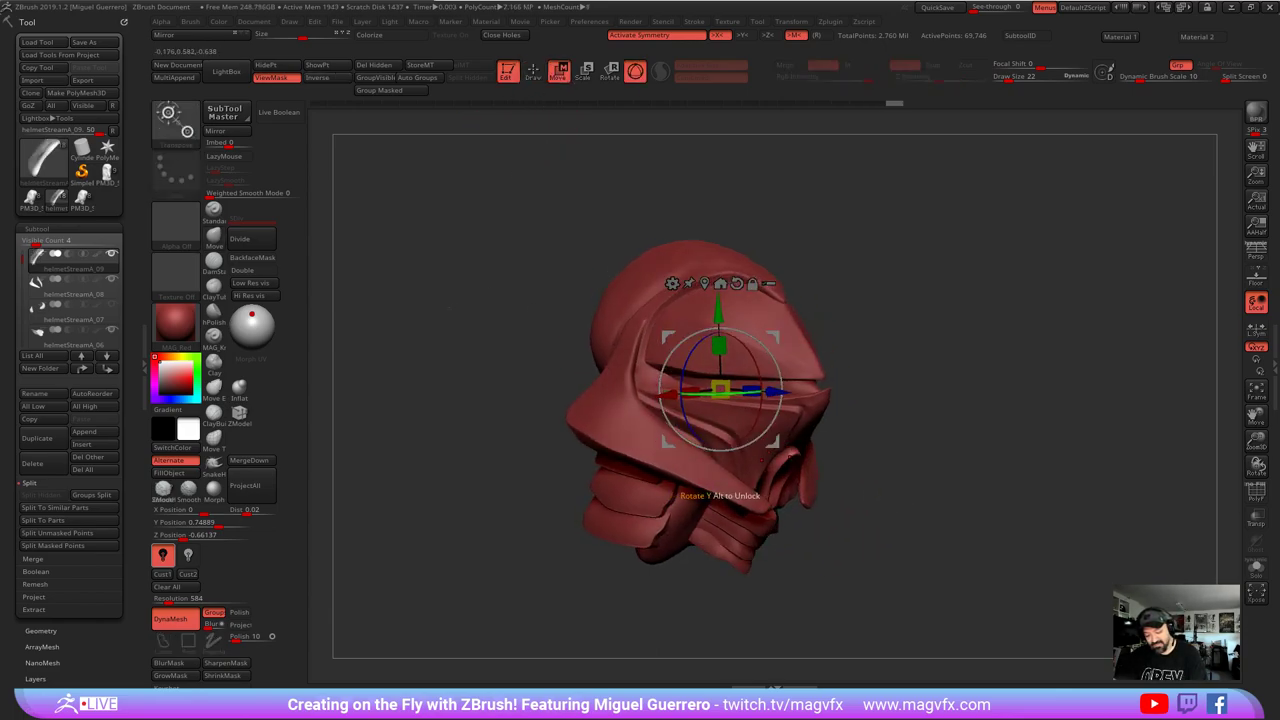
drag(777, 392, 791, 393)
drag(732, 314, 733, 335)
shift+drag(425, 352, 469, 355)
click(533, 72)
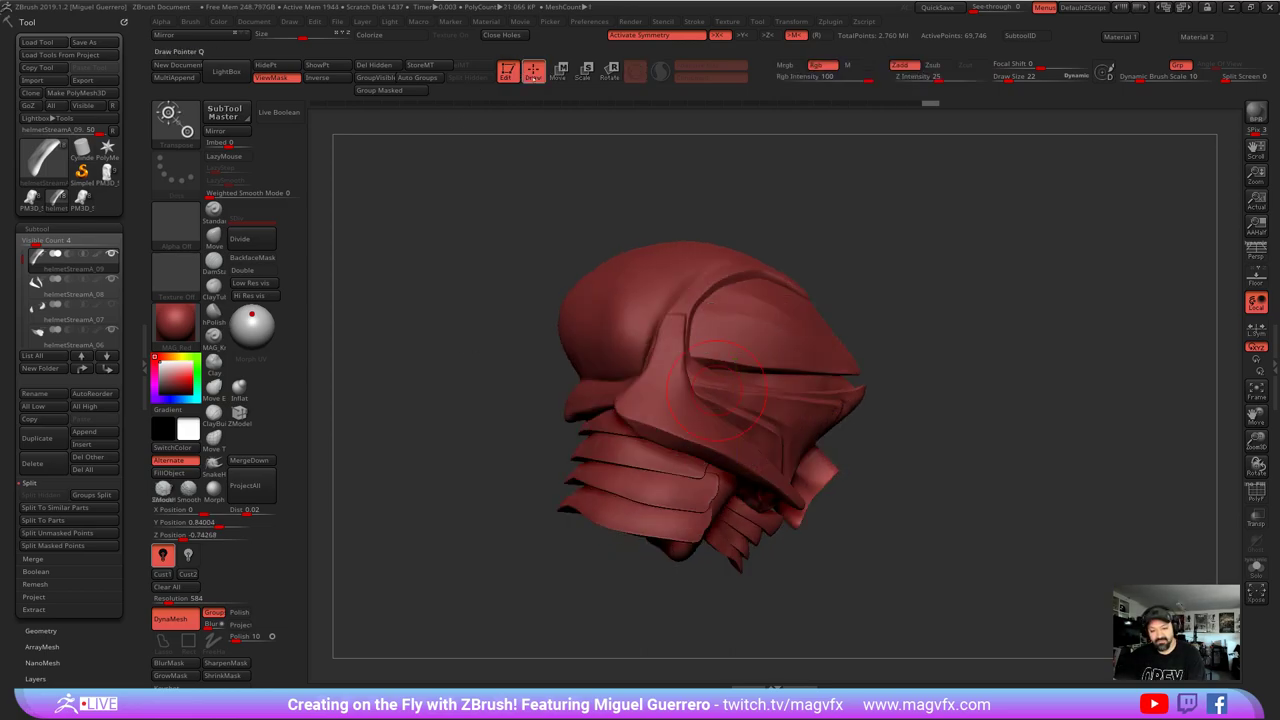
drag(530, 190, 437, 245)
drag(412, 305, 450, 279)
key(ctrl+z)
key(ctrl+z)
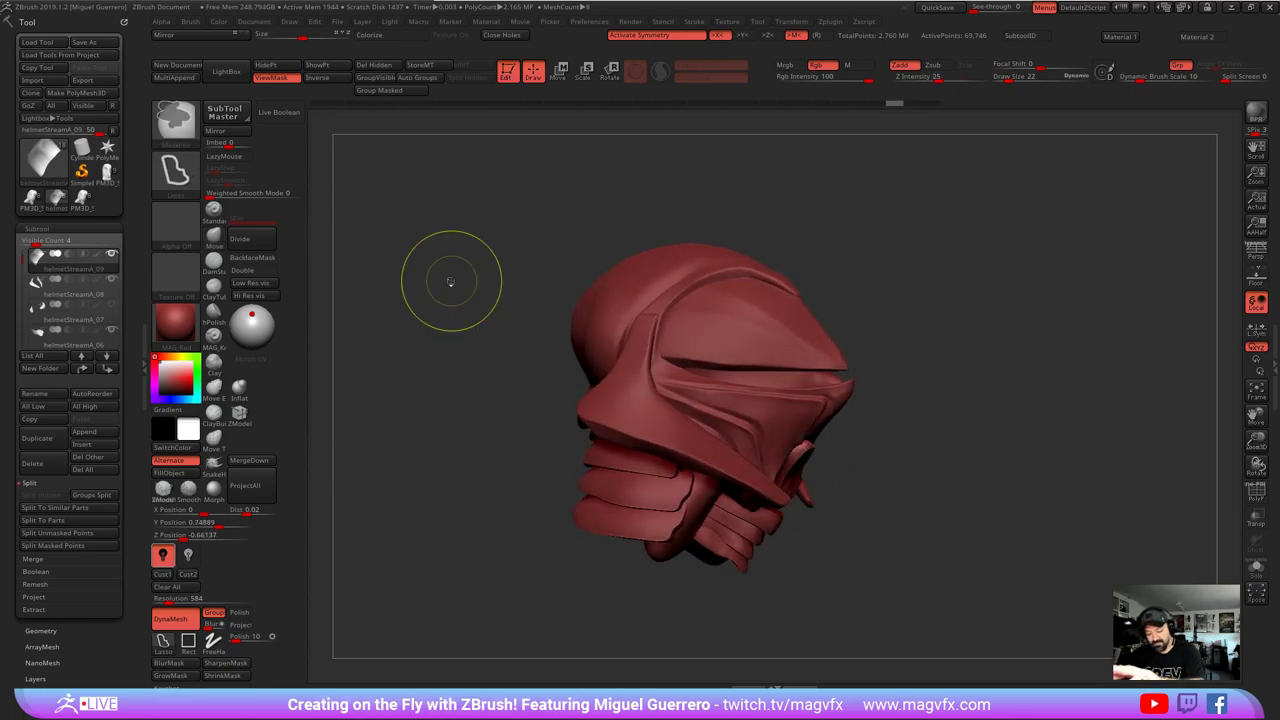
- Select the layered neck plates, Extract3, and smooth their surfaces and edges
mouse_move(449, 471)
shift+mouse_down()
mouse_move(412, 473)
mouse_move(580, 440)
shift+mouse_up()
alt+drag(500, 520, 555, 481)
alt+click(655, 468)
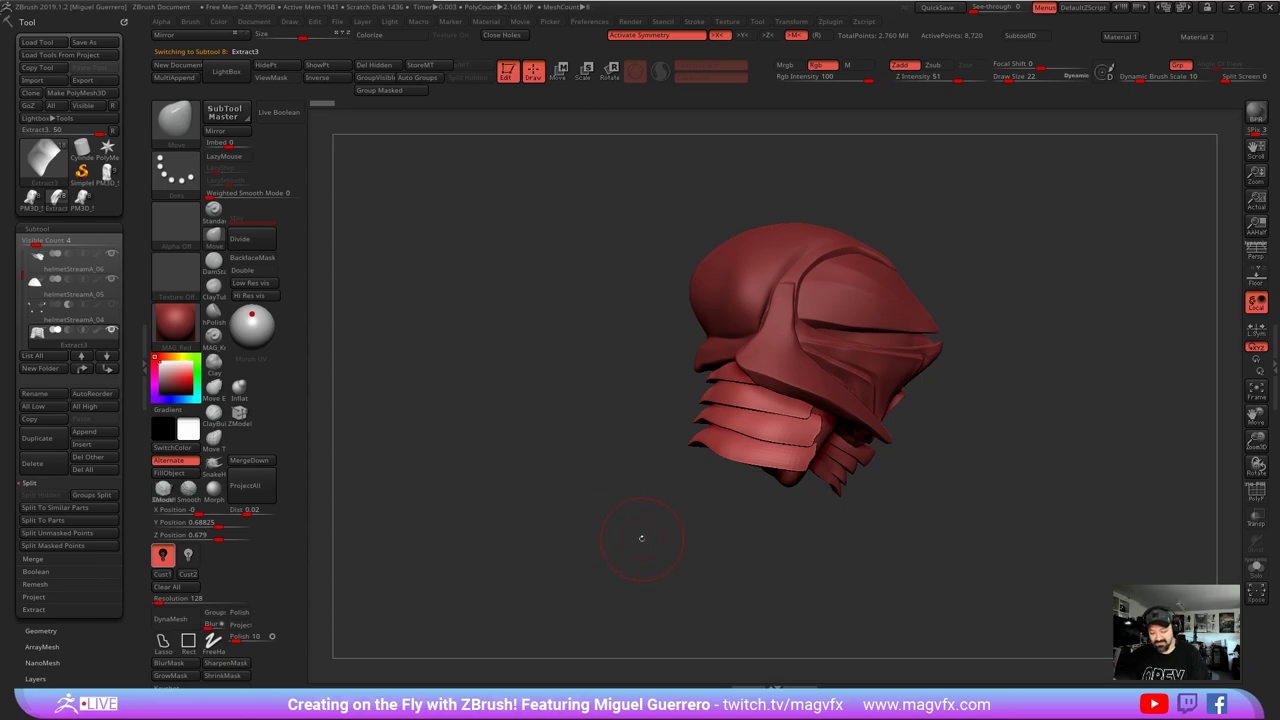
drag(641, 538, 612, 497)
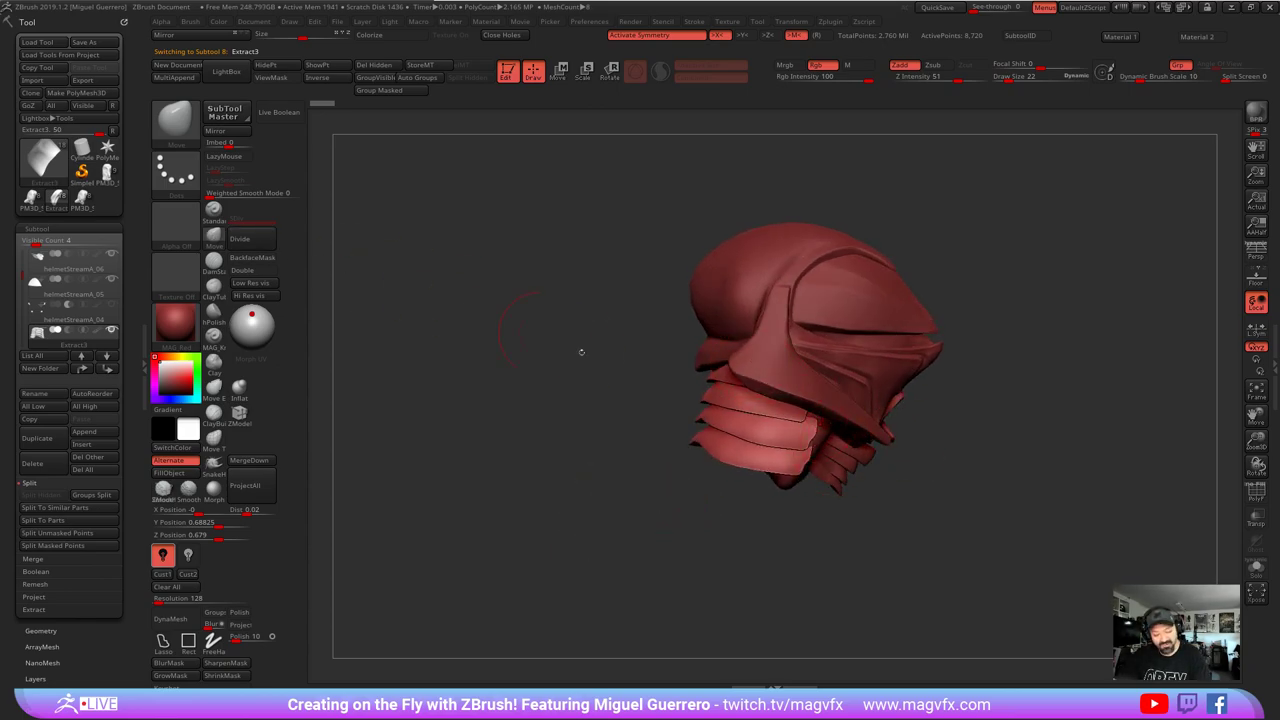
mouse_move(708, 440)
shift+mouse_down()
mouse_move(785, 462)
mouse_move(812, 437)
mouse_move(730, 385)
shift+mouse_up()
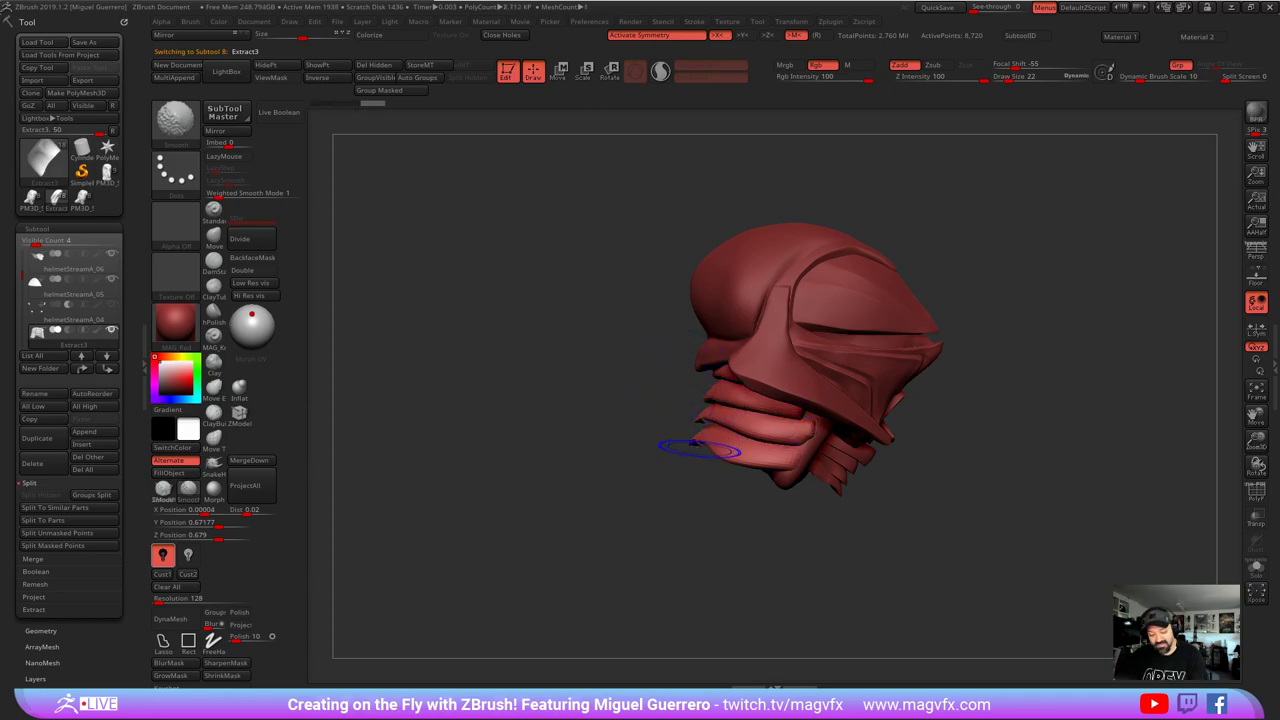
drag(441, 457, 457, 460)
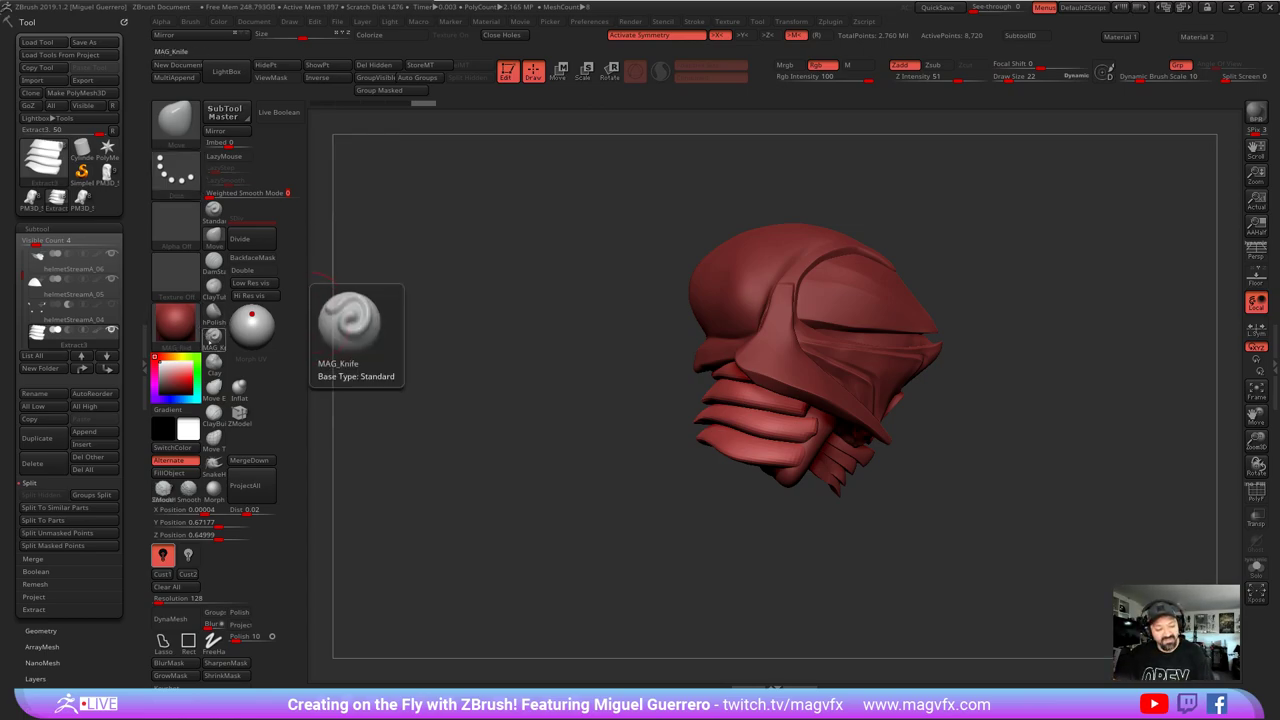
- Reshape the neck plates' front ends with the Move Topological brush at draw size 30, undoing the last stroke
click(213, 437)
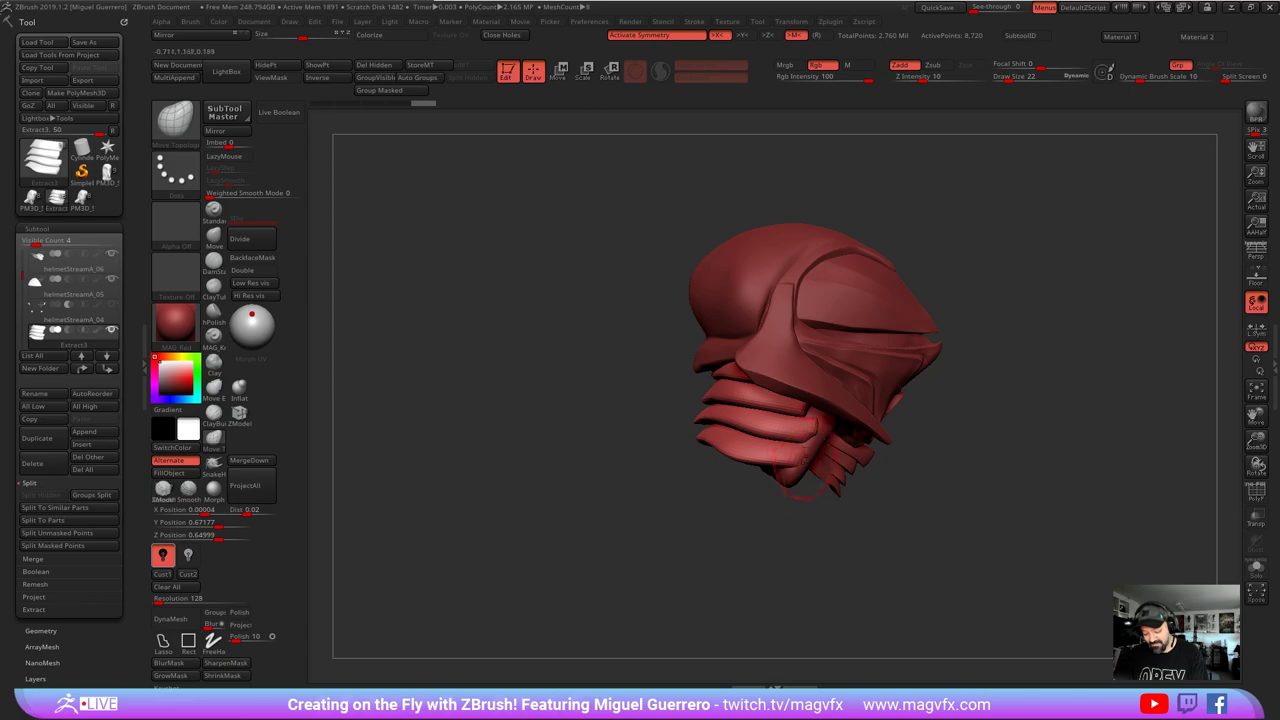
key([)
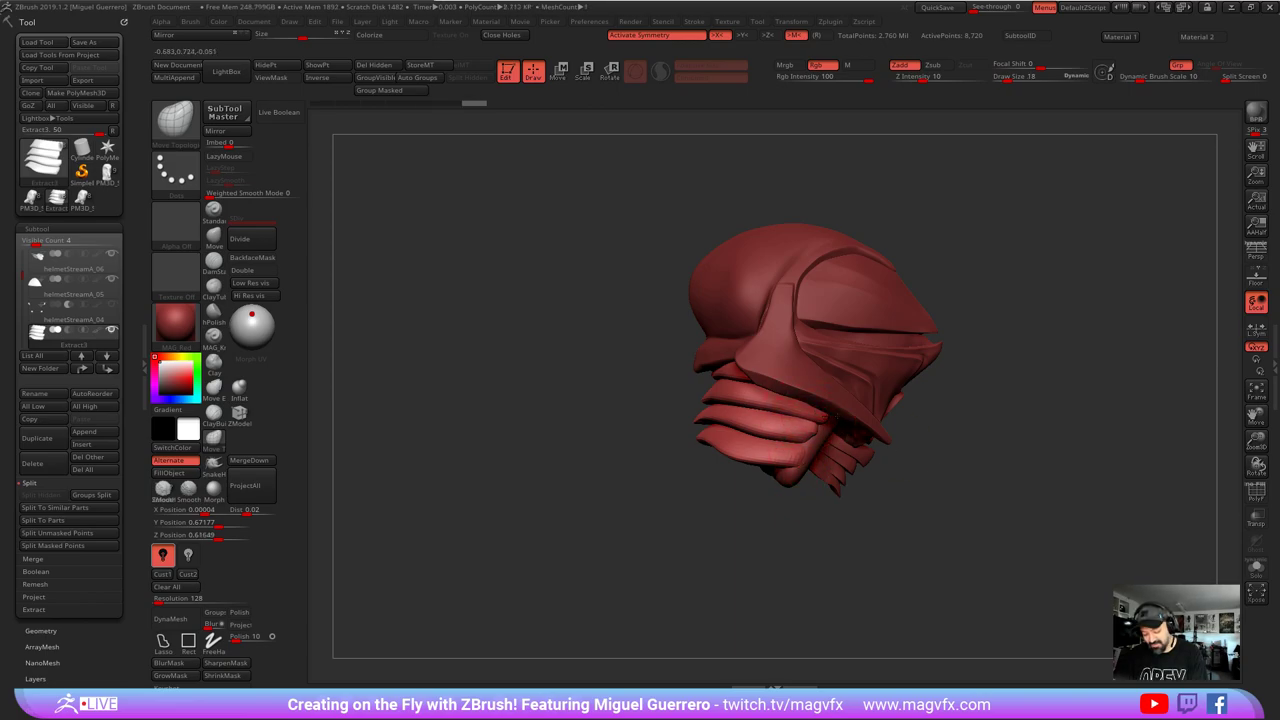
key(])
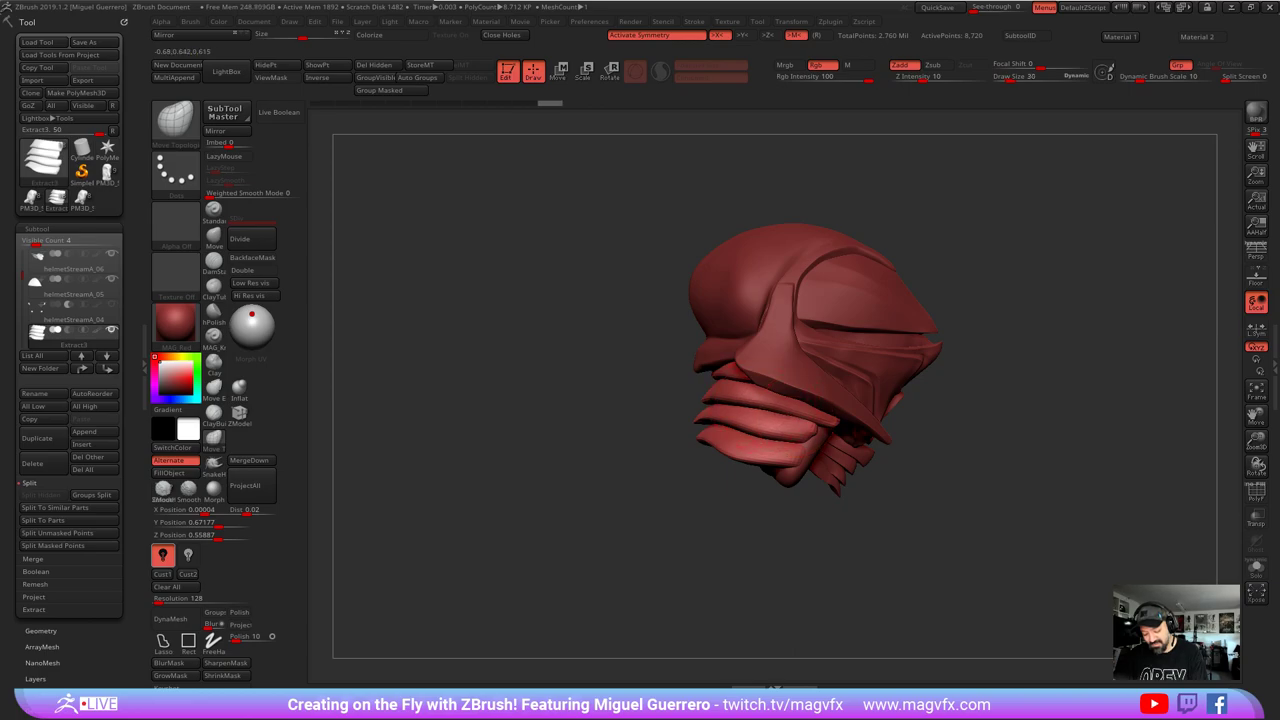
mouse_move(762, 406)
mouse_down()
mouse_move(723, 390)
mouse_move(784, 407)
mouse_up()
mouse_move(808, 418)
mouse_down()
mouse_move(840, 426)
mouse_move(812, 420)
mouse_move(828, 443)
mouse_up()
key(ctrl+z)
- Pull the lower neck plates' front ends into shape with a smaller Move Topological brush and smooth them
key([)
mouse_move(812, 458)
mouse_down()
mouse_move(828, 443)
mouse_move(811, 456)
mouse_up()
drag(814, 448, 820, 458)
mouse_move(800, 456)
shift+mouse_down()
mouse_move(715, 440)
mouse_move(802, 415)
shift+mouse_up()
- Refine the spacing and tips of the lower neck plates with the Move Topological brush at draw size 18
click(214, 236)
key(])
click(214, 440)
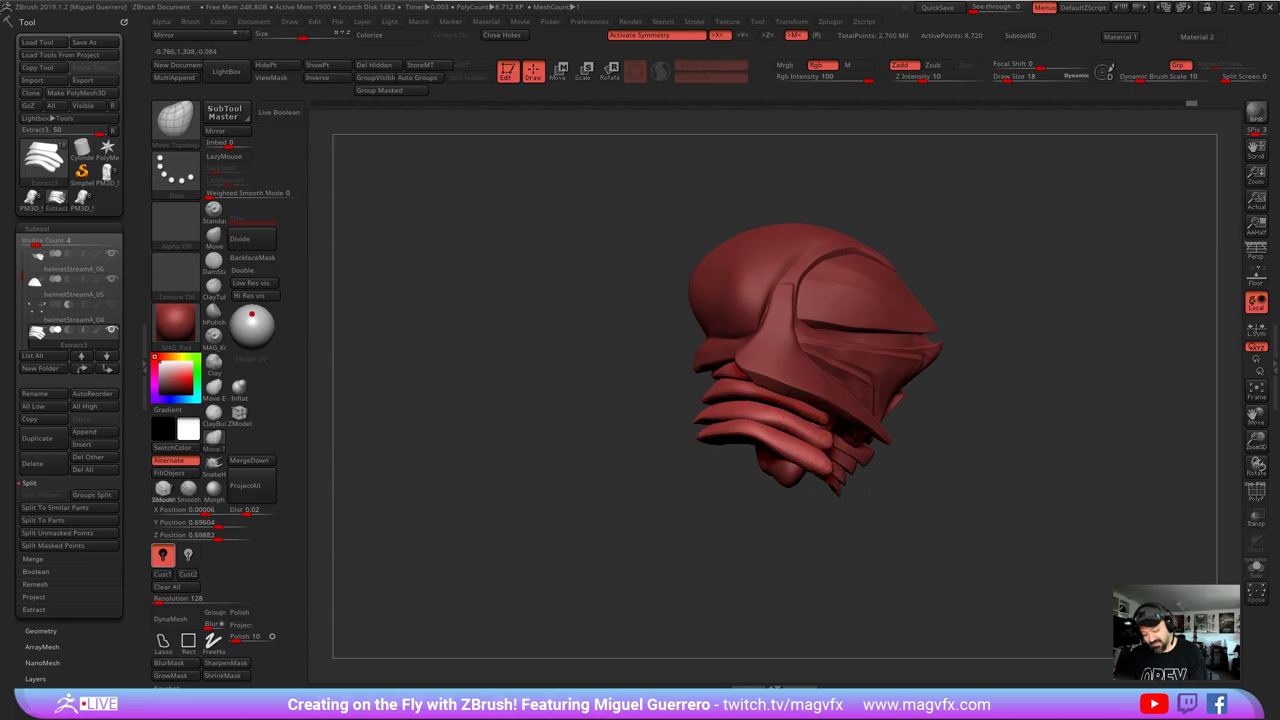
key(shift)
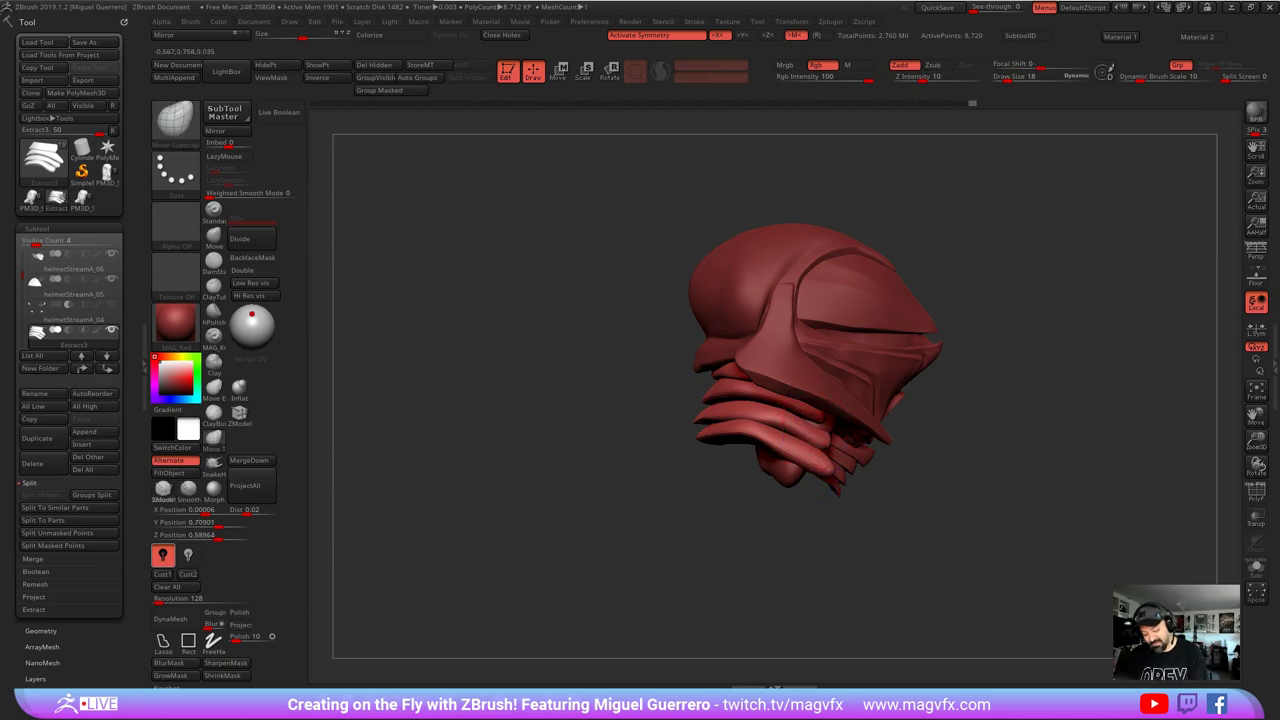
drag(815, 408, 798, 431)
mouse_move(660, 450)
mouse_down()
mouse_move(580, 450)
mouse_move(642, 450)
mouse_up()
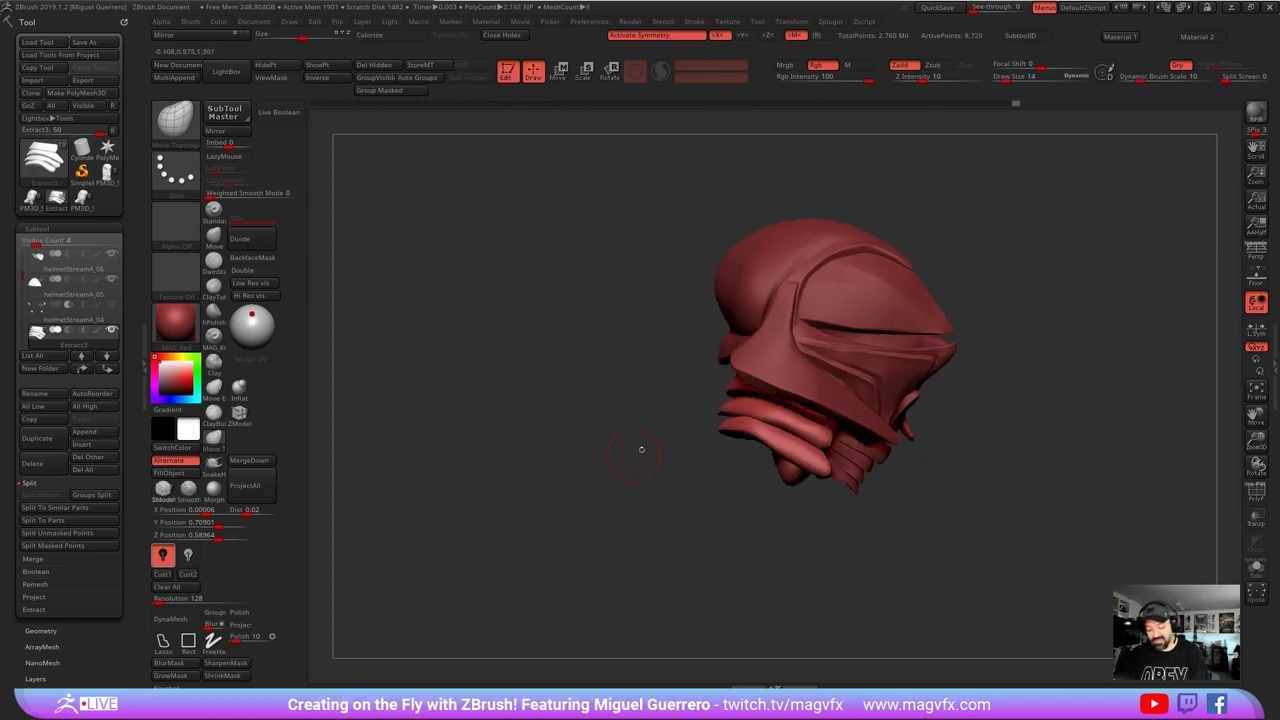
- Adjust the neck plates' curvature from below with the Move Topological brush at draw size 34
mouse_move(753, 411)
right_down()
mouse_move(717, 406)
mouse_move(766, 423)
right_up()
drag(765, 422, 758, 428)
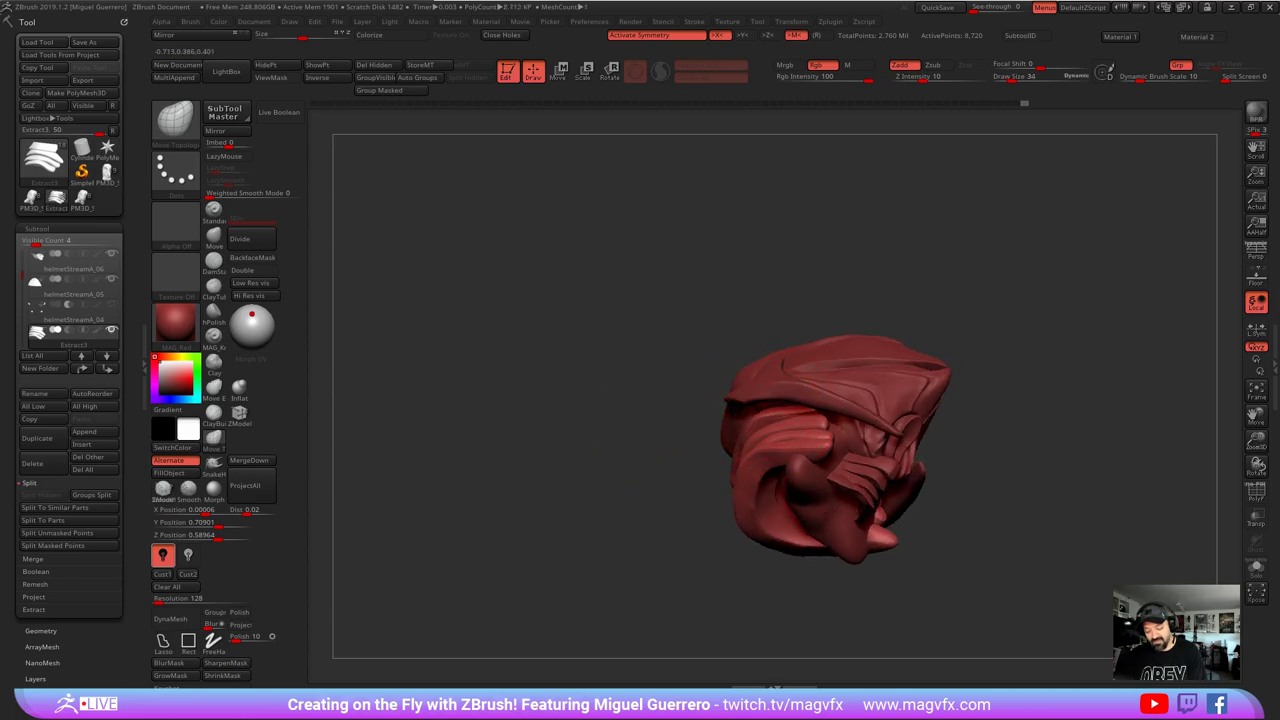
right_drag(775, 425, 808, 424)
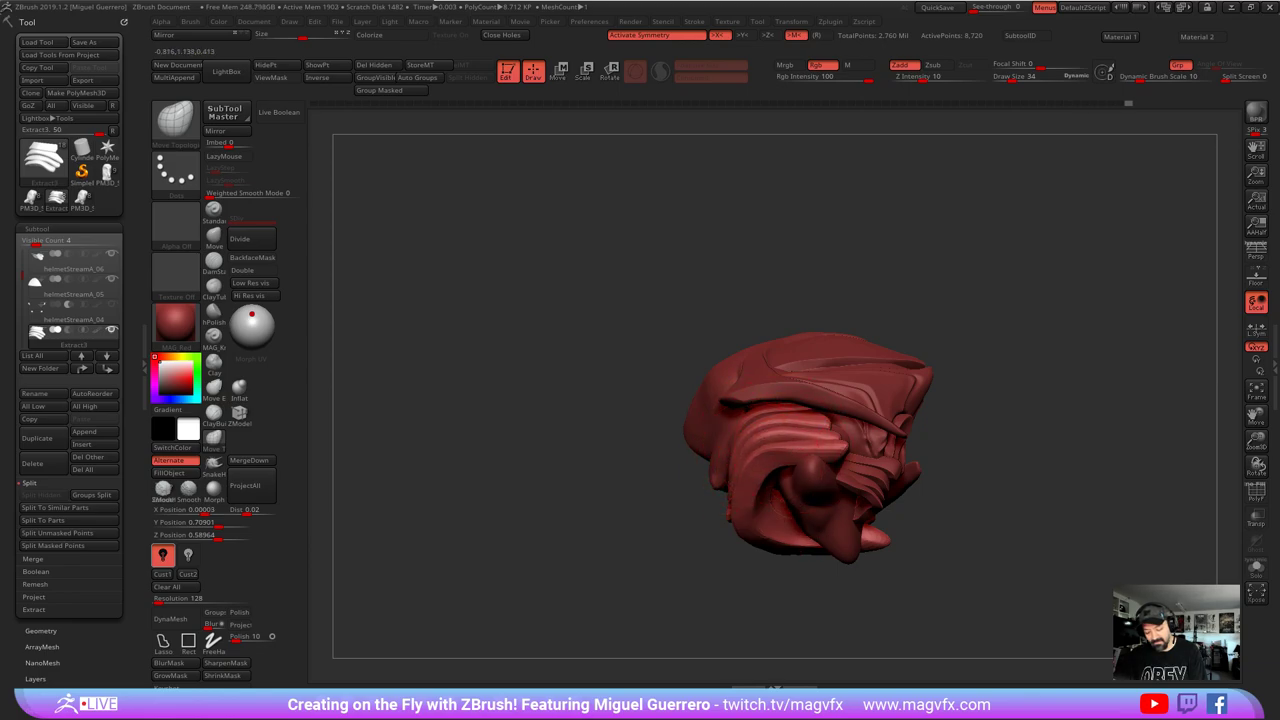
right_drag(758, 430, 836, 446)
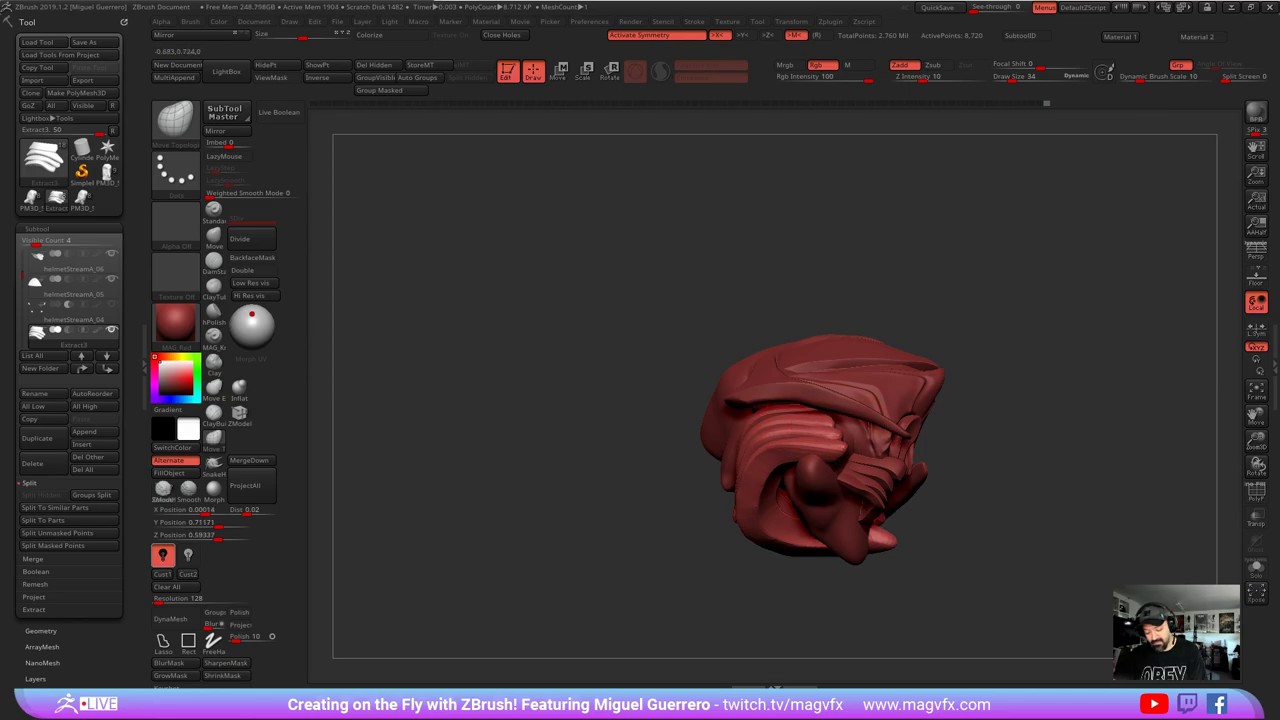
right_drag(631, 424, 590, 490)
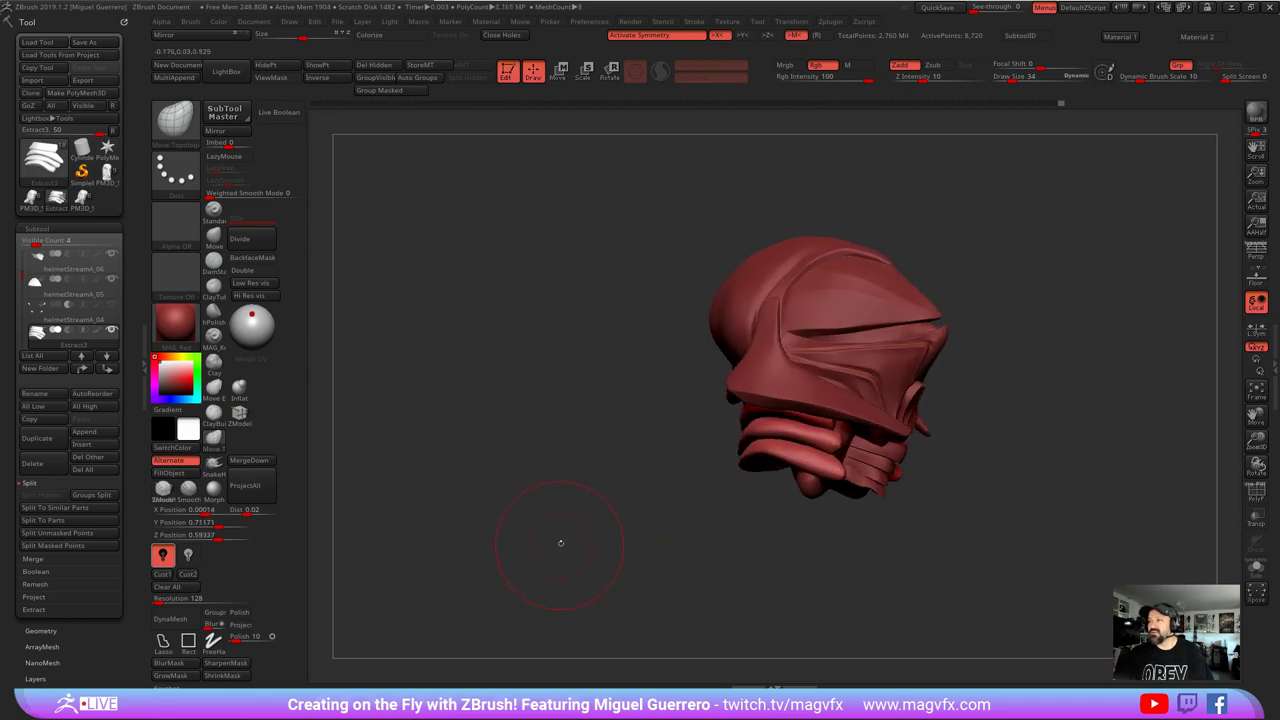
- Subdivide the neck plates to subdivision level 2
drag(574, 580, 554, 509)
alt+drag(553, 450, 540, 490)
mouse_move(540, 490)
right_down()
mouse_move(508, 560)
mouse_move(520, 435)
right_up()
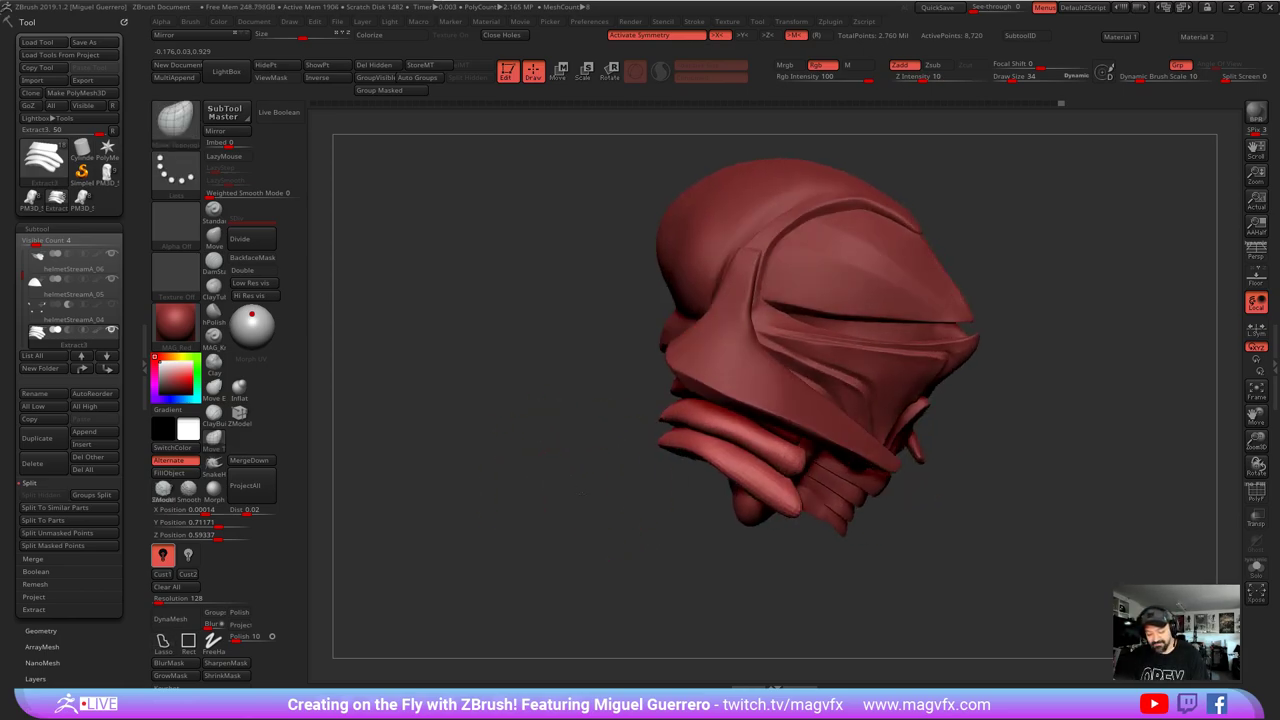
click(251, 239)
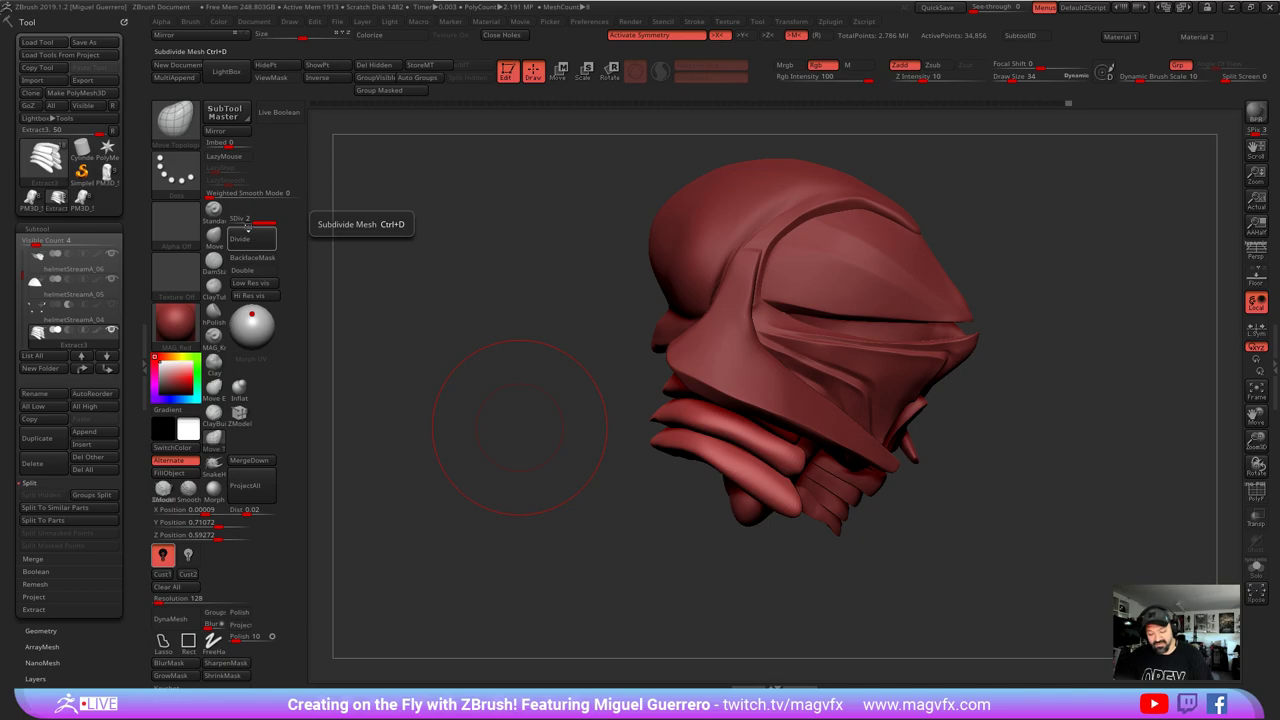
- Isolate the lowest neck plate and flatten its outer face with the hPolish brush at draw size 26
right_drag(400, 450, 431, 527)
right_drag(690, 422, 645, 417)
ctrl+shift+click(740, 466)
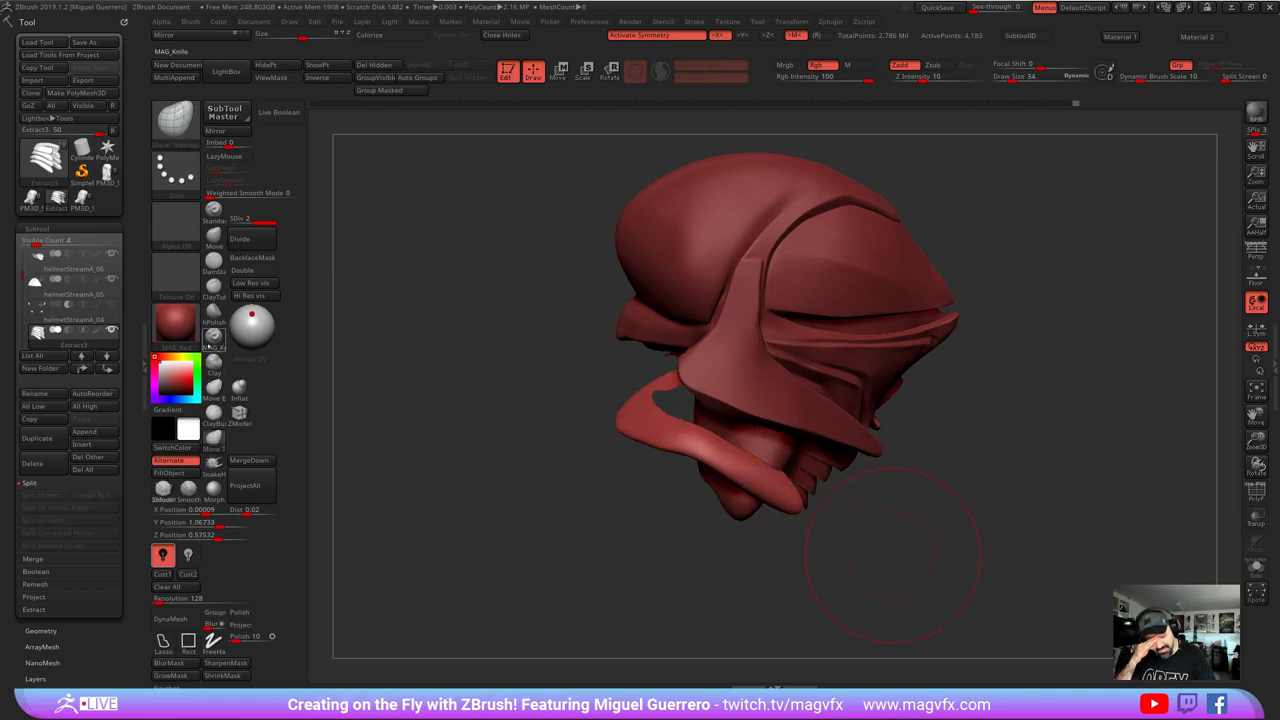
click(213, 310)
key(bracketleft)
key(bracketleft)
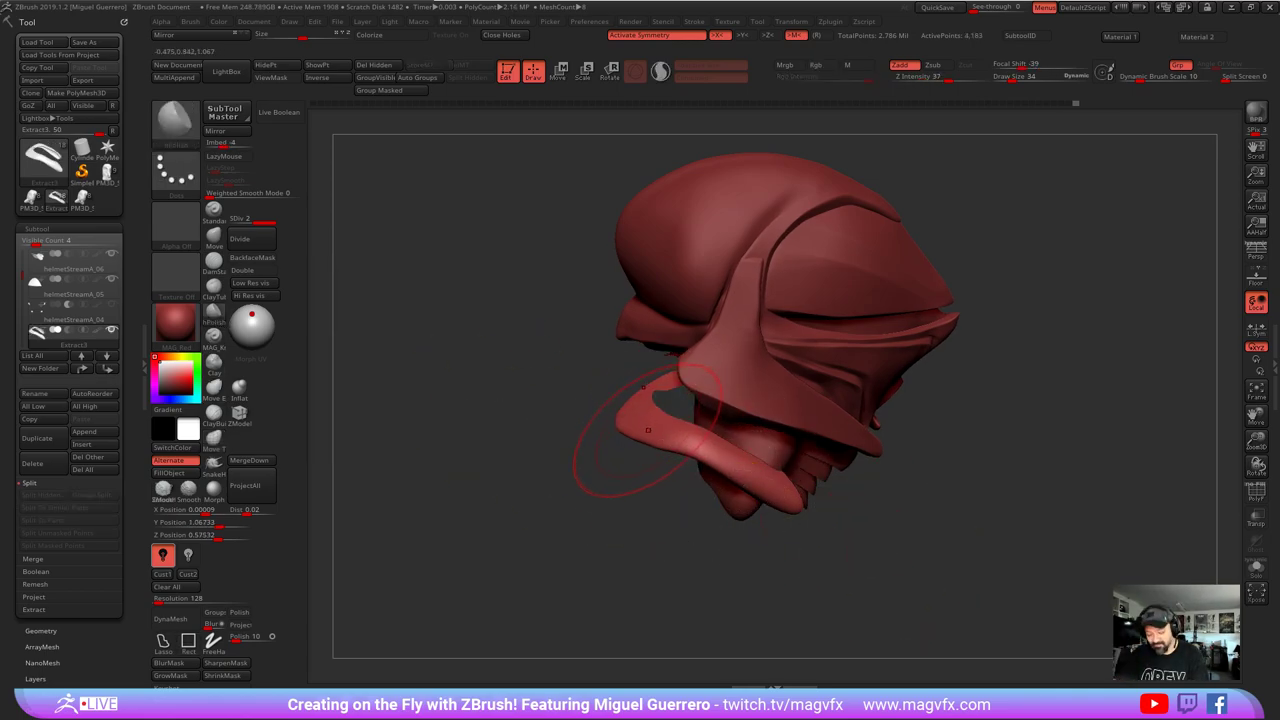
mouse_move(678, 446)
mouse_down()
mouse_move(750, 479)
mouse_move(727, 474)
mouse_up()
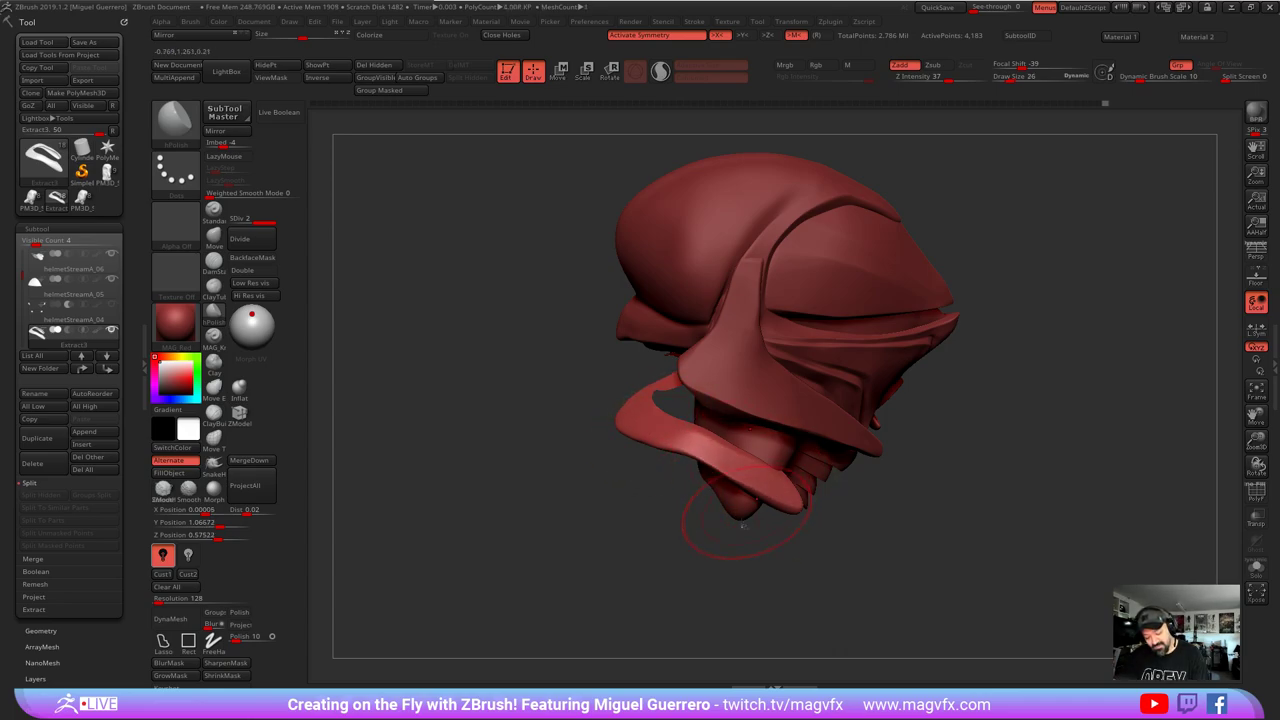
- Flatten the outer face of the next neck plate up with the hPolish brush at draw size 26
key(ctrl+z)
key(ctrl+z)
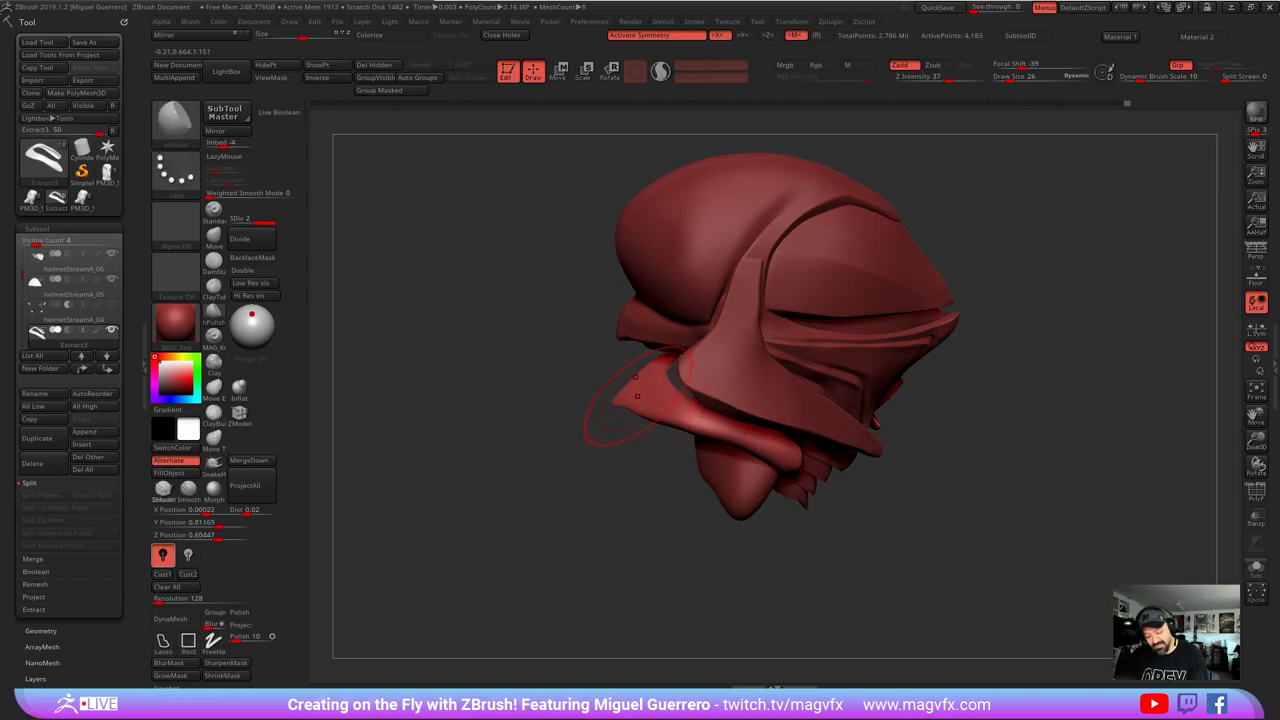
drag(672, 410, 716, 423)
key(ctrl+z)
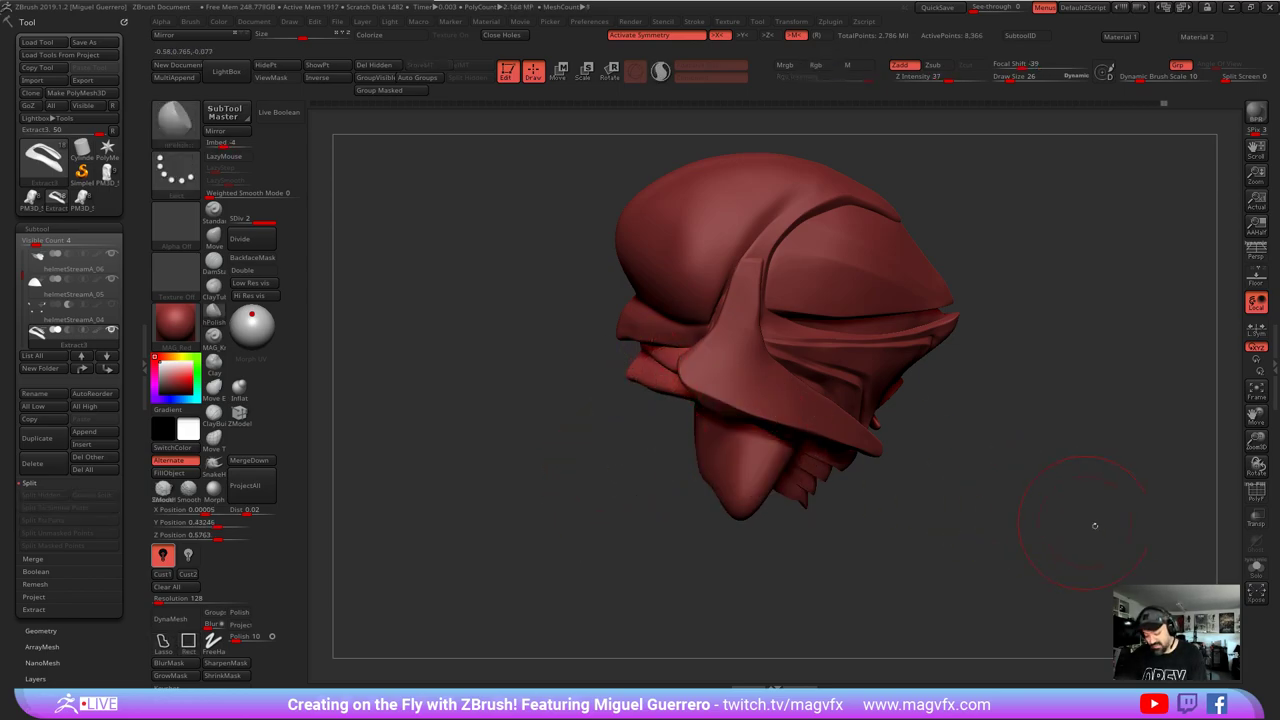
- Work on the upper two neck plates in isolation, and restore all plates and the full helmet
ctrl+shift+click(655, 373)
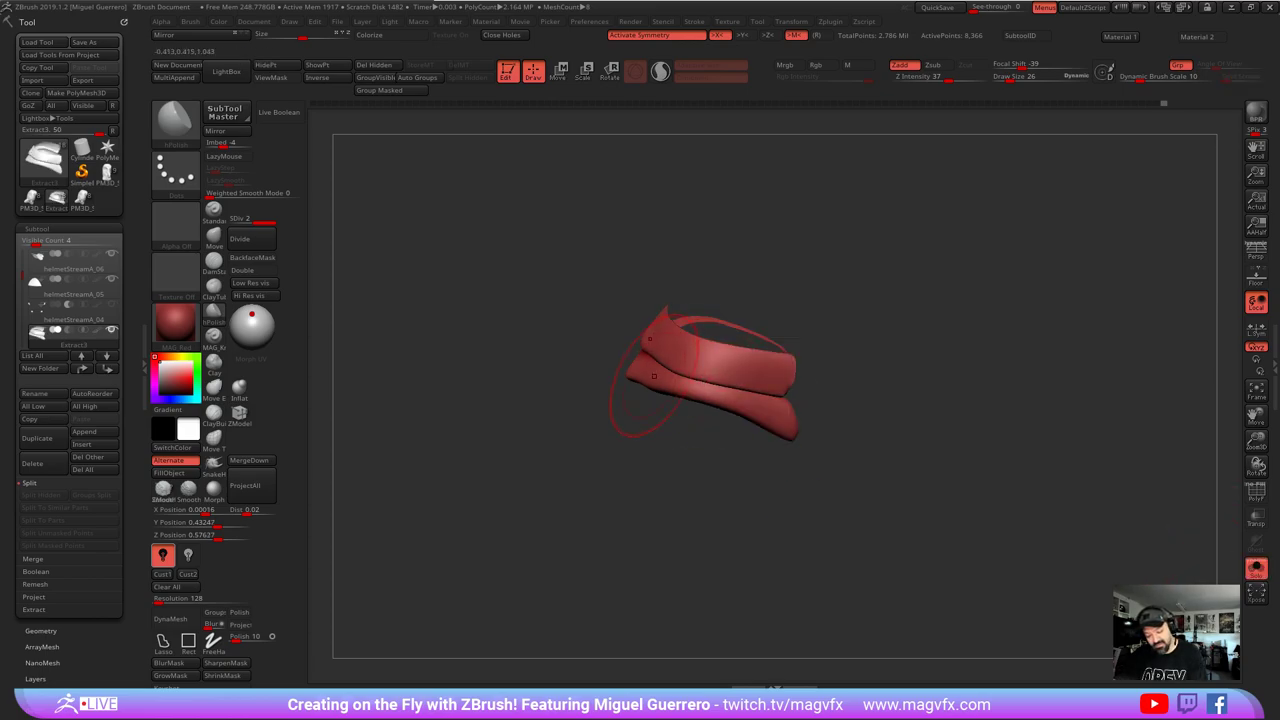
ctrl+shift+click(1152, 572)
mouse_move(557, 528)
mouse_down()
mouse_move(571, 520)
mouse_move(527, 525)
mouse_move(442, 500)
mouse_up()
ctrl+right_drag(605, 478, 612, 530)
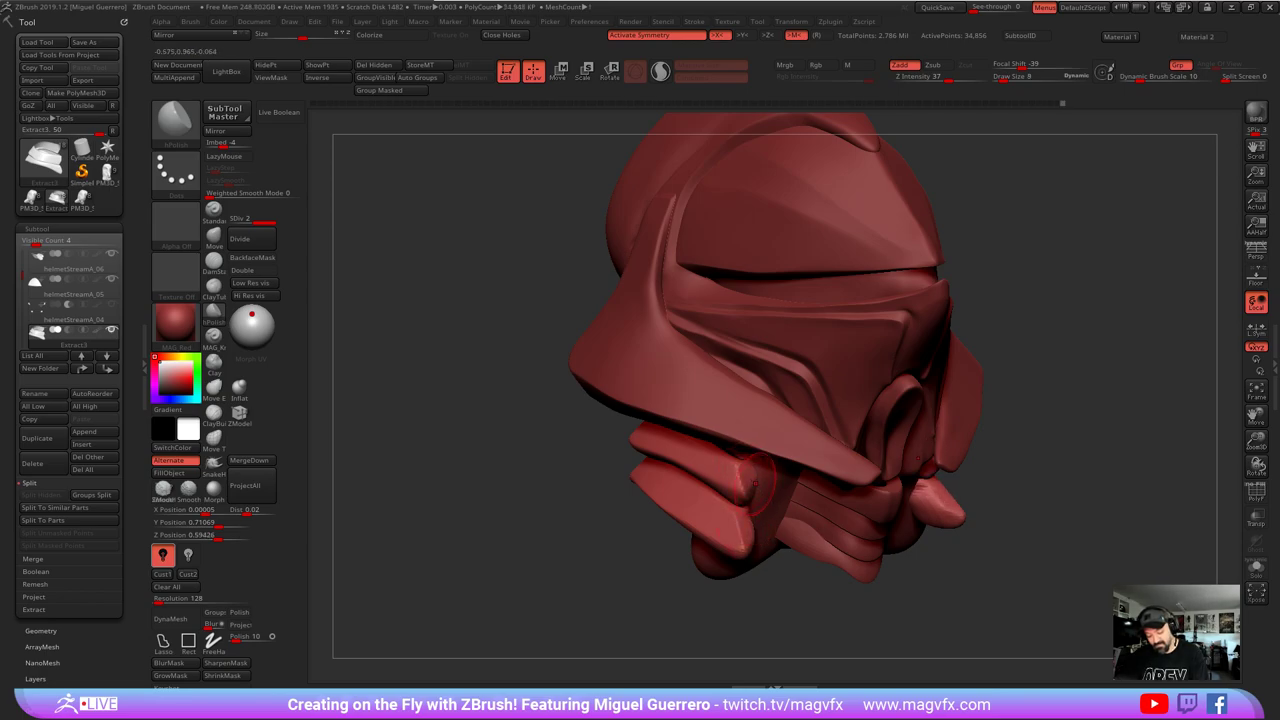
- Solo the neck plates and carve their front ends with the DamStandard brush at draw size 14, smoothing the lowest plate
click(1256, 567)
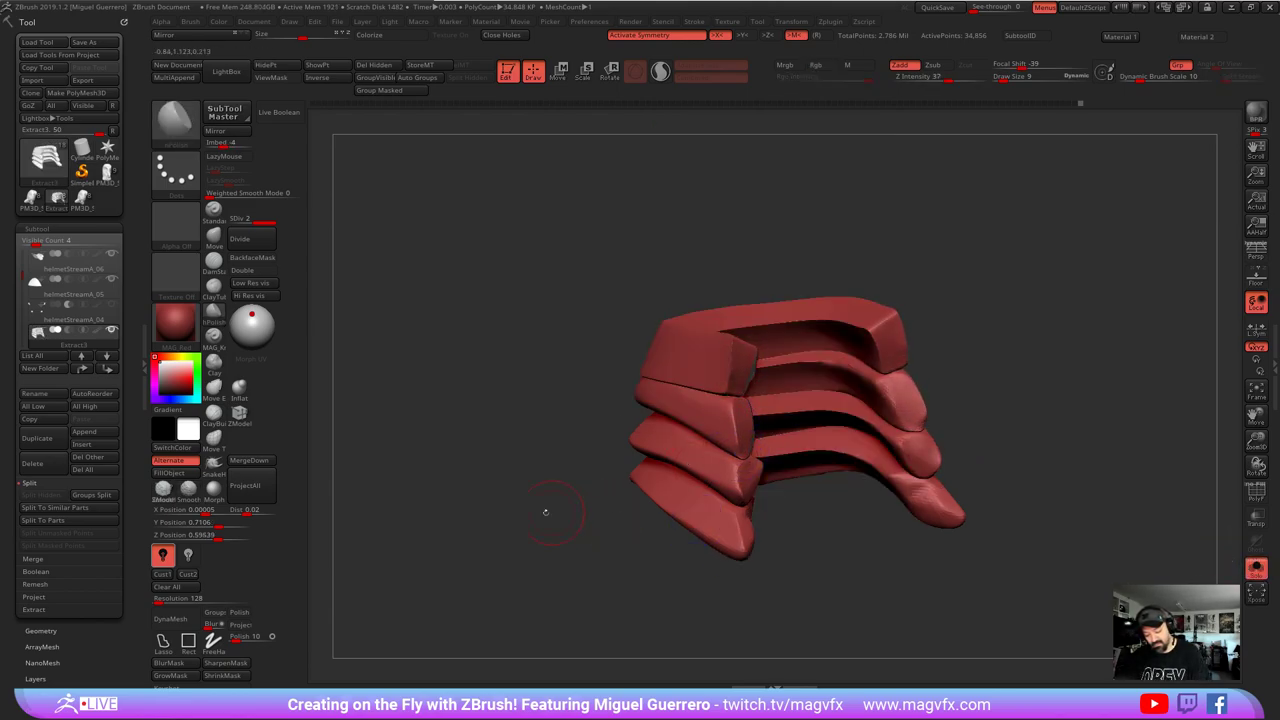
drag(543, 517, 400, 420)
click(208, 262)
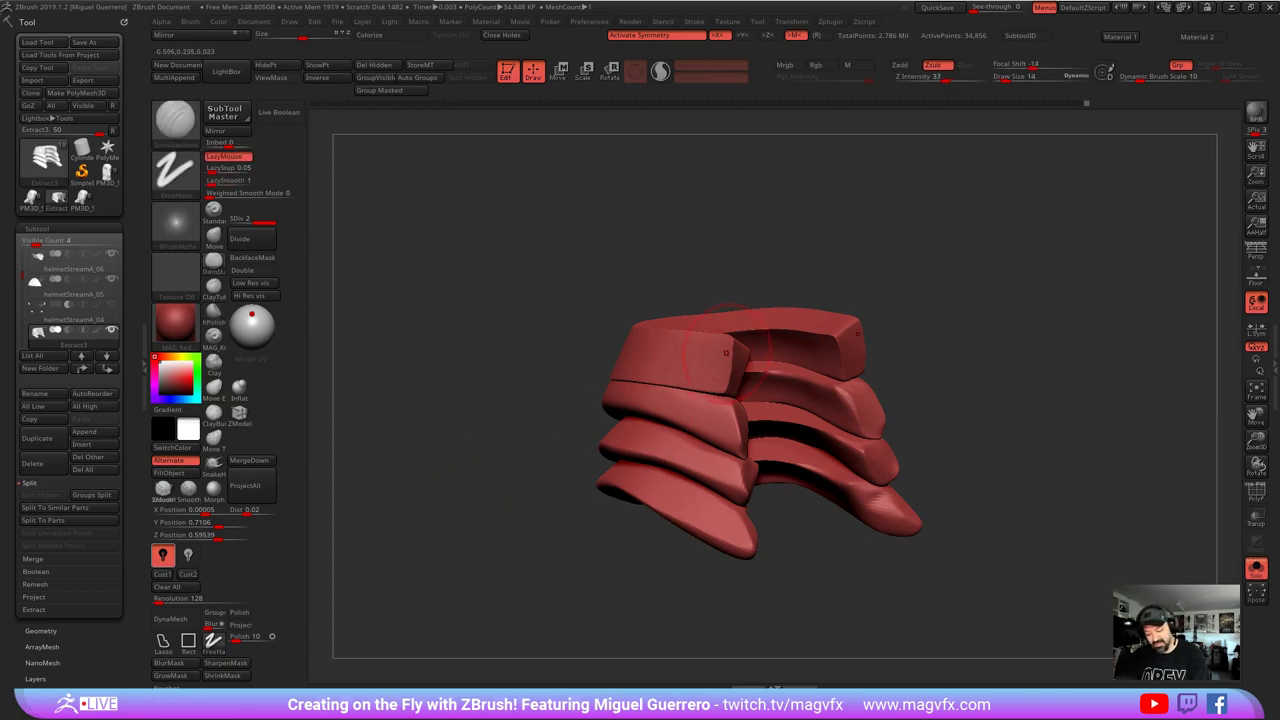
drag(737, 403, 752, 556)
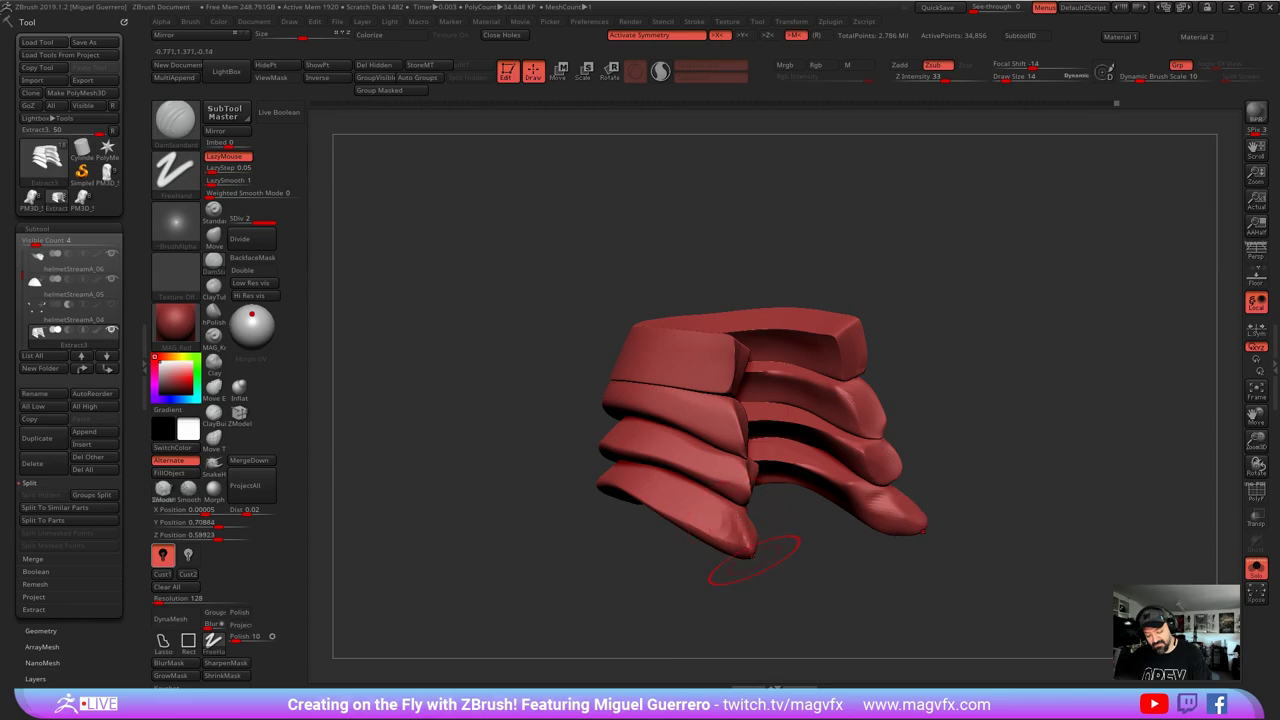
mouse_move(623, 548)
mouse_down()
mouse_move(700, 540)
mouse_move(686, 514)
mouse_up()
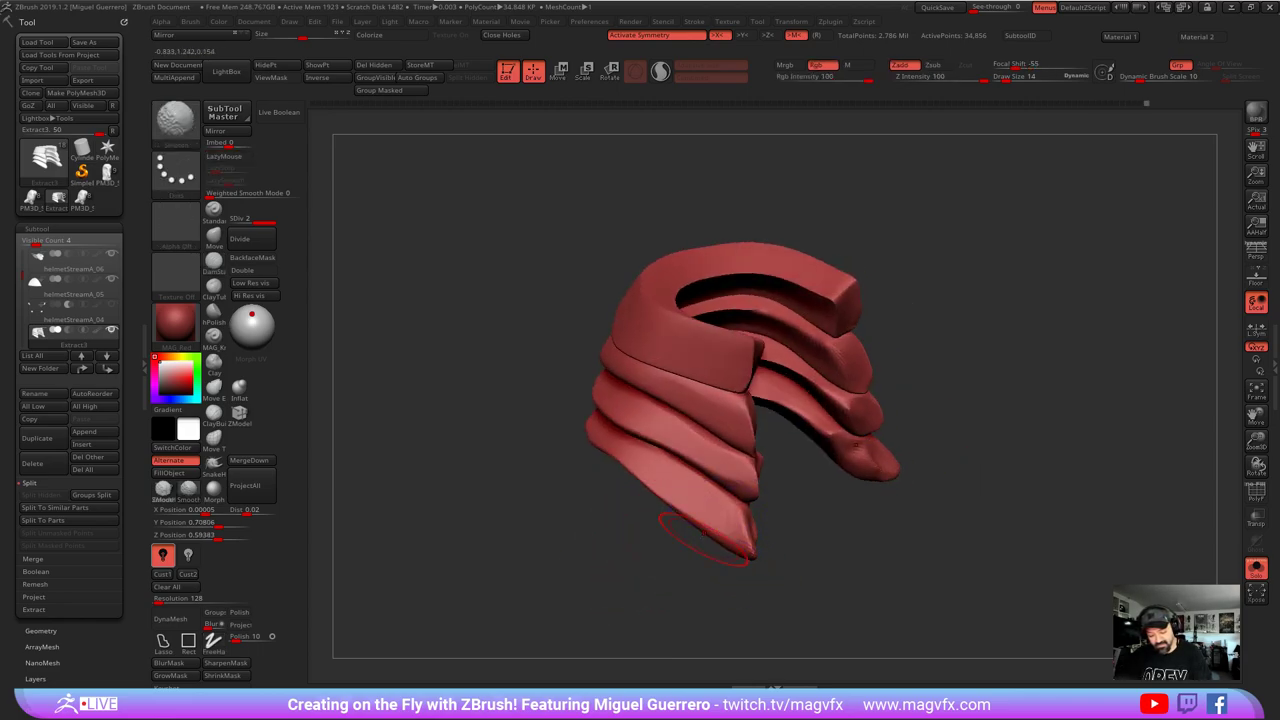
- Subdivide the neck plates to subdivision level 3 and bring the whole helmet back into display
click(250, 238)
drag(609, 591, 745, 530)
click(1256, 568)
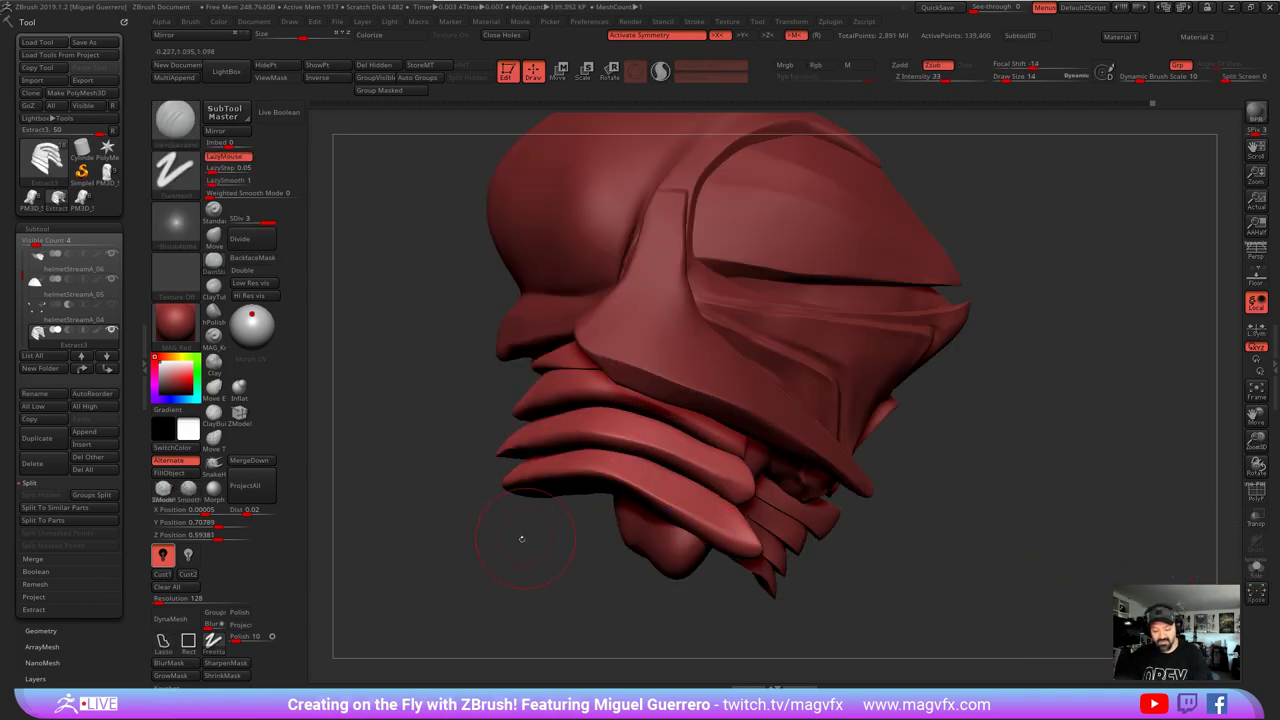
mouse_move(495, 528)
ctrl+right_down()
mouse_move(403, 489)
mouse_move(442, 531)
ctrl+right_up()
mouse_move(441, 530)
mouse_down()
mouse_move(540, 425)
mouse_move(482, 499)
mouse_move(560, 500)
mouse_move(640, 480)
mouse_up()
ctrl+right_drag(600, 430, 604, 492)
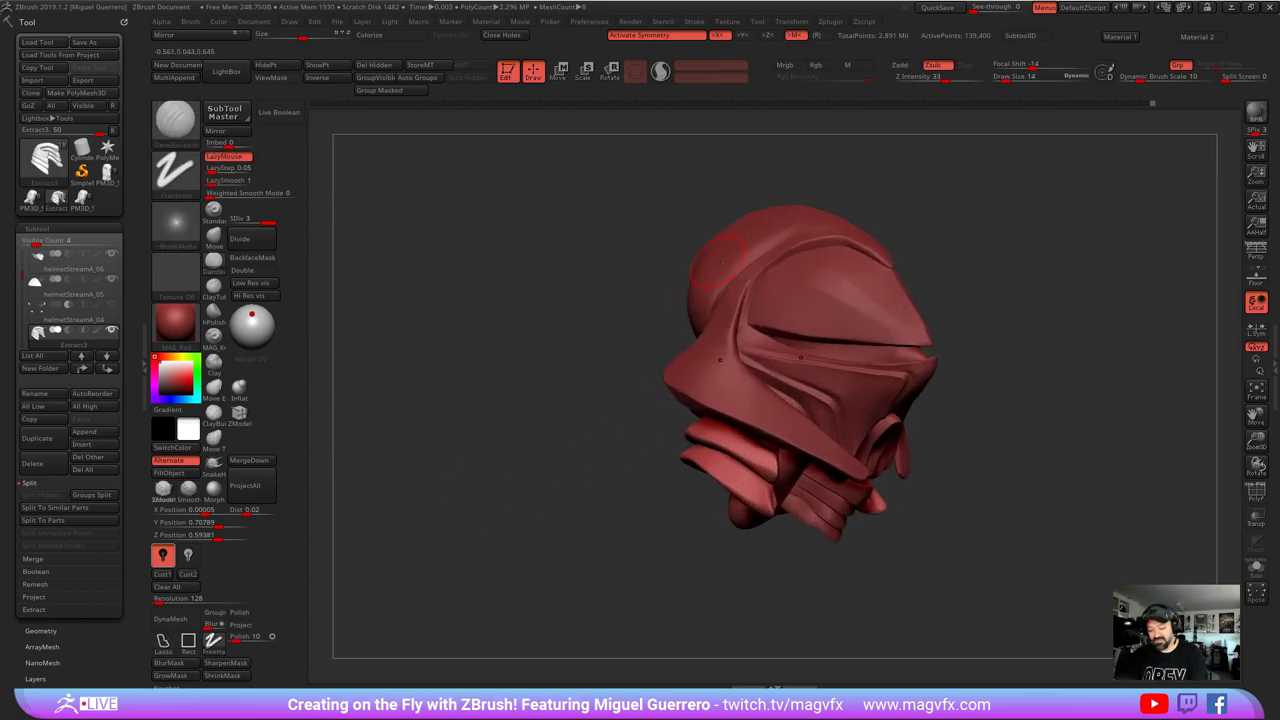
- Select the main helmet shell and carve the crease bordering the side of the dome with the DamStandard brush at draw size 14
alt+click(728, 268)
alt+right_drag(649, 286, 634, 364)
mouse_move(509, 451)
mouse_down()
mouse_move(558, 452)
mouse_move(512, 448)
mouse_move(489, 471)
mouse_move(460, 464)
mouse_move(482, 504)
mouse_move(510, 445)
mouse_move(468, 426)
mouse_up()
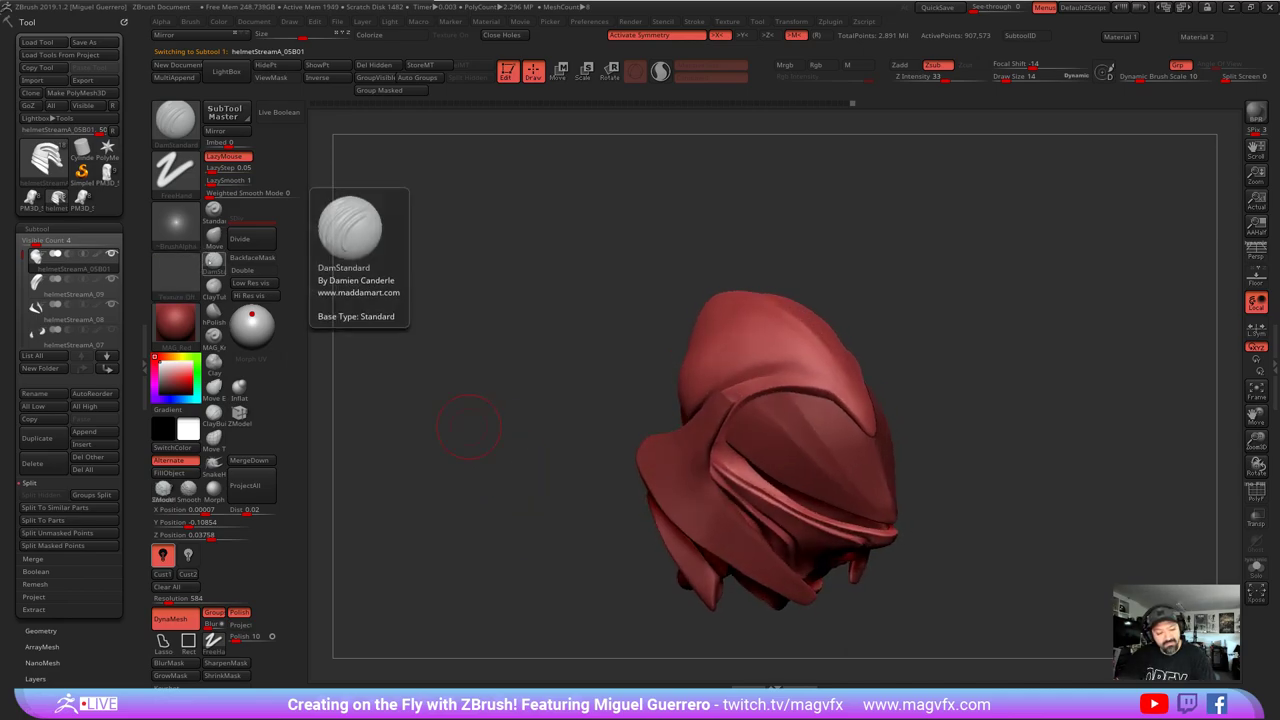
click(214, 262)
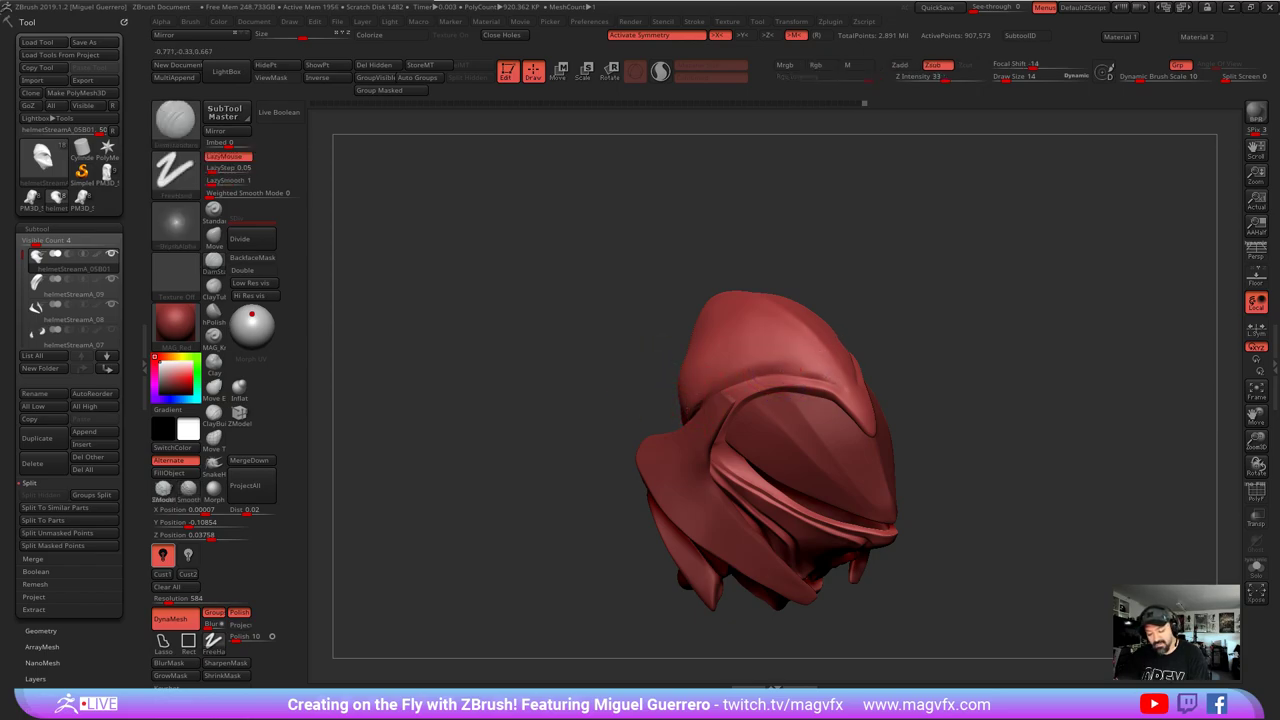
drag(742, 370, 845, 383)
mouse_move(640, 325)
mouse_down()
mouse_move(491, 283)
mouse_move(540, 330)
mouse_move(523, 360)
mouse_move(573, 322)
mouse_up()
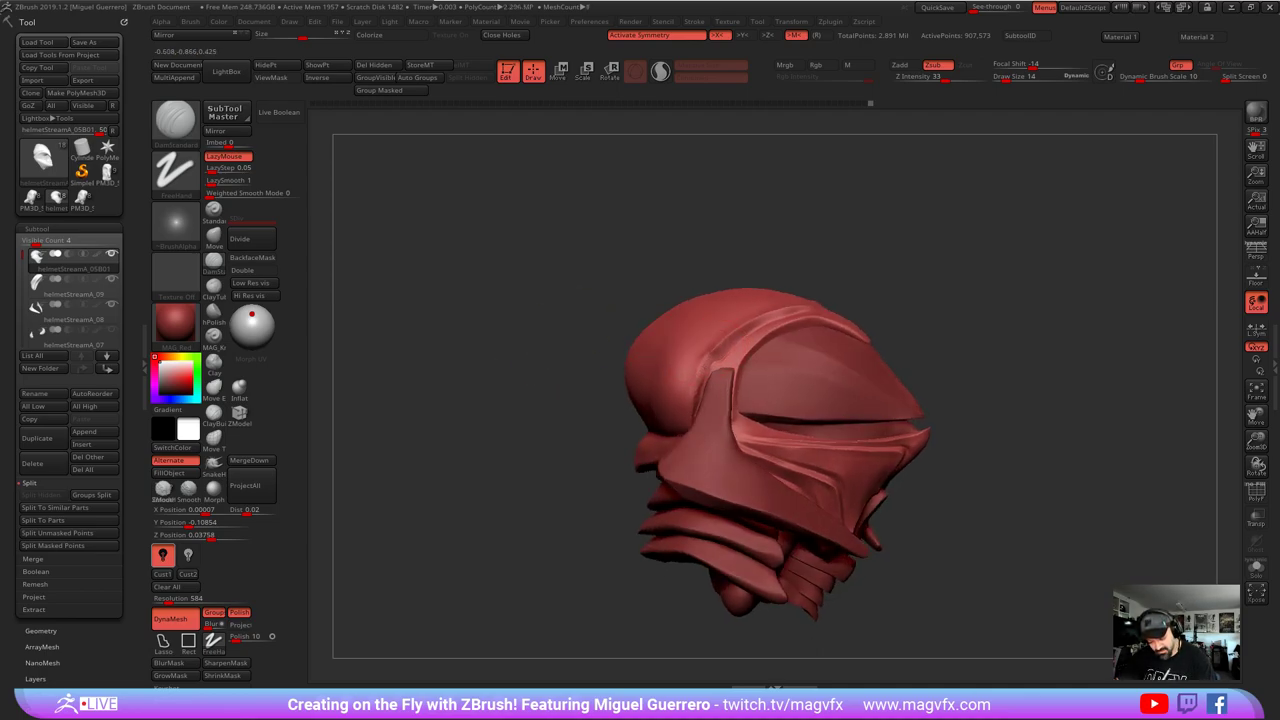
- Solo the helmet shell, refine the crease between the dome and face frame with the DamStandard brush, and redisplay the full helmet
key(ctrl)
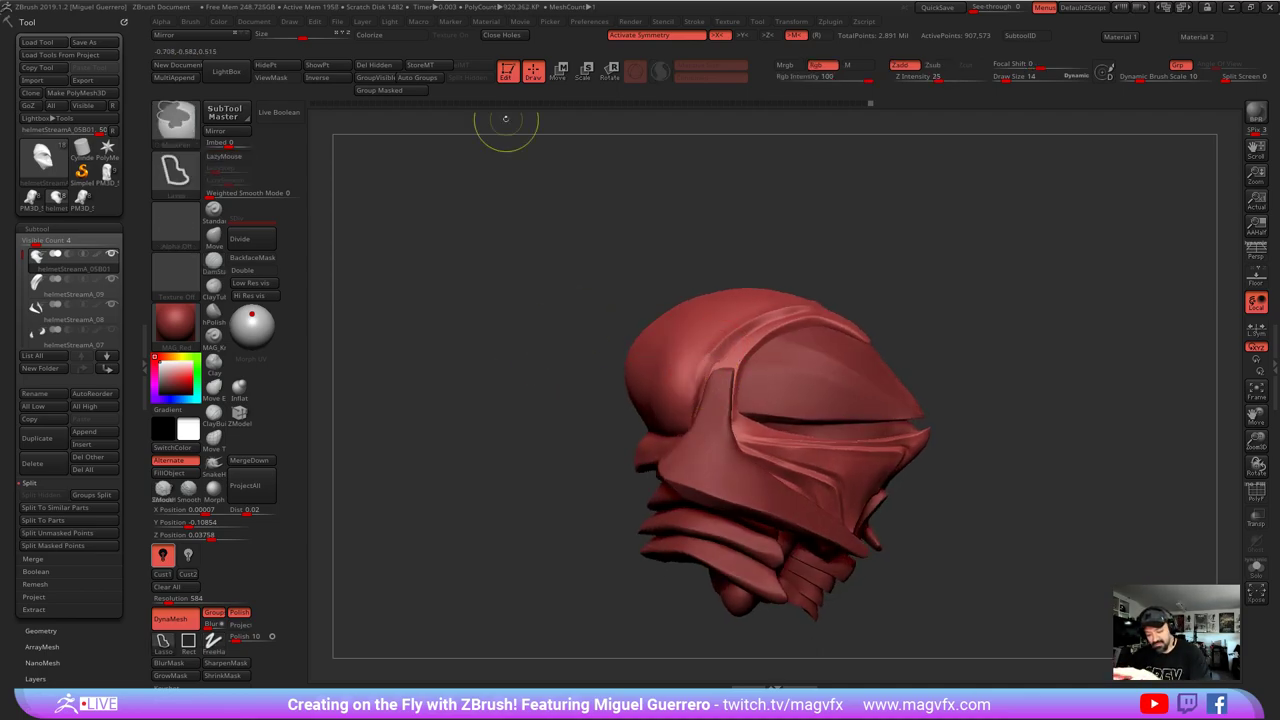
ctrl+shift+click(800, 305)
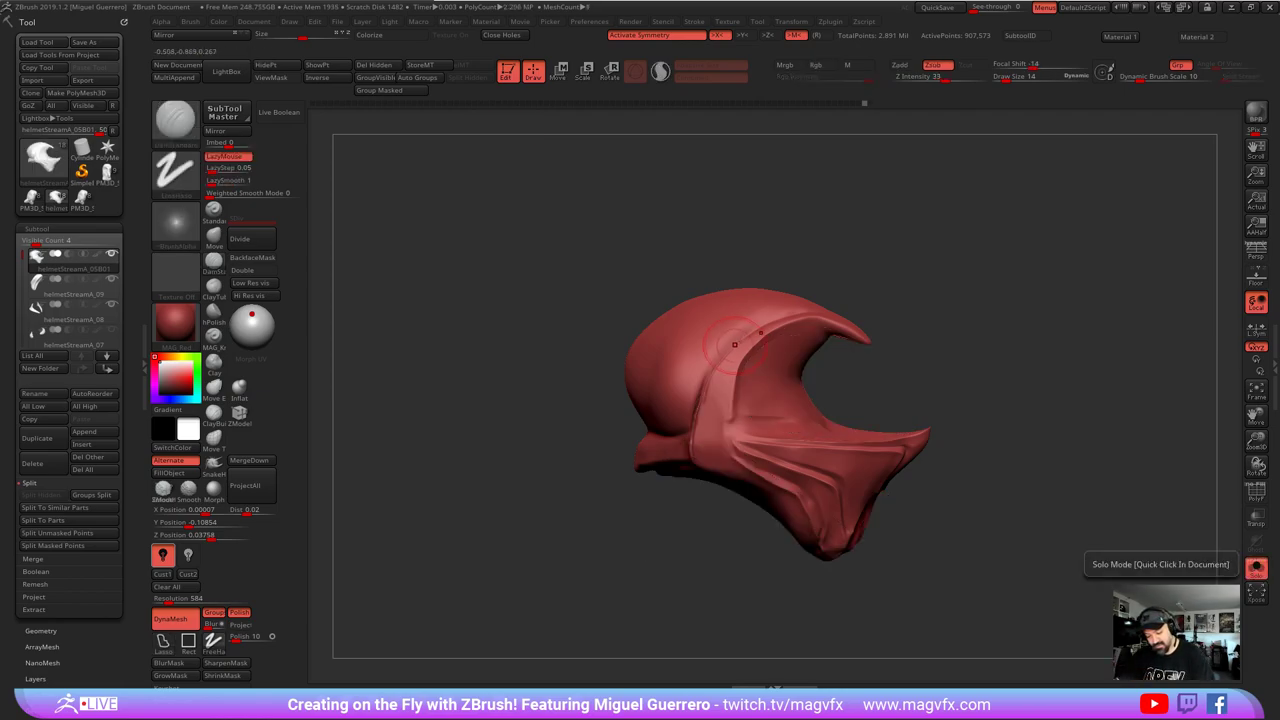
drag(786, 312, 729, 344)
key(ctrl)
key(ctrl+z)
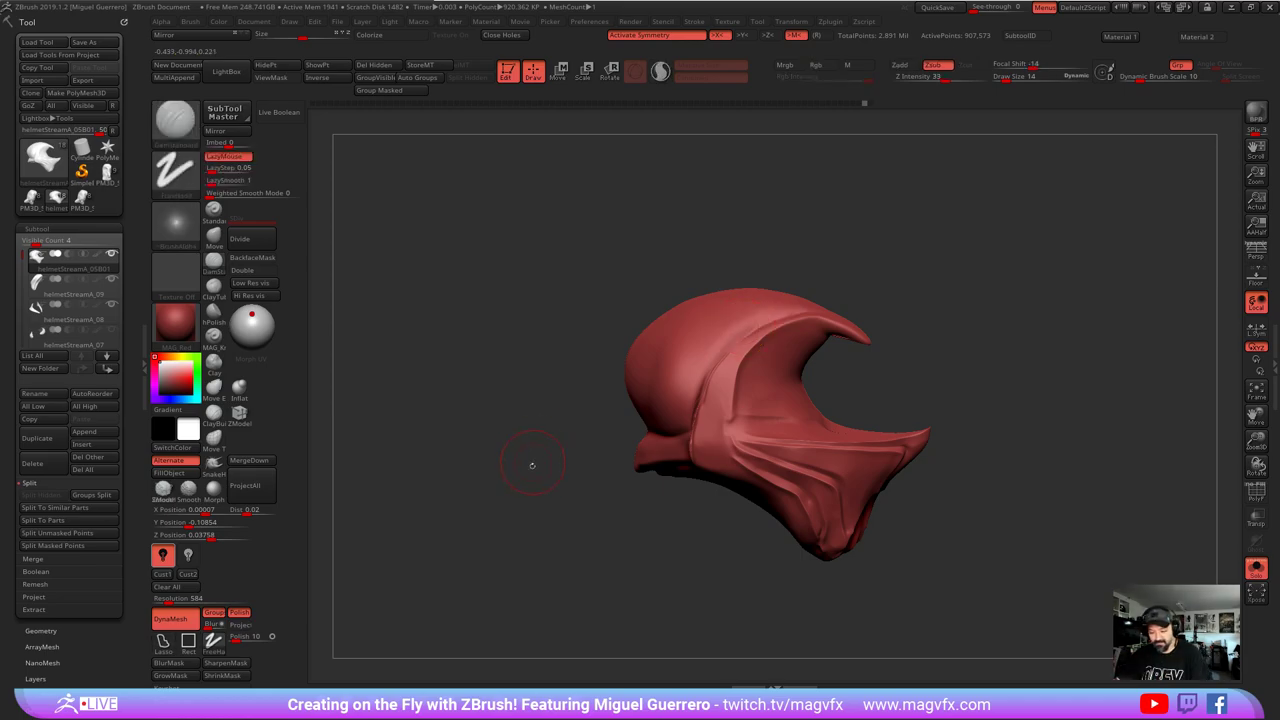
drag(531, 463, 340, 440)
alt+drag(639, 503, 591, 557)
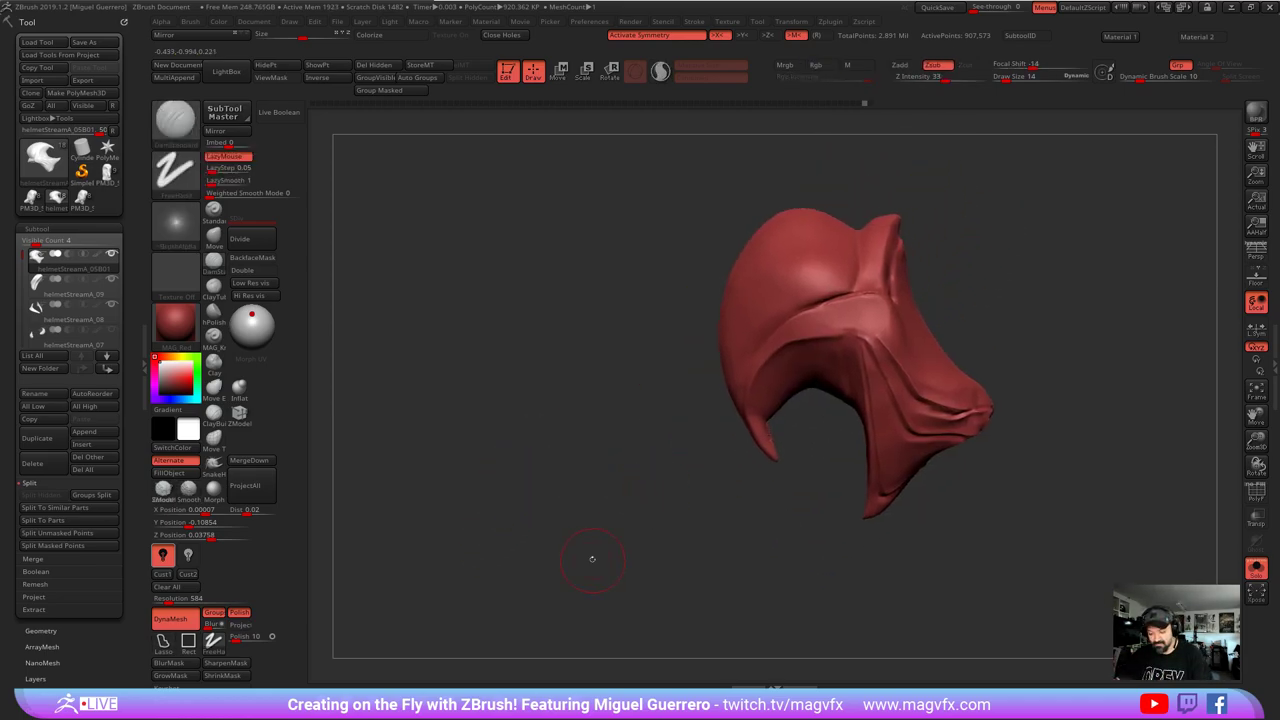
shift+drag(796, 300, 814, 286)
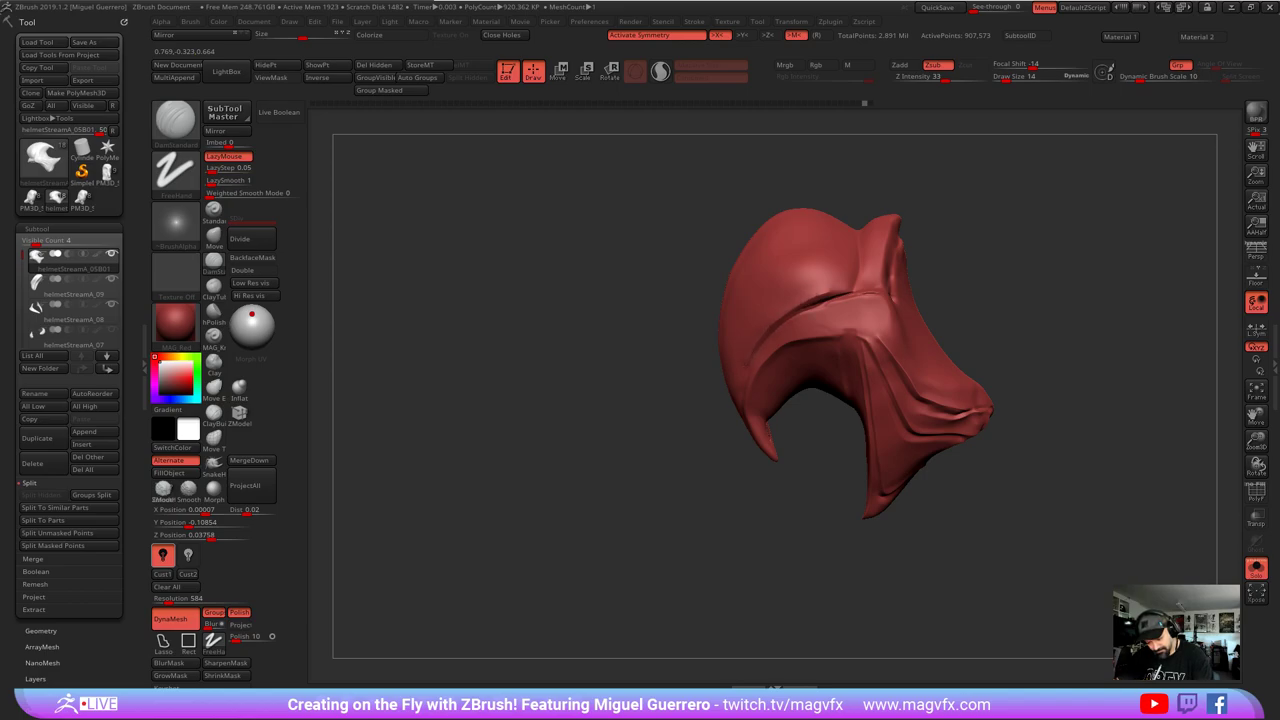
drag(612, 384, 566, 278)
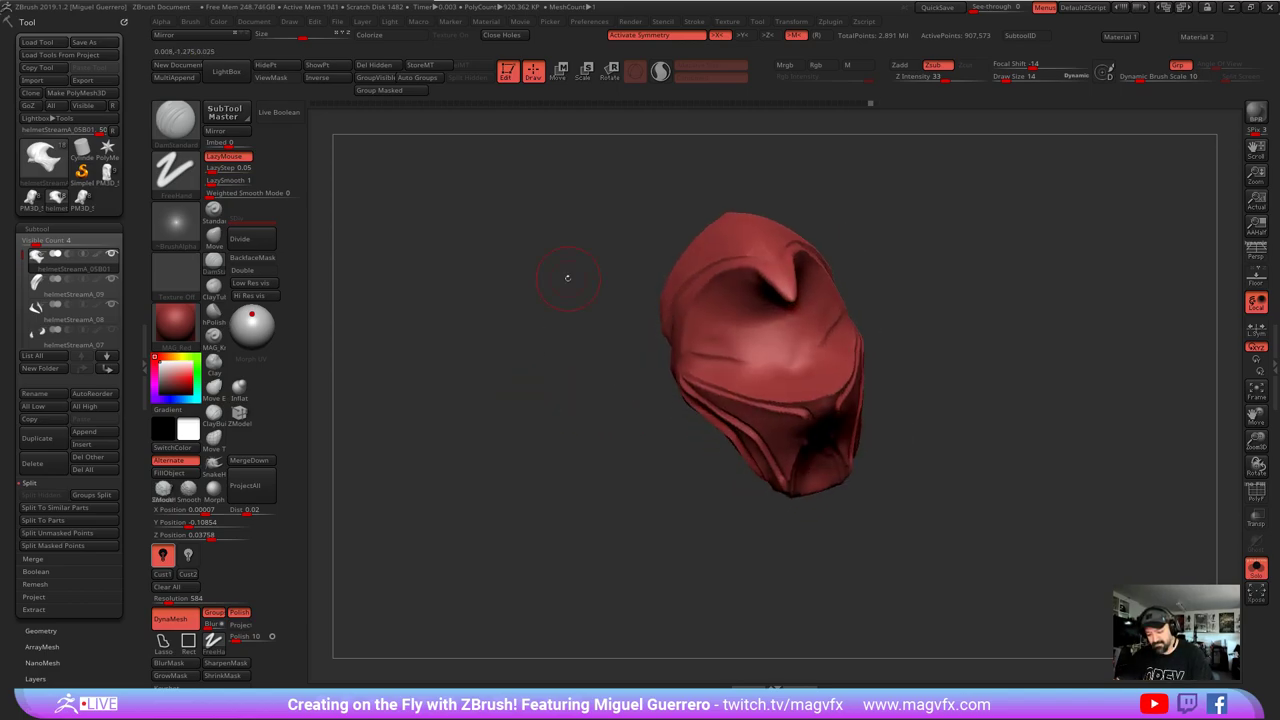
click(1256, 569)
mouse_move(710, 578)
mouse_down()
mouse_move(609, 531)
mouse_move(504, 358)
mouse_up()
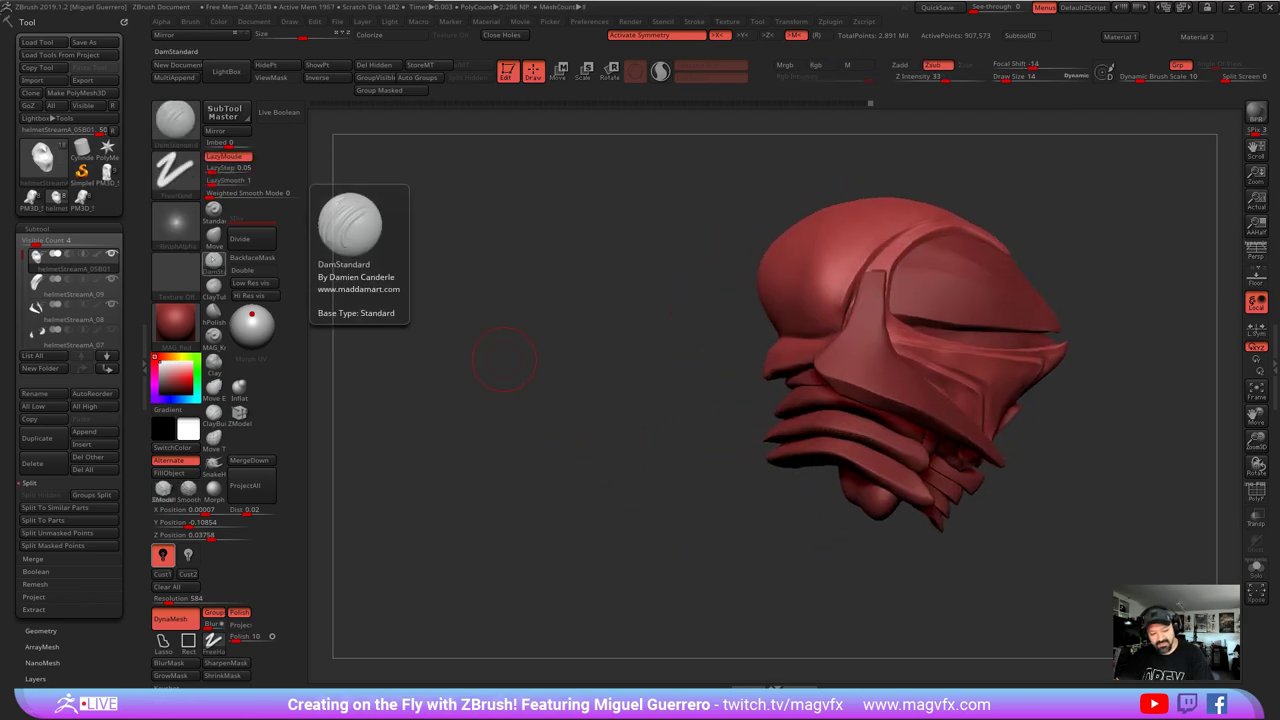
- Select the flared side plate and adjust its upper tip against the dome with the Move brush at draw size 10
click(214, 262)
key(])
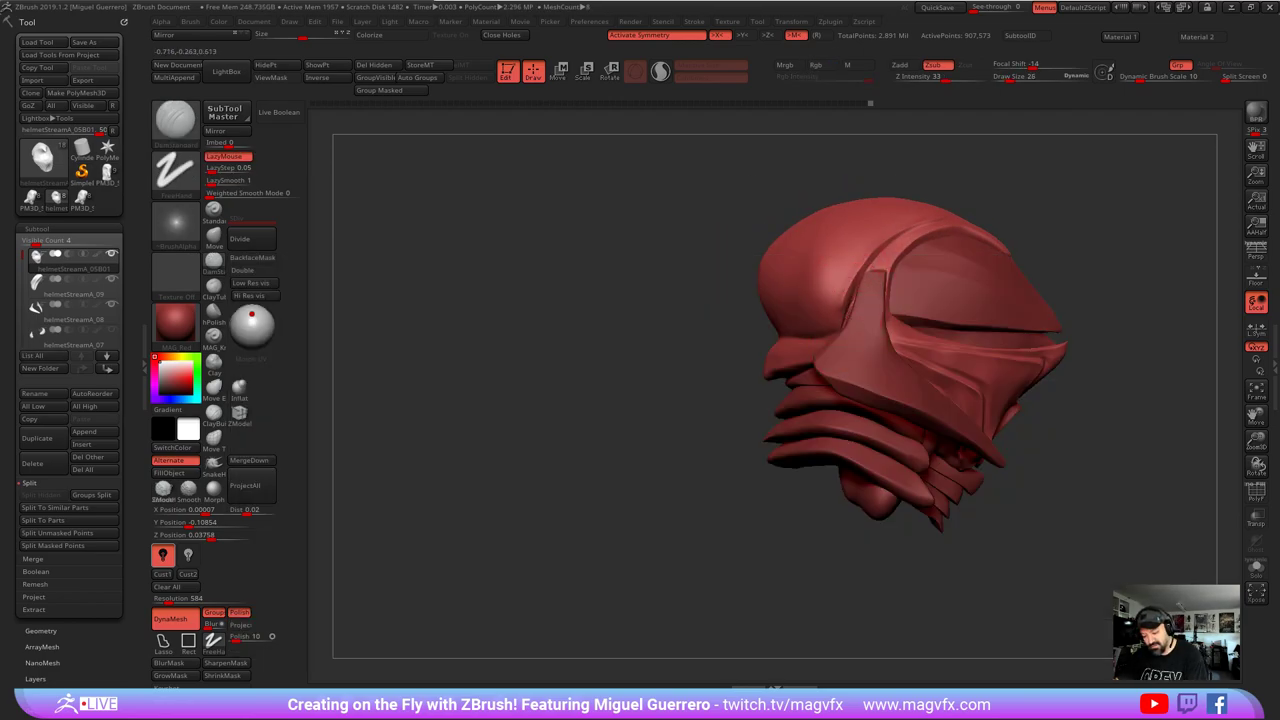
click(214, 238)
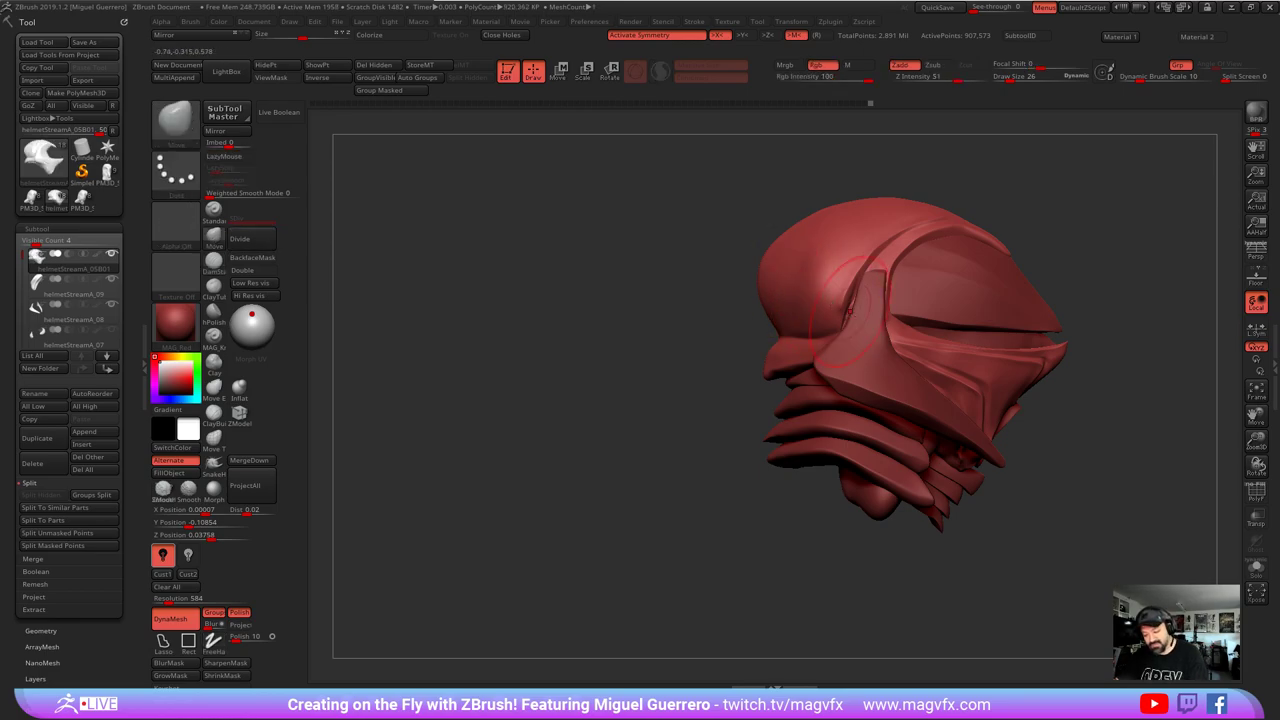
alt+click(855, 325)
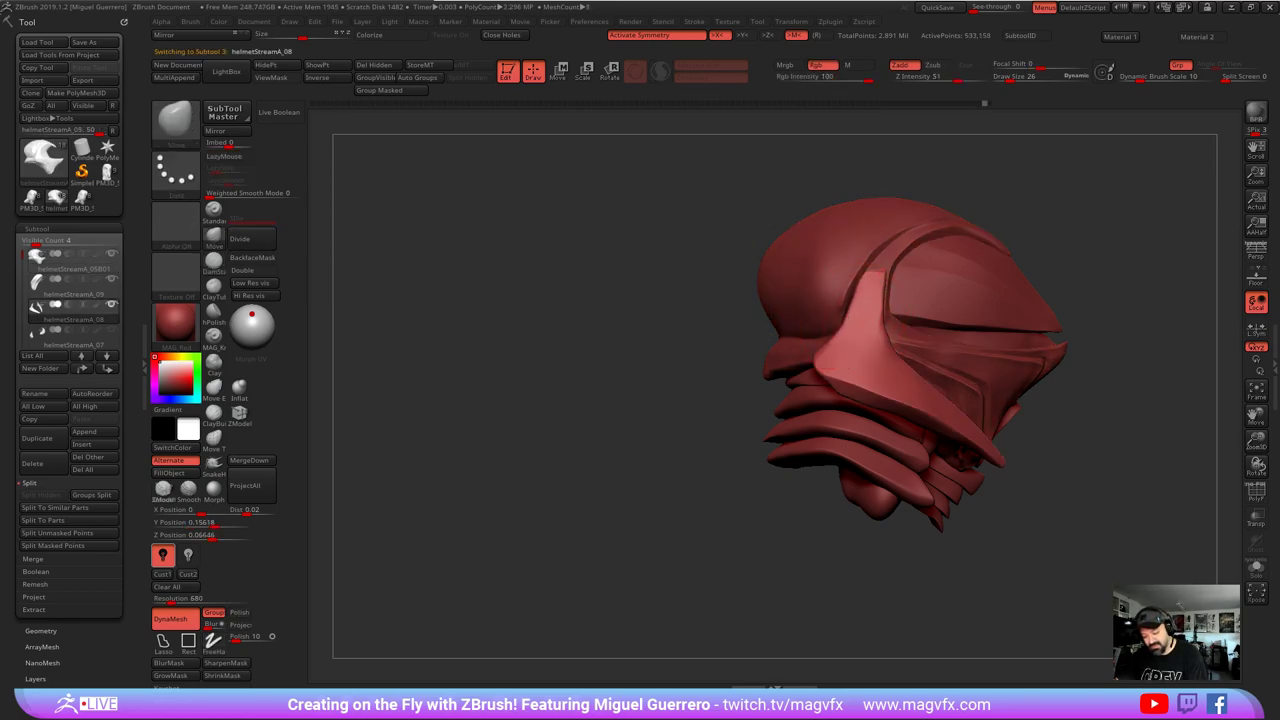
drag(750, 310, 697, 297)
right_drag(697, 297, 550, 344)
mouse_move(550, 344)
ctrl+right_down()
mouse_move(560, 368)
mouse_move(620, 339)
mouse_move(682, 378)
mouse_move(629, 446)
ctrl+right_up()
right_drag(629, 446, 615, 420)
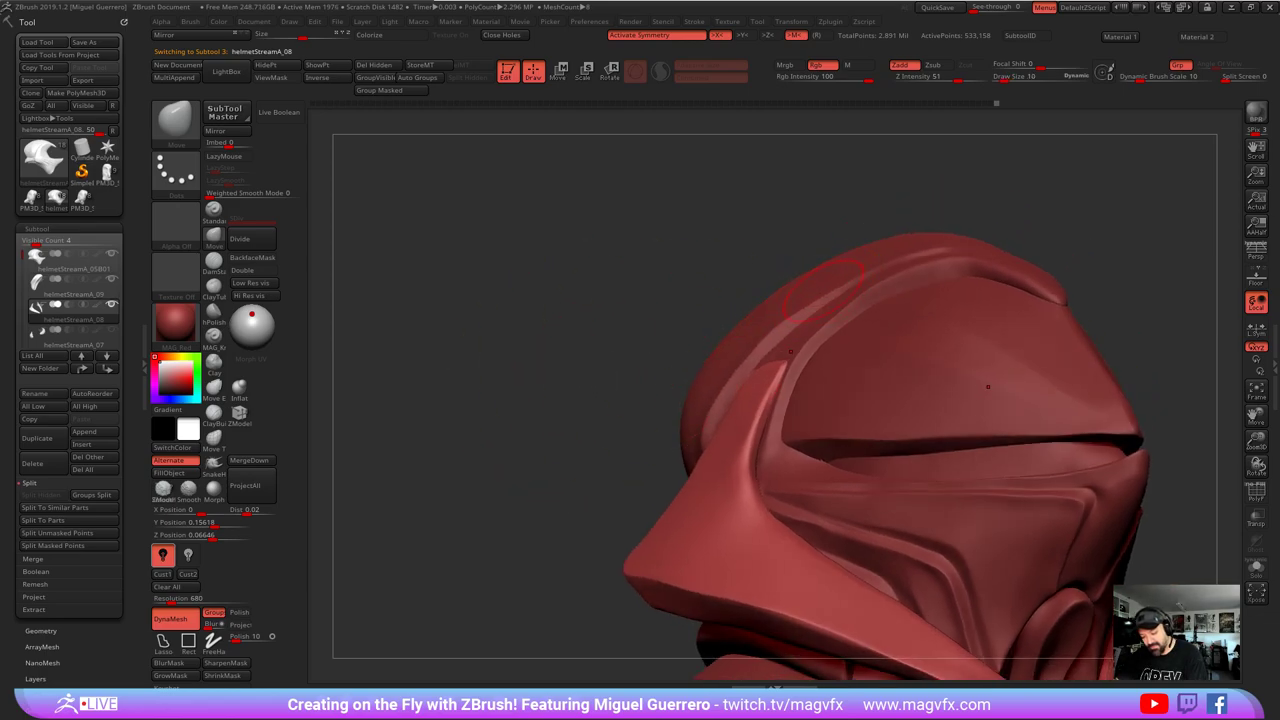
- Select the main helmet shell and reshape the rear of the dome and its lower rim with the Move brush at draw size 26
alt+click(817, 293)
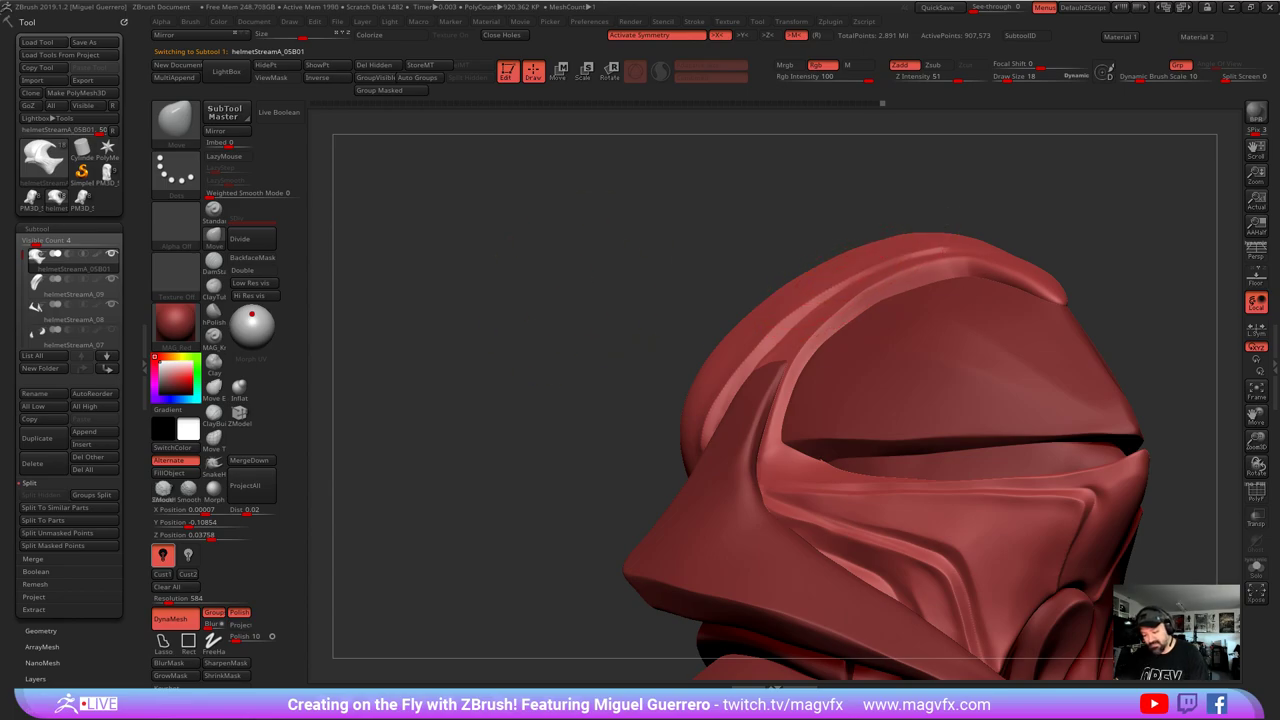
mouse_move(485, 325)
right_down()
mouse_move(577, 317)
mouse_move(543, 311)
right_up()
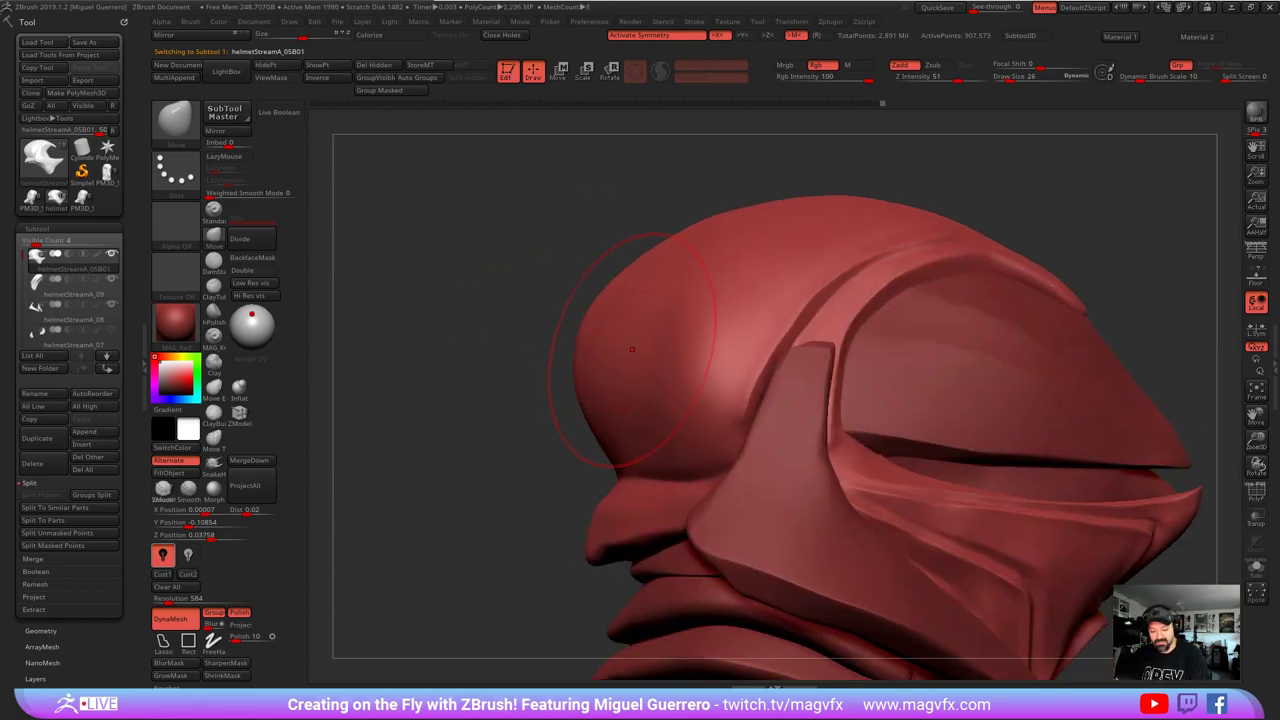
drag(506, 363, 521, 348)
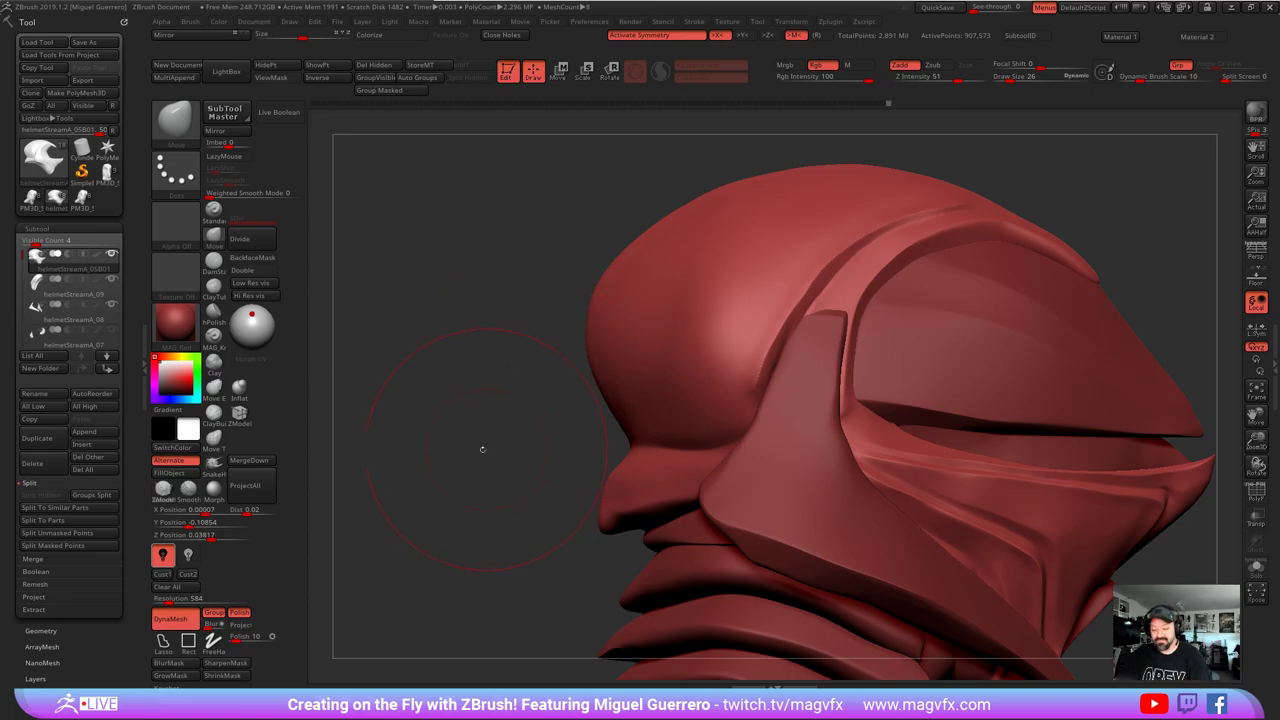
drag(483, 449, 508, 457)
shift+drag(735, 388, 732, 396)
ctrl+right_drag(488, 457, 470, 425)
right_drag(470, 425, 509, 451)
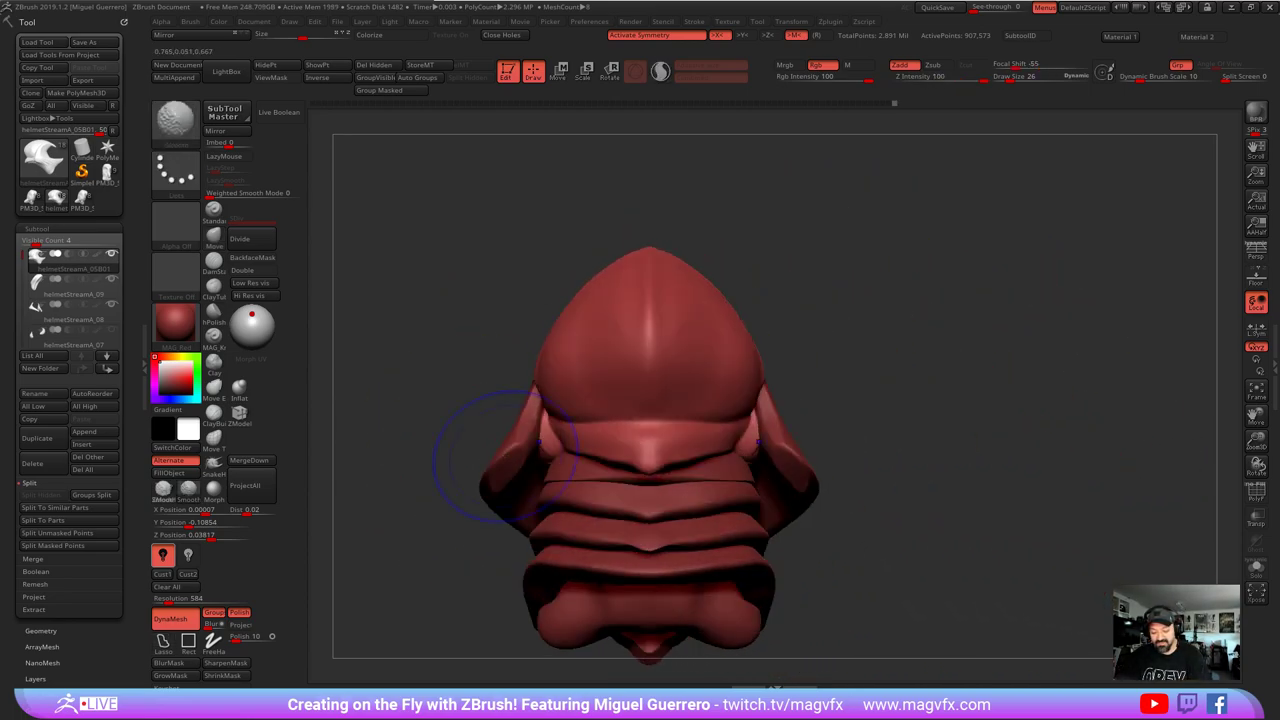
drag(644, 481, 644, 485)
mouse_move(612, 423)
mouse_down()
mouse_move(649, 479)
mouse_move(560, 418)
mouse_move(617, 443)
mouse_up()
mouse_move(622, 440)
right_down()
mouse_move(458, 432)
mouse_move(494, 432)
right_up()
- Smooth the lower rear of the dome above the rim at draw size 14
key(b)
key(m)
key(o)
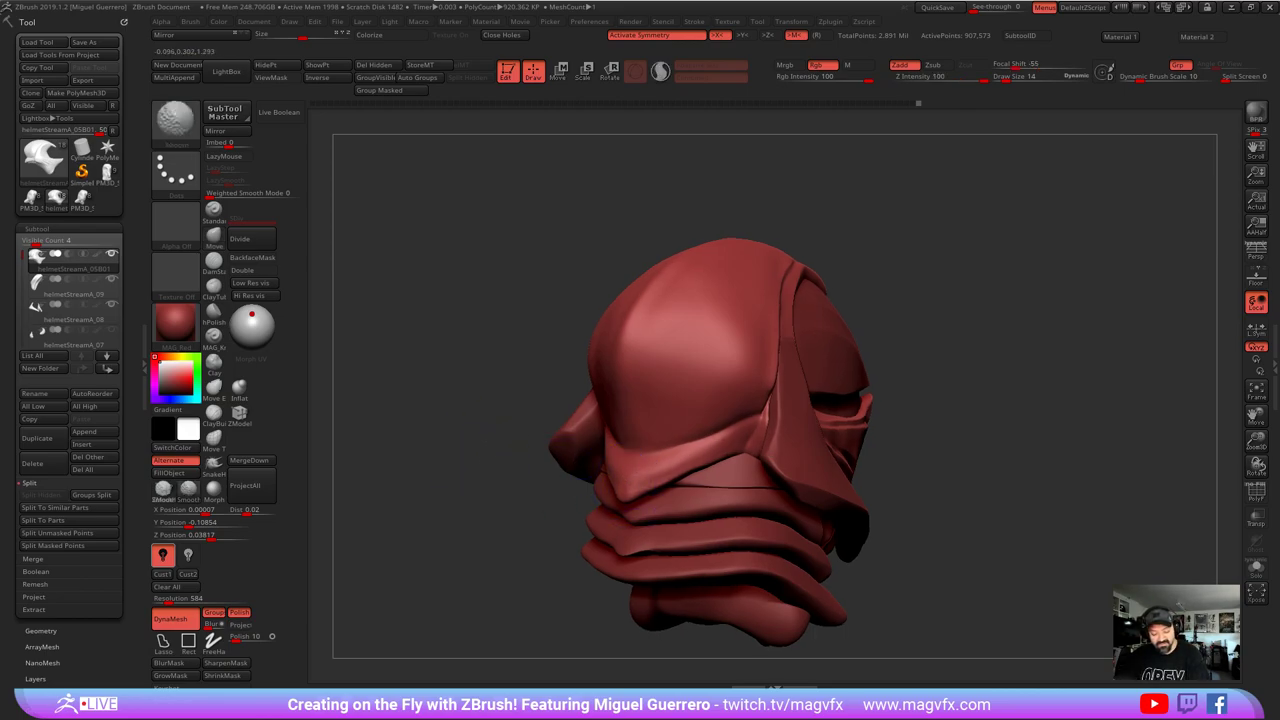
shift+drag(650, 437, 646, 434)
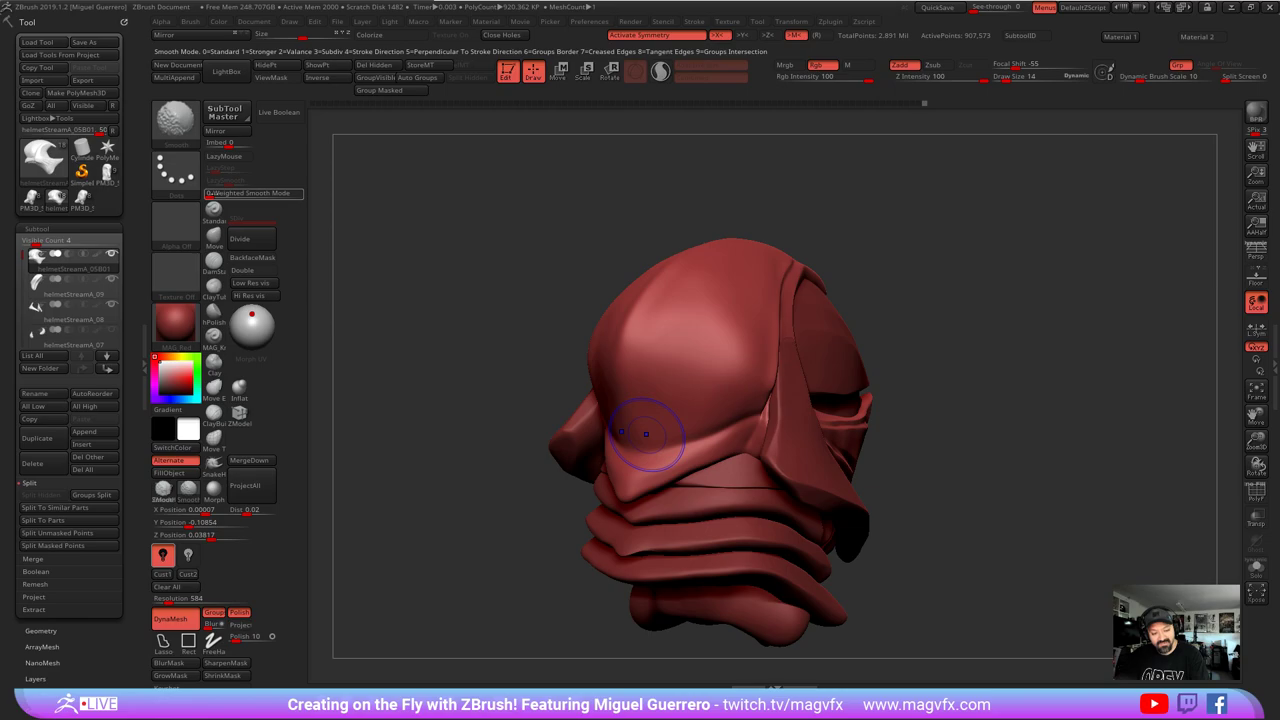
shift+click(217, 194)
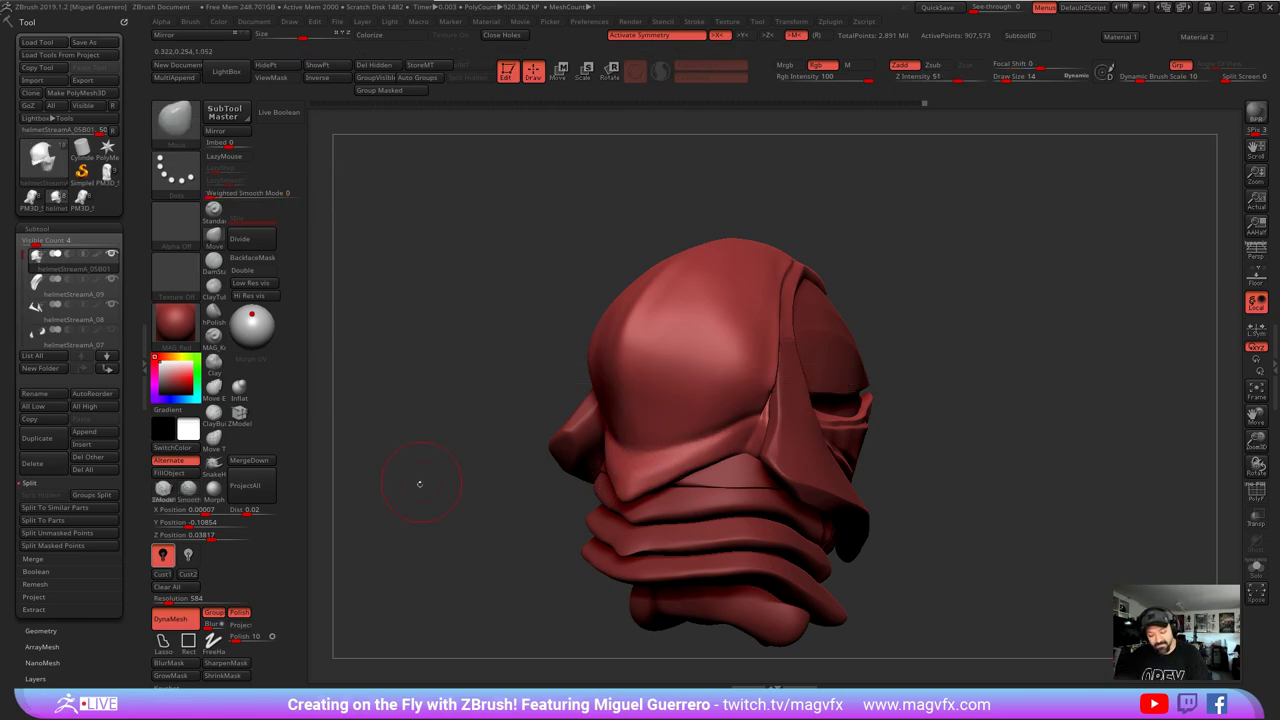
- Solo the helmet shell and carve a crease between the dome and its rear rim with the DamStandard brush at draw size 14
drag(423, 480, 477, 467)
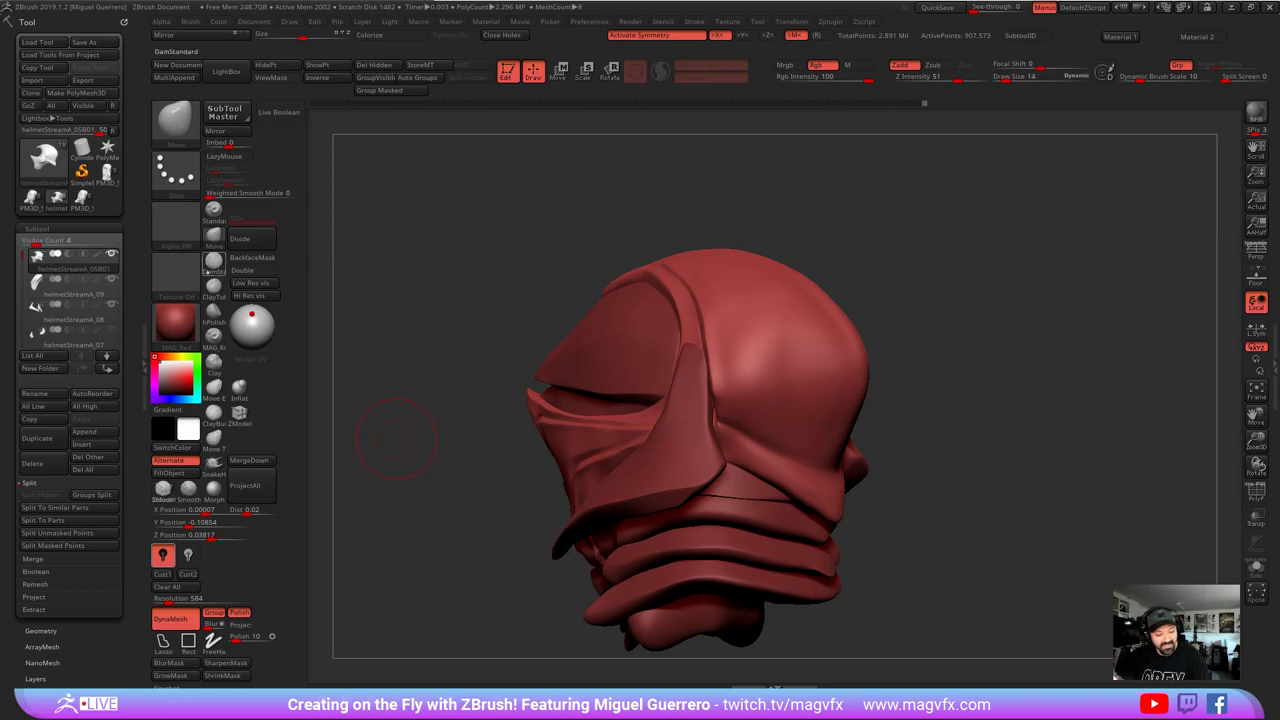
click(213, 261)
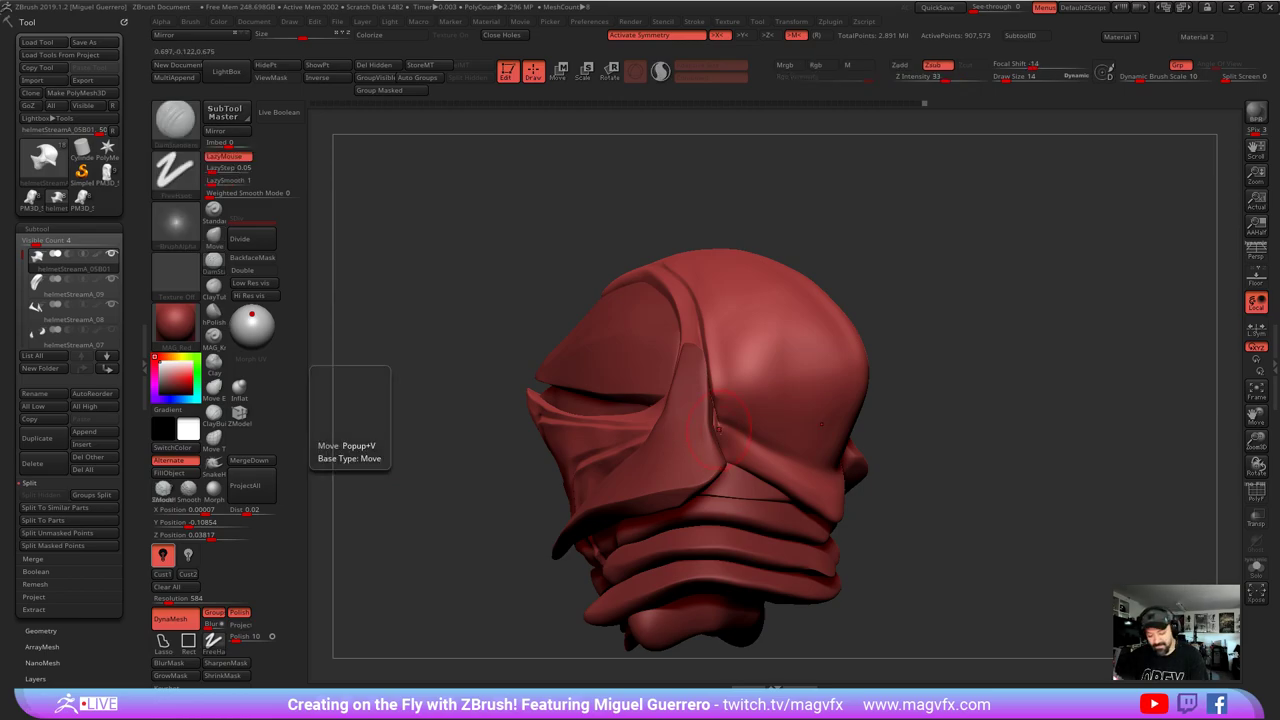
click(1261, 567)
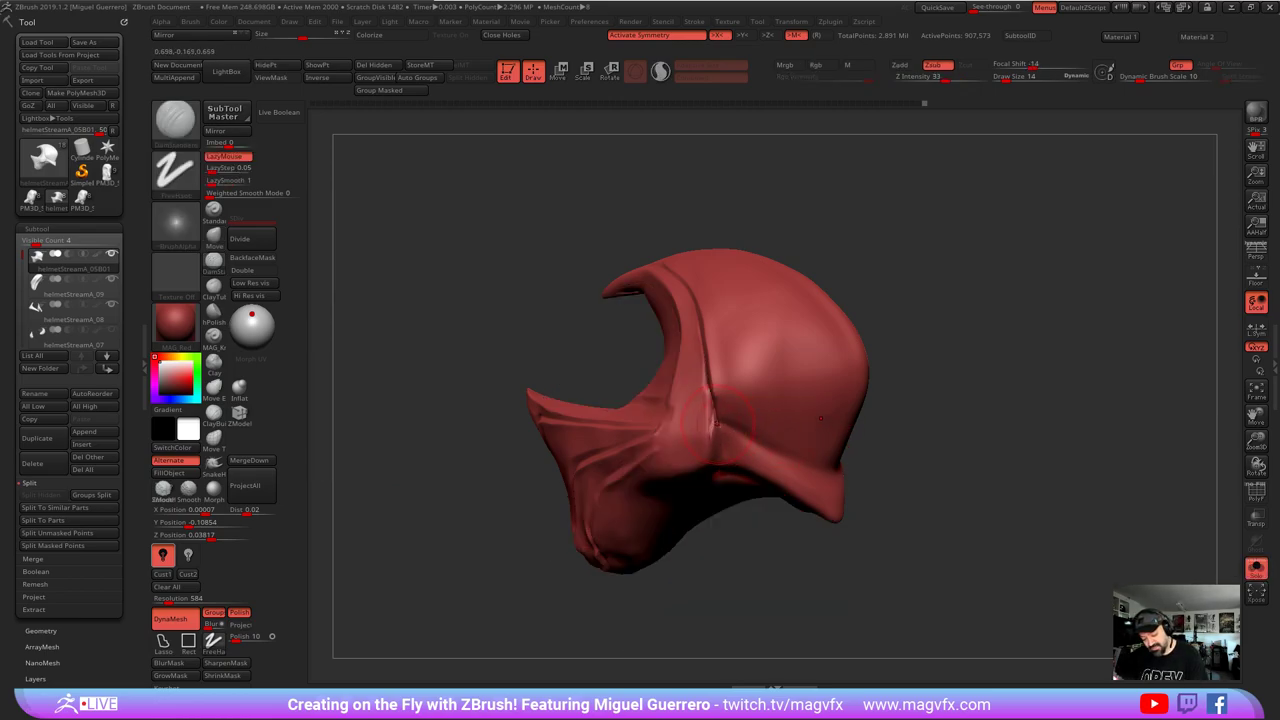
drag(730, 434, 813, 486)
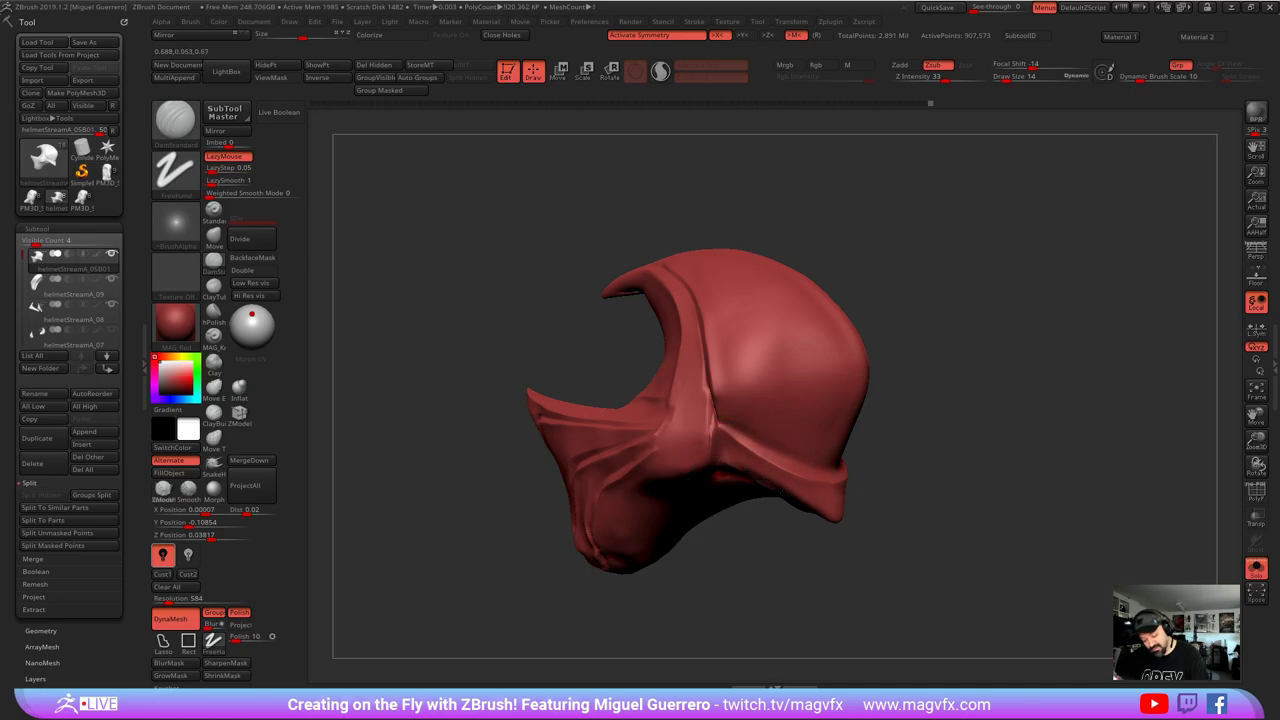
drag(851, 551, 823, 543)
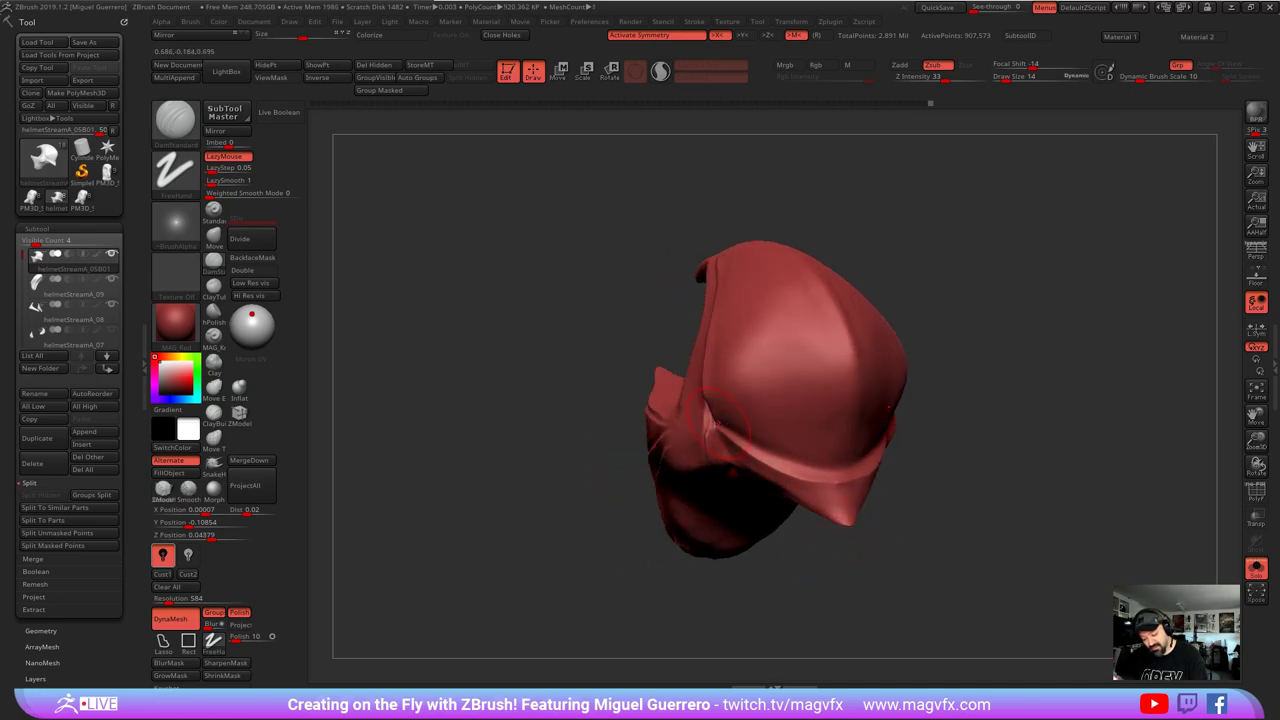
mouse_move(740, 436)
mouse_down()
mouse_move(815, 470)
mouse_move(845, 468)
mouse_up()
- Rebuild the helmet shell's mesh with DynaMesh at resolution 584
mouse_move(486, 432)
mouse_down()
mouse_move(422, 414)
mouse_move(480, 420)
mouse_move(463, 620)
mouse_up()
drag(447, 566, 465, 564)
key(ctrl)
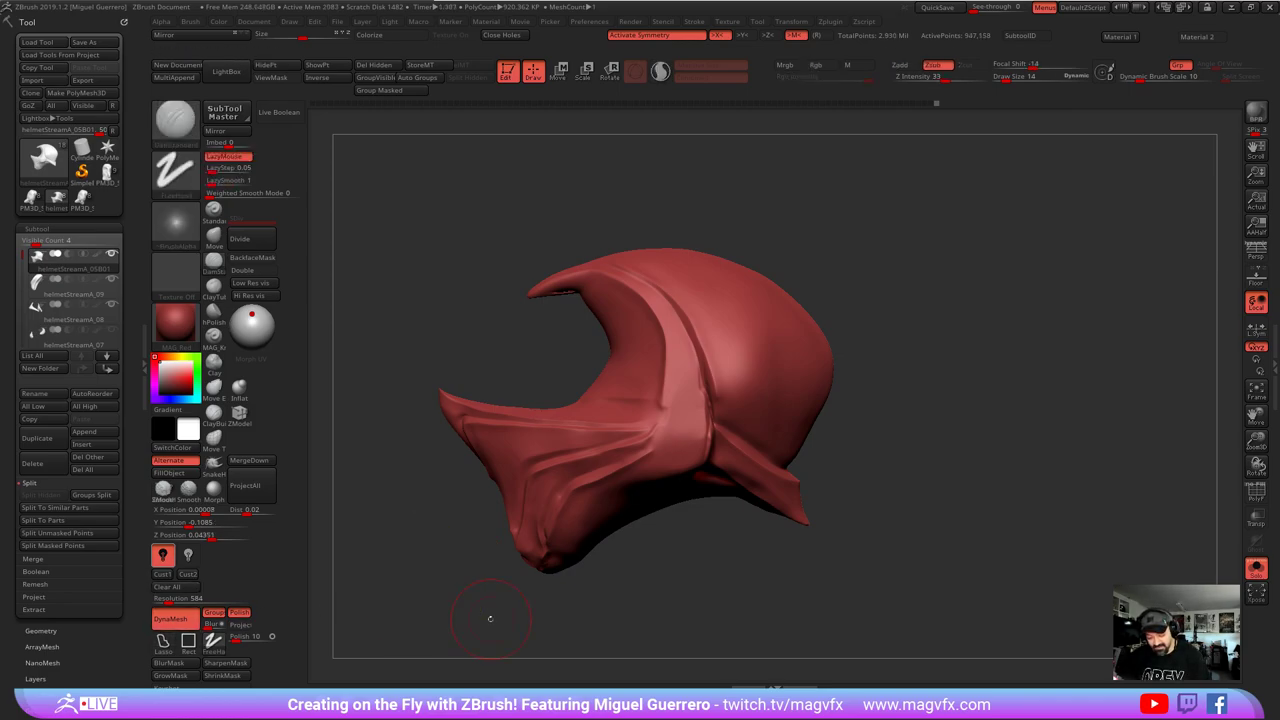
drag(486, 614, 710, 437)
mouse_move(791, 577)
mouse_down()
mouse_move(751, 503)
mouse_move(738, 441)
mouse_up()
drag(748, 578, 682, 560)
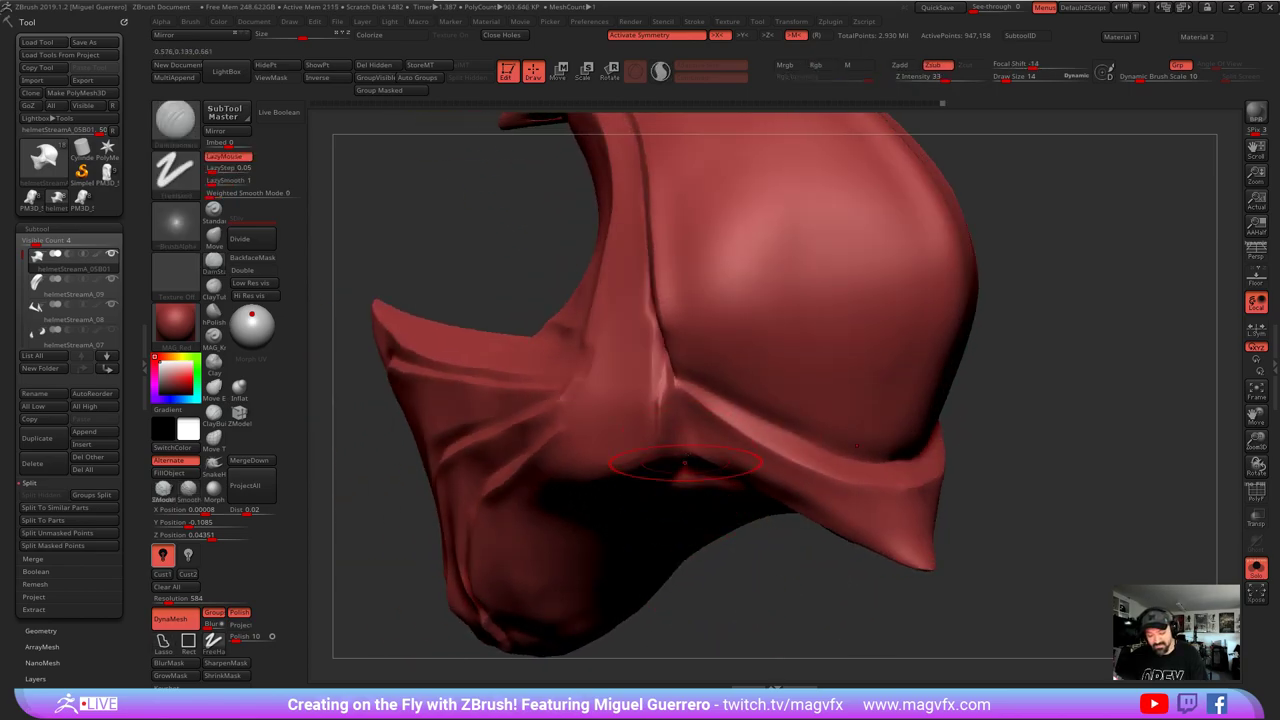
drag(738, 288, 837, 356)
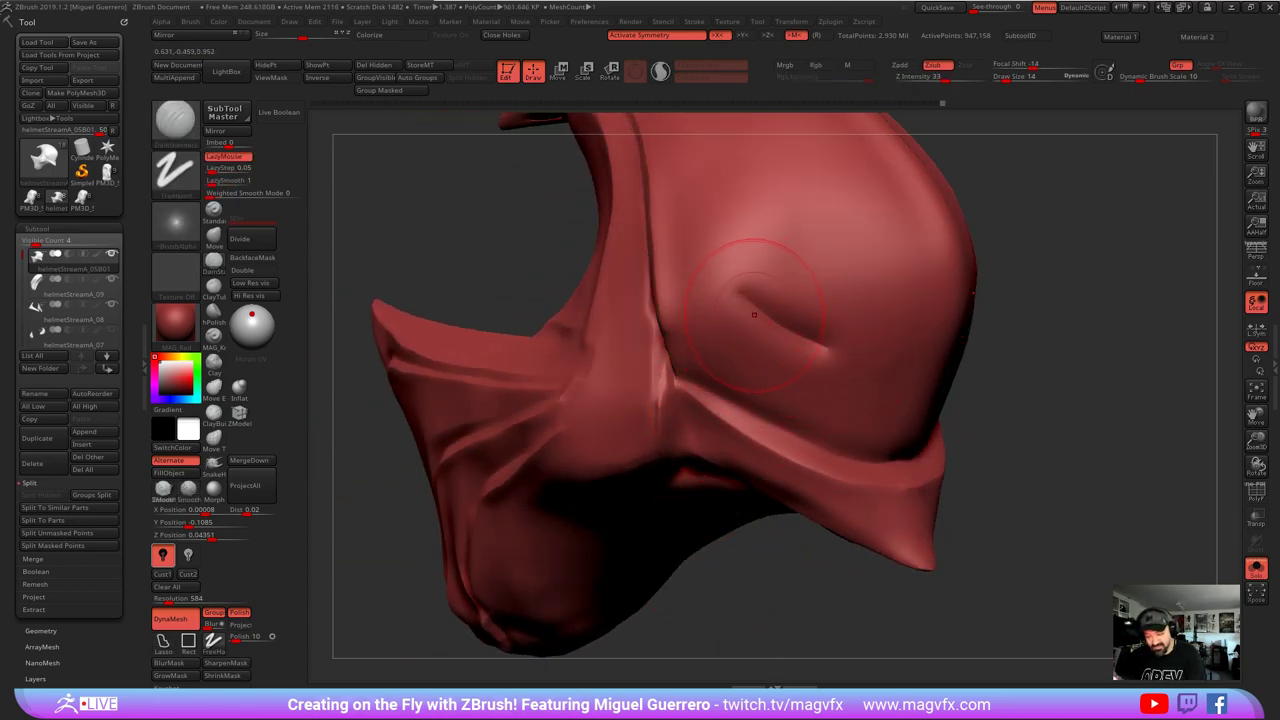
key([)
drag(734, 328, 795, 374)
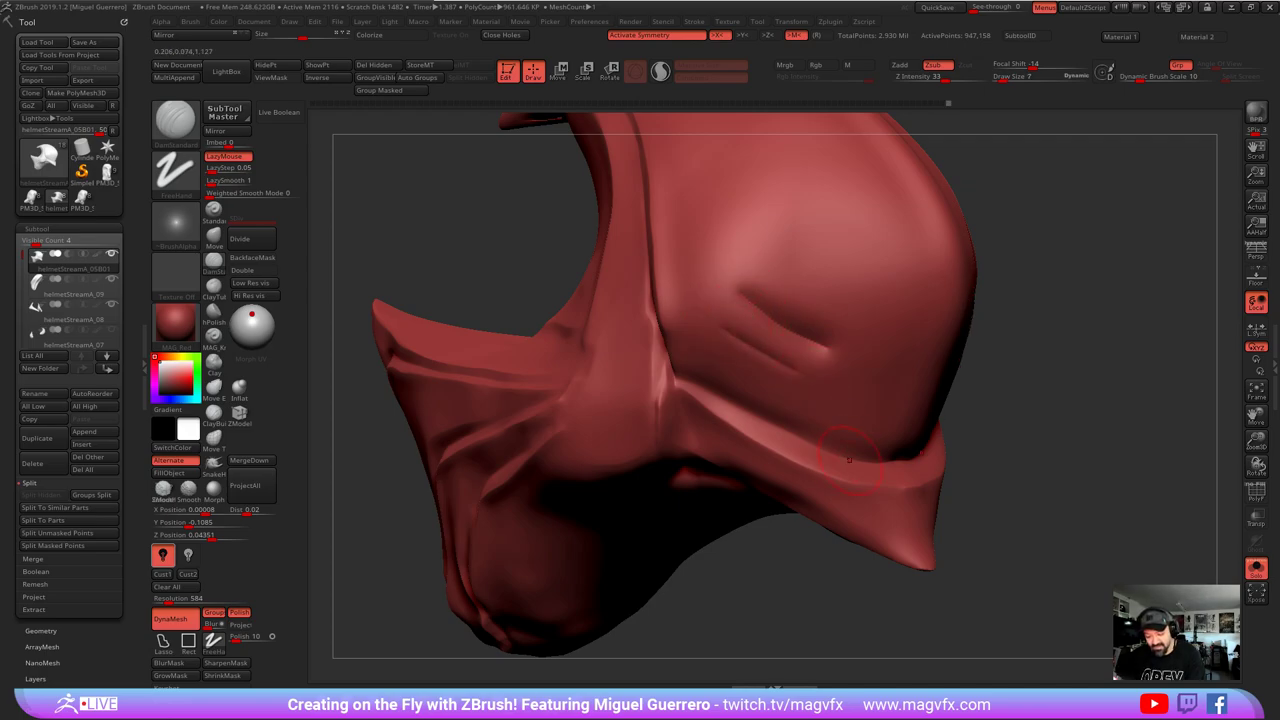
key(ctrl+z)
key(ctrl+z)
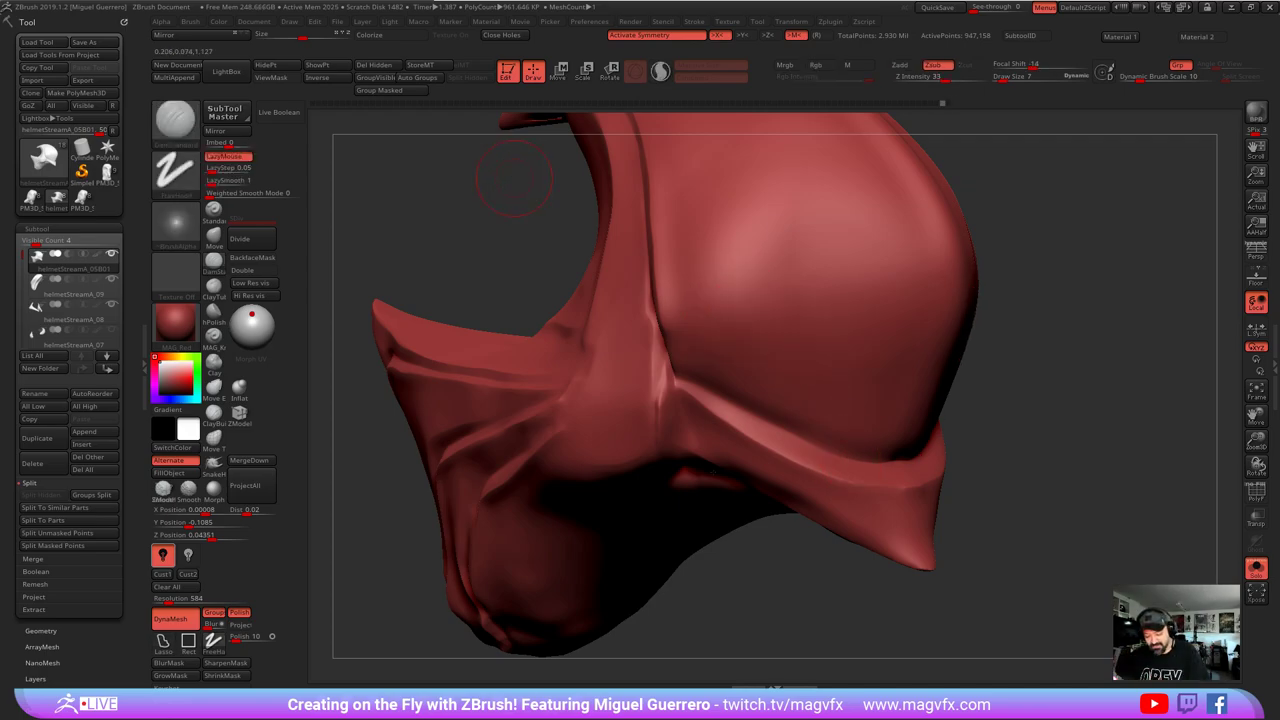
- Polish the raised rim below the rear of the dome with the hPolish brush at draw size 7
drag(722, 575, 808, 567)
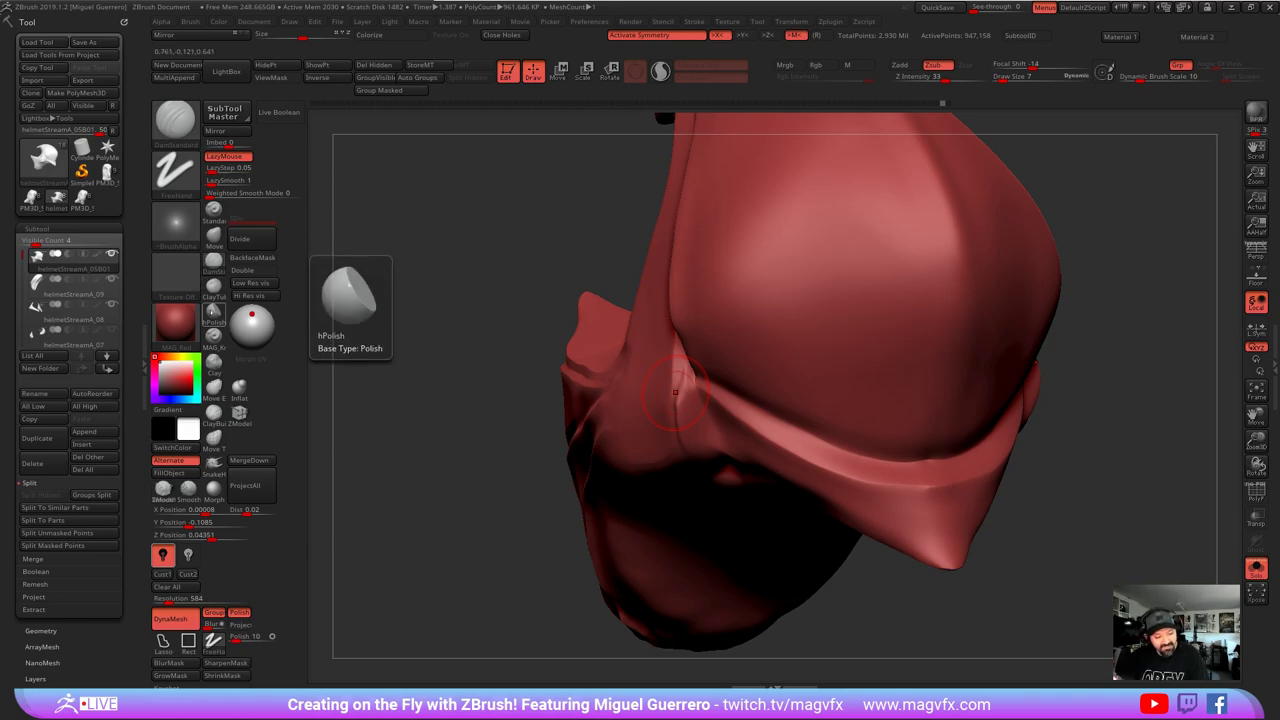
click(213, 310)
mouse_move(820, 485)
mouse_down()
mouse_move(790, 469)
mouse_move(838, 487)
mouse_up()
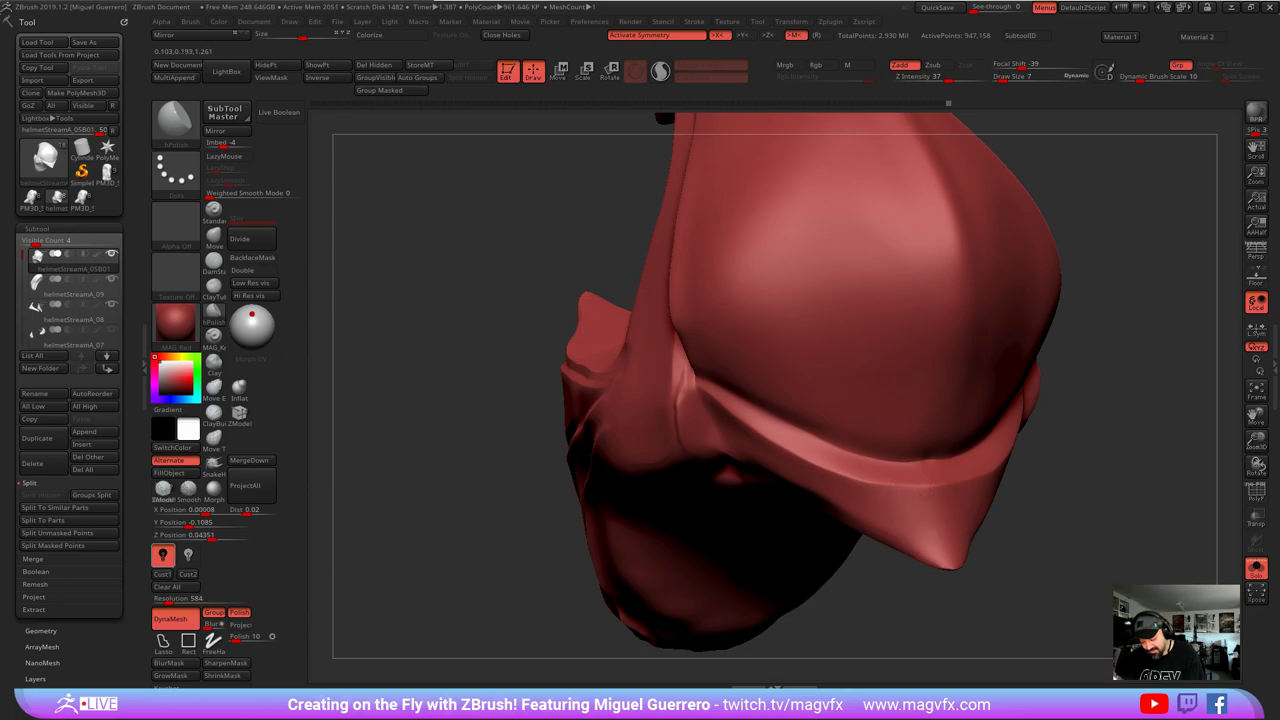
drag(935, 469, 902, 470)
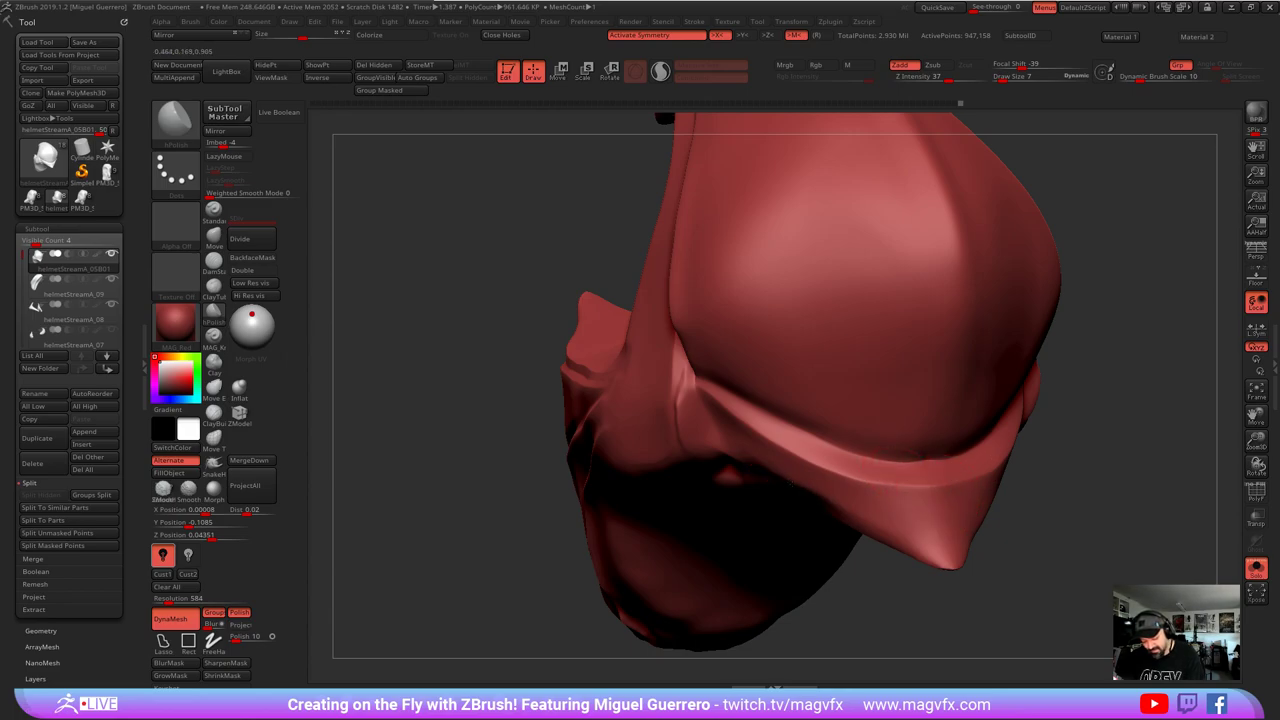
mouse_move(832, 572)
mouse_down()
mouse_move(775, 492)
mouse_move(860, 518)
mouse_move(790, 478)
mouse_move(908, 532)
mouse_move(886, 534)
mouse_up()
drag(878, 610, 836, 610)
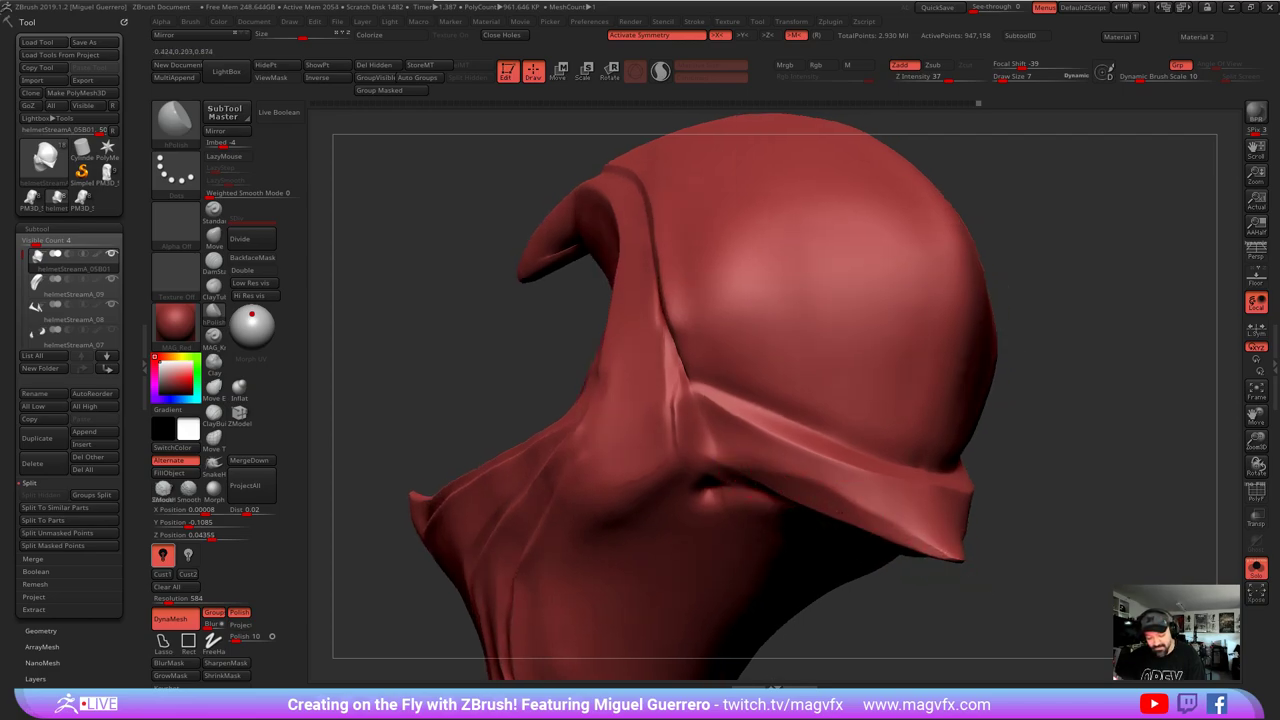
- Examine the Weighted Smooth Mode options in the Smooth brush modifiers
drag(1063, 572, 1022, 562)
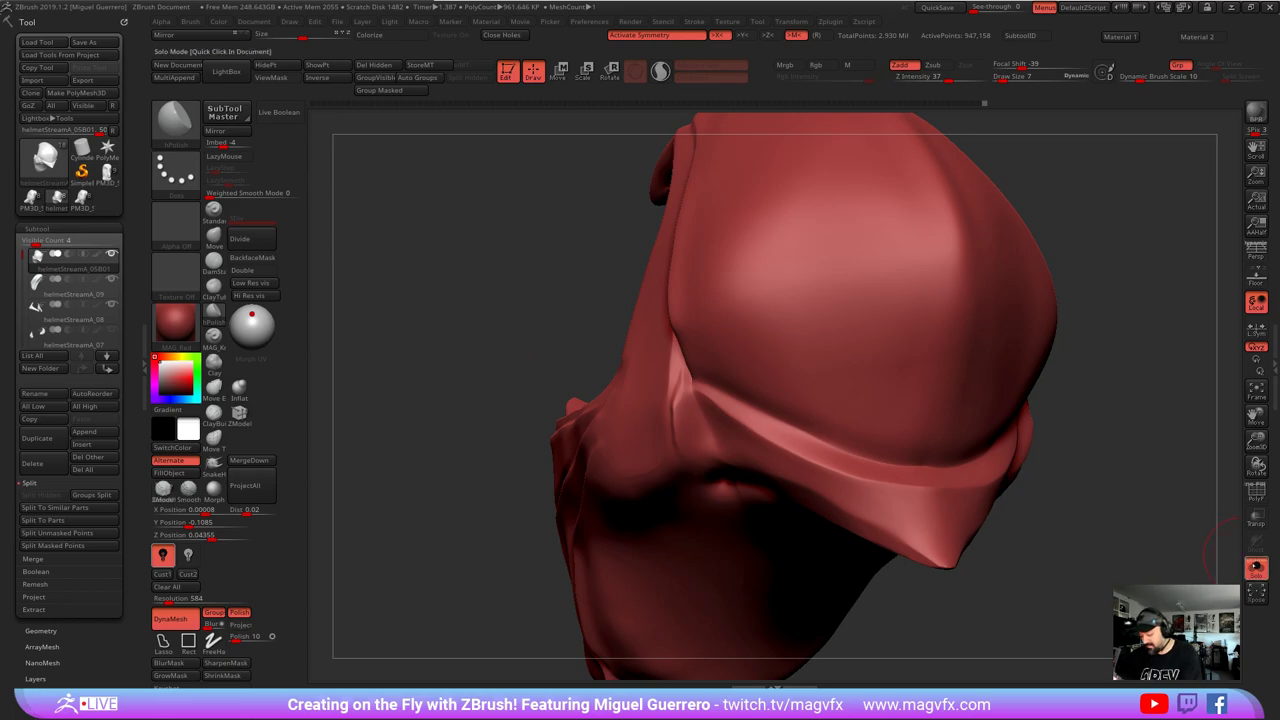
key(shift)
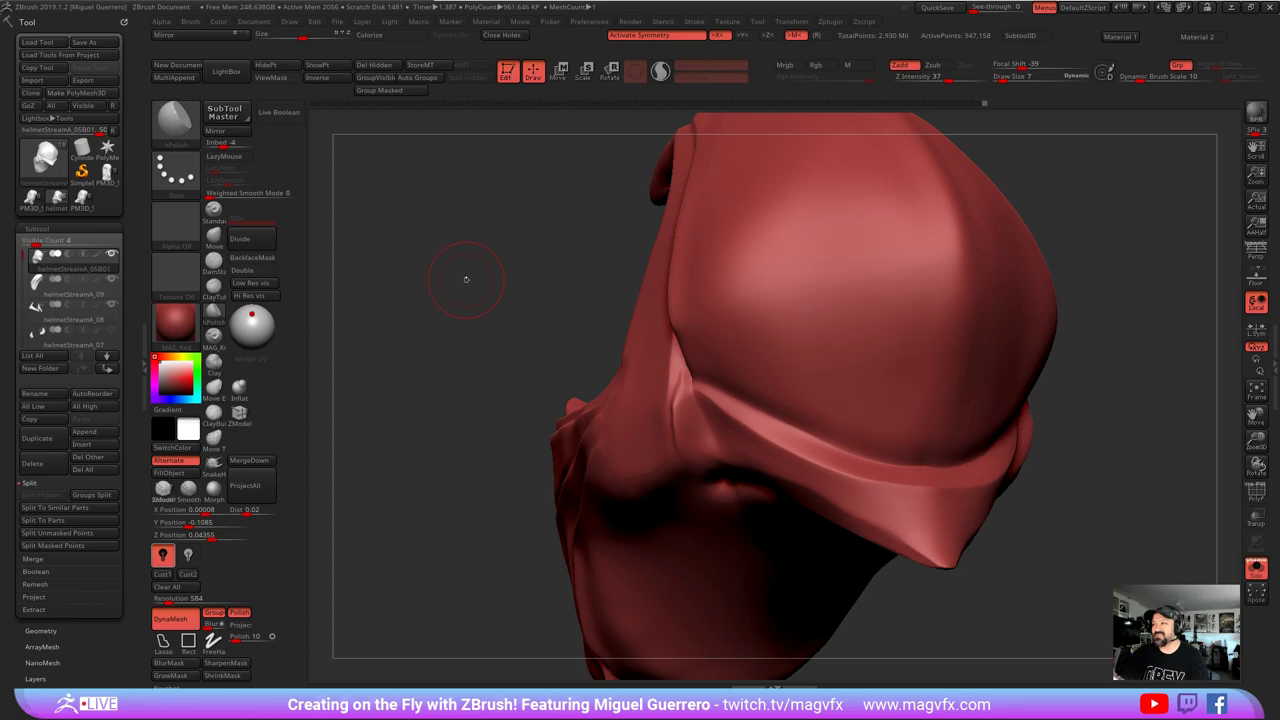
click(186, 22)
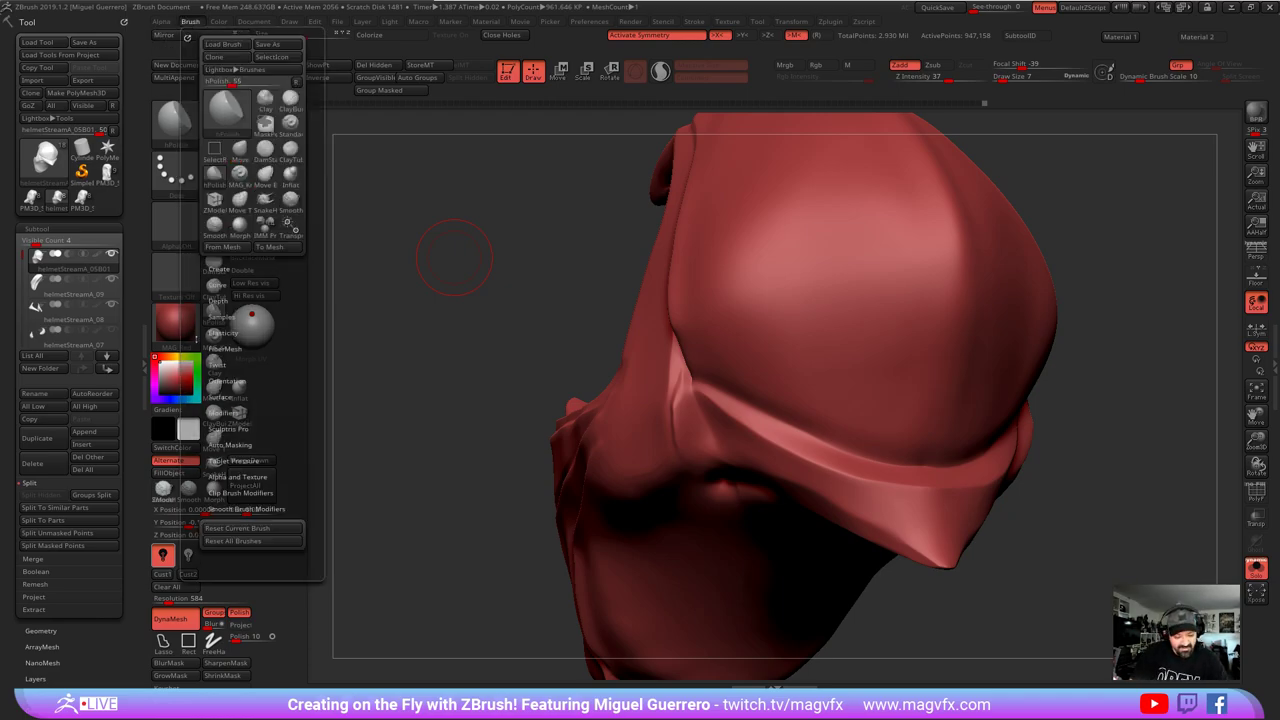
click(246, 509)
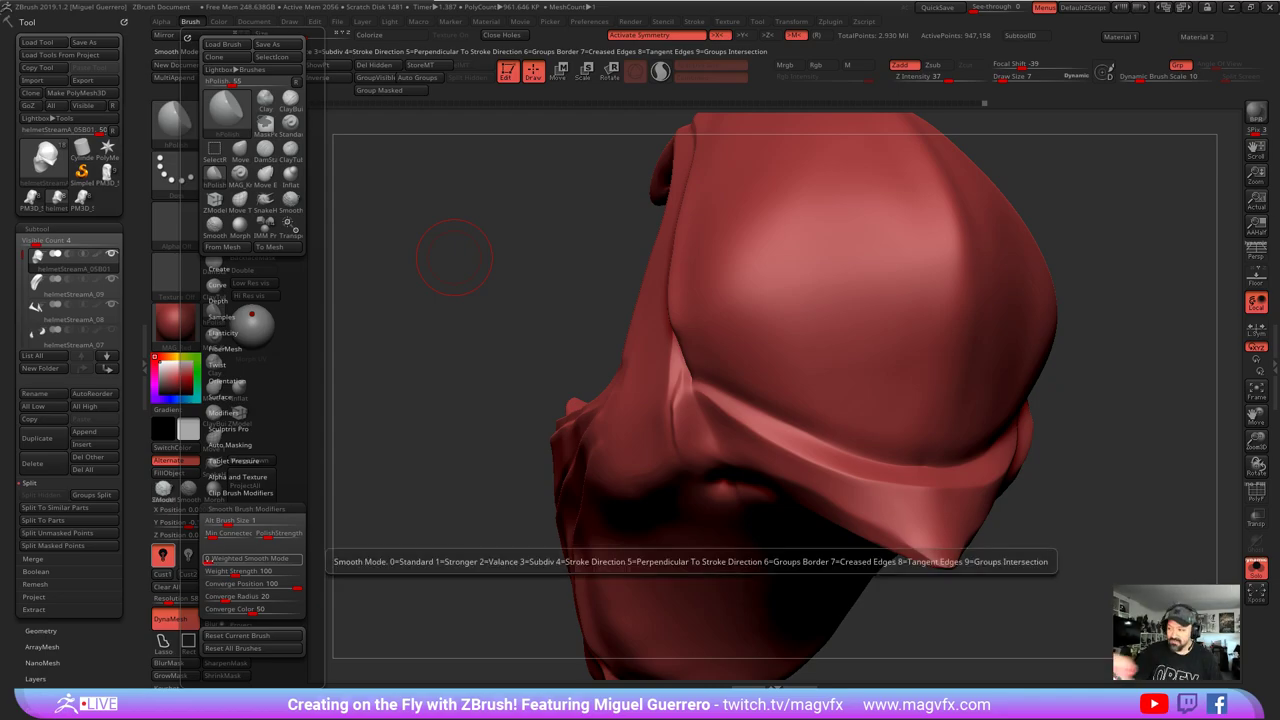
key(ctrl)
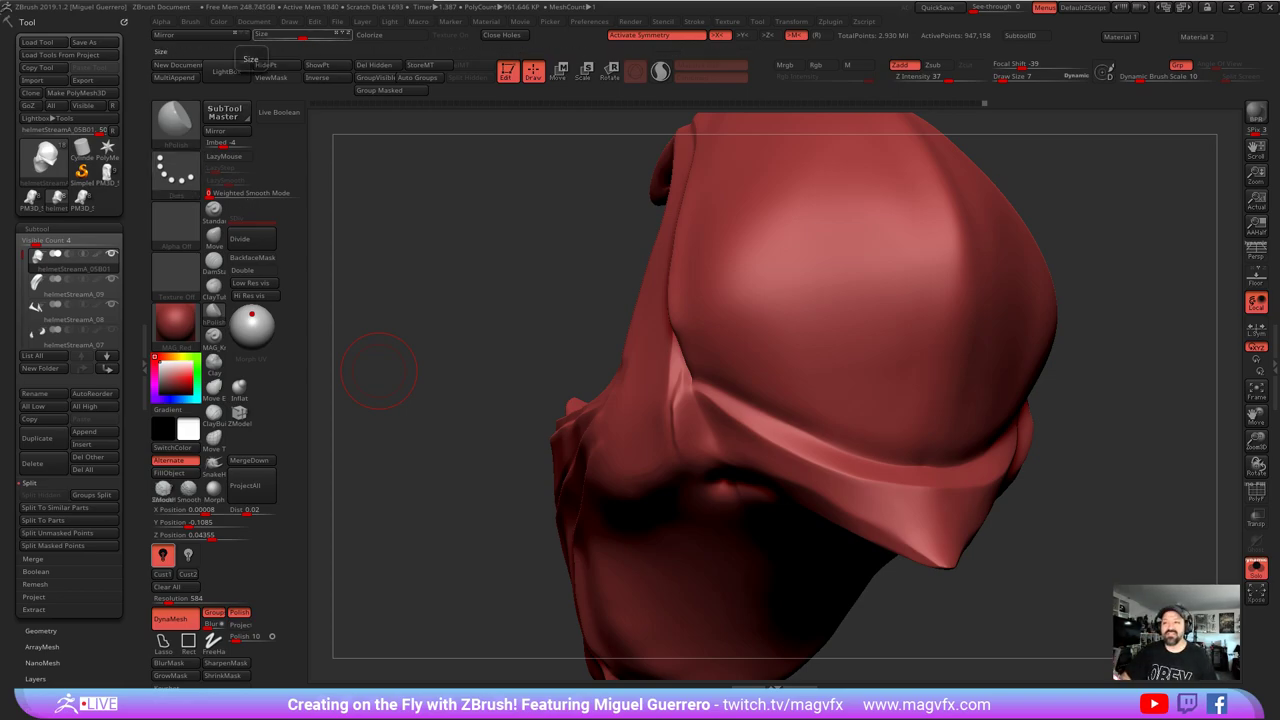
- Turn off Solo to show all helmet parts and save the tool as helmetStreamA_05B02
drag(469, 288, 650, 300)
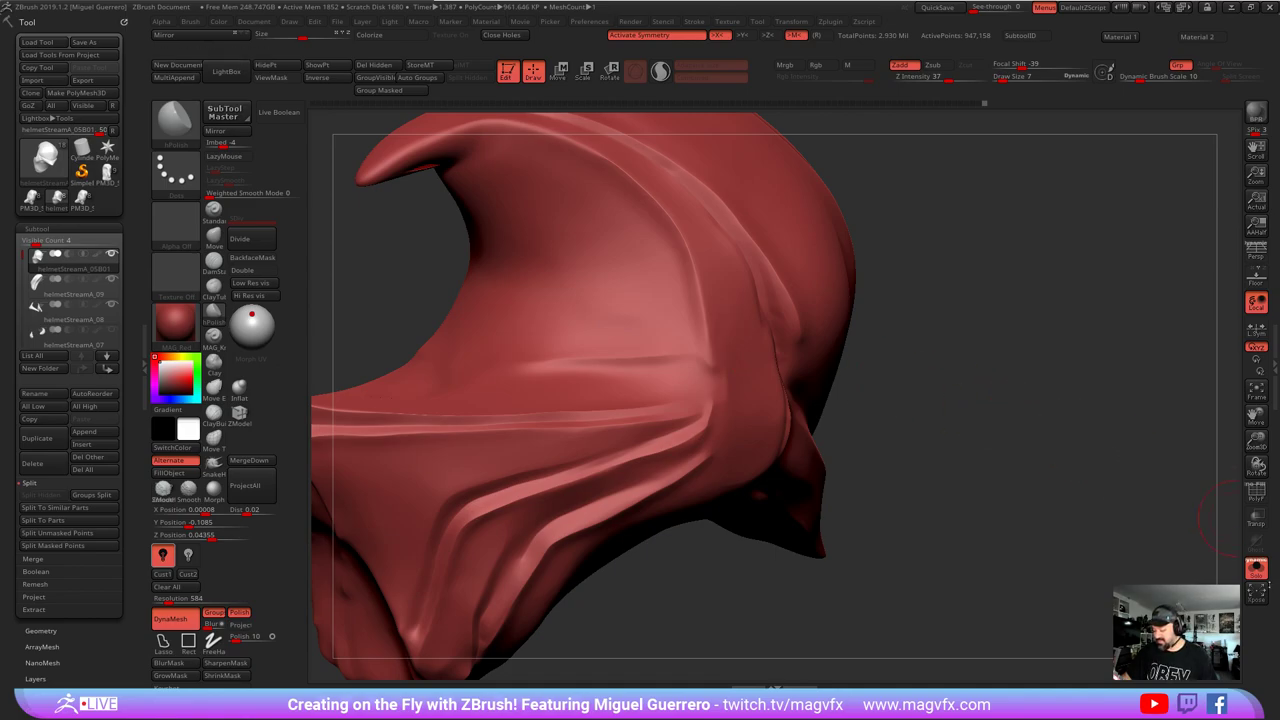
click(1256, 569)
key(f)
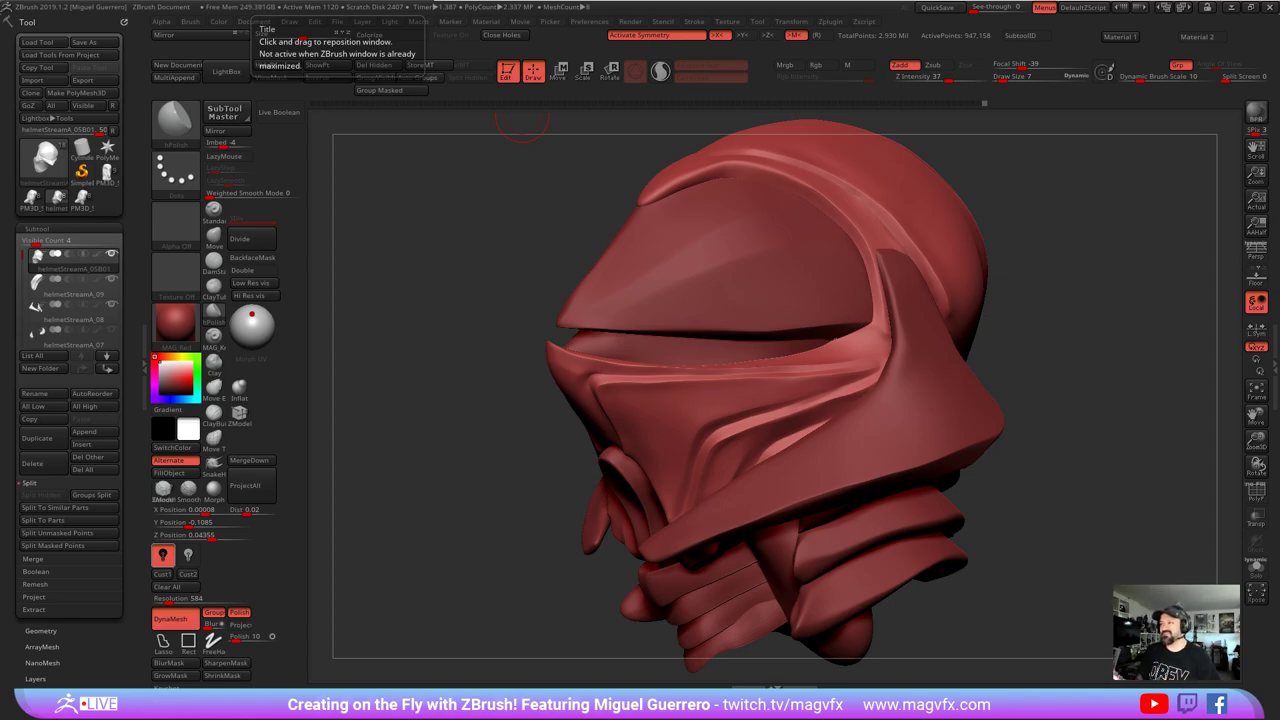
drag(520, 122, 645, 523)
ctrl+right_drag(620, 480, 525, 482)
drag(506, 468, 543, 414)
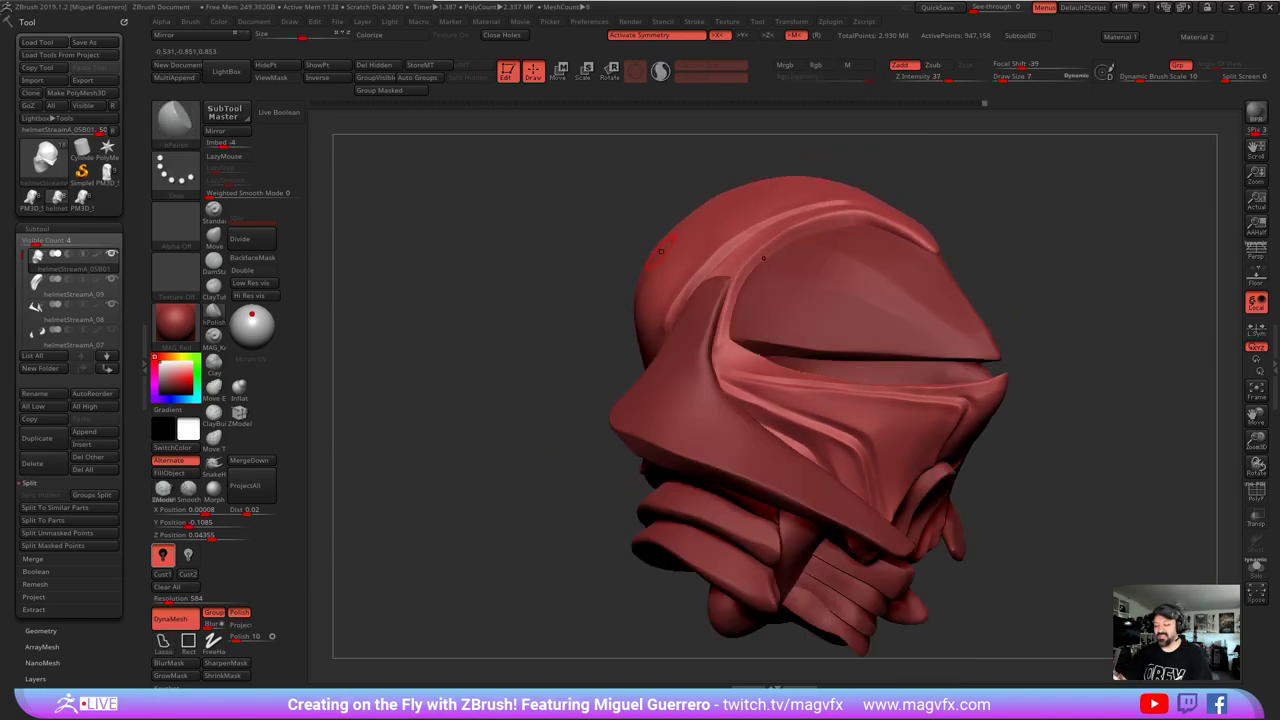
drag(608, 269, 436, 472)
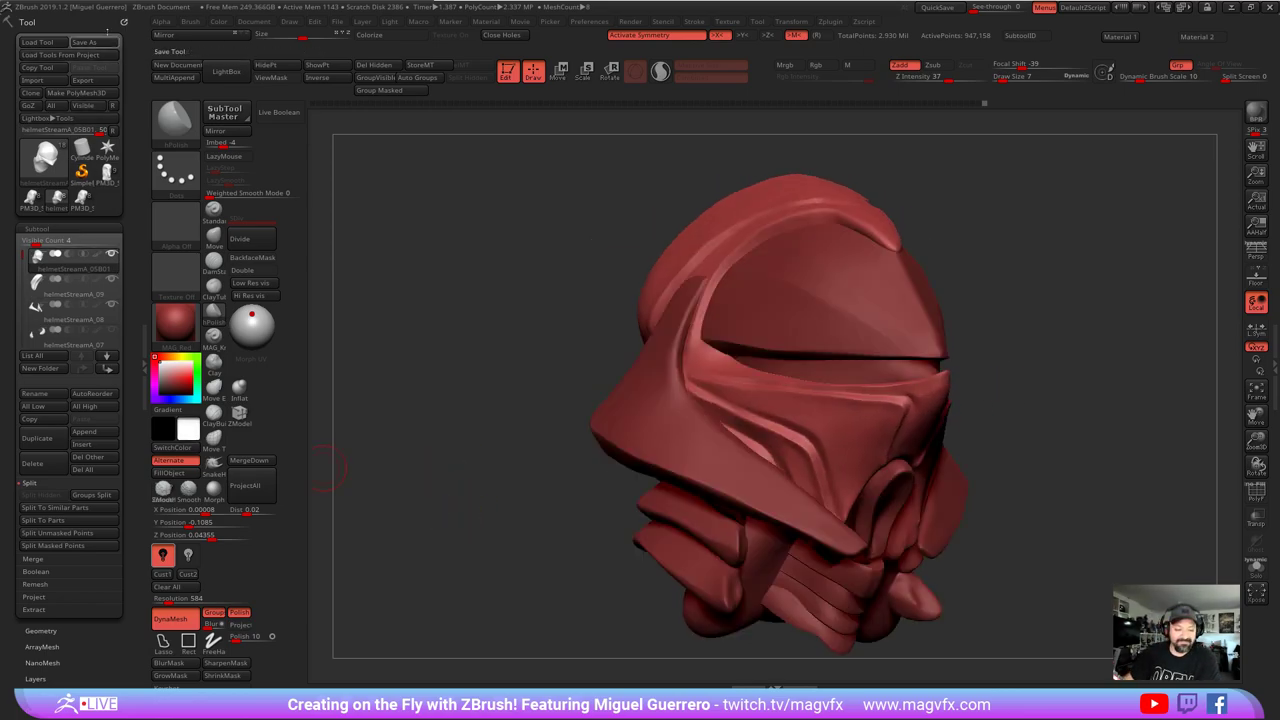
click(96, 42)
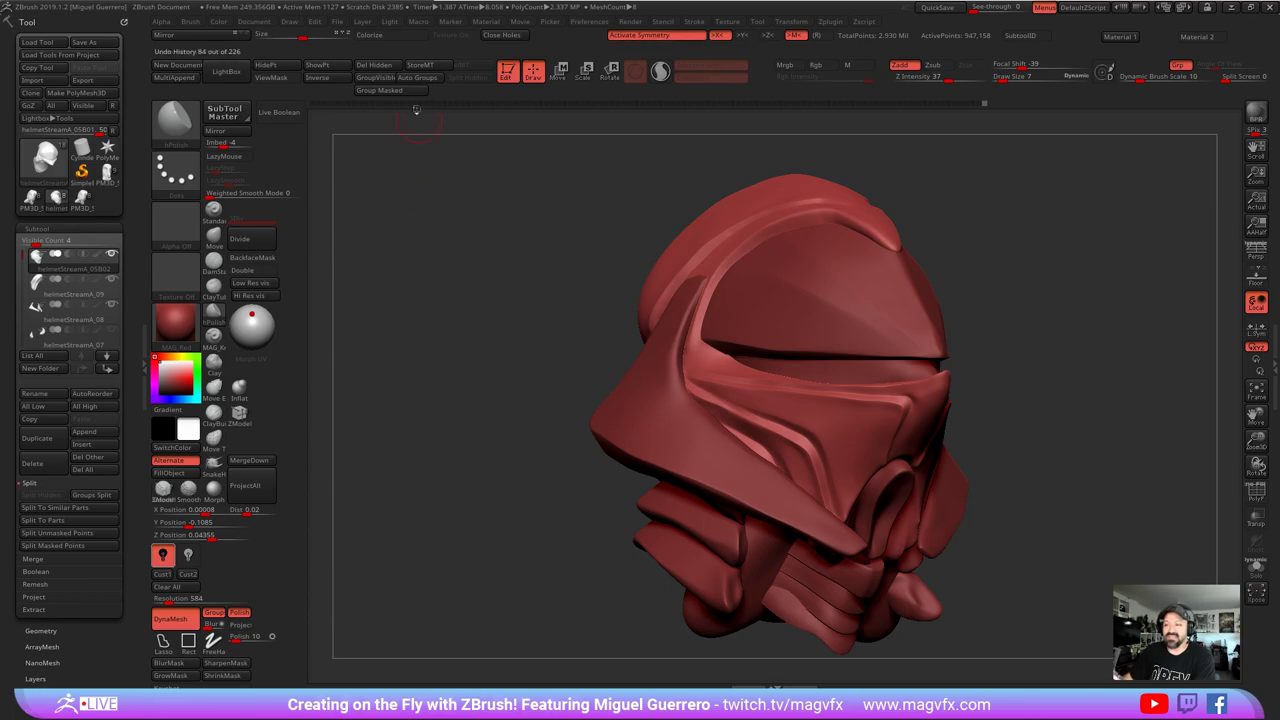
- Send the helmet to KeyShot as the external renderer and close its welcome window
click(636, 22)
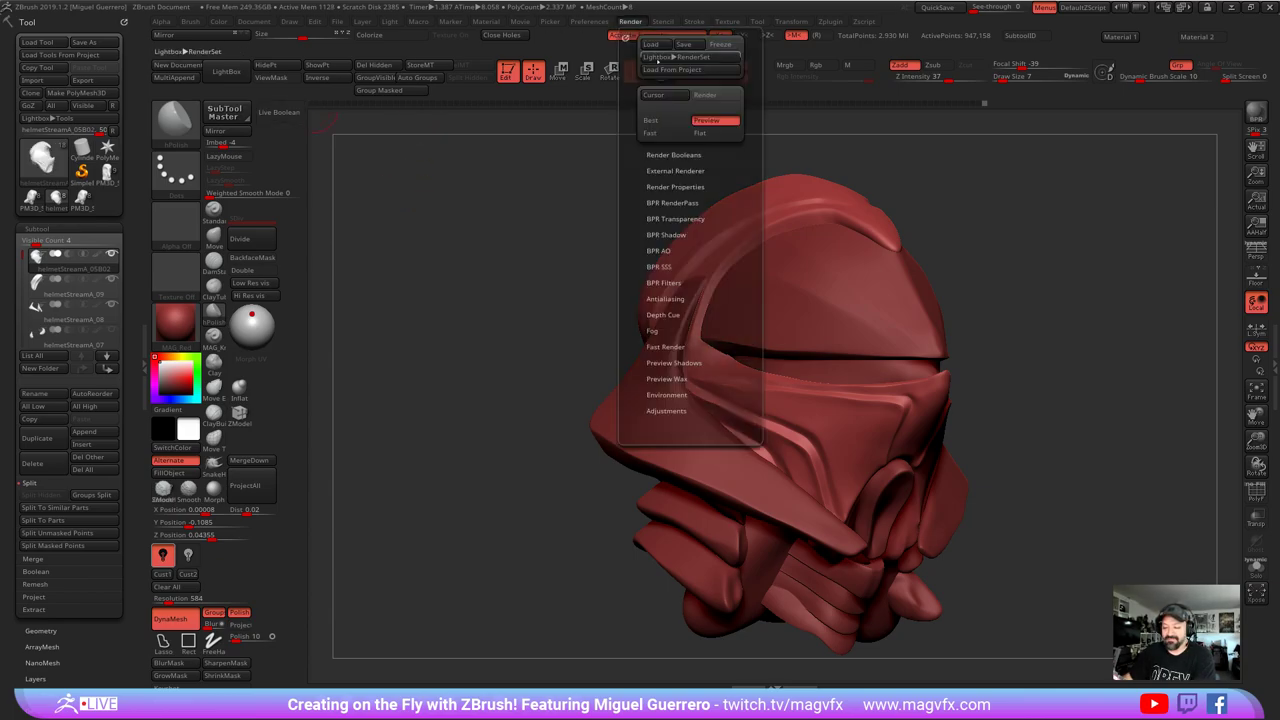
click(684, 172)
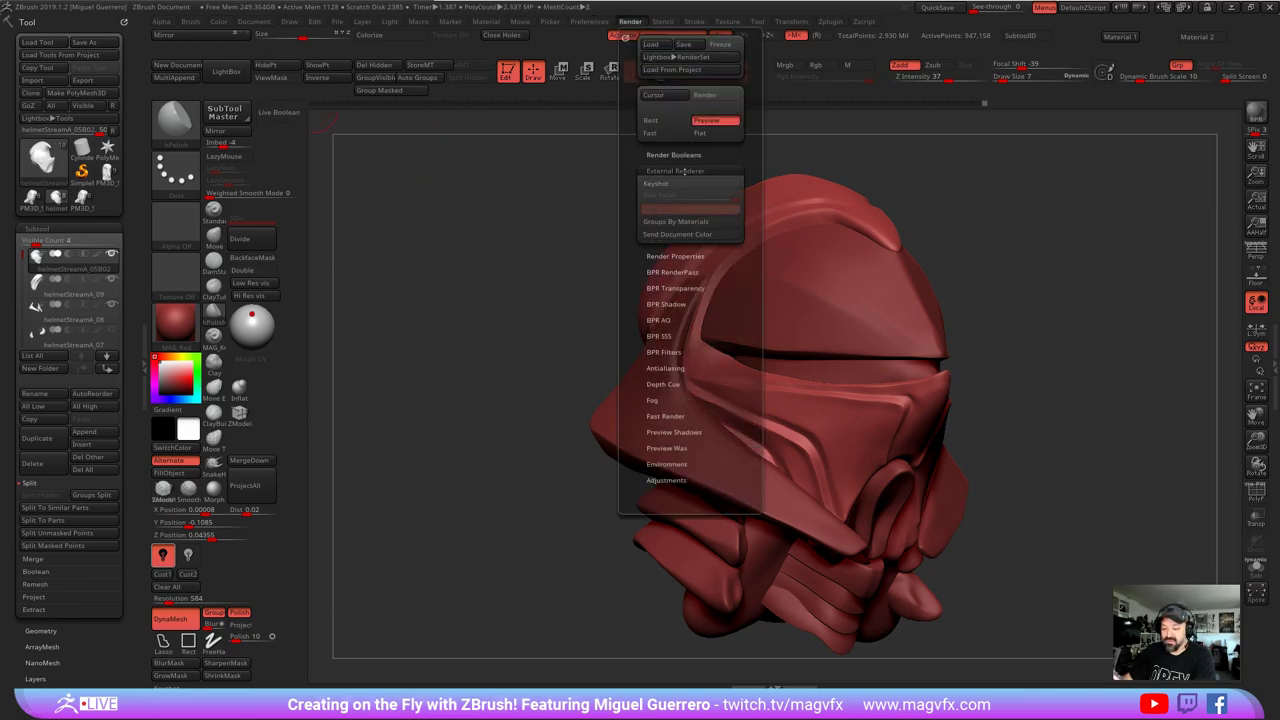
click(683, 185)
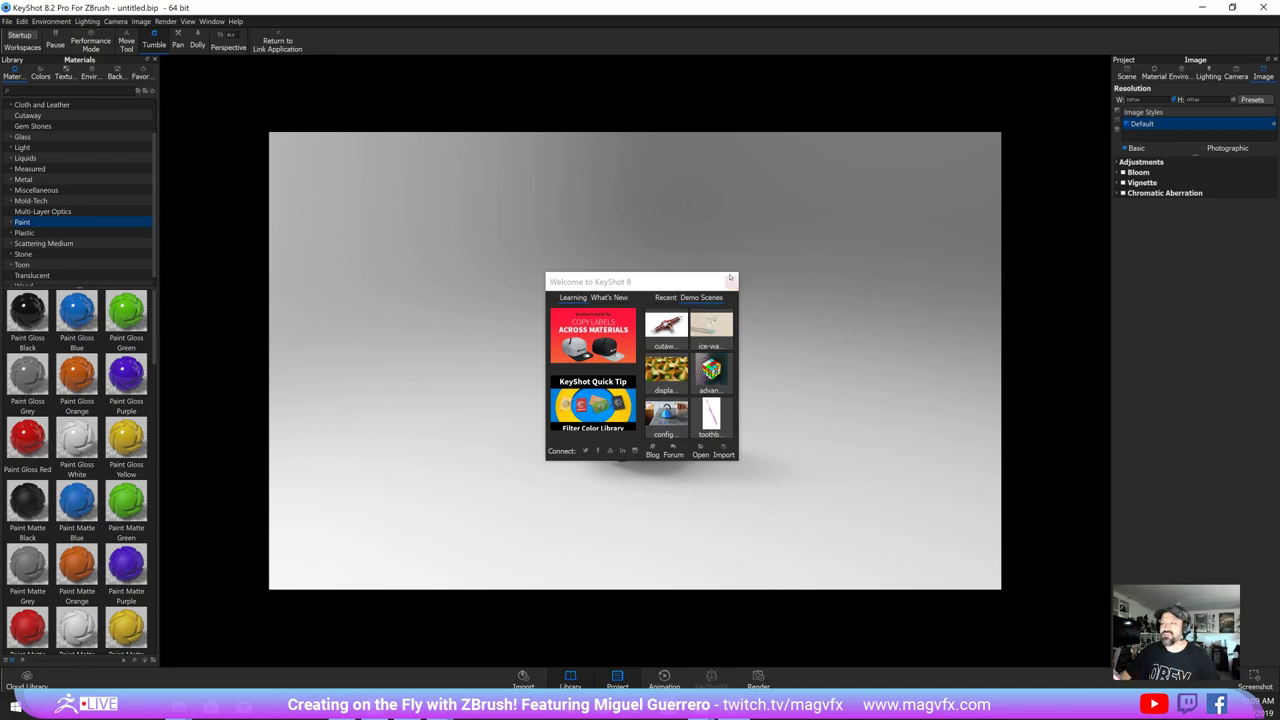
click(731, 282)
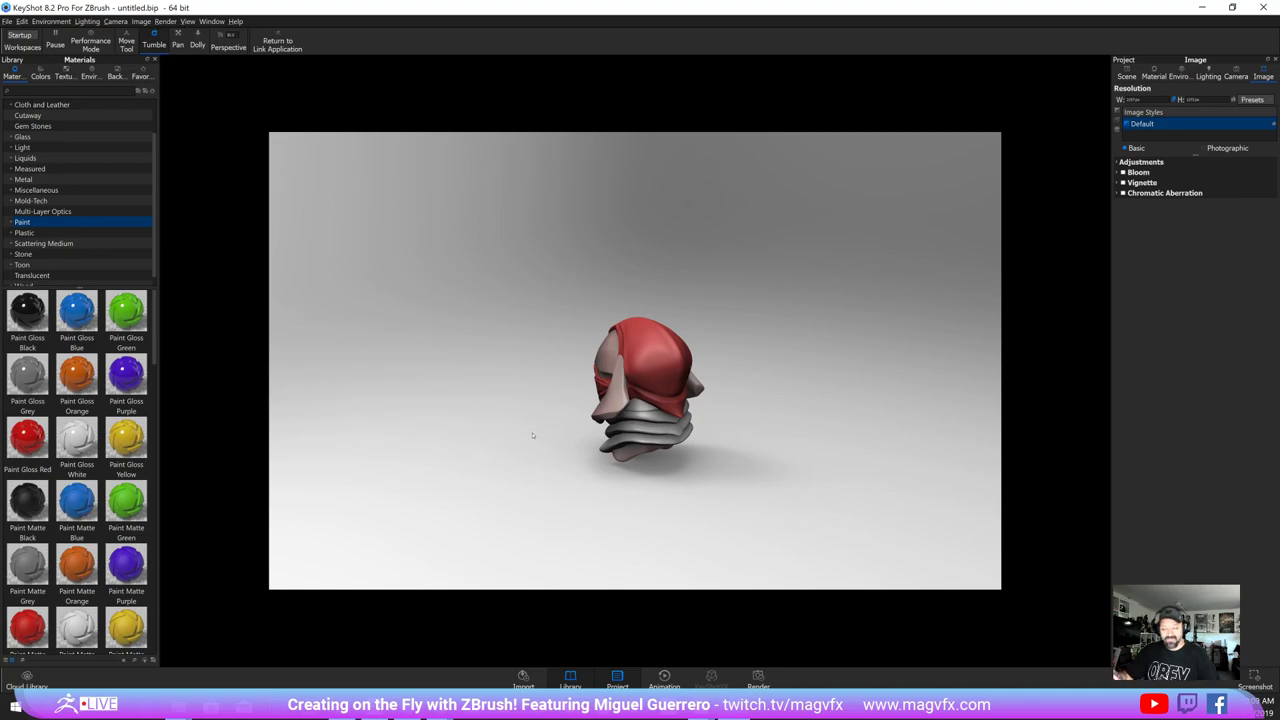
- Frame the helmet larger in a front three-quarter view and turn off the environment's ground shadows
drag(533, 435, 435, 429)
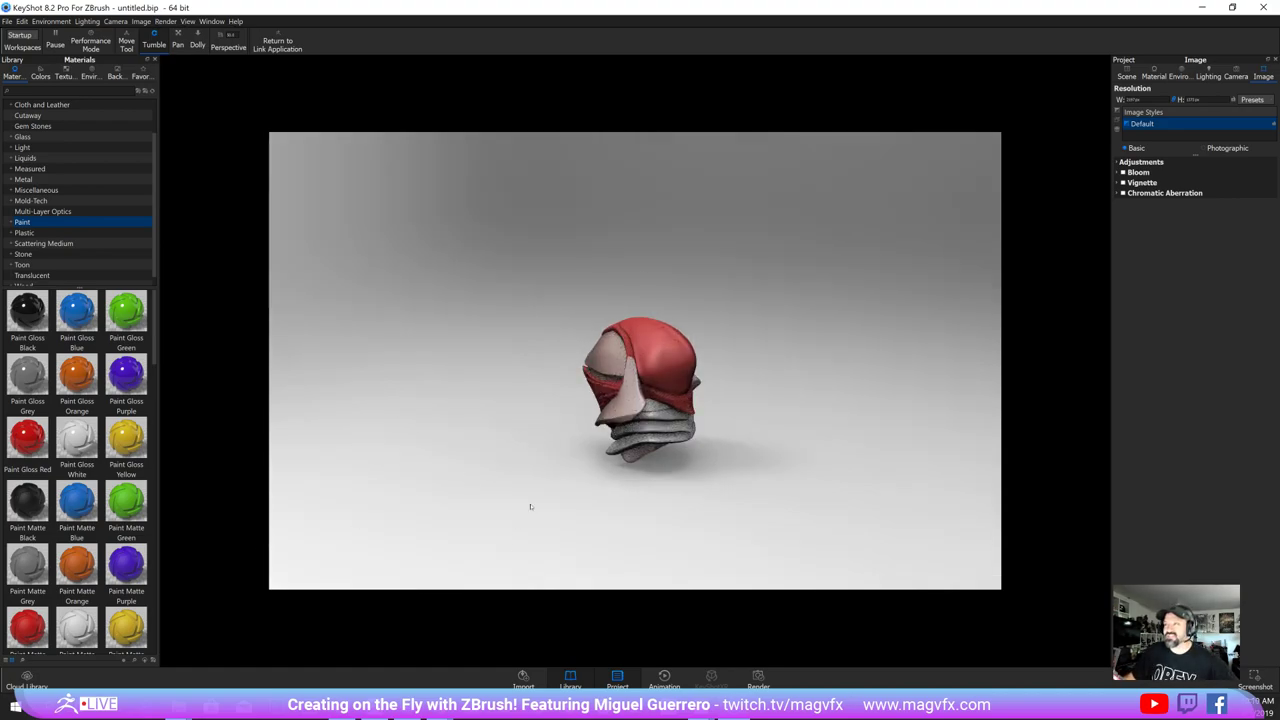
drag(504, 242, 708, 251)
scroll(940, 301, up, 3)
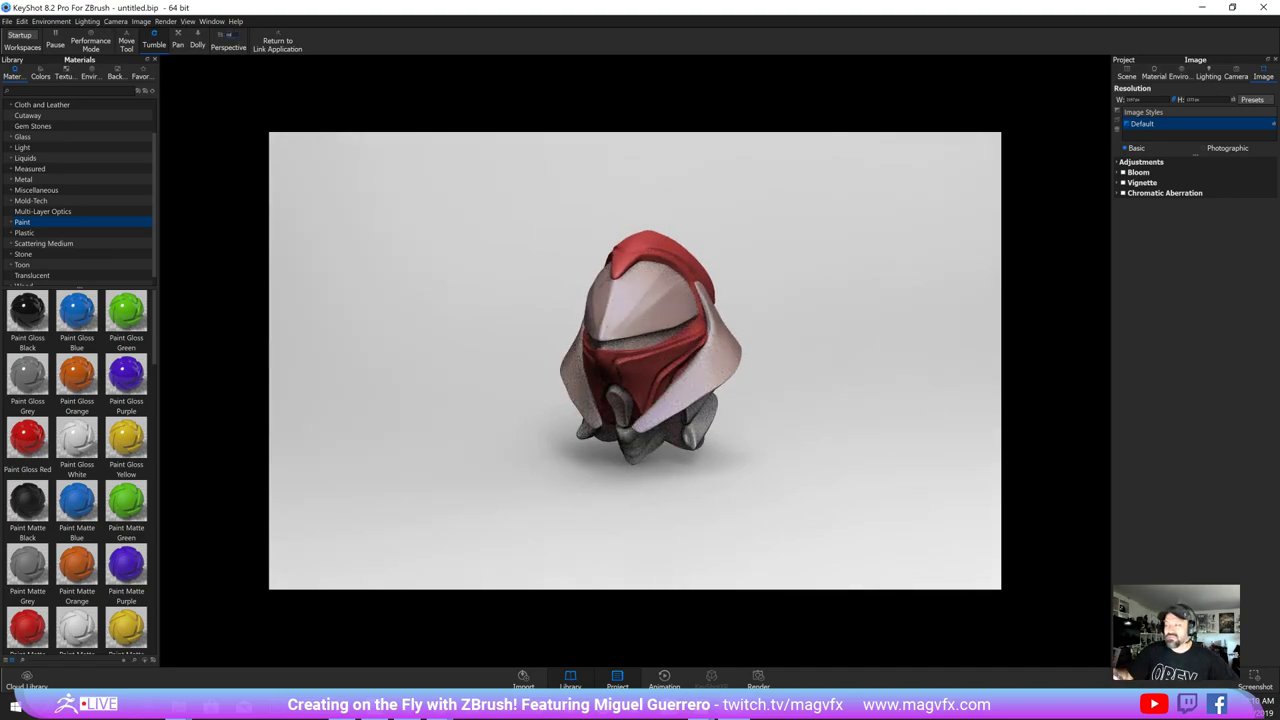
scroll(635, 360, up, 1)
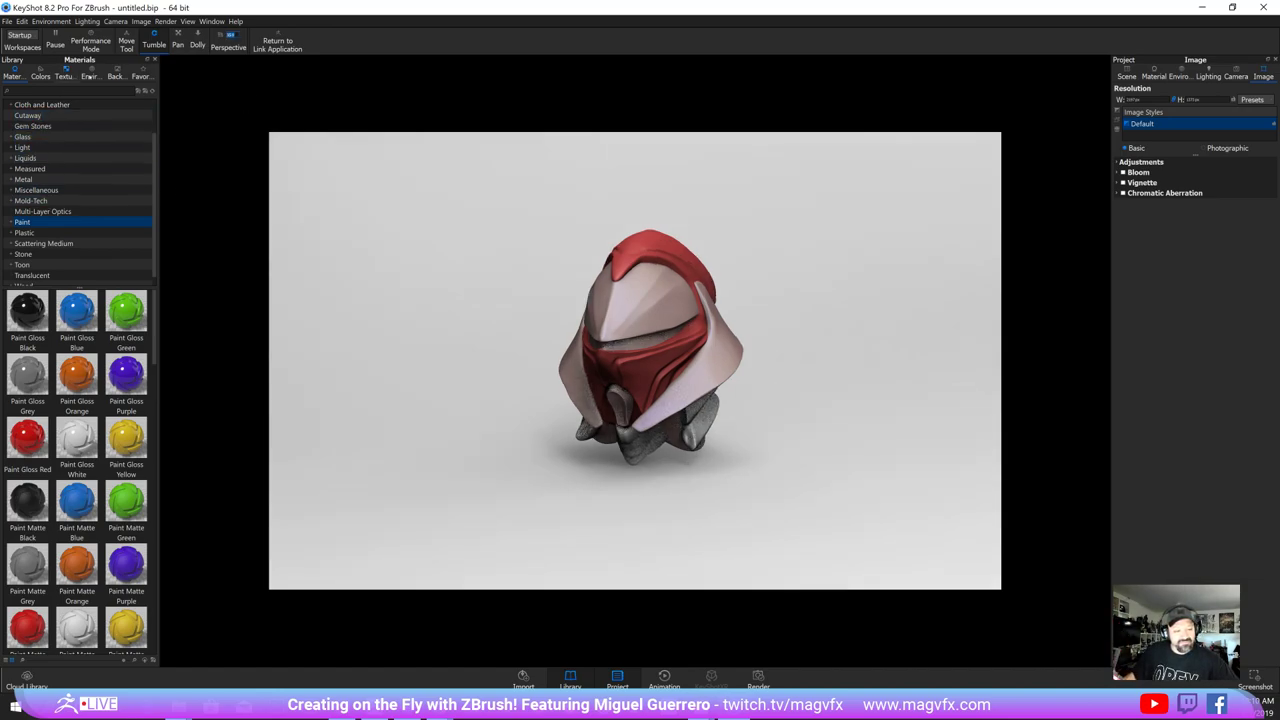
click(1181, 73)
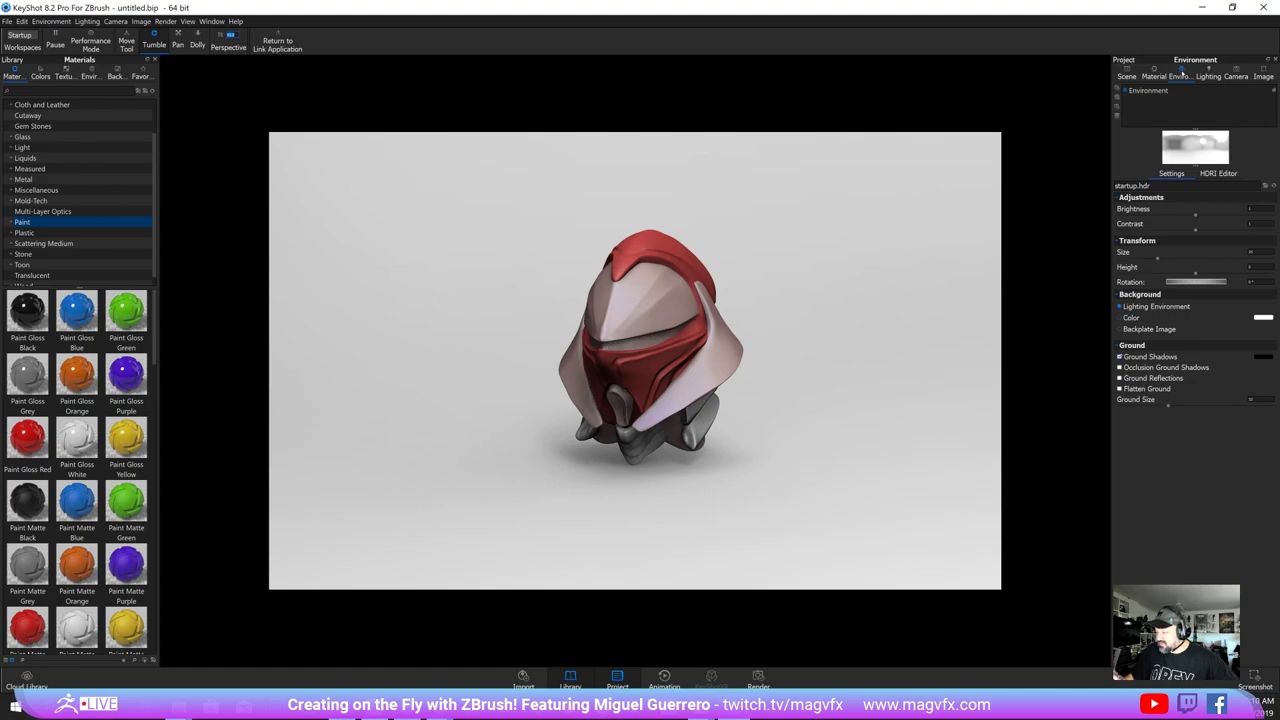
click(1144, 357)
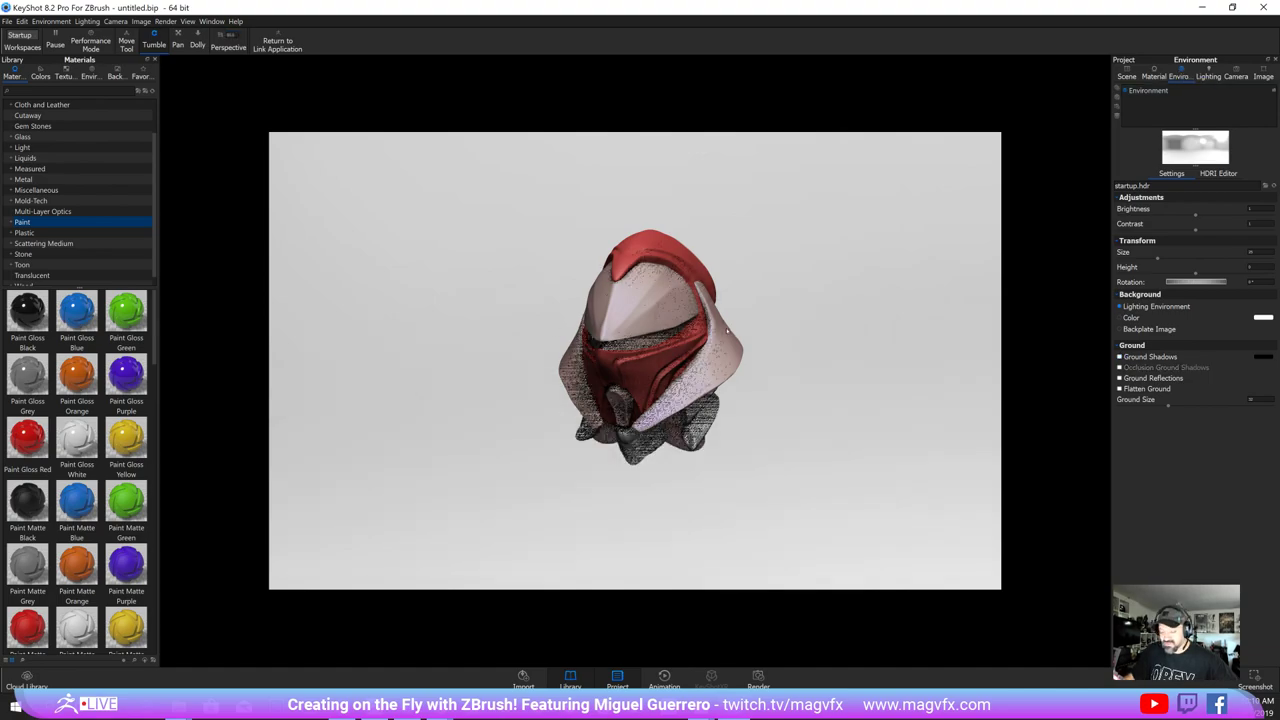
drag(775, 317, 867, 310)
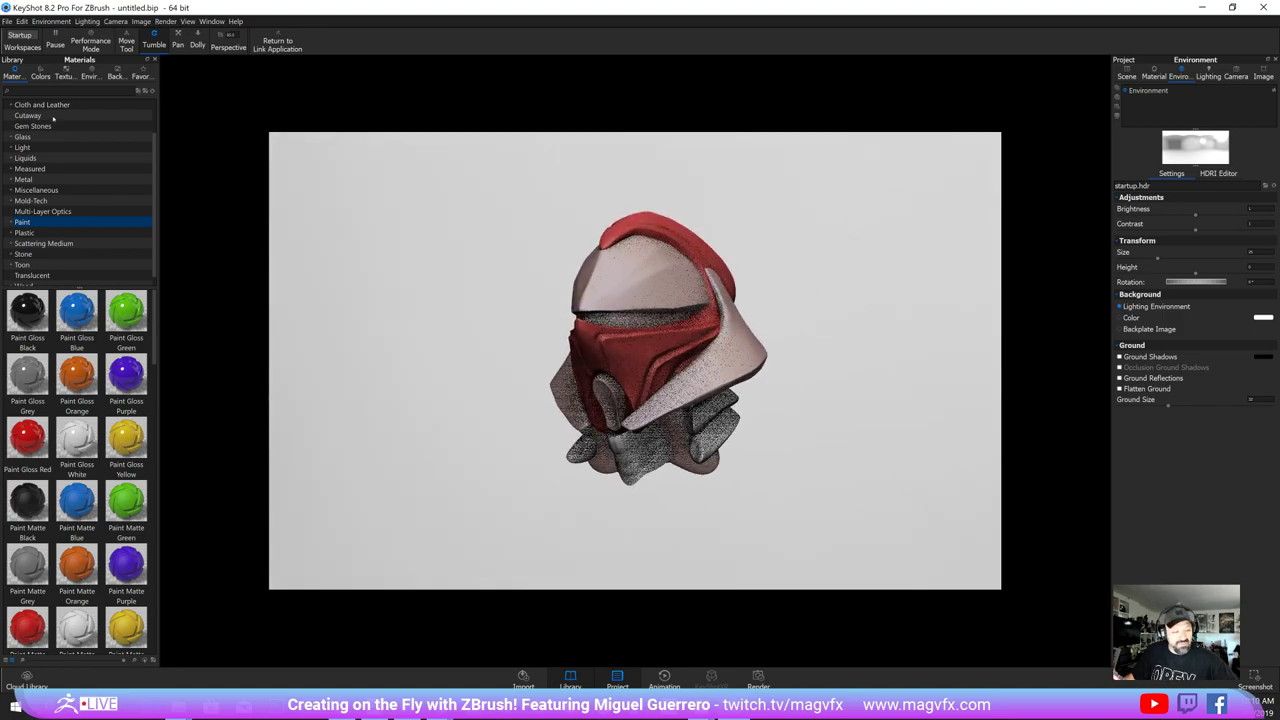
- Light the scene with the outdoor environment Aversis_Industrial-loading-bay_3k
click(89, 75)
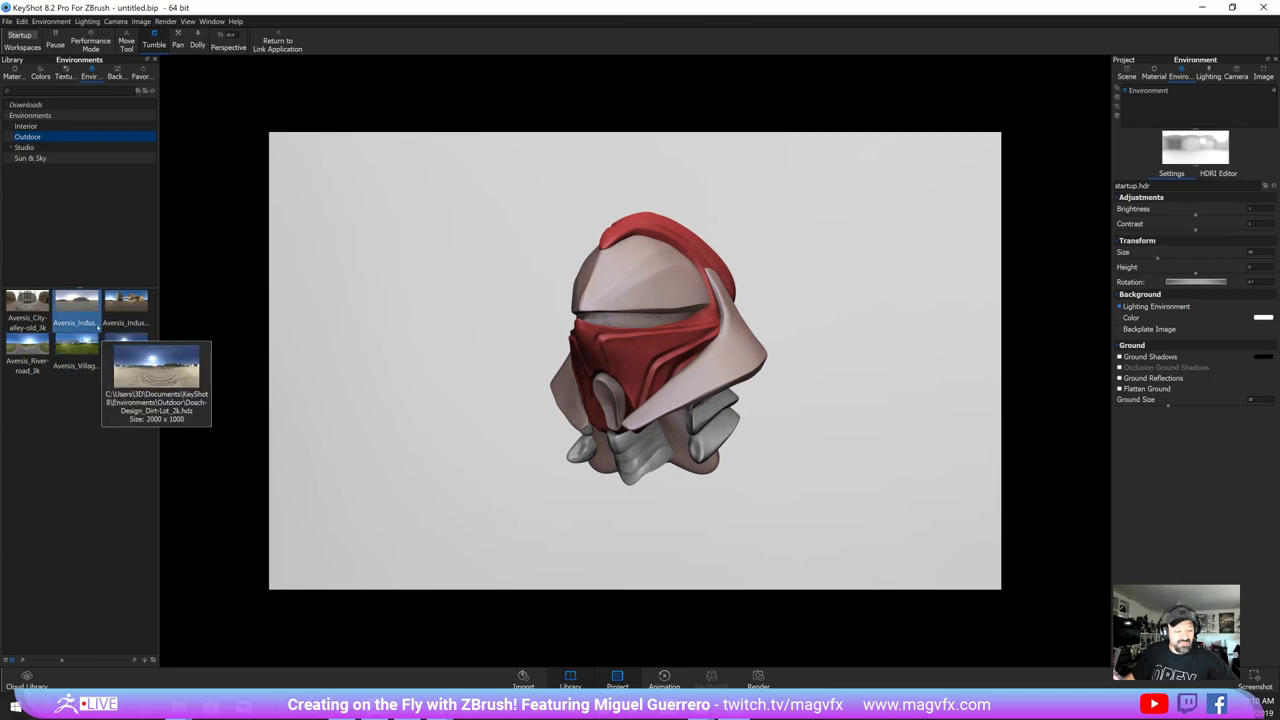
drag(83, 309, 418, 345)
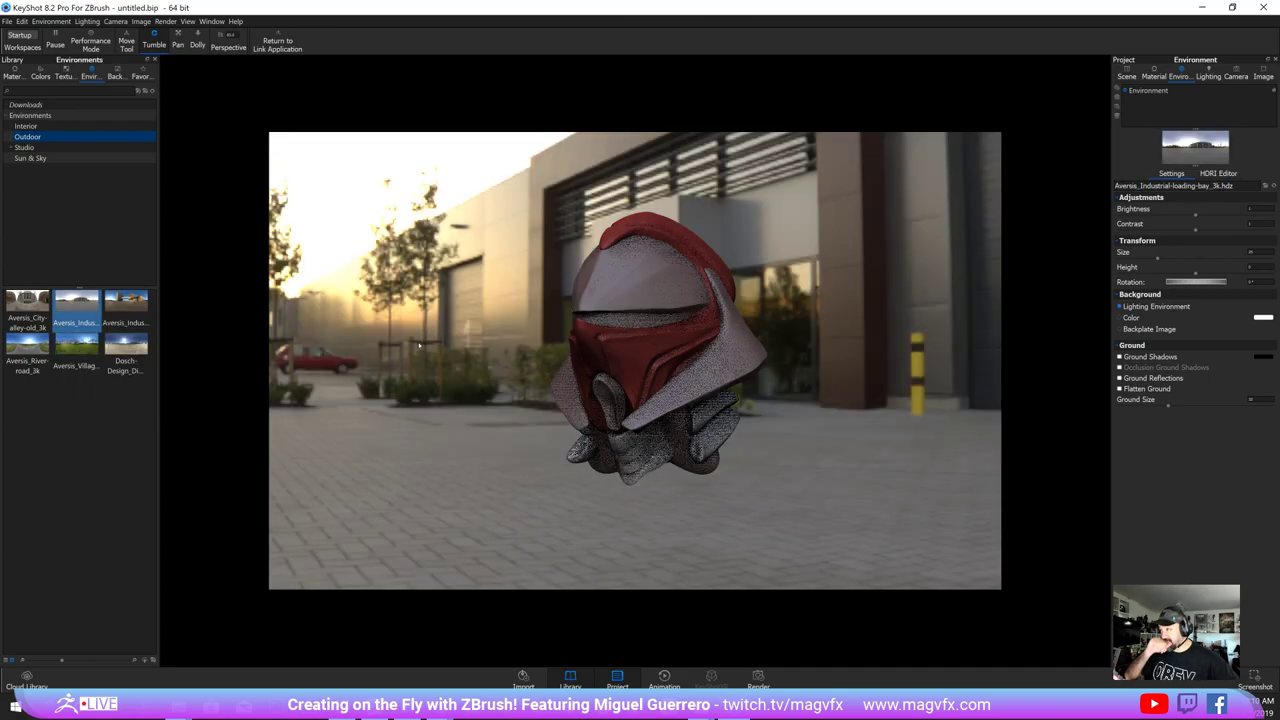
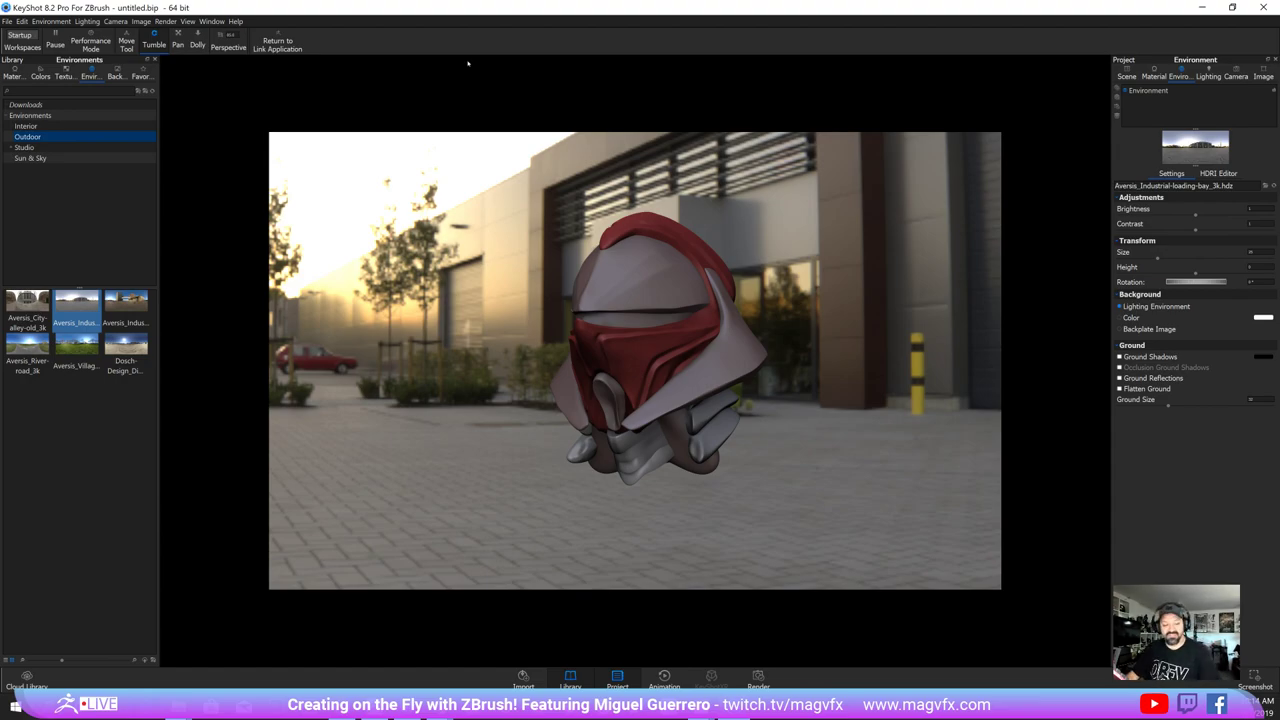
- Apply the Clear Rough Plastic Black material to the whole ZBrush model in the scene tree
click(40, 74)
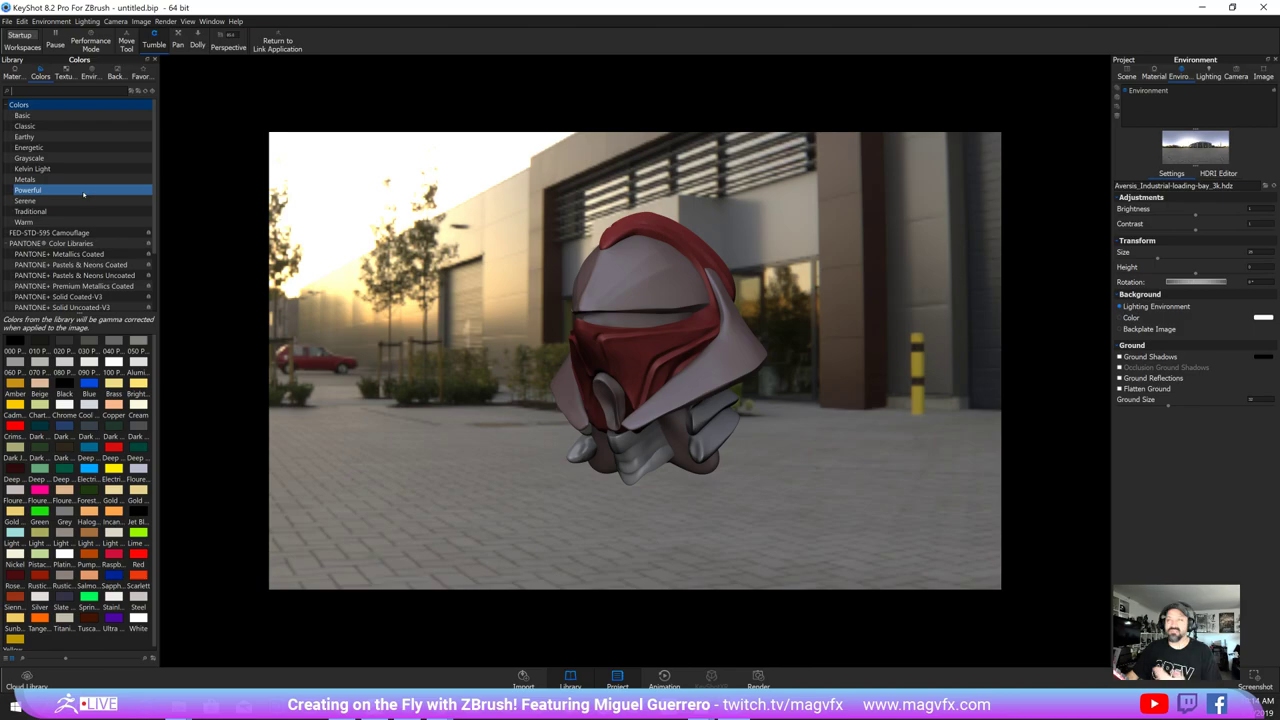
click(62, 128)
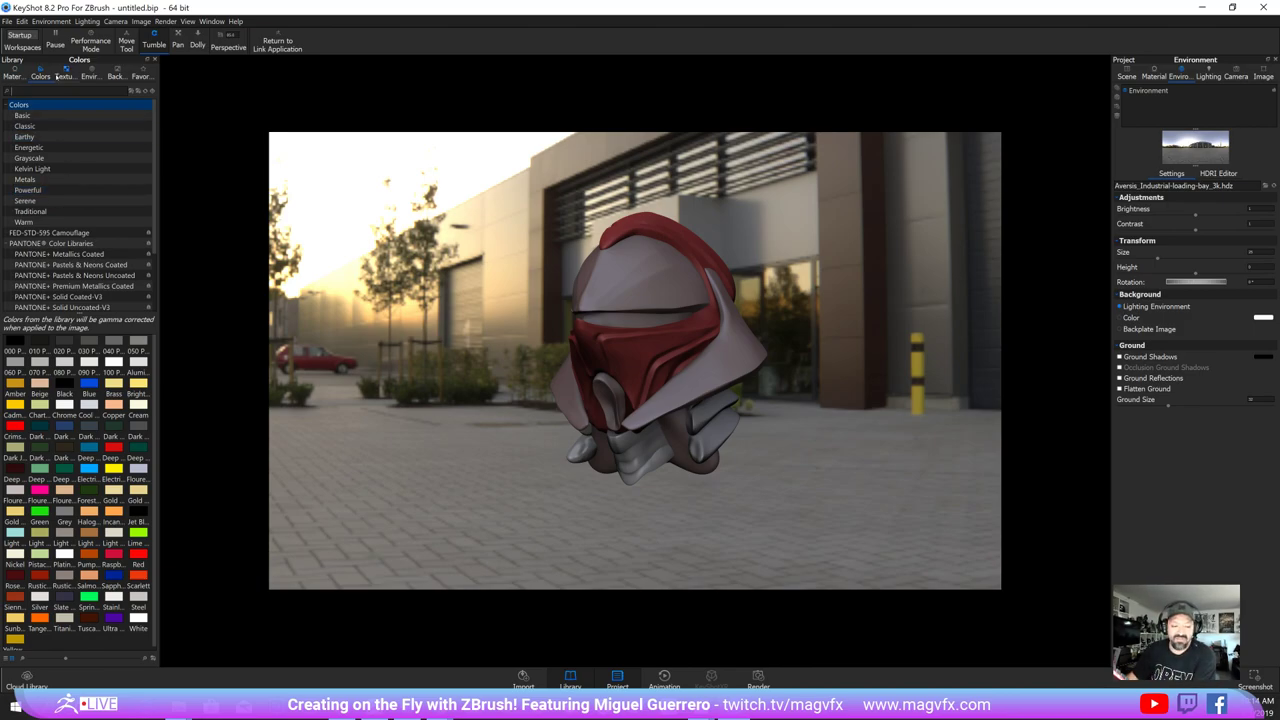
click(22, 77)
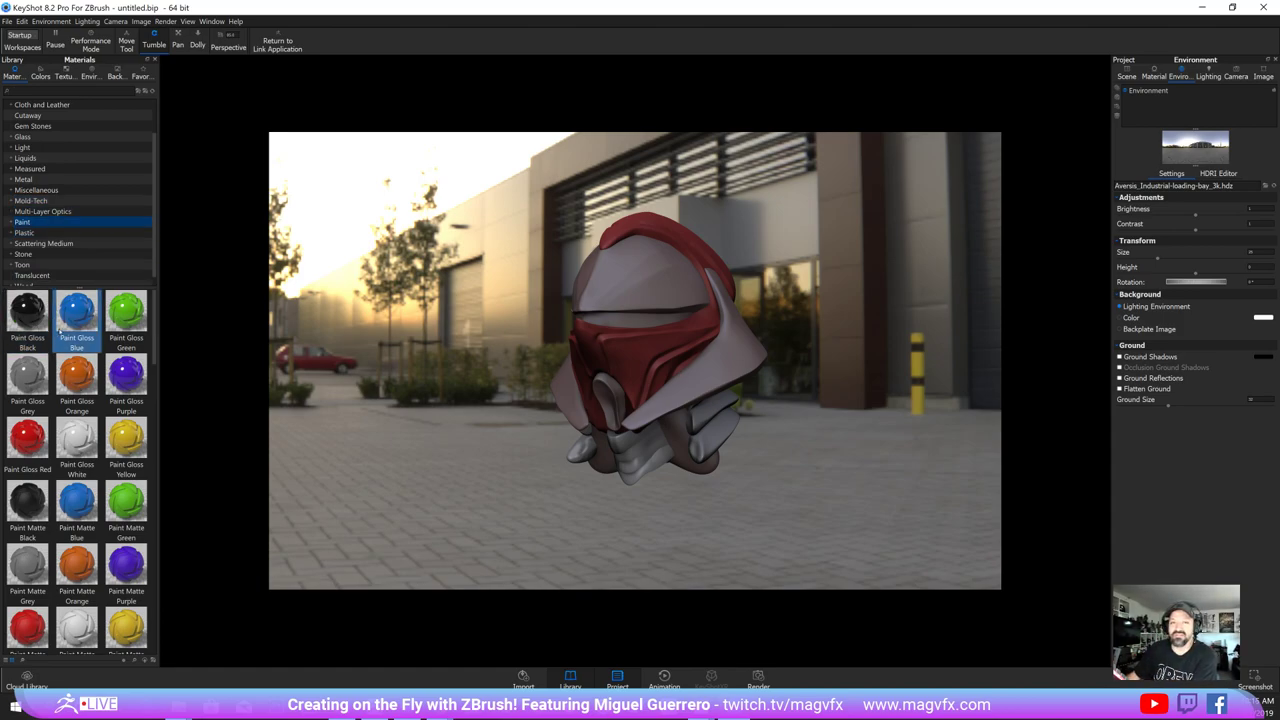
mouse_move(59, 332)
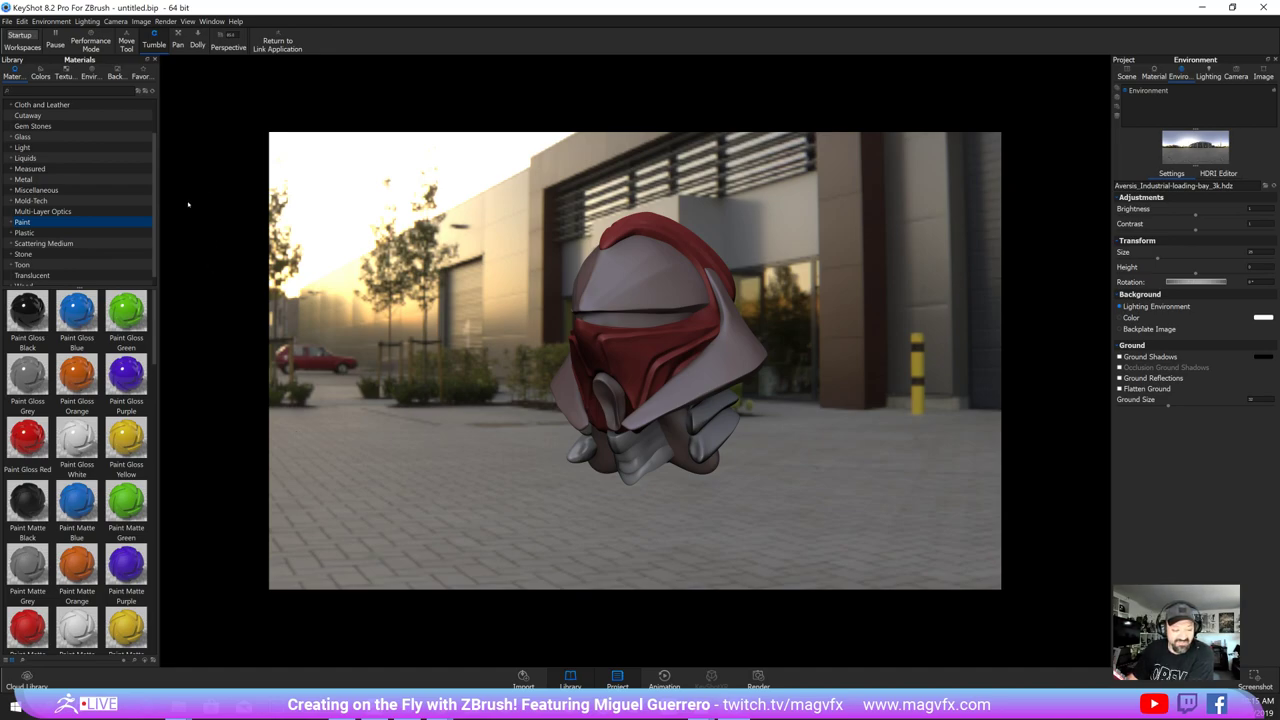
click(24, 232)
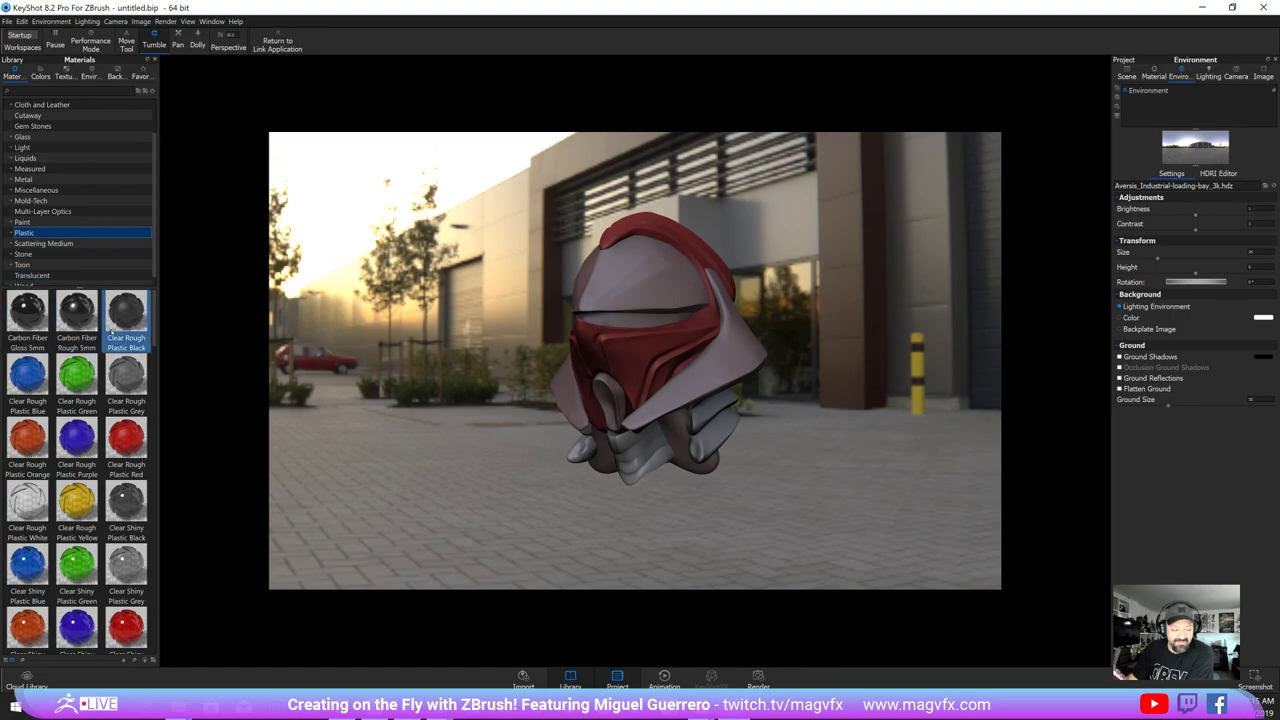
drag(122, 316, 1130, 79)
click(1126, 76)
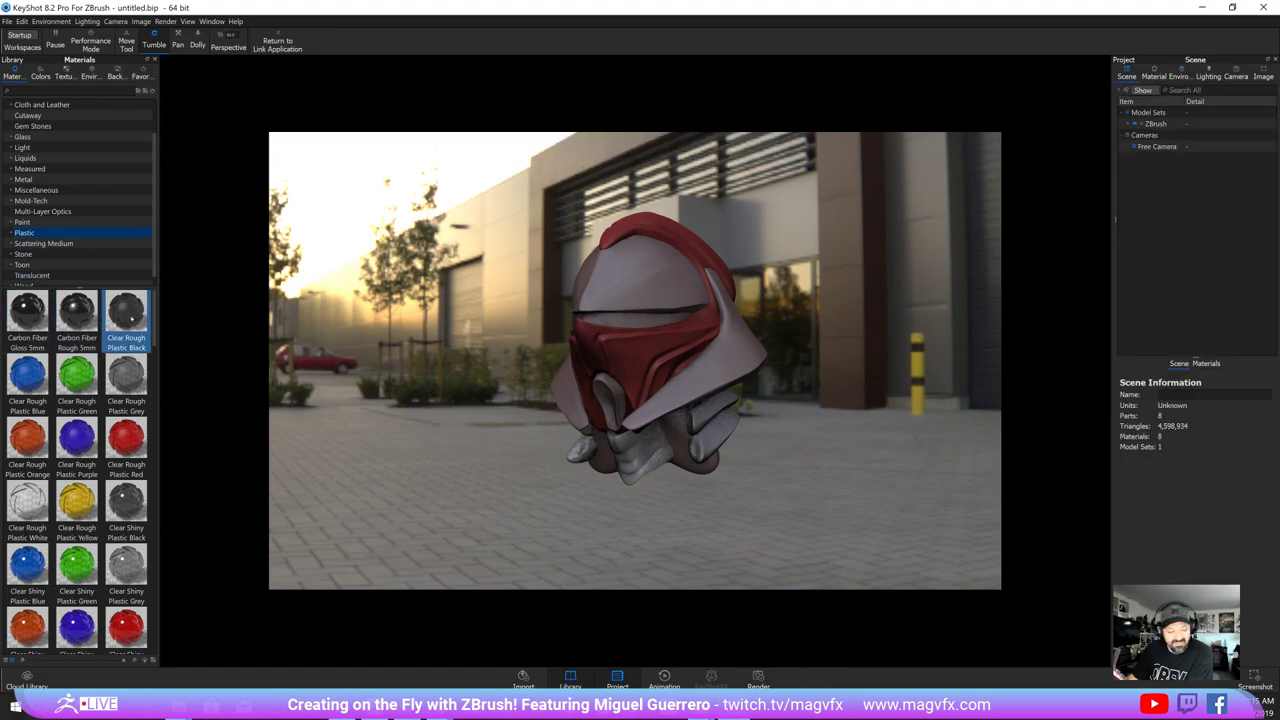
drag(126, 312, 1158, 125)
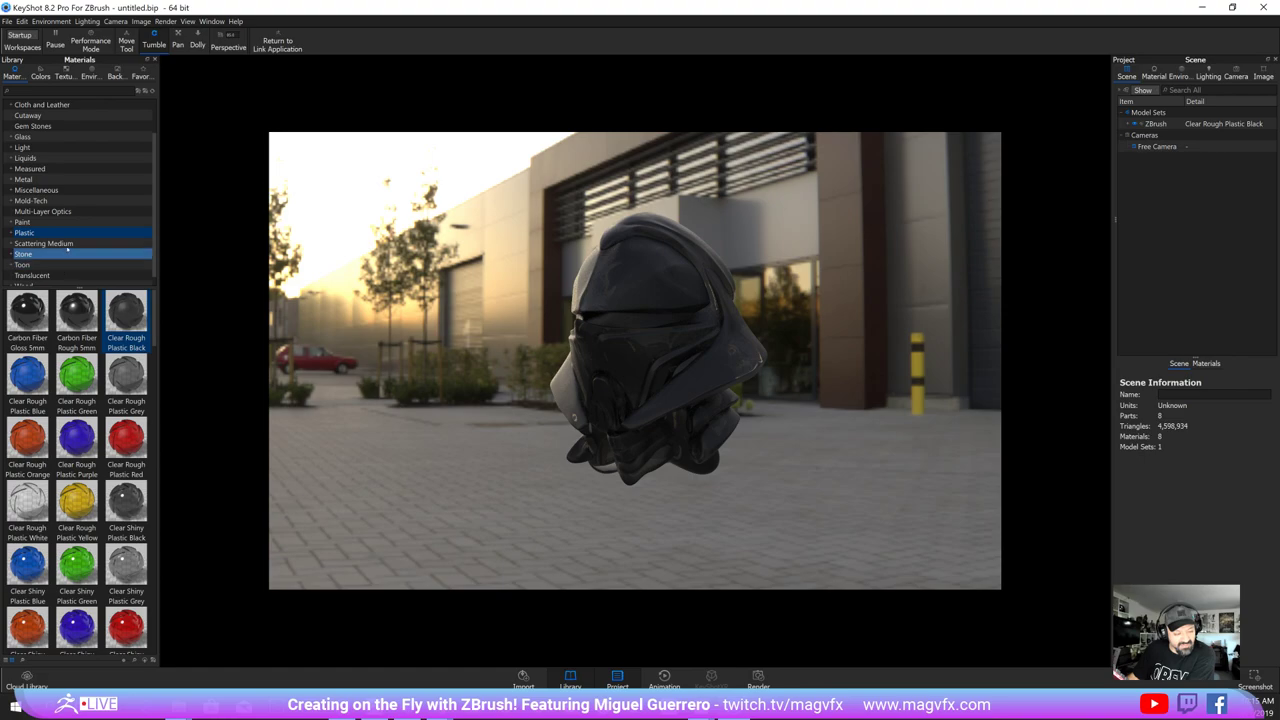
- Apply the Mold-Tech-11030 Spray Dot material to the helmet
click(69, 202)
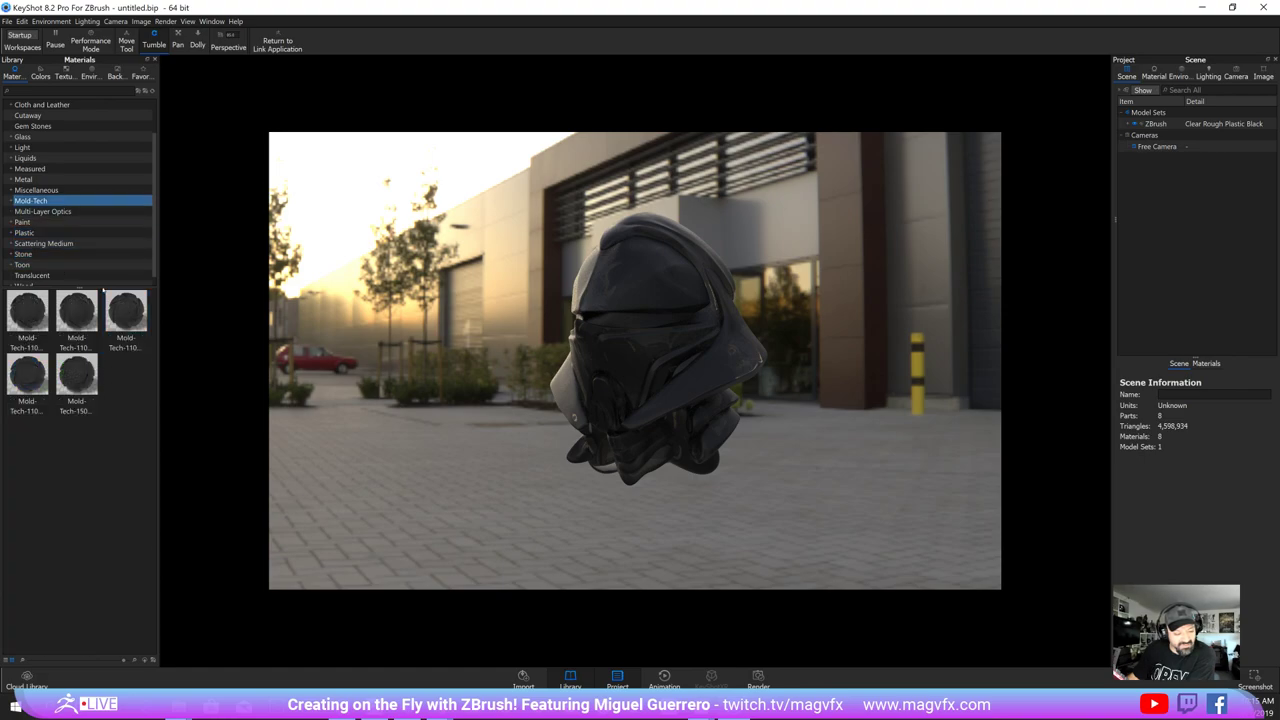
drag(126, 312, 652, 342)
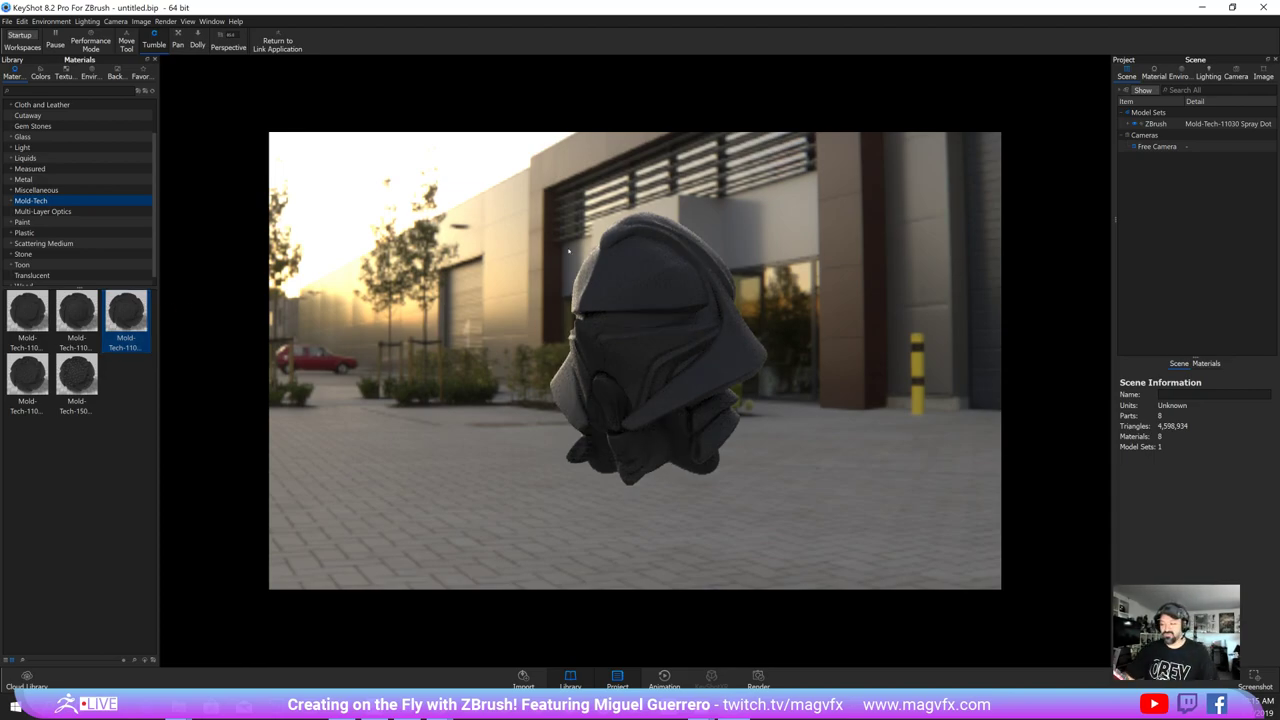
- Turn the helmet to its other side and replace the environment with the outdoor Aversis industrial scene of brick buildings
drag(505, 473, 711, 456)
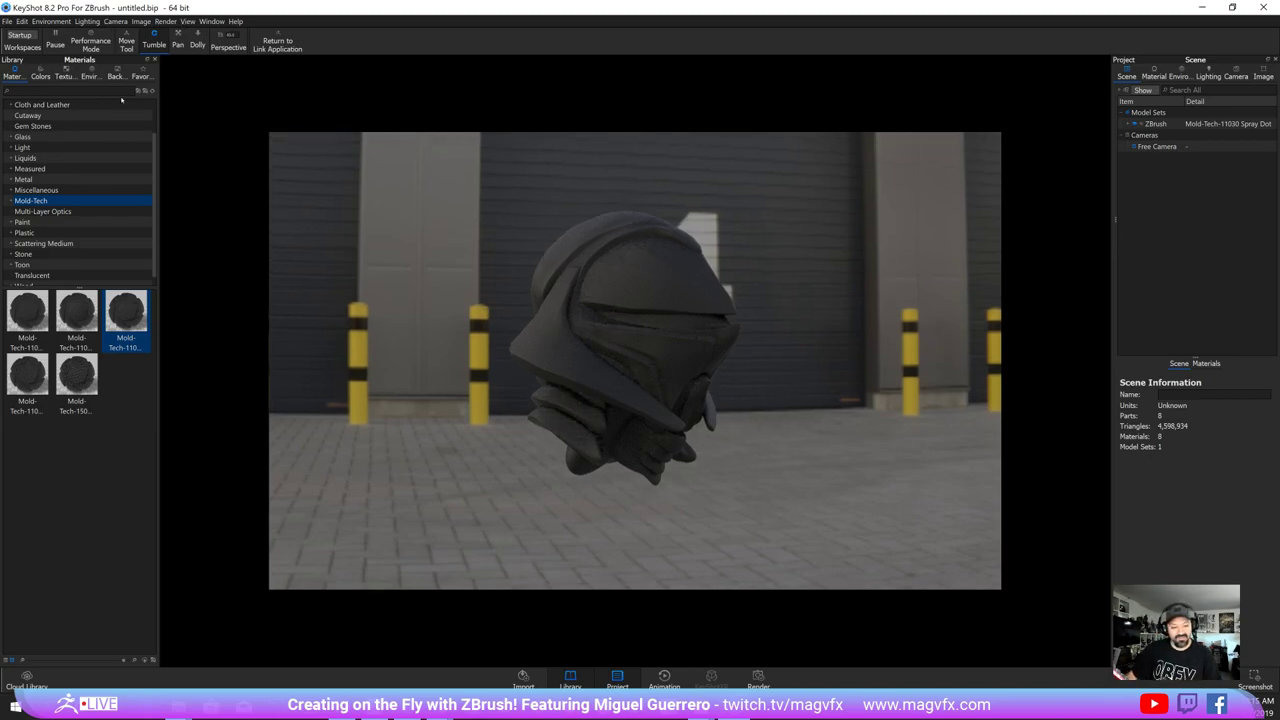
click(90, 76)
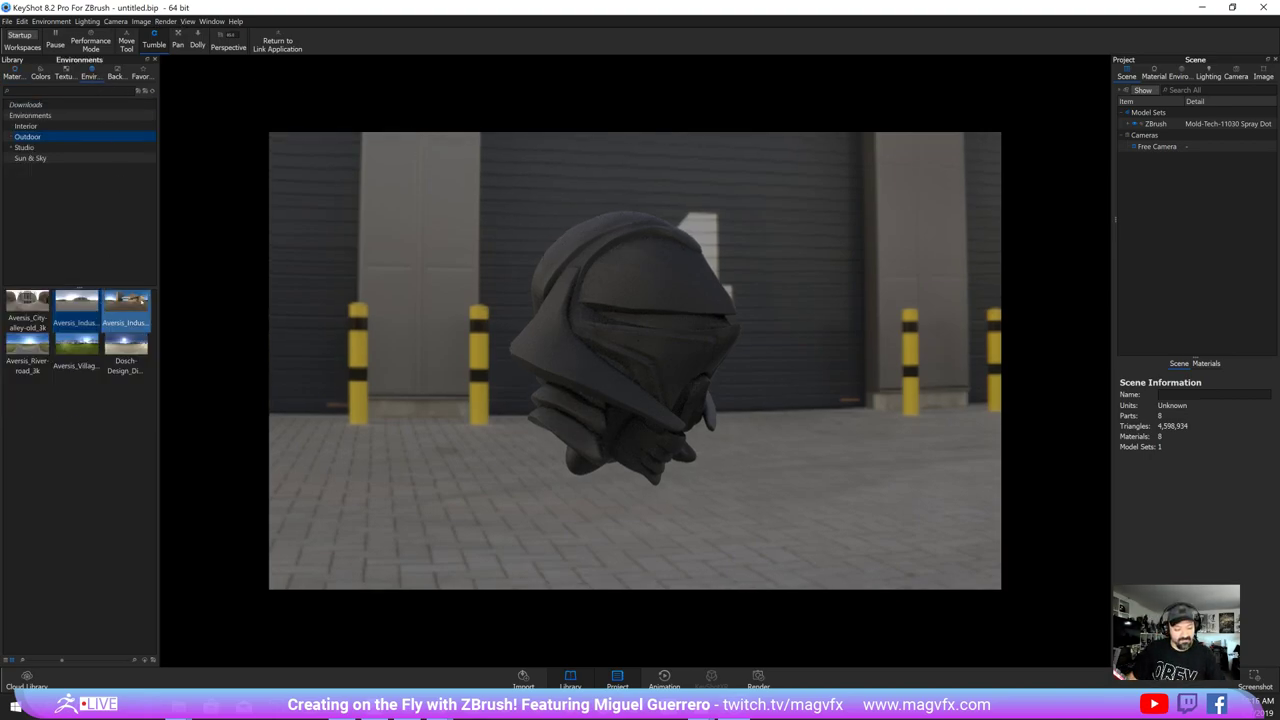
drag(126, 300, 336, 314)
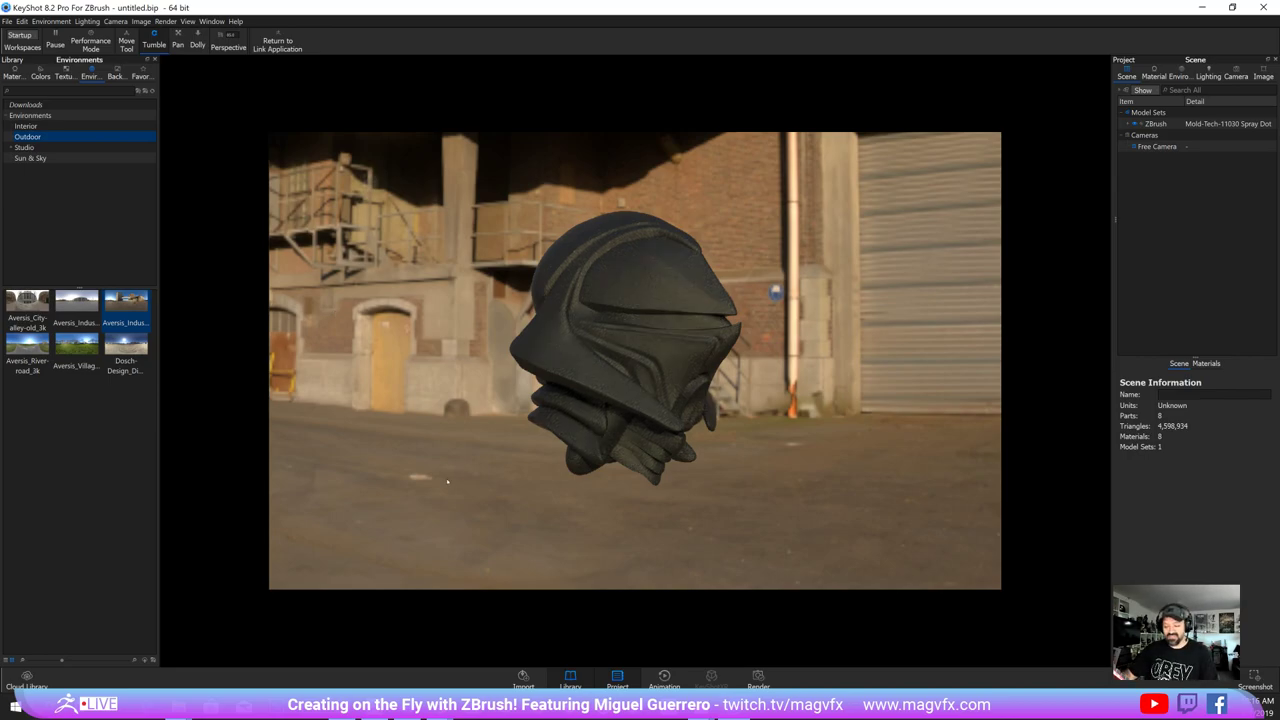
- Apply the Hard Textured Plastic Black material to the helmet and turn the view around it
drag(404, 482, 393, 481)
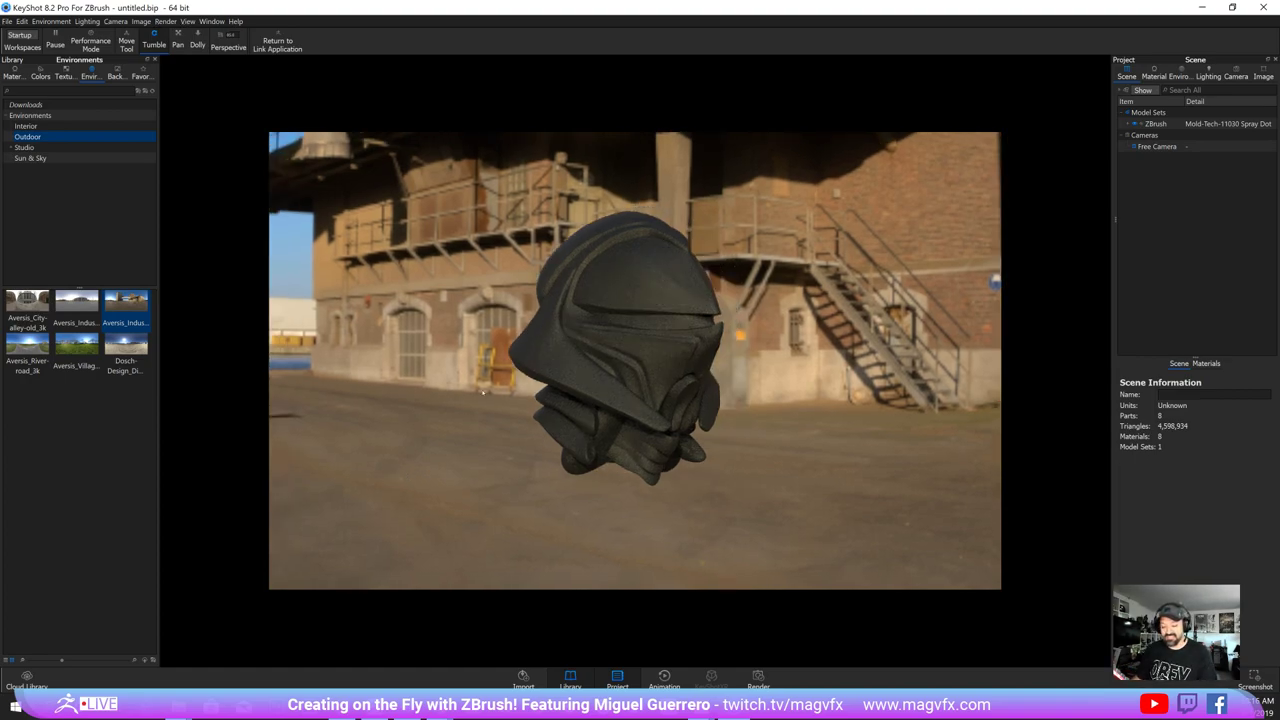
drag(441, 488, 686, 253)
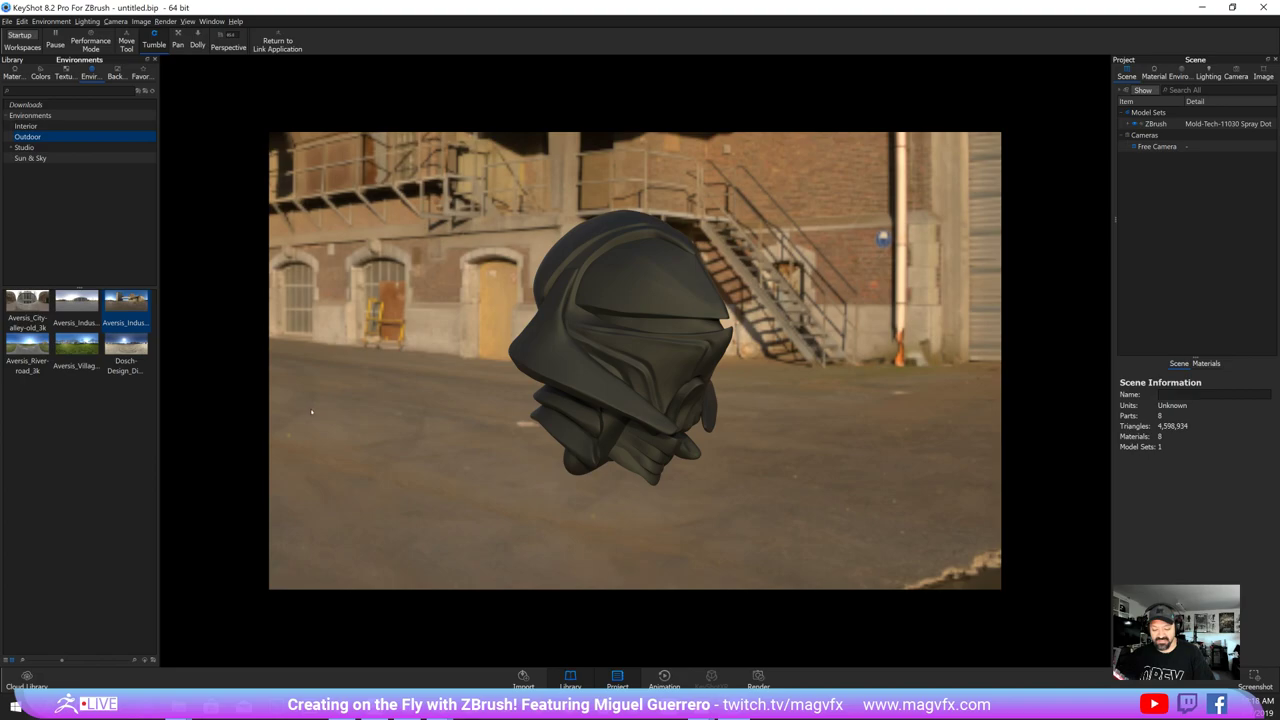
drag(311, 411, 428, 356)
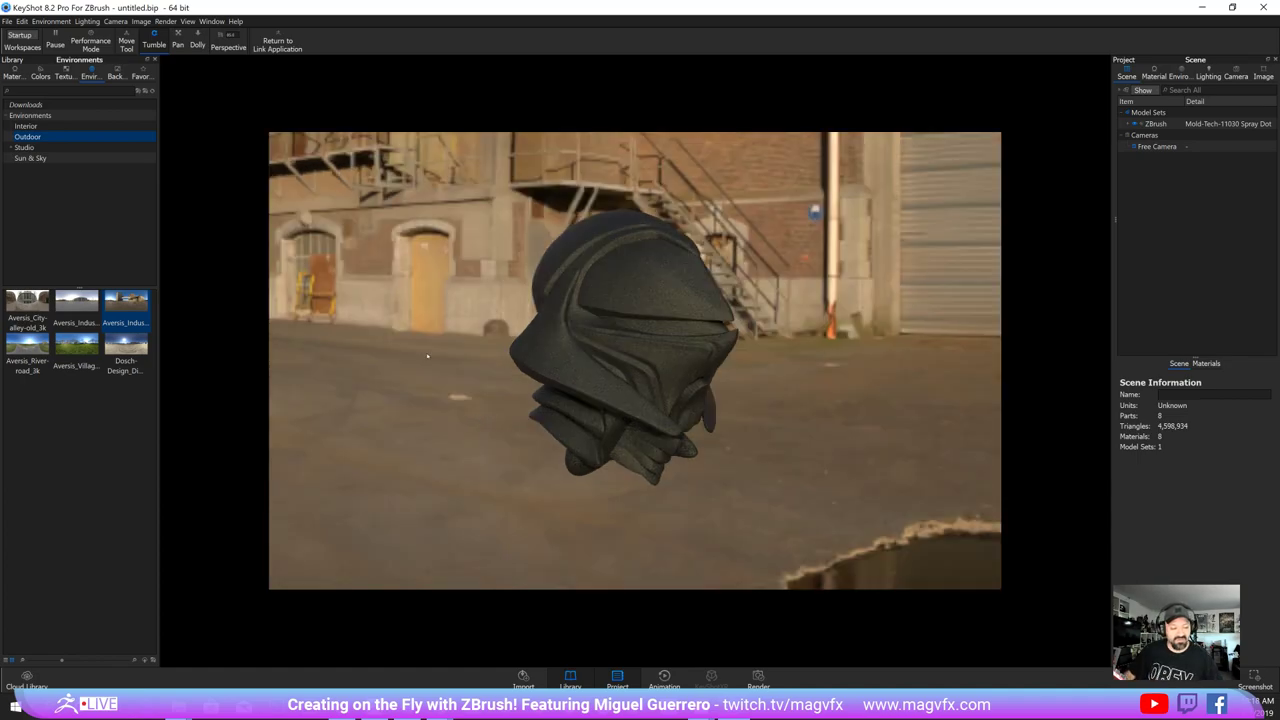
click(40, 76)
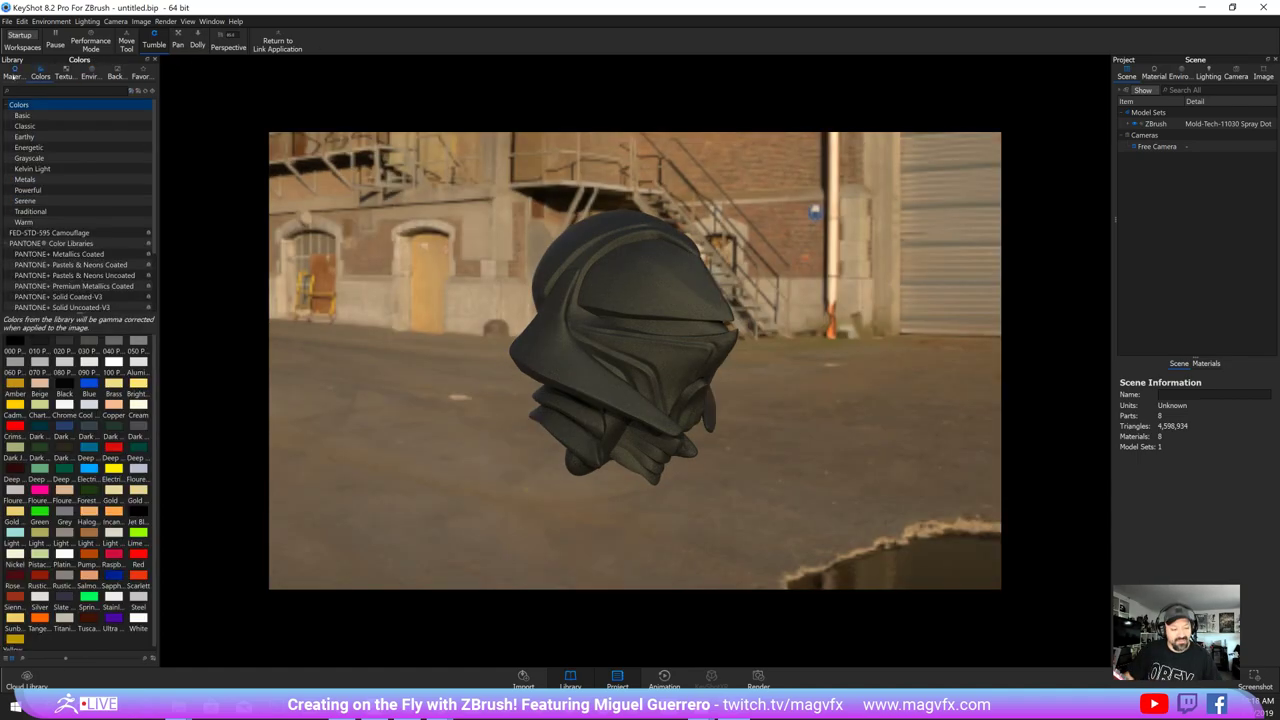
click(13, 76)
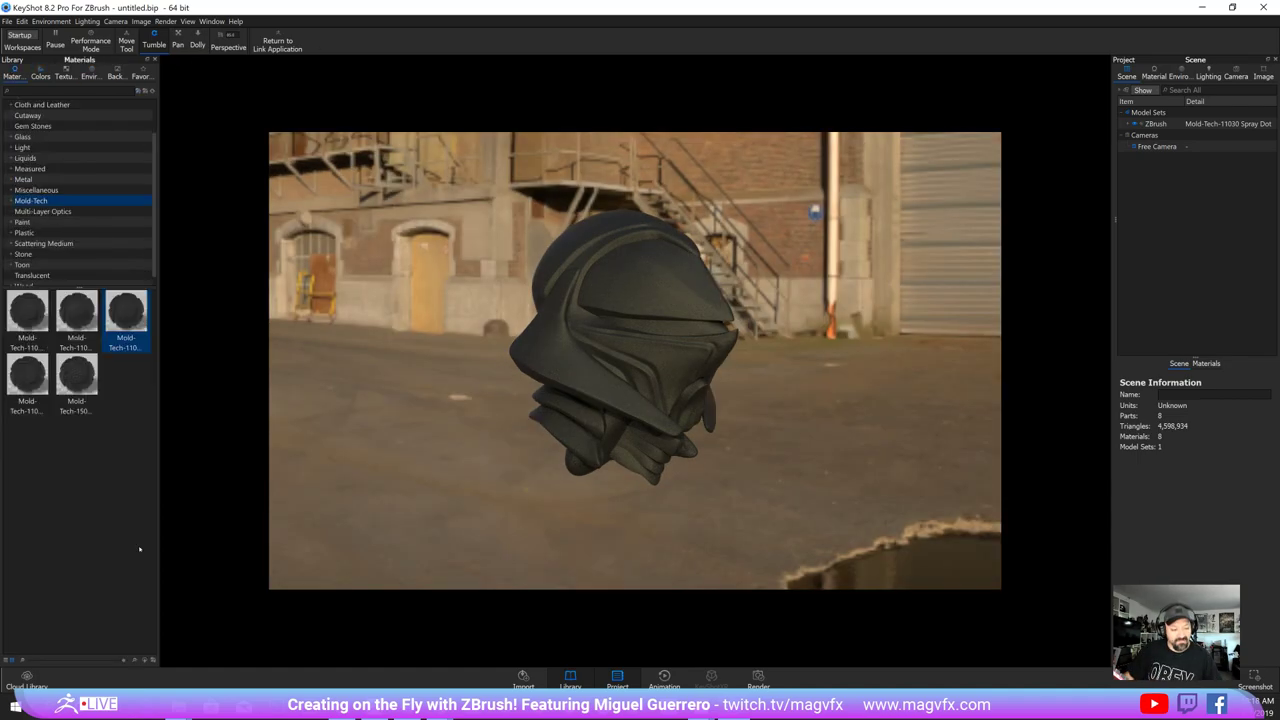
click(53, 232)
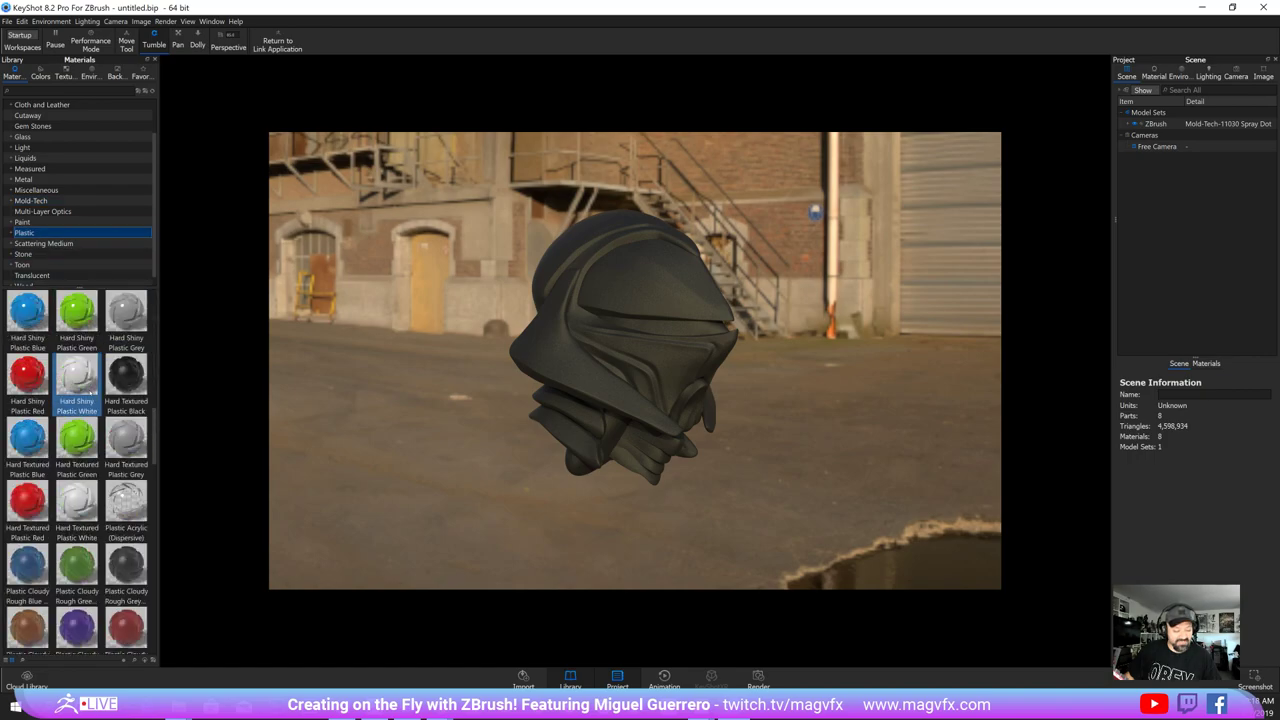
drag(126, 375, 712, 290)
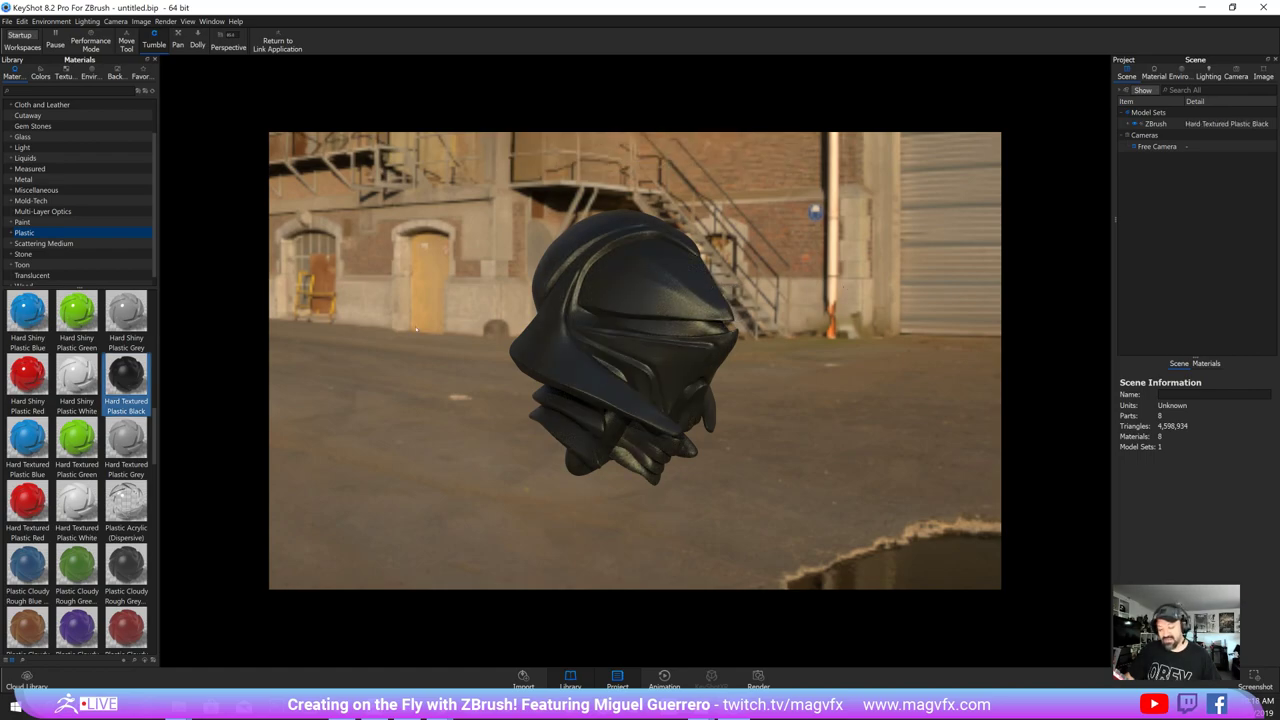
drag(369, 298, 305, 310)
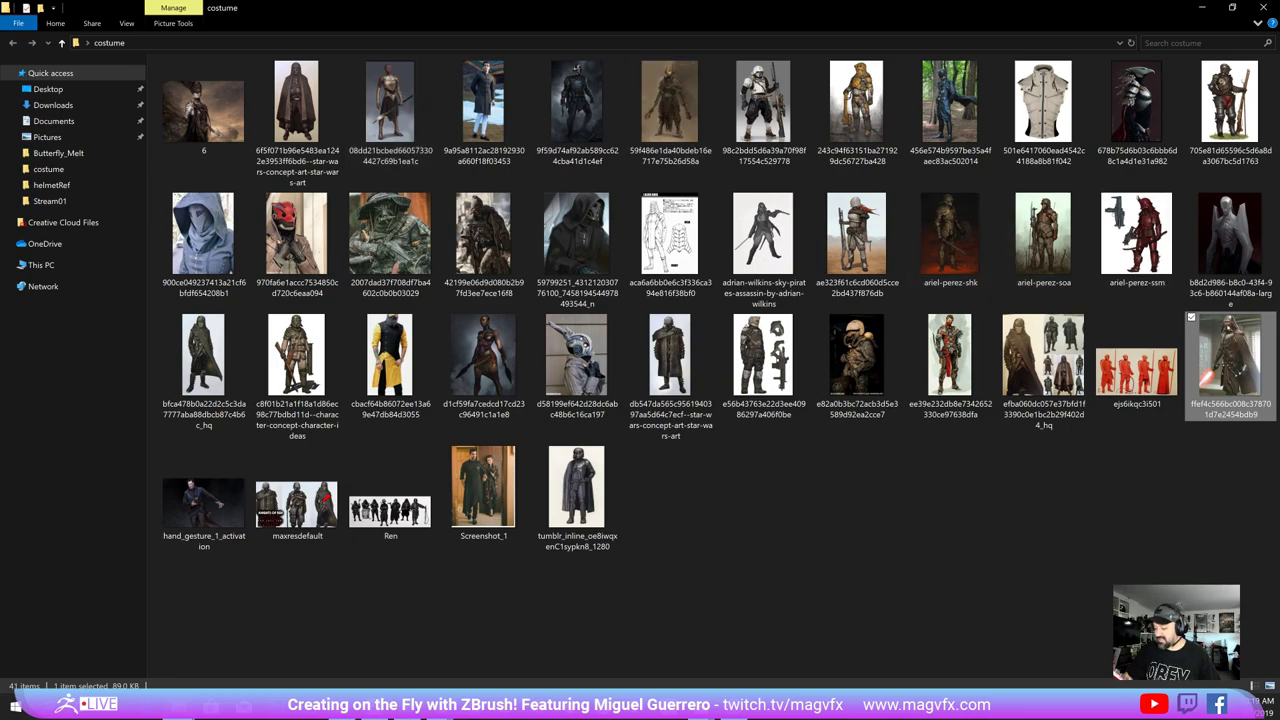
- Study the costume folder's images of the red-lightsaber warrior, the white-armoured rifleman and the red samurai soldier, and return to KeyShot
double_click(1230, 362)
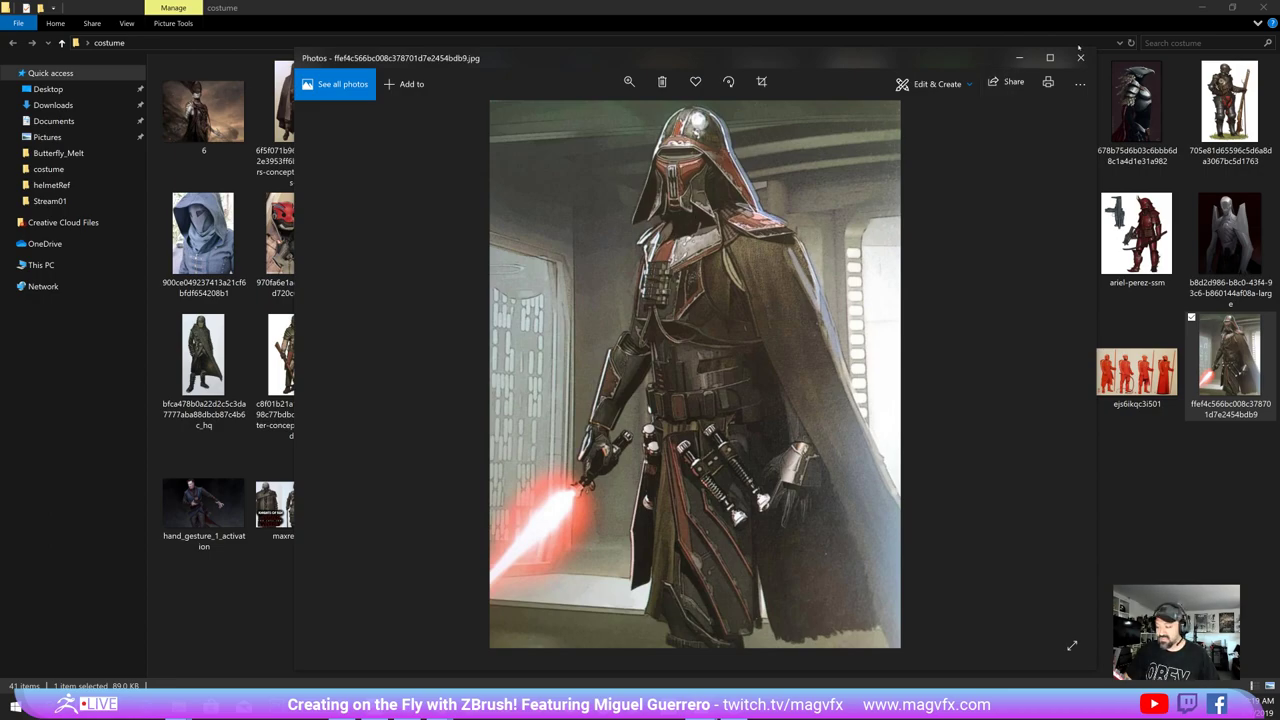
click(1080, 57)
double_click(765, 110)
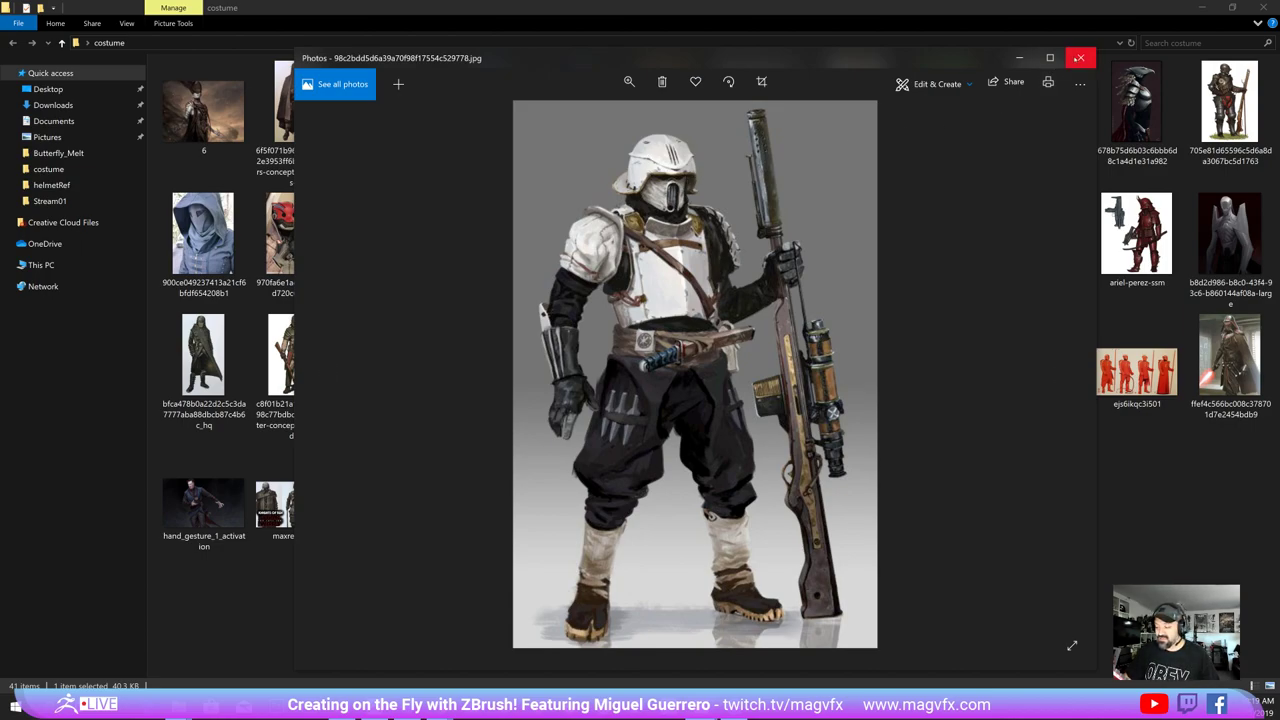
click(1079, 57)
double_click(1137, 233)
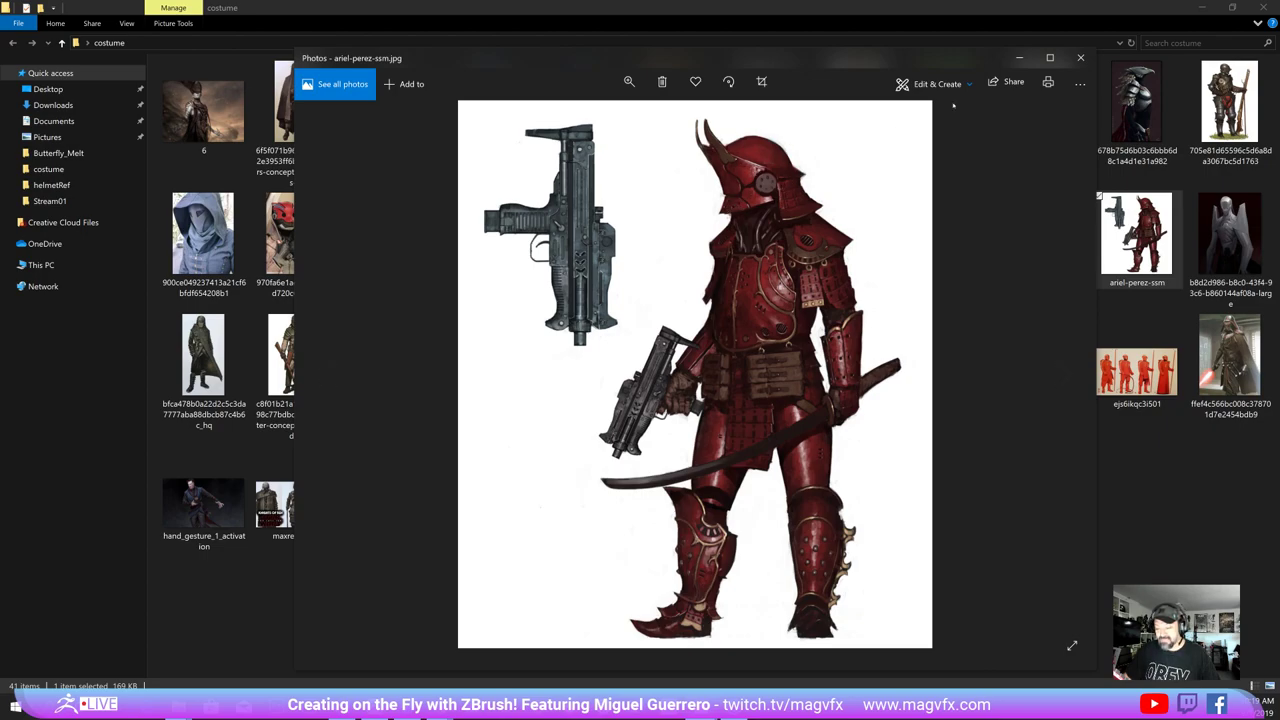
click(1078, 60)
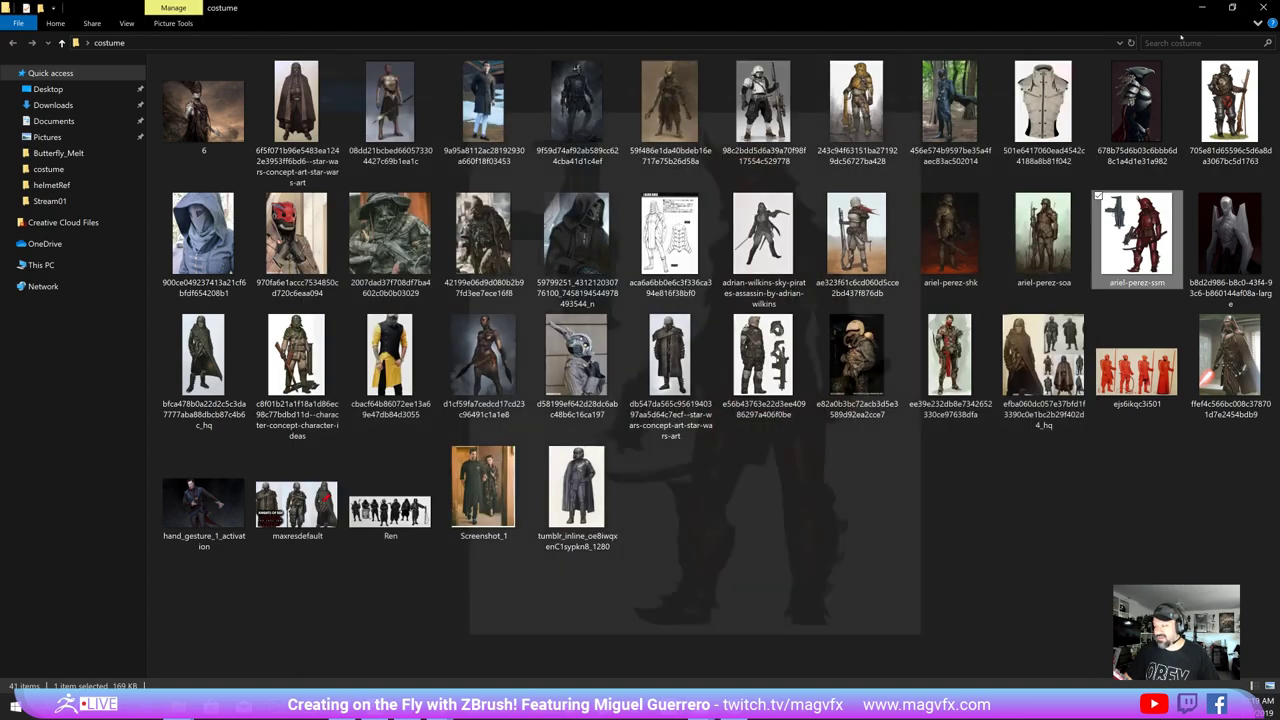
key(alt+Tab)
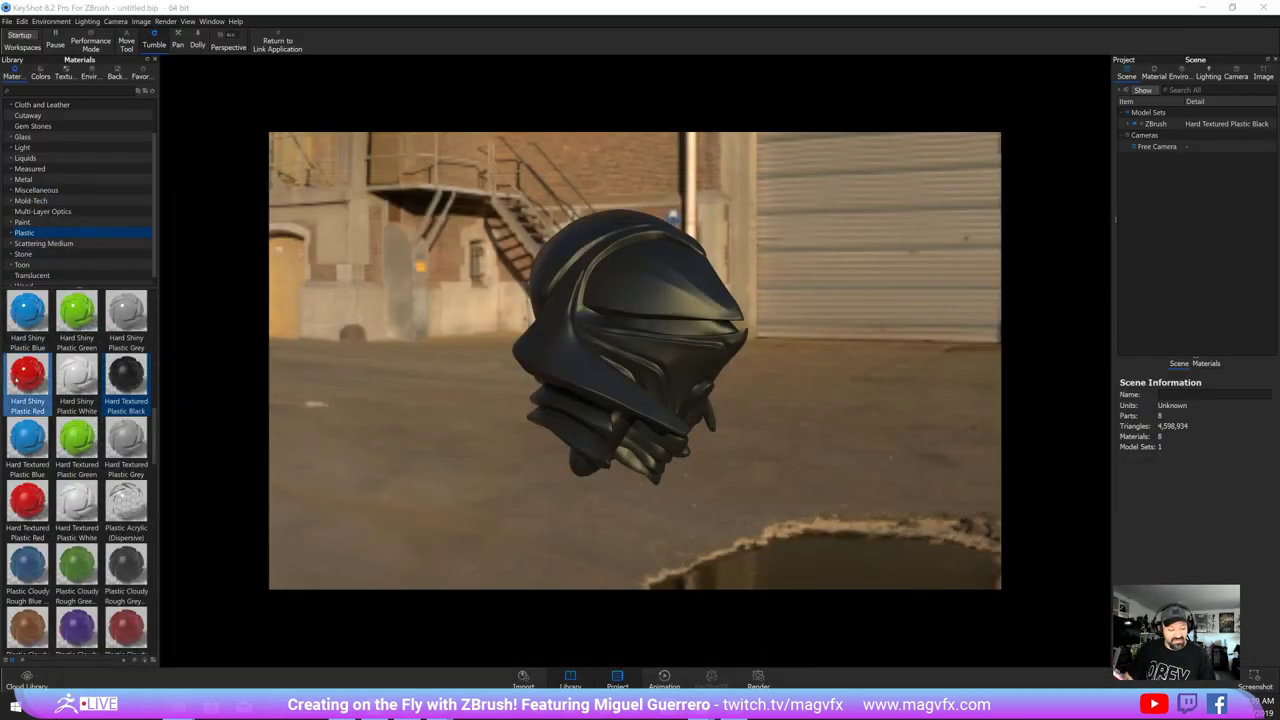
- Try the Hard Textured Plastic Red and Clear Textured Plastic Blue materials on the helmet
drag(27, 500, 1152, 123)
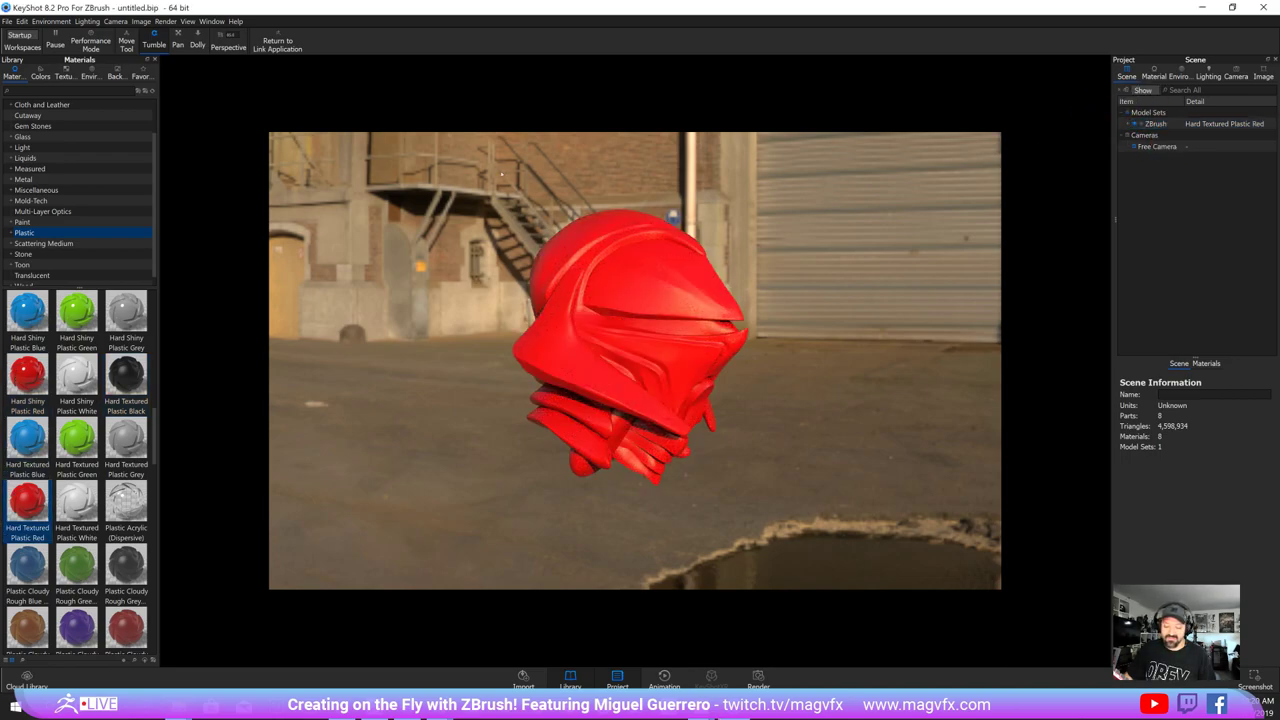
scroll(77, 440, down, 5)
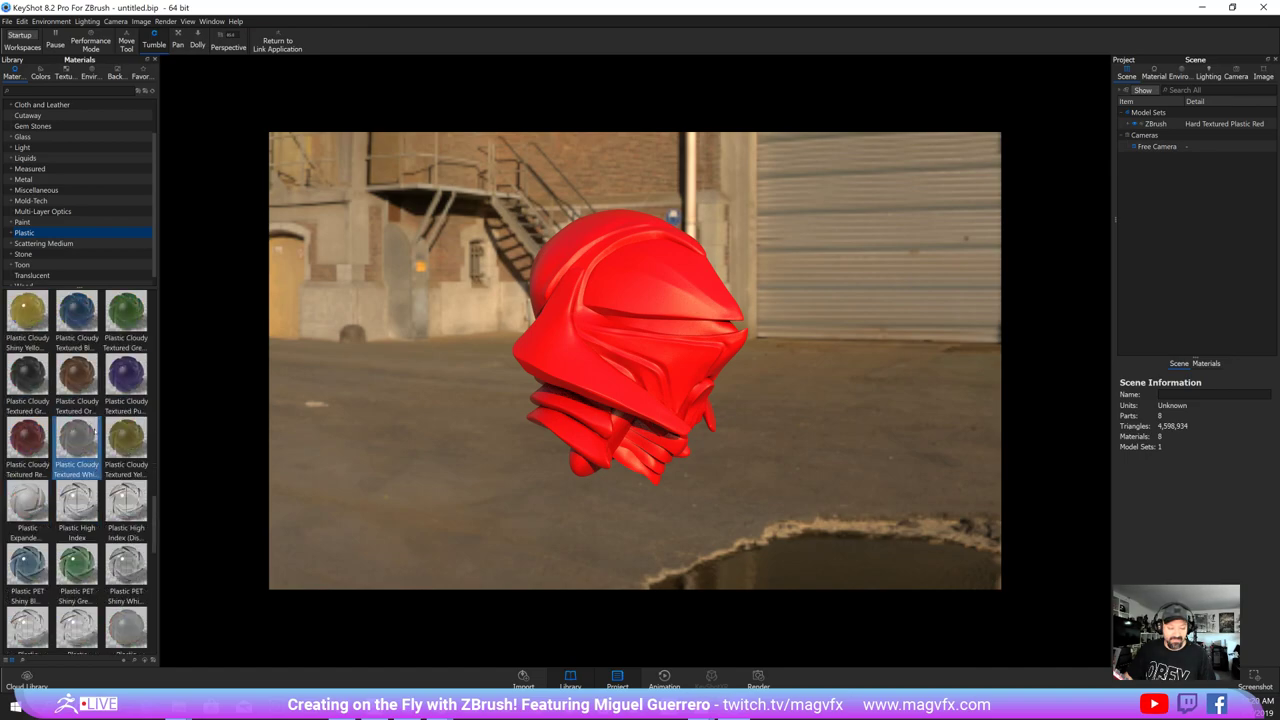
scroll(77, 440, down, 5)
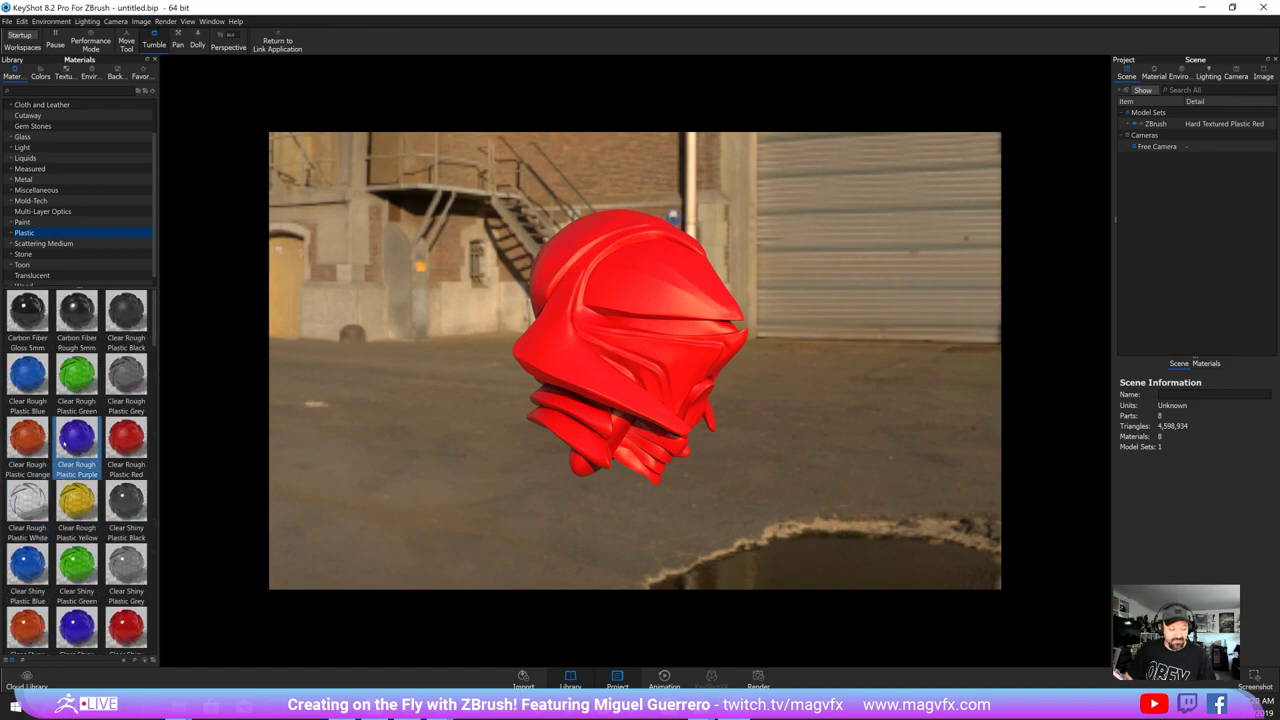
scroll(62, 492, down, 3)
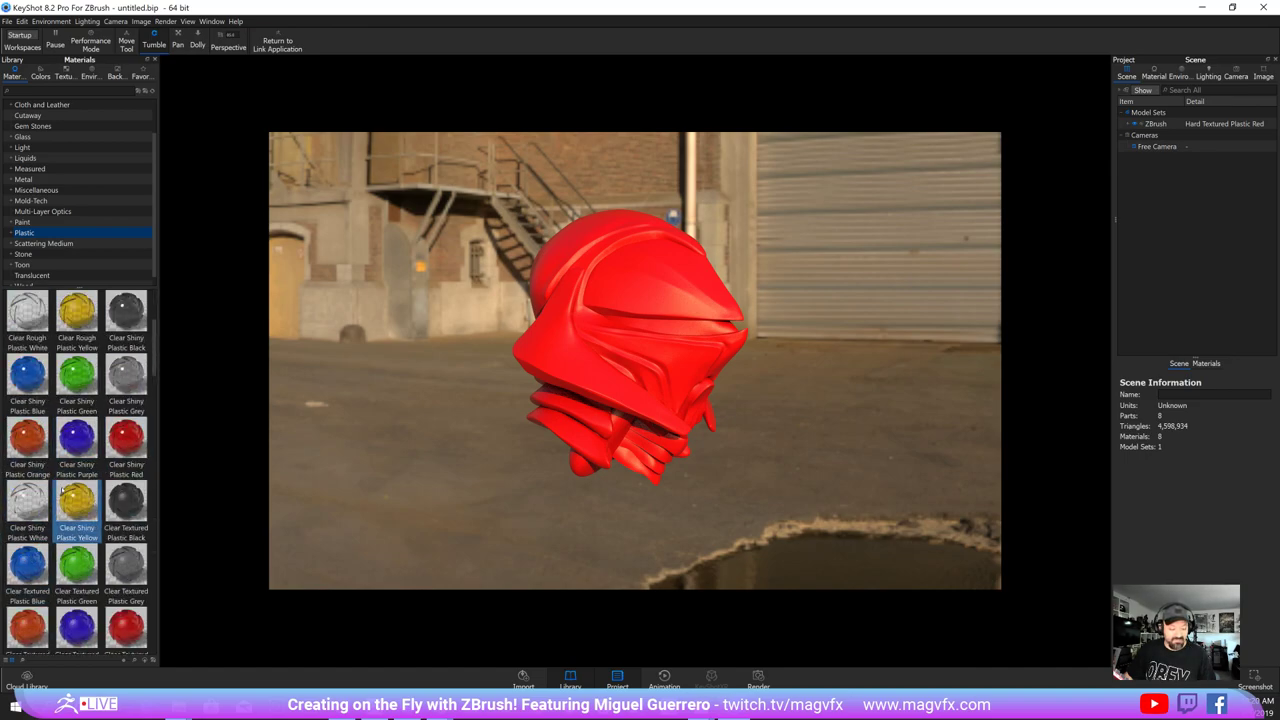
drag(27, 565, 630, 330)
scroll(125, 403, up, 3)
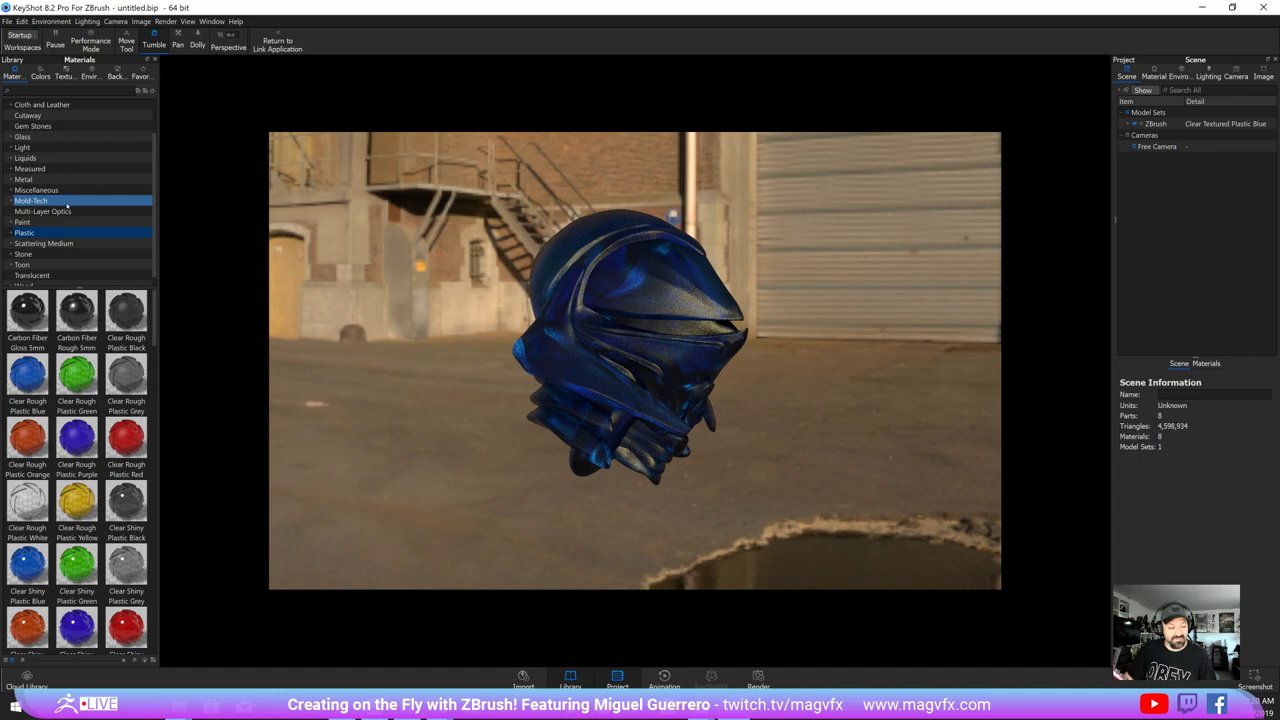
- Try the Aluminum Polished and Aluminum Brushed 90° metals on the helmet and settle on the dark Anodized Aluminum Rough material
click(36, 190)
click(24, 179)
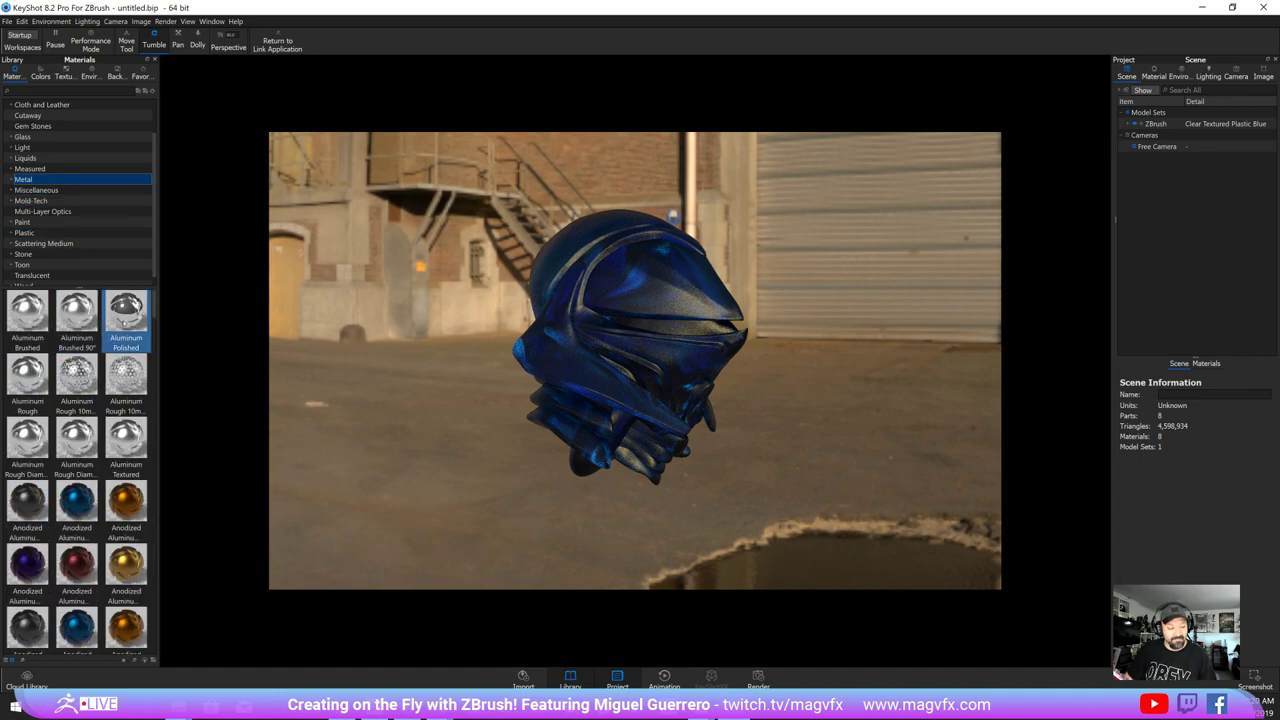
drag(127, 324, 578, 336)
mouse_move(76, 315)
mouse_down()
mouse_move(406, 307)
mouse_move(586, 320)
mouse_up()
scroll(76, 455, down, 5)
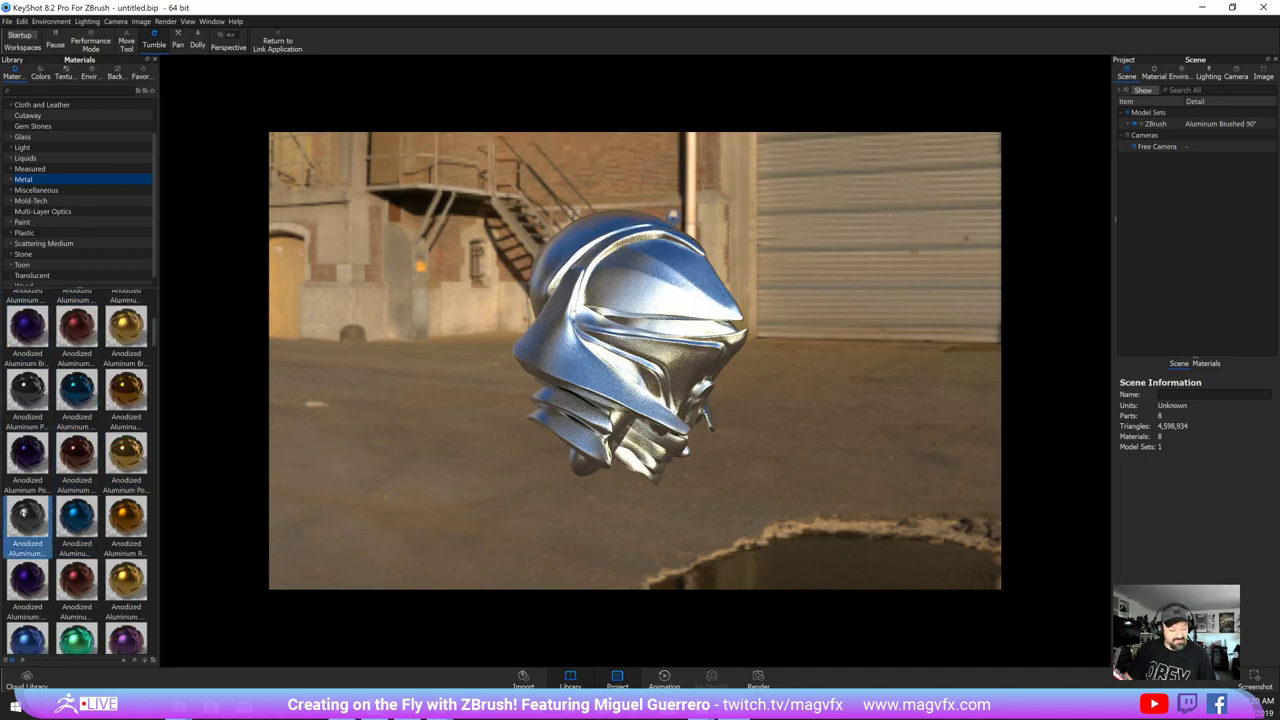
drag(27, 515, 634, 346)
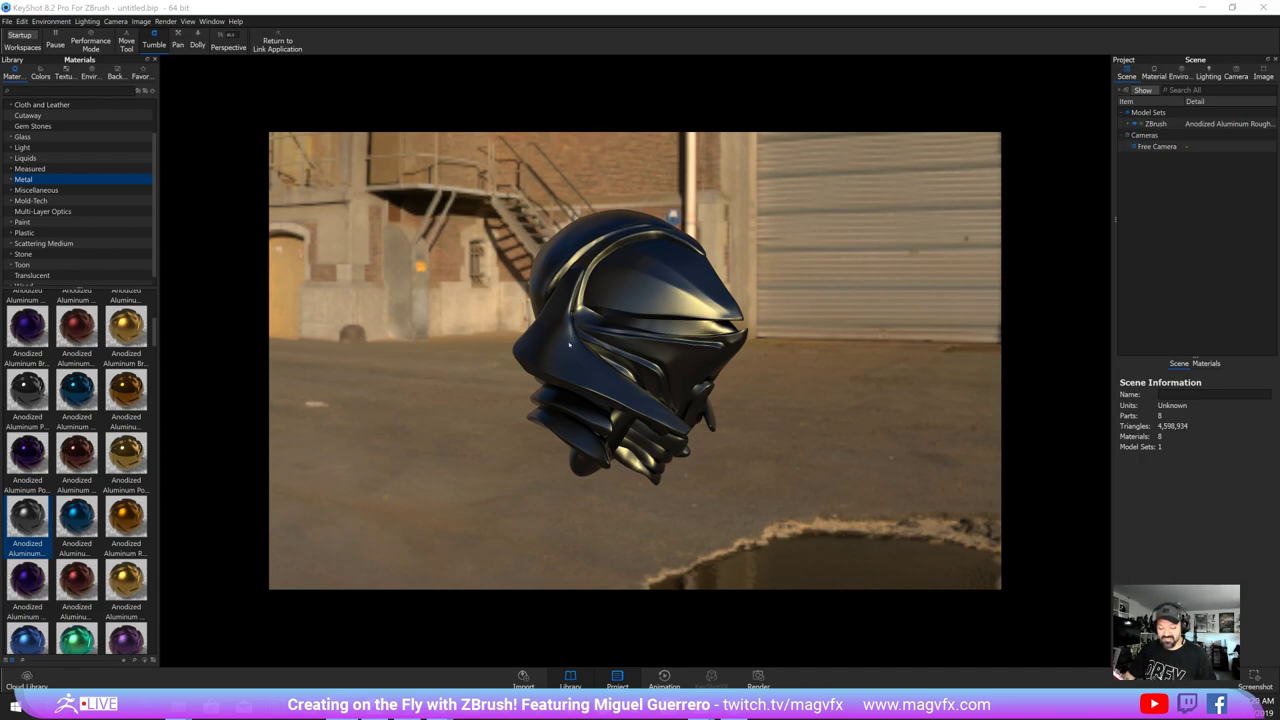
- Close KeyShot and return to the helmet in ZBrush, turned to show its visor and brow from the side
click(1256, 13)
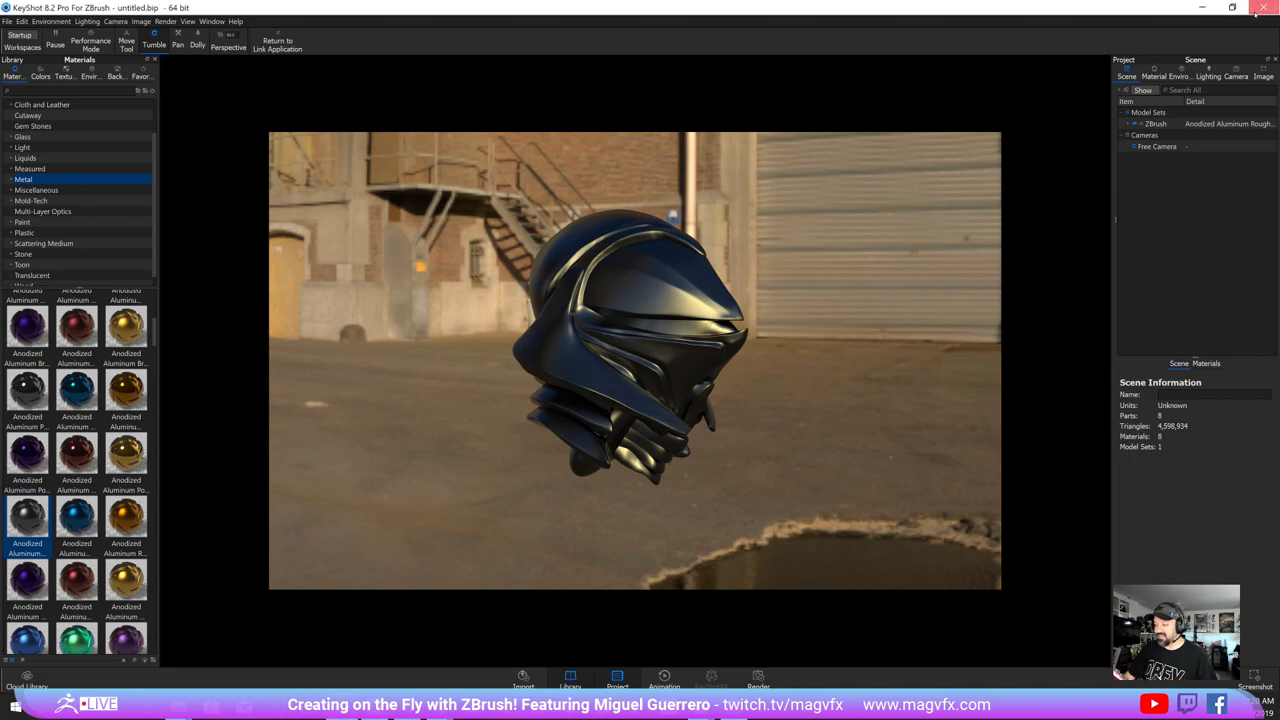
click(657, 369)
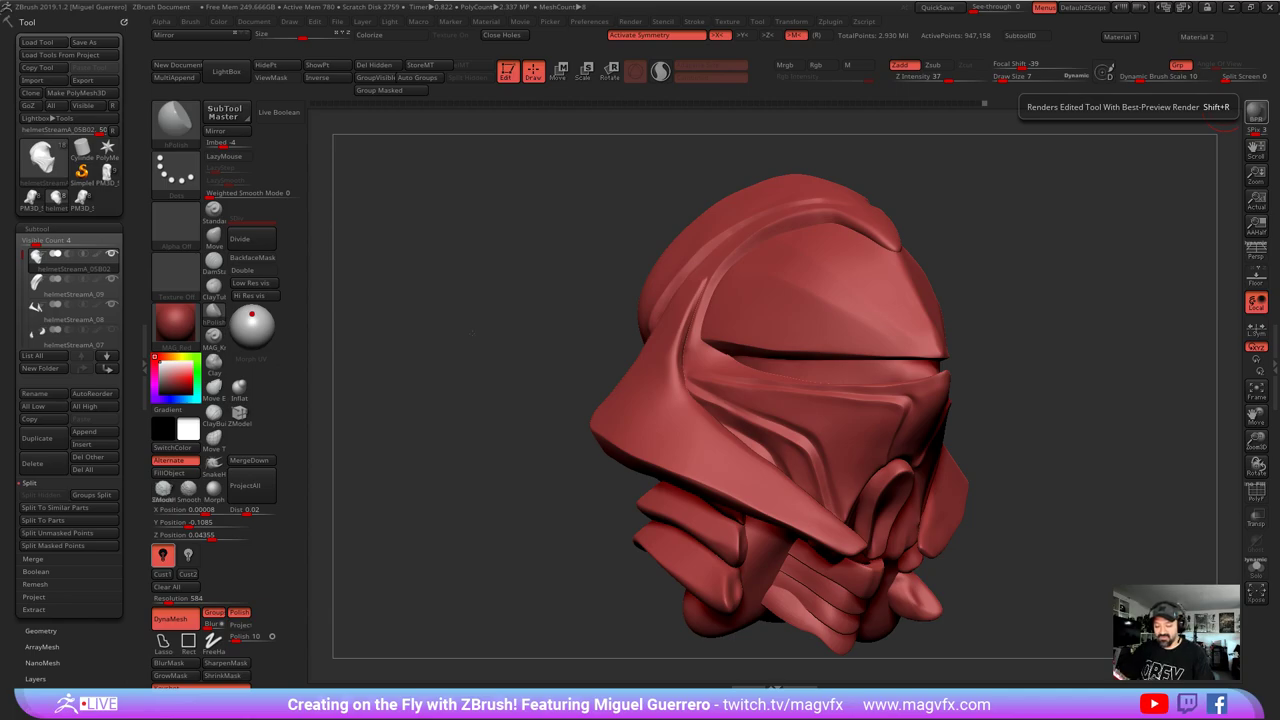
drag(469, 345, 484, 391)
mouse_move(512, 324)
mouse_down()
mouse_move(451, 297)
mouse_move(466, 371)
mouse_move(369, 337)
mouse_up()
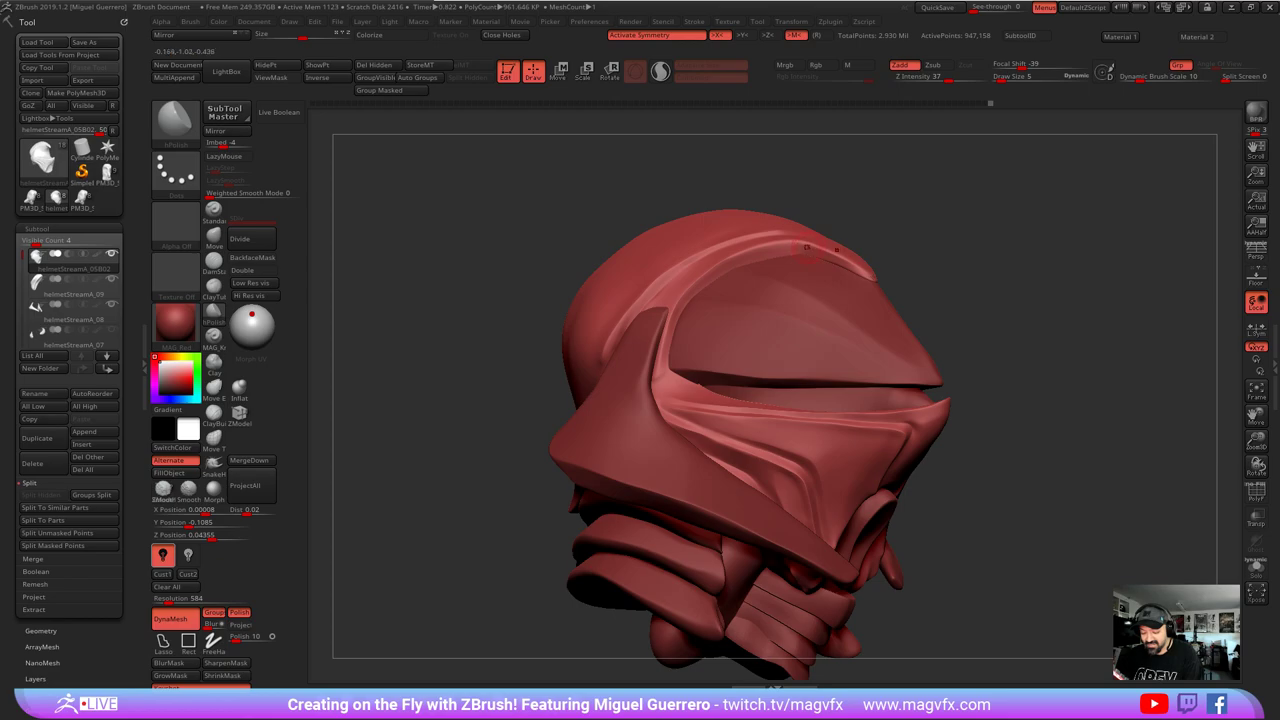
- Polish the pointed front end of the brow ridge with hPolish and nudge the ridge above the visor with the Move brush
drag(960, 300, 935, 400)
drag(900, 330, 827, 253)
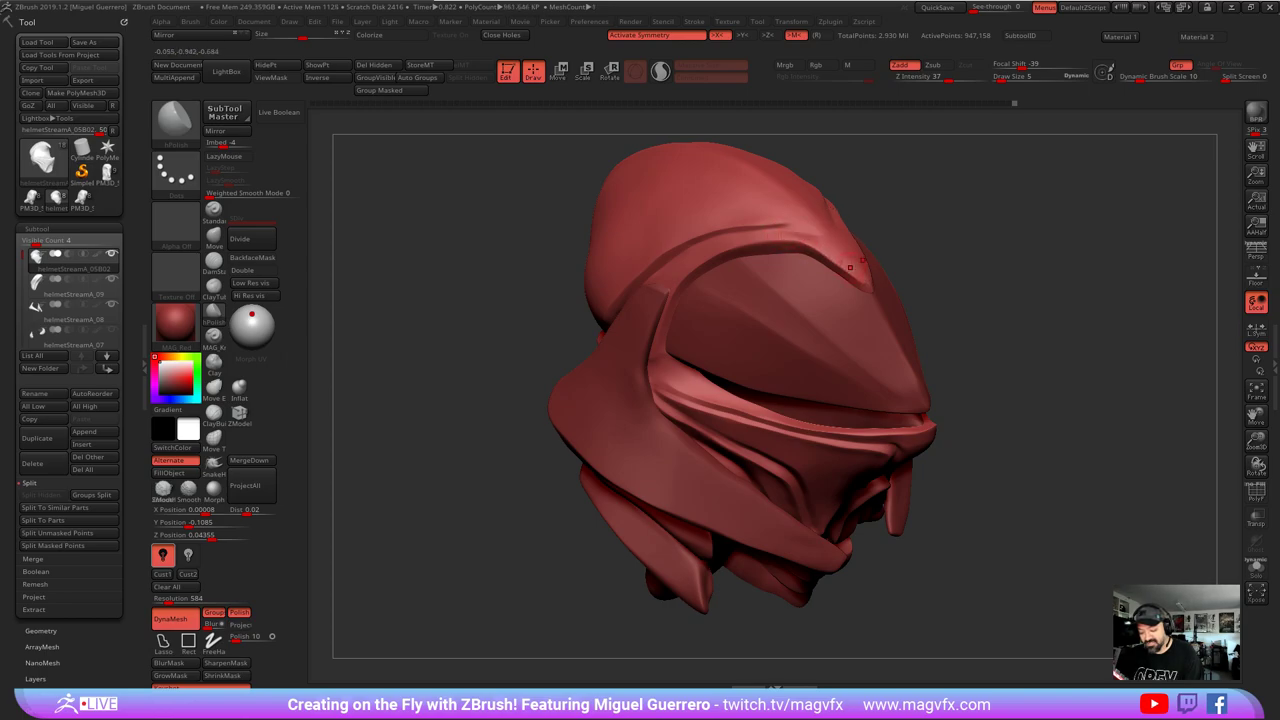
drag(949, 318, 929, 301)
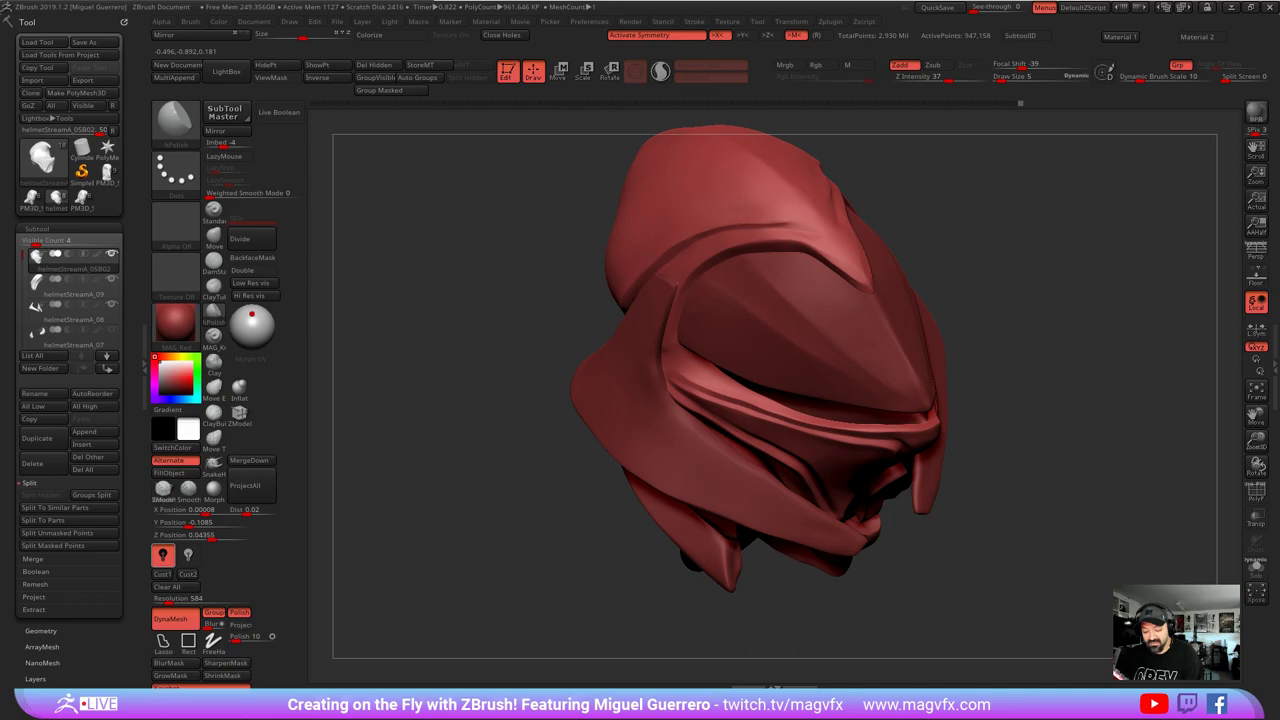
drag(945, 262, 987, 258)
click(214, 236)
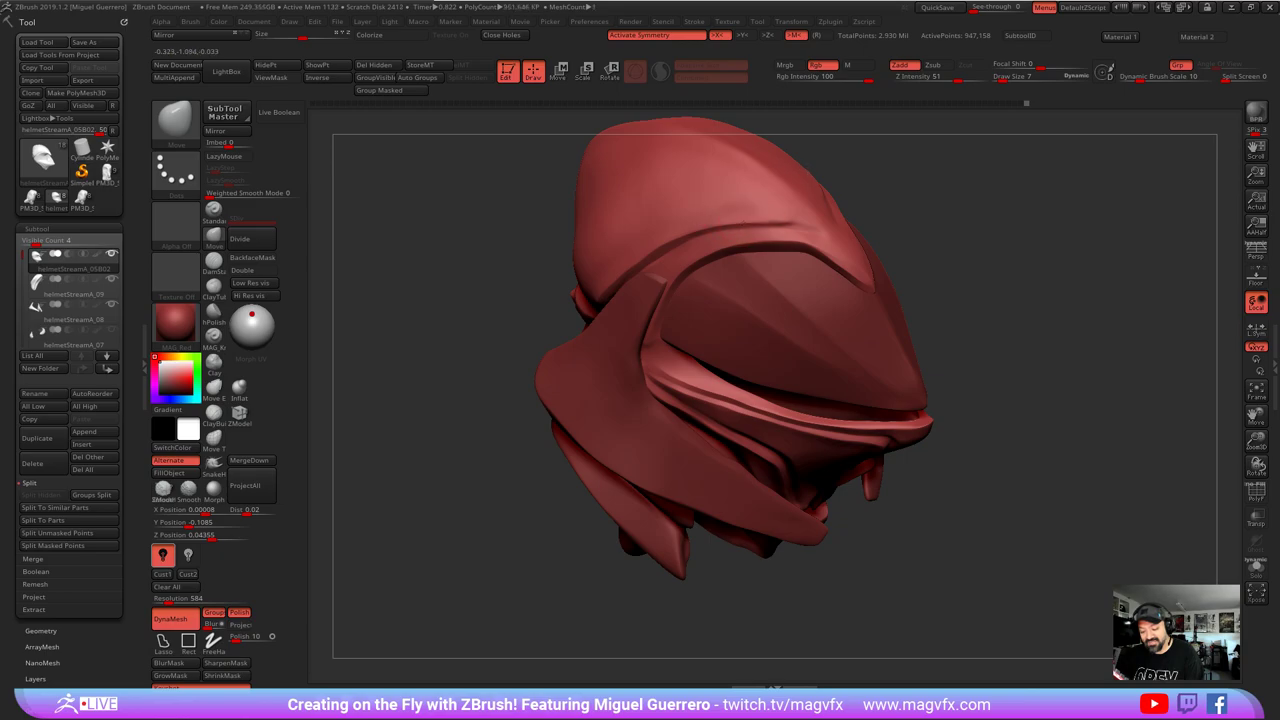
drag(775, 219, 780, 211)
mouse_move(958, 270)
mouse_down()
mouse_move(965, 225)
mouse_move(621, 310)
mouse_up()
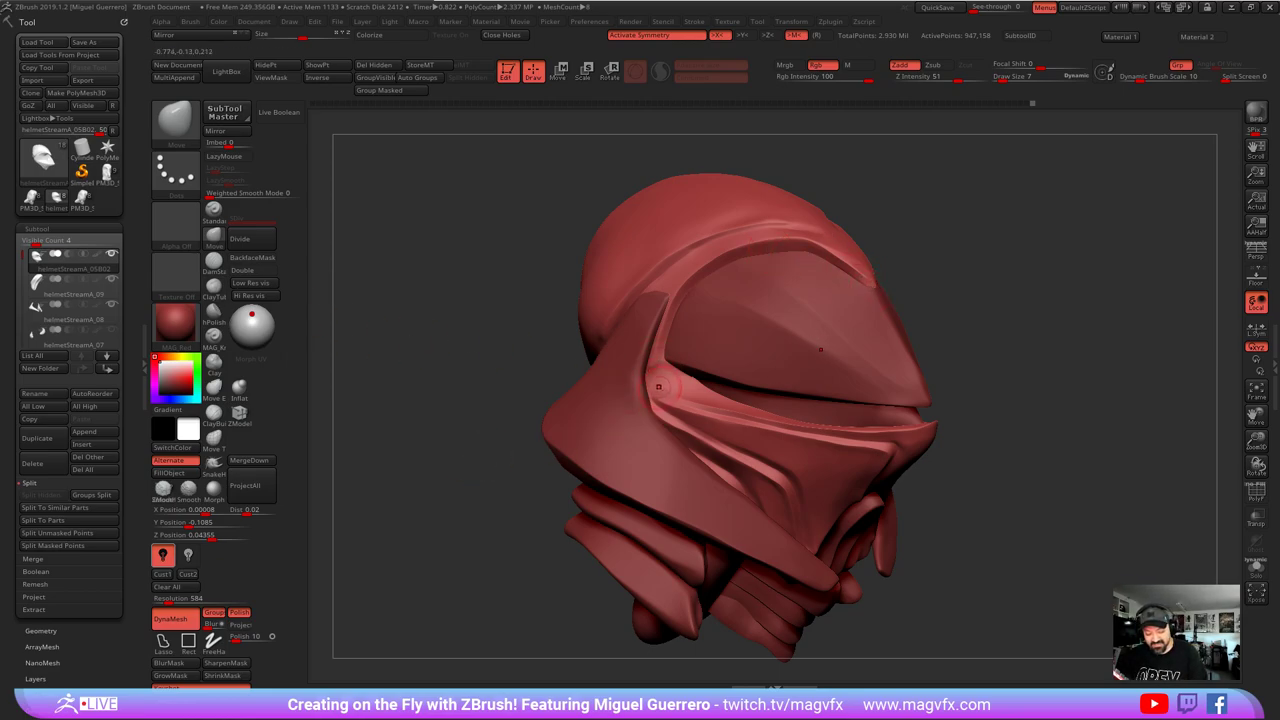
- Isolate the helmet shell, lasso-mask its side behind the visor opening, and smooth the creases inside the recess beside that edge
click(1255, 567)
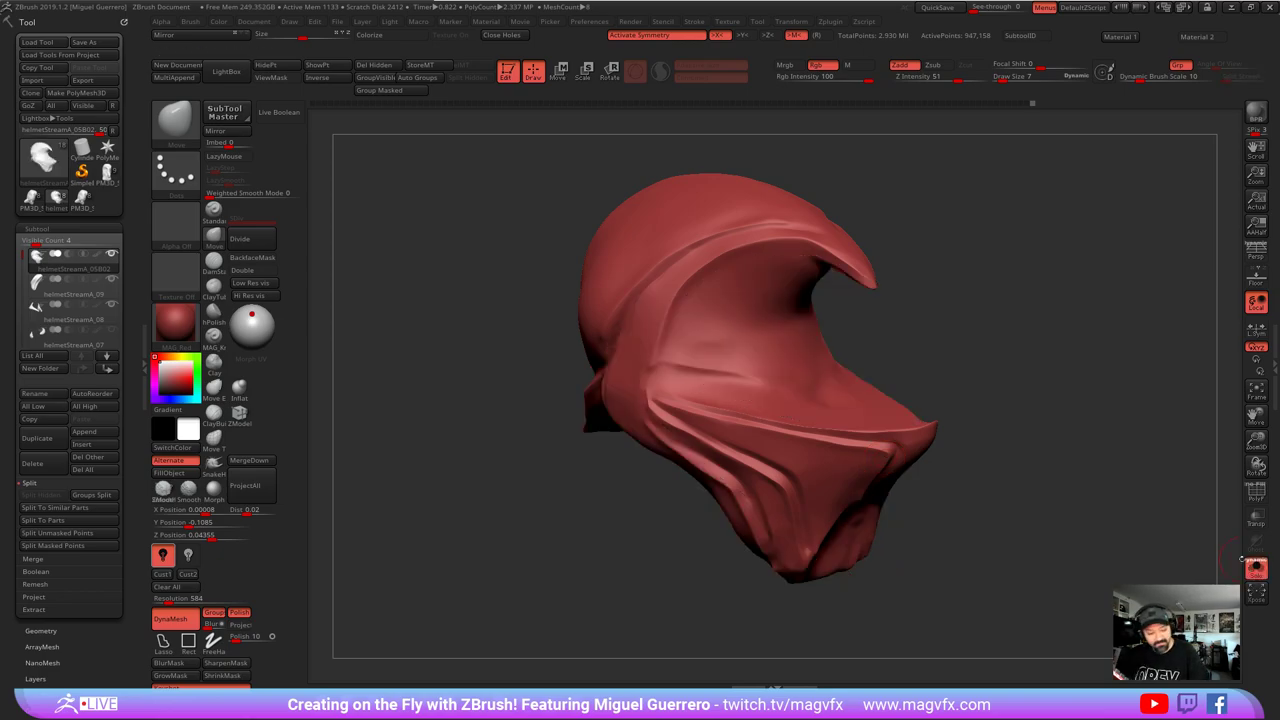
click(214, 313)
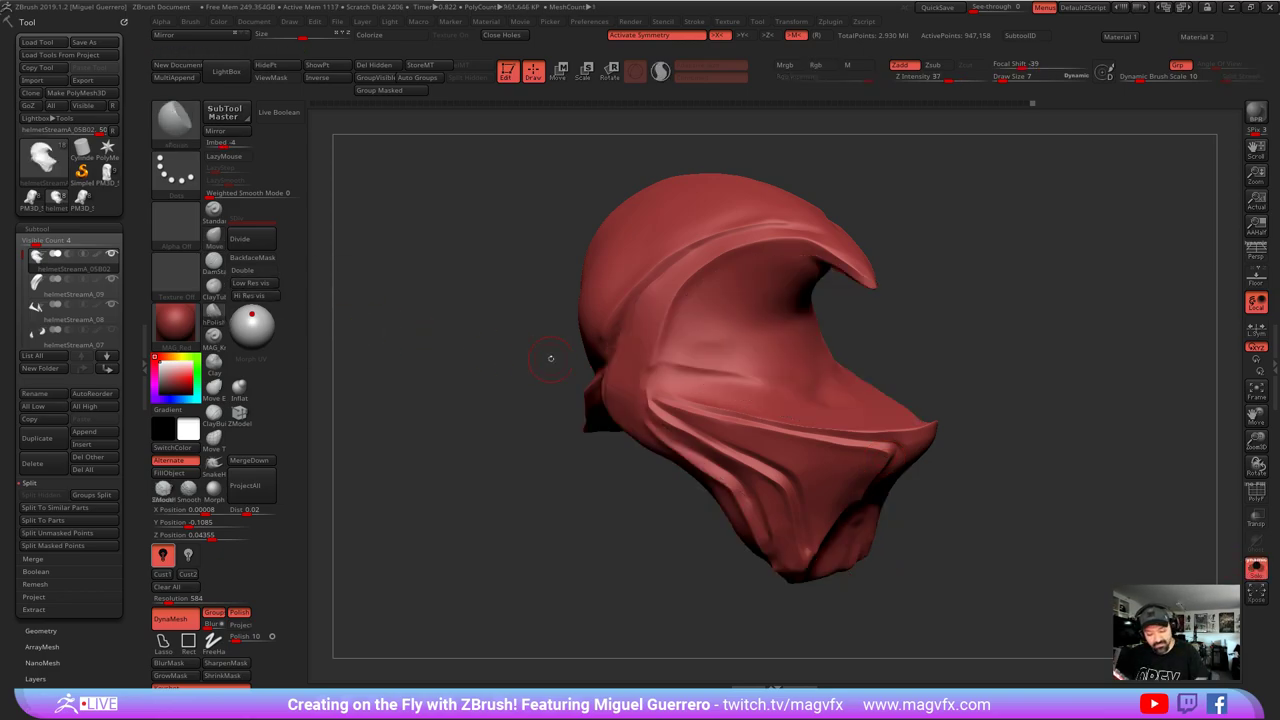
key(ctrl)
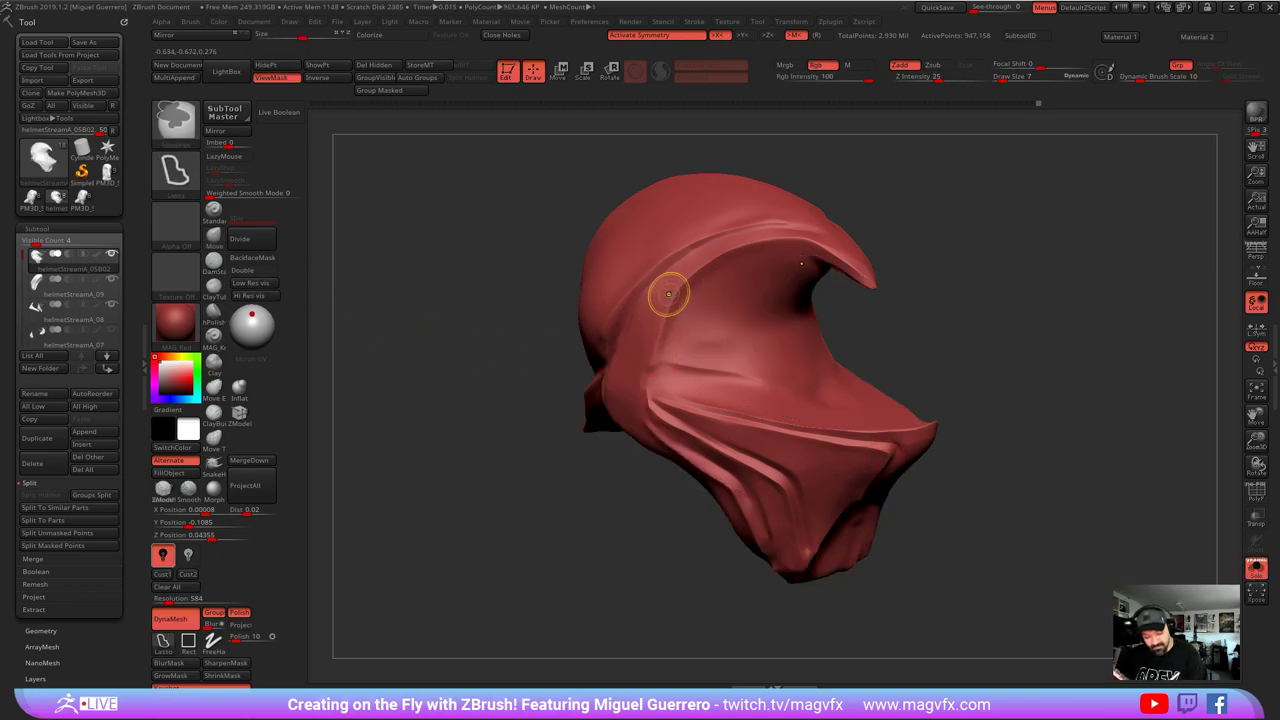
mouse_move(679, 289)
ctrl+mouse_down()
mouse_move(648, 396)
mouse_move(593, 292)
mouse_move(579, 226)
ctrl+mouse_up()
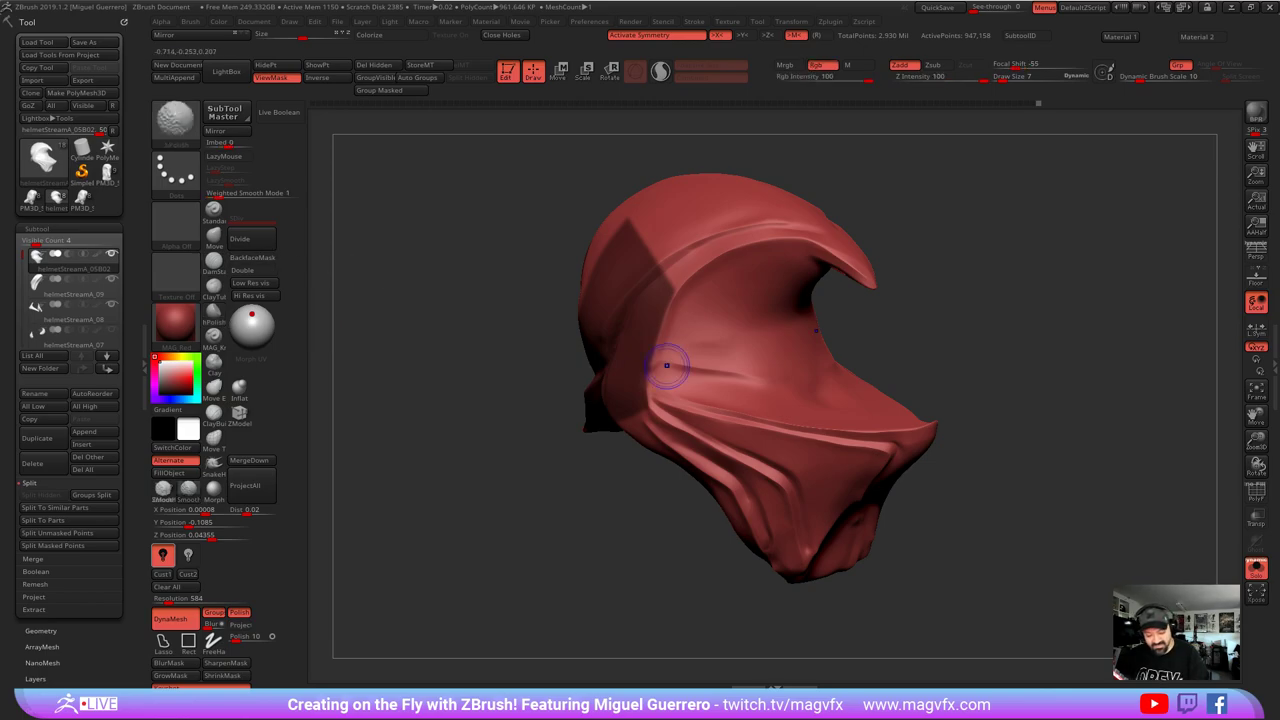
shift+drag(692, 369, 740, 377)
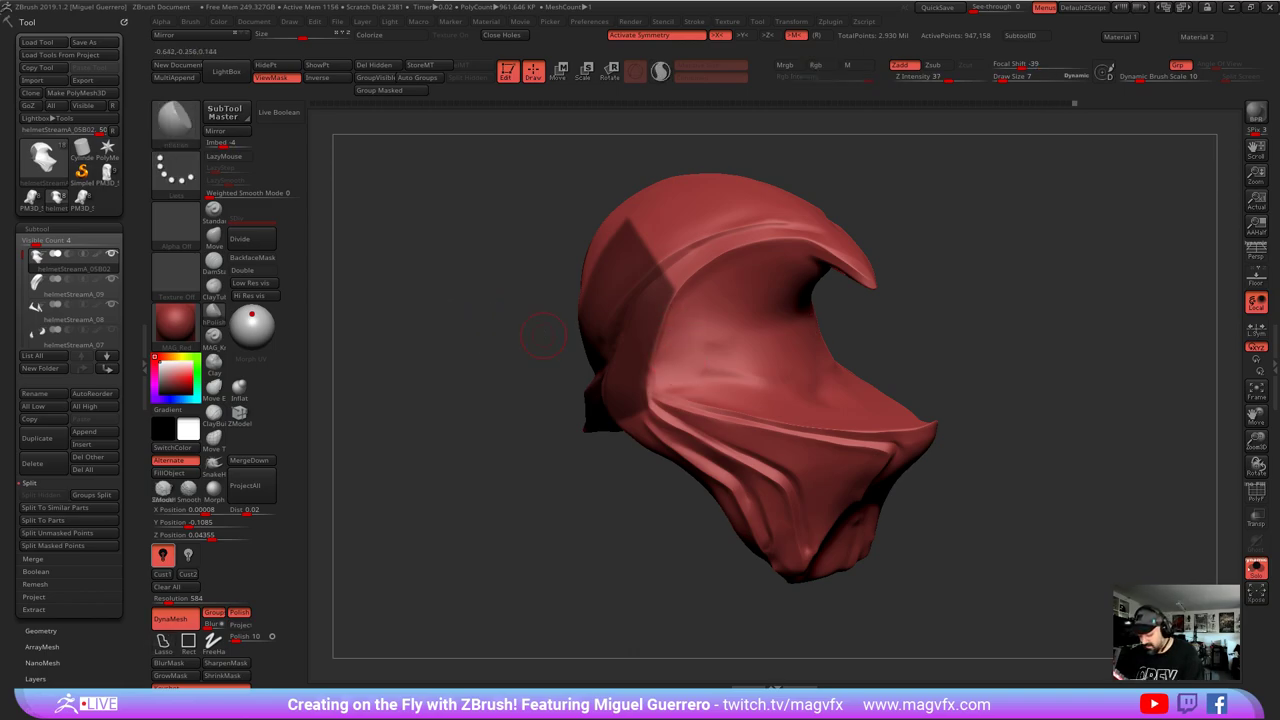
- Invert the mask on the isolated helmet shell, smooth its side edge behind the visor opening, and clear the mask
click(1256, 567)
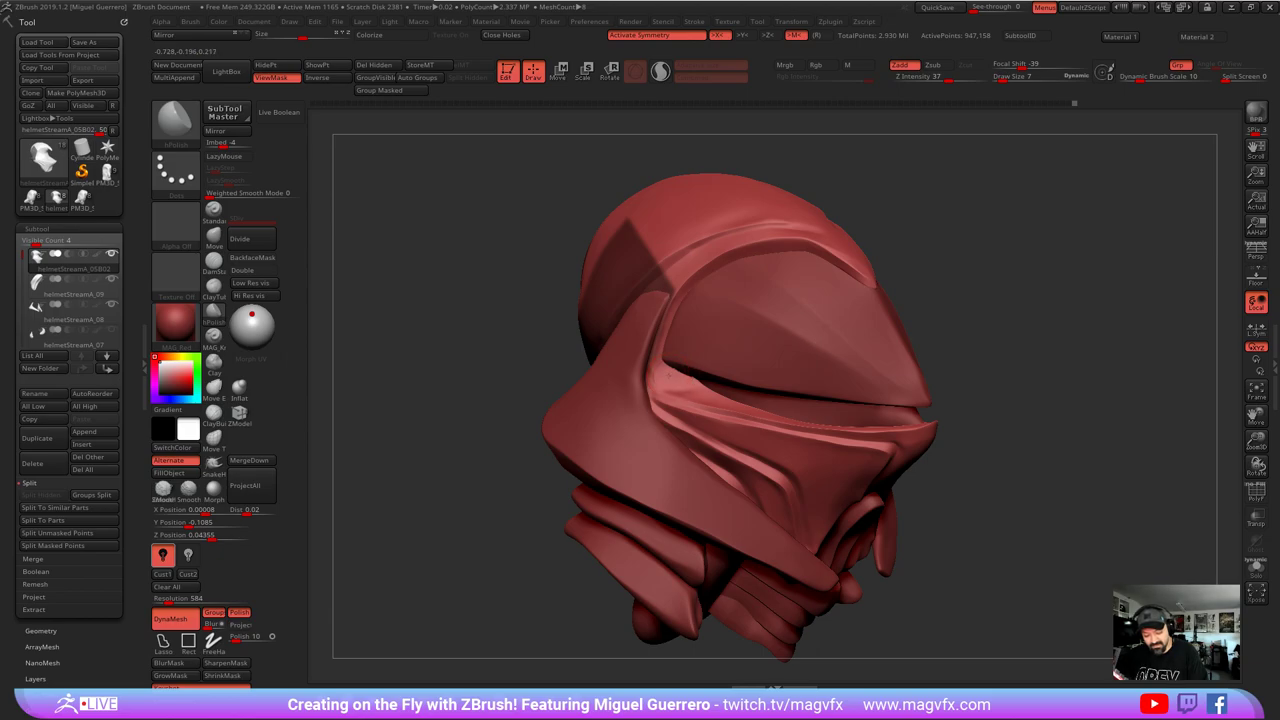
mouse_move(685, 346)
right_down()
mouse_move(687, 386)
mouse_move(795, 388)
right_up()
drag(718, 392, 736, 400)
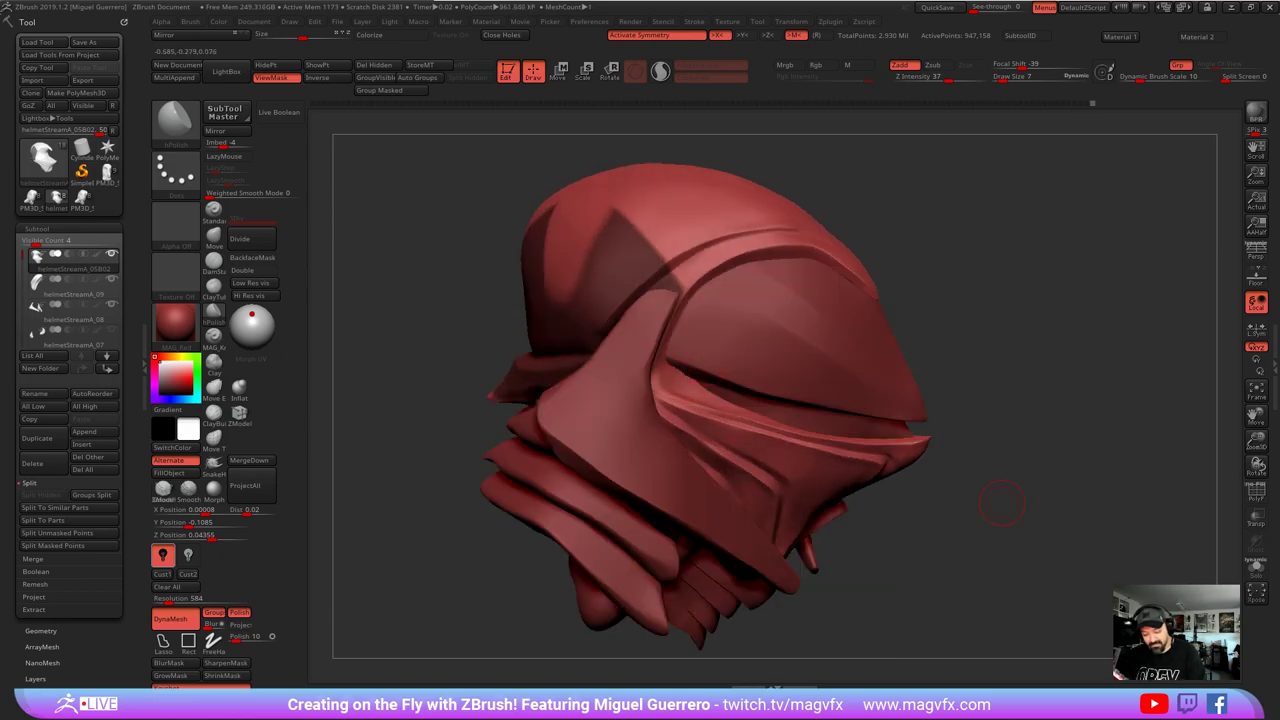
drag(1002, 503, 895, 470)
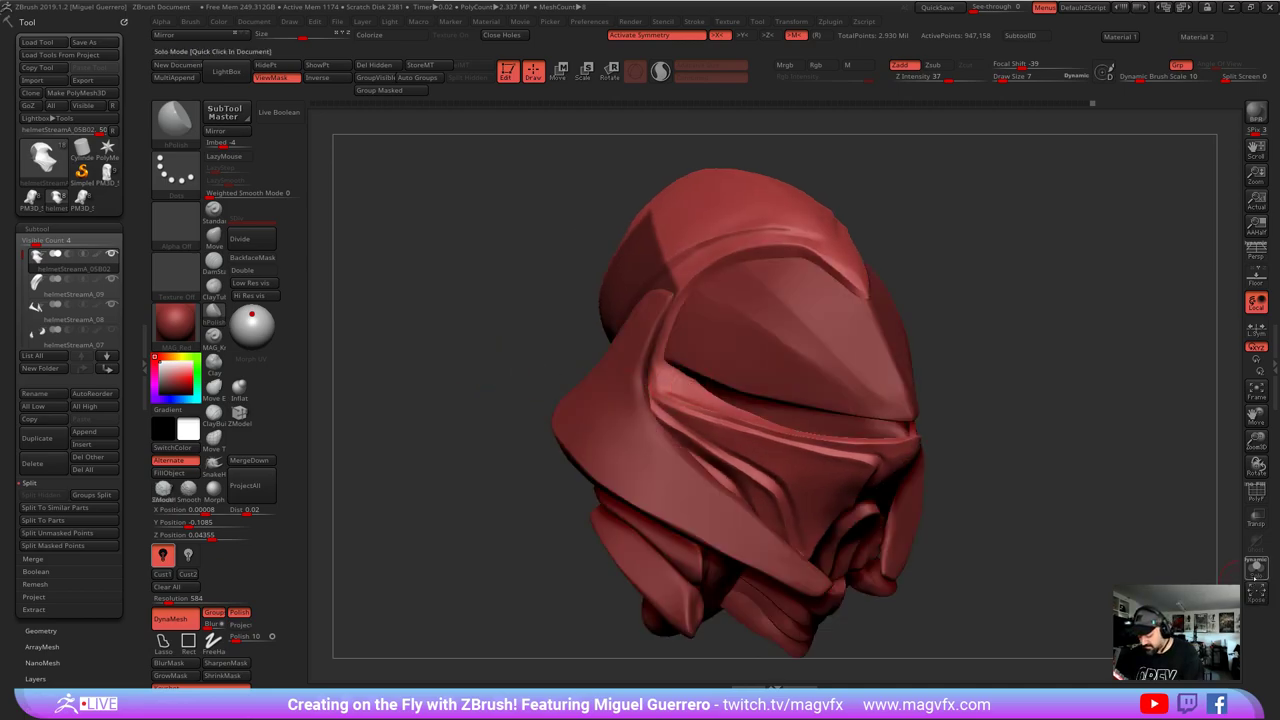
click(1256, 567)
drag(560, 390, 527, 362)
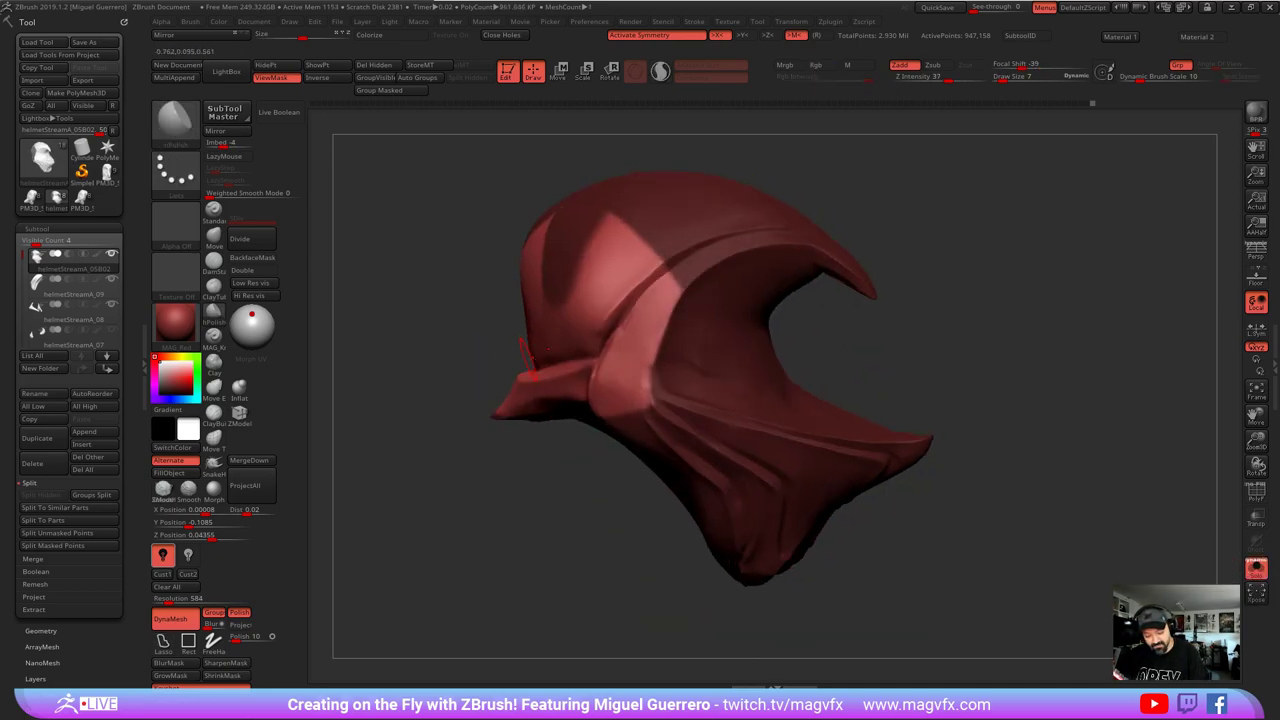
shift+drag(632, 381, 636, 379)
key(shift)
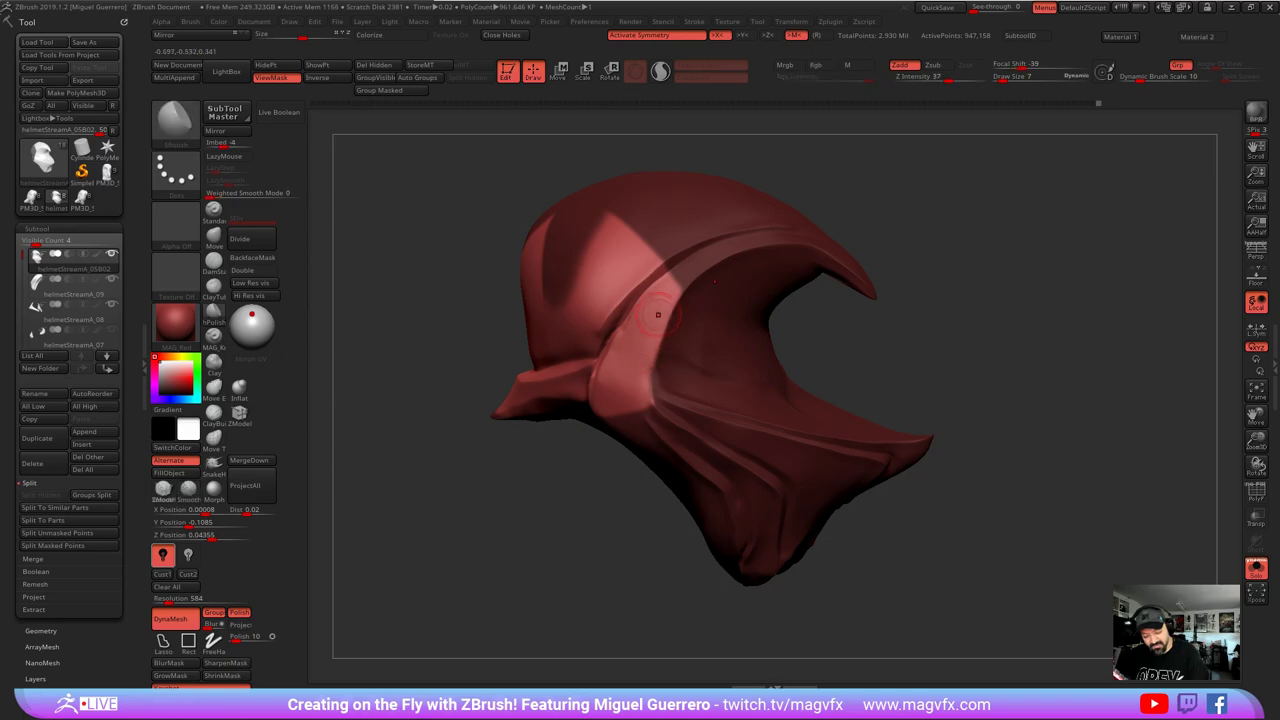
drag(505, 372, 468, 408)
drag(500, 405, 543, 377)
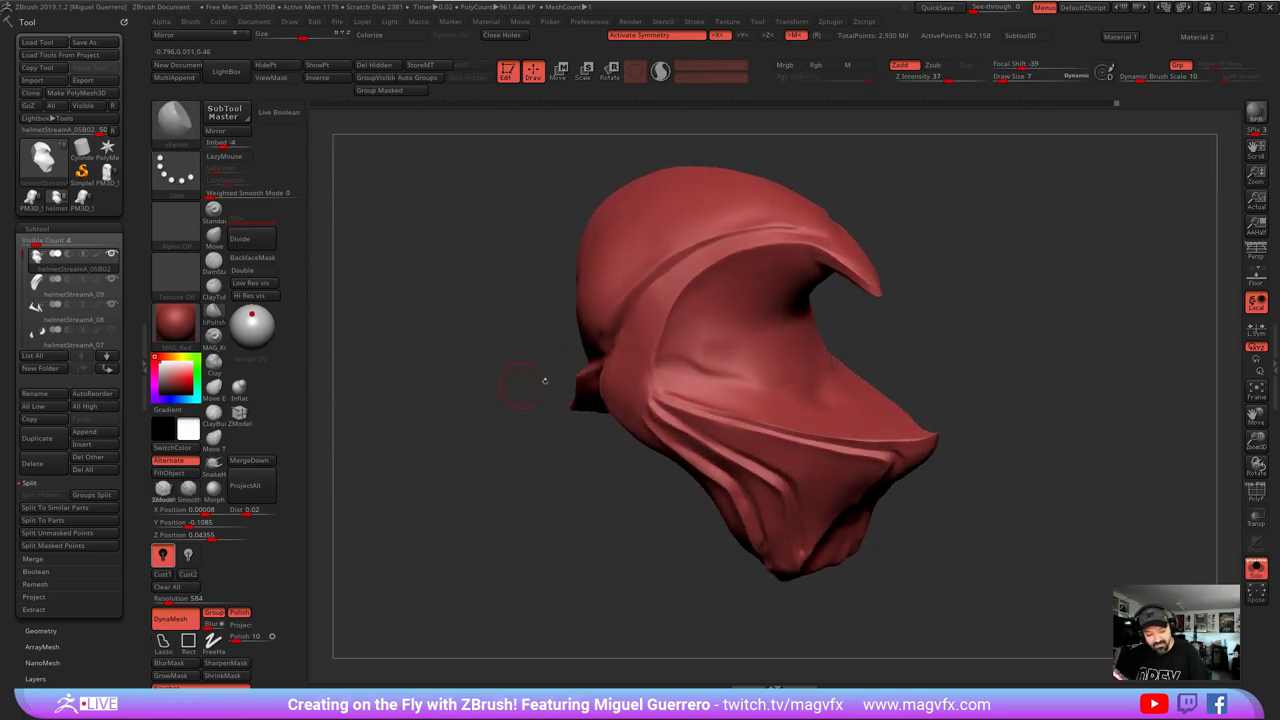
- Show all helmet parts and sharpen the ridge creases at the rear corner below the visor with DamStandard at draw size 4, smoothing the edge beside them
click(1256, 567)
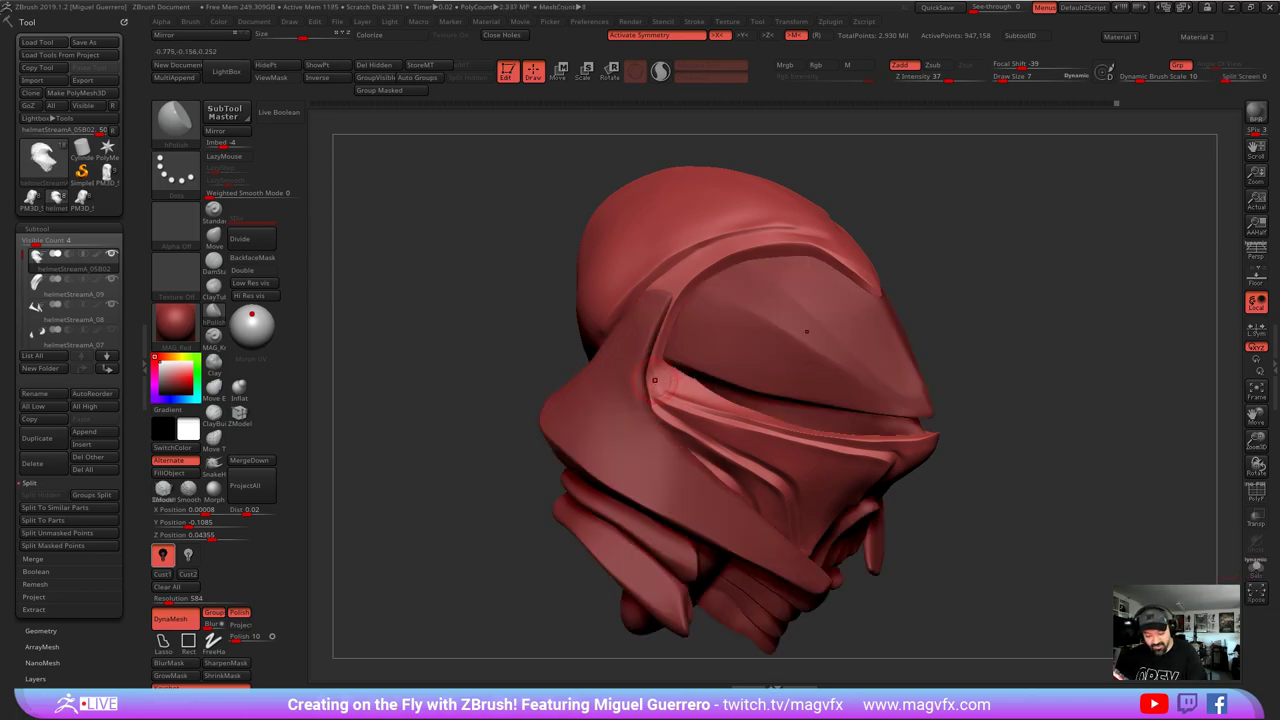
ctrl+right_drag(451, 416, 471, 427)
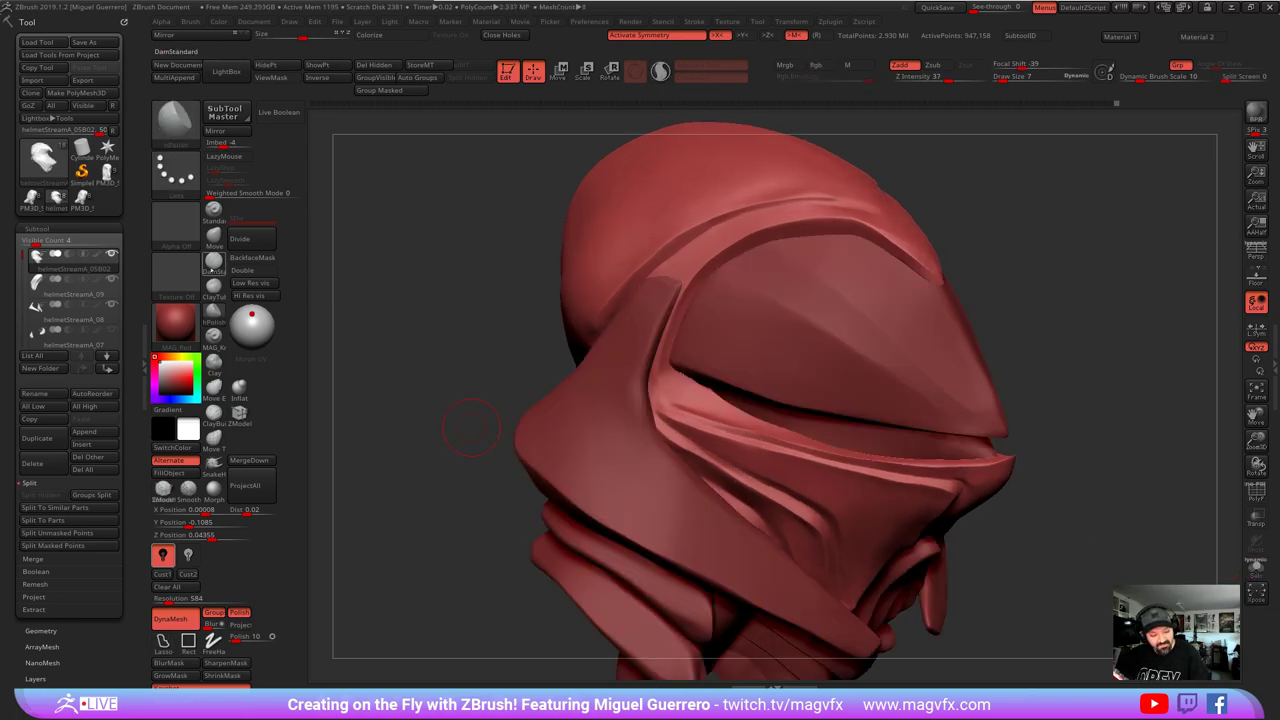
click(214, 262)
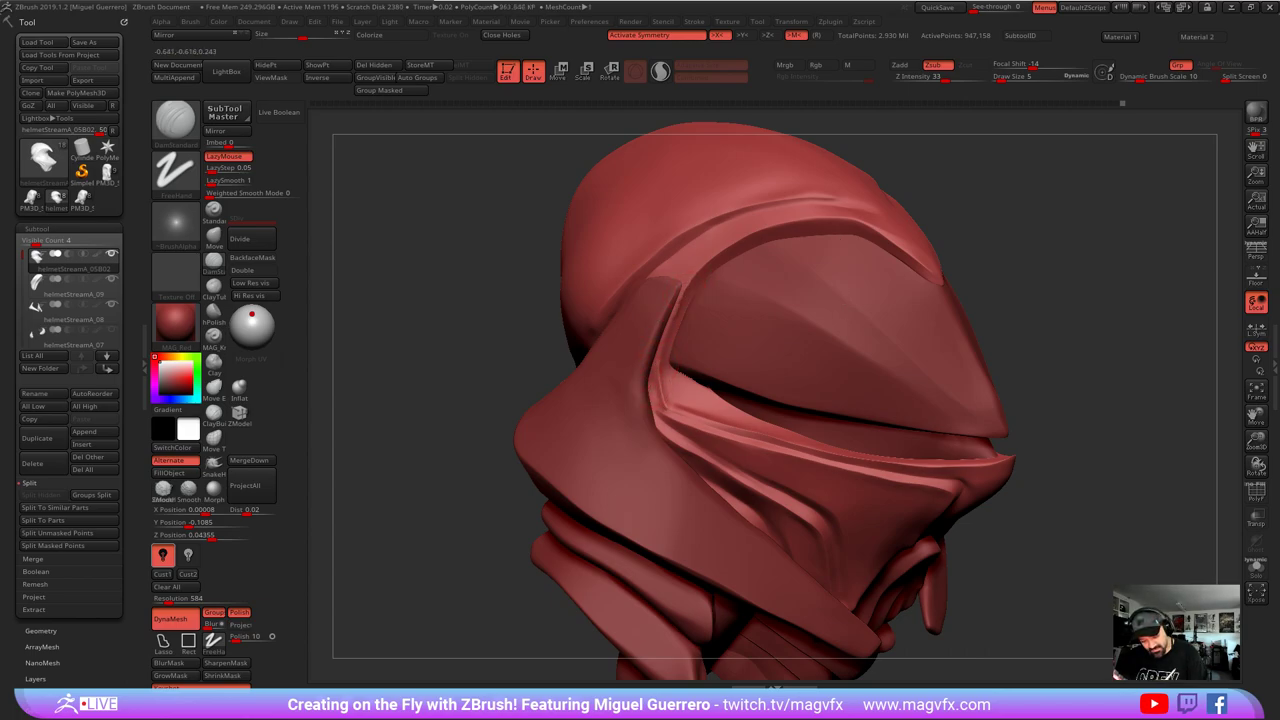
shift+drag(660, 379, 664, 384)
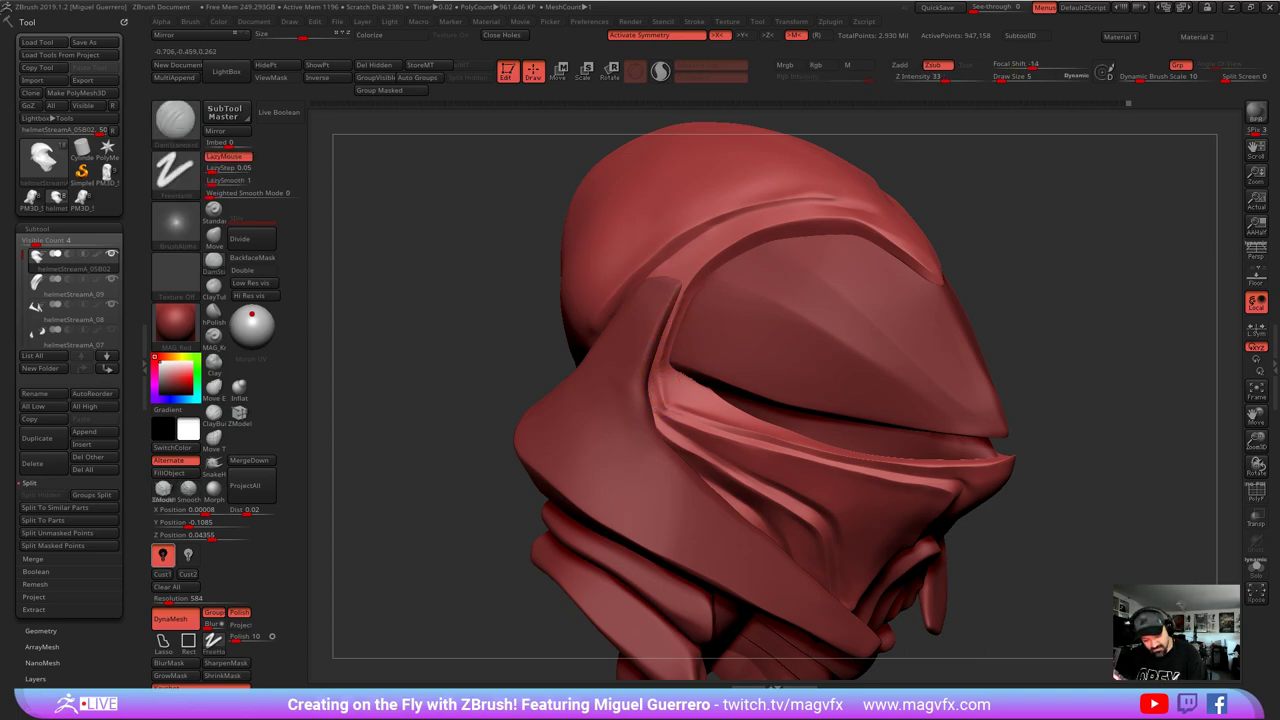
mouse_move(561, 262)
mouse_down()
mouse_move(680, 295)
mouse_move(492, 350)
mouse_up()
ctrl+right_drag(492, 350, 505, 400)
key([)
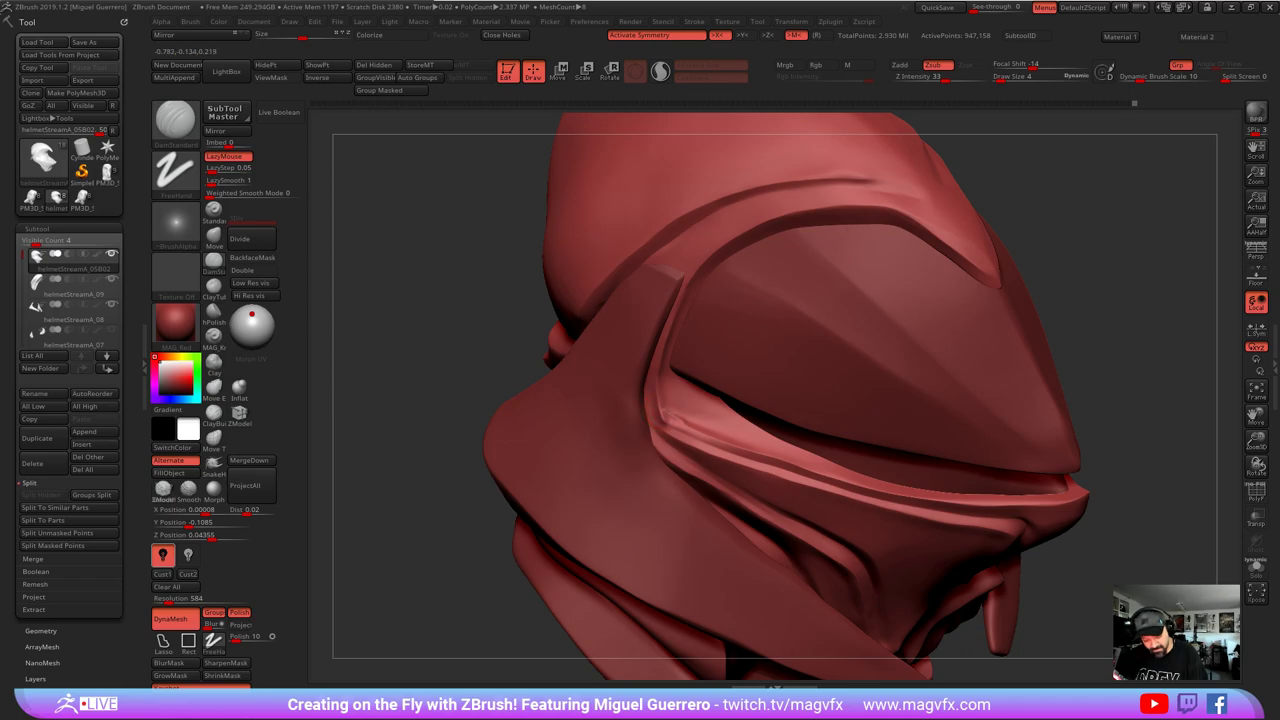
mouse_move(704, 431)
mouse_down()
mouse_move(737, 449)
mouse_move(657, 408)
mouse_up()
drag(722, 438, 670, 419)
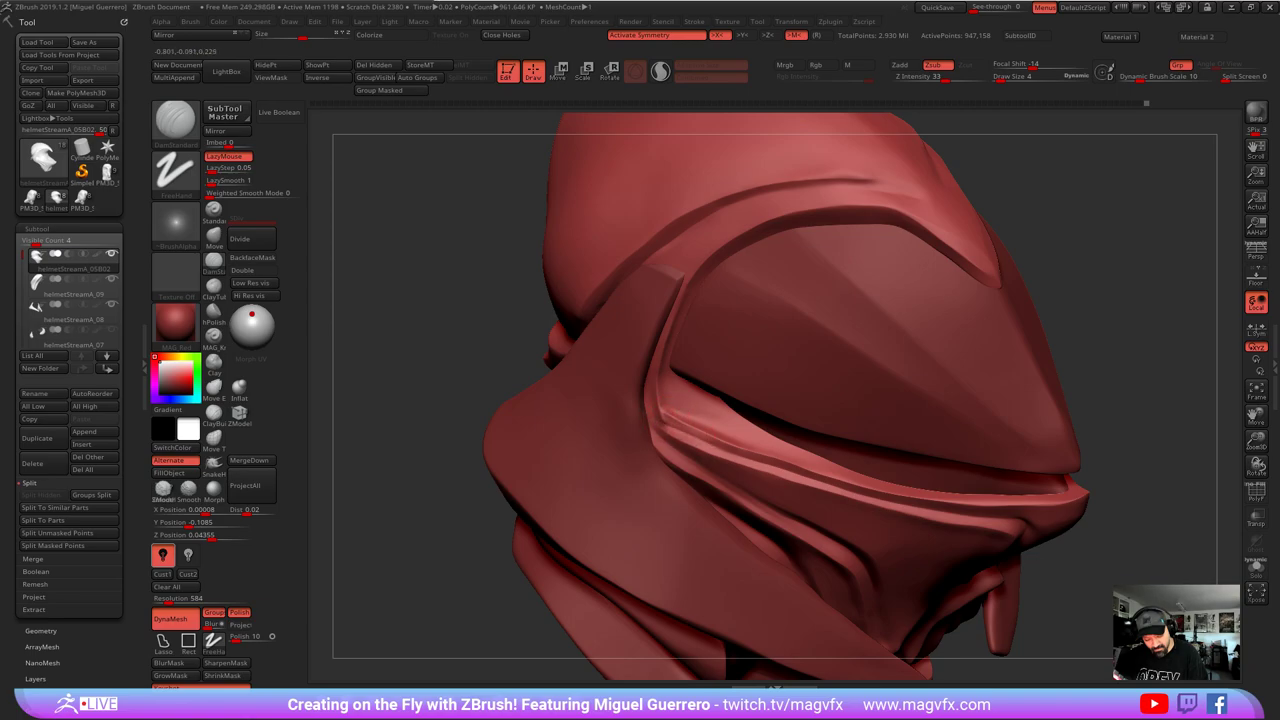
drag(514, 371, 469, 369)
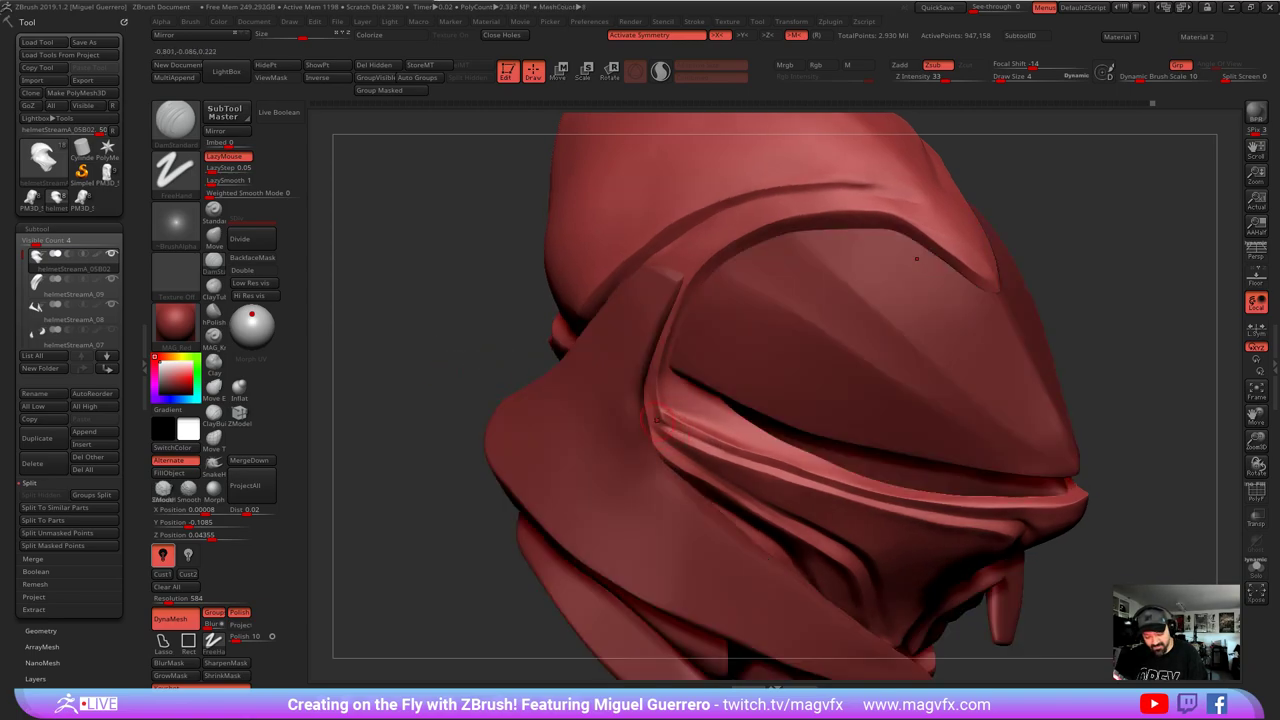
drag(414, 366, 458, 362)
click(406, 379)
shift+drag(637, 416, 648, 399)
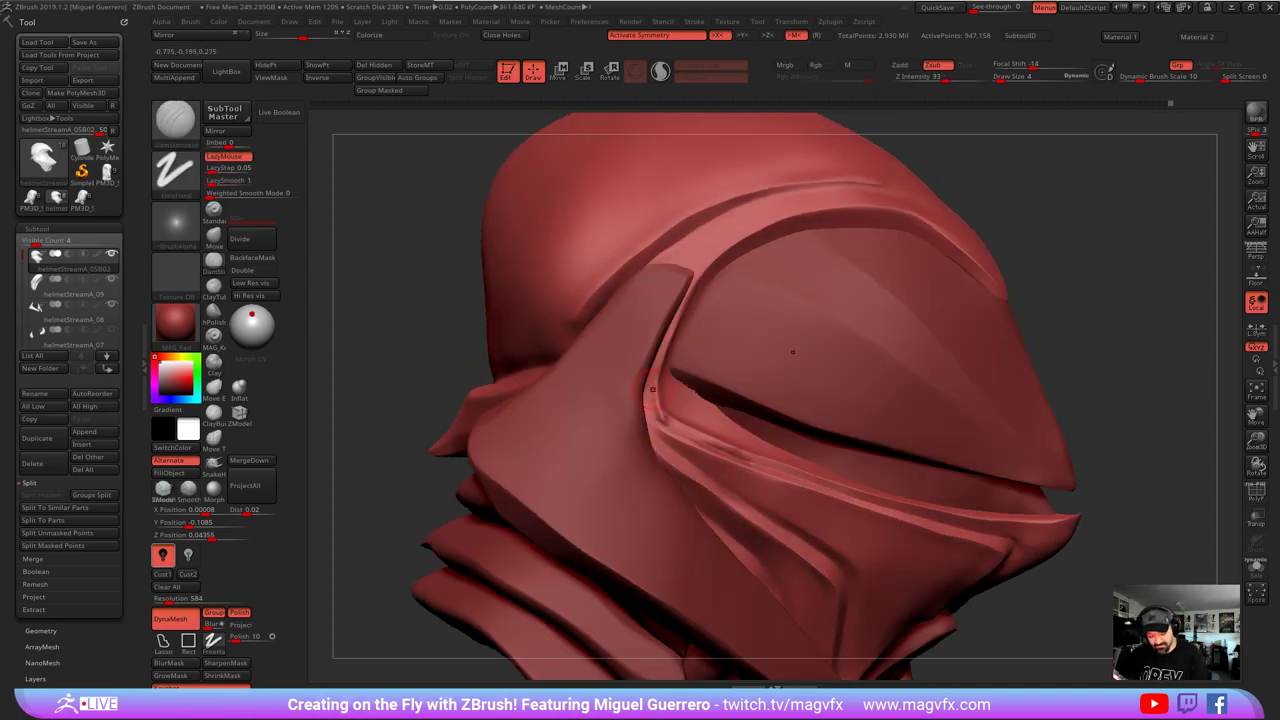
- Carve a short groove across the rear corner of the visor recess with DamStandard, isolating the shell to extend it inward
mouse_move(465, 384)
mouse_down()
mouse_move(471, 371)
mouse_move(420, 400)
mouse_move(453, 406)
mouse_up()
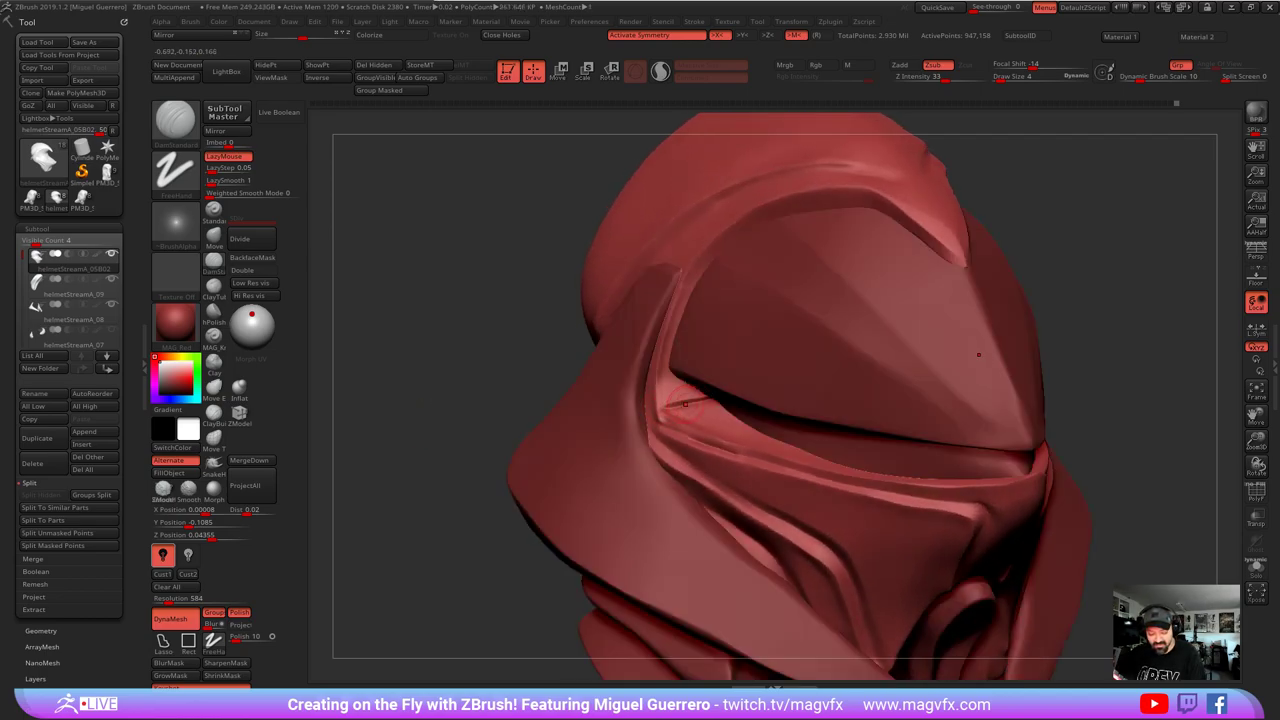
drag(440, 400, 511, 402)
click(1256, 567)
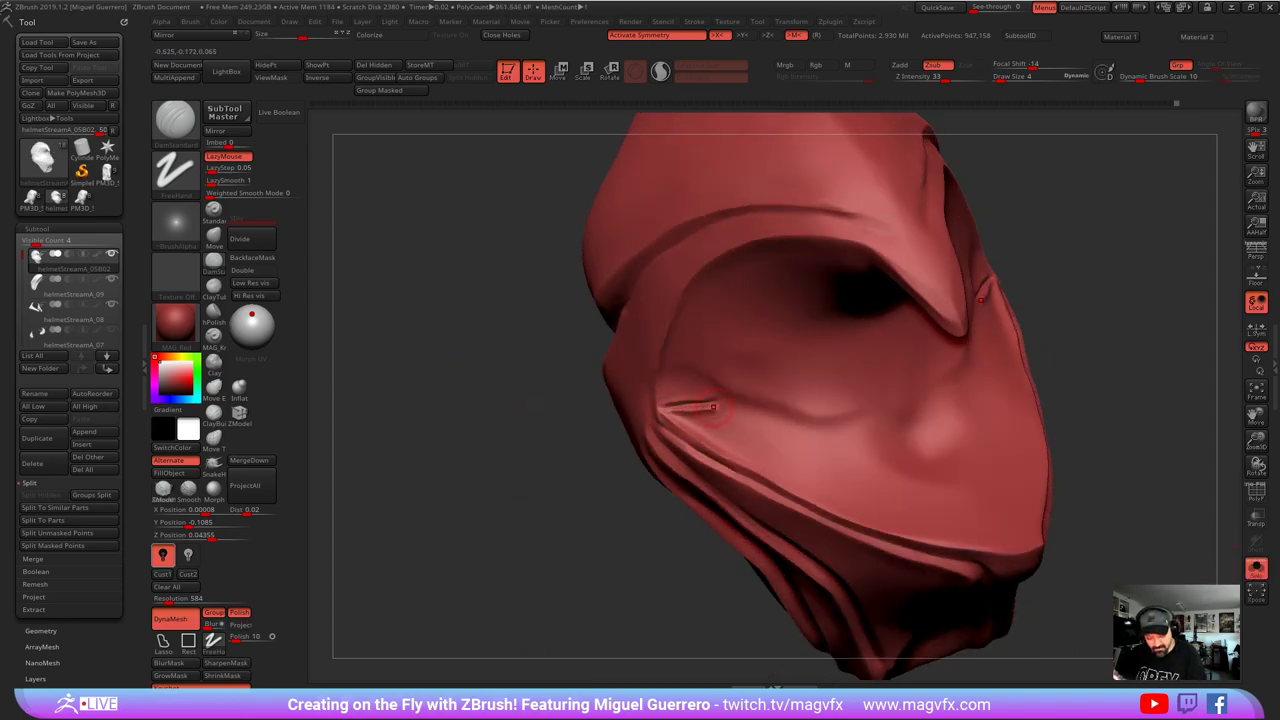
mouse_move(667, 400)
mouse_down()
mouse_move(714, 405)
mouse_move(706, 398)
mouse_up()
drag(520, 410, 504, 388)
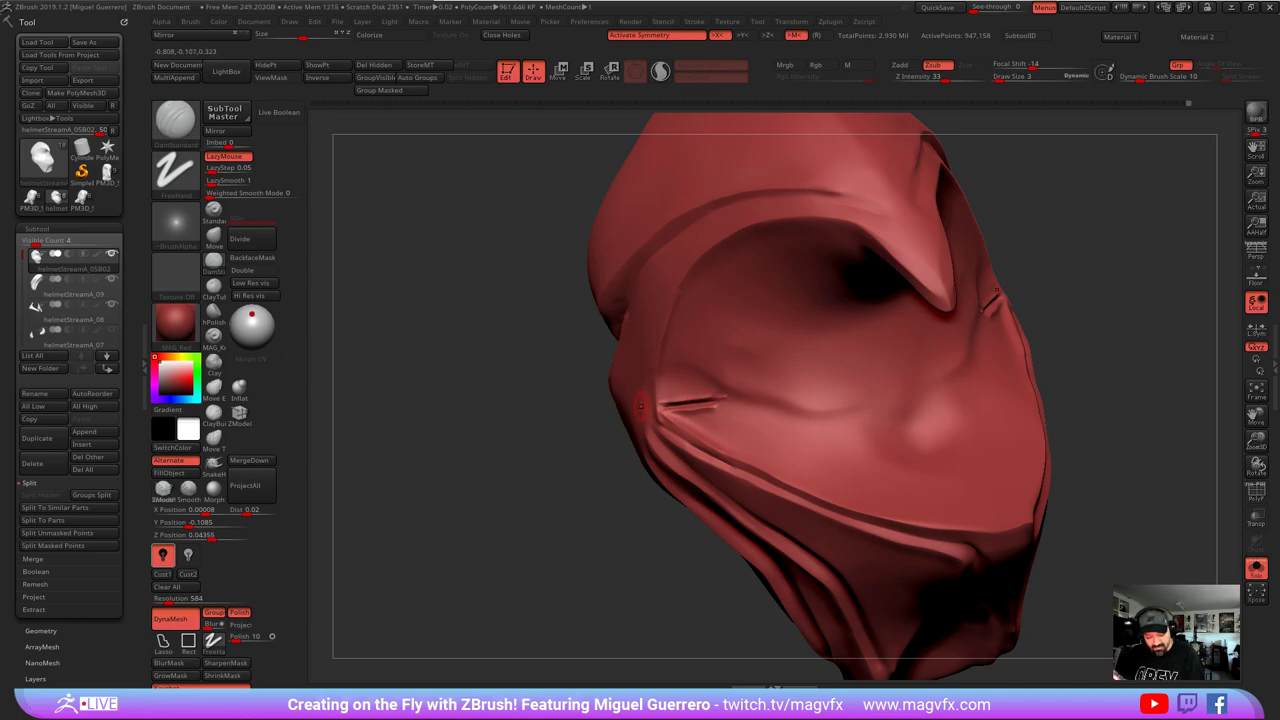
click(1256, 569)
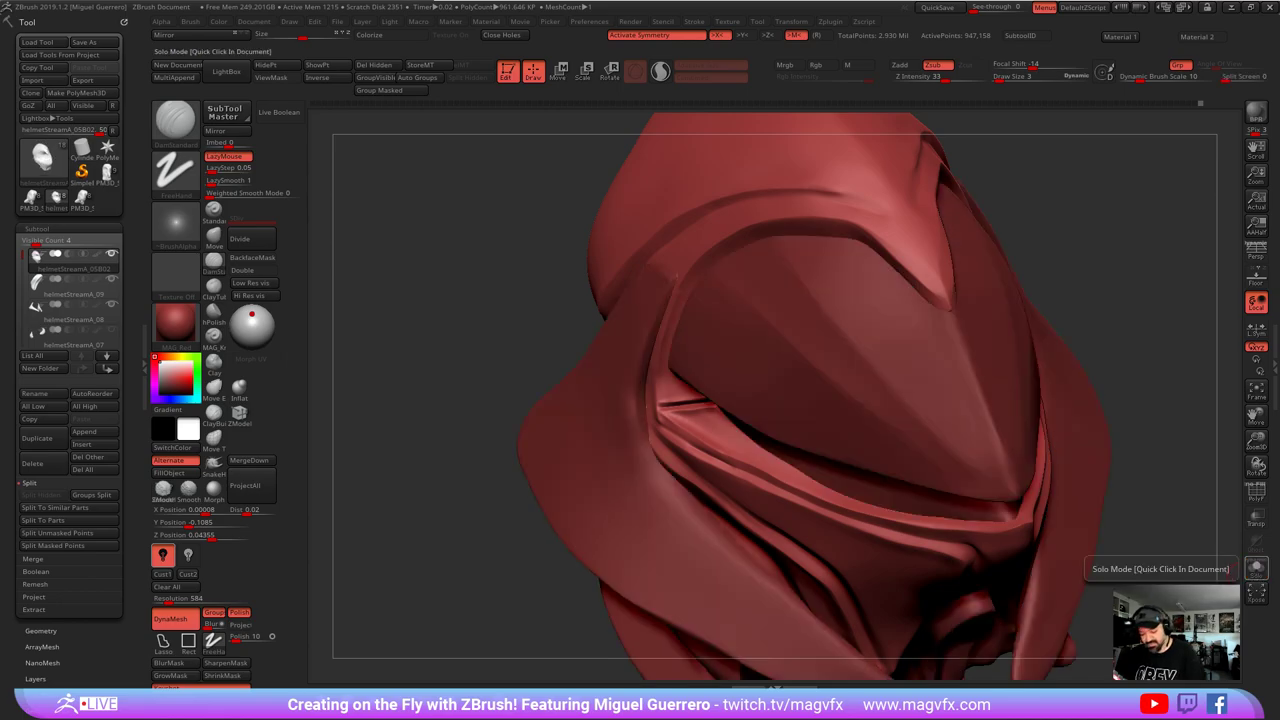
drag(436, 412, 429, 380)
- Flatten the surface around the short visor-corner groove with a small hPolish brush and smooth the area just below it
right_drag(458, 408, 677, 434)
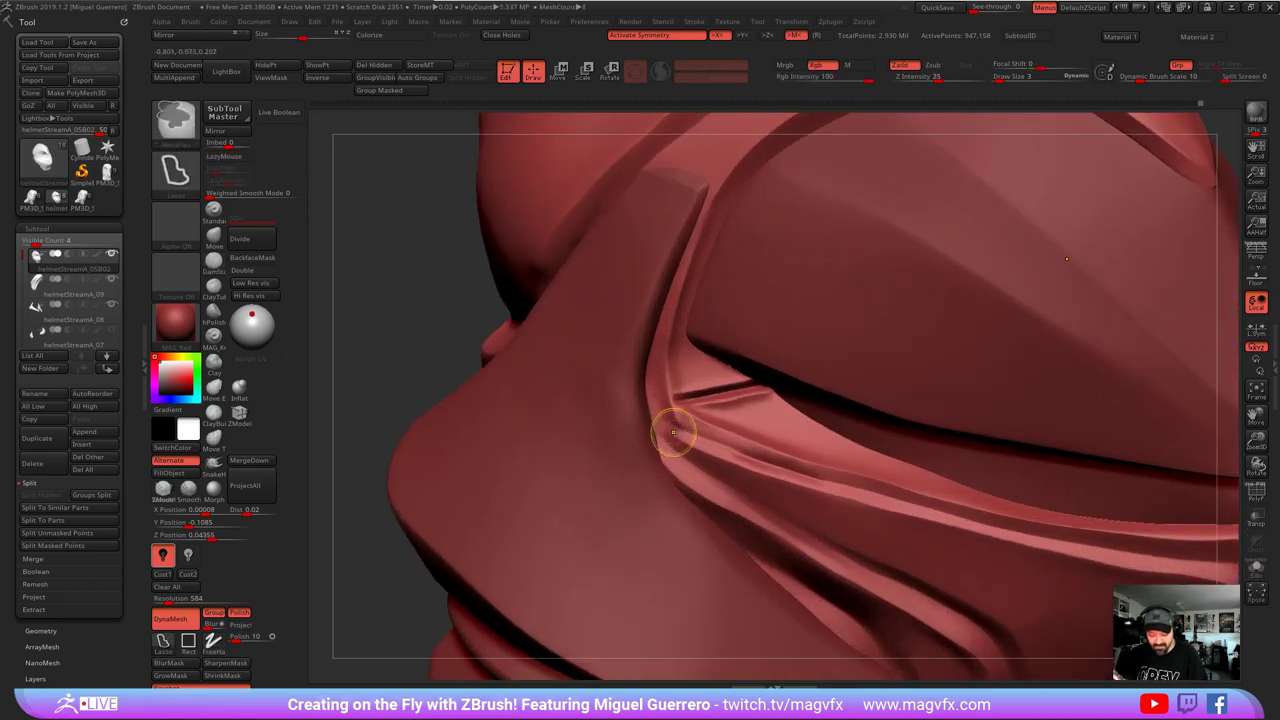
click(217, 312)
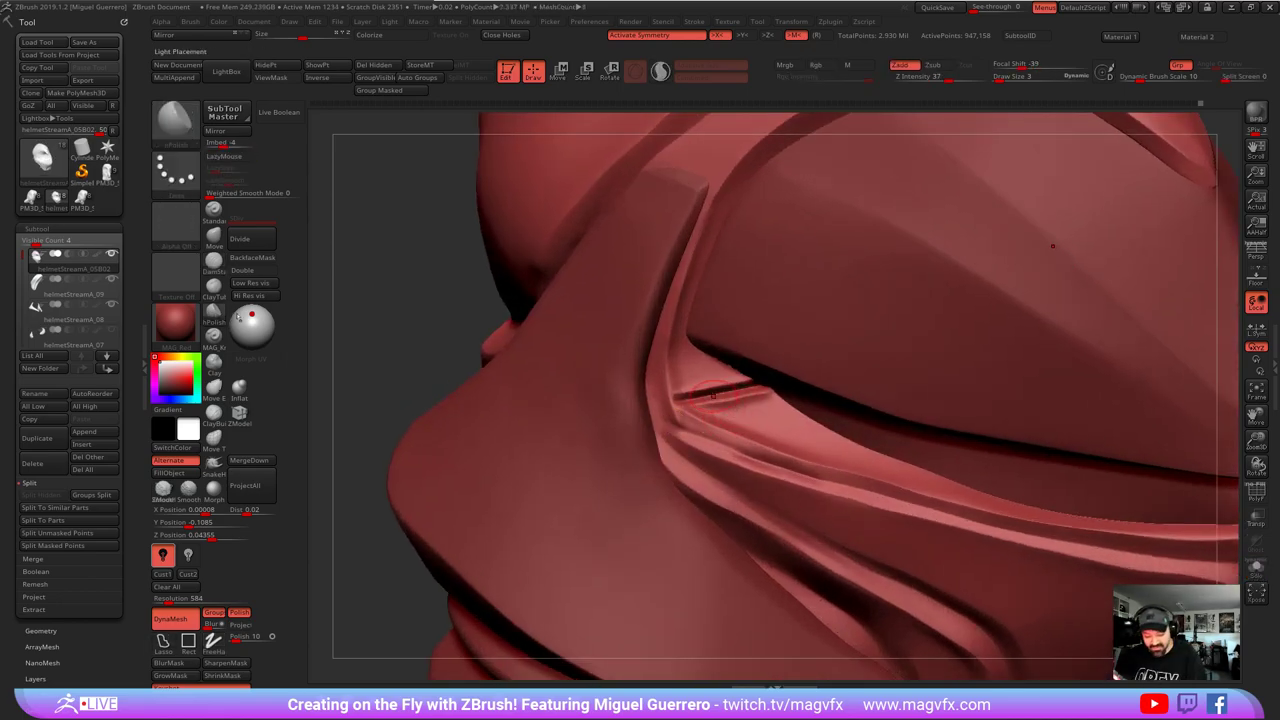
drag(720, 403, 738, 412)
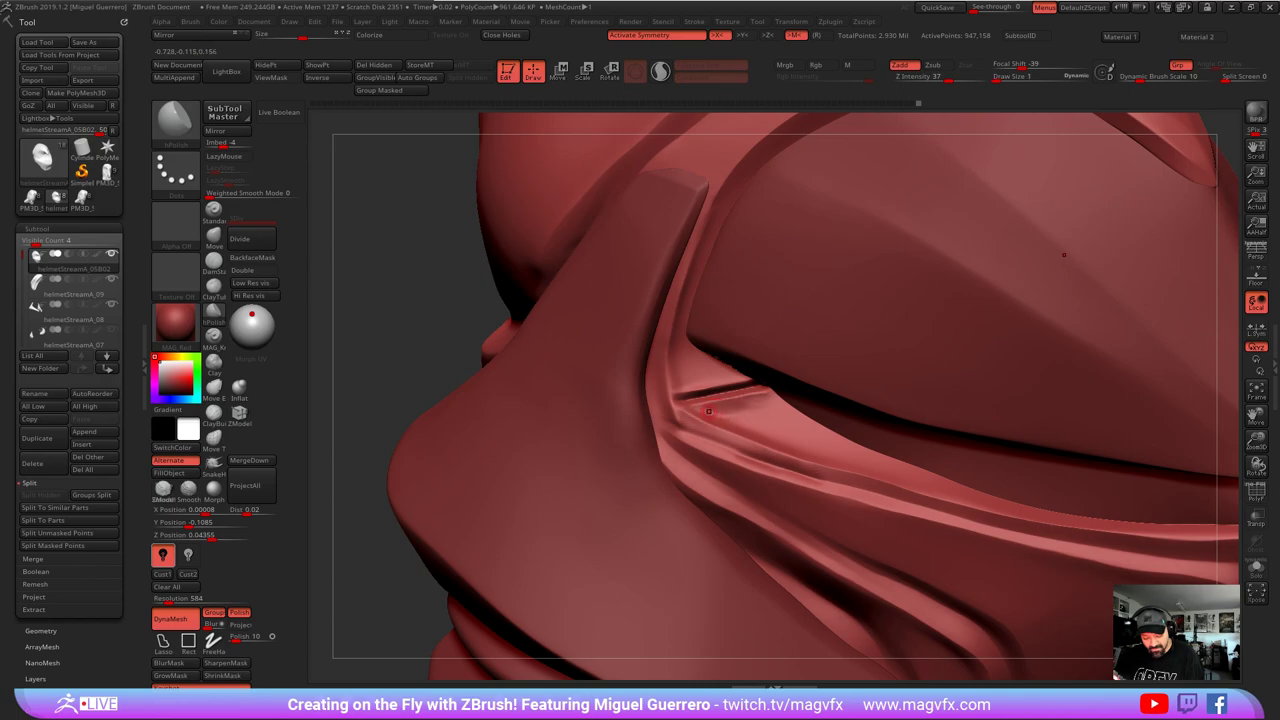
shift+drag(709, 411, 728, 412)
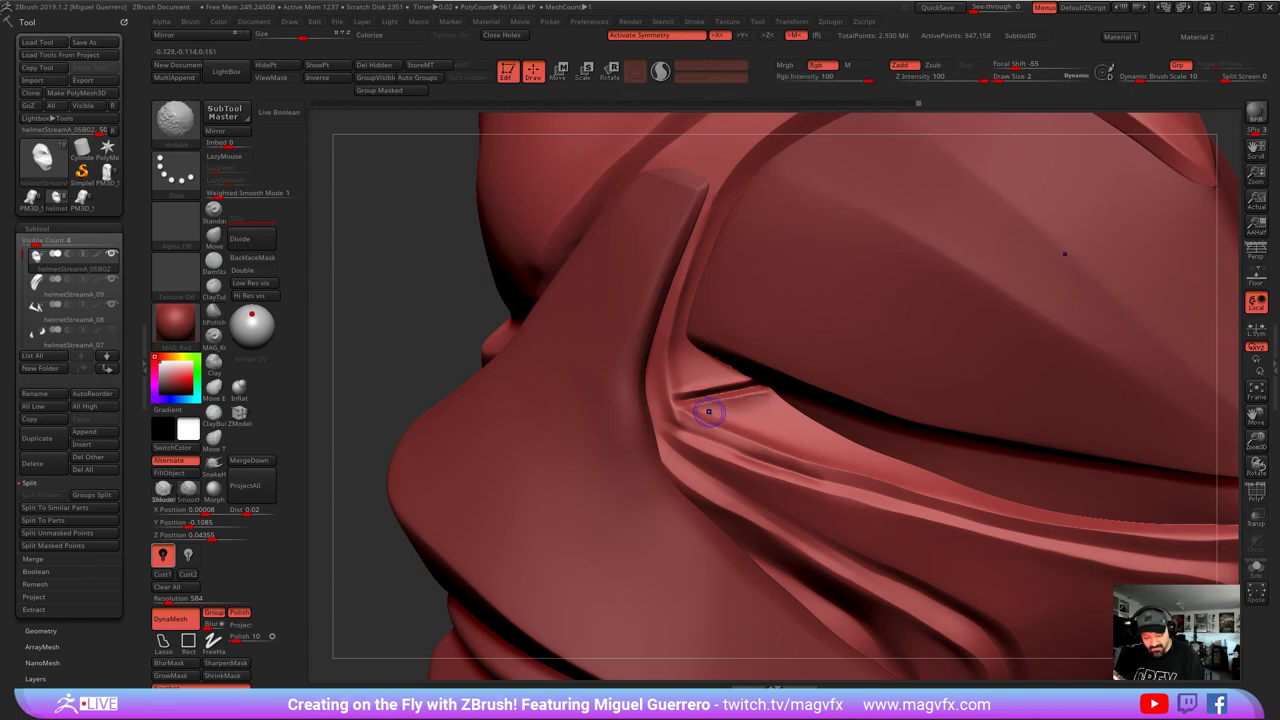
ctrl+right_drag(507, 421, 457, 398)
drag(455, 398, 520, 393)
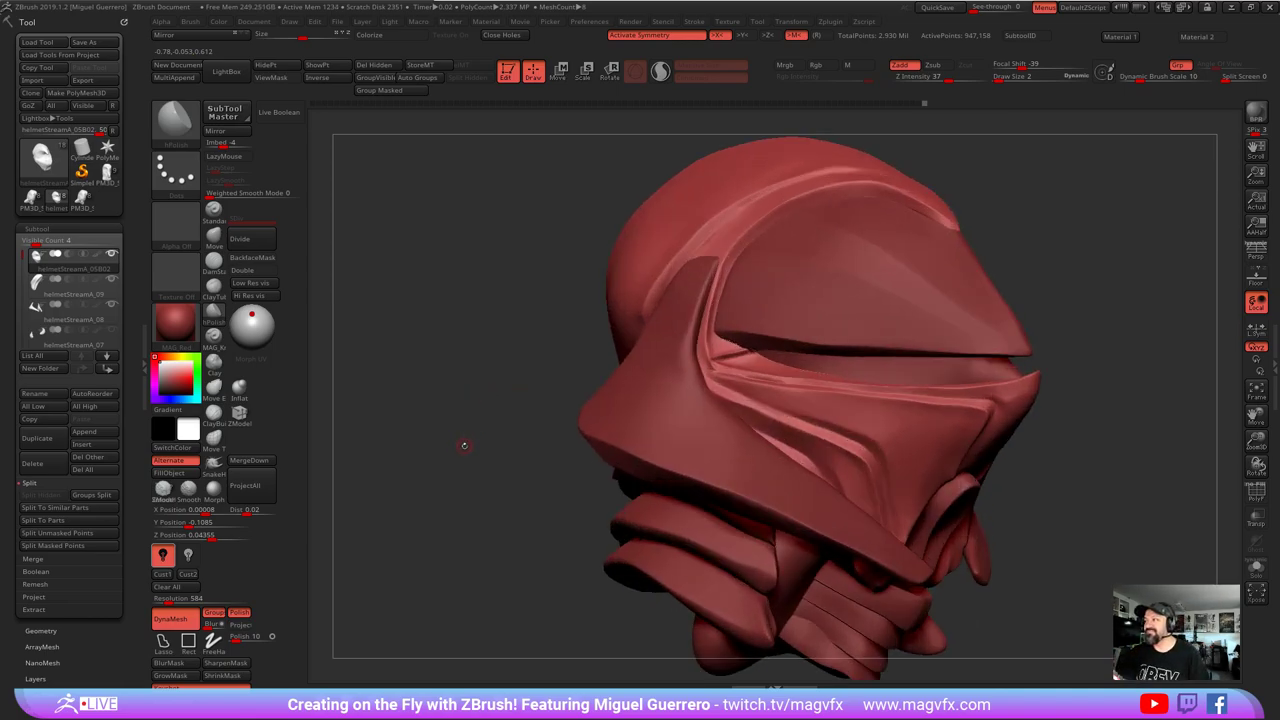
drag(465, 446, 467, 451)
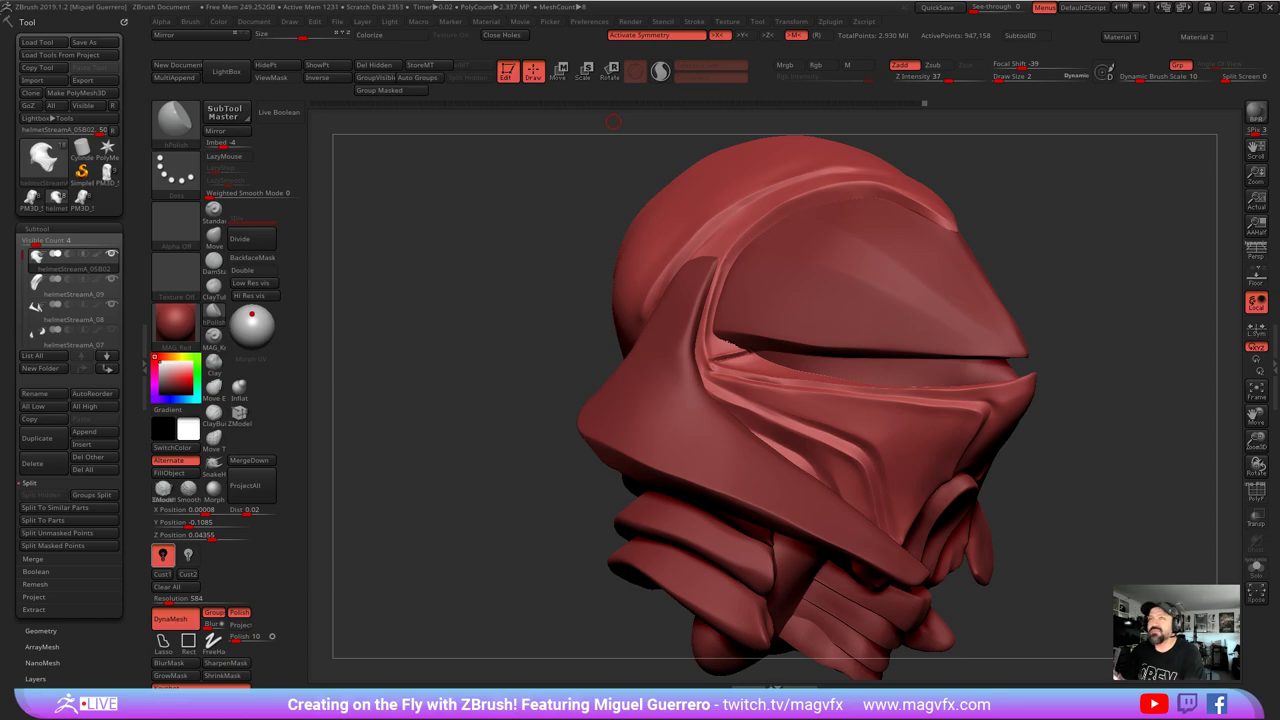
- Bring up the helmetRef image folder and resize the ZBrush window so the reference thumbnails stay visible beside it
drag(650, 0, 932, 113)
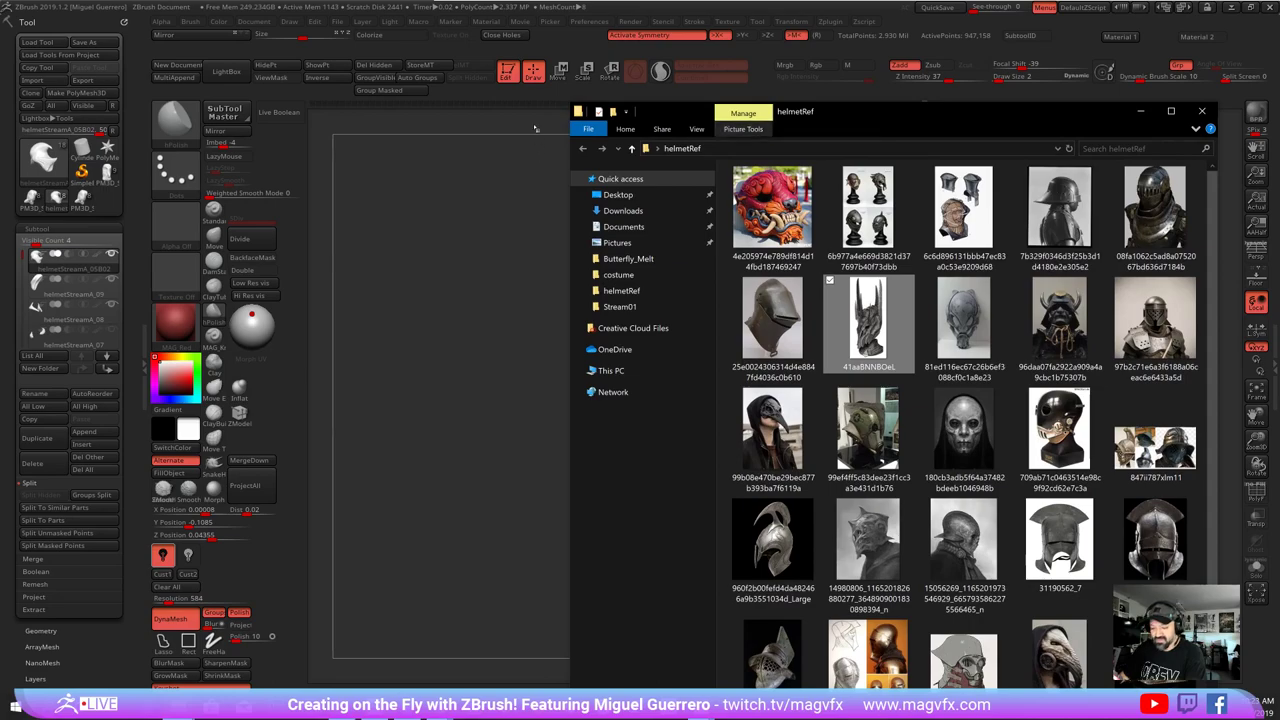
drag(572, 108, 686, 114)
drag(968, 118, 1041, 14)
key(alt+Tab)
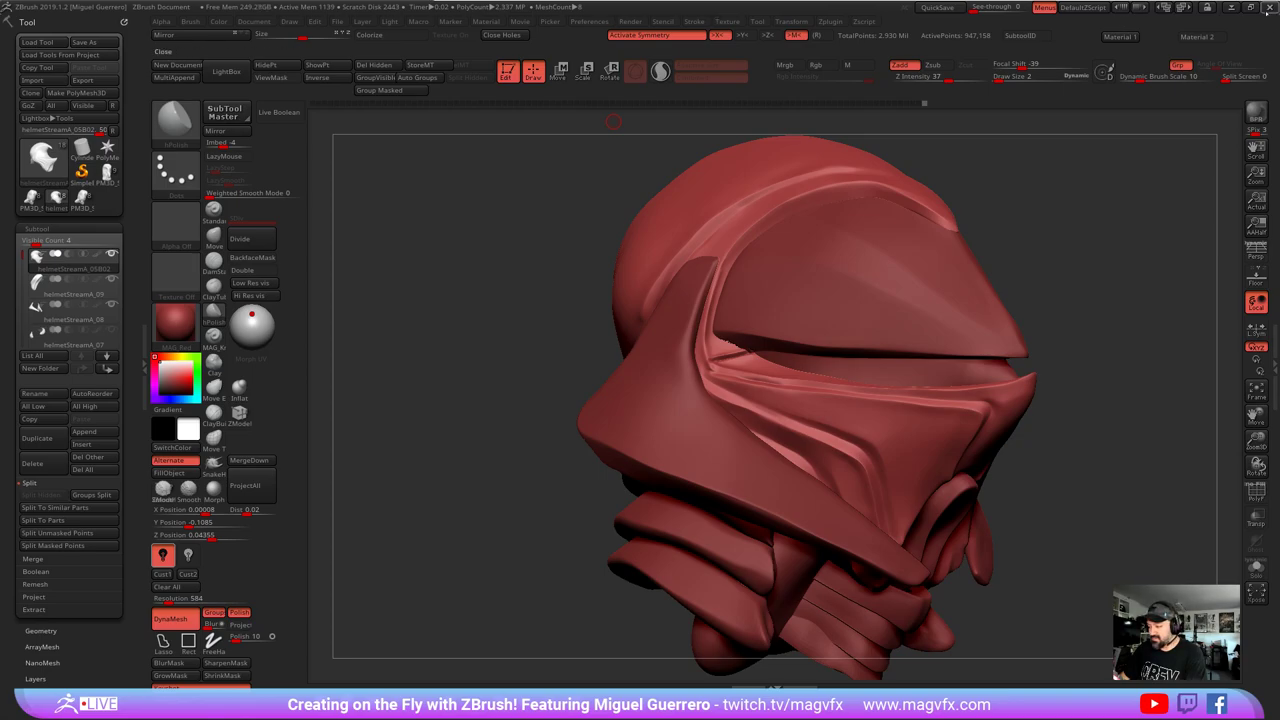
click(1250, 7)
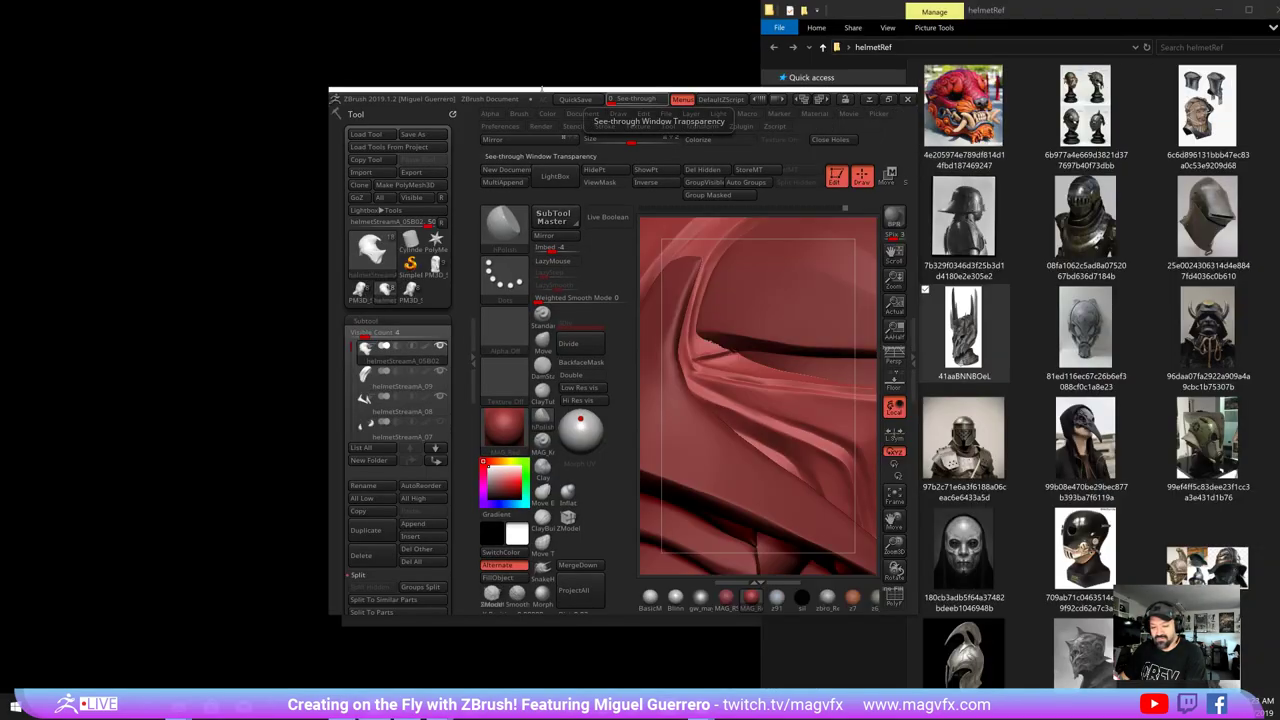
drag(450, 100, 127, 22)
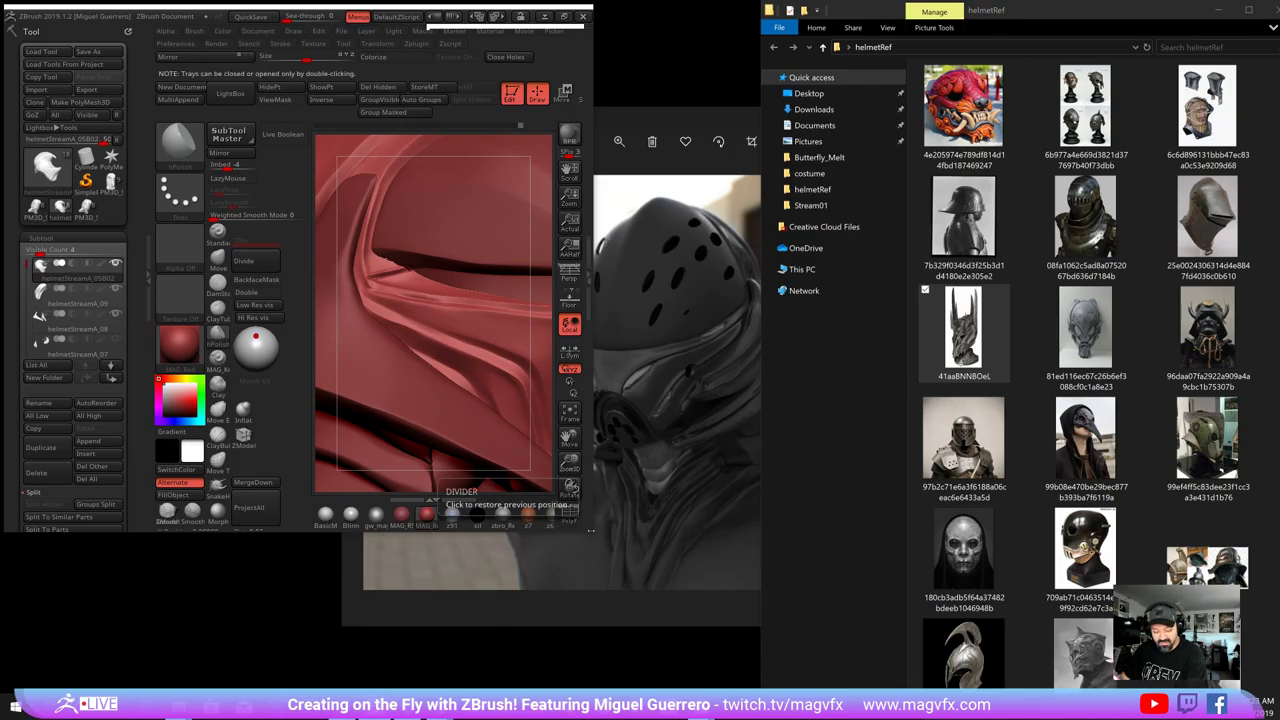
mouse_move(594, 535)
mouse_down()
mouse_move(1050, 690)
mouse_move(1120, 690)
mouse_up()
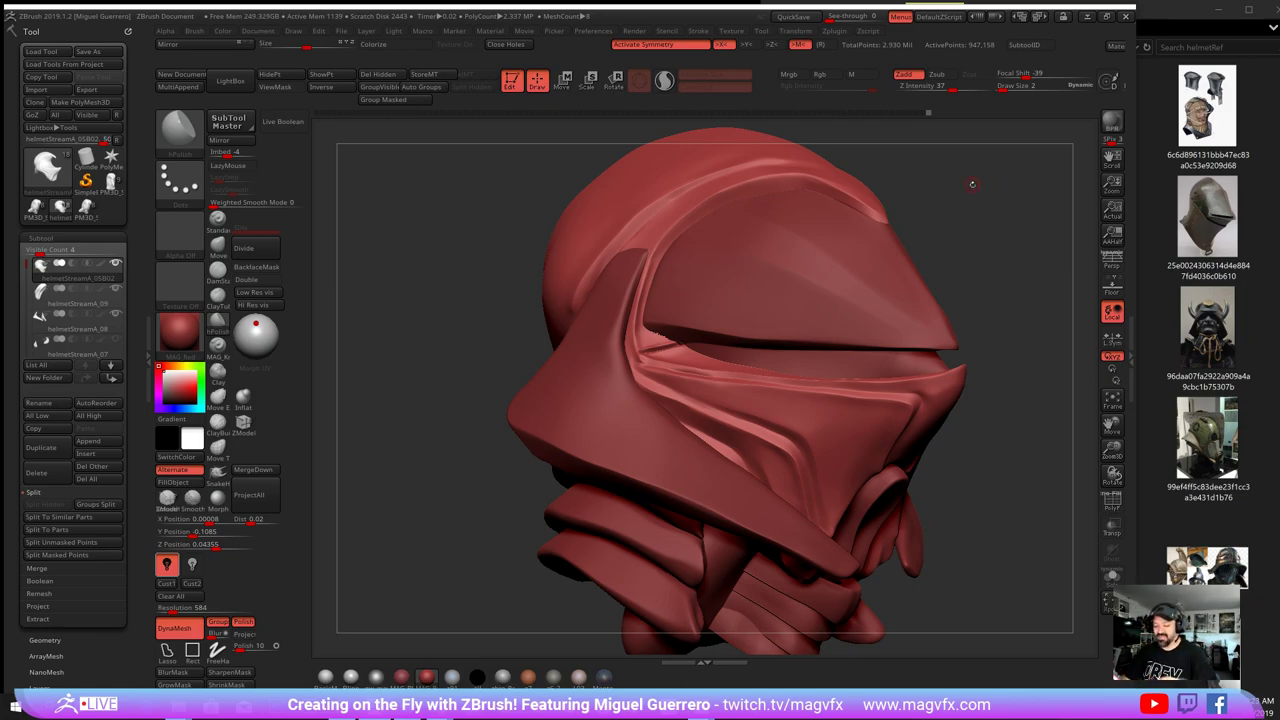
- Isolate the helmet shell in ZBrush and mask its brow, visor frame and lower face, leaving the rear dome unmasked
mouse_move(972, 184)
mouse_down()
mouse_move(447, 344)
mouse_move(395, 404)
mouse_move(960, 509)
mouse_up()
key(ctrl)
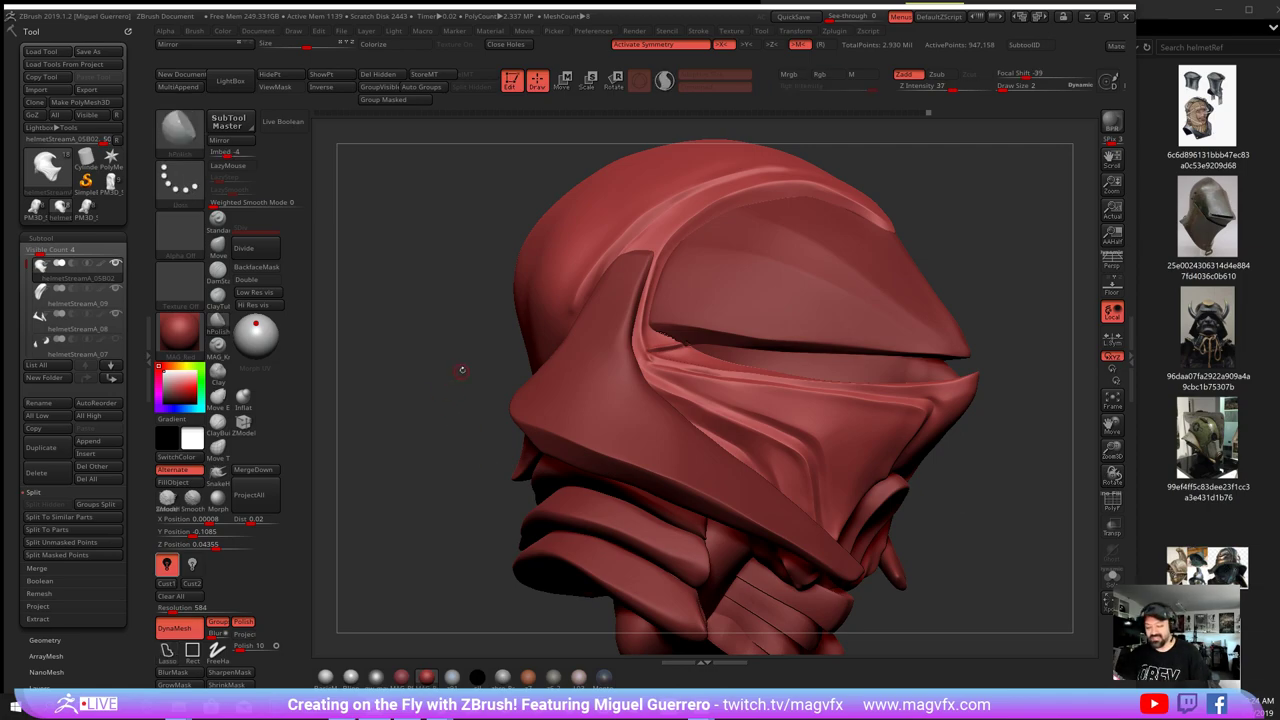
mouse_move(461, 358)
alt+right_down()
mouse_move(491, 349)
mouse_move(519, 367)
alt+right_up()
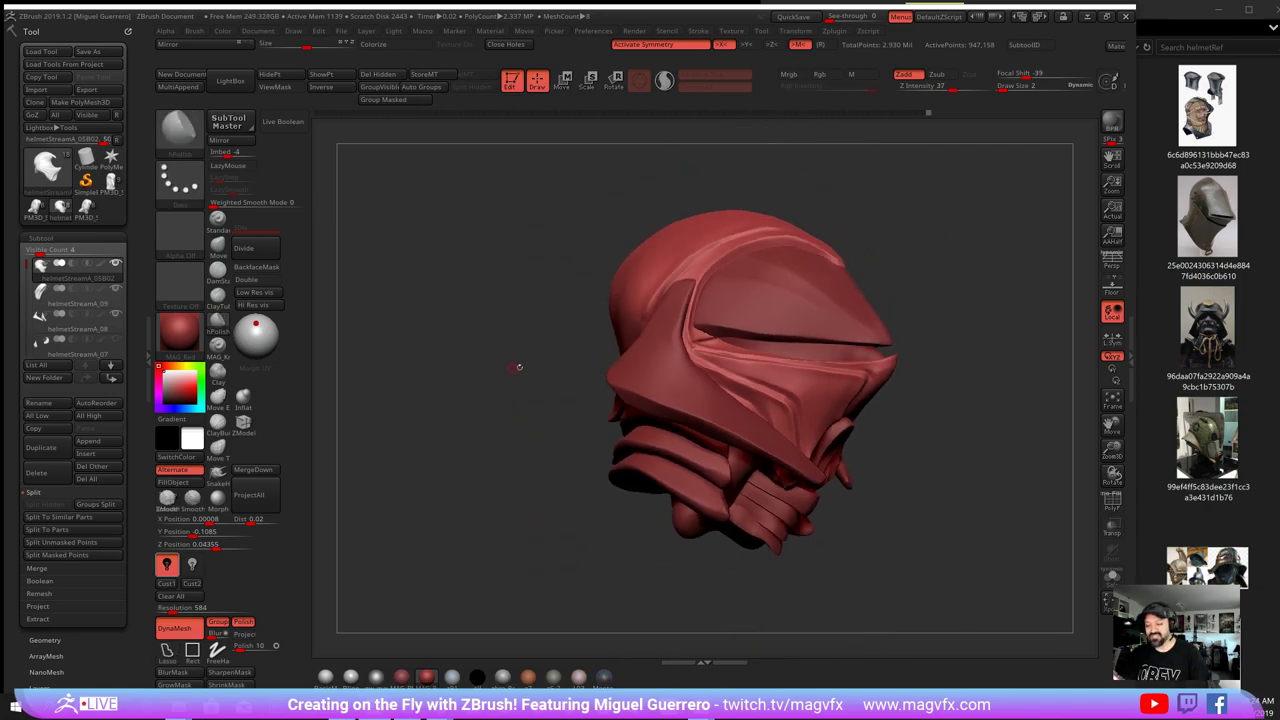
drag(573, 373, 461, 380)
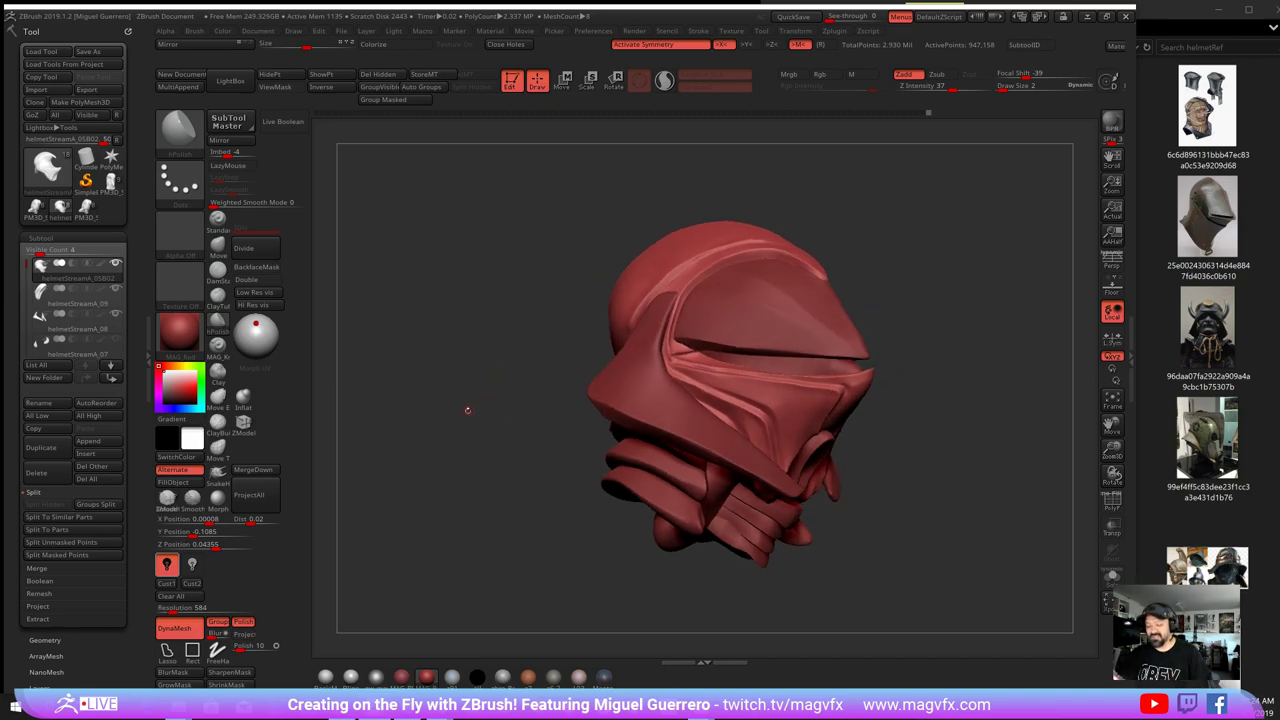
drag(468, 410, 420, 420)
drag(509, 420, 474, 336)
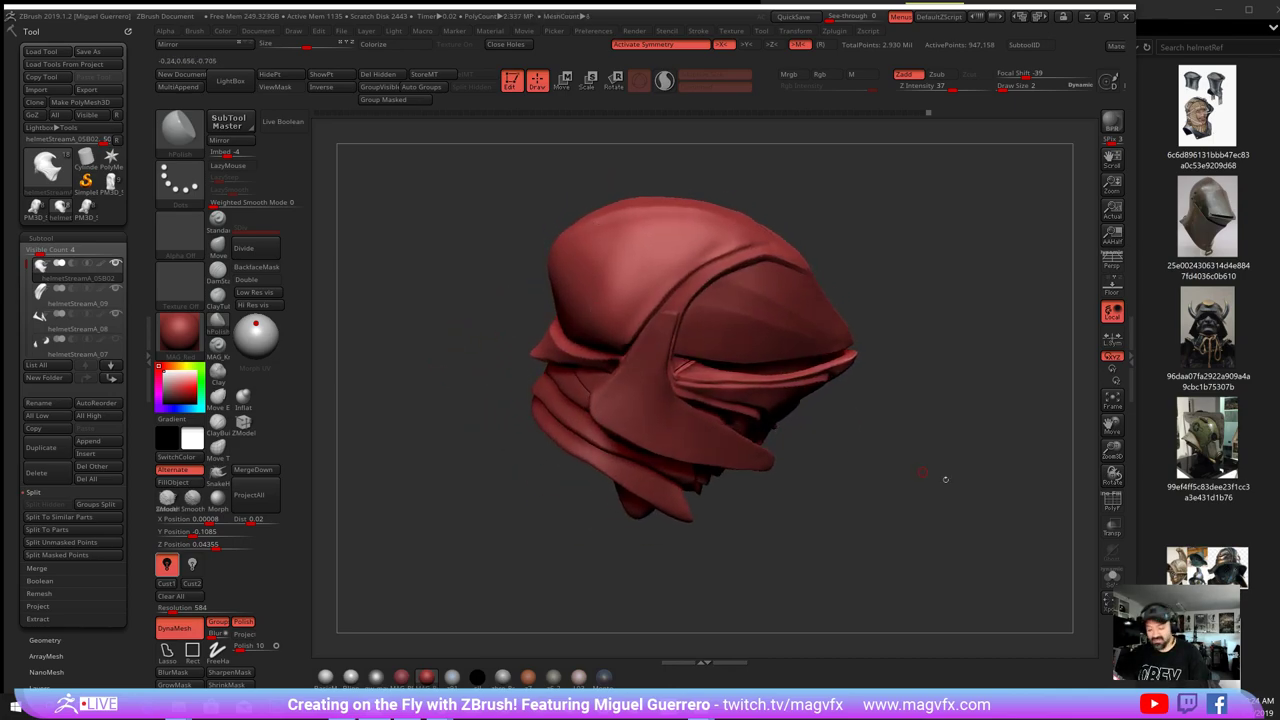
click(1112, 577)
alt+drag(514, 343, 568, 371)
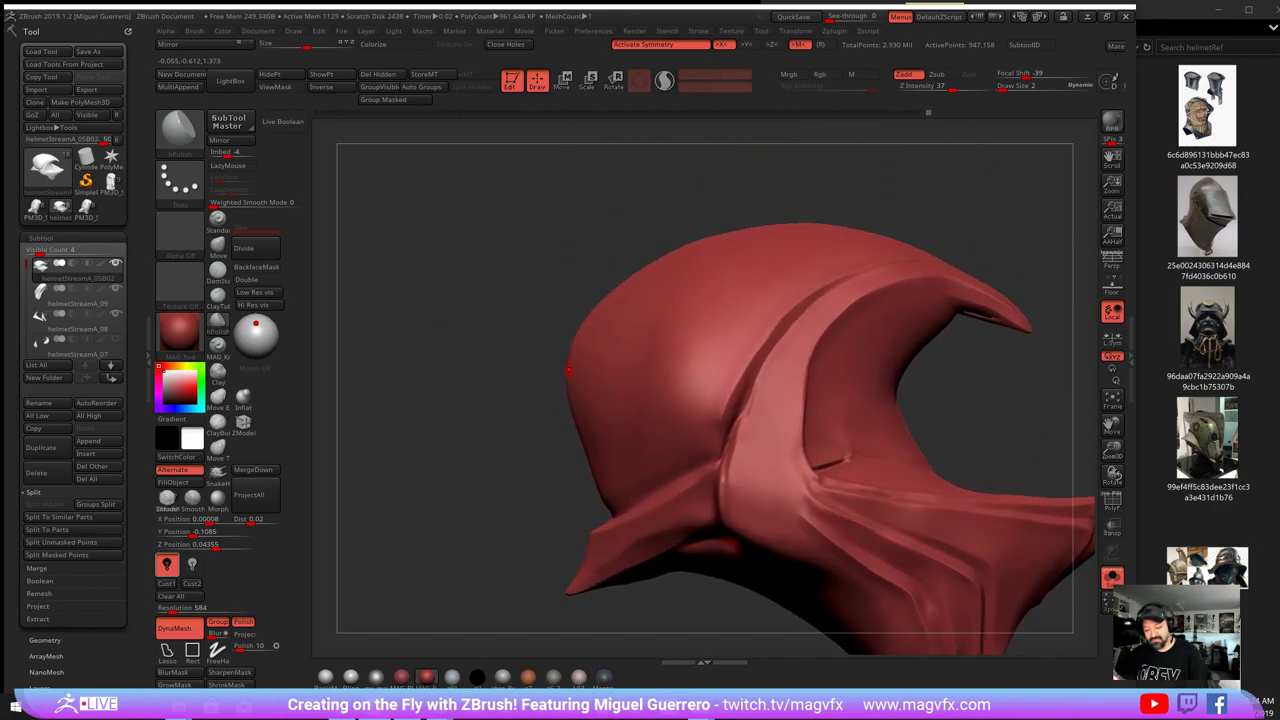
mouse_move(940, 252)
ctrl+mouse_down()
mouse_move(850, 266)
mouse_move(768, 336)
mouse_move(707, 458)
mouse_move(451, 400)
mouse_move(811, 133)
mouse_move(823, 142)
ctrl+mouse_up()
drag(505, 475, 592, 480)
mouse_move(732, 459)
ctrl+mouse_down()
mouse_move(608, 513)
mouse_move(690, 530)
mouse_move(708, 512)
ctrl+mouse_up()
mouse_move(474, 437)
mouse_down()
mouse_move(455, 454)
mouse_move(466, 449)
mouse_move(411, 424)
mouse_move(471, 397)
mouse_move(494, 433)
mouse_move(405, 465)
mouse_up()
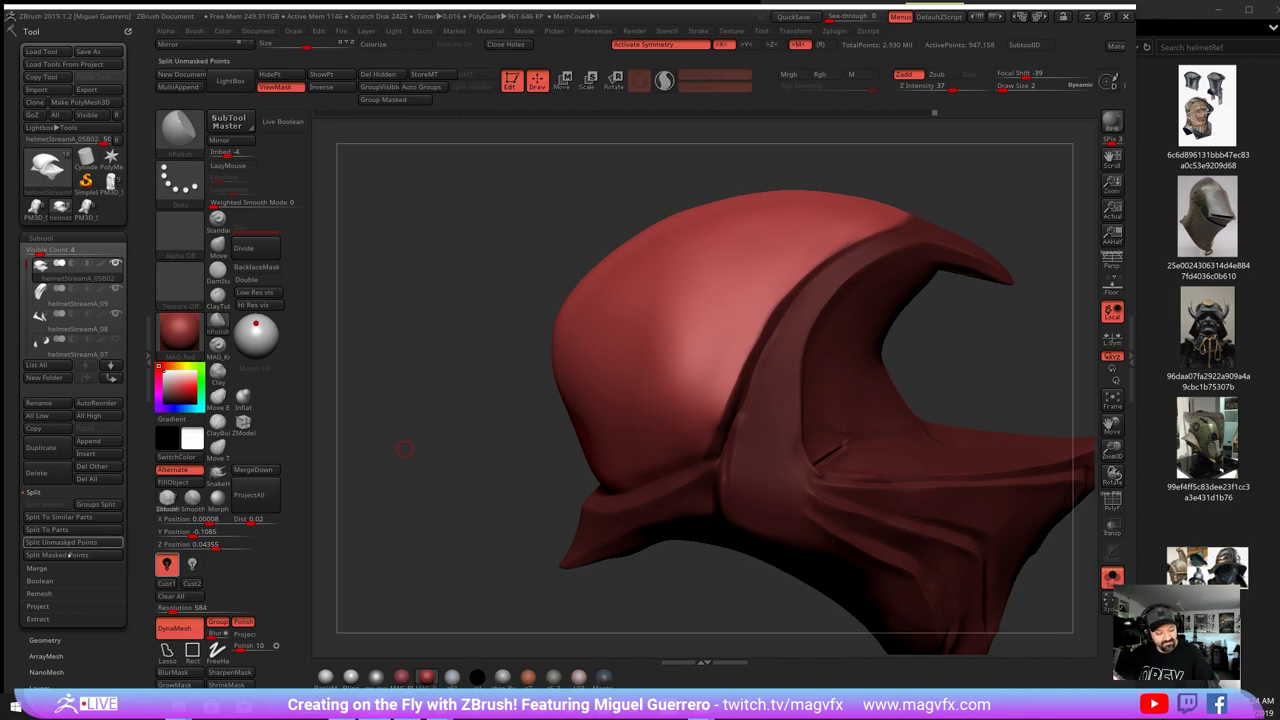
- Polish the unmasked rear dome with the Polish deformation, keeping the masked visor frame and brow protected
drag(29, 690, 30, 541)
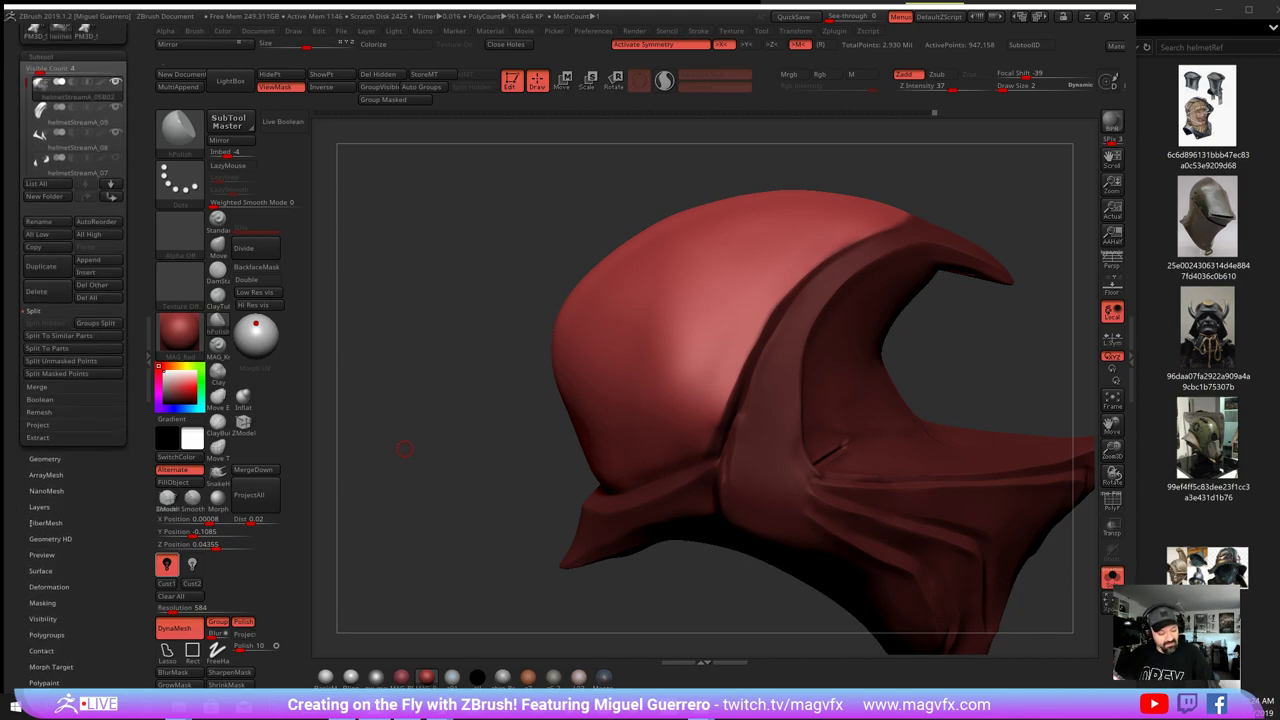
scroll(34, 516, down, 1)
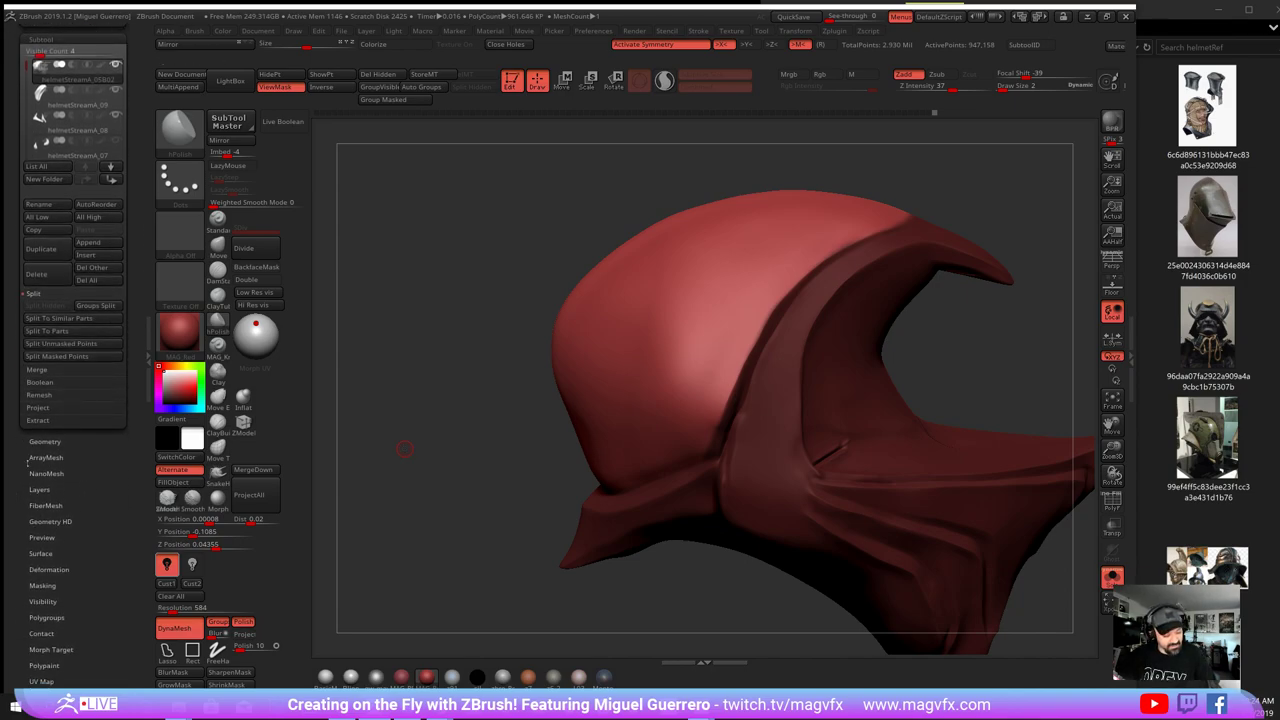
drag(18, 484, 18, 457)
click(48, 542)
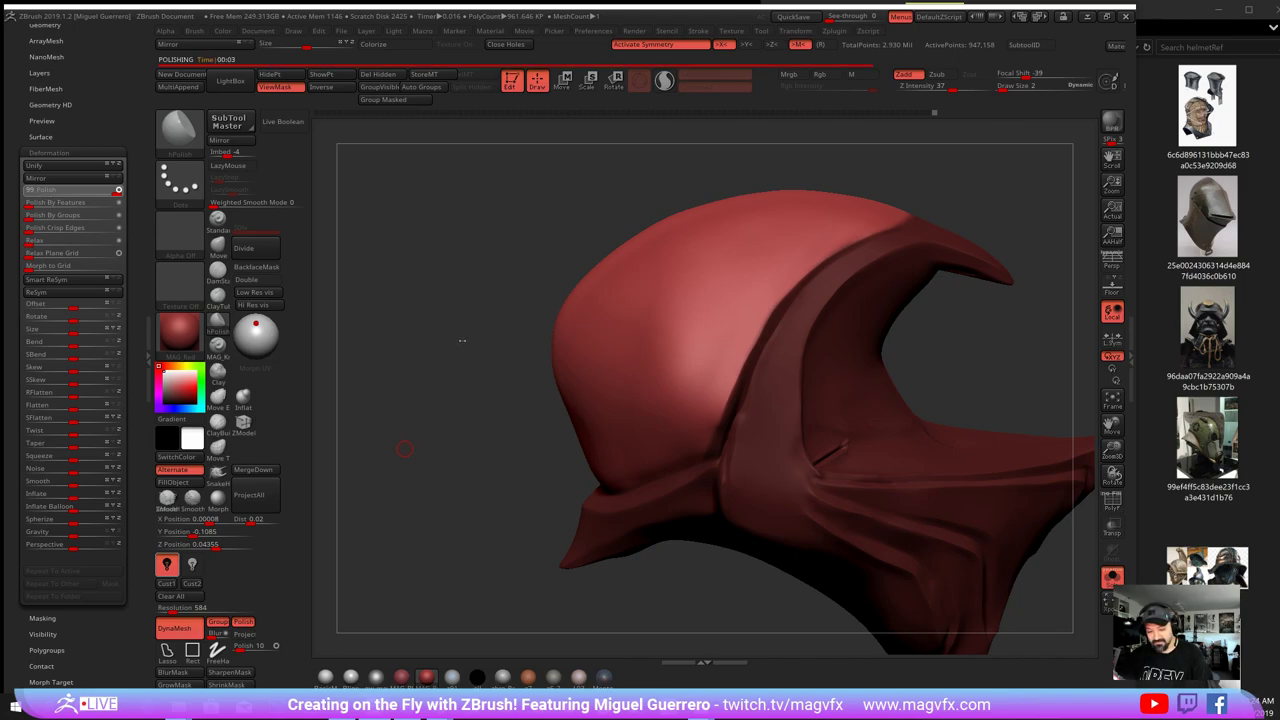
drag(454, 339, 455, 350)
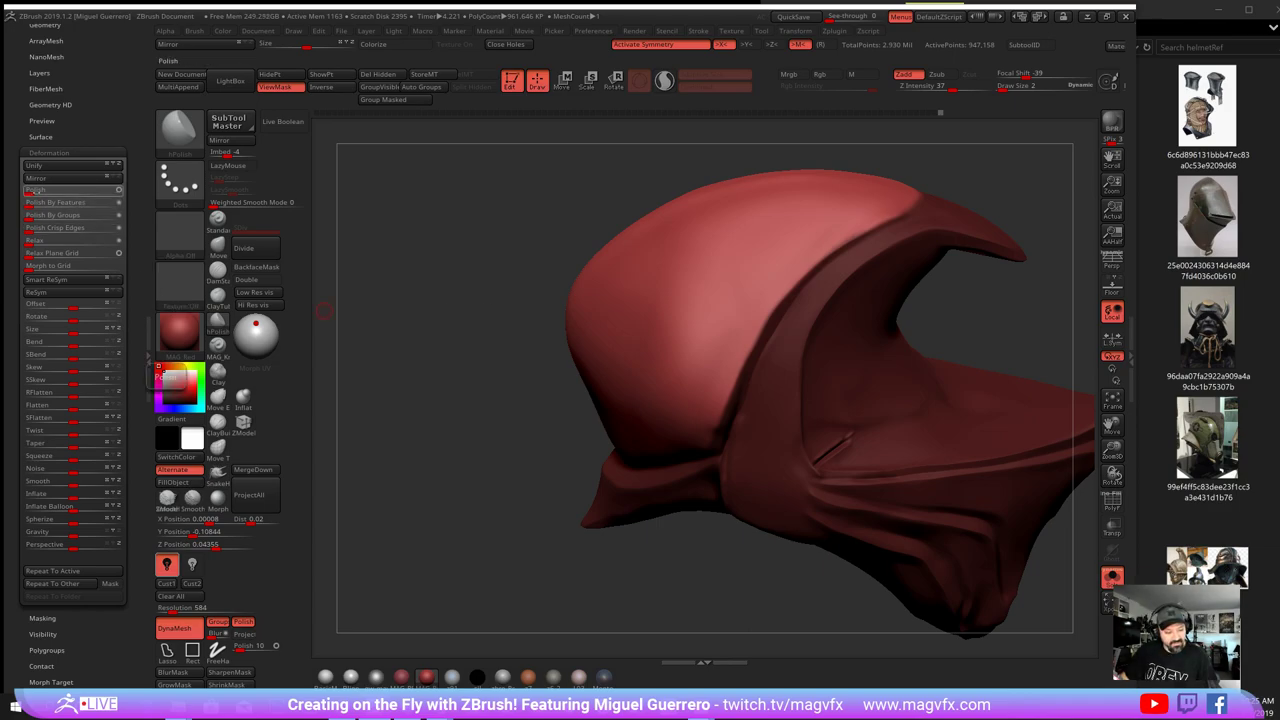
drag(80, 194, 118, 192)
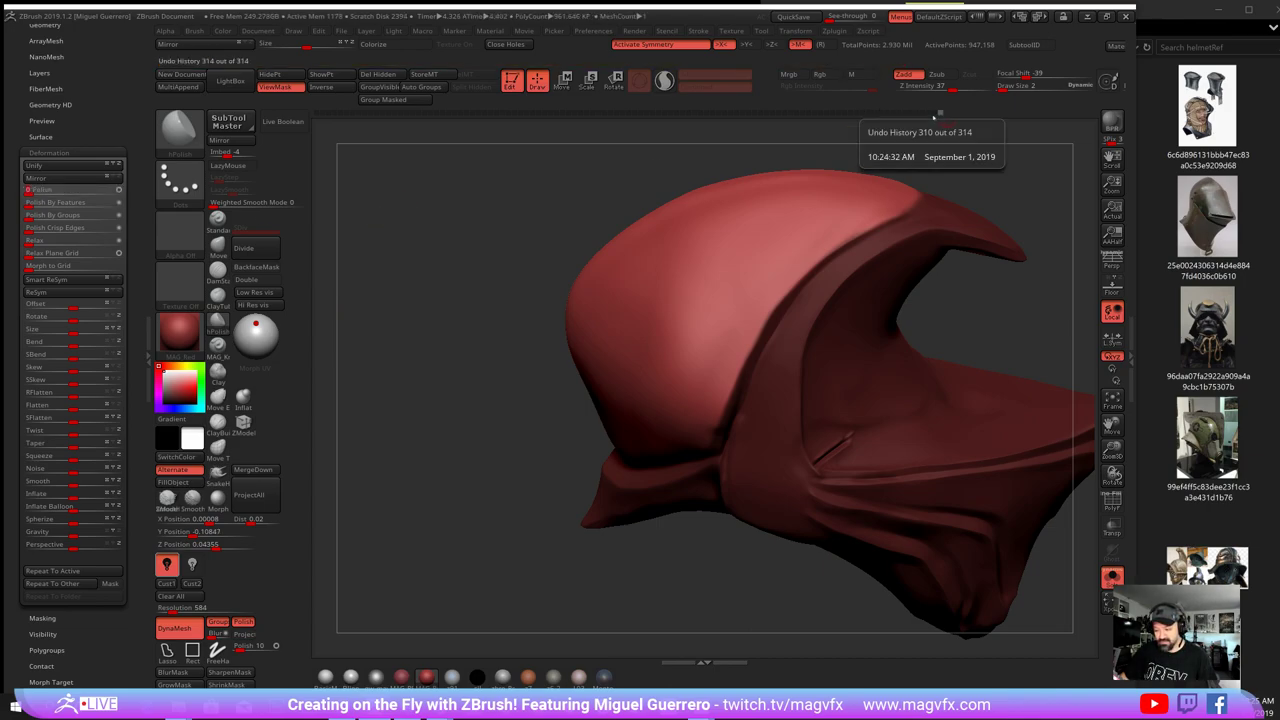
- Compare the polished dome with its earlier state in the undo history and toggle the mask display
click(943, 116)
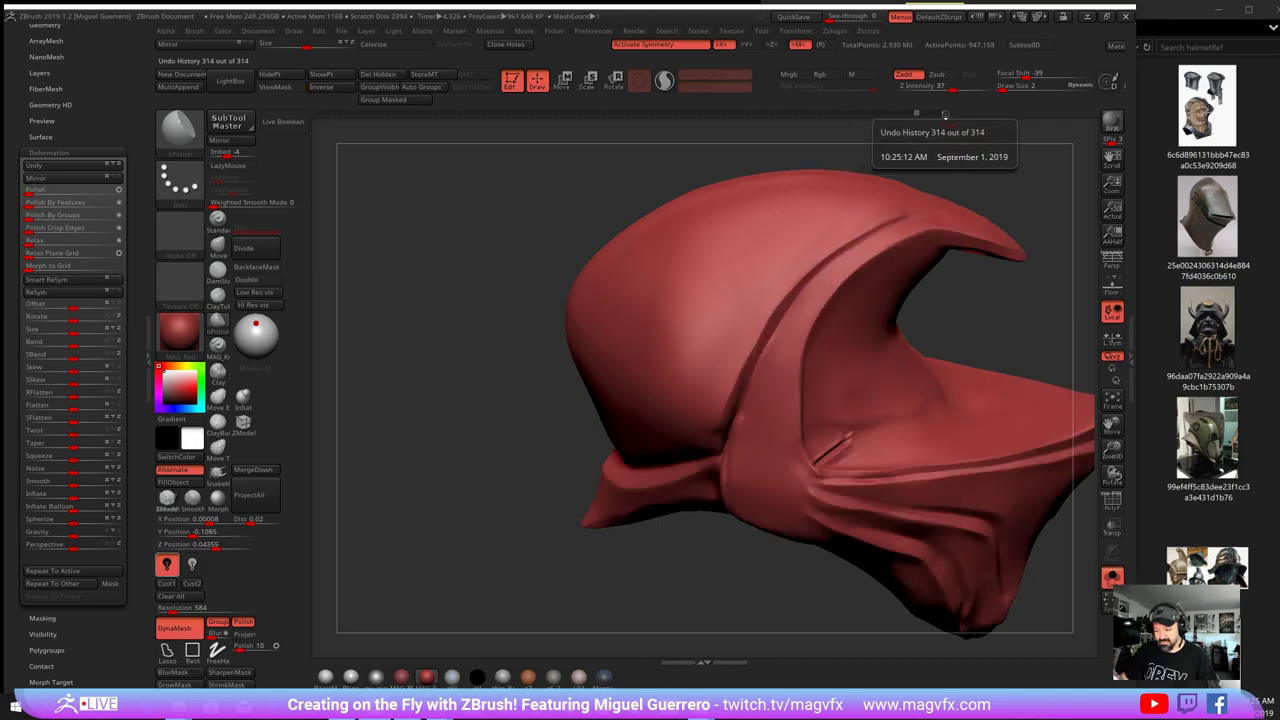
key(ctrl+h)
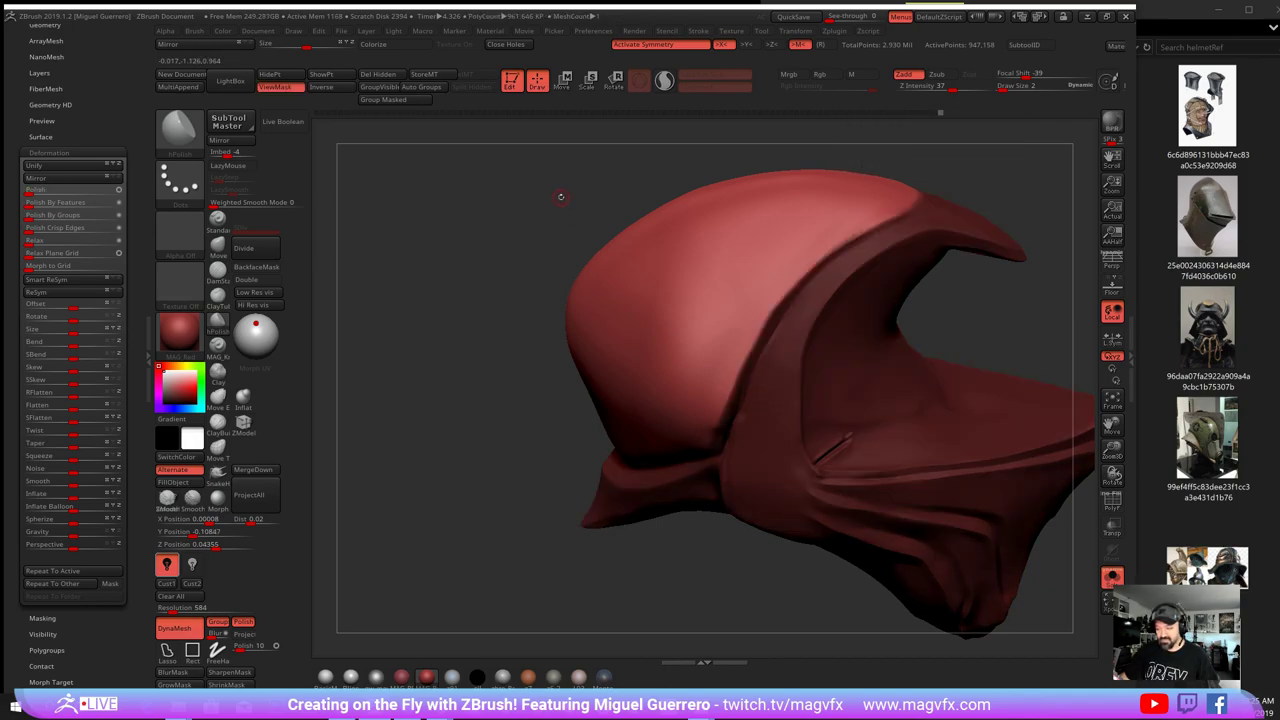
key(ctrl+h)
mouse_move(434, 411)
mouse_down()
mouse_move(385, 445)
mouse_move(449, 469)
mouse_move(447, 486)
mouse_move(463, 406)
mouse_up()
key(ctrl+h)
- Apply the Blinn material to the helmet and shift the light sideways to reveal the dome's surface shape
click(350, 677)
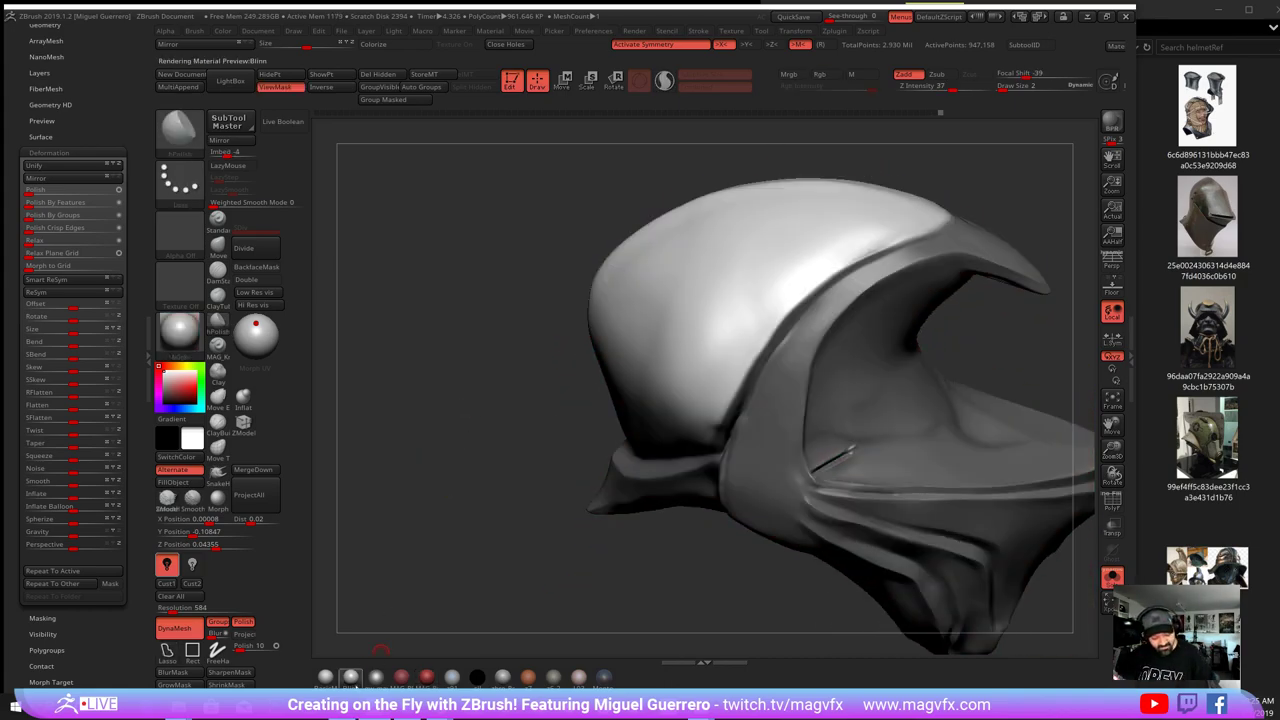
click(355, 685)
drag(255, 317, 250, 322)
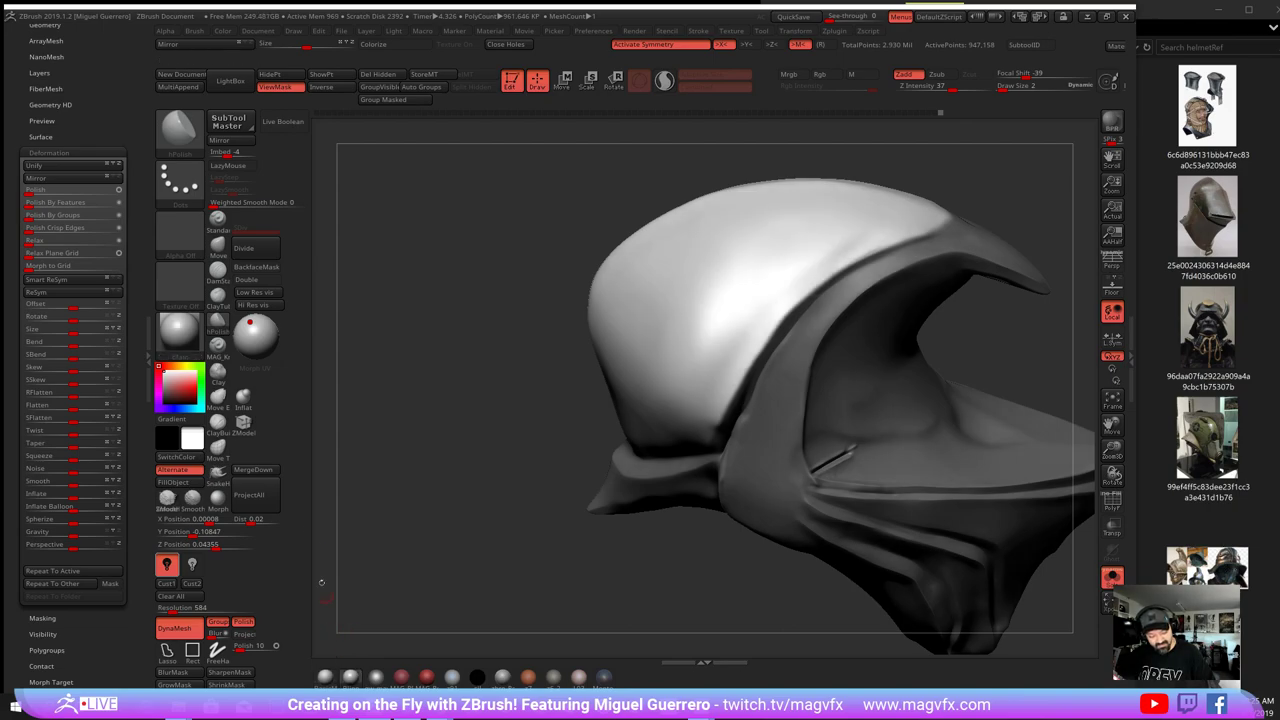
drag(249, 321, 240, 328)
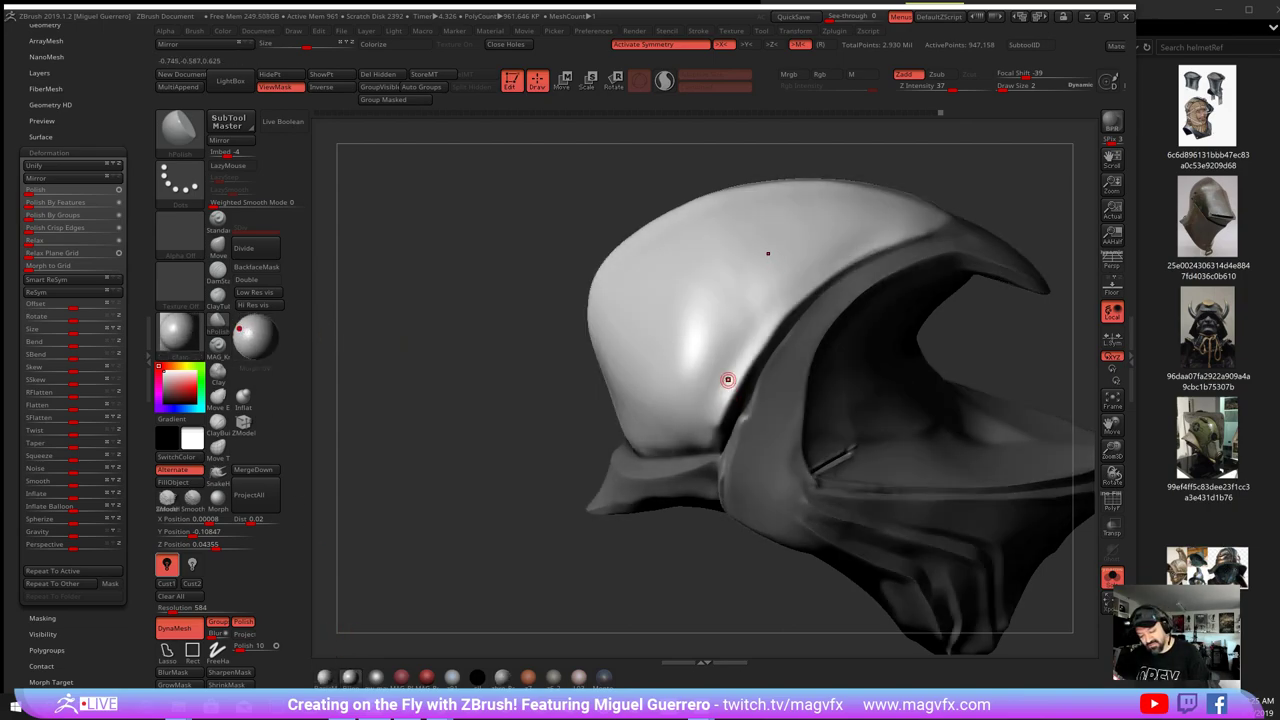
- Lightly build up the side of the dome along the visor frame with Clay at Z Intensity 6 and Draw Size 9
mouse_move(532, 336)
mouse_down()
mouse_move(475, 338)
mouse_move(533, 330)
mouse_move(505, 390)
mouse_move(530, 312)
mouse_move(467, 349)
mouse_up()
click(213, 385)
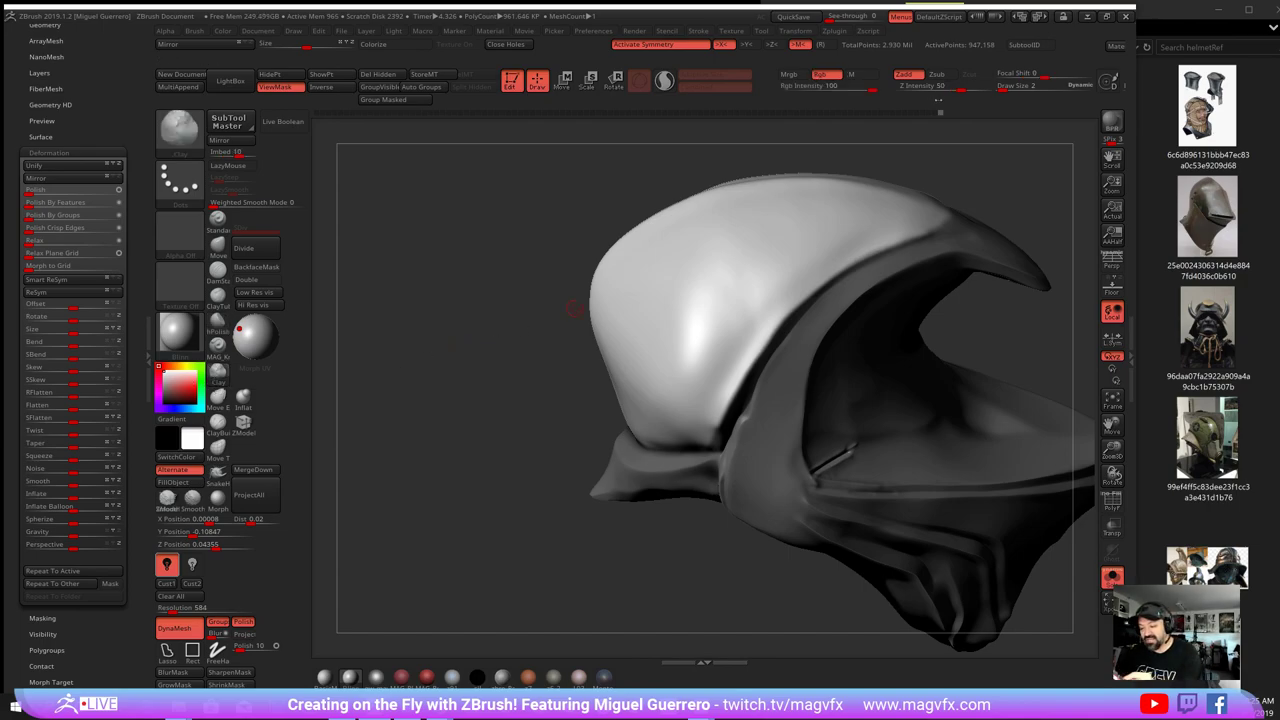
drag(961, 89, 924, 89)
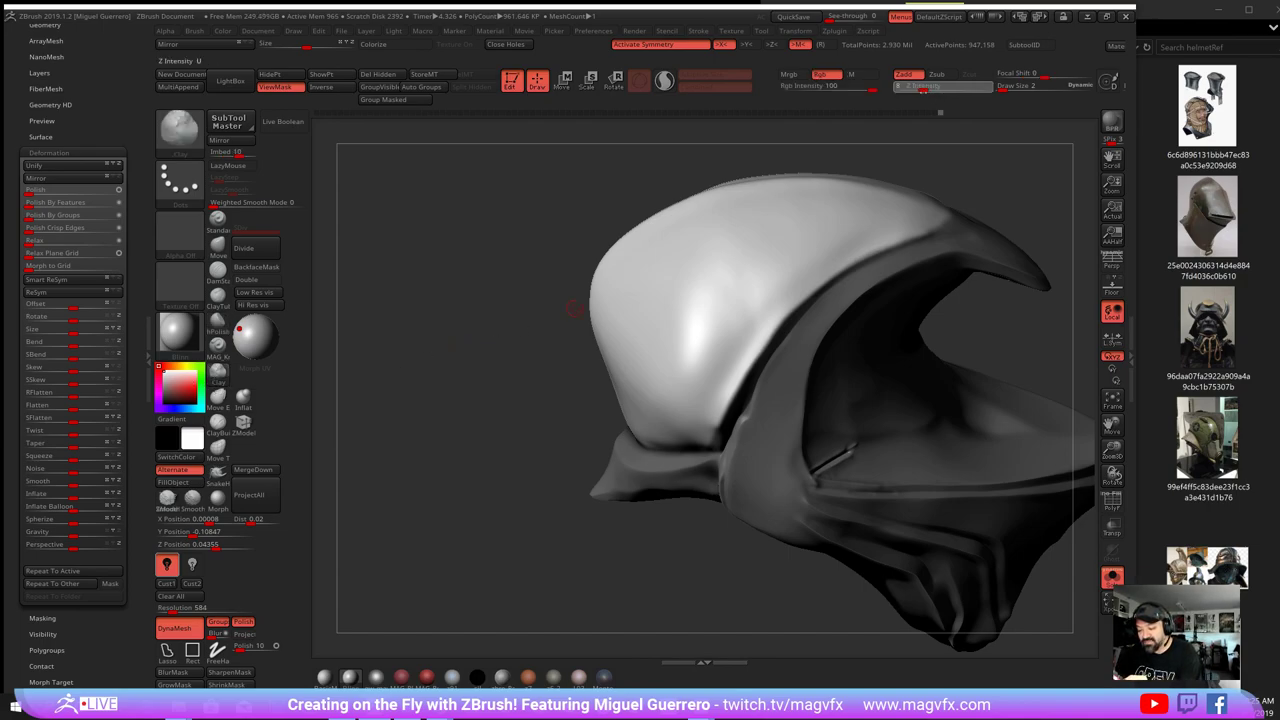
key(bracketright)
key(bracketright)
key(bracketright)
key(bracketright)
key(bracketright)
key(bracketright)
key(bracketright)
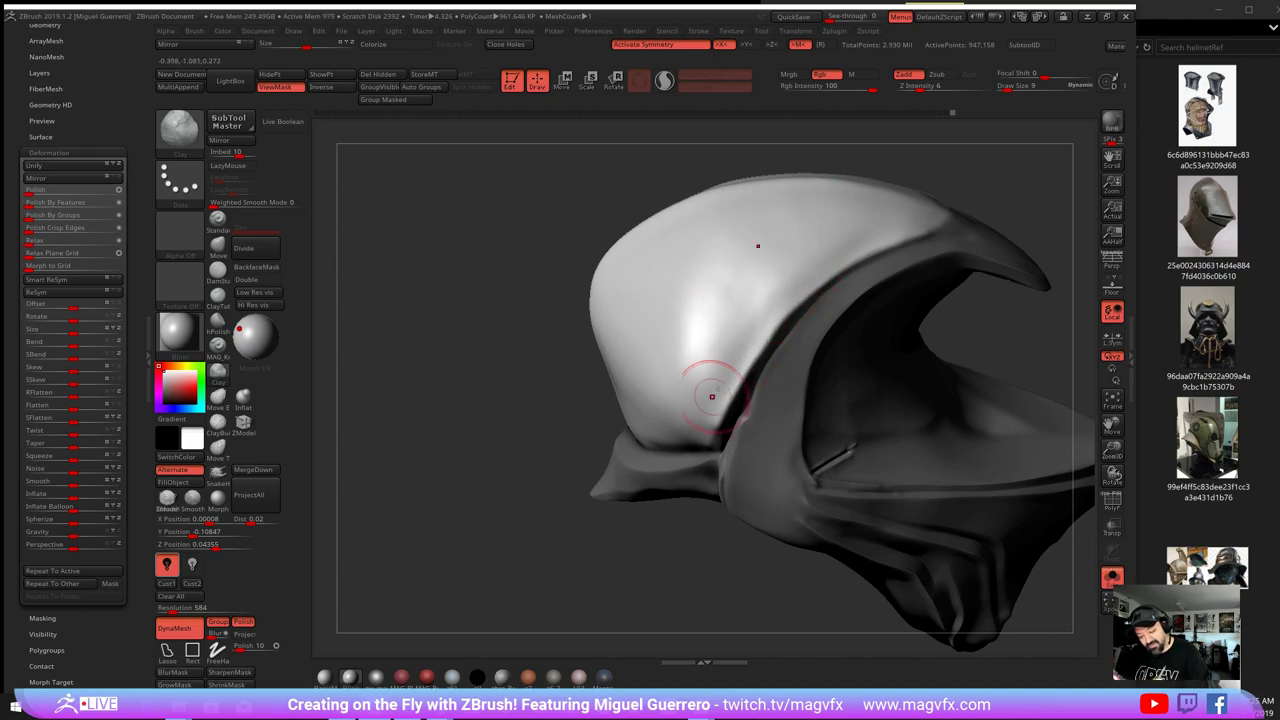
drag(720, 331, 722, 395)
- Smooth the clay buildup across the side of the dome beside the visor frame
mouse_move(560, 299)
mouse_down()
mouse_move(640, 303)
mouse_move(503, 306)
mouse_up()
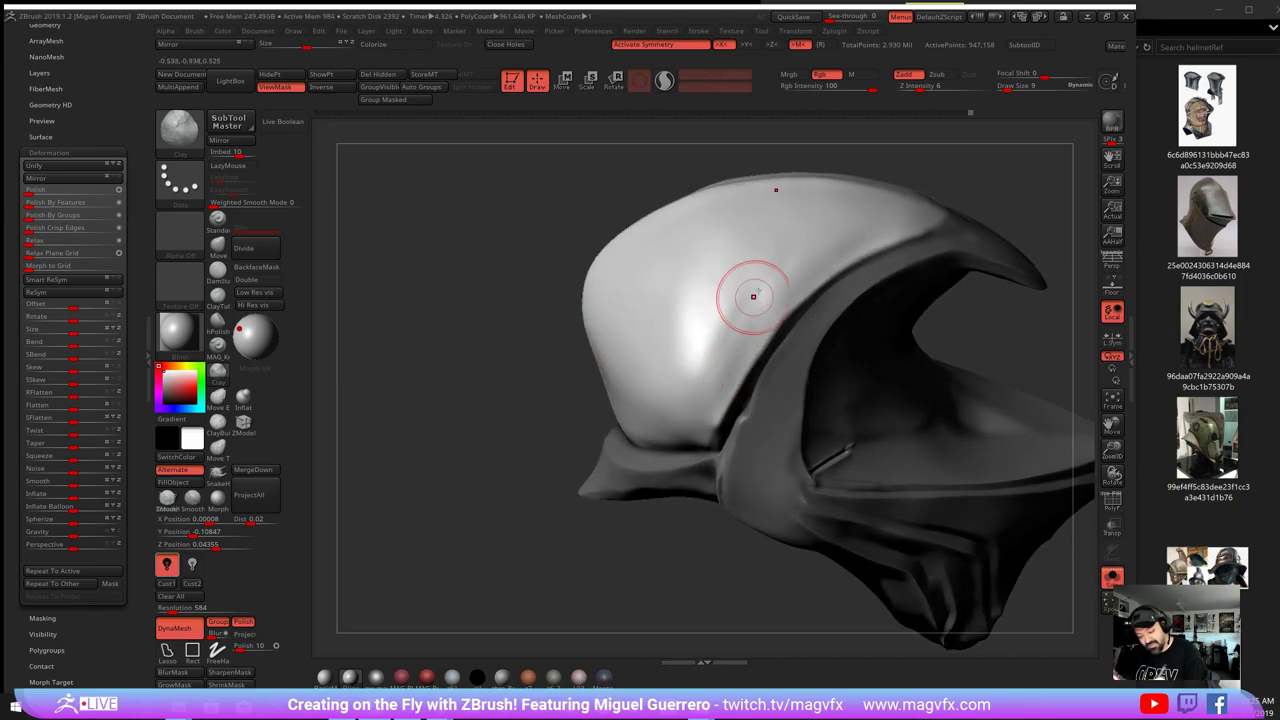
drag(497, 347, 514, 349)
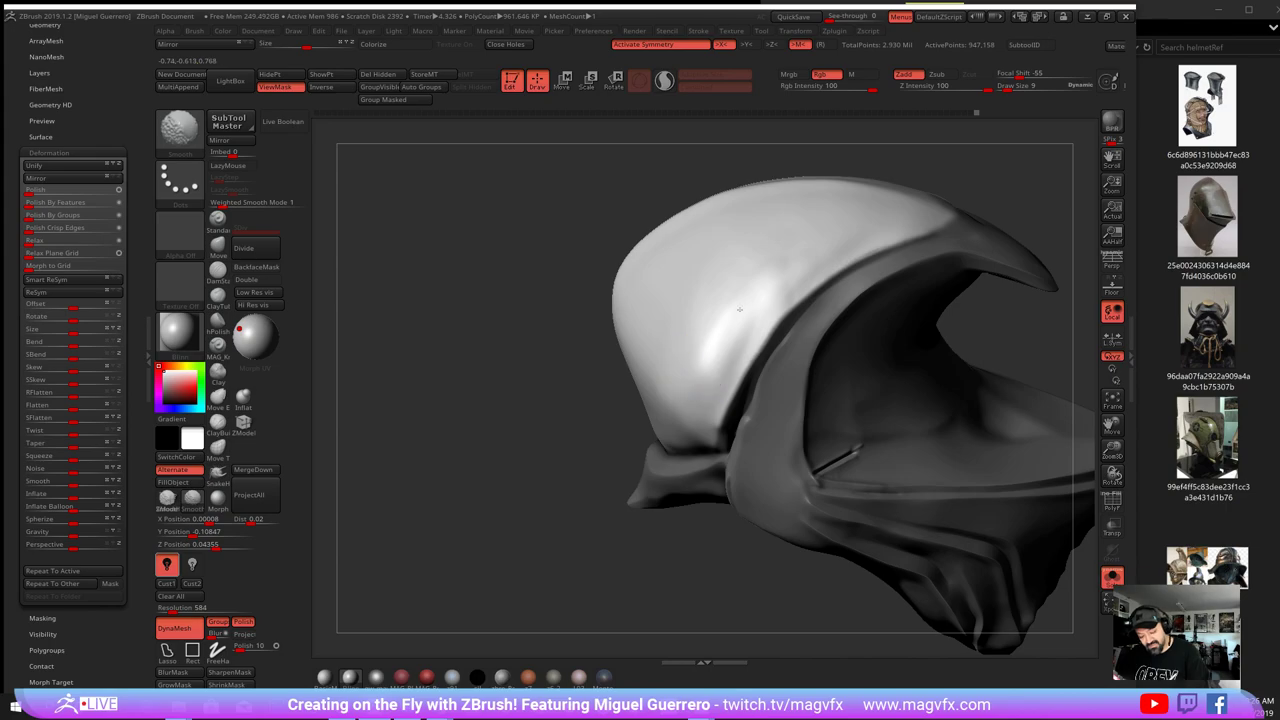
mouse_move(771, 286)
mouse_down()
mouse_move(660, 343)
mouse_move(686, 349)
mouse_up()
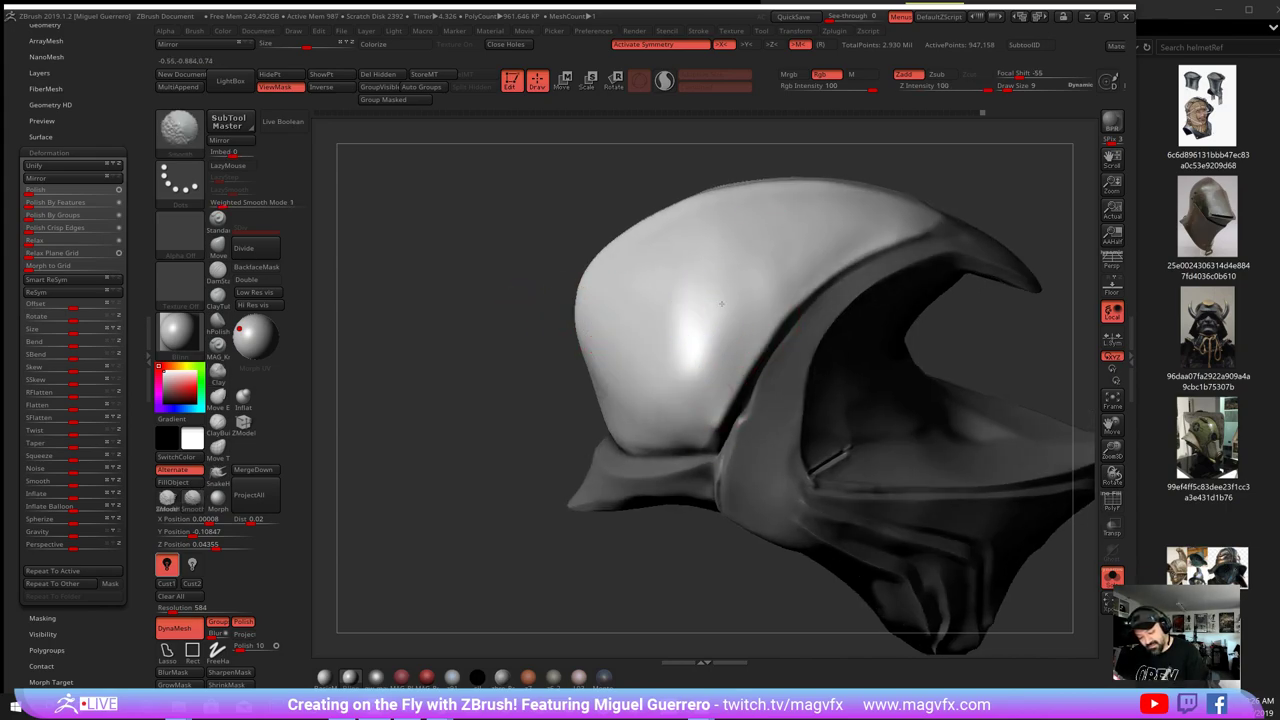
mouse_move(697, 380)
right_down()
mouse_move(806, 392)
mouse_move(748, 378)
mouse_move(774, 385)
right_up()
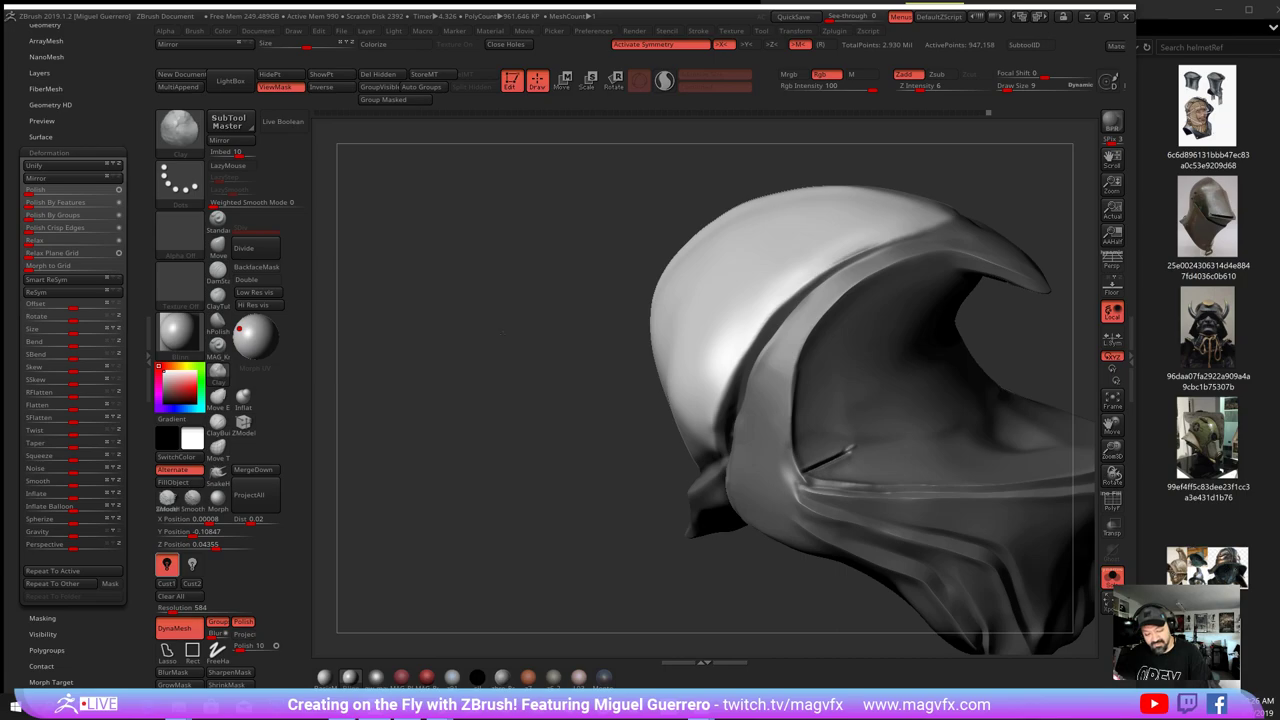
- Fill out the rear side of the dome with Clay at Draw Size 18 and smooth the strokes
right_drag(440, 352, 545, 347)
key(])
key(])
key(])
mouse_move(612, 340)
mouse_down()
mouse_move(608, 352)
mouse_move(625, 355)
mouse_up()
right_drag(625, 355, 568, 412)
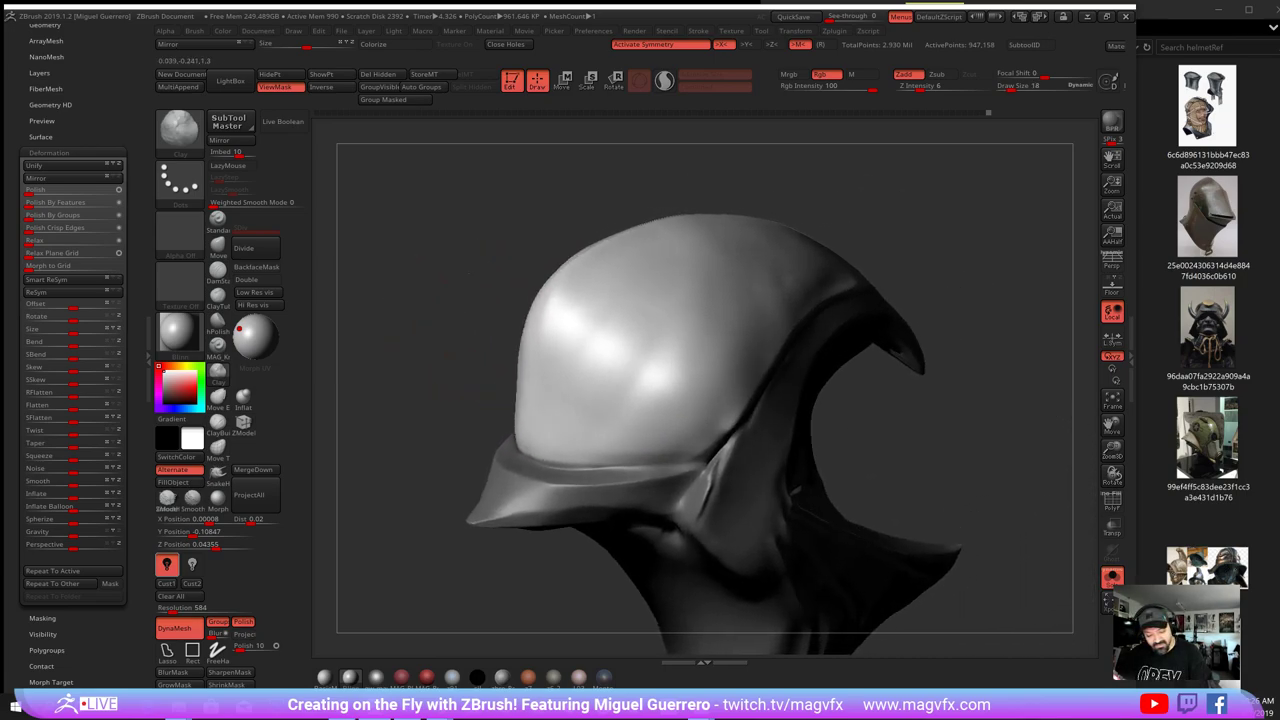
mouse_move(572, 362)
mouse_down()
mouse_move(566, 404)
mouse_move(605, 413)
mouse_move(597, 338)
mouse_move(634, 312)
mouse_move(612, 324)
mouse_up()
shift+drag(610, 384, 590, 325)
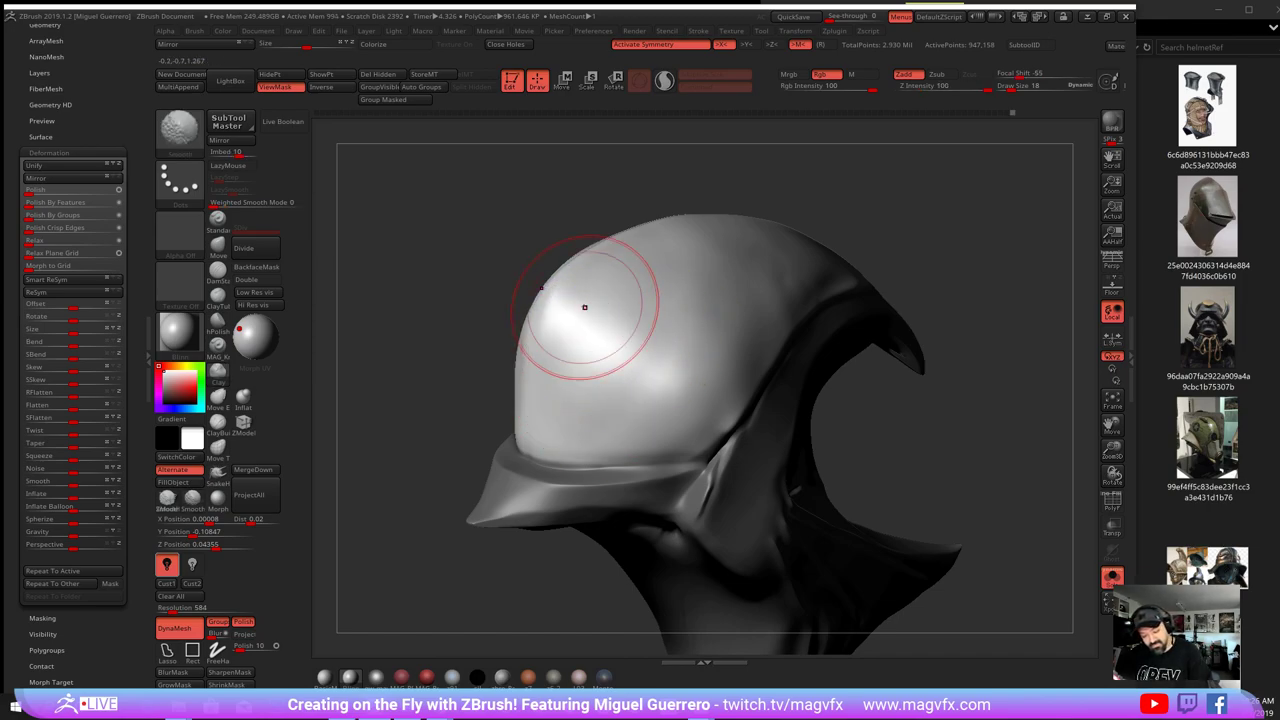
- Add light clay to the dome's upper front toward the brow and smooth it into the surface
right_drag(585, 306, 497, 277)
mouse_move(828, 285)
mouse_down()
mouse_move(874, 312)
mouse_move(829, 298)
mouse_move(870, 290)
mouse_up()
shift+drag(777, 285, 790, 279)
right_drag(882, 282, 832, 265)
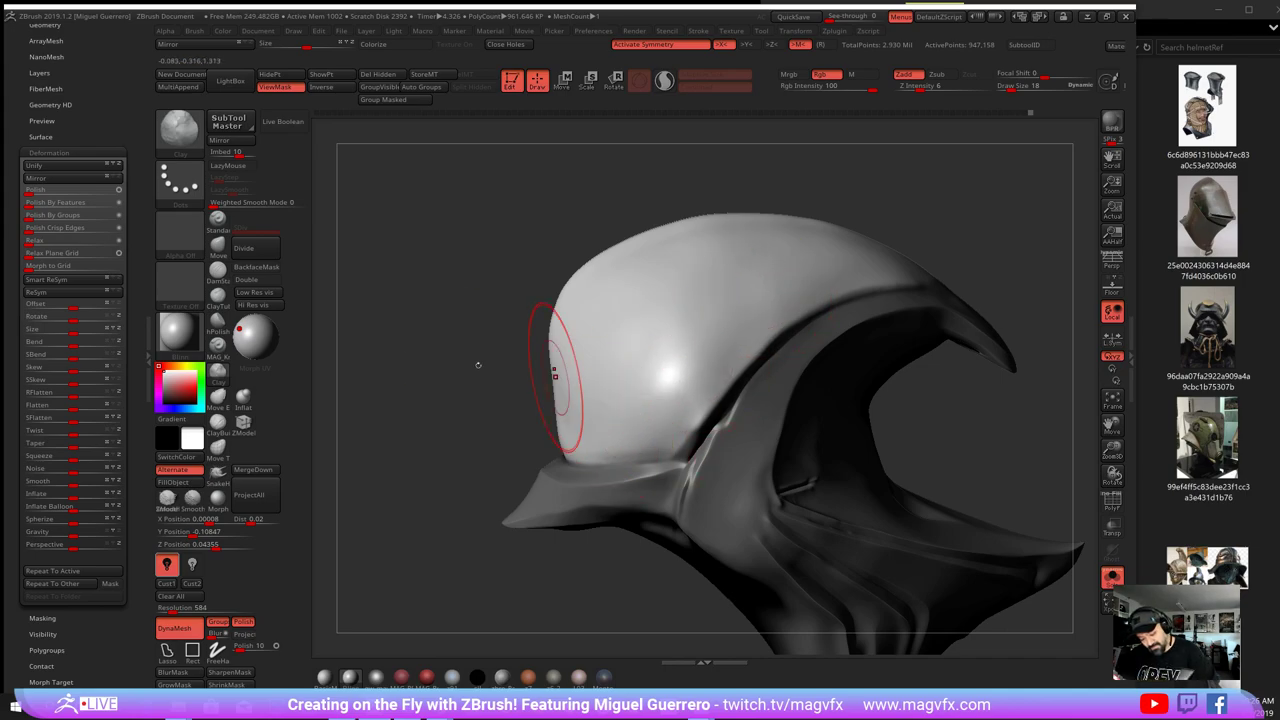
mouse_move(545, 372)
mouse_down()
mouse_move(471, 380)
mouse_move(538, 389)
mouse_move(534, 371)
mouse_up()
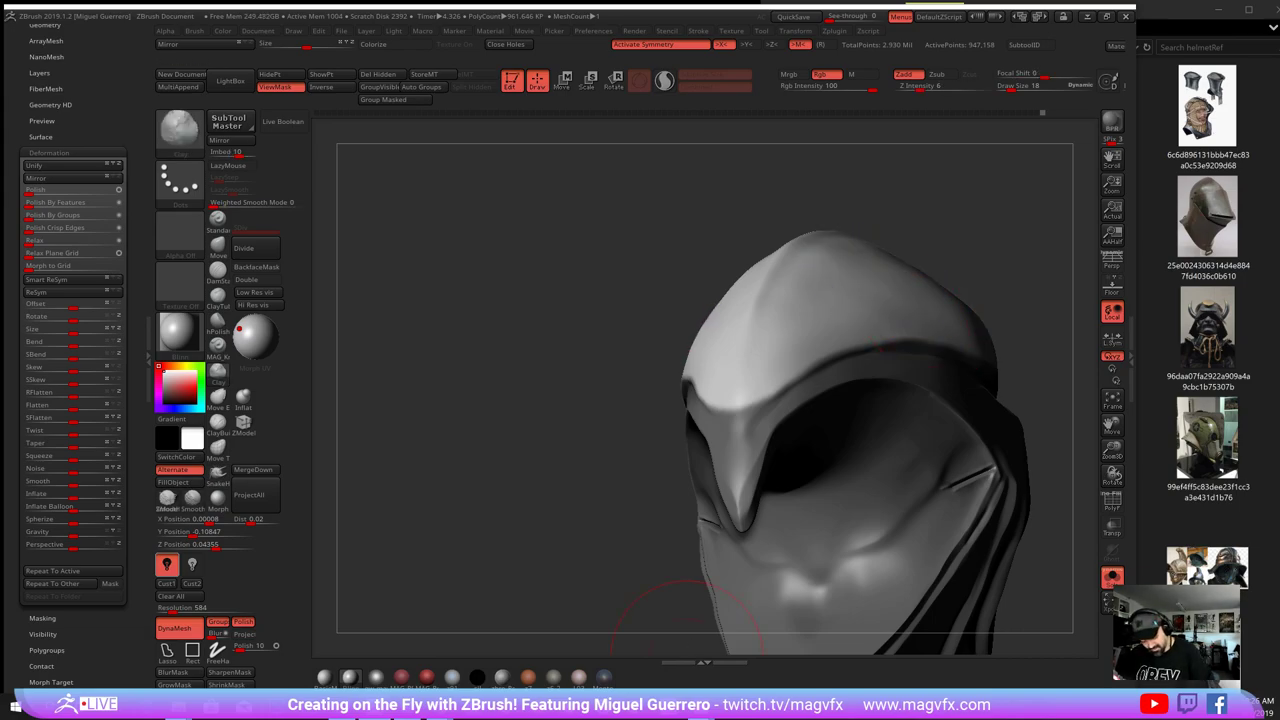
- Switch to the dark blue MatCap material and smooth the dome's lower edge above the visor frame at Draw Size 10
click(605, 678)
mouse_move(529, 482)
mouse_down()
mouse_move(479, 510)
mouse_move(526, 480)
mouse_up()
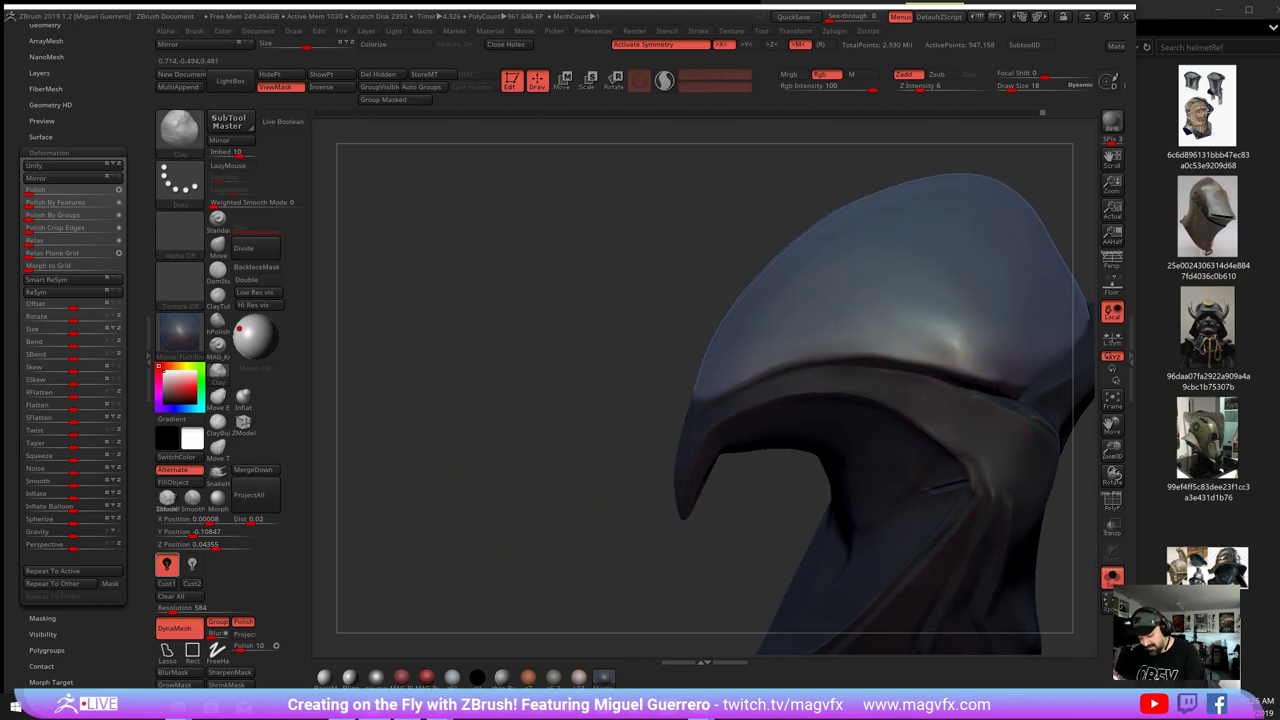
mouse_move(600, 334)
alt+mouse_down()
mouse_move(471, 323)
mouse_move(577, 320)
alt+mouse_up()
key(bracketleft)
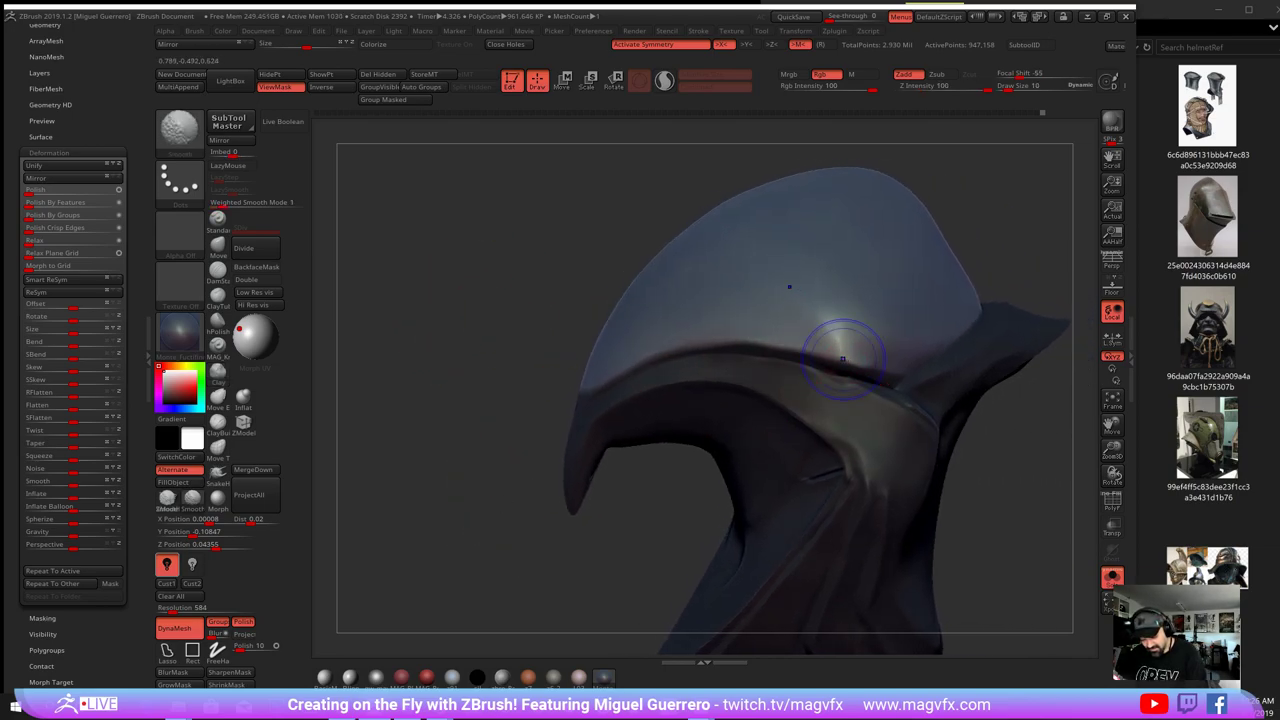
shift+drag(859, 363, 851, 346)
mouse_move(520, 440)
mouse_down()
mouse_move(497, 371)
mouse_move(517, 366)
mouse_move(497, 379)
mouse_up()
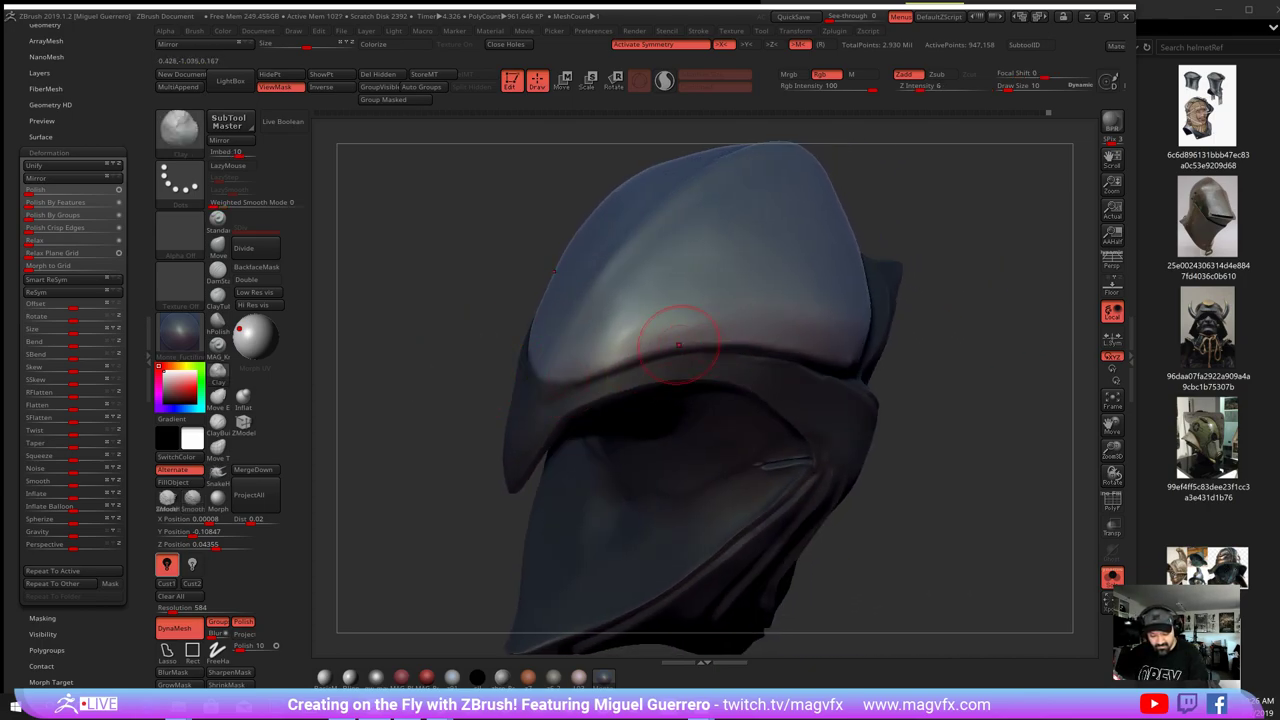
shift+drag(688, 322, 698, 304)
mouse_move(475, 372)
mouse_down()
mouse_move(496, 374)
mouse_move(452, 412)
mouse_up()
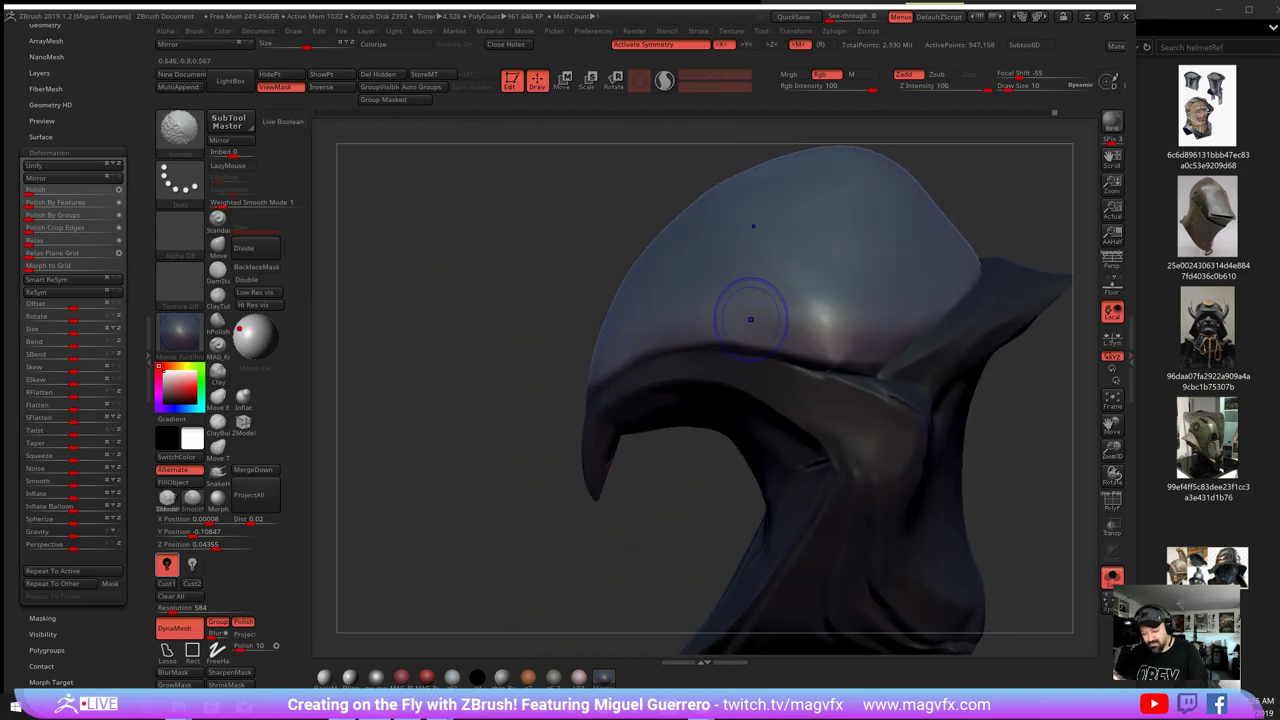
shift+drag(751, 317, 830, 291)
- Turn off solo mode to show the full helmet and inspect it from the front and in three-quarter view
mouse_move(478, 408)
mouse_down()
mouse_move(506, 374)
mouse_move(446, 262)
mouse_up()
drag(440, 290, 460, 275)
mouse_move(460, 275)
ctrl+right_down()
mouse_move(463, 246)
mouse_move(470, 292)
ctrl+right_up()
click(1112, 577)
ctrl+right_drag(943, 494, 930, 450)
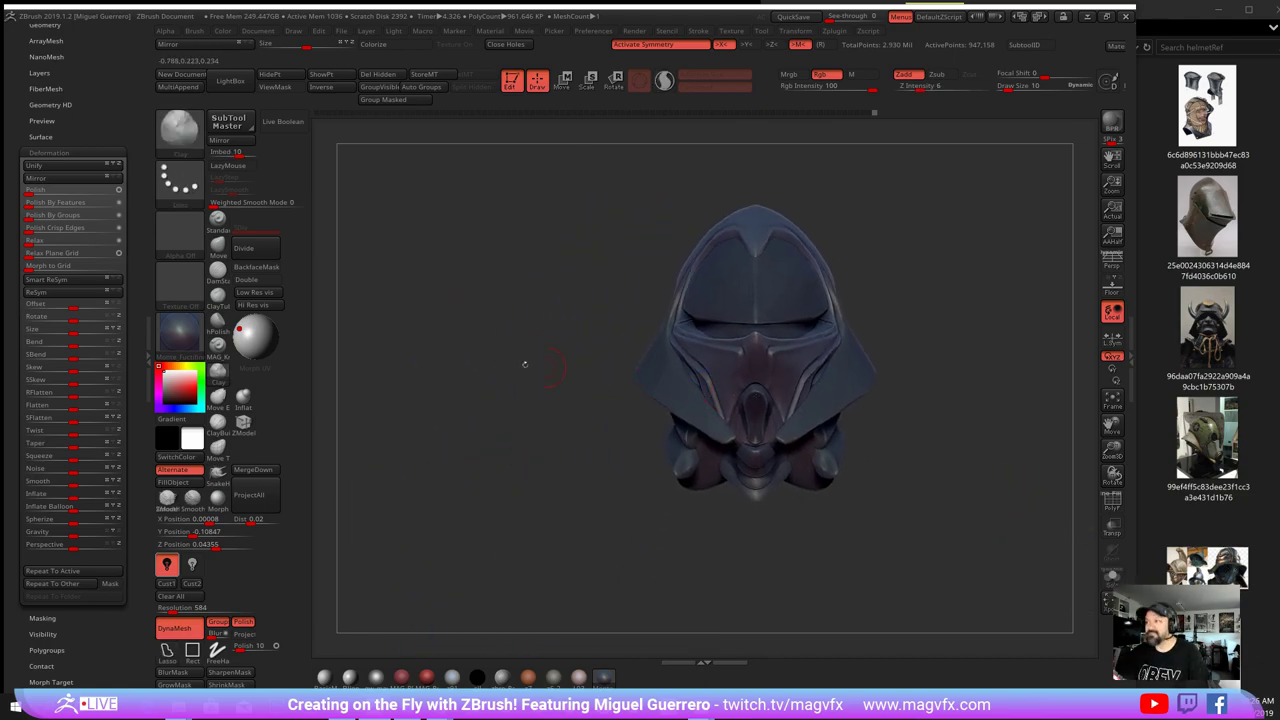
drag(523, 363, 507, 384)
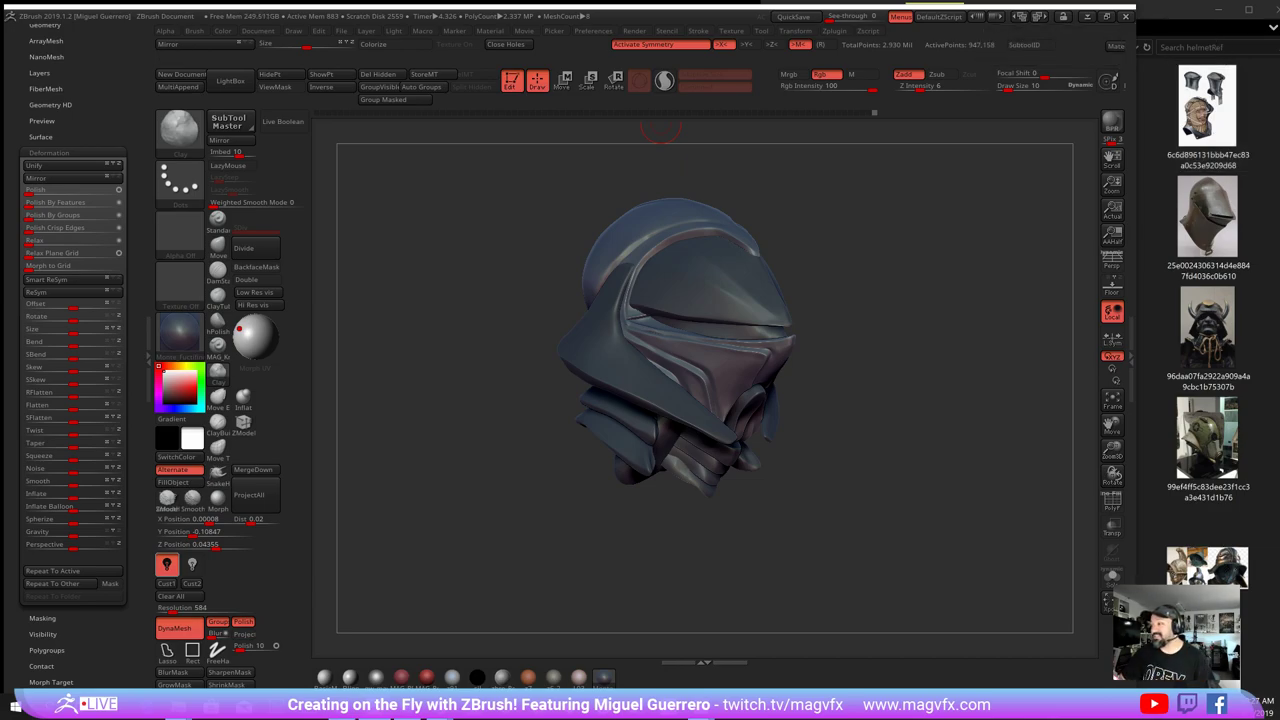
- Move the helmetRef folder window off screen, bring in the insects reference folder and widen its window
click(1193, 29)
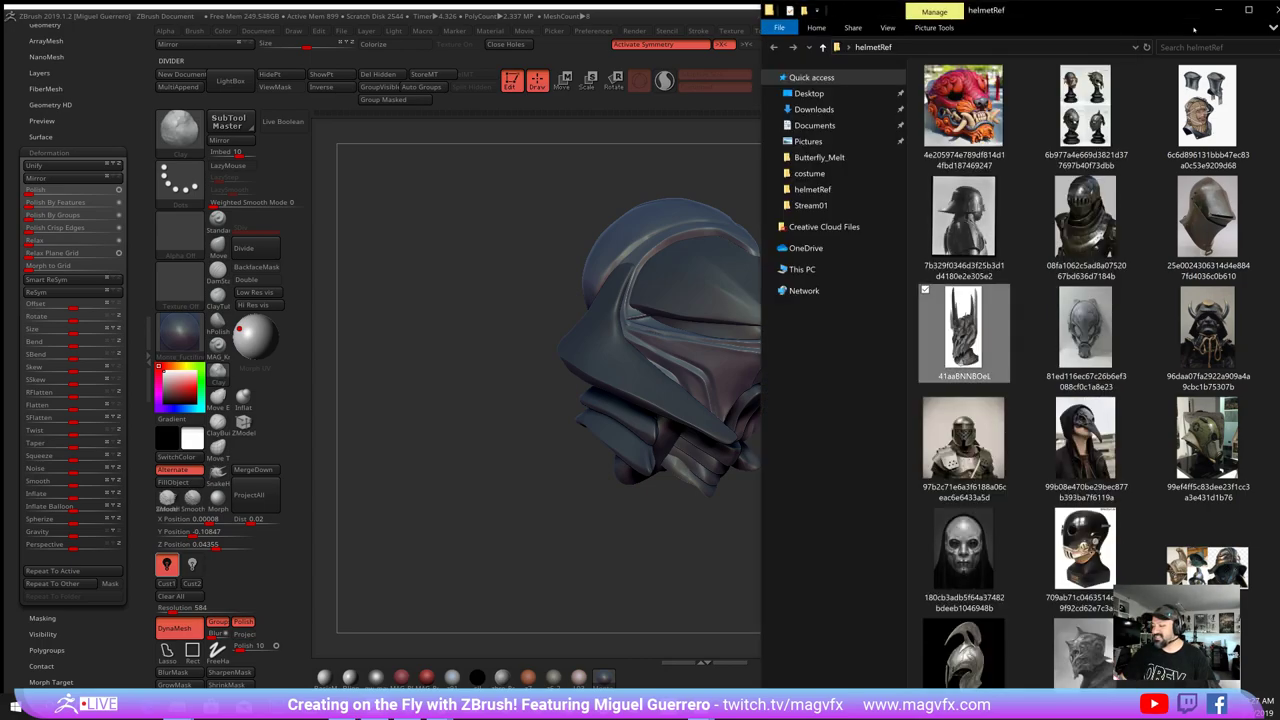
drag(1031, 20, 886, 0)
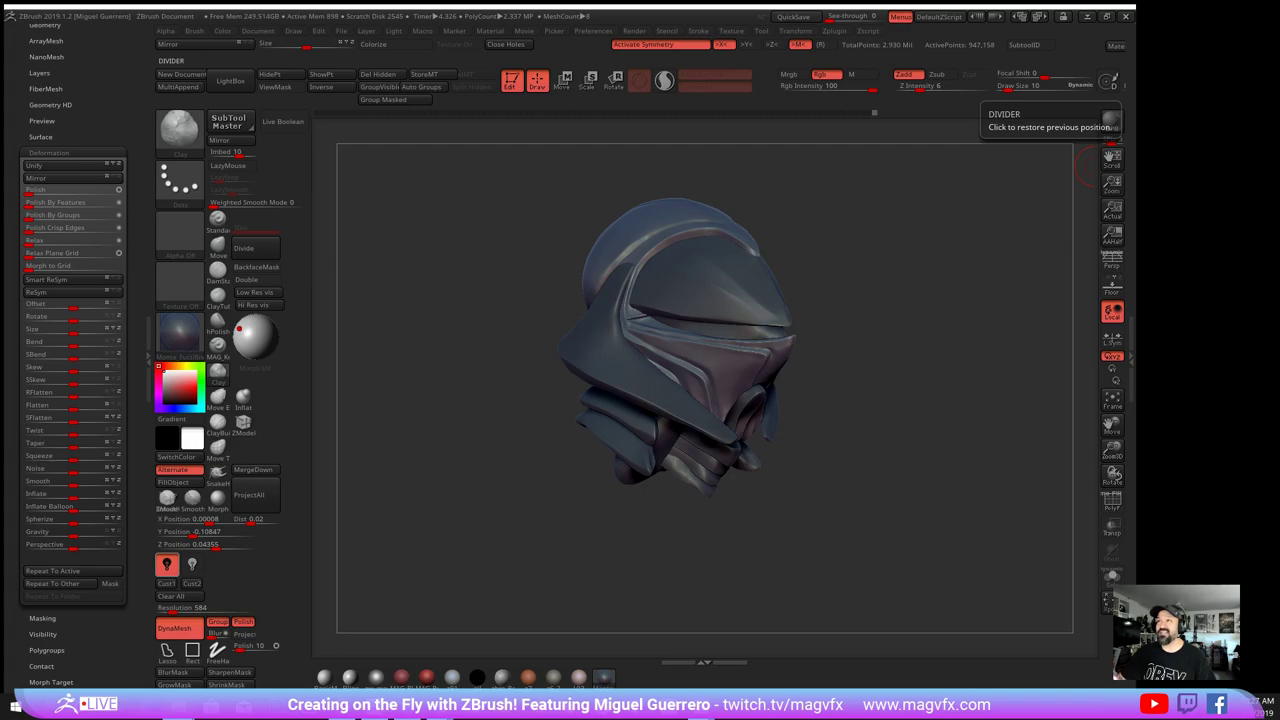
drag(1000, 0, 750, 60)
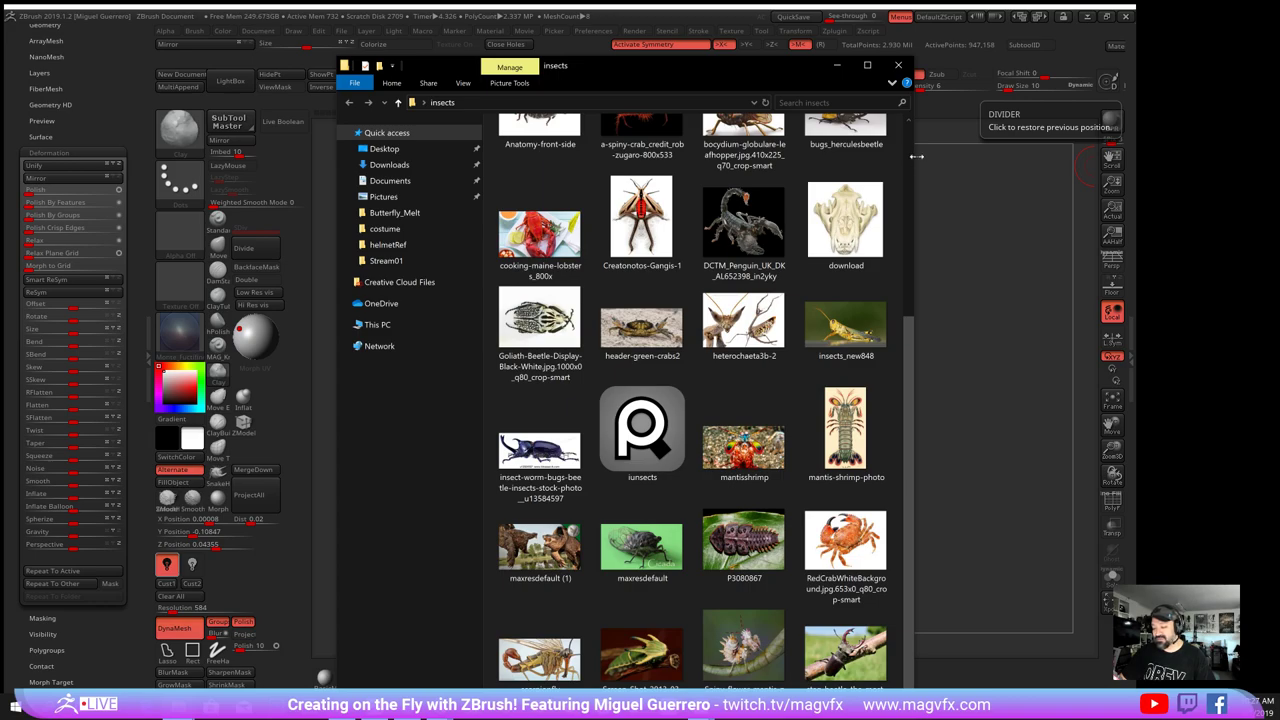
drag(916, 156, 1171, 166)
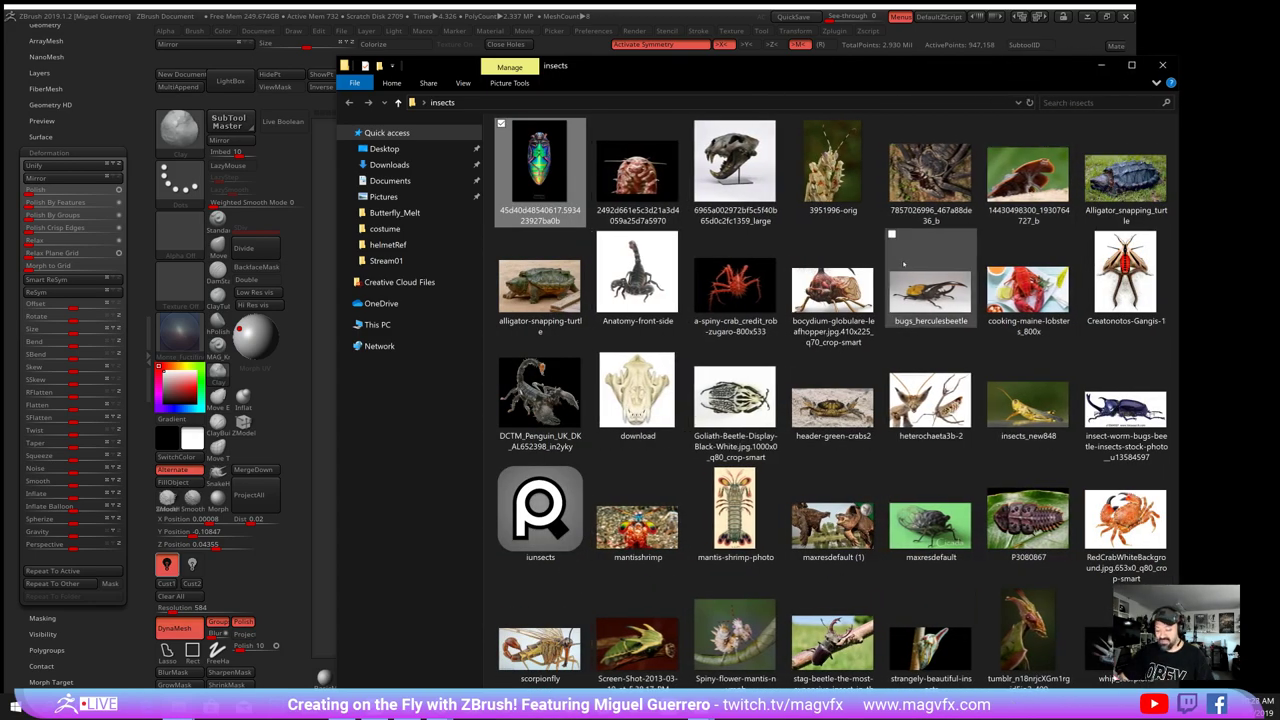
- Examine the header-green-crabs2 and heterochaeta3b-2 reference photos, close them and move the insects folder off screen
double_click(855, 400)
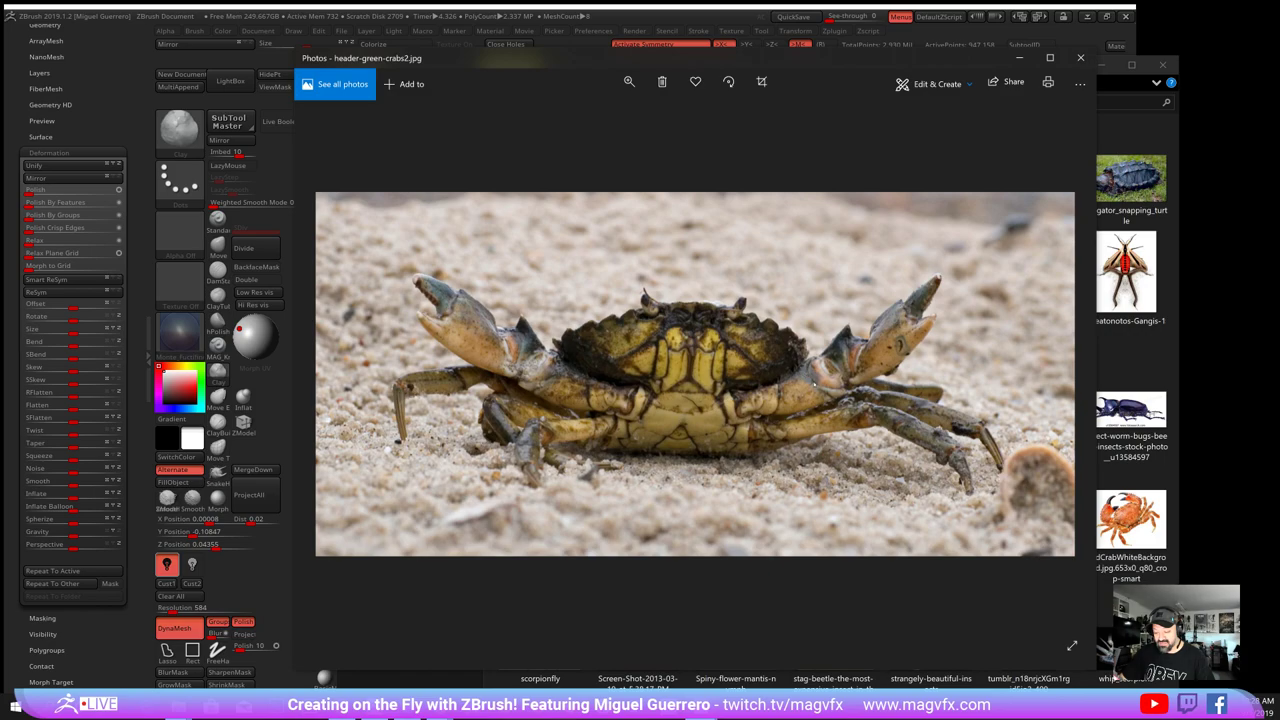
click(1081, 58)
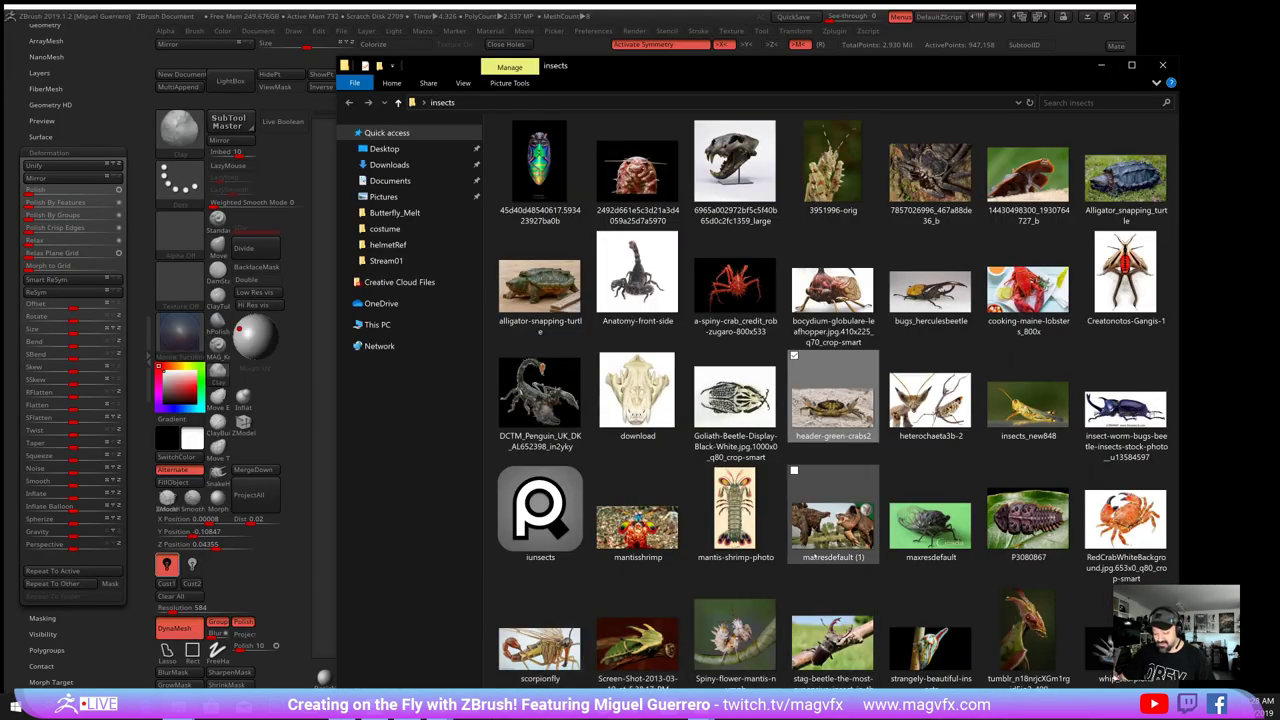
click(815, 556)
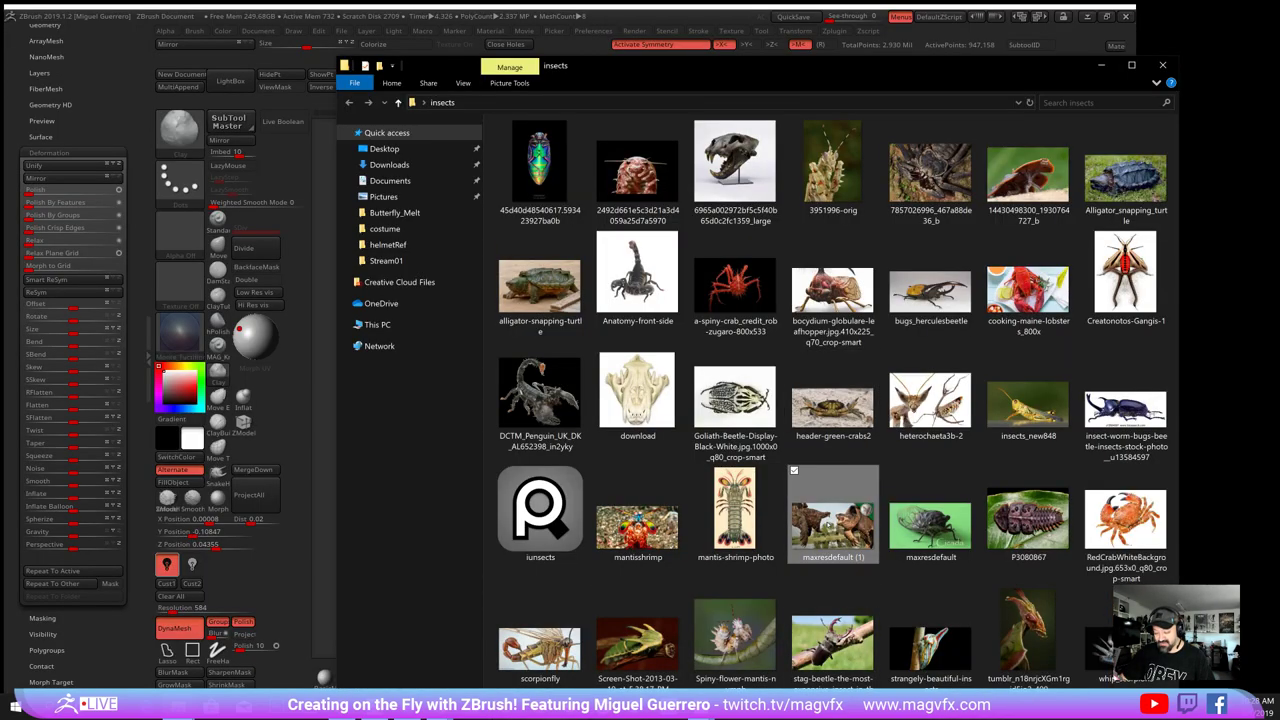
double_click(925, 415)
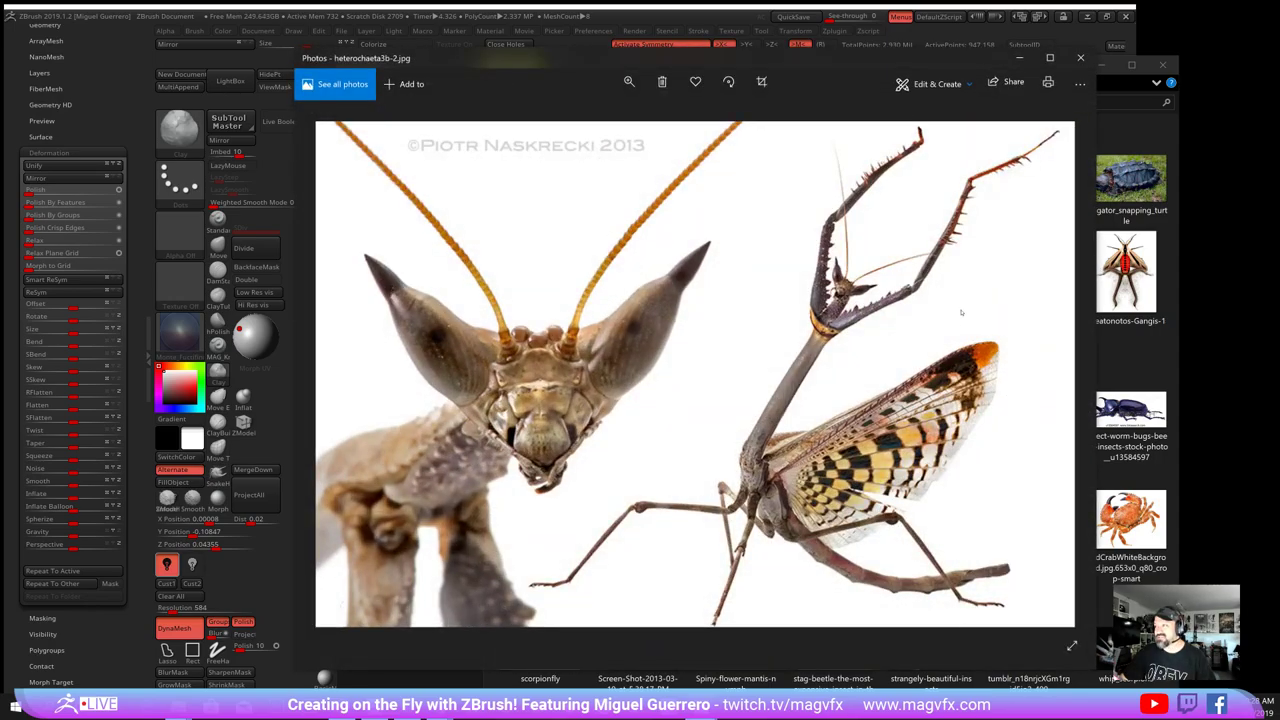
click(1080, 57)
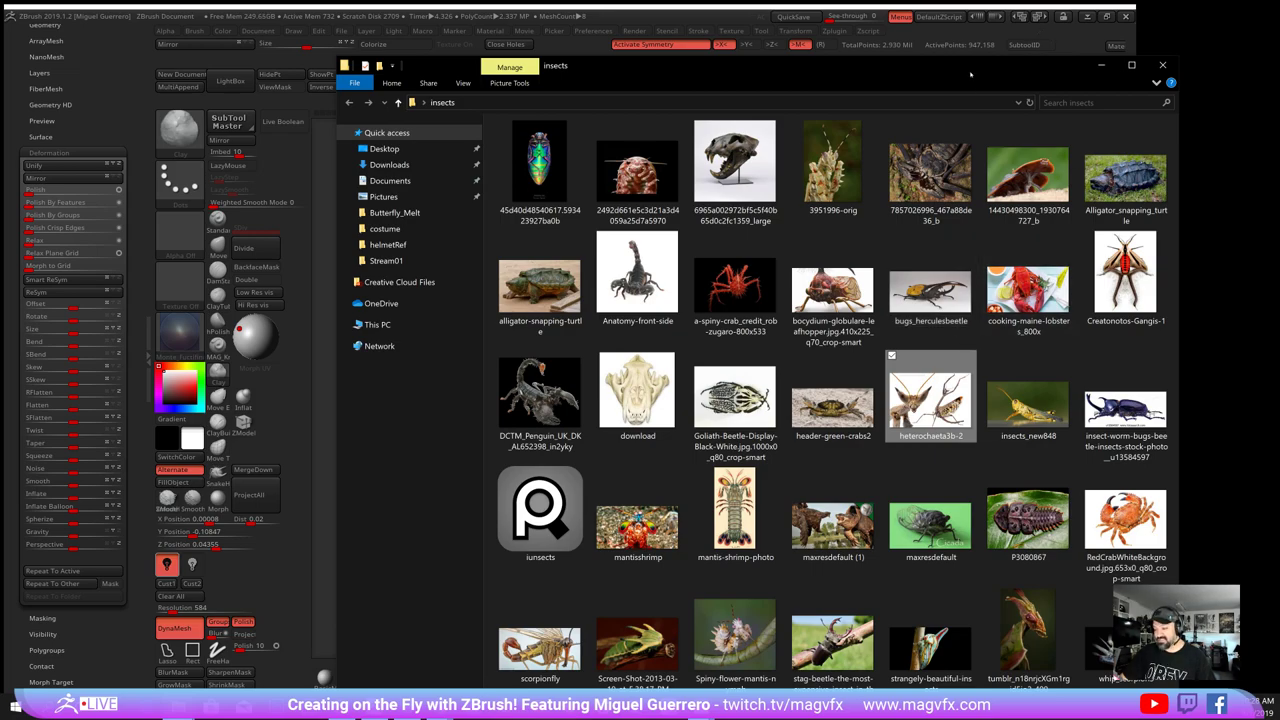
drag(971, 74, 880, 0)
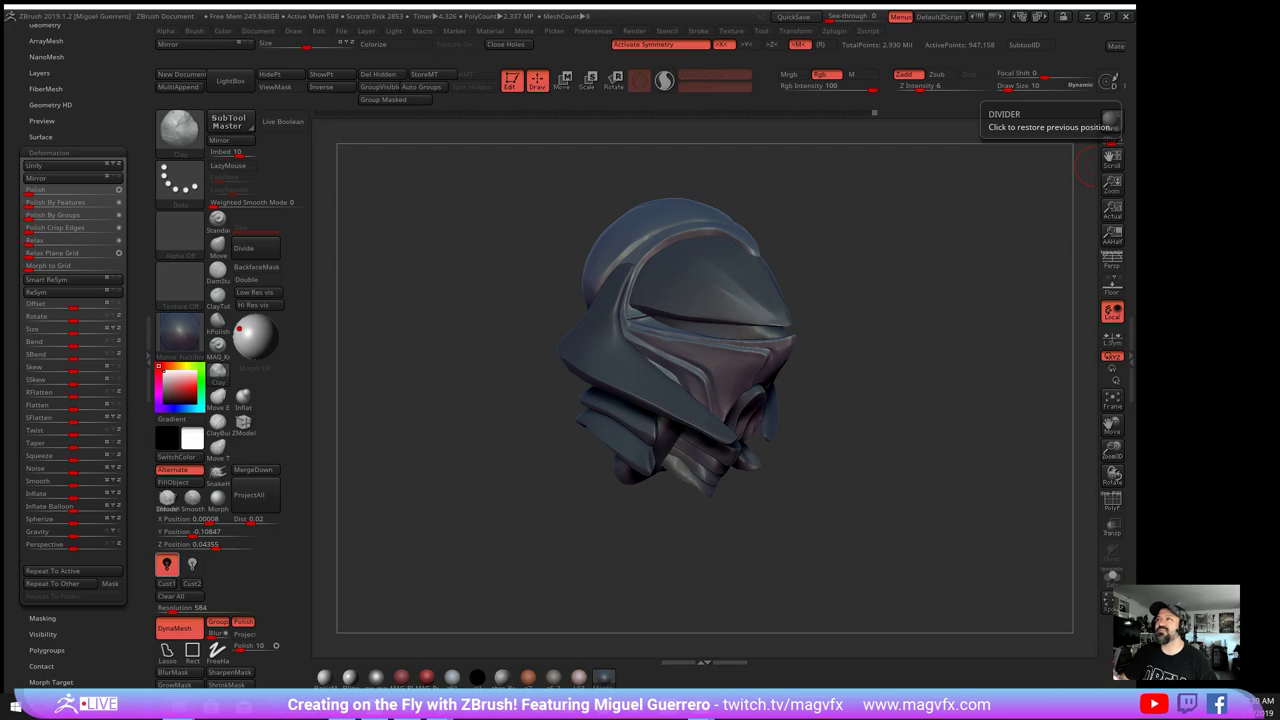
- View the armored bust reference photo, Image from iOS.jpg, in Photos and close it
key(alt+Tab)
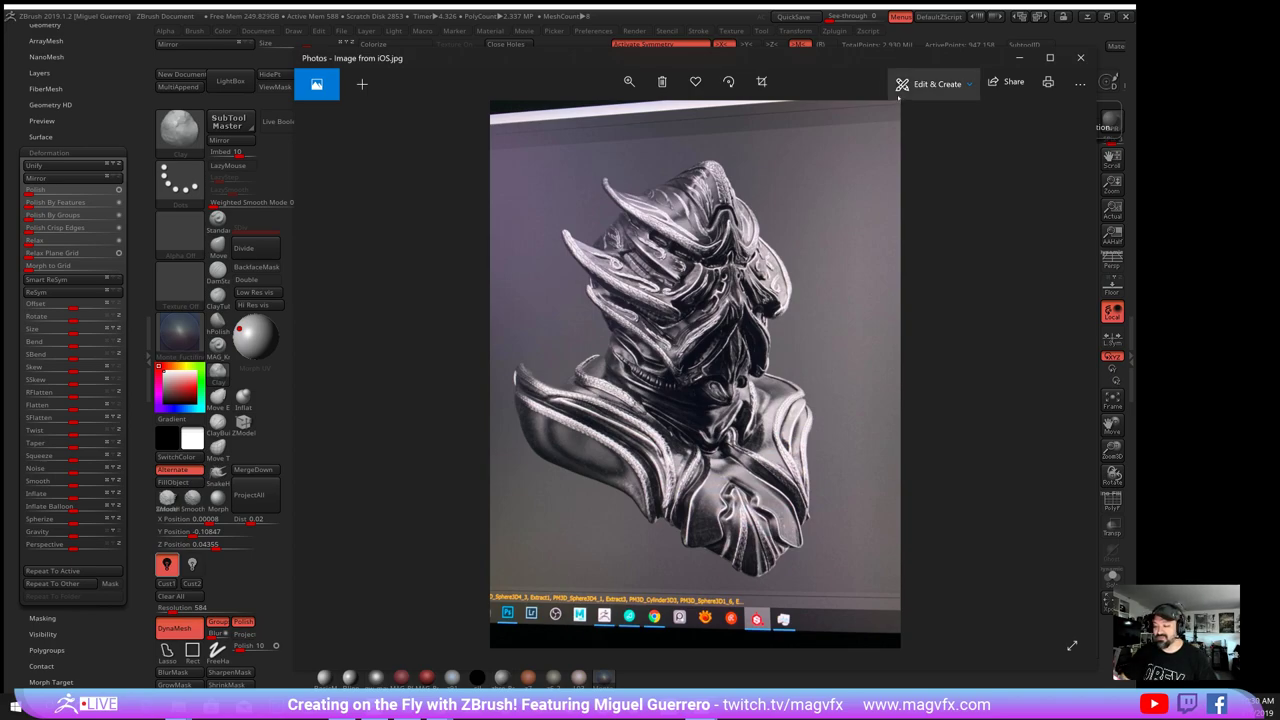
drag(458, 67, 407, 210)
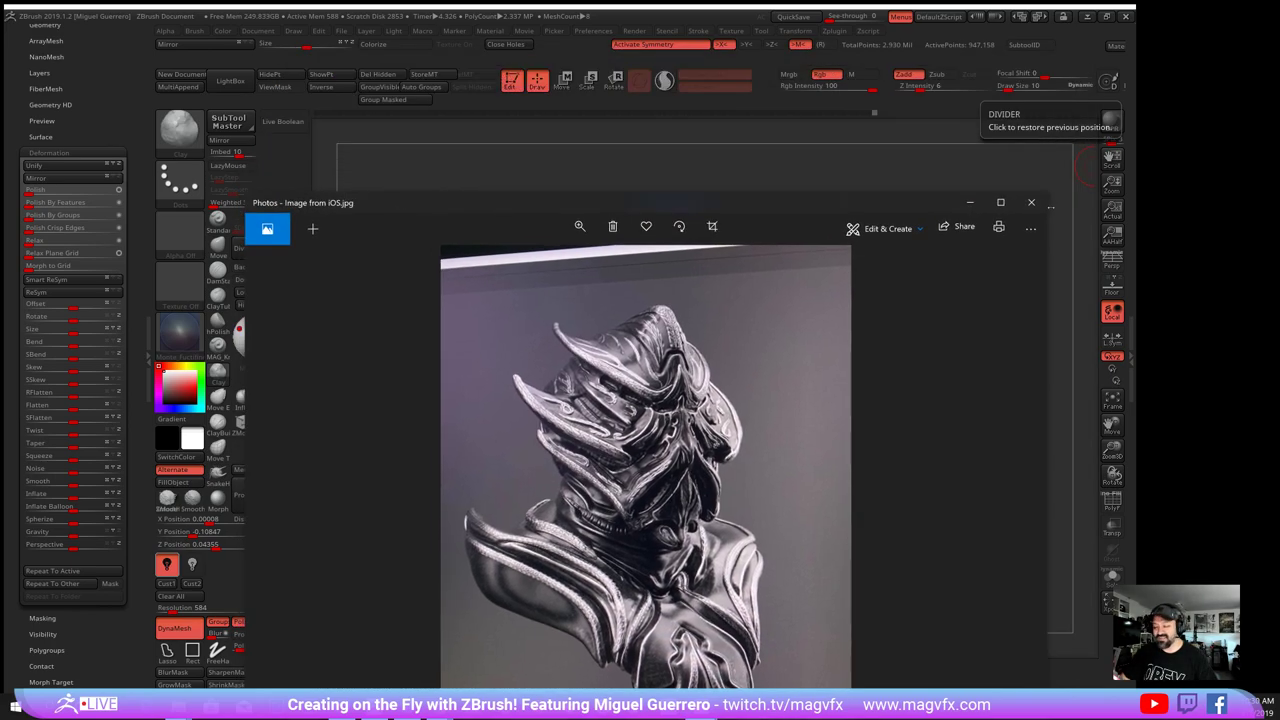
click(1036, 204)
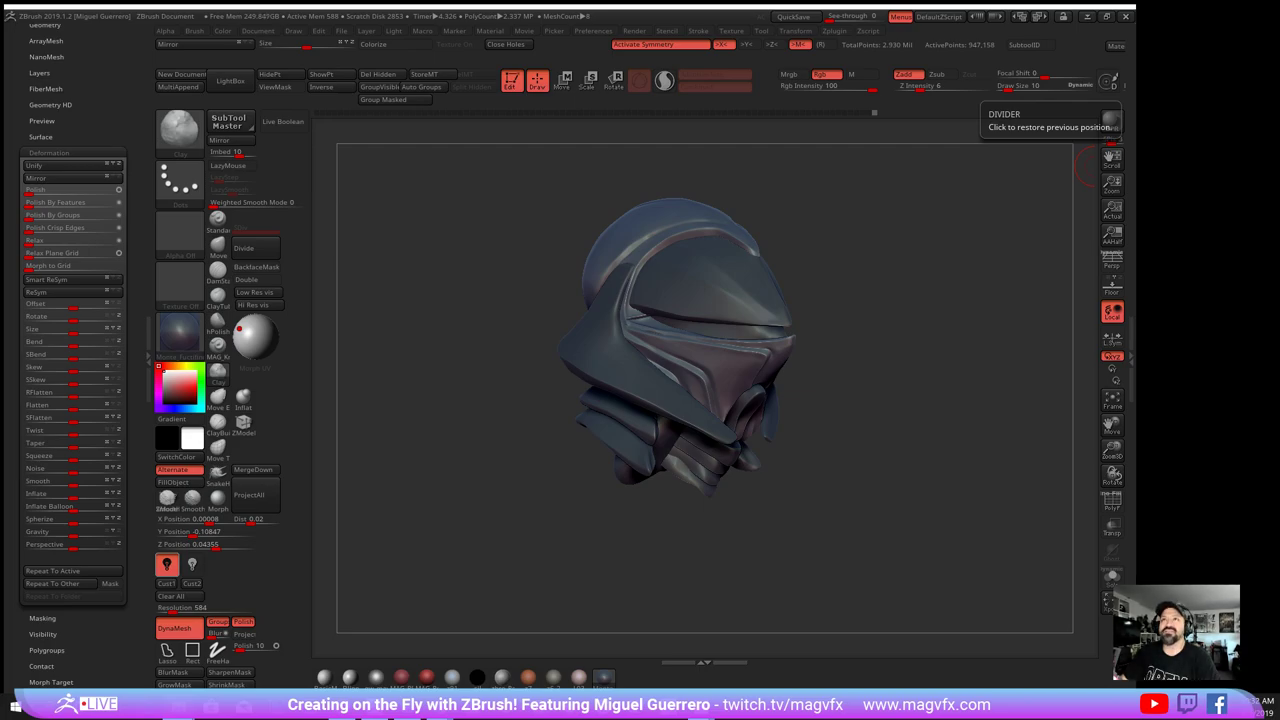
- Open the sealife reference folder on the desktop and view the pale, finned sea creature image, img_os_7_animais_marinhos_mais_raros_do_mundo_21397_600
drag(766, 2, 718, 103)
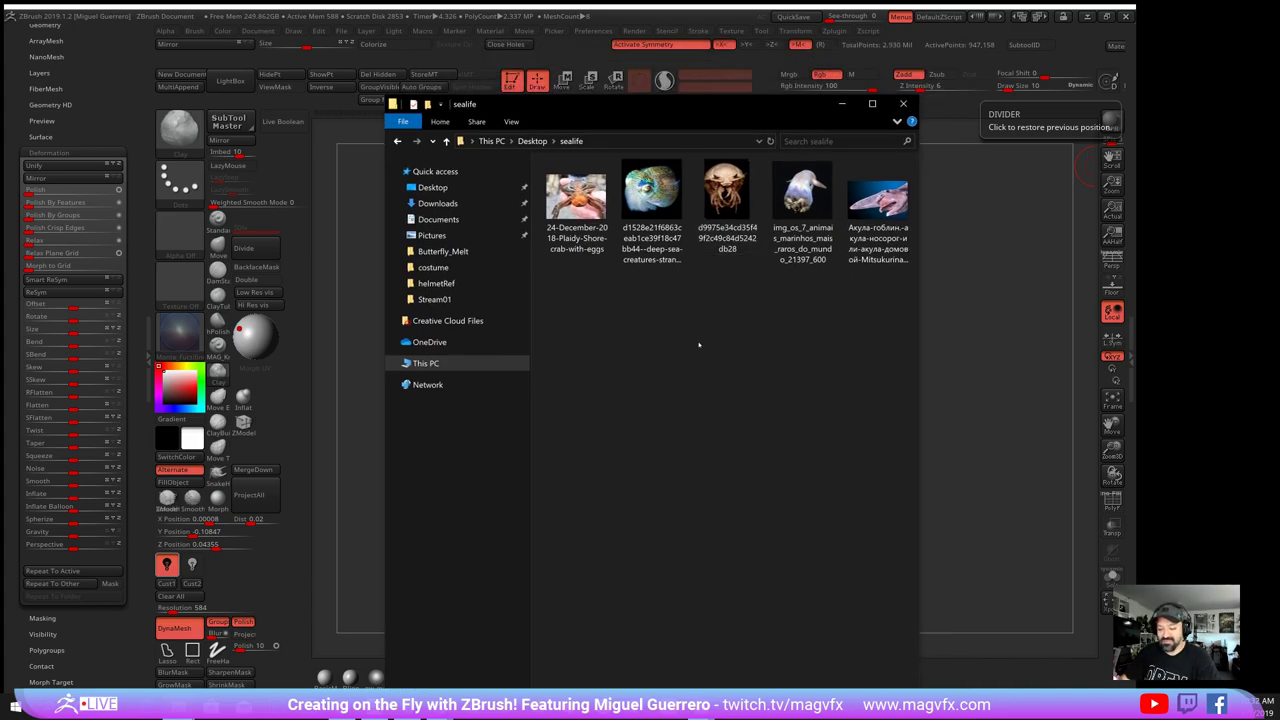
right_click(551, 343)
click(745, 366)
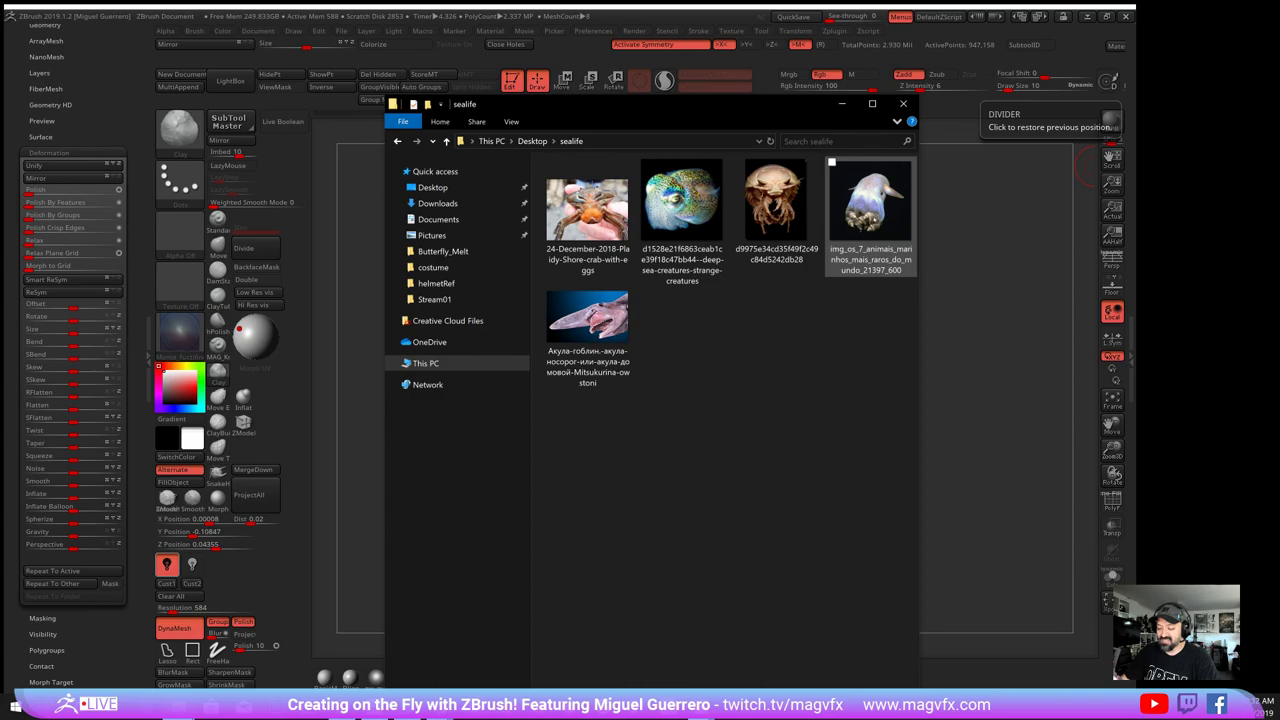
double_click(868, 210)
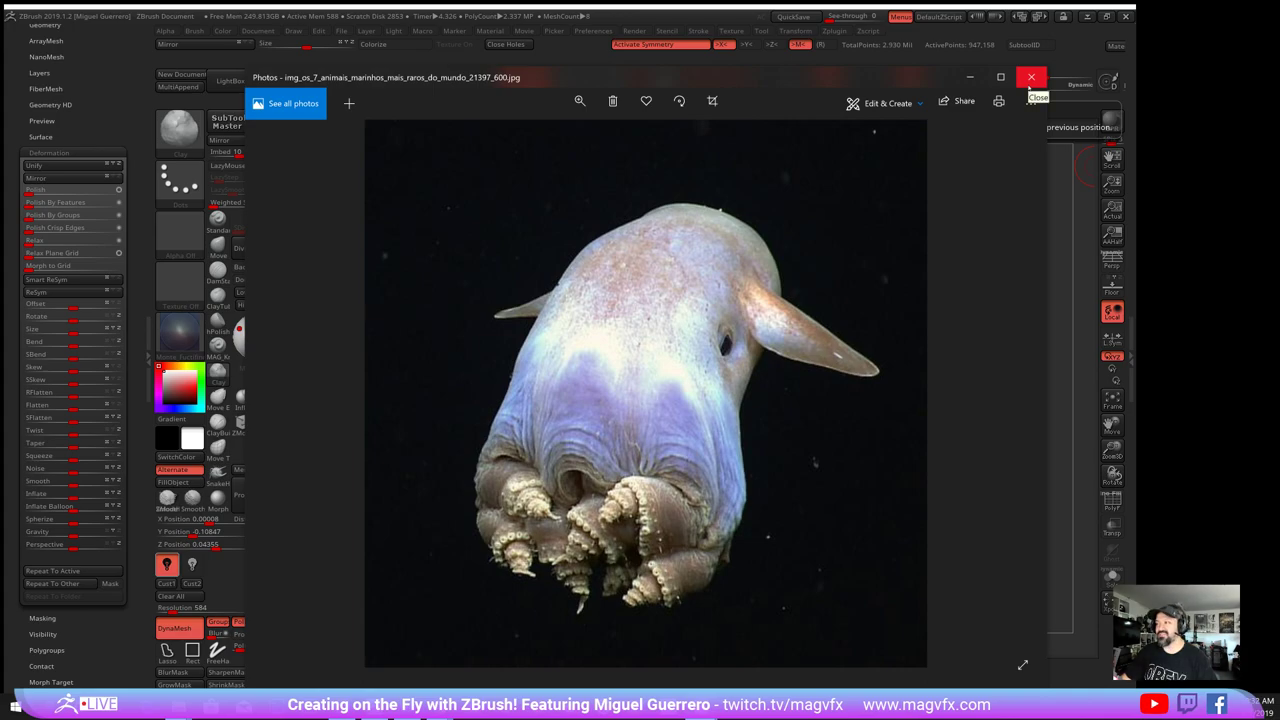
click(1031, 80)
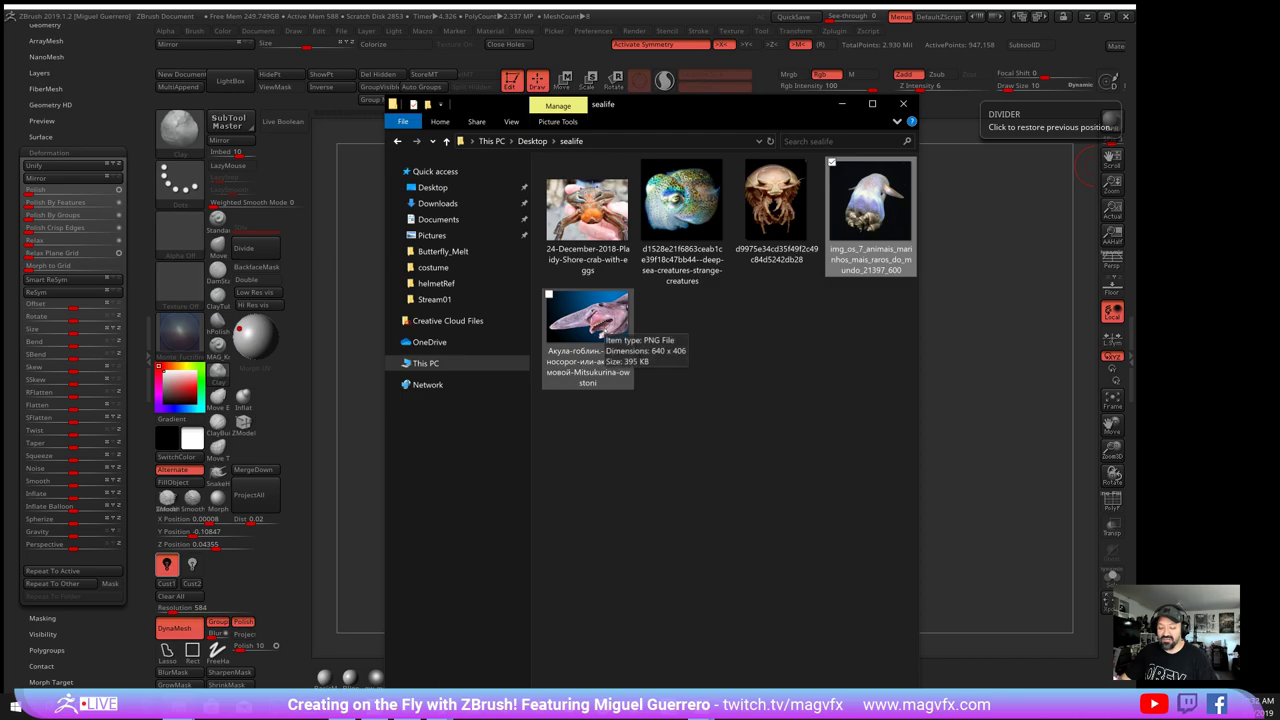
- View the goblin shark image in the sealife folder and the snapping turtle photo maxresdefault (1).jpg, and put the reference windows away
double_click(590, 330)
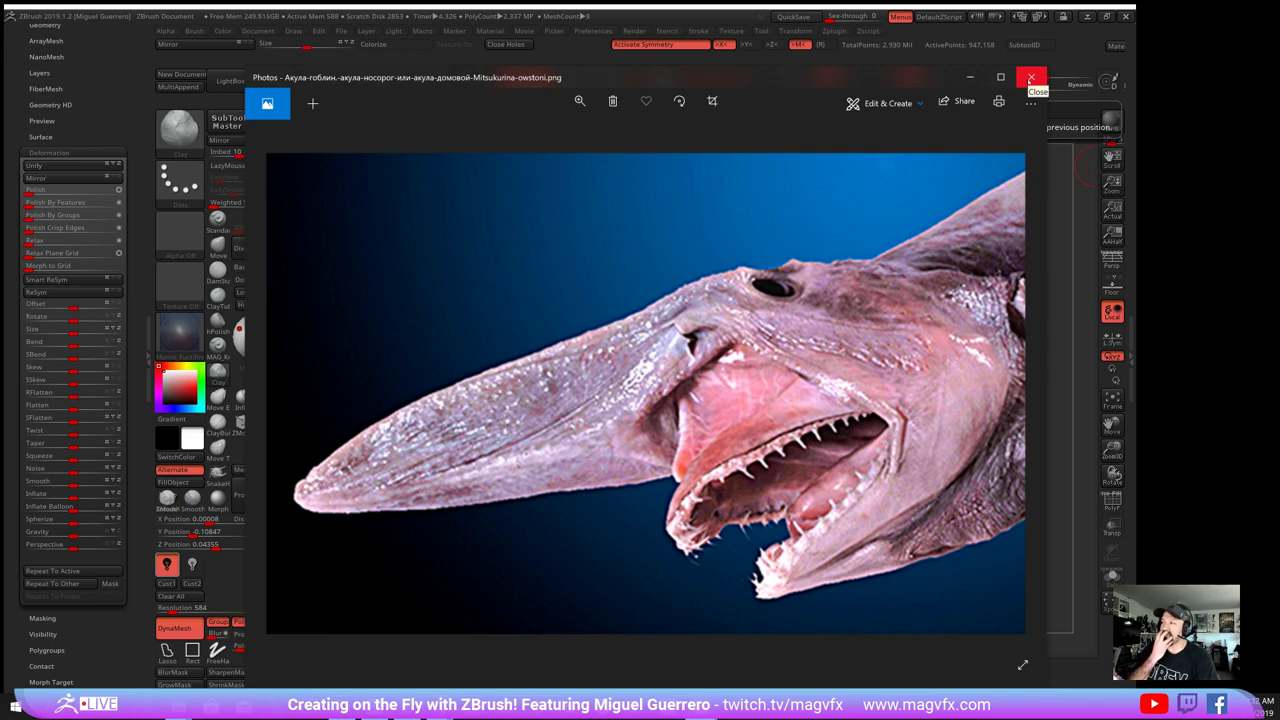
click(1031, 78)
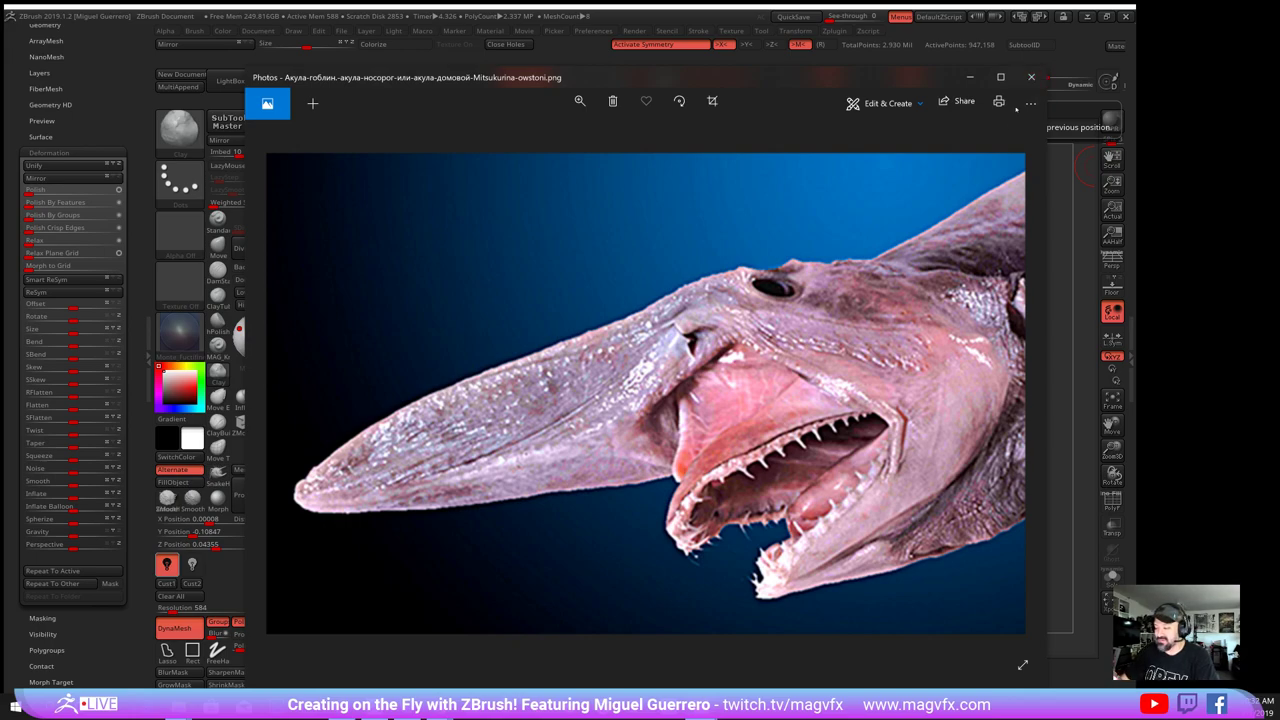
click(1031, 78)
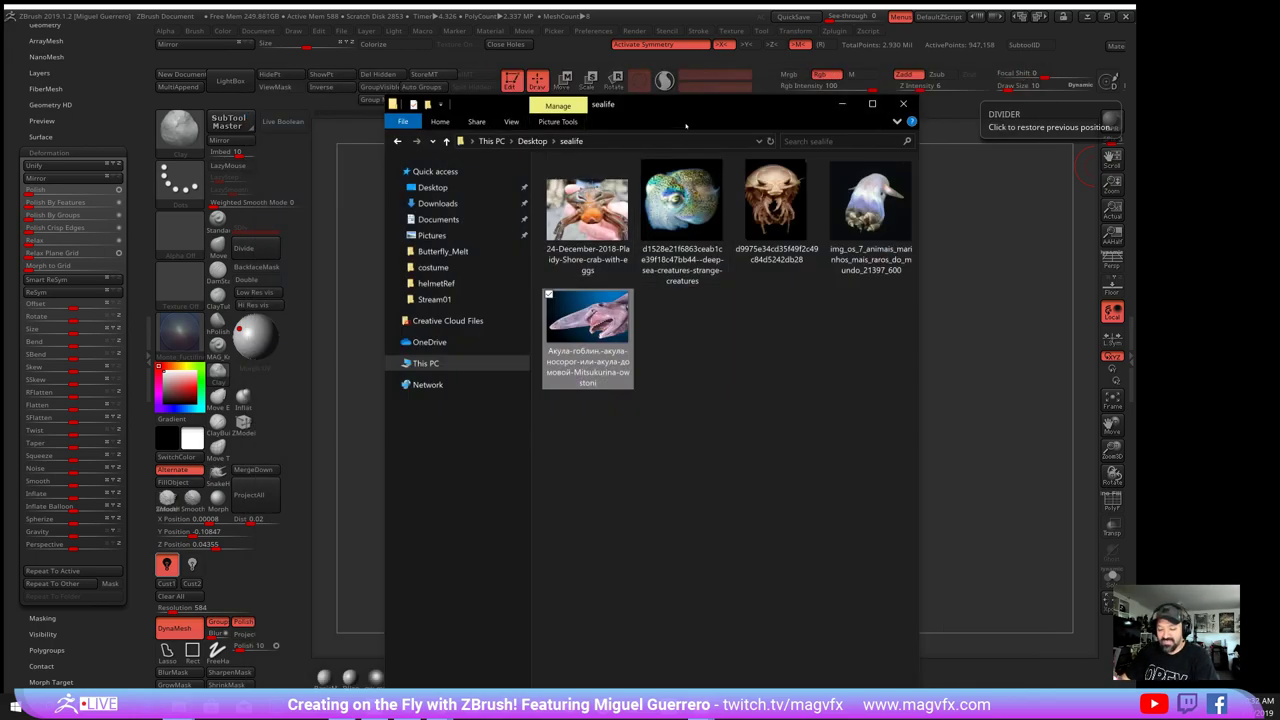
click(903, 103)
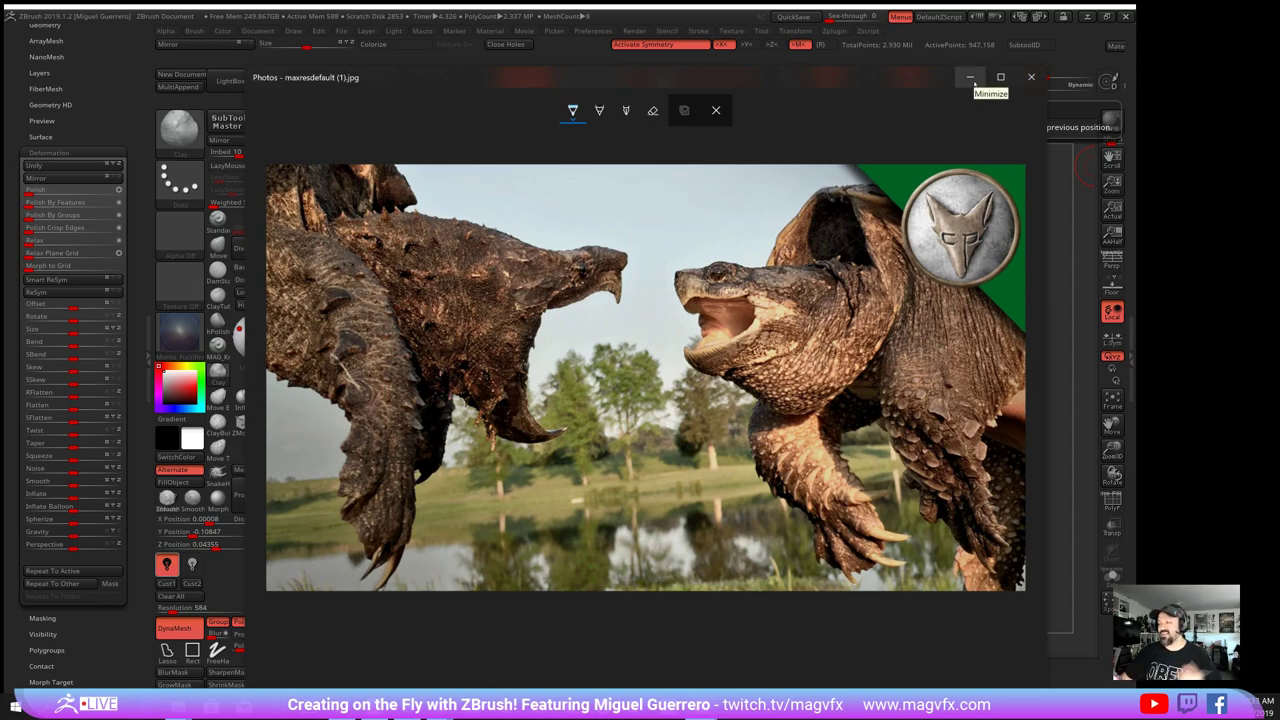
click(969, 80)
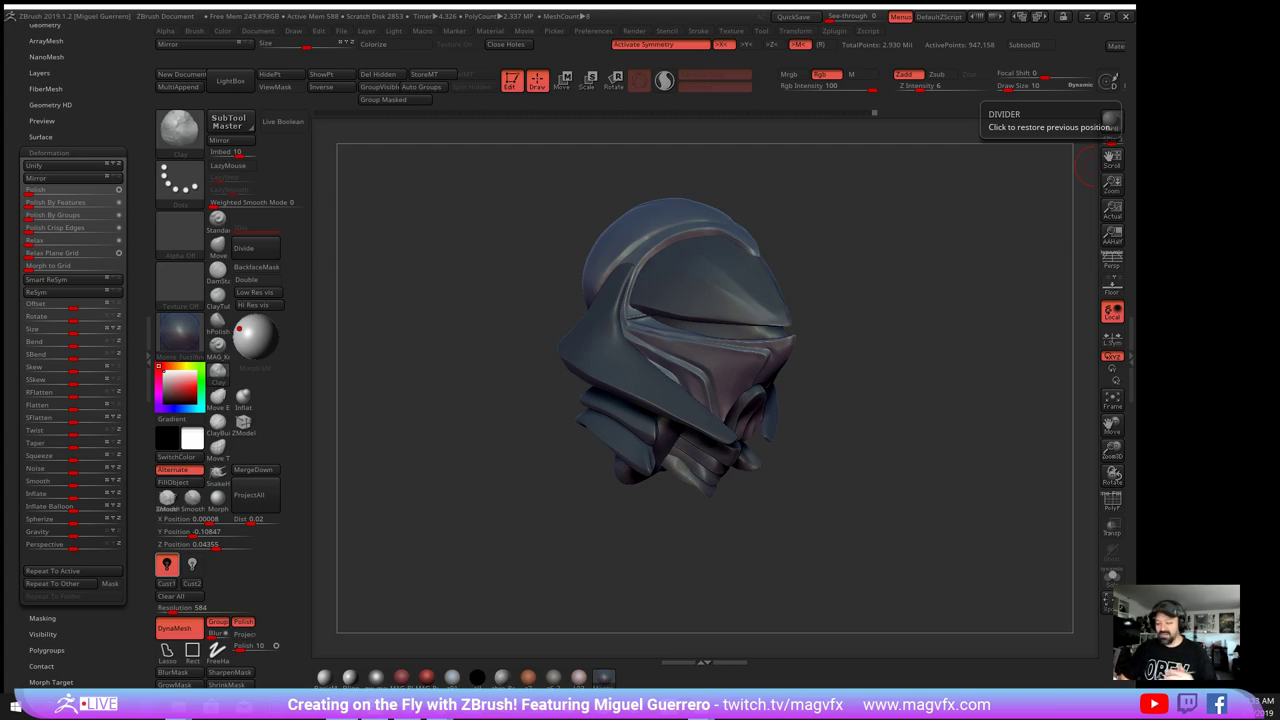
- Examine the helmet model from the side, front and three-quarter angles
drag(486, 496, 499, 491)
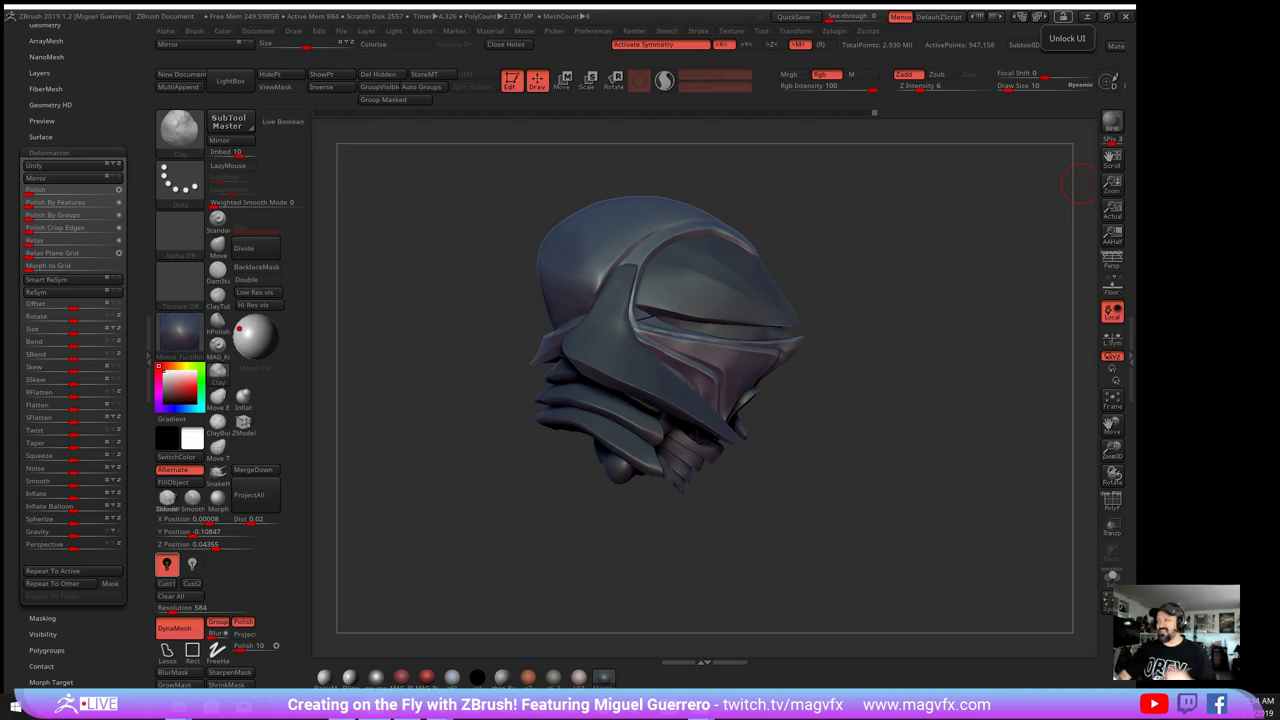
mouse_move(505, 428)
right_down()
mouse_move(469, 440)
mouse_move(520, 457)
mouse_move(507, 433)
right_up()
drag(507, 432, 441, 328)
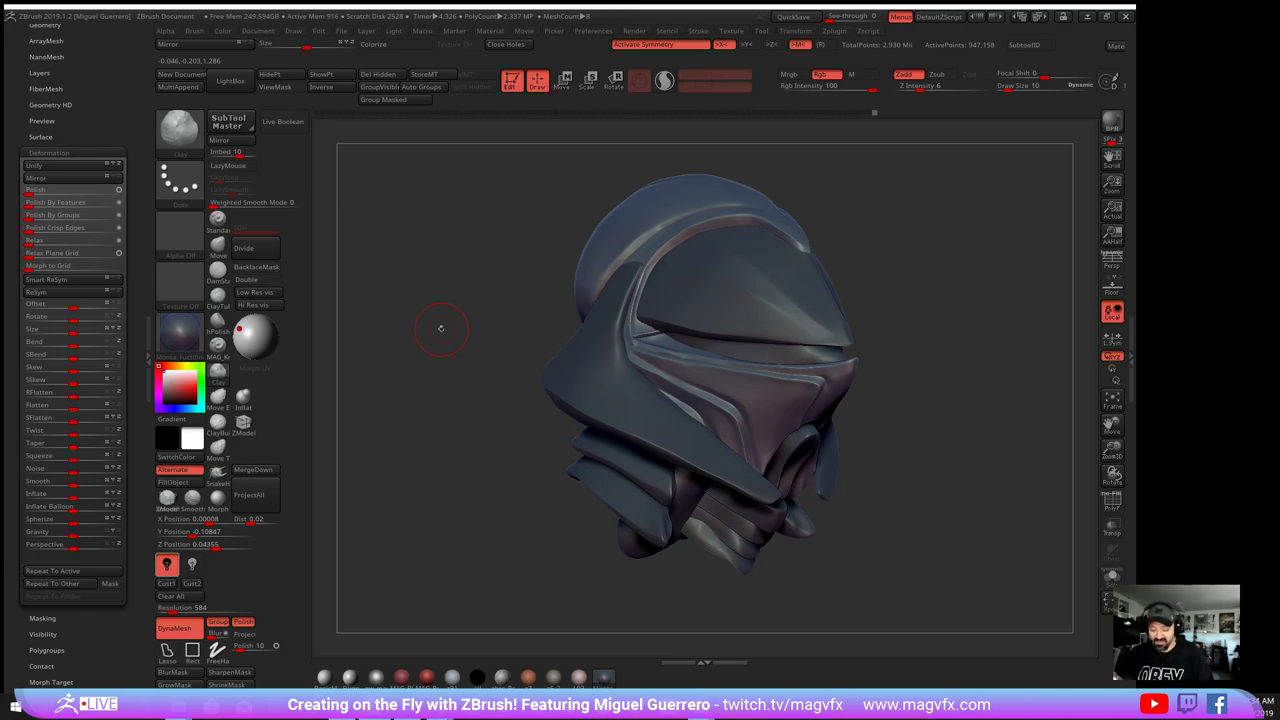
mouse_move(441, 328)
mouse_down()
mouse_move(405, 336)
mouse_move(498, 346)
mouse_up()
ctrl+right_drag(498, 346, 492, 362)
shift+drag(490, 362, 448, 376)
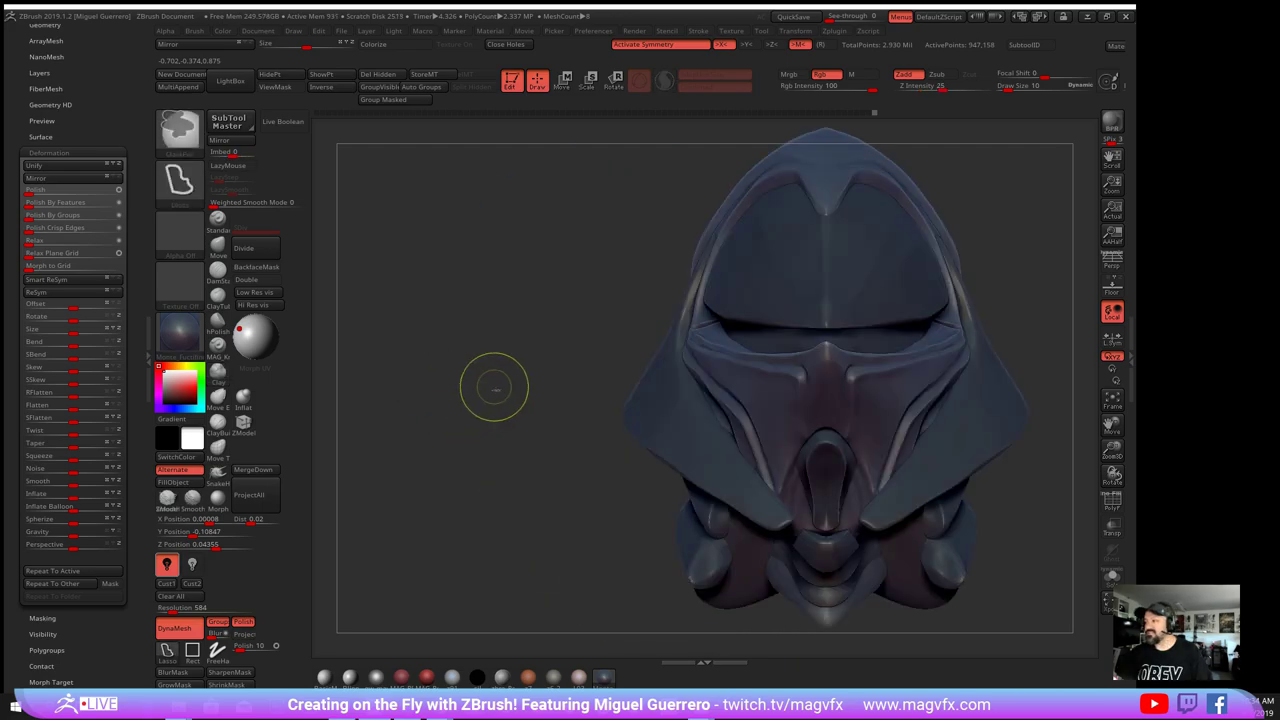
ctrl+right_drag(506, 373, 492, 358)
mouse_move(492, 357)
alt+mouse_down()
mouse_move(457, 326)
mouse_move(514, 324)
alt+mouse_up()
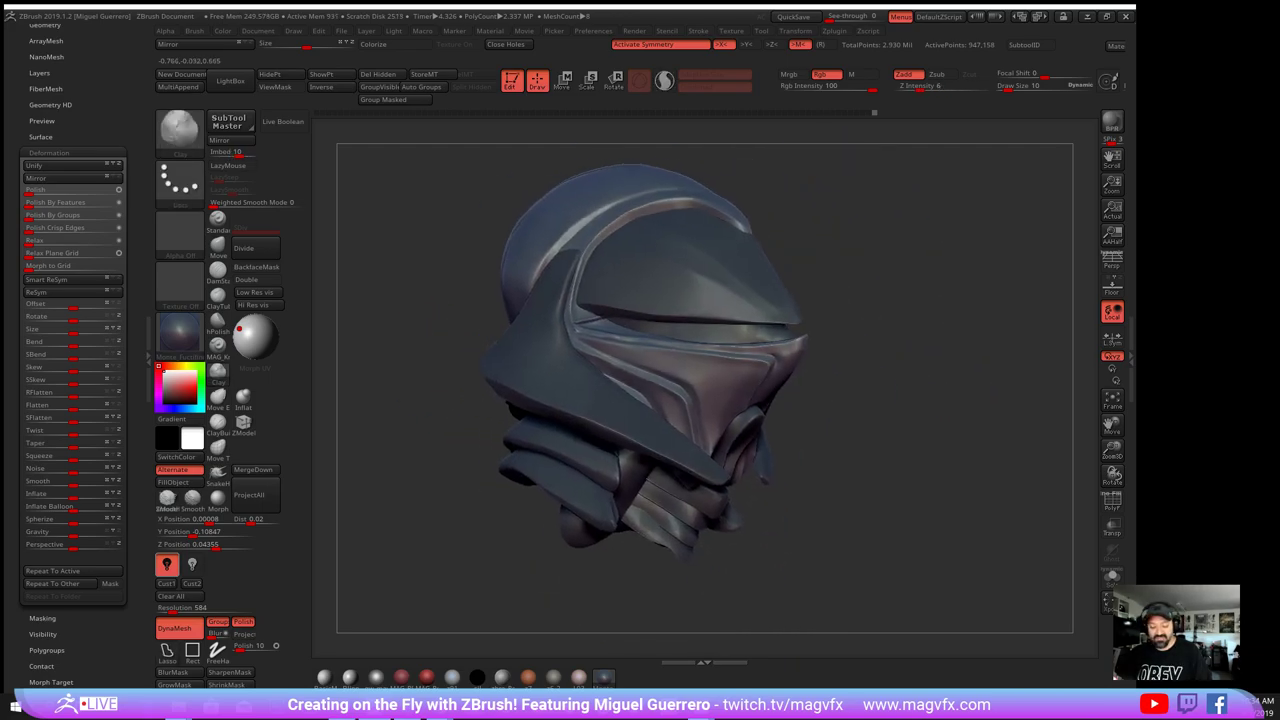
drag(410, 292, 478, 350)
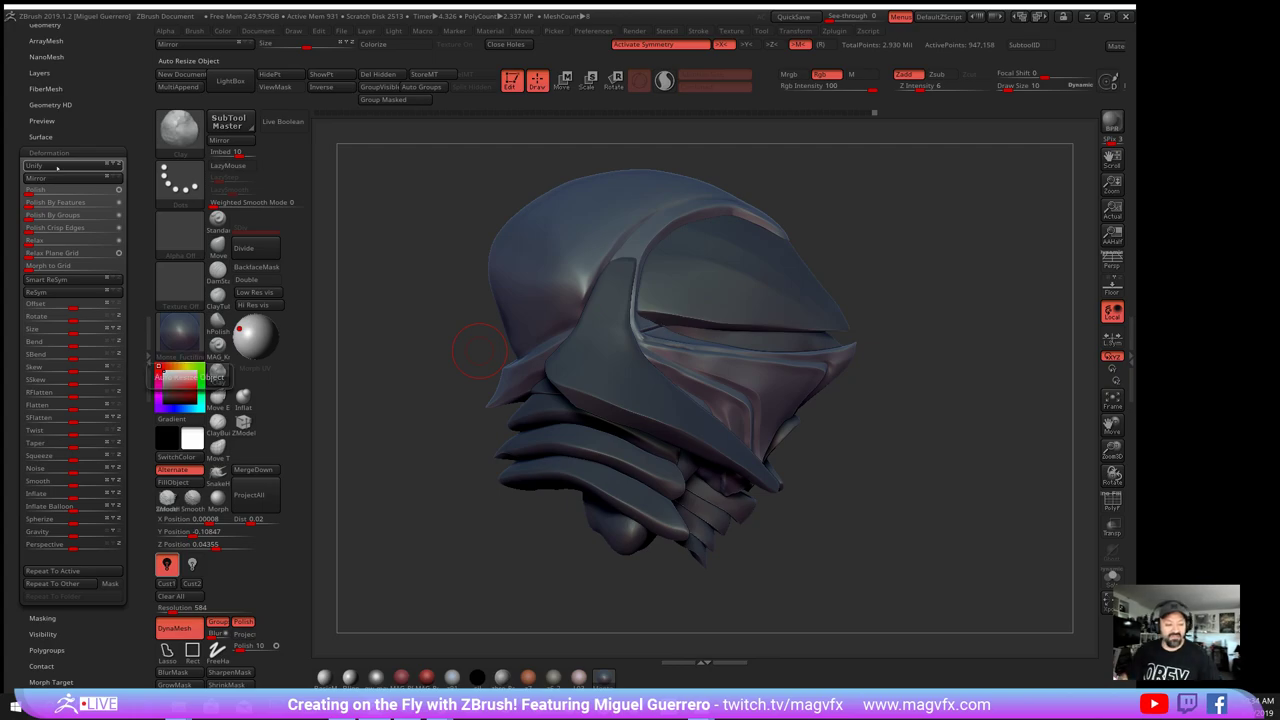
scroll(57, 168, up, 5)
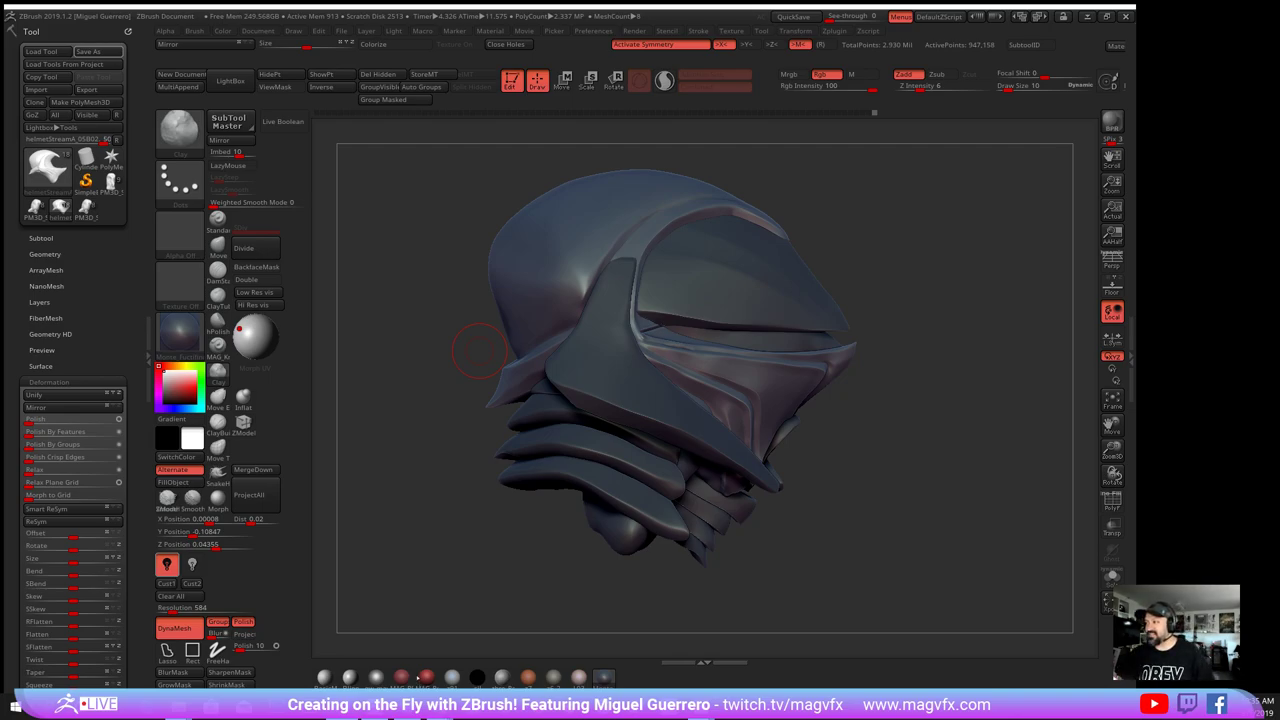
- Choose the Standard brush and set its stroke to DragRect
drag(414, 486, 451, 463)
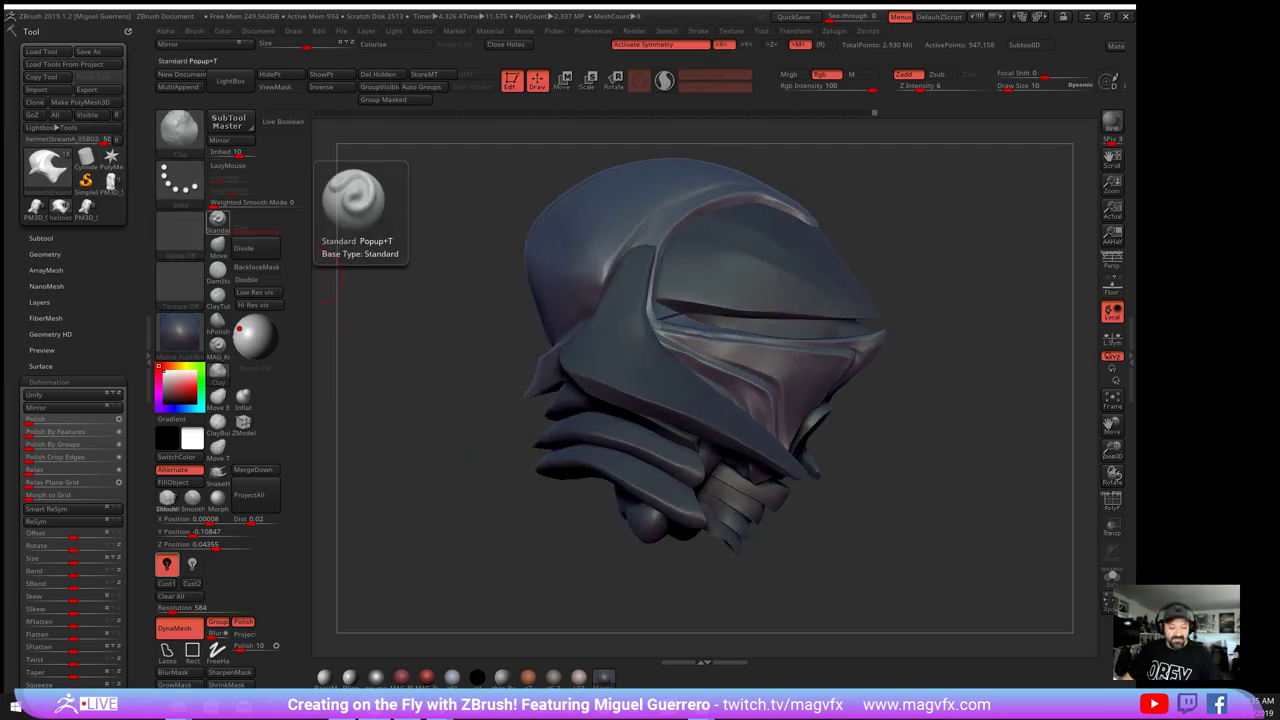
click(217, 218)
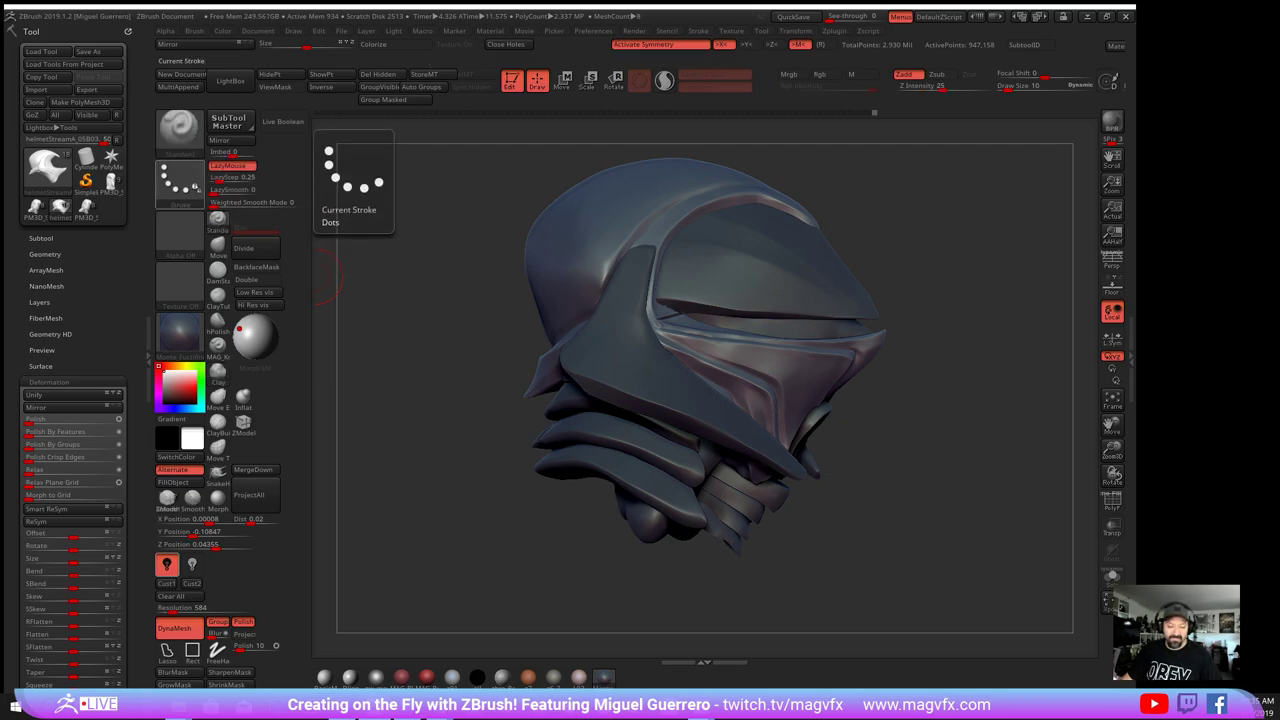
click(180, 182)
click(310, 196)
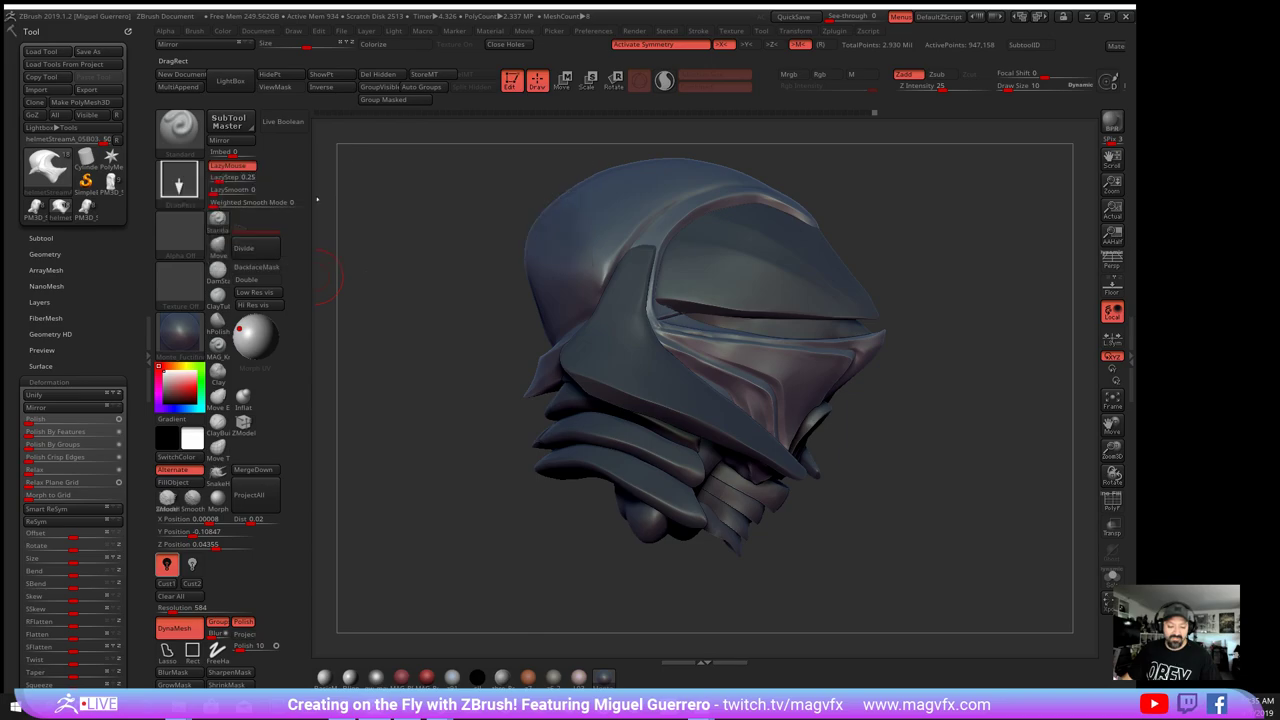
- Import the Eat3d_Bolt and JRO_Sample alphas and assign JRO_Sample04_in to the brush
click(180, 232)
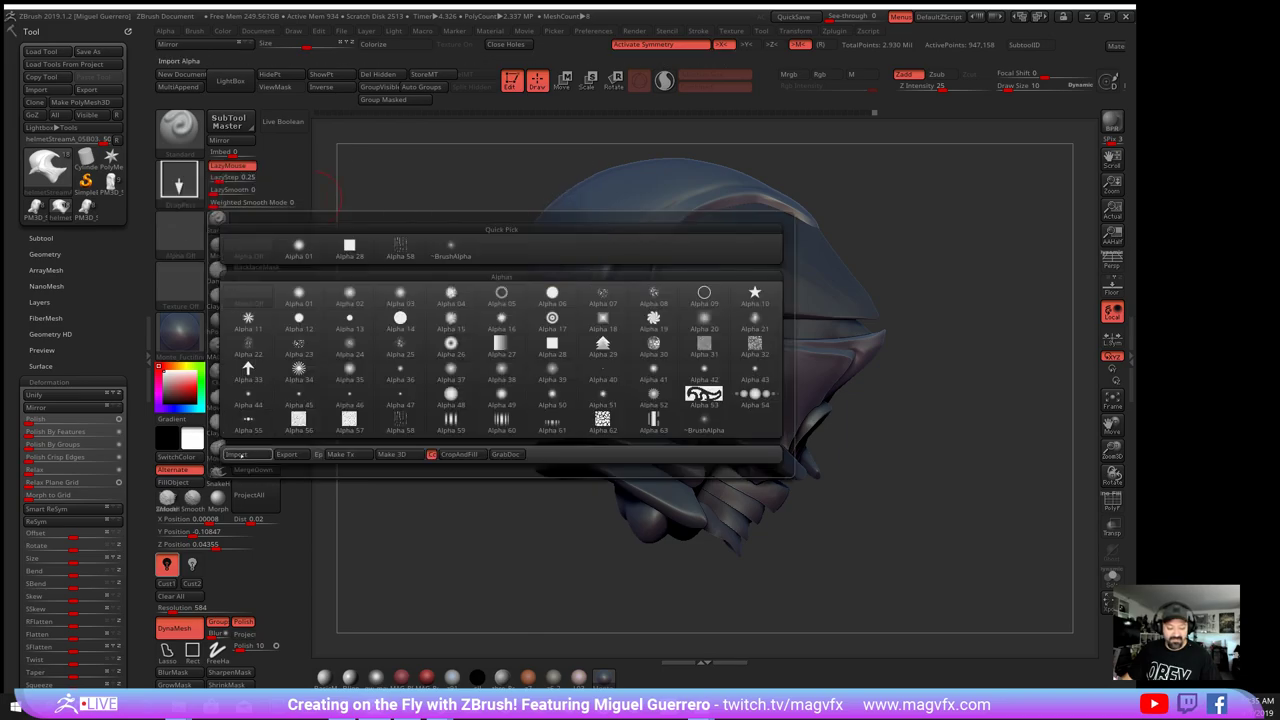
click(241, 456)
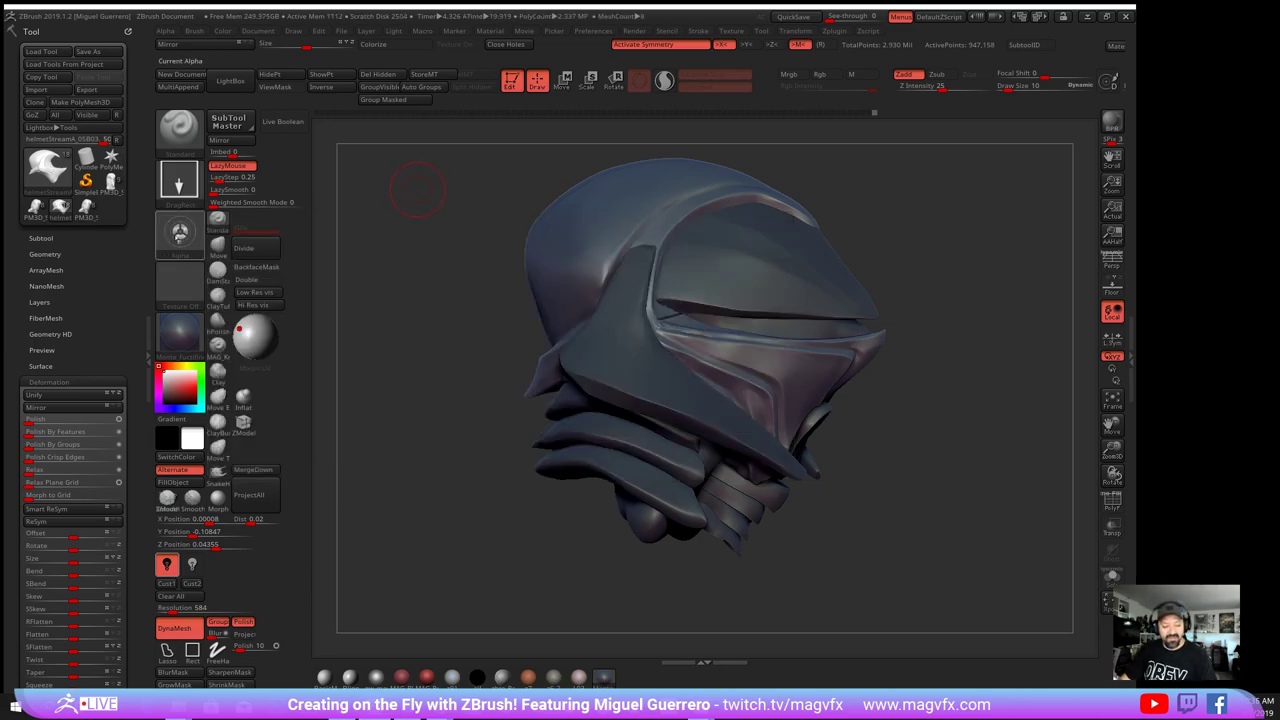
click(180, 236)
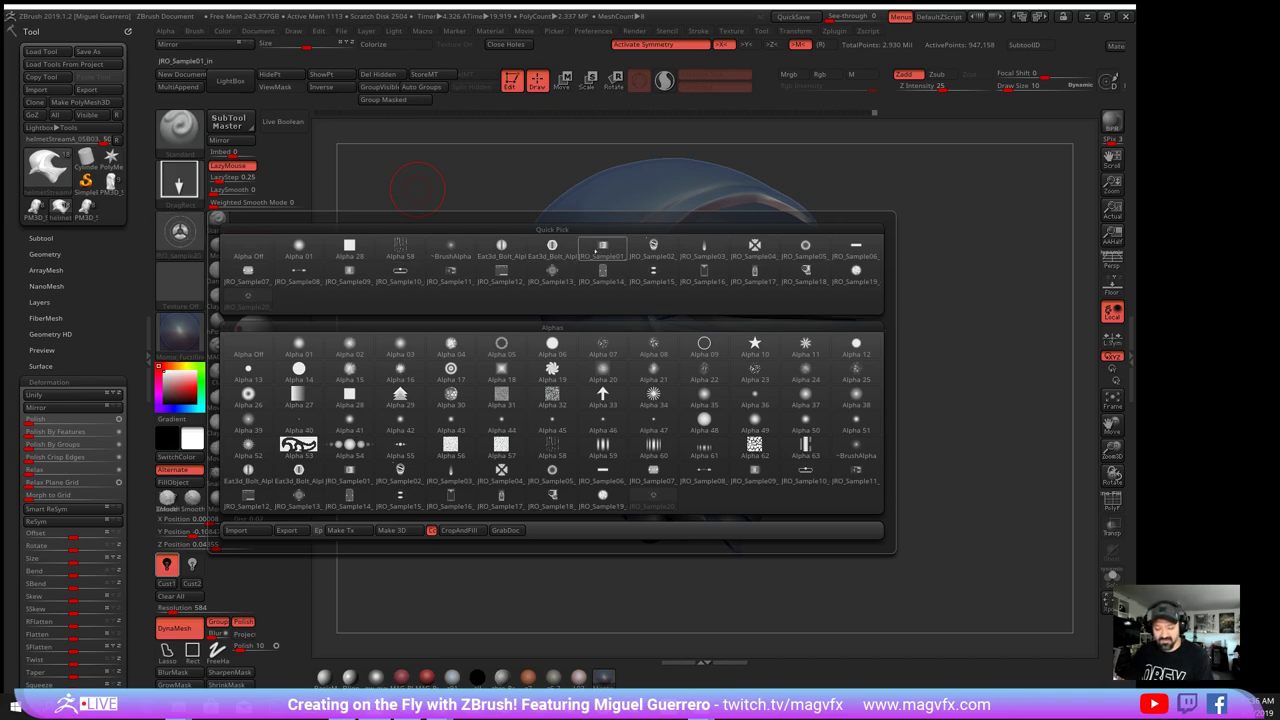
click(755, 247)
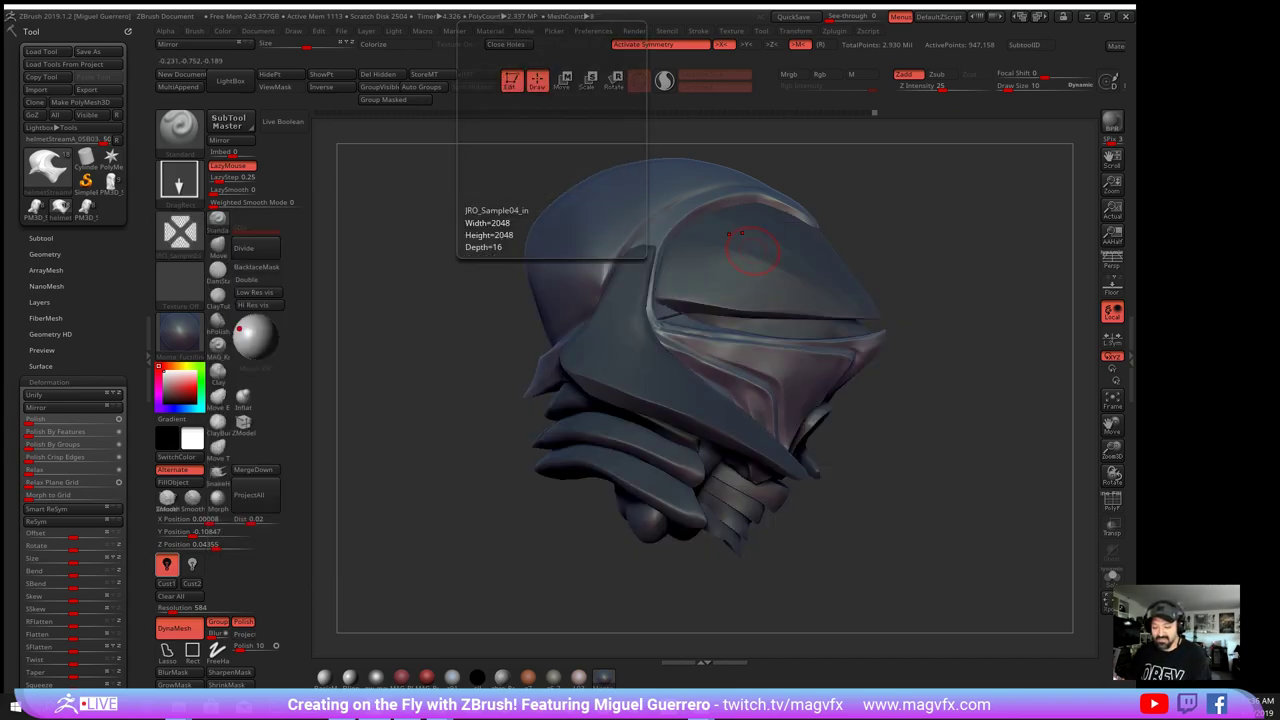
- Make the face plate below the visor the active subtool and subdivide it once
drag(426, 367, 516, 330)
alt+click(770, 330)
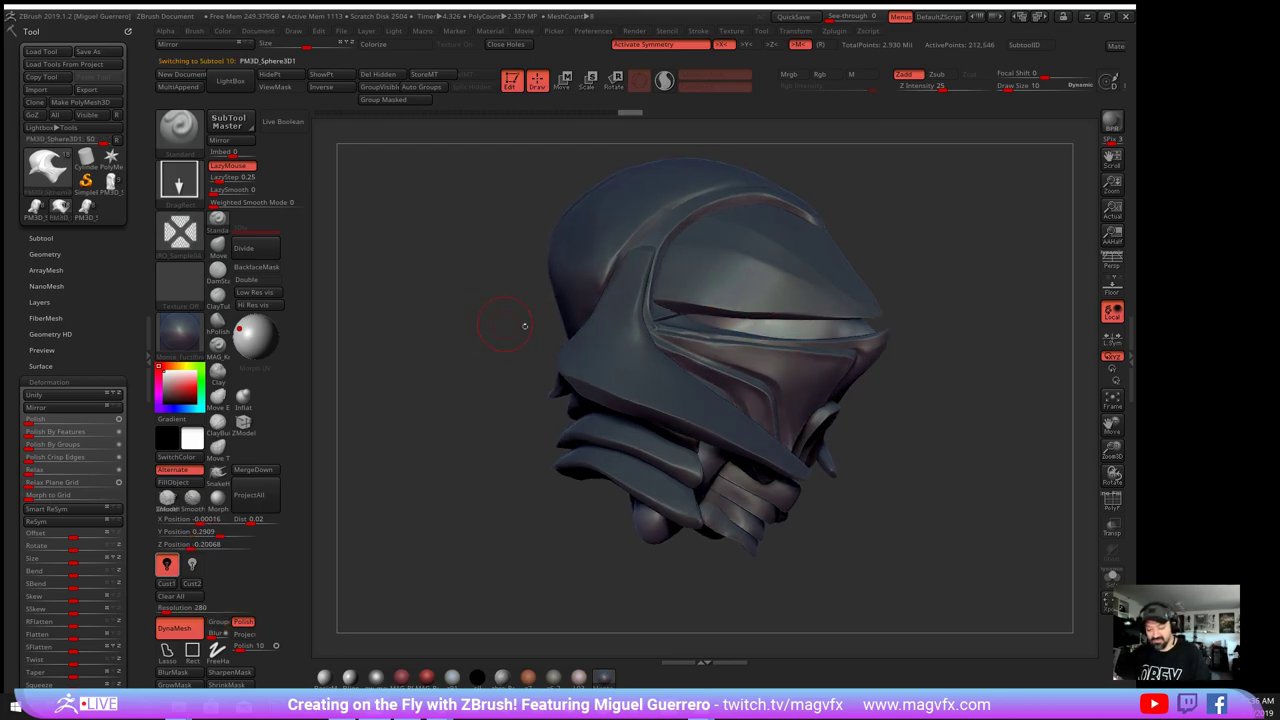
click(248, 248)
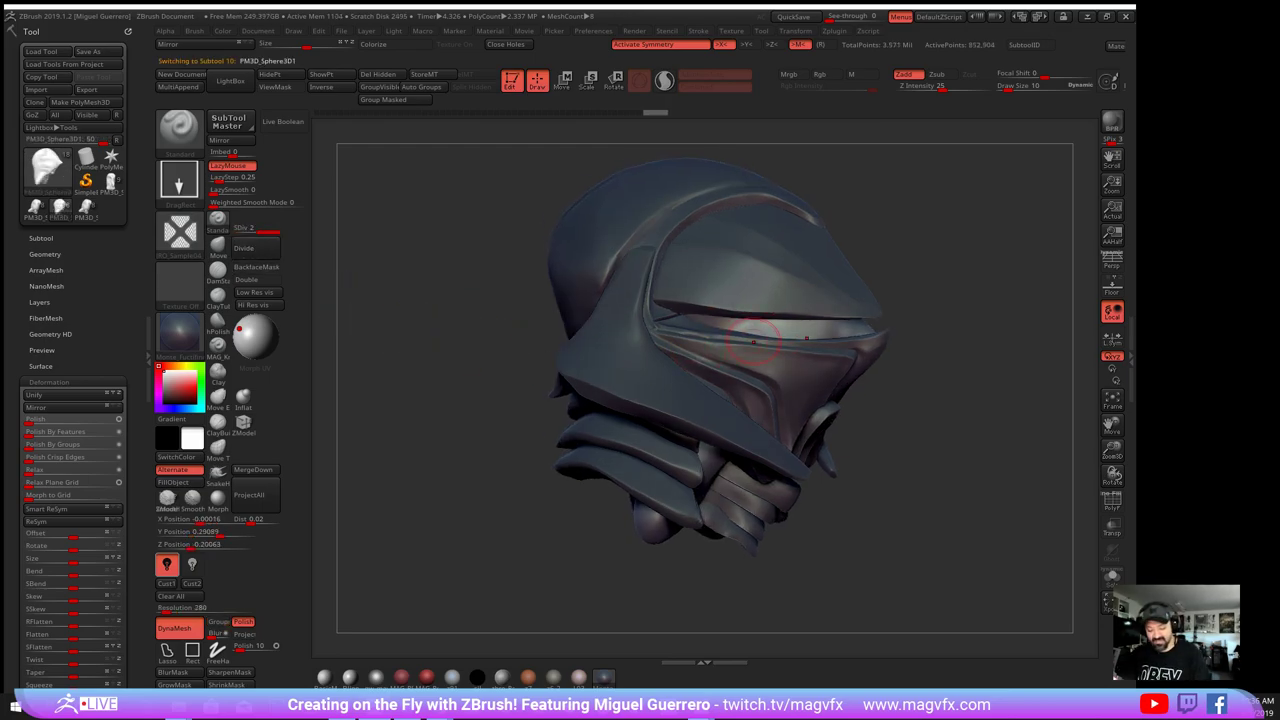
- Try stamping the JRO_Sample04_in alpha onto the face plate and undo the stamp
drag(757, 352, 765, 408)
mouse_move(518, 322)
mouse_down()
mouse_move(426, 320)
mouse_move(509, 317)
mouse_up()
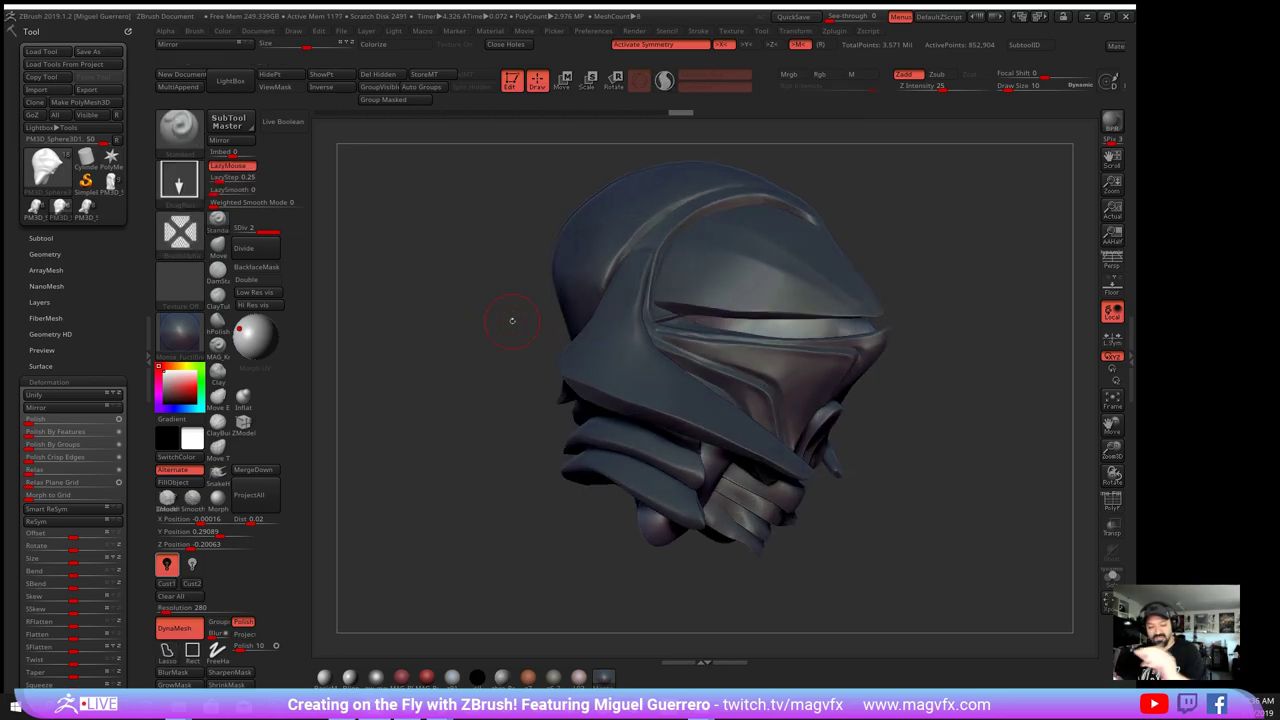
key(ctrl+z)
- Try stamping the JRO_Sample04_in alpha onto the side of the visor, inspect it up close, and undo the stamp
drag(480, 318, 502, 316)
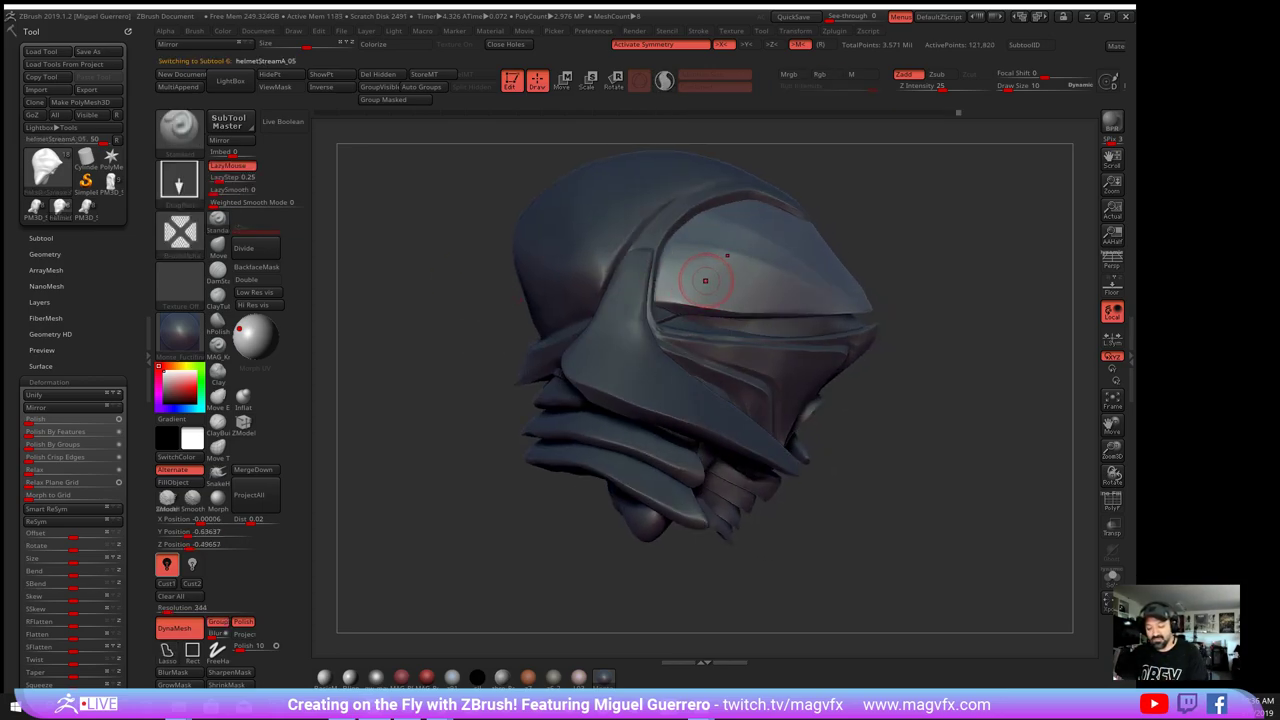
drag(706, 280, 677, 272)
drag(480, 284, 456, 287)
ctrl+right_drag(455, 287, 551, 320)
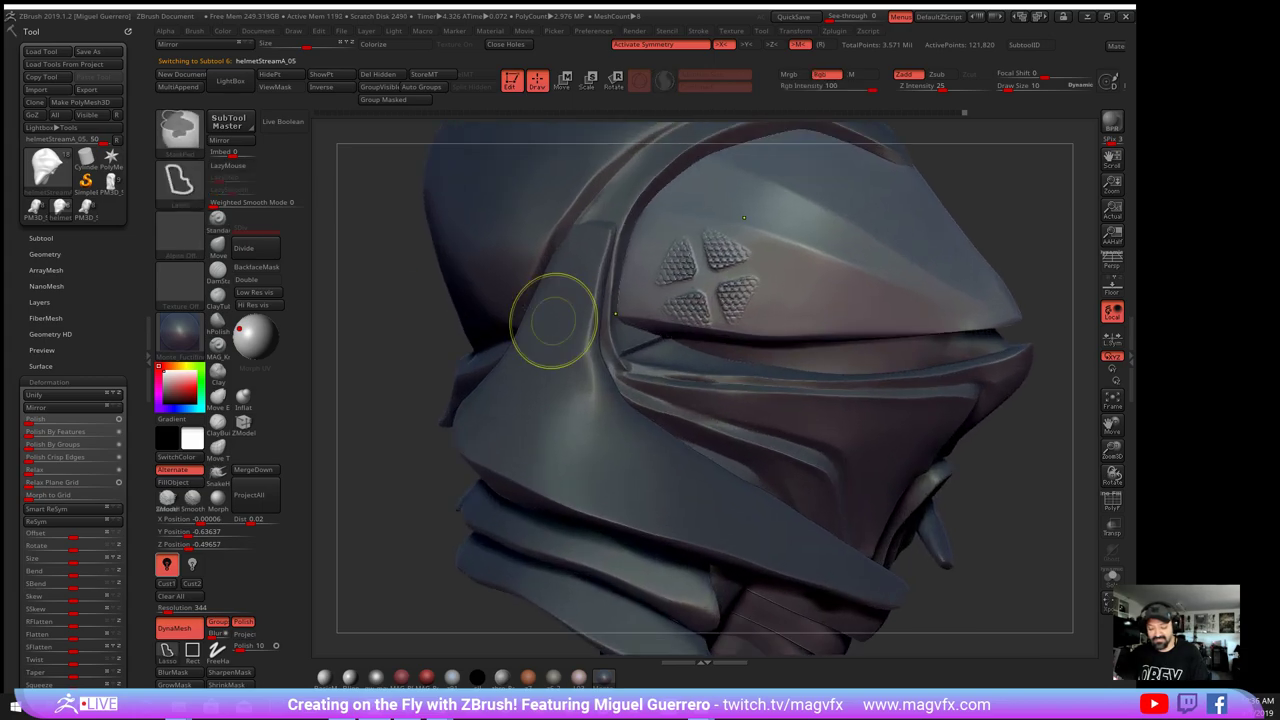
key(ctrl+z)
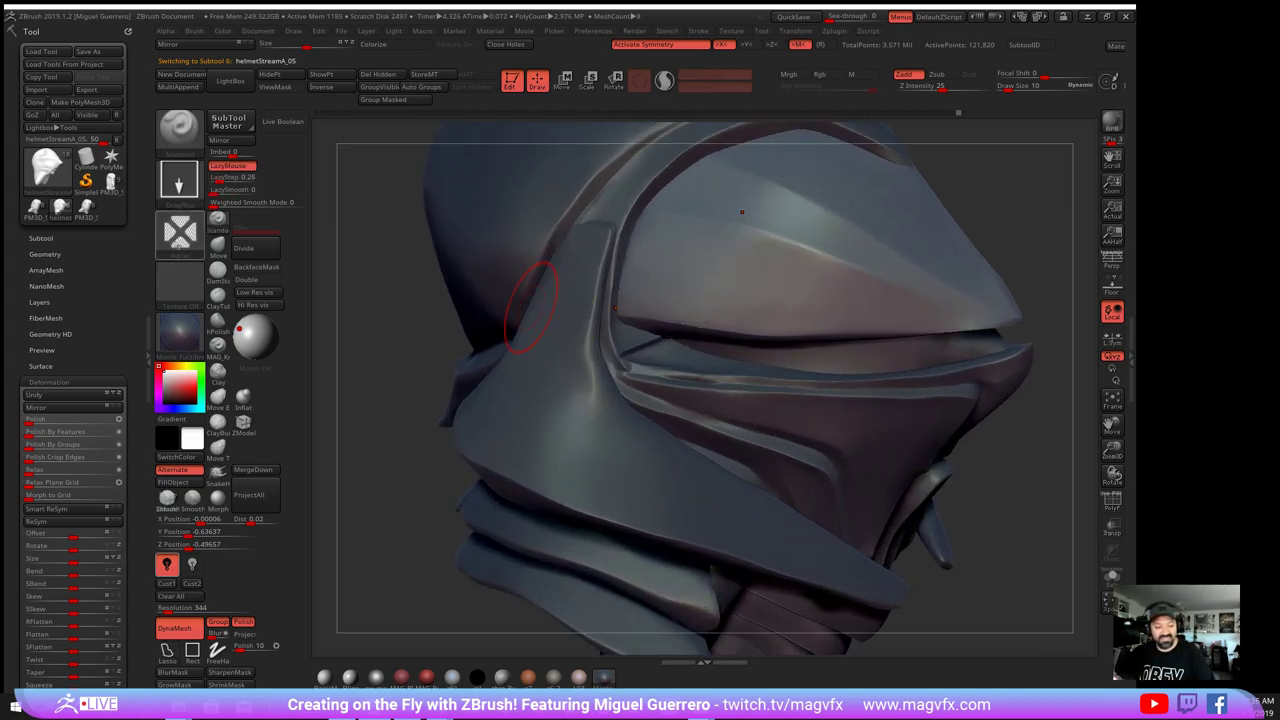
- Switch the brush alpha to the rounded panel with clips, JRO_Sample14_in
click(179, 242)
click(180, 232)
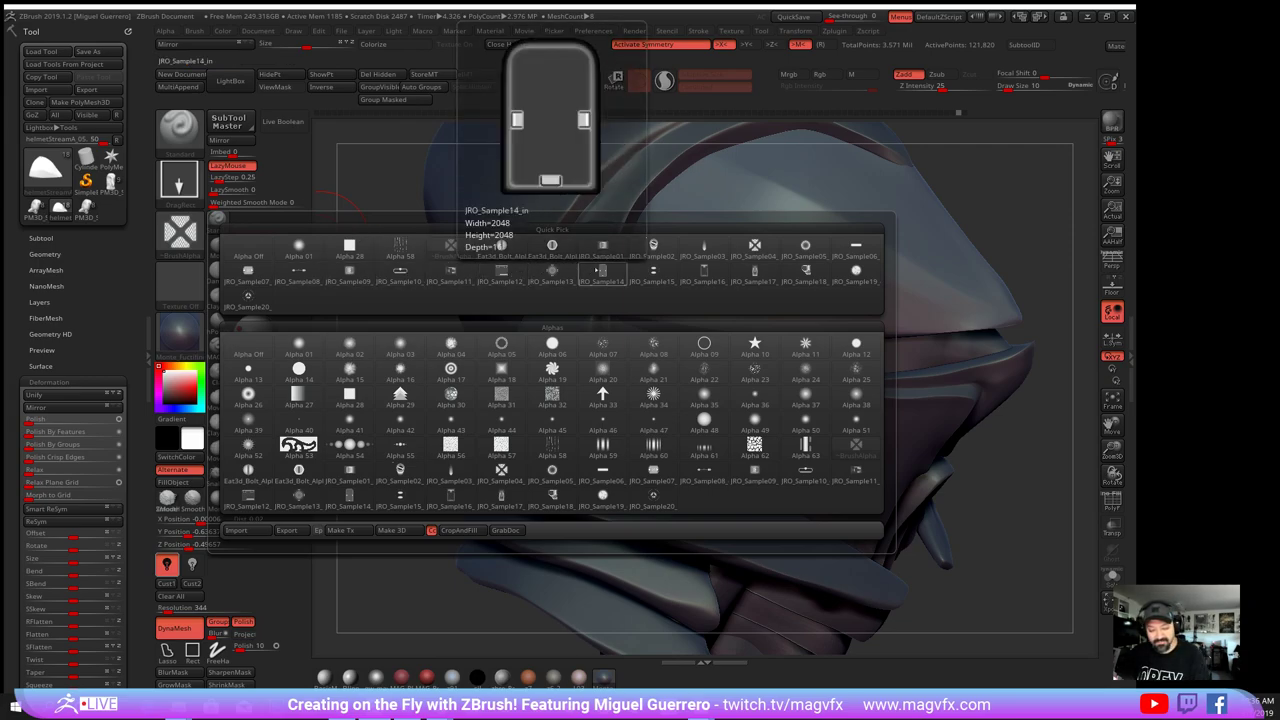
click(652, 272)
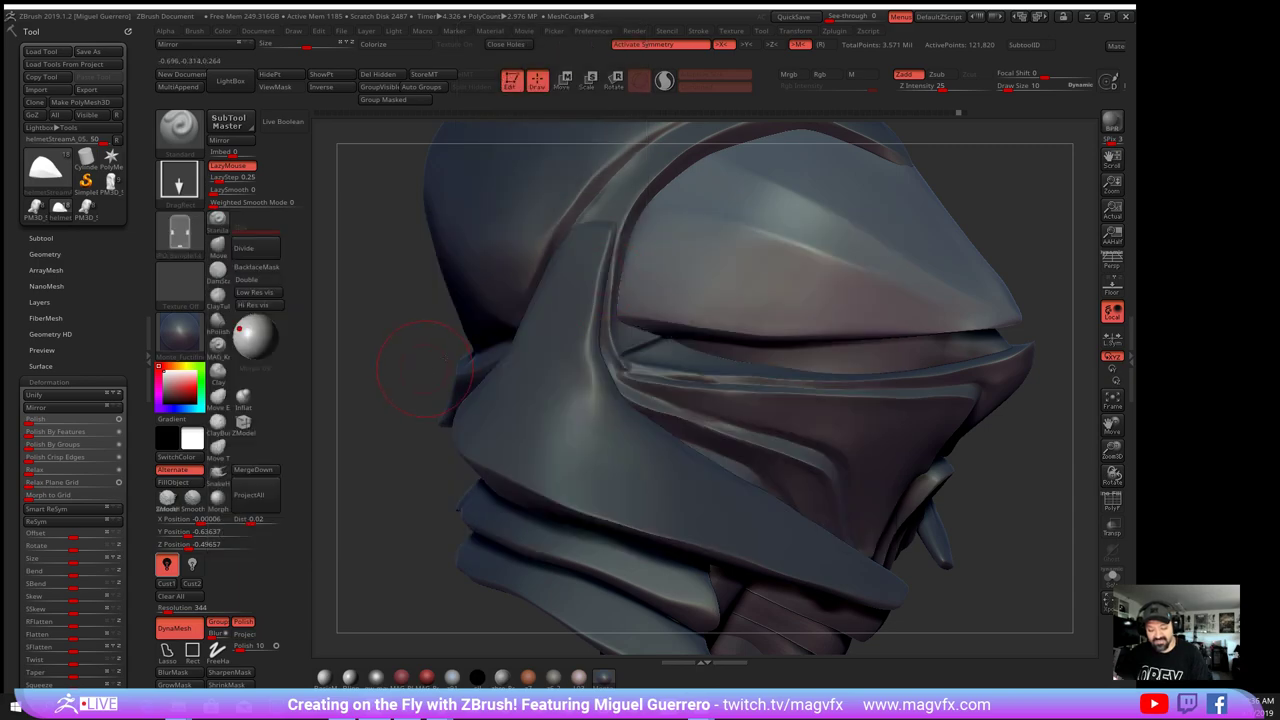
- Make the main helmet shell the active subtool and subdivide it once
drag(470, 330, 480, 310)
mouse_move(468, 298)
ctrl+right_down()
mouse_move(468, 245)
mouse_move(491, 330)
mouse_move(521, 324)
ctrl+right_up()
alt+click(640, 235)
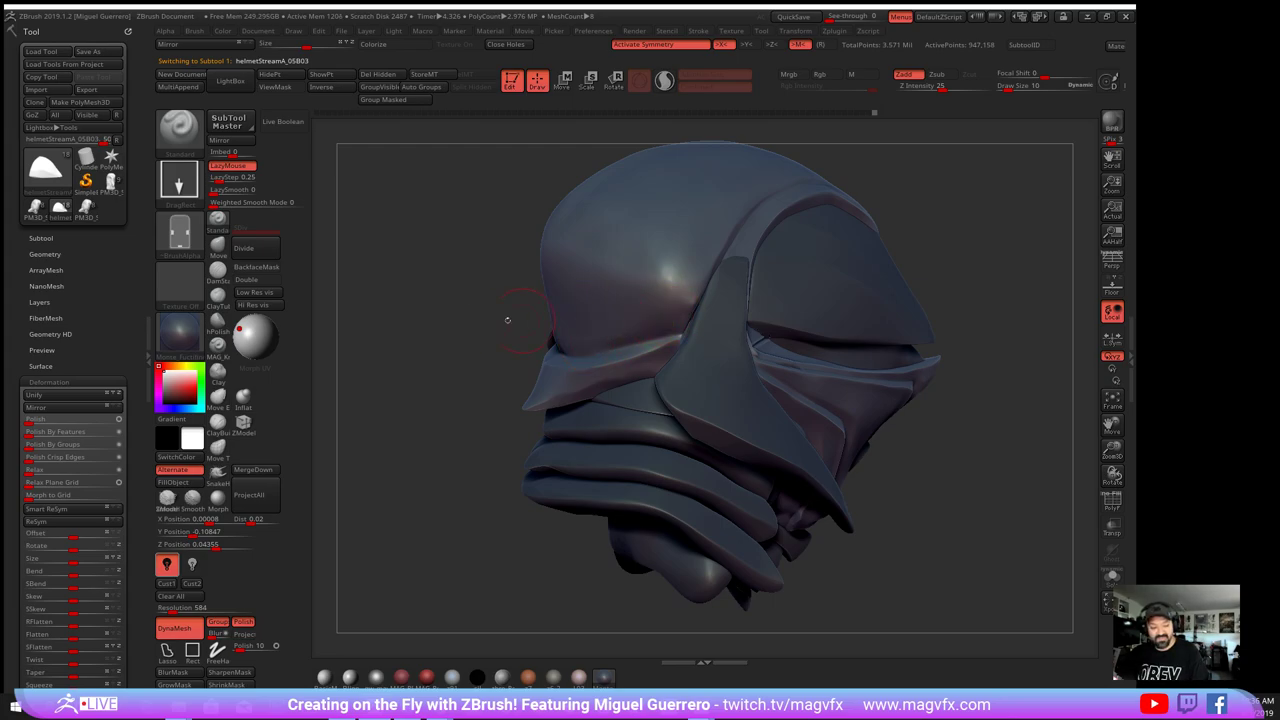
key(ctrl+d)
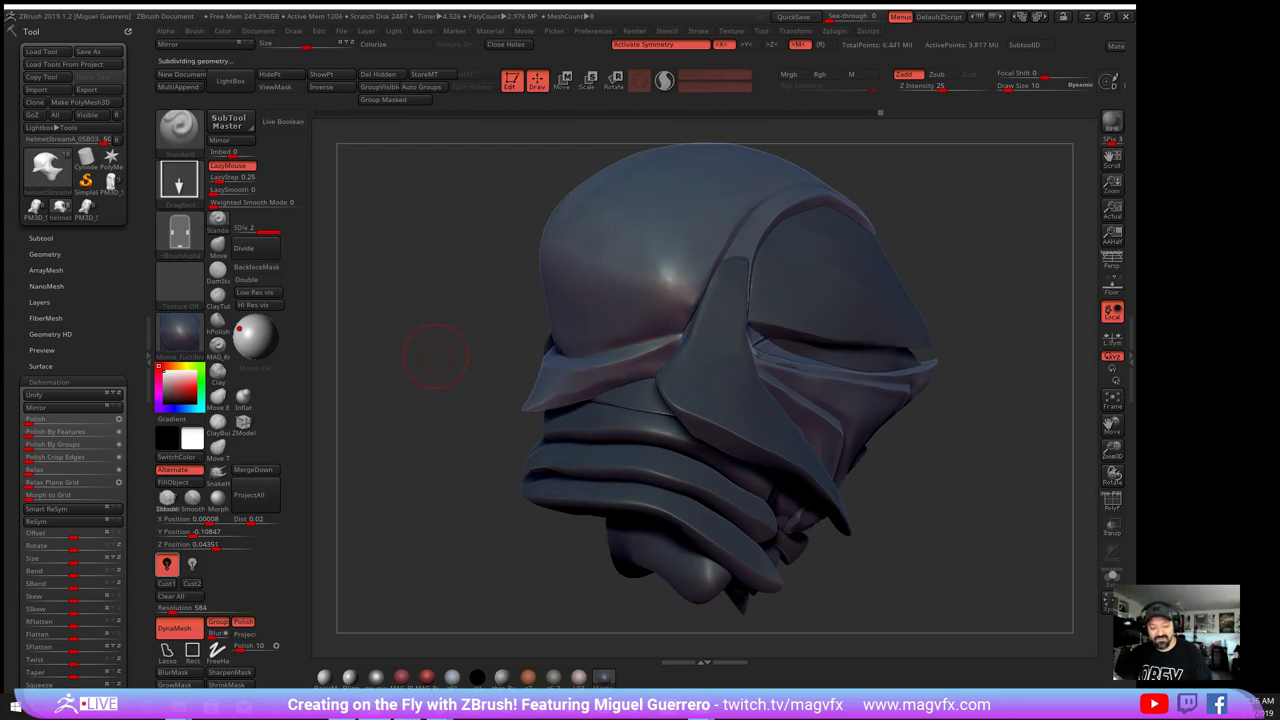
- Set the brush's Z Intensity to 38, try stamping the panel alpha on the side of the helmet dome, and undo the stamp
drag(435, 355, 496, 327)
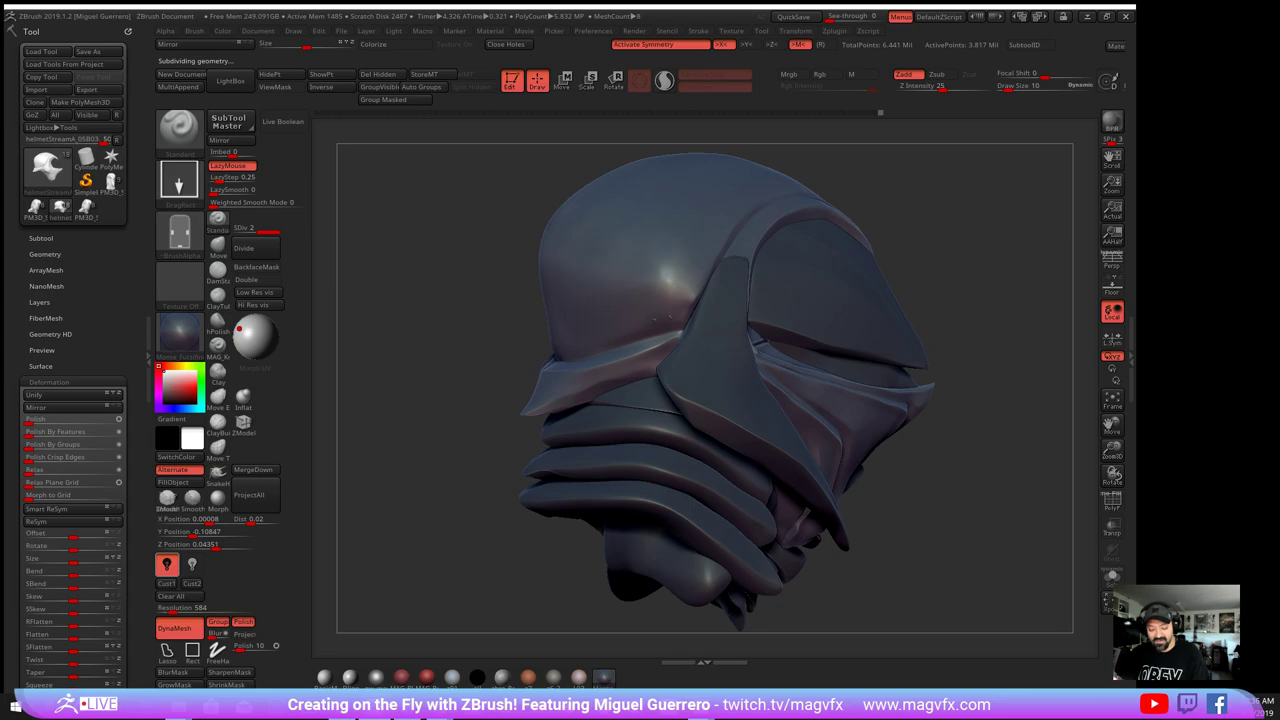
mouse_move(420, 306)
right_down()
mouse_move(486, 297)
mouse_move(565, 334)
right_up()
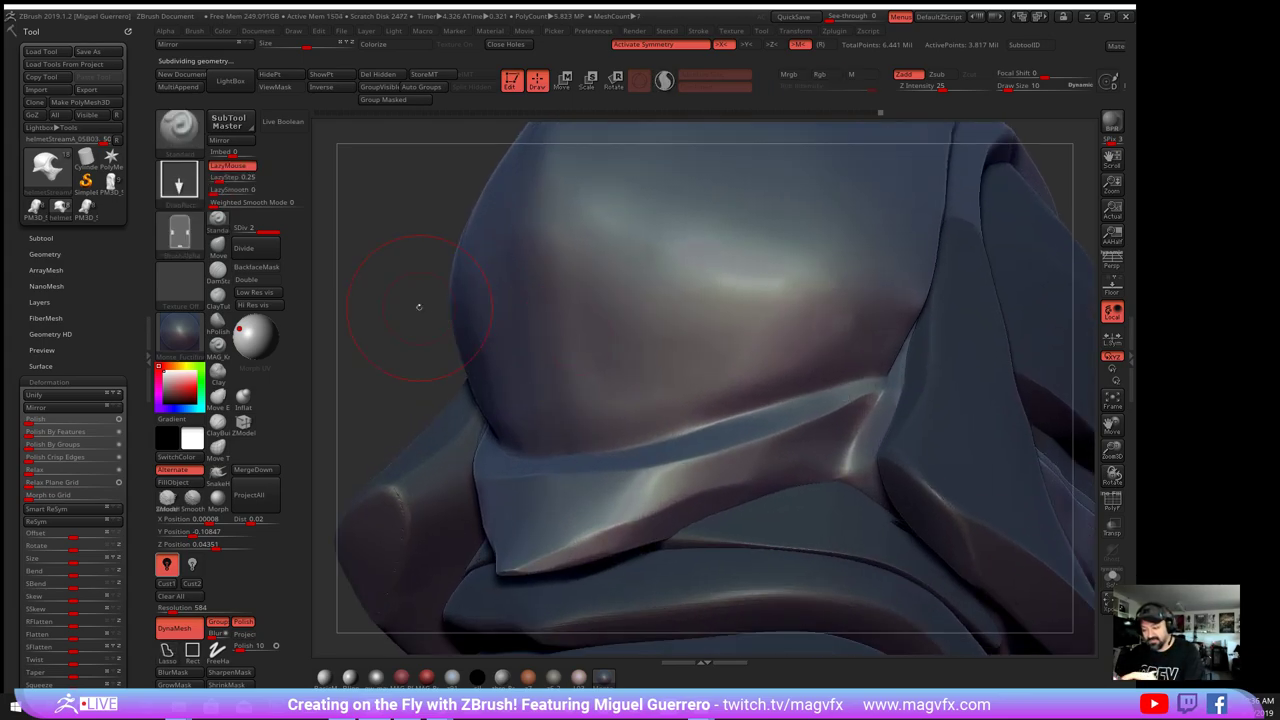
right_drag(822, 314, 812, 308)
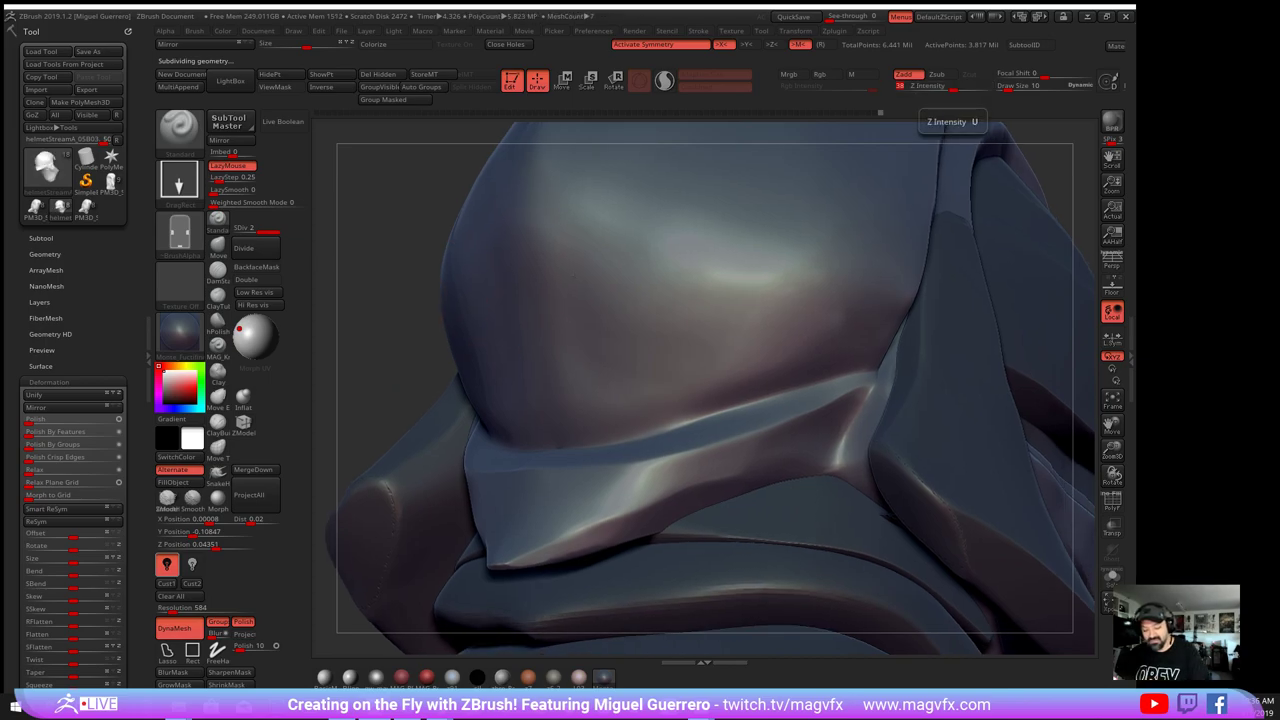
drag(811, 307, 792, 229)
mouse_move(792, 229)
ctrl+right_down()
mouse_move(790, 160)
mouse_move(776, 140)
mouse_move(700, 135)
mouse_move(722, 155)
mouse_move(640, 145)
mouse_move(618, 175)
mouse_move(608, 165)
ctrl+right_up()
right_drag(422, 296, 500, 304)
key(ctrl+z)
- Switch the brush alpha to the tapered slot, JRO_Sample03, and make the visor the active subtool
click(179, 232)
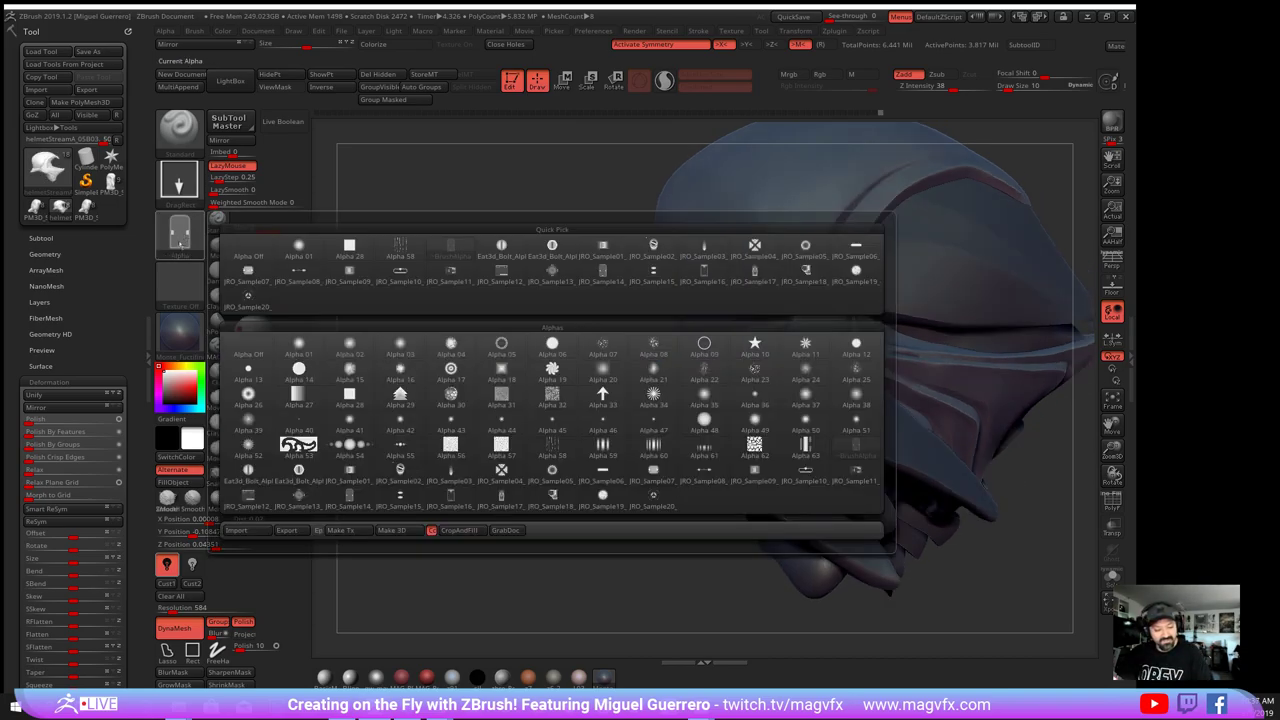
click(698, 254)
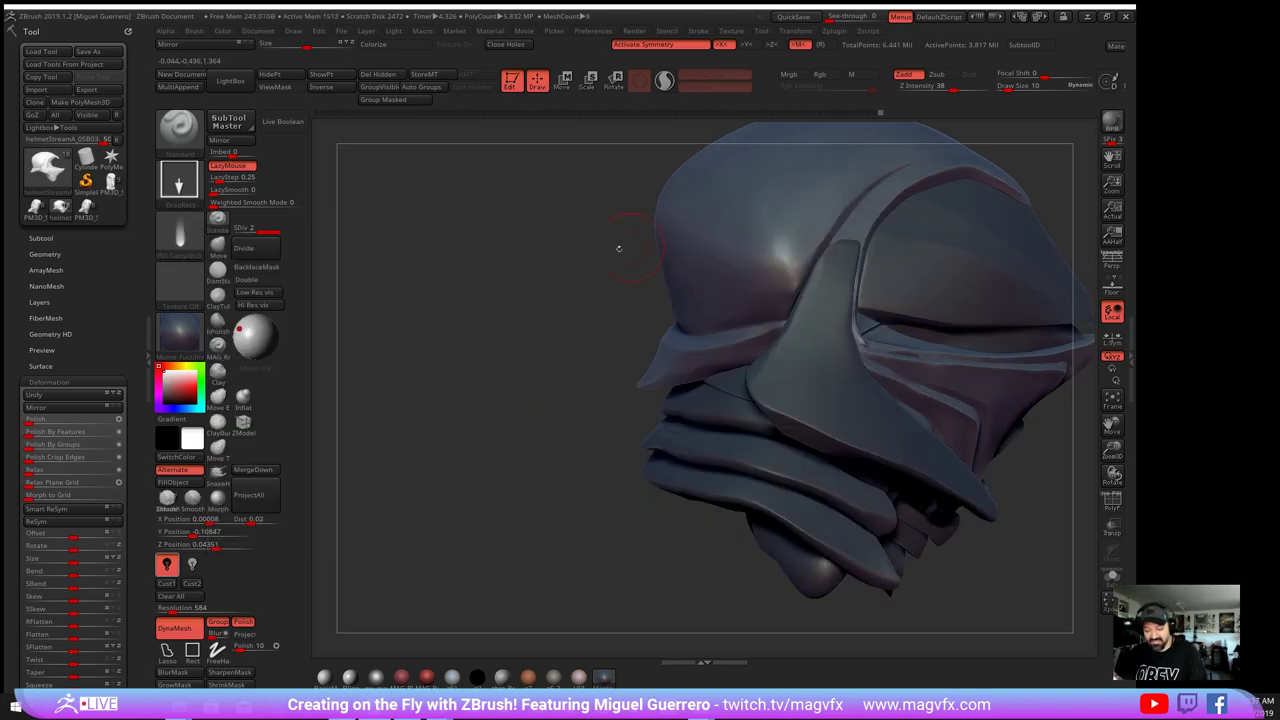
alt+click(931, 281)
- Try stamping the tapered slot alpha as a raised shape on the side of the visor and undo the stamp
alt+drag(584, 321, 398, 316)
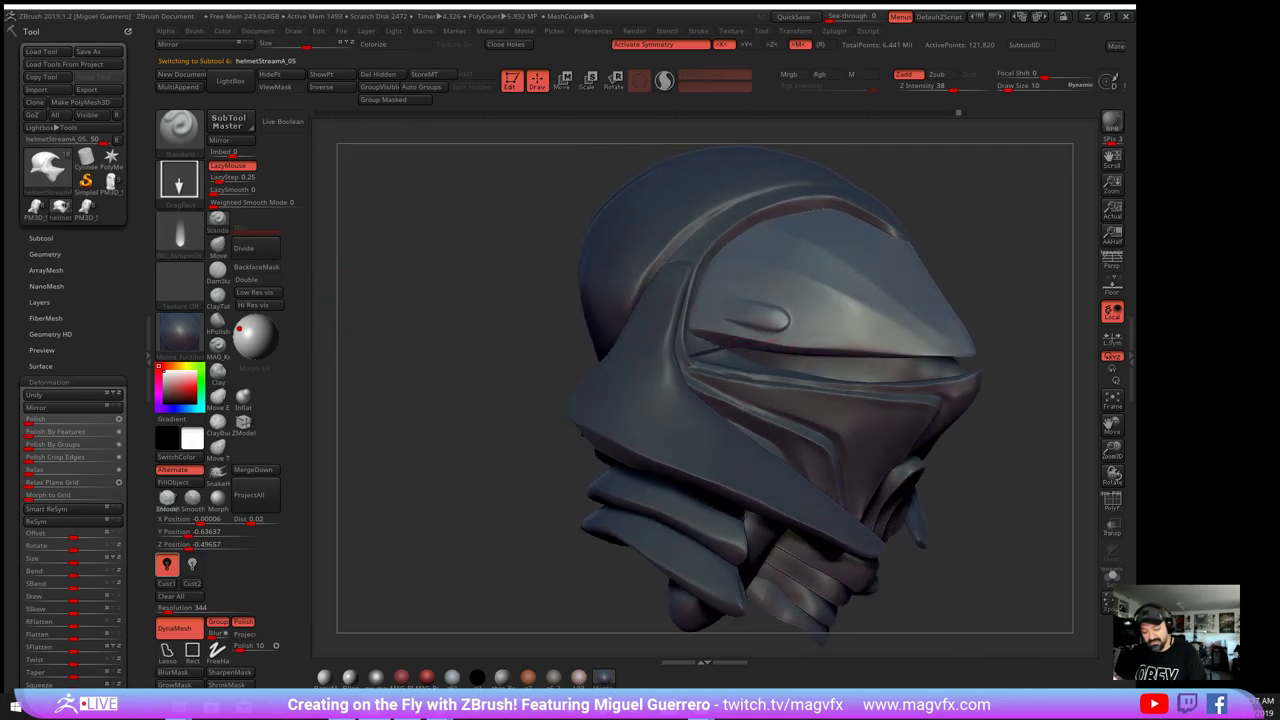
drag(797, 322, 807, 323)
mouse_move(560, 365)
mouse_down()
mouse_move(460, 350)
mouse_move(430, 325)
mouse_move(491, 275)
mouse_up()
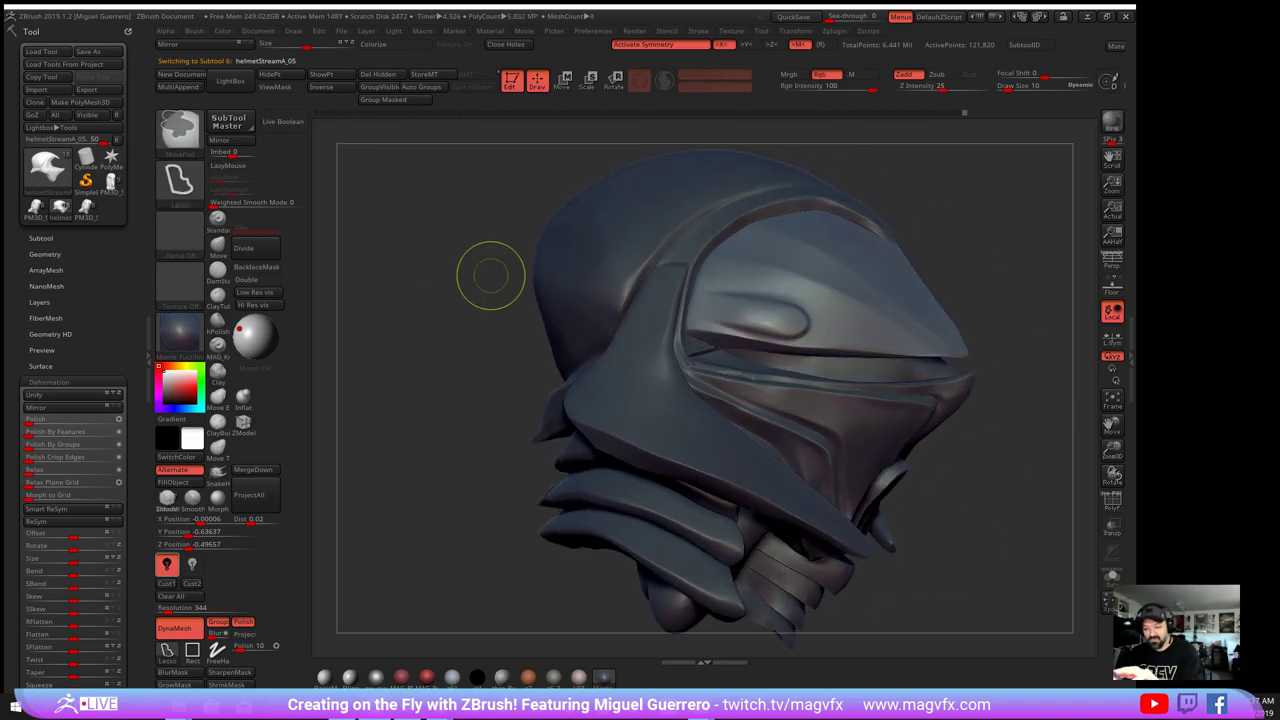
key(ctrl+z)
- Switch the brush to Zsub and stamp three recessed tapered slots along the visor's rear and upper edge
click(944, 76)
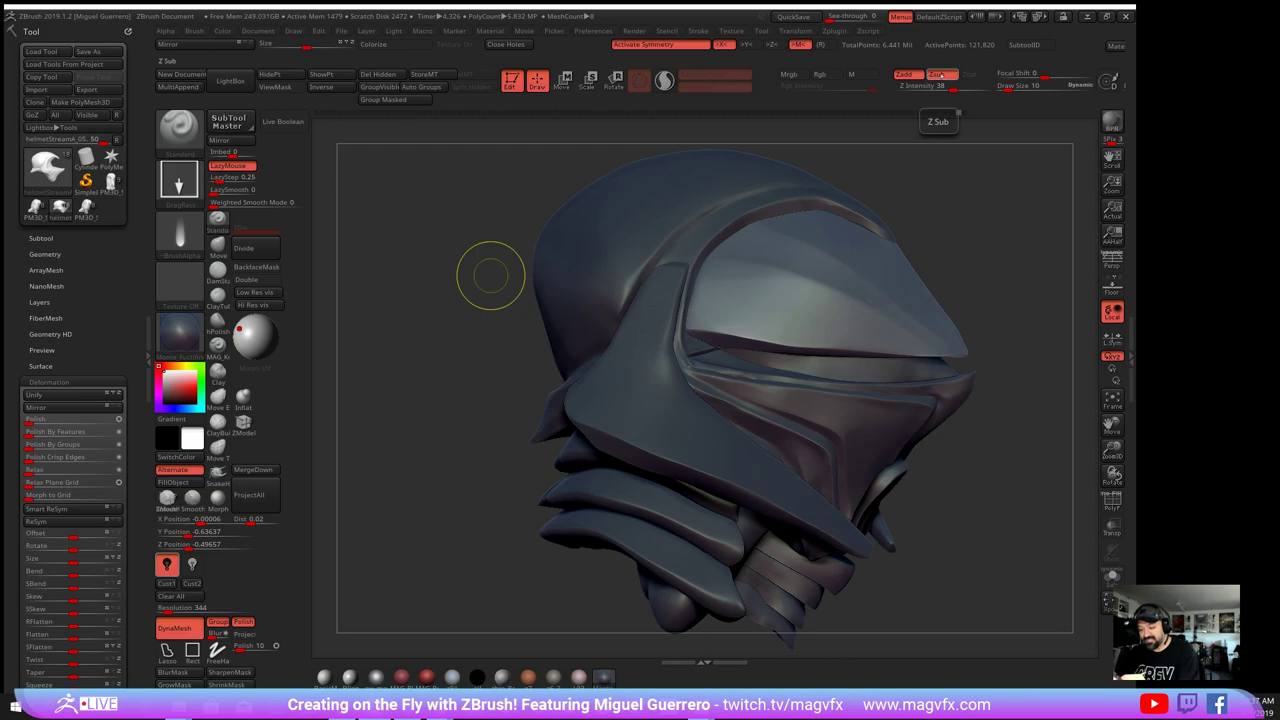
mouse_move(739, 306)
mouse_down()
mouse_move(766, 308)
mouse_move(711, 308)
mouse_move(764, 333)
mouse_move(805, 319)
mouse_move(776, 312)
mouse_up()
right_drag(808, 304, 600, 307)
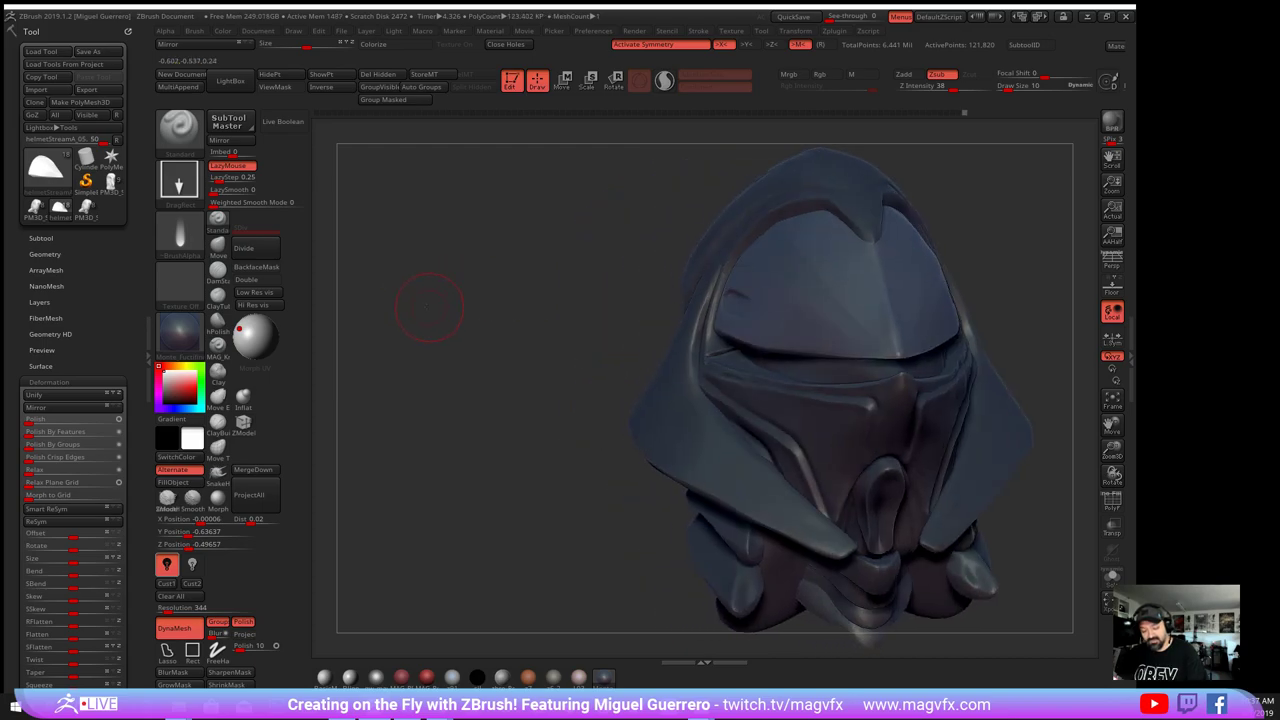
right_drag(434, 306, 580, 300)
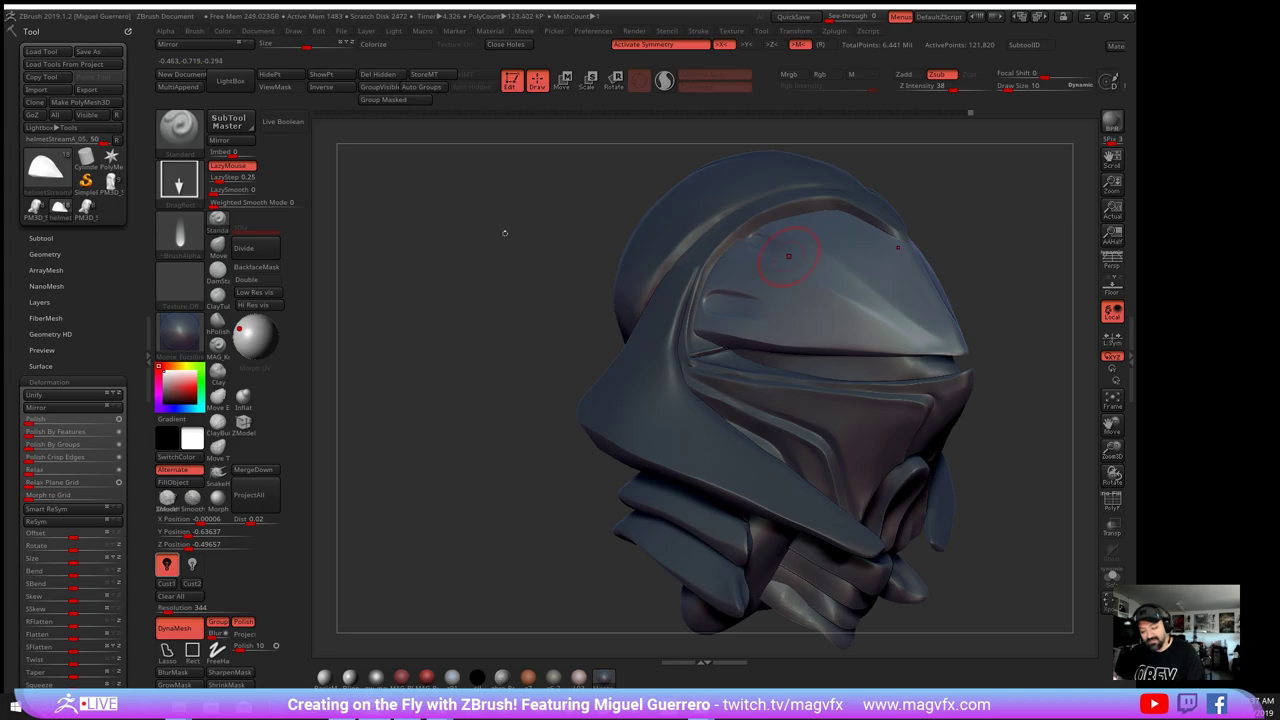
mouse_move(503, 229)
mouse_down()
mouse_move(827, 217)
mouse_move(842, 232)
mouse_move(818, 228)
mouse_up()
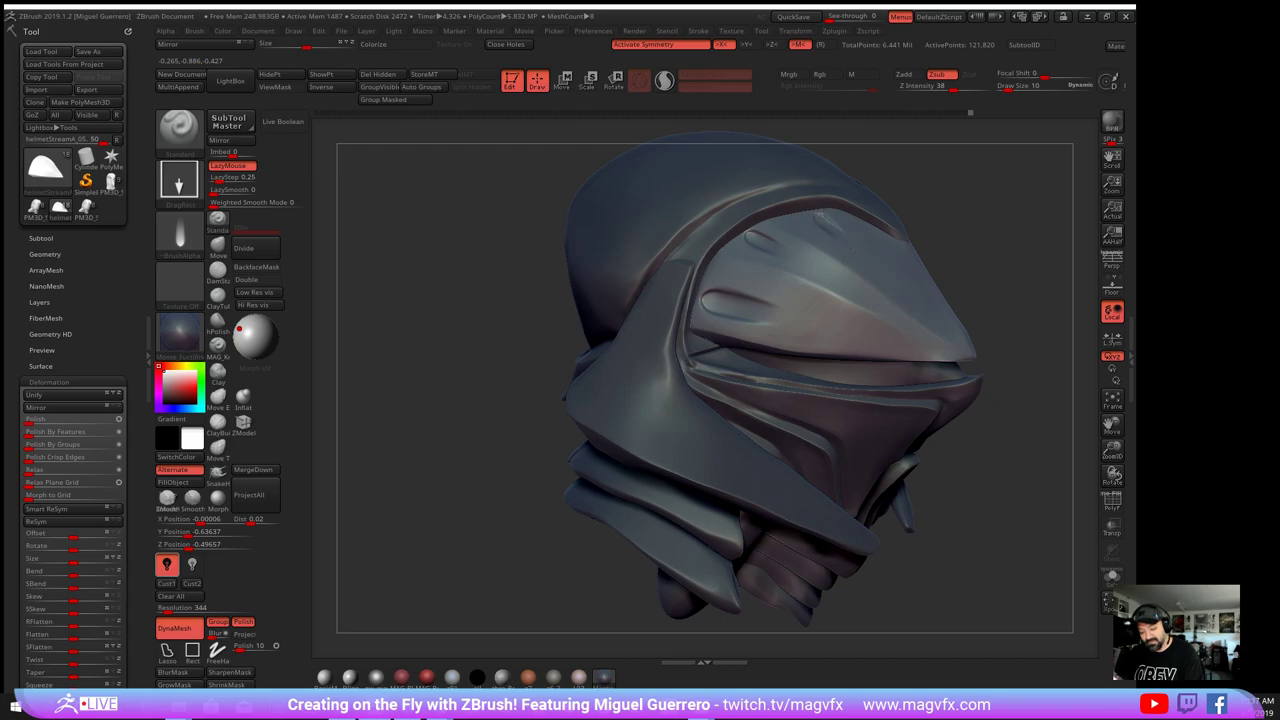
- Examine the recessed slots on the visor from the front and side, both up close and at a distance
drag(985, 235, 457, 277)
alt+drag(530, 315, 446, 352)
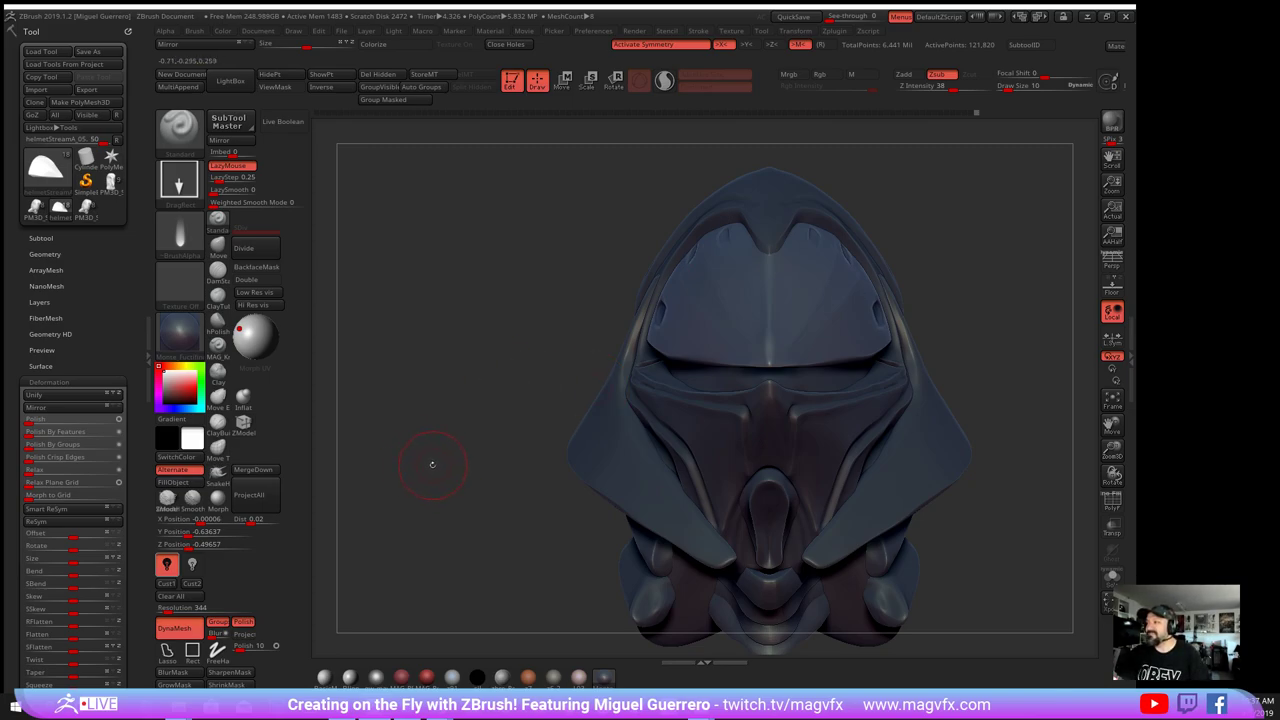
mouse_move(432, 464)
mouse_down()
mouse_move(640, 440)
mouse_move(620, 460)
mouse_up()
mouse_move(180, 243)
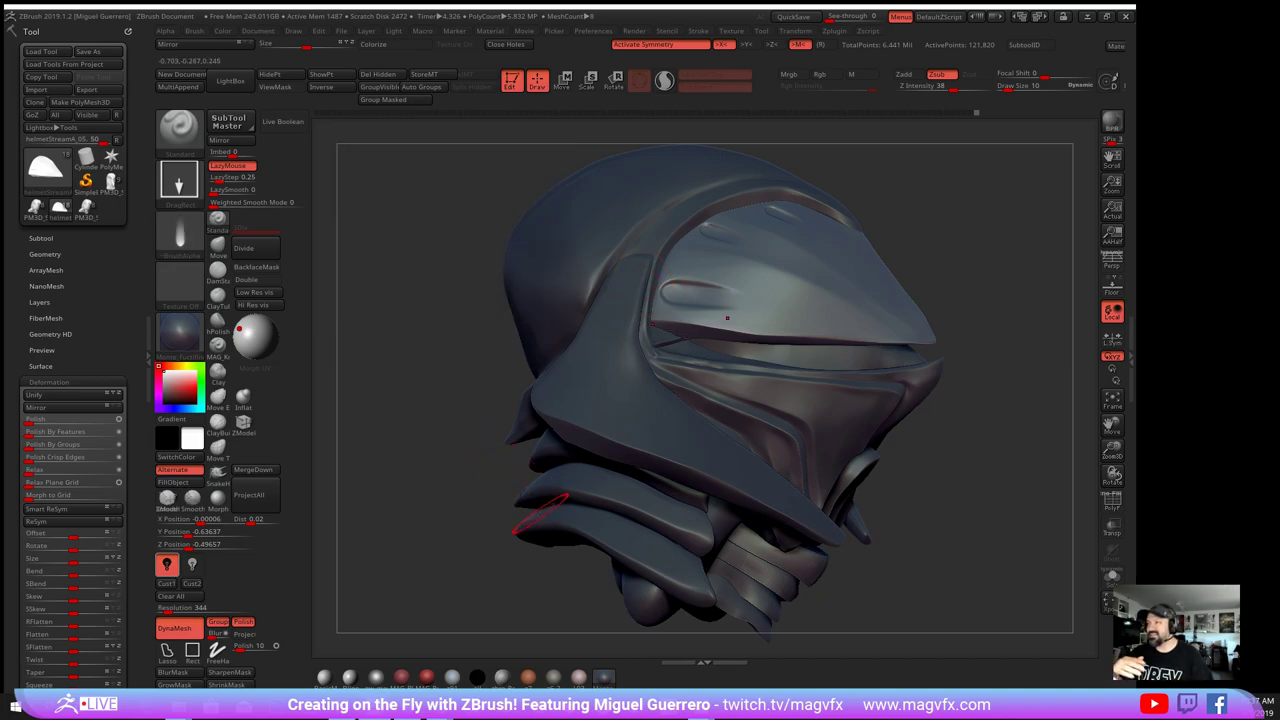
mouse_move(457, 483)
mouse_down()
mouse_move(430, 455)
mouse_move(452, 401)
mouse_move(440, 372)
mouse_up()
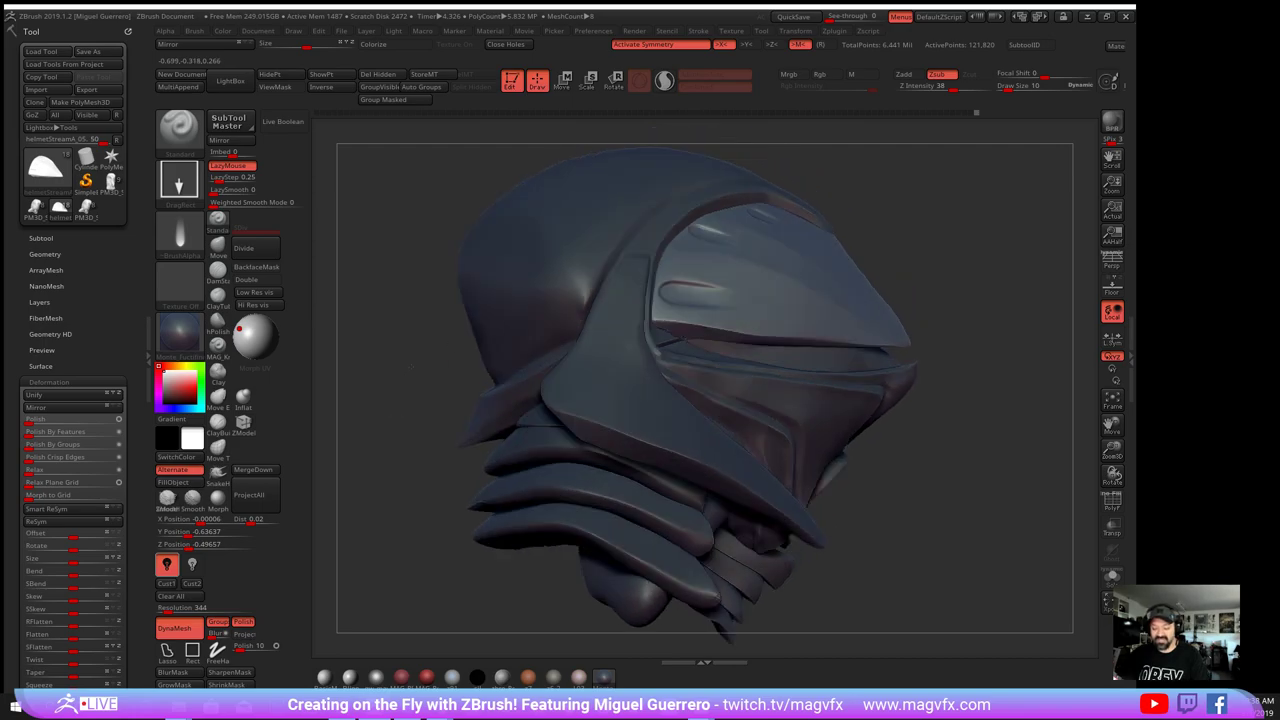
ctrl+right_drag(440, 372, 440, 310)
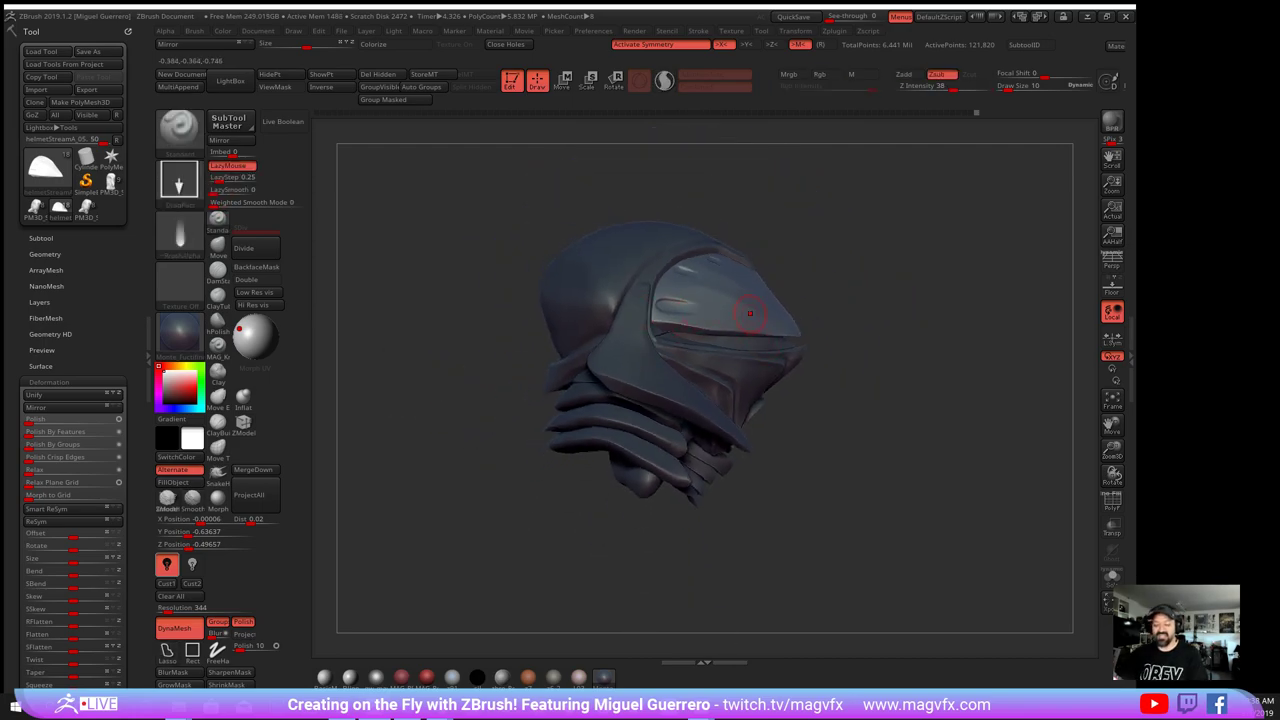
drag(471, 429, 420, 427)
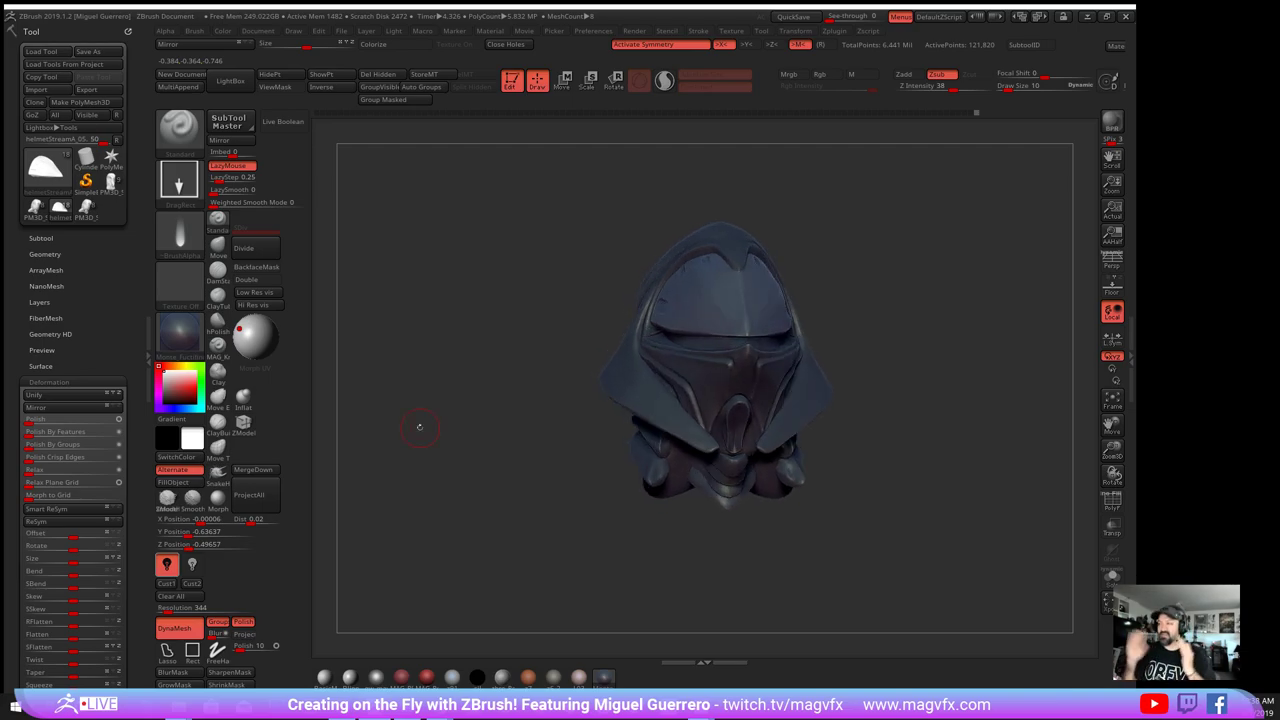
right_drag(474, 466, 518, 482)
- Try stamping the JRO_Sample09_in panel alpha into the lower part of the cheek guard and undo the stamp
click(180, 232)
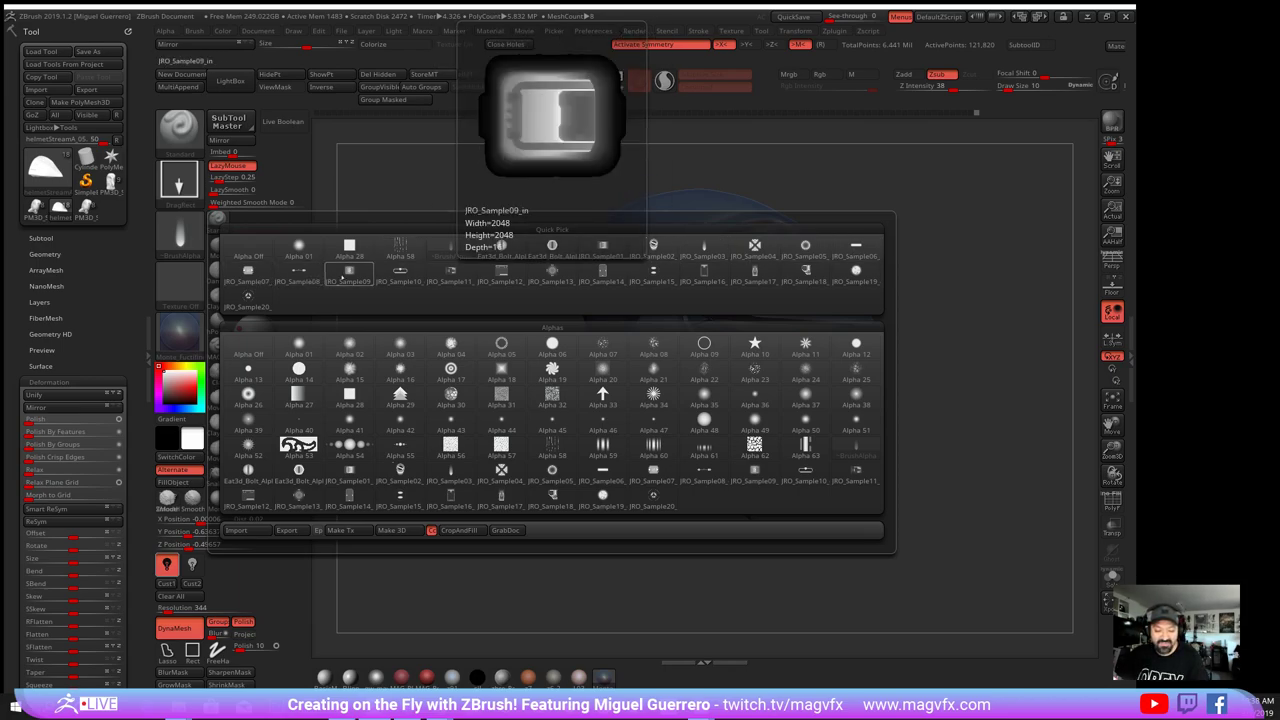
click(346, 273)
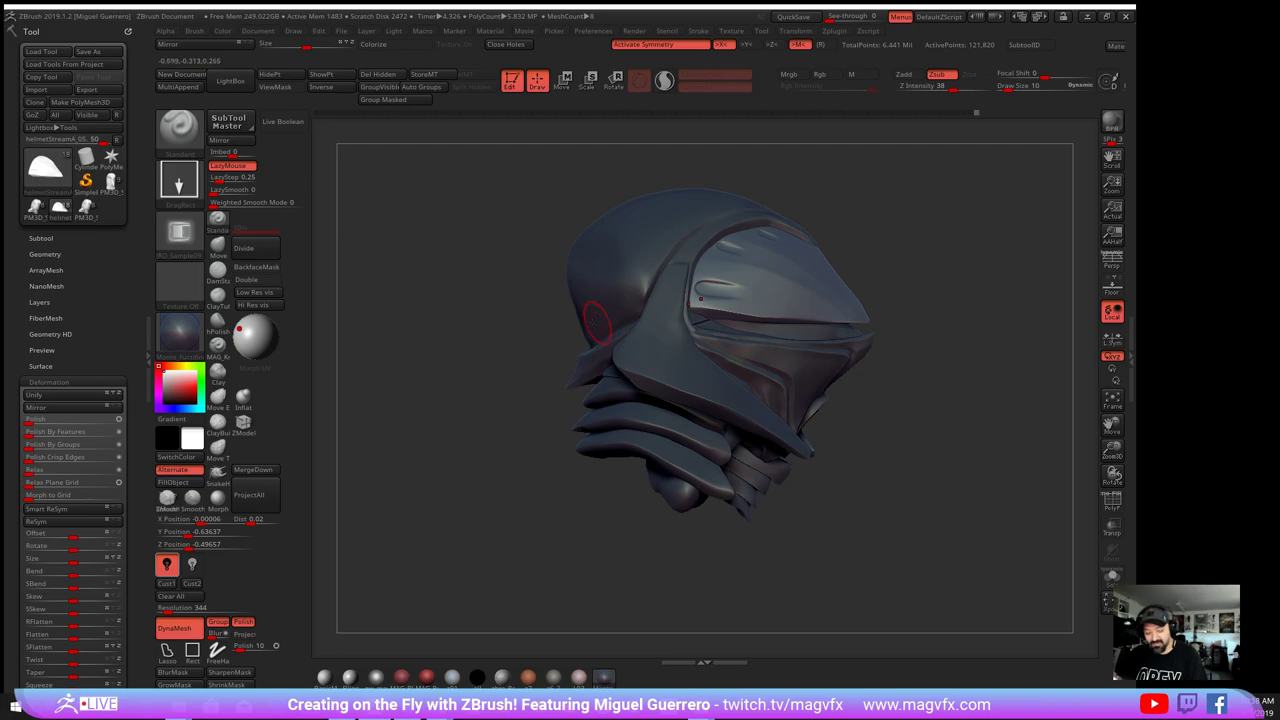
right_drag(651, 356, 668, 394)
drag(655, 360, 647, 388)
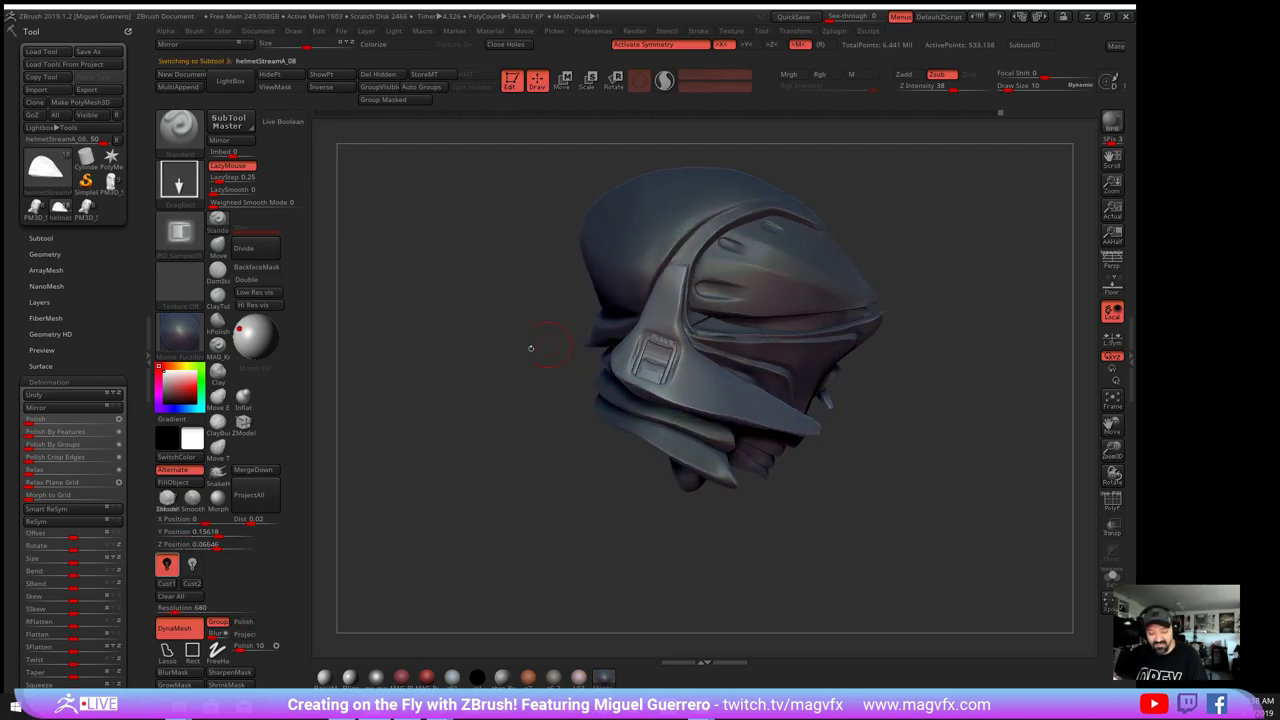
mouse_move(531, 349)
mouse_down()
mouse_move(455, 343)
mouse_move(542, 363)
mouse_up()
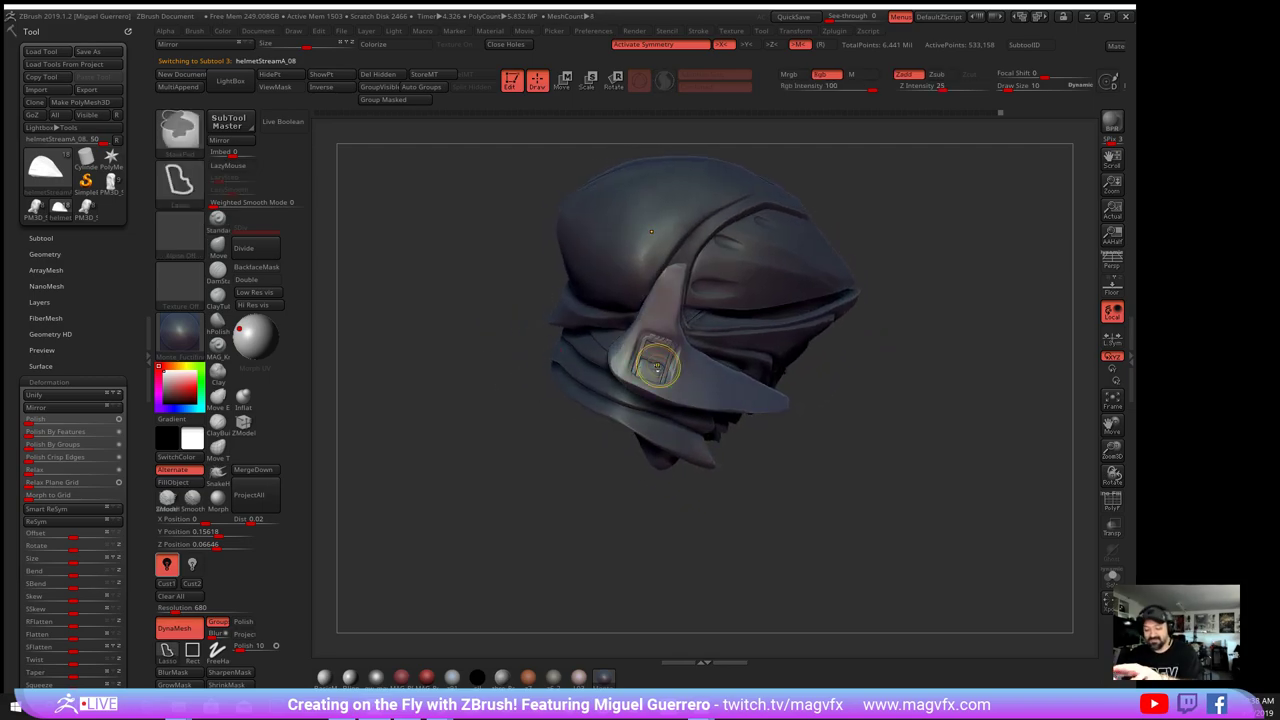
key(ctrl+z)
- Switch the brush alpha to the slotted bolt, Eat3d_Bolt_Alpha_27, and subdivide the cheek guard once
click(179, 232)
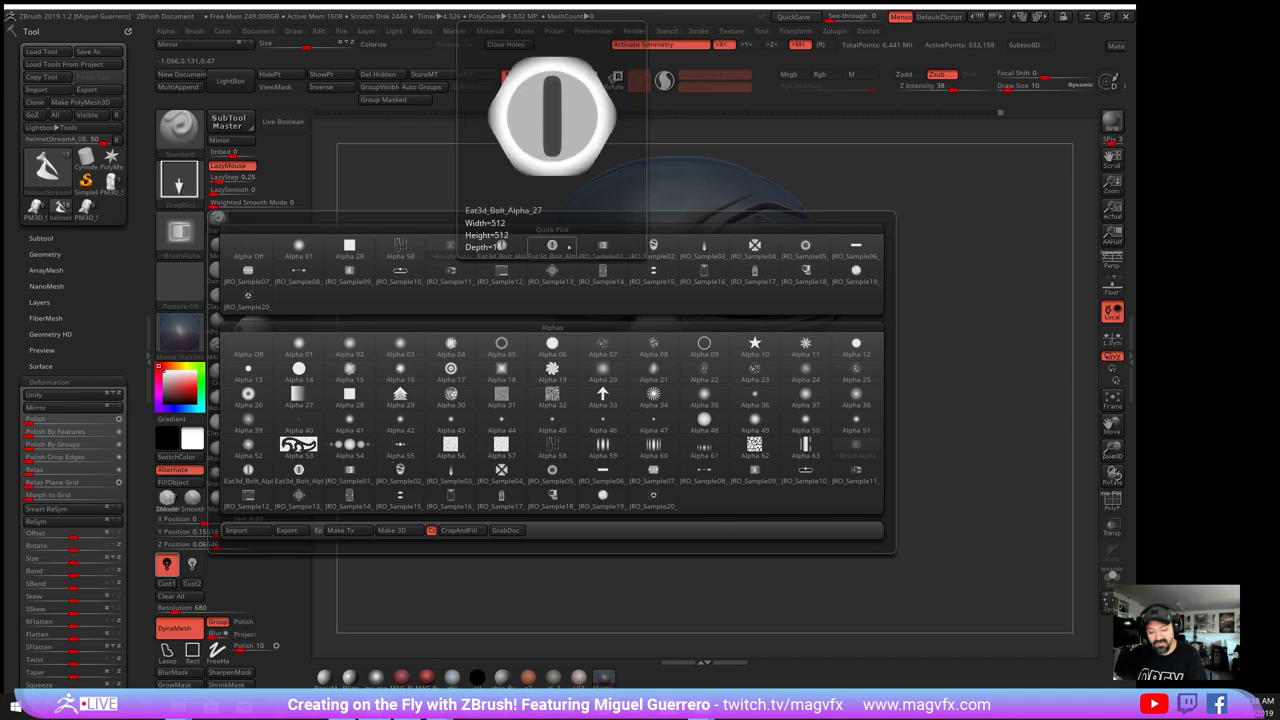
click(602, 245)
alt+click(622, 302)
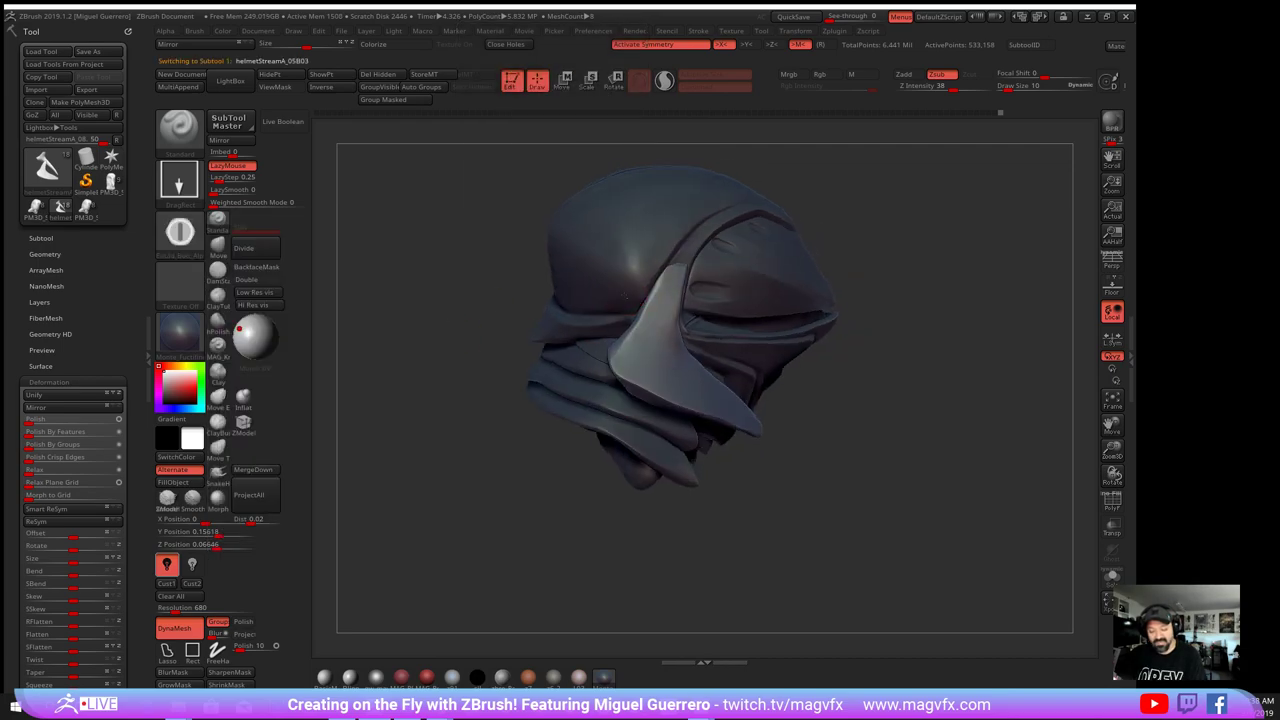
right_drag(622, 302, 646, 346)
click(257, 248)
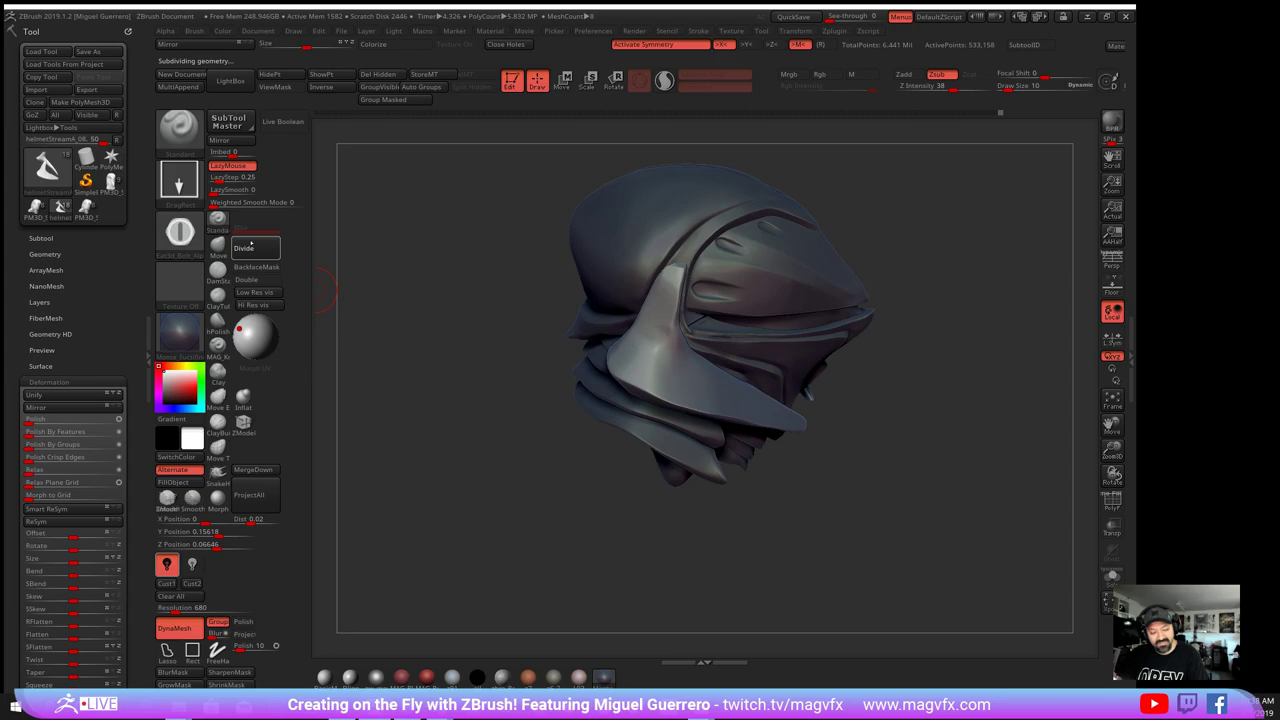
- Stamp a small recessed bolt at the cheek guard's upper tip and another at its rear corner
ctrl+right_drag(577, 409, 611, 437)
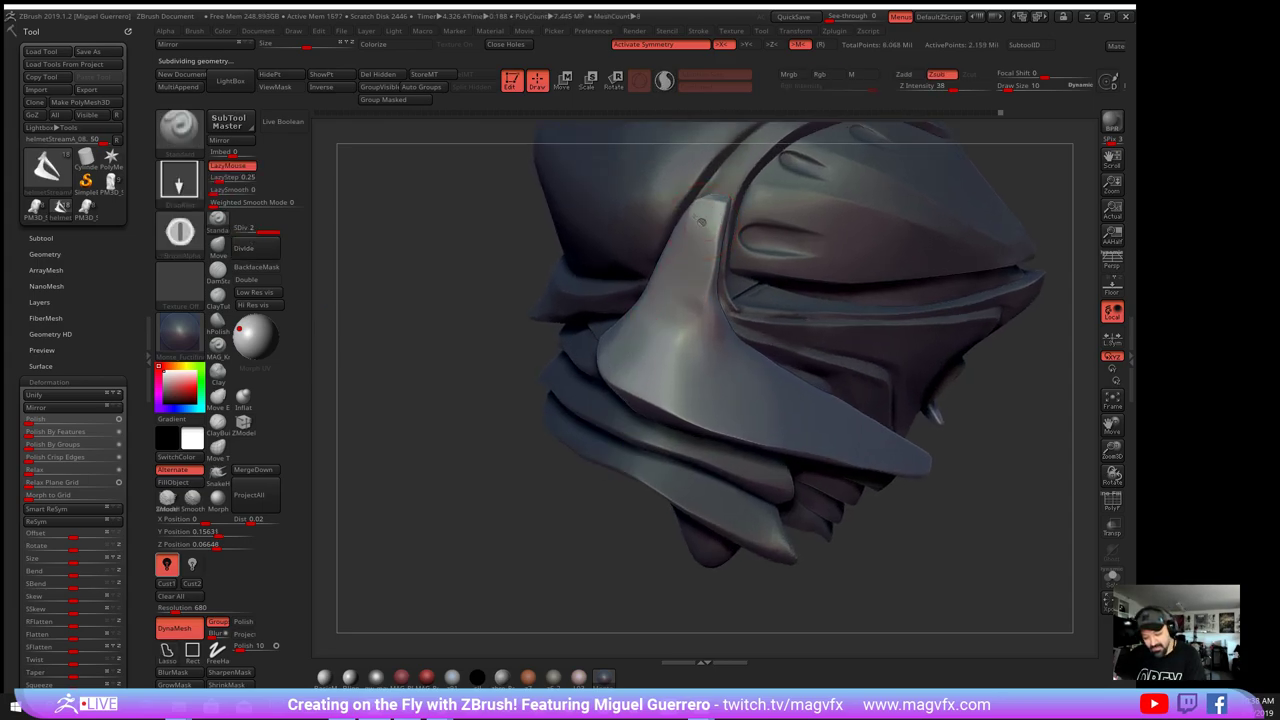
drag(701, 222, 706, 228)
right_drag(706, 228, 632, 363)
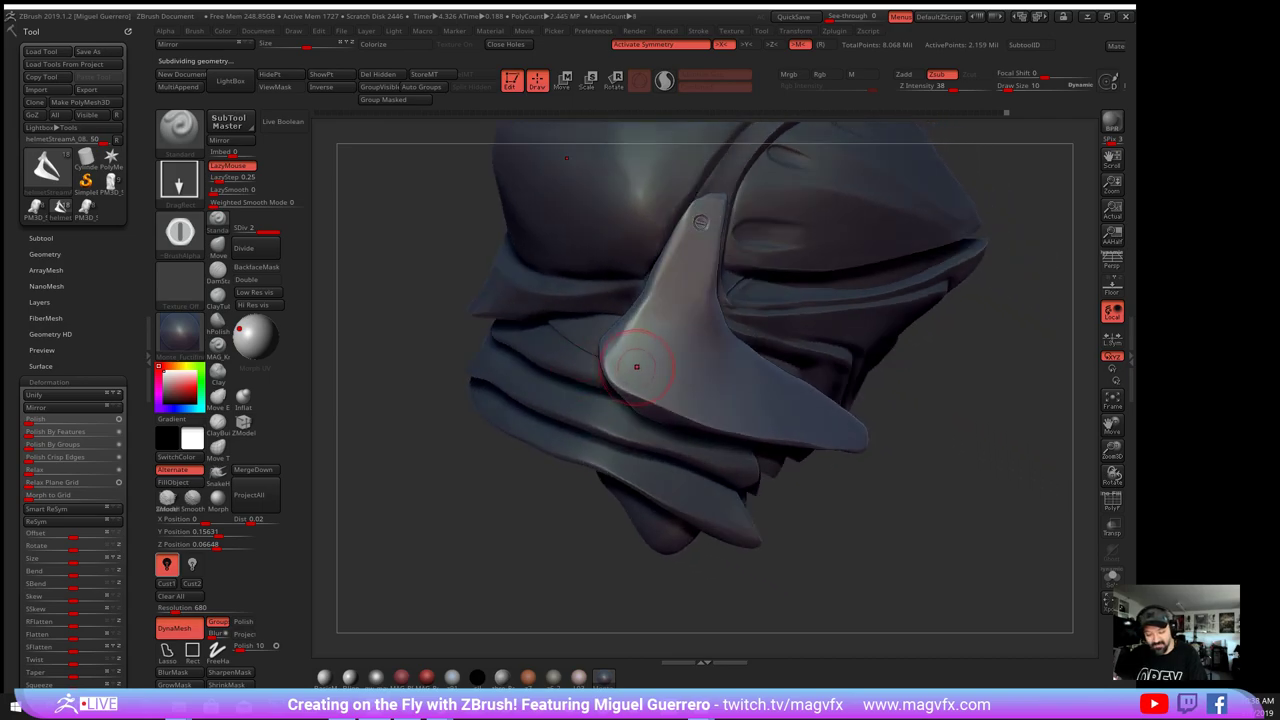
drag(616, 353, 621, 359)
right_drag(621, 359, 400, 372)
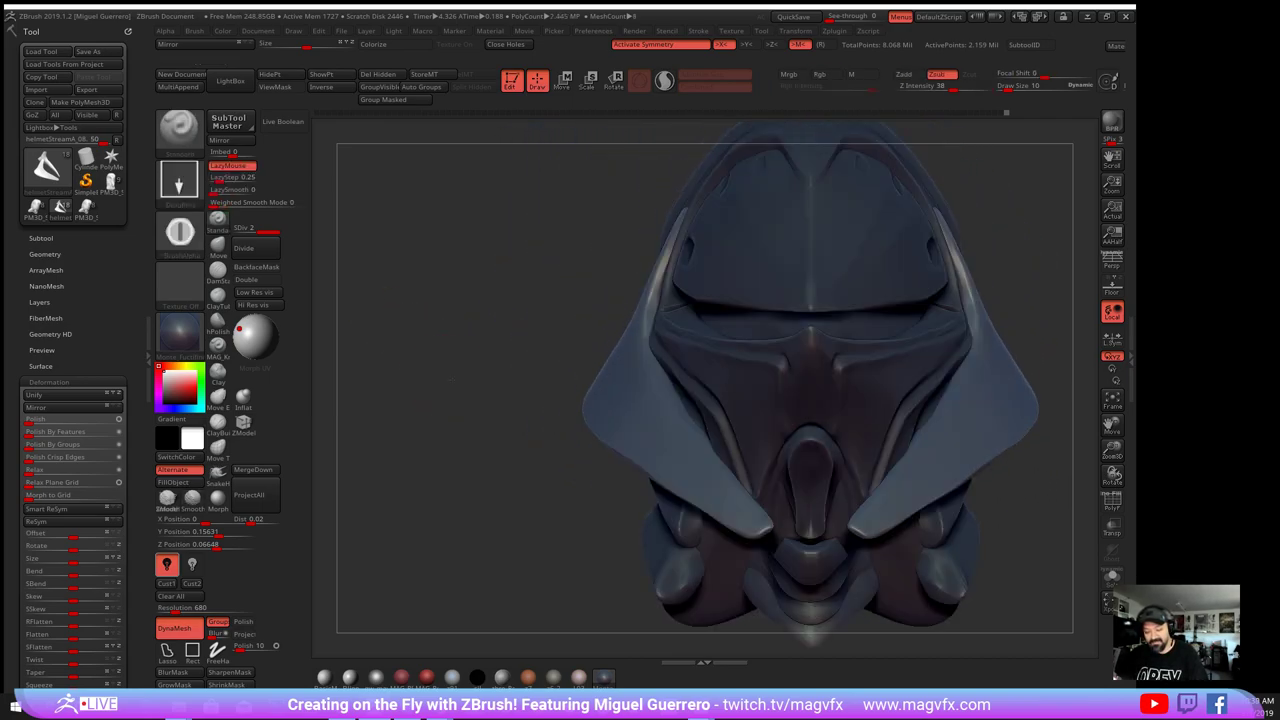
- Make the main helmet shell the active subtool and stamp two small bolts on the face plate beside the cheek guard
drag(445, 372, 528, 371)
alt+click(867, 405)
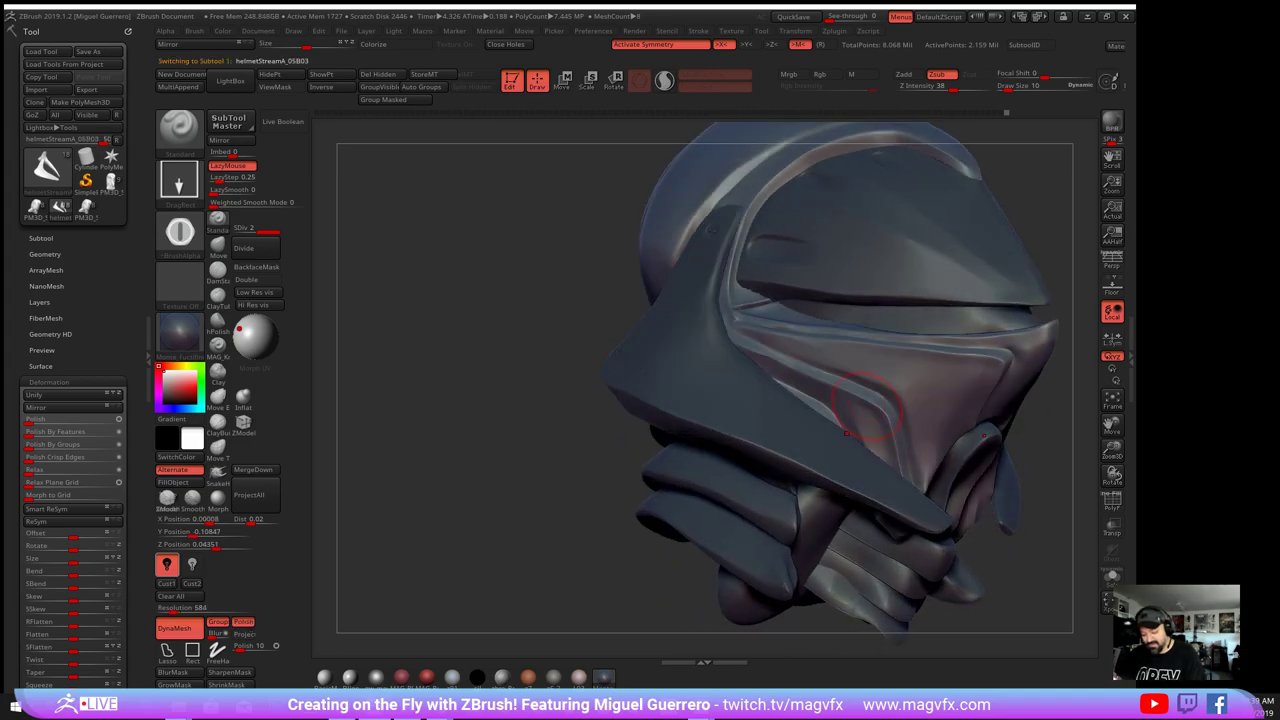
right_drag(867, 405, 915, 402)
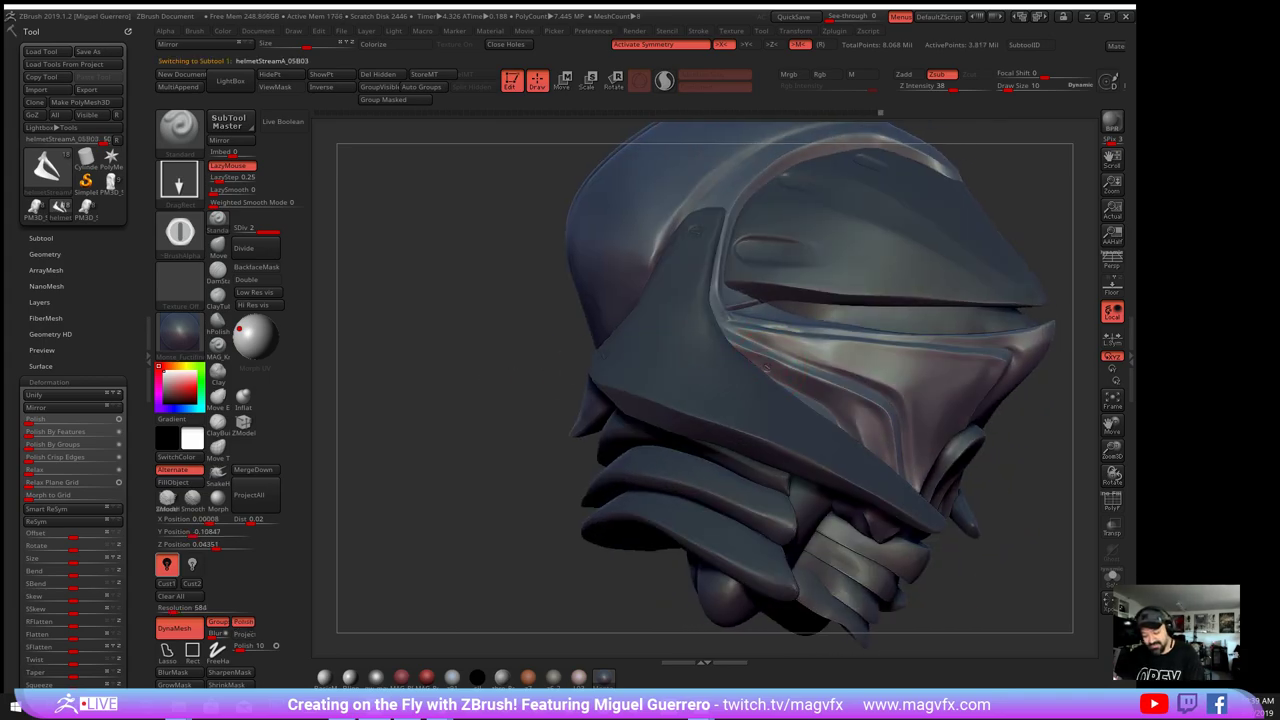
drag(782, 341, 774, 335)
mouse_move(443, 344)
mouse_down()
mouse_move(450, 320)
mouse_move(458, 351)
mouse_up()
ctrl+right_drag(458, 351, 453, 357)
drag(453, 357, 500, 352)
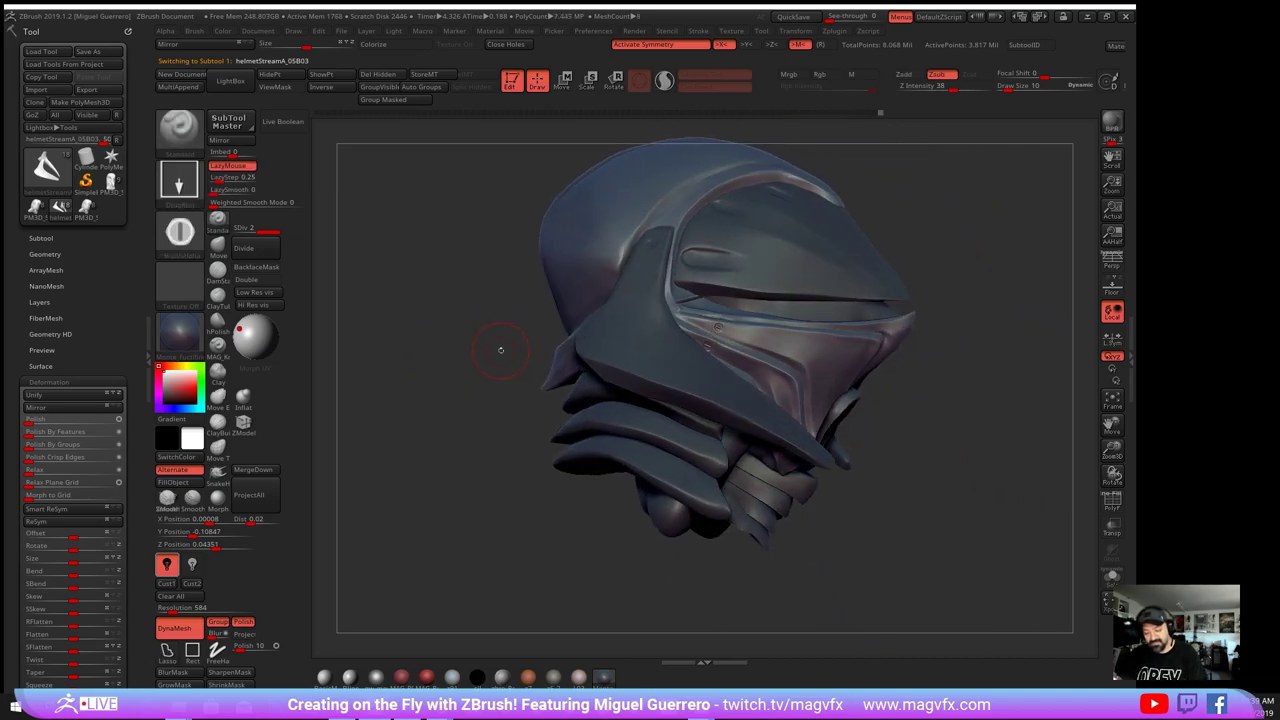
- Undo the two face plate bolts and stamp them again at slightly adjusted positions beside the cheek guard
key(b)
key(c)
key(b)
key(ctrl+z)
key(ctrl+z)
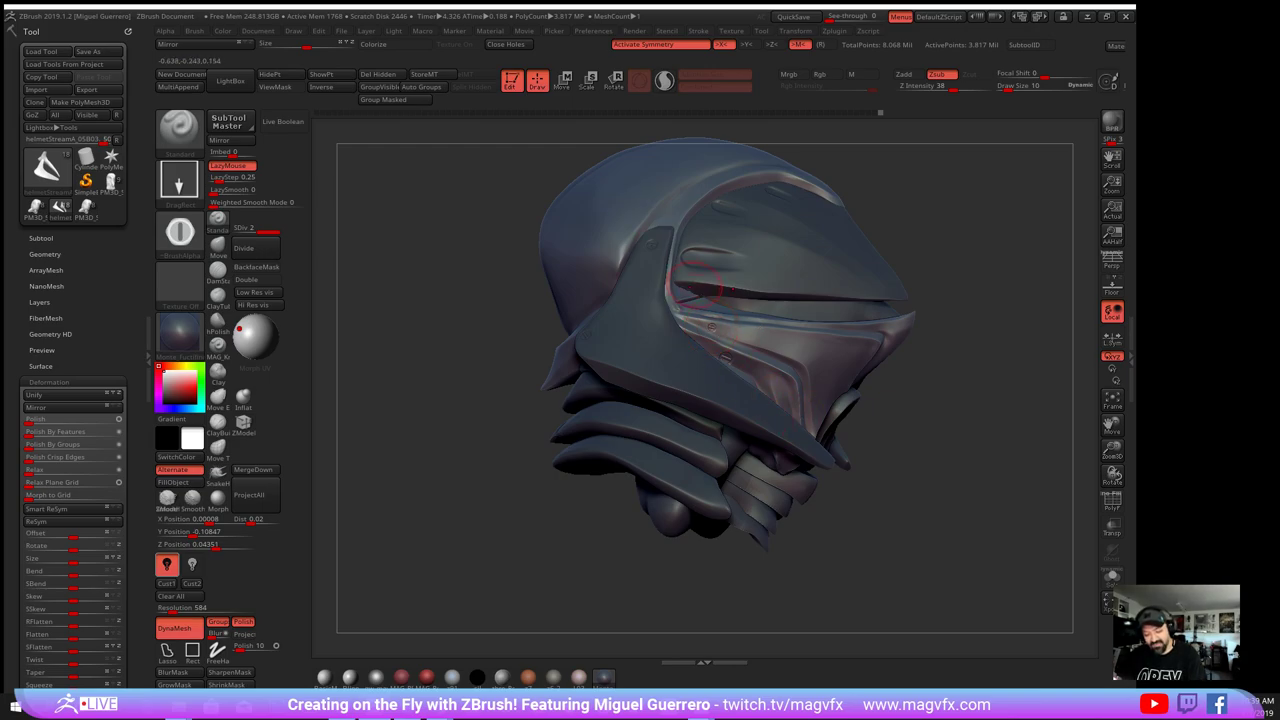
- Make the cheek guard the active subtool and stamp a larger bolt on its lower middle area
drag(486, 366, 610, 373)
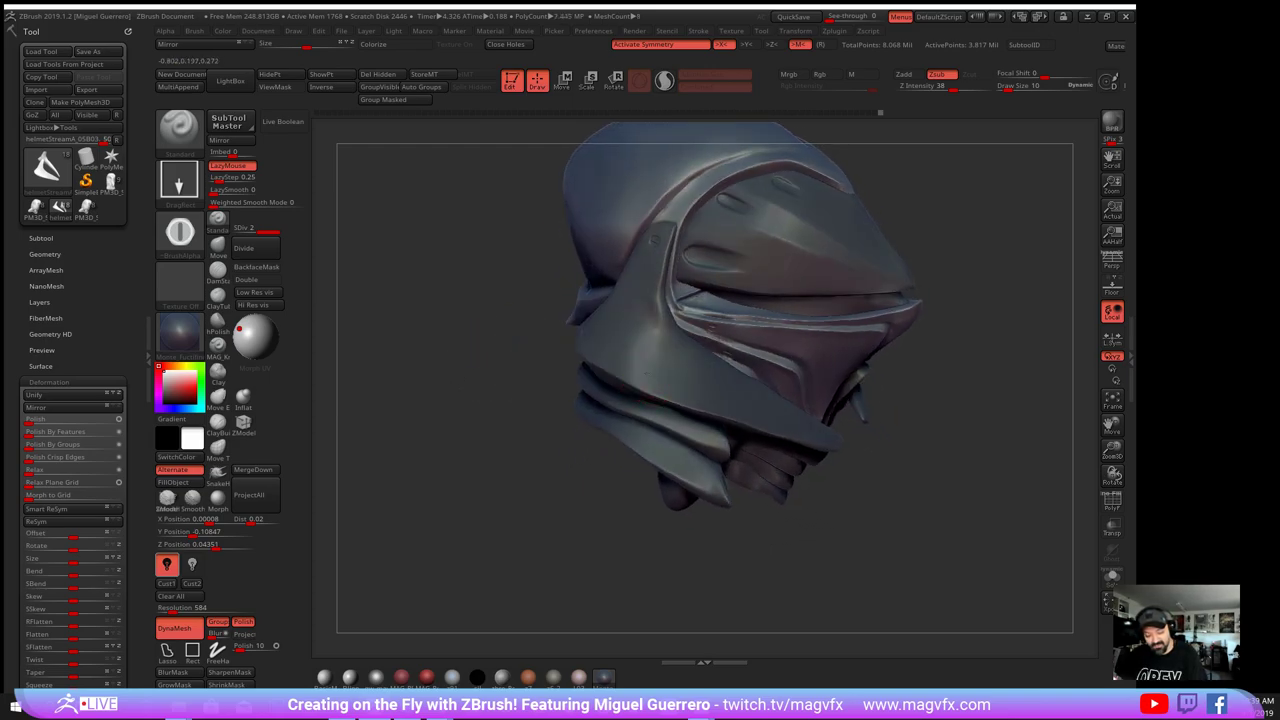
alt+click(650, 377)
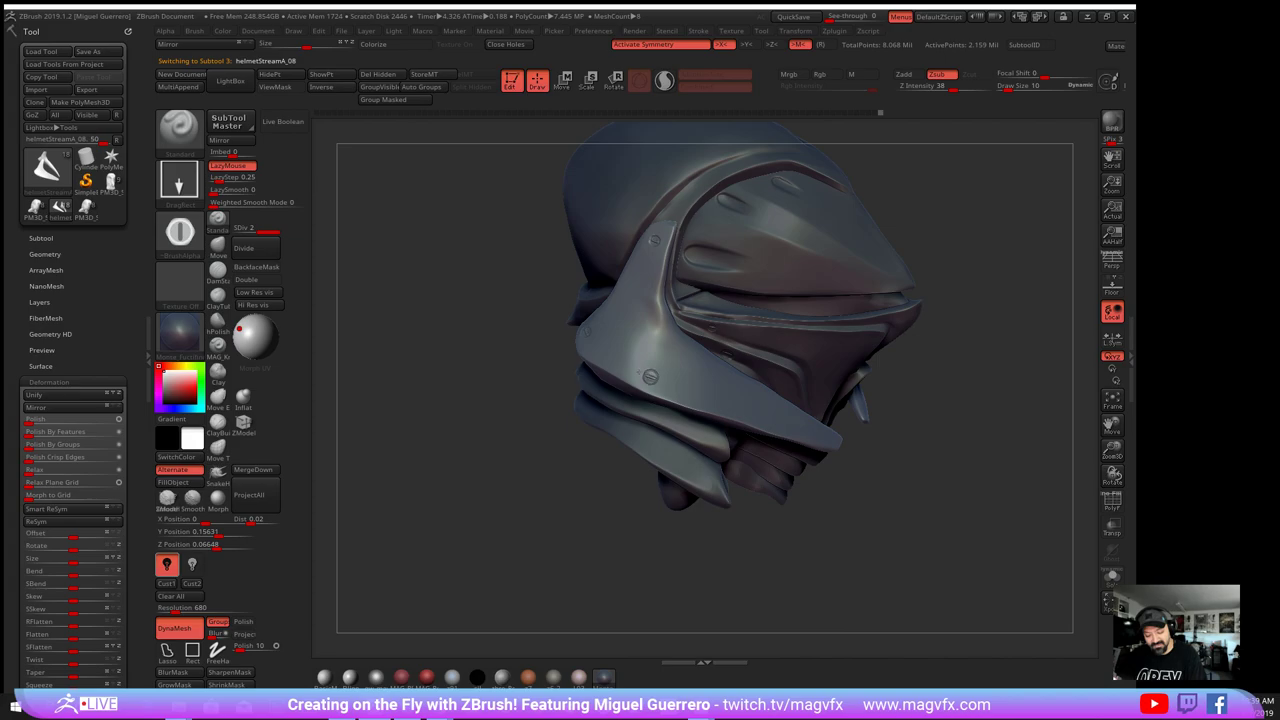
drag(440, 318, 491, 389)
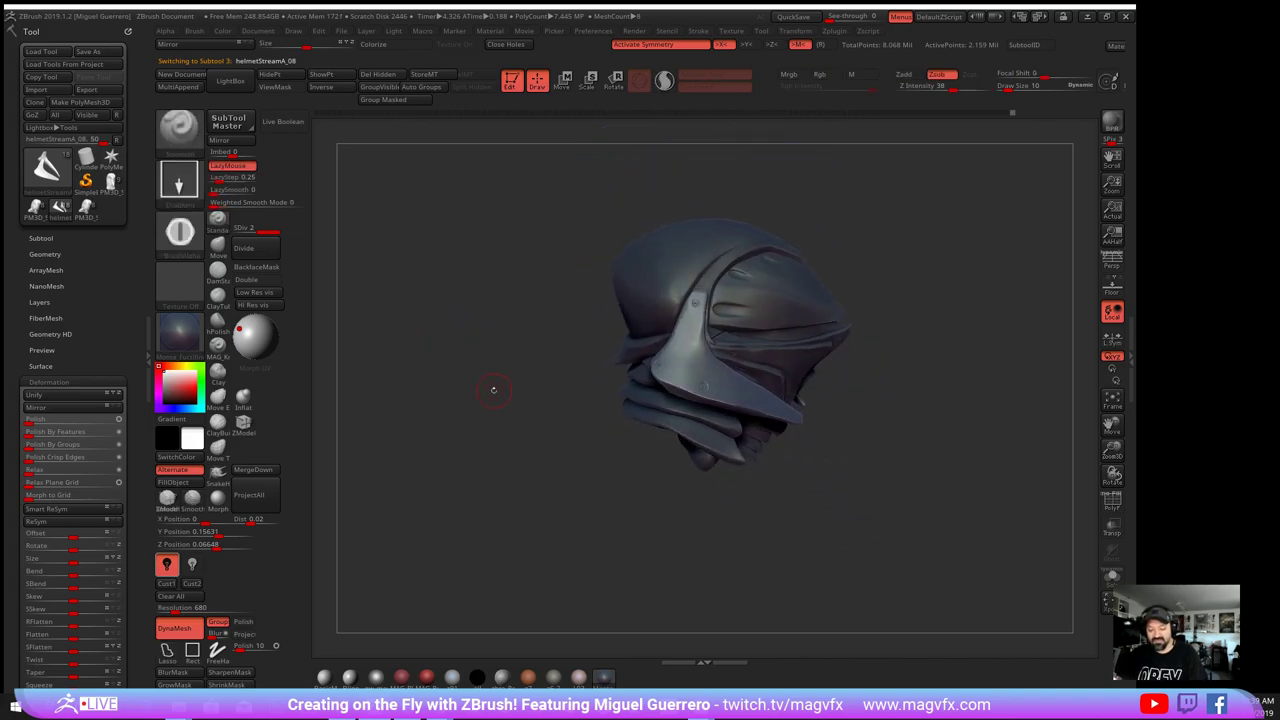
- Make the main helmet shell the active subtool and choose the horizontal bar slot alpha for stamping its back
drag(572, 402, 476, 399)
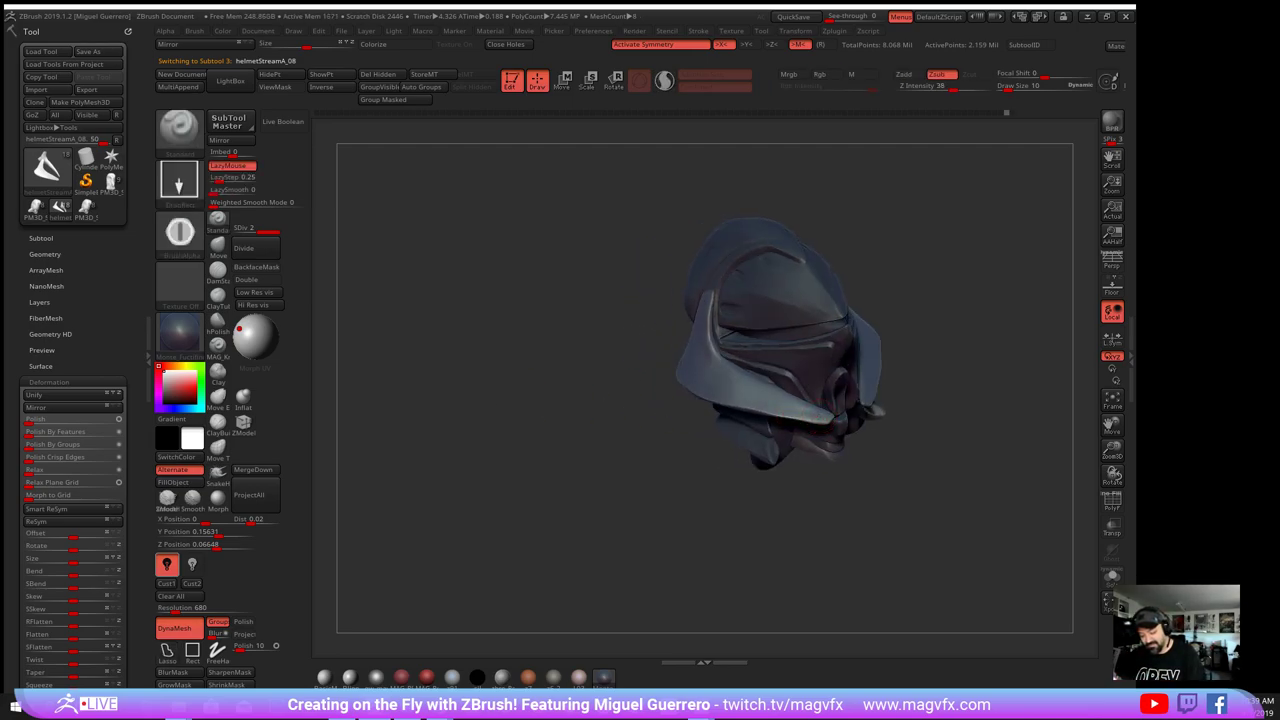
drag(546, 377, 558, 345)
alt+click(676, 288)
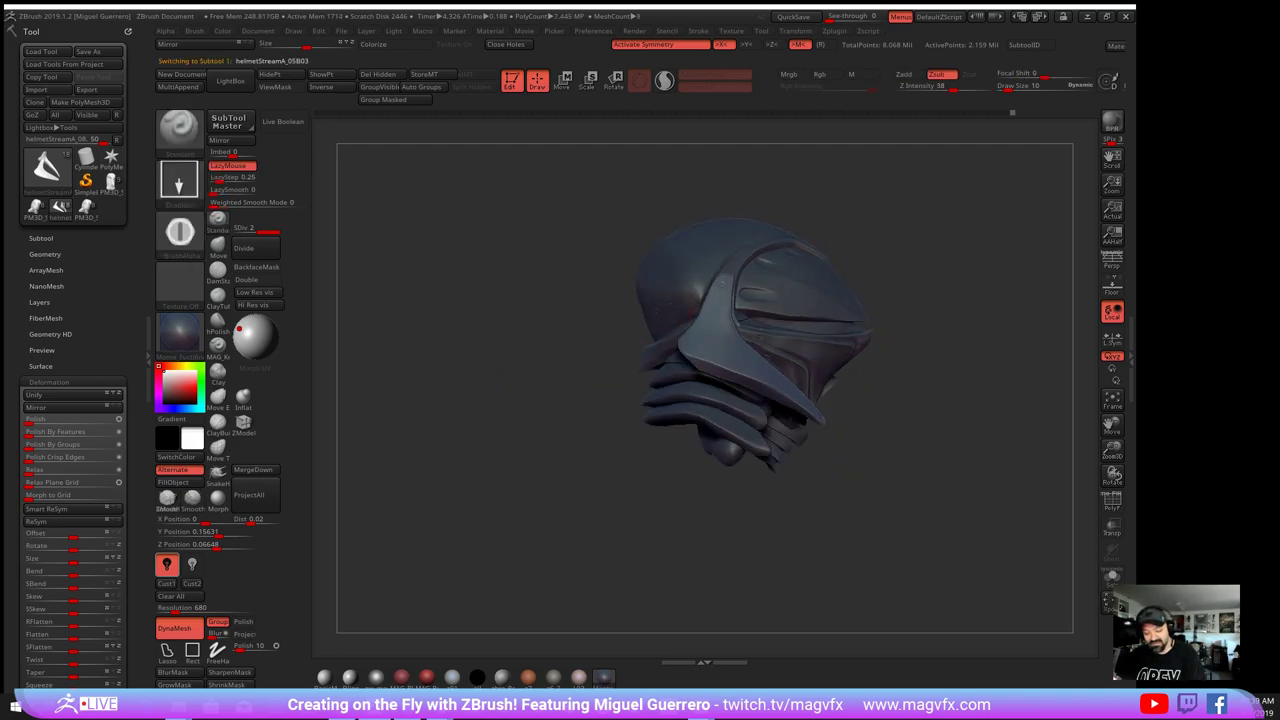
click(180, 231)
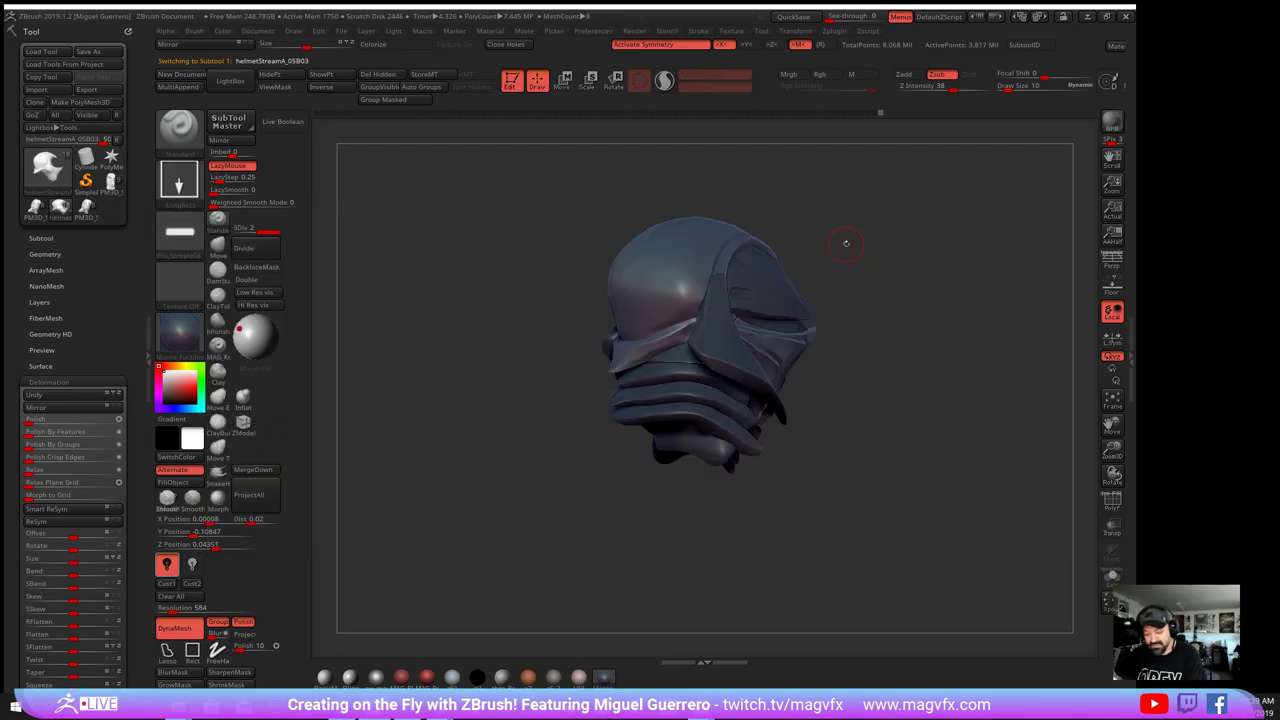
click(852, 246)
mouse_move(520, 290)
ctrl+right_down()
mouse_move(524, 330)
mouse_move(618, 316)
ctrl+right_up()
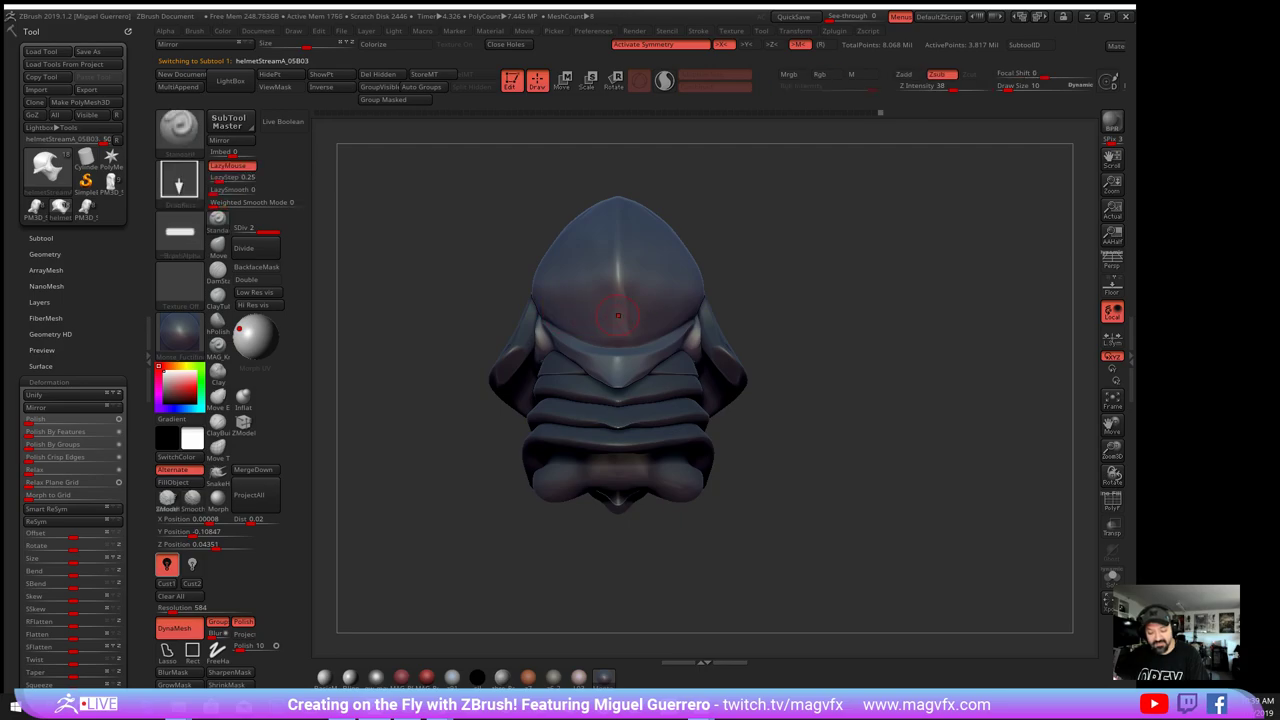
- Try stamping a wide horizontal slot across the shell's lower back, including once at Z Intensity 26, and undo both stamps
click(960, 87)
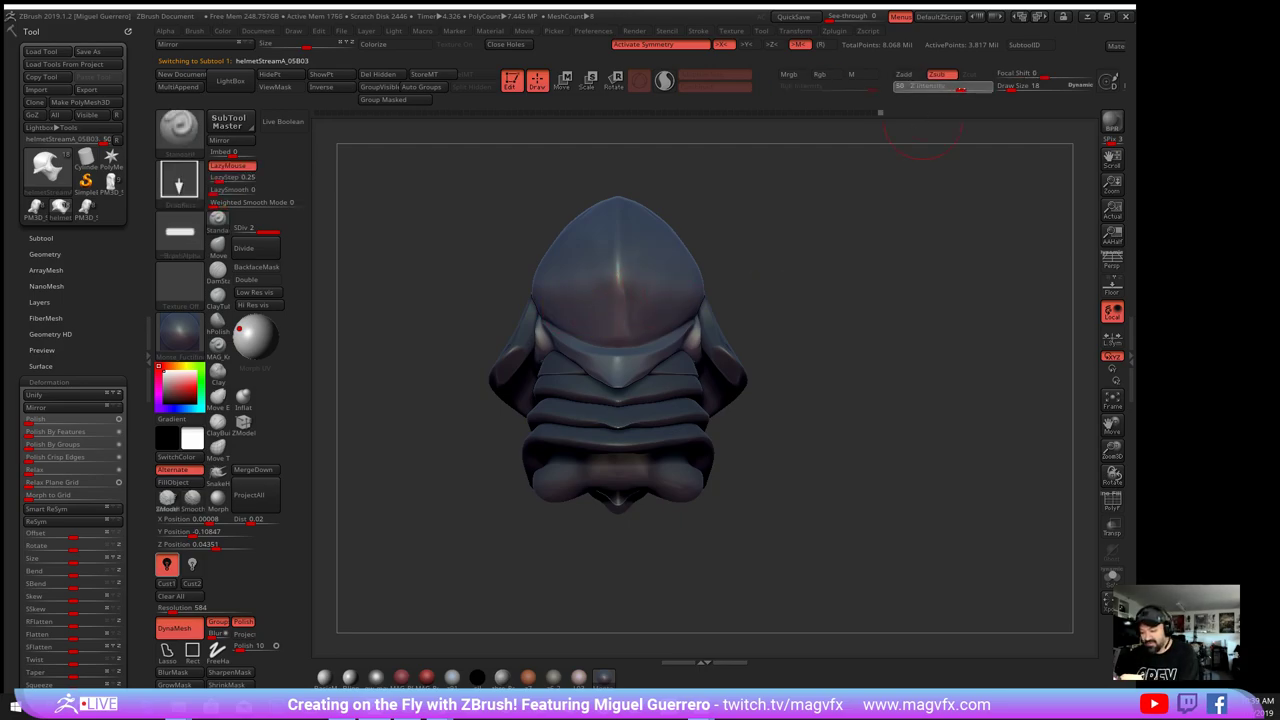
drag(618, 323, 672, 318)
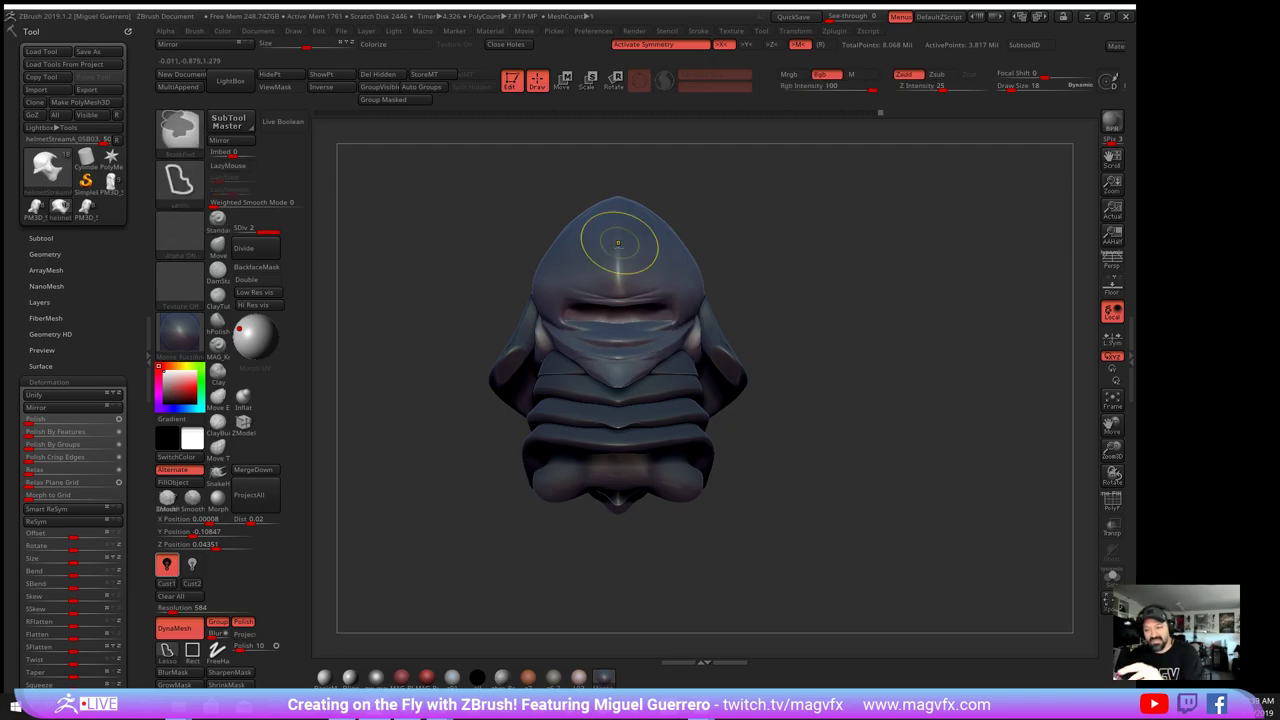
key(ctrl+z)
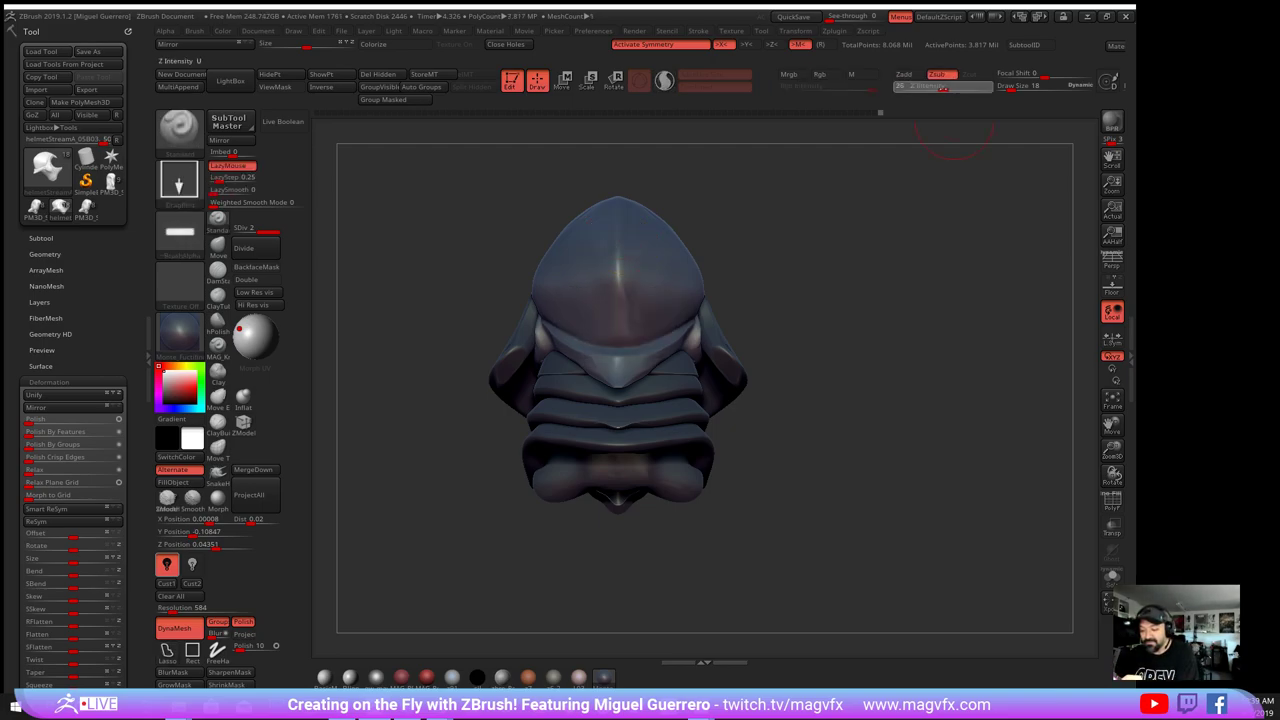
mouse_move(514, 300)
mouse_down()
mouse_move(616, 305)
mouse_move(622, 334)
mouse_move(643, 324)
mouse_move(652, 343)
mouse_move(668, 292)
mouse_up()
key(ctrl+z)
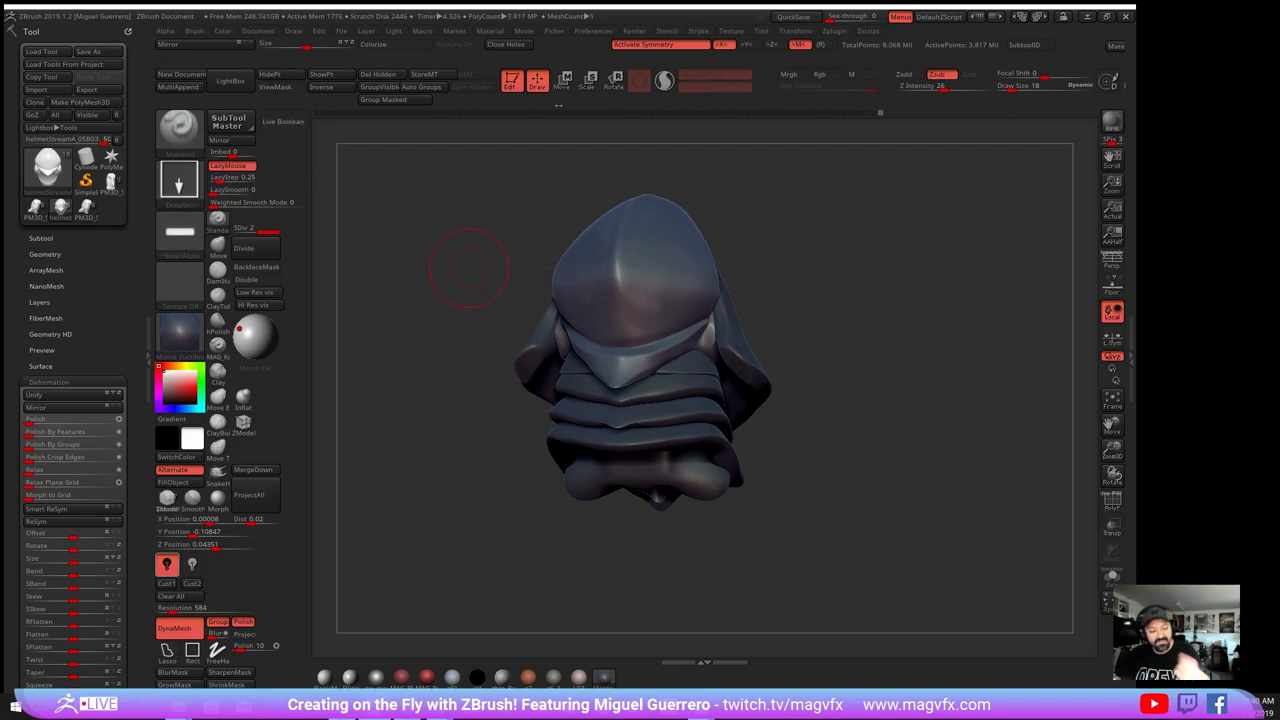
- Choose the JRO_Sample03_in alpha and stamp a vertical groove on the lower centre of the shell's back
click(179, 232)
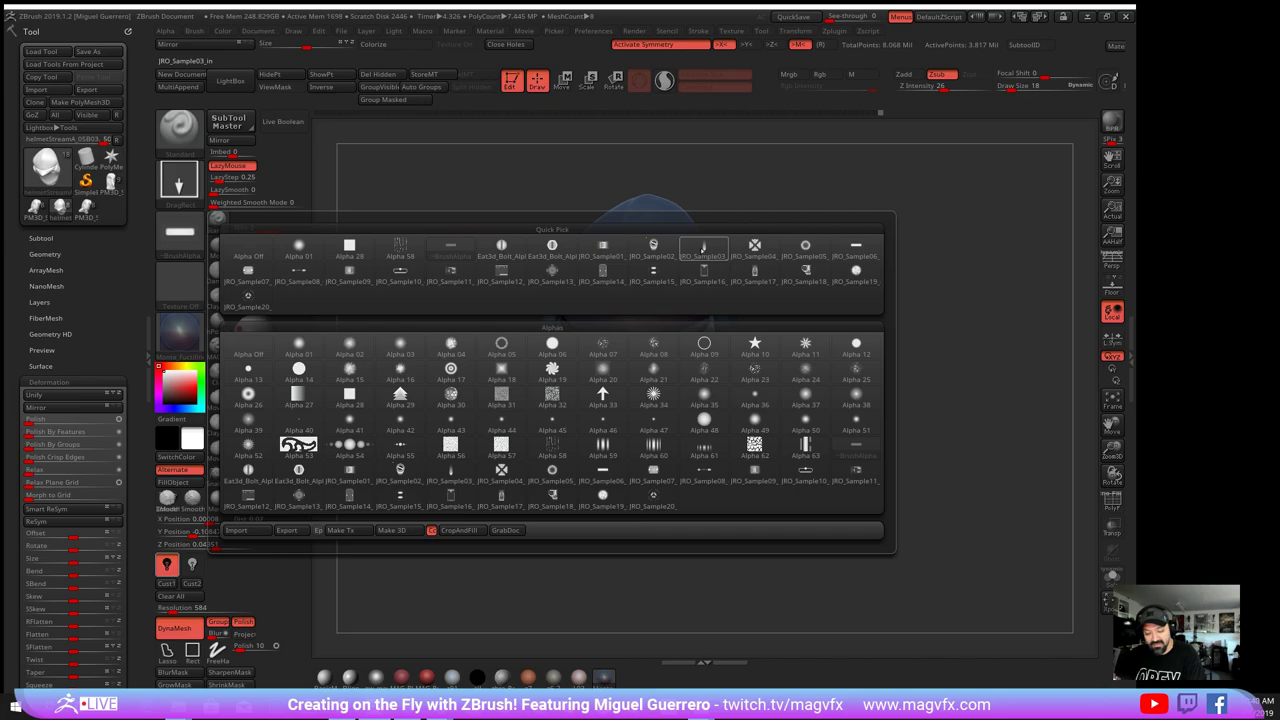
click(703, 248)
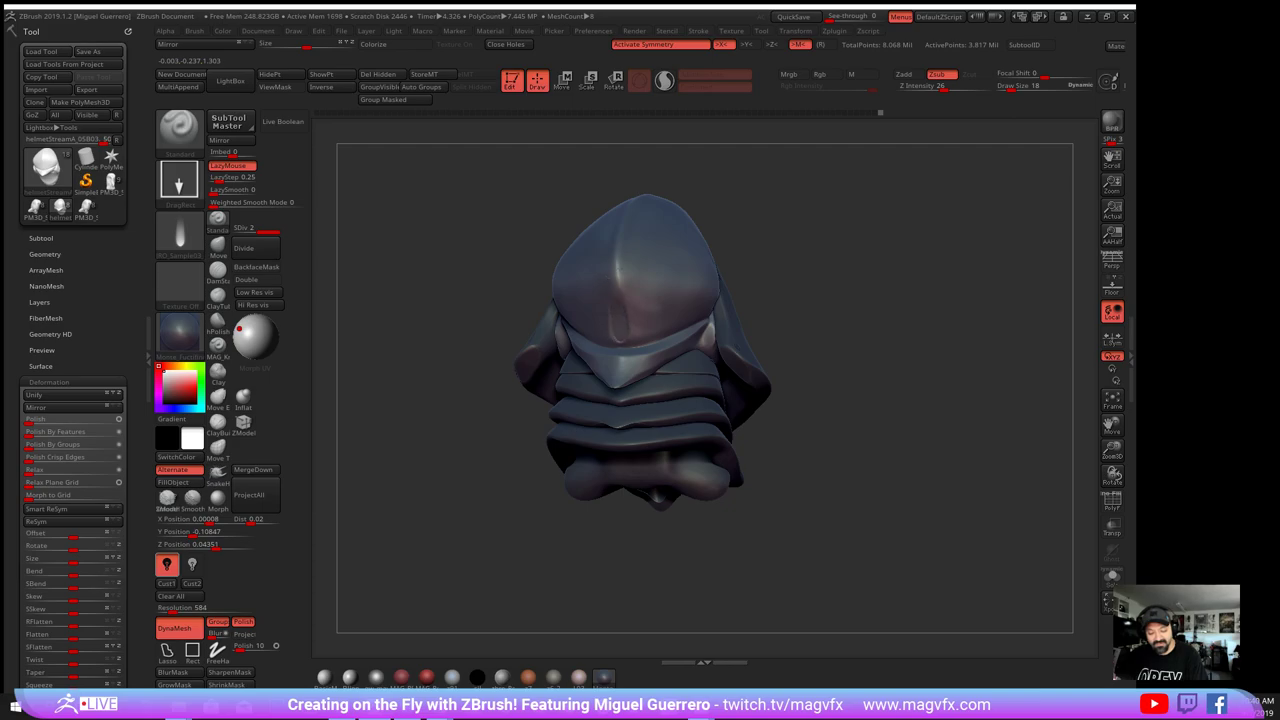
mouse_move(486, 266)
mouse_down()
mouse_move(463, 258)
mouse_move(490, 280)
mouse_move(465, 301)
mouse_move(476, 308)
mouse_up()
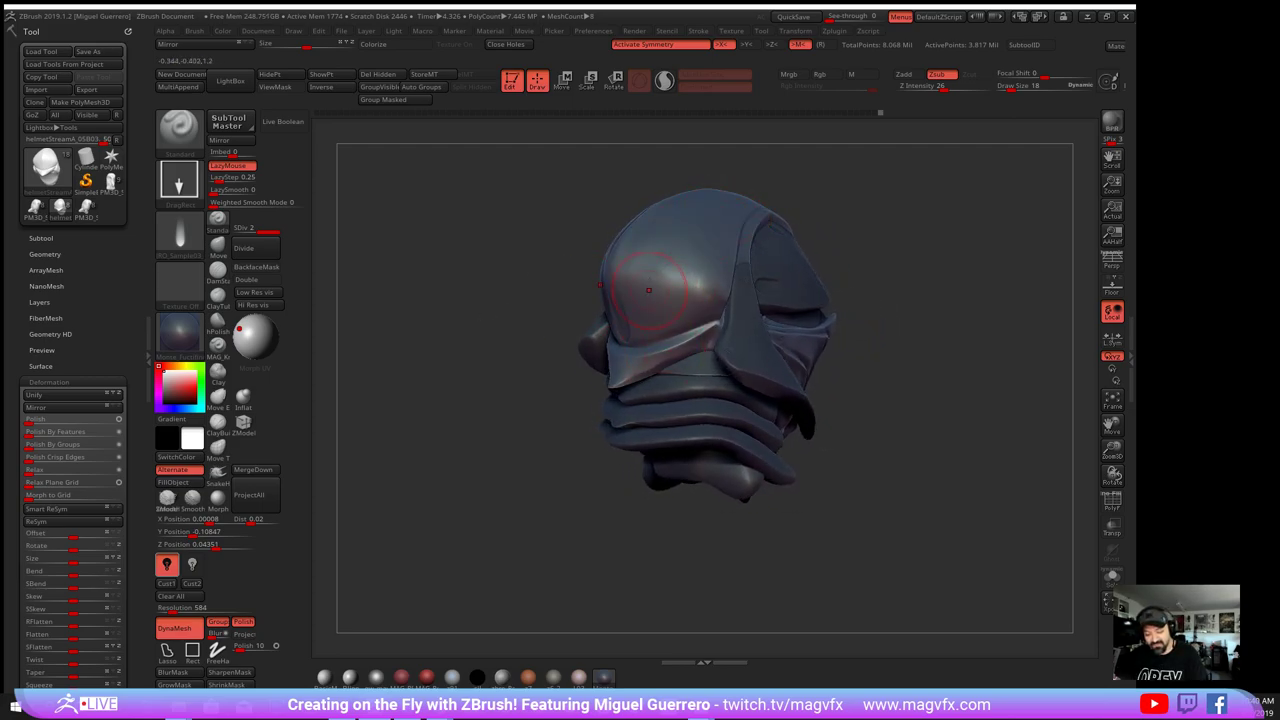
drag(499, 350, 520, 350)
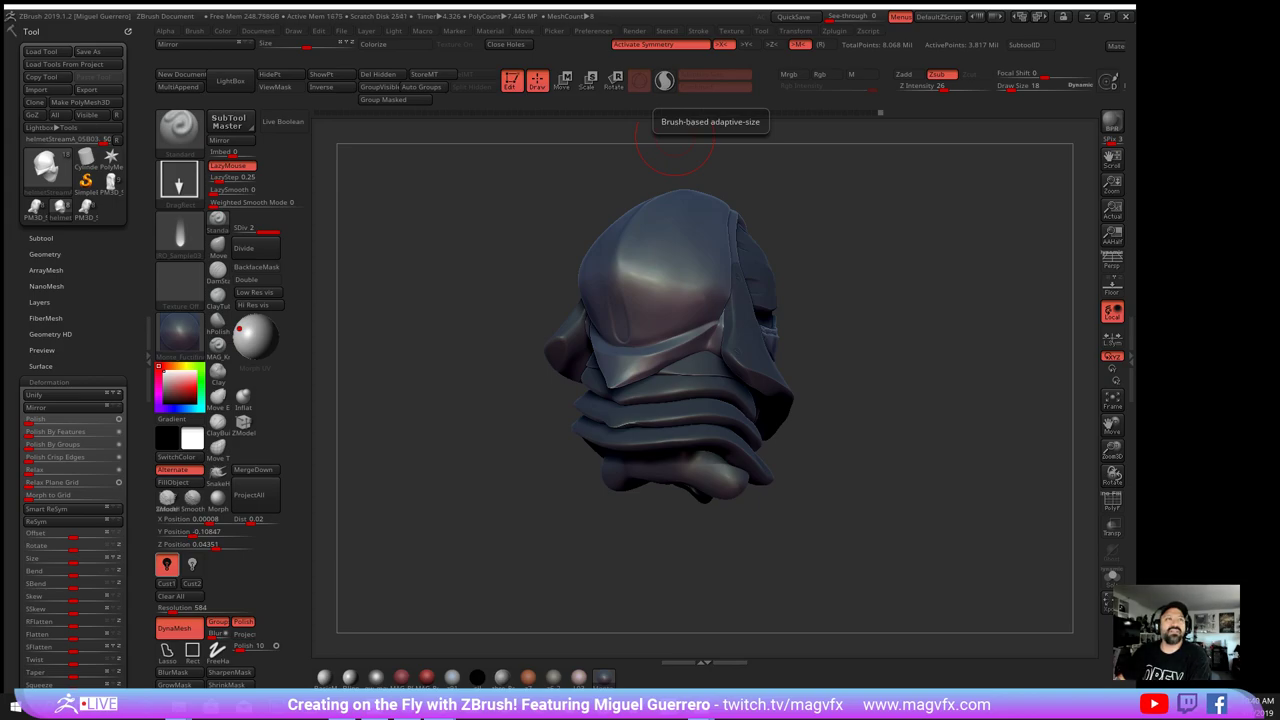
- Show the Hardsurface Alphas free sample page in the browser window and move it back off the screen
drag(460, 0, 647, 33)
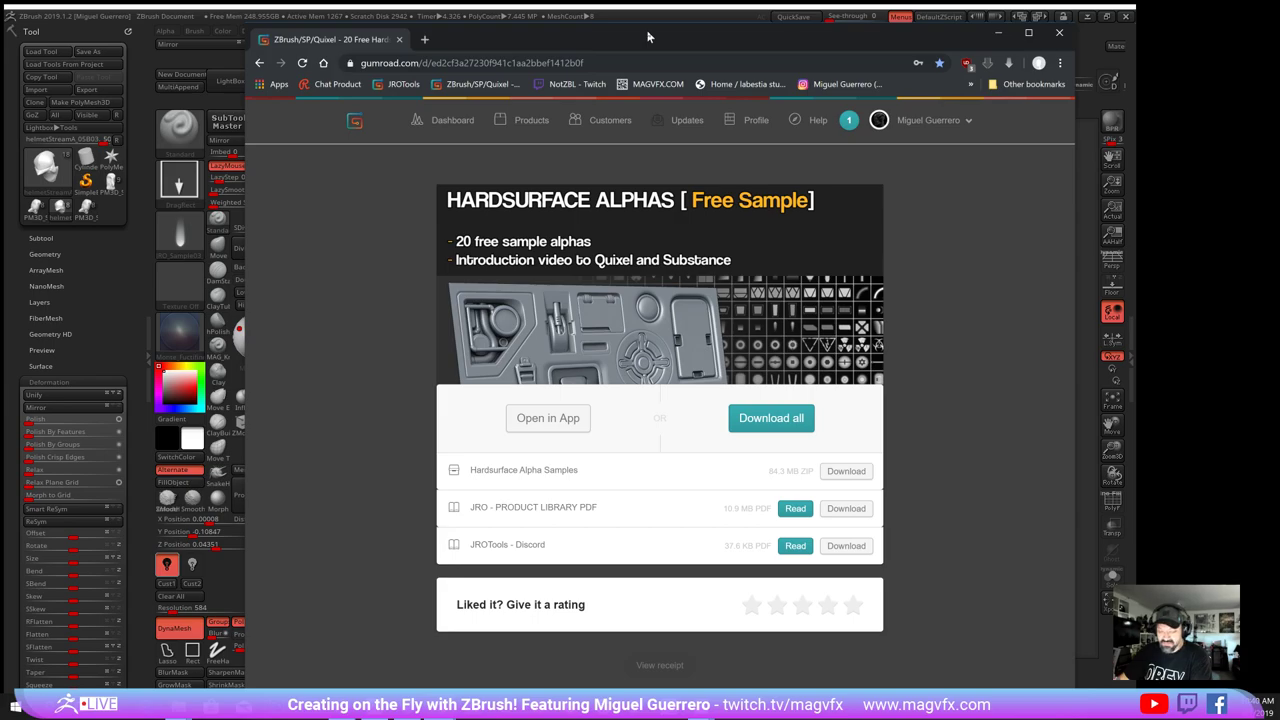
drag(647, 37, 649, 35)
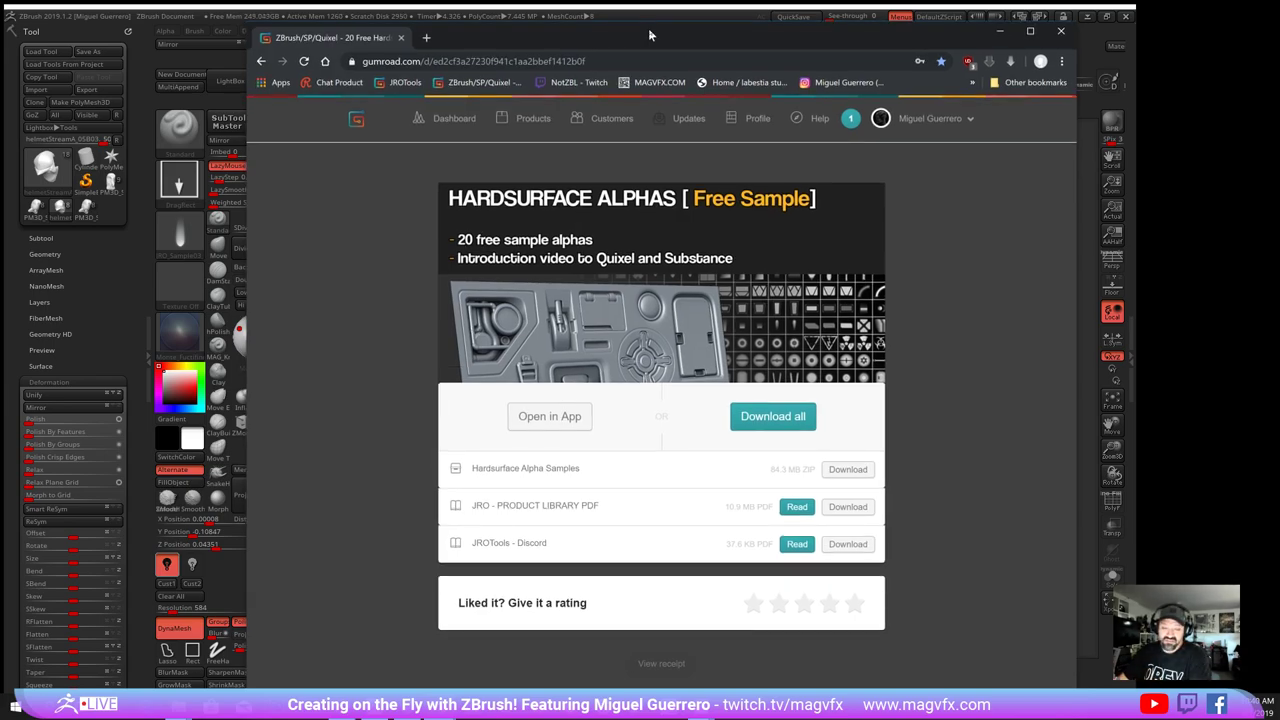
drag(649, 35, 0, 0)
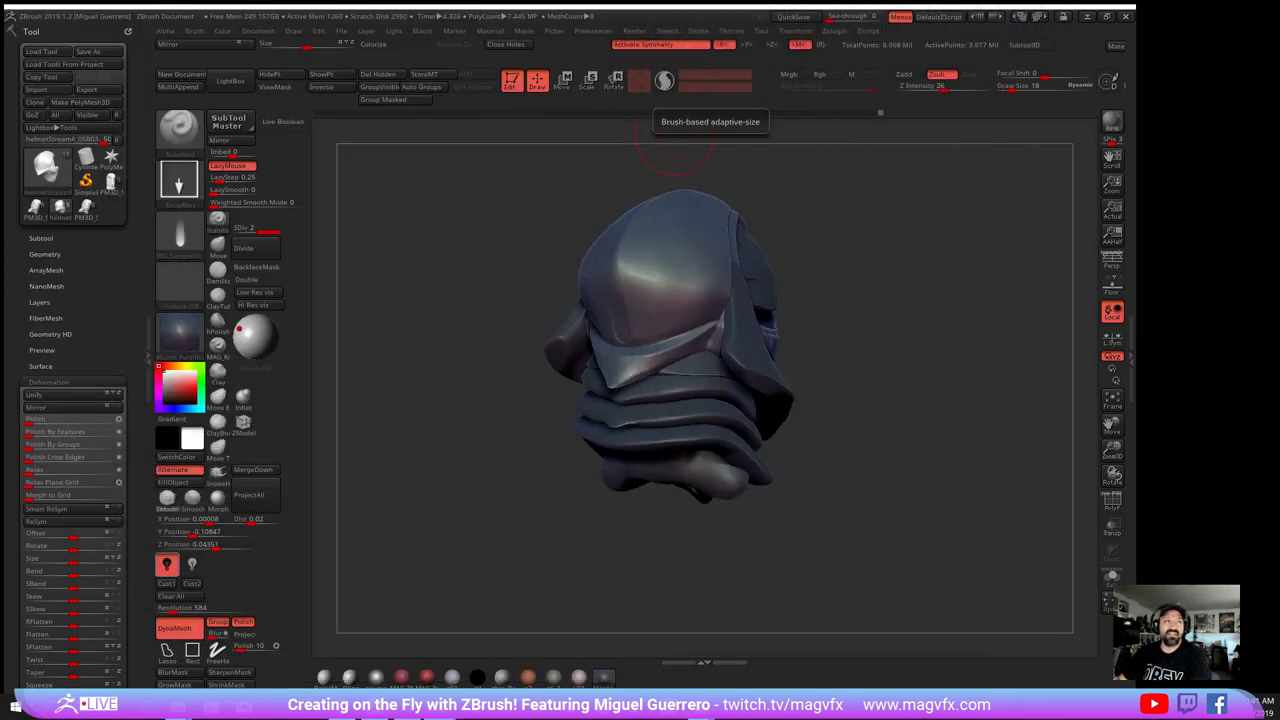
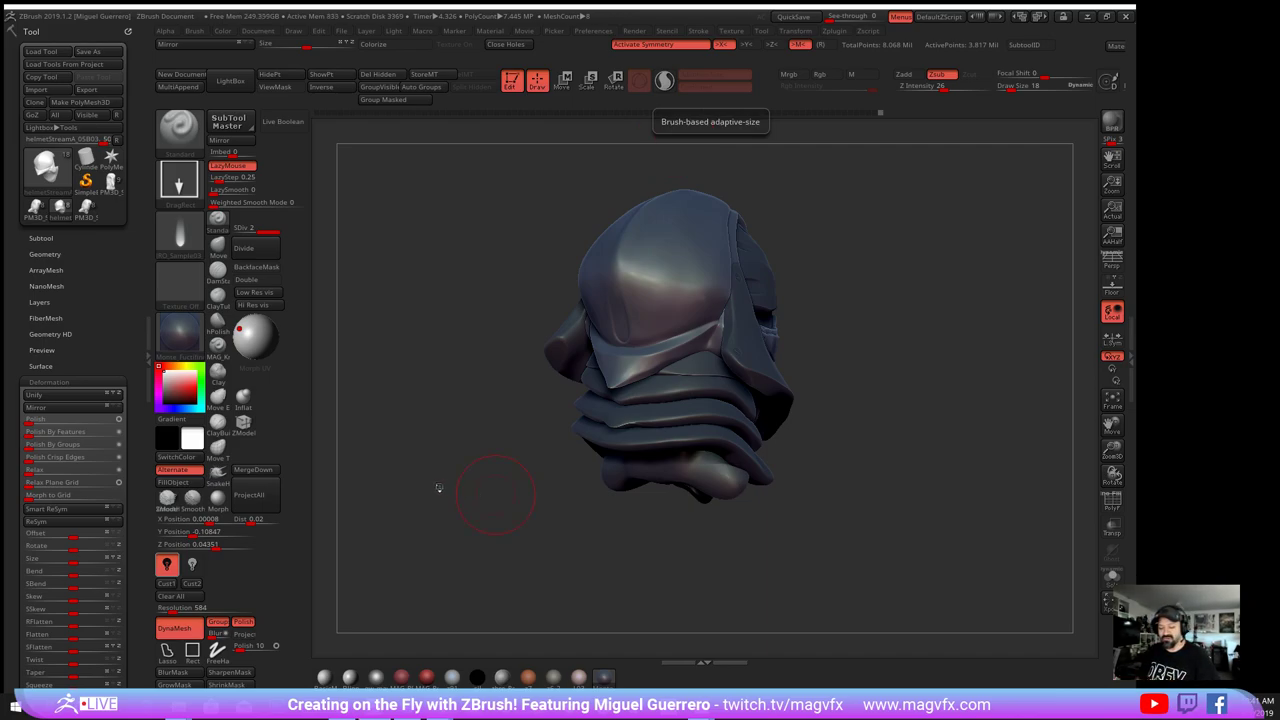
- Examine the helmet from several sides and check its silhouette from both profiles with the flat black material
mouse_move(480, 460)
mouse_down()
mouse_move(476, 474)
mouse_move(460, 466)
mouse_move(490, 471)
mouse_up()
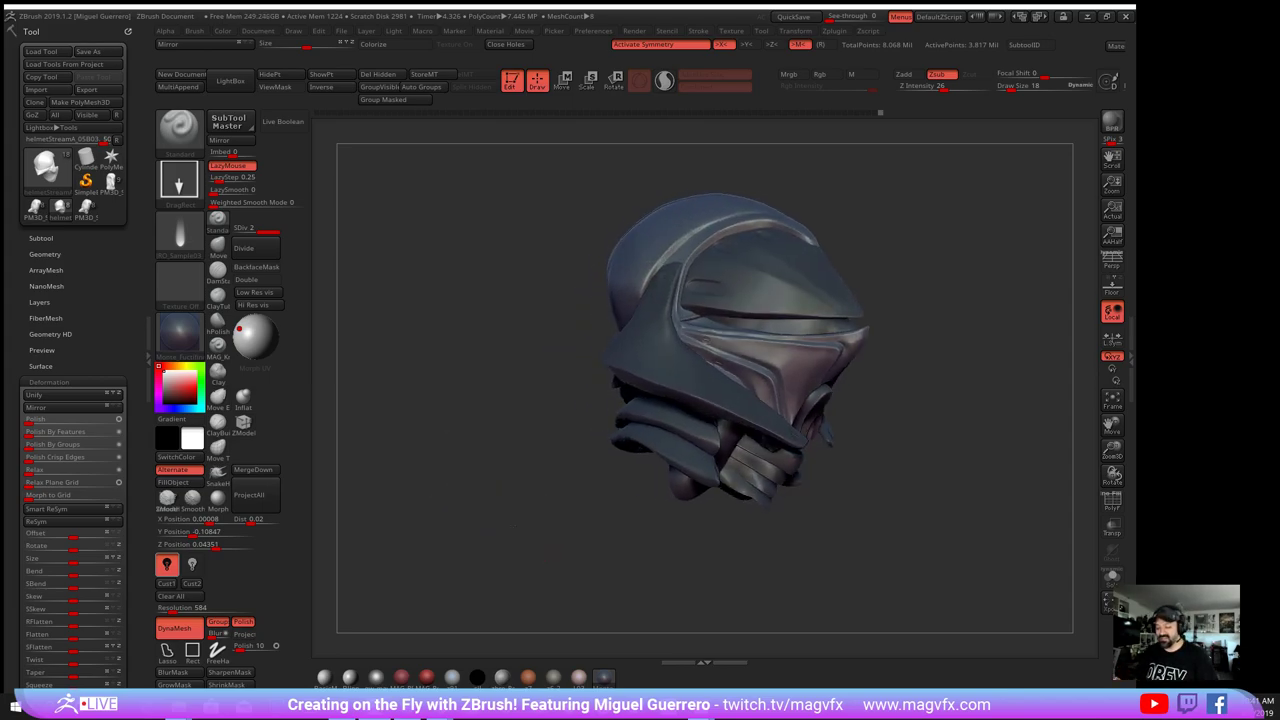
drag(491, 471, 442, 472)
drag(467, 531, 523, 533)
drag(518, 480, 478, 478)
mouse_move(510, 528)
mouse_down()
mouse_move(465, 505)
mouse_move(496, 499)
mouse_move(486, 446)
mouse_move(484, 461)
mouse_move(440, 462)
mouse_move(484, 475)
mouse_move(478, 484)
mouse_move(388, 508)
mouse_move(451, 481)
mouse_move(540, 475)
mouse_move(818, 517)
mouse_up()
click(482, 680)
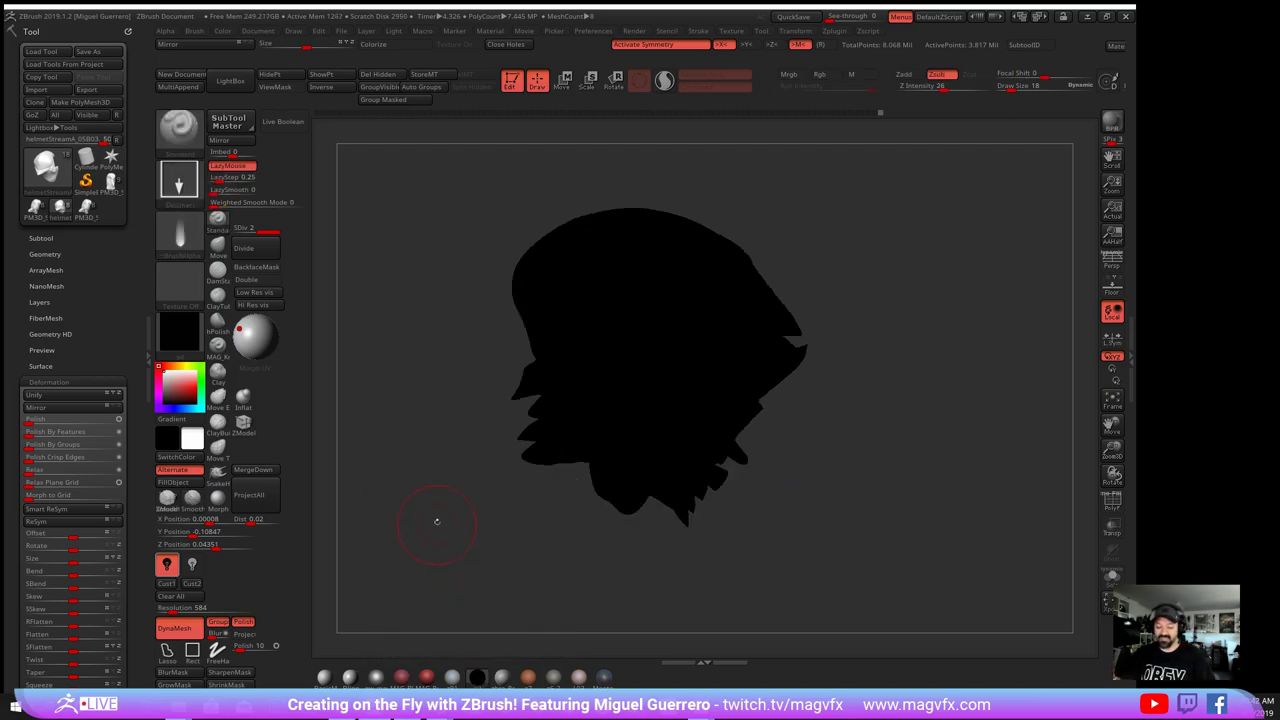
drag(437, 520, 727, 484)
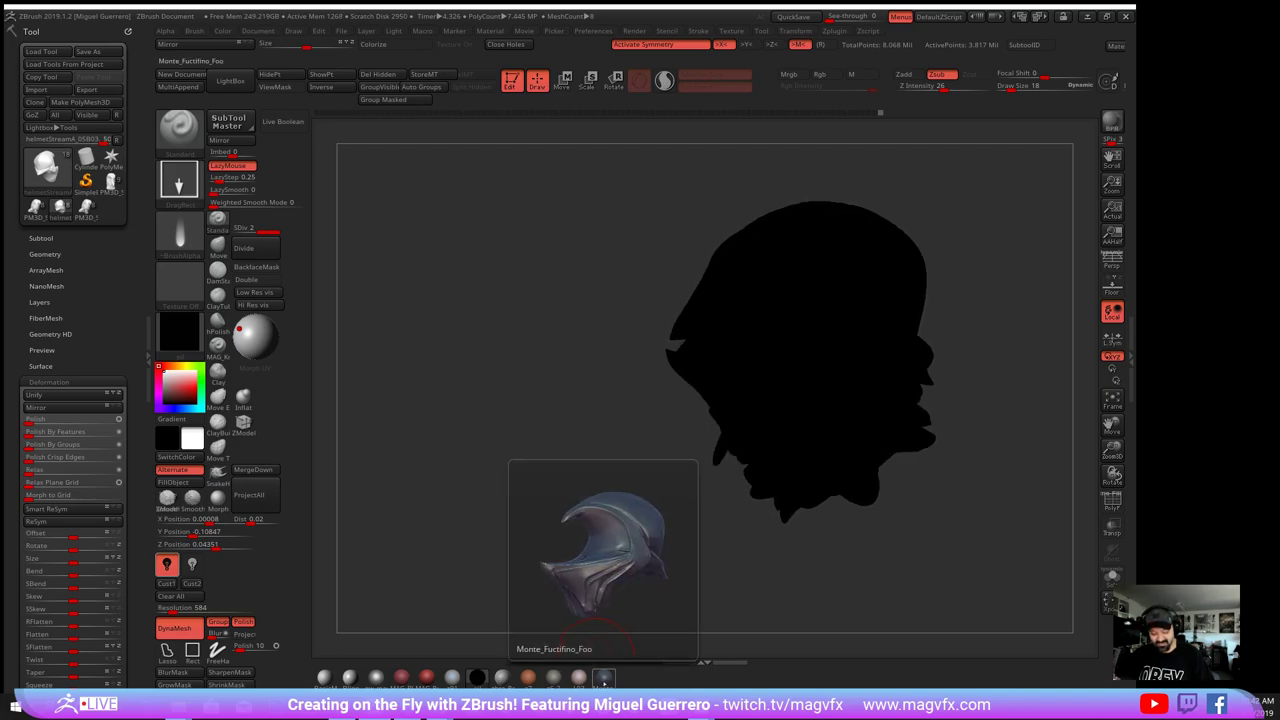
- Preview the helmet with the Monte_Fuctifino_Foo, zbro_Realtime_Gray, z7 and red materials
click(603, 677)
drag(502, 536, 529, 586)
click(578, 677)
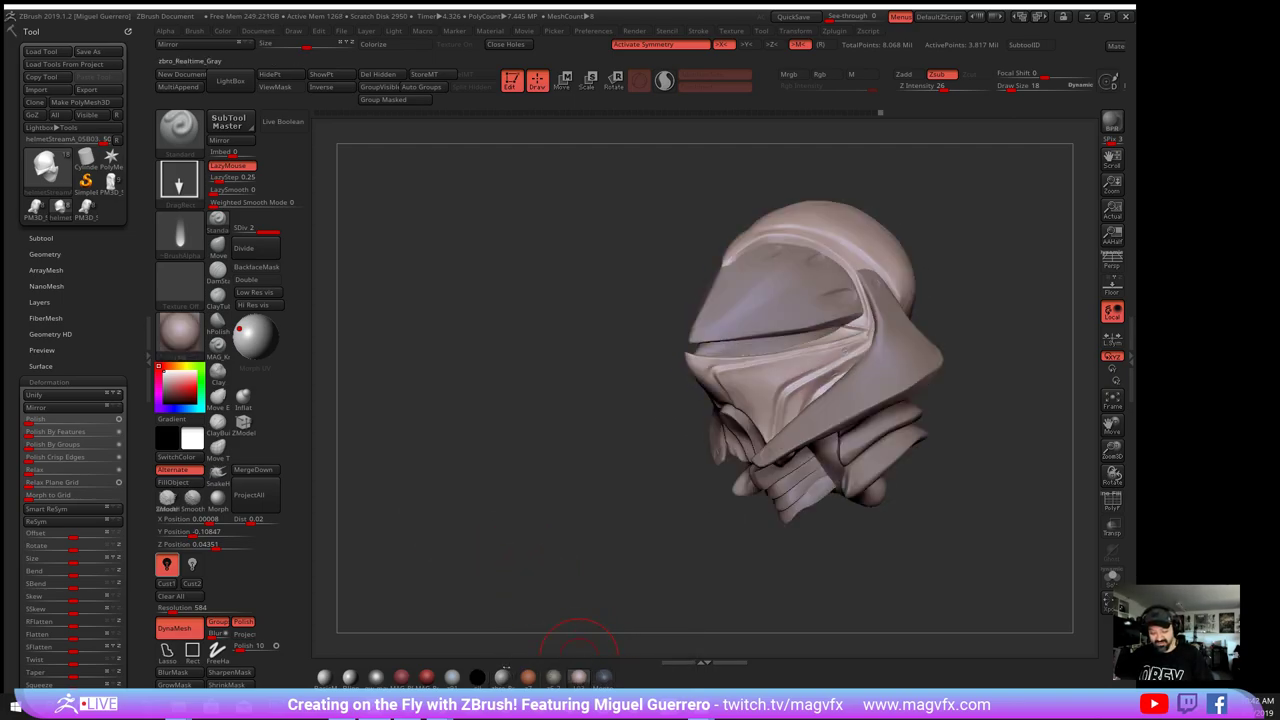
click(426, 678)
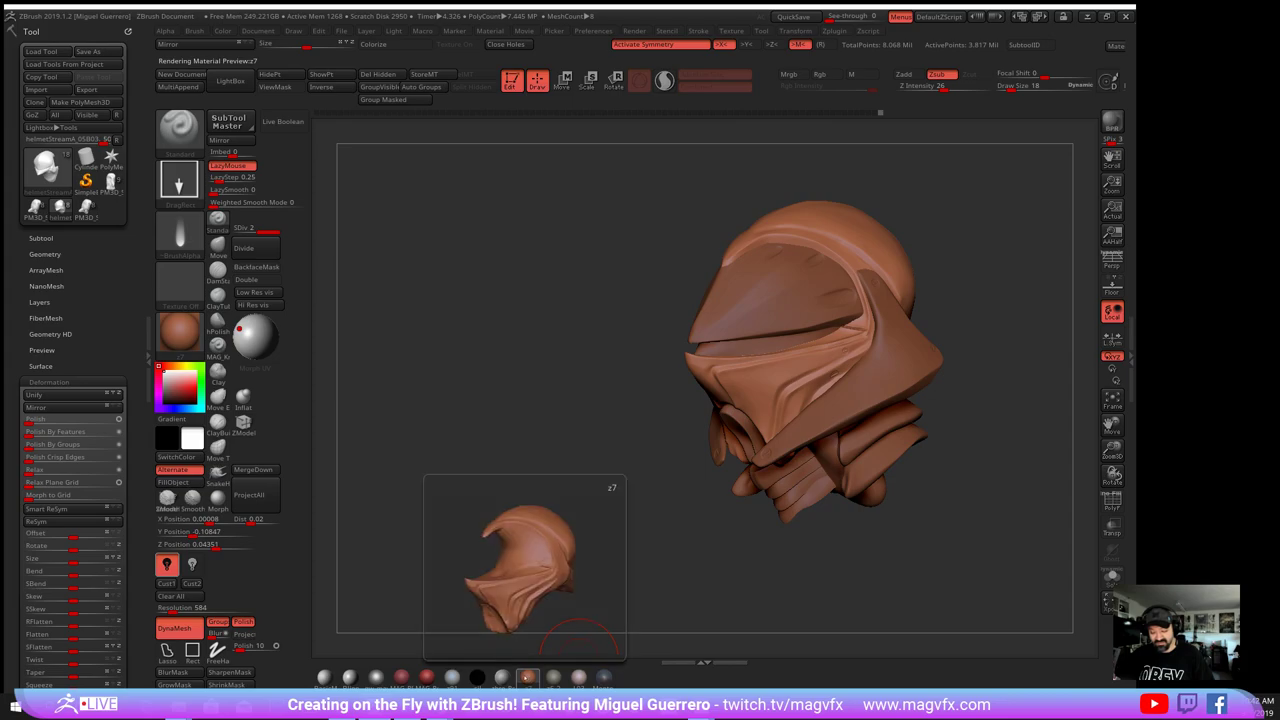
click(424, 678)
drag(437, 543, 570, 532)
drag(345, 550, 528, 528)
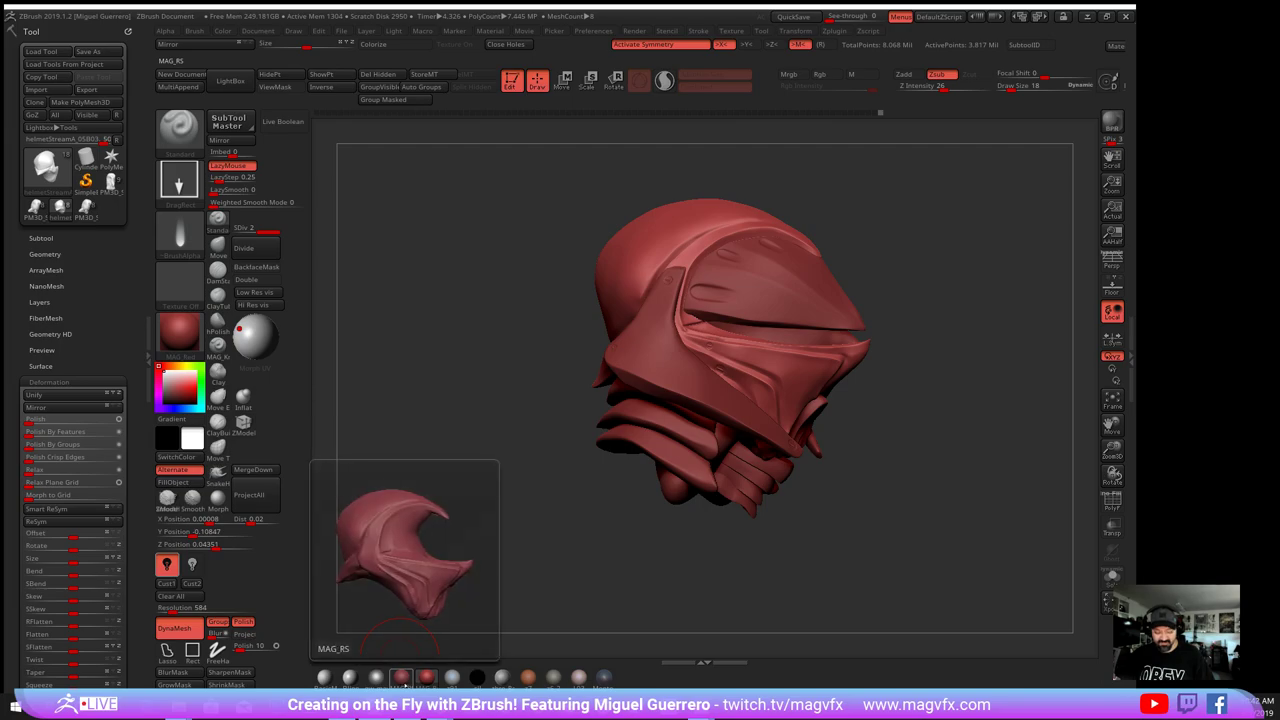
- Apply the grey gw_maya_blinn material to the helmet and check the stamped details from the side
click(400, 677)
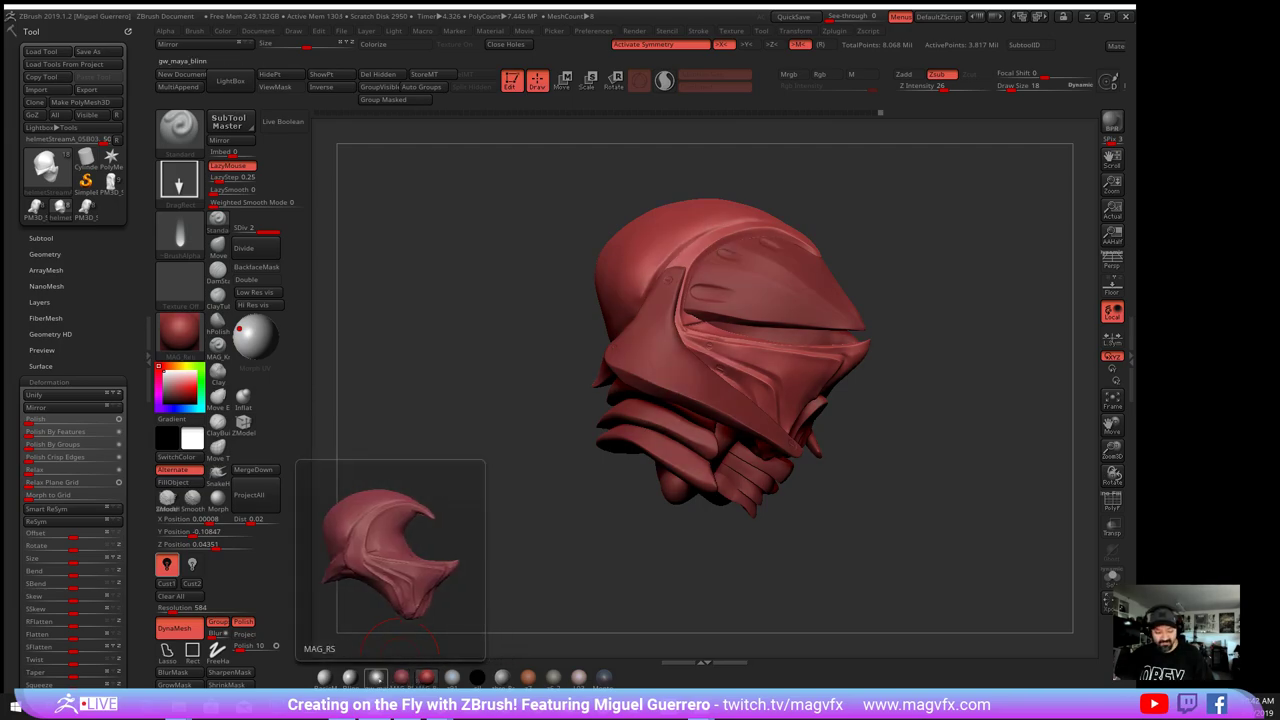
click(350, 677)
drag(471, 523, 430, 527)
click(376, 677)
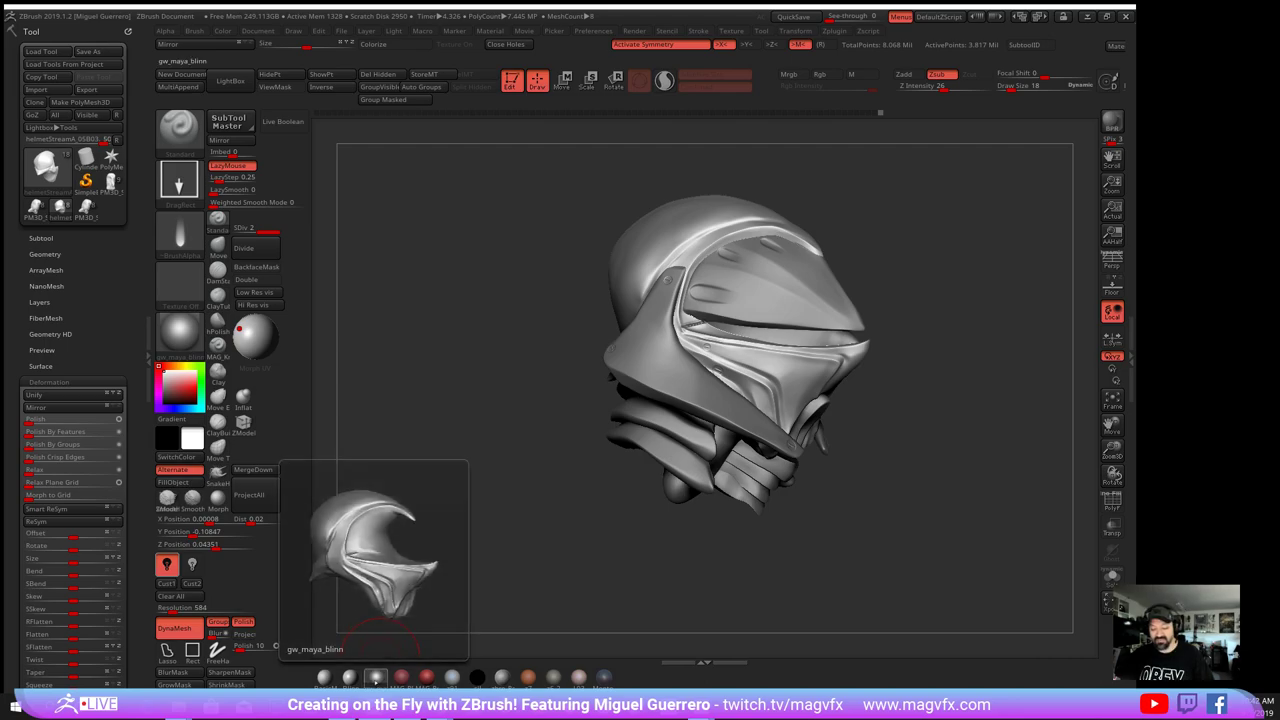
mouse_move(466, 506)
mouse_down()
mouse_move(440, 503)
mouse_move(486, 466)
mouse_up()
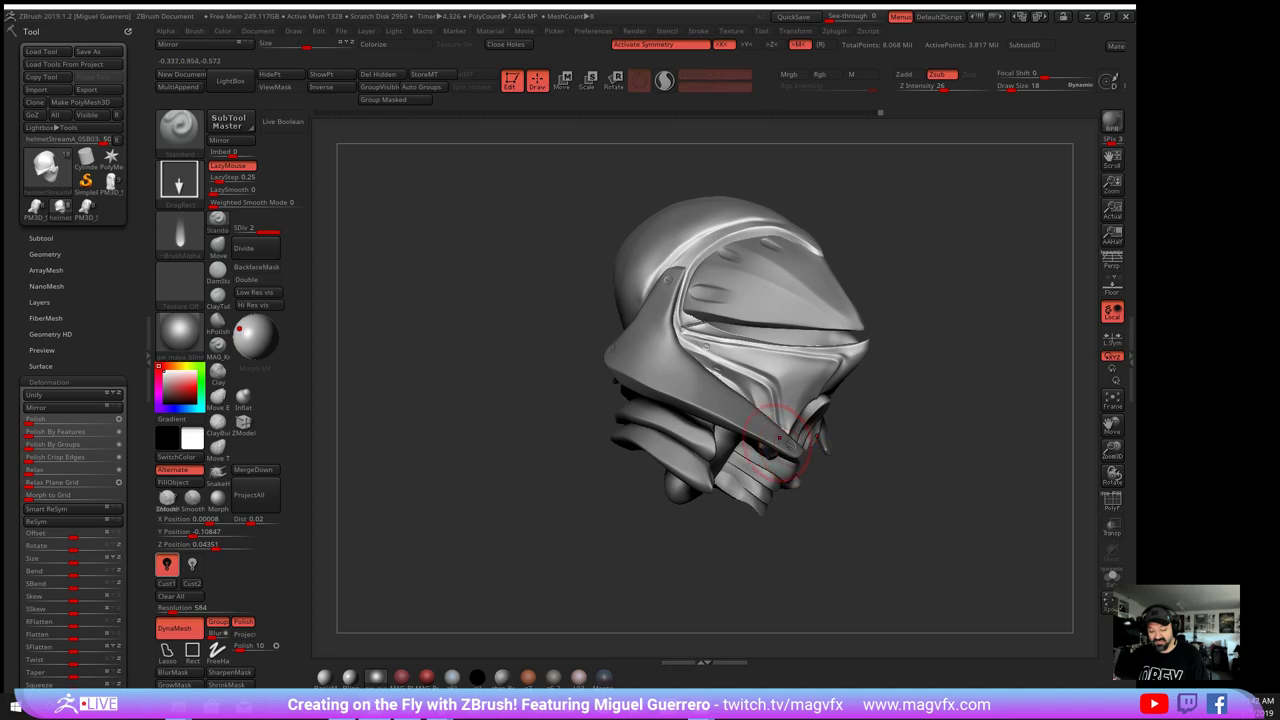
drag(762, 472, 547, 466)
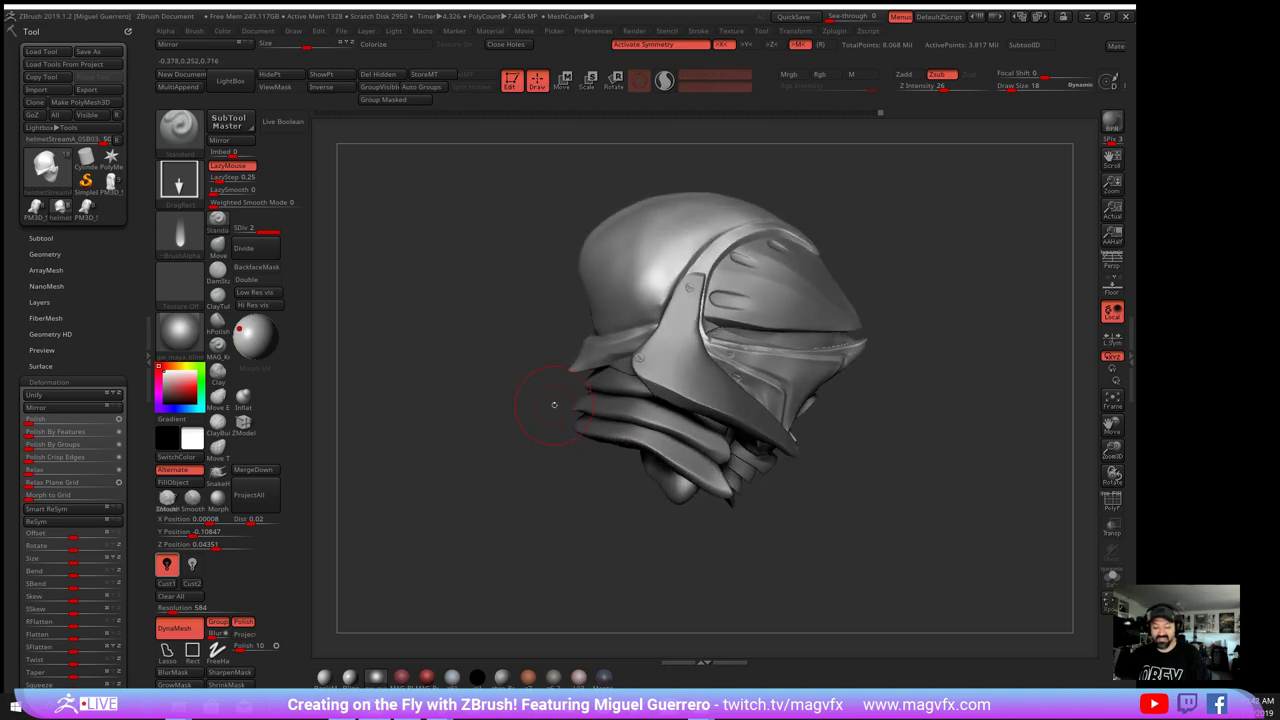
- Try stamping a long groove along the centre ridge on top of the shell and undo it
mouse_move(545, 325)
mouse_down()
mouse_move(586, 437)
mouse_move(457, 340)
mouse_move(494, 455)
mouse_up()
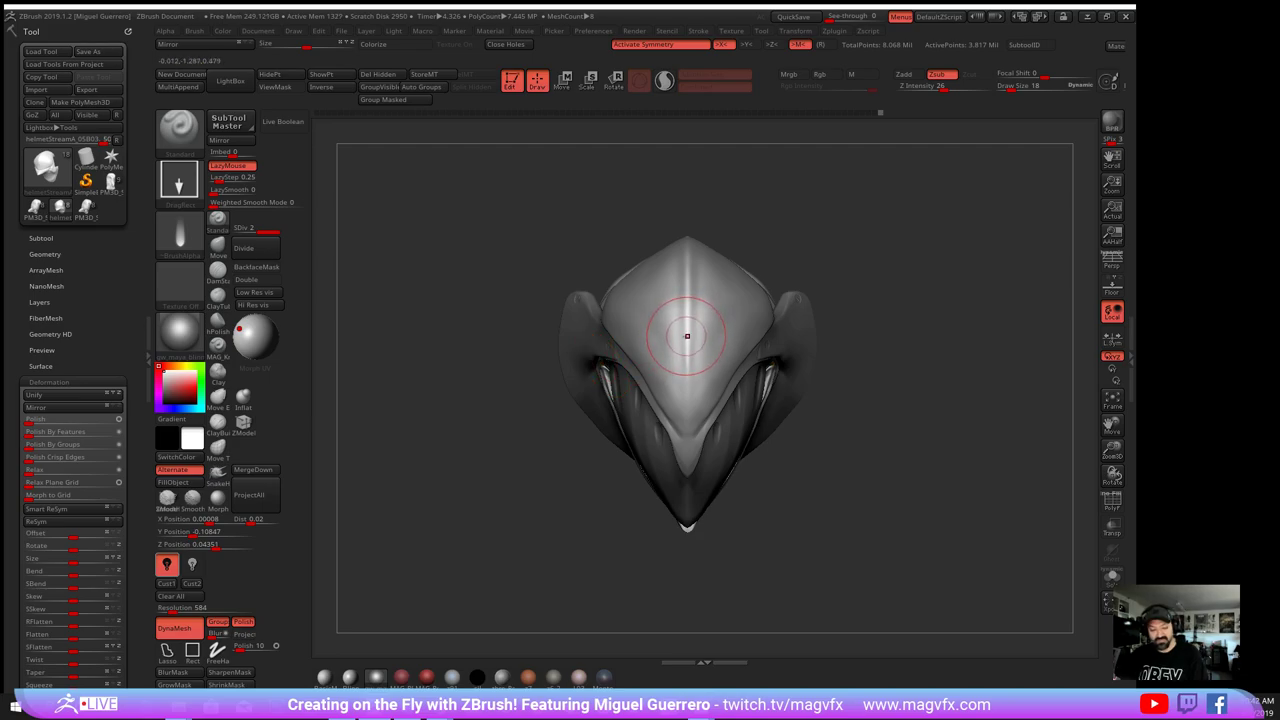
drag(686, 336, 684, 255)
mouse_move(476, 325)
mouse_down()
mouse_move(480, 225)
mouse_move(523, 277)
mouse_up()
key(ctrl+shift)
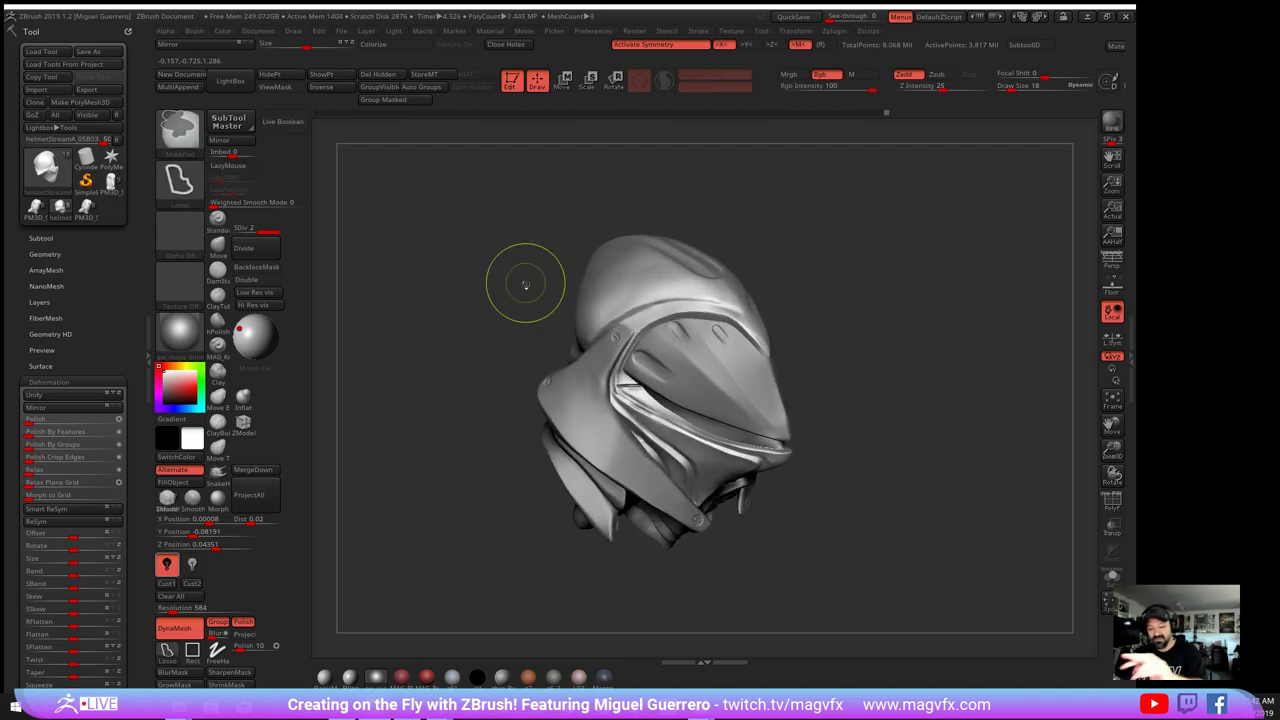
mouse_move(480, 318)
shift+mouse_down()
mouse_move(440, 272)
mouse_move(462, 335)
mouse_move(455, 375)
shift+mouse_up()
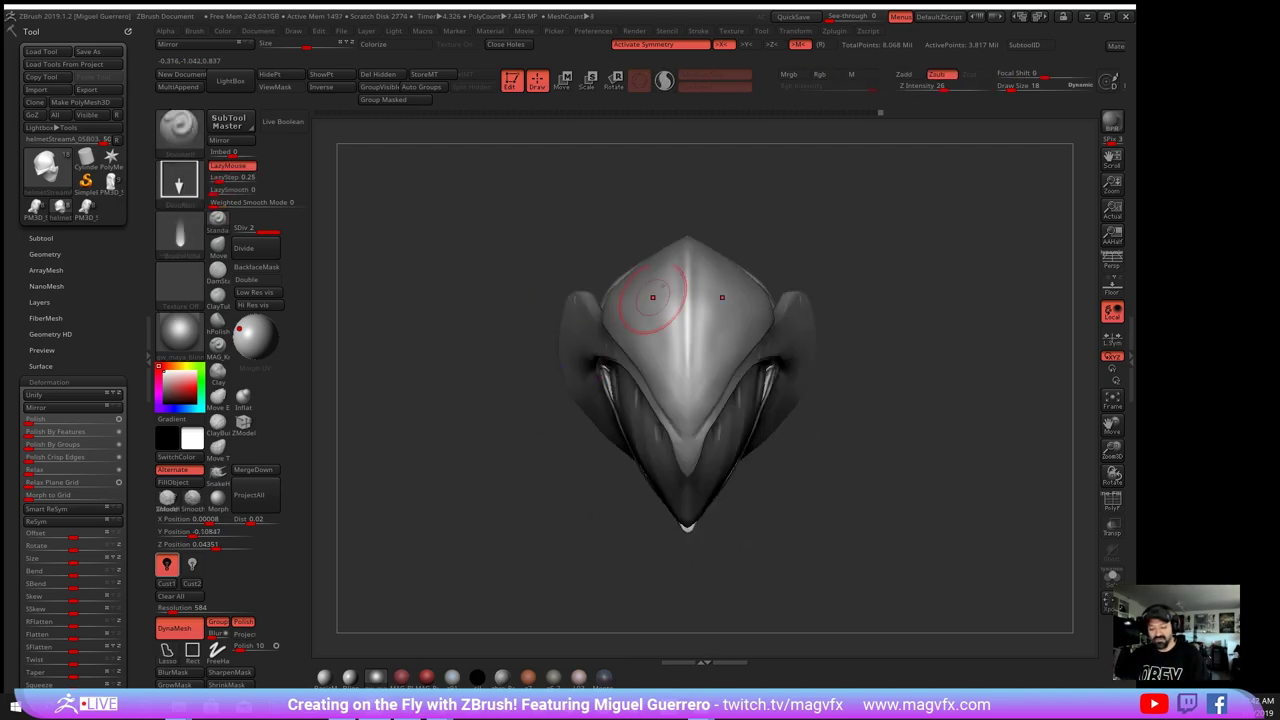
- Set the Z Intensity to 37 and stamp a groove on the centre ridge of the shell's crown
key(u)
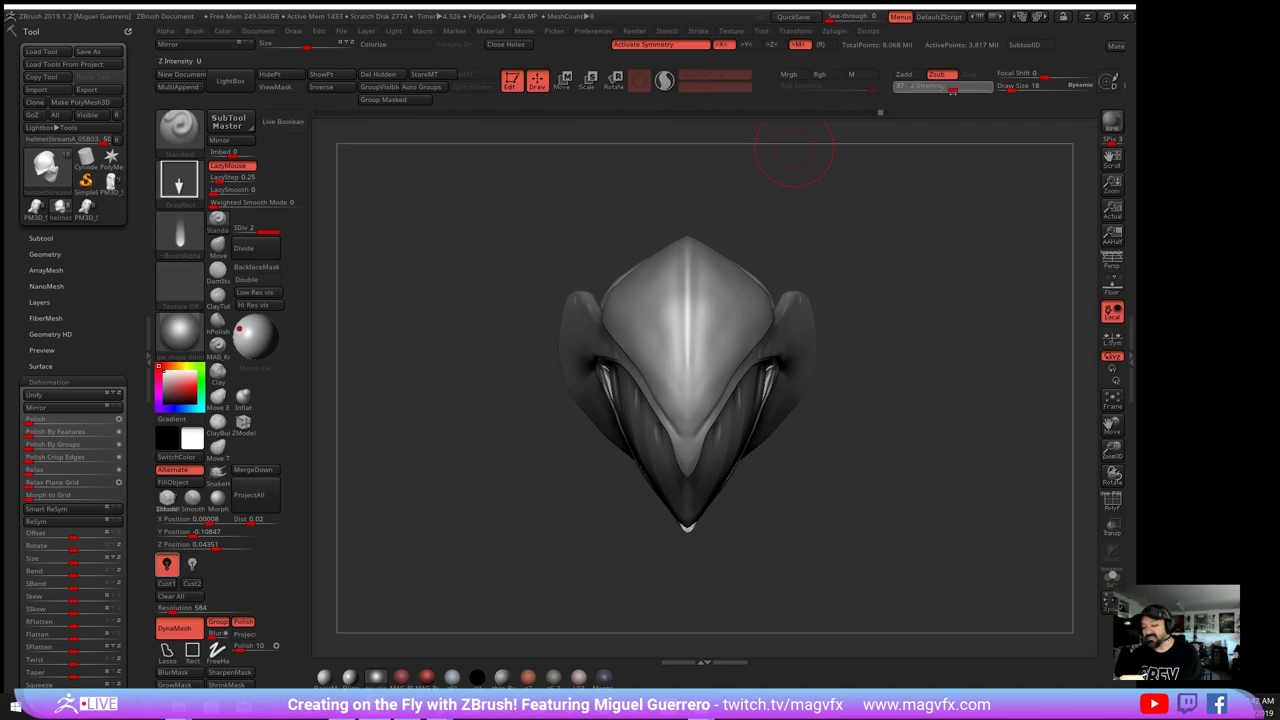
click(953, 91)
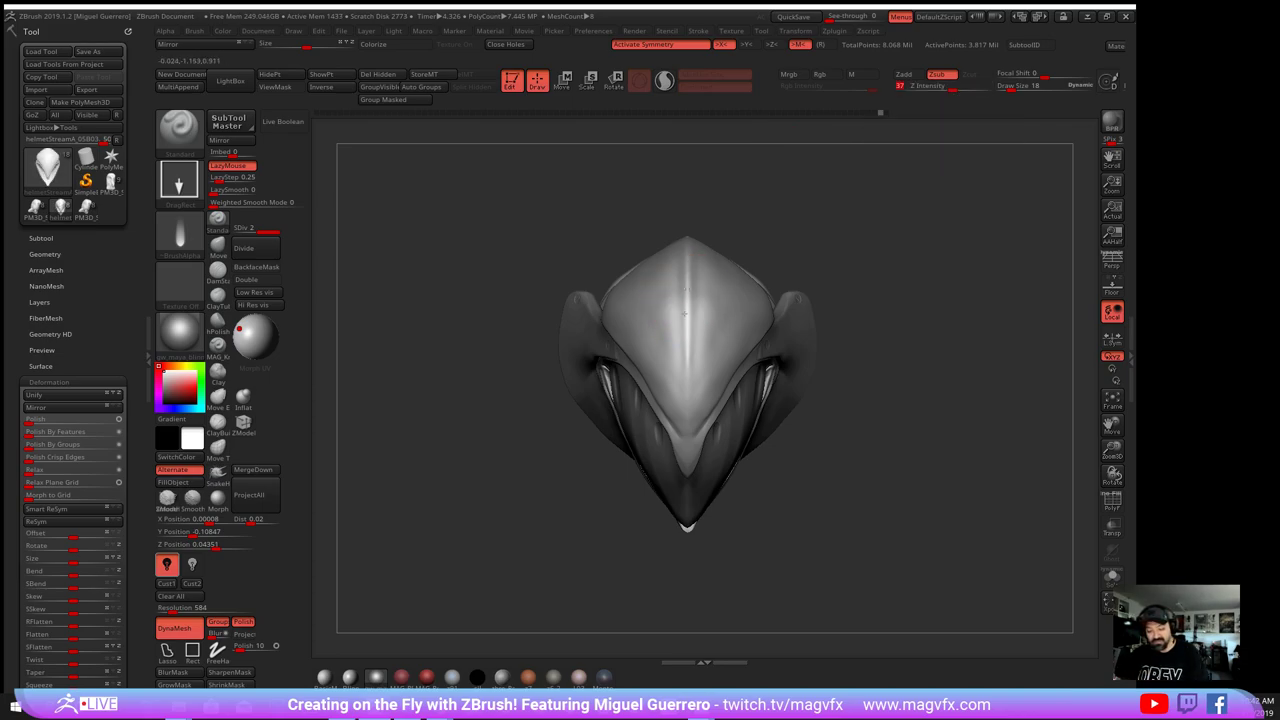
alt+drag(684, 343, 691, 364)
shift+drag(447, 440, 613, 360)
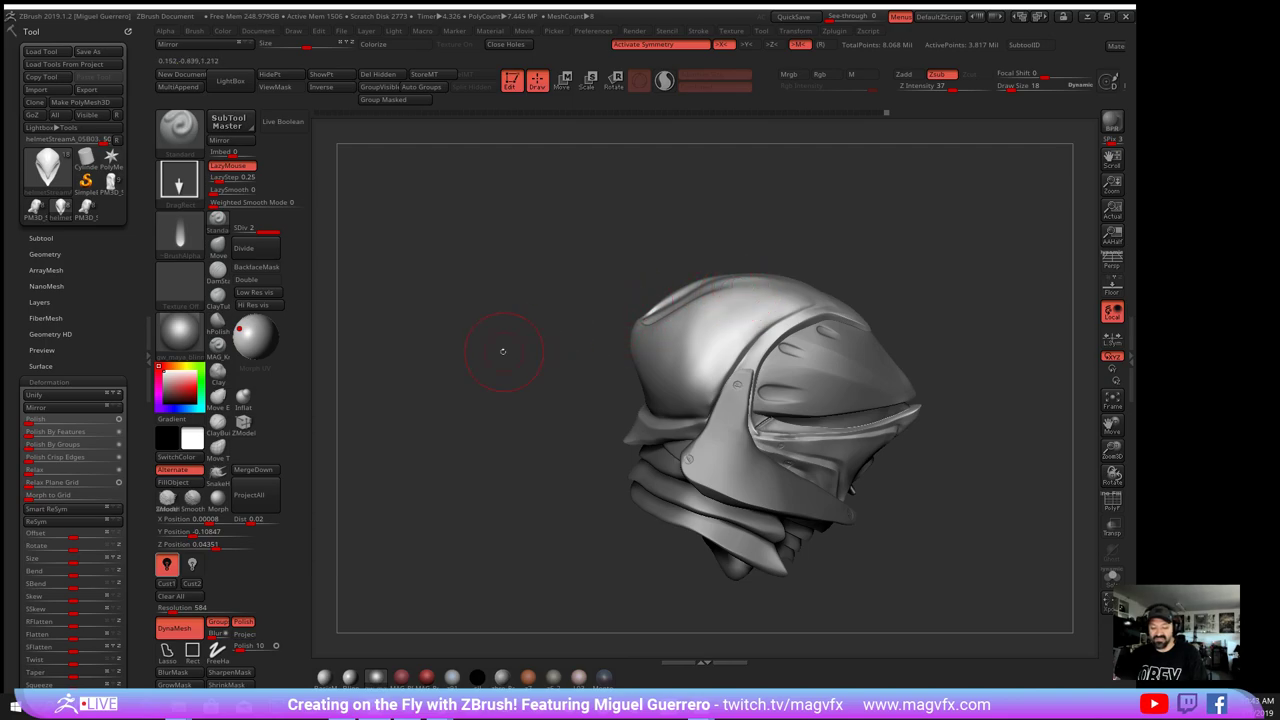
drag(503, 351, 503, 323)
- Undo the crown groove and stamp it again as a short slot farther forward on the centre ridge
key(2)
mouse_move(569, 366)
shift+mouse_down()
mouse_move(500, 370)
mouse_move(503, 470)
shift+mouse_up()
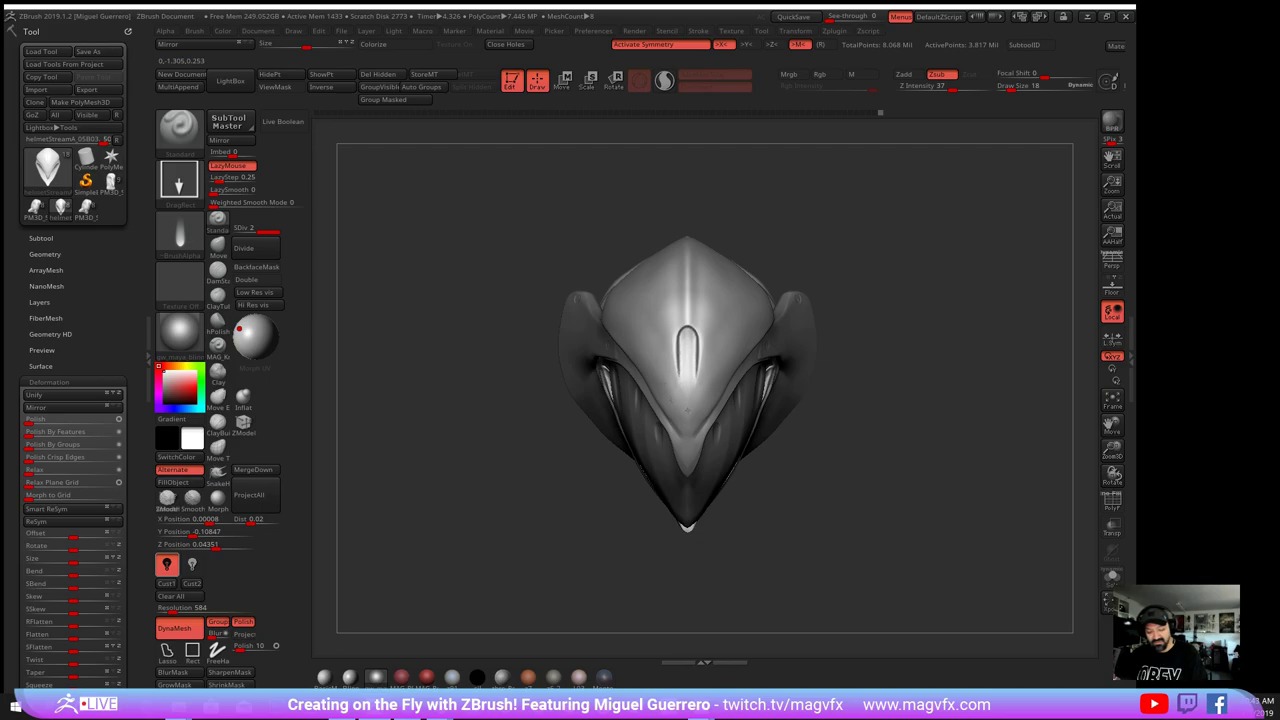
mouse_move(472, 472)
mouse_down()
mouse_move(457, 372)
mouse_move(481, 370)
mouse_move(498, 392)
mouse_up()
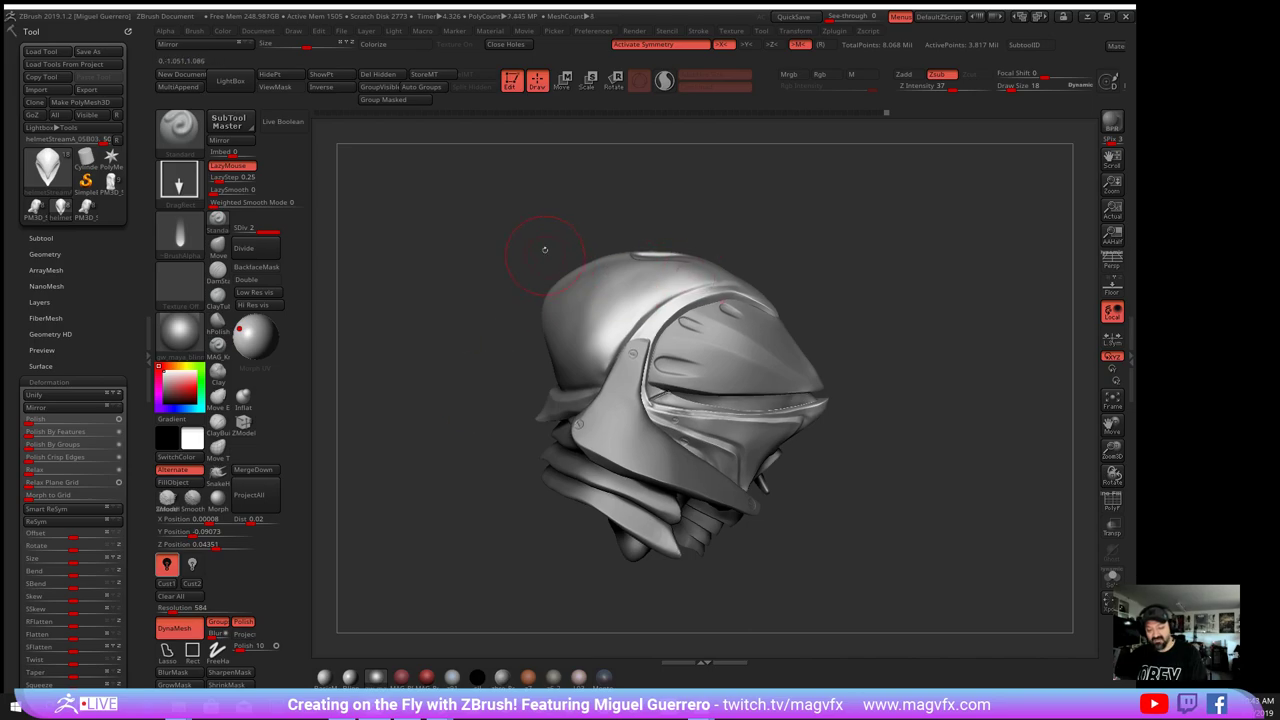
mouse_move(563, 224)
shift+mouse_down()
mouse_move(538, 226)
mouse_move(695, 327)
shift+mouse_up()
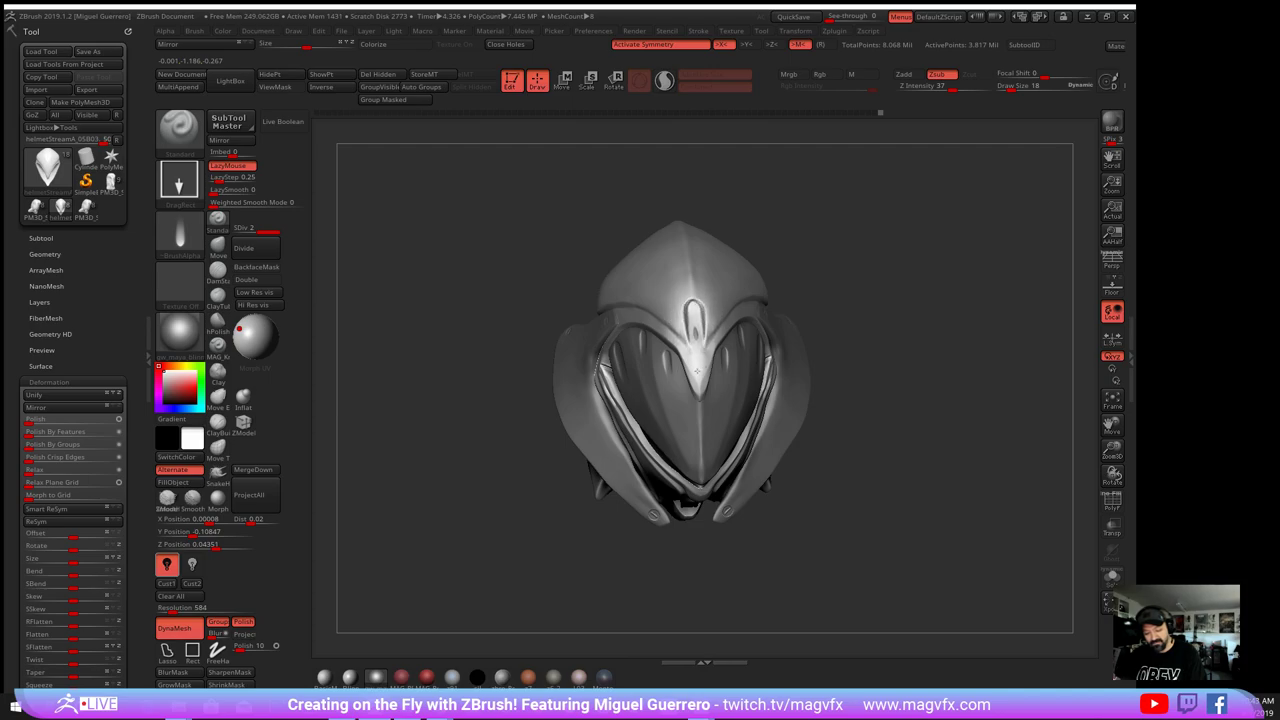
- Check the slot on the crown's centre ridge from the front and sides, and quick-save the project
mouse_move(482, 298)
shift+mouse_down()
mouse_move(462, 273)
mouse_move(514, 352)
mouse_move(540, 347)
shift+mouse_up()
drag(446, 364, 539, 353)
mouse_move(462, 322)
mouse_down()
mouse_move(418, 388)
mouse_move(540, 350)
mouse_move(650, 340)
mouse_up()
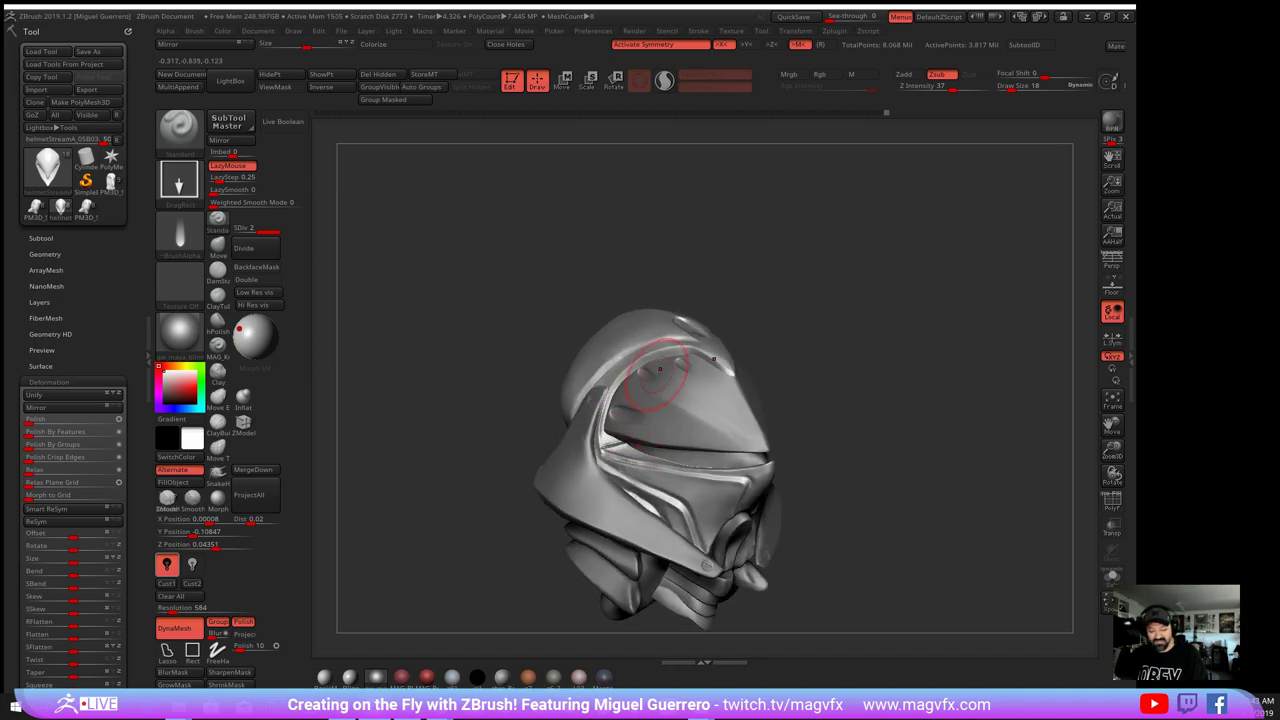
drag(449, 377, 473, 414)
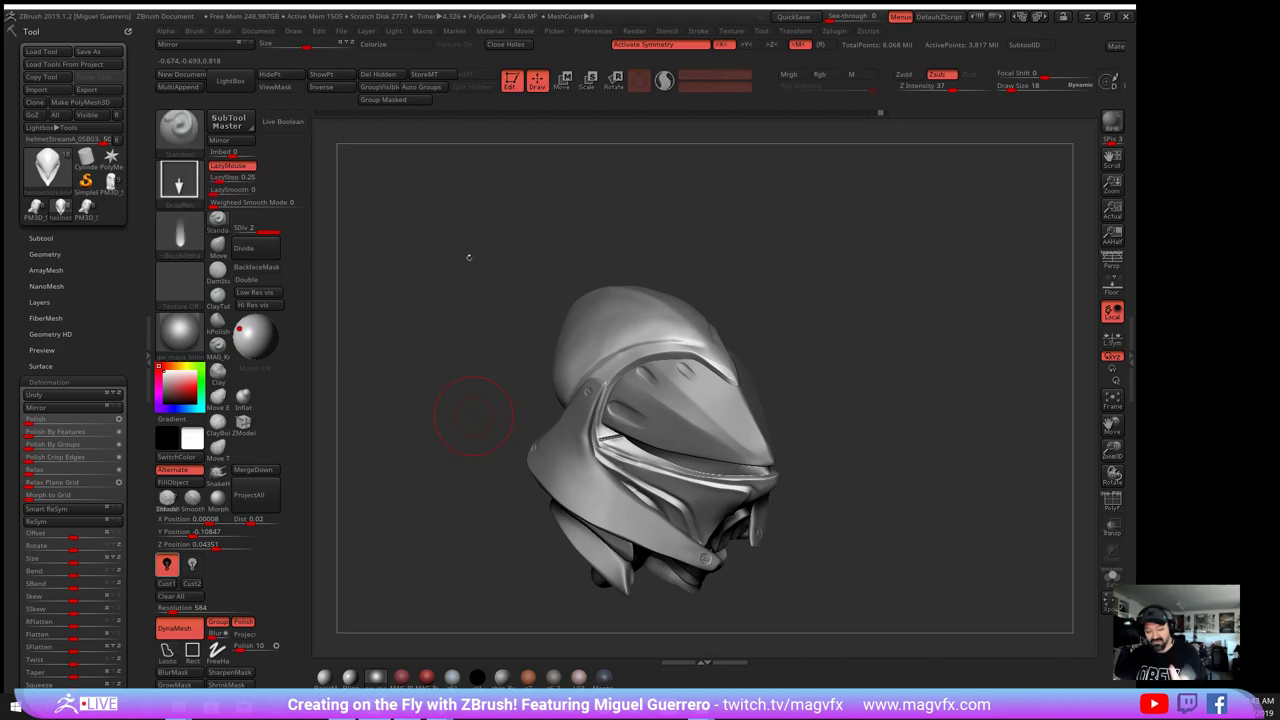
shift+drag(466, 257, 438, 287)
drag(580, 319, 588, 430)
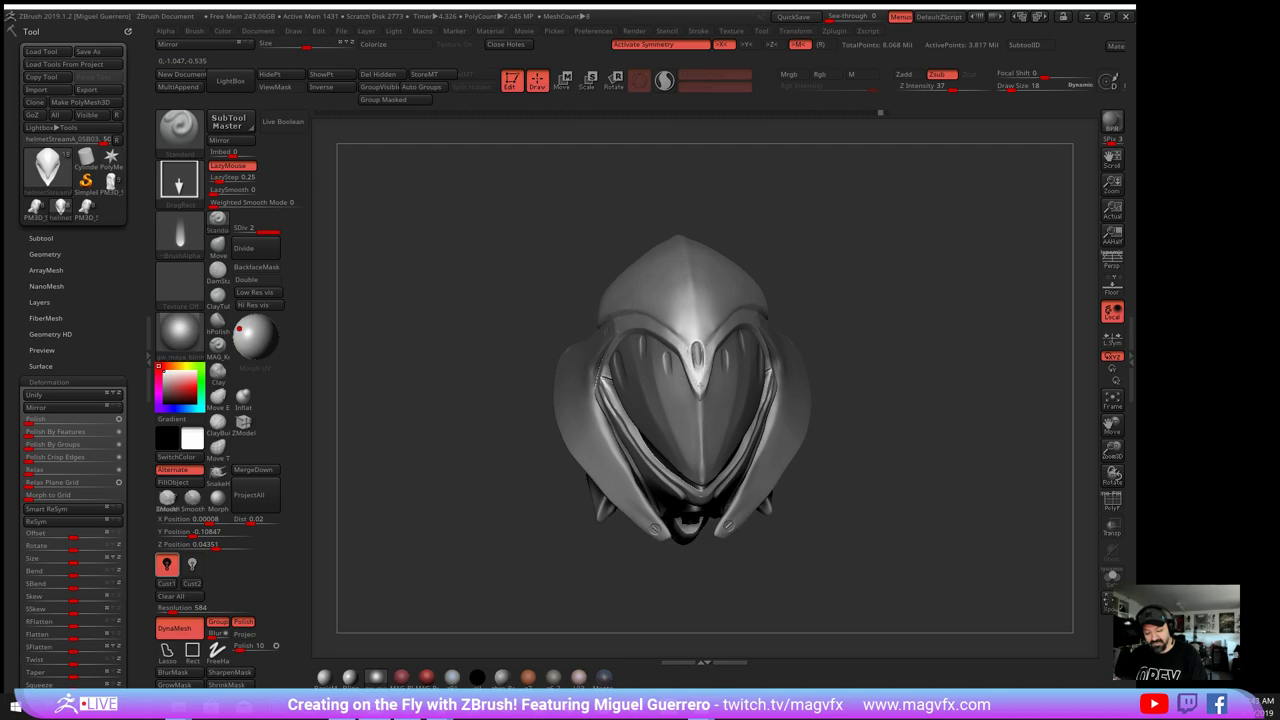
mouse_move(425, 425)
mouse_down()
mouse_move(415, 325)
mouse_move(469, 326)
mouse_up()
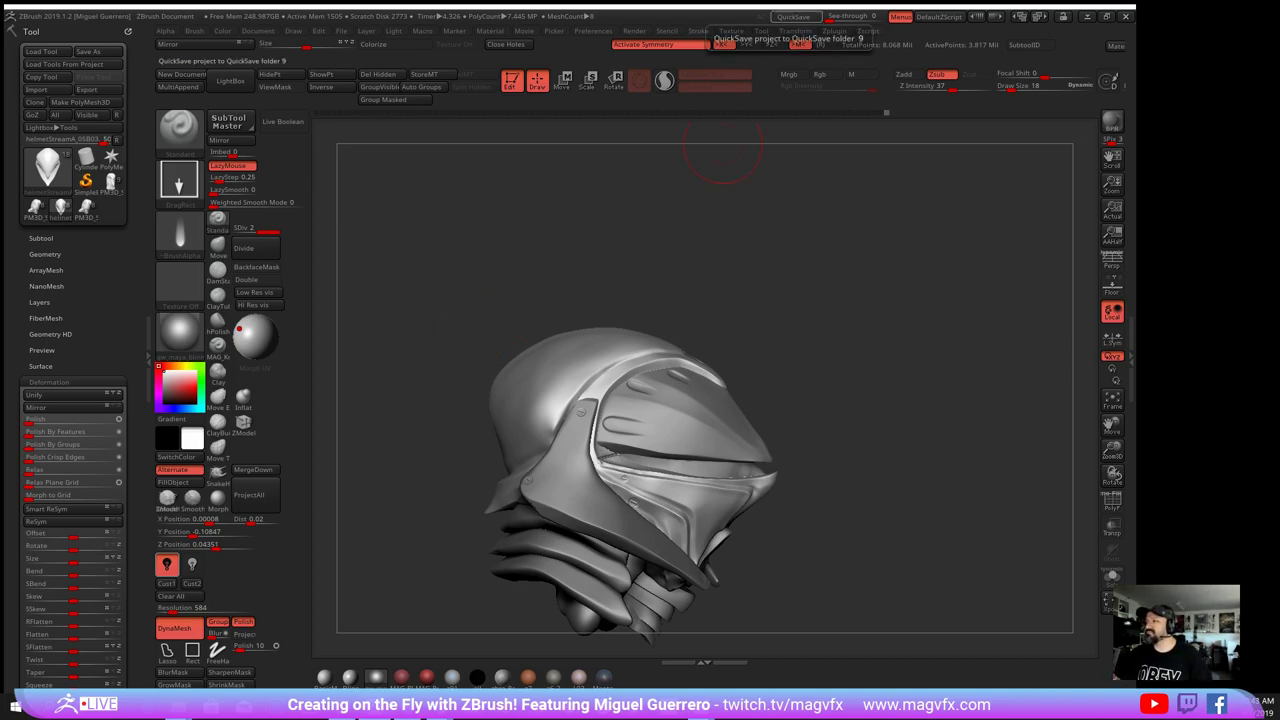
click(793, 16)
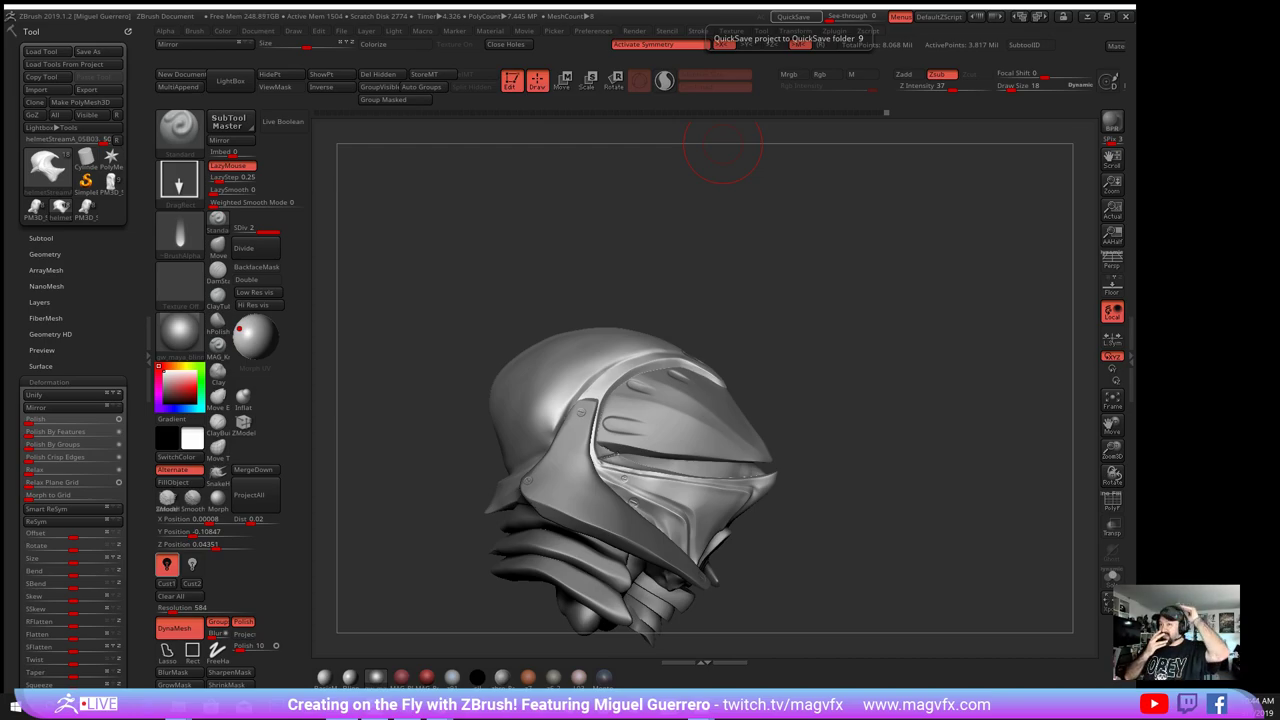
- Select the visor subtool and try shifting it with the Move gizmo
alt+click(658, 440)
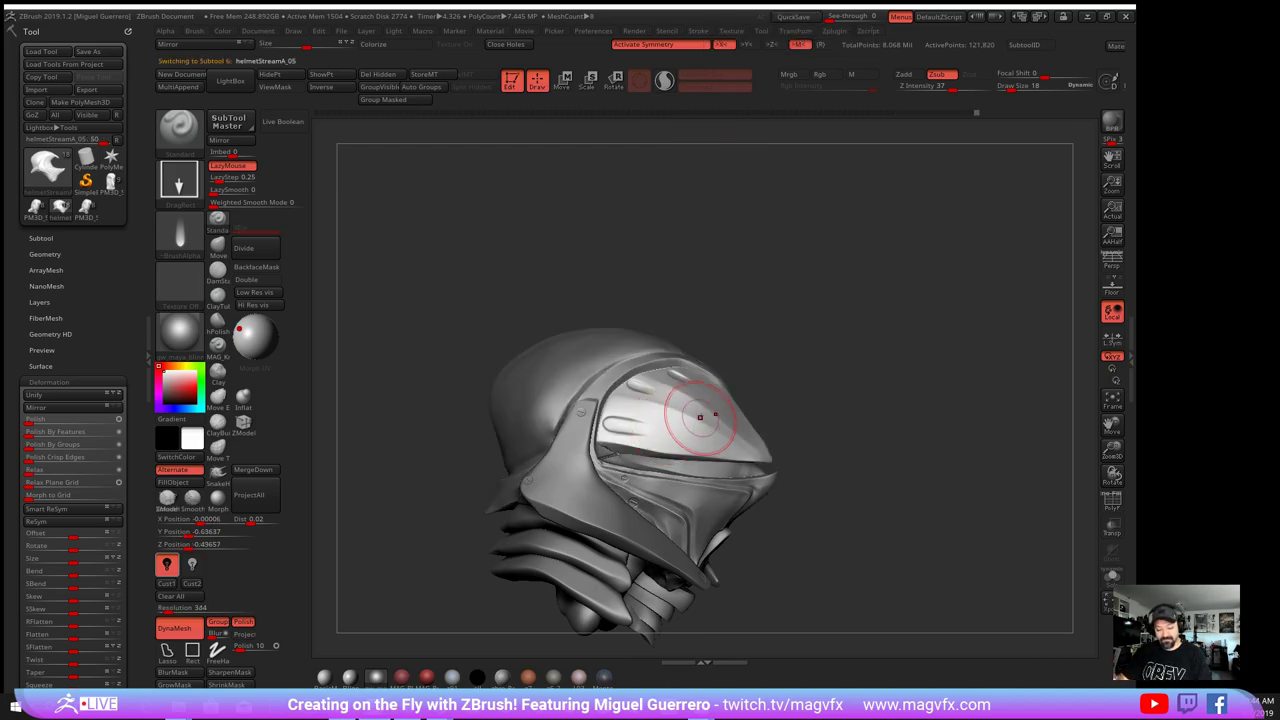
key(w)
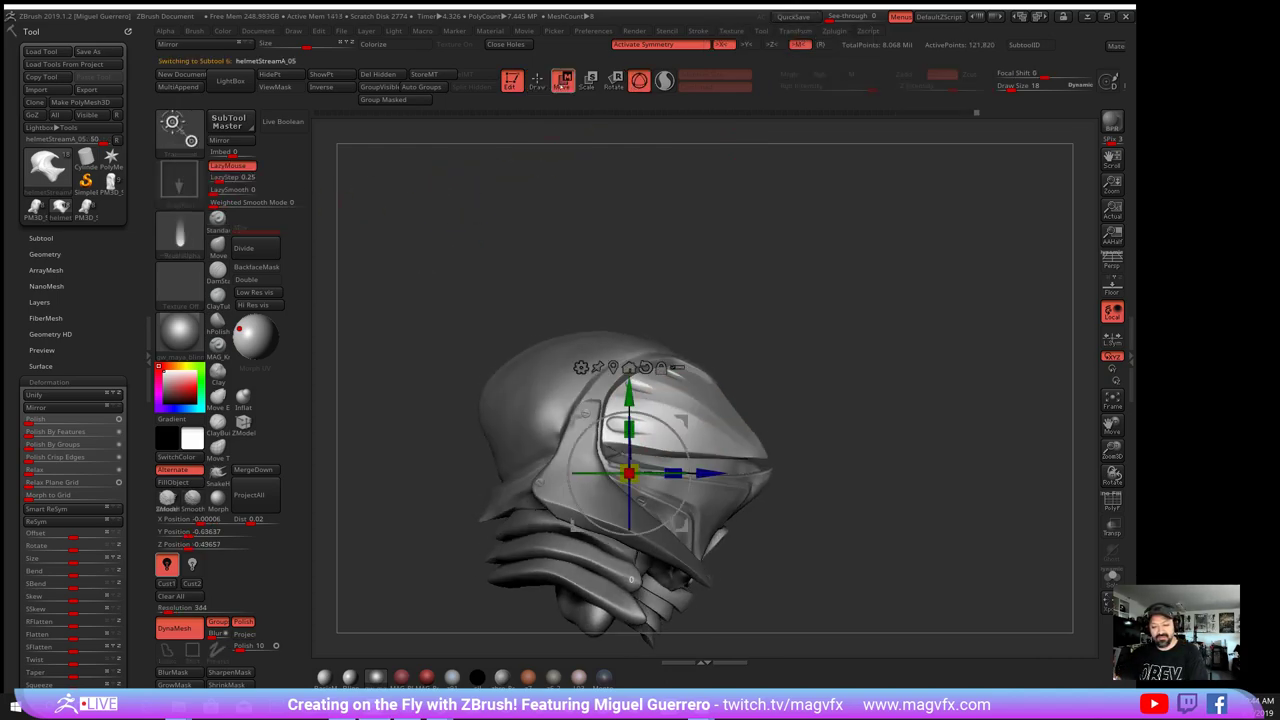
drag(657, 418, 602, 410)
key(ctrl+z)
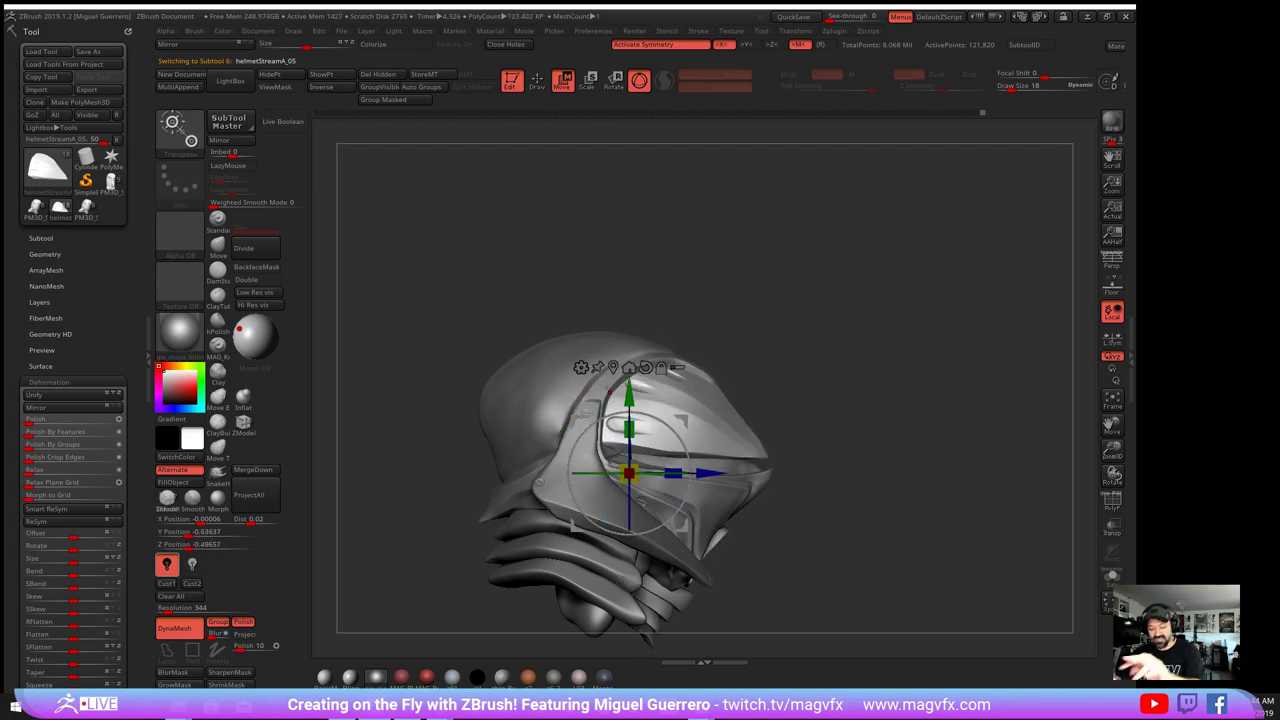
- Examine the visor and stamped details from both sides and the front, and return to Draw mode
alt+drag(393, 441, 430, 412)
drag(565, 388, 590, 388)
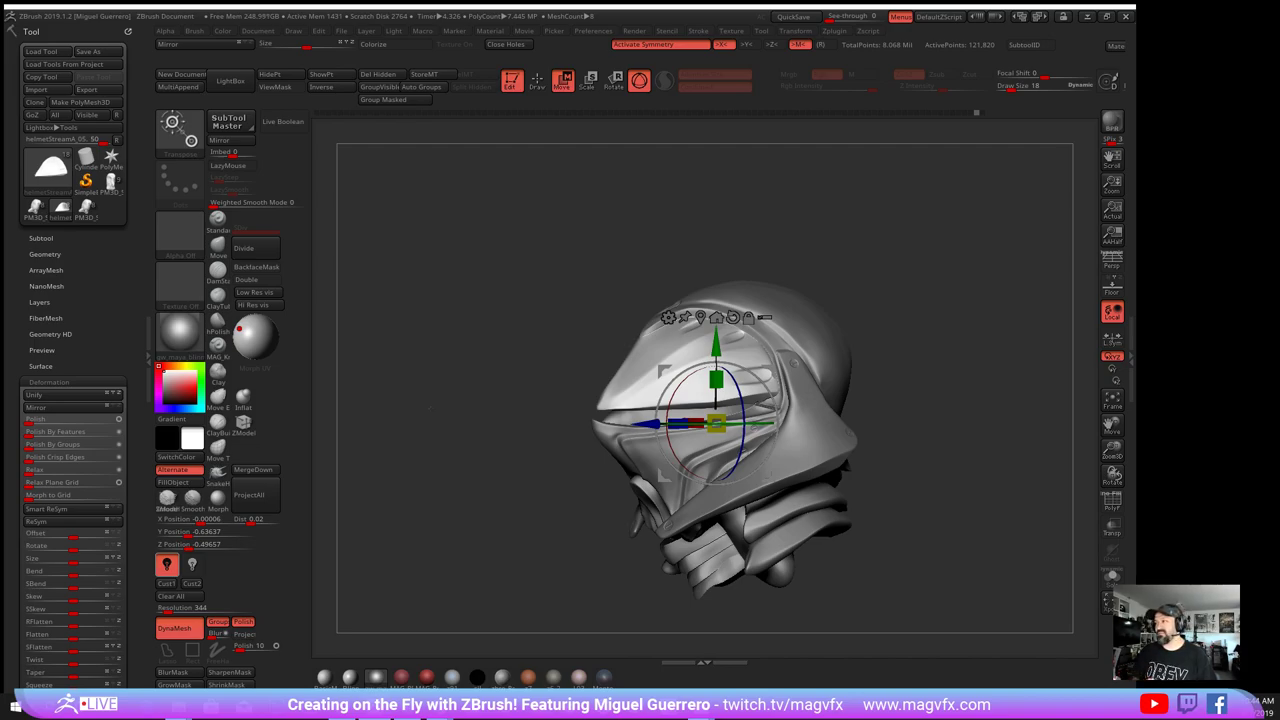
drag(430, 408, 400, 408)
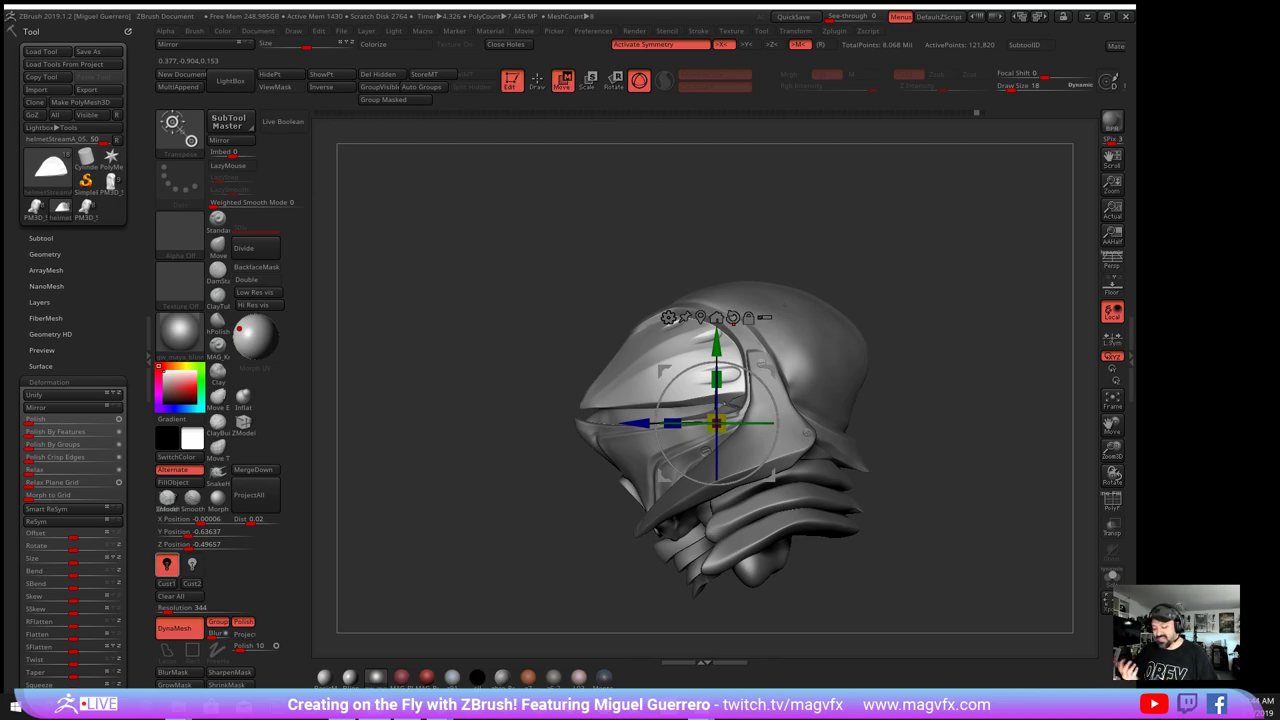
drag(412, 530, 569, 539)
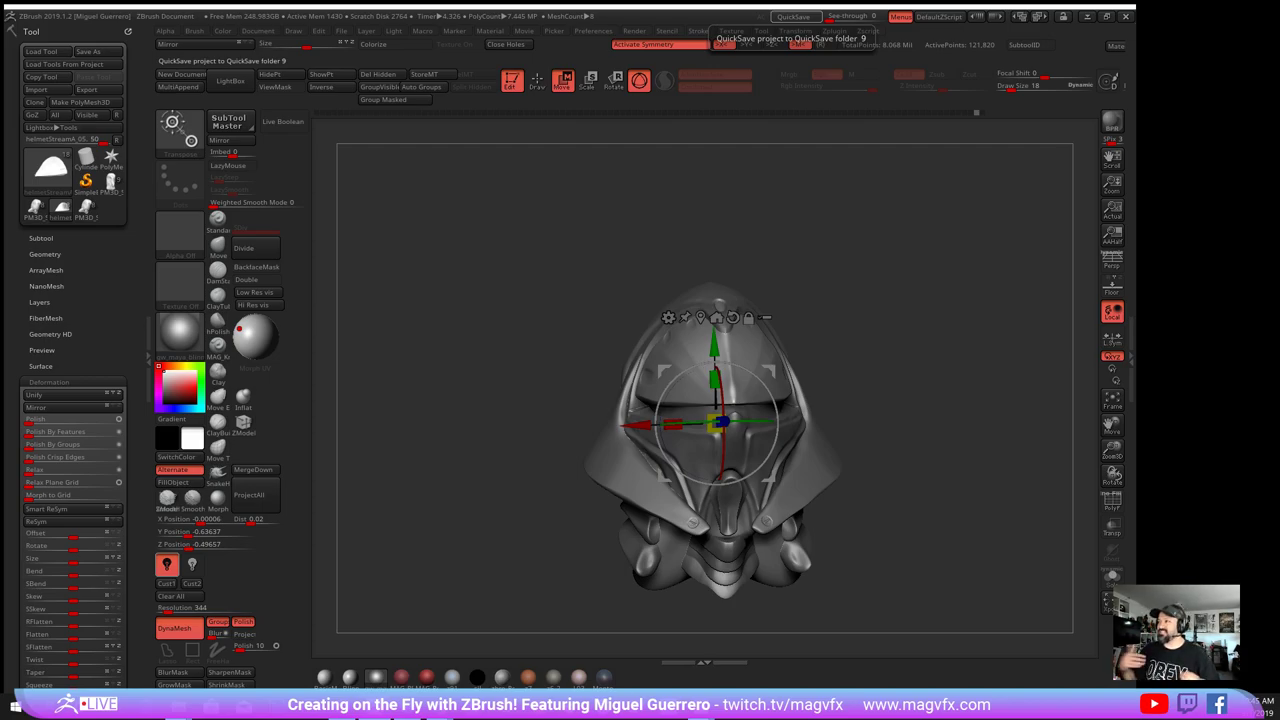
mouse_move(880, 220)
mouse_down()
mouse_move(920, 235)
mouse_move(1020, 226)
mouse_up()
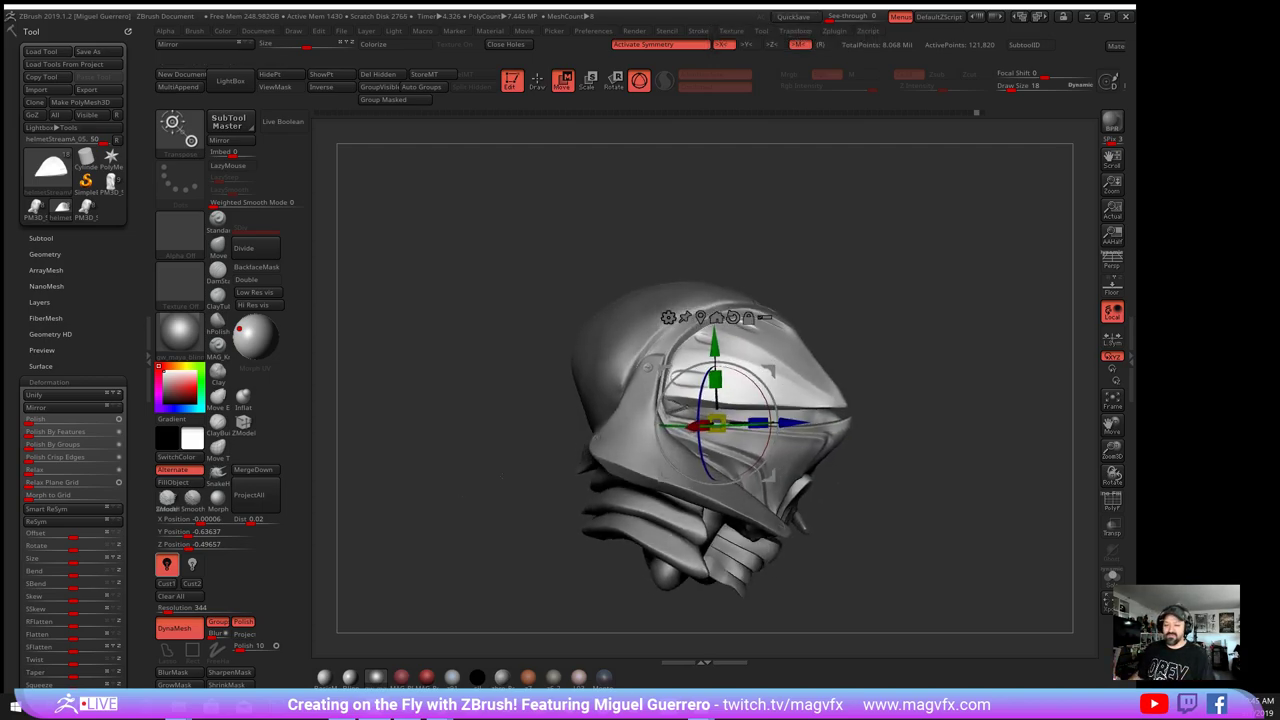
click(537, 81)
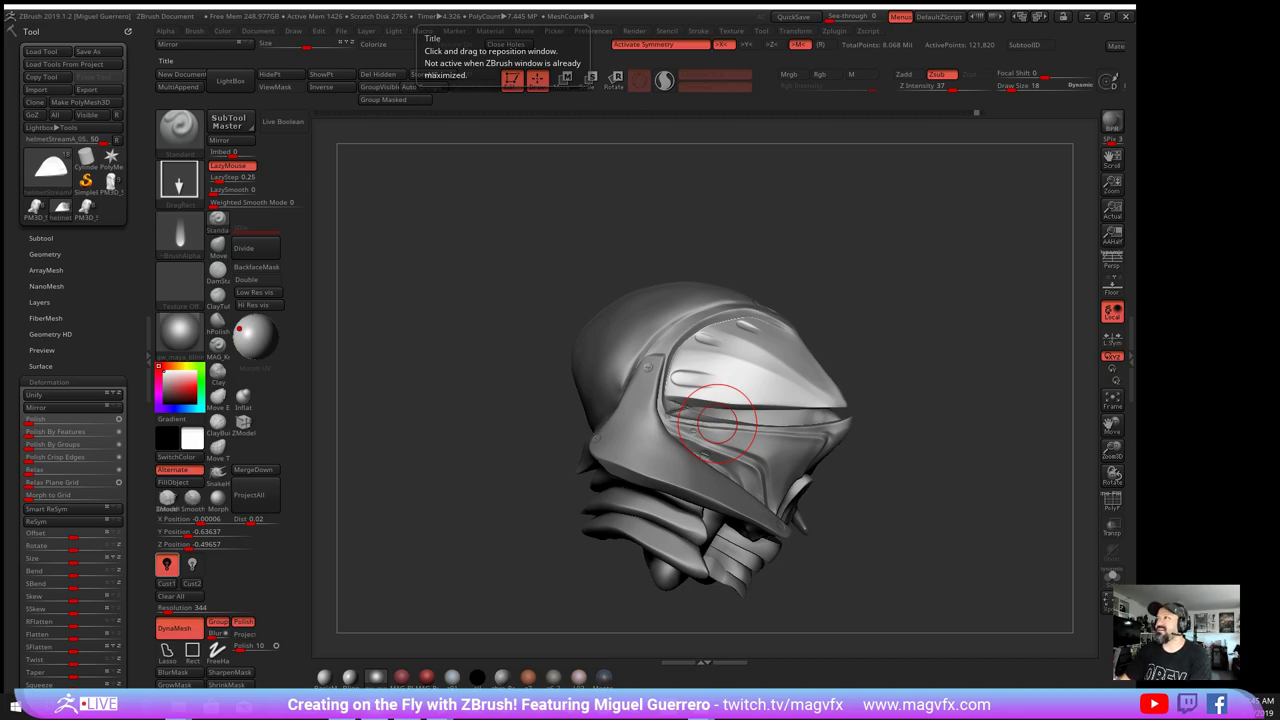
- Switch to File Explorer, close the kyleLove folder window and show the costume reference folder full screen
key(alt+Tab)
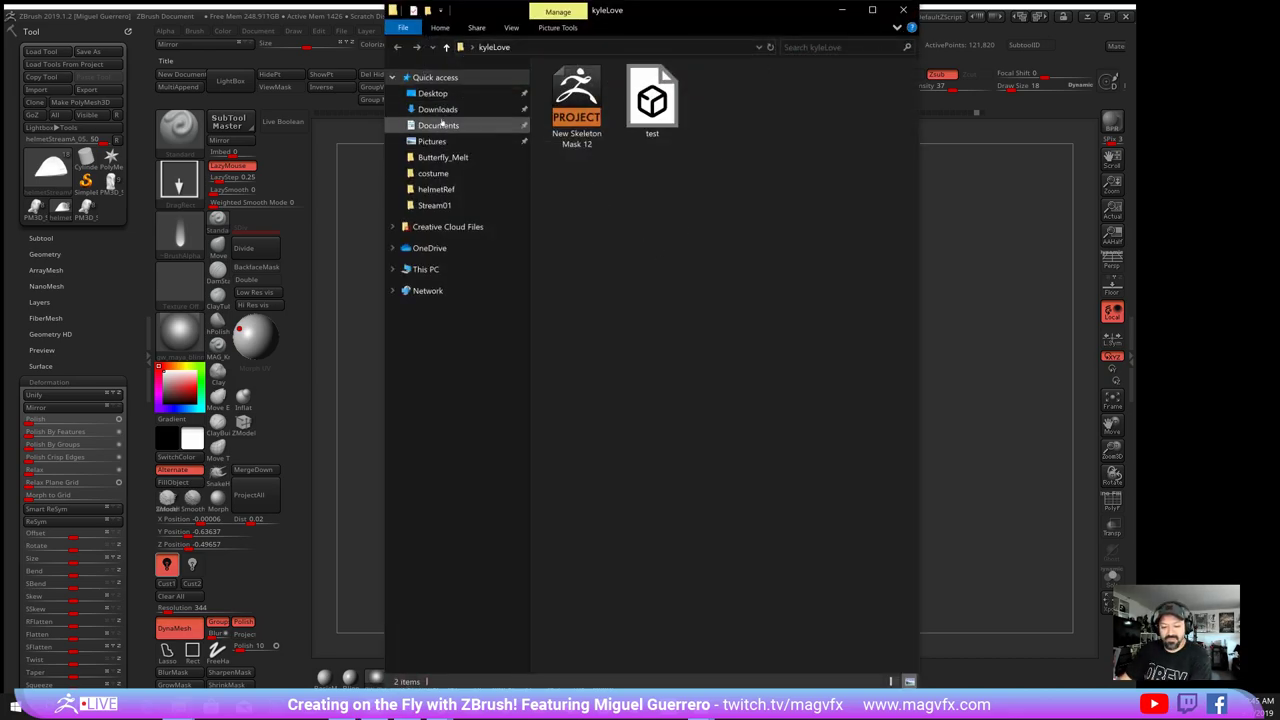
click(903, 11)
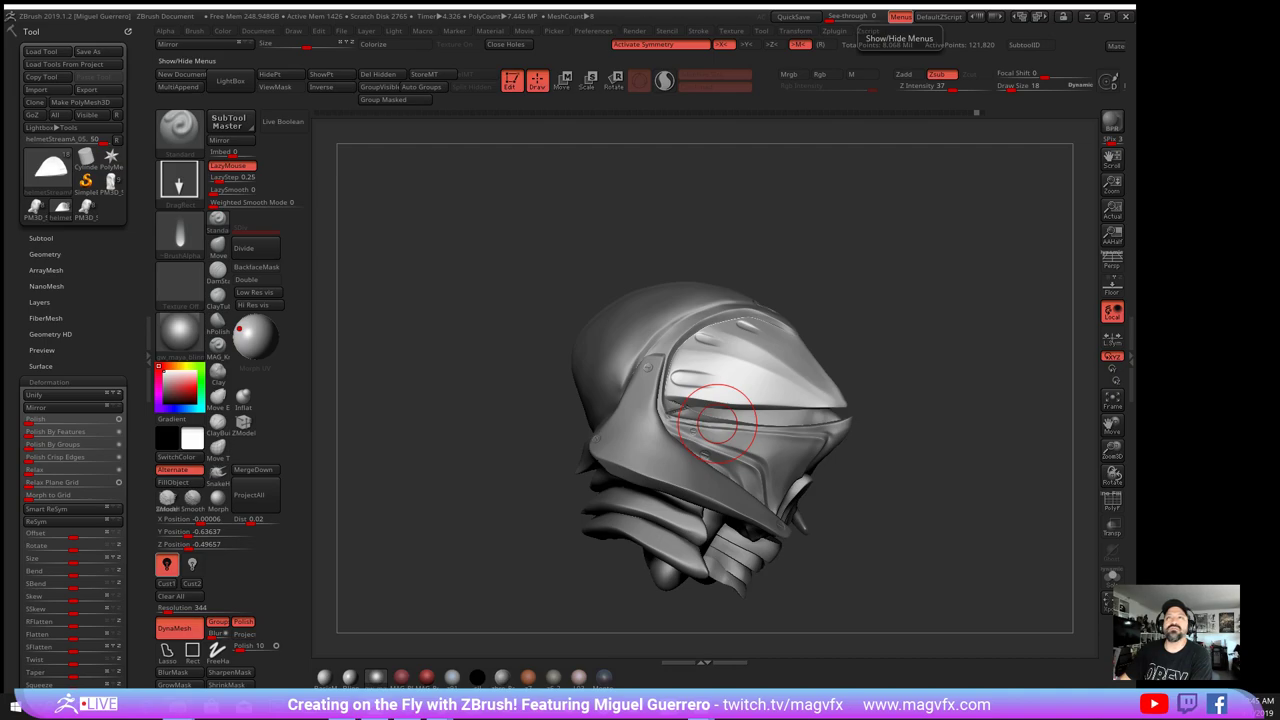
drag(640, 0, 705, 175)
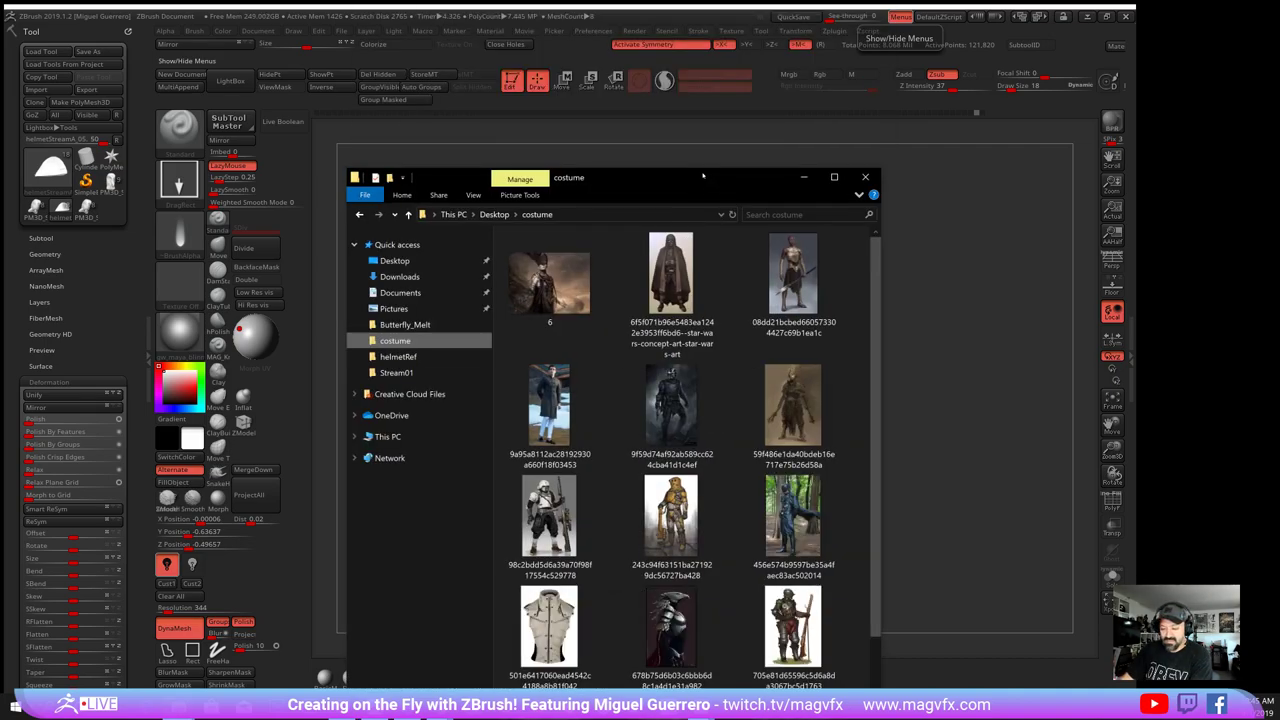
double_click(707, 175)
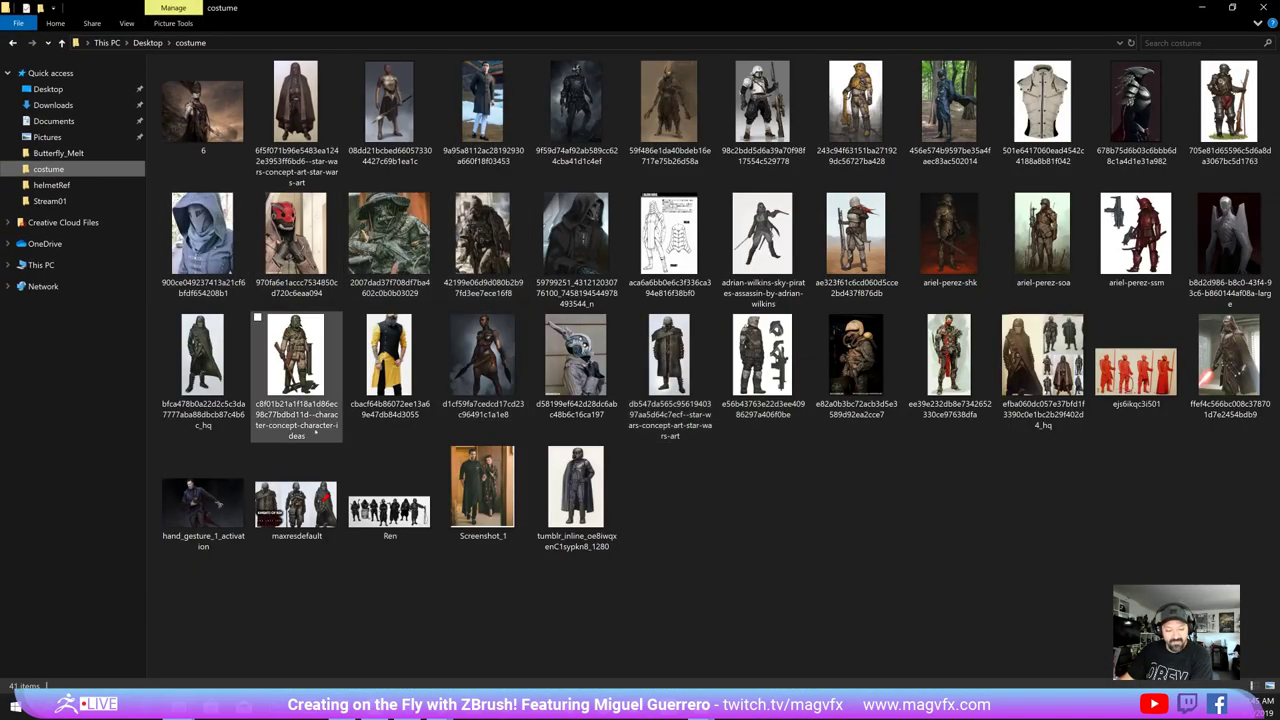
- View the Screenshot_1, beige zip vest and red samurai armour reference images, and return to ZBrush
double_click(483, 487)
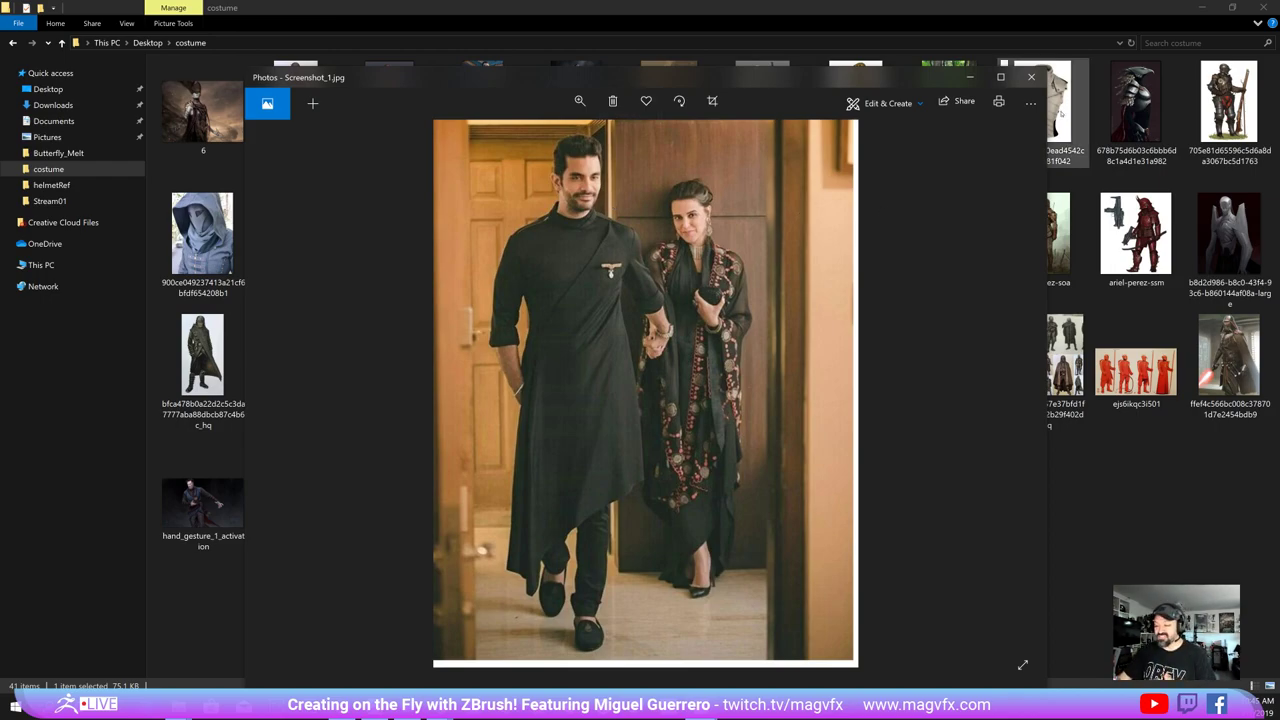
click(1032, 77)
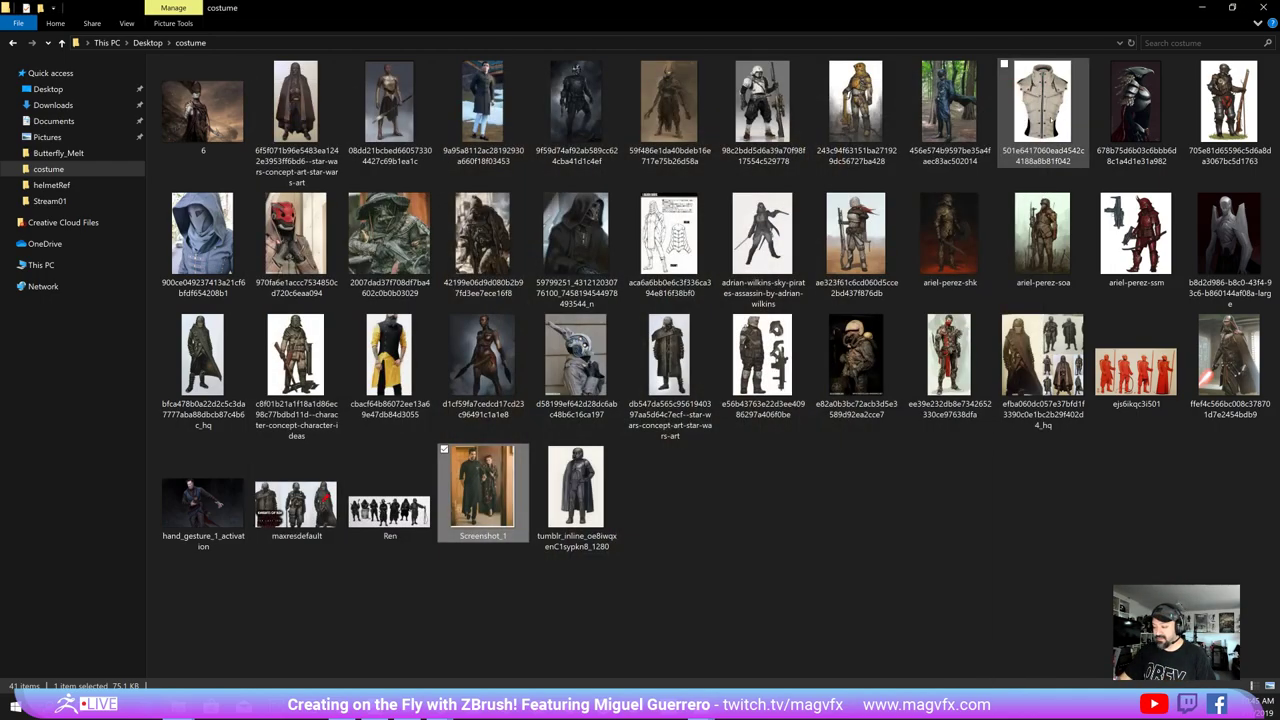
double_click(1042, 100)
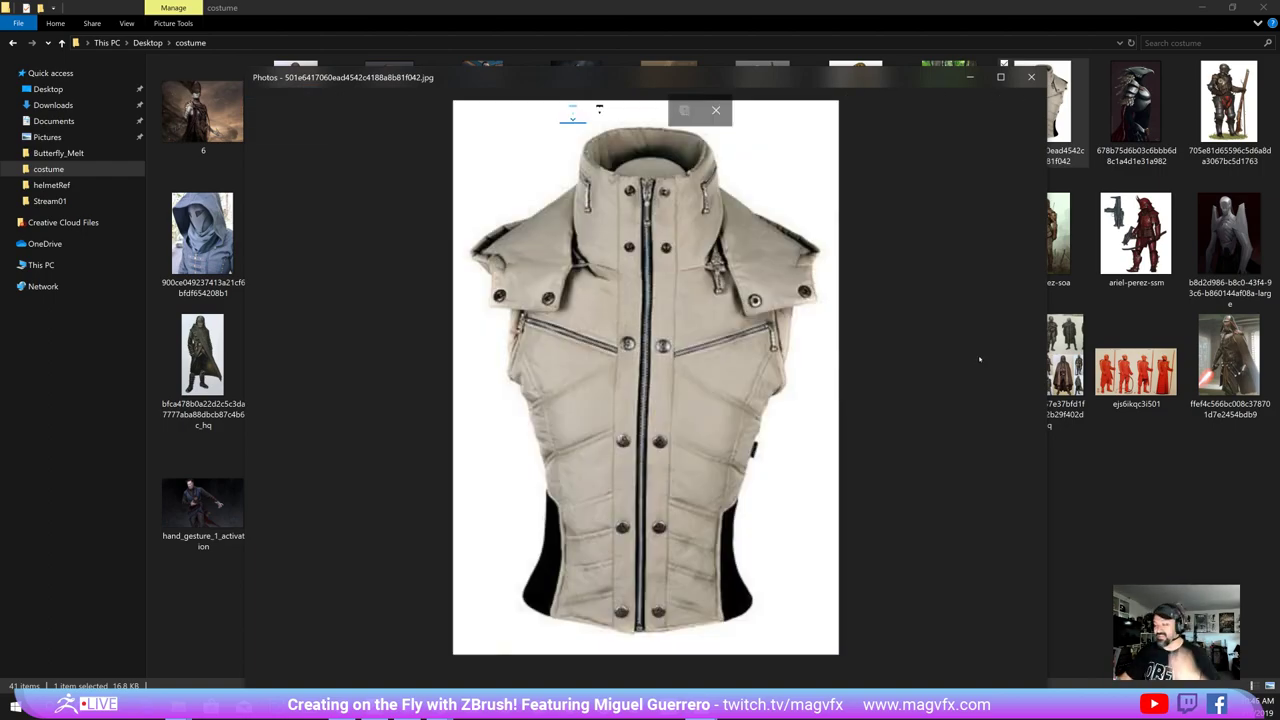
click(1031, 77)
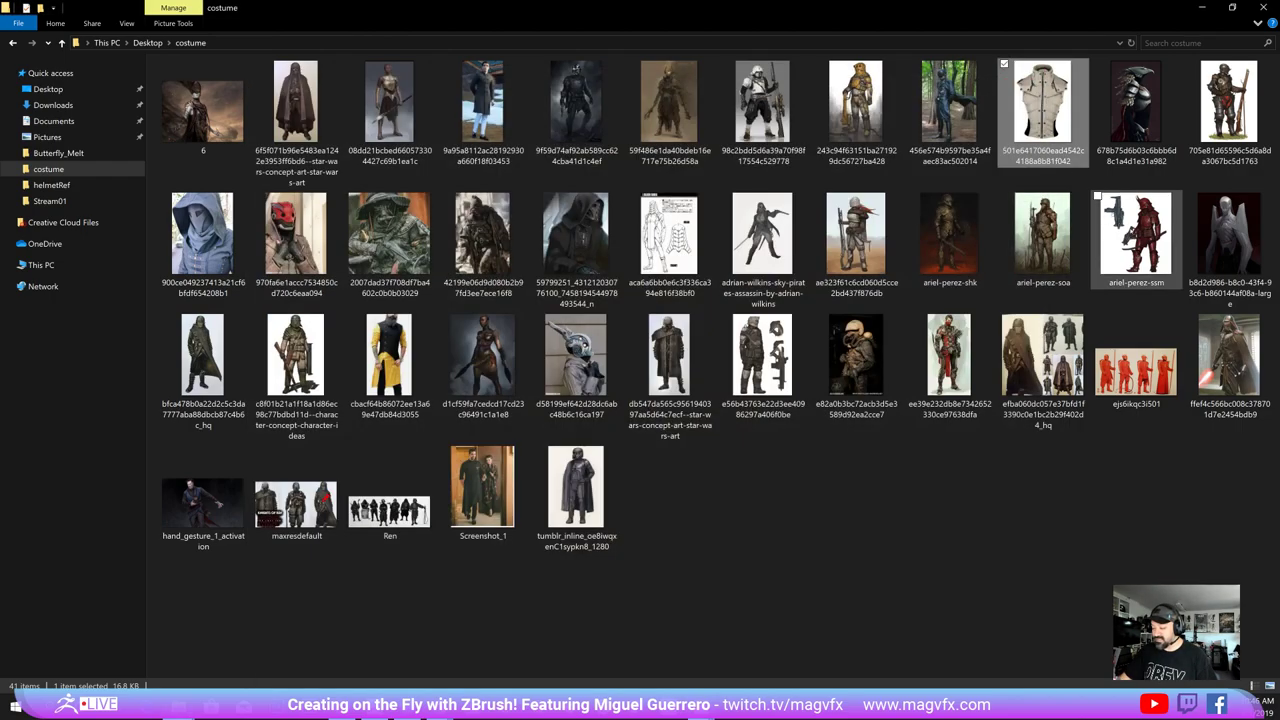
double_click(1136, 235)
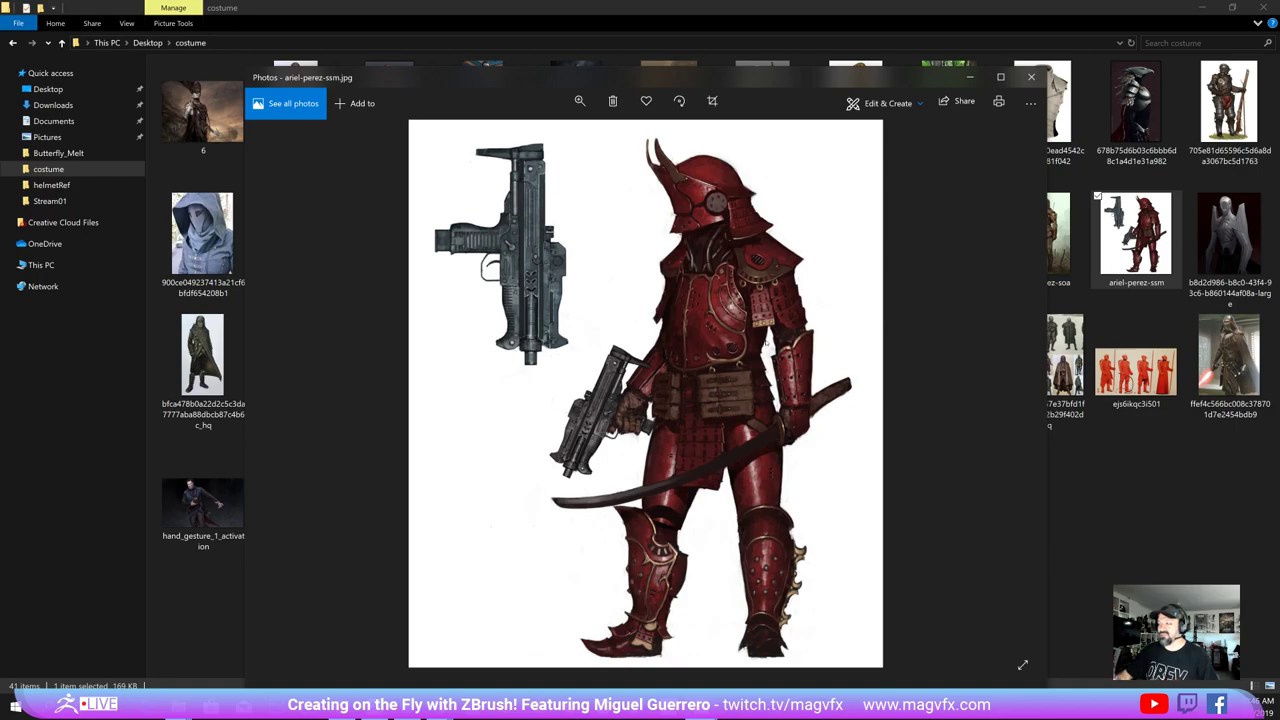
click(1031, 77)
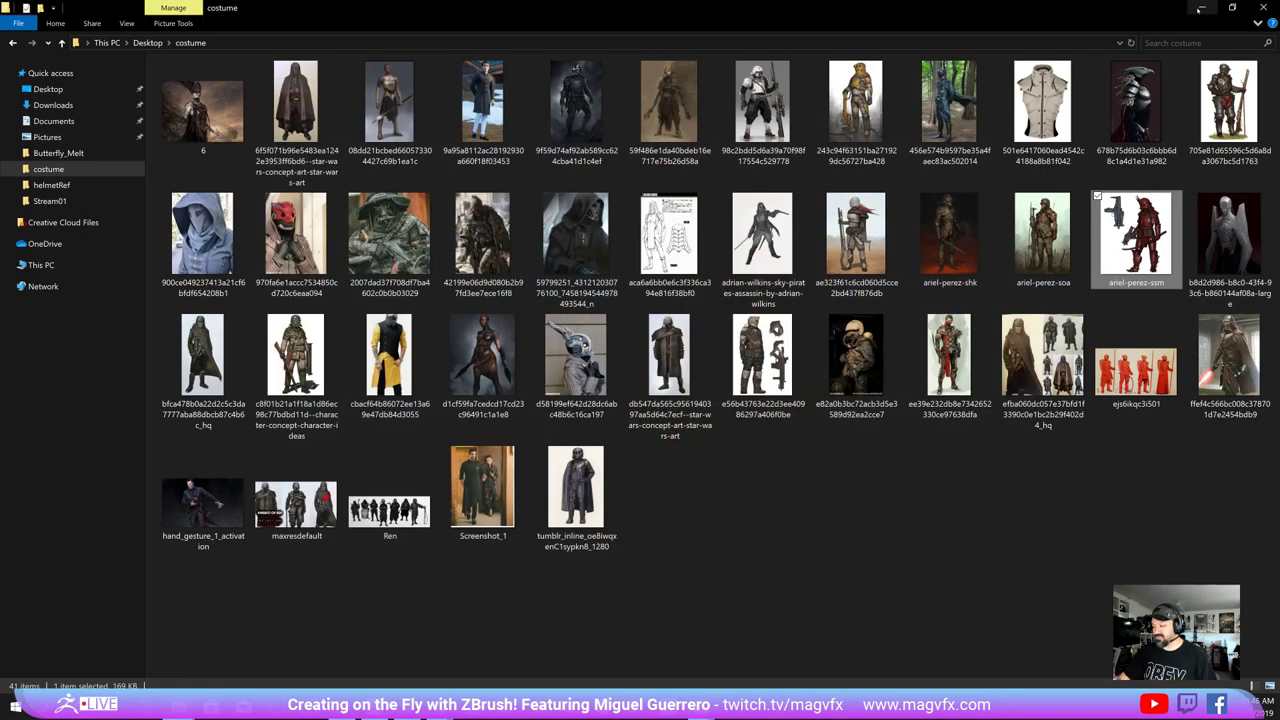
click(1202, 7)
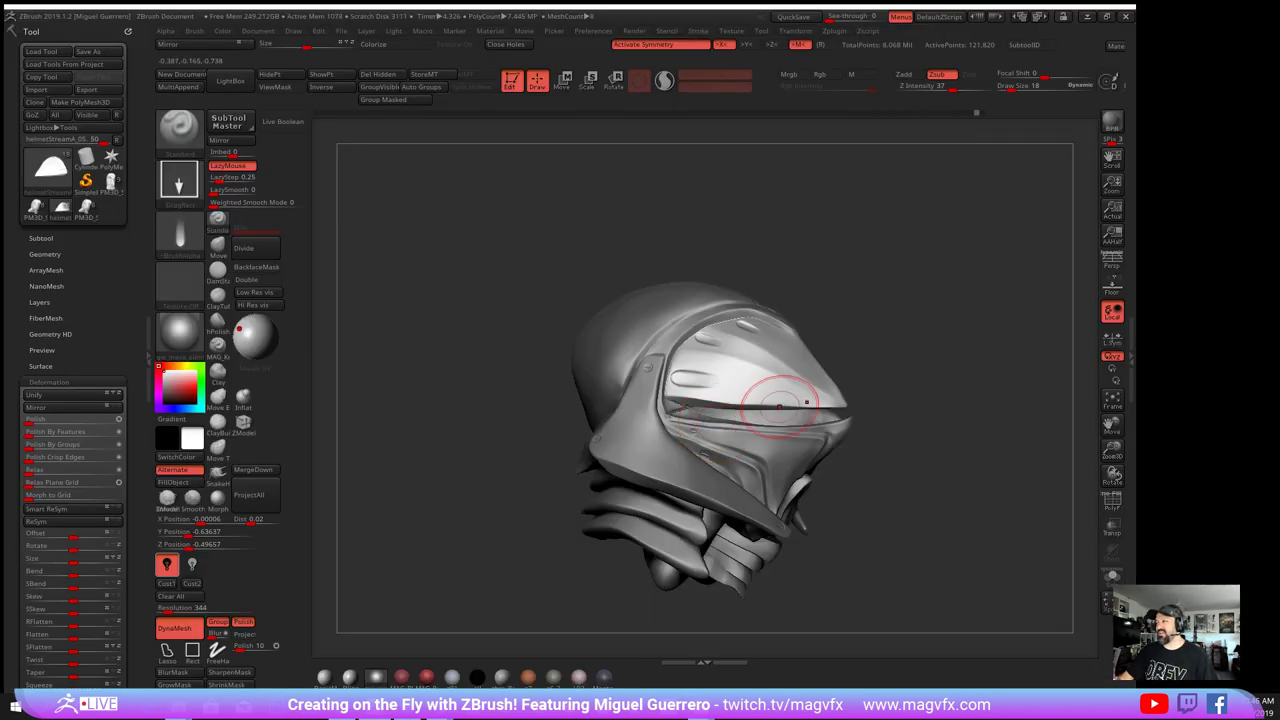
- Turn on Live Boolean and activate the PM3D_Sphere3D1 subtool, followed by the helmet's rear shell
mouse_move(454, 500)
mouse_down()
mouse_move(443, 509)
mouse_move(510, 377)
mouse_move(473, 412)
mouse_move(431, 416)
mouse_move(451, 437)
mouse_move(460, 420)
mouse_up()
alt+click(656, 357)
drag(555, 373, 500, 362)
click(283, 123)
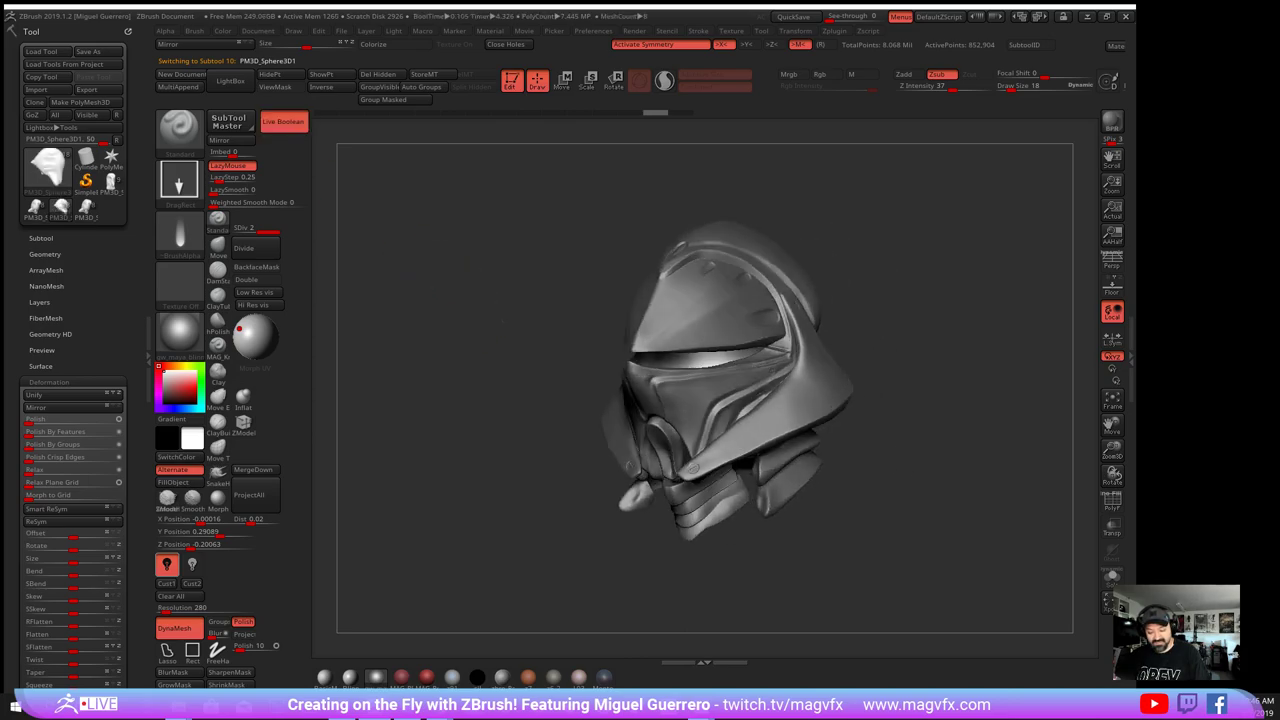
mouse_move(372, 332)
mouse_down()
mouse_move(508, 320)
mouse_move(480, 320)
mouse_up()
alt+click(571, 313)
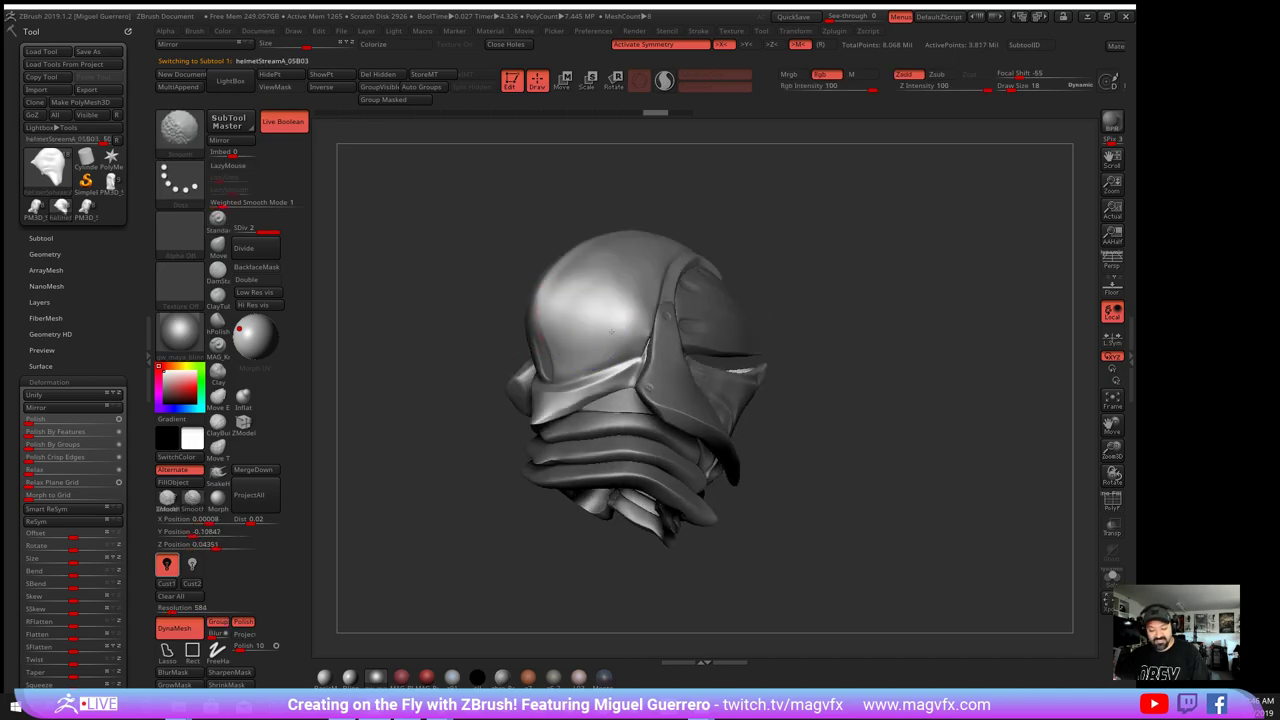
mouse_move(423, 363)
mouse_down()
mouse_move(600, 450)
mouse_move(526, 438)
mouse_move(516, 408)
mouse_move(550, 450)
mouse_up()
- Select the Extract3 neck plates and load the JRO_Sample09 panel alpha for the Standard brush
alt+click(600, 450)
mouse_move(567, 460)
ctrl+right_down()
mouse_move(576, 474)
mouse_move(582, 454)
ctrl+right_up()
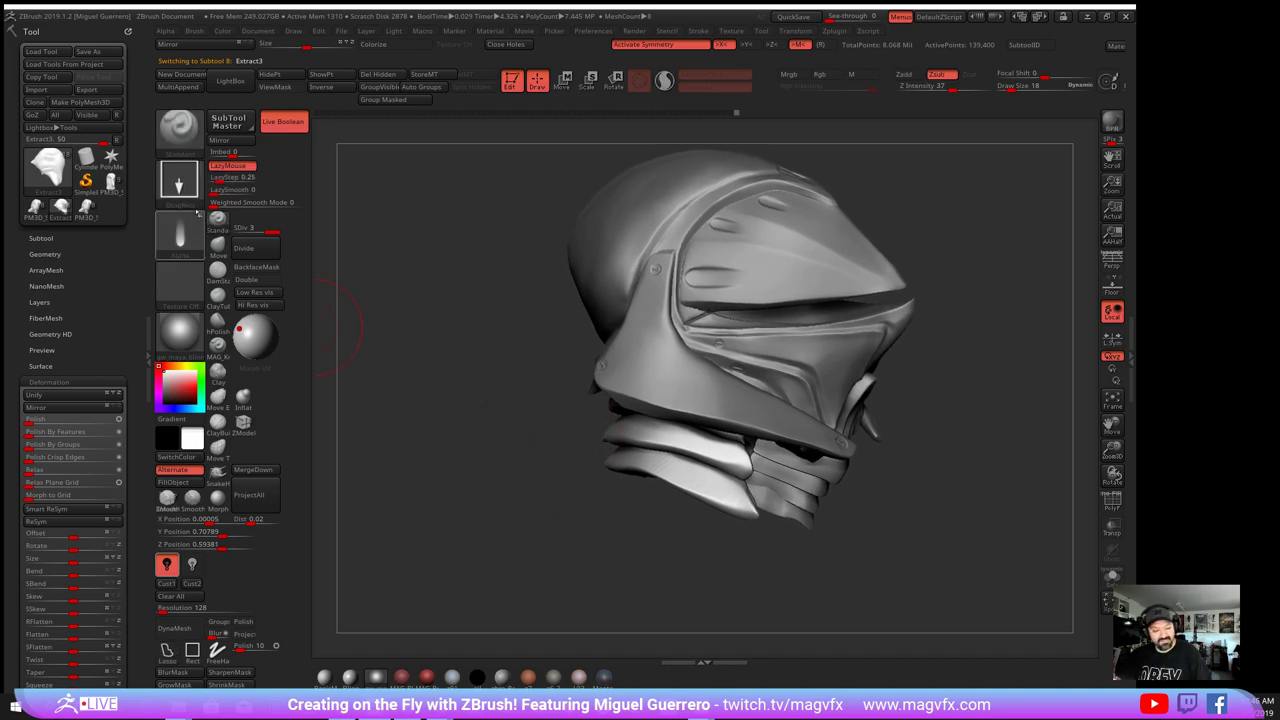
click(179, 232)
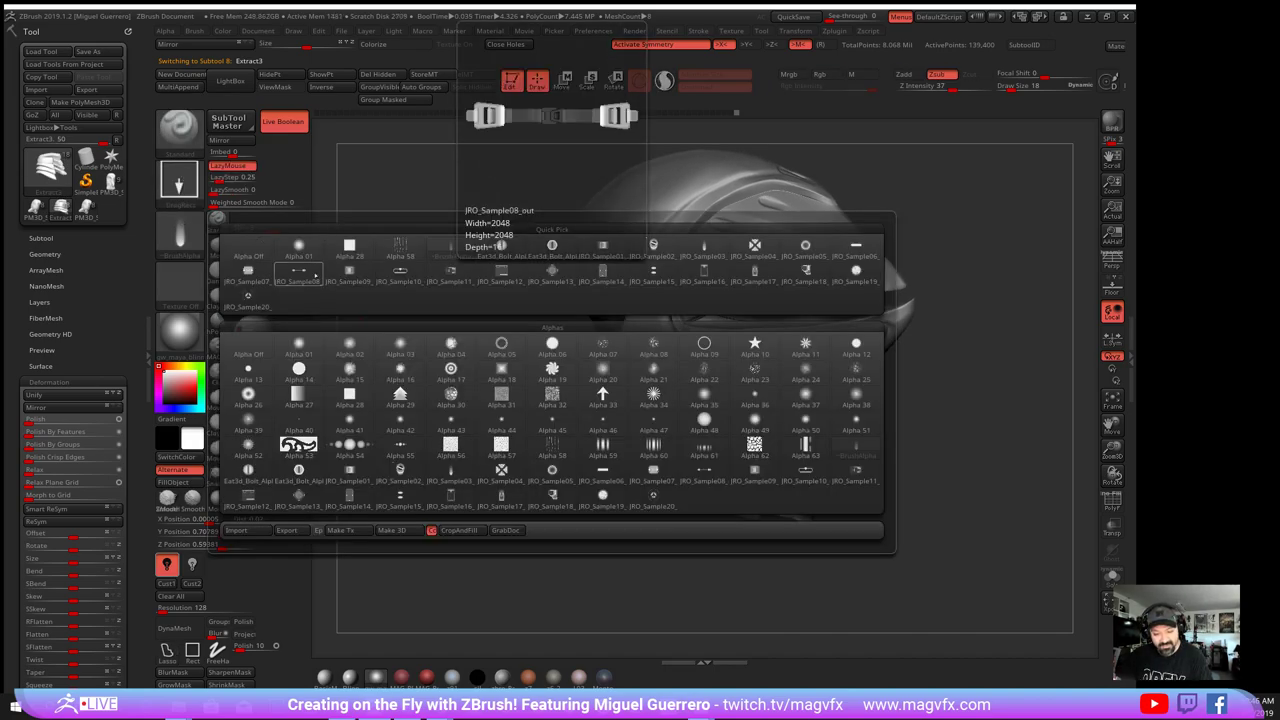
click(349, 270)
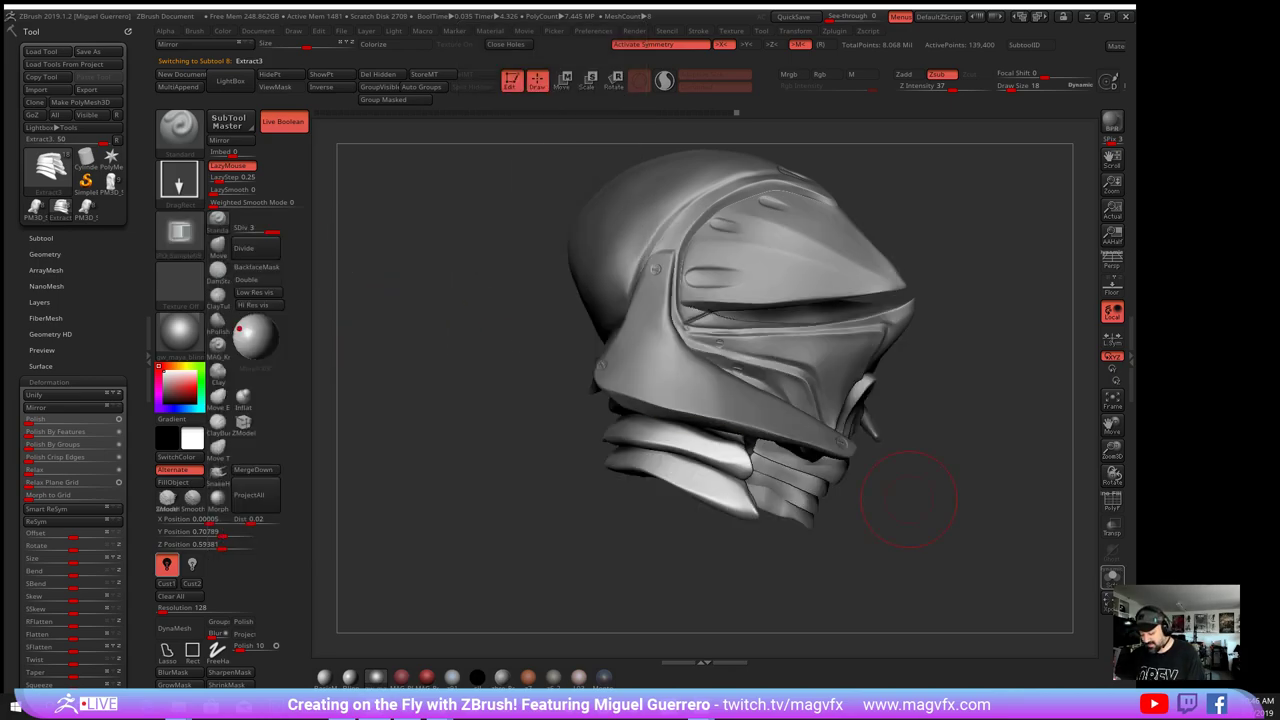
- Isolate the neck plates in Solo mode and subdivide them to level 4
click(1112, 577)
key(d)
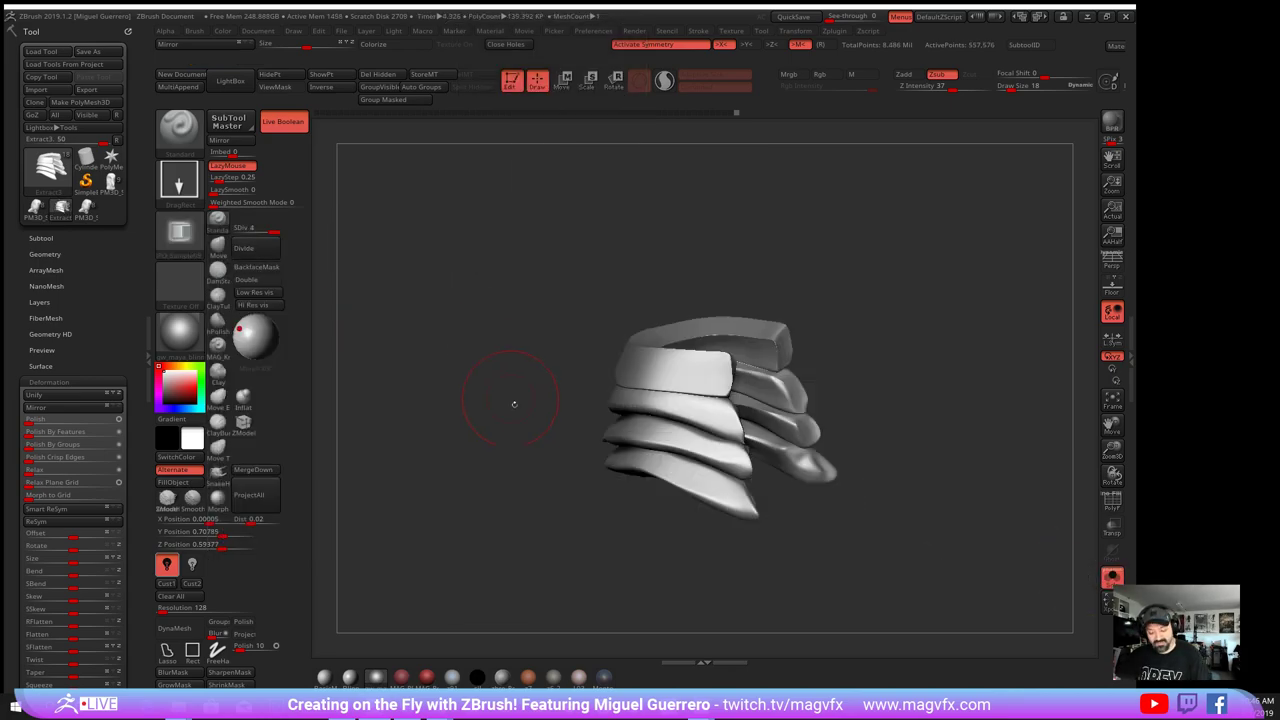
drag(514, 403, 666, 409)
key(ctrl+z)
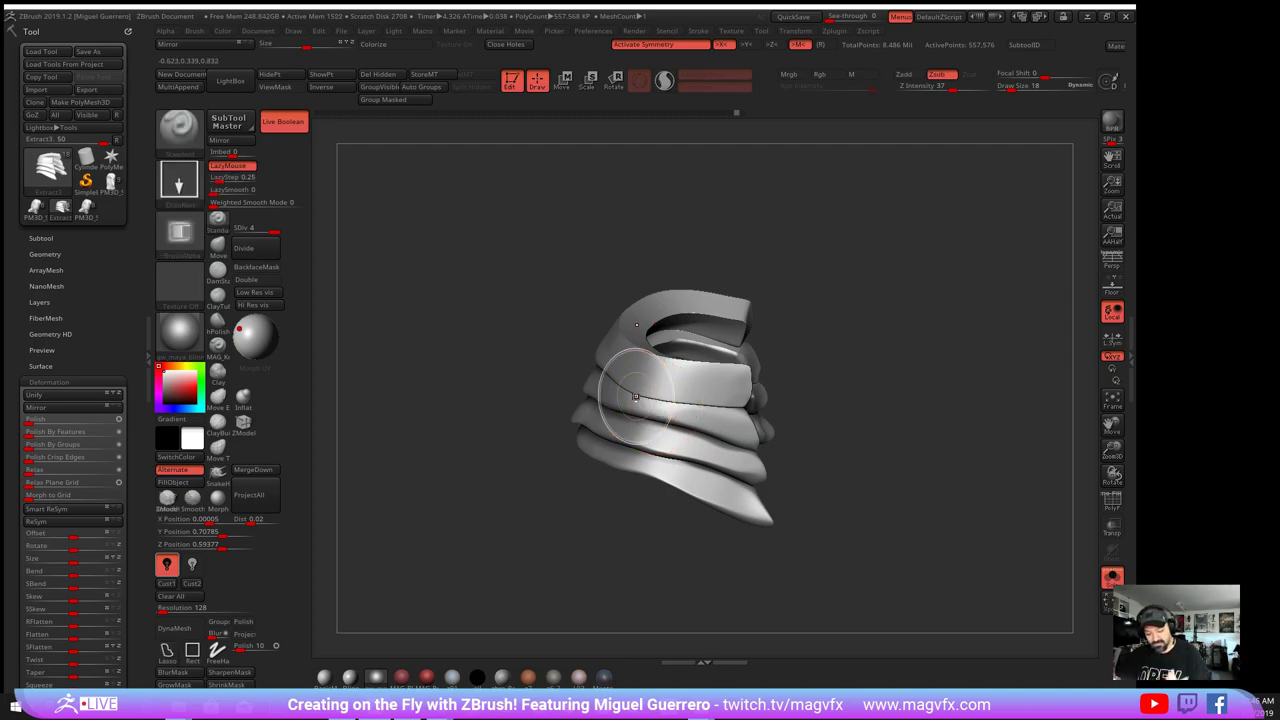
- Hide the two upper side plates and the lowest one, and stamp the panel alpha on the exposed neck plate
ctrl+shift+click(645, 388)
ctrl+shift+click(650, 382)
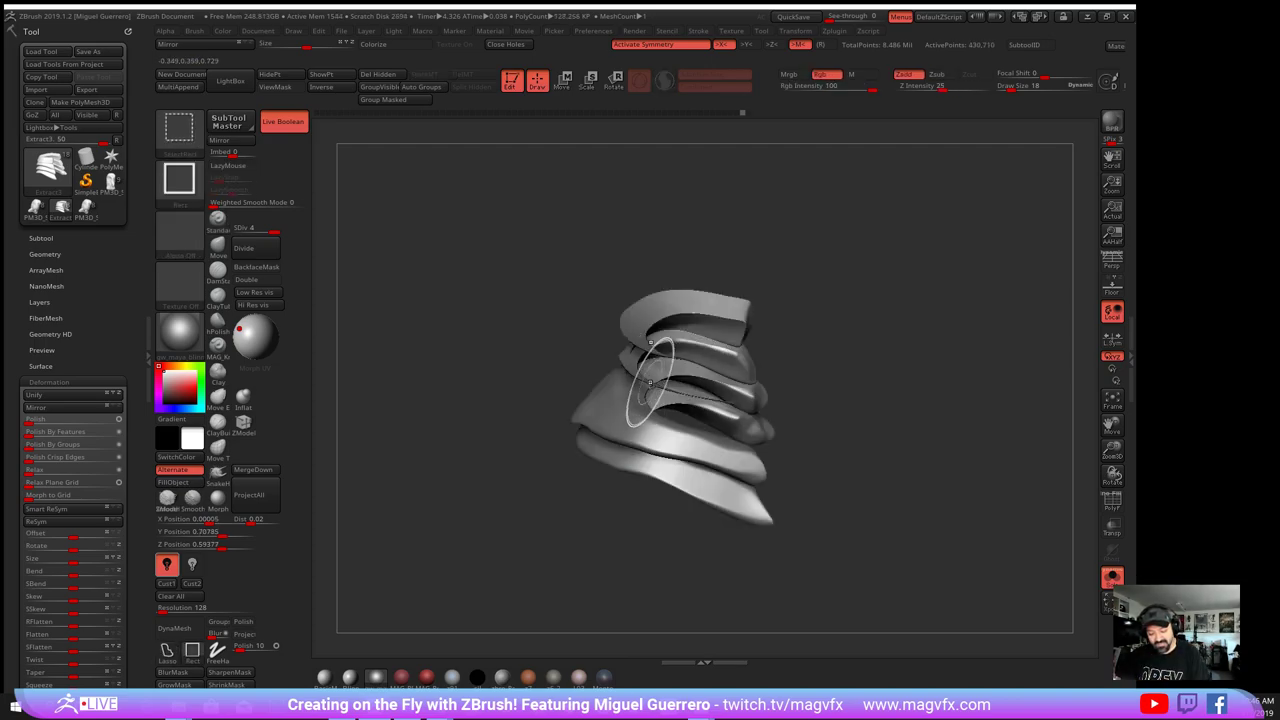
drag(543, 426, 580, 430)
ctrl+shift+click(644, 464)
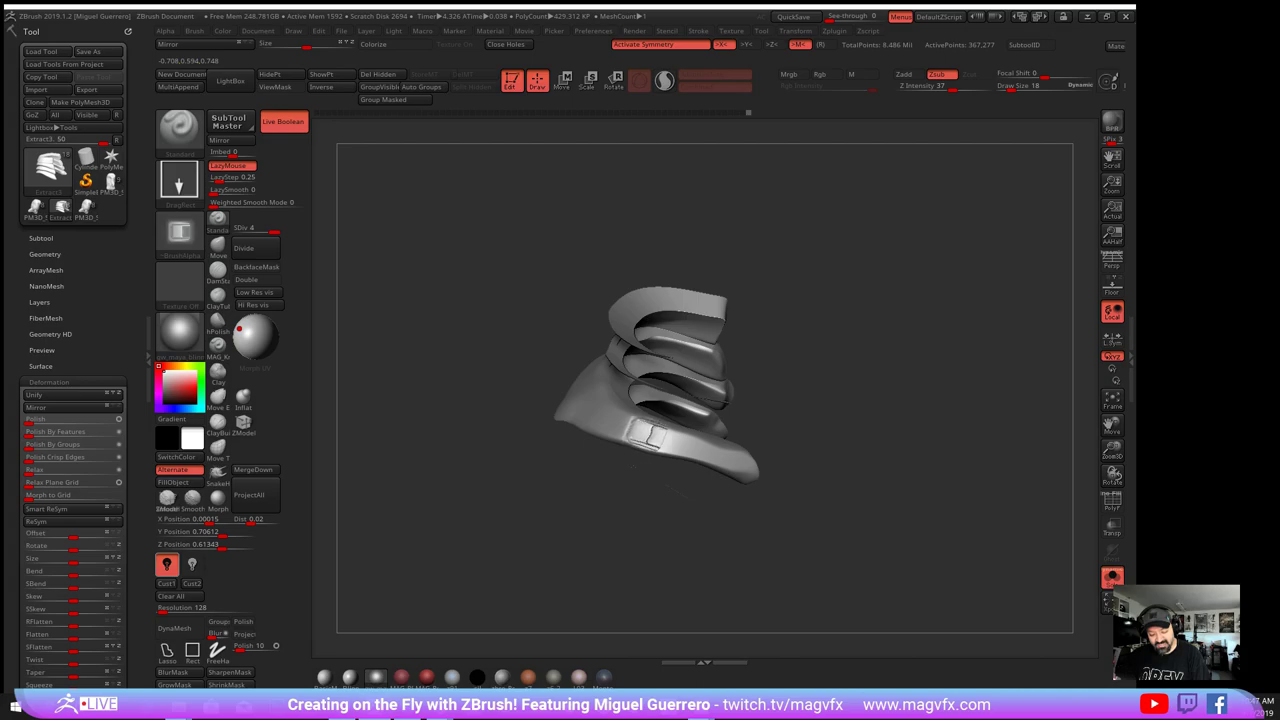
- Isolate the lowest neck plate, stamp the panel alpha on its side and unhide all the plates
ctrl+shift+click(626, 469)
ctrl+shift+click(636, 464)
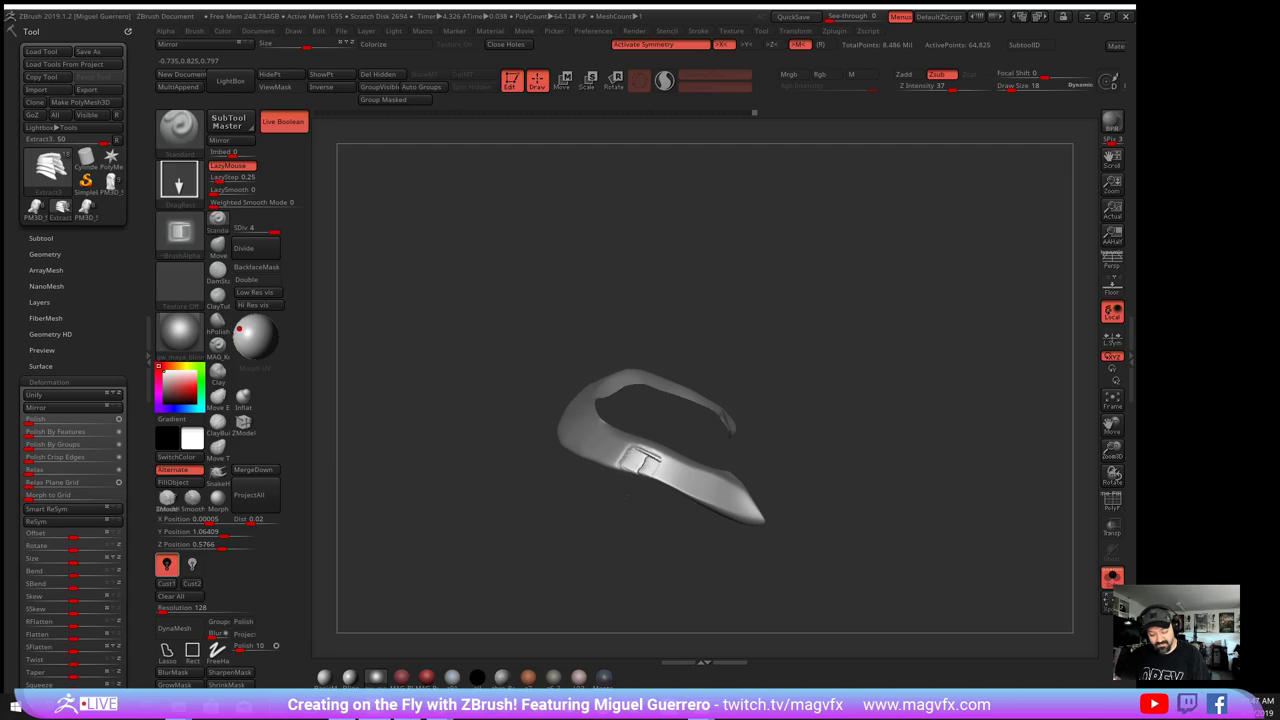
ctrl+shift+click(628, 507)
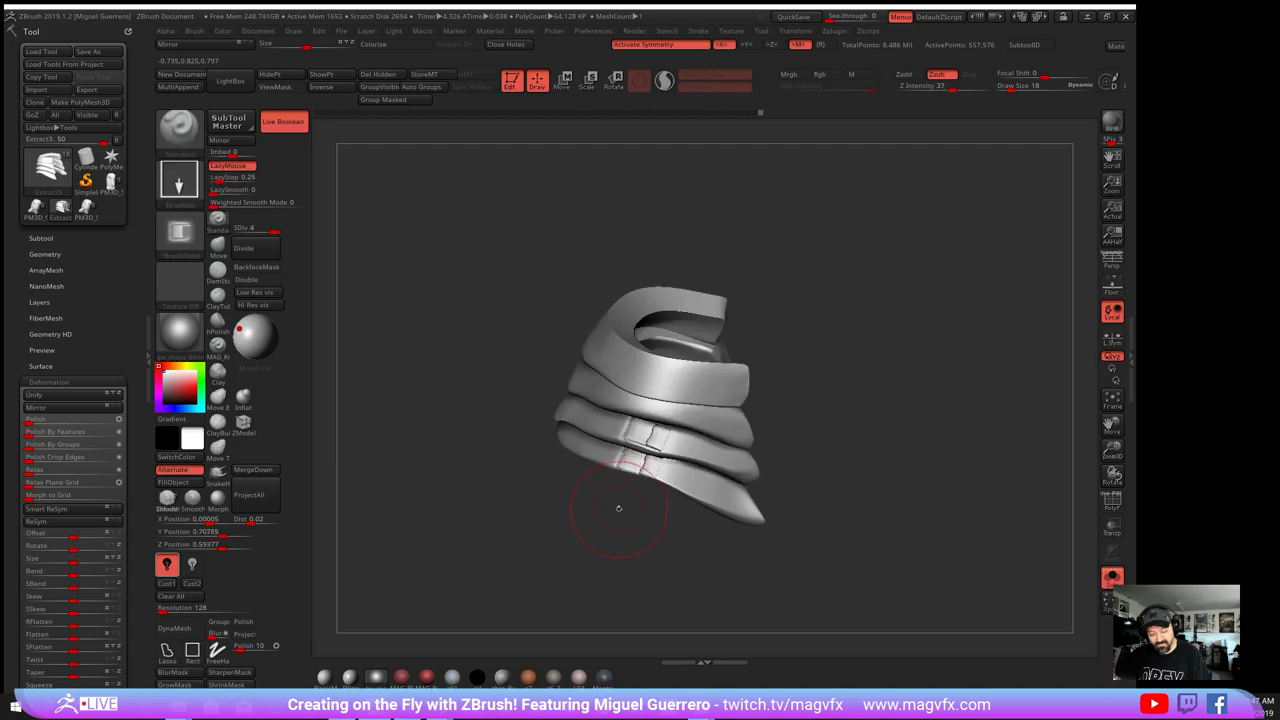
- Stamp the panel alpha on the isolated upper neck plate, unhide all plates and add front stamps on the two lowest plates
ctrl+shift+click(647, 404)
drag(650, 404, 652, 439)
ctrl+shift+click(1045, 567)
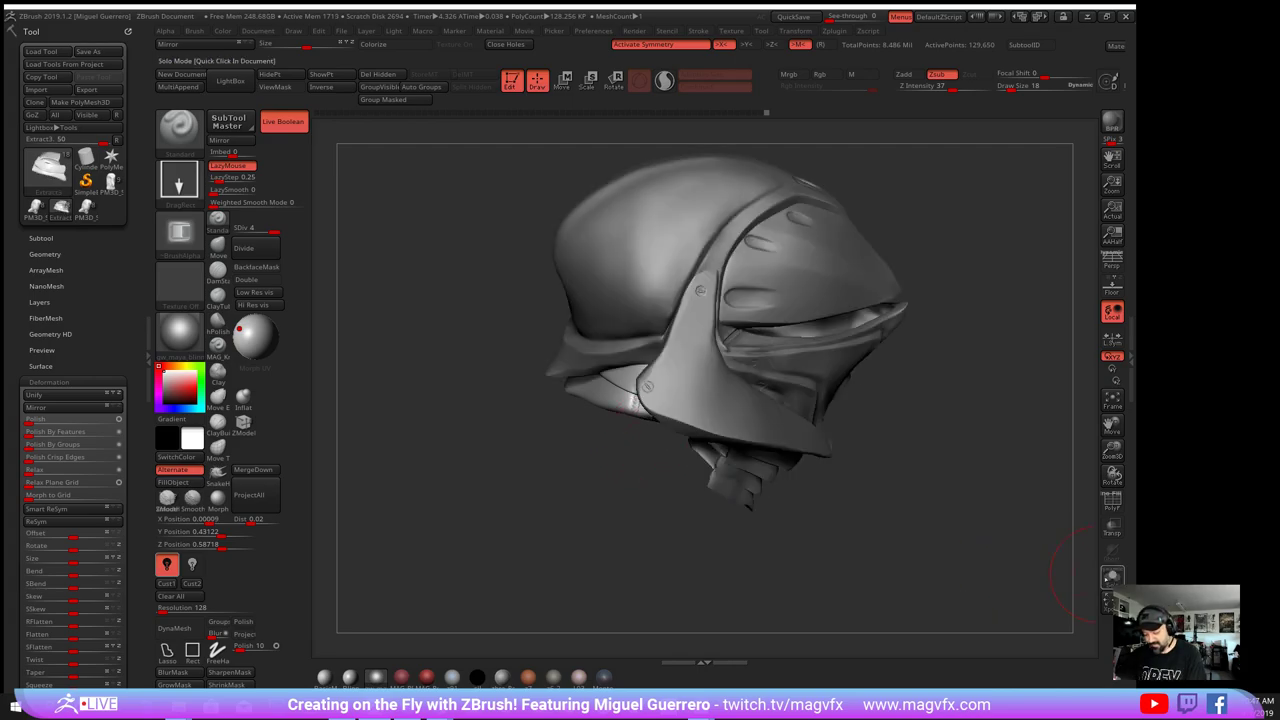
mouse_move(1045, 567)
mouse_down()
mouse_move(495, 482)
mouse_move(580, 509)
mouse_up()
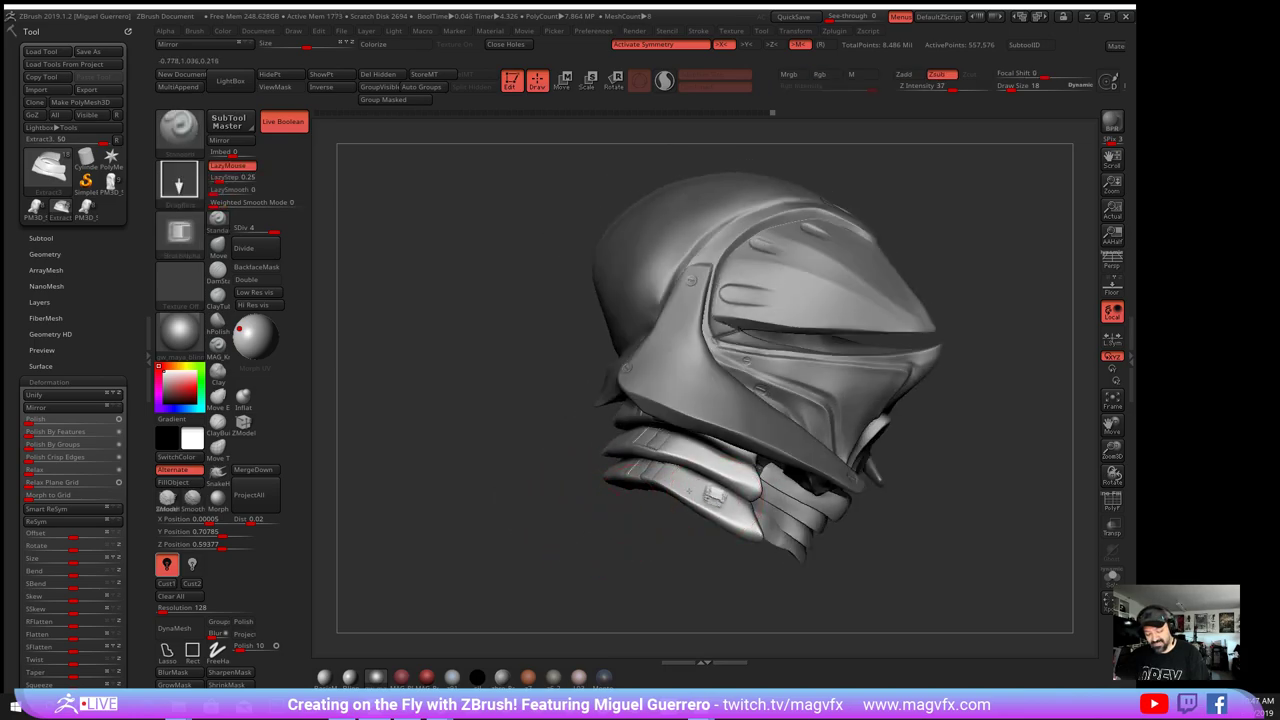
mouse_move(712, 497)
mouse_down()
mouse_move(690, 485)
mouse_move(720, 464)
mouse_move(716, 478)
mouse_up()
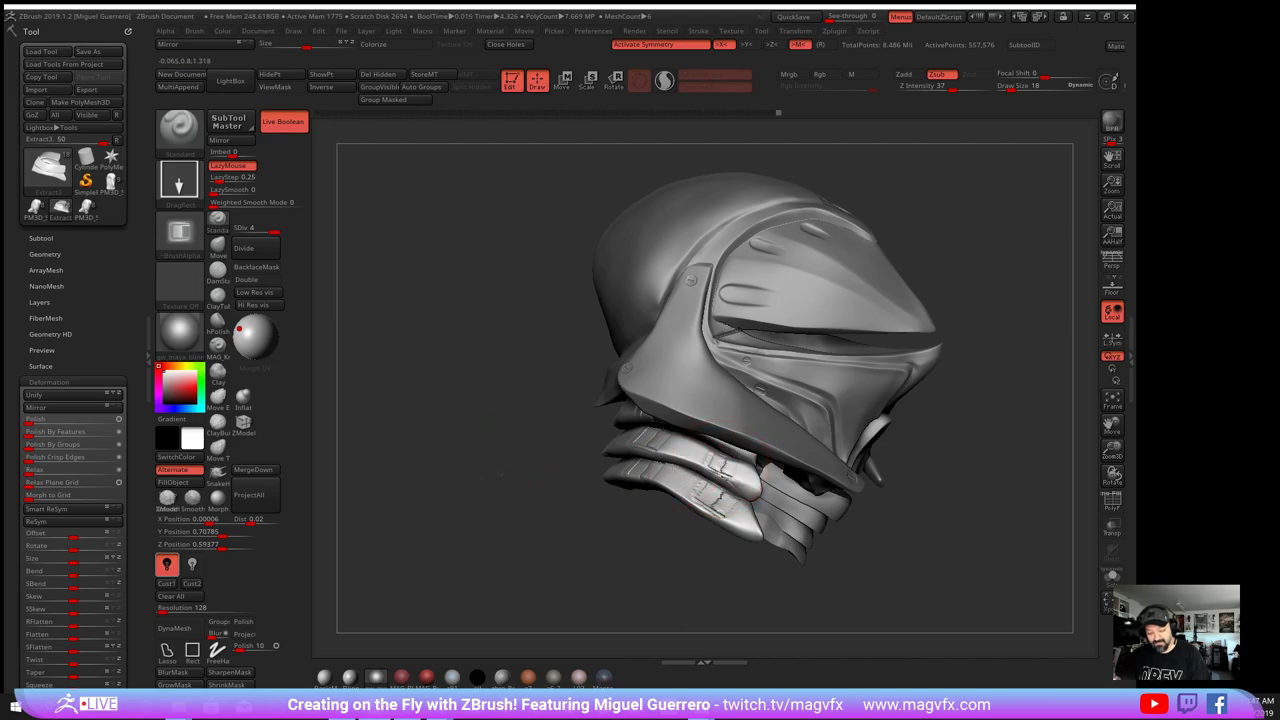
mouse_move(550, 502)
mouse_down()
mouse_move(490, 513)
mouse_move(457, 491)
mouse_move(482, 486)
mouse_up()
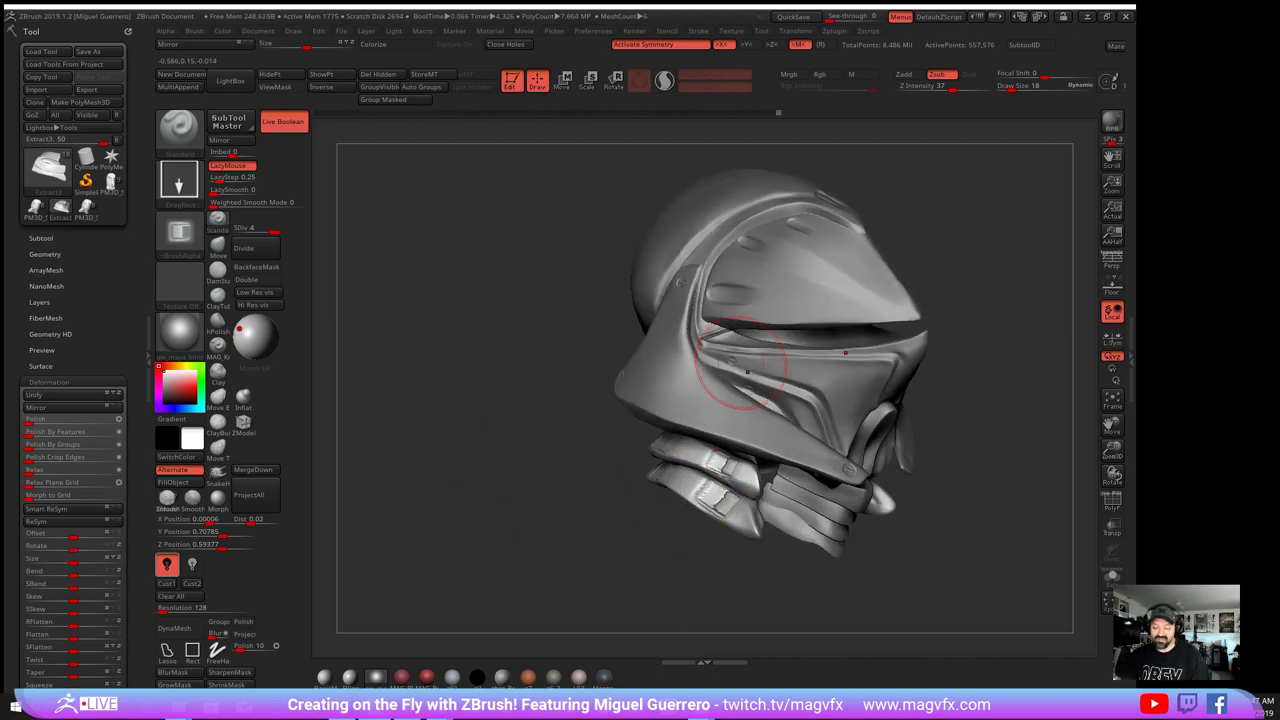
- Undo the panel stamps on the neck plates back to subdivision level 3, keeping all the plates shown
ctrl+alt+shift+click(720, 515)
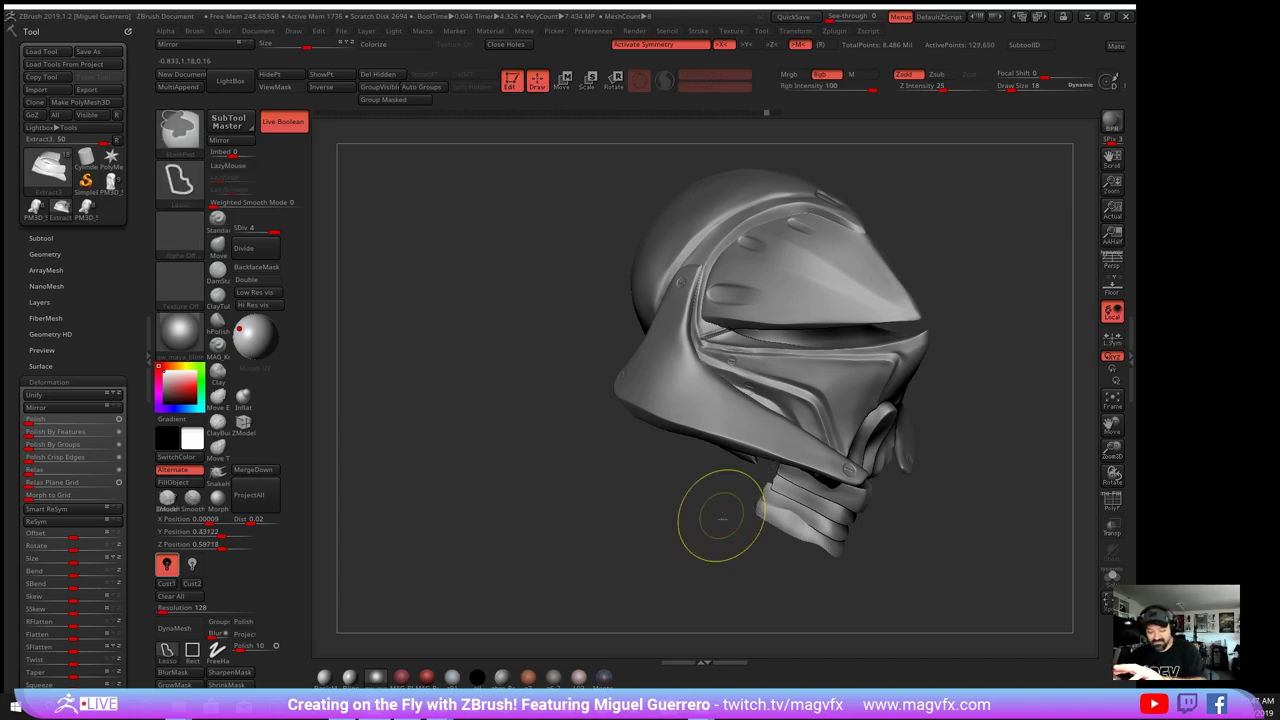
key(ctrl+z)
key(ctrl+z)
key(ctrl+z)
key(ctrl+z)
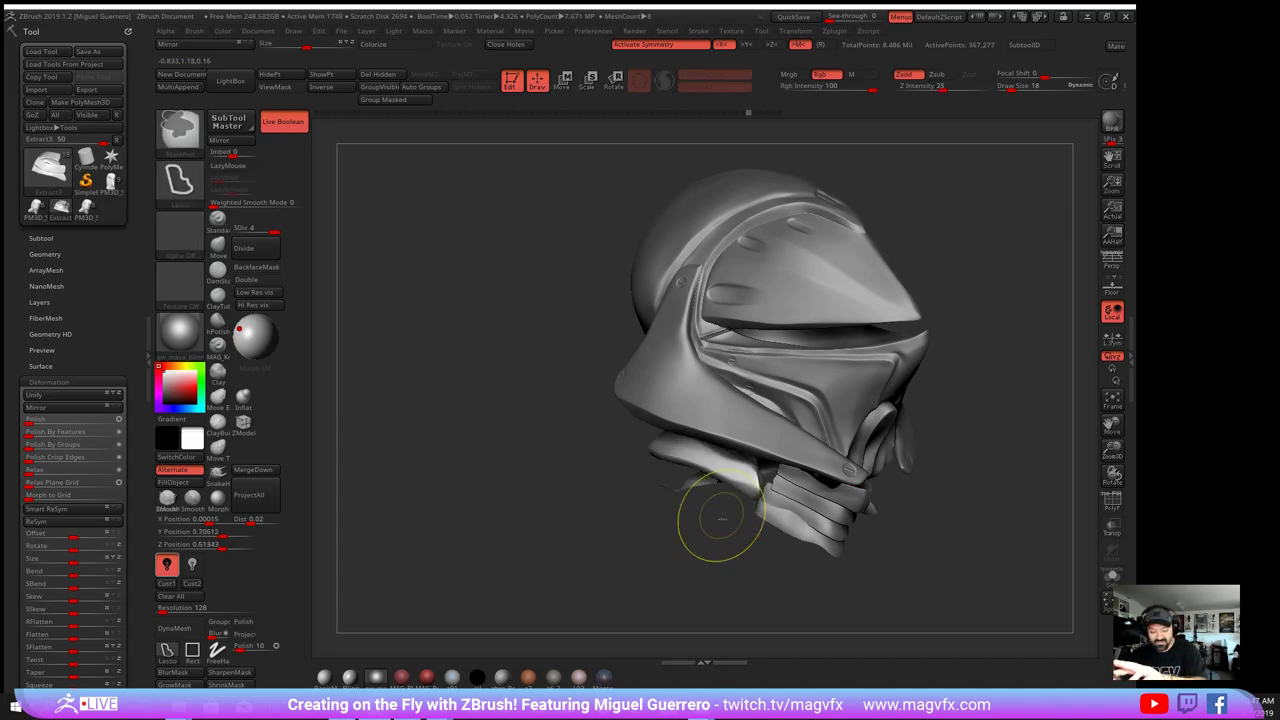
ctrl+alt+shift+click(720, 515)
ctrl+shift+click(720, 515)
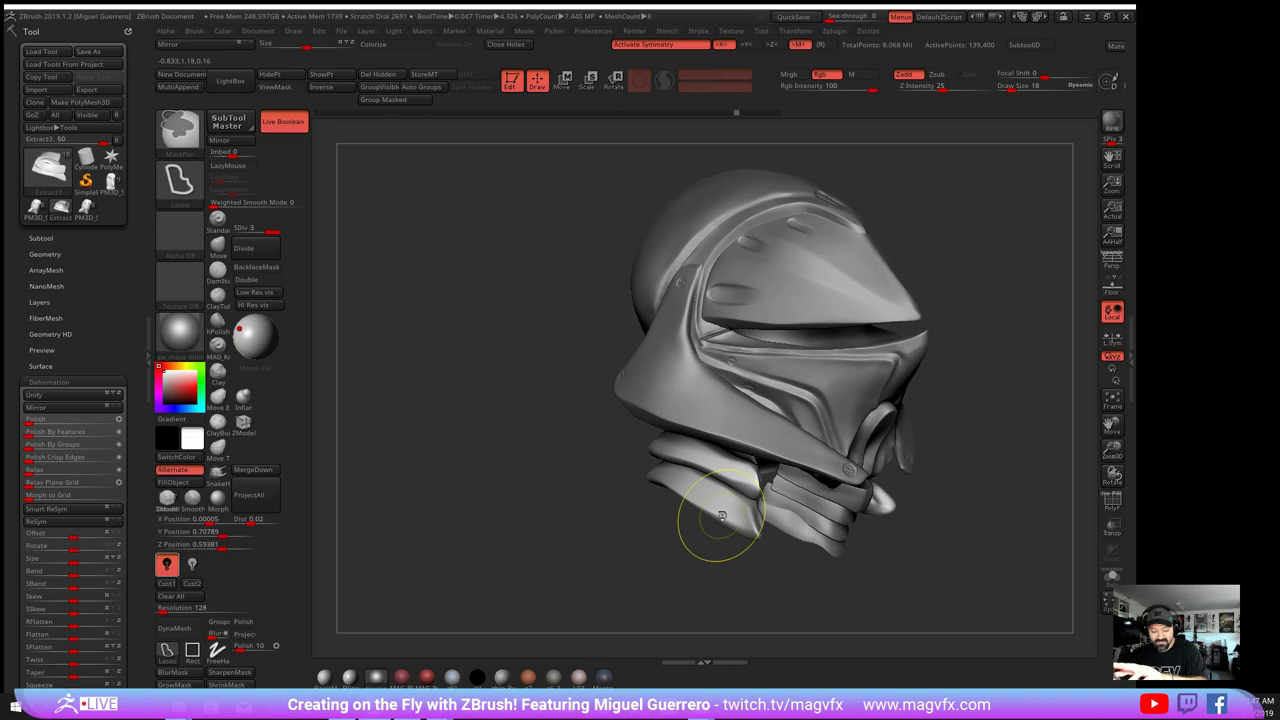
drag(450, 432, 530, 405)
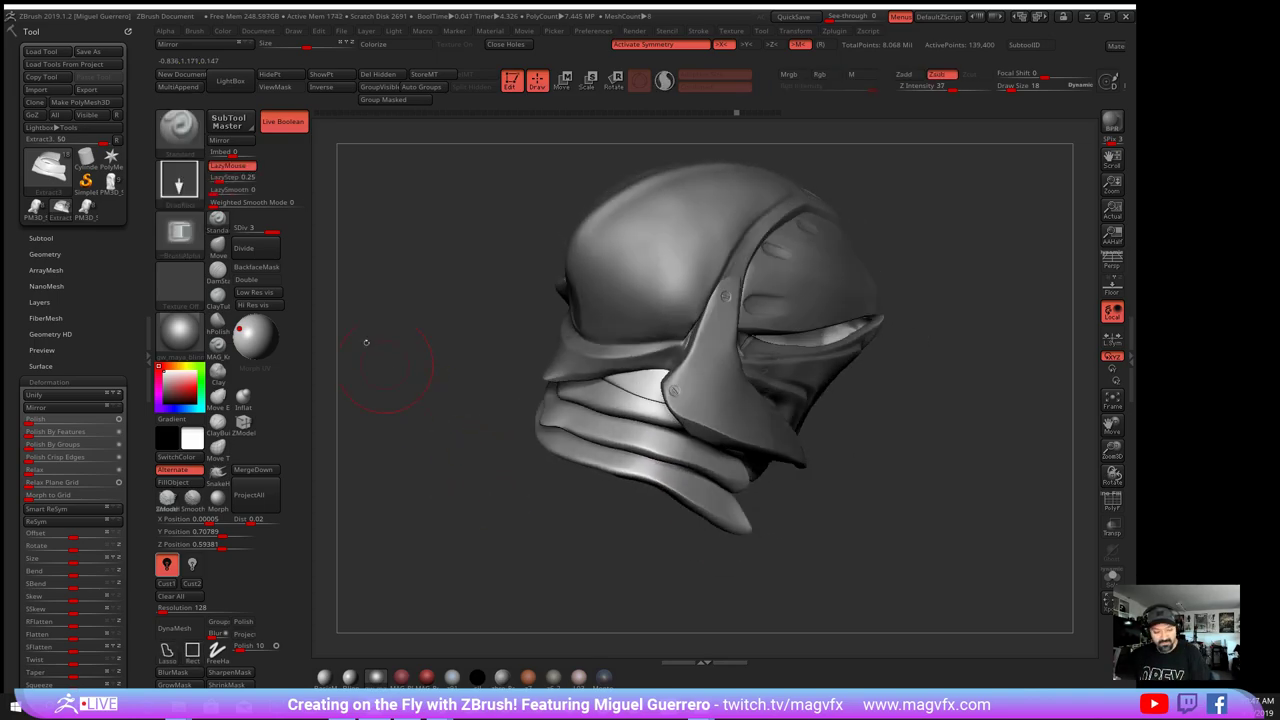
- Load the JRO_Sample16_in alpha for the Standard brush and subdivide the neck plates to level 5
click(181, 233)
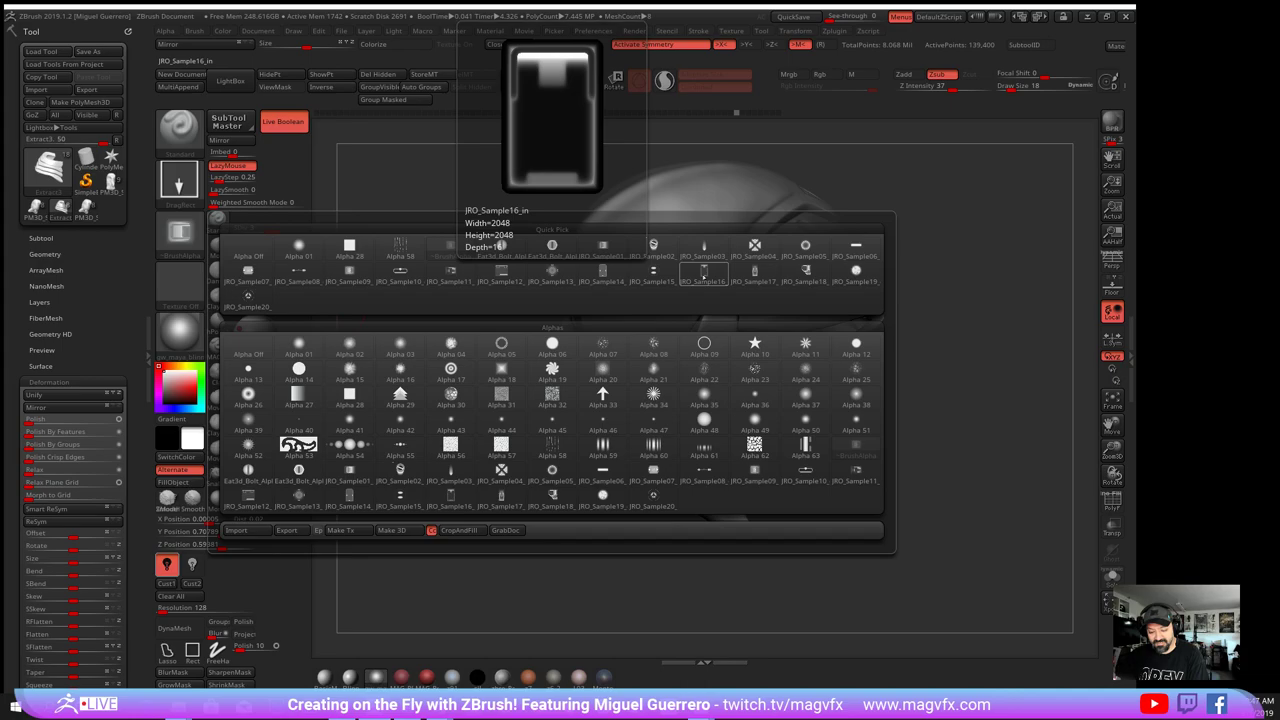
click(703, 270)
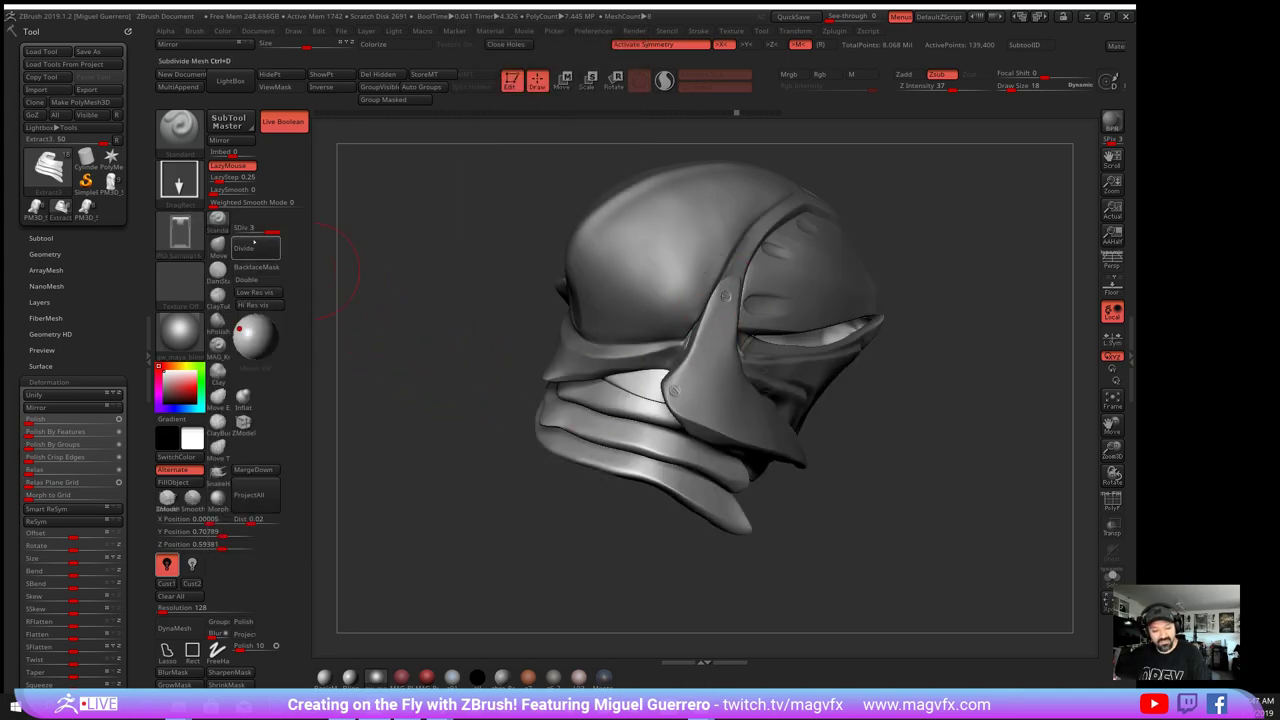
click(258, 249)
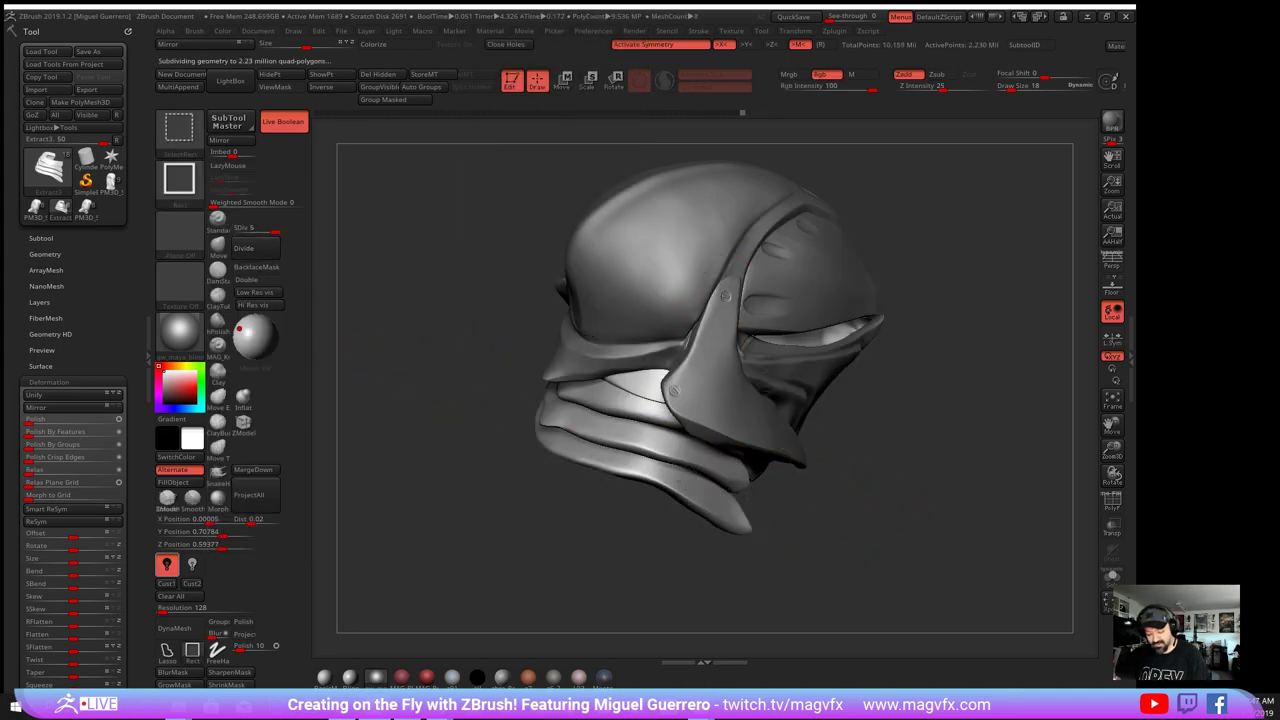
- Isolate the lowest neck plate and try stamping the new alpha on its side as a recess
right_drag(660, 481, 620, 488)
mouse_move(651, 467)
mouse_down()
mouse_move(614, 462)
mouse_move(608, 445)
mouse_up()
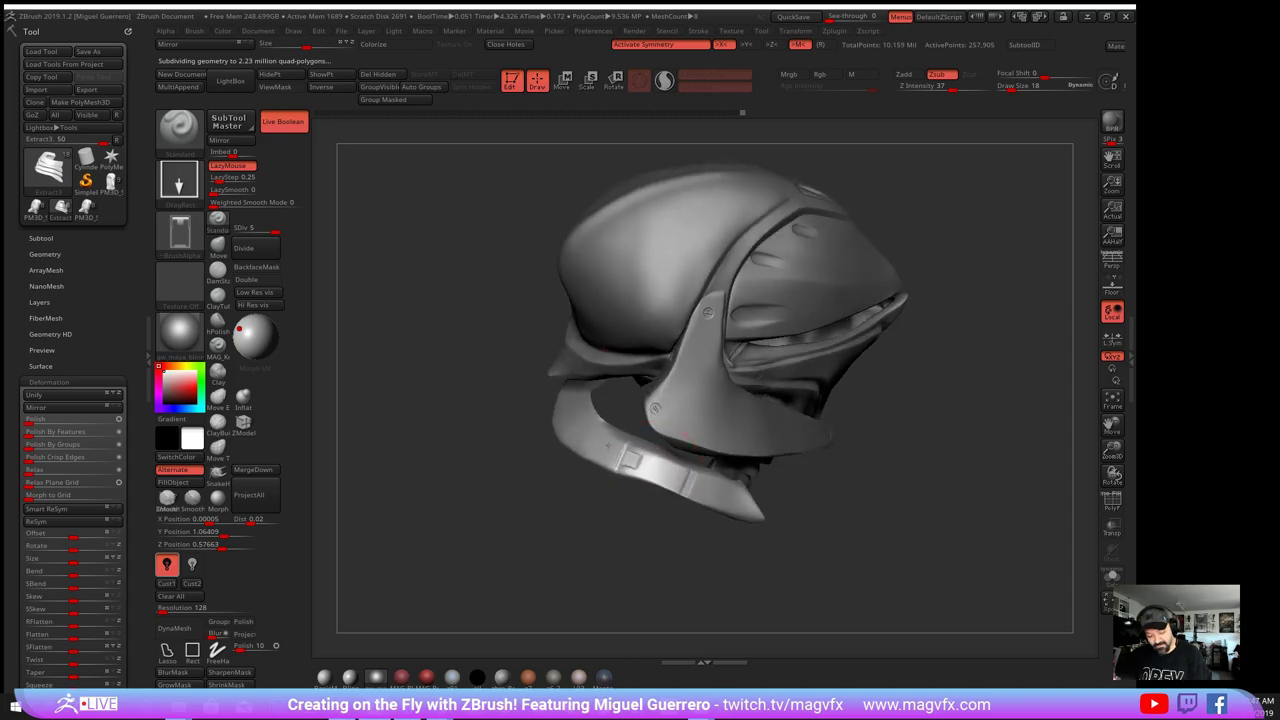
mouse_move(650, 465)
right_down()
mouse_move(543, 486)
mouse_move(558, 466)
right_up()
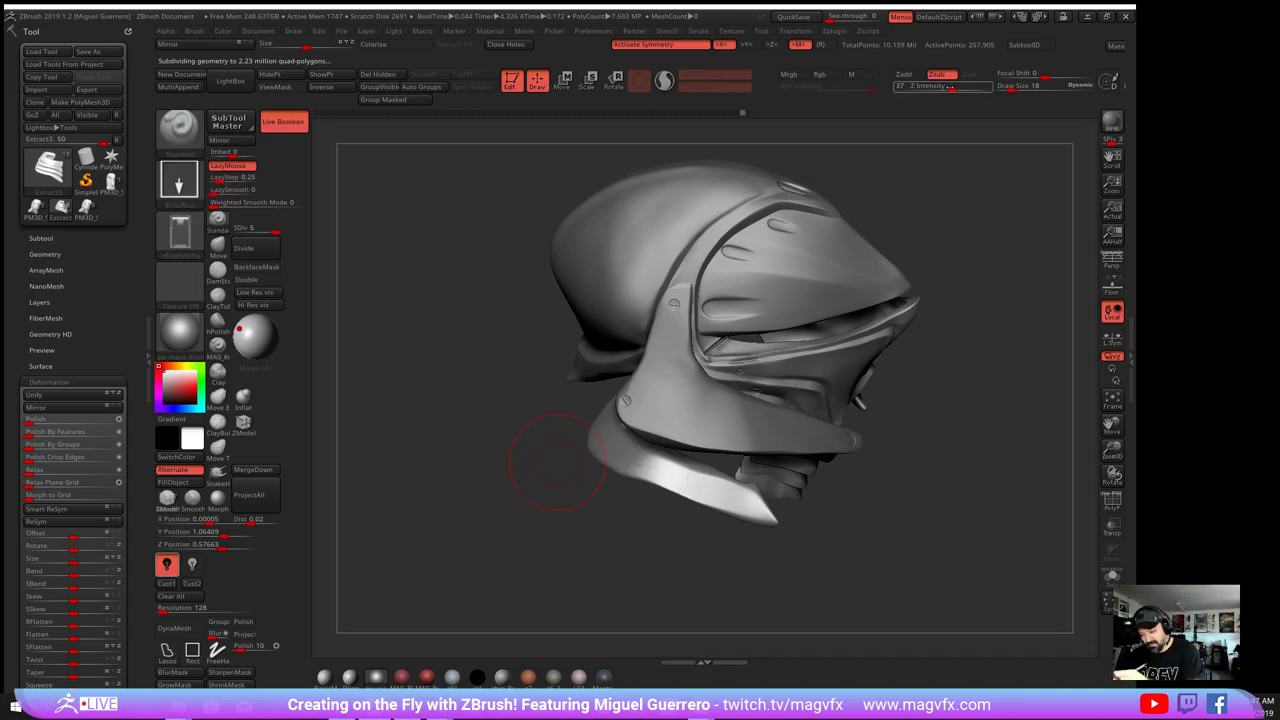
- Switch the brush to Zadd with Z Intensity 53 and stamp the raised alpha on the lowest neck plate
click(960, 87)
drag(960, 87, 964, 87)
click(908, 75)
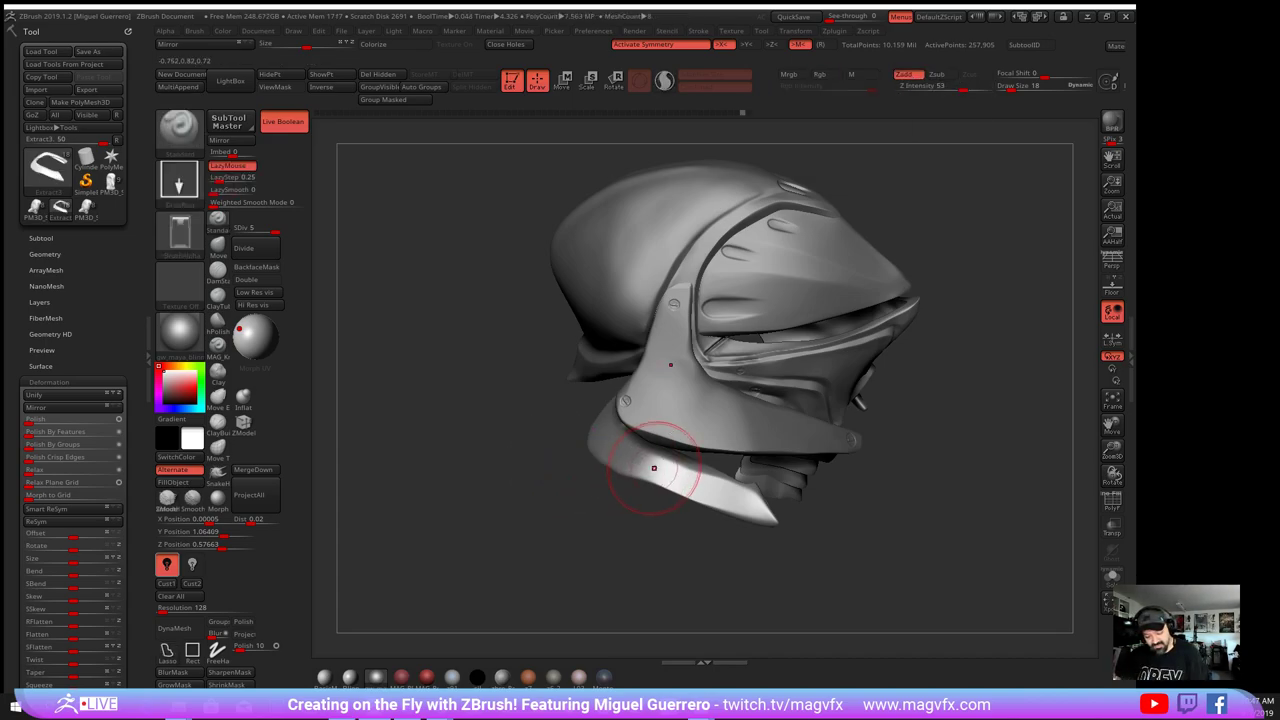
drag(642, 463, 630, 457)
- Isolate the next neck plate up, stamp the same raised alpha on its side and show all the plates again
drag(569, 524, 592, 526)
ctrl+shift+click(592, 526)
ctrl+shift+click(647, 446)
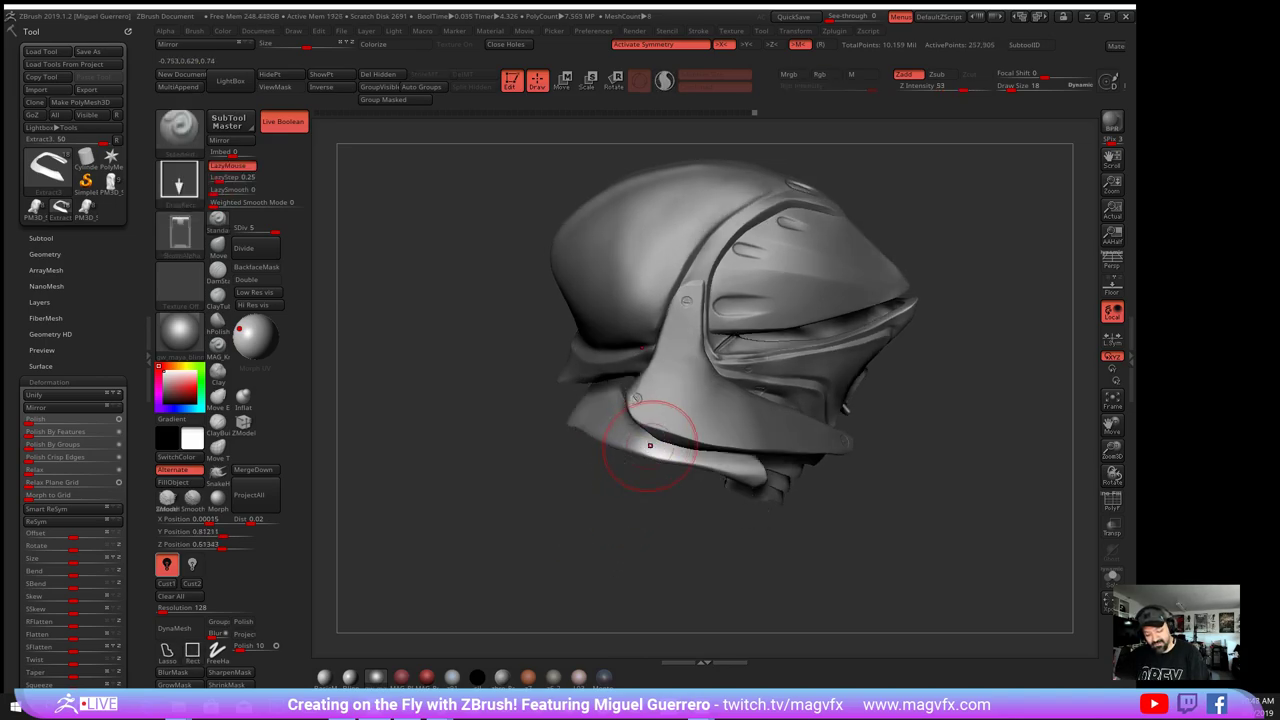
drag(636, 436, 630, 447)
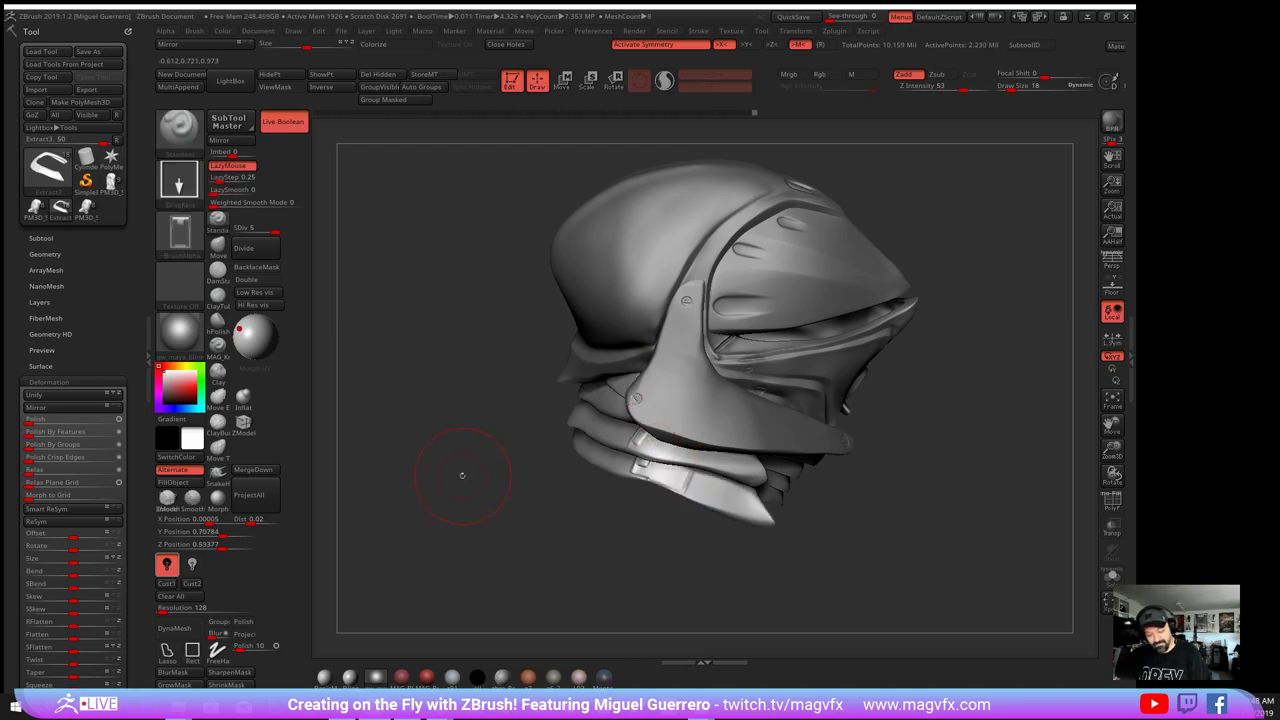
drag(466, 451, 443, 481)
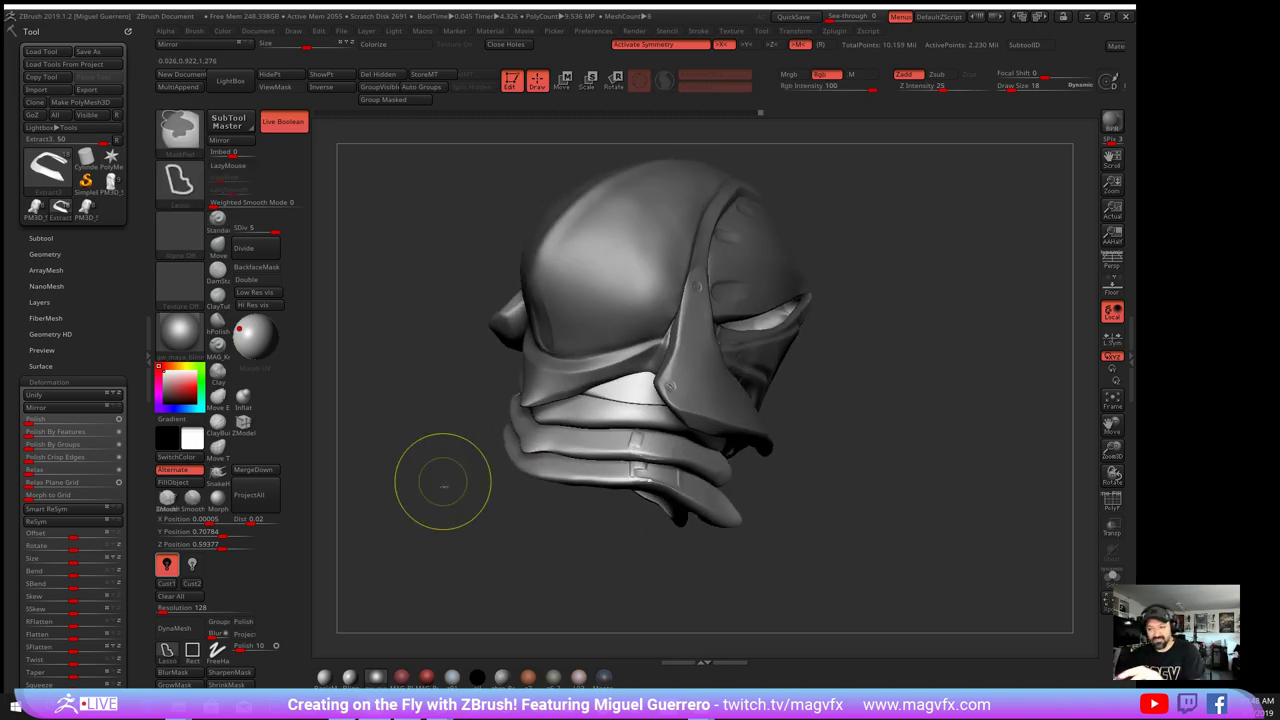
- Undo the raised alpha stamps on the two lower neck plates and unhide all the plates
key(ctrl+z)
key(ctrl+z)
key(ctrl+z)
key(ctrl+z)
key(ctrl+z)
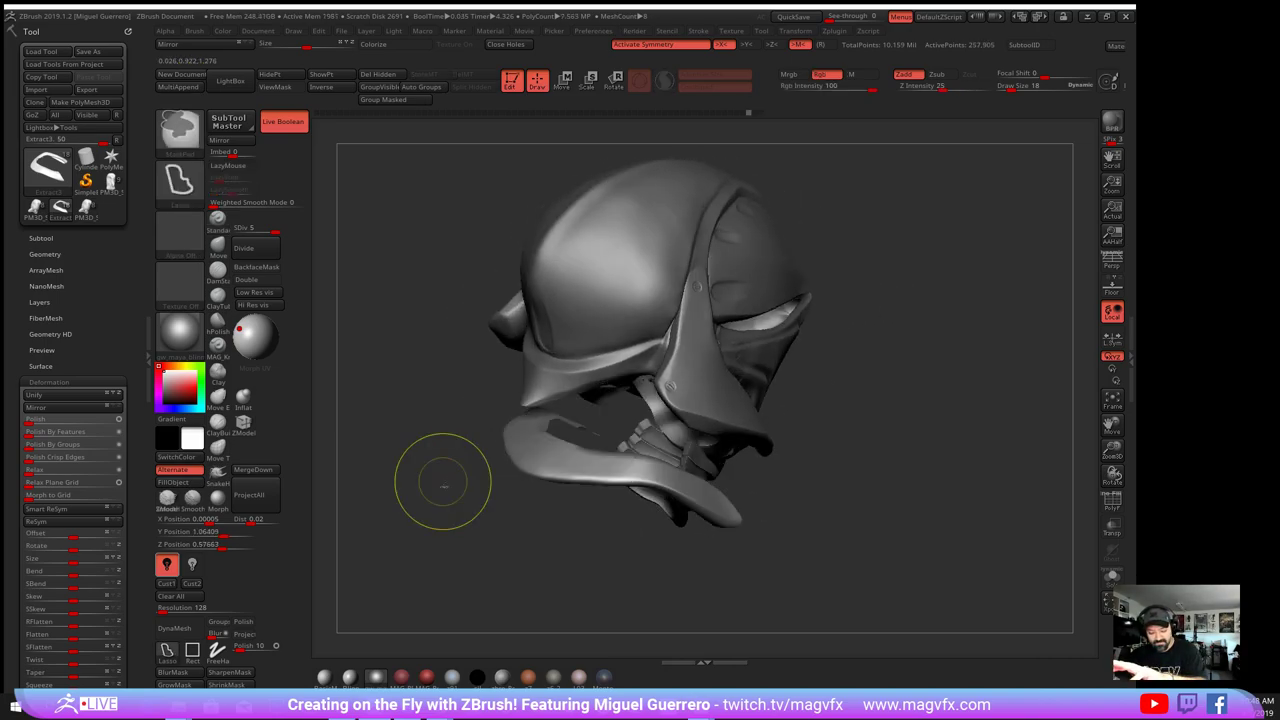
ctrl+shift+click(857, 529)
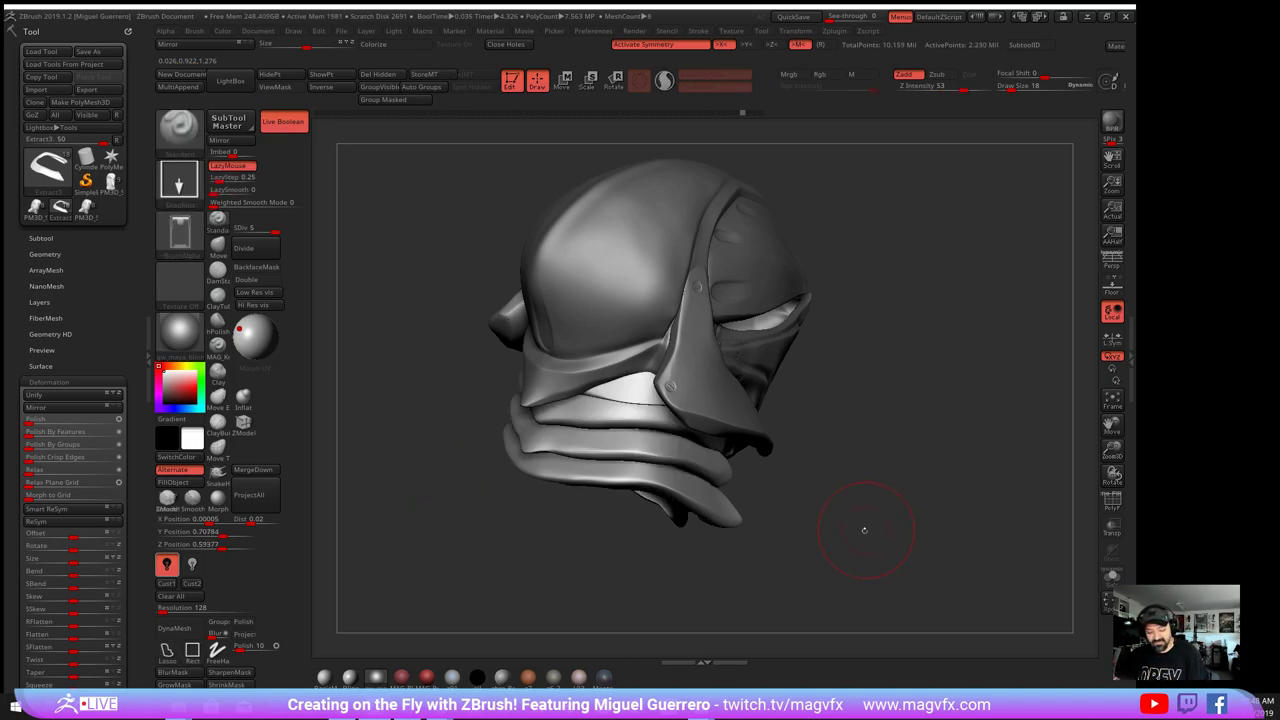
drag(857, 529, 714, 503)
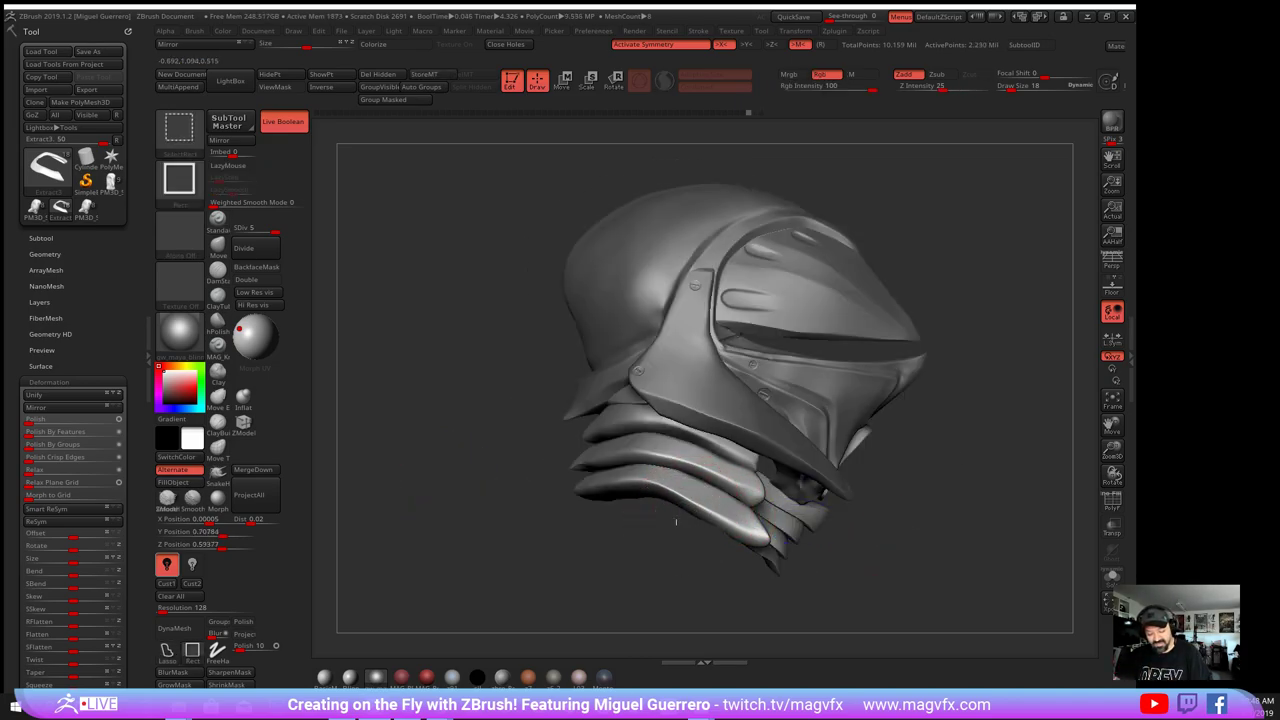
- Mask a vertical strip across the sides of the stacked neck plates with the lasso
ctrl+shift+drag(675, 524, 722, 376)
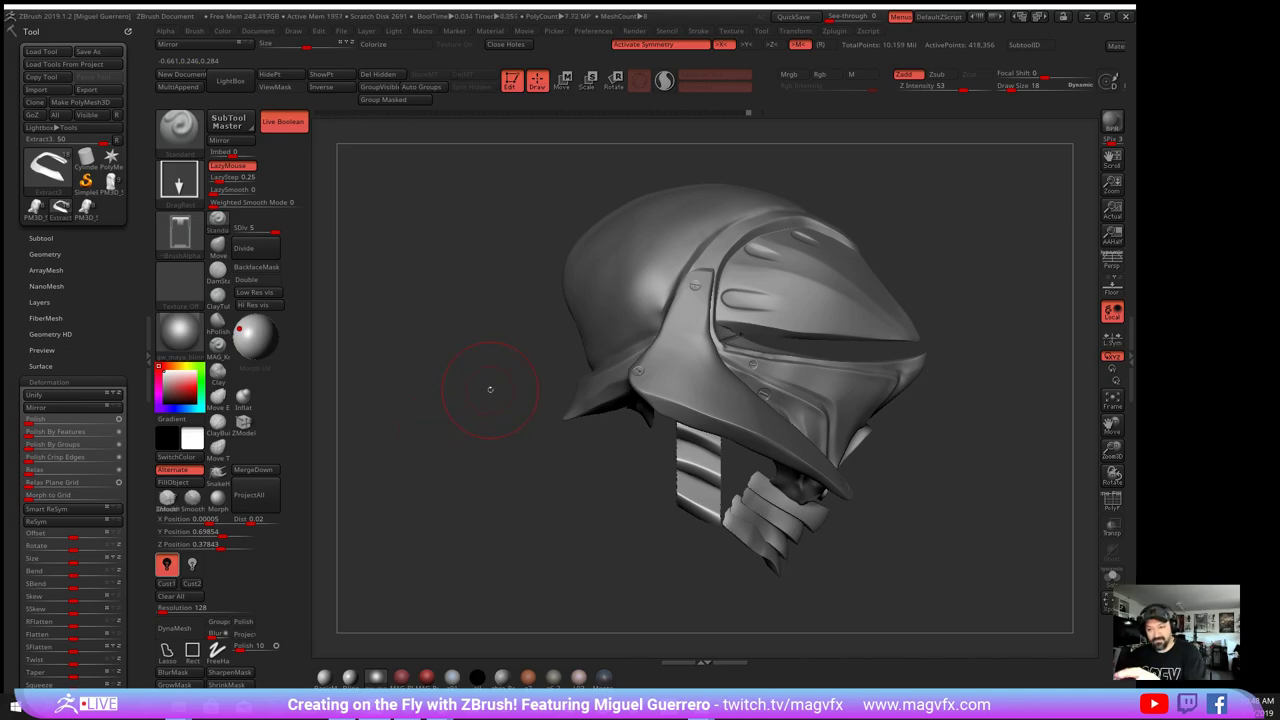
ctrl+shift+click(490, 388)
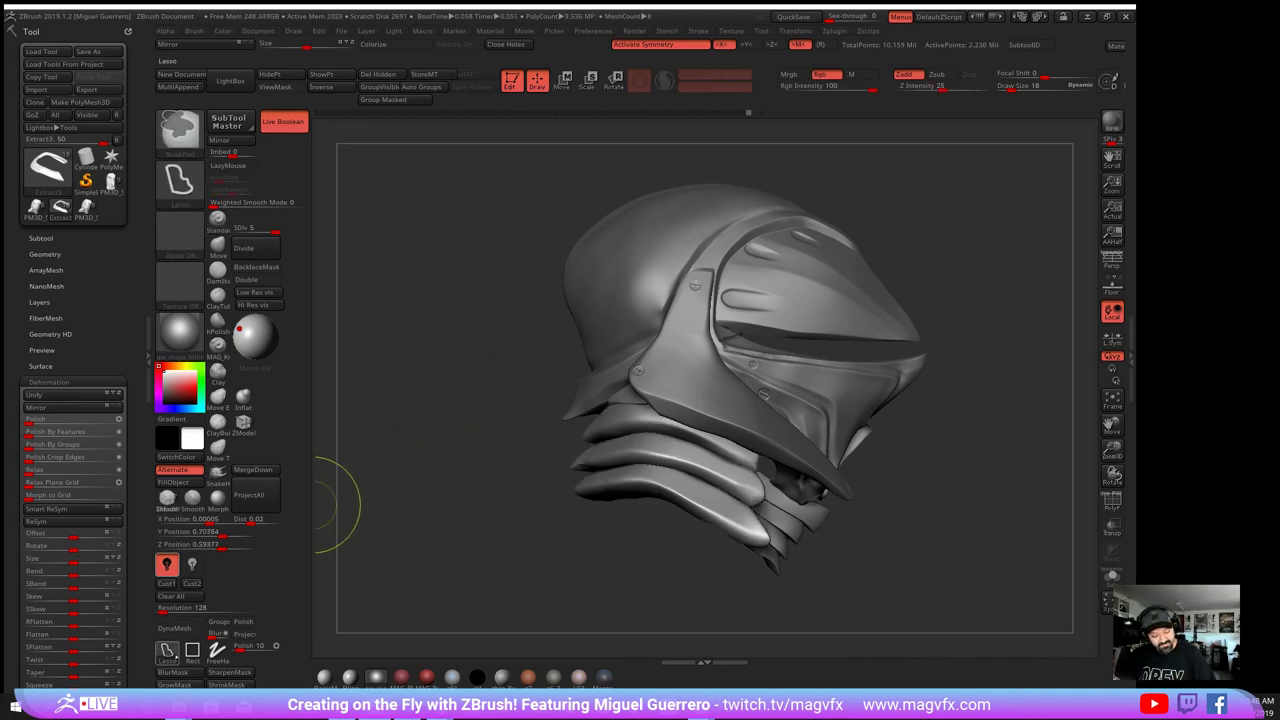
mouse_move(640, 488)
ctrl+mouse_down()
mouse_move(692, 400)
mouse_move(662, 514)
mouse_move(645, 531)
ctrl+mouse_up()
ctrl+click(496, 491)
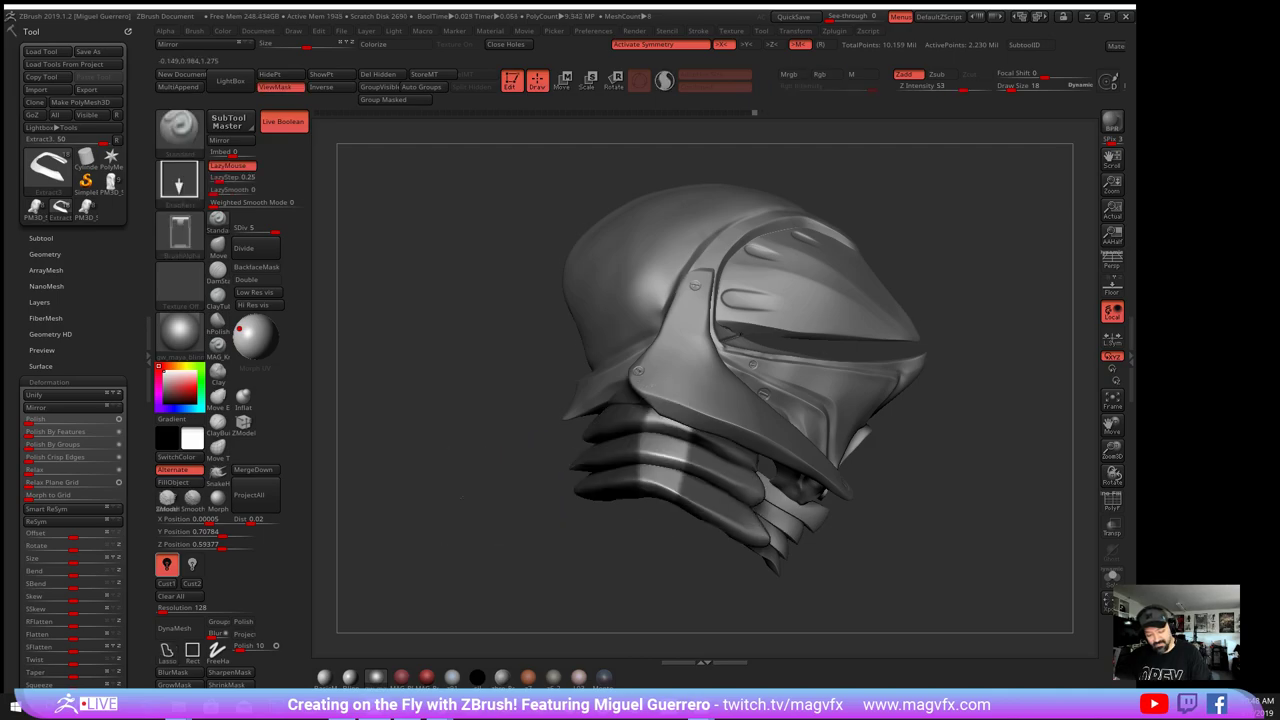
mouse_move(496, 491)
mouse_down()
mouse_move(582, 494)
mouse_move(498, 492)
mouse_up()
drag(410, 478, 409, 490)
ctrl+drag(409, 383, 390, 360)
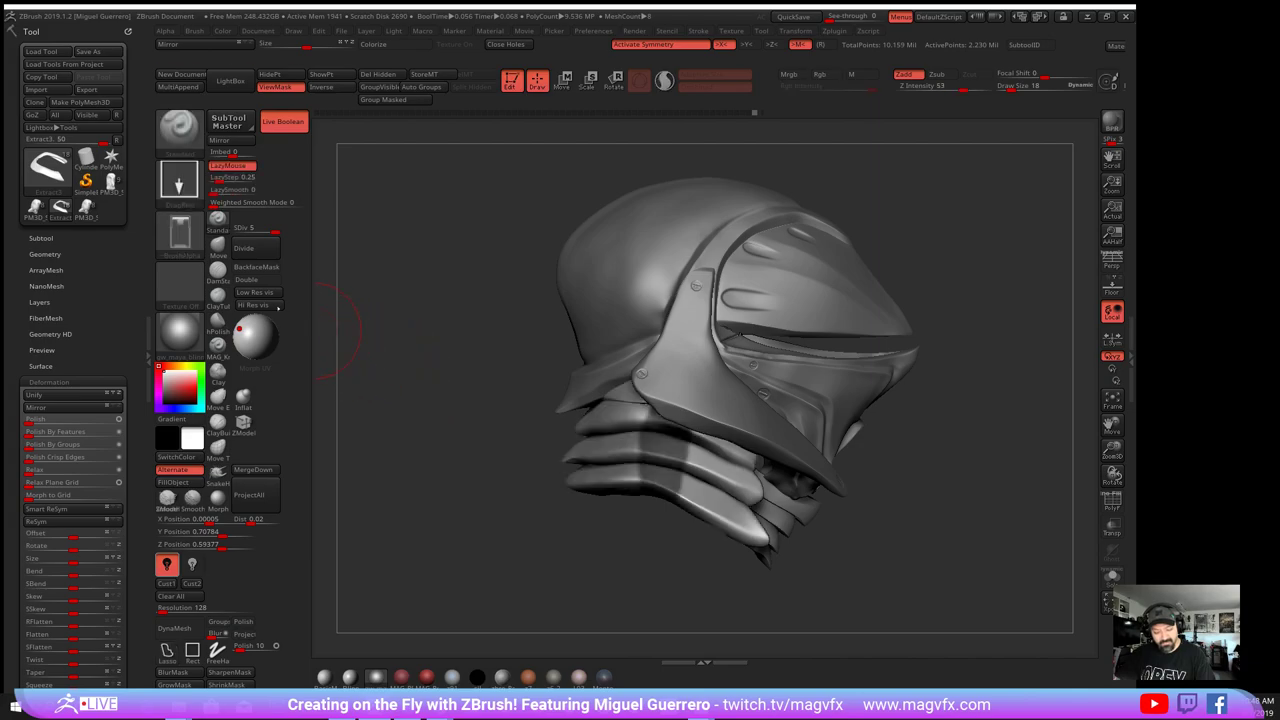
- Shift the neck plates beside the masked strip with the Move brush at Draw Size 42 to form a stepped edge
click(217, 247)
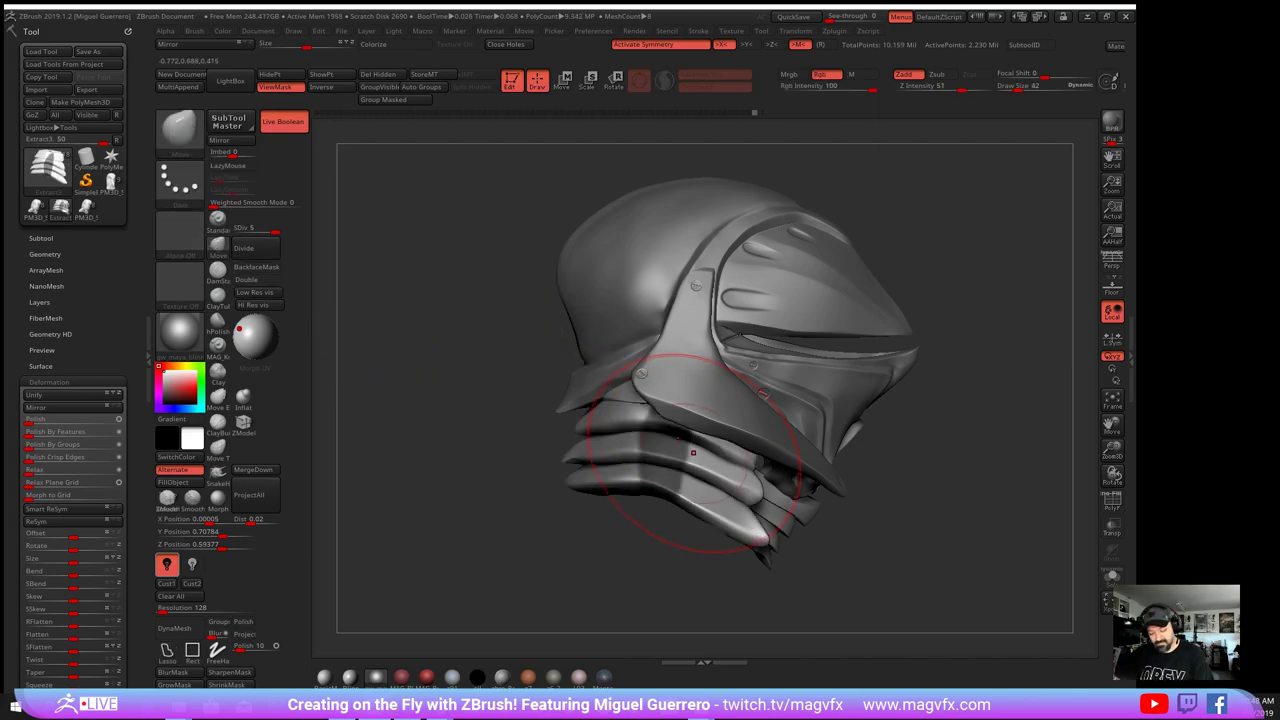
drag(691, 434, 700, 448)
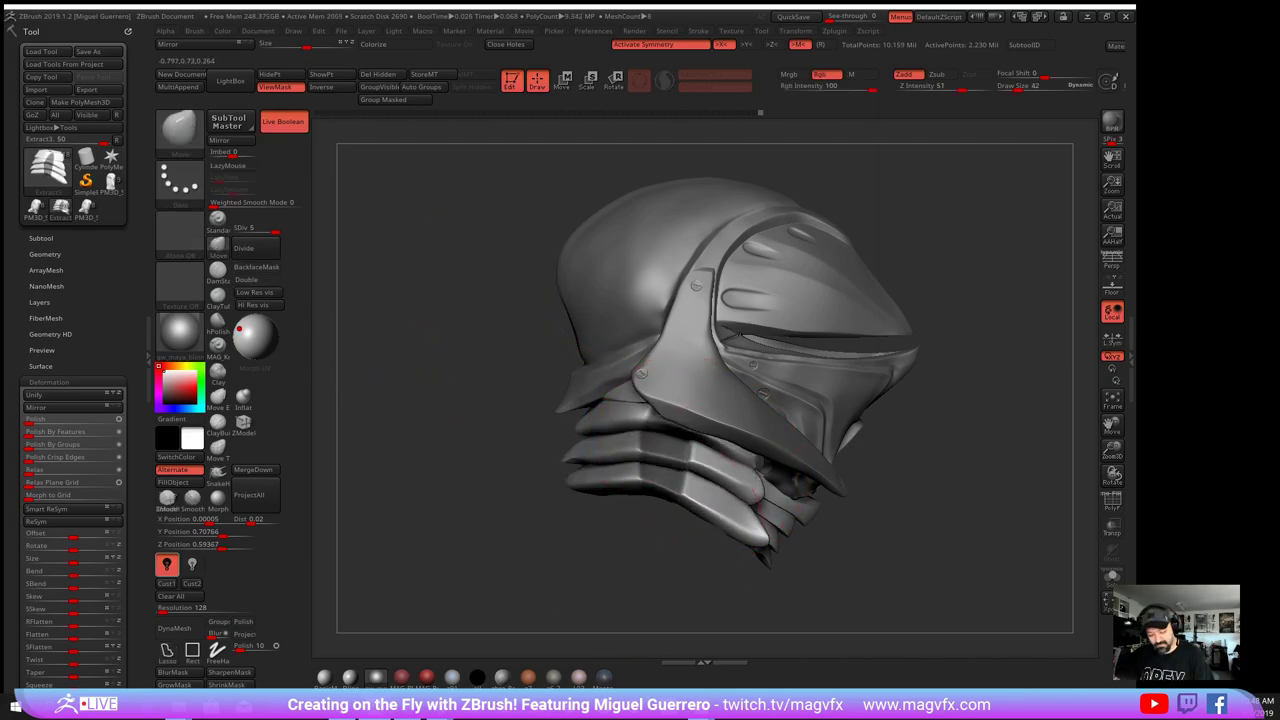
mouse_move(652, 543)
mouse_down()
mouse_move(768, 543)
mouse_move(607, 539)
mouse_up()
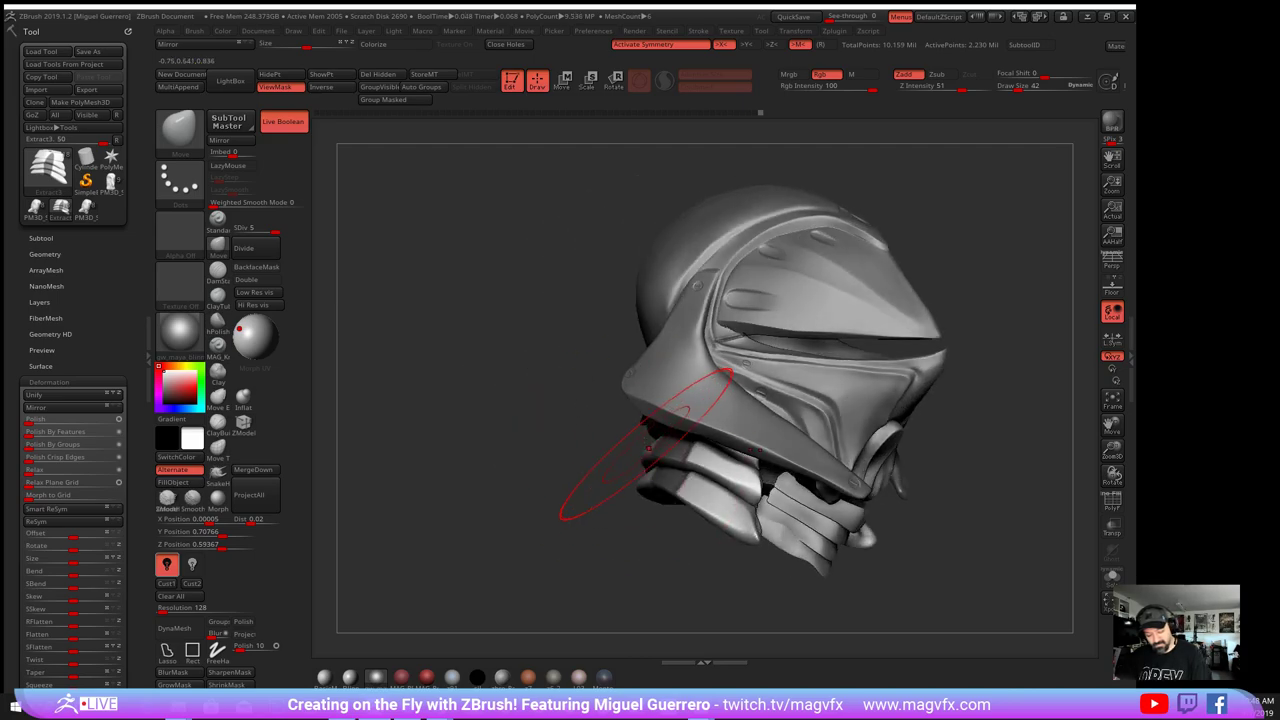
drag(610, 445, 642, 408)
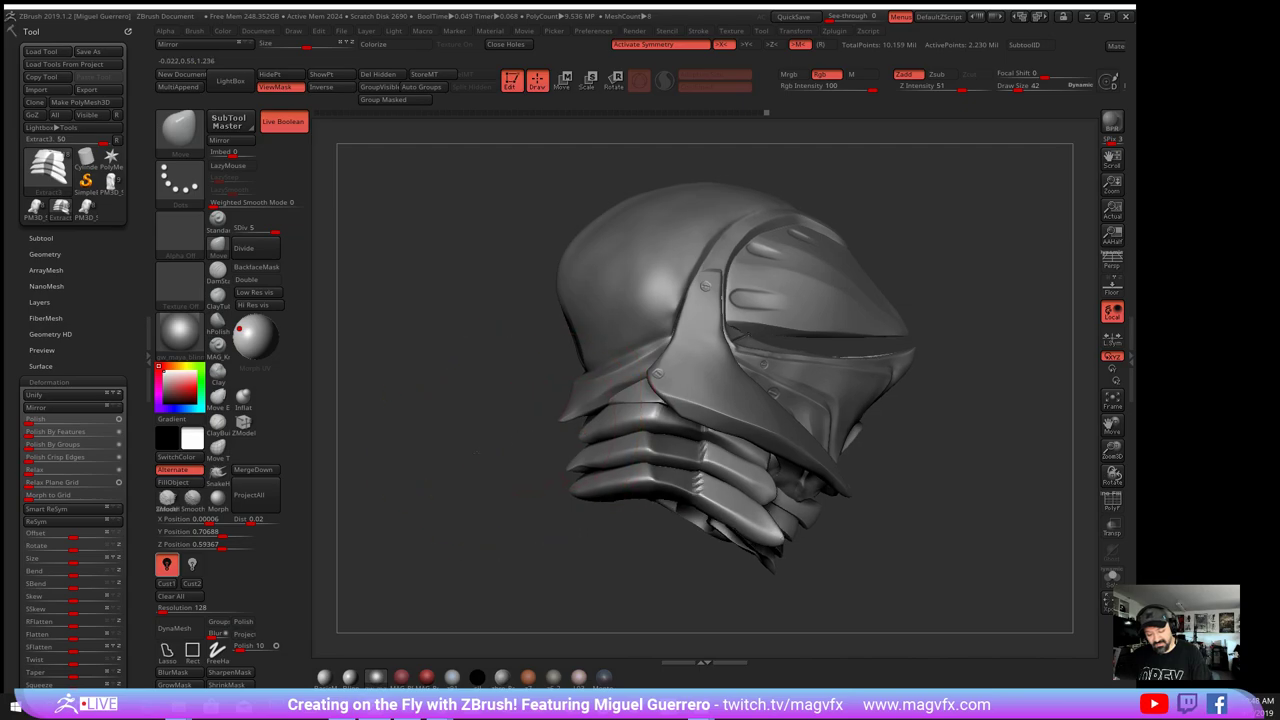
mouse_move(545, 470)
mouse_down()
mouse_move(460, 457)
mouse_move(482, 478)
mouse_up()
mouse_move(482, 478)
right_down()
mouse_move(445, 460)
mouse_move(480, 430)
mouse_move(517, 461)
mouse_move(492, 468)
mouse_move(627, 492)
right_up()
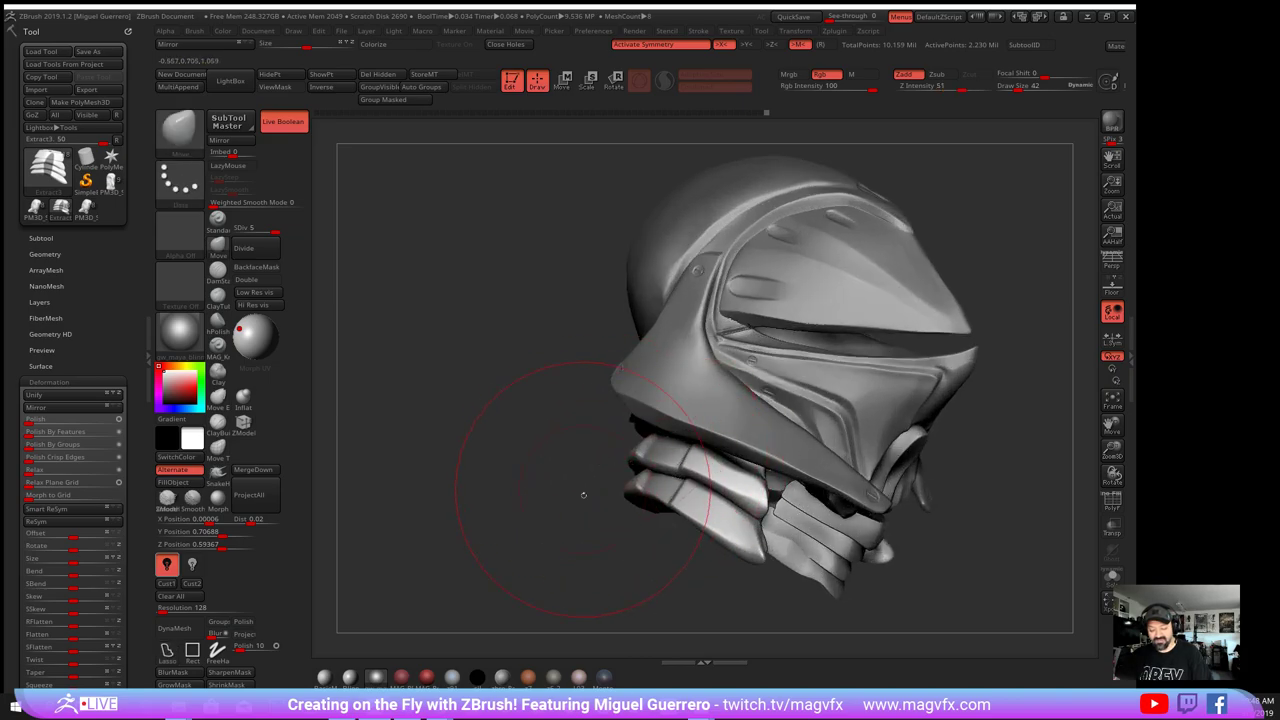
drag(514, 468, 516, 462)
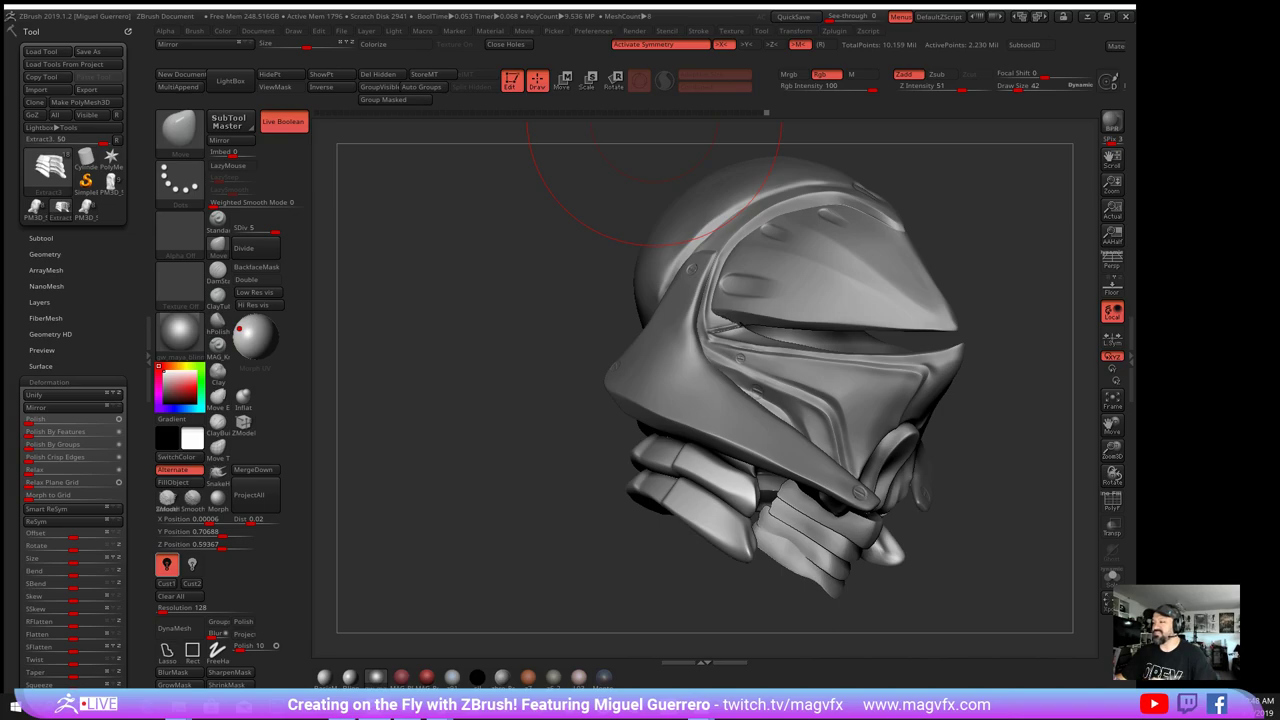
alt+drag(493, 406, 456, 416)
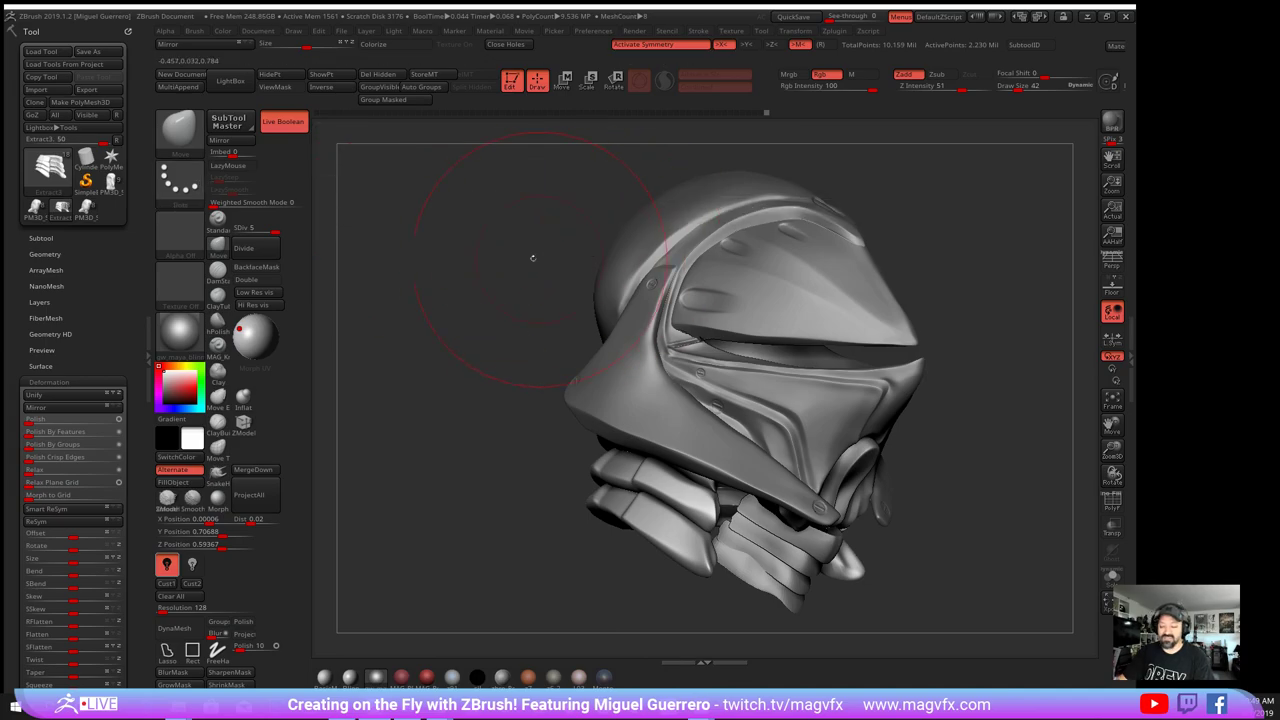
- Make the rounded rear shell of the helmet the active subtool and show its side
drag(531, 257, 585, 260)
alt+click(571, 248)
drag(434, 290, 522, 303)
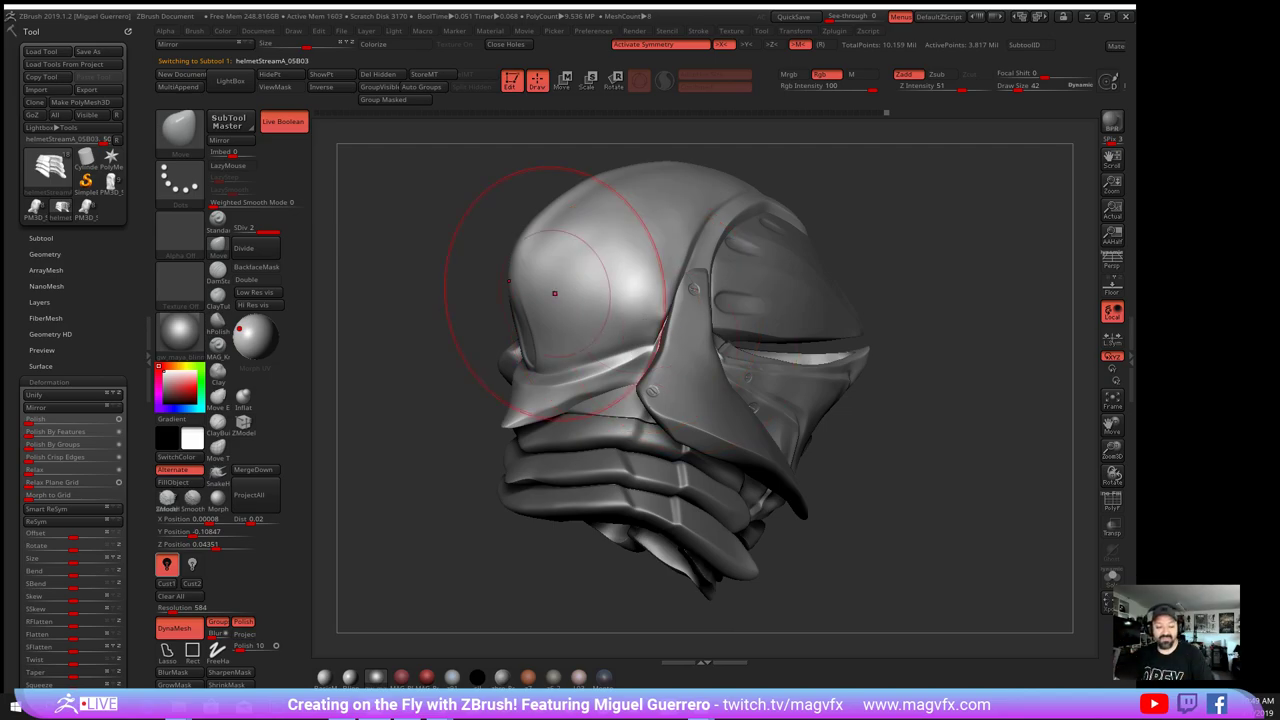
click(180, 228)
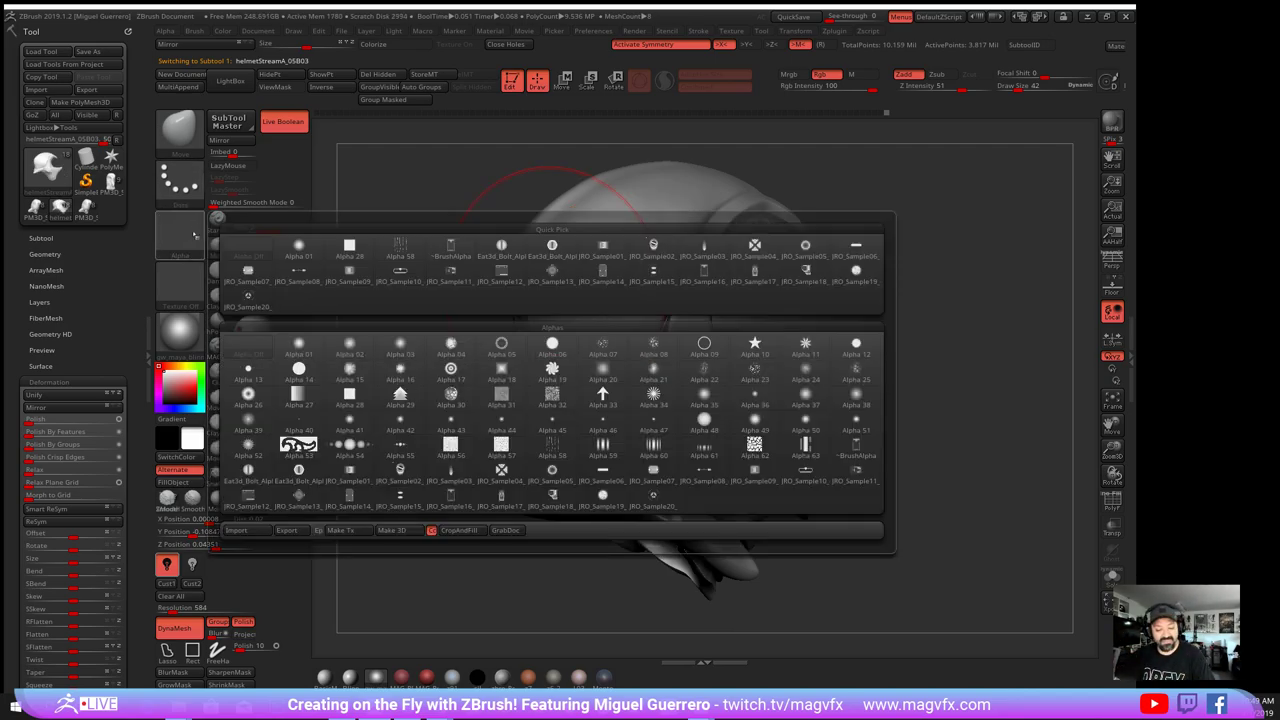
click(501, 245)
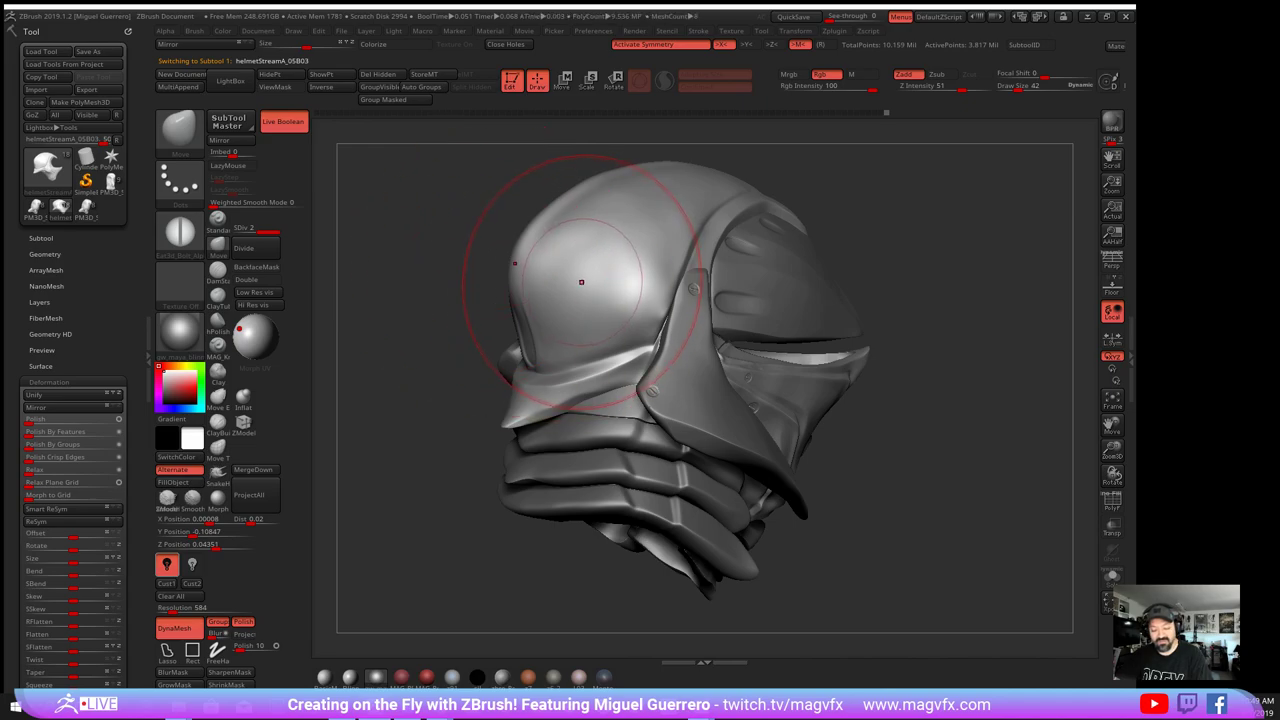
drag(547, 216, 542, 213)
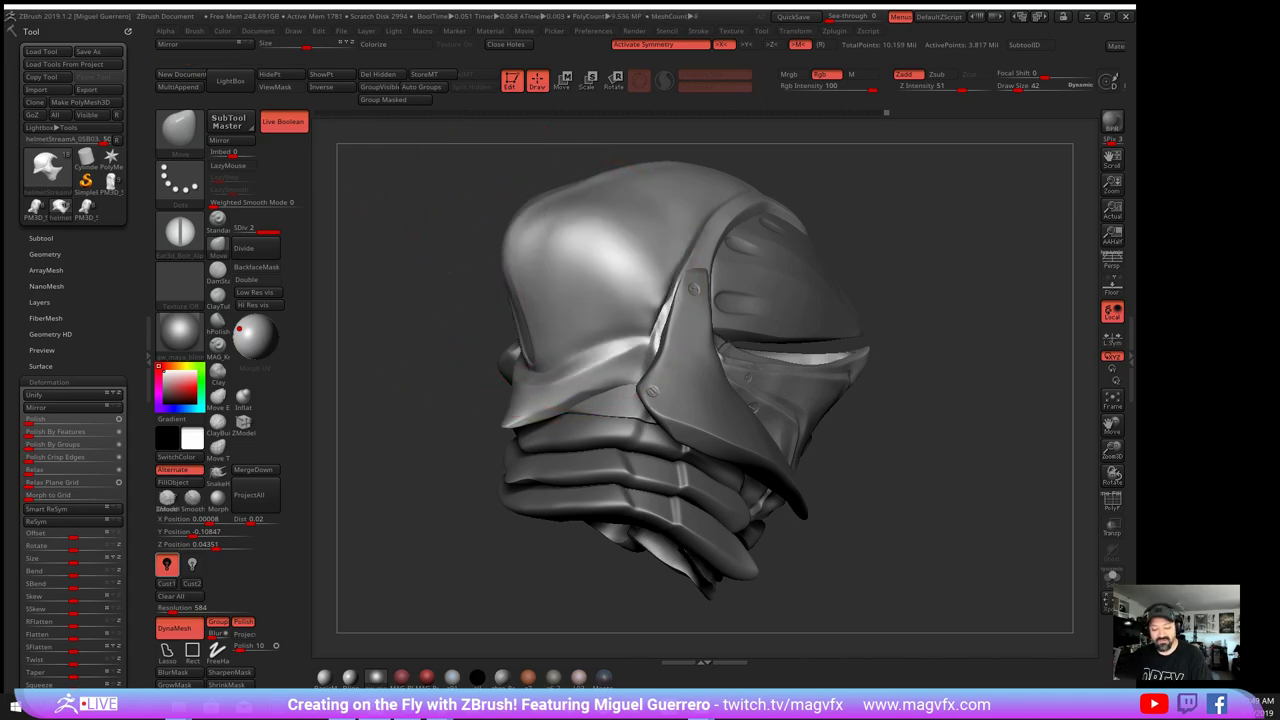
key(ctrl+z)
- Try stamping the Eat3d_Bolt_Alpha_20 alpha on the side of the rear shell with the Standard brush, and undo it
click(213, 222)
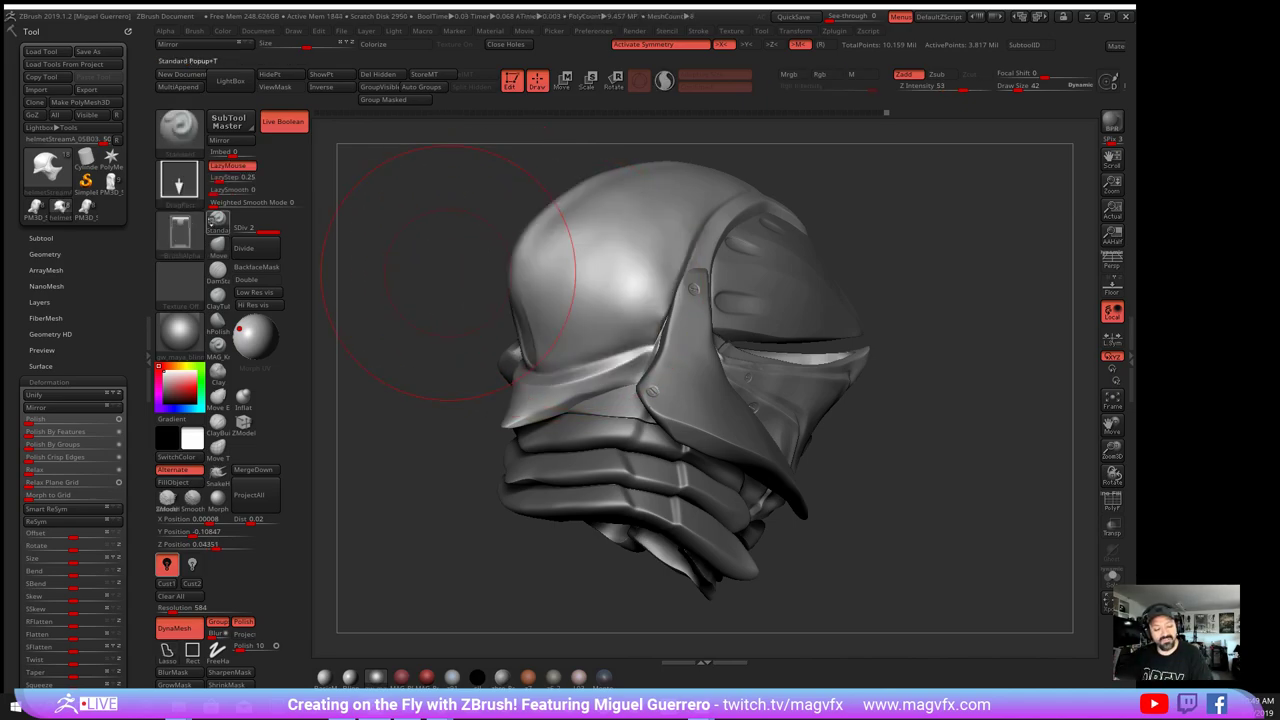
click(180, 232)
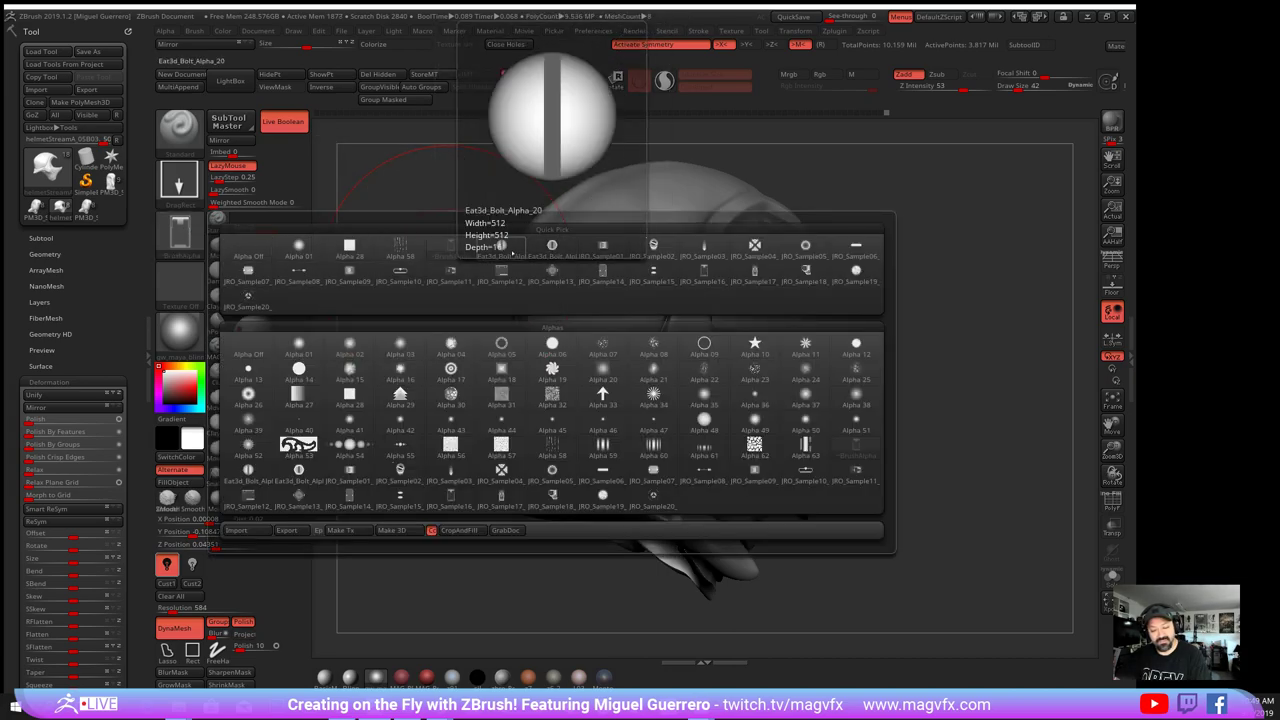
click(512, 253)
drag(577, 292, 585, 197)
mouse_move(398, 379)
mouse_down()
mouse_move(362, 390)
mouse_move(411, 403)
mouse_move(428, 381)
mouse_up()
key(ctrl+z)
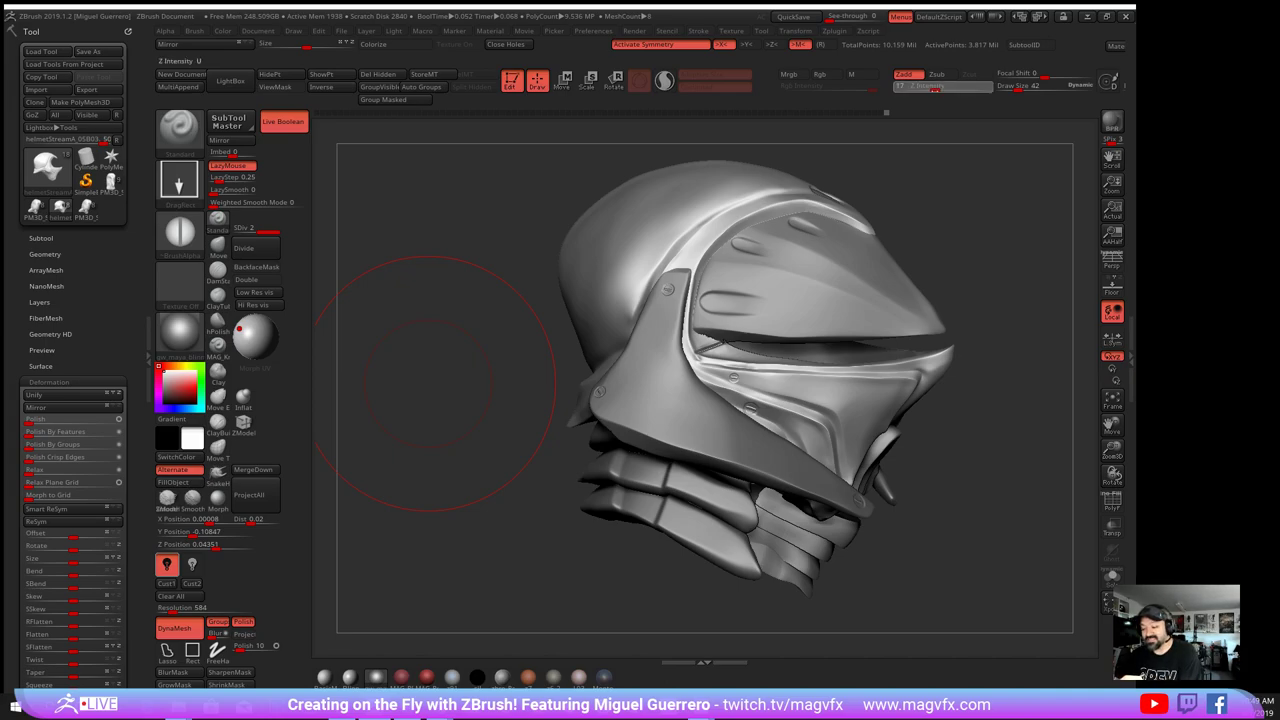
- Try the slotted bolt alpha again as a large stamp across the rear shell at Z Intensity 16
drag(935, 89, 933, 89)
drag(425, 310, 480, 306)
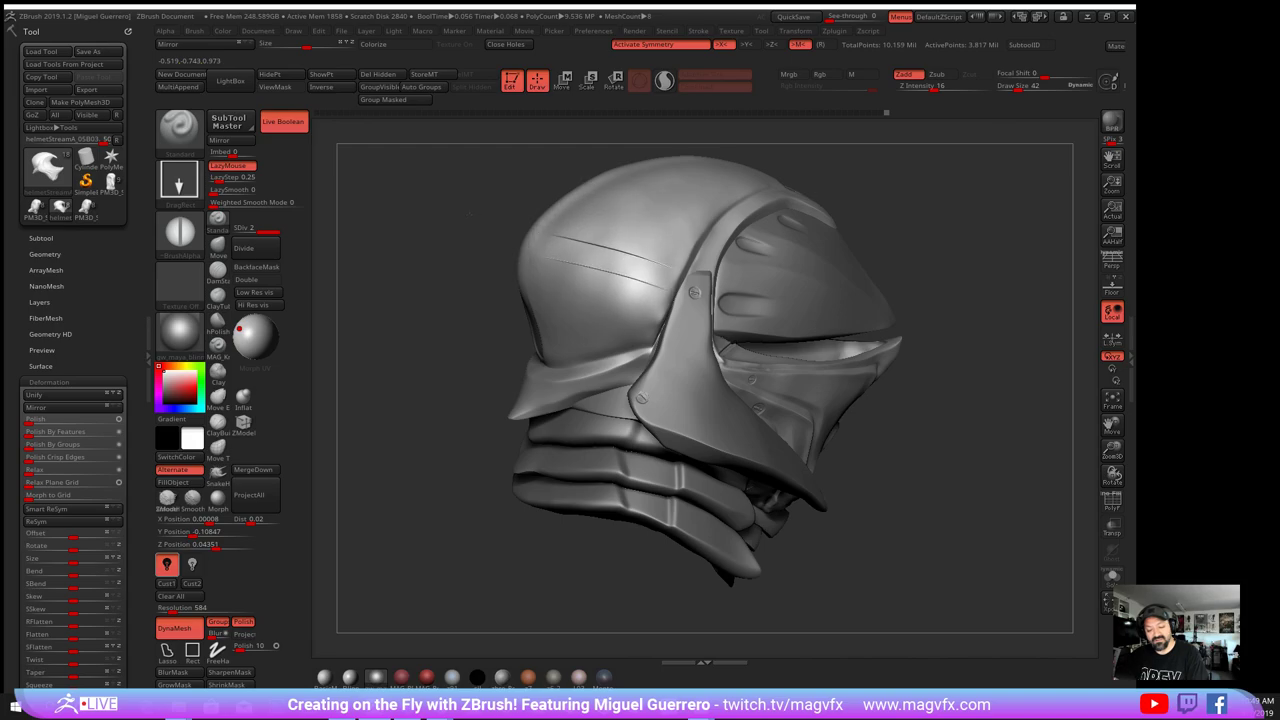
mouse_move(448, 262)
mouse_down()
mouse_move(392, 335)
mouse_move(441, 365)
mouse_up()
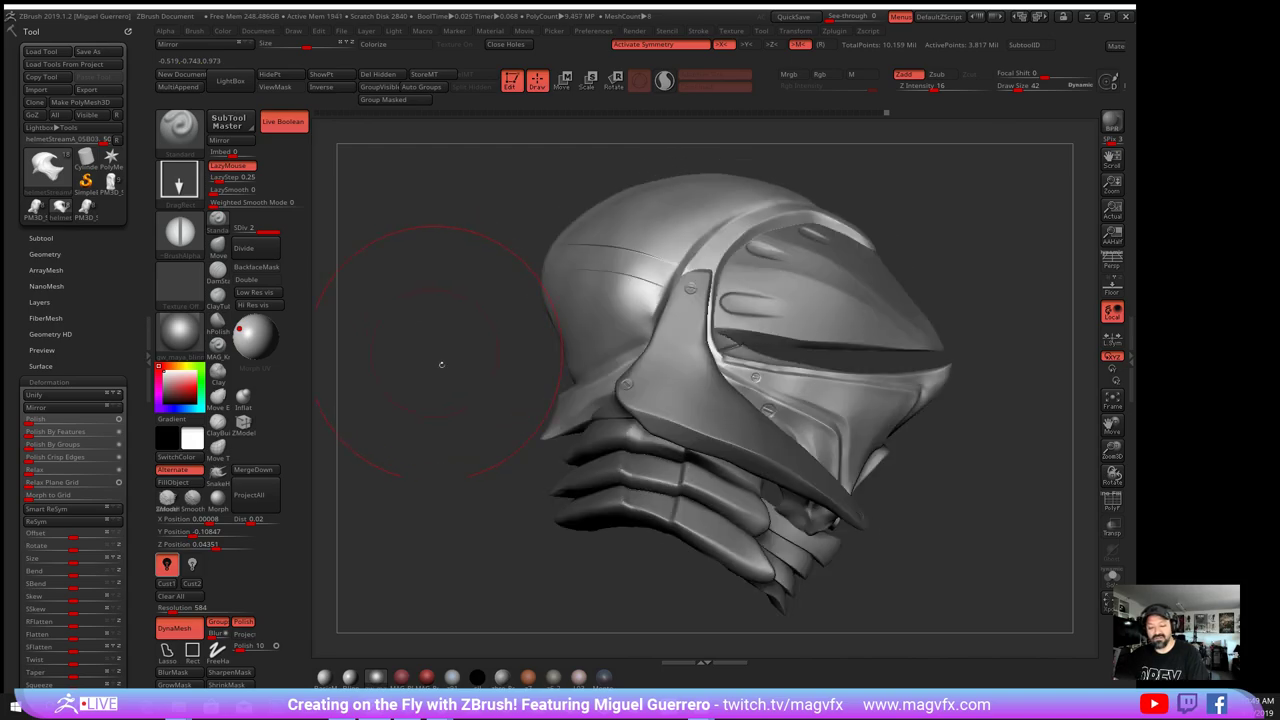
mouse_move(507, 553)
mouse_down()
mouse_move(657, 393)
mouse_move(476, 483)
mouse_up()
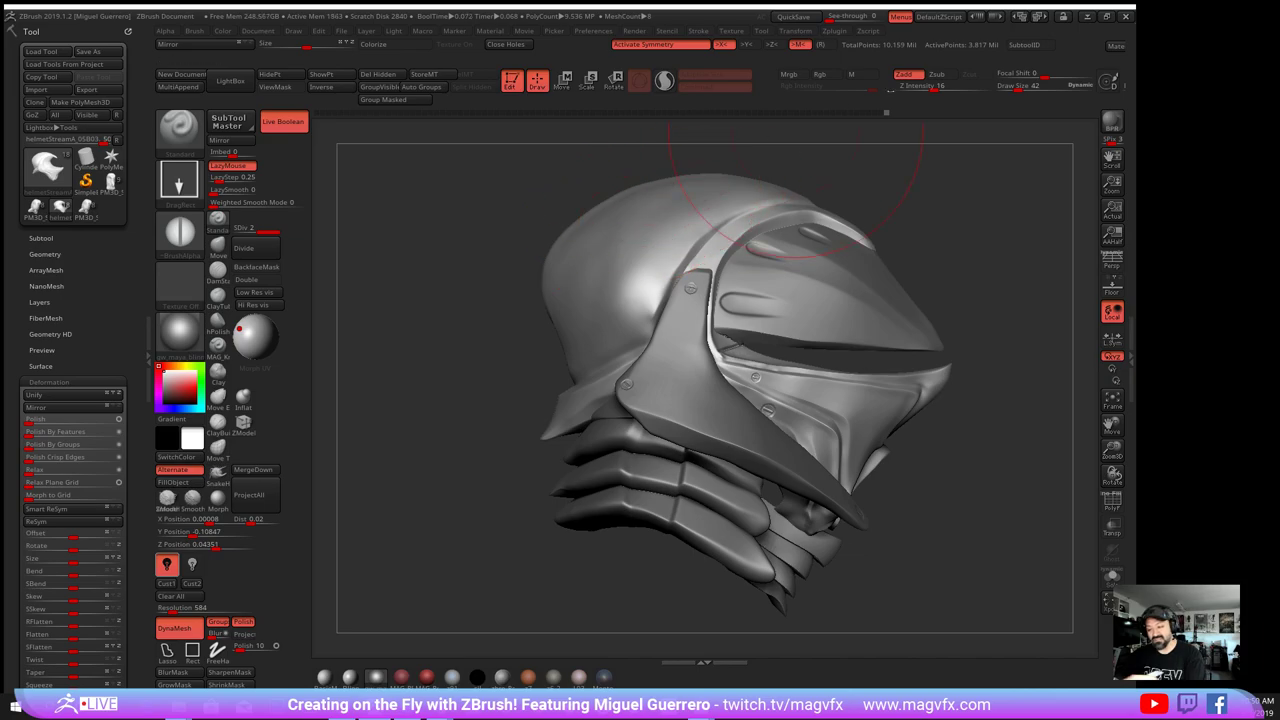
- Stamp the slotted bolt alpha across the rear shell at Z Intensity 21 to form a curved groove
drag(930, 86, 935, 86)
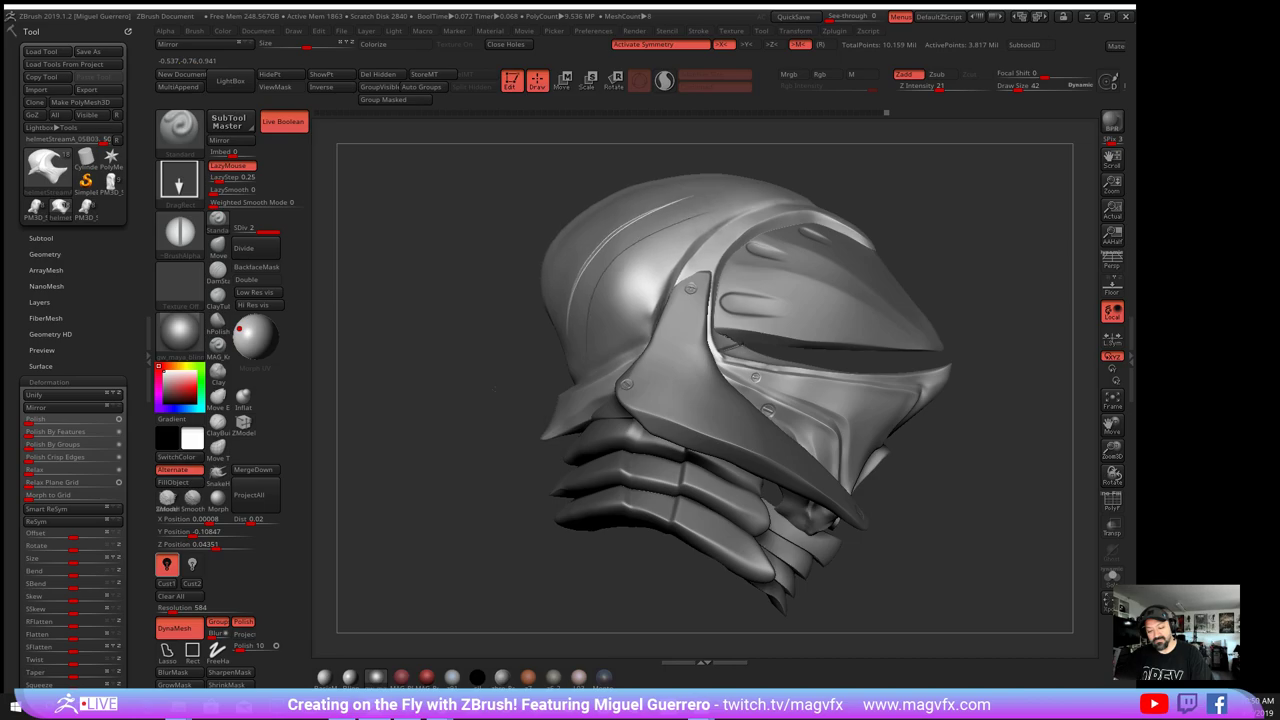
drag(530, 405, 550, 414)
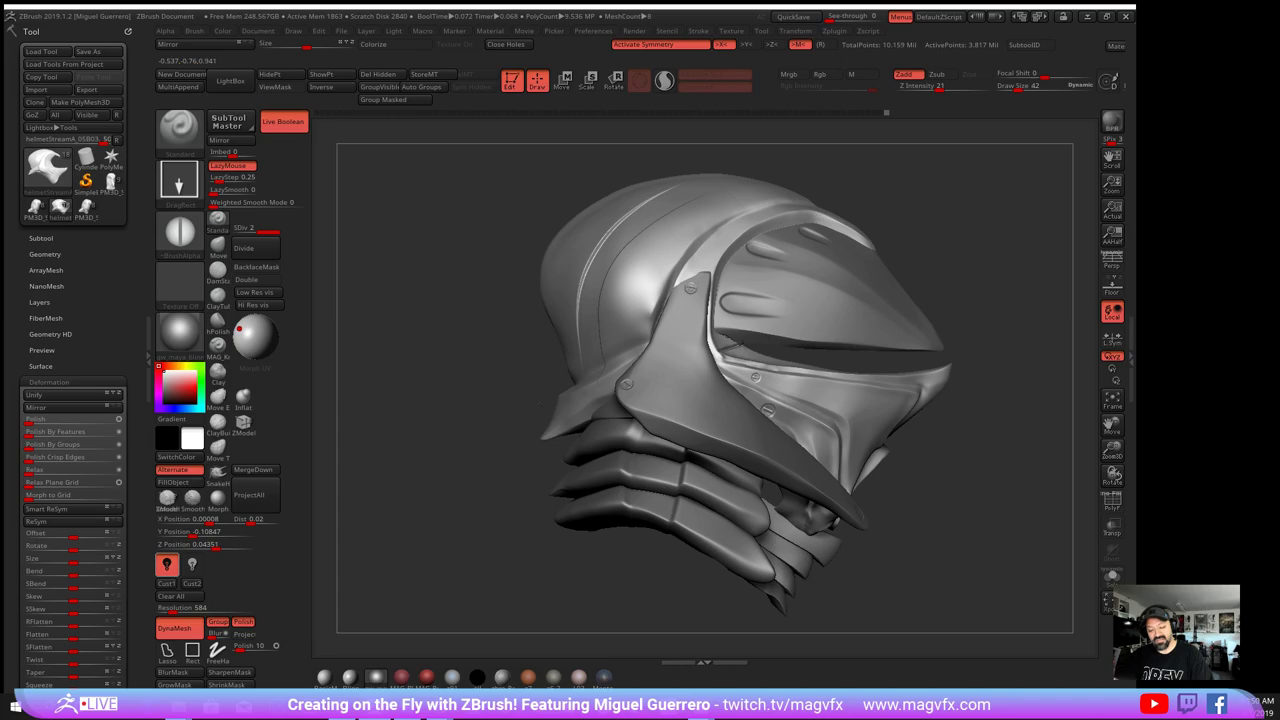
mouse_move(468, 494)
mouse_down()
mouse_move(385, 492)
mouse_move(685, 512)
mouse_move(451, 530)
mouse_up()
ctrl+right_drag(451, 530, 449, 480)
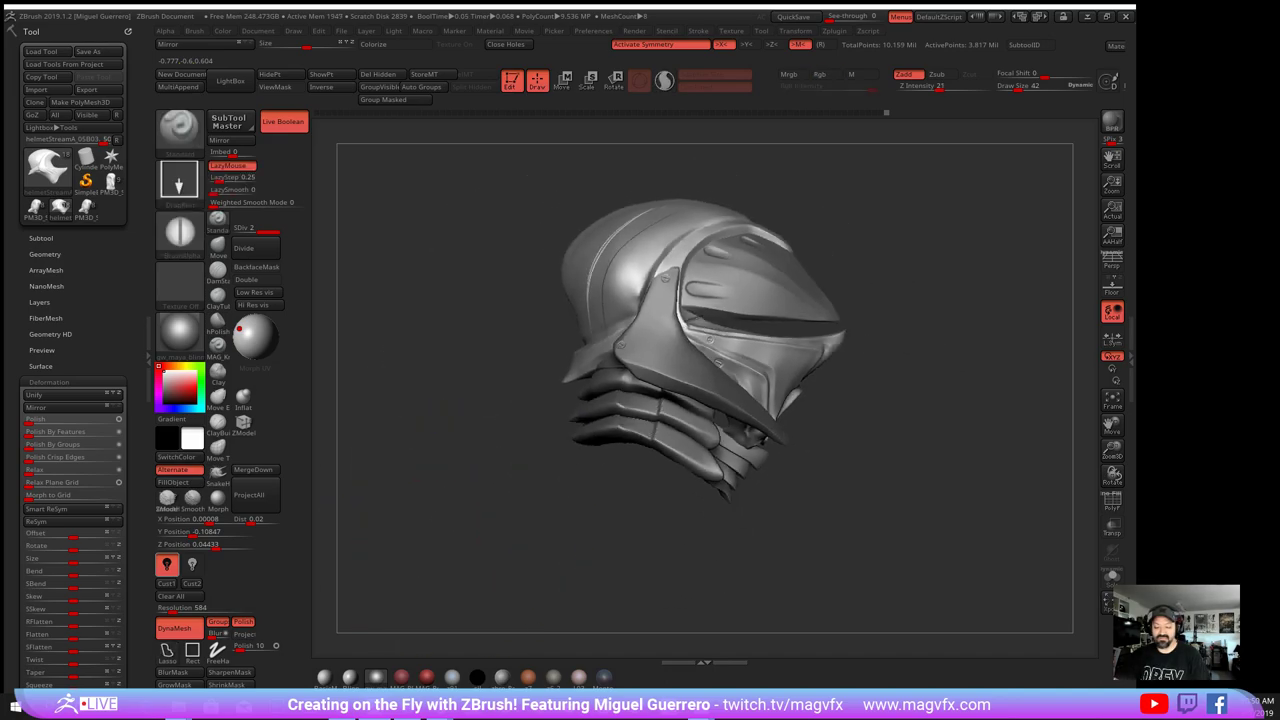
- Preview the grooved shell in another material, restore the previous material and undo the groove stamp
drag(449, 490, 408, 540)
click(604, 677)
drag(418, 622, 502, 515)
click(370, 676)
mouse_move(503, 423)
mouse_down()
mouse_move(470, 405)
mouse_move(480, 402)
mouse_up()
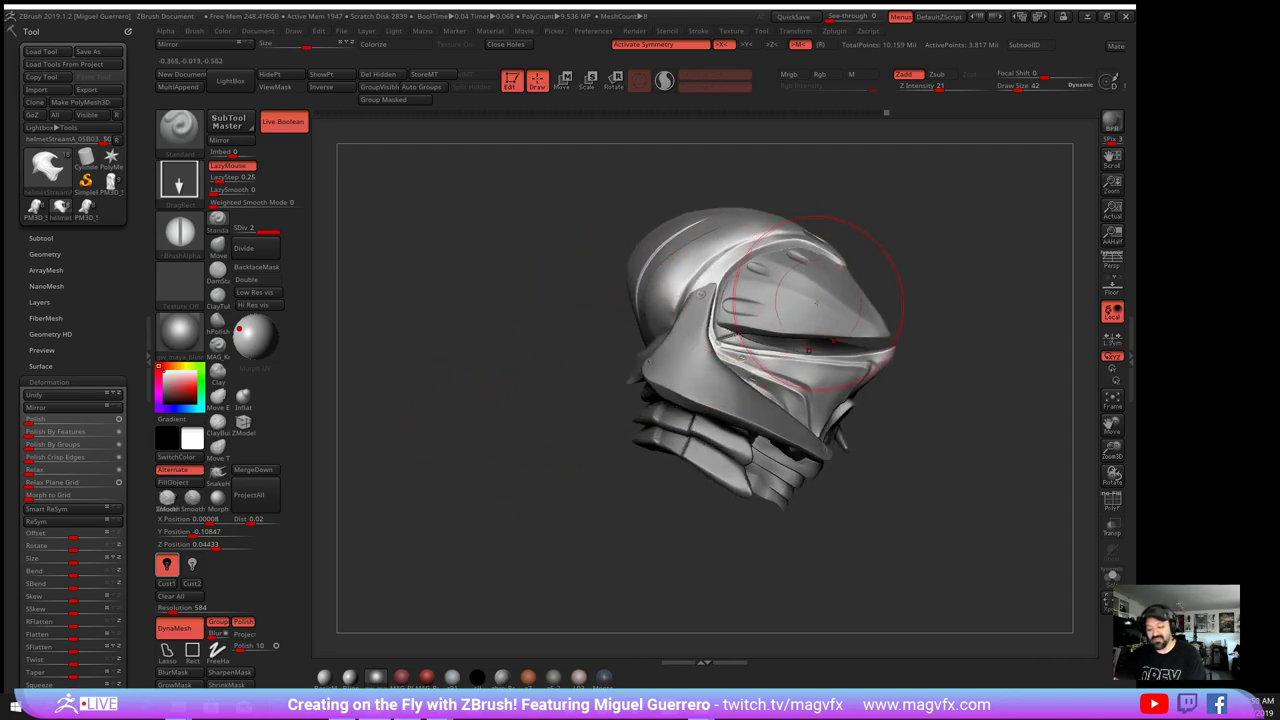
drag(502, 346, 511, 309)
key(ctrl+z)
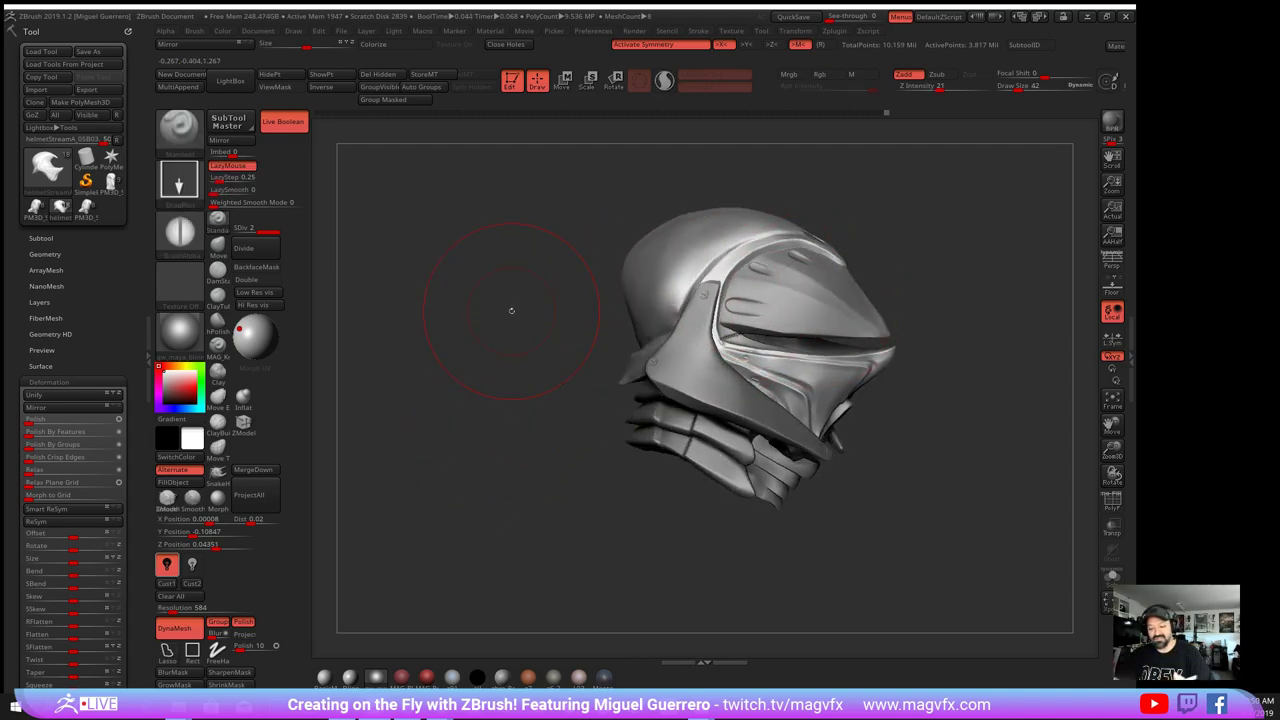
- Lasso-mask a curved band across the side of the rear shell, redrawing it once, and invert the mask with the Move brush active
right_drag(505, 462, 480, 449)
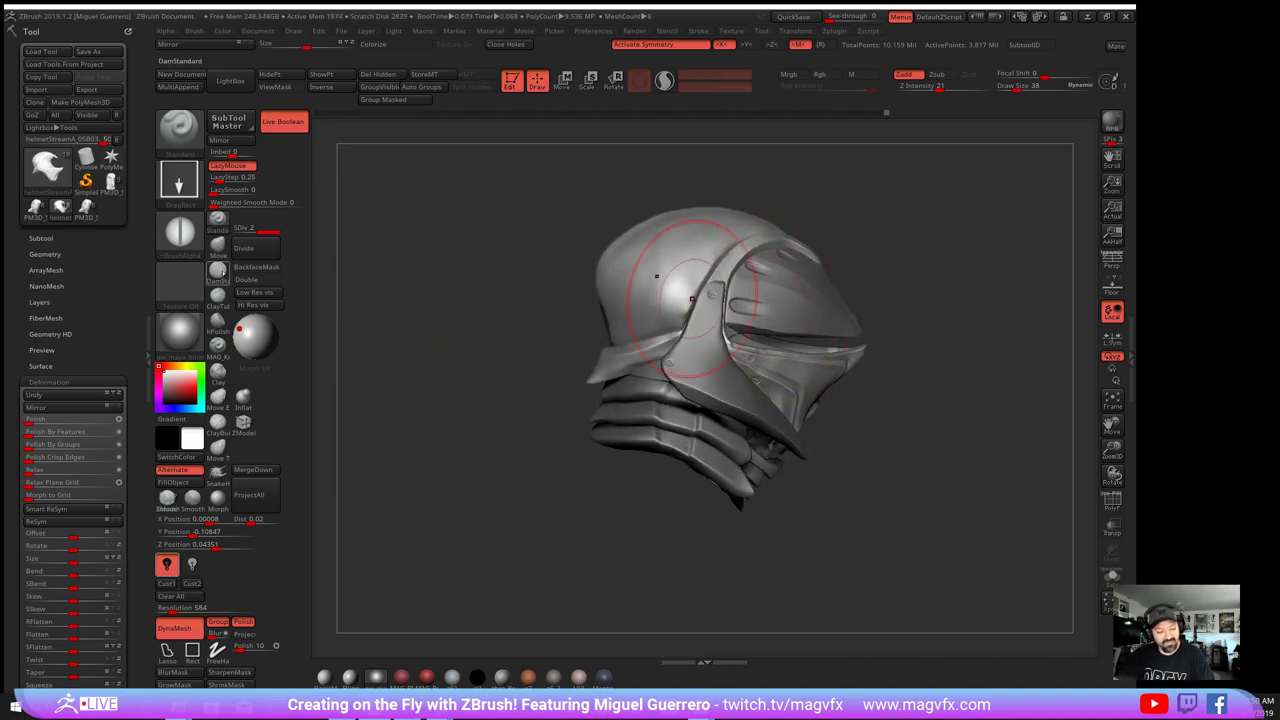
key(b)
key(m)
key(v)
right_drag(430, 300, 562, 354)
mouse_move(632, 350)
ctrl+mouse_down()
mouse_move(652, 344)
mouse_move(626, 306)
ctrl+mouse_up()
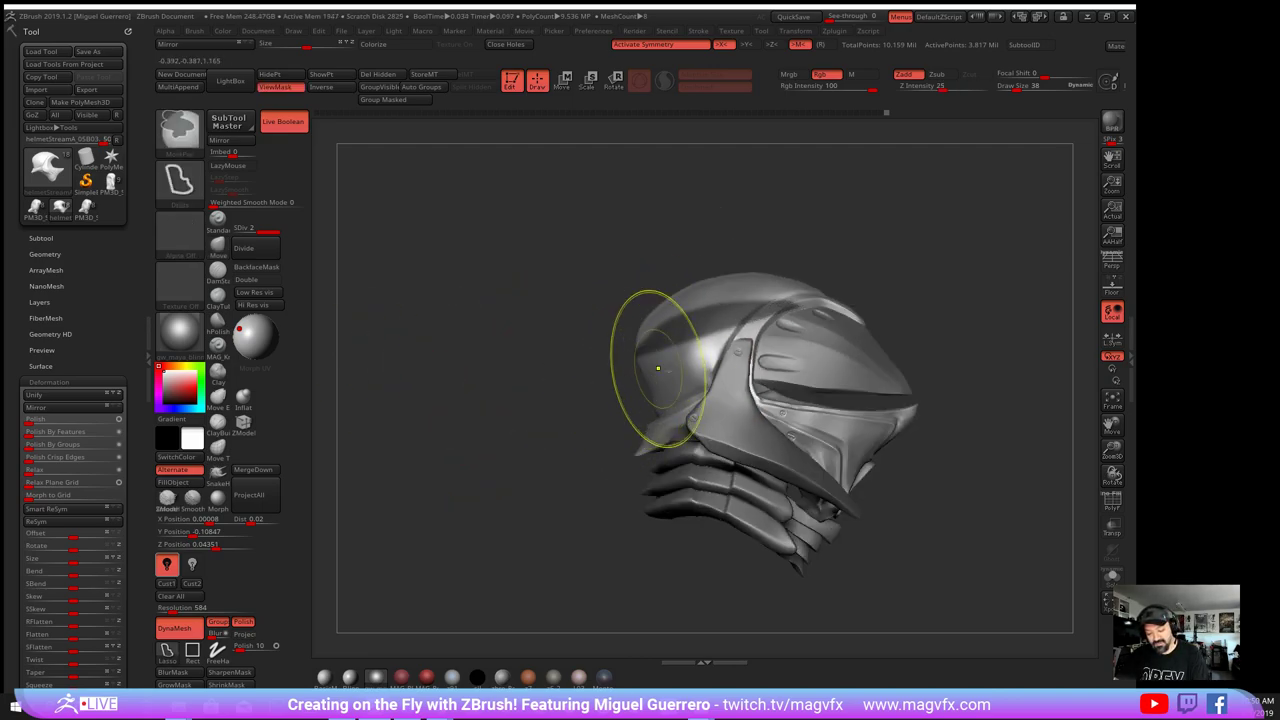
ctrl+drag(558, 336, 580, 342)
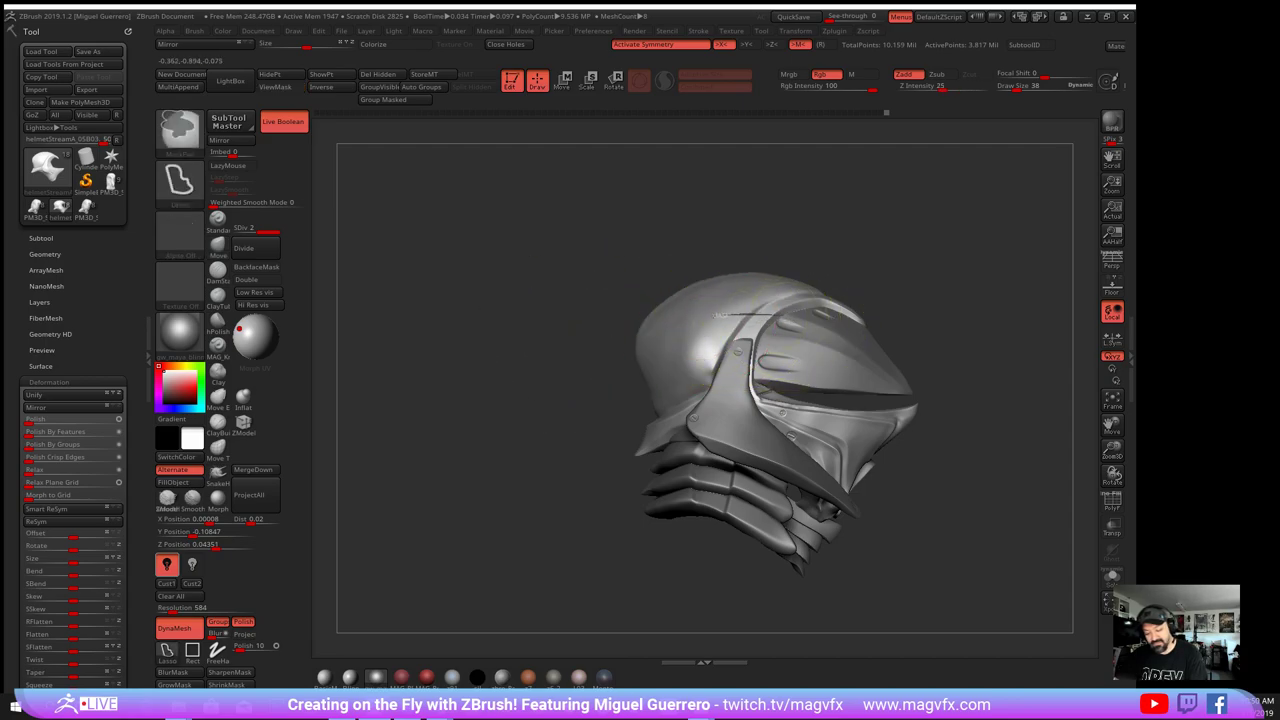
ctrl+drag(714, 316, 597, 378)
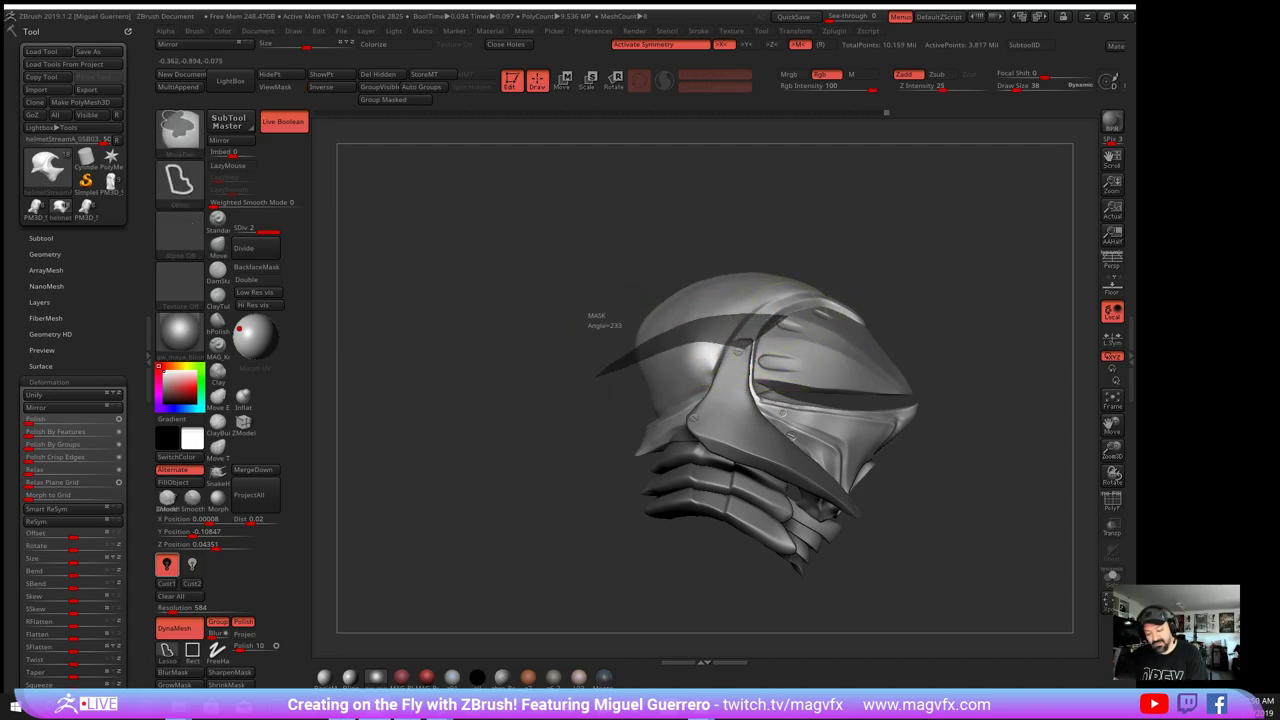
ctrl+drag(757, 342, 777, 352)
ctrl+click(486, 400)
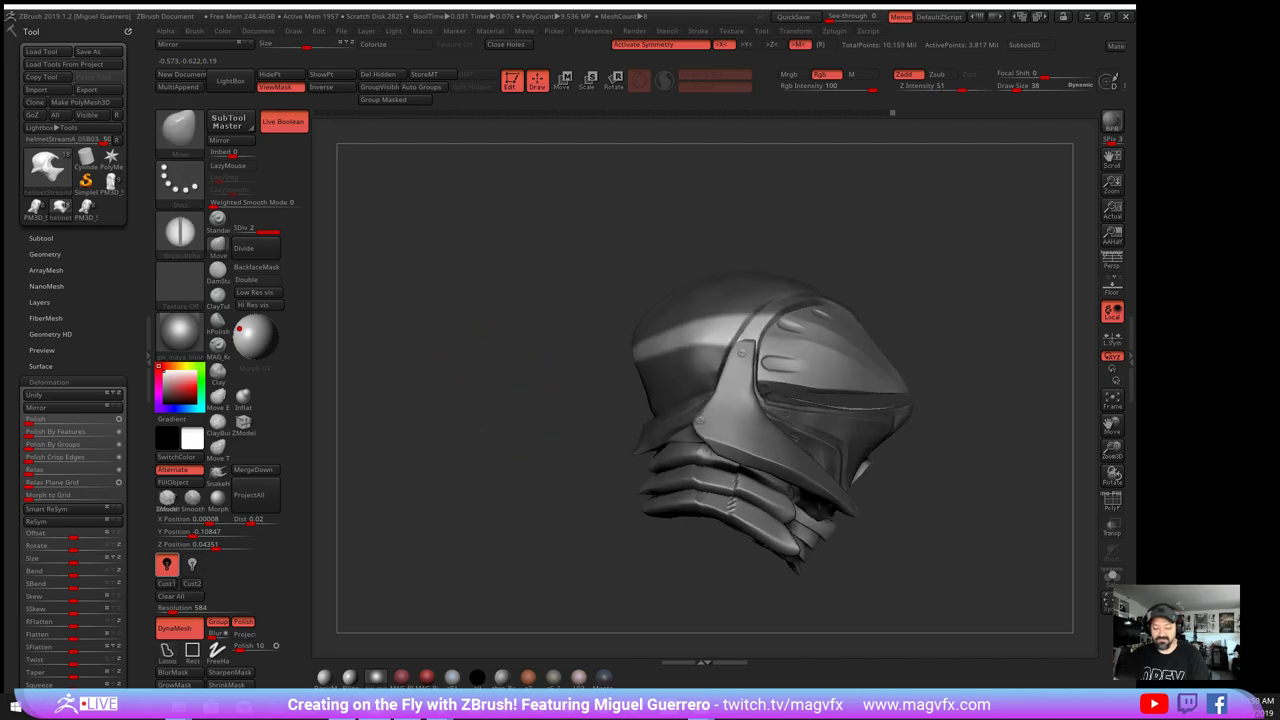
- Invert the shell's mask and polish along the masked band with the hPolish brush at Z Intensity 37 and Draw Size 38
alt+drag(494, 414, 521, 432)
mouse_move(797, 286)
ctrl+mouse_down()
mouse_move(750, 378)
mouse_move(855, 280)
mouse_move(828, 278)
ctrl+mouse_up()
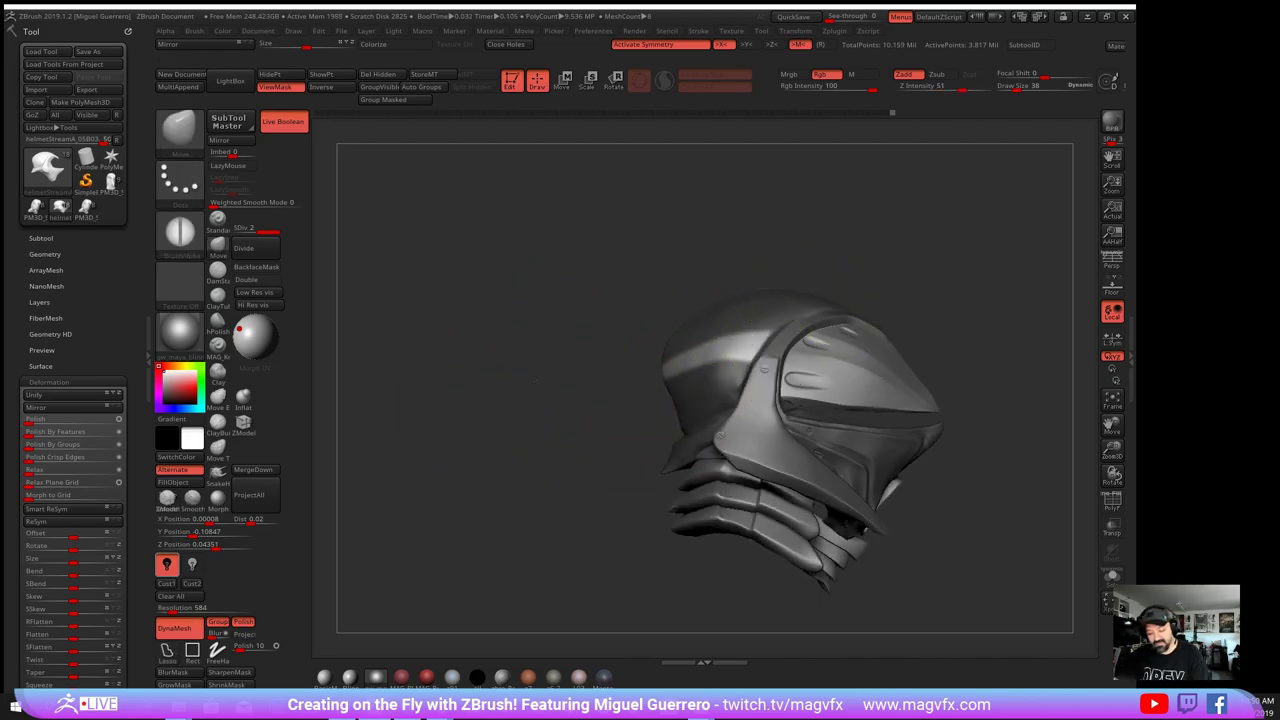
drag(484, 408, 550, 404)
ctrl+right_drag(550, 404, 517, 391)
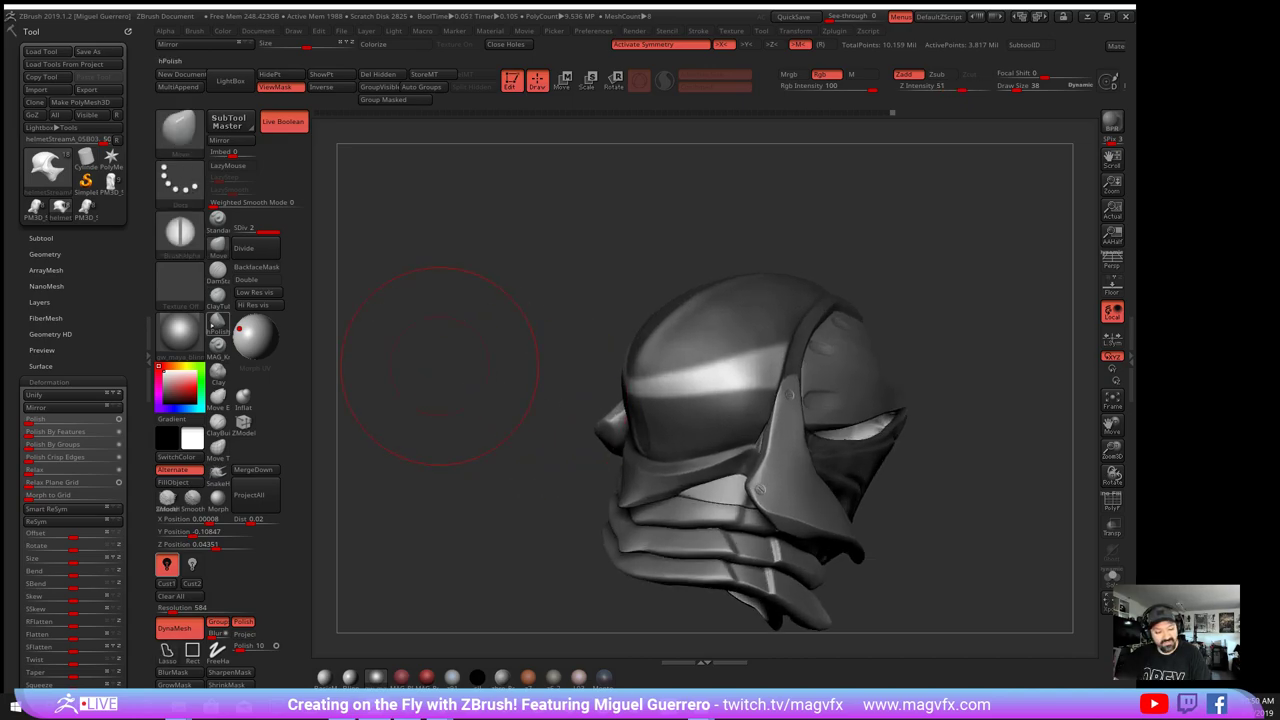
click(217, 322)
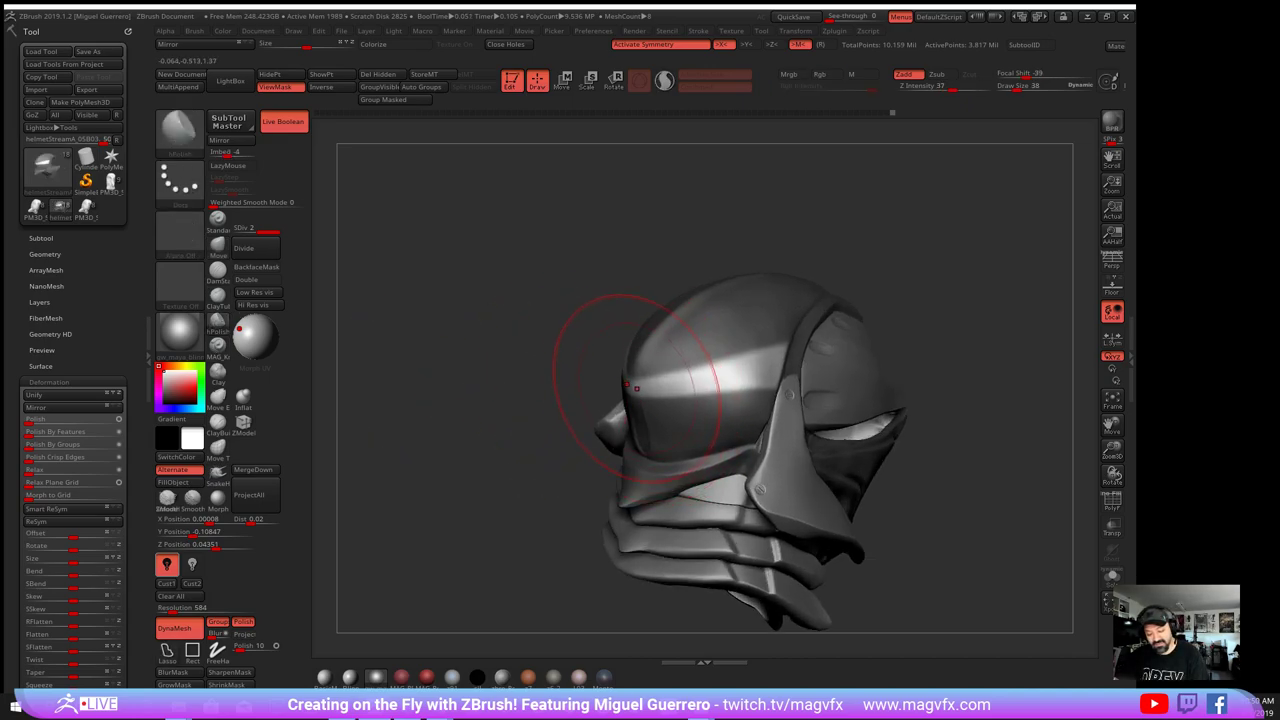
ctrl+click(491, 369)
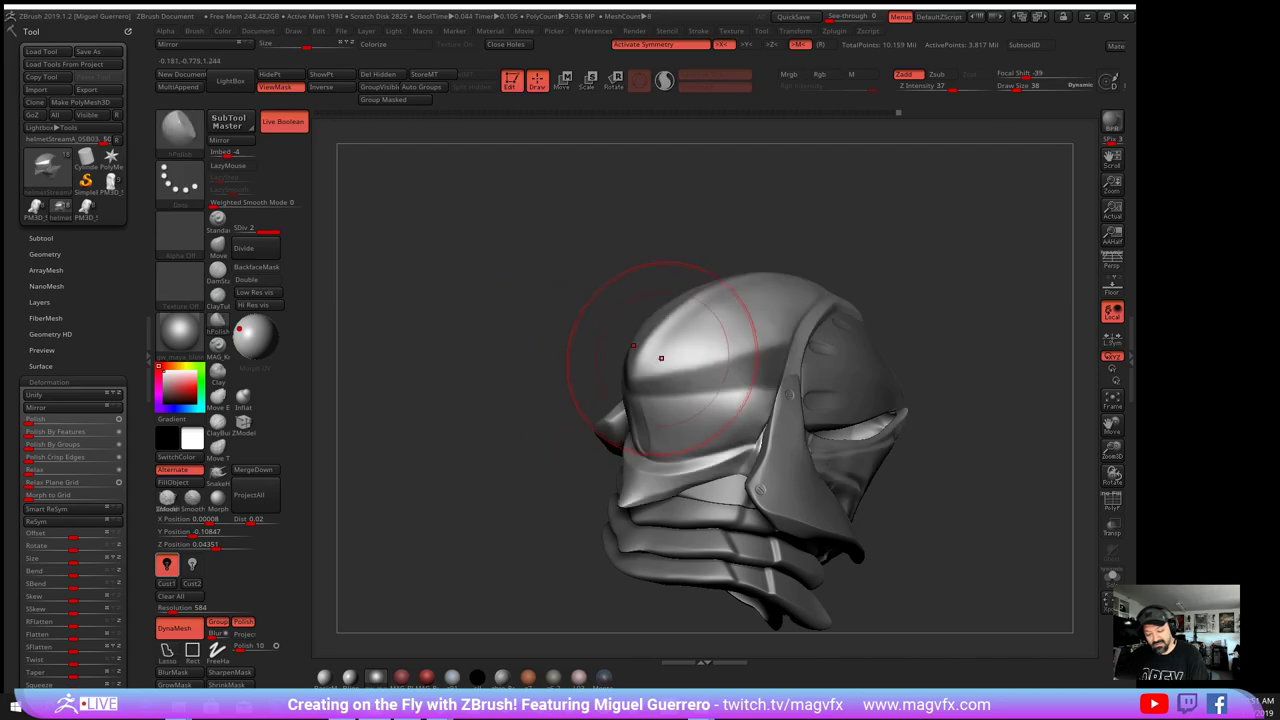
drag(665, 373, 654, 408)
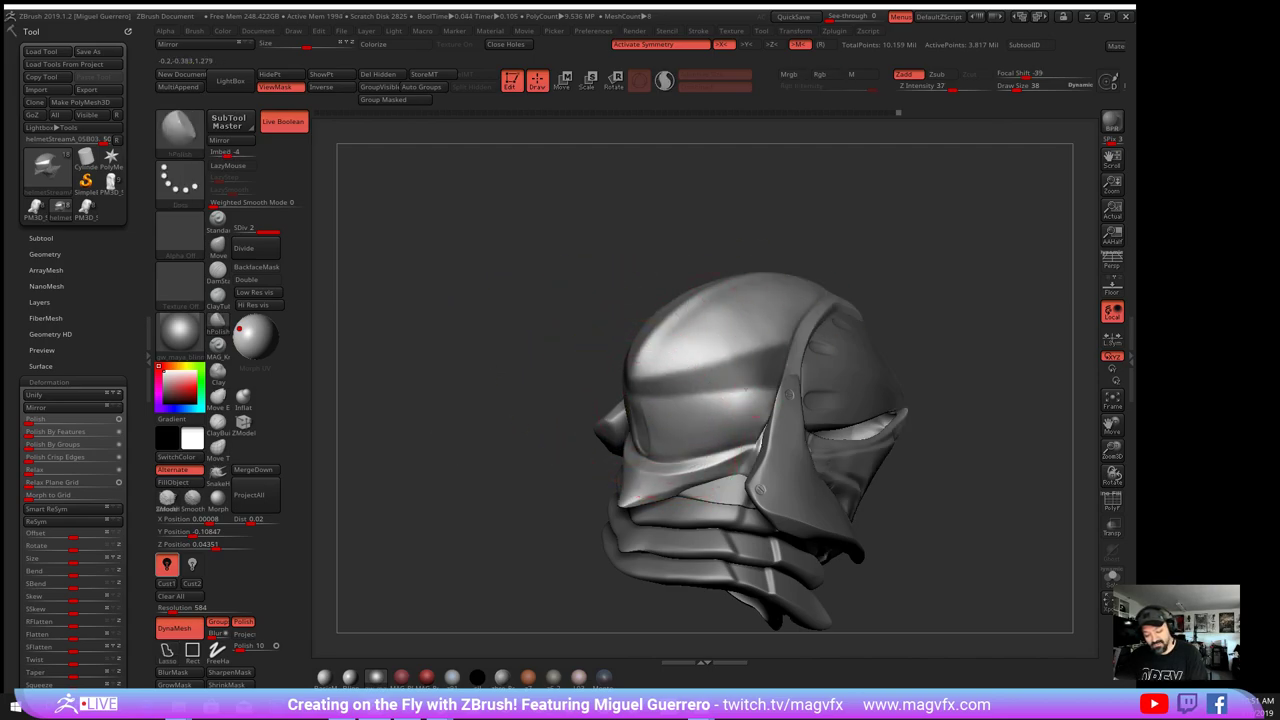
- Turn off the mask display on the rear shell and inspect the helmet from the side and the front
ctrl+drag(477, 377, 492, 388)
mouse_move(480, 374)
mouse_down()
mouse_move(380, 384)
mouse_move(390, 380)
mouse_up()
mouse_move(478, 391)
mouse_down()
mouse_move(522, 430)
mouse_move(488, 430)
mouse_up()
key(ctrl+h)
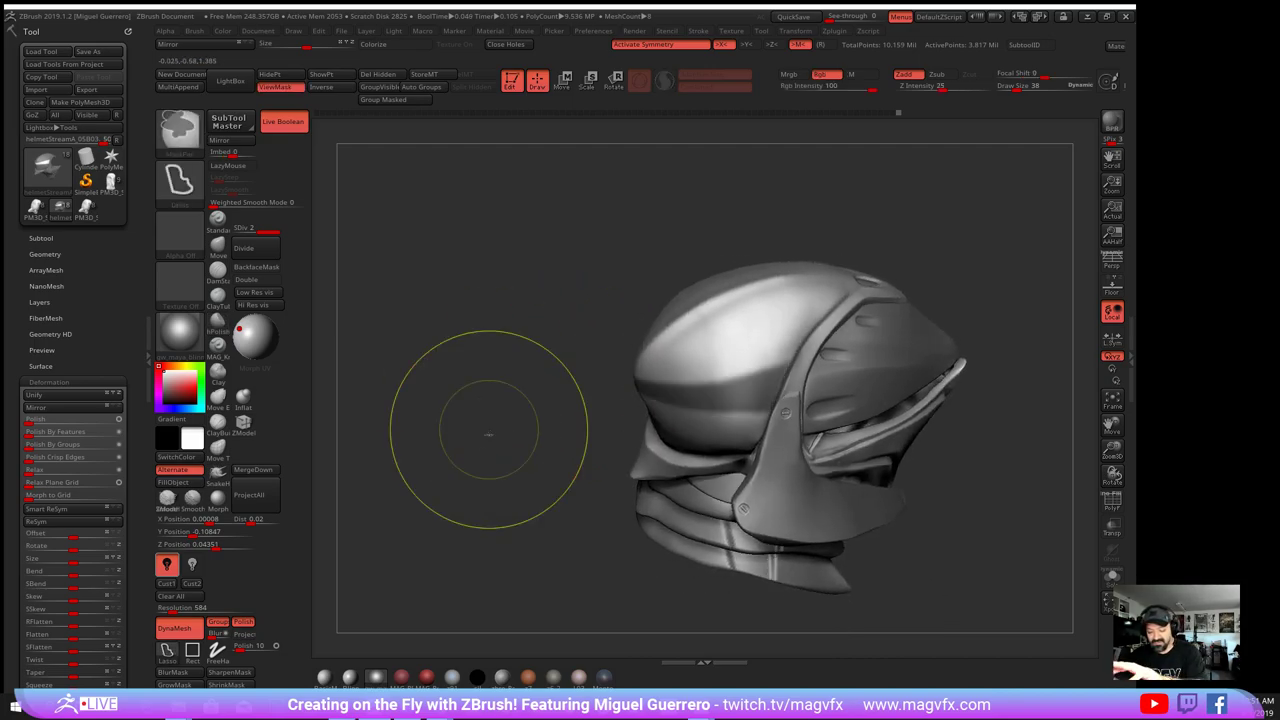
mouse_move(500, 443)
mouse_down()
mouse_move(450, 456)
mouse_move(456, 440)
mouse_up()
mouse_move(480, 371)
mouse_down()
mouse_move(474, 522)
mouse_move(528, 336)
mouse_move(491, 380)
mouse_up()
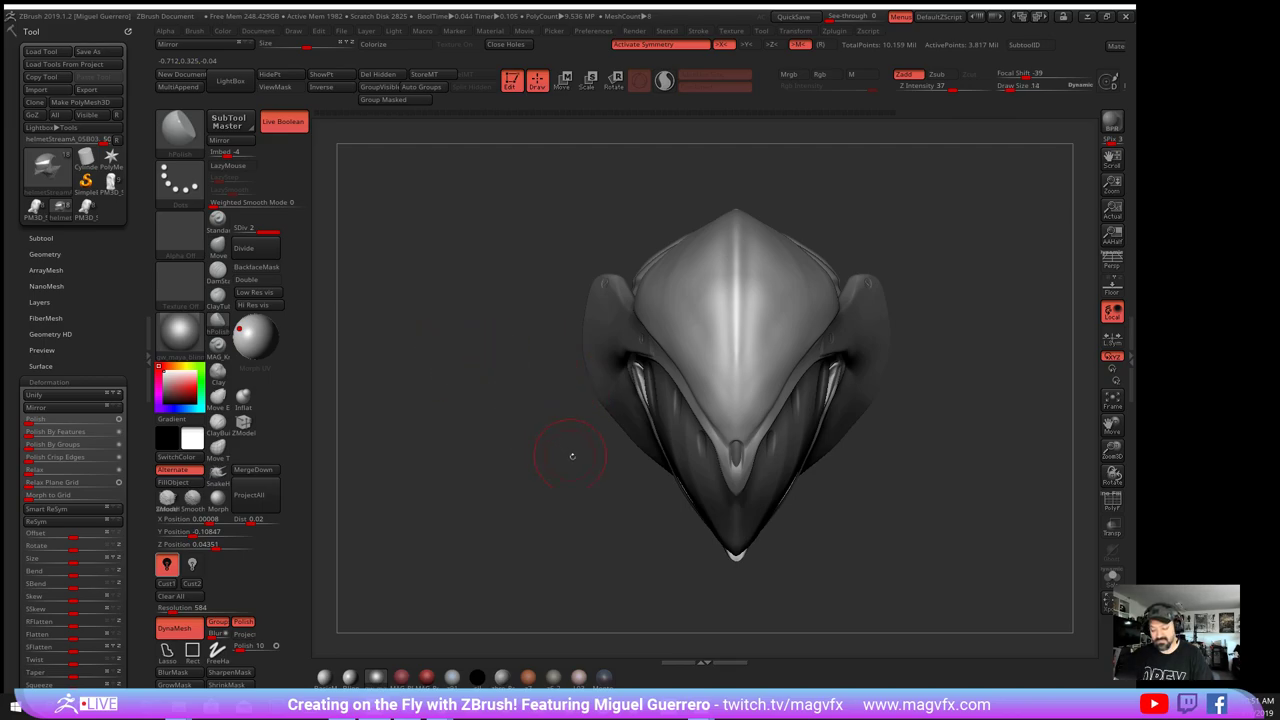
- Activate the side cheek plates, lower them to subdivision level 1 and adjust their outer edge with the Move brush
alt+click(597, 395)
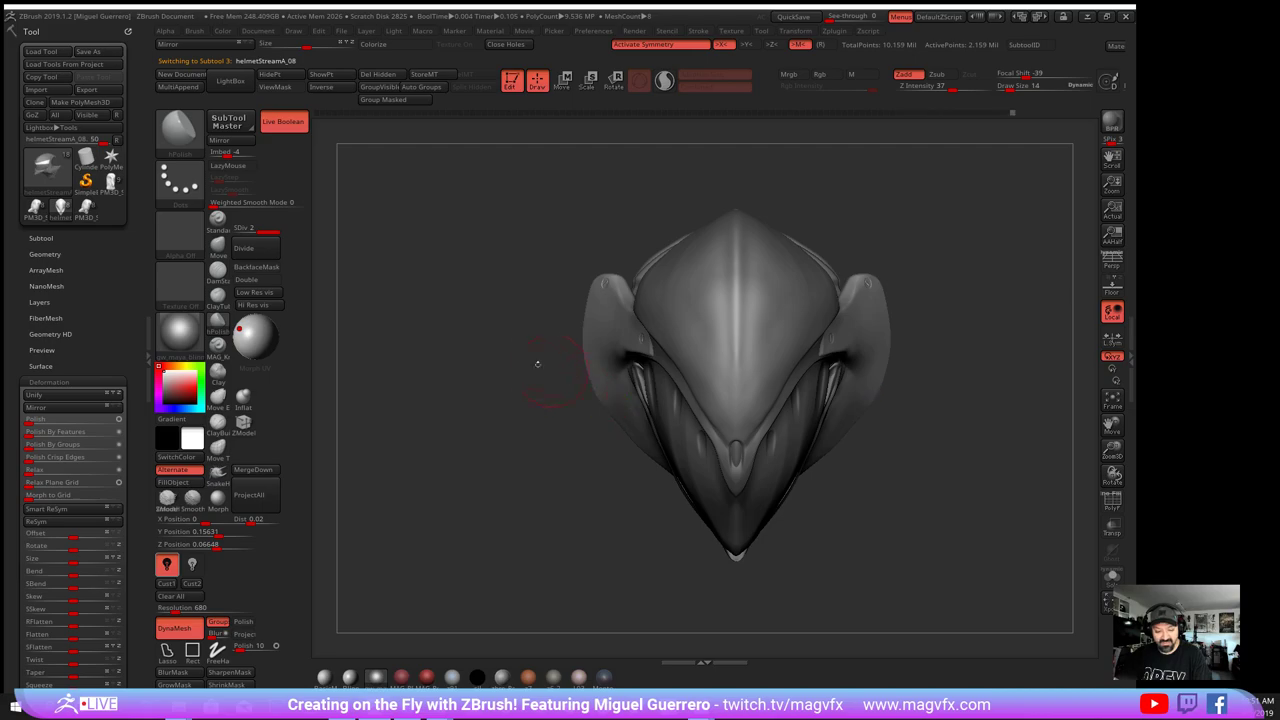
drag(258, 228, 241, 229)
click(221, 246)
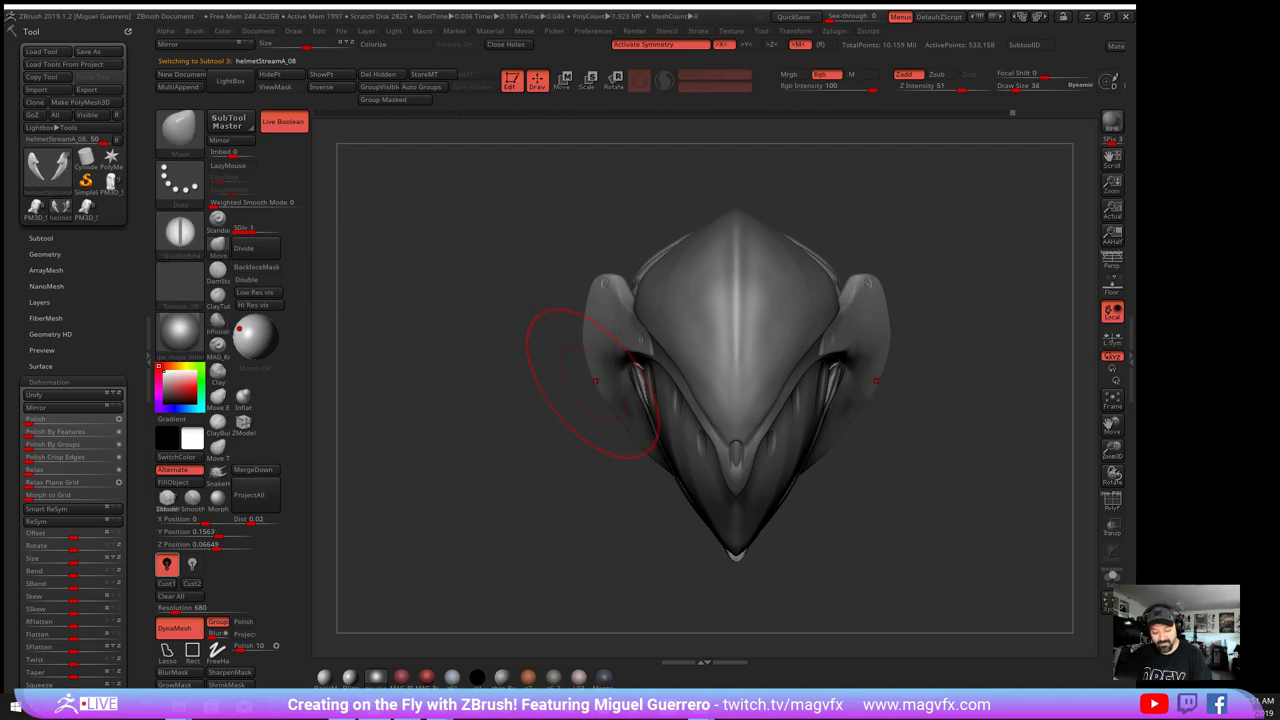
drag(572, 368, 607, 379)
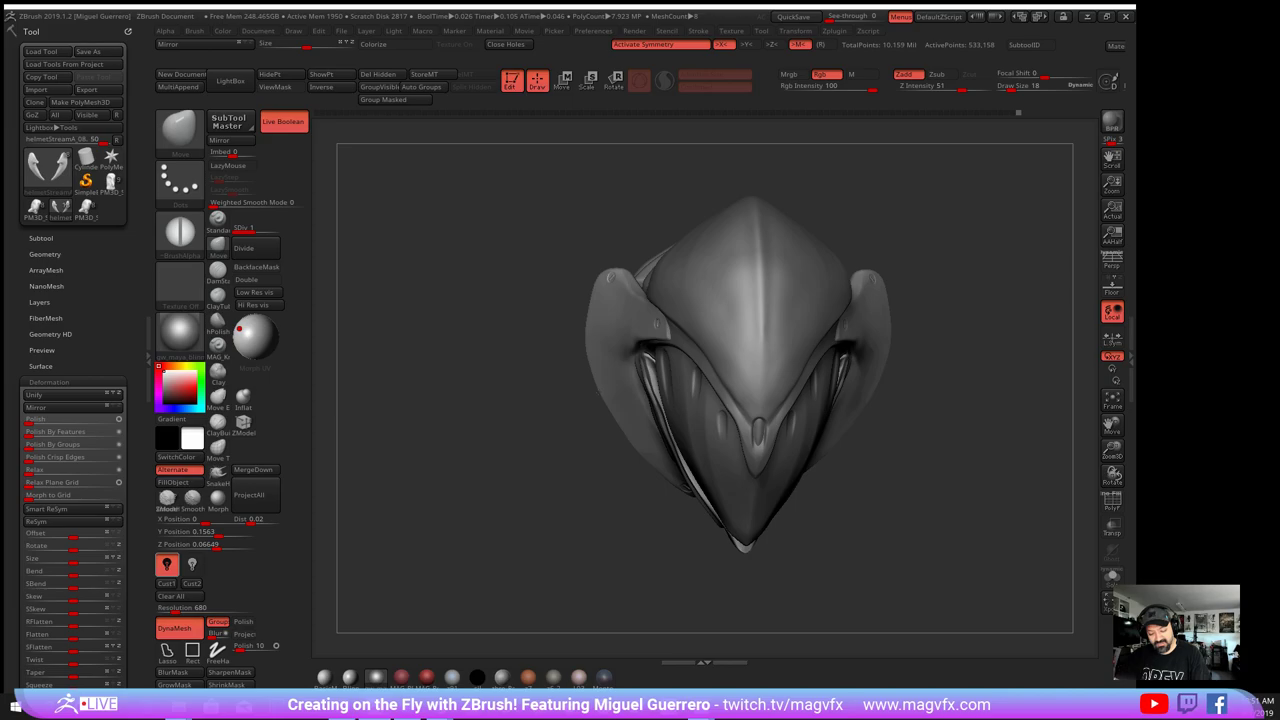
- Pull the rear corner of the cheek plates outward into a flared point with the Move brush at Draw Size 22, redoing the last stroke
mouse_move(575, 318)
mouse_down()
mouse_move(552, 306)
mouse_move(611, 260)
mouse_move(645, 182)
mouse_up()
drag(521, 436, 526, 380)
drag(526, 330, 548, 432)
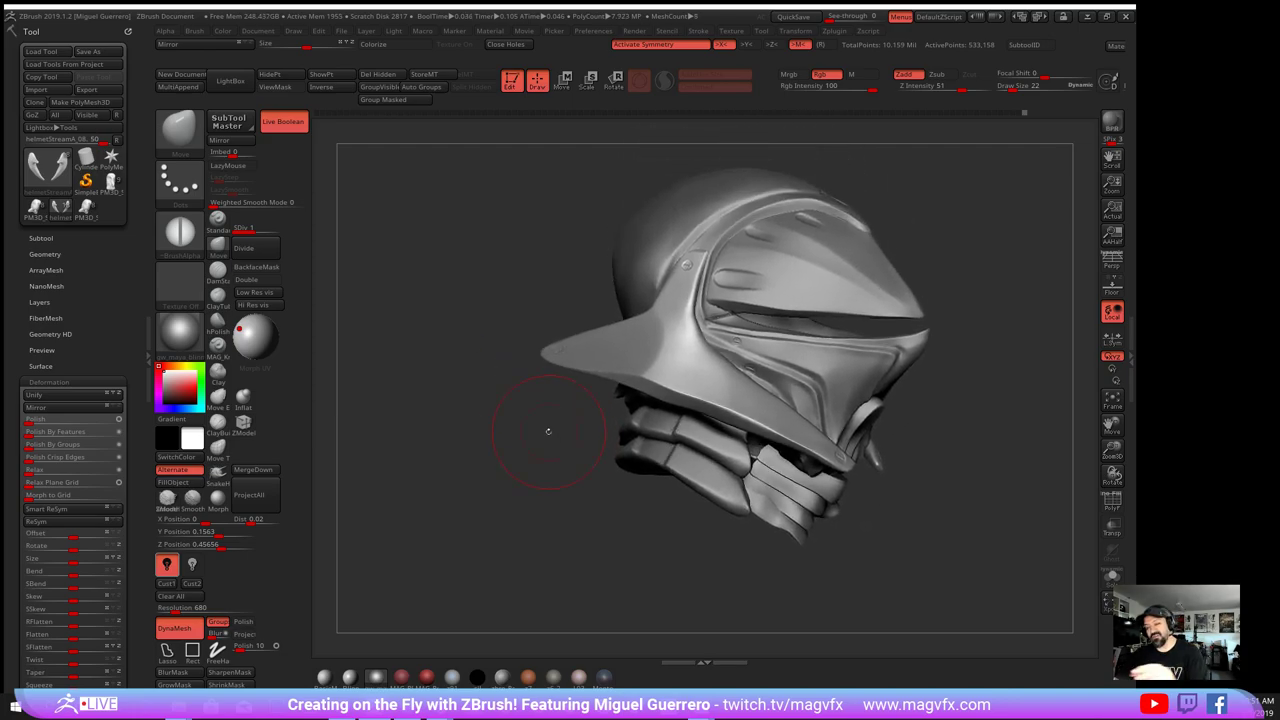
key(ctrl+z)
mouse_move(568, 347)
mouse_down()
mouse_move(614, 356)
mouse_move(612, 345)
mouse_move(546, 342)
mouse_move(569, 358)
mouse_up()
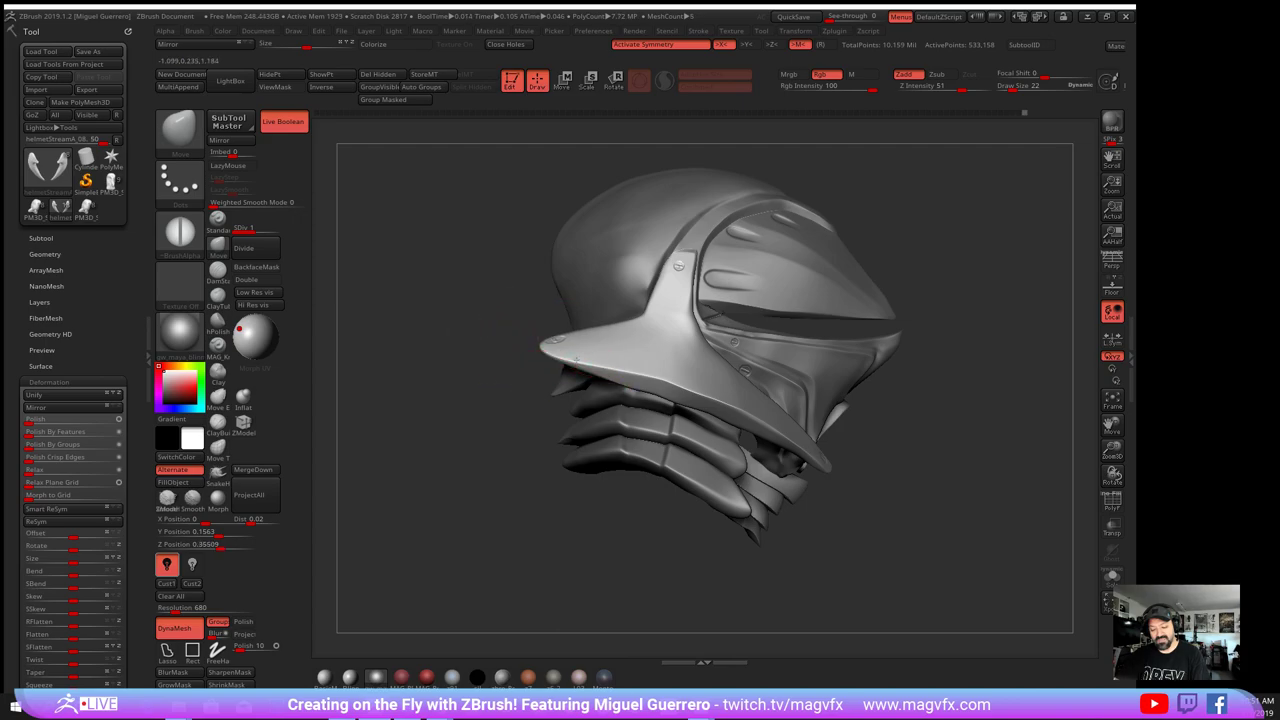
- Refine the lower edge and pointed tip of the flared cheek plates with the Move brush at Draw Sizes 14 and 18
drag(650, 382, 660, 377)
key(bracketleft)
key(bracketleft)
key(bracketleft)
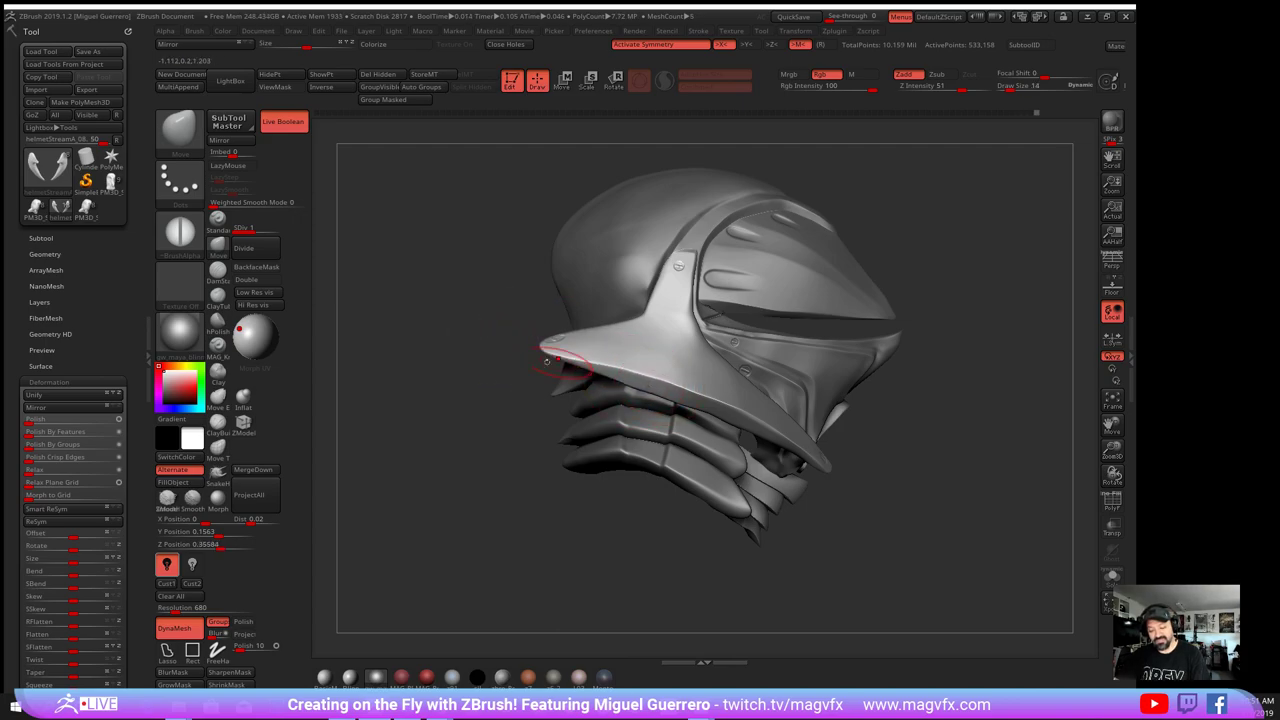
drag(498, 371, 540, 433)
mouse_move(562, 334)
mouse_down()
mouse_move(586, 326)
mouse_move(577, 351)
mouse_move(557, 340)
mouse_move(437, 424)
mouse_move(497, 409)
mouse_up()
key(space)
drag(469, 352, 453, 384)
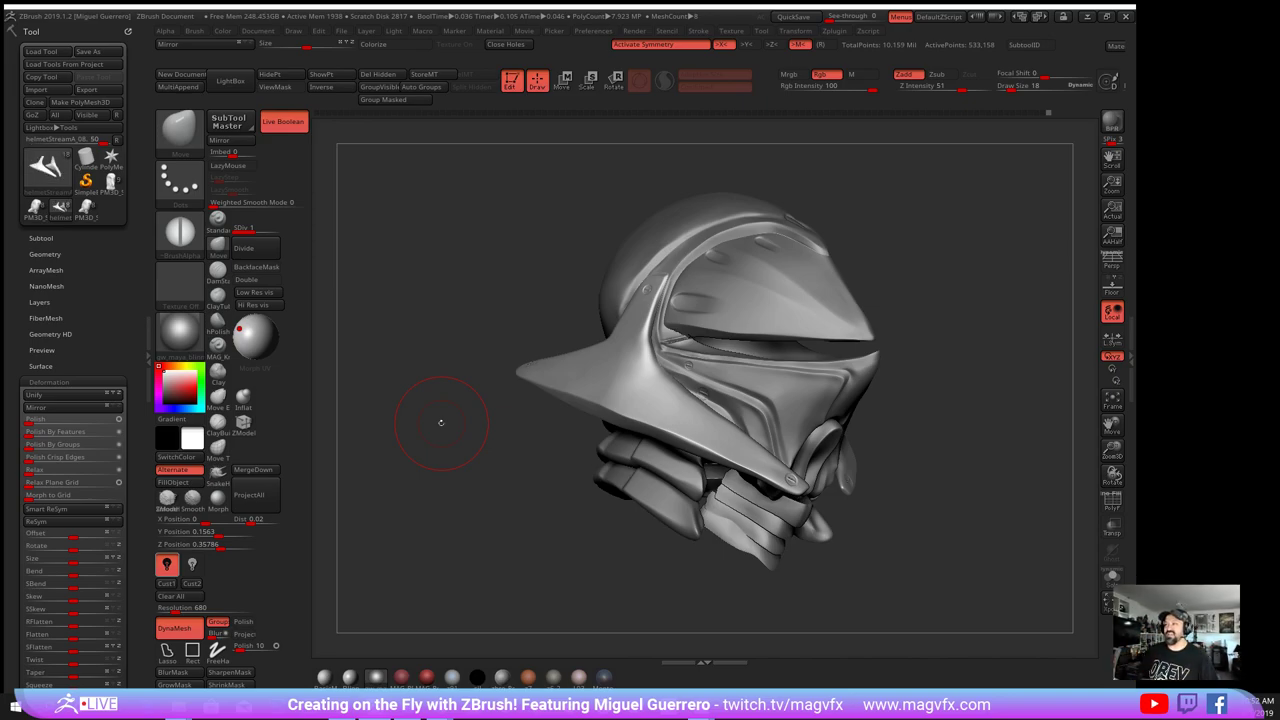
drag(440, 422, 335, 434)
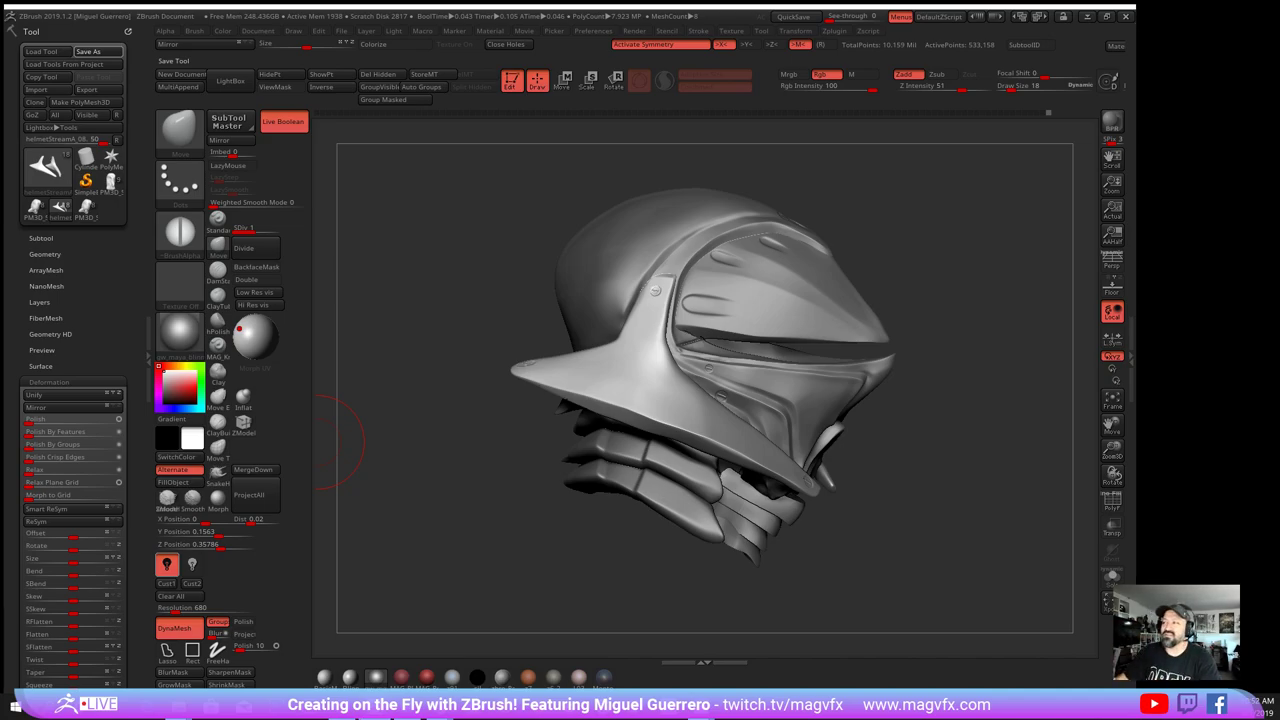
- Save the tool file and apply default surface noise to the flared cheek plates
key(Return)
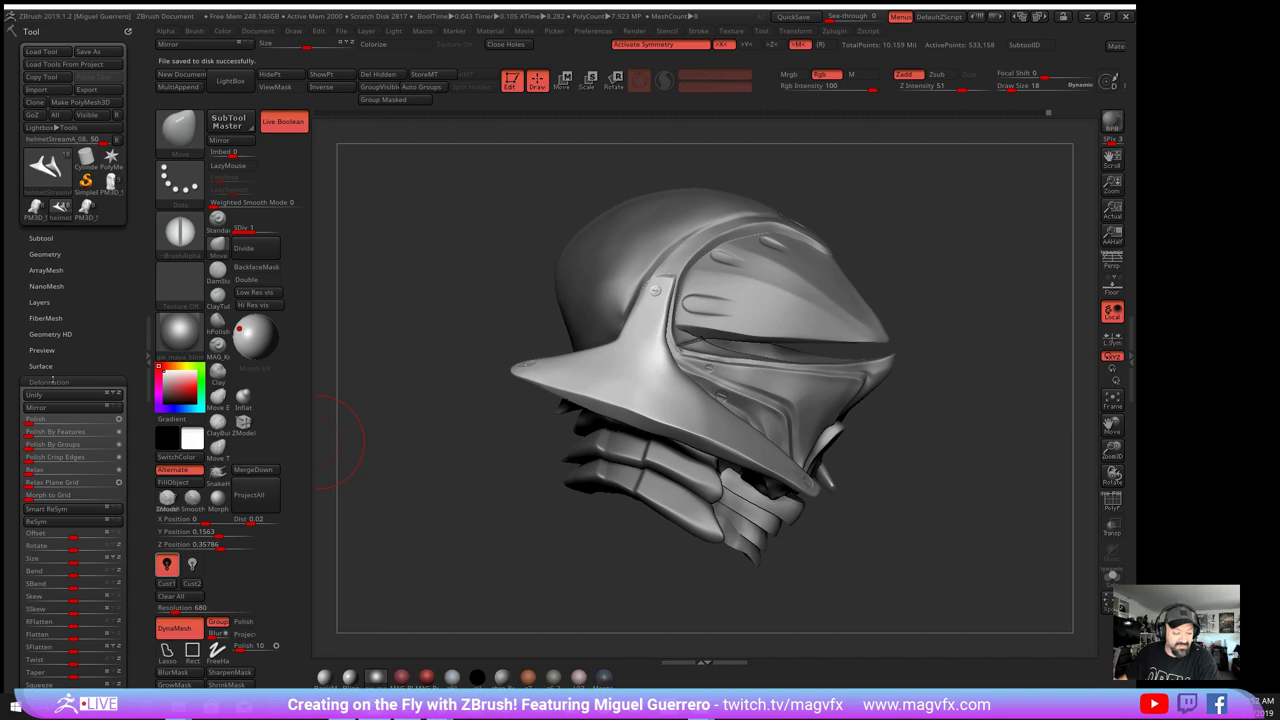
click(53, 381)
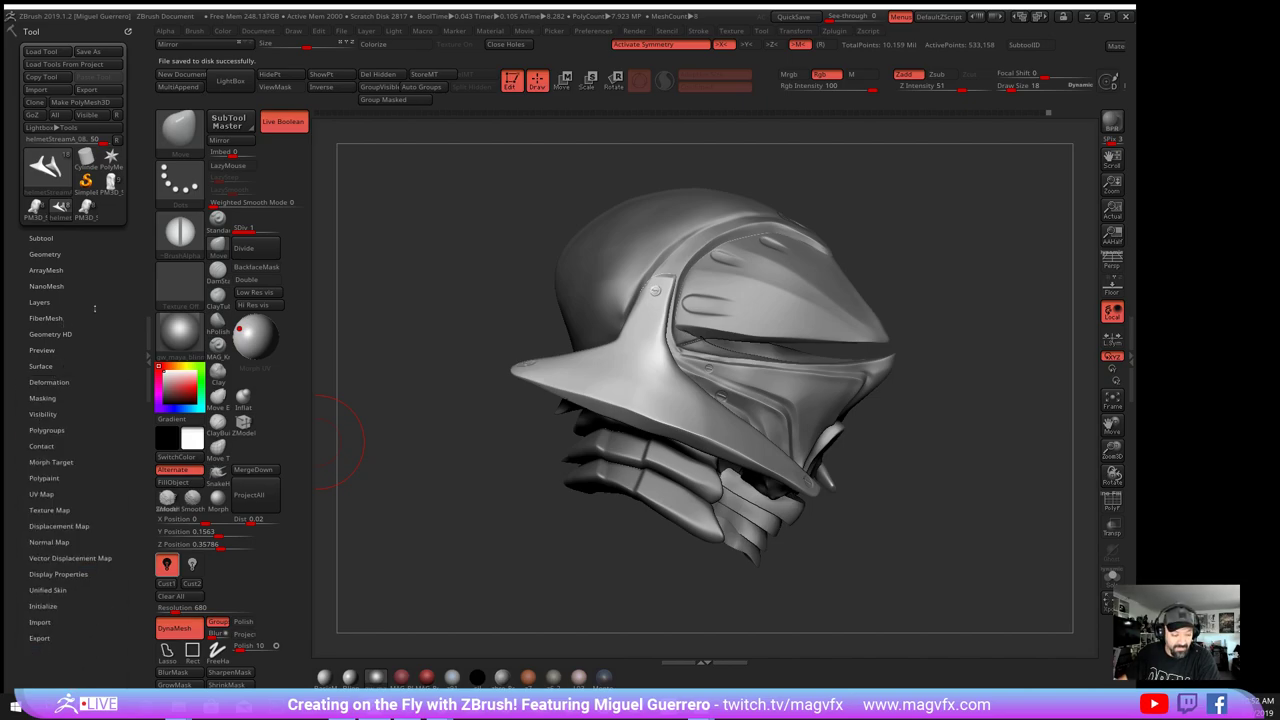
click(40, 366)
click(34, 379)
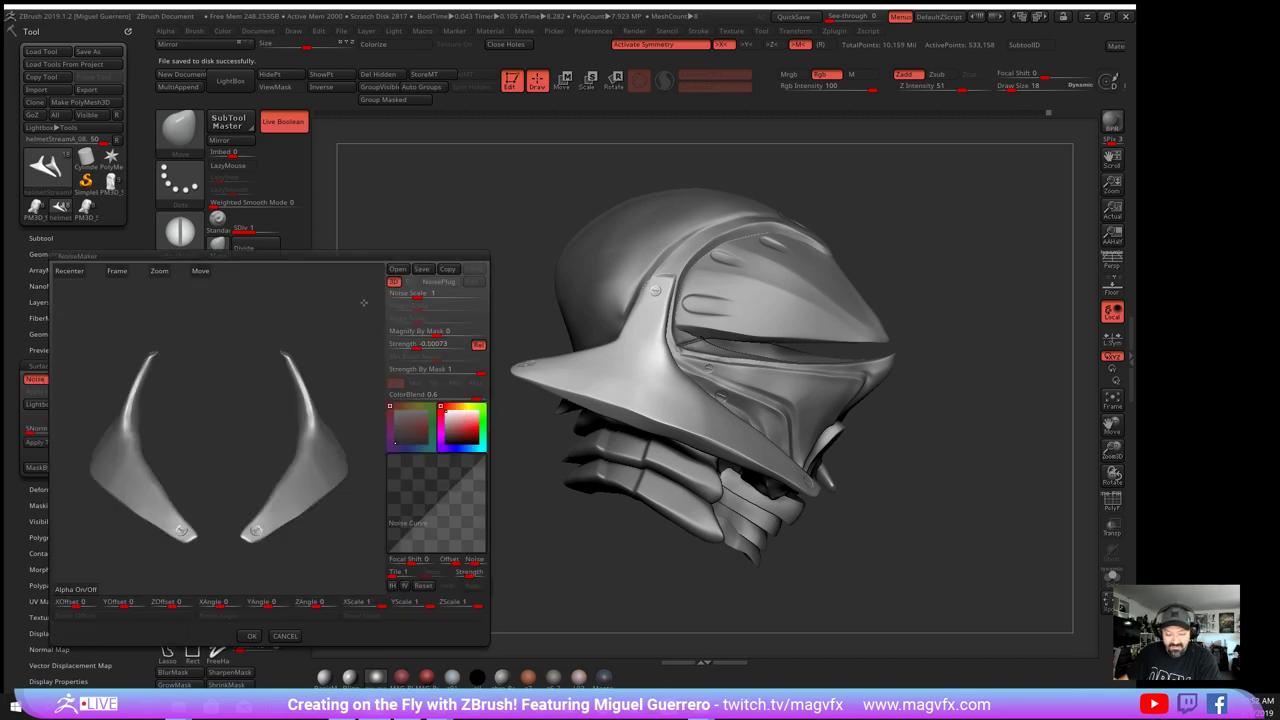
click(251, 636)
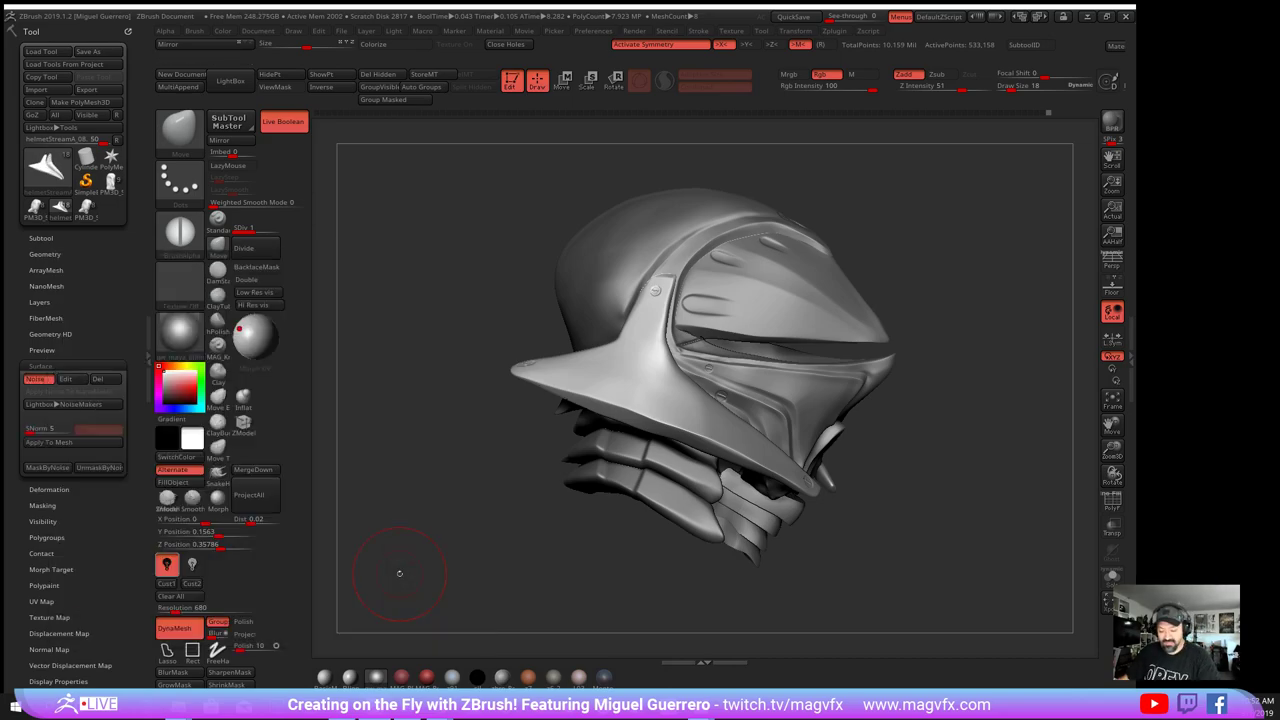
- Activate the main helmet shell and apply default surface noise to it
ctrl+right_drag(481, 465, 560, 420)
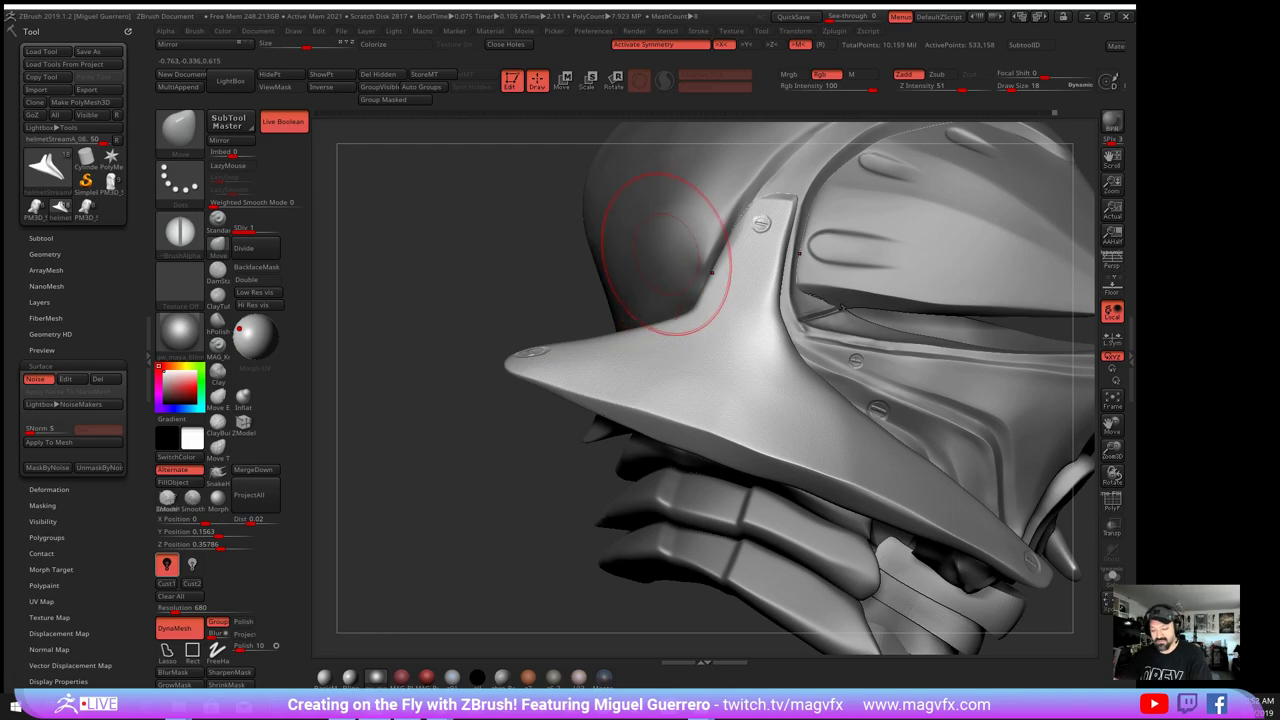
alt+right_drag(843, 305, 825, 356)
alt+right_drag(965, 245, 895, 341)
alt+click(849, 346)
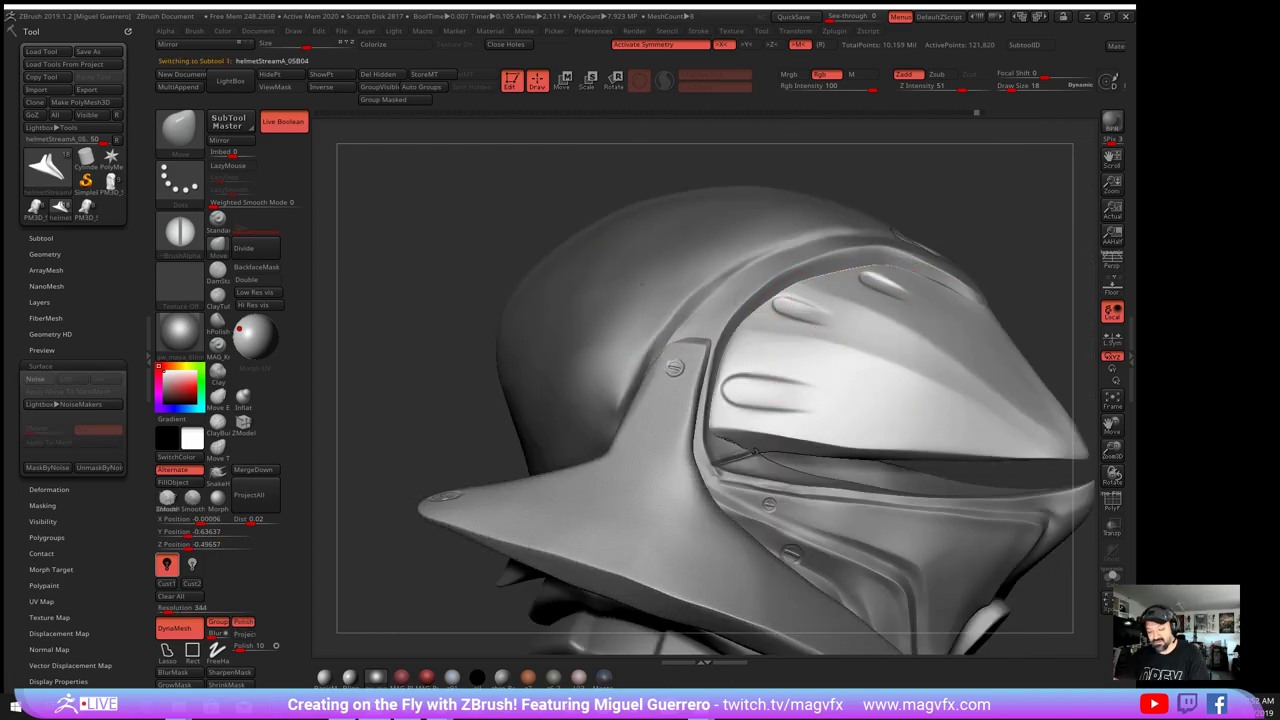
alt+click(652, 278)
click(35, 379)
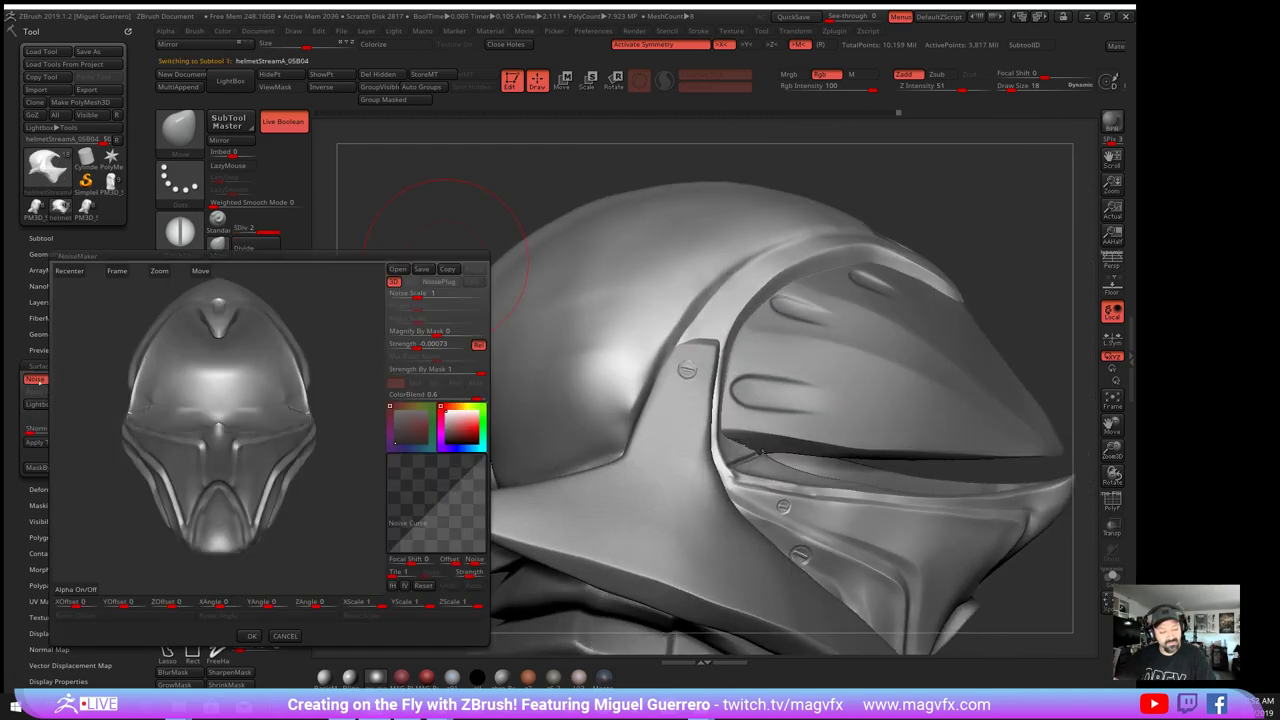
click(251, 636)
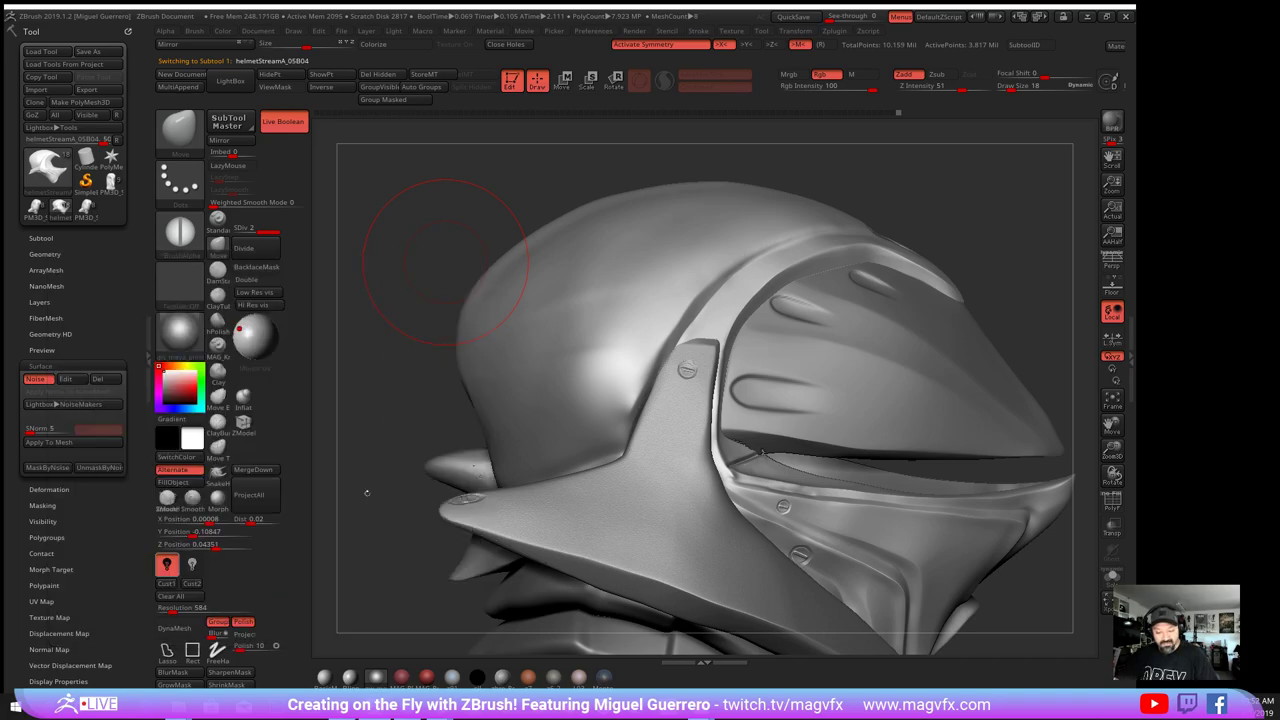
drag(382, 321, 520, 360)
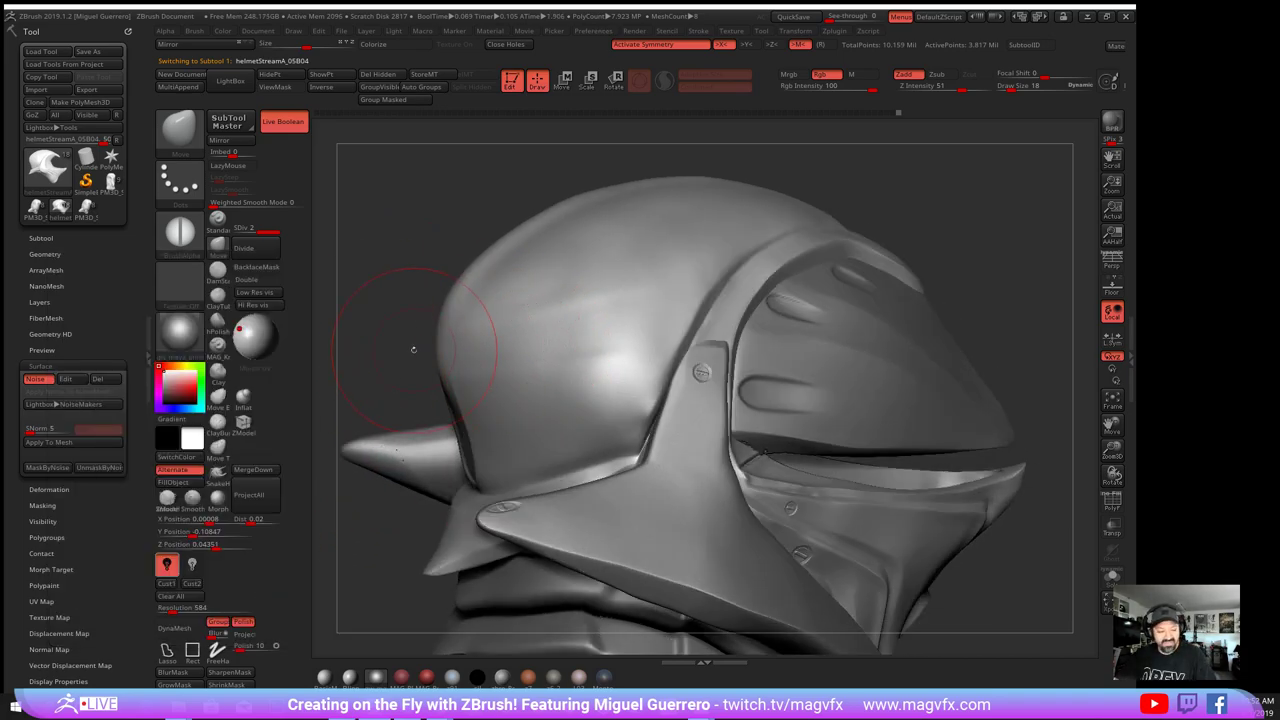
- Try the Noise15 preset from the LightBox noise library on the helmet shell
click(66, 404)
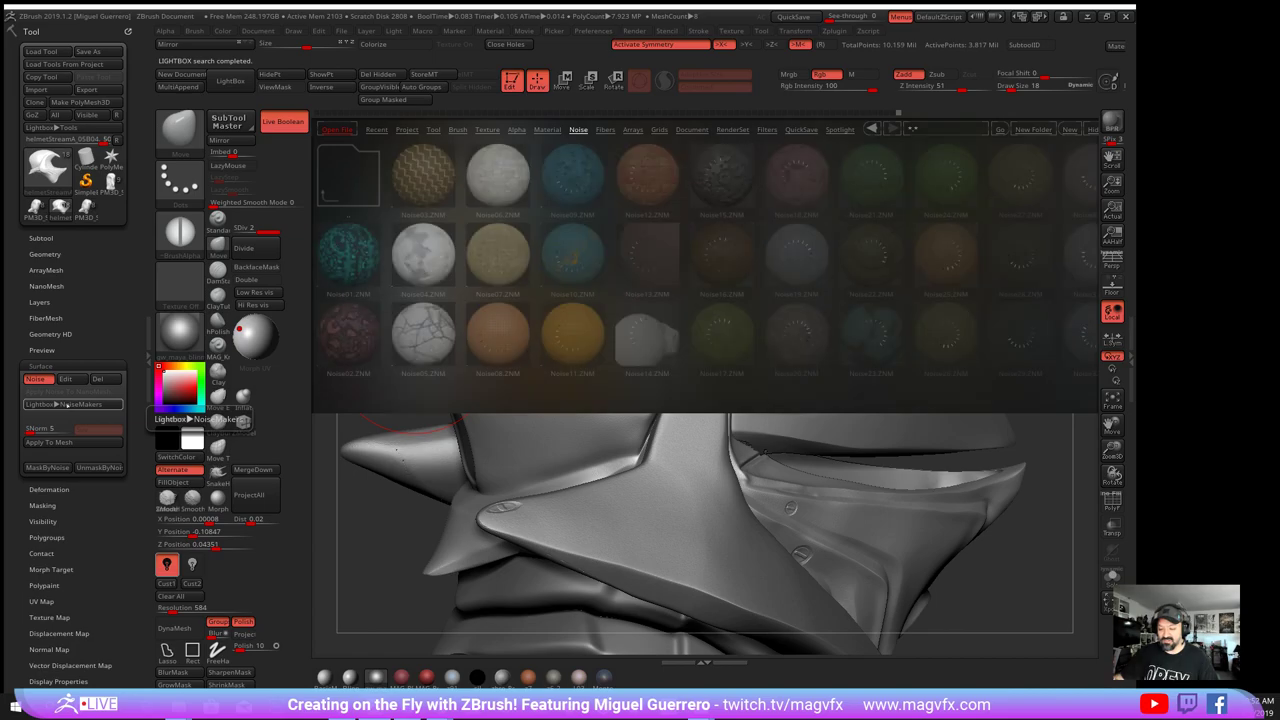
double_click(707, 178)
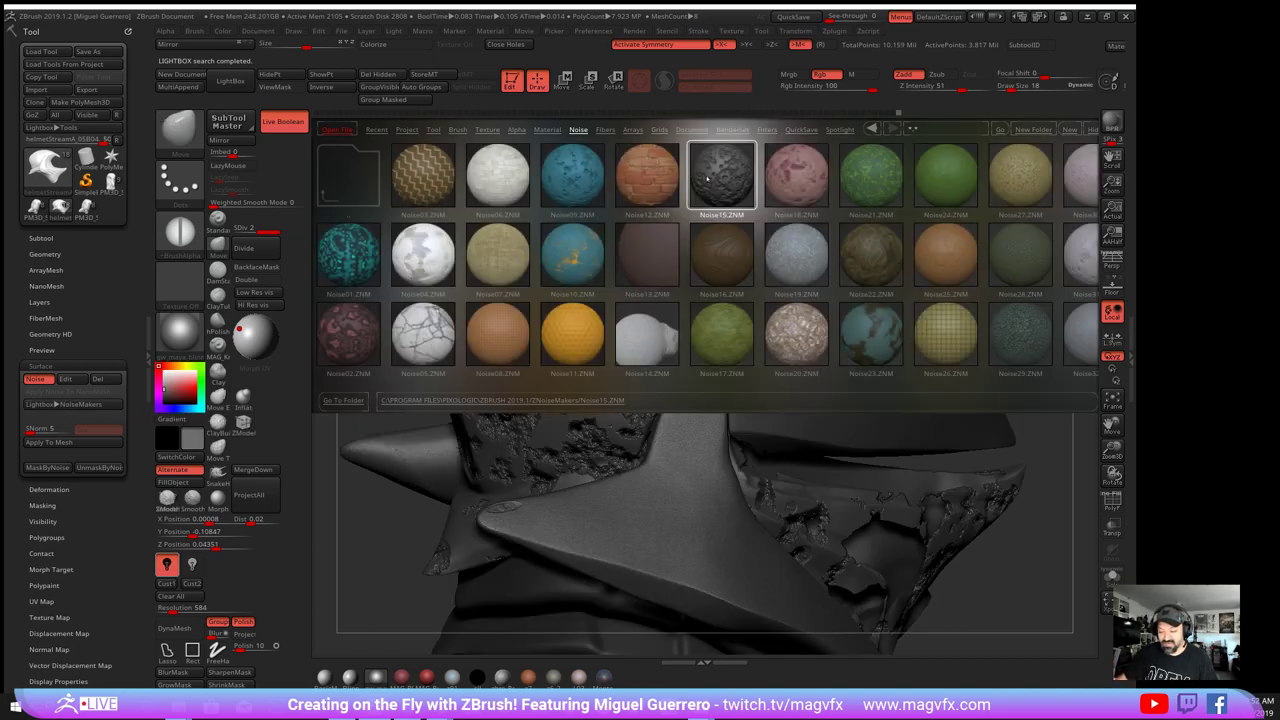
key(comma)
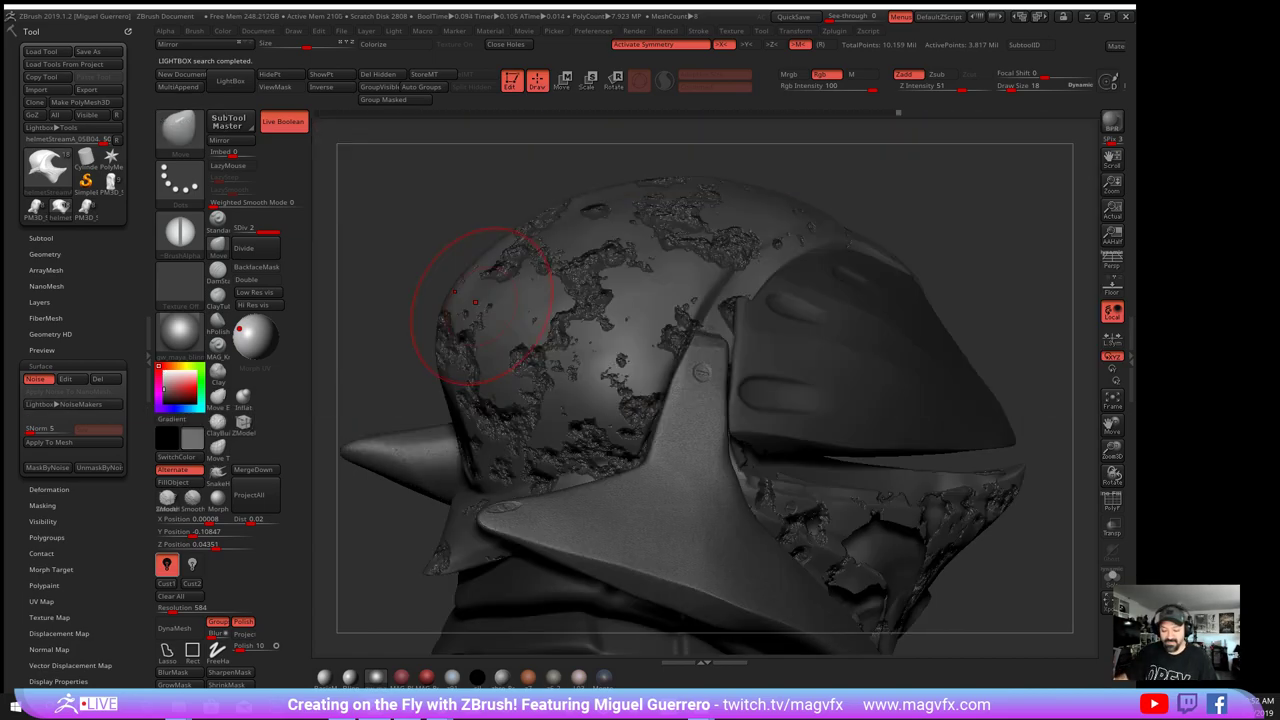
- Edit the shell's surface noise and set its strength to 0
click(65, 378)
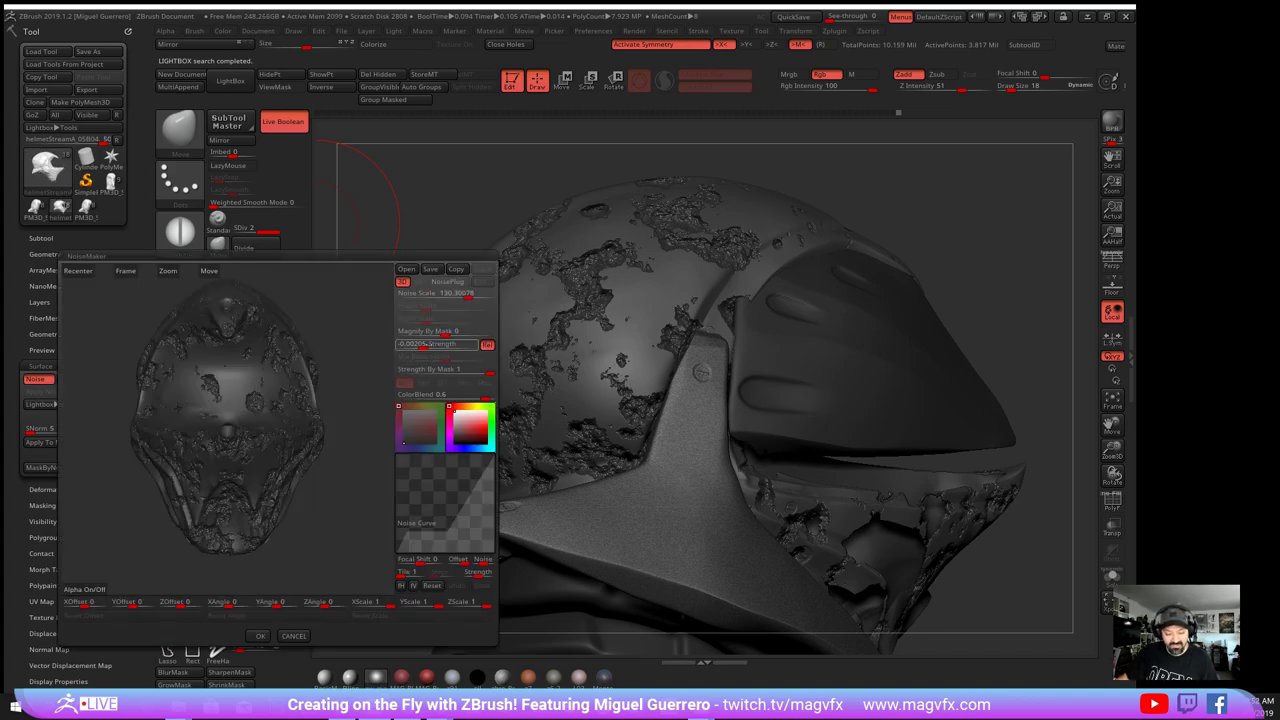
click(430, 344)
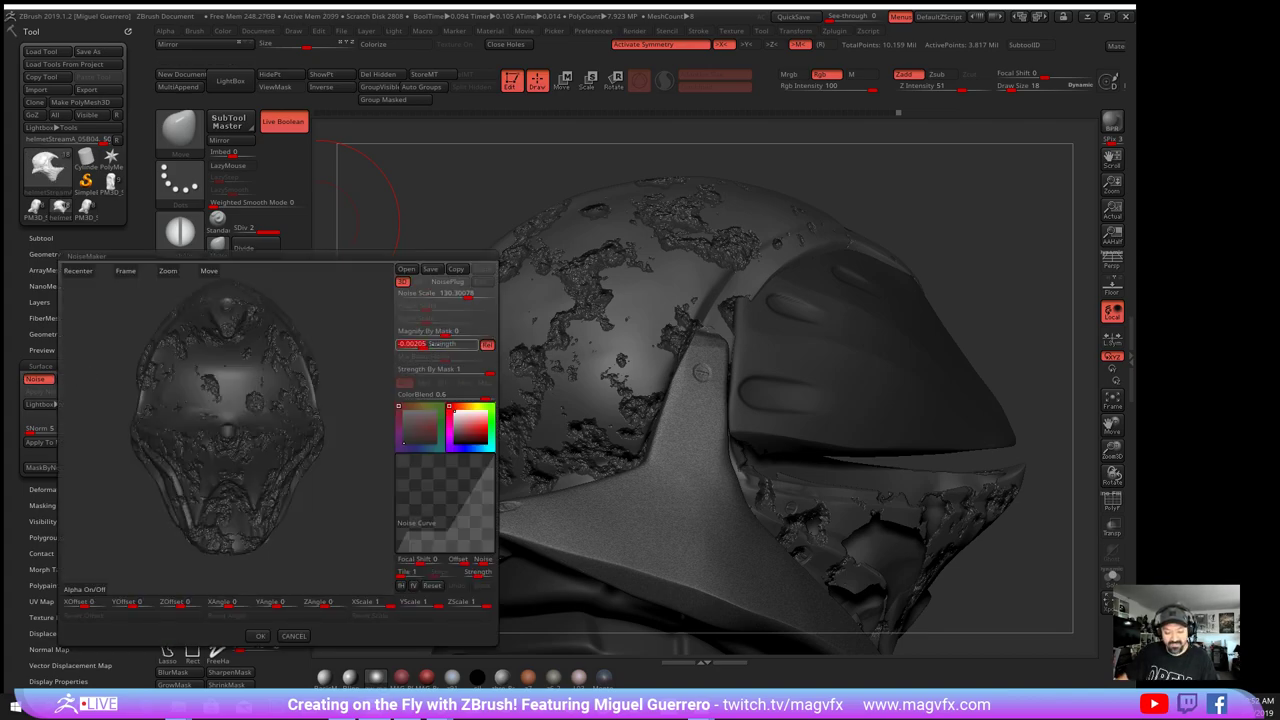
text(0)
key(Return)
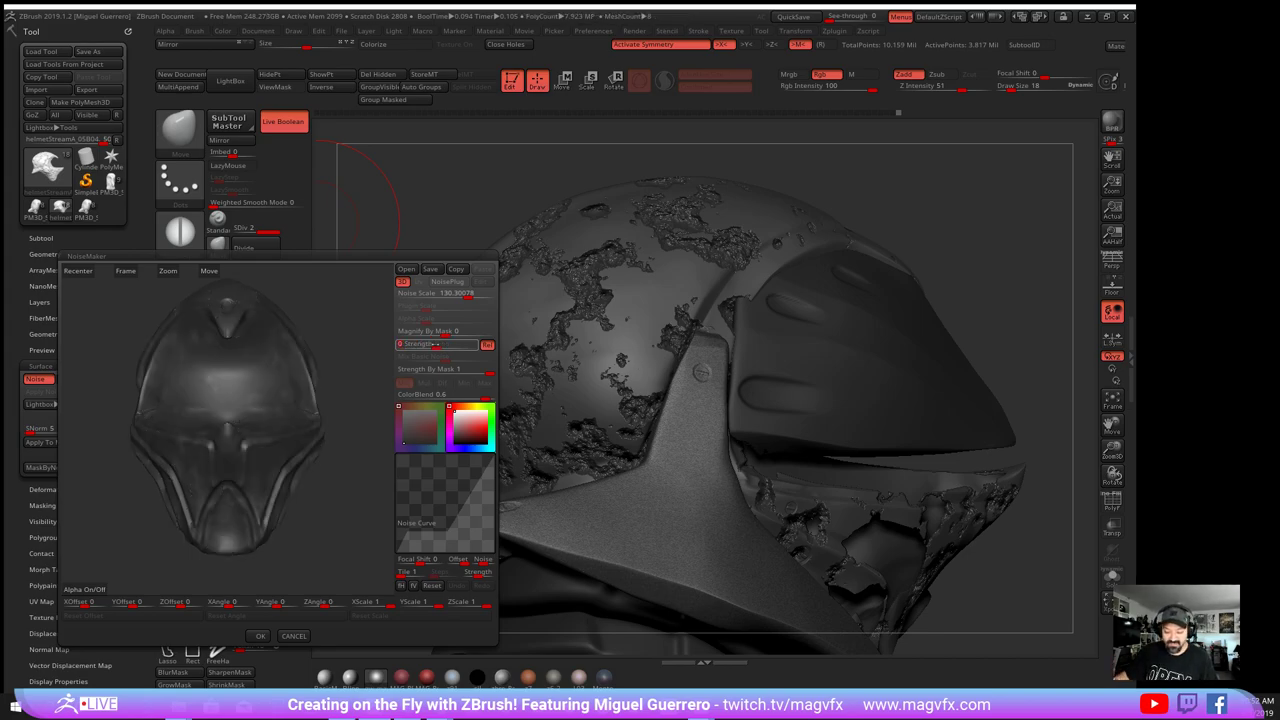
click(260, 636)
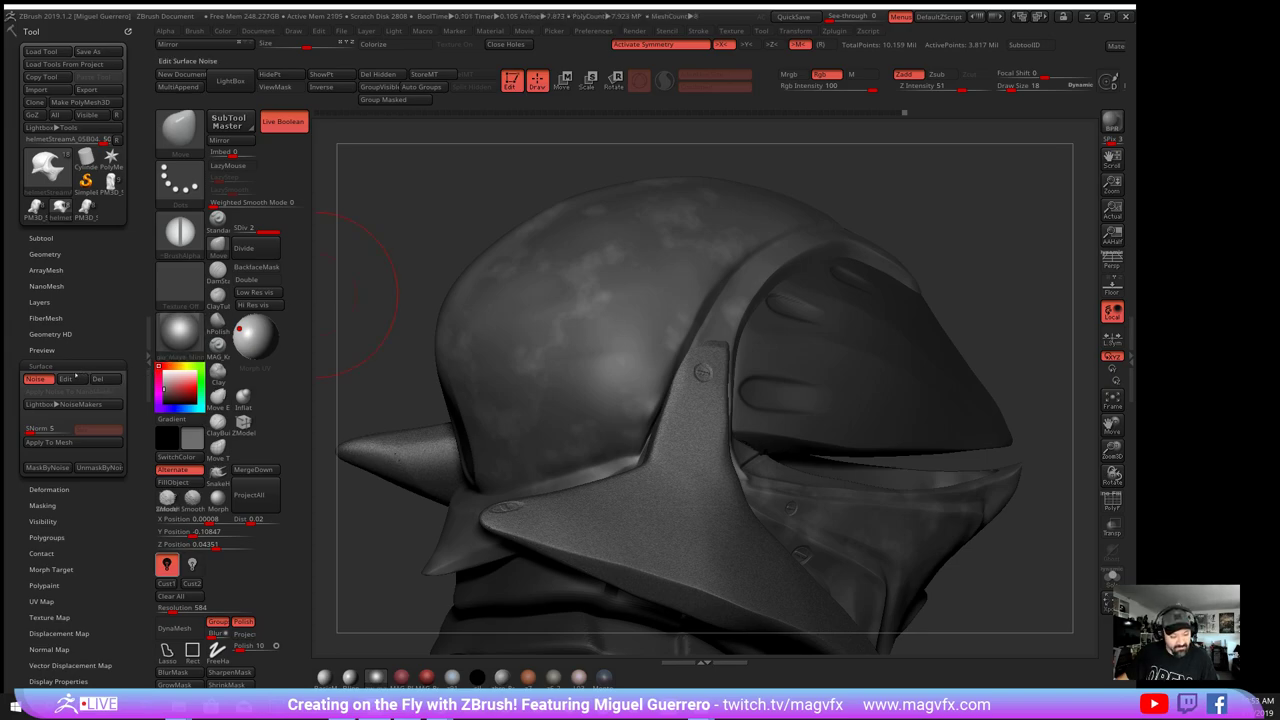
- Try a noise strength of -0.005 on the shell, reduce it to -0.00004 and accept it
click(65, 378)
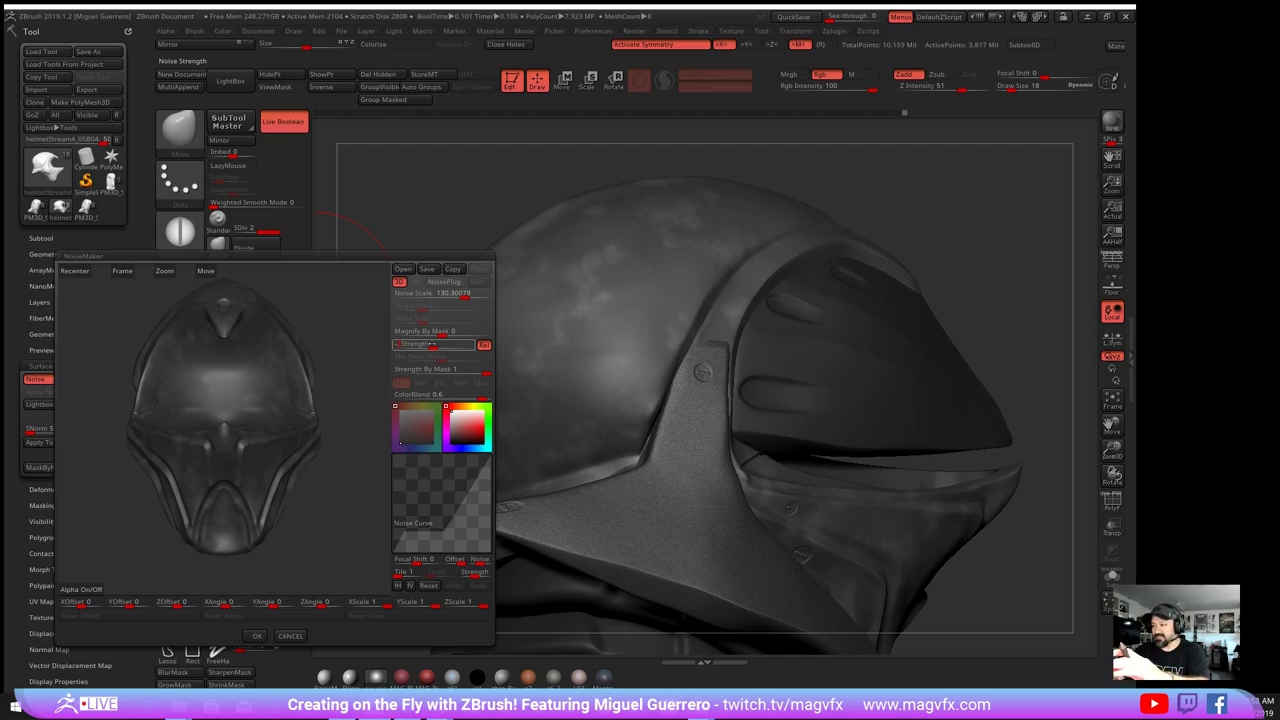
click(432, 345)
text(-0.005)
key(Return)
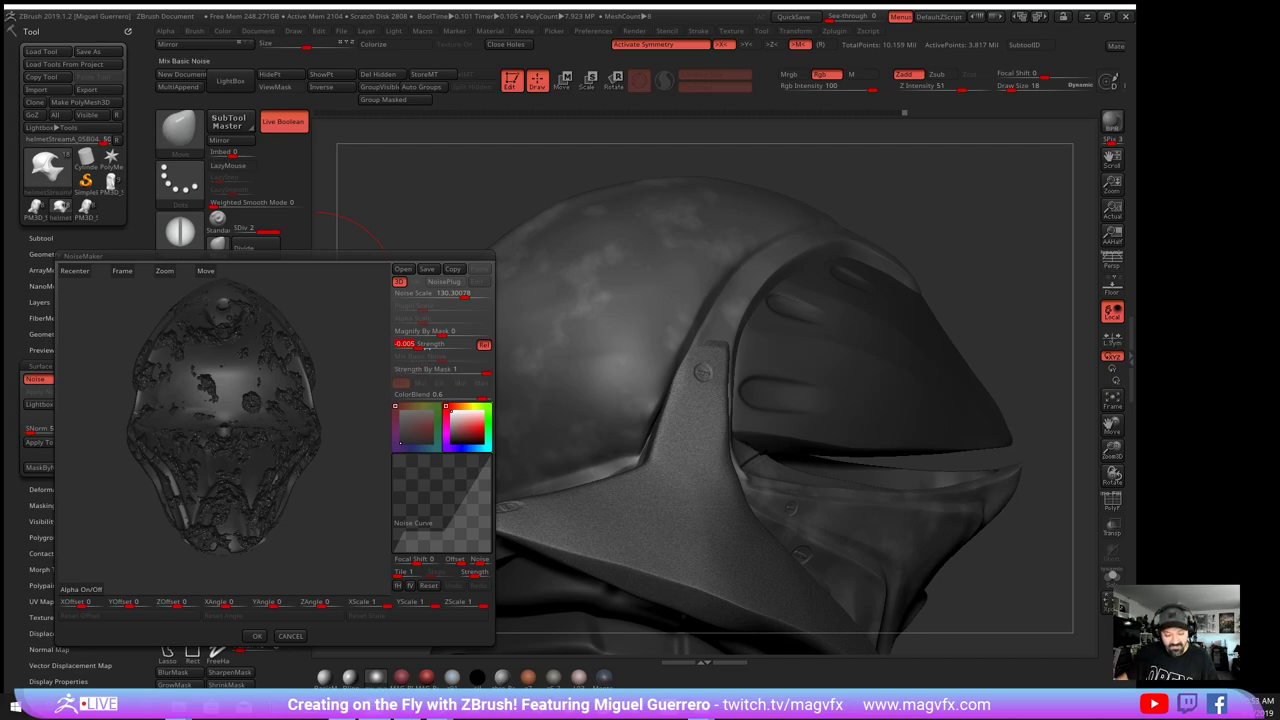
drag(420, 344, 426, 344)
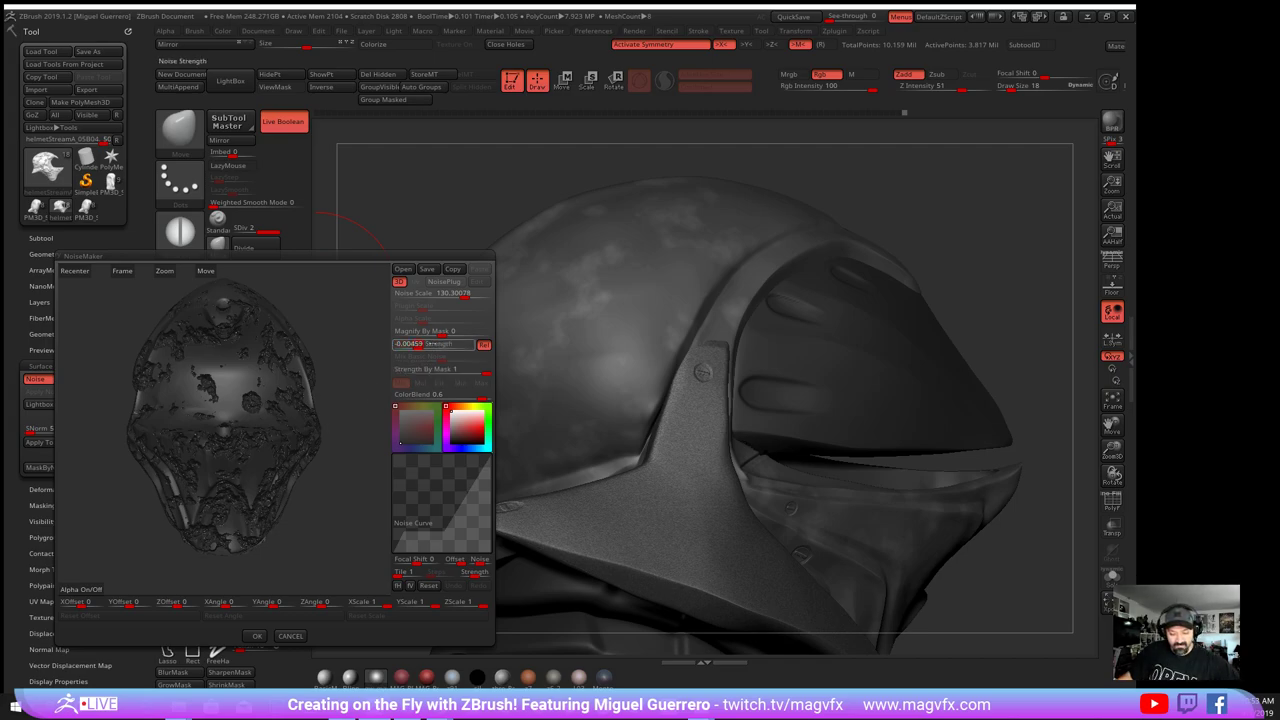
click(432, 344)
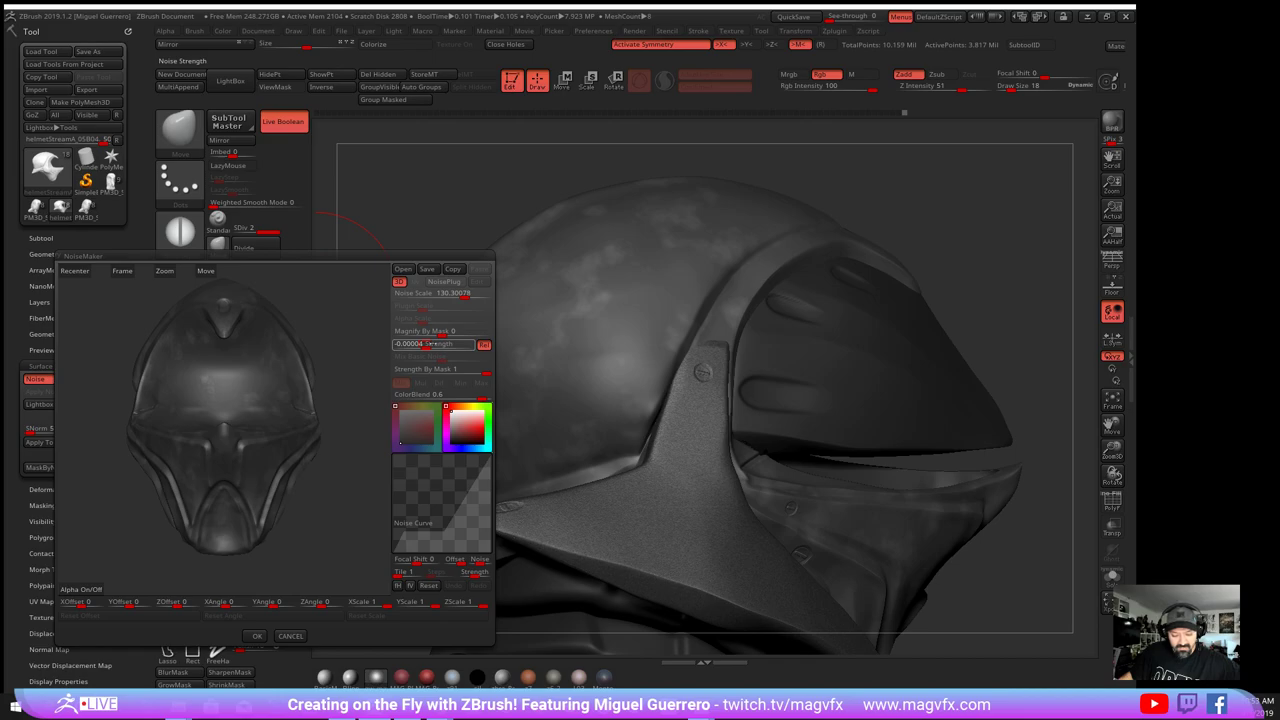
click(257, 636)
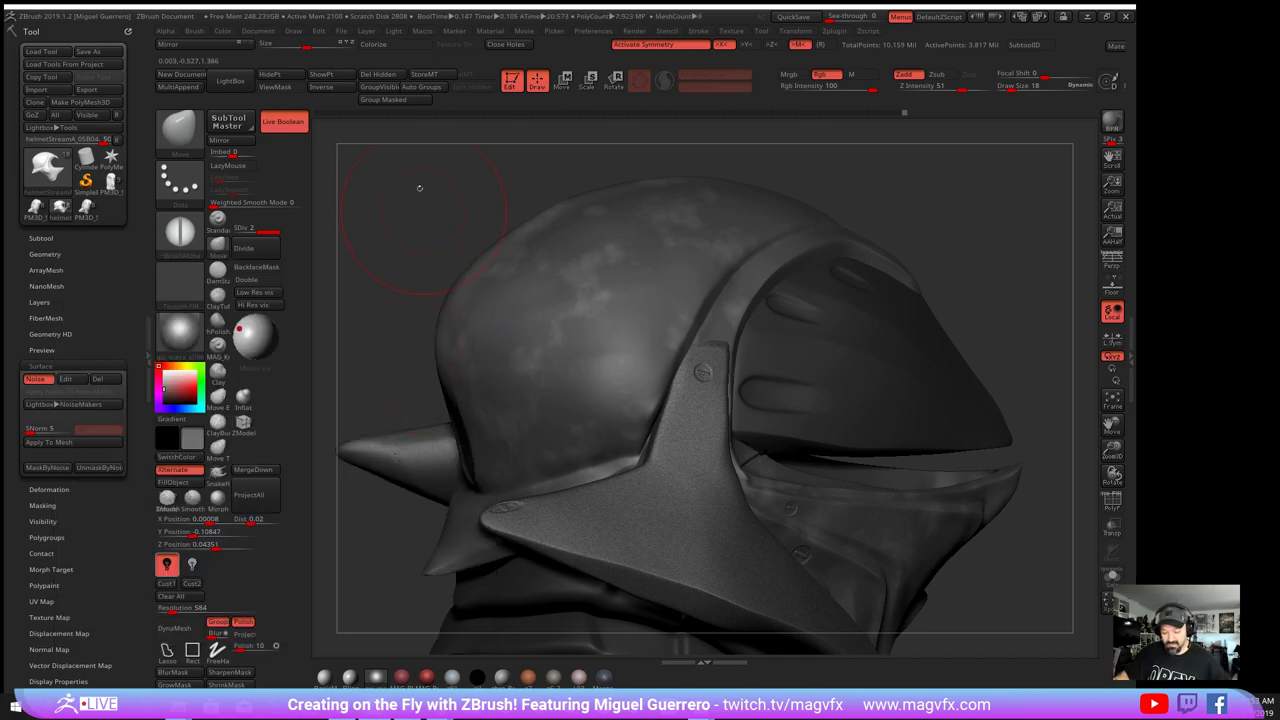
- Set the shell's surface noise strength to -0.0002
drag(396, 405, 345, 405)
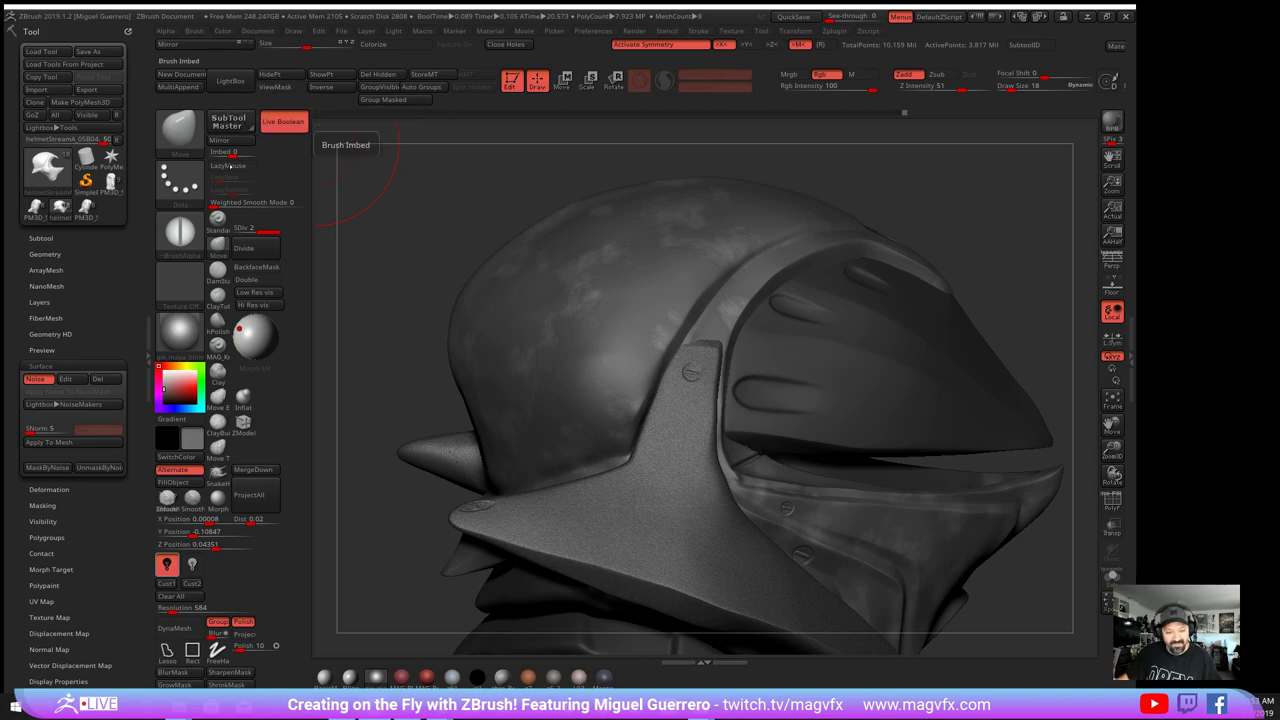
click(65, 378)
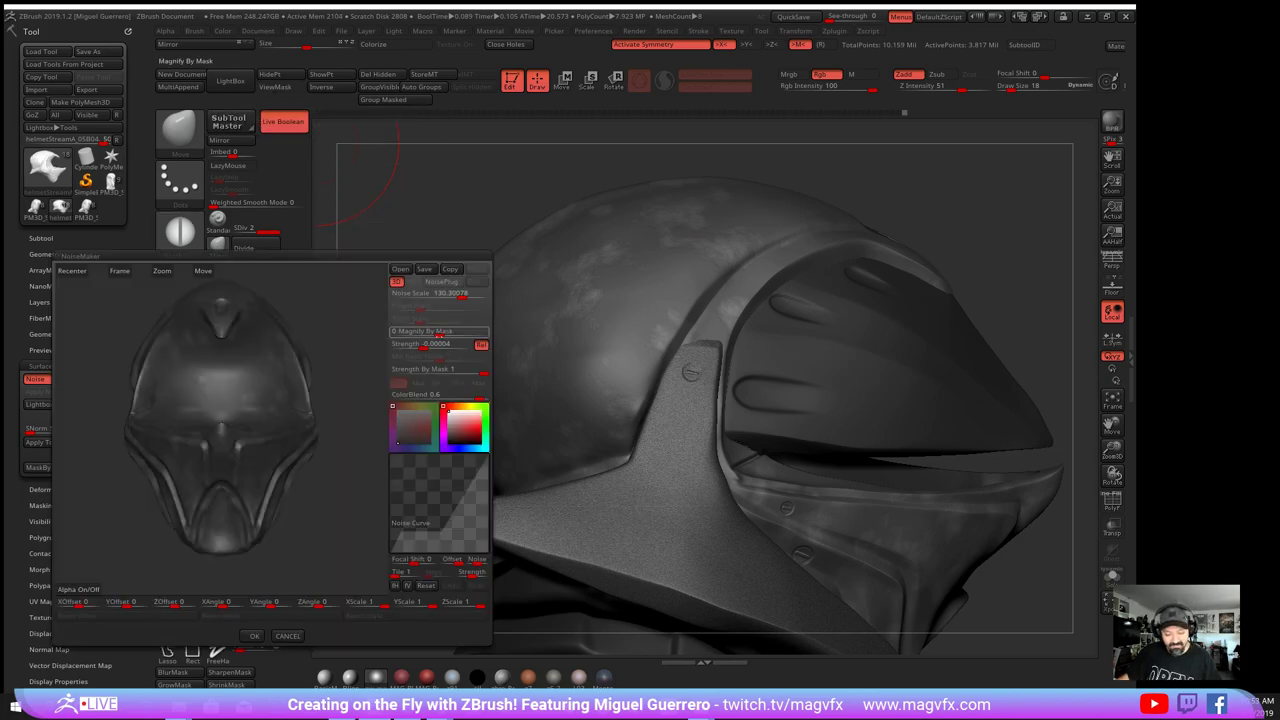
click(428, 344)
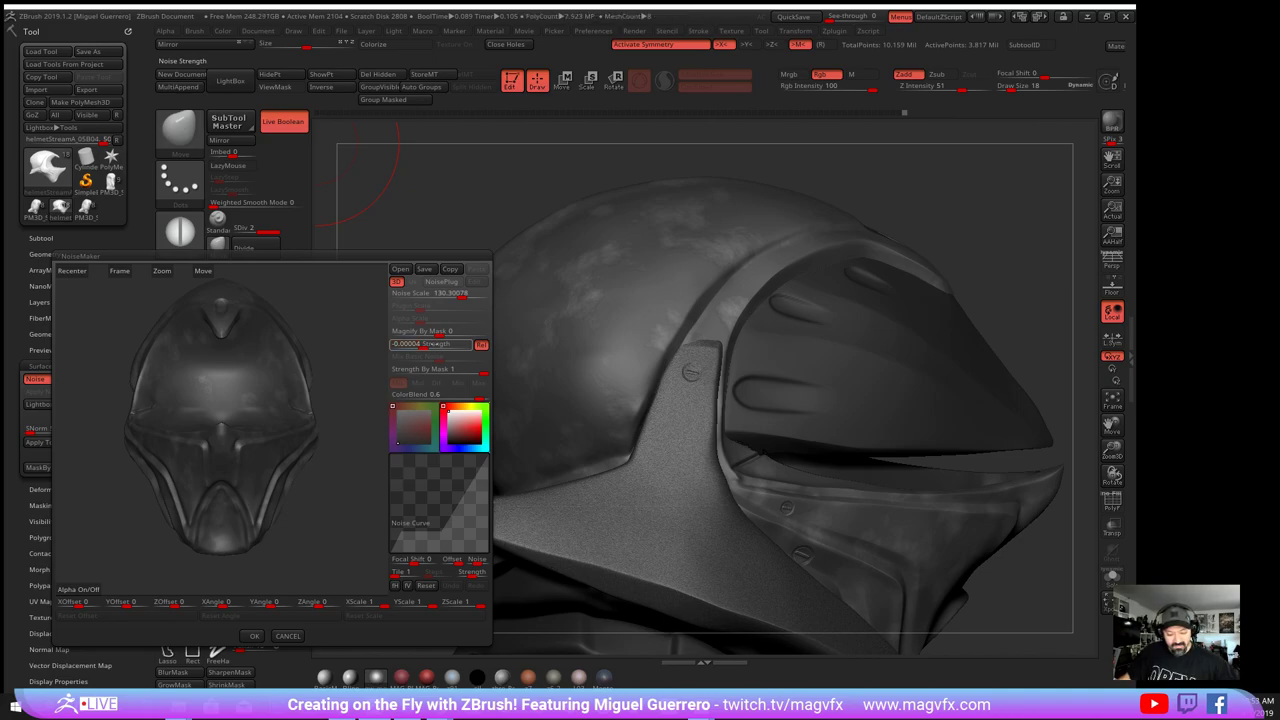
key(BackSpace)
key(BackSpace)
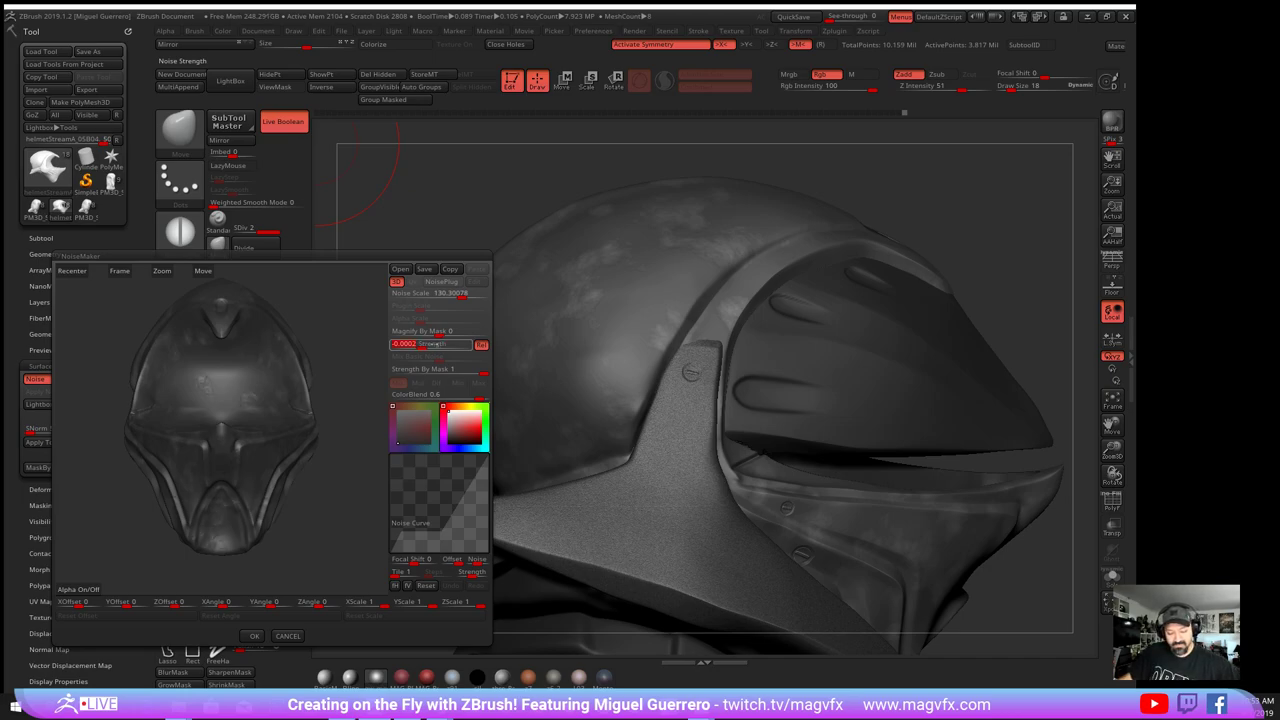
key(Return)
click(256, 634)
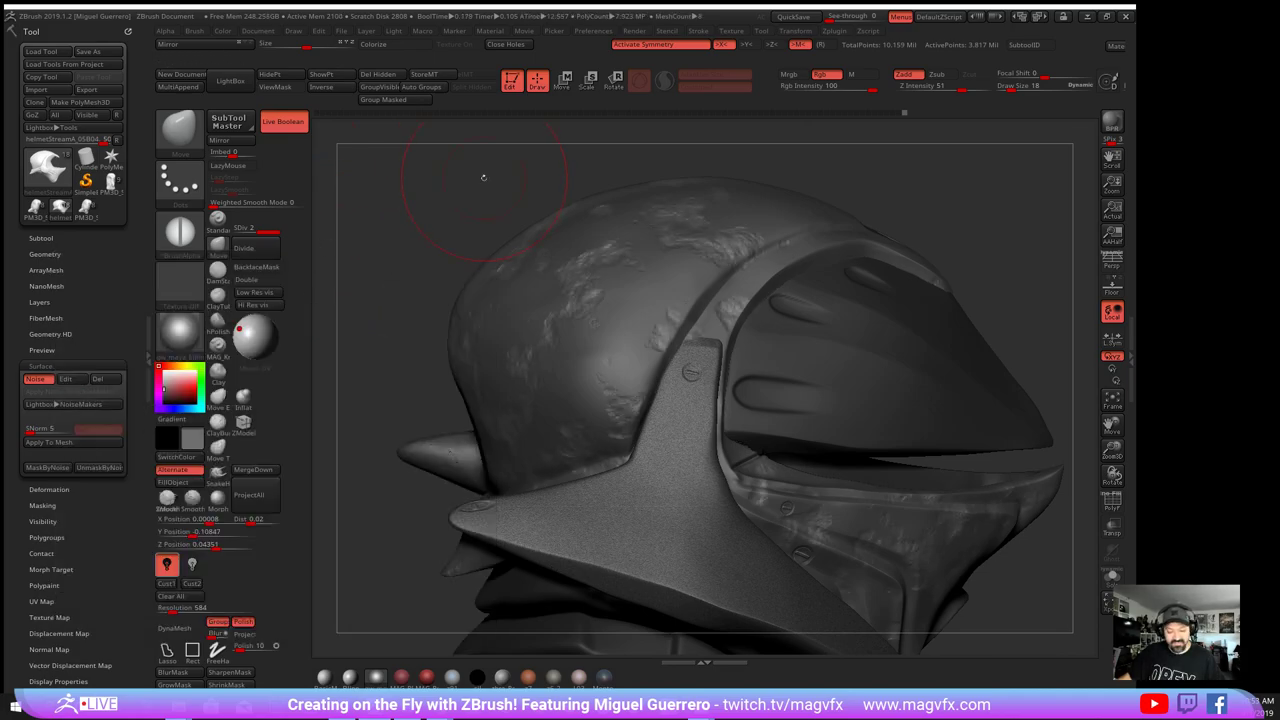
key(ctrl)
drag(484, 183, 402, 403)
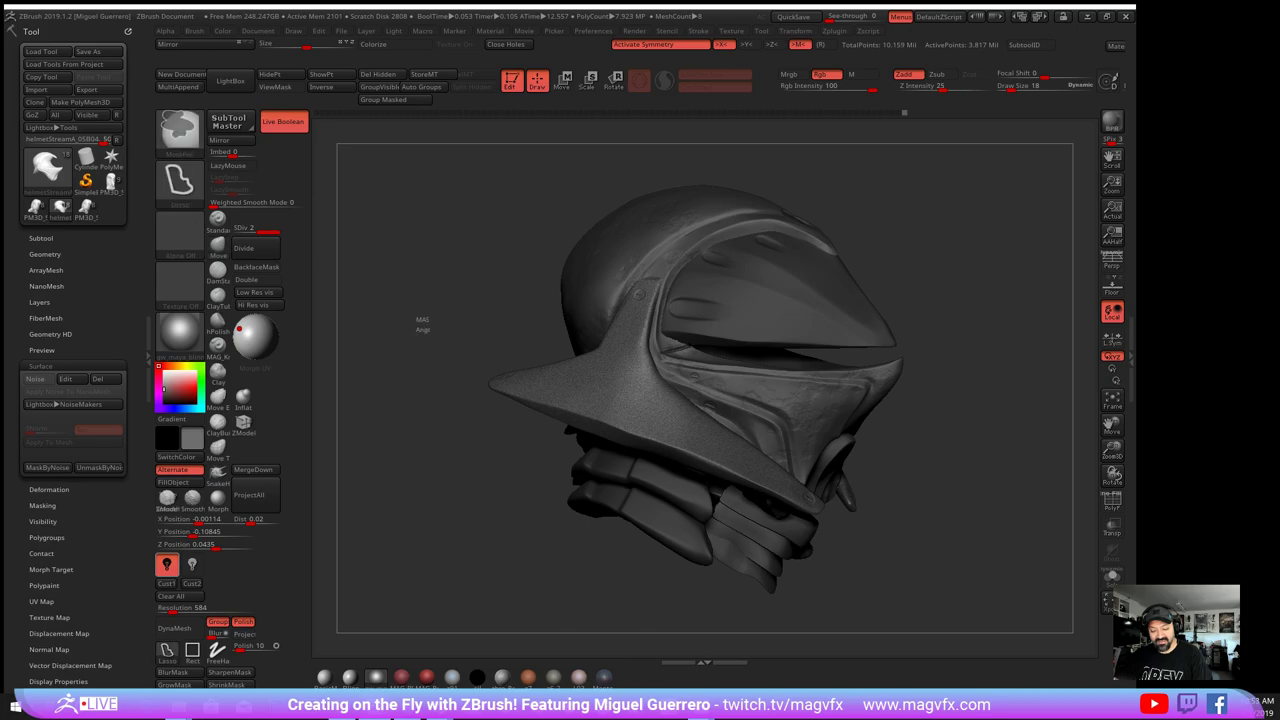
mouse_move(403, 372)
mouse_down()
mouse_move(425, 370)
mouse_move(386, 433)
mouse_move(385, 388)
mouse_move(420, 470)
mouse_up()
alt+drag(660, 468, 814, 457)
key(ctrl)
key(ctrl+z)
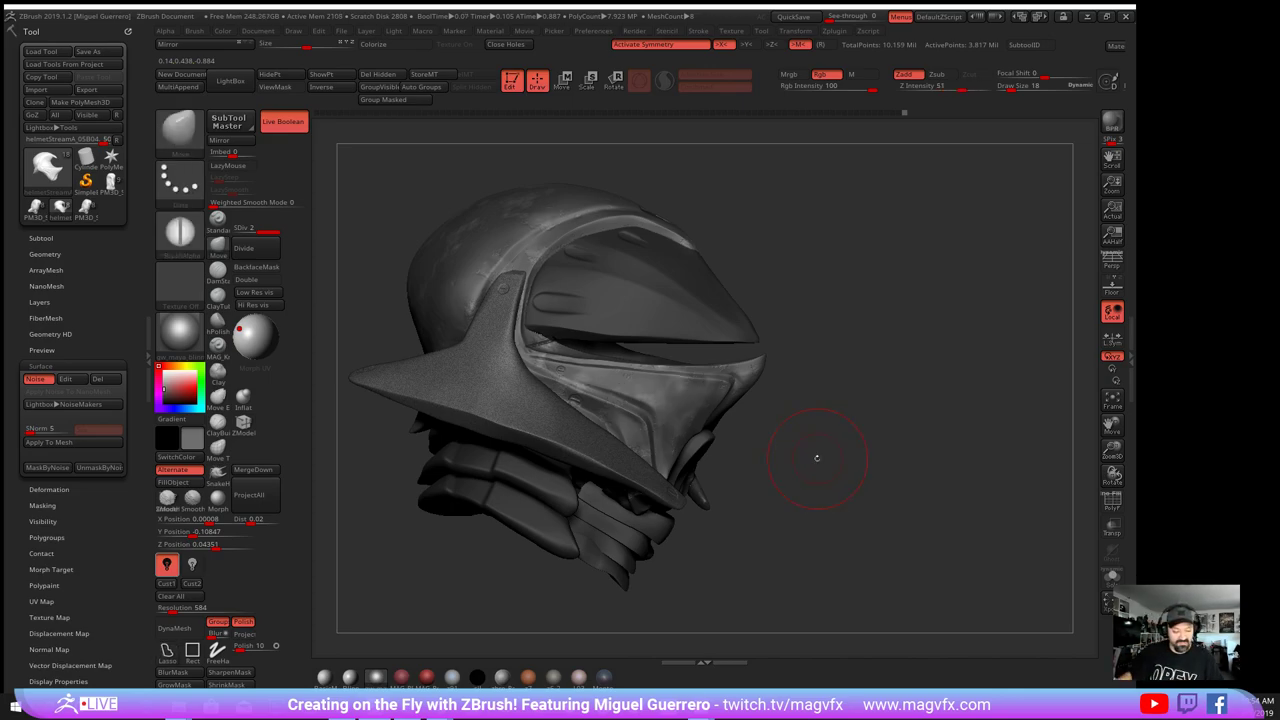
- Replace the helmet shell's surface noise with the Noise43 preset from the LightBox noise library
click(68, 404)
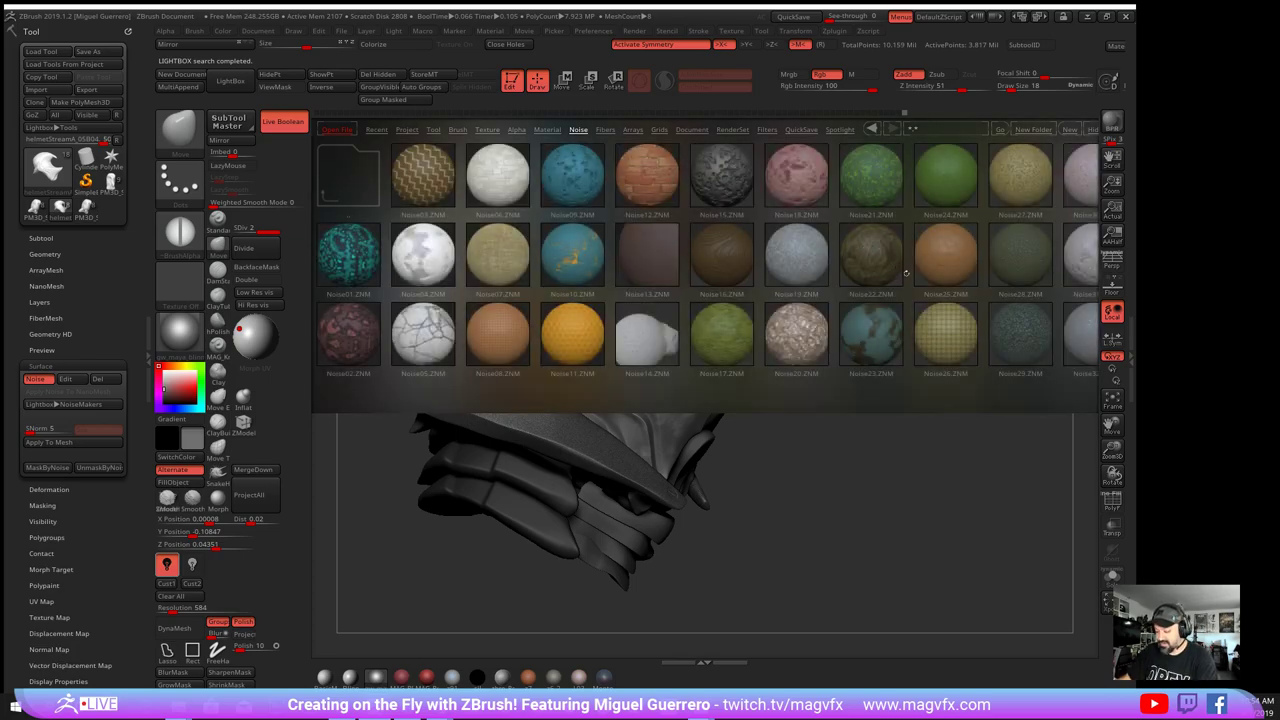
drag(929, 277, 898, 278)
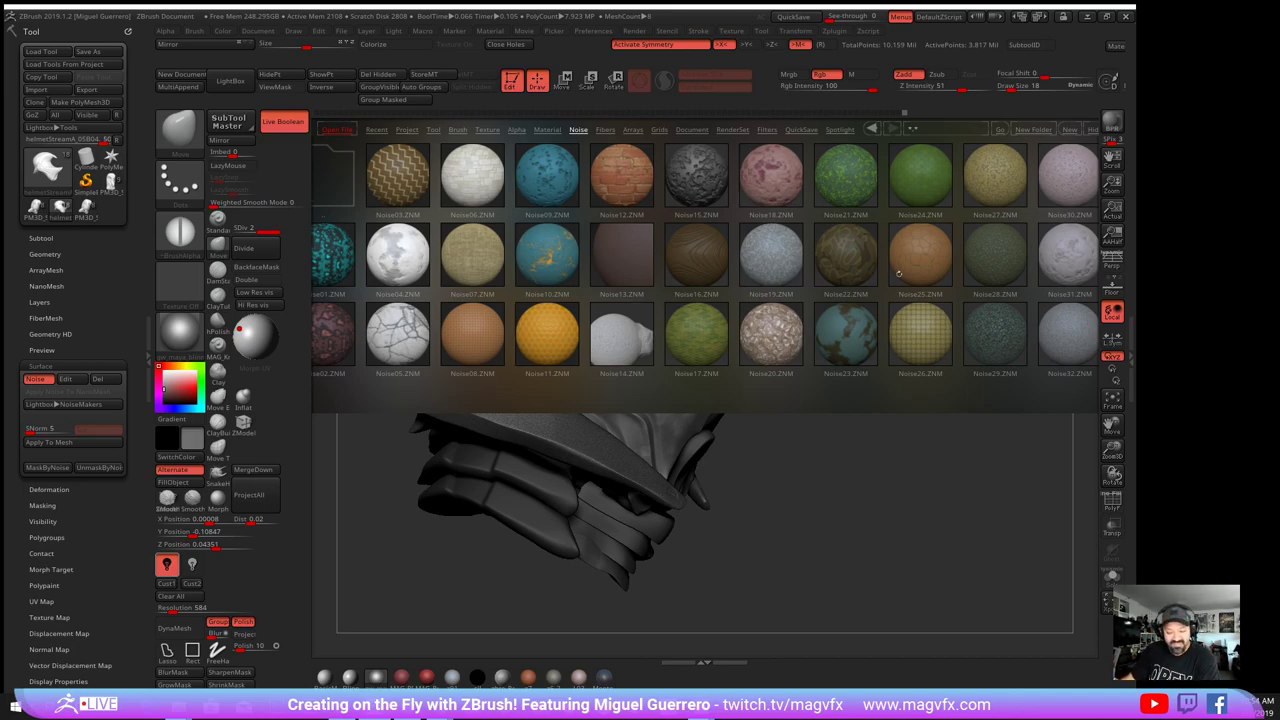
scroll(866, 295, down, 5)
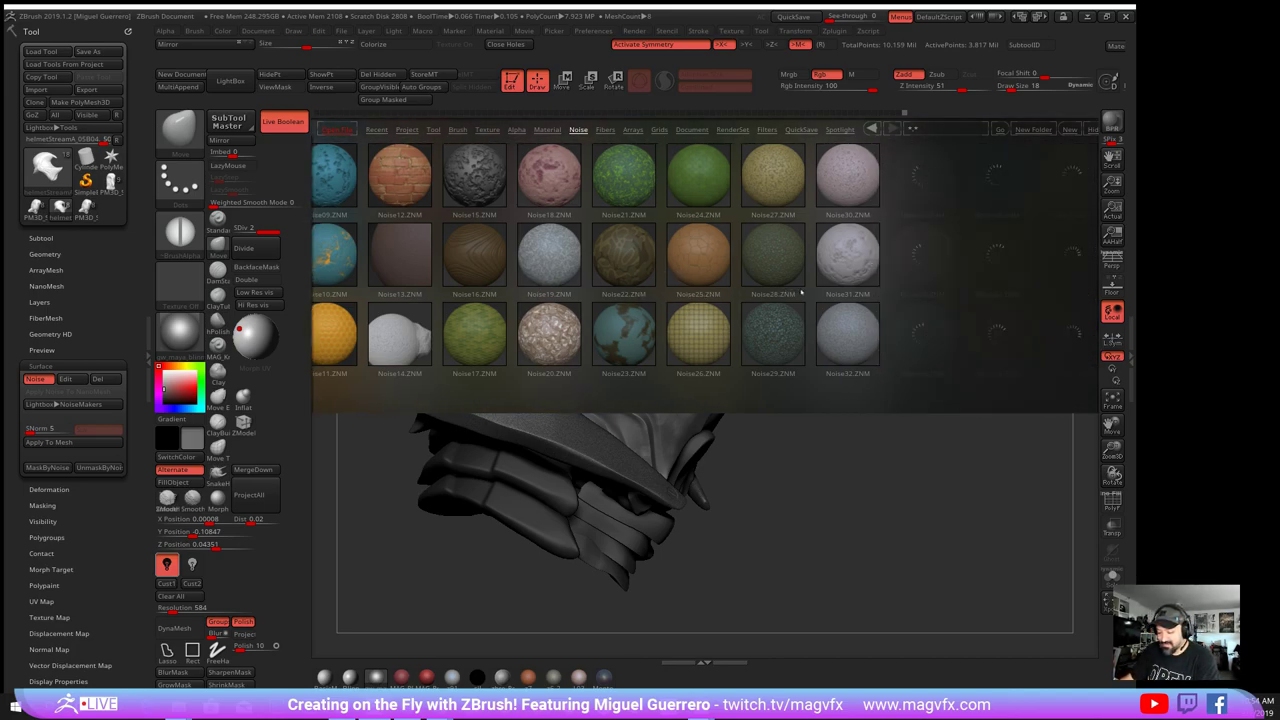
double_click(1003, 267)
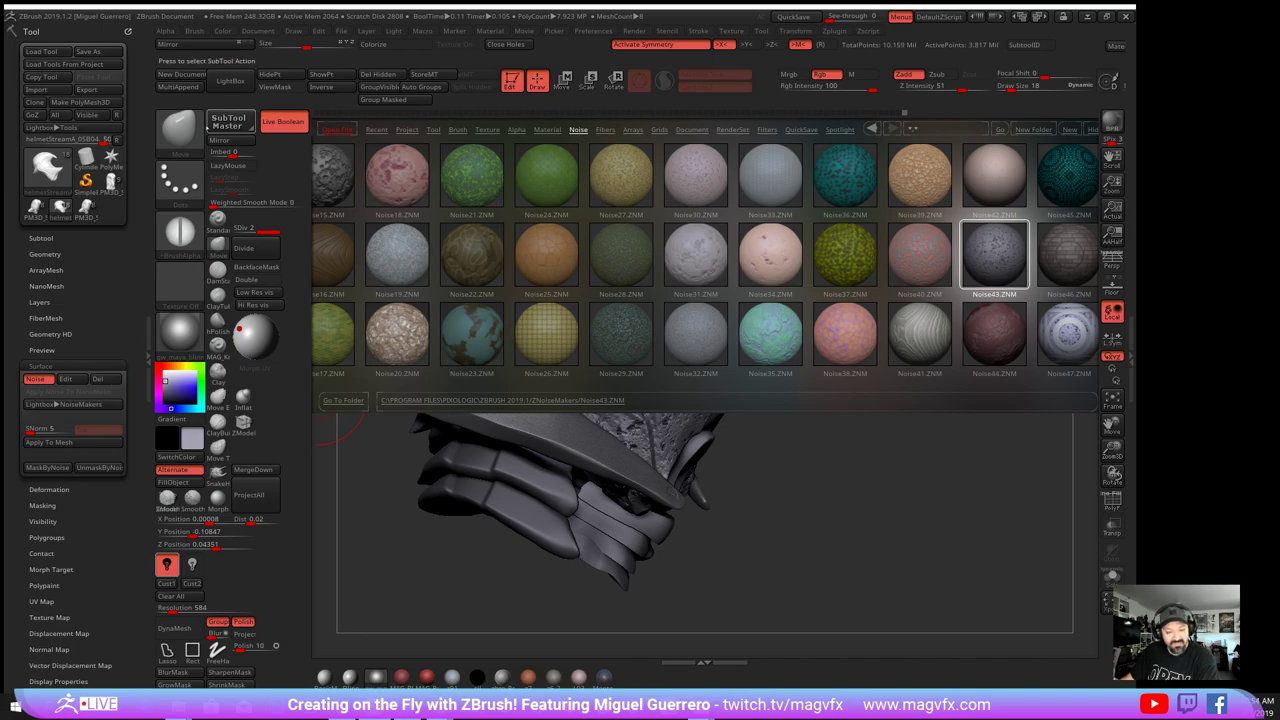
click(222, 81)
drag(897, 249, 628, 263)
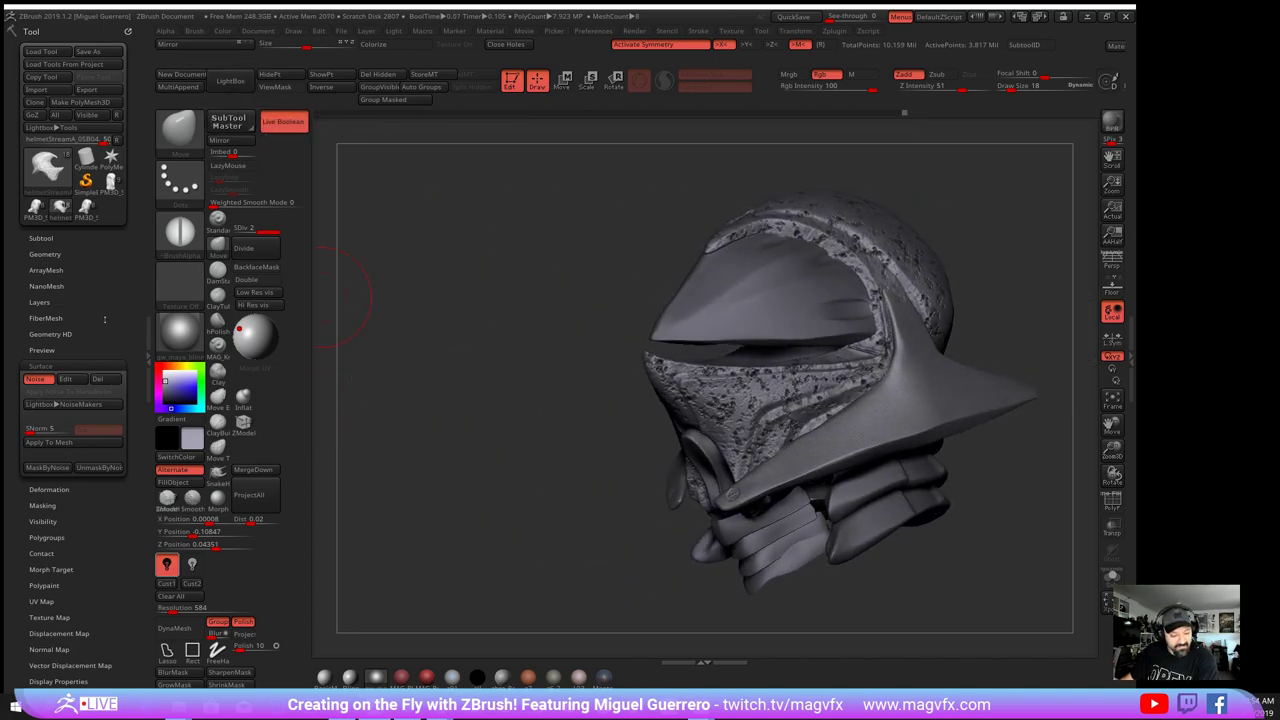
- Reduce the shell's Noise43 surface noise strength to 0.0028, accept it and apply the noise to the mesh
click(67, 378)
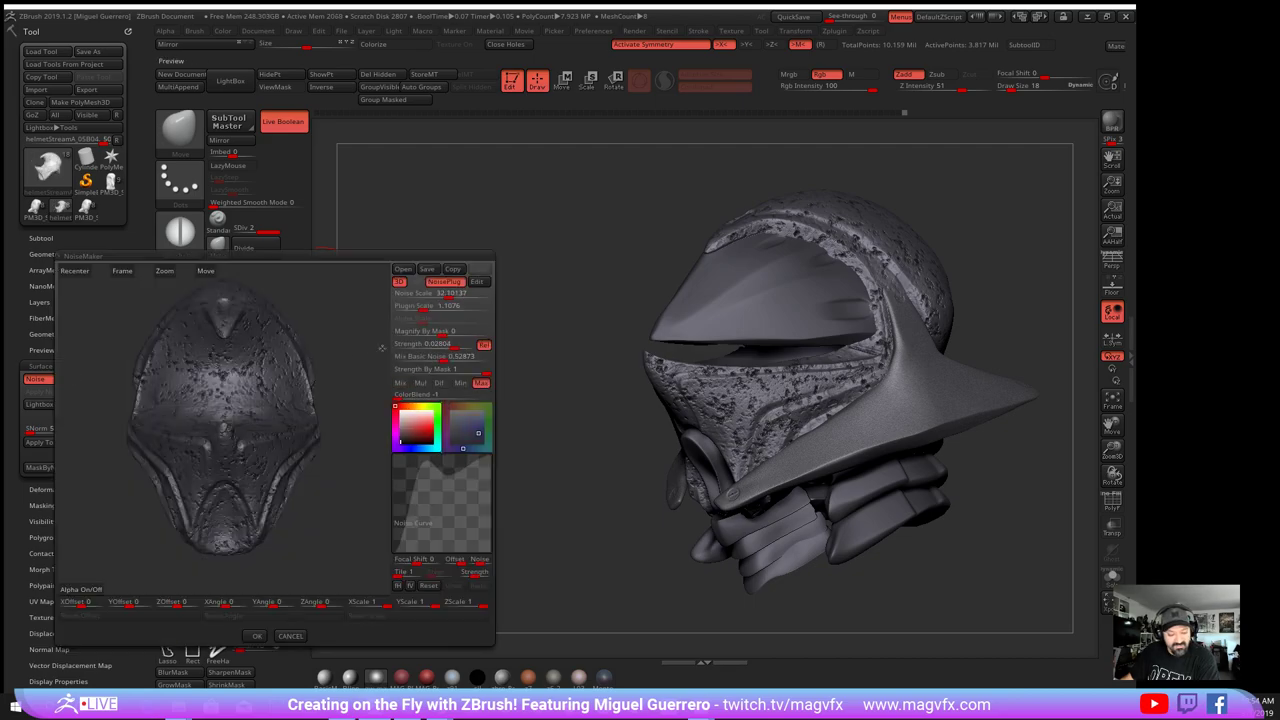
drag(250, 338, 345, 310)
click(430, 344)
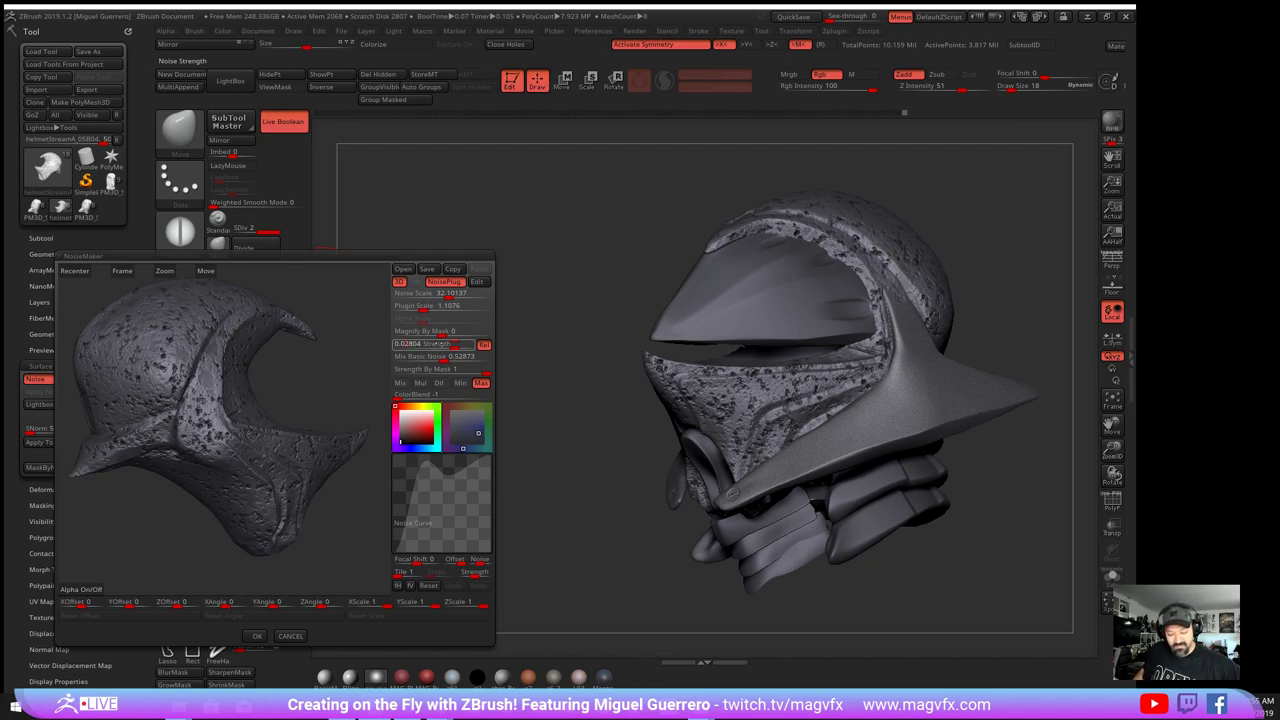
key(Return)
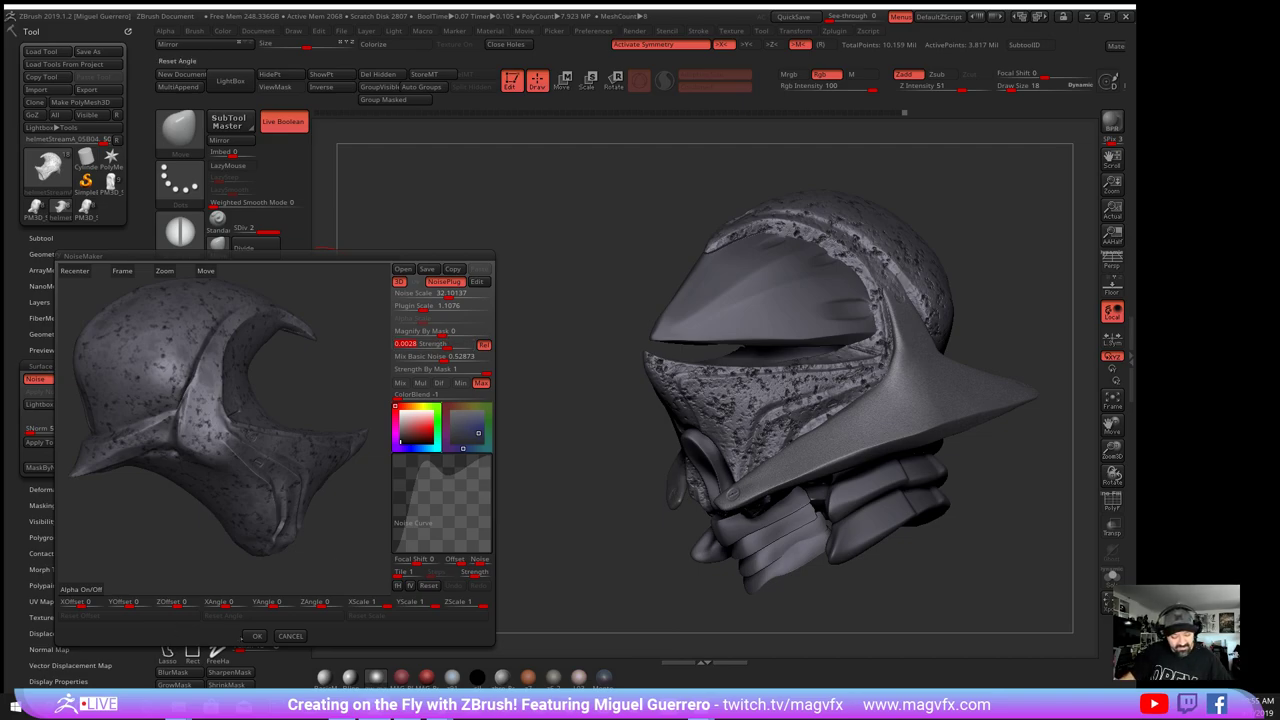
click(257, 636)
drag(549, 378, 345, 335)
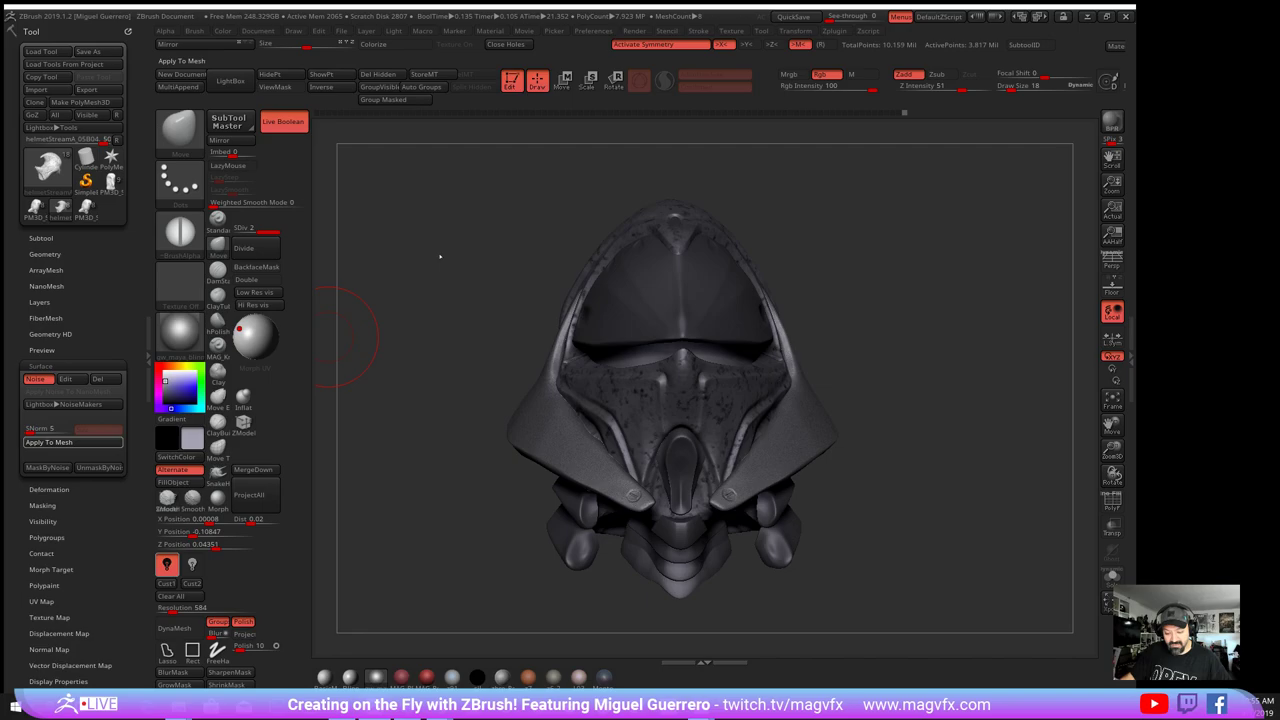
drag(440, 257, 690, 326)
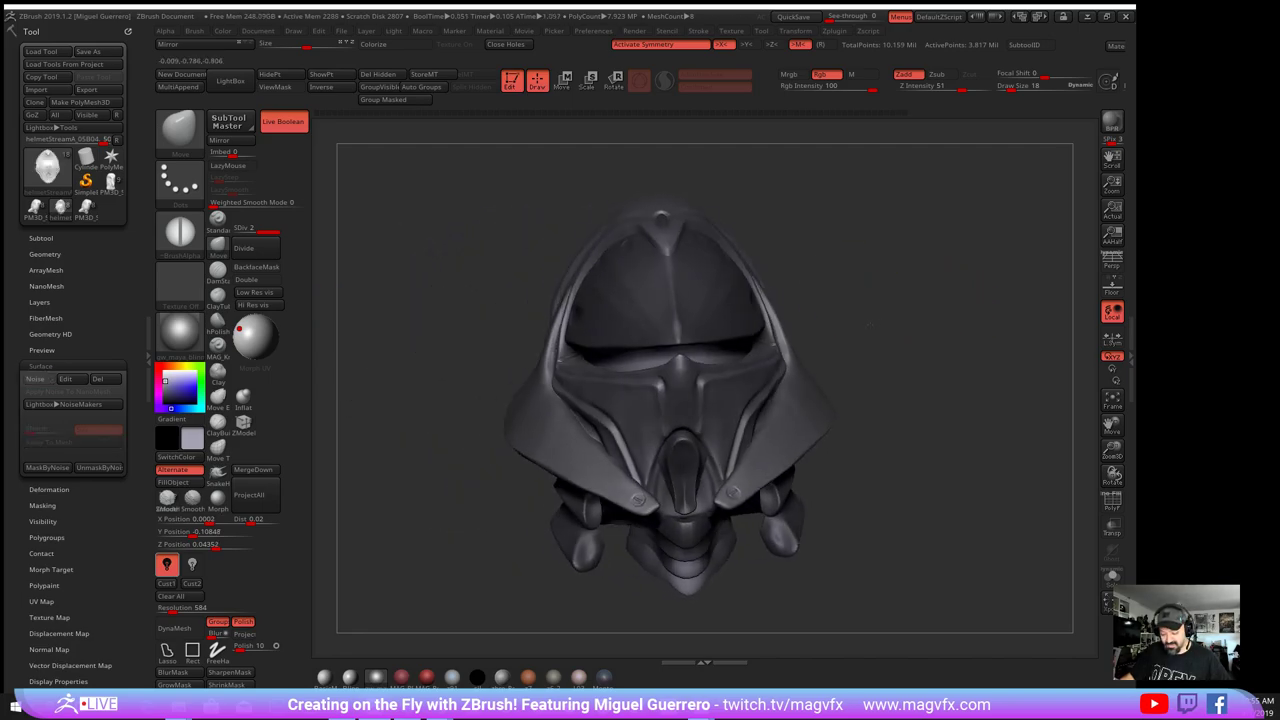
drag(870, 325, 866, 322)
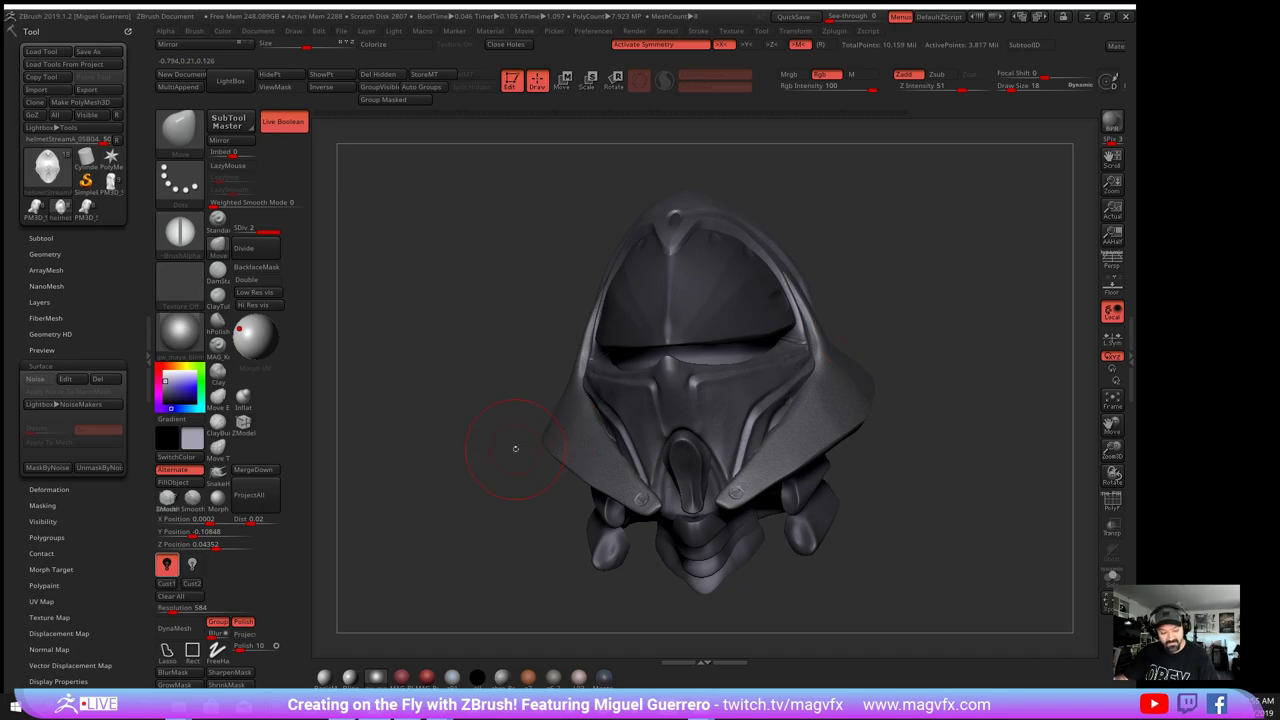
- Try loading the Noise43 preset from the noise library onto the shell again, and switch the noise back off
click(74, 404)
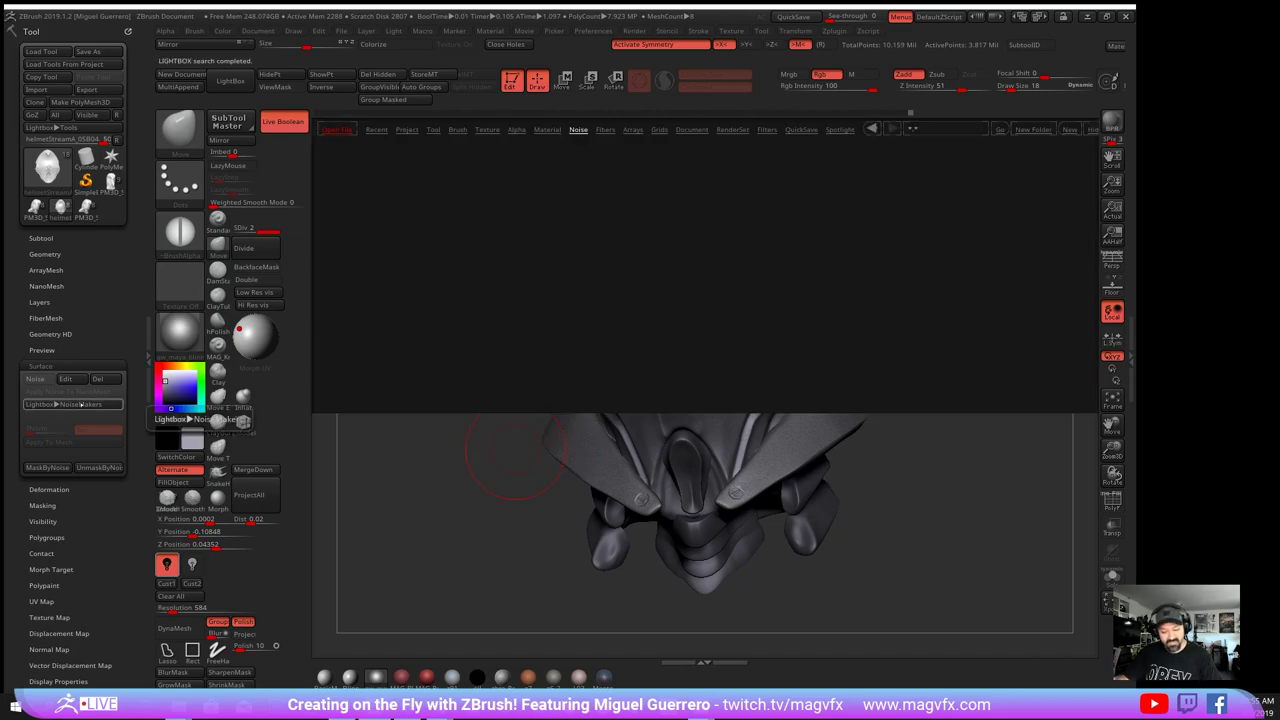
scroll(840, 268, down, 3)
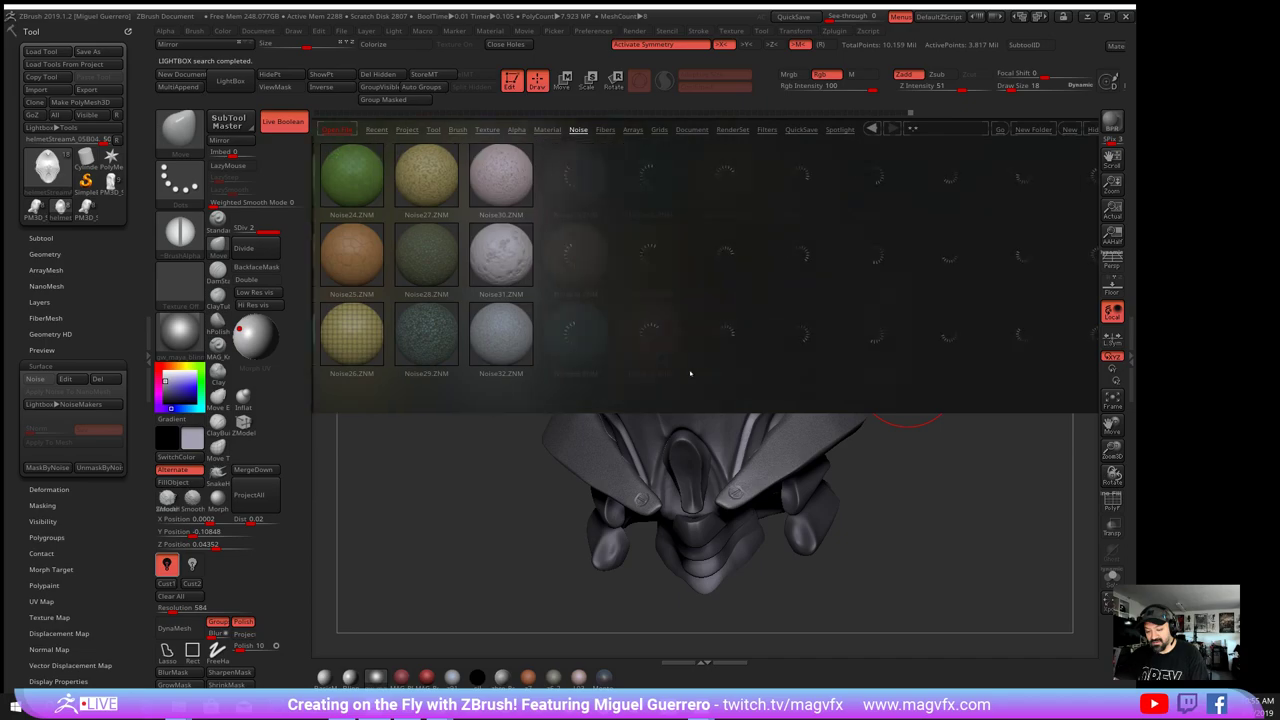
scroll(786, 376, down, 2)
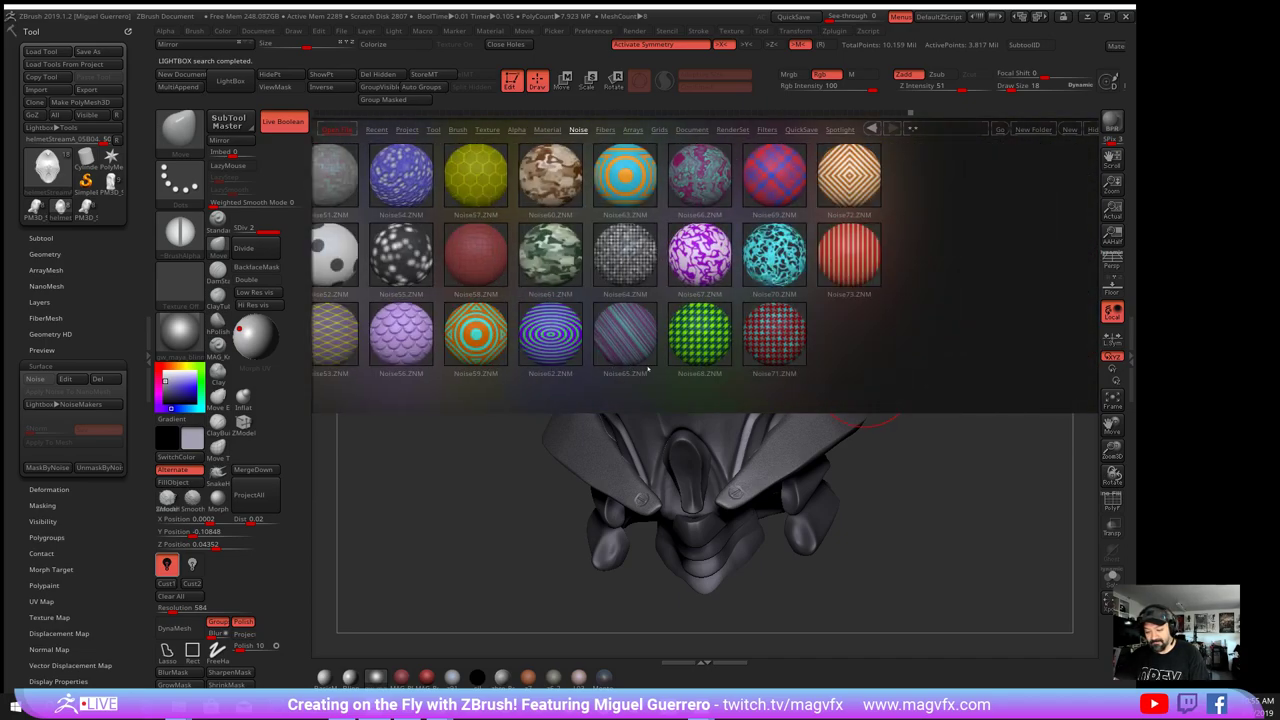
scroll(450, 335, up, 3)
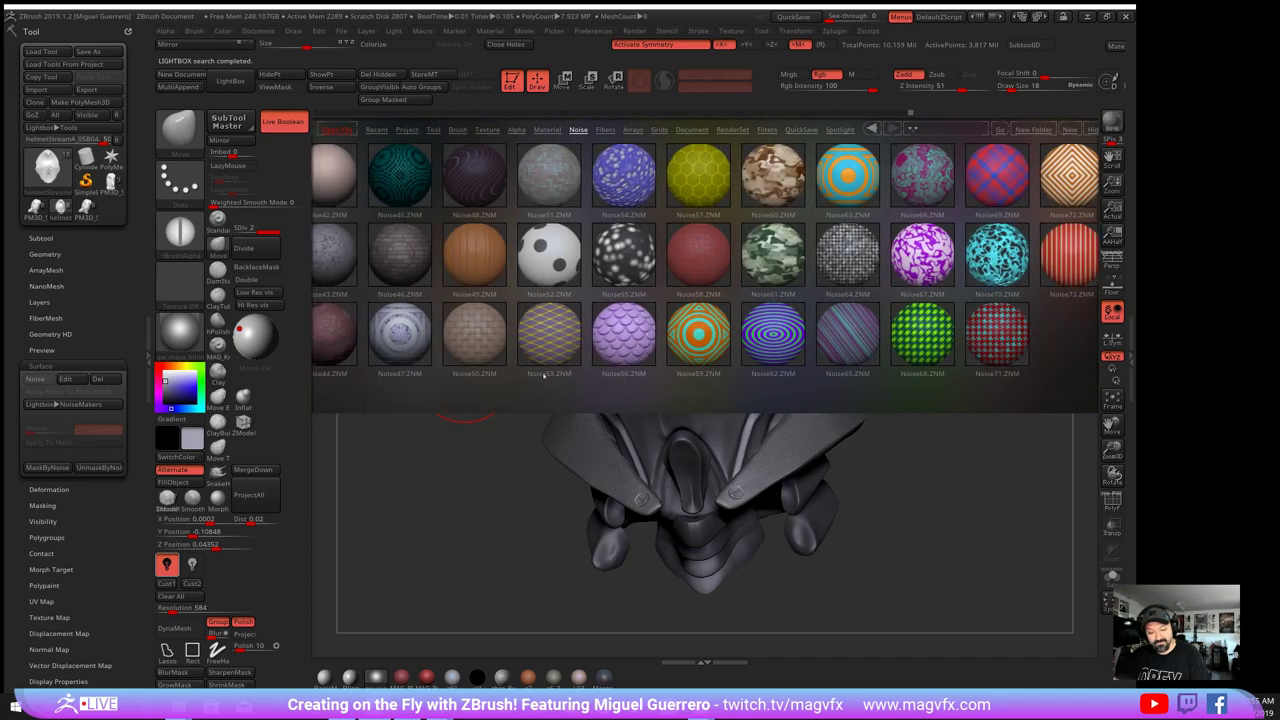
double_click(443, 255)
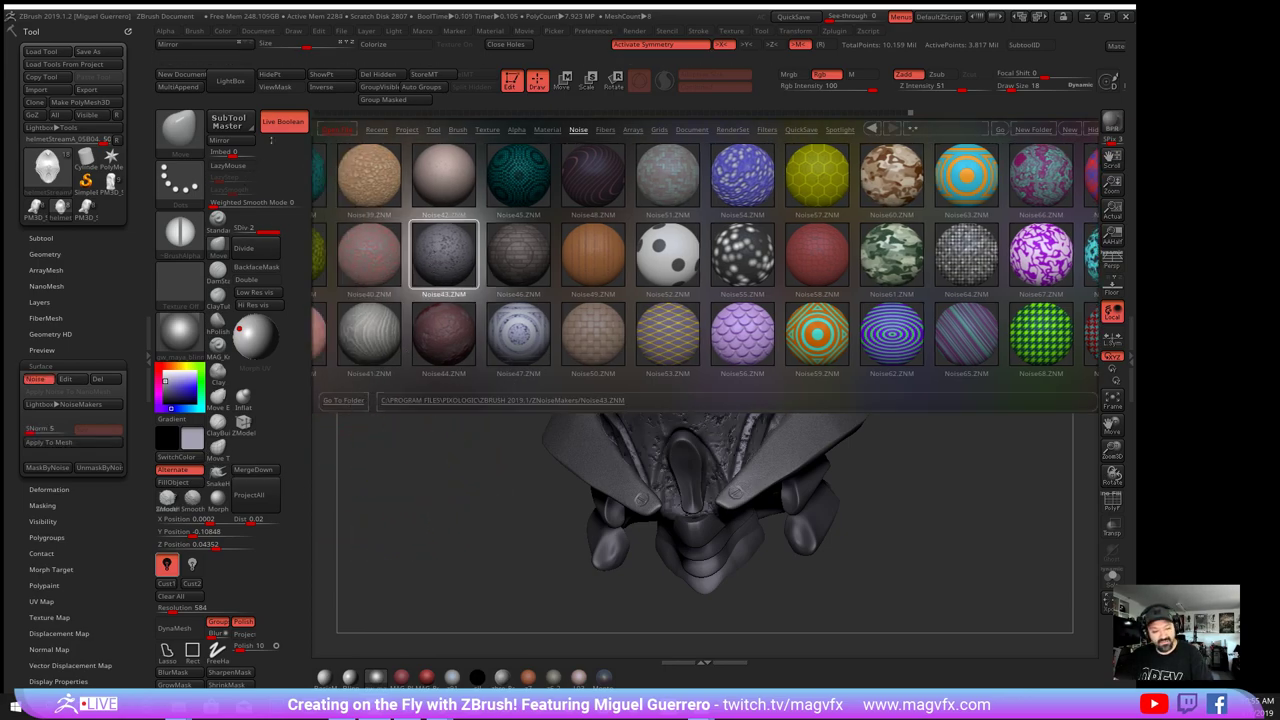
click(35, 378)
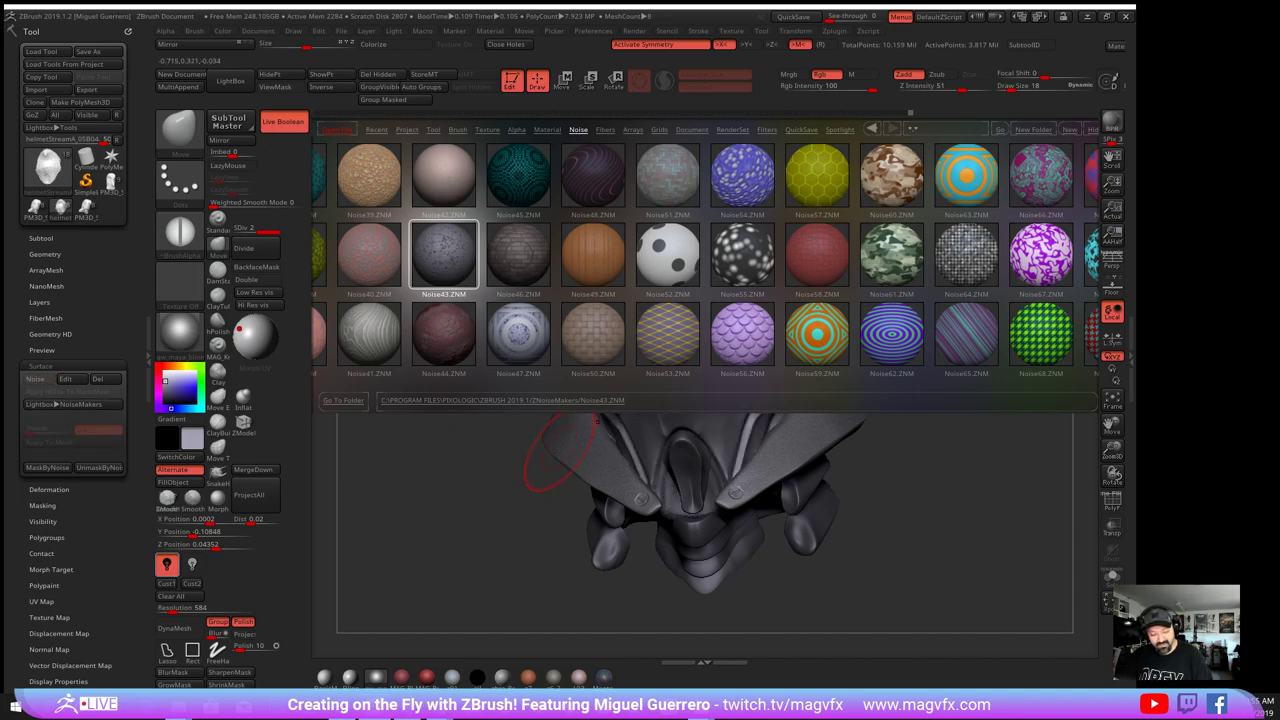
click(230, 81)
- Inspect the shell on its own and together with the other helmet plates from several angles
drag(388, 244, 440, 285)
click(1112, 578)
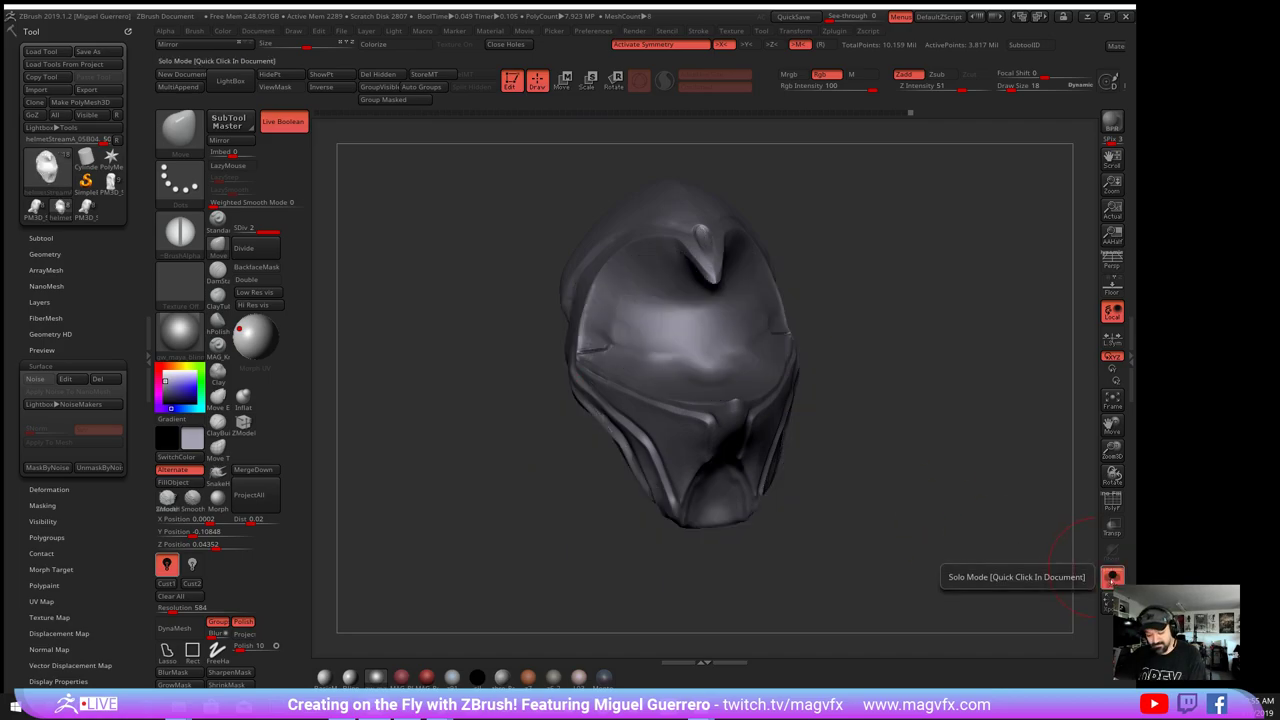
click(1112, 578)
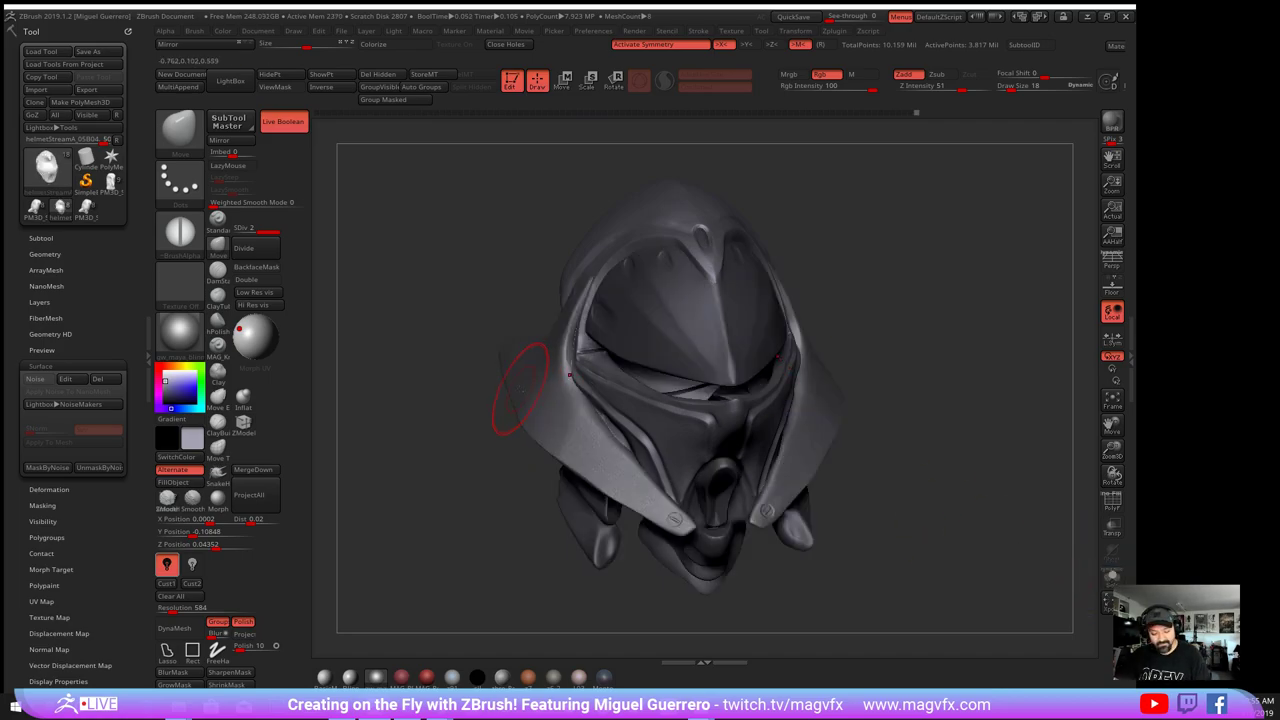
drag(452, 385, 520, 375)
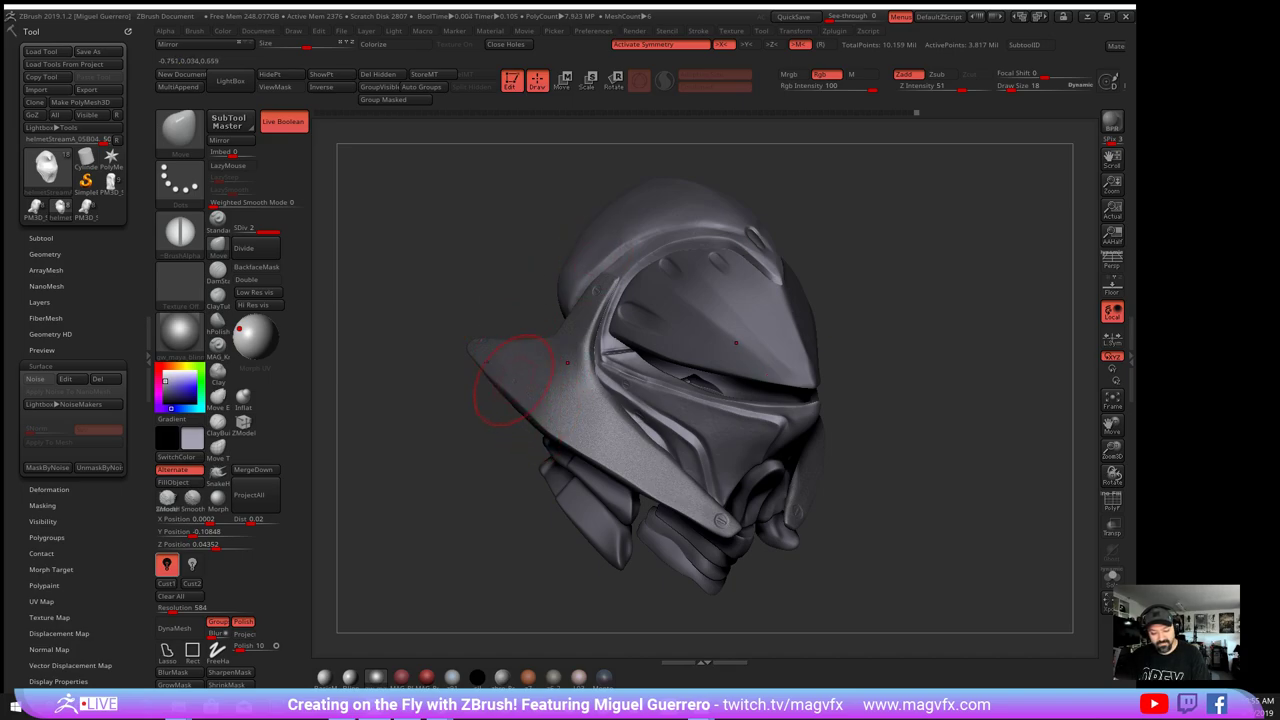
drag(497, 375, 483, 483)
- Make the side cheek plate helmetStreamA_08 the active subtool and open its surface settings
click(36, 238)
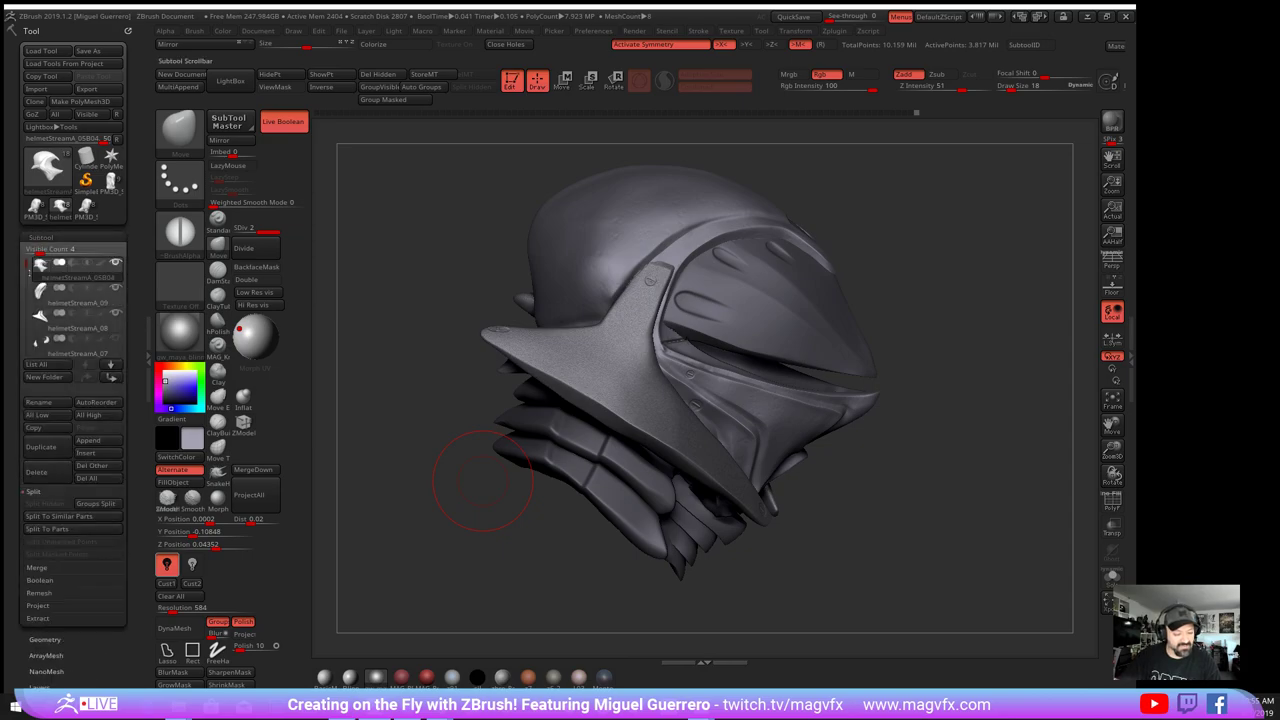
drag(27, 268, 27, 280)
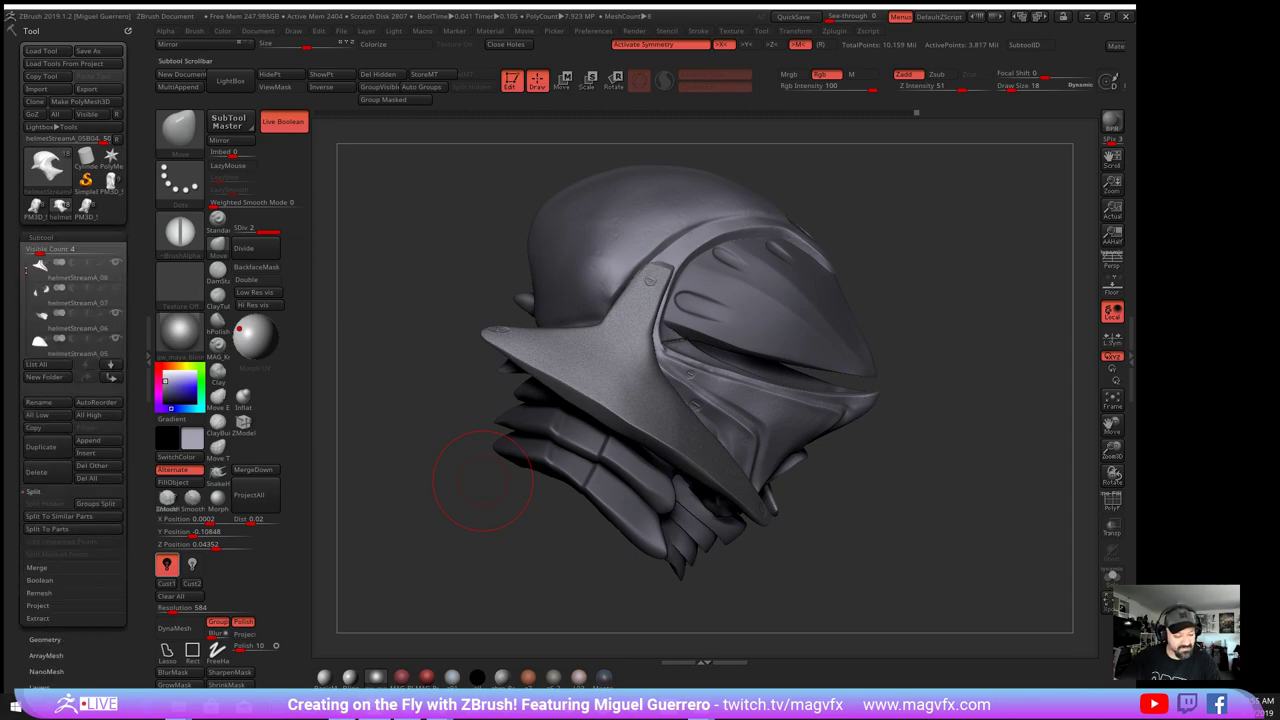
click(79, 262)
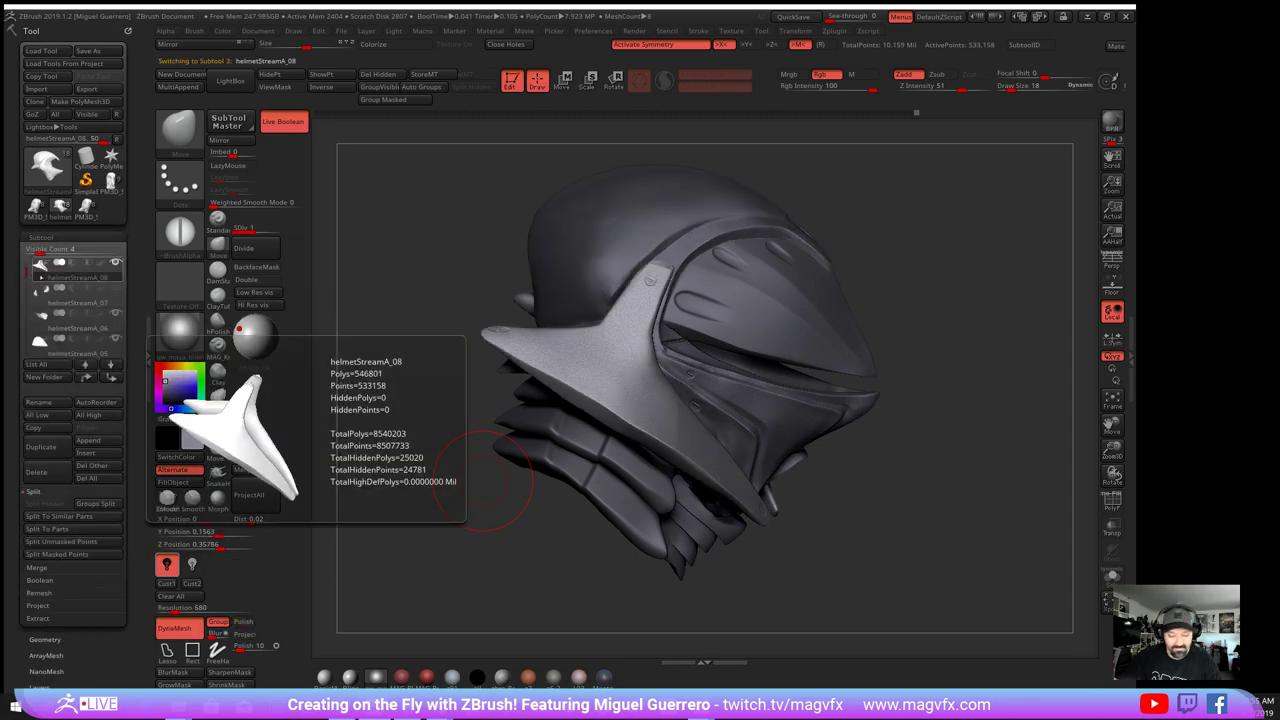
drag(880, 566, 855, 539)
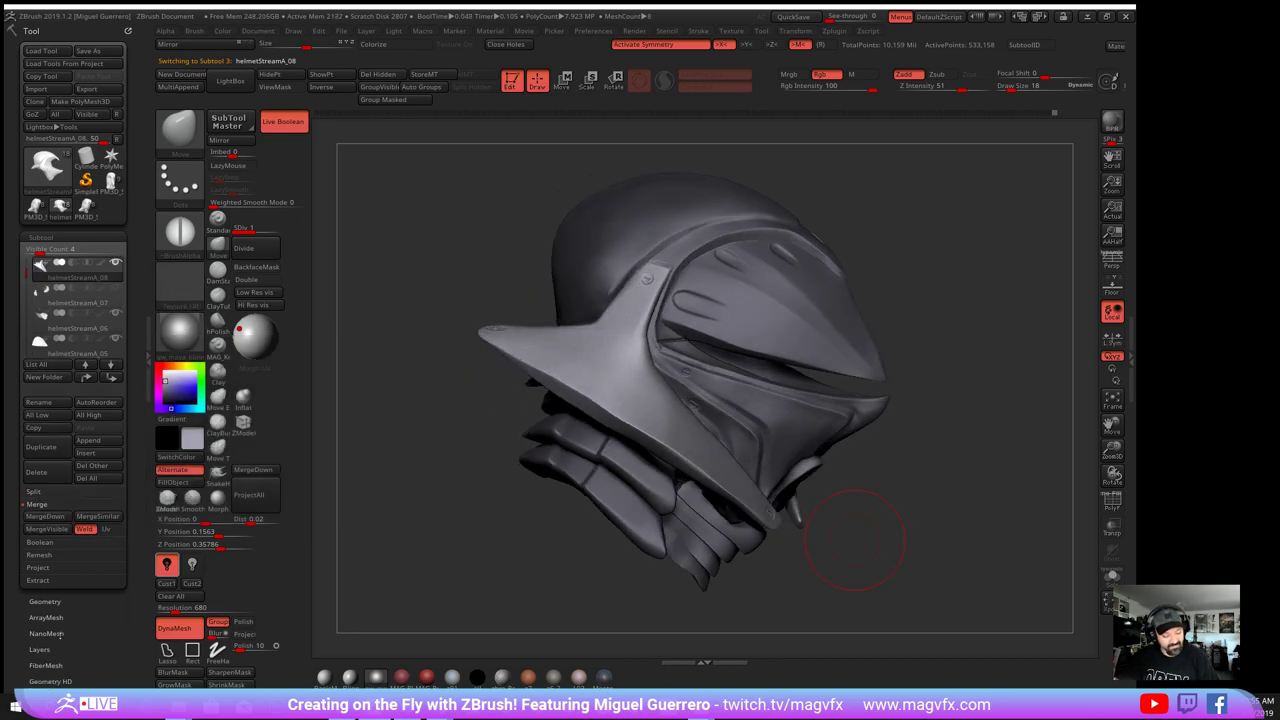
click(60, 567)
click(40, 578)
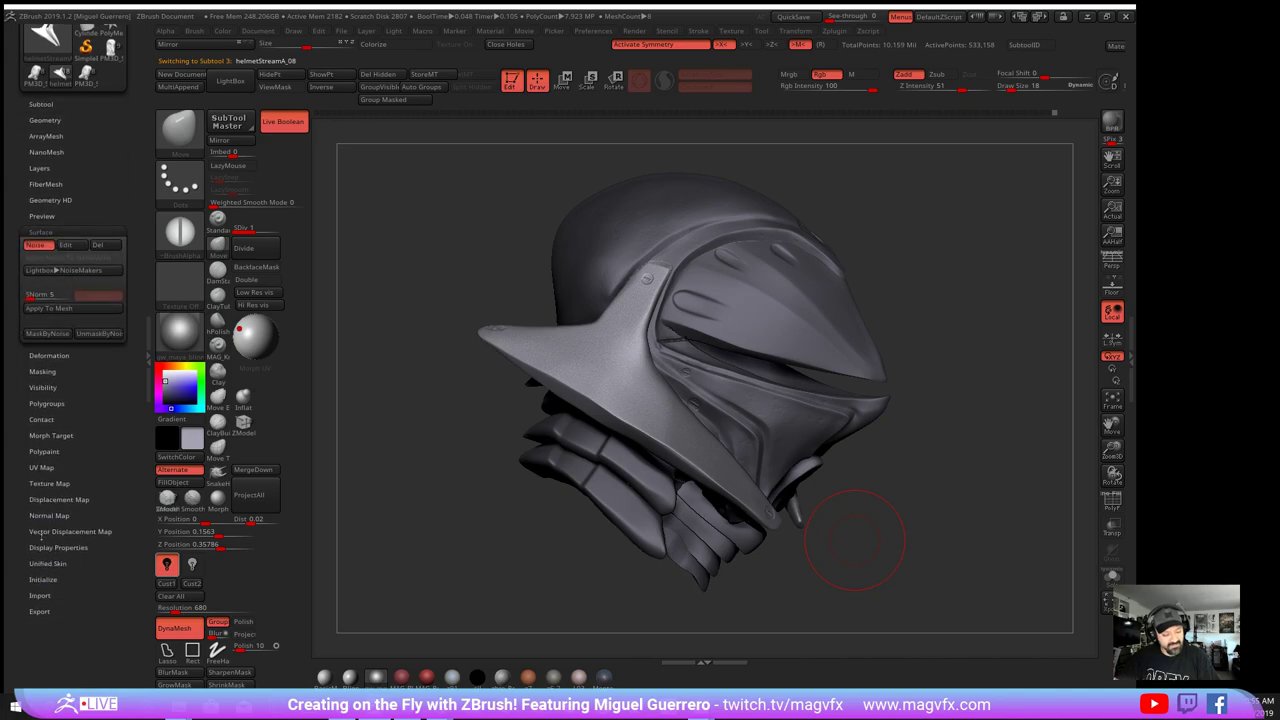
- Replace the cheek plate's surface noise with the Noise43 preset from the noise library
click(85, 272)
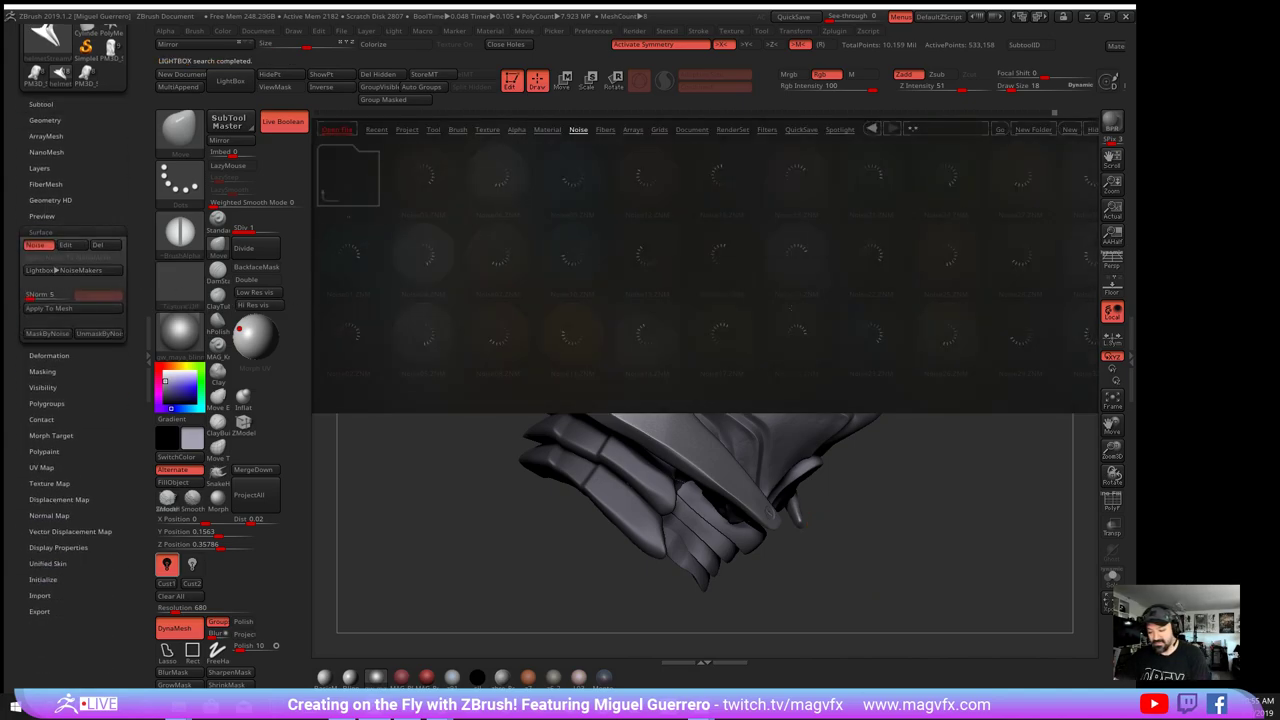
drag(1040, 286, 623, 288)
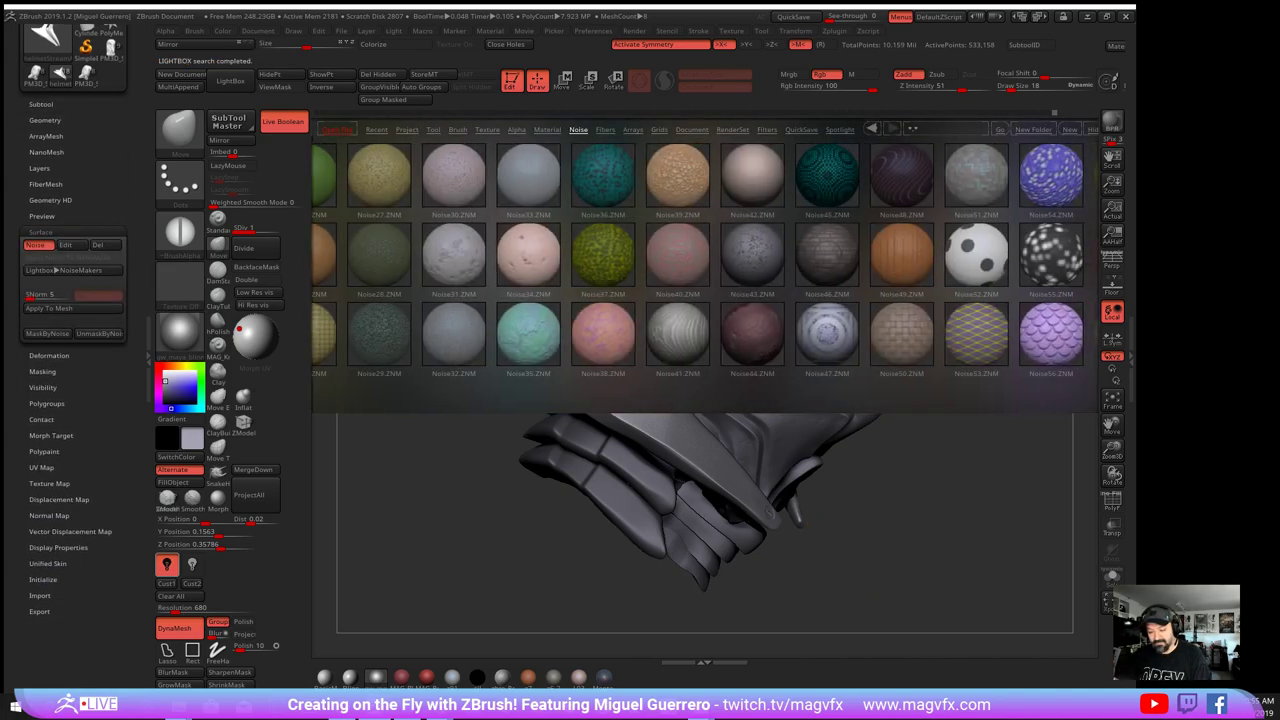
double_click(744, 264)
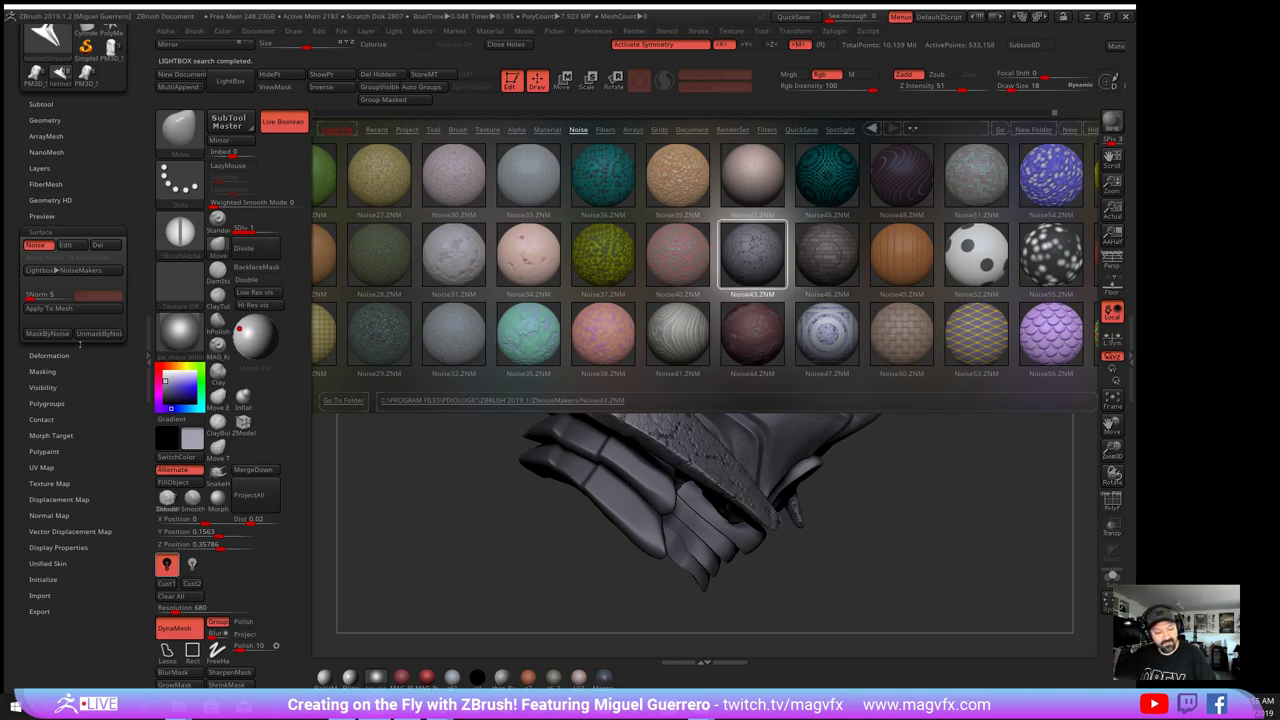
click(230, 81)
drag(320, 412, 333, 417)
- Set the cheek plate's surface noise strength to 0.002804 and accept the noise settings
click(50, 245)
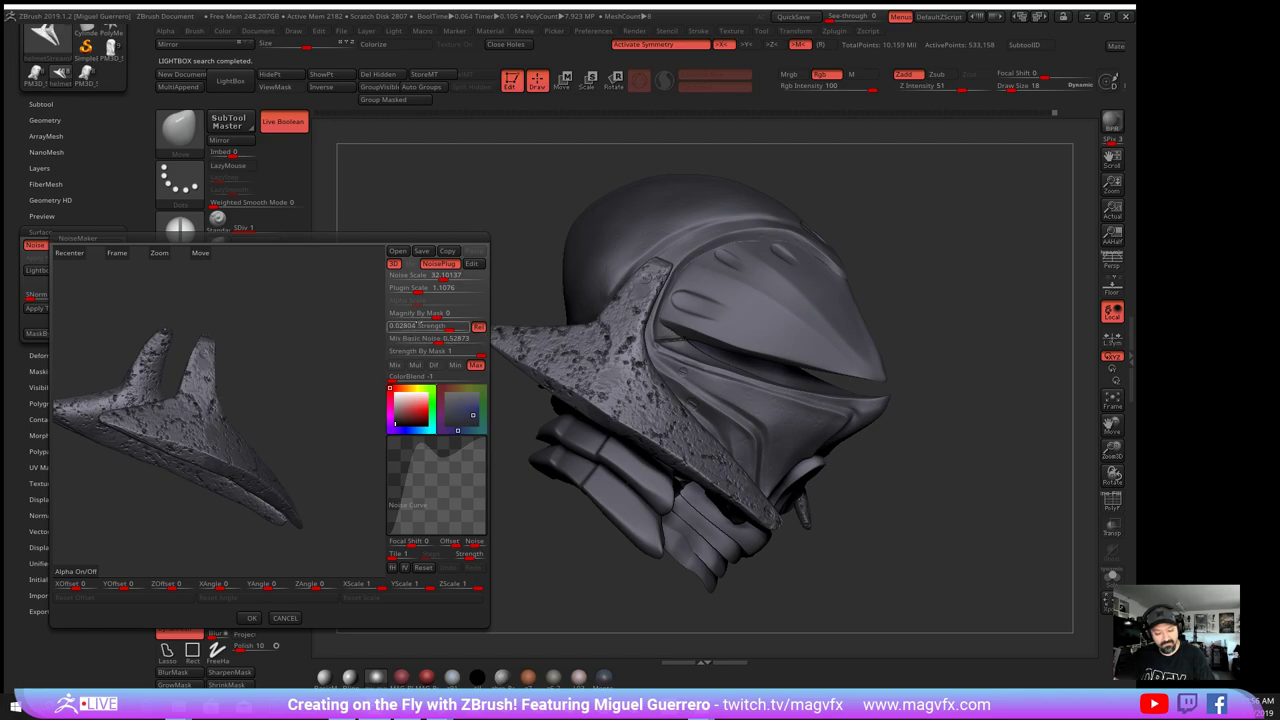
click(433, 327)
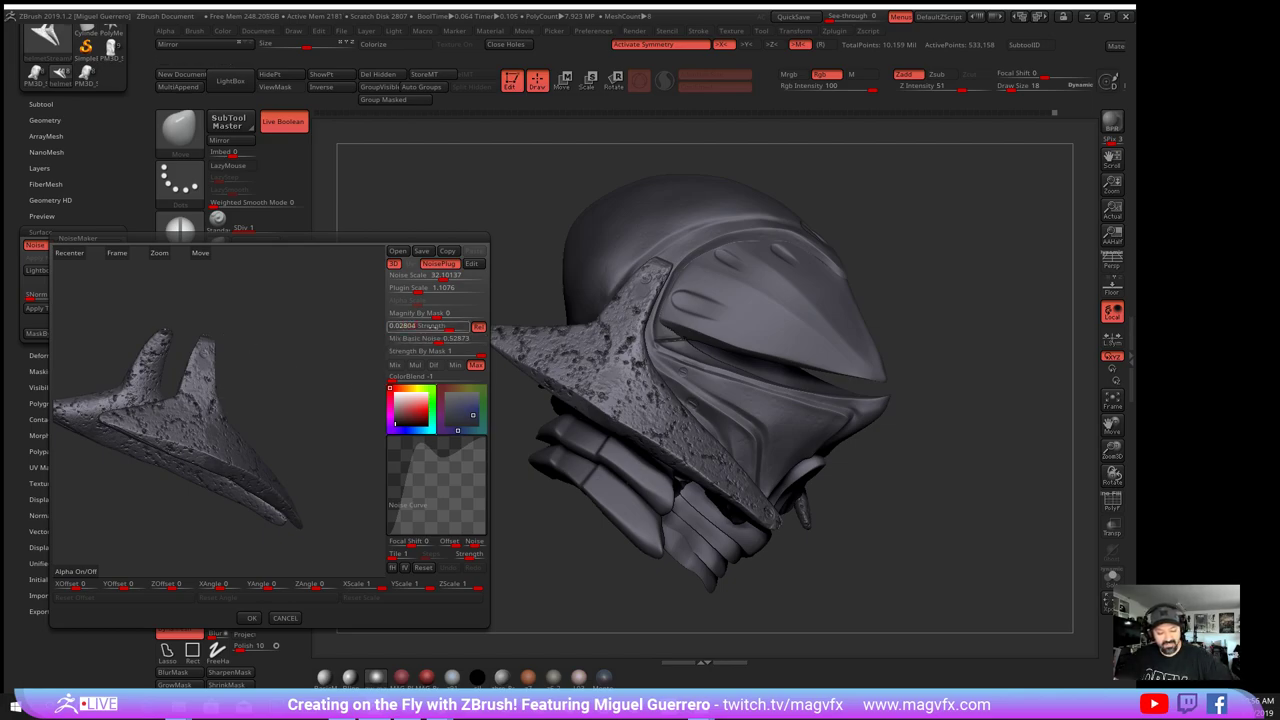
key(Right)
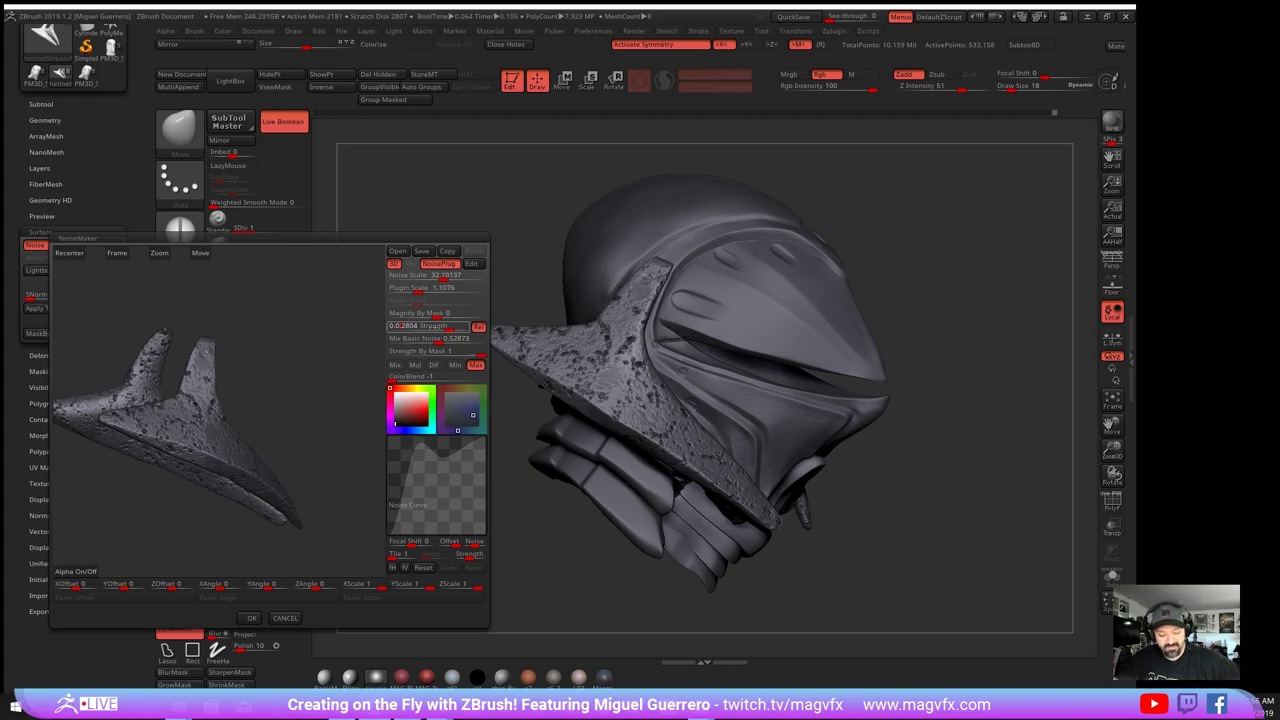
text(0)
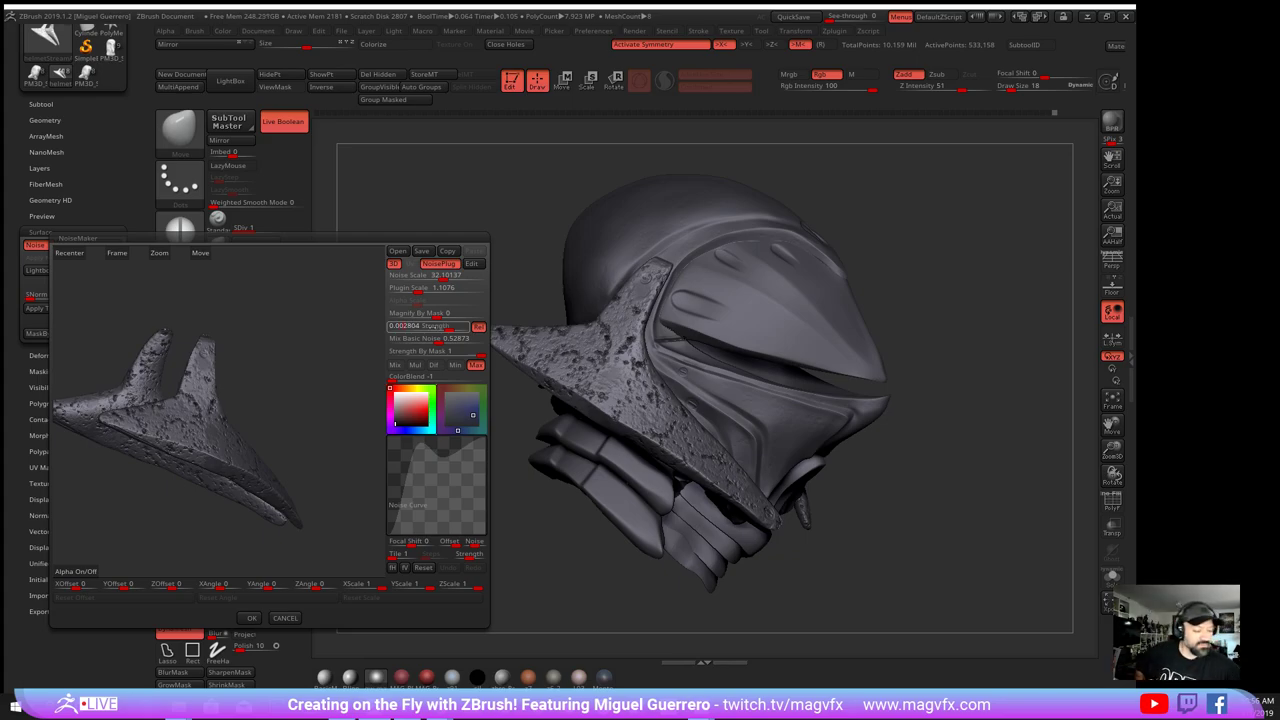
key(Return)
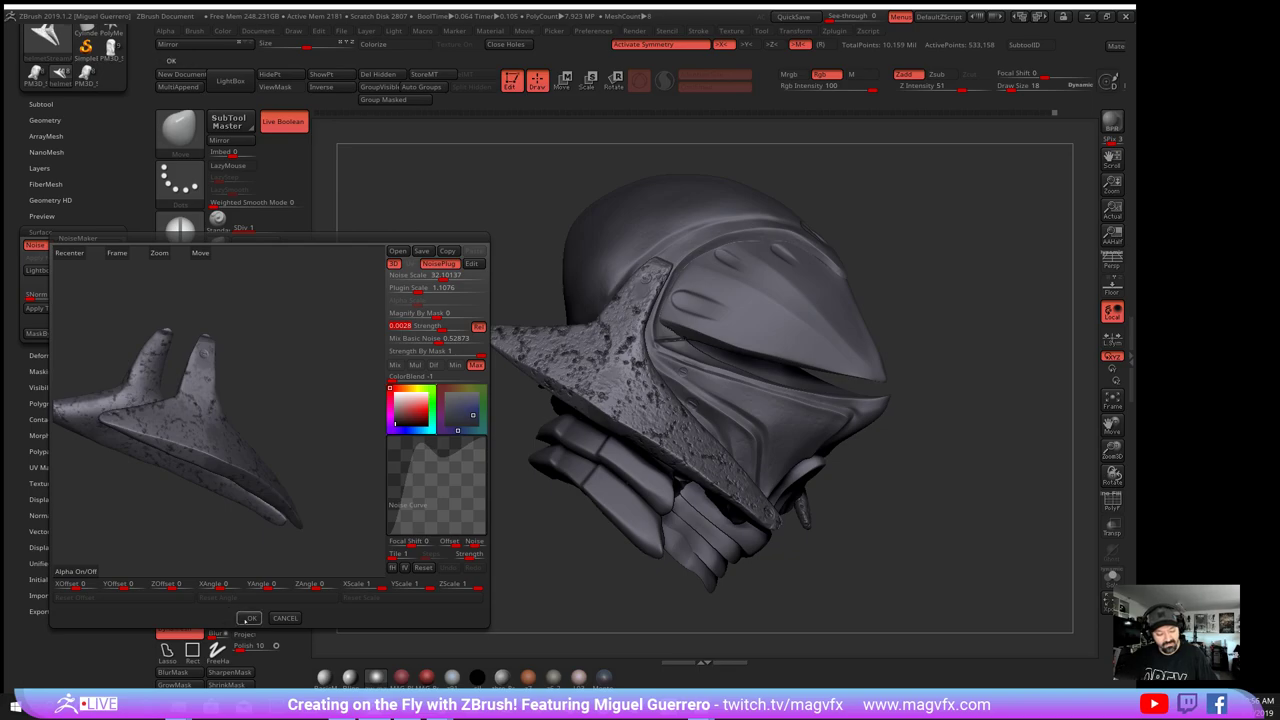
click(252, 617)
- Try applying the surface noise to the cheek plate's mesh, inspect it and undo the application
click(64, 308)
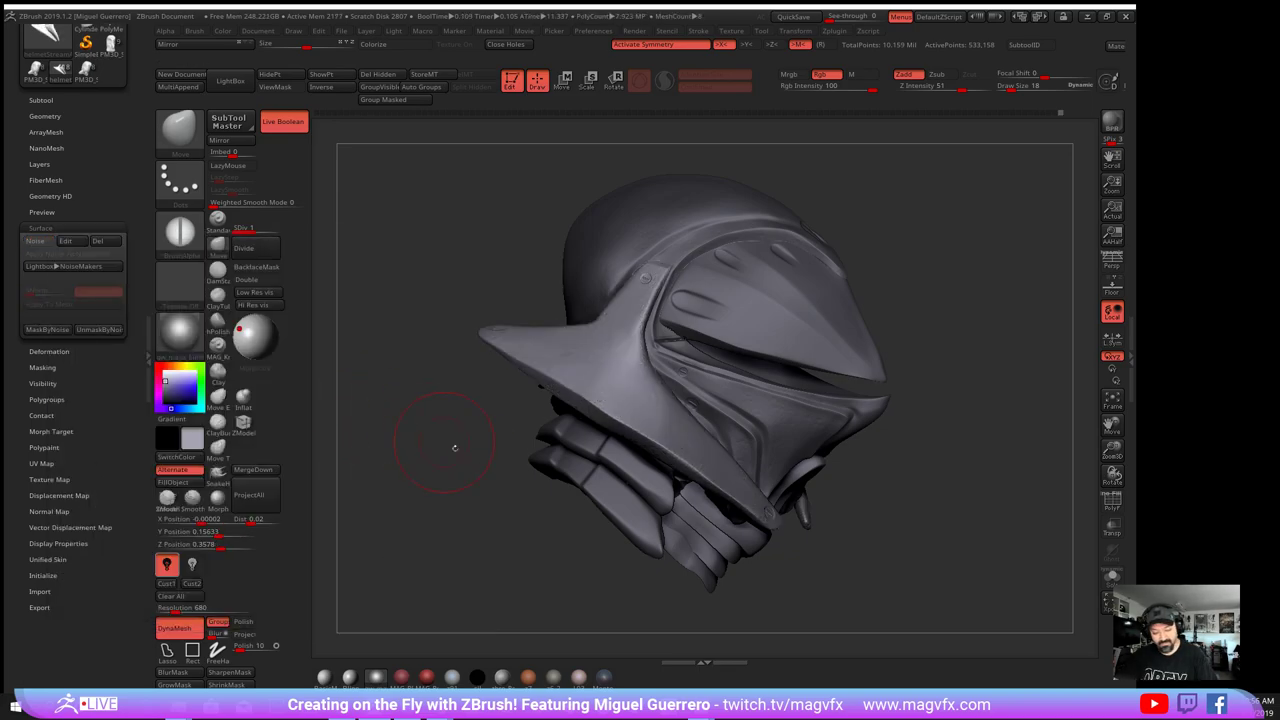
key(ctrl+z)
mouse_move(448, 457)
ctrl+right_down()
mouse_move(420, 435)
mouse_move(500, 459)
mouse_move(462, 490)
mouse_move(478, 502)
mouse_move(529, 431)
ctrl+right_up()
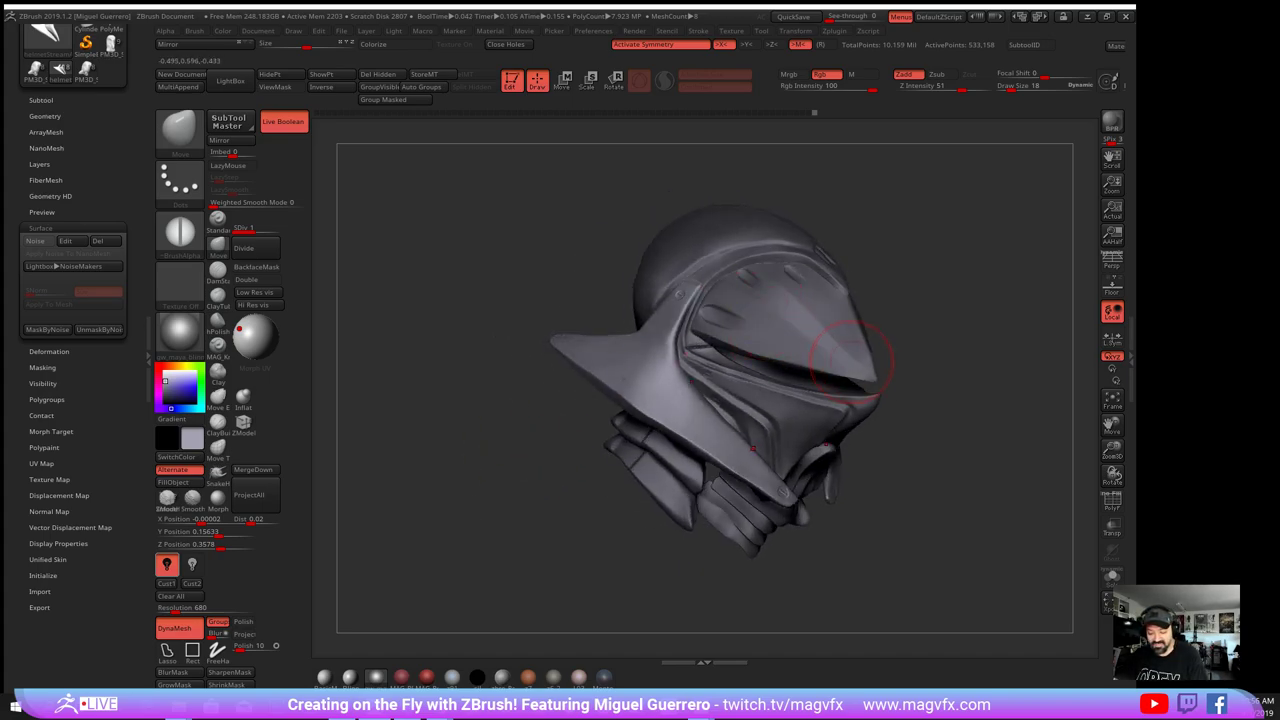
mouse_move(662, 425)
right_down()
mouse_move(775, 448)
mouse_move(672, 446)
right_up()
mouse_move(570, 478)
mouse_down()
mouse_move(480, 477)
mouse_move(520, 469)
mouse_up()
ctrl+right_drag(531, 451, 523, 469)
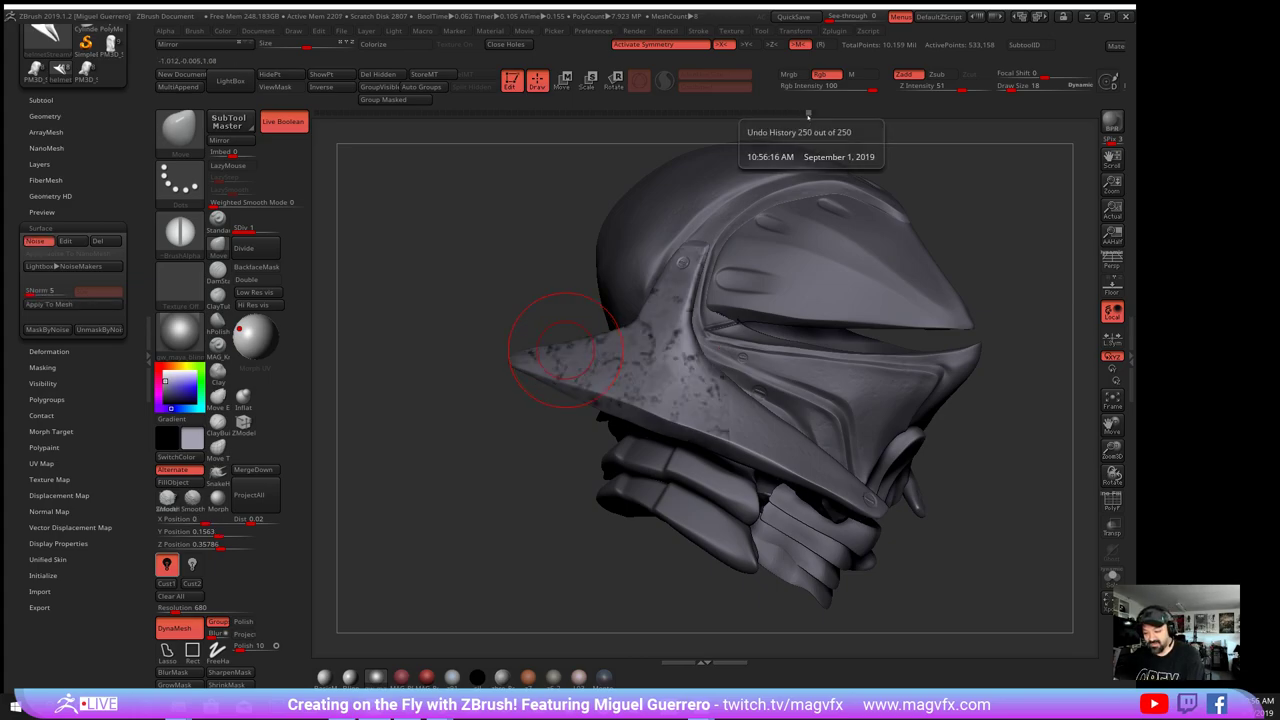
- Make the main shell helmetStreamA_05B04 active, step through its undo history to remove its surface noise, and dismiss the noise editor
alt+click(853, 385)
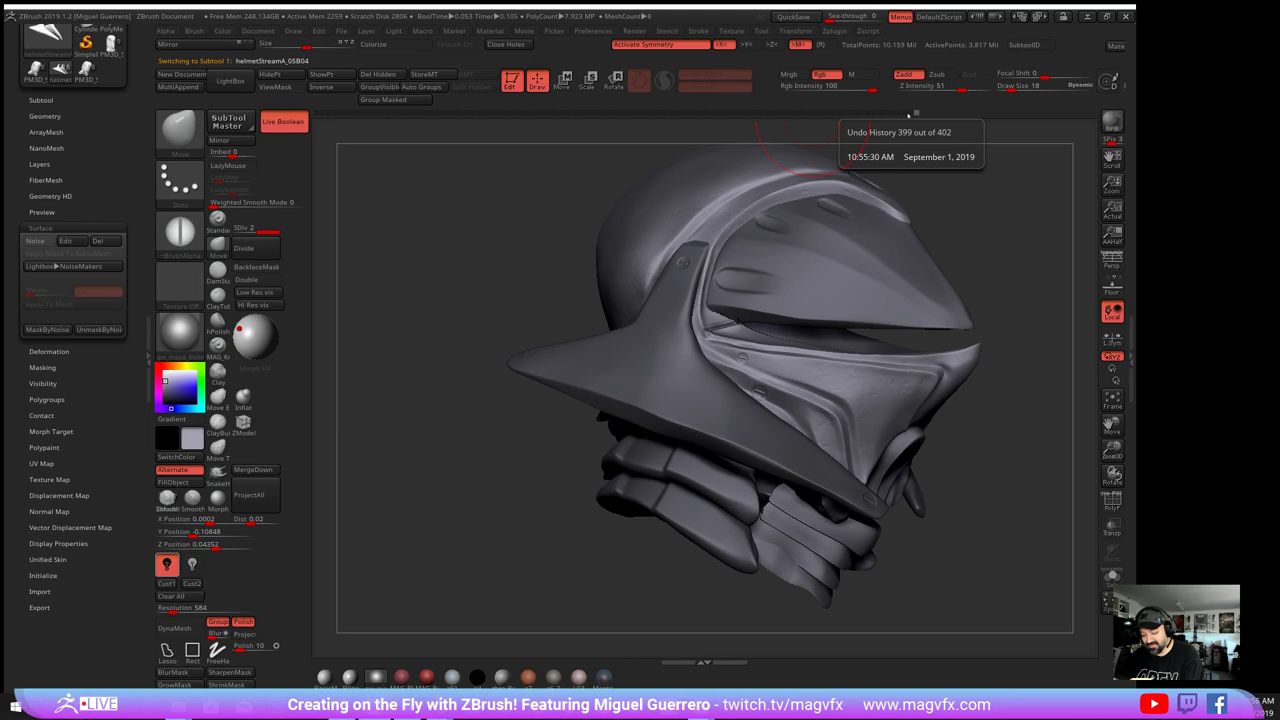
click(897, 115)
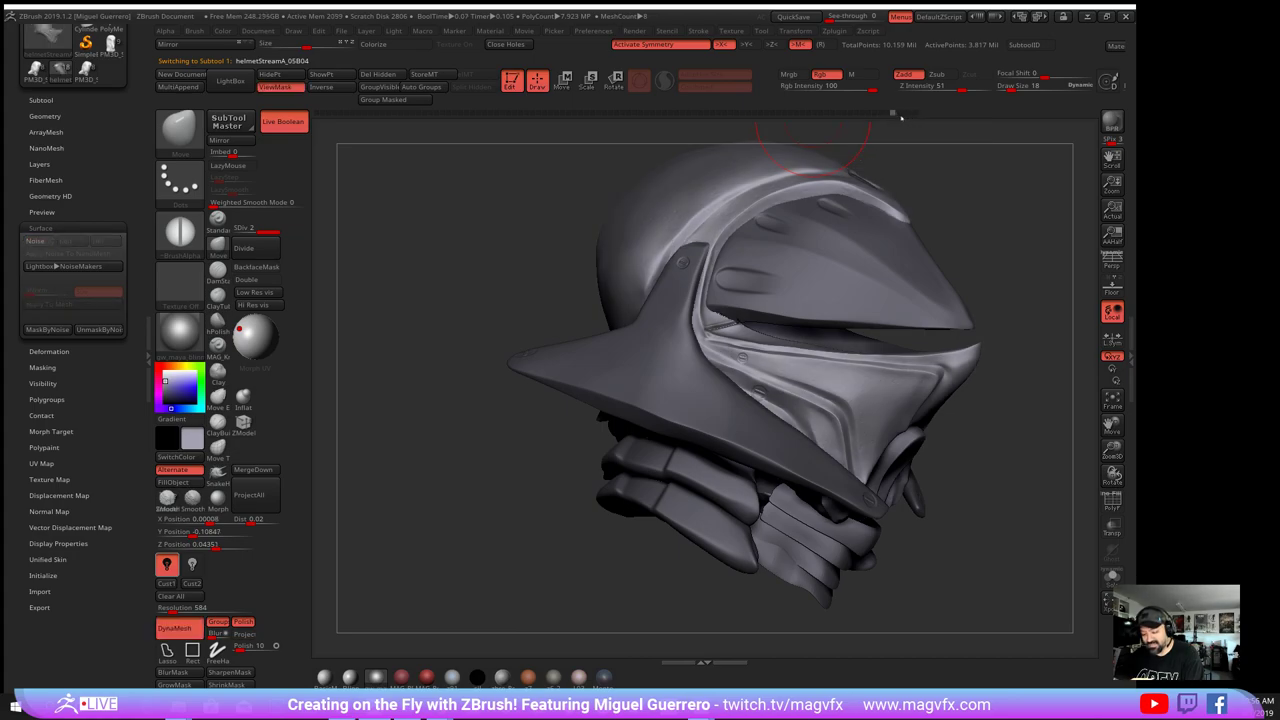
key(ctrl+shift+z)
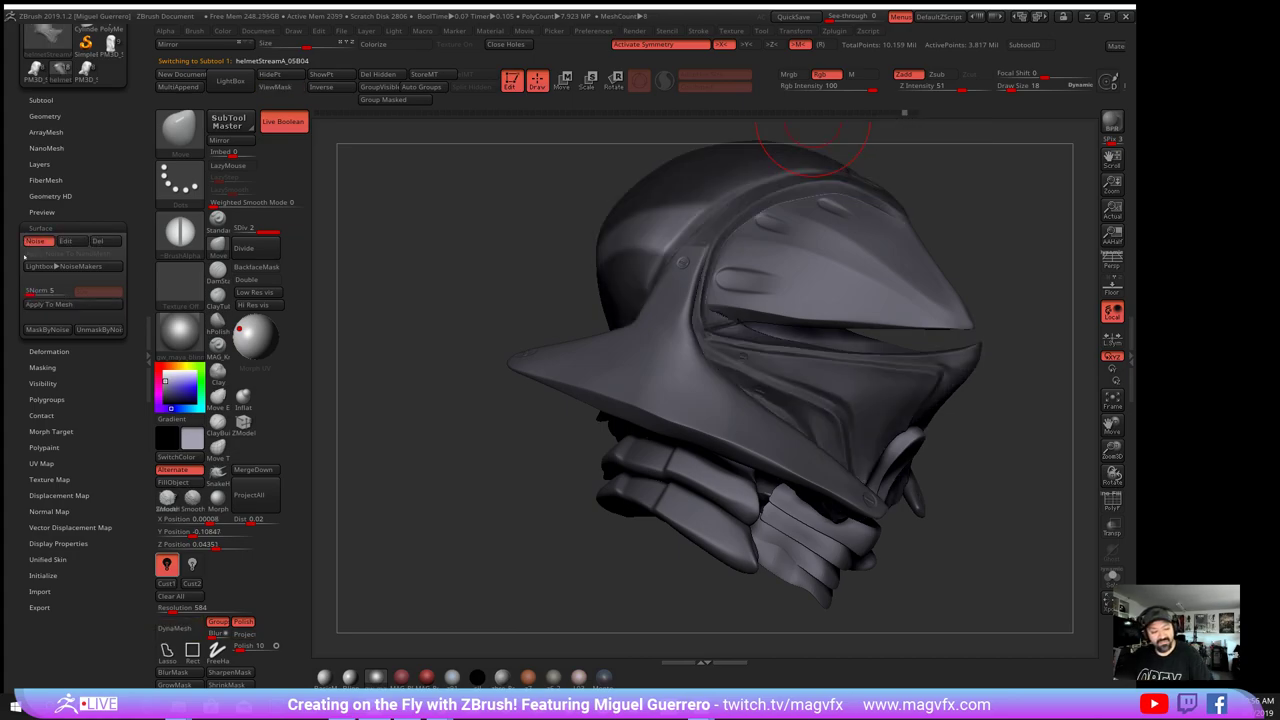
click(33, 242)
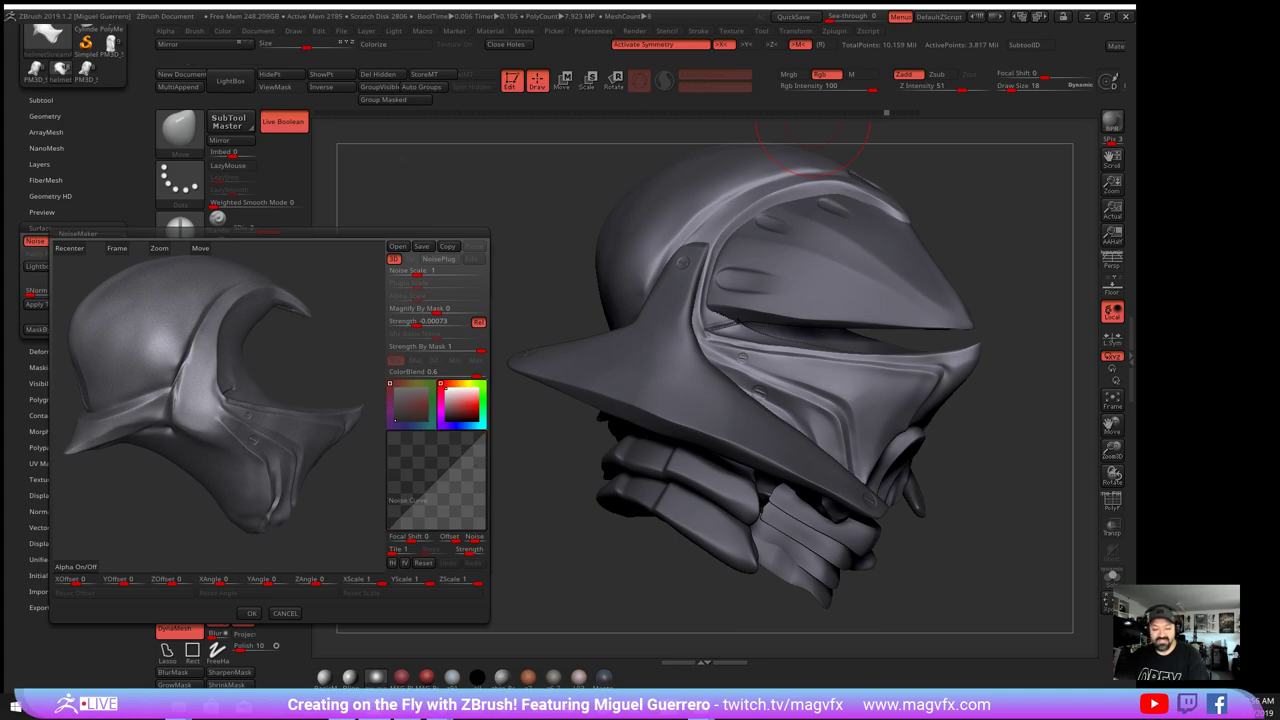
click(285, 613)
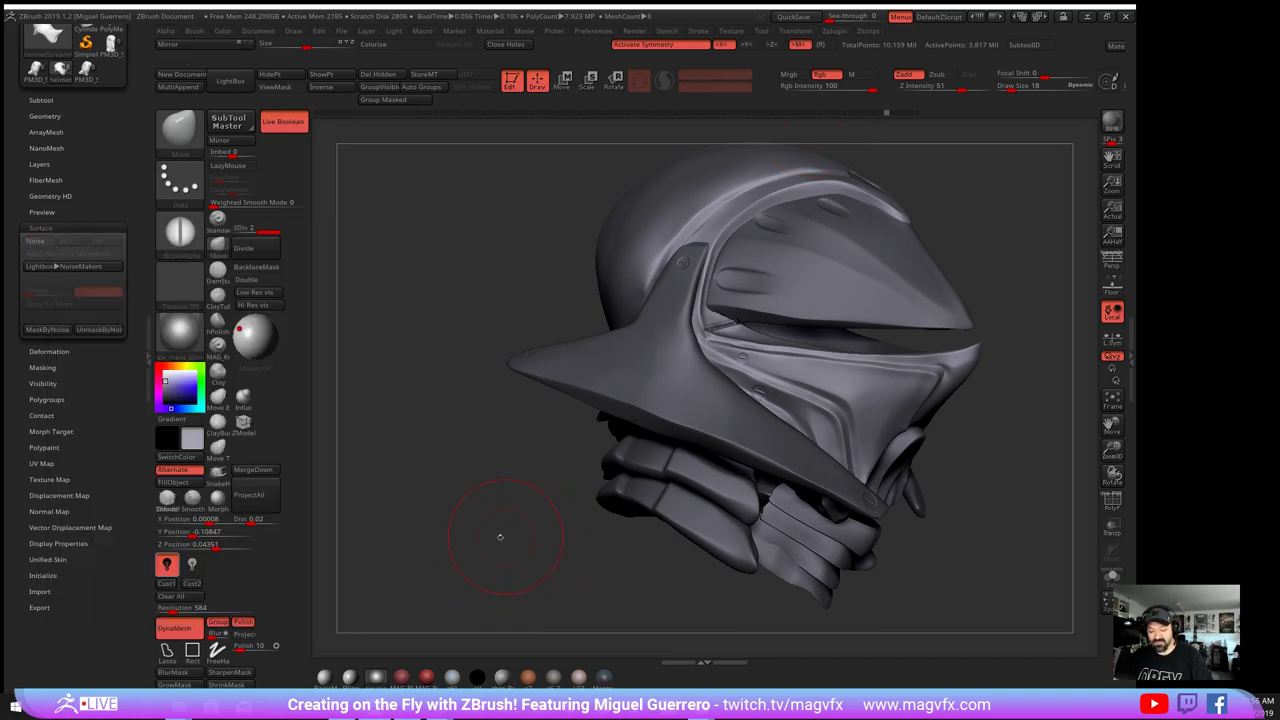
- Frame the whole helmet from the side and save the tool file to disk
drag(500, 537, 645, 530)
mouse_move(645, 530)
right_down()
mouse_move(675, 532)
mouse_move(530, 518)
mouse_move(530, 450)
right_up()
alt+right_drag(545, 502, 482, 491)
mouse_move(482, 491)
right_down()
mouse_move(496, 532)
mouse_move(478, 491)
right_up()
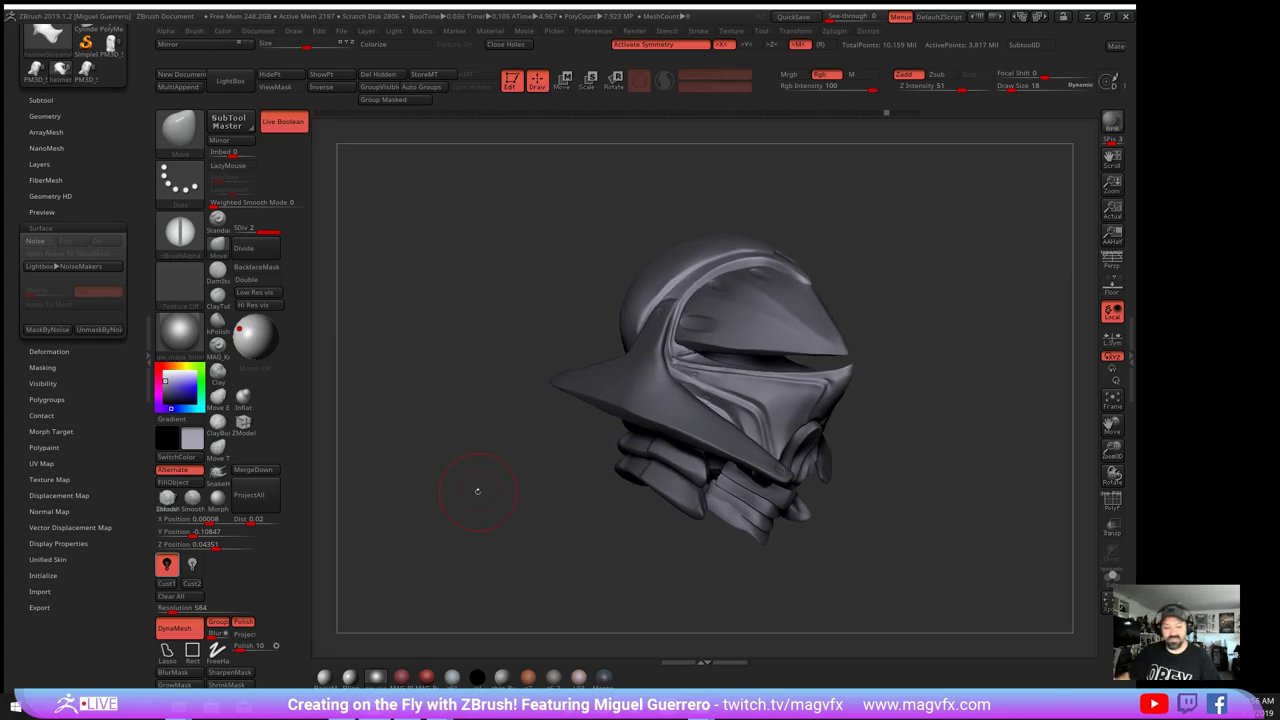
click(38, 100)
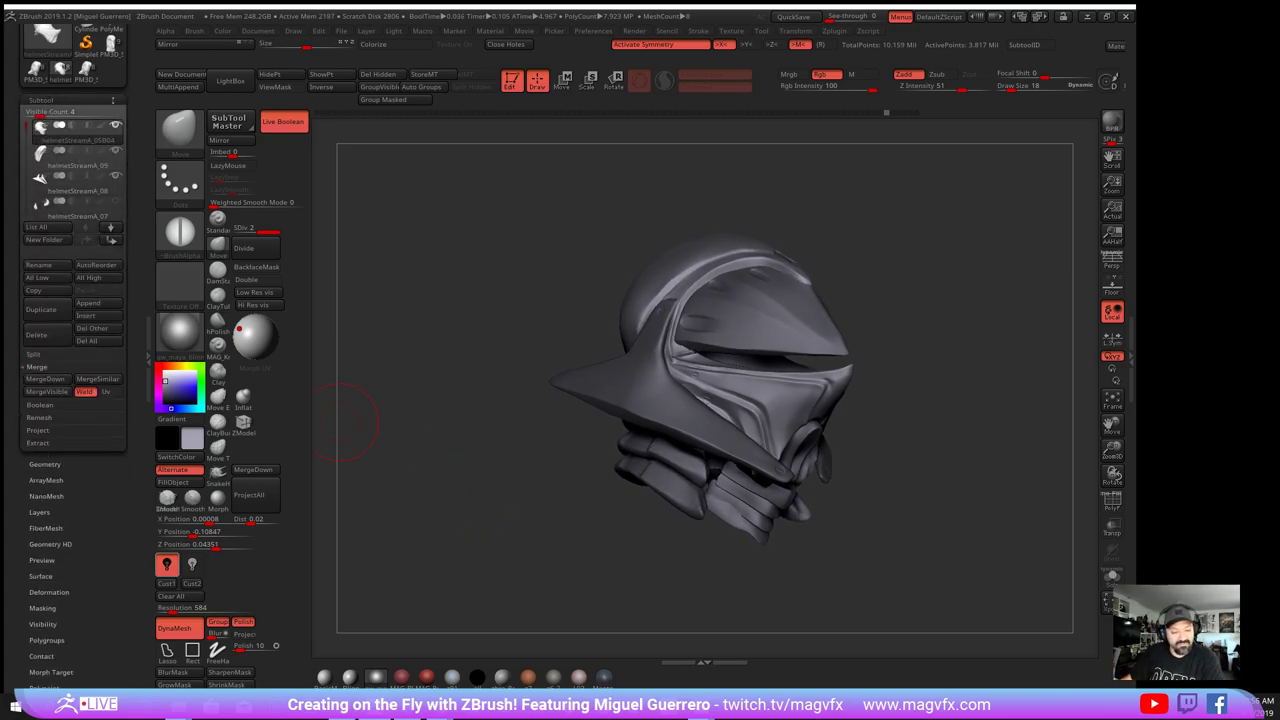
drag(134, 101, 134, 239)
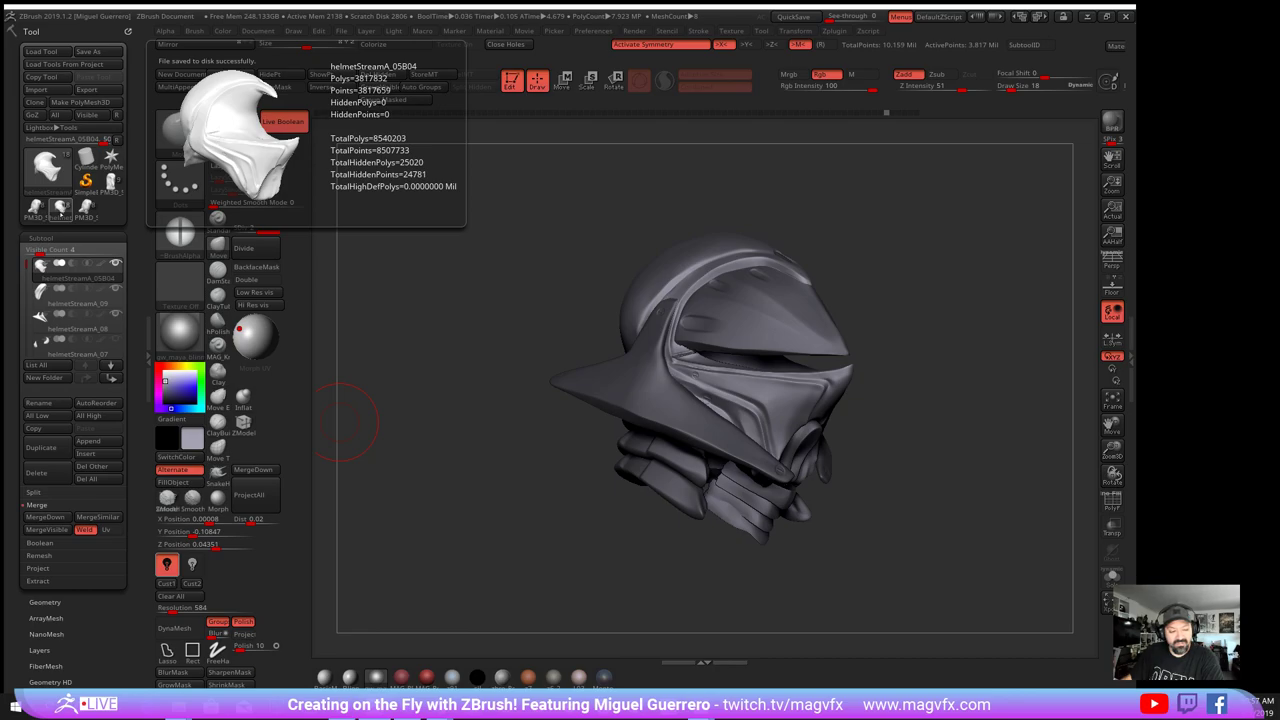
- Capture a screen region around the complete helmet and copy the image to the clipboard
mouse_move(437, 452)
mouse_down()
mouse_move(448, 441)
mouse_move(420, 449)
mouse_up()
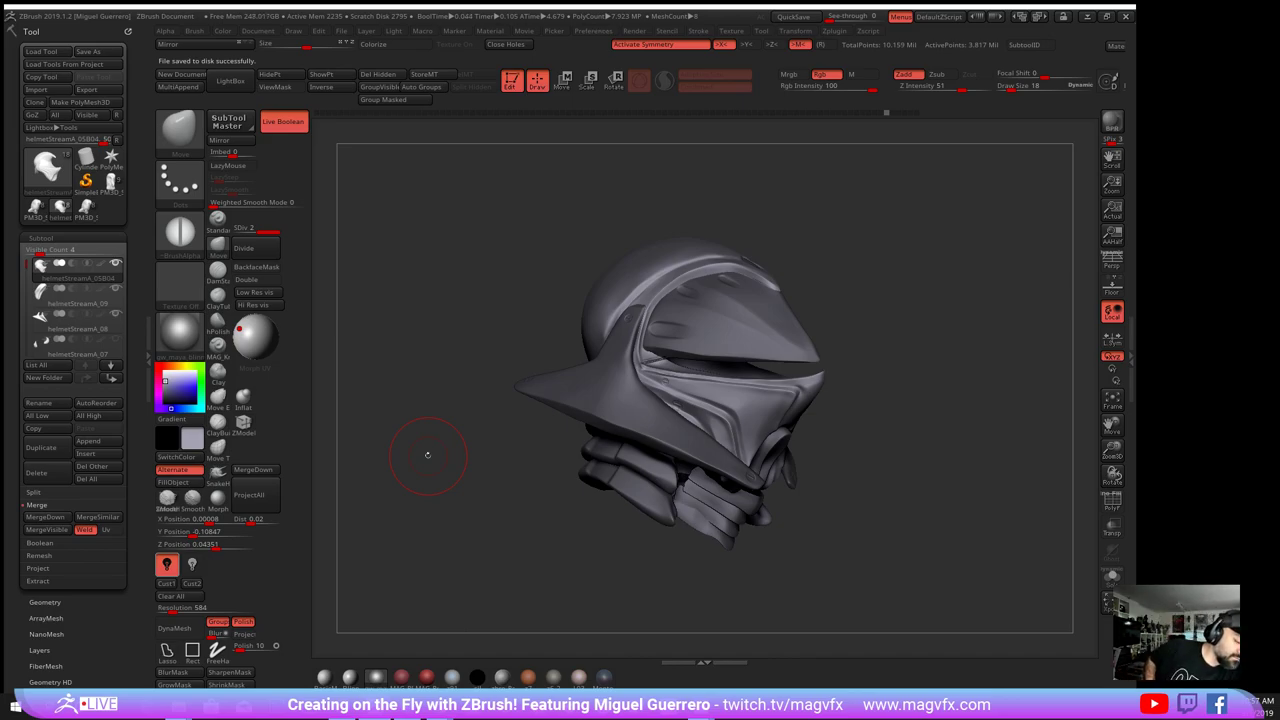
key(Print)
drag(512, 226, 876, 582)
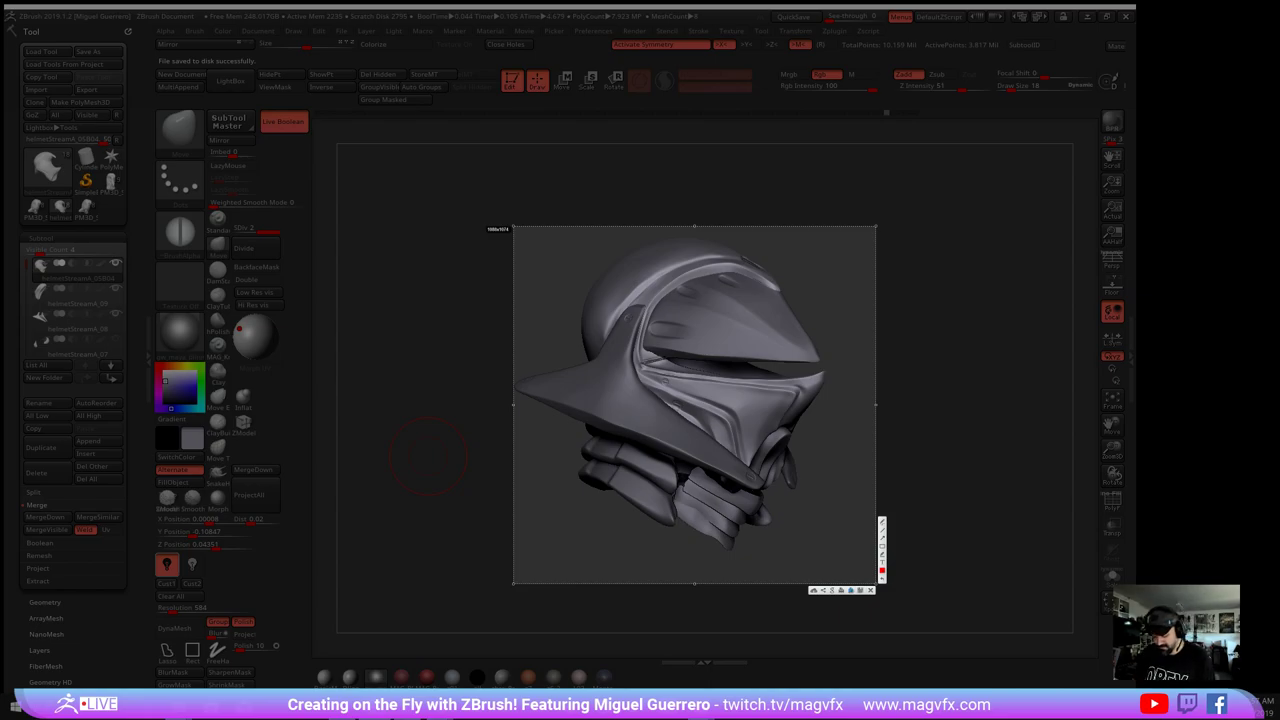
click(851, 590)
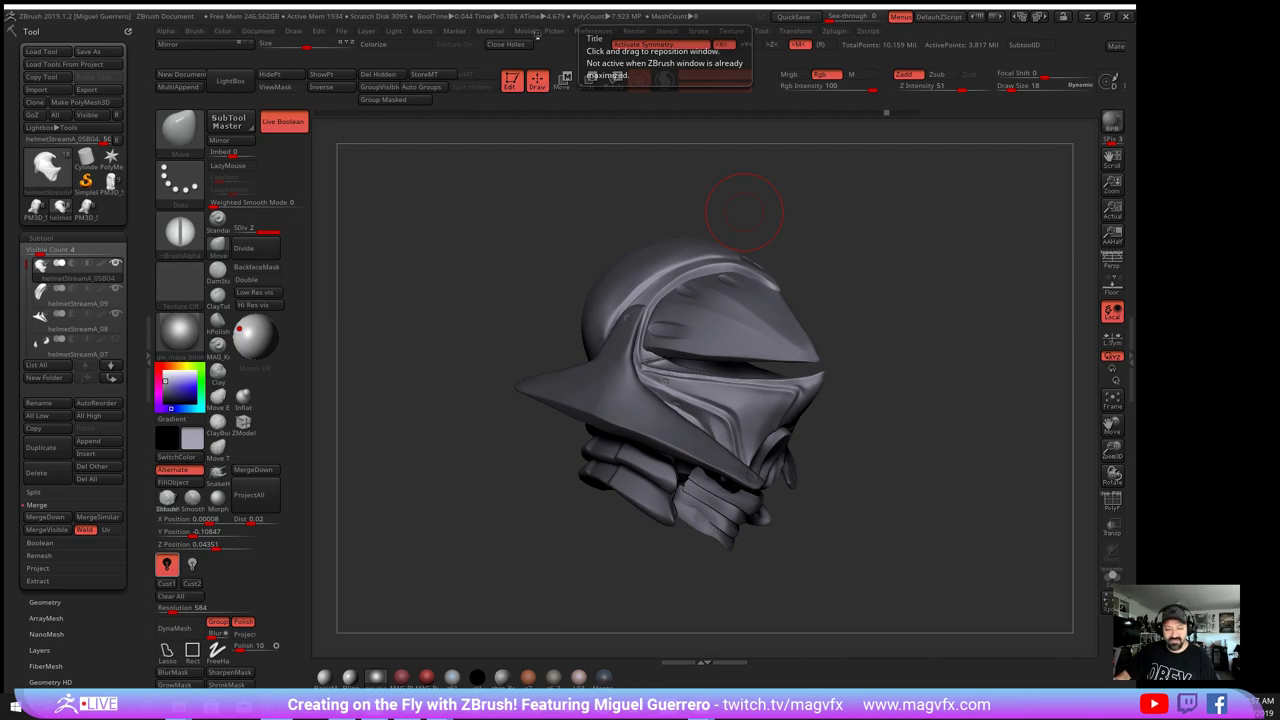
- Switch between the loaded PM3D_Sphere3D1 and helmetStreamA_05B04 tools to compare the earlier head and helmet versions
click(60, 207)
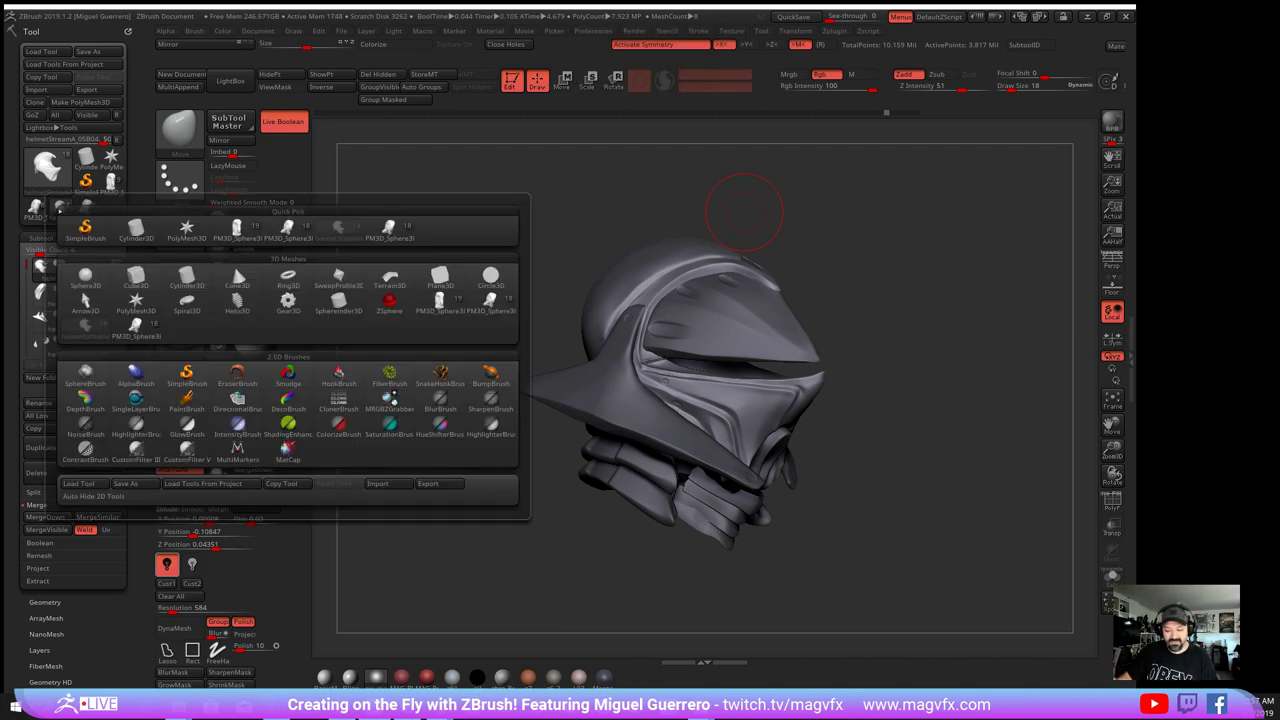
click(60, 207)
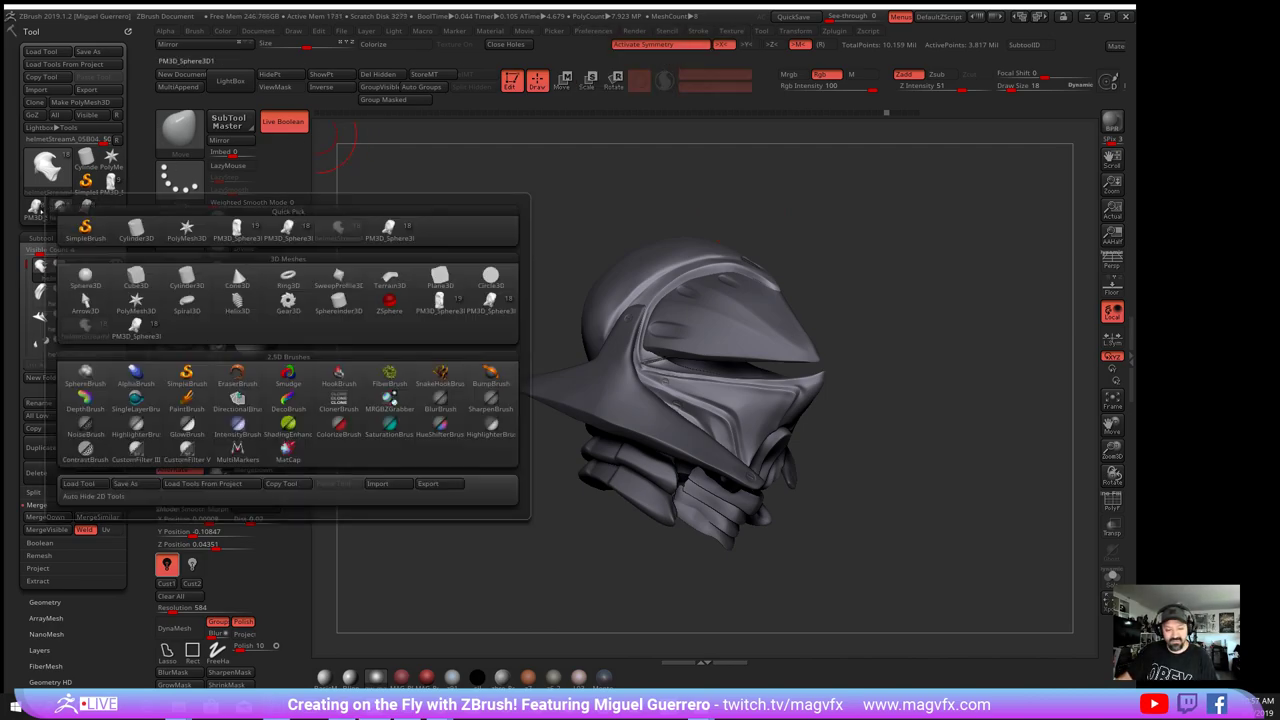
click(35, 208)
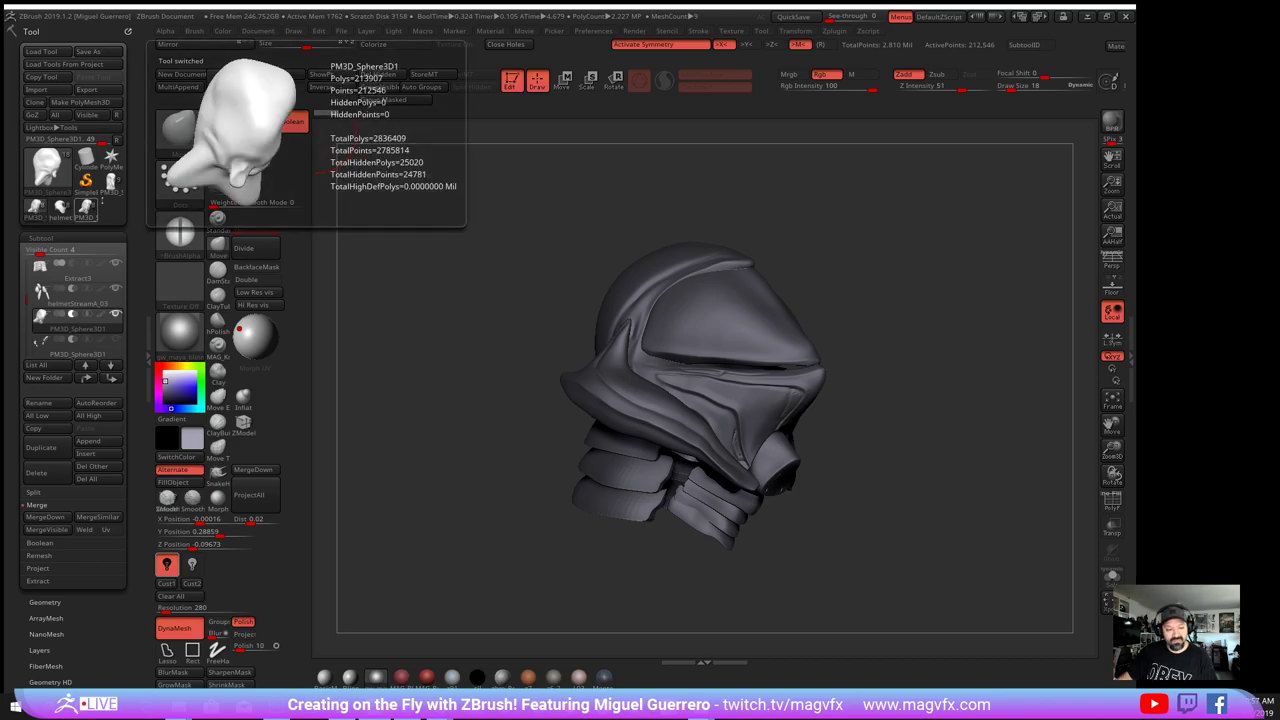
click(111, 187)
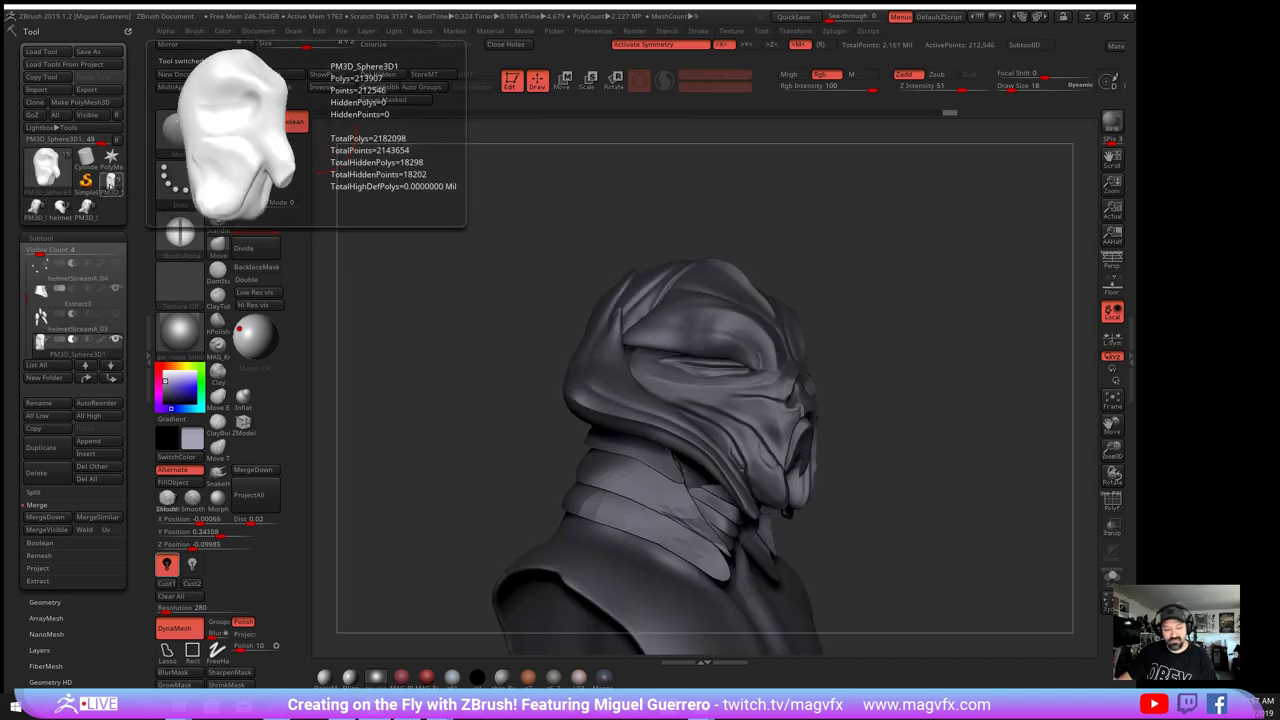
click(61, 209)
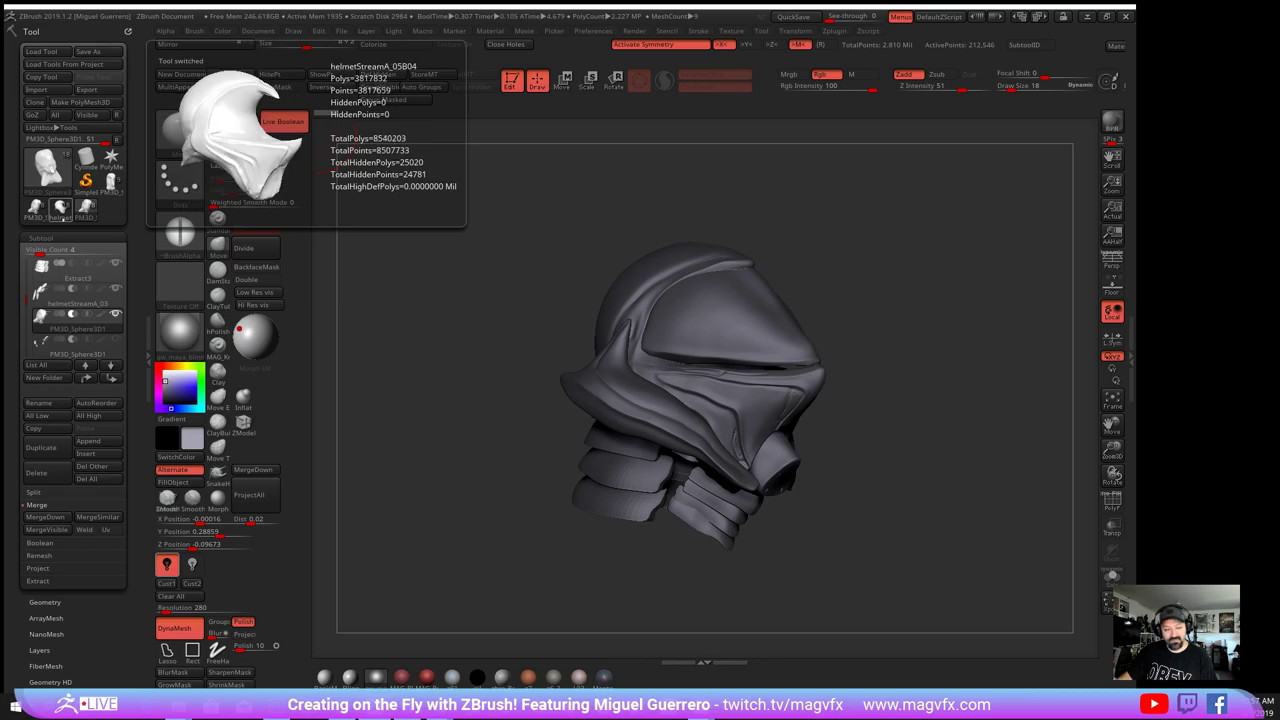
click(57, 214)
click(40, 213)
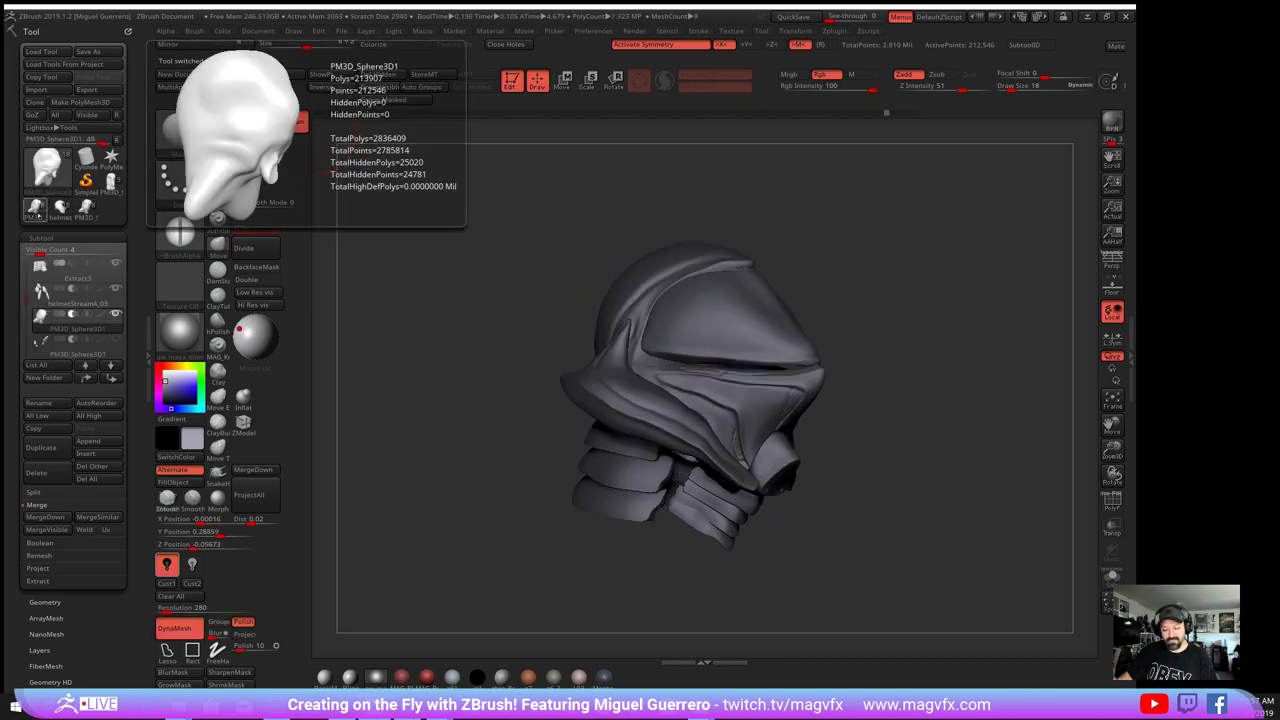
click(55, 217)
click(41, 214)
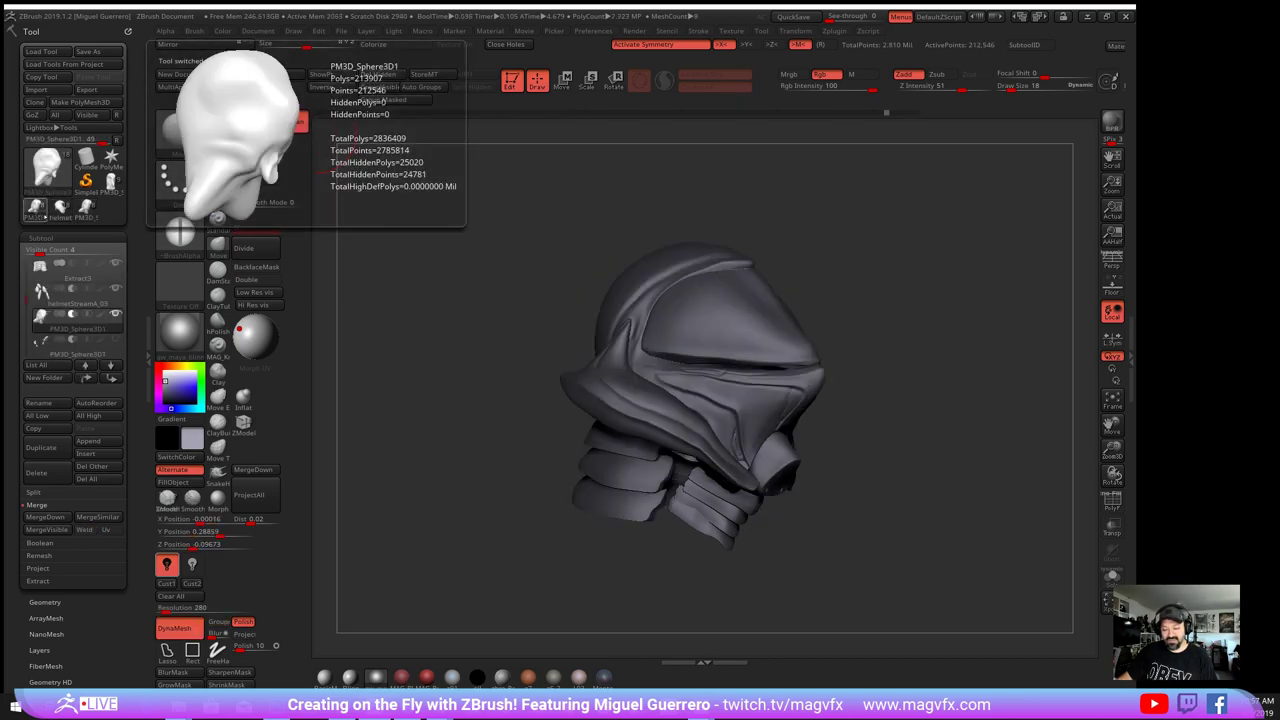
click(35, 209)
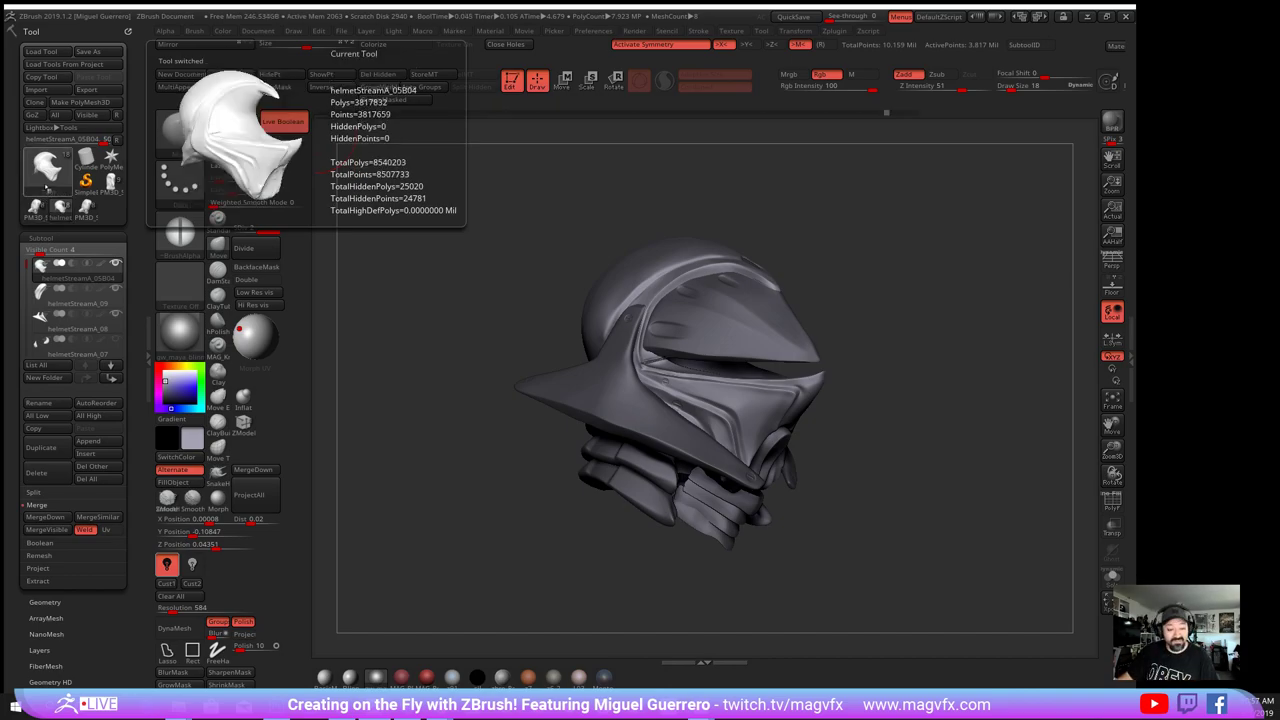
- Choose the early alien head PM3D_Sphere3D1 from the full tool list to review that stage
click(45, 187)
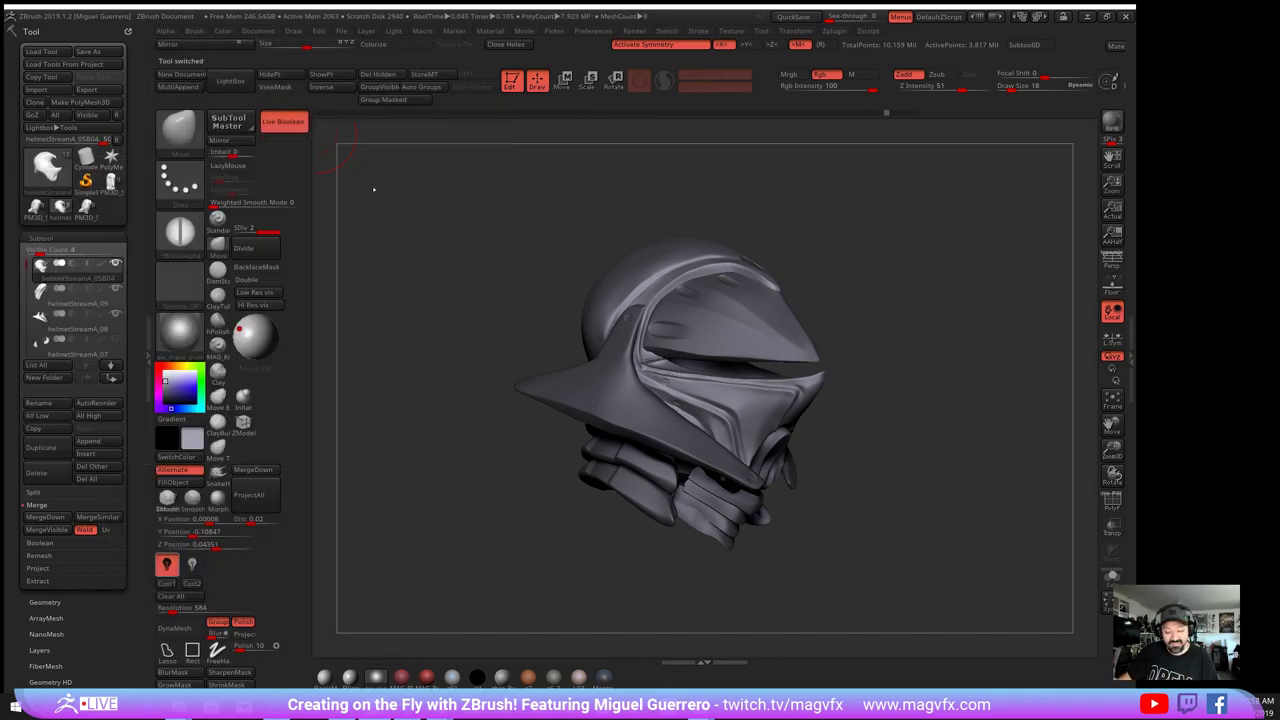
click(373, 189)
click(48, 173)
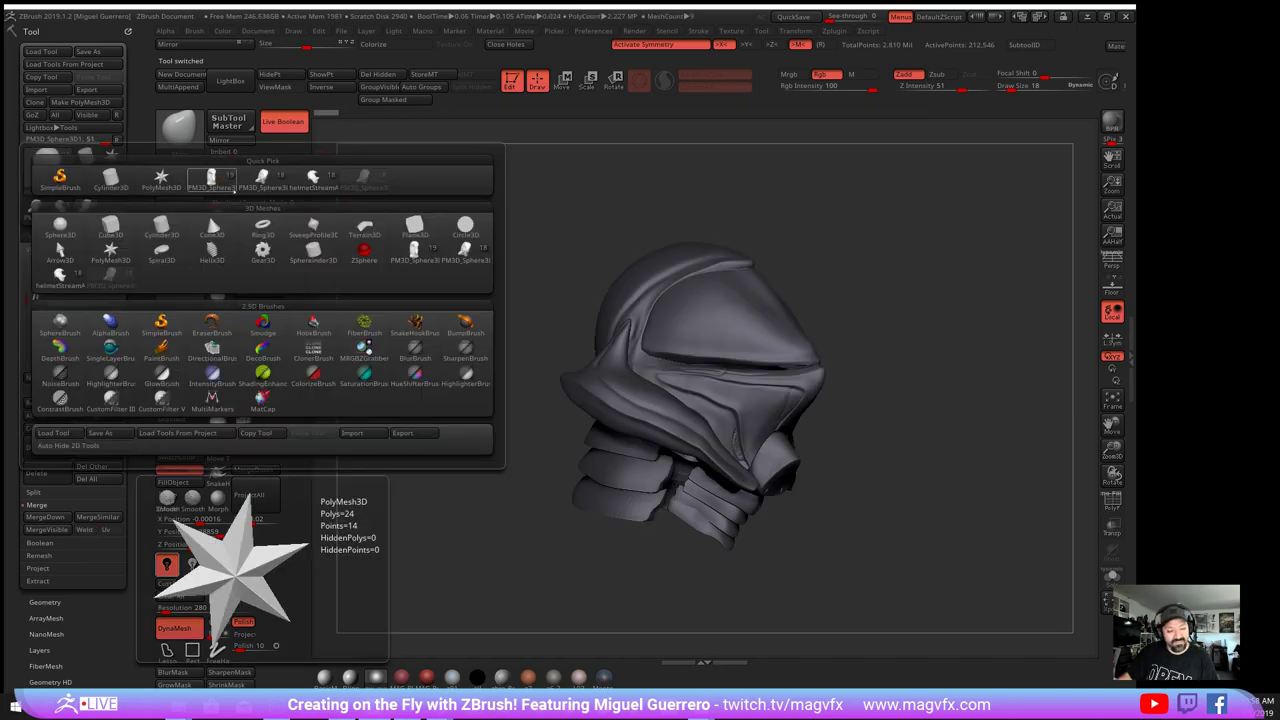
click(210, 178)
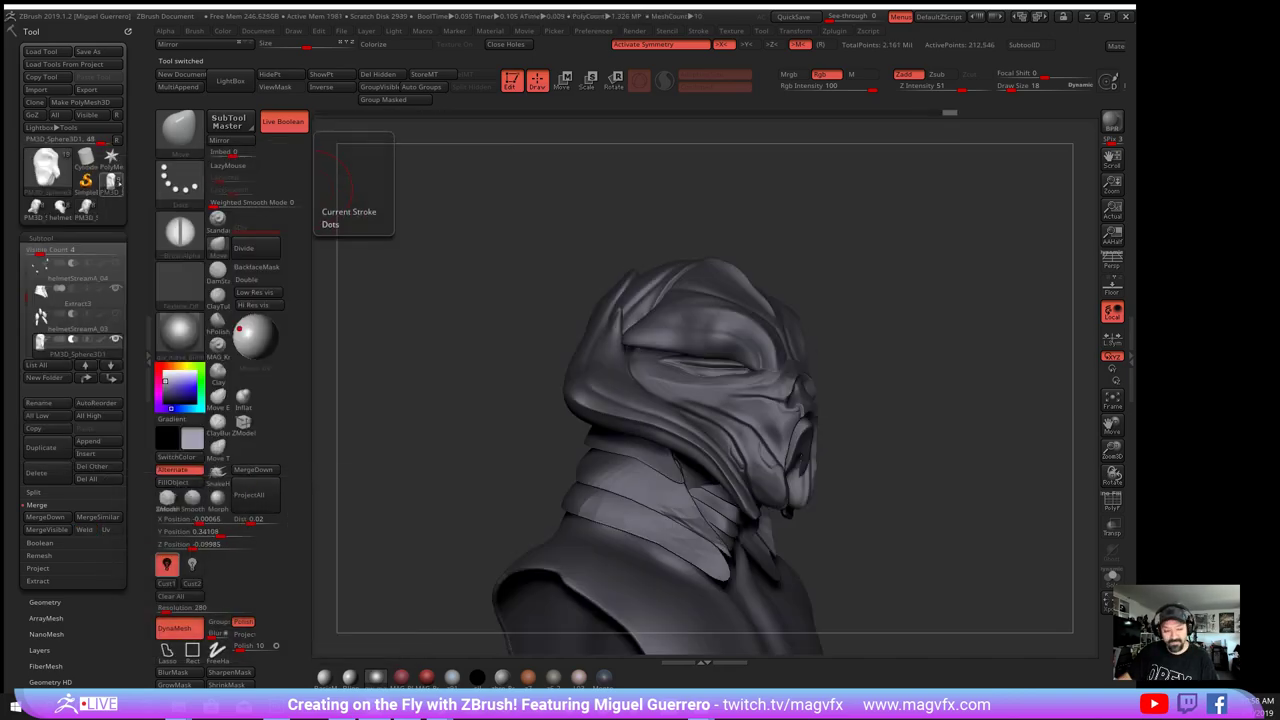
click(180, 180)
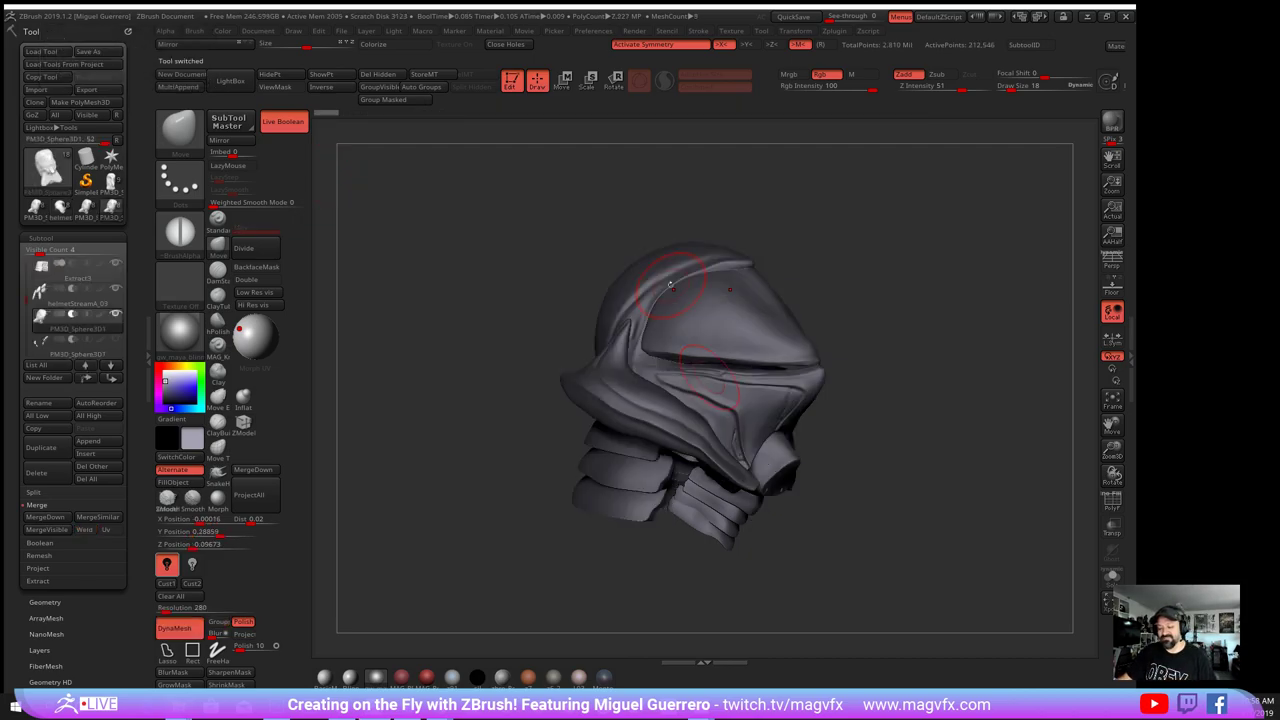
- Display the perforated-visor helmet bust helmetStreamA_05 in three-quarter view and copy a screen capture of it to the clipboard
drag(452, 221, 398, 220)
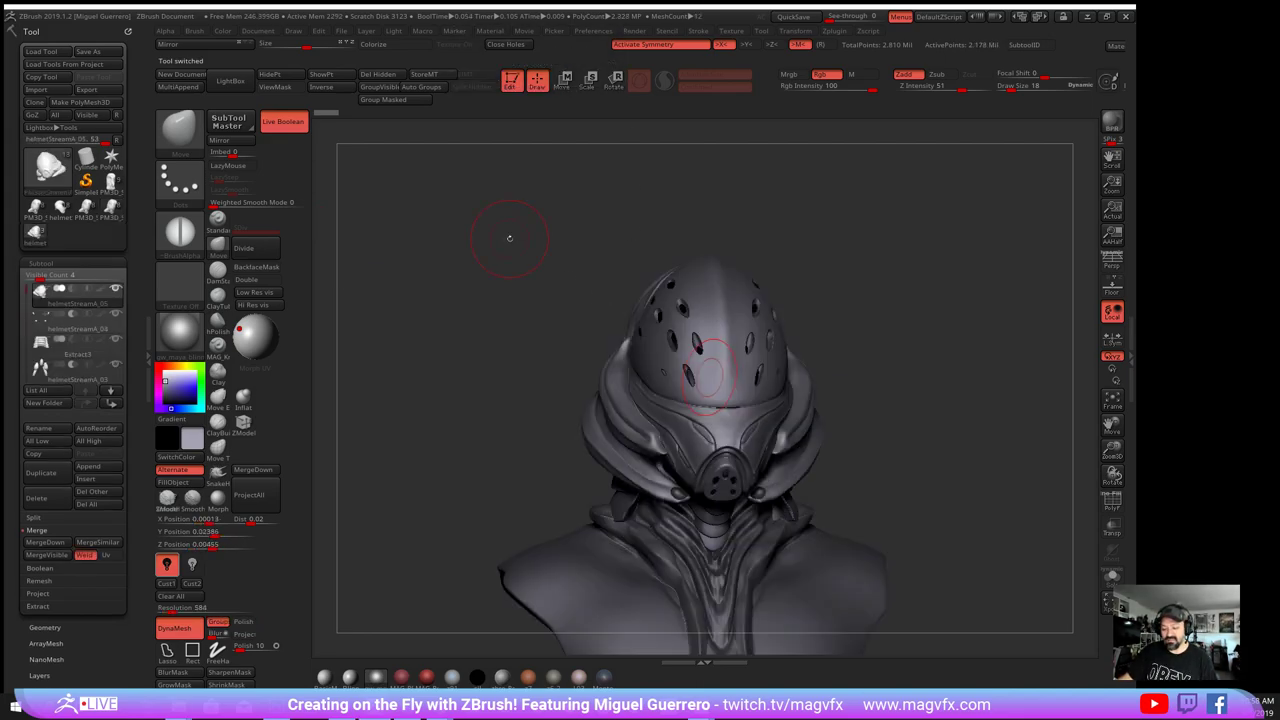
drag(520, 247, 527, 241)
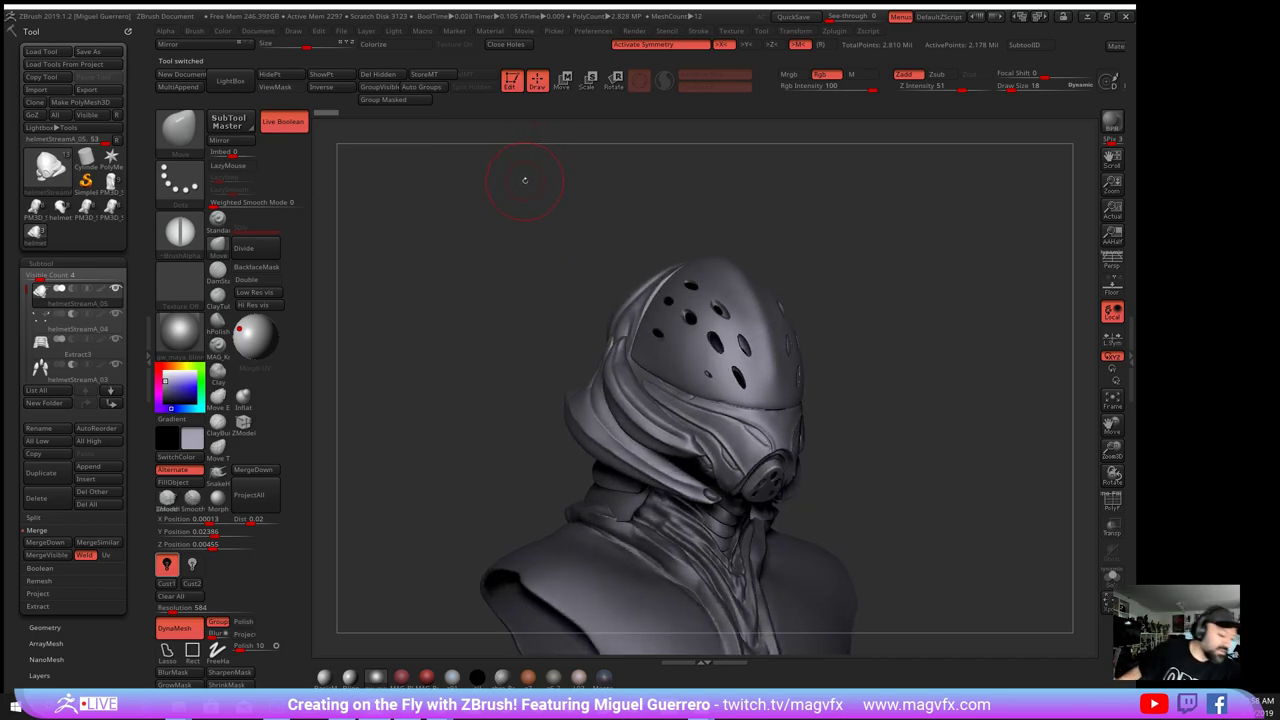
key(Print)
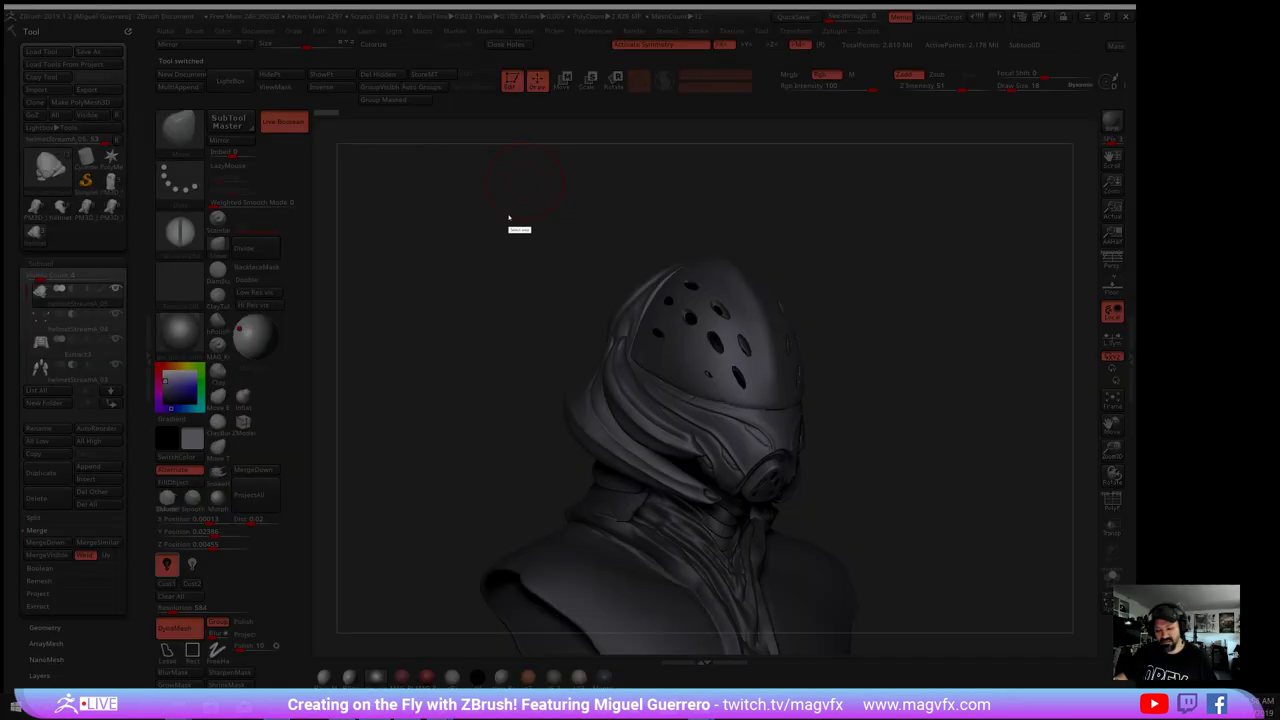
drag(508, 208, 862, 596)
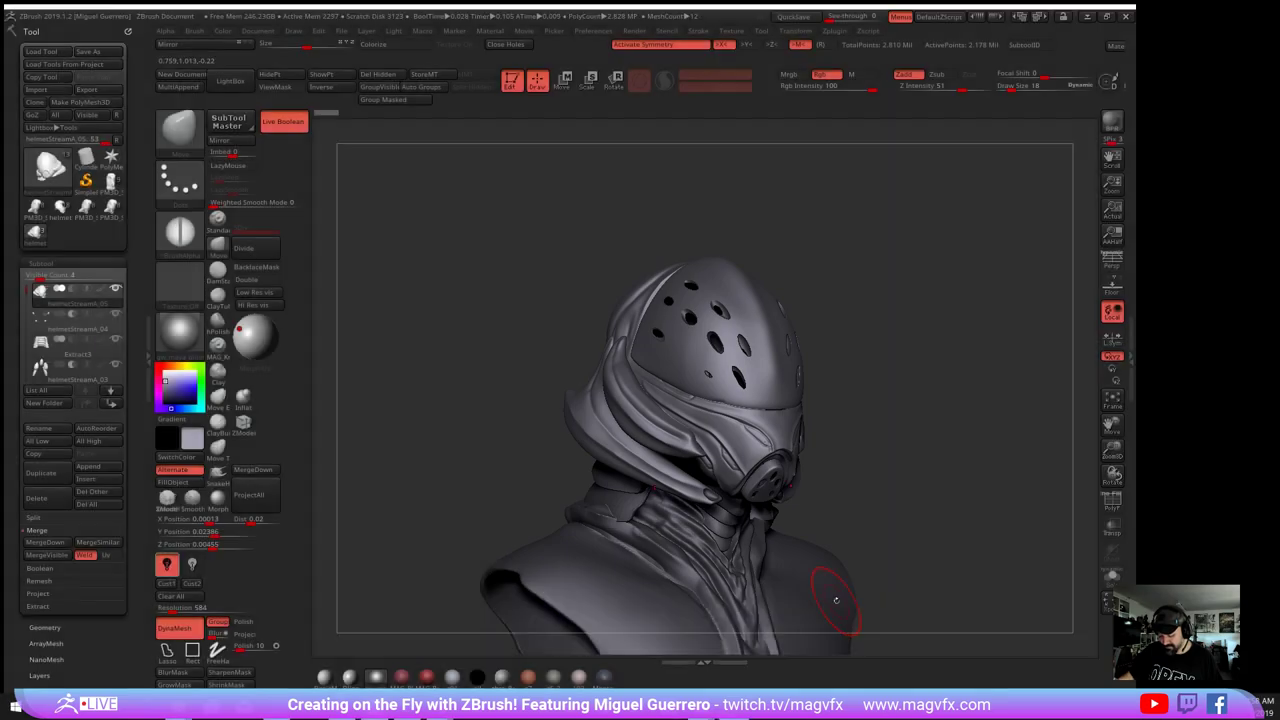
click(838, 603)
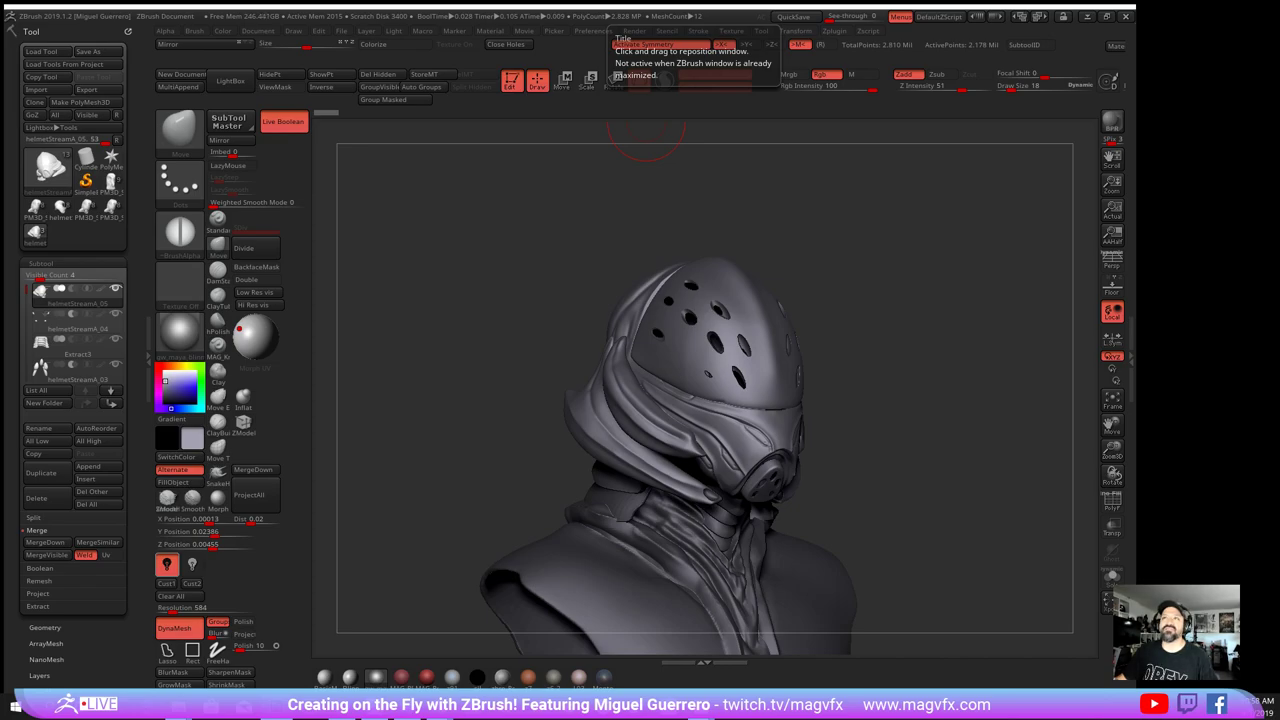
- Switch to Photoshop, float and enlarge the Untitled-1 document, and zoom to 100% to compare both helmet captures side by side
drag(740, 0, 508, 61)
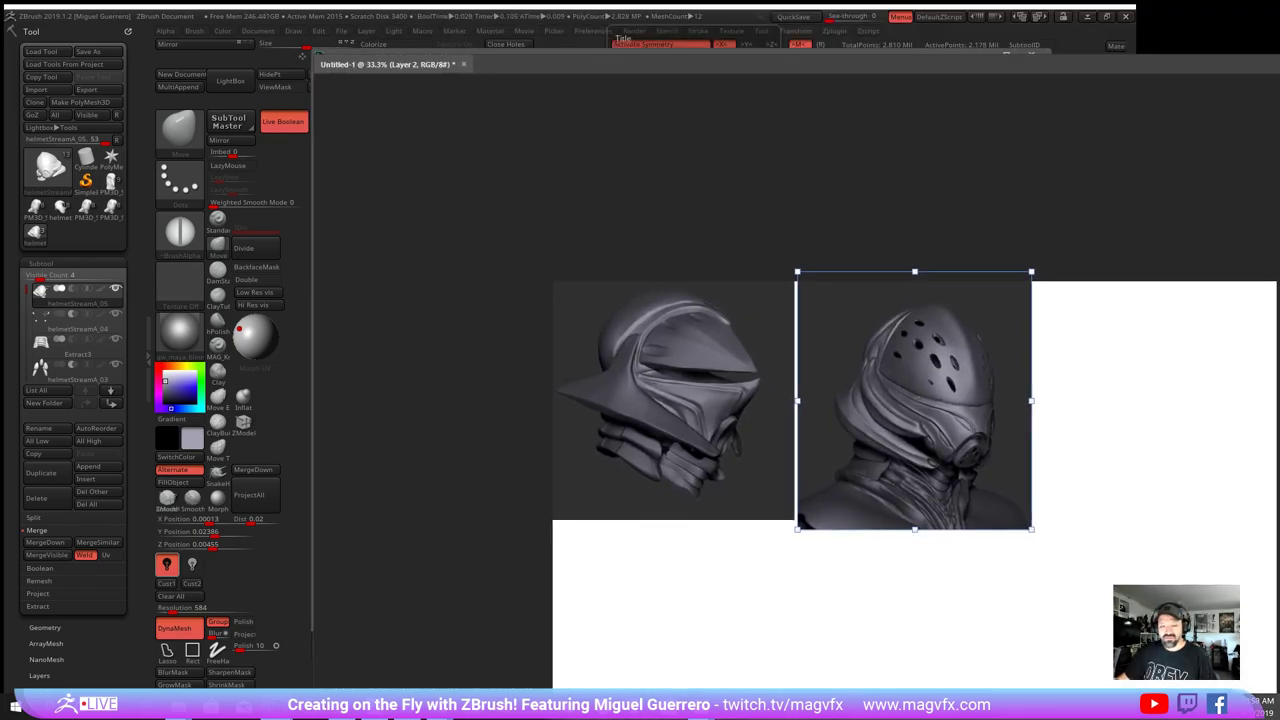
drag(328, 55, 405, 169)
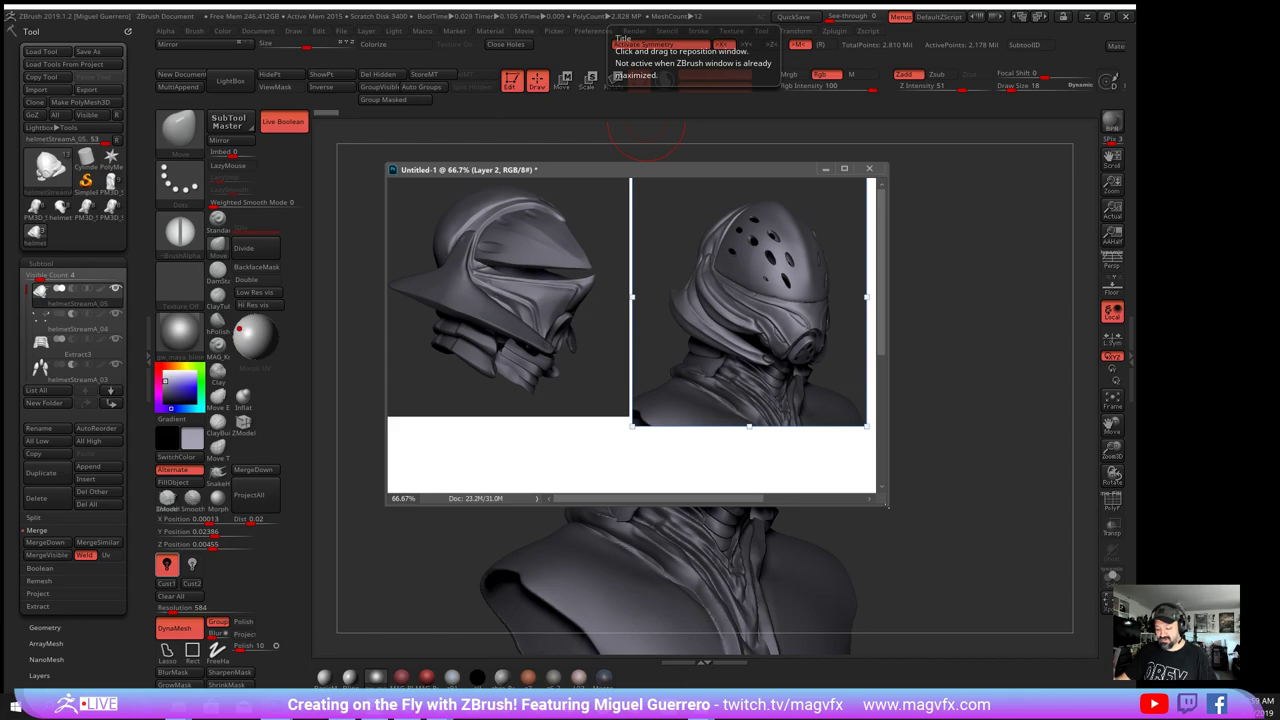
drag(886, 506, 994, 574)
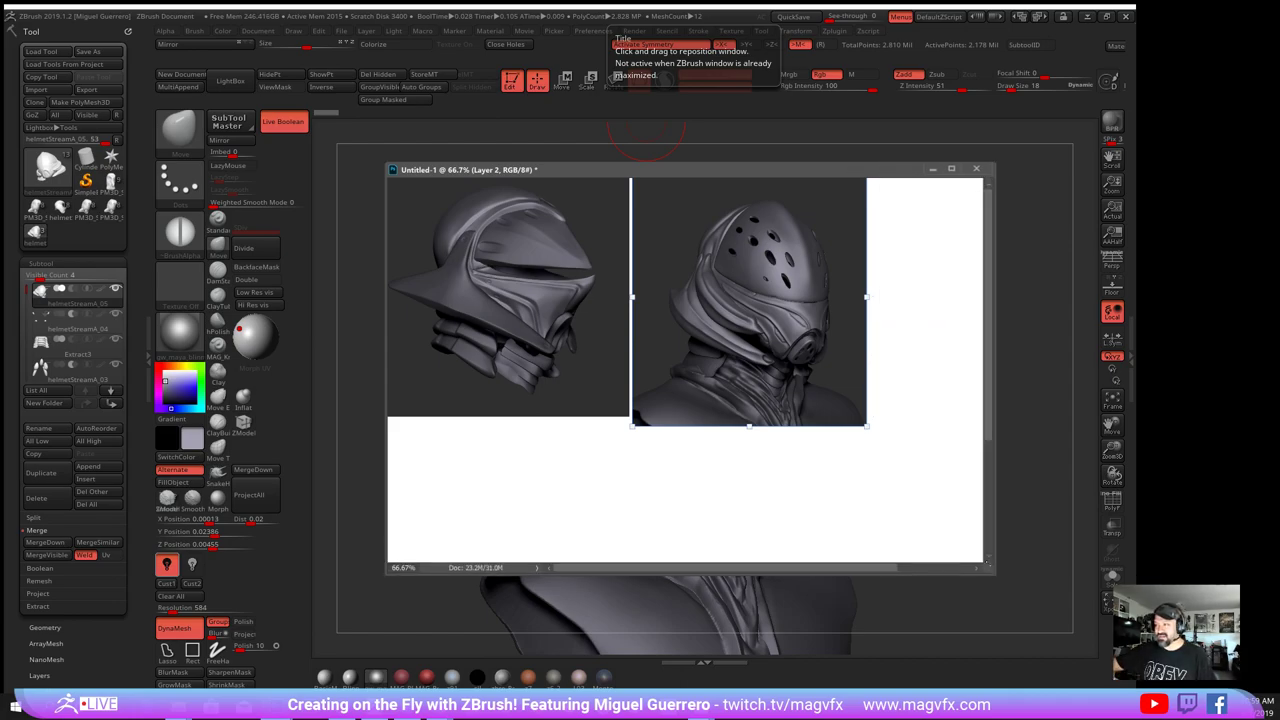
key(ctrl+plus)
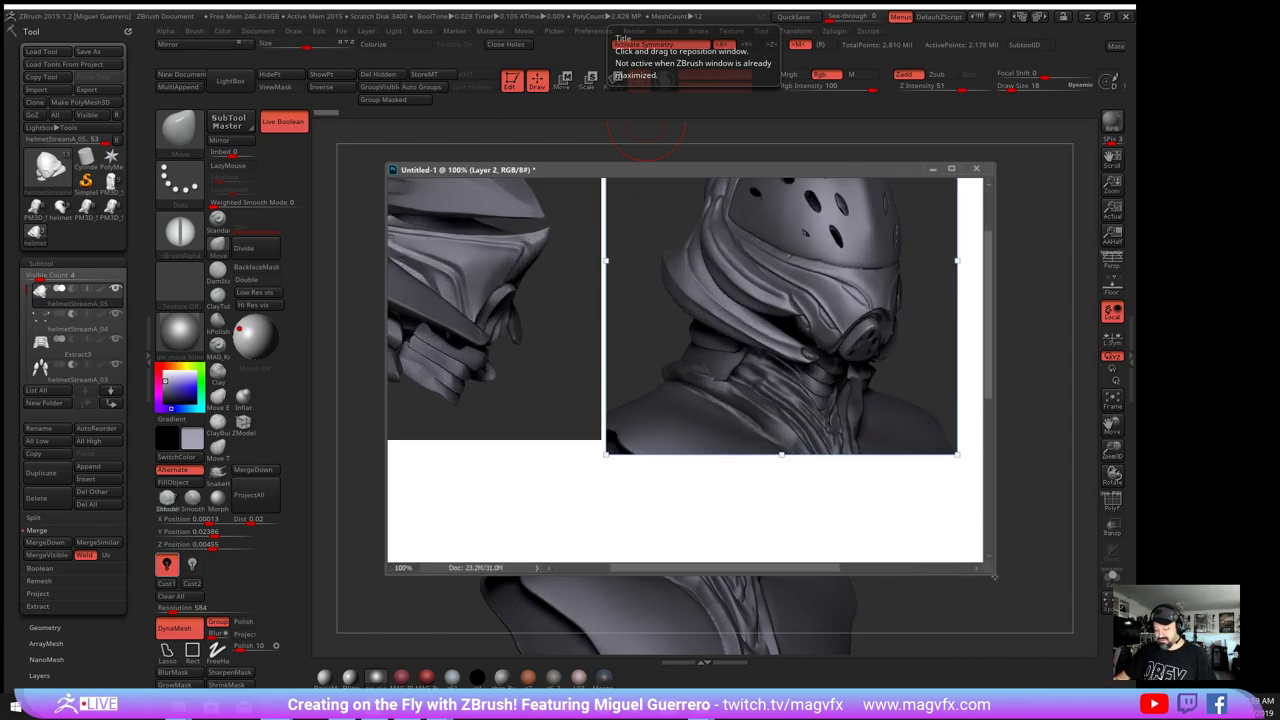
drag(994, 576, 1240, 665)
drag(800, 417, 950, 513)
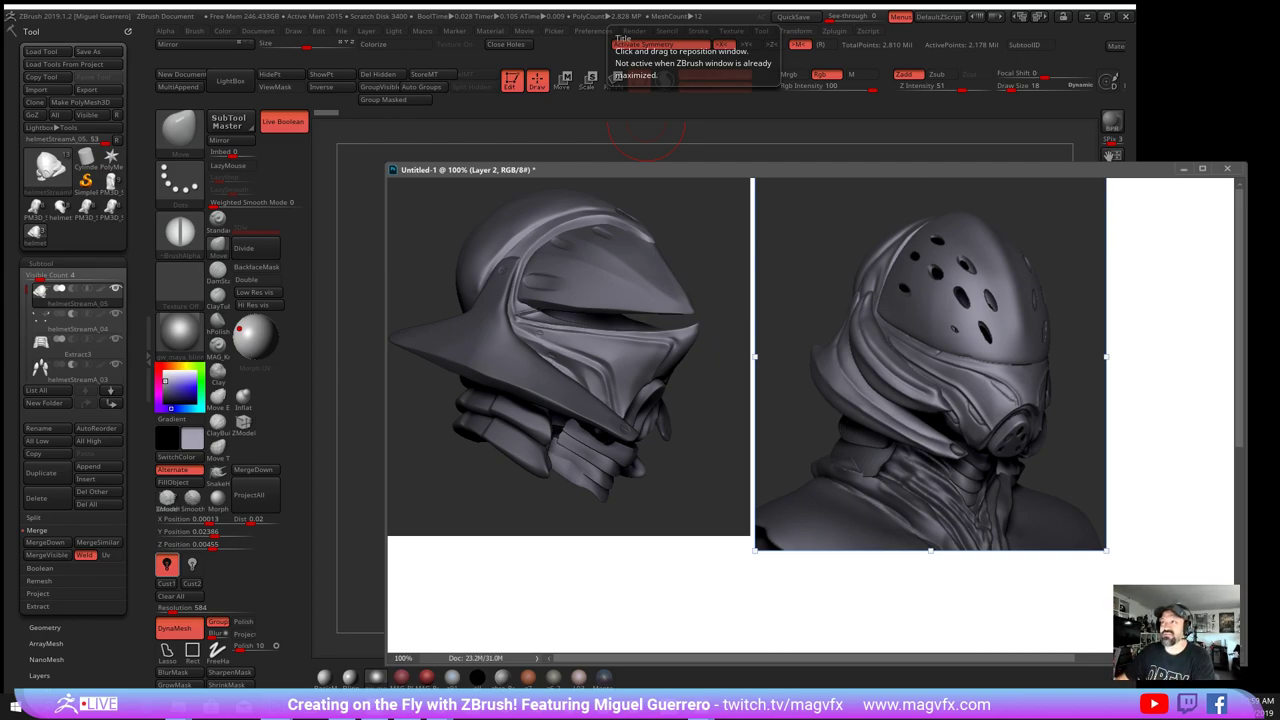
- Return to ZBrush and compare the PM3D_Sphere3D1 alien head, the perforated-visor helmetStreamA_05 bust and the earlier PM3D_Sphere3D1 helmet
key(alt+Tab)
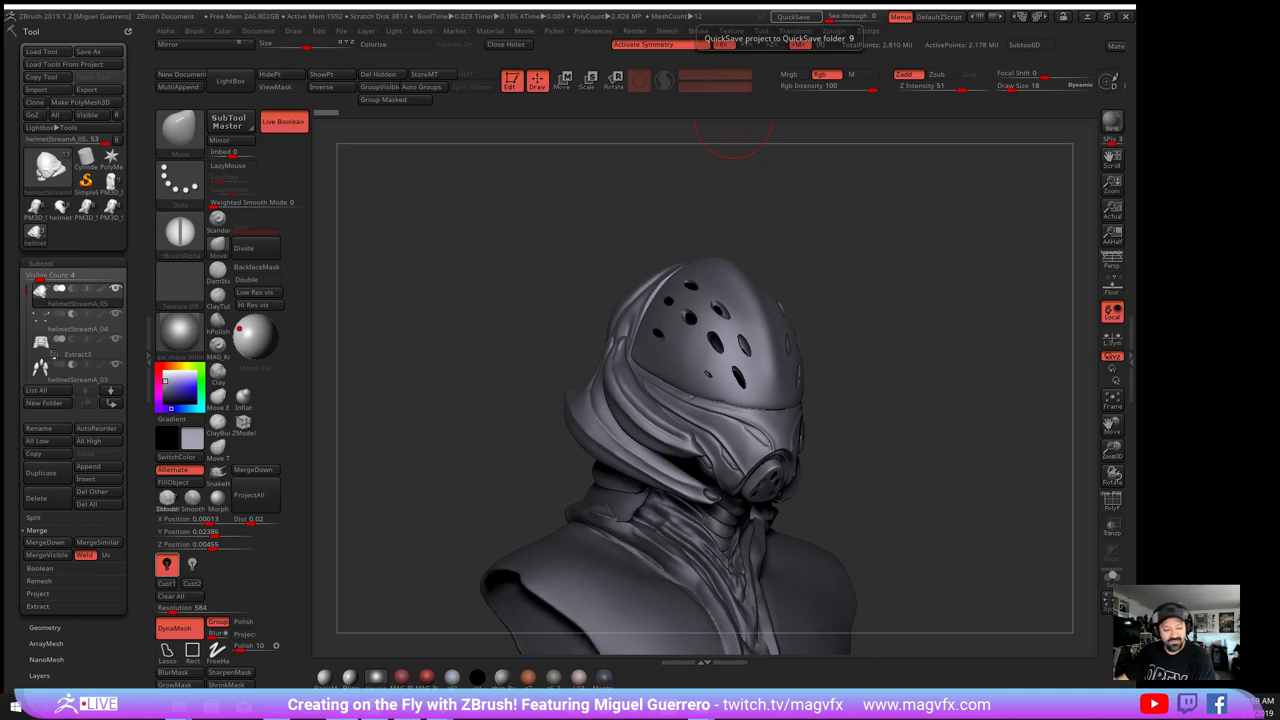
click(114, 181)
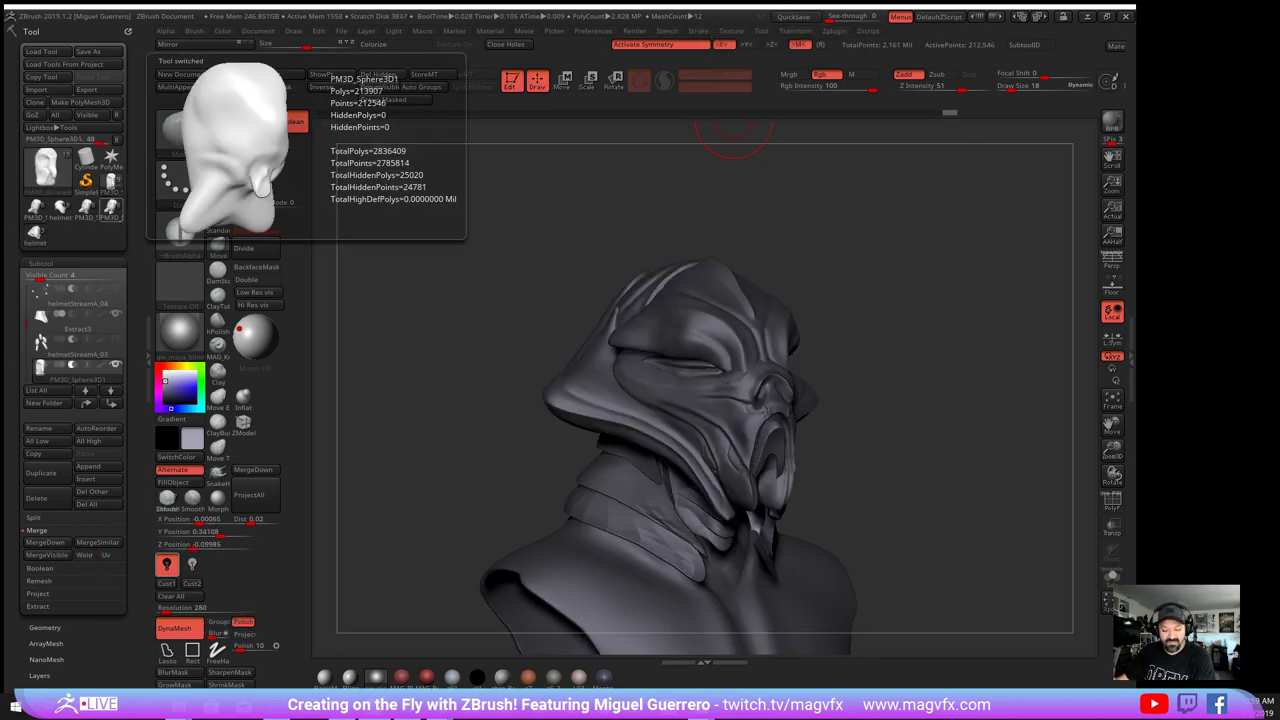
click(112, 207)
click(34, 232)
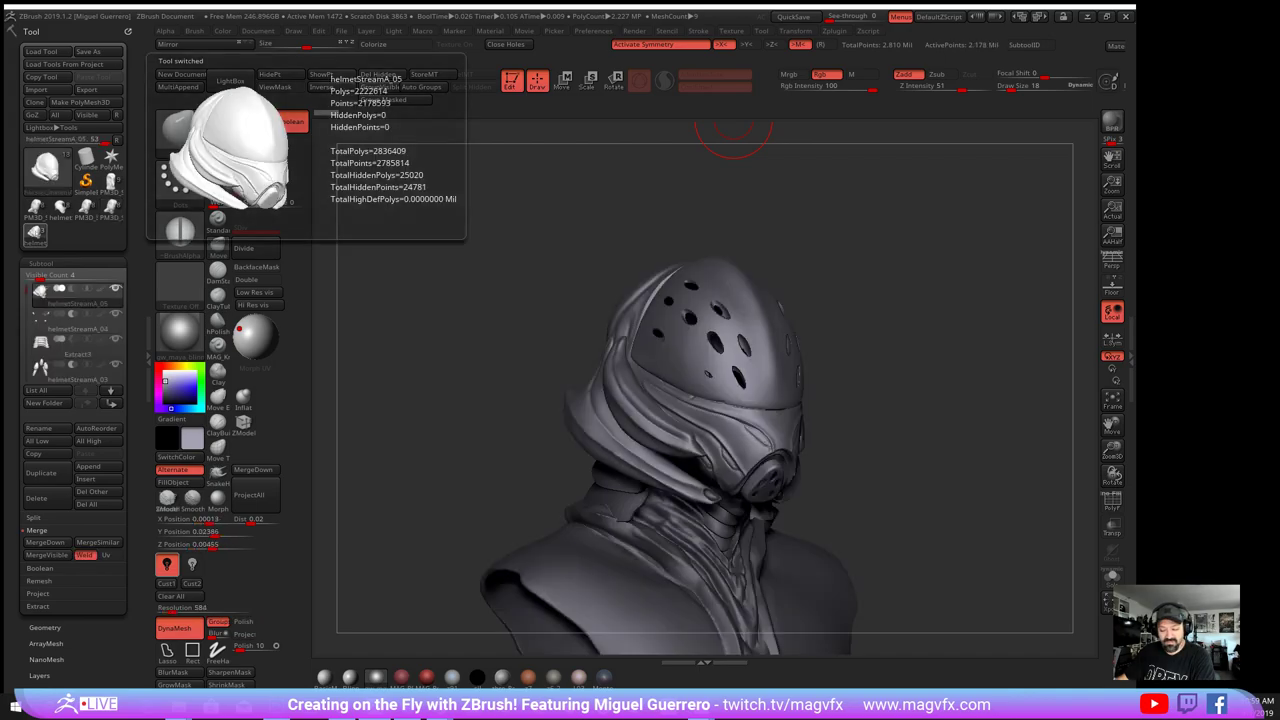
click(32, 211)
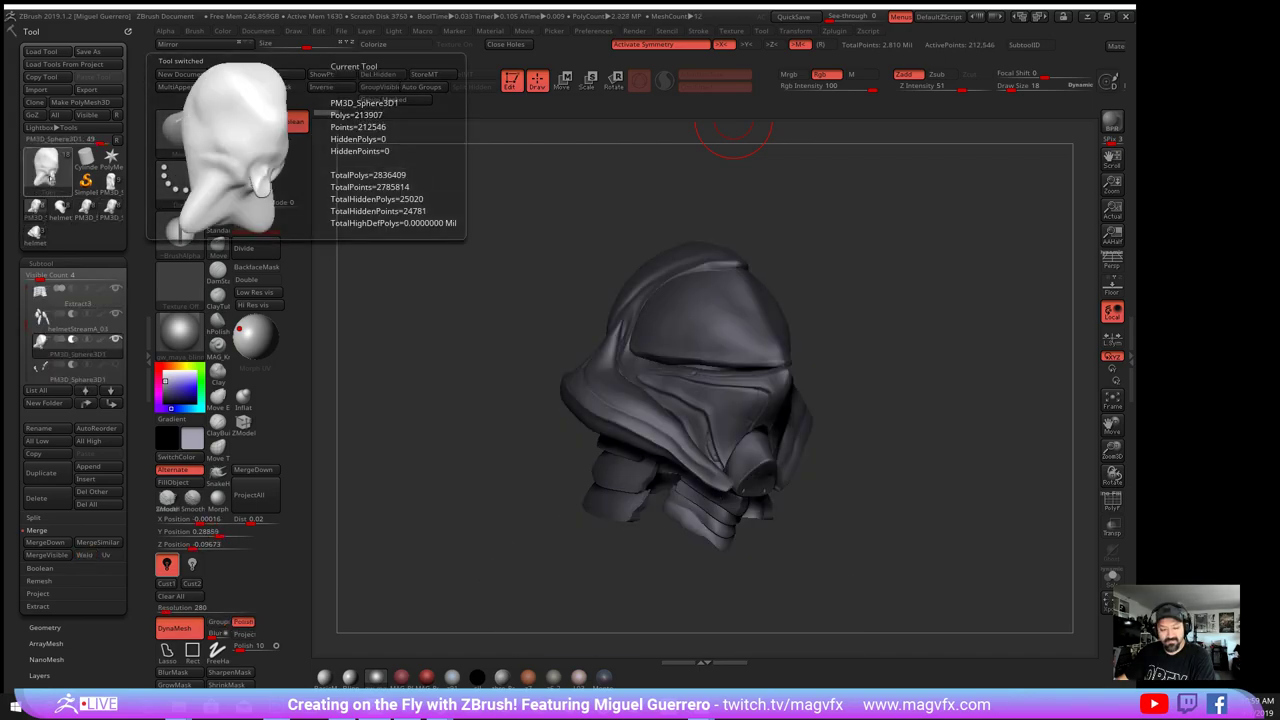
- Display helmetStreamA_05 again from the full tool list, followed by the last two PM3D_Sphere3D1 helmet versions, to compare them
click(50, 167)
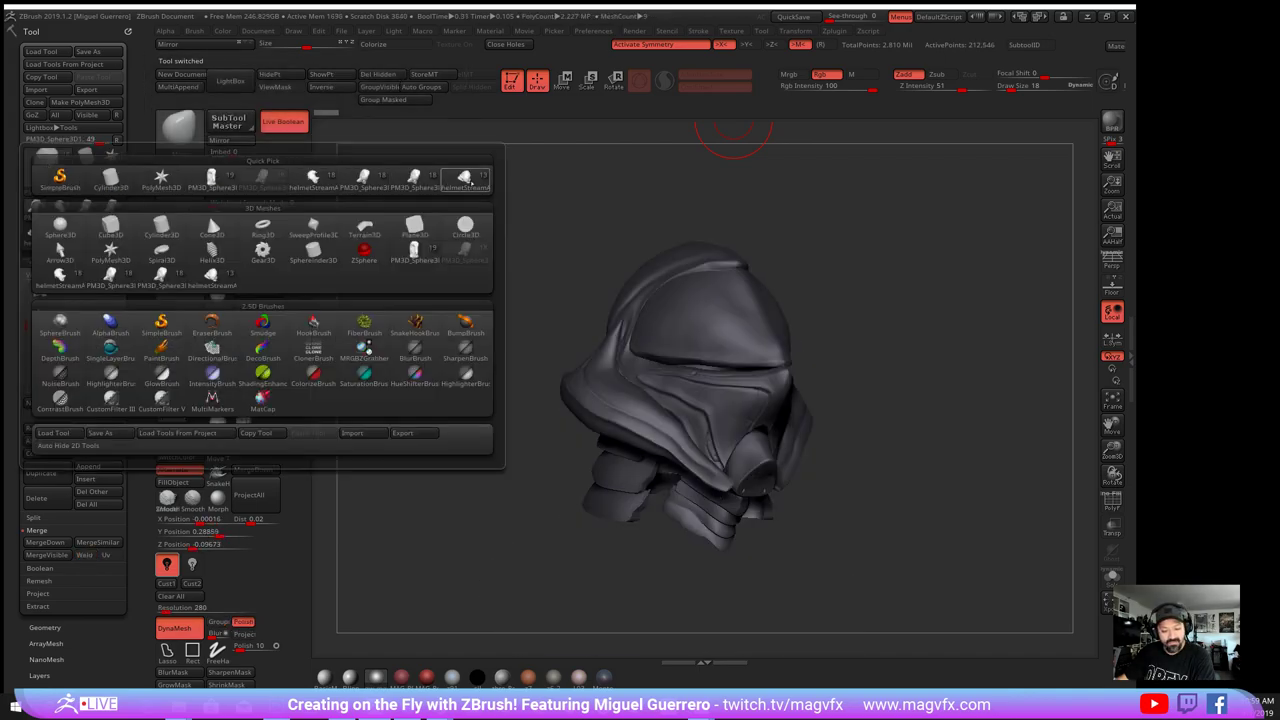
click(464, 180)
click(45, 165)
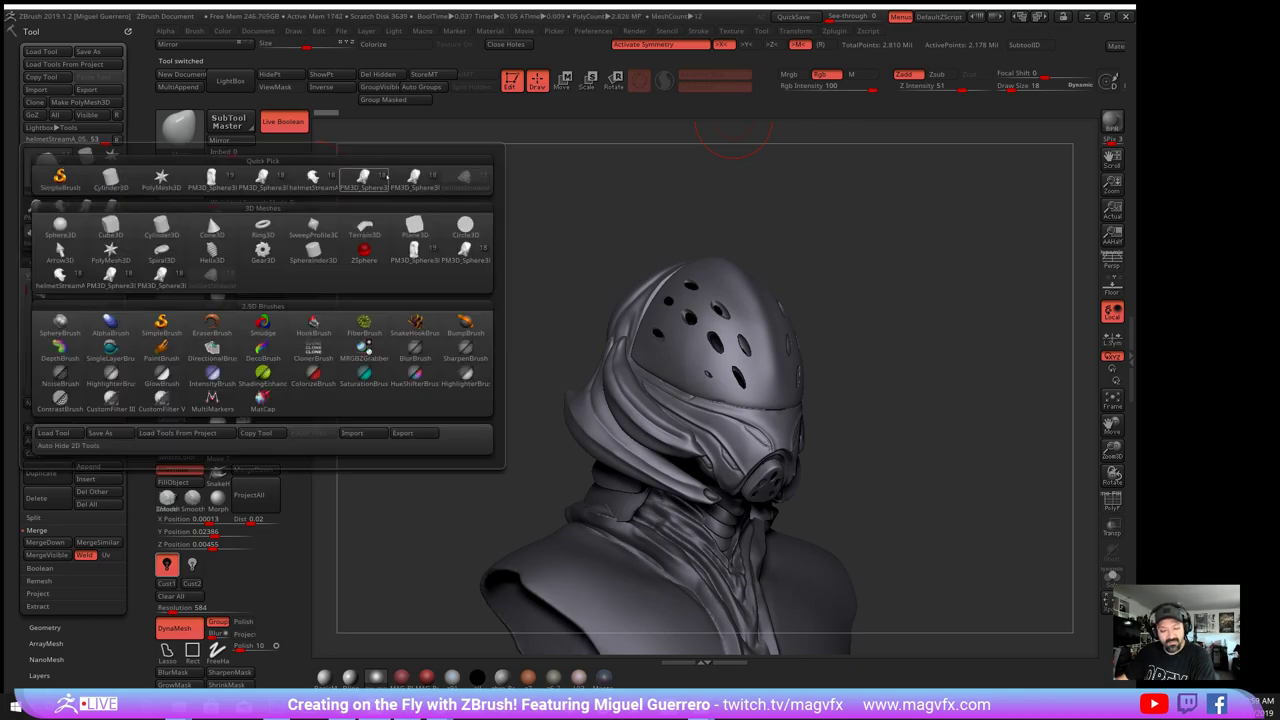
click(413, 177)
click(45, 170)
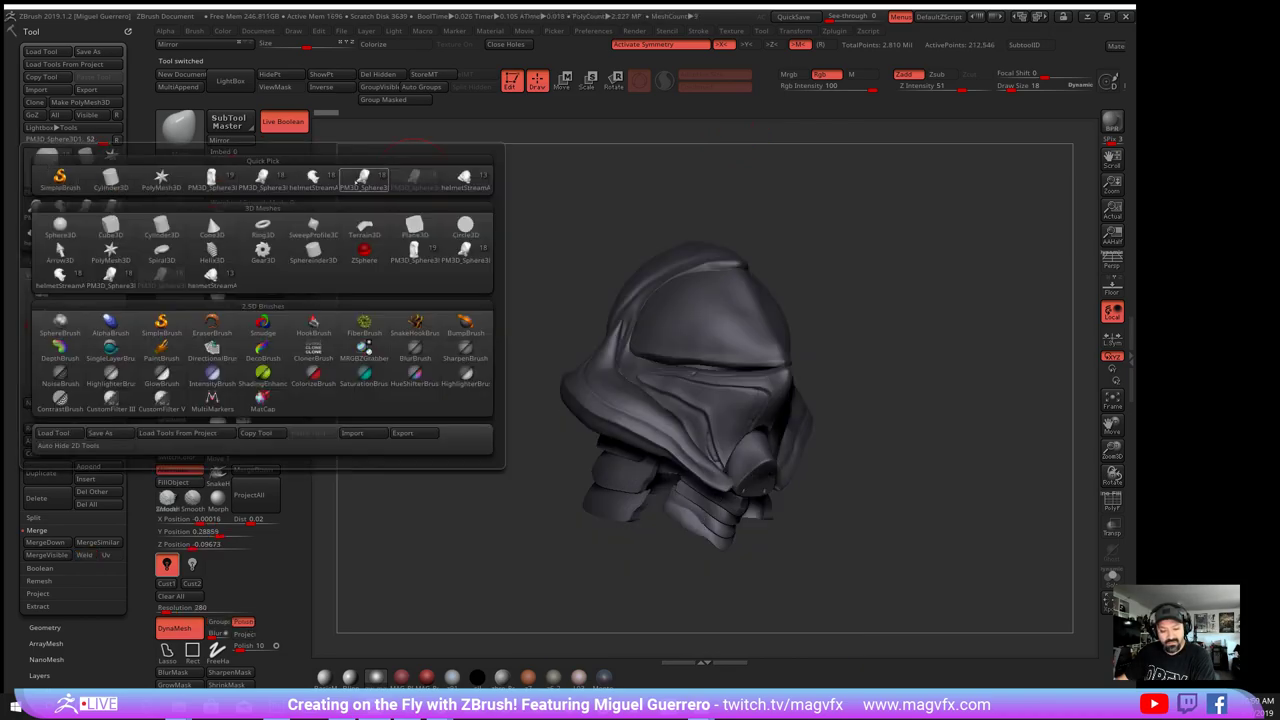
click(364, 180)
- Display the wide-brimmed helmetStreamA_05B04 helmet and examine it from side and three-quarter views
click(46, 178)
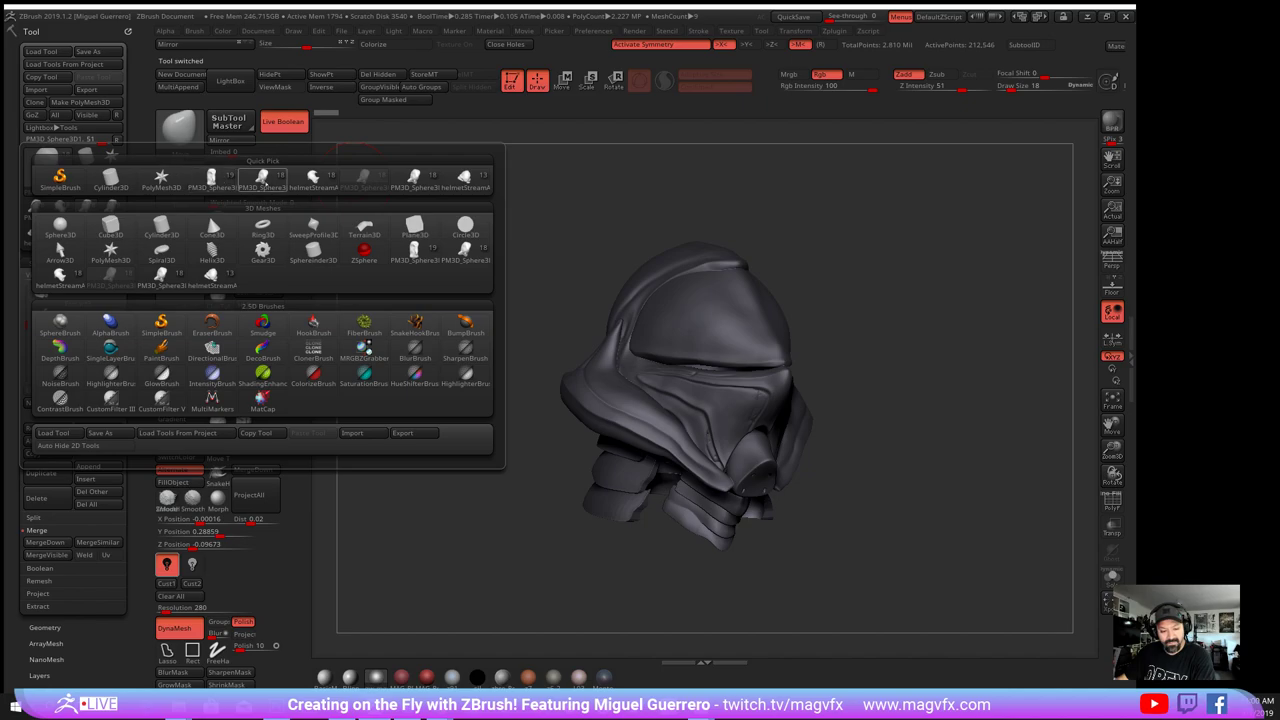
click(313, 180)
click(60, 208)
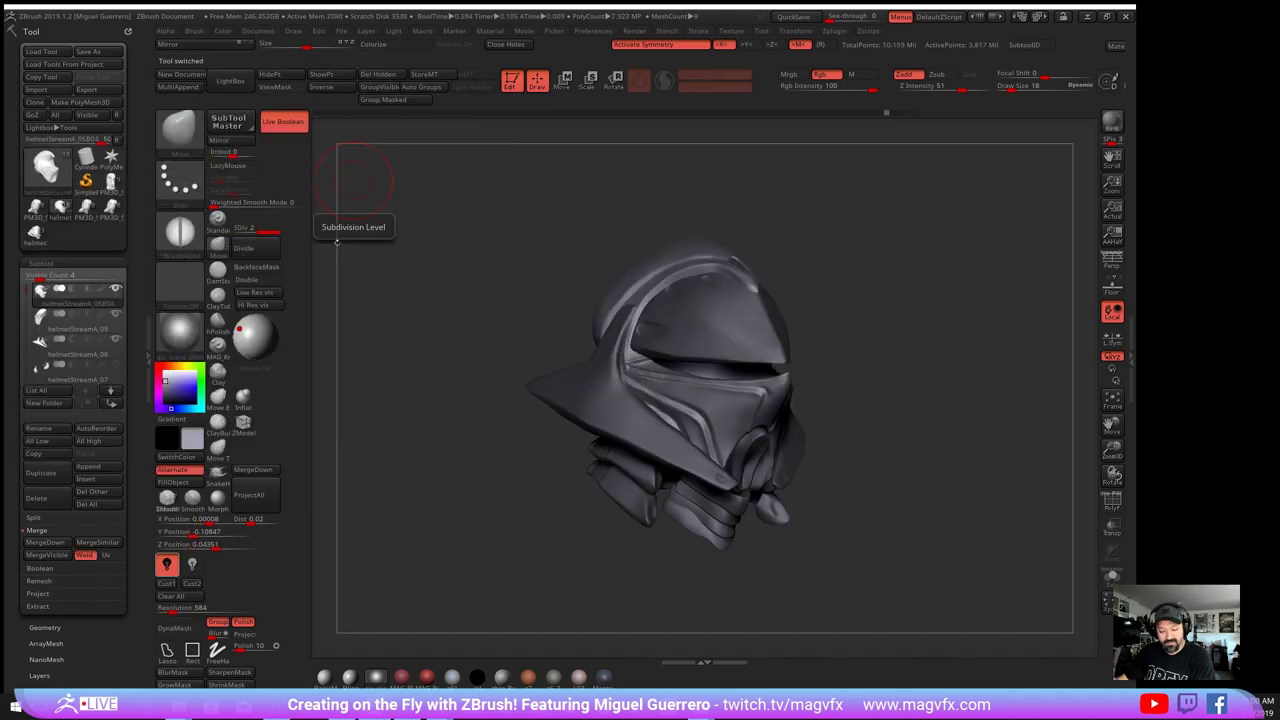
drag(440, 240, 537, 247)
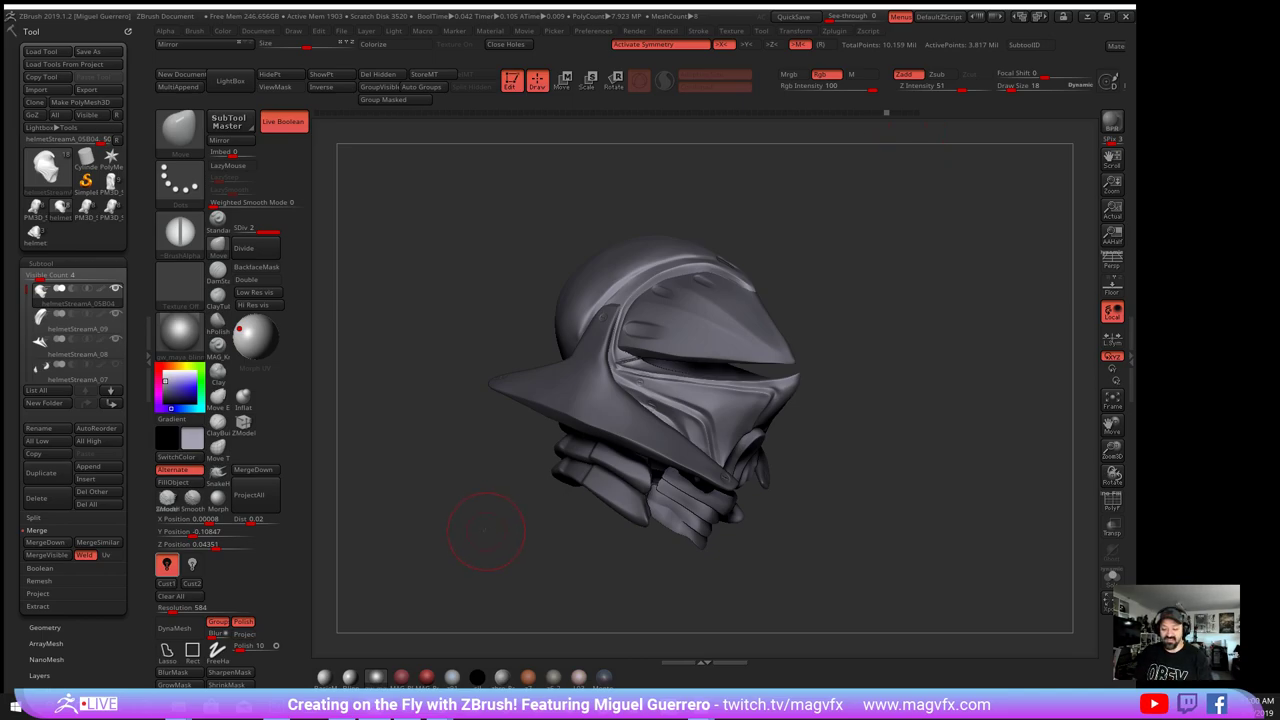
drag(486, 531, 490, 505)
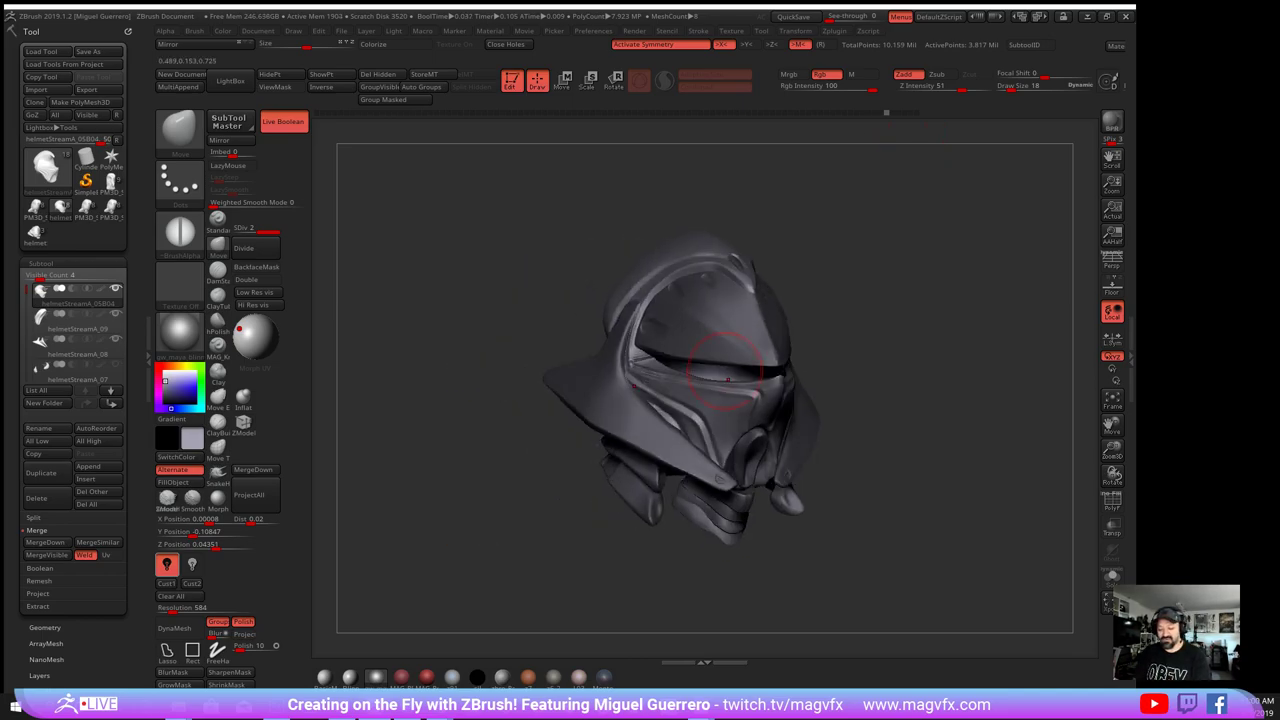
drag(727, 378, 505, 521)
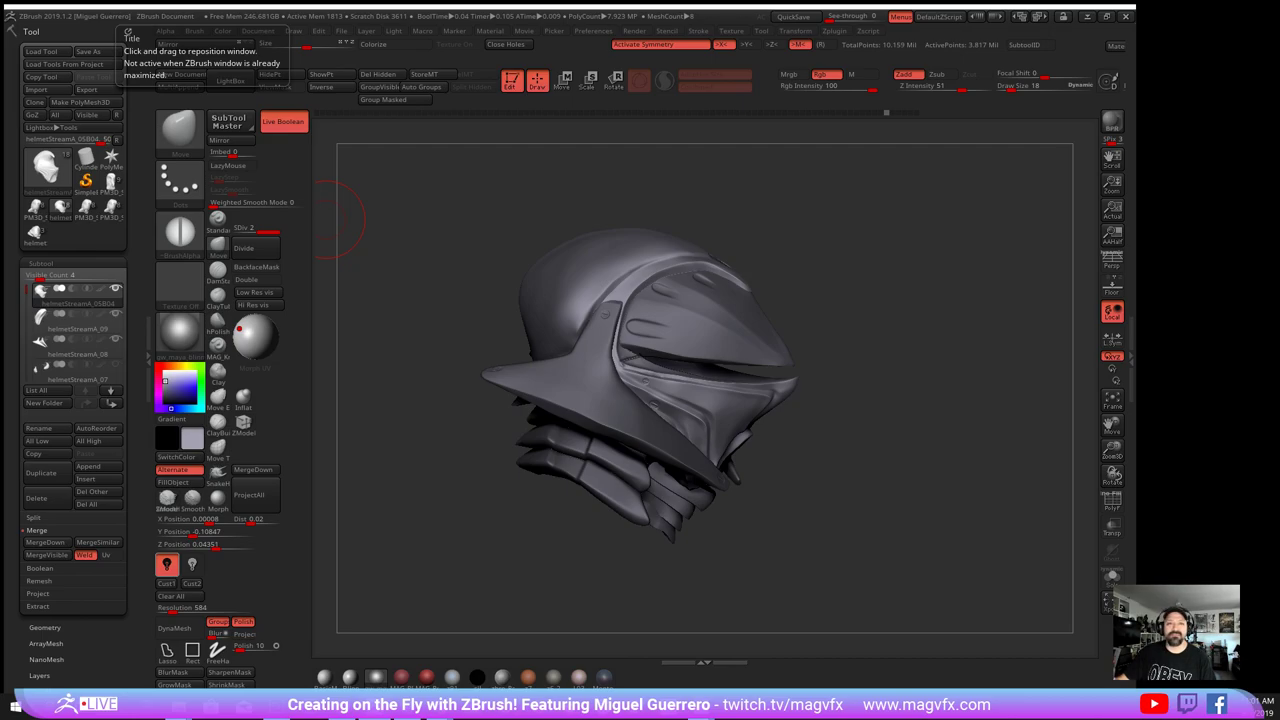
mouse_move(577, 440)
mouse_down()
mouse_move(425, 495)
mouse_move(398, 490)
mouse_move(470, 520)
mouse_move(490, 460)
mouse_move(465, 400)
mouse_move(410, 420)
mouse_move(405, 450)
mouse_move(385, 425)
mouse_move(455, 450)
mouse_move(522, 432)
mouse_up()
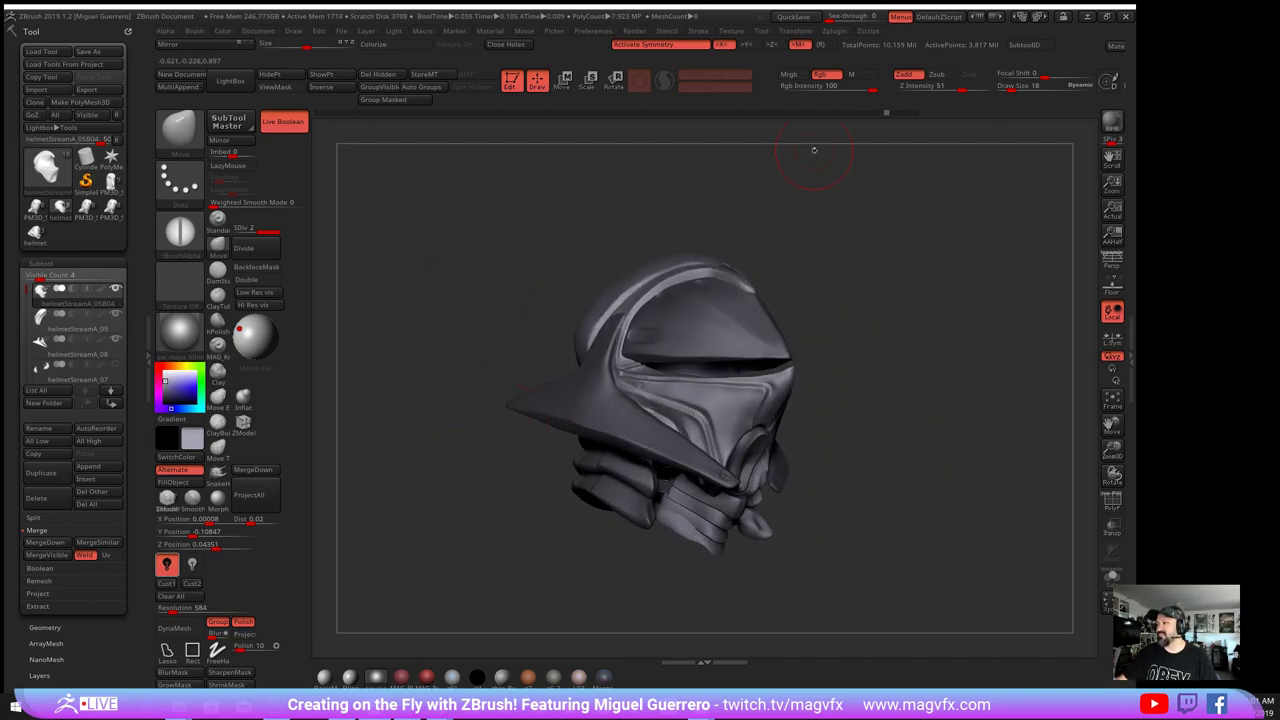